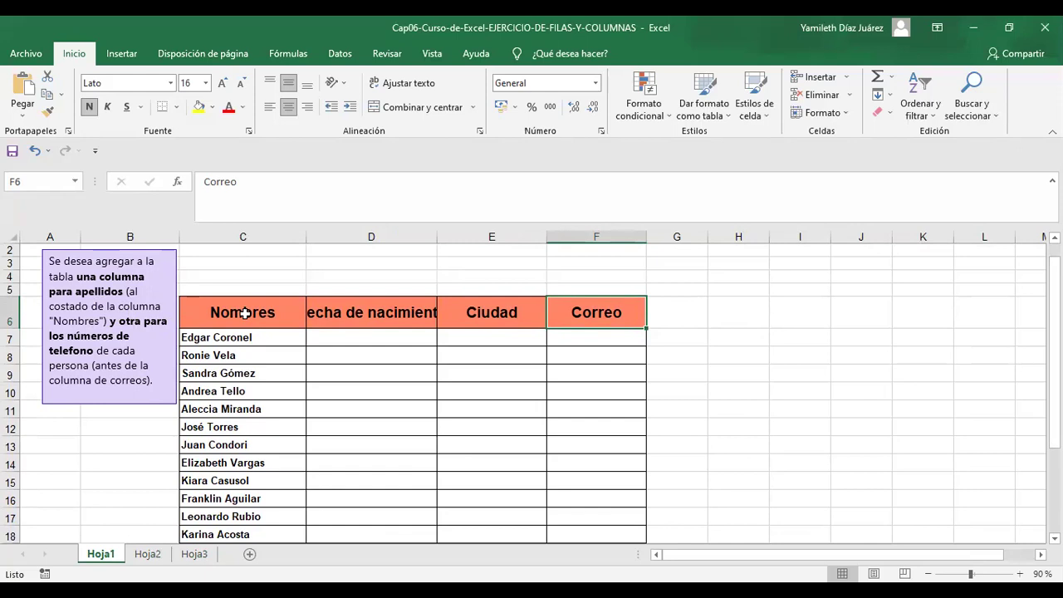
- Check the Nombres, Fecha de nacimiento and Ciudad headers, then go to the Hoja2 sheet
{"action": "left_click", "coordinate": [245, 313]}
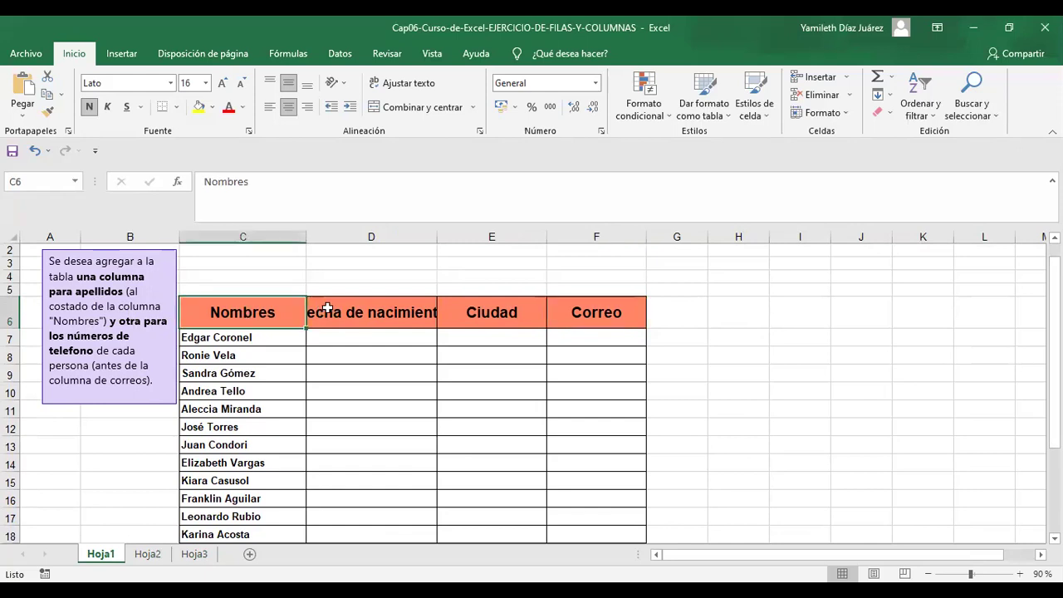
{"action": "left_click", "coordinate": [327, 308]}
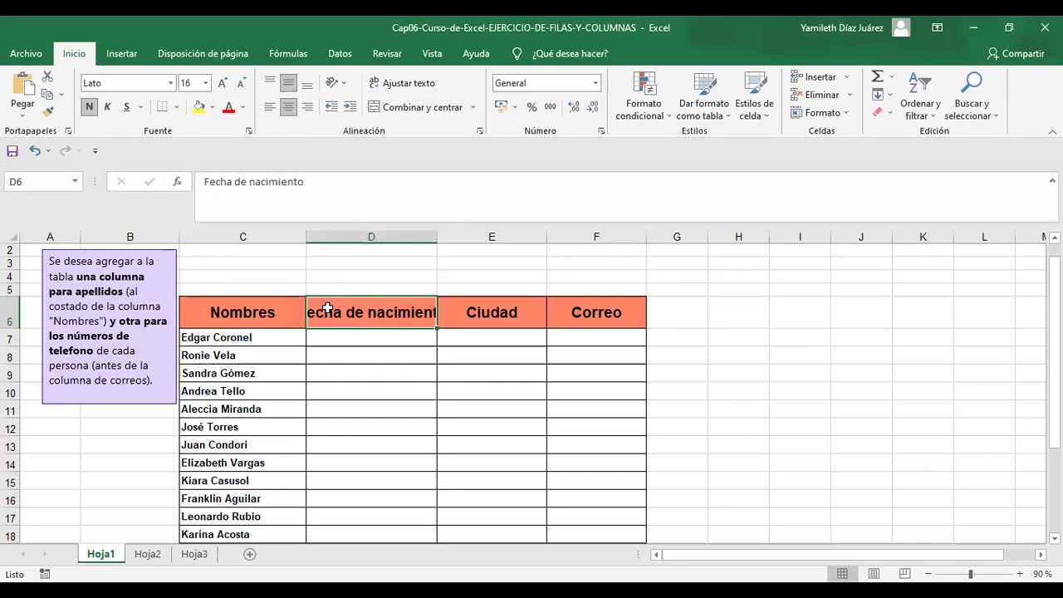
{"action": "left_click", "coordinate": [460, 313]}
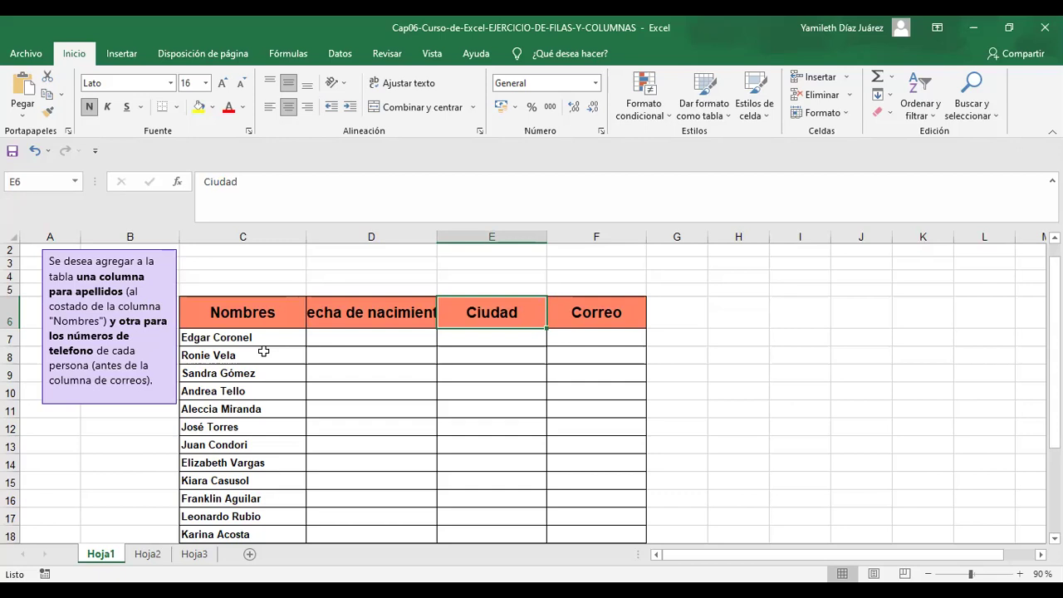
{"action": "left_click_drag", "start_coordinate": [1054, 274], "coordinate": [1054, 287]}
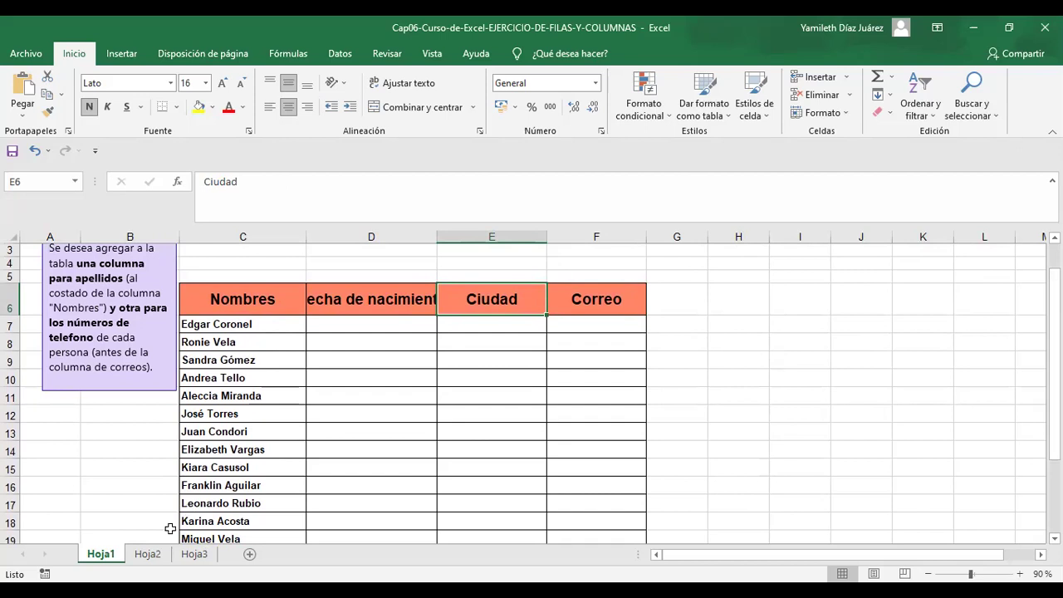
{"action": "left_click", "coordinate": [148, 554]}
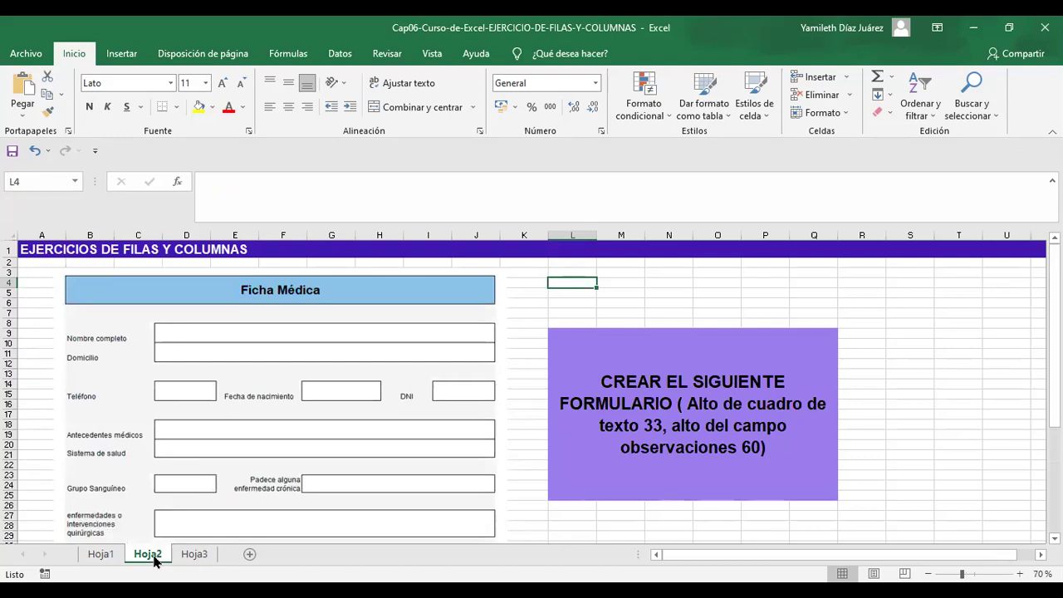
- View the Hoja3 invoice form, then go back to the Hoja1 names table
{"action": "left_click", "coordinate": [193, 553]}
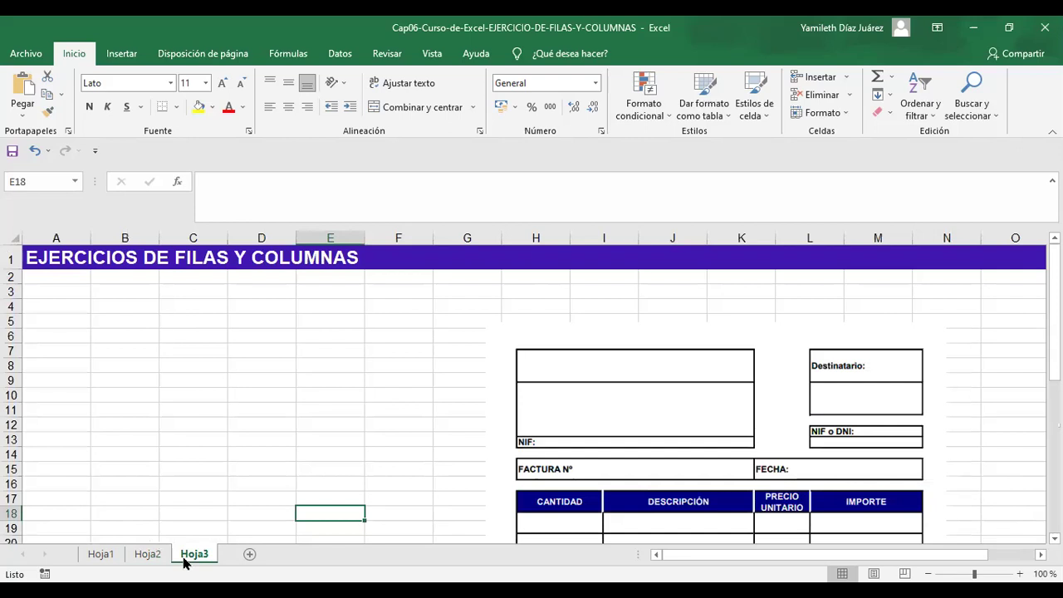
{"action": "left_click", "coordinate": [104, 553]}
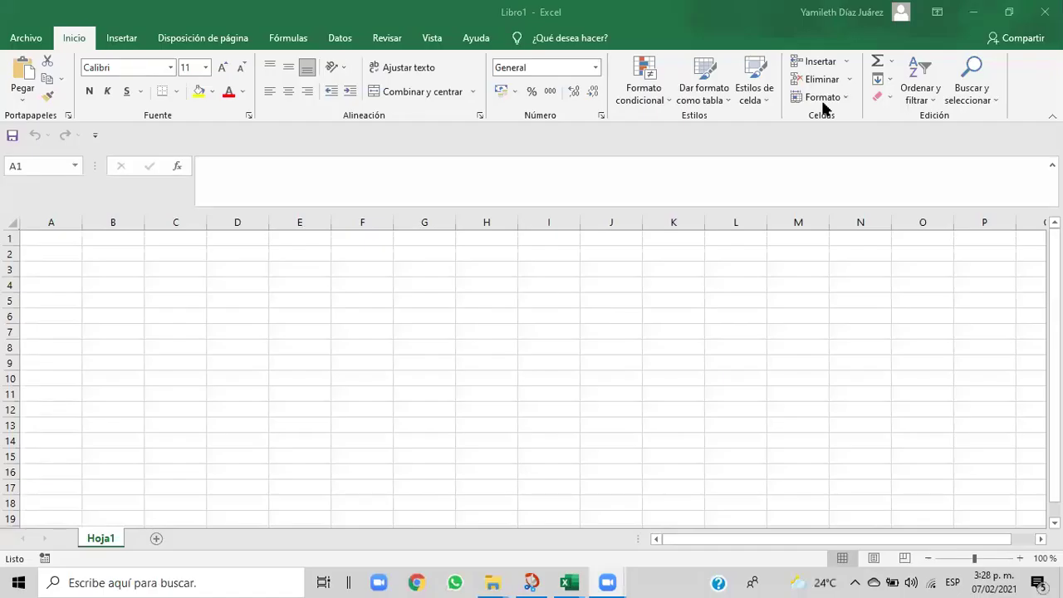
- Use the taskbar previews to go to the Cap06 exercise workbook, then to blank Libro1
{"action": "mouse_move", "coordinate": [581, 581]}
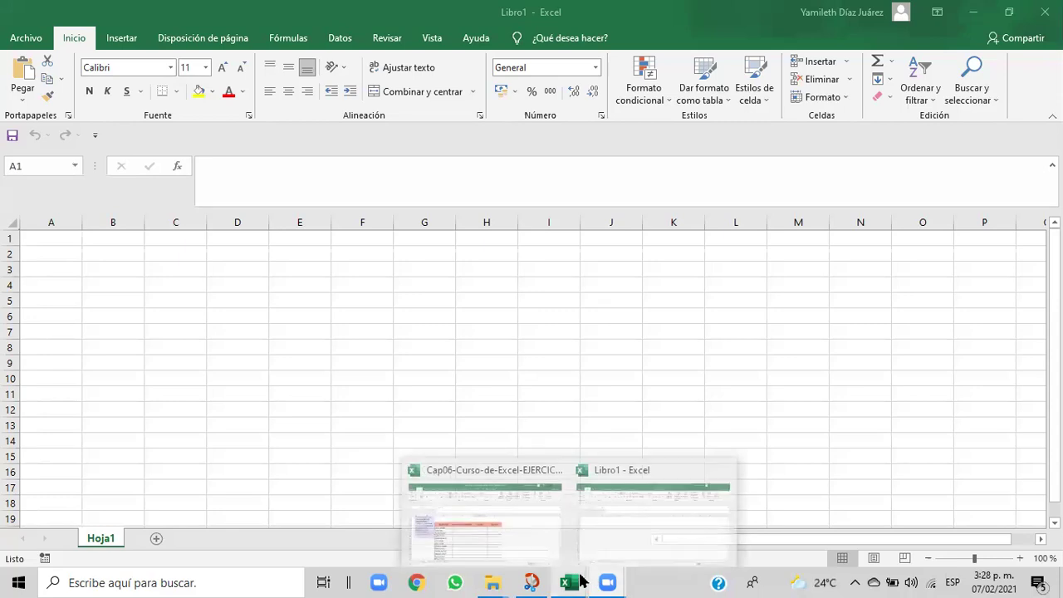
{"action": "left_click", "coordinate": [545, 551]}
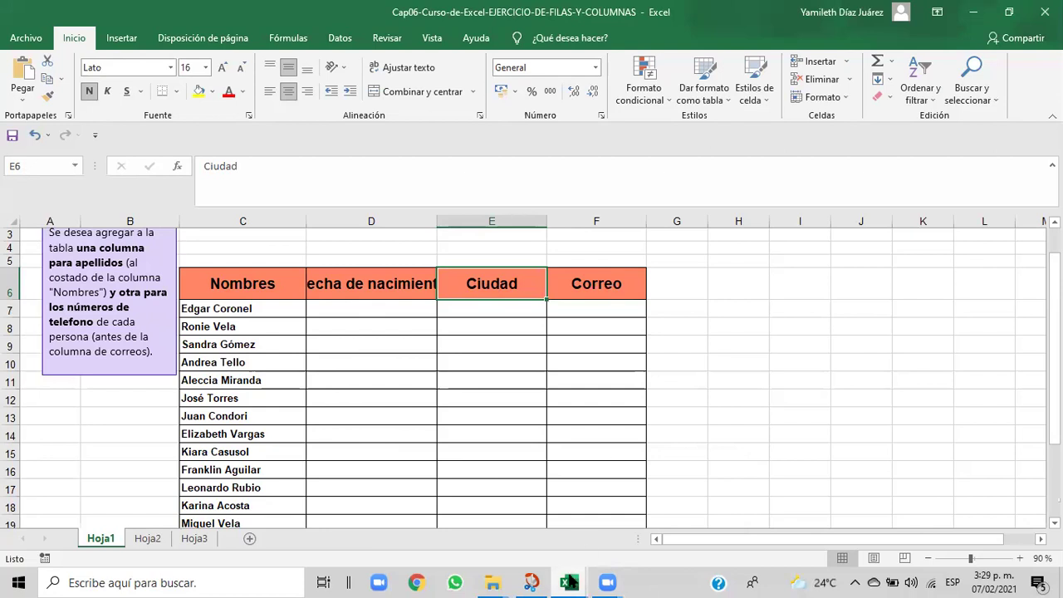
{"action": "mouse_move", "coordinate": [570, 583]}
{"action": "left_click", "coordinate": [610, 522]}
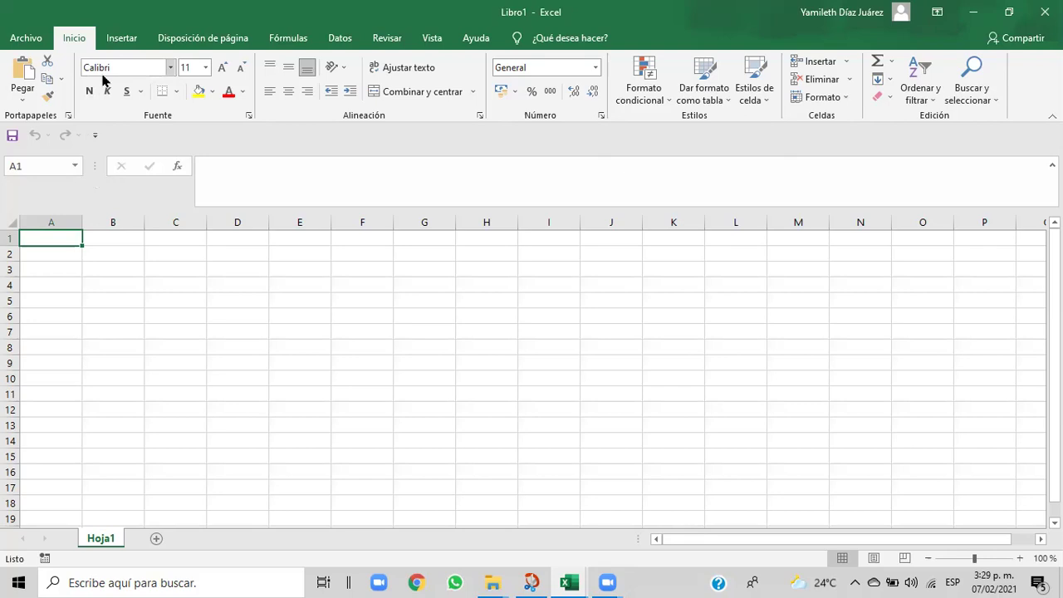
{"action": "left_click", "coordinate": [176, 93]}
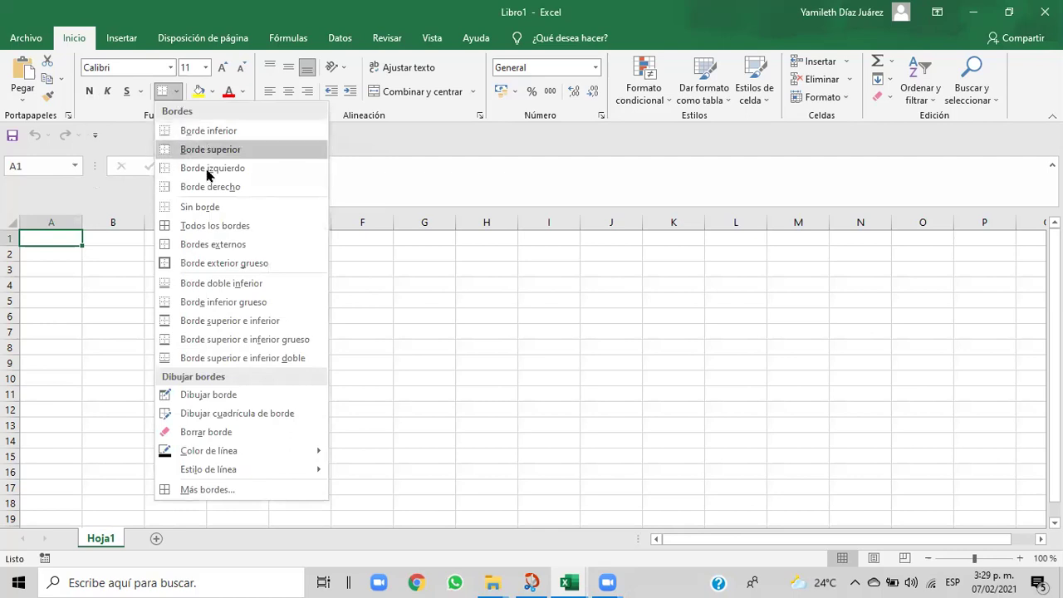
{"action": "left_click", "coordinate": [188, 491]}
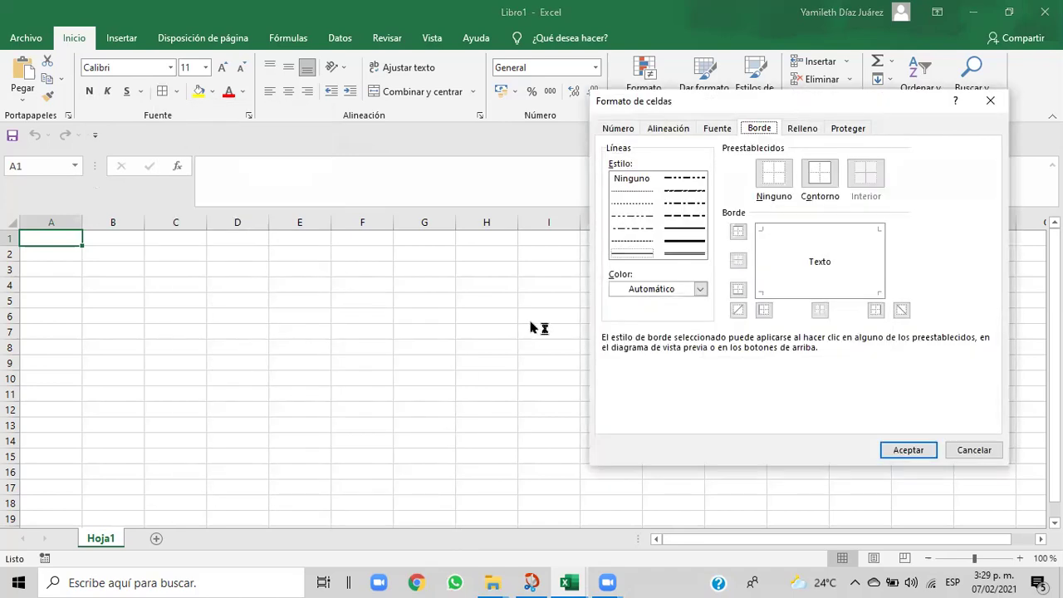
{"action": "left_click", "coordinate": [990, 100]}
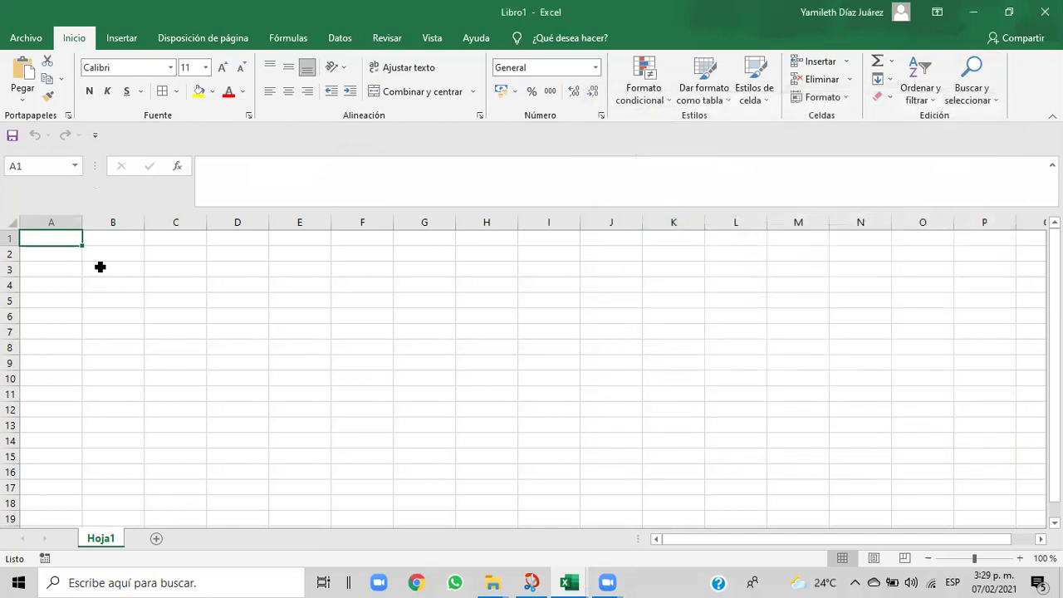
{"action": "left_click", "coordinate": [56, 263]}
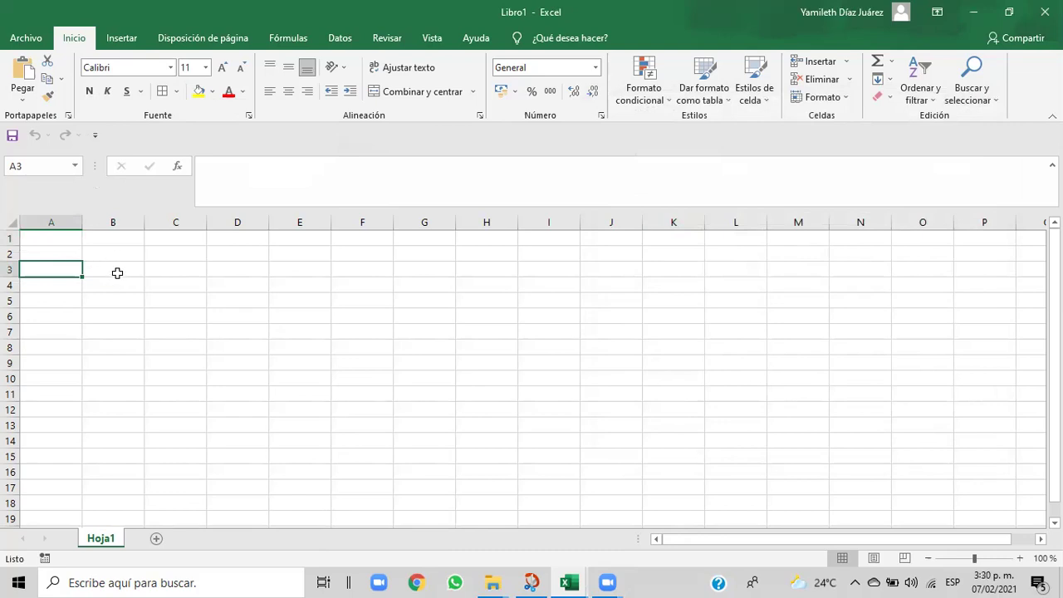
{"action": "left_click_drag", "start_coordinate": [117, 273], "coordinate": [376, 275]}
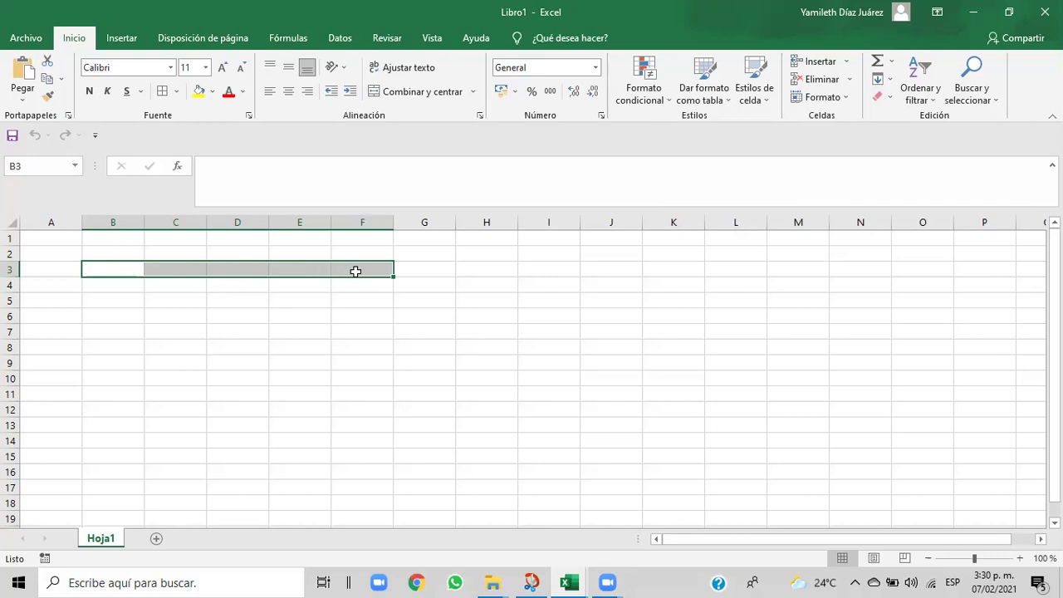
{"action": "mouse_move", "coordinate": [587, 582]}
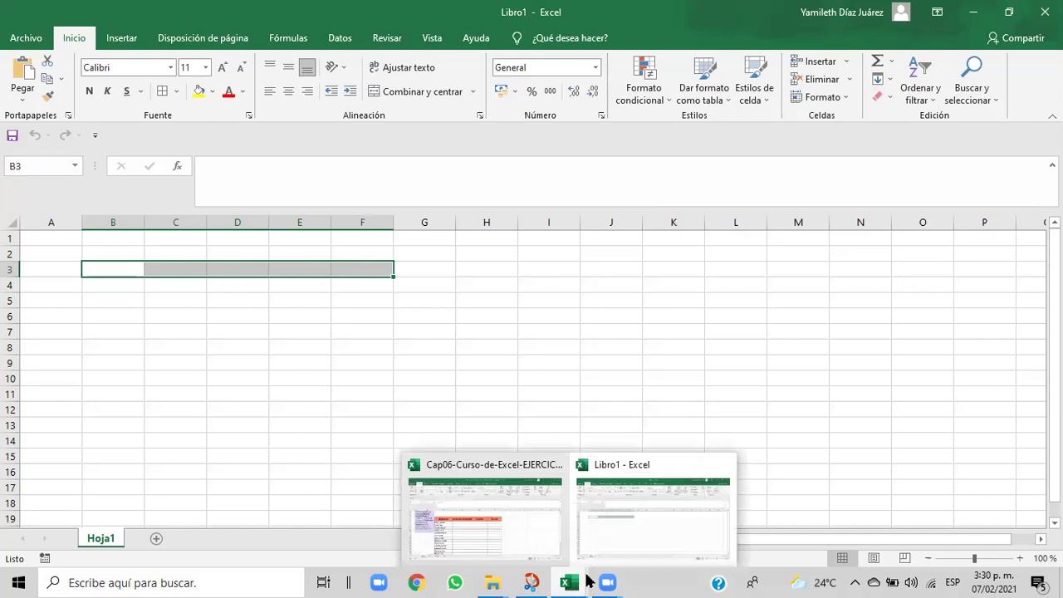
{"action": "left_click", "coordinate": [544, 522]}
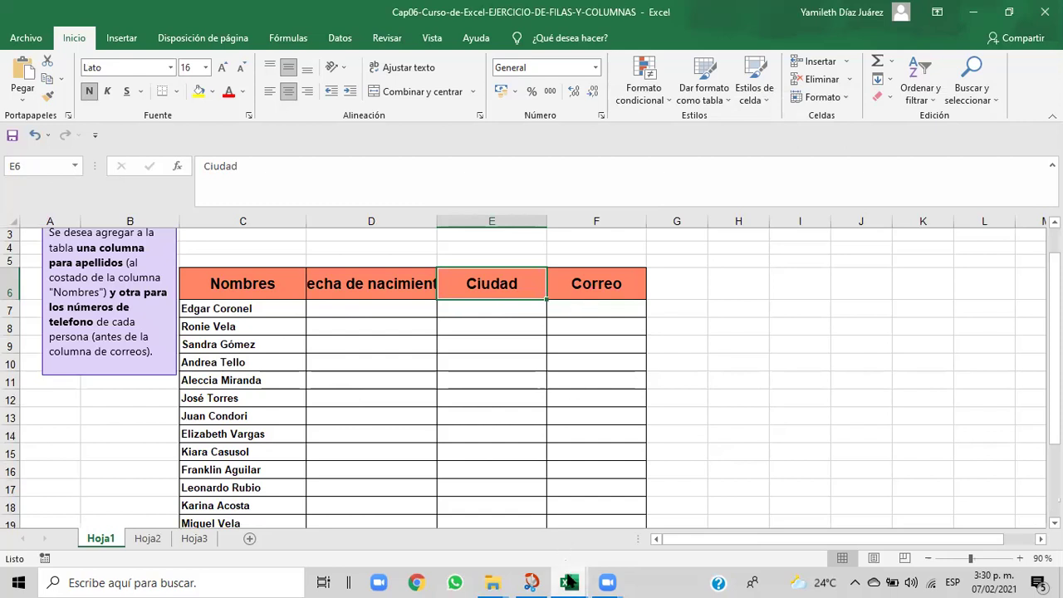
- Zoom Libro1 to 110% and select the range B4:G18
{"action": "mouse_move", "coordinate": [569, 582]}
{"action": "left_click", "coordinate": [627, 524]}
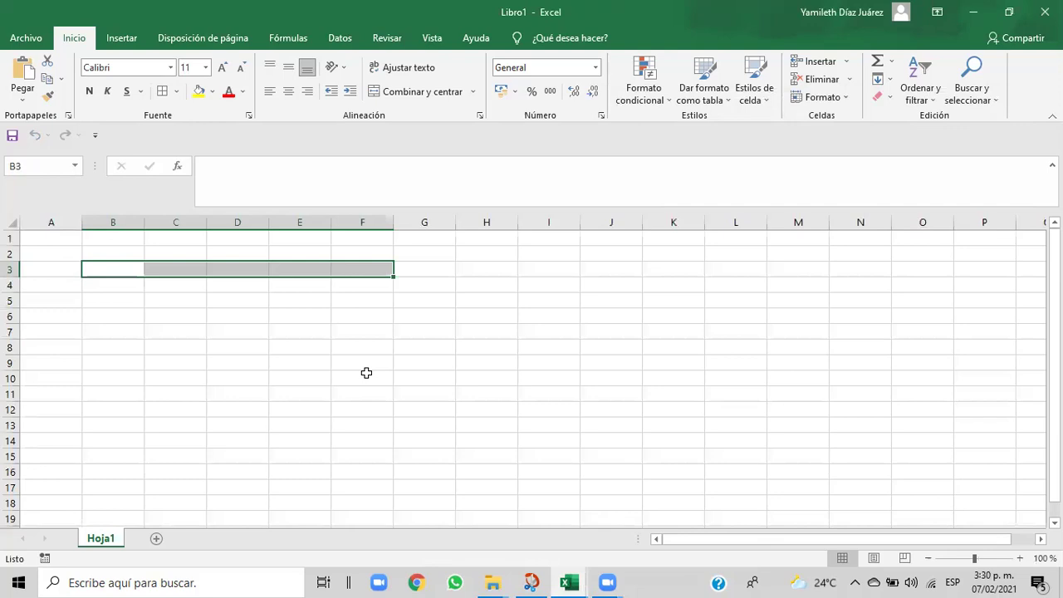
{"action": "left_click", "coordinate": [141, 299]}
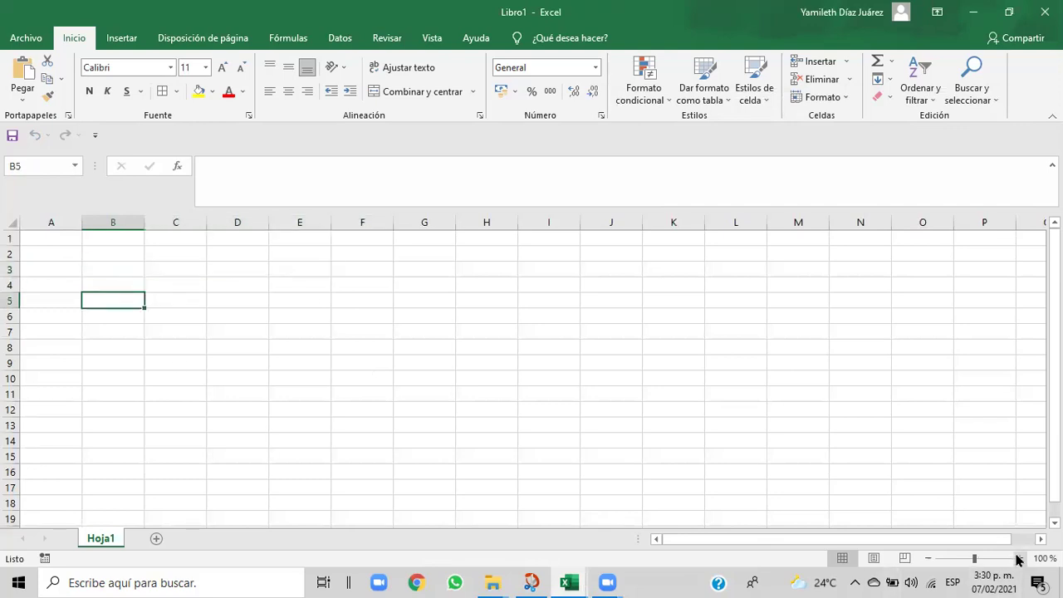
{"action": "left_click", "coordinate": [1020, 558]}
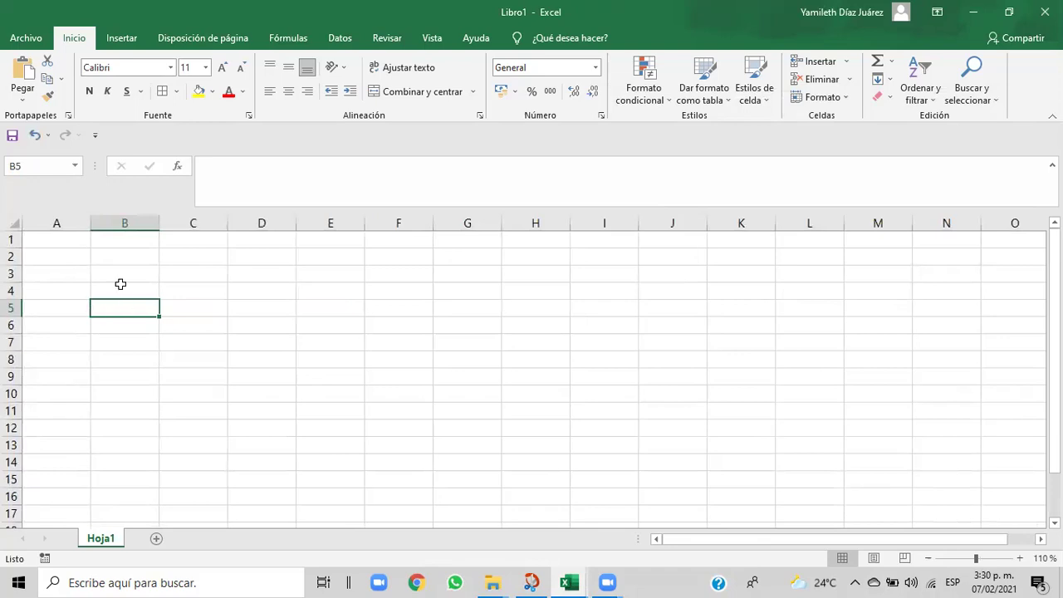
{"action": "left_click", "coordinate": [120, 288]}
{"action": "left_click_drag", "start_coordinate": [120, 288], "coordinate": [214, 293]}
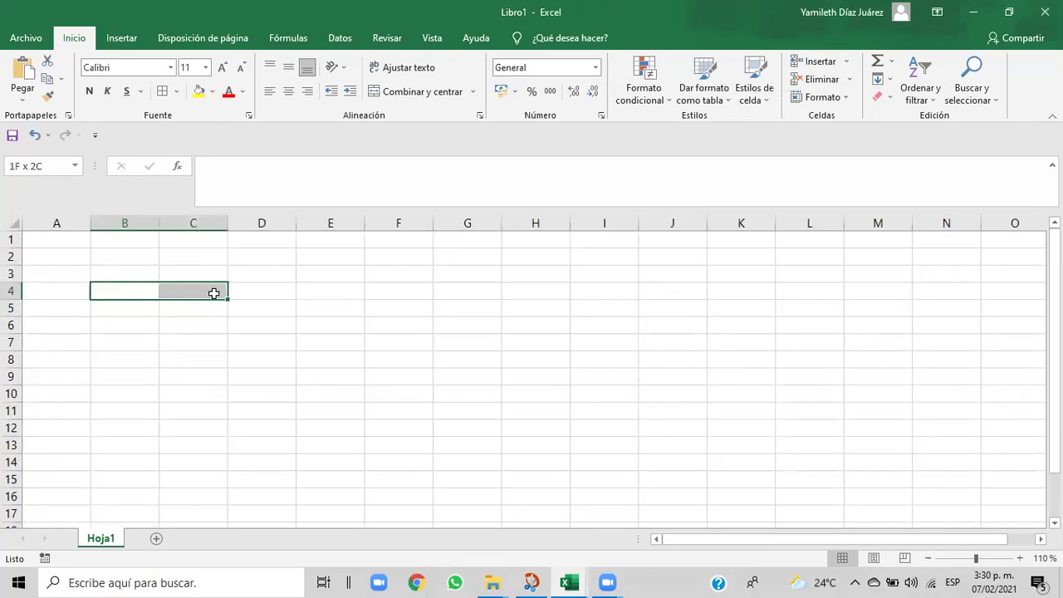
{"action": "left_click", "coordinate": [121, 271]}
{"action": "left_click", "coordinate": [117, 290]}
{"action": "left_click_drag", "start_coordinate": [156, 294], "coordinate": [470, 297]}
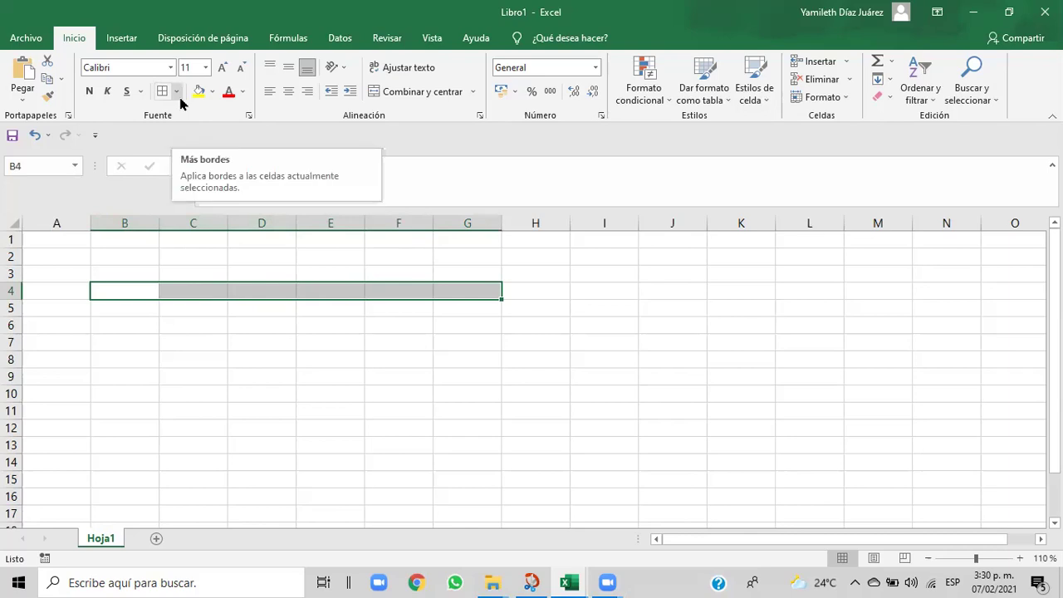
{"action": "left_click", "coordinate": [106, 290]}
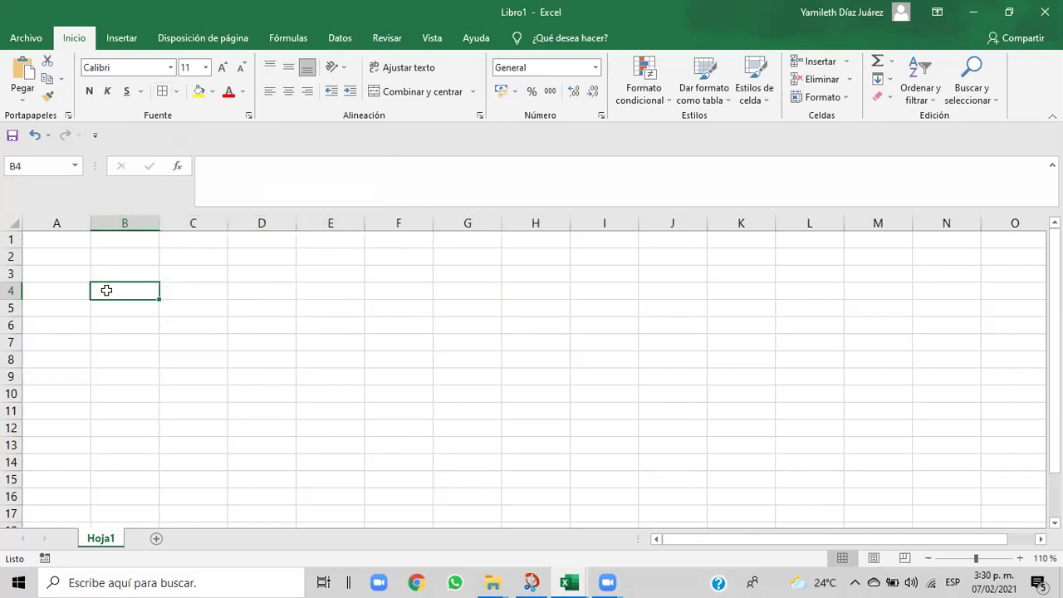
{"action": "left_click_drag", "start_coordinate": [106, 289], "coordinate": [462, 287]}
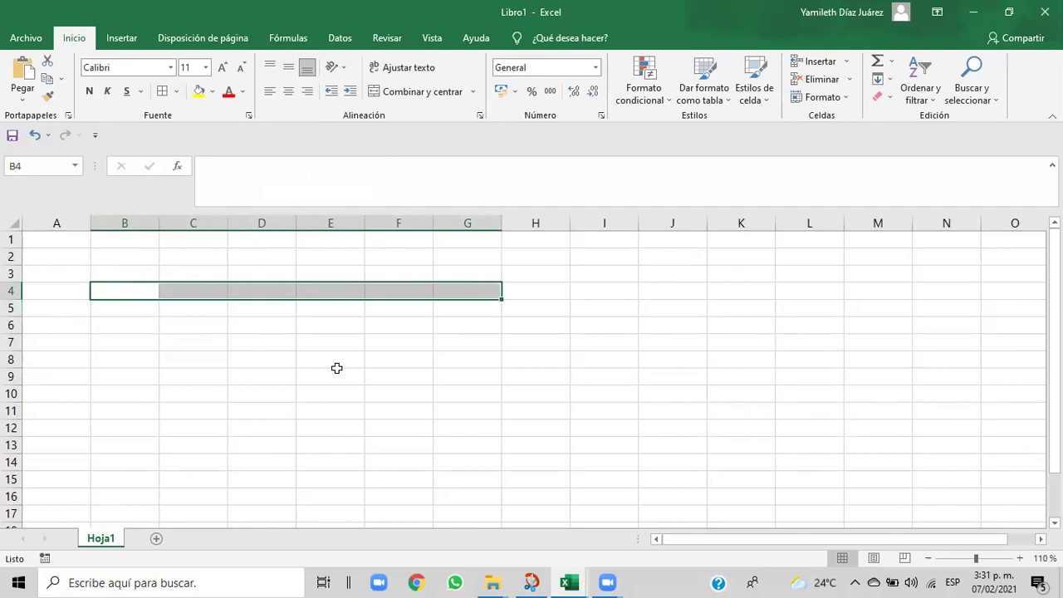
{"action": "left_click", "coordinate": [115, 288]}
{"action": "left_click_drag", "start_coordinate": [116, 288], "coordinate": [459, 447]}
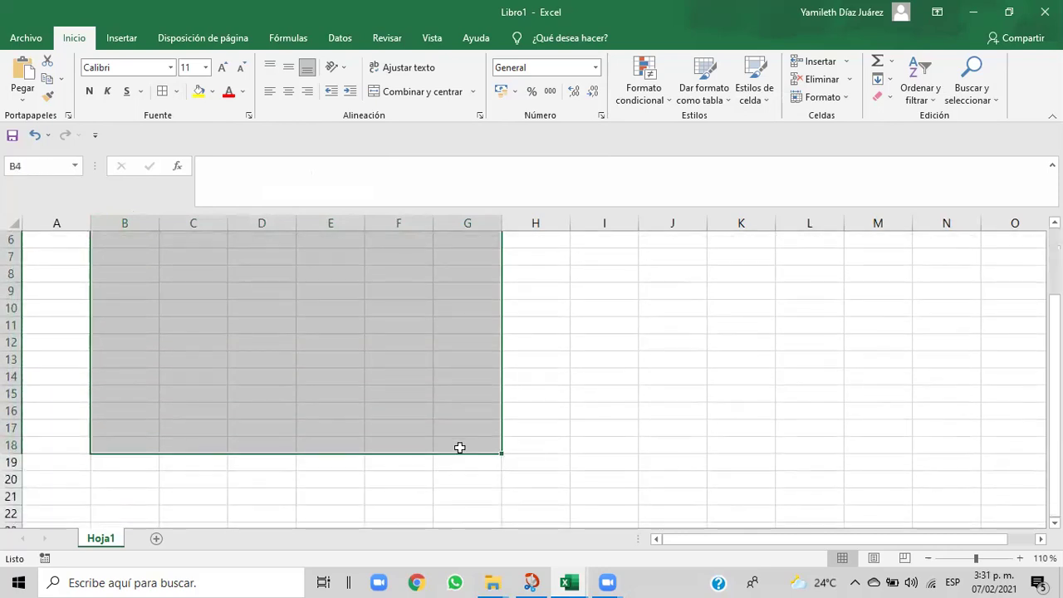
- Apply Todos los bordes (All Borders) to the selected B4:G18 range
{"action": "left_click", "coordinate": [176, 91]}
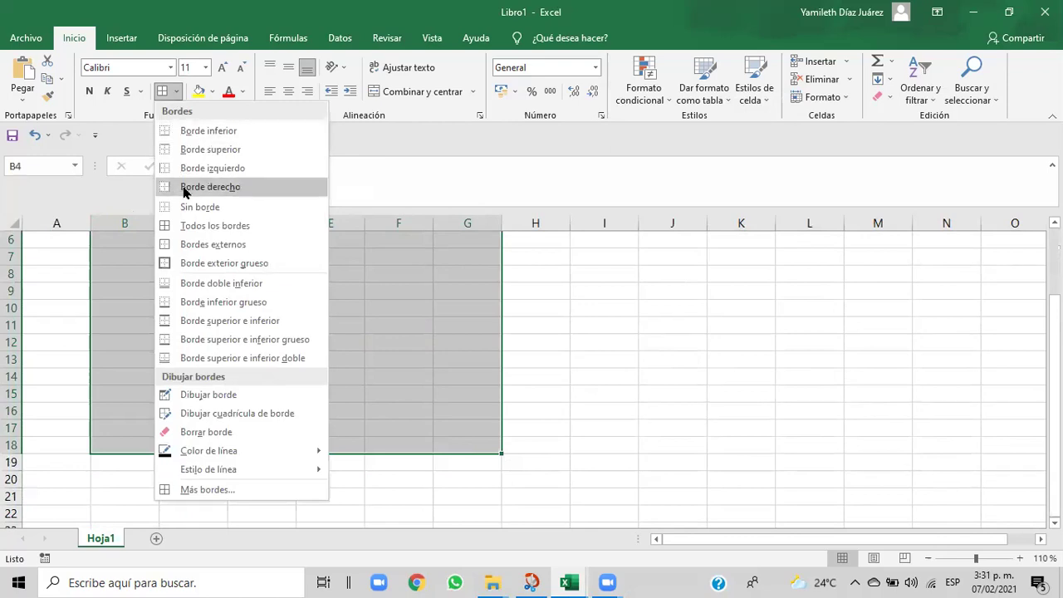
{"action": "left_click", "coordinate": [176, 231]}
{"action": "scroll", "coordinate": [176, 235], "scroll_direction": "up", "scroll_amount": 1}
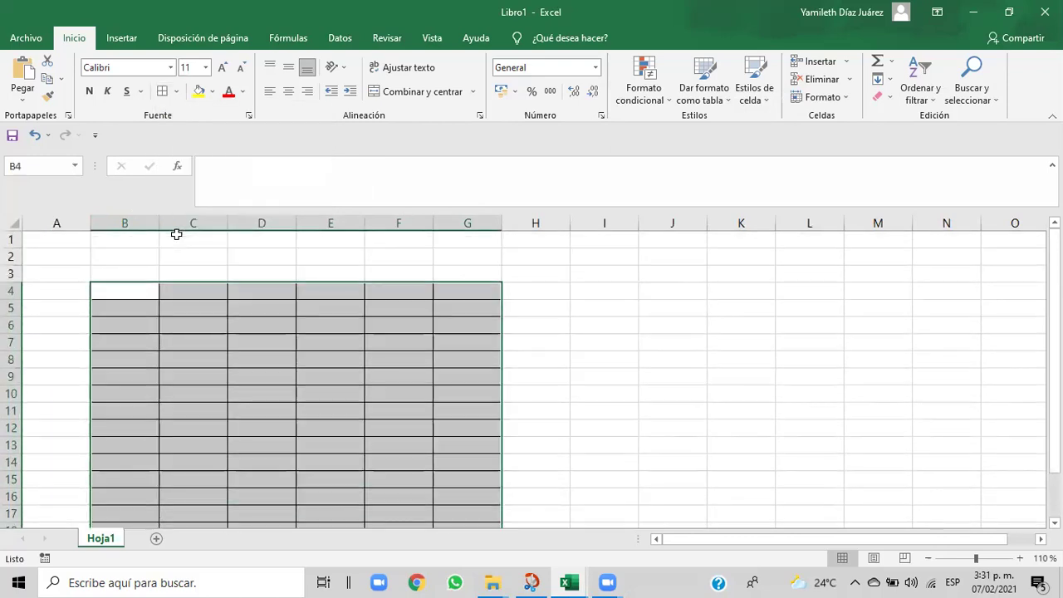
{"action": "left_click", "coordinate": [550, 337]}
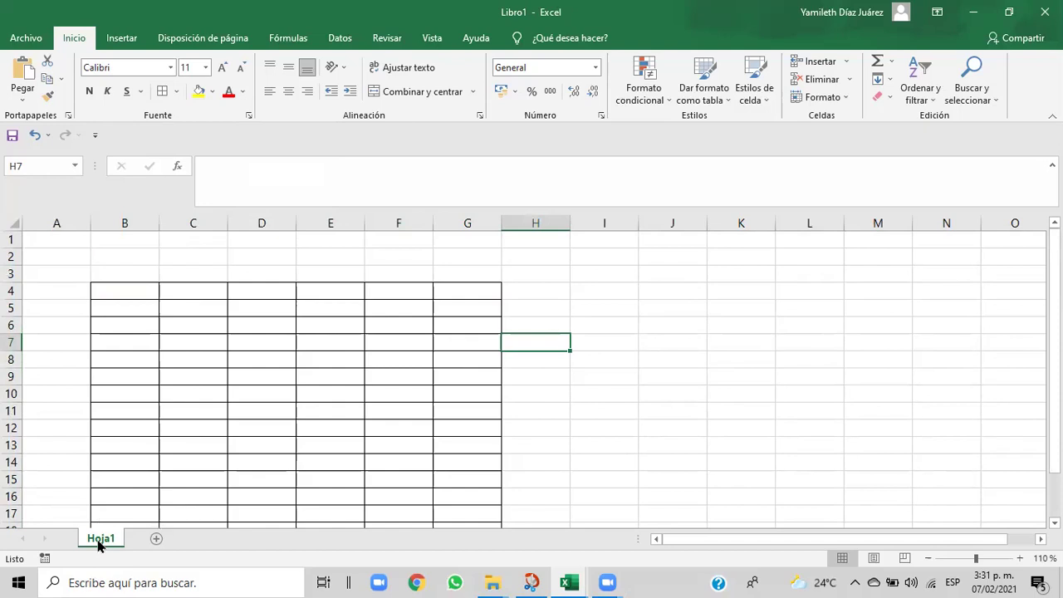
{"action": "left_click", "coordinate": [108, 290]}
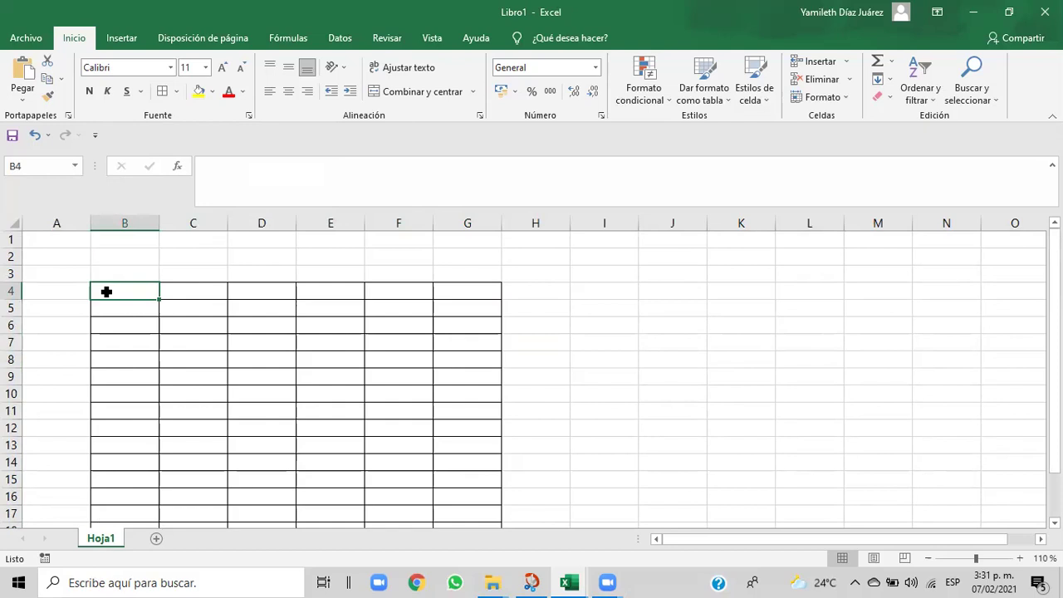
- Enter 'Nombre' in B4 and set it to font size 12
{"action": "type", "text": "Nomb"}
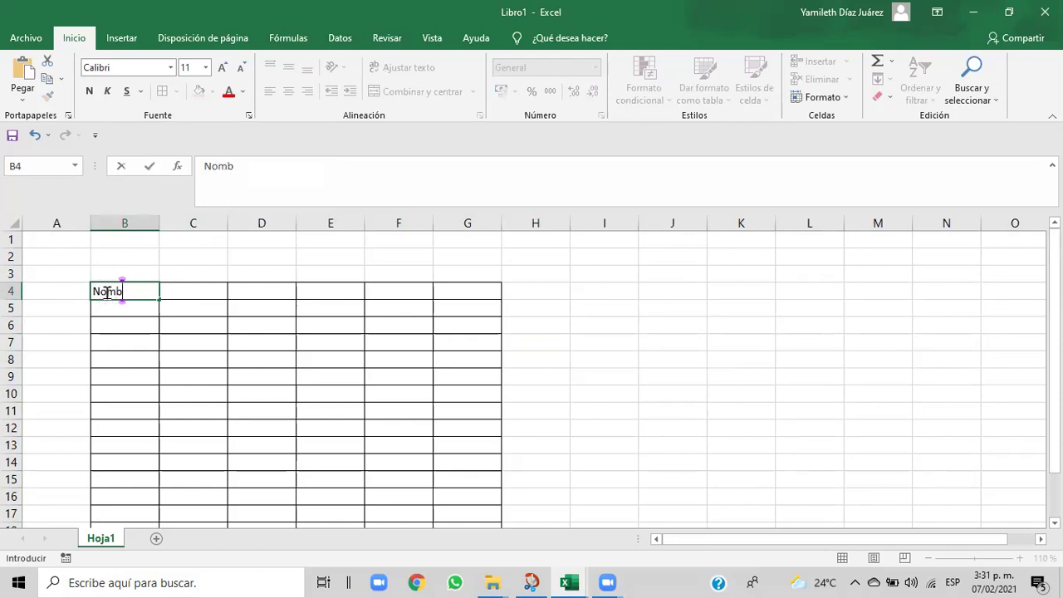
{"action": "type", "text": "re"}
{"action": "left_click", "coordinate": [169, 288]}
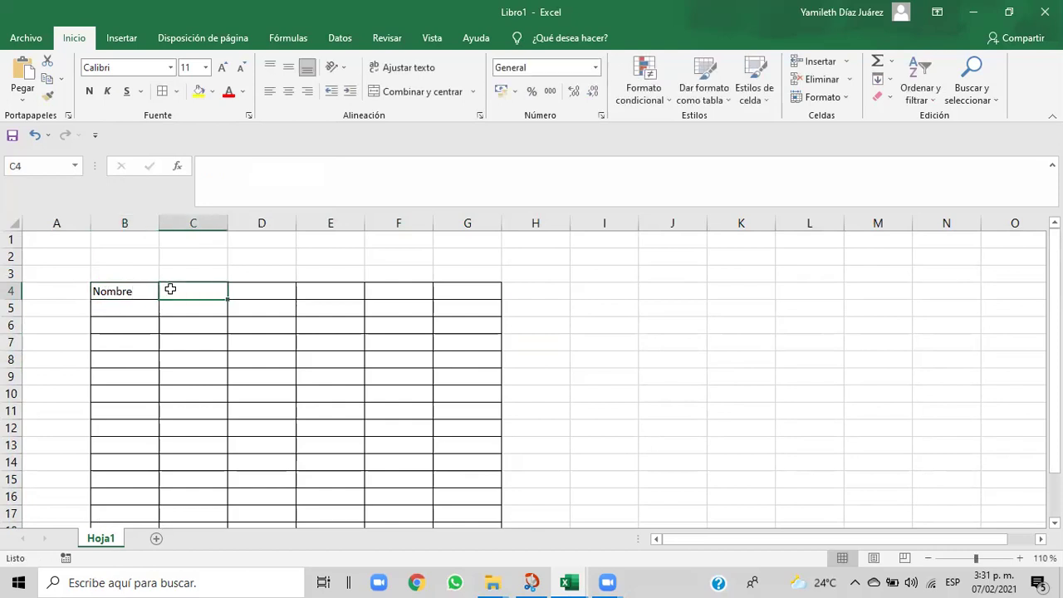
{"action": "left_click", "coordinate": [106, 291]}
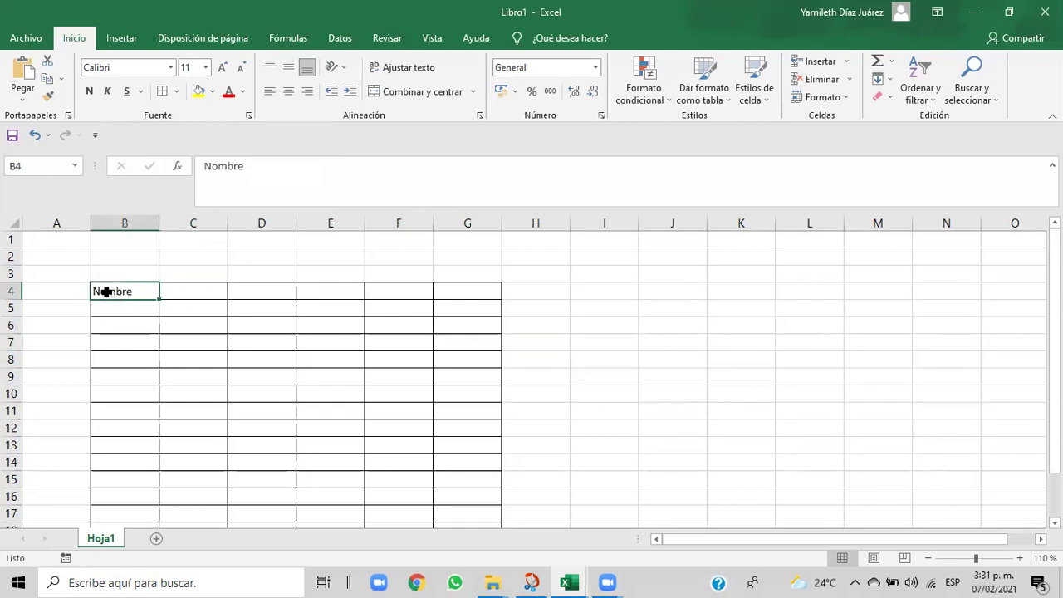
{"action": "left_click", "coordinate": [207, 68]}
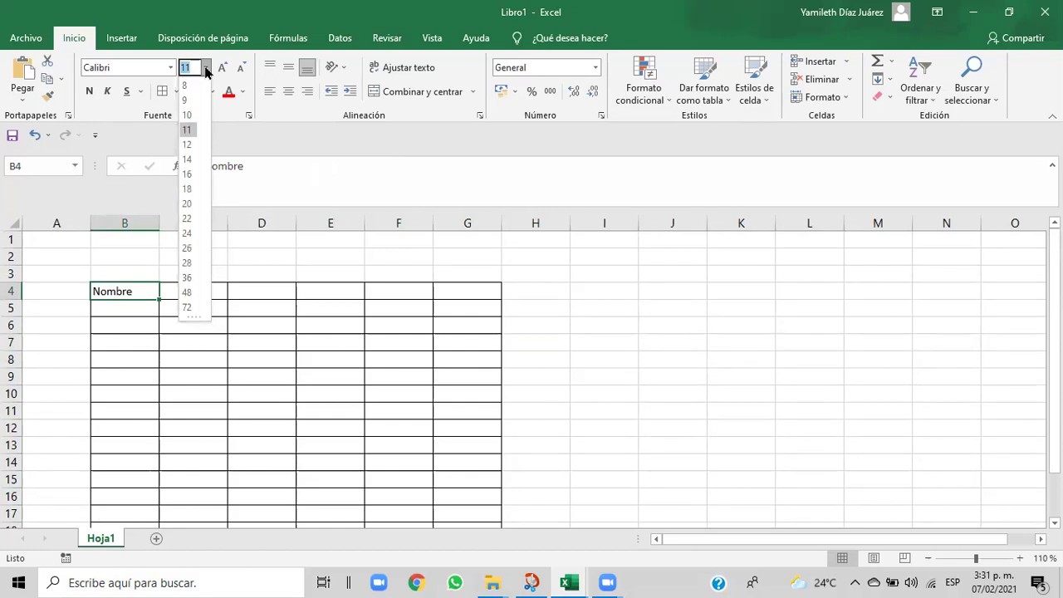
{"action": "left_click", "coordinate": [188, 147]}
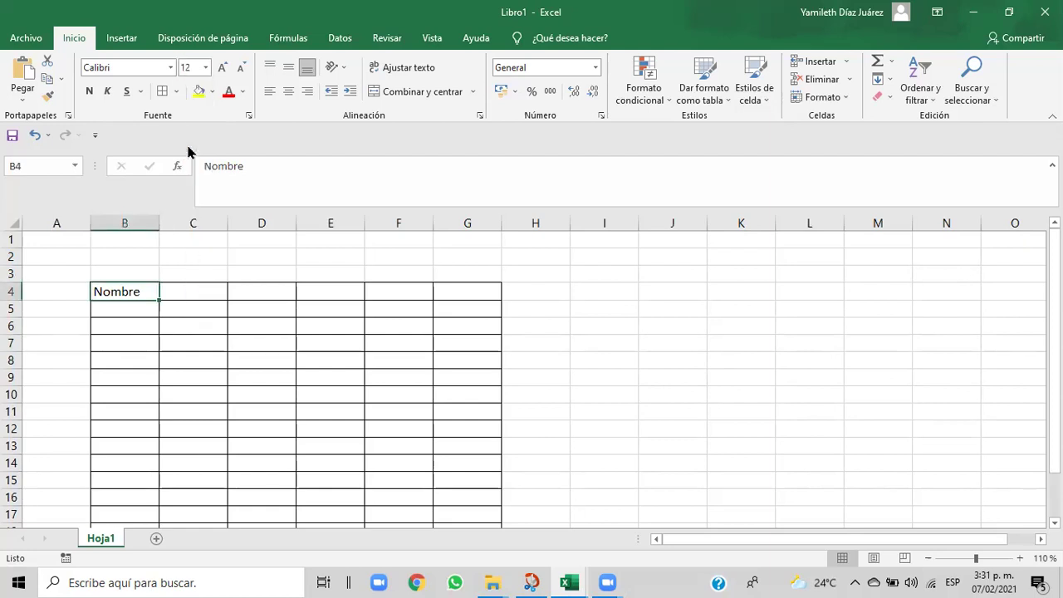
{"action": "left_click", "coordinate": [171, 67]}
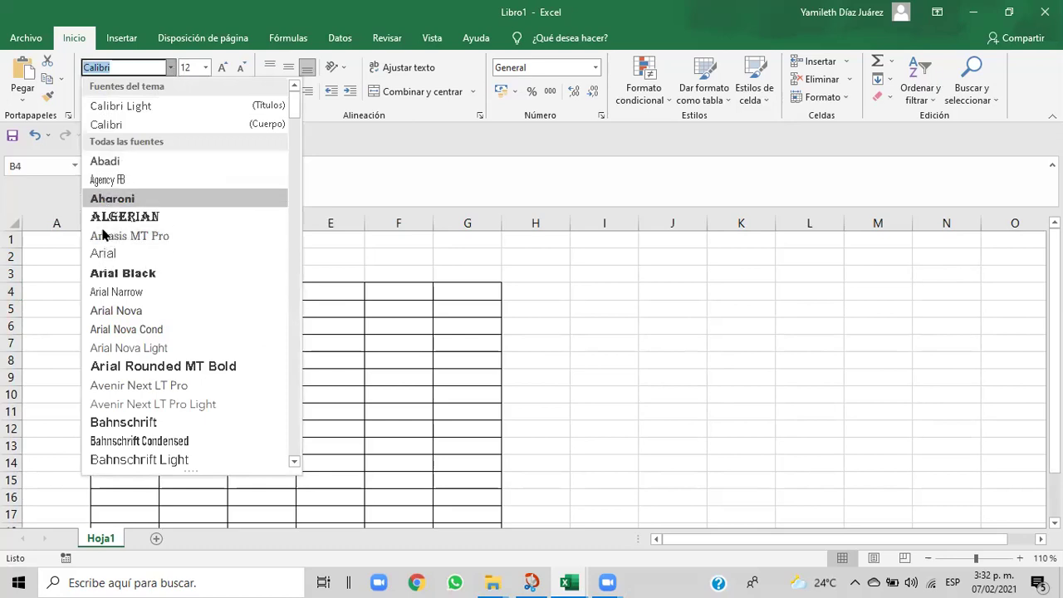
- Set Nombre in Arial Black and copy its format onto C4 with Format Painter
{"action": "left_click", "coordinate": [101, 272]}
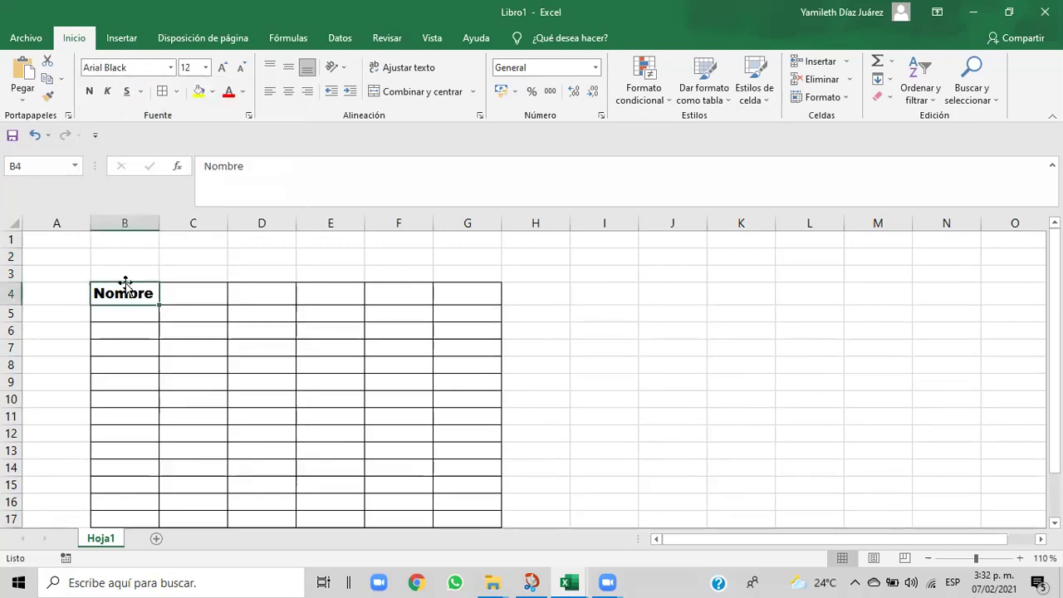
{"action": "left_click", "coordinate": [179, 298]}
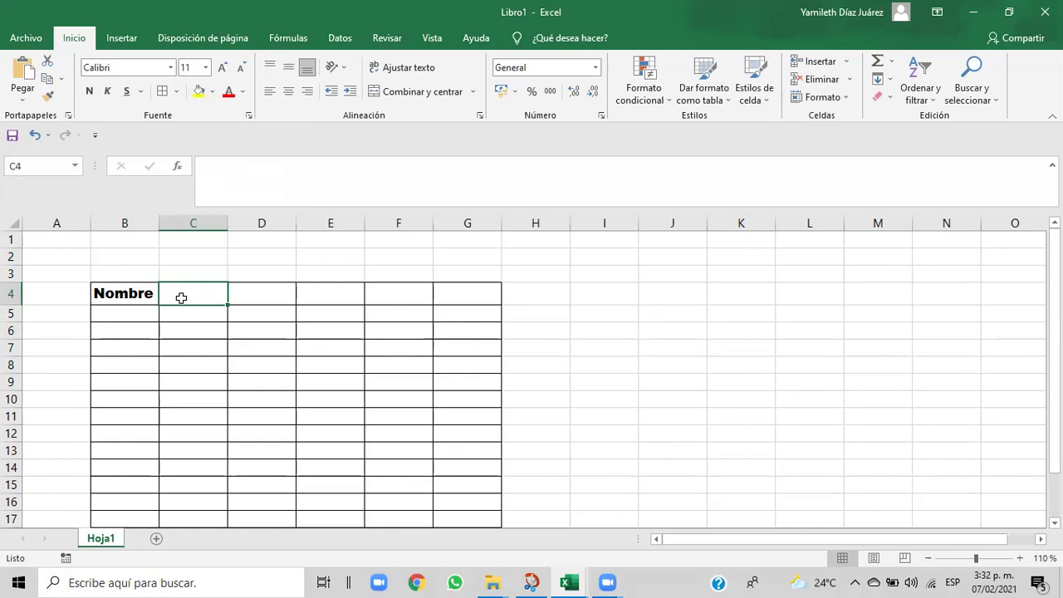
{"action": "left_click", "coordinate": [139, 295]}
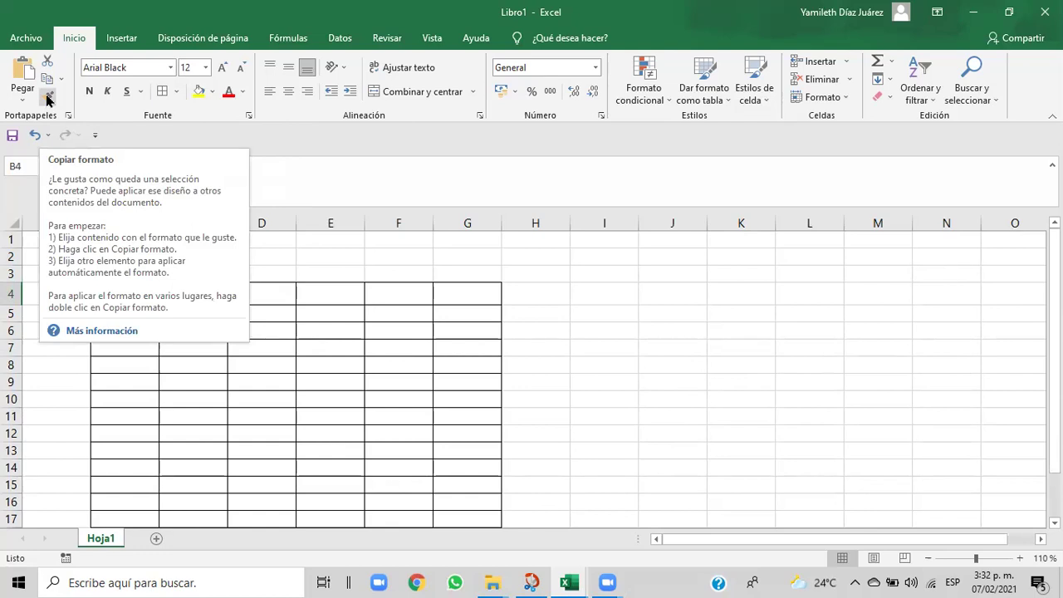
{"action": "left_click", "coordinate": [47, 99]}
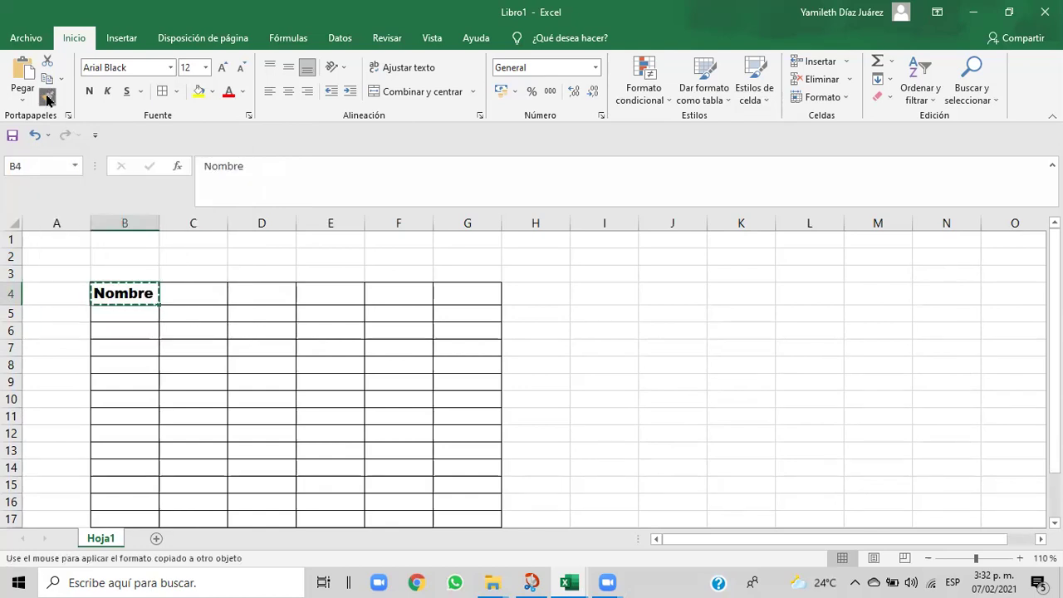
{"action": "left_click", "coordinate": [181, 292]}
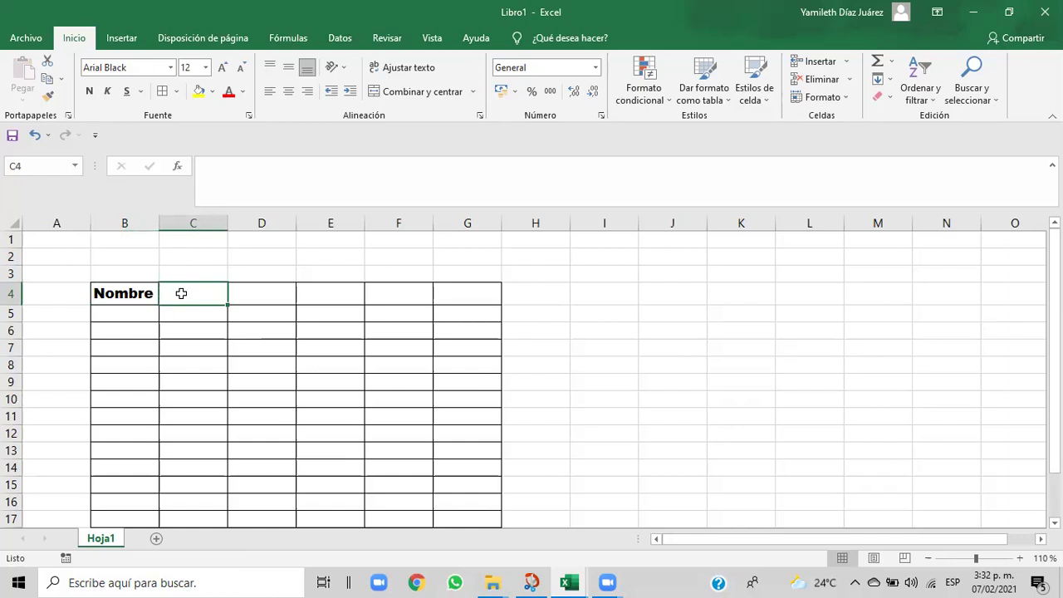
- Enter 'Apellido' in C4 and compare its formatting with Nombre
{"action": "type", "text": "a"}
{"action": "key", "text": "BackSpace"}
{"action": "type", "text": "APELLIDO"}
{"action": "key", "text": "BackSpace"}
{"action": "key", "text": "BackSpace"}
{"action": "key", "text": "BackSpace"}
{"action": "key", "text": "BackSpace"}
{"action": "key", "text": "BackSpace"}
{"action": "key", "text": "BackSpace"}
{"action": "key", "text": "BackSpace"}
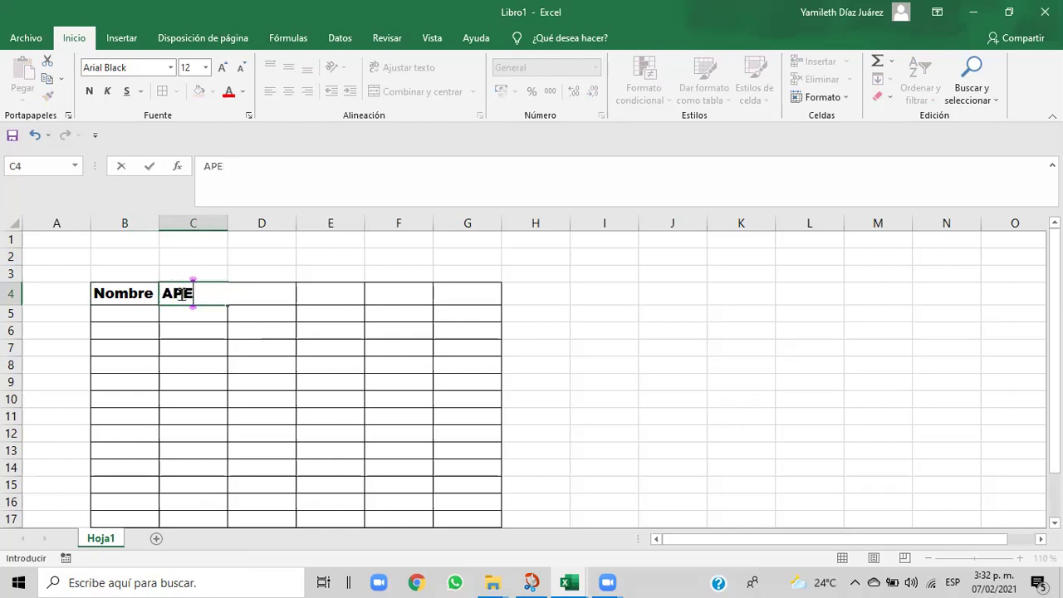
{"action": "type", "text": "pell"}
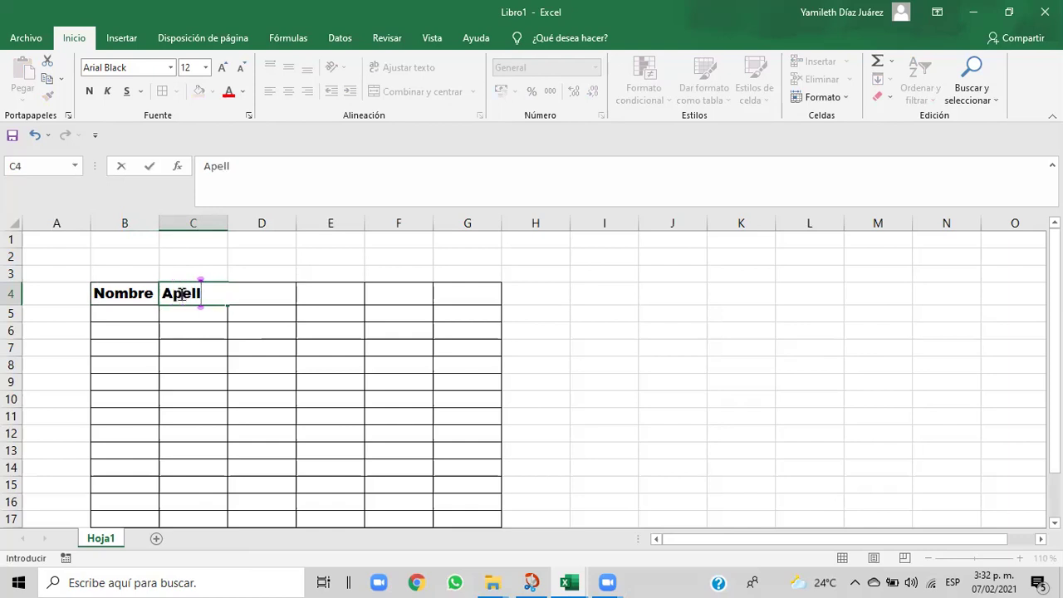
{"action": "type", "text": "ido"}
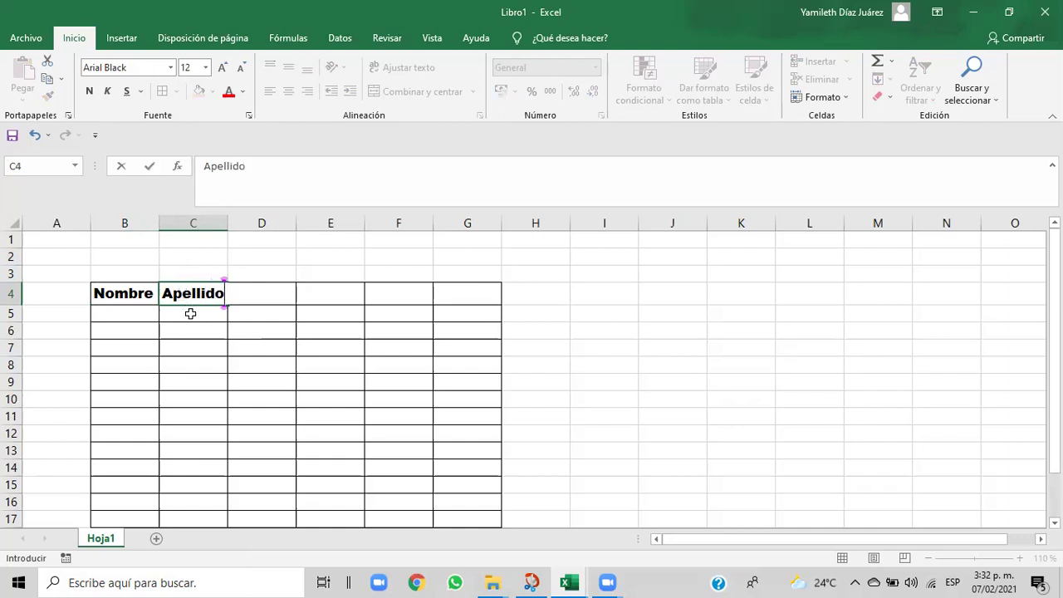
{"action": "left_click", "coordinate": [190, 313]}
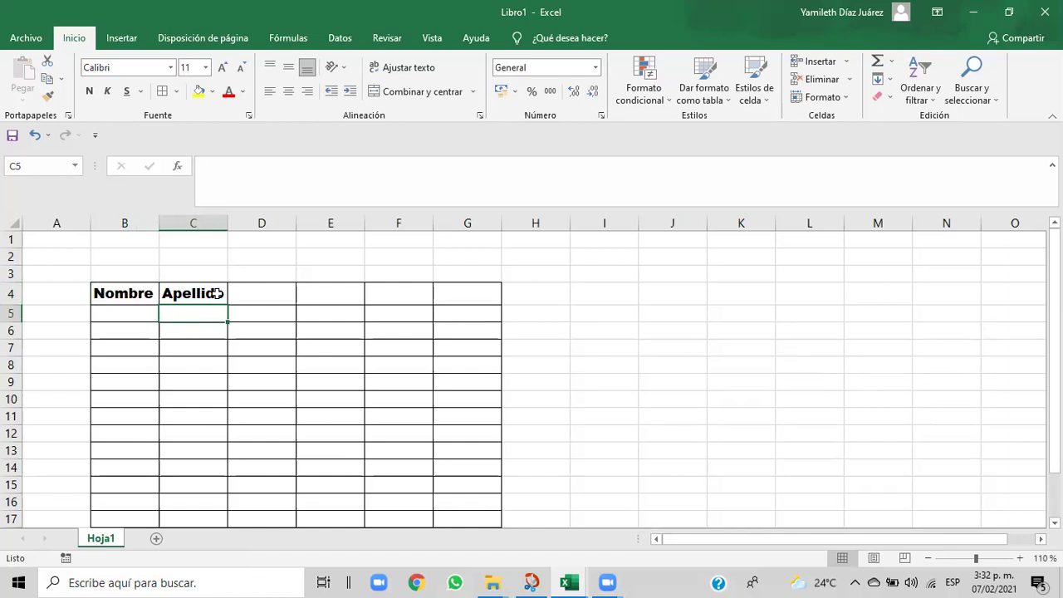
{"action": "left_click", "coordinate": [107, 294]}
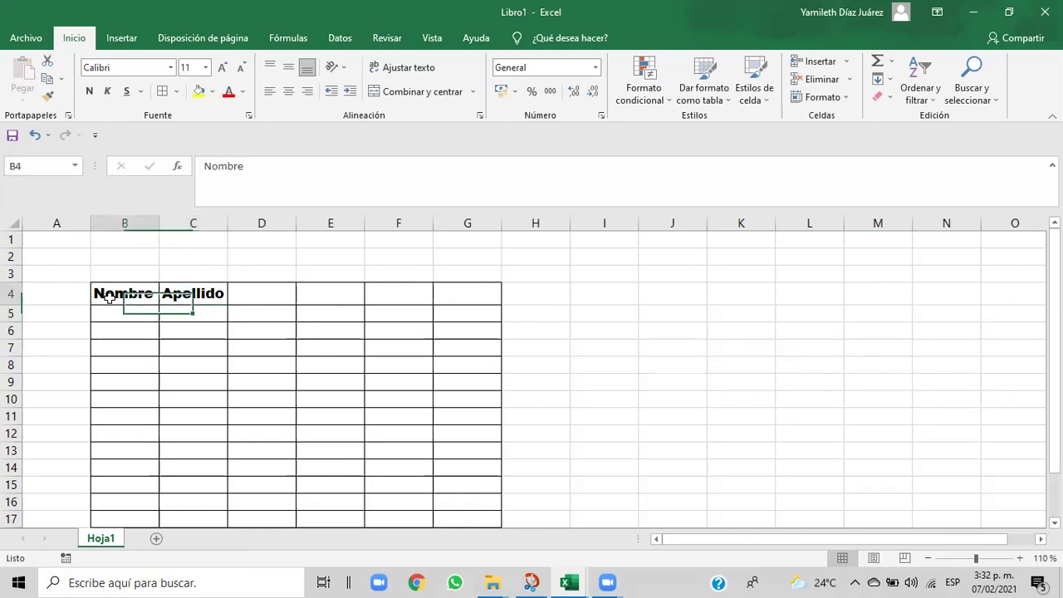
{"action": "left_click", "coordinate": [174, 297]}
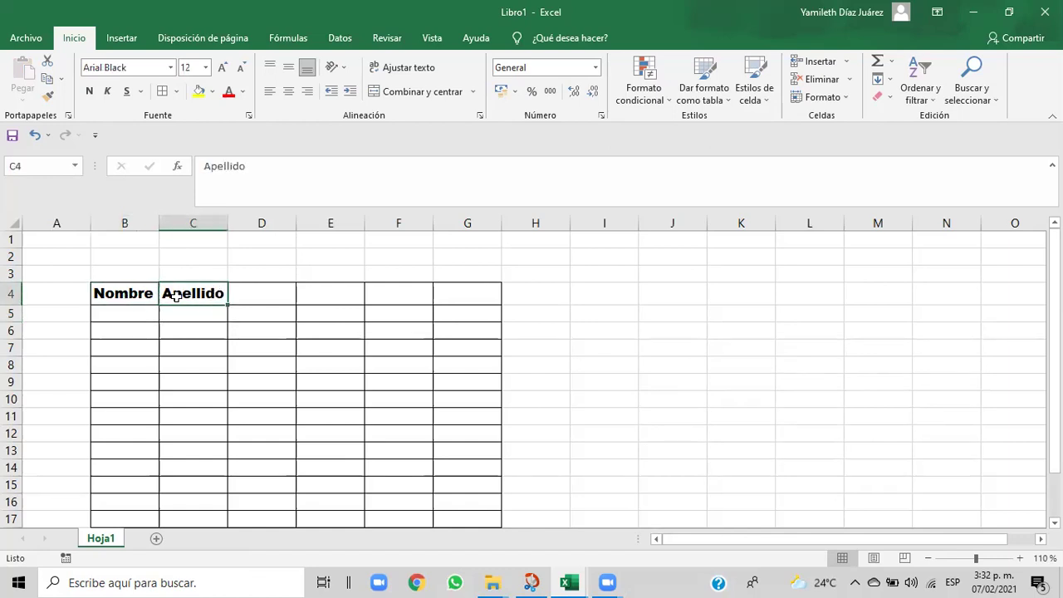
{"action": "left_click", "coordinate": [254, 295]}
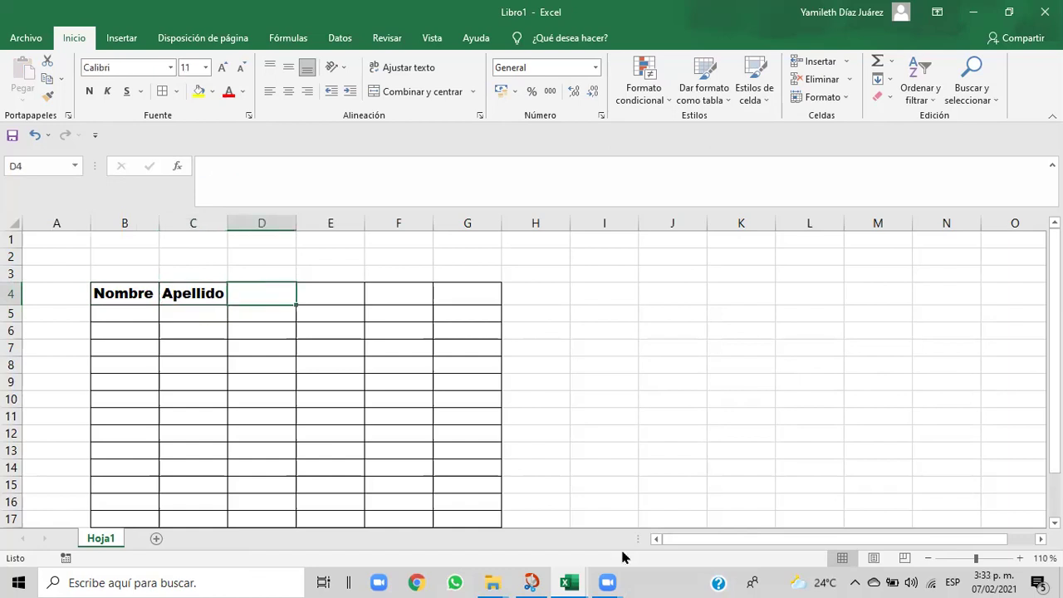
{"action": "mouse_move", "coordinate": [584, 583]}
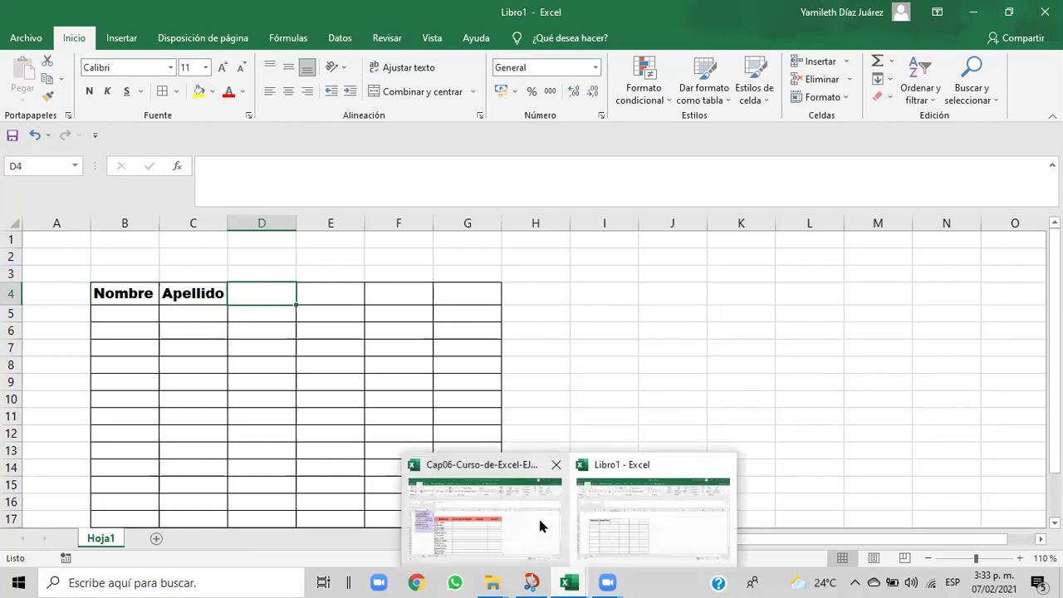
{"action": "left_click", "coordinate": [537, 515]}
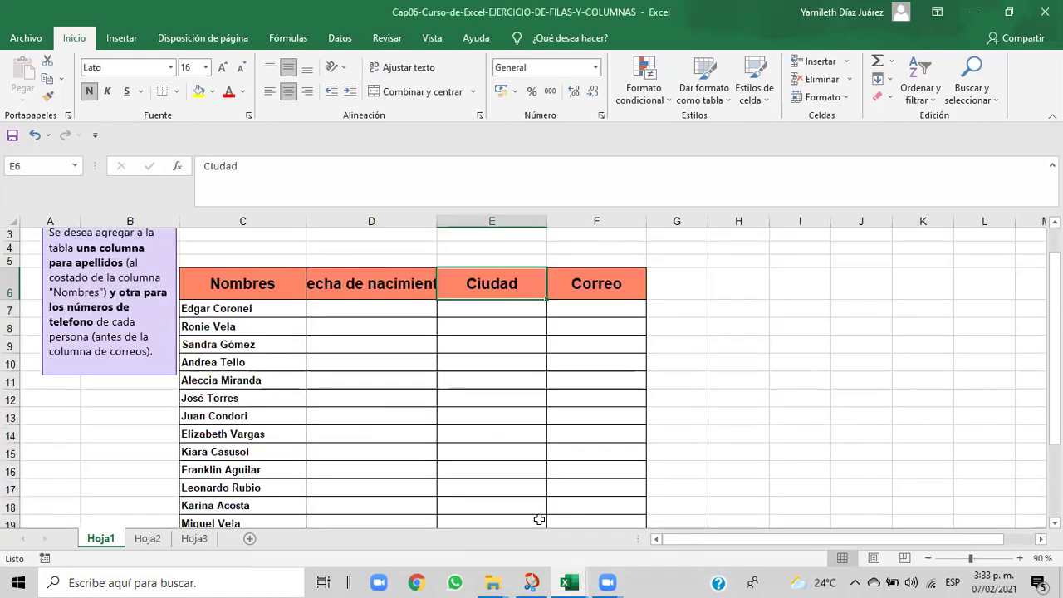
{"action": "mouse_move", "coordinate": [564, 581]}
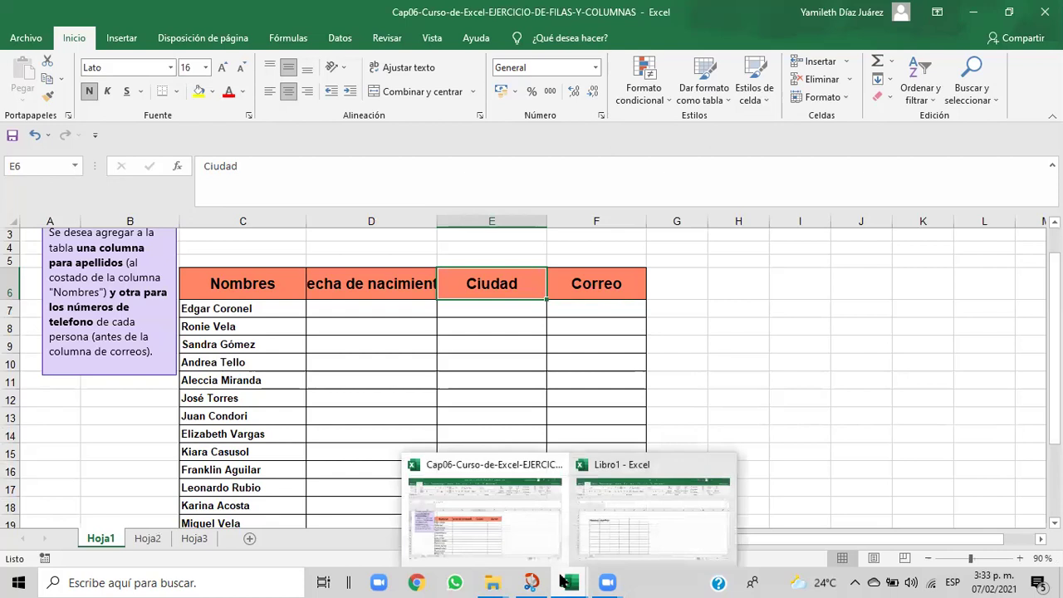
{"action": "left_click", "coordinate": [611, 539]}
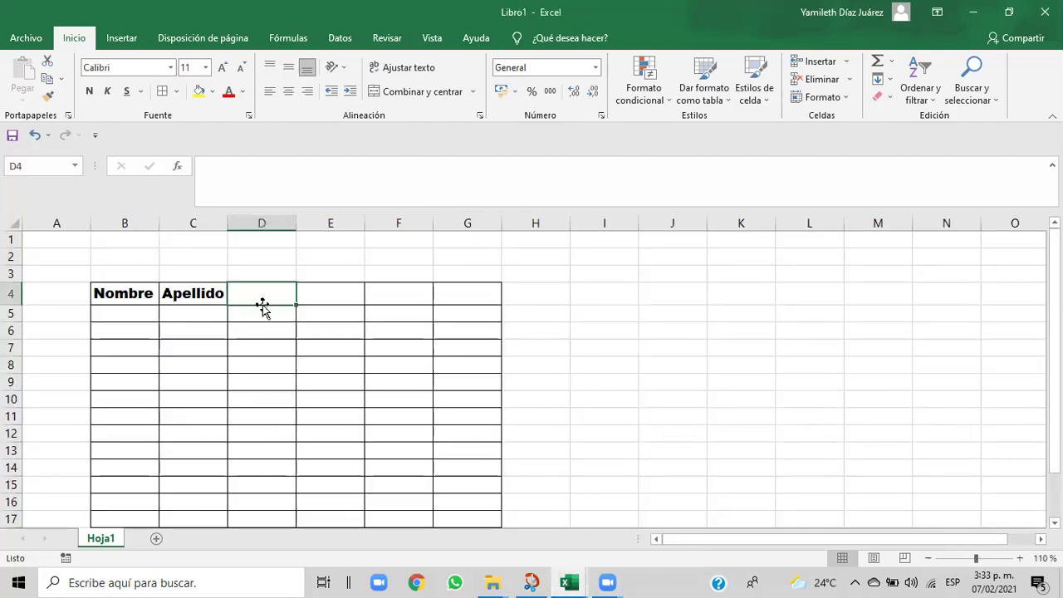
{"action": "left_click", "coordinate": [172, 298]}
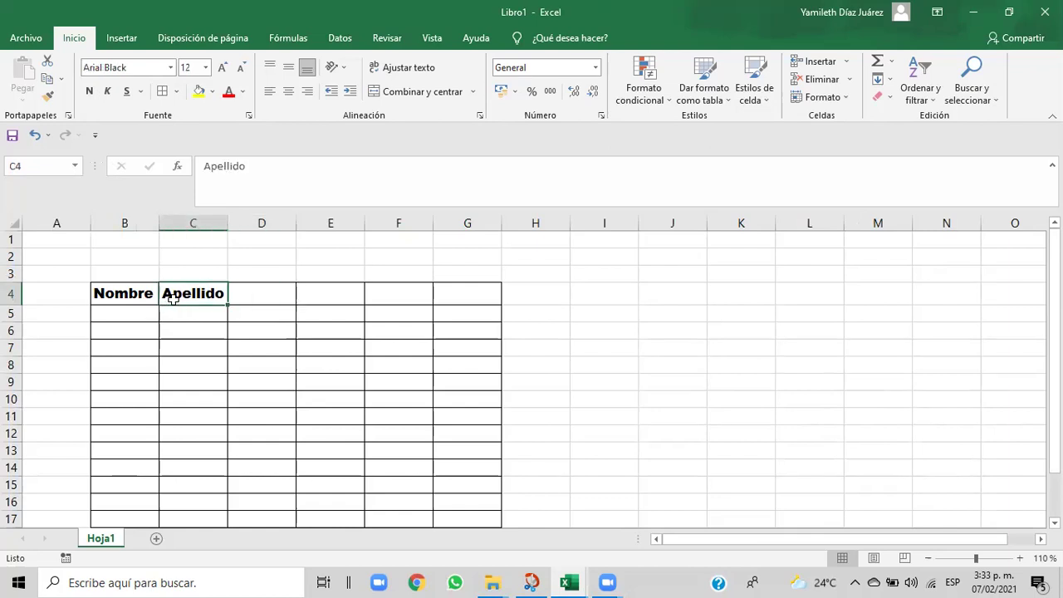
- Format-paint D4 from C4, enter 'Fecha de nacimiento' and widen column D to fit
{"action": "left_click", "coordinate": [48, 98]}
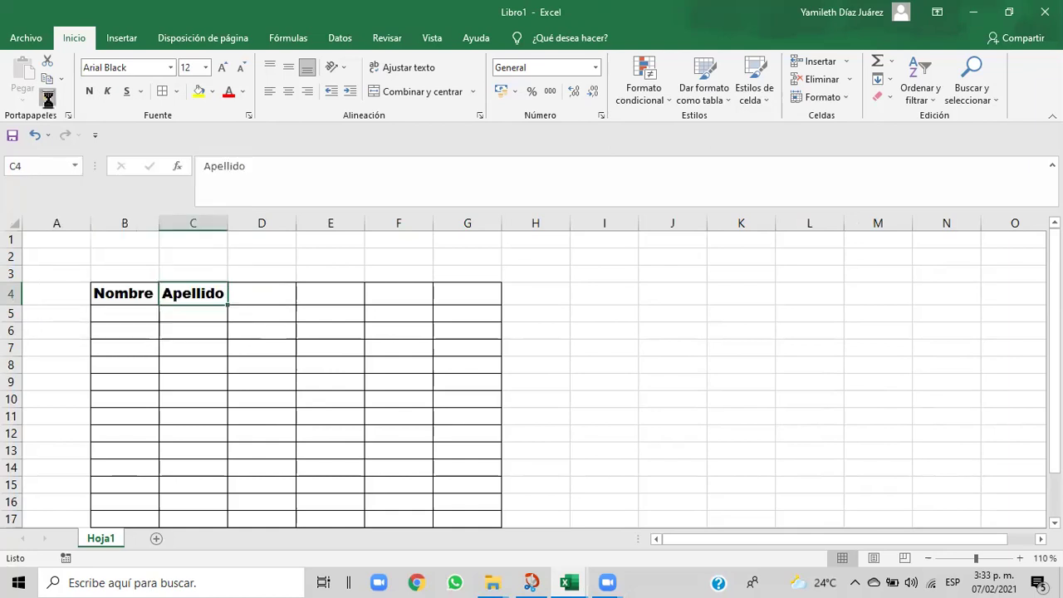
{"action": "left_click", "coordinate": [241, 290]}
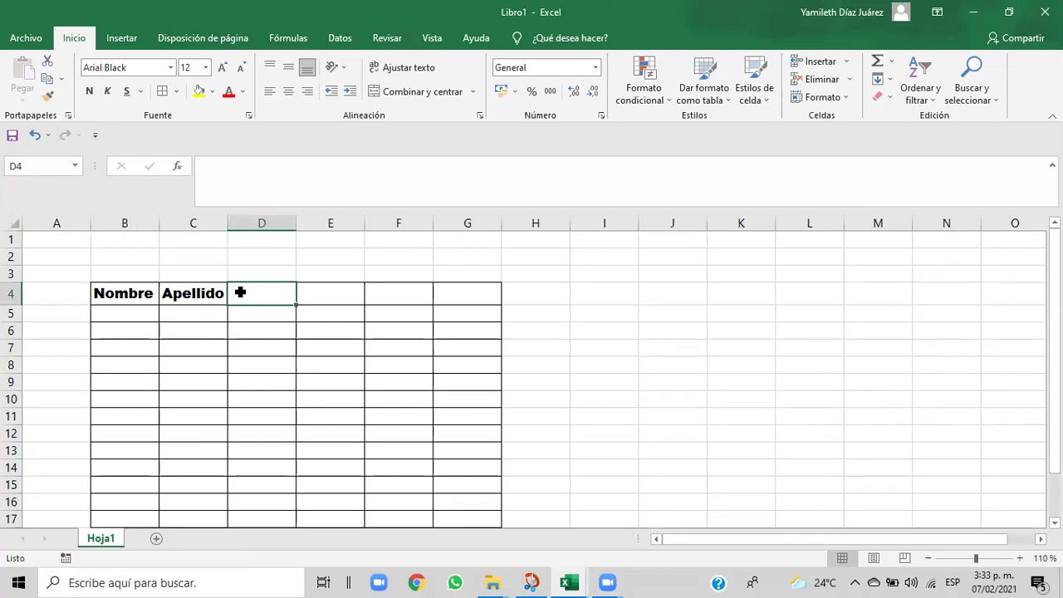
{"action": "type", "text": "F"}
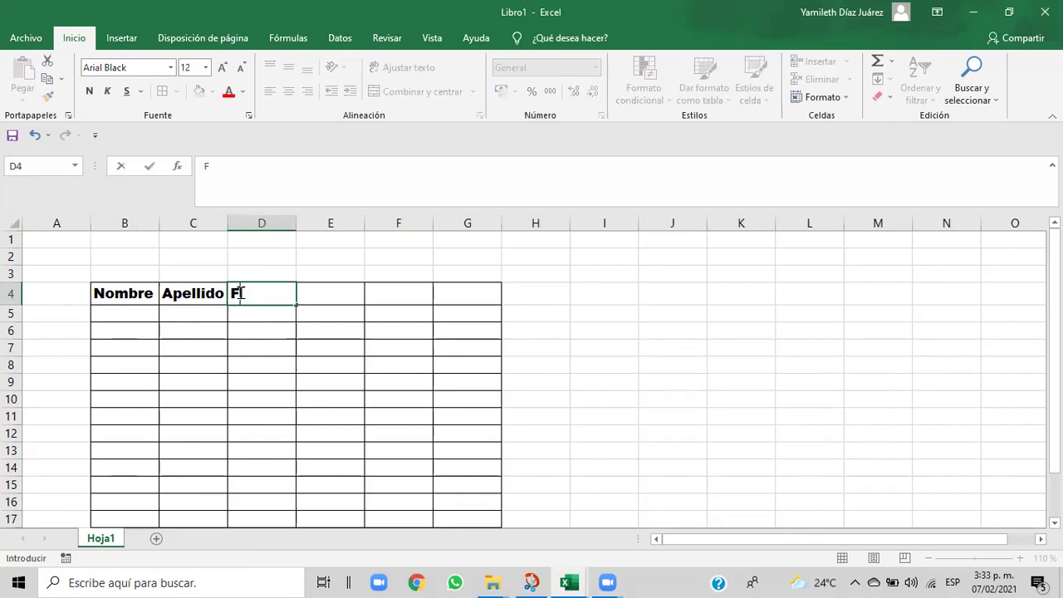
{"action": "type", "text": "echa"}
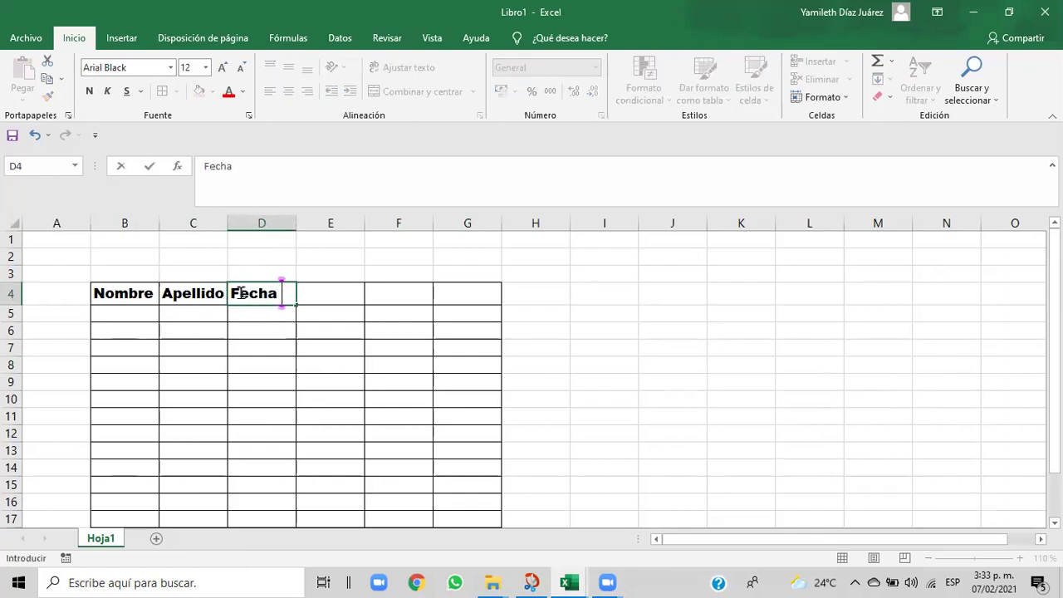
{"action": "type", "text": " de nac"}
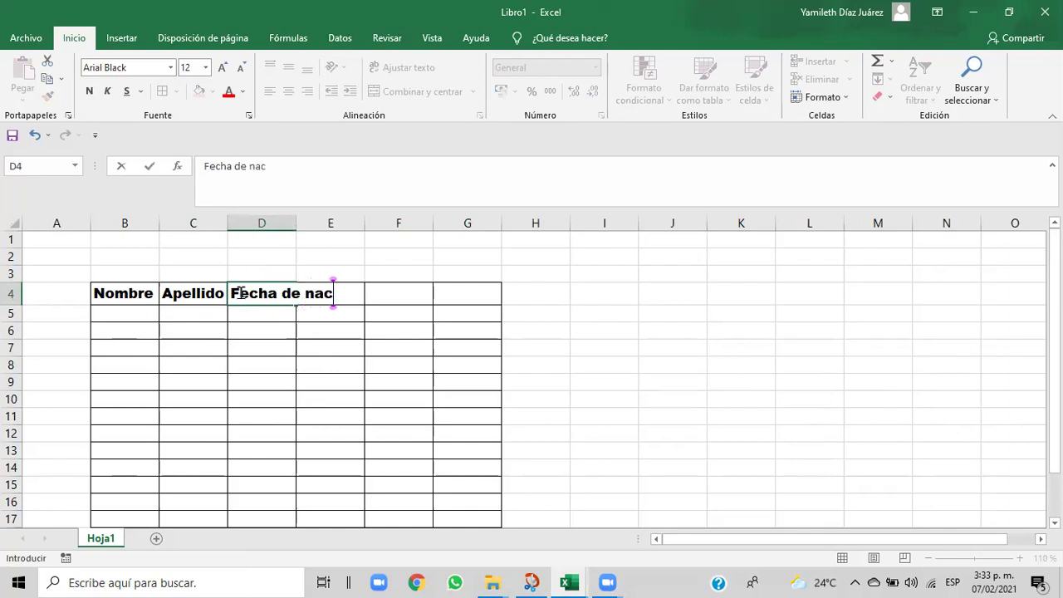
{"action": "type", "text": "imiento"}
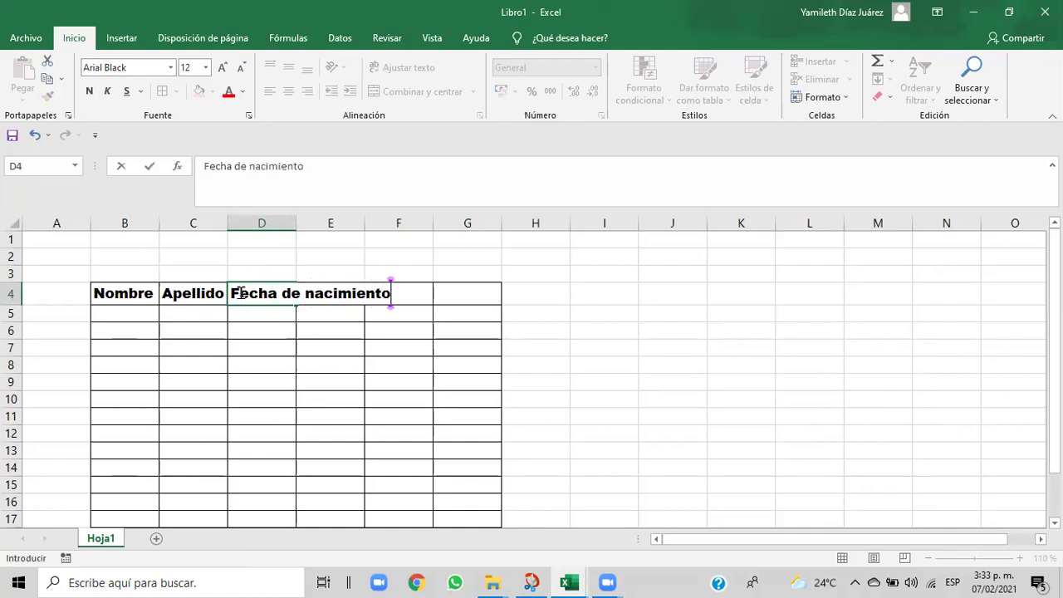
{"action": "left_click", "coordinate": [419, 342]}
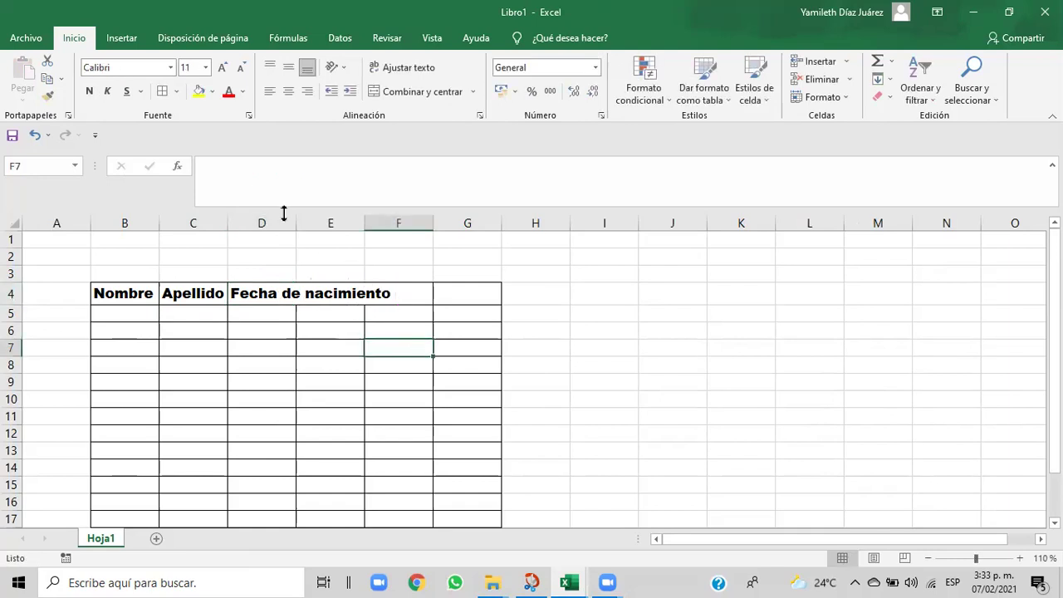
{"action": "left_click_drag", "start_coordinate": [296, 216], "coordinate": [368, 220]}
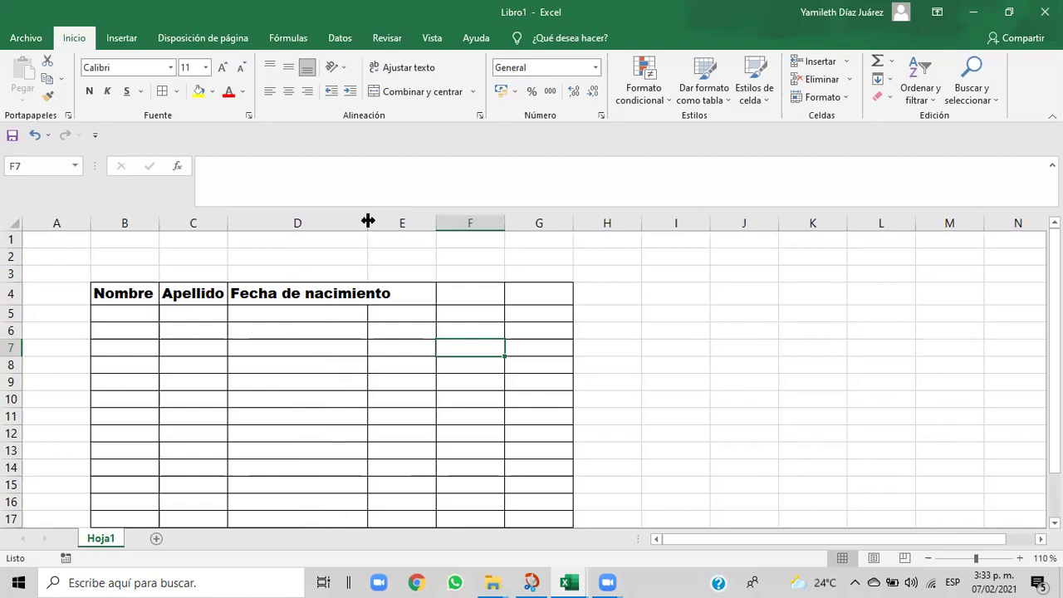
{"action": "left_click_drag", "start_coordinate": [368, 220], "coordinate": [389, 222]}
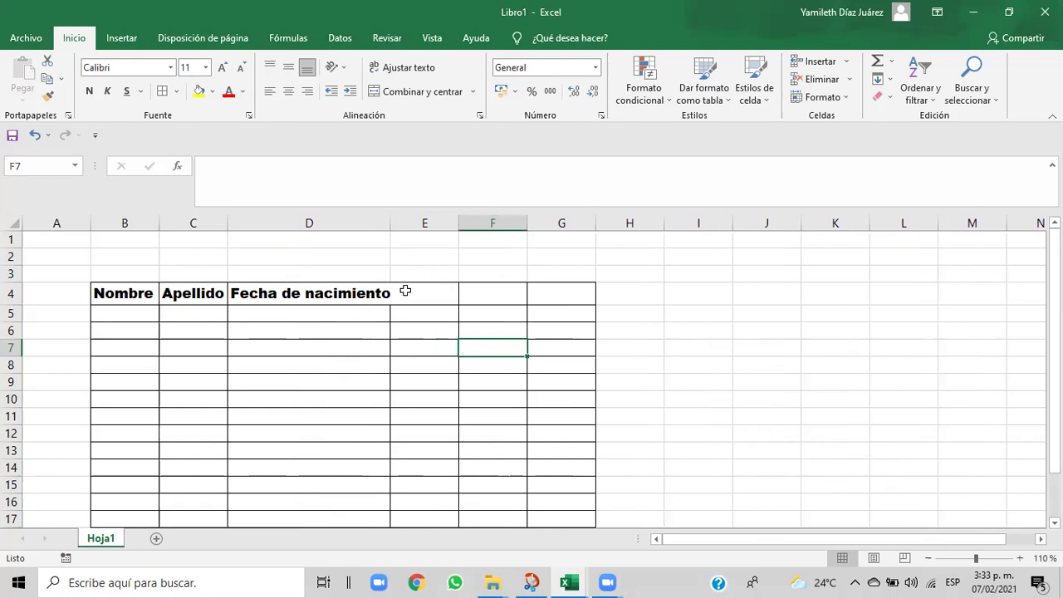
- Undo the column D widening and the Fecha de nacimiento entry, then rewiden column D
{"action": "left_click", "coordinate": [35, 136]}
{"action": "left_click", "coordinate": [35, 135]}
{"action": "left_click", "coordinate": [35, 135]}
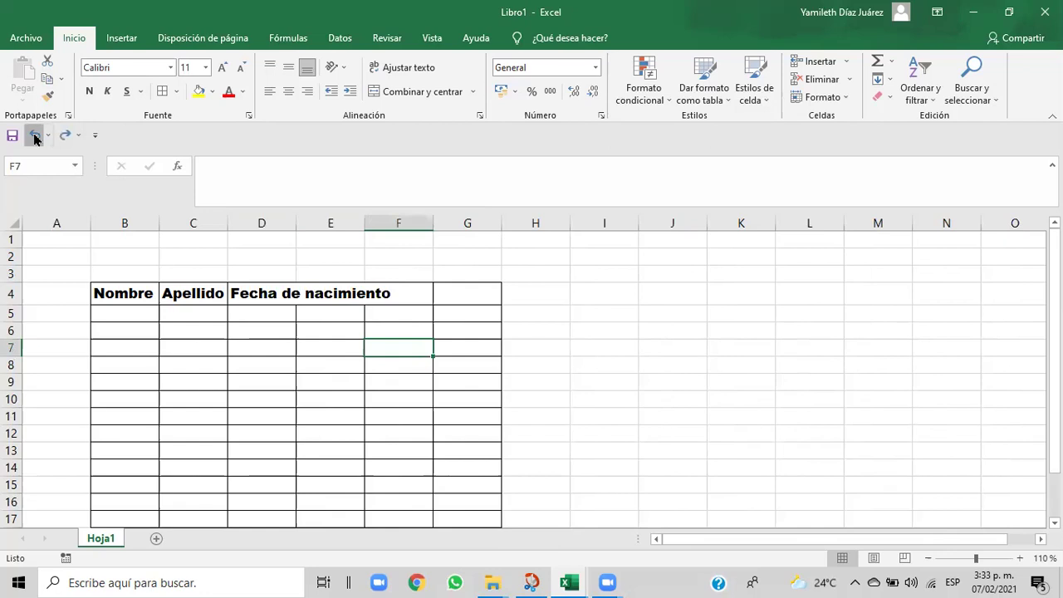
{"action": "left_click", "coordinate": [268, 359]}
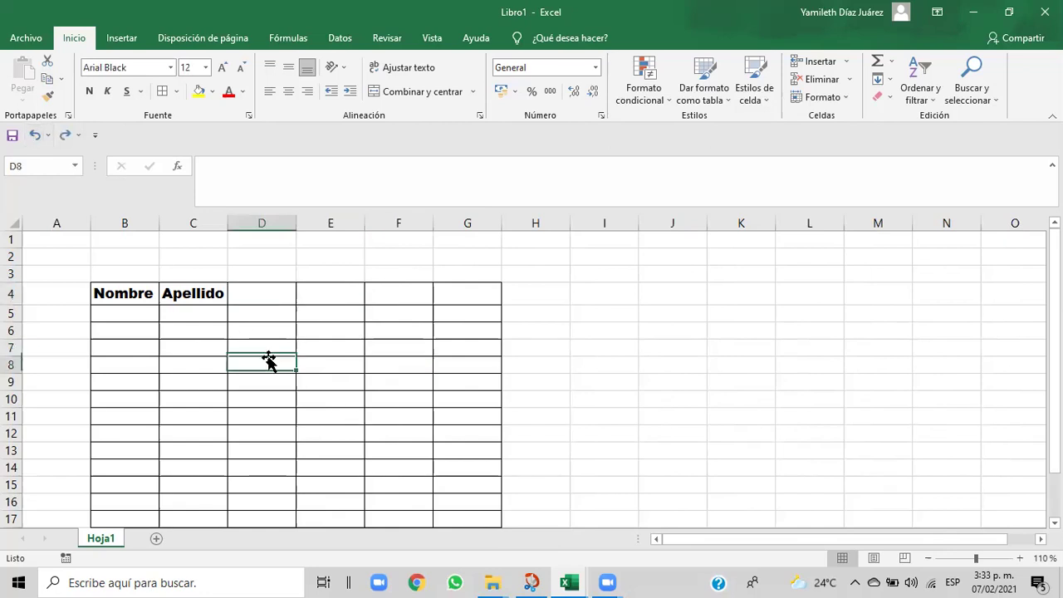
{"action": "left_click_drag", "start_coordinate": [295, 219], "coordinate": [339, 221]}
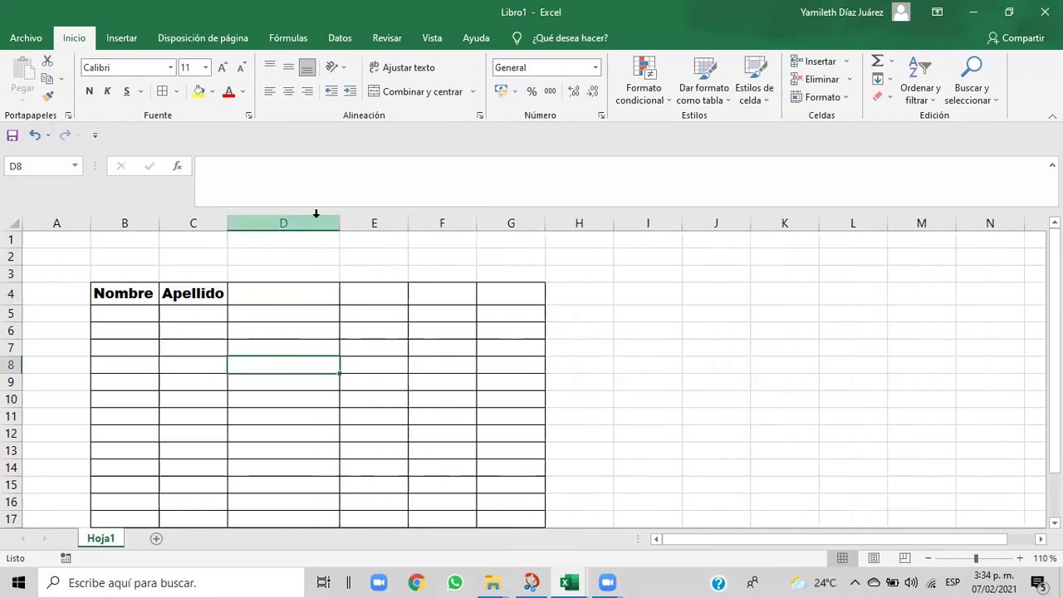
- Paint Apellido's format onto D4, enter 'Fecha de nacimiento' and widen column D to fit
{"action": "left_click", "coordinate": [251, 293]}
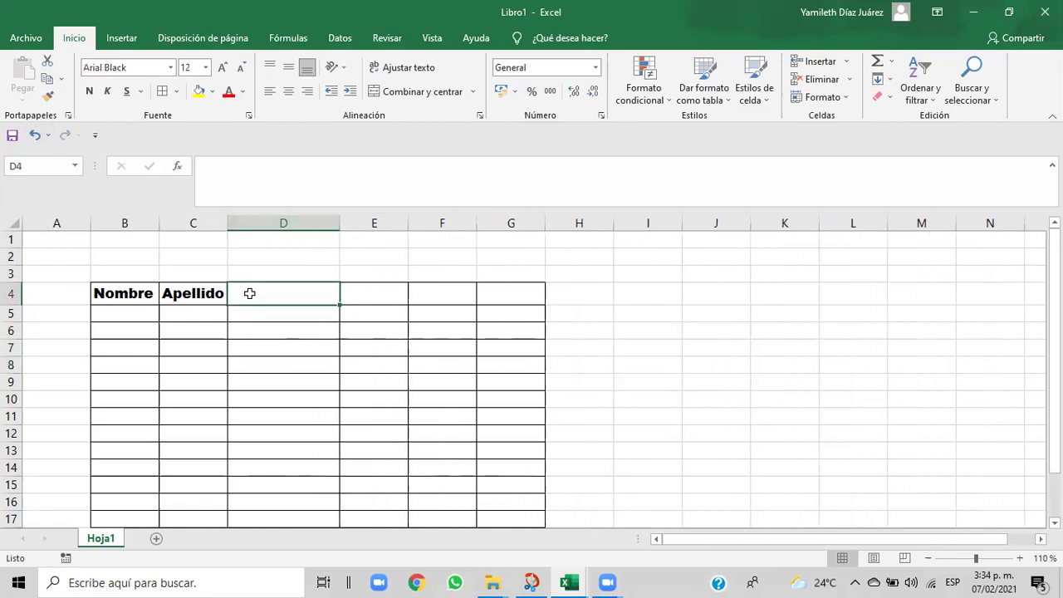
{"action": "left_click", "coordinate": [205, 295]}
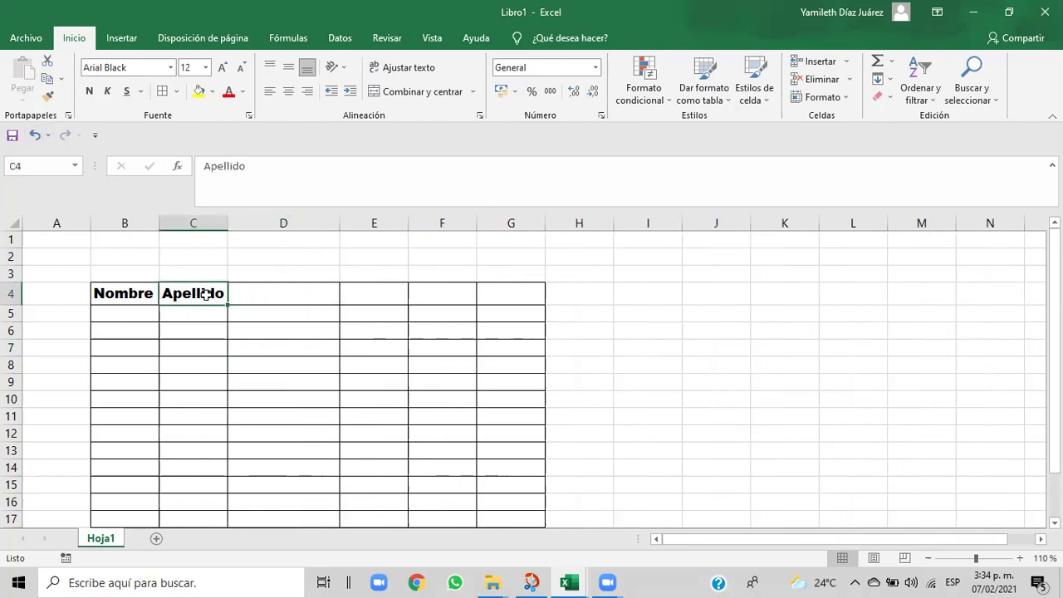
{"action": "left_click", "coordinate": [49, 103]}
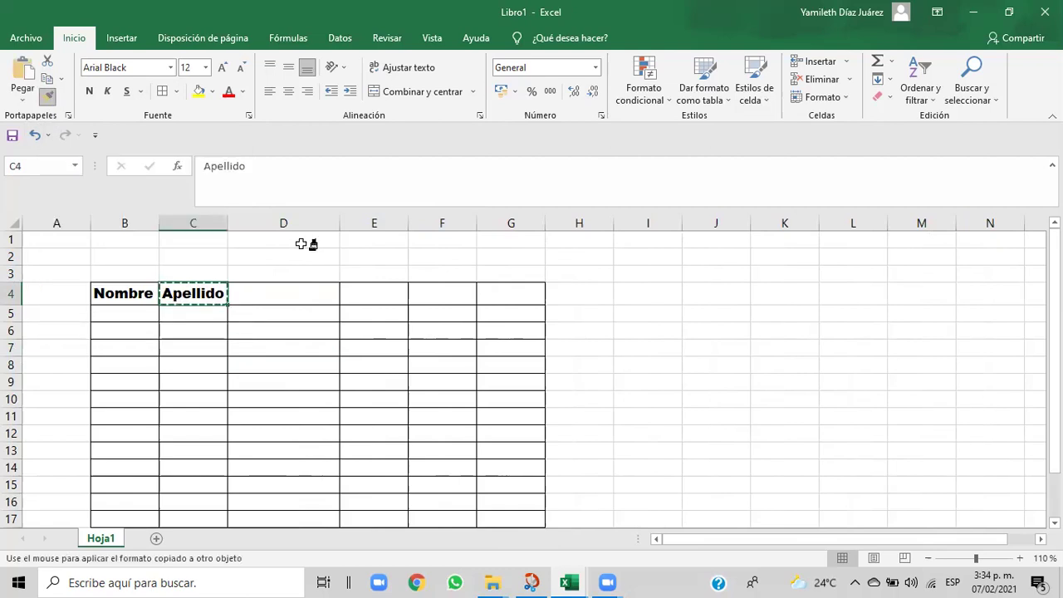
{"action": "left_click", "coordinate": [263, 289]}
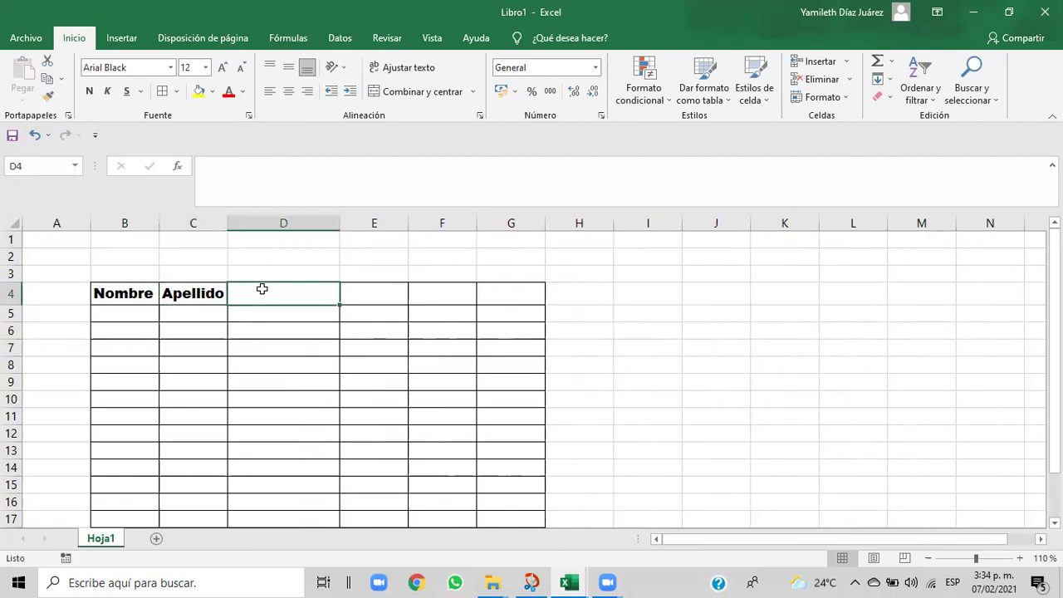
{"action": "type", "text": "FECHA"}
{"action": "key", "text": "BackSpace"}
{"action": "key", "text": "BackSpace"}
{"action": "key", "text": "BackSpace"}
{"action": "key", "text": "BackSpace"}
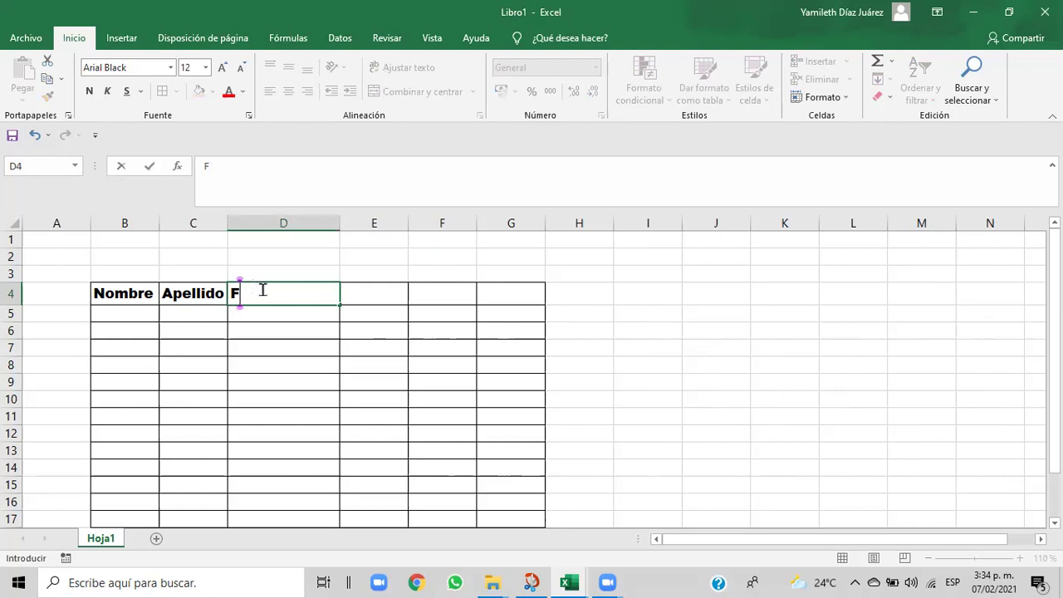
{"action": "type", "text": "echa "}
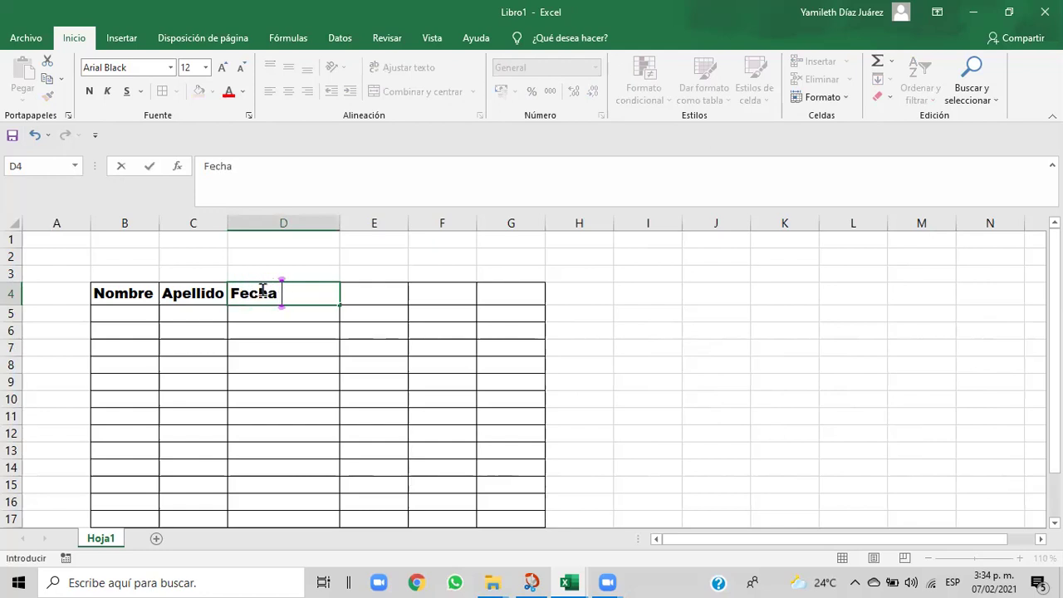
{"action": "type", "text": "de naci"}
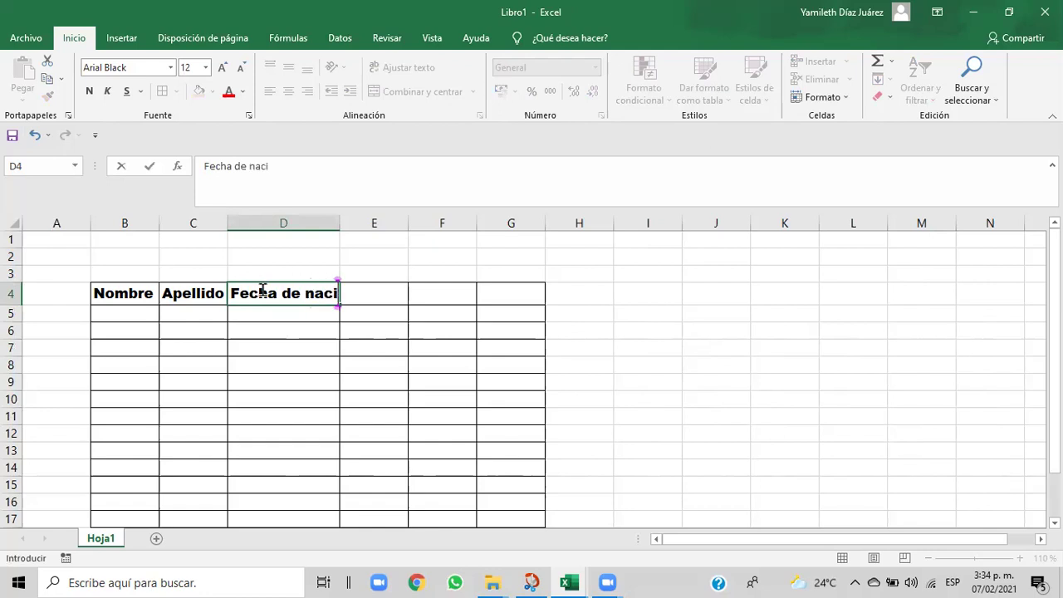
{"action": "type", "text": "miento"}
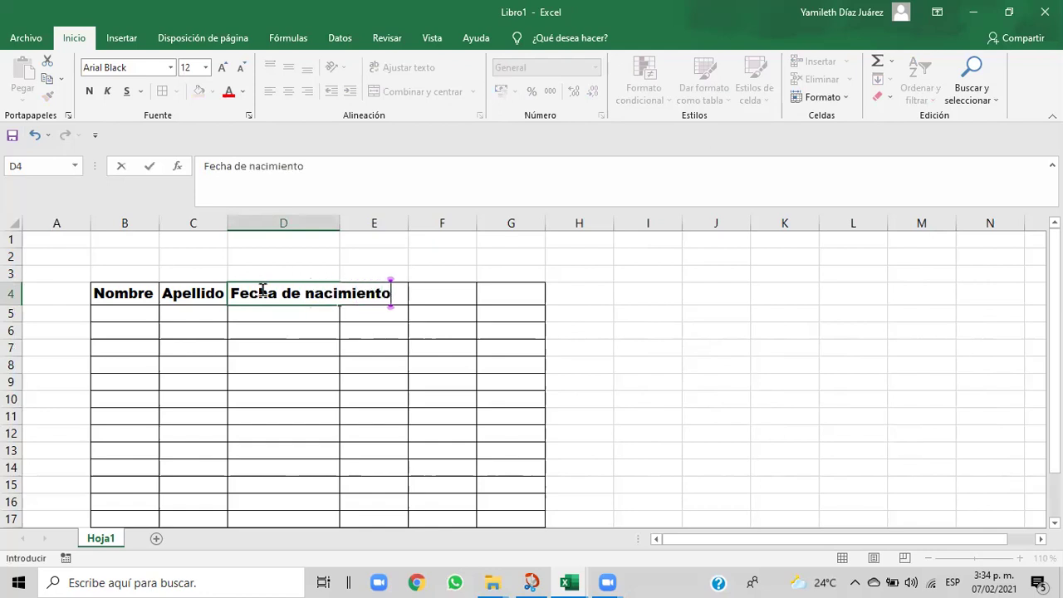
{"action": "left_click", "coordinate": [366, 325]}
{"action": "left_click", "coordinate": [308, 294]}
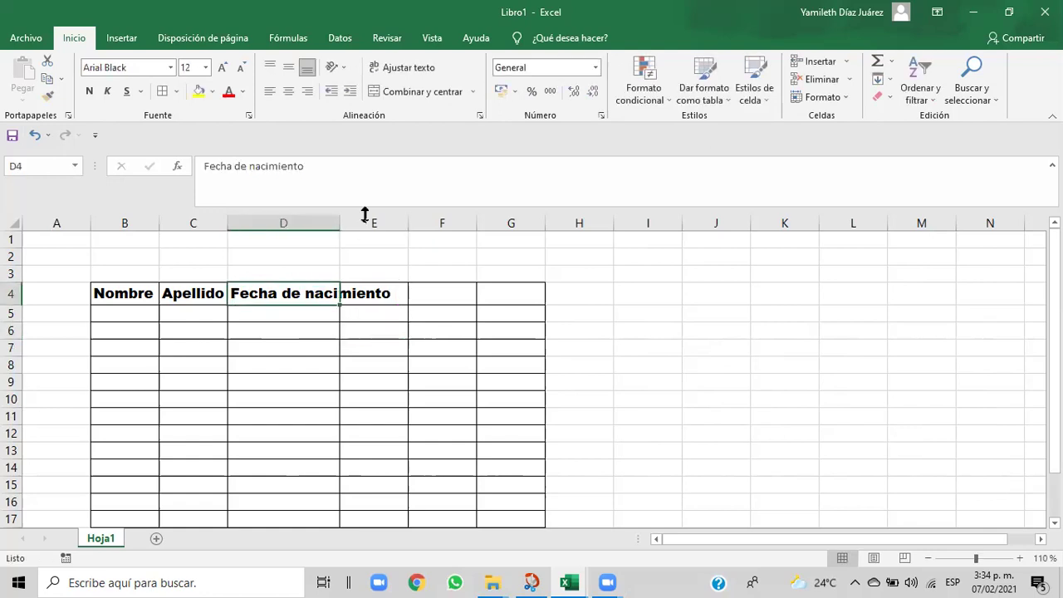
{"action": "left_click_drag", "start_coordinate": [339, 223], "coordinate": [382, 224]}
{"action": "left_click_drag", "start_coordinate": [386, 223], "coordinate": [396, 223]}
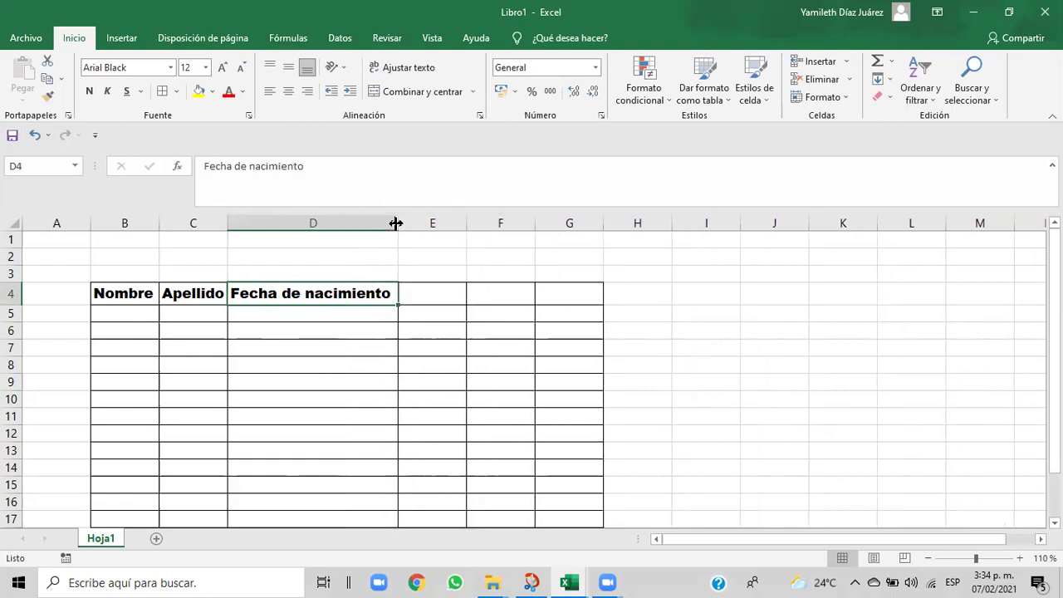
{"action": "left_click", "coordinate": [423, 302]}
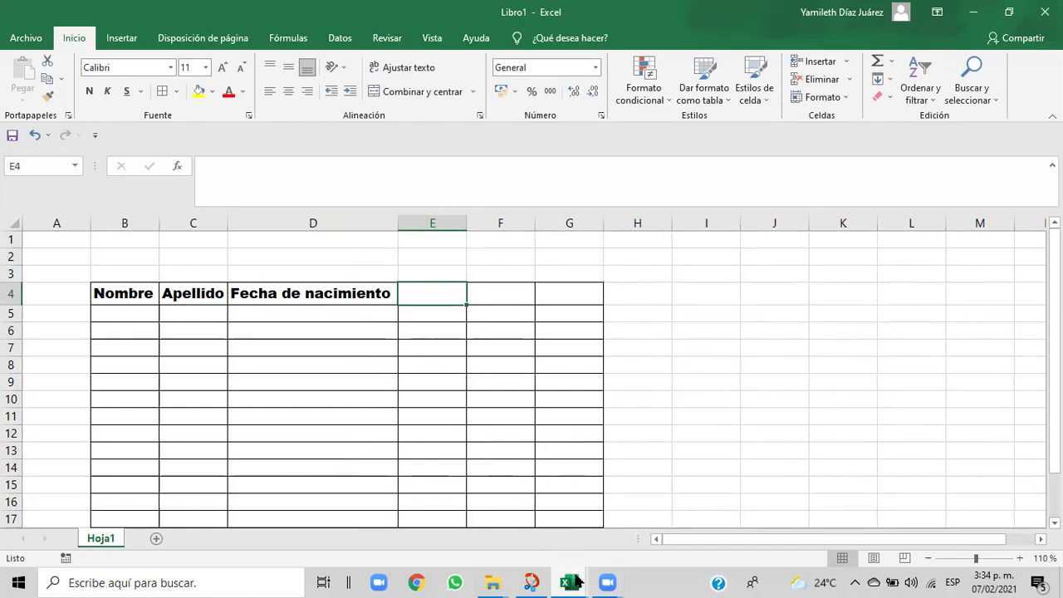
{"action": "mouse_move", "coordinate": [576, 583]}
{"action": "left_click", "coordinate": [551, 503]}
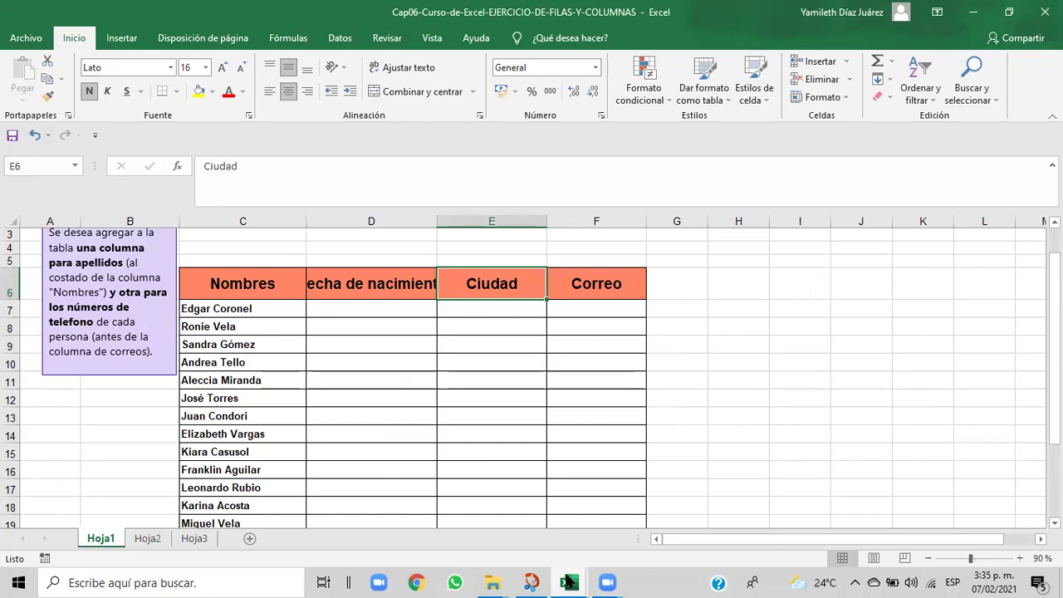
{"action": "mouse_move", "coordinate": [568, 581]}
{"action": "left_click", "coordinate": [618, 525]}
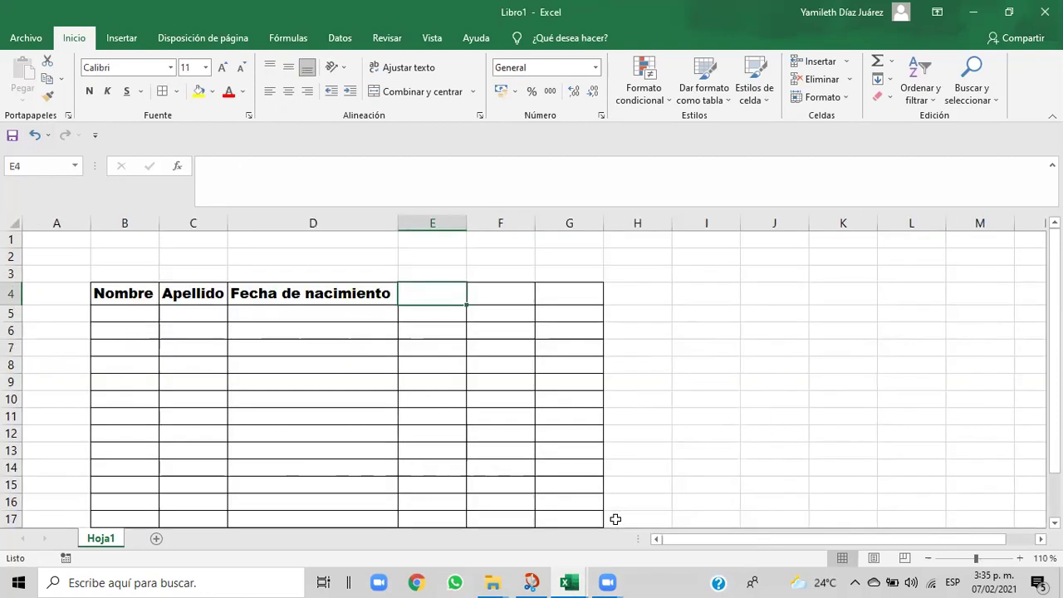
- Clear the stray letter from E4 and make column E slightly wider
{"action": "type", "text": "C"}
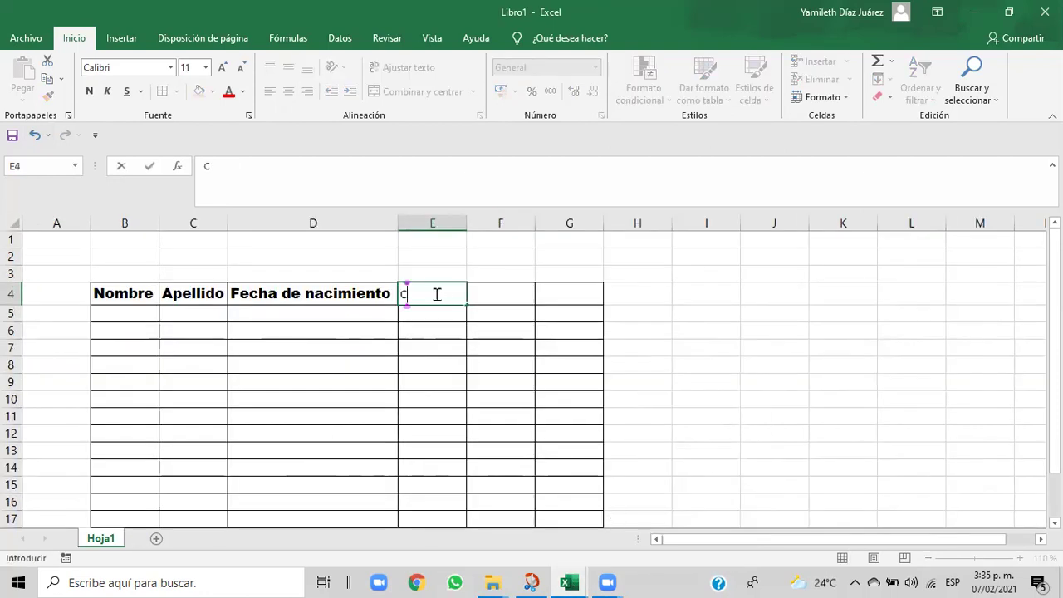
{"action": "key", "text": "BackSpace"}
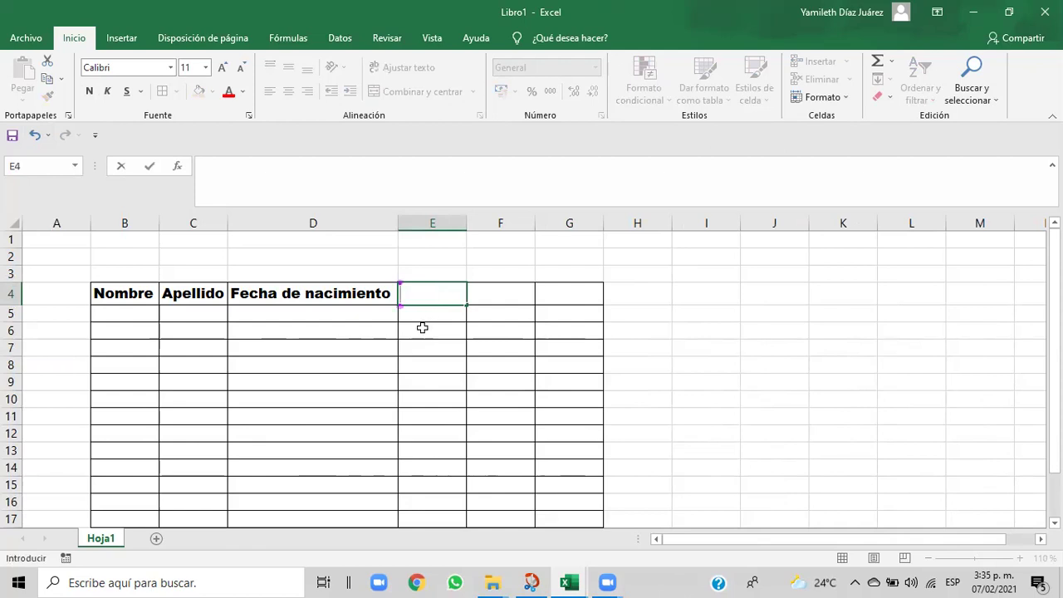
{"action": "key", "text": "Return"}
{"action": "left_click", "coordinate": [414, 296]}
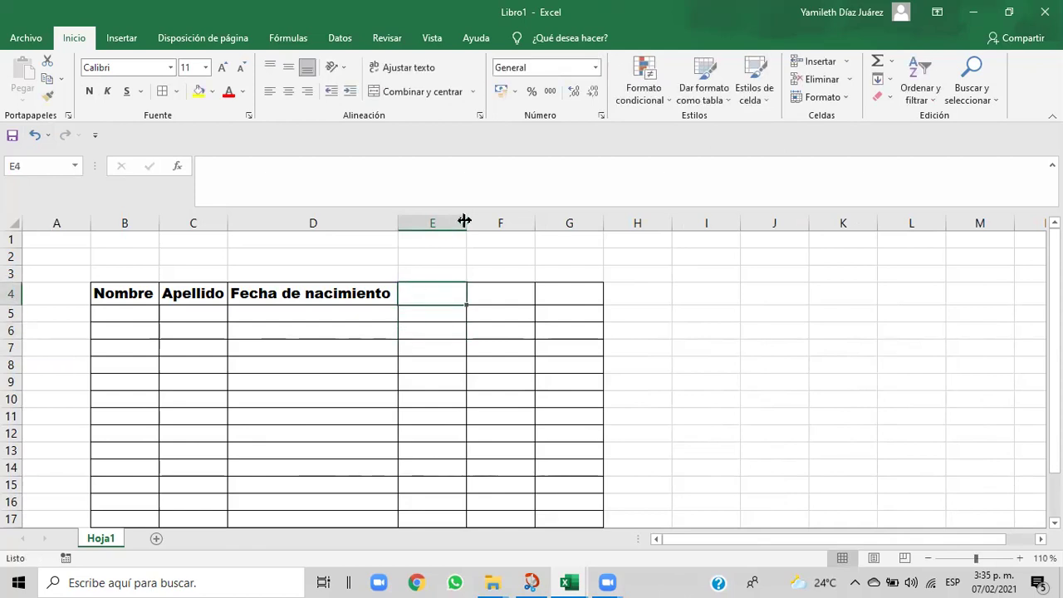
{"action": "left_click_drag", "start_coordinate": [464, 220], "coordinate": [472, 220]}
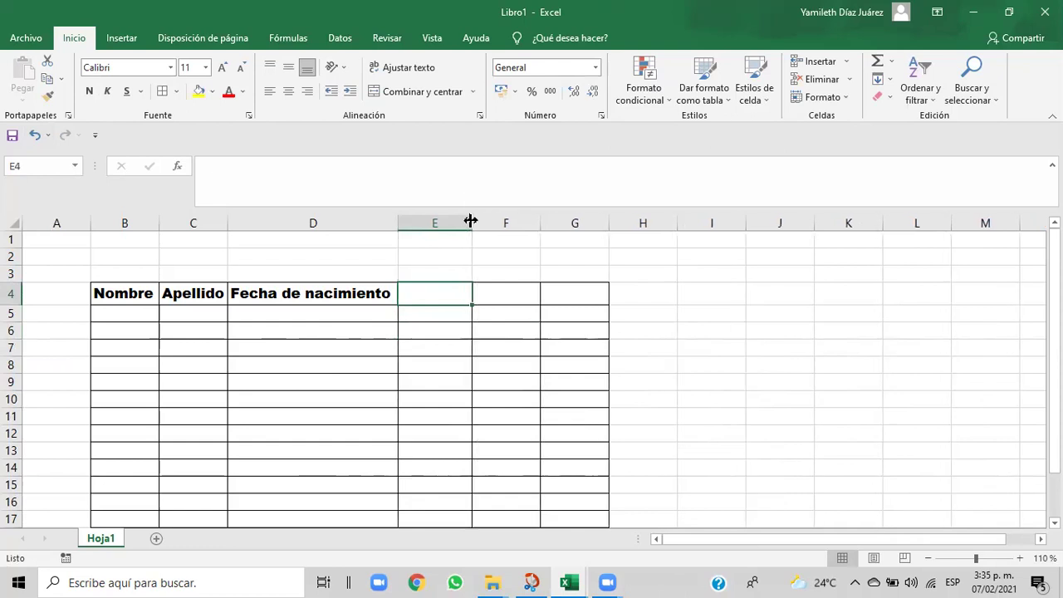
- Paint the Apellido header format onto E4 and enter 'Ciudad'
{"action": "left_click", "coordinate": [196, 292]}
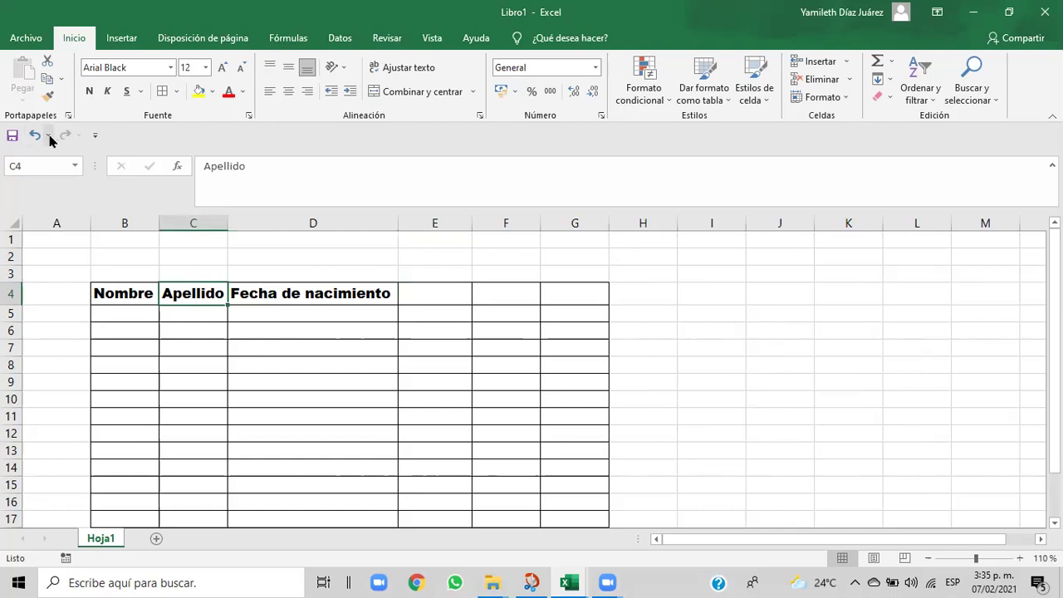
{"action": "left_click", "coordinate": [49, 100]}
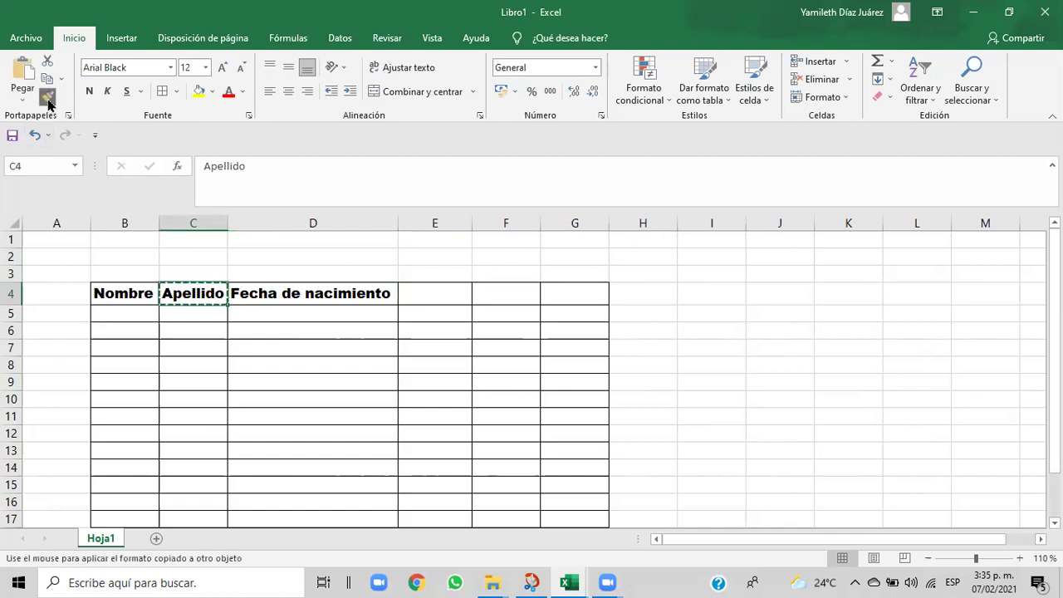
{"action": "left_click", "coordinate": [431, 290]}
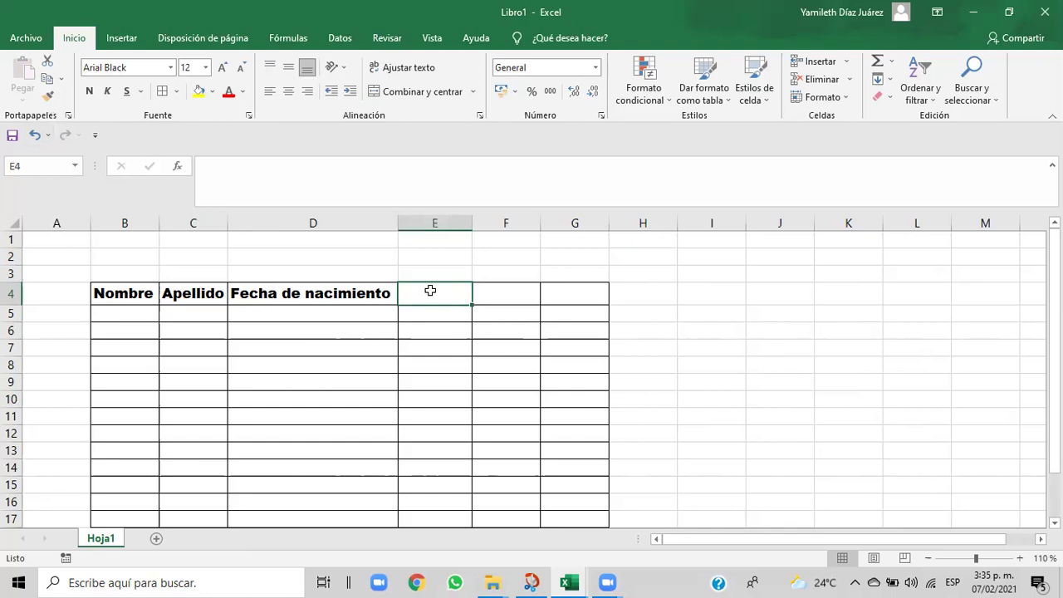
{"action": "type", "text": "C"}
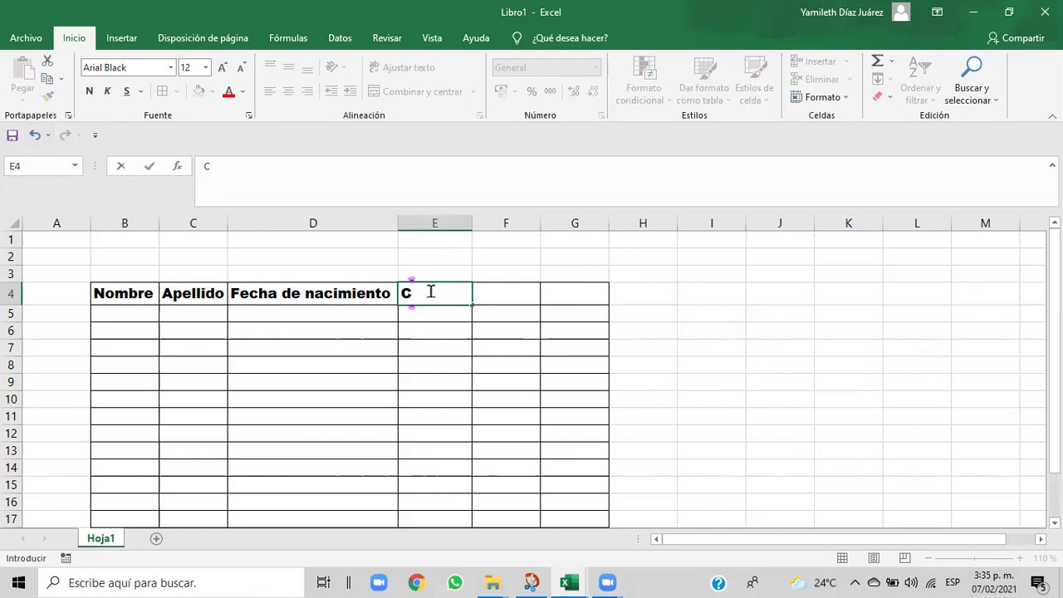
{"action": "type", "text": "l"}
{"action": "key", "text": "BackSpace"}
{"action": "type", "text": "iudad"}
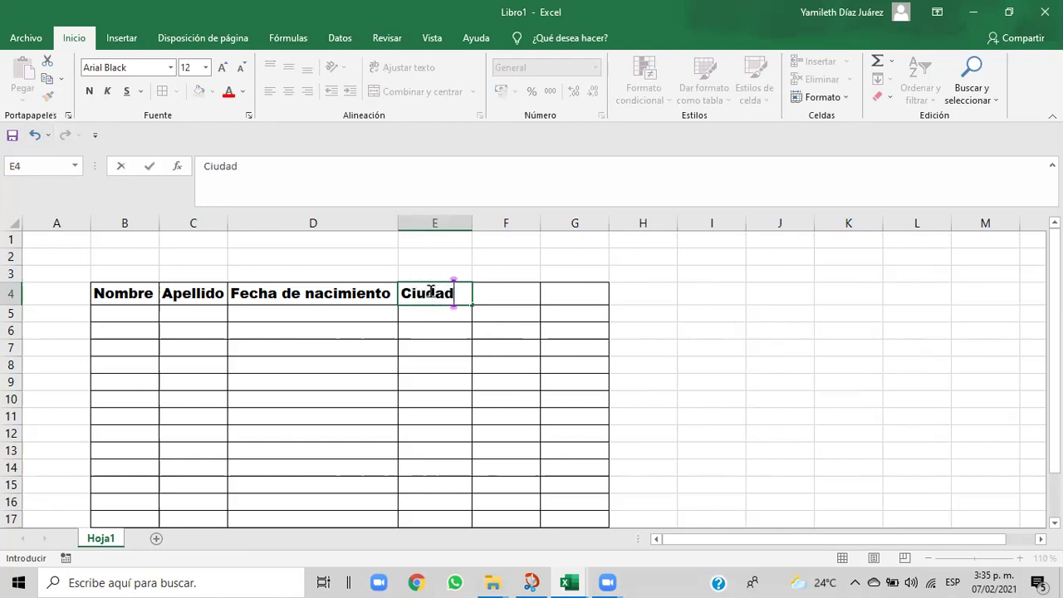
{"action": "left_click", "coordinate": [498, 293]}
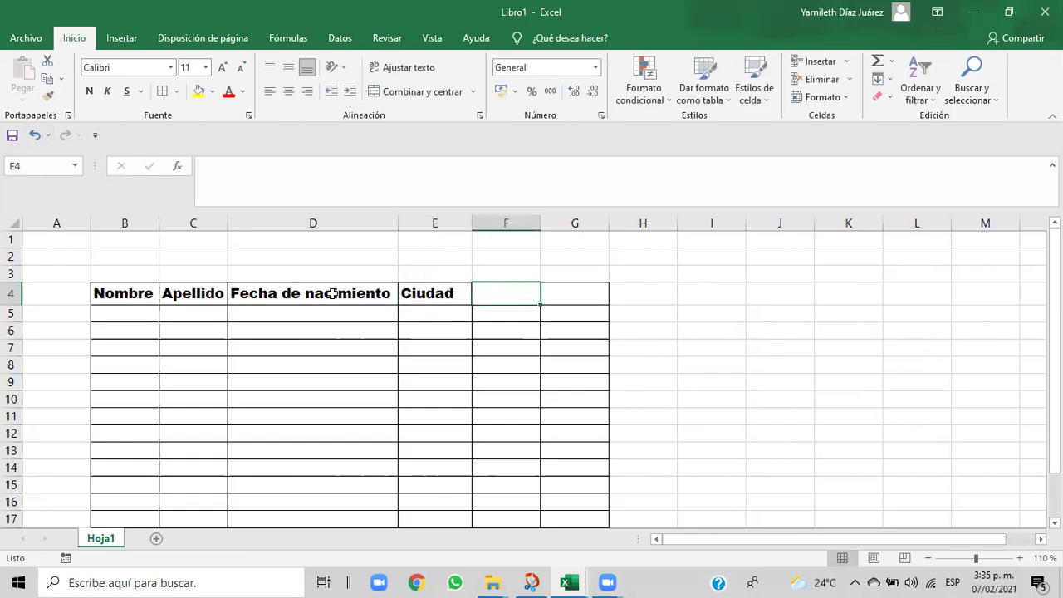
{"action": "left_click", "coordinate": [555, 293]}
- Copy the Ciudad header format to F4 and enter 'Celular'
{"action": "left_click", "coordinate": [486, 293]}
{"action": "type", "text": "C"}
{"action": "key", "text": "BackSpace"}
{"action": "left_click", "coordinate": [451, 295]}
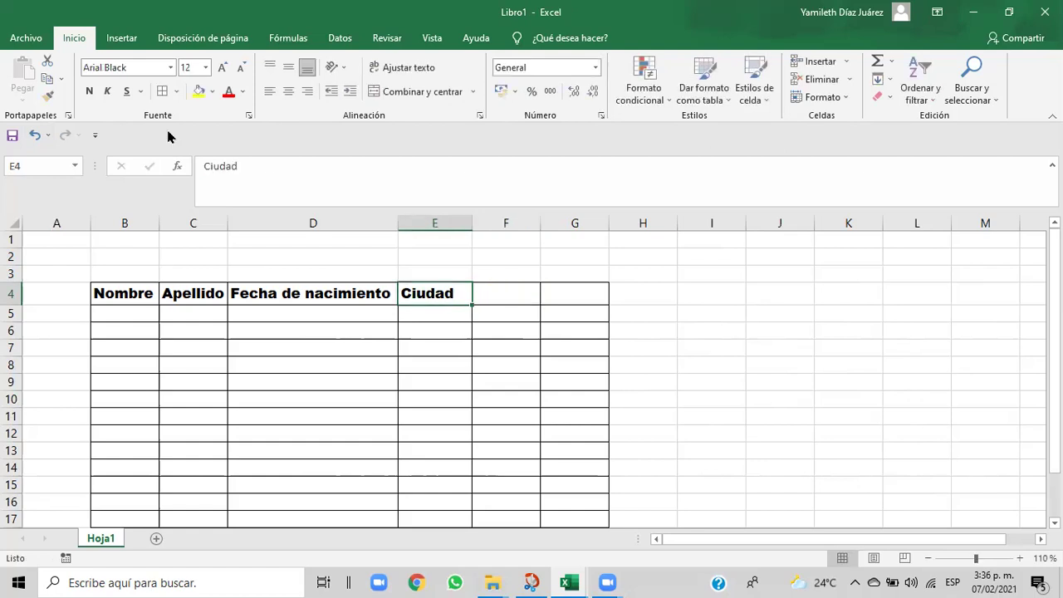
{"action": "left_click", "coordinate": [47, 97]}
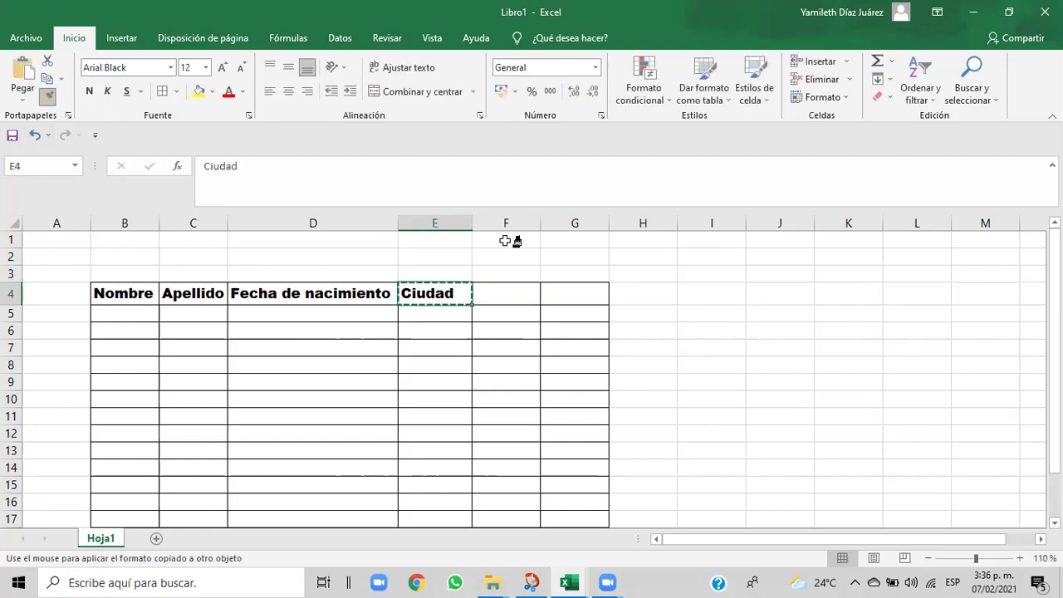
{"action": "left_click", "coordinate": [486, 292]}
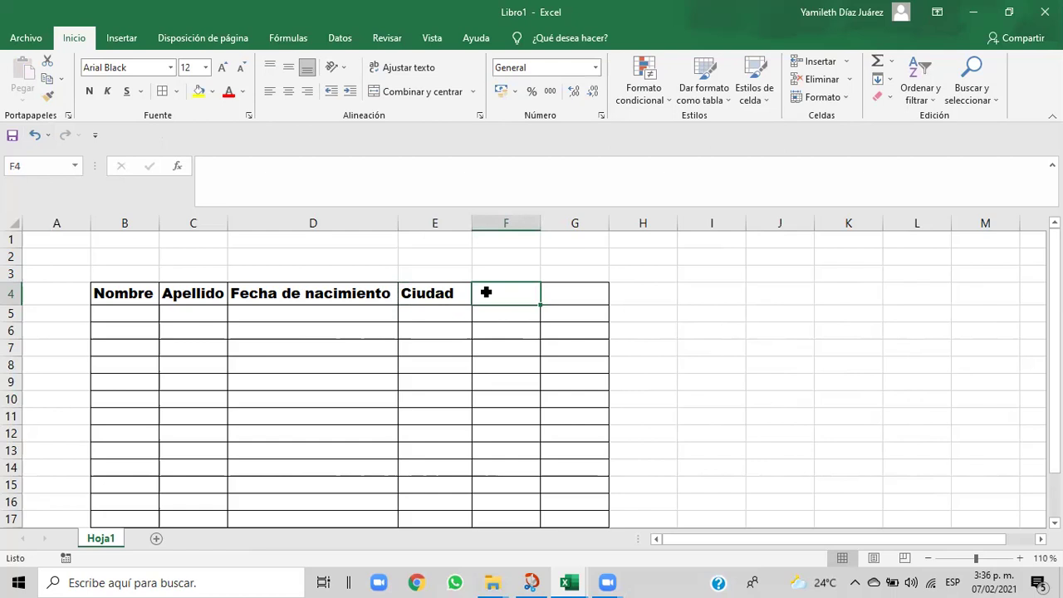
{"action": "type", "text": "Celu"}
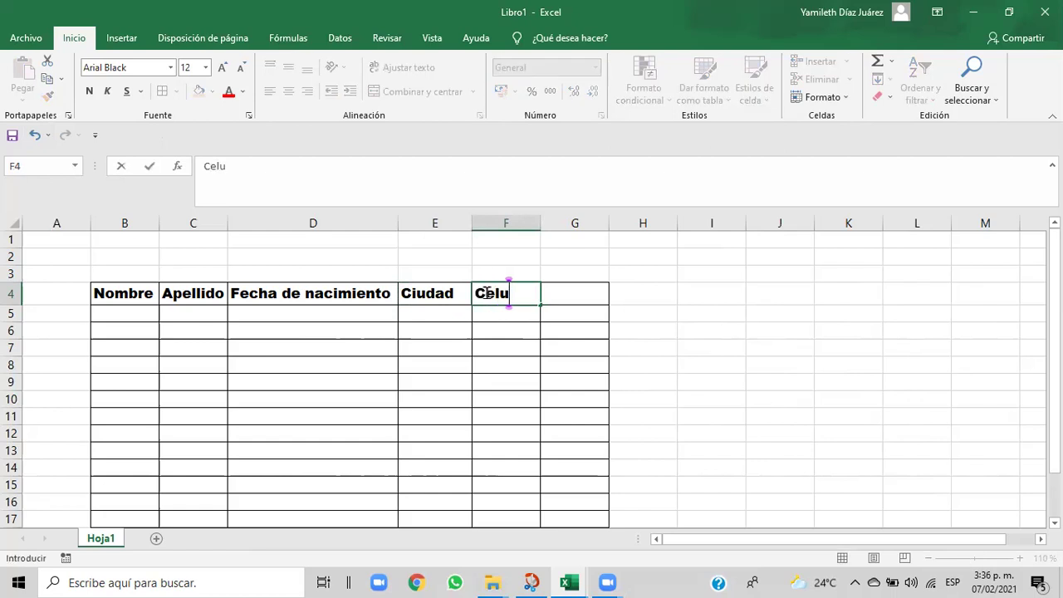
{"action": "type", "text": "lar"}
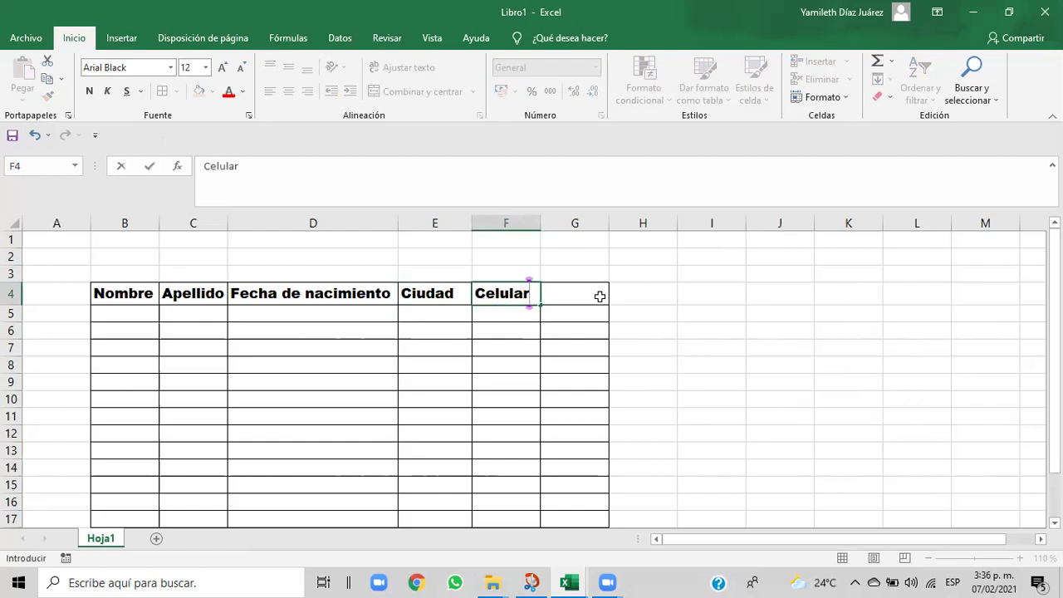
{"action": "left_click", "coordinate": [584, 297]}
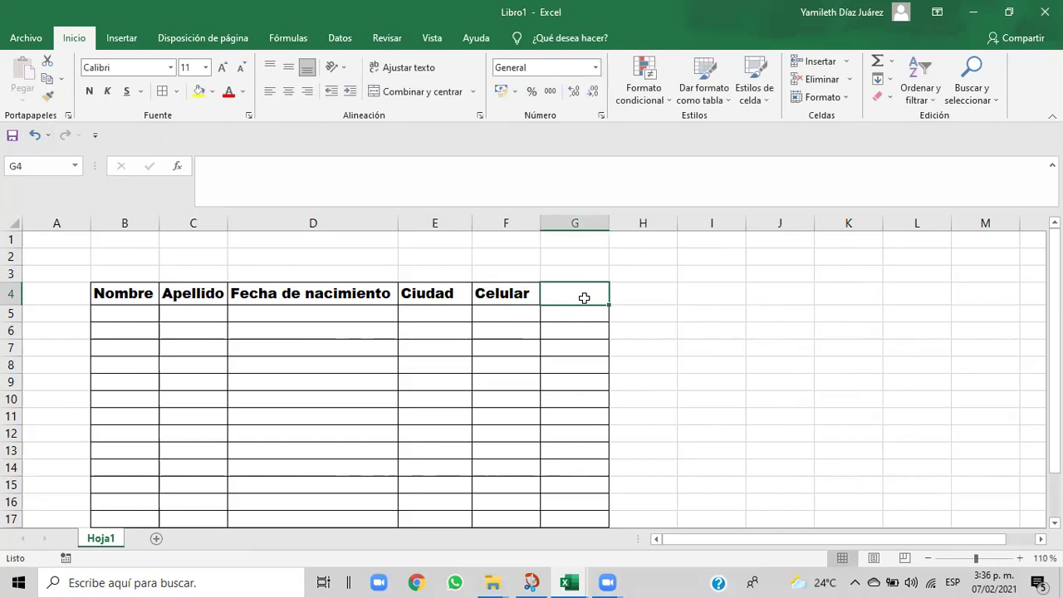
- Clear a stray letter from G4 and review the Celular header cell
{"action": "type", "text": "C"}
{"action": "key", "text": "BackSpace"}
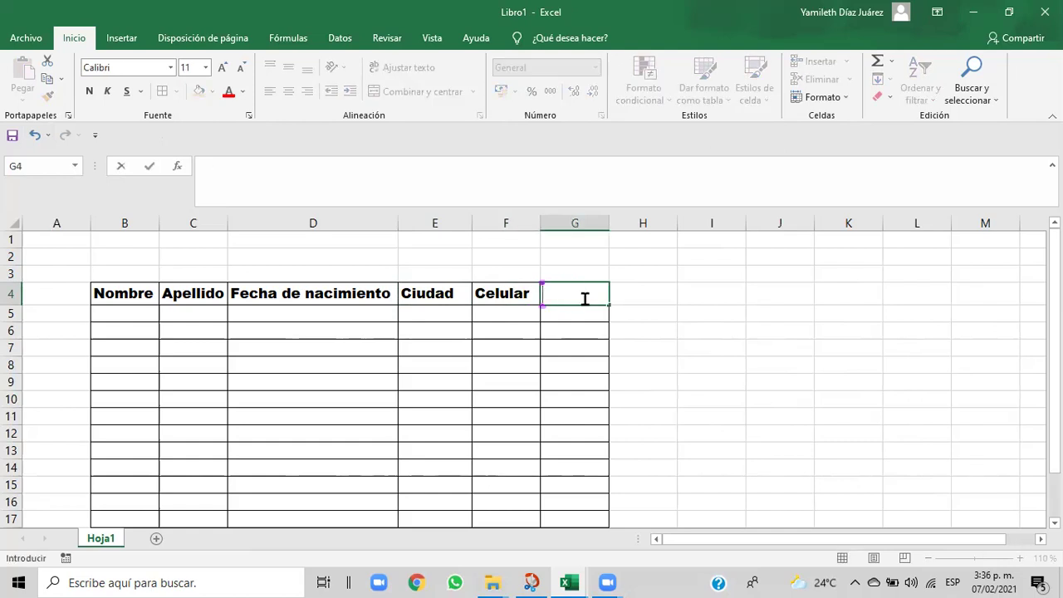
{"action": "left_click", "coordinate": [517, 294]}
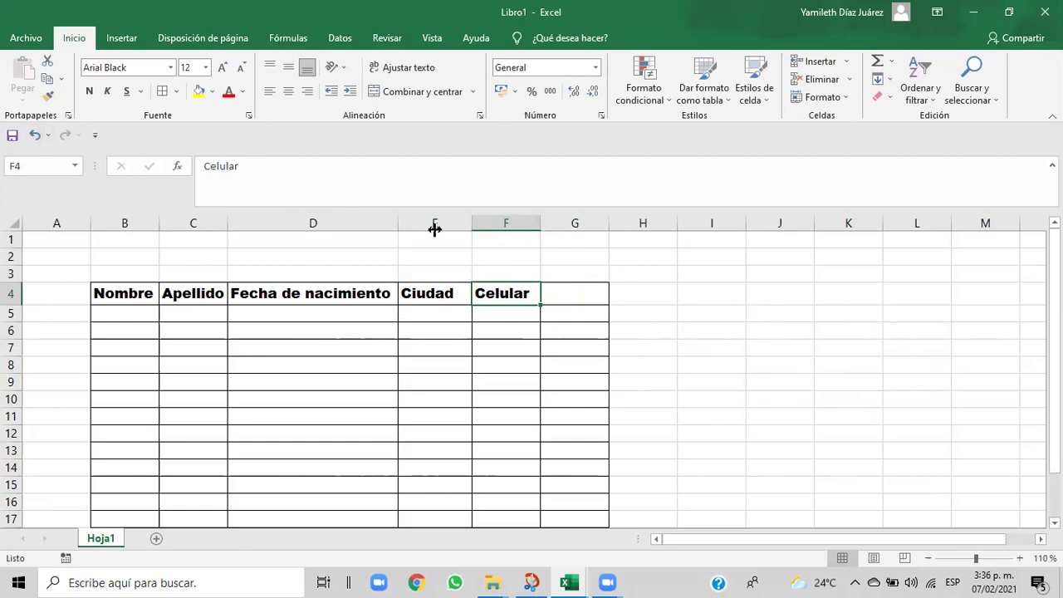
{"action": "left_click", "coordinate": [560, 298]}
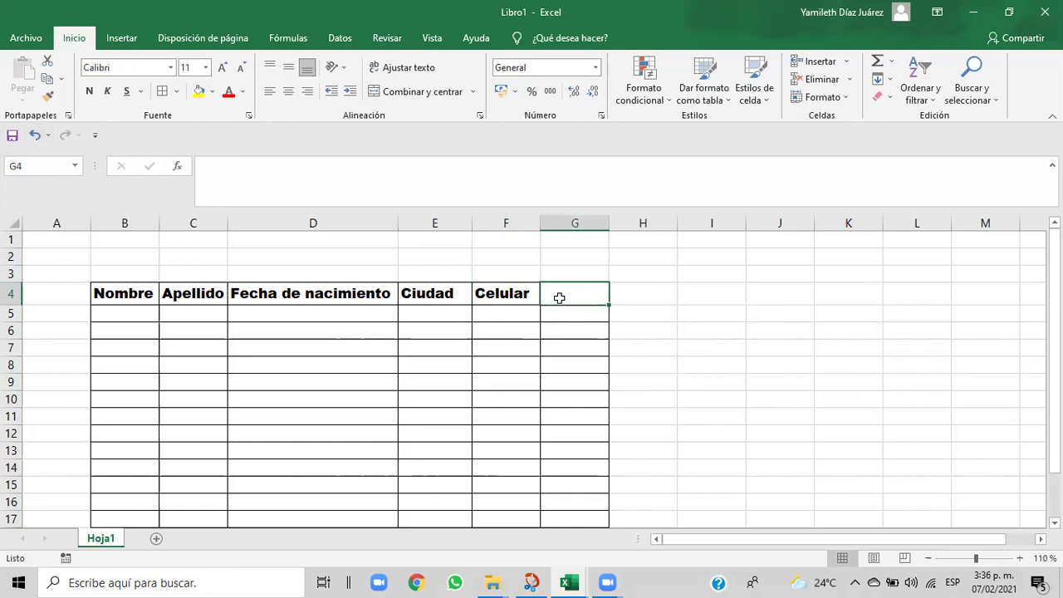
{"action": "left_click", "coordinate": [508, 295]}
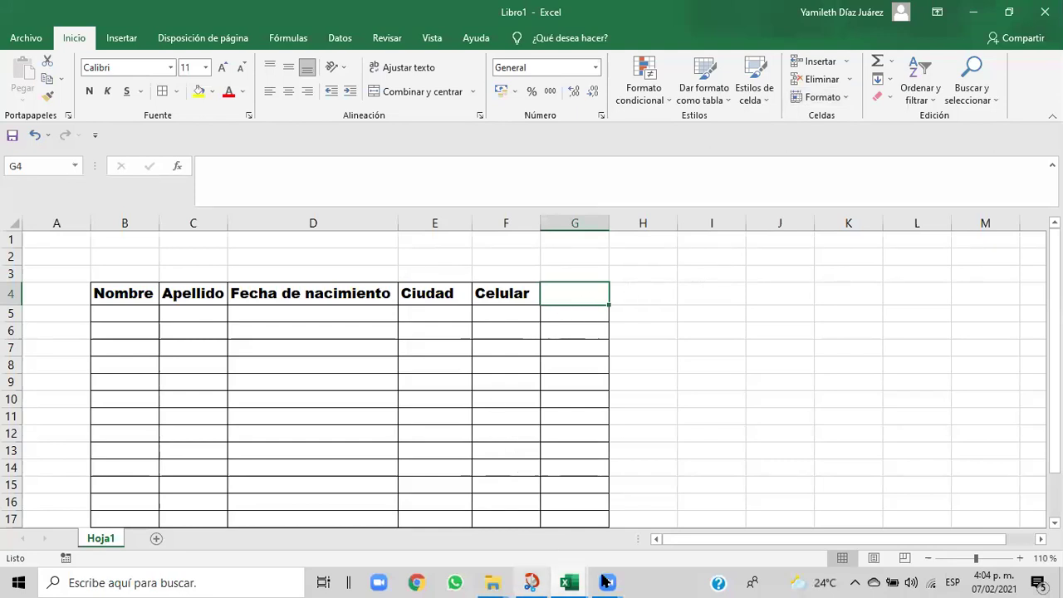
- Check the header row in the Cap06 exercise workbook, then return to Libro1
{"action": "mouse_move", "coordinate": [579, 581]}
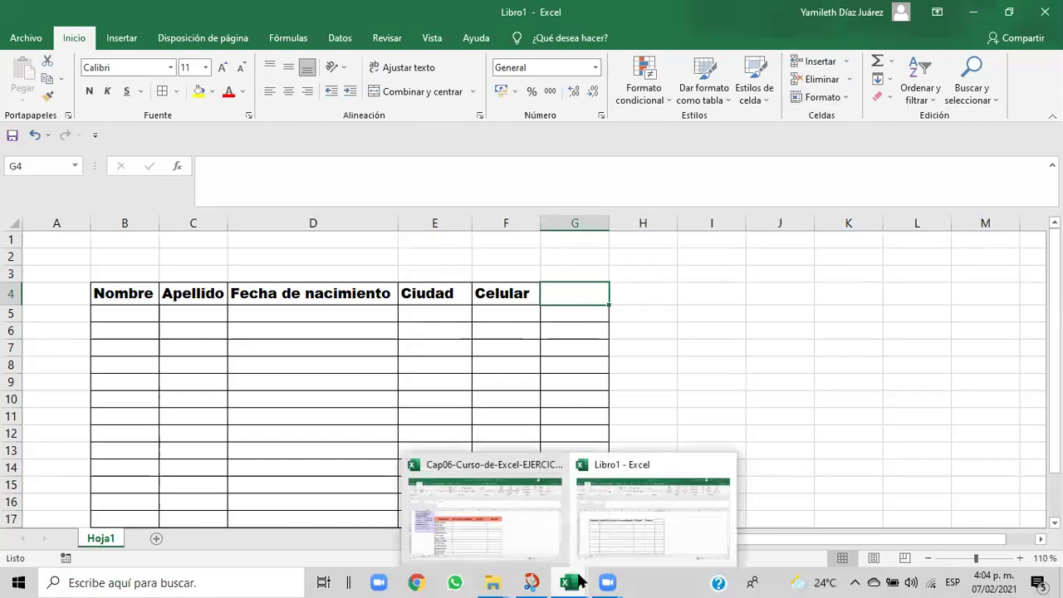
{"action": "left_click", "coordinate": [530, 551]}
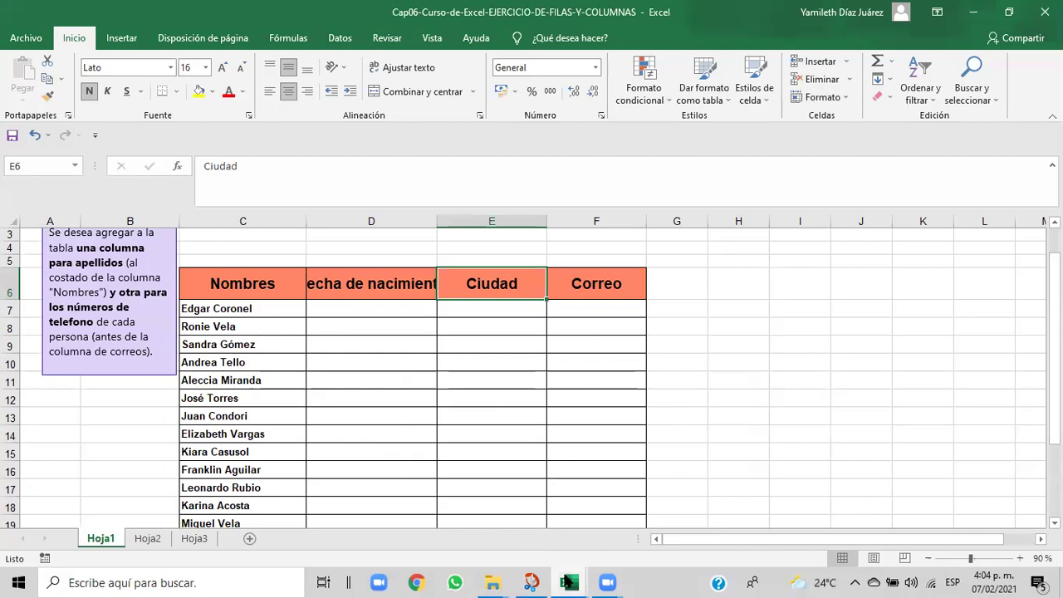
{"action": "mouse_move", "coordinate": [568, 582]}
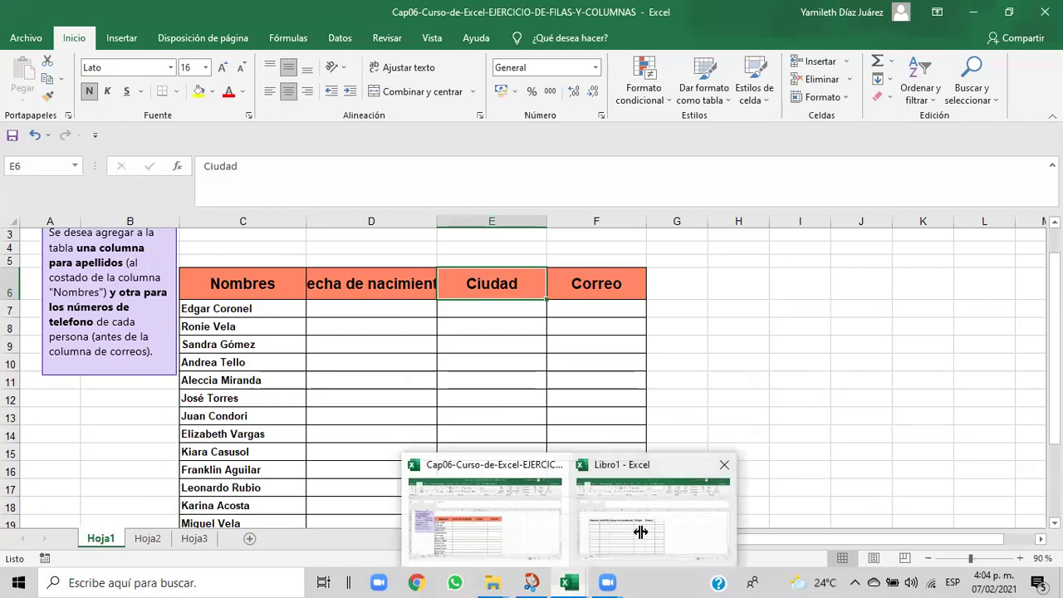
{"action": "left_click", "coordinate": [641, 532]}
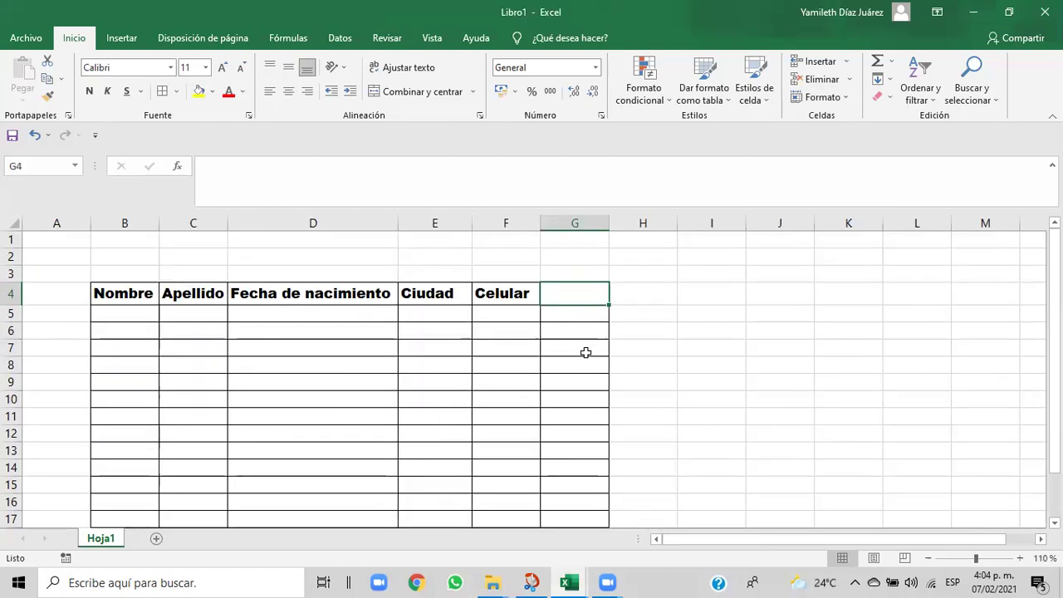
- Copy the Celular header's format from F4 to G4 and enter 'Correo' there
{"action": "left_click", "coordinate": [515, 293]}
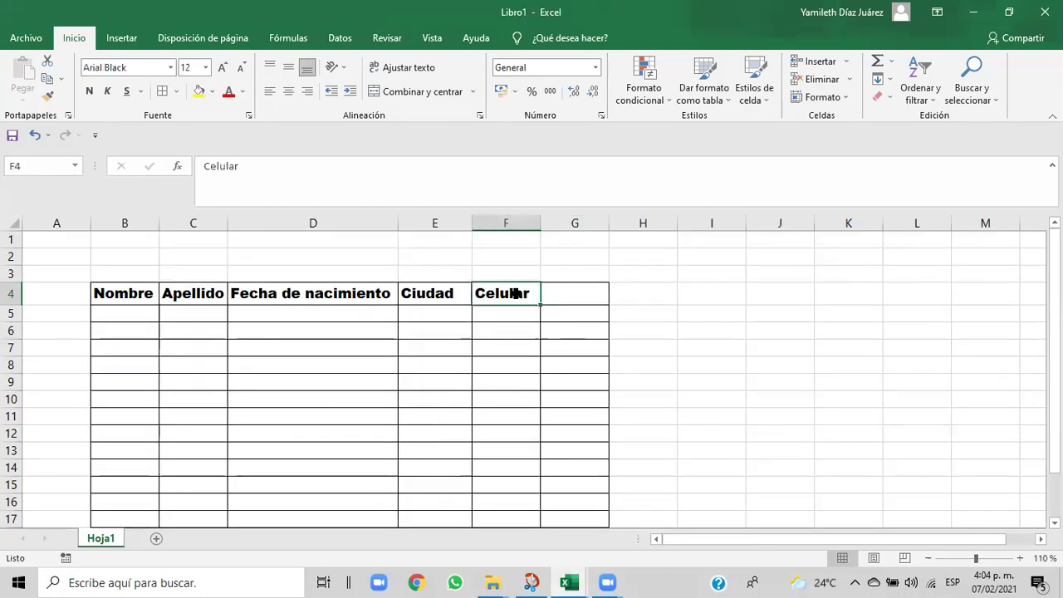
{"action": "left_click", "coordinate": [47, 98]}
{"action": "left_click", "coordinate": [560, 292]}
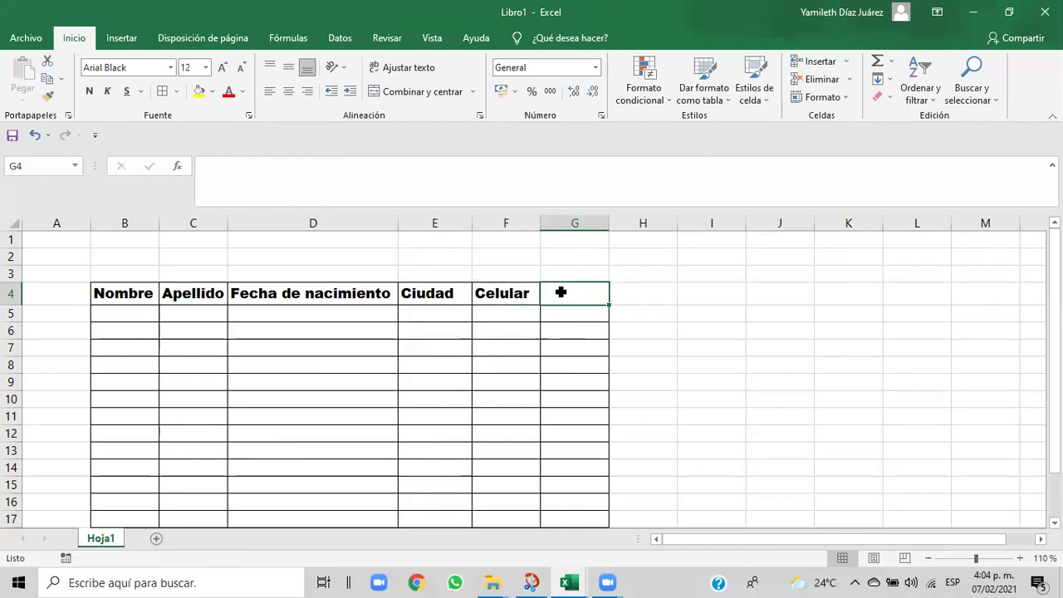
{"action": "type", "text": "C"}
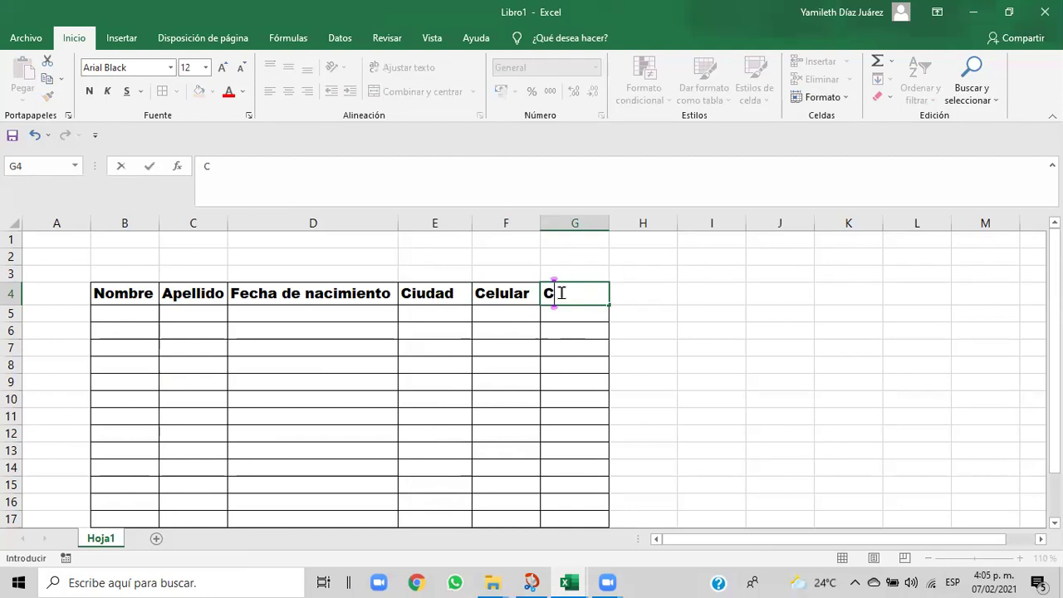
{"action": "type", "text": "orreo"}
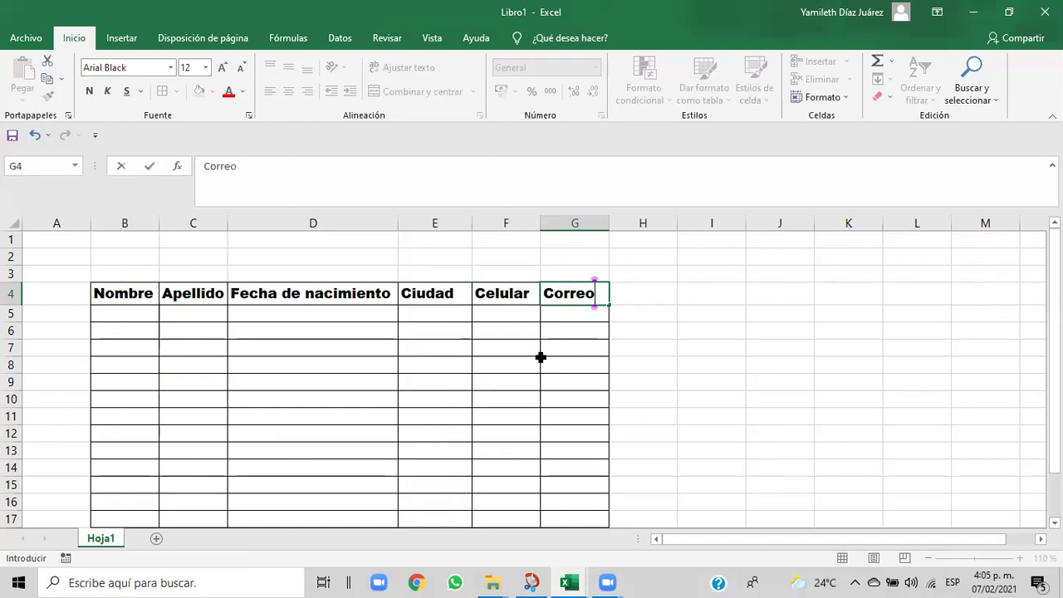
{"action": "left_click", "coordinate": [541, 357]}
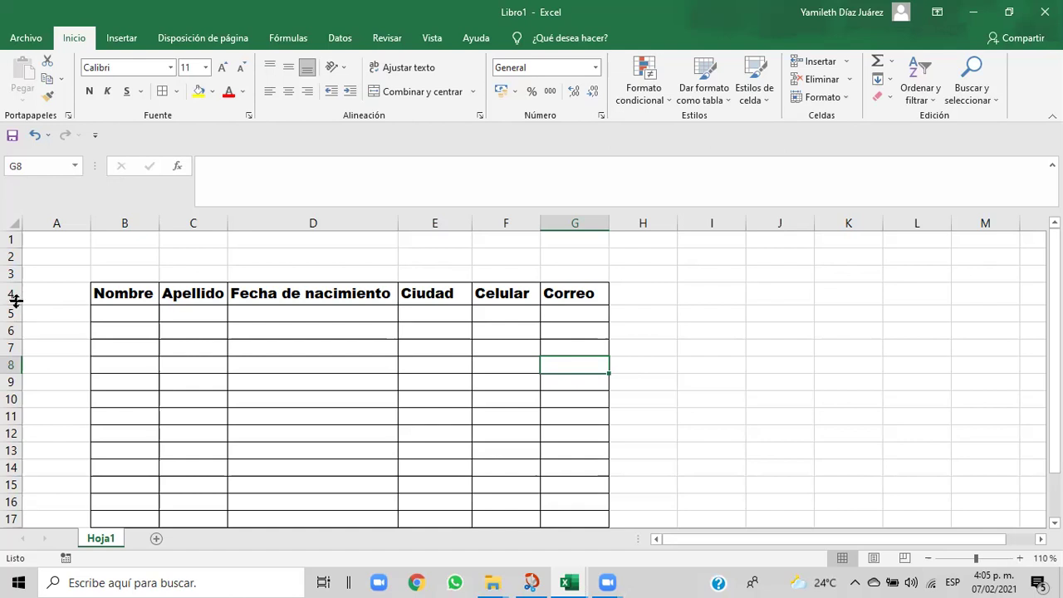
- Make row 4 taller and compare the Nombres header with the Cap06 workbook
{"action": "left_click_drag", "start_coordinate": [16, 304], "coordinate": [16, 315]}
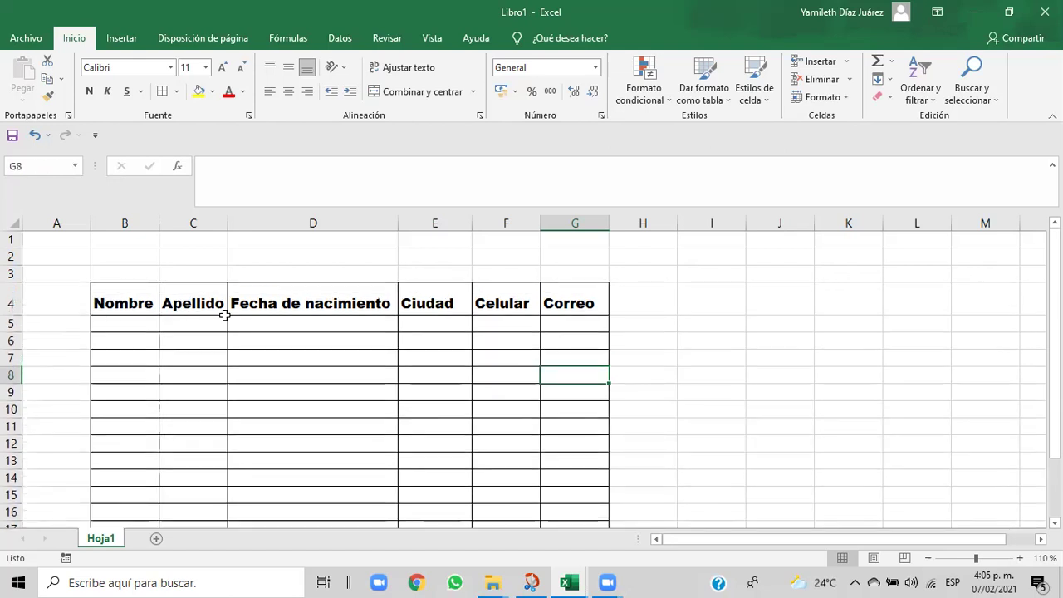
{"action": "left_click", "coordinate": [109, 304]}
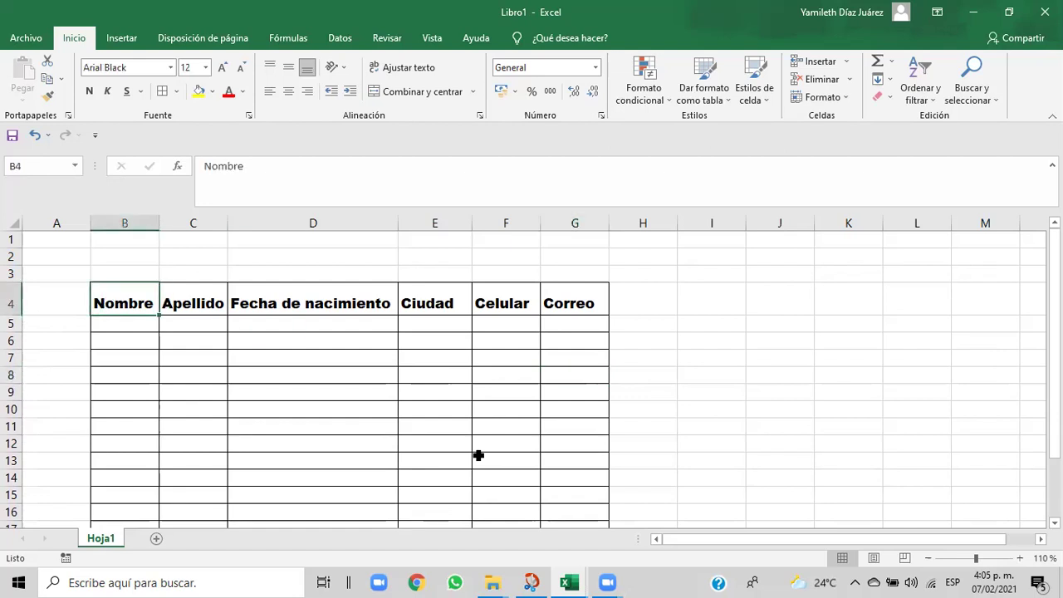
{"action": "mouse_move", "coordinate": [569, 582]}
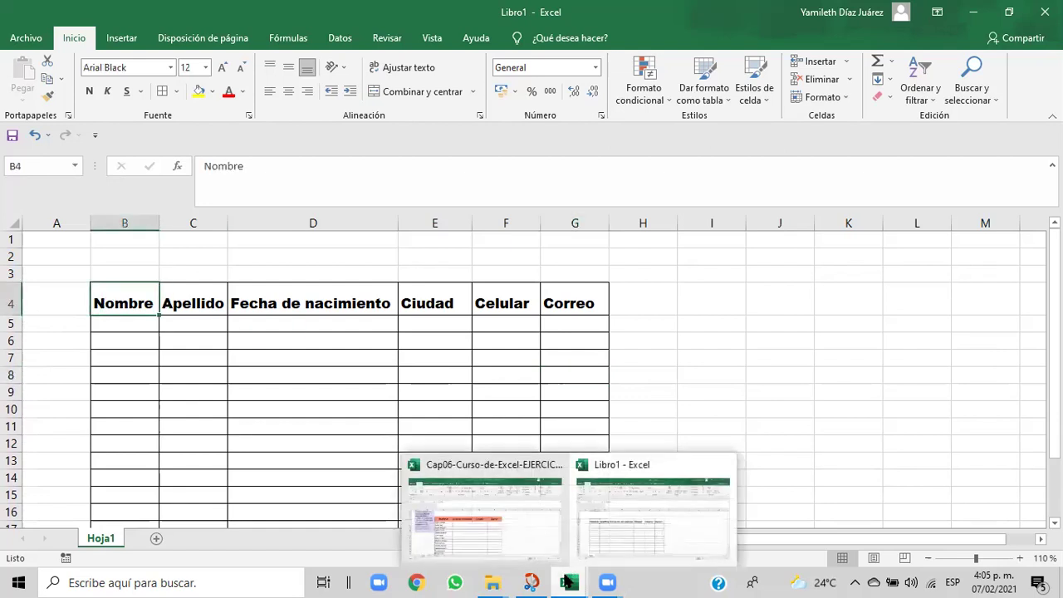
{"action": "left_click", "coordinate": [512, 546]}
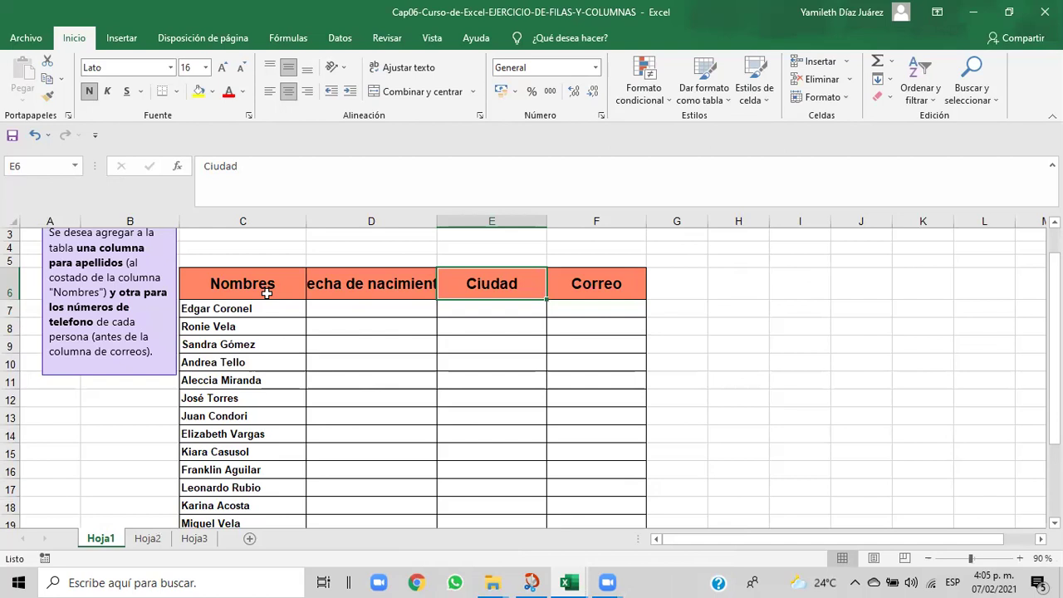
{"action": "left_click", "coordinate": [267, 293]}
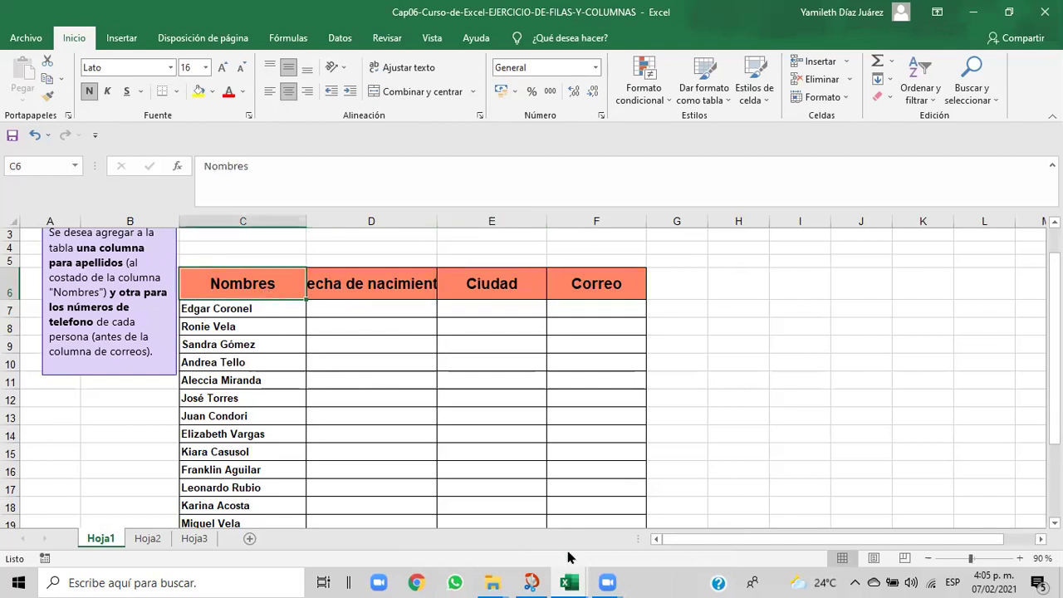
{"action": "mouse_move", "coordinate": [568, 582]}
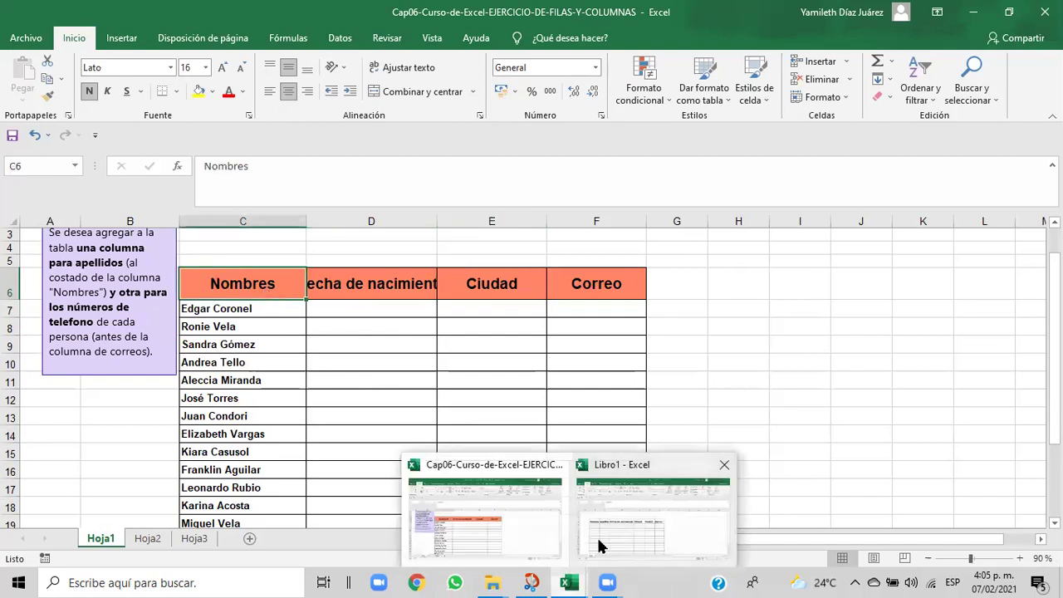
{"action": "left_click", "coordinate": [596, 535]}
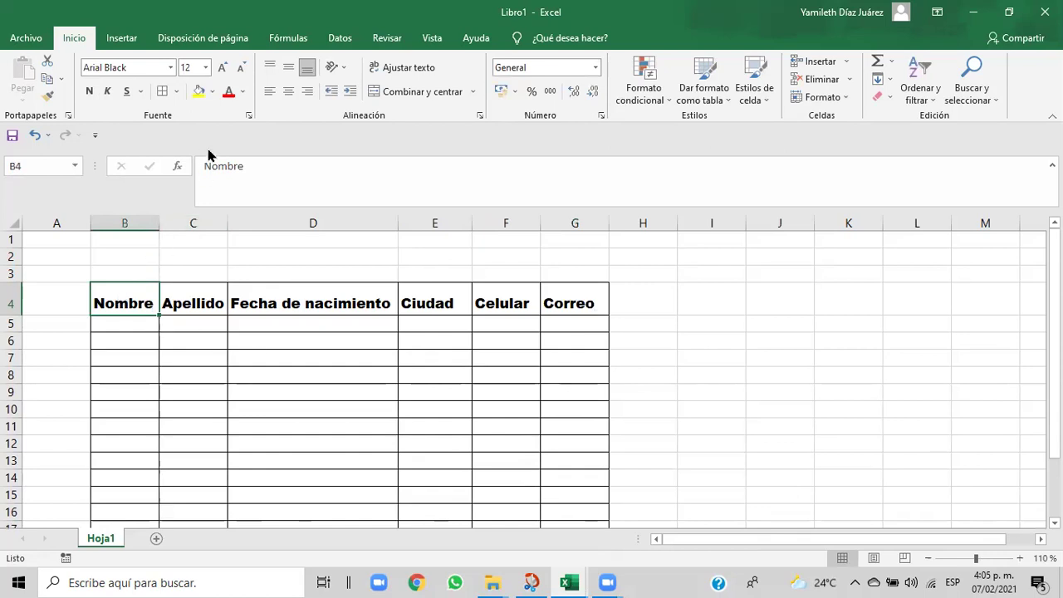
- Undo the row 4 height change and drag row 4 taller again
{"action": "left_click", "coordinate": [241, 93]}
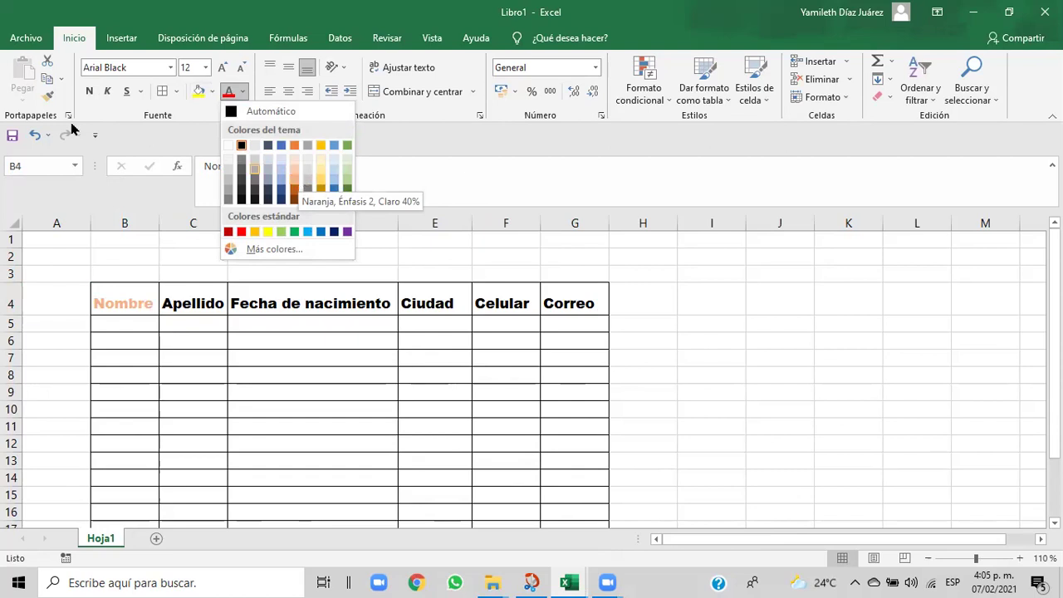
{"action": "left_click", "coordinate": [34, 135]}
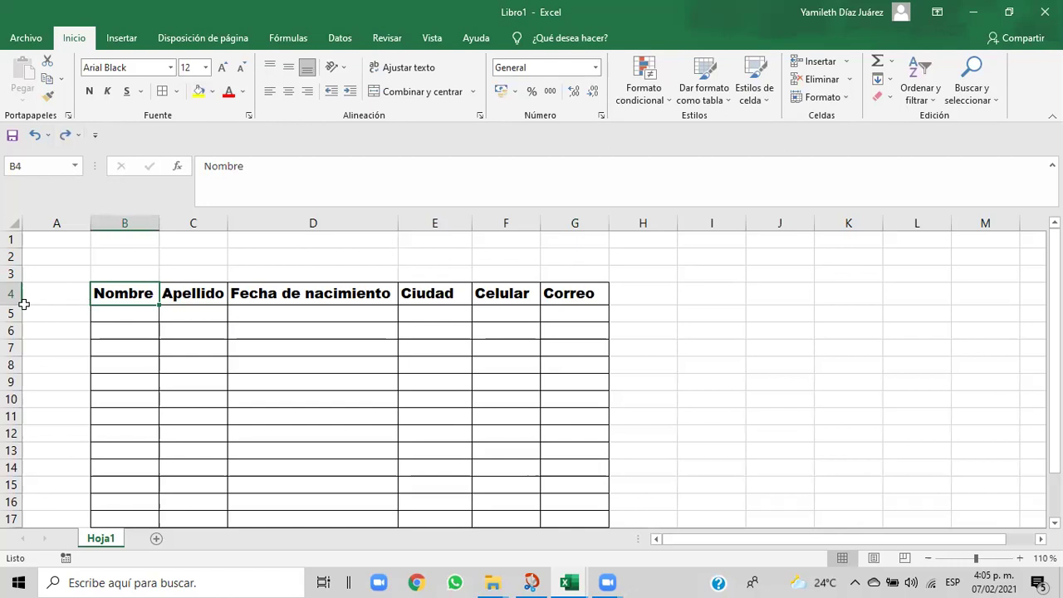
{"action": "left_click_drag", "start_coordinate": [14, 306], "coordinate": [14, 315]}
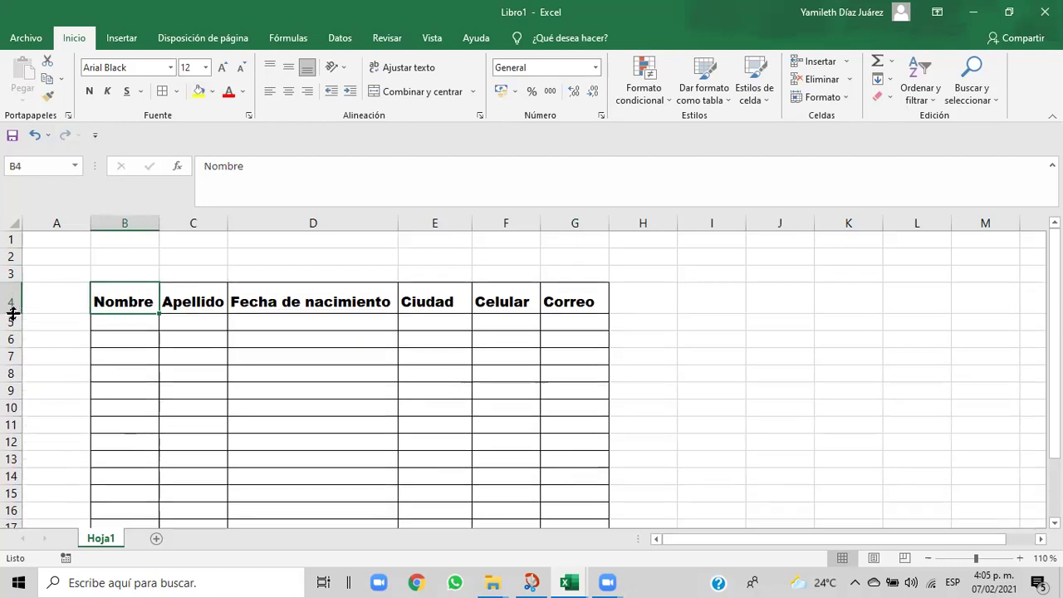
{"action": "left_click", "coordinate": [238, 345]}
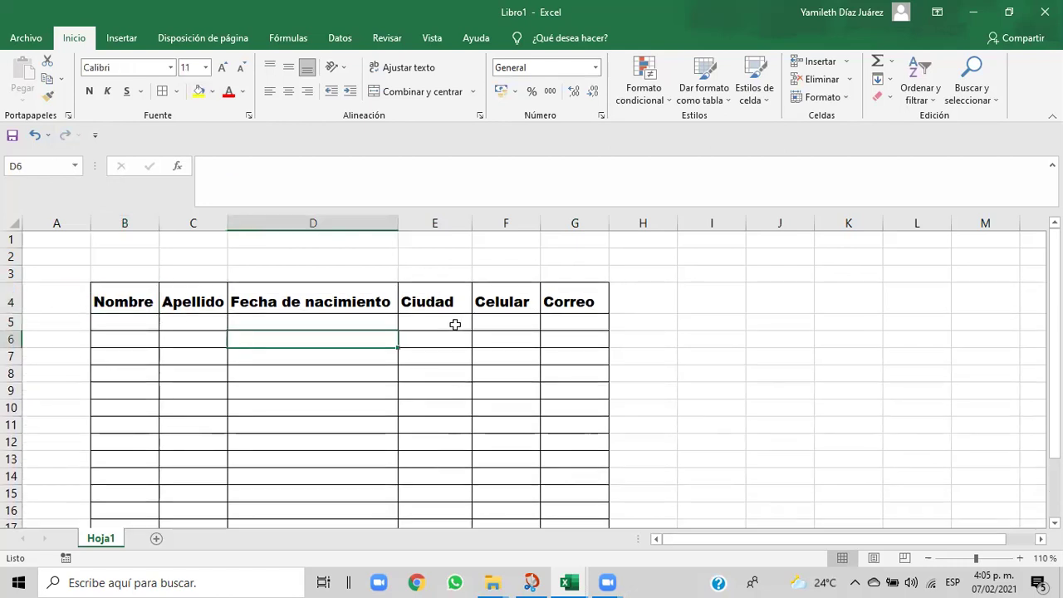
- Fill Nombre dark orange, Apellido light orange and Fecha de nacimiento blue
{"action": "left_click", "coordinate": [106, 299]}
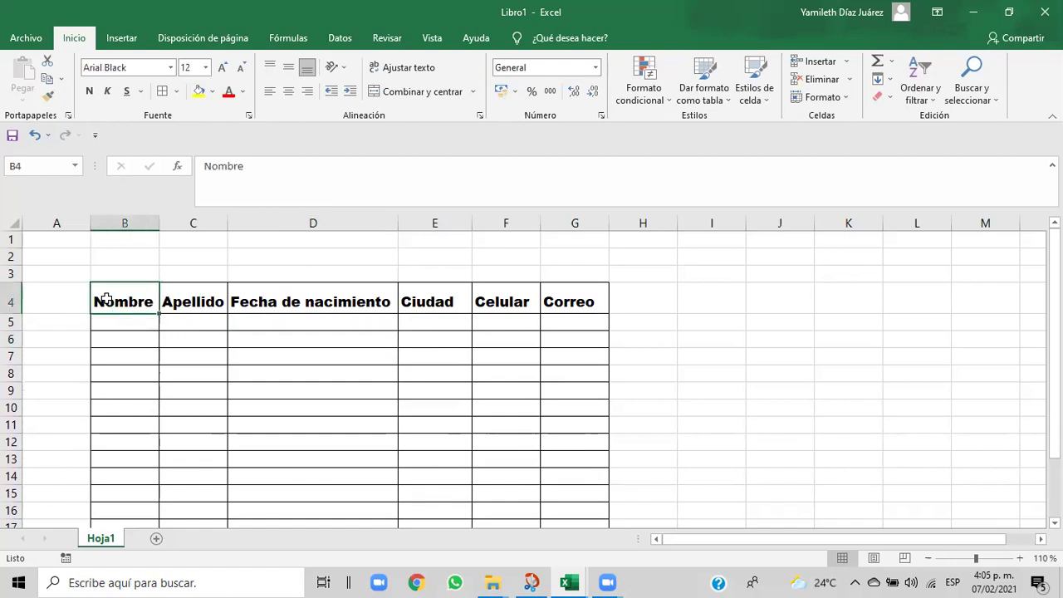
{"action": "left_click", "coordinate": [211, 93]}
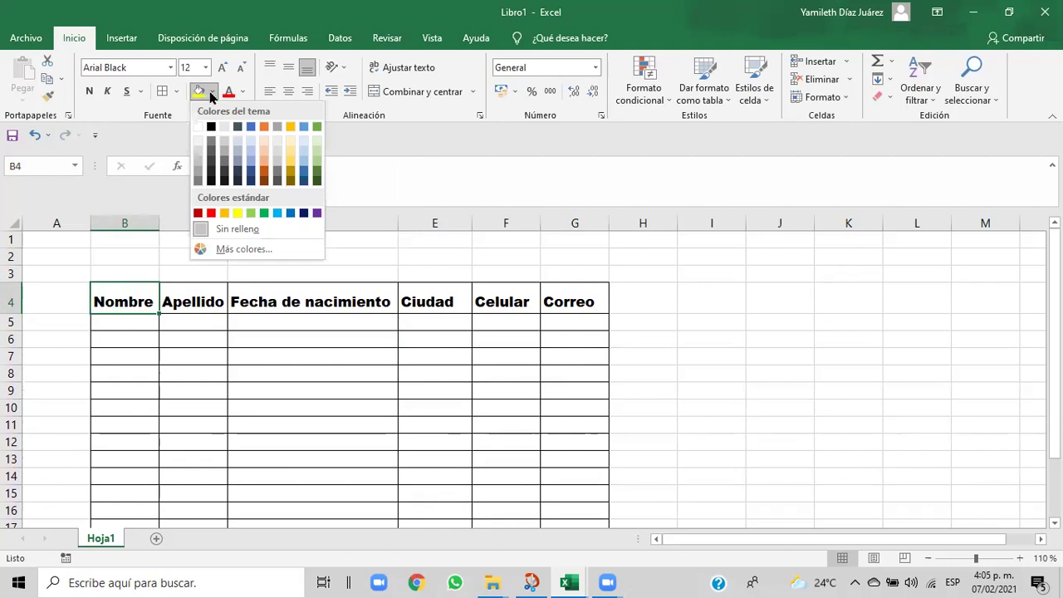
{"action": "left_click", "coordinate": [268, 175]}
{"action": "left_click", "coordinate": [172, 296]}
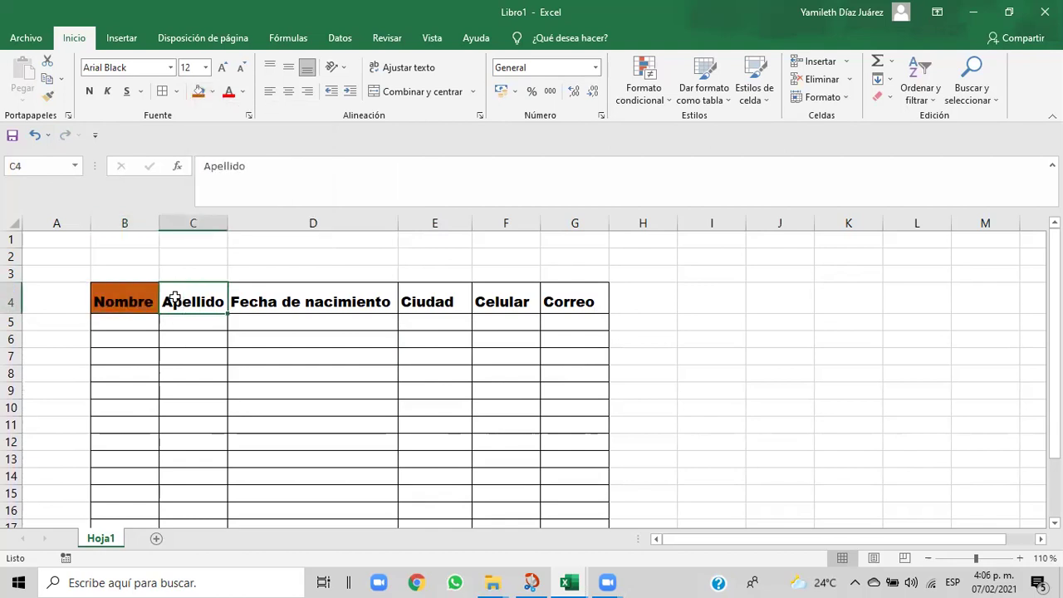
{"action": "left_click", "coordinate": [211, 92]}
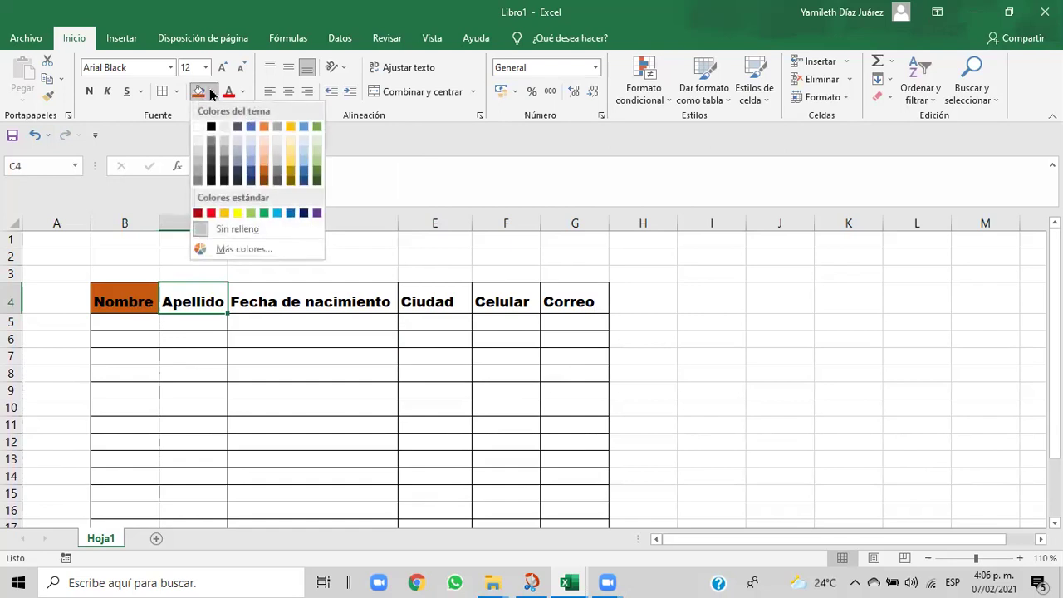
{"action": "left_click", "coordinate": [265, 166]}
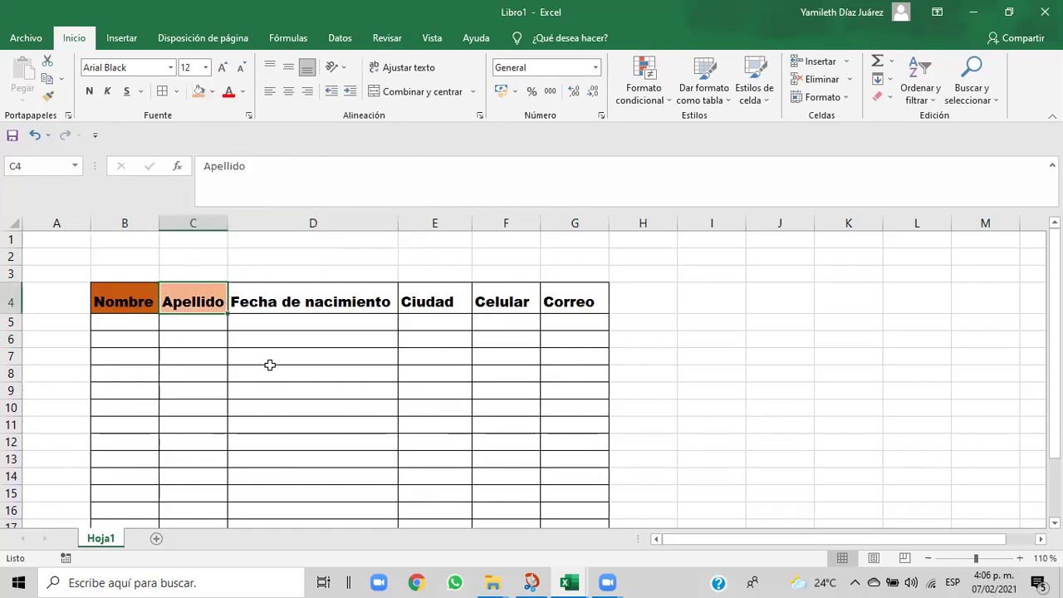
{"action": "left_click", "coordinate": [240, 287]}
{"action": "left_click", "coordinate": [211, 94]}
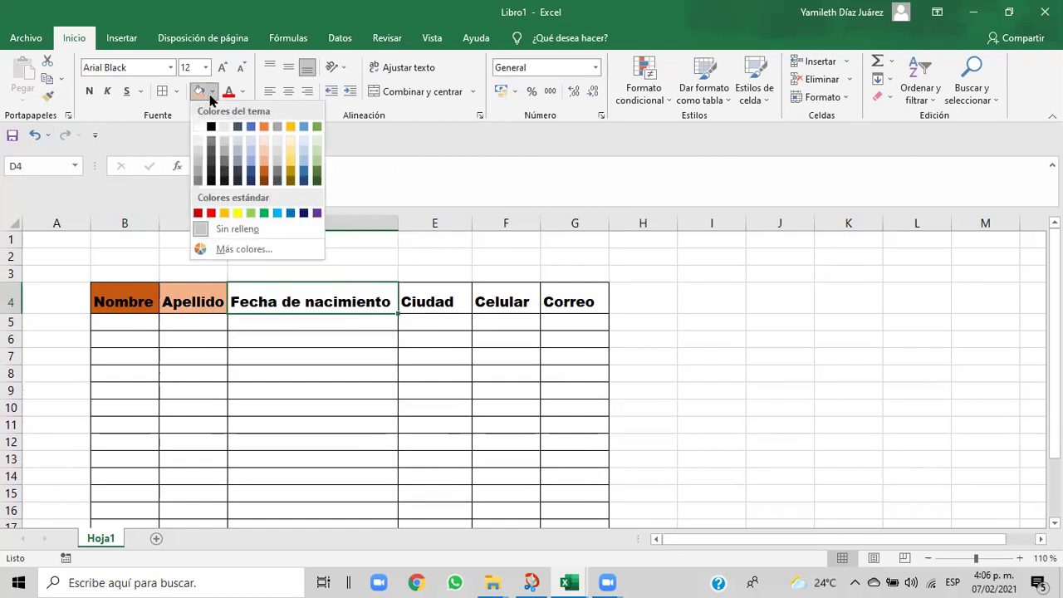
{"action": "left_click", "coordinate": [304, 177]}
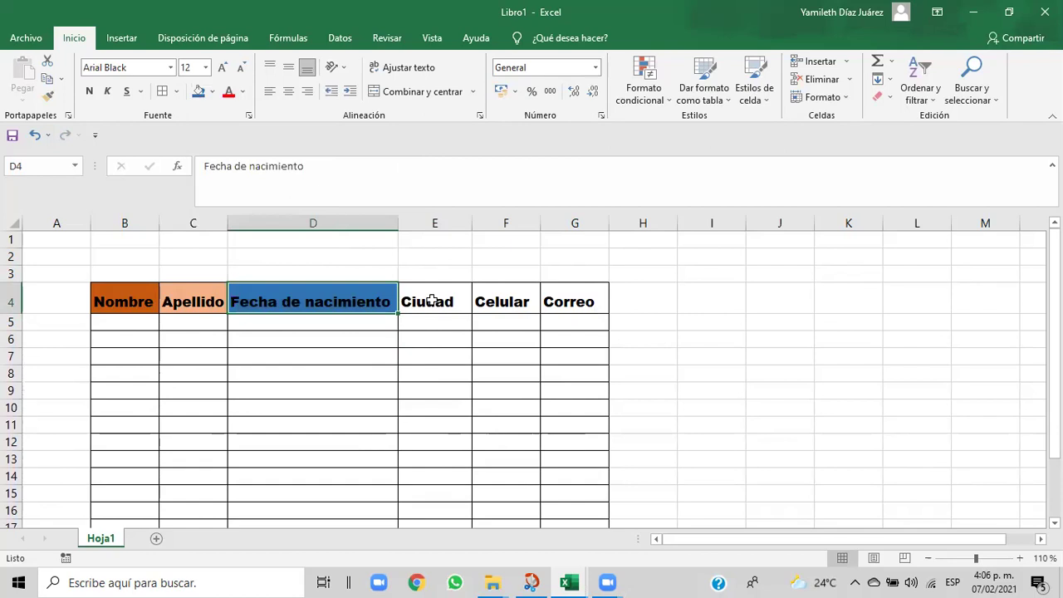
- Fill Ciudad gold, Celular light gold and Correo dark blue
{"action": "left_click", "coordinate": [433, 300]}
{"action": "left_click", "coordinate": [212, 91]}
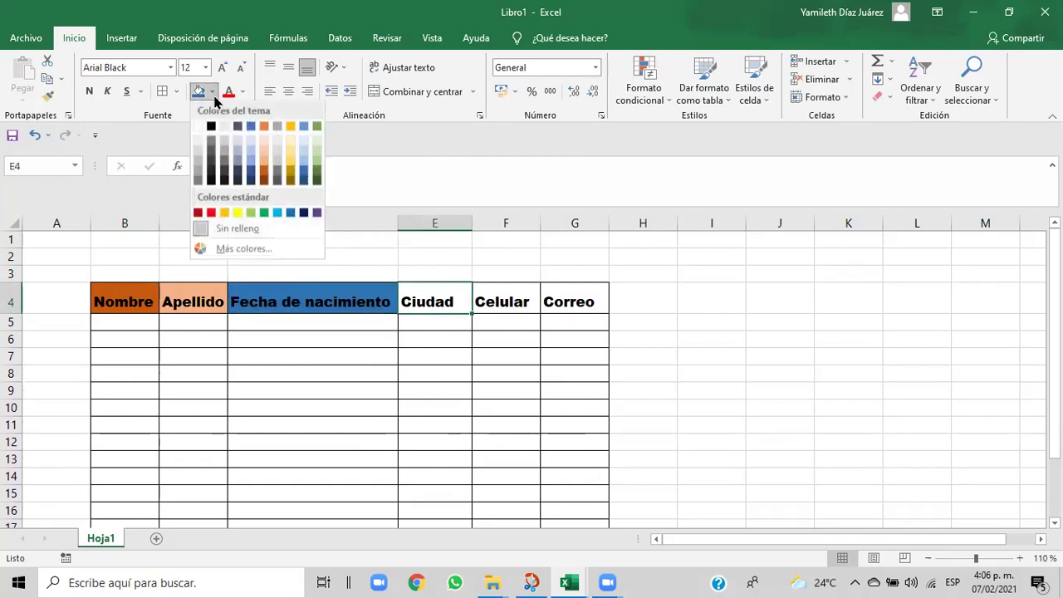
{"action": "left_click", "coordinate": [291, 173]}
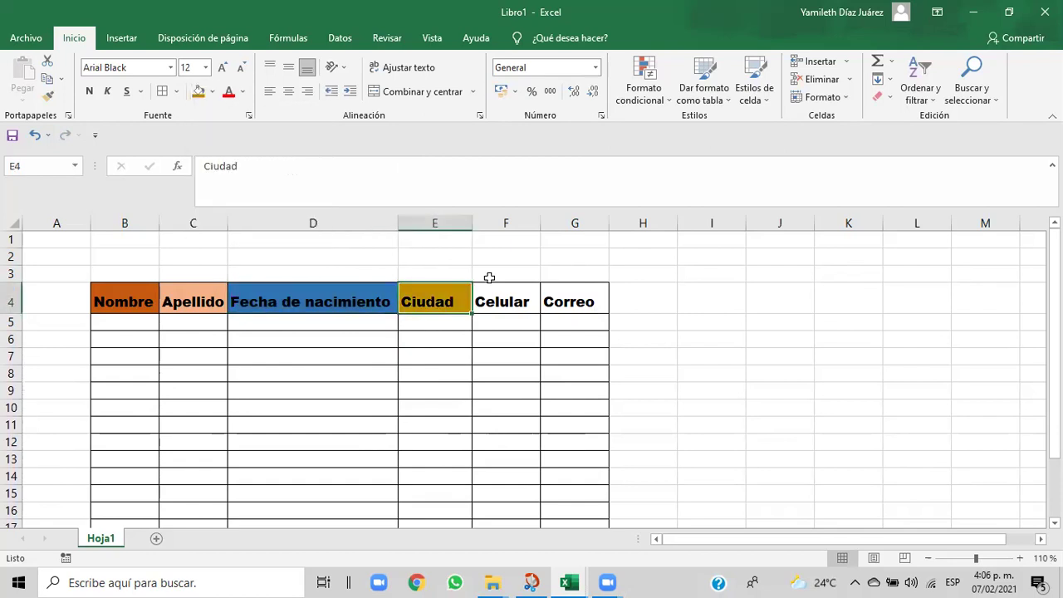
{"action": "left_click", "coordinate": [509, 297]}
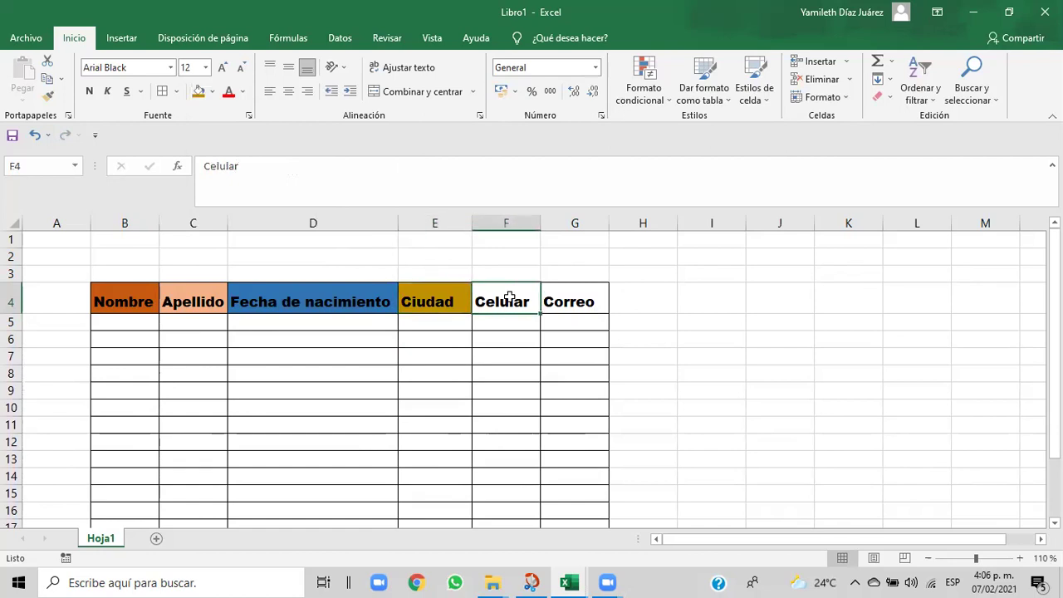
{"action": "left_click", "coordinate": [241, 92]}
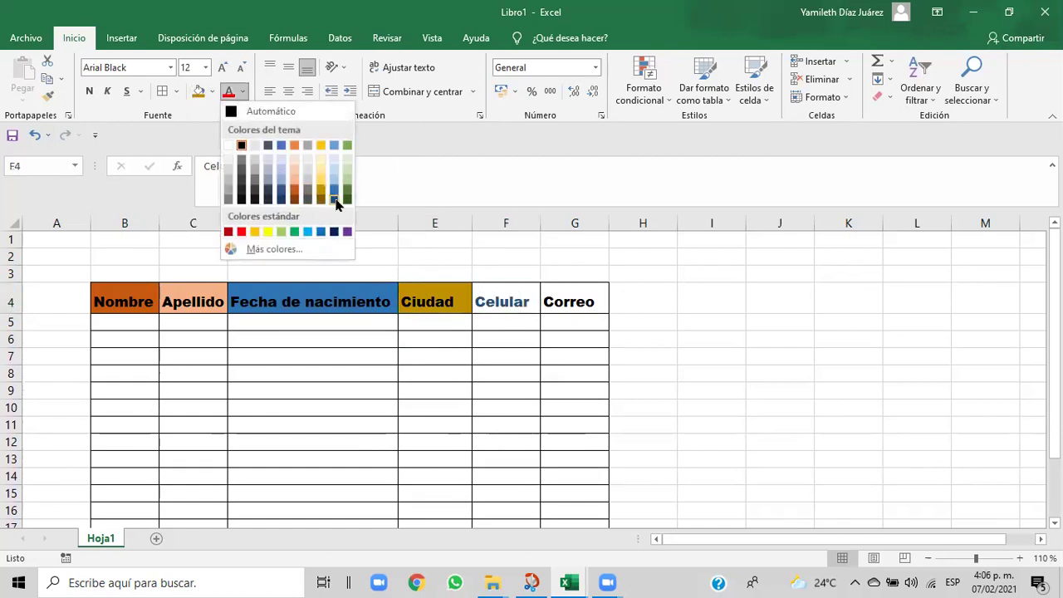
{"action": "left_click", "coordinate": [211, 93]}
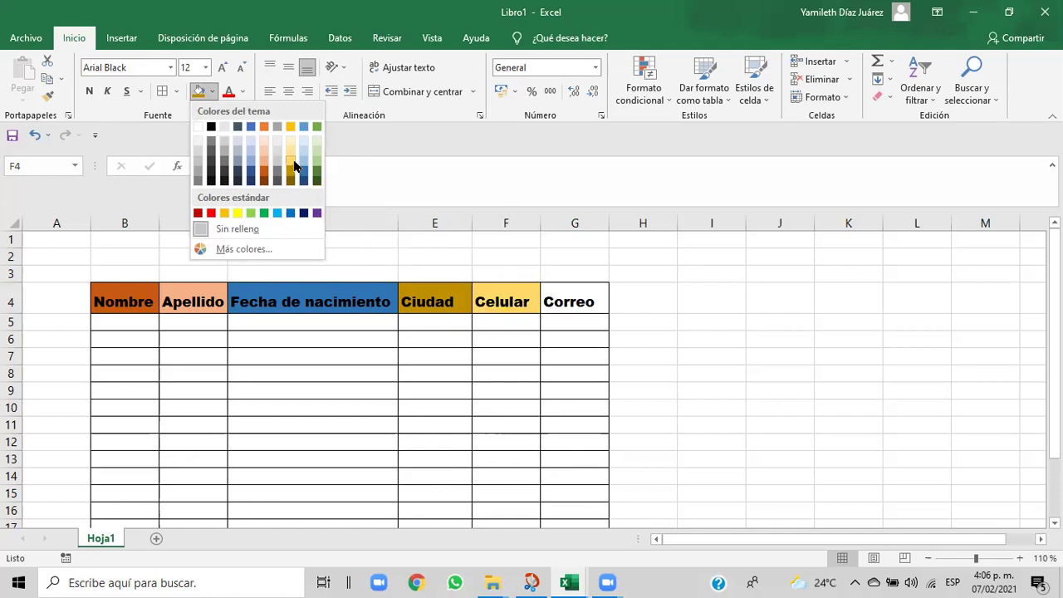
{"action": "left_click", "coordinate": [293, 160]}
{"action": "left_click", "coordinate": [571, 292]}
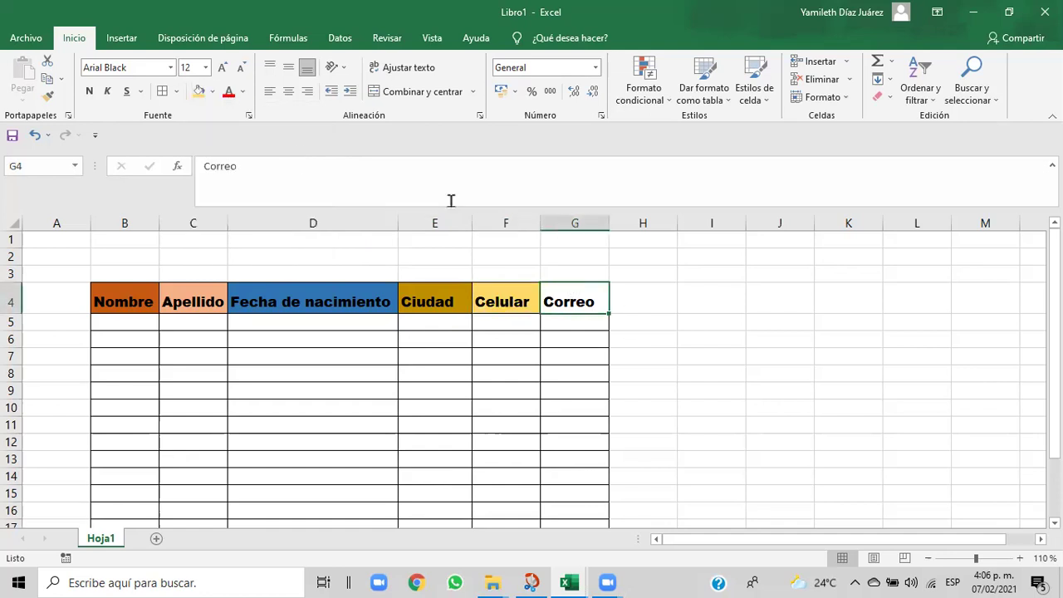
{"action": "left_click", "coordinate": [213, 91]}
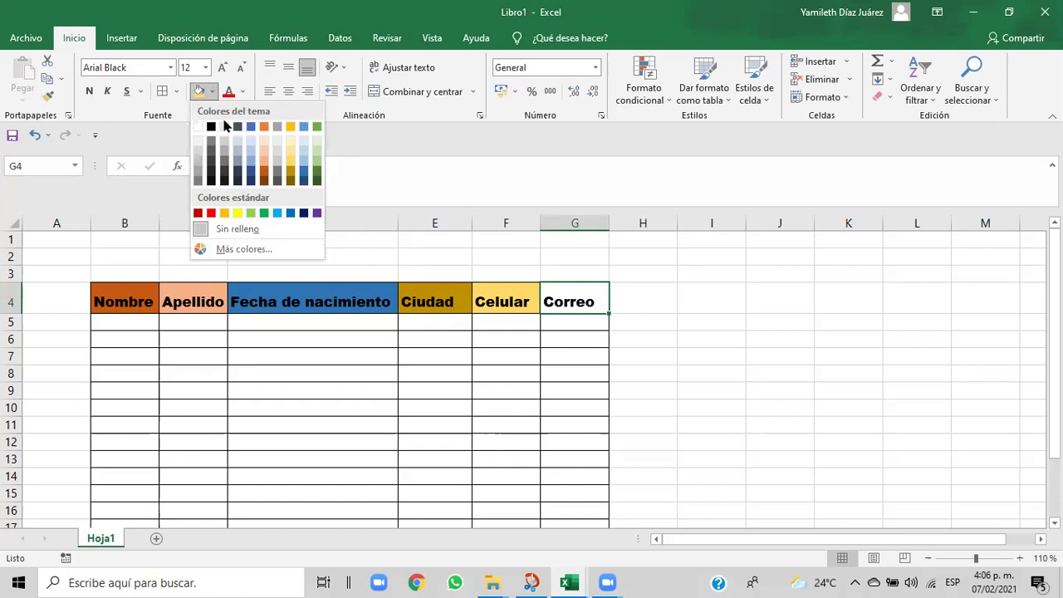
{"action": "left_click", "coordinate": [250, 171]}
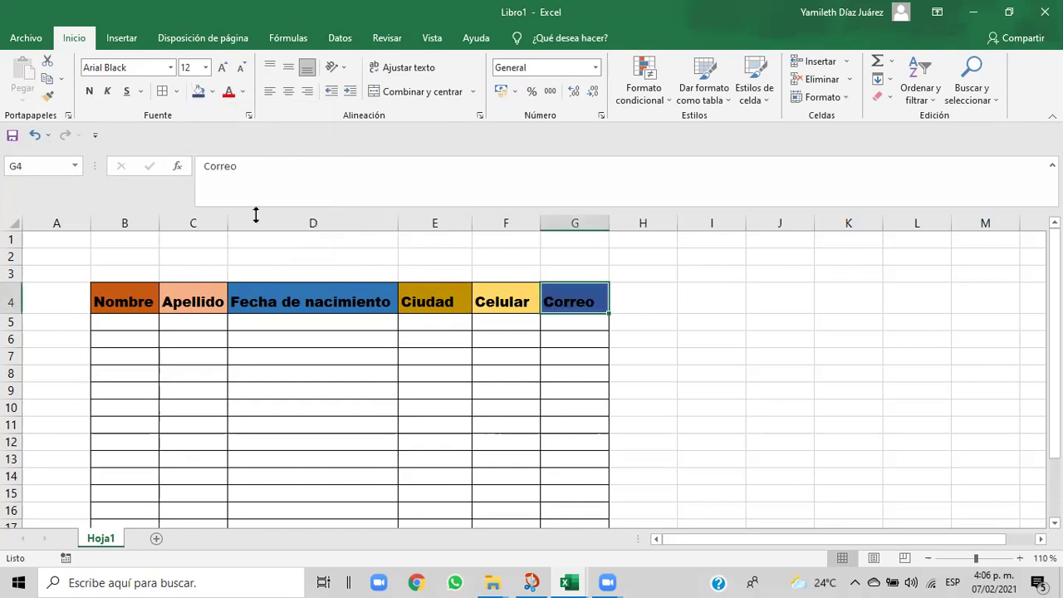
{"action": "left_click", "coordinate": [242, 358]}
{"action": "left_click", "coordinate": [123, 328]}
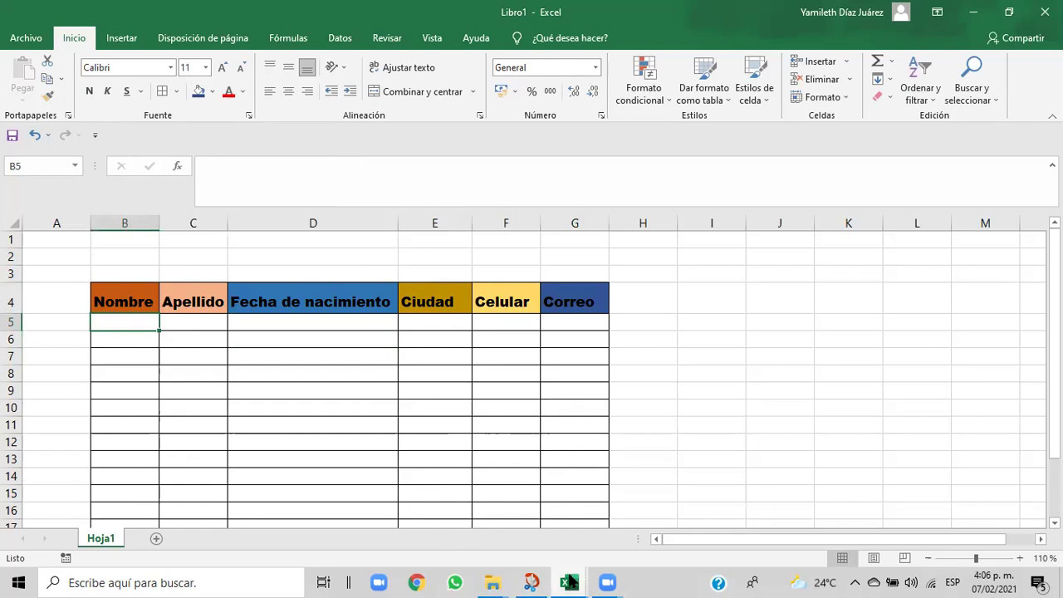
- Look up the first person's full name in the Cap06 workbook
{"action": "mouse_move", "coordinate": [570, 582]}
{"action": "left_click", "coordinate": [534, 541]}
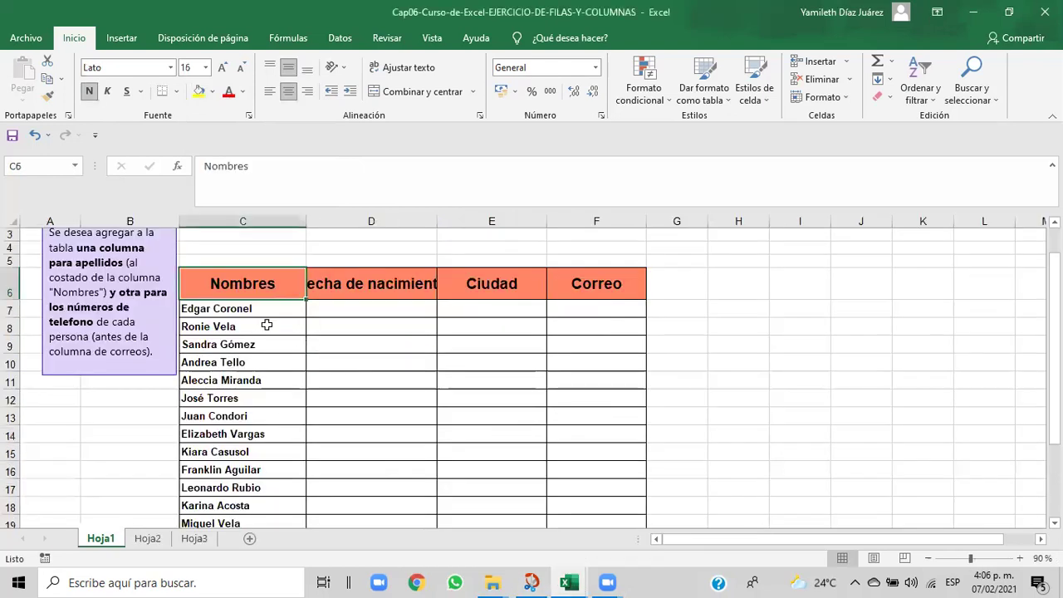
{"action": "left_click", "coordinate": [205, 312]}
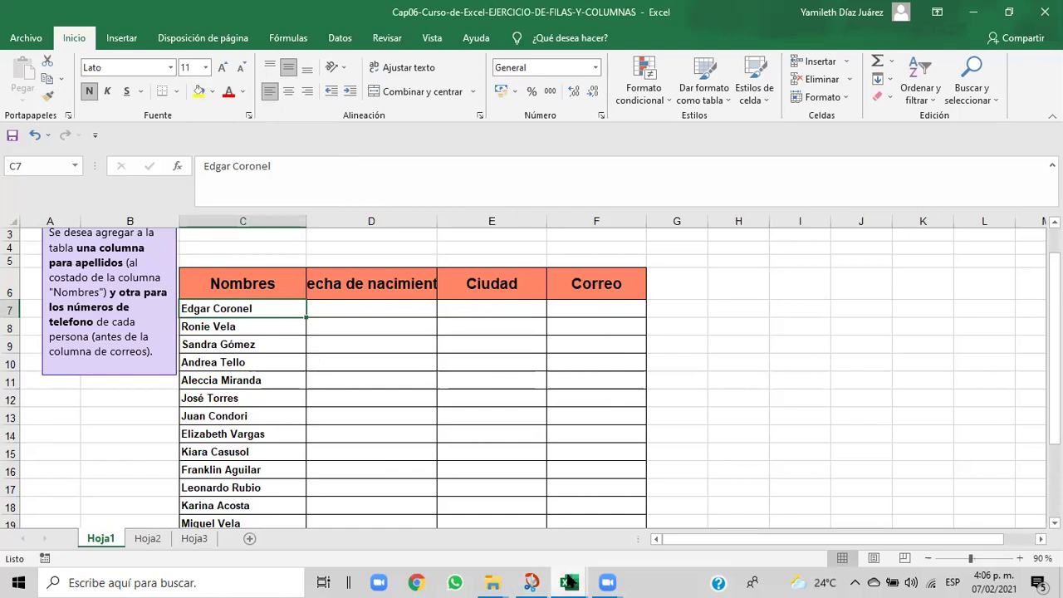
{"action": "mouse_move", "coordinate": [569, 583]}
{"action": "left_click", "coordinate": [598, 524]}
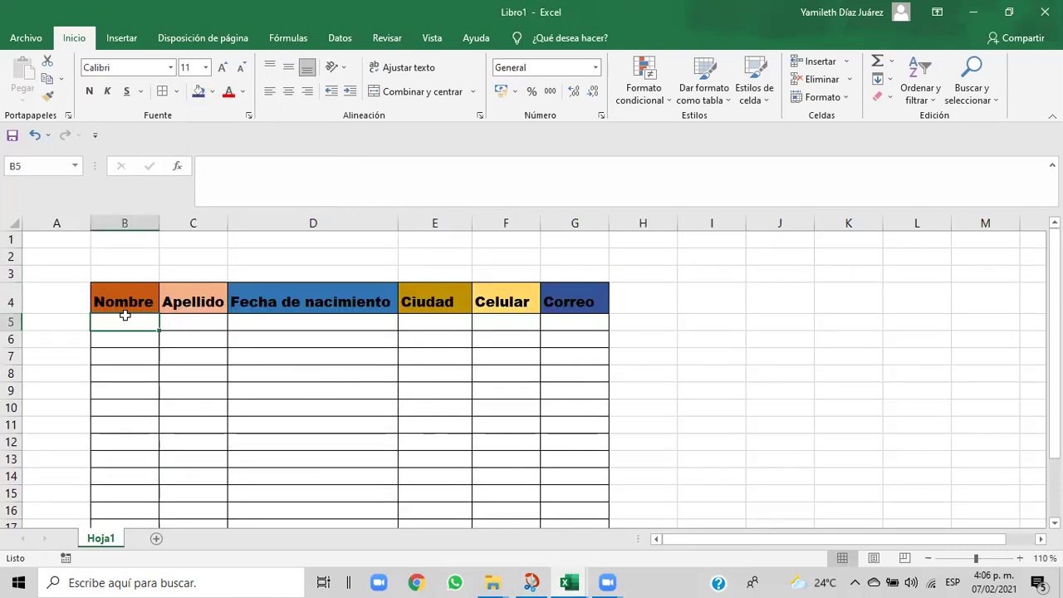
- Paint the Nombre header format onto B5 and enter the first person's first name
{"action": "left_click", "coordinate": [112, 302]}
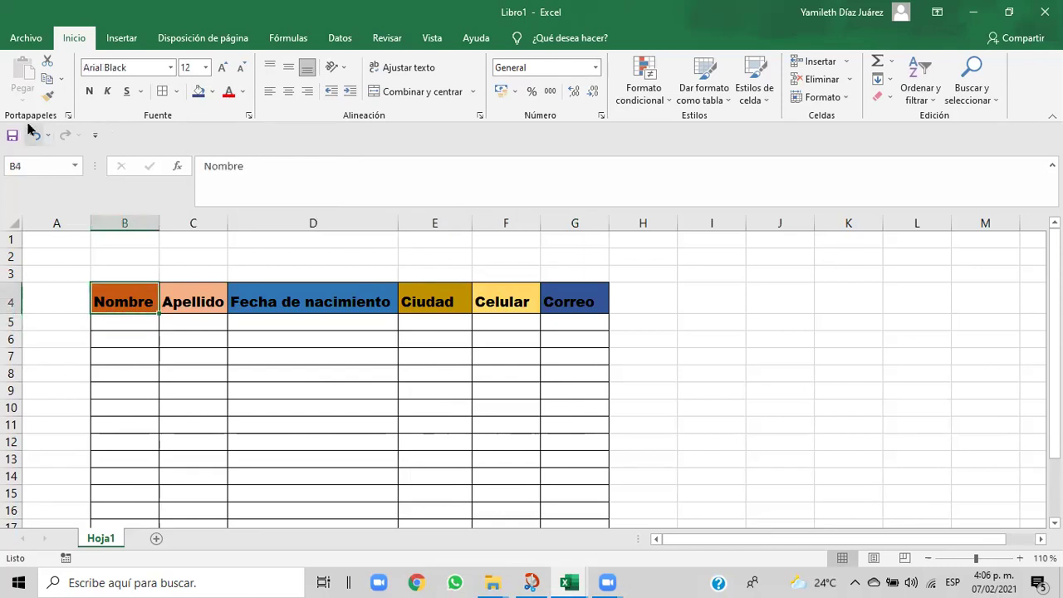
{"action": "left_click", "coordinate": [43, 100]}
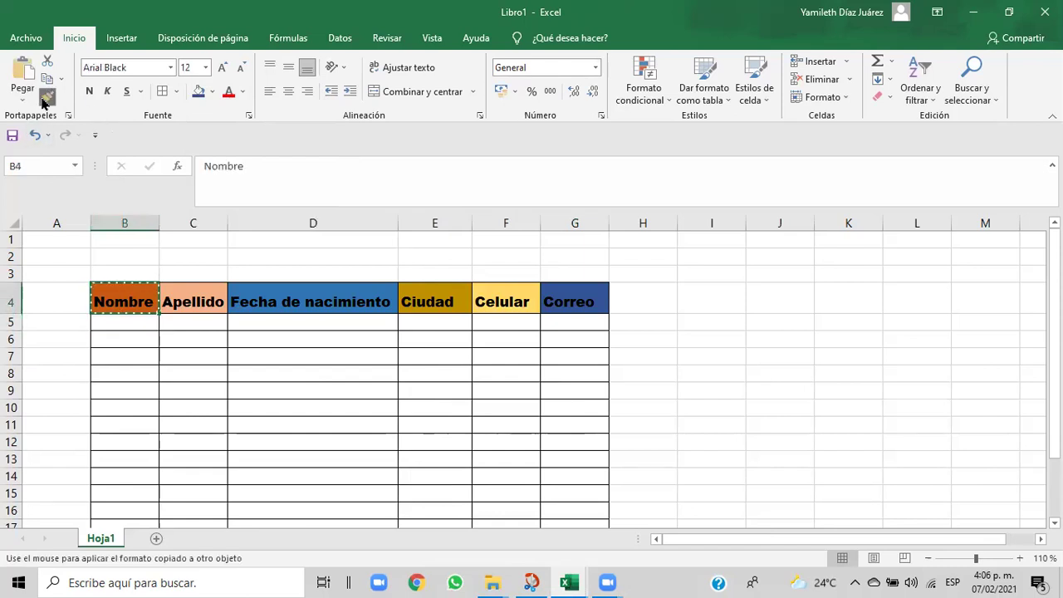
{"action": "left_click", "coordinate": [103, 321]}
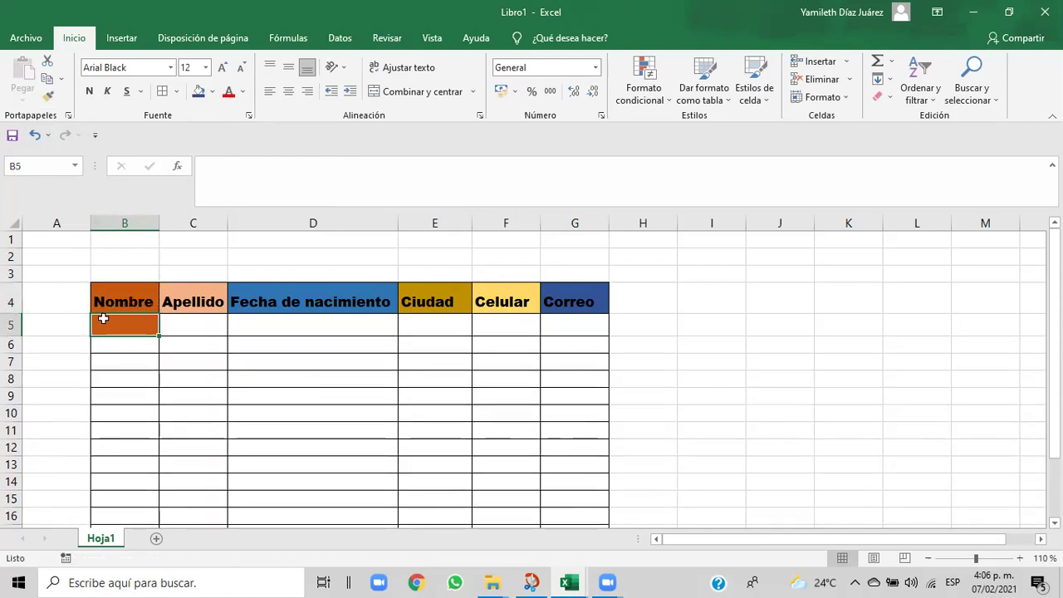
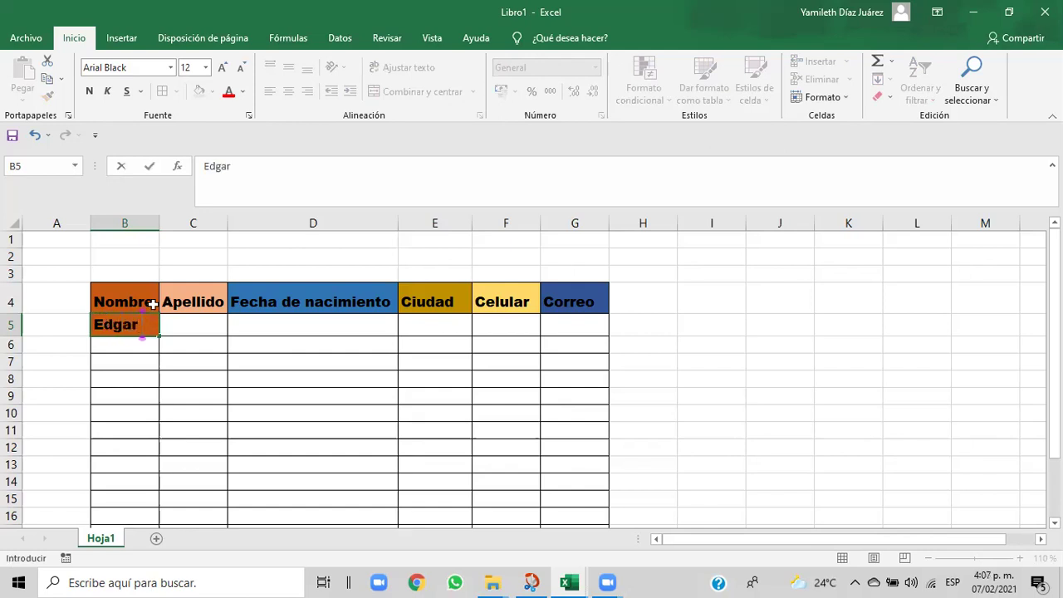
{"action": "left_click", "coordinate": [174, 328]}
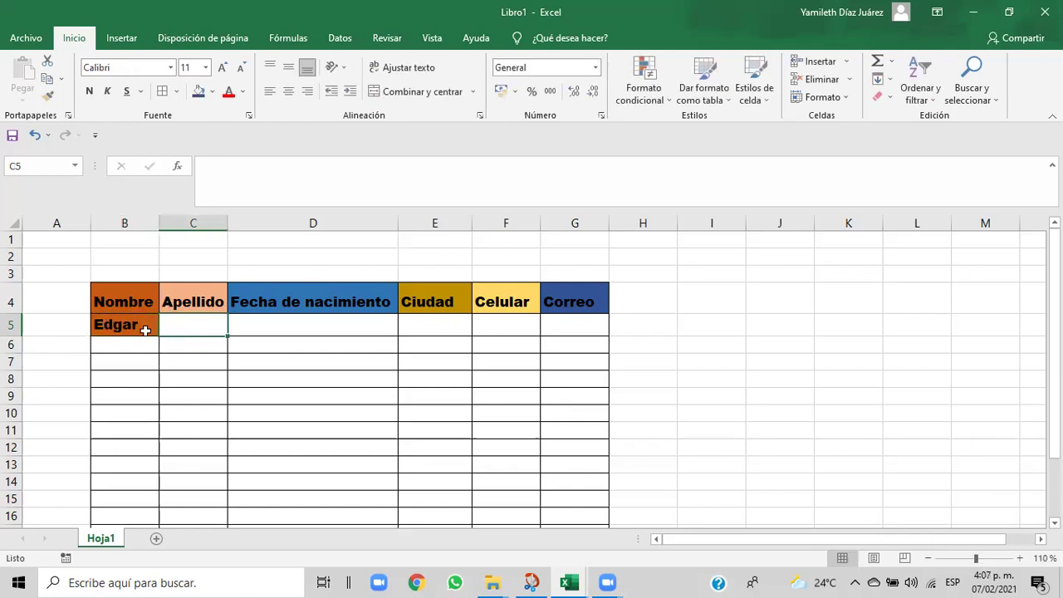
- Change B5's fill from orange to White, keeping its Arial Black font
{"action": "left_click", "coordinate": [141, 327]}
{"action": "left_click", "coordinate": [242, 93]}
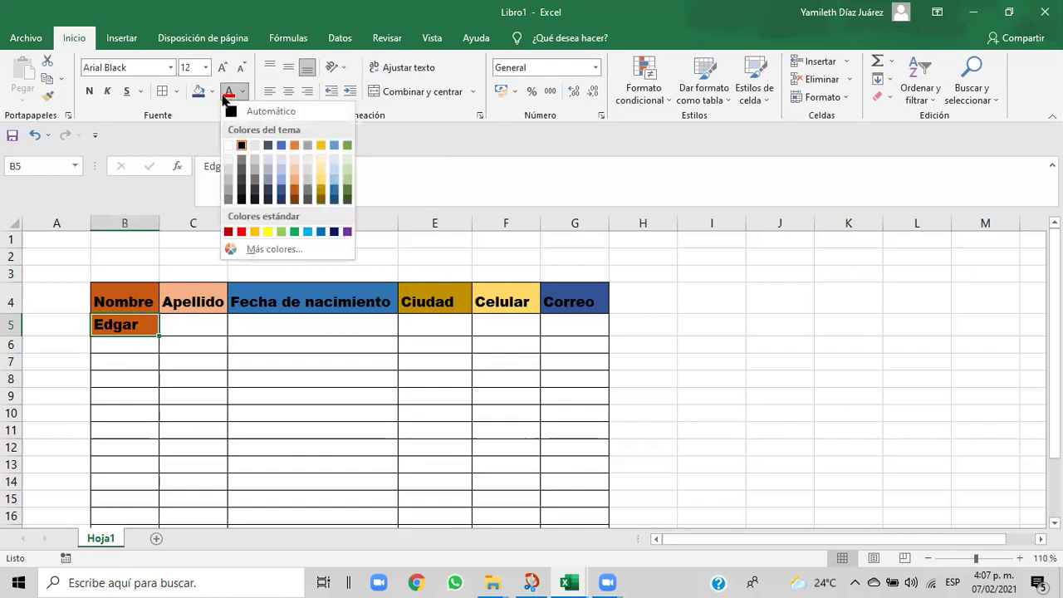
{"action": "left_click", "coordinate": [214, 93]}
{"action": "left_click", "coordinate": [214, 93]}
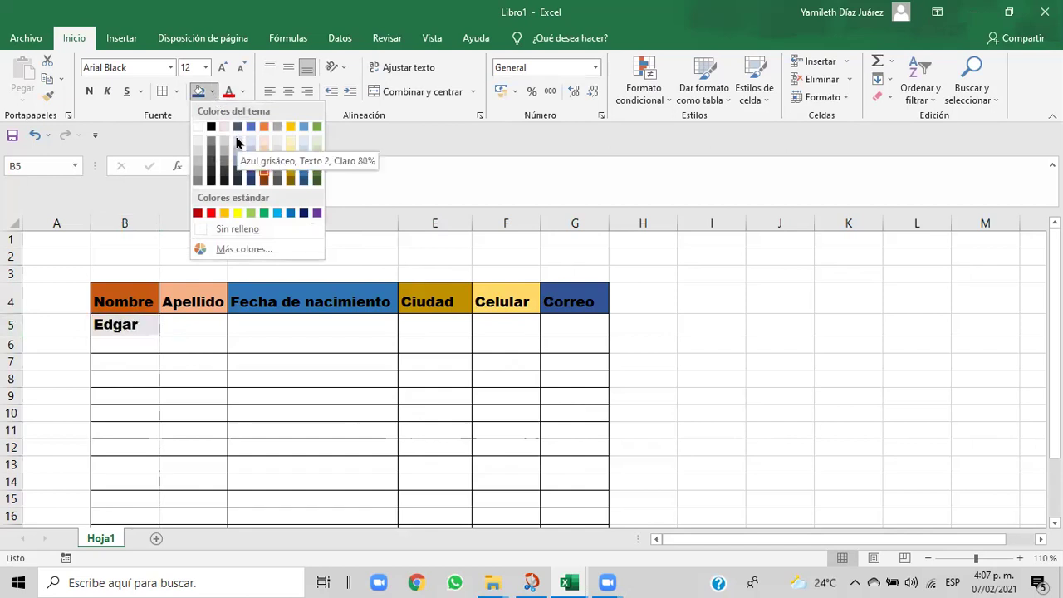
{"action": "left_click", "coordinate": [200, 131]}
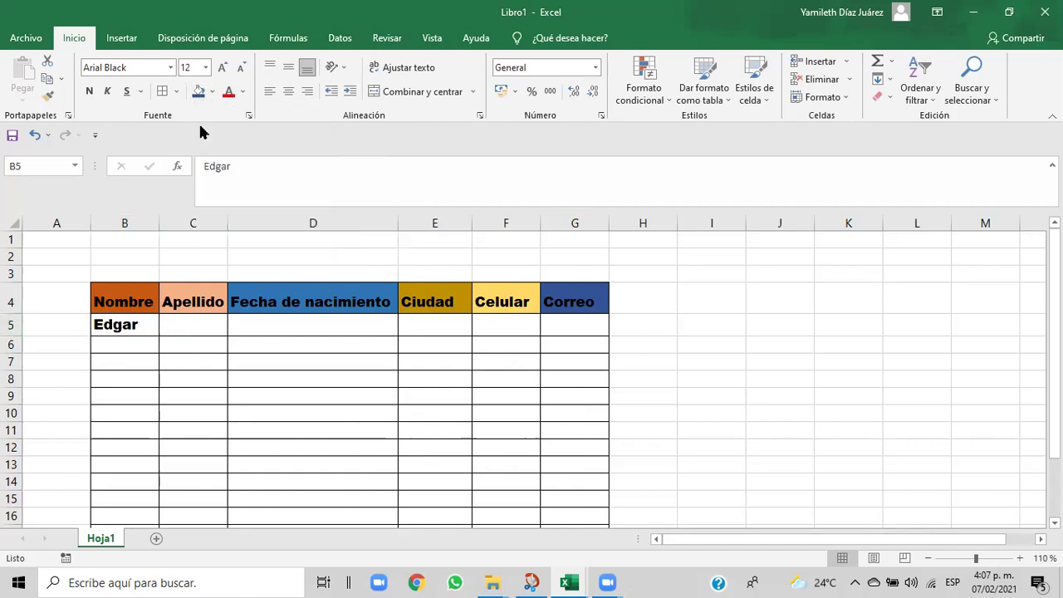
{"action": "left_click", "coordinate": [186, 325]}
{"action": "left_click", "coordinate": [138, 324]}
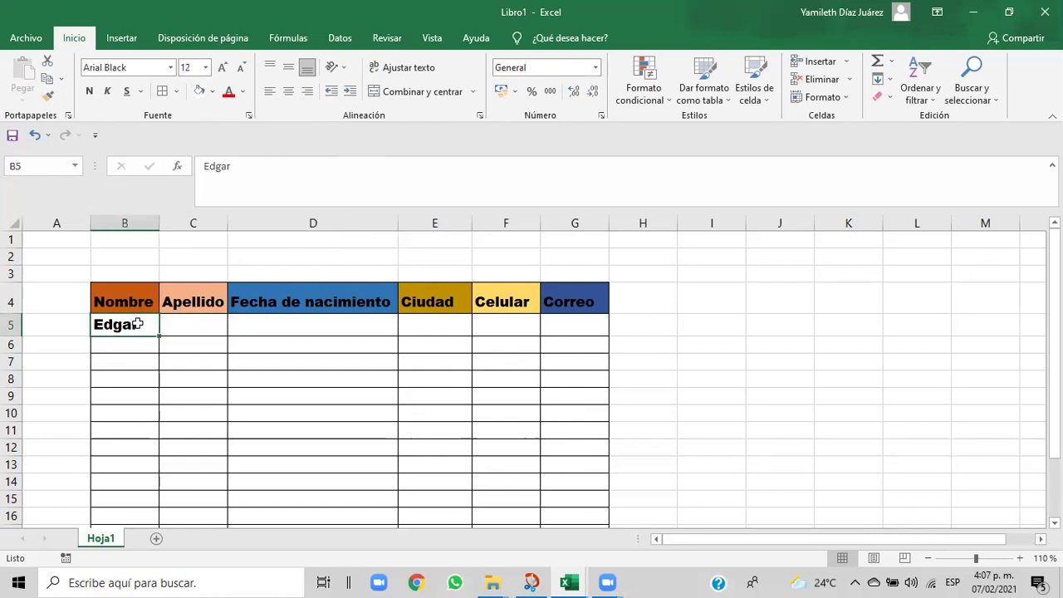
- Paint B5's format onto C5 and enter the first person's surname
{"action": "left_click", "coordinate": [48, 96]}
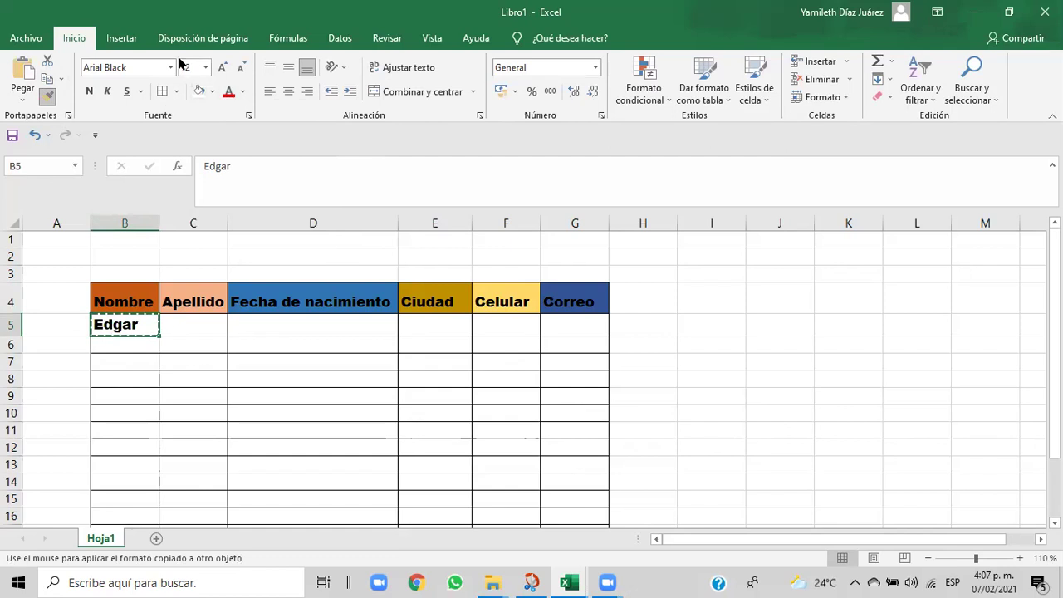
{"action": "left_click", "coordinate": [177, 325]}
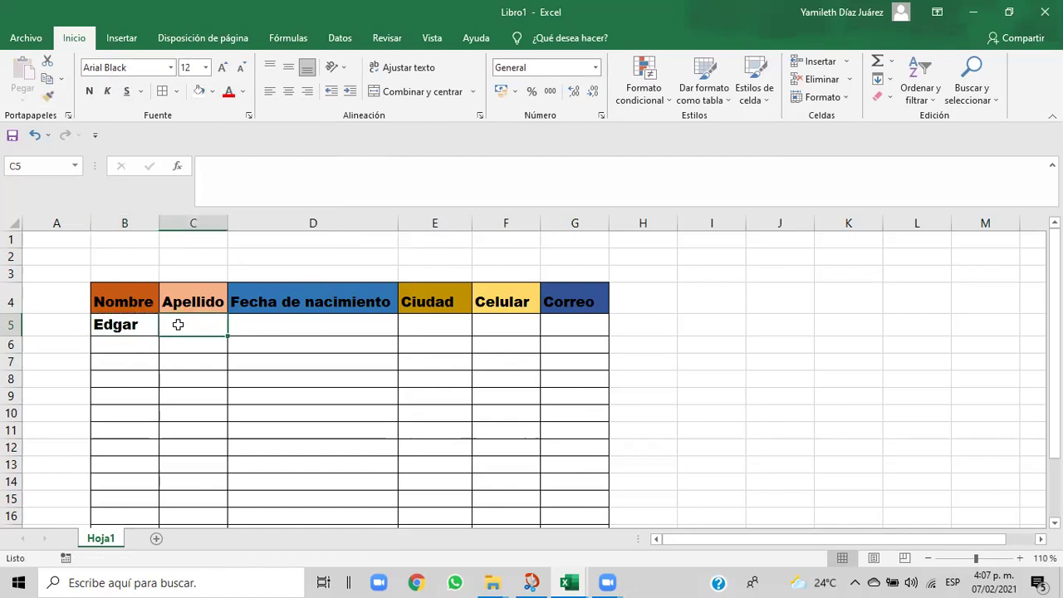
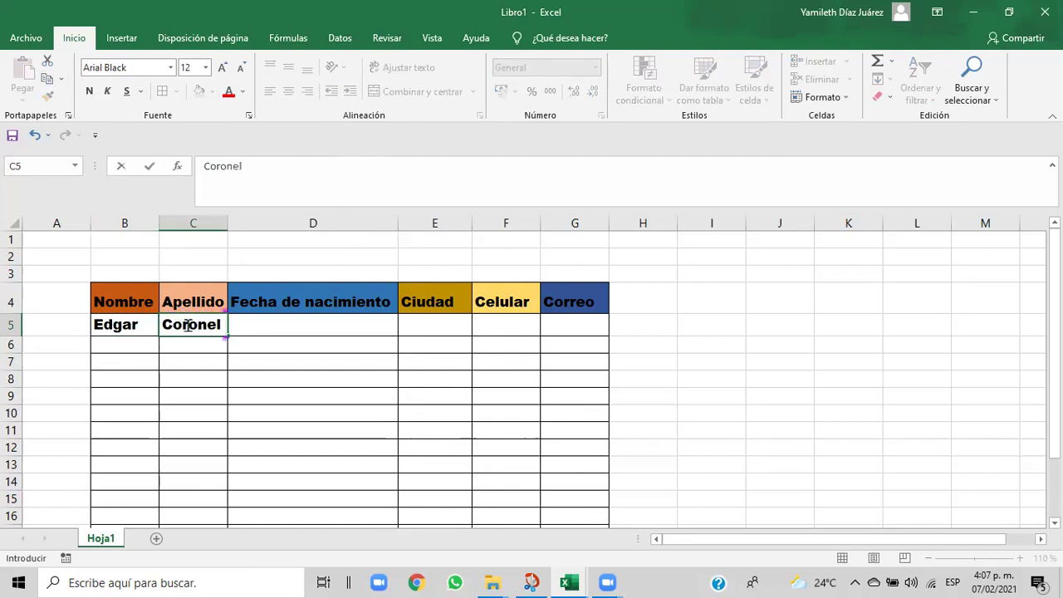
{"action": "left_click", "coordinate": [263, 329]}
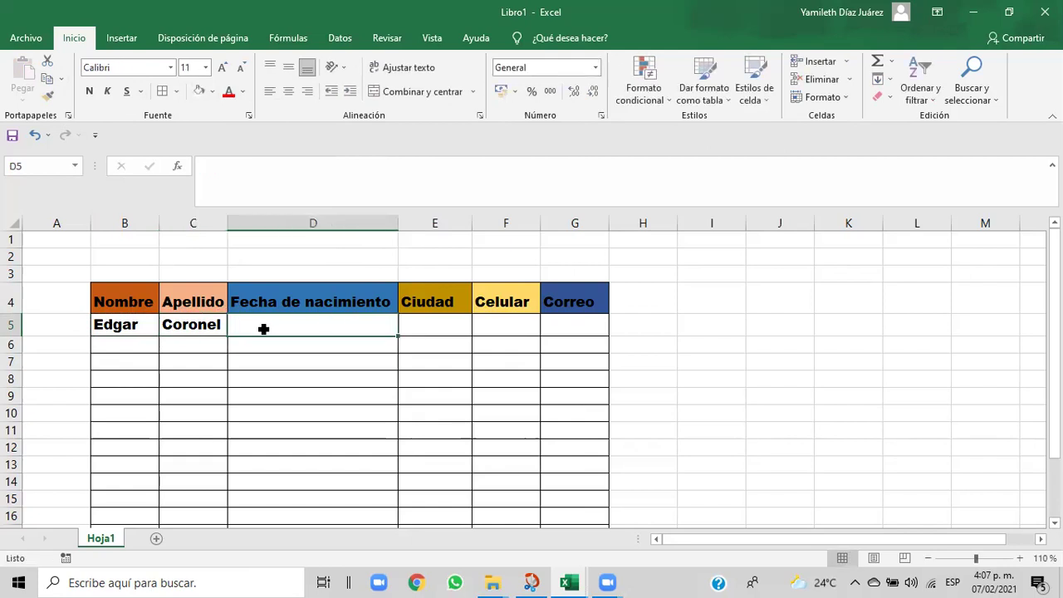
{"action": "type", "text": "0"}
{"action": "key", "text": "BackSpace"}
- Paint C5's format onto D5 and enter the birth date 08/02/1985
{"action": "left_click", "coordinate": [211, 327]}
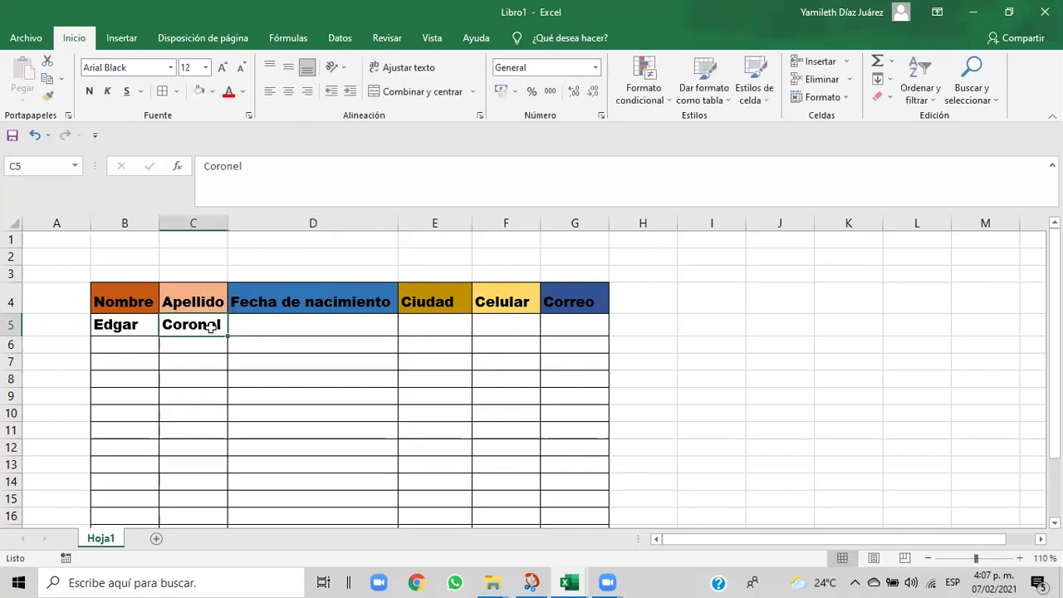
{"action": "left_click", "coordinate": [47, 96]}
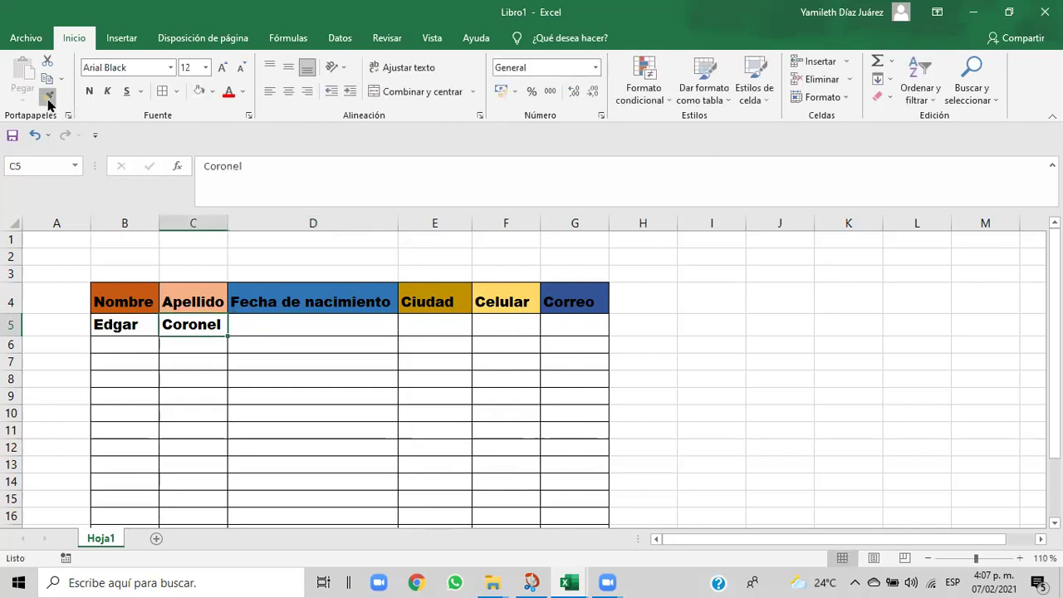
{"action": "left_click", "coordinate": [279, 325]}
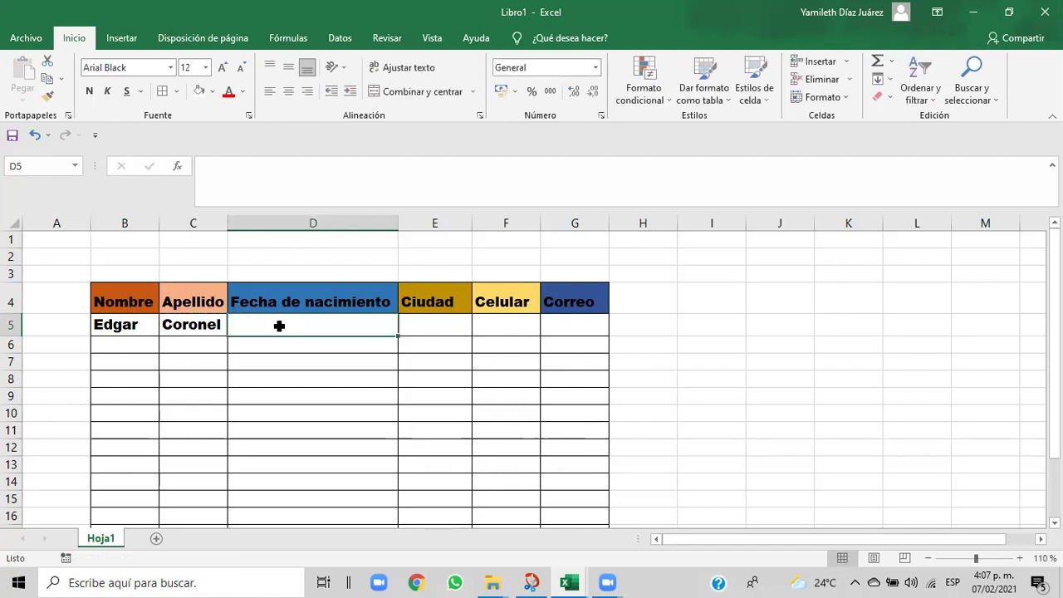
{"action": "type", "text": "08/02/1985"}
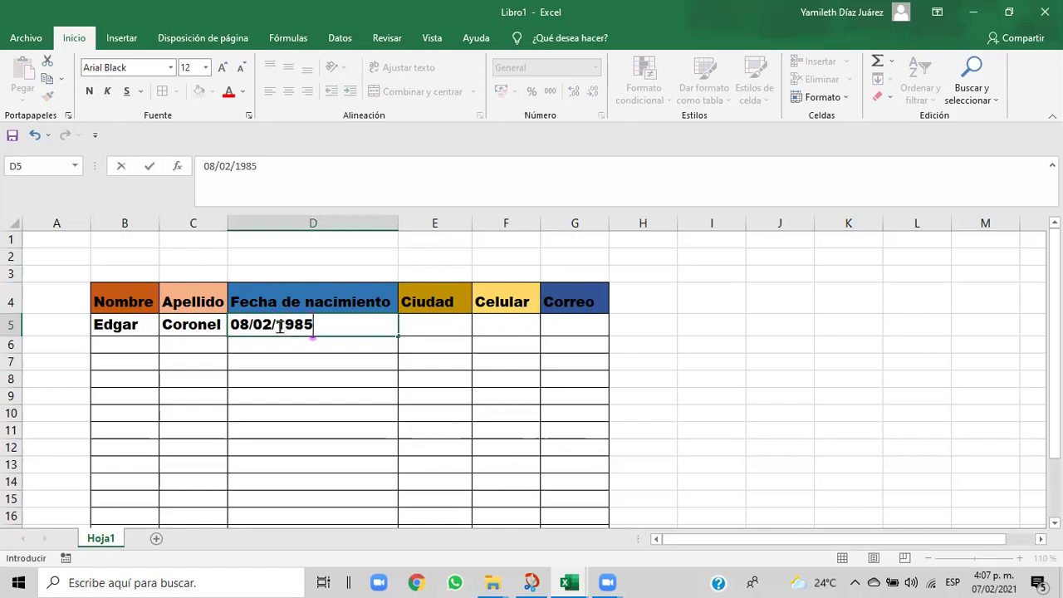
{"action": "key", "text": "Return"}
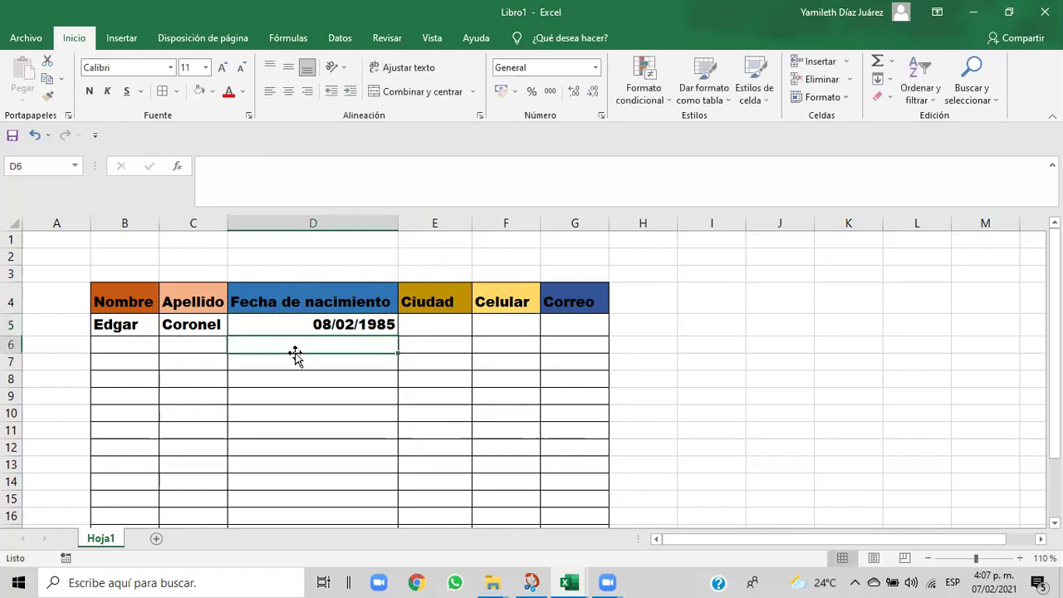
- Enter the city Panamá in E5 using the birth date cell's bold format
{"action": "left_click", "coordinate": [416, 329]}
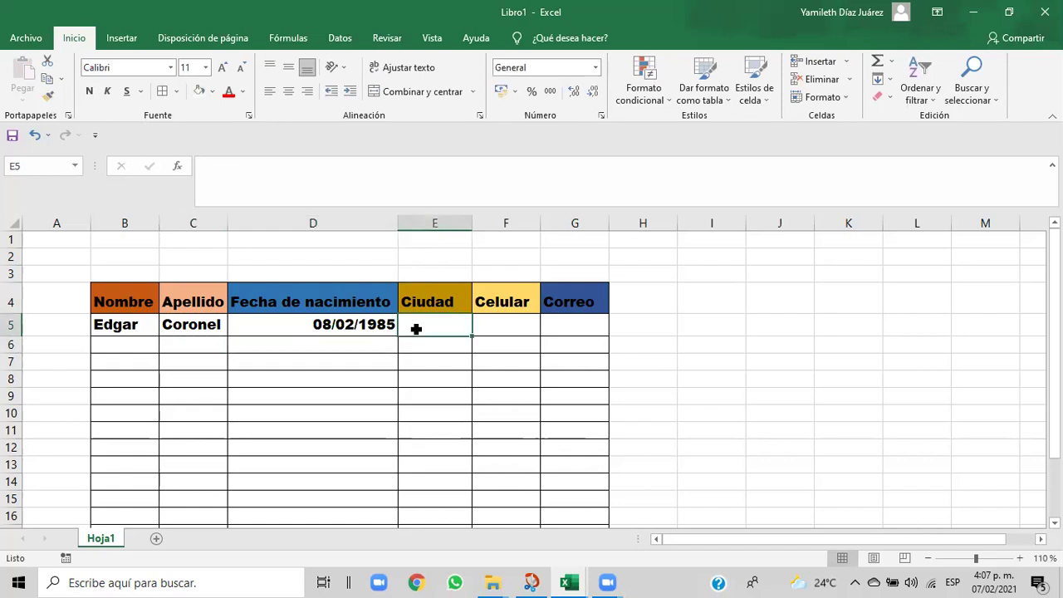
{"action": "type", "text": "P"}
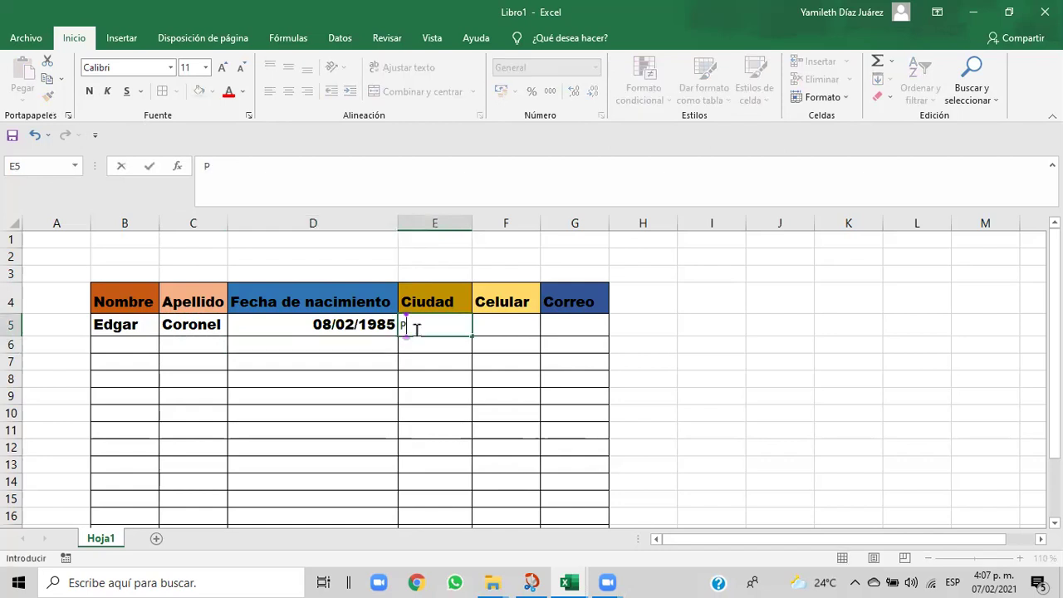
{"action": "type", "text": "anama"}
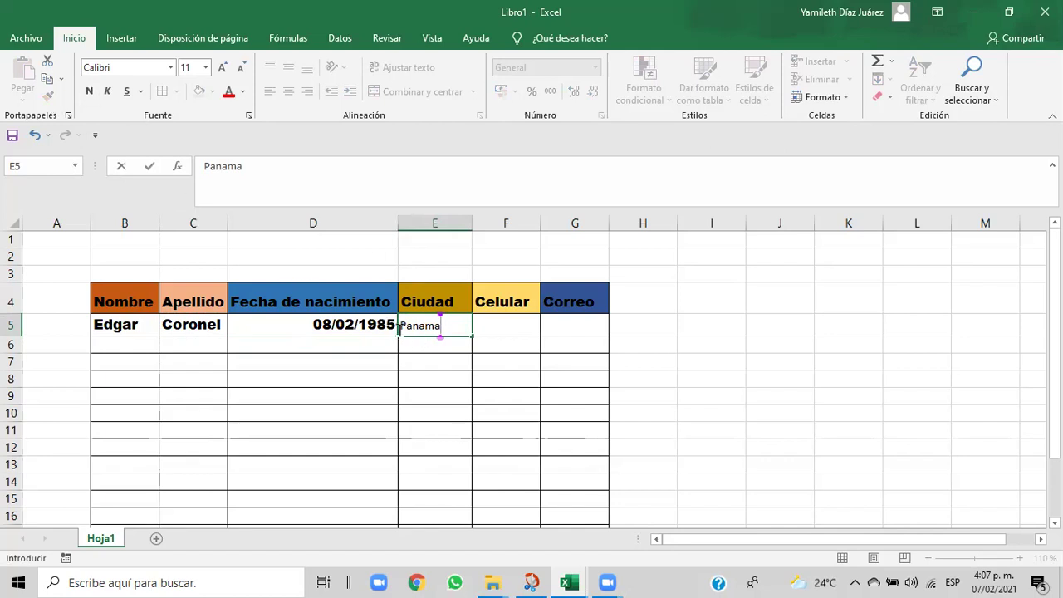
{"action": "left_click", "coordinate": [436, 355]}
{"action": "left_click", "coordinate": [432, 330]}
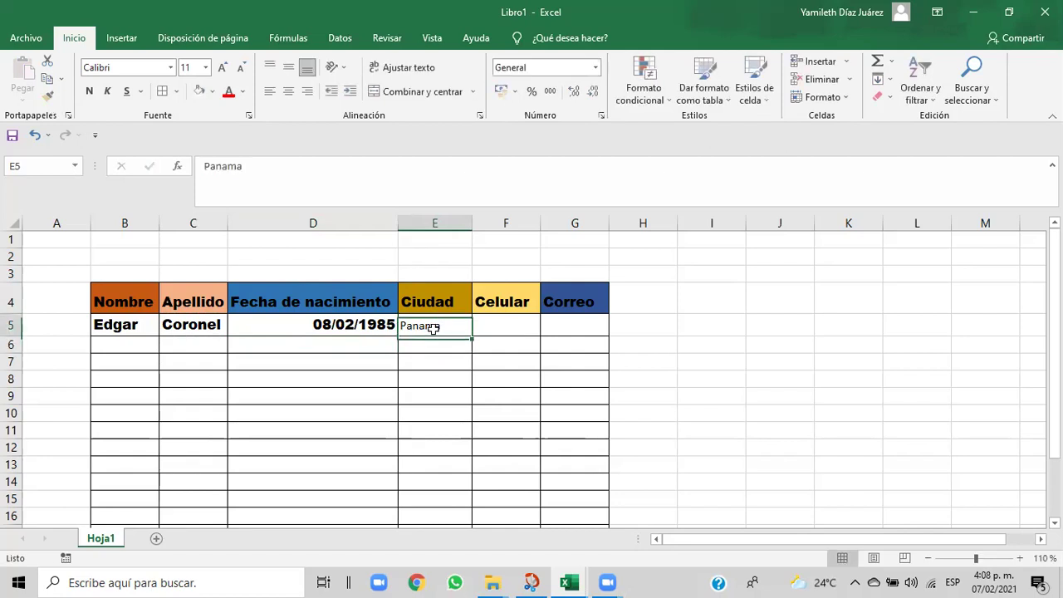
{"action": "key", "text": "BackSpace"}
{"action": "left_click", "coordinate": [368, 329]}
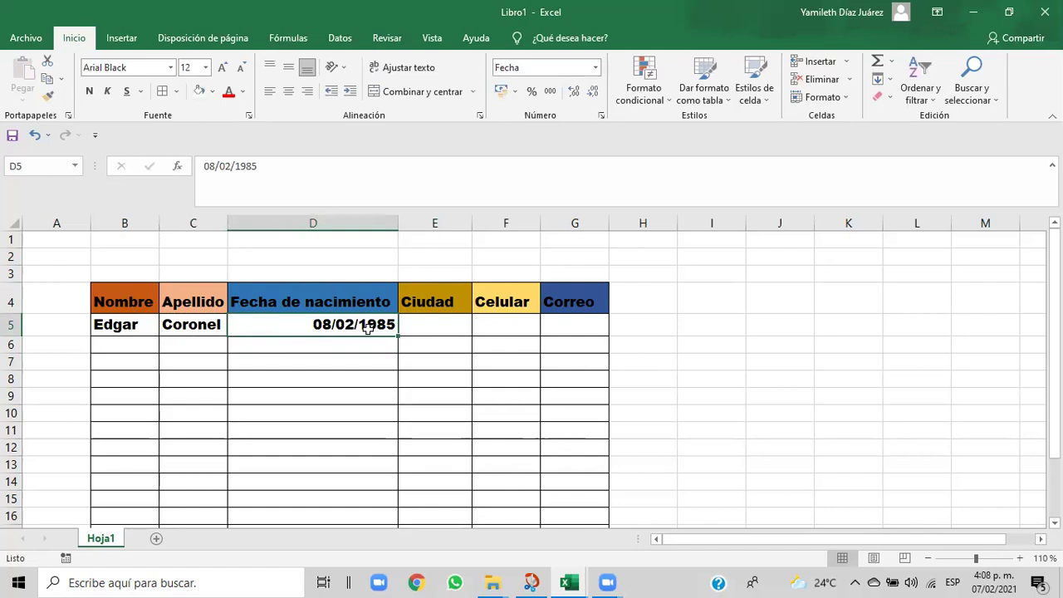
{"action": "left_click", "coordinate": [434, 327]}
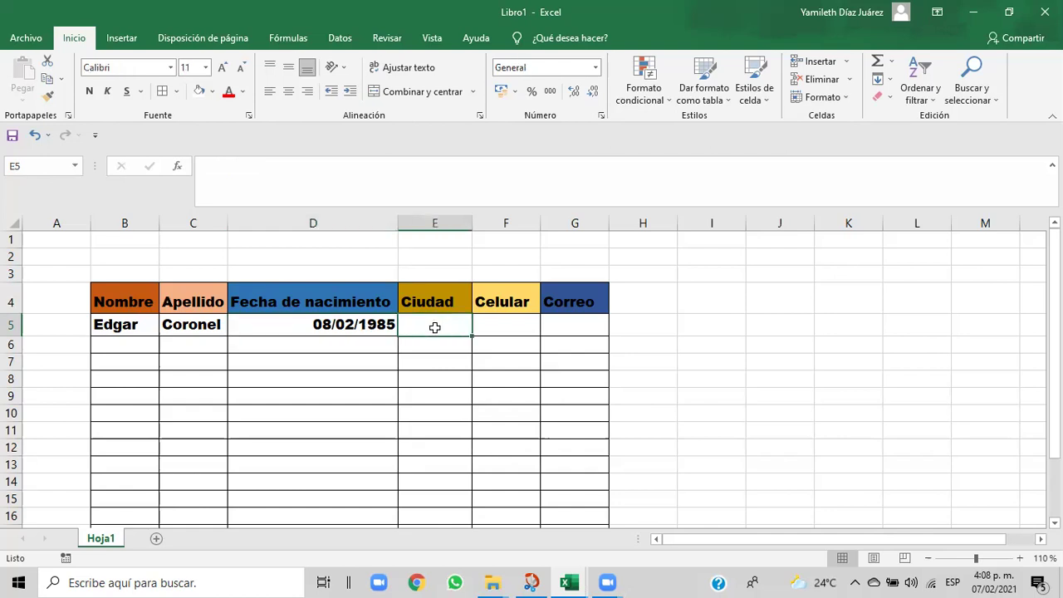
{"action": "left_click", "coordinate": [293, 352]}
{"action": "left_click", "coordinate": [276, 327]}
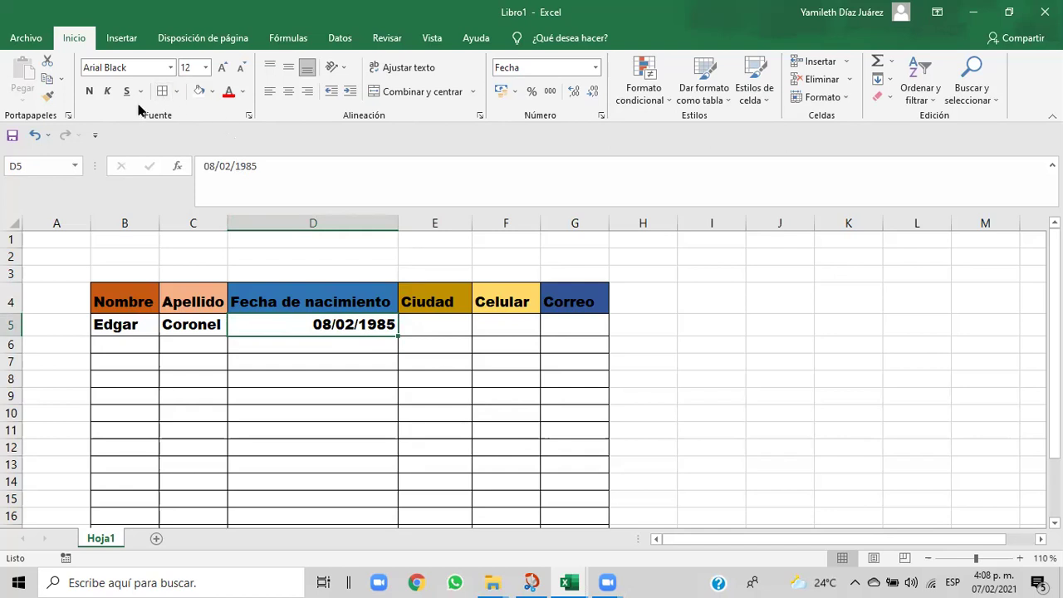
{"action": "left_click", "coordinate": [48, 96]}
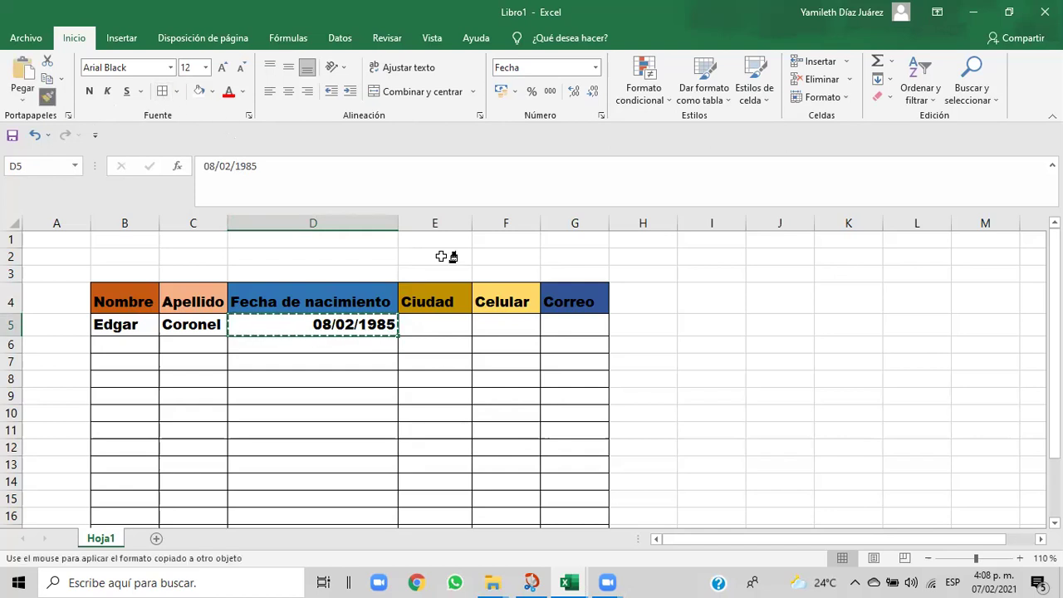
{"action": "left_click", "coordinate": [417, 324]}
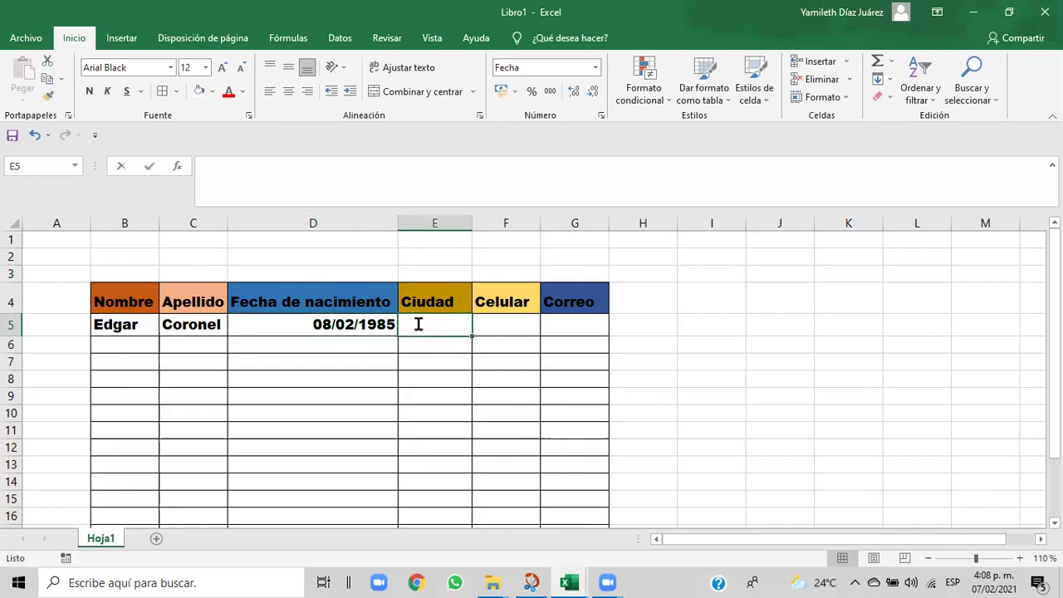
{"action": "type", "text": "Panamá"}
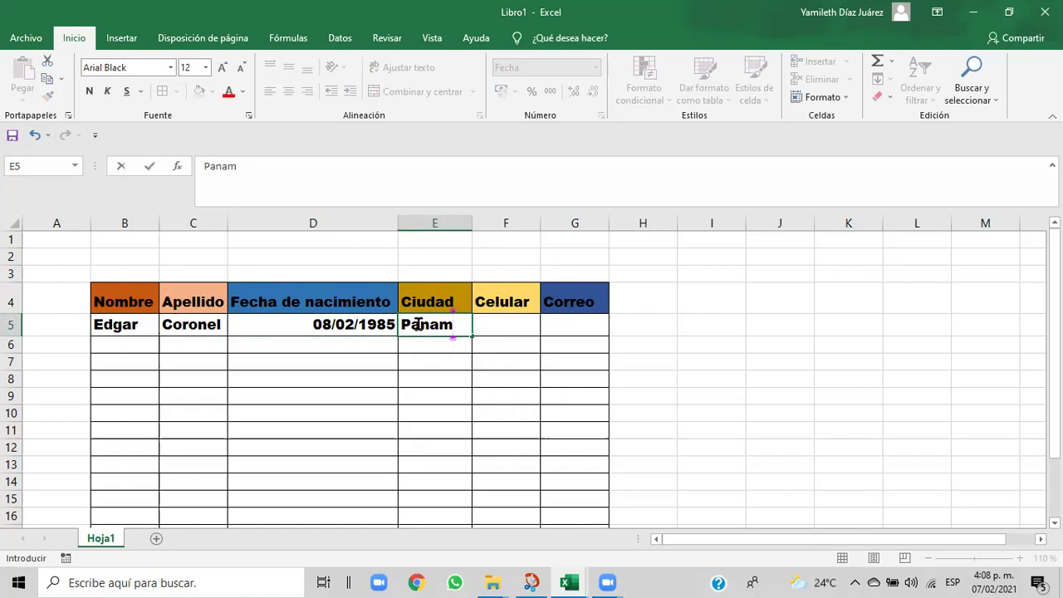
{"action": "left_click", "coordinate": [491, 330]}
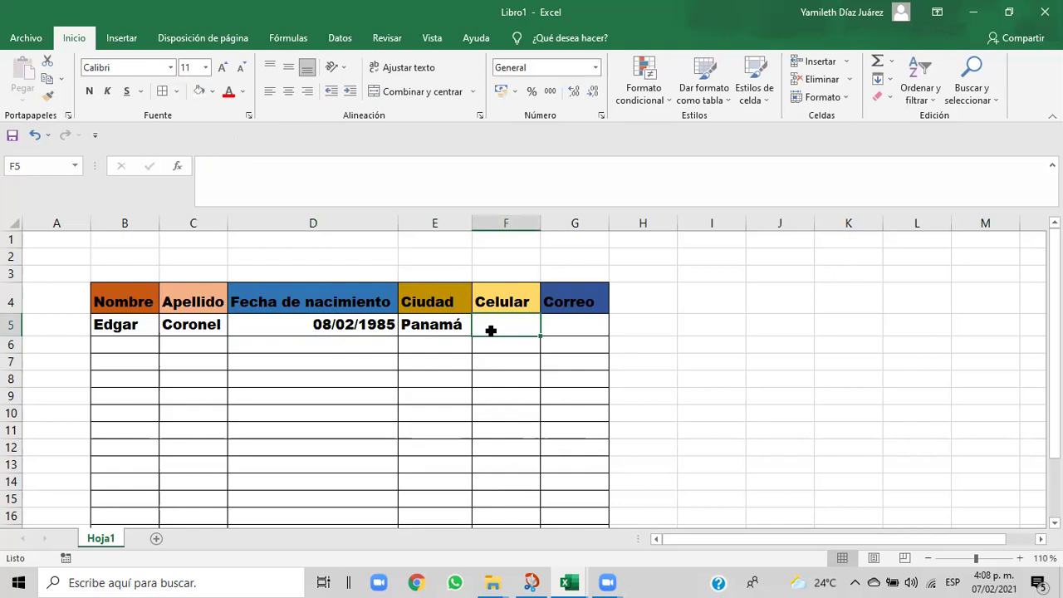
- Paint E5's format onto F5 and enter the first person's mobile number
{"action": "type", "text": "63"}
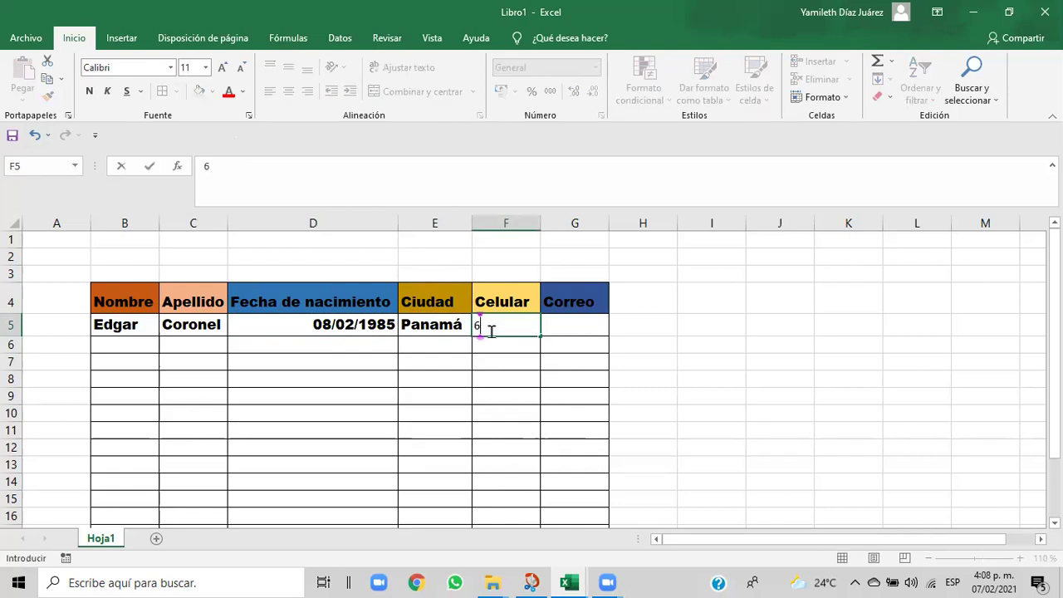
{"action": "key", "text": "BackSpace"}
{"action": "key", "text": "BackSpace"}
{"action": "left_click", "coordinate": [450, 330]}
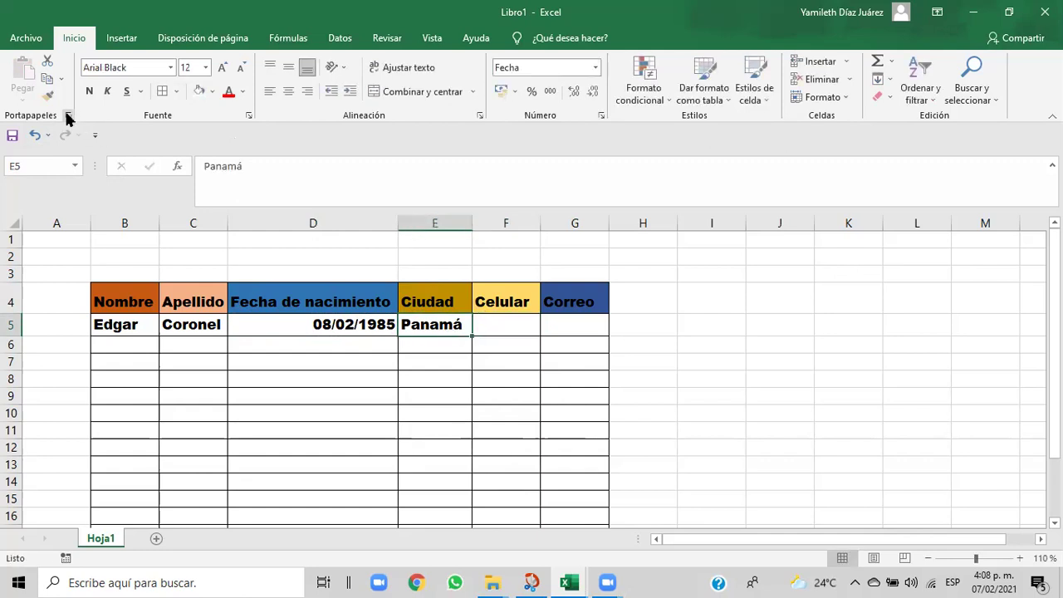
{"action": "left_click", "coordinate": [47, 97]}
{"action": "left_click", "coordinate": [489, 324]}
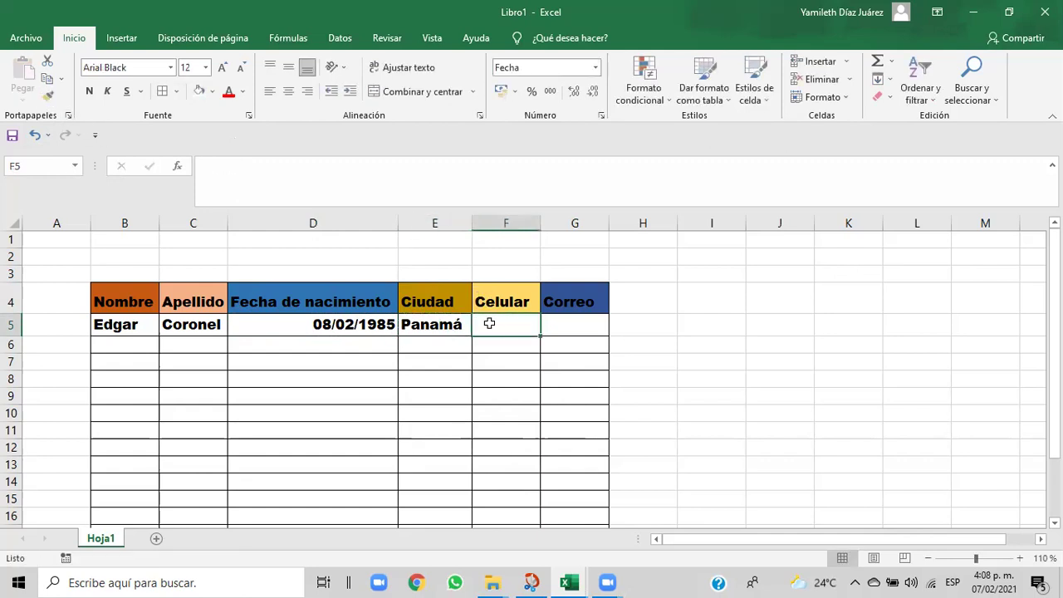
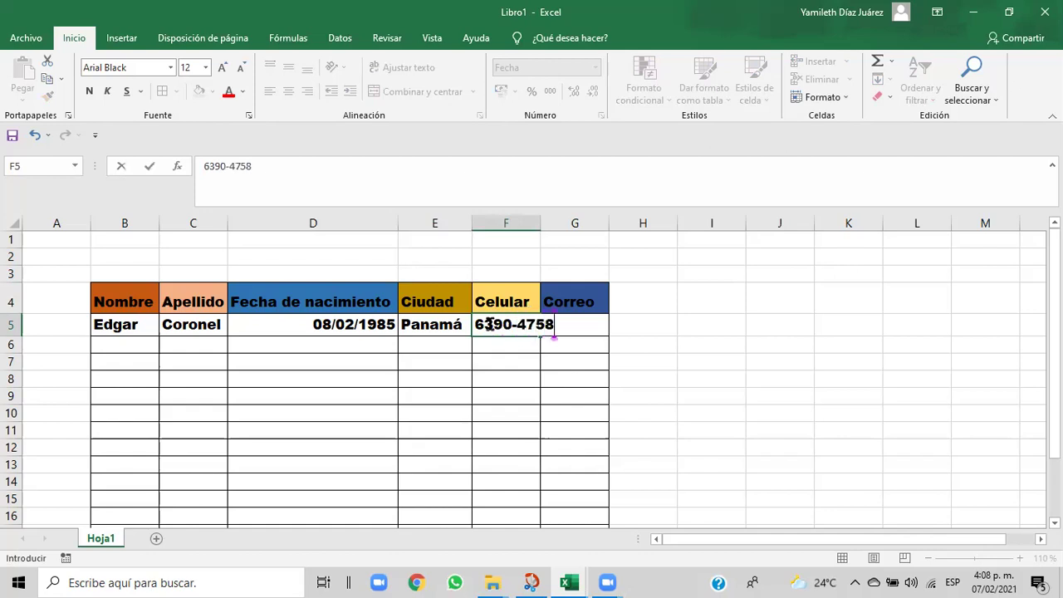
{"action": "left_click", "coordinate": [513, 360]}
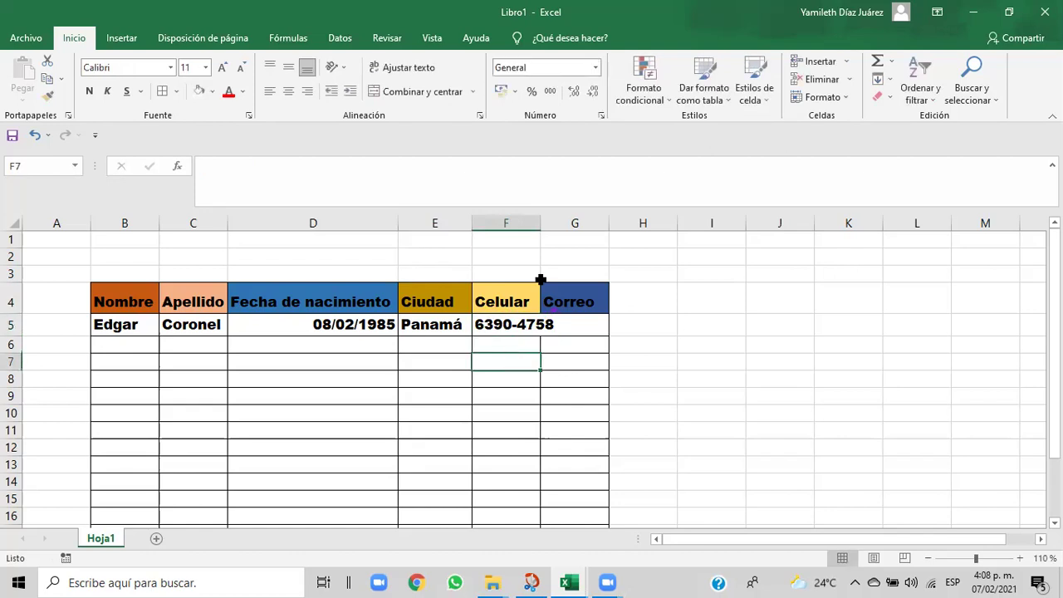
- Widen the Celular column to fit the phone number and centre 08/02/1985 in D5
{"action": "left_click_drag", "start_coordinate": [540, 221], "coordinate": [557, 221]}
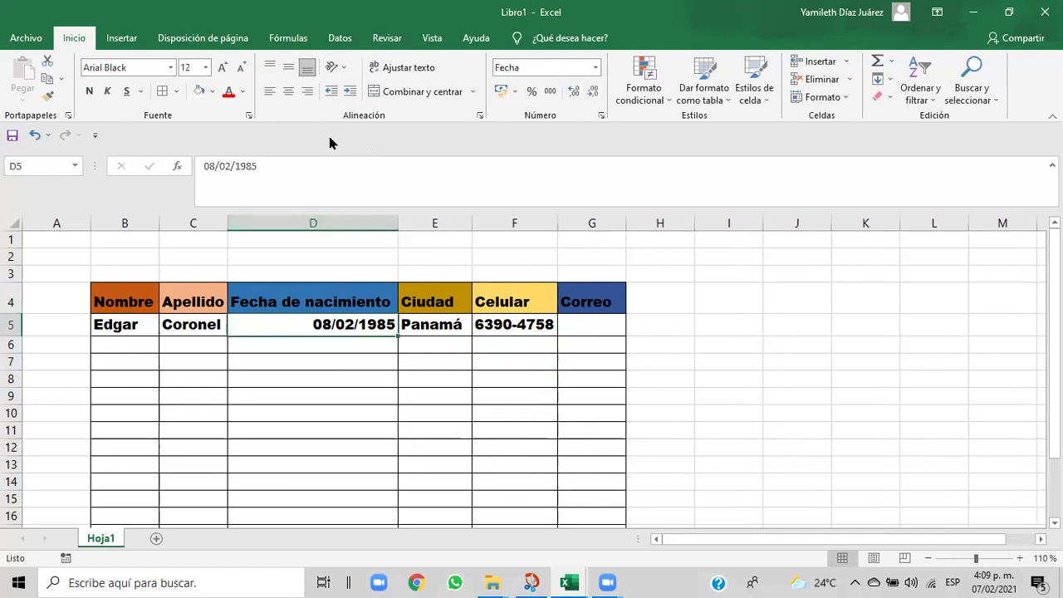
{"action": "left_click", "coordinate": [419, 75]}
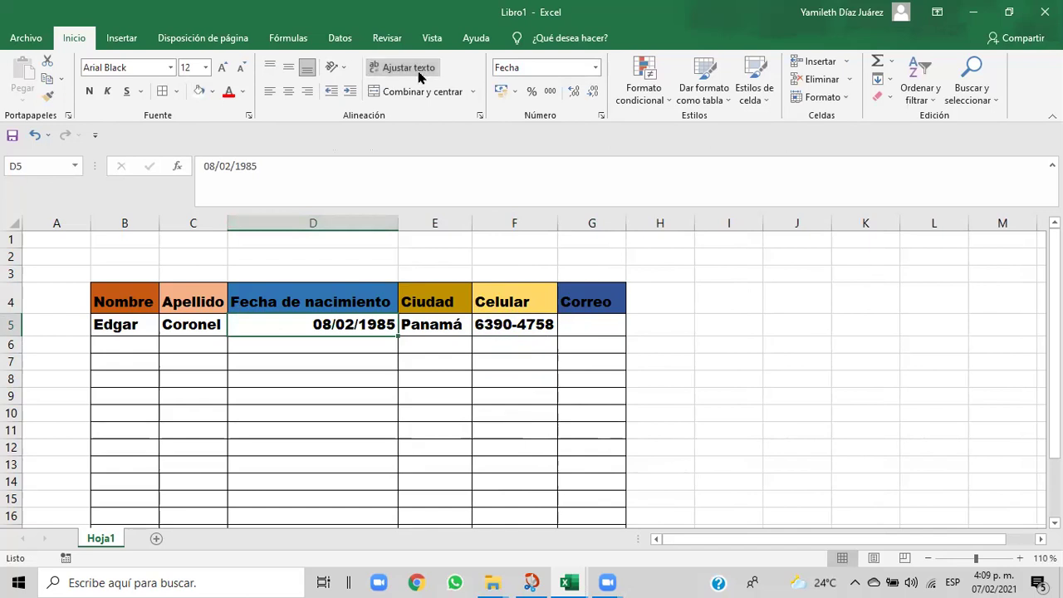
{"action": "left_click", "coordinate": [289, 91]}
{"action": "left_click", "coordinate": [318, 346]}
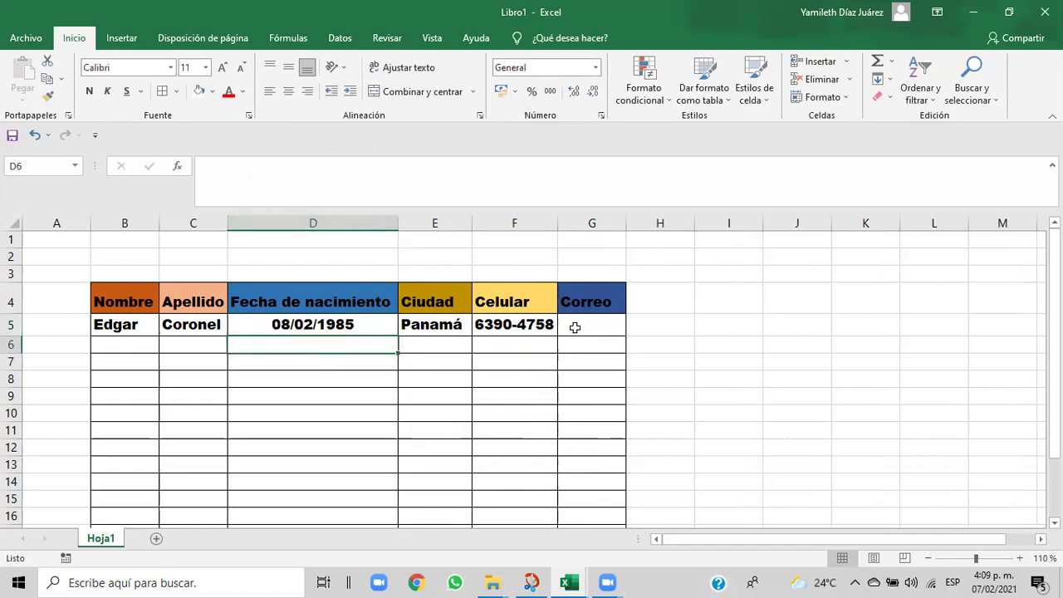
- Clear a partial e-mail entry in G5 and select F5 to reuse its format
{"action": "left_click", "coordinate": [575, 327]}
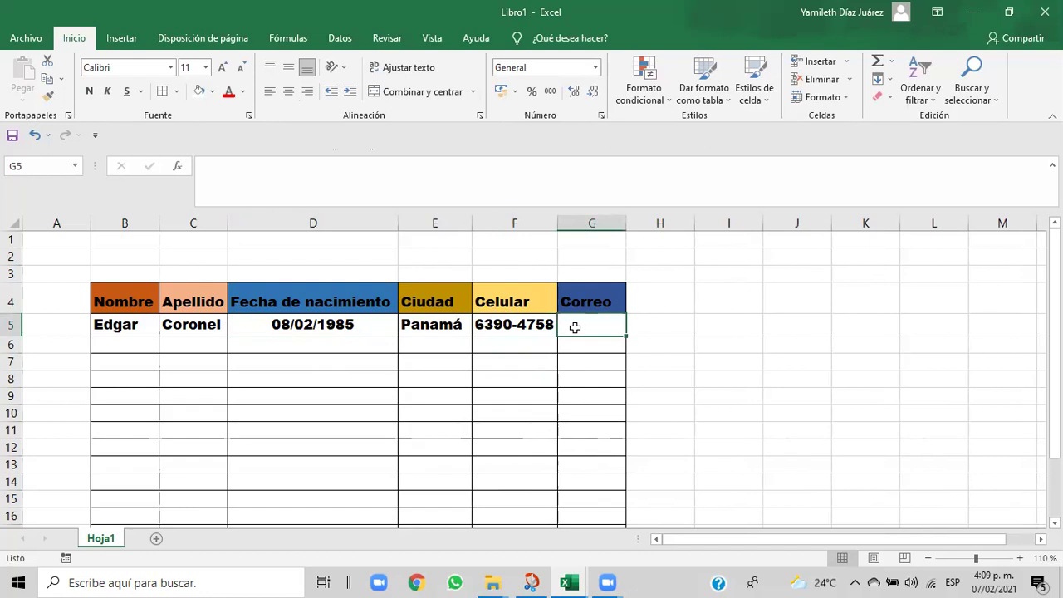
{"action": "type", "text": "es"}
{"action": "key", "text": "BackSpace"}
{"action": "key", "text": "BackSpace"}
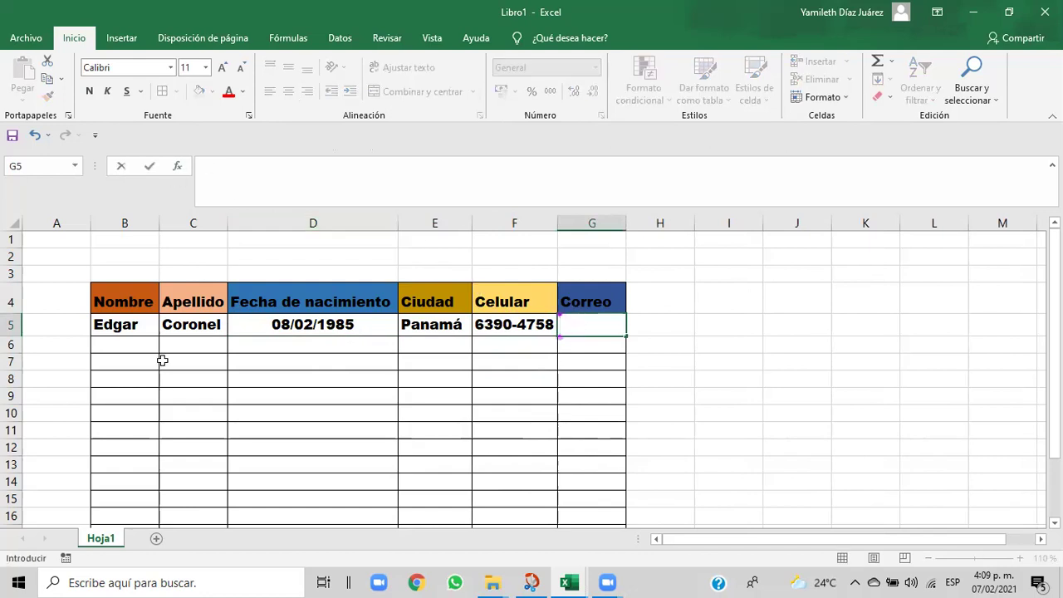
{"action": "left_click", "coordinate": [495, 326]}
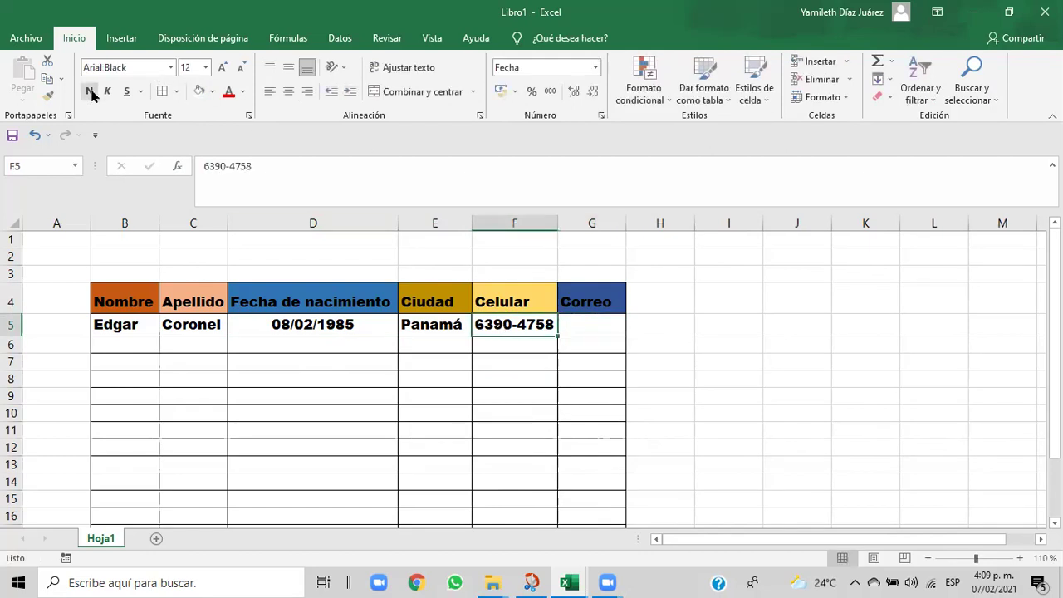
- Paint F5's bold format onto G5, enter the contact's e-mail, and undo its automatic hyperlink
{"action": "left_click", "coordinate": [50, 97]}
{"action": "left_click", "coordinate": [574, 324]}
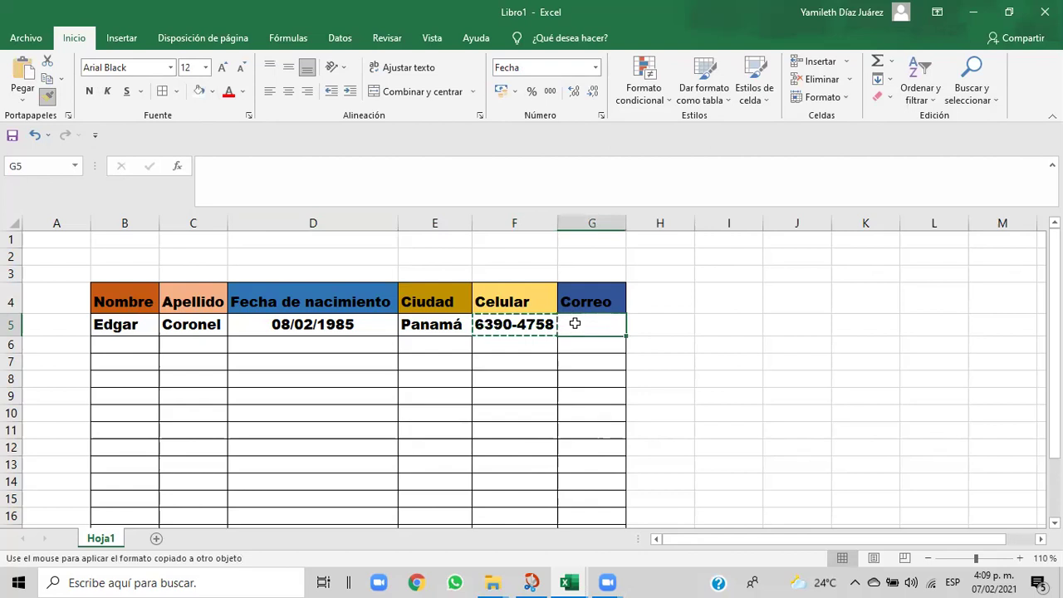
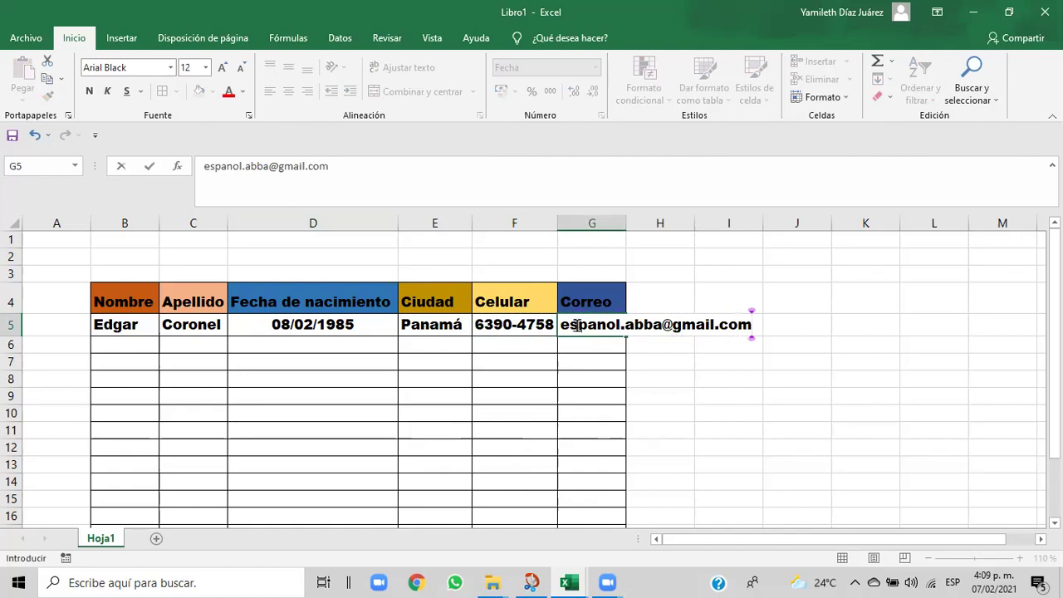
{"action": "key", "text": "ctrl+Return"}
{"action": "left_click", "coordinate": [591, 326]}
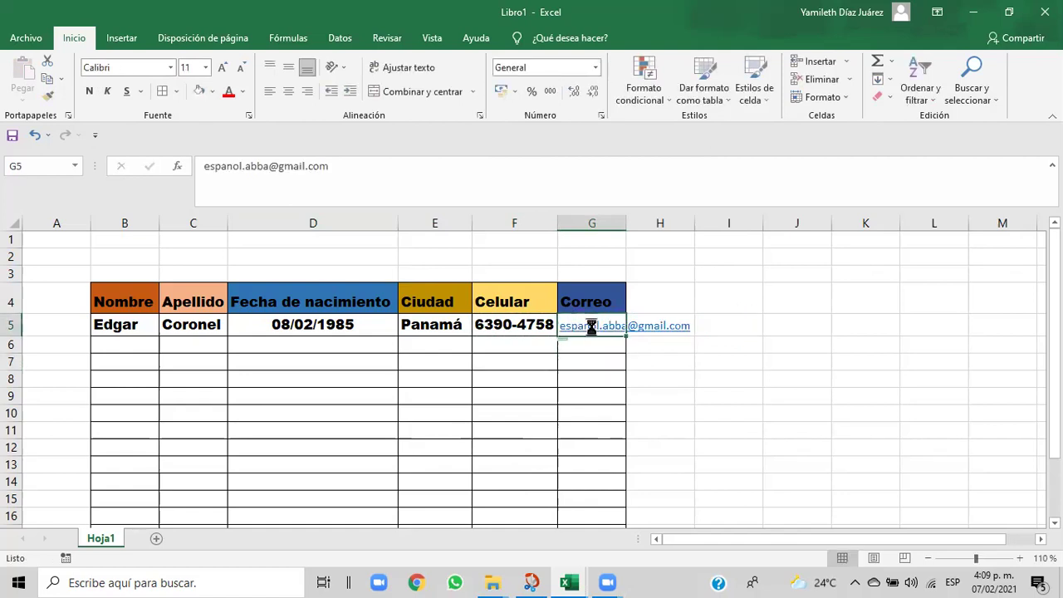
{"action": "left_click", "coordinate": [34, 135]}
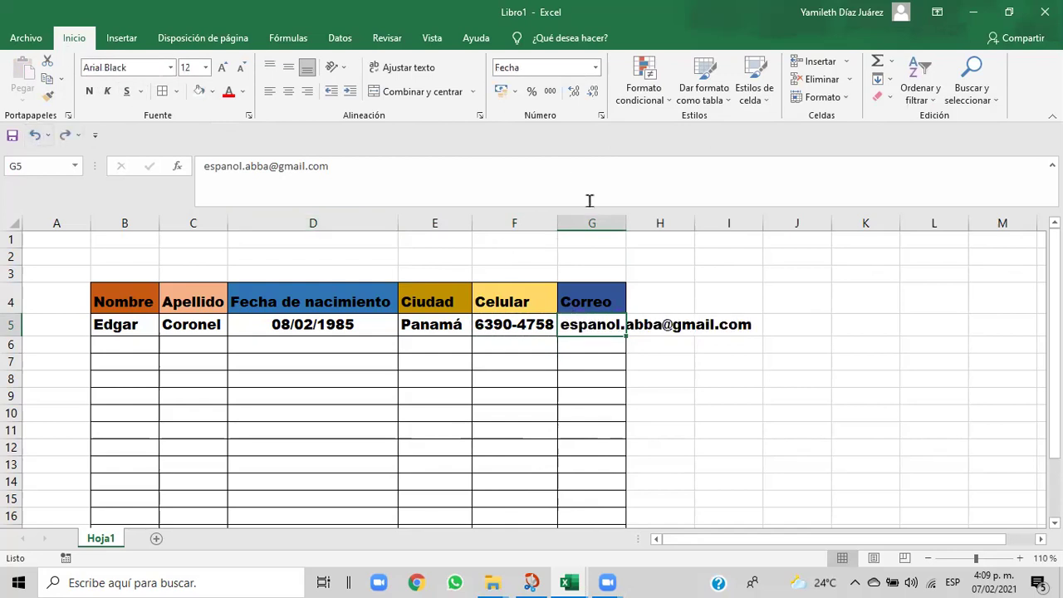
- Dismiss the app-choice prompt and widen the Correo column to fit the e-mail
{"action": "left_click", "coordinate": [779, 303]}
{"action": "left_click_drag", "start_coordinate": [655, 219], "coordinate": [759, 221]}
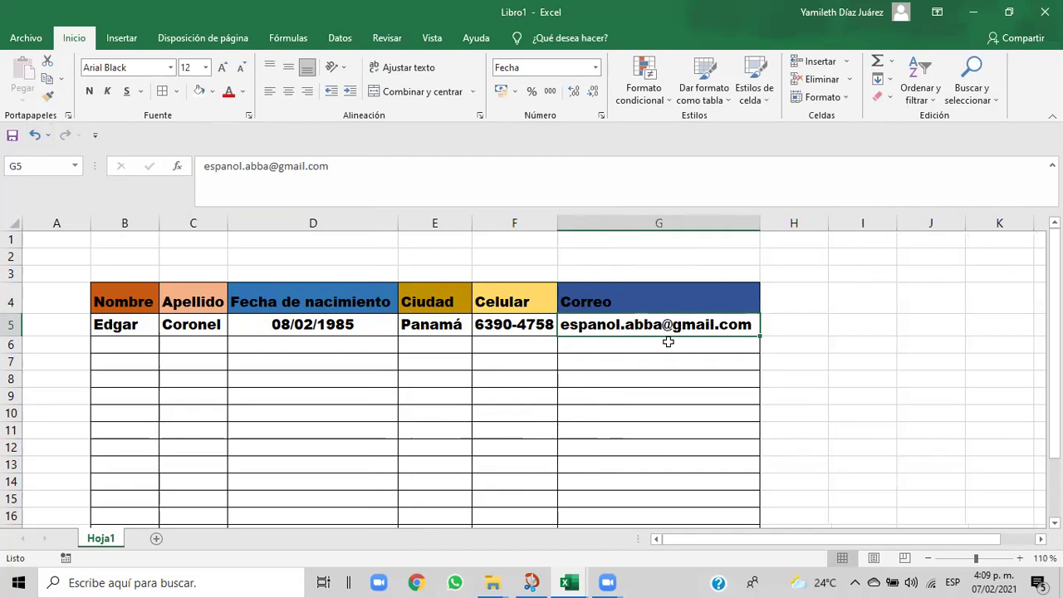
{"action": "left_click_drag", "start_coordinate": [1053, 267], "coordinate": [1054, 266]}
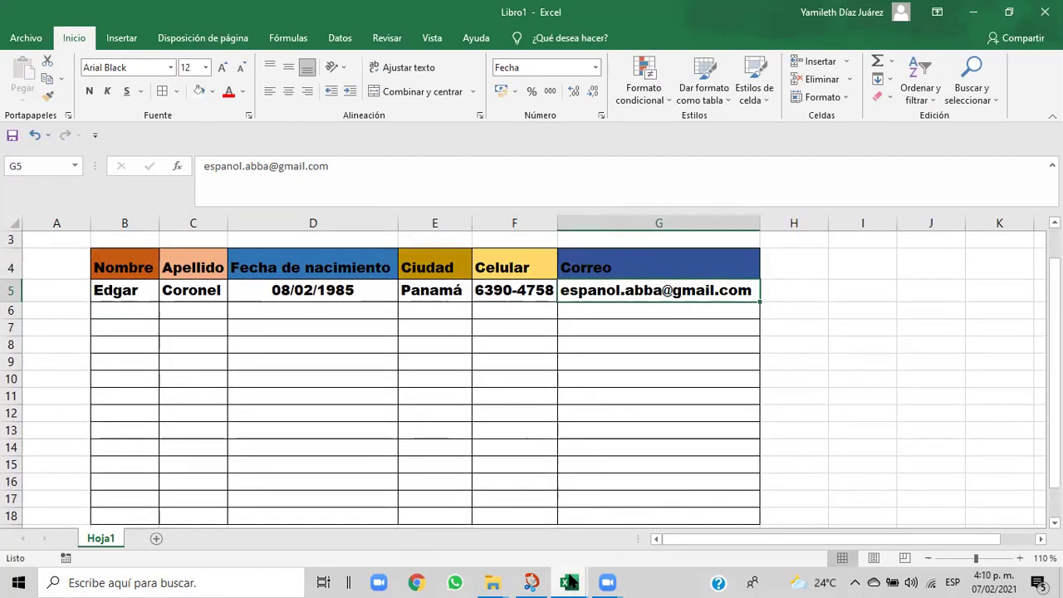
- Glance at the course exercise workbook, then bring Libro1 back to the front
{"action": "mouse_move", "coordinate": [570, 582]}
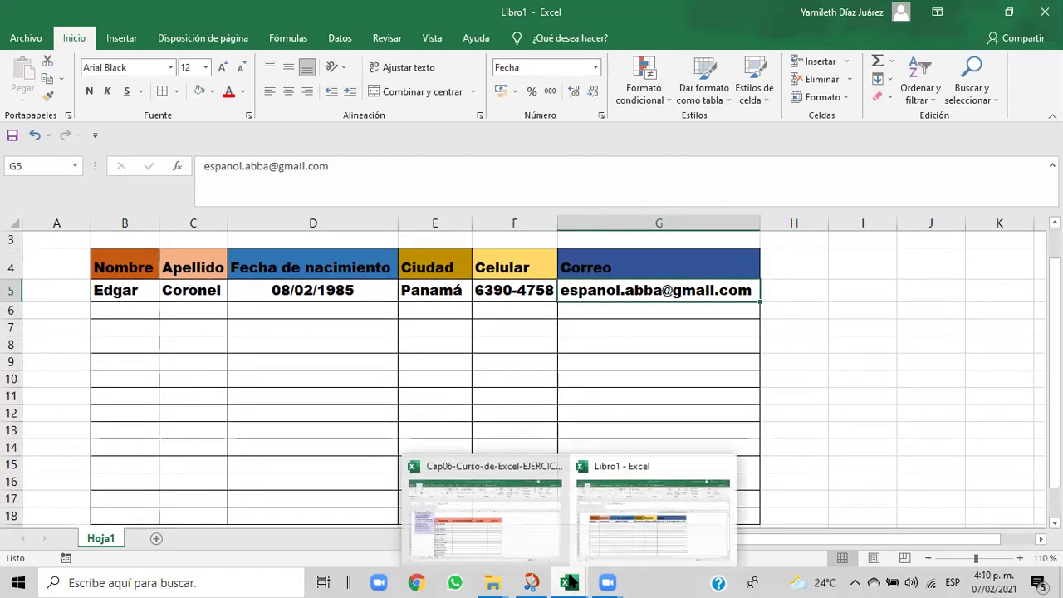
{"action": "left_click", "coordinate": [526, 540]}
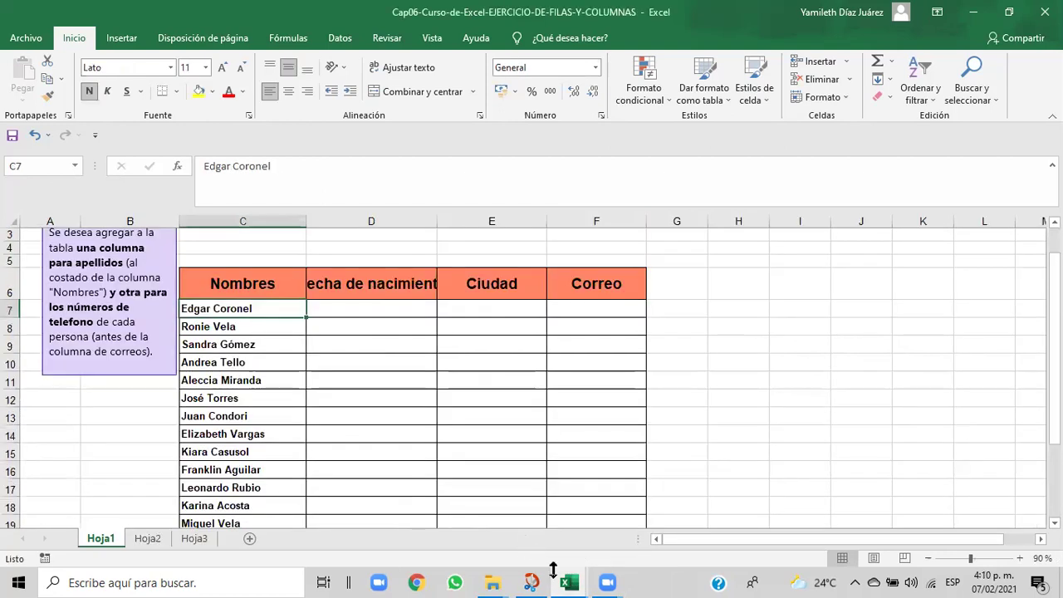
{"action": "mouse_move", "coordinate": [570, 582]}
{"action": "left_click", "coordinate": [616, 529]}
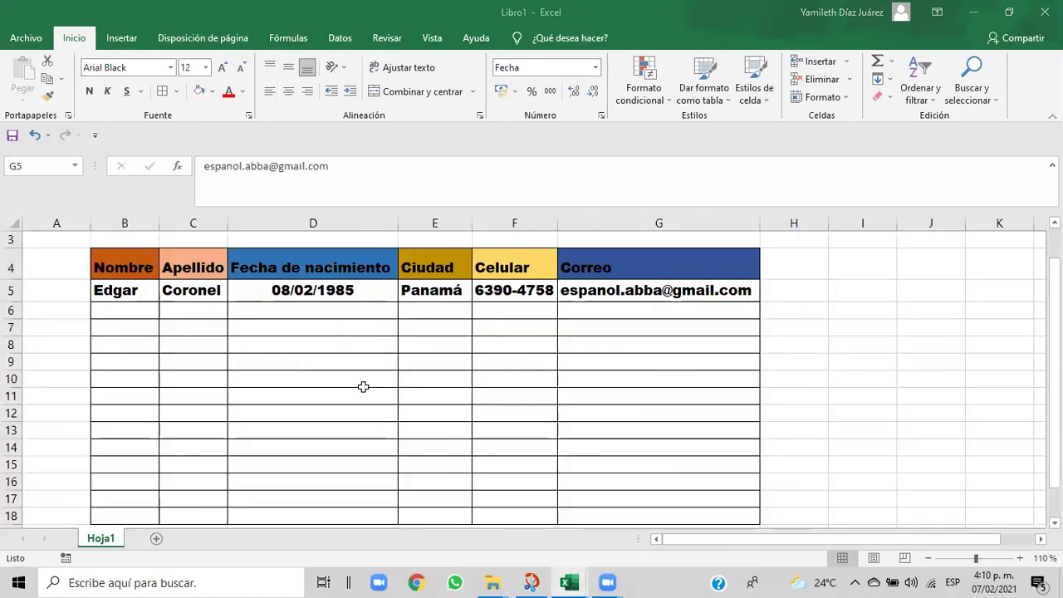
- Copy B5's formatting onto B6 with Format Painter, redoing it after an undo
{"action": "left_click", "coordinate": [140, 315]}
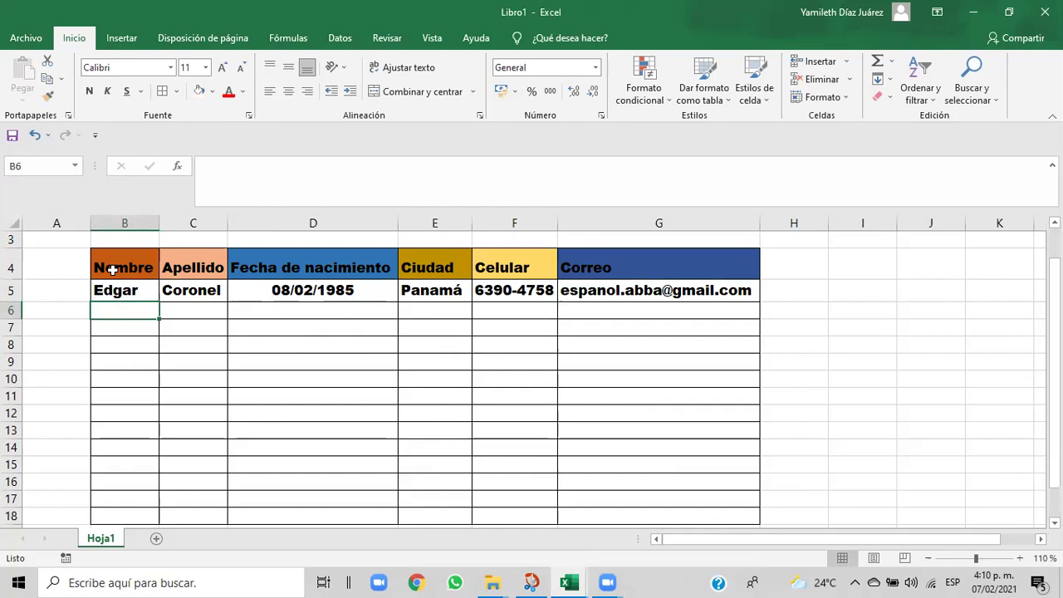
{"action": "left_click", "coordinate": [117, 286]}
{"action": "left_click", "coordinate": [48, 97]}
{"action": "left_click", "coordinate": [130, 311]}
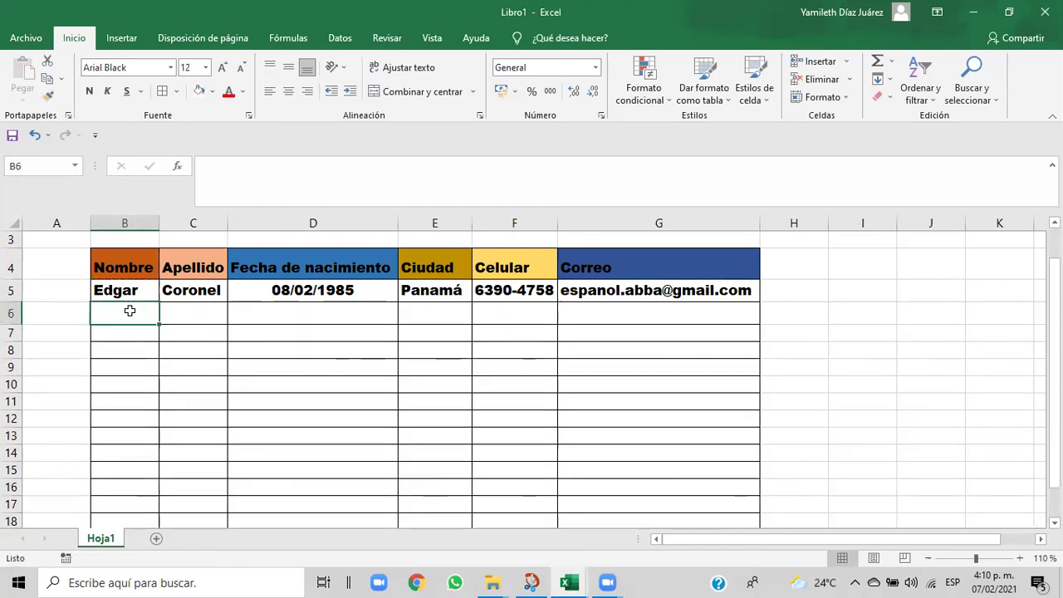
{"action": "left_click", "coordinate": [116, 288]}
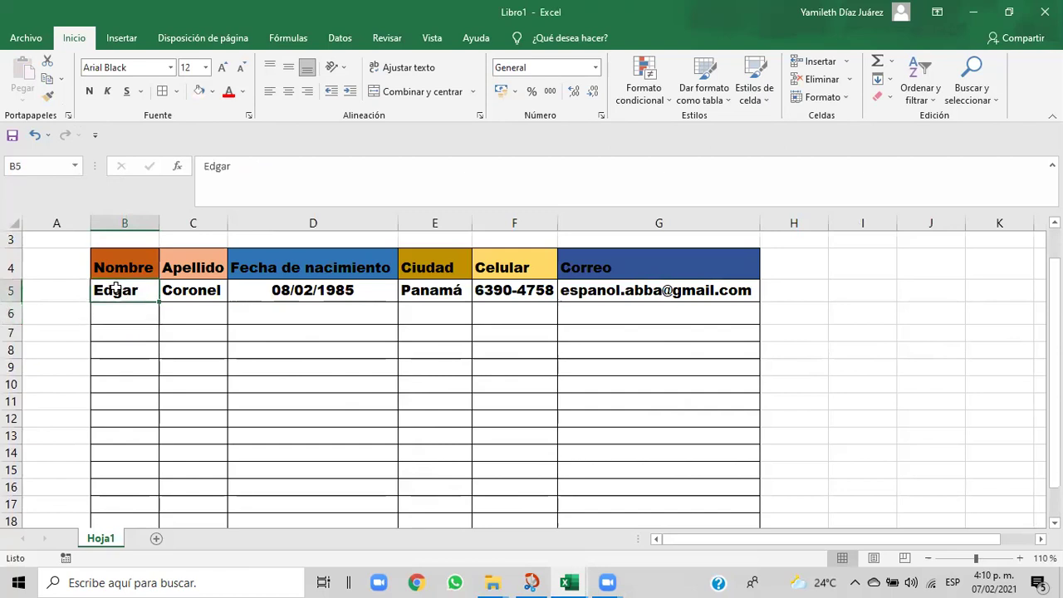
{"action": "left_click", "coordinate": [33, 134]}
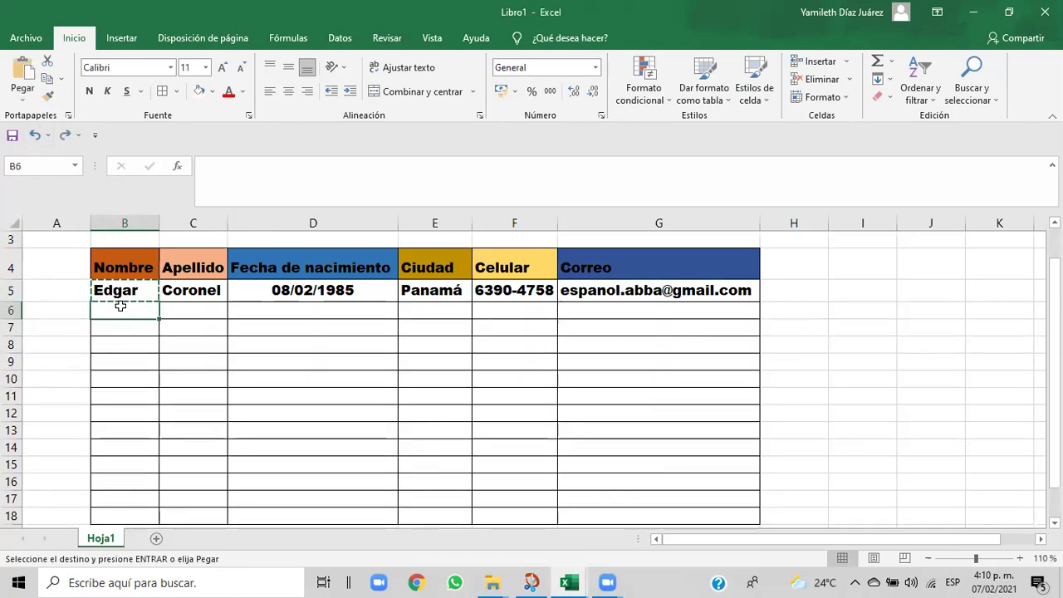
{"action": "left_click", "coordinate": [47, 96]}
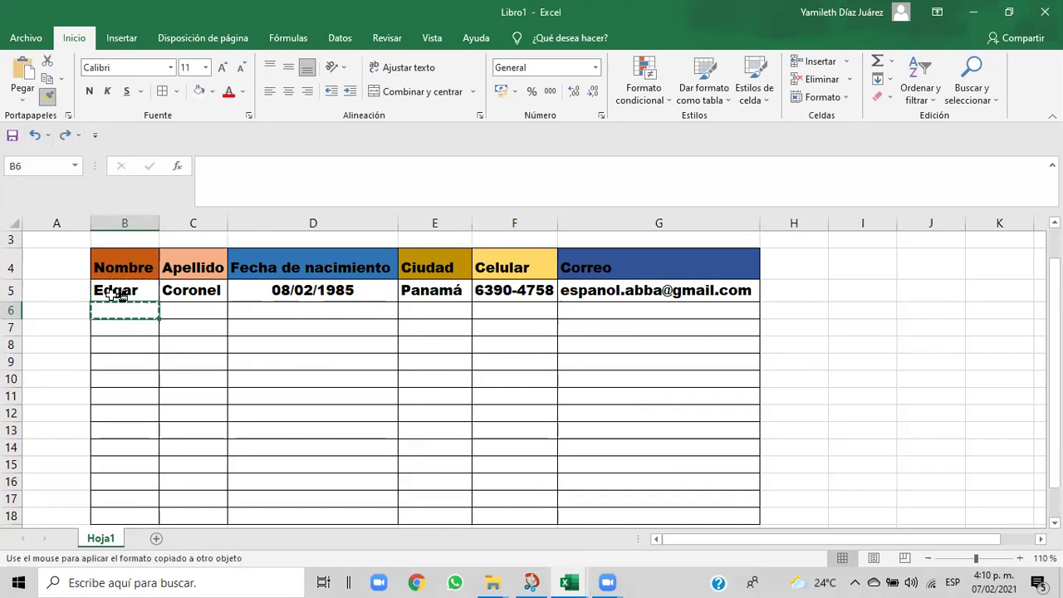
{"action": "left_click", "coordinate": [114, 307]}
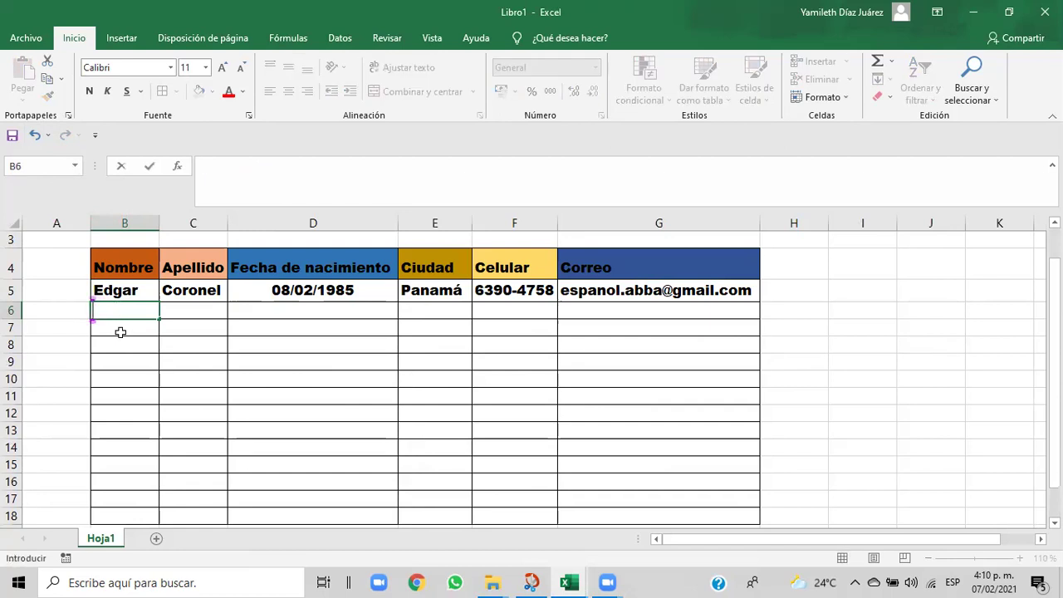
{"action": "left_click", "coordinate": [119, 330]}
{"action": "left_click", "coordinate": [111, 289]}
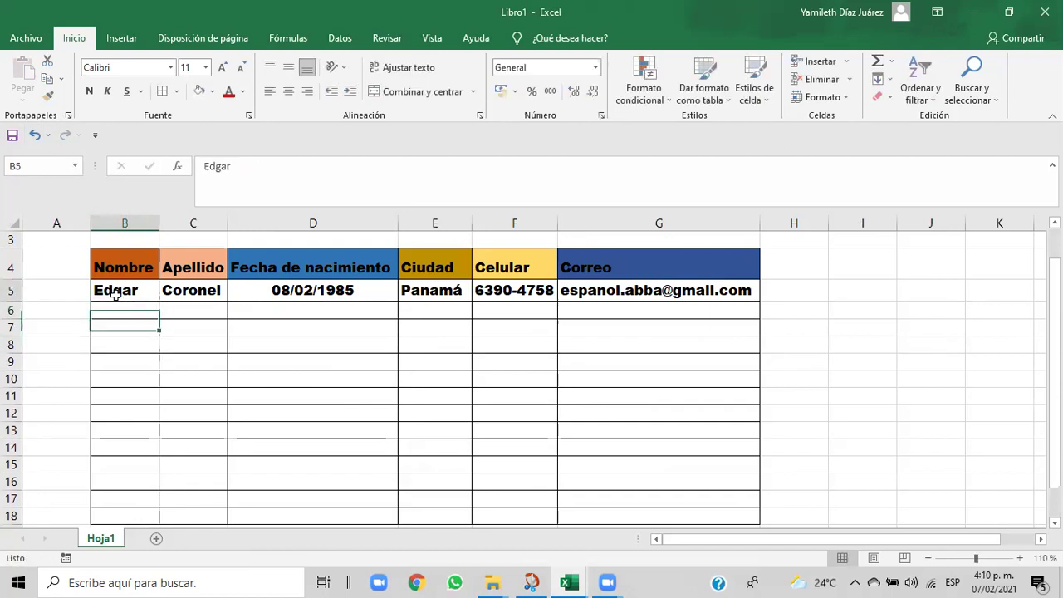
{"action": "left_click", "coordinate": [47, 97]}
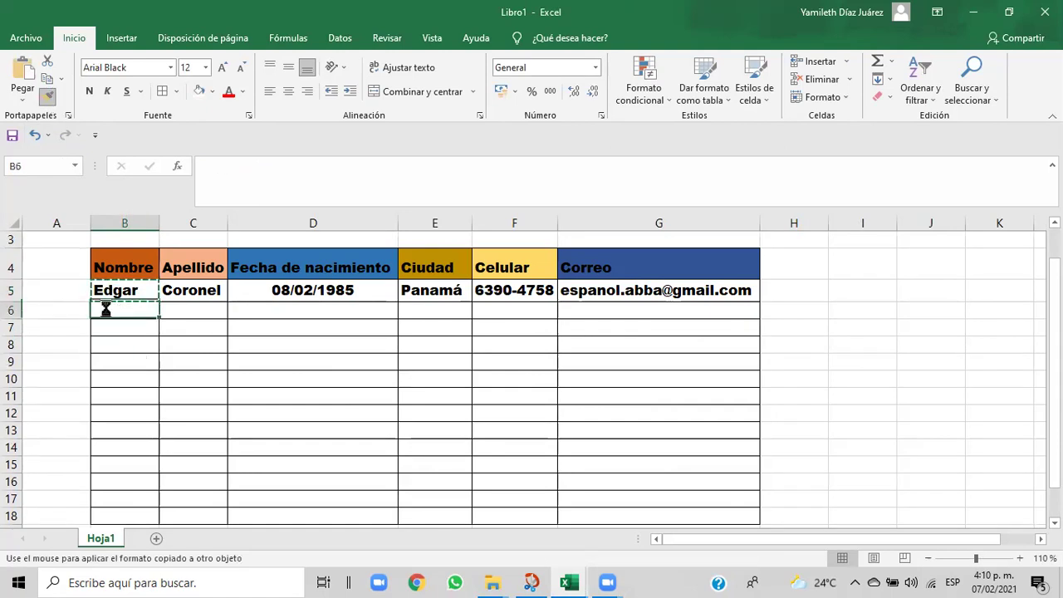
{"action": "left_click", "coordinate": [105, 308]}
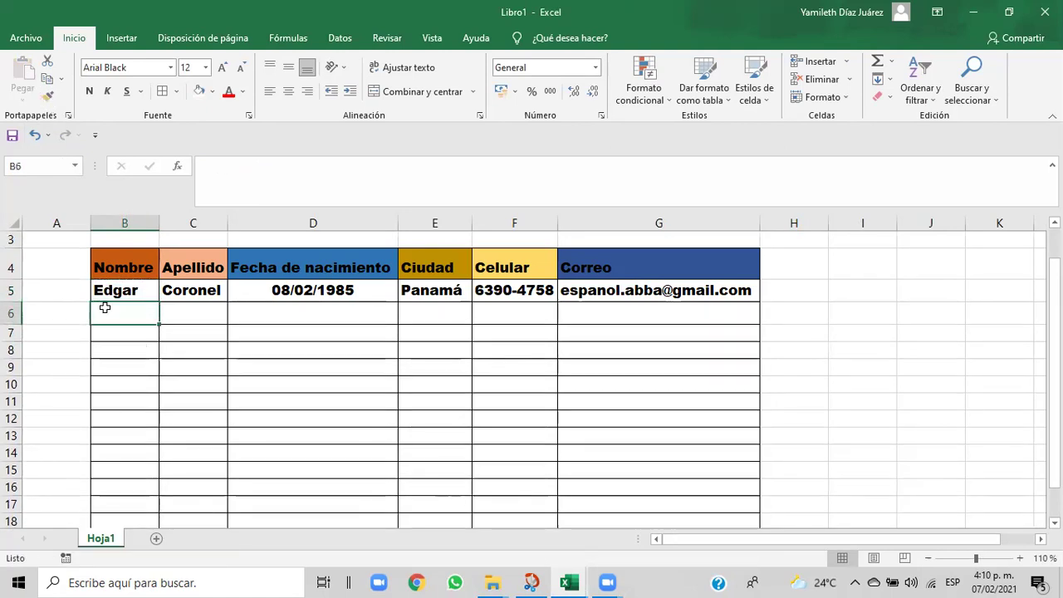
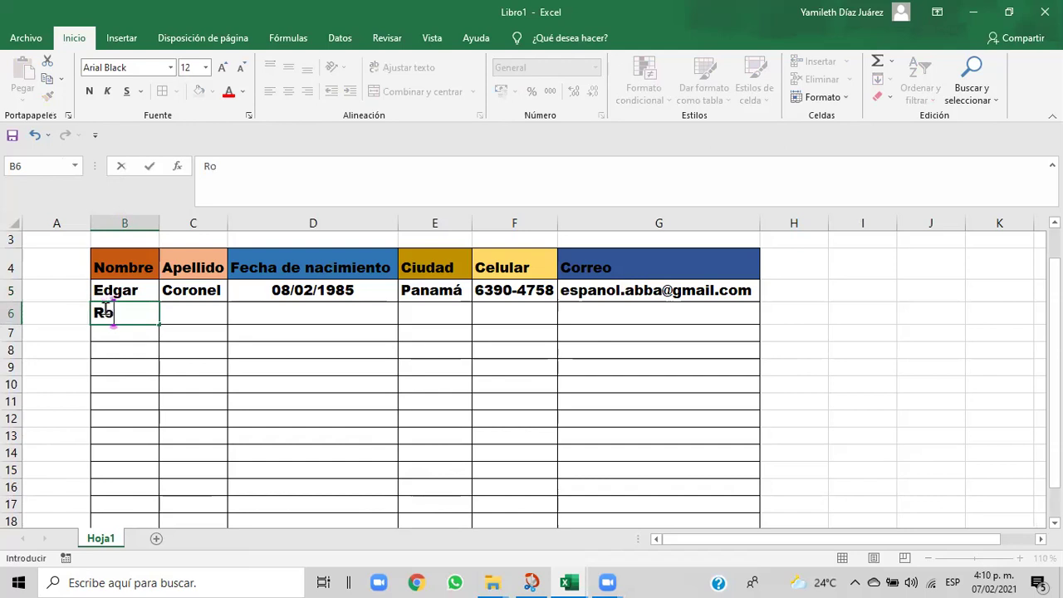
- Enter the second person's first name in B6 and surname in C6, formatted like B6
{"action": "left_click", "coordinate": [180, 313]}
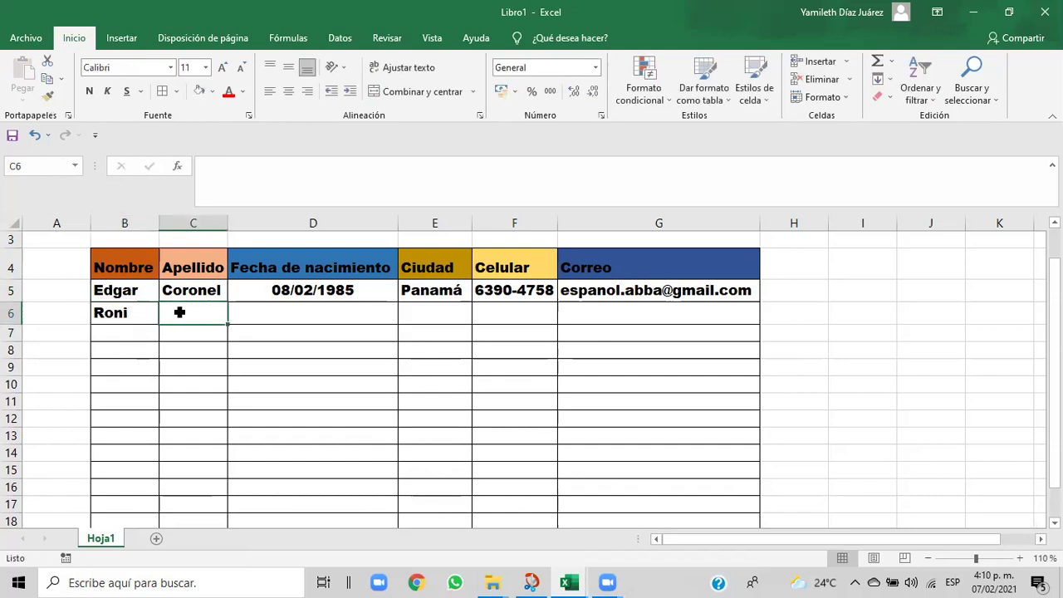
{"action": "left_click", "coordinate": [126, 312]}
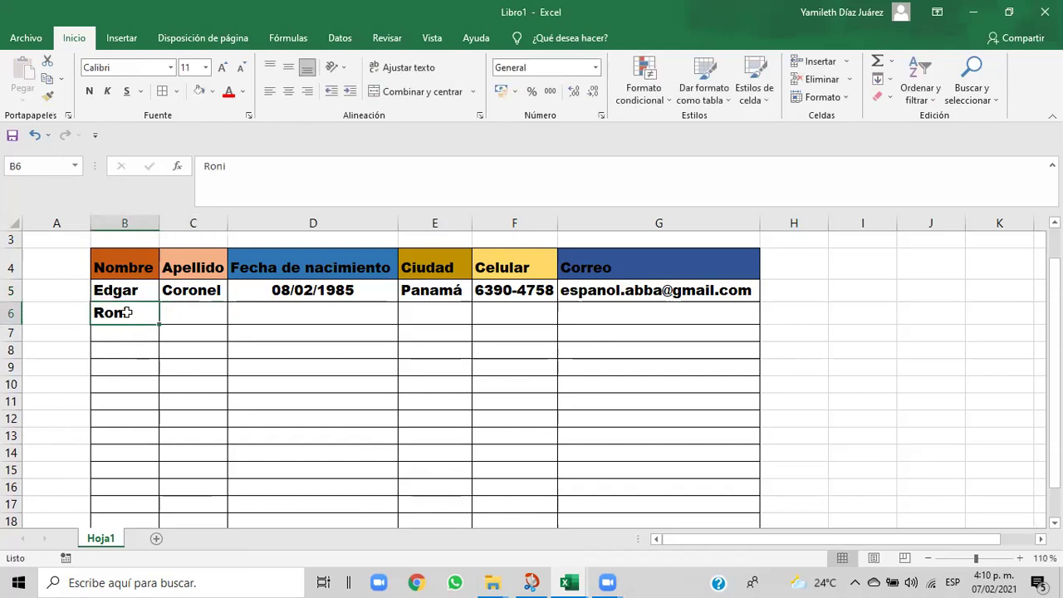
{"action": "left_click", "coordinate": [48, 96]}
{"action": "left_click", "coordinate": [170, 307]}
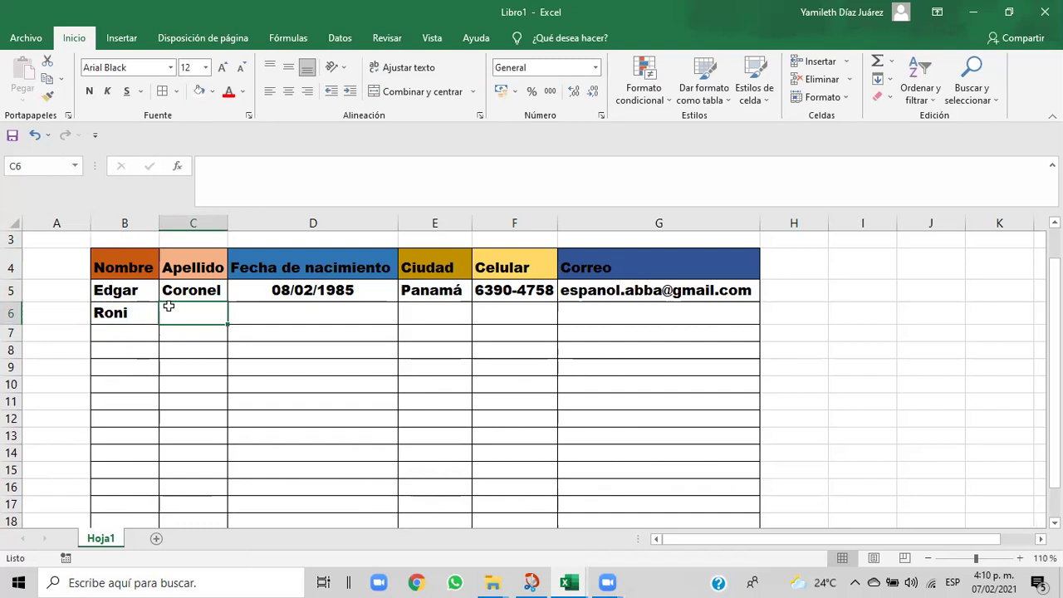
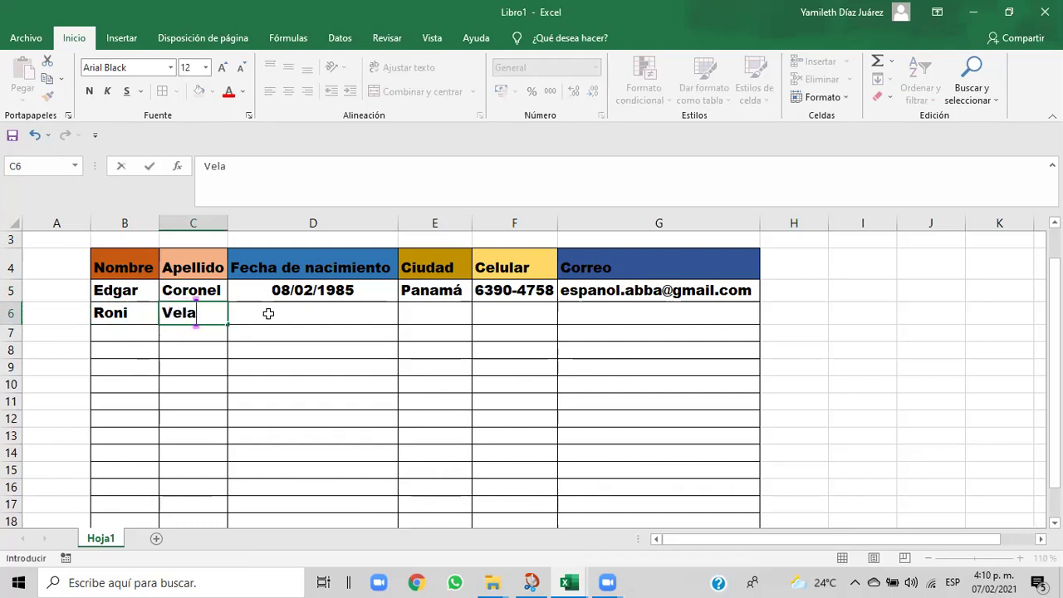
{"action": "left_click", "coordinate": [268, 313]}
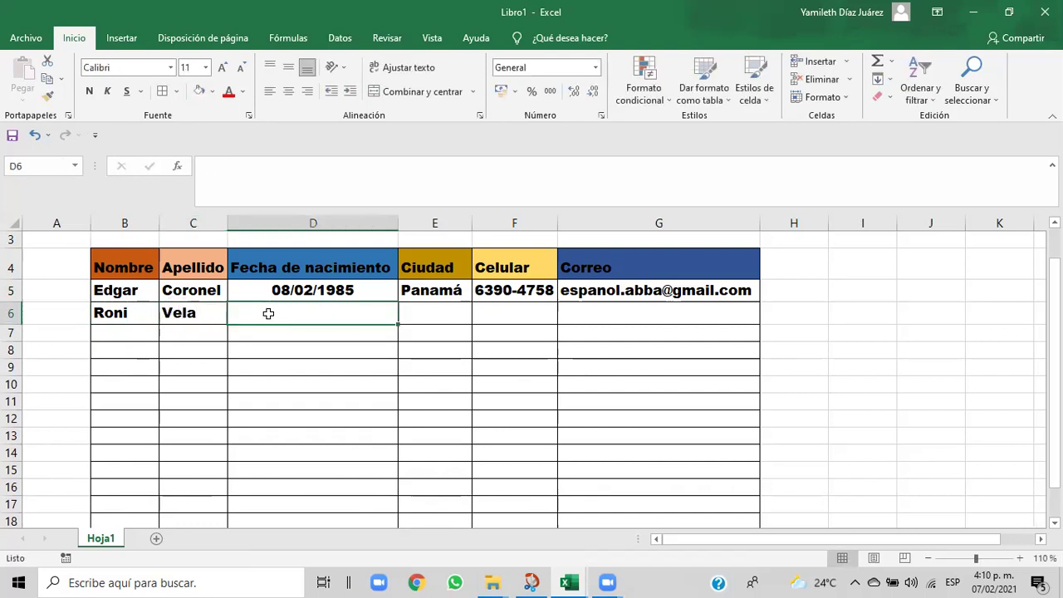
- Give D6 D5's date format and type the birth date 02/09/1983
{"action": "left_click", "coordinate": [295, 292]}
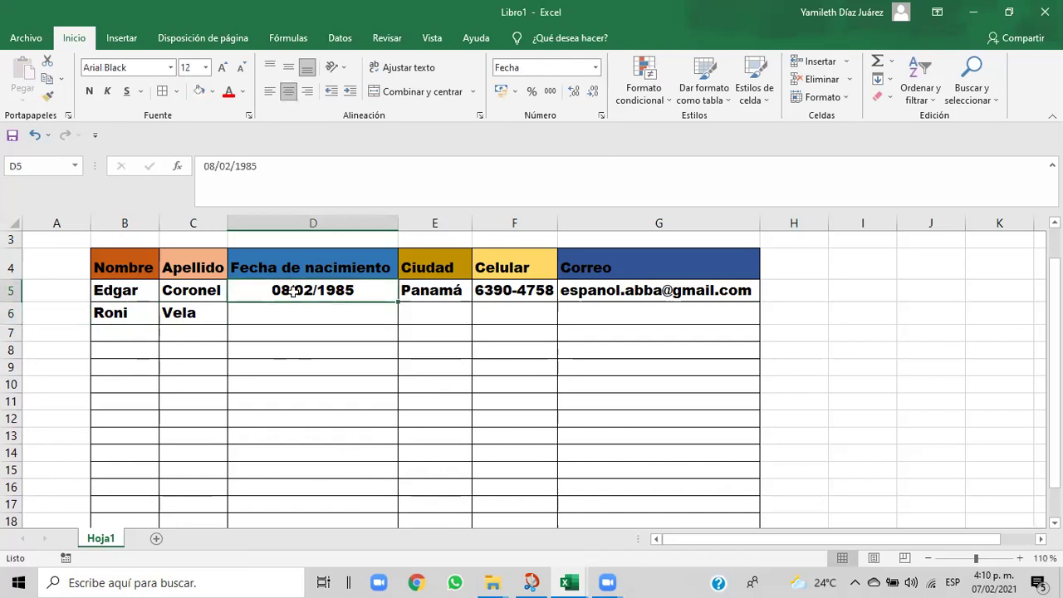
{"action": "left_click", "coordinate": [47, 96]}
{"action": "left_click", "coordinate": [260, 319]}
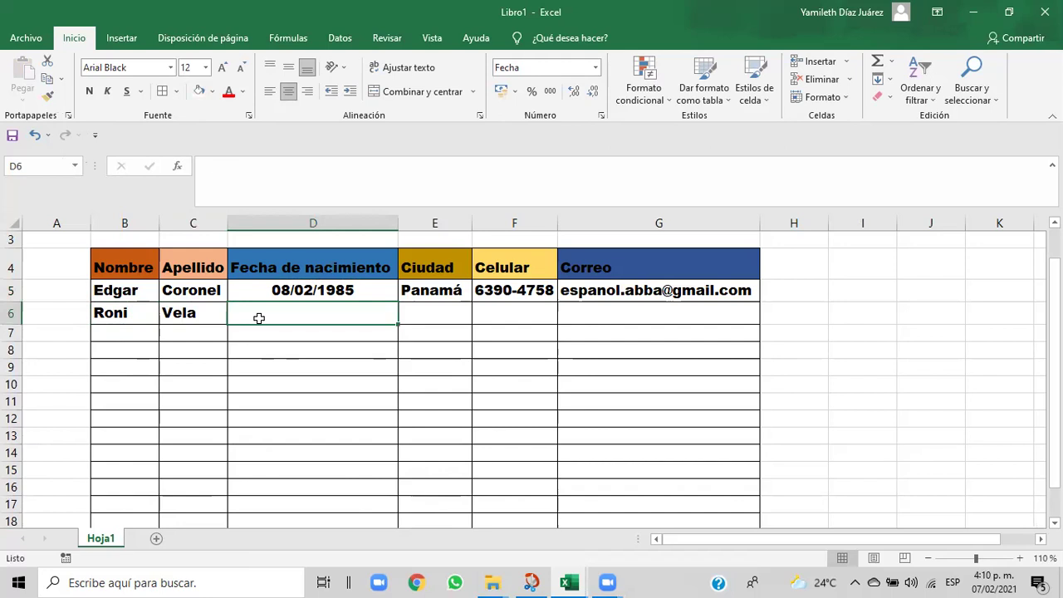
{"action": "type", "text": "027"}
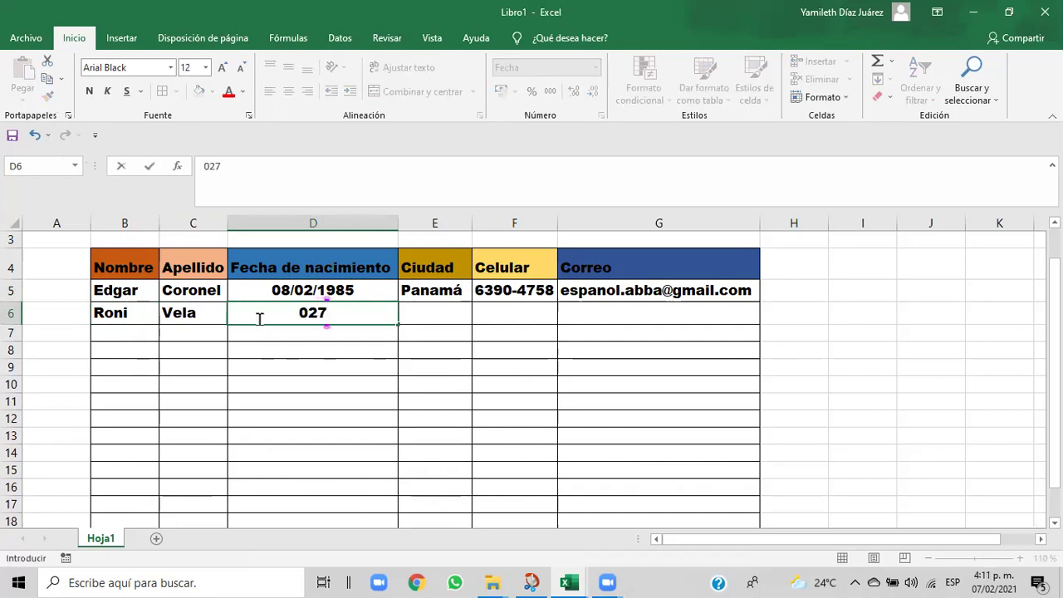
{"action": "key", "text": "BackSpace"}
{"action": "type", "text": "/"}
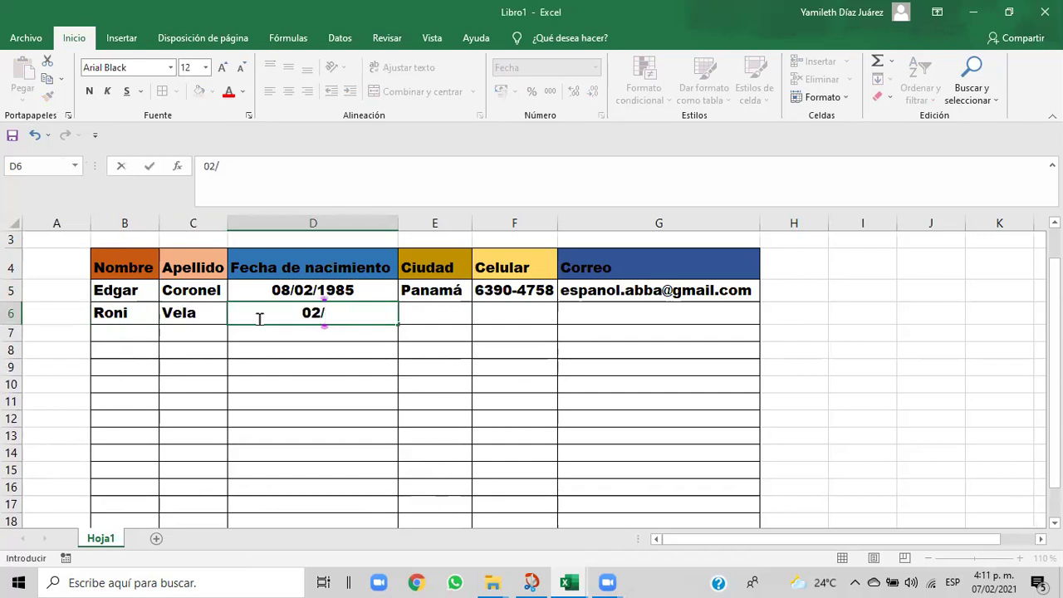
{"action": "type", "text": "09"}
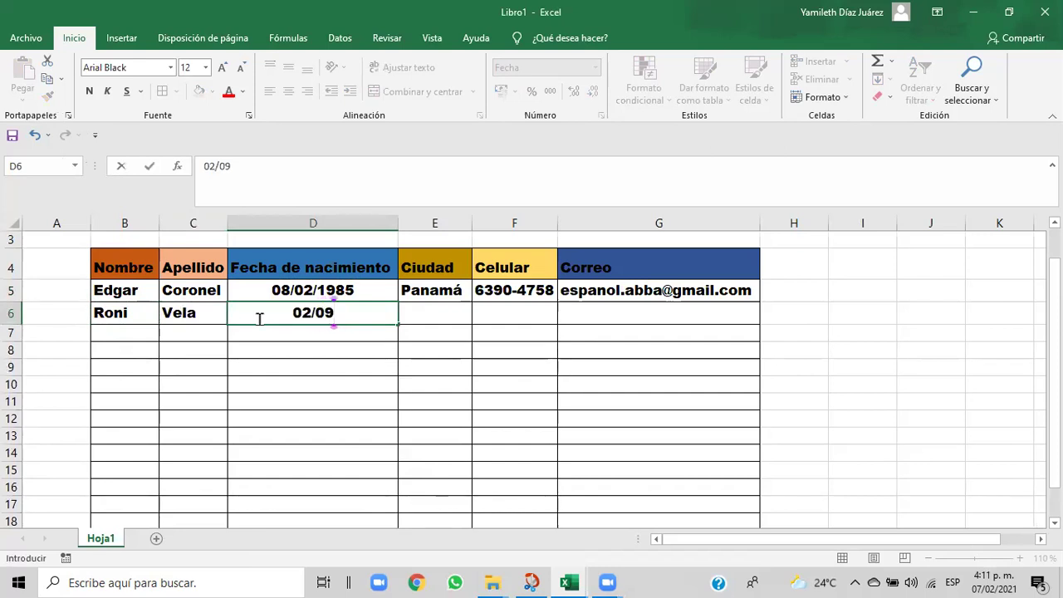
{"action": "type", "text": "/1983"}
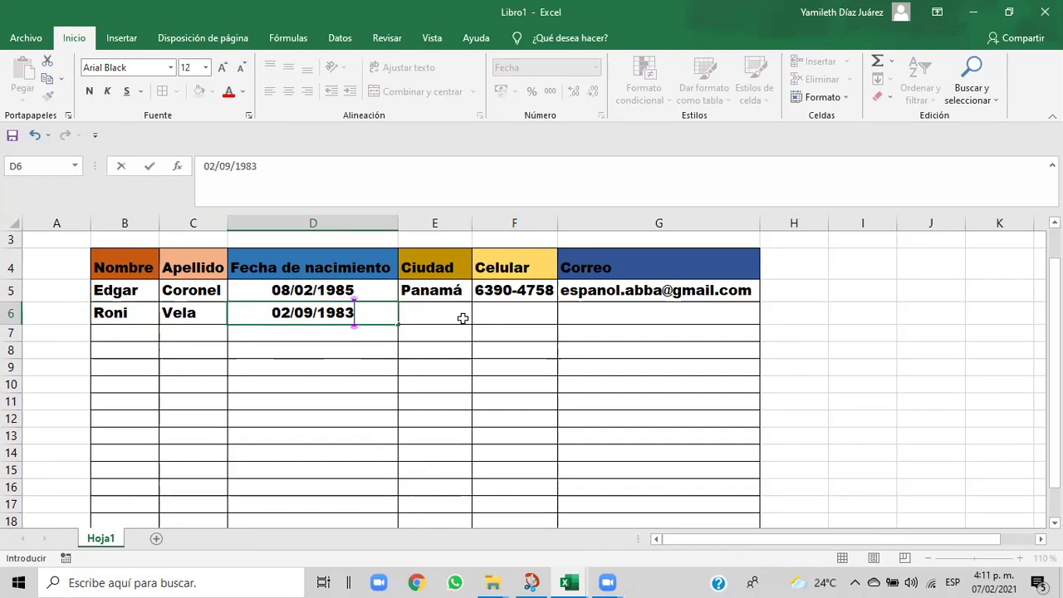
- Commit the birth date and enter the city Panamá in E6, formatted like E5
{"action": "left_click", "coordinate": [430, 316]}
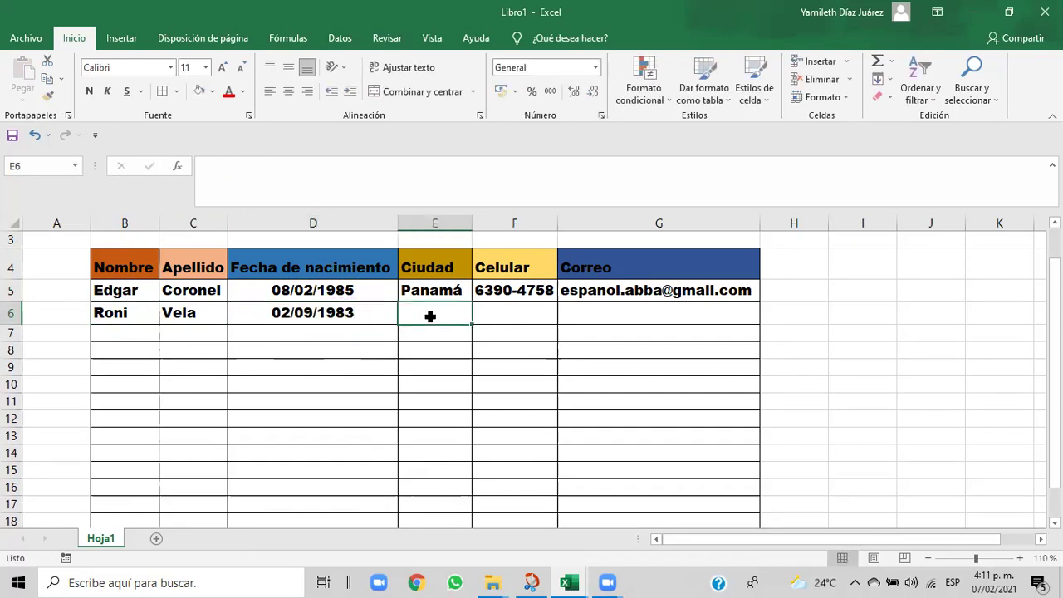
{"action": "type", "text": "P"}
{"action": "key", "text": "BackSpace"}
{"action": "key", "text": "BackSpace"}
{"action": "left_click", "coordinate": [419, 290]}
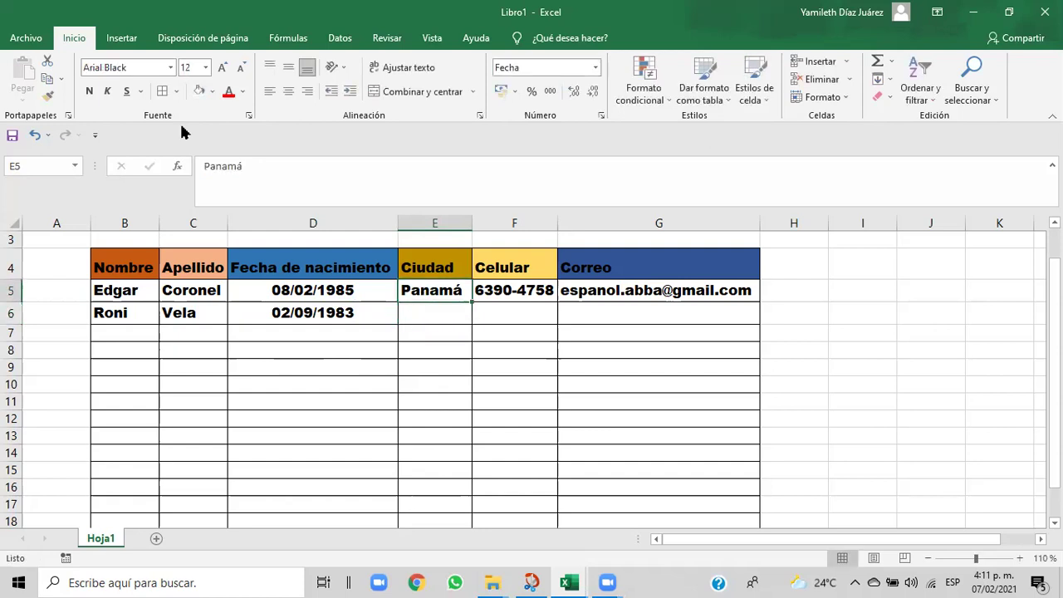
{"action": "left_click", "coordinate": [48, 97]}
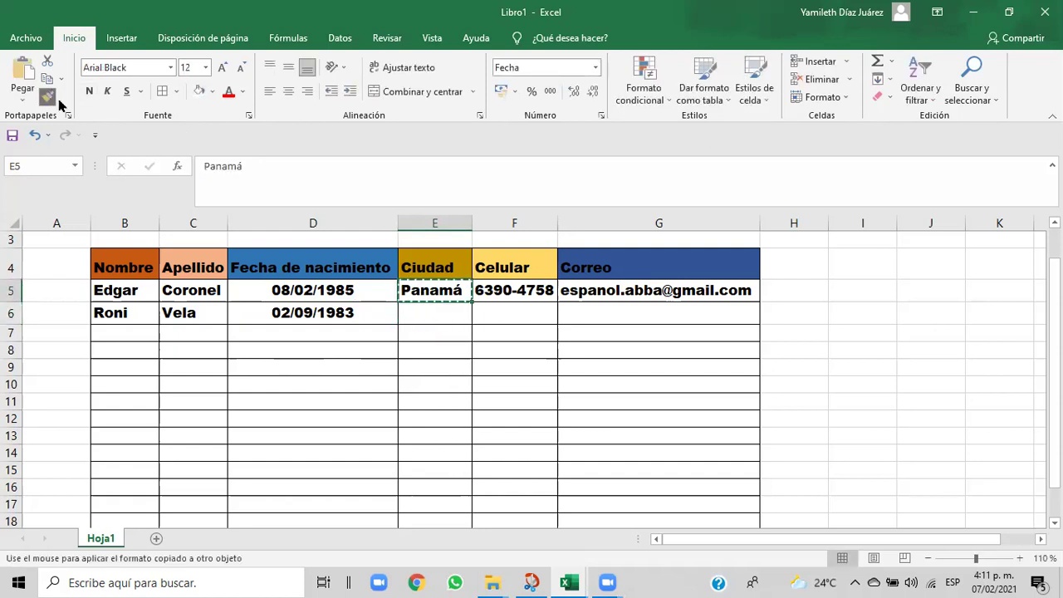
{"action": "left_click", "coordinate": [422, 318]}
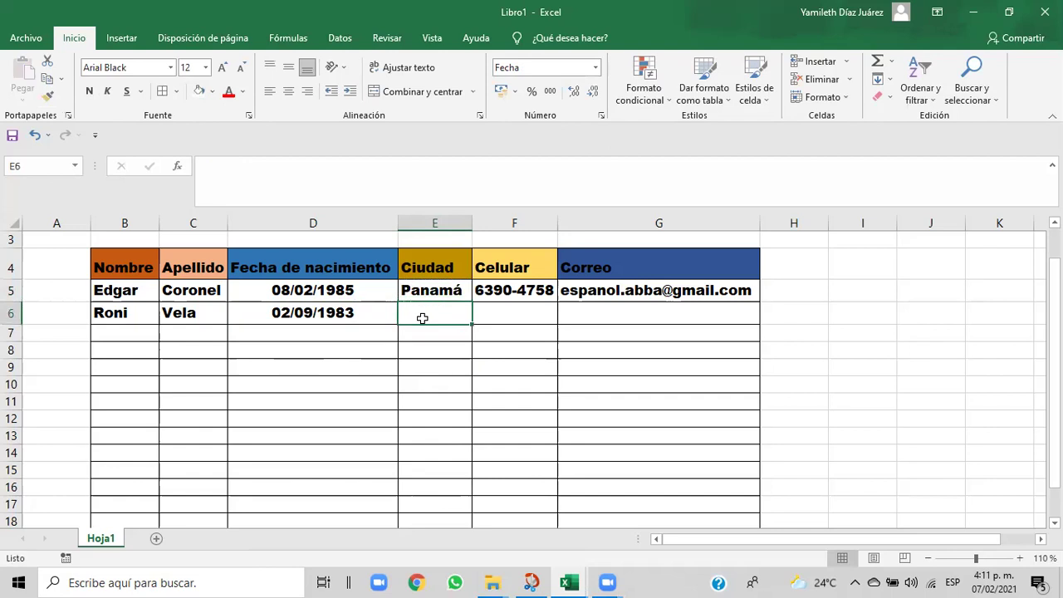
{"action": "type", "text": "Panamá"}
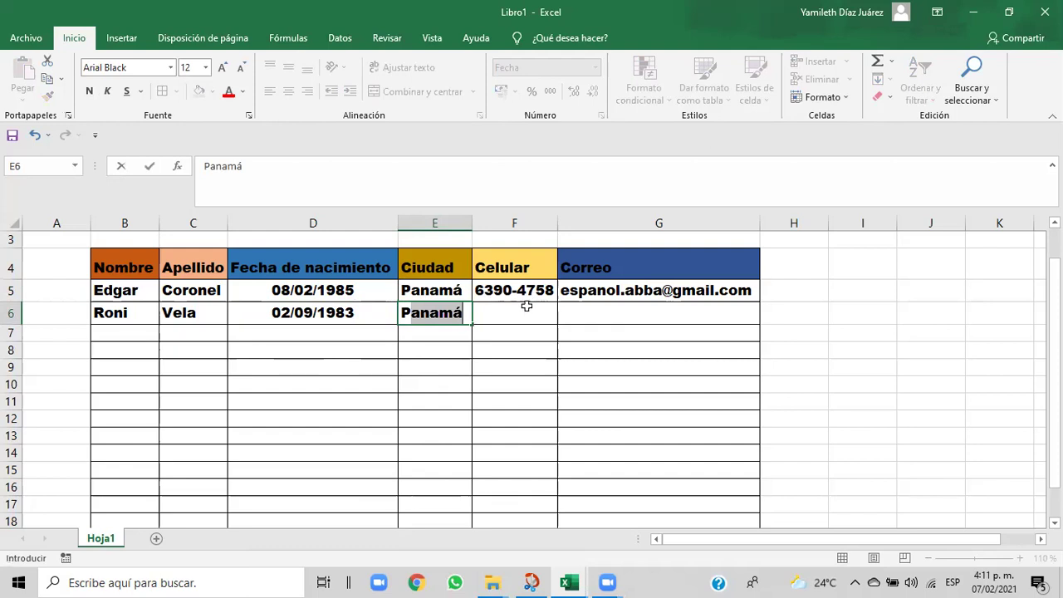
{"action": "left_click", "coordinate": [520, 308]}
- Enter the second person's phone number in F6 with F5's formatting
{"action": "left_click", "coordinate": [513, 292]}
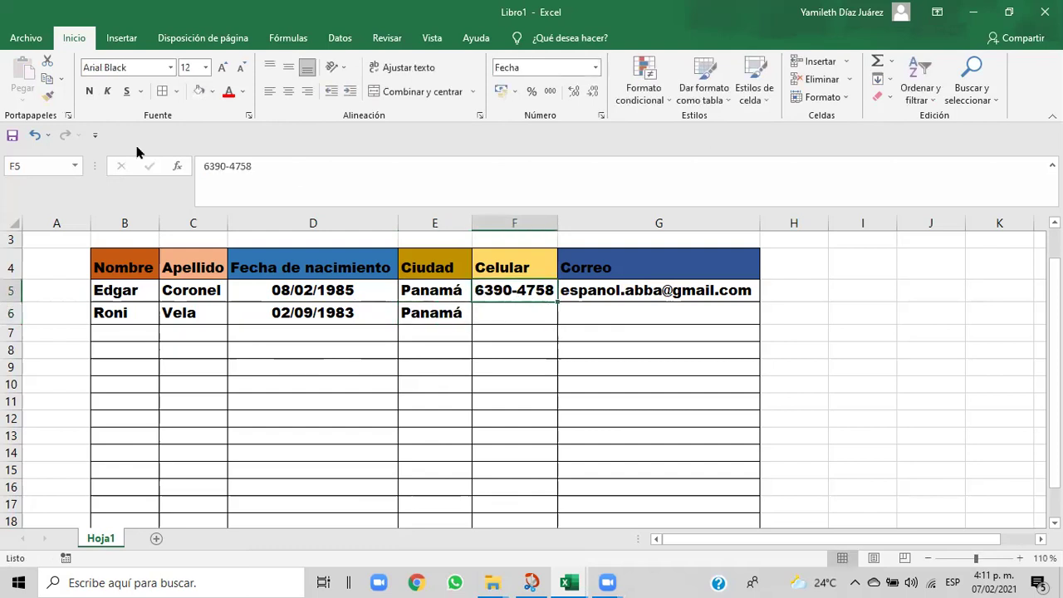
{"action": "left_click", "coordinate": [48, 97]}
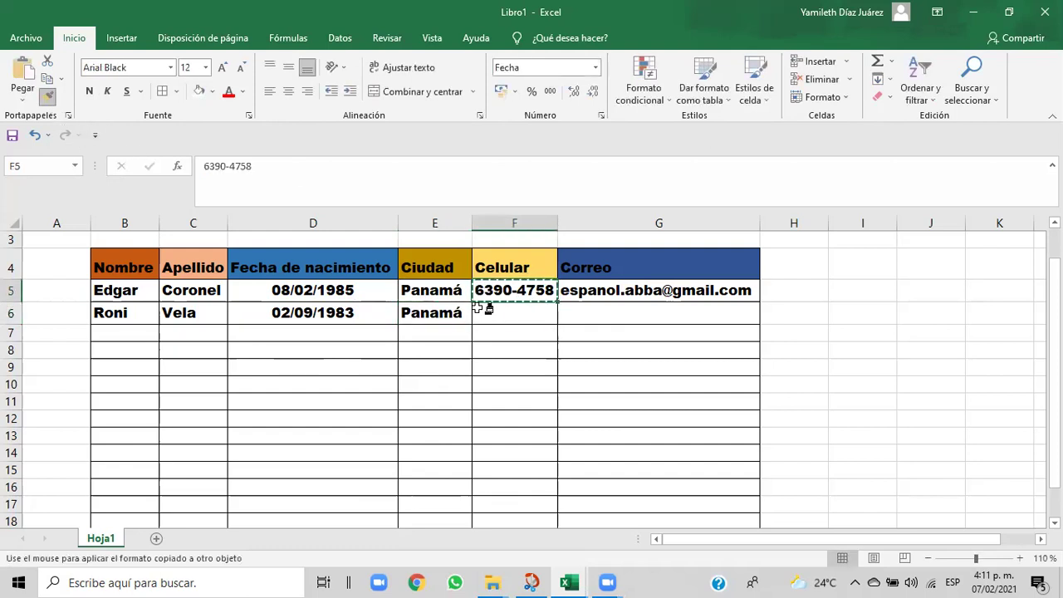
{"action": "left_click", "coordinate": [484, 313]}
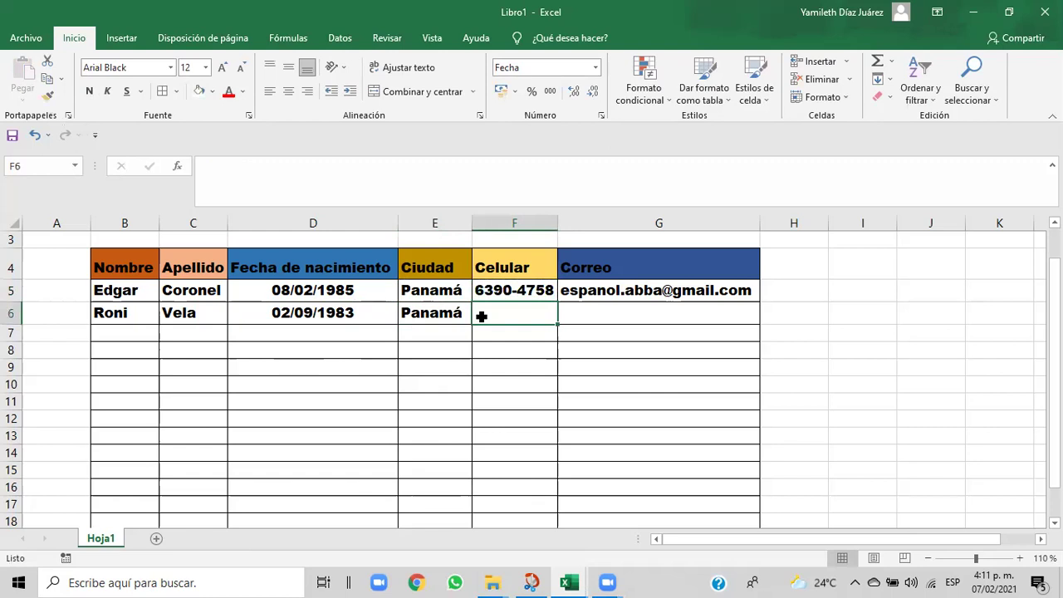
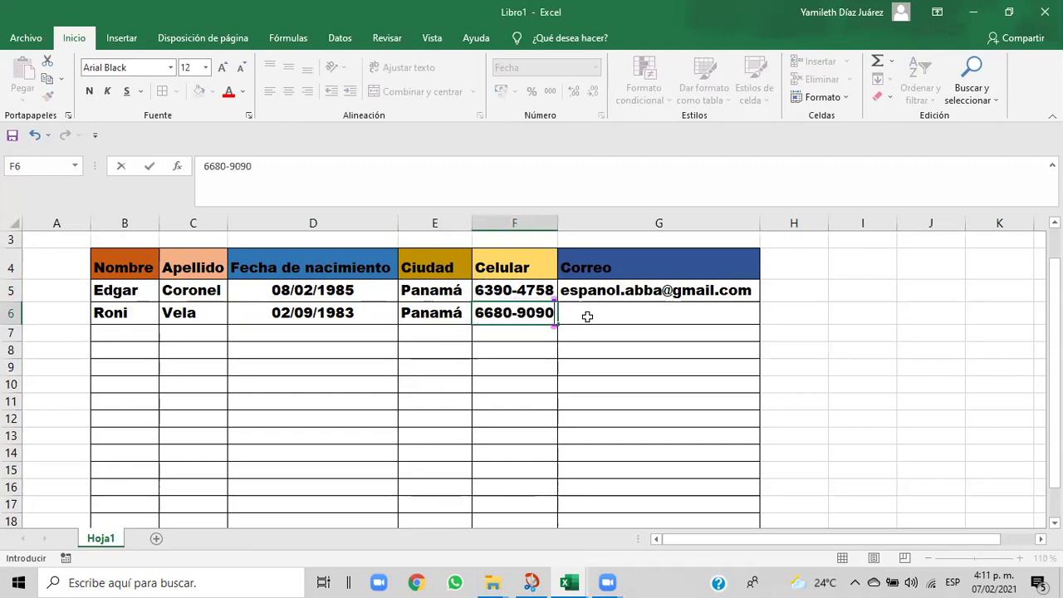
{"action": "left_click", "coordinate": [587, 317]}
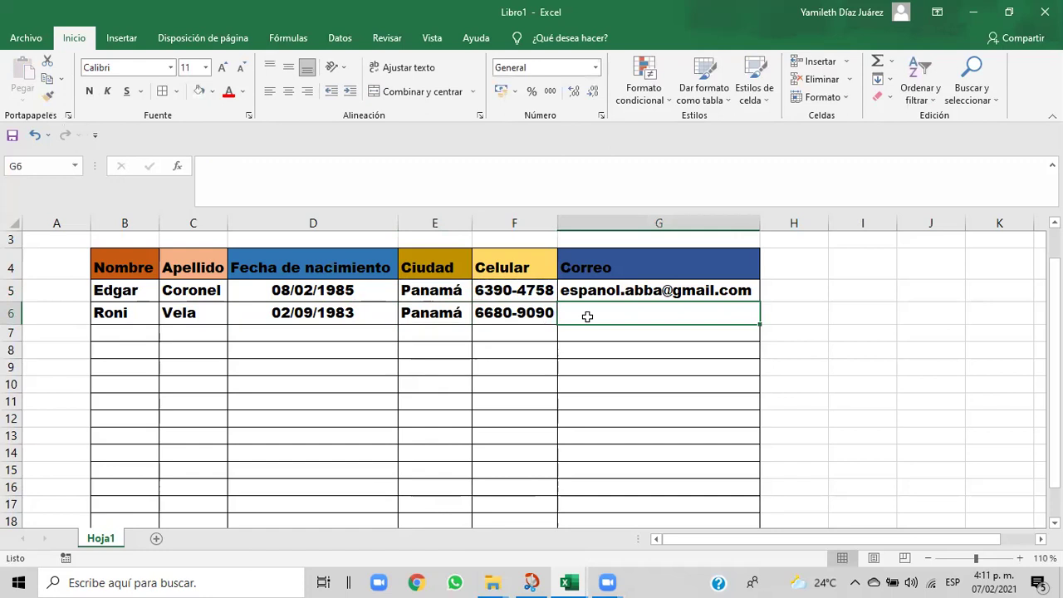
- Enter the second person's e-mail address in G6 in G5's bold format
{"action": "type", "text": "ve"}
{"action": "key", "text": "BackSpace"}
{"action": "key", "text": "BackSpace"}
{"action": "left_click", "coordinate": [585, 293]}
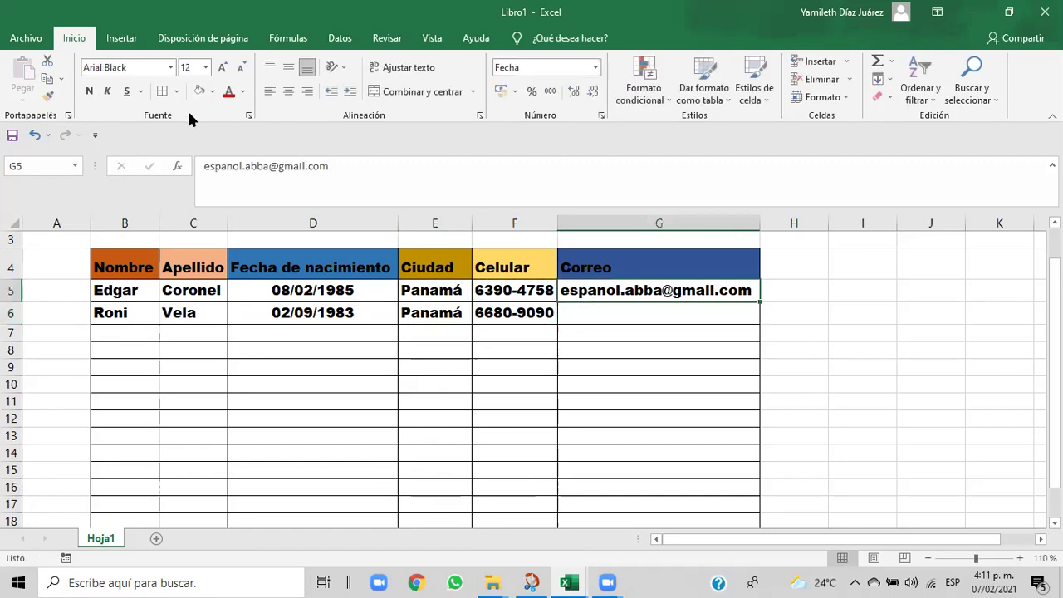
{"action": "left_click", "coordinate": [47, 96]}
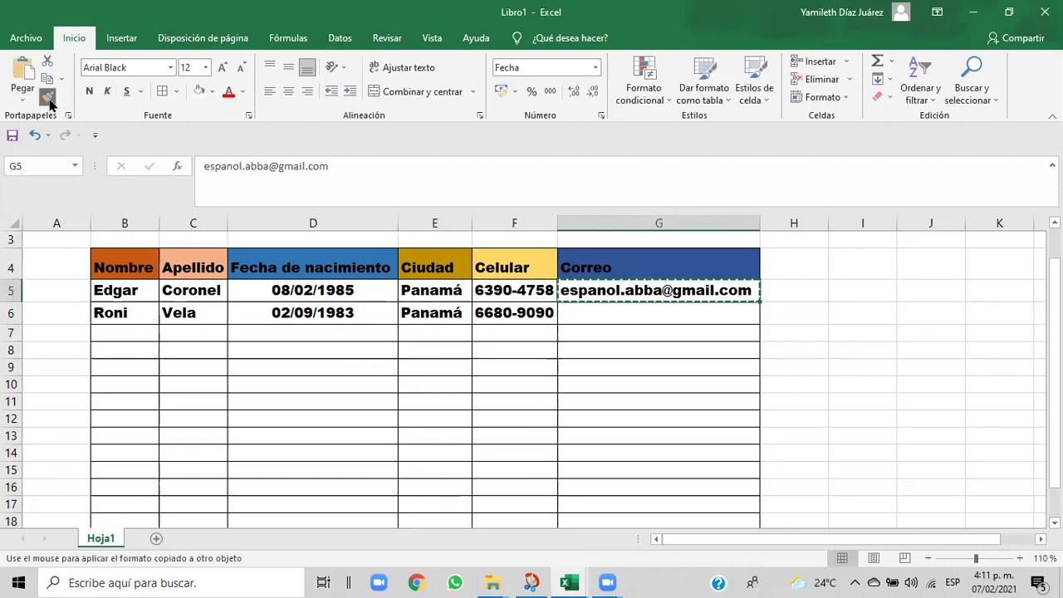
{"action": "left_click", "coordinate": [608, 319]}
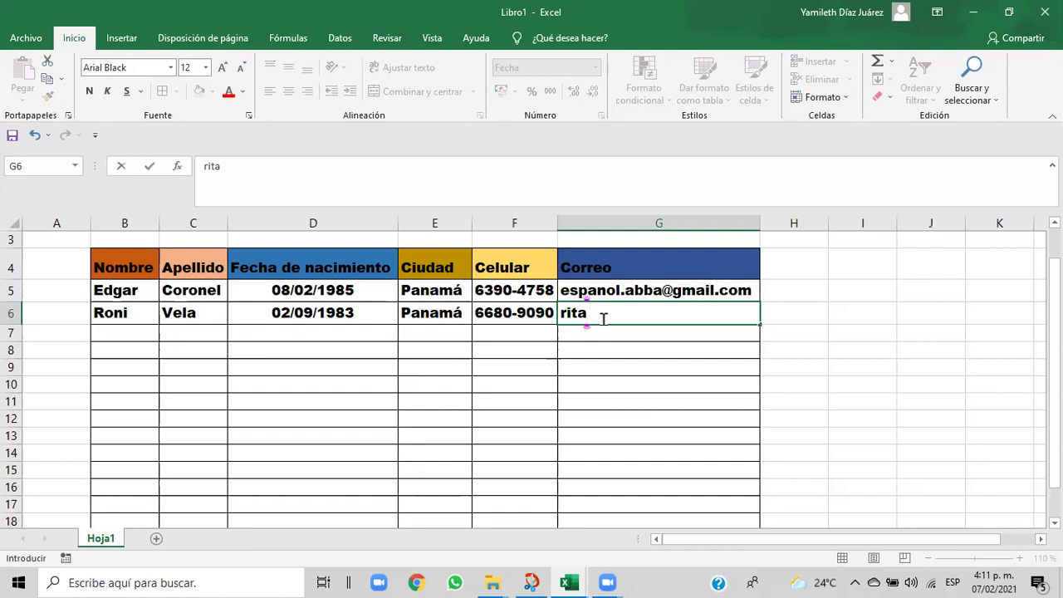
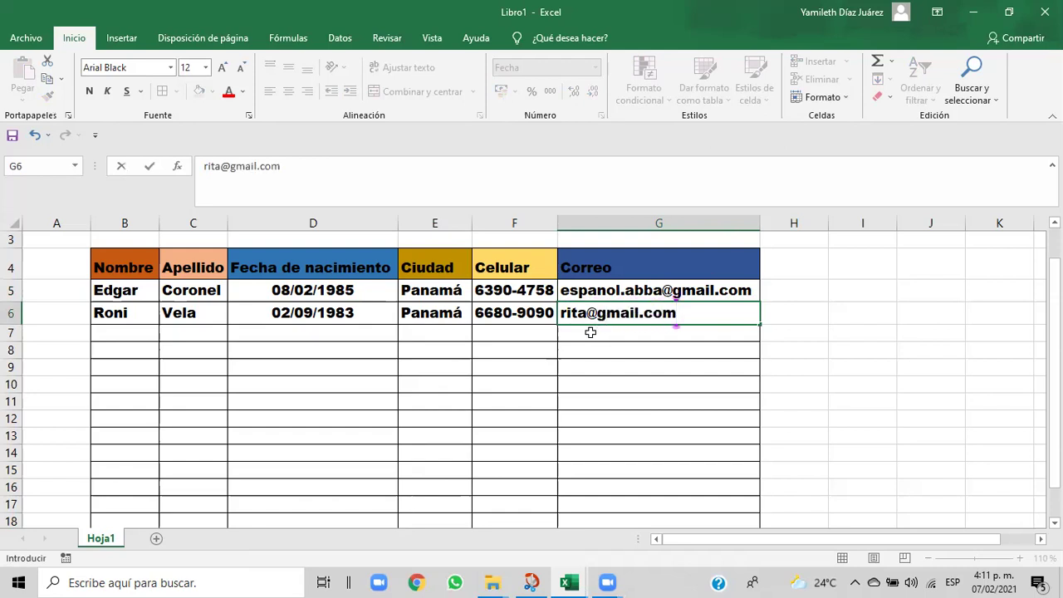
{"action": "left_click", "coordinate": [587, 337]}
- Clear G6, reapply G5's format and type a new e-mail address
{"action": "left_click", "coordinate": [584, 324]}
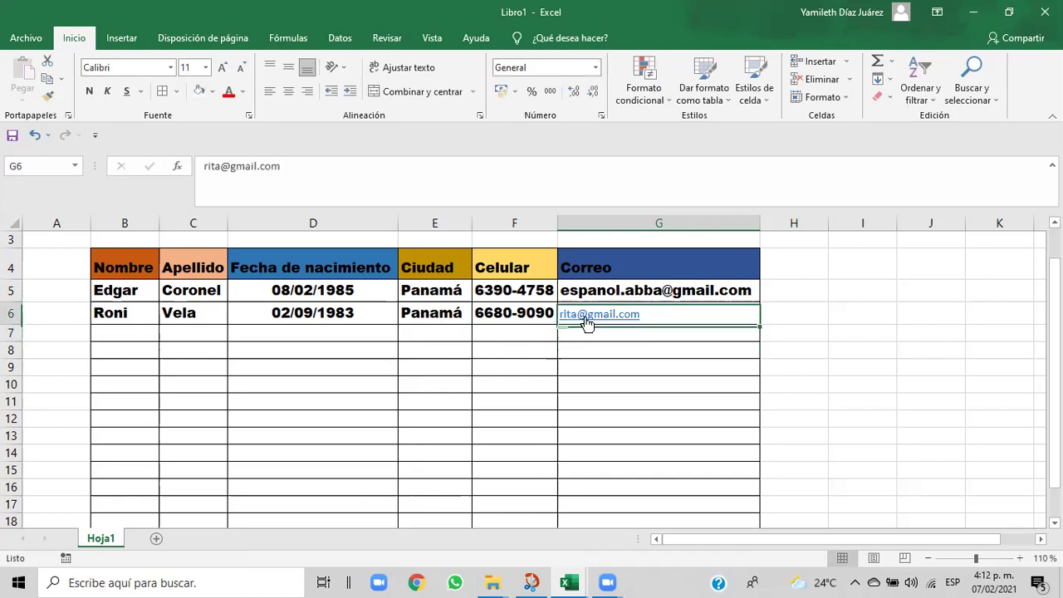
{"action": "left_click", "coordinate": [705, 315]}
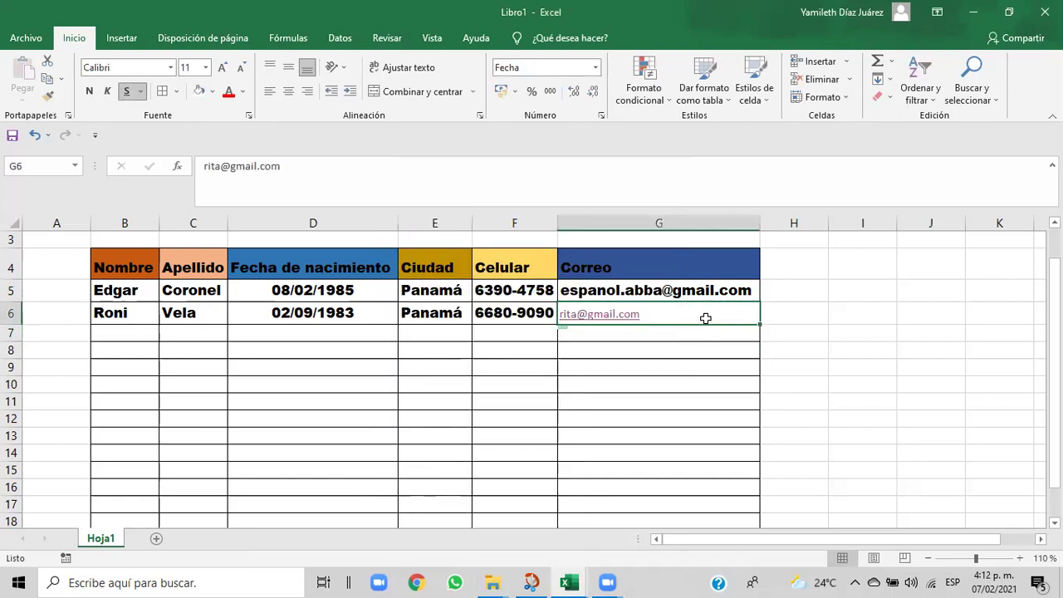
{"action": "key", "text": "Delete"}
{"action": "left_click", "coordinate": [669, 292]}
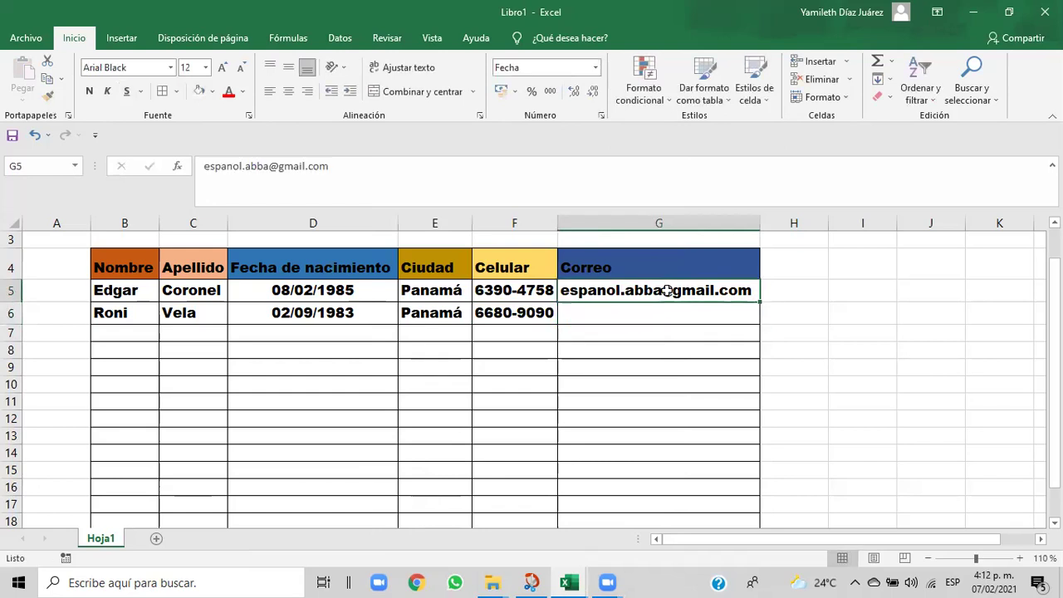
{"action": "left_click", "coordinate": [47, 96]}
{"action": "left_click", "coordinate": [568, 312]}
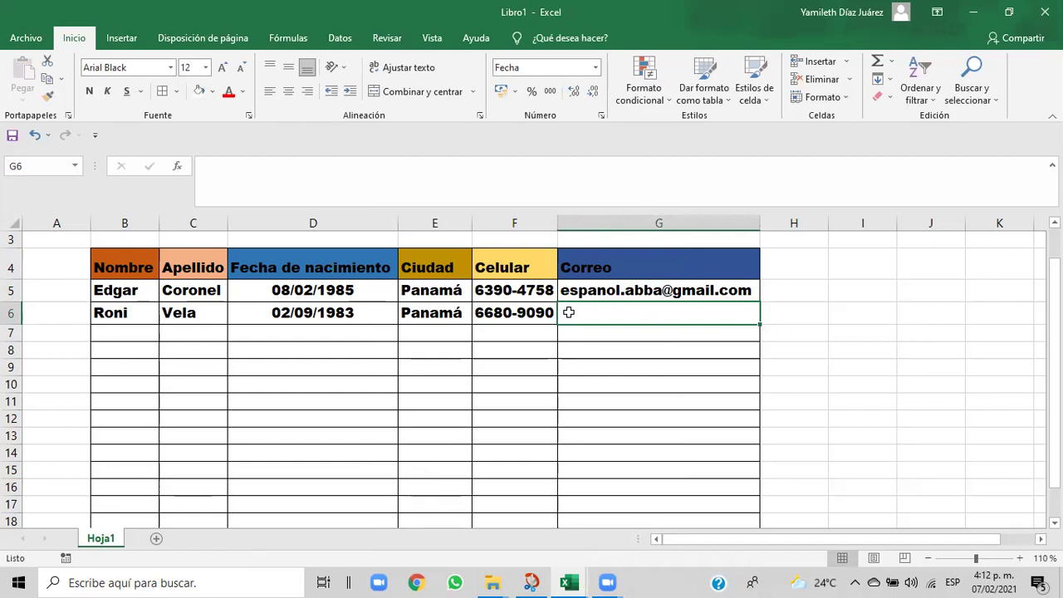
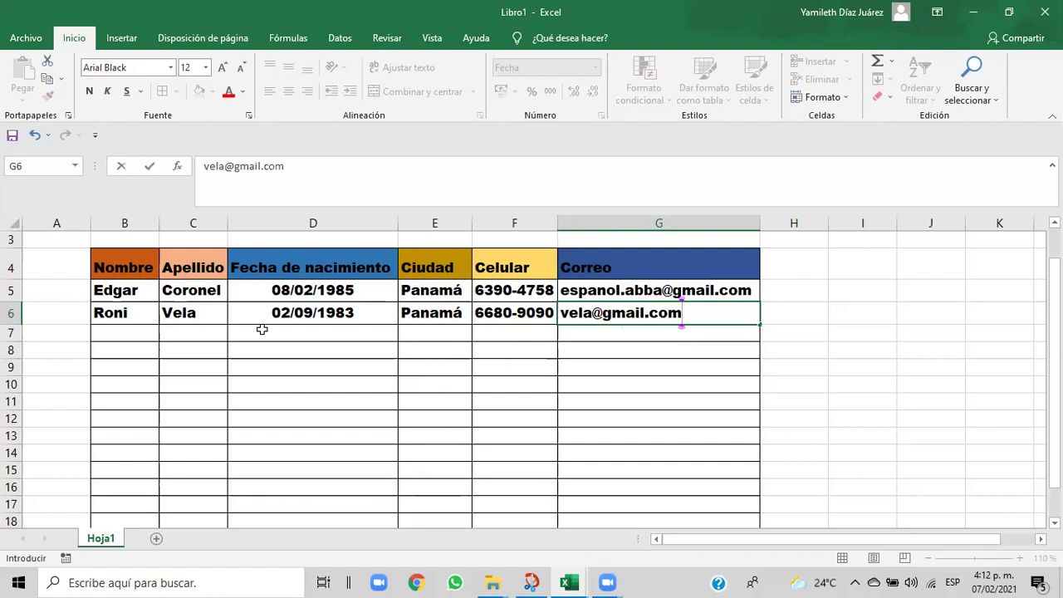
{"action": "left_click", "coordinate": [145, 331]}
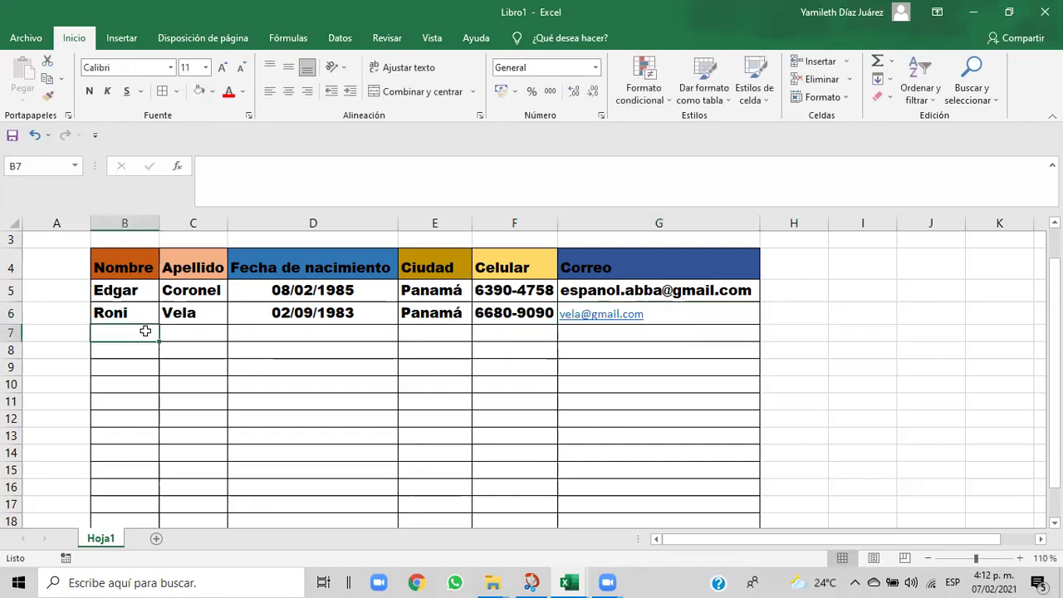
- Undo the automatic hyperlink so G6's e-mail stays plain text
{"action": "left_click", "coordinate": [584, 315]}
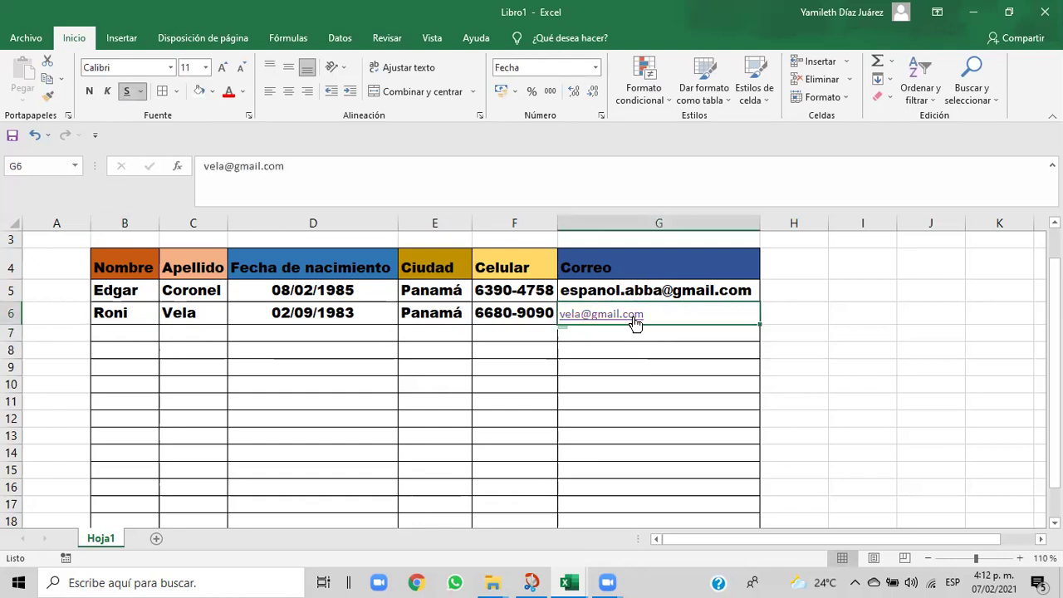
{"action": "left_click", "coordinate": [635, 322]}
{"action": "left_click", "coordinate": [719, 338]}
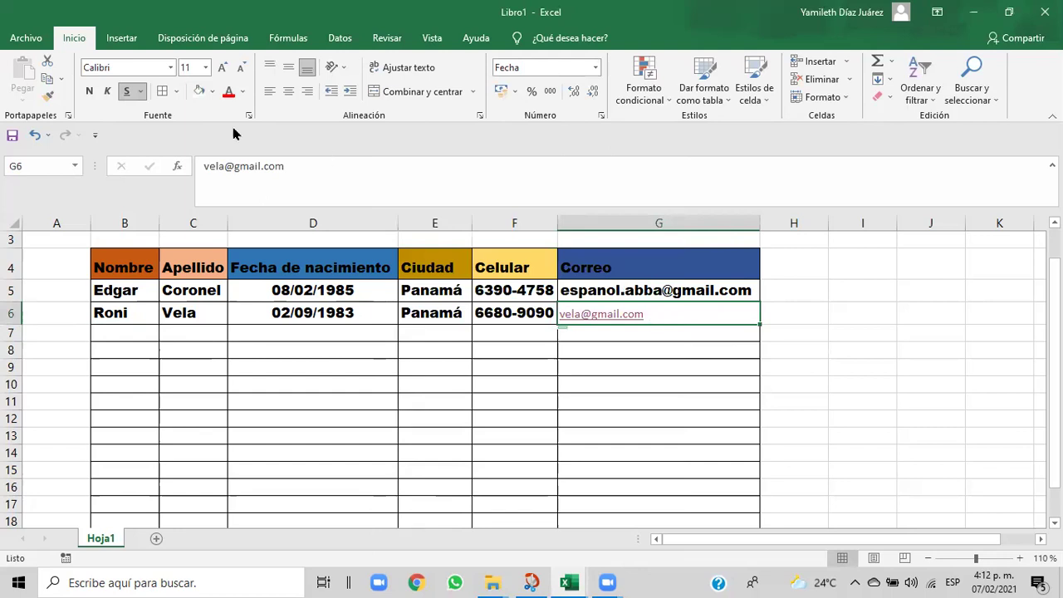
{"action": "left_click", "coordinate": [37, 138]}
- Select B7 and bring the Cap06 exercise workbook to the front
{"action": "left_click", "coordinate": [133, 336]}
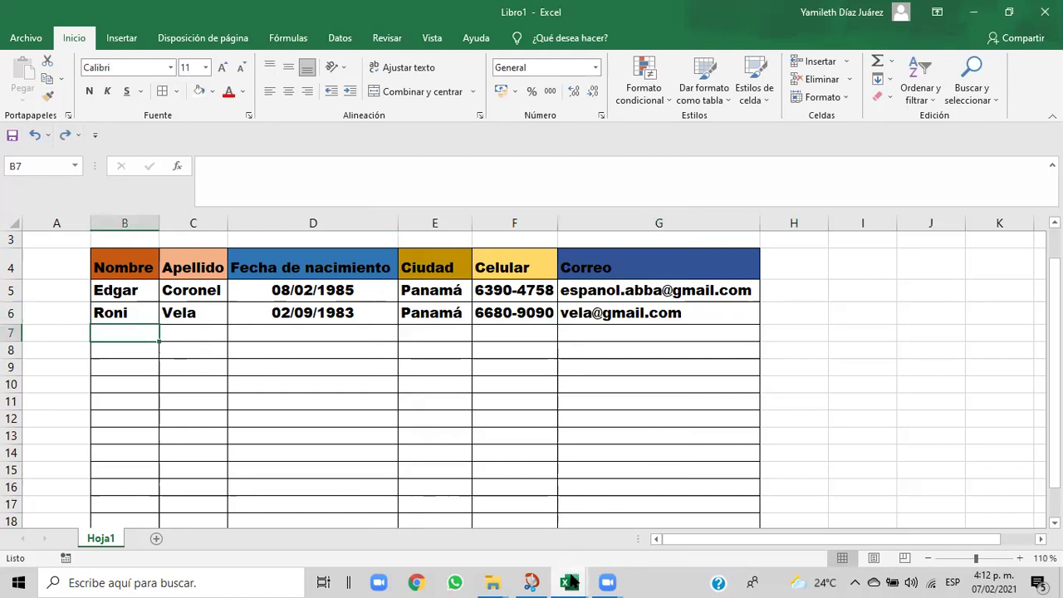
{"action": "mouse_move", "coordinate": [571, 583]}
{"action": "left_click", "coordinate": [507, 544]}
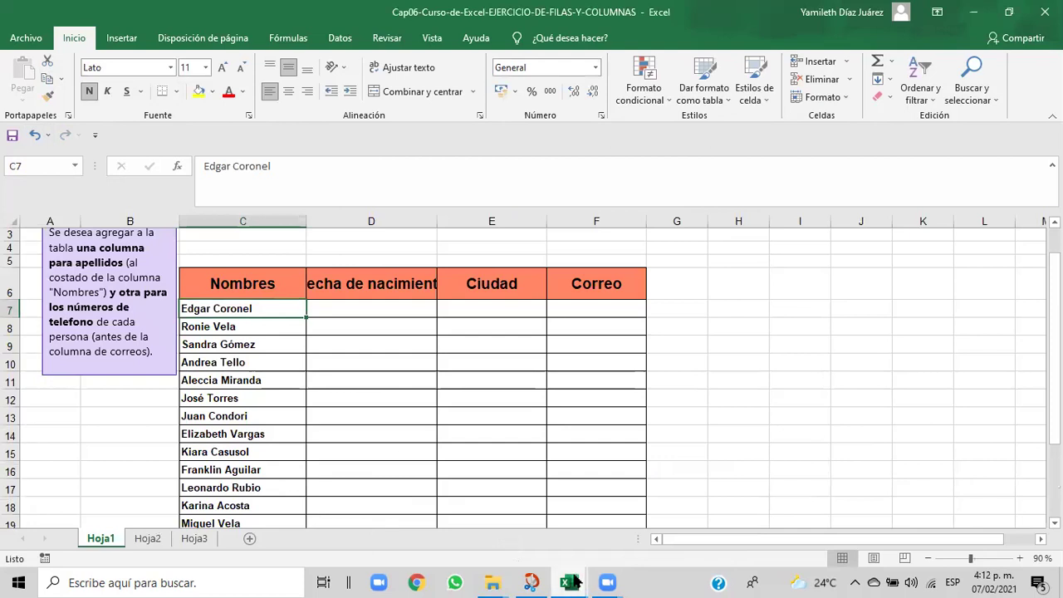
- Back in Libro1, format B7 like B6 and enter the third person's first name
{"action": "mouse_move", "coordinate": [575, 583]}
{"action": "left_click", "coordinate": [593, 553]}
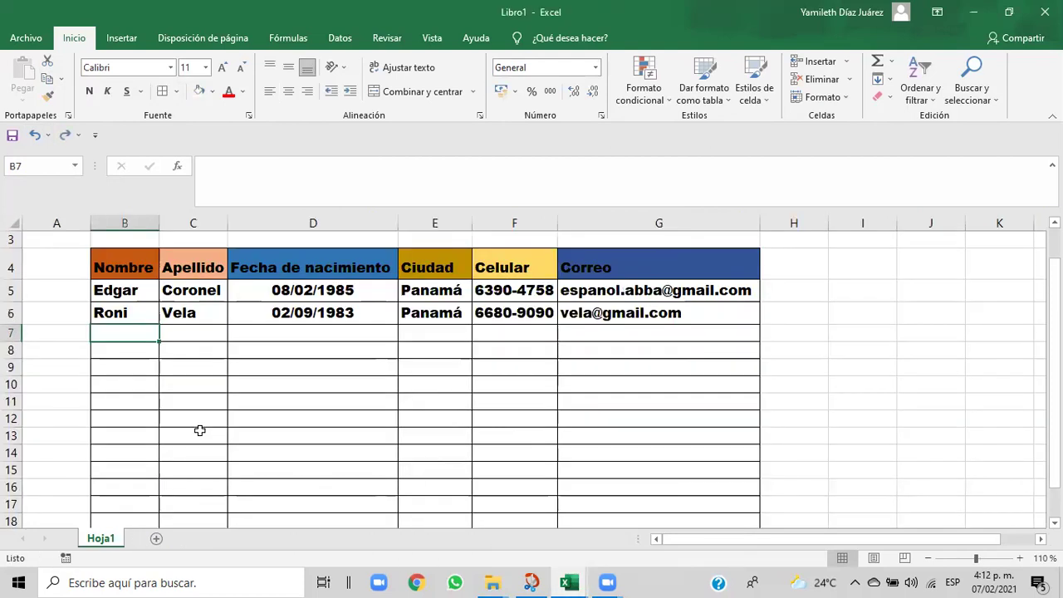
{"action": "left_click", "coordinate": [125, 310]}
{"action": "left_click", "coordinate": [48, 100]}
{"action": "left_click", "coordinate": [123, 334]}
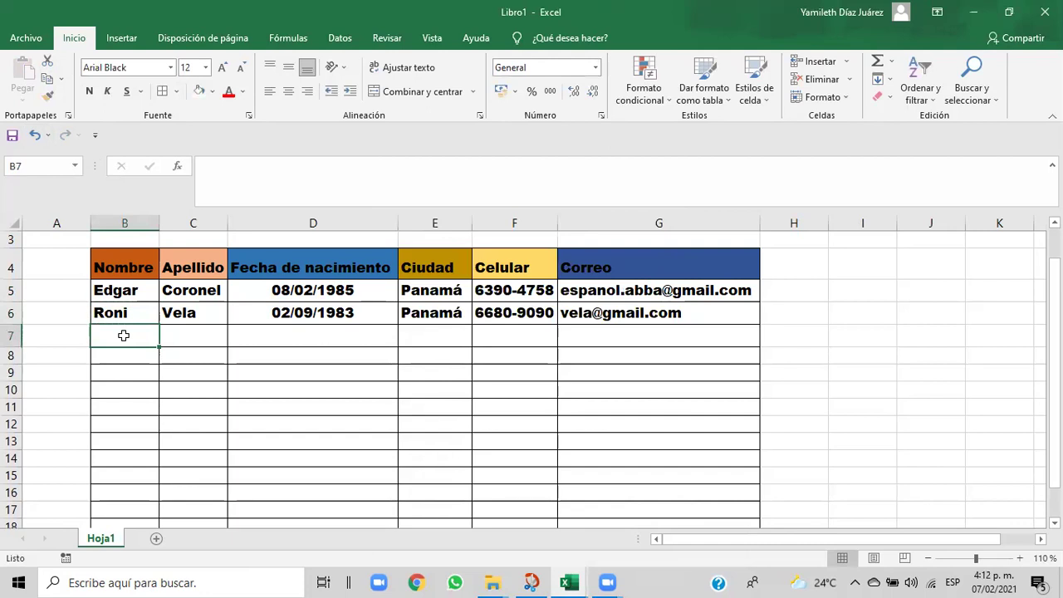
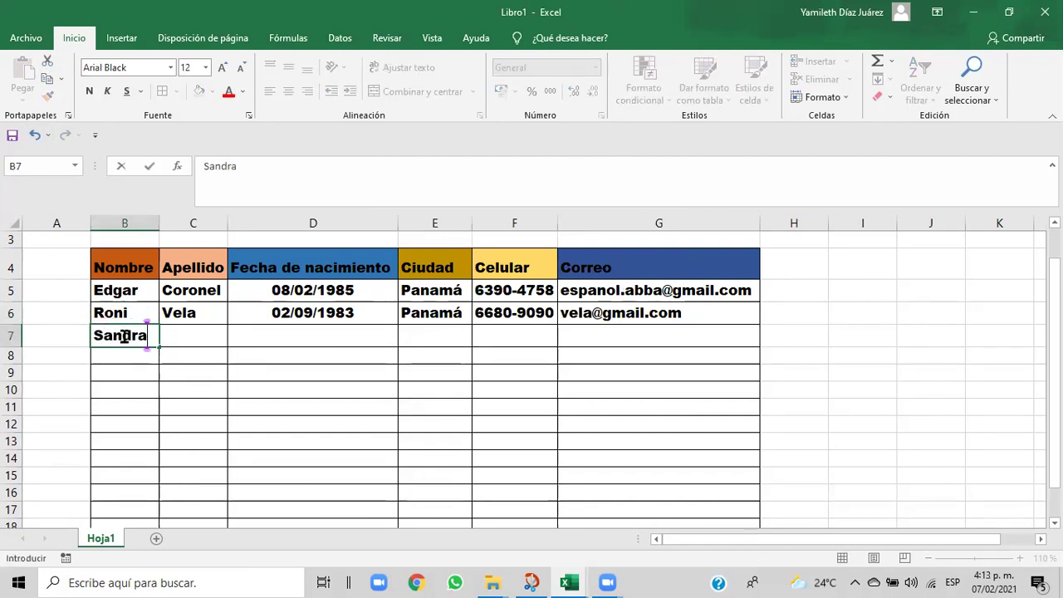
{"action": "left_click", "coordinate": [176, 335]}
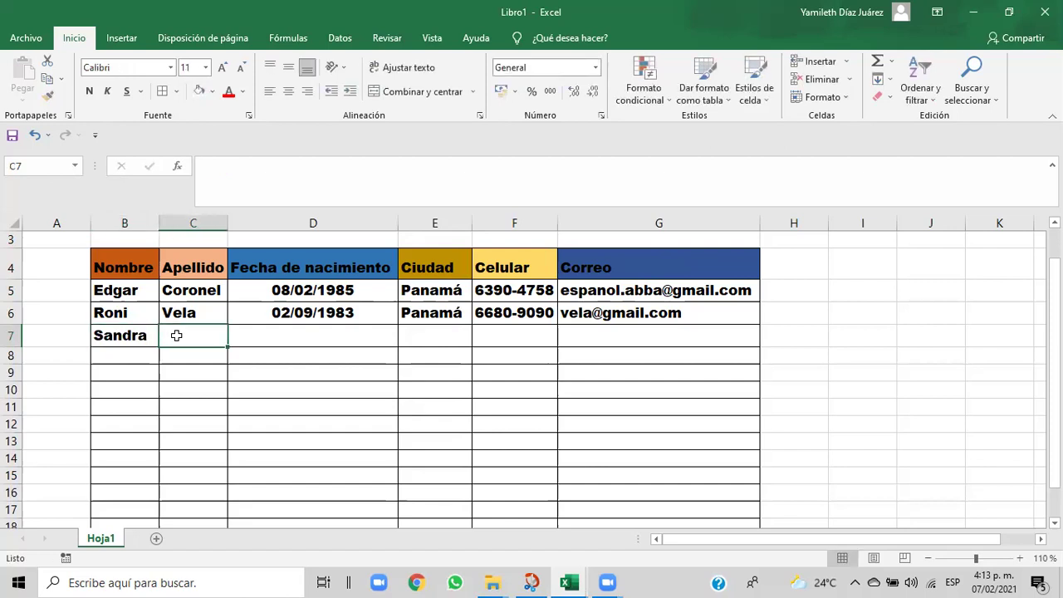
- Enter the third person's surname in C7 formatted like B7, and copy C7's format to D7
{"action": "type", "text": "góme"}
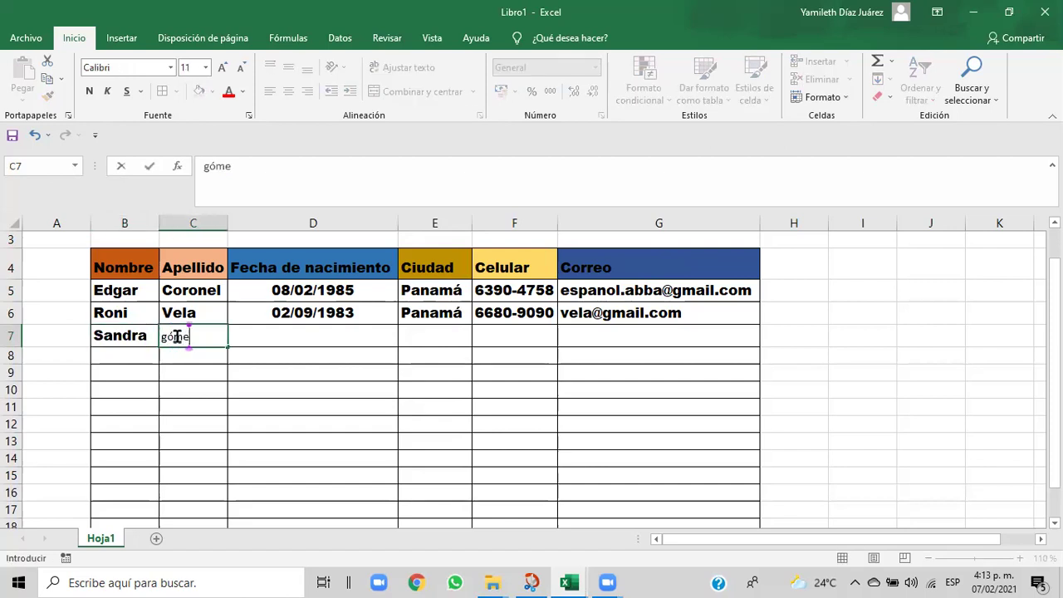
{"action": "key", "text": "BackSpace"}
{"action": "key", "text": "BackSpace"}
{"action": "key", "text": "BackSpace"}
{"action": "key", "text": "BackSpace"}
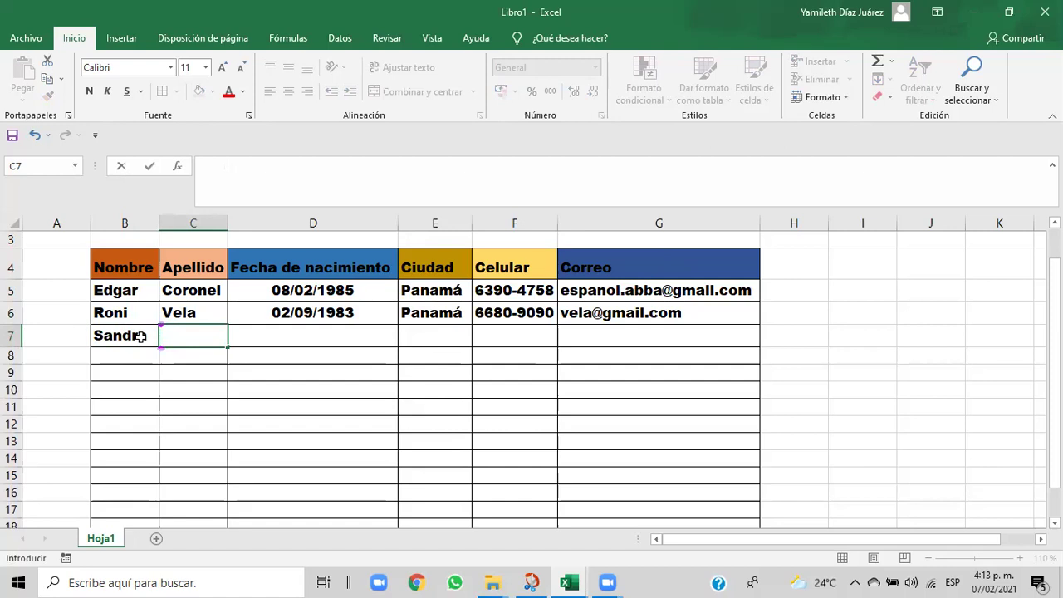
{"action": "left_click", "coordinate": [137, 335]}
{"action": "left_click", "coordinate": [47, 96]}
{"action": "left_click", "coordinate": [182, 337]}
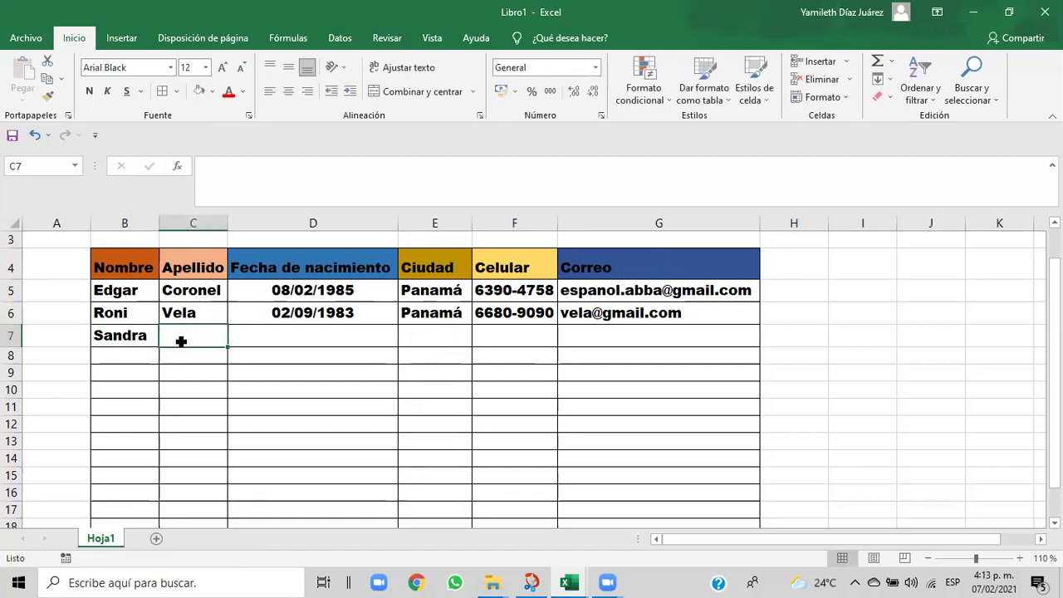
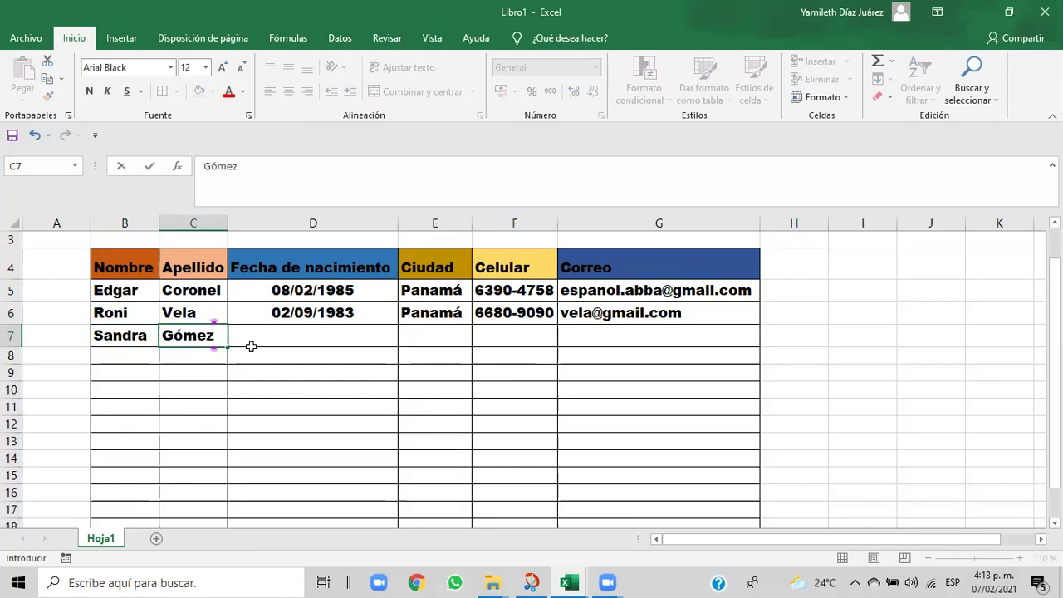
{"action": "left_click", "coordinate": [260, 340]}
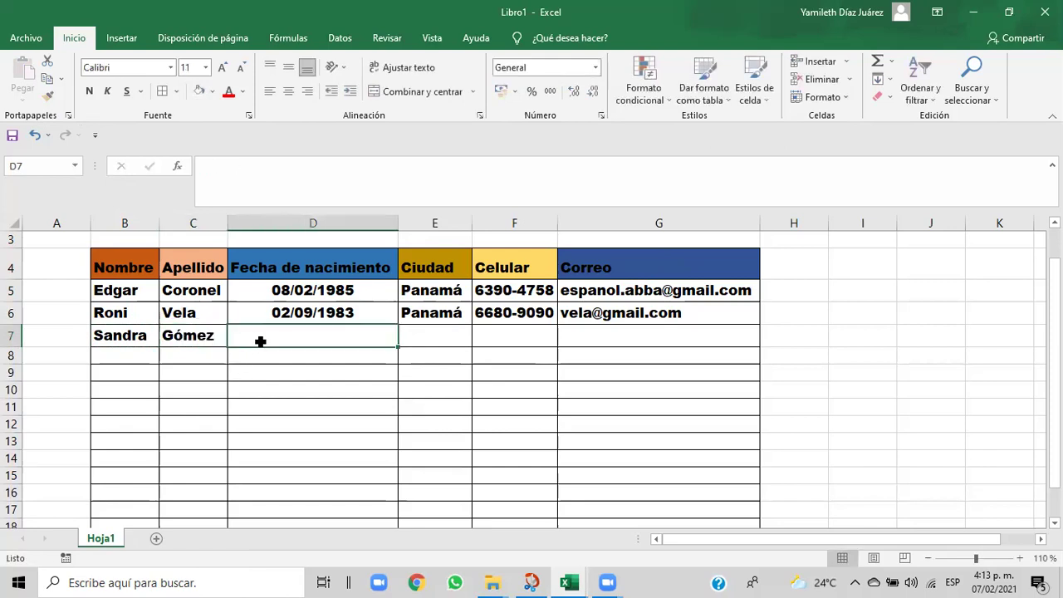
{"action": "left_click", "coordinate": [212, 339]}
{"action": "left_click", "coordinate": [47, 96]}
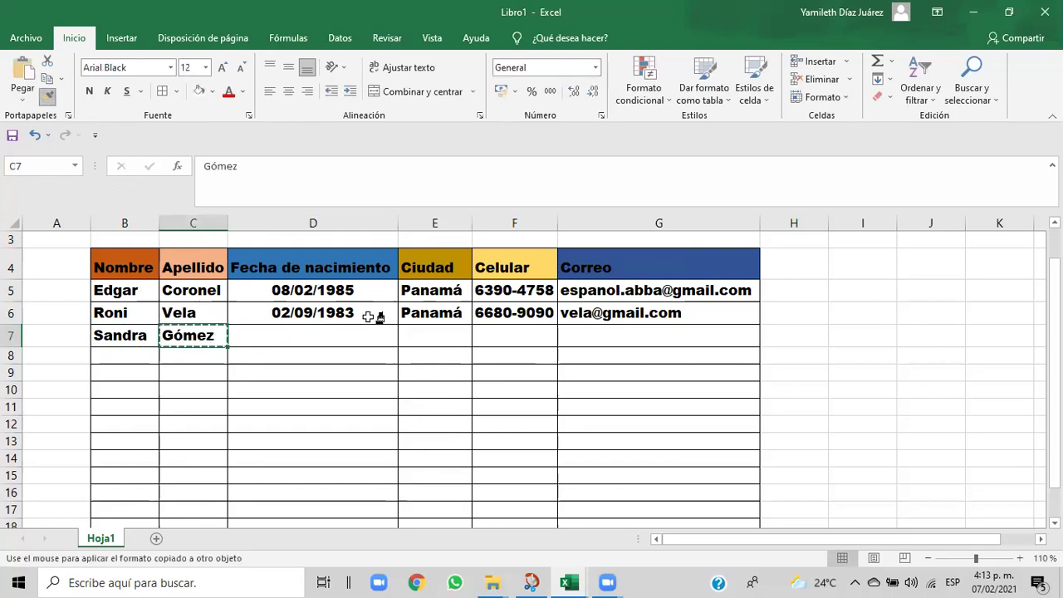
{"action": "left_click", "coordinate": [338, 339]}
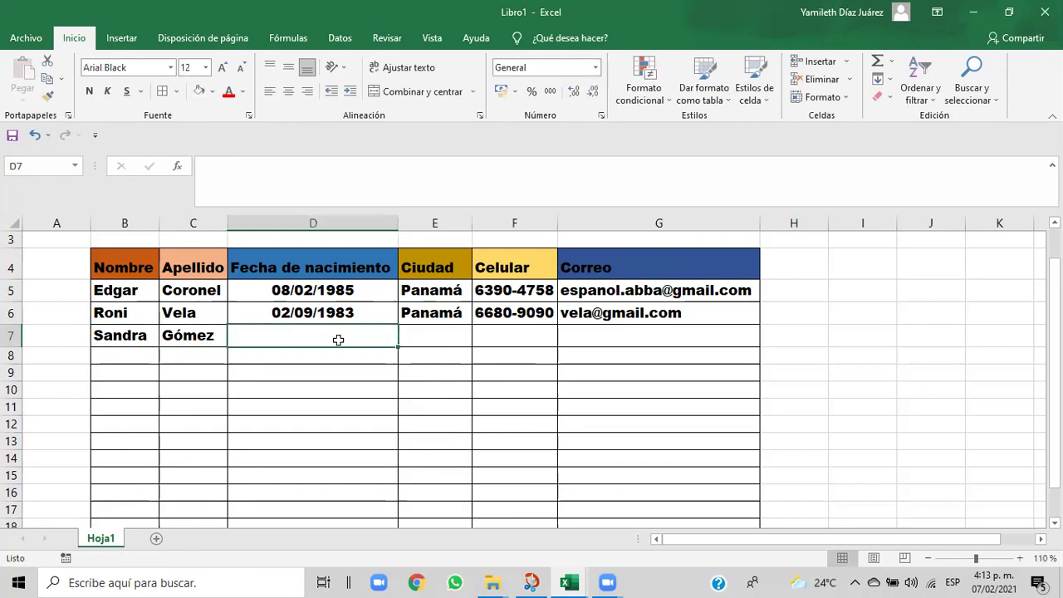
- Enter the birth date 09/03/1955 in D7 and centre it
{"action": "type", "text": "09"}
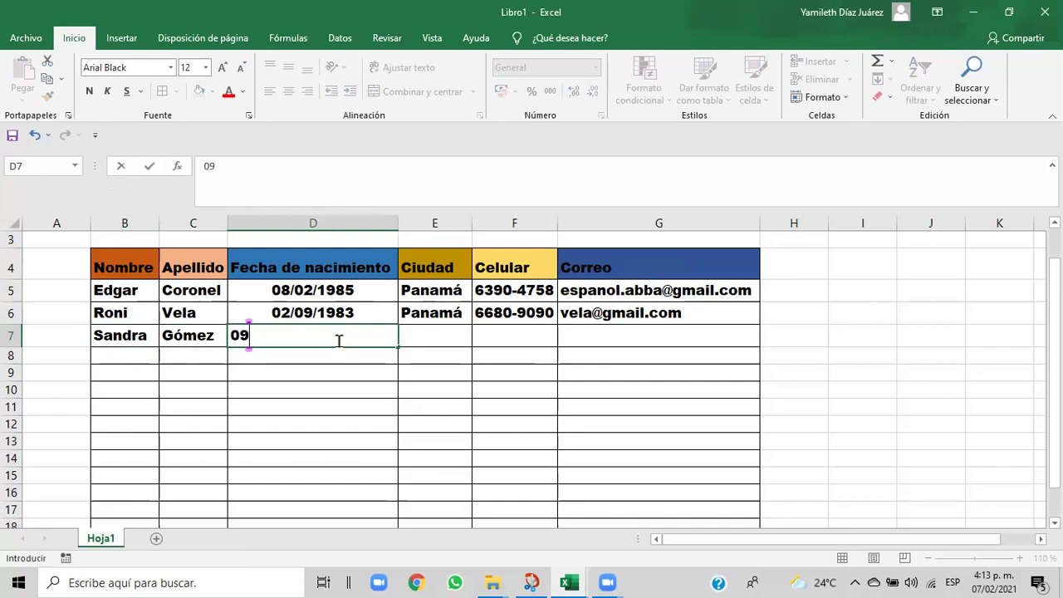
{"action": "type", "text": "/03/"}
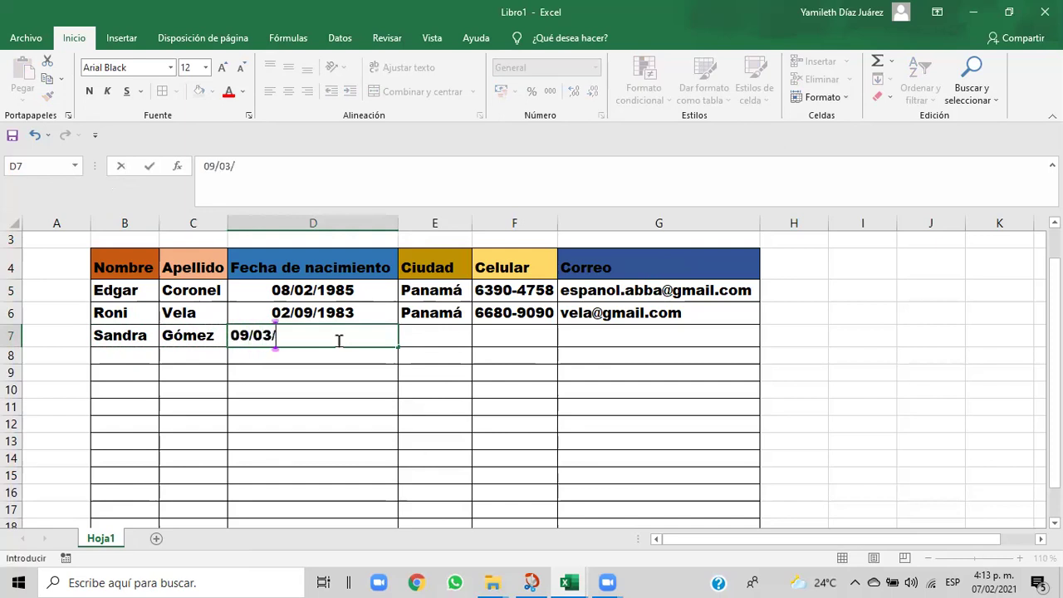
{"action": "type", "text": "1955"}
{"action": "key", "text": "ctrl+Return"}
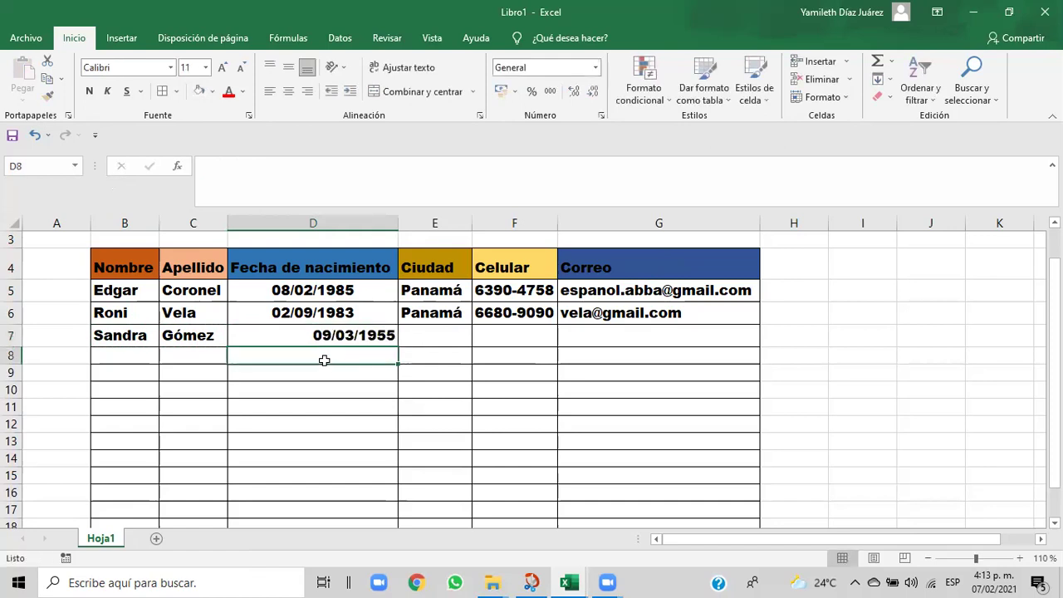
{"action": "left_click", "coordinate": [288, 92]}
- Enter the city Panamá in E7, formatted like E6
{"action": "left_click", "coordinate": [425, 338]}
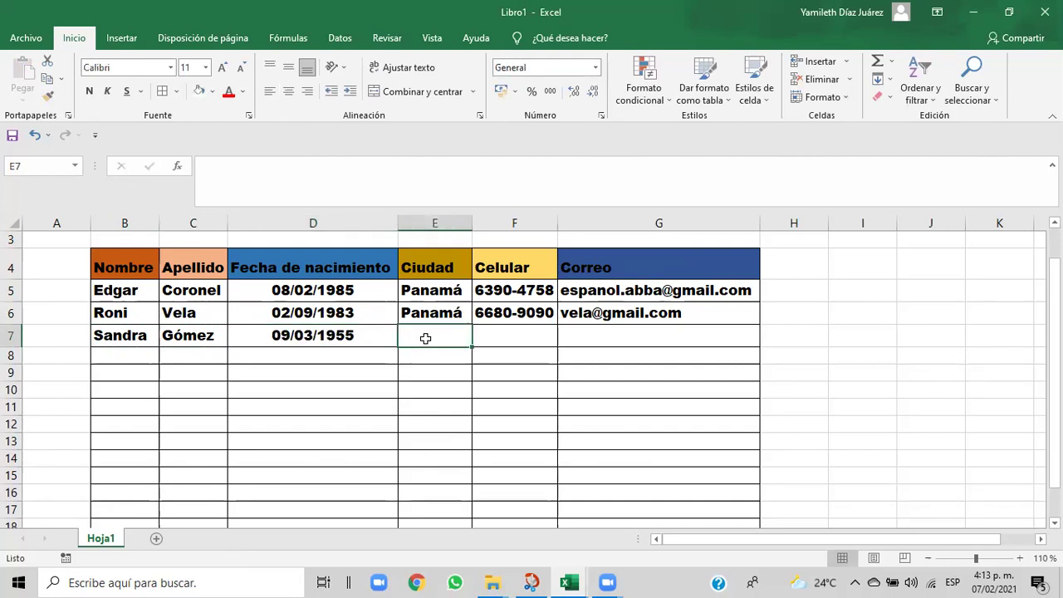
{"action": "left_click", "coordinate": [438, 311]}
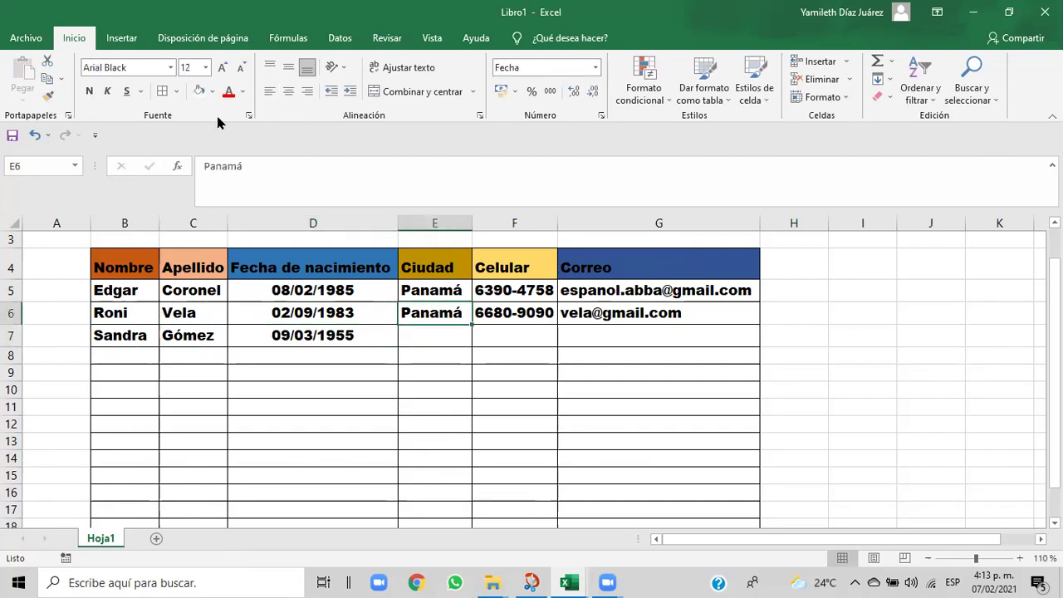
{"action": "left_click", "coordinate": [48, 96]}
{"action": "left_click", "coordinate": [430, 336]}
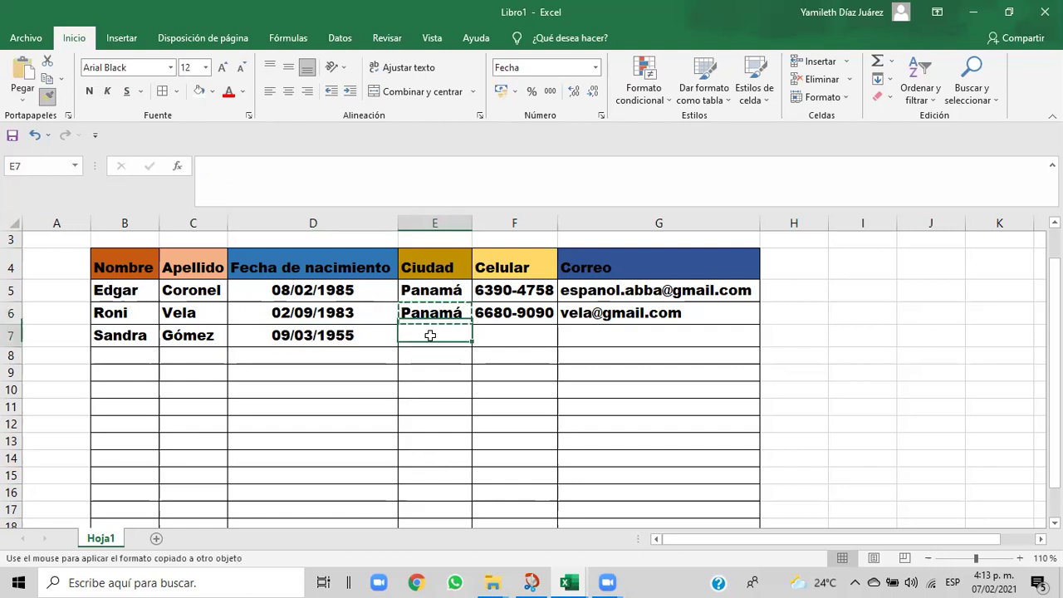
{"action": "type", "text": "Panamá"}
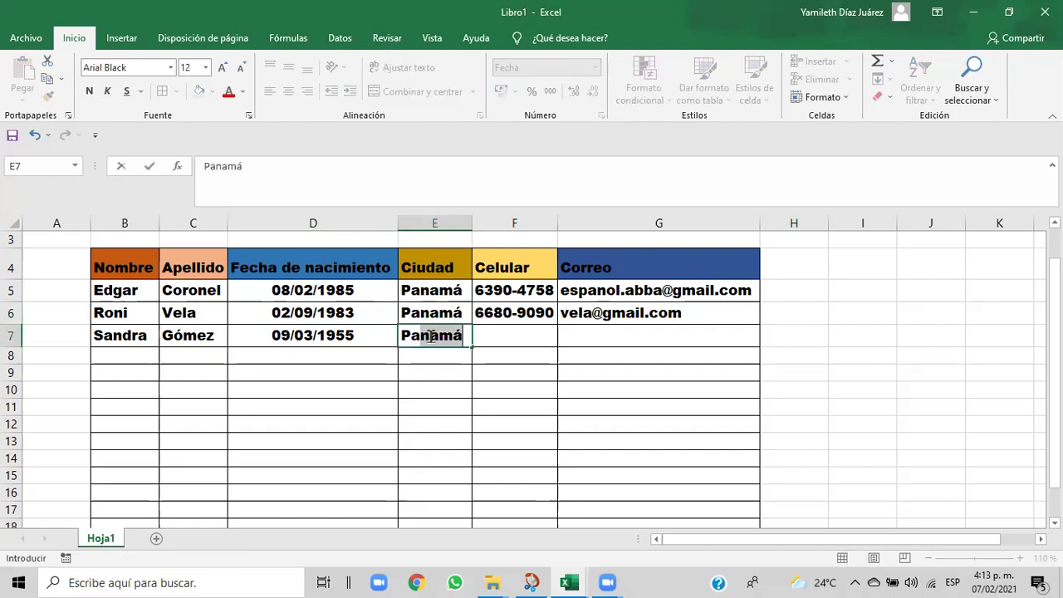
{"action": "left_click", "coordinate": [514, 331]}
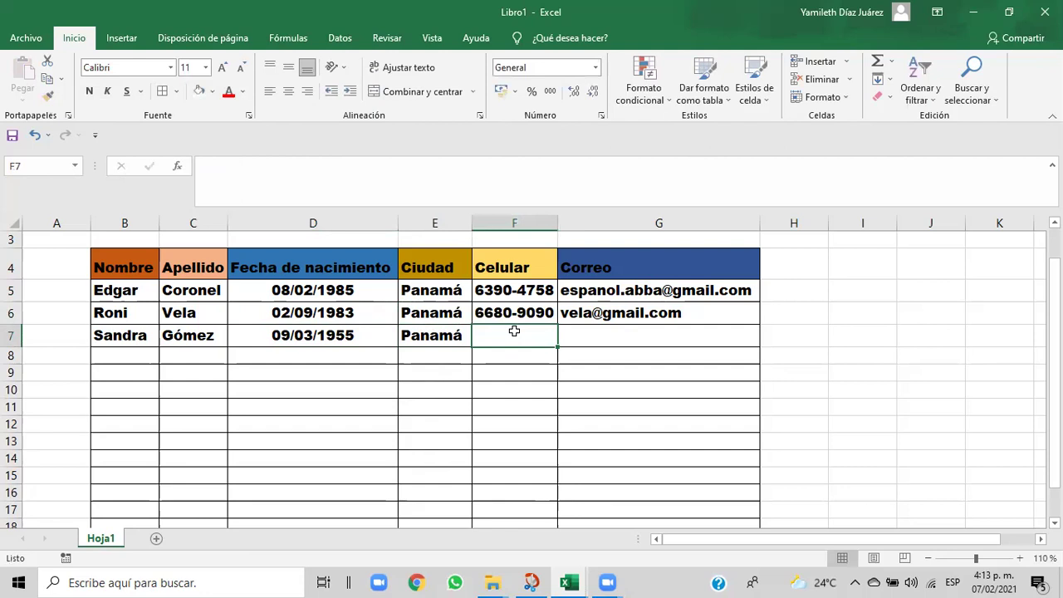
- Enter the third person's phone number in F7 with F6's formatting
{"action": "left_click", "coordinate": [508, 307]}
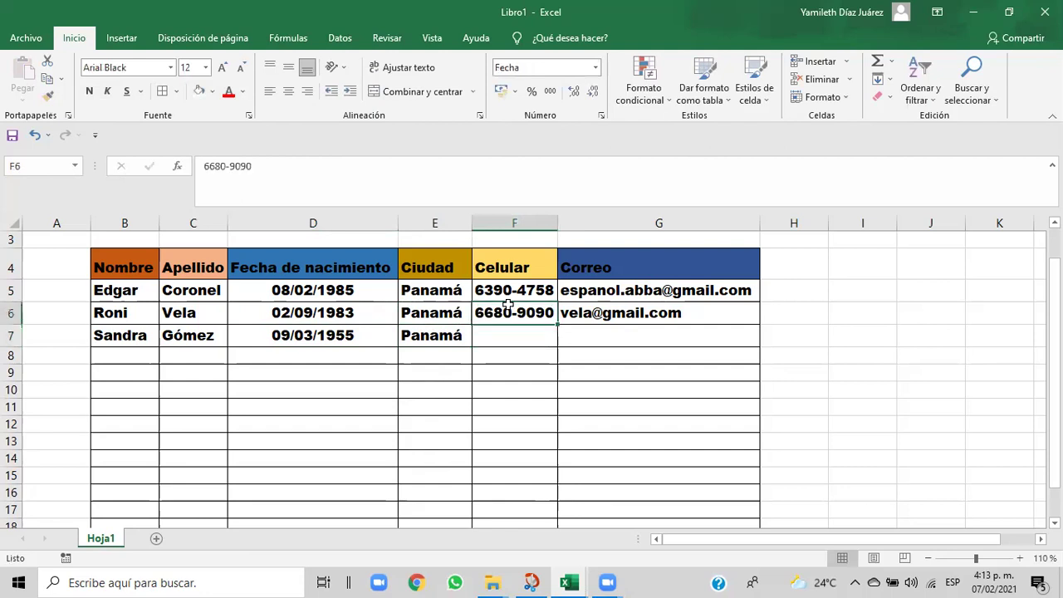
{"action": "left_click", "coordinate": [48, 96]}
{"action": "left_click_drag", "start_coordinate": [481, 338], "coordinate": [481, 338]}
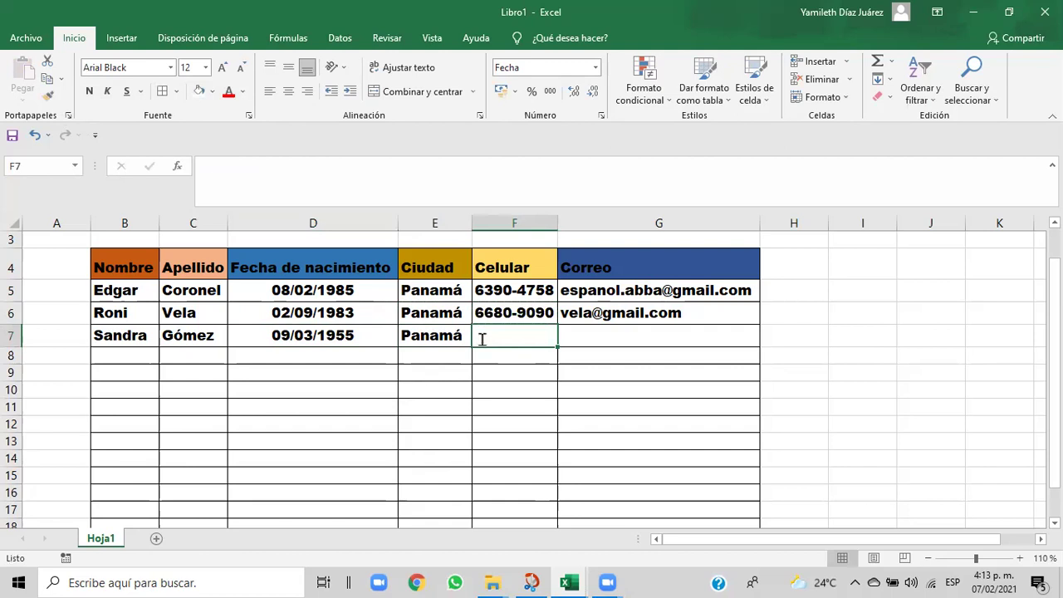
{"action": "type", "text": "668"}
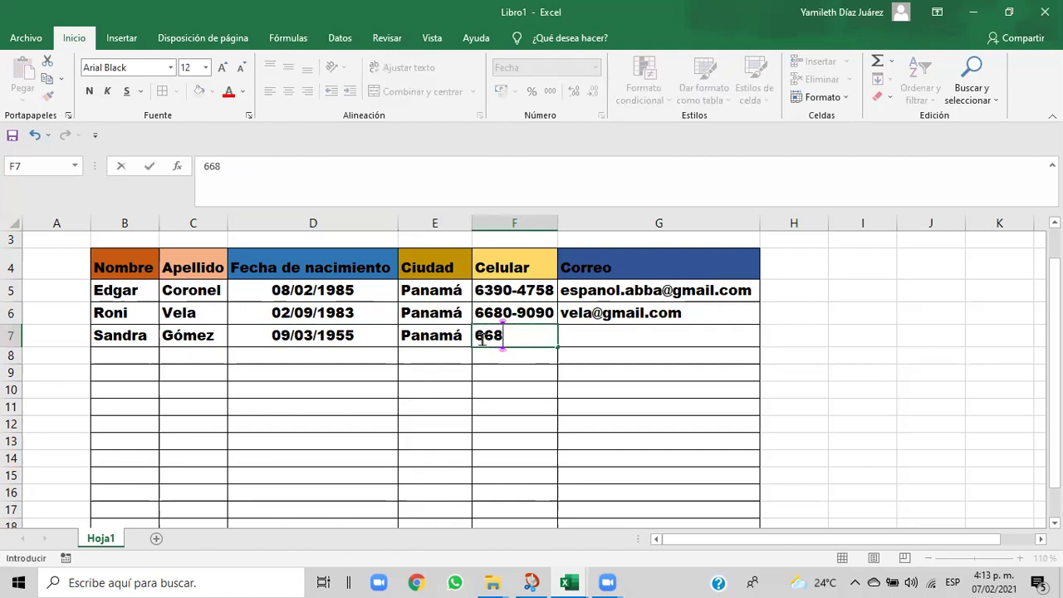
{"action": "type", "text": "5-90"}
{"action": "left_click", "coordinate": [603, 338]}
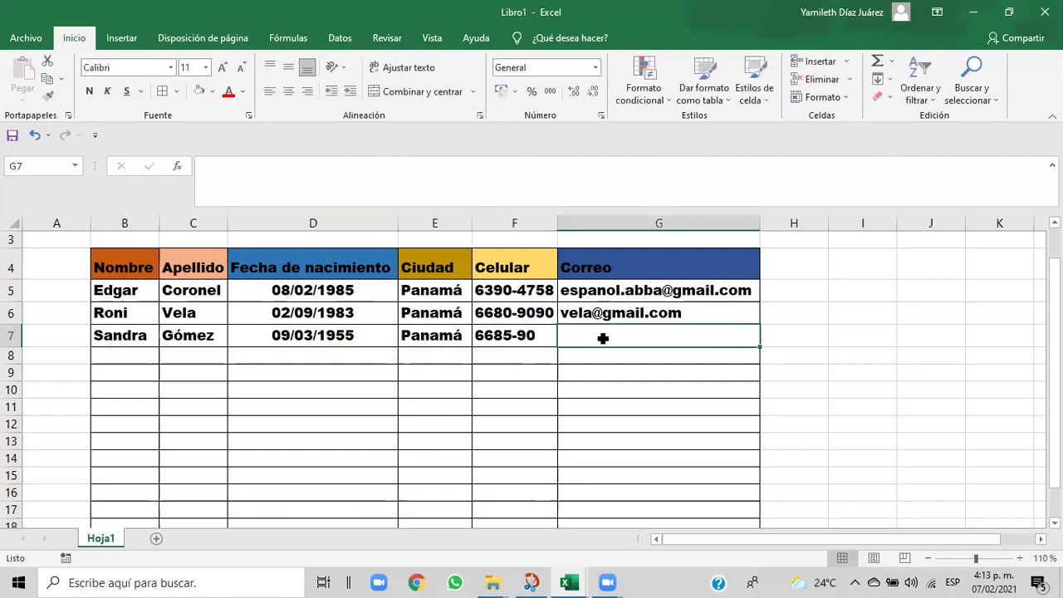
{"action": "type", "text": "ss"}
{"action": "key", "text": "BackSpace"}
{"action": "key", "text": "BackSpace"}
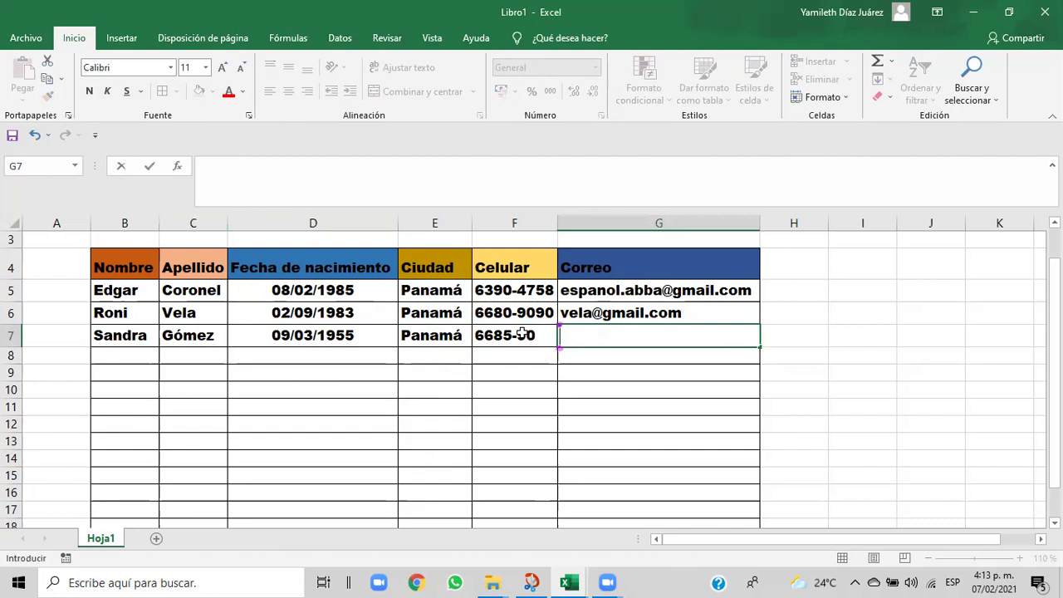
{"action": "key", "text": "Up"}
{"action": "left_click", "coordinate": [48, 96]}
- Apply G6's format to G7 and enter the third person's e-mail address
{"action": "left_click", "coordinate": [593, 341]}
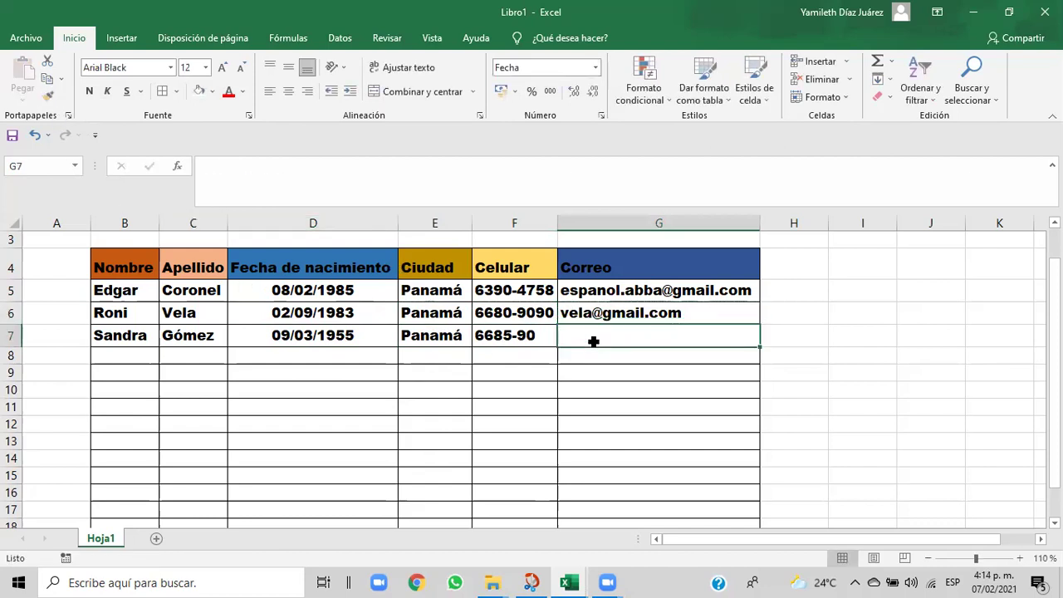
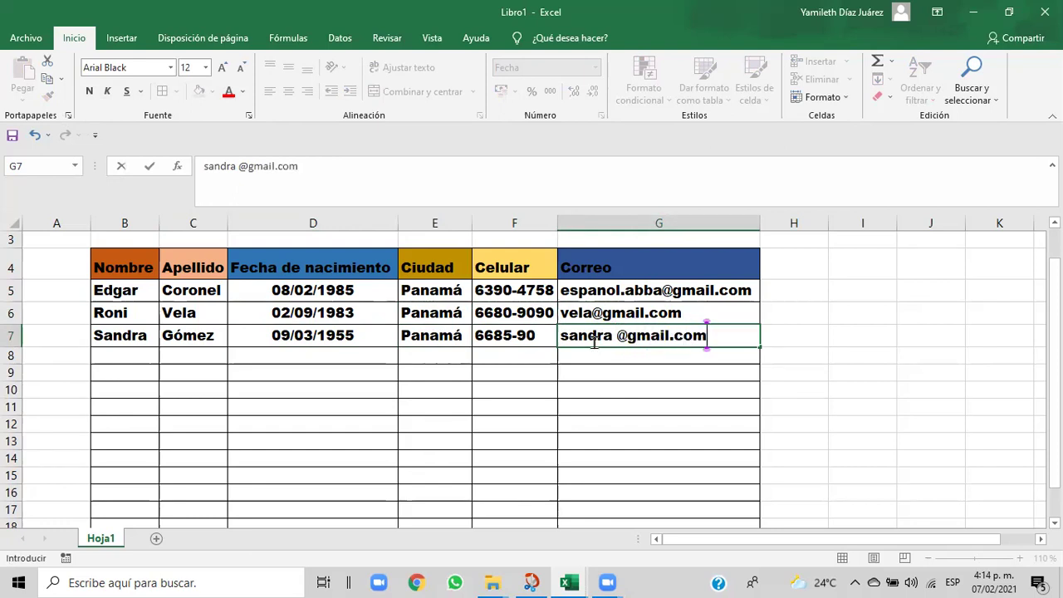
{"action": "left_click", "coordinate": [591, 357]}
{"action": "left_click", "coordinate": [602, 341]}
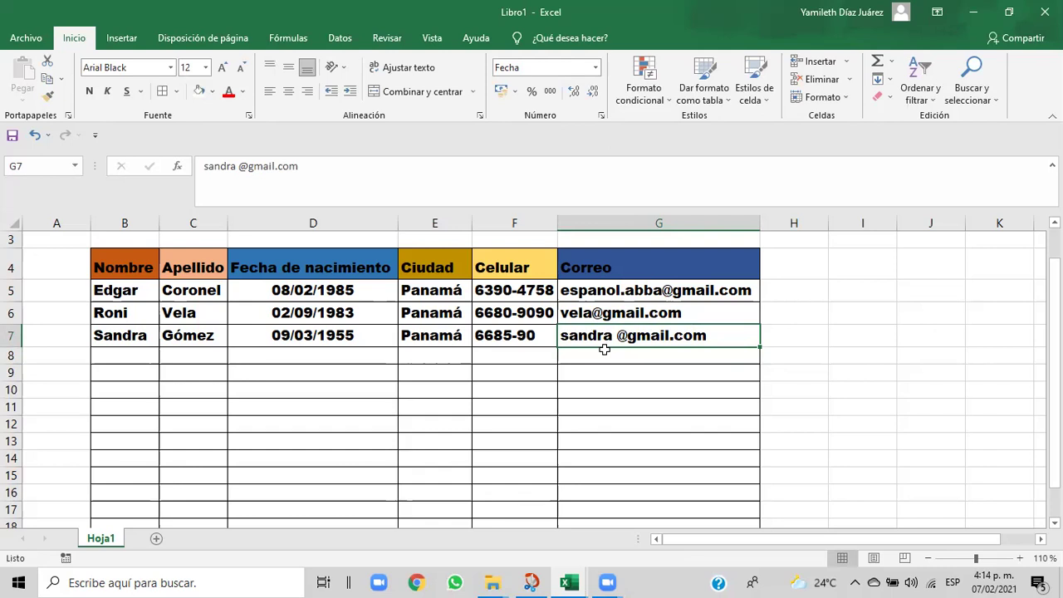
{"action": "left_click", "coordinate": [575, 369]}
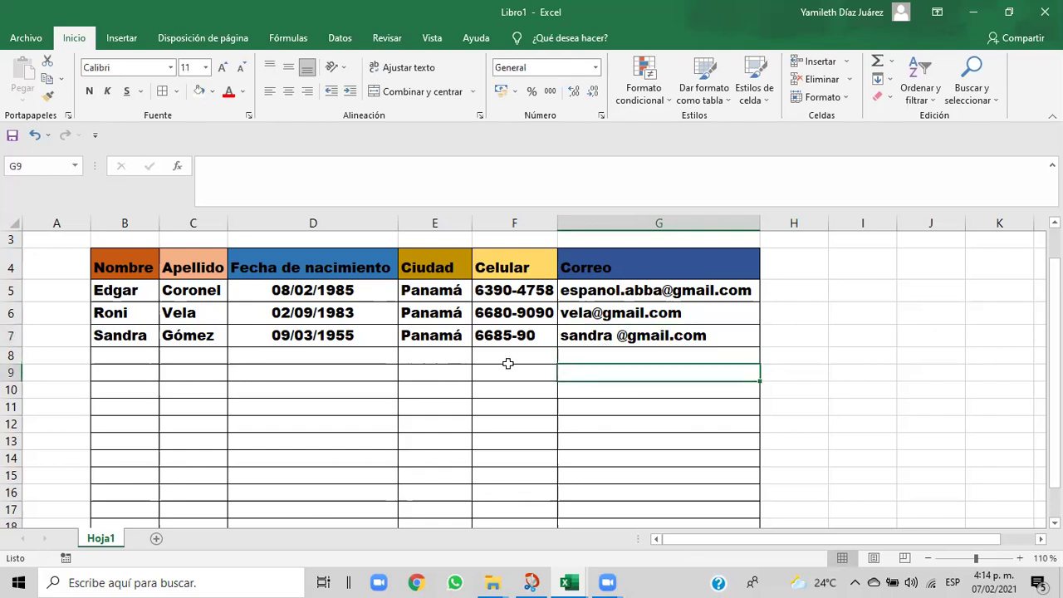
{"action": "left_click_drag", "start_coordinate": [1054, 375], "coordinate": [1053, 369]}
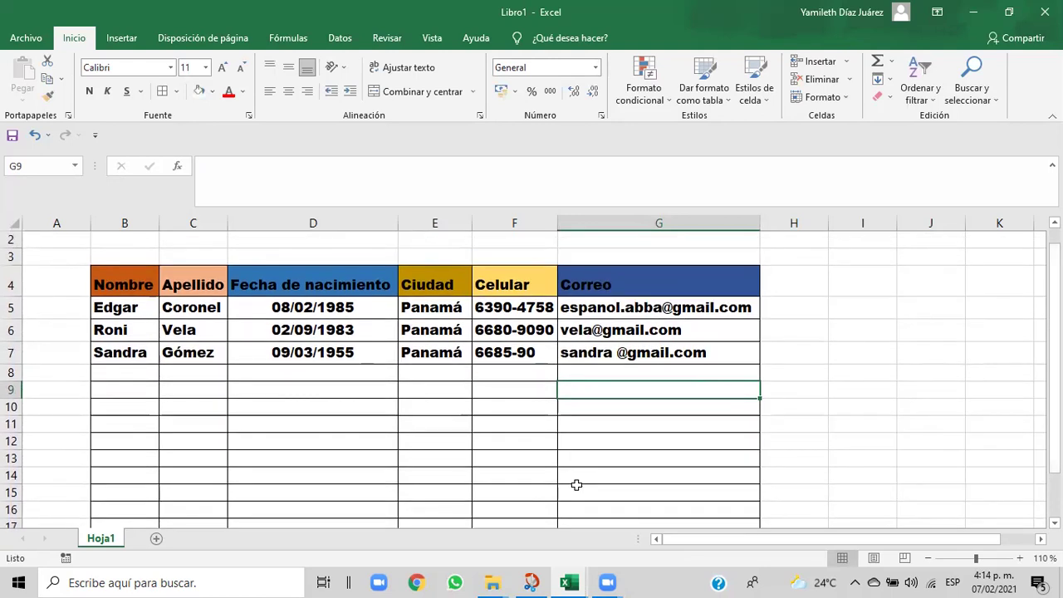
{"action": "mouse_move", "coordinate": [578, 584]}
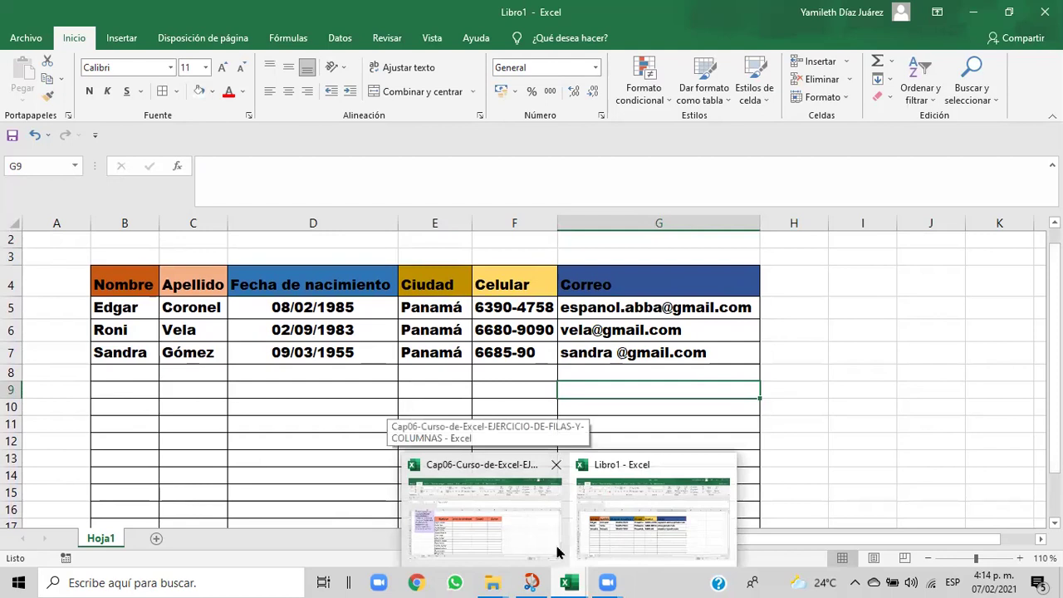
- Delete the space before @ in G7's e-mail and undo the automatic hyperlink
{"action": "left_click", "coordinate": [652, 407]}
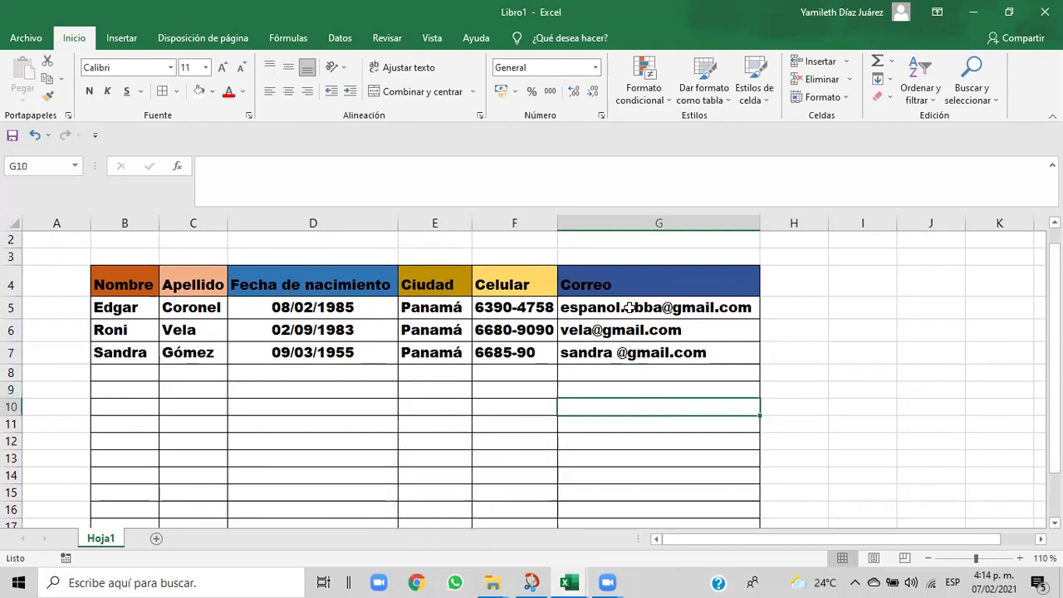
{"action": "left_click", "coordinate": [629, 315]}
{"action": "left_click_drag", "start_coordinate": [630, 318], "coordinate": [629, 333]}
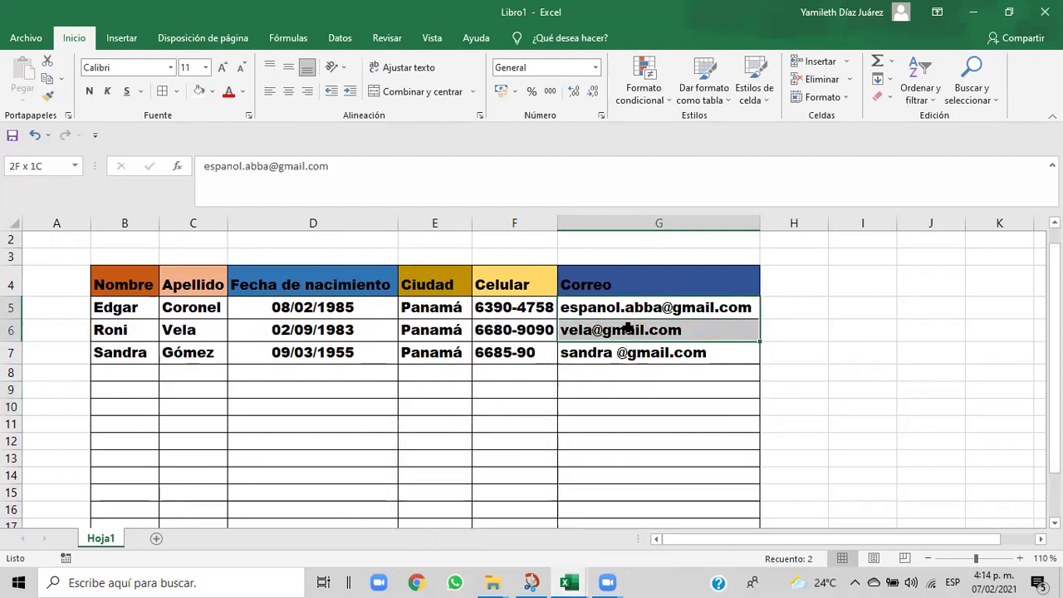
{"action": "left_click", "coordinate": [605, 360]}
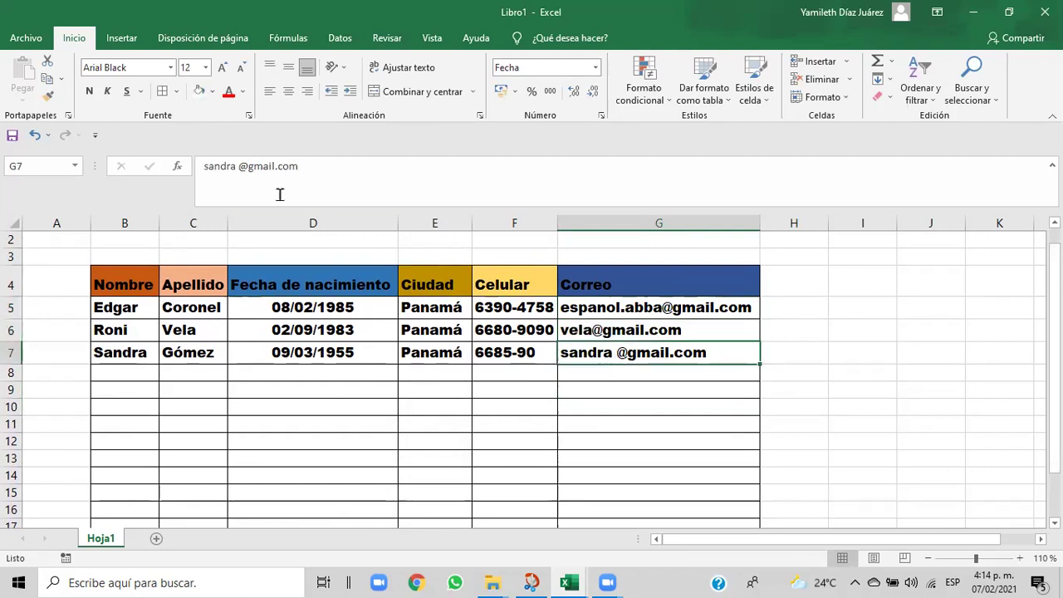
{"action": "left_click", "coordinate": [240, 169]}
{"action": "key", "text": "BackSpace"}
{"action": "left_click", "coordinate": [639, 378]}
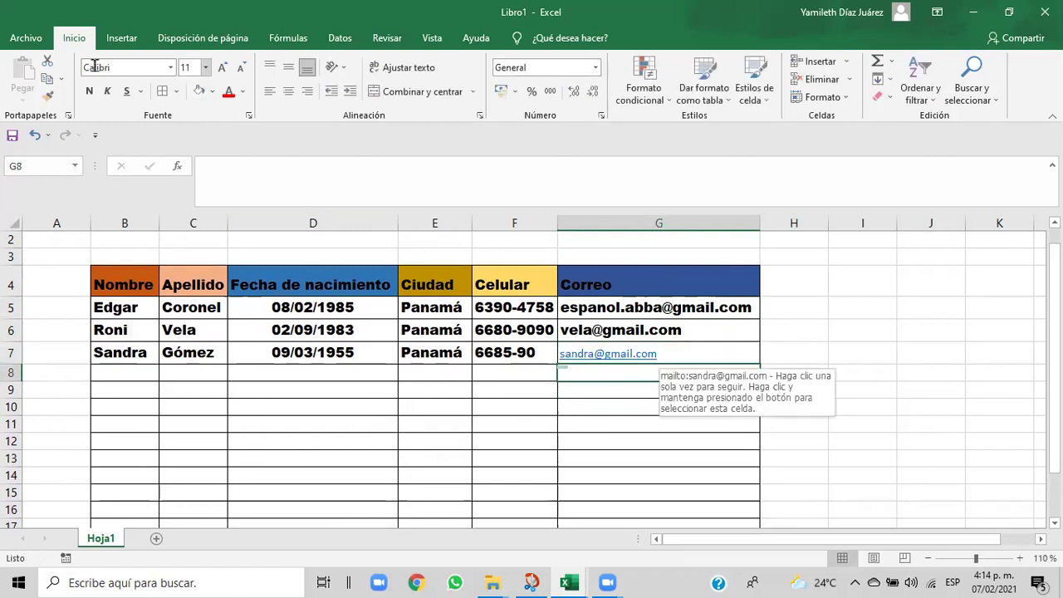
{"action": "left_click", "coordinate": [34, 136]}
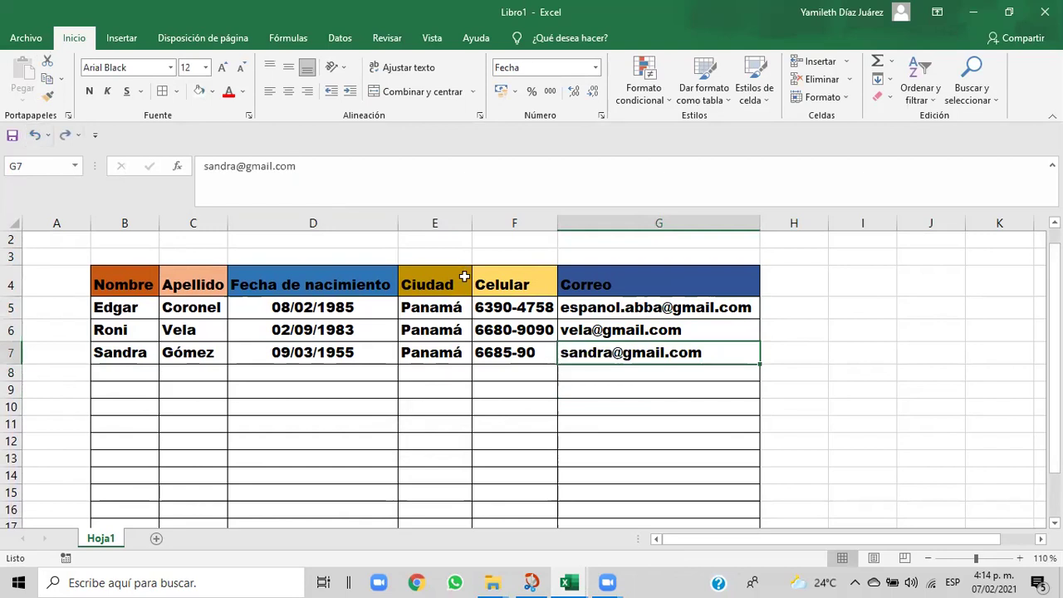
{"action": "left_click", "coordinate": [356, 375]}
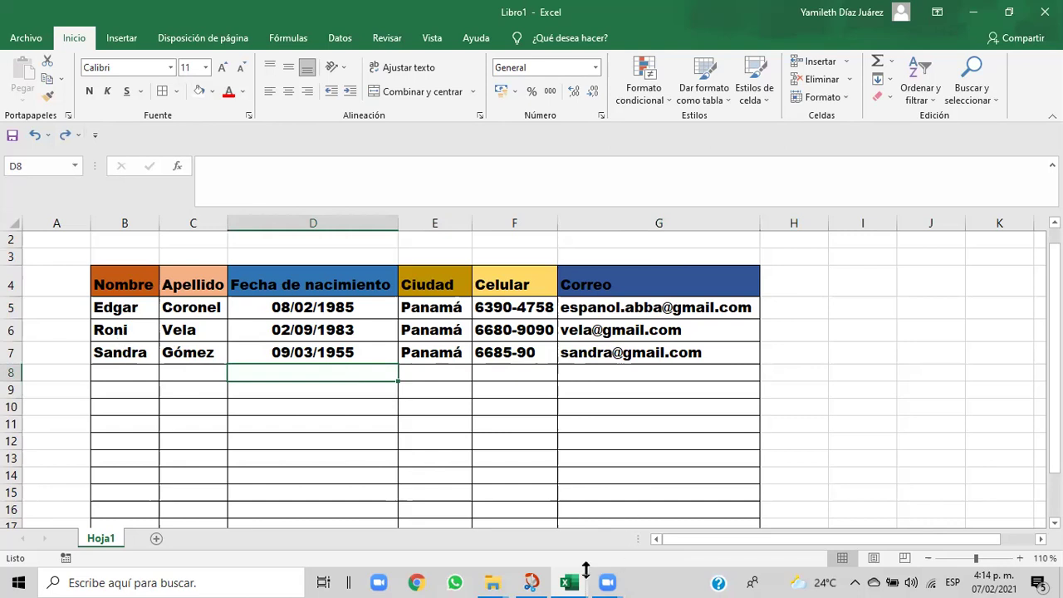
- Bring the Cap06-Curso-de-Excel-EJERCICIO-DE-FILAS-Y-COLUMNAS workbook forward and scroll its names list
{"action": "mouse_move", "coordinate": [578, 582]}
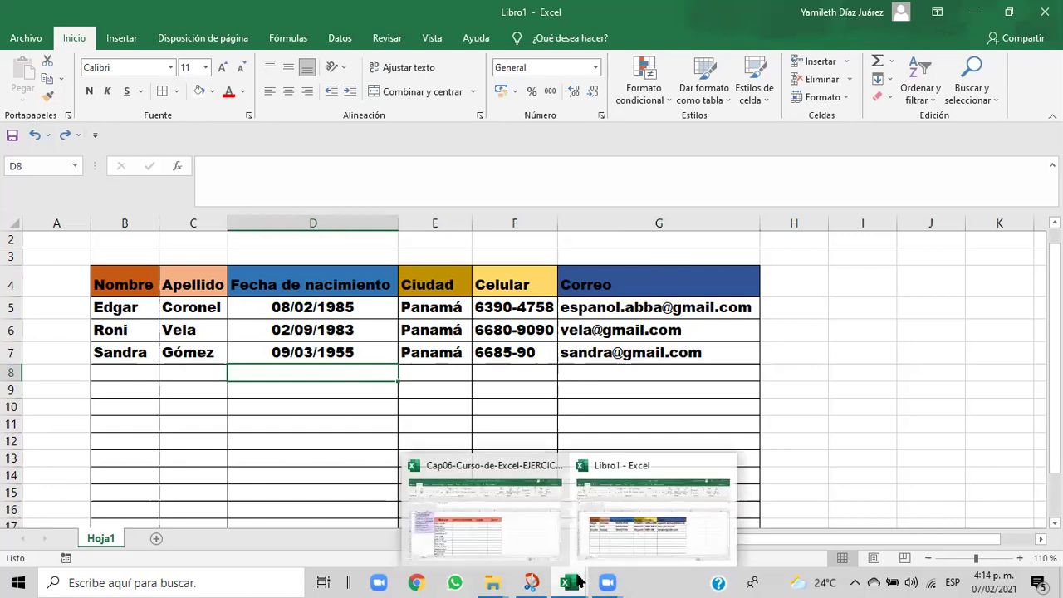
{"action": "left_click", "coordinate": [517, 540]}
{"action": "left_click_drag", "start_coordinate": [1054, 264], "coordinate": [1055, 272]}
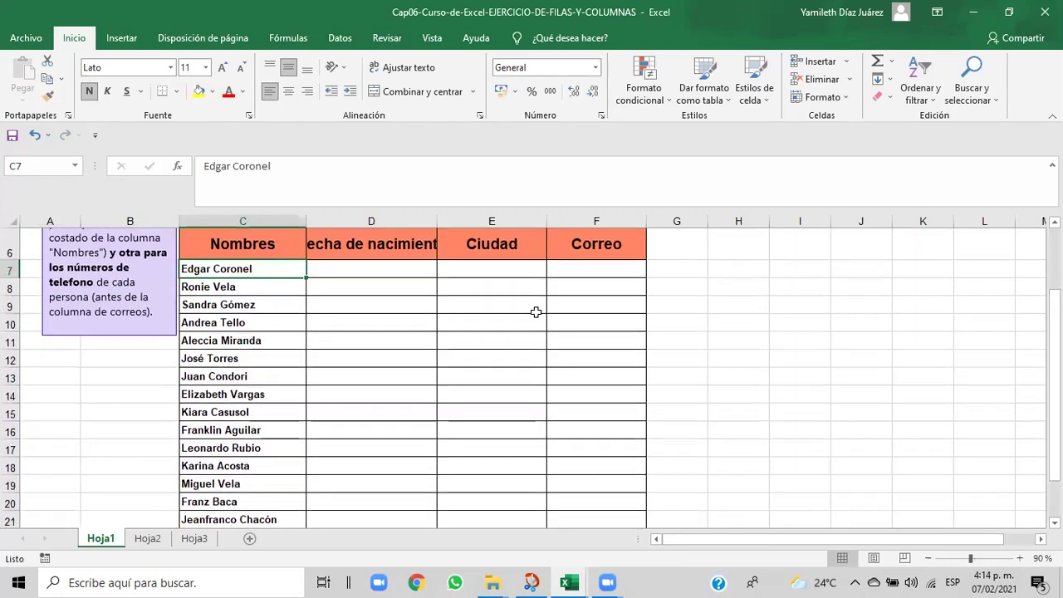
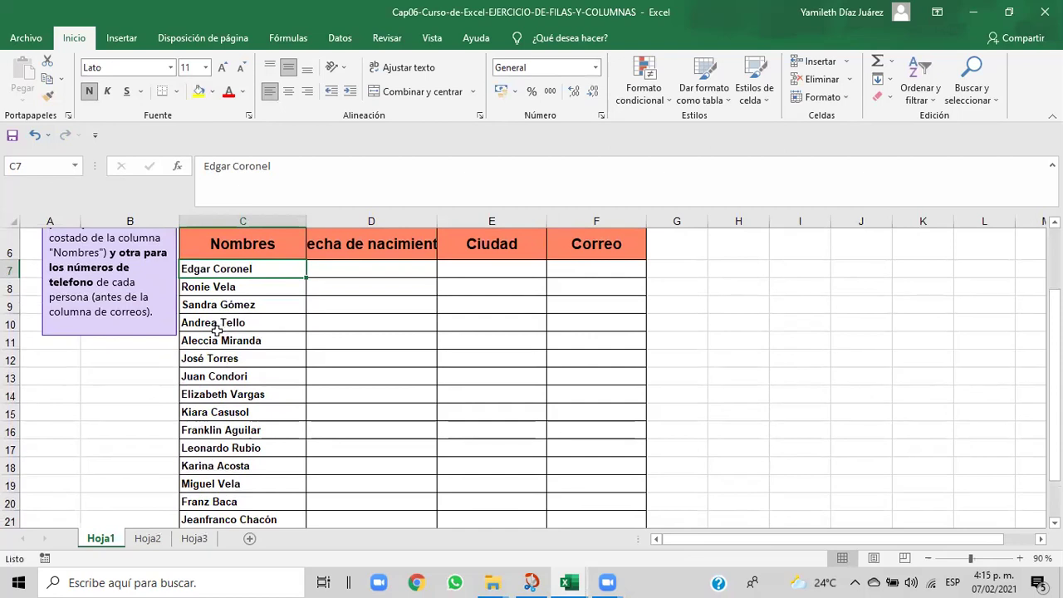
{"action": "left_click_drag", "start_coordinate": [216, 322], "coordinate": [232, 510]}
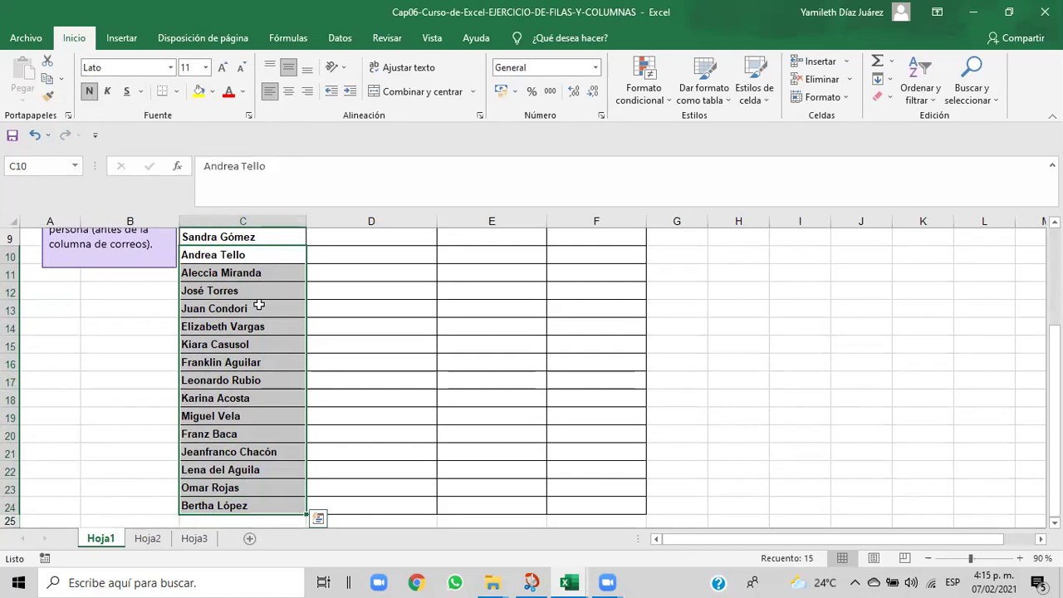
{"action": "key", "text": "ctrl+c"}
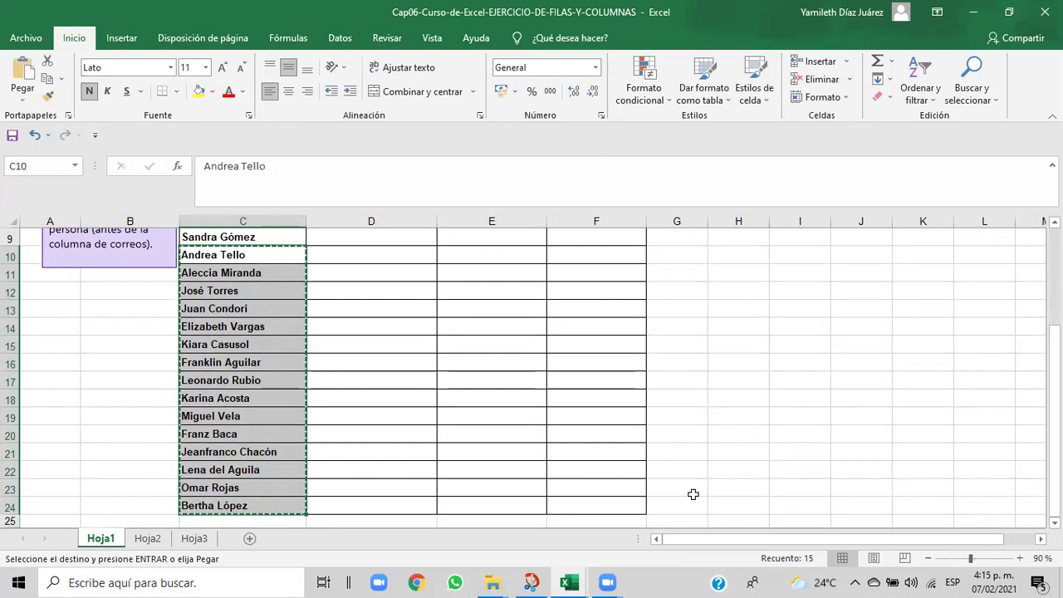
{"action": "mouse_move", "coordinate": [582, 582]}
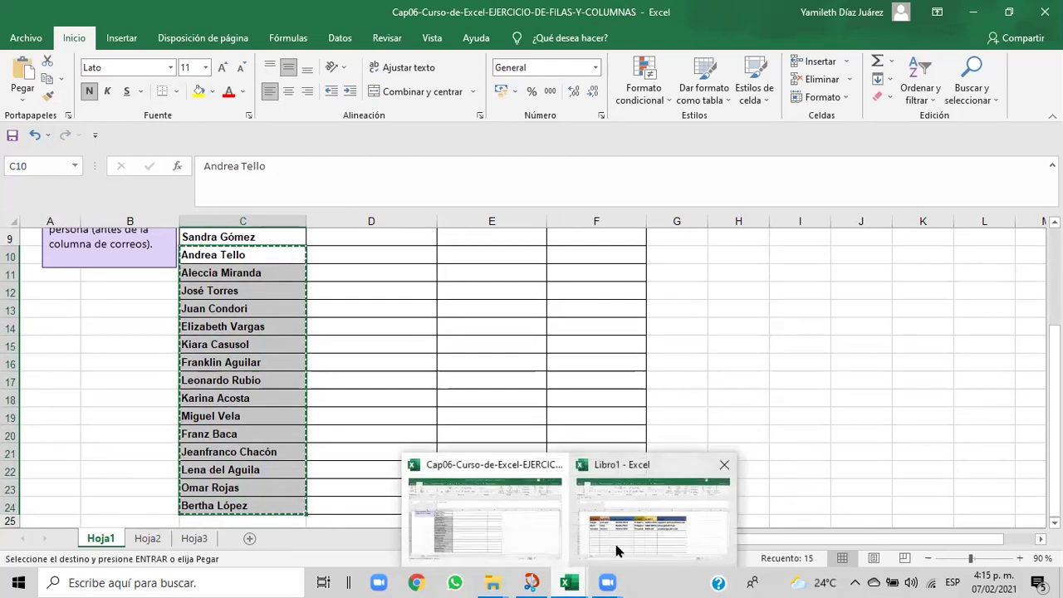
{"action": "left_click", "coordinate": [615, 544]}
{"action": "left_click_drag", "start_coordinate": [142, 372], "coordinate": [135, 471]}
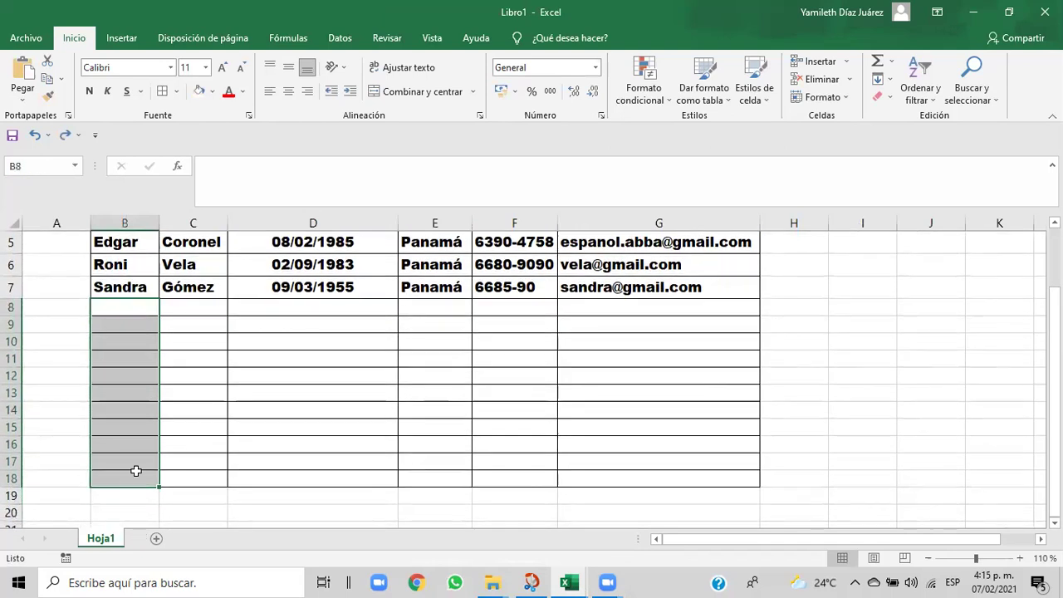
{"action": "right_click", "coordinate": [136, 471]}
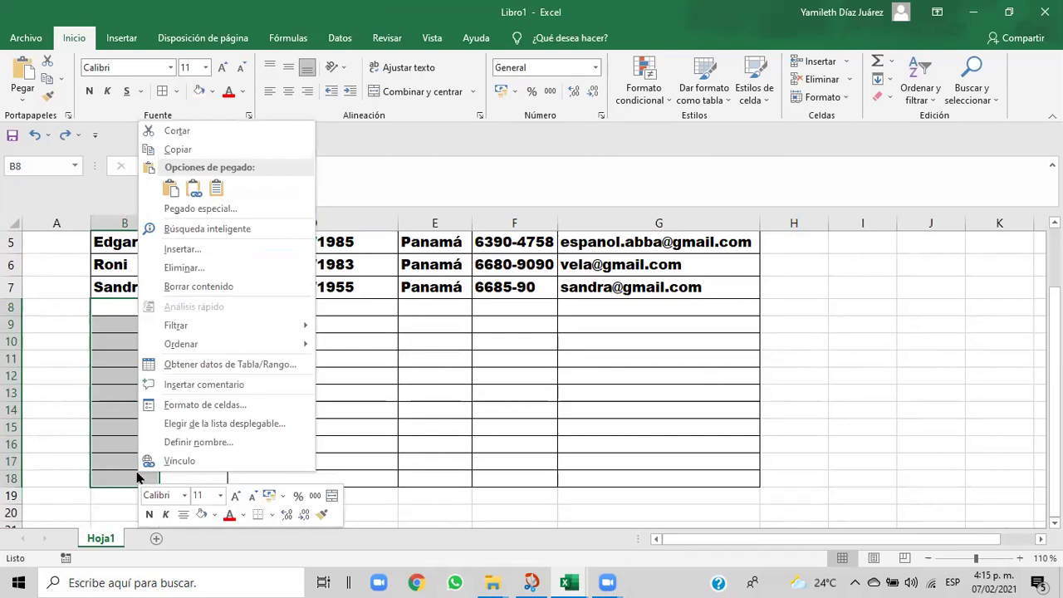
{"action": "left_click", "coordinate": [170, 200]}
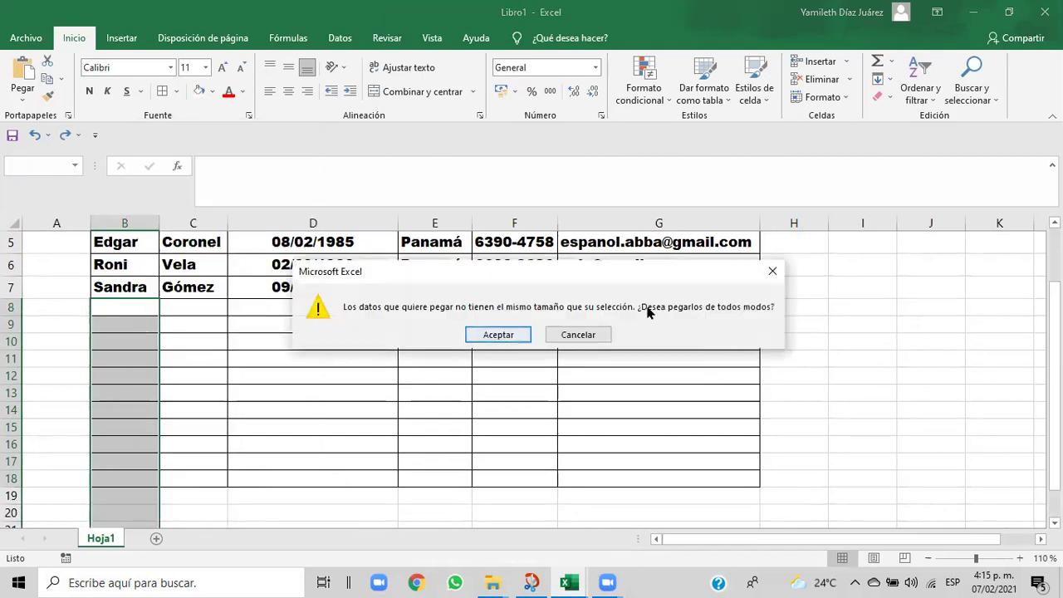
{"action": "left_click", "coordinate": [771, 271]}
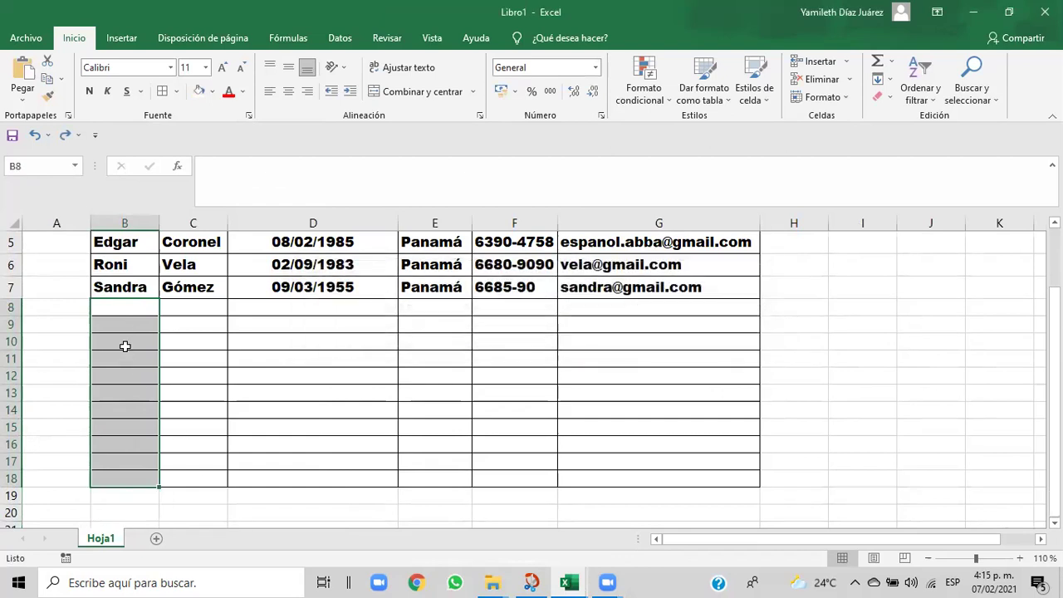
{"action": "left_click_drag", "start_coordinate": [121, 309], "coordinate": [122, 480]}
{"action": "key", "text": "ctrl+v"}
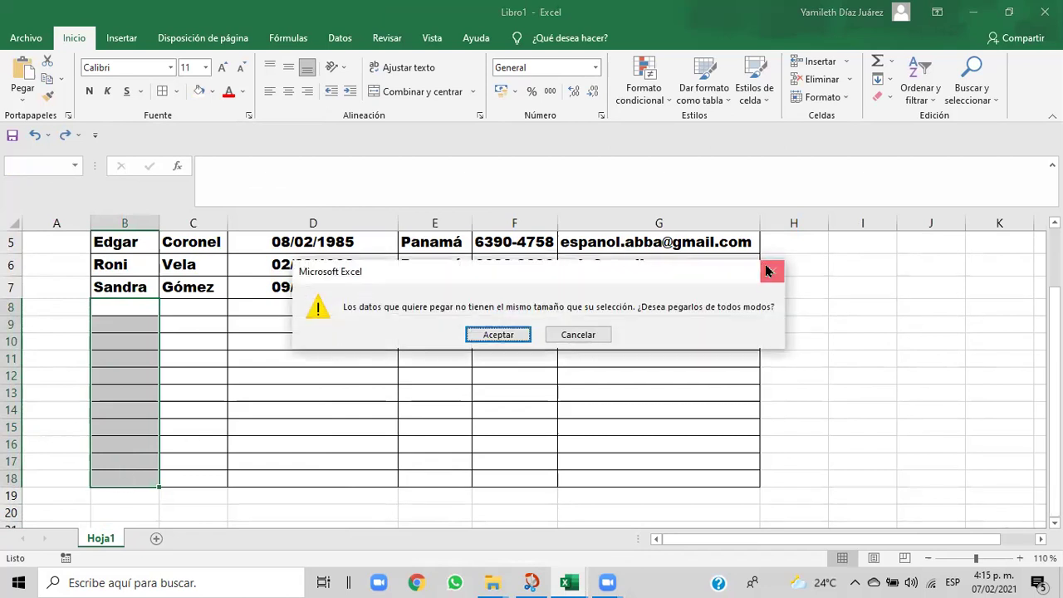
{"action": "left_click", "coordinate": [773, 271]}
{"action": "left_click", "coordinate": [396, 382]}
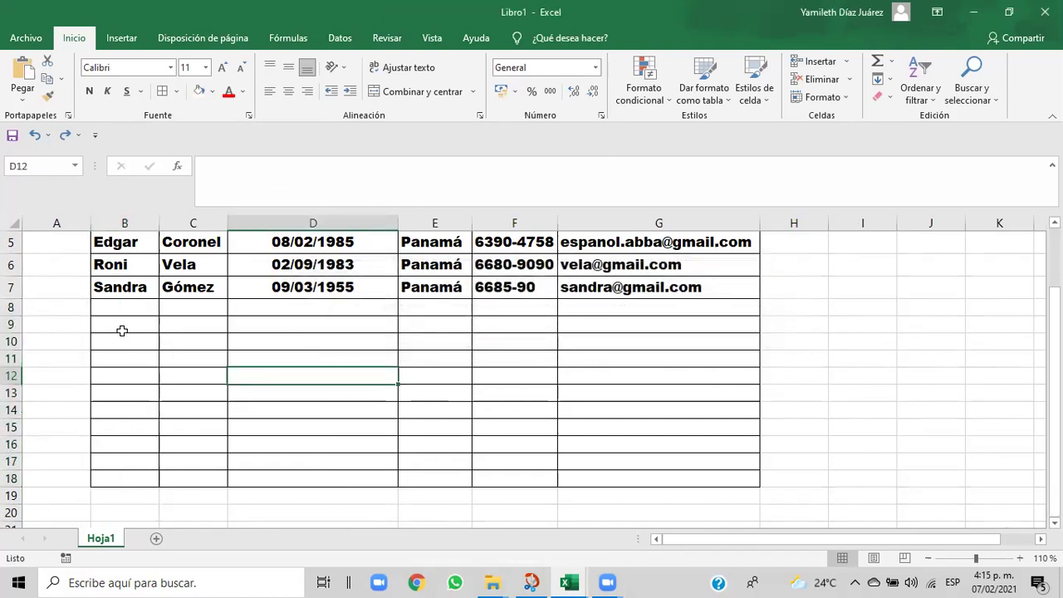
{"action": "left_click", "coordinate": [126, 304]}
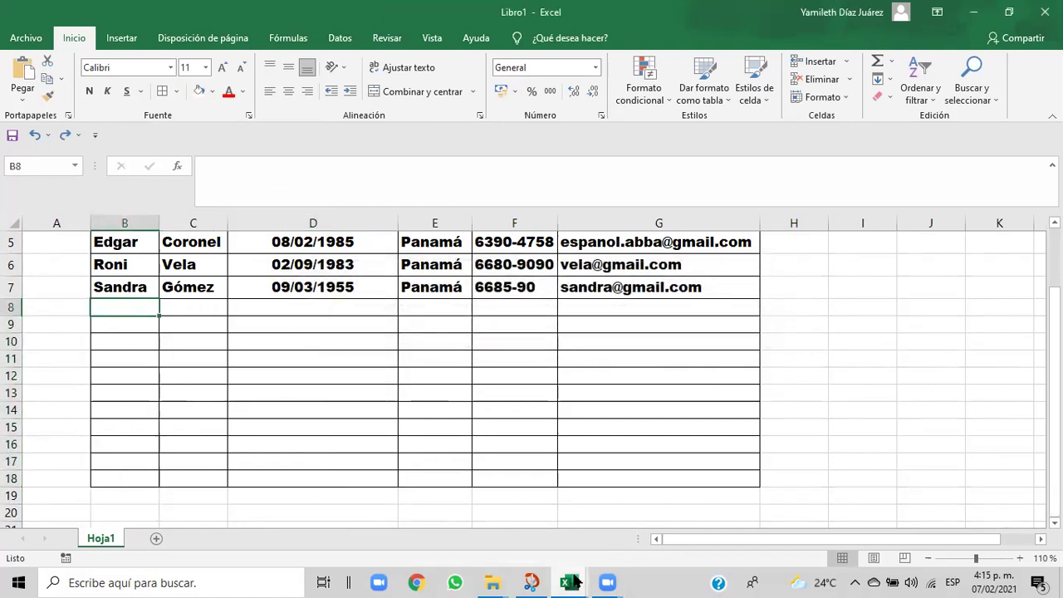
{"action": "mouse_move", "coordinate": [576, 583]}
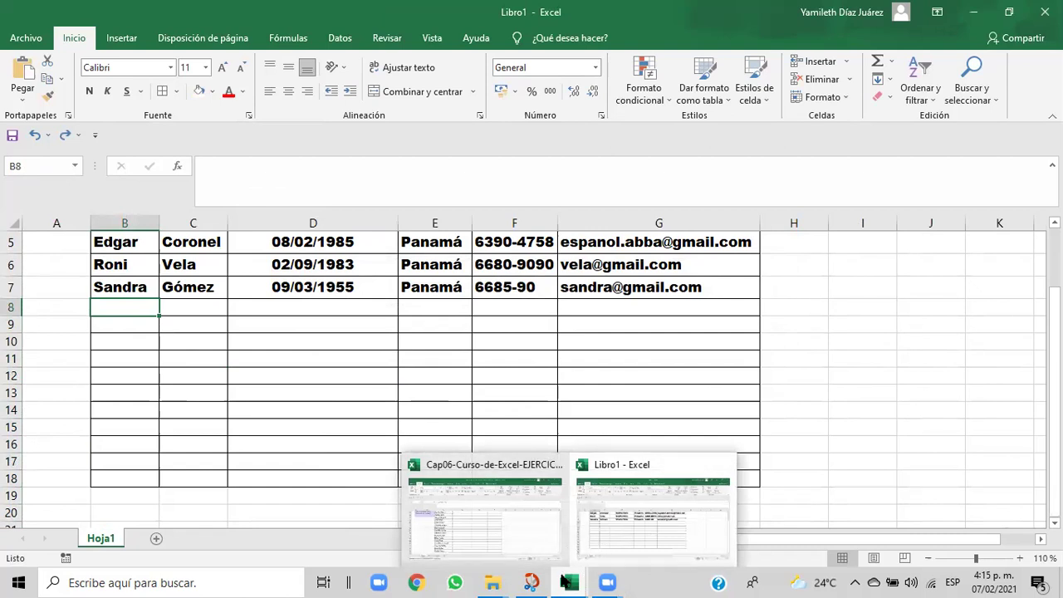
- Cancel the pending copy of the names in Cap06 with Esc, then bring Libro1 back
{"action": "left_click", "coordinate": [624, 551]}
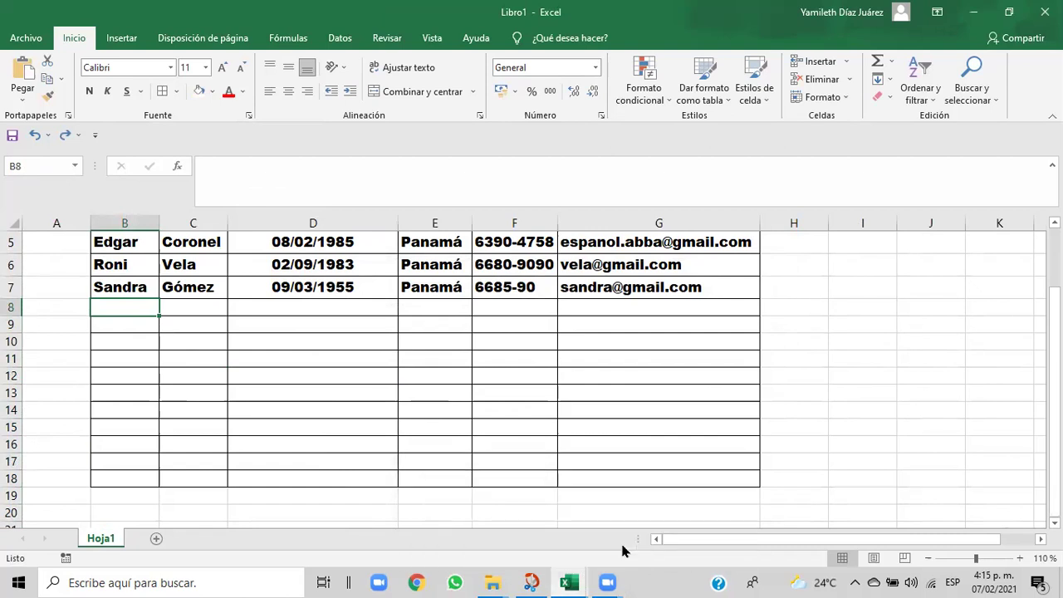
{"action": "mouse_move", "coordinate": [555, 581]}
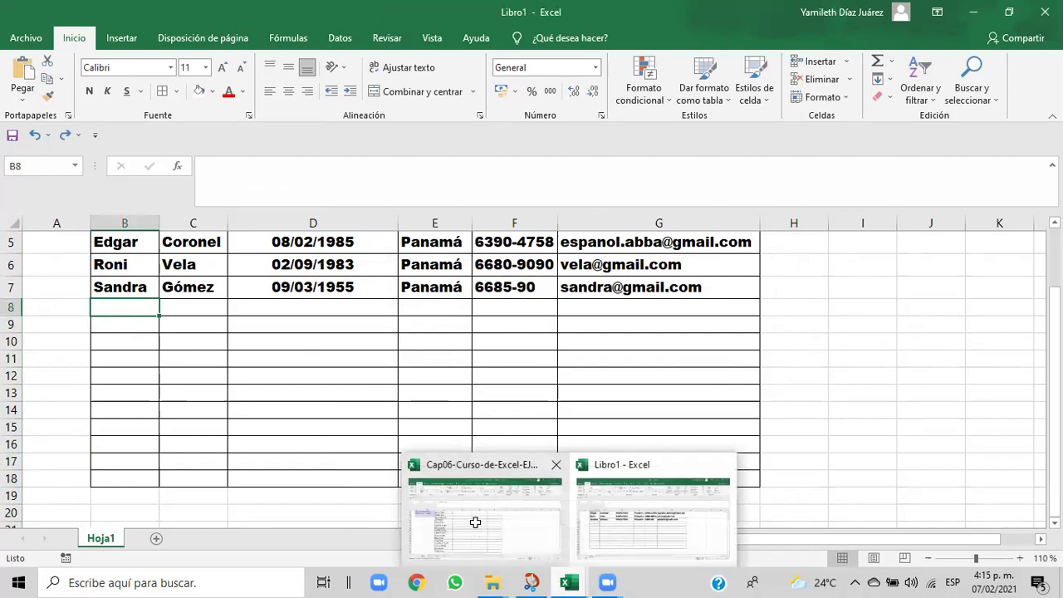
{"action": "left_click", "coordinate": [474, 517]}
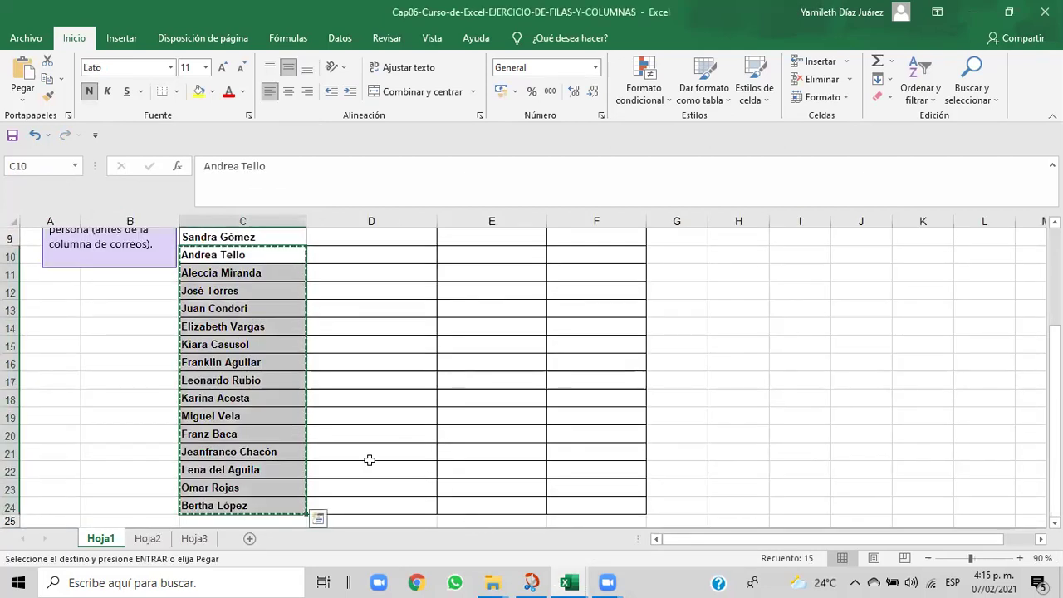
{"action": "key", "text": "Escape"}
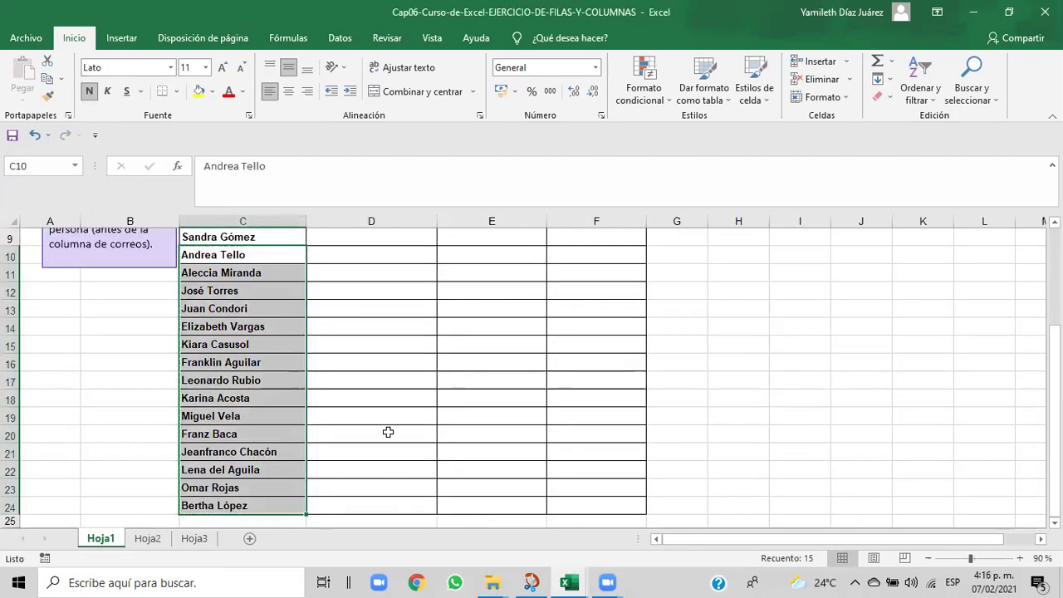
{"action": "left_click", "coordinate": [419, 396]}
{"action": "left_click_drag", "start_coordinate": [1053, 453], "coordinate": [1053, 421]}
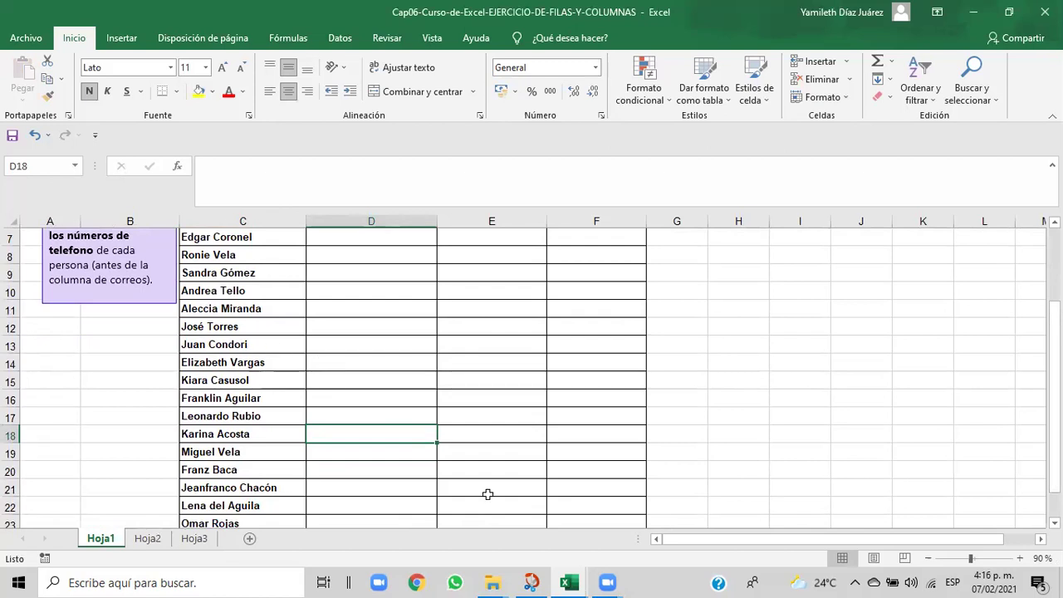
{"action": "mouse_move", "coordinate": [582, 581]}
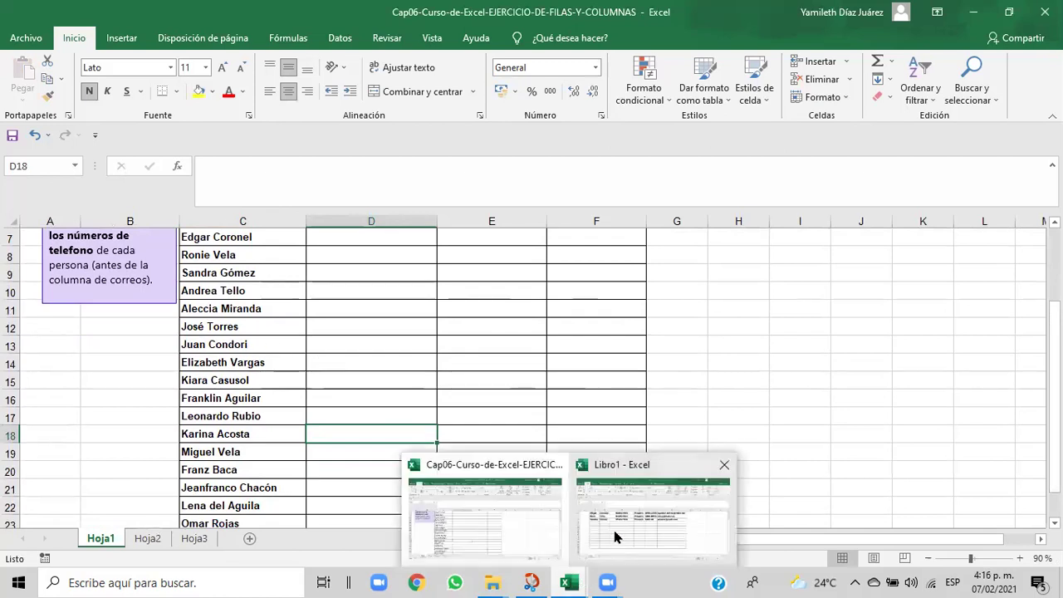
{"action": "left_click", "coordinate": [615, 538]}
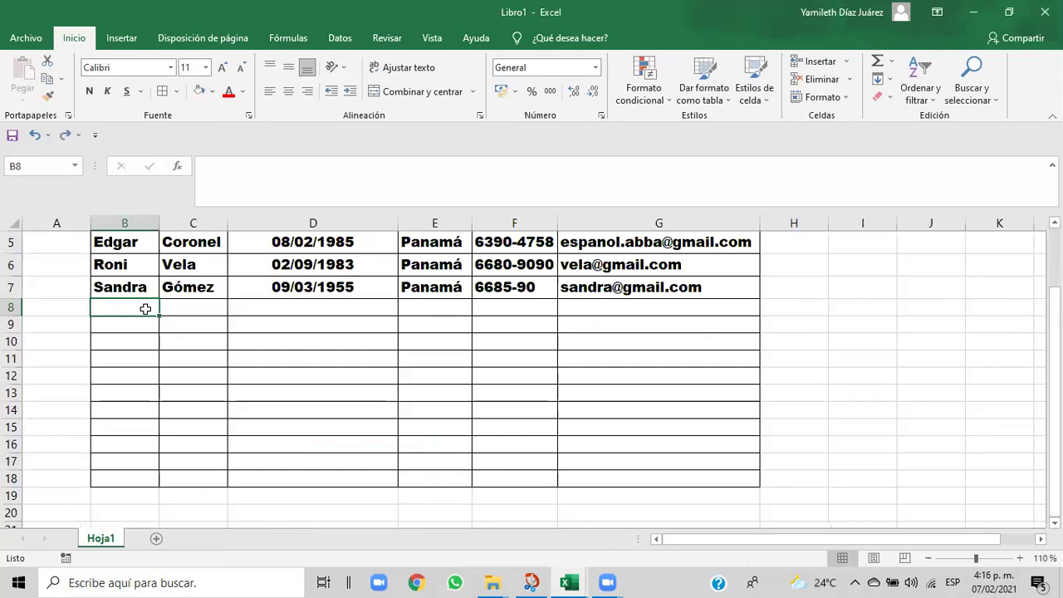
{"action": "type", "text": "T"}
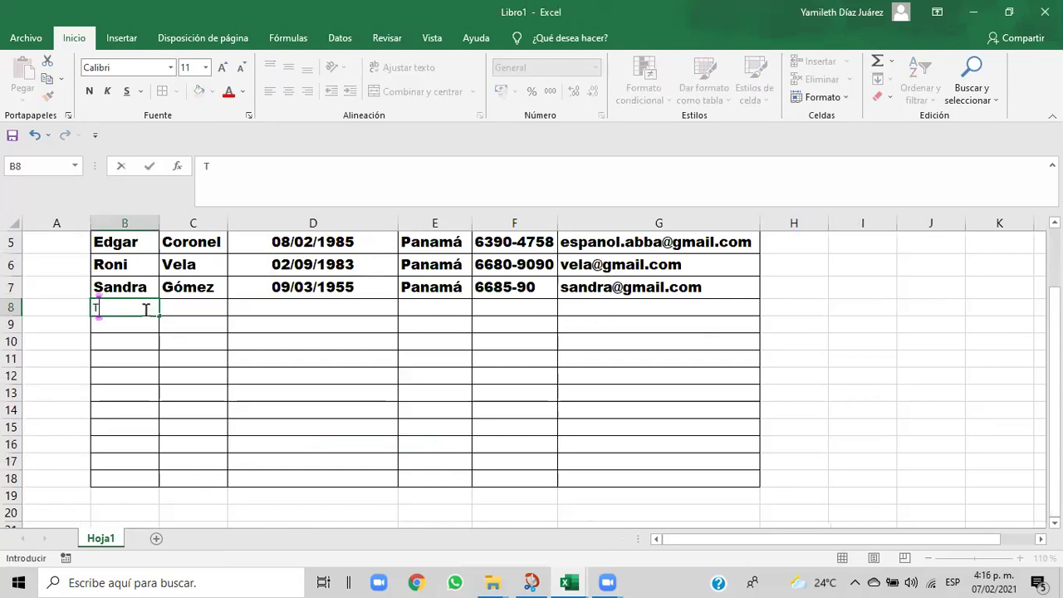
{"action": "key", "text": "BackSpace"}
{"action": "left_click", "coordinate": [134, 287]}
{"action": "left_click", "coordinate": [48, 95]}
{"action": "left_click", "coordinate": [106, 307]}
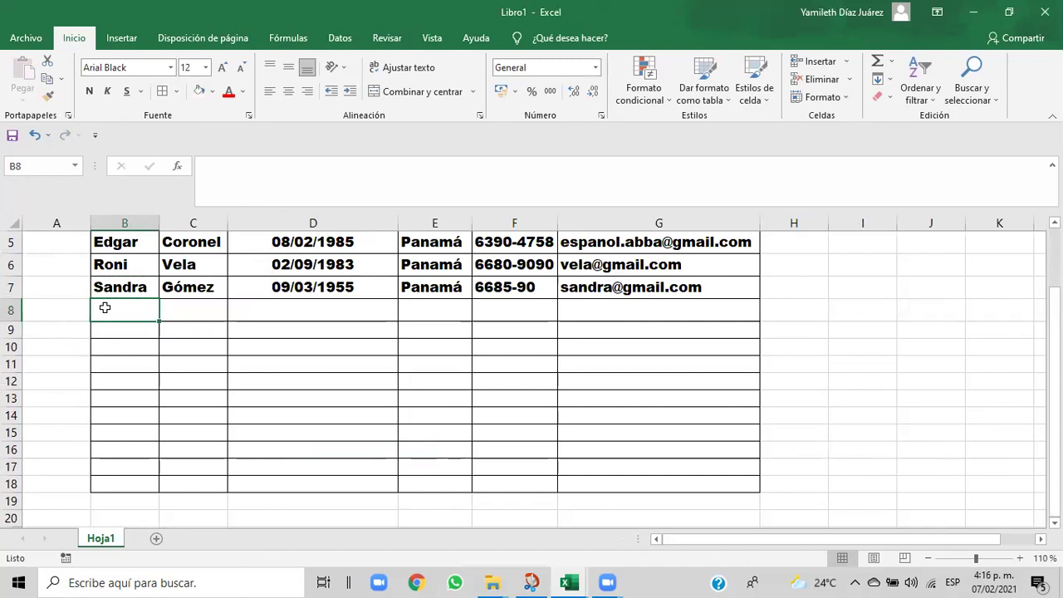
{"action": "type", "text": "ANDRE"}
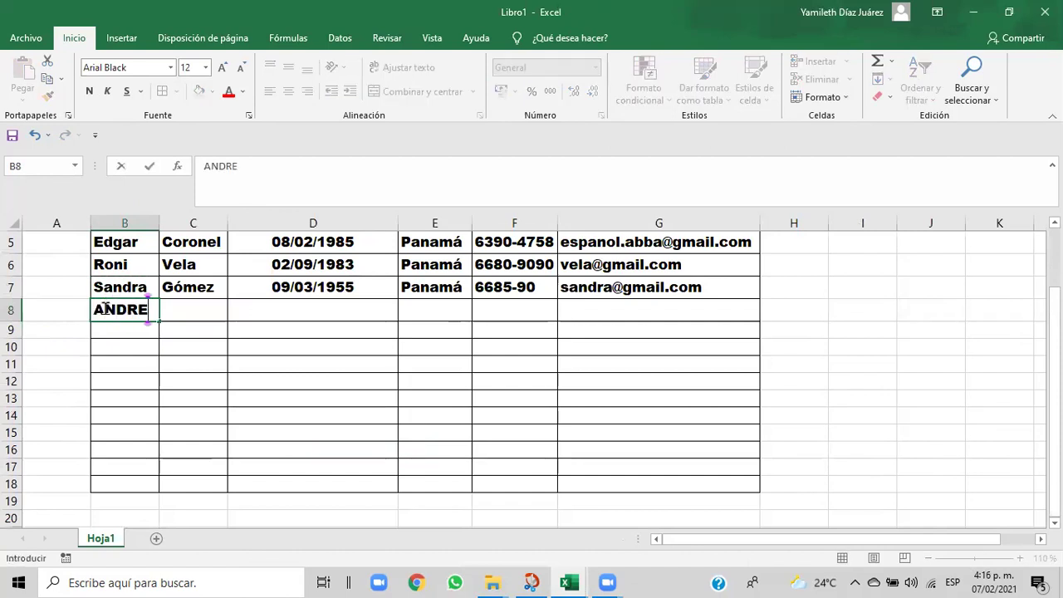
{"action": "key", "text": "BackSpace"}
{"action": "key", "text": "BackSpace"}
{"action": "key", "text": "BackSpace"}
{"action": "key", "text": "BackSpace"}
{"action": "type", "text": "ndrea"}
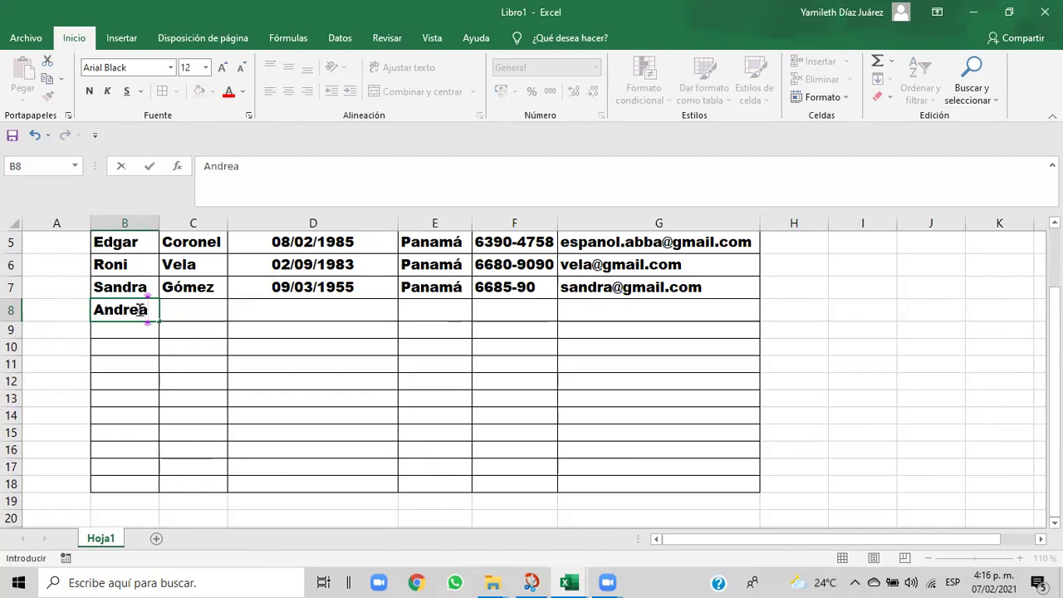
{"action": "left_click", "coordinate": [183, 310]}
{"action": "type", "text": "T"}
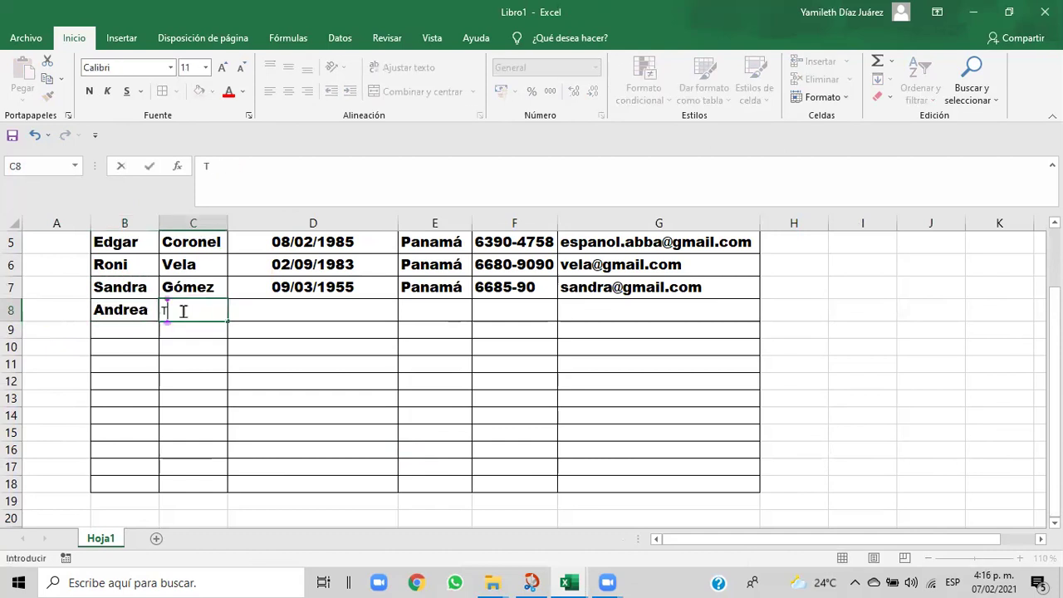
{"action": "key", "text": "BackSpace"}
{"action": "left_click", "coordinate": [181, 286]}
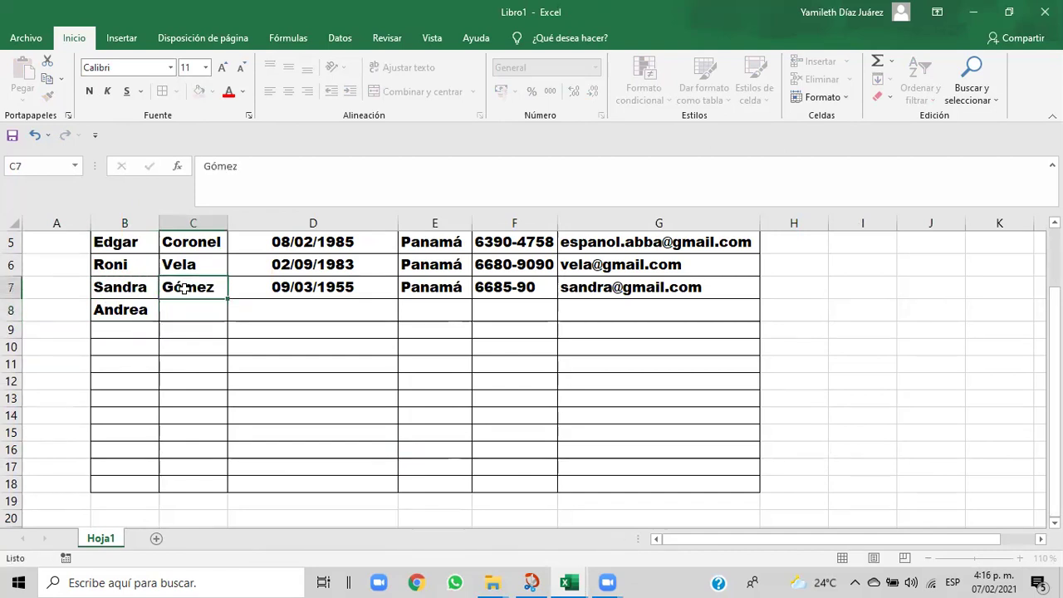
{"action": "left_click", "coordinate": [47, 98]}
{"action": "left_click", "coordinate": [199, 313]}
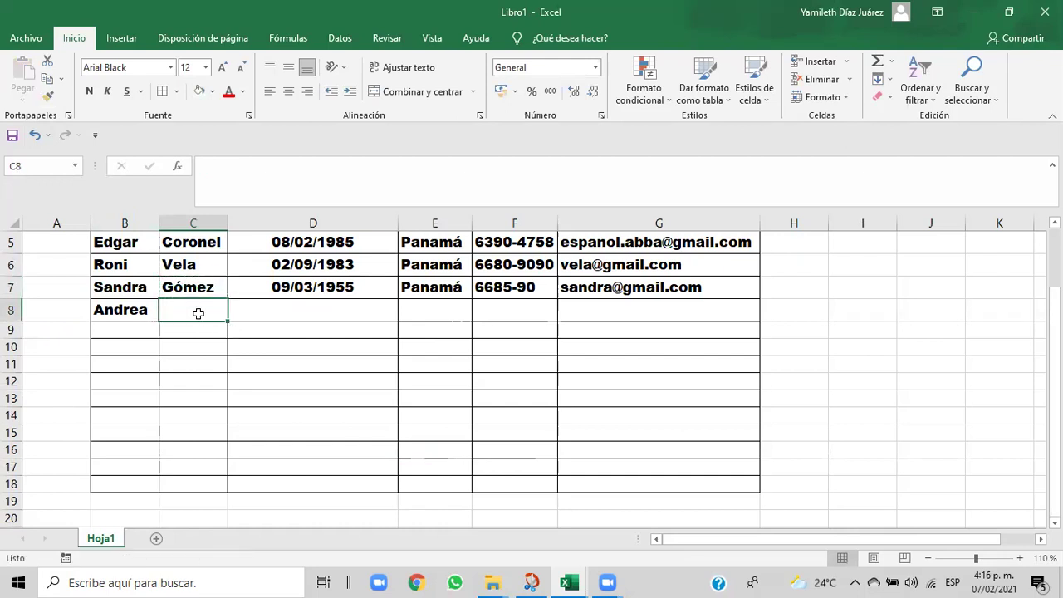
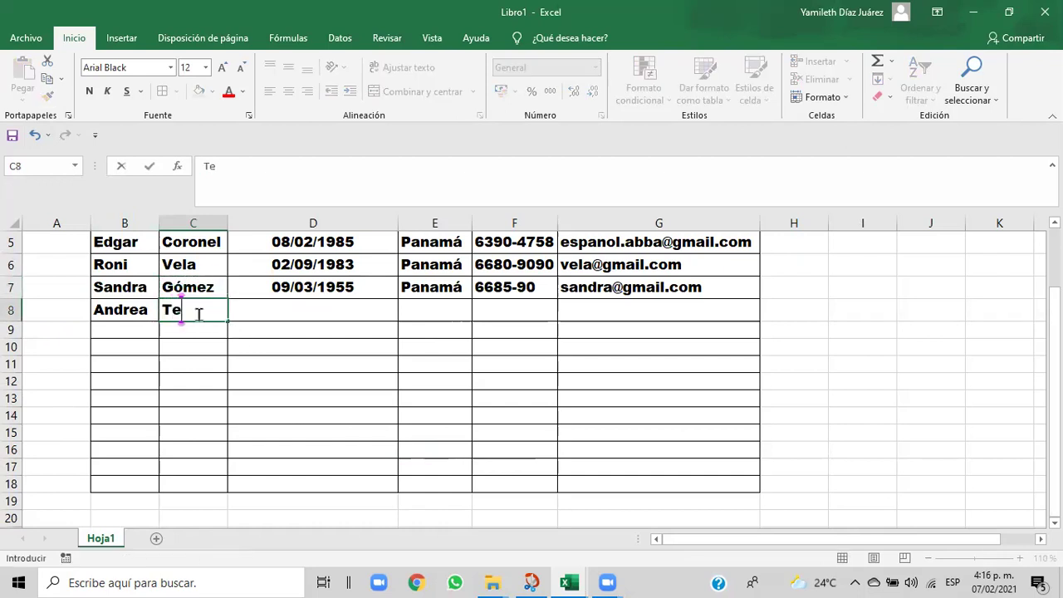
{"action": "left_click", "coordinate": [297, 311]}
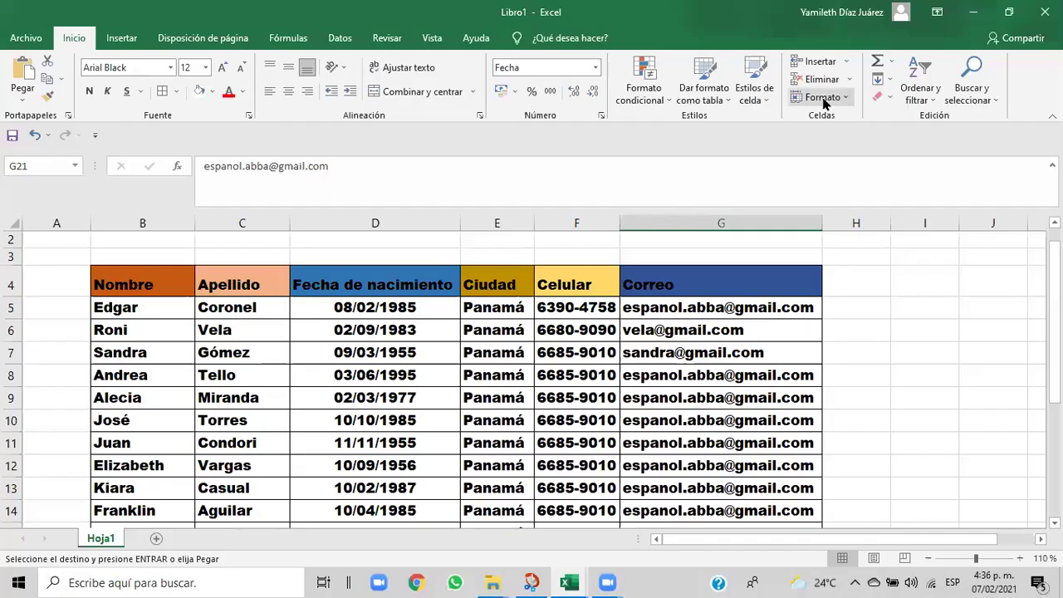
{"action": "left_click_drag", "start_coordinate": [1053, 278], "coordinate": [1052, 280]}
{"action": "left_click", "coordinate": [928, 558]}
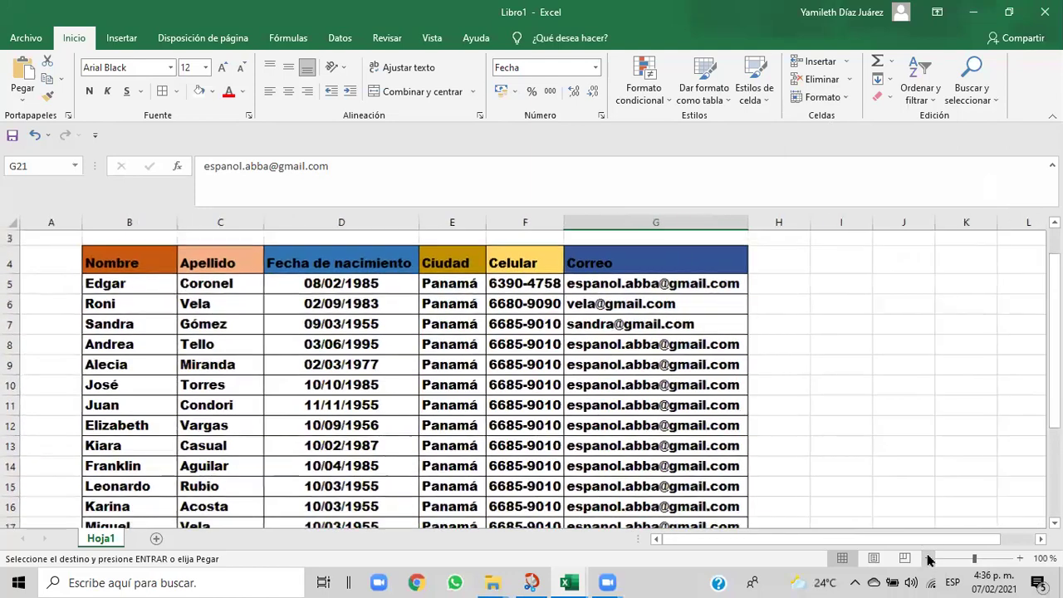
{"action": "left_click", "coordinate": [928, 558]}
{"action": "left_click", "coordinate": [928, 558]}
{"action": "left_click", "coordinate": [928, 558]}
{"action": "left_click", "coordinate": [929, 557]}
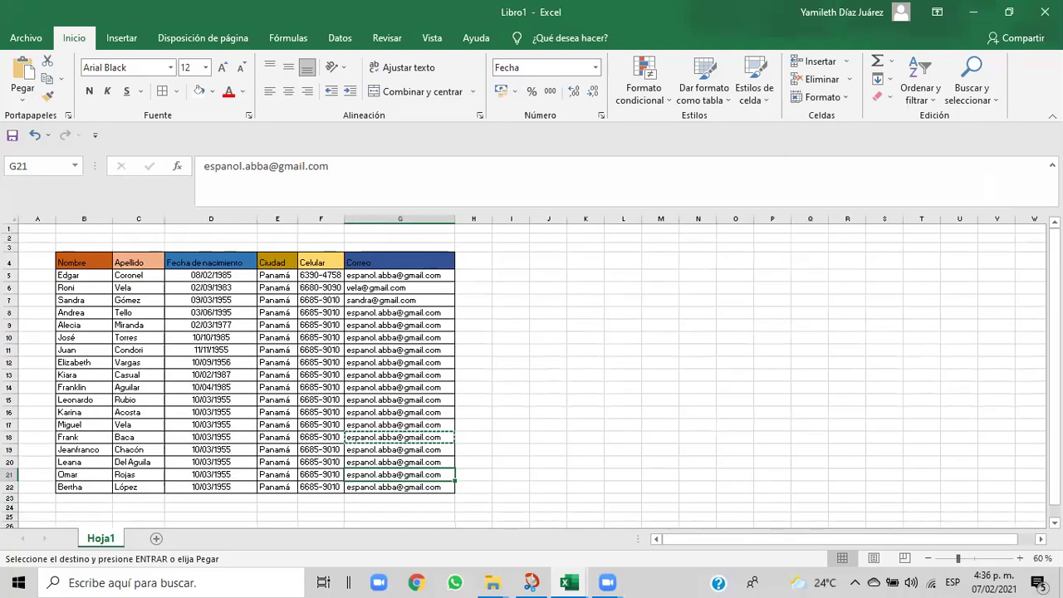
{"action": "left_click", "coordinate": [1020, 559]}
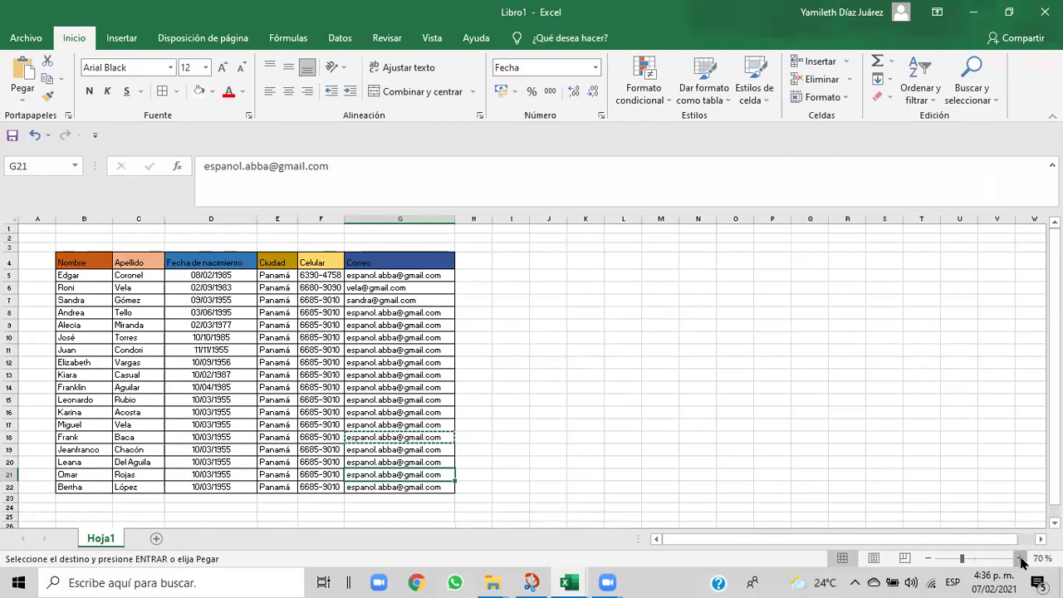
{"action": "left_click", "coordinate": [1020, 558]}
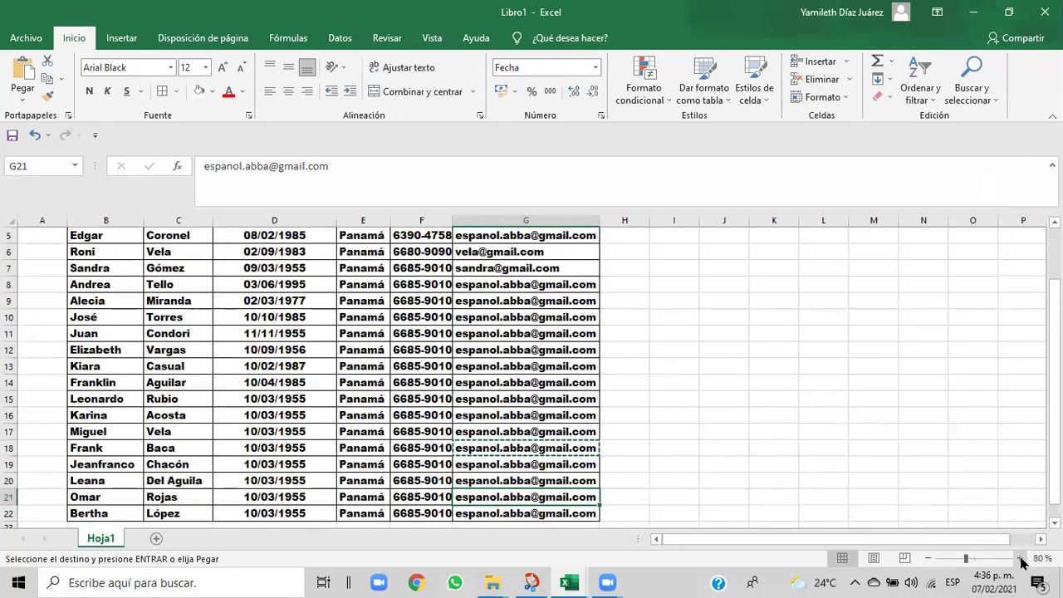
{"action": "left_click", "coordinate": [928, 567]}
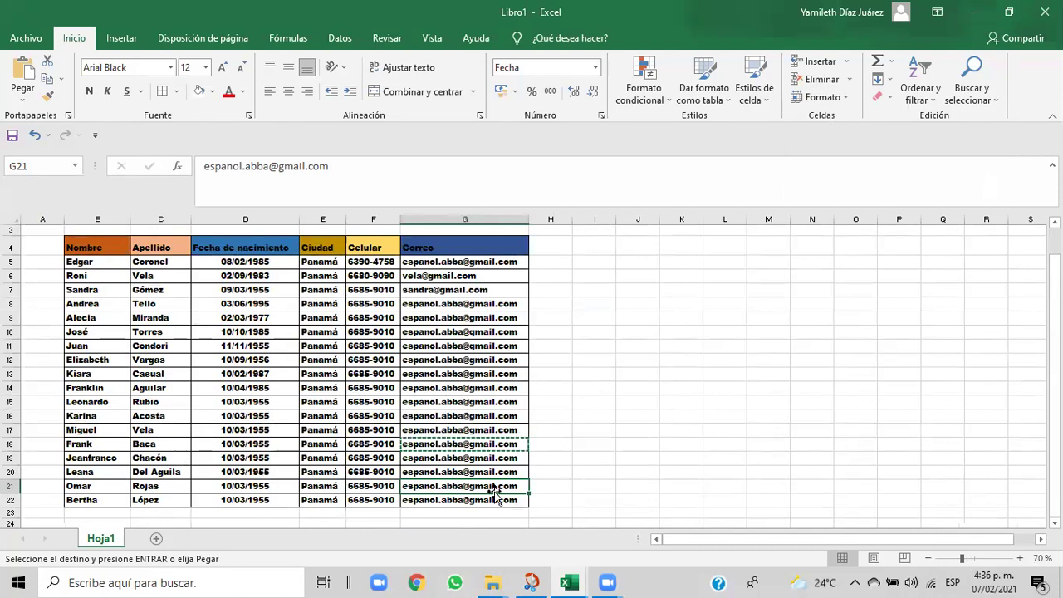
{"action": "left_click", "coordinate": [606, 376]}
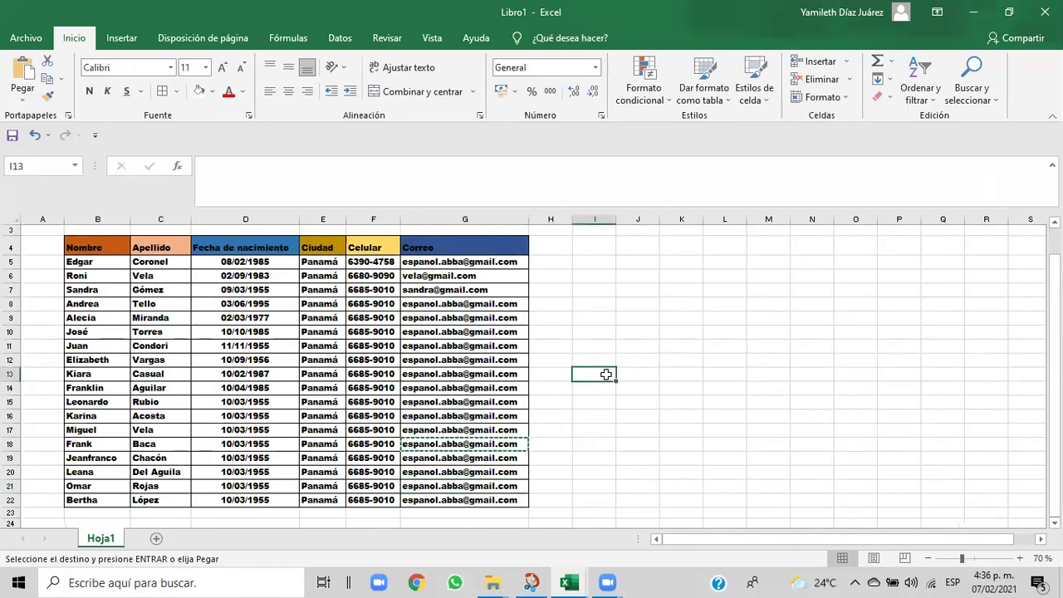
- Make trial selections of the header row and table, then cancel the pending copy with Esc
{"action": "left_click", "coordinate": [86, 247]}
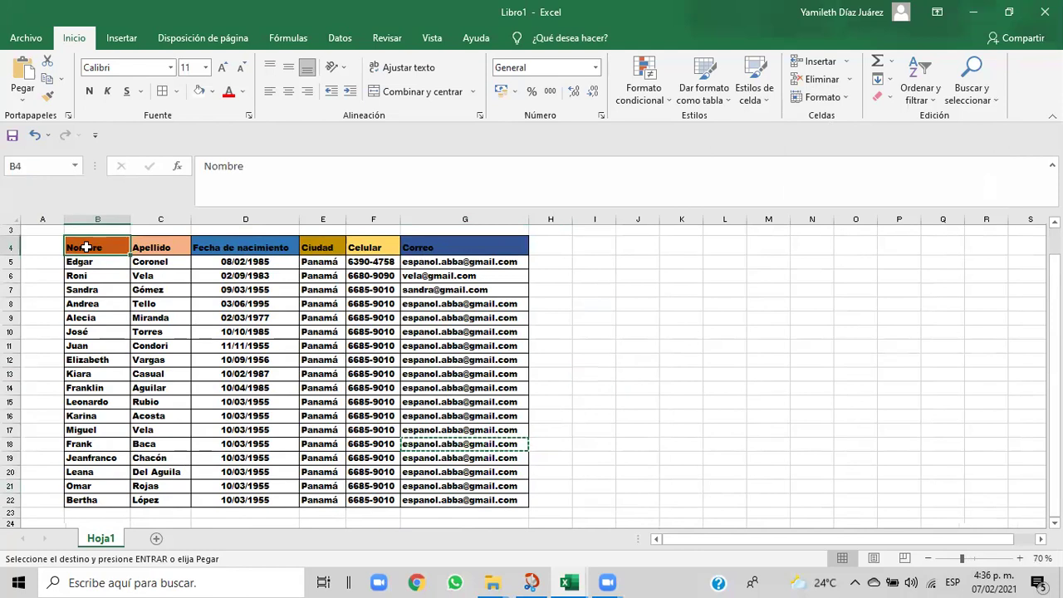
{"action": "left_click_drag", "start_coordinate": [89, 246], "coordinate": [440, 241]}
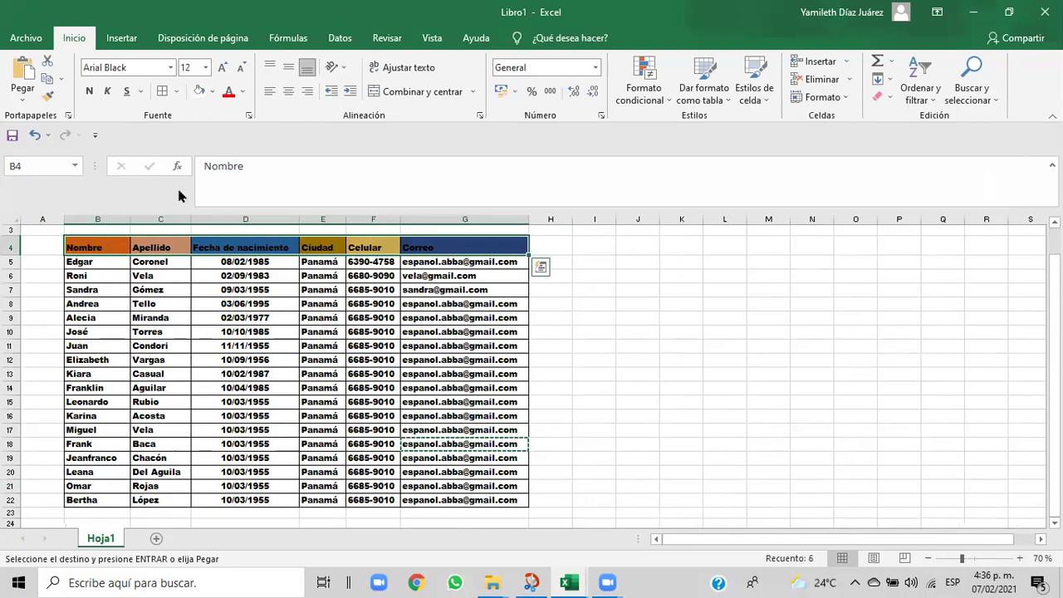
{"action": "left_click", "coordinate": [569, 330]}
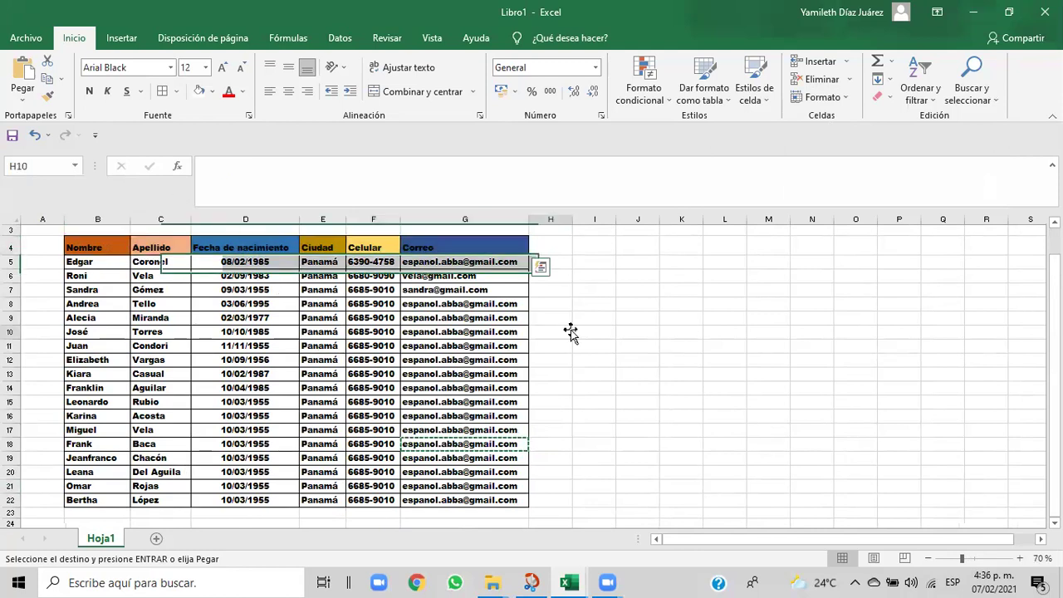
{"action": "left_click_drag", "start_coordinate": [78, 249], "coordinate": [451, 499]}
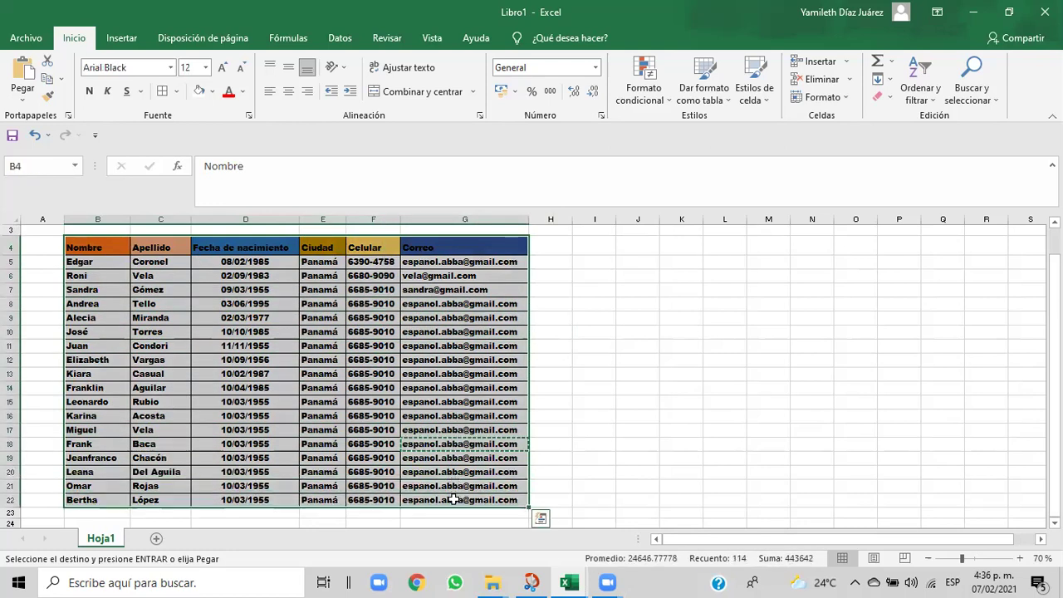
{"action": "left_click", "coordinate": [637, 426]}
{"action": "key", "text": "Escape"}
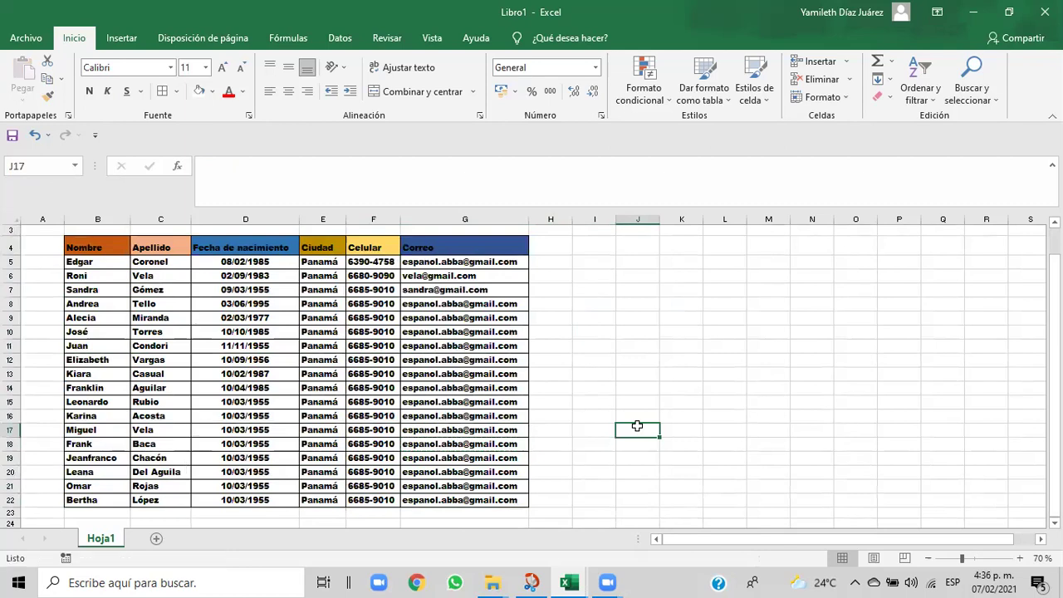
- Zoom the sheet to 90% and select the whole table from B4 to G22
{"action": "left_click_drag", "start_coordinate": [86, 249], "coordinate": [479, 498]}
{"action": "left_click", "coordinate": [636, 477]}
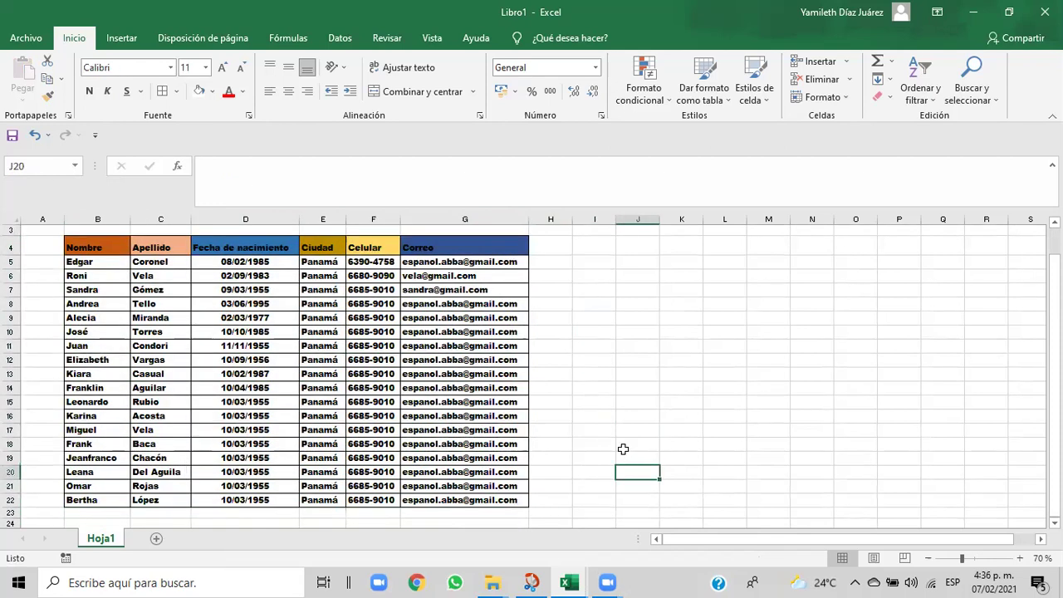
{"action": "left_click", "coordinate": [1019, 558]}
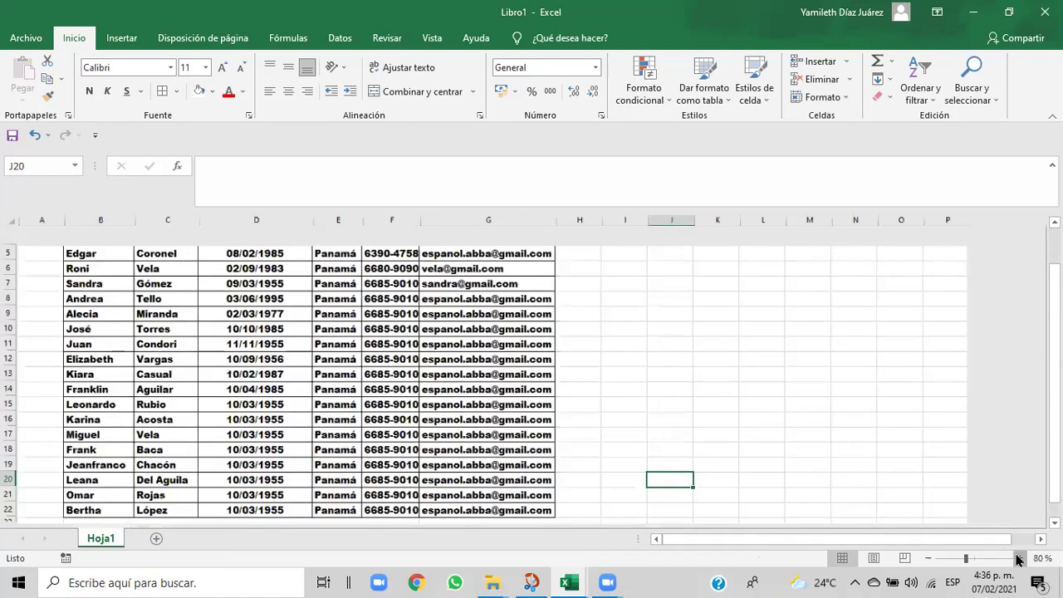
{"action": "left_click", "coordinate": [1019, 558]}
{"action": "left_click_drag", "start_coordinate": [1054, 465], "coordinate": [1054, 446]}
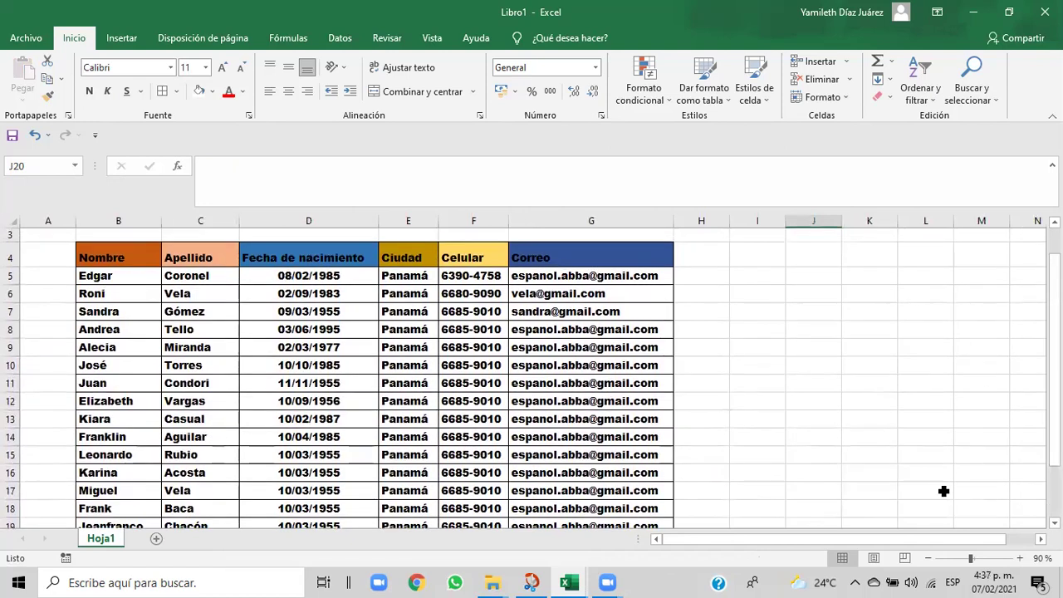
{"action": "left_click_drag", "start_coordinate": [129, 259], "coordinate": [373, 293]}
{"action": "left_click_drag", "start_coordinate": [587, 305], "coordinate": [583, 500]}
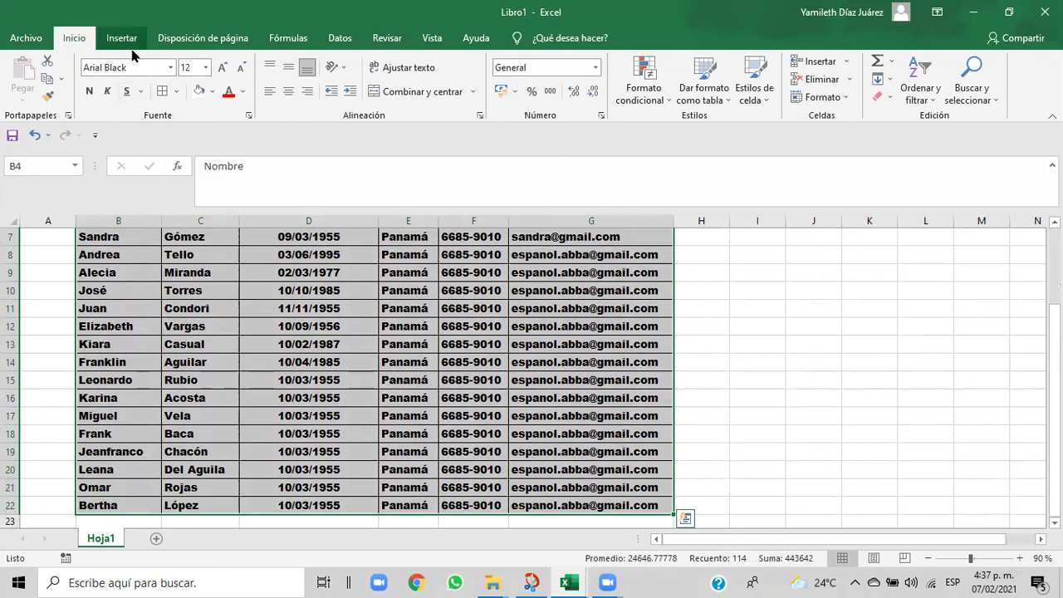
- Apply a thick solid dark blue outline border to the table through Más bordes
{"action": "left_click", "coordinate": [176, 93]}
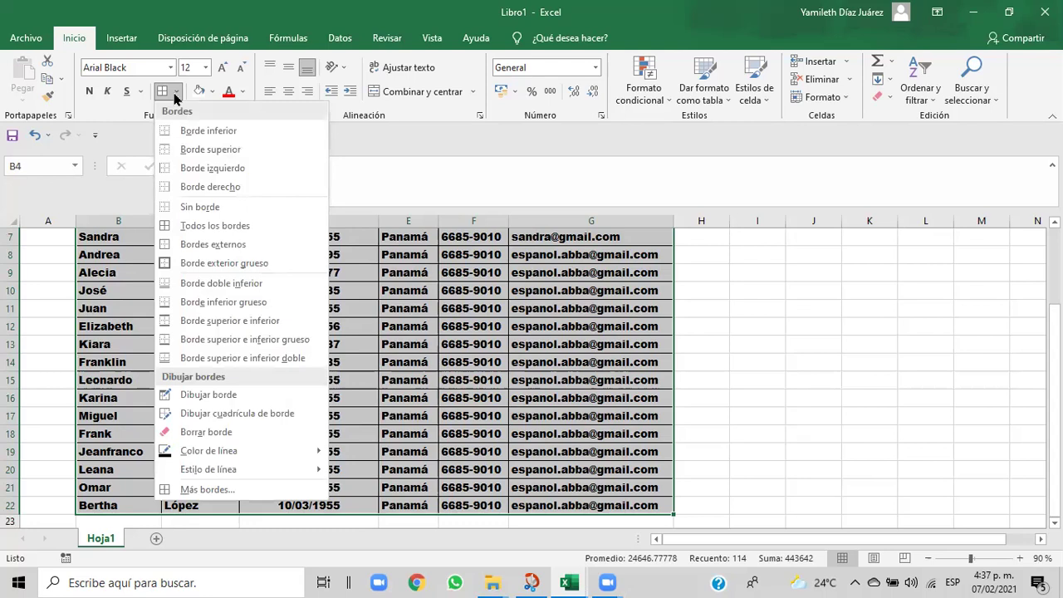
{"action": "left_click", "coordinate": [199, 489]}
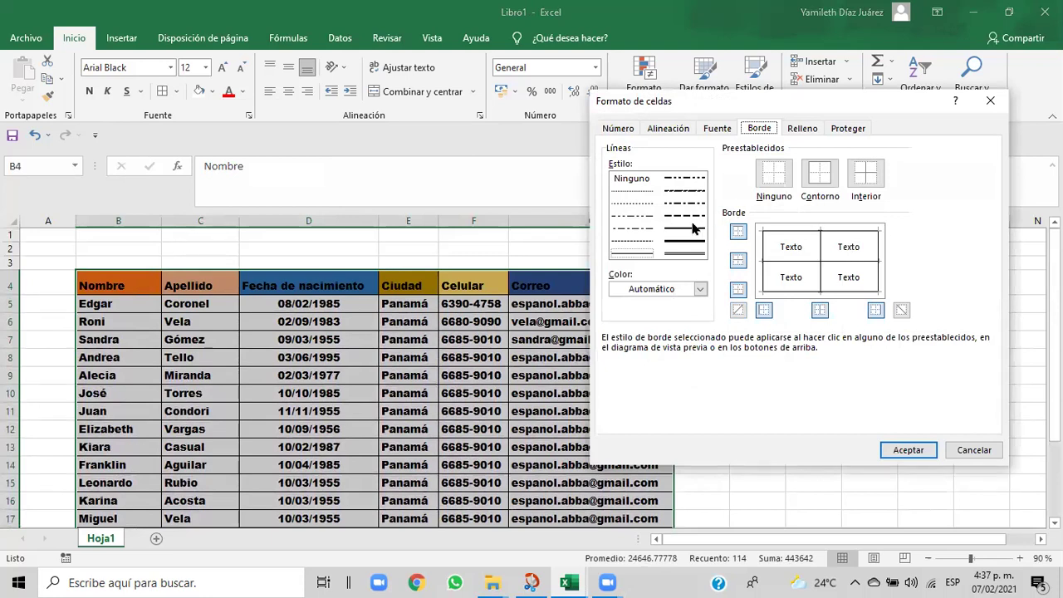
{"action": "left_click", "coordinate": [645, 258]}
{"action": "left_click", "coordinate": [674, 243]}
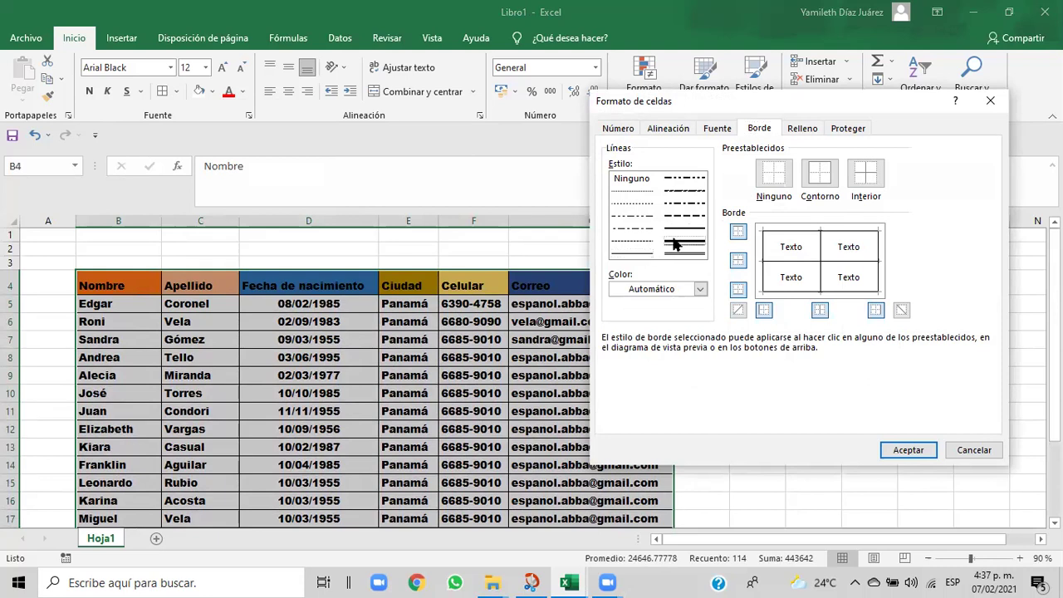
{"action": "left_click", "coordinate": [822, 184]}
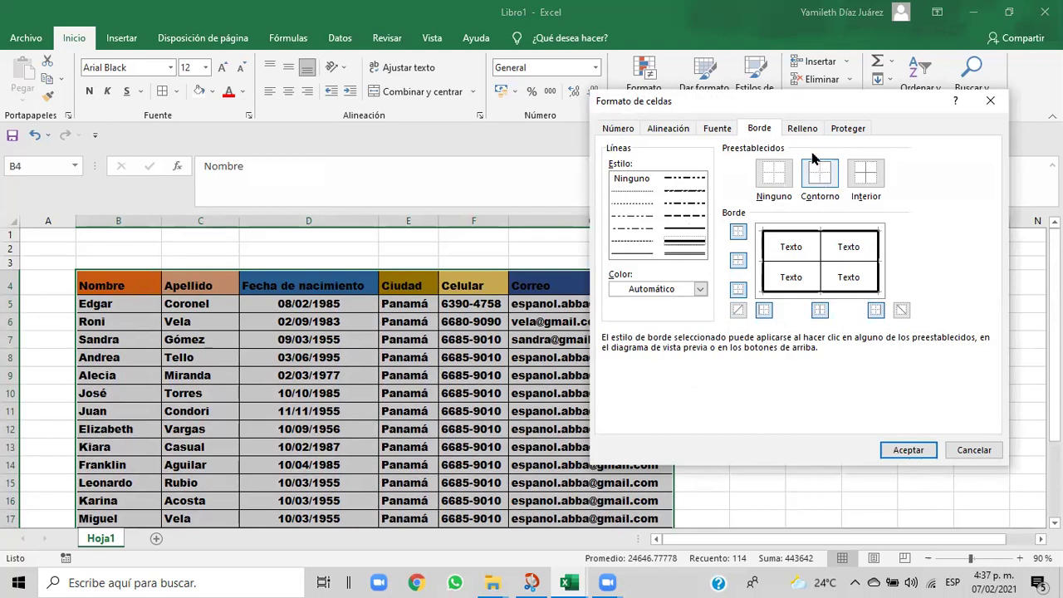
{"action": "left_click", "coordinate": [700, 289]}
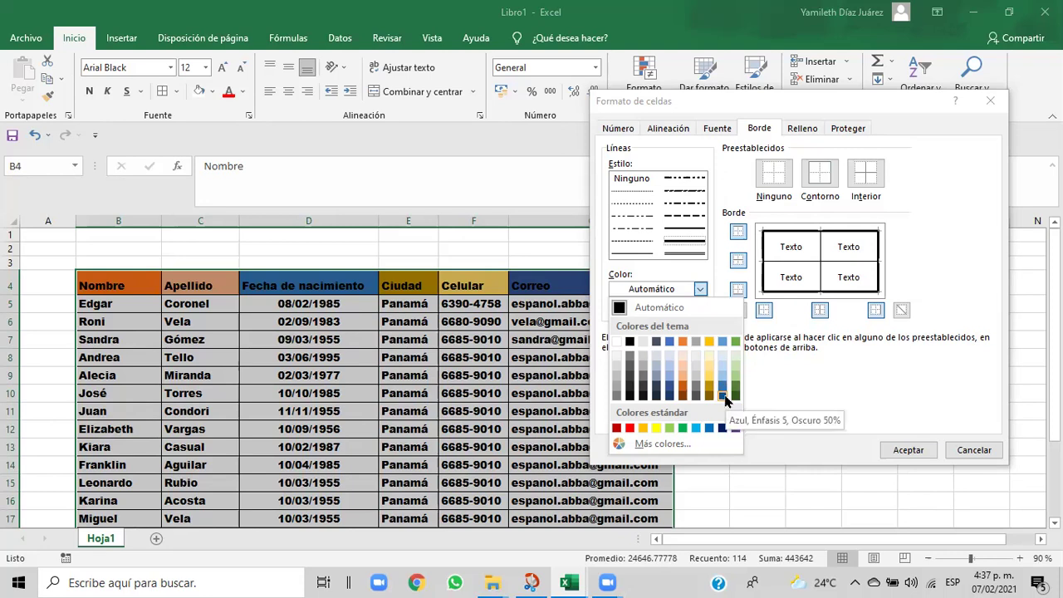
{"action": "left_click", "coordinate": [723, 427]}
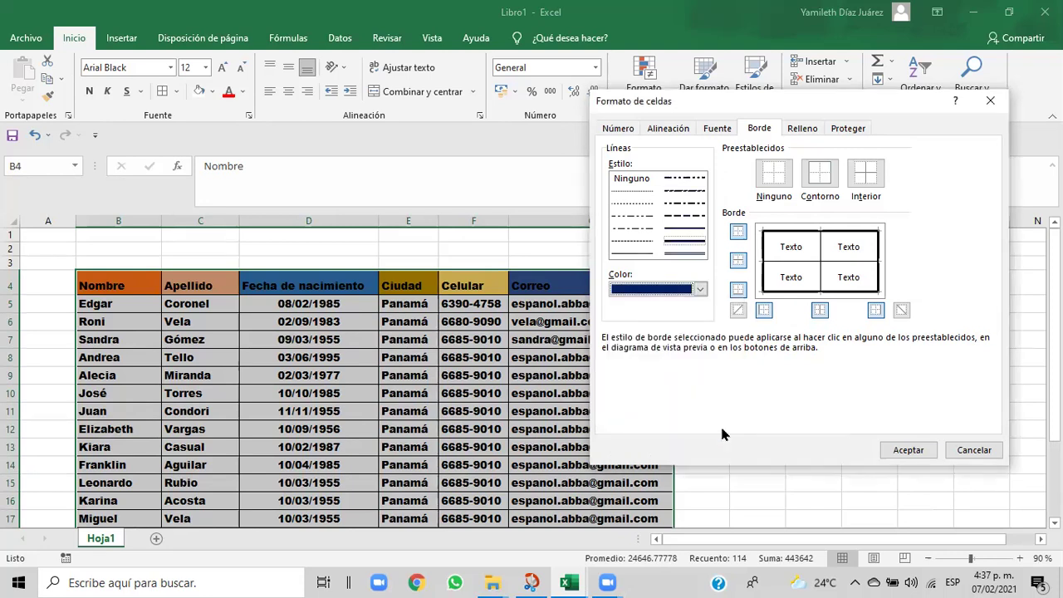
{"action": "left_click", "coordinate": [909, 450]}
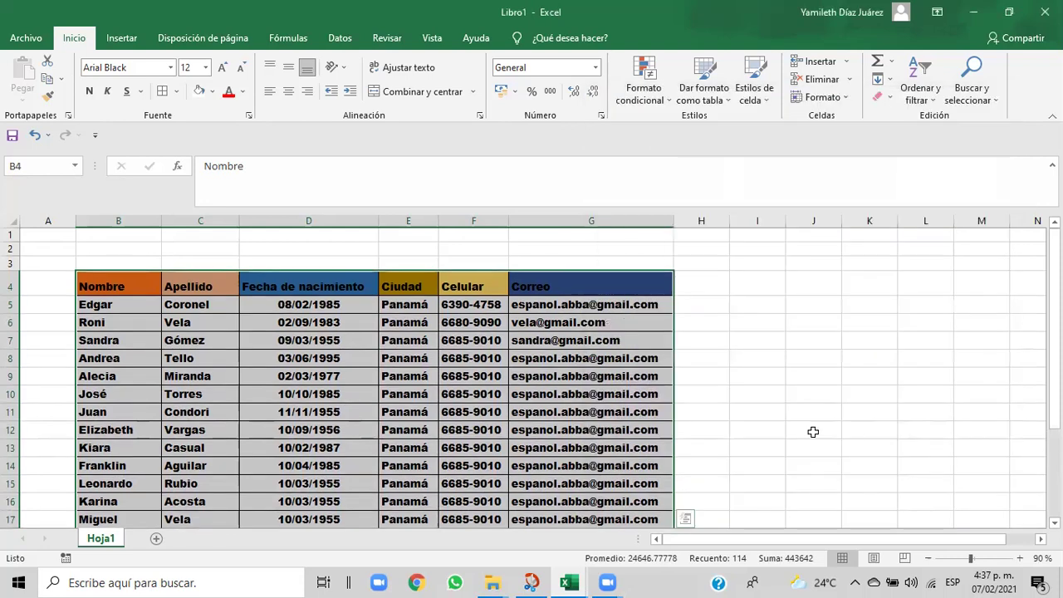
{"action": "left_click", "coordinate": [813, 432]}
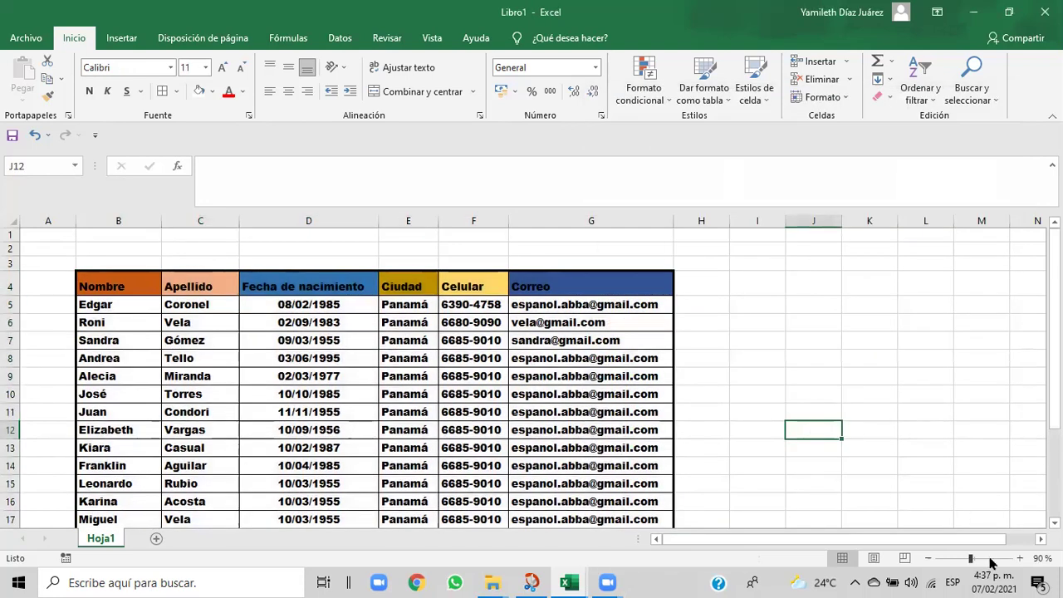
- Zoom to 120% to check the borders, then add a new blank sheet, Hoja2
{"action": "left_click", "coordinate": [1019, 559]}
{"action": "left_click", "coordinate": [1021, 559]}
{"action": "left_click", "coordinate": [1020, 558]}
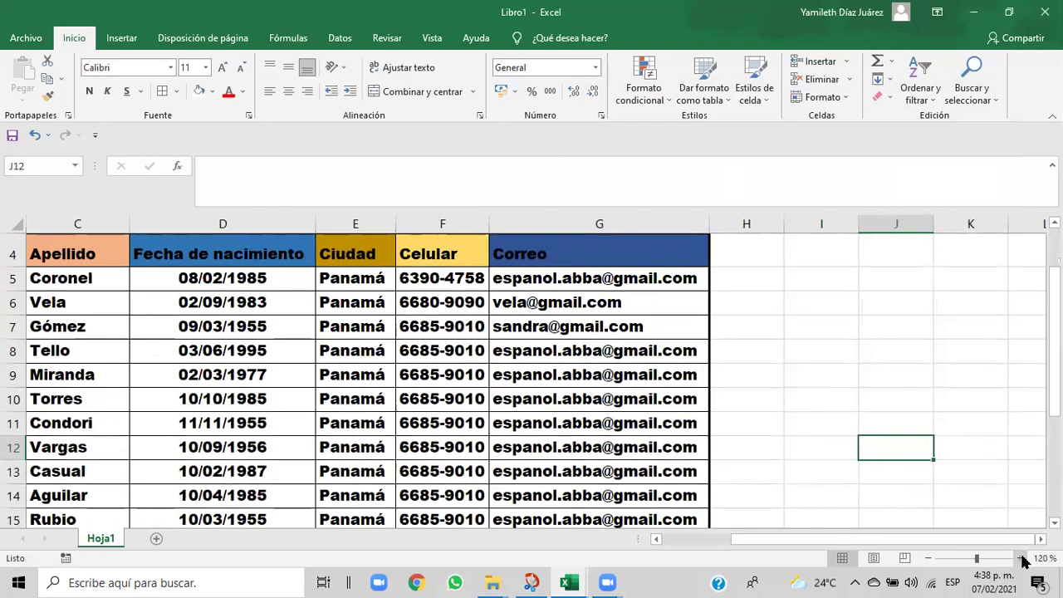
{"action": "left_click_drag", "start_coordinate": [1054, 349], "coordinate": [1054, 332]}
{"action": "left_click_drag", "start_coordinate": [807, 541], "coordinate": [726, 544]}
{"action": "left_click_drag", "start_coordinate": [1054, 273], "coordinate": [1054, 283]}
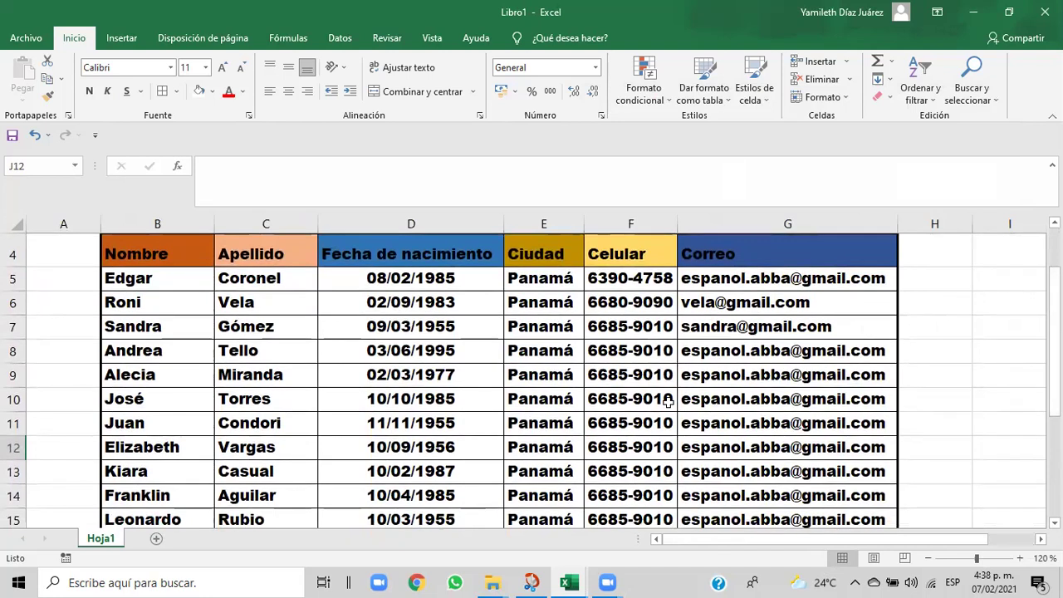
{"action": "left_click", "coordinate": [156, 539]}
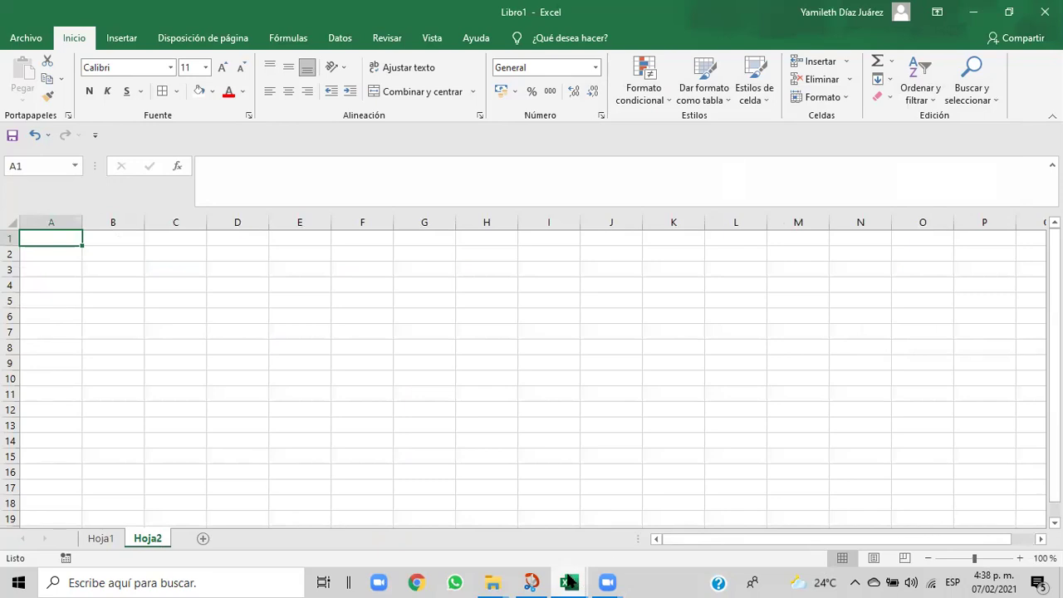
- Bring the Cap06-Curso-de-Excel-EJERCICIO-DE-FILAS-Y-COLUMNAS workbook to the front from the taskbar preview
{"action": "mouse_move", "coordinate": [570, 582]}
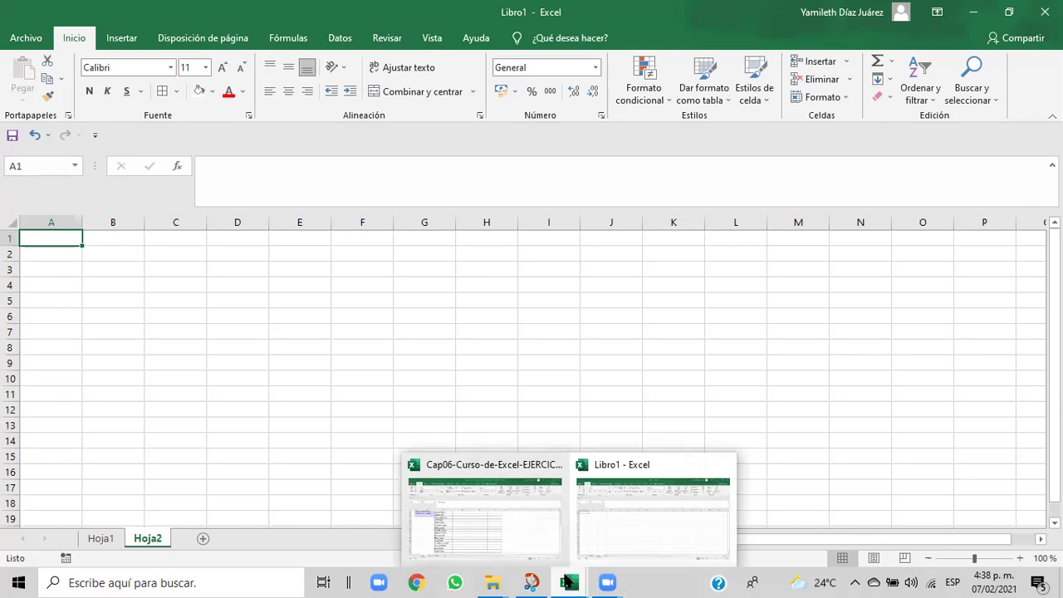
{"action": "left_click", "coordinate": [623, 516]}
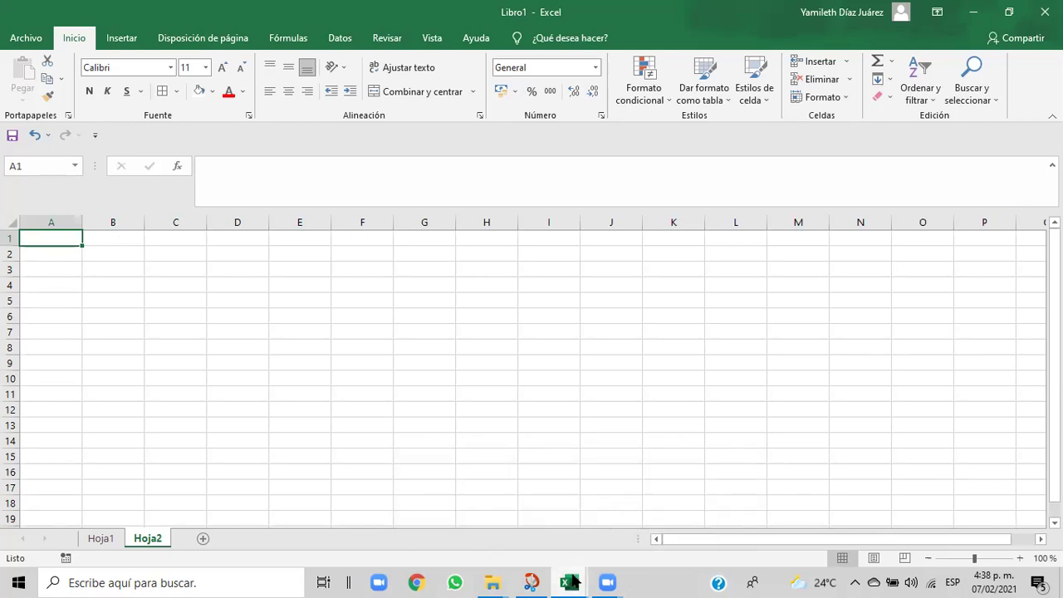
- View the Ficha Médica form on Cap06's Hoja2, then return to Libro1's empty Hoja2
{"action": "mouse_move", "coordinate": [571, 582]}
{"action": "left_click", "coordinate": [512, 539]}
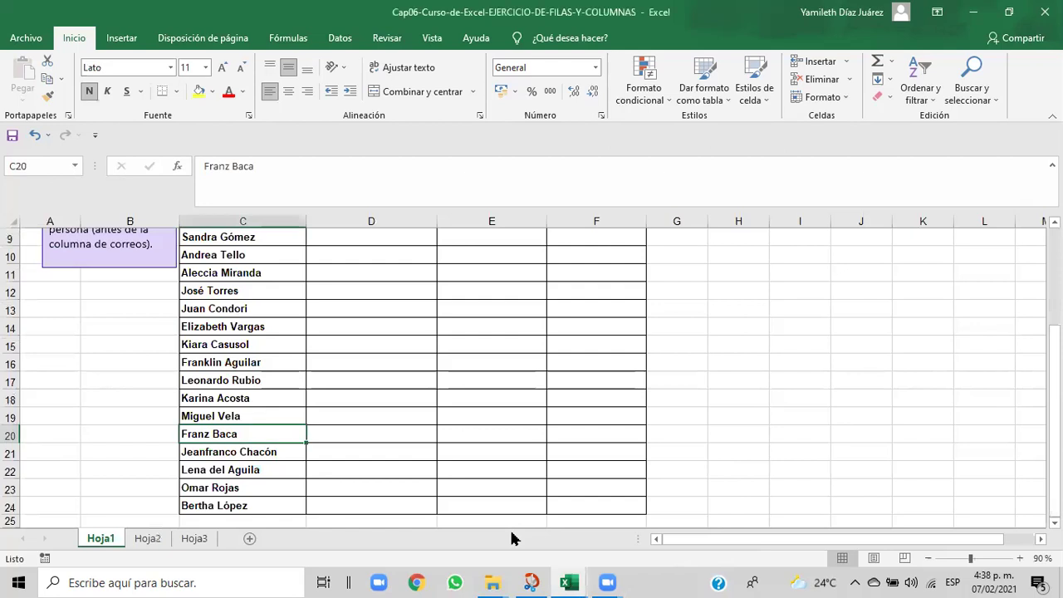
{"action": "left_click", "coordinate": [149, 540]}
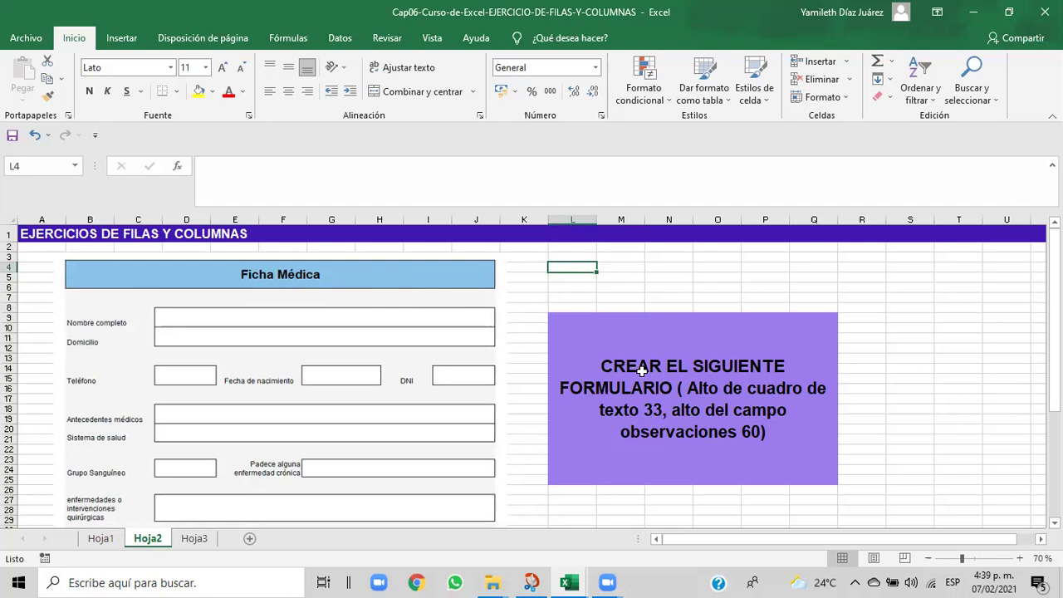
{"action": "mouse_move", "coordinate": [569, 584]}
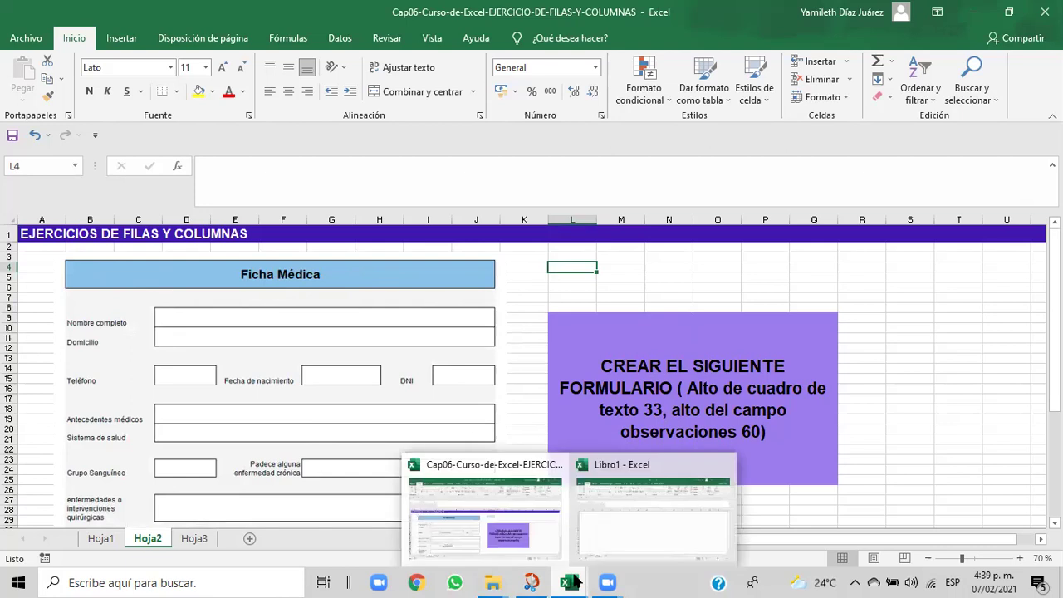
{"action": "left_click", "coordinate": [594, 540]}
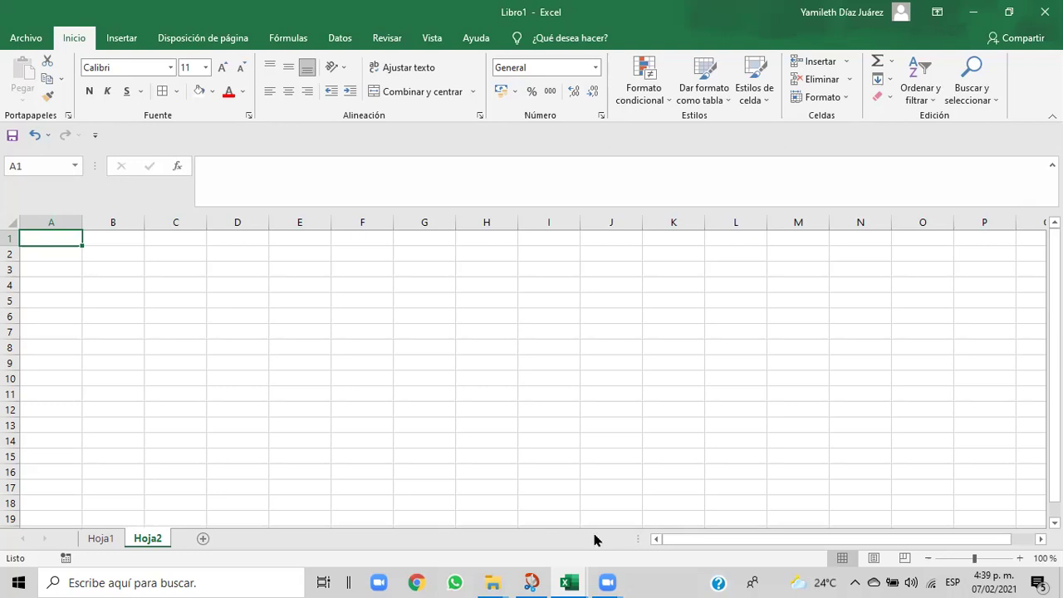
- After a trial selection of B1:G1, select row 4 from B4 to H4 on Hoja2
{"action": "left_click", "coordinate": [113, 239]}
{"action": "left_click_drag", "start_coordinate": [113, 238], "coordinate": [480, 239]}
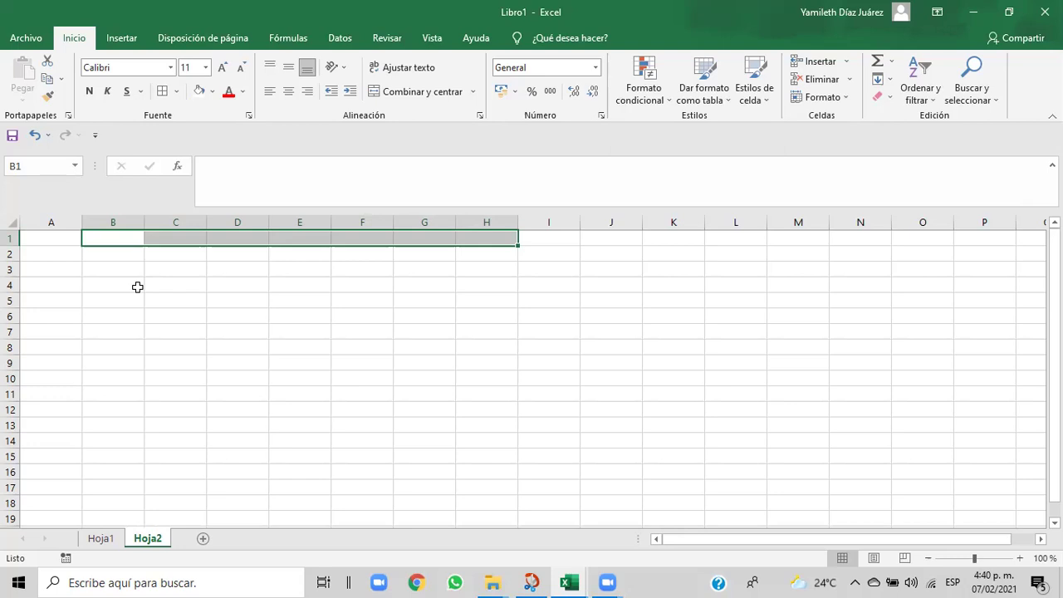
{"action": "left_click", "coordinate": [138, 286]}
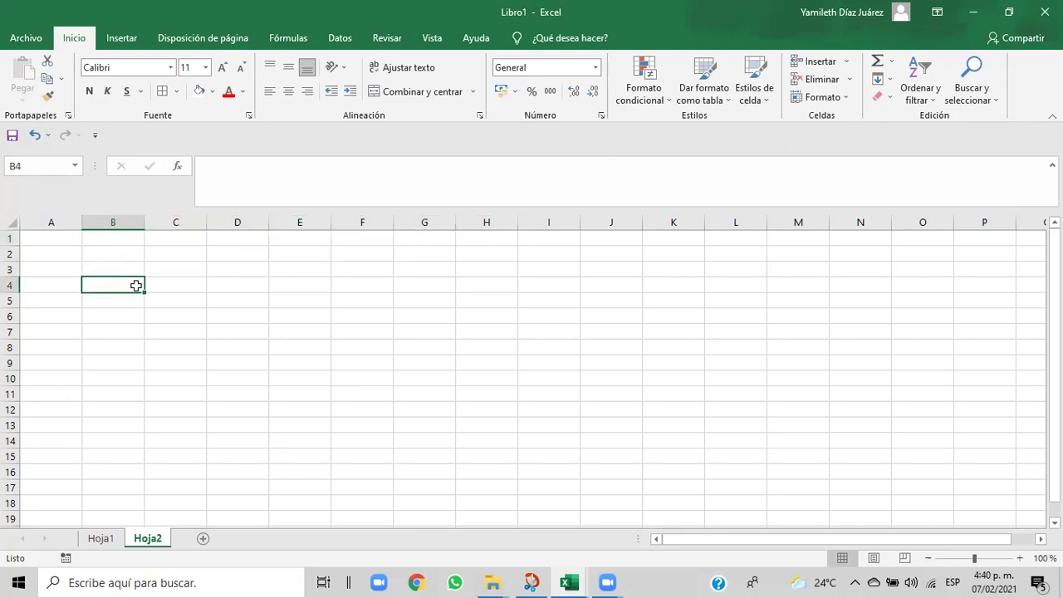
{"action": "left_click_drag", "start_coordinate": [140, 285], "coordinate": [304, 287]}
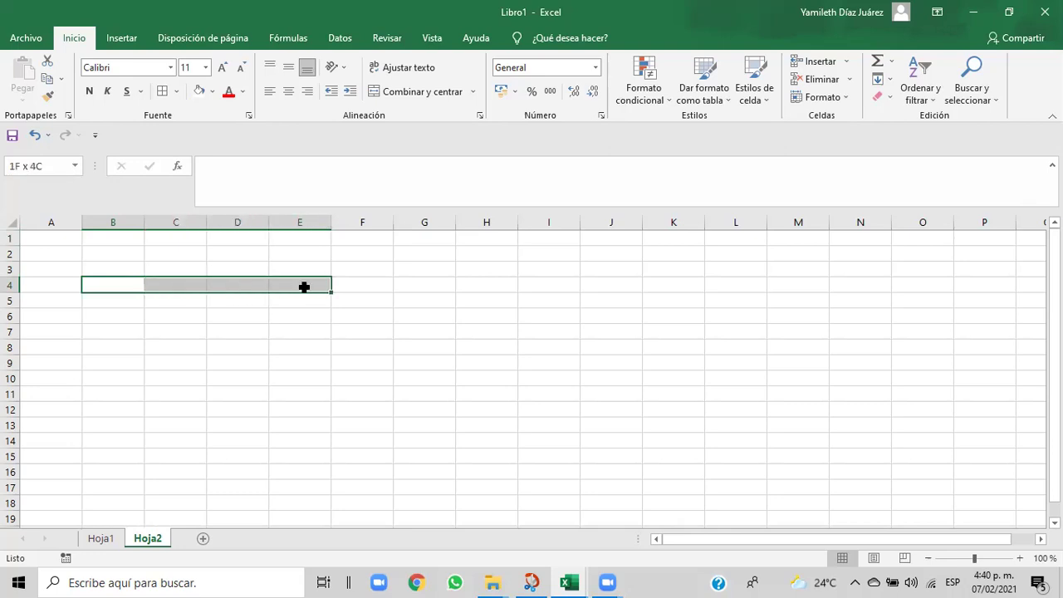
{"action": "left_click_drag", "start_coordinate": [304, 286], "coordinate": [483, 295]}
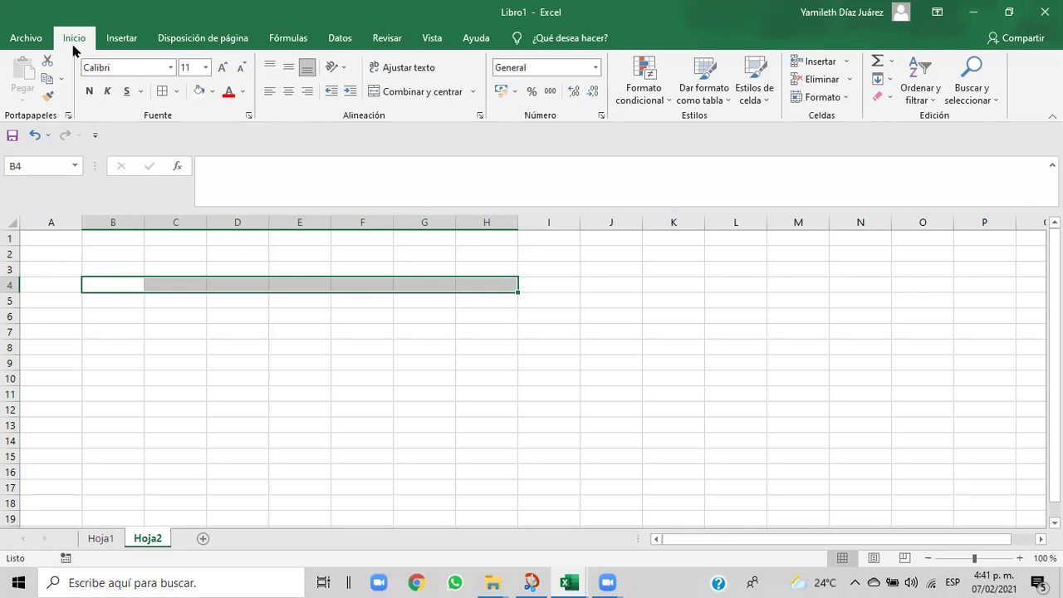
{"action": "left_click", "coordinate": [150, 359]}
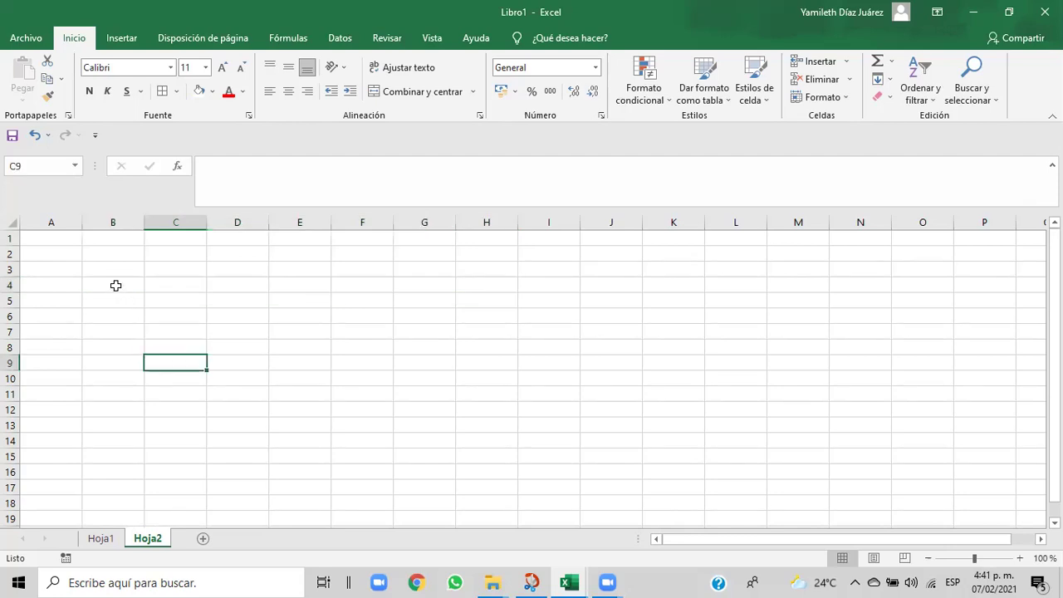
{"action": "left_click", "coordinate": [116, 285]}
{"action": "left_click_drag", "start_coordinate": [115, 285], "coordinate": [469, 285]}
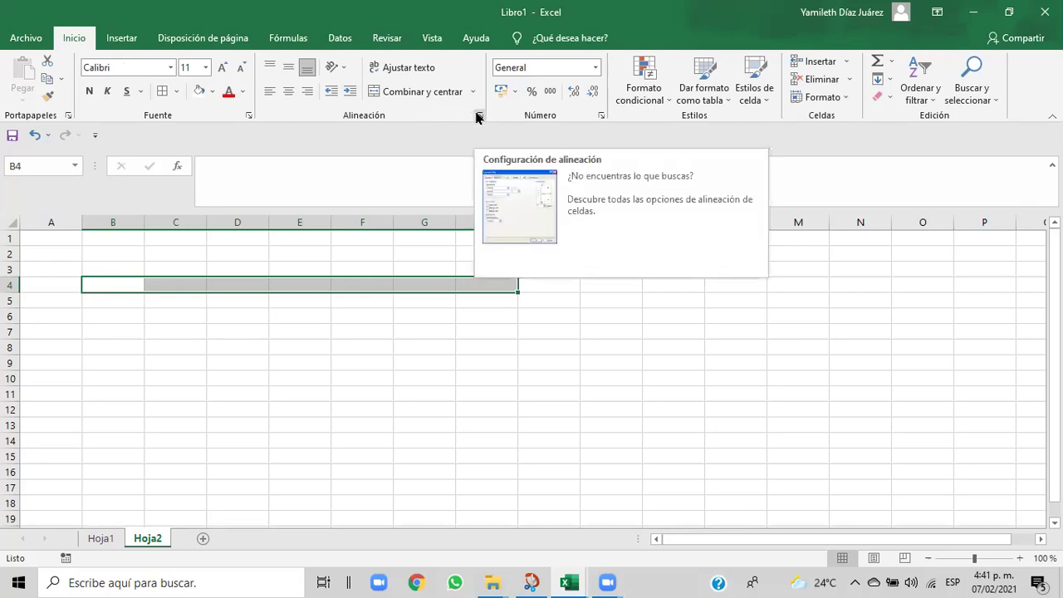
- Merge and centre B4:H4 into one cell, then reselect it and repeat with Ctrl+Y
{"action": "left_click", "coordinate": [420, 97]}
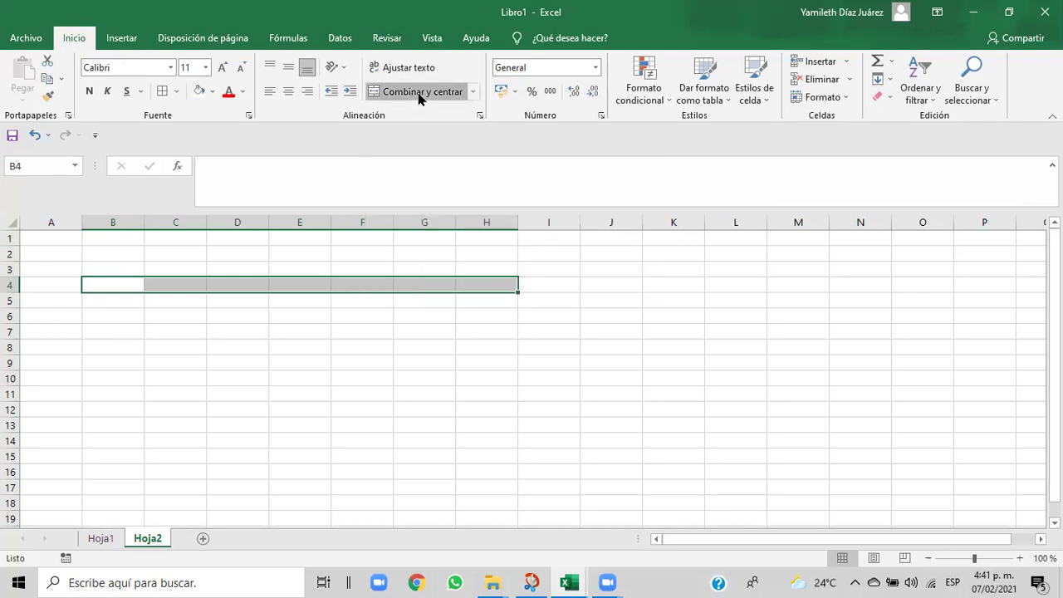
{"action": "left_click", "coordinate": [310, 307]}
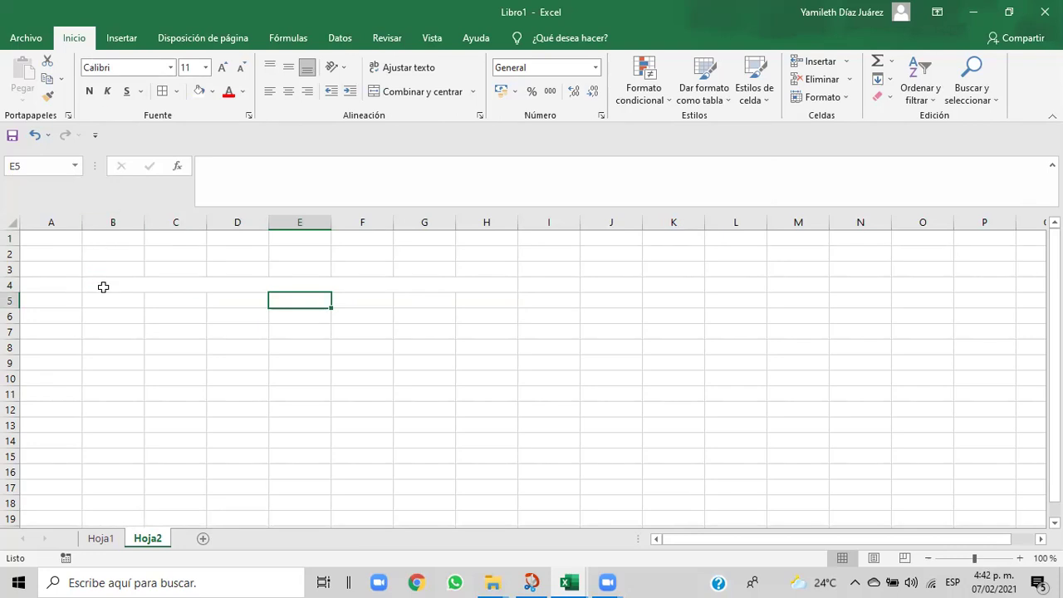
{"action": "left_click_drag", "start_coordinate": [106, 286], "coordinate": [486, 286]}
{"action": "key", "text": "ctrl+y"}
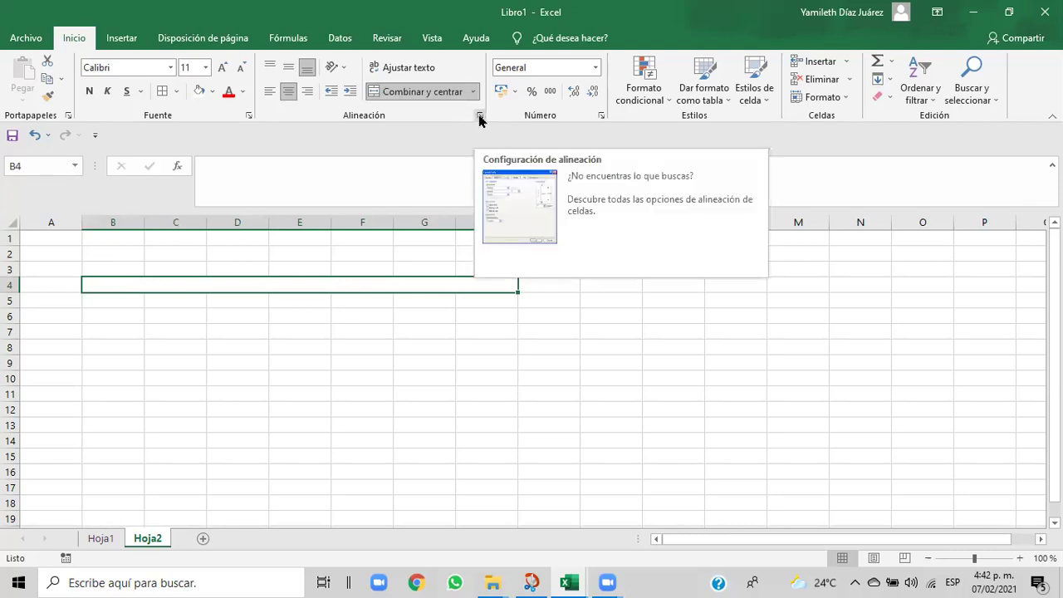
- Unmerge the B4:H4 header cell on Hoja2
{"action": "left_click", "coordinate": [479, 118]}
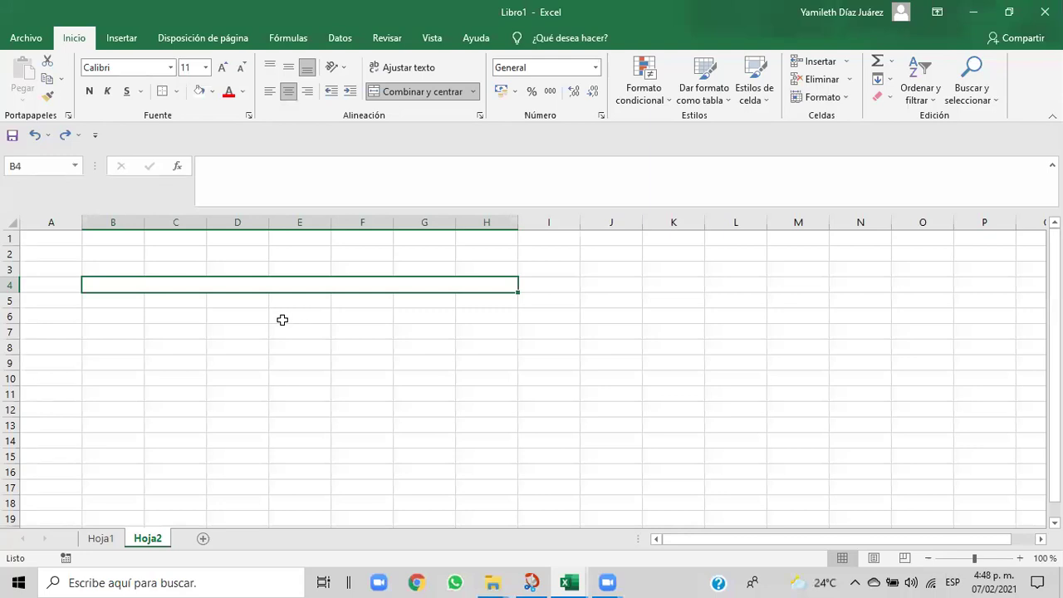
{"action": "left_click", "coordinate": [154, 319]}
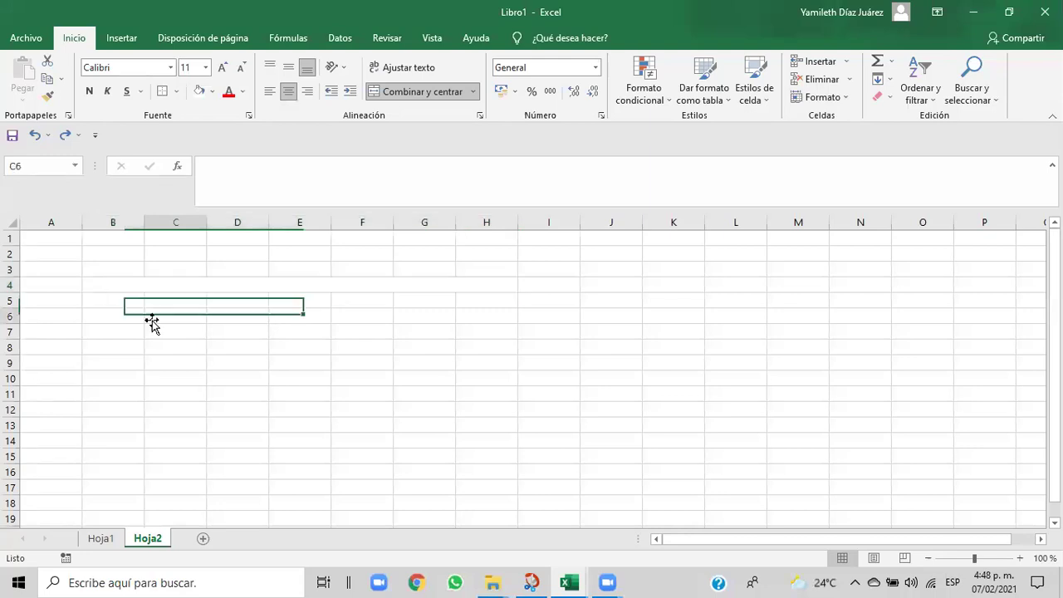
{"action": "left_click", "coordinate": [98, 285]}
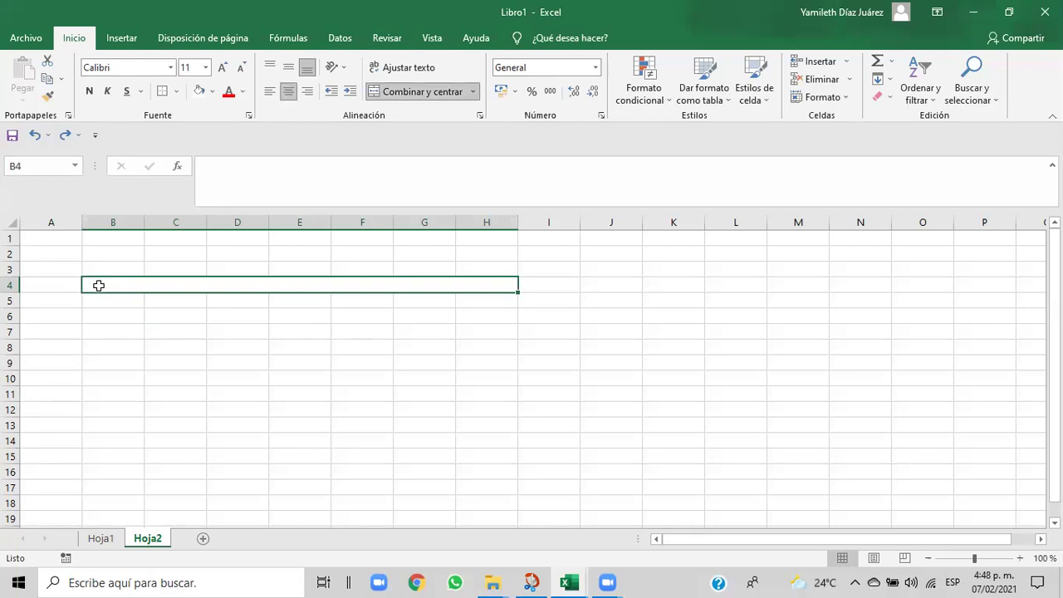
{"action": "left_click", "coordinate": [405, 93]}
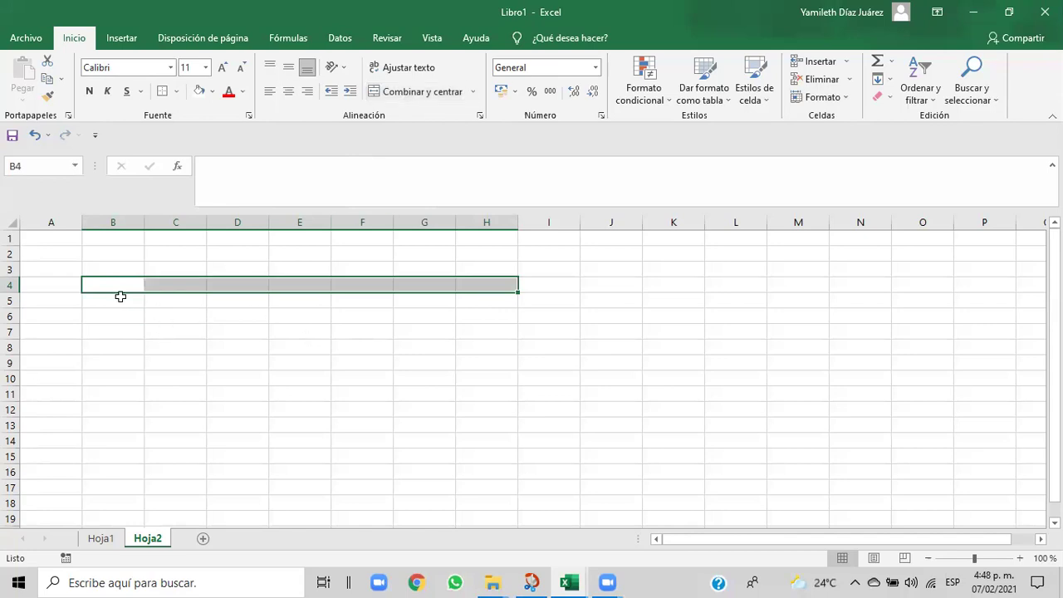
{"action": "left_click", "coordinate": [303, 318]}
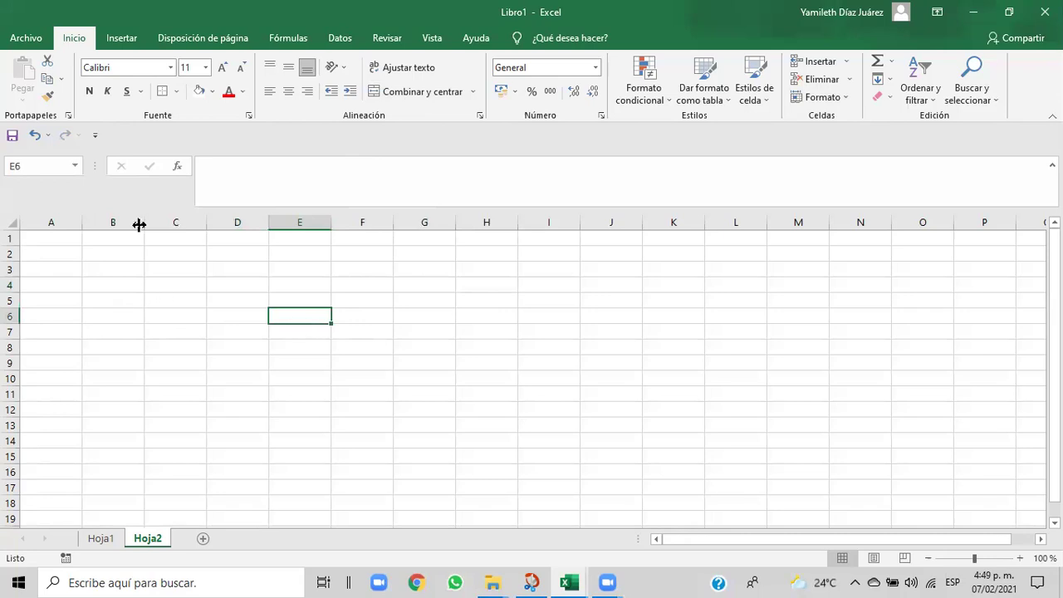
- Undo three times, reverting past the original B4:H4 merge
{"action": "left_click", "coordinate": [34, 135]}
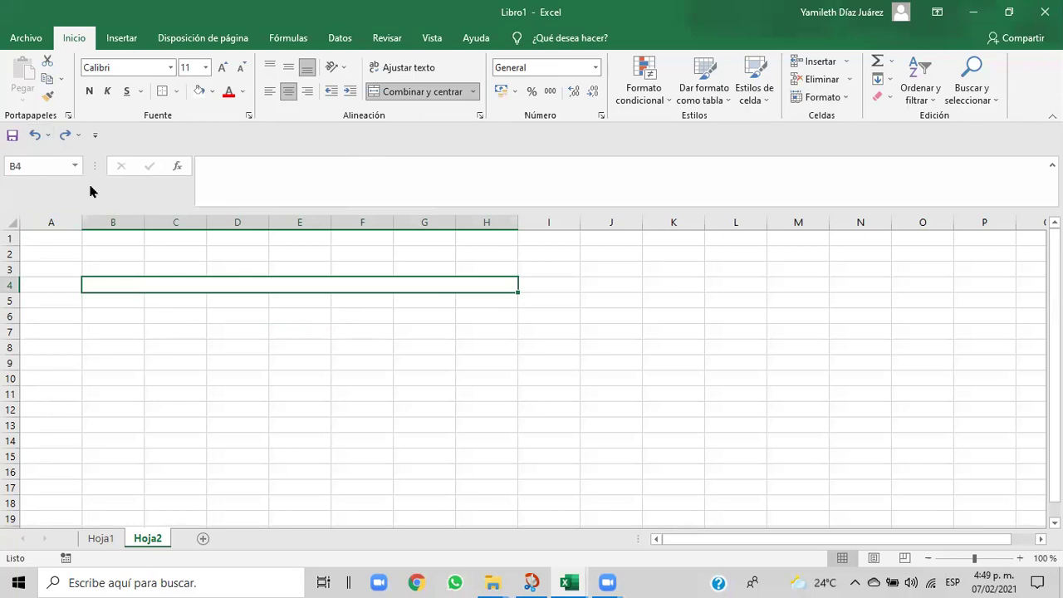
{"action": "left_click", "coordinate": [35, 134]}
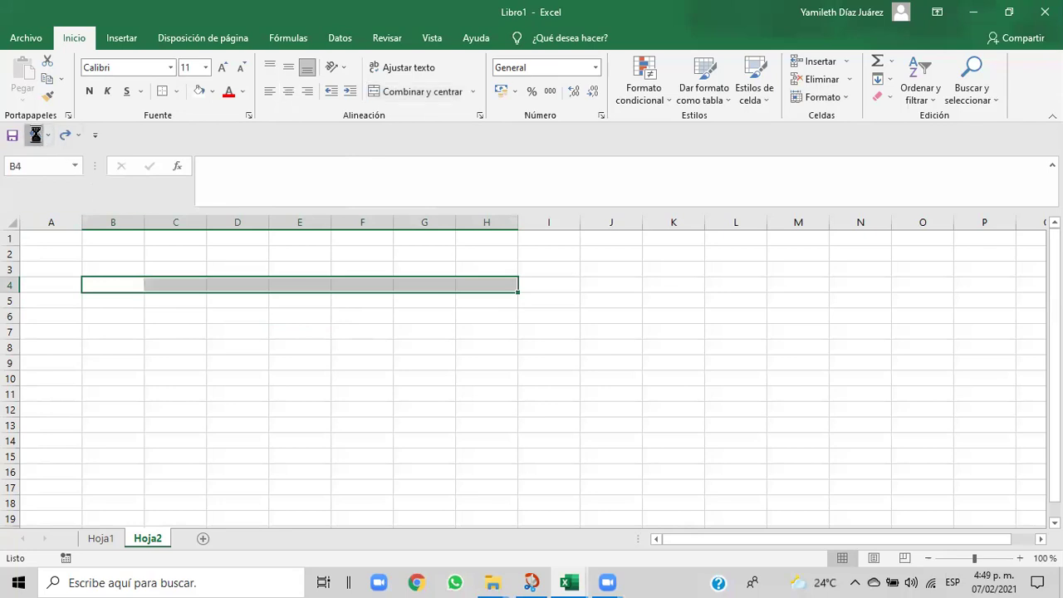
{"action": "left_click", "coordinate": [35, 134]}
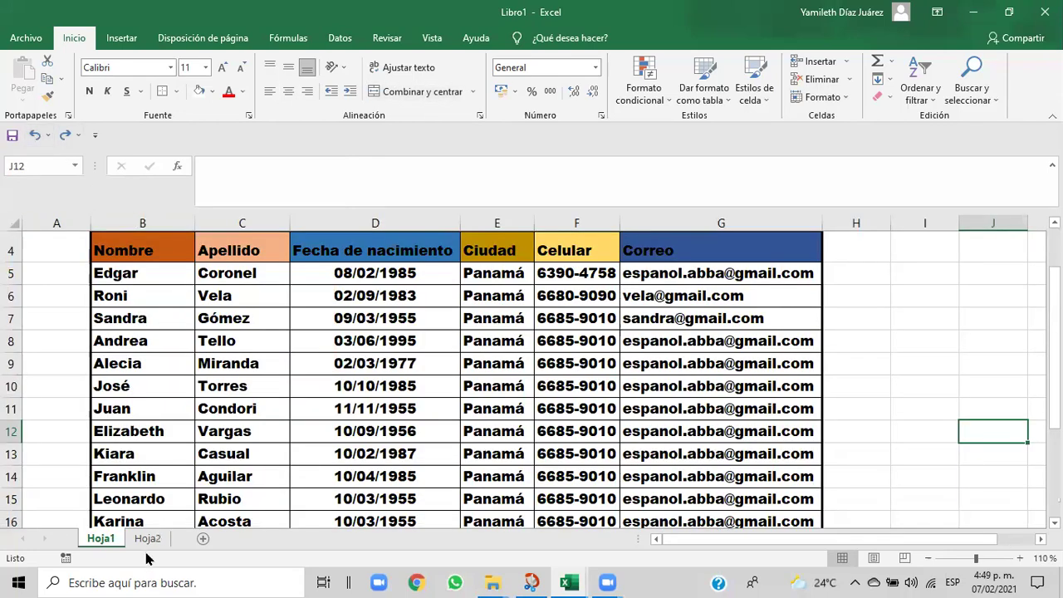
- Return to Hoja2 and select cells B4 through H4
{"action": "left_click", "coordinate": [146, 539]}
{"action": "left_click", "coordinate": [149, 395]}
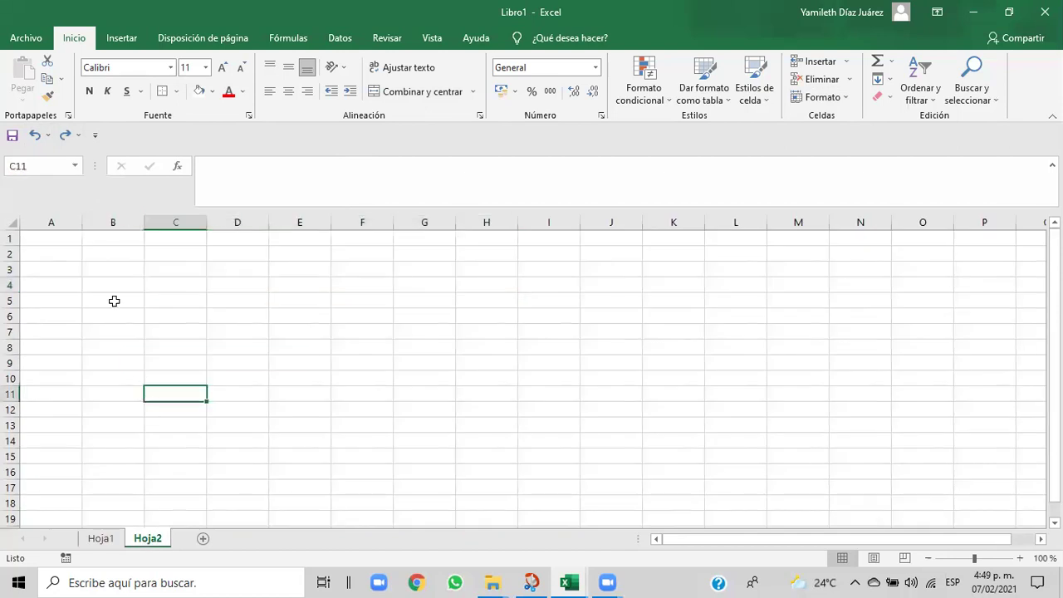
{"action": "left_click", "coordinate": [98, 285]}
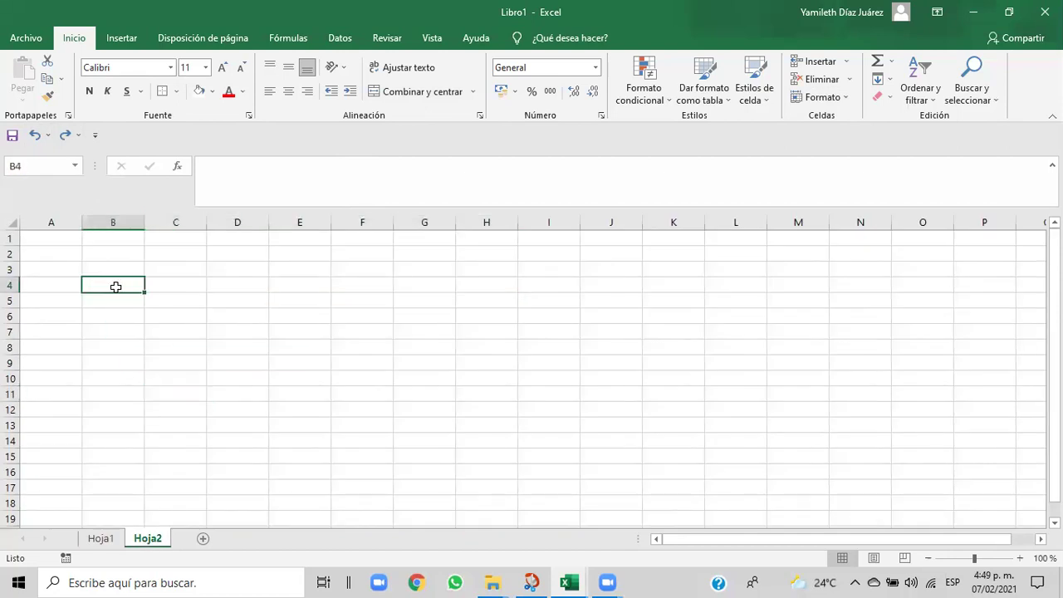
{"action": "left_click_drag", "start_coordinate": [115, 286], "coordinate": [329, 283]}
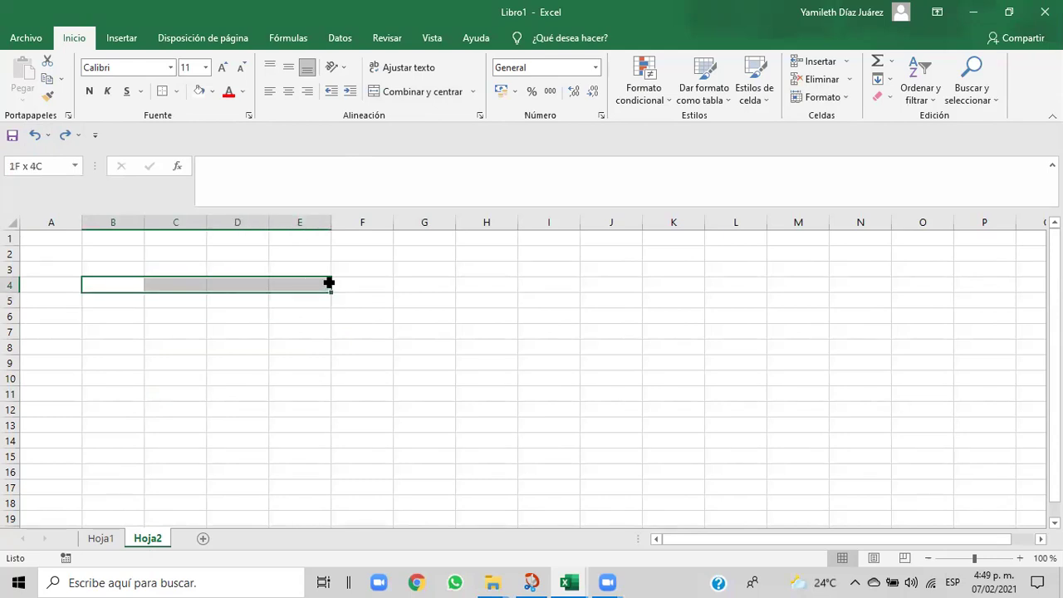
{"action": "left_click_drag", "start_coordinate": [328, 283], "coordinate": [469, 284]}
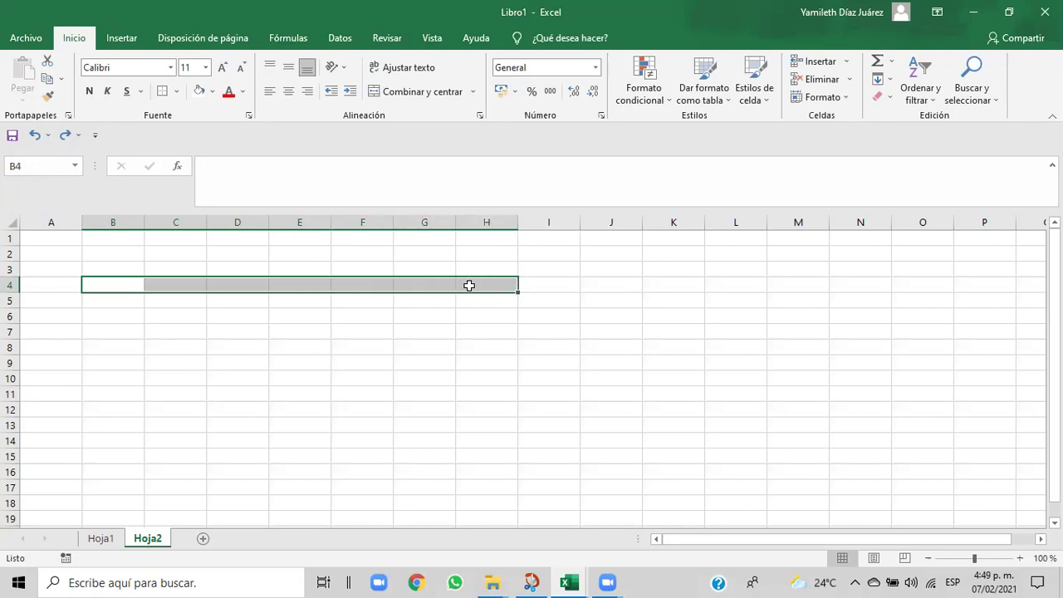
- Merge and centre B4:H4, then give it an outside border (Bordes externos)
{"action": "left_click", "coordinate": [426, 94]}
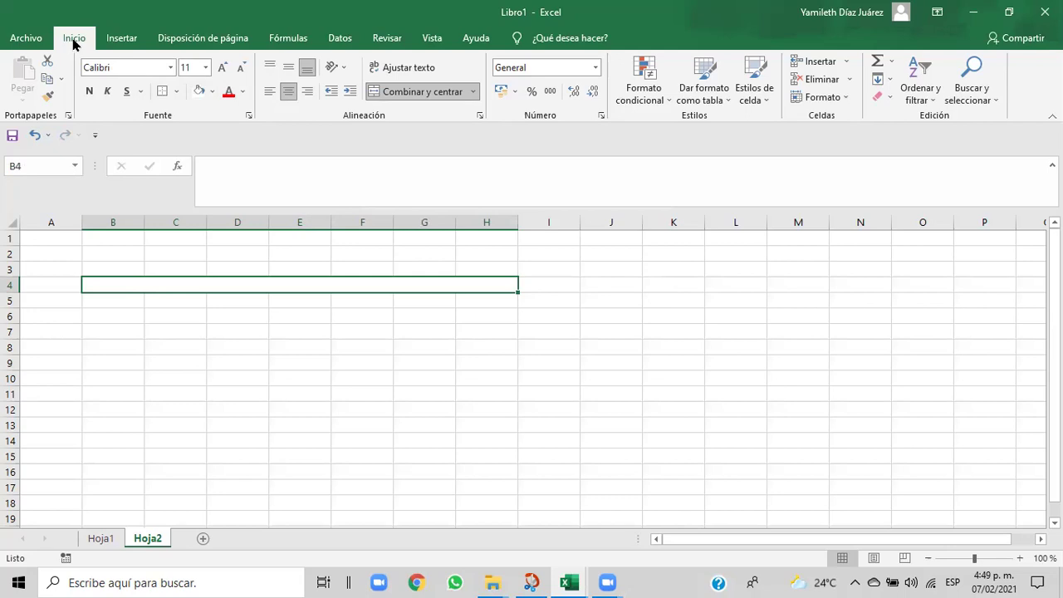
{"action": "left_click", "coordinate": [176, 93]}
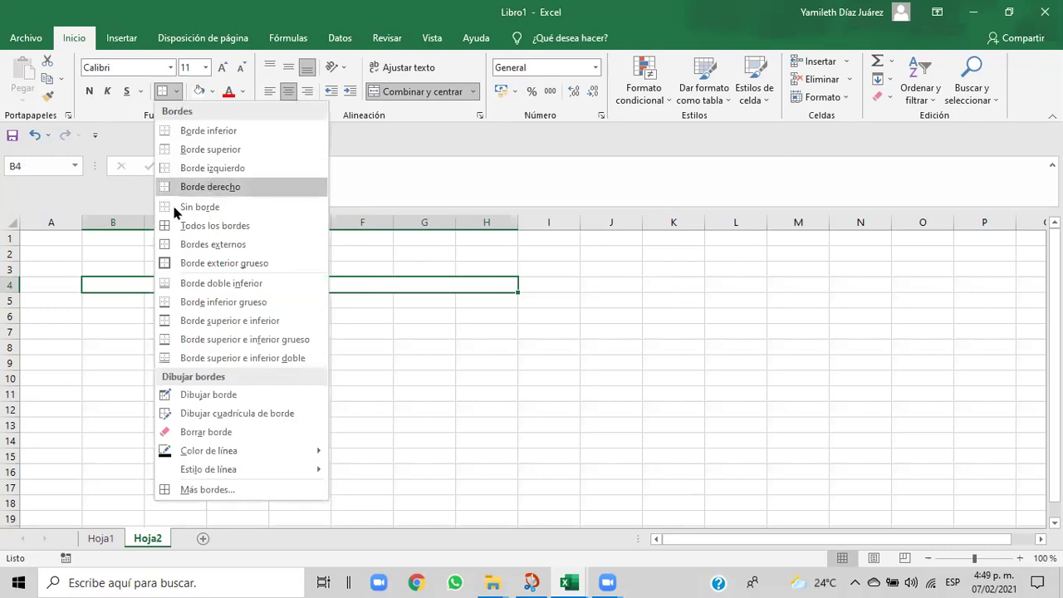
{"action": "left_click", "coordinate": [185, 244]}
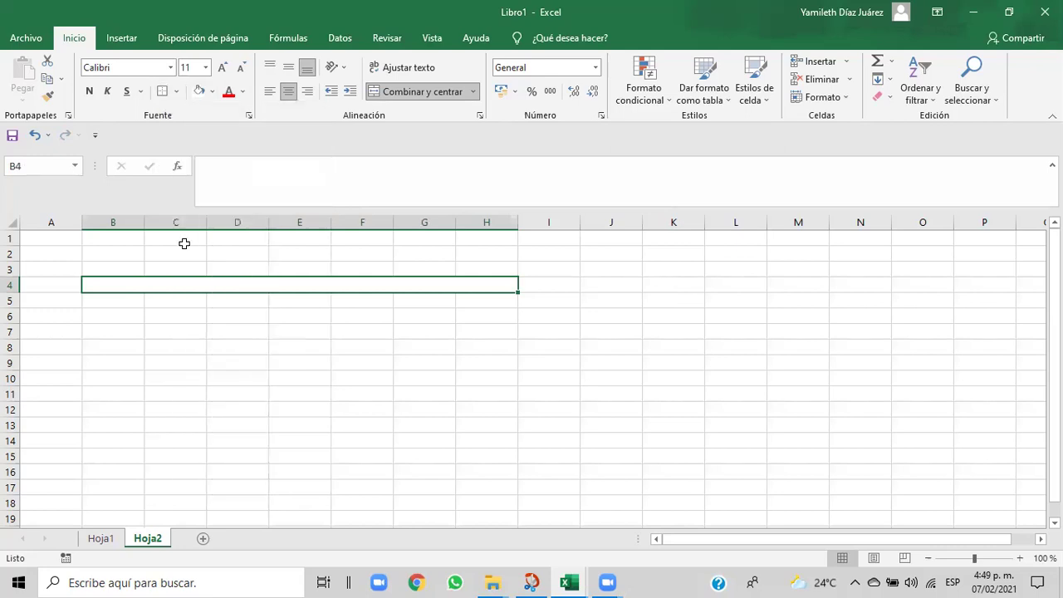
{"action": "left_click", "coordinate": [154, 312]}
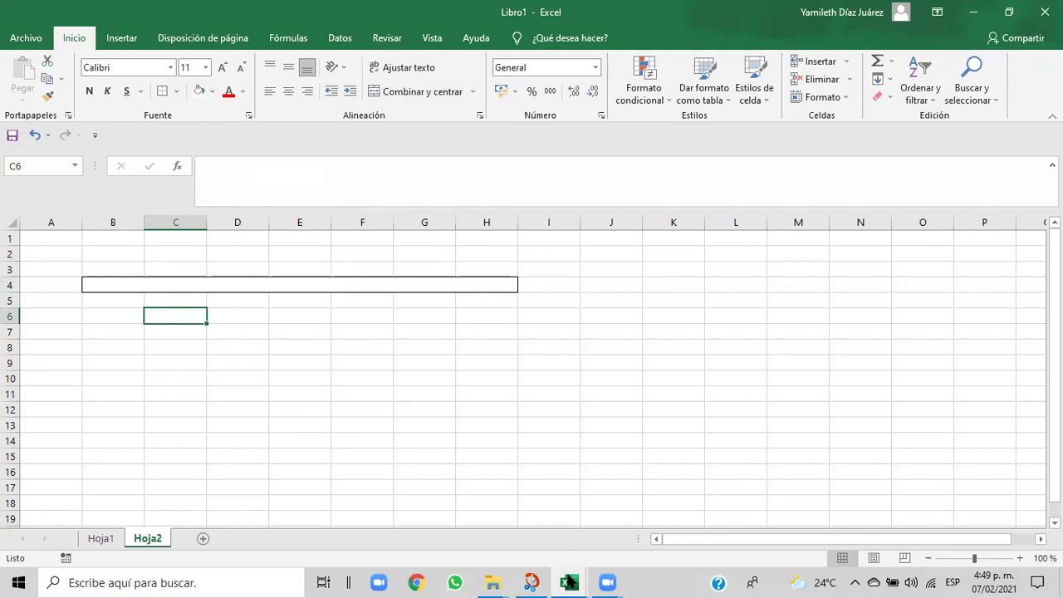
{"action": "mouse_move", "coordinate": [568, 581]}
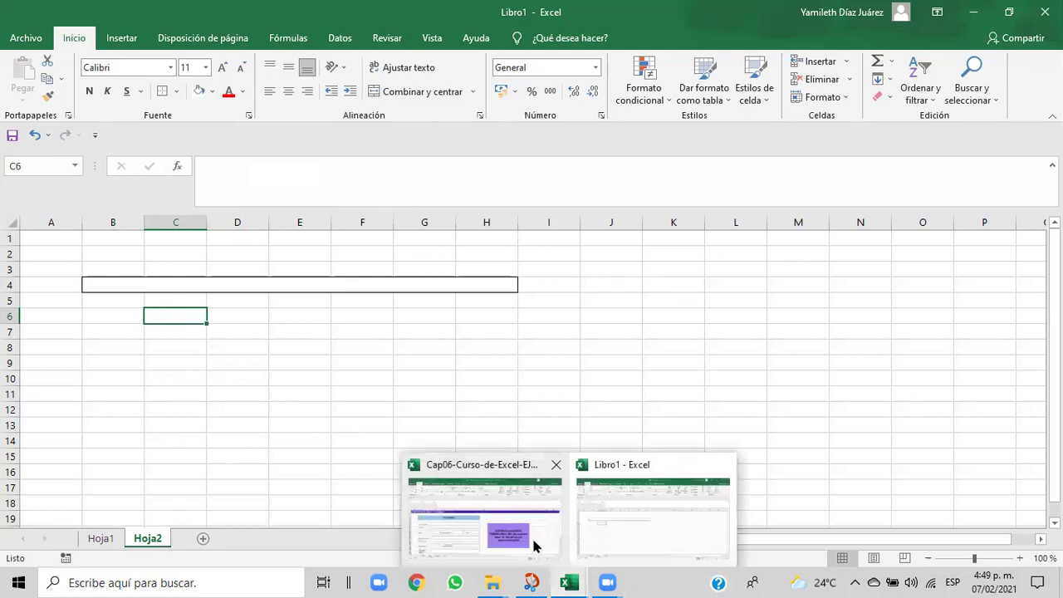
{"action": "left_click", "coordinate": [531, 543]}
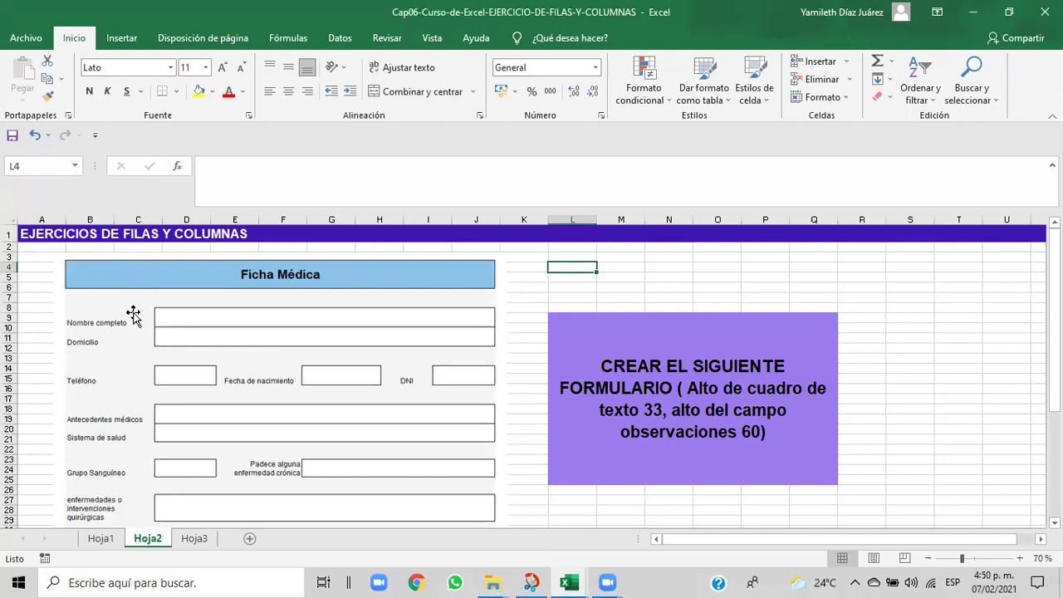
{"action": "mouse_move", "coordinate": [564, 581]}
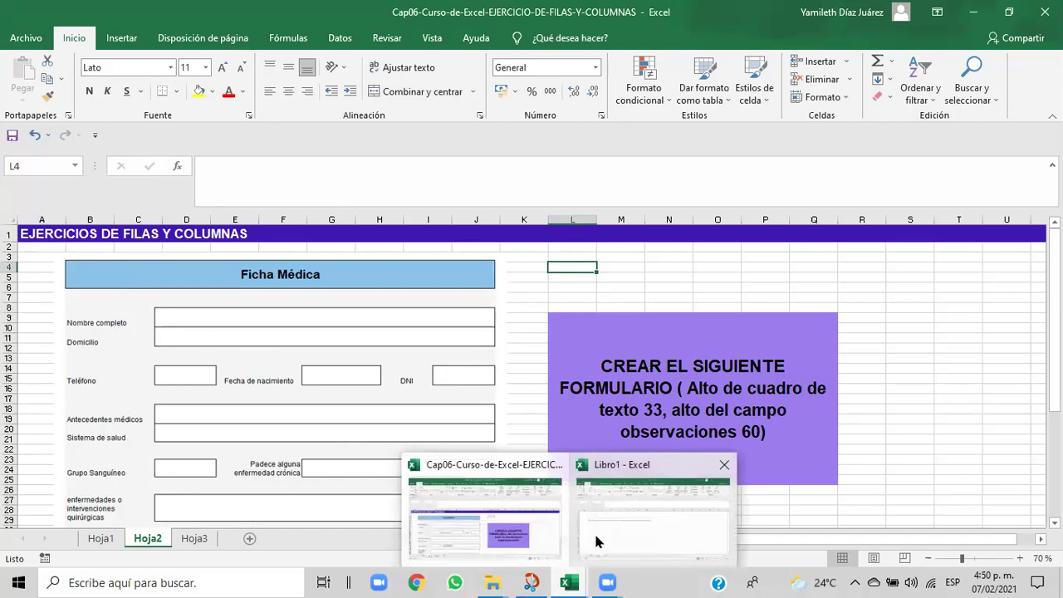
{"action": "left_click", "coordinate": [595, 542]}
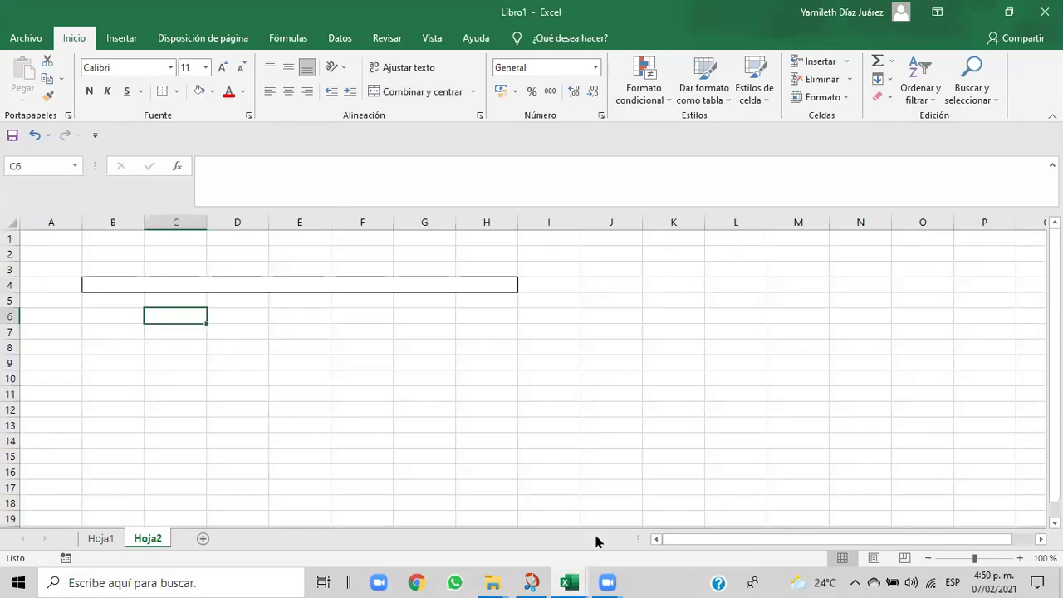
{"action": "left_click", "coordinate": [96, 282]}
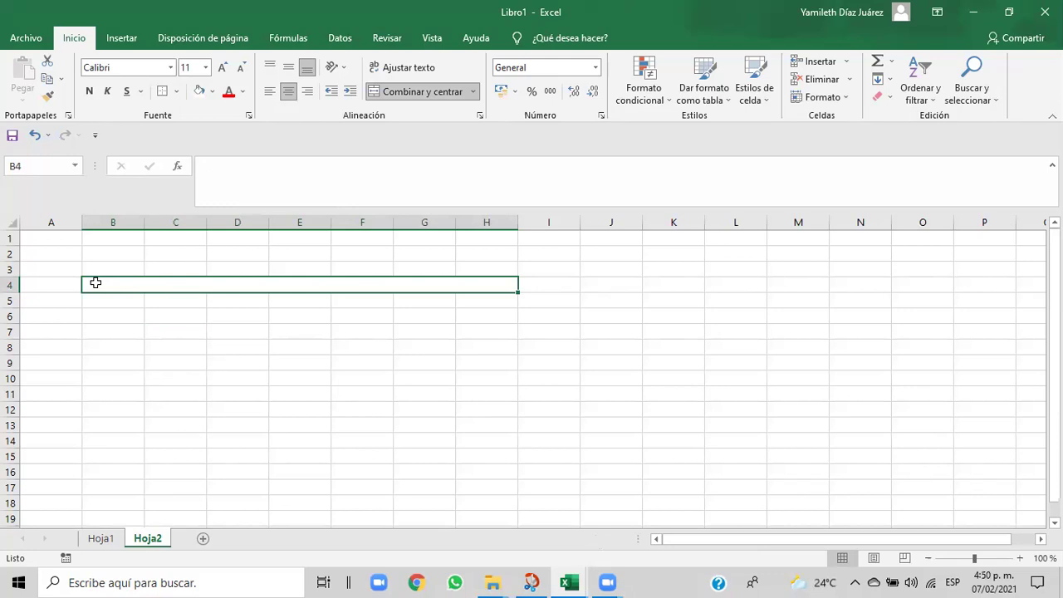
{"action": "left_click", "coordinate": [719, 100]}
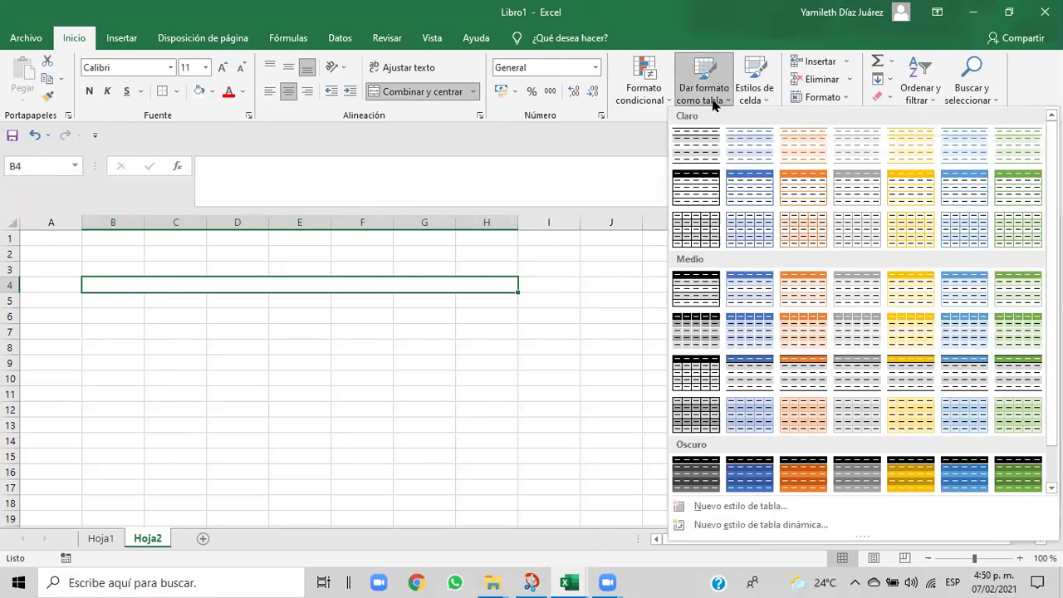
{"action": "left_click", "coordinate": [511, 371]}
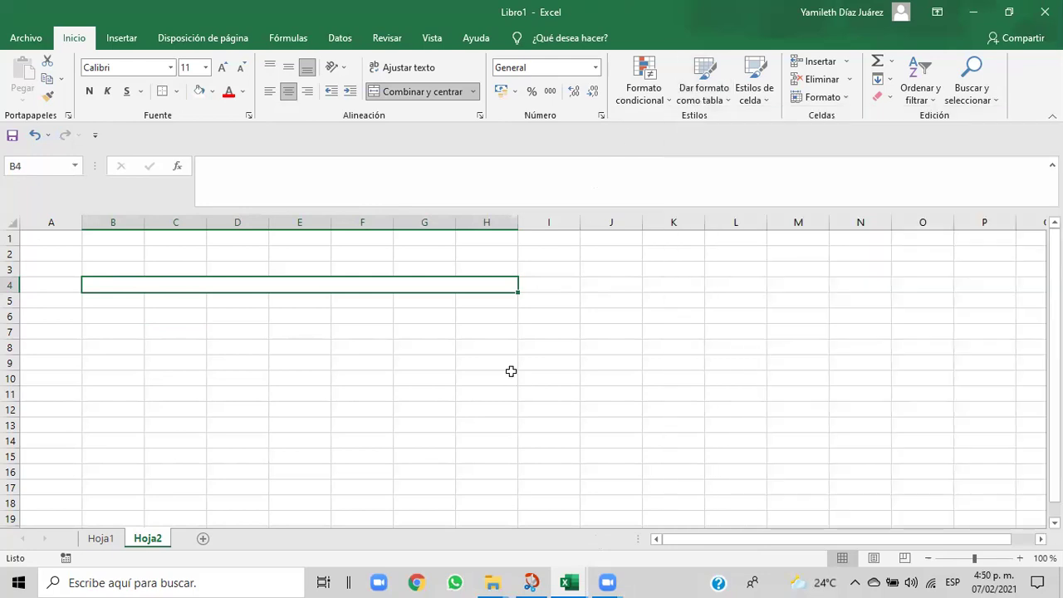
{"action": "left_click", "coordinate": [255, 362]}
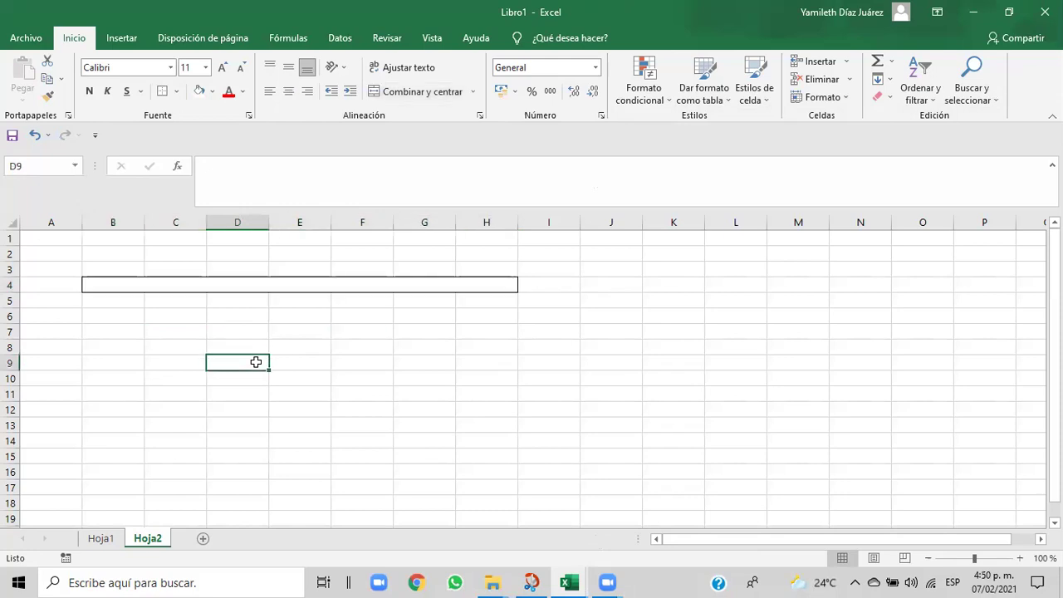
{"action": "left_click", "coordinate": [114, 284]}
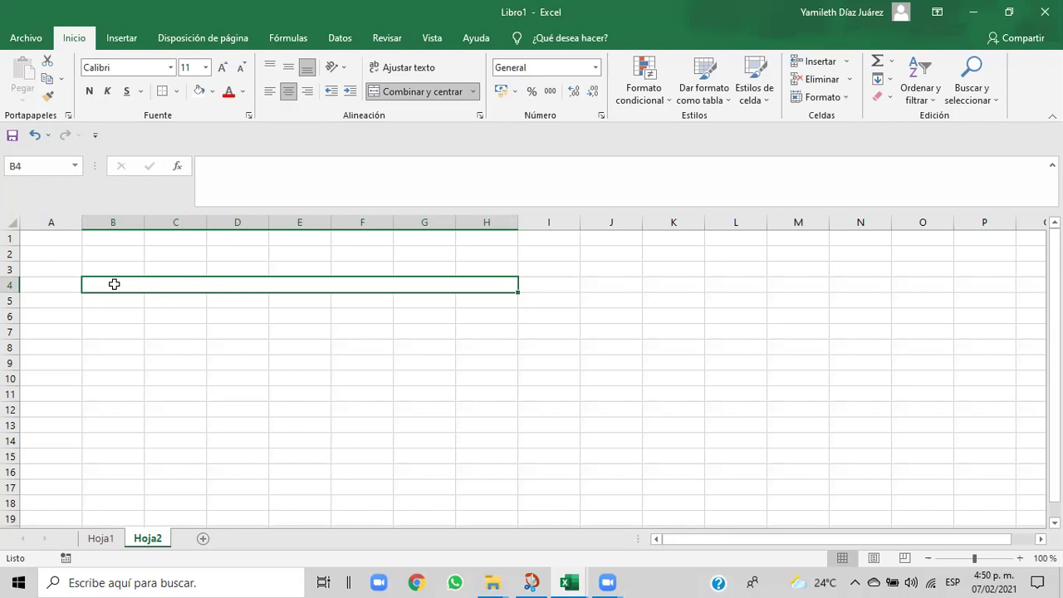
- Change row 4's height from 15 to 25 via Formato > Alto de fila
{"action": "left_click", "coordinate": [848, 103]}
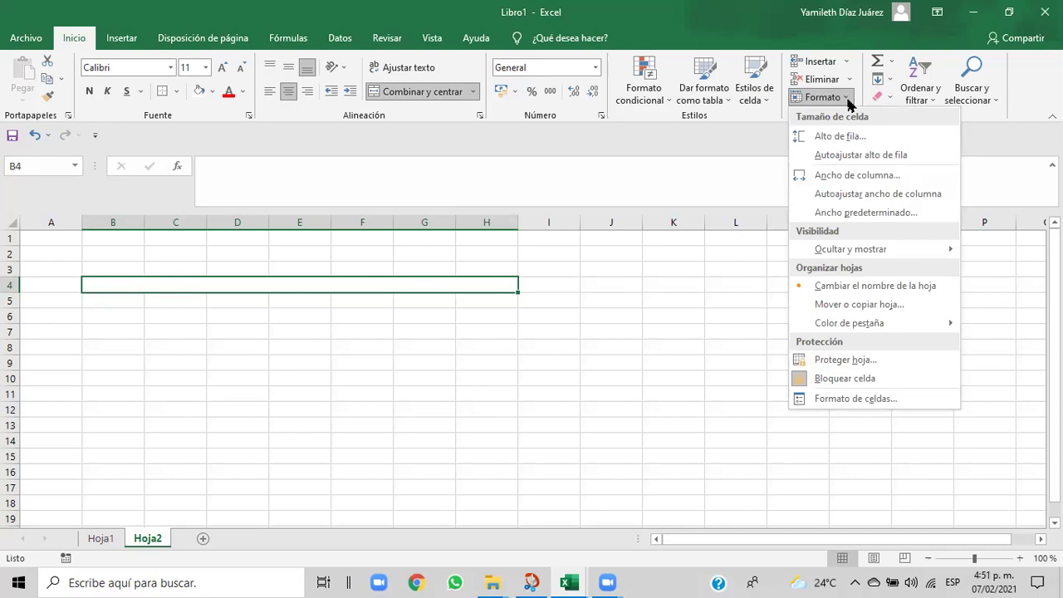
{"action": "left_click", "coordinate": [836, 136]}
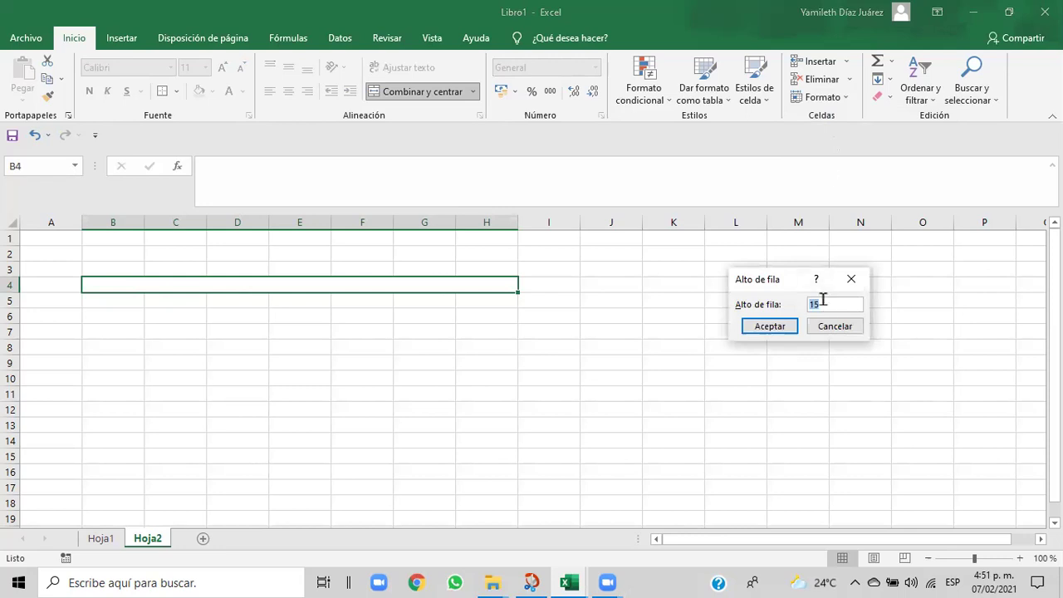
{"action": "key", "text": "BackSpace"}
{"action": "type", "text": "25"}
{"action": "left_click", "coordinate": [770, 326]}
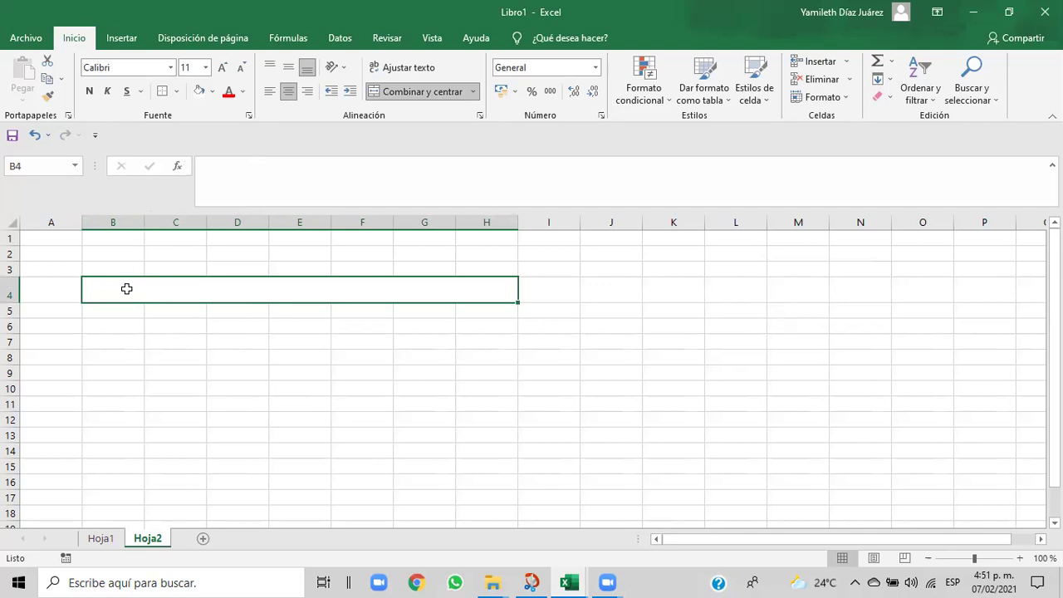
- Type 'Ficha Médica' into the merged B4:H4 cell using the formula bar
{"action": "left_click", "coordinate": [114, 332]}
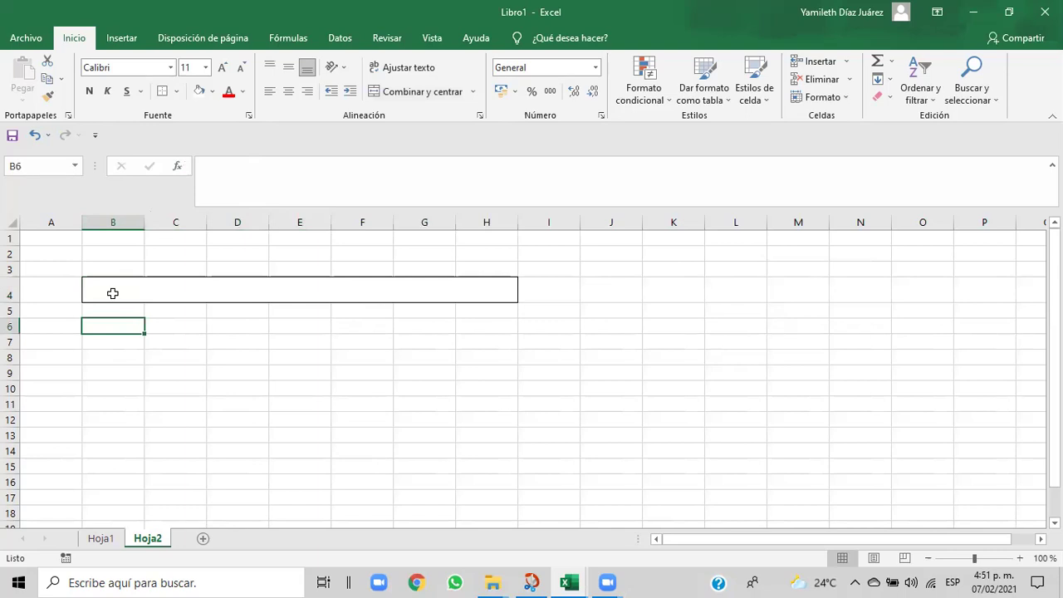
{"action": "left_click", "coordinate": [112, 293]}
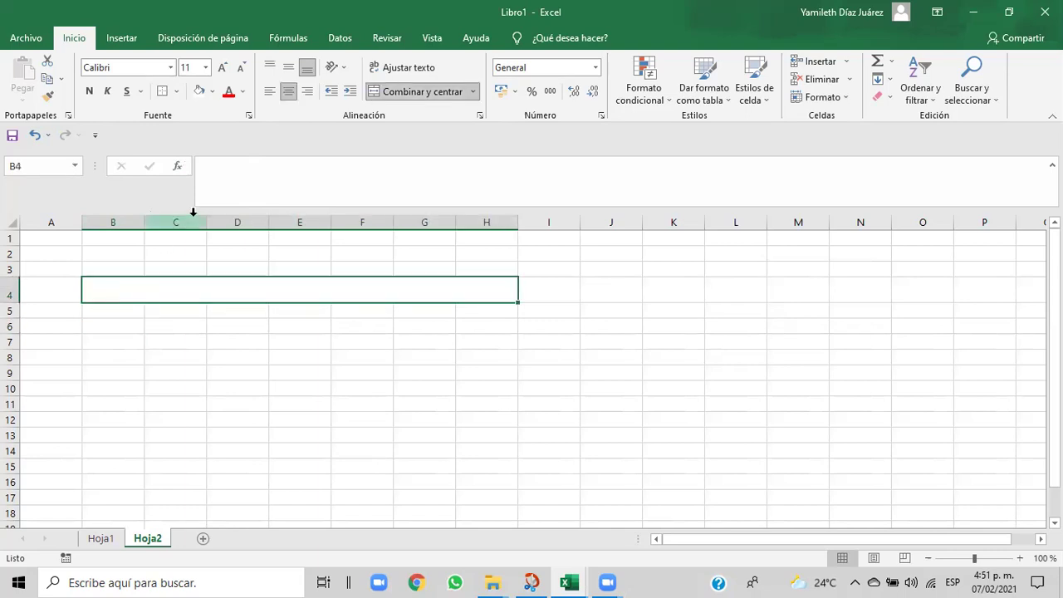
{"action": "left_click", "coordinate": [215, 181]}
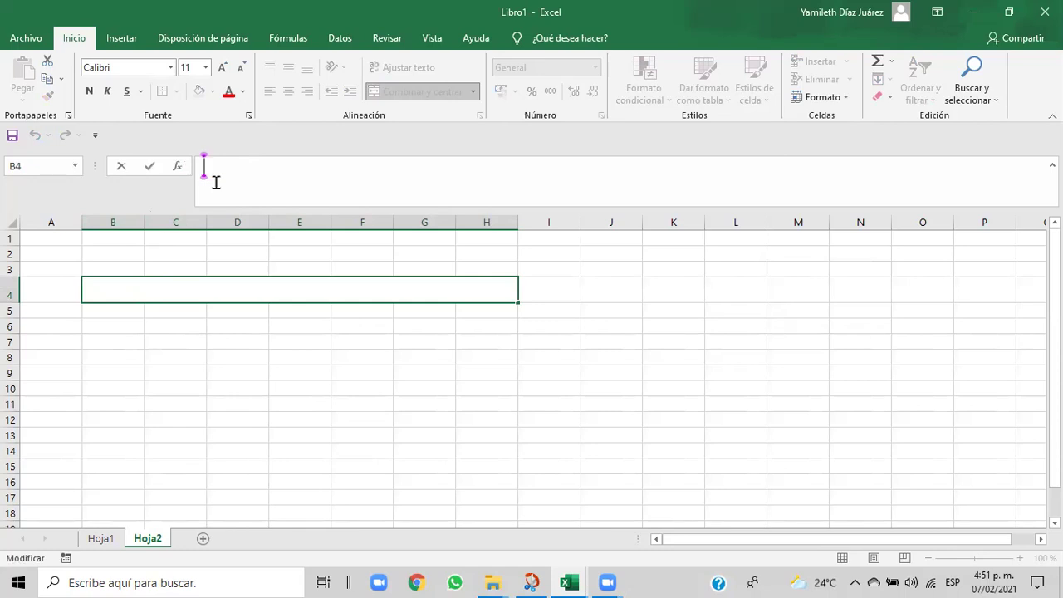
{"action": "type", "text": "Ficha Médica"}
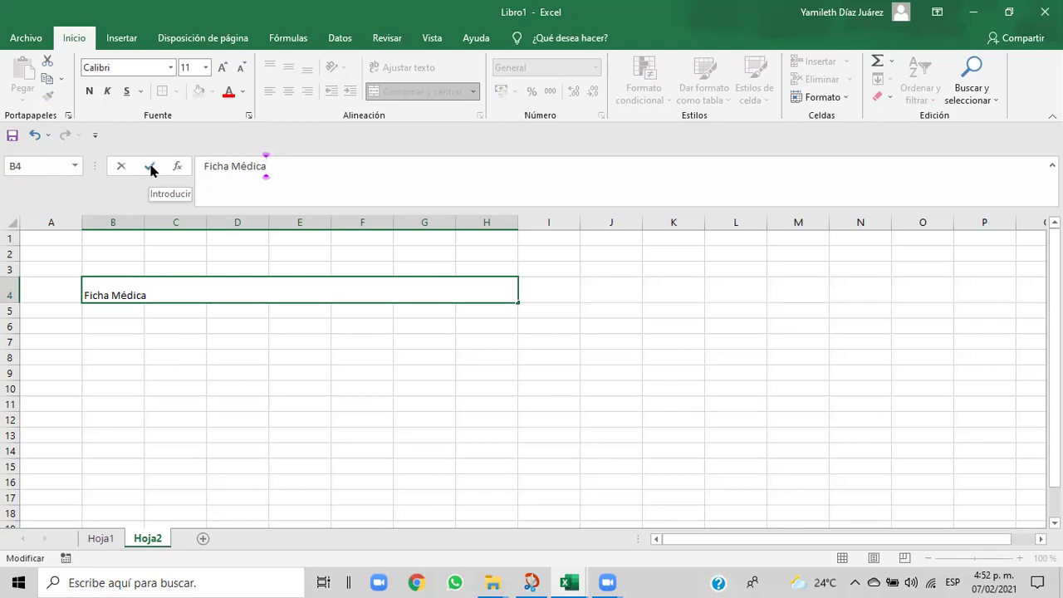
- Confirm the Ficha Médica title and fill the header band light blue
{"action": "left_click", "coordinate": [150, 169]}
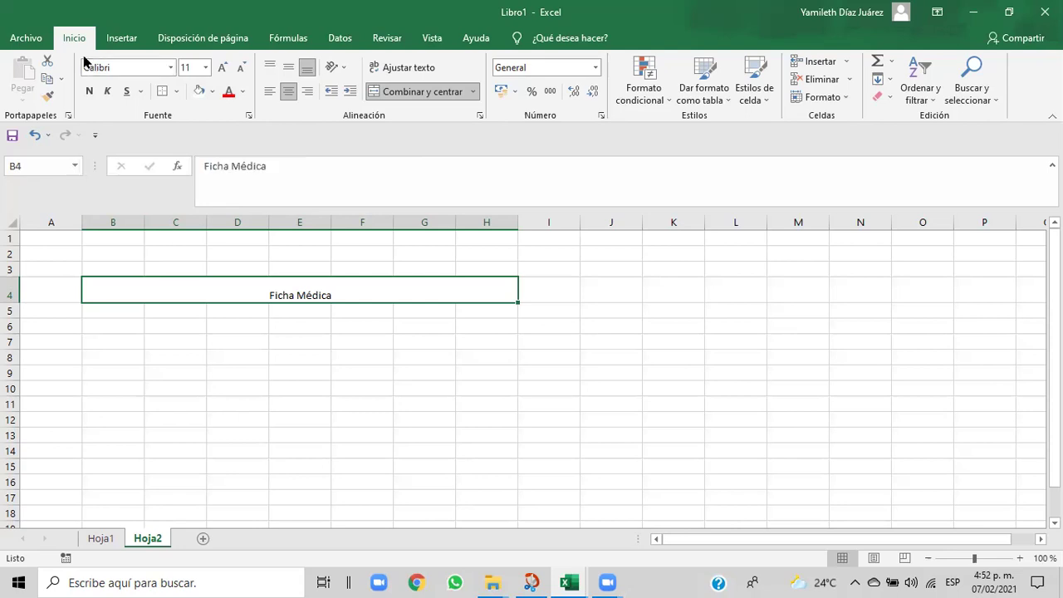
{"action": "left_click", "coordinate": [214, 91]}
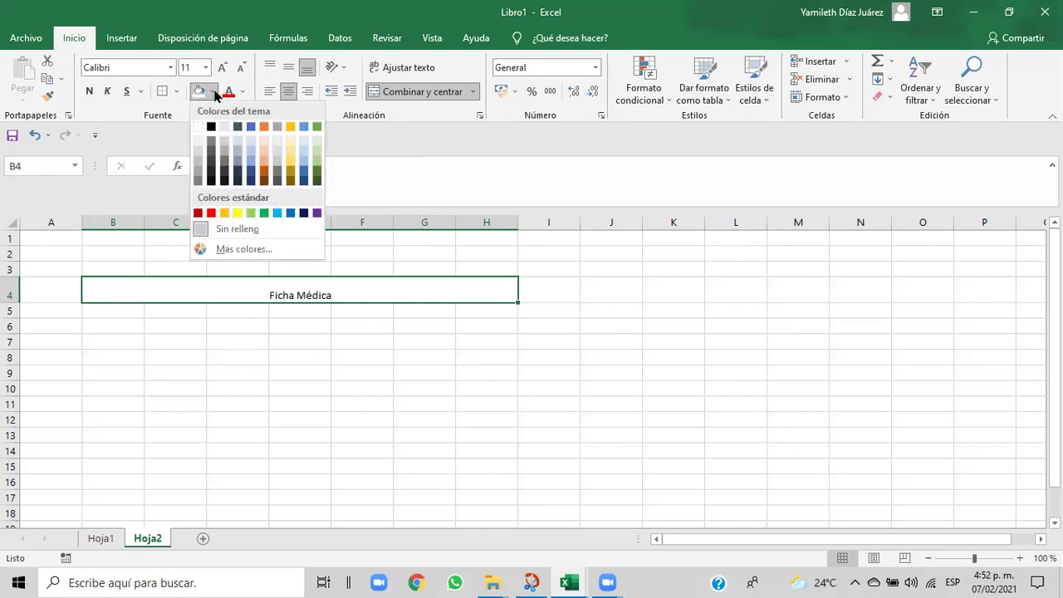
{"action": "left_click", "coordinate": [277, 212]}
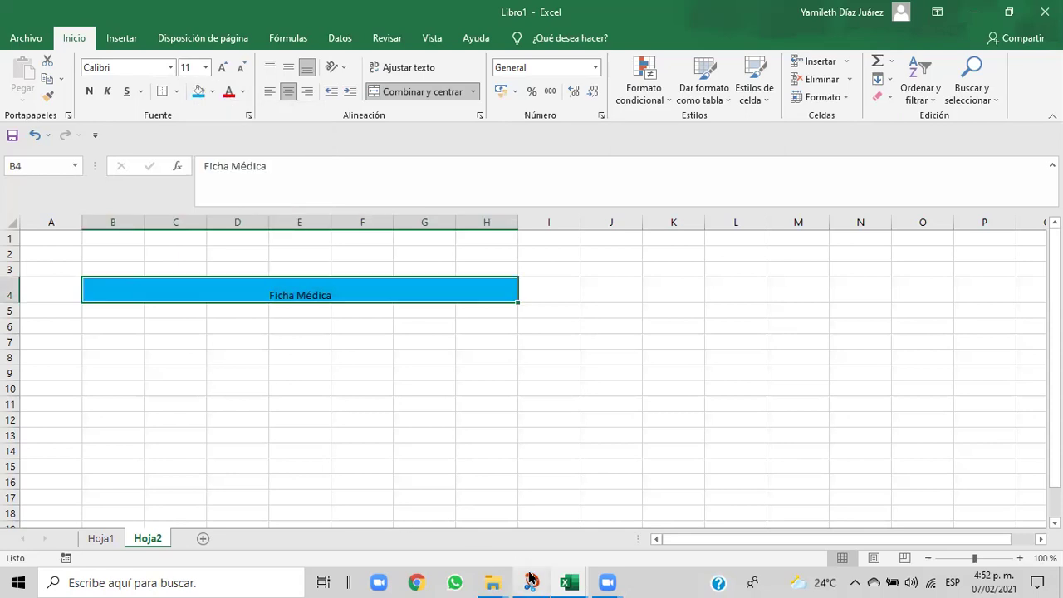
{"action": "mouse_move", "coordinate": [569, 582]}
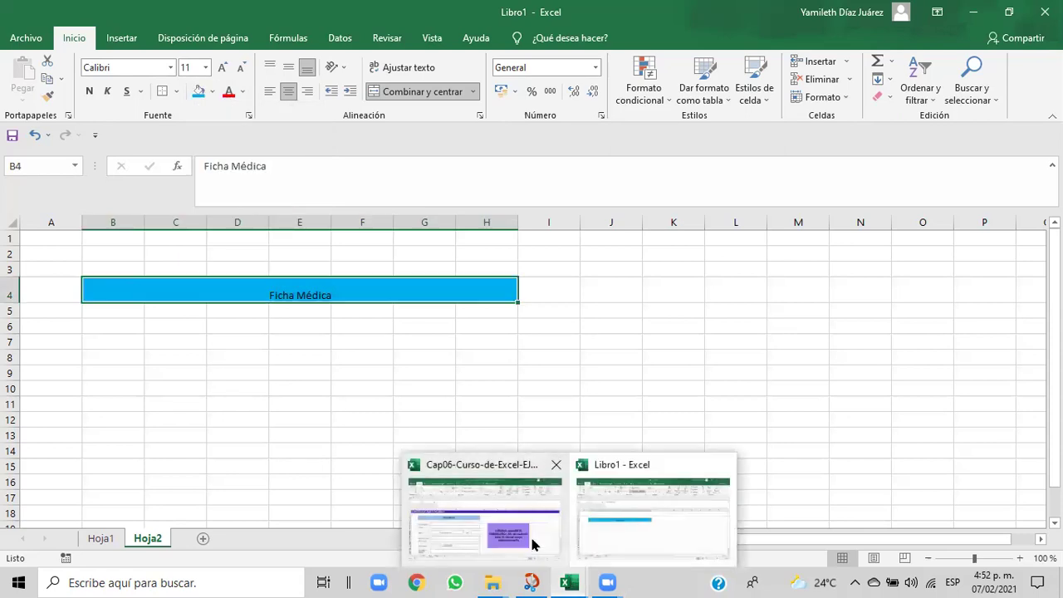
{"action": "left_click", "coordinate": [533, 544]}
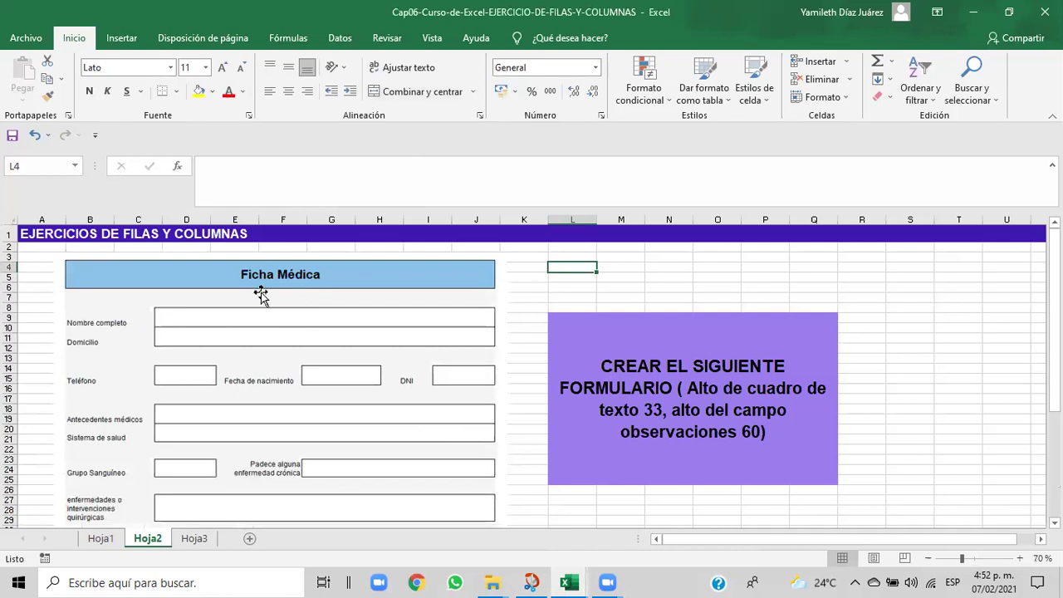
{"action": "mouse_move", "coordinate": [577, 581]}
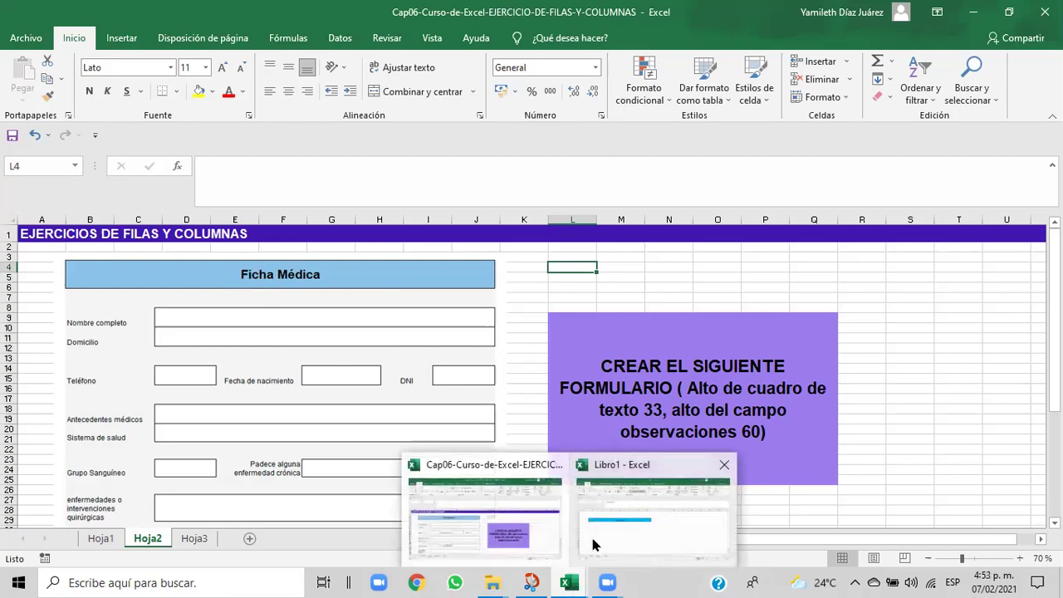
{"action": "left_click", "coordinate": [594, 545]}
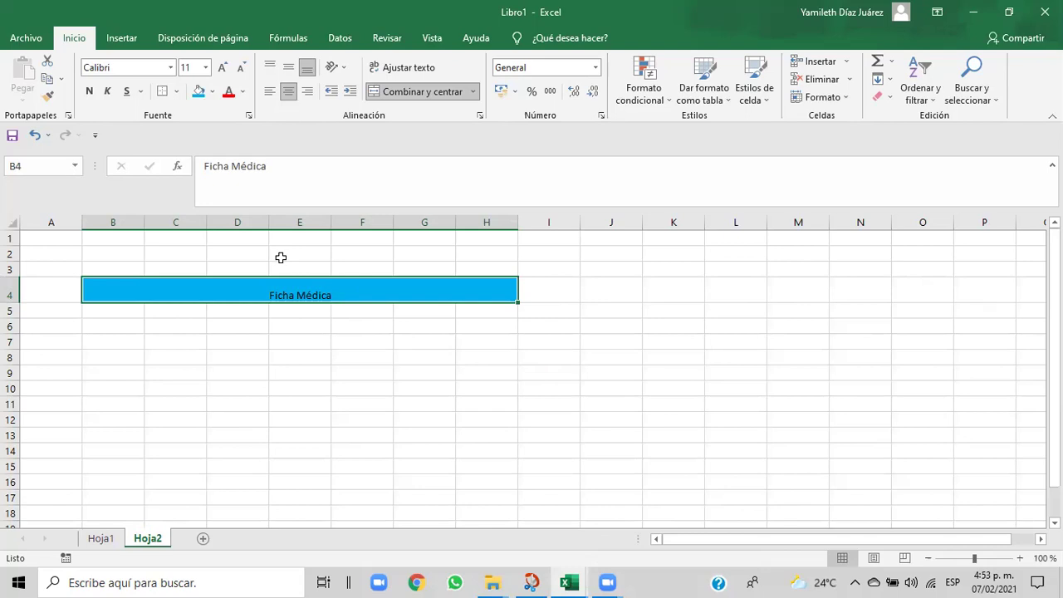
- Format the Ficha Médica title in Arial Black at size 12
{"action": "left_click", "coordinate": [171, 67]}
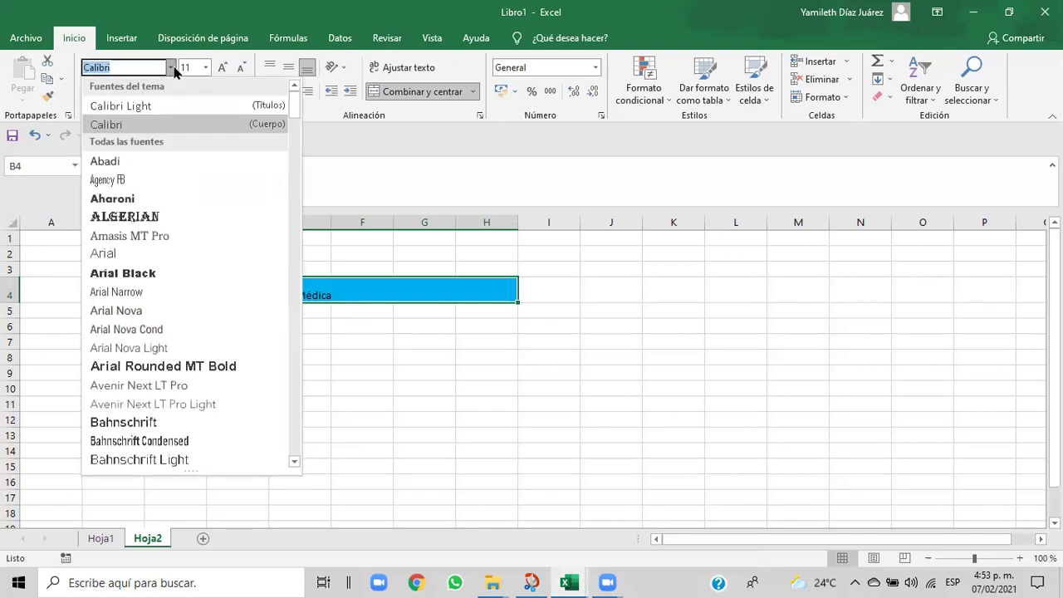
{"action": "left_click", "coordinate": [117, 273]}
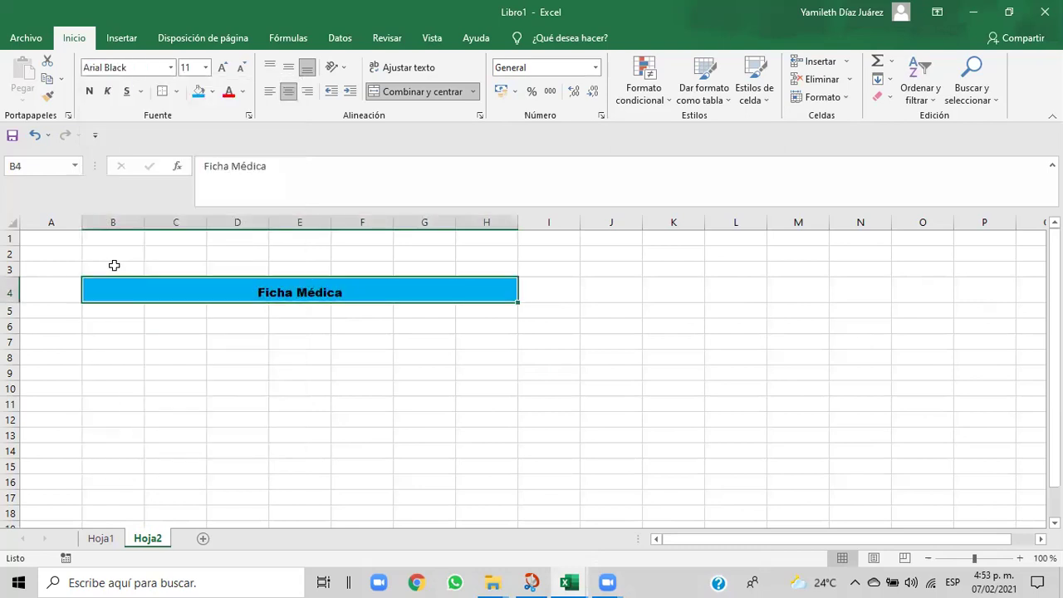
{"action": "left_click", "coordinate": [205, 67]}
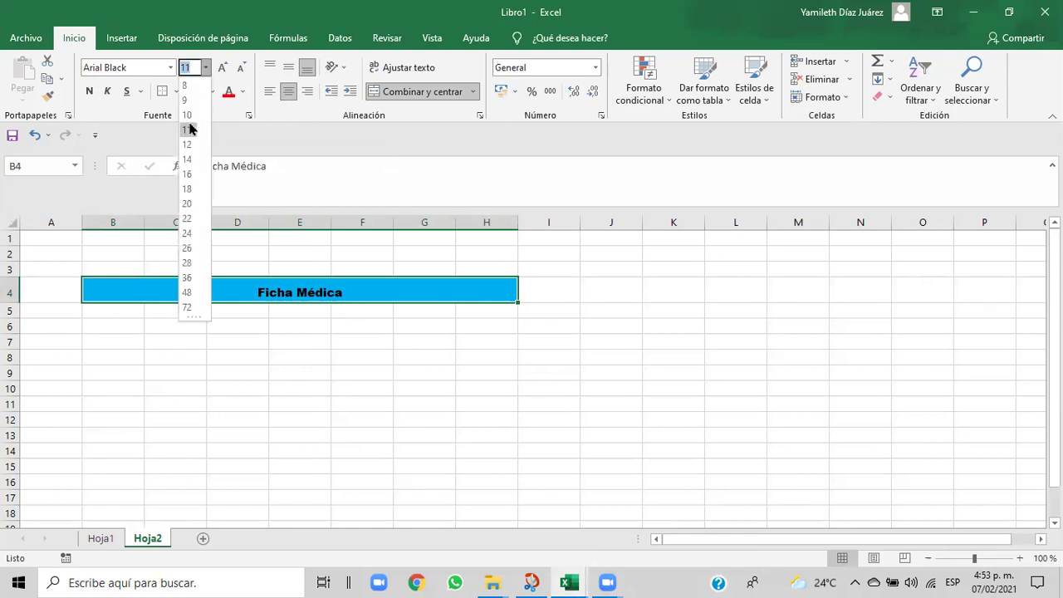
{"action": "left_click", "coordinate": [186, 148]}
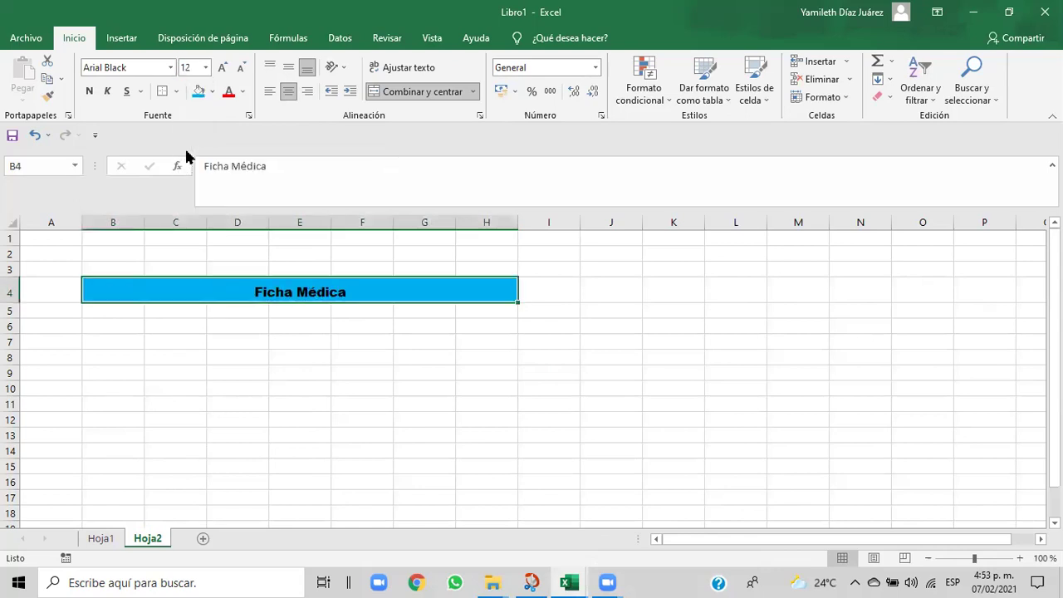
{"action": "left_click", "coordinate": [205, 357]}
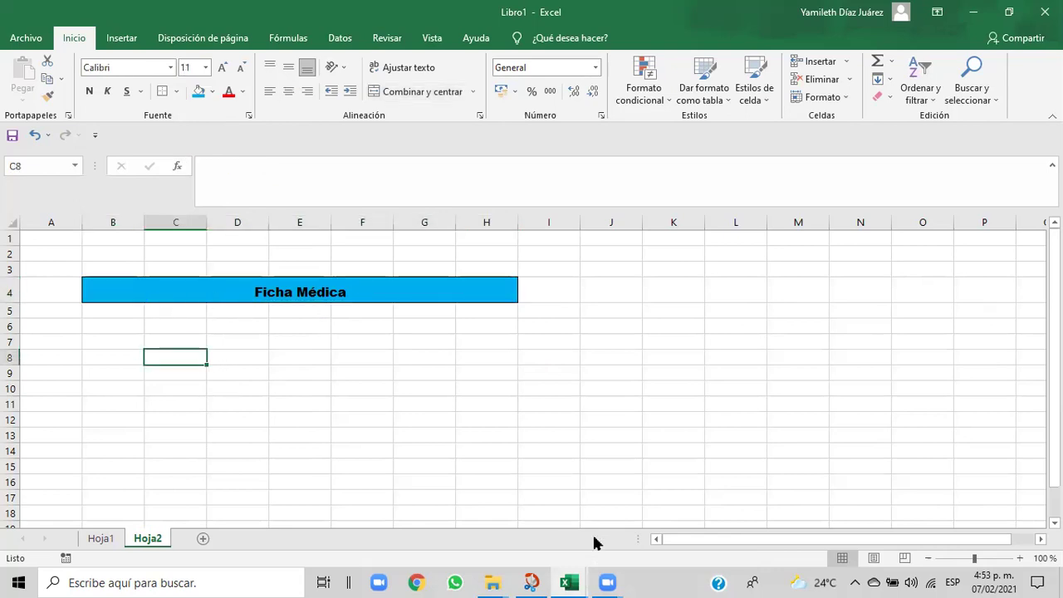
{"action": "mouse_move", "coordinate": [571, 581]}
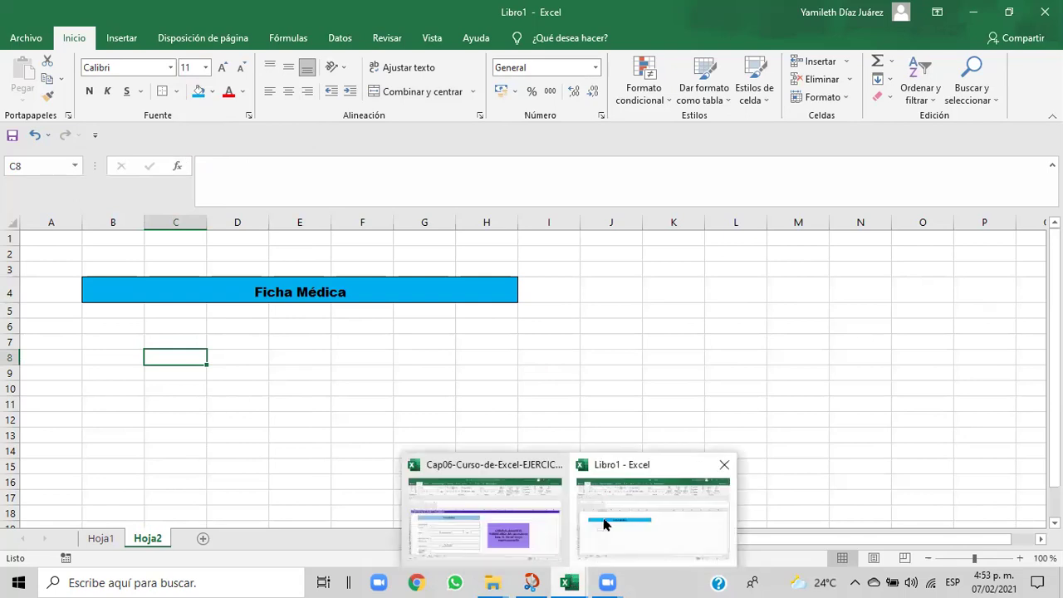
{"action": "left_click", "coordinate": [552, 513]}
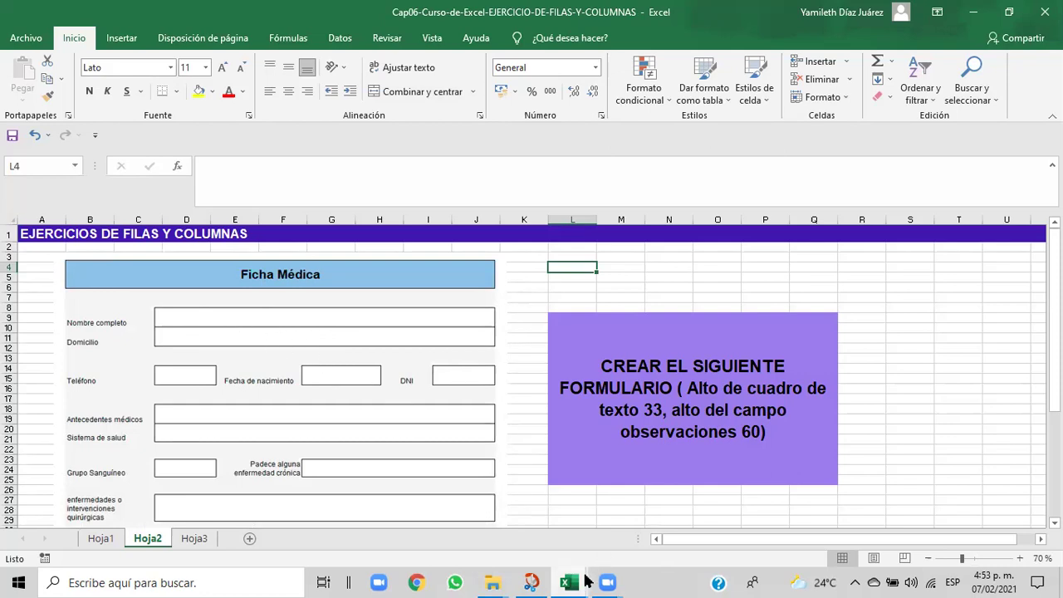
{"action": "mouse_move", "coordinate": [587, 580]}
{"action": "left_click", "coordinate": [596, 545]}
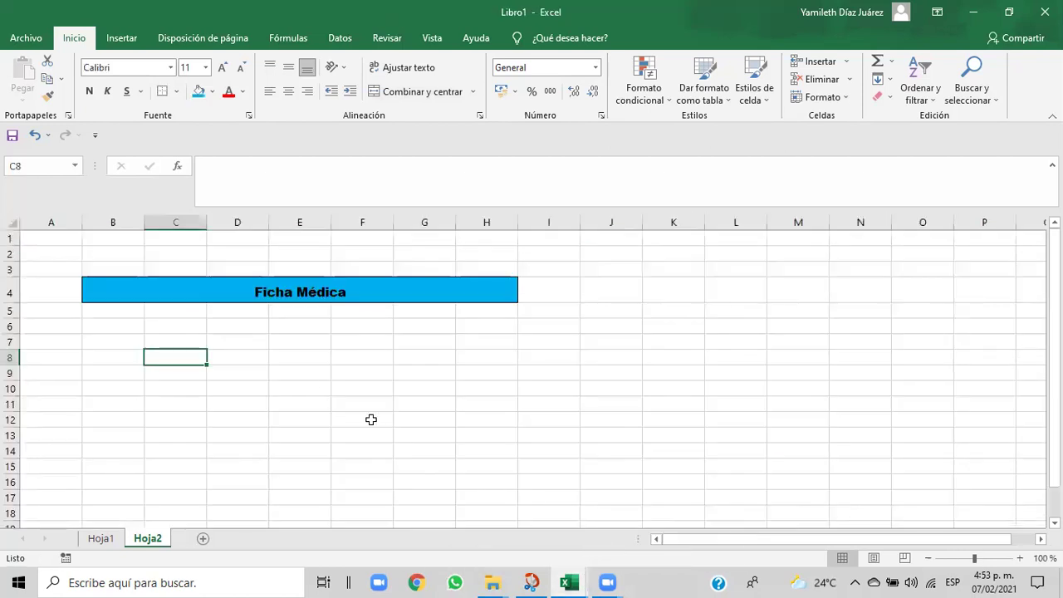
{"action": "left_click", "coordinate": [323, 384]}
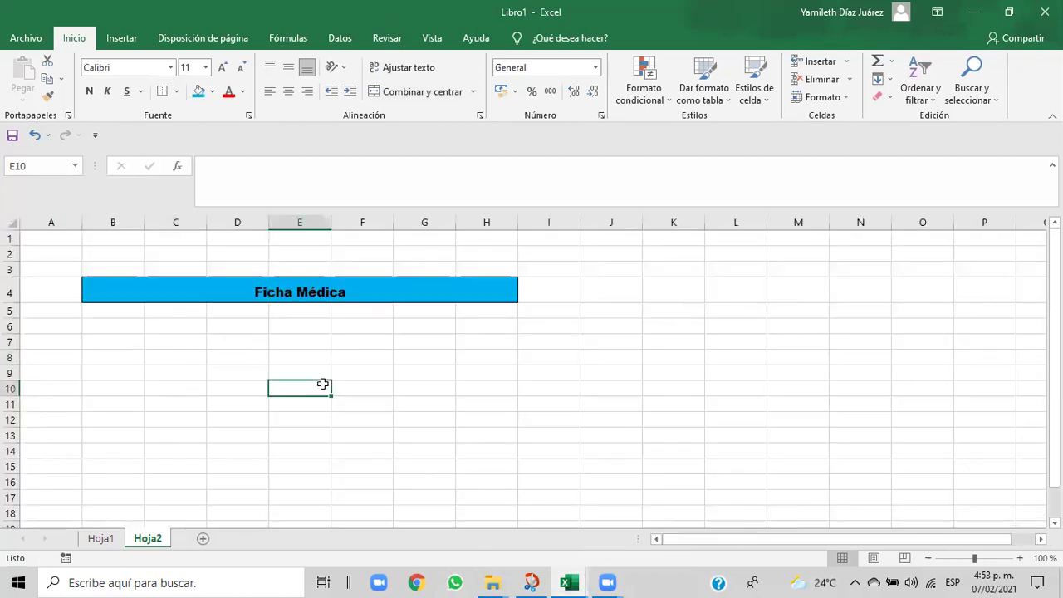
{"action": "mouse_move", "coordinate": [564, 580]}
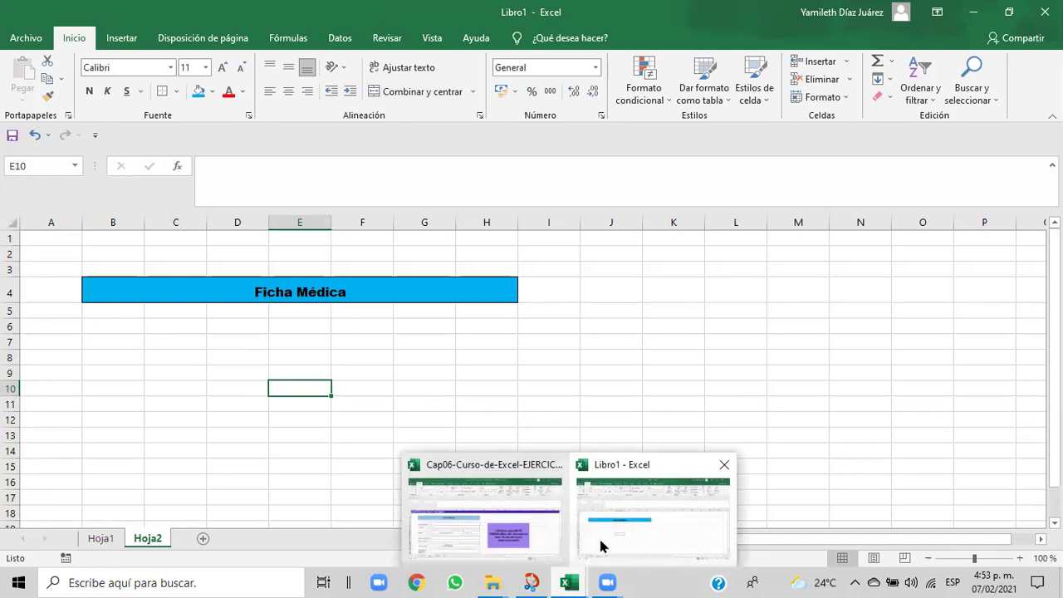
{"action": "left_click", "coordinate": [534, 543]}
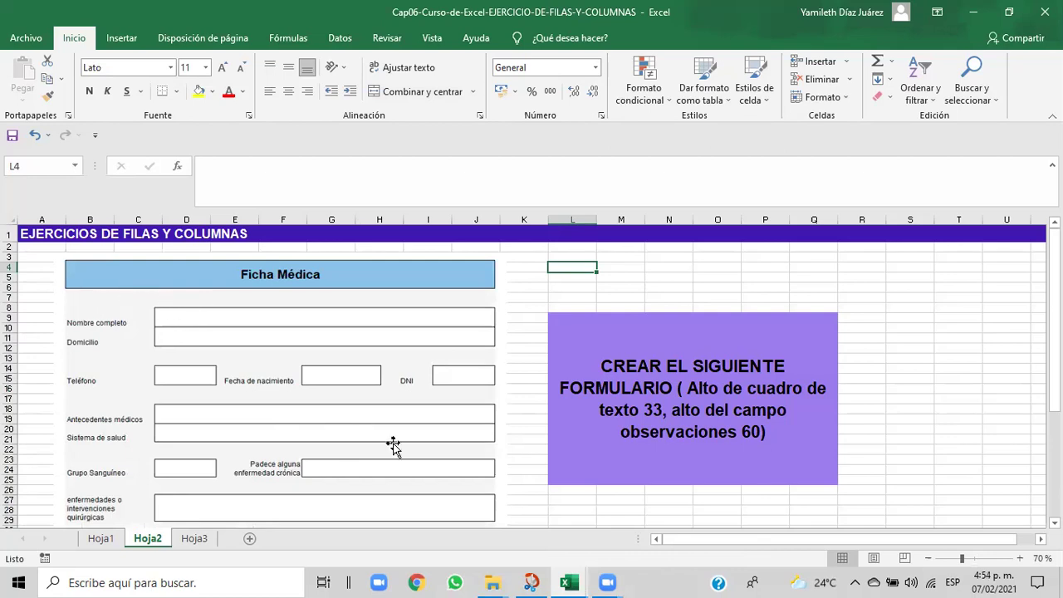
{"action": "mouse_move", "coordinate": [566, 581]}
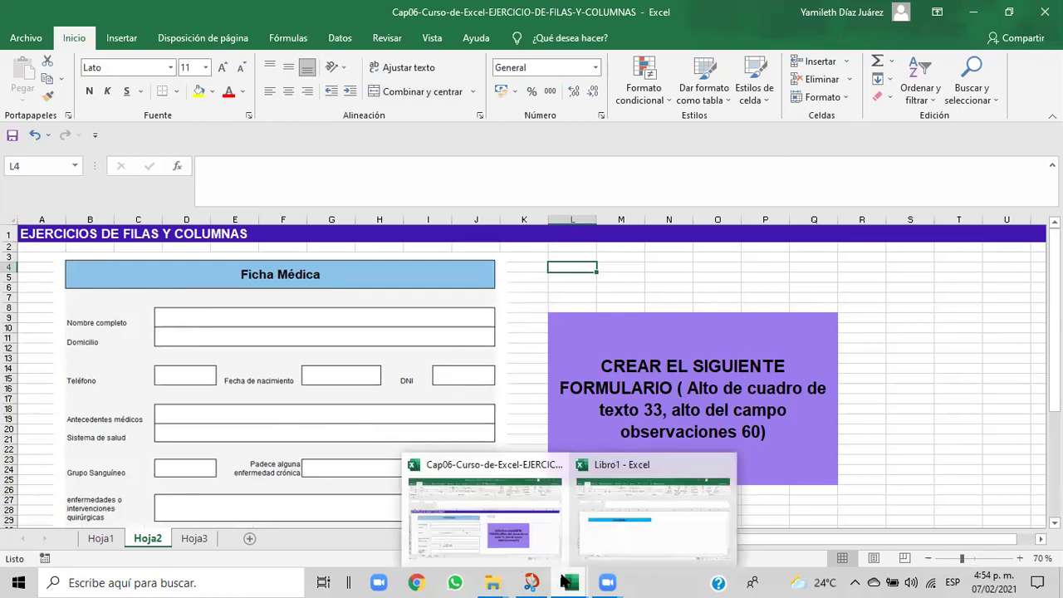
{"action": "left_click", "coordinate": [588, 519]}
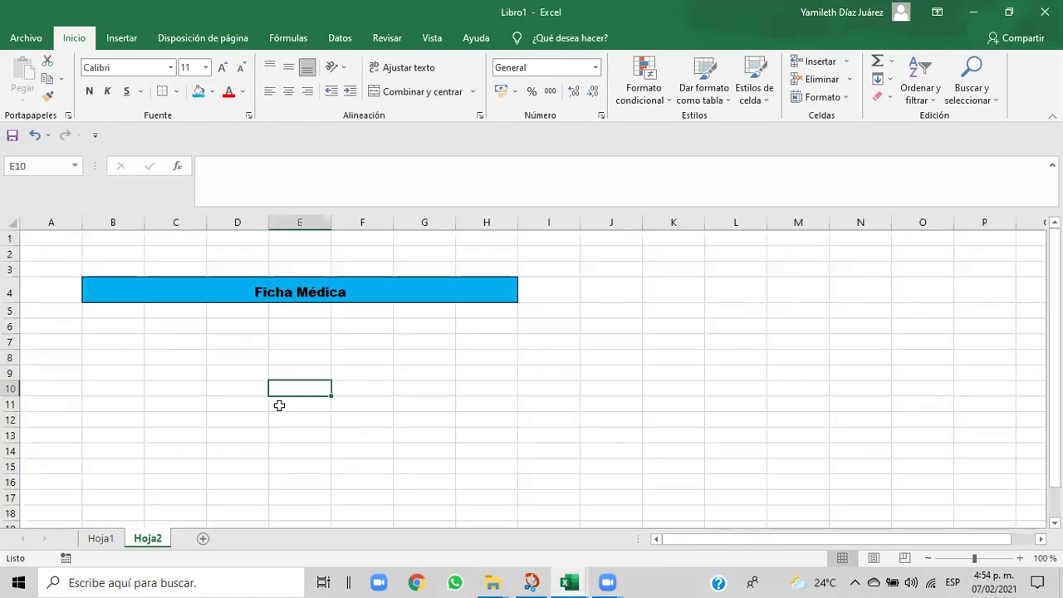
- Merge B5:H5 into one white-filled cell and zoom the sheet to 120%
{"action": "left_click", "coordinate": [90, 309]}
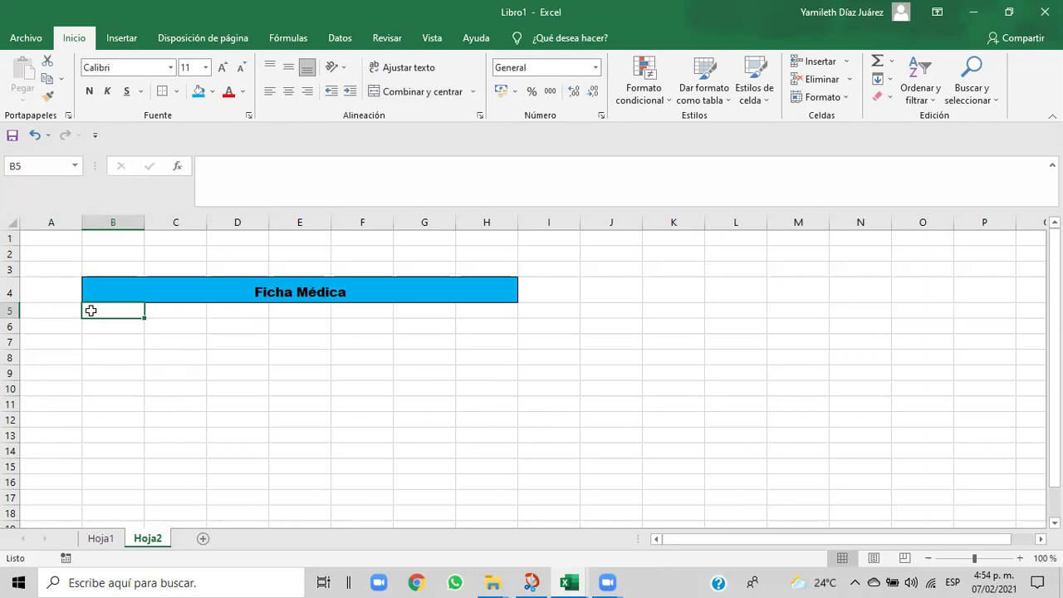
{"action": "left_click_drag", "start_coordinate": [91, 310], "coordinate": [461, 316]}
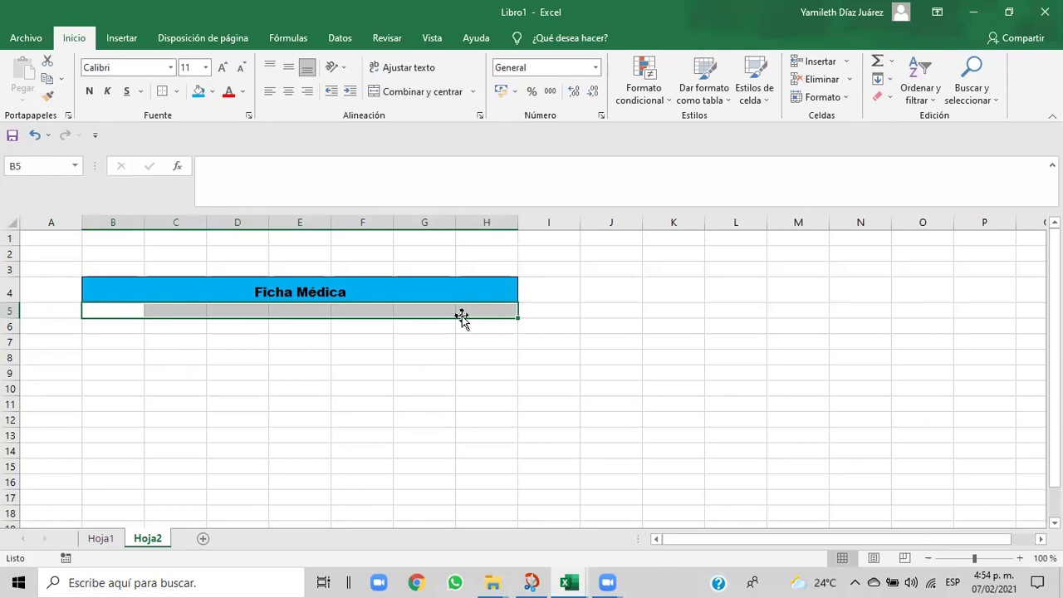
{"action": "left_click", "coordinate": [417, 93]}
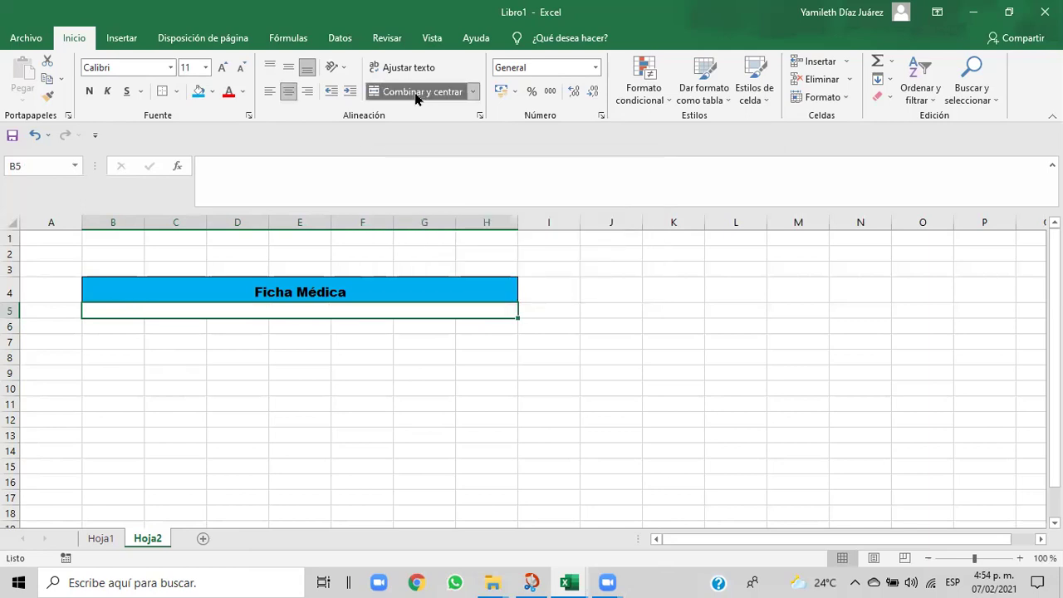
{"action": "left_click", "coordinate": [213, 93]}
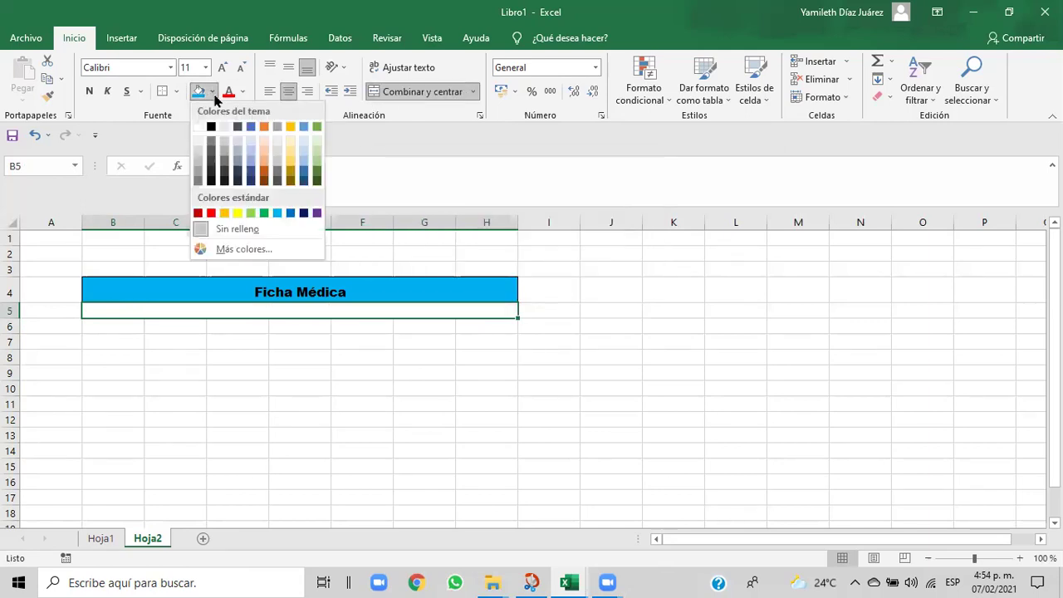
{"action": "left_click", "coordinate": [197, 128]}
{"action": "left_click", "coordinate": [119, 327]}
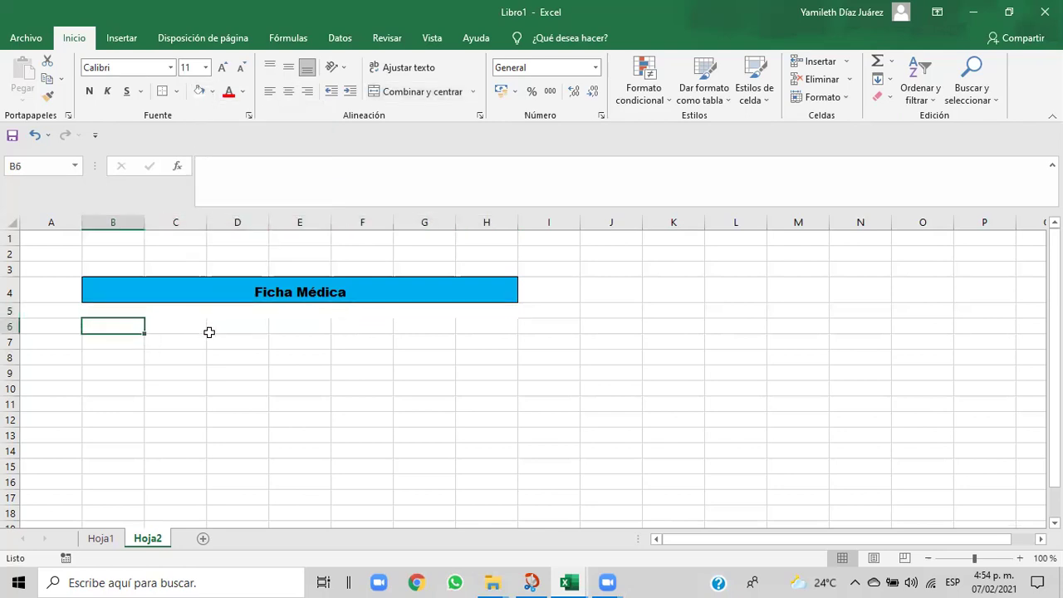
{"action": "left_click", "coordinate": [1020, 558]}
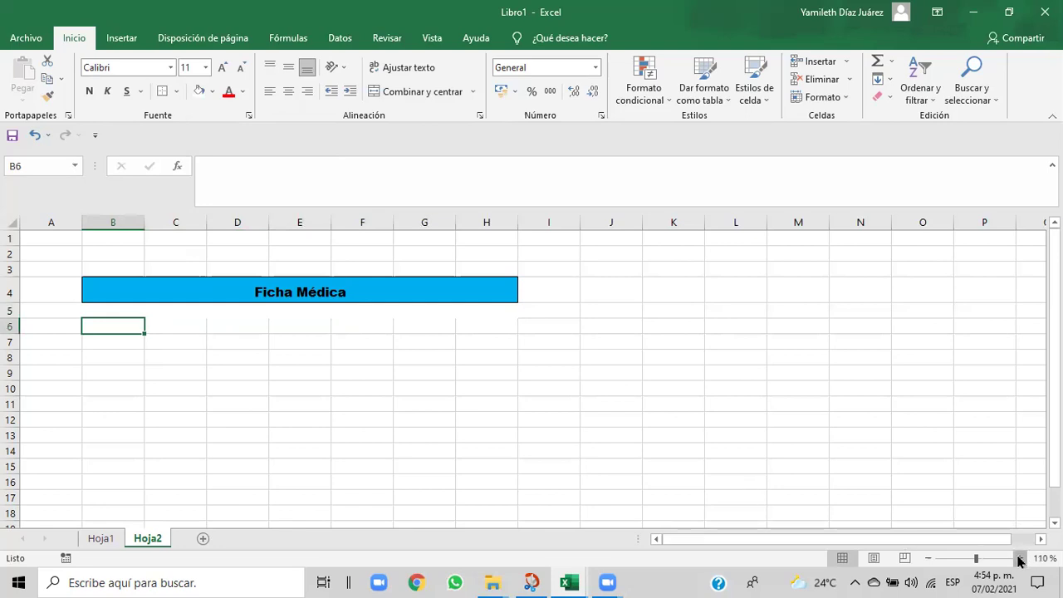
{"action": "left_click", "coordinate": [1019, 558]}
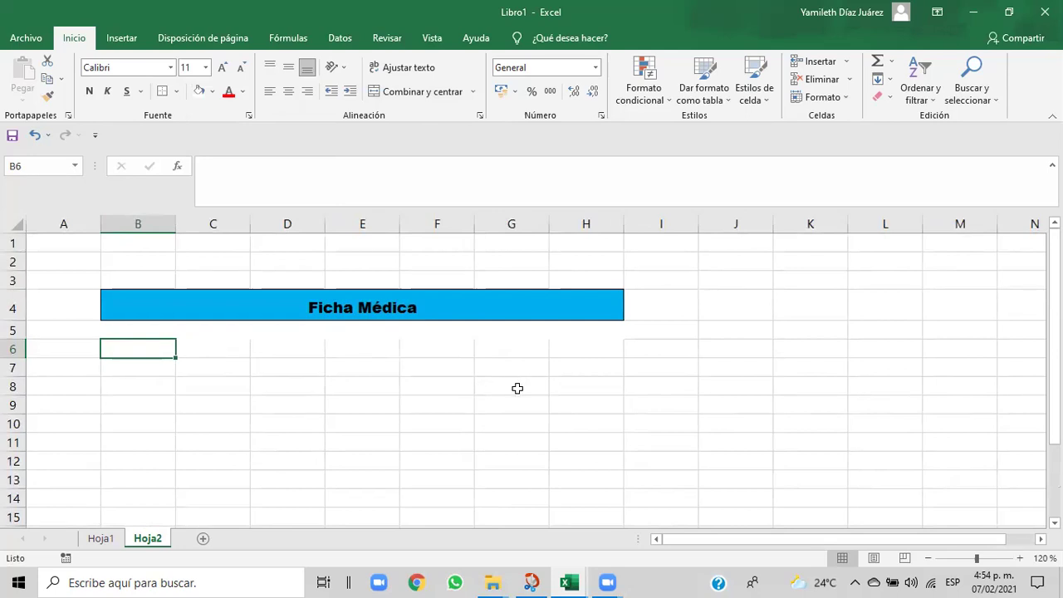
{"action": "mouse_move", "coordinate": [561, 581]}
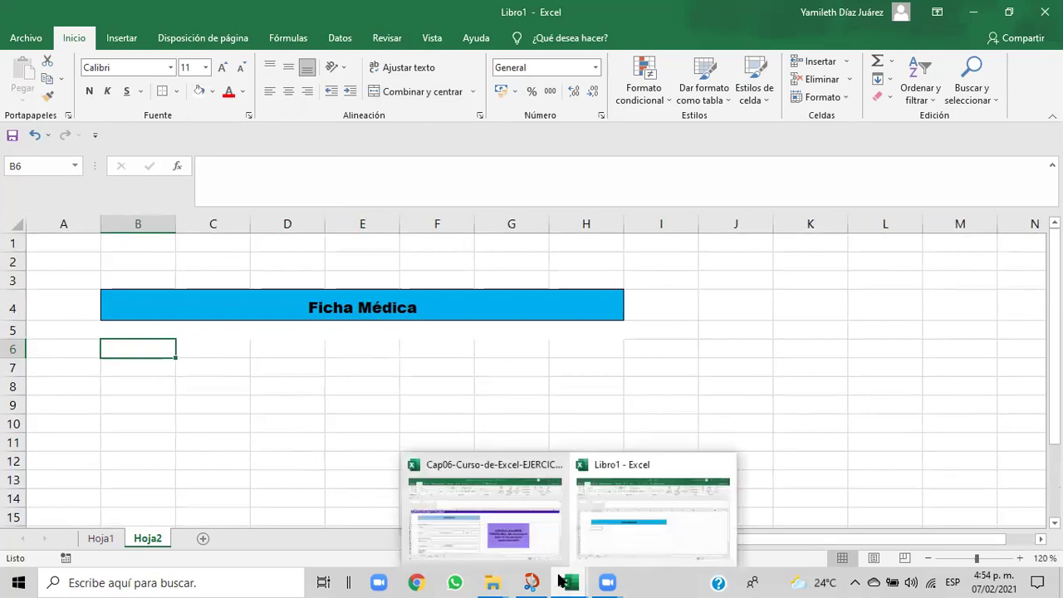
{"action": "left_click", "coordinate": [529, 552]}
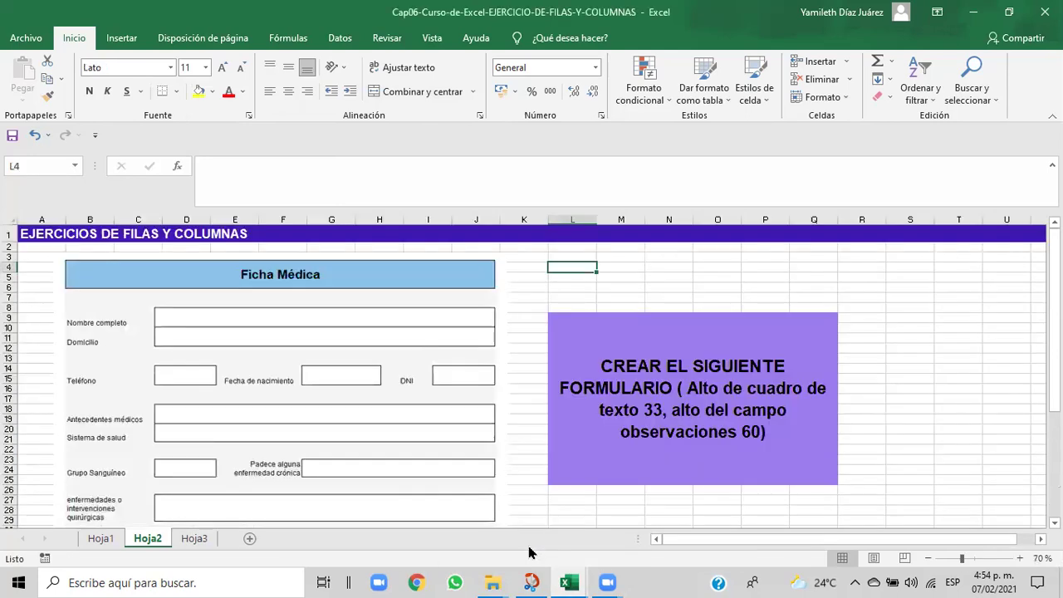
{"action": "mouse_move", "coordinate": [573, 582]}
{"action": "left_click", "coordinate": [604, 528]}
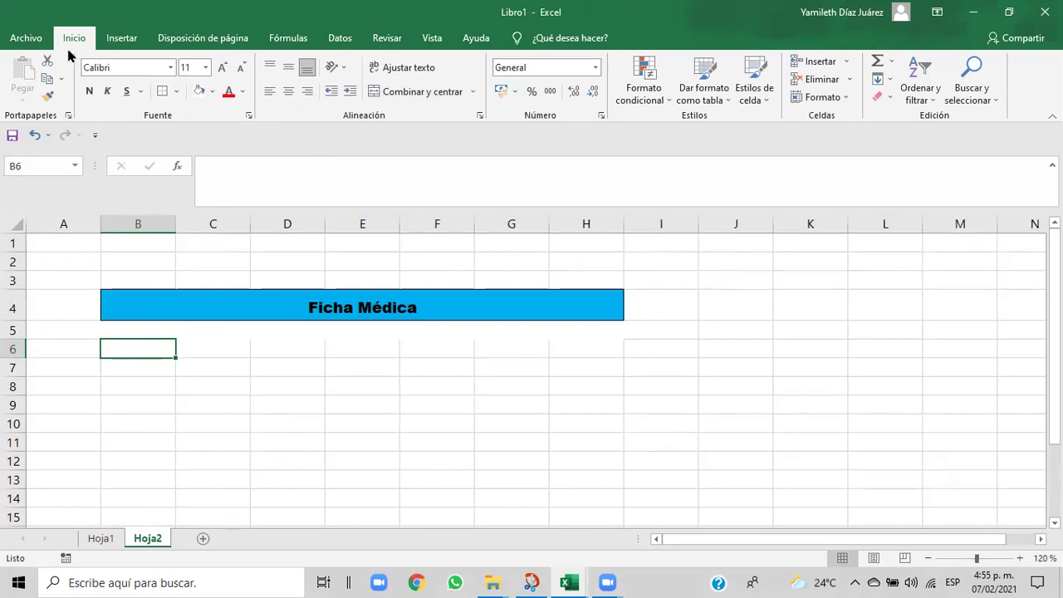
{"action": "left_click", "coordinate": [126, 330]}
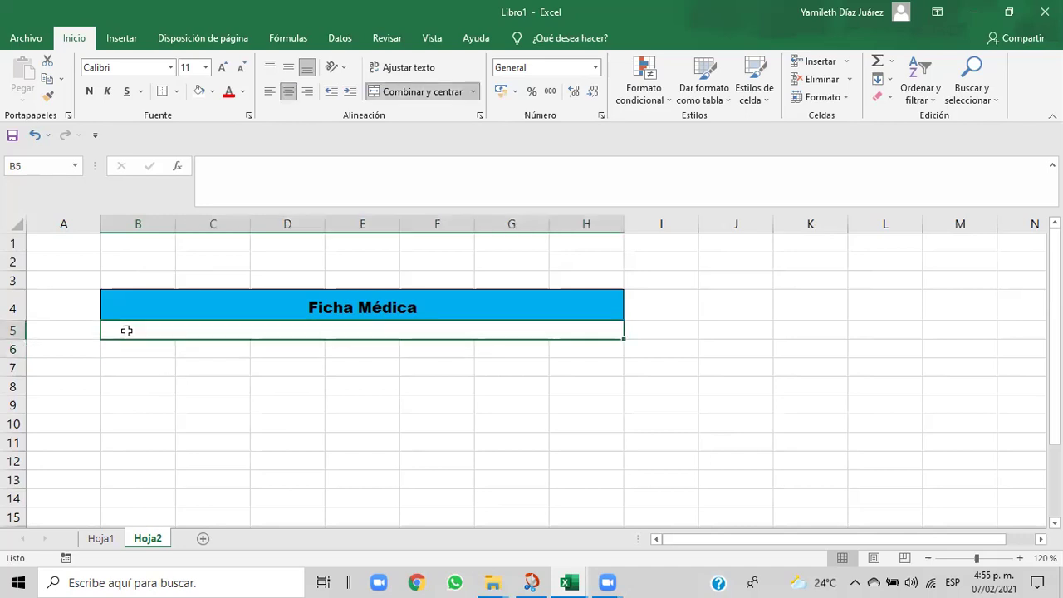
{"action": "left_click", "coordinate": [48, 97]}
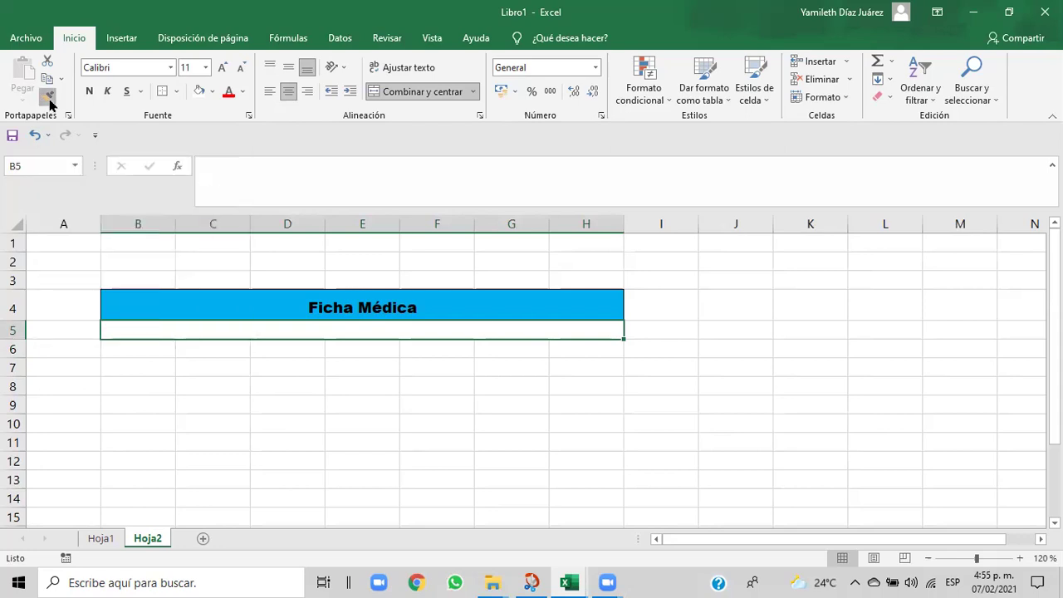
{"action": "left_click", "coordinate": [117, 347]}
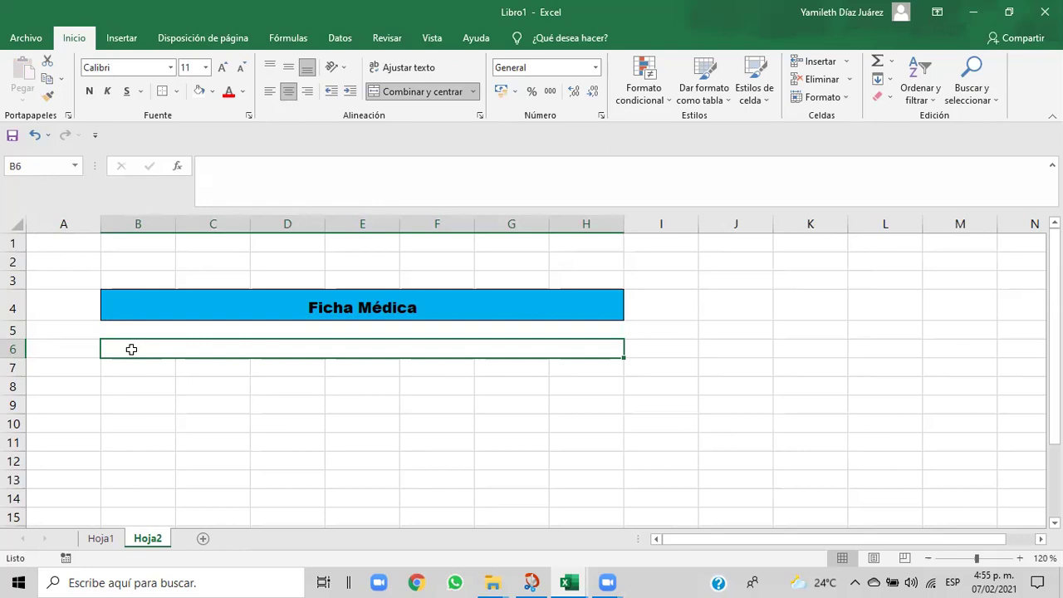
{"action": "left_click", "coordinate": [122, 367]}
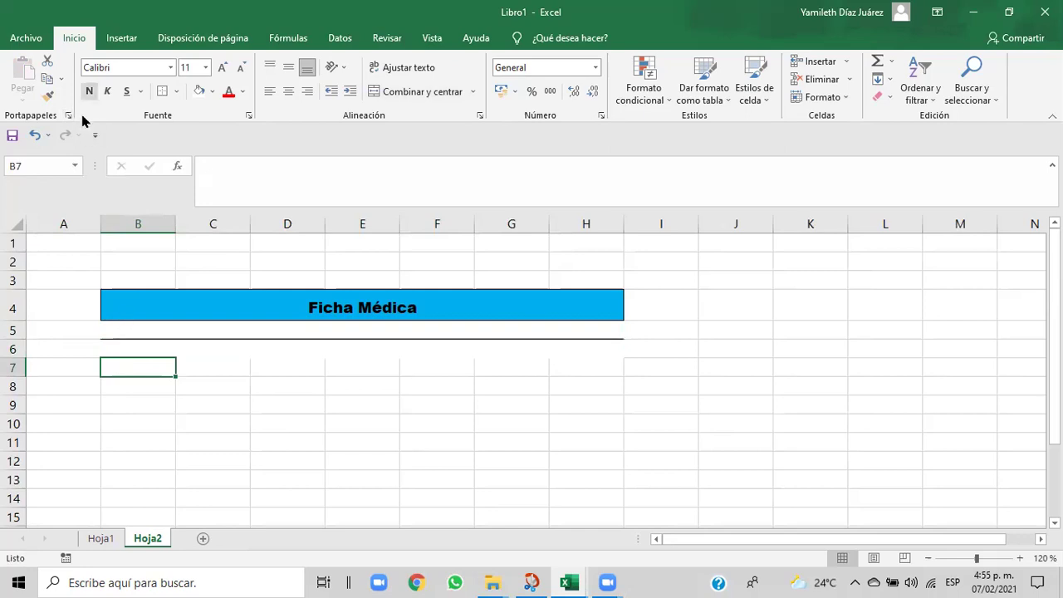
{"action": "left_click", "coordinate": [34, 134]}
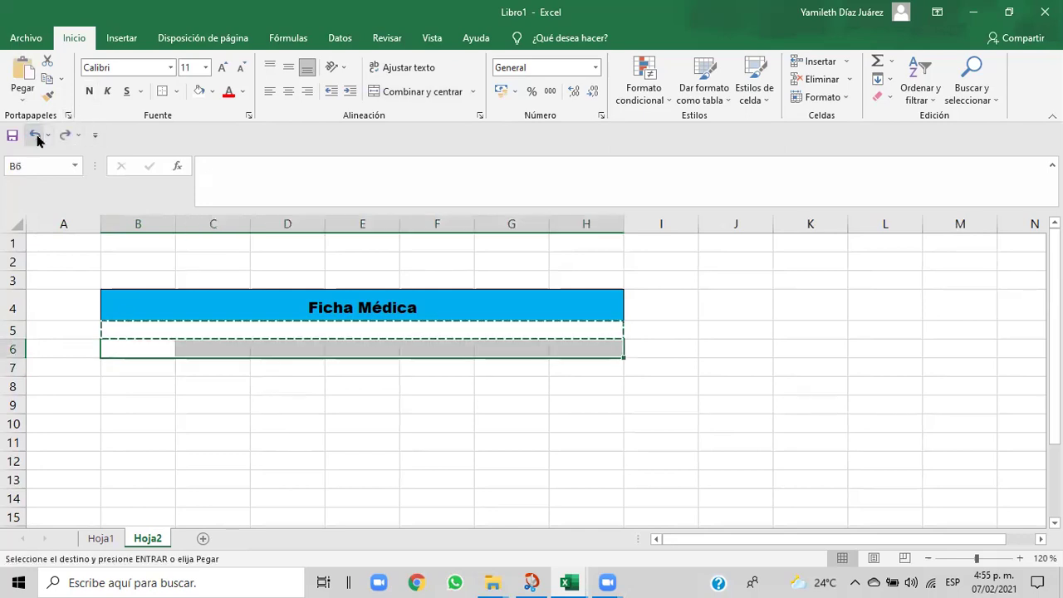
{"action": "left_click", "coordinate": [218, 406]}
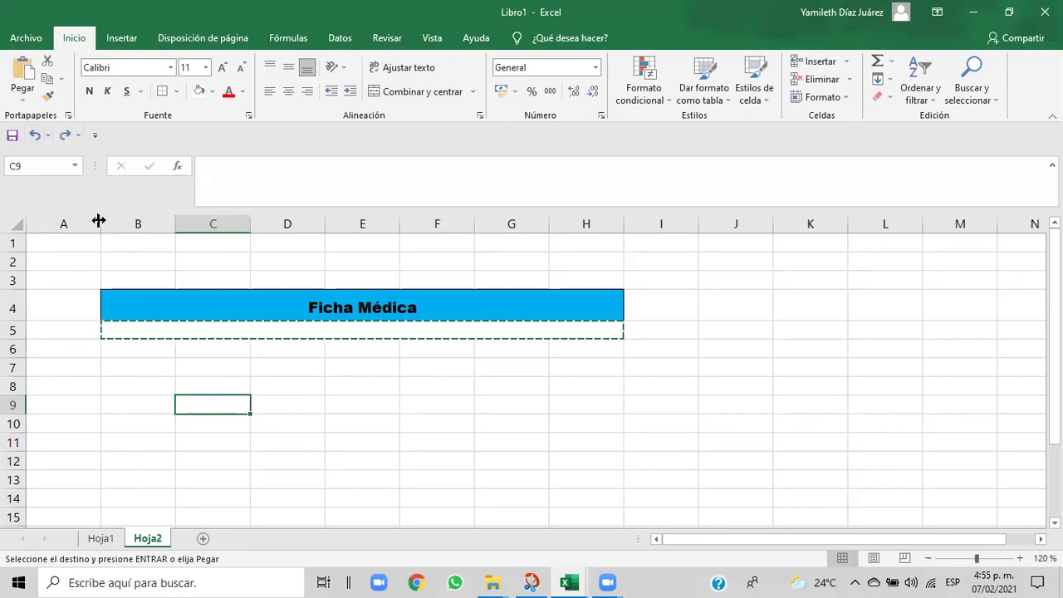
{"action": "left_click", "coordinate": [34, 135]}
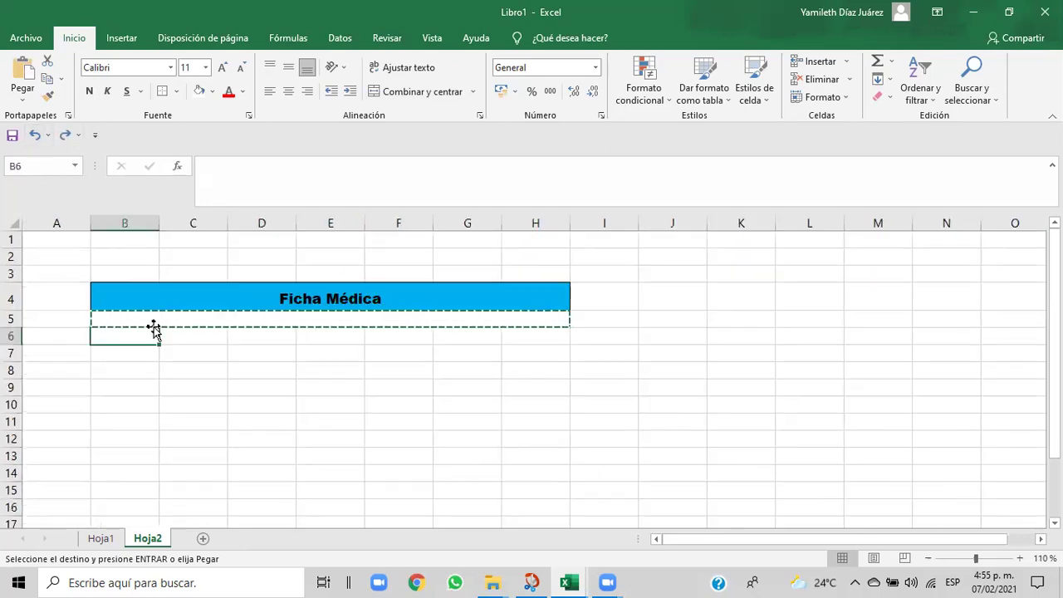
{"action": "left_click", "coordinate": [231, 400]}
{"action": "left_click", "coordinate": [317, 402]}
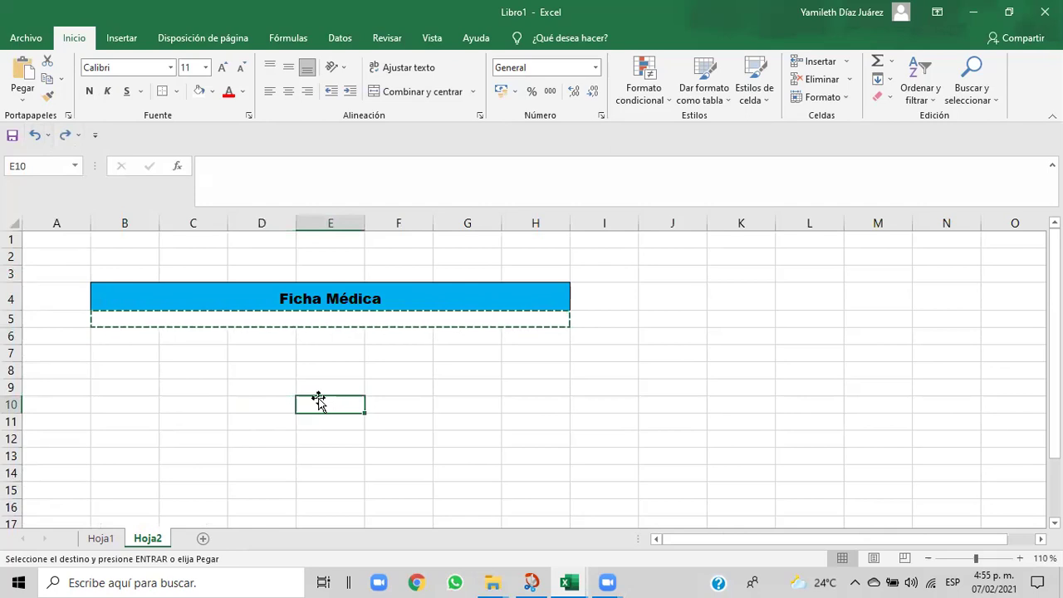
{"action": "key", "text": "Escape"}
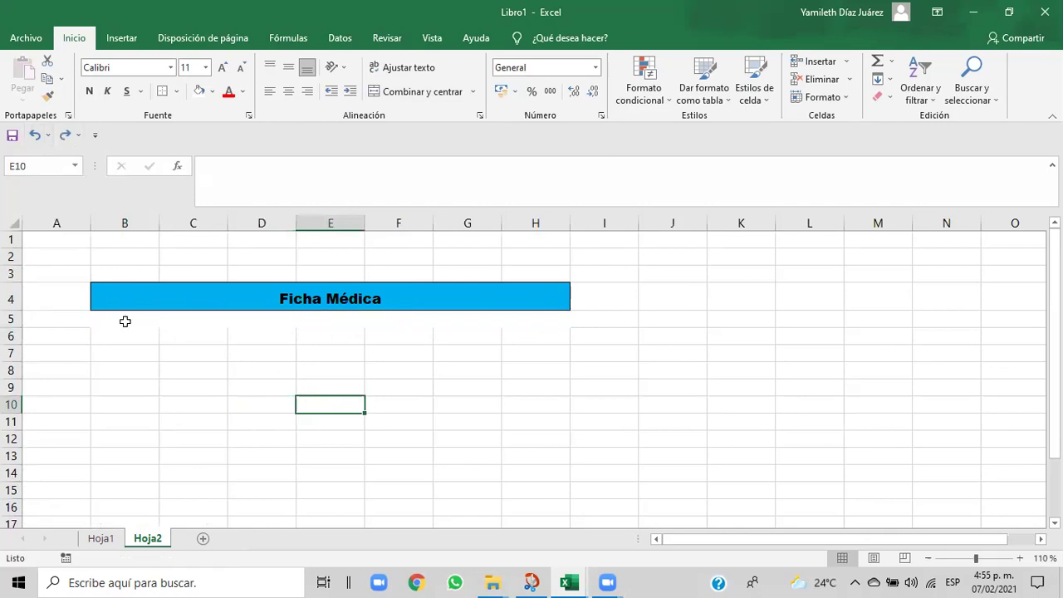
{"action": "left_click", "coordinate": [98, 320]}
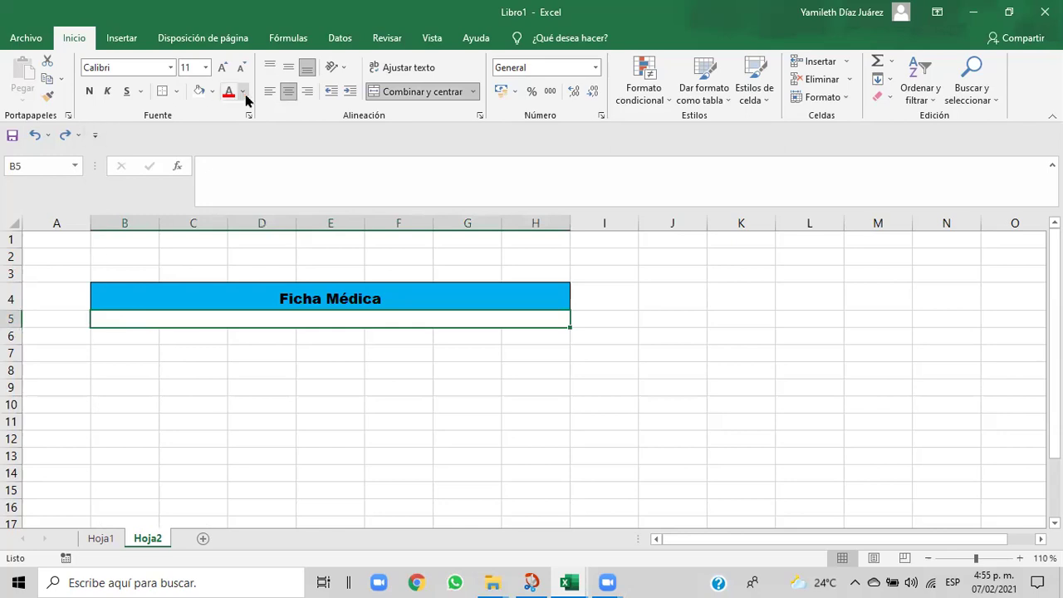
{"action": "left_click", "coordinate": [213, 92]}
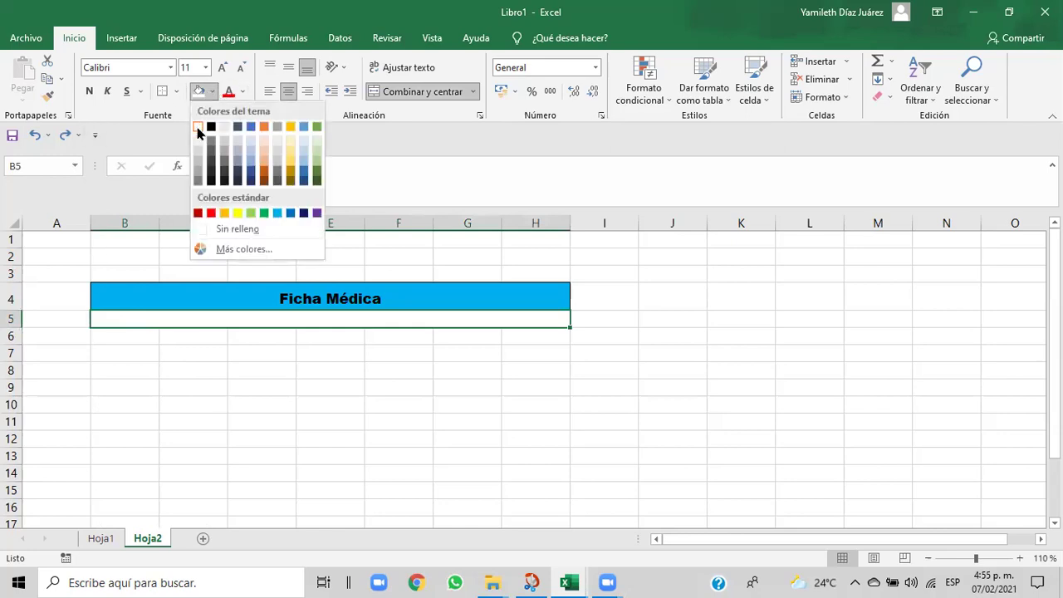
{"action": "left_click", "coordinate": [197, 127]}
{"action": "left_click", "coordinate": [138, 338]}
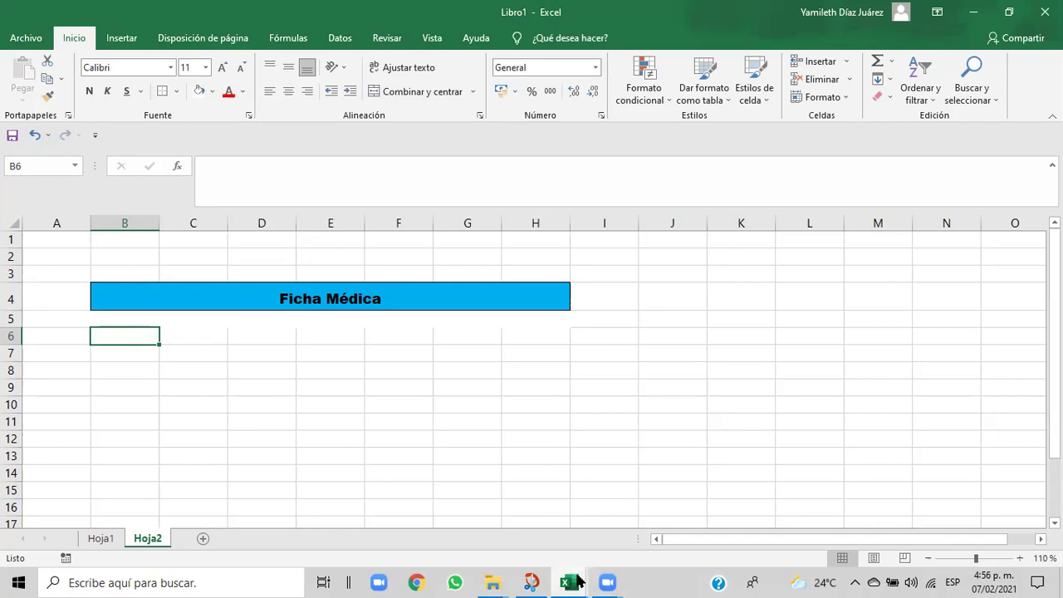
{"action": "mouse_move", "coordinate": [579, 581]}
{"action": "left_click", "coordinate": [513, 538]}
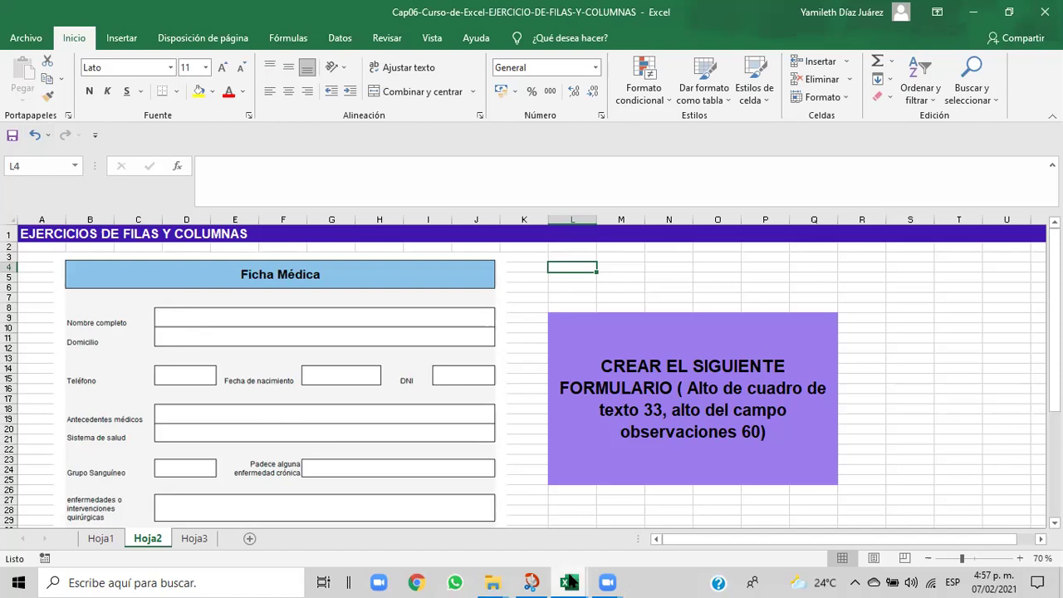
- Centre cell B6 on Libro1's Hoja2 and enter the label 'Domicilio'
{"action": "mouse_move", "coordinate": [570, 581]}
{"action": "left_click", "coordinate": [621, 536]}
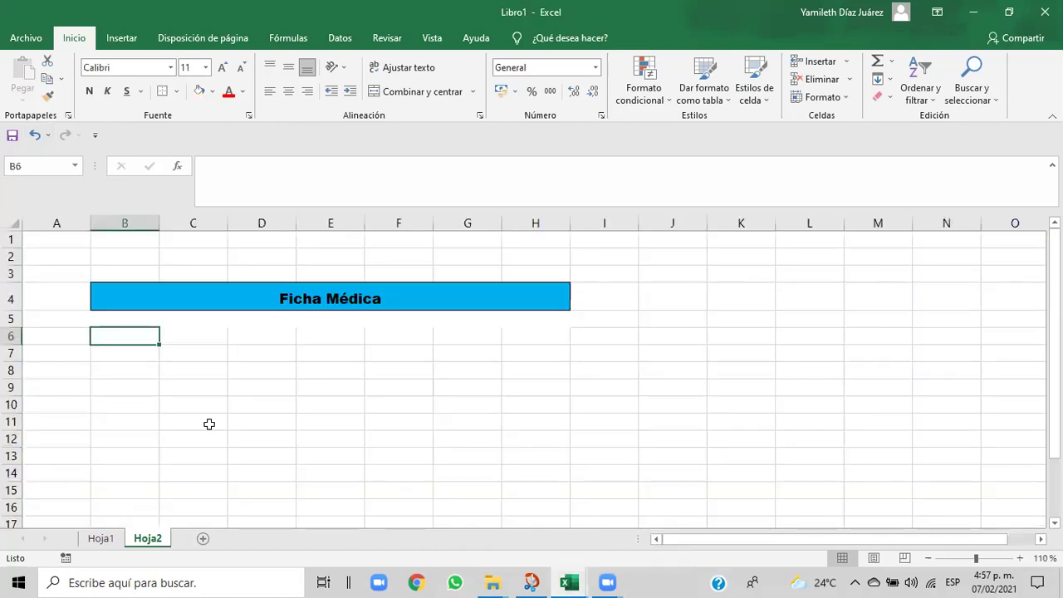
{"action": "left_click", "coordinate": [126, 357]}
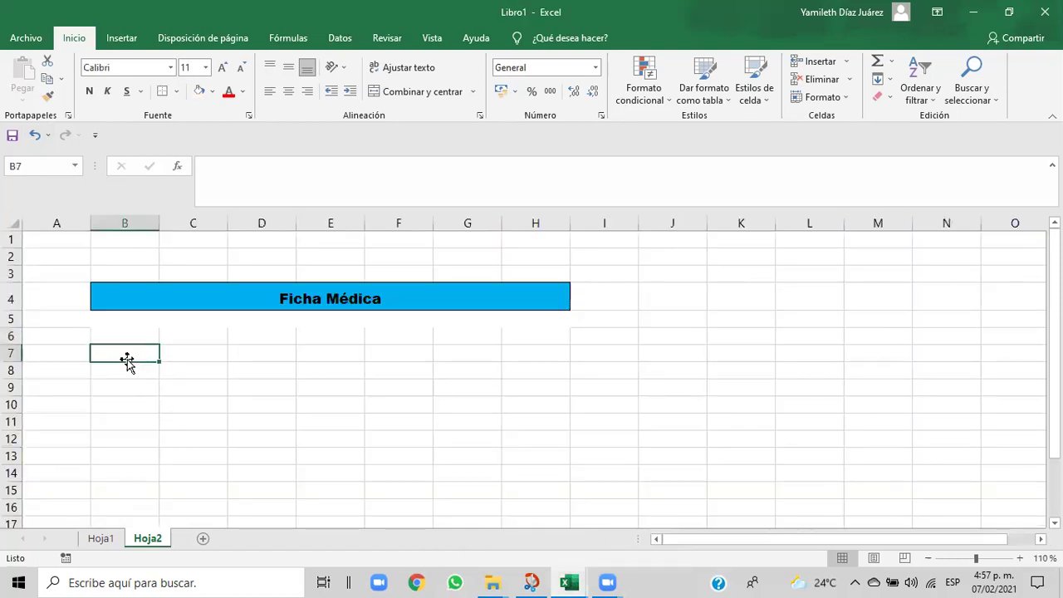
{"action": "left_click", "coordinate": [117, 337]}
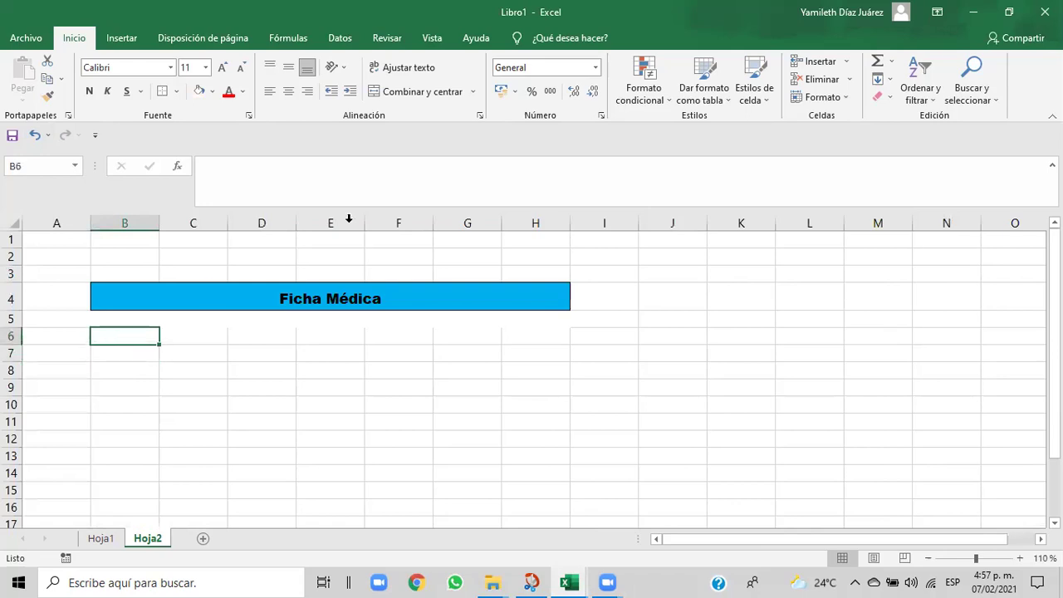
{"action": "left_click", "coordinate": [447, 94]}
{"action": "type", "text": "Do"}
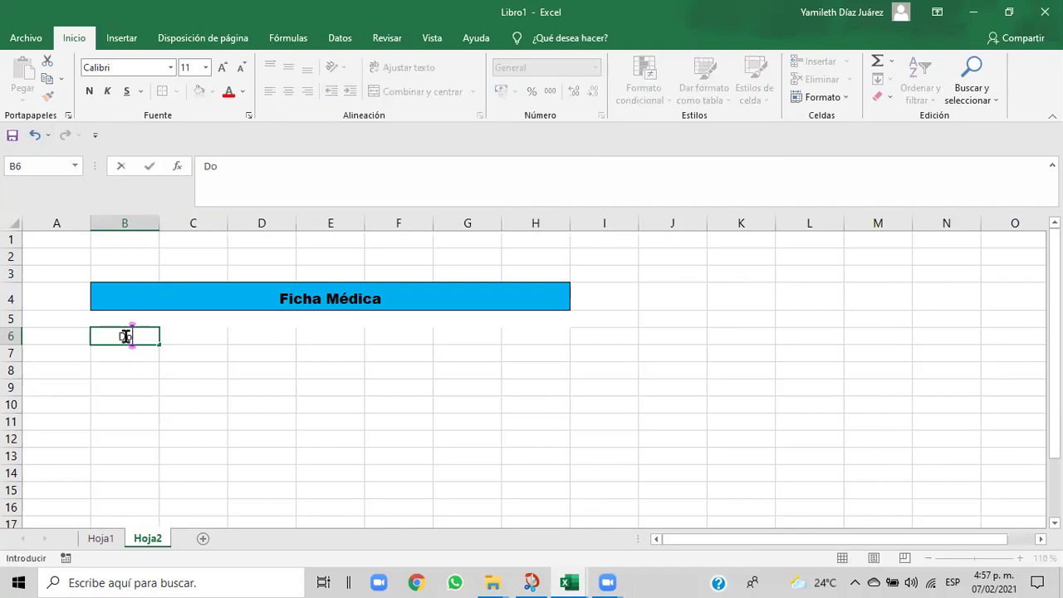
{"action": "type", "text": "micilio"}
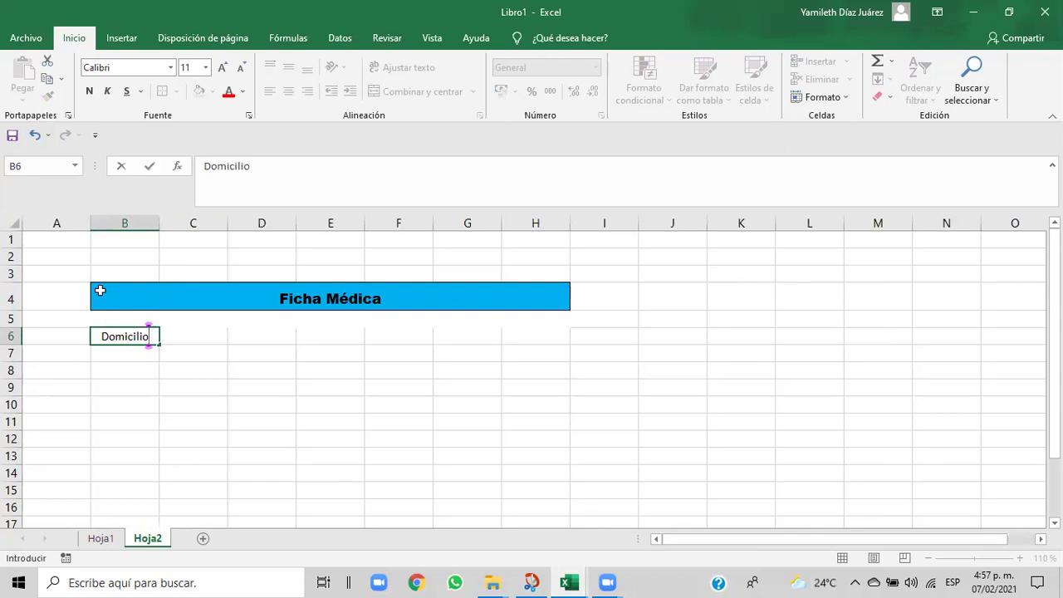
{"action": "left_click", "coordinate": [174, 336]}
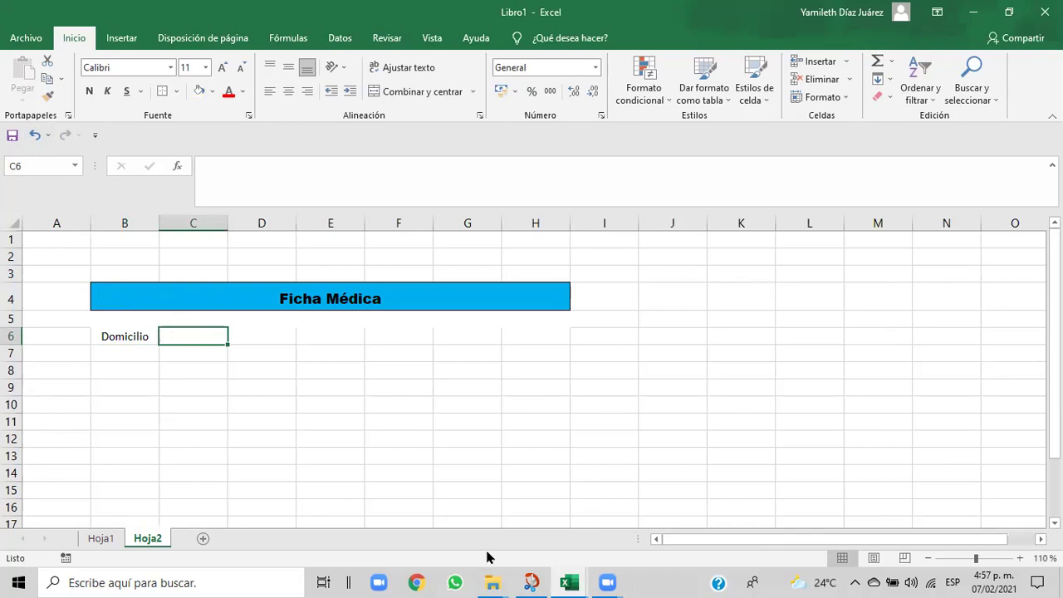
- Check the Cap06 reference workbook, then return to Libro1
{"action": "mouse_move", "coordinate": [570, 581]}
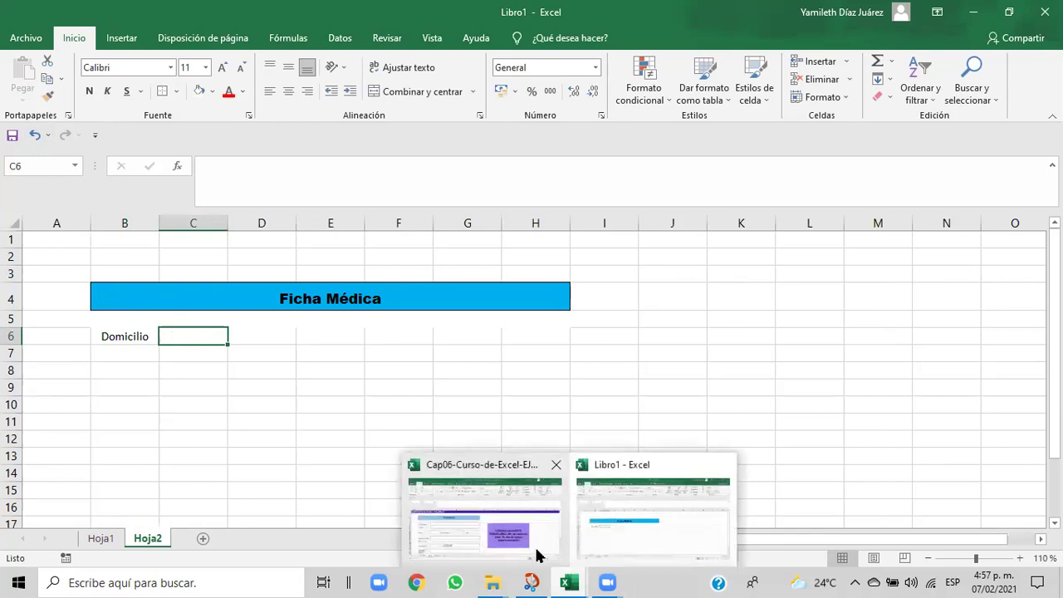
{"action": "left_click", "coordinate": [536, 556]}
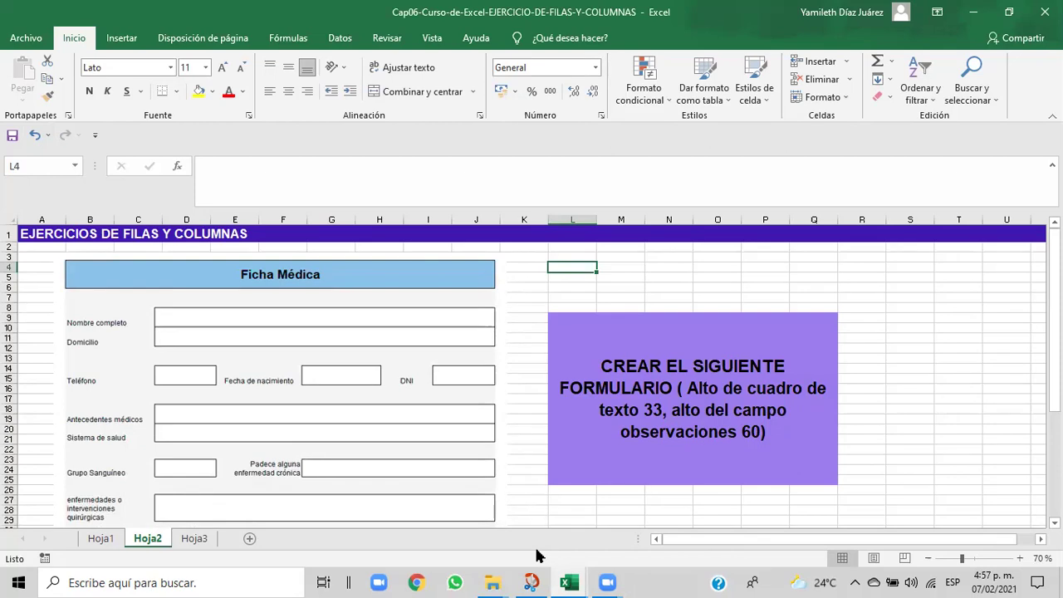
{"action": "mouse_move", "coordinate": [570, 581]}
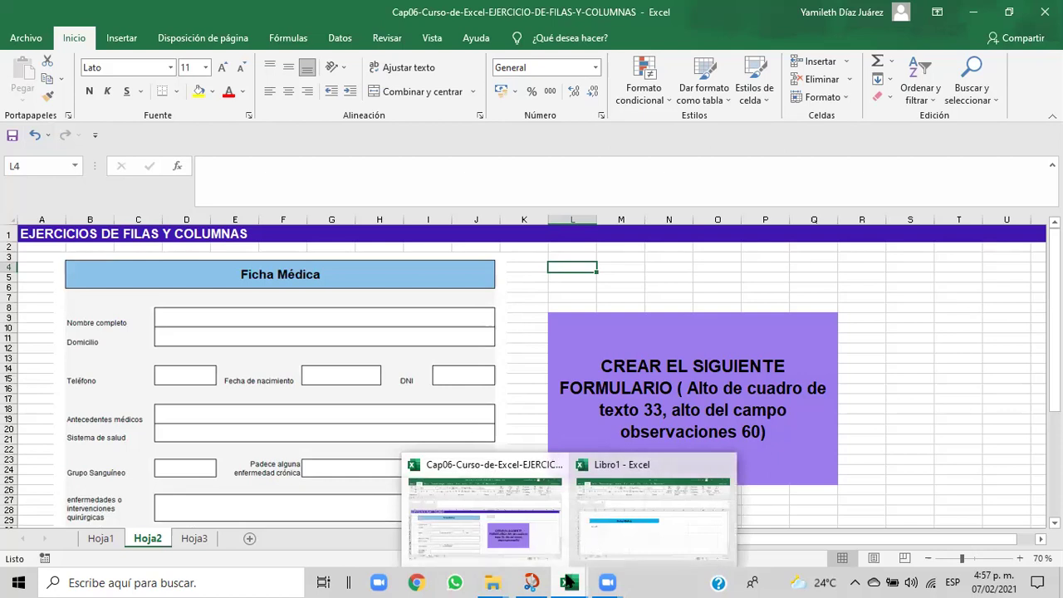
{"action": "left_click", "coordinate": [631, 525]}
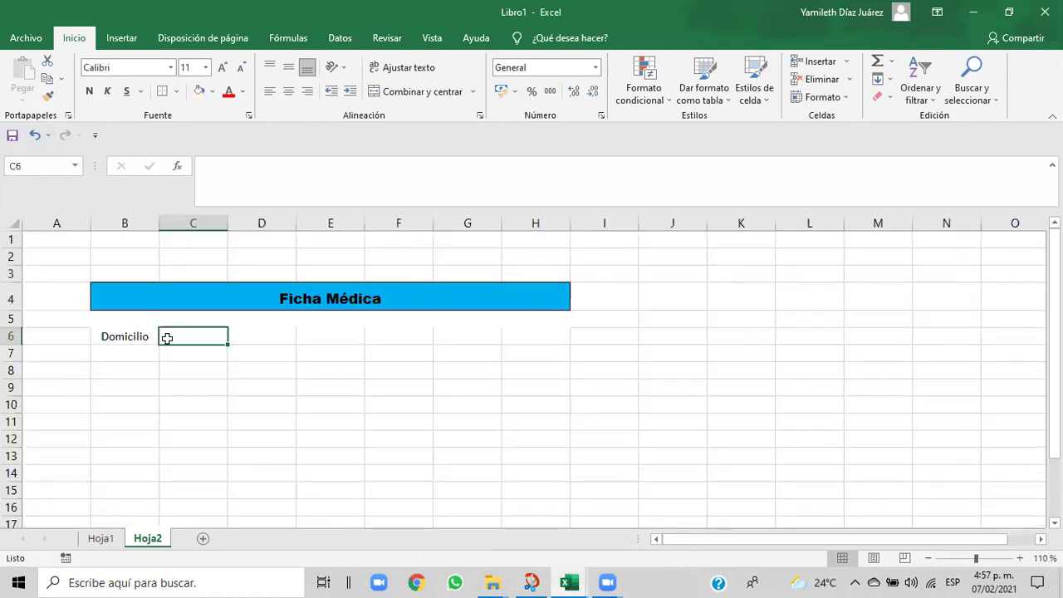
- Replace the B6 label with 'Nombre completo'
{"action": "left_click", "coordinate": [115, 340]}
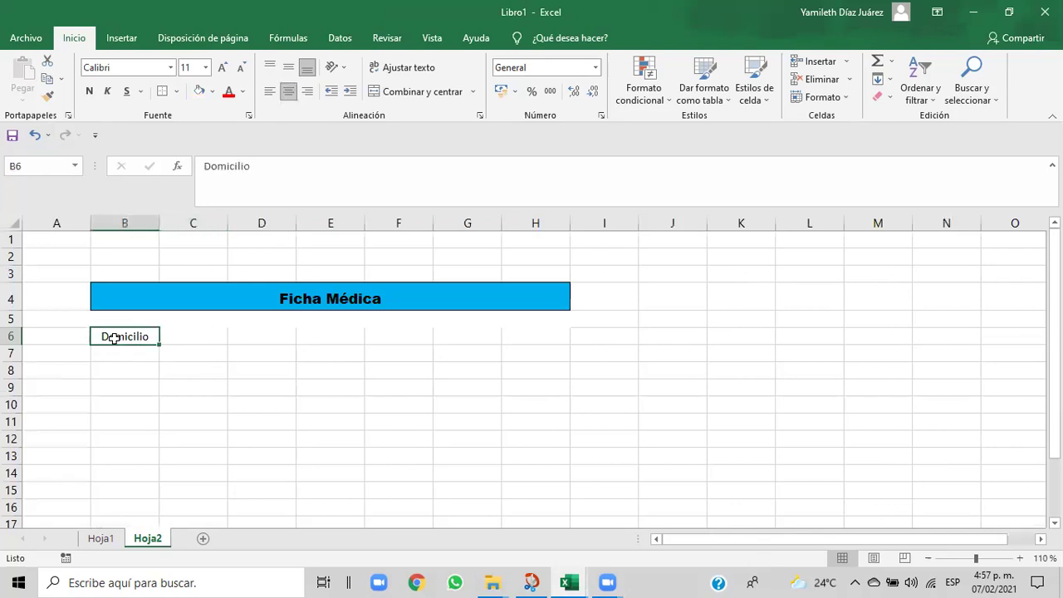
{"action": "key", "text": "BackSpace"}
{"action": "type", "text": "N"}
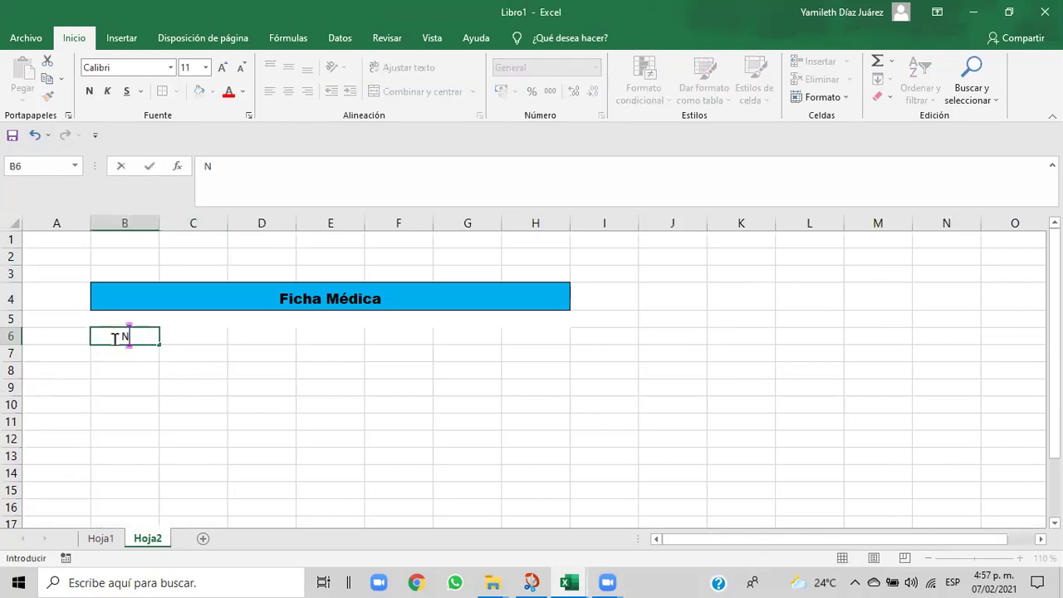
{"action": "type", "text": "ombre comp"}
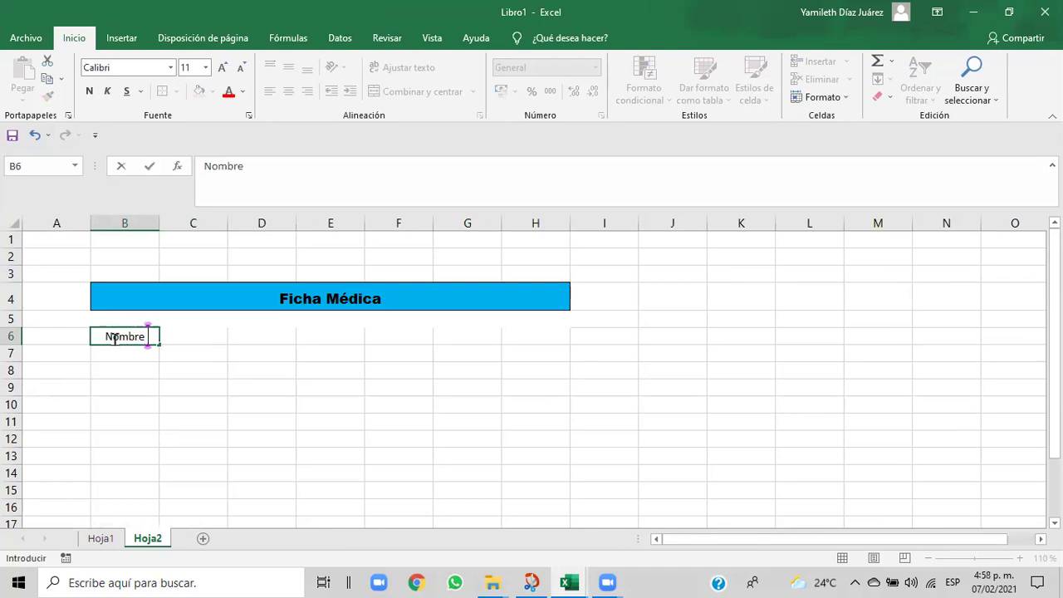
{"action": "type", "text": "l"}
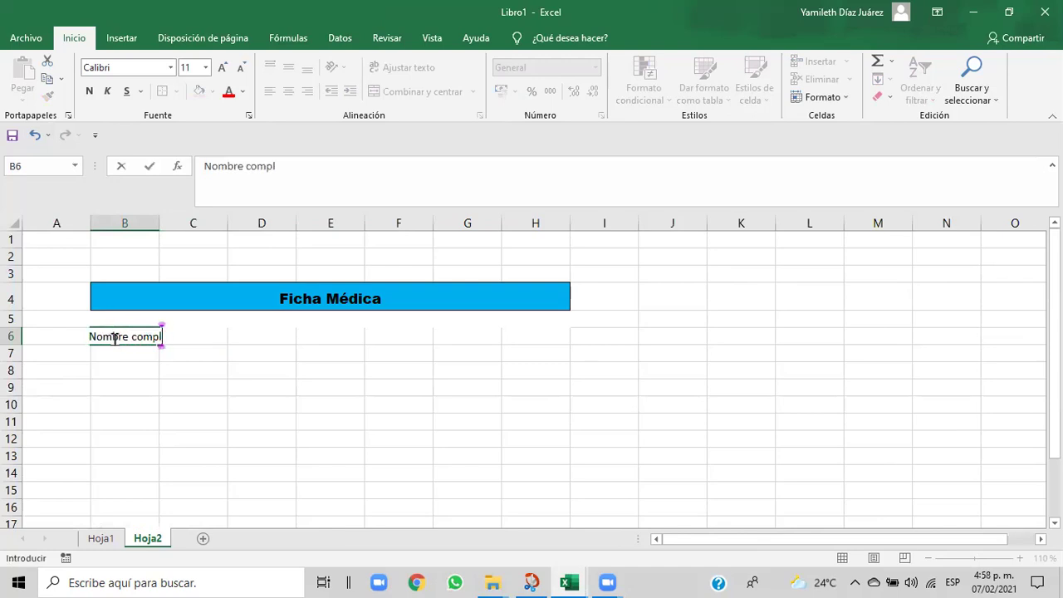
{"action": "type", "text": "eto"}
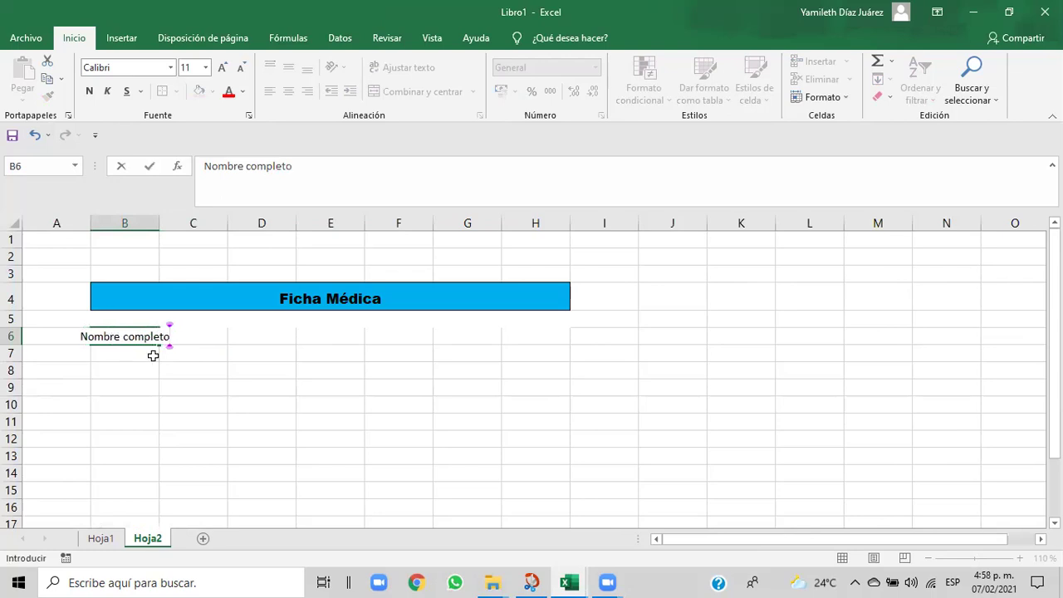
{"action": "left_click", "coordinate": [162, 368]}
- Widen column A slightly and column B to about 102 pixels so 'Nombre completo' fits in B6
{"action": "left_click", "coordinate": [122, 335]}
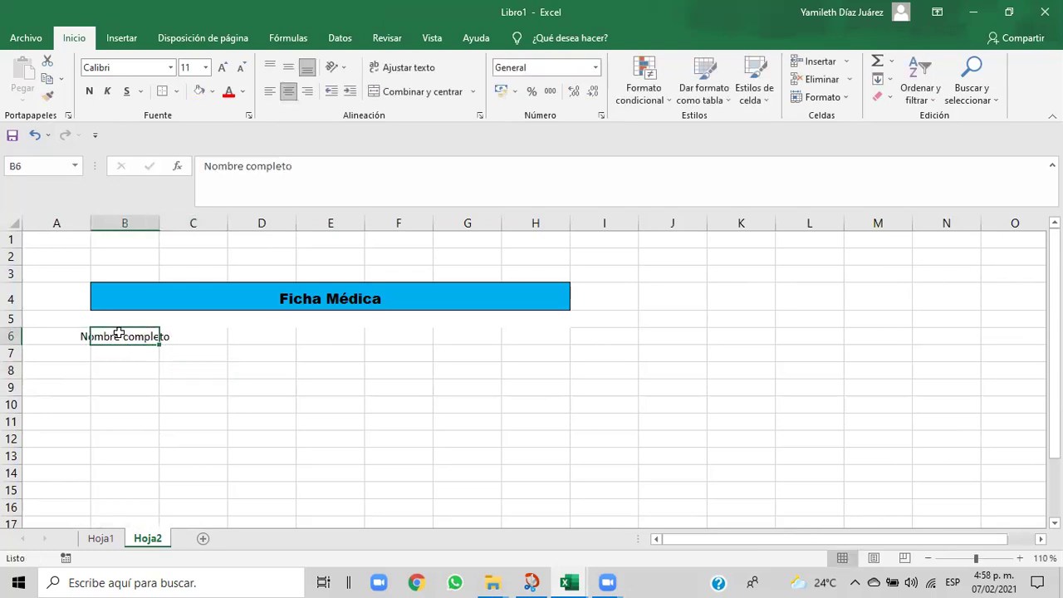
{"action": "left_click_drag", "start_coordinate": [159, 218], "coordinate": [169, 220]}
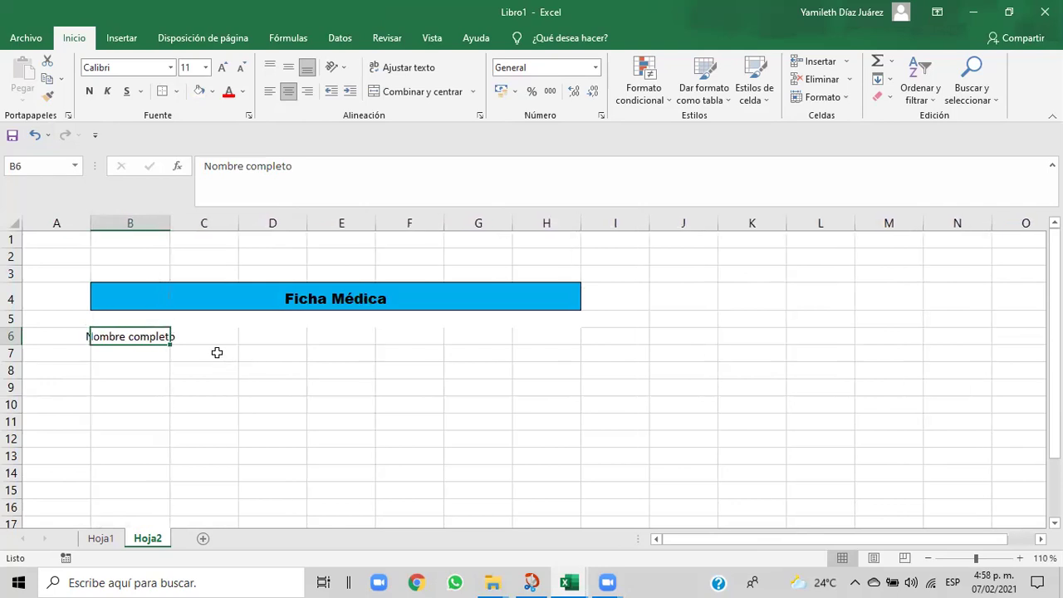
{"action": "left_click", "coordinate": [215, 351]}
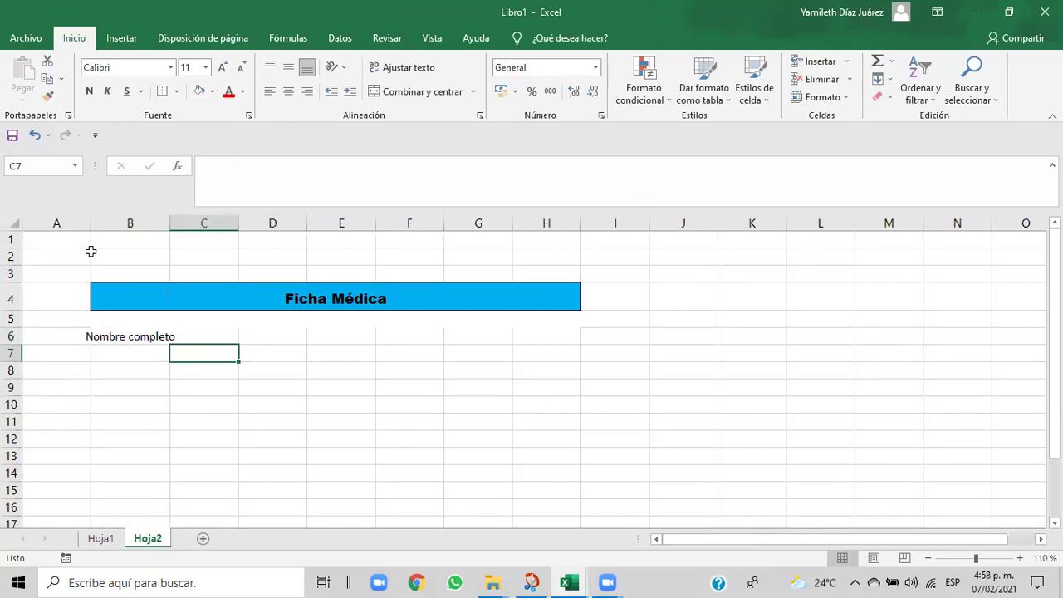
{"action": "left_click_drag", "start_coordinate": [90, 222], "coordinate": [95, 223]}
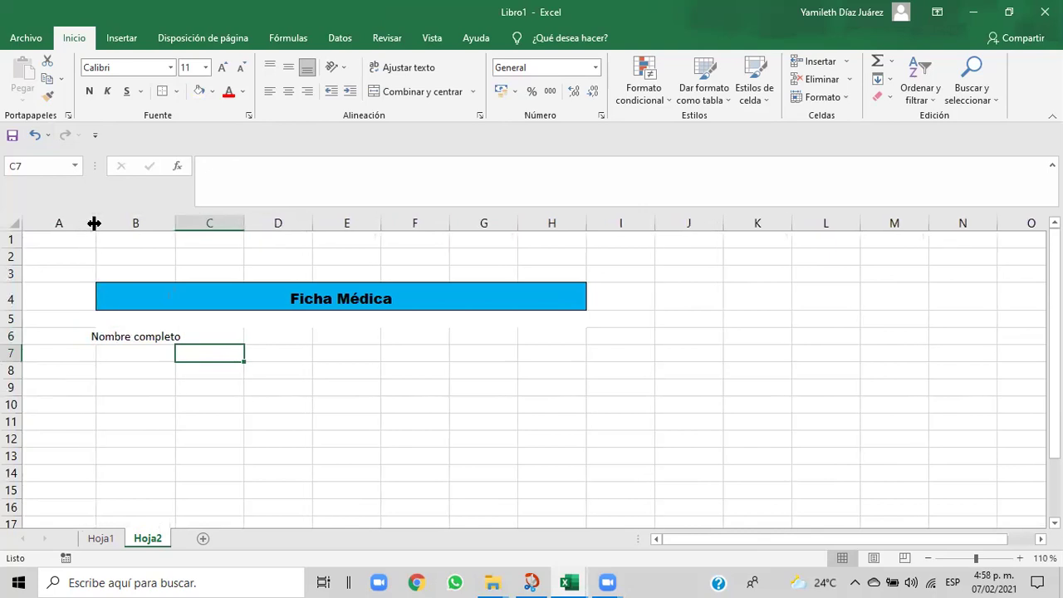
{"action": "left_click", "coordinate": [111, 337]}
{"action": "left_click", "coordinate": [184, 354]}
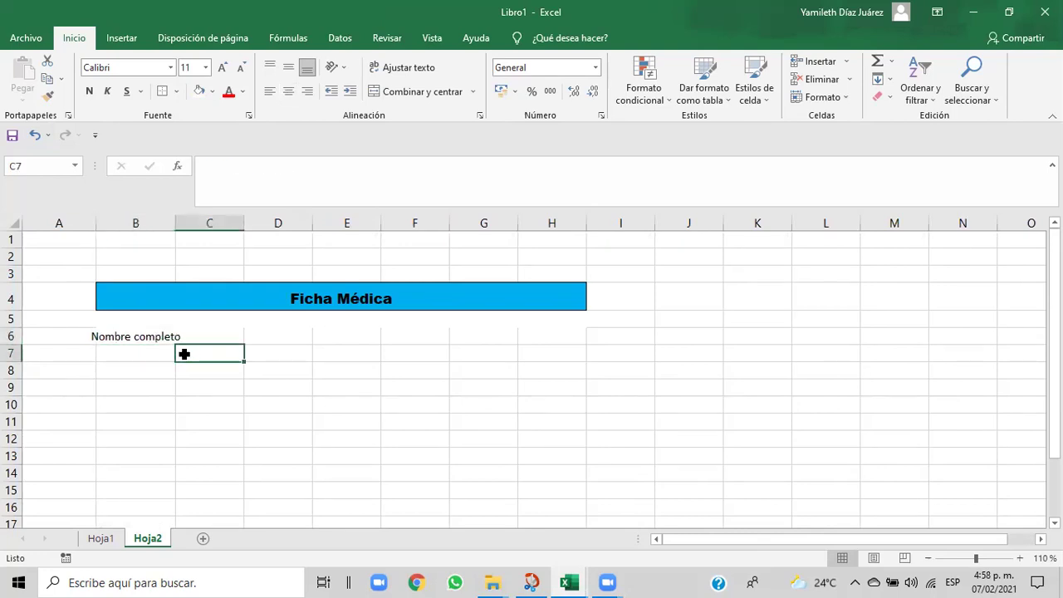
{"action": "left_click", "coordinate": [102, 334]}
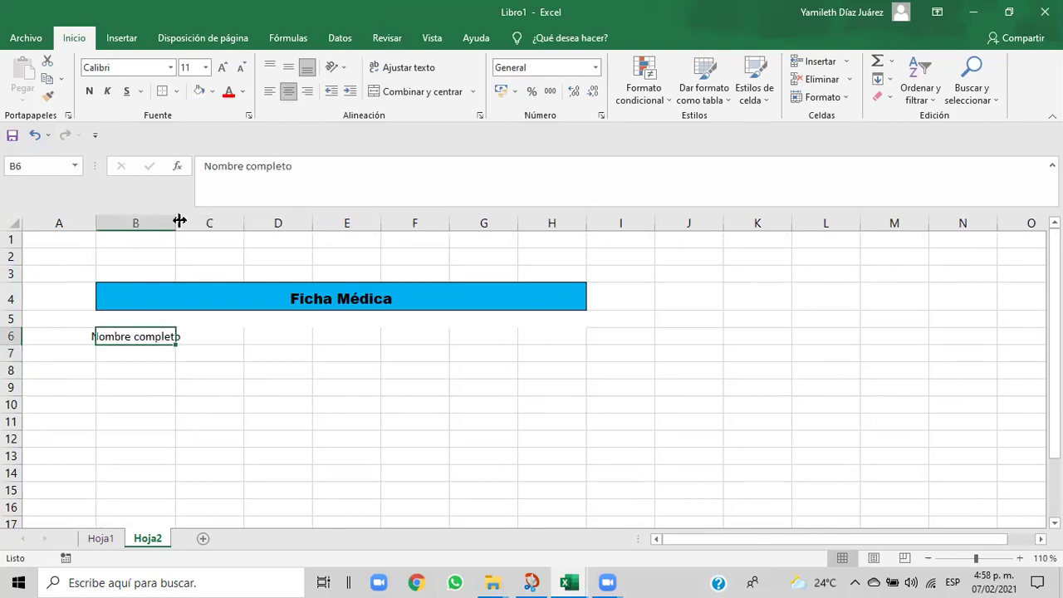
{"action": "left_click_drag", "start_coordinate": [175, 219], "coordinate": [184, 217]}
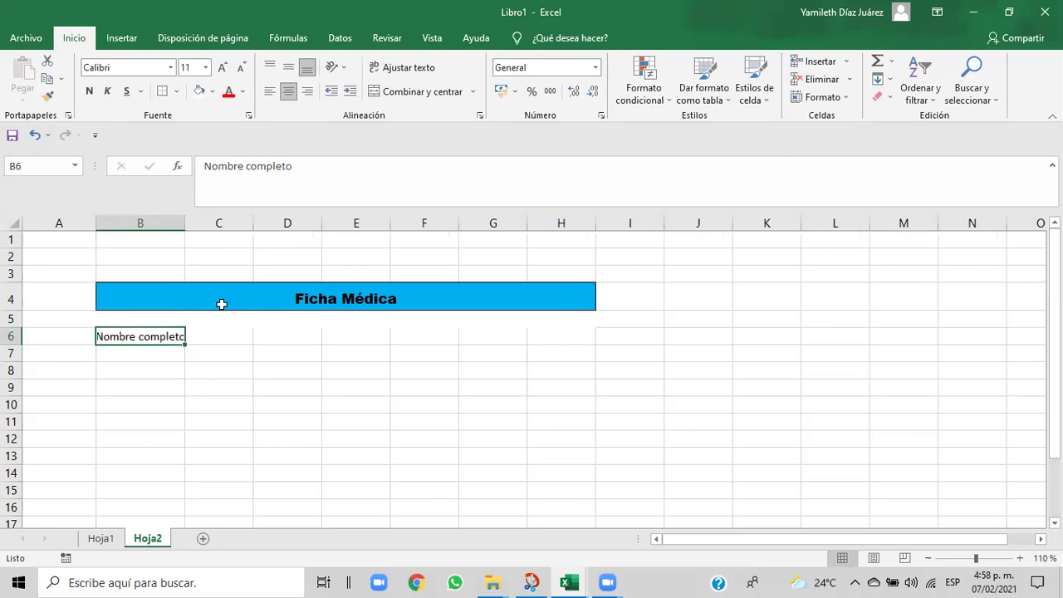
{"action": "left_click", "coordinate": [229, 361]}
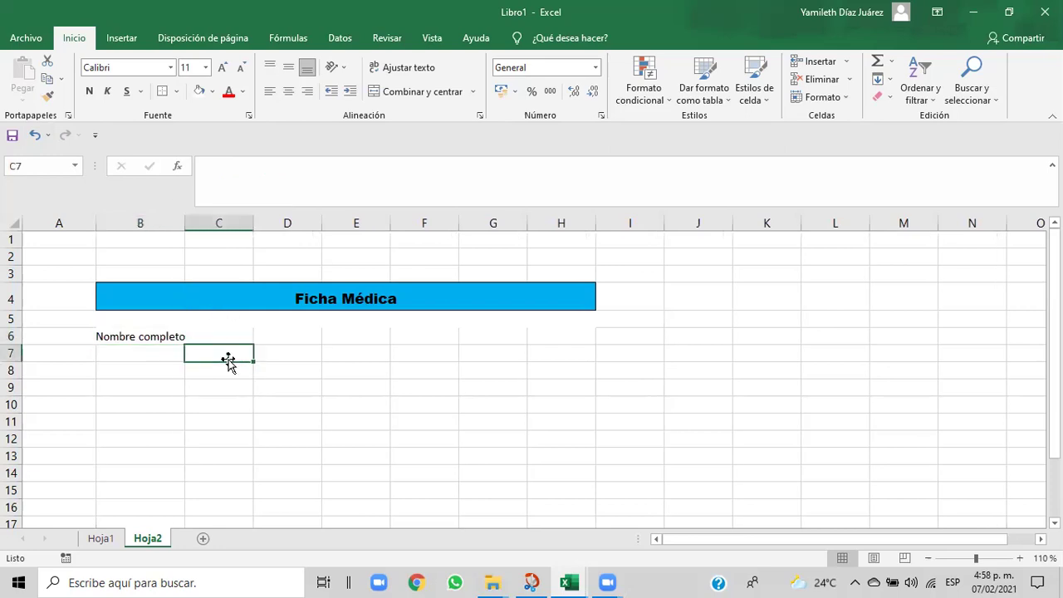
{"action": "left_click", "coordinate": [166, 334]}
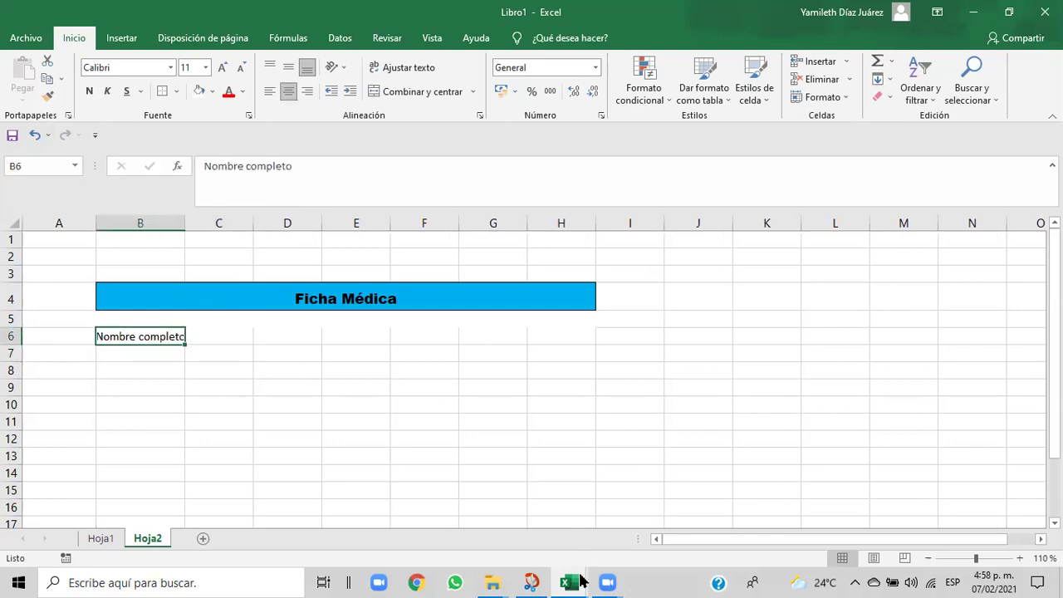
{"action": "mouse_move", "coordinate": [581, 581]}
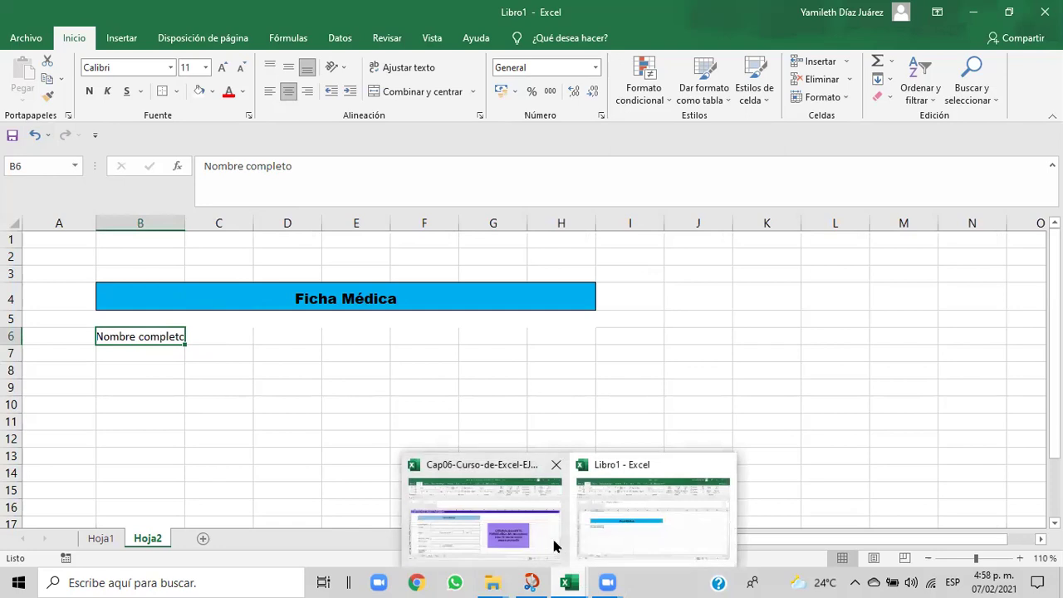
{"action": "left_click", "coordinate": [557, 538]}
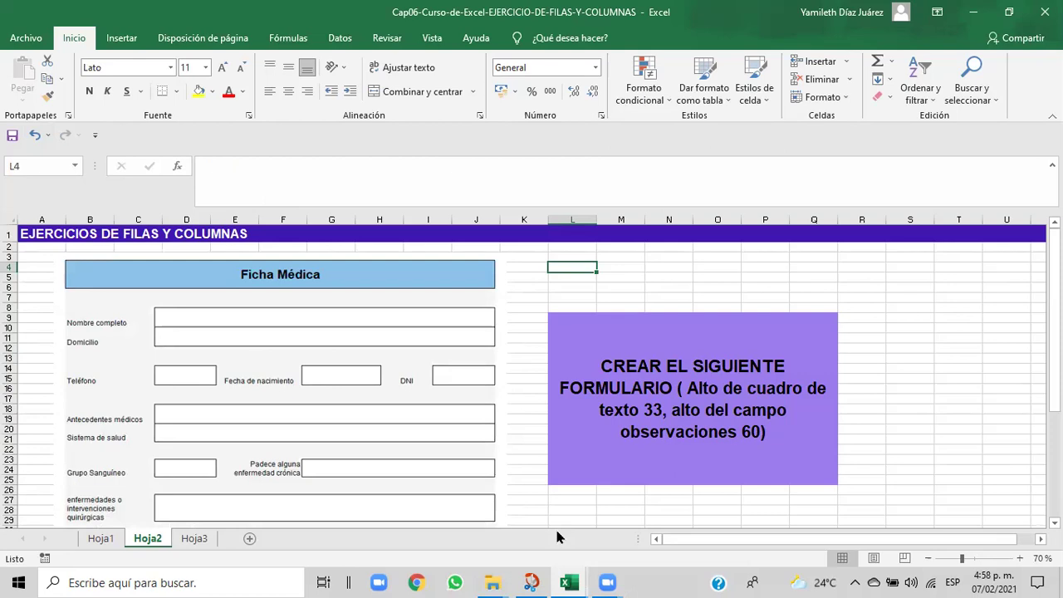
{"action": "mouse_move", "coordinate": [567, 583]}
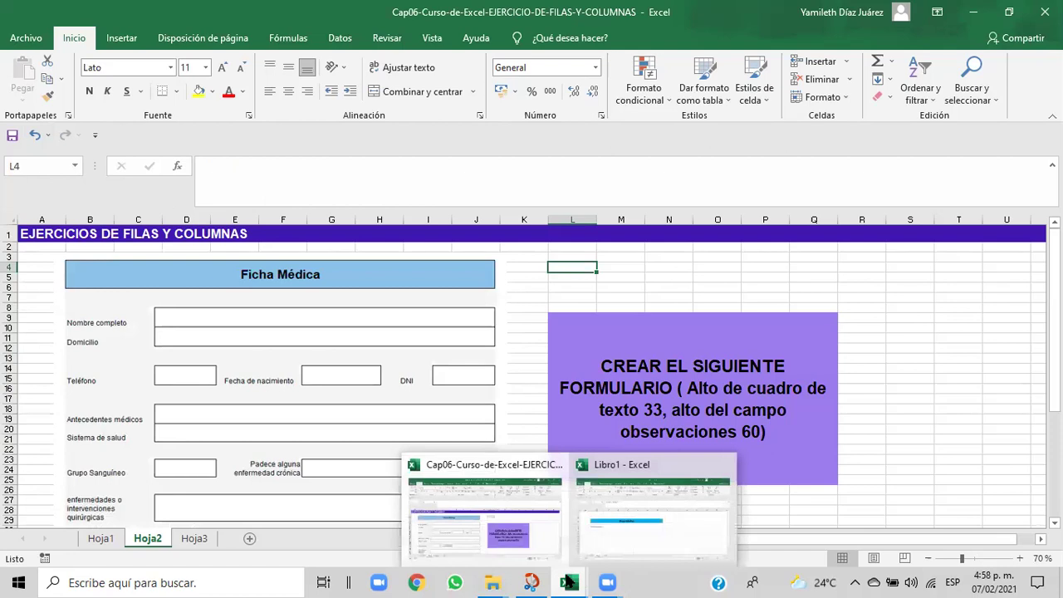
{"action": "left_click", "coordinate": [656, 449]}
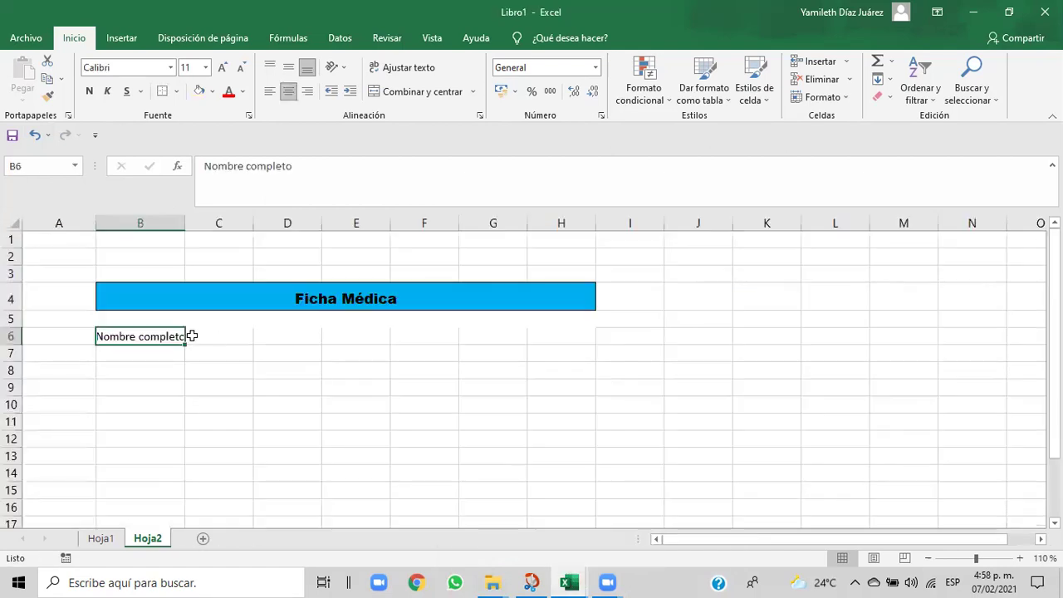
- Format the 'Nombre completo' label in B6 as Arial, size 9
{"action": "left_click", "coordinate": [171, 70]}
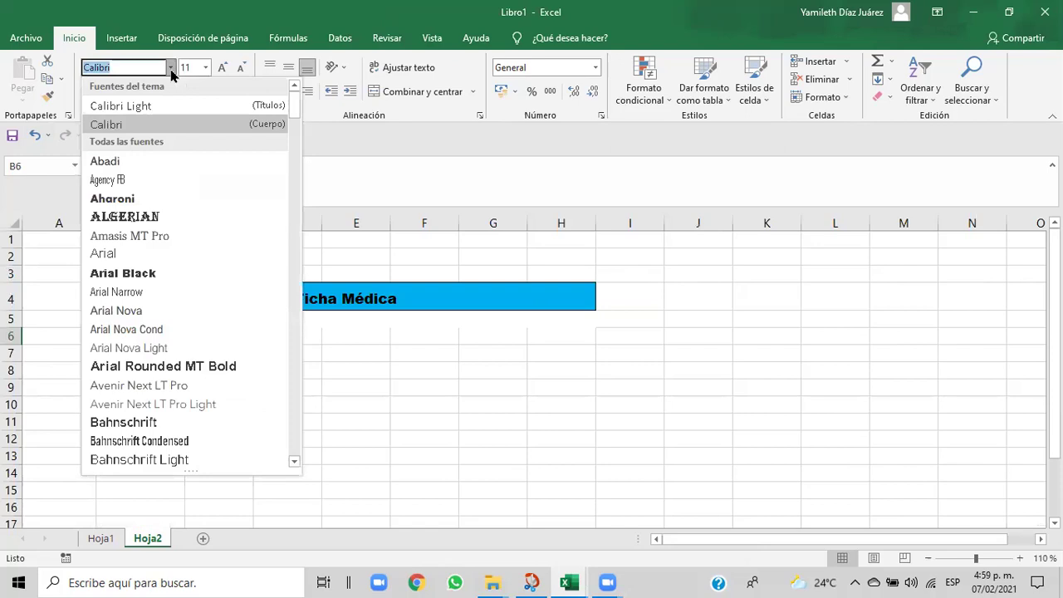
{"action": "left_click", "coordinate": [92, 253]}
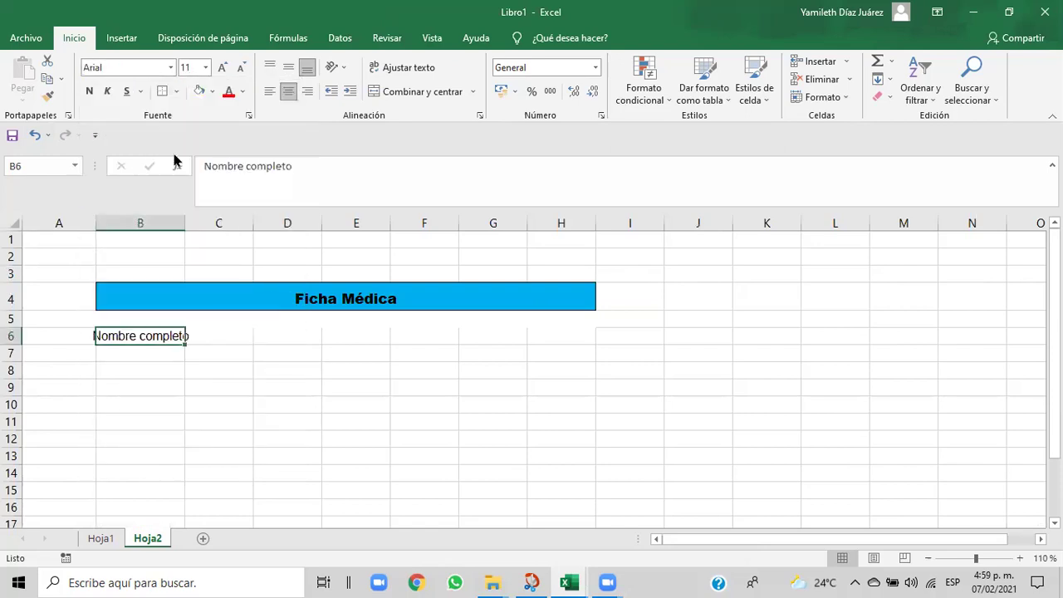
{"action": "left_click", "coordinate": [207, 68]}
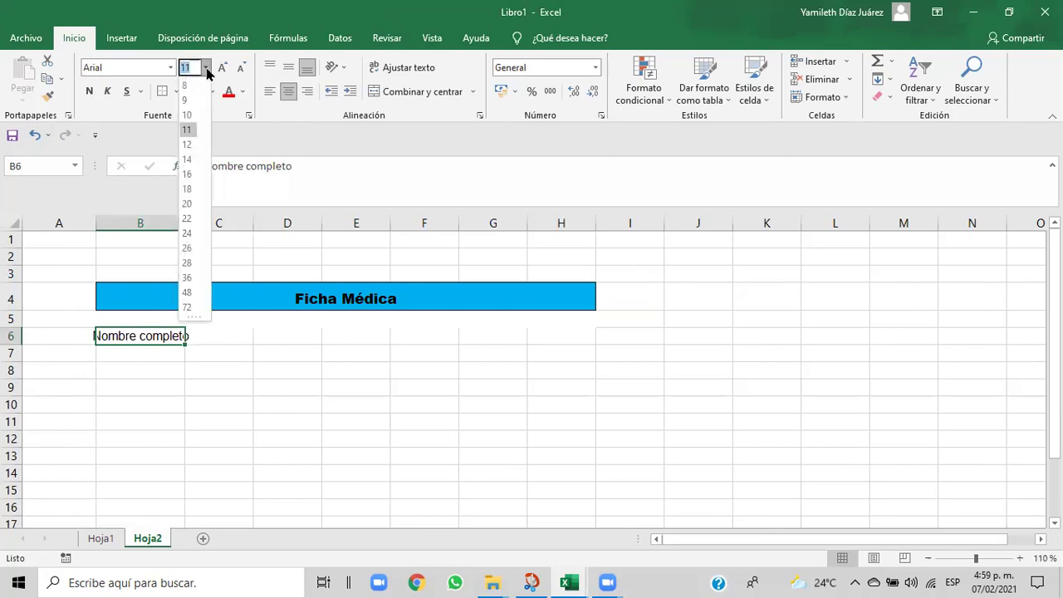
{"action": "left_click", "coordinate": [189, 101]}
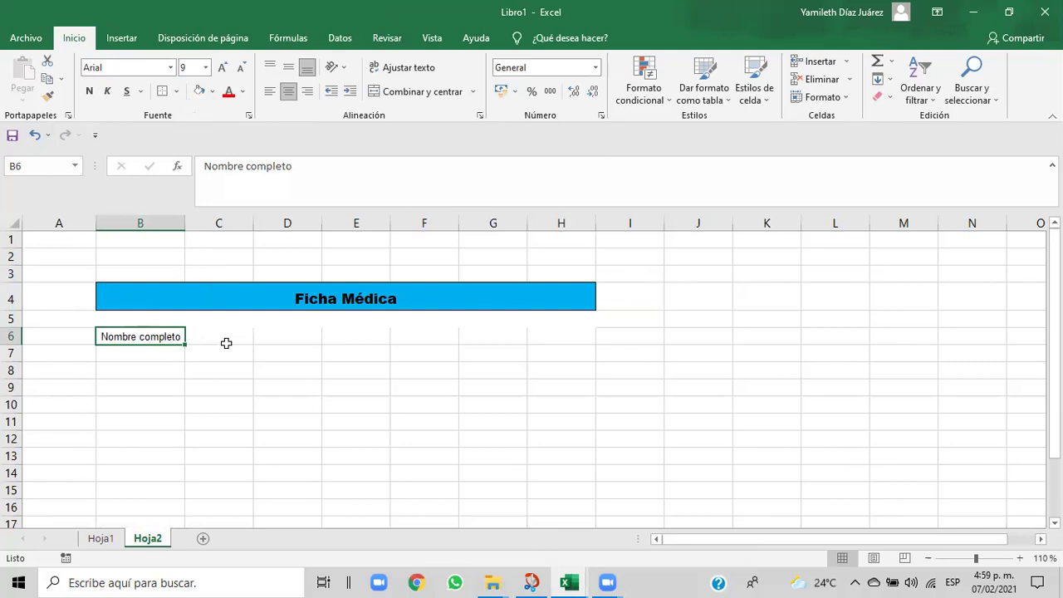
{"action": "left_click", "coordinate": [218, 336]}
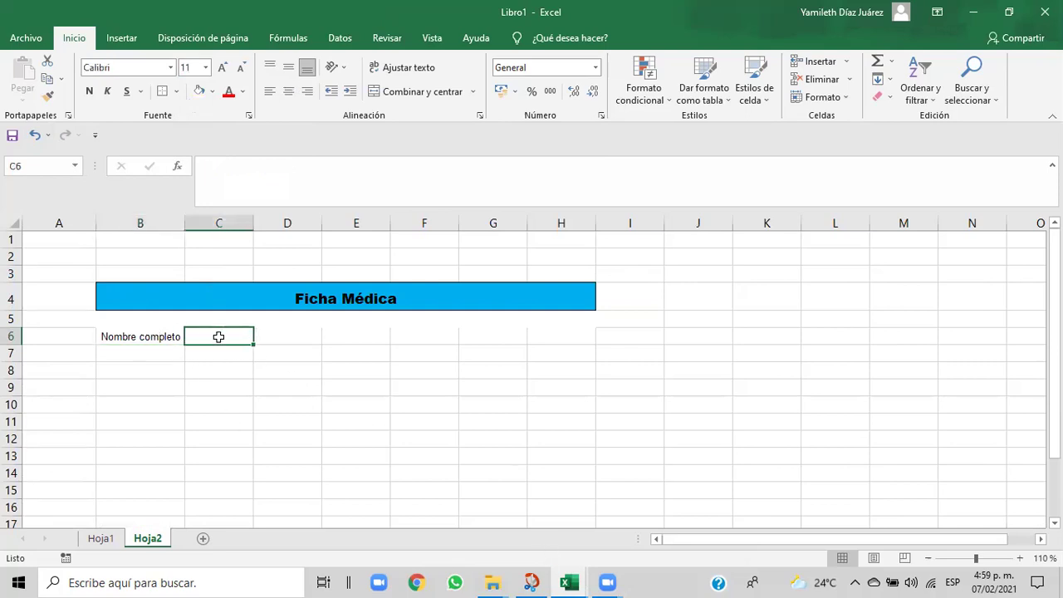
{"action": "left_click", "coordinate": [142, 335]}
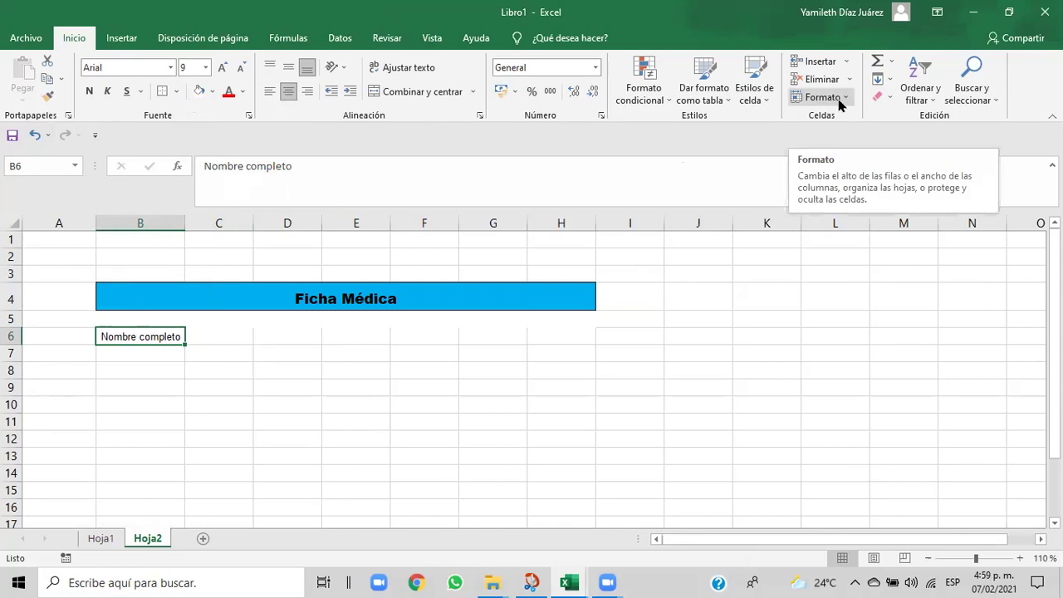
- Change row 6's height from 15 to 20 points through the Alto de fila setting
{"action": "left_click", "coordinate": [846, 98]}
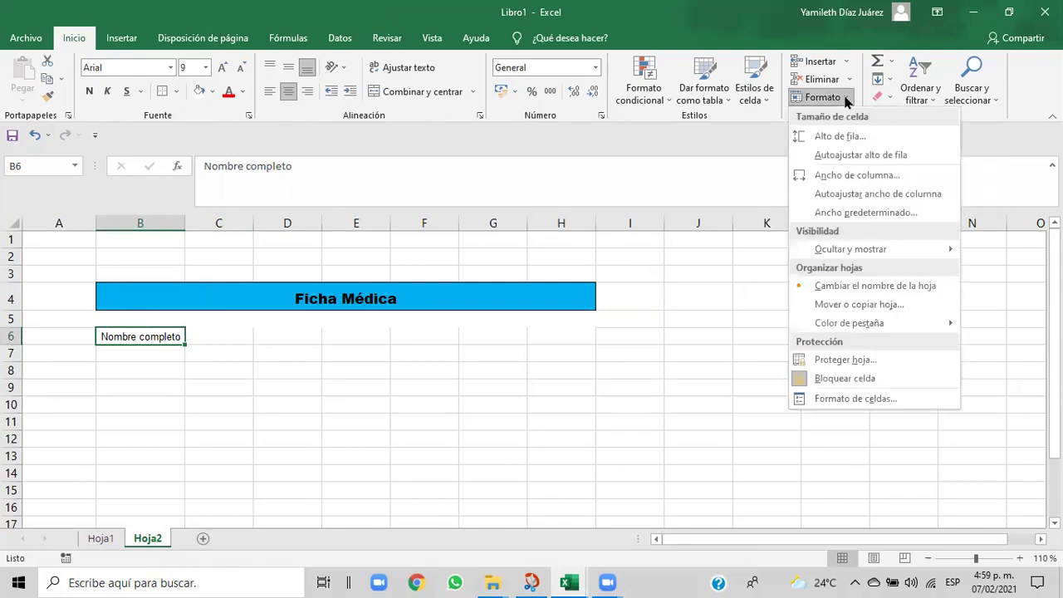
{"action": "left_click", "coordinate": [838, 135]}
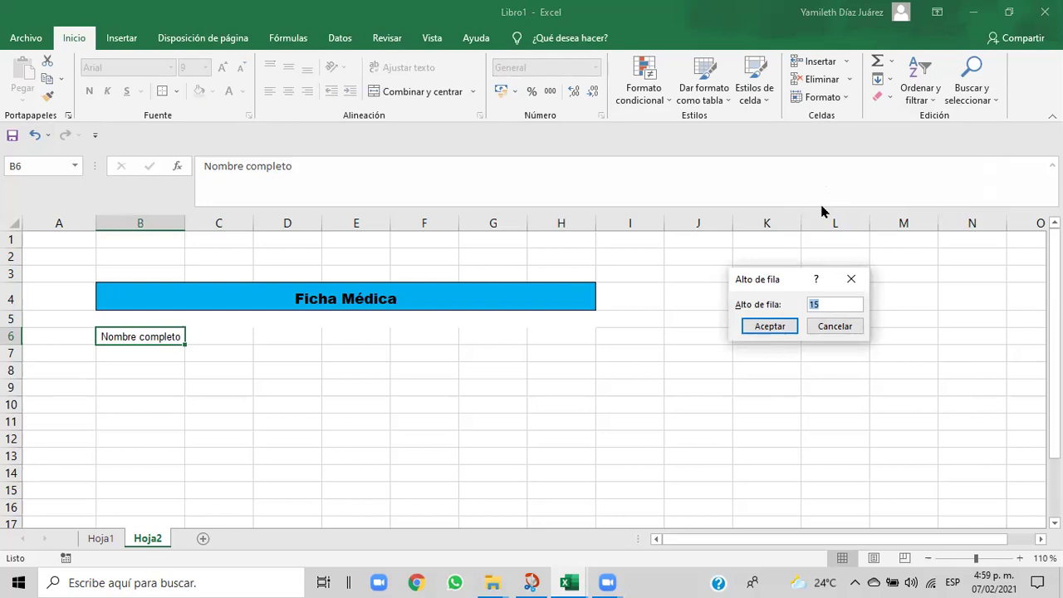
{"action": "left_click", "coordinate": [821, 304]}
{"action": "key", "text": "BackSpace"}
{"action": "key", "text": "BackSpace"}
{"action": "type", "text": "20"}
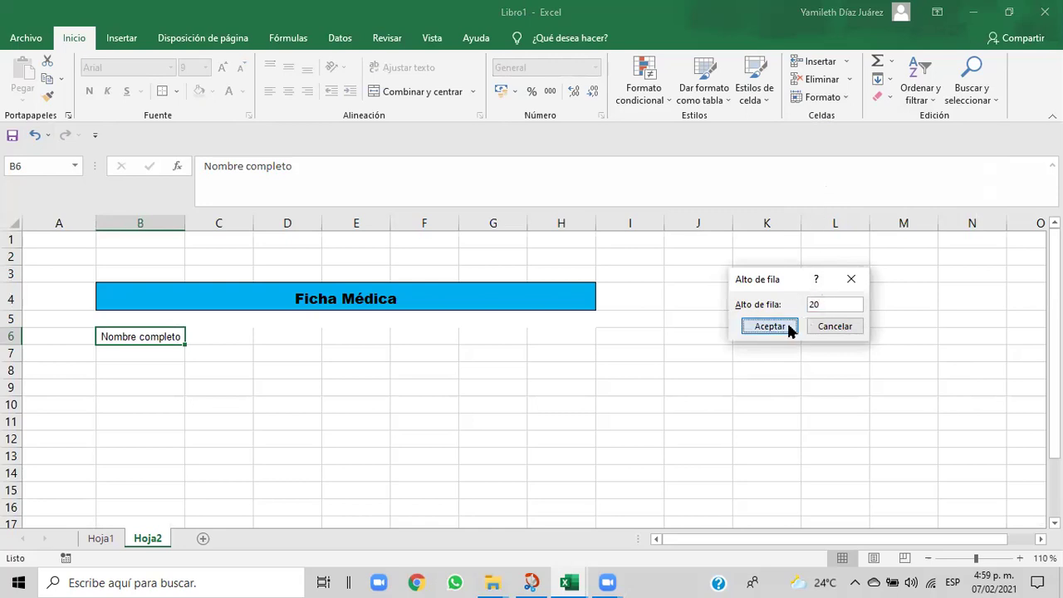
{"action": "left_click", "coordinate": [770, 327]}
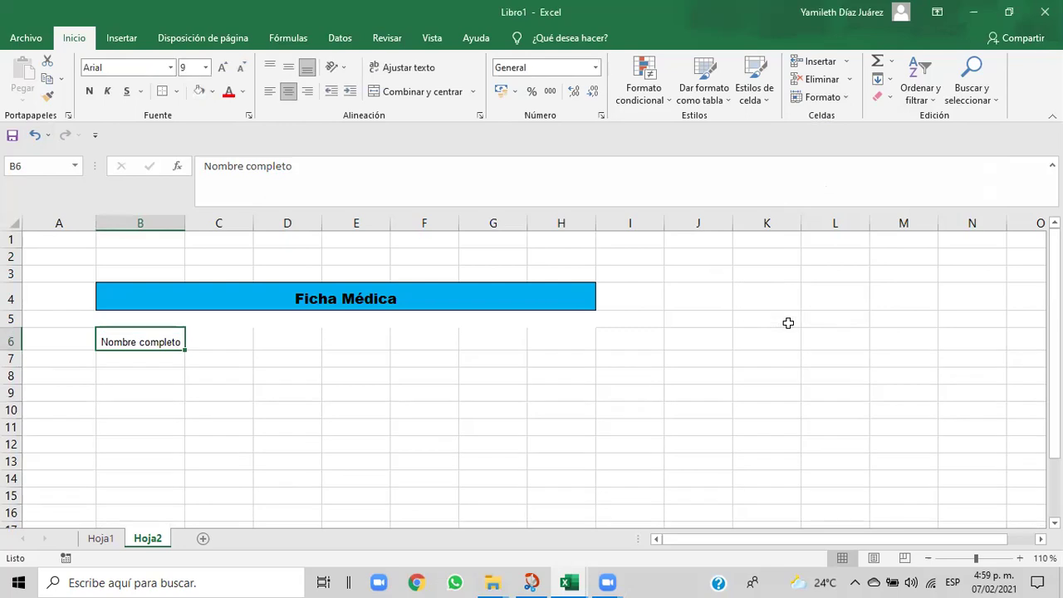
{"action": "left_click", "coordinate": [210, 343]}
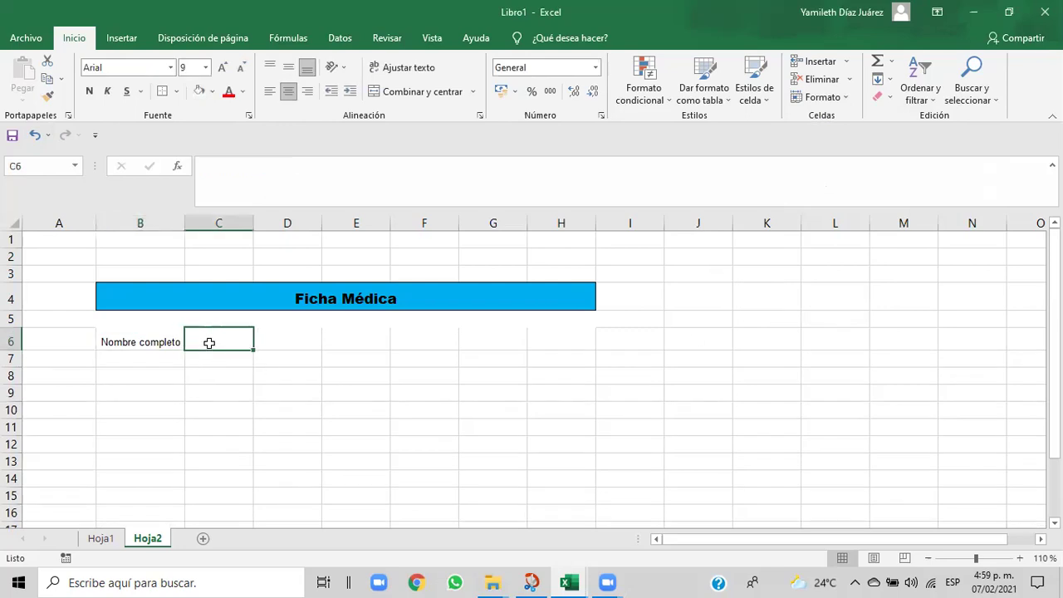
- Glance at the Cap06 reference workbook, then return to Libro1
{"action": "mouse_move", "coordinate": [565, 582]}
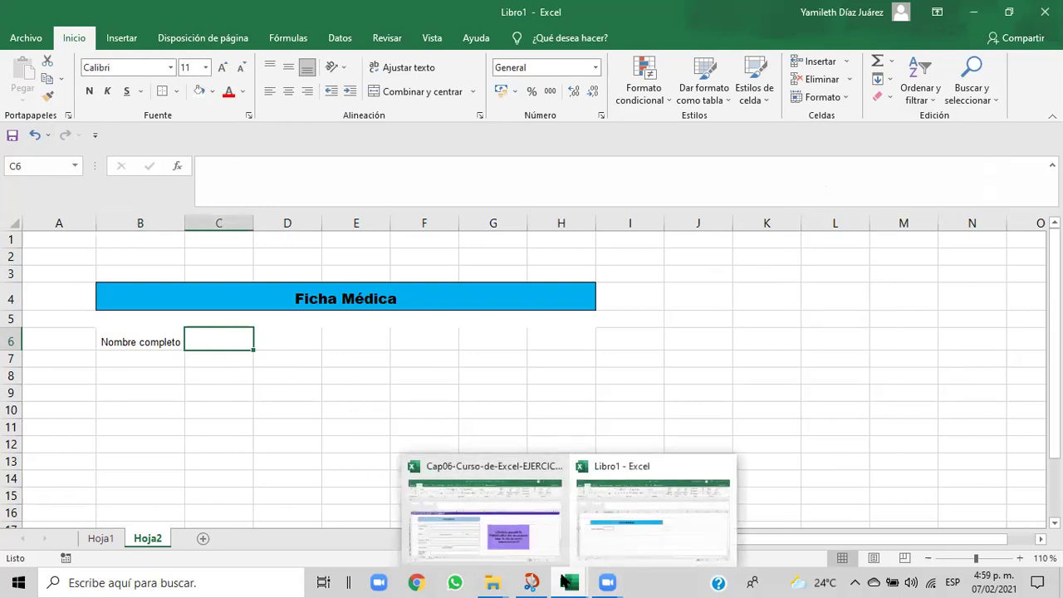
{"action": "left_click", "coordinate": [535, 533]}
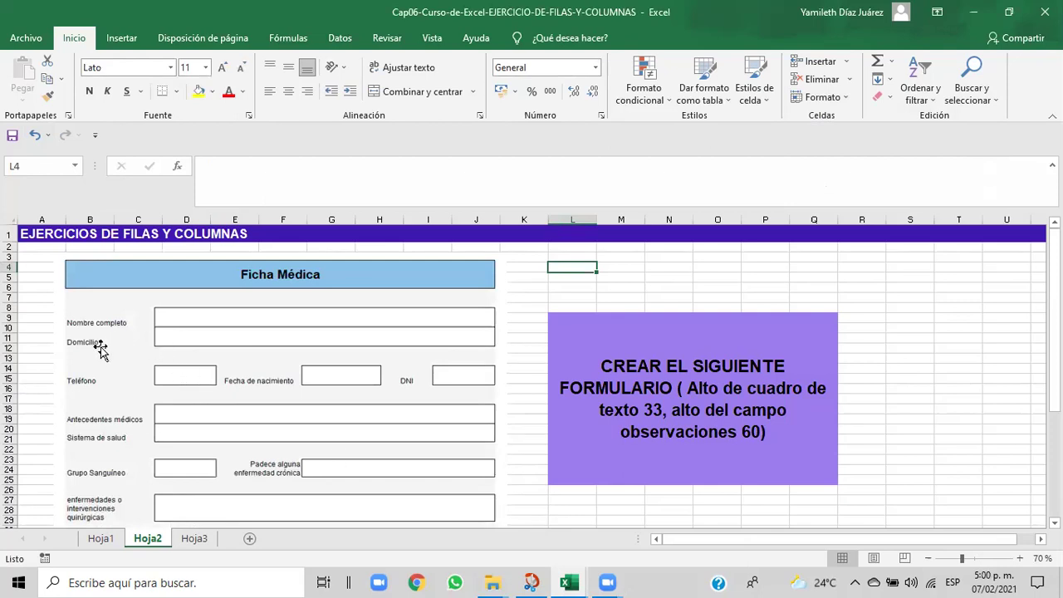
{"action": "mouse_move", "coordinate": [576, 582]}
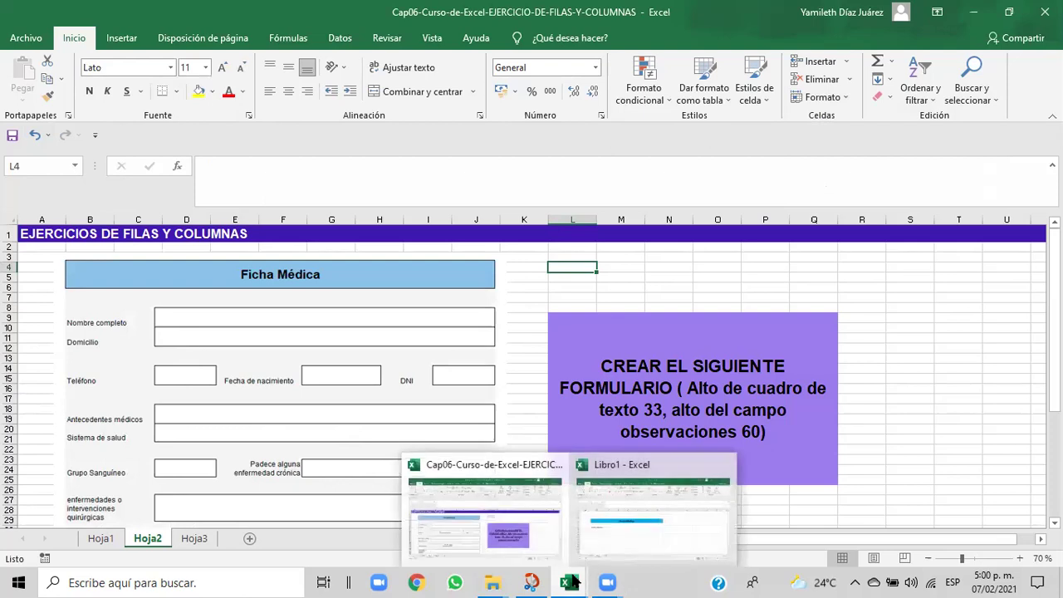
{"action": "left_click", "coordinate": [618, 538]}
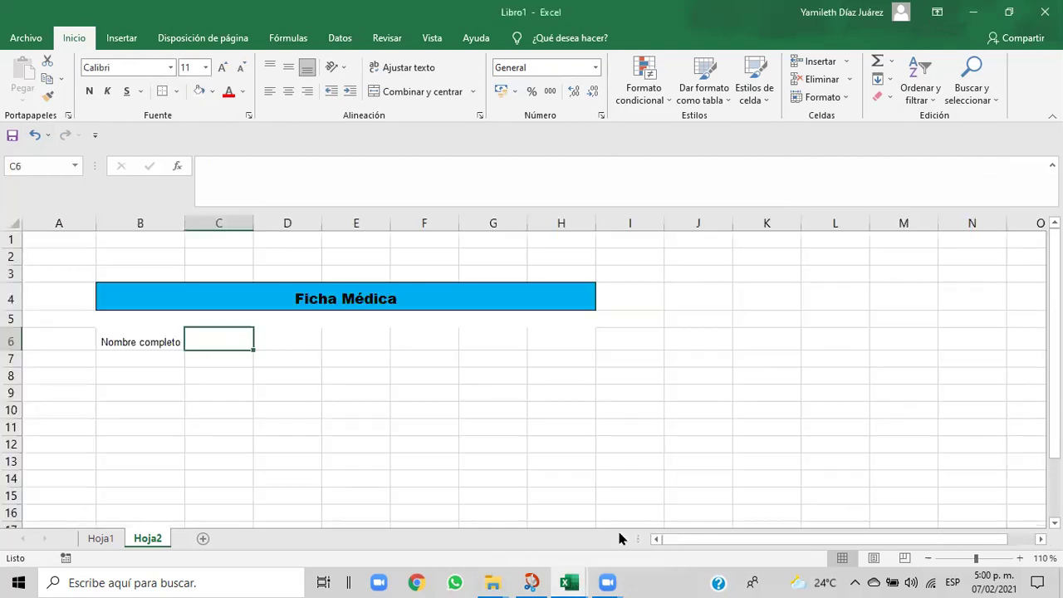
- Copy the Nombre completo formatting to B7 and enter 'Domicilio' there
{"action": "left_click", "coordinate": [114, 362]}
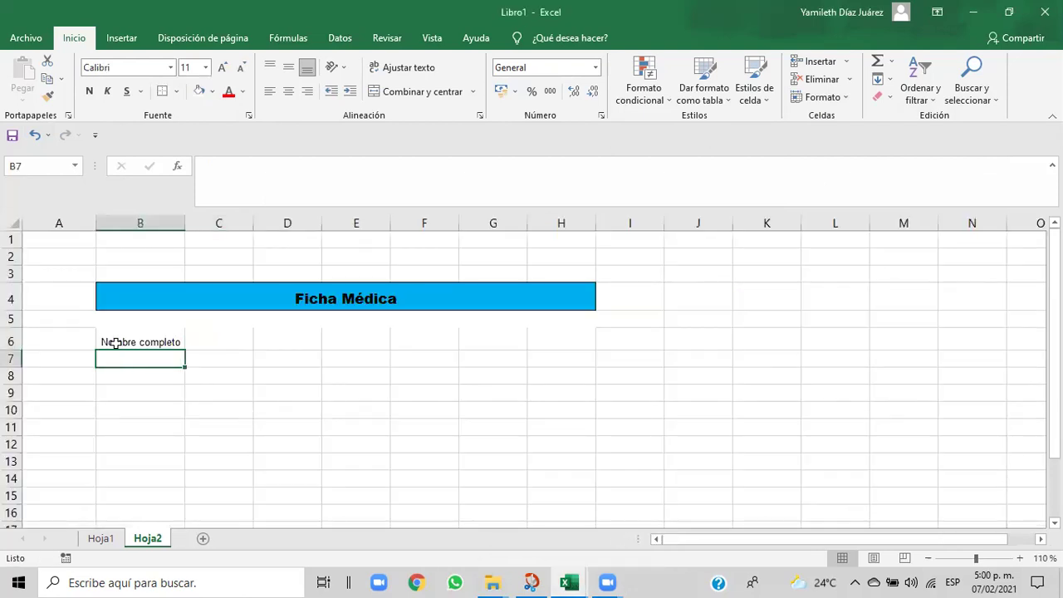
{"action": "left_click", "coordinate": [116, 342]}
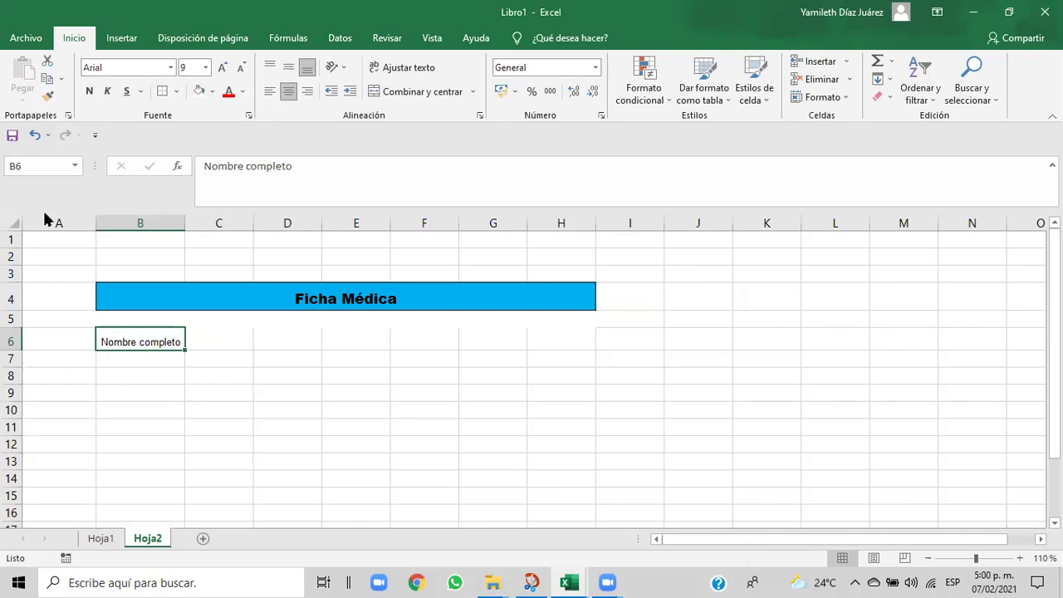
{"action": "left_click", "coordinate": [47, 98]}
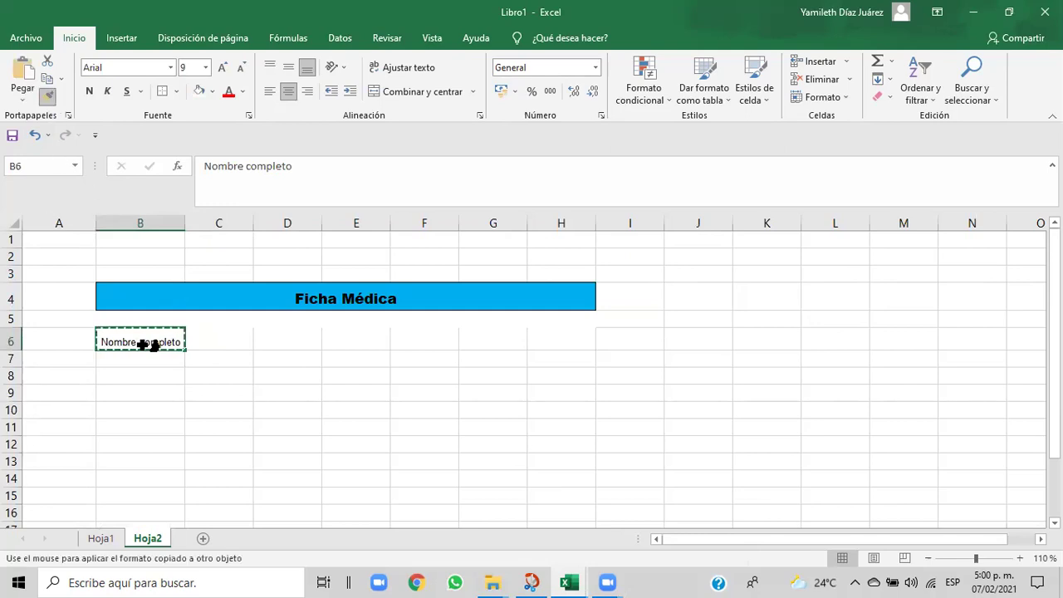
{"action": "left_click", "coordinate": [123, 360]}
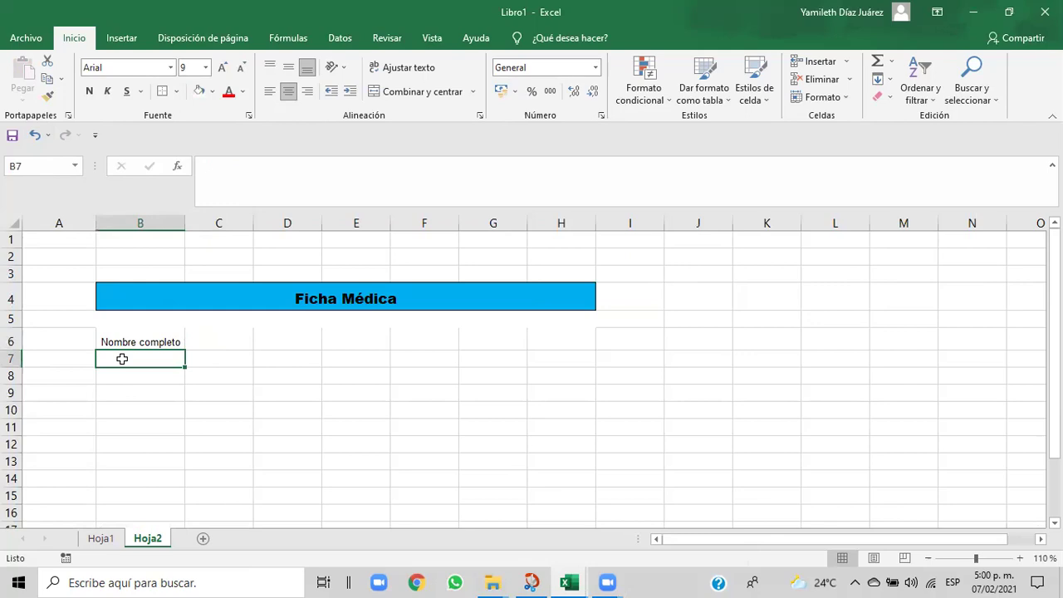
{"action": "type", "text": "Dom"}
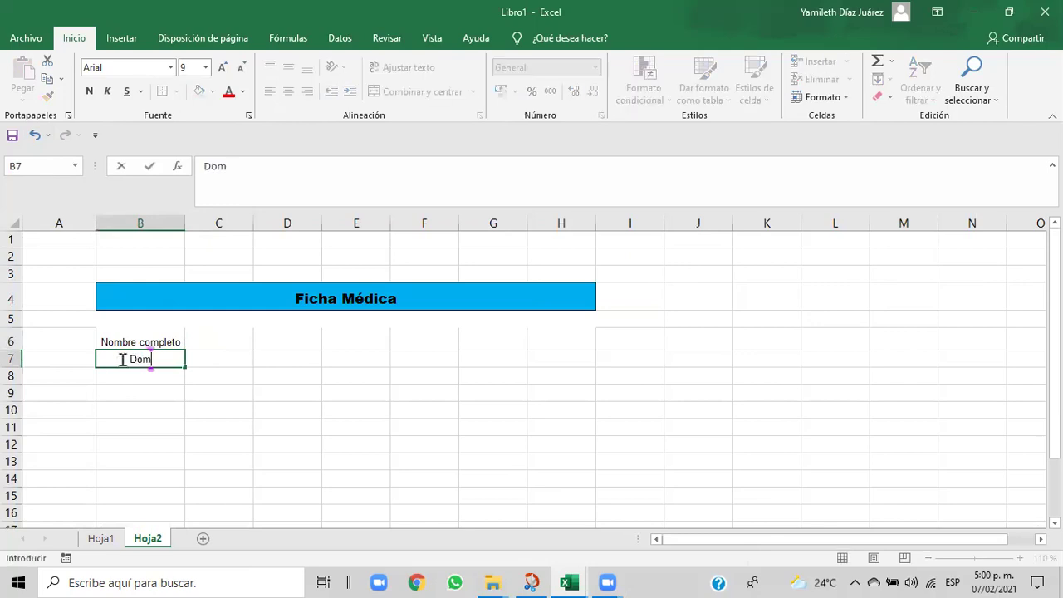
{"action": "type", "text": "icilio"}
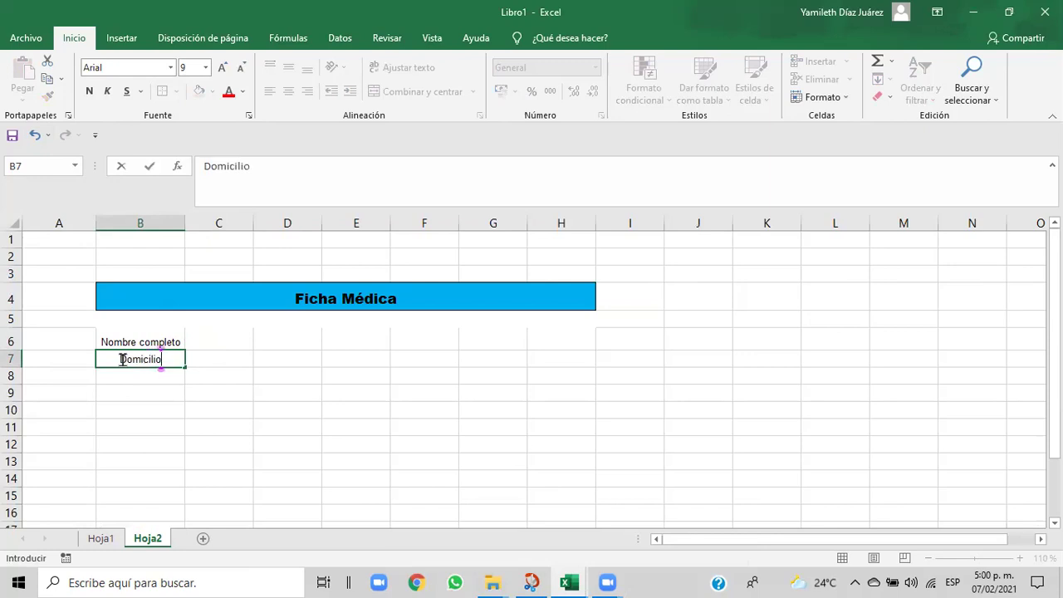
{"action": "left_click", "coordinate": [121, 380]}
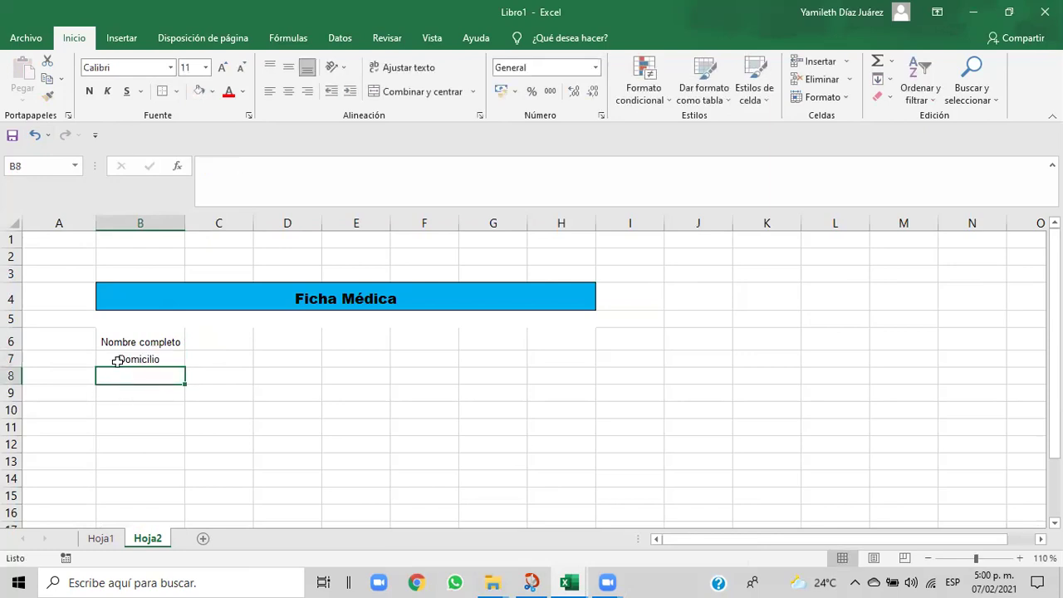
{"action": "left_click", "coordinate": [117, 360]}
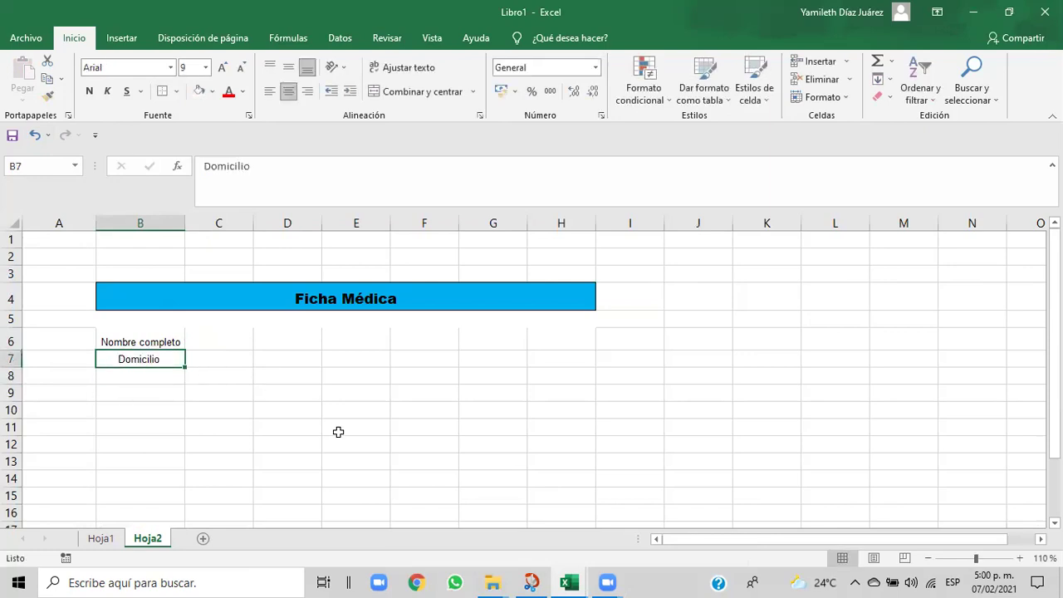
- Compare with the Cap06 model, then undo the 'Domicilio' entry so B7 is empty
{"action": "mouse_move", "coordinate": [571, 581]}
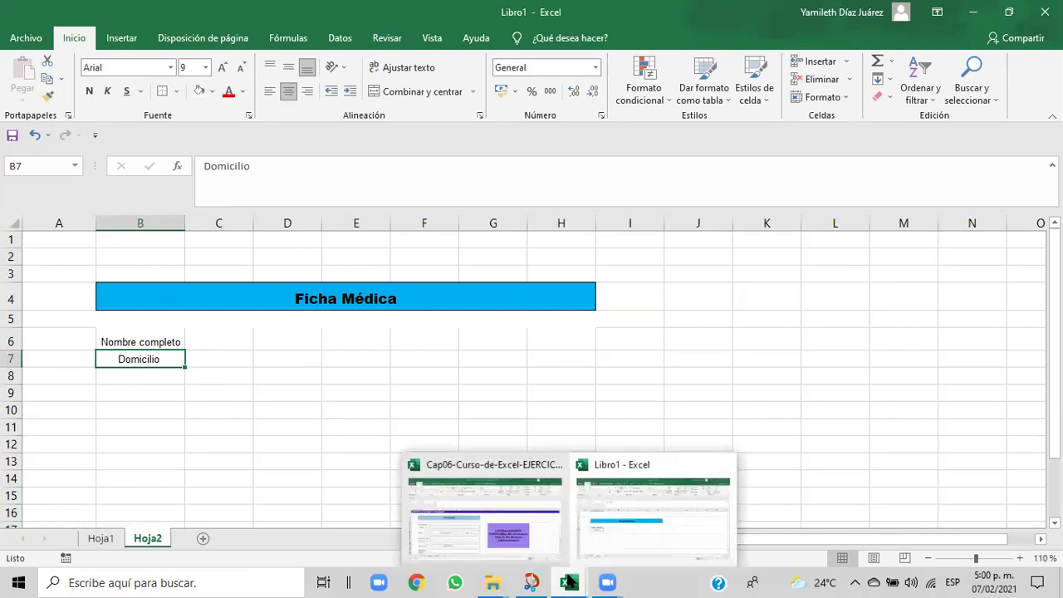
{"action": "left_click", "coordinate": [541, 523]}
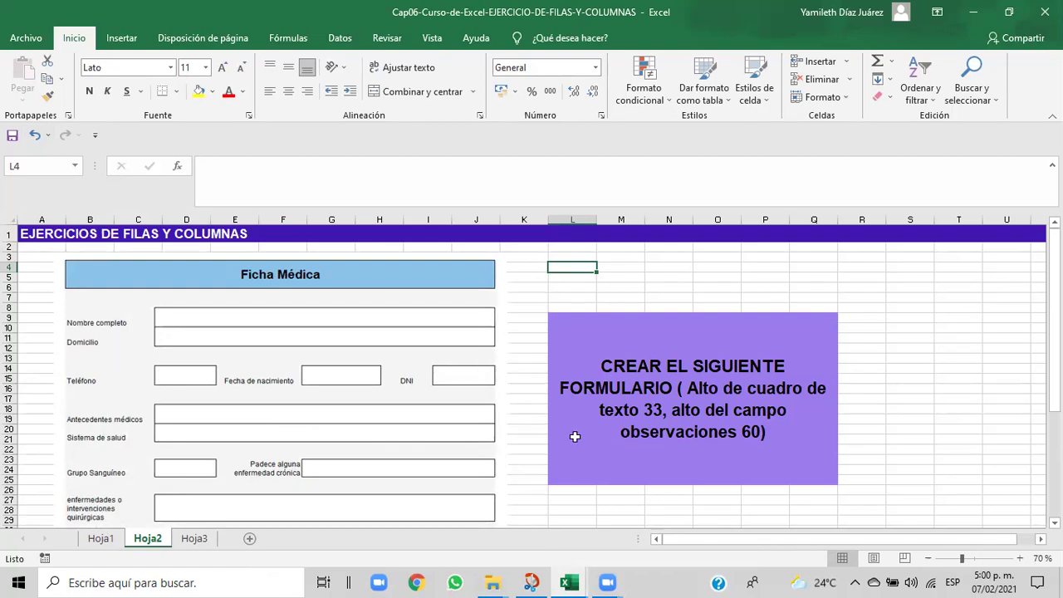
{"action": "mouse_move", "coordinate": [561, 581]}
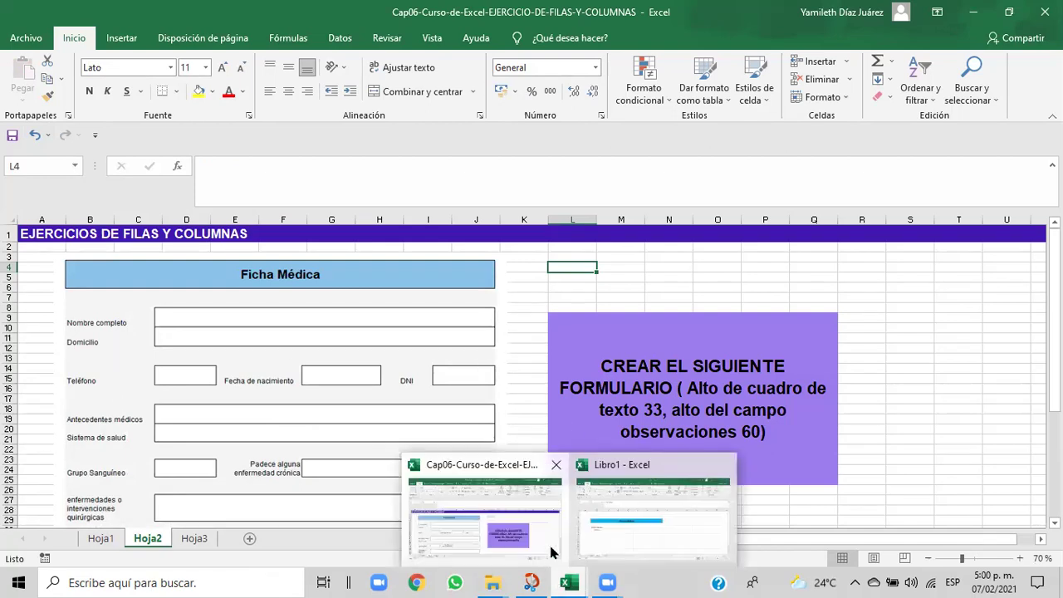
{"action": "left_click", "coordinate": [595, 529]}
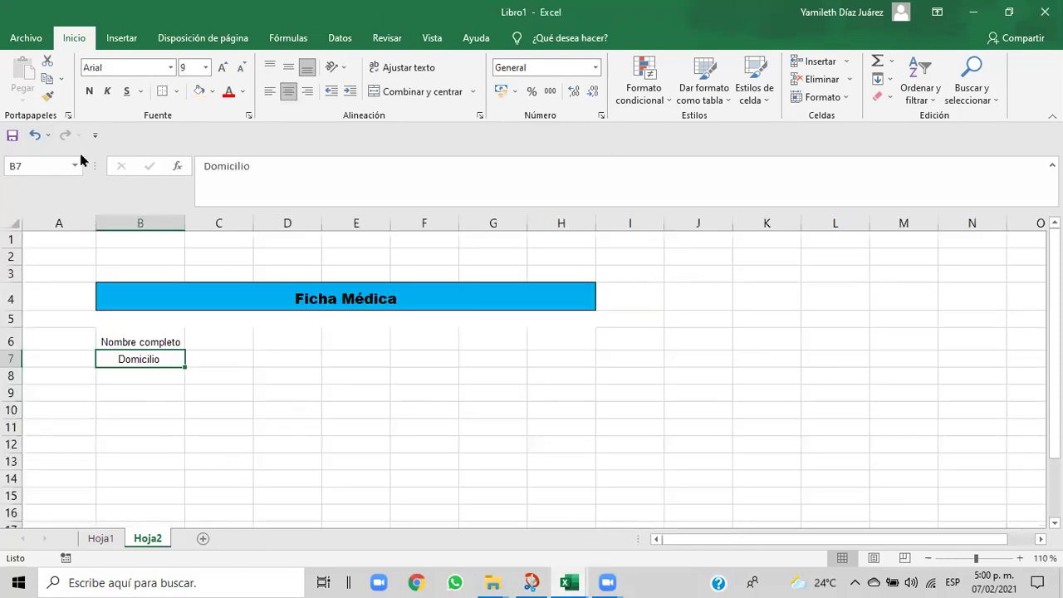
{"action": "left_click", "coordinate": [34, 136]}
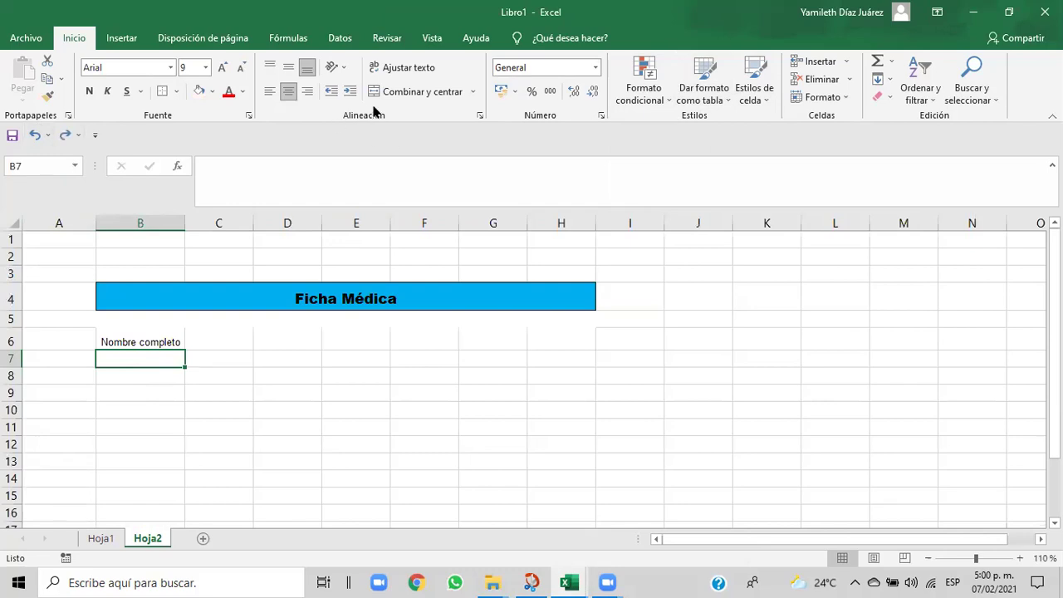
{"action": "left_click", "coordinate": [396, 93]}
{"action": "left_click", "coordinate": [171, 379]}
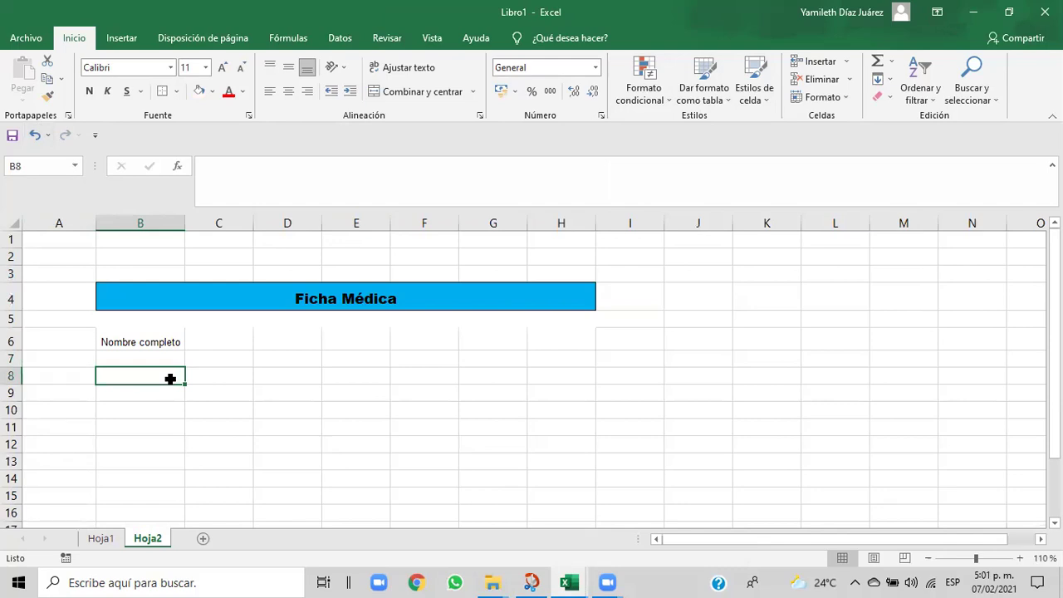
{"action": "left_click", "coordinate": [140, 359]}
{"action": "left_click", "coordinate": [129, 377]}
{"action": "mouse_move", "coordinate": [566, 582]}
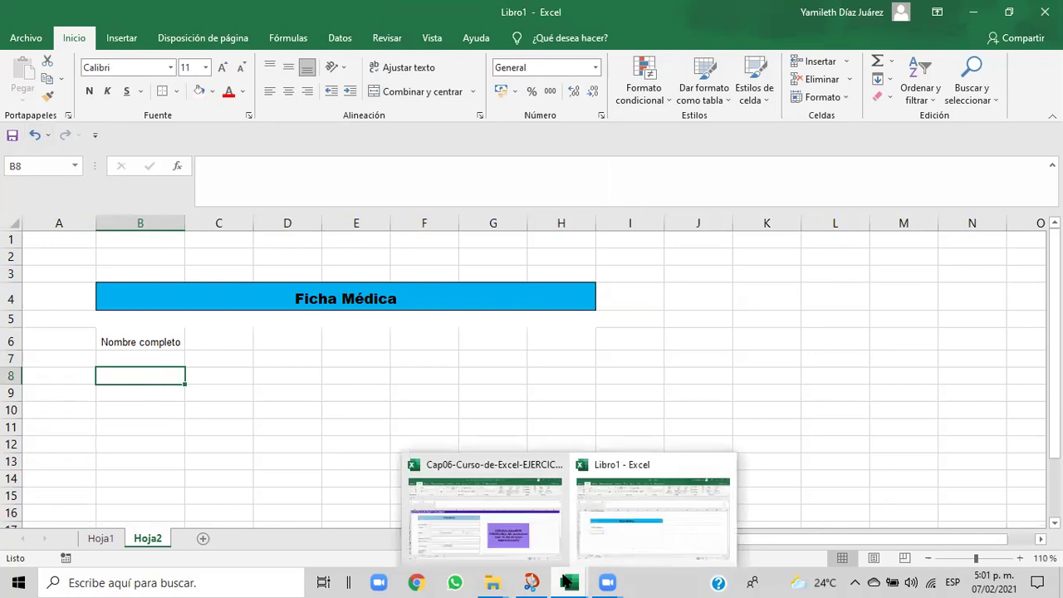
{"action": "left_click", "coordinate": [524, 547]}
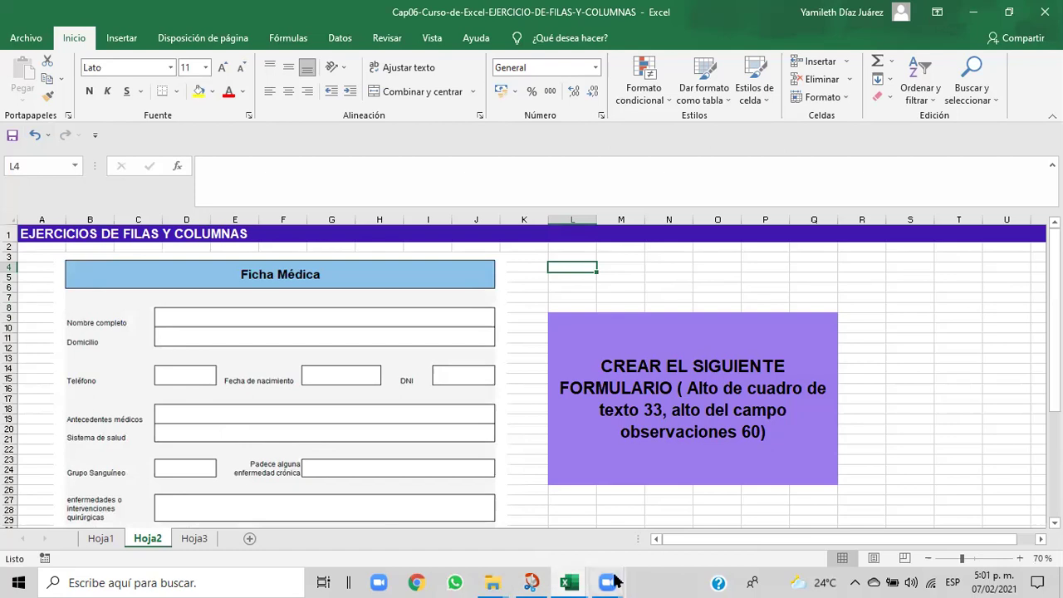
{"action": "mouse_move", "coordinate": [585, 581]}
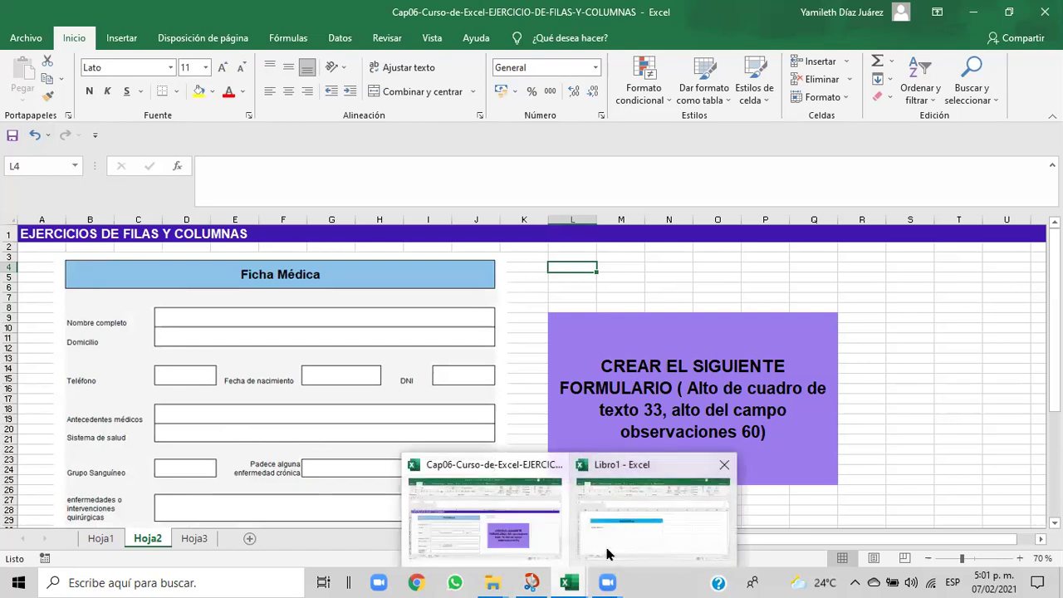
{"action": "left_click", "coordinate": [607, 550]}
{"action": "left_click", "coordinate": [160, 362]}
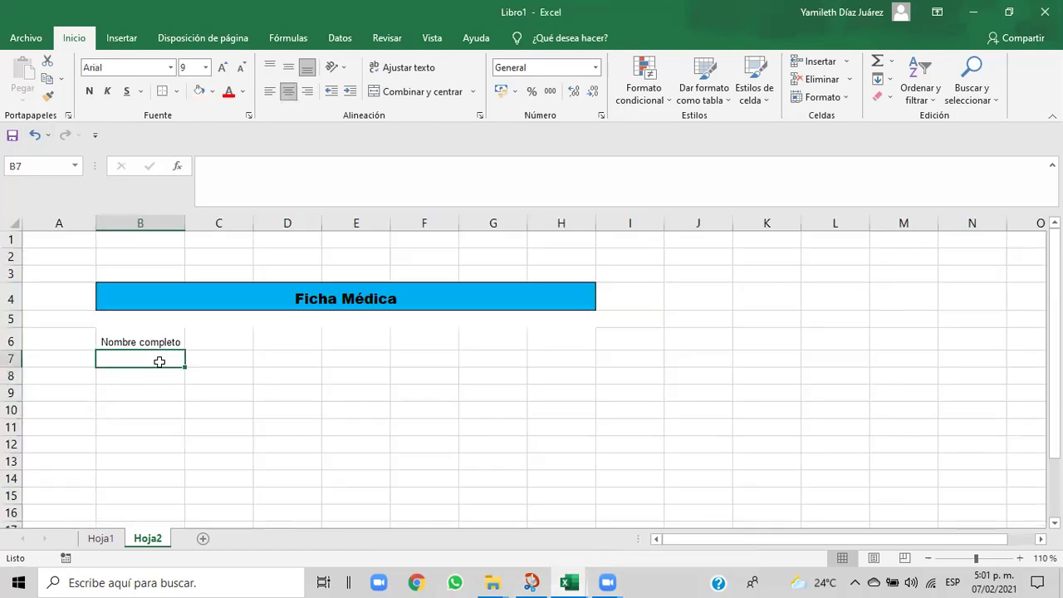
- Enter the label 'Domicilo' in cell B7
{"action": "type", "text": "8"}
{"action": "key", "text": "BackSpace"}
{"action": "type", "text": "Domi"}
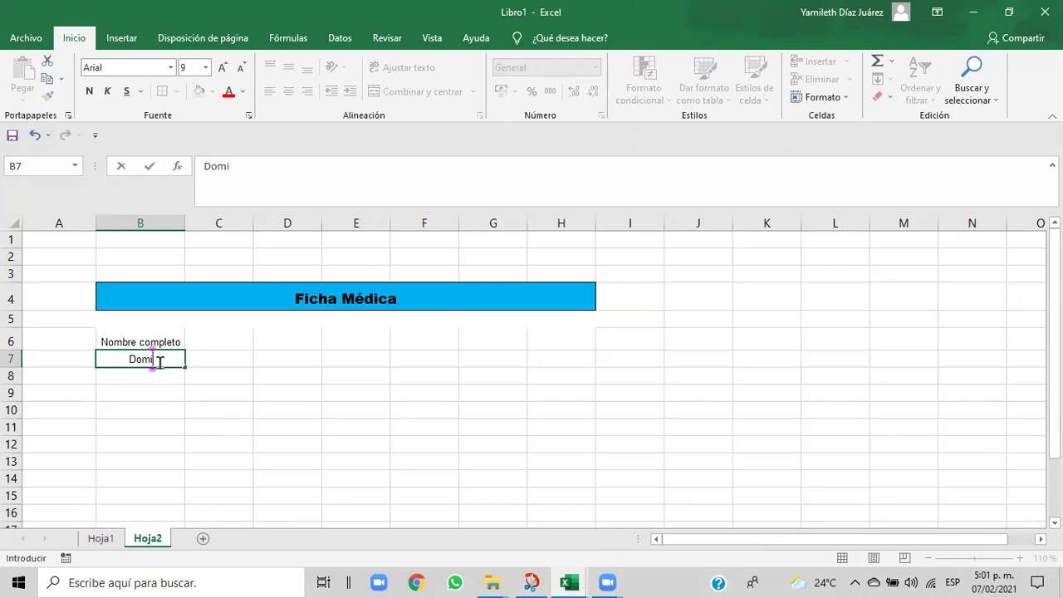
{"action": "type", "text": "cilo"}
{"action": "left_click", "coordinate": [214, 370]}
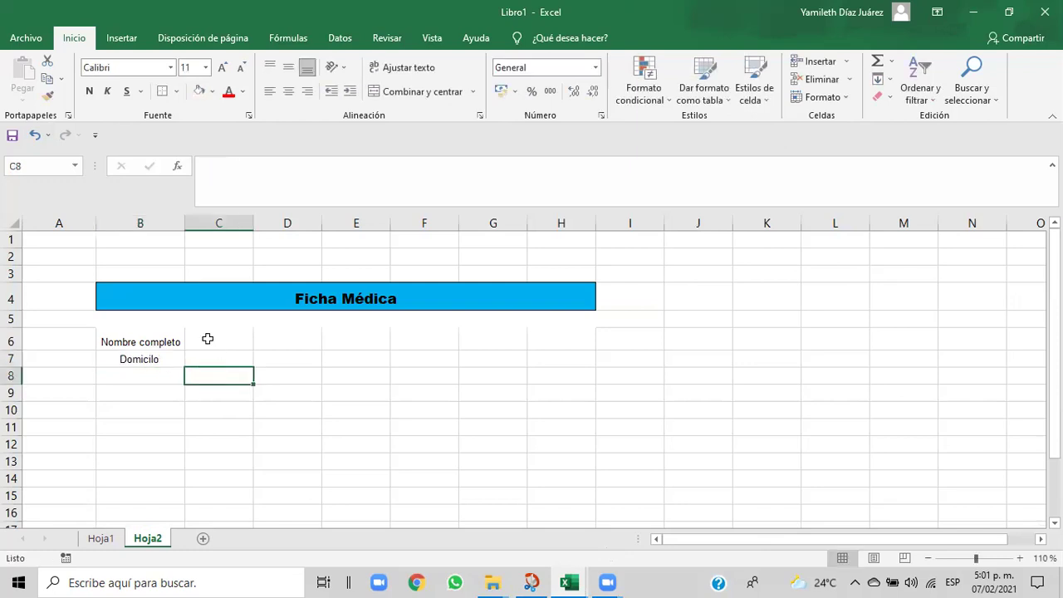
- Merge C6:H7 into a single entry field beside the two labels
{"action": "left_click_drag", "start_coordinate": [207, 338], "coordinate": [539, 355]}
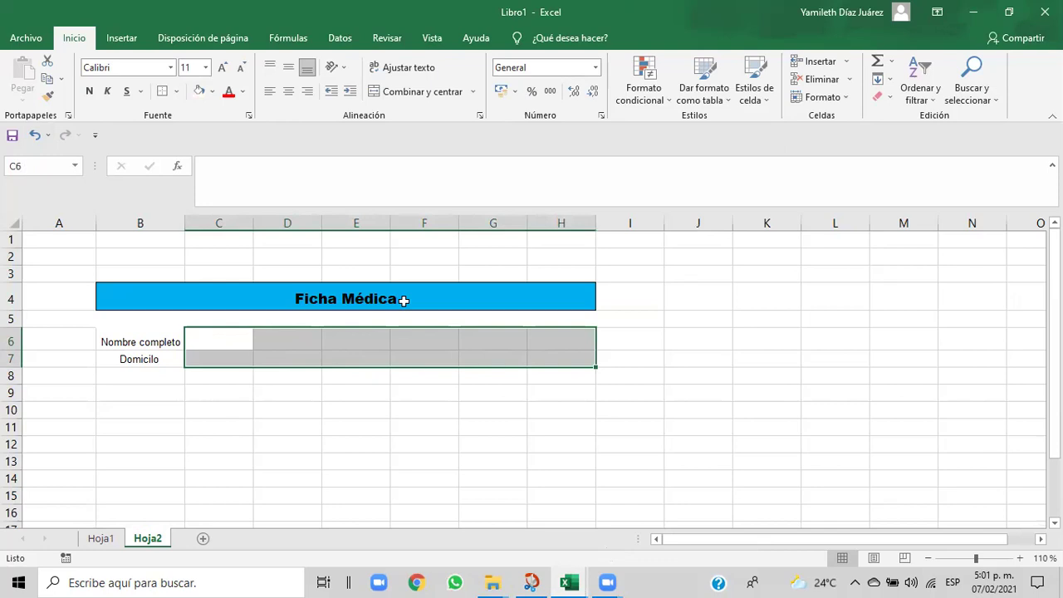
{"action": "left_click", "coordinate": [395, 93]}
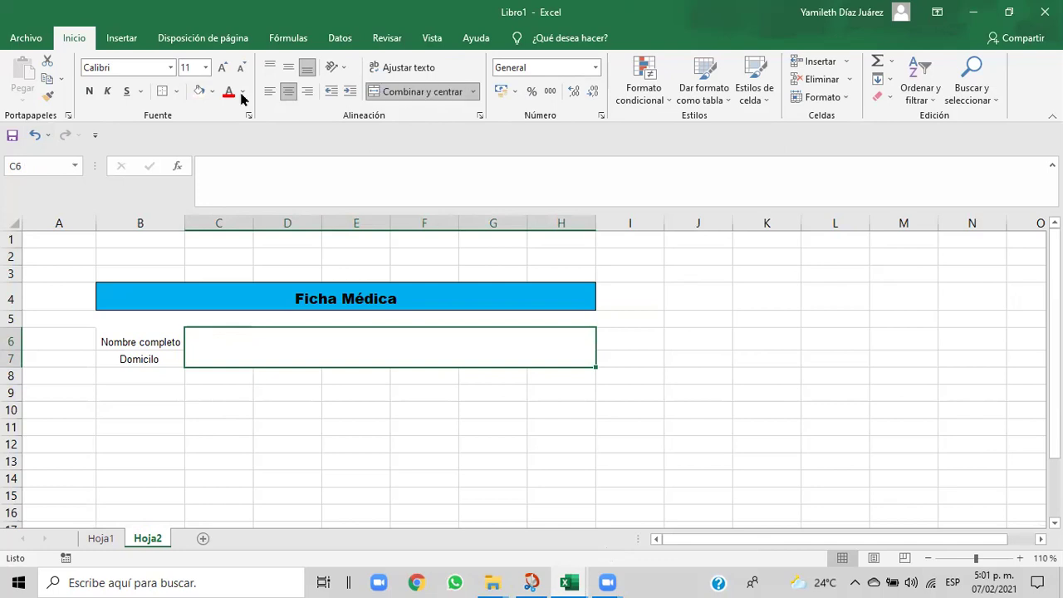
{"action": "left_click", "coordinate": [176, 92]}
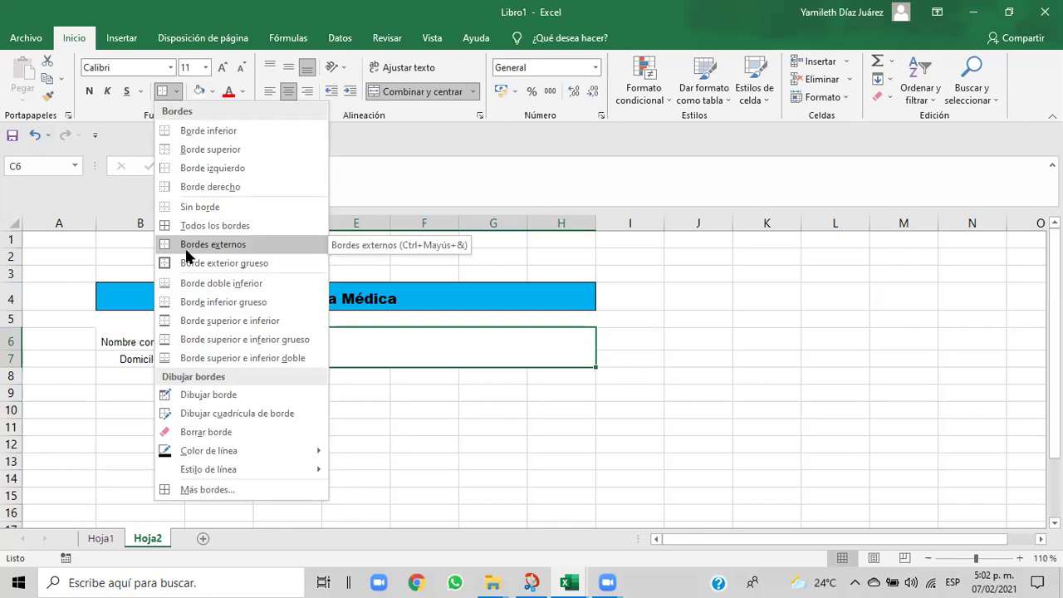
- Apply a plain outline border, without diagonals, around the merged C6:H7 field in Format Cells
{"action": "left_click", "coordinate": [214, 489]}
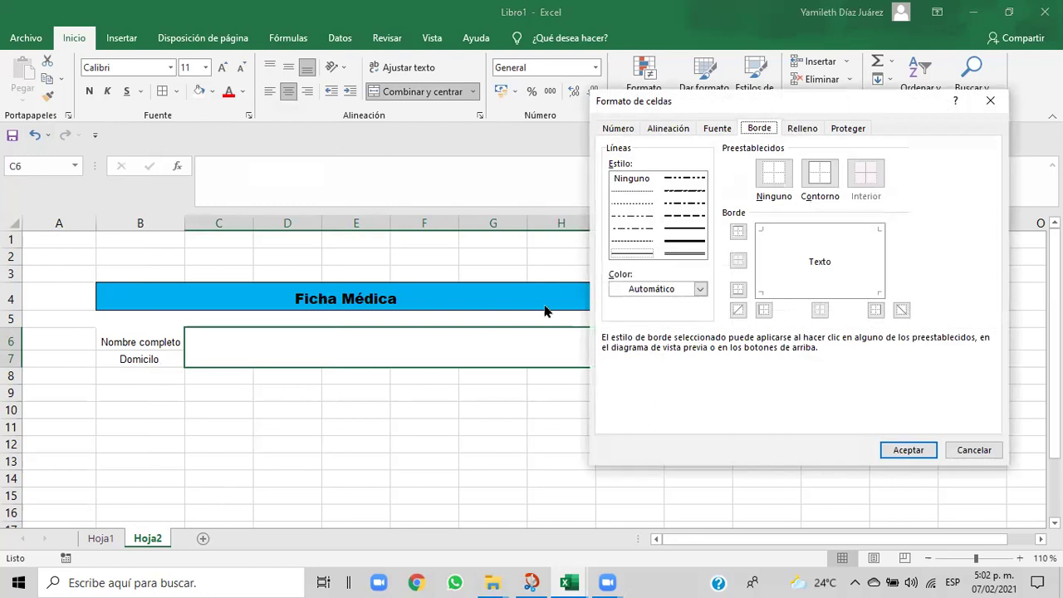
{"action": "left_click", "coordinate": [628, 257]}
{"action": "left_click", "coordinate": [826, 183]}
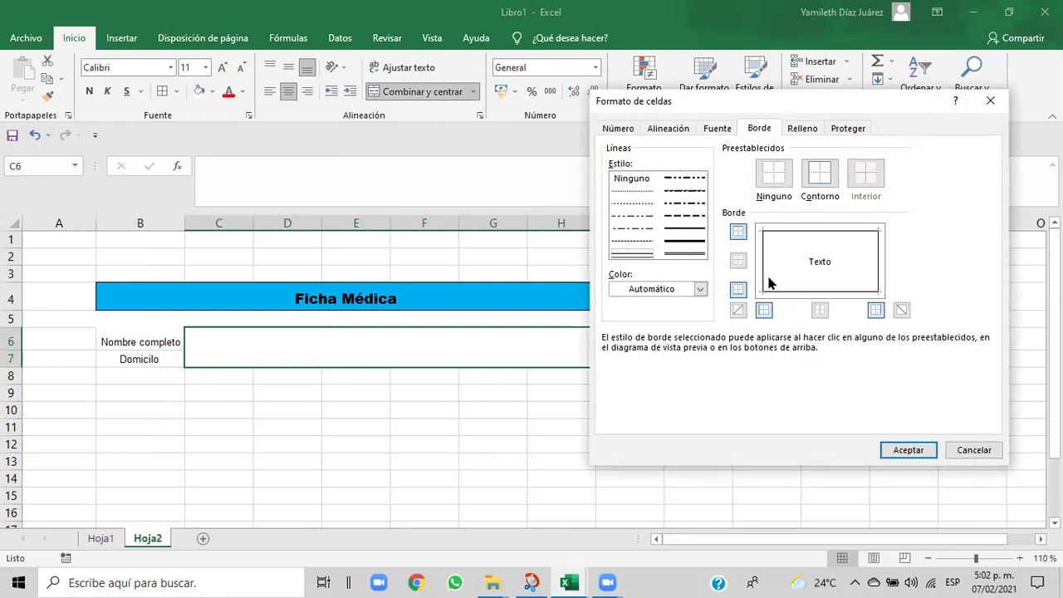
{"action": "left_click", "coordinate": [799, 266]}
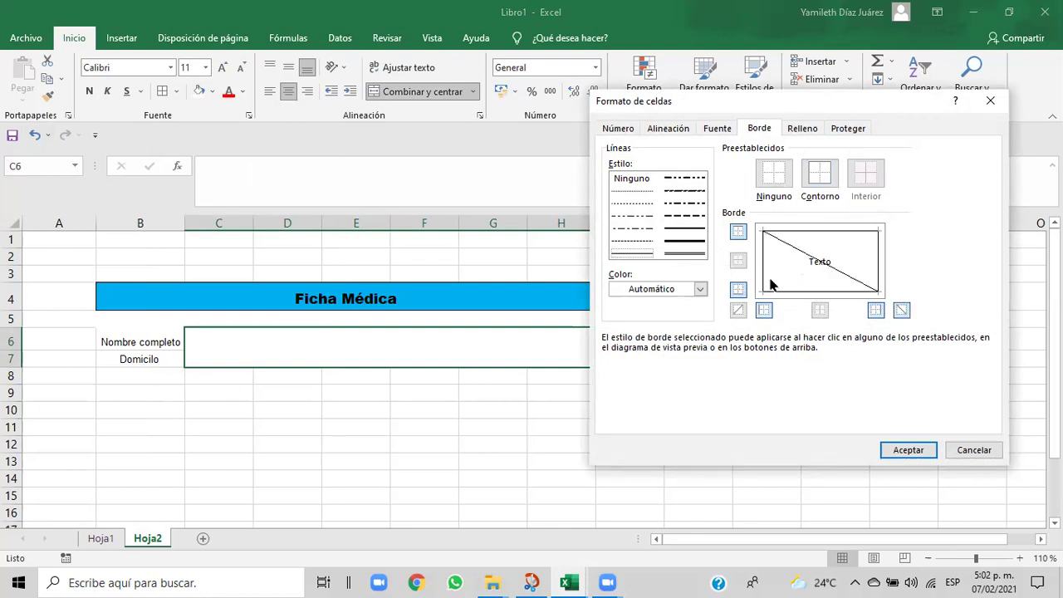
{"action": "left_click", "coordinate": [737, 290]}
{"action": "left_click", "coordinate": [764, 176]}
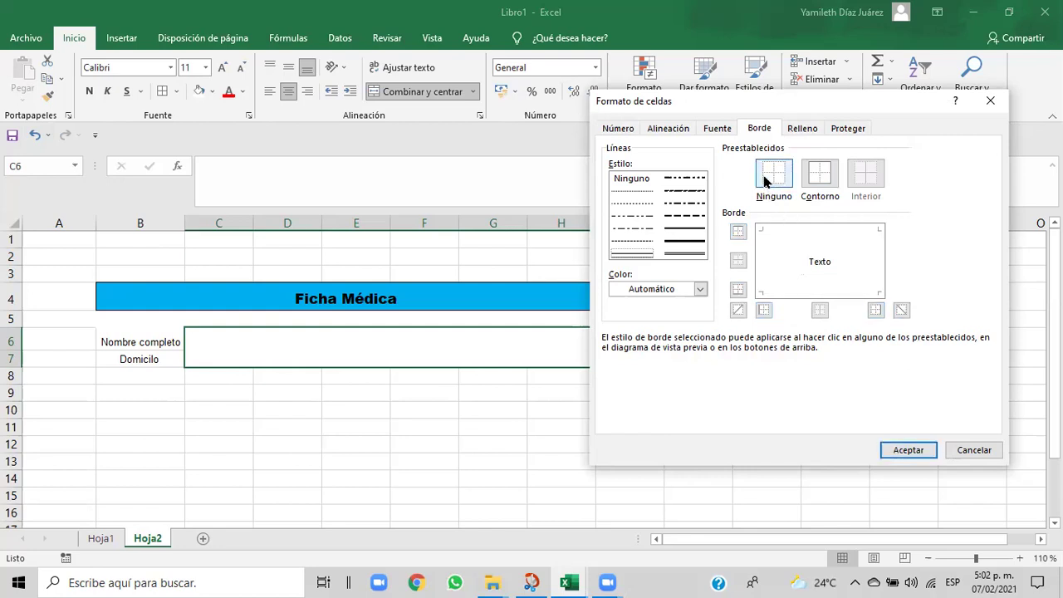
{"action": "left_click", "coordinate": [789, 275]}
{"action": "left_click", "coordinate": [789, 276]}
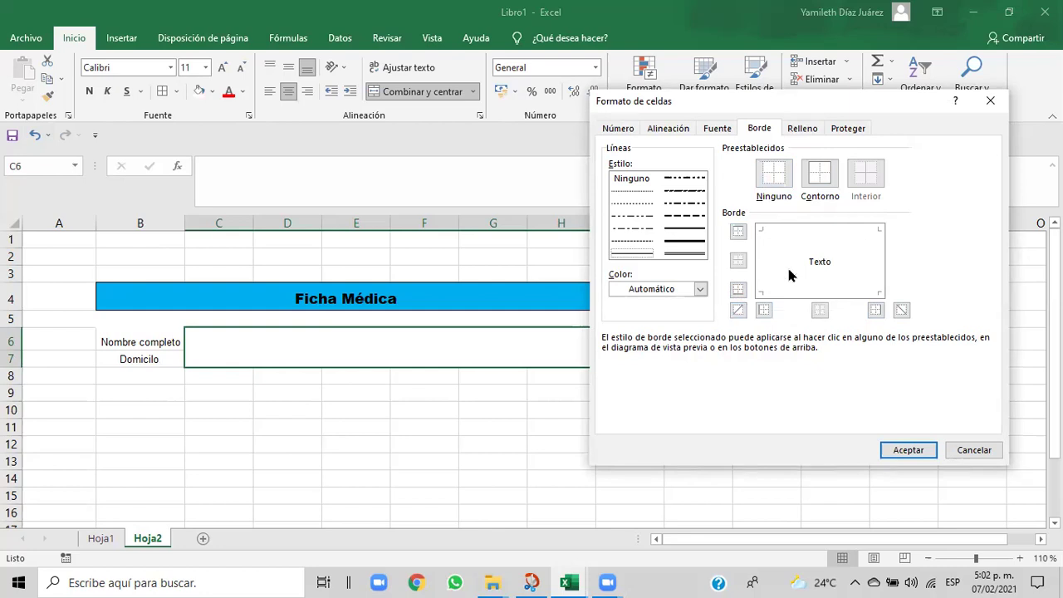
{"action": "left_click", "coordinate": [819, 181]}
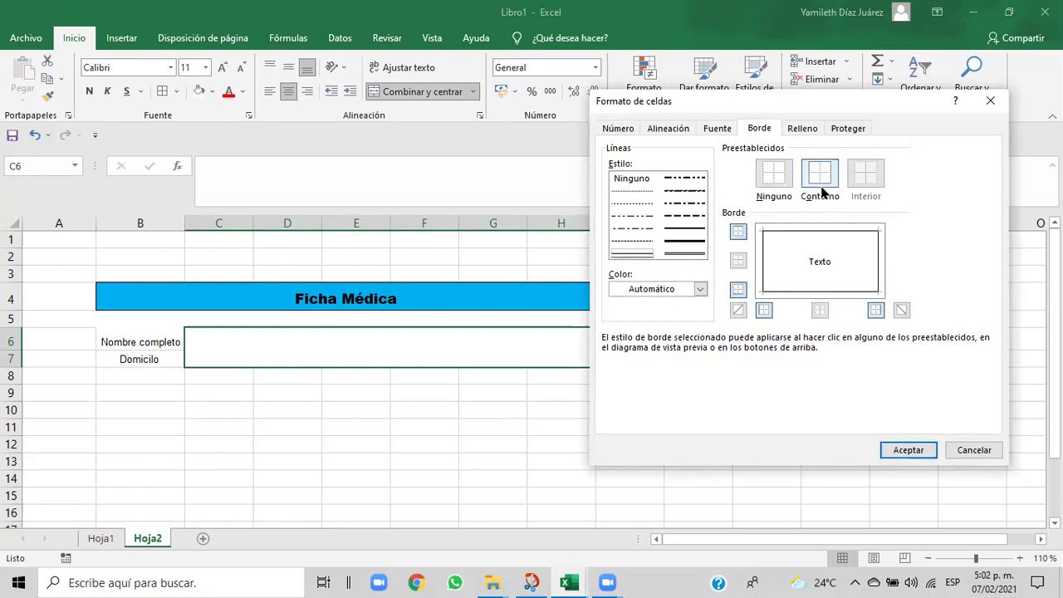
{"action": "left_click", "coordinate": [909, 456]}
{"action": "left_click", "coordinate": [435, 448]}
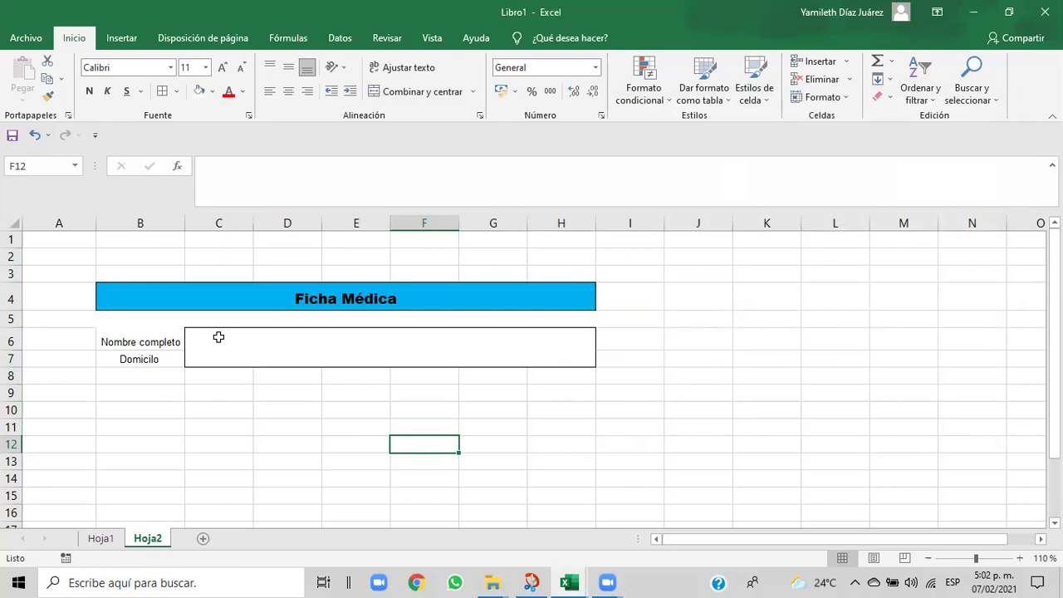
- Set the rows of the merged C6:H7 field to 20 points tall
{"action": "left_click", "coordinate": [218, 336]}
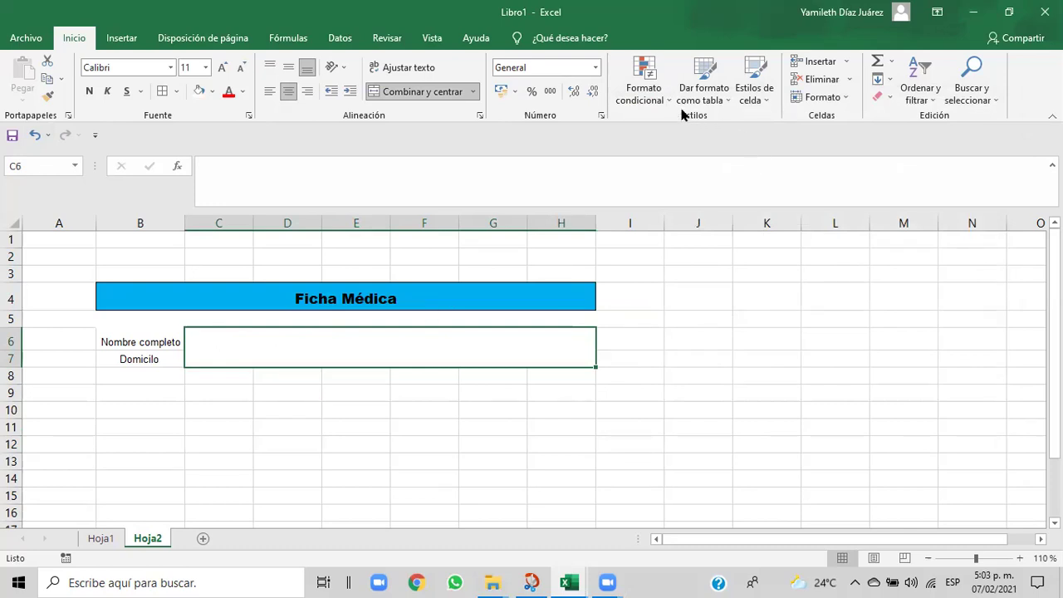
{"action": "left_click", "coordinate": [843, 98]}
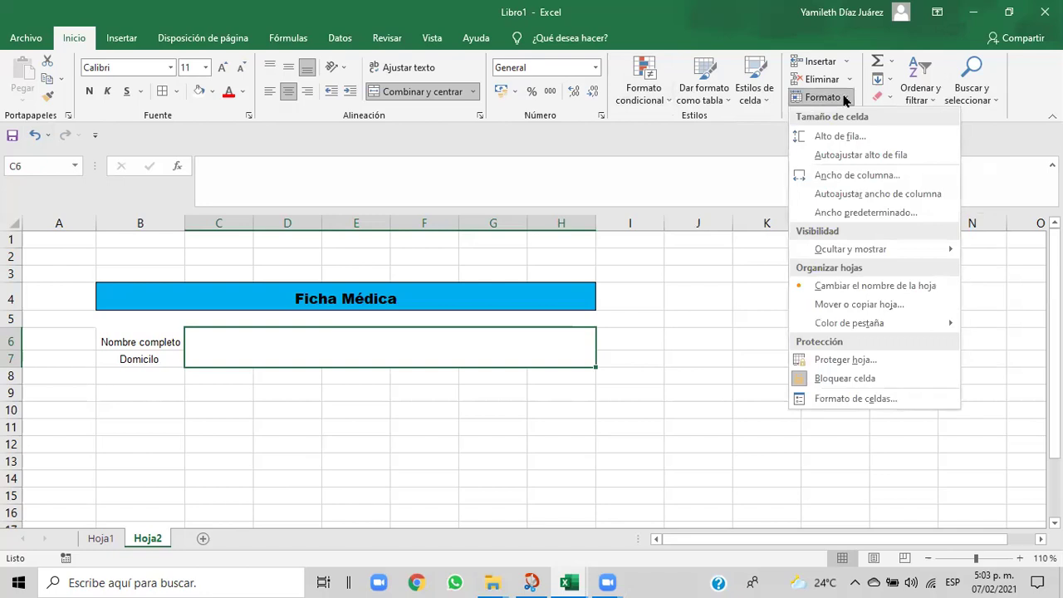
{"action": "left_click", "coordinate": [833, 138]}
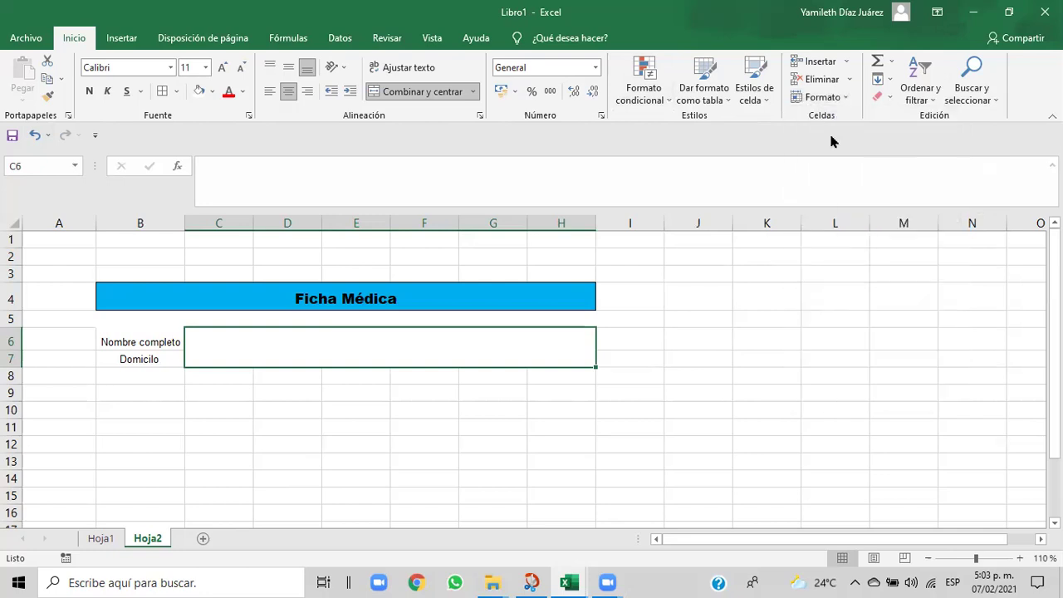
{"action": "type", "text": "20"}
{"action": "left_click", "coordinate": [769, 326]}
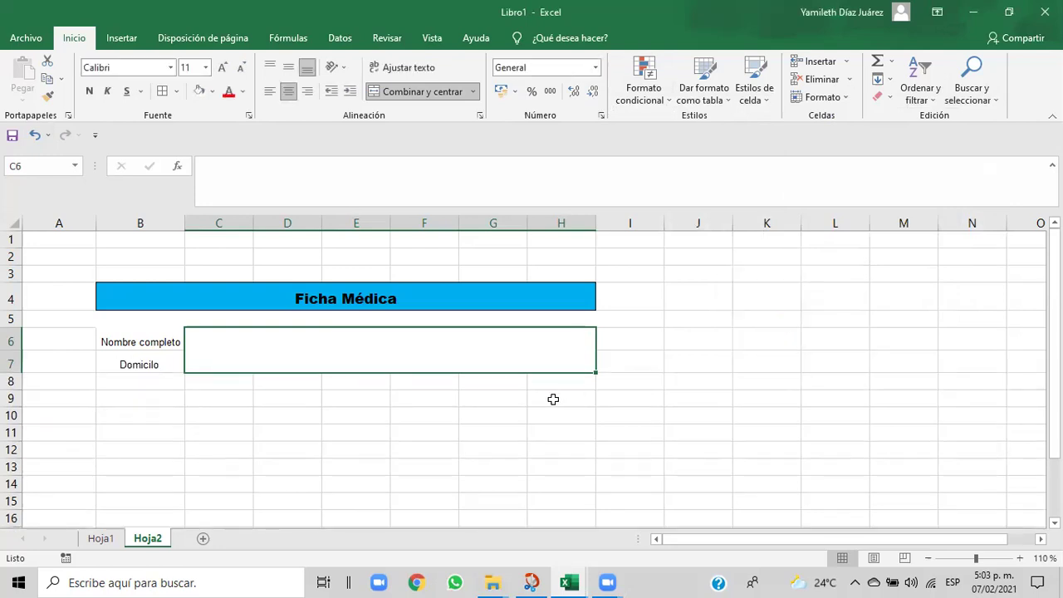
{"action": "left_click", "coordinate": [552, 400]}
{"action": "left_click", "coordinate": [313, 344]}
- Check the Cap06 exercise workbook's model Ficha Médica, then return to Libro1
{"action": "mouse_move", "coordinate": [575, 582]}
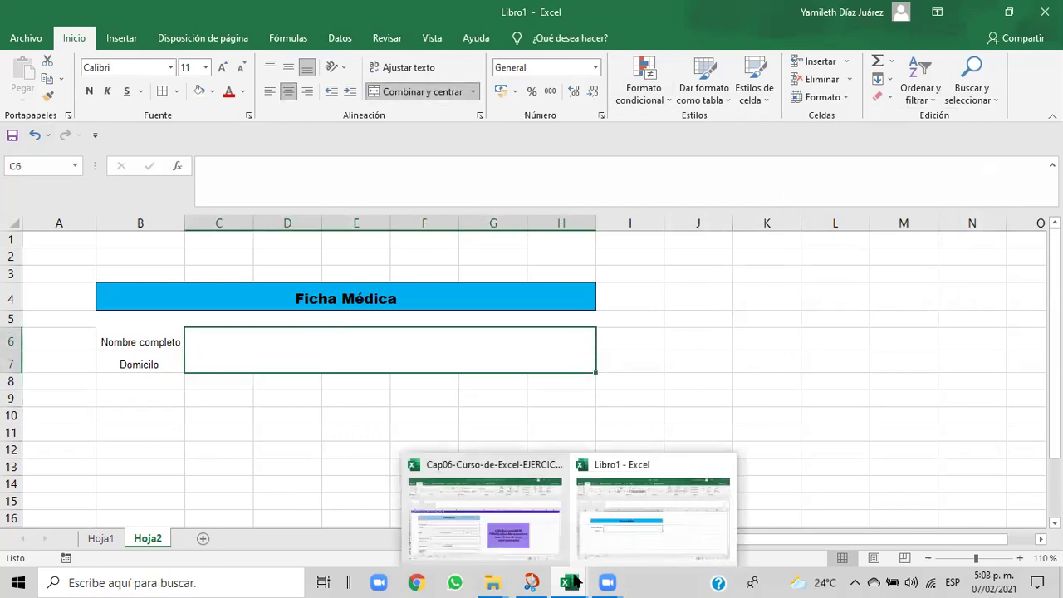
{"action": "left_click", "coordinate": [552, 519]}
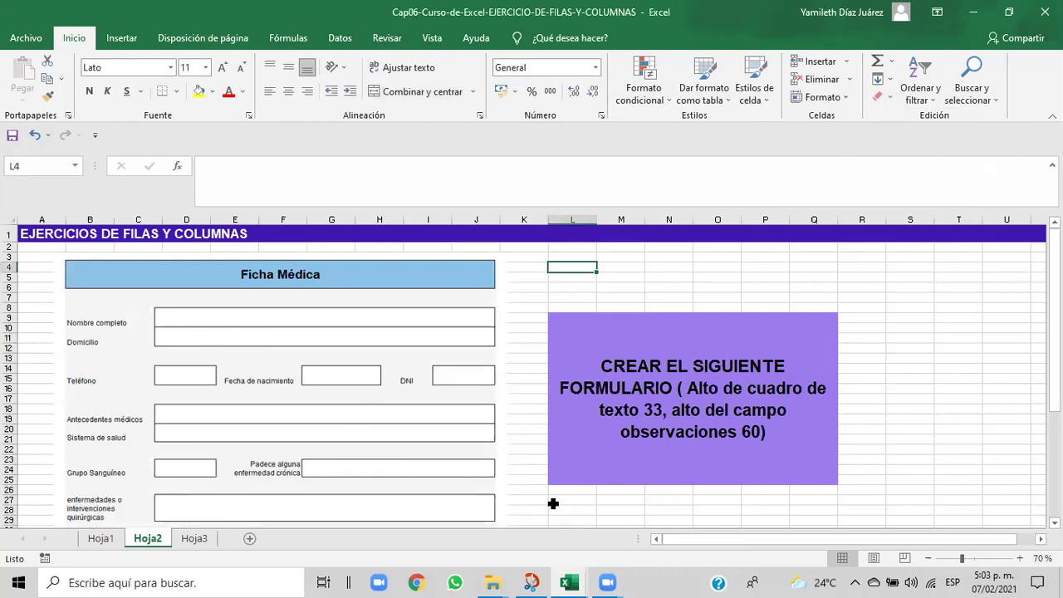
{"action": "mouse_move", "coordinate": [579, 581]}
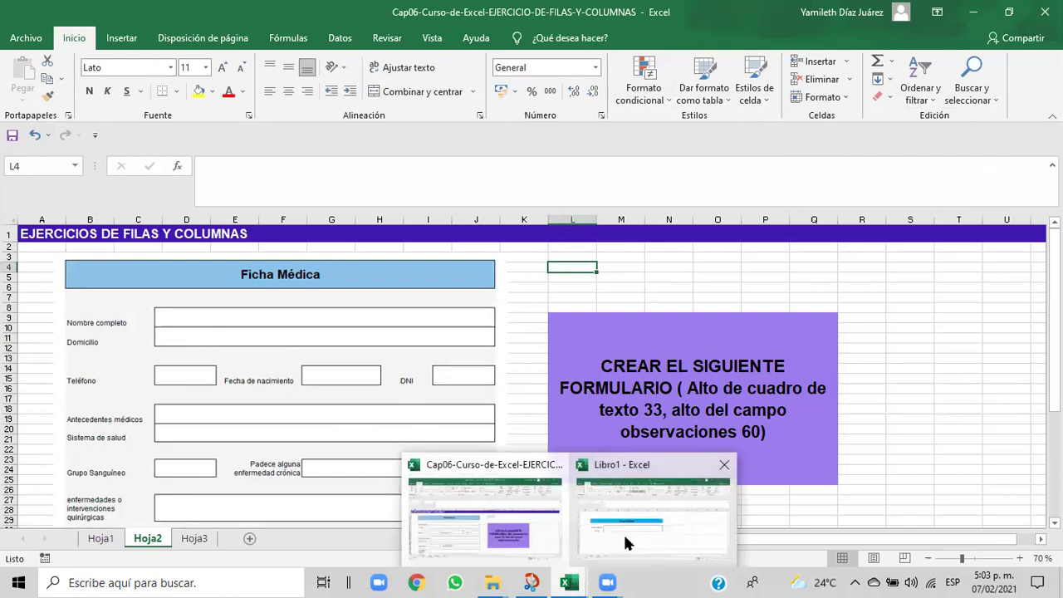
{"action": "left_click", "coordinate": [627, 543]}
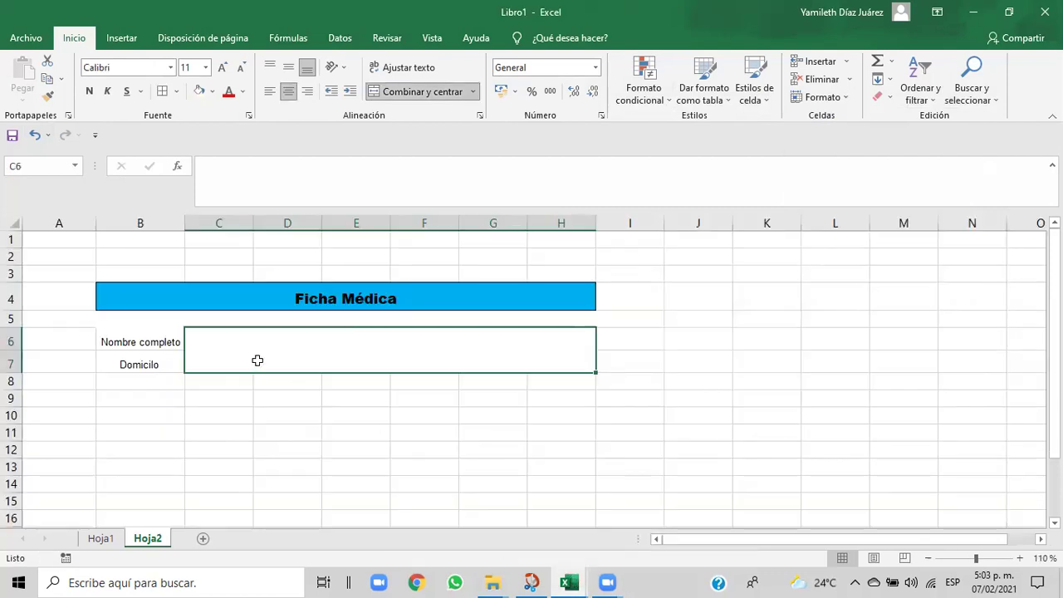
{"action": "left_click", "coordinate": [176, 92]}
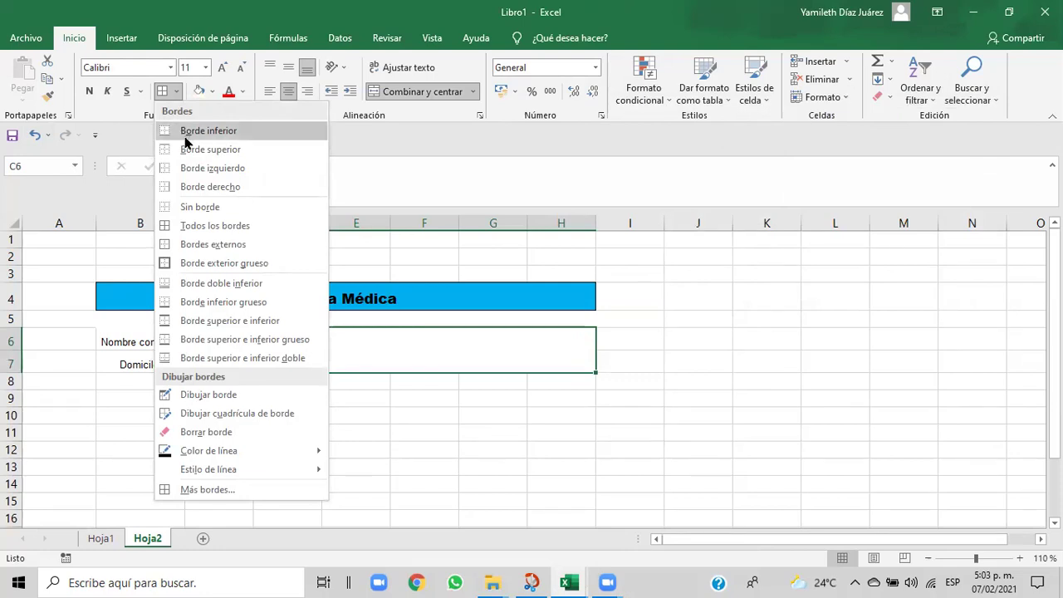
{"action": "left_click", "coordinate": [416, 362]}
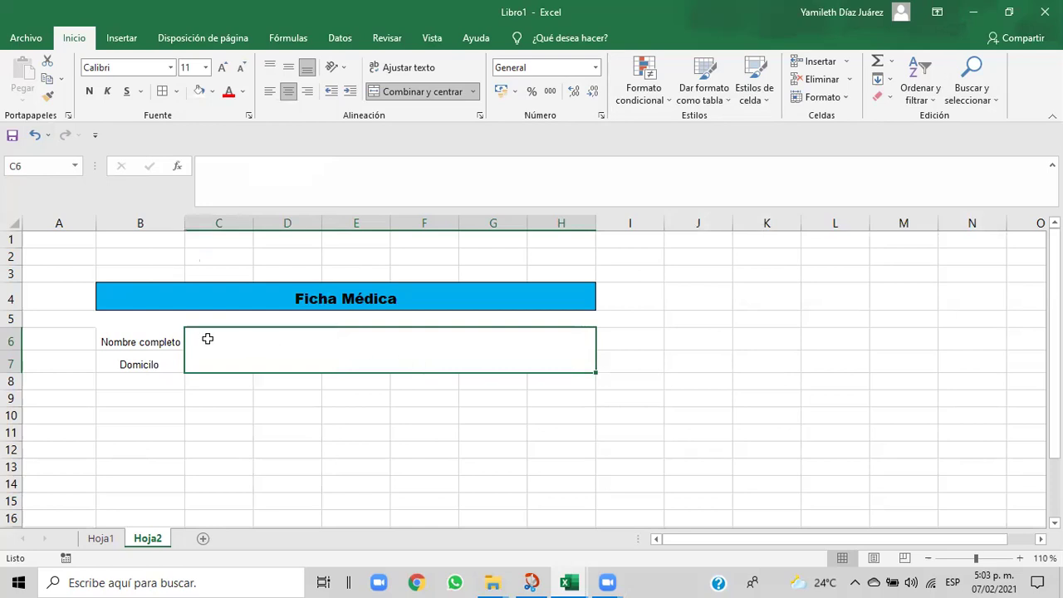
{"action": "left_click", "coordinate": [271, 402]}
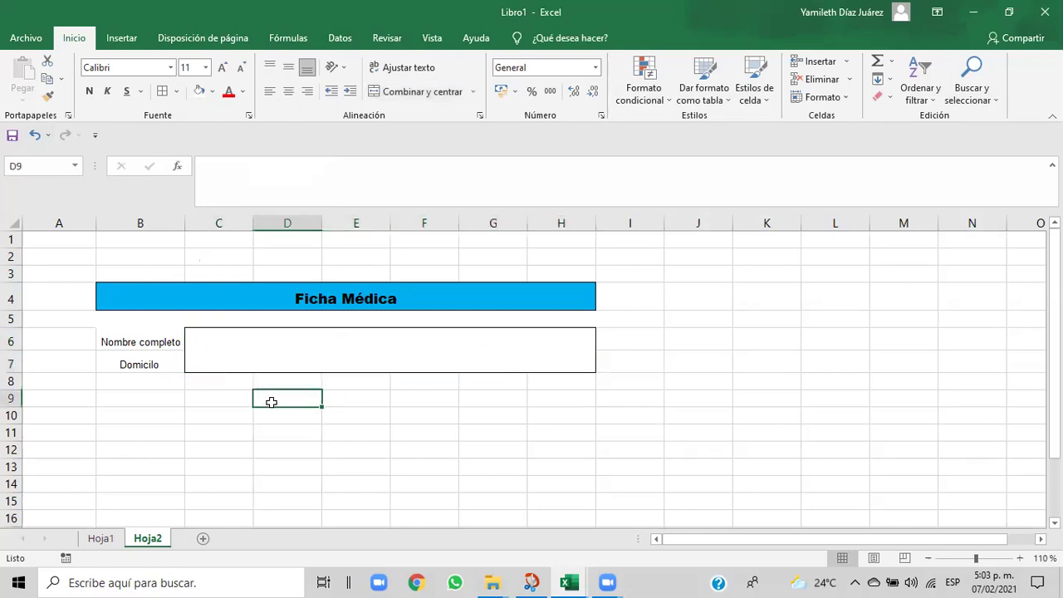
{"action": "left_click", "coordinate": [193, 347]}
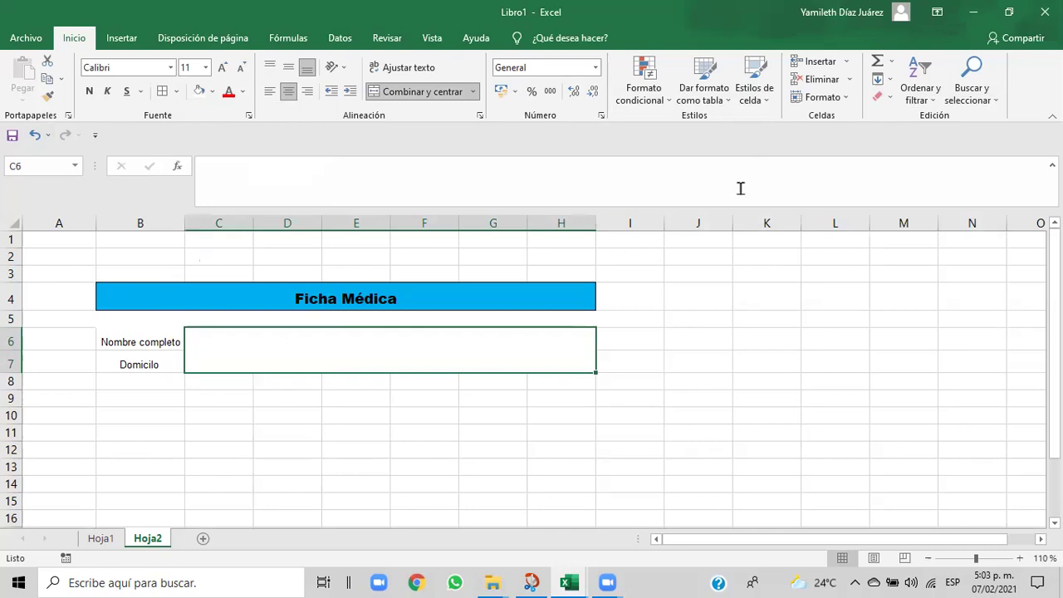
{"action": "left_click", "coordinate": [176, 91]}
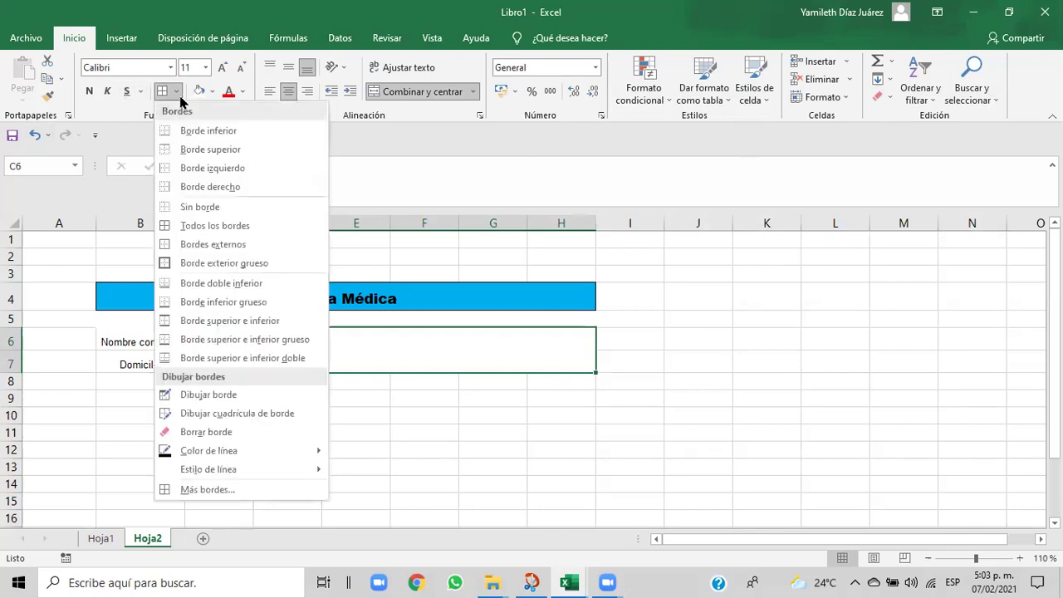
{"action": "left_click", "coordinate": [187, 490]}
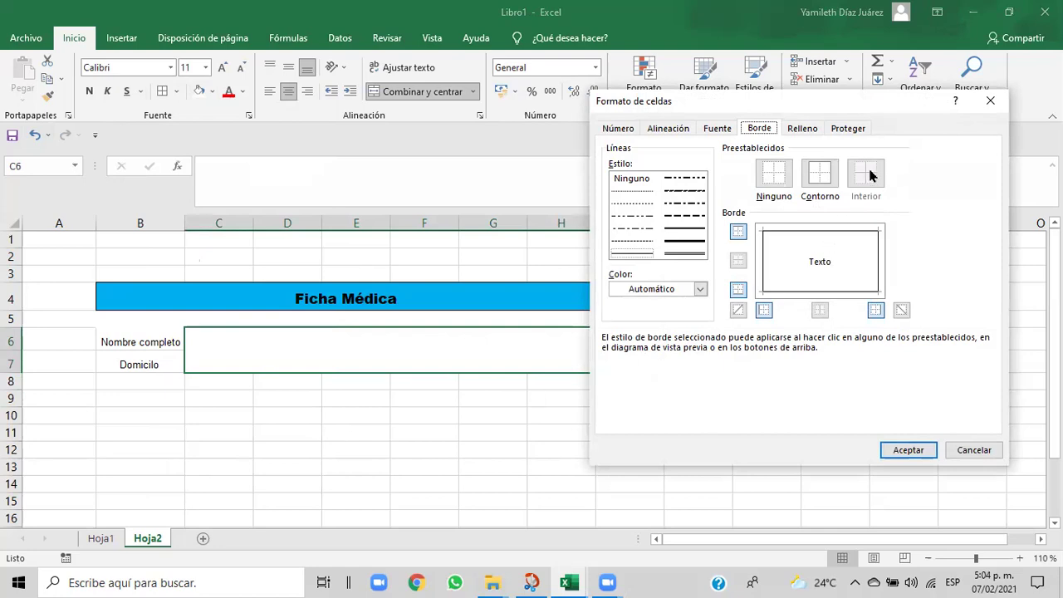
{"action": "left_click", "coordinate": [802, 130]}
{"action": "left_click", "coordinate": [764, 130]}
{"action": "left_click", "coordinate": [737, 290]}
{"action": "left_click", "coordinate": [737, 290]}
{"action": "left_click", "coordinate": [812, 250]}
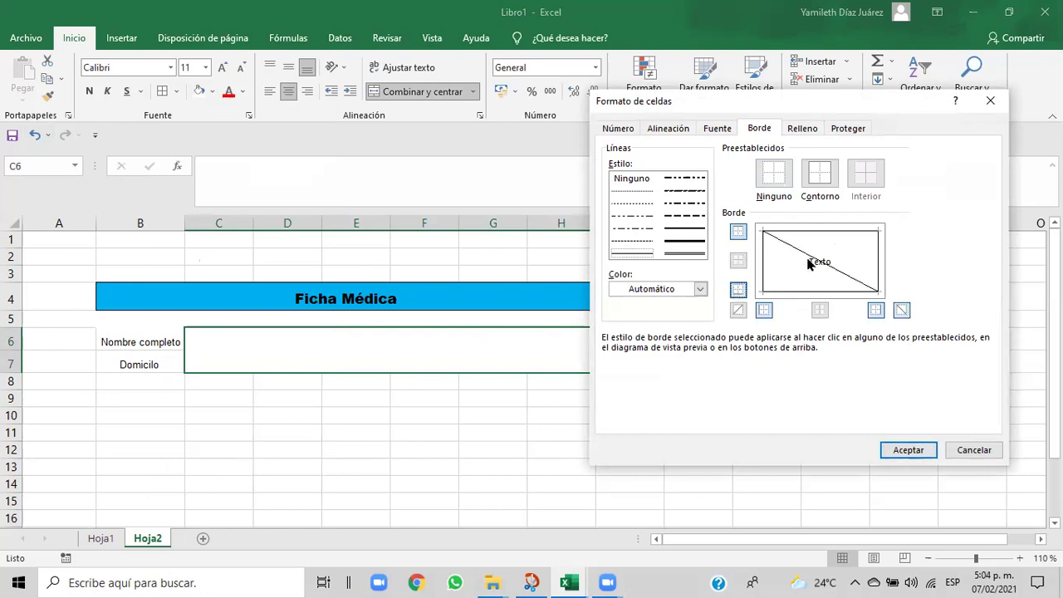
{"action": "left_click", "coordinate": [764, 310]}
{"action": "left_click", "coordinate": [738, 290]}
{"action": "left_click", "coordinate": [738, 290]}
{"action": "left_click", "coordinate": [821, 181]}
{"action": "left_click", "coordinate": [821, 262]}
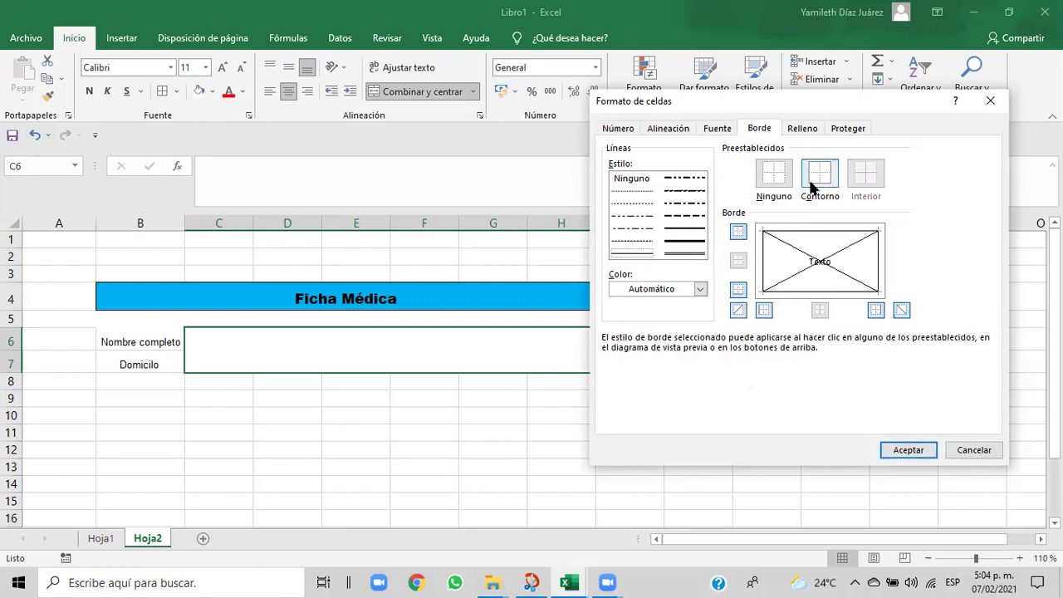
{"action": "left_click", "coordinate": [774, 170]}
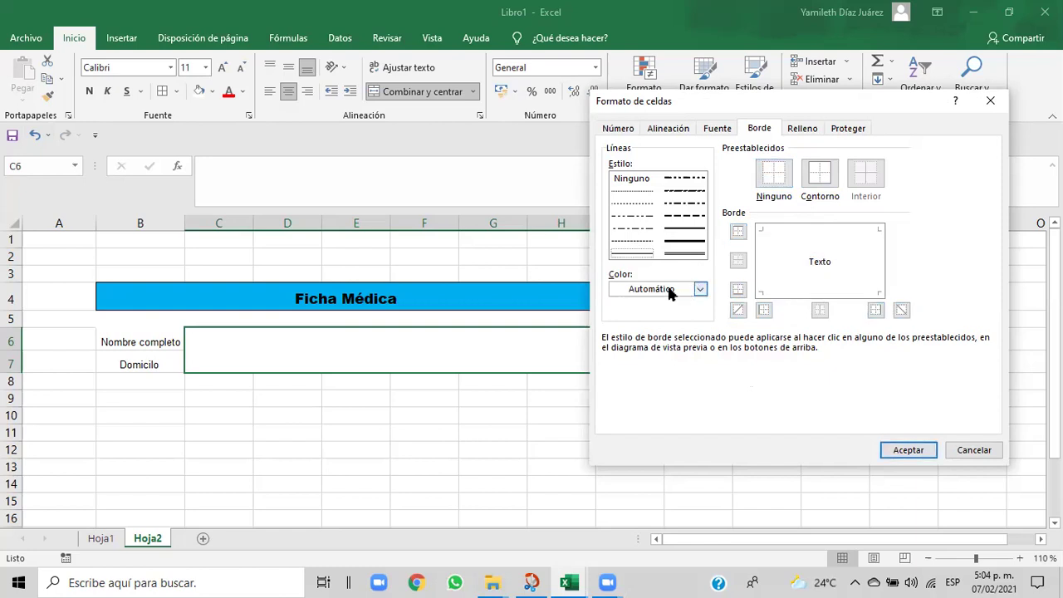
{"action": "left_click", "coordinate": [764, 277]}
{"action": "left_click", "coordinate": [812, 176]}
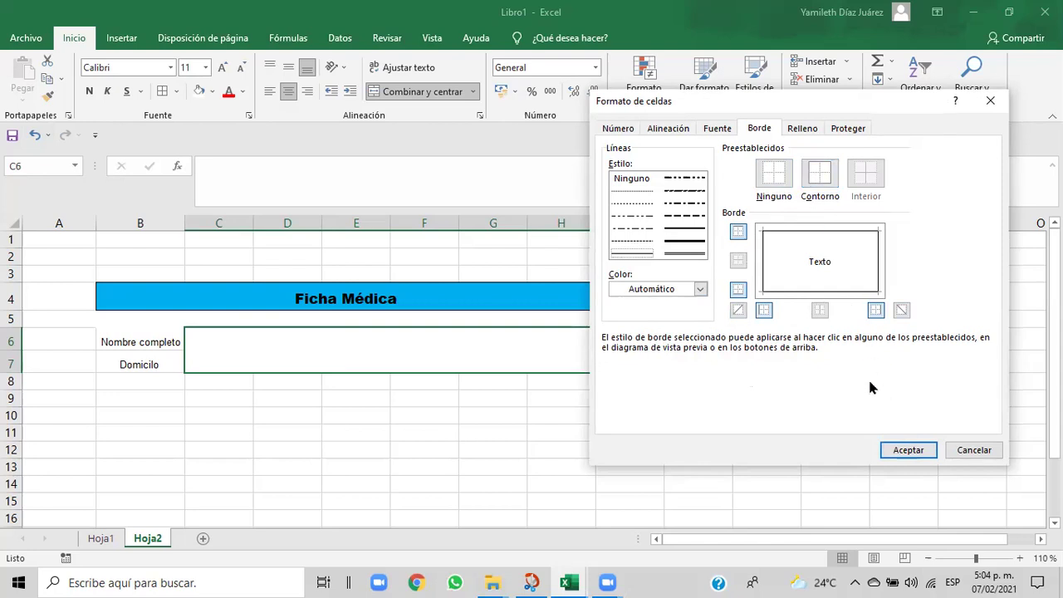
{"action": "left_click", "coordinate": [892, 450]}
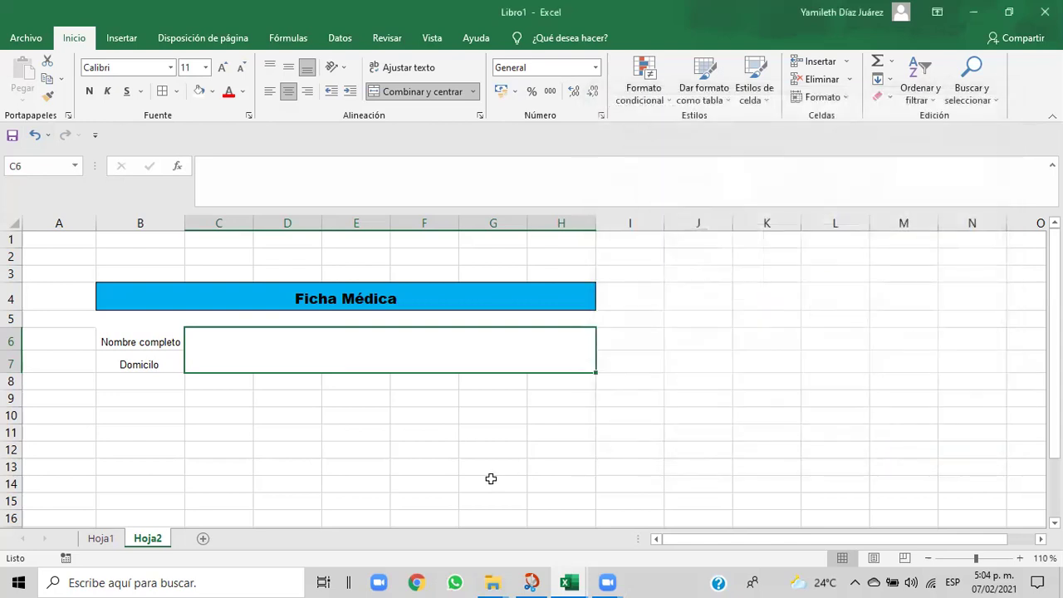
{"action": "left_click", "coordinate": [491, 479]}
- Select the C6:H7 field and open More Borders from the Borders dropdown
{"action": "left_click", "coordinate": [212, 341]}
{"action": "left_click", "coordinate": [221, 392]}
{"action": "left_click", "coordinate": [198, 336]}
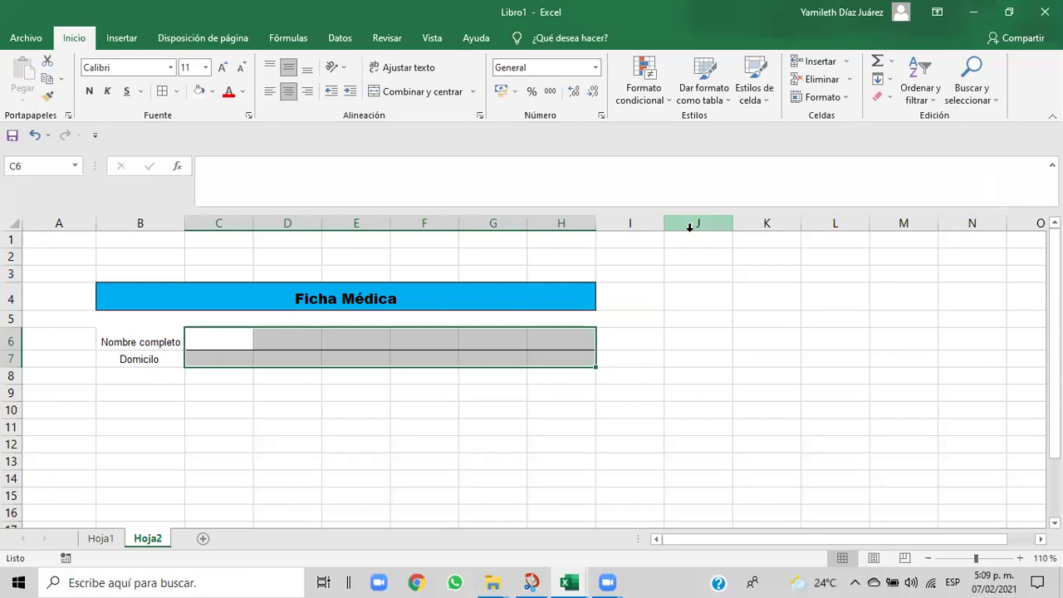
{"action": "left_click", "coordinate": [177, 91]}
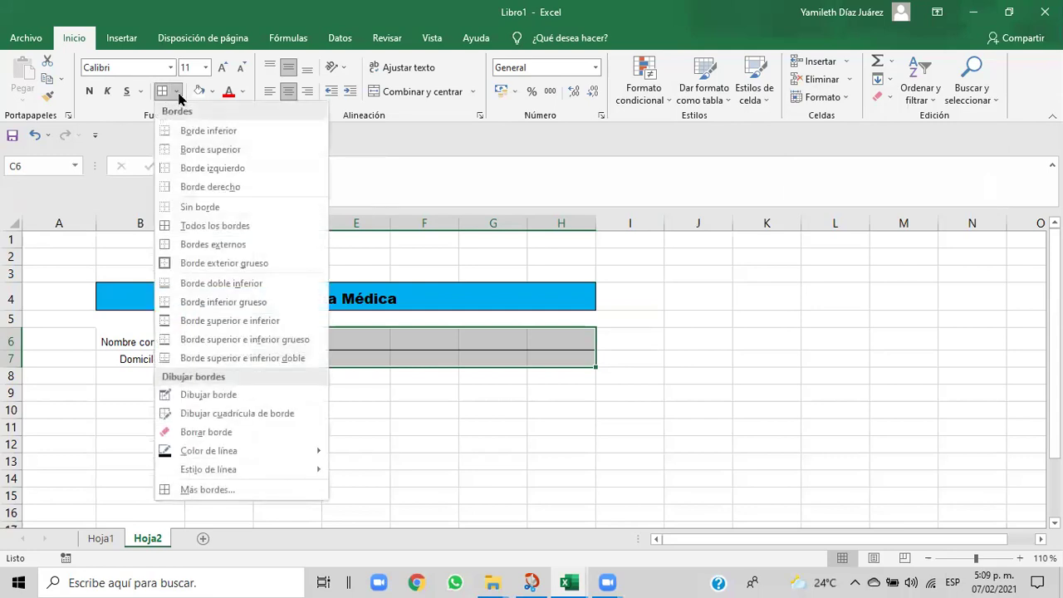
{"action": "left_click", "coordinate": [240, 492]}
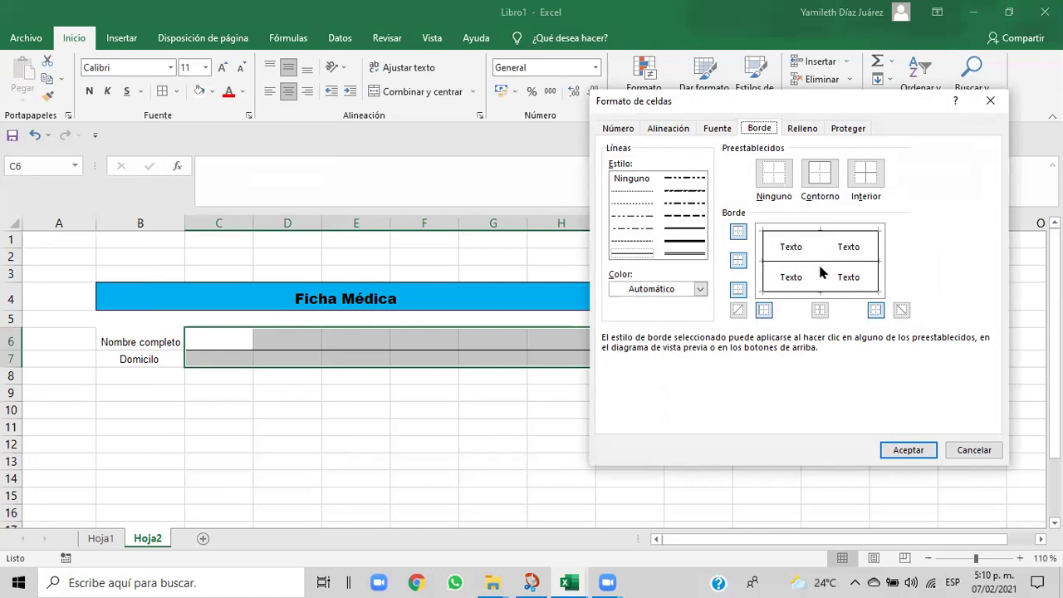
- Apply the chosen cell borders to the C6:H7 input fields, then reselect C6:H7
{"action": "left_click", "coordinate": [893, 450]}
{"action": "left_click", "coordinate": [570, 409]}
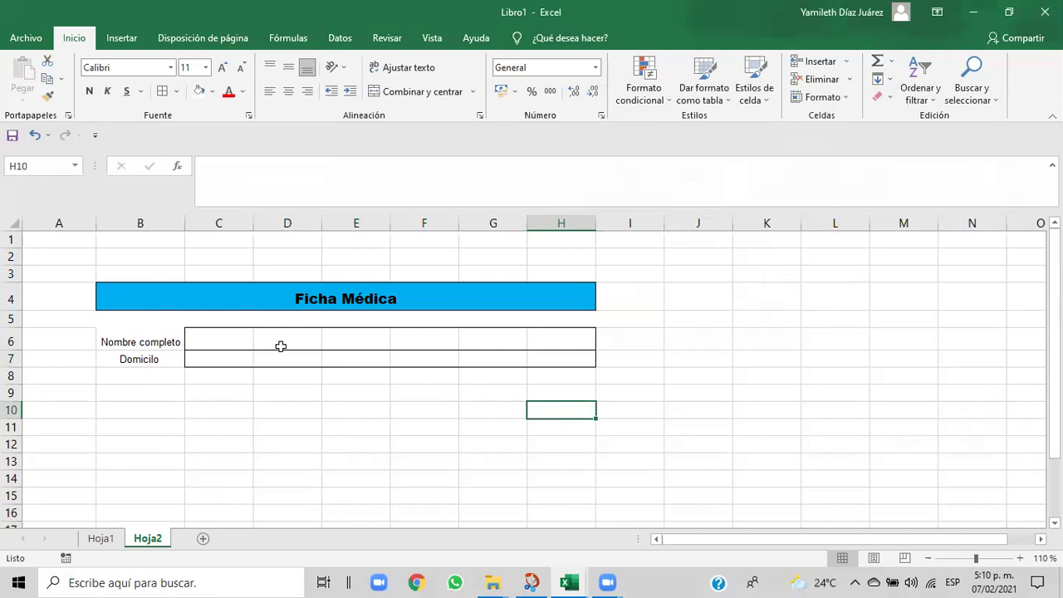
{"action": "left_click_drag", "start_coordinate": [224, 336], "coordinate": [564, 362]}
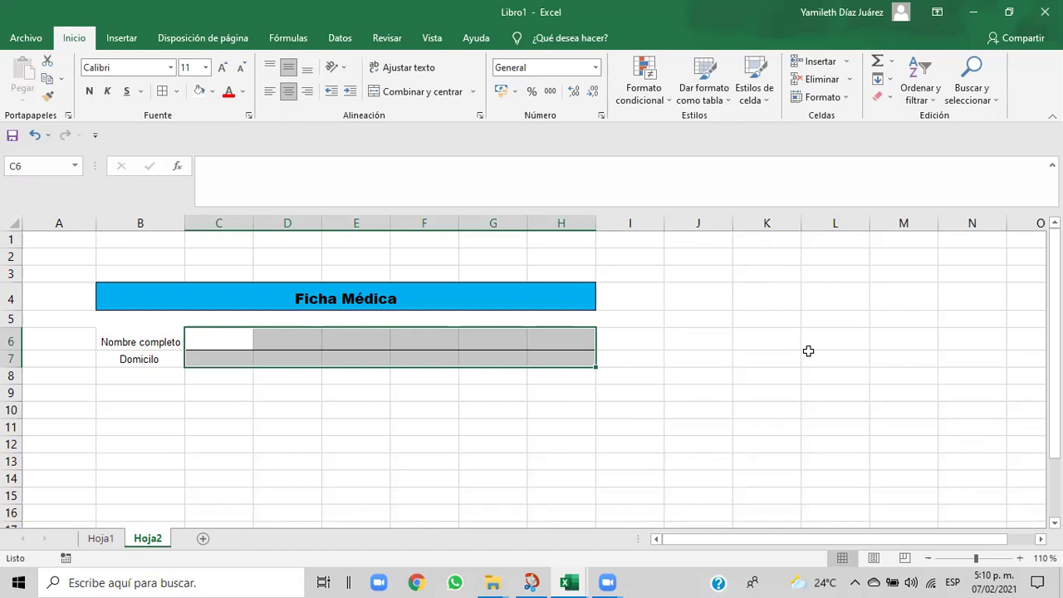
- Set rows 6 and 7 to a row height of 20
{"action": "left_click", "coordinate": [846, 99]}
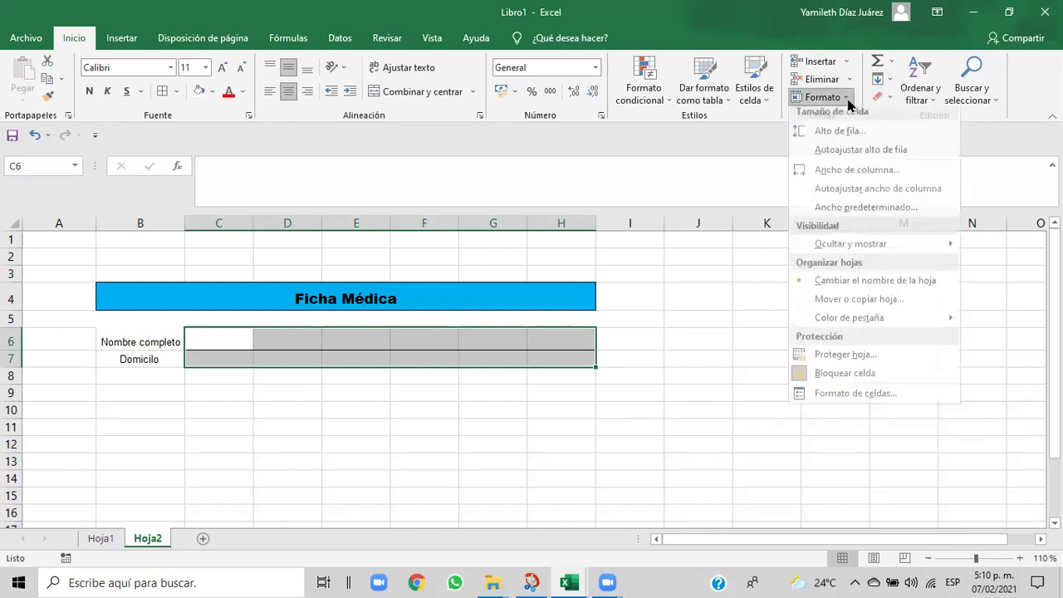
{"action": "left_click", "coordinate": [826, 138]}
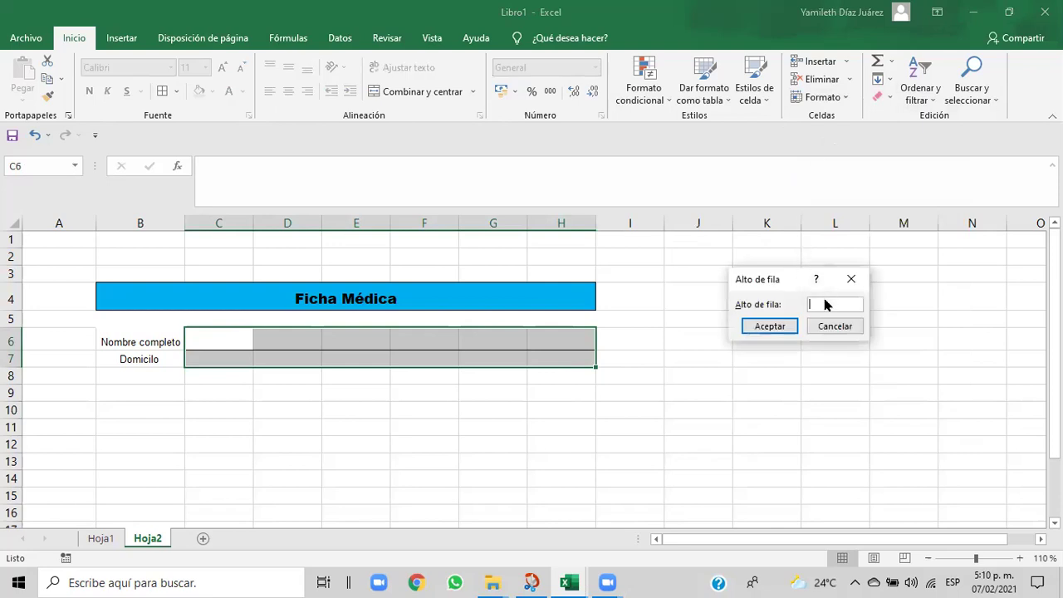
{"action": "type", "text": "20"}
{"action": "left_click", "coordinate": [781, 327]}
{"action": "left_click", "coordinate": [571, 427]}
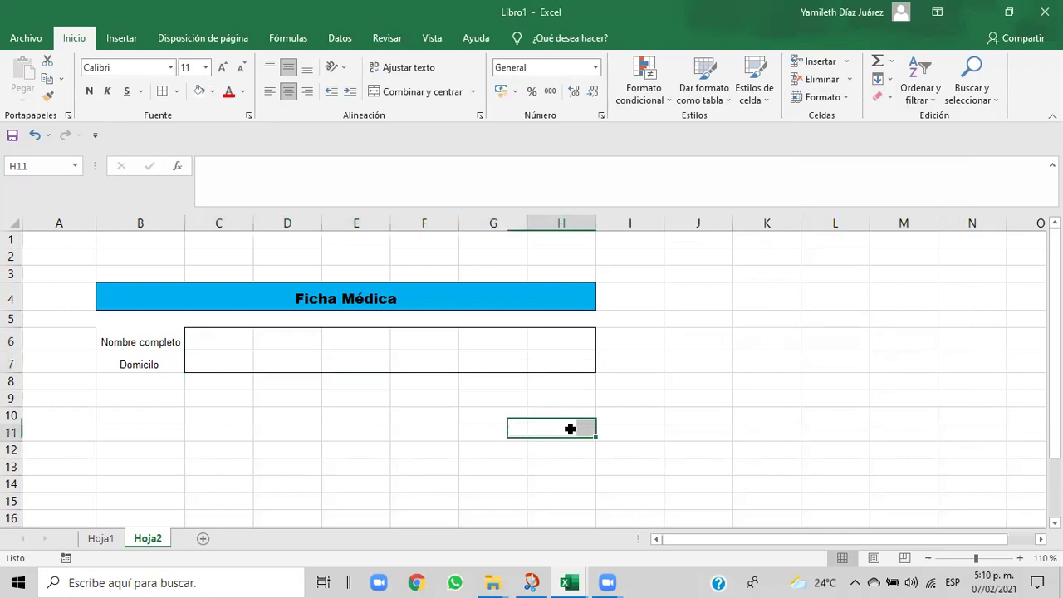
- Fill C6:H7 with the light grey Gris claro, Fondo 2, Oscuro 10%
{"action": "left_click_drag", "start_coordinate": [208, 341], "coordinate": [545, 361]}
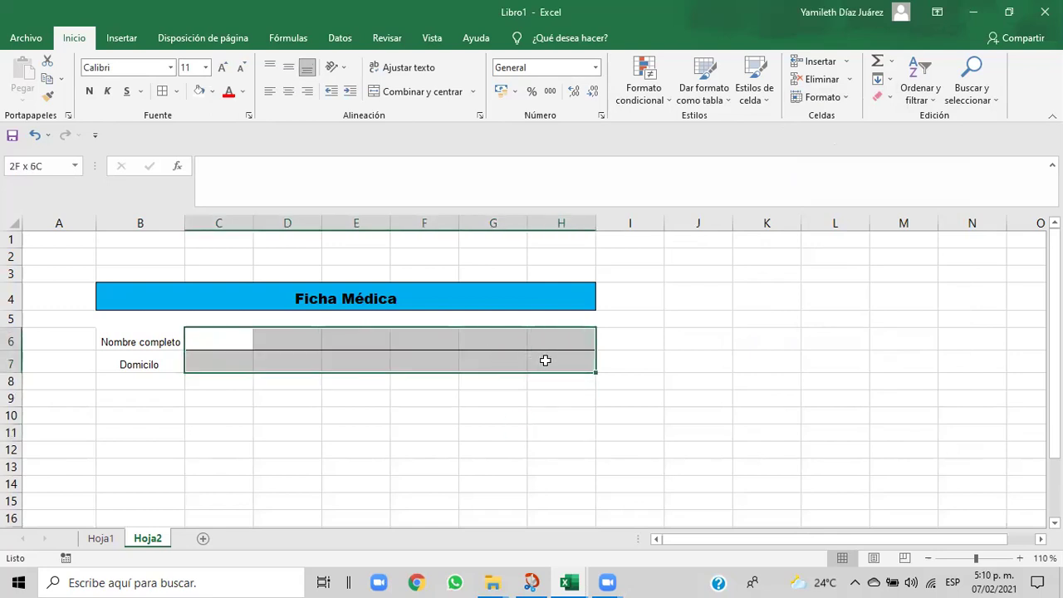
{"action": "left_click", "coordinate": [212, 93]}
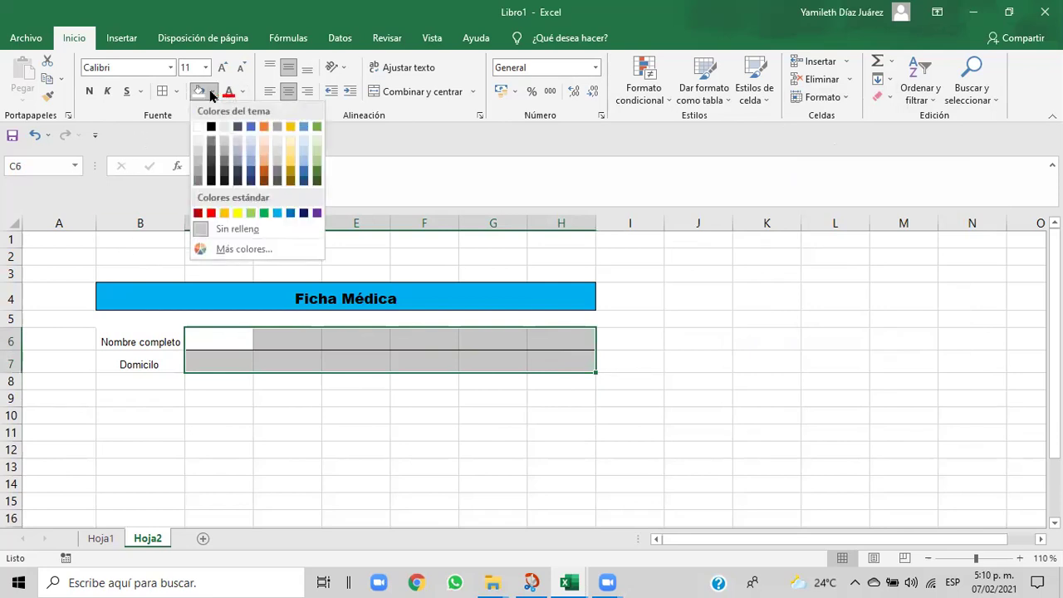
{"action": "left_click", "coordinate": [225, 155]}
{"action": "left_click", "coordinate": [313, 439]}
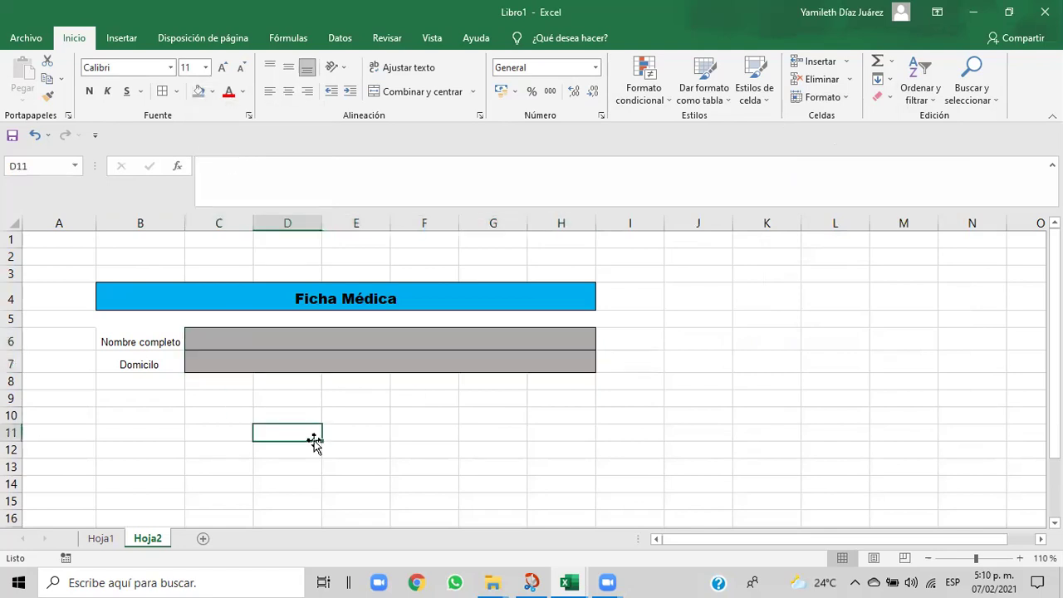
{"action": "left_click_drag", "start_coordinate": [235, 346], "coordinate": [548, 358]}
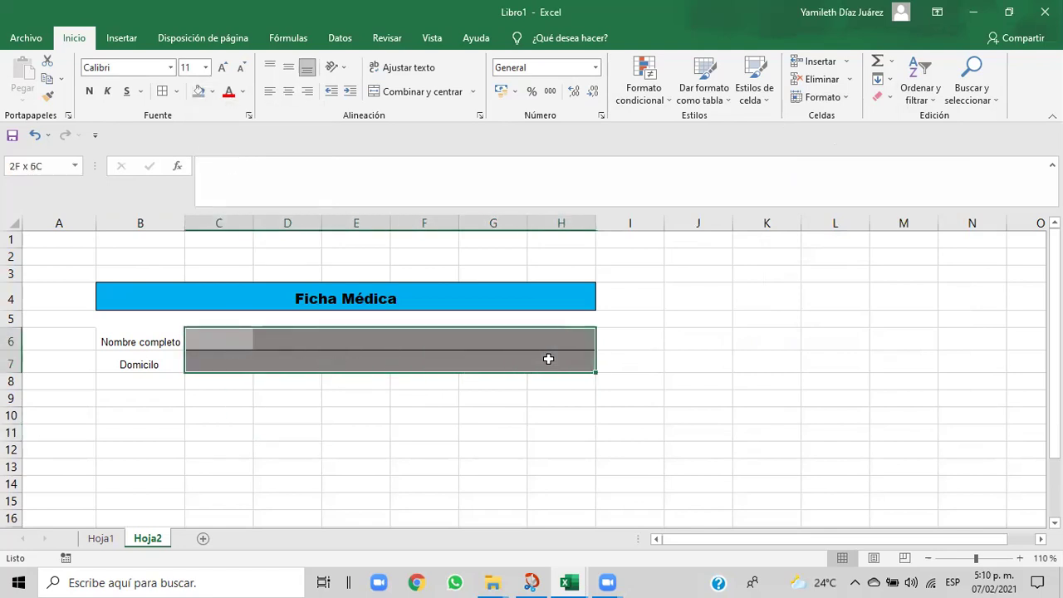
{"action": "left_click", "coordinate": [212, 93]}
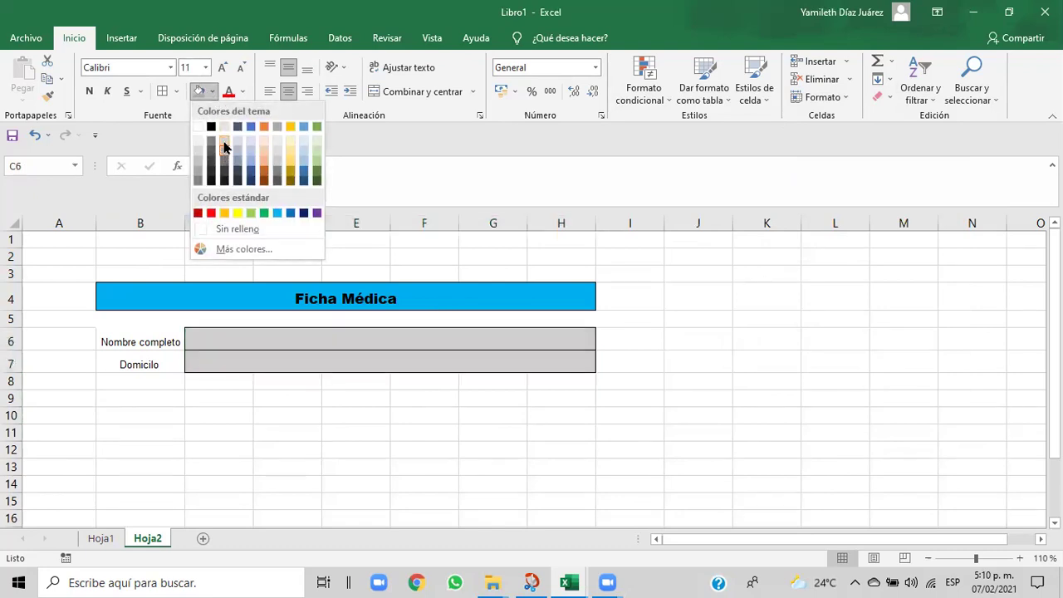
{"action": "left_click", "coordinate": [224, 147]}
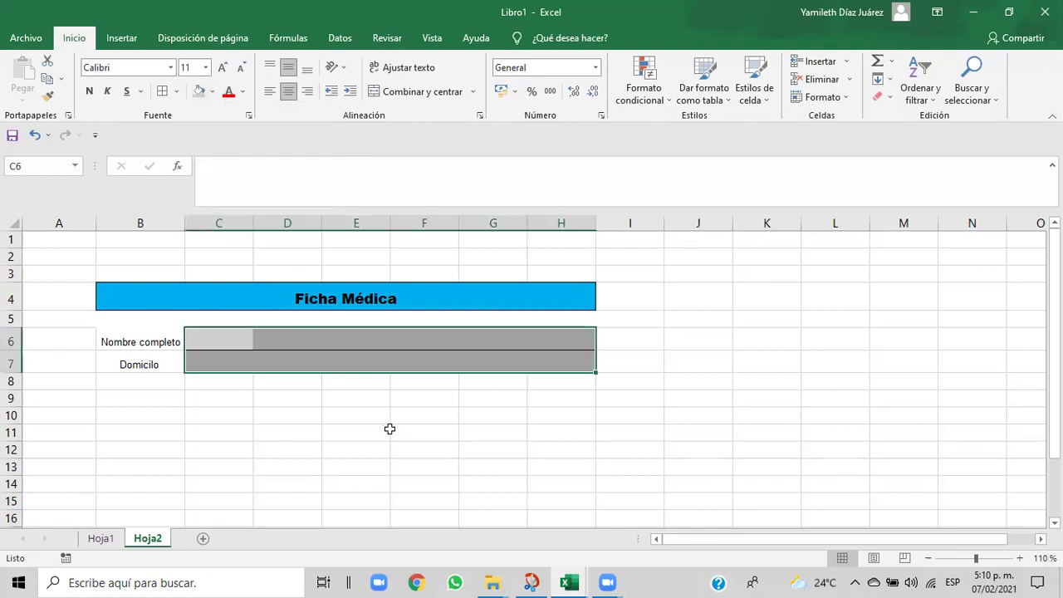
{"action": "left_click", "coordinate": [389, 434]}
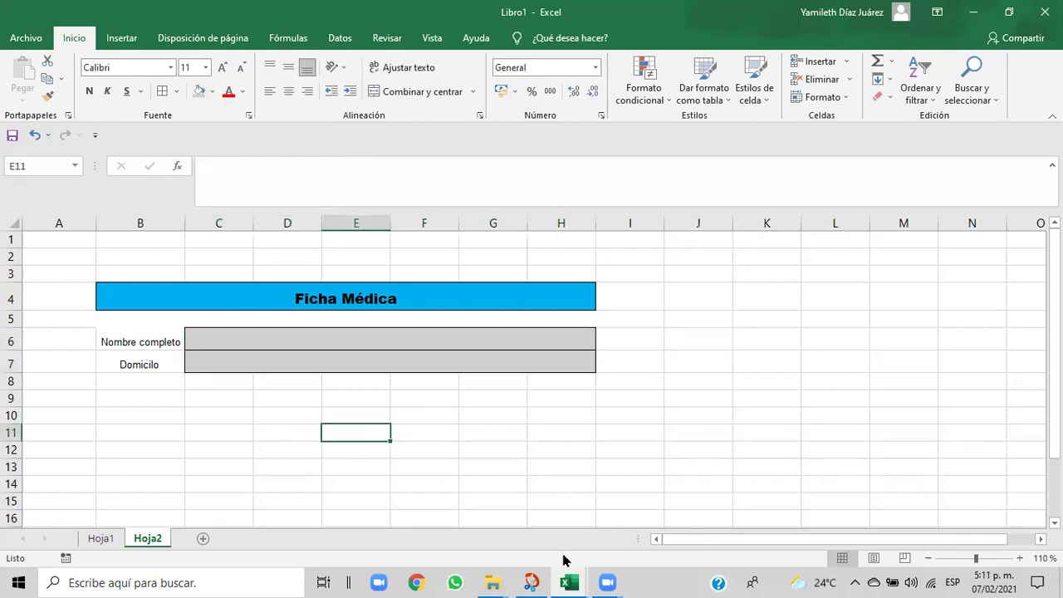
{"action": "mouse_move", "coordinate": [572, 582]}
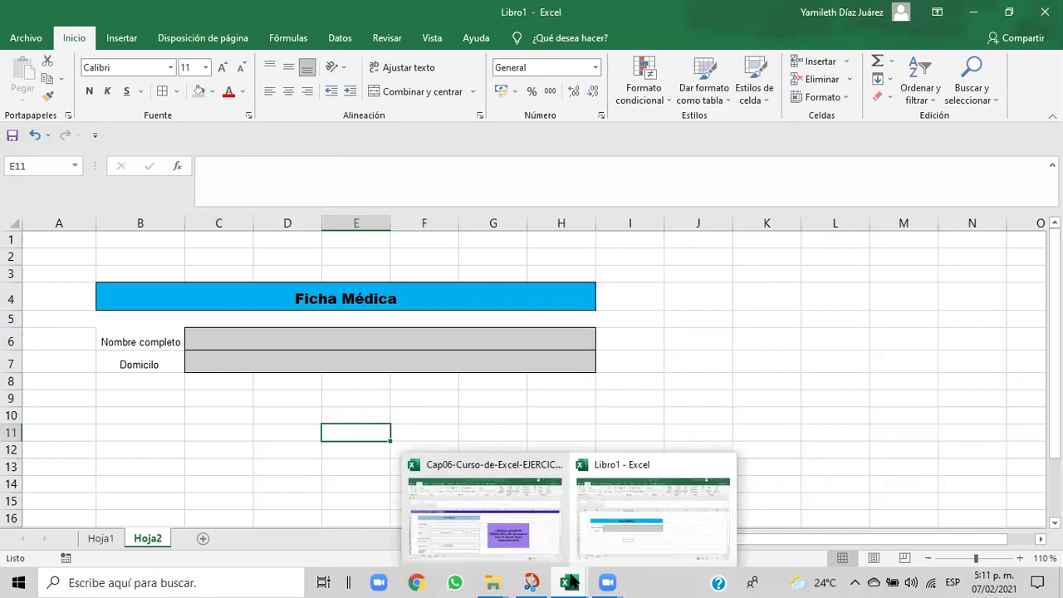
{"action": "left_click", "coordinate": [533, 525]}
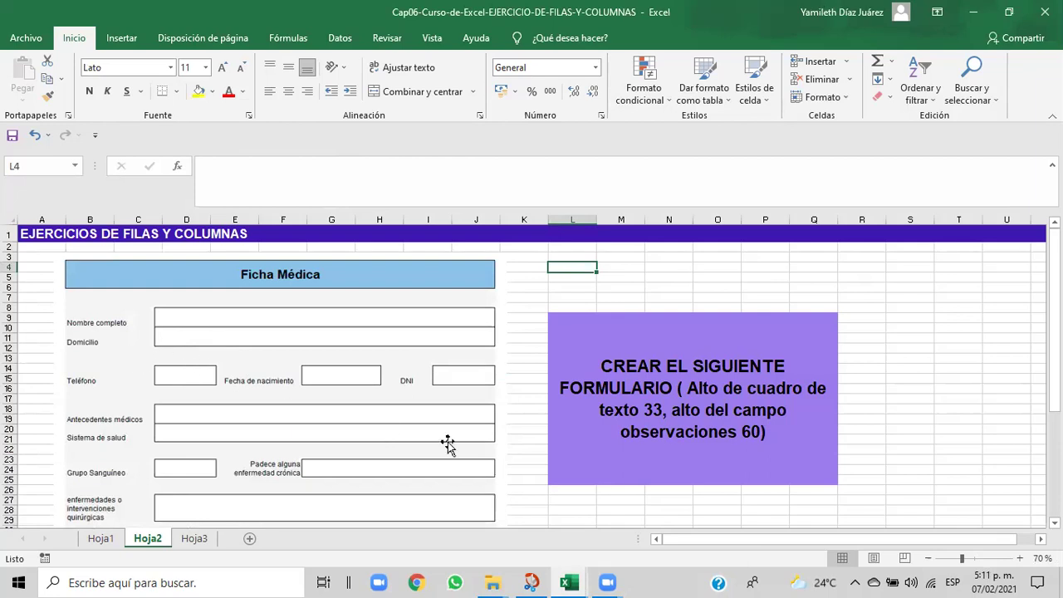
{"action": "mouse_move", "coordinate": [568, 582]}
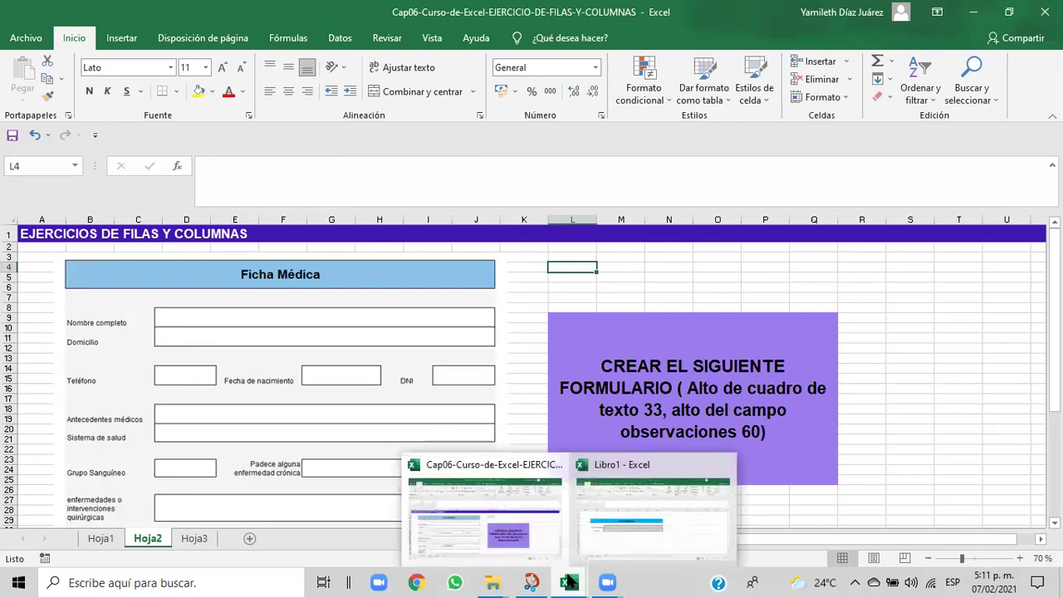
{"action": "left_click", "coordinate": [595, 536]}
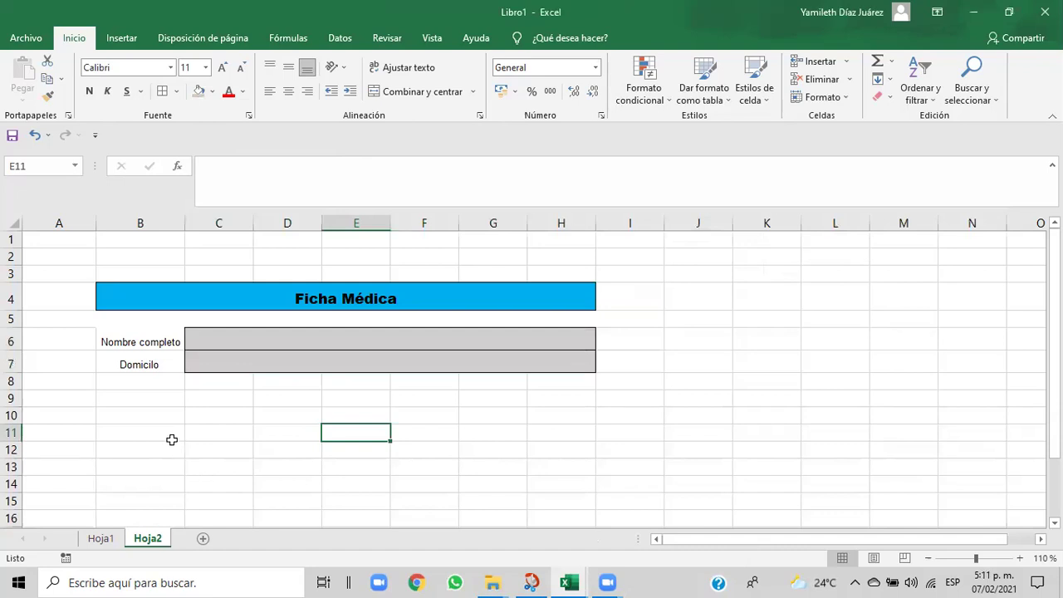
{"action": "left_click", "coordinate": [130, 383]}
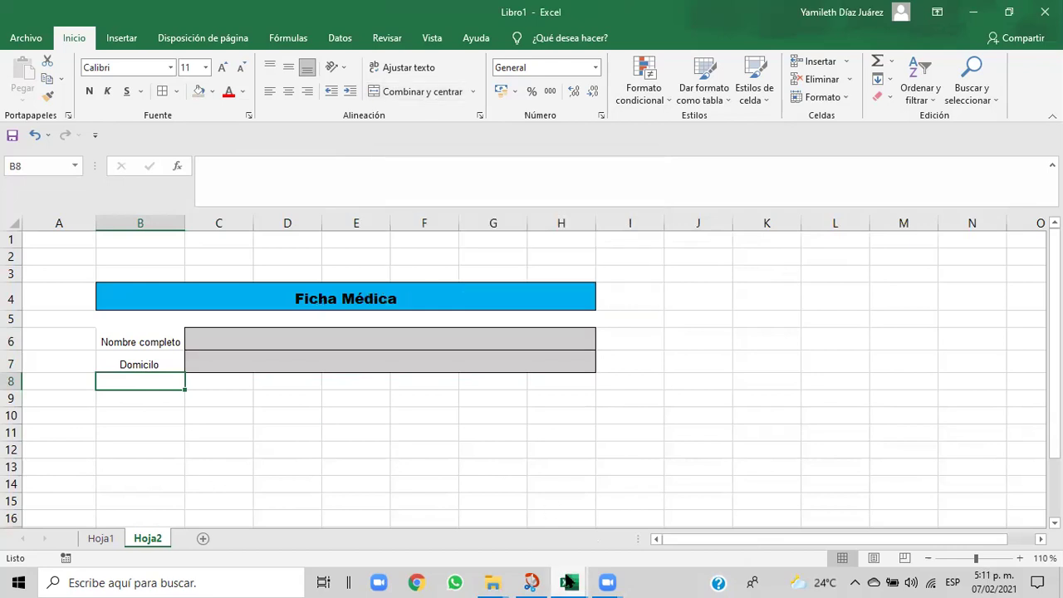
{"action": "mouse_move", "coordinate": [568, 582]}
{"action": "left_click", "coordinate": [545, 537]}
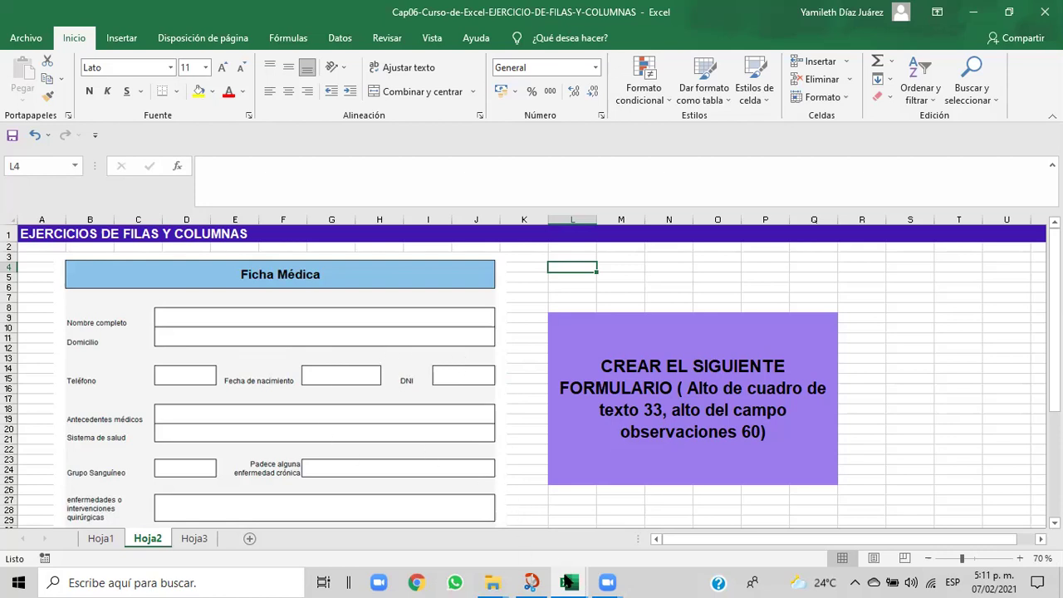
{"action": "mouse_move", "coordinate": [567, 583]}
{"action": "left_click", "coordinate": [590, 535]}
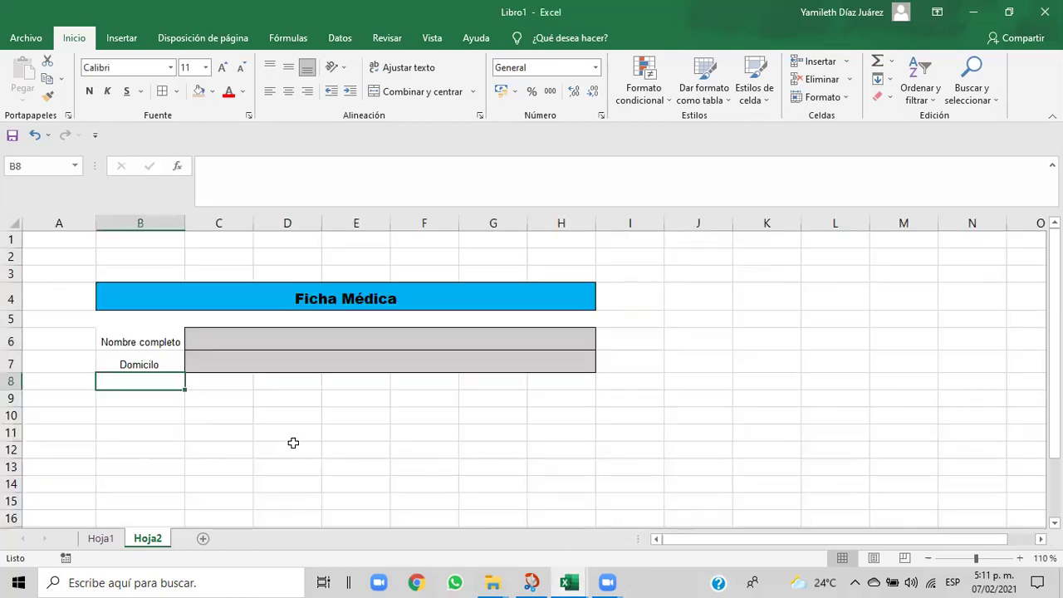
{"action": "left_click_drag", "start_coordinate": [135, 382], "coordinate": [577, 389]}
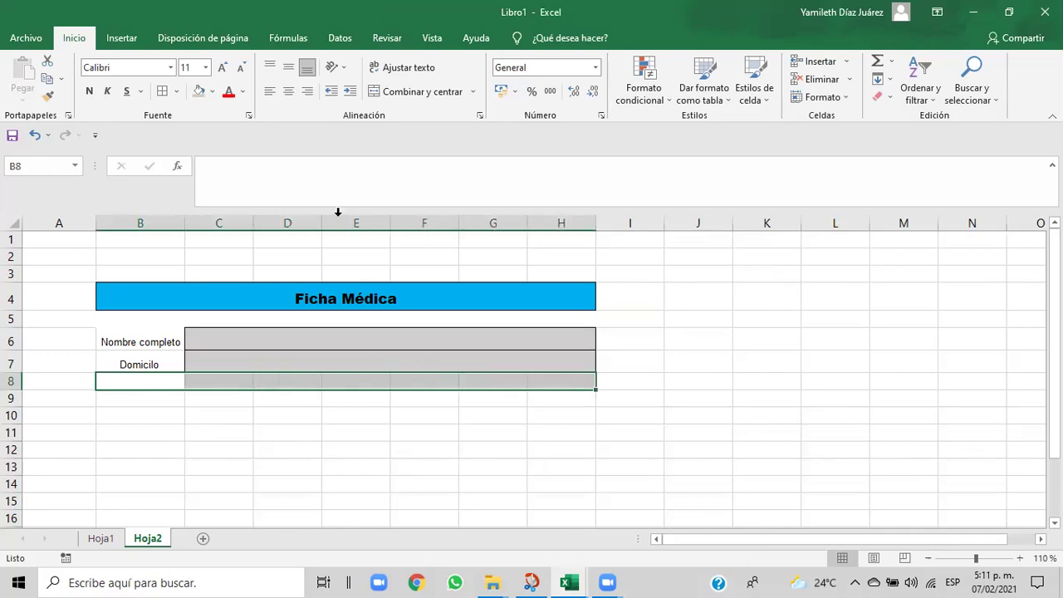
{"action": "left_click", "coordinate": [397, 93]}
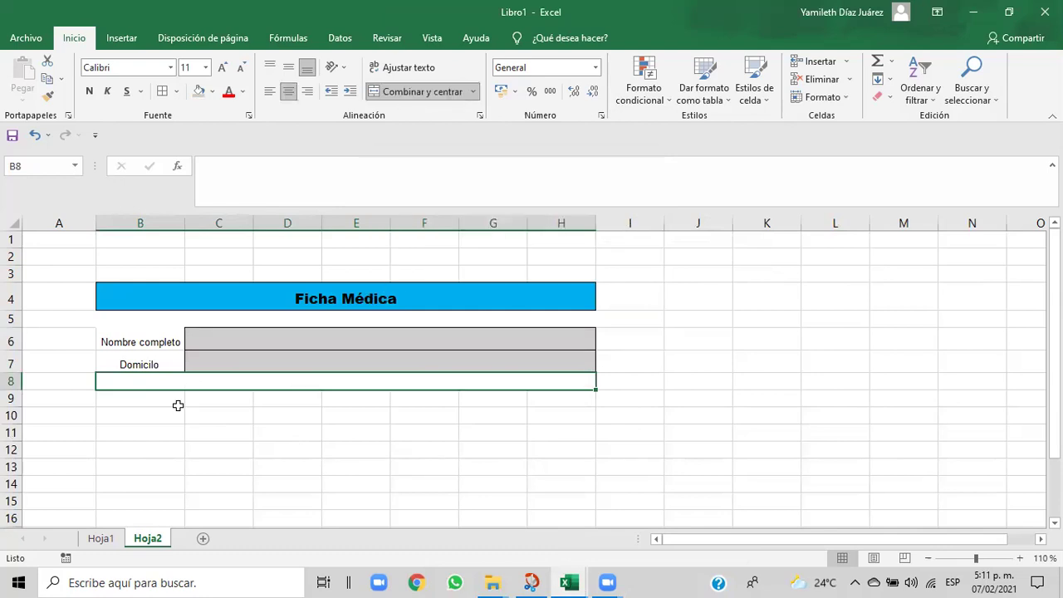
{"action": "left_click", "coordinate": [211, 97]}
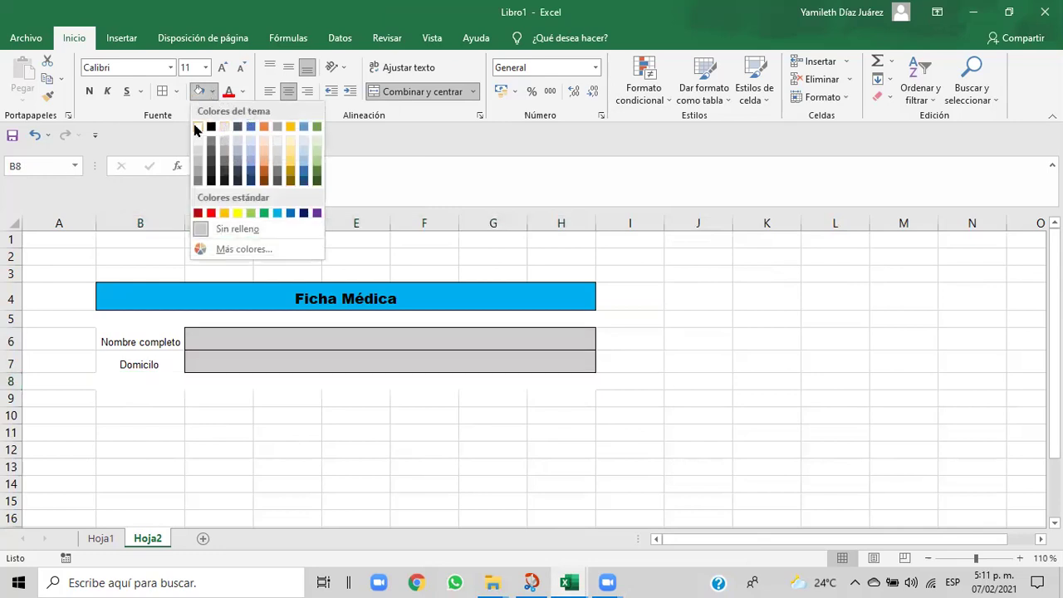
{"action": "left_click", "coordinate": [197, 127]}
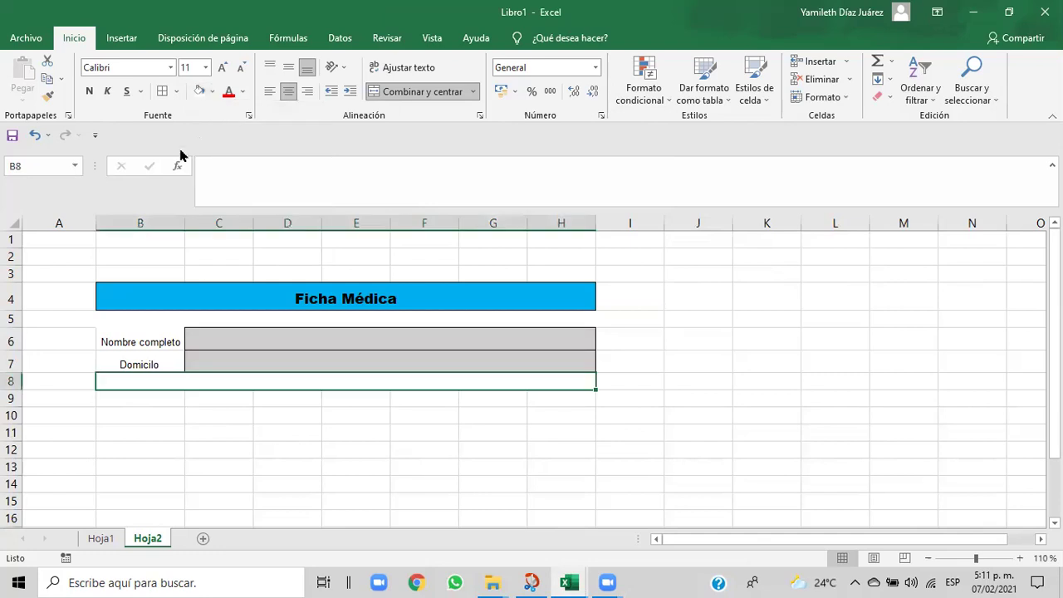
{"action": "left_click", "coordinate": [110, 400]}
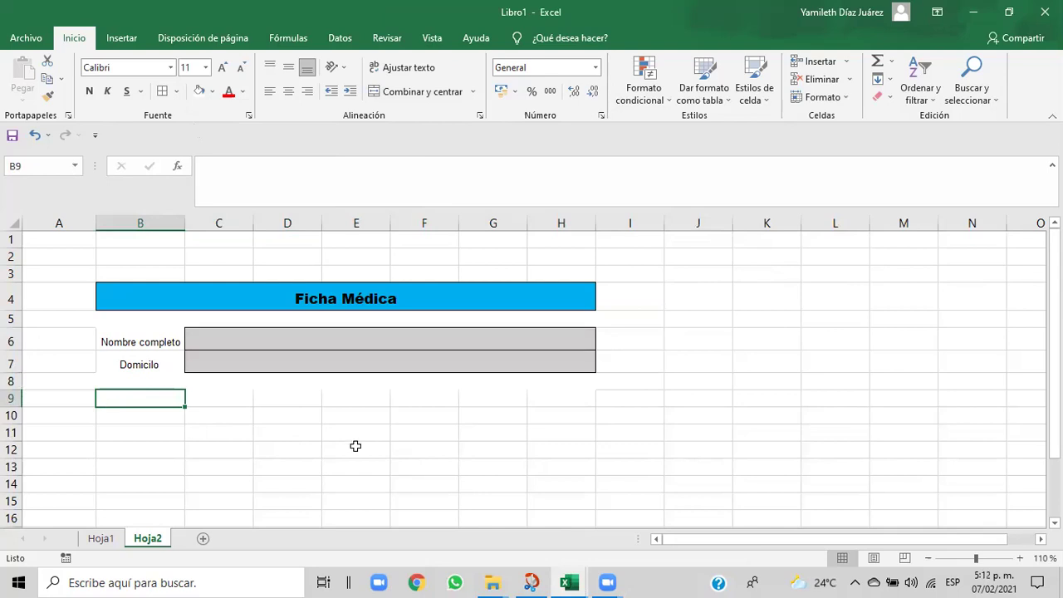
{"action": "left_click", "coordinate": [147, 366]}
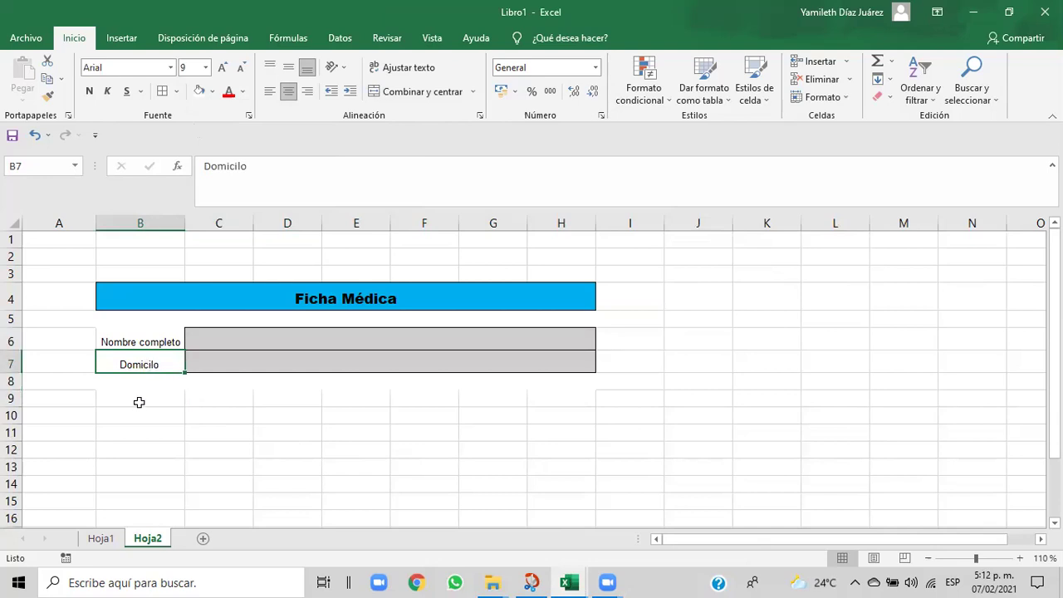
{"action": "left_click", "coordinate": [139, 401]}
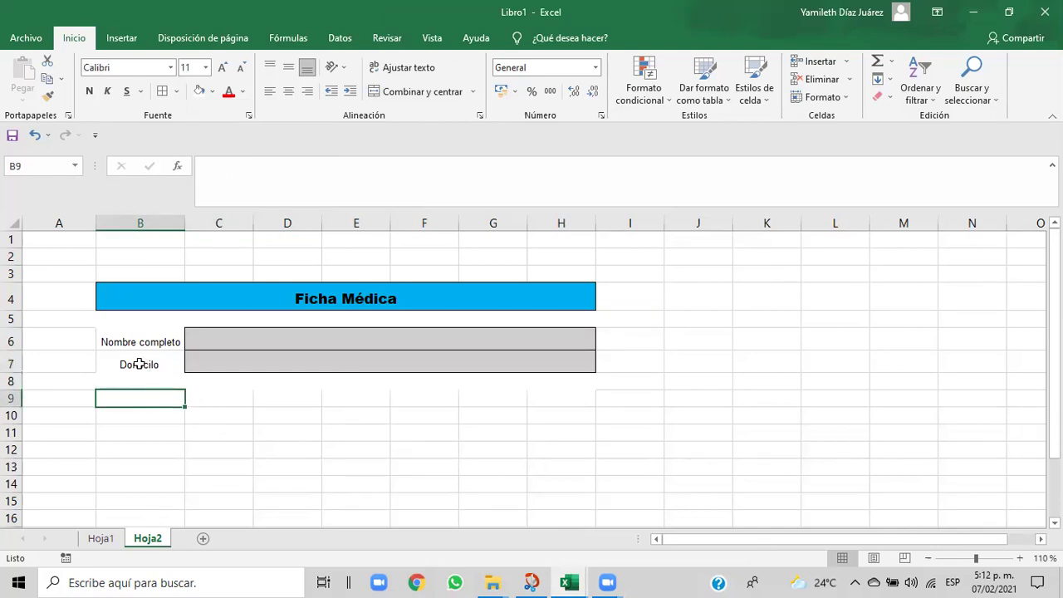
{"action": "left_click", "coordinate": [139, 364]}
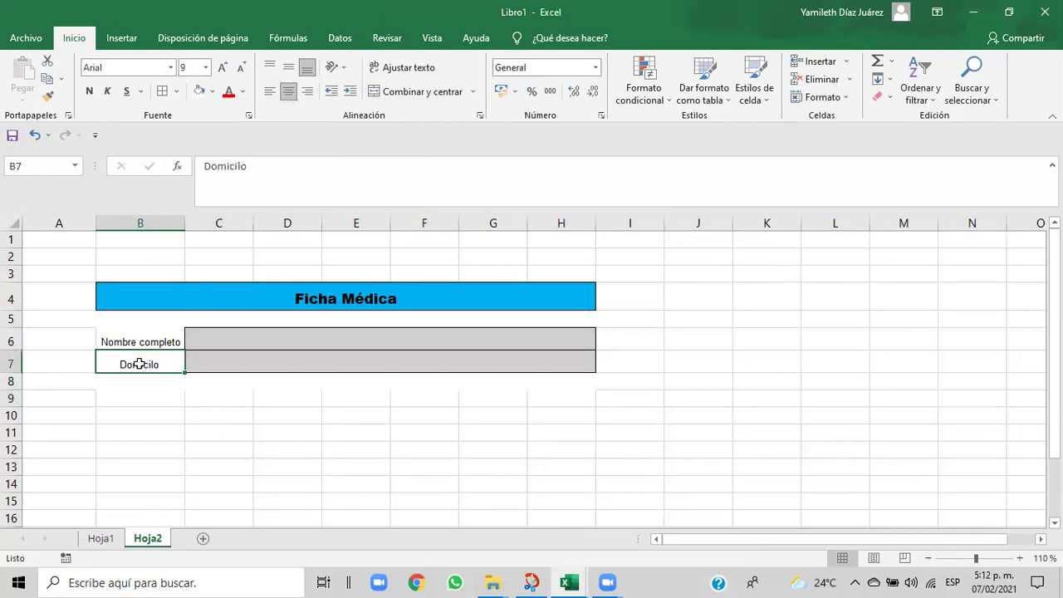
{"action": "left_click", "coordinate": [50, 99]}
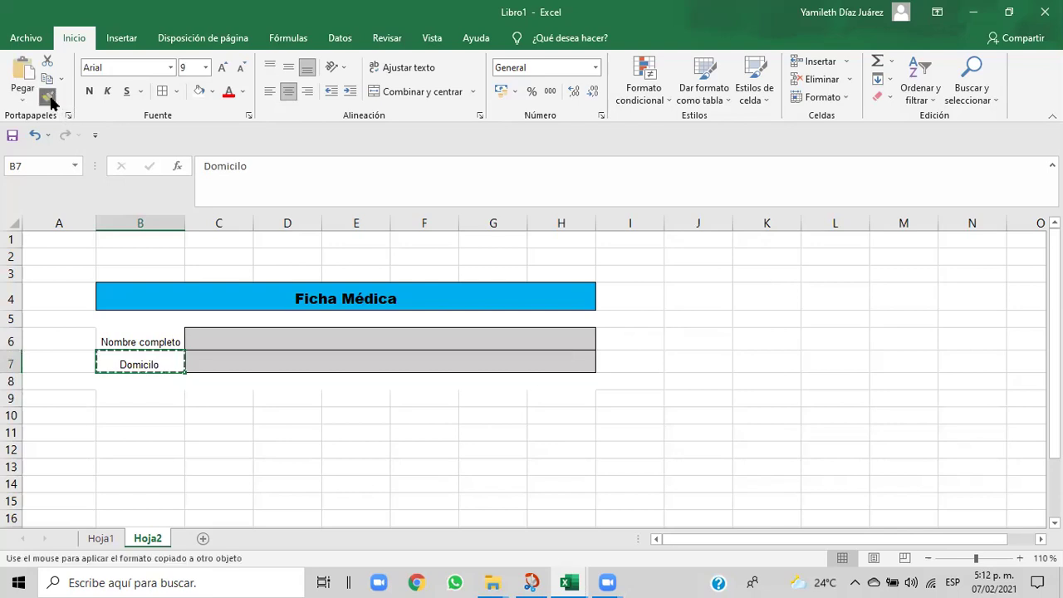
{"action": "left_click", "coordinate": [141, 399]}
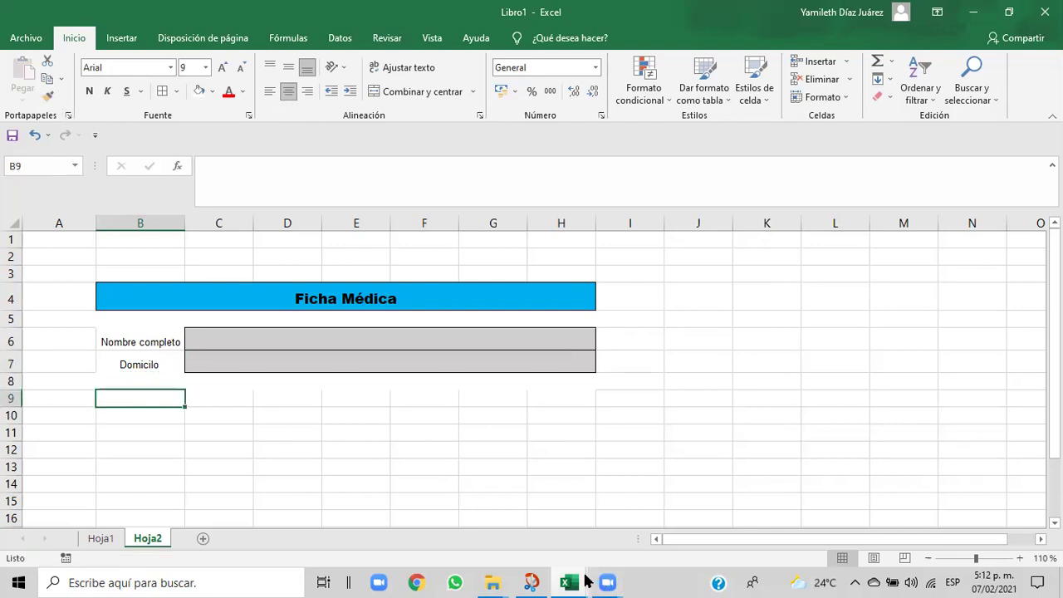
{"action": "mouse_move", "coordinate": [579, 583]}
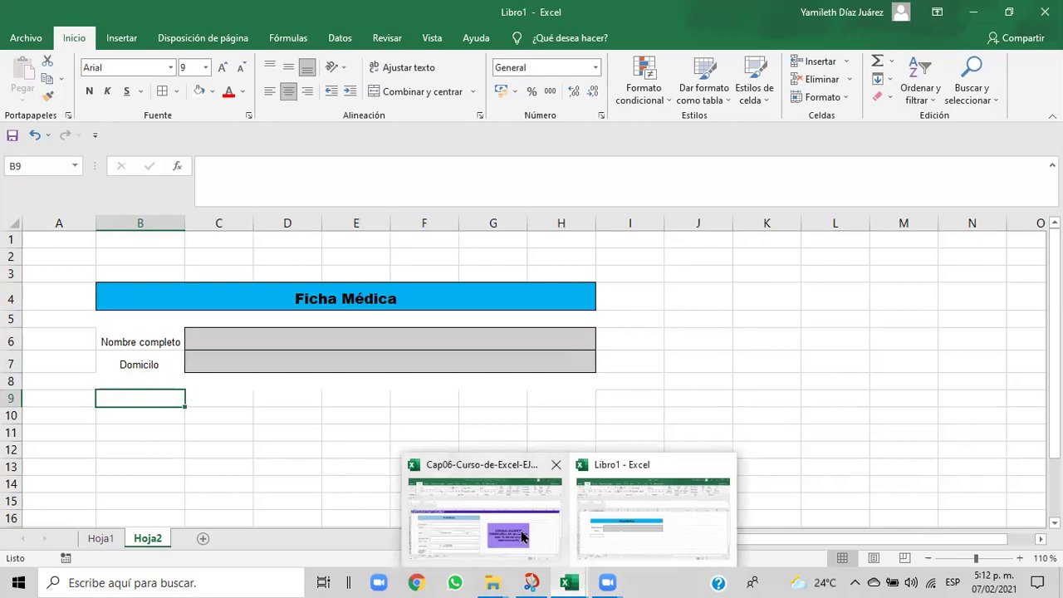
{"action": "left_click", "coordinate": [523, 537]}
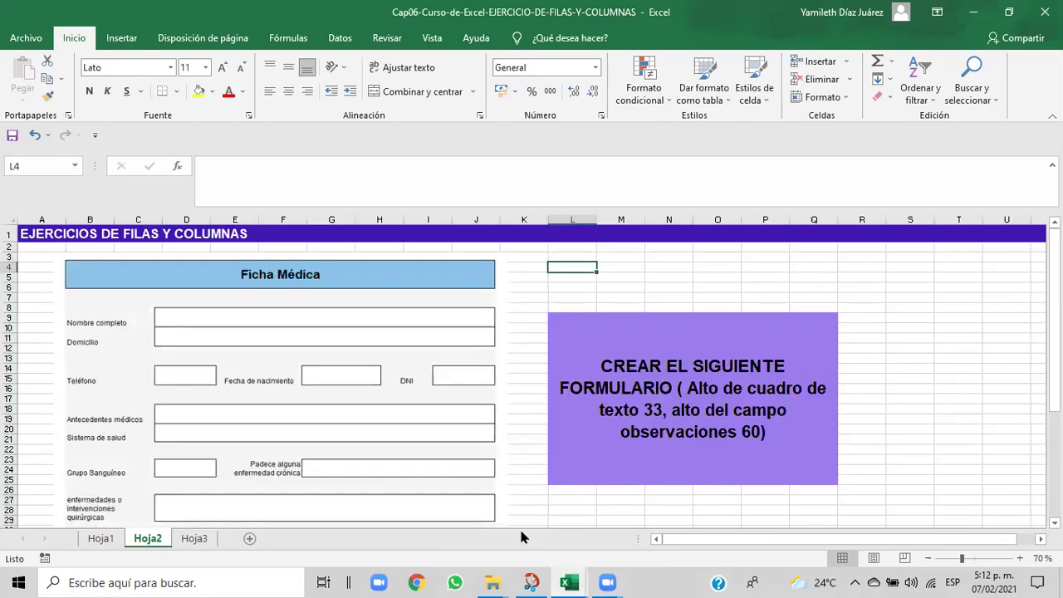
{"action": "mouse_move", "coordinate": [568, 582]}
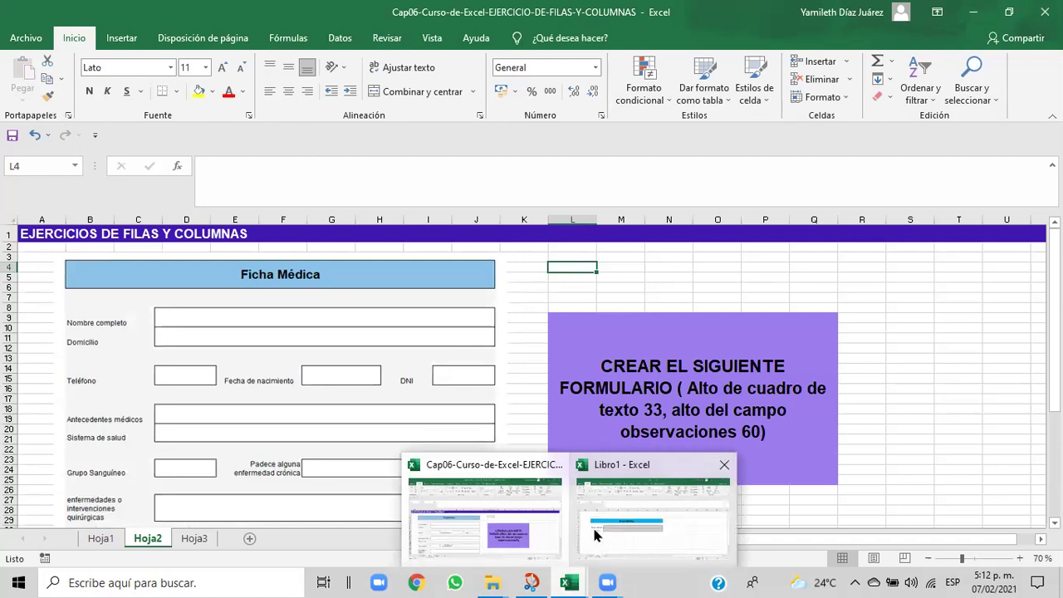
{"action": "left_click", "coordinate": [593, 535]}
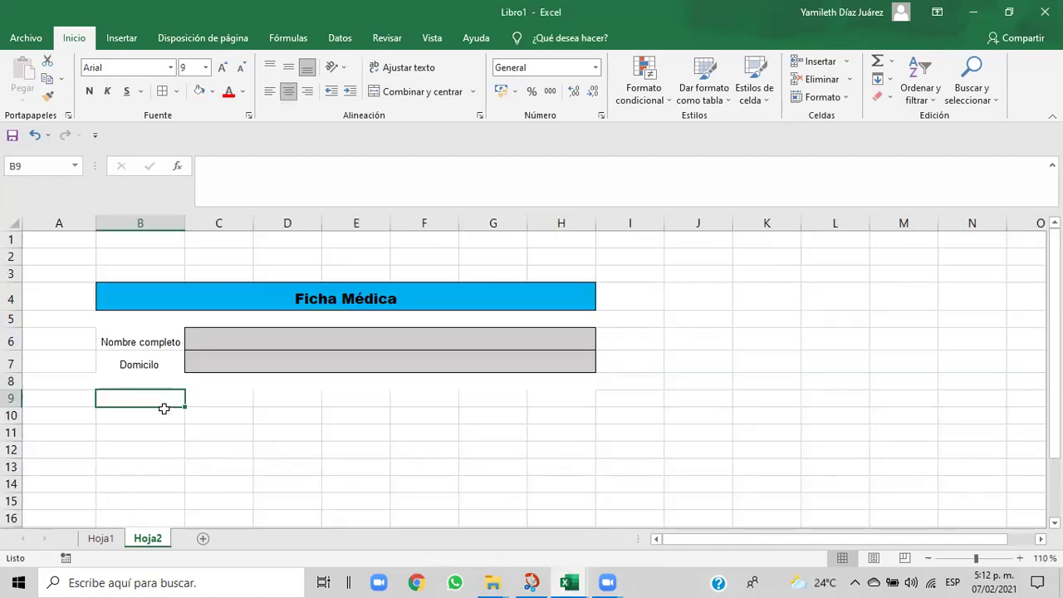
- Enter the label 'Télefono' in cell B9
{"action": "type", "text": "Té"}
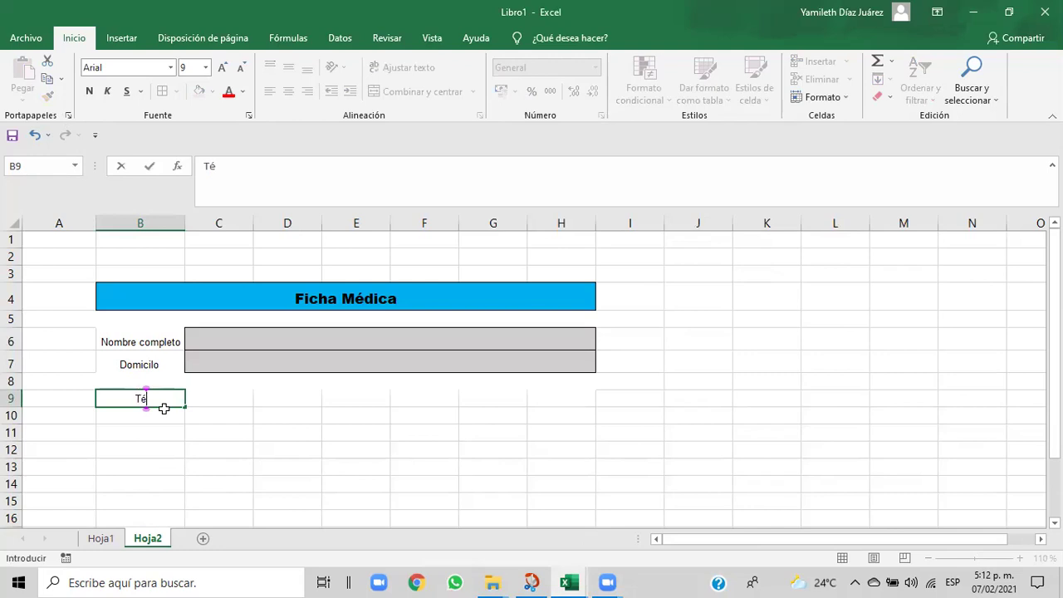
{"action": "type", "text": "lefono"}
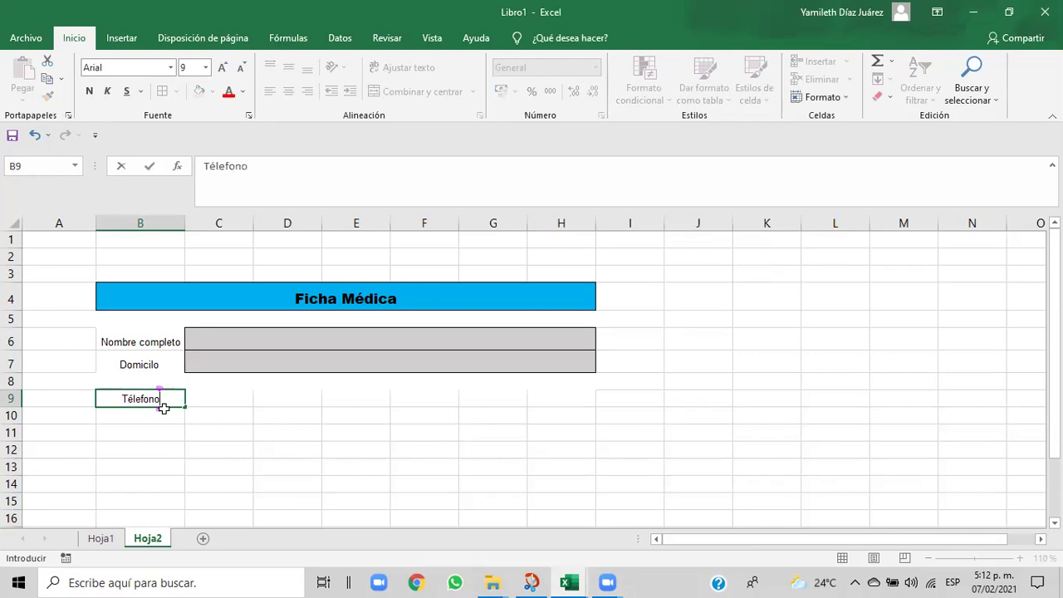
{"action": "left_click", "coordinate": [217, 399]}
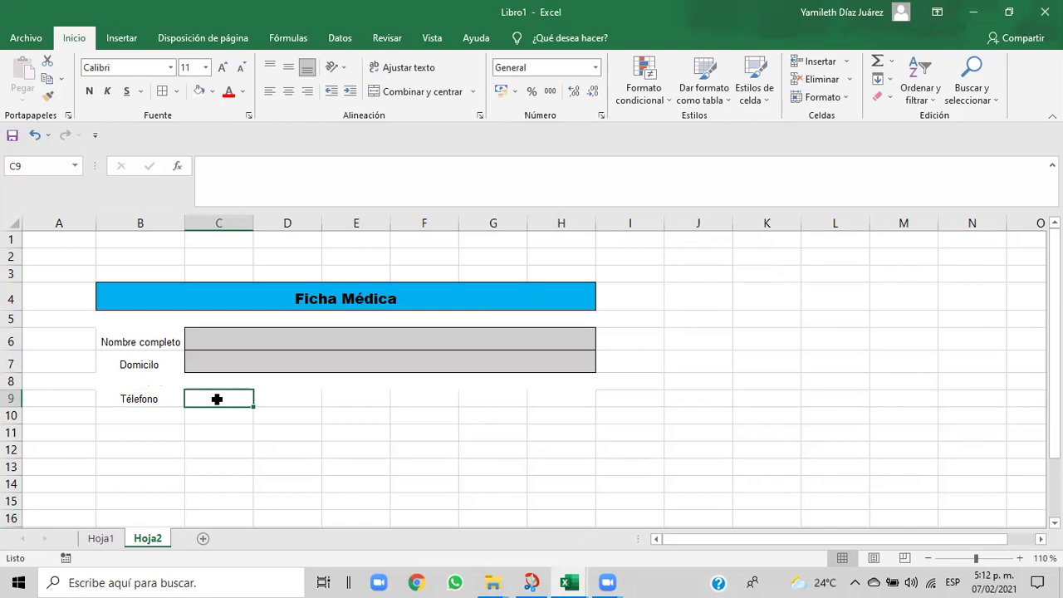
{"action": "mouse_move", "coordinate": [575, 582]}
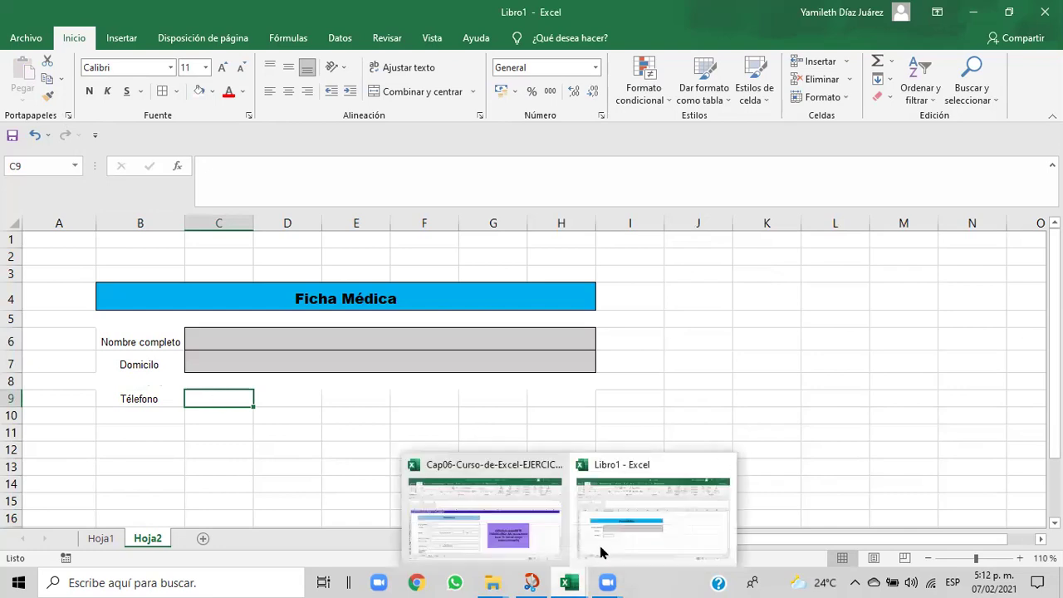
{"action": "left_click", "coordinate": [604, 547]}
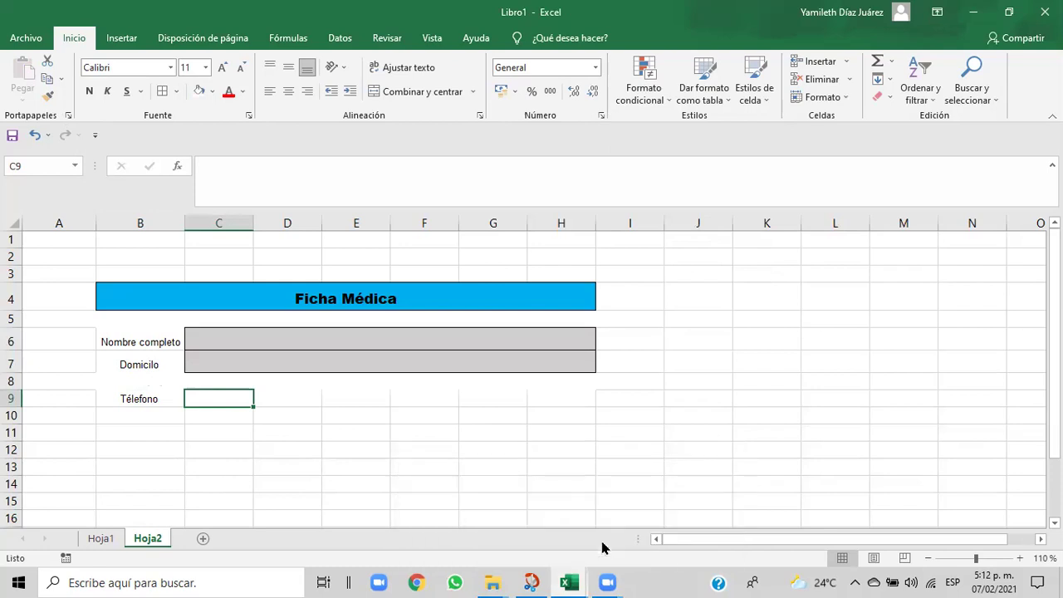
- Check the Cap06 reference workbook, then return to Libro1
{"action": "mouse_move", "coordinate": [581, 581]}
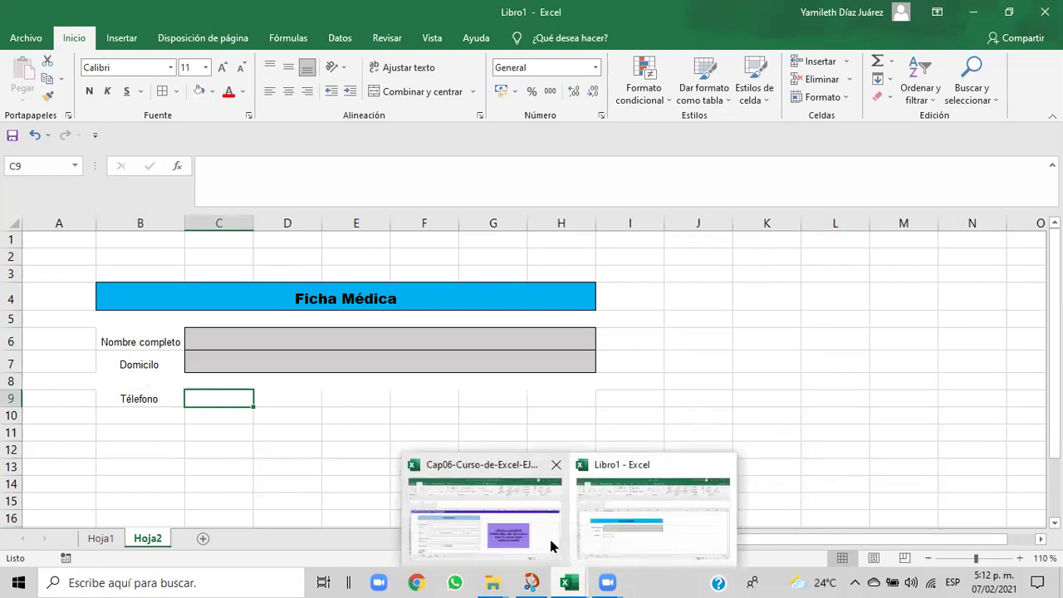
{"action": "left_click", "coordinate": [550, 543]}
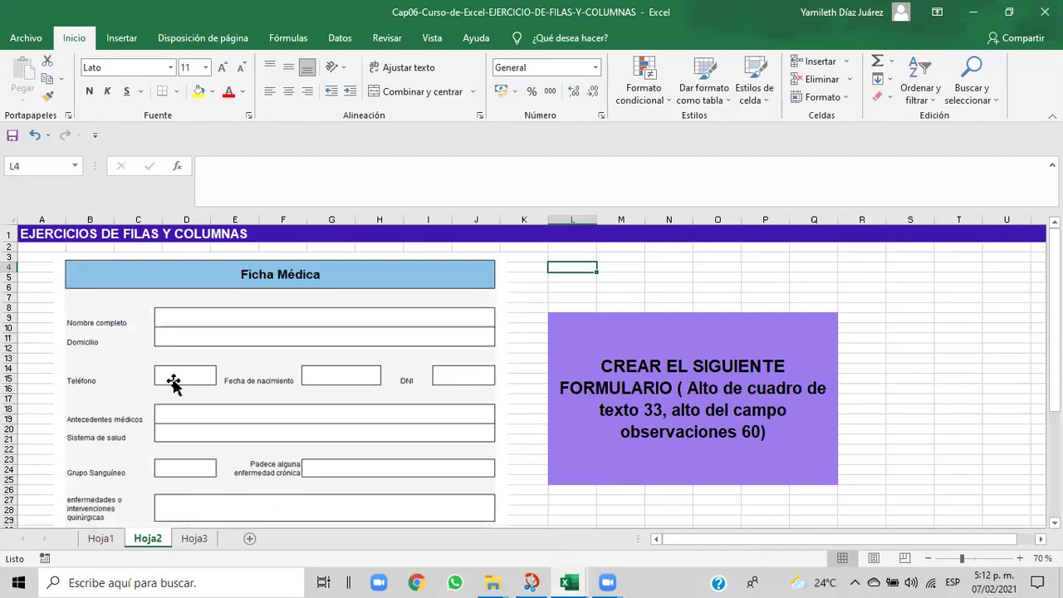
{"action": "mouse_move", "coordinate": [578, 582]}
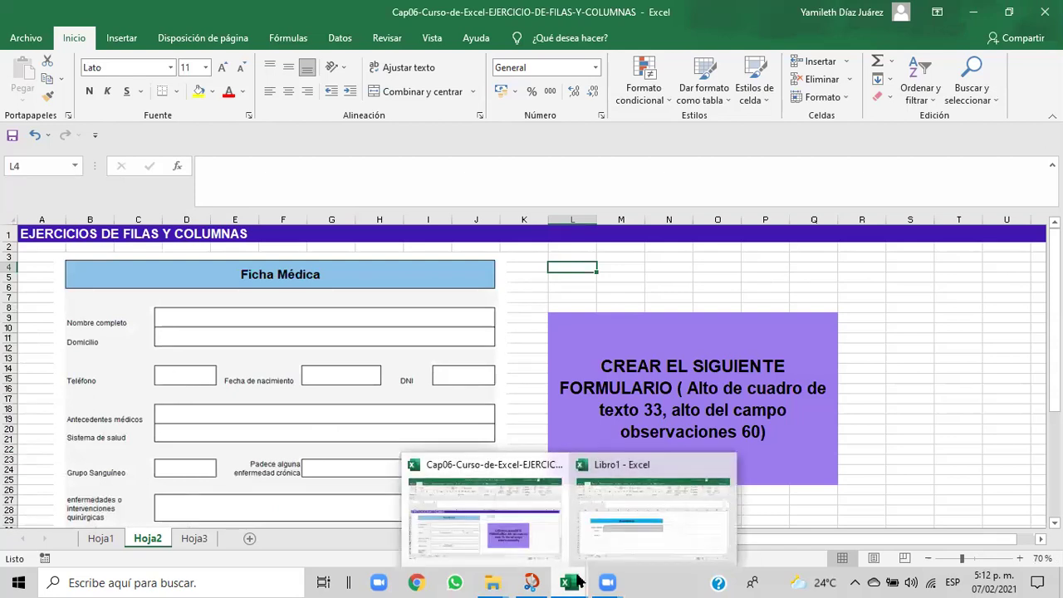
{"action": "left_click", "coordinate": [610, 543]}
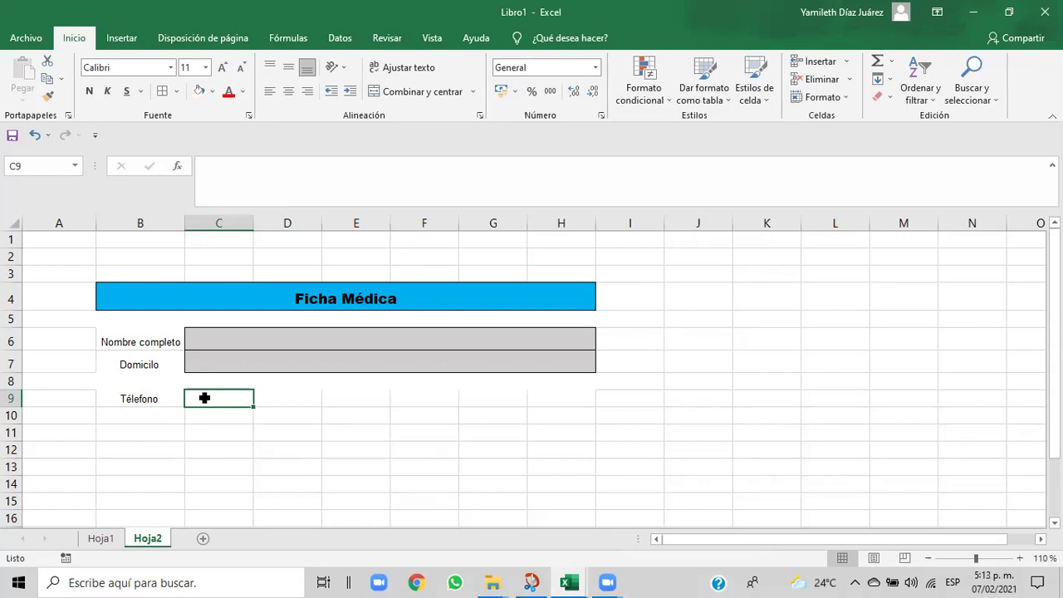
- Centre cell C9 and give it a Bordes externos outside border
{"action": "left_click", "coordinate": [405, 98]}
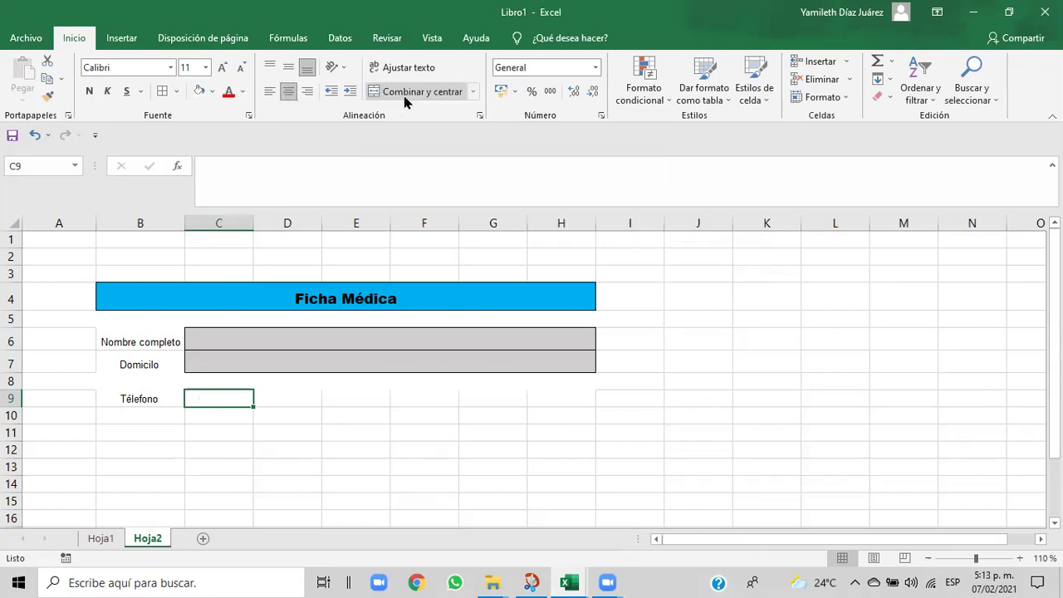
{"action": "left_click", "coordinate": [177, 92]}
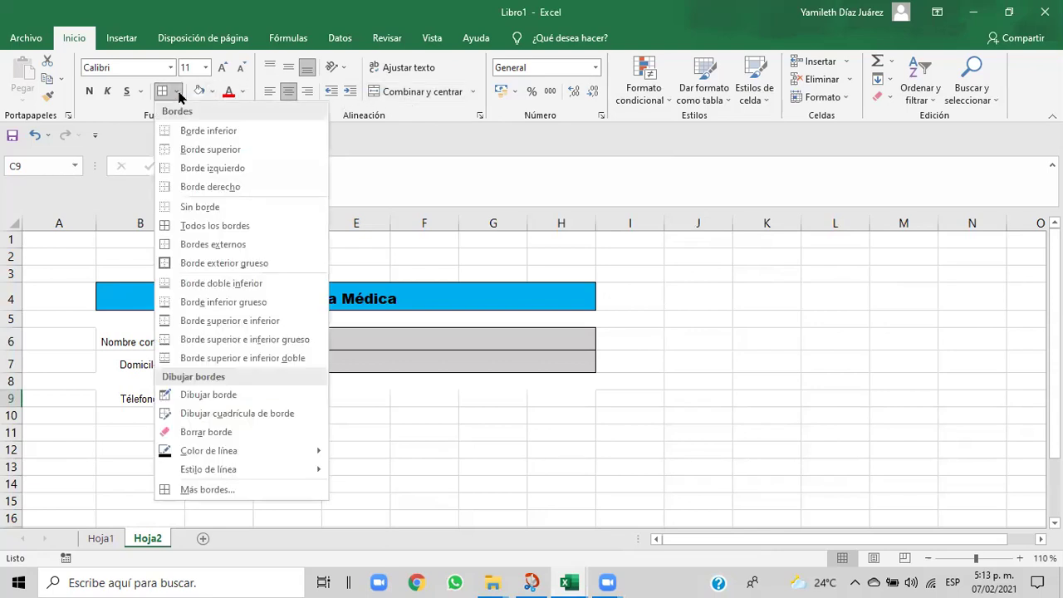
{"action": "left_click", "coordinate": [183, 243]}
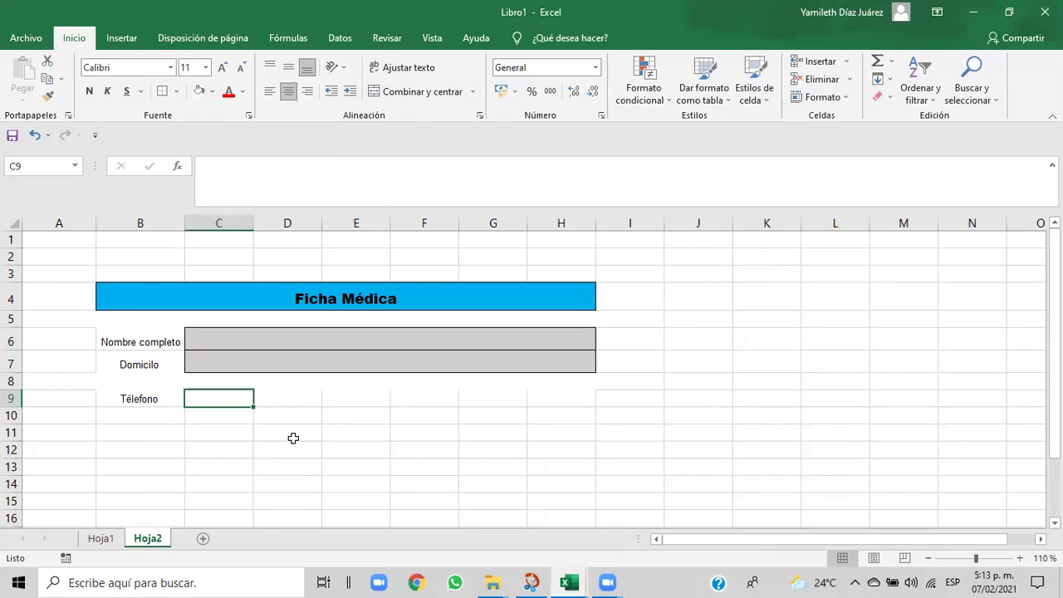
{"action": "left_click", "coordinate": [287, 412]}
{"action": "left_click", "coordinate": [283, 401]}
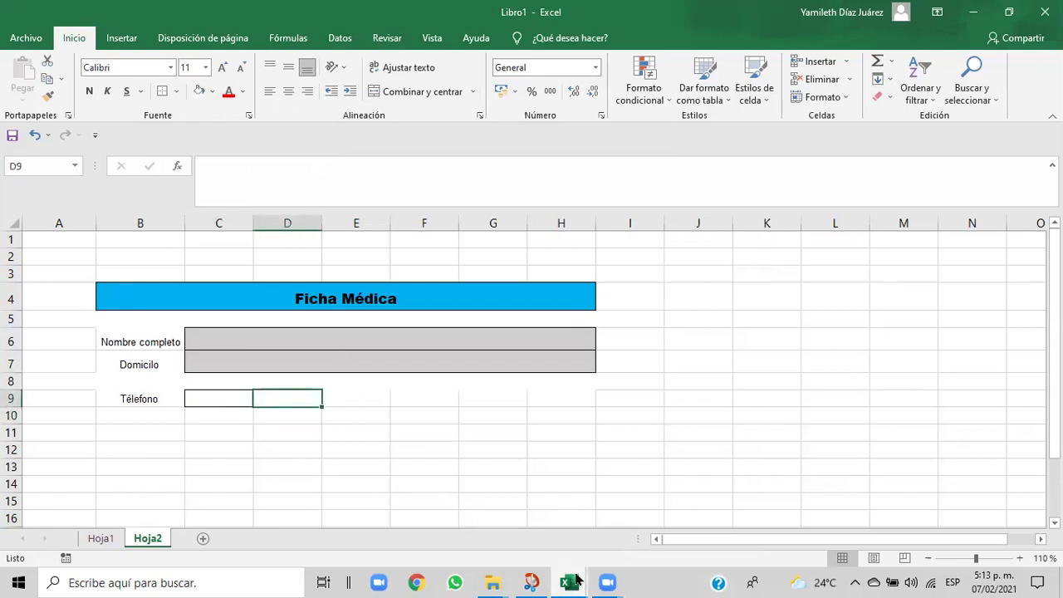
- Bring up the Cap06 reference workbook from the taskbar
{"action": "mouse_move", "coordinate": [577, 581]}
{"action": "left_click", "coordinate": [588, 553]}
{"action": "left_click", "coordinate": [521, 538]}
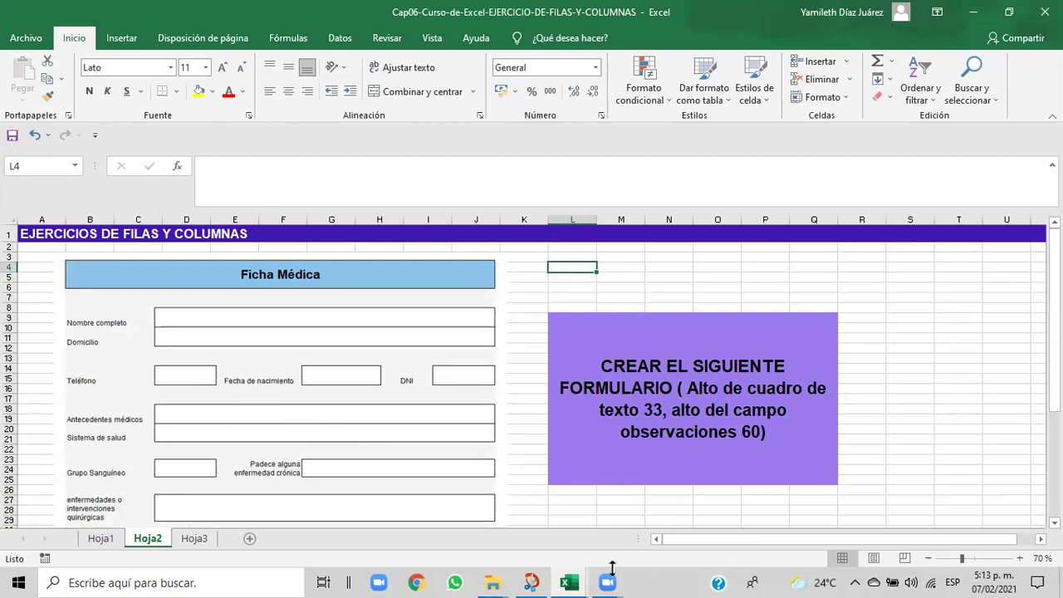
- Back in Libro1, widen column C slightly to enlarge the phone box
{"action": "mouse_move", "coordinate": [585, 581]}
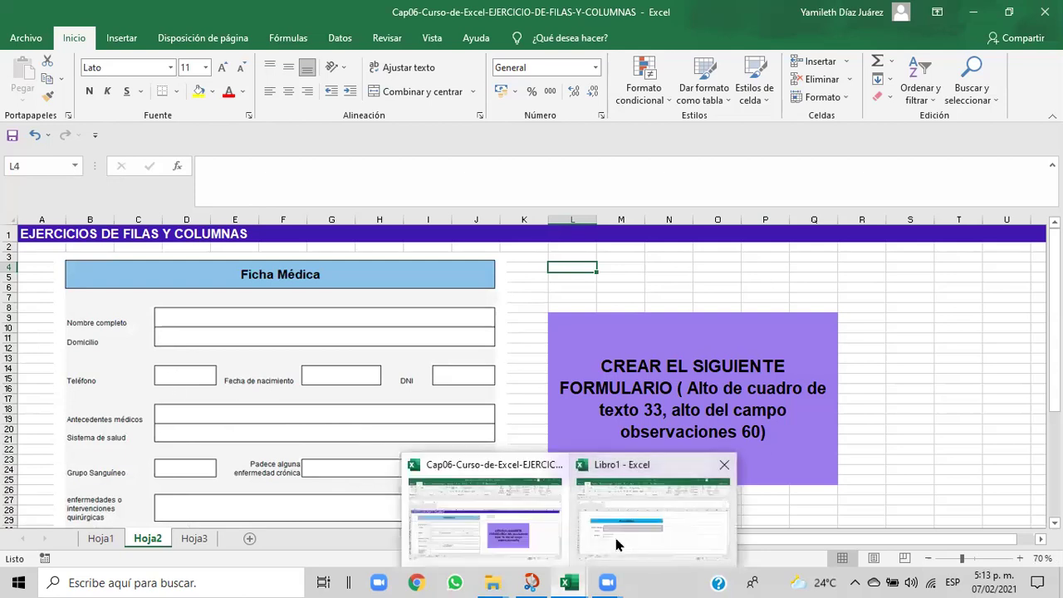
{"action": "left_click", "coordinate": [617, 544]}
{"action": "left_click_drag", "start_coordinate": [250, 224], "coordinate": [253, 224]}
{"action": "left_click", "coordinate": [387, 426]}
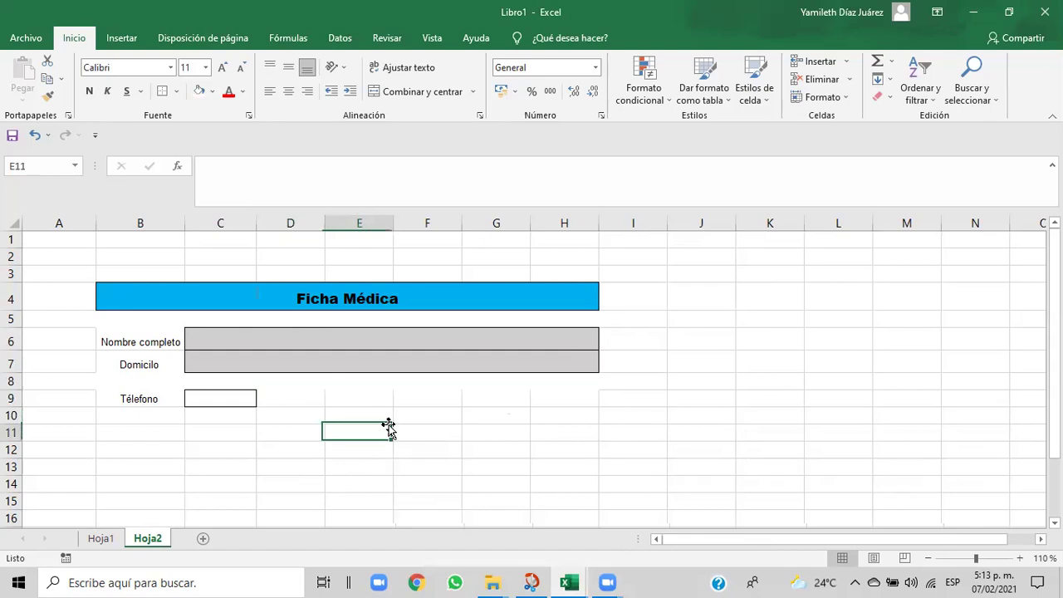
{"action": "left_click", "coordinate": [315, 399]}
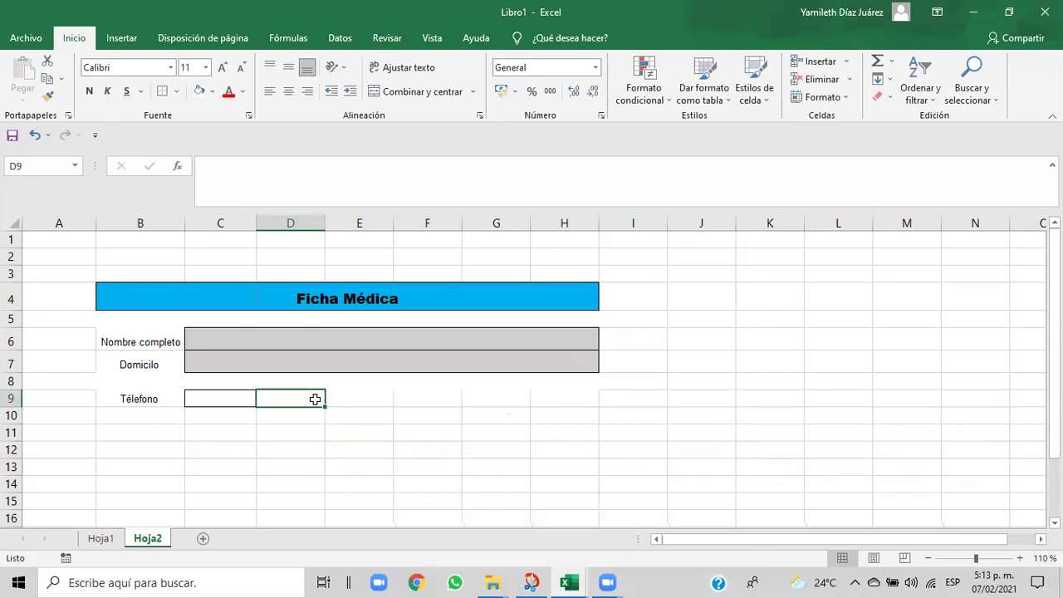
- Compare with the Cap06 reference workbook and return to Libro1
{"action": "mouse_move", "coordinate": [581, 581]}
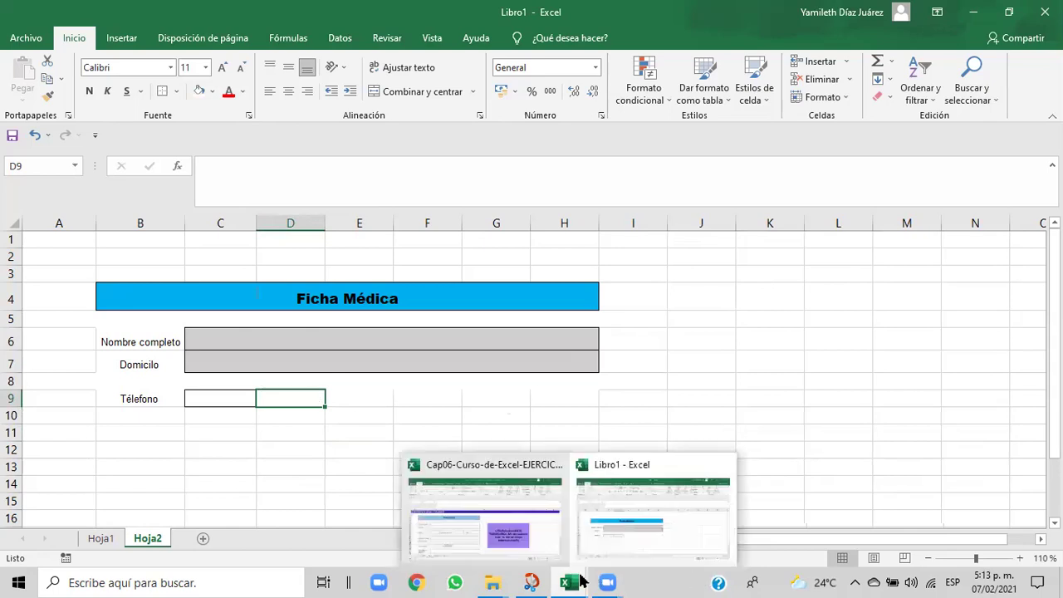
{"action": "left_click", "coordinate": [536, 524]}
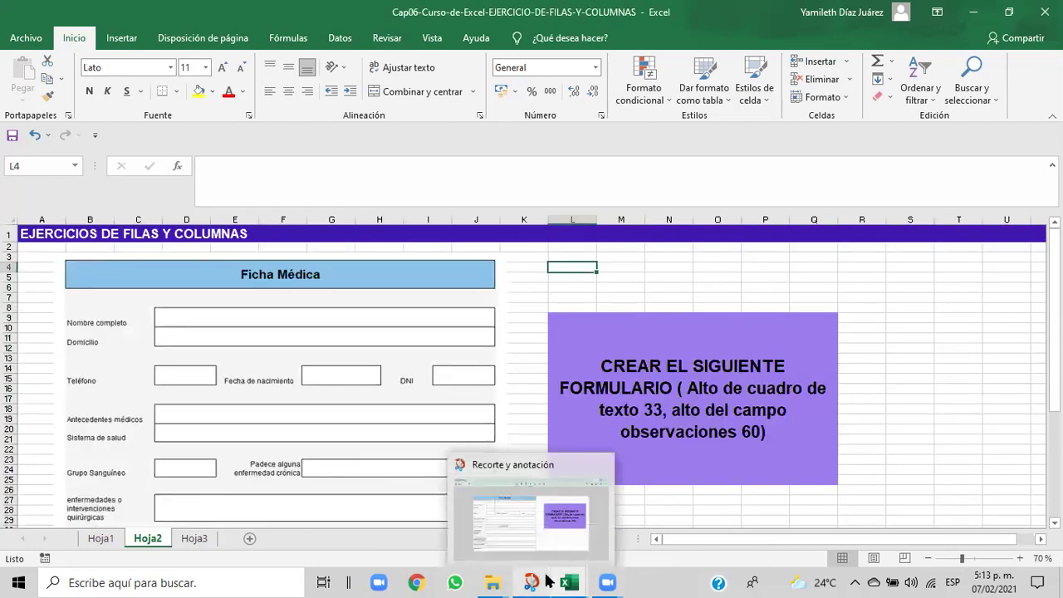
{"action": "mouse_move", "coordinate": [567, 582]}
{"action": "left_click", "coordinate": [595, 548]}
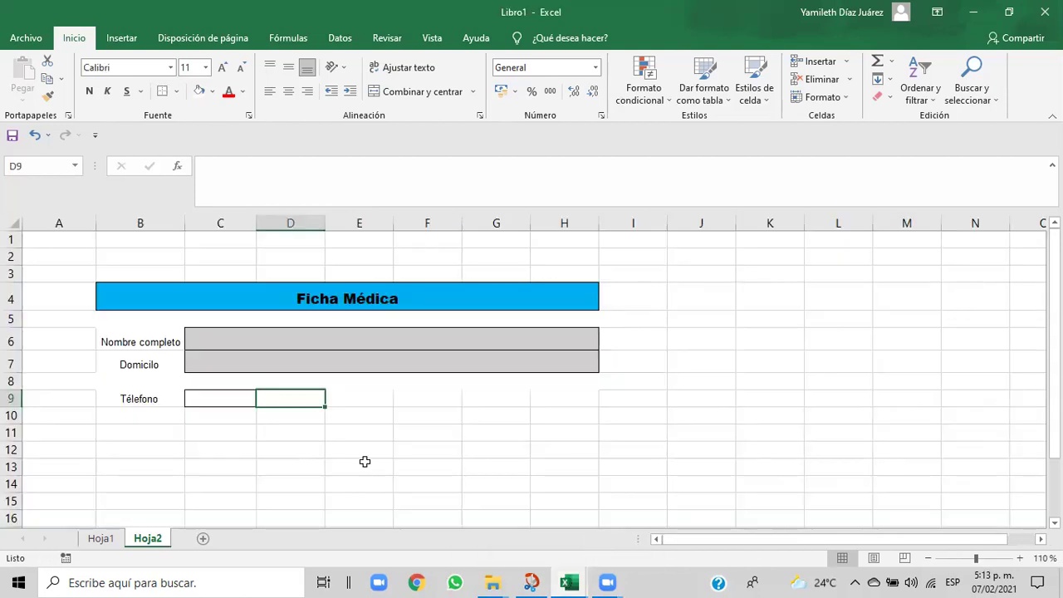
- Copy the Télefono label's formatting from B9 onto cell D9 with Copiar formato
{"action": "left_click", "coordinate": [162, 396]}
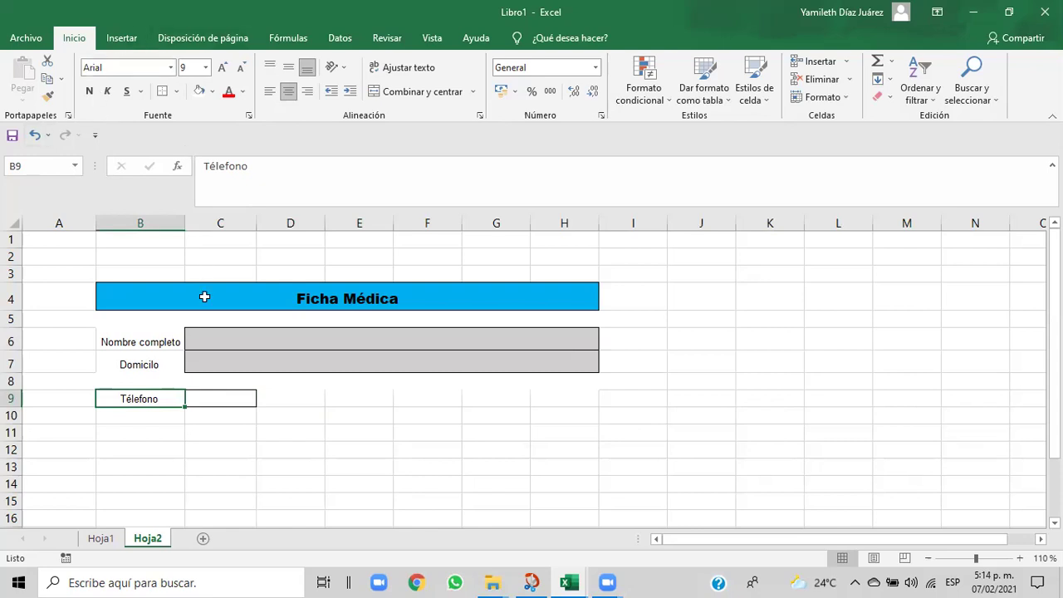
{"action": "left_click", "coordinate": [282, 399]}
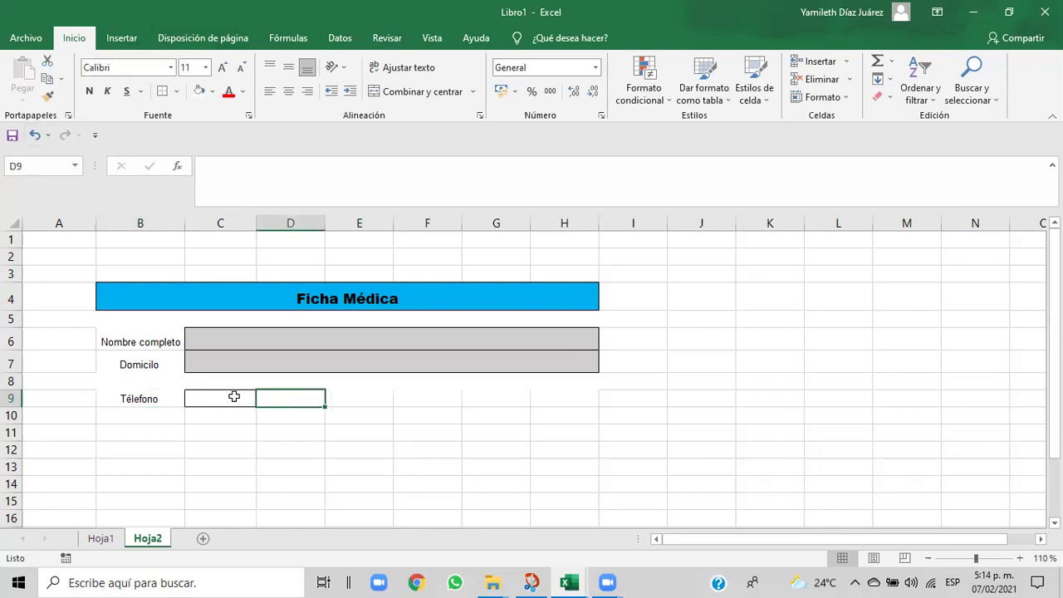
{"action": "left_click", "coordinate": [156, 399]}
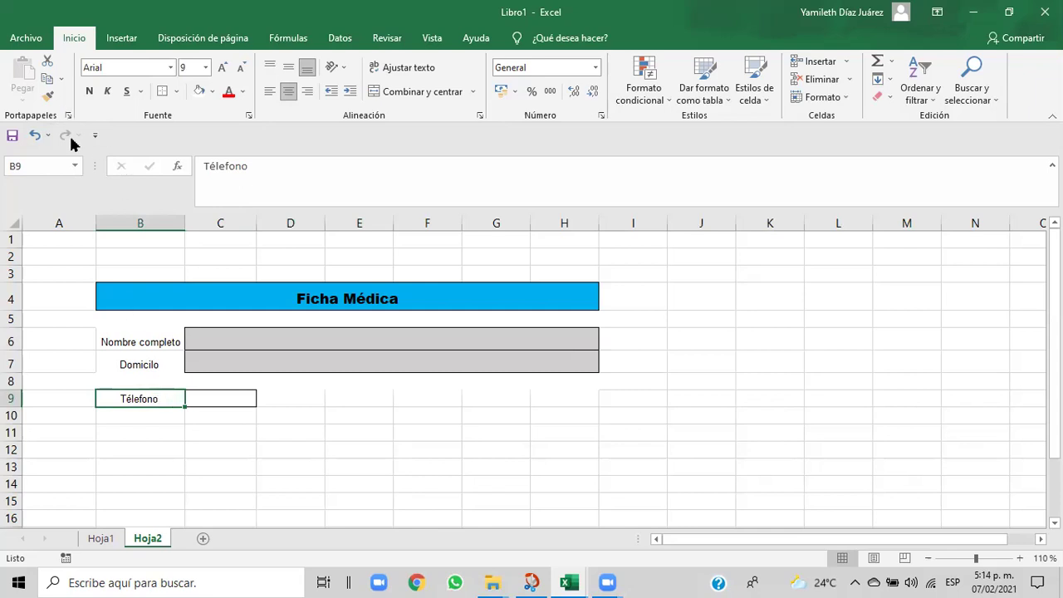
{"action": "left_click", "coordinate": [47, 95]}
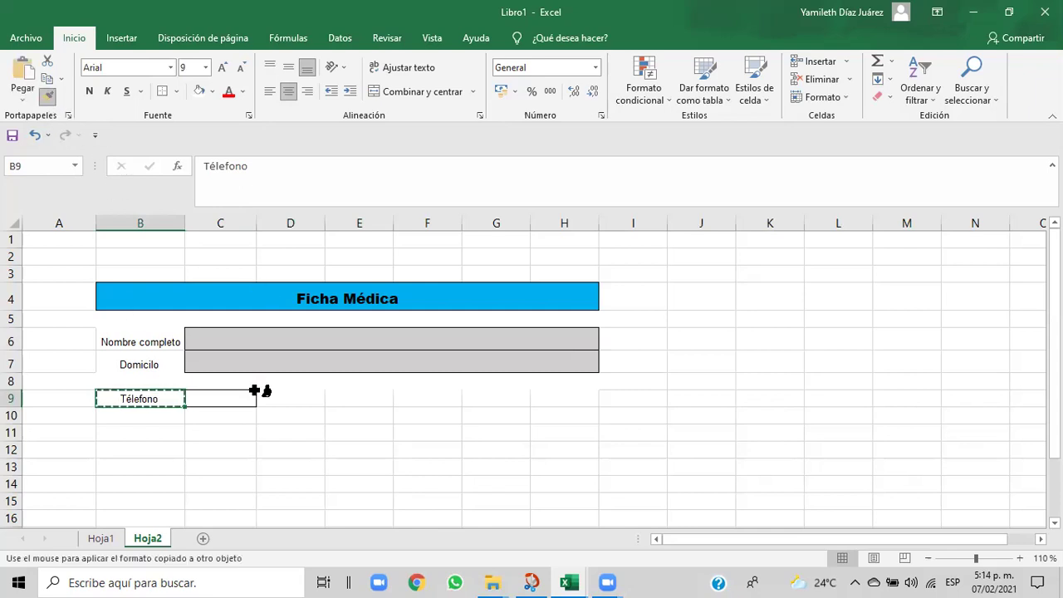
{"action": "left_click_drag", "start_coordinate": [273, 395], "coordinate": [273, 395]}
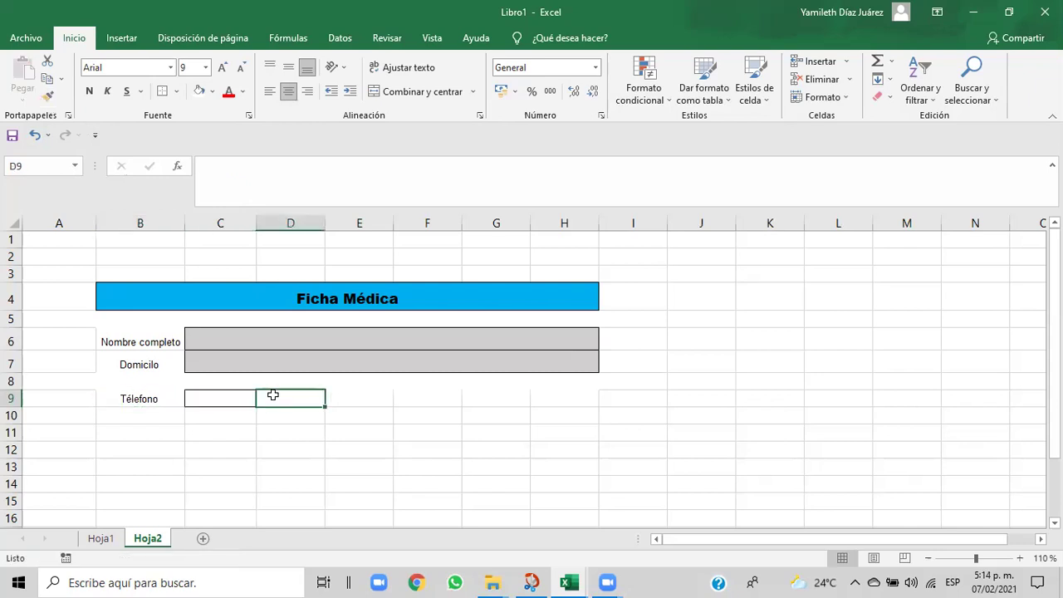
- Type 'Fecha de nacimiento' into D9, checking the Cap06 reference midway
{"action": "type", "text": "F"}
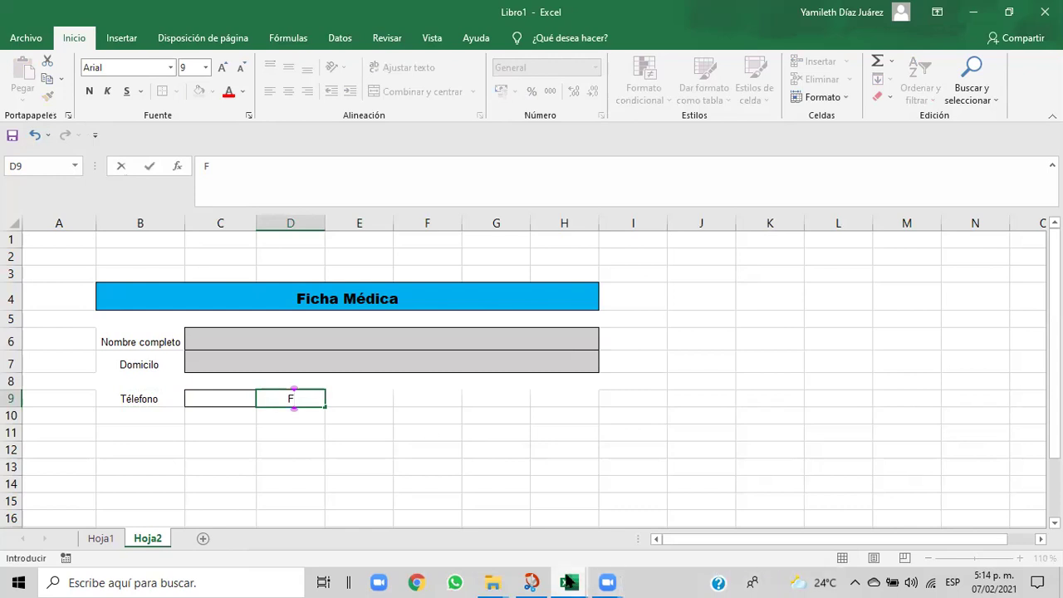
{"action": "mouse_move", "coordinate": [568, 583]}
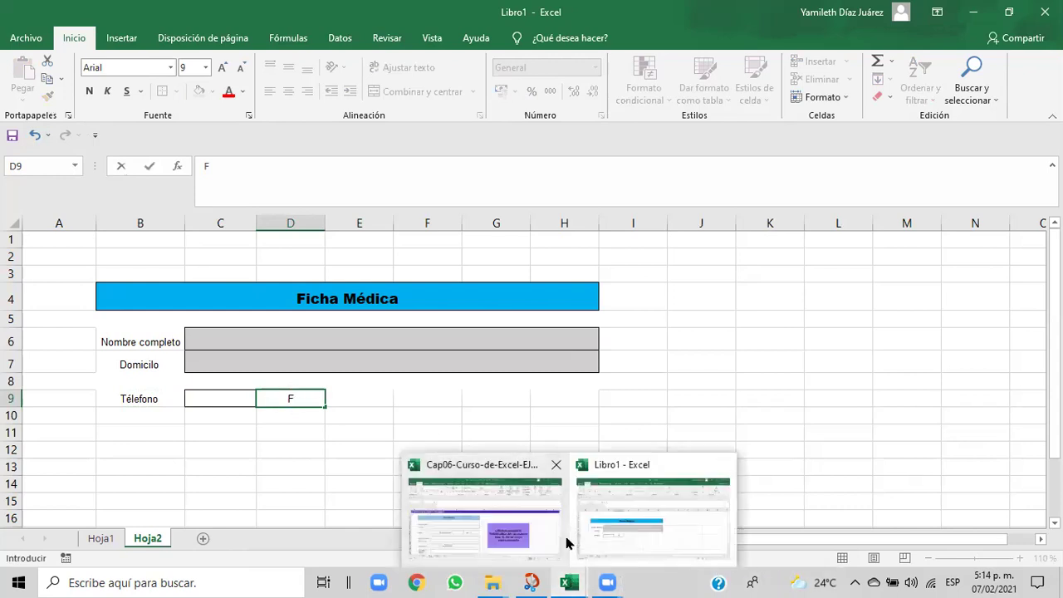
{"action": "left_click", "coordinate": [565, 542]}
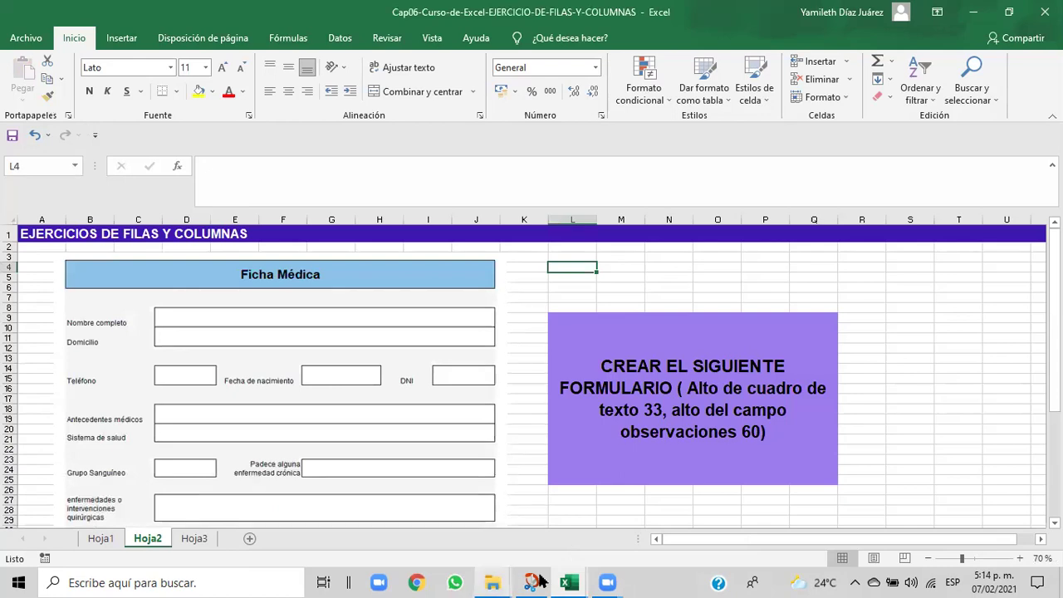
{"action": "mouse_move", "coordinate": [568, 583]}
{"action": "left_click", "coordinate": [587, 552]}
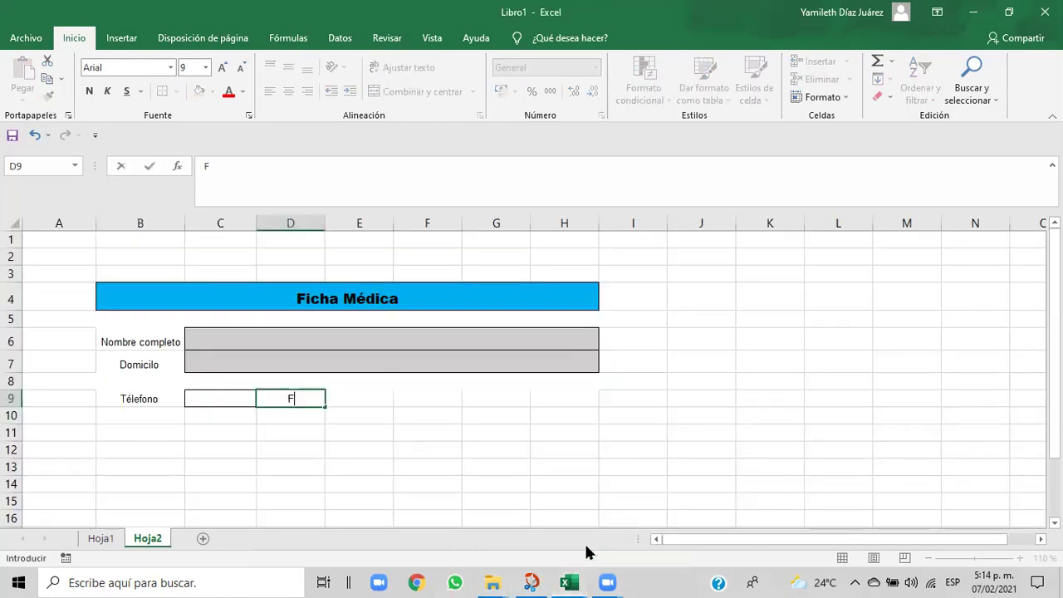
{"action": "type", "text": "ECHA"}
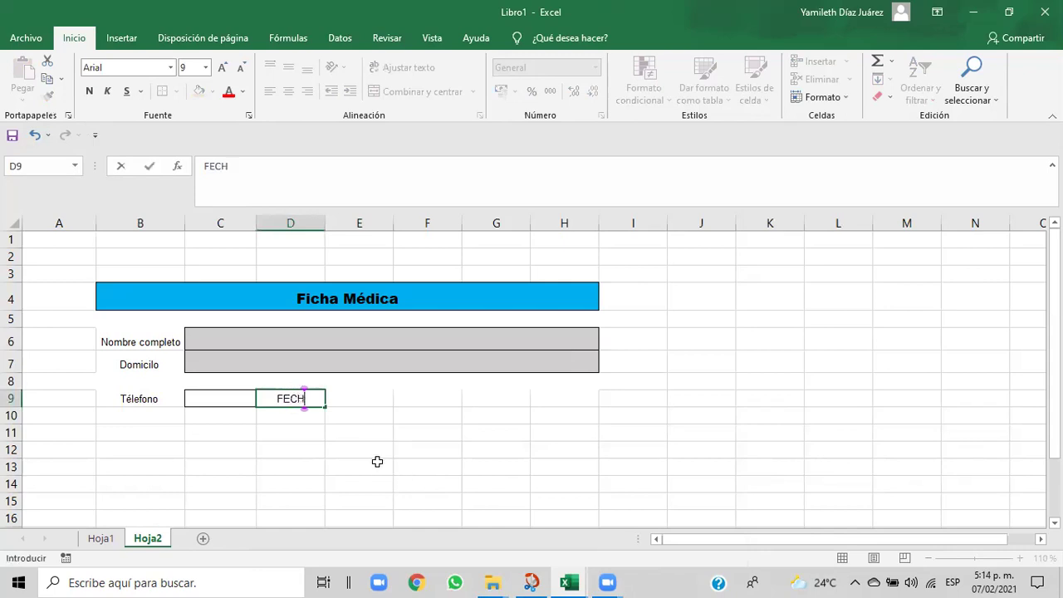
{"action": "key", "text": "BackSpace"}
{"action": "key", "text": "BackSpace"}
{"action": "key", "text": "BackSpace"}
{"action": "key", "text": "BackSpace"}
{"action": "type", "text": "echa de nac"}
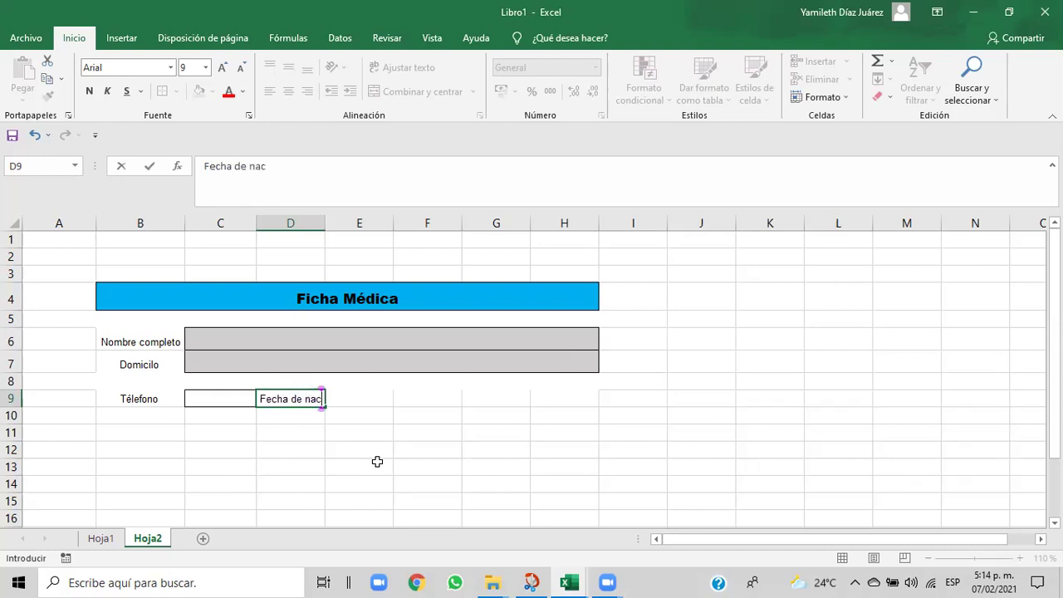
{"action": "type", "text": "imiento"}
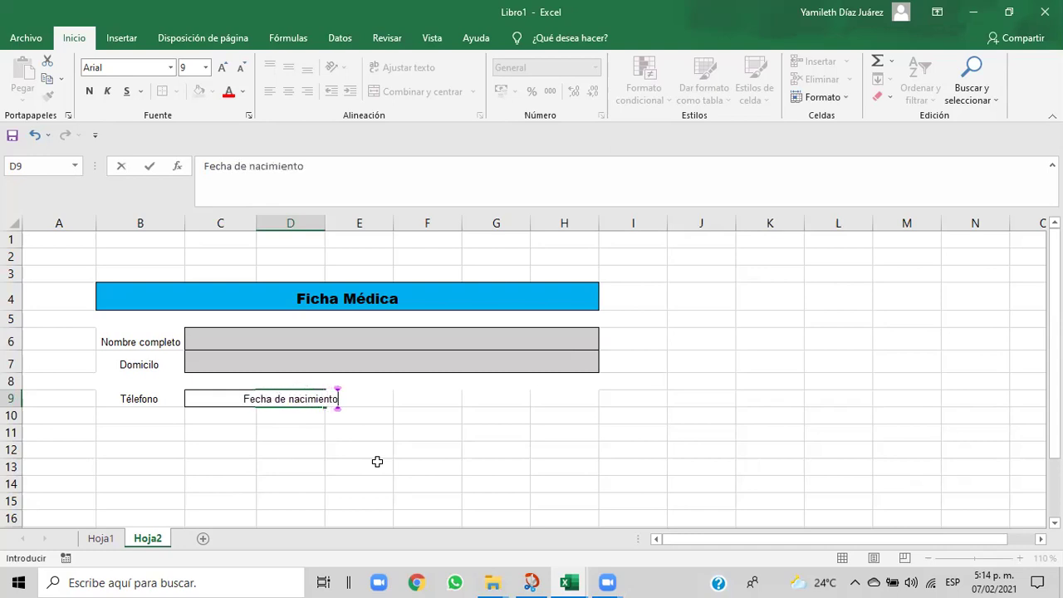
{"action": "left_click", "coordinate": [297, 446]}
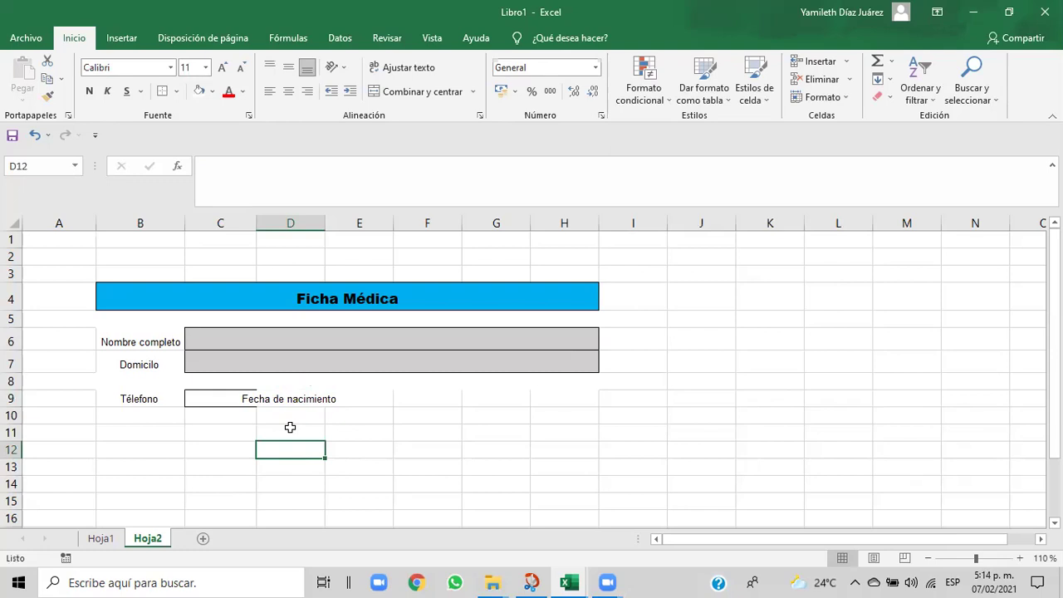
- Undo the column C widening and the D9 label, leaving D9 empty
{"action": "left_click_drag", "start_coordinate": [256, 216], "coordinate": [268, 219]}
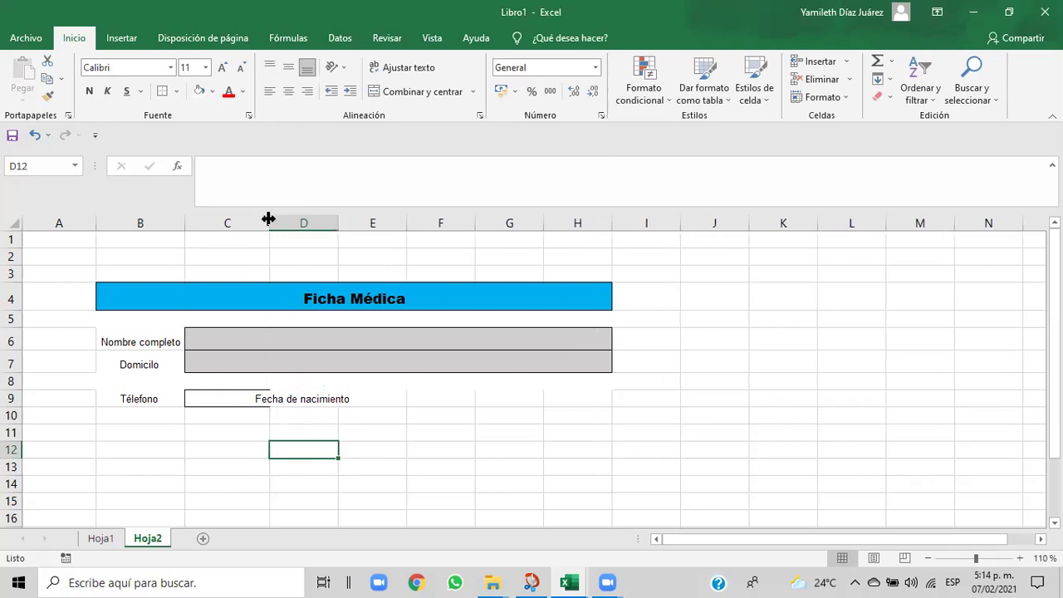
{"action": "left_click", "coordinate": [34, 136]}
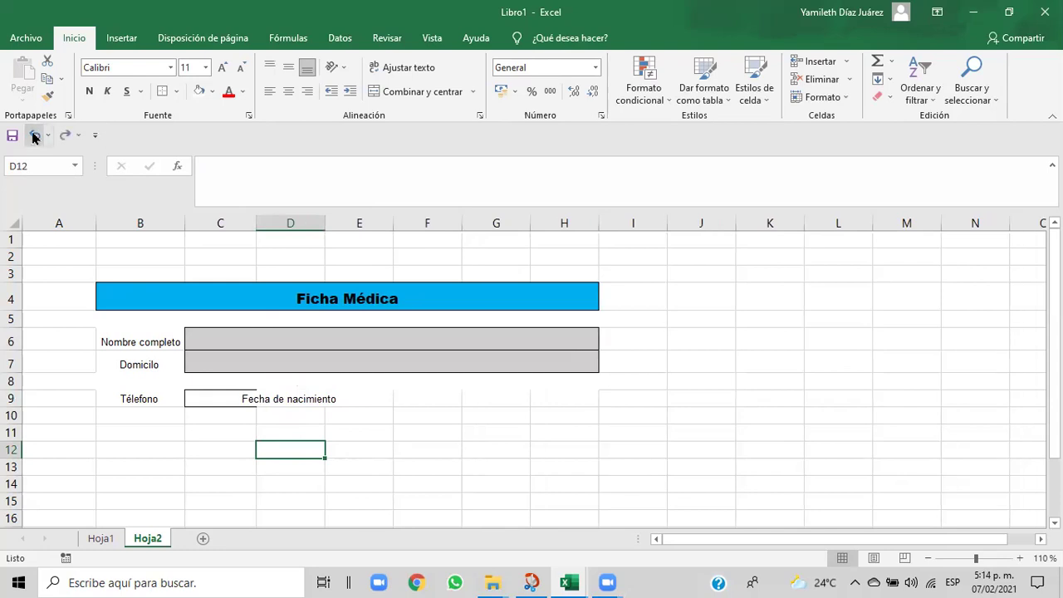
{"action": "left_click", "coordinate": [34, 135]}
{"action": "left_click", "coordinate": [296, 441]}
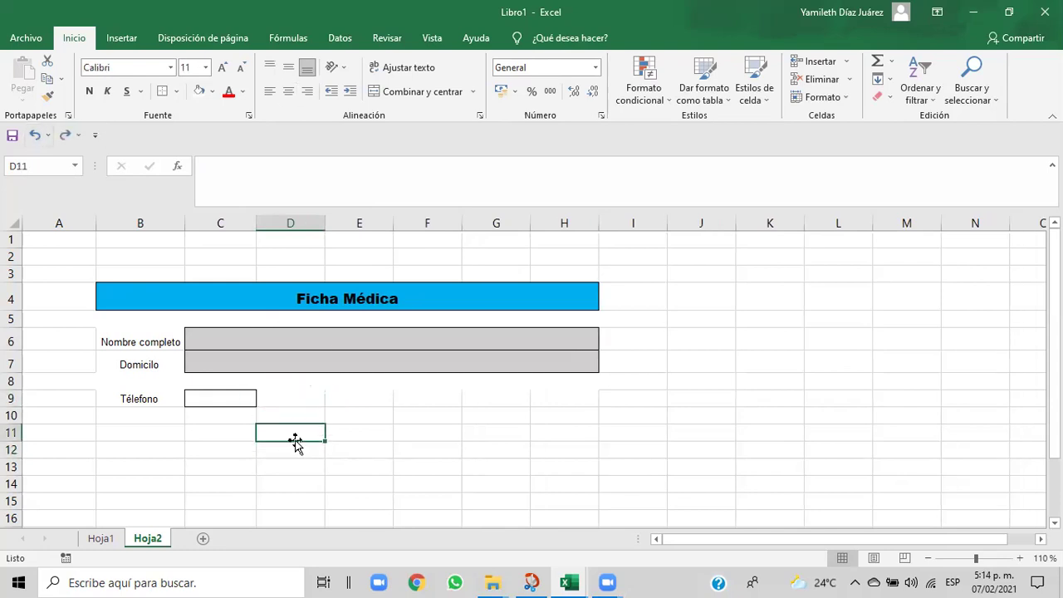
{"action": "left_click", "coordinate": [303, 405]}
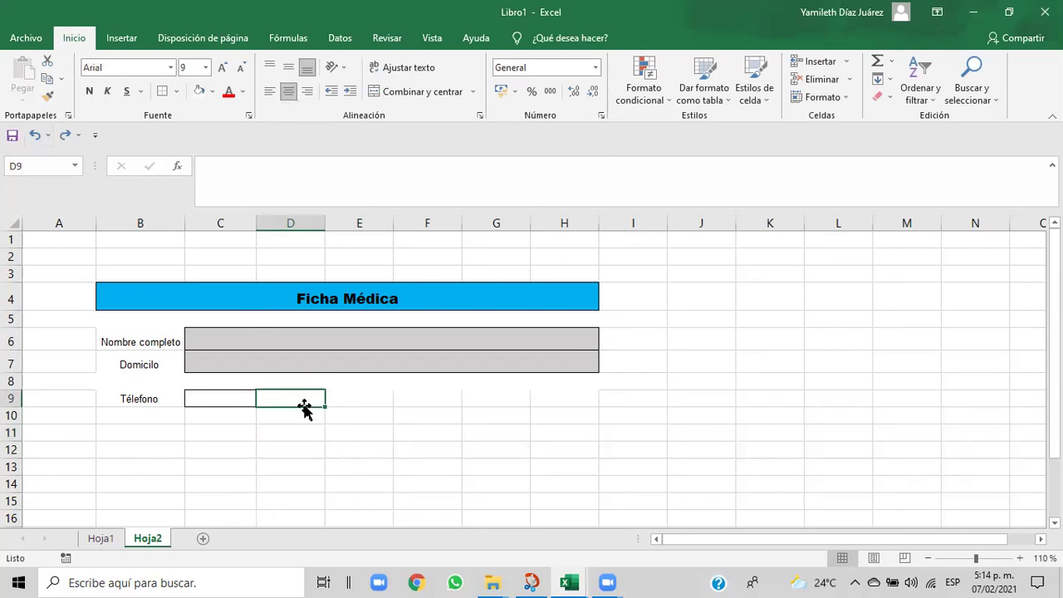
{"action": "left_click_drag", "start_coordinate": [256, 224], "coordinate": [256, 223]}
{"action": "left_click", "coordinate": [293, 434]}
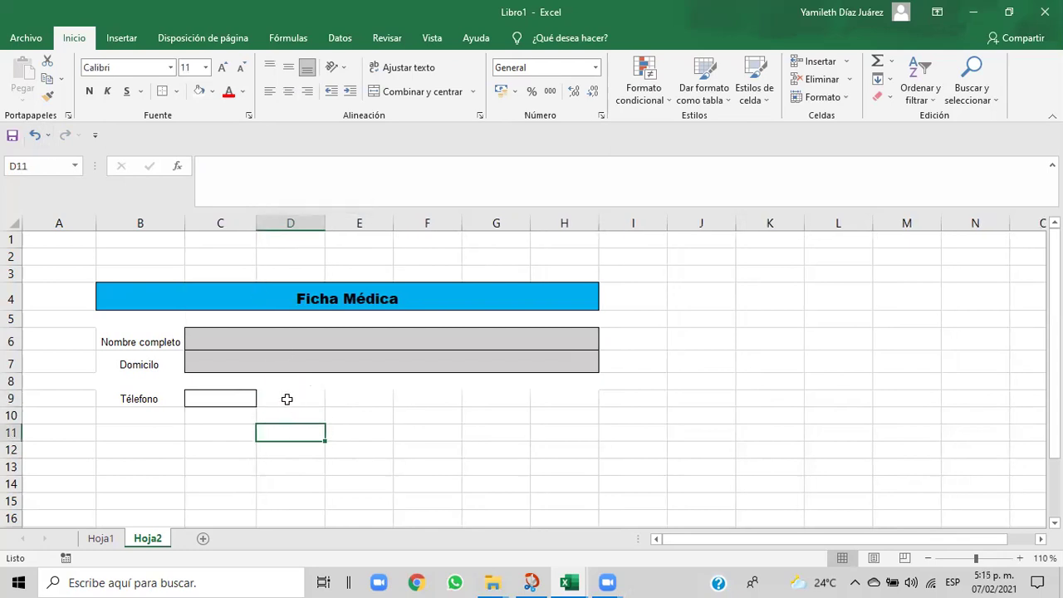
{"action": "left_click", "coordinate": [286, 399]}
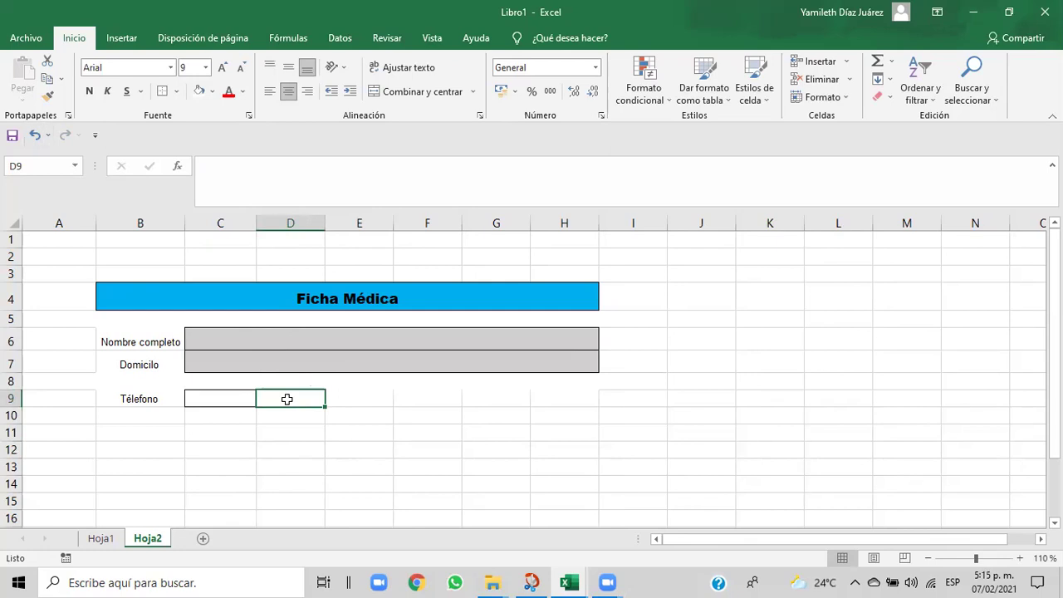
- Narrow column D to a thin spacer of about 20 pixels
{"action": "left_click_drag", "start_coordinate": [326, 218], "coordinate": [308, 219]}
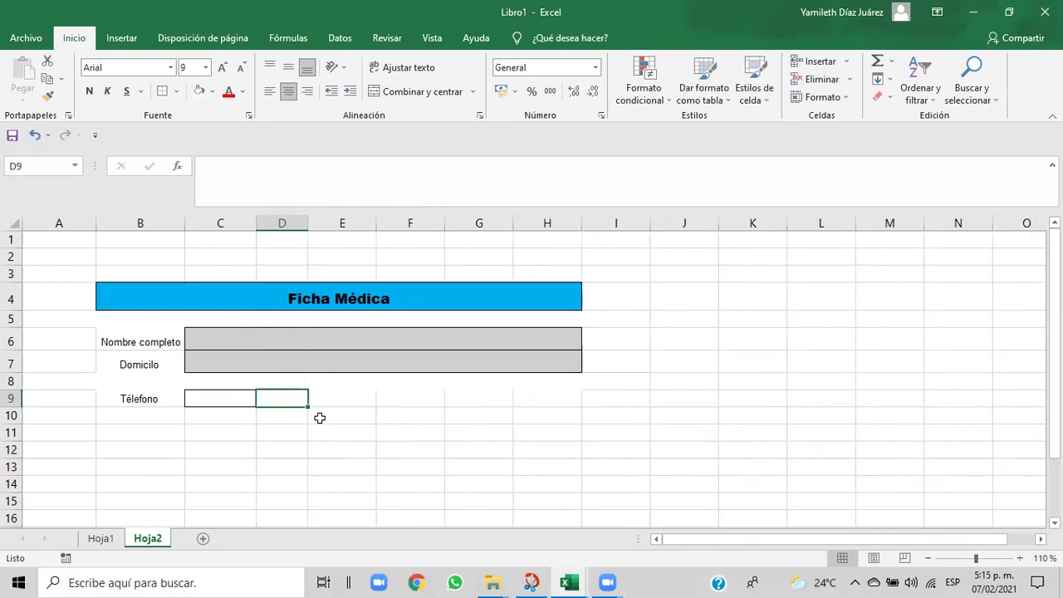
{"action": "left_click_drag", "start_coordinate": [307, 218], "coordinate": [287, 218]}
{"action": "left_click", "coordinate": [288, 217]}
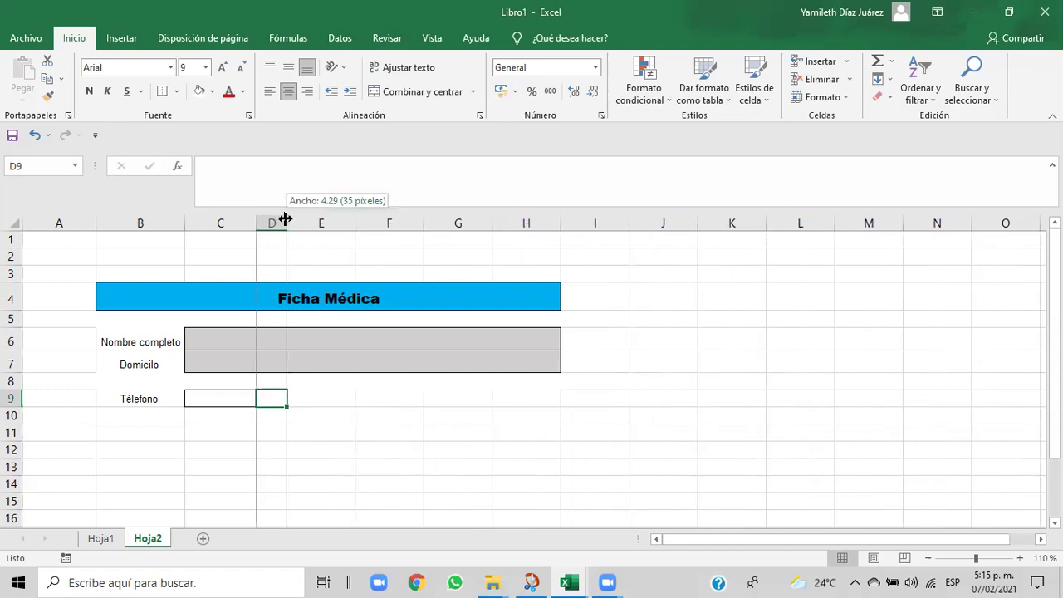
{"action": "left_click", "coordinate": [299, 400]}
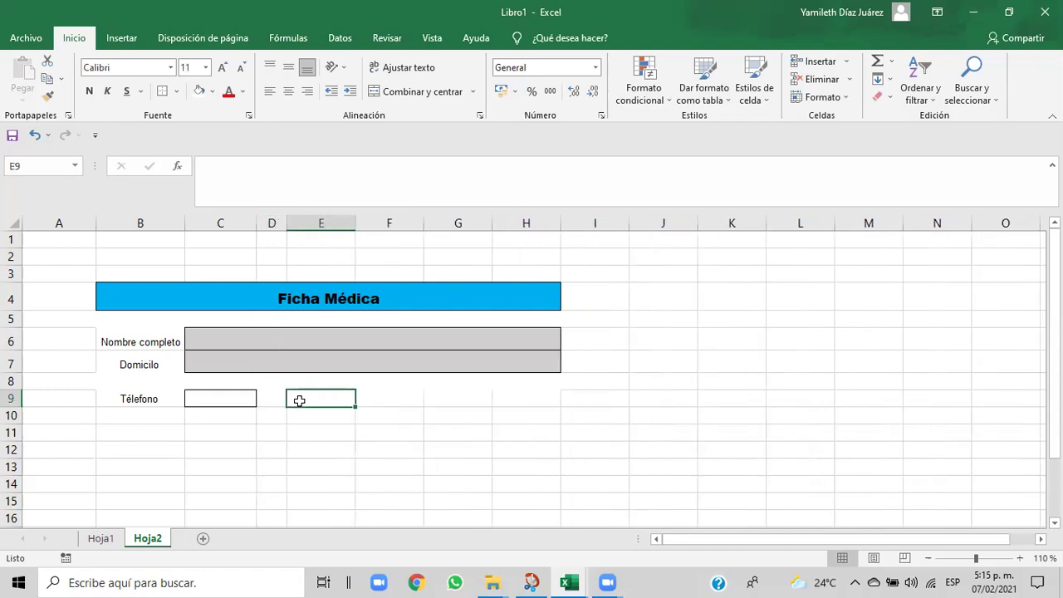
{"action": "left_click_drag", "start_coordinate": [280, 216], "coordinate": [274, 216]}
{"action": "left_click_drag", "start_coordinate": [287, 318], "coordinate": [280, 235]}
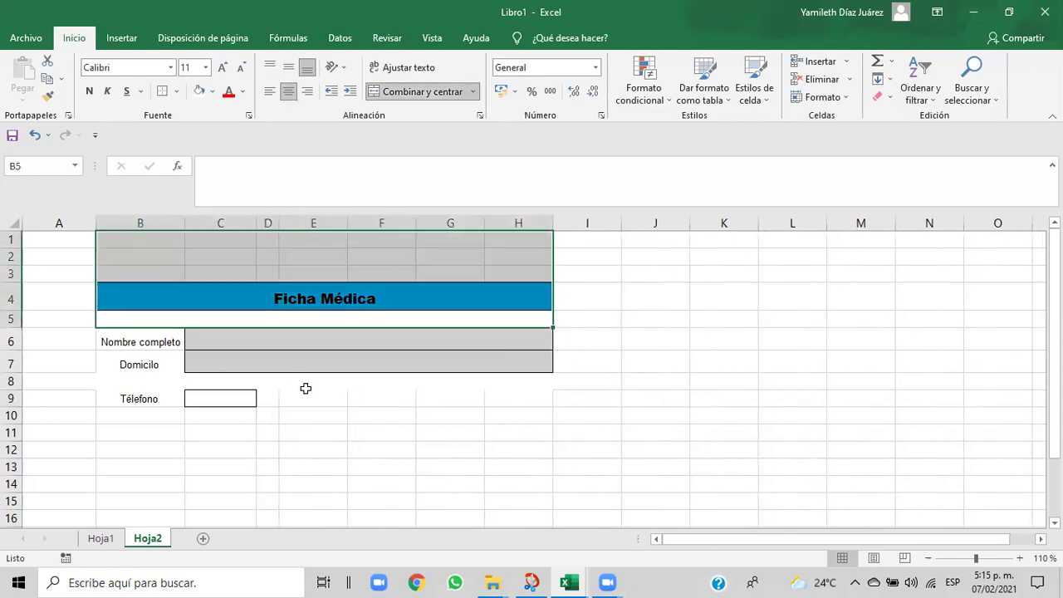
{"action": "left_click", "coordinate": [322, 448]}
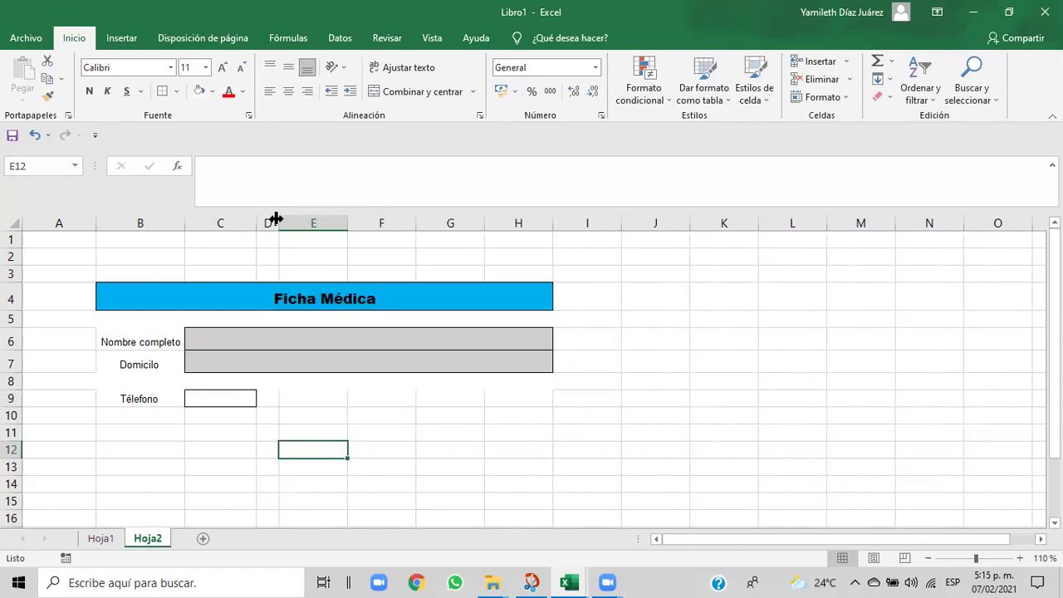
{"action": "left_click_drag", "start_coordinate": [277, 218], "coordinate": [273, 218]}
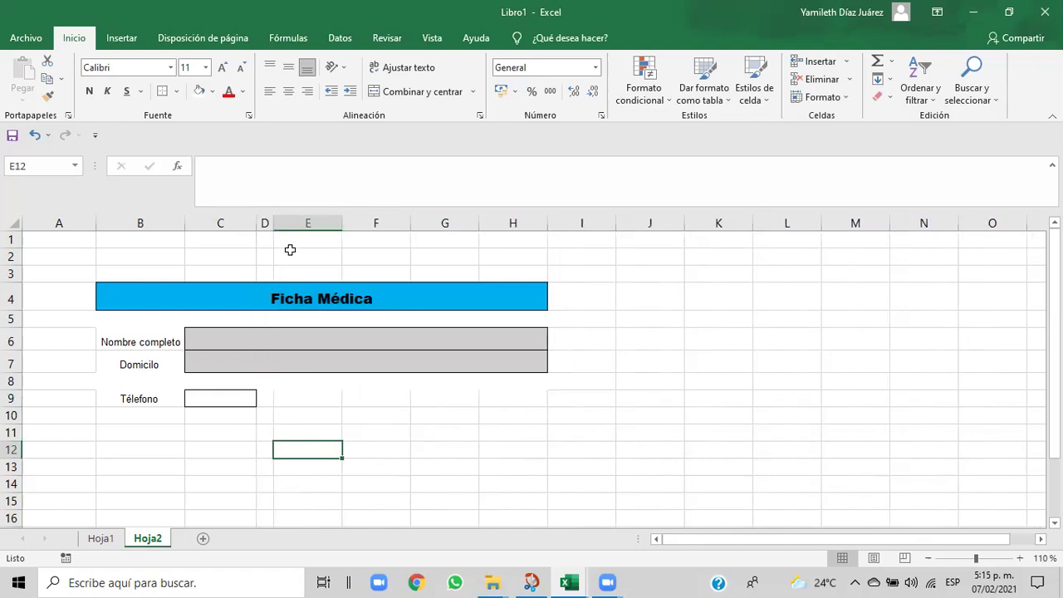
{"action": "left_click", "coordinate": [298, 401]}
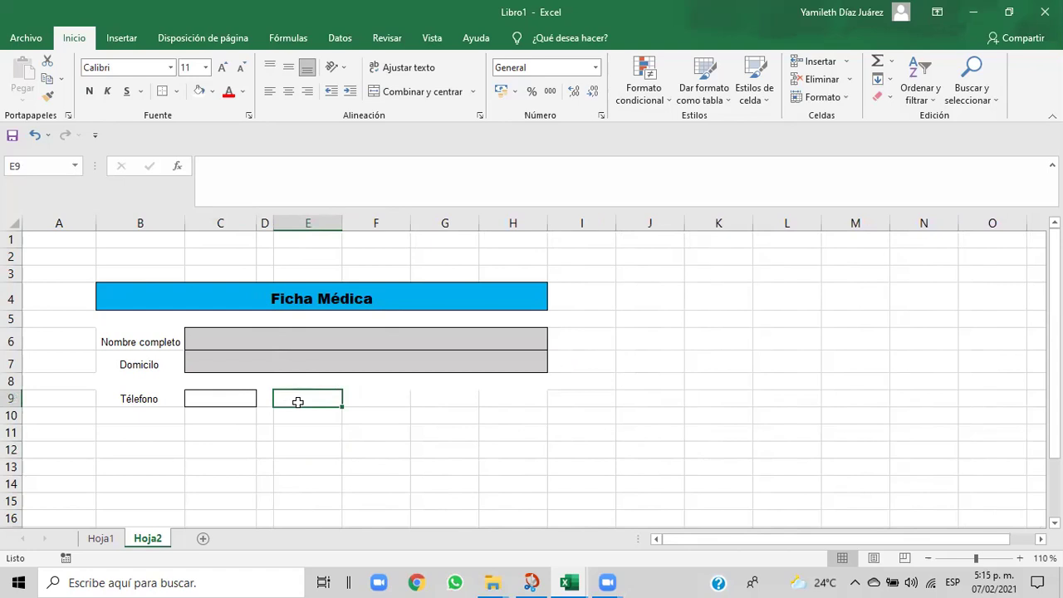
- Type 'Fecha de nacimiento' into E9, then select E9:F9
{"action": "type", "text": "Fecja"}
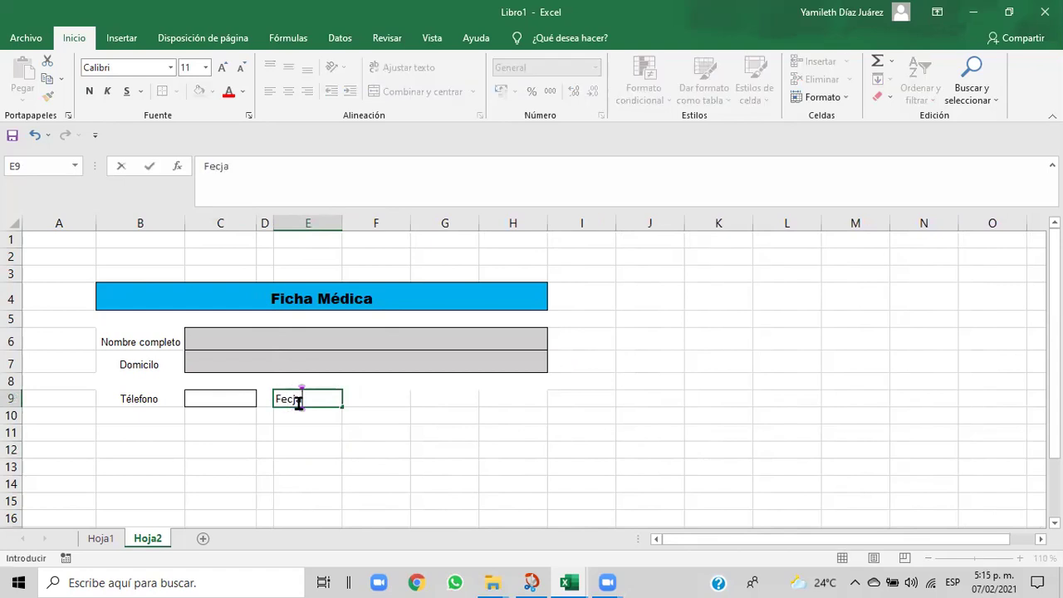
{"action": "key", "text": "BackSpace"}
{"action": "key", "text": "BackSpace"}
{"action": "type", "text": "ha de nacimiento"}
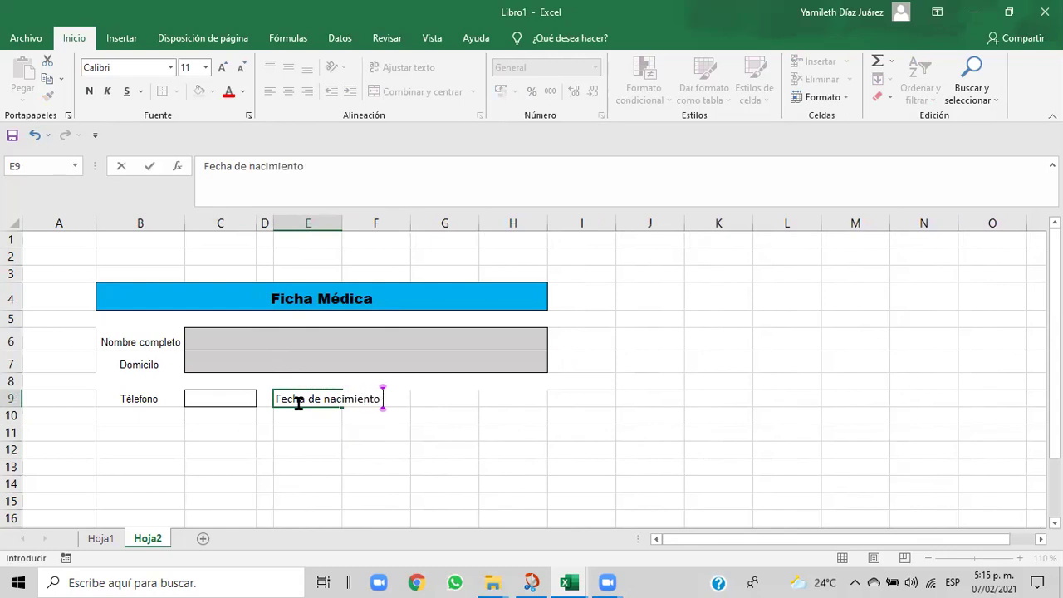
{"action": "left_click", "coordinate": [327, 462]}
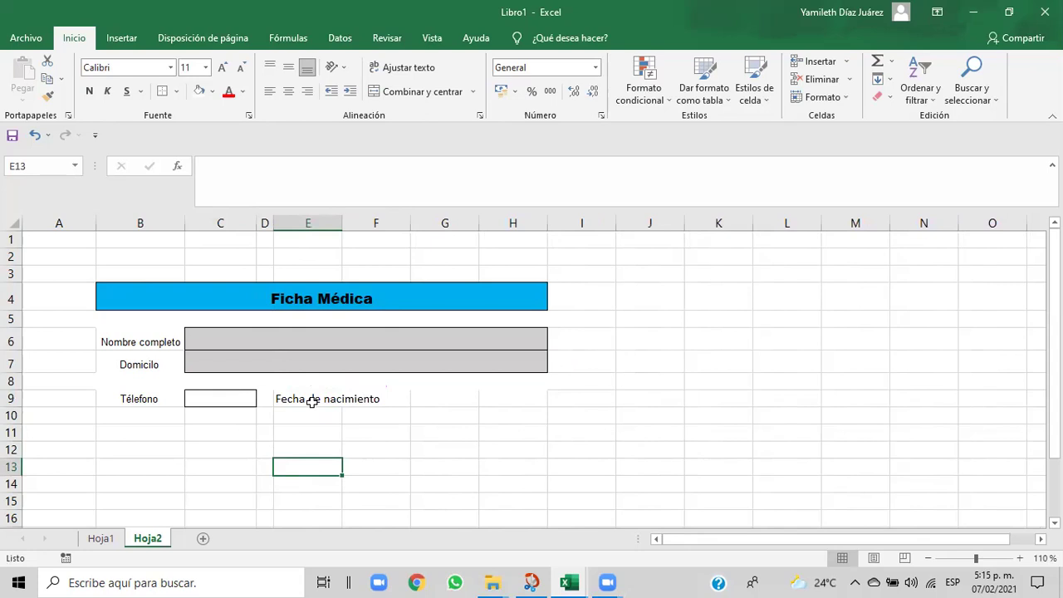
{"action": "left_click", "coordinate": [311, 402]}
{"action": "left_click_drag", "start_coordinate": [415, 403], "coordinate": [307, 395]}
{"action": "left_click", "coordinate": [366, 401]}
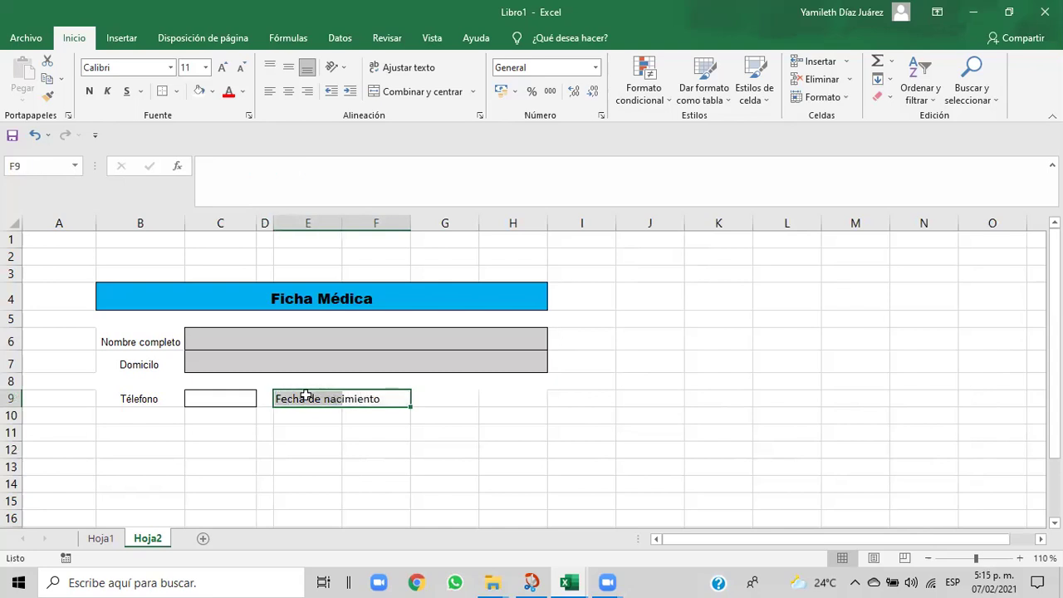
- Copy the Télefono label's formatting from B9 onto the Fecha de nacimiento label in E9
{"action": "left_click", "coordinate": [299, 429]}
{"action": "left_click", "coordinate": [218, 402]}
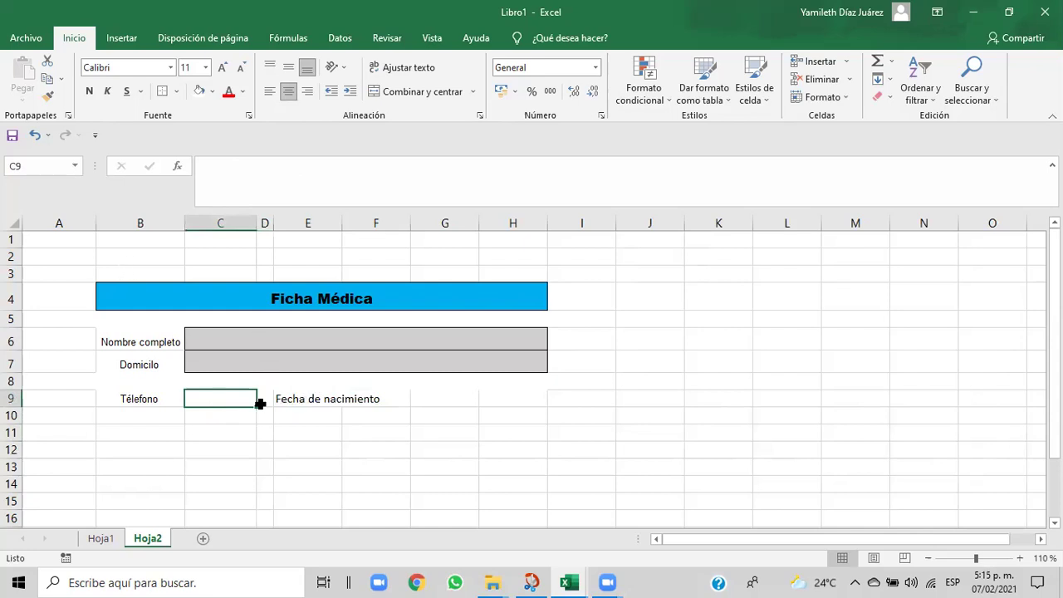
{"action": "left_click", "coordinate": [154, 399]}
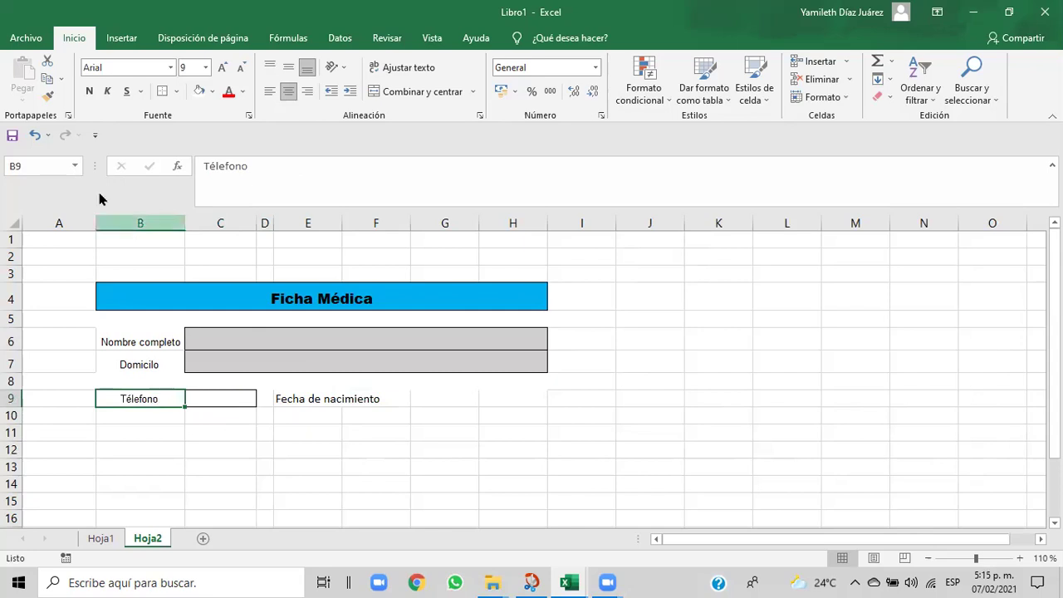
{"action": "left_click", "coordinate": [48, 96]}
{"action": "left_click", "coordinate": [299, 397]}
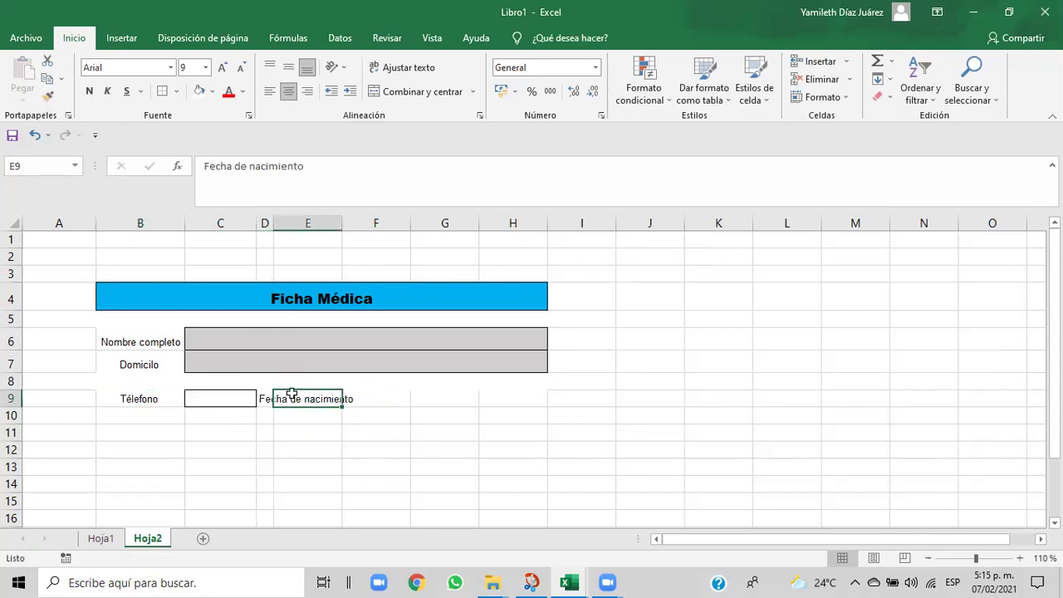
{"action": "left_click", "coordinate": [400, 433]}
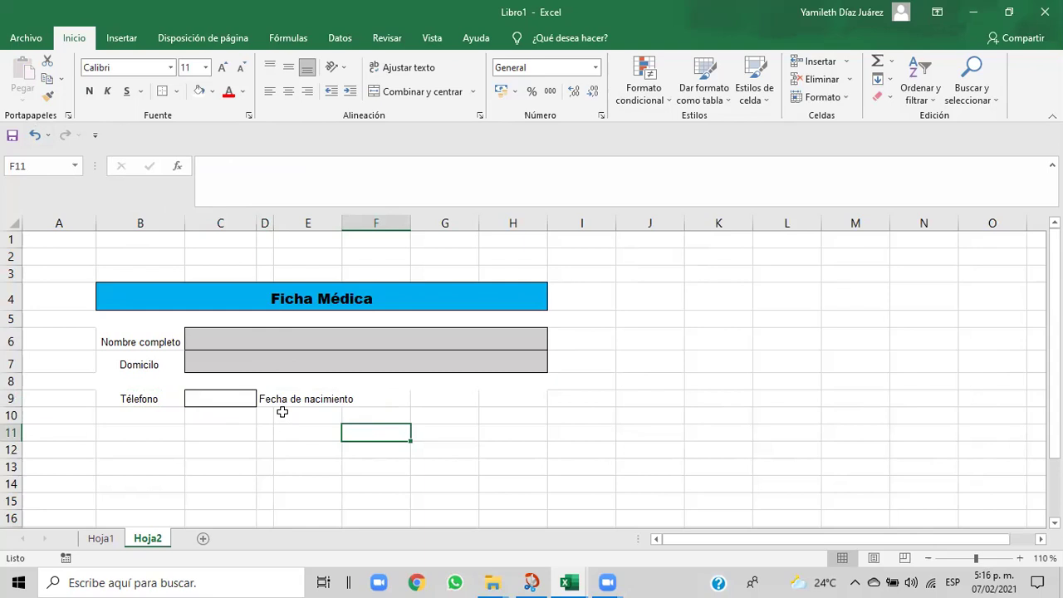
{"action": "left_click", "coordinate": [279, 397]}
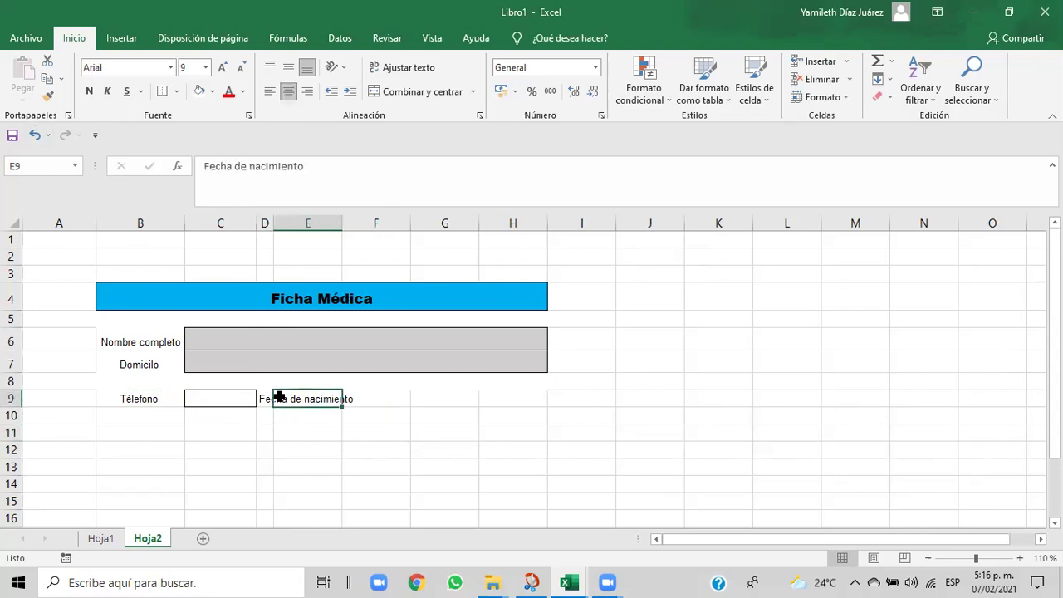
{"action": "left_click", "coordinate": [460, 463]}
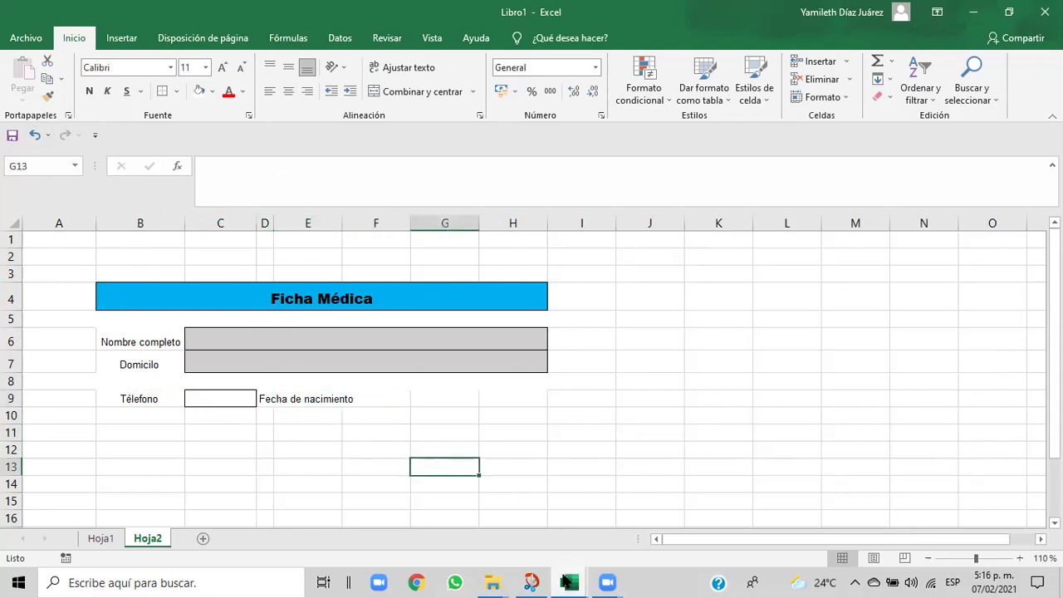
- Compare with the Cap06 reference, then select the date label cells D9:F9
{"action": "mouse_move", "coordinate": [567, 582]}
{"action": "left_click", "coordinate": [535, 537]}
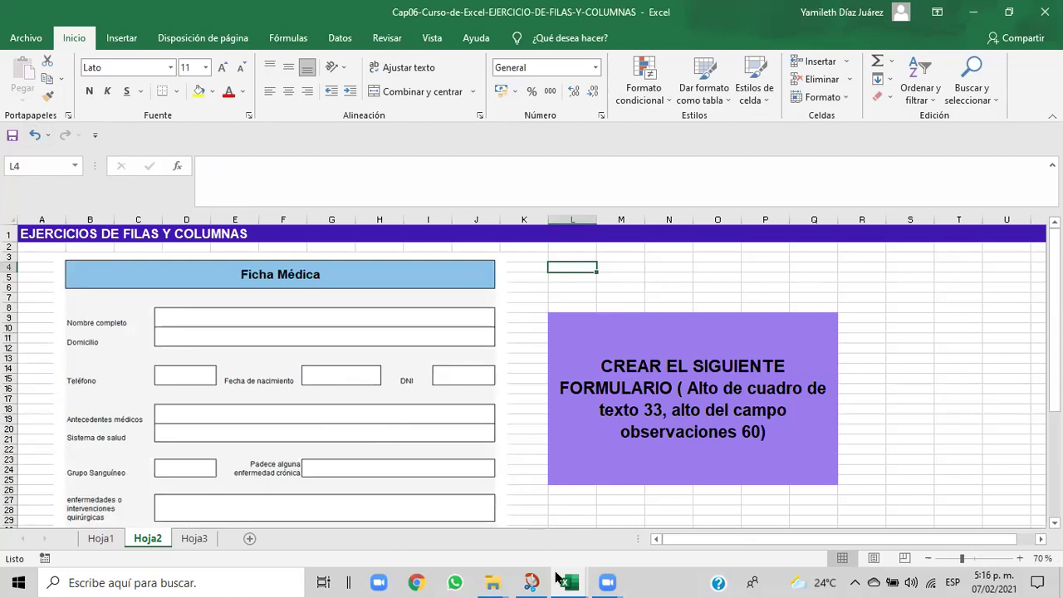
{"action": "mouse_move", "coordinate": [568, 581]}
{"action": "left_click", "coordinate": [583, 538]}
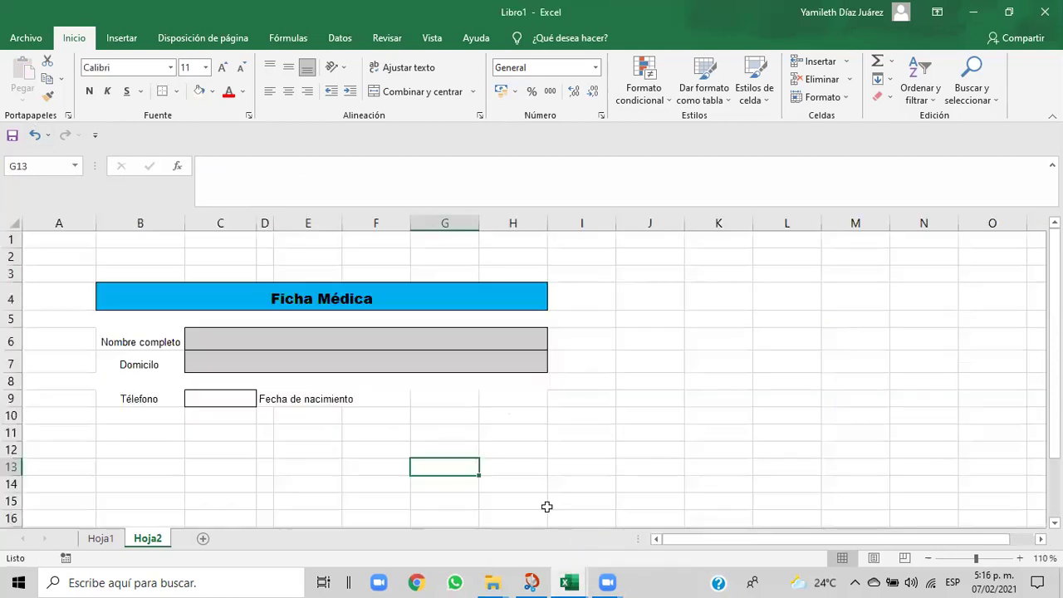
{"action": "left_click", "coordinate": [398, 401]}
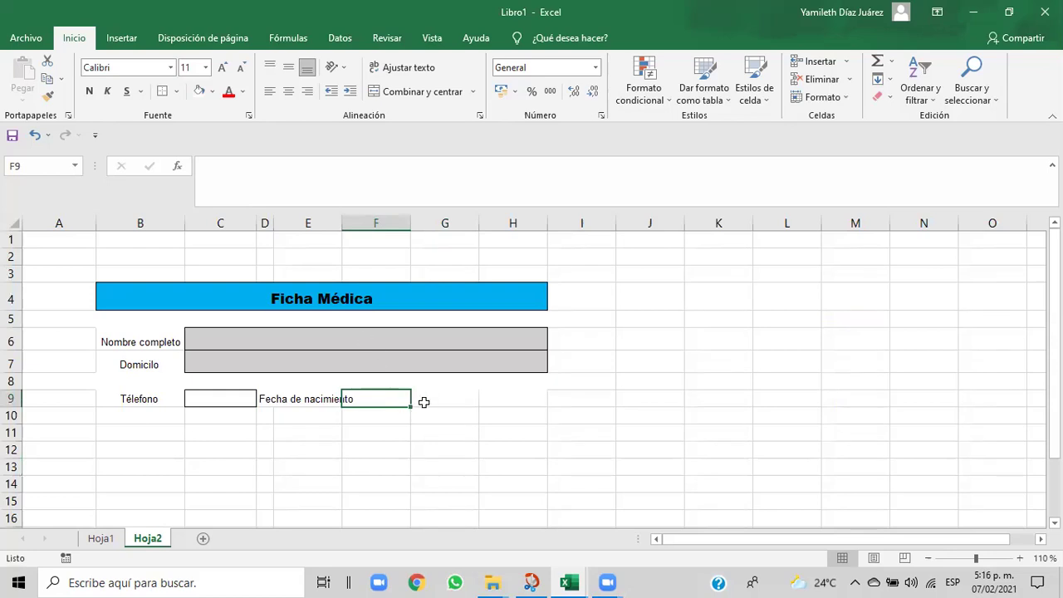
{"action": "left_click", "coordinate": [425, 401]}
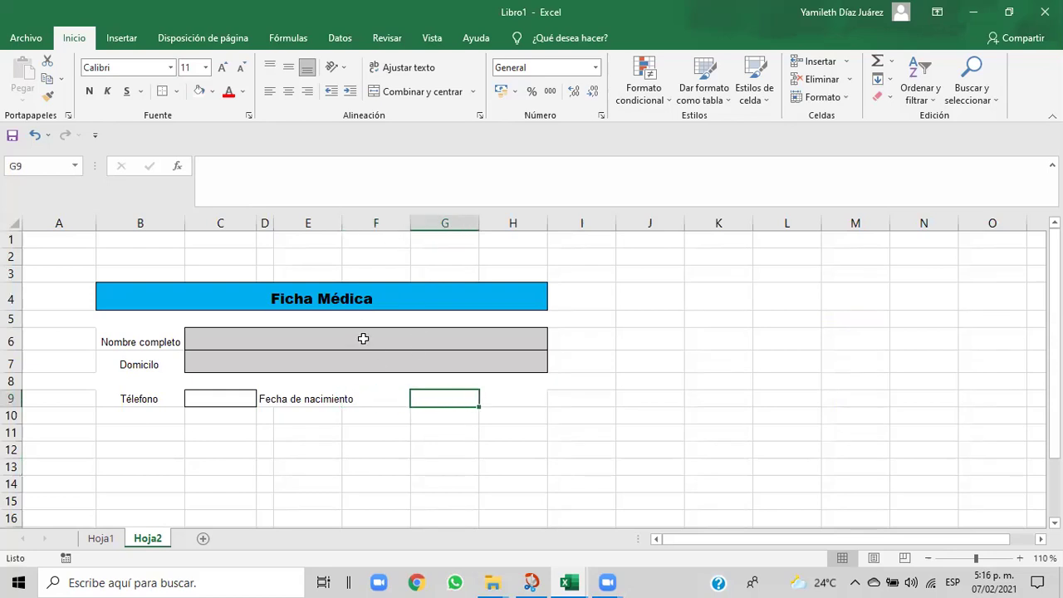
{"action": "left_click", "coordinate": [285, 396]}
{"action": "left_click_drag", "start_coordinate": [264, 398], "coordinate": [347, 401]}
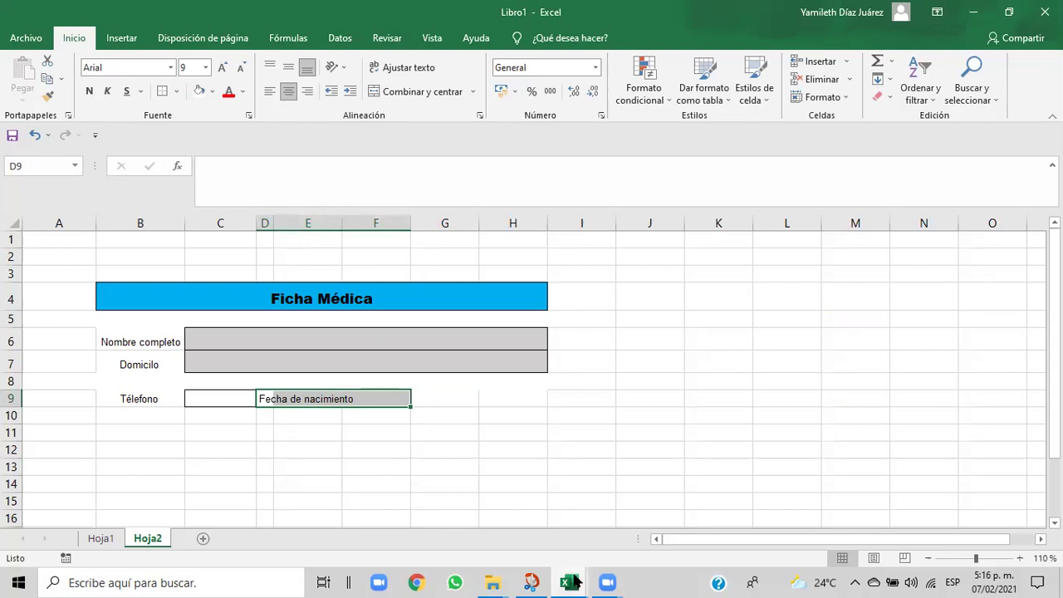
- Recheck the Cap06 reference twice and select row 9 from Télefono to the date label
{"action": "mouse_move", "coordinate": [585, 569]}
{"action": "left_click", "coordinate": [512, 540]}
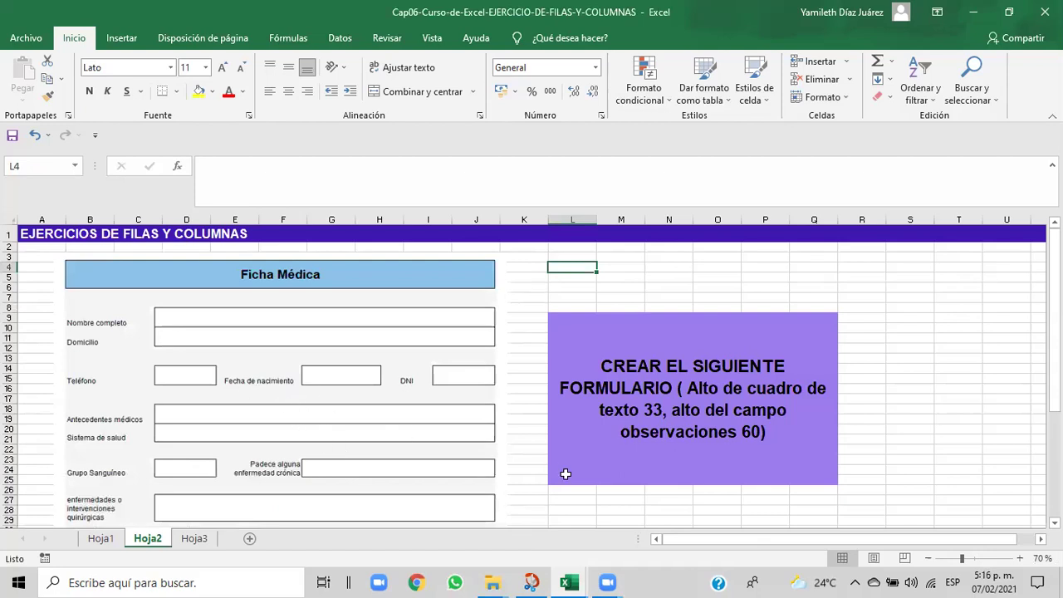
{"action": "mouse_move", "coordinate": [573, 581]}
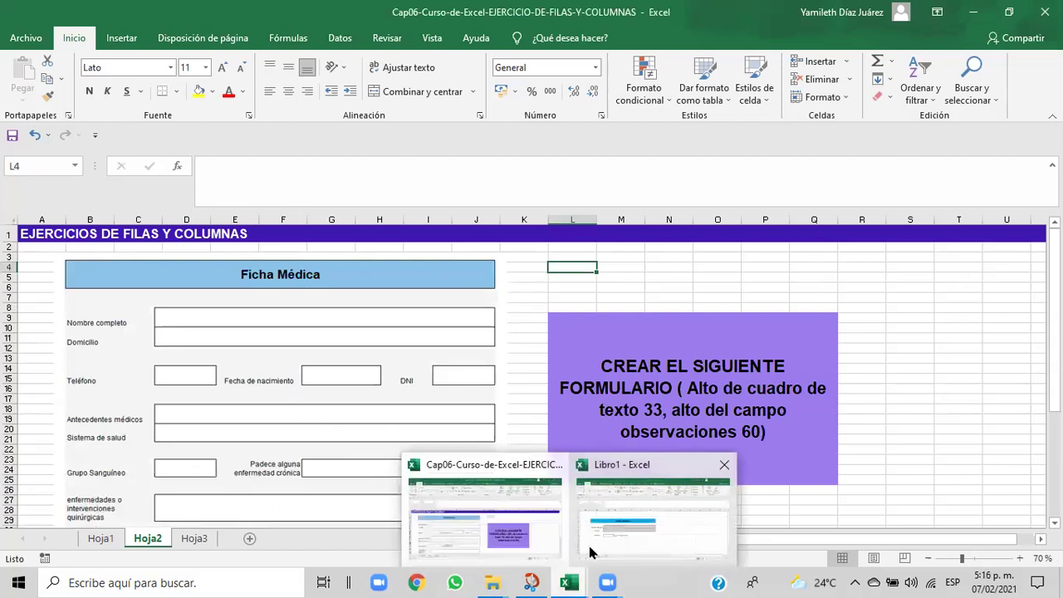
{"action": "left_click", "coordinate": [591, 552]}
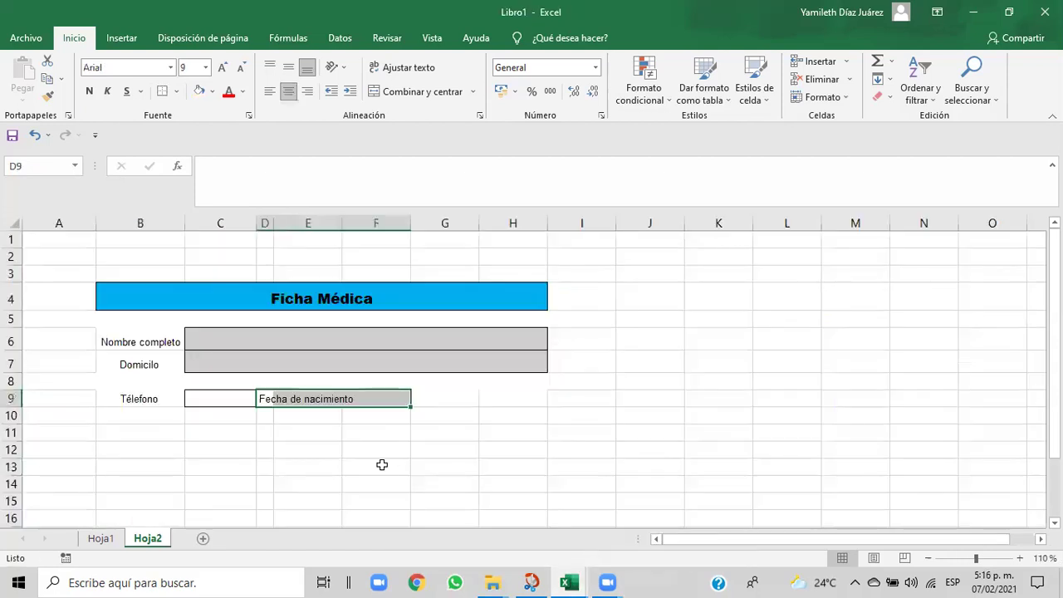
{"action": "left_click", "coordinate": [338, 438]}
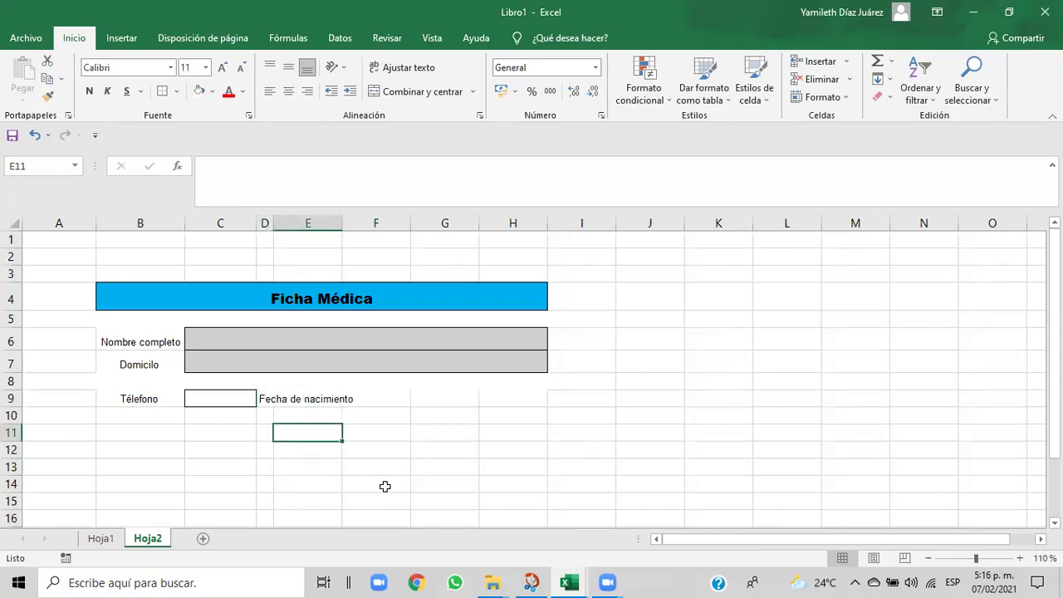
{"action": "mouse_move", "coordinate": [570, 583]}
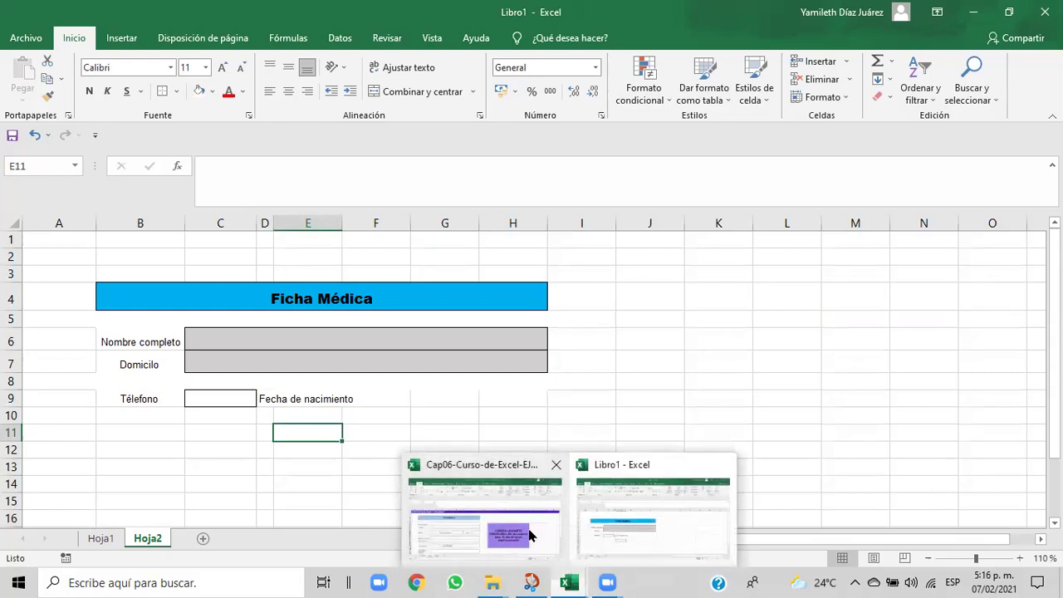
{"action": "left_click", "coordinate": [528, 534]}
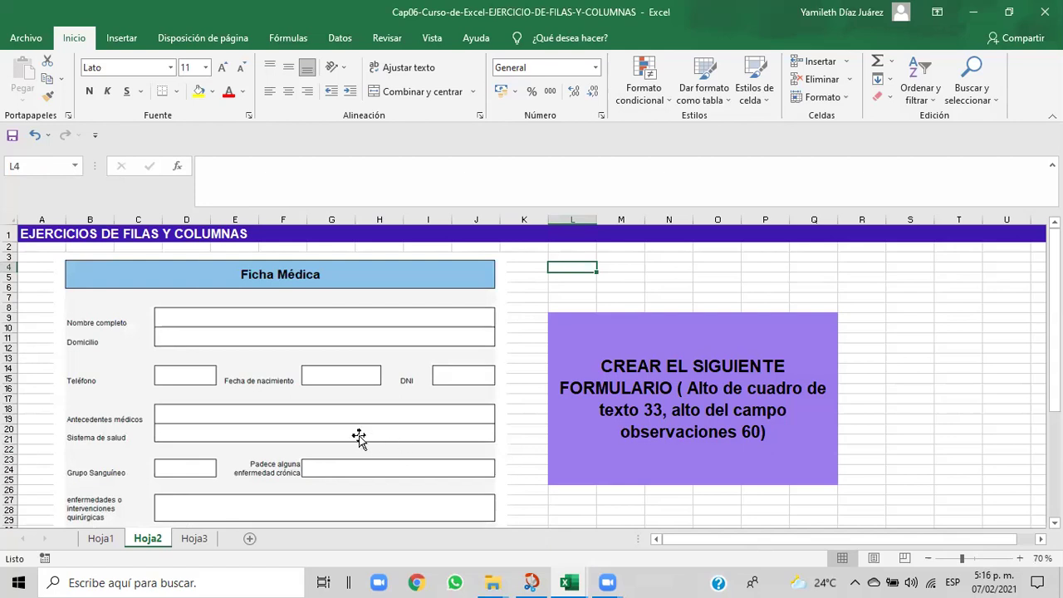
{"action": "mouse_move", "coordinate": [567, 583]}
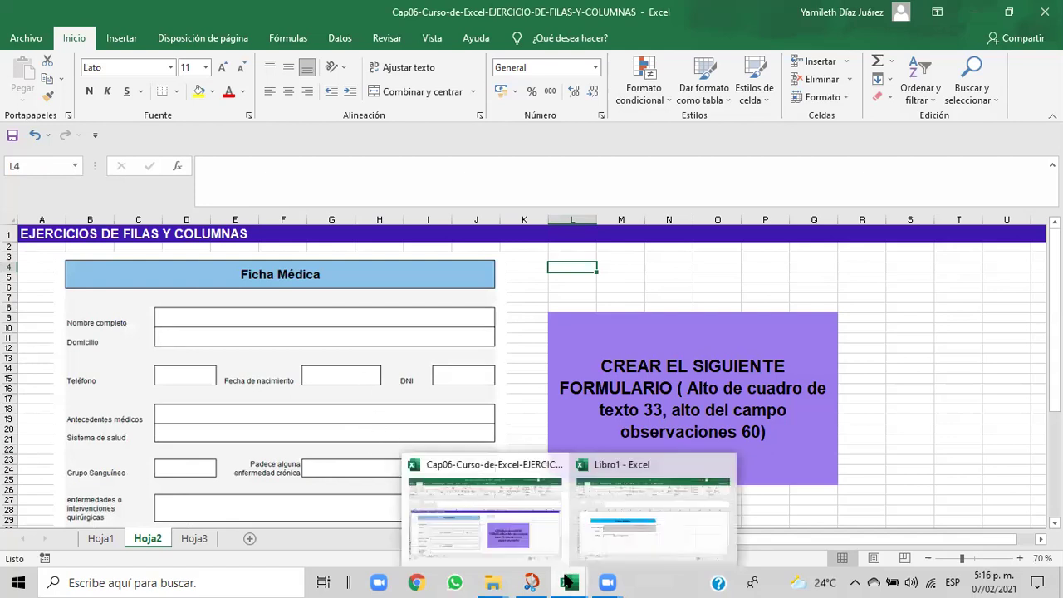
{"action": "left_click", "coordinate": [605, 547]}
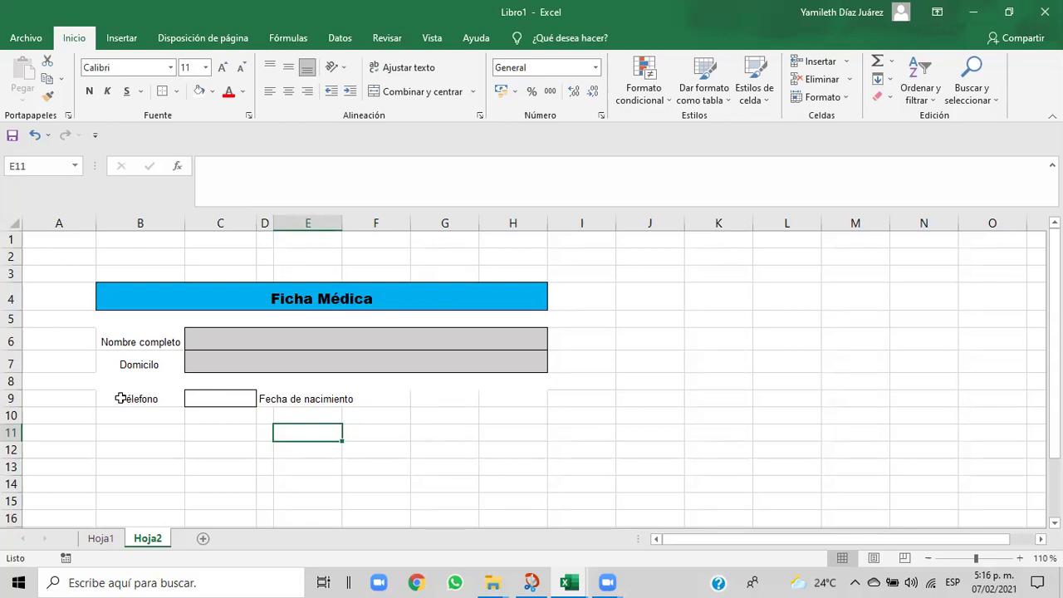
{"action": "left_click_drag", "start_coordinate": [117, 399], "coordinate": [350, 398]}
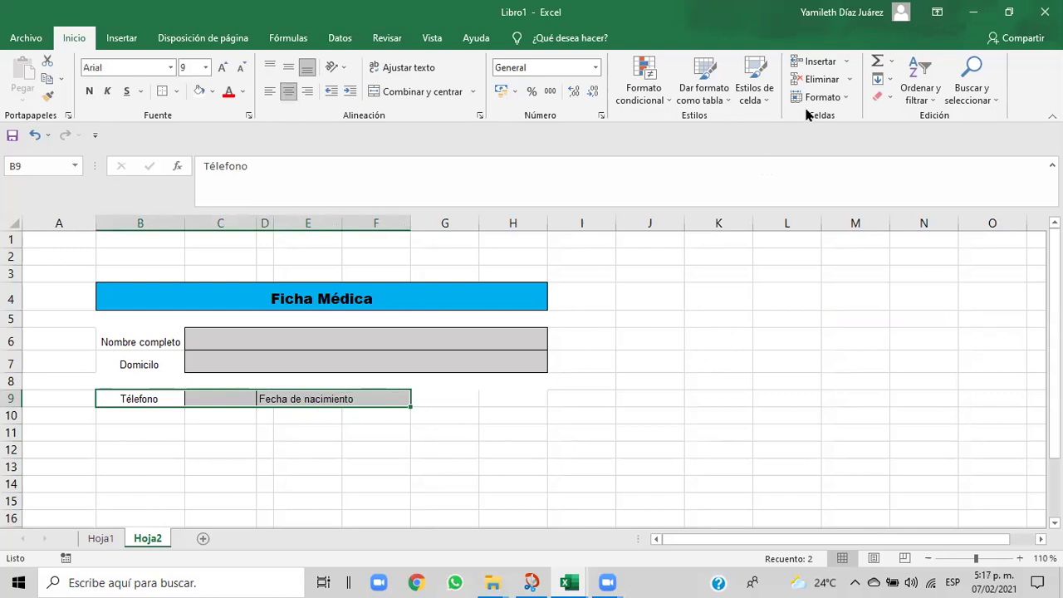
- Set the height of row 9 (Télefono) to 20
{"action": "left_click", "coordinate": [845, 99]}
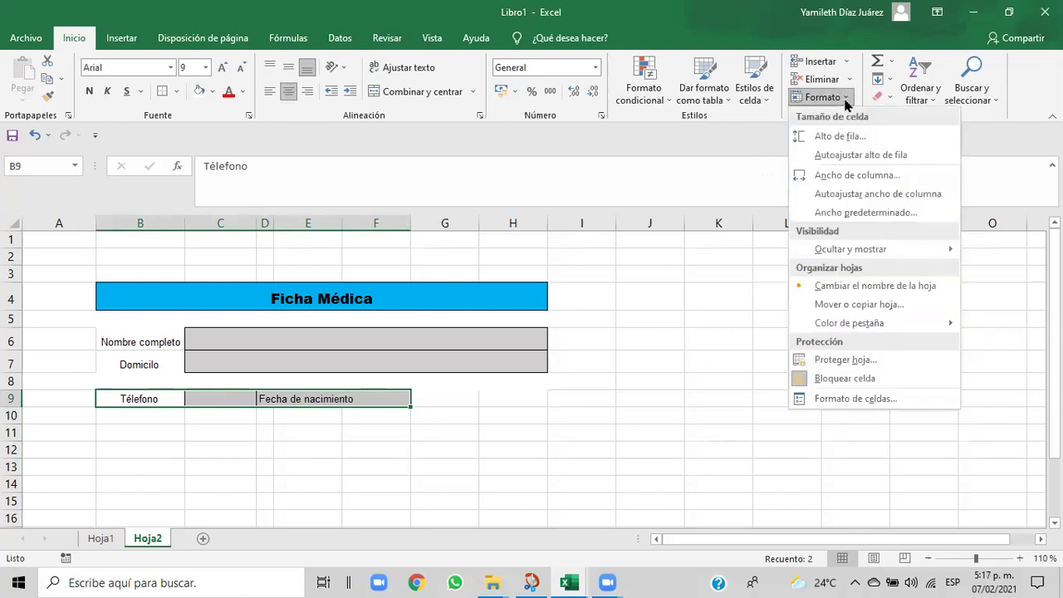
{"action": "left_click", "coordinate": [835, 138]}
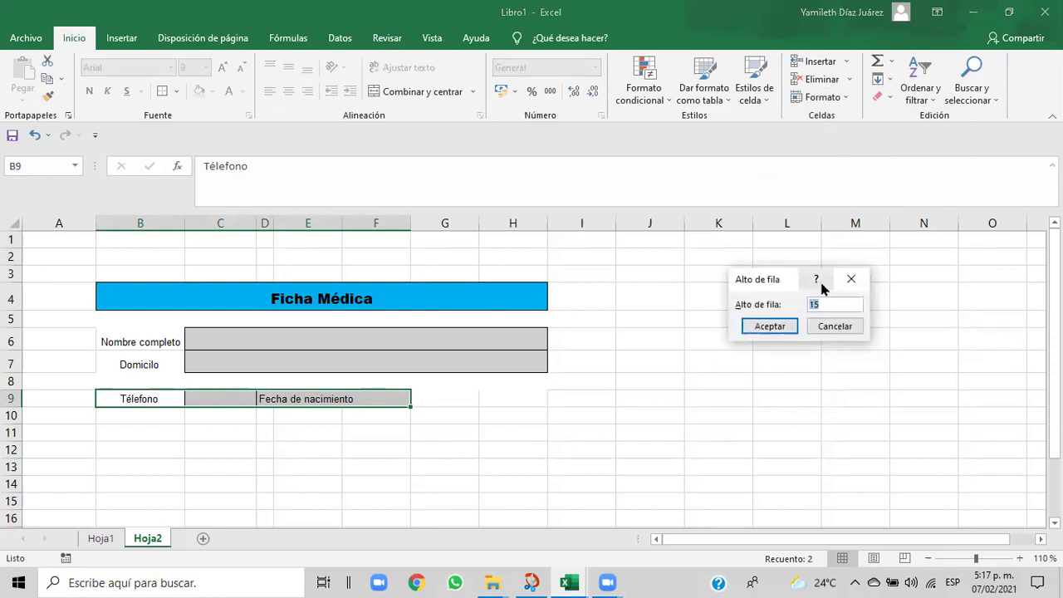
{"action": "left_click", "coordinate": [820, 304]}
{"action": "key", "text": "BackSpace"}
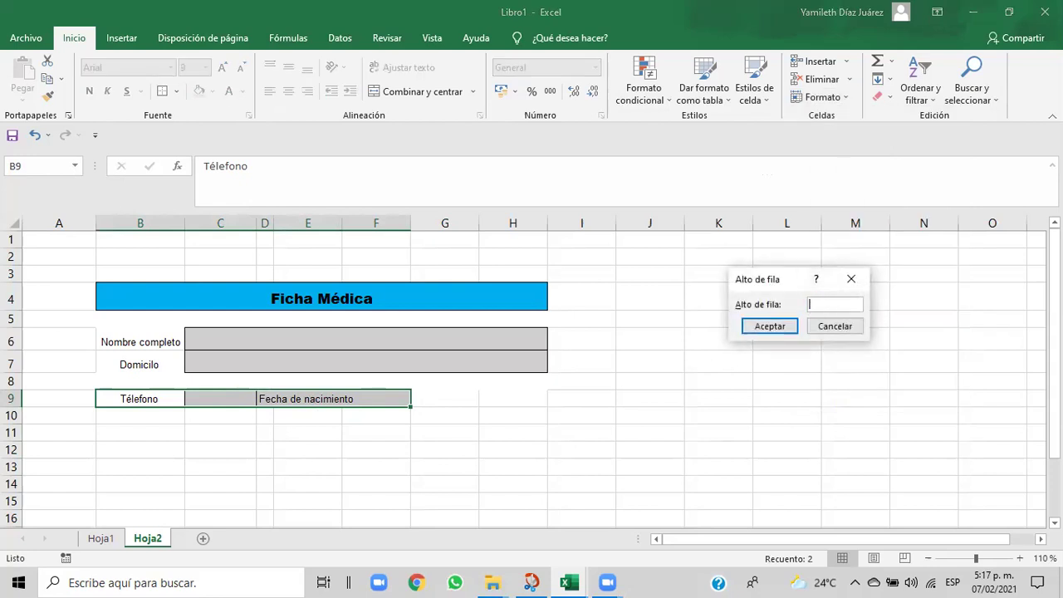
{"action": "type", "text": "20"}
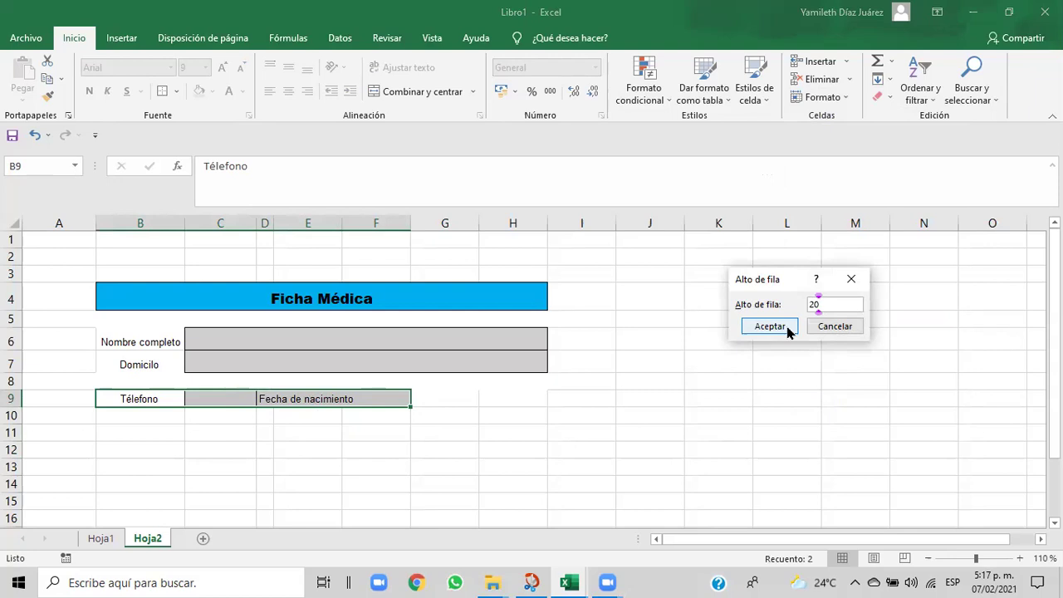
{"action": "left_click", "coordinate": [772, 327]}
{"action": "left_click", "coordinate": [483, 455]}
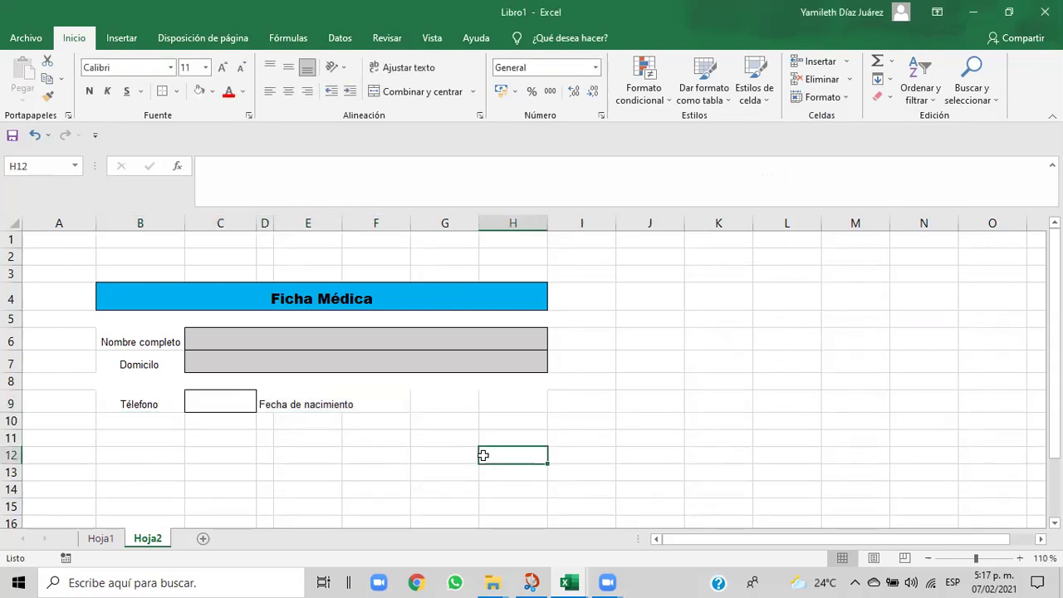
- Widen column E so the Fecha de nacimiento label fits
{"action": "left_click", "coordinate": [290, 405]}
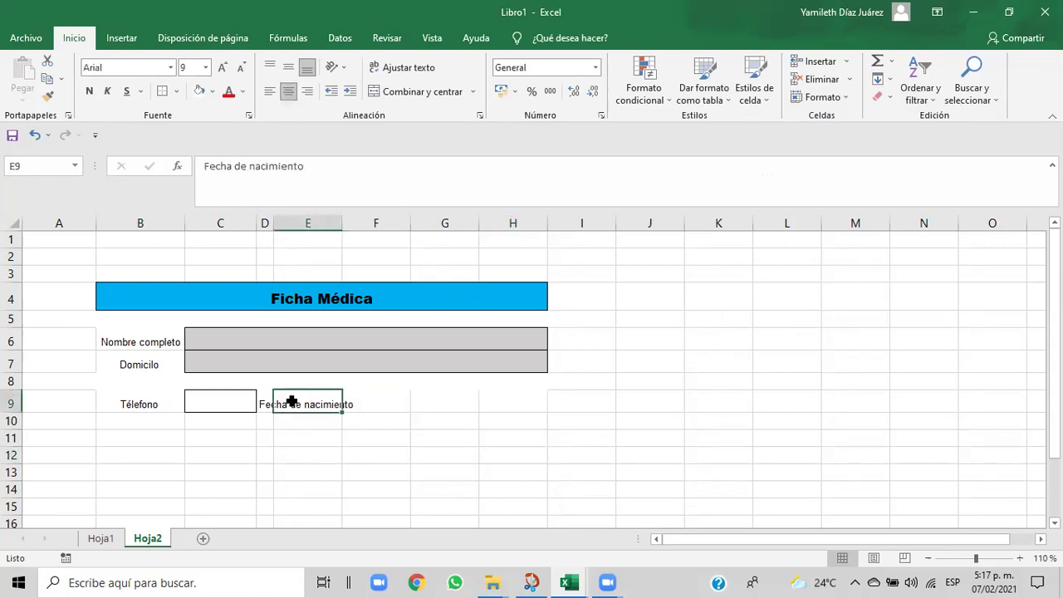
{"action": "left_click", "coordinate": [380, 400]}
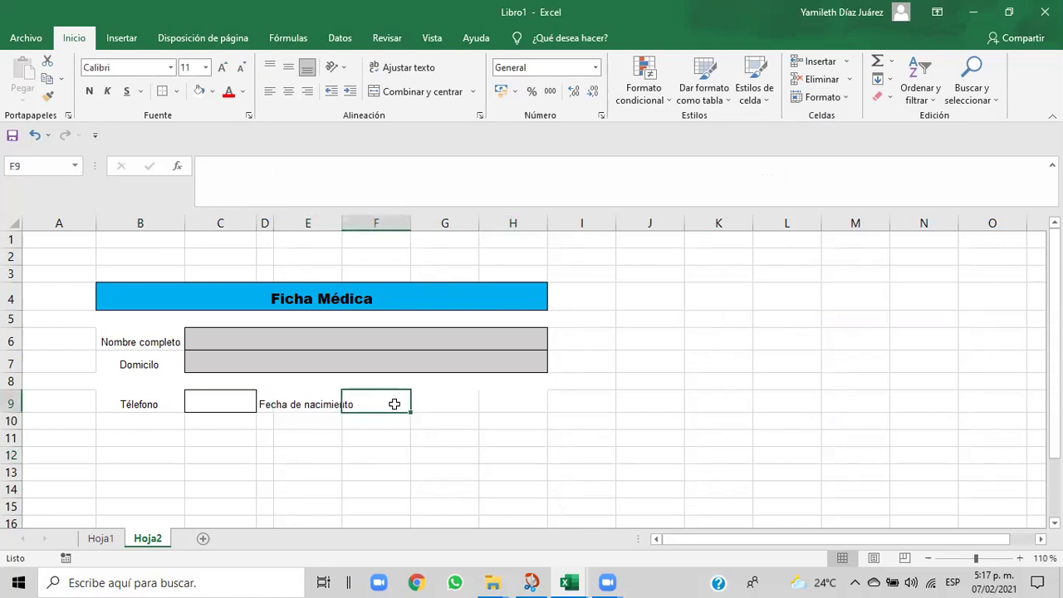
{"action": "left_click_drag", "start_coordinate": [343, 227], "coordinate": [358, 227]}
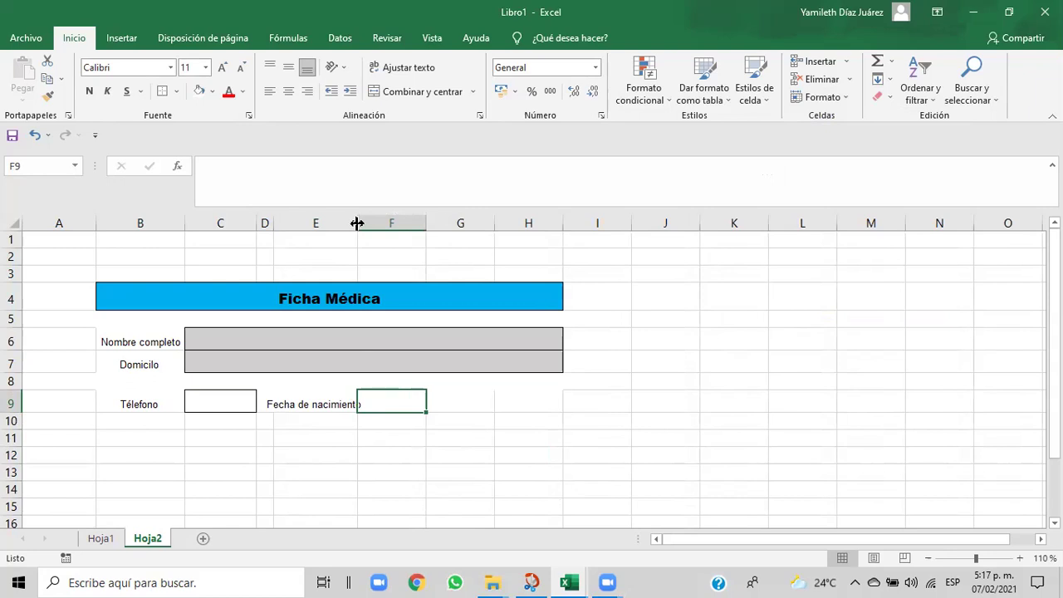
{"action": "left_click_drag", "start_coordinate": [357, 224], "coordinate": [352, 224]}
{"action": "left_click", "coordinate": [421, 415]}
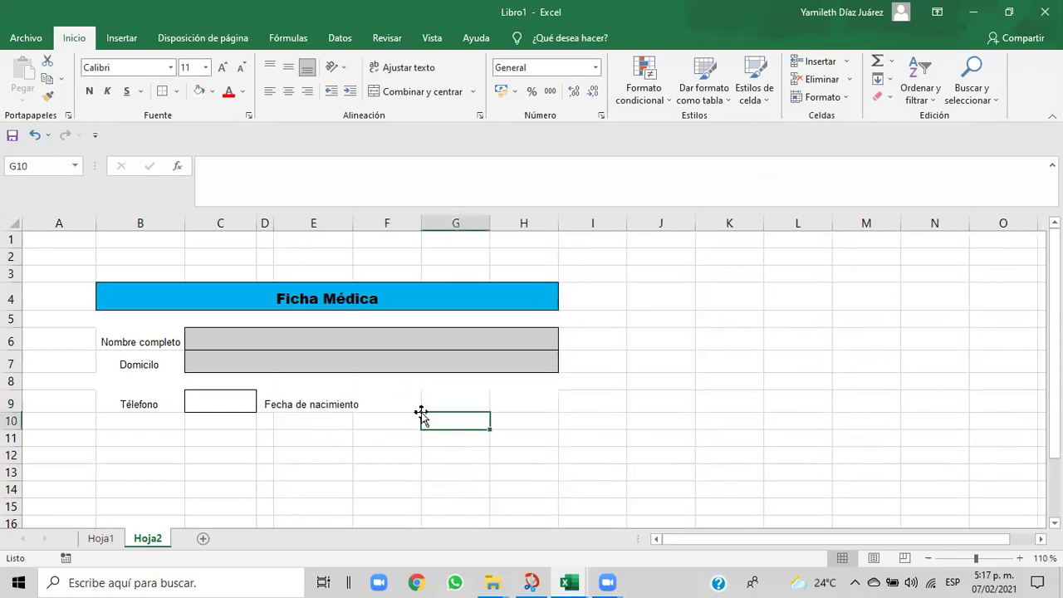
- Check the reference exercise workbook, then center-align cell G9 in Libro1
{"action": "left_click", "coordinate": [415, 402]}
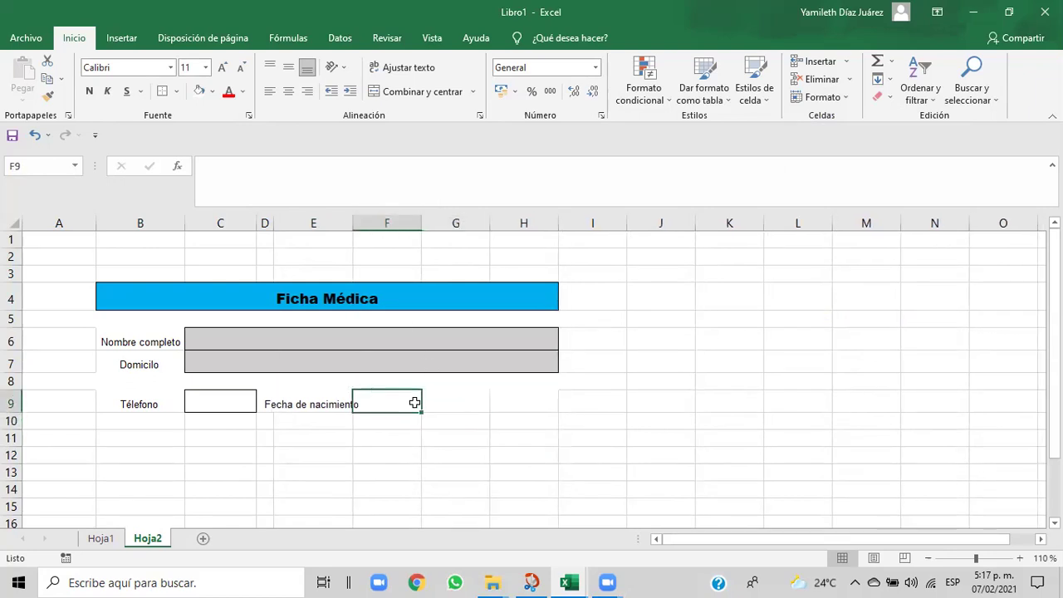
{"action": "left_click", "coordinate": [447, 407]}
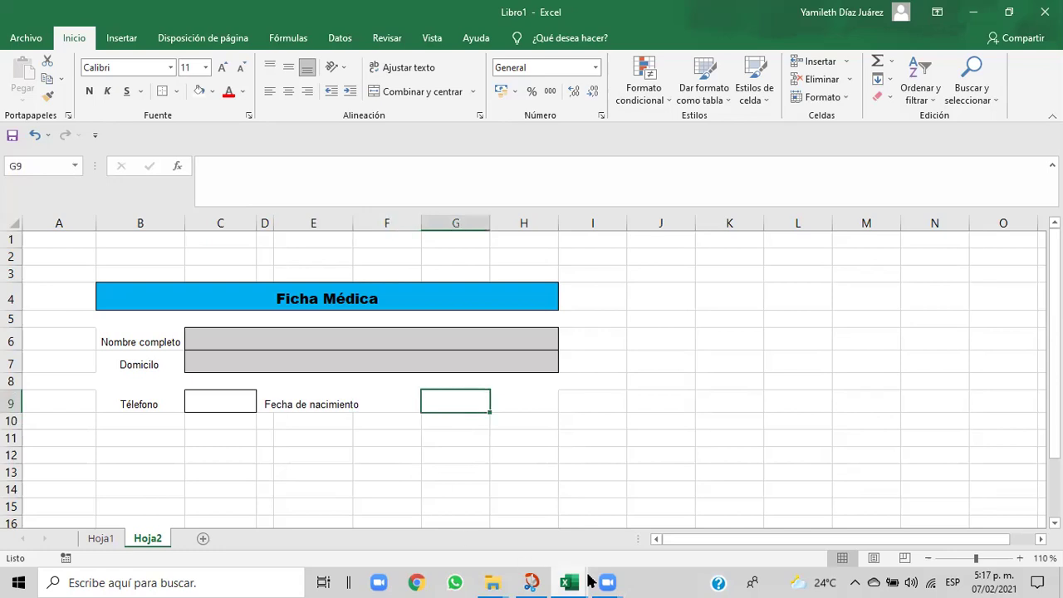
{"action": "mouse_move", "coordinate": [571, 582]}
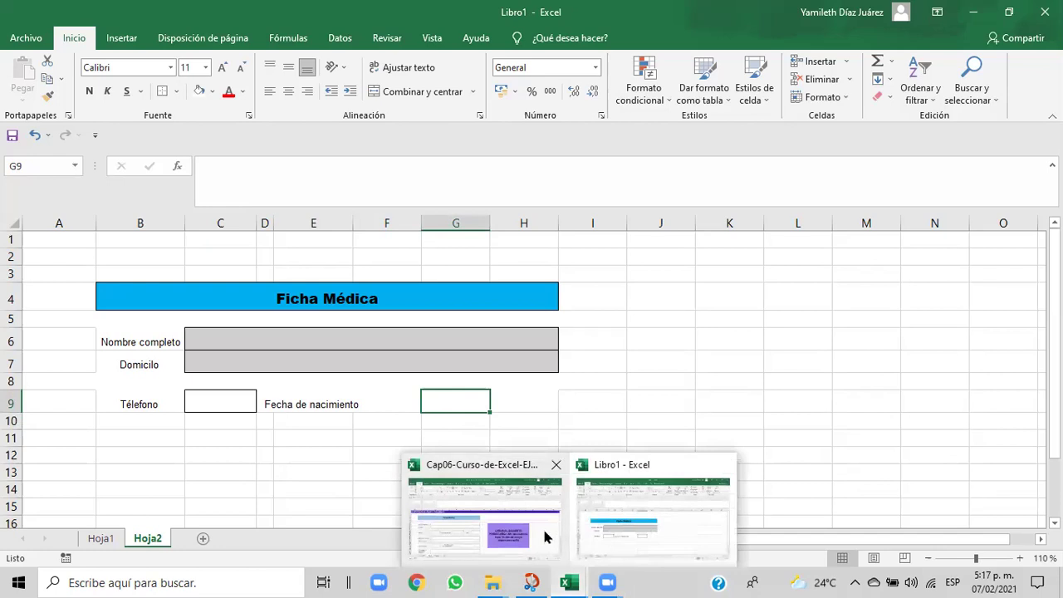
{"action": "left_click", "coordinate": [546, 535]}
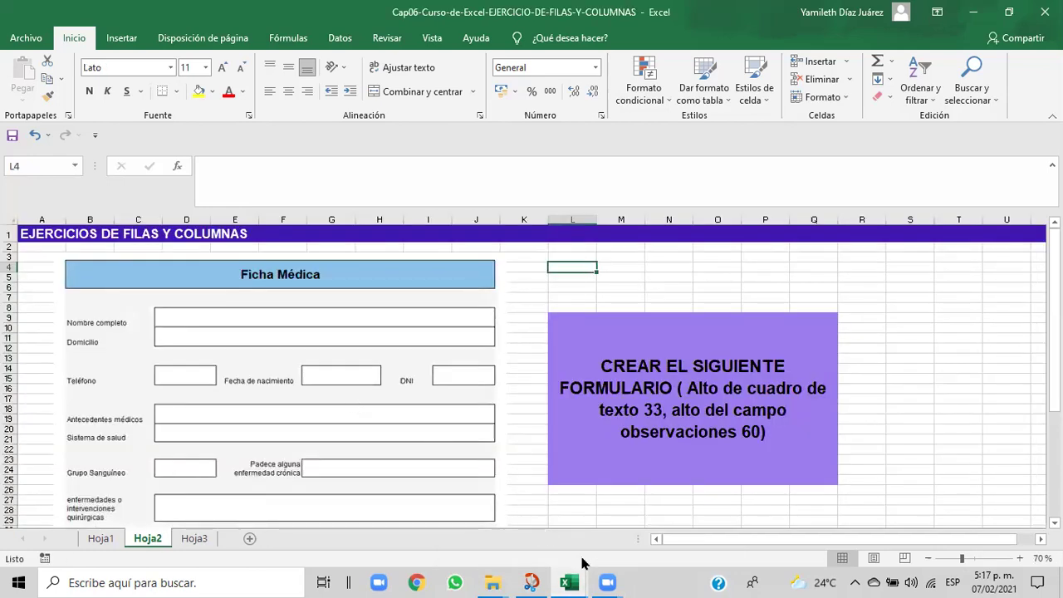
{"action": "mouse_move", "coordinate": [586, 580]}
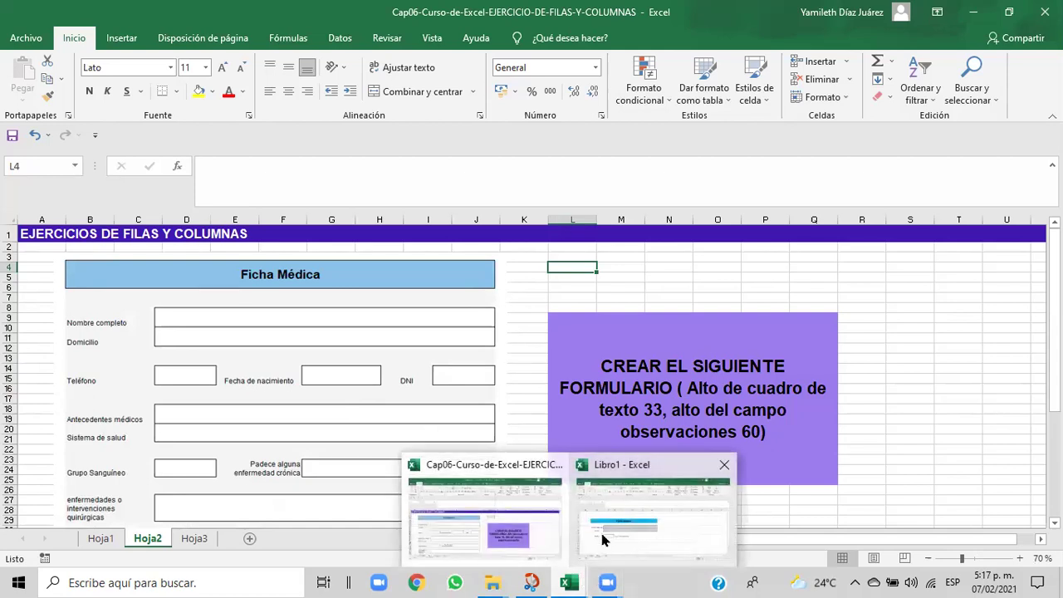
{"action": "left_click", "coordinate": [603, 540]}
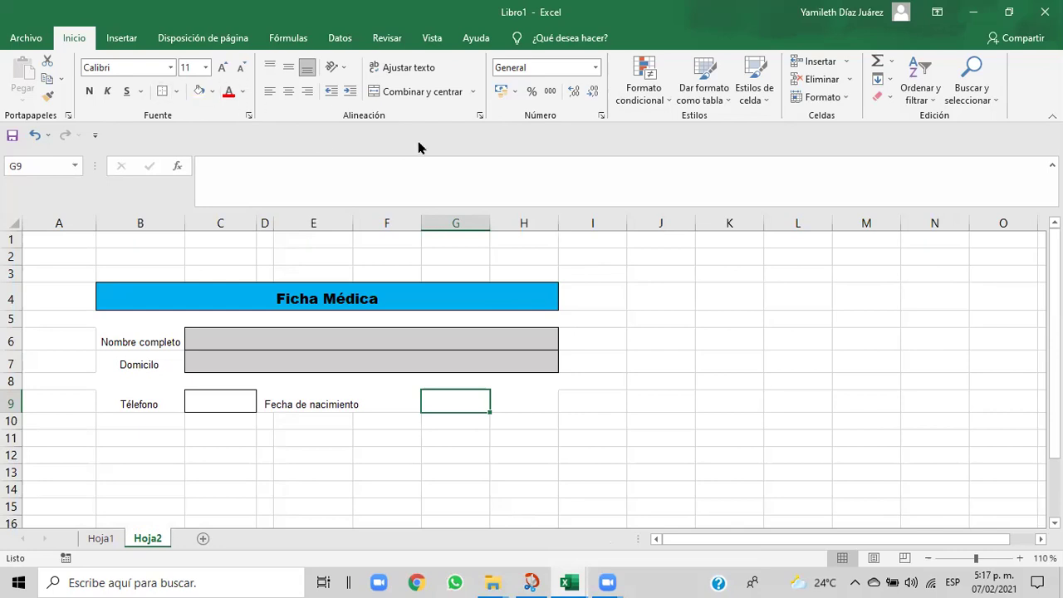
{"action": "left_click", "coordinate": [428, 98]}
- Put an outside border around cell G9
{"action": "left_click", "coordinate": [176, 93]}
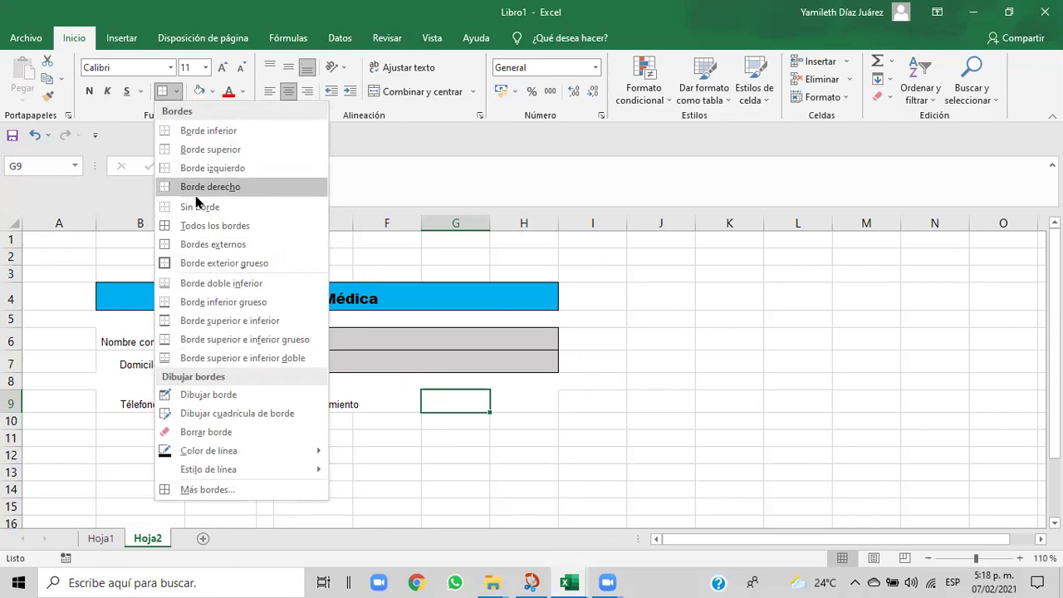
{"action": "left_click", "coordinate": [187, 245]}
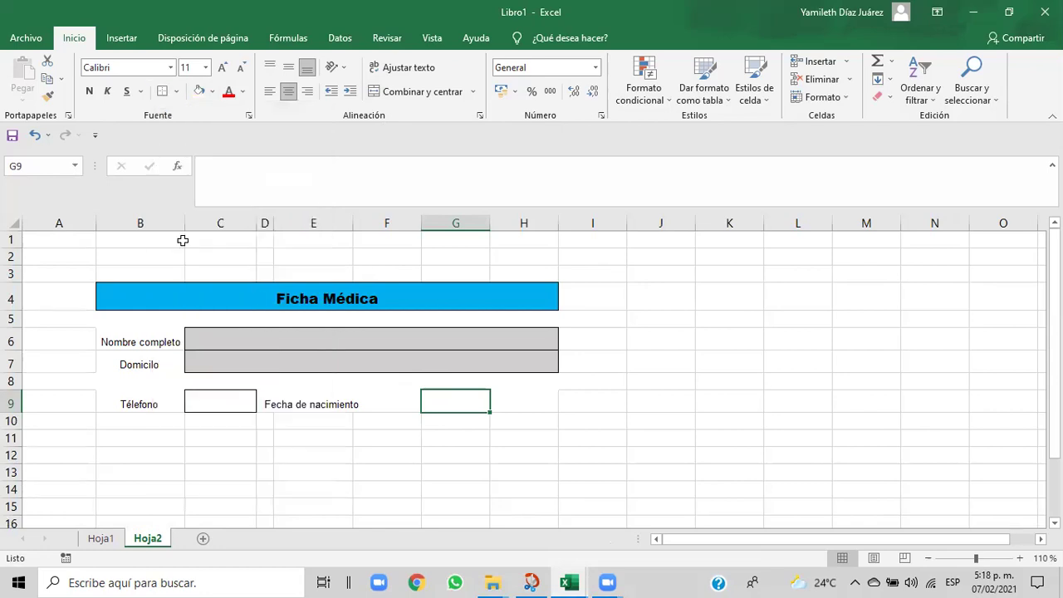
{"action": "left_click", "coordinate": [443, 432]}
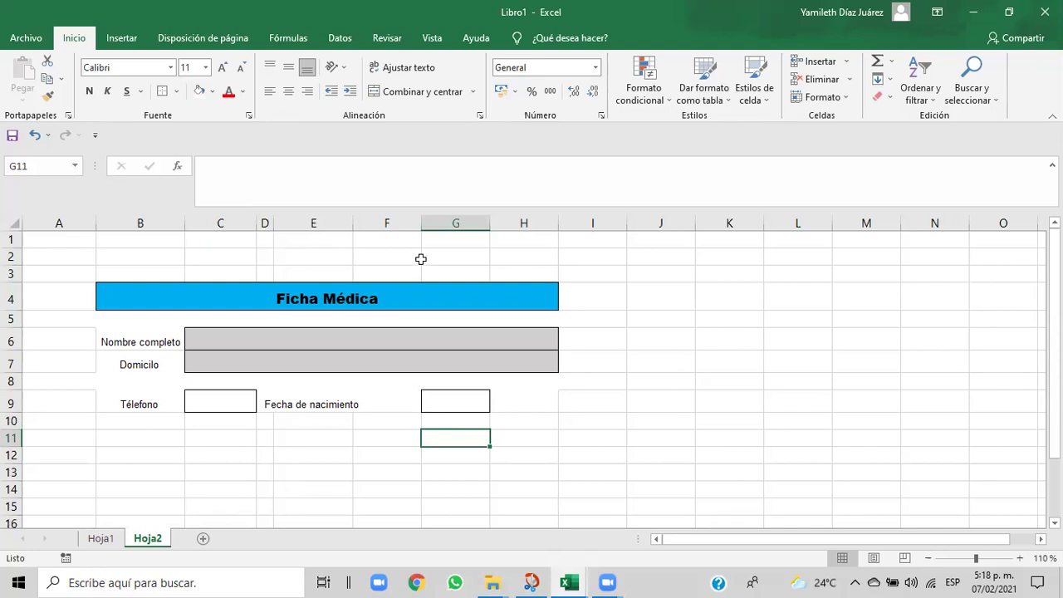
- Narrow column F so the G9 box sits right beside its label
{"action": "left_click_drag", "start_coordinate": [420, 224], "coordinate": [388, 227]}
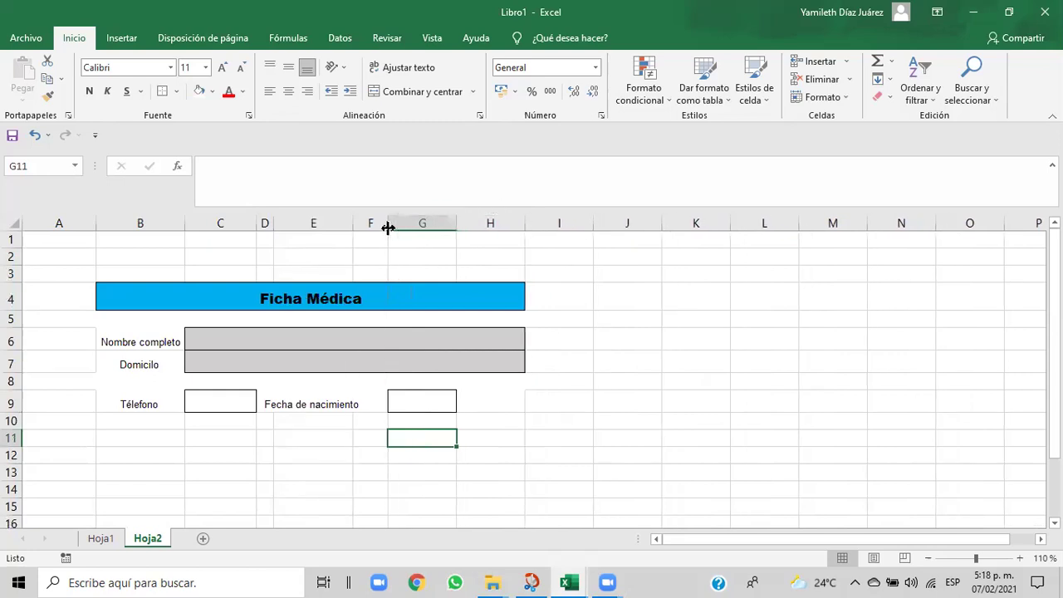
{"action": "left_click_drag", "start_coordinate": [387, 225], "coordinate": [375, 225]}
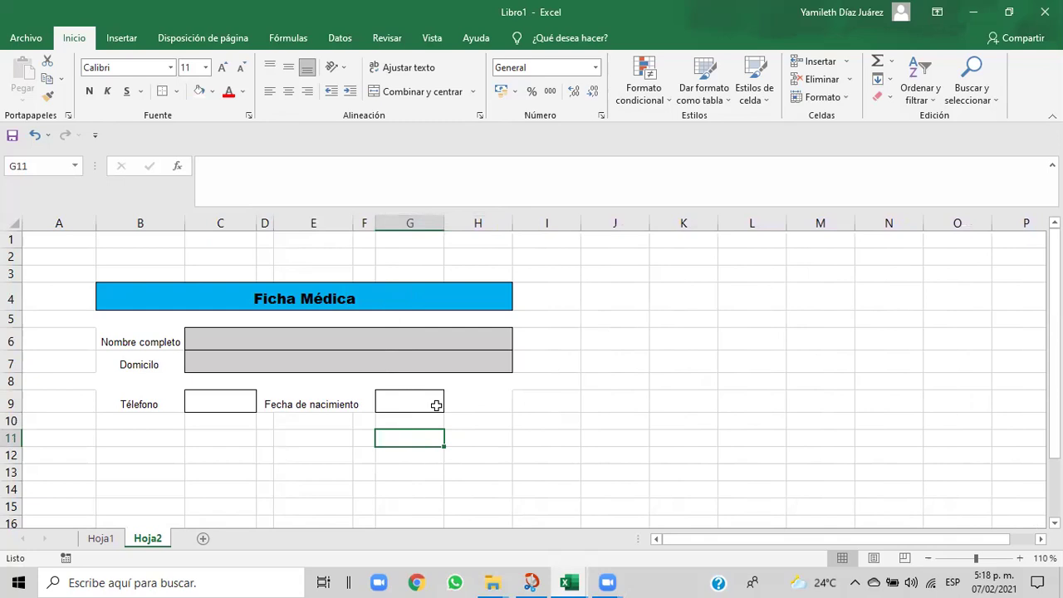
{"action": "left_click_drag", "start_coordinate": [374, 223], "coordinate": [365, 220]}
{"action": "left_click", "coordinate": [399, 221]}
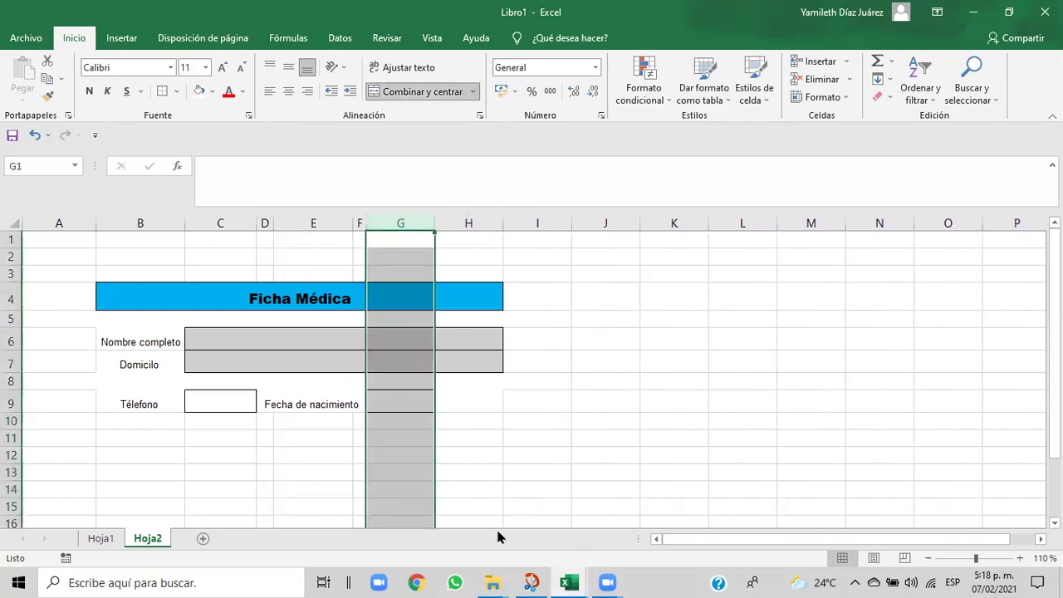
{"action": "left_click", "coordinate": [489, 425]}
{"action": "left_click", "coordinate": [411, 400]}
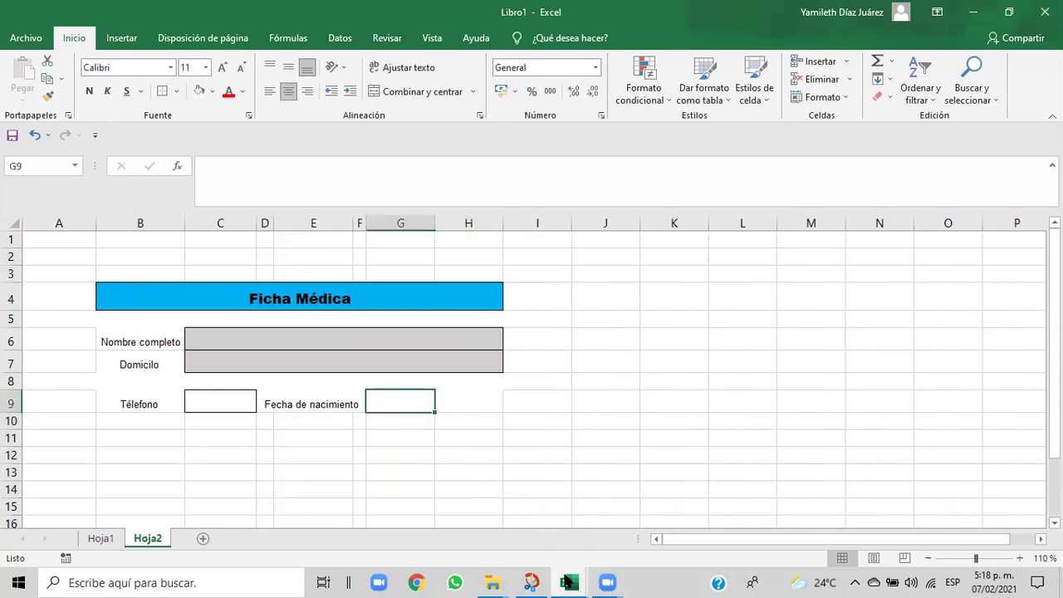
- Compare the form with the reference exercise workbook, then return to Libro1
{"action": "mouse_move", "coordinate": [568, 581]}
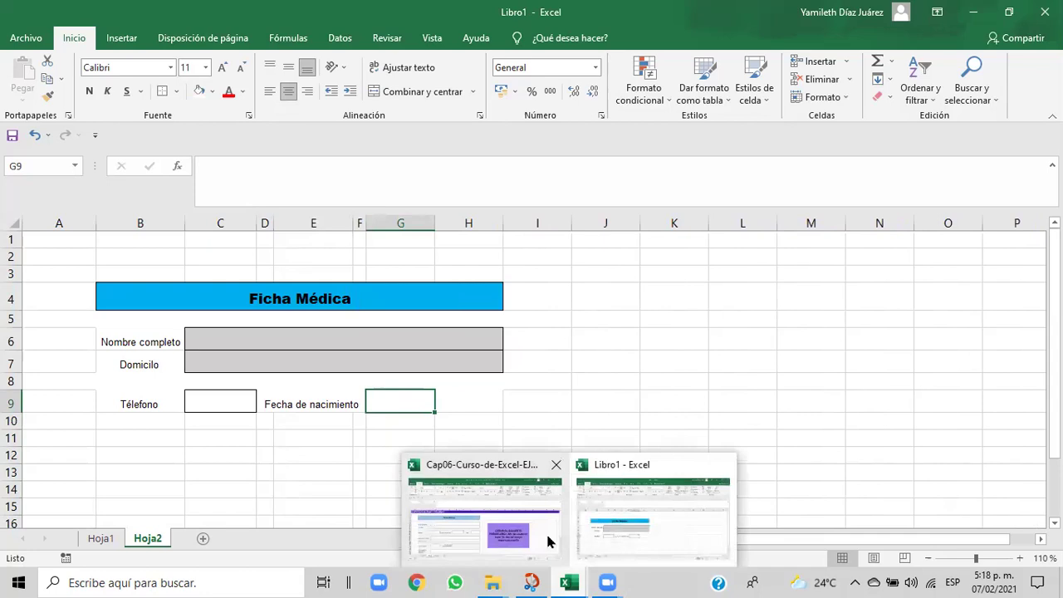
{"action": "left_click", "coordinate": [607, 539]}
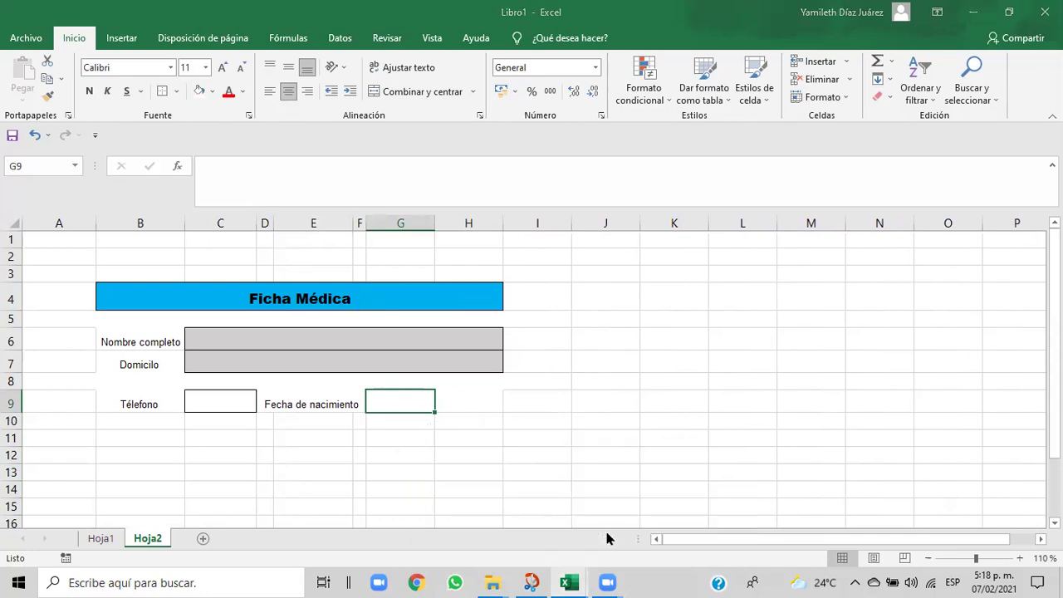
{"action": "mouse_move", "coordinate": [568, 581]}
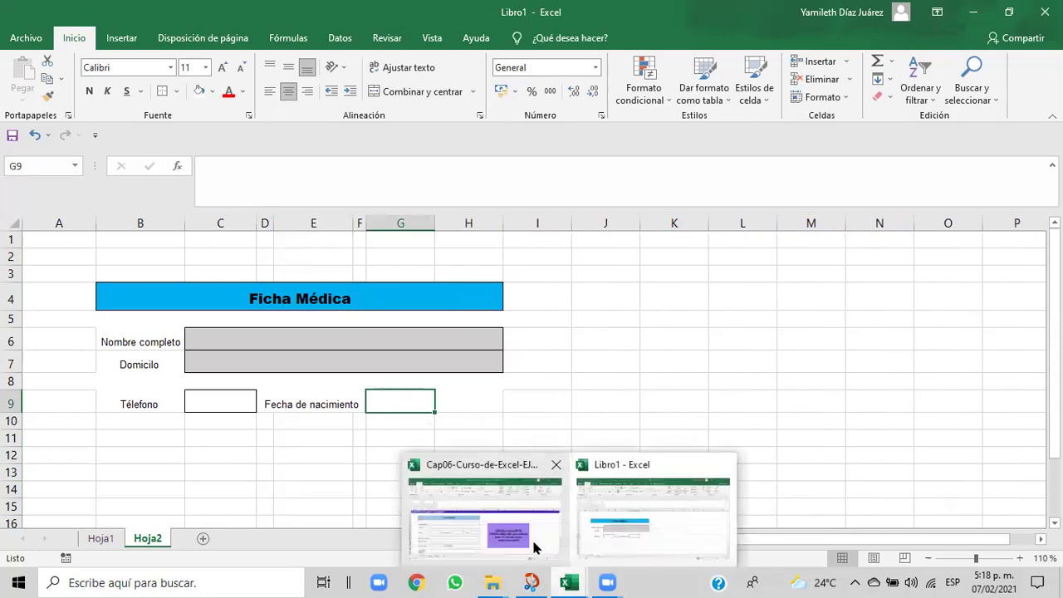
{"action": "left_click", "coordinate": [535, 545]}
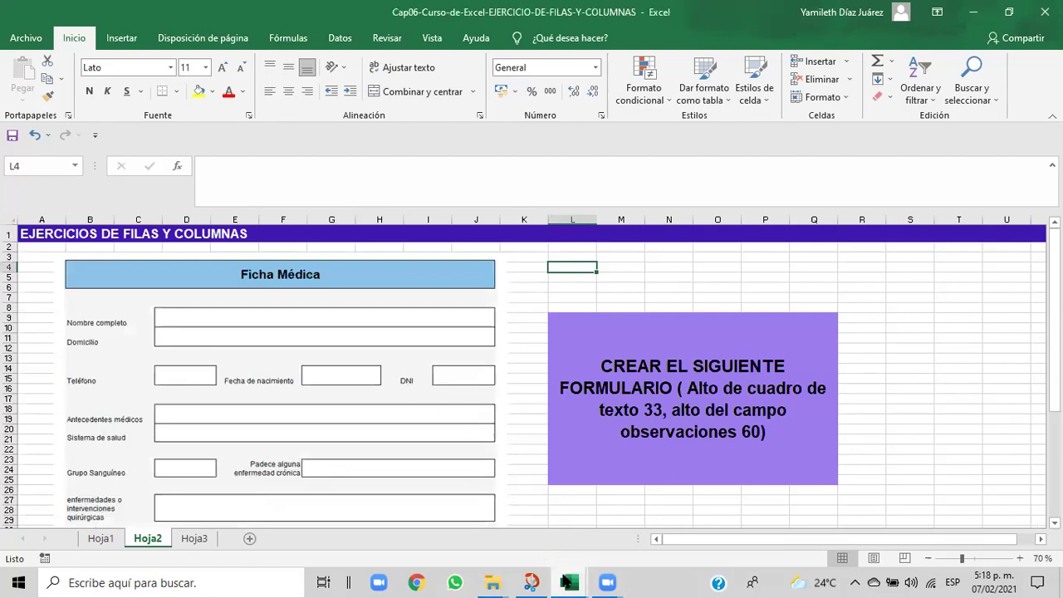
{"action": "mouse_move", "coordinate": [568, 582]}
{"action": "left_click", "coordinate": [596, 535]}
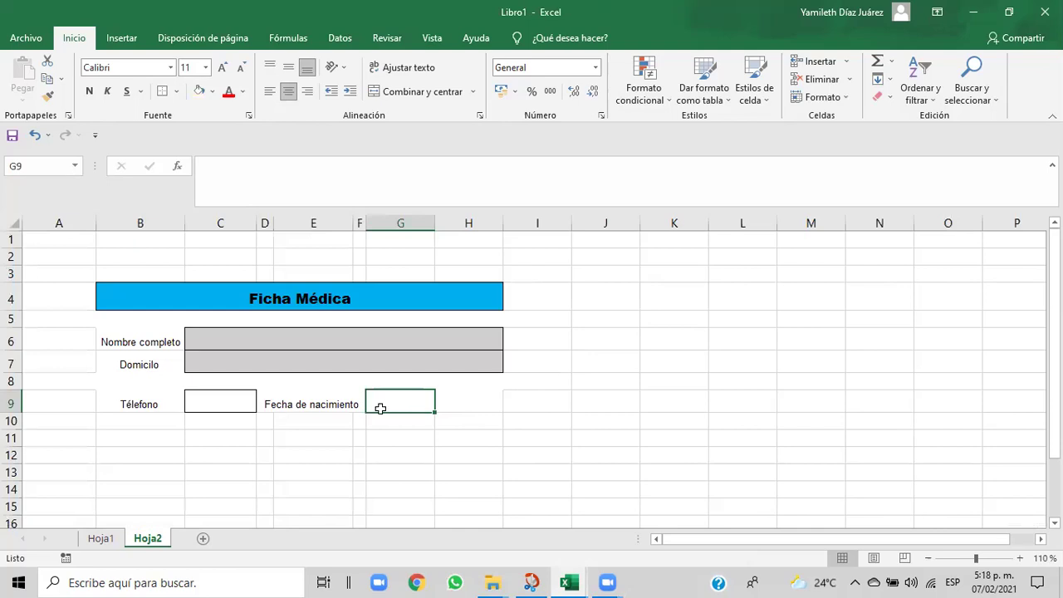
{"action": "left_click", "coordinate": [135, 407]}
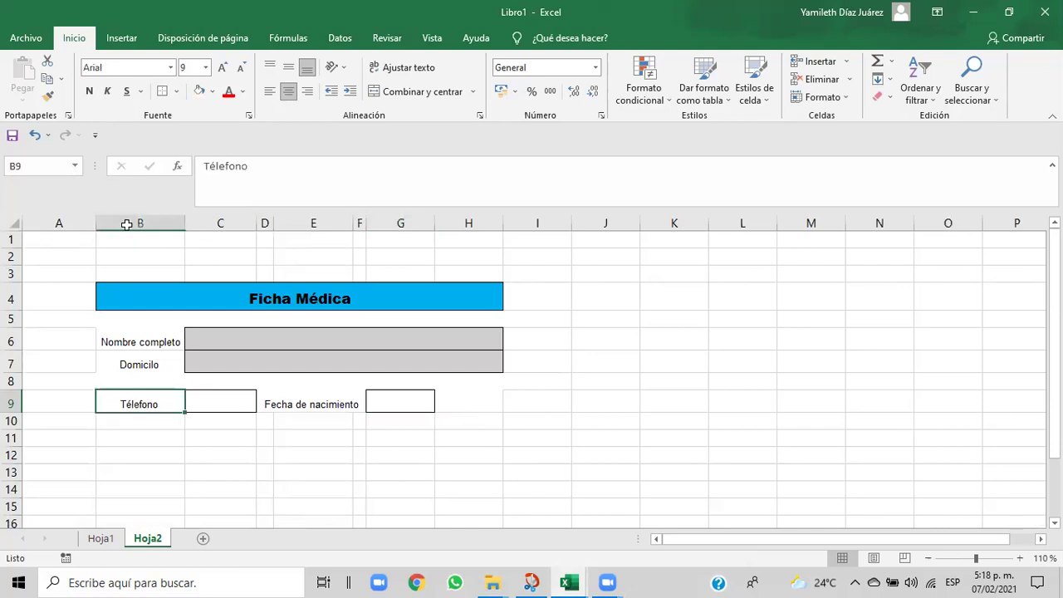
- Copy the Télefono label's format from B9 onto G9 and enter 'DNI' there
{"action": "left_click", "coordinate": [47, 96]}
{"action": "left_click", "coordinate": [399, 402]}
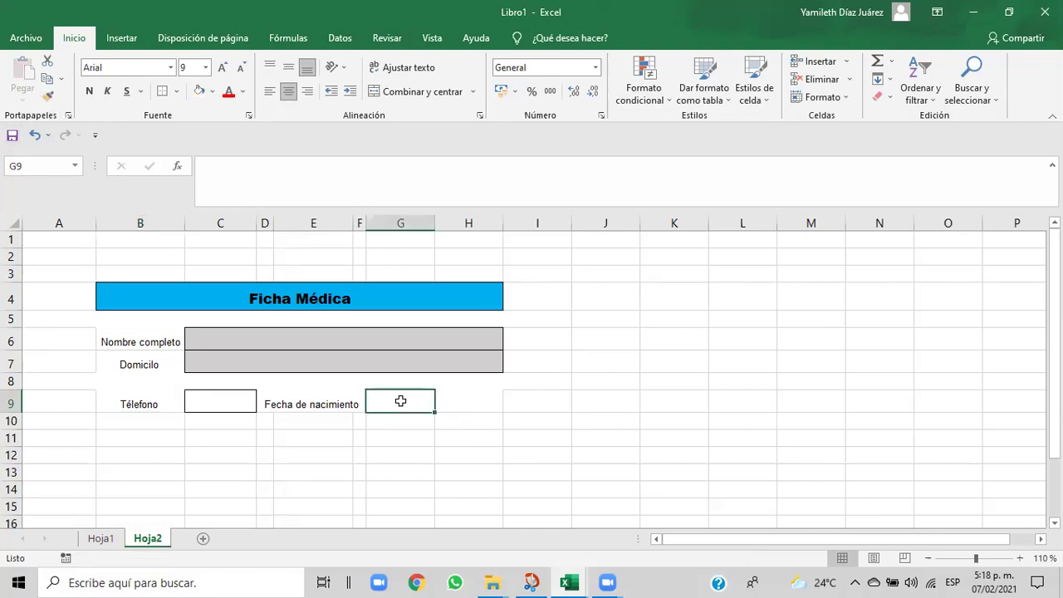
{"action": "type", "text": "D"}
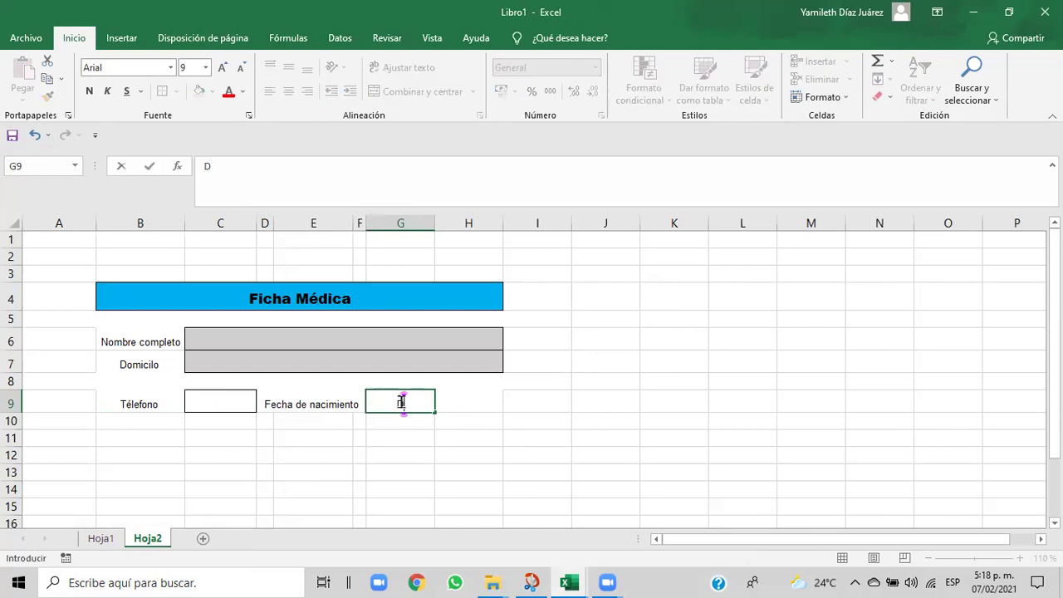
{"action": "type", "text": "NI"}
{"action": "left_click", "coordinate": [474, 446]}
{"action": "left_click", "coordinate": [461, 404]}
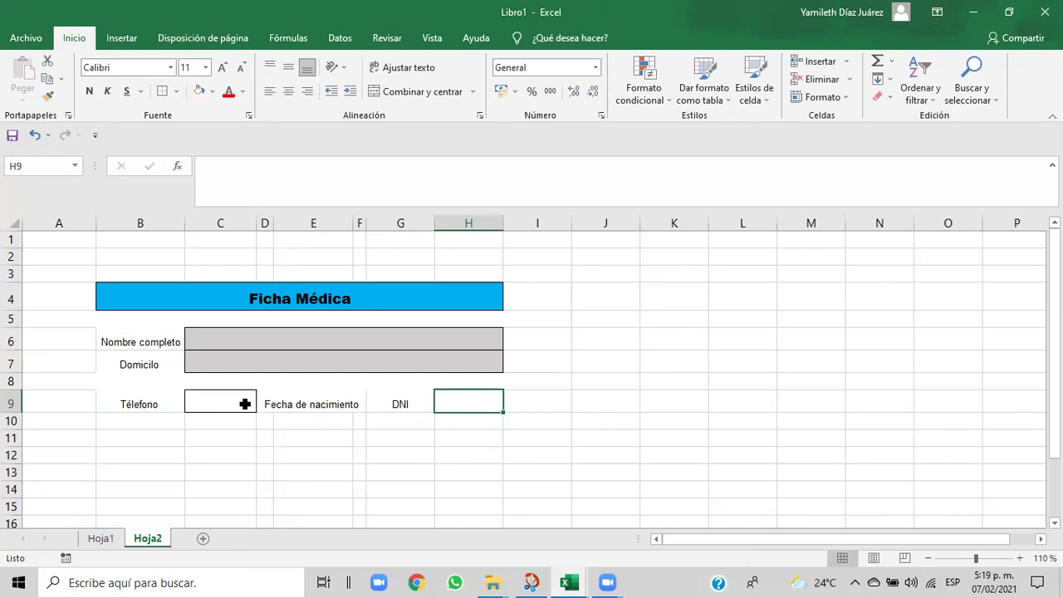
- Compare row 9 against the reference exercise workbook and return to Libro1
{"action": "left_click", "coordinate": [245, 403]}
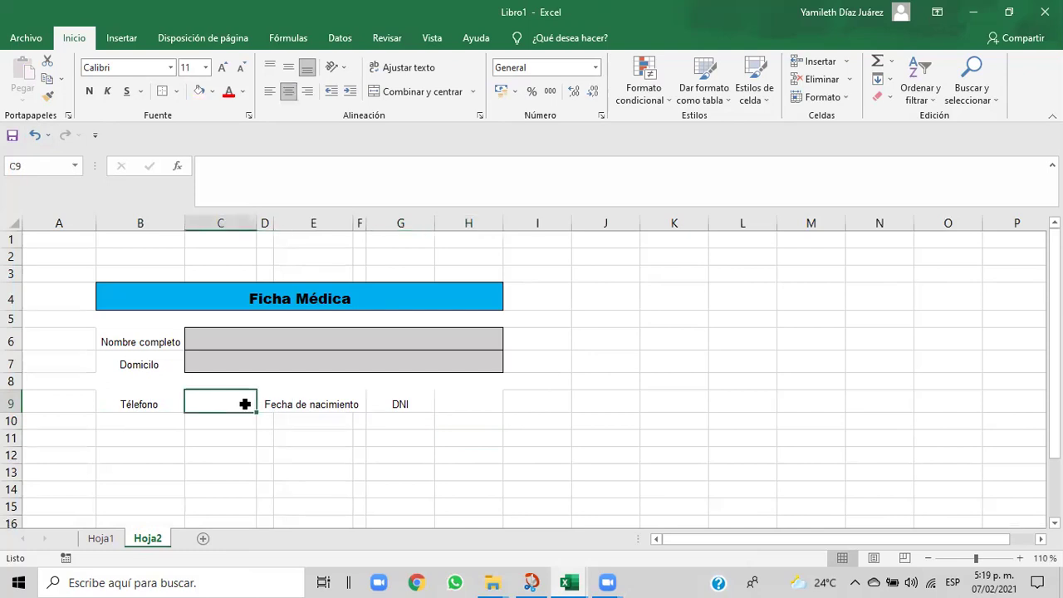
{"action": "left_click", "coordinate": [453, 400]}
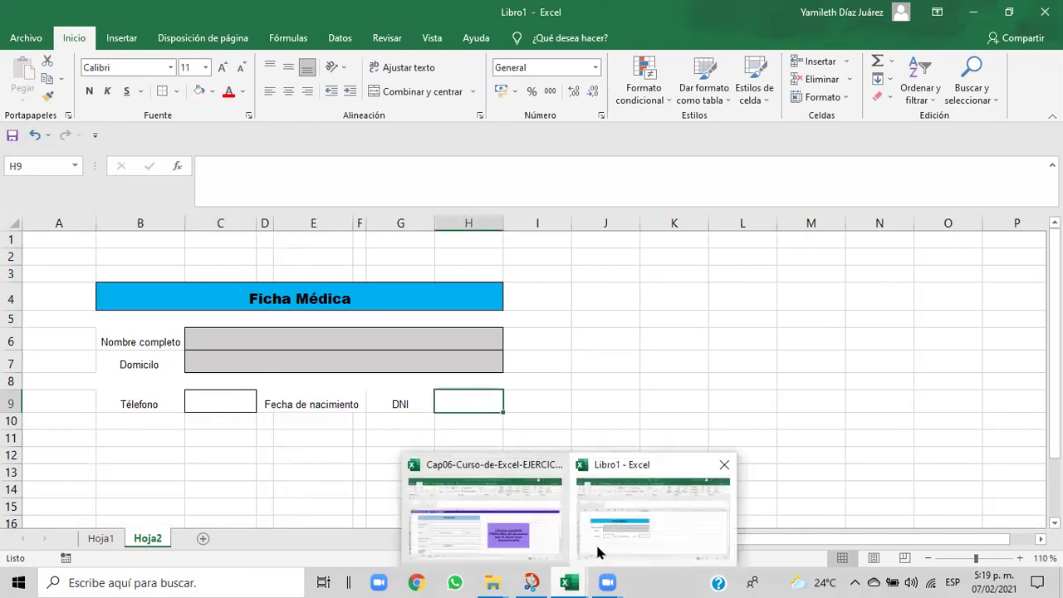
{"action": "left_click", "coordinate": [597, 551]}
{"action": "mouse_move", "coordinate": [572, 581]}
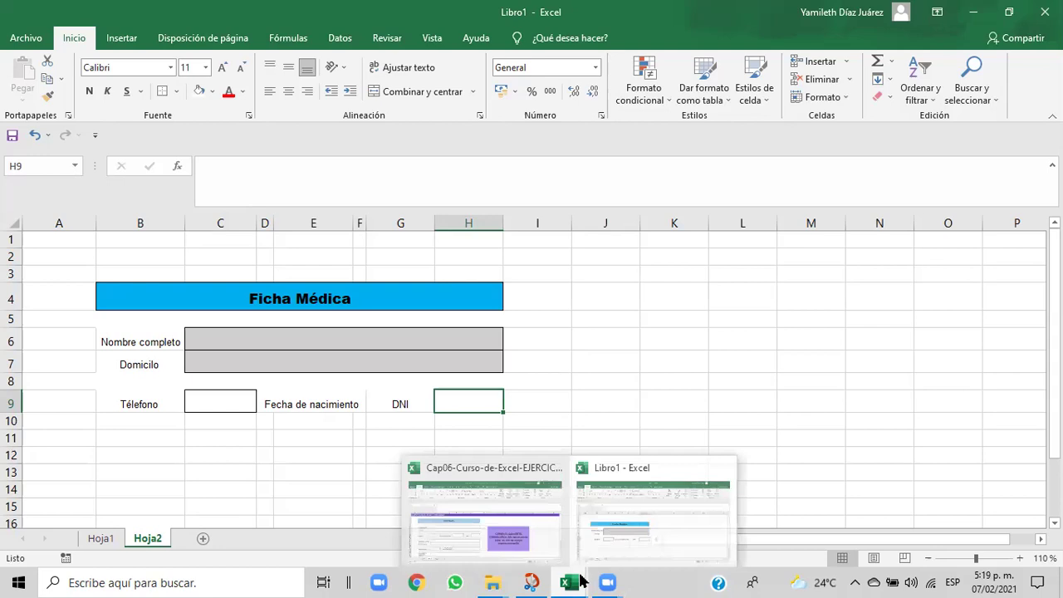
{"action": "left_click", "coordinate": [525, 541]}
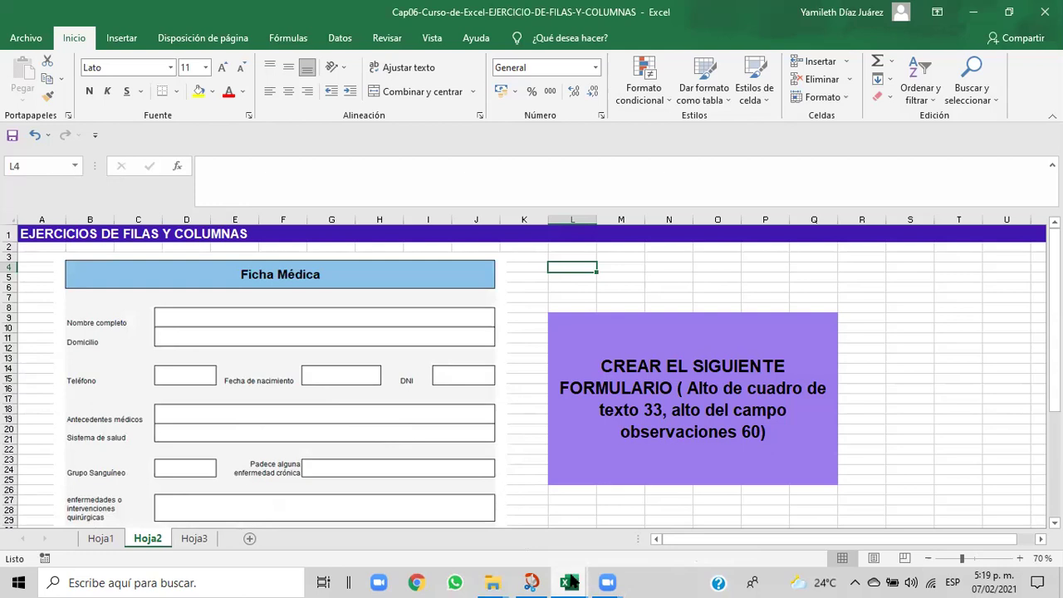
{"action": "mouse_move", "coordinate": [570, 582]}
{"action": "left_click", "coordinate": [608, 539]}
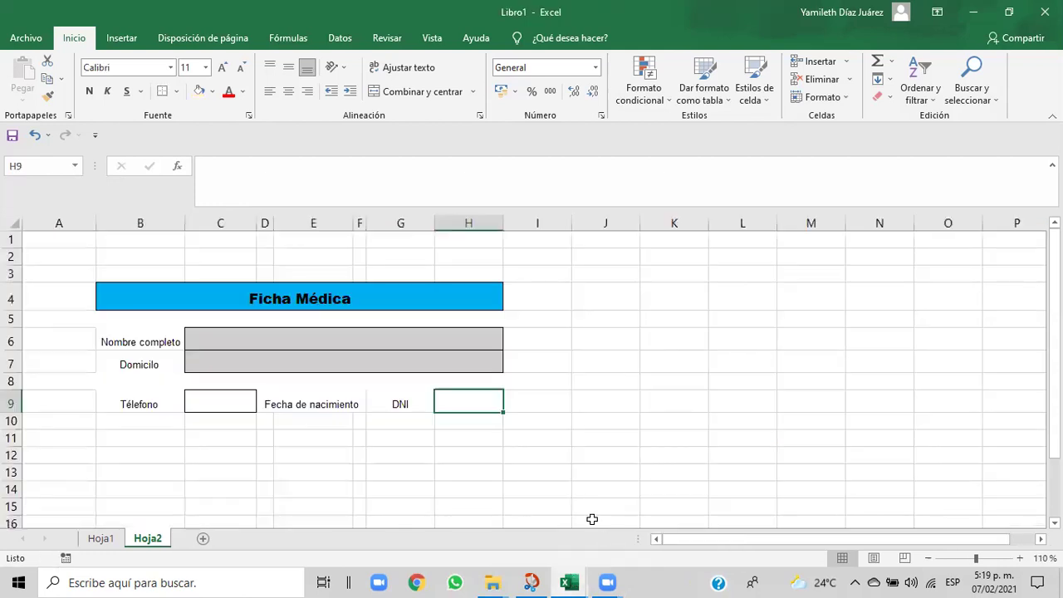
- Delete the DNI text from cell G9
{"action": "left_click", "coordinate": [395, 403]}
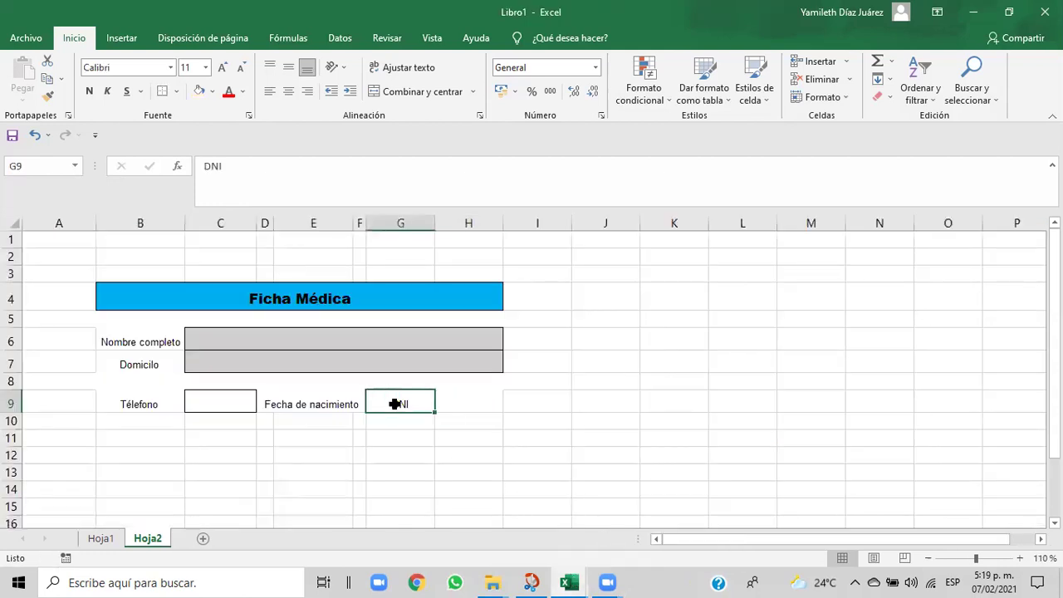
{"action": "key", "text": "BackSpace"}
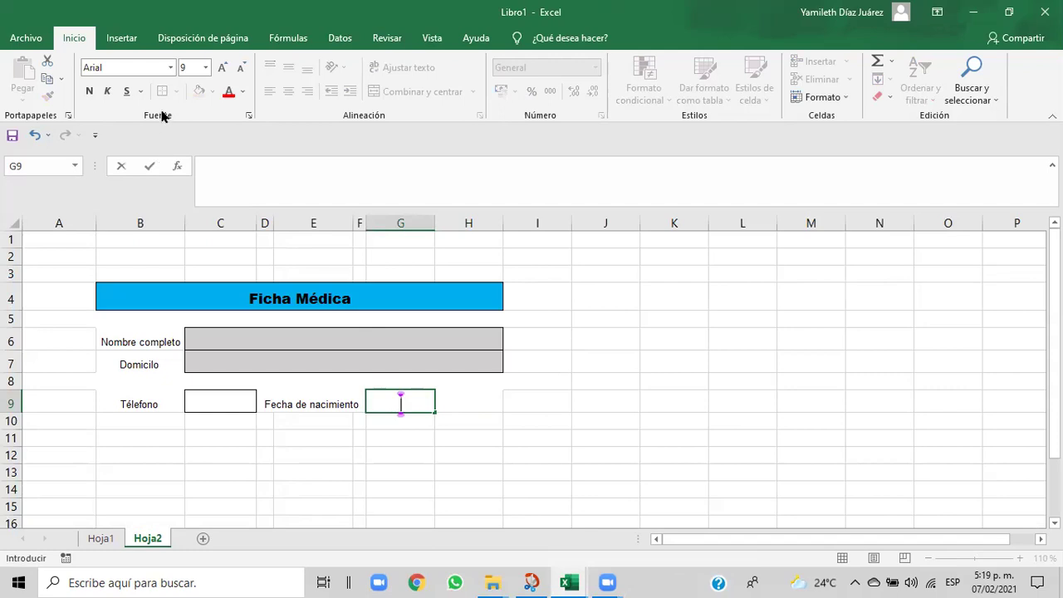
{"action": "left_click", "coordinate": [395, 444]}
{"action": "left_click", "coordinate": [390, 400]}
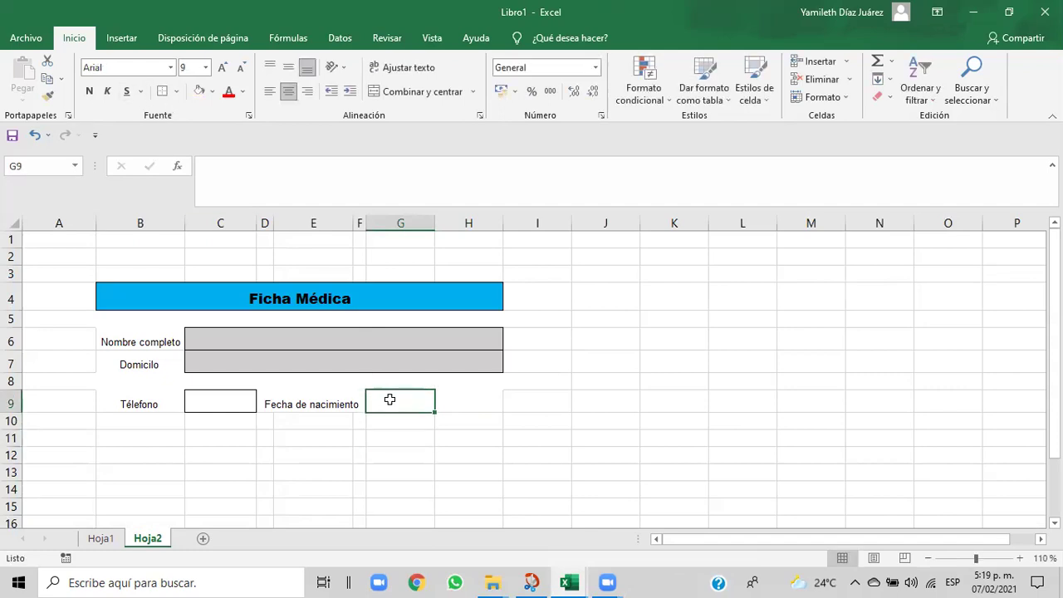
- Copy C9's input-box format onto G9 and give G9 an outside border
{"action": "left_click", "coordinate": [227, 397]}
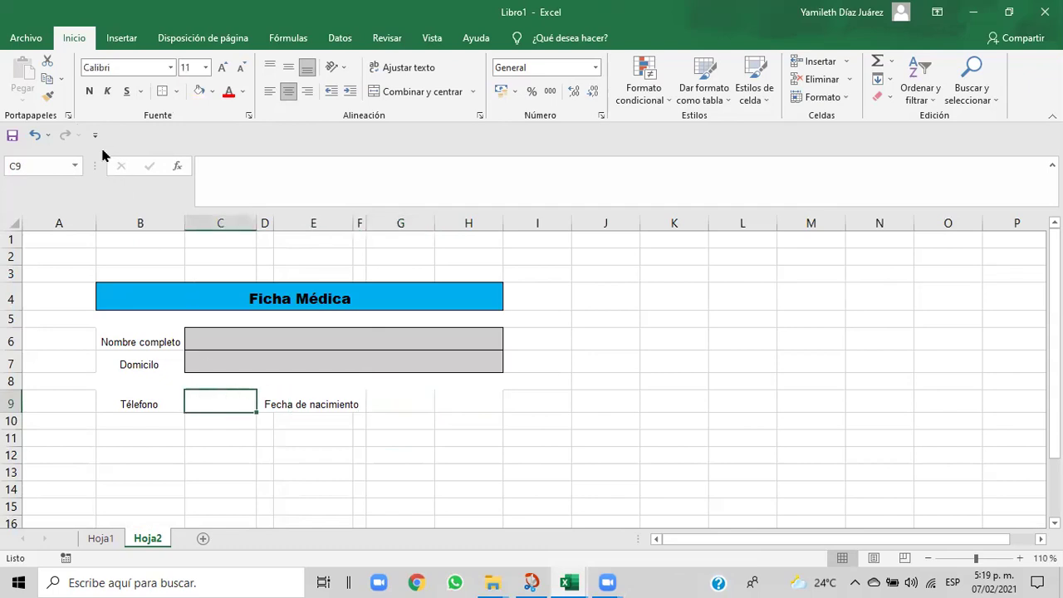
{"action": "left_click", "coordinate": [46, 93]}
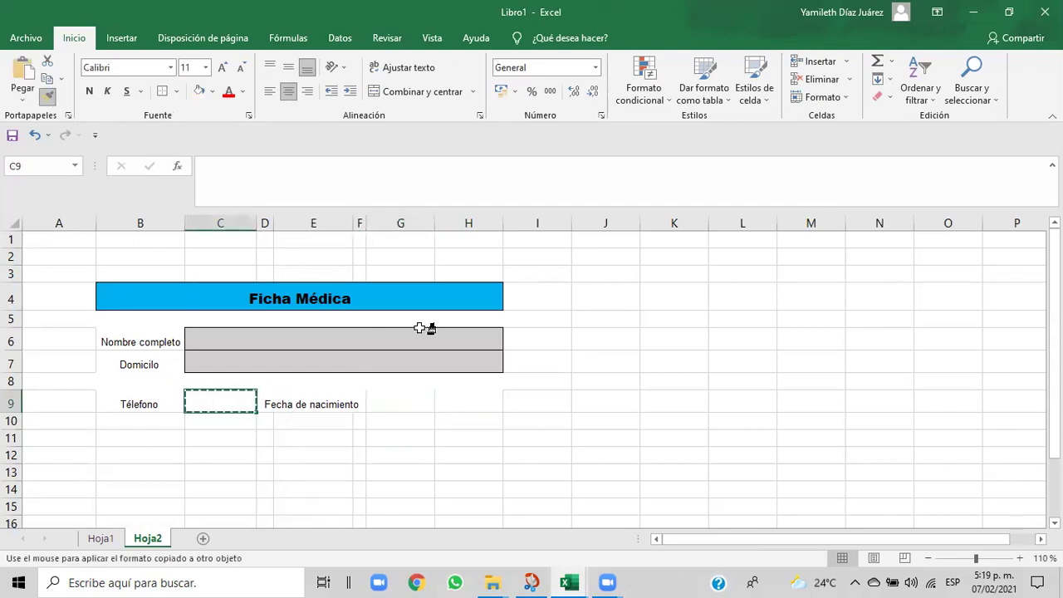
{"action": "left_click", "coordinate": [396, 401]}
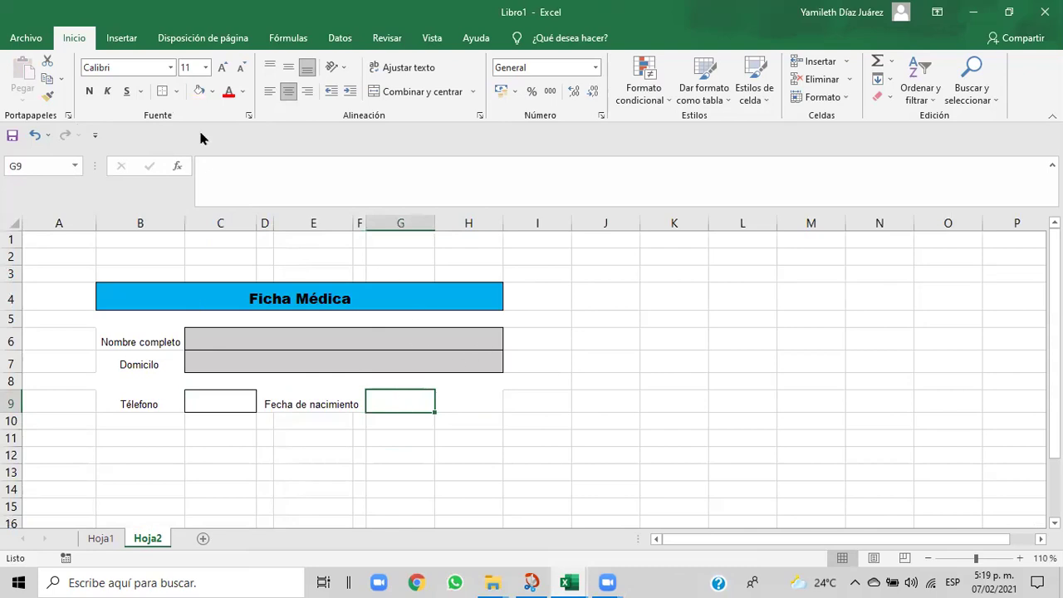
{"action": "left_click", "coordinate": [176, 91]}
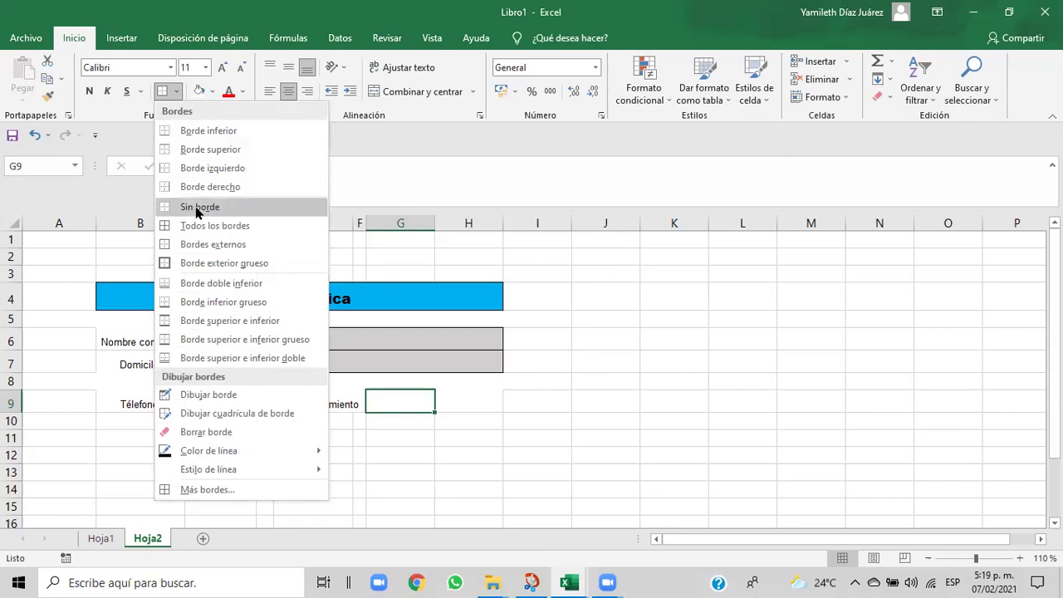
{"action": "left_click", "coordinate": [188, 244]}
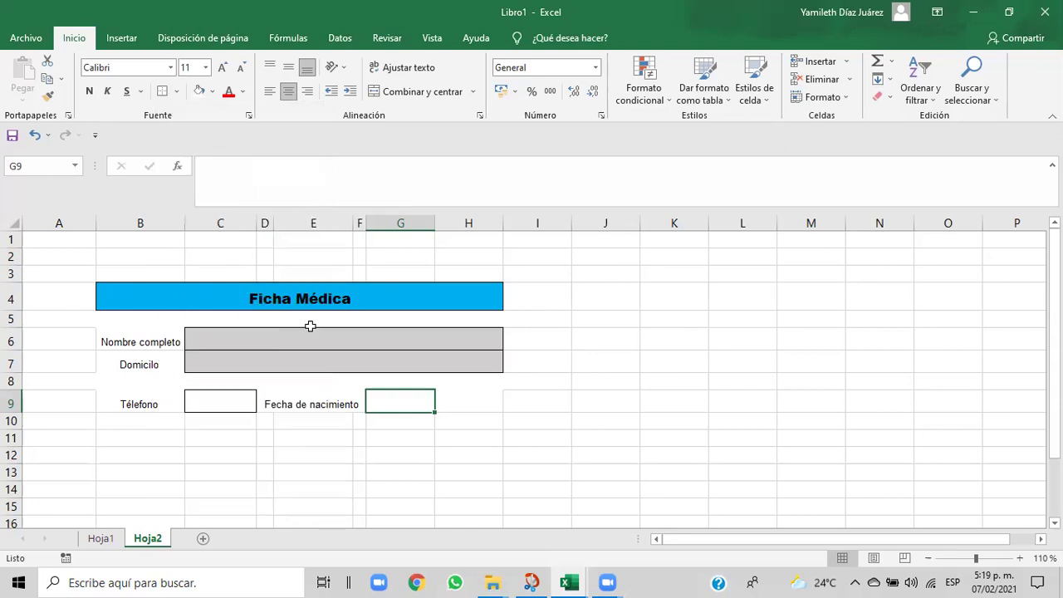
{"action": "left_click", "coordinate": [497, 421]}
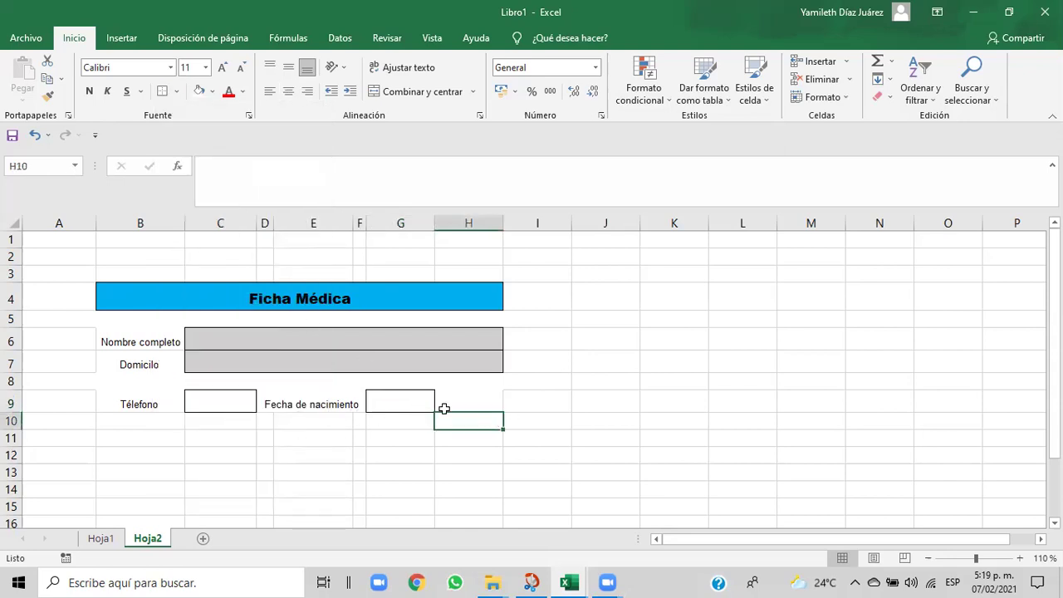
- Widen column H by dragging its right header border
{"action": "left_click", "coordinate": [462, 403]}
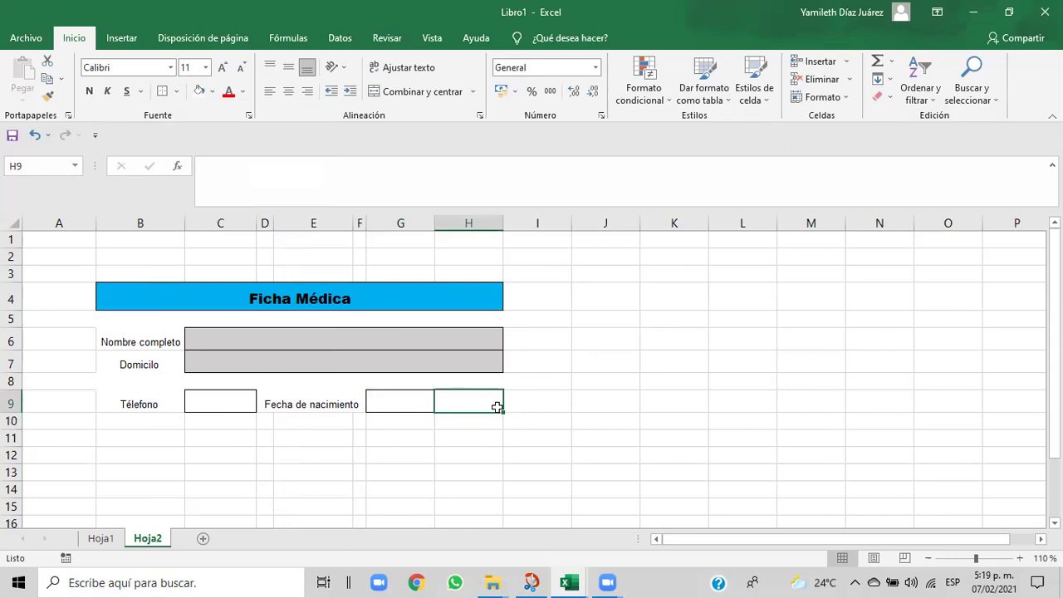
{"action": "left_click_drag", "start_coordinate": [502, 223], "coordinate": [562, 228]}
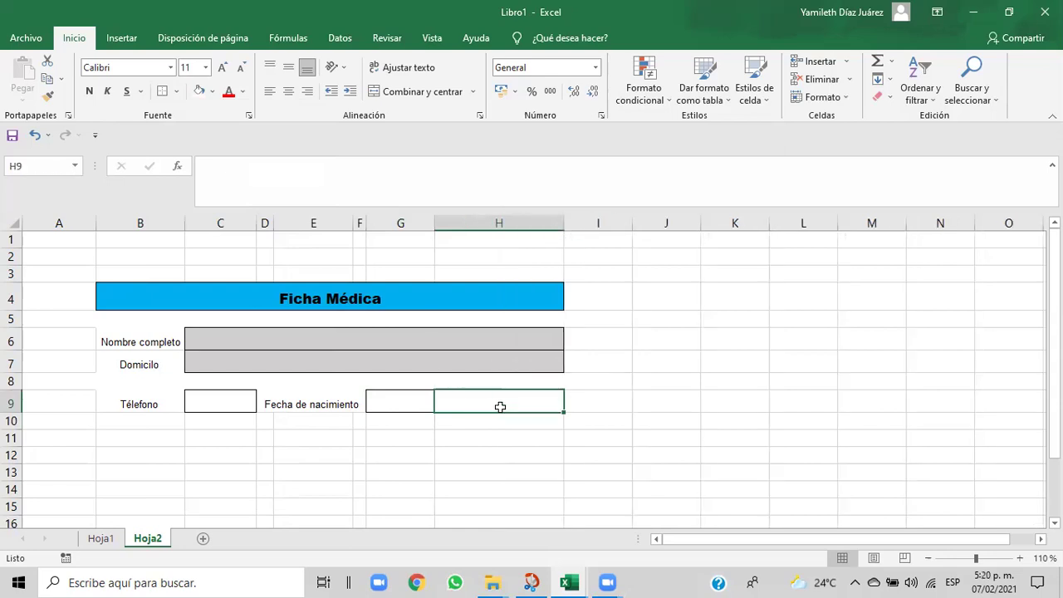
{"action": "left_click", "coordinate": [546, 426]}
{"action": "left_click", "coordinate": [524, 405]}
- Check the reference exercise workbook, then return to Libro1 at cell H9
{"action": "mouse_move", "coordinate": [577, 581]}
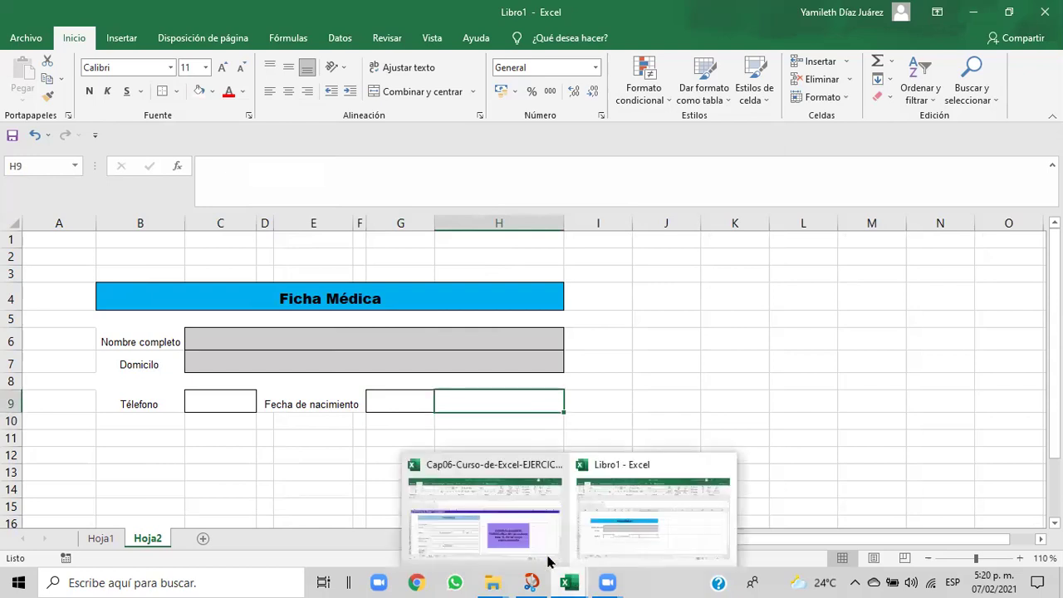
{"action": "left_click", "coordinate": [531, 549]}
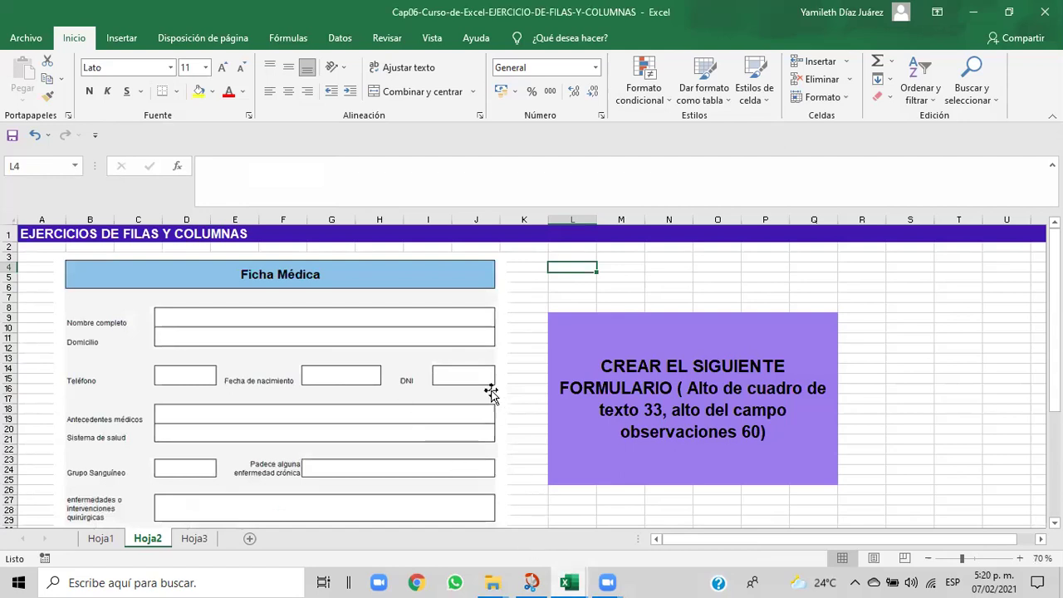
{"action": "mouse_move", "coordinate": [564, 581]}
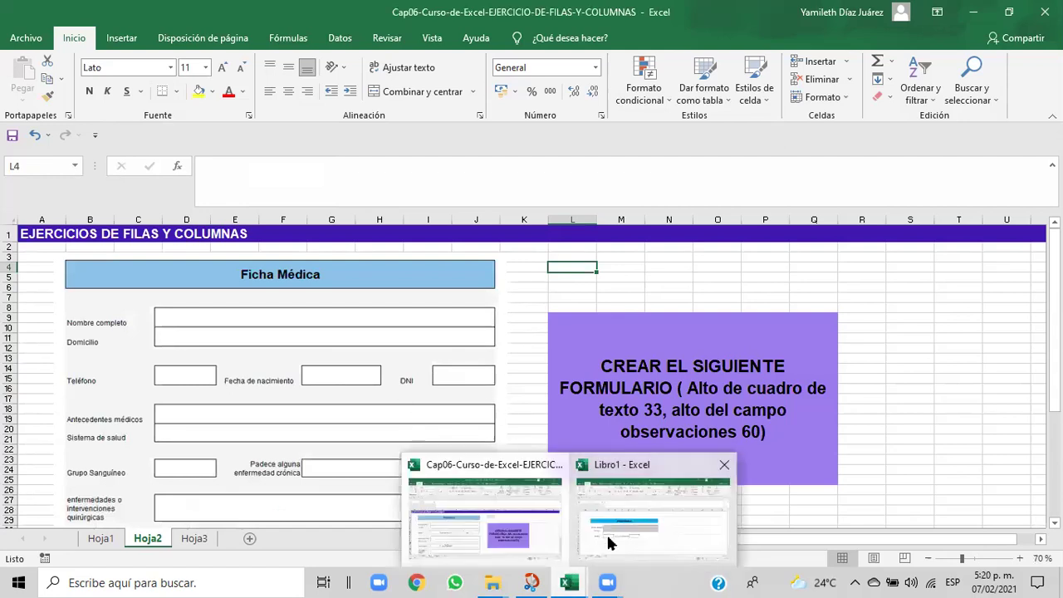
{"action": "left_click", "coordinate": [611, 543]}
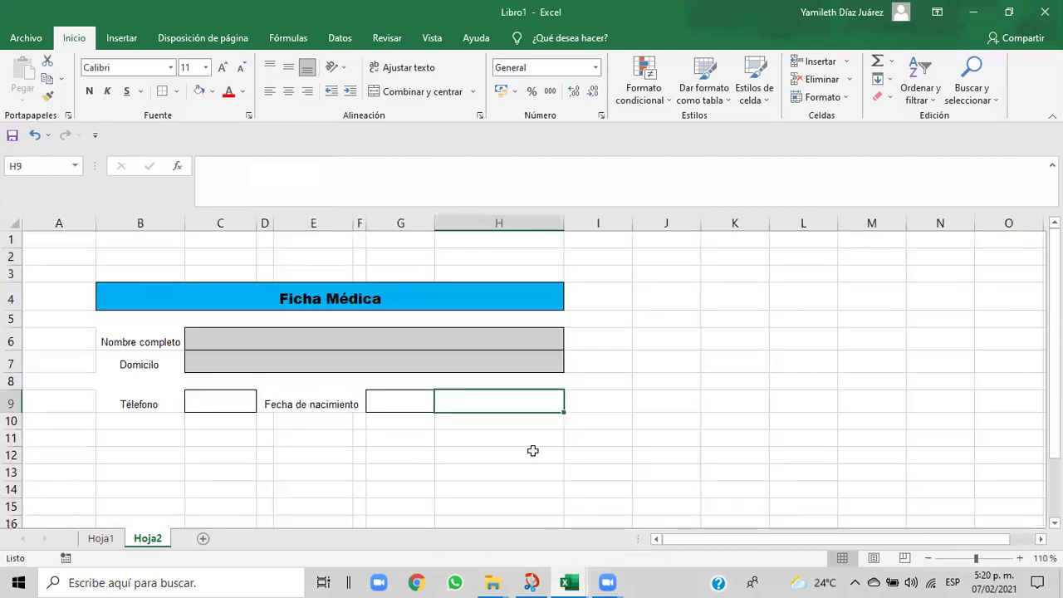
{"action": "left_click", "coordinate": [489, 420]}
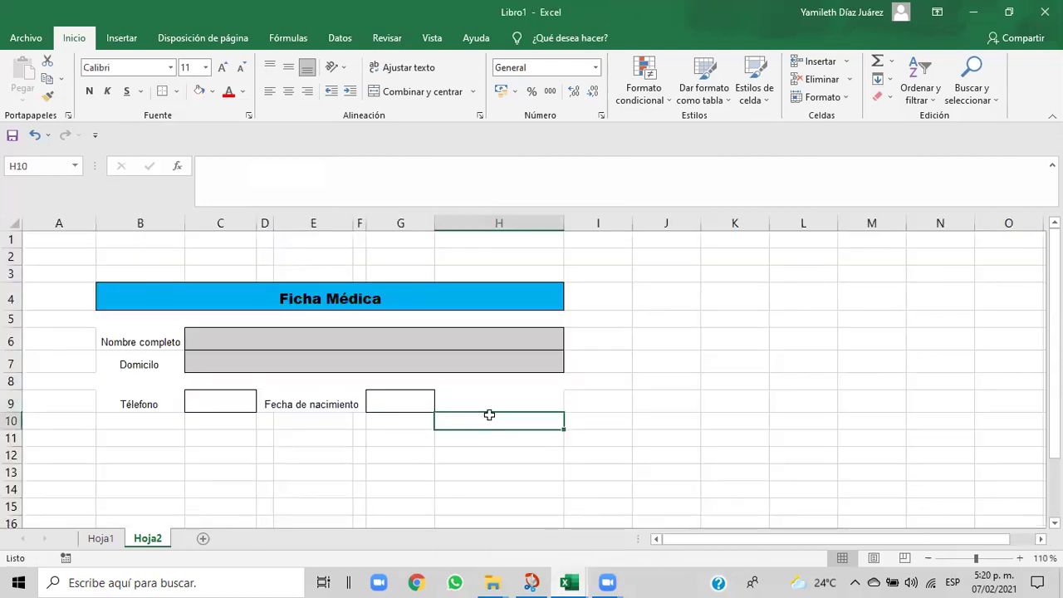
{"action": "left_click", "coordinate": [479, 401]}
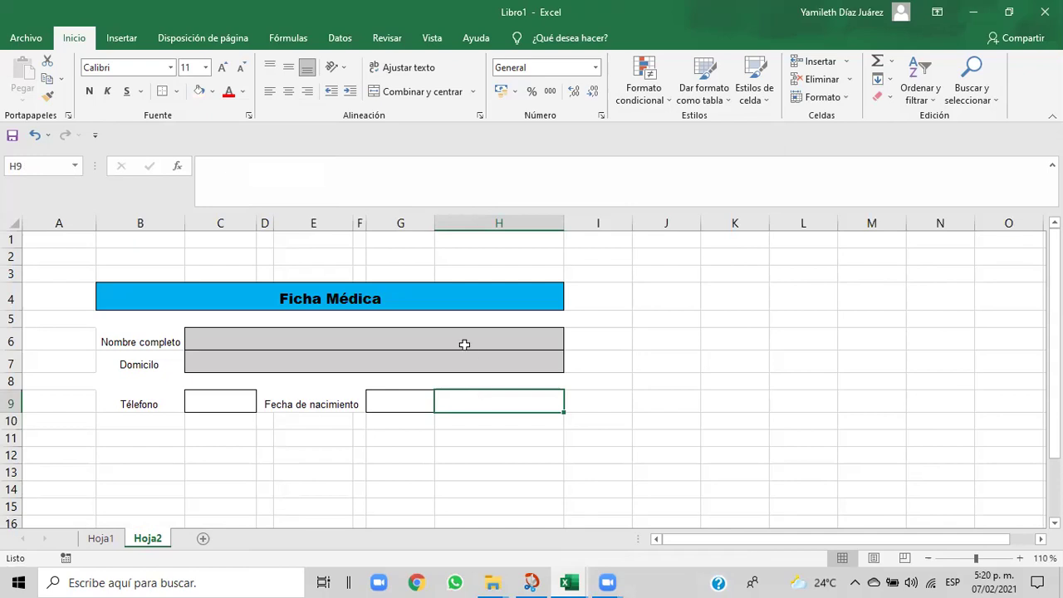
- Enter a centred 'DNI' label in cell H9
{"action": "left_click", "coordinate": [423, 95]}
{"action": "type", "text": "DNI"}
{"action": "left_click", "coordinate": [465, 431]}
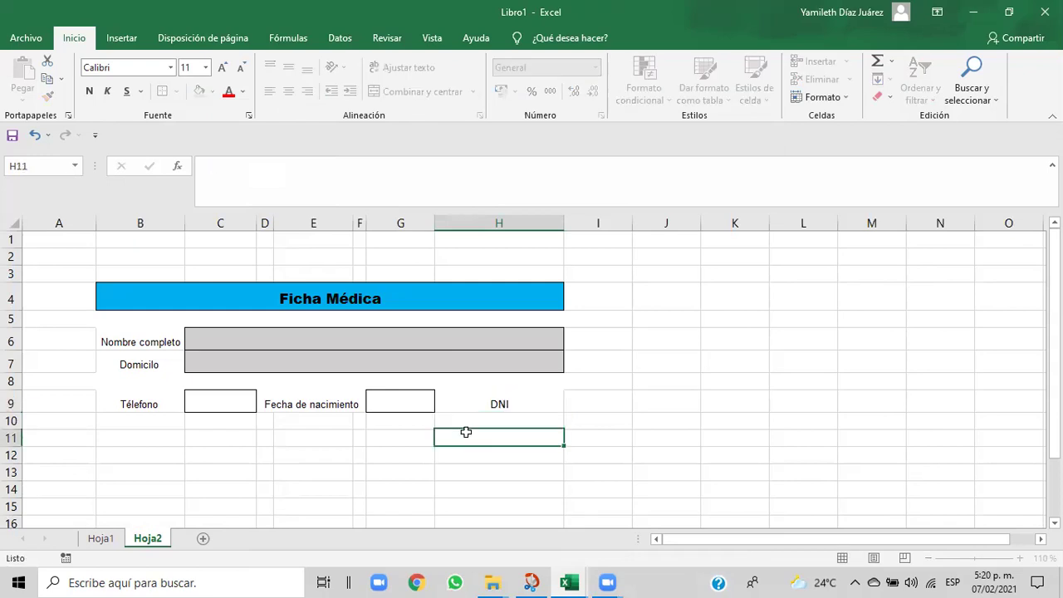
{"action": "left_click", "coordinate": [471, 410]}
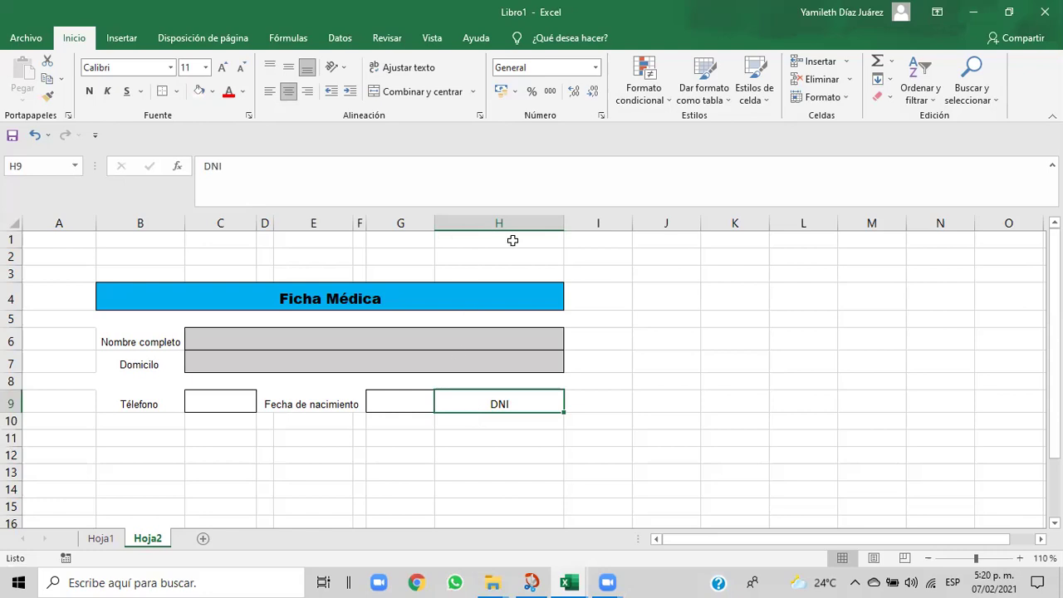
- Narrow column H until it just fits the DNI label
{"action": "left_click_drag", "start_coordinate": [434, 224], "coordinate": [434, 224]}
{"action": "left_click_drag", "start_coordinate": [564, 225], "coordinate": [506, 225]}
{"action": "left_click", "coordinate": [565, 420]}
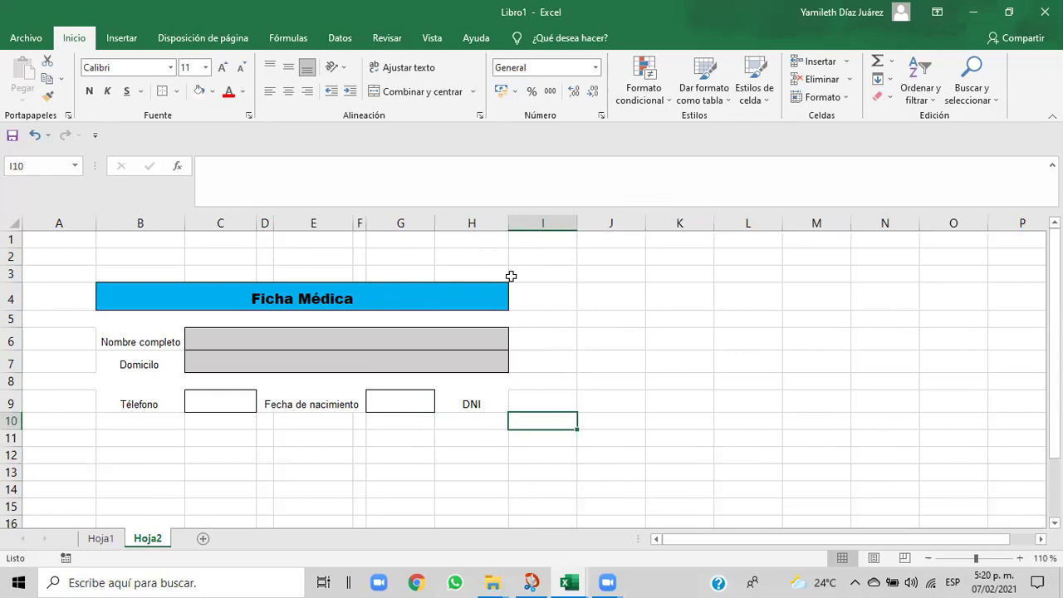
{"action": "left_click_drag", "start_coordinate": [508, 224], "coordinate": [484, 224]}
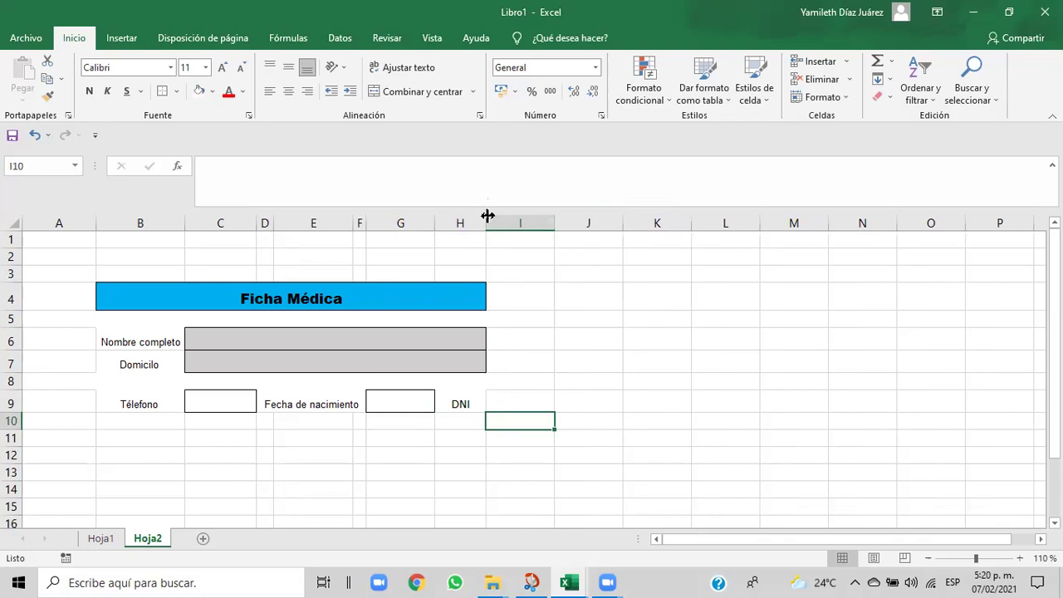
{"action": "left_click_drag", "start_coordinate": [484, 217], "coordinate": [474, 216]}
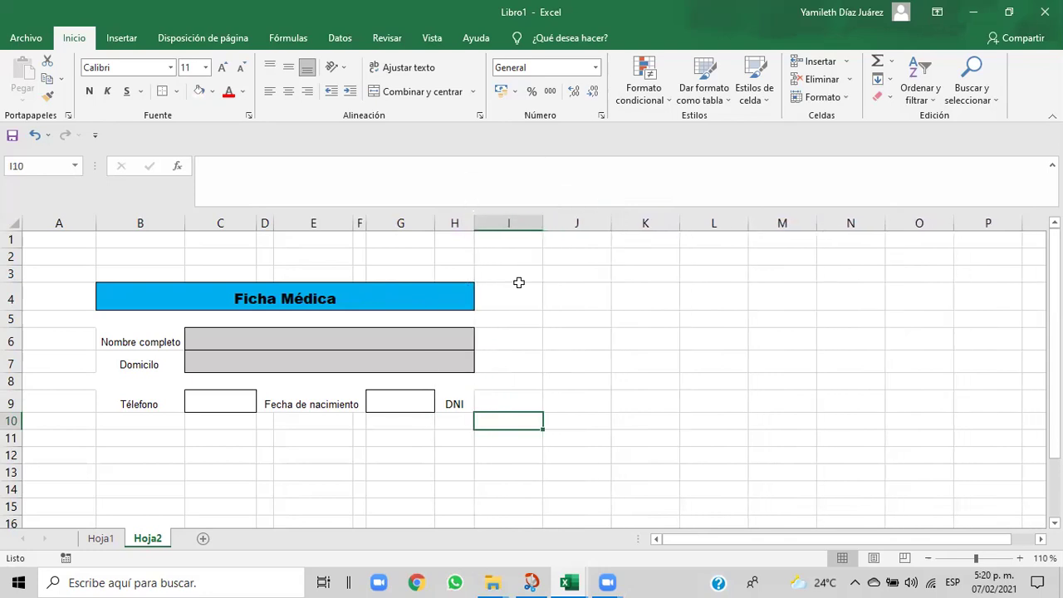
{"action": "left_click", "coordinate": [556, 385]}
{"action": "left_click", "coordinate": [508, 401]}
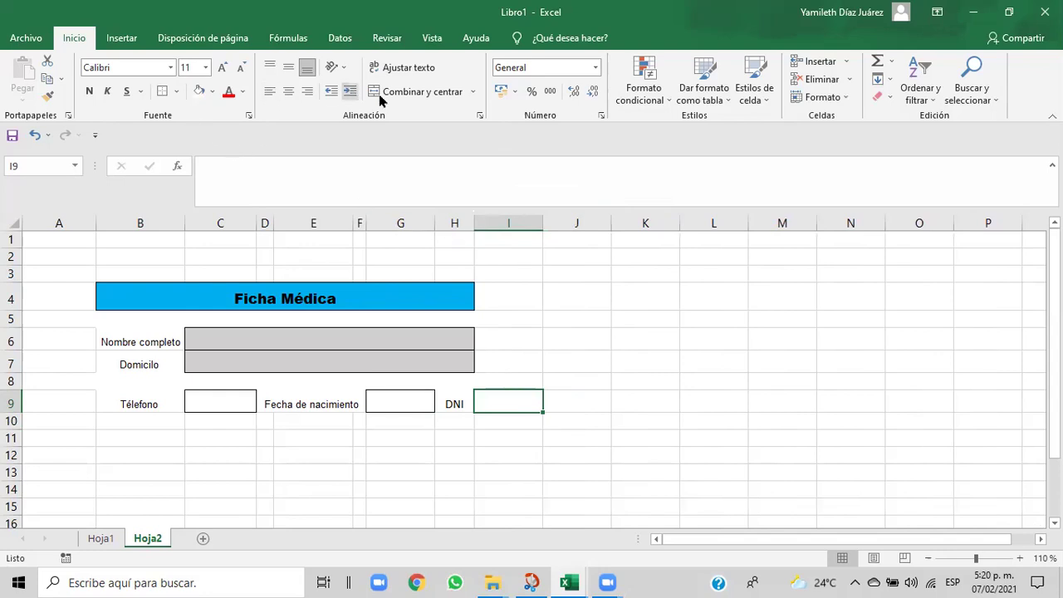
- Centre cell I9 and give it an outside border as the DNI box
{"action": "left_click", "coordinate": [407, 95]}
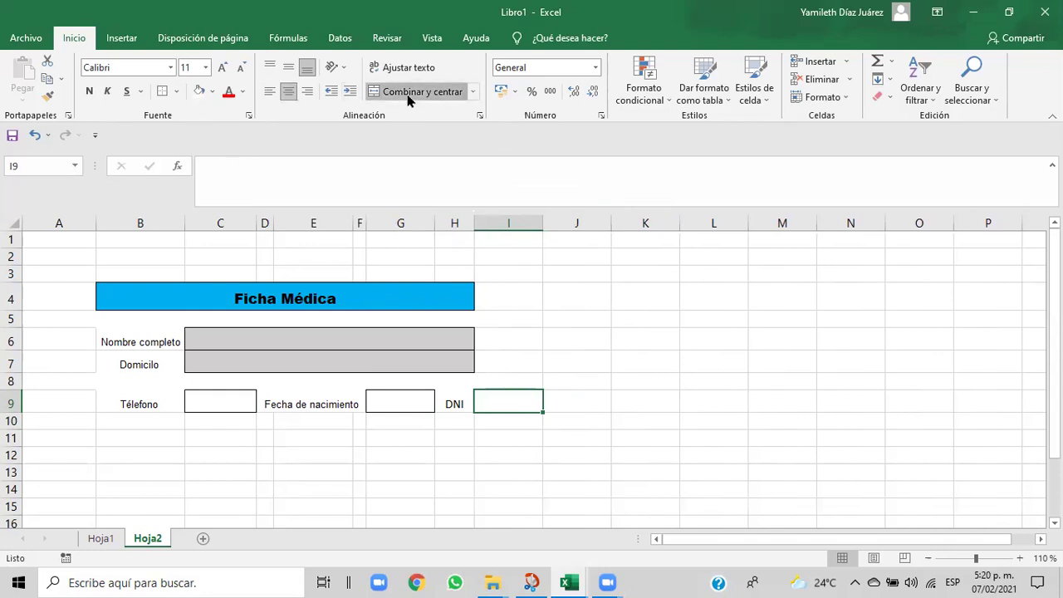
{"action": "left_click", "coordinate": [178, 93]}
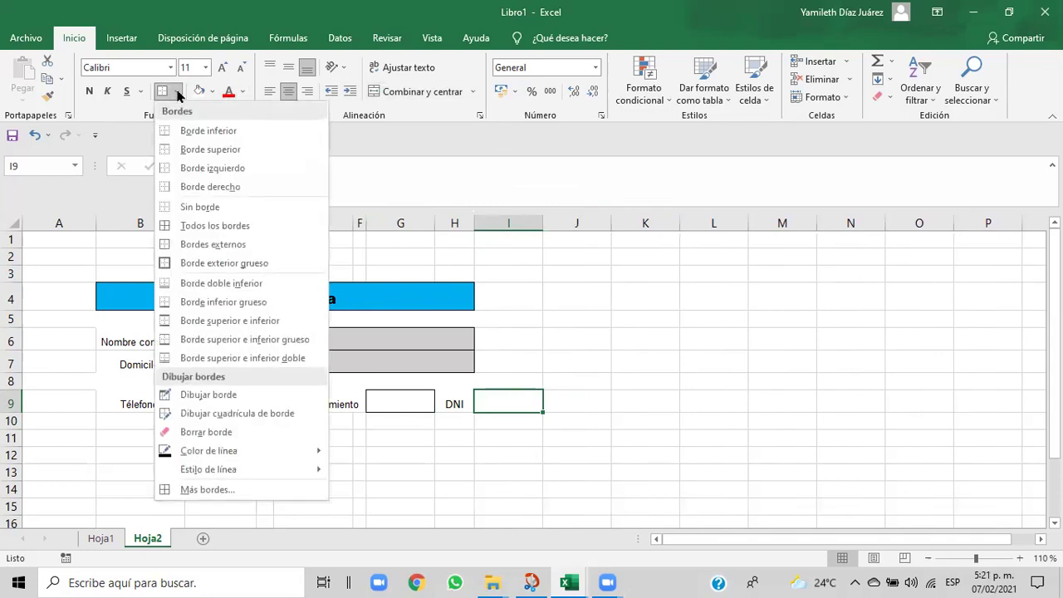
{"action": "left_click", "coordinate": [174, 247]}
{"action": "left_click", "coordinate": [512, 440]}
{"action": "left_click", "coordinate": [513, 453]}
{"action": "left_click", "coordinate": [516, 406]}
- Switch to the reference exercise workbook
{"action": "mouse_move", "coordinate": [571, 581]}
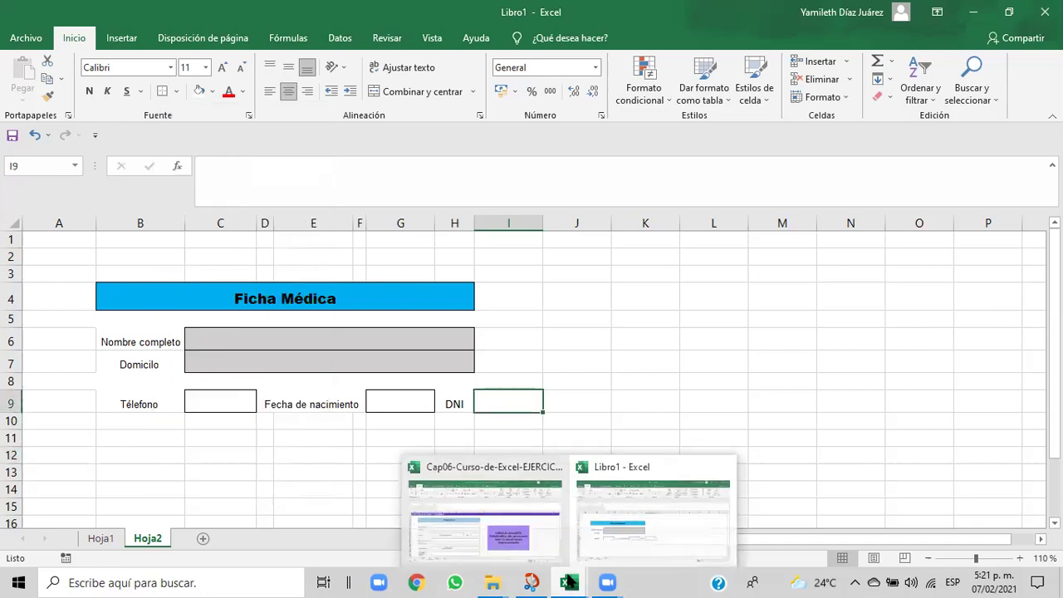
{"action": "left_click", "coordinate": [607, 550]}
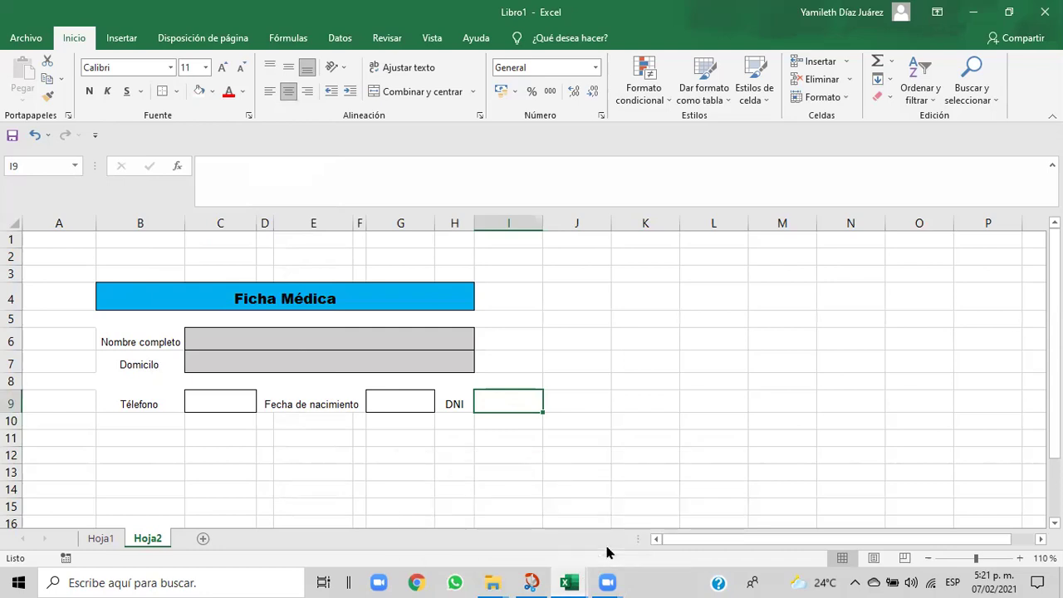
{"action": "mouse_move", "coordinate": [569, 582]}
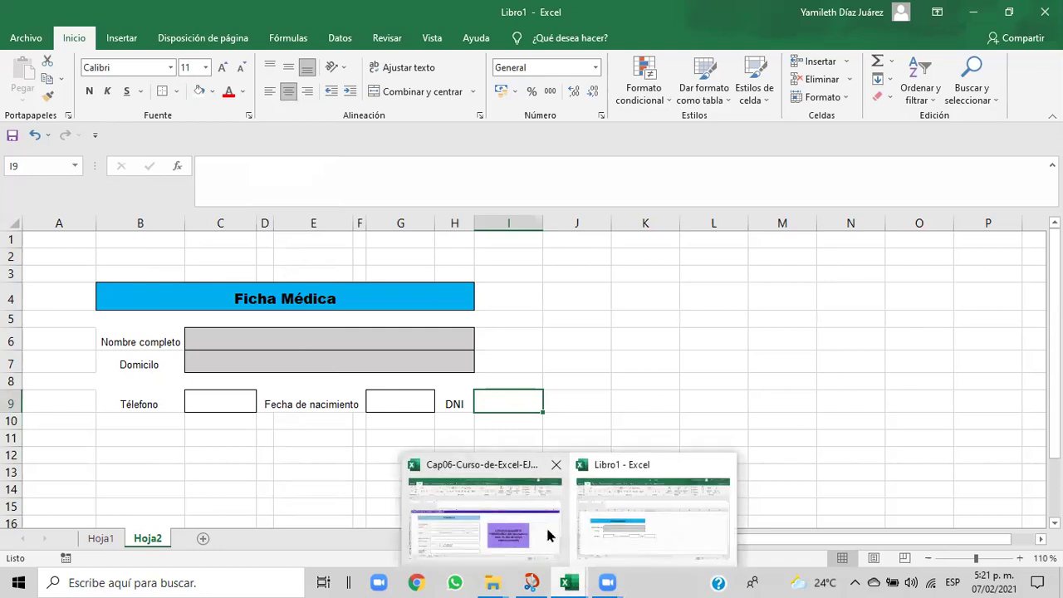
{"action": "left_click", "coordinate": [548, 536]}
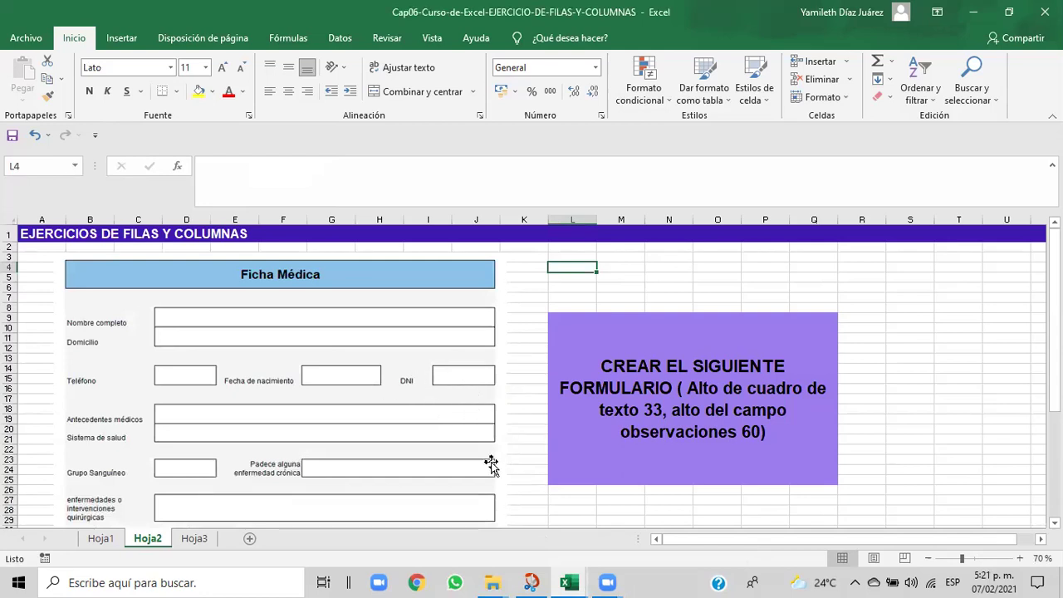
- Scroll down the reference exercise to view its lower fields, then return to Libro1
{"action": "mouse_move", "coordinate": [569, 582]}
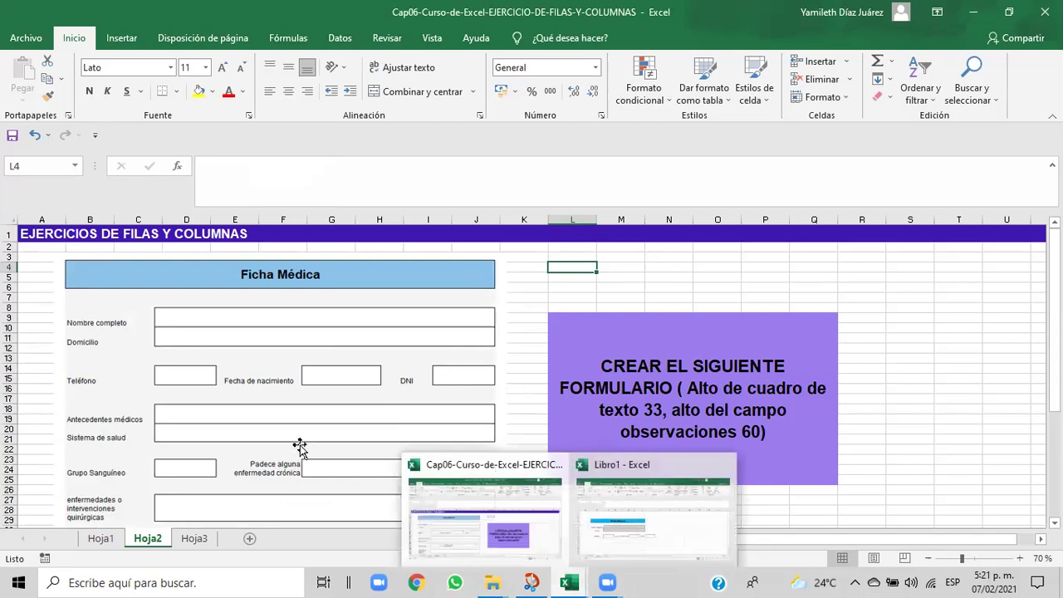
{"action": "left_click_drag", "start_coordinate": [1053, 319], "coordinate": [1054, 352]}
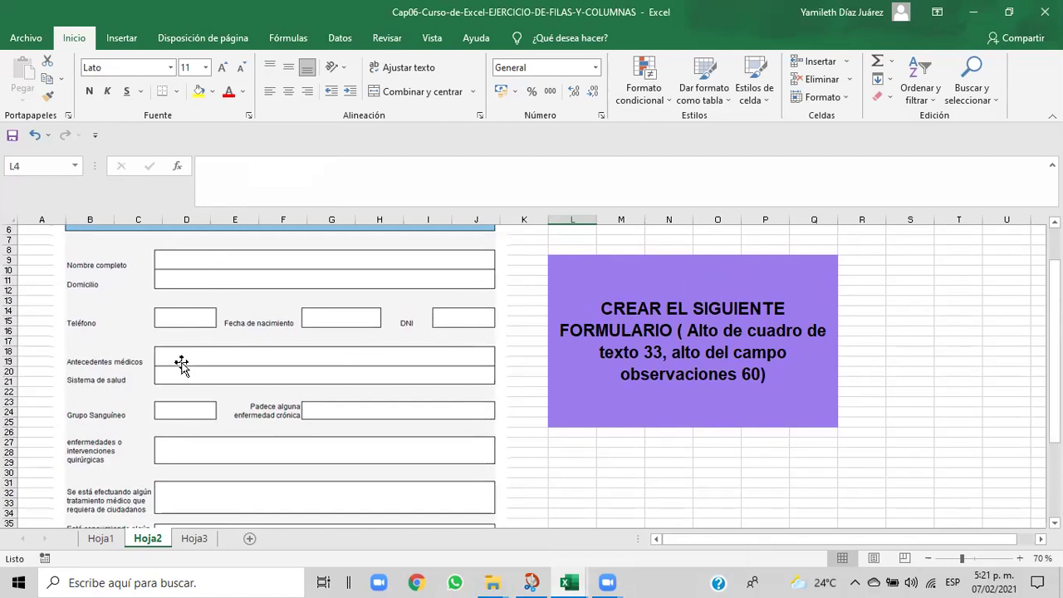
{"action": "mouse_move", "coordinate": [583, 580]}
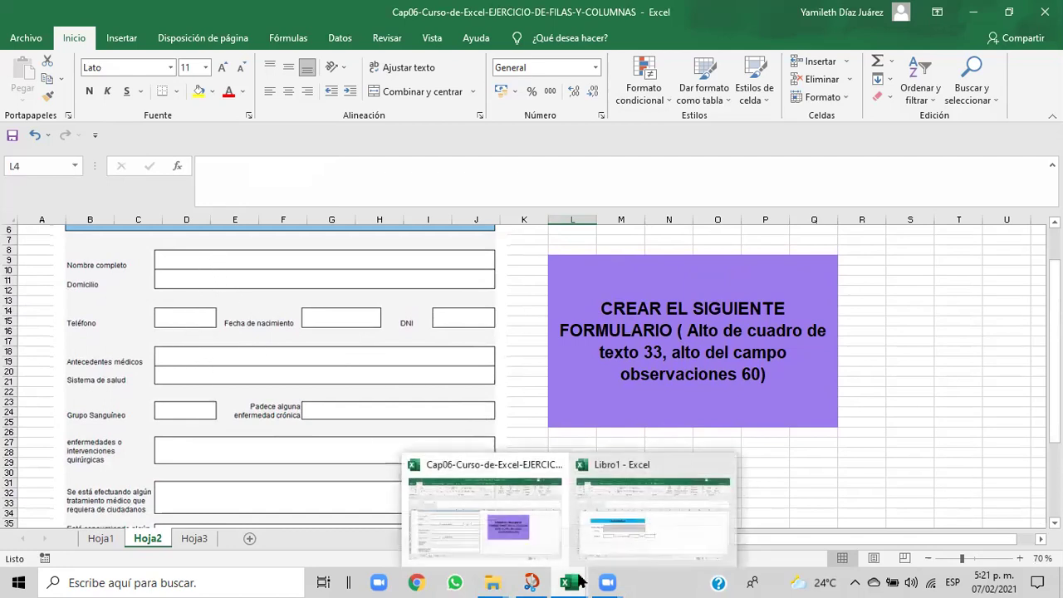
{"action": "left_click", "coordinate": [605, 550]}
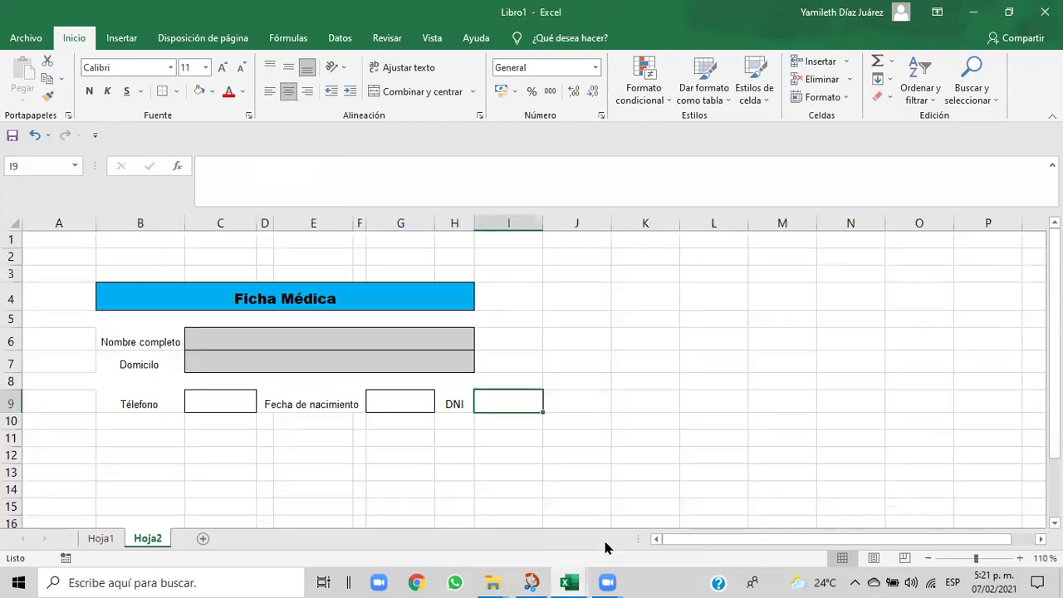
{"action": "left_click", "coordinate": [524, 475]}
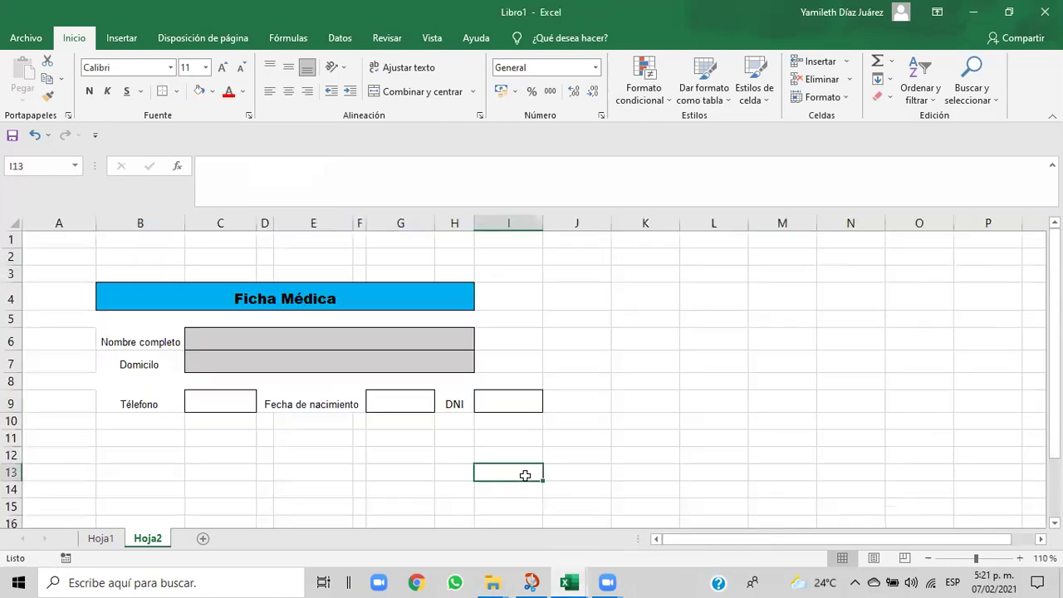
{"action": "left_click", "coordinate": [509, 403]}
- Compare once more with the reference workbook and select the Teléfono input cell C9
{"action": "mouse_move", "coordinate": [571, 582]}
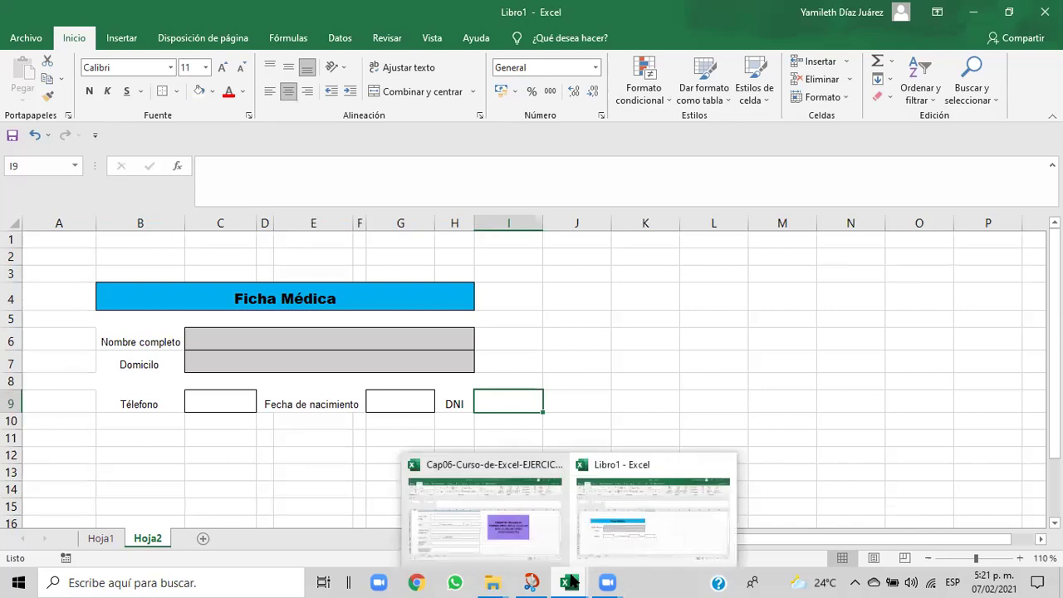
{"action": "left_click", "coordinate": [555, 553]}
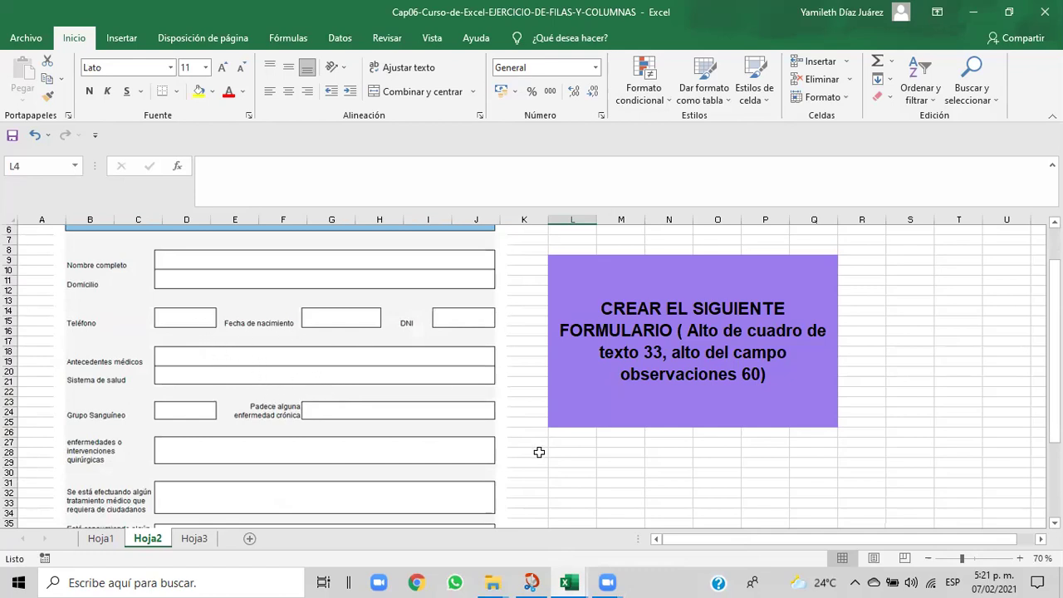
{"action": "mouse_move", "coordinate": [564, 581]}
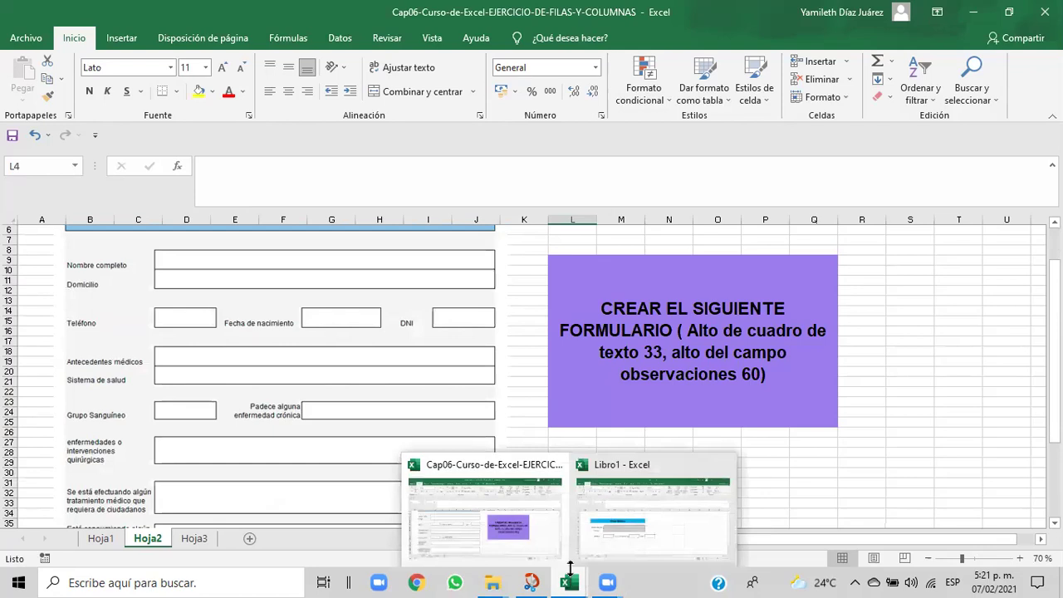
{"action": "left_click", "coordinate": [606, 548]}
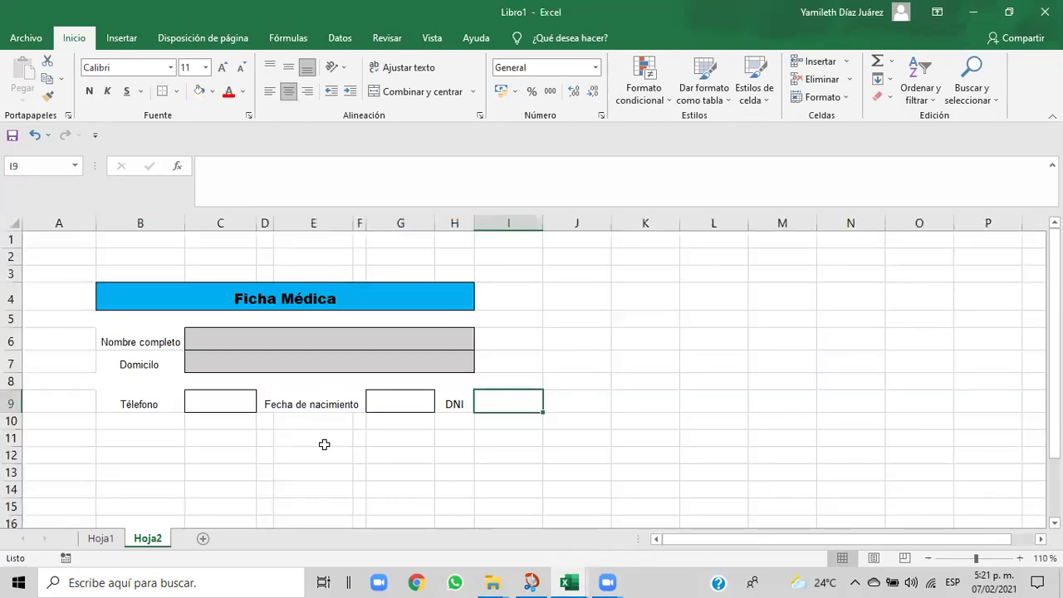
{"action": "left_click", "coordinate": [225, 397]}
- Fill the C9, G9 and I9 input boxes with grey
{"action": "left_click", "coordinate": [211, 91]}
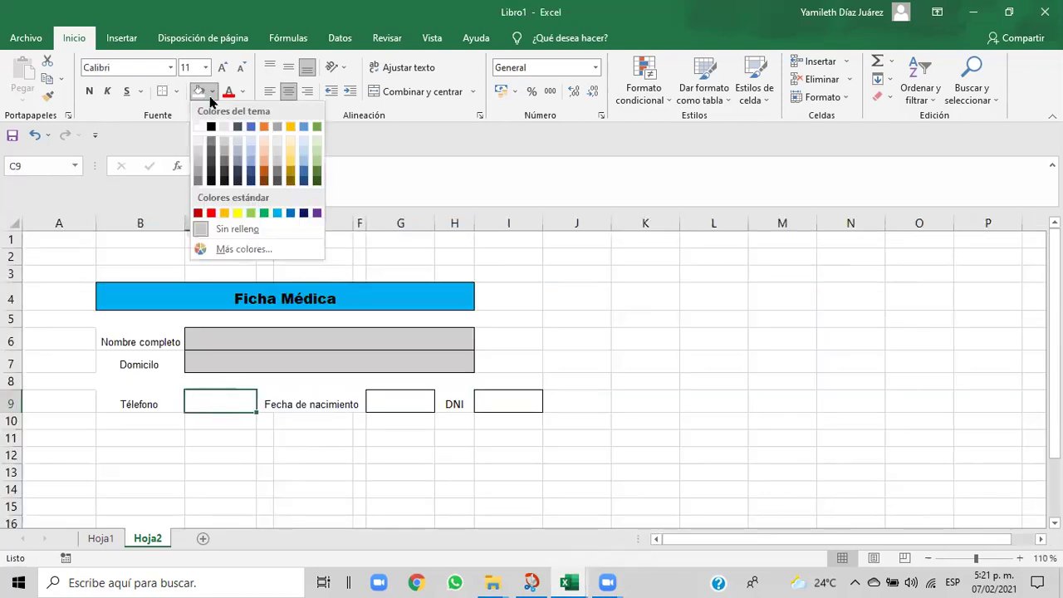
{"action": "left_click", "coordinate": [222, 146]}
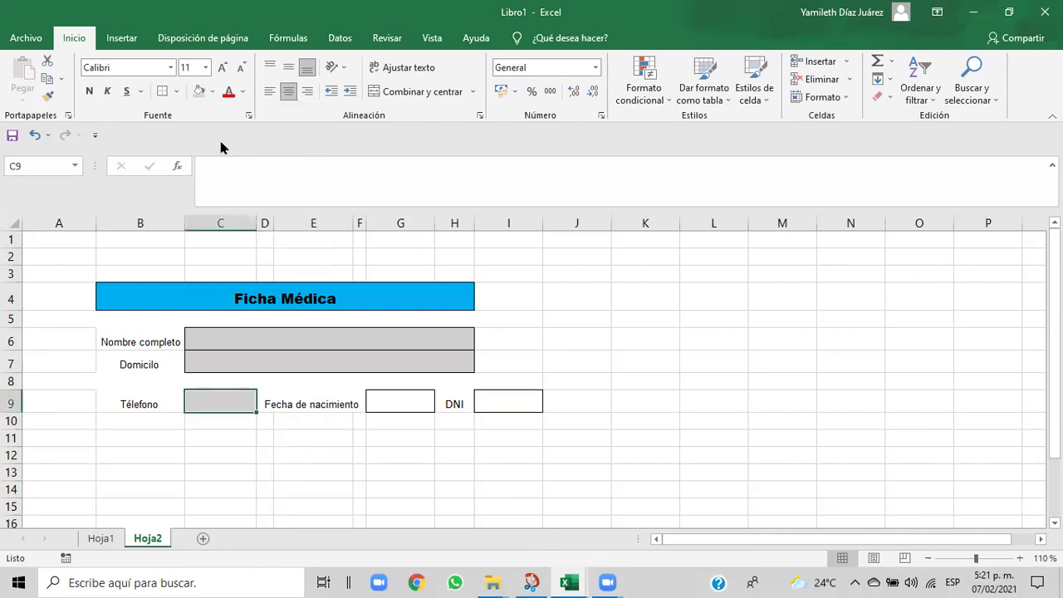
{"action": "left_click", "coordinate": [396, 398]}
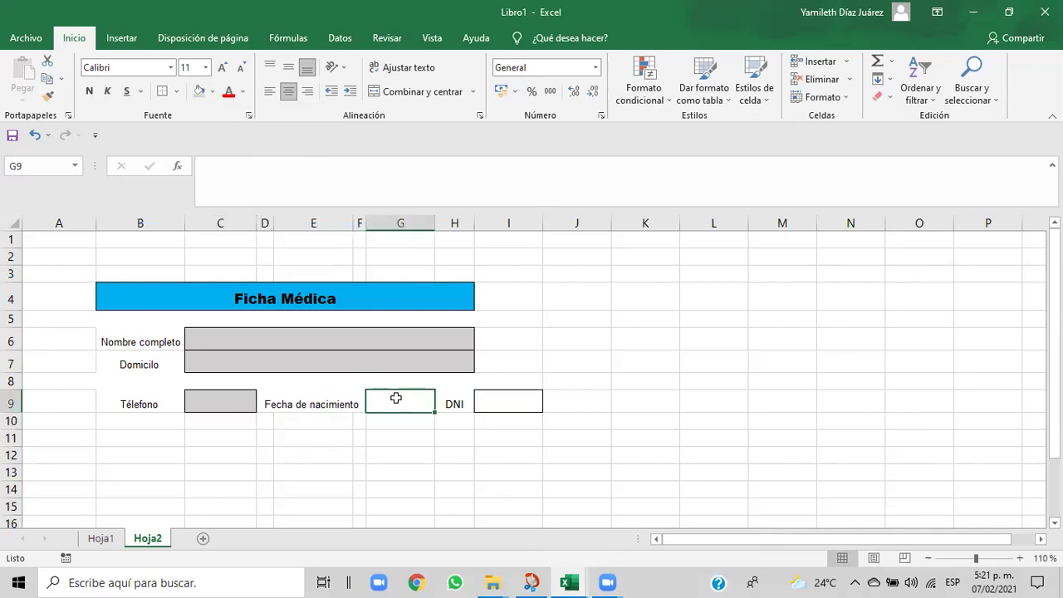
{"action": "left_click", "coordinate": [212, 92]}
{"action": "left_click", "coordinate": [222, 146]}
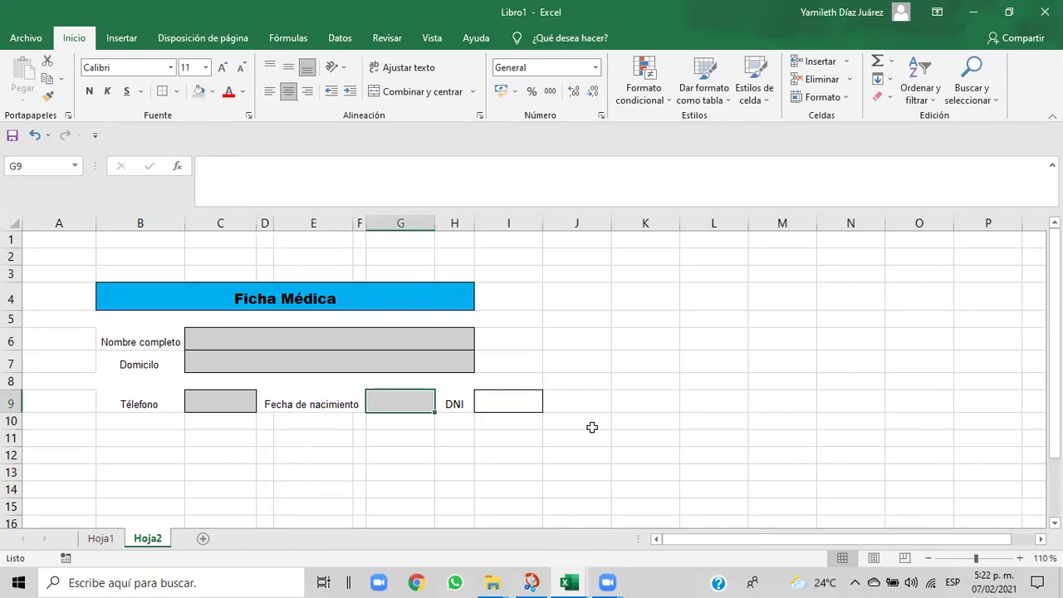
{"action": "left_click", "coordinate": [513, 404]}
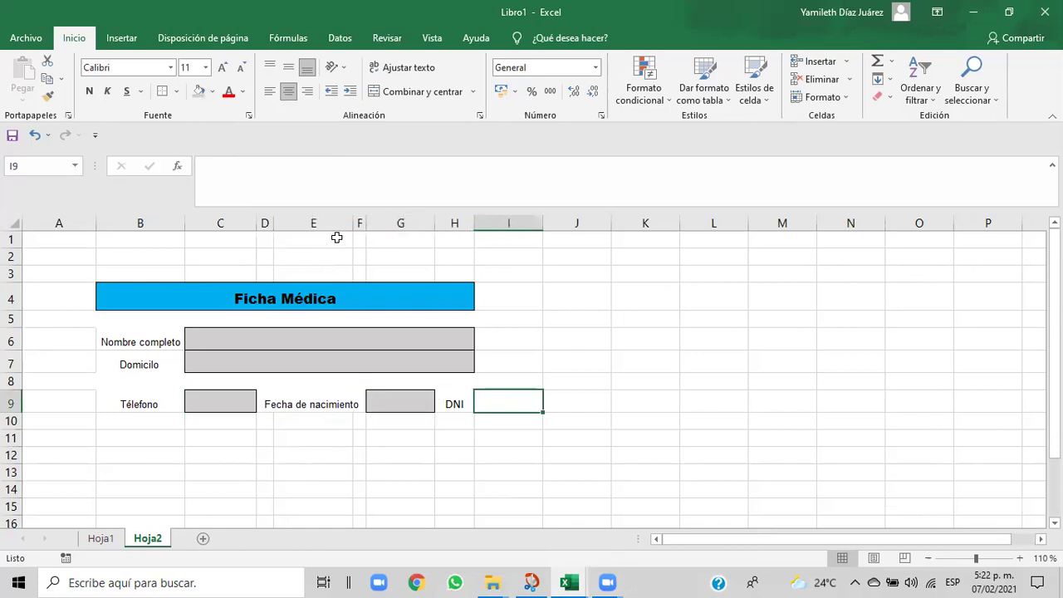
{"action": "left_click", "coordinate": [212, 92]}
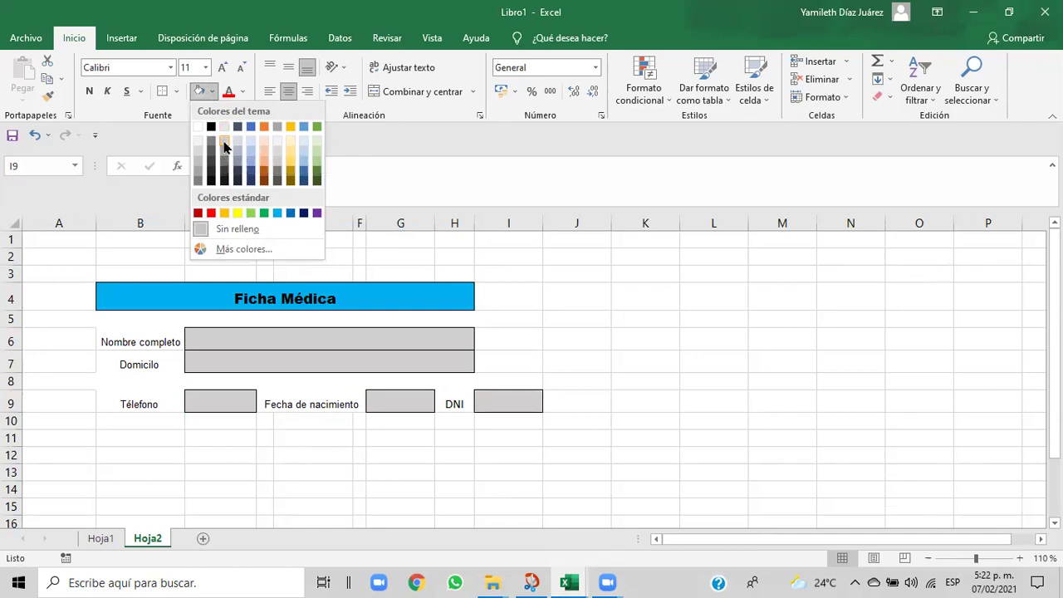
{"action": "left_click", "coordinate": [225, 146]}
- Widen column H and narrow column G slightly
{"action": "left_click_drag", "start_coordinate": [474, 222], "coordinate": [541, 228]}
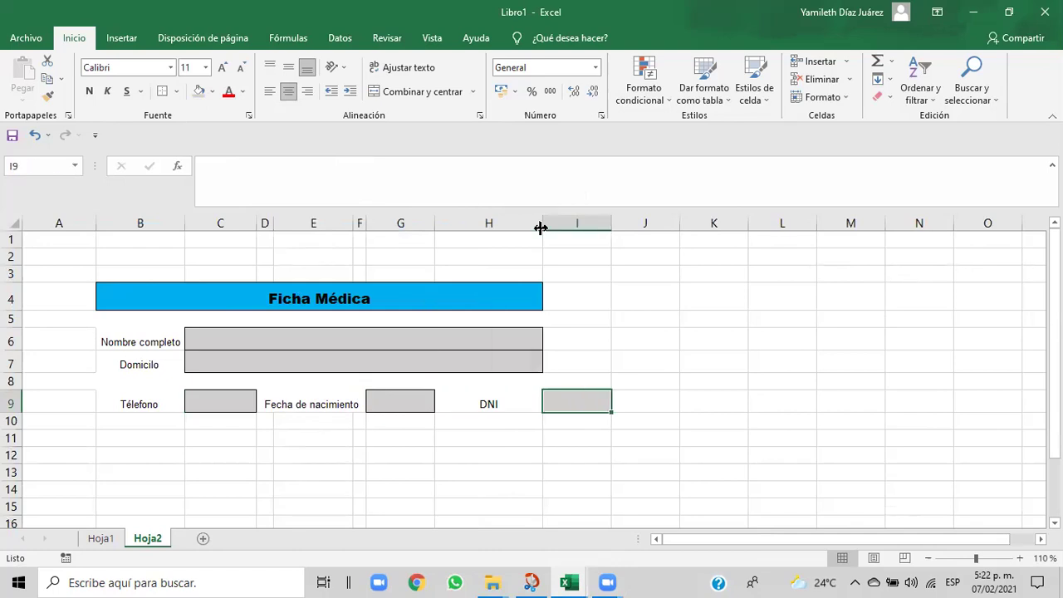
{"action": "left_click", "coordinate": [474, 401]}
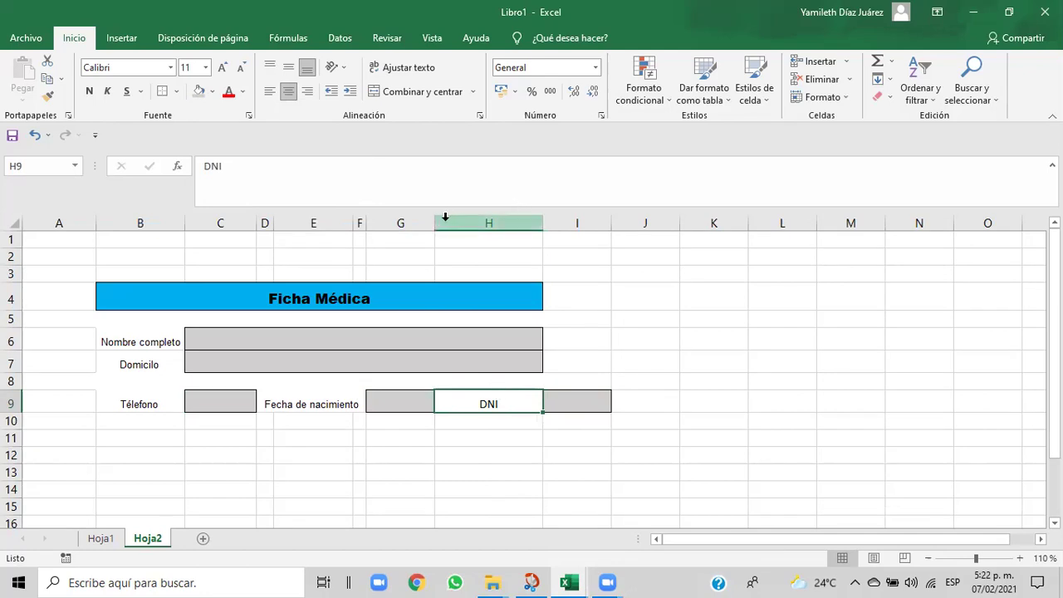
{"action": "left_click_drag", "start_coordinate": [434, 222], "coordinate": [425, 222]}
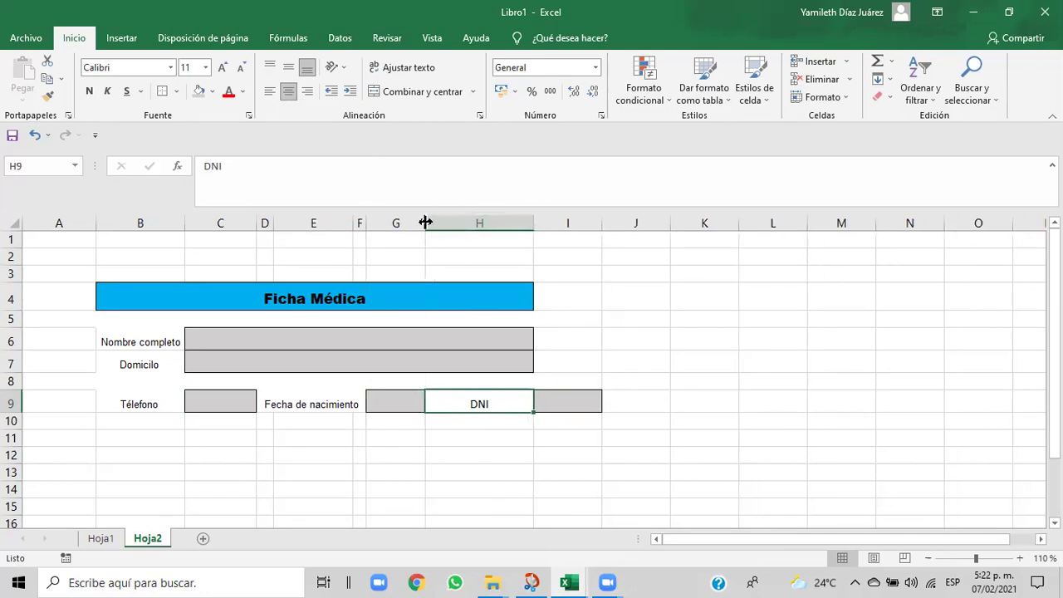
{"action": "left_click", "coordinate": [604, 393]}
- Widen column H further and narrow column G slightly again
{"action": "left_click", "coordinate": [523, 405]}
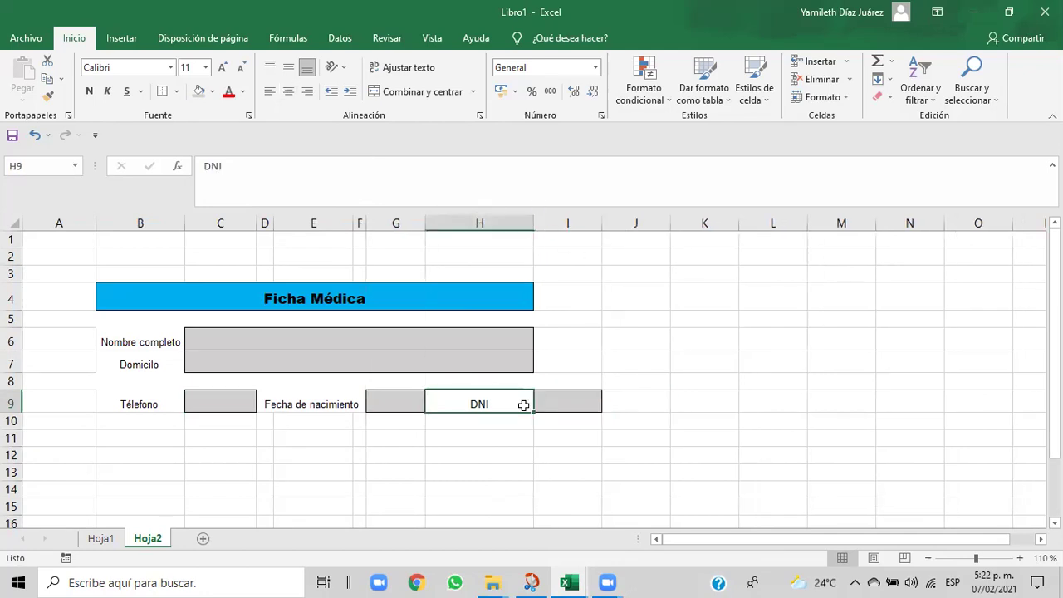
{"action": "left_click_drag", "start_coordinate": [534, 224], "coordinate": [581, 220]}
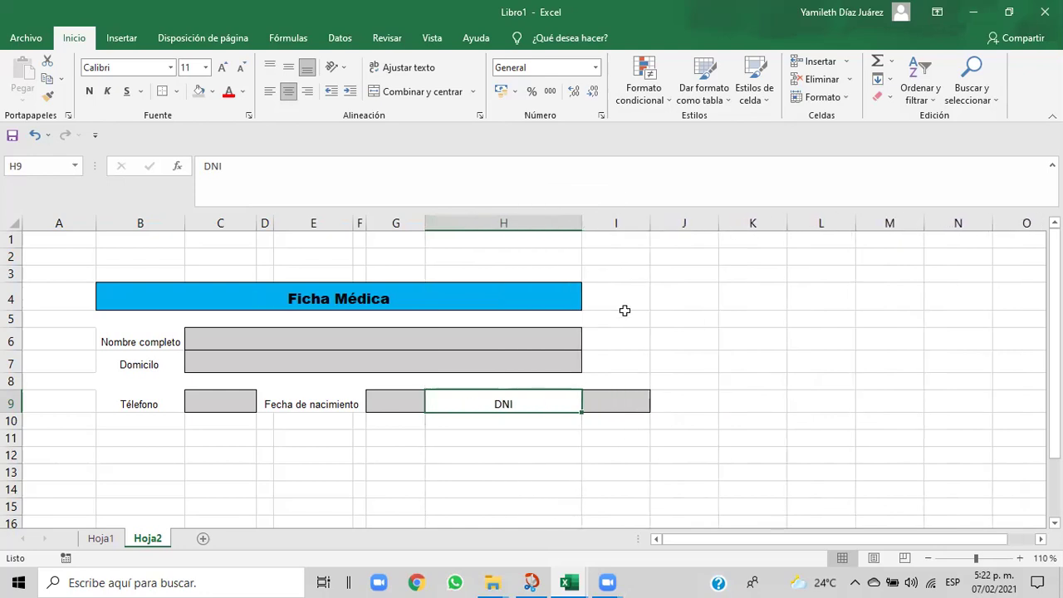
{"action": "left_click", "coordinate": [511, 488]}
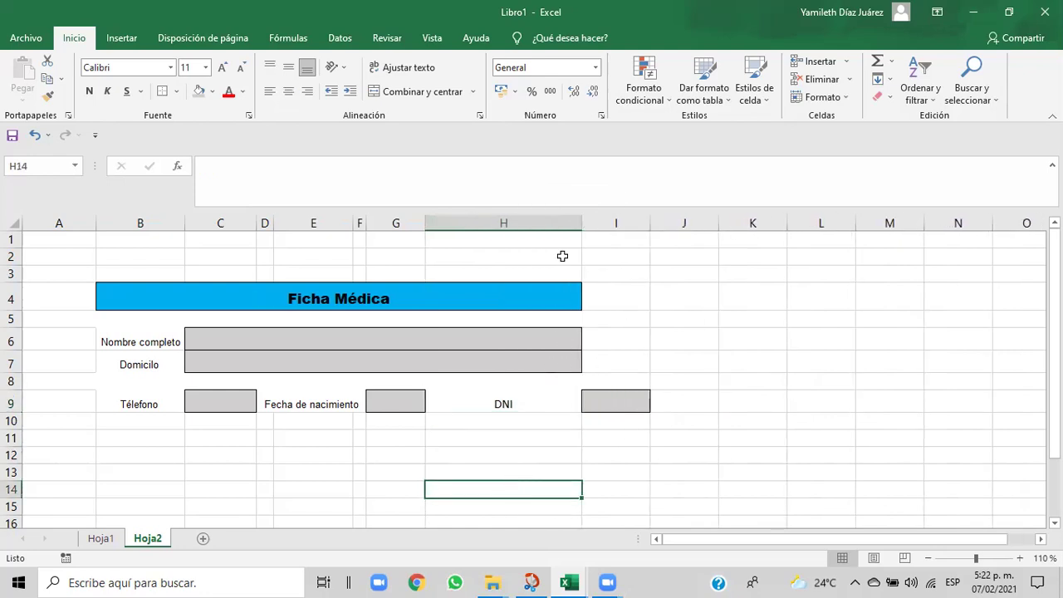
{"action": "left_click", "coordinate": [484, 411]}
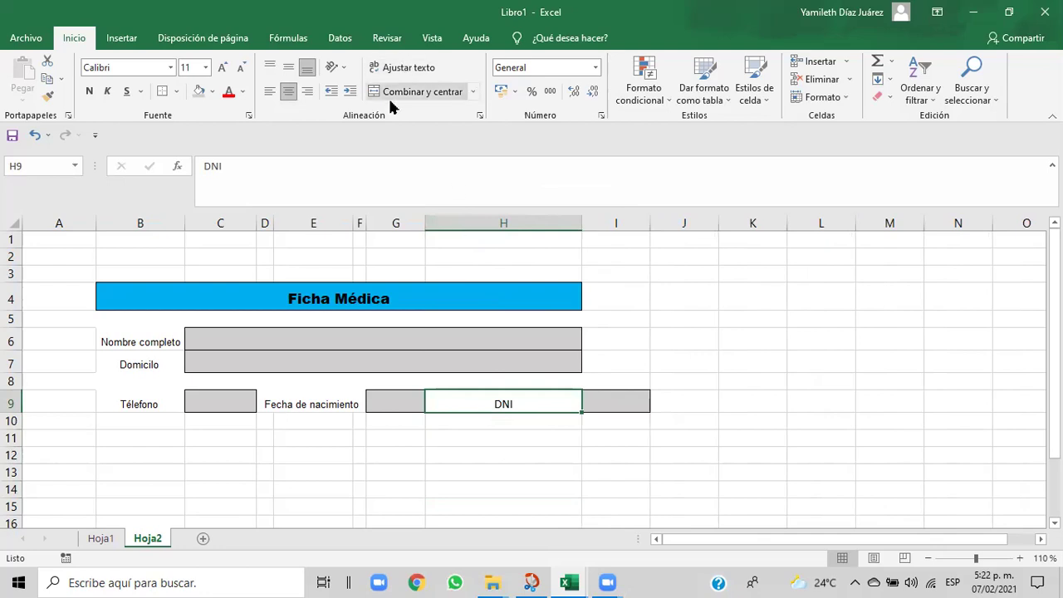
{"action": "left_click_drag", "start_coordinate": [426, 228], "coordinate": [418, 228]}
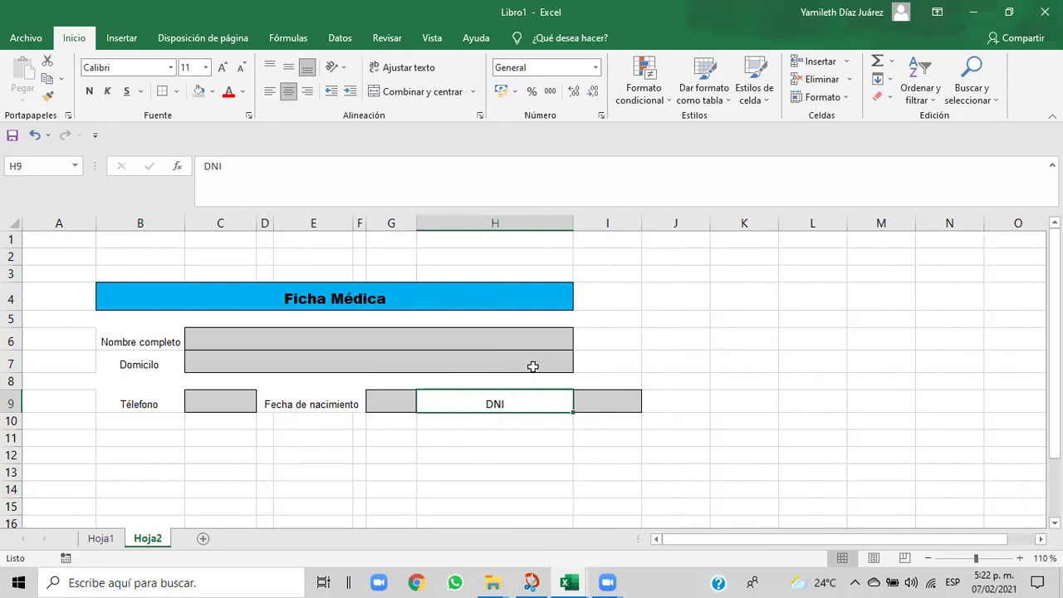
- Undo five column width changes to restore the original widths
{"action": "left_click", "coordinate": [35, 137]}
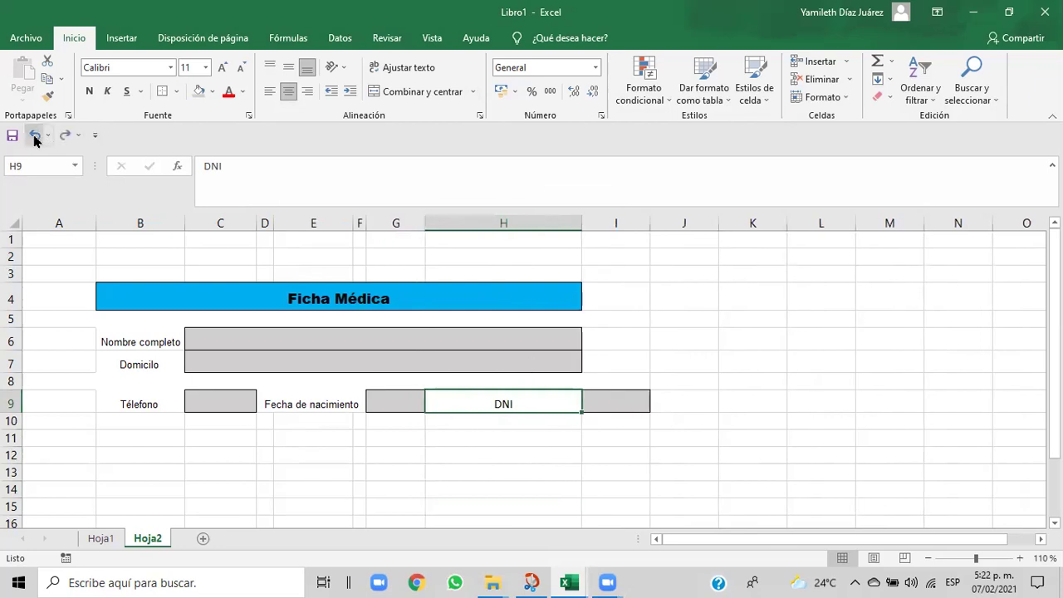
{"action": "left_click", "coordinate": [35, 137]}
{"action": "left_click", "coordinate": [34, 137]}
{"action": "left_click", "coordinate": [35, 137]}
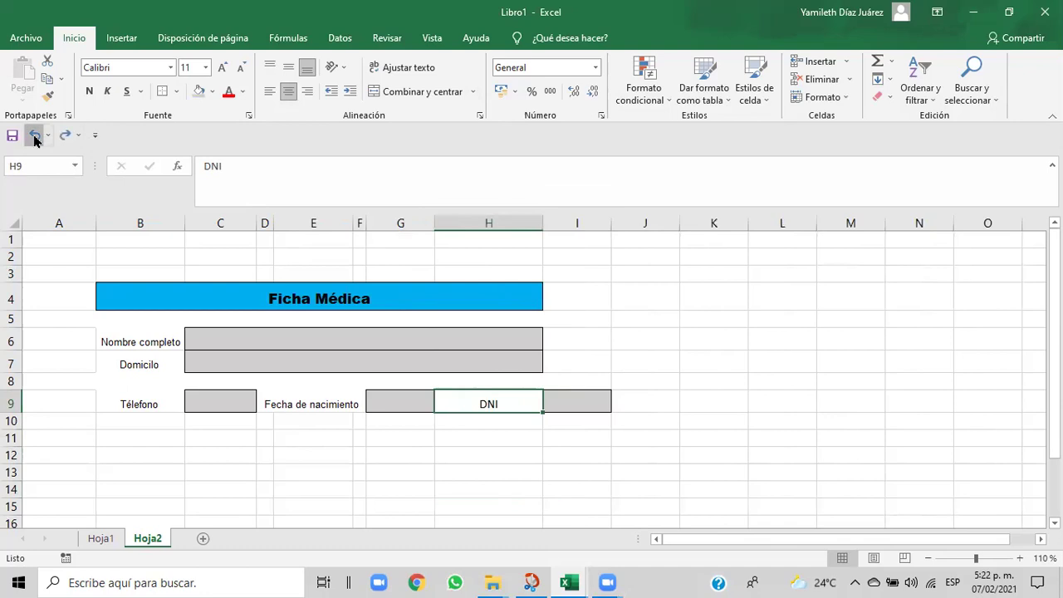
{"action": "left_click", "coordinate": [35, 137]}
{"action": "left_click", "coordinate": [427, 492]}
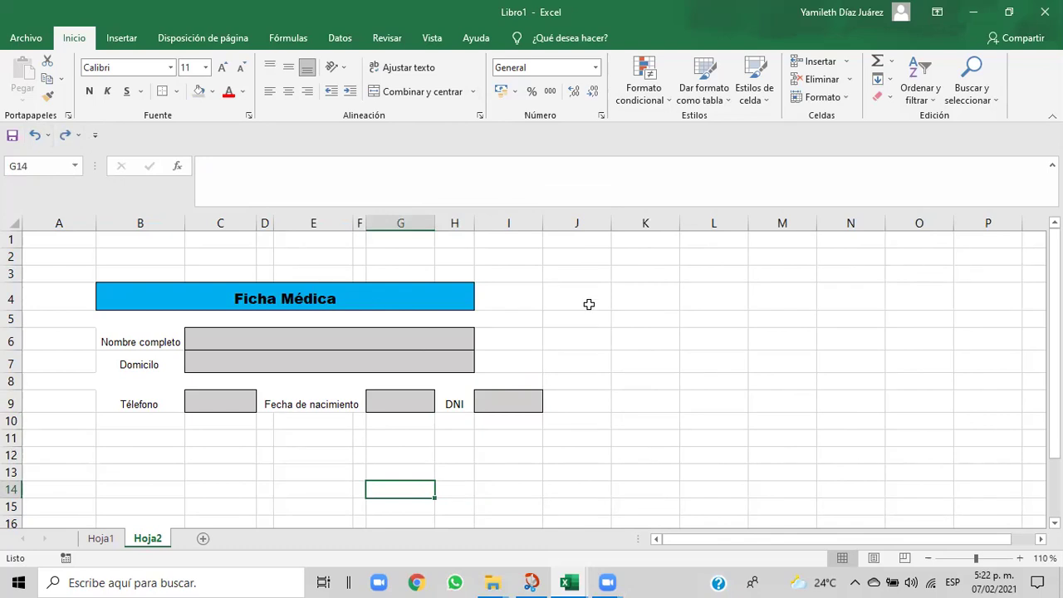
{"action": "left_click_drag", "start_coordinate": [584, 304], "coordinate": [559, 341]}
{"action": "left_click", "coordinate": [515, 357]}
{"action": "left_click", "coordinate": [652, 435]}
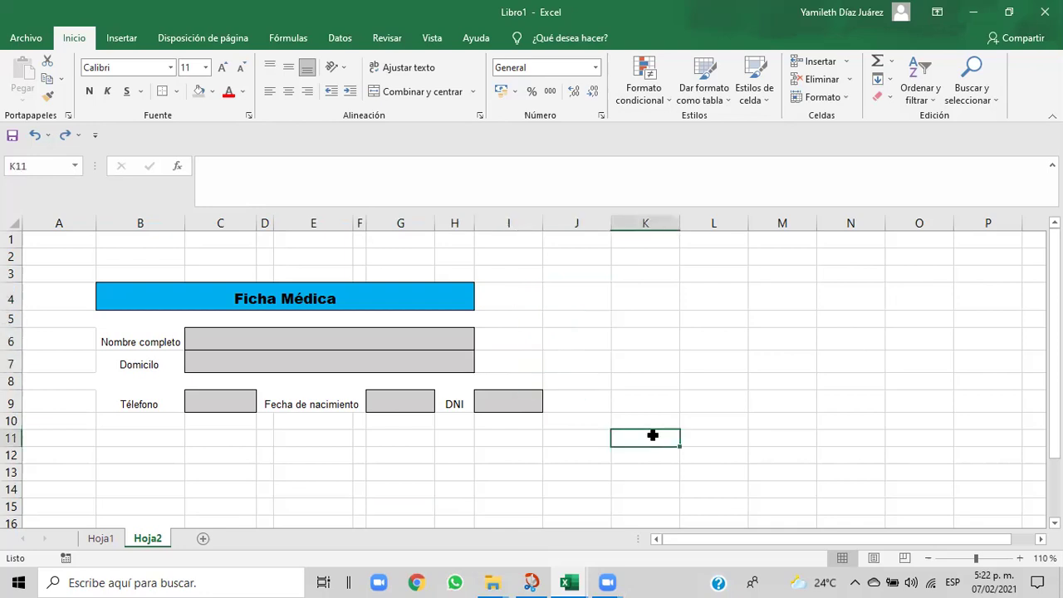
{"action": "mouse_move", "coordinate": [569, 582]}
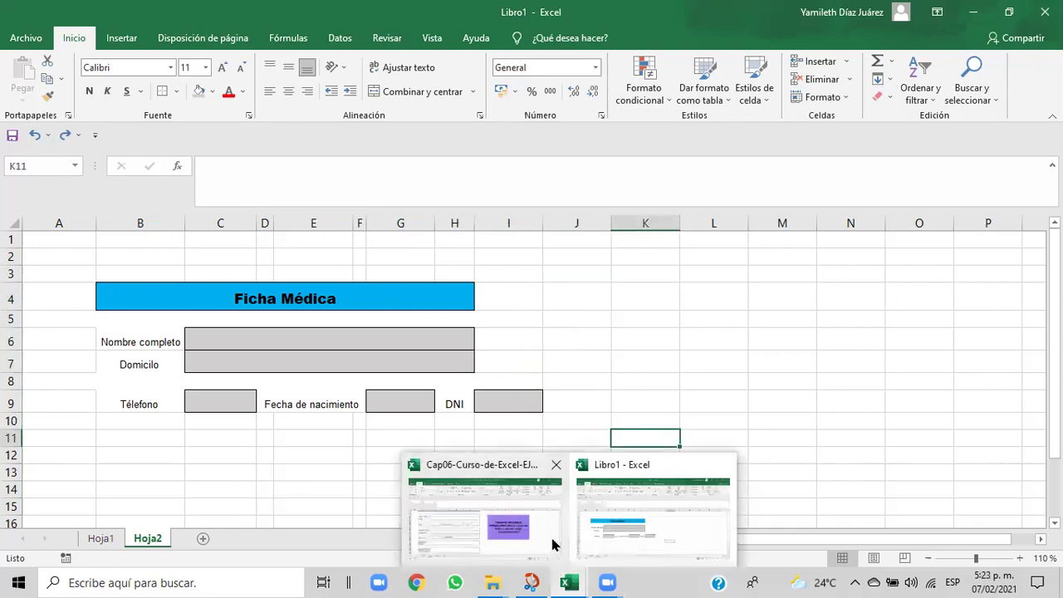
{"action": "left_click", "coordinate": [554, 544]}
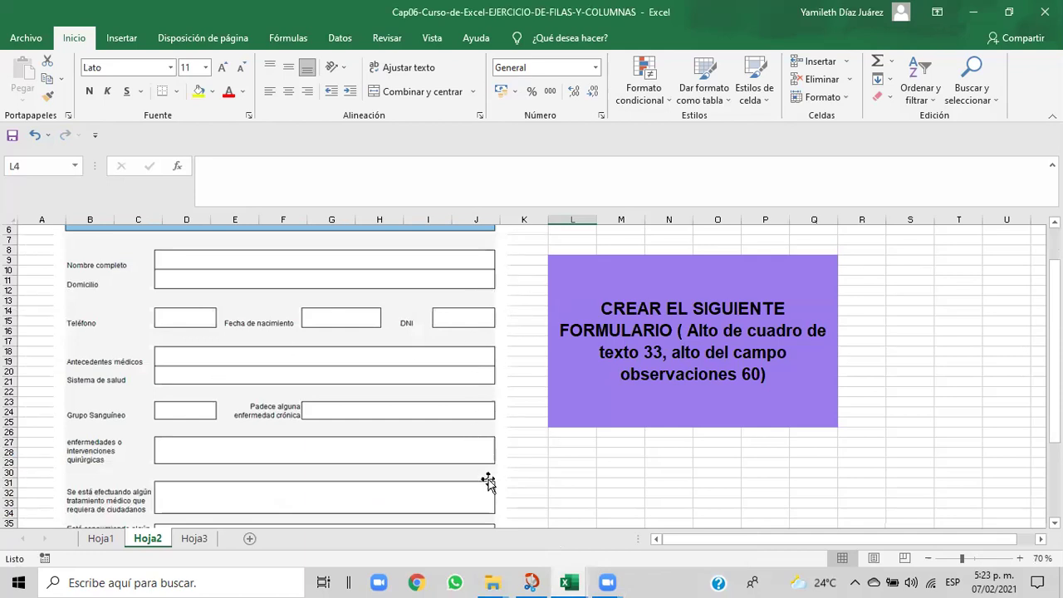
{"action": "mouse_move", "coordinate": [563, 579]}
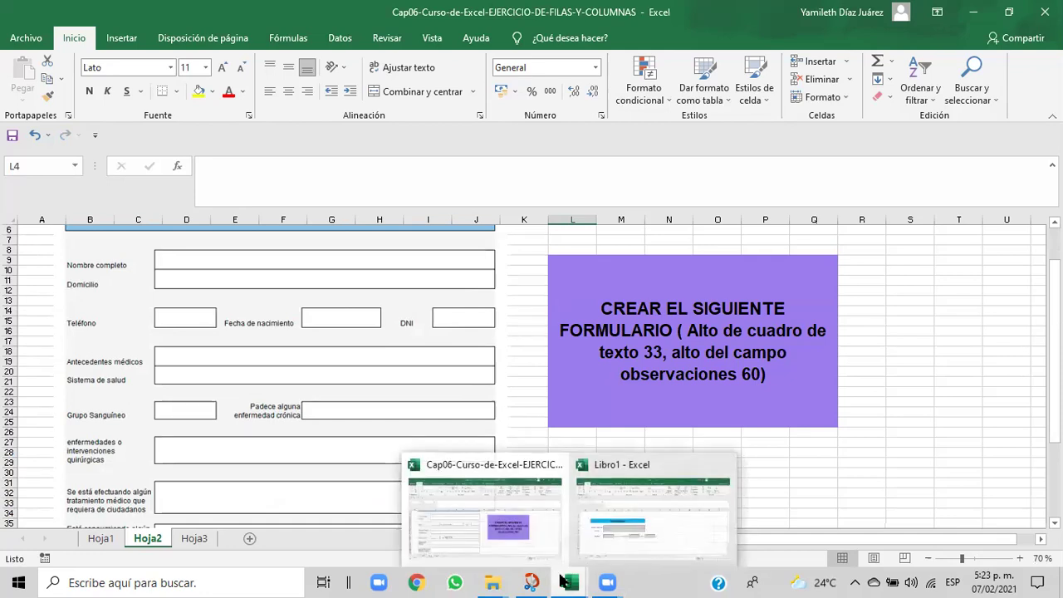
{"action": "left_click", "coordinate": [591, 521]}
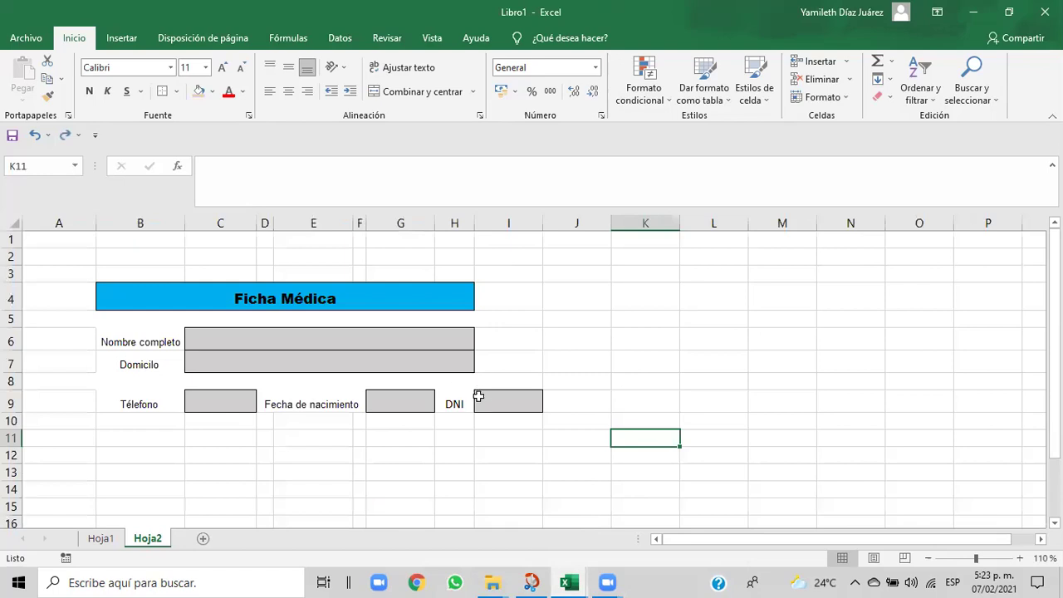
{"action": "left_click", "coordinate": [399, 397]}
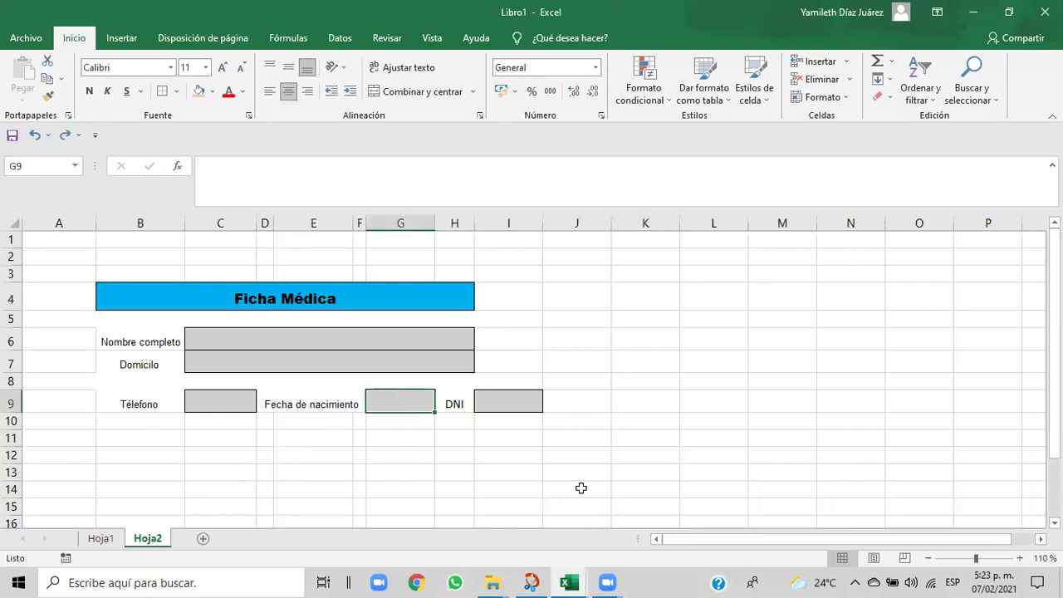
{"action": "mouse_move", "coordinate": [566, 581]}
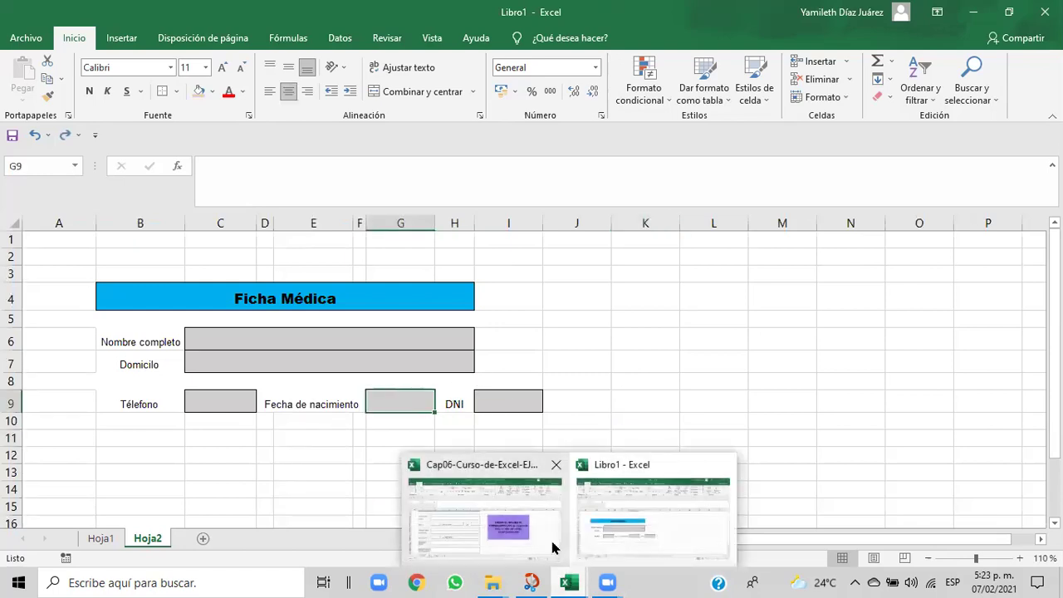
{"action": "left_click", "coordinate": [597, 540]}
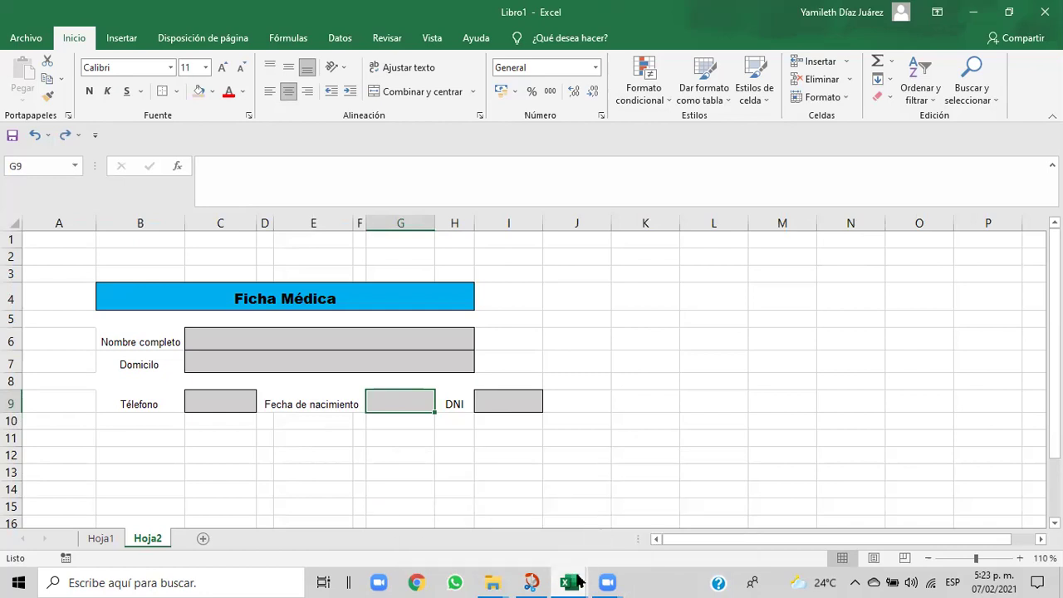
{"action": "mouse_move", "coordinate": [575, 583]}
{"action": "left_click", "coordinate": [510, 535]}
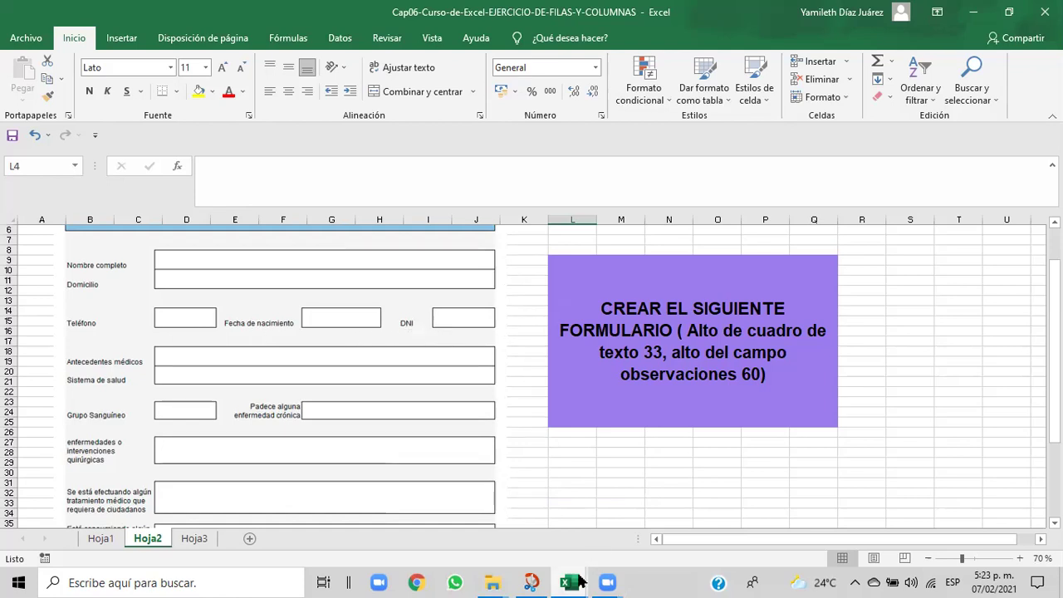
{"action": "mouse_move", "coordinate": [581, 582]}
{"action": "left_click", "coordinate": [591, 542]}
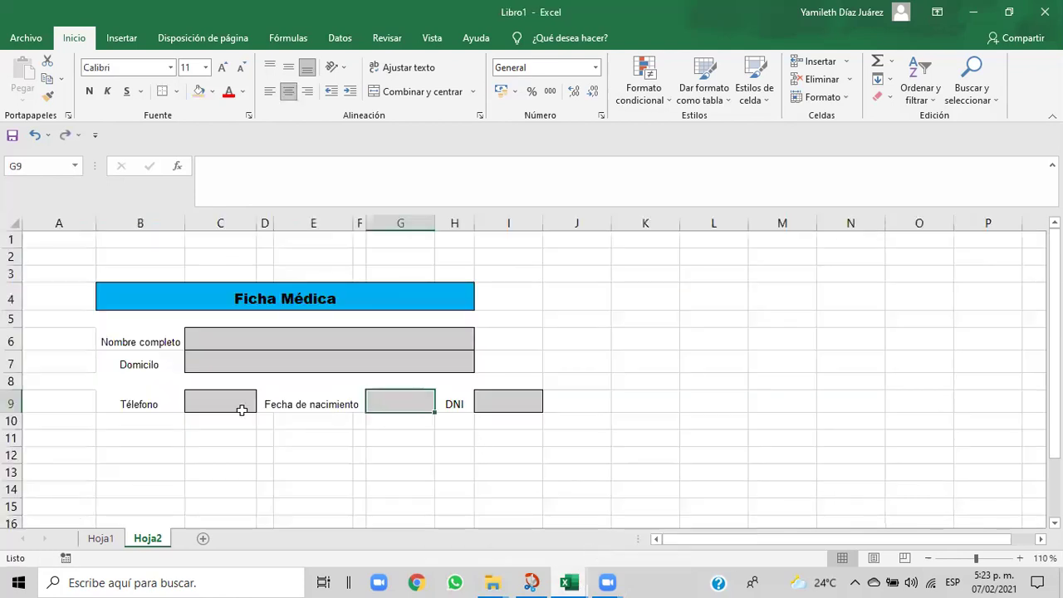
{"action": "left_click", "coordinate": [77, 347]}
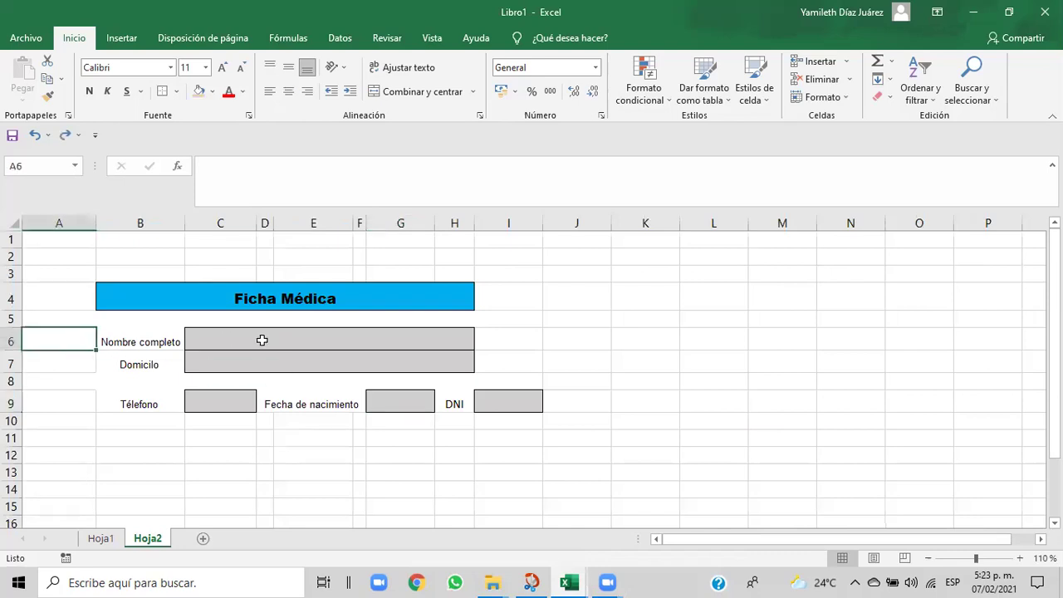
- Select the grey input area C6:I7 and remove all its borders with Sin borde
{"action": "left_click_drag", "start_coordinate": [226, 339], "coordinate": [505, 362]}
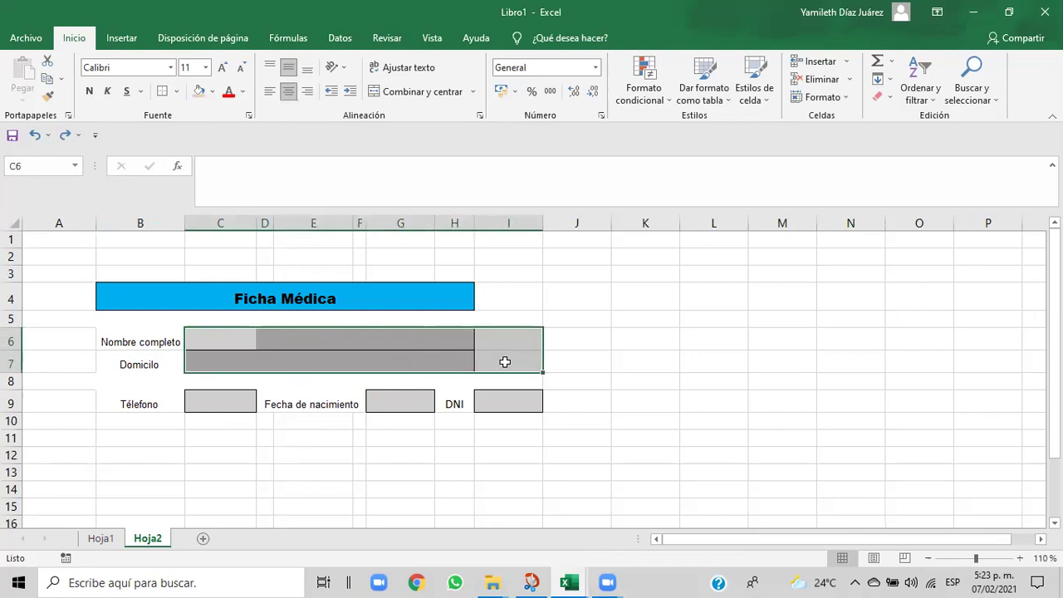
{"action": "left_click", "coordinate": [35, 136]}
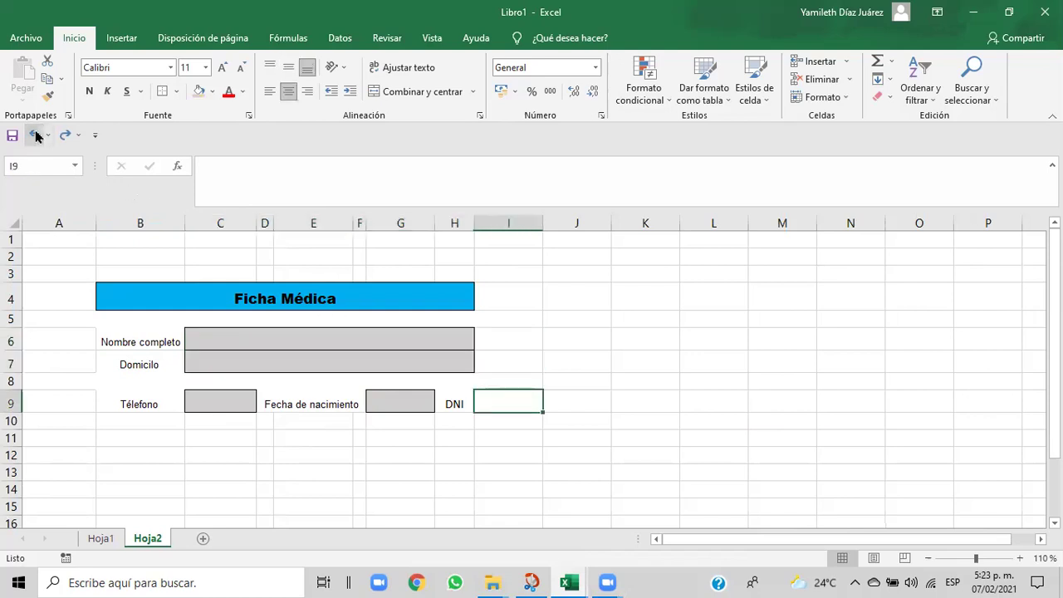
{"action": "left_click", "coordinate": [505, 366]}
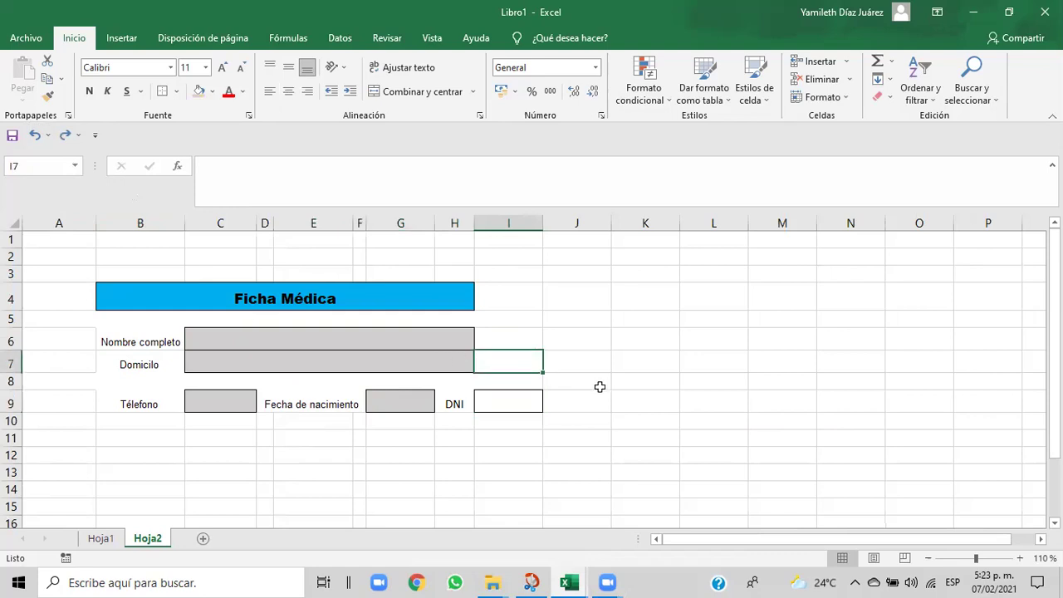
{"action": "left_click", "coordinate": [624, 435]}
{"action": "left_click", "coordinate": [338, 339]}
{"action": "left_click_drag", "start_coordinate": [338, 339], "coordinate": [359, 366]}
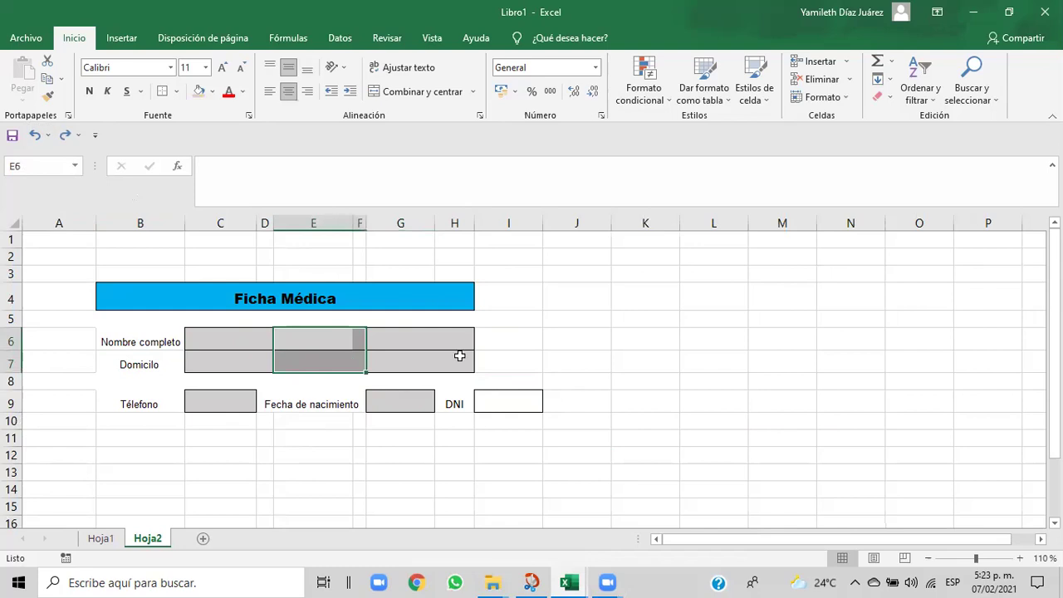
{"action": "left_click", "coordinate": [459, 356]}
{"action": "left_click_drag", "start_coordinate": [218, 339], "coordinate": [493, 362]}
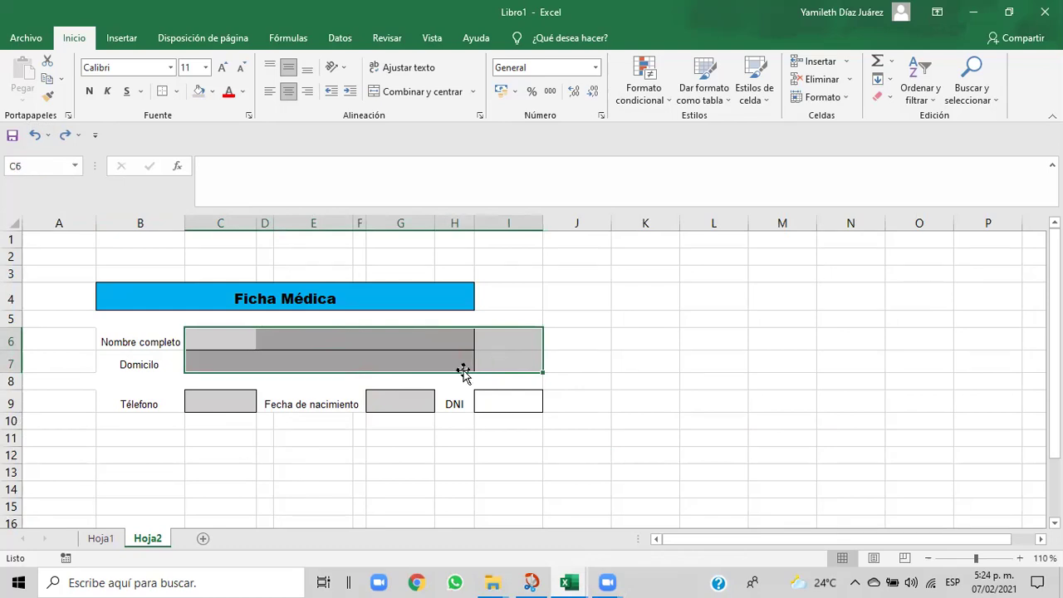
{"action": "left_click", "coordinate": [176, 91]}
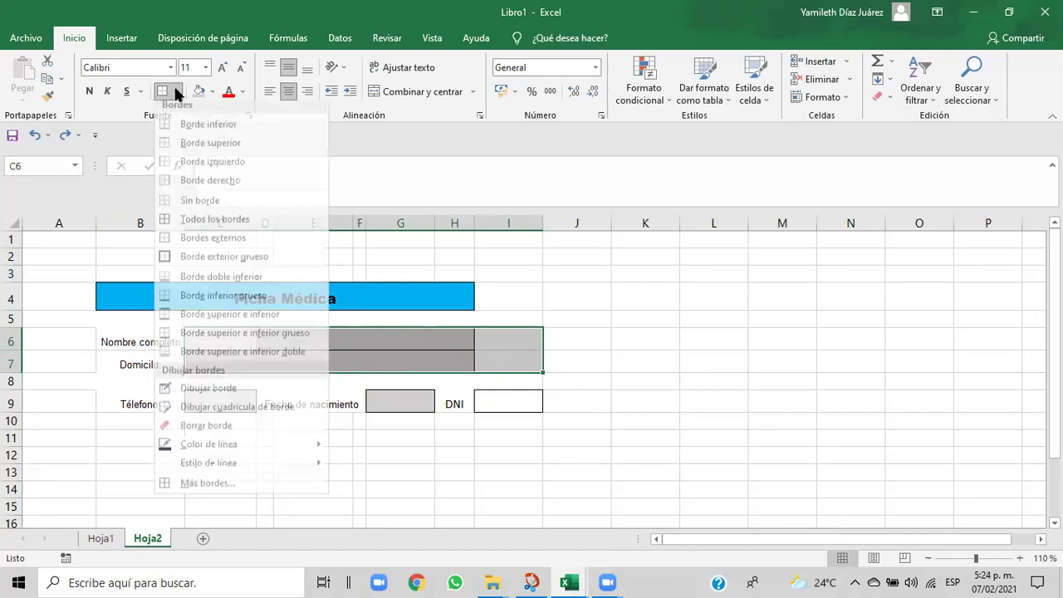
{"action": "left_click", "coordinate": [174, 207]}
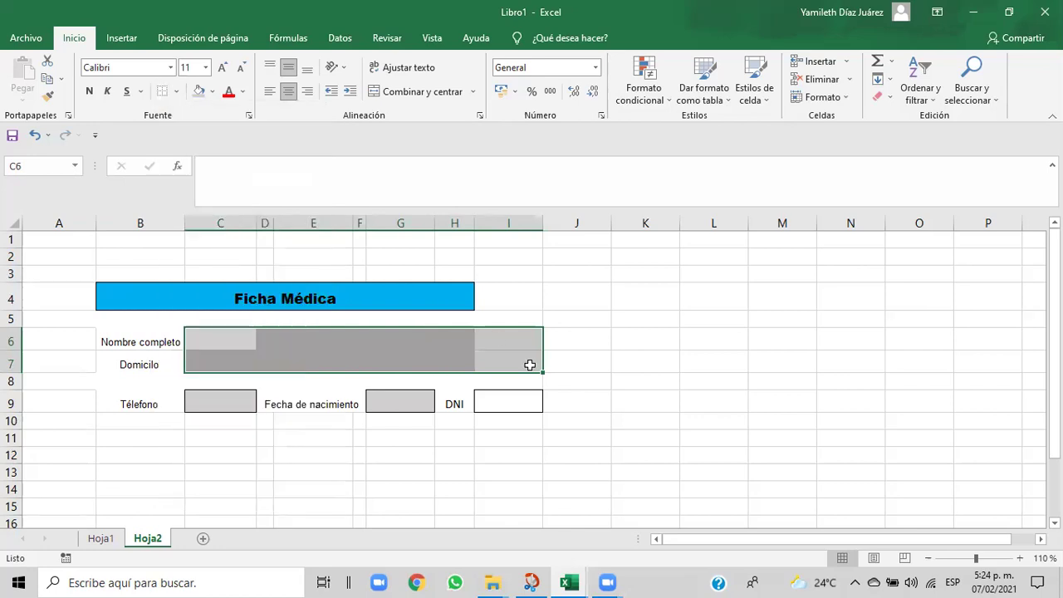
- Merge C6:I7 with Combinar y centrar and give it an outside border
{"action": "left_click", "coordinate": [424, 92]}
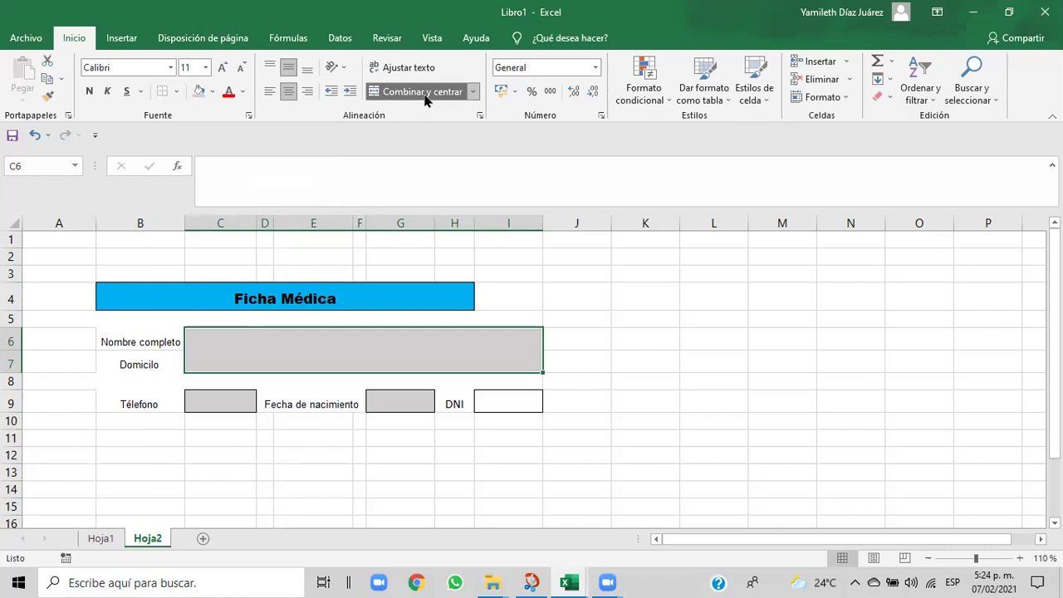
{"action": "left_click", "coordinate": [176, 93]}
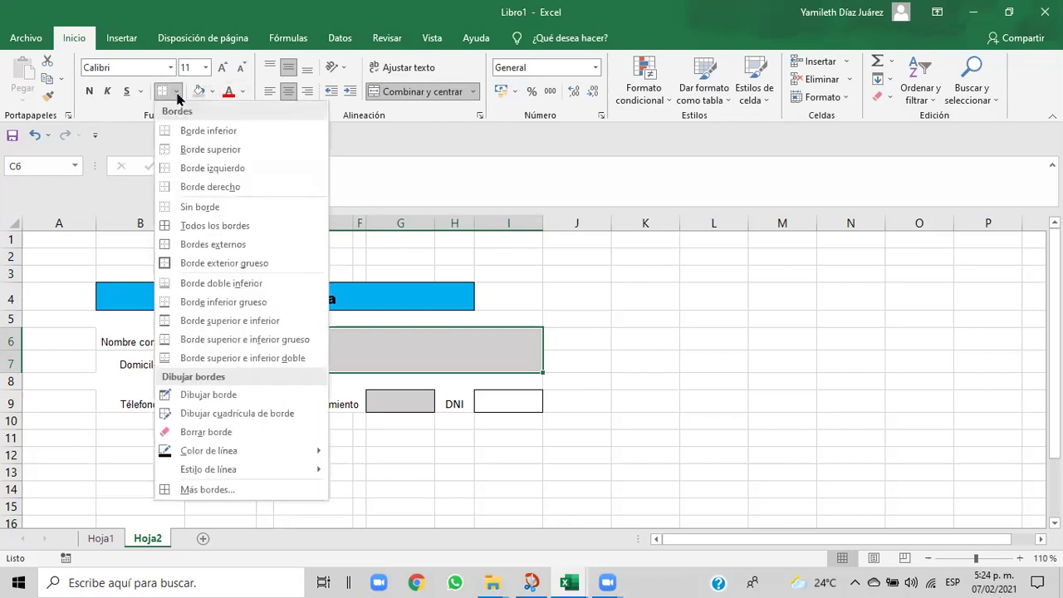
{"action": "left_click", "coordinate": [176, 254]}
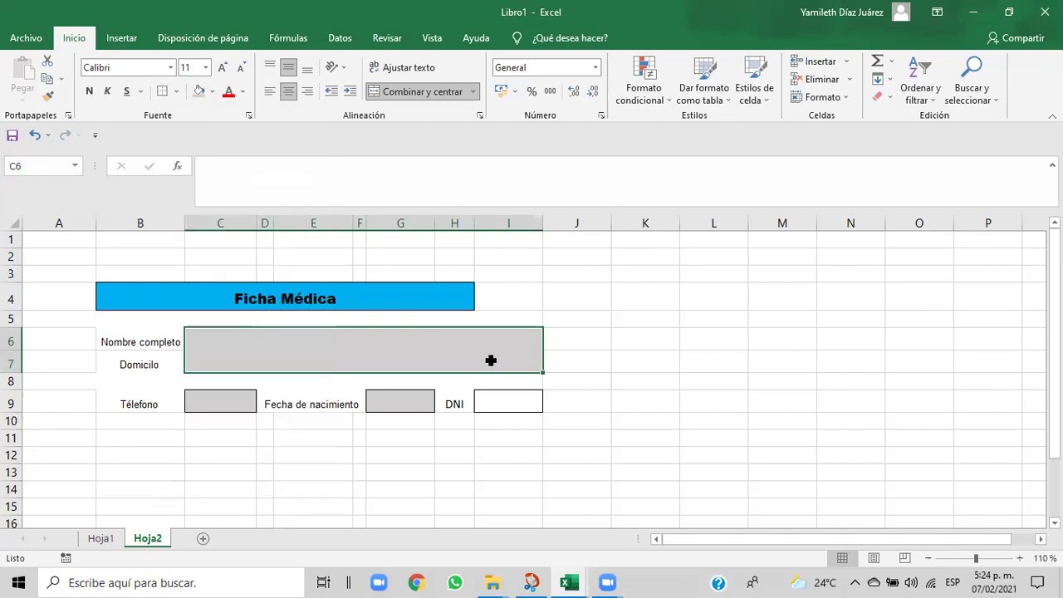
{"action": "left_click", "coordinate": [583, 376]}
{"action": "left_click", "coordinate": [475, 357]}
- Apply a Contorno outline border to the merged field through More Borders and accept
{"action": "left_click", "coordinate": [178, 93]}
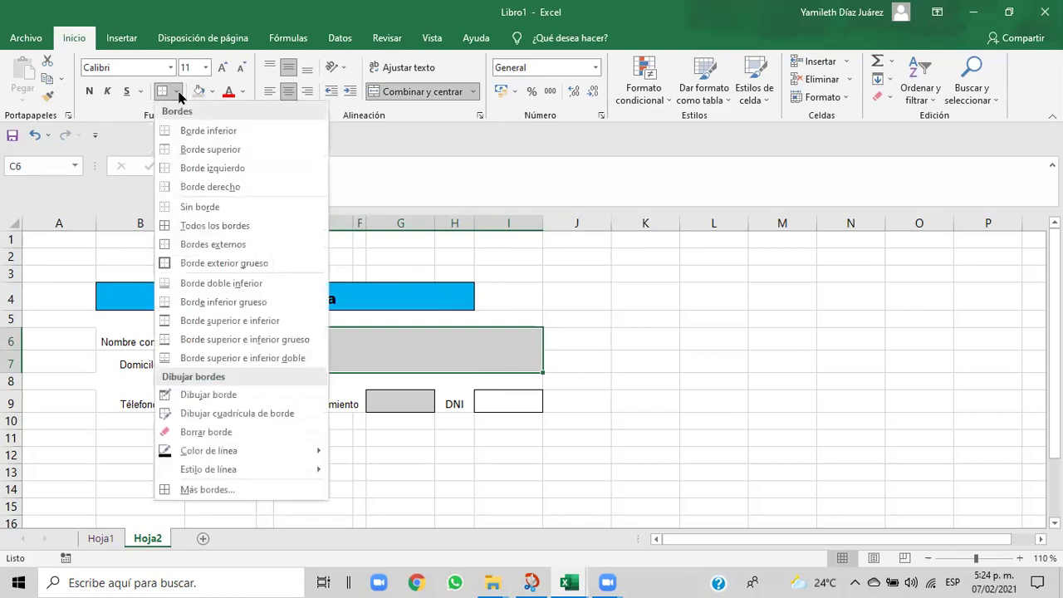
{"action": "left_click", "coordinate": [234, 489]}
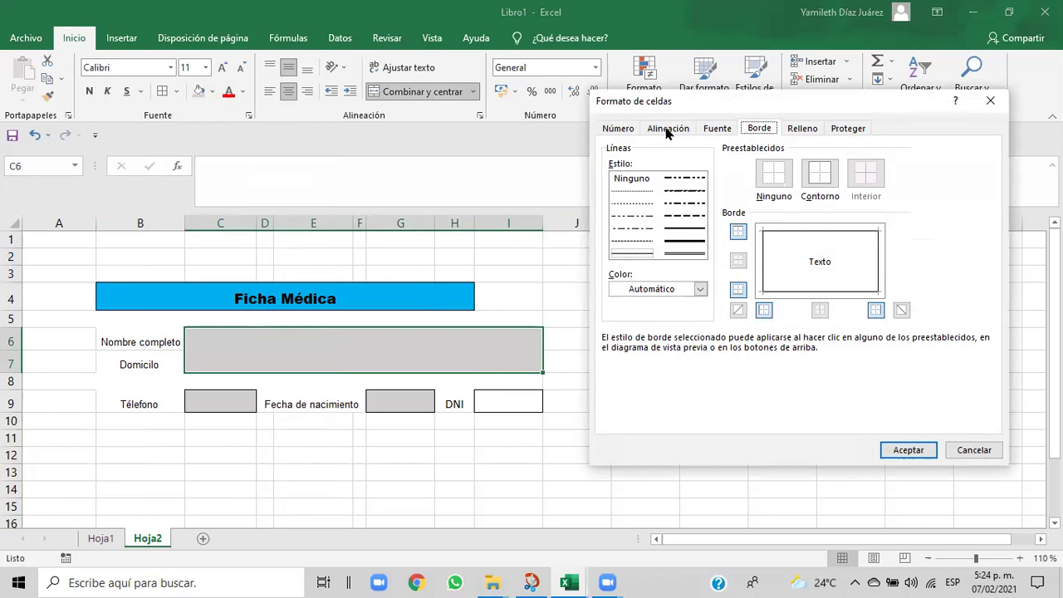
{"action": "left_click", "coordinate": [804, 264]}
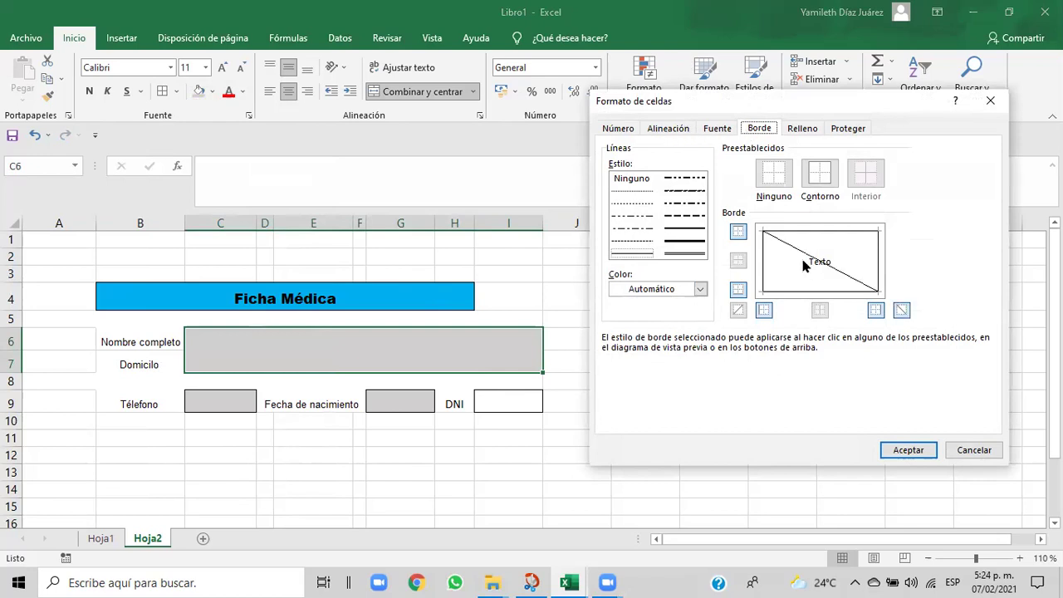
{"action": "left_click", "coordinate": [804, 264]}
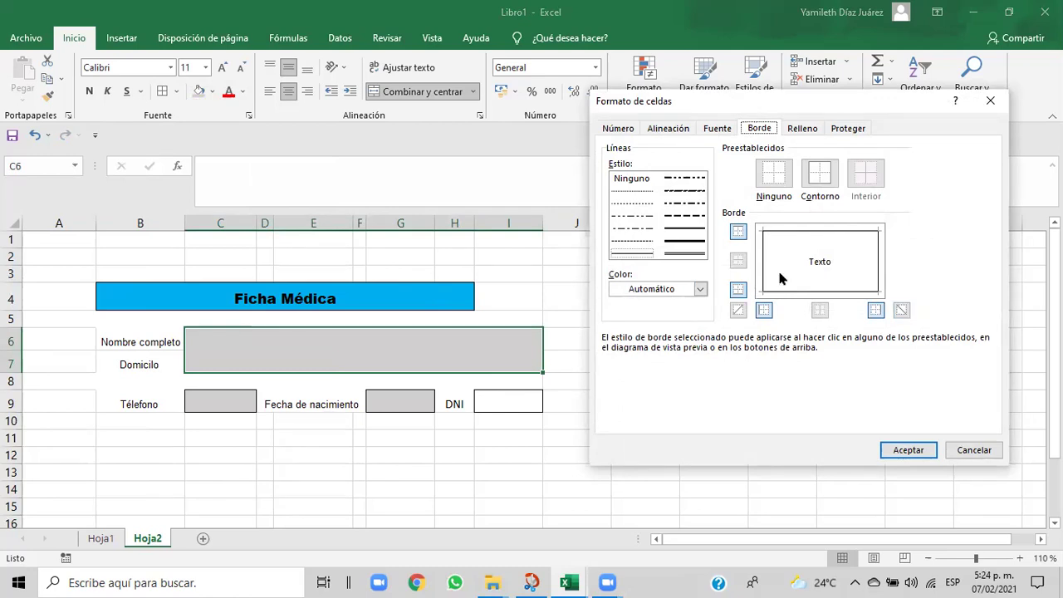
{"action": "left_click", "coordinate": [766, 265]}
{"action": "left_click", "coordinate": [766, 266]}
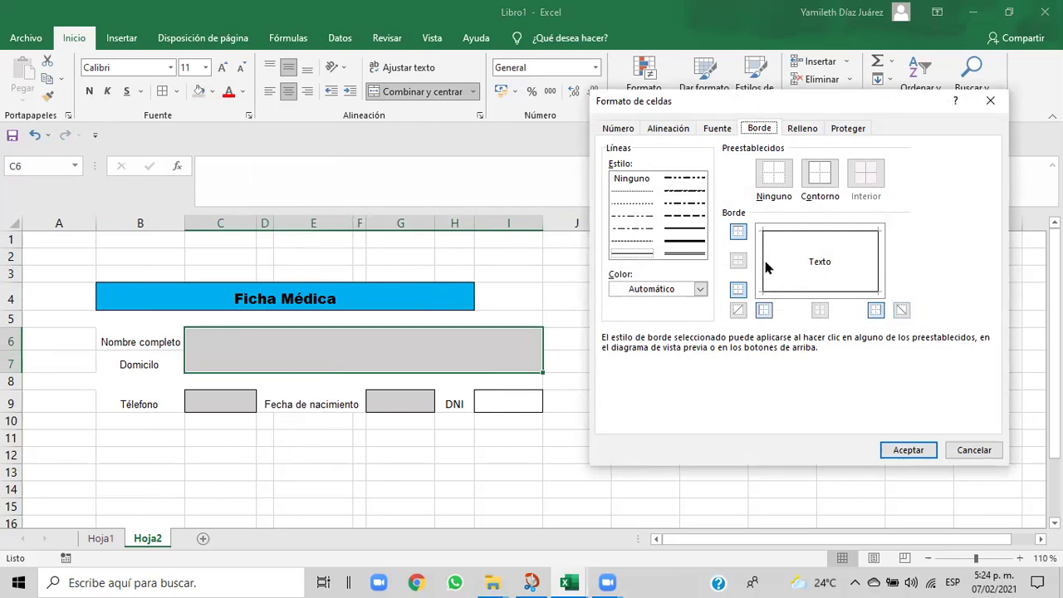
{"action": "left_click", "coordinate": [820, 184]}
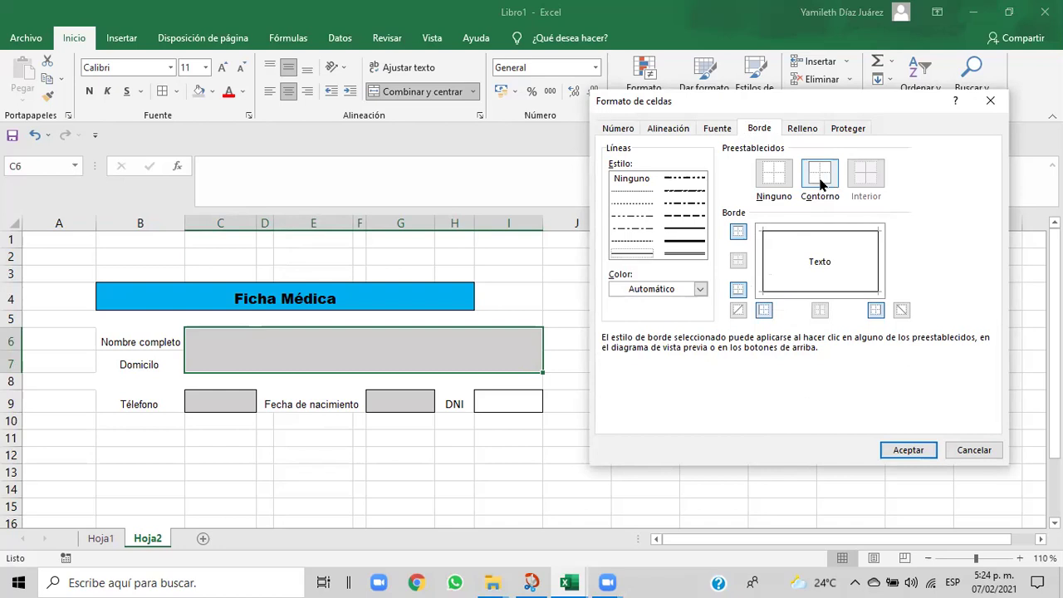
{"action": "left_click", "coordinate": [901, 451]}
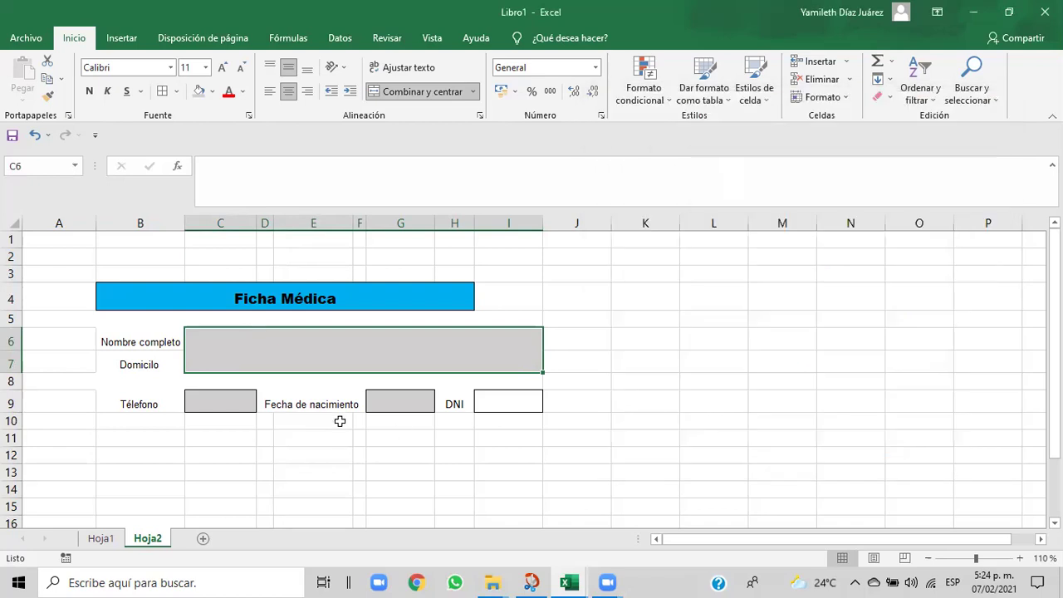
{"action": "left_click", "coordinate": [327, 437]}
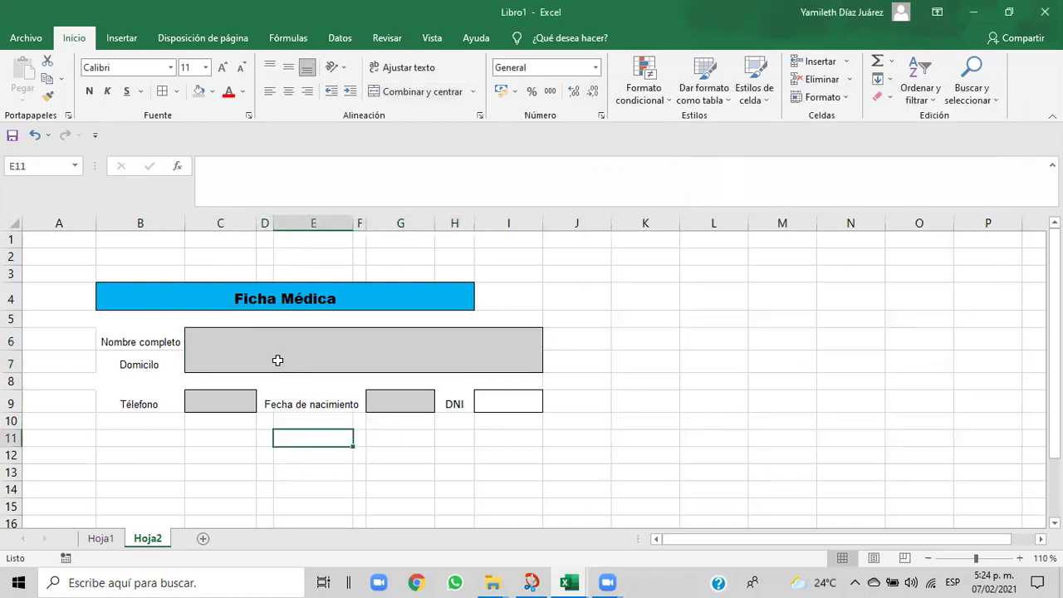
- Fill the Fecha de nacimiento label cells D9:E9 with white
{"action": "left_click", "coordinate": [277, 360]}
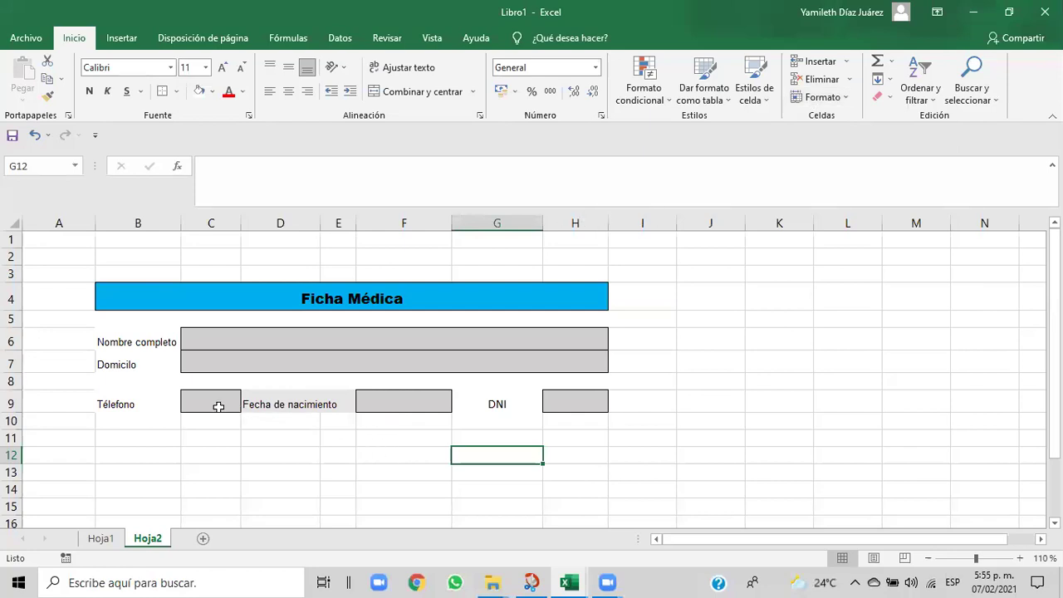
{"action": "left_click", "coordinate": [144, 369]}
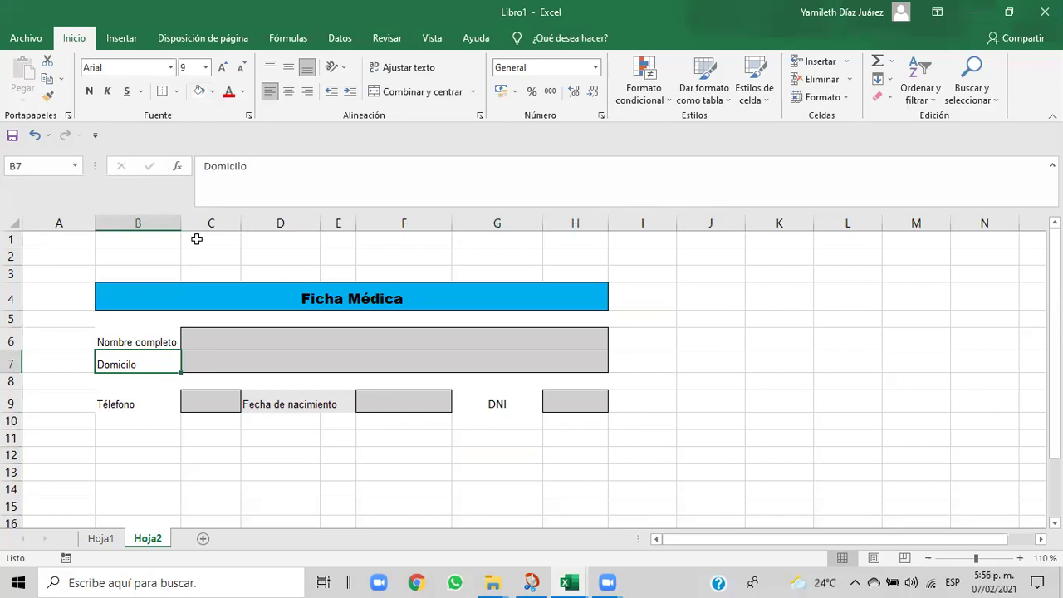
{"action": "left_click", "coordinate": [265, 432]}
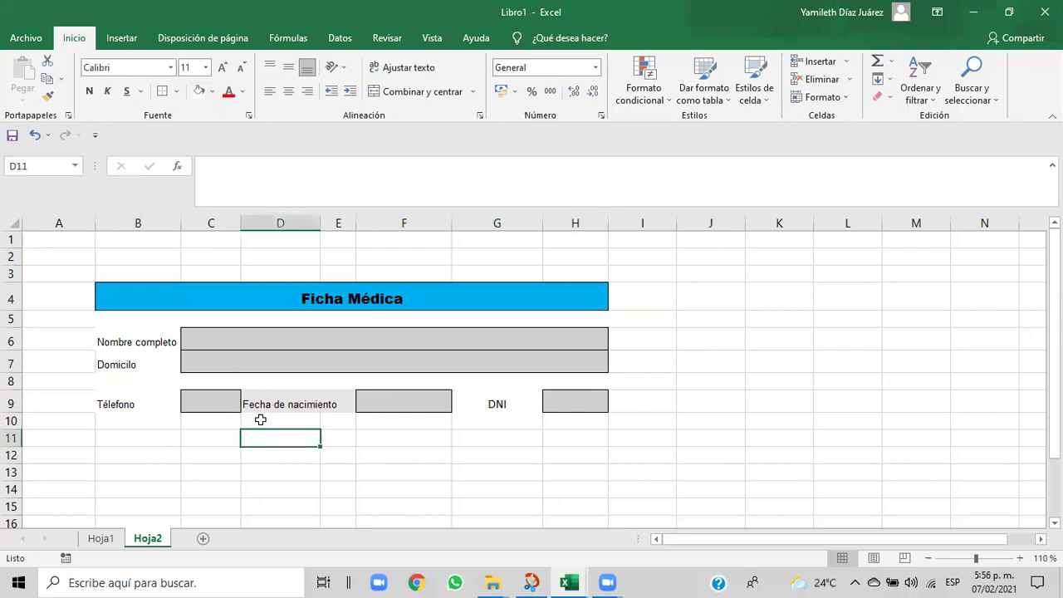
{"action": "left_click", "coordinate": [438, 457]}
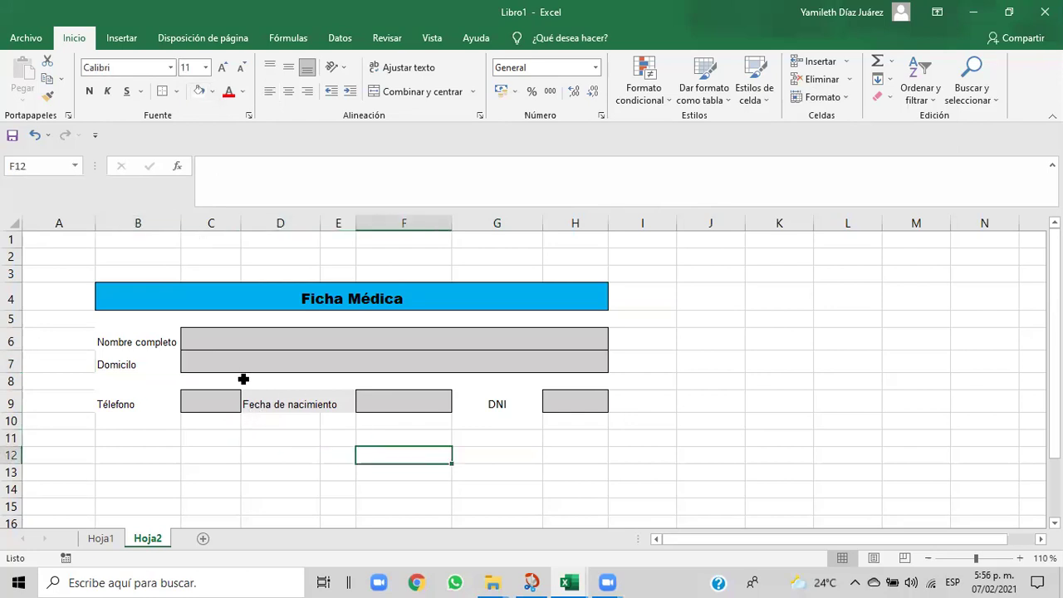
{"action": "left_click_drag", "start_coordinate": [249, 402], "coordinate": [324, 400]}
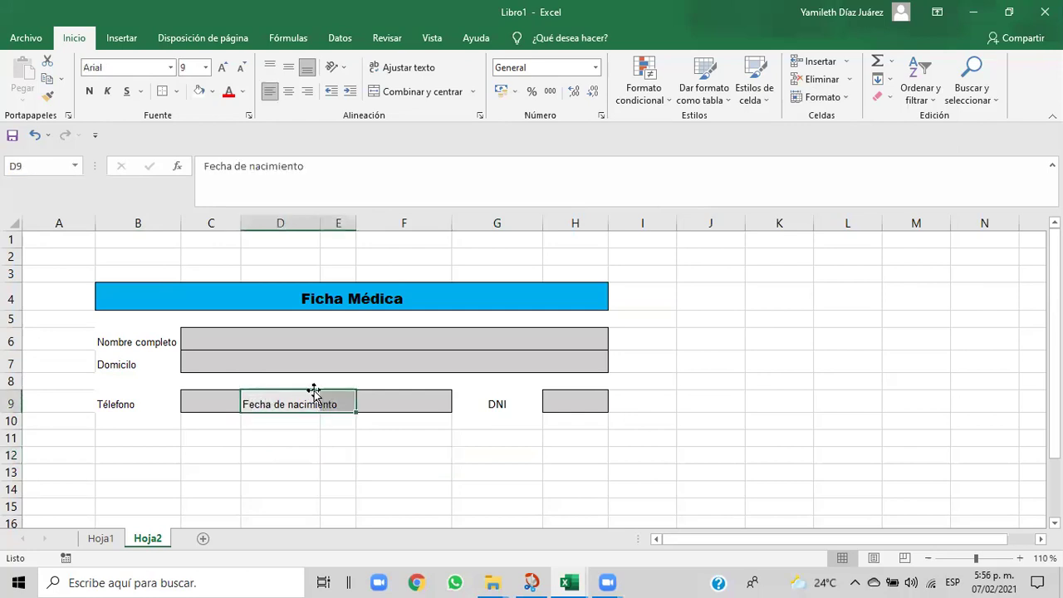
{"action": "left_click", "coordinate": [213, 93]}
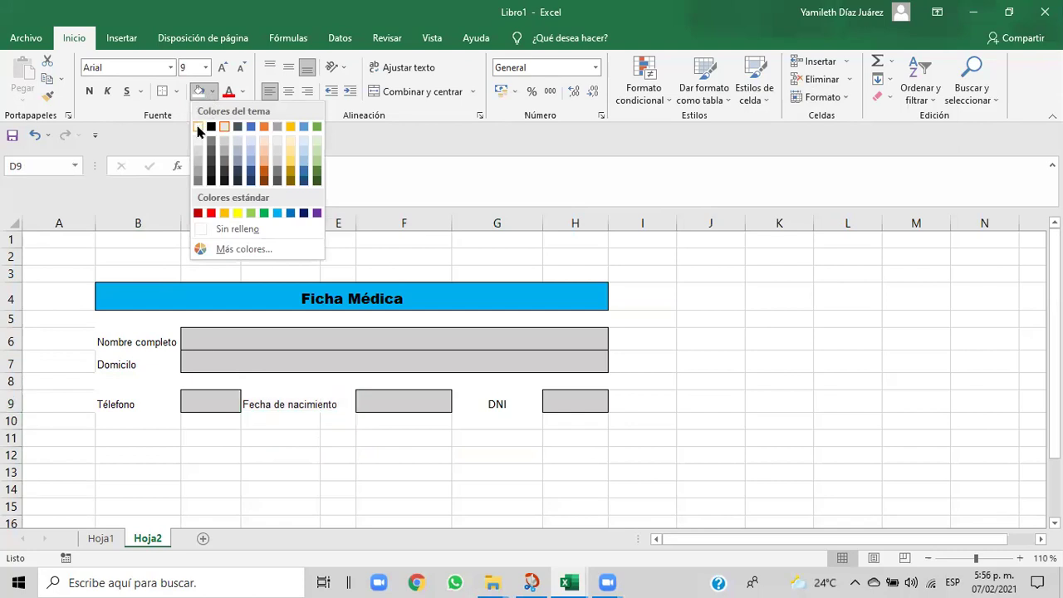
{"action": "left_click", "coordinate": [197, 129]}
{"action": "left_click", "coordinate": [342, 476]}
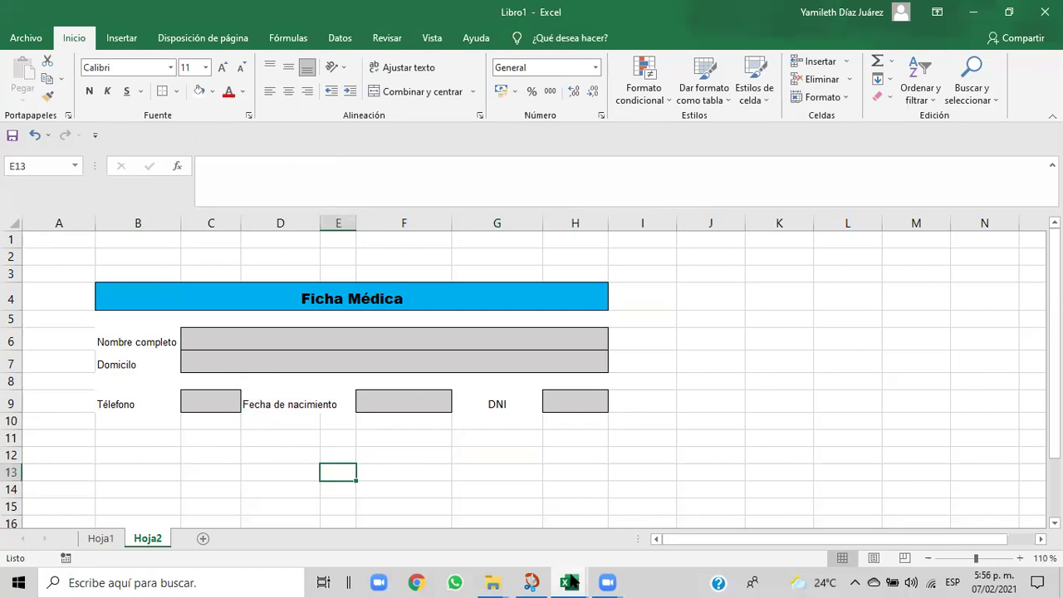
- Switch to the Cap06-Curso-de-Excel-EJERCICIO-DE-FILAS-Y-COLUMNAS reference workbook from the taskbar
{"action": "mouse_move", "coordinate": [573, 583]}
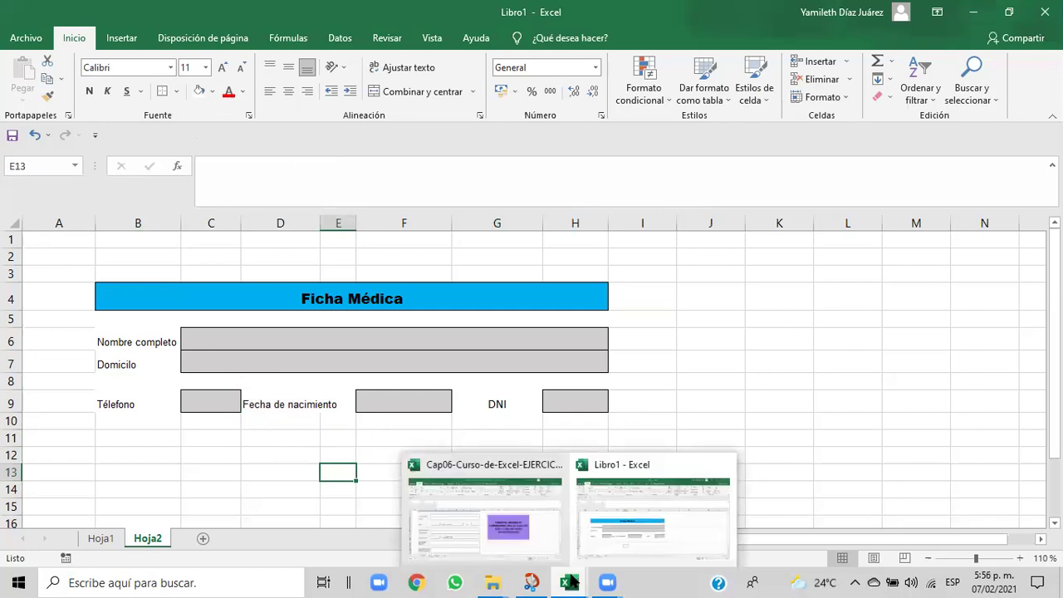
{"action": "left_click", "coordinate": [628, 519]}
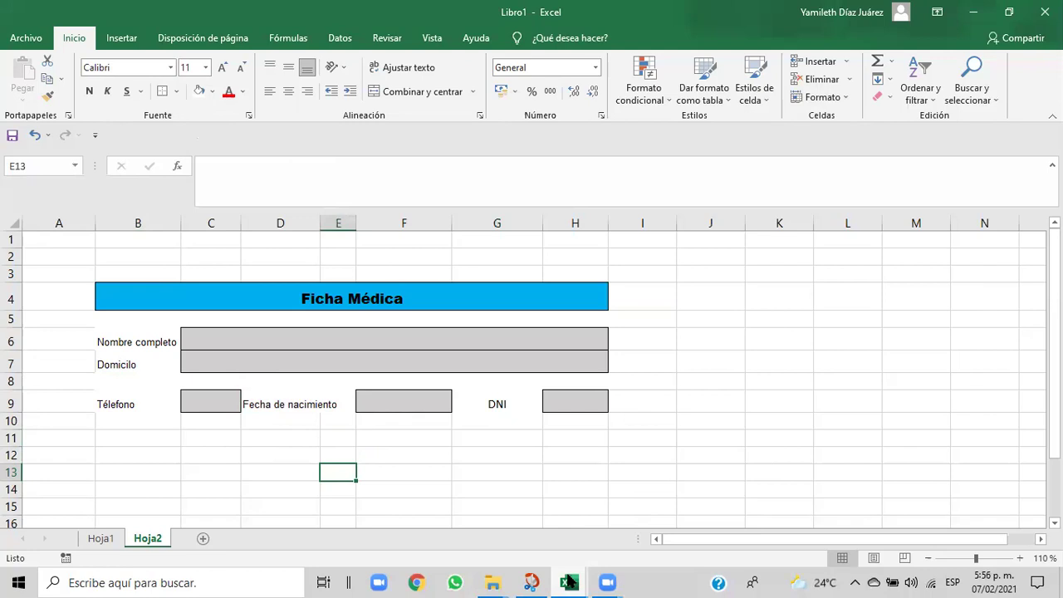
{"action": "mouse_move", "coordinate": [568, 581]}
{"action": "left_click", "coordinate": [462, 530]}
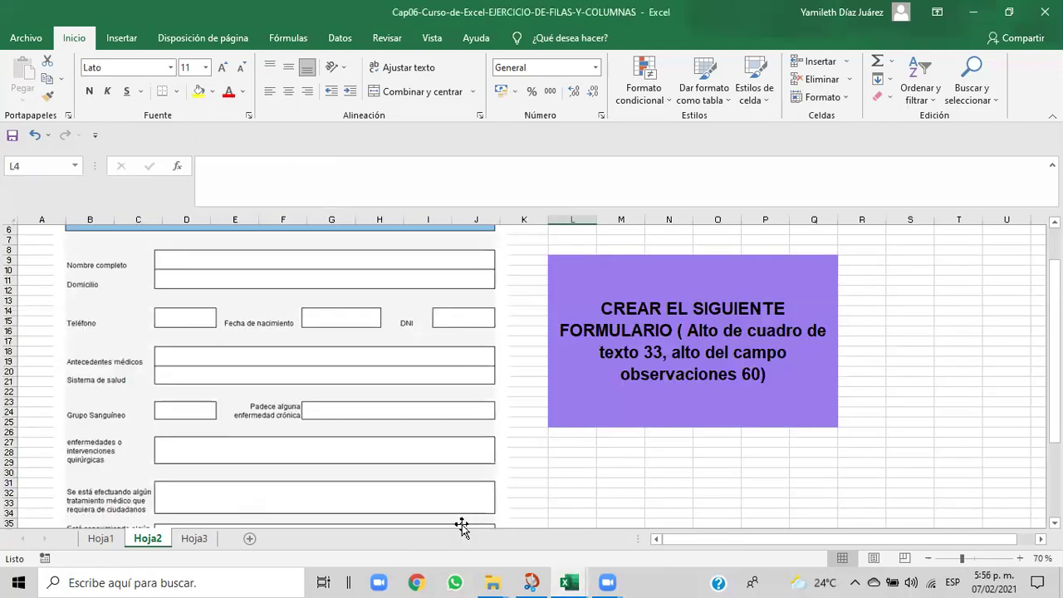
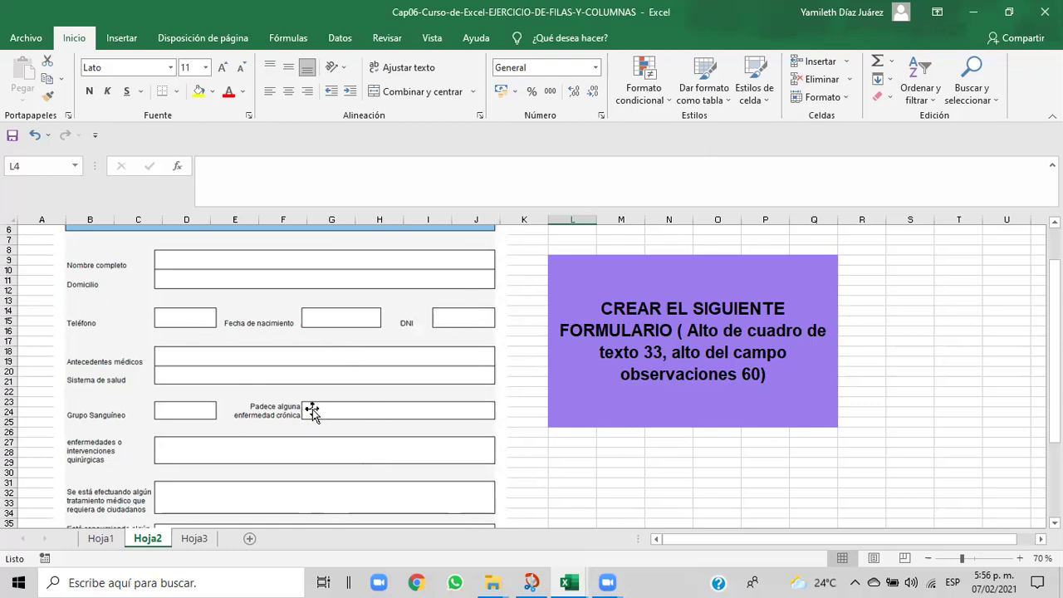
- Zoom the reference Ficha Médica exercise to 90%, scroll through it, then switch to Libro1
{"action": "left_click", "coordinate": [1019, 558]}
{"action": "left_click", "coordinate": [1020, 558]}
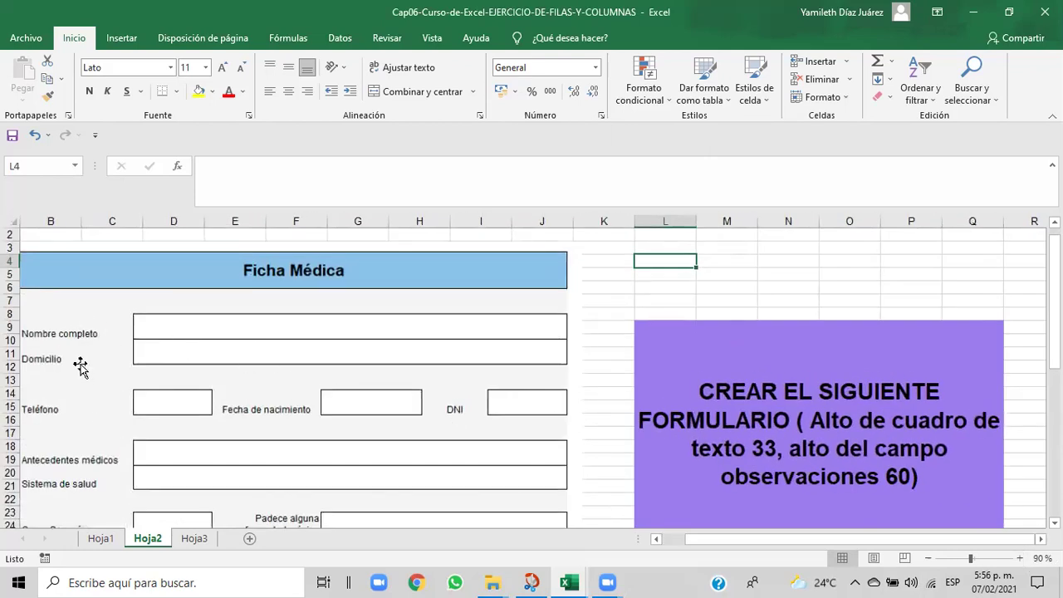
{"action": "left_click_drag", "start_coordinate": [689, 546], "coordinate": [672, 547]}
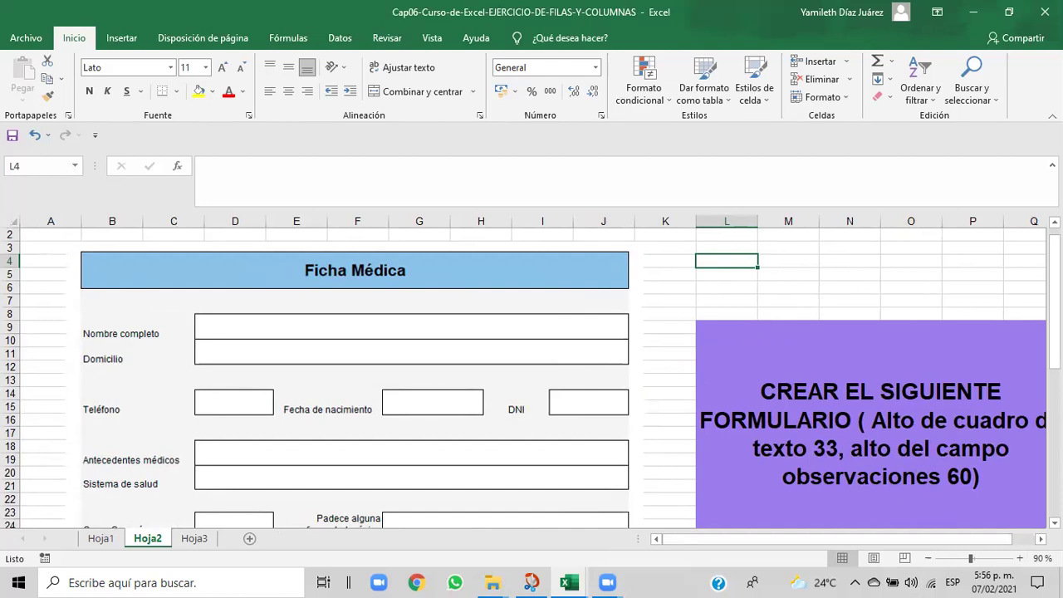
{"action": "left_click_drag", "start_coordinate": [1055, 298], "coordinate": [1055, 332]}
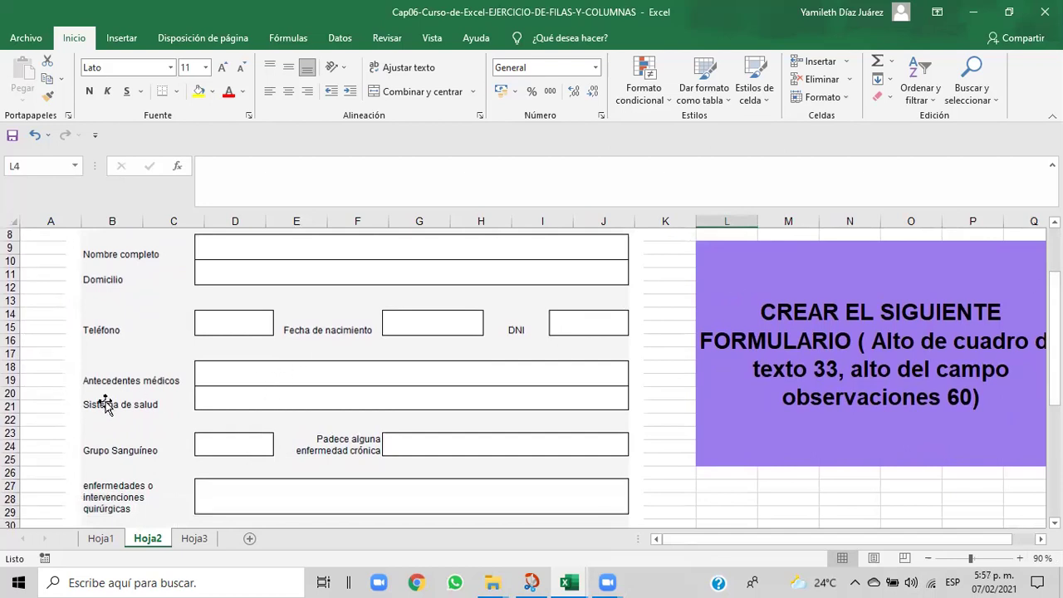
{"action": "mouse_move", "coordinate": [564, 582]}
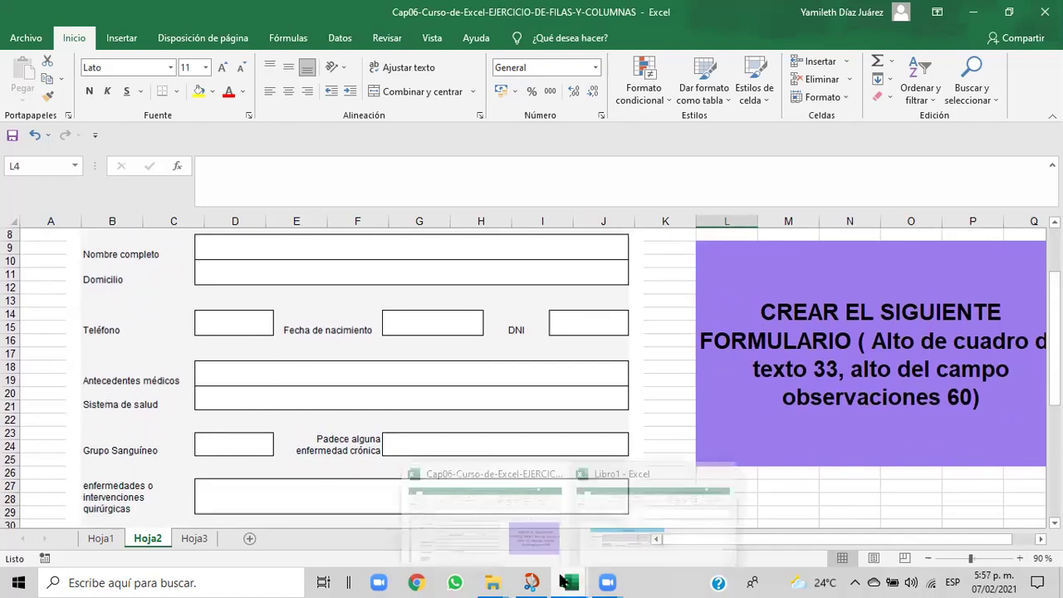
{"action": "left_click", "coordinate": [592, 554]}
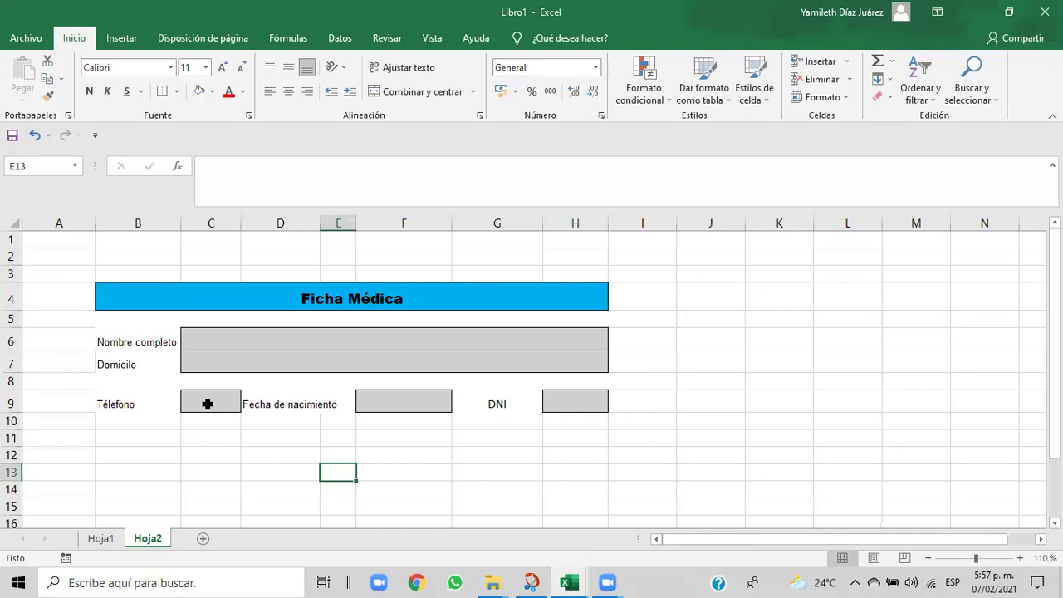
- Select row 10 of the form and compare it against the reference exercise workbook
{"action": "left_click_drag", "start_coordinate": [108, 423], "coordinate": [556, 426]}
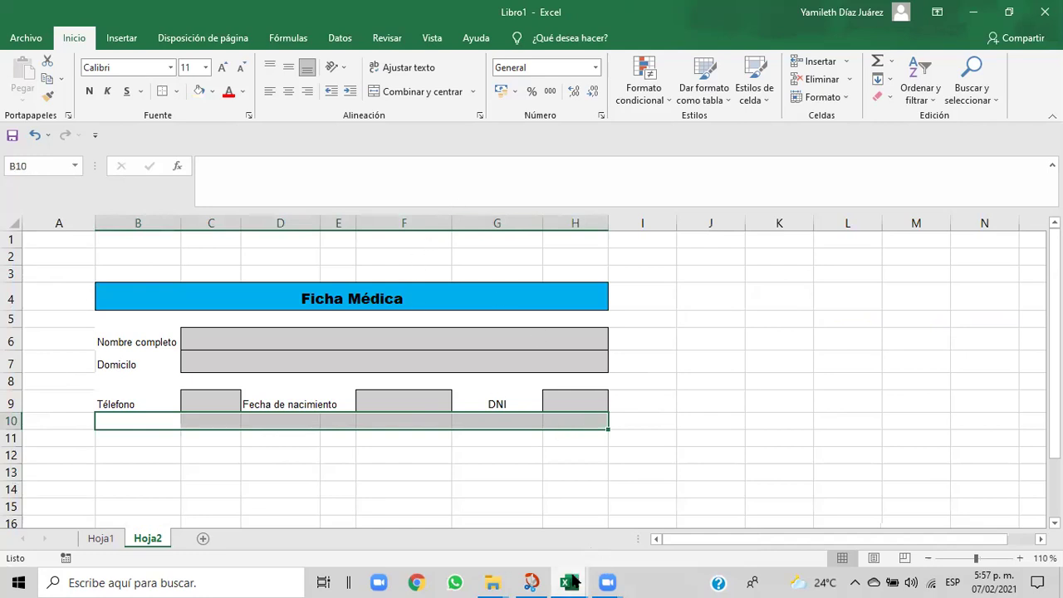
{"action": "mouse_move", "coordinate": [571, 581]}
{"action": "left_click", "coordinate": [553, 531]}
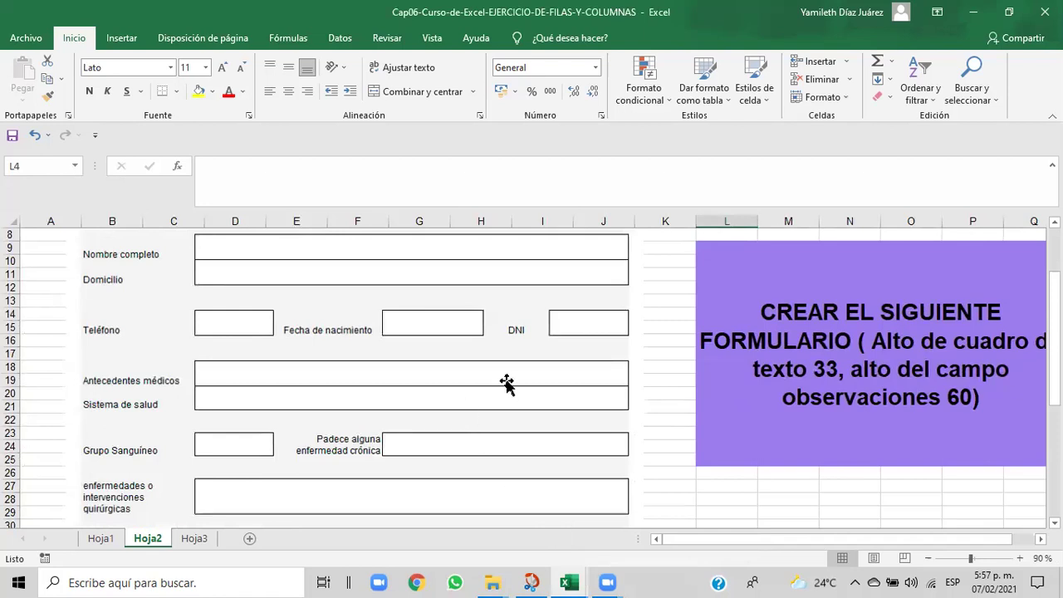
{"action": "mouse_move", "coordinate": [571, 580]}
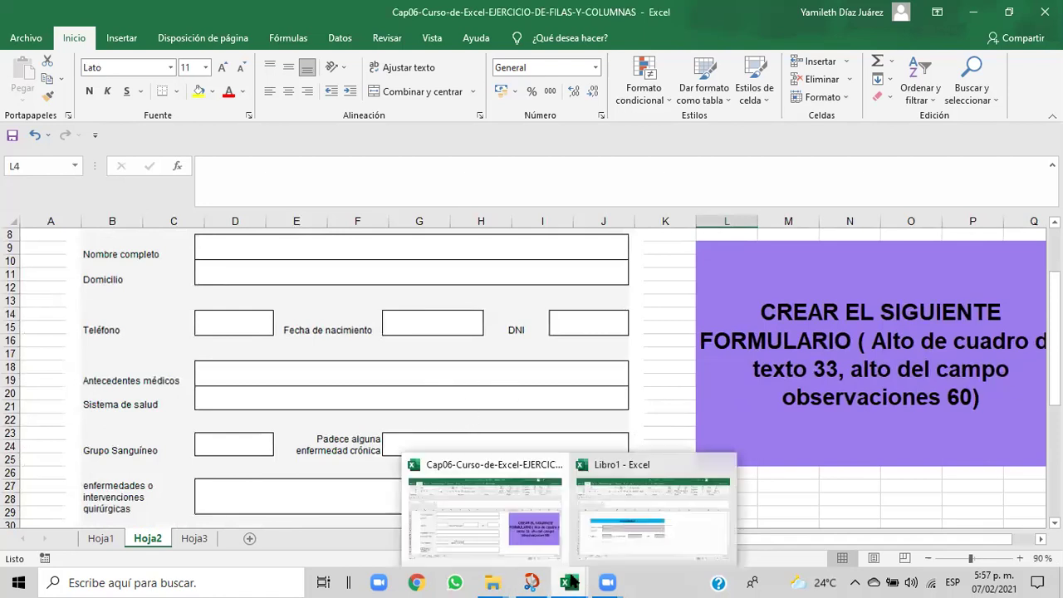
{"action": "left_click", "coordinate": [607, 551]}
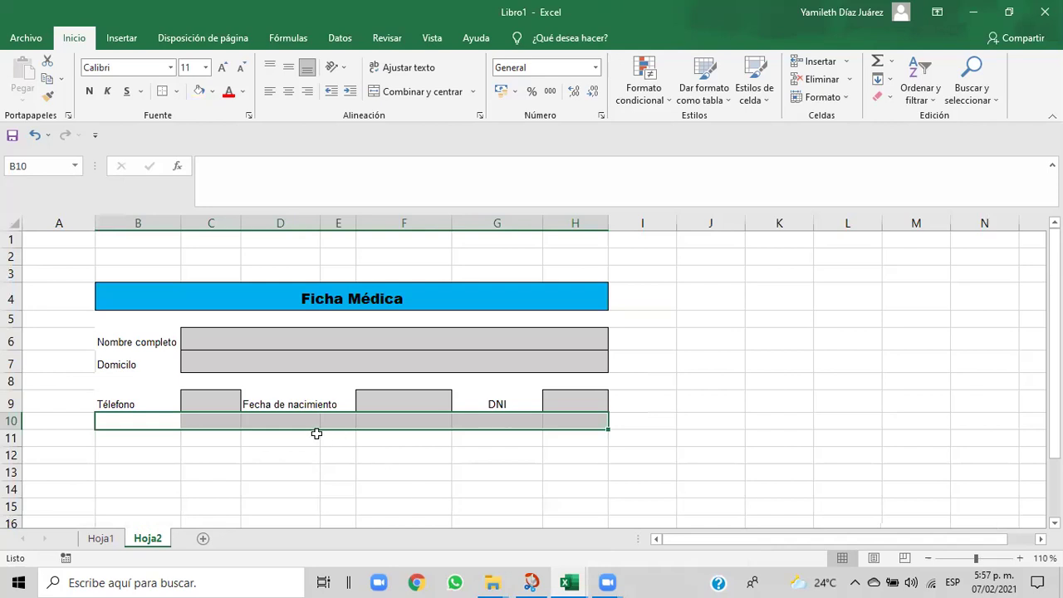
- Paint row 8's formatting onto row 10, unmerge it and give it a white fill
{"action": "left_click", "coordinate": [115, 378]}
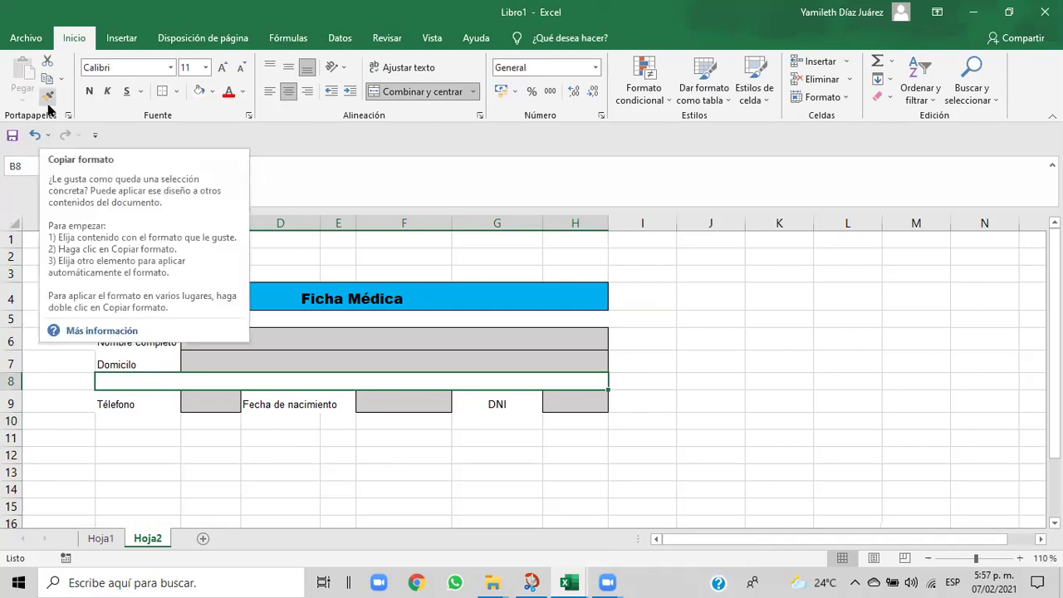
{"action": "left_click", "coordinate": [48, 102]}
{"action": "left_click_drag", "start_coordinate": [113, 418], "coordinate": [564, 425]}
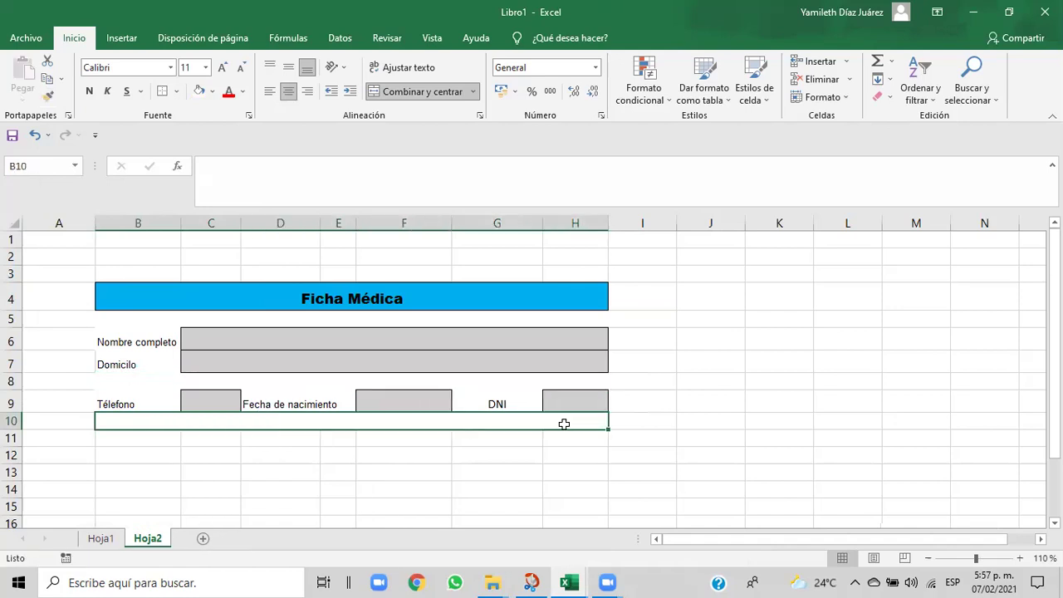
{"action": "left_click", "coordinate": [444, 93]}
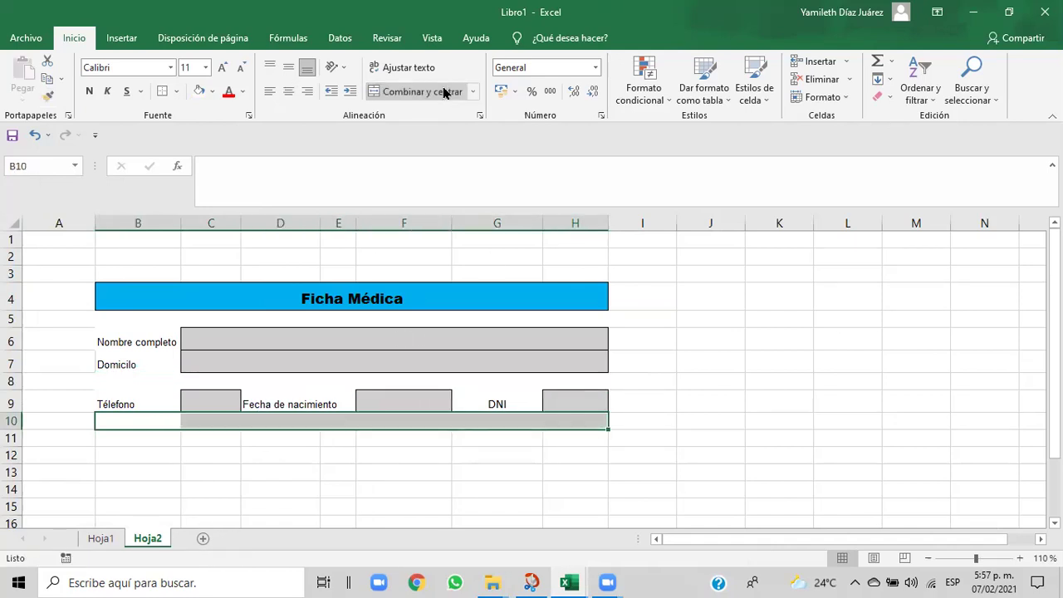
{"action": "left_click", "coordinate": [211, 92]}
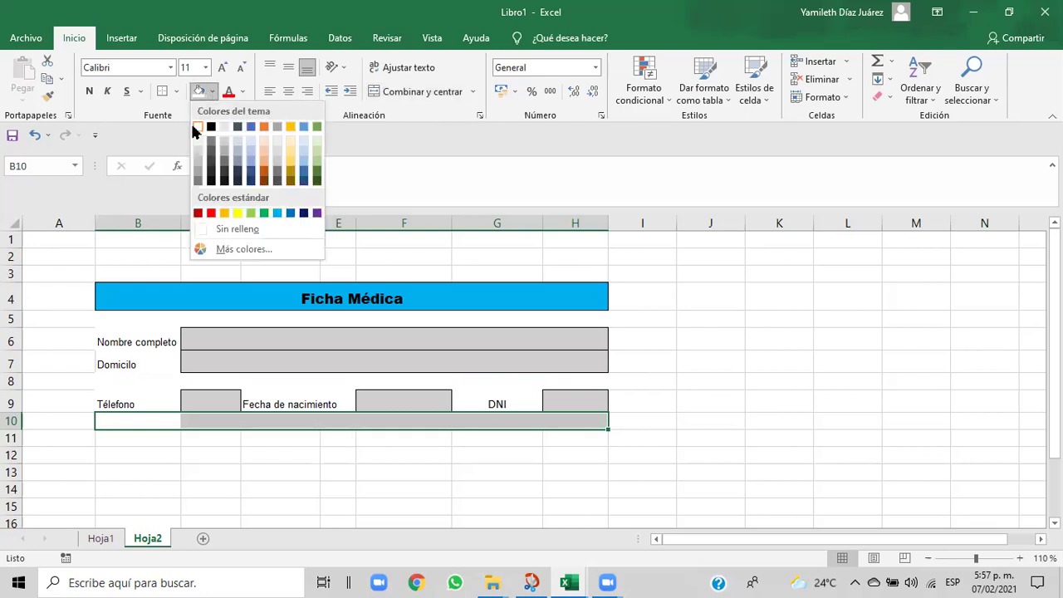
{"action": "left_click", "coordinate": [200, 130]}
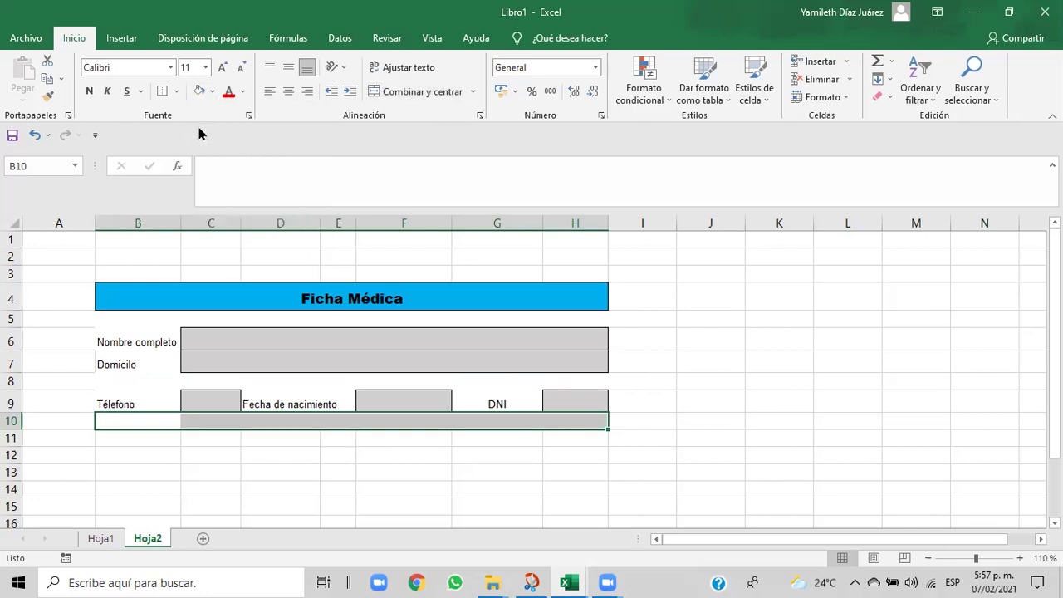
{"action": "left_click", "coordinate": [183, 445]}
{"action": "left_click_drag", "start_coordinate": [131, 415], "coordinate": [563, 427]}
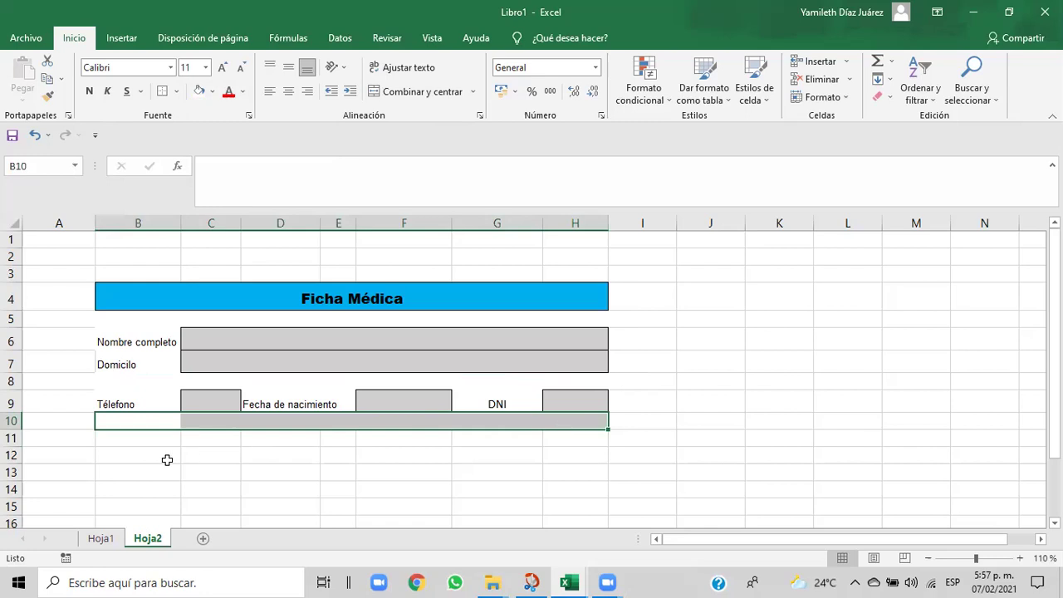
{"action": "left_click", "coordinate": [105, 437]}
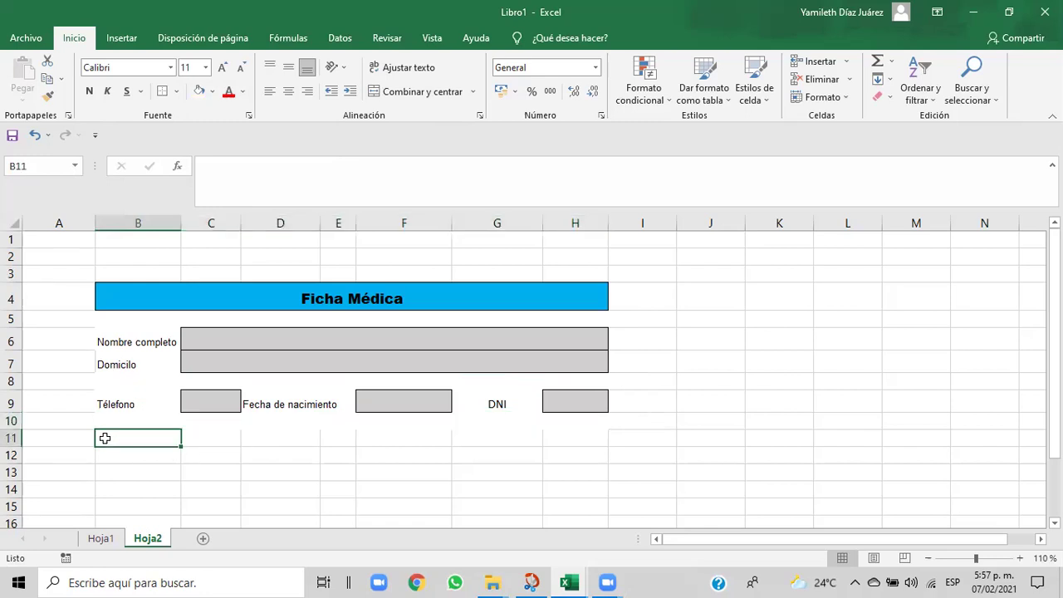
- Copy the Teléfono label's formatting onto cell B10 with Copiar formato
{"action": "left_click", "coordinate": [109, 399]}
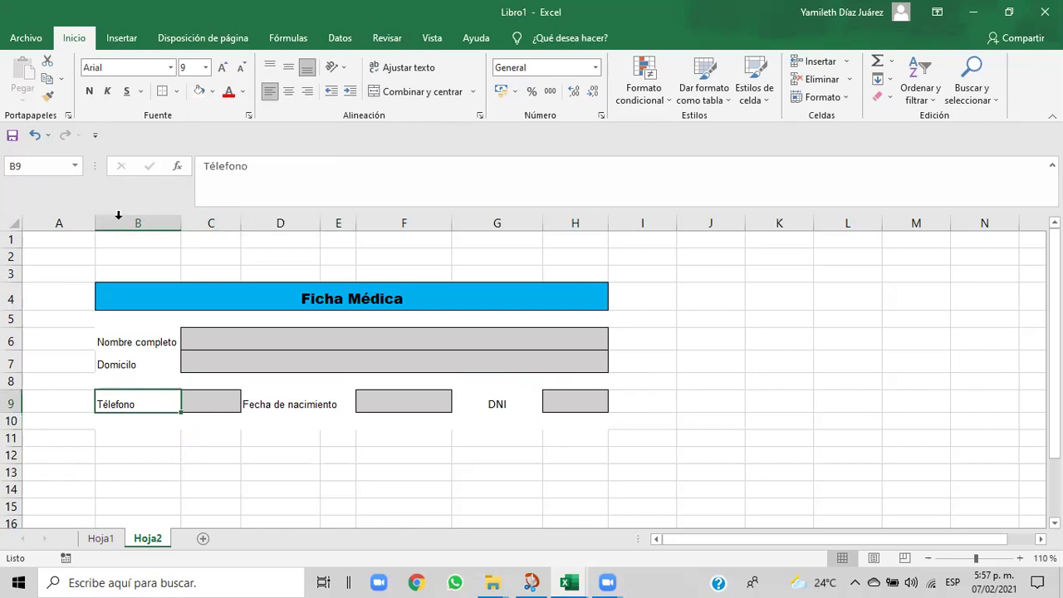
{"action": "left_click", "coordinate": [47, 95]}
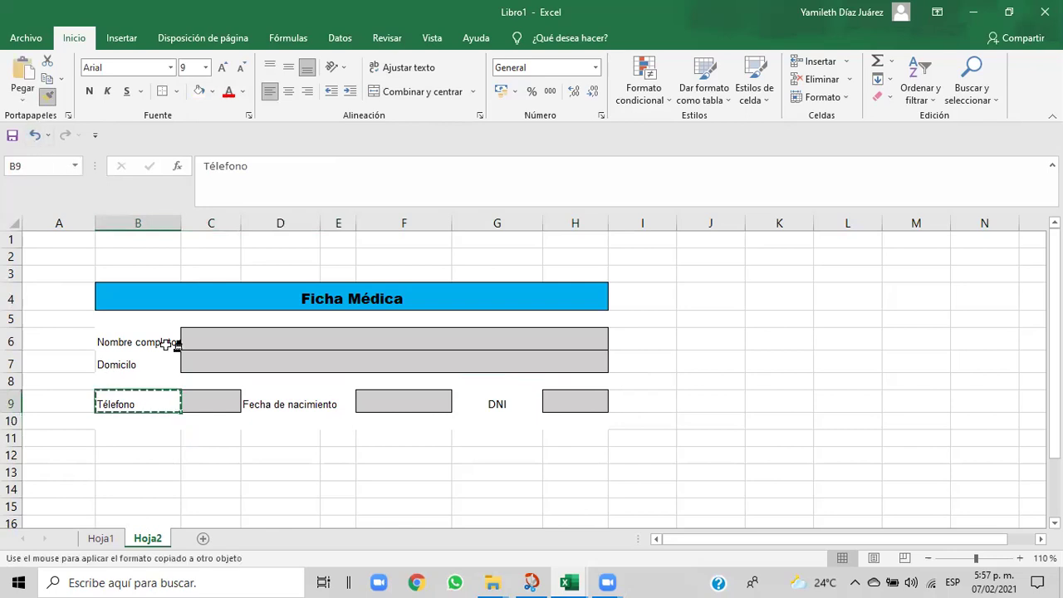
{"action": "left_click", "coordinate": [120, 427]}
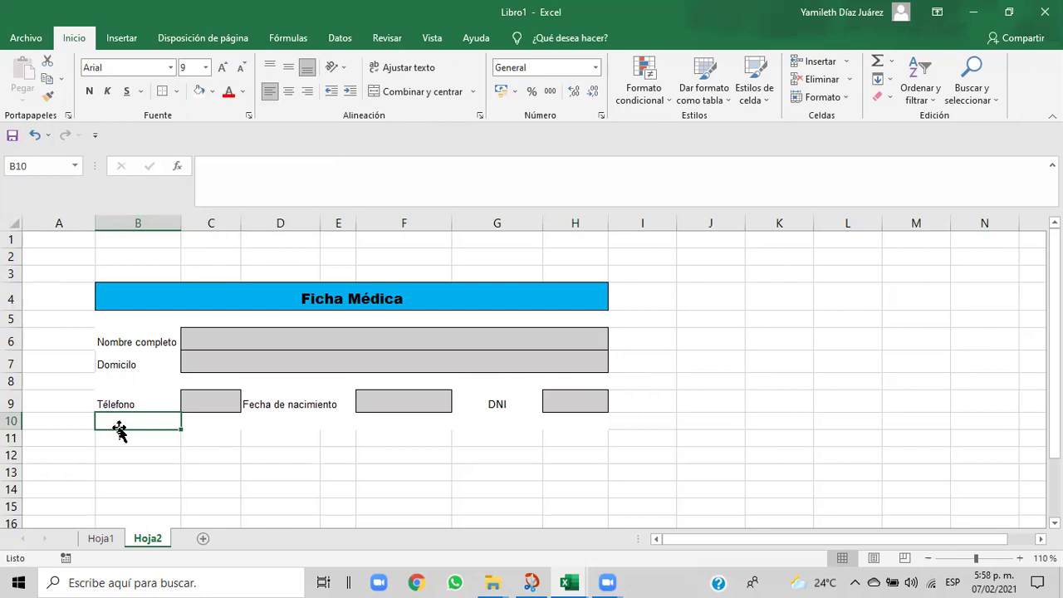
{"action": "left_click", "coordinate": [111, 438]}
{"action": "left_click_drag", "start_coordinate": [111, 423], "coordinate": [550, 425]}
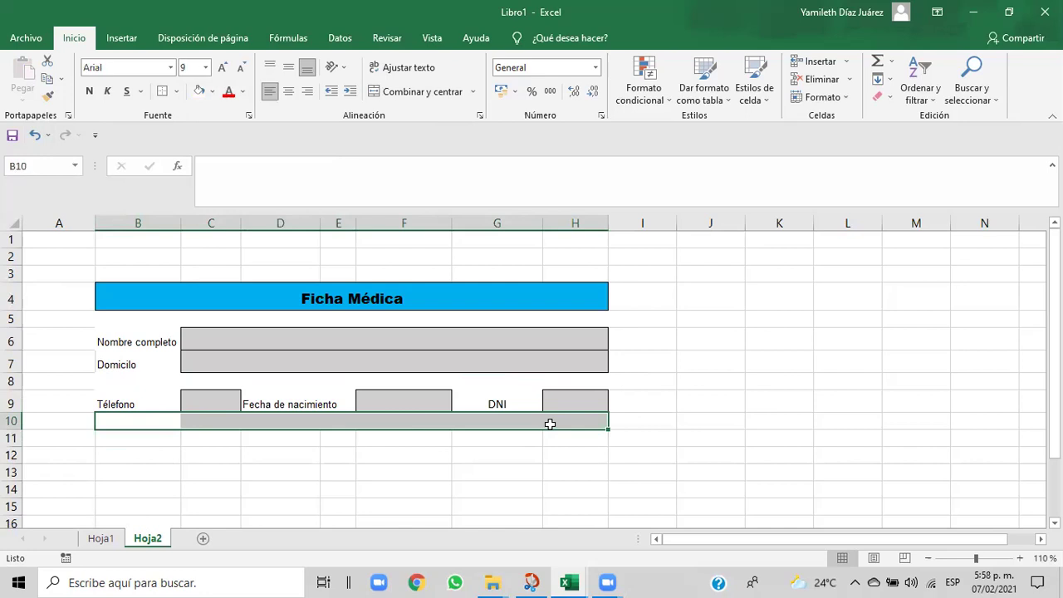
- Set row 10's height to 20 points
{"action": "left_click", "coordinate": [848, 99]}
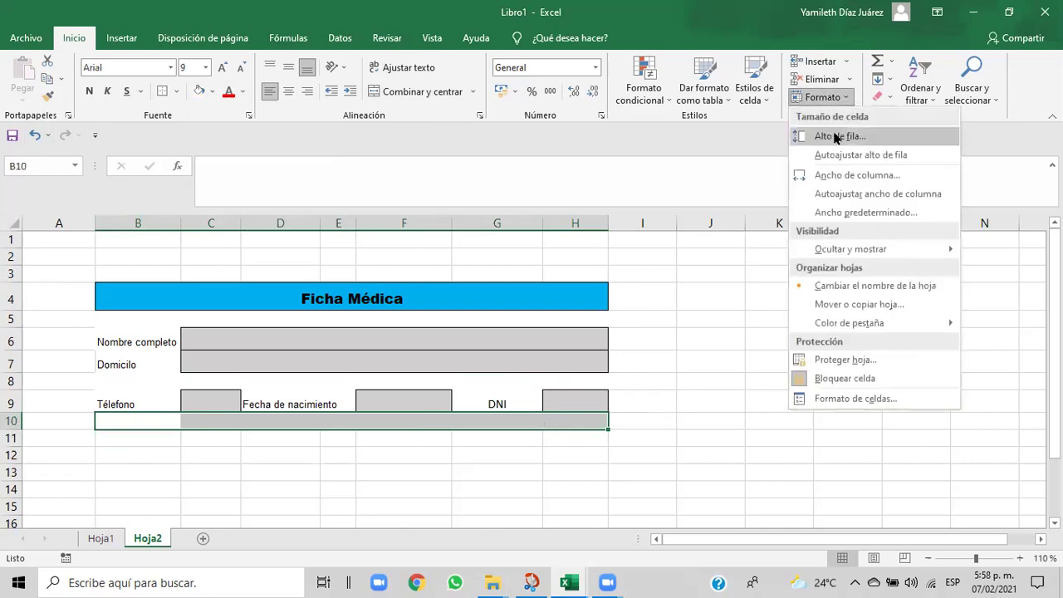
{"action": "left_click", "coordinate": [834, 138]}
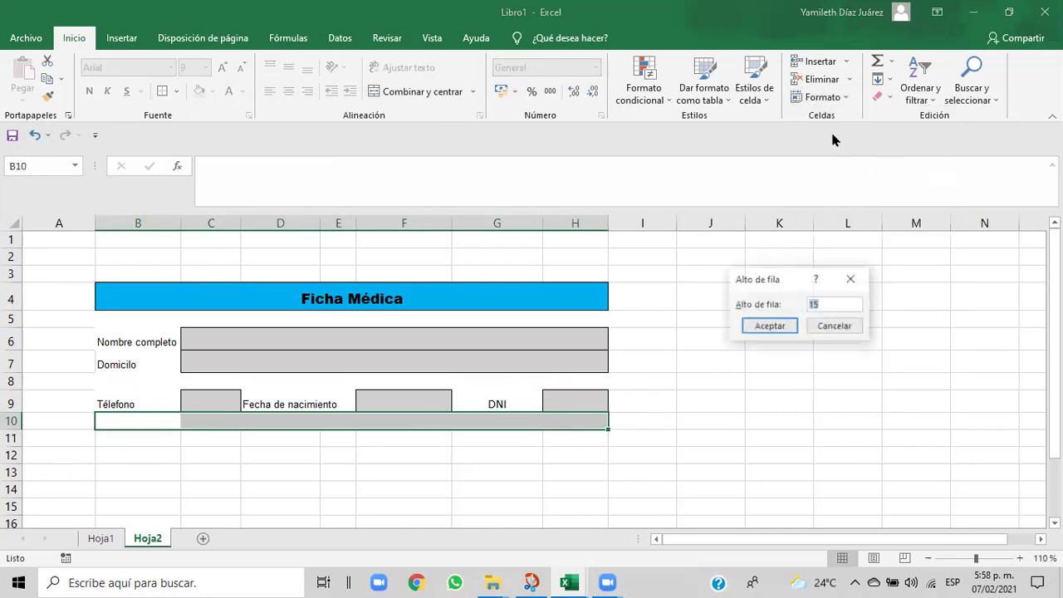
{"action": "left_click", "coordinate": [829, 302]}
{"action": "key", "text": "BackSpace"}
{"action": "type", "text": "20"}
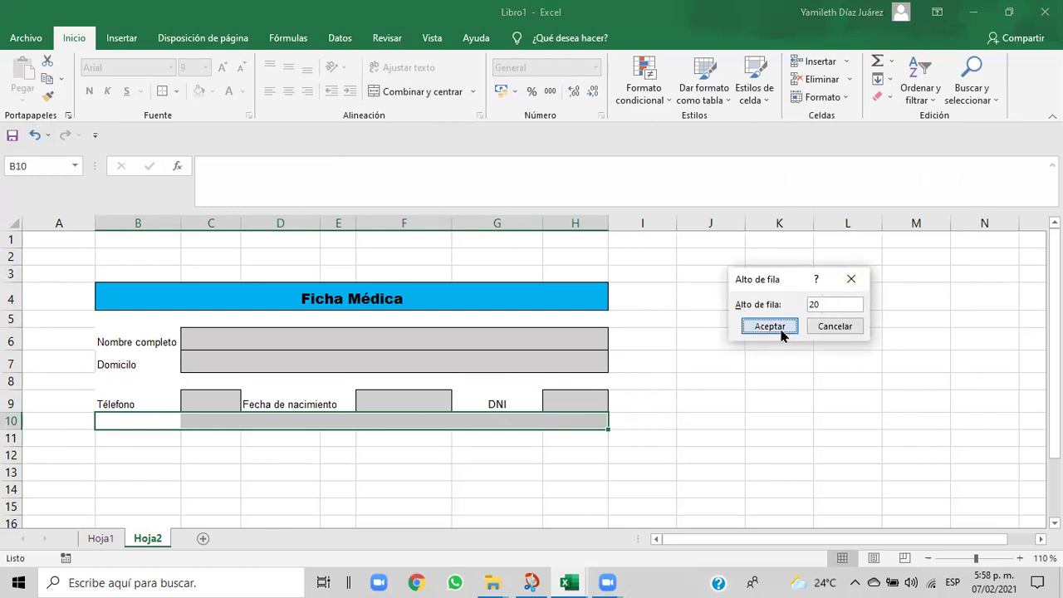
{"action": "left_click", "coordinate": [769, 325]}
{"action": "left_click", "coordinate": [552, 461]}
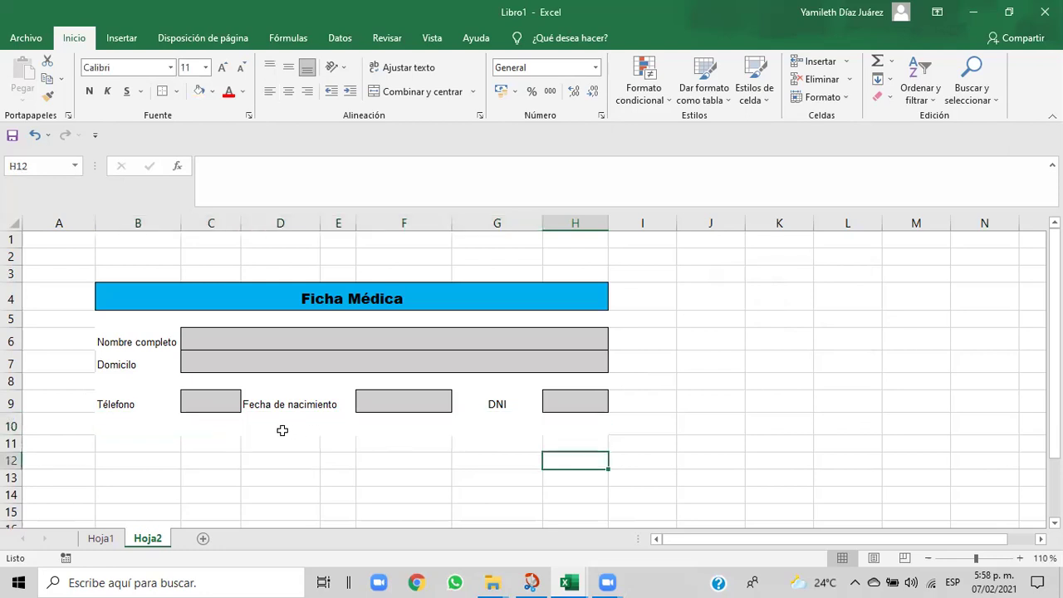
{"action": "left_click", "coordinate": [133, 423]}
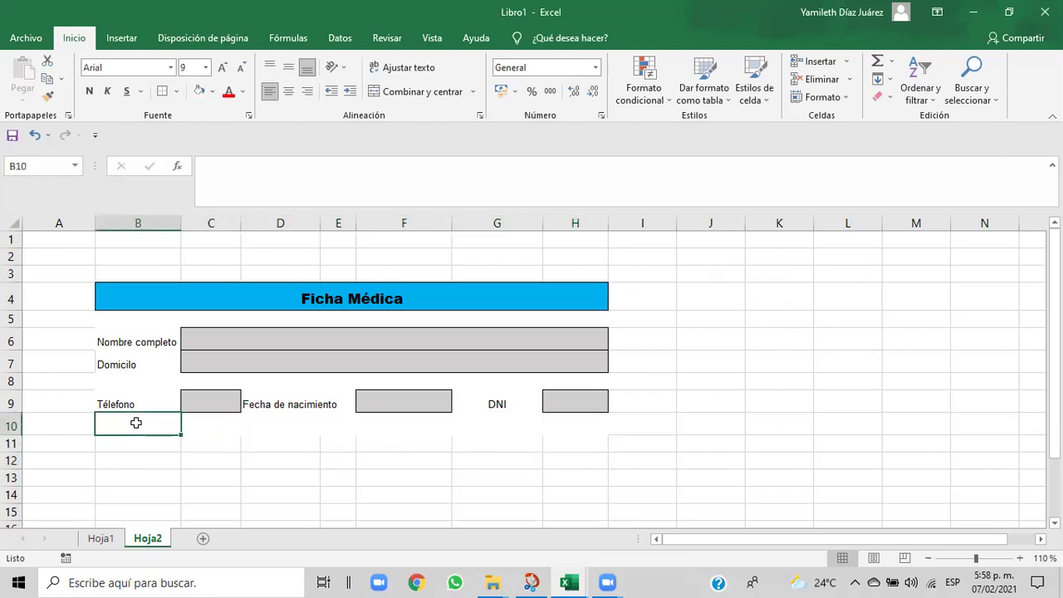
- Set the blank merged row 8 to 20 points tall
{"action": "left_click", "coordinate": [193, 382]}
{"action": "left_click", "coordinate": [847, 100]}
{"action": "left_click", "coordinate": [828, 143]}
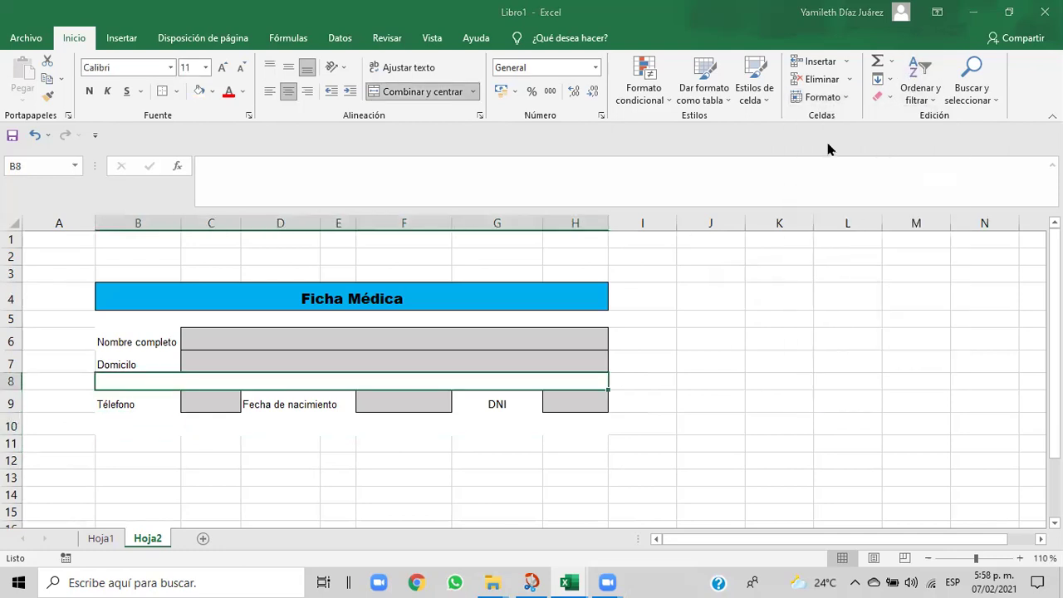
{"action": "left_click", "coordinate": [833, 304]}
{"action": "key", "text": "BackSpace"}
{"action": "key", "text": "BackSpace"}
{"action": "type", "text": "20"}
{"action": "left_click", "coordinate": [769, 326]}
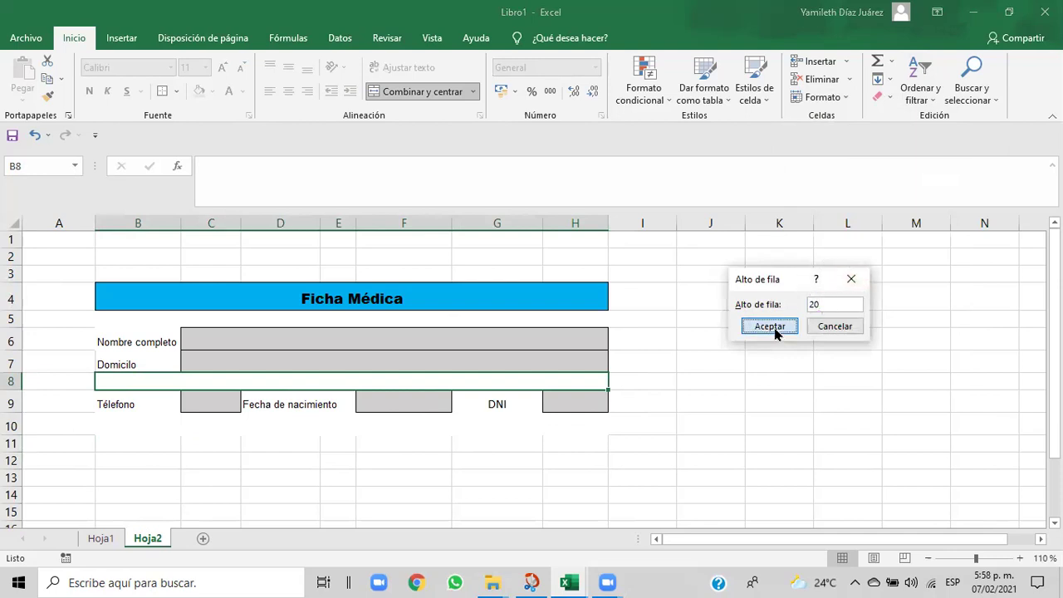
{"action": "left_click", "coordinate": [665, 460]}
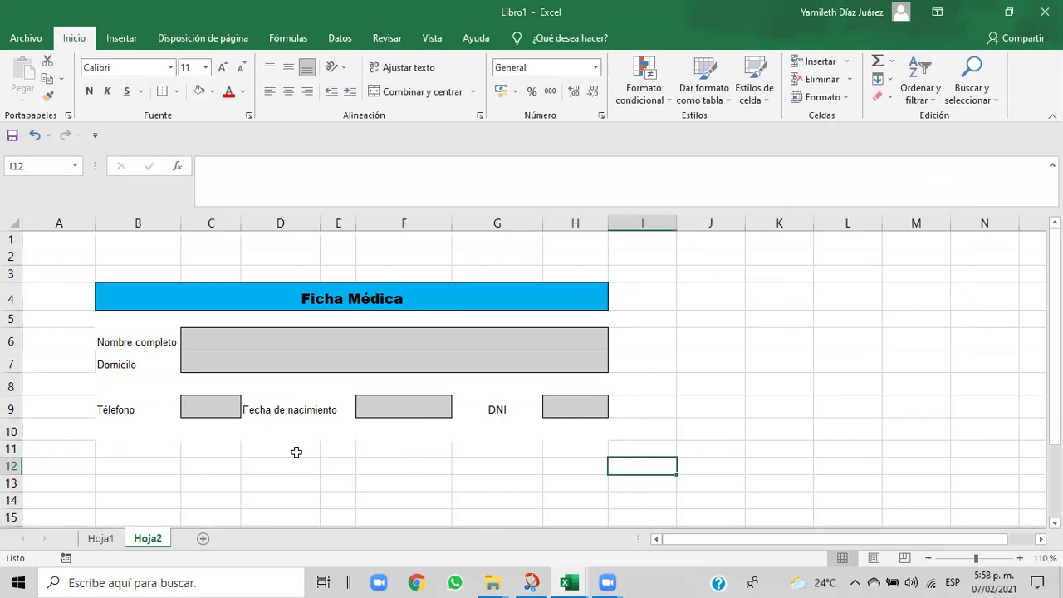
- Make the blank row 5 below the title 20 points tall
{"action": "left_click", "coordinate": [100, 318]}
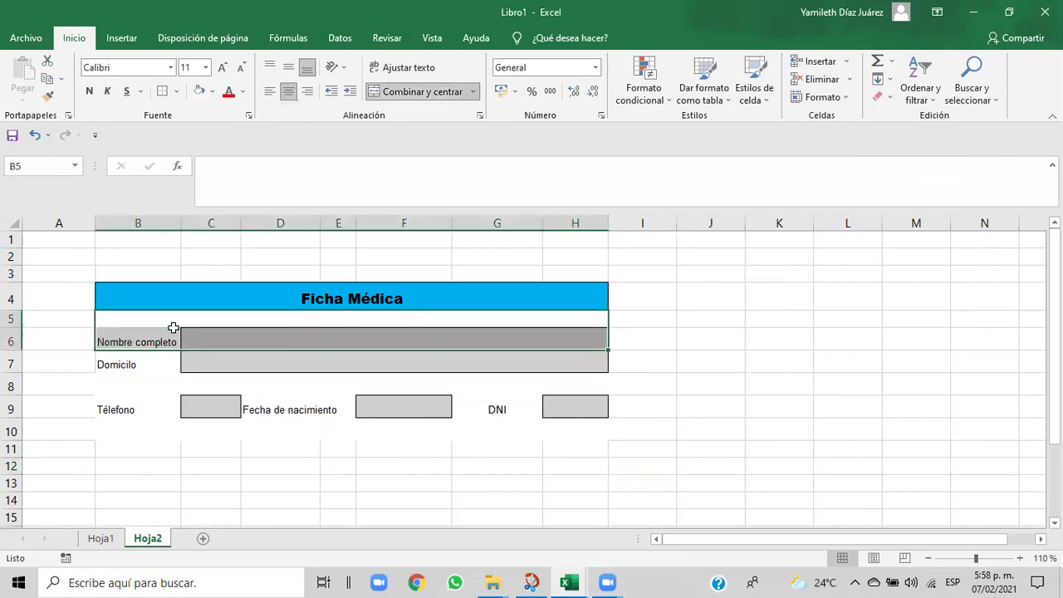
{"action": "left_click", "coordinate": [119, 318]}
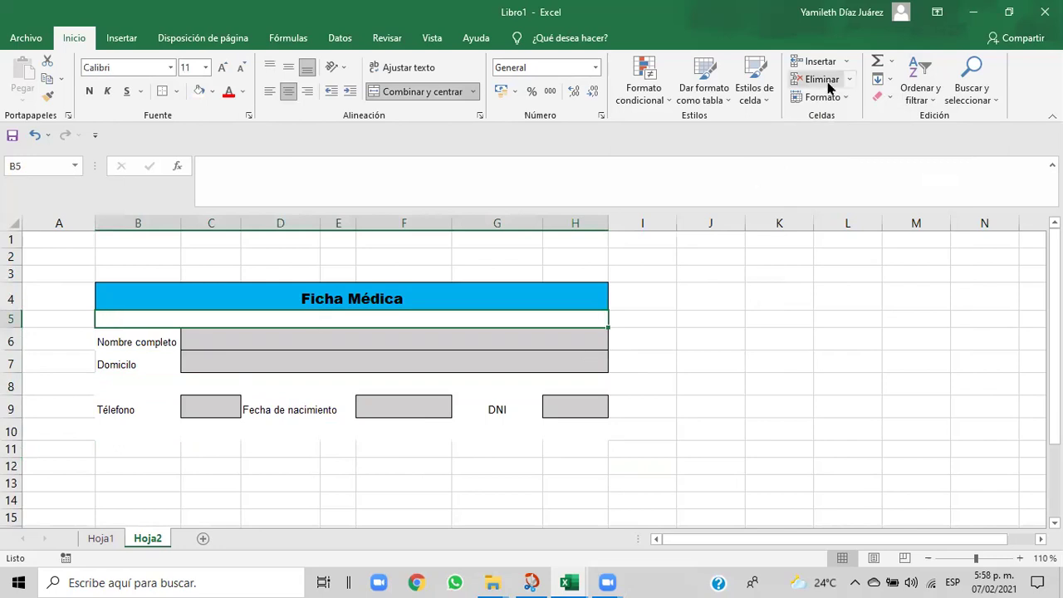
{"action": "left_click", "coordinate": [847, 101]}
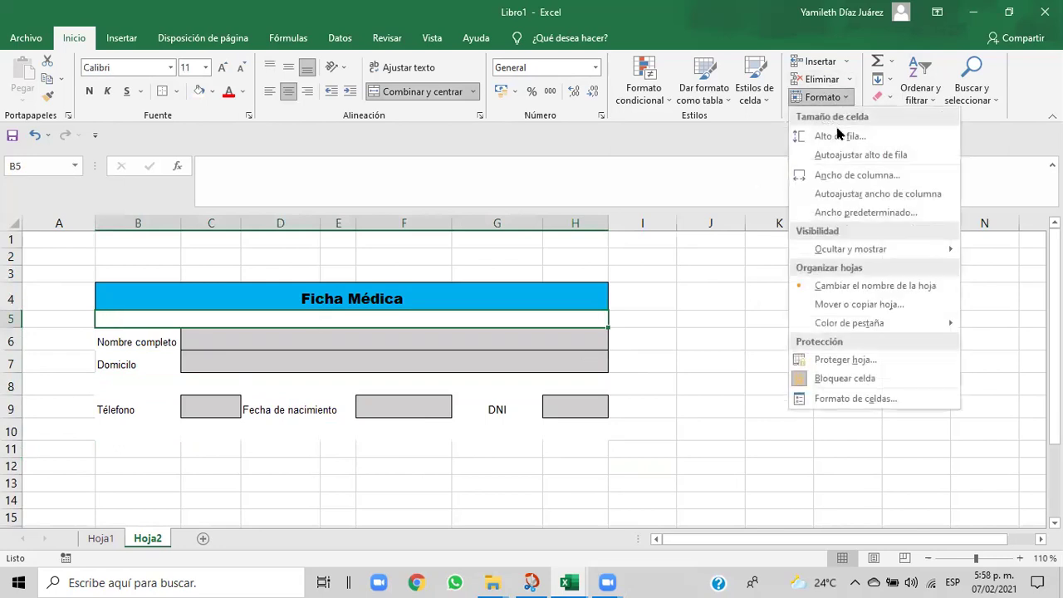
{"action": "left_click", "coordinate": [838, 135]}
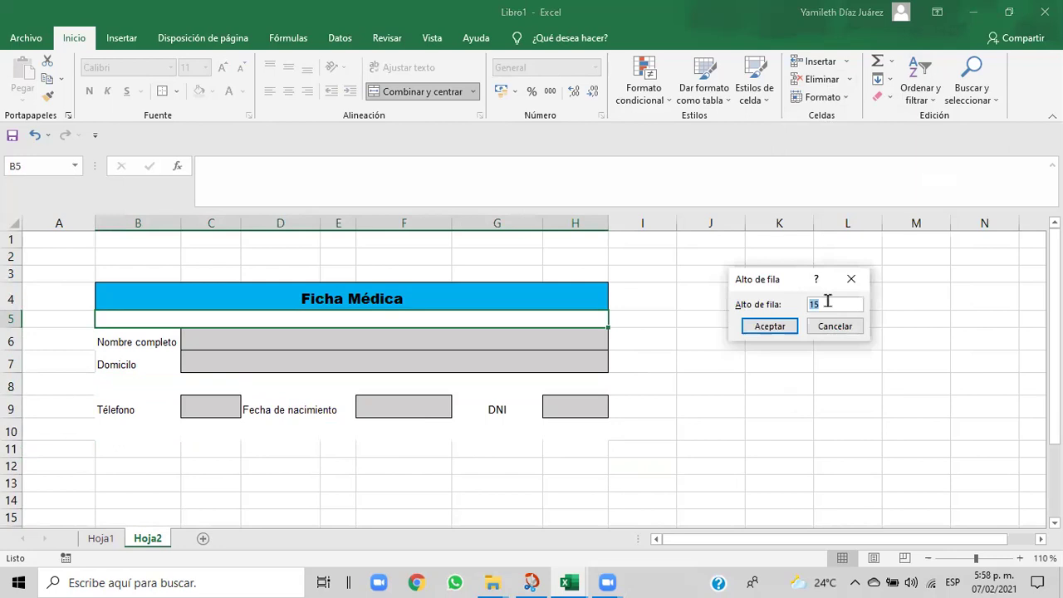
{"action": "key", "text": "BackSpace"}
{"action": "key", "text": "BackSpace"}
{"action": "type", "text": "20"}
{"action": "left_click", "coordinate": [792, 326]}
{"action": "left_click", "coordinate": [691, 439]}
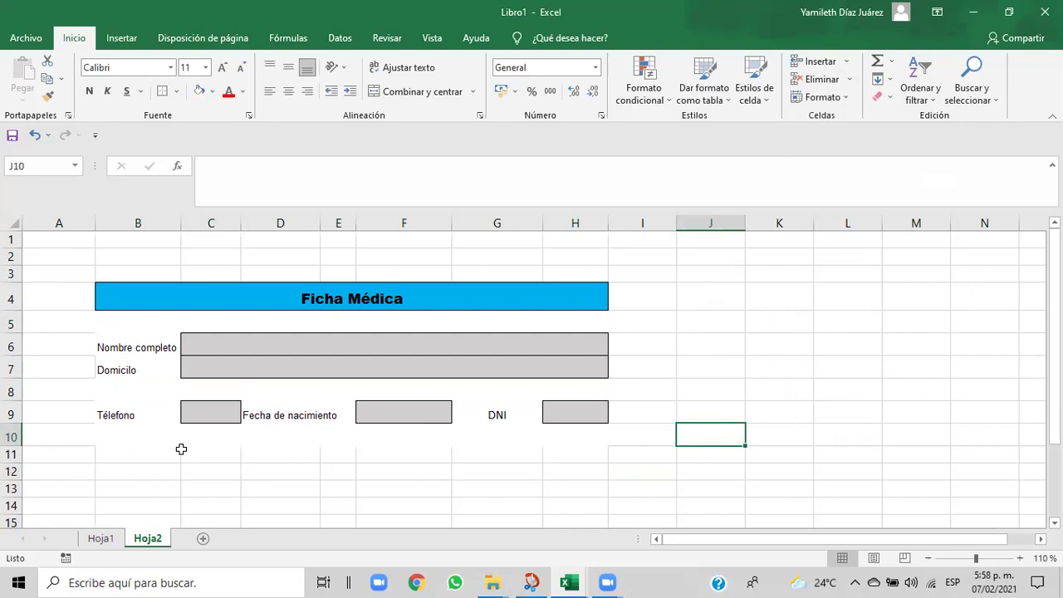
{"action": "left_click", "coordinate": [103, 433]}
{"action": "left_click_drag", "start_coordinate": [115, 435], "coordinate": [546, 438]}
- Select B11 and check the reference exercise workbook for the next label
{"action": "left_click", "coordinate": [114, 453]}
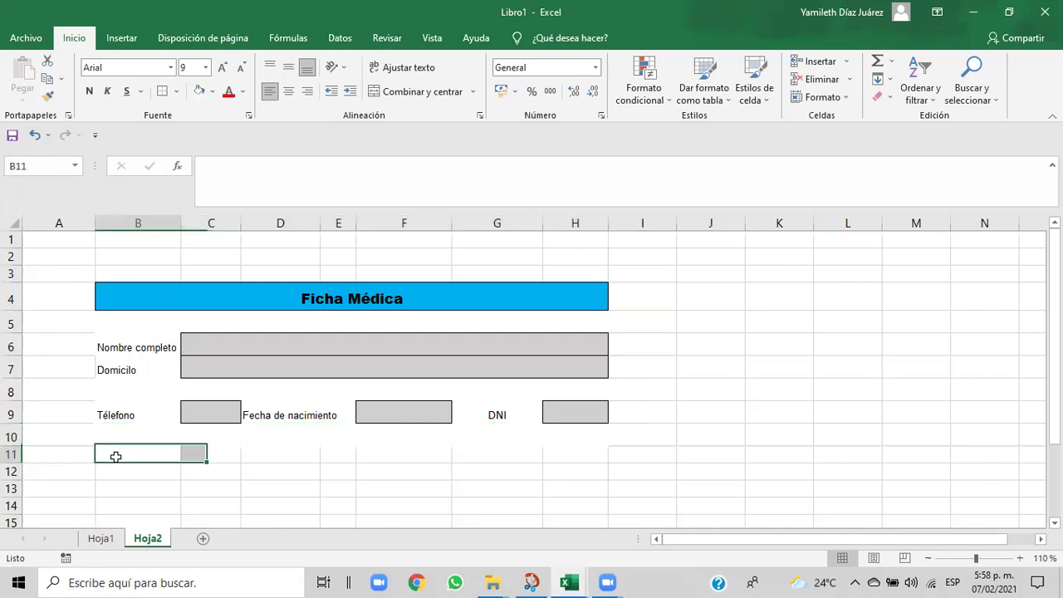
{"action": "mouse_move", "coordinate": [566, 581]}
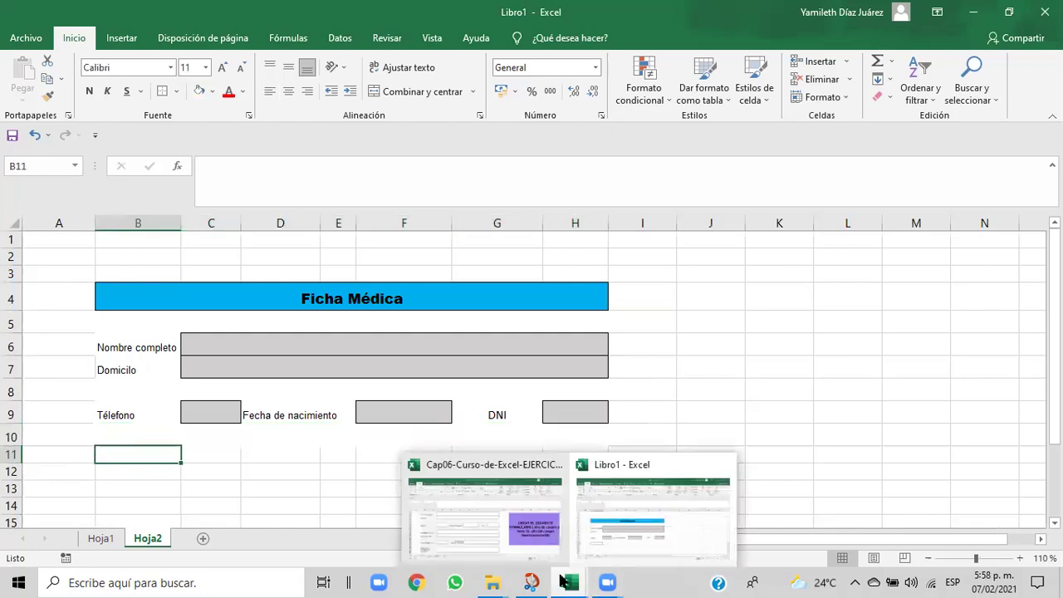
{"action": "left_click", "coordinate": [569, 531]}
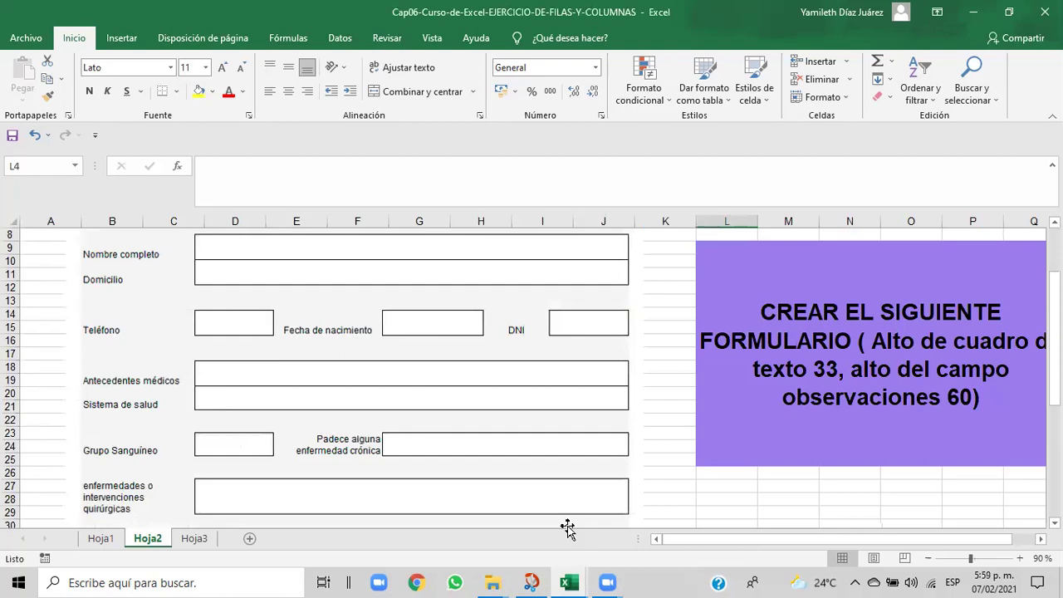
{"action": "mouse_move", "coordinate": [570, 582]}
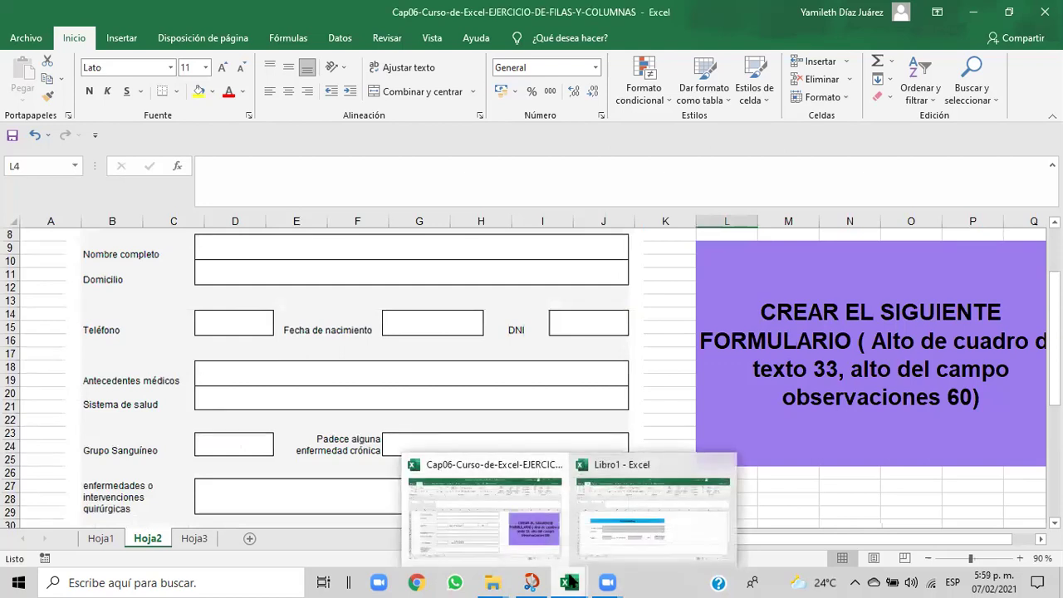
{"action": "left_click", "coordinate": [610, 538]}
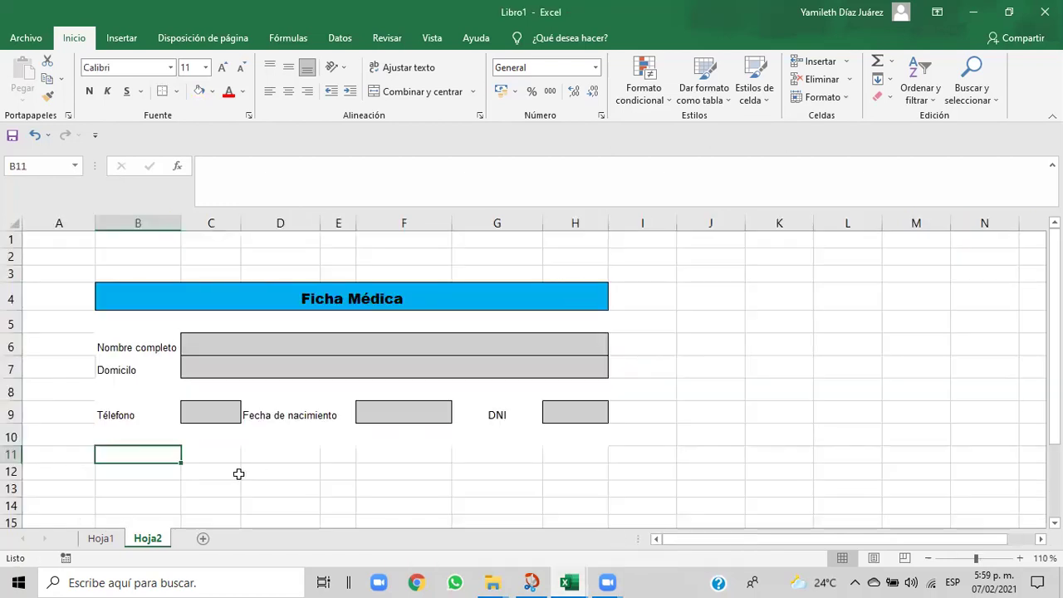
- Copy the Teléfono label's formatting onto B11 and type 'Antecedentes médicos'
{"action": "left_click", "coordinate": [123, 413]}
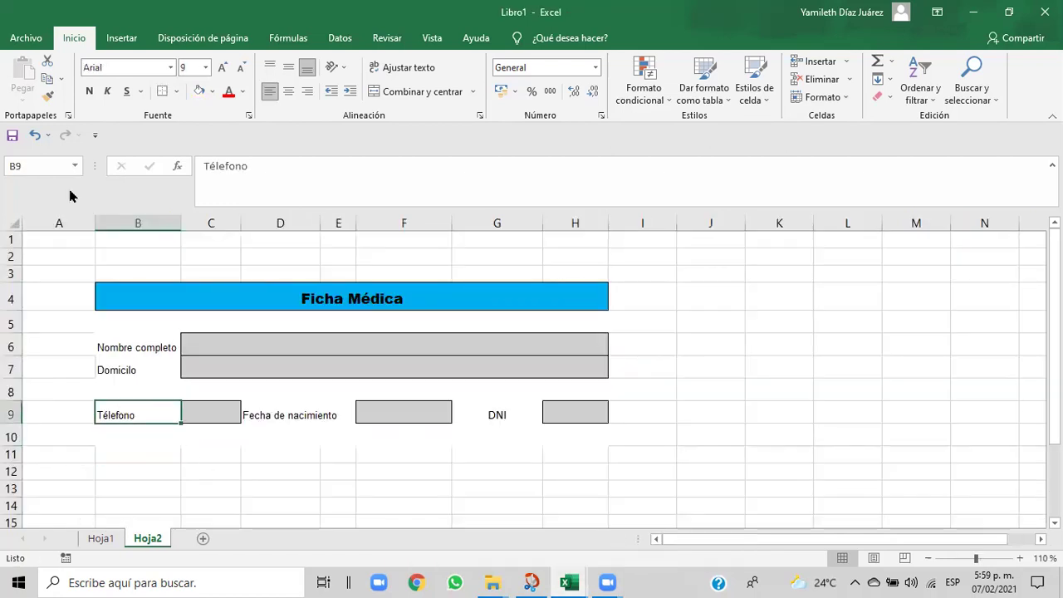
{"action": "left_click", "coordinate": [47, 96]}
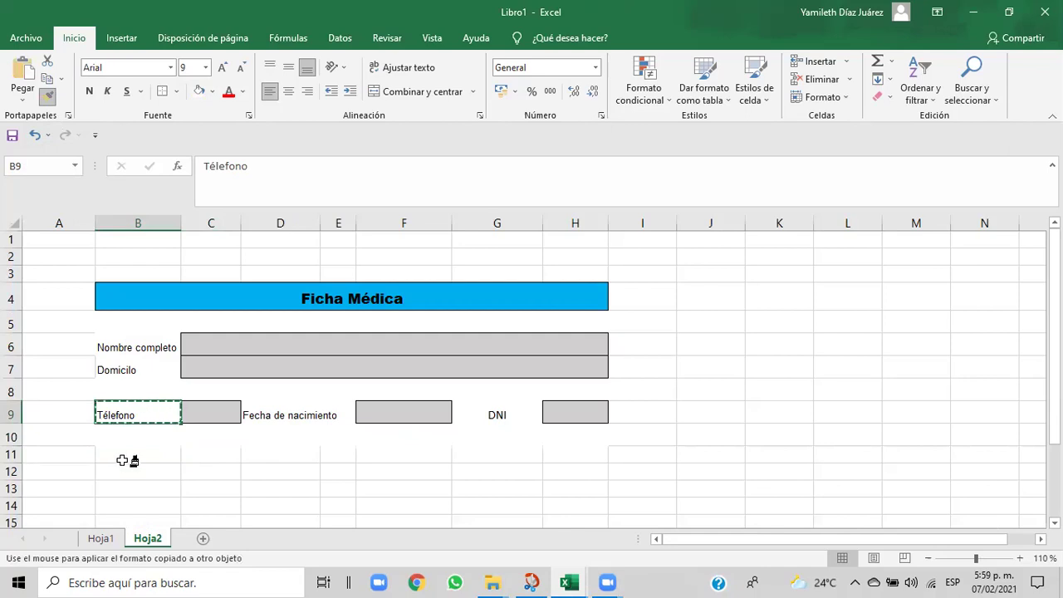
{"action": "left_click", "coordinate": [115, 458]}
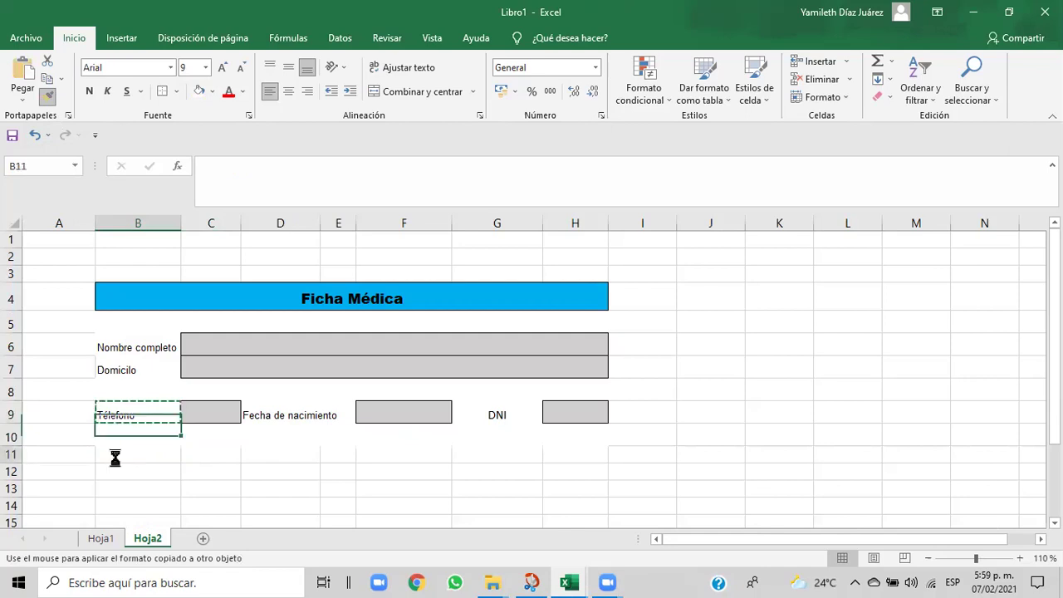
{"action": "type", "text": "A"}
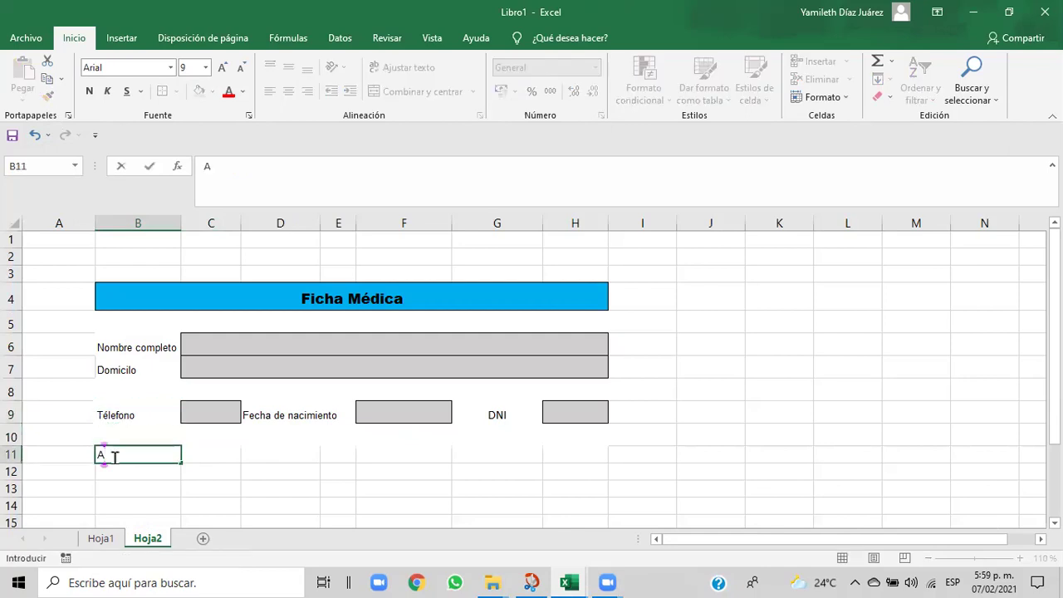
{"action": "type", "text": "ntecedentes "}
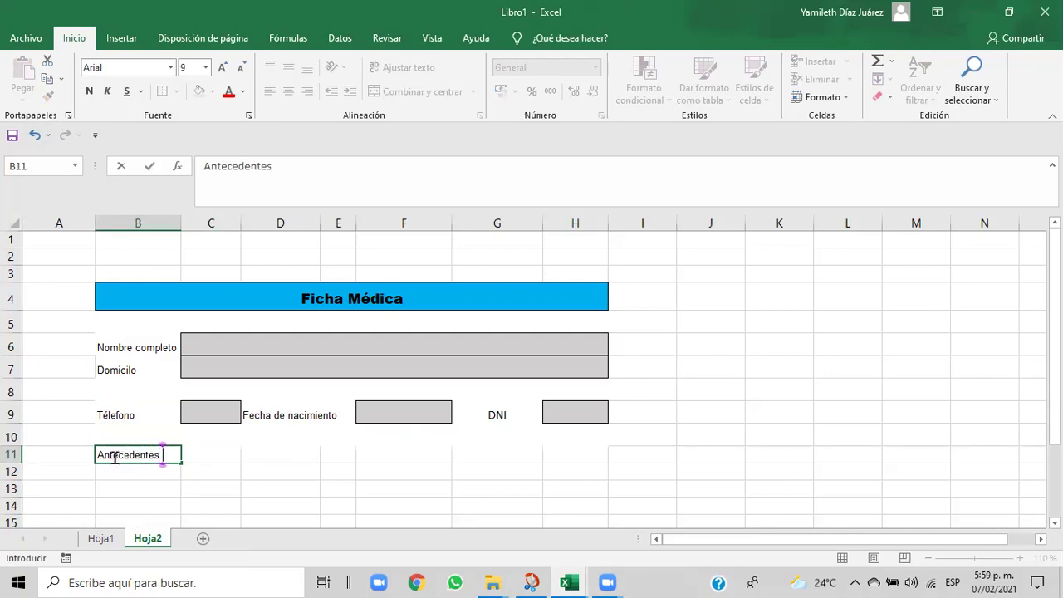
{"action": "type", "text": "médicos"}
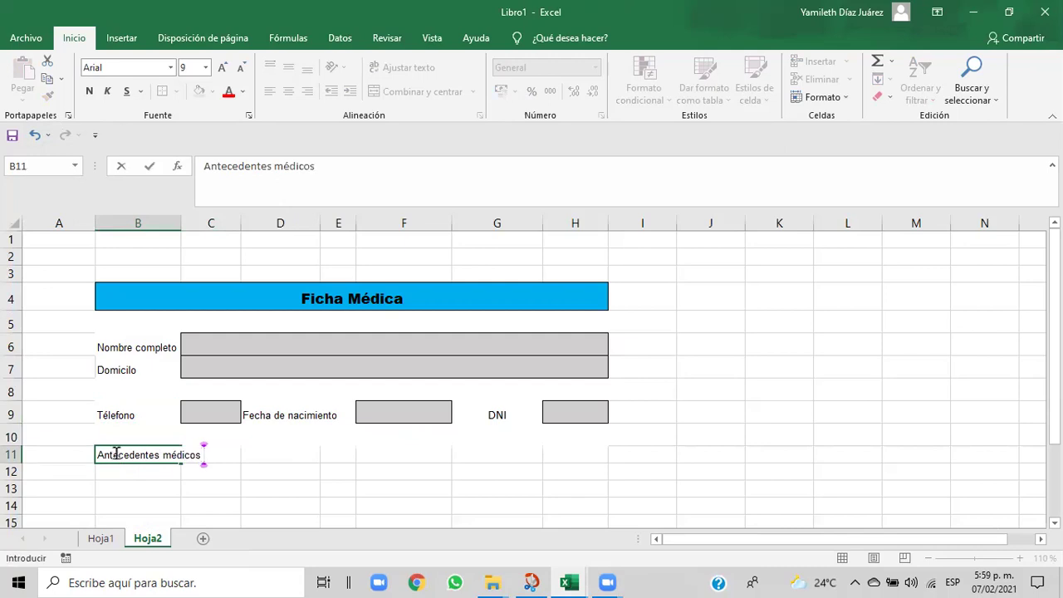
- Commit the Antecedentes médicos label and give B11:C11 a white fill
{"action": "left_click", "coordinate": [207, 473]}
{"action": "left_click_drag", "start_coordinate": [108, 454], "coordinate": [204, 456]}
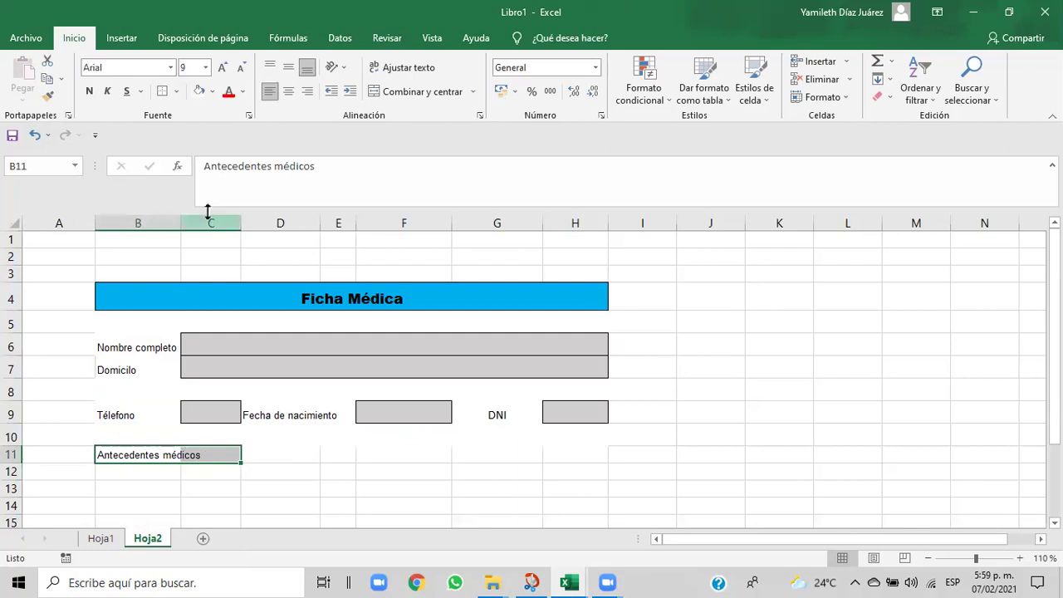
{"action": "left_click", "coordinate": [212, 92]}
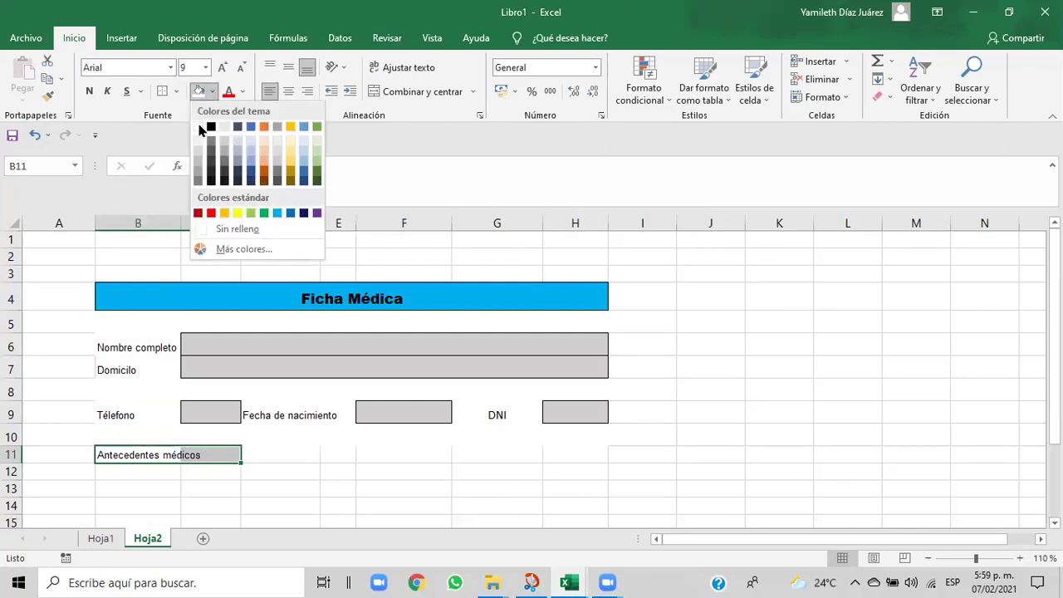
{"action": "left_click", "coordinate": [200, 129]}
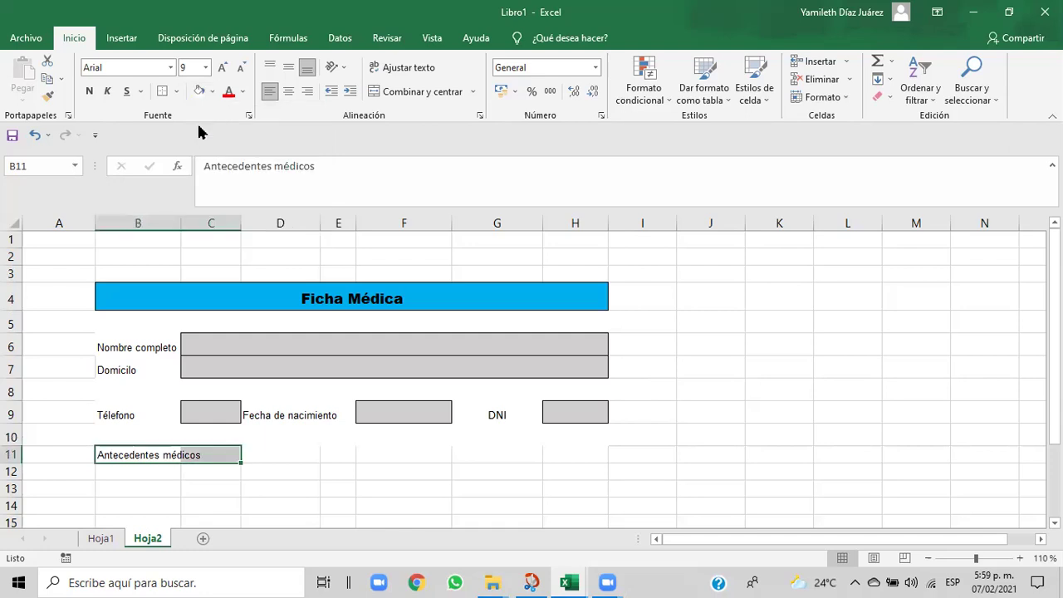
- Set row 11's height to 20 points and reselect B11:C11
{"action": "left_click", "coordinate": [847, 98]}
{"action": "left_click", "coordinate": [831, 134]}
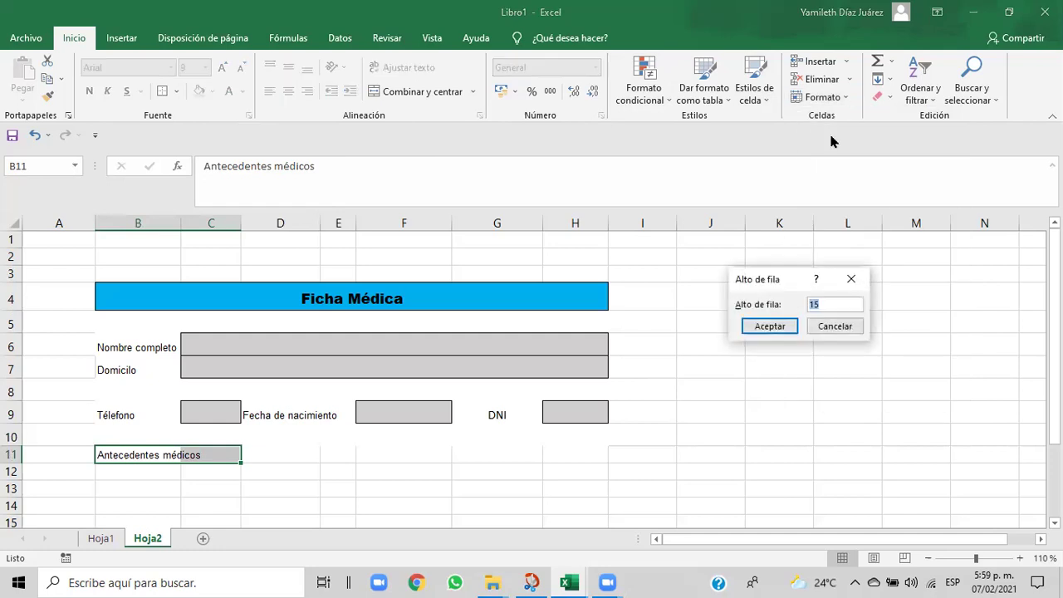
{"action": "left_click", "coordinate": [822, 303]}
{"action": "key", "text": "BackSpace"}
{"action": "key", "text": "BackSpace"}
{"action": "type", "text": "20"}
{"action": "key", "text": "Return"}
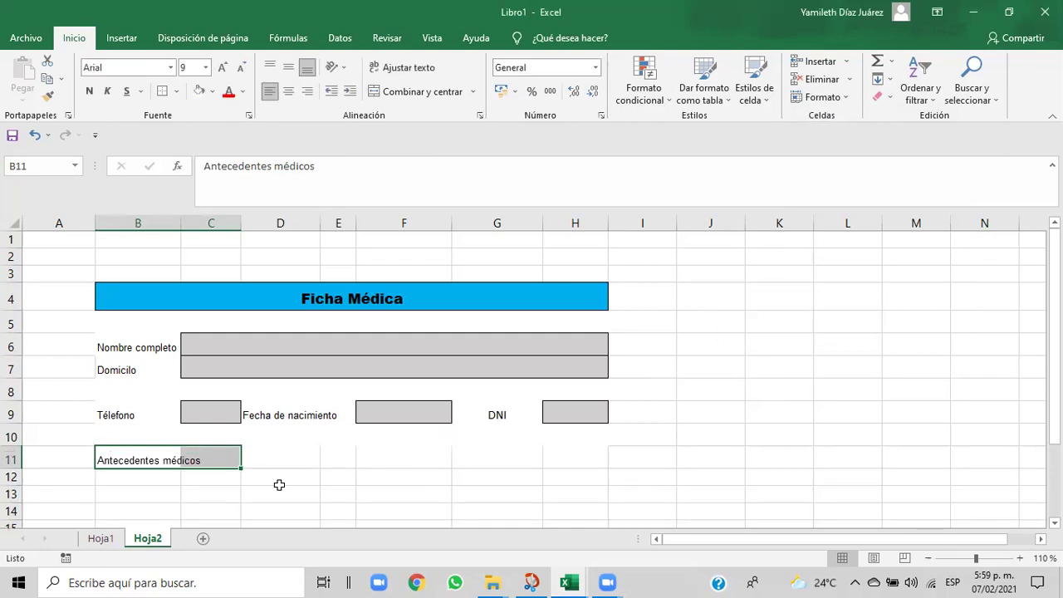
{"action": "left_click", "coordinate": [279, 486]}
{"action": "left_click_drag", "start_coordinate": [122, 460], "coordinate": [192, 458]}
{"action": "left_click", "coordinate": [195, 461]}
{"action": "left_click_drag", "start_coordinate": [102, 457], "coordinate": [199, 459]}
{"action": "left_click", "coordinate": [200, 461]}
{"action": "left_click_drag", "start_coordinate": [110, 456], "coordinate": [203, 460]}
{"action": "mouse_move", "coordinate": [569, 582]}
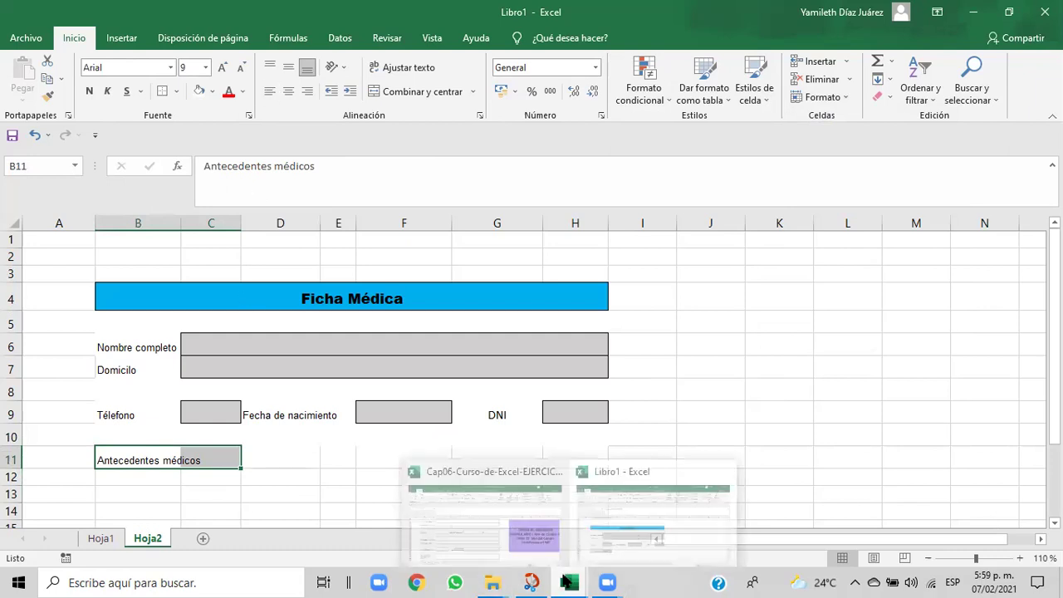
{"action": "left_click", "coordinate": [469, 539]}
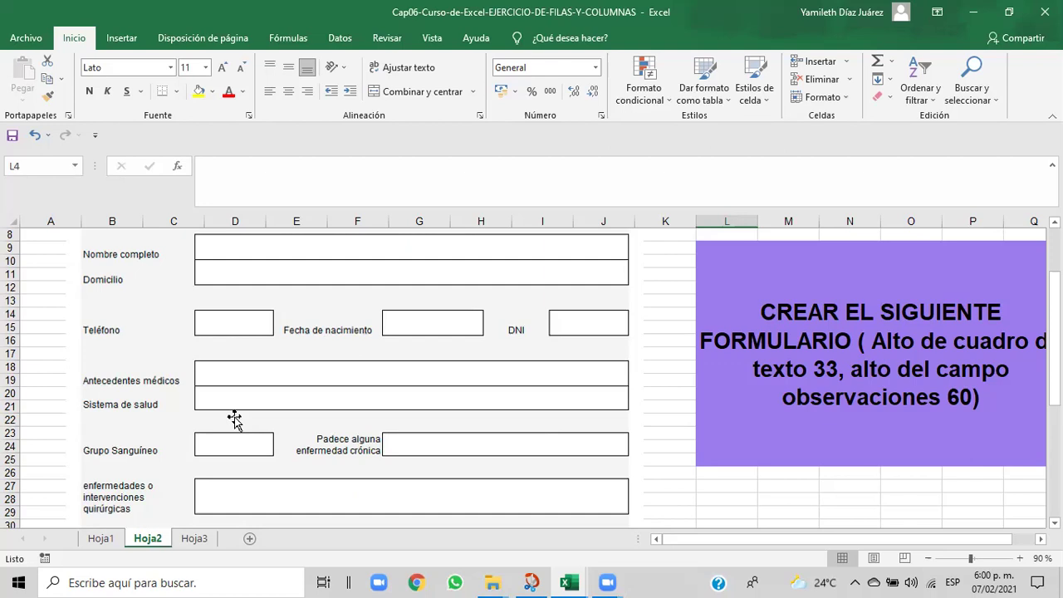
{"action": "mouse_move", "coordinate": [563, 581]}
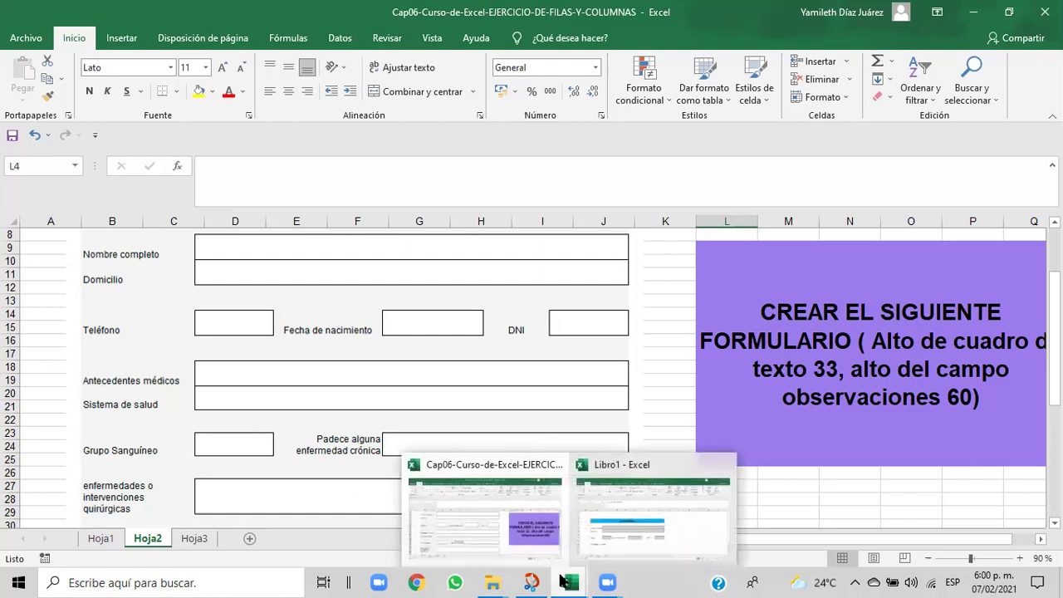
{"action": "left_click", "coordinate": [612, 538]}
{"action": "left_click", "coordinate": [378, 486]}
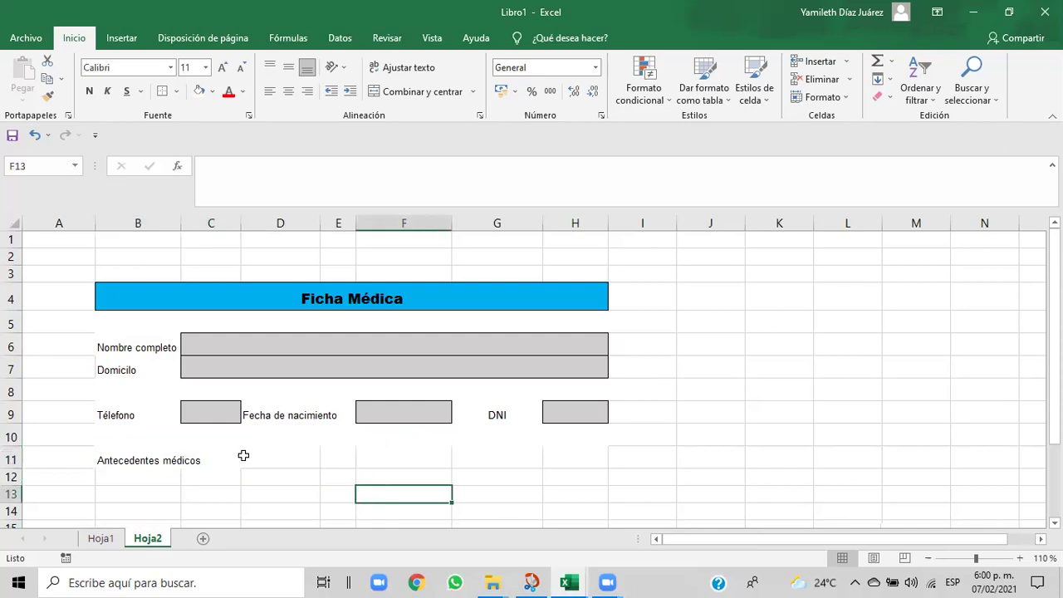
- Copy the grey bordered field formatting from rows 6–7 onto D11:I12
{"action": "left_click", "coordinate": [238, 455]}
{"action": "left_click", "coordinate": [276, 461]}
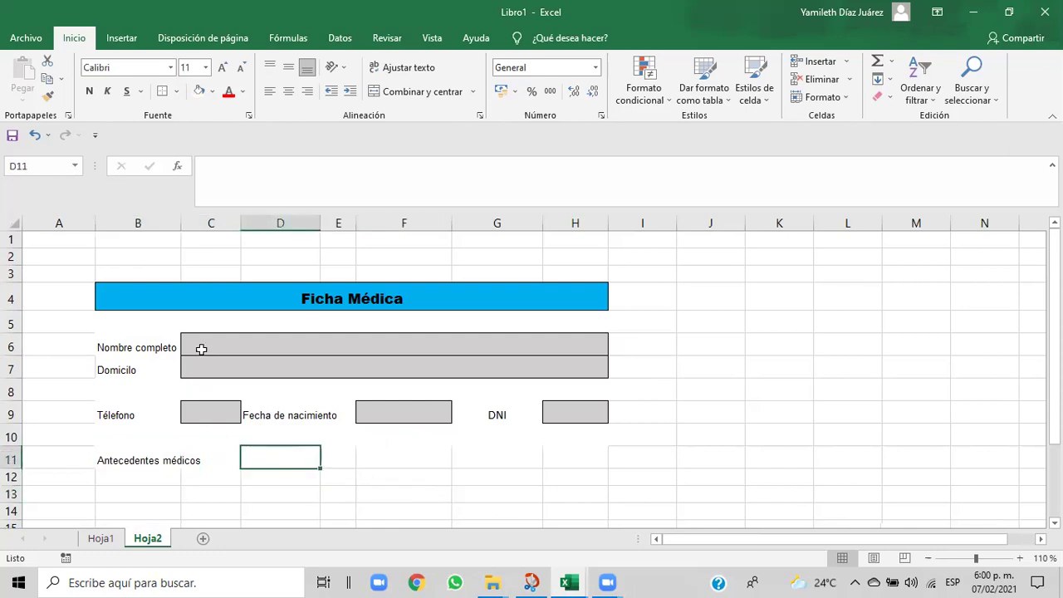
{"action": "left_click_drag", "start_coordinate": [201, 346], "coordinate": [578, 361]}
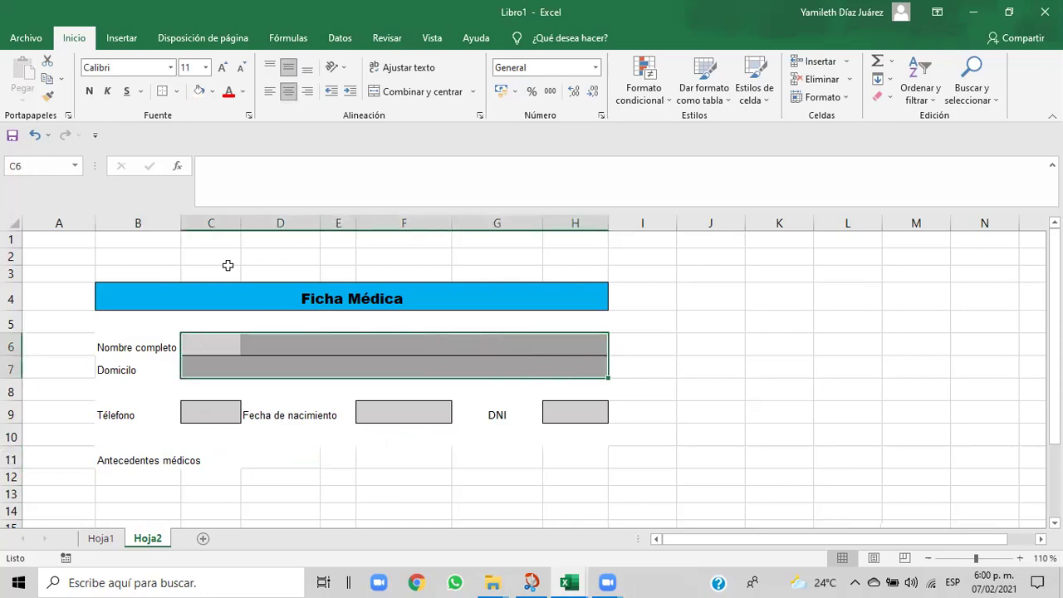
{"action": "left_click", "coordinate": [50, 98]}
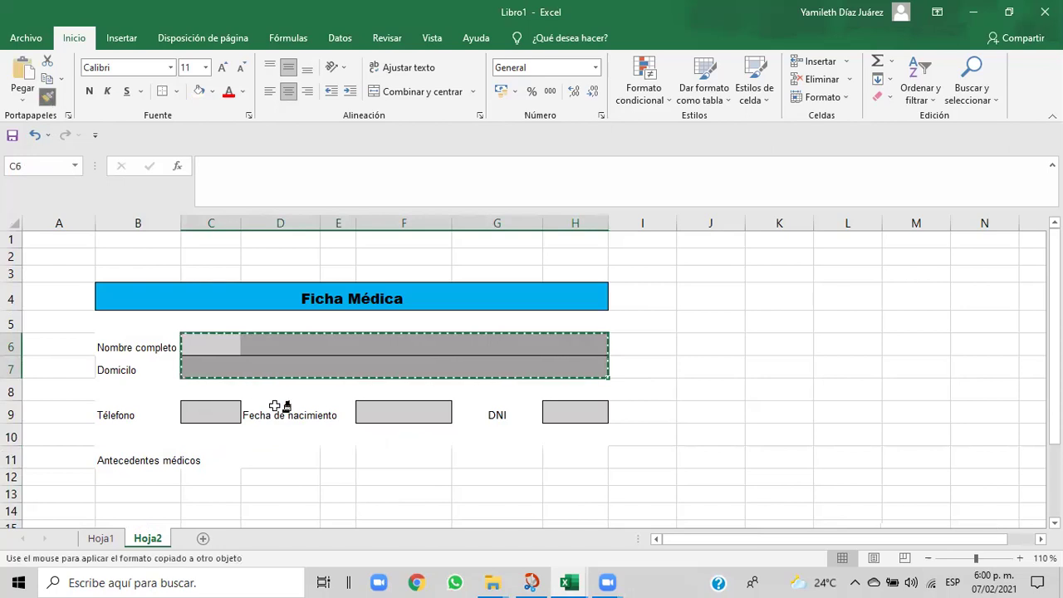
{"action": "left_click", "coordinate": [252, 458]}
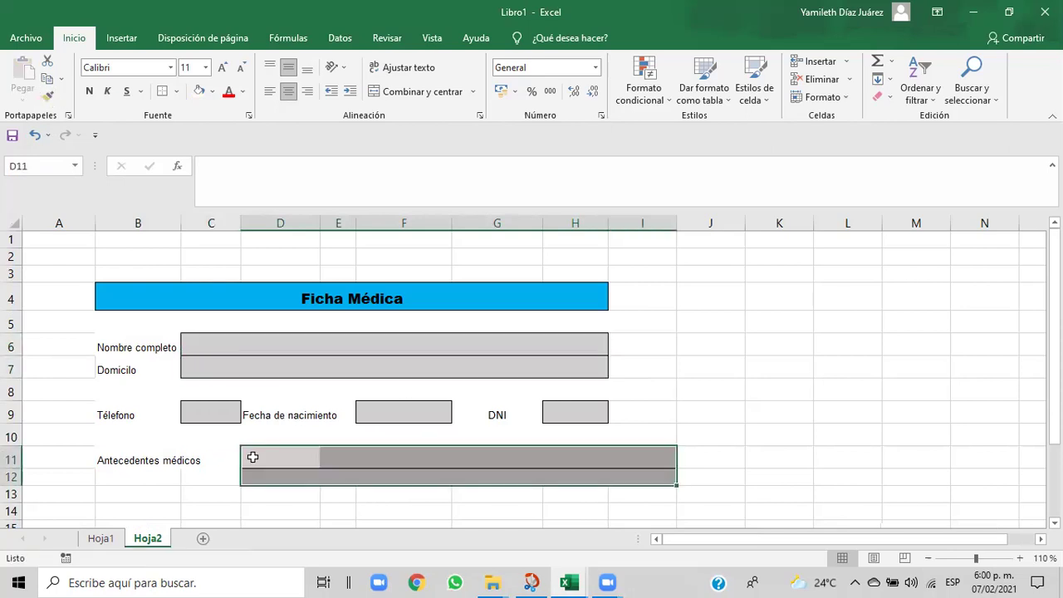
{"action": "left_click", "coordinate": [224, 502]}
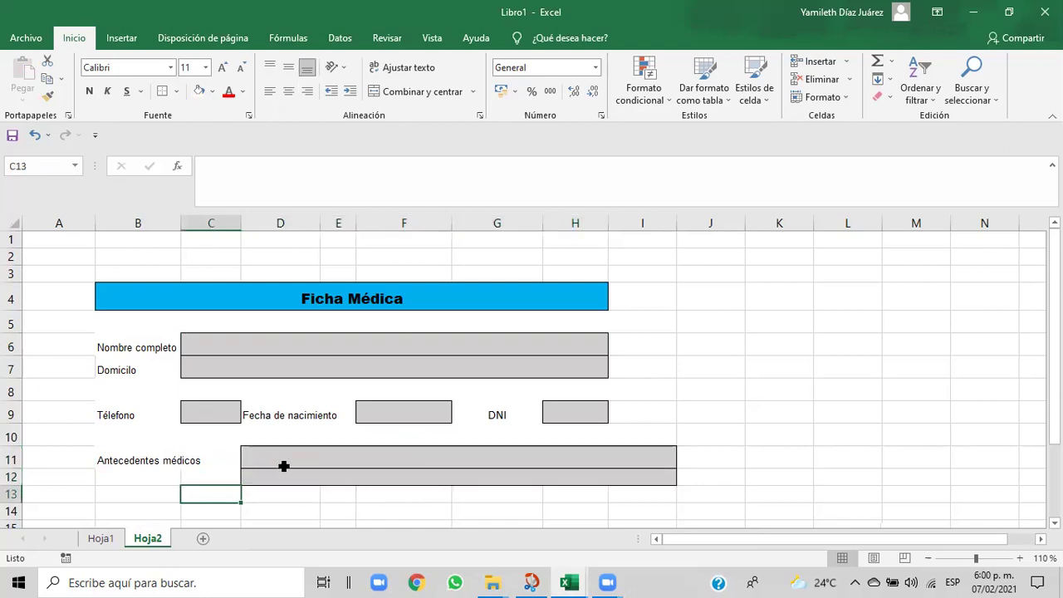
- Set rows 11 and 12 of the new field to 20 points tall
{"action": "left_click_drag", "start_coordinate": [268, 451], "coordinate": [660, 473]}
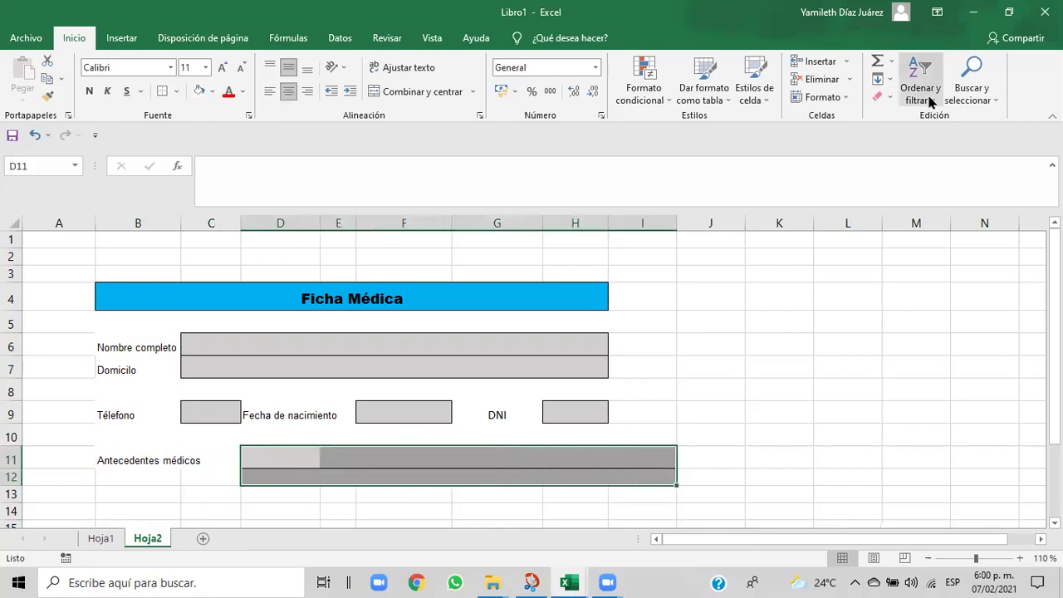
{"action": "left_click", "coordinate": [846, 98]}
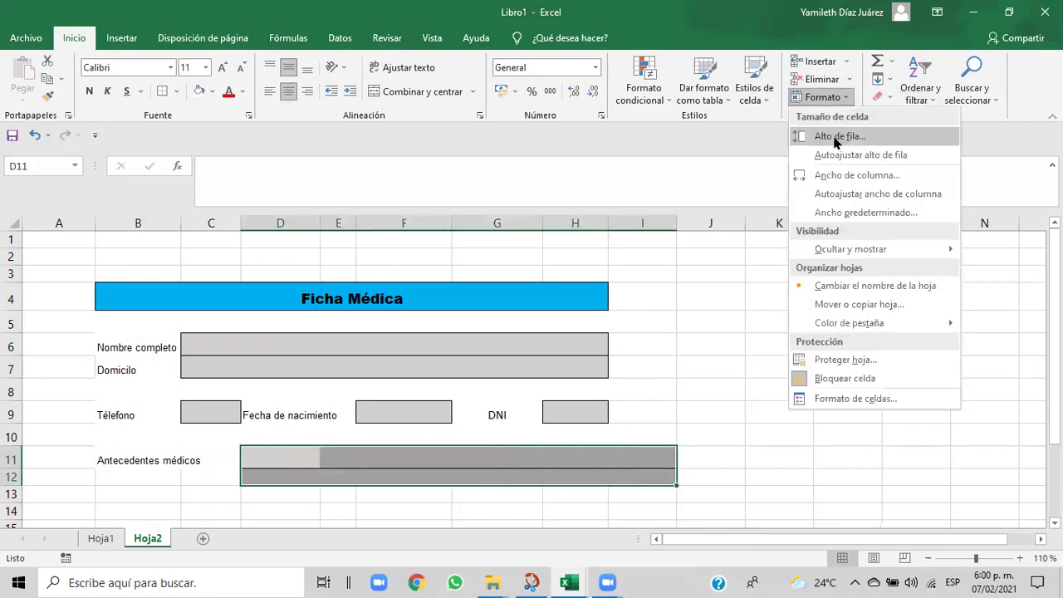
{"action": "left_click", "coordinate": [835, 139]}
{"action": "type", "text": "20"}
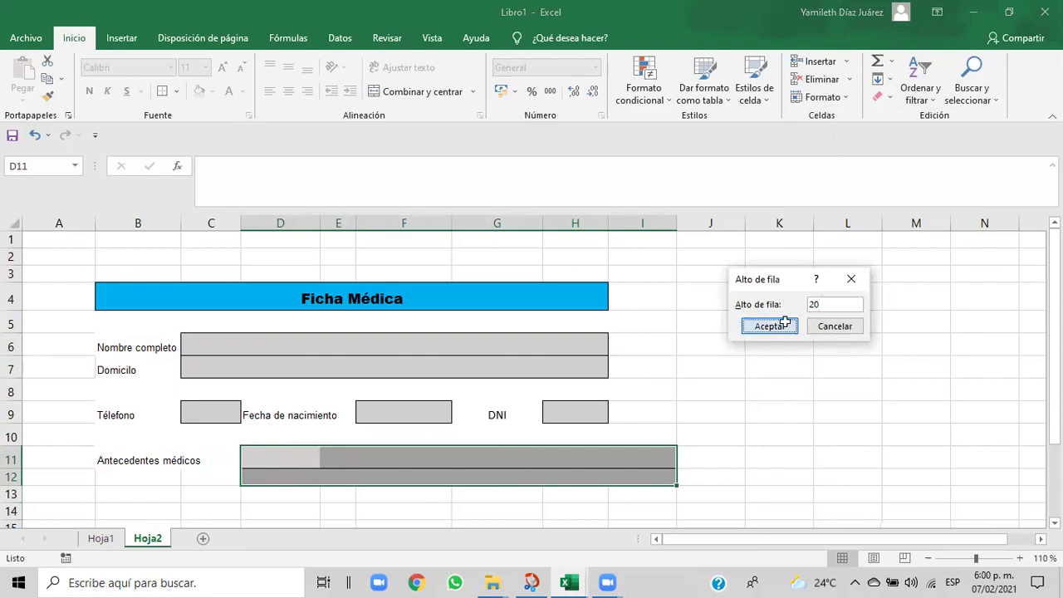
{"action": "left_click", "coordinate": [793, 324]}
{"action": "left_click", "coordinate": [444, 520]}
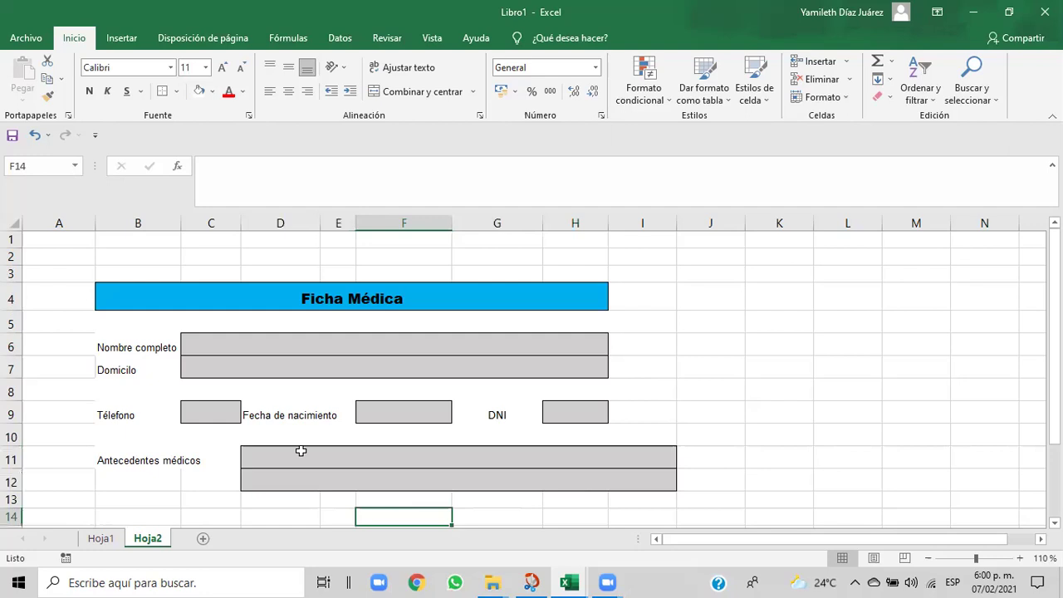
{"action": "left_click_drag", "start_coordinate": [297, 458], "coordinate": [652, 479]}
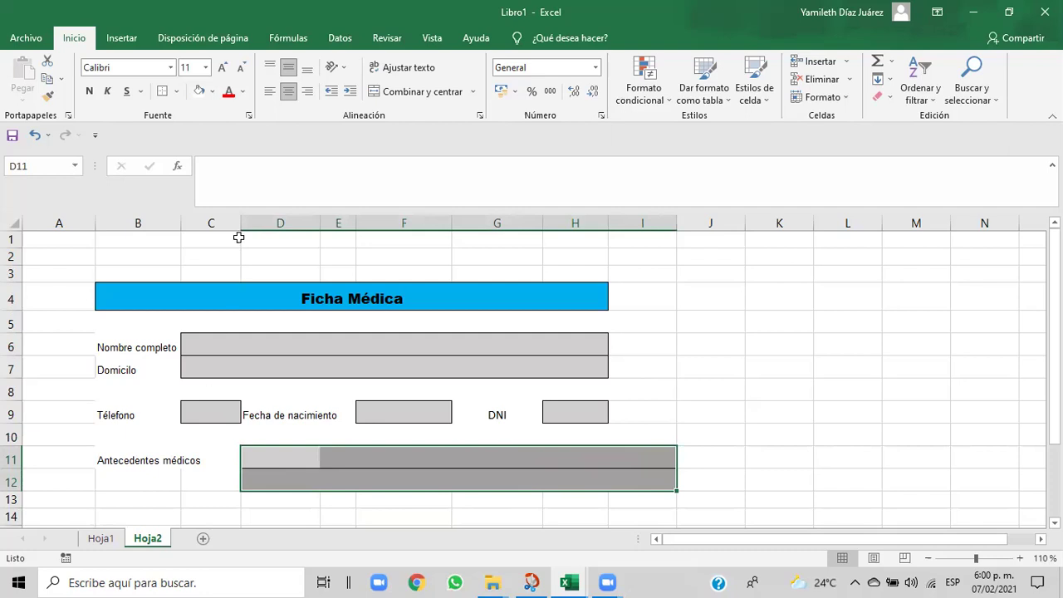
- Narrow column C, widen column H, and set the Antecedentes médicos label to 8 pt
{"action": "left_click_drag", "start_coordinate": [240, 223], "coordinate": [220, 223]}
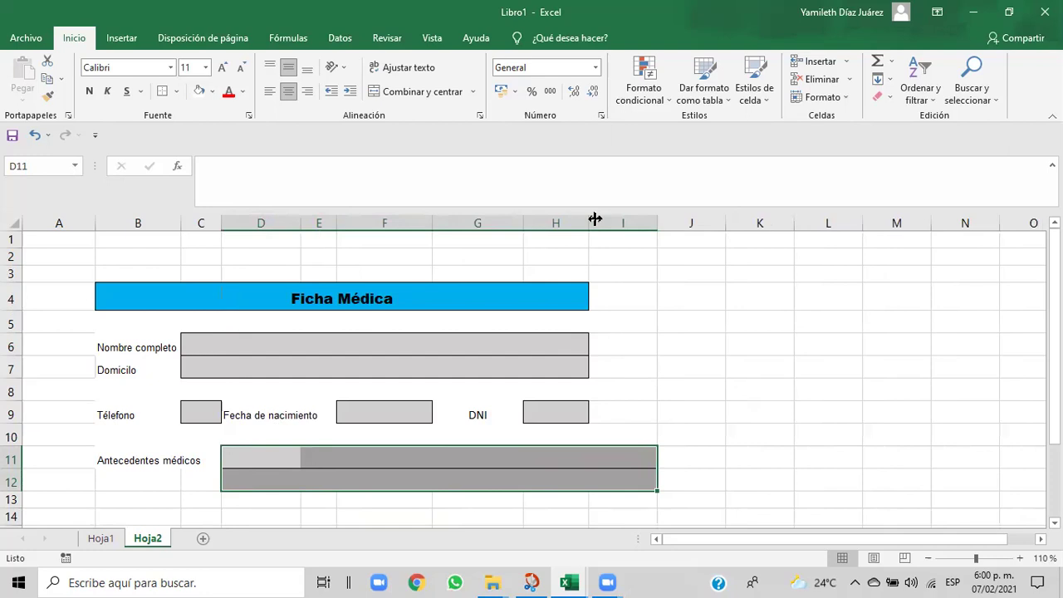
{"action": "left_click_drag", "start_coordinate": [591, 223], "coordinate": [641, 224]}
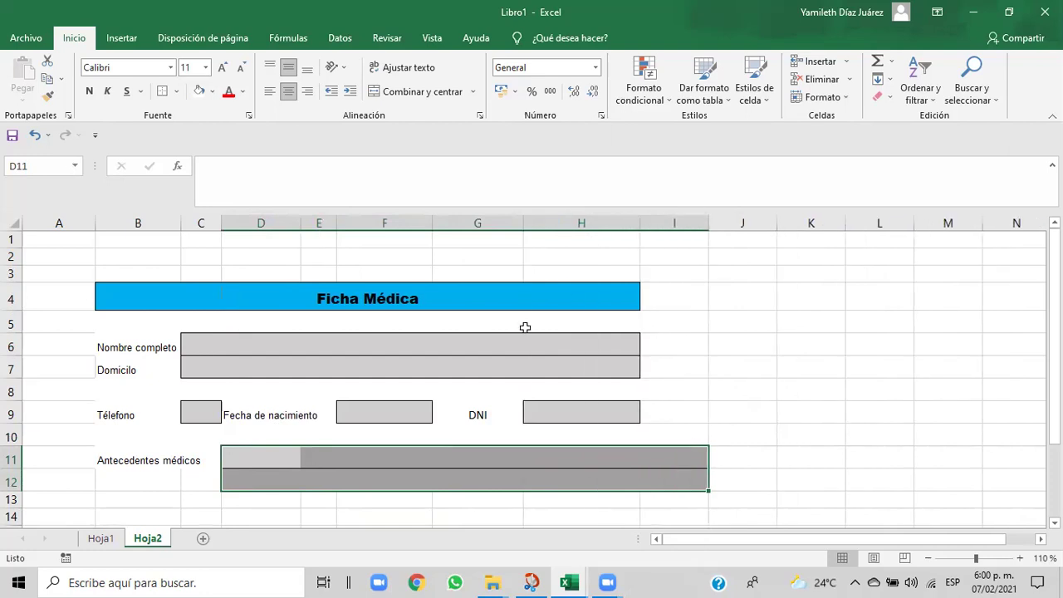
{"action": "left_click", "coordinate": [130, 458]}
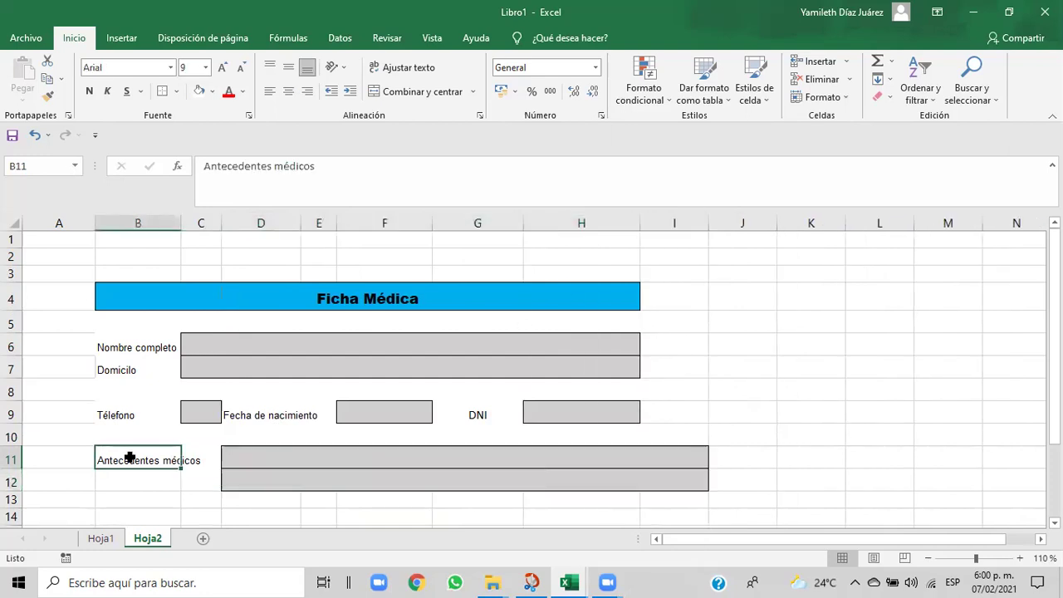
{"action": "left_click_drag", "start_coordinate": [185, 456], "coordinate": [138, 456]}
{"action": "left_click", "coordinate": [126, 455]}
{"action": "left_click", "coordinate": [190, 457]}
{"action": "left_click", "coordinate": [125, 456]}
{"action": "left_click", "coordinate": [190, 455]}
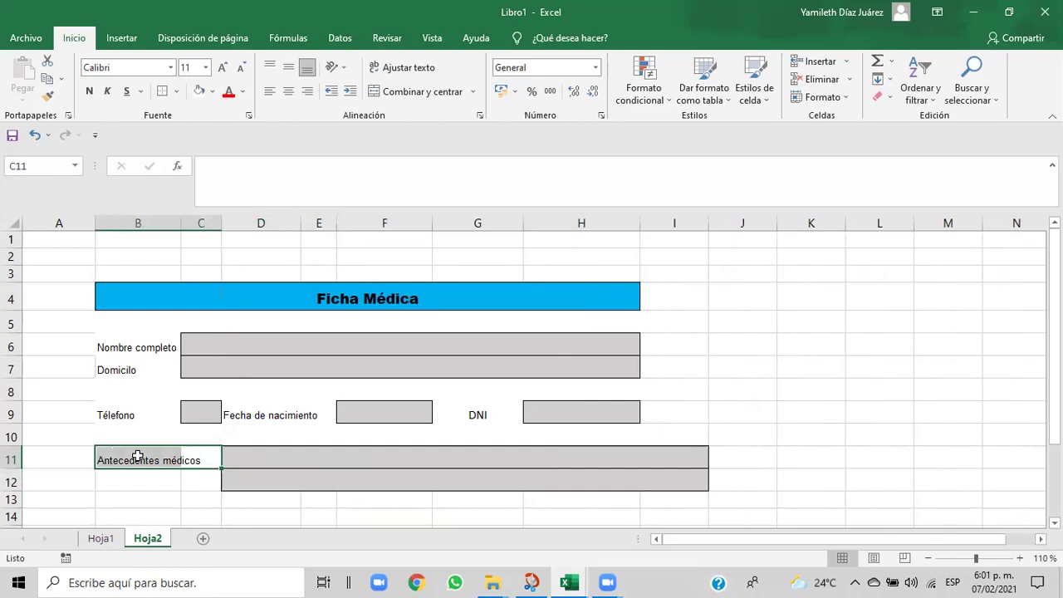
{"action": "left_click", "coordinate": [138, 456]}
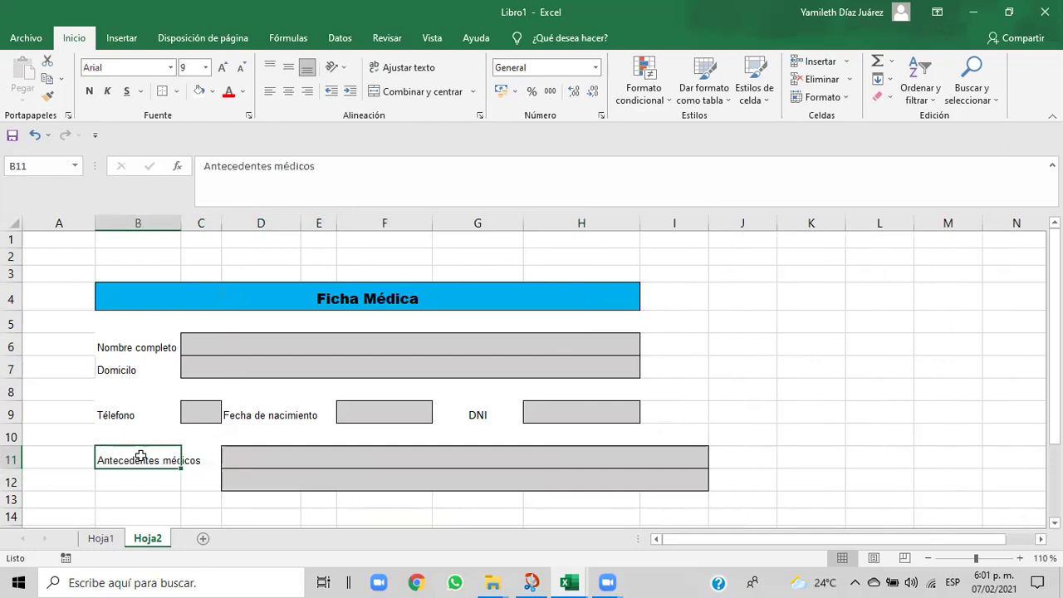
{"action": "left_click", "coordinate": [206, 68]}
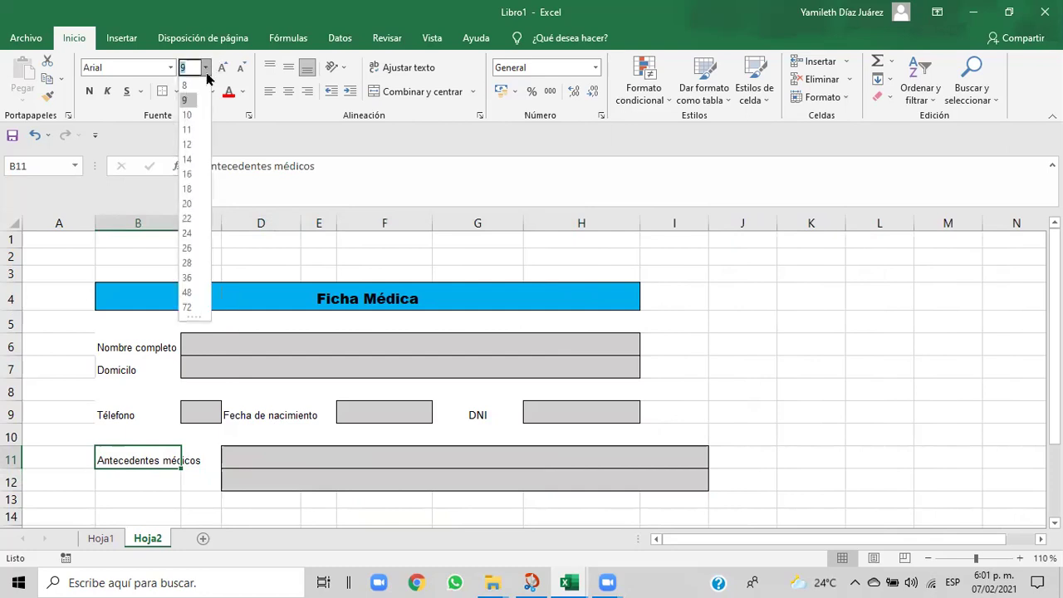
{"action": "left_click", "coordinate": [186, 84]}
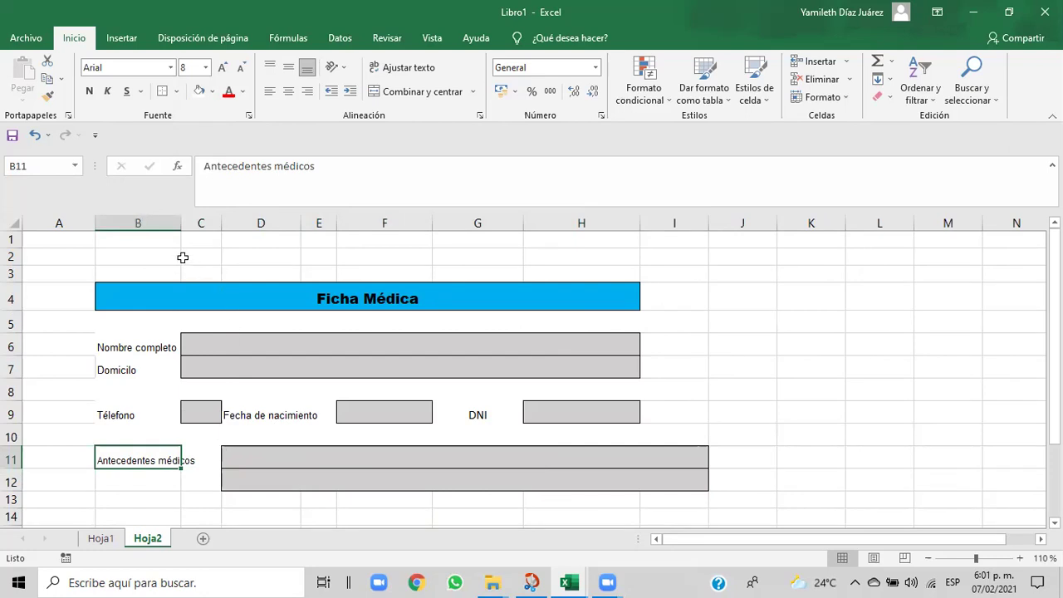
- Narrow column B, adjust column I, and widen column H a bit further
{"action": "left_click_drag", "start_coordinate": [181, 224], "coordinate": [161, 225]}
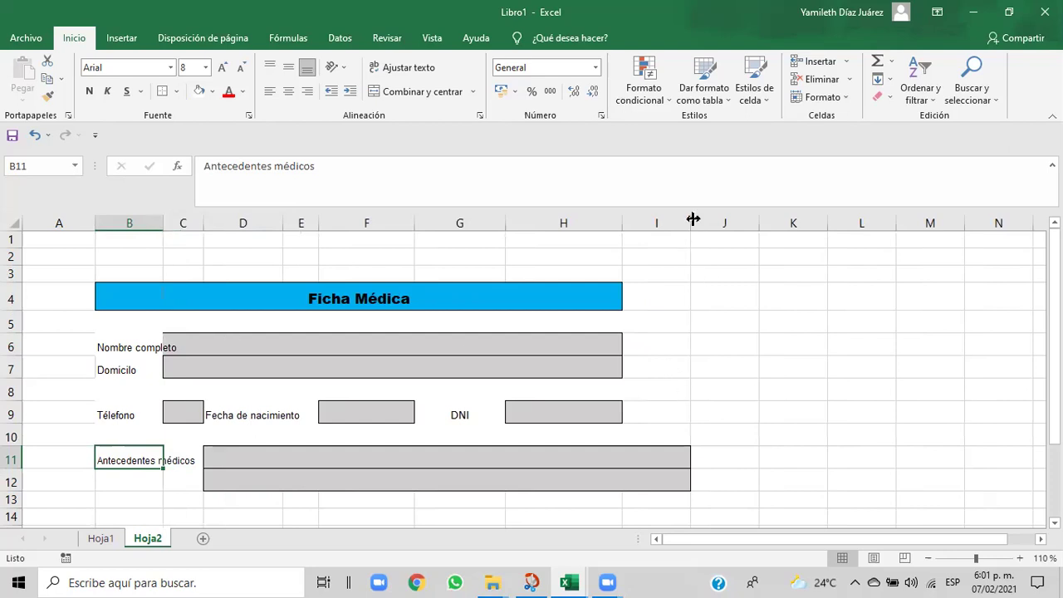
{"action": "left_click_drag", "start_coordinate": [691, 217], "coordinate": [621, 229]}
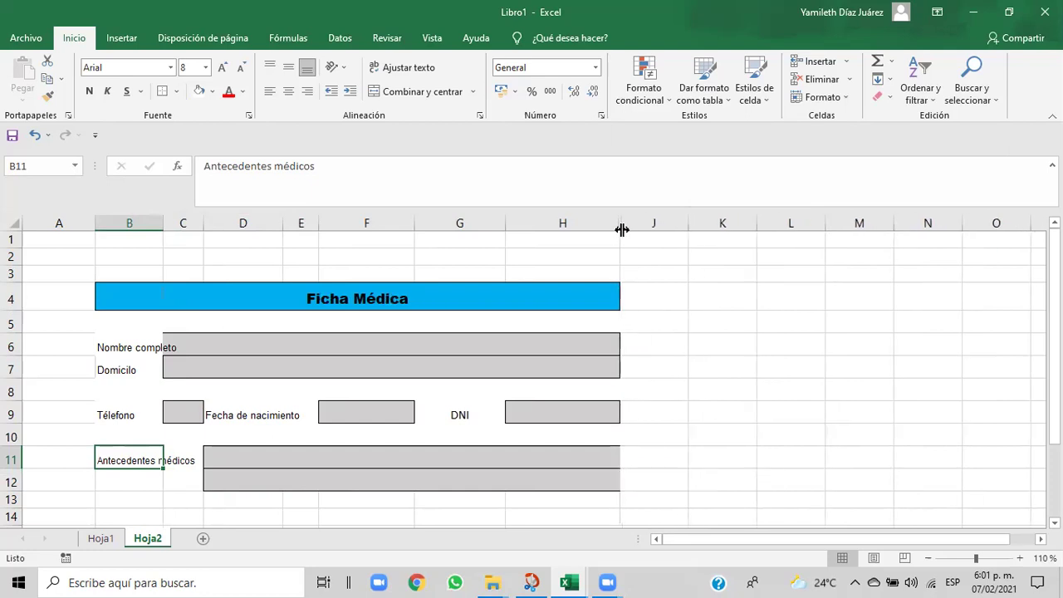
{"action": "left_click", "coordinate": [593, 471]}
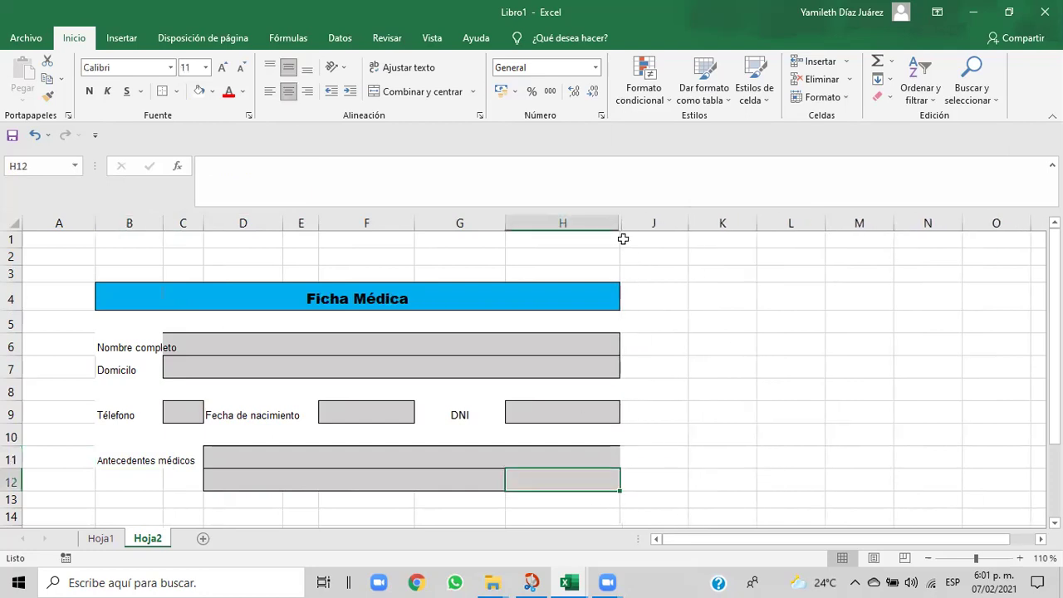
{"action": "left_click_drag", "start_coordinate": [620, 225], "coordinate": [634, 223]}
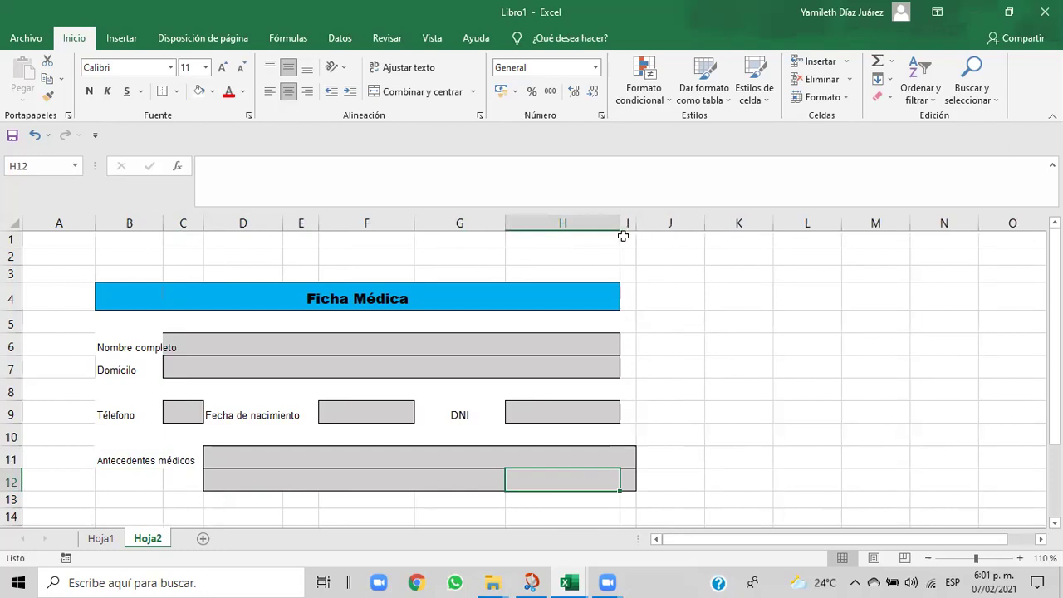
{"action": "left_click_drag", "start_coordinate": [620, 223], "coordinate": [623, 224]}
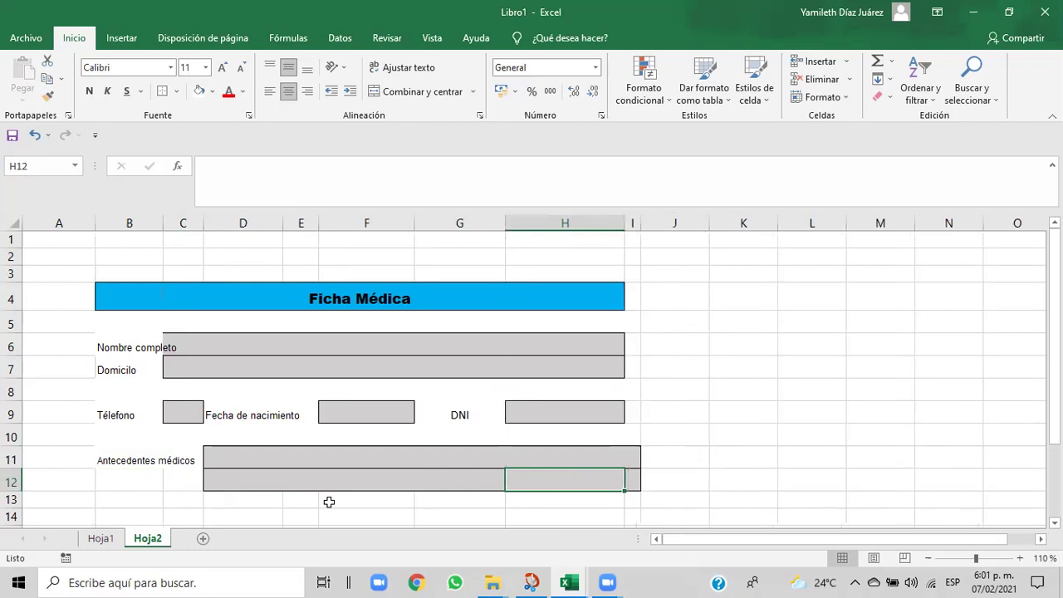
{"action": "left_click", "coordinate": [272, 500]}
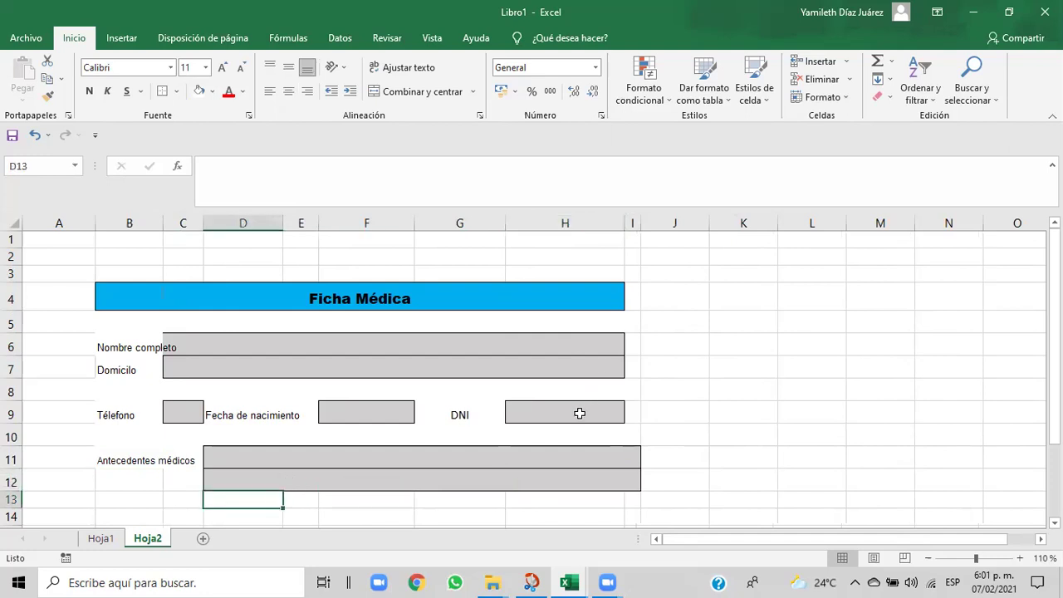
{"action": "left_click_drag", "start_coordinate": [623, 219], "coordinate": [642, 218]}
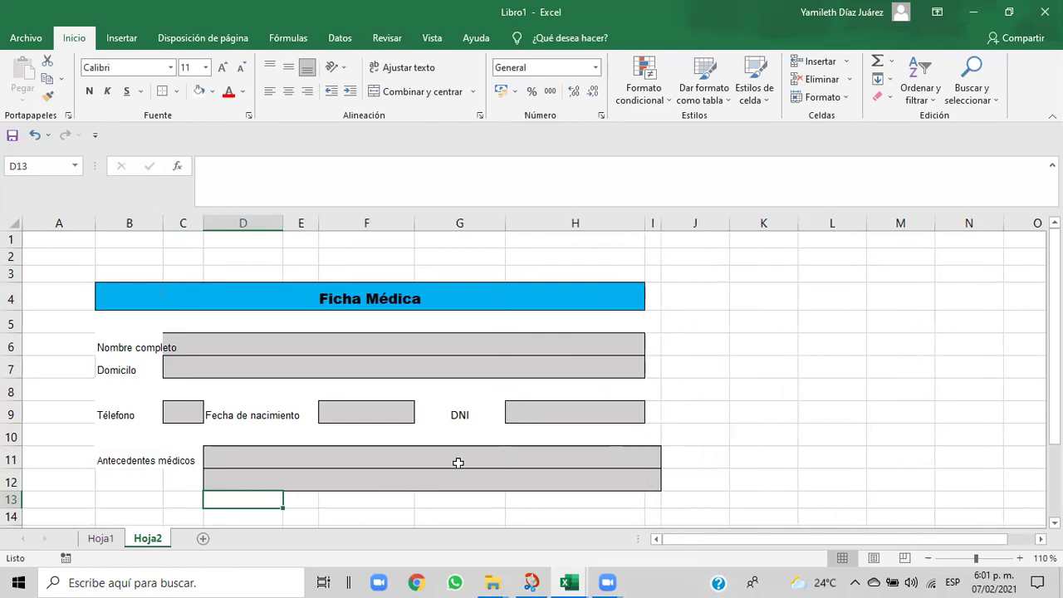
- Widen column G and column H slightly
{"action": "left_click", "coordinate": [302, 512]}
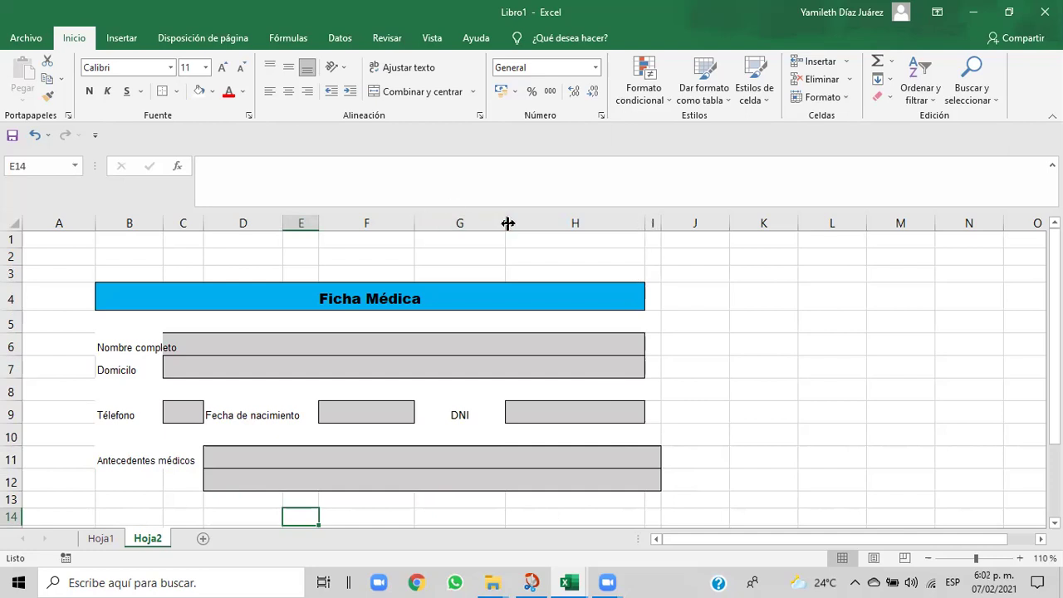
{"action": "left_click_drag", "start_coordinate": [508, 223], "coordinate": [541, 224]}
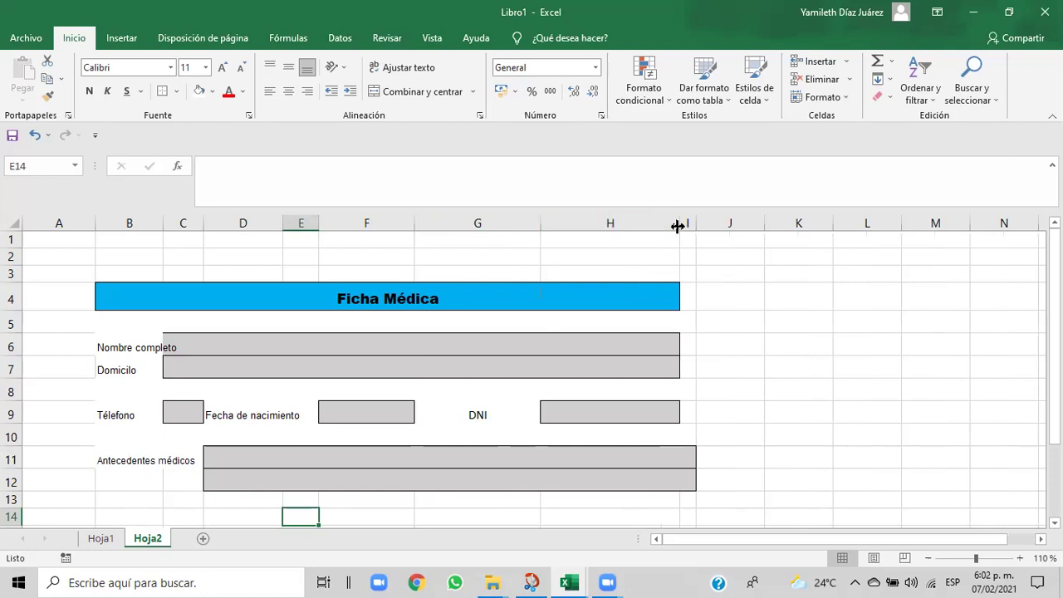
{"action": "left_click_drag", "start_coordinate": [680, 225], "coordinate": [692, 225]}
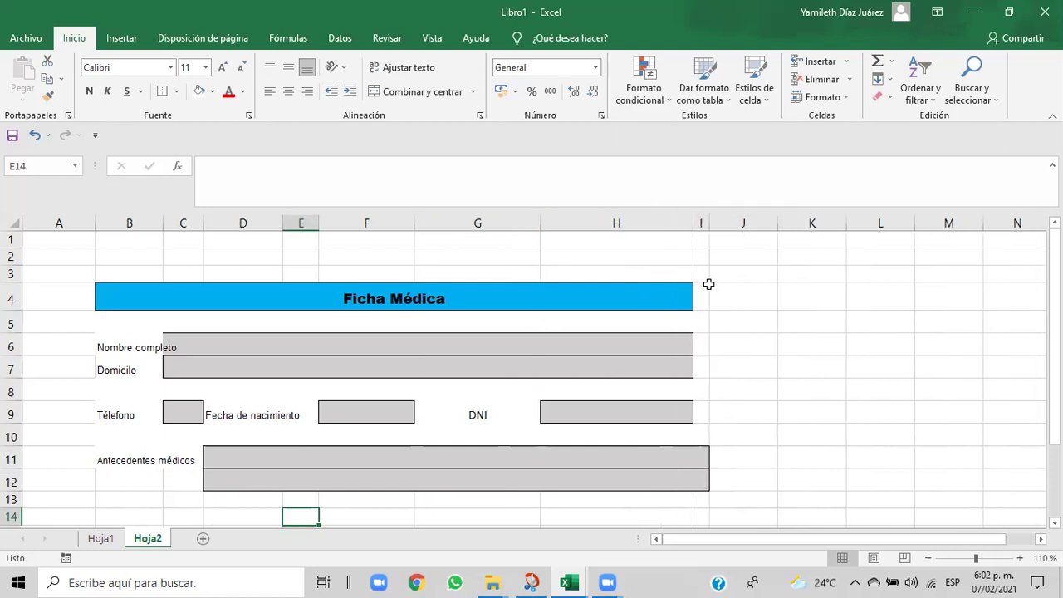
{"action": "left_click_drag", "start_coordinate": [570, 456], "coordinate": [566, 472]}
{"action": "left_click", "coordinate": [417, 487]}
- Shrink the Antecedentes médicos label to 6 pt, narrow column C and widen column B
{"action": "left_click_drag", "start_coordinate": [181, 461], "coordinate": [131, 458]}
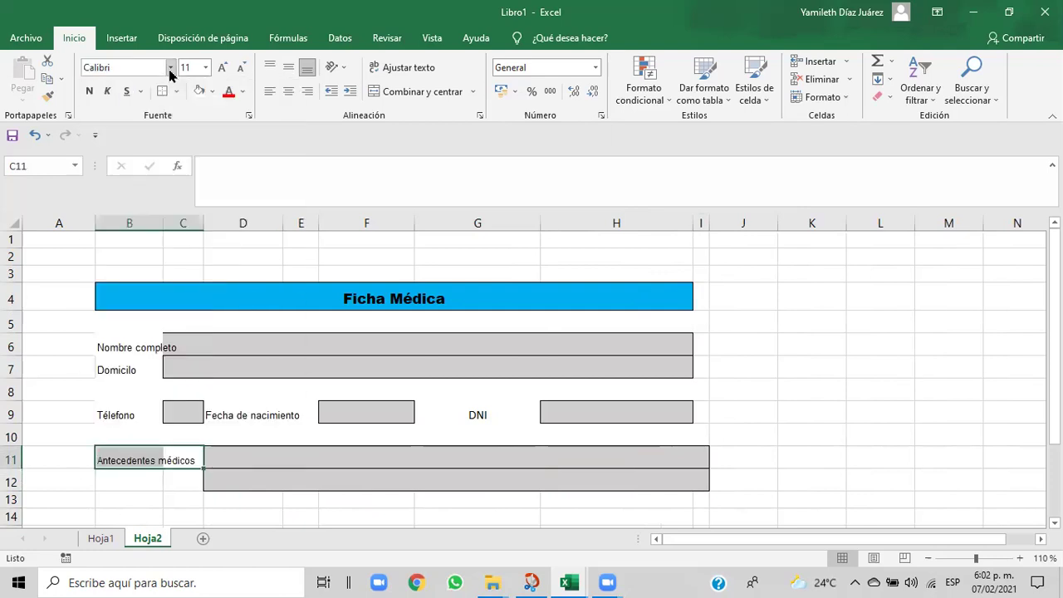
{"action": "left_click", "coordinate": [206, 68]}
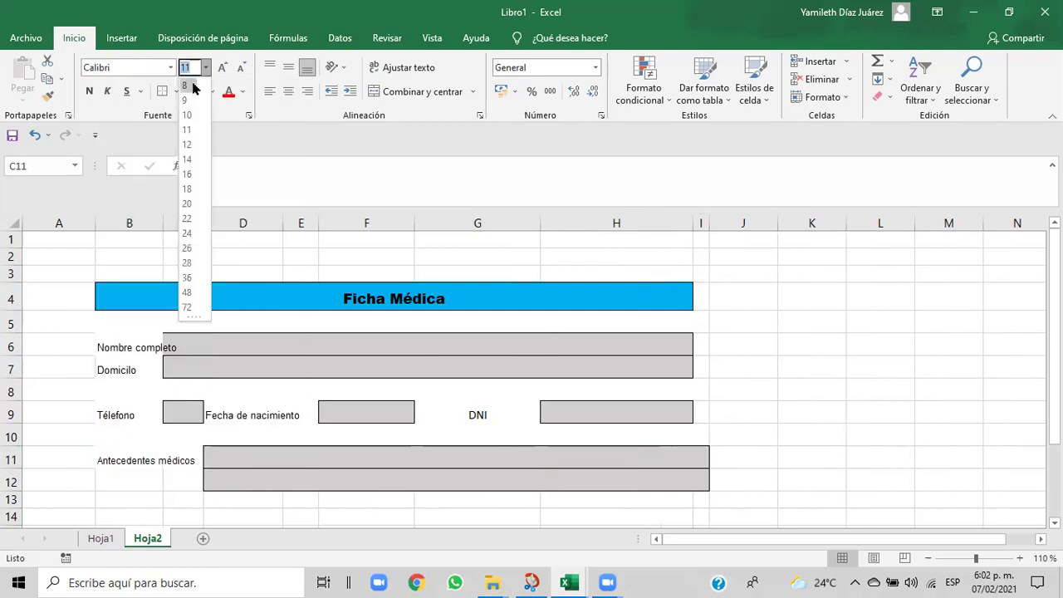
{"action": "key", "text": "BackSpace"}
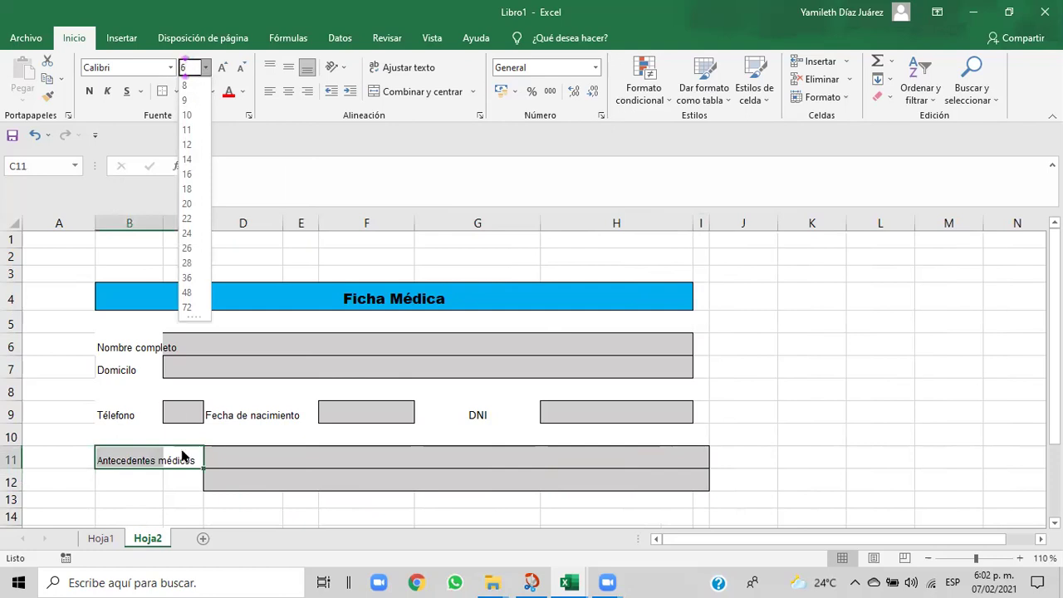
{"action": "left_click", "coordinate": [171, 481]}
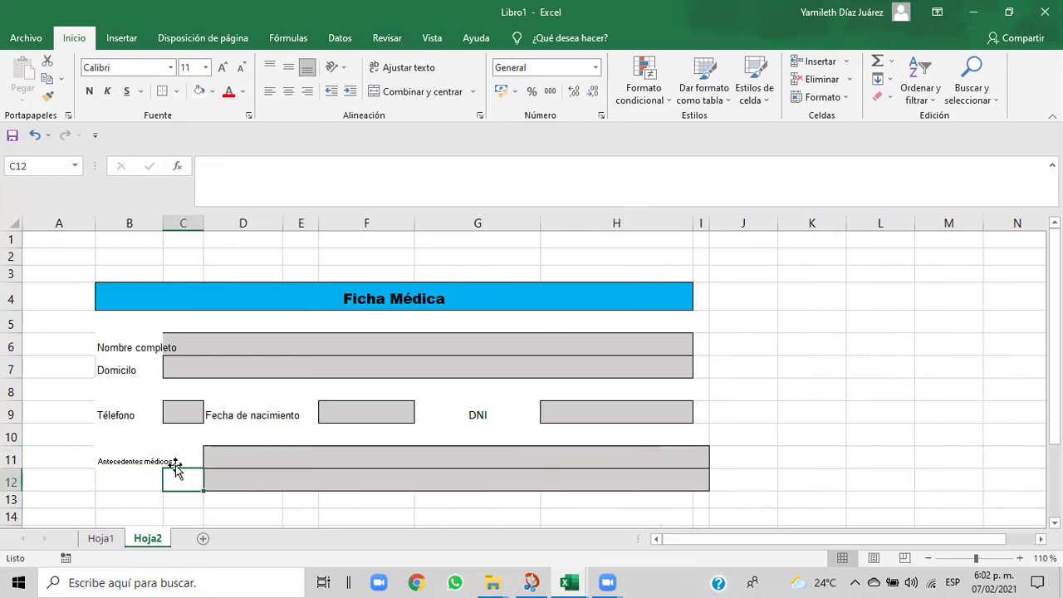
{"action": "left_click_drag", "start_coordinate": [180, 456], "coordinate": [123, 455]}
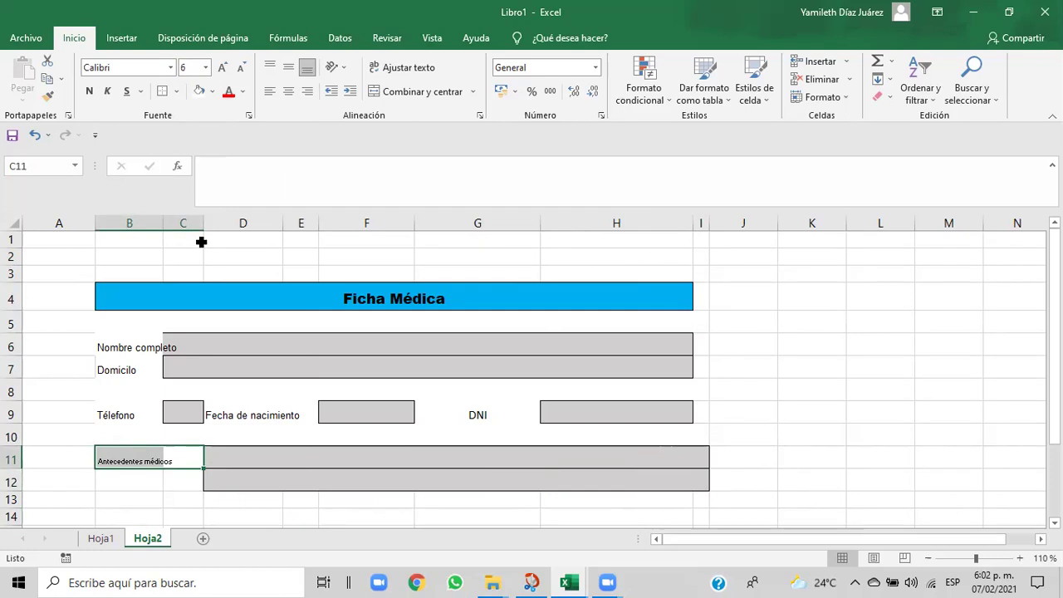
{"action": "left_click_drag", "start_coordinate": [204, 222], "coordinate": [196, 221]}
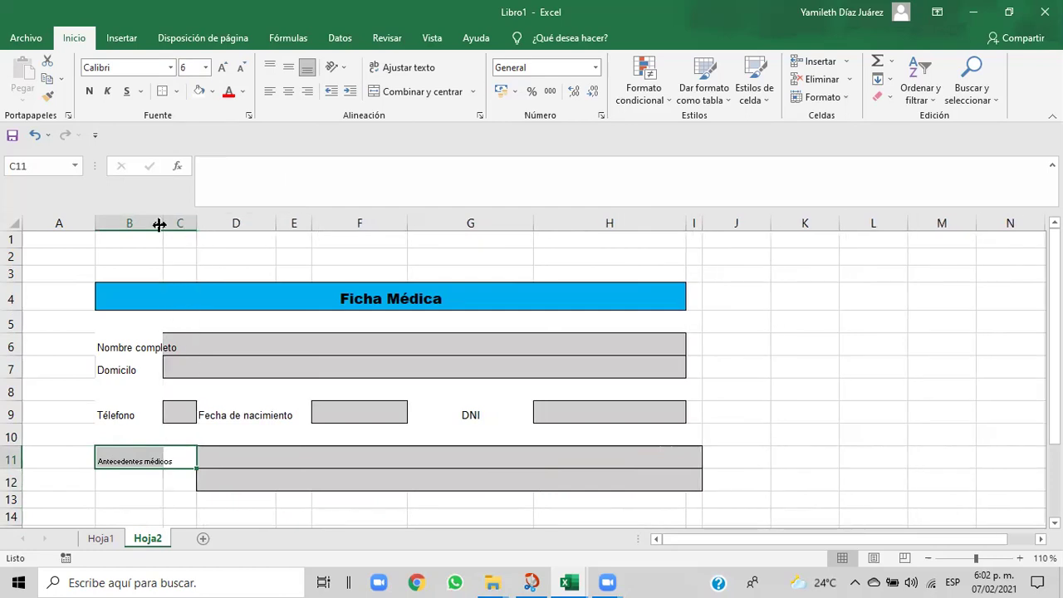
{"action": "left_click_drag", "start_coordinate": [163, 218], "coordinate": [190, 229]}
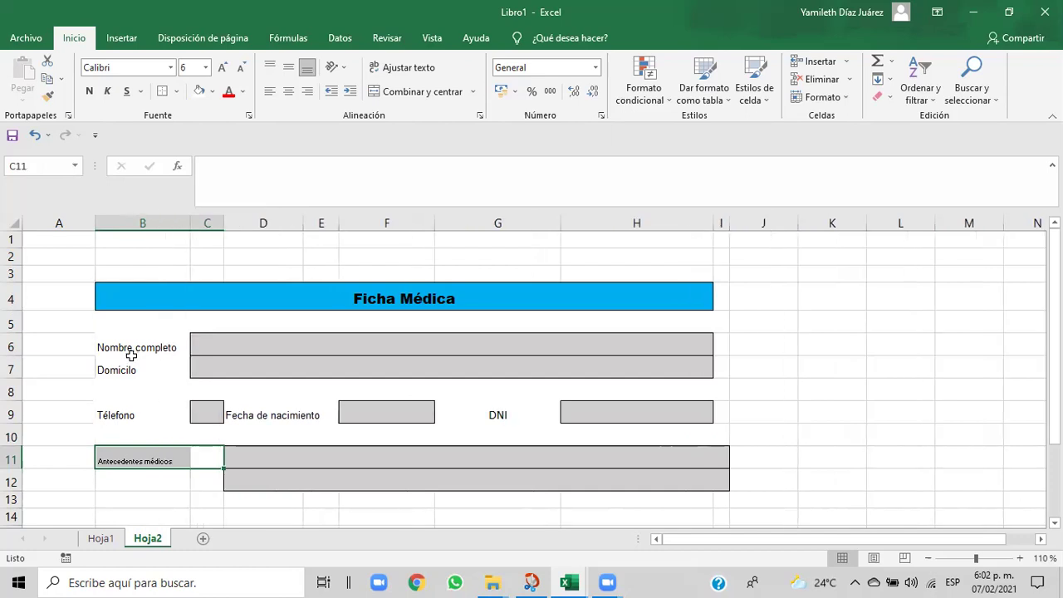
{"action": "left_click", "coordinate": [287, 499]}
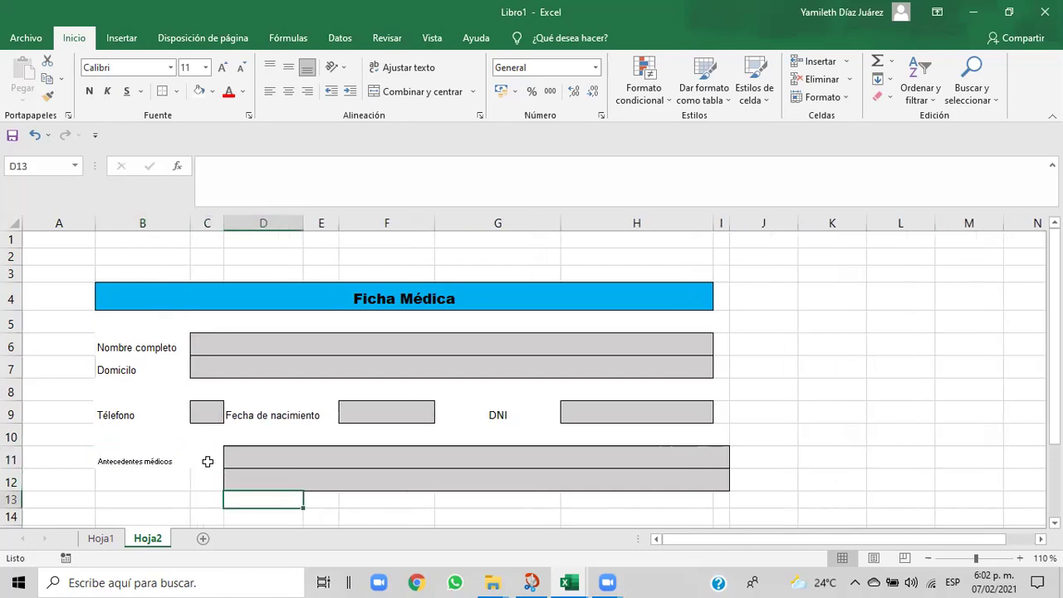
- Match the Nombre completo and Teléfono labels by setting Antecedentes médicos to 9 pt
{"action": "left_click", "coordinate": [181, 459]}
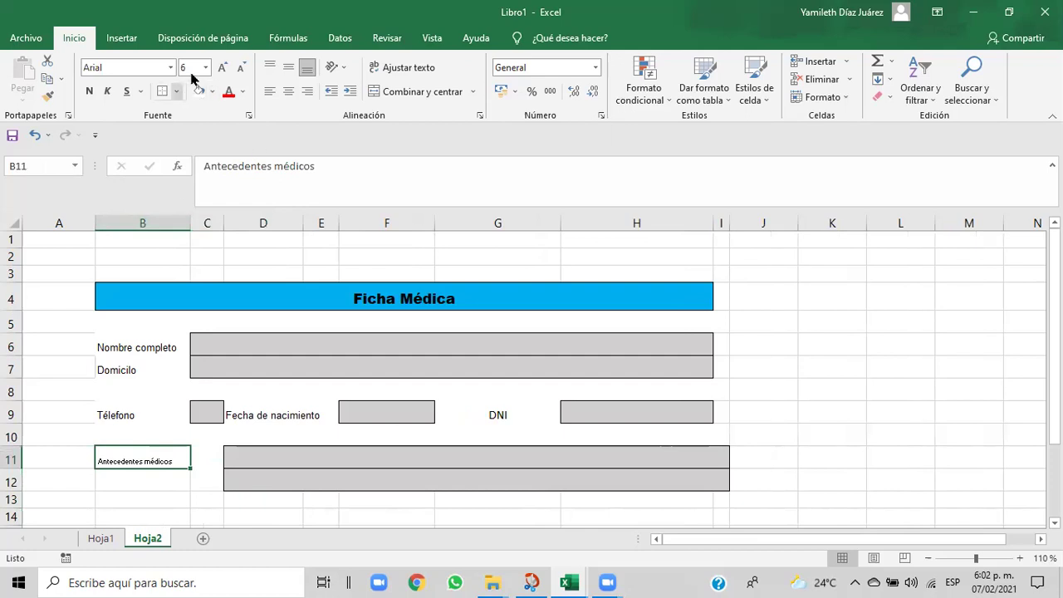
{"action": "left_click", "coordinate": [101, 348]}
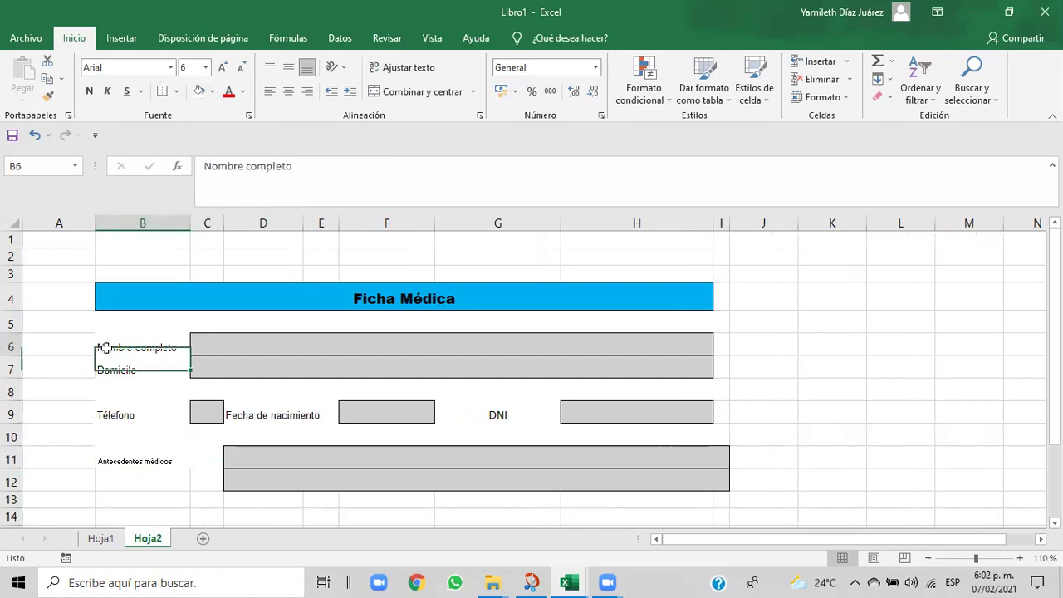
{"action": "left_click", "coordinate": [111, 430]}
{"action": "left_click", "coordinate": [112, 417]}
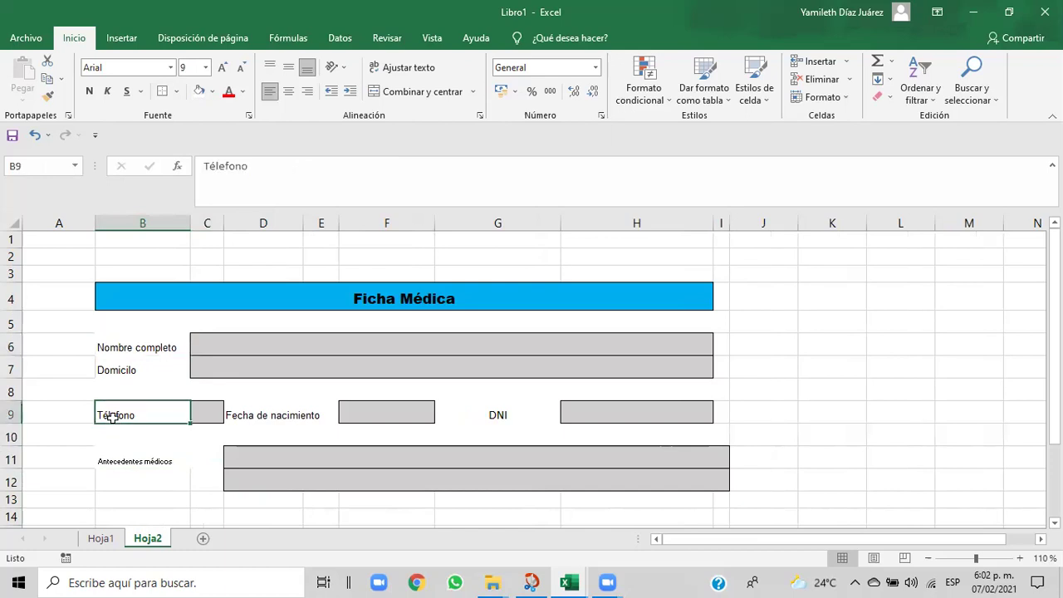
{"action": "left_click", "coordinate": [117, 461]}
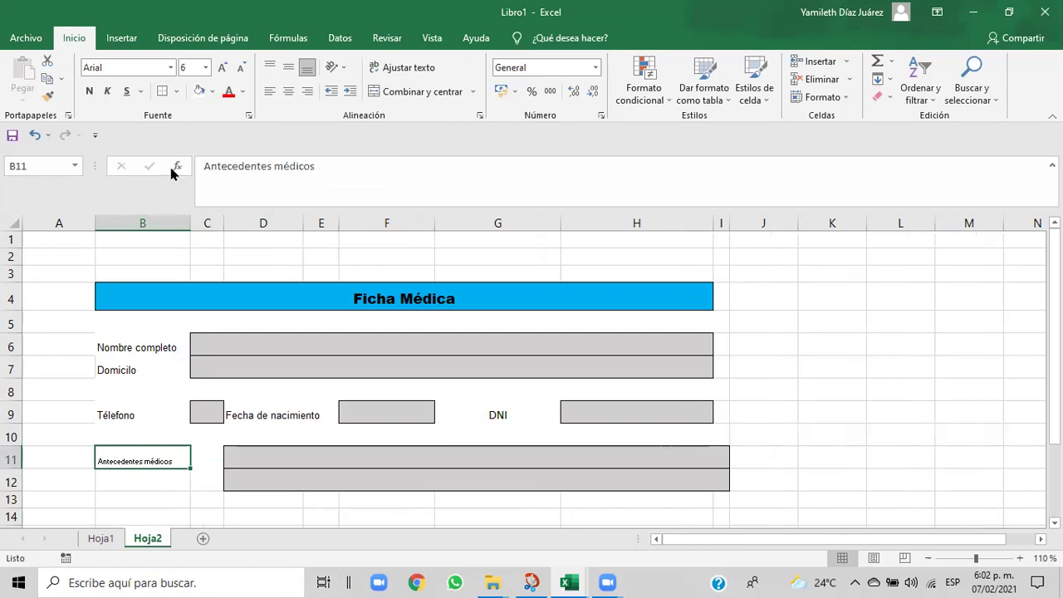
{"action": "left_click", "coordinate": [205, 68]}
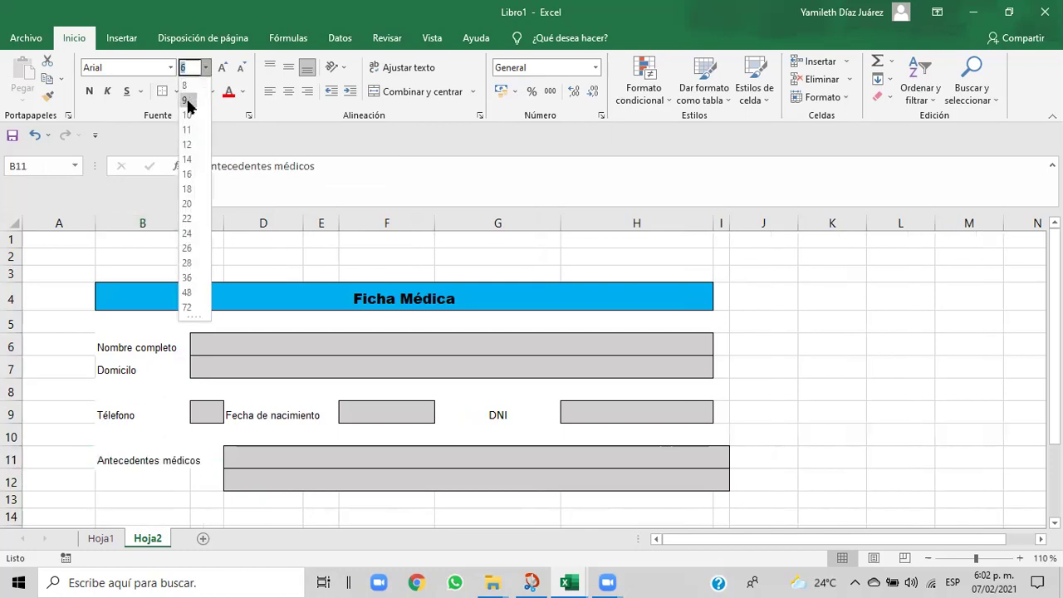
{"action": "left_click", "coordinate": [190, 102]}
{"action": "left_click", "coordinate": [202, 481]}
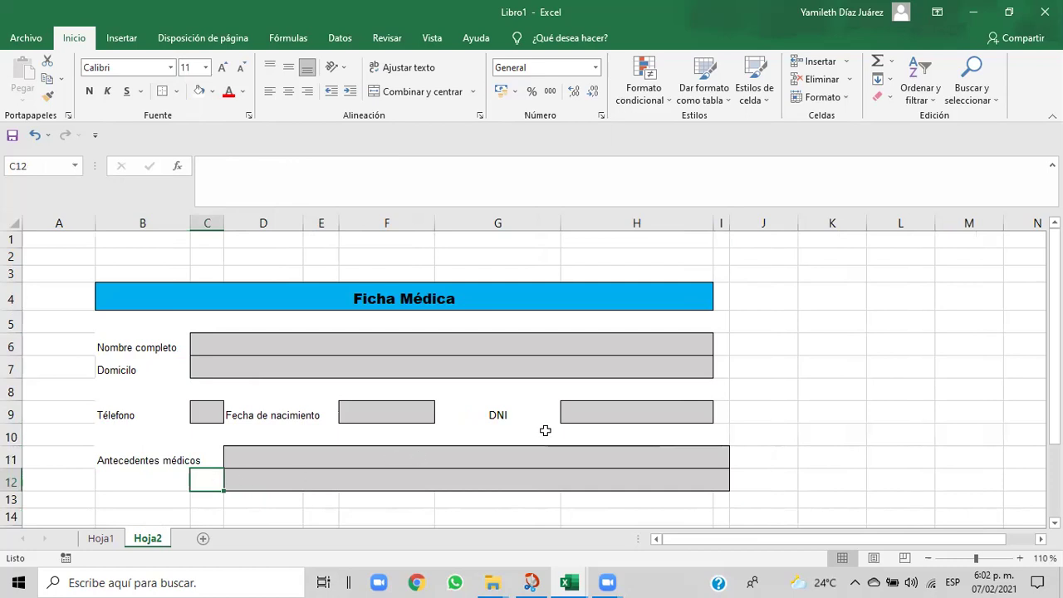
- Widen column C to enlarge the Teléfono input box
{"action": "left_click", "coordinate": [615, 415]}
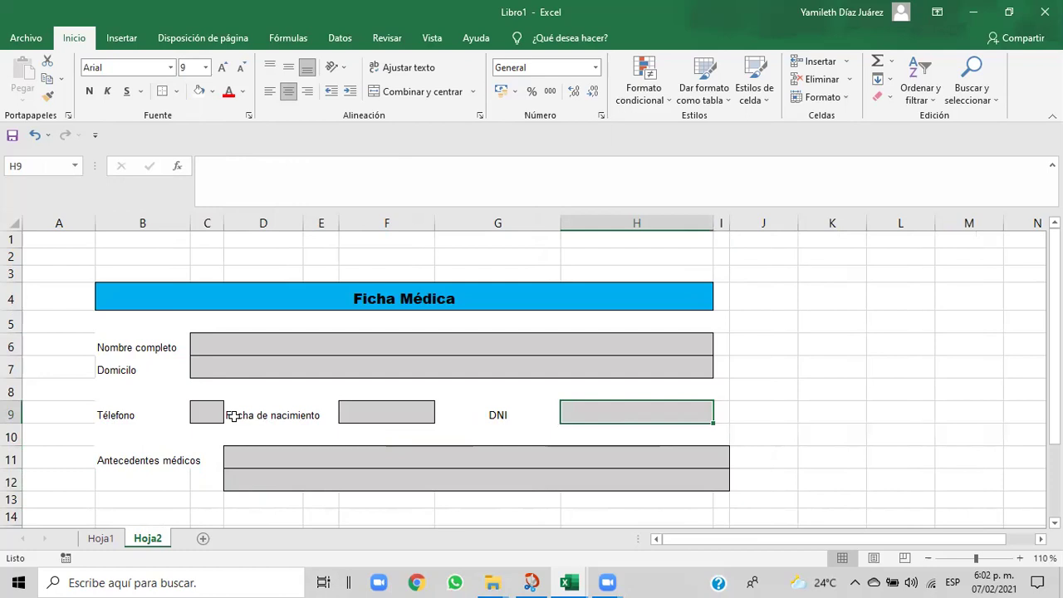
{"action": "left_click_drag", "start_coordinate": [221, 223], "coordinate": [246, 224]}
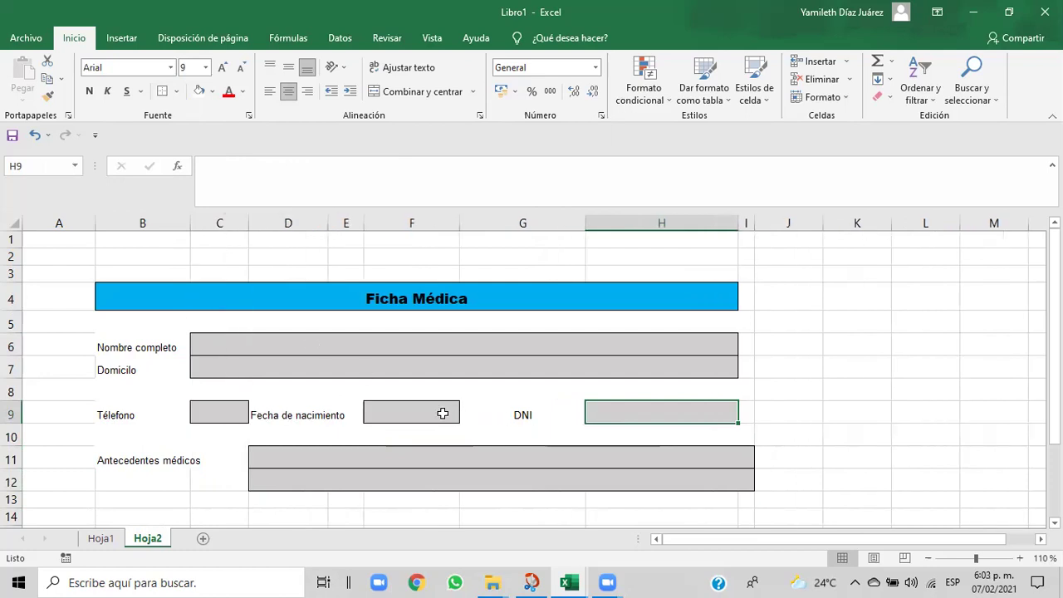
{"action": "left_click", "coordinate": [441, 413]}
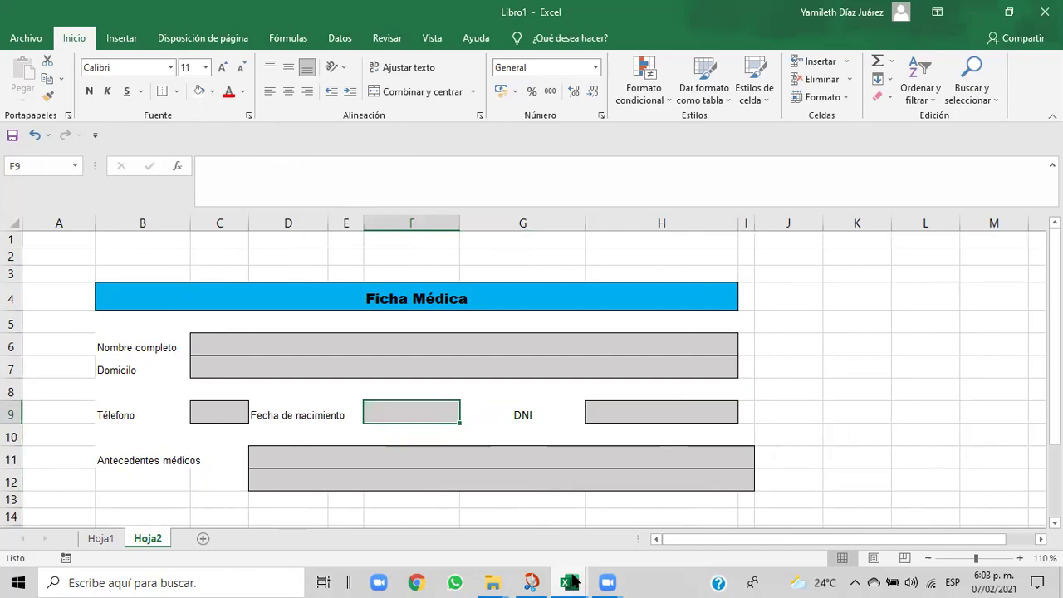
{"action": "mouse_move", "coordinate": [573, 581]}
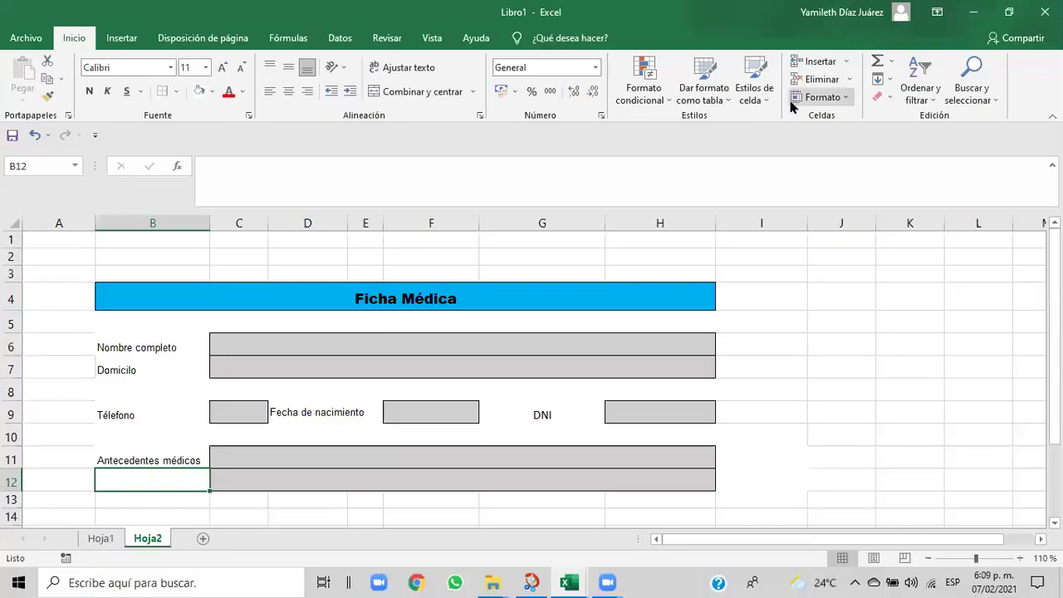
{"action": "left_click", "coordinate": [331, 480]}
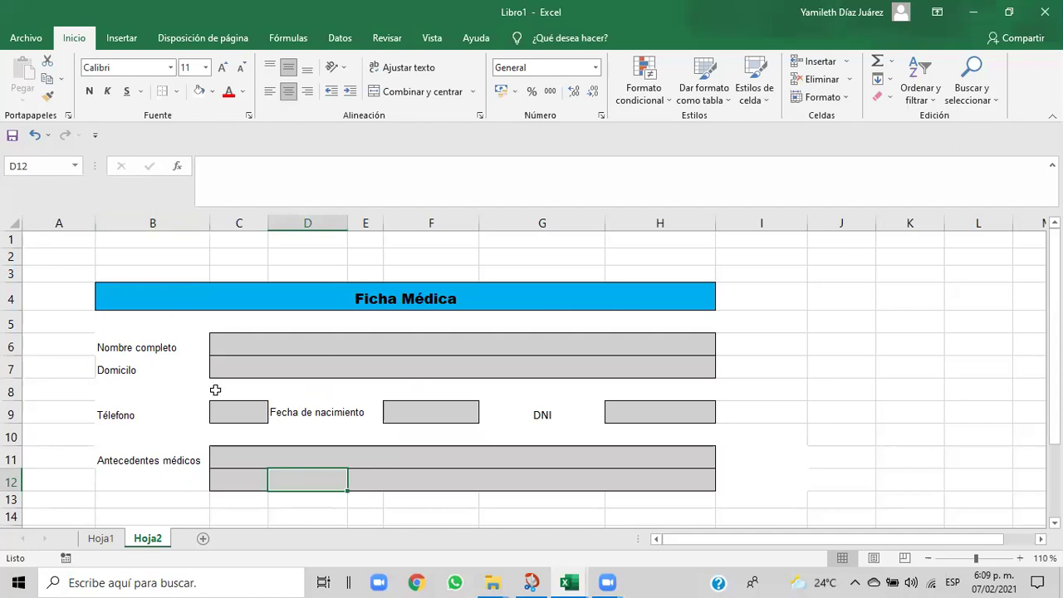
{"action": "left_click", "coordinate": [256, 513]}
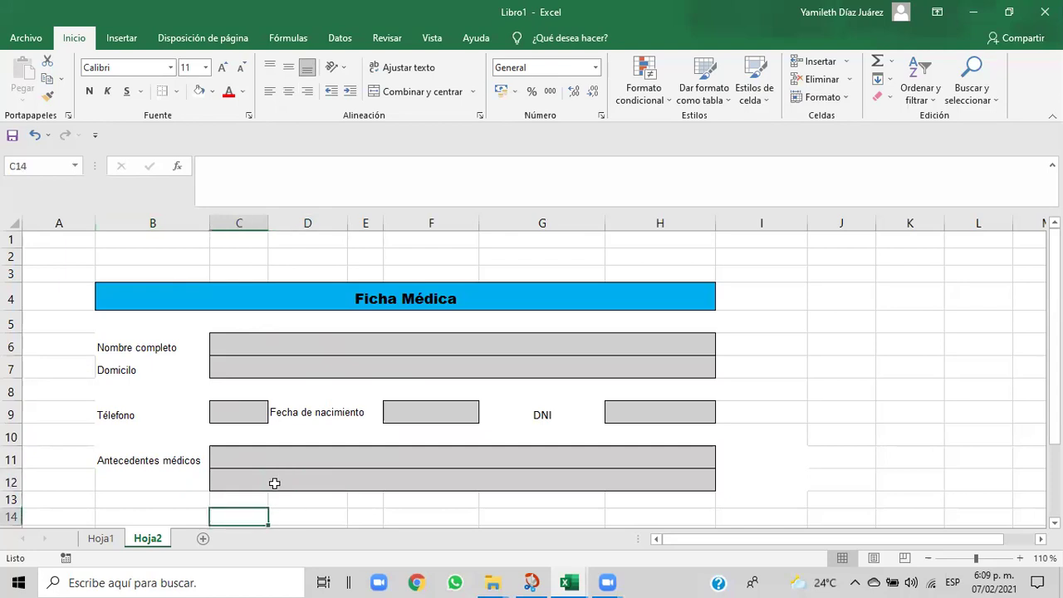
{"action": "left_click_drag", "start_coordinate": [258, 451], "coordinate": [626, 483]}
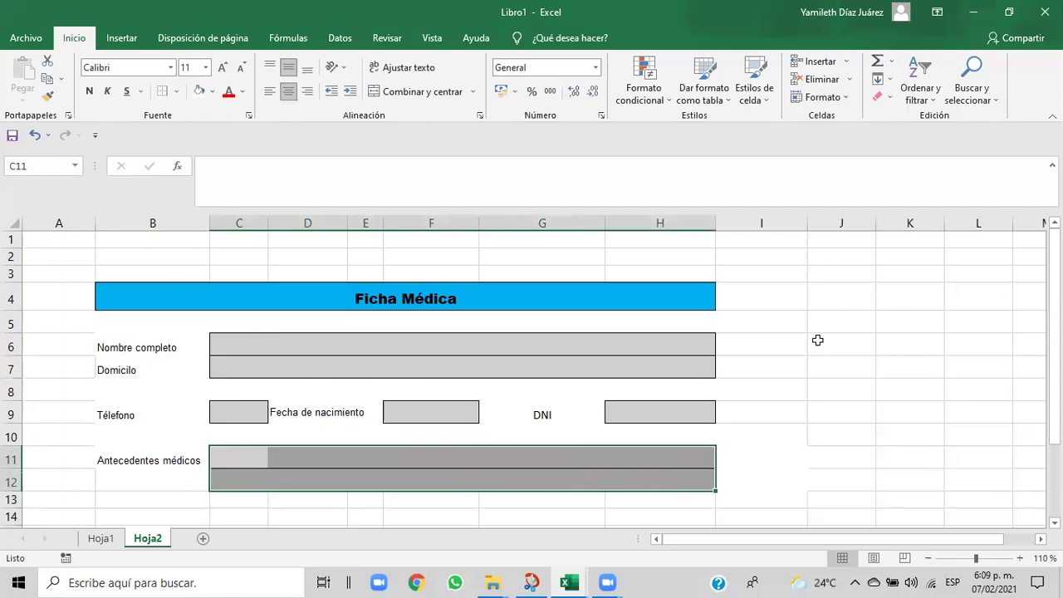
{"action": "left_click", "coordinate": [848, 98]}
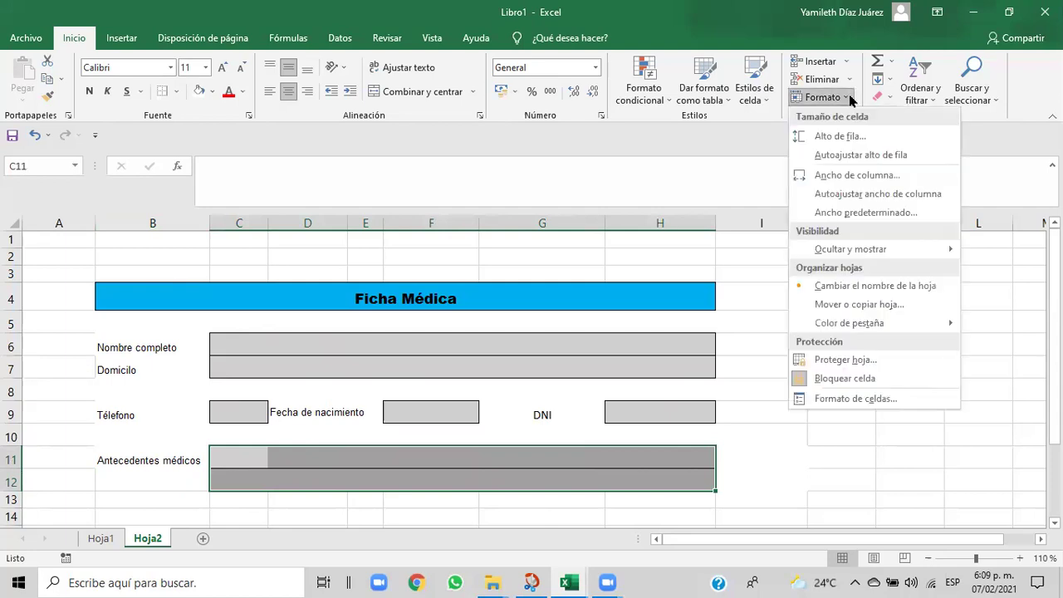
{"action": "left_click", "coordinate": [831, 136]}
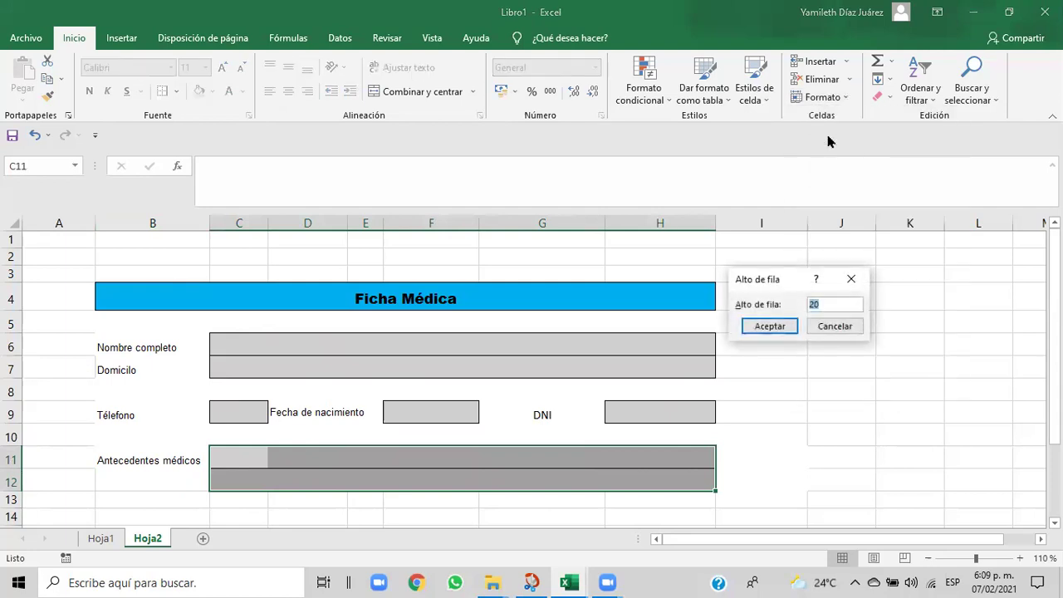
{"action": "left_click", "coordinate": [752, 325]}
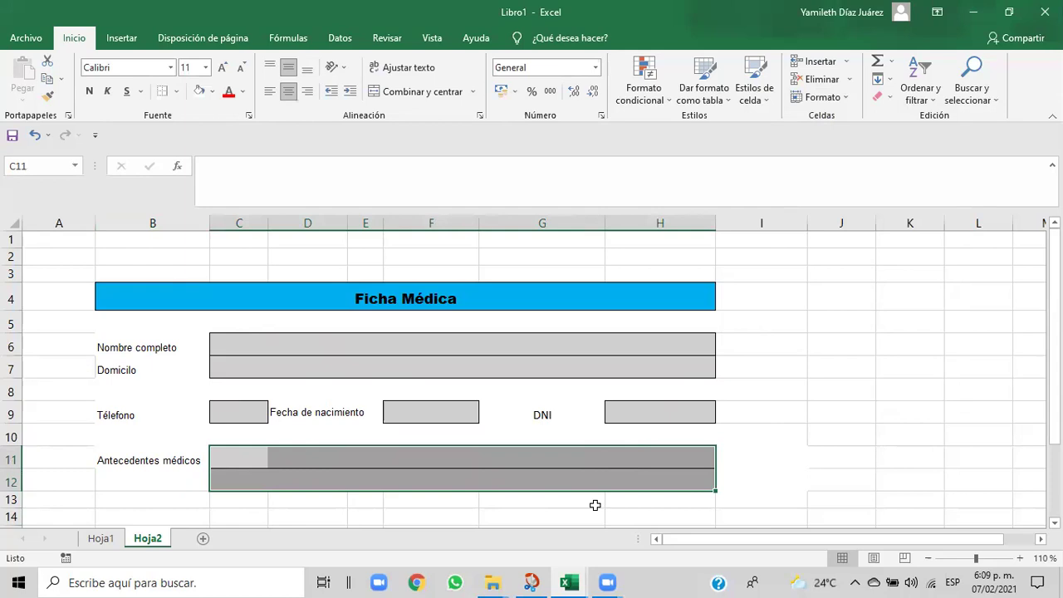
{"action": "left_click", "coordinate": [214, 91]}
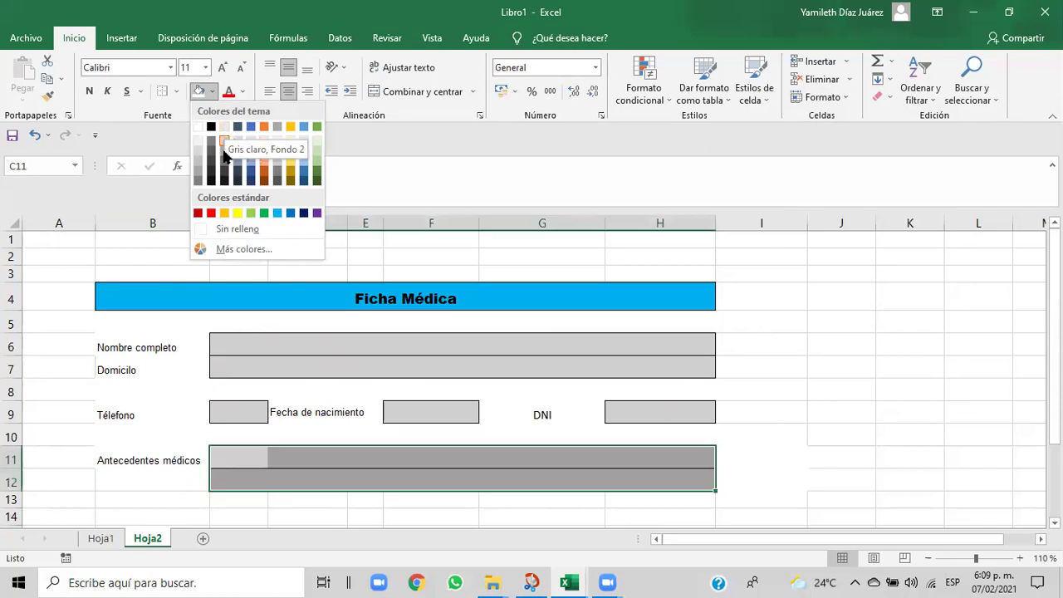
{"action": "left_click", "coordinate": [225, 156]}
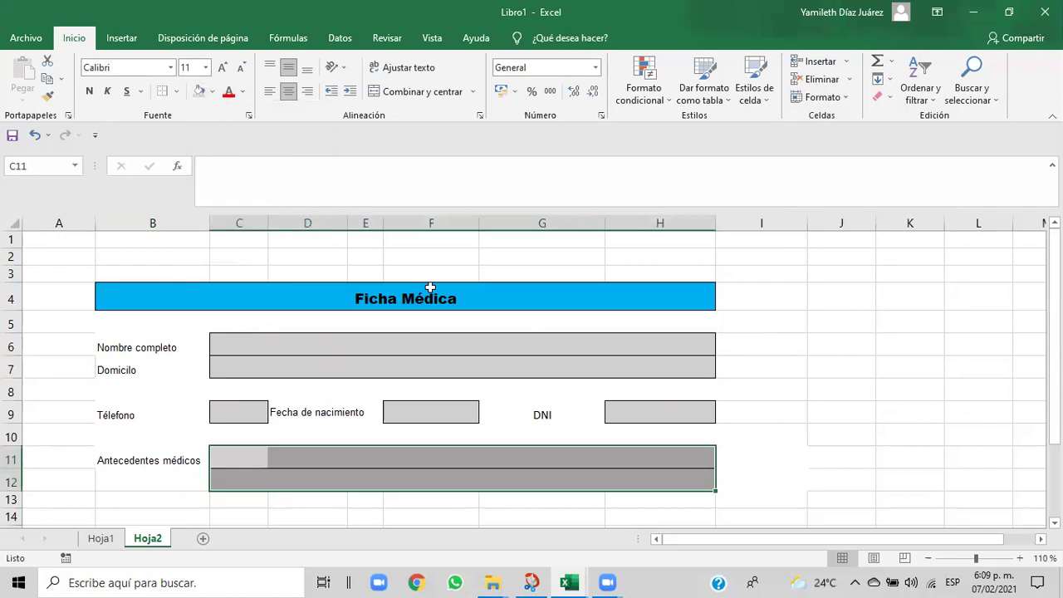
{"action": "left_click", "coordinate": [850, 481]}
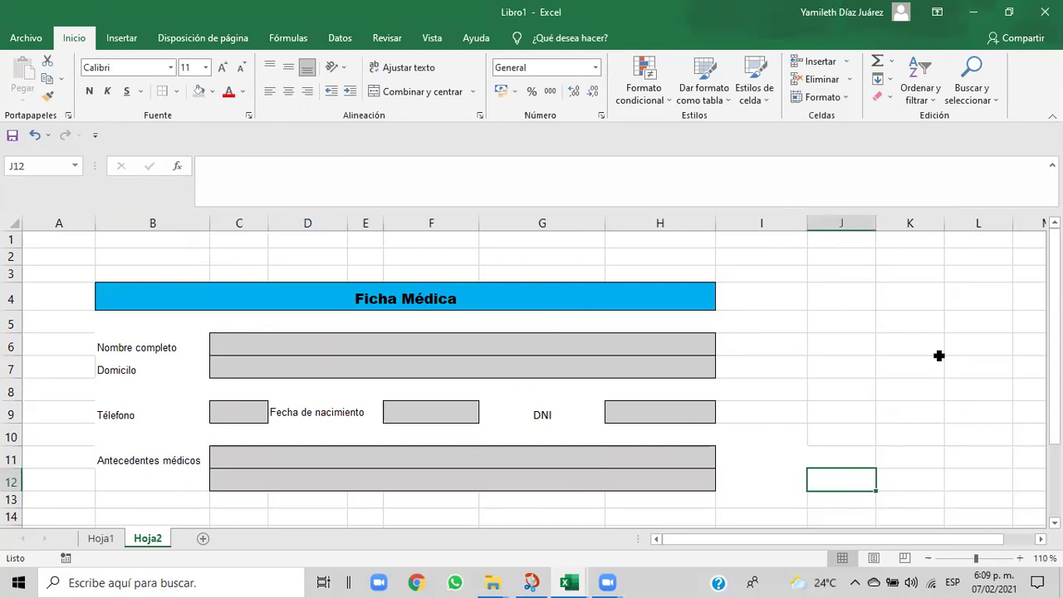
- Replace the grey fill on label cells B11:B12 with a plain white fill
{"action": "left_click_drag", "start_coordinate": [1053, 324], "coordinate": [1054, 330]}
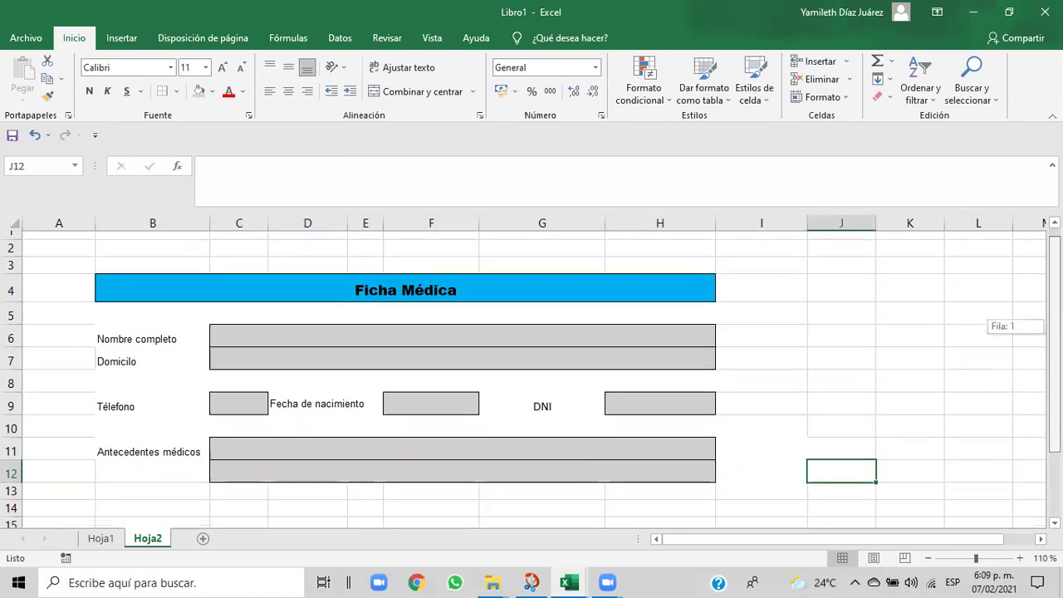
{"action": "scroll", "coordinate": [234, 421], "scroll_direction": "down", "scroll_amount": 1}
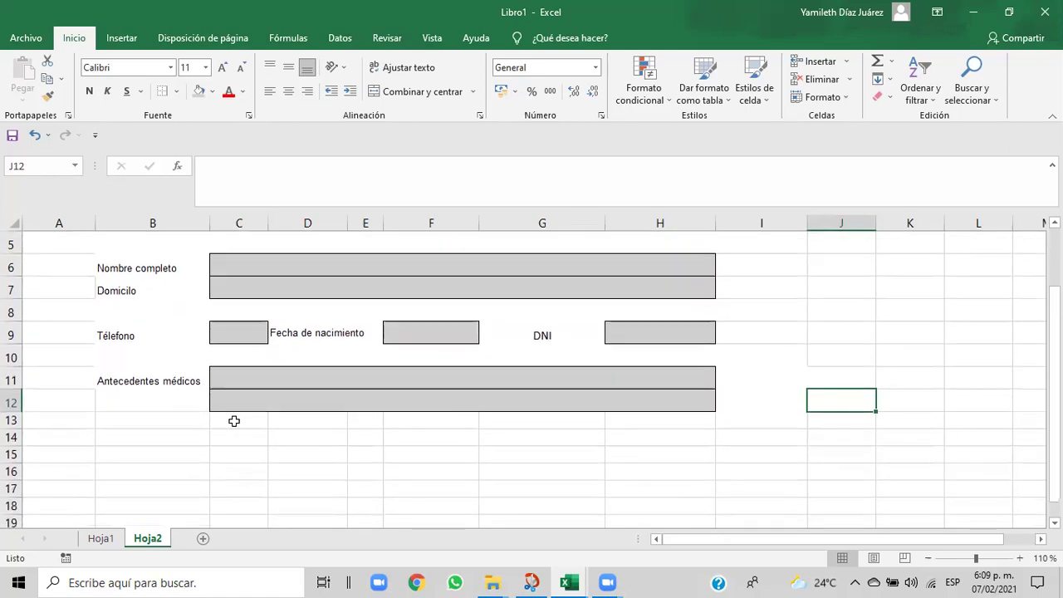
{"action": "left_click", "coordinate": [112, 418]}
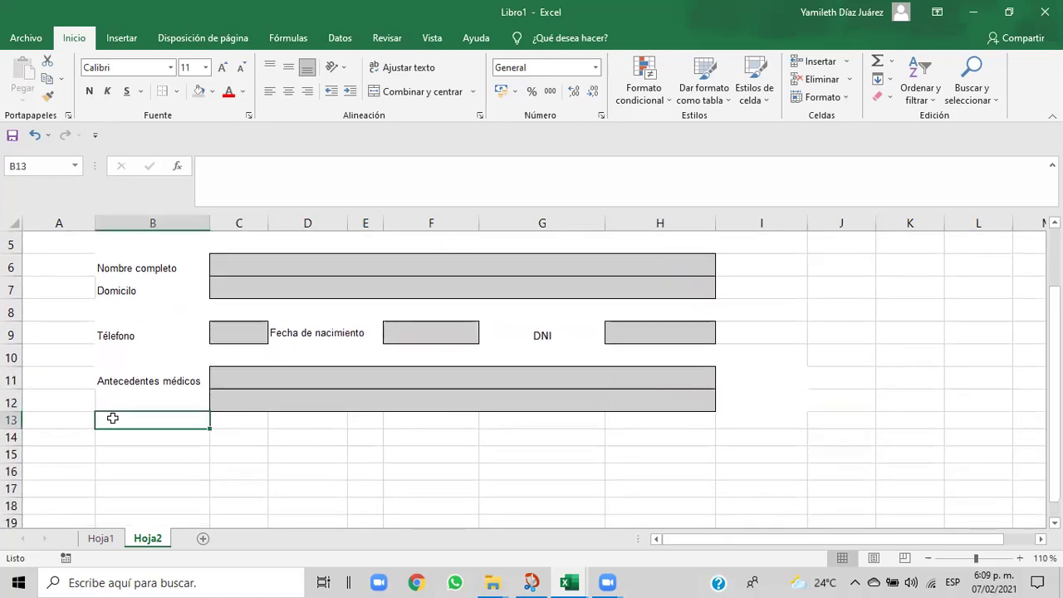
{"action": "left_click_drag", "start_coordinate": [107, 375], "coordinate": [110, 397]}
{"action": "left_click", "coordinate": [109, 397]}
{"action": "left_click", "coordinate": [111, 394]}
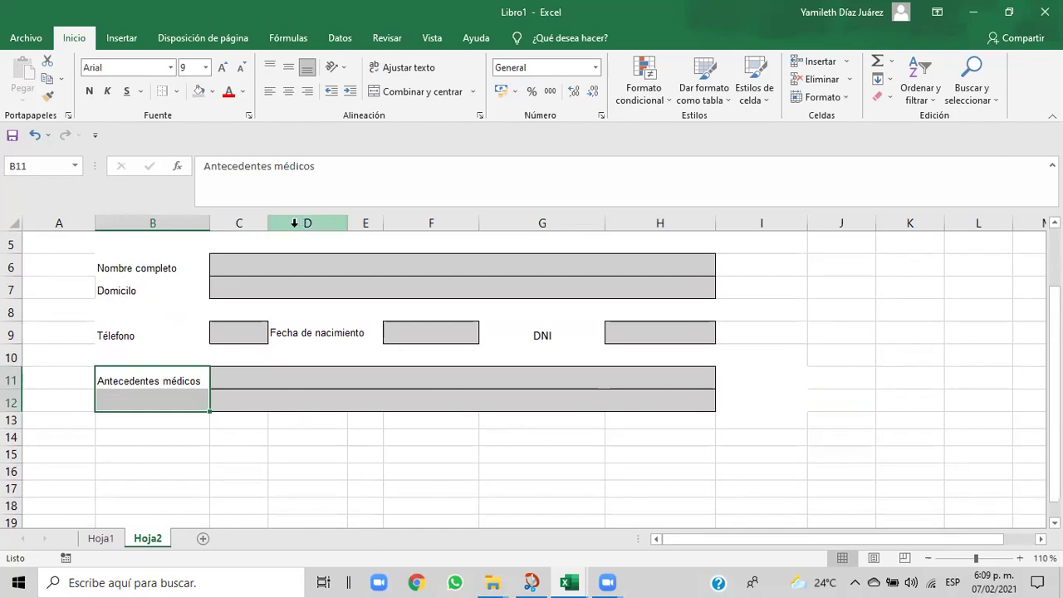
{"action": "left_click", "coordinate": [213, 96]}
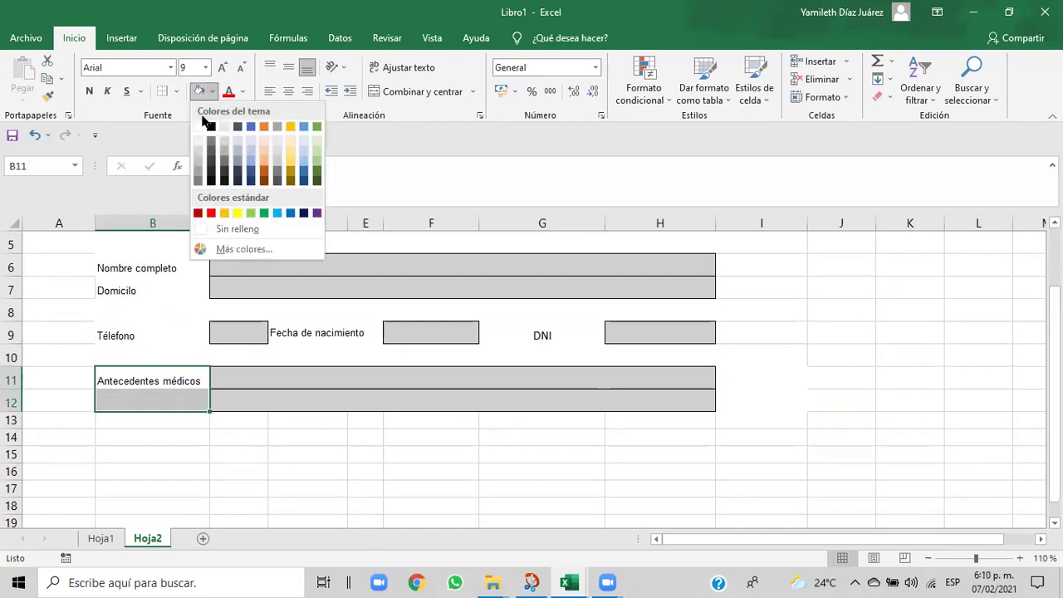
{"action": "left_click", "coordinate": [199, 132]}
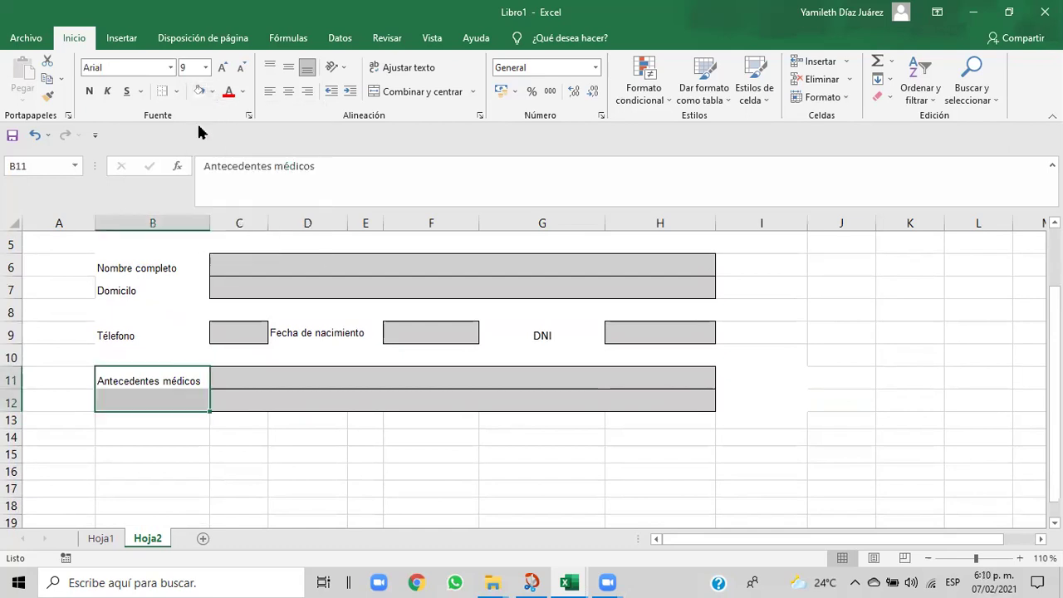
{"action": "left_click", "coordinate": [125, 436]}
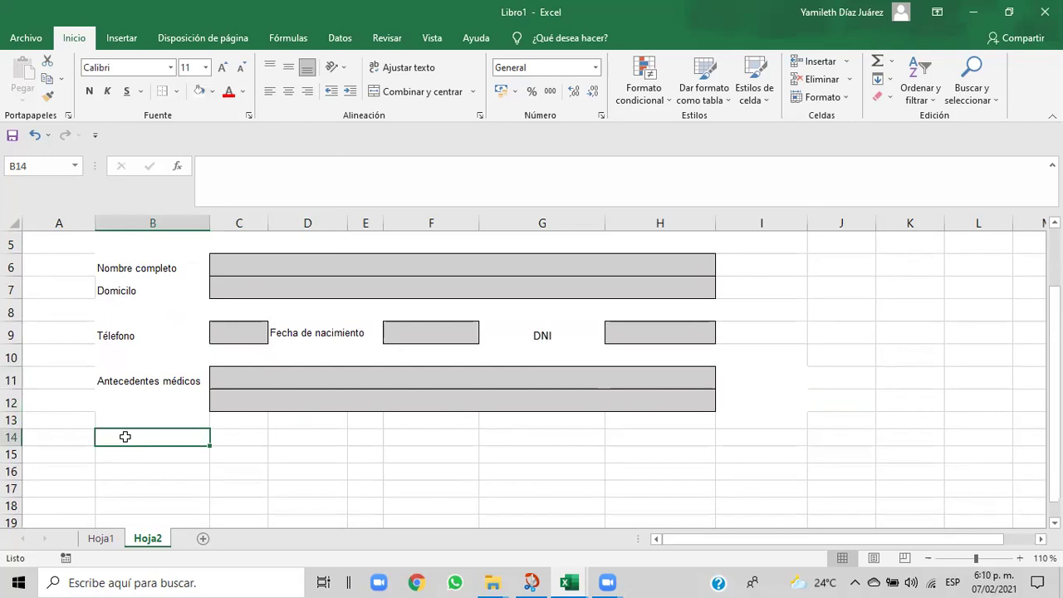
{"action": "left_click", "coordinate": [116, 405]}
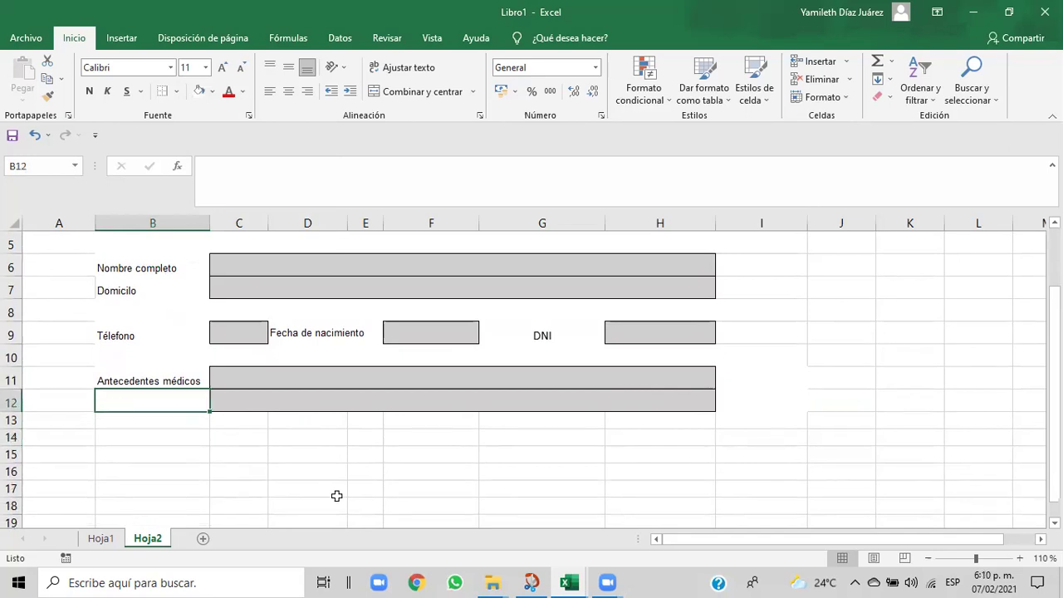
- Check the Cap06 reference, then copy the Antecedentes médicos label formatting onto B12
{"action": "mouse_move", "coordinate": [563, 581]}
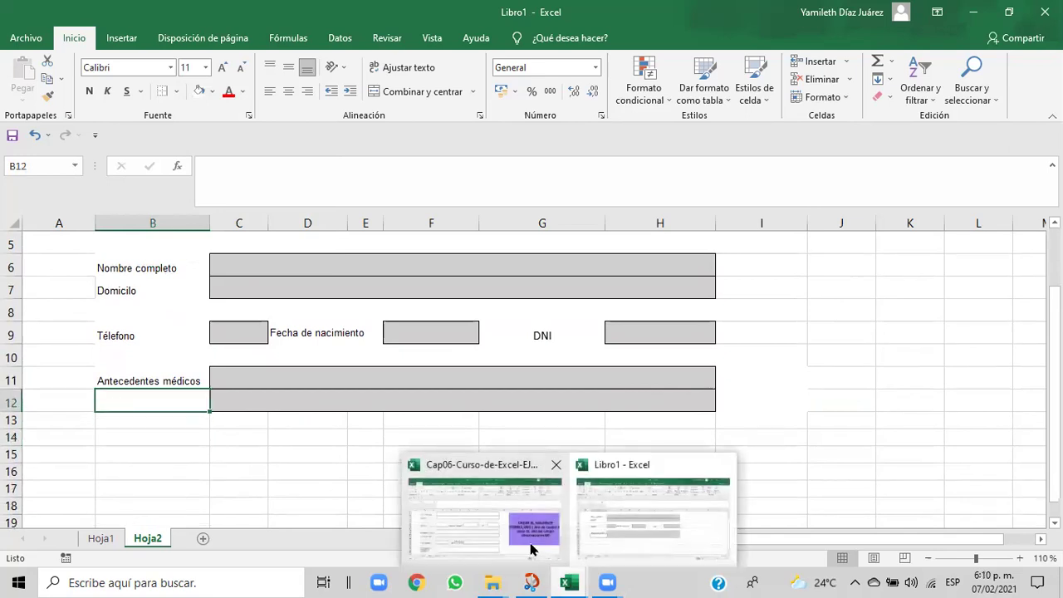
{"action": "left_click", "coordinate": [530, 548]}
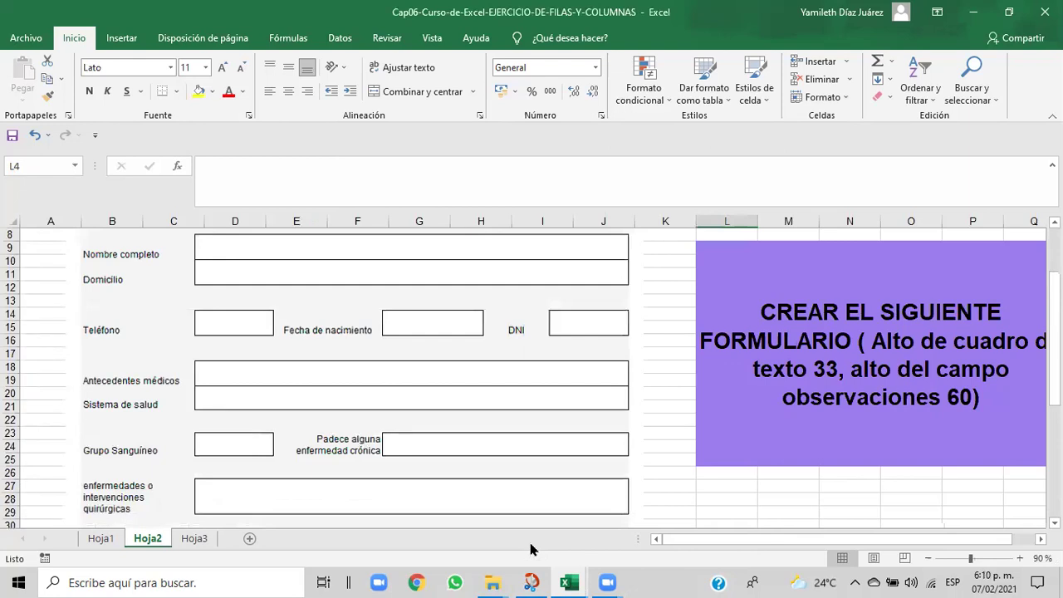
{"action": "mouse_move", "coordinate": [568, 582]}
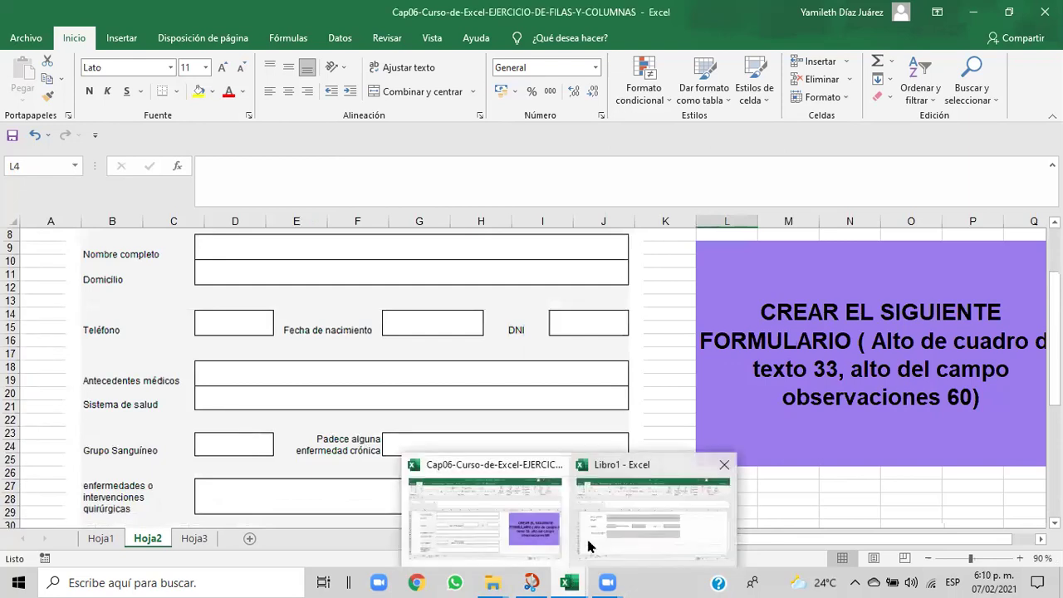
{"action": "left_click", "coordinate": [587, 544]}
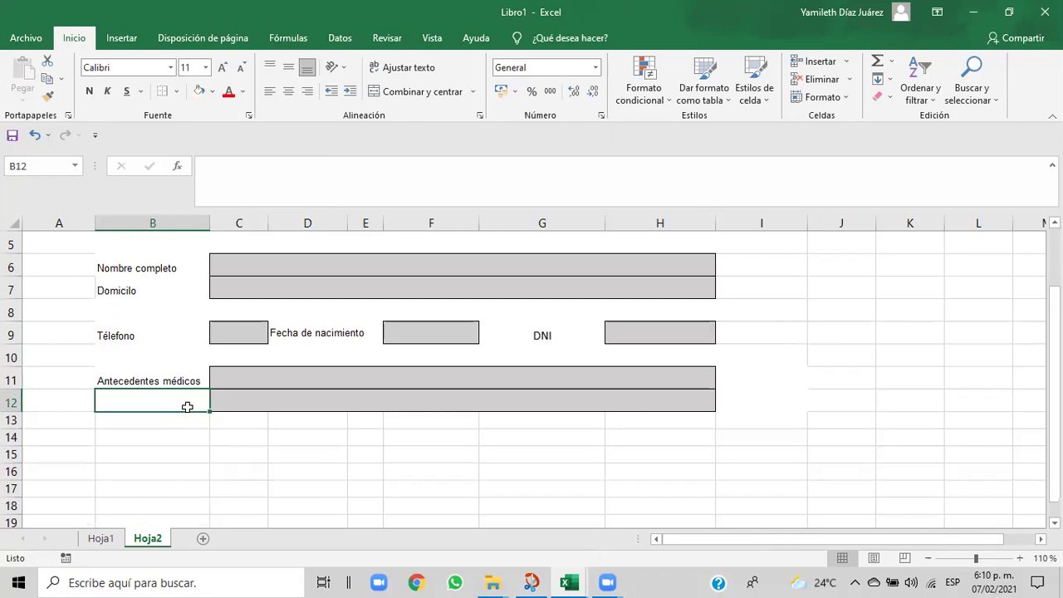
{"action": "type", "text": "S"}
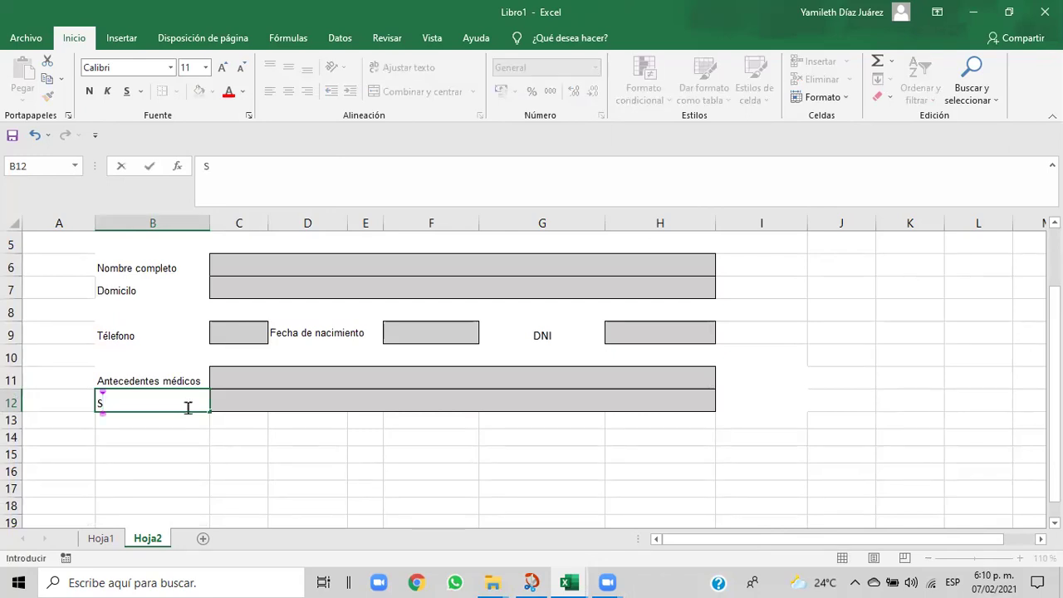
{"action": "type", "text": "i"}
{"action": "key", "text": "BackSpace"}
{"action": "key", "text": "BackSpace"}
{"action": "left_click", "coordinate": [155, 444]}
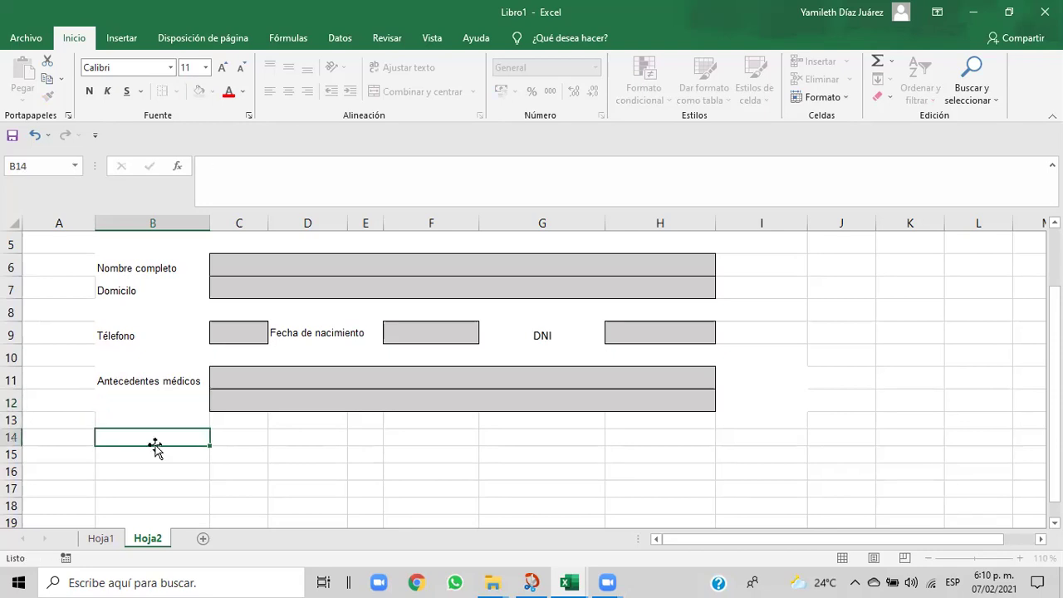
{"action": "left_click", "coordinate": [124, 381]}
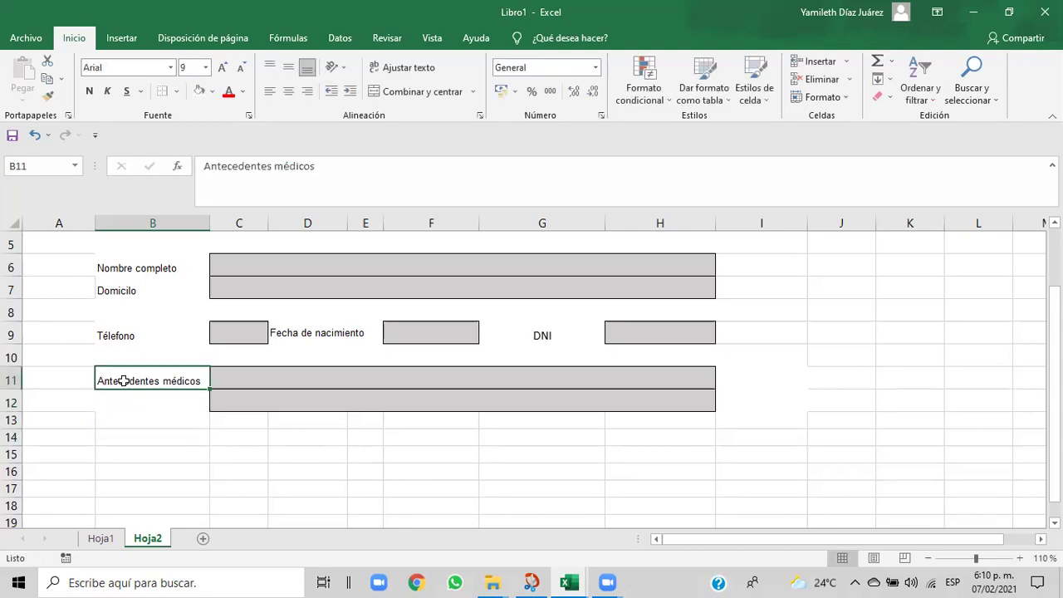
{"action": "left_click", "coordinate": [46, 97]}
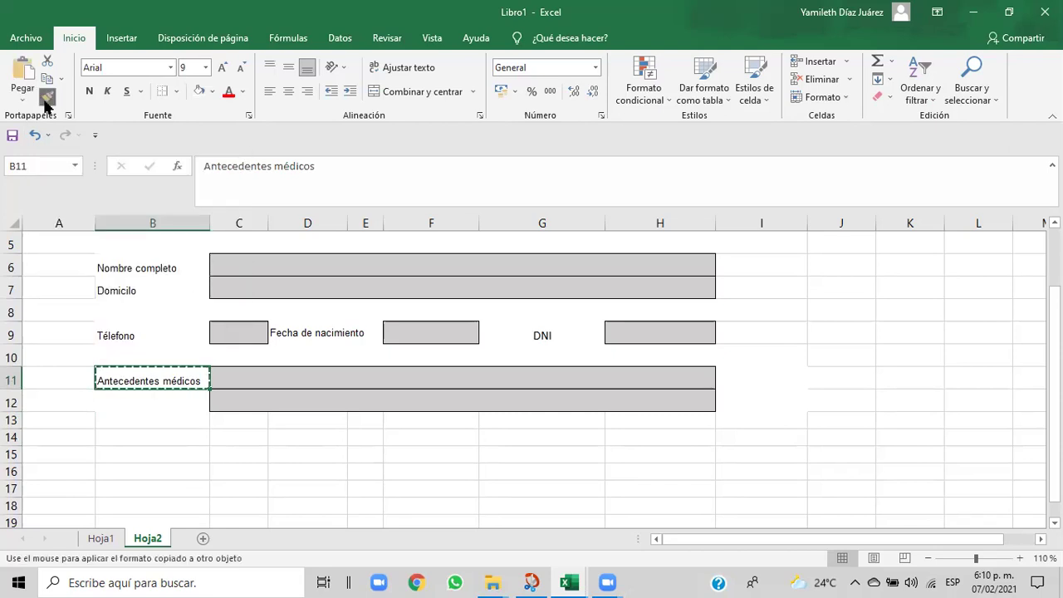
{"action": "left_click", "coordinate": [118, 401]}
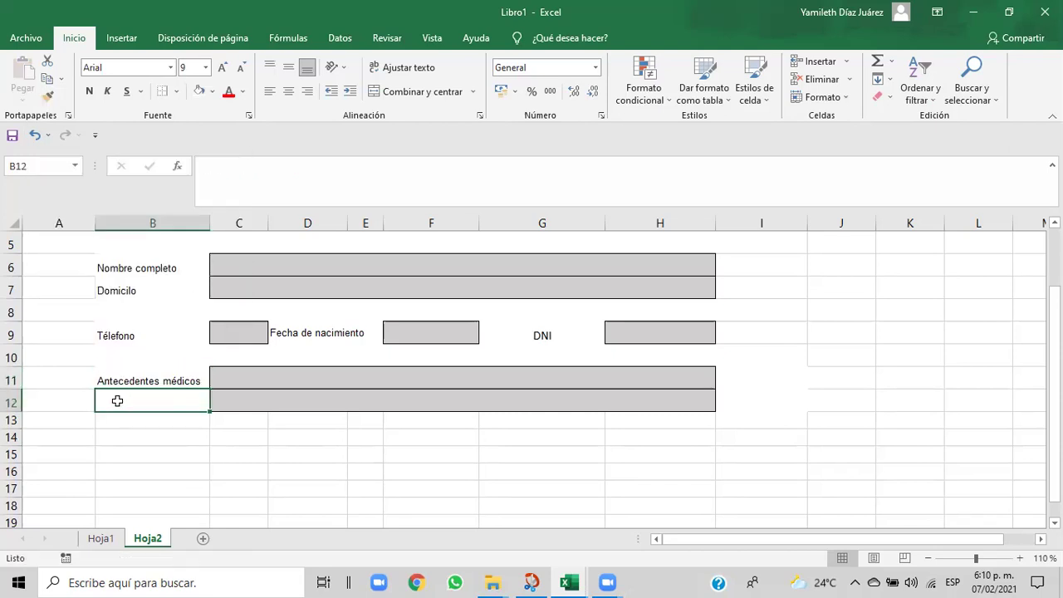
- Type 'Sistema de salud' into B12 after rechecking the Cap06 form
{"action": "mouse_move", "coordinate": [569, 583]}
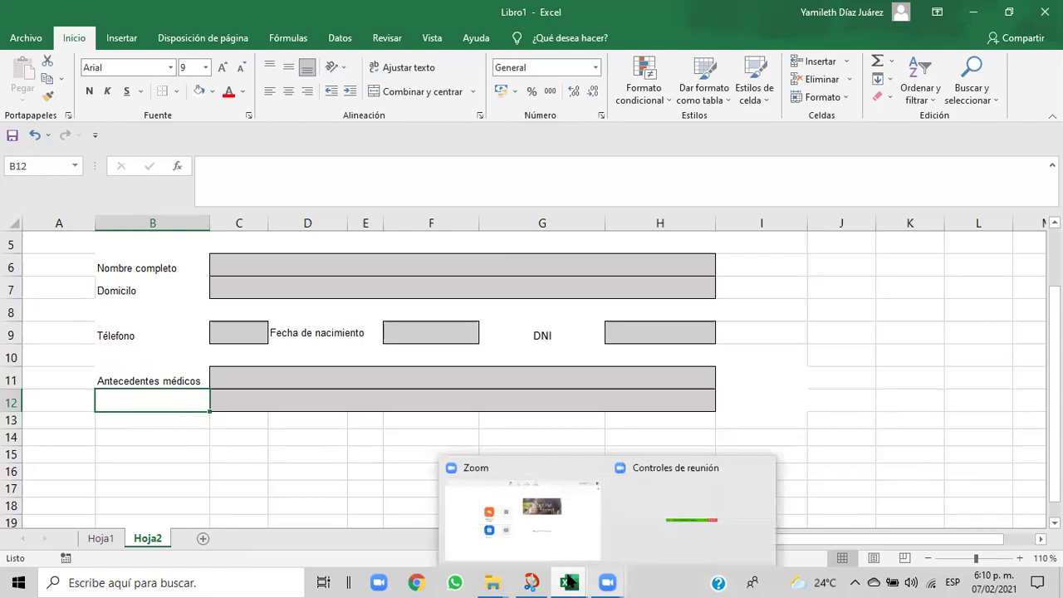
{"action": "left_click", "coordinate": [546, 538]}
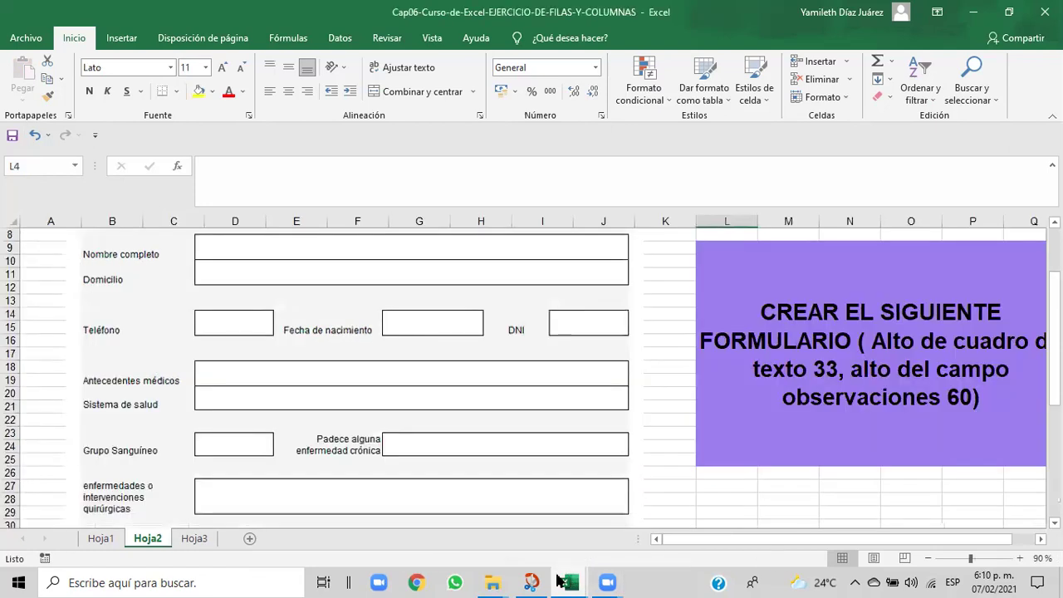
{"action": "mouse_move", "coordinate": [562, 579]}
{"action": "left_click", "coordinate": [605, 556]}
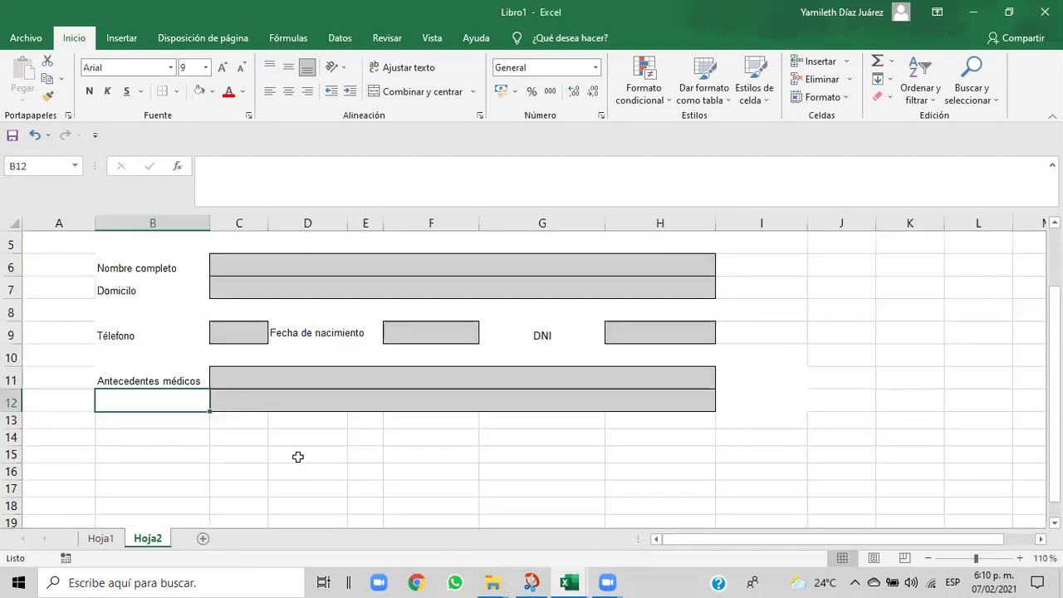
{"action": "type", "text": "Sistema de "}
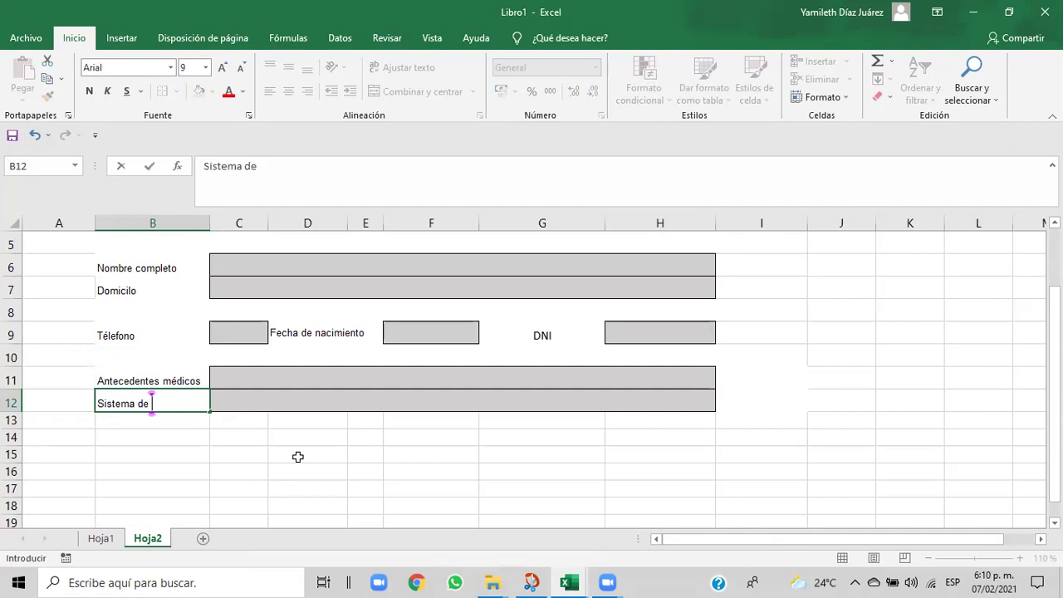
{"action": "type", "text": "salud"}
{"action": "left_click", "coordinate": [295, 457]}
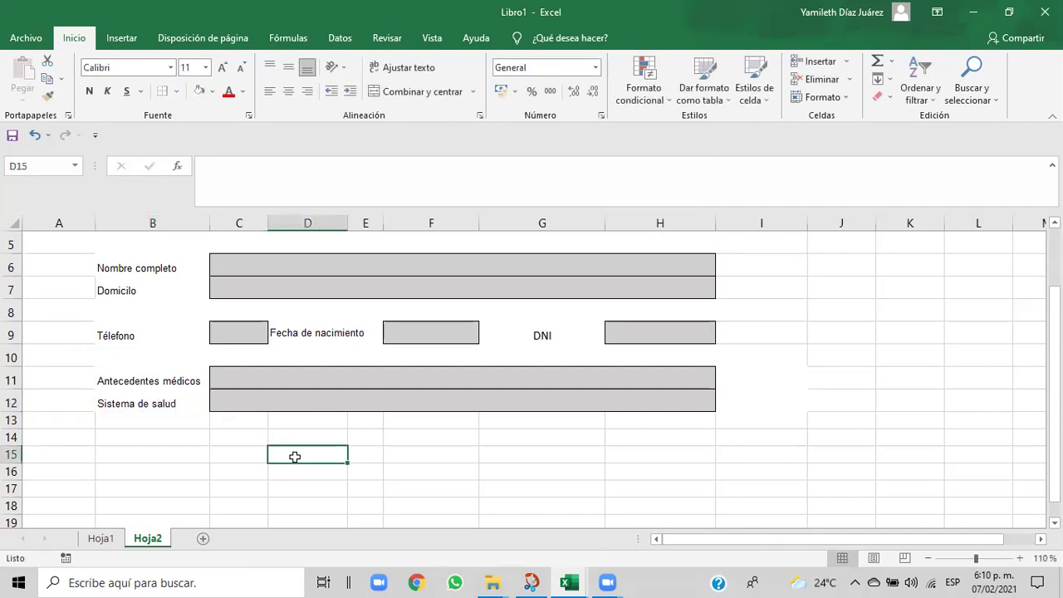
{"action": "mouse_move", "coordinate": [570, 579]}
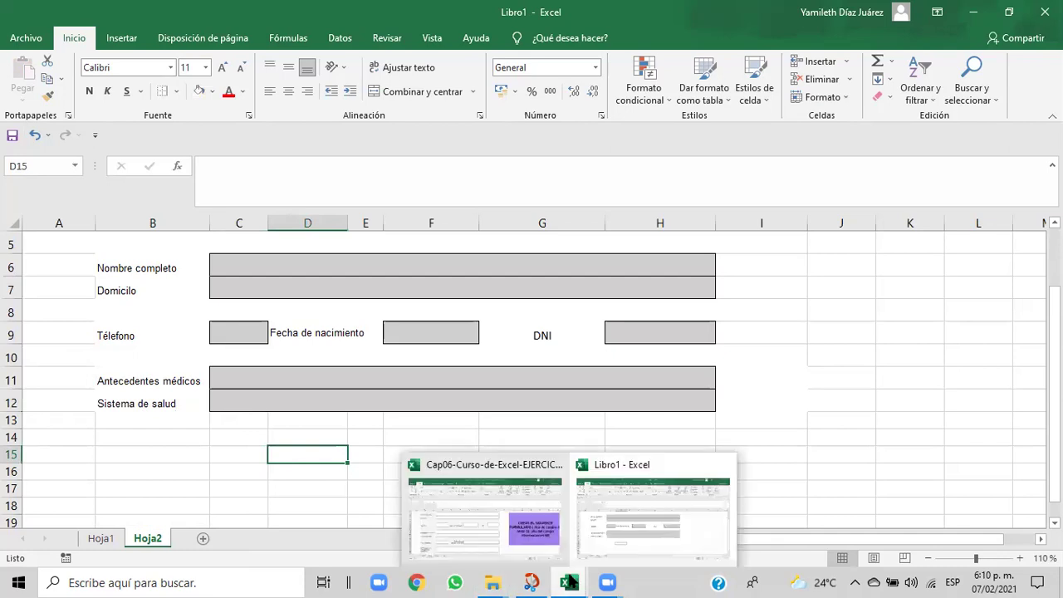
{"action": "left_click", "coordinate": [554, 548]}
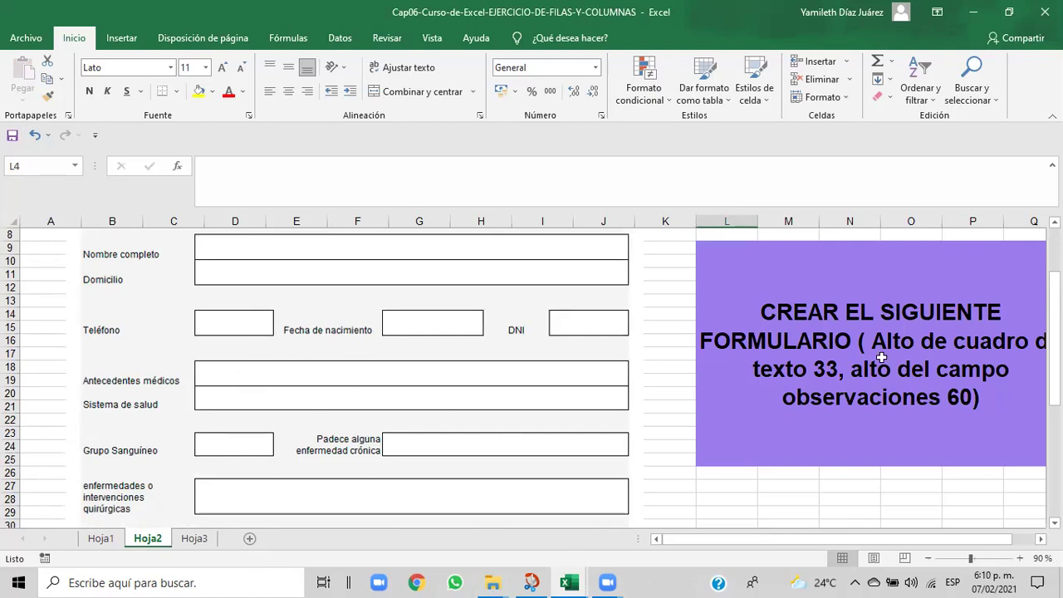
{"action": "left_click_drag", "start_coordinate": [1055, 339], "coordinate": [1055, 399]}
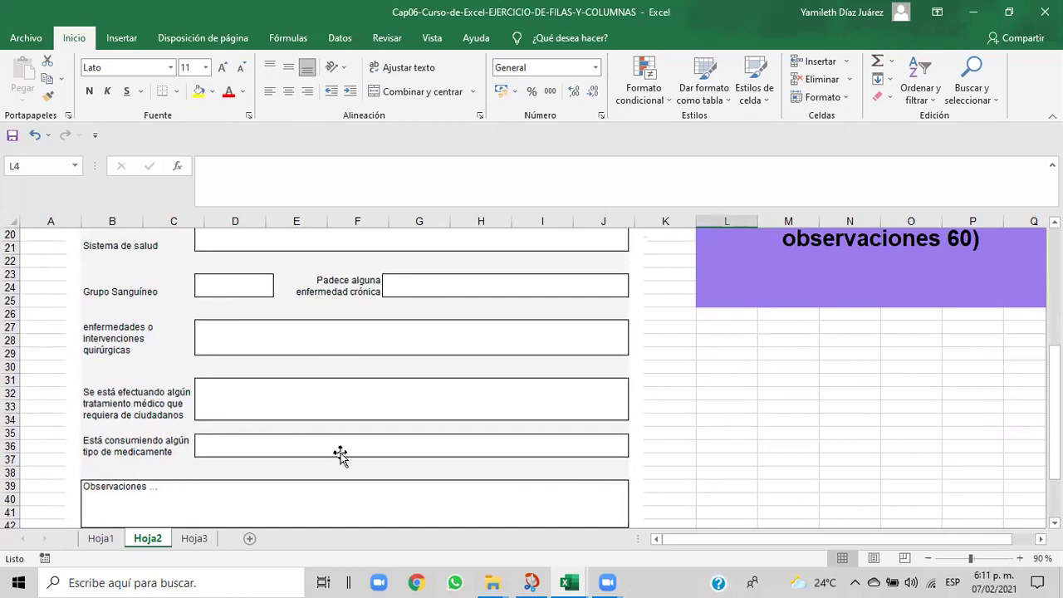
{"action": "left_click_drag", "start_coordinate": [1054, 399], "coordinate": [1055, 367]}
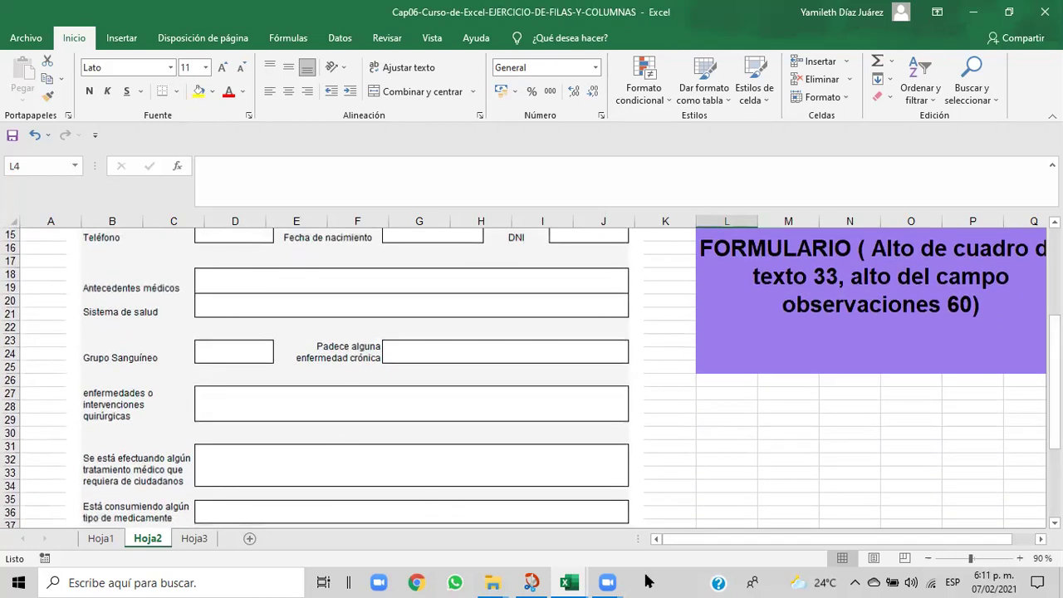
{"action": "mouse_move", "coordinate": [584, 581]}
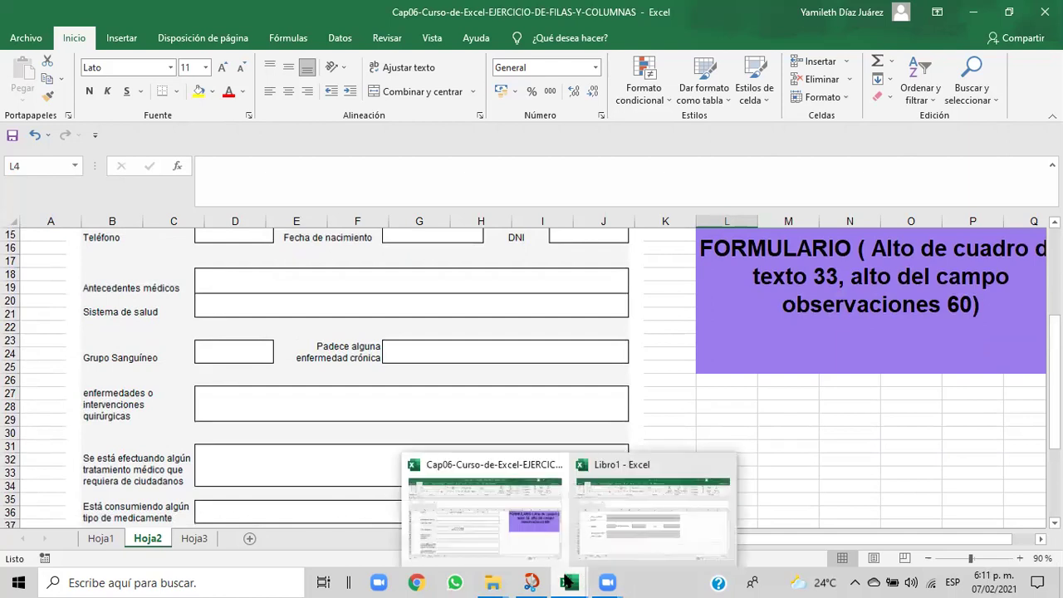
{"action": "left_click", "coordinate": [624, 540]}
{"action": "left_click_drag", "start_coordinate": [137, 416], "coordinate": [666, 422]}
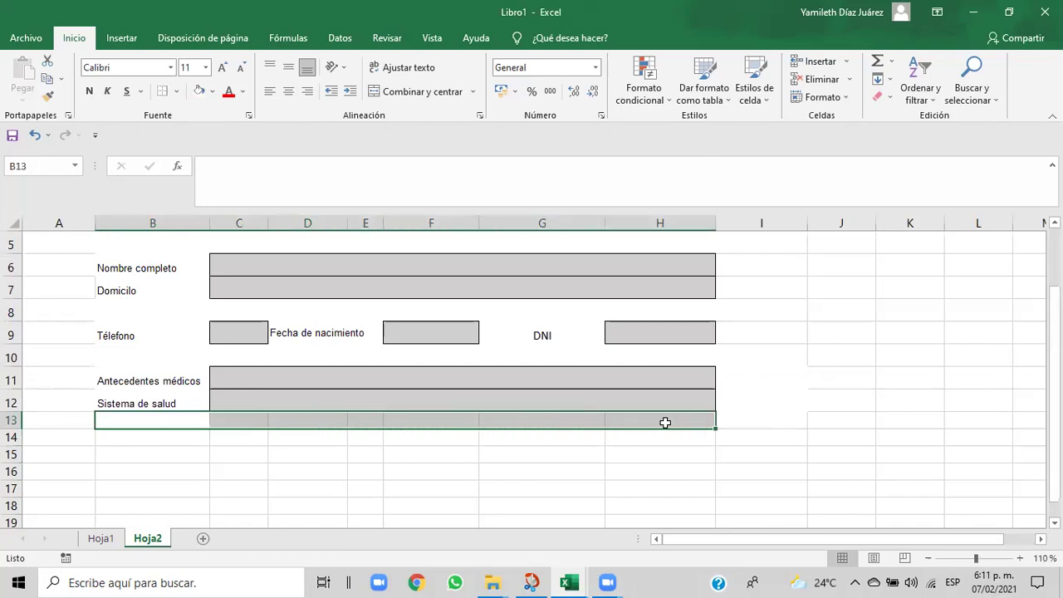
- Paint spacer row 8's formatting onto row 13, unmerge it and fill it white
{"action": "left_click", "coordinate": [376, 455]}
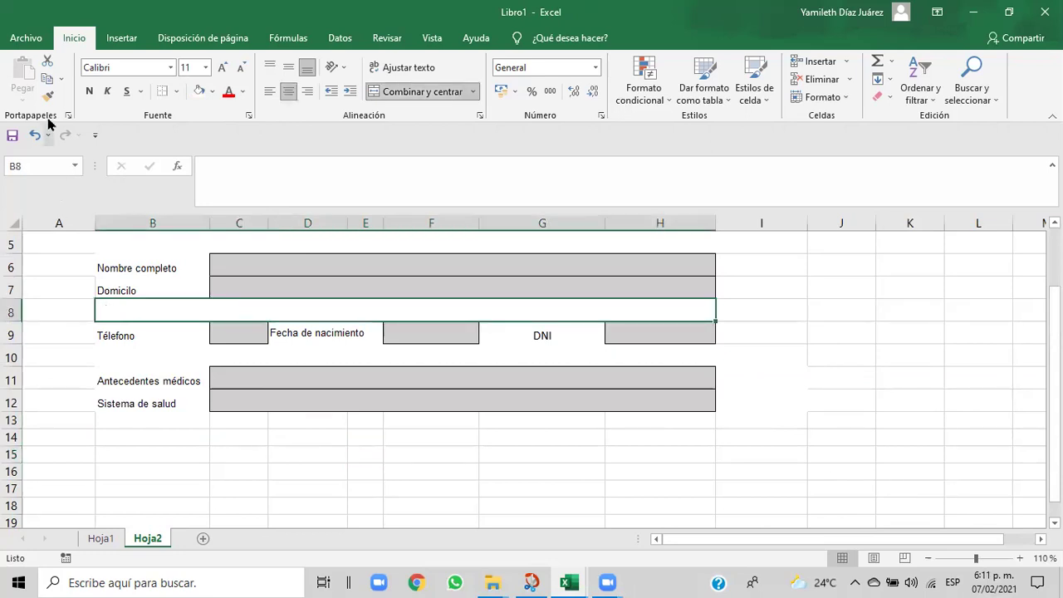
{"action": "left_click", "coordinate": [46, 97]}
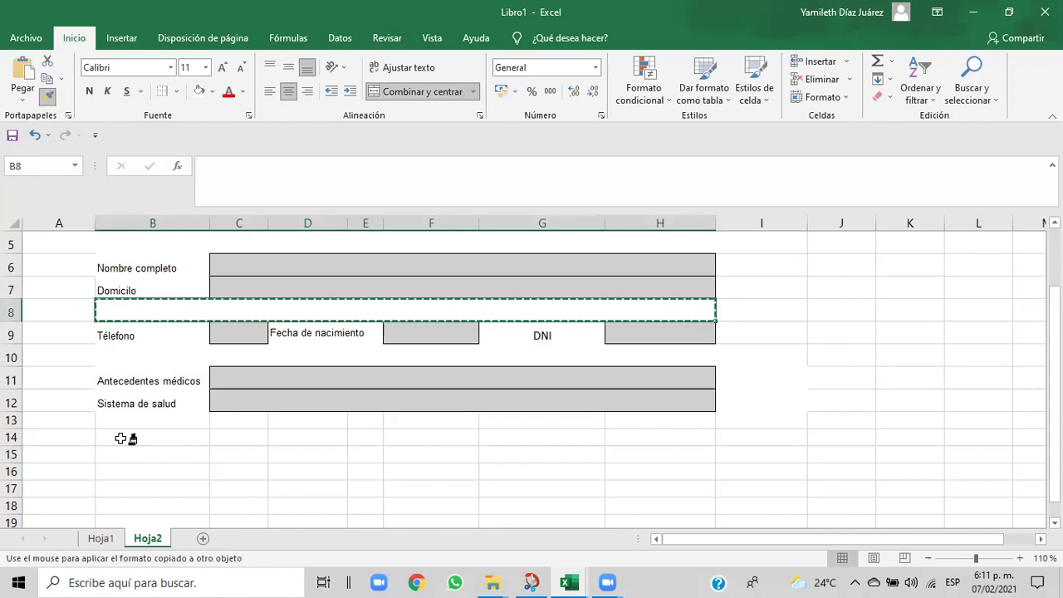
{"action": "left_click_drag", "start_coordinate": [116, 424], "coordinate": [662, 424]}
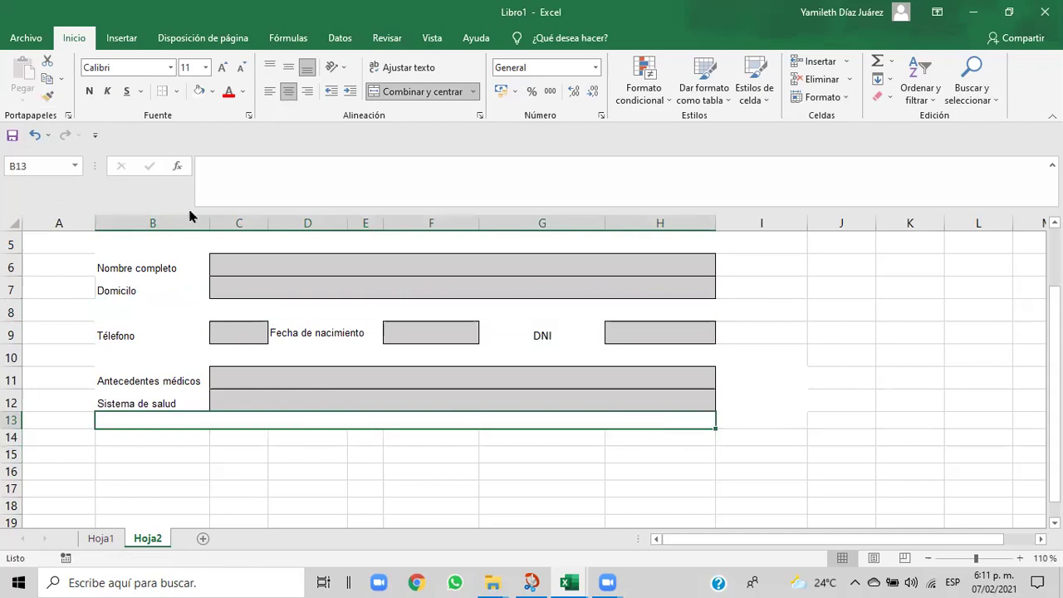
{"action": "left_click", "coordinate": [424, 93]}
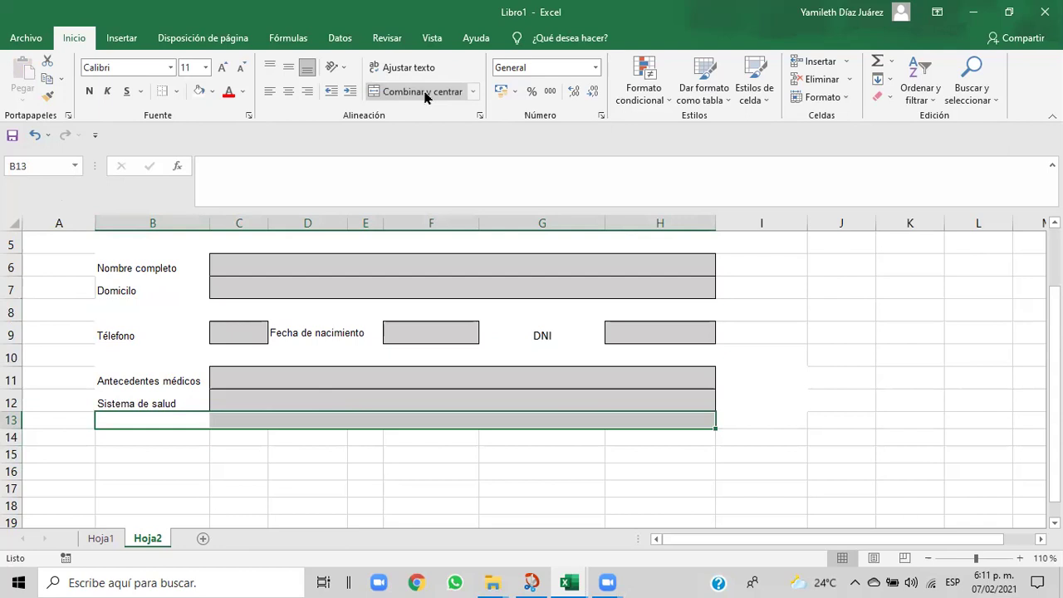
{"action": "left_click", "coordinate": [212, 91]}
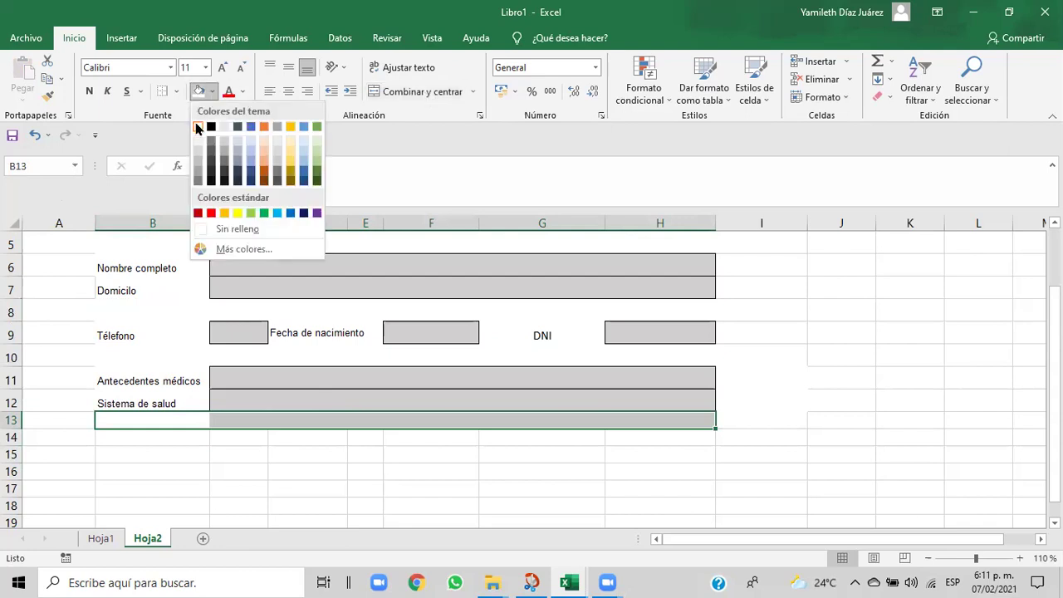
{"action": "left_click", "coordinate": [198, 127]}
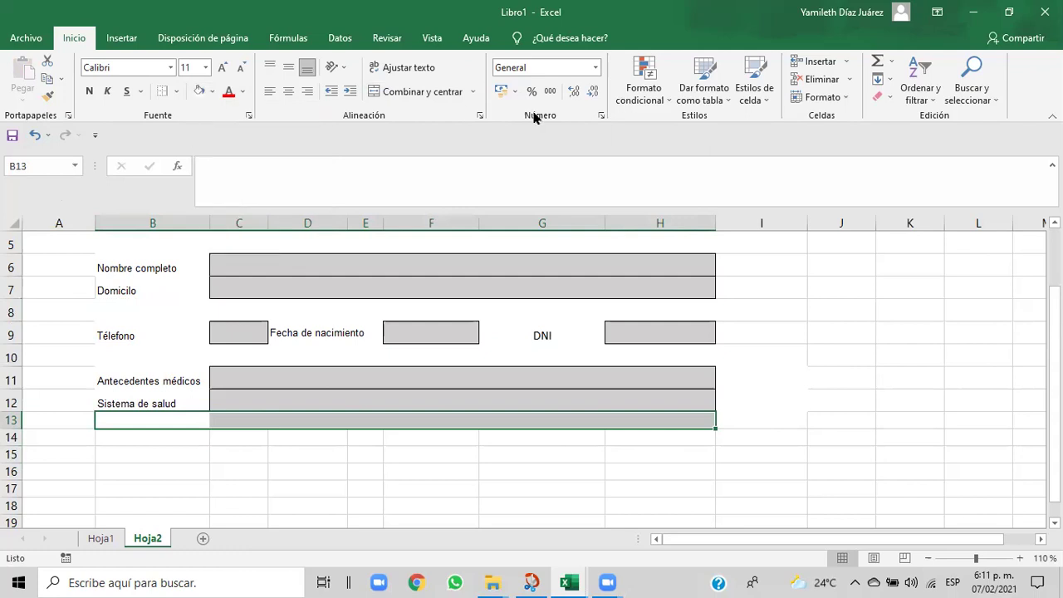
- Set row 13's height to 20 with Formato > Alto de fila
{"action": "left_click", "coordinate": [848, 99]}
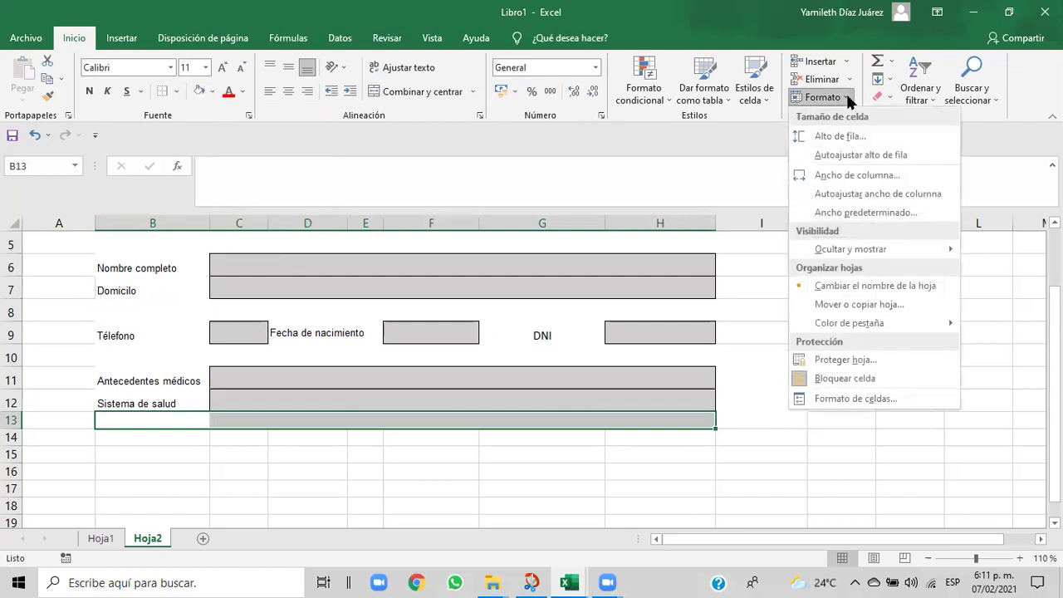
{"action": "left_click", "coordinate": [834, 136]}
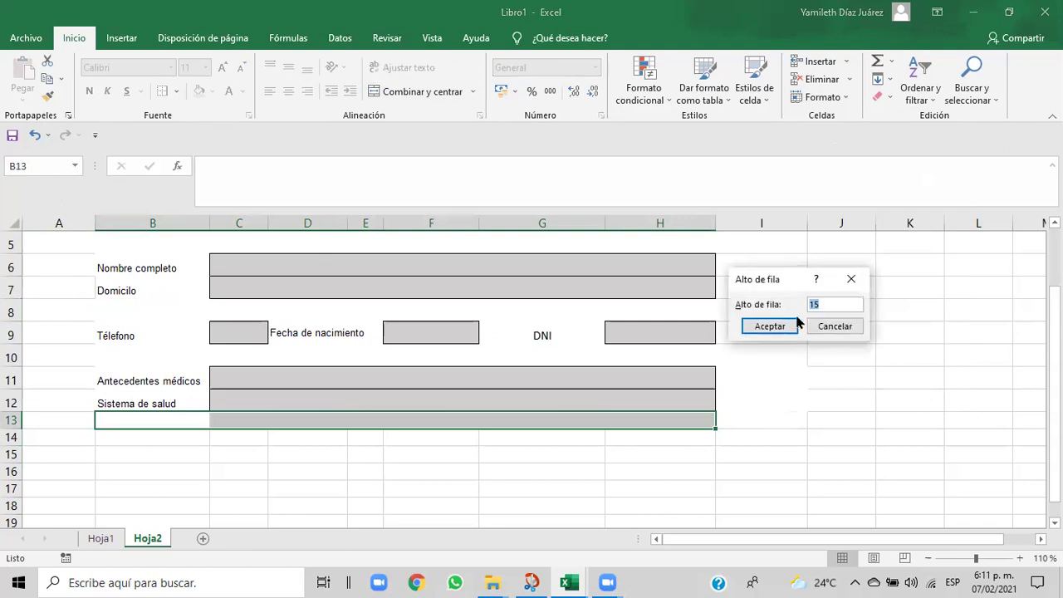
{"action": "key", "text": "BackSpace"}
{"action": "type", "text": "20"}
{"action": "left_click", "coordinate": [770, 325]}
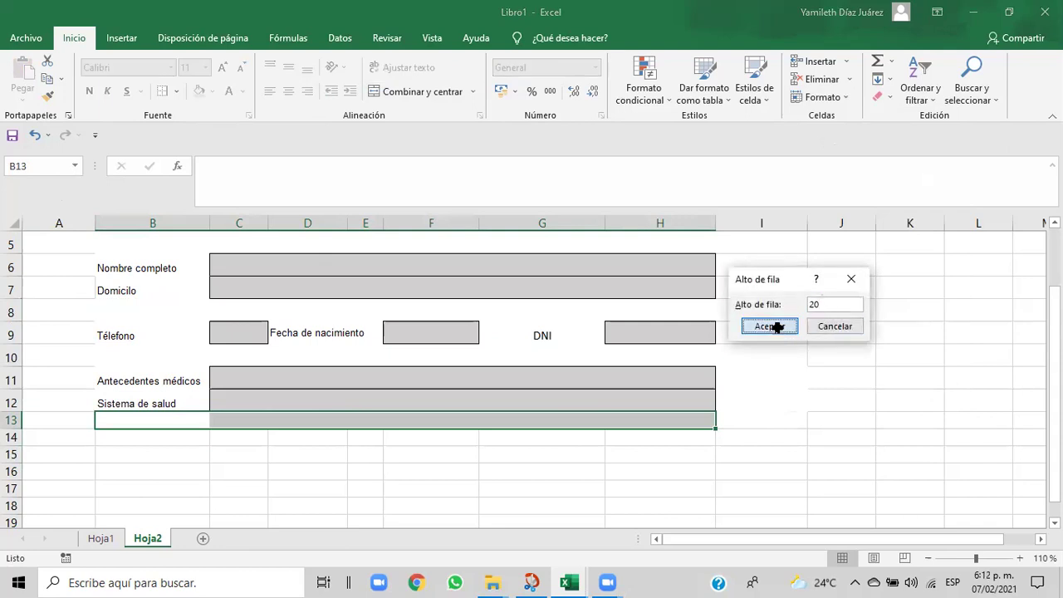
{"action": "left_click", "coordinate": [577, 476]}
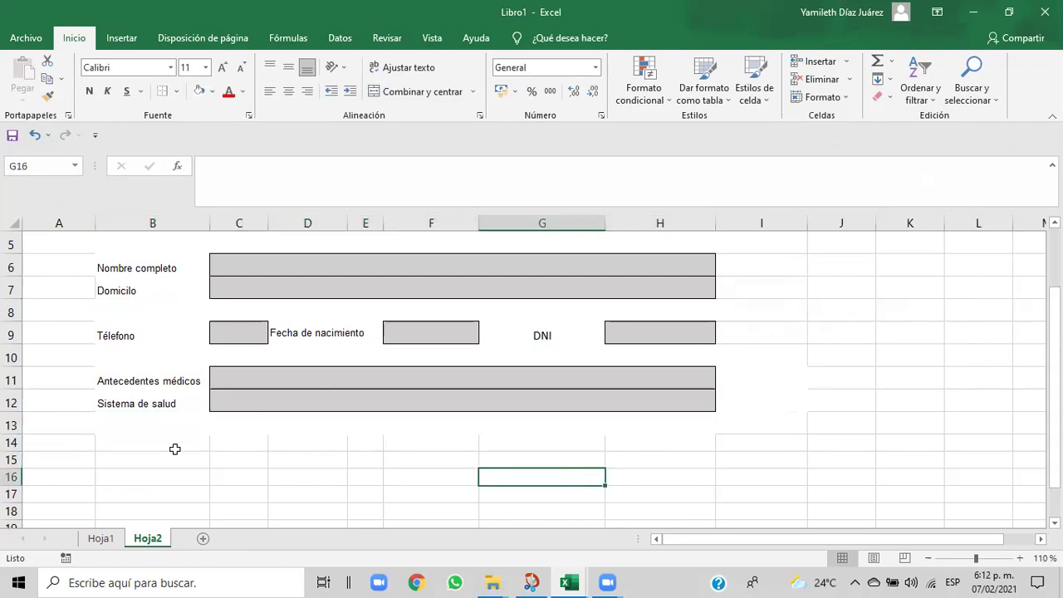
{"action": "left_click", "coordinate": [124, 440]}
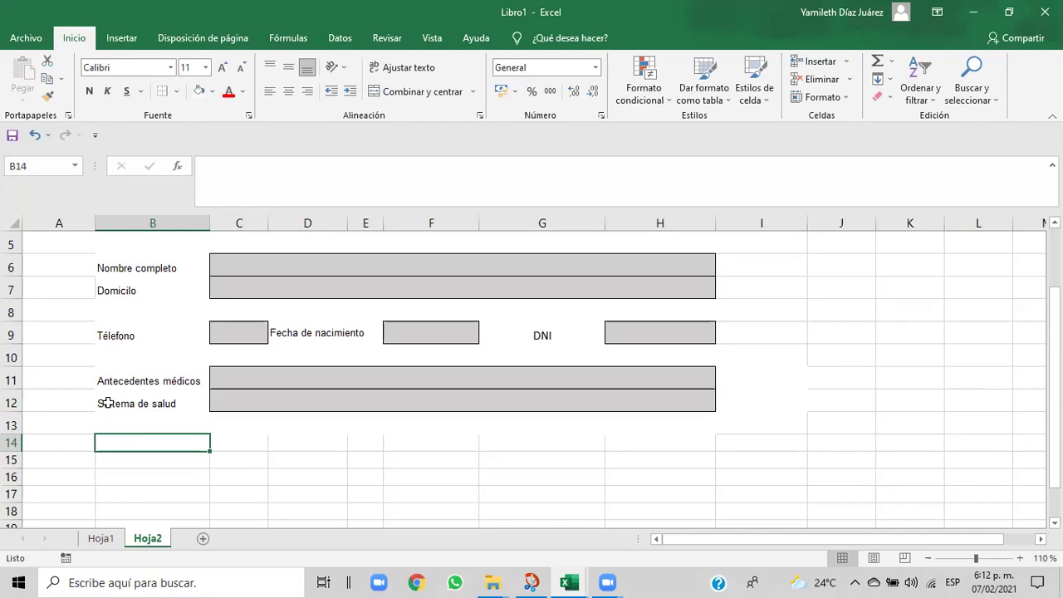
- Fill B14 white and give it the Sistema de salud label formatting
{"action": "left_click", "coordinate": [214, 98]}
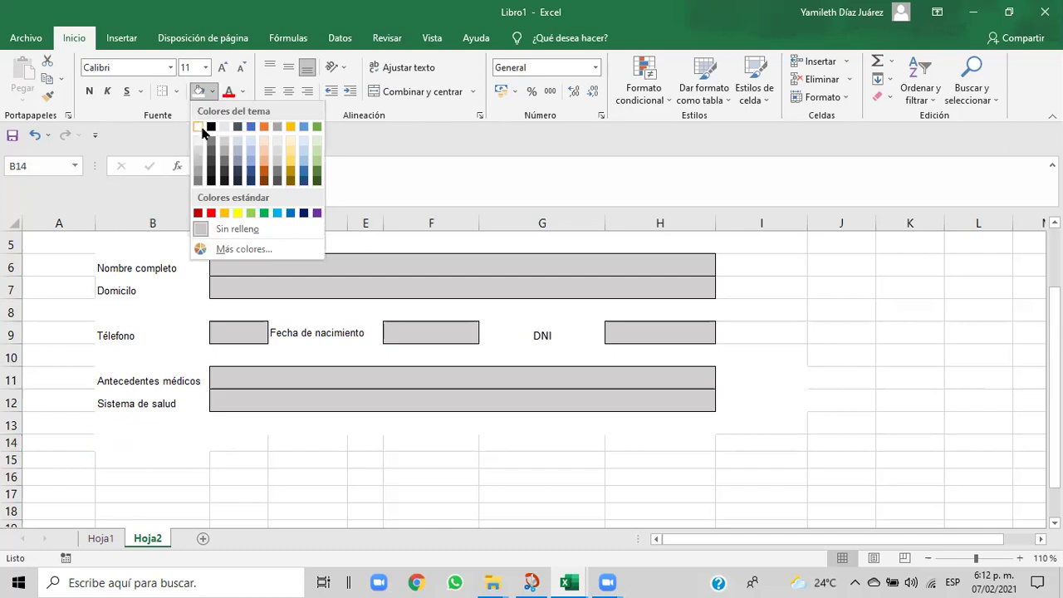
{"action": "left_click", "coordinate": [206, 133]}
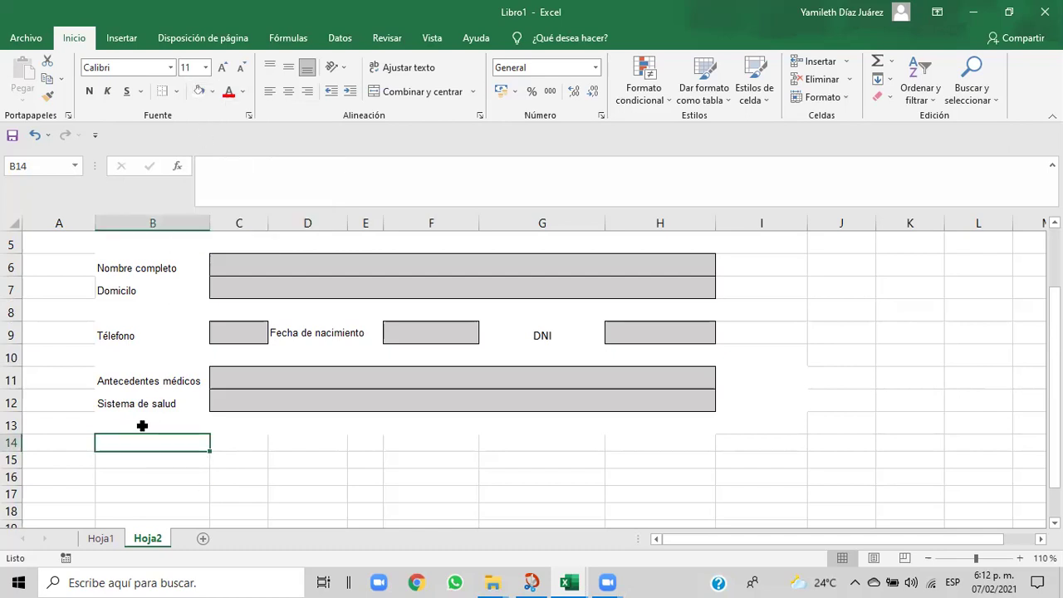
{"action": "left_click", "coordinate": [98, 403]}
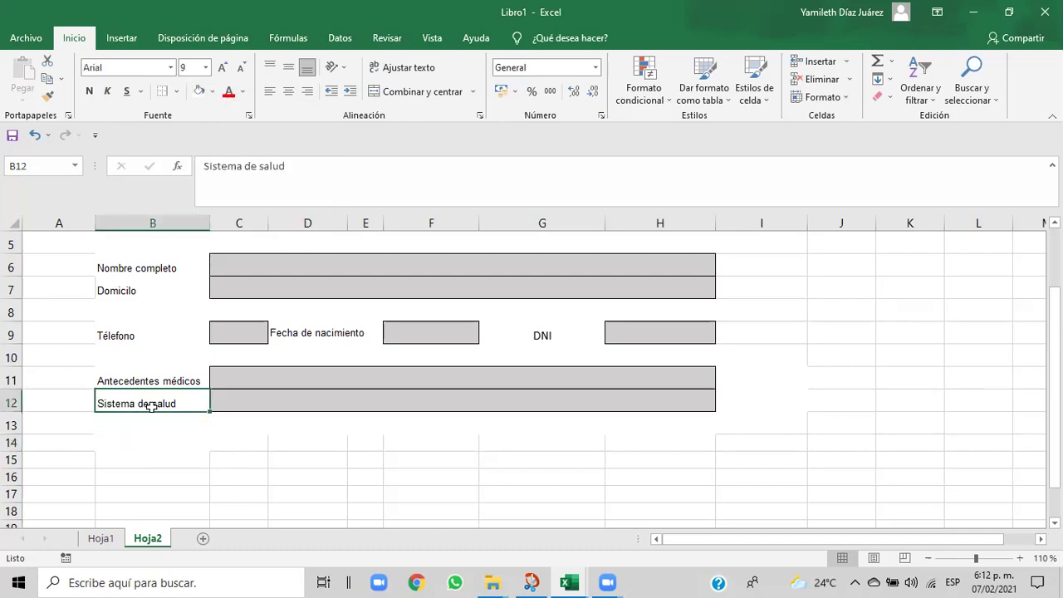
{"action": "left_click", "coordinate": [47, 96]}
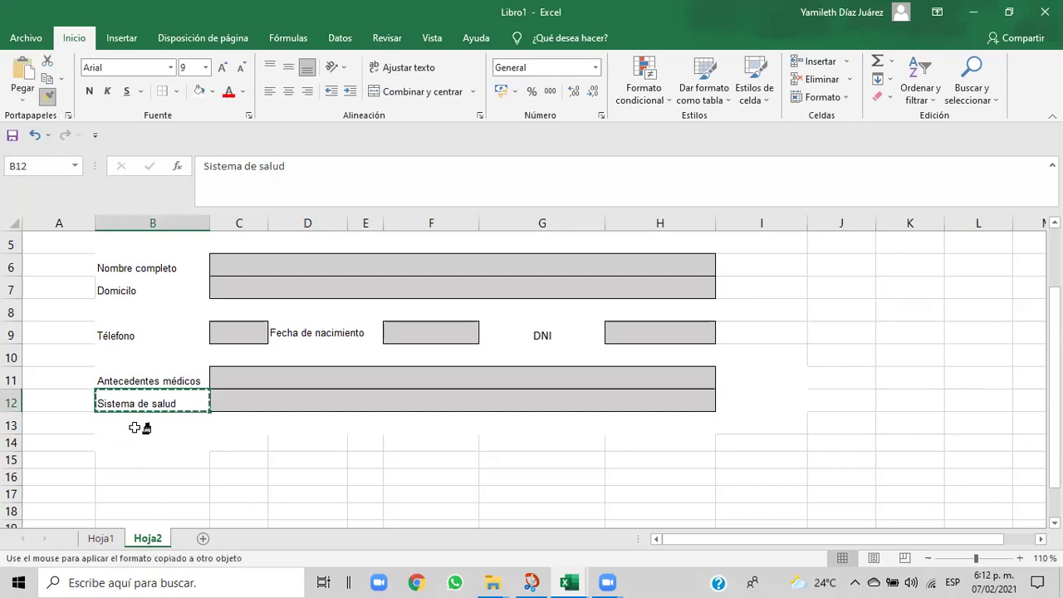
{"action": "left_click", "coordinate": [123, 441]}
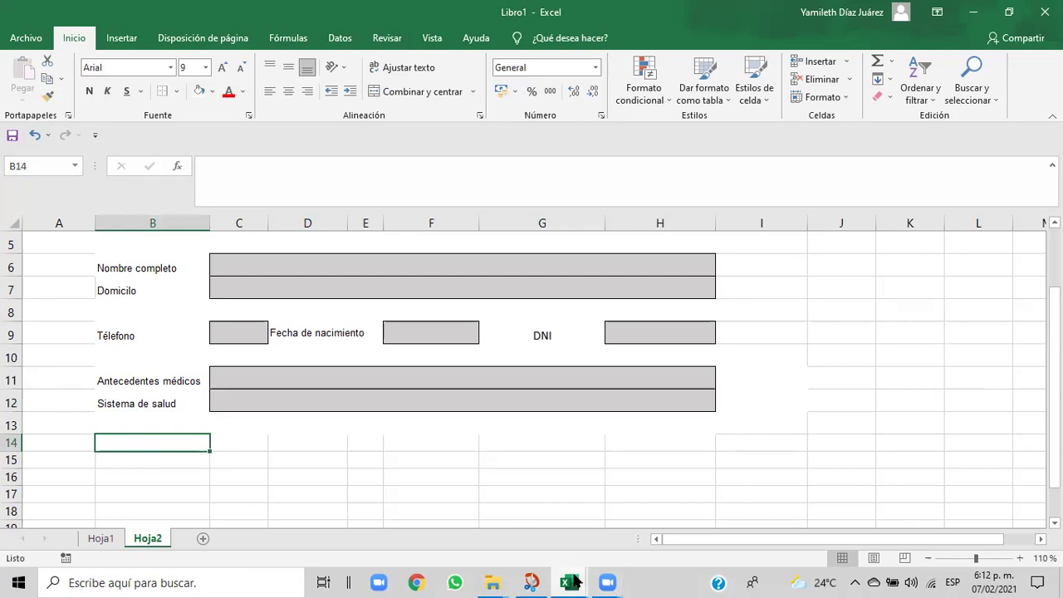
- Check the Cap06 reference, then enter 'Grupo sanguíneo' in B14
{"action": "mouse_move", "coordinate": [572, 581]}
{"action": "left_click", "coordinate": [550, 550]}
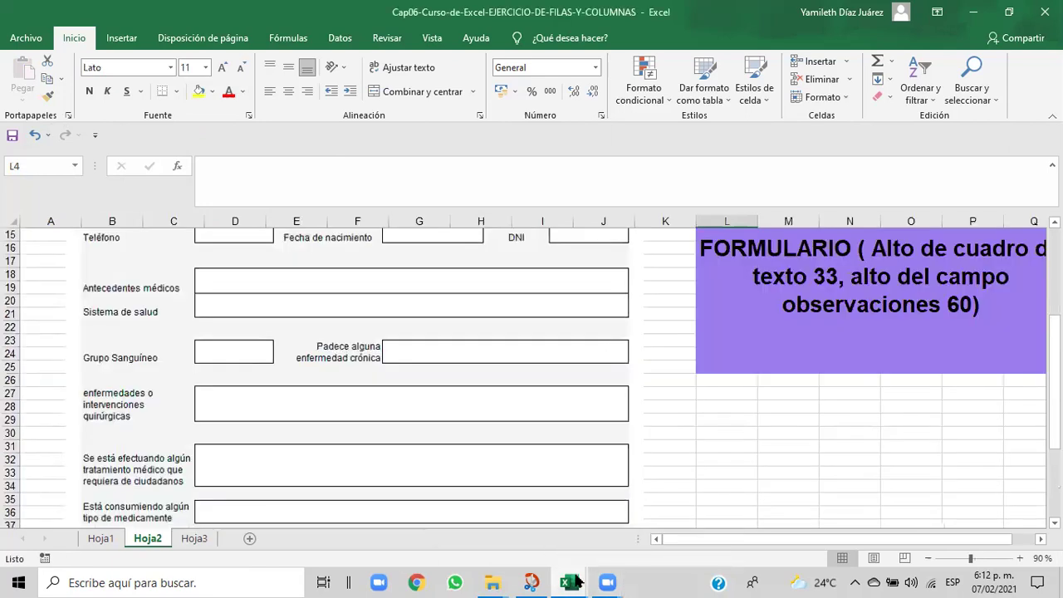
{"action": "mouse_move", "coordinate": [578, 581]}
{"action": "left_click", "coordinate": [609, 559]}
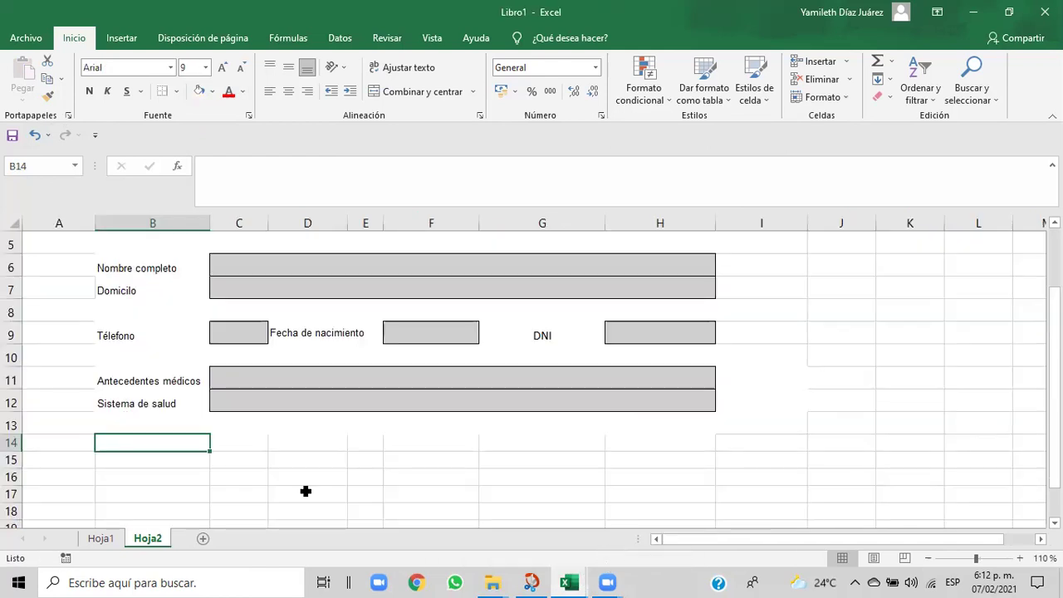
{"action": "type", "text": "Gruo"}
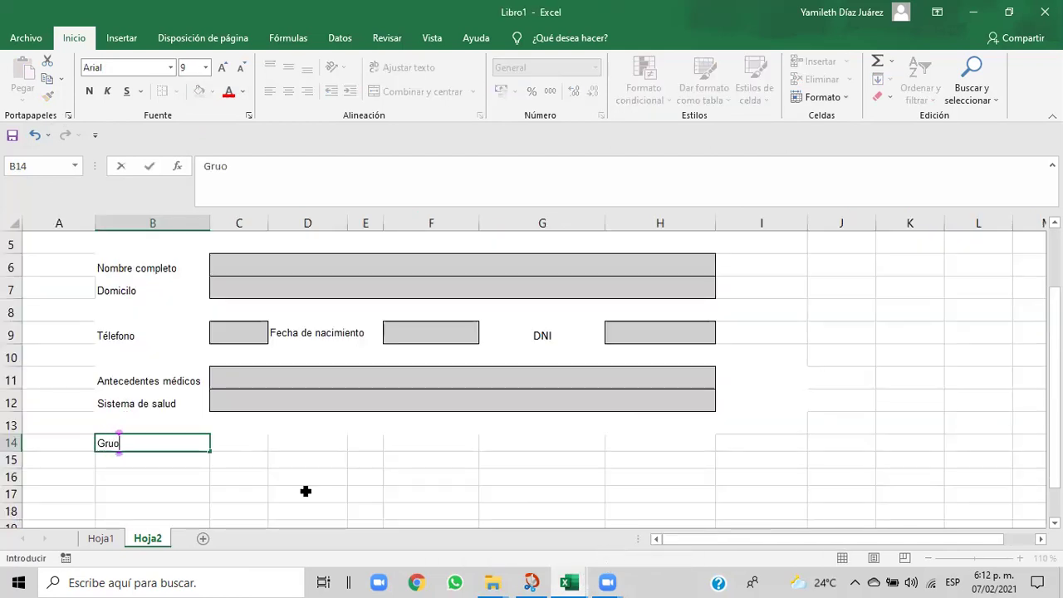
{"action": "key", "text": "BackSpace"}
{"action": "type", "text": "po san"}
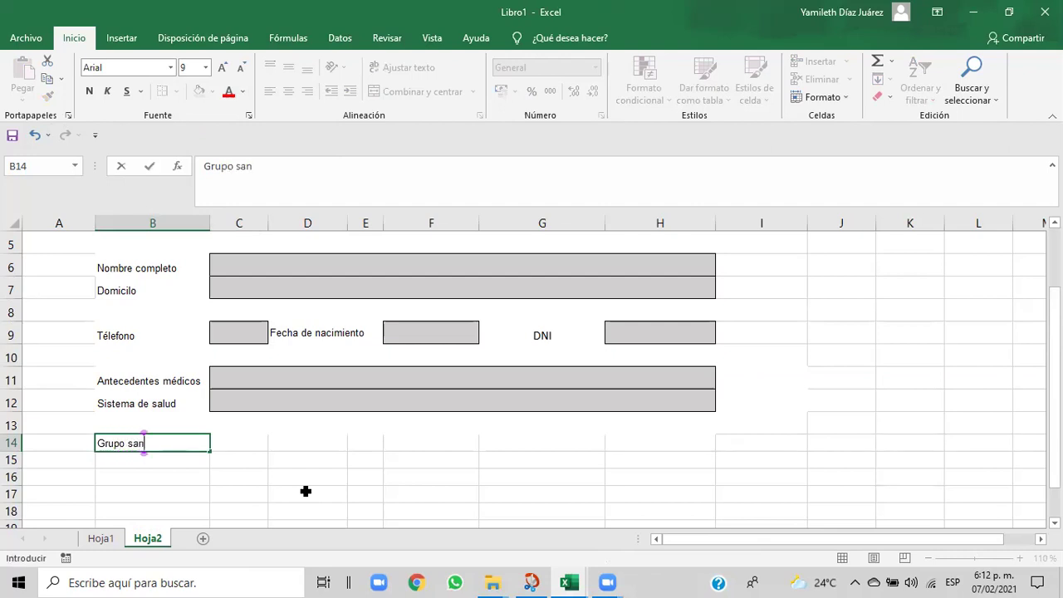
{"action": "type", "text": "guíneo"}
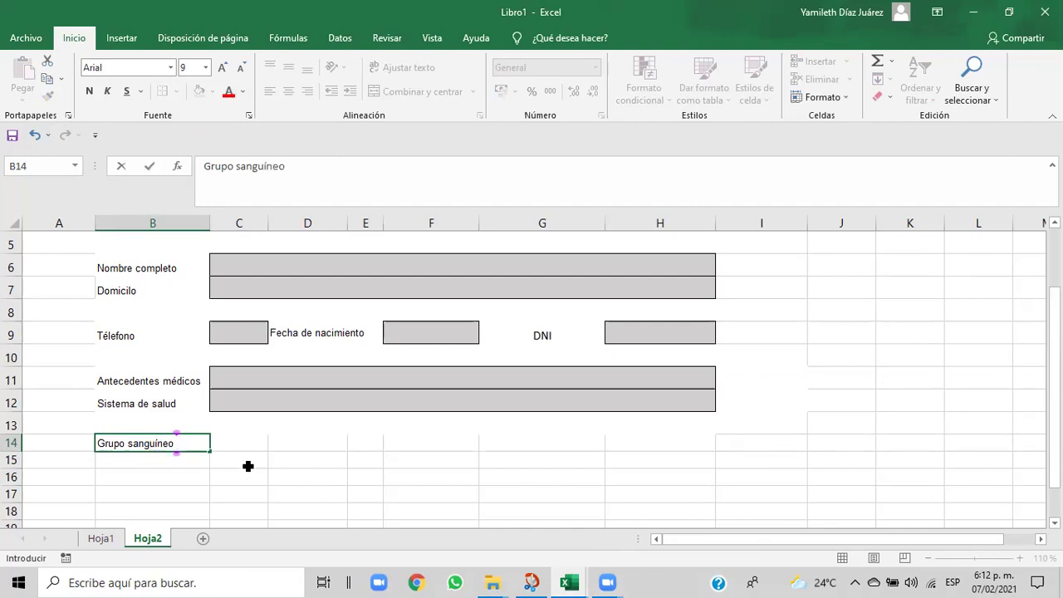
{"action": "left_click", "coordinate": [260, 490]}
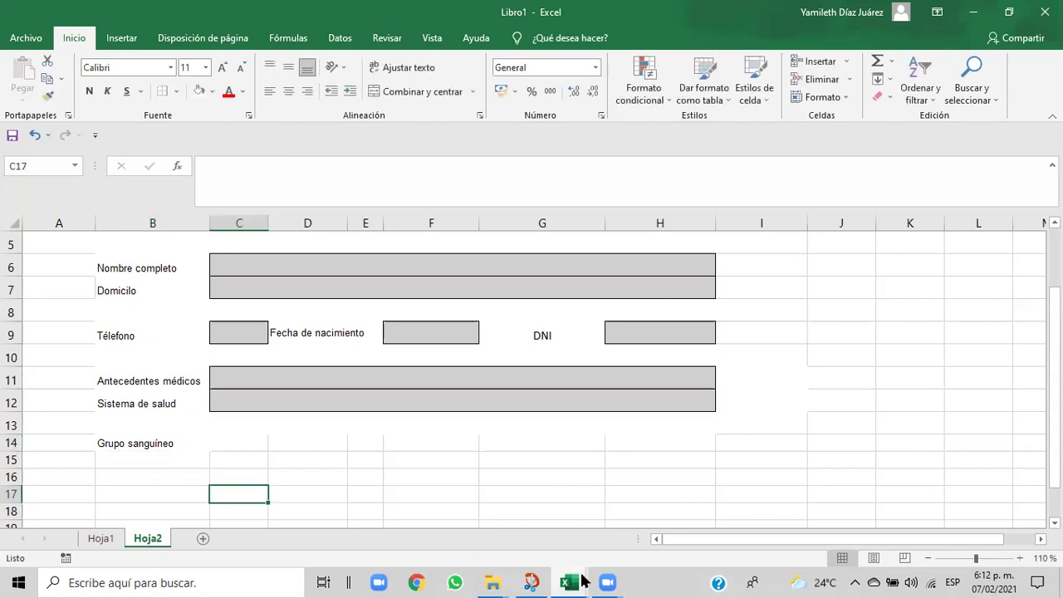
{"action": "mouse_move", "coordinate": [569, 581]}
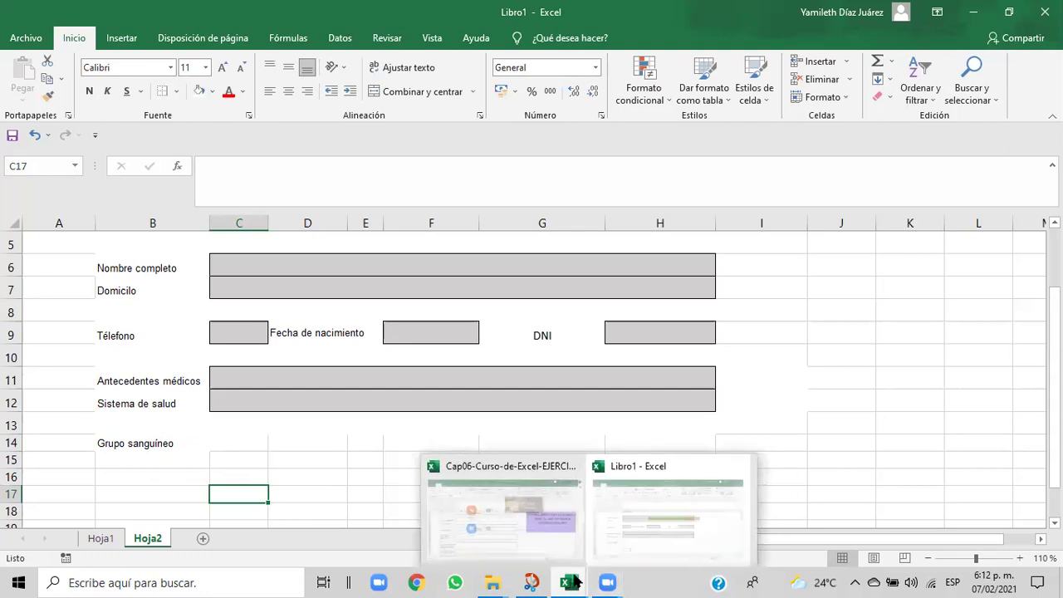
{"action": "left_click", "coordinate": [553, 556]}
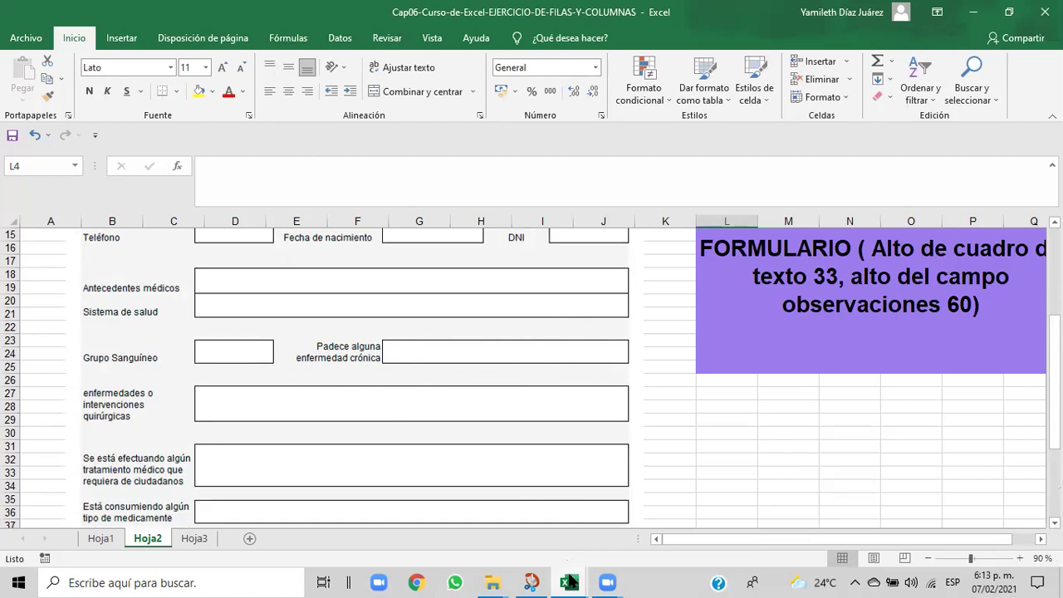
{"action": "mouse_move", "coordinate": [571, 581]}
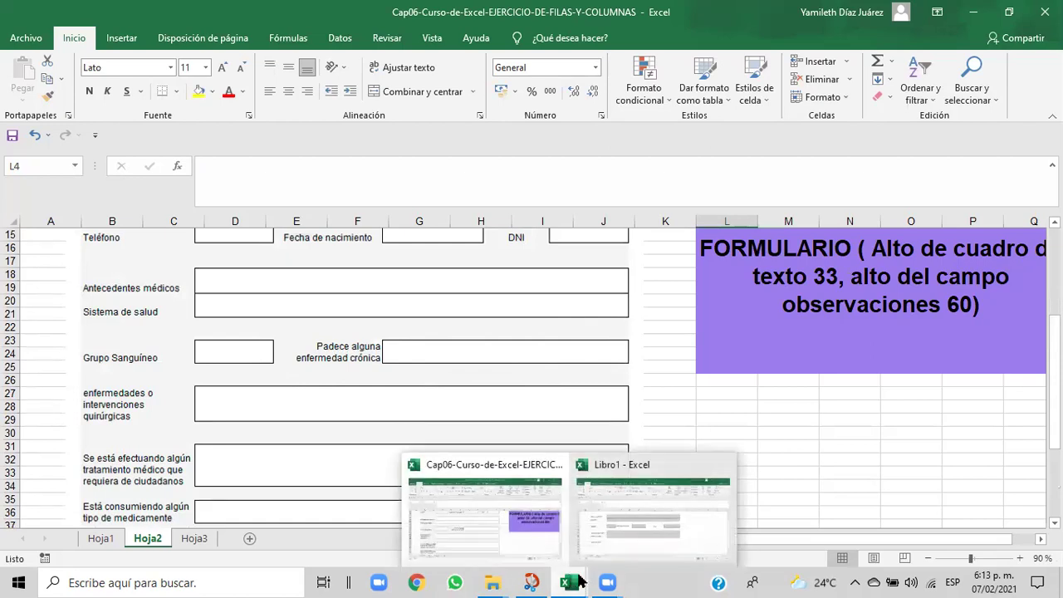
{"action": "left_click", "coordinate": [607, 537]}
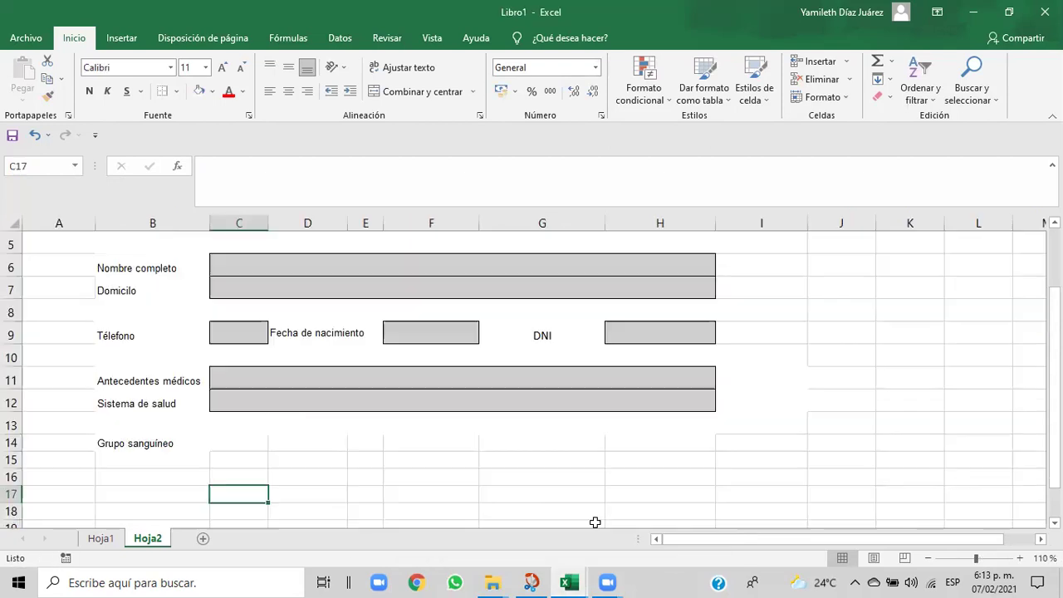
- Copy the grey bordered box formatting from C9 onto C14
{"action": "left_click", "coordinate": [222, 445]}
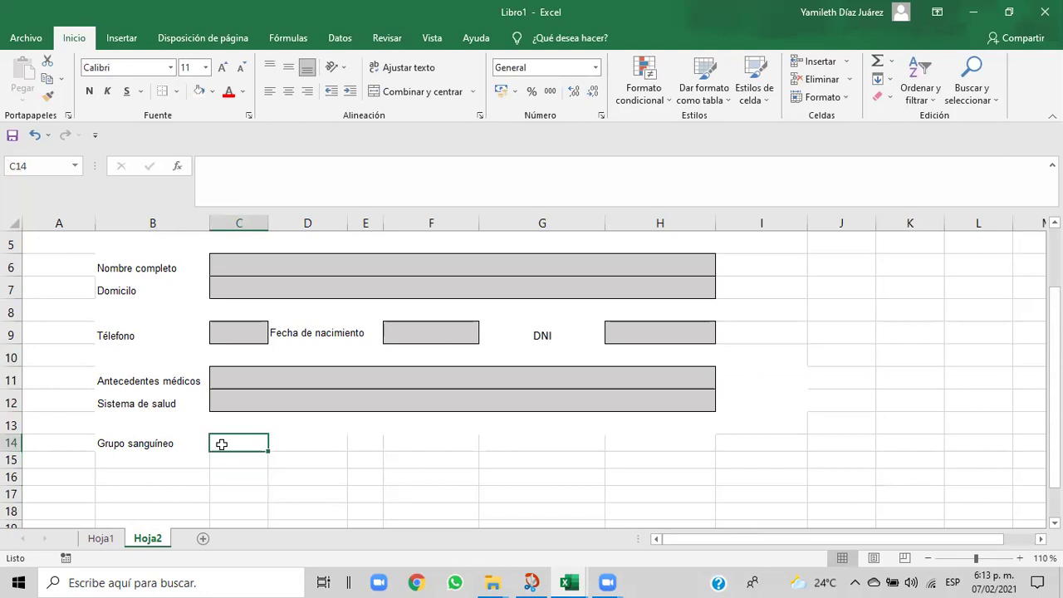
{"action": "left_click", "coordinate": [228, 335]}
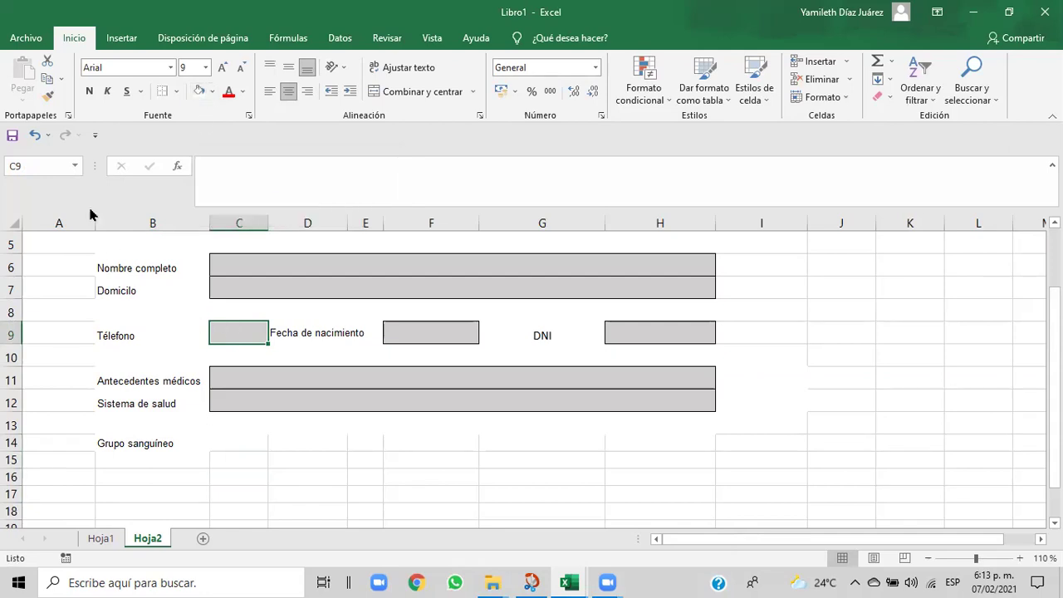
{"action": "left_click", "coordinate": [48, 95]}
{"action": "left_click", "coordinate": [229, 441]}
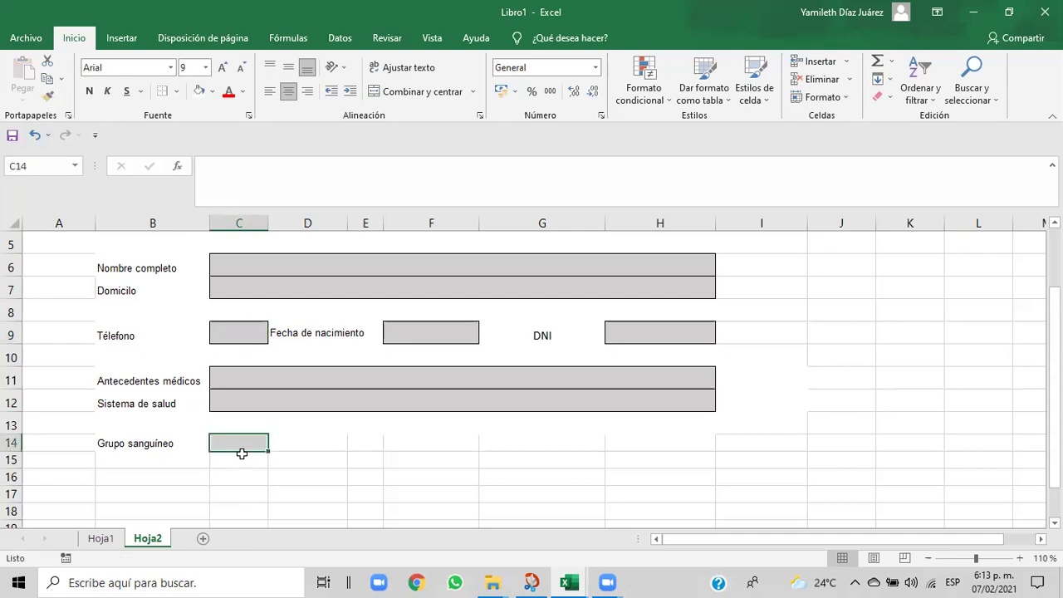
- Change row 14's height from 15 to 20 with Formato > Alto de fila
{"action": "left_click", "coordinate": [846, 98]}
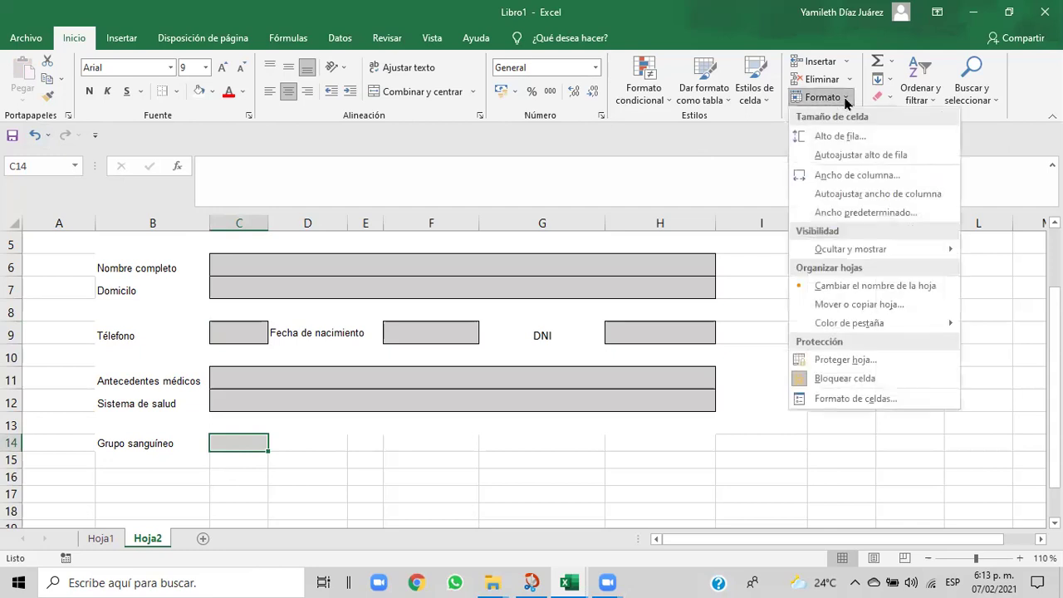
{"action": "left_click", "coordinate": [830, 136]}
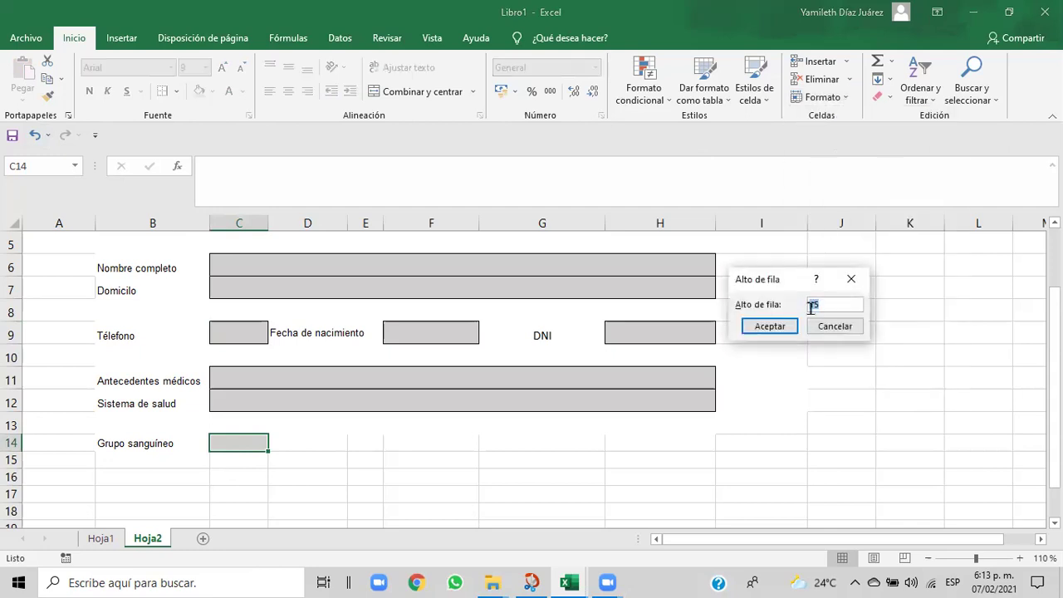
{"action": "key", "text": "BackSpace"}
{"action": "type", "text": "20"}
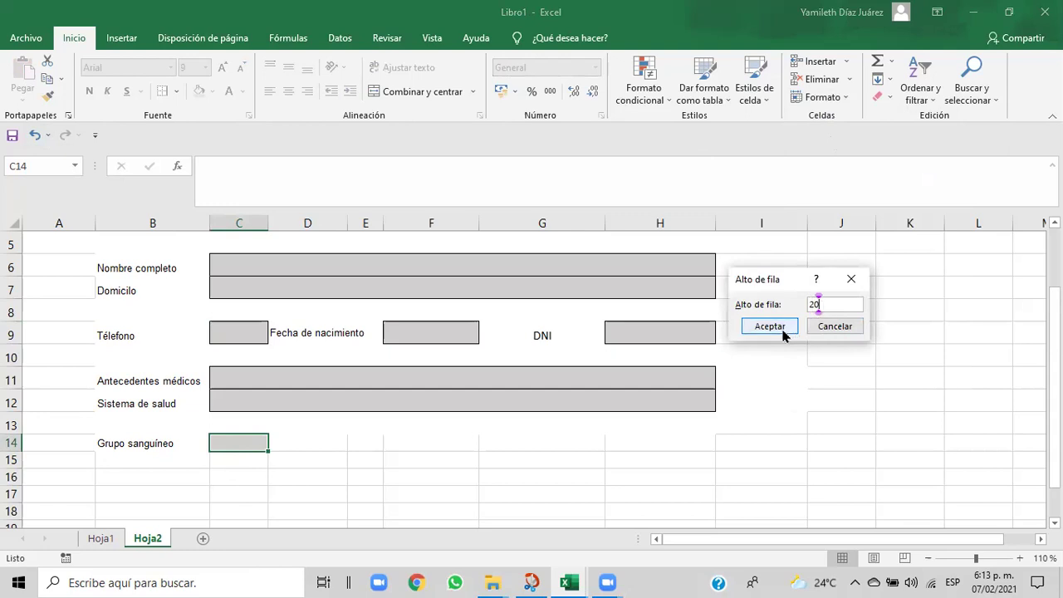
{"action": "left_click", "coordinate": [782, 330]}
{"action": "left_click", "coordinate": [432, 476]}
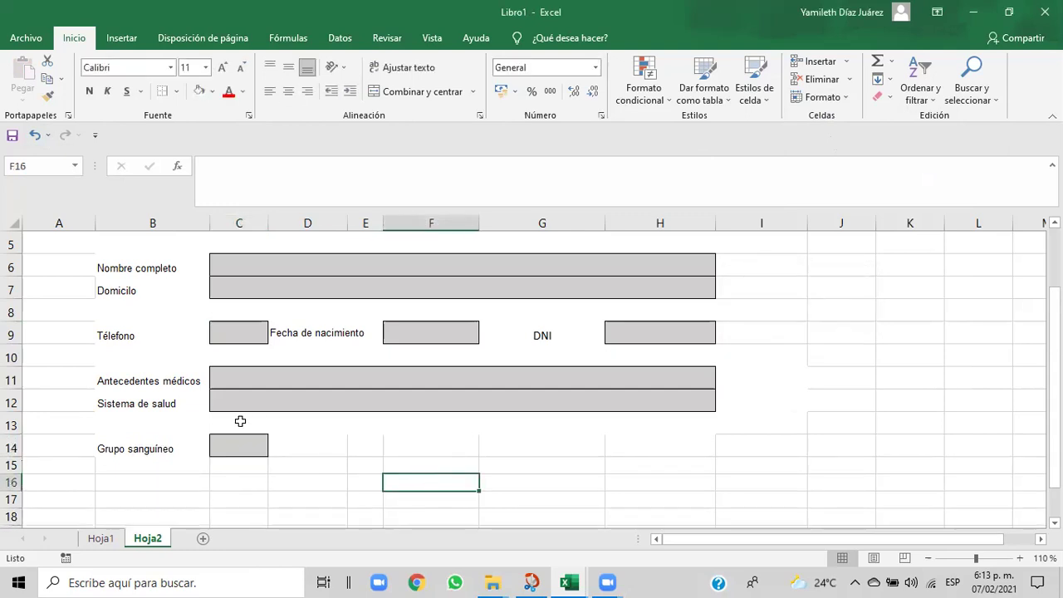
- Recheck row 14's height, leaving it at 20, and move to D14 and E14
{"action": "left_click", "coordinate": [166, 449]}
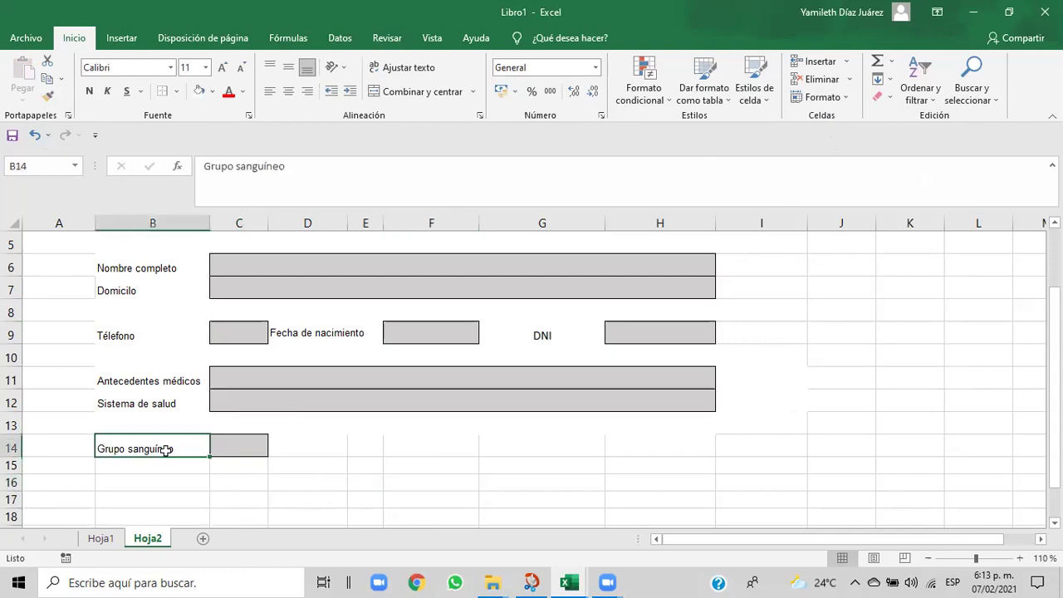
{"action": "left_click", "coordinate": [847, 97]}
{"action": "left_click", "coordinate": [830, 137]}
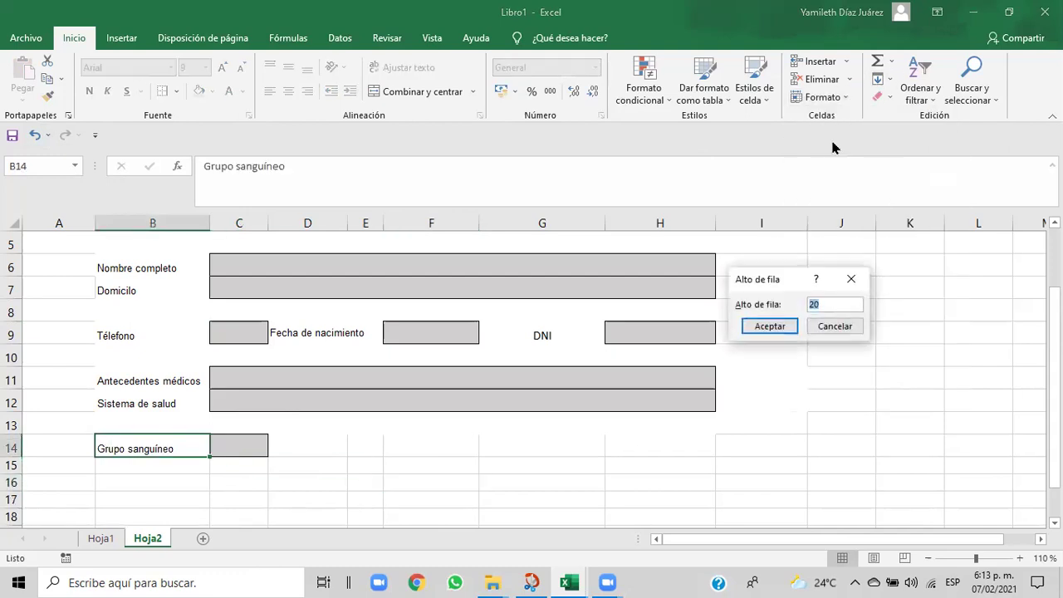
{"action": "left_click", "coordinate": [778, 332]}
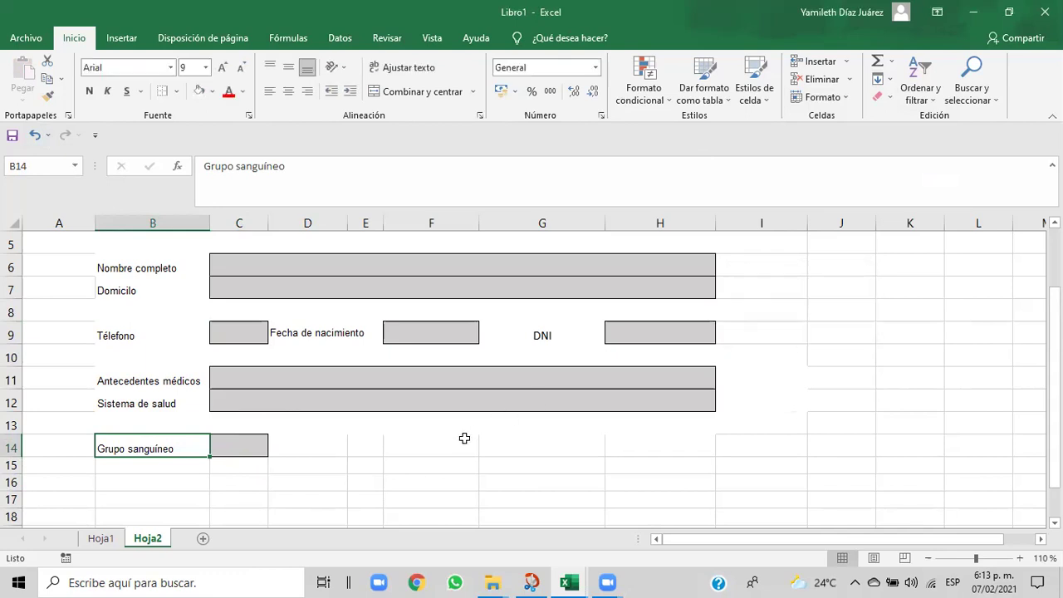
{"action": "left_click", "coordinate": [465, 438]}
{"action": "left_click", "coordinate": [321, 450]}
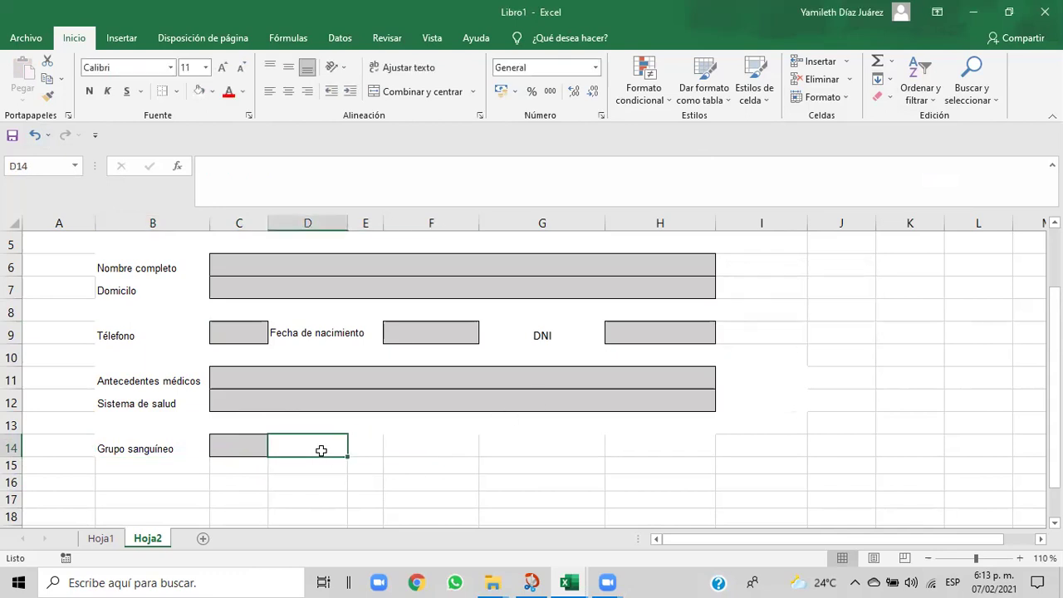
{"action": "left_click", "coordinate": [378, 452]}
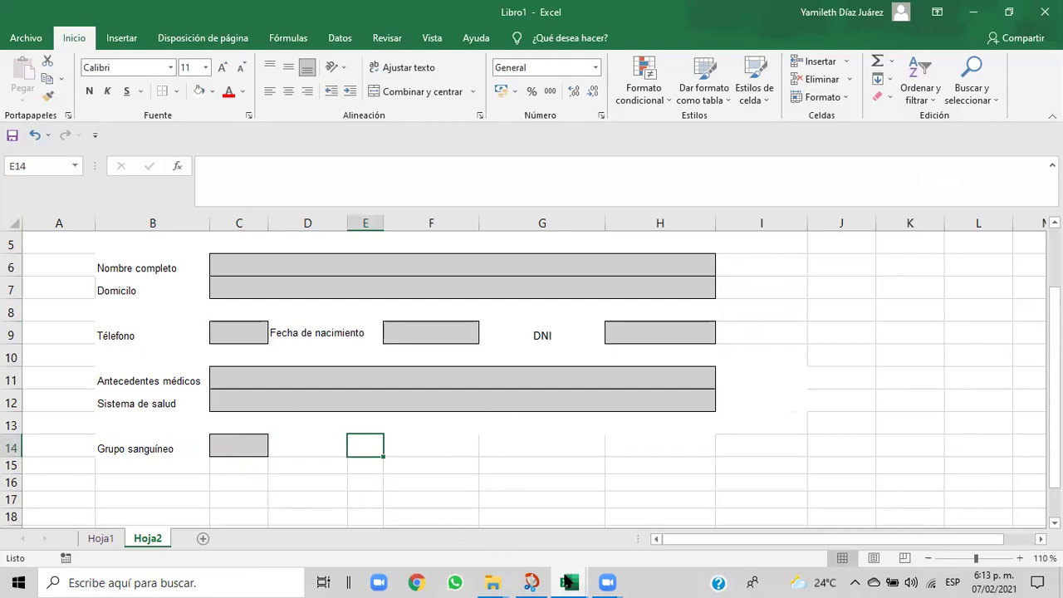
{"action": "left_click", "coordinate": [621, 535]}
{"action": "mouse_move", "coordinate": [561, 581]}
{"action": "left_click", "coordinate": [495, 535]}
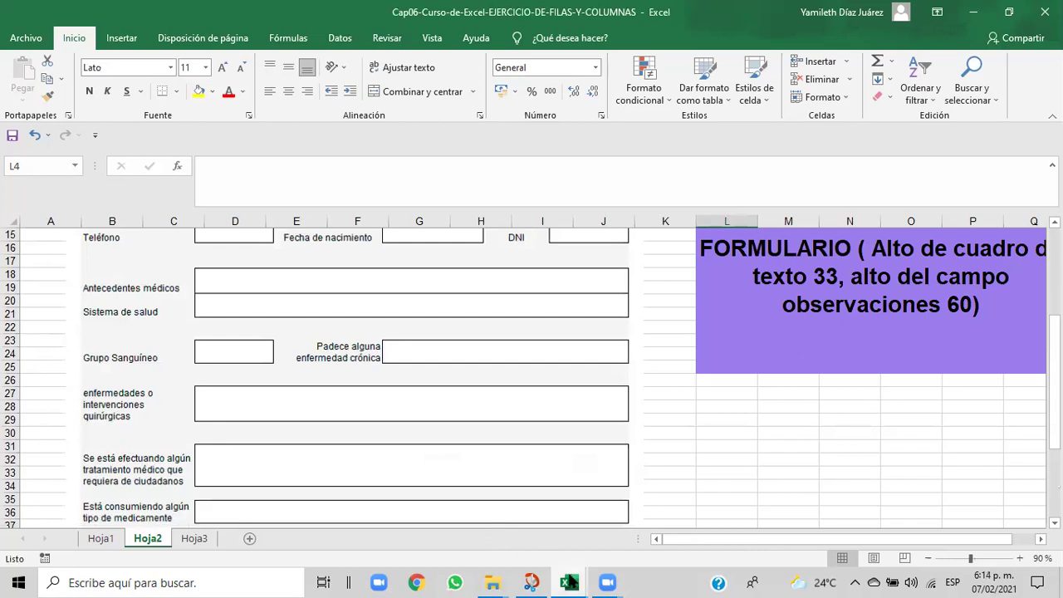
{"action": "mouse_move", "coordinate": [571, 581]}
{"action": "left_click", "coordinate": [621, 544]}
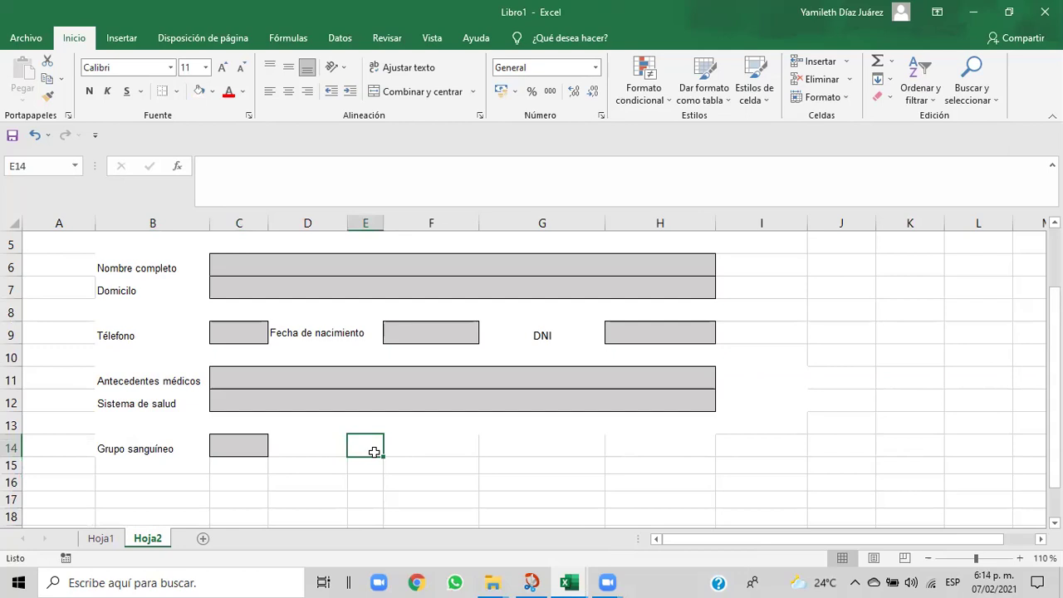
{"action": "left_click", "coordinate": [280, 331]}
- Paint D9:E9's label format onto D14:E14 and enter 'Padece de alguna enfermedad' in D14
{"action": "left_click_drag", "start_coordinate": [280, 331], "coordinate": [355, 332]}
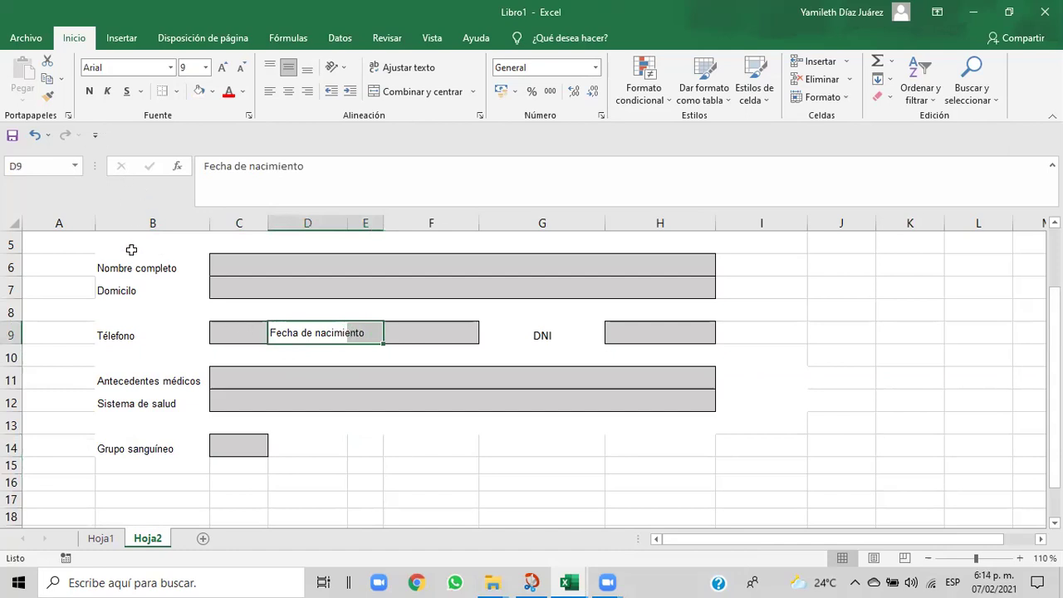
{"action": "left_click", "coordinate": [48, 98]}
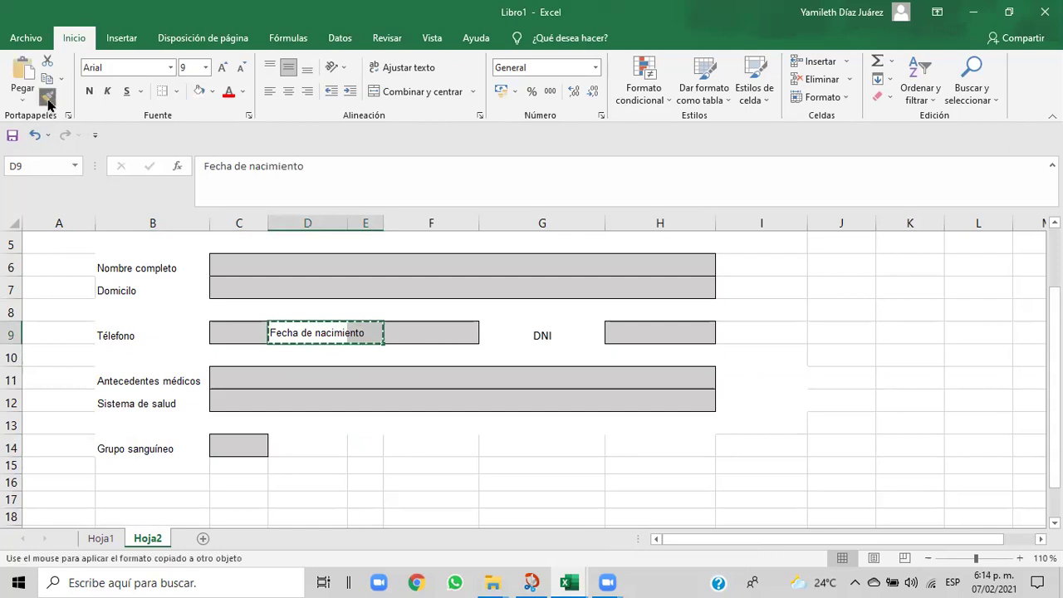
{"action": "left_click", "coordinate": [321, 448]}
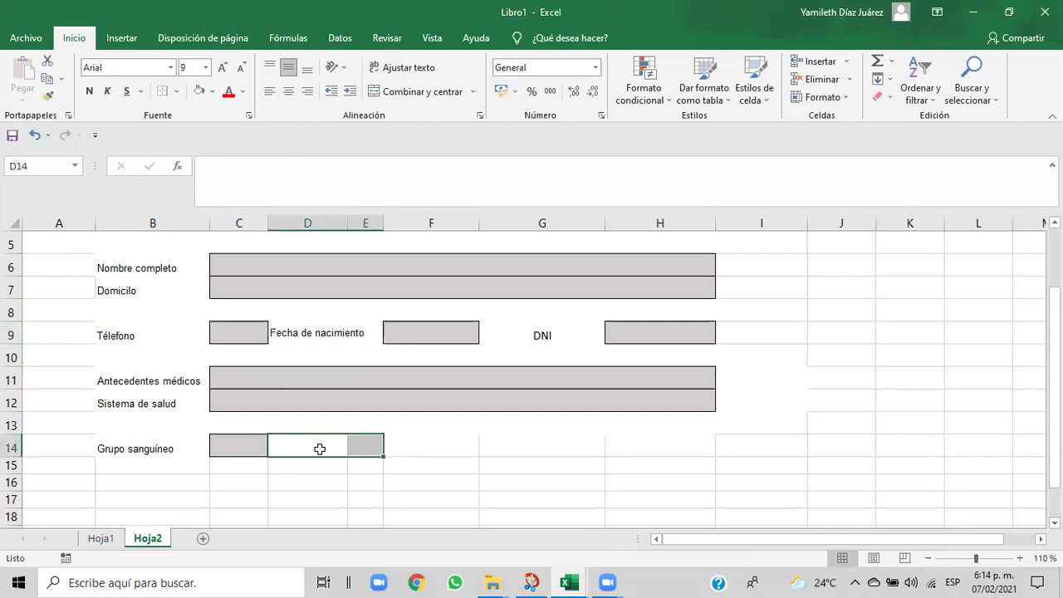
{"action": "type", "text": "P"}
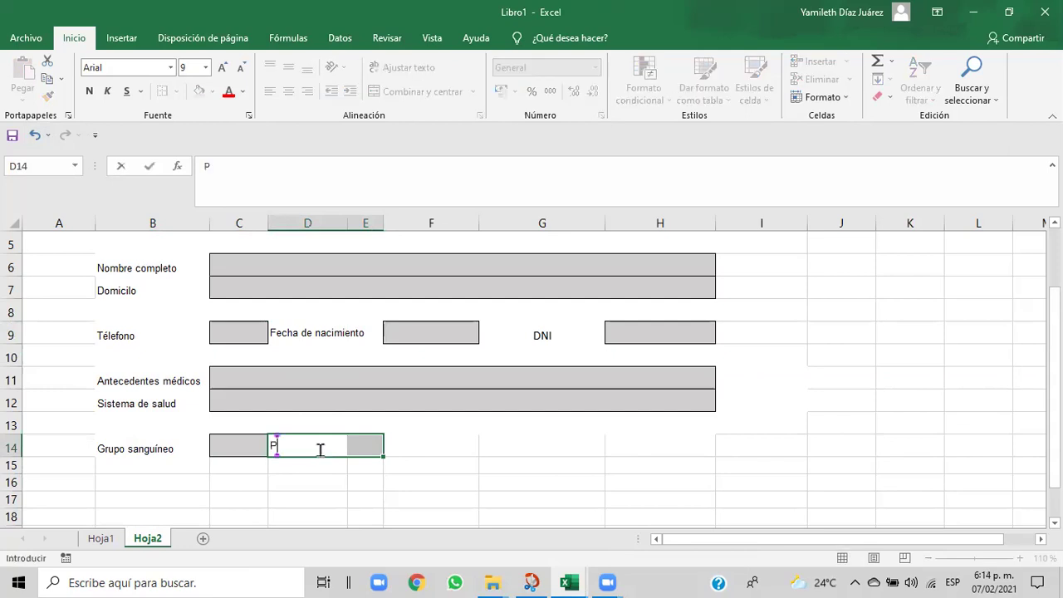
{"action": "type", "text": "adece de a"}
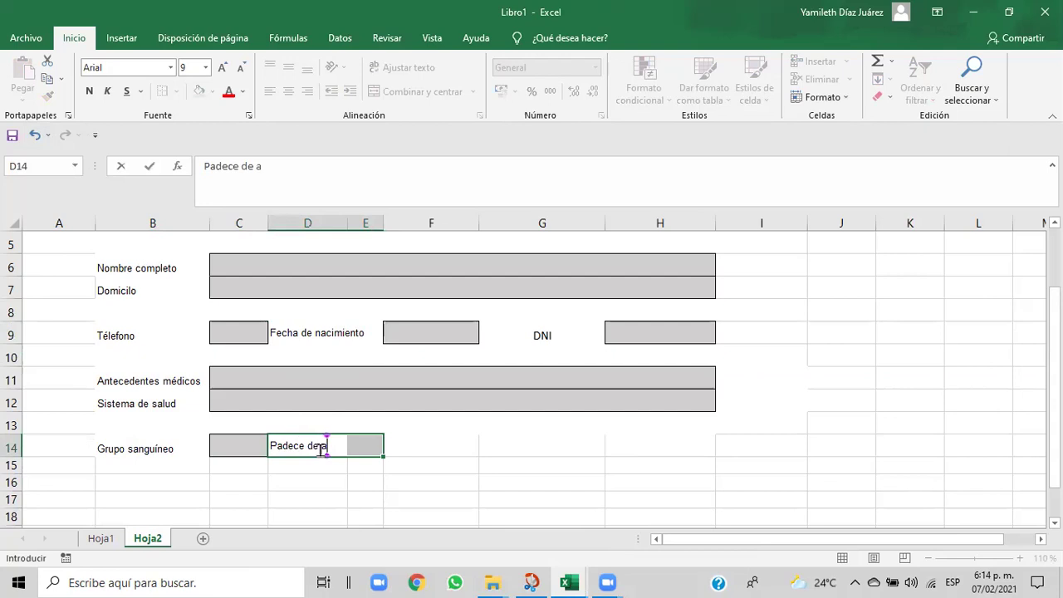
{"action": "type", "text": "lguna"}
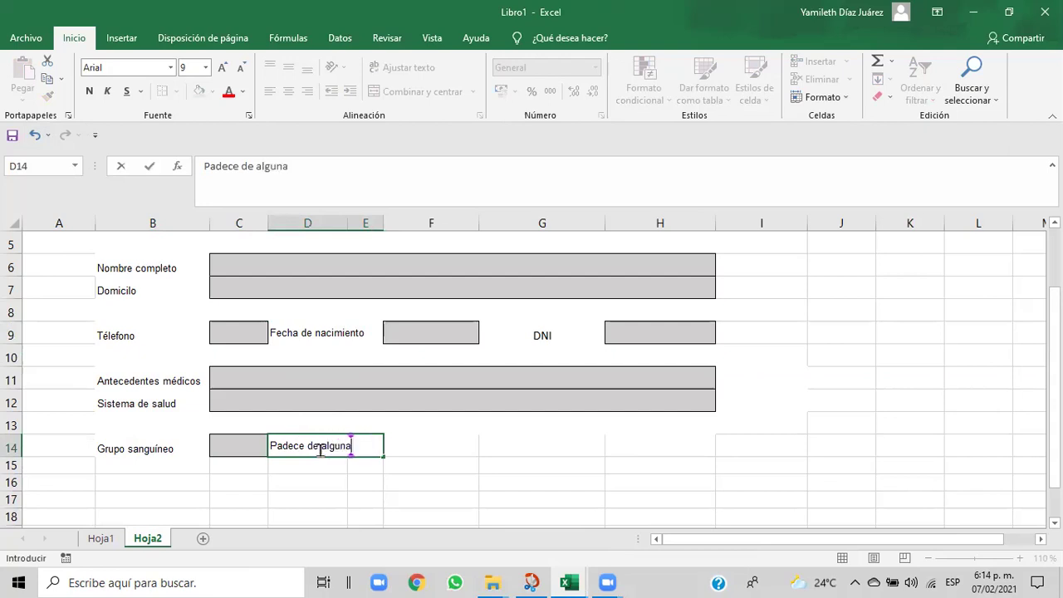
{"action": "type", "text": " enfermedad"}
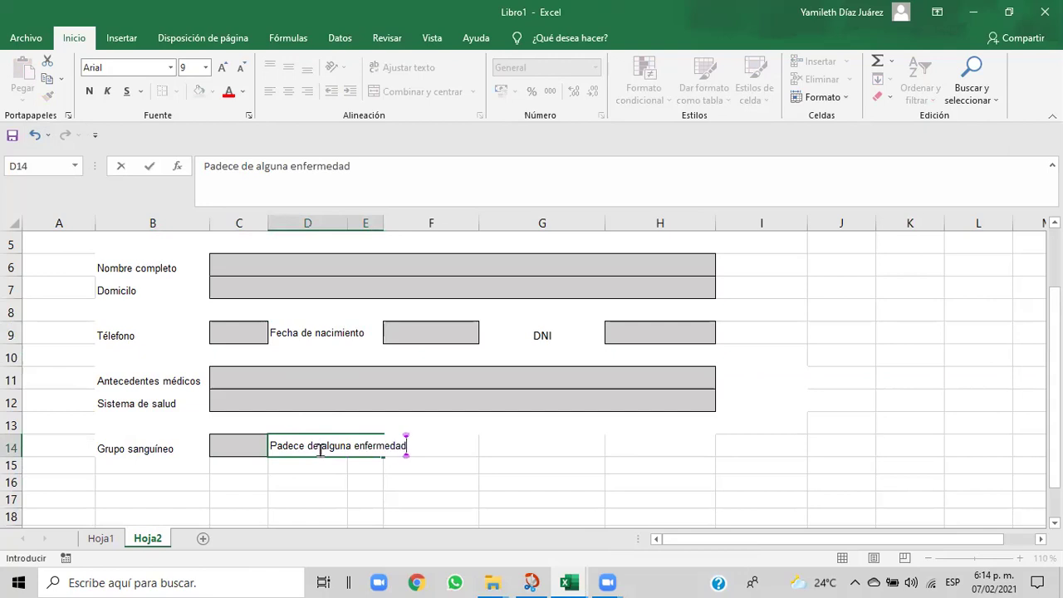
{"action": "left_click", "coordinate": [389, 484]}
{"action": "left_click_drag", "start_coordinate": [287, 441], "coordinate": [395, 444]}
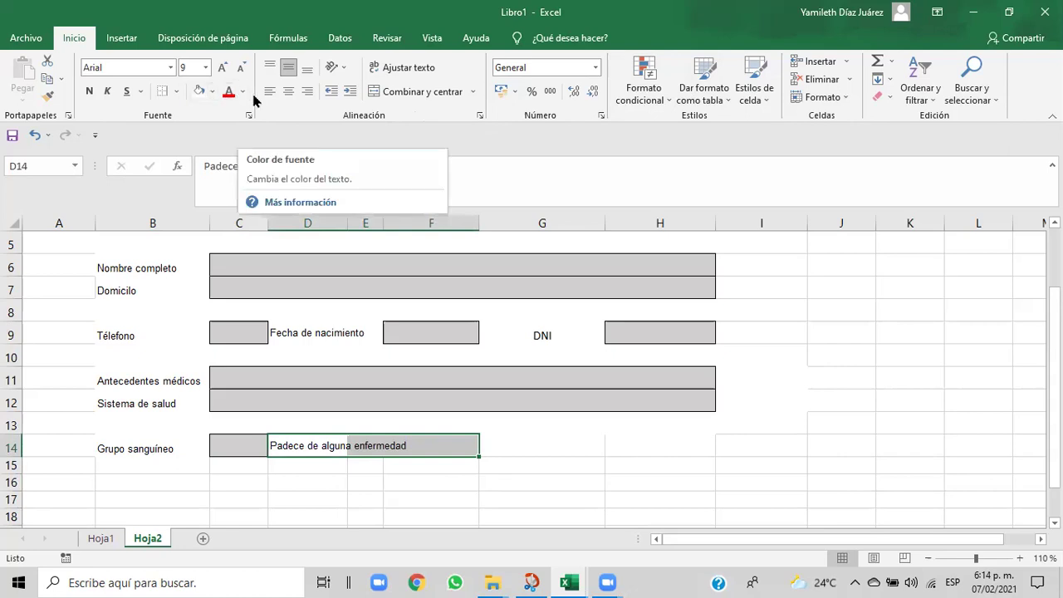
{"action": "left_click", "coordinate": [213, 91]}
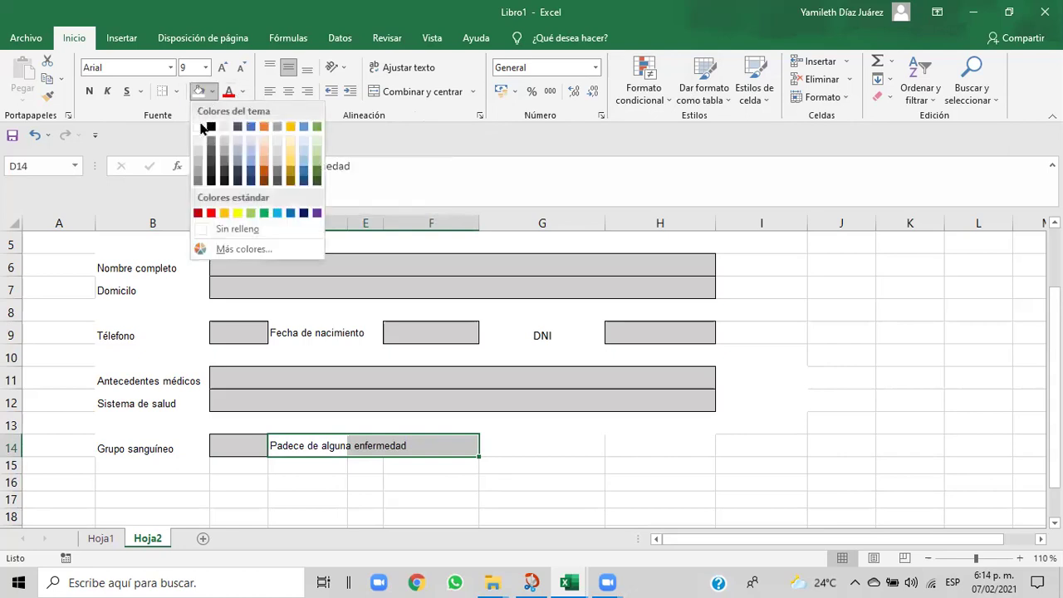
{"action": "left_click", "coordinate": [199, 129]}
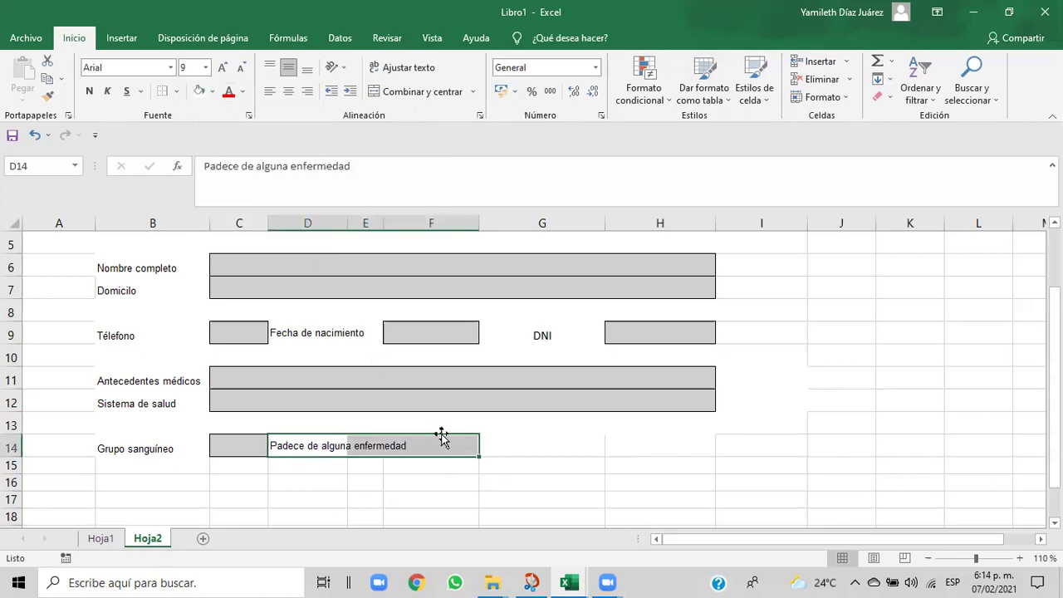
{"action": "left_click", "coordinate": [509, 457]}
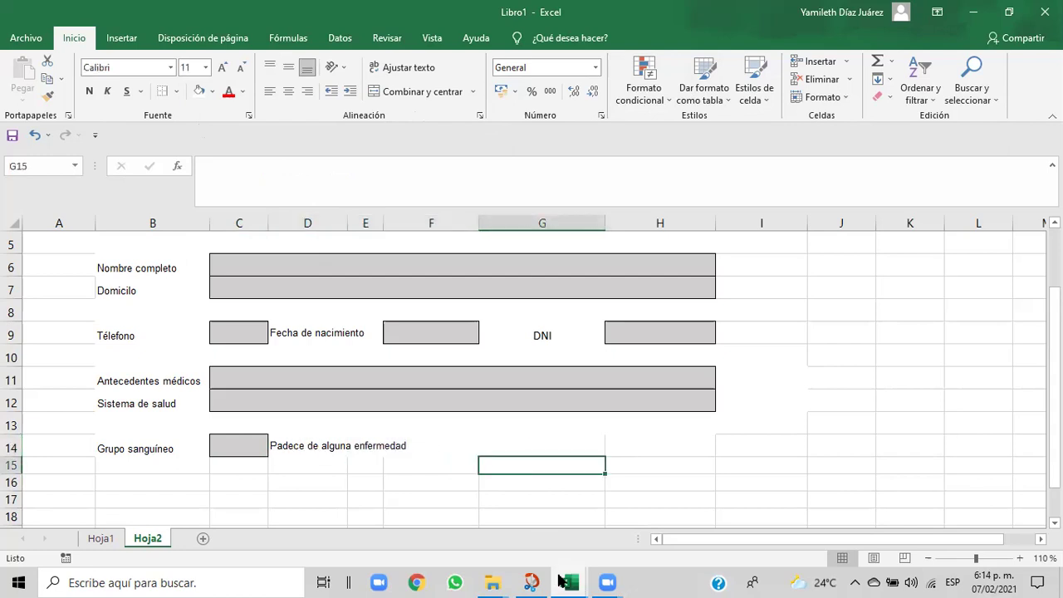
{"action": "mouse_move", "coordinate": [563, 580]}
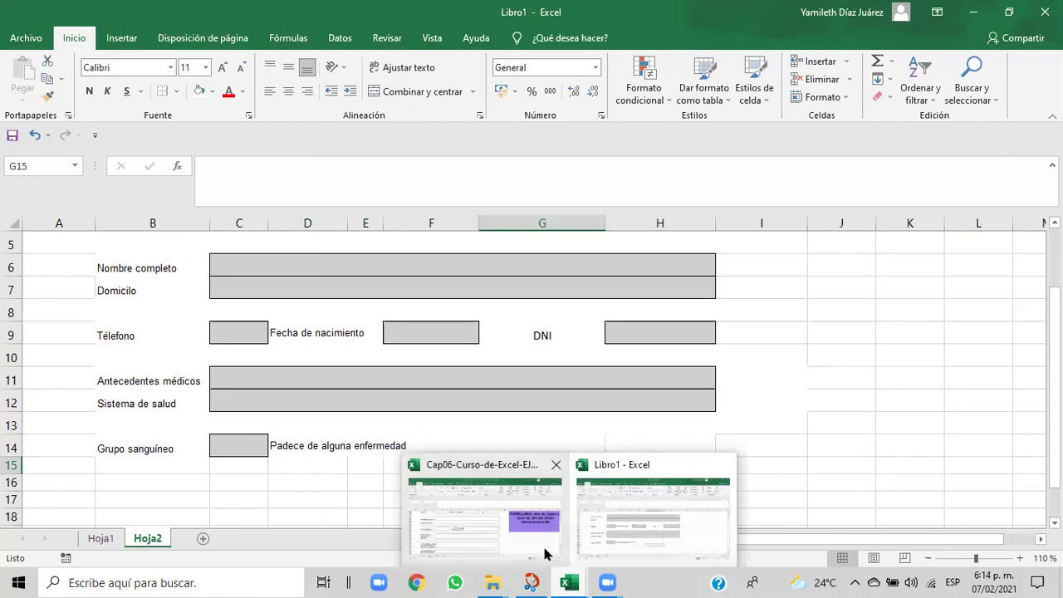
{"action": "left_click", "coordinate": [546, 553]}
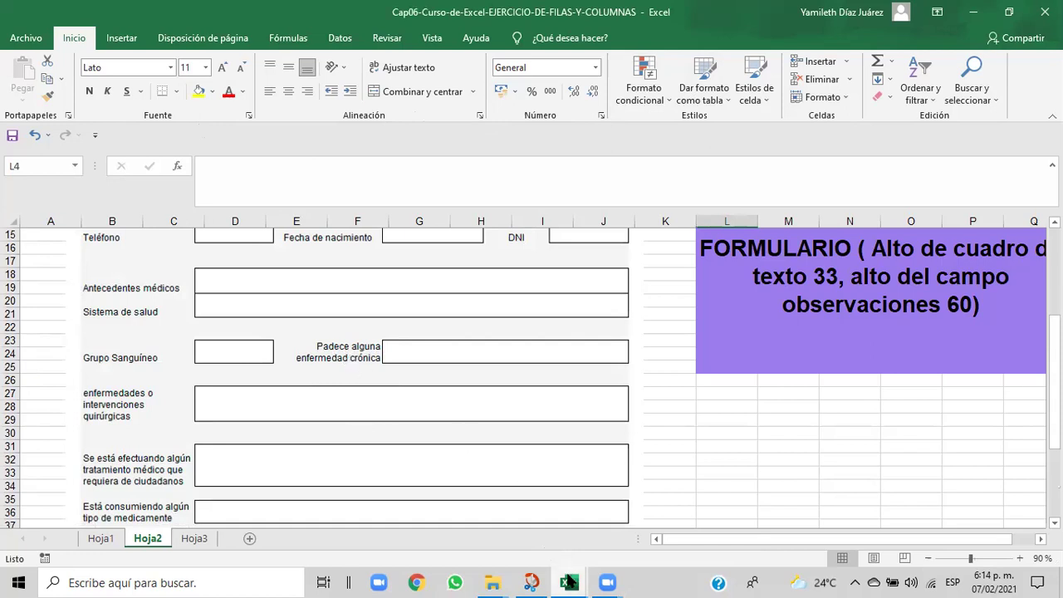
{"action": "mouse_move", "coordinate": [568, 581]}
{"action": "left_click", "coordinate": [609, 540]}
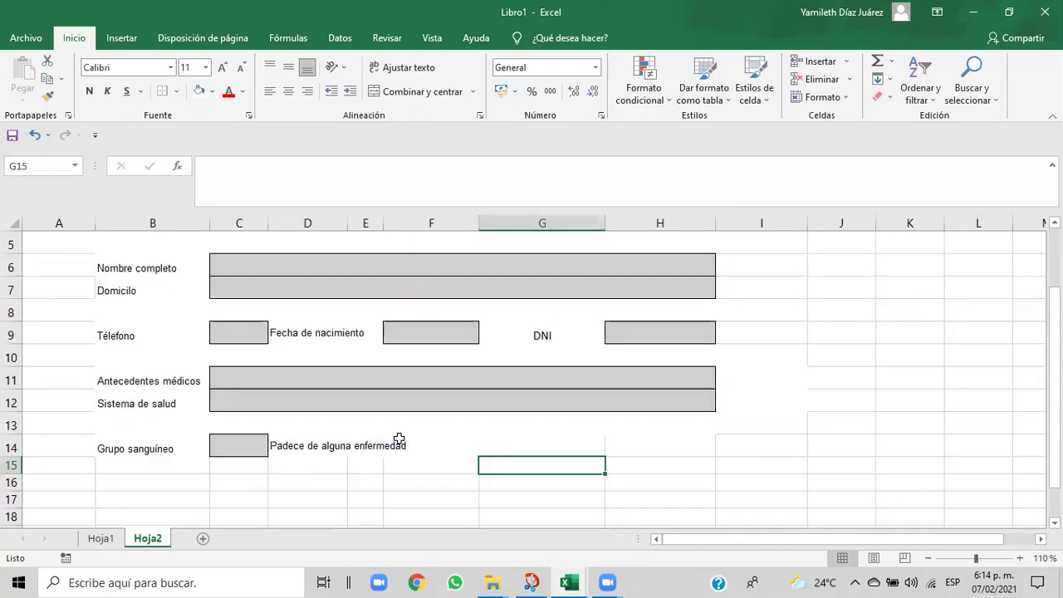
{"action": "left_click", "coordinate": [288, 445]}
{"action": "left_click_drag", "start_coordinate": [288, 444], "coordinate": [412, 449]}
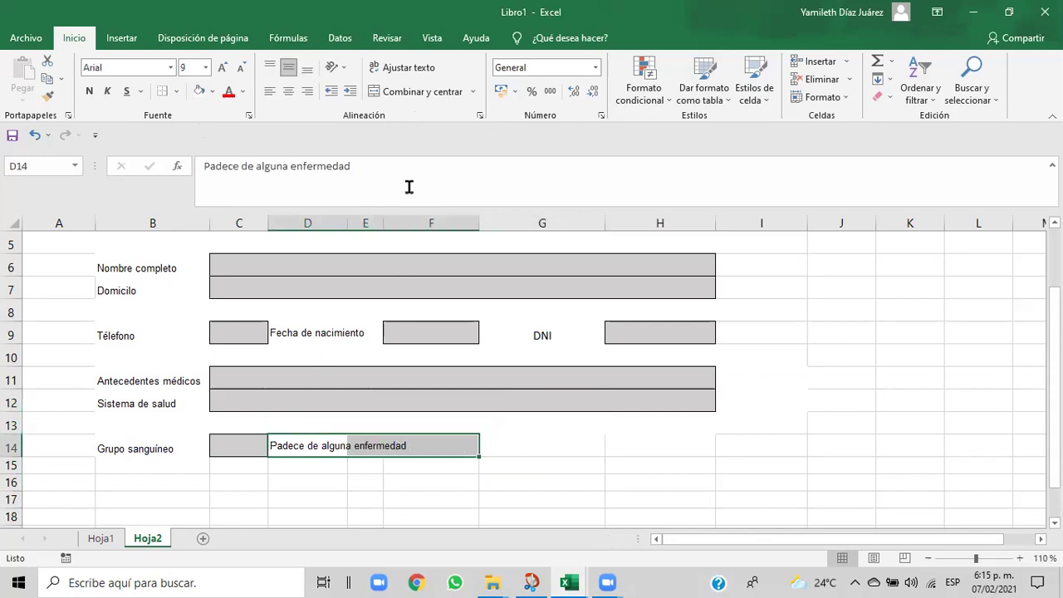
- Left-align the Padece de alguna enfermedad label and set vertical alignment to Centrar
{"action": "left_click", "coordinate": [289, 94]}
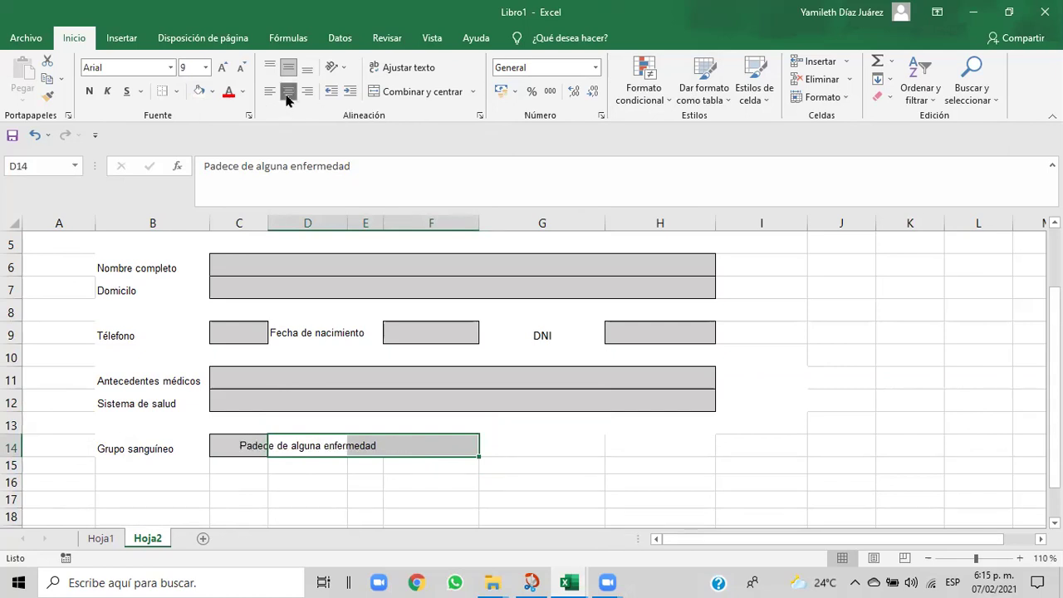
{"action": "left_click", "coordinate": [271, 96]}
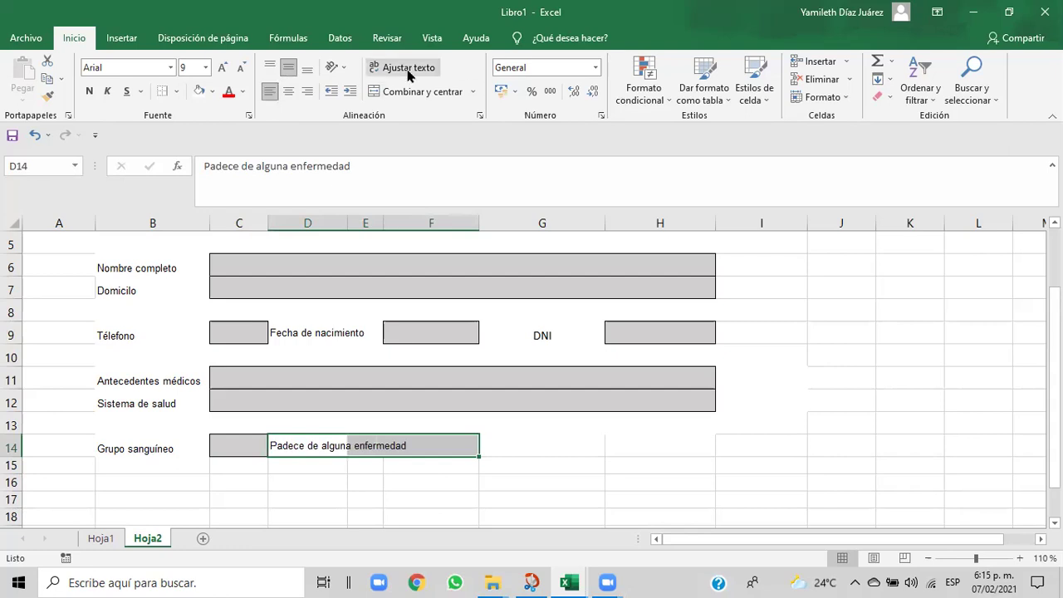
{"action": "left_click", "coordinate": [480, 116]}
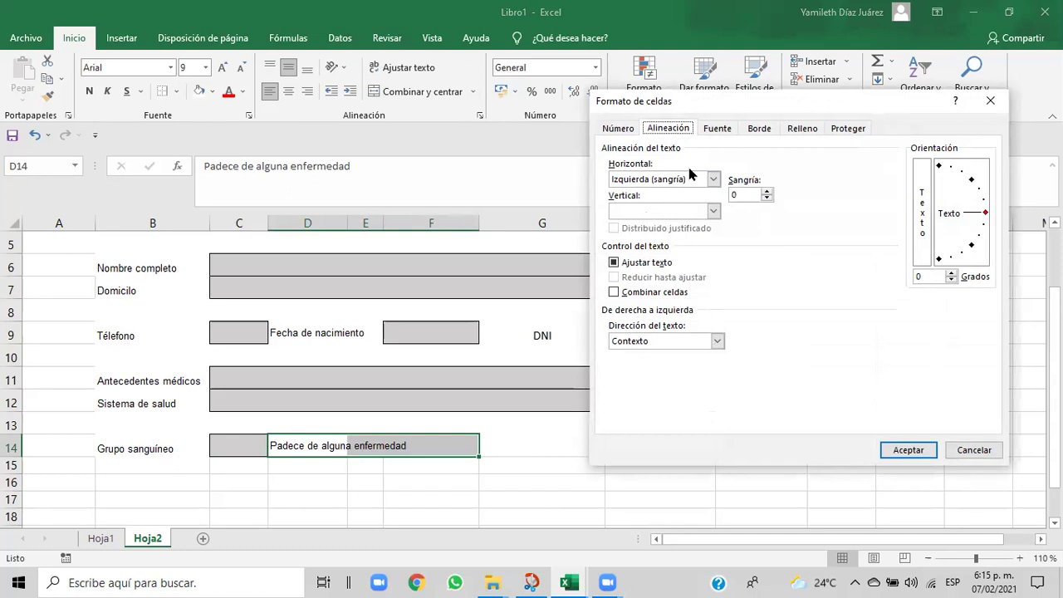
{"action": "left_click", "coordinate": [712, 212]}
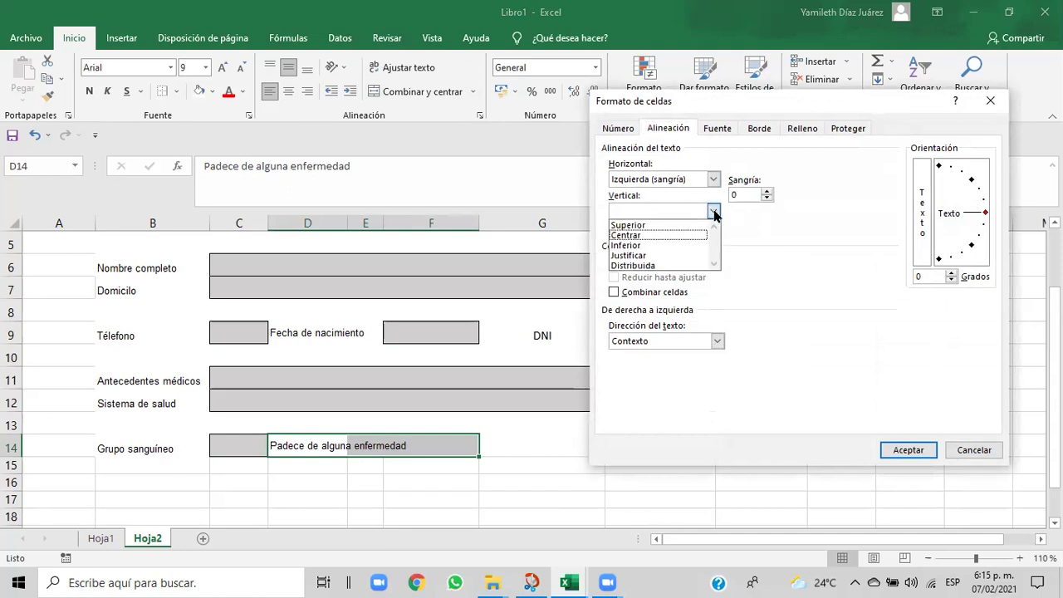
{"action": "left_click", "coordinate": [674, 237]}
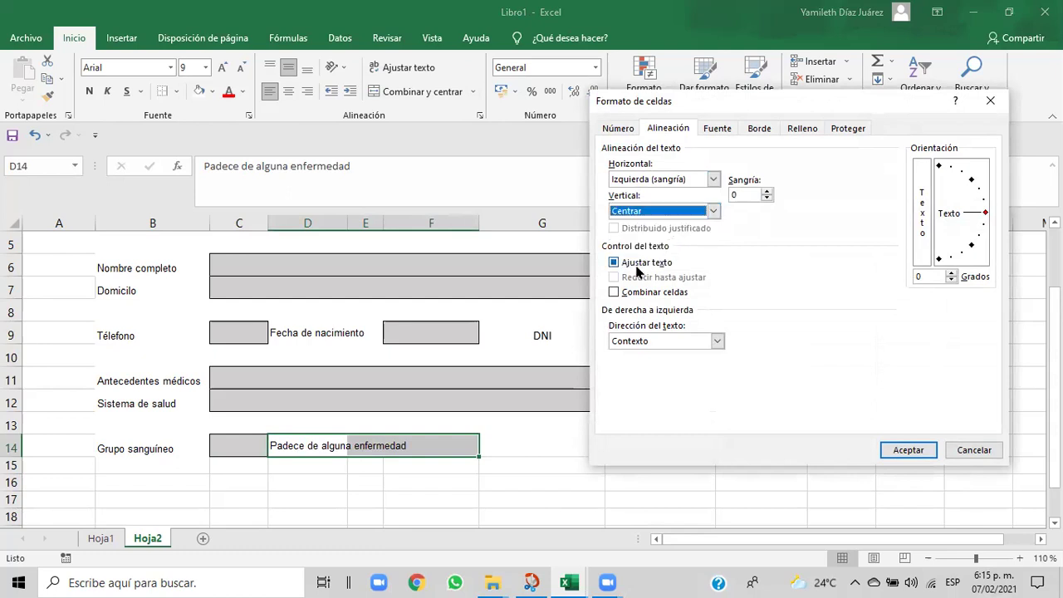
{"action": "left_click", "coordinate": [893, 449]}
{"action": "left_click", "coordinate": [444, 503]}
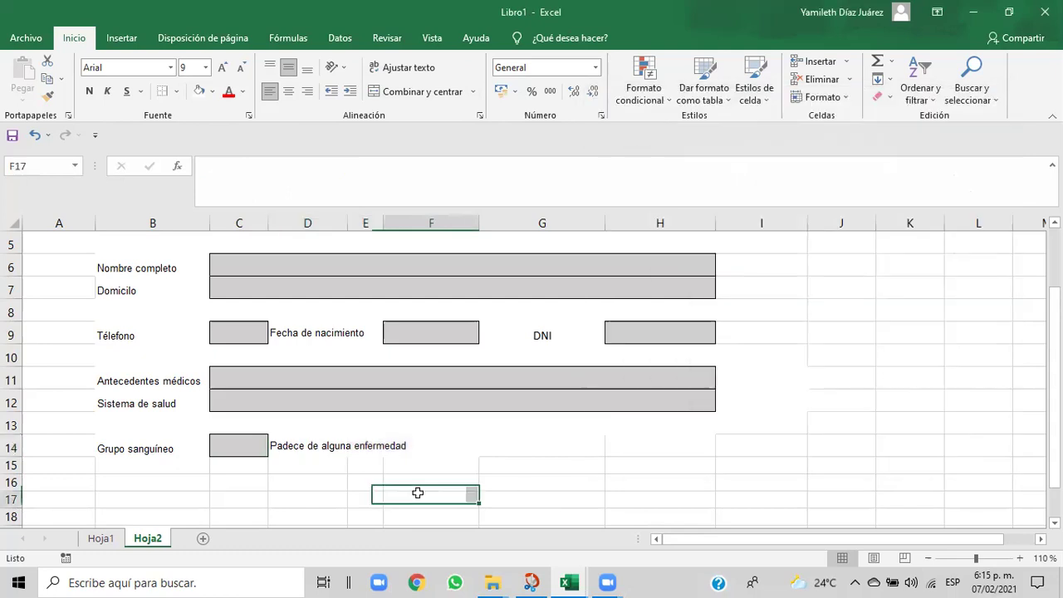
- Turn on Ajustar texto for the D14 label after trying and undoing a merge
{"action": "left_click_drag", "start_coordinate": [285, 445], "coordinate": [393, 447]}
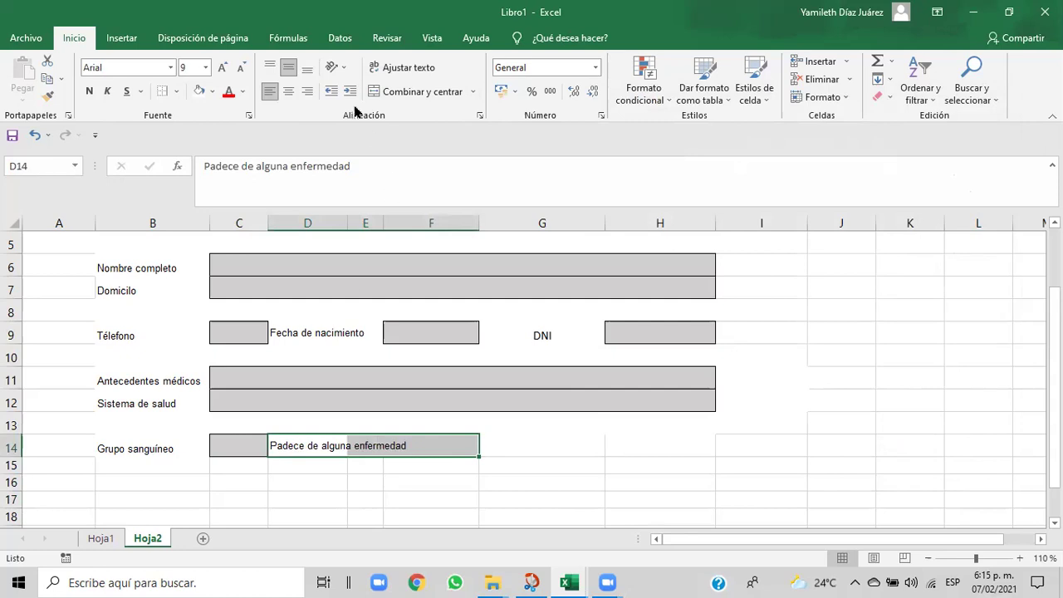
{"action": "left_click", "coordinate": [417, 92]}
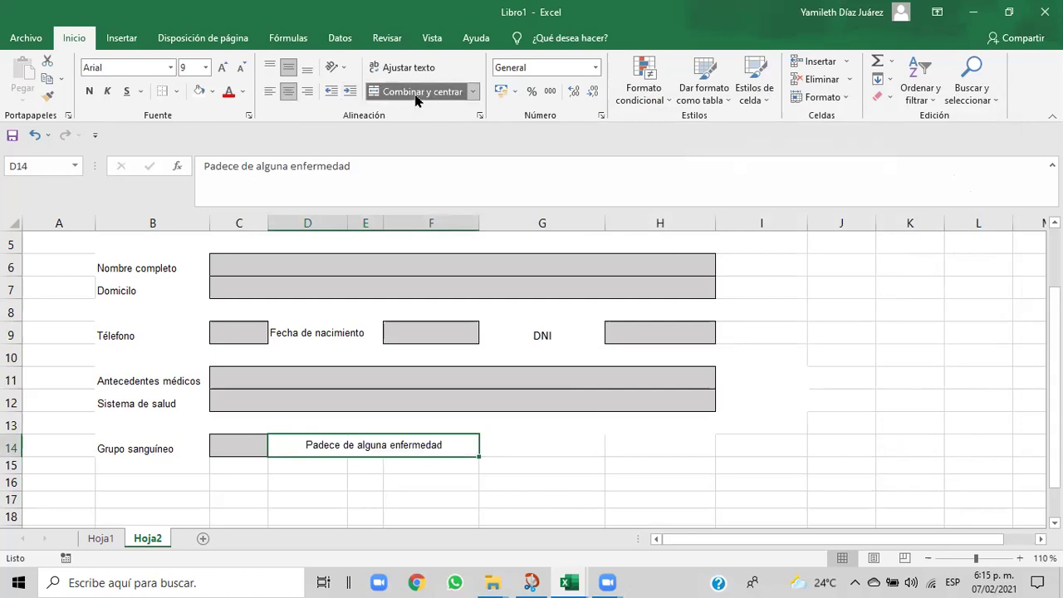
{"action": "left_click", "coordinate": [416, 97]}
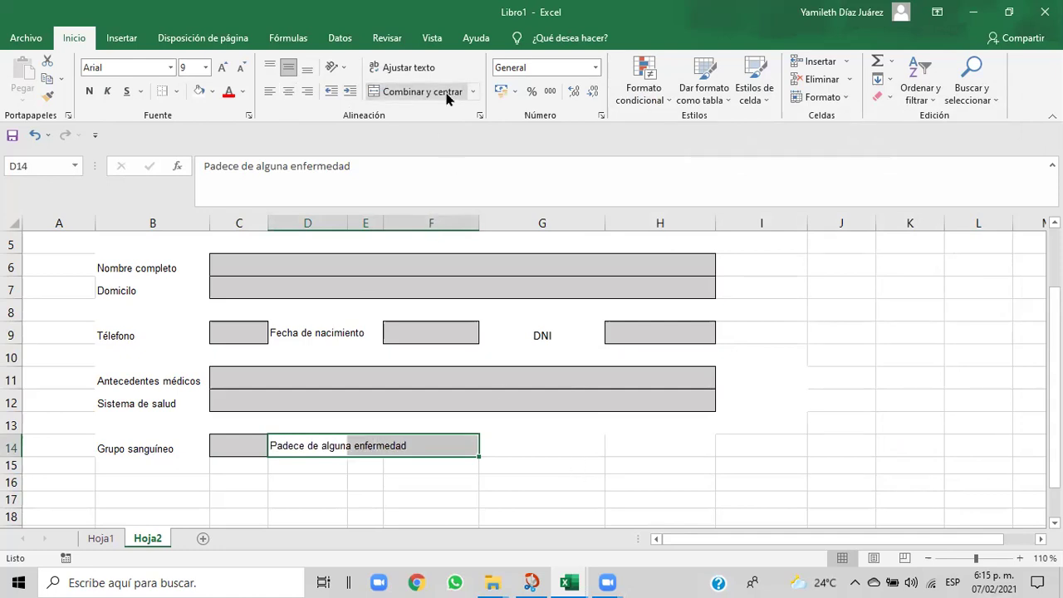
{"action": "left_click", "coordinate": [430, 68]}
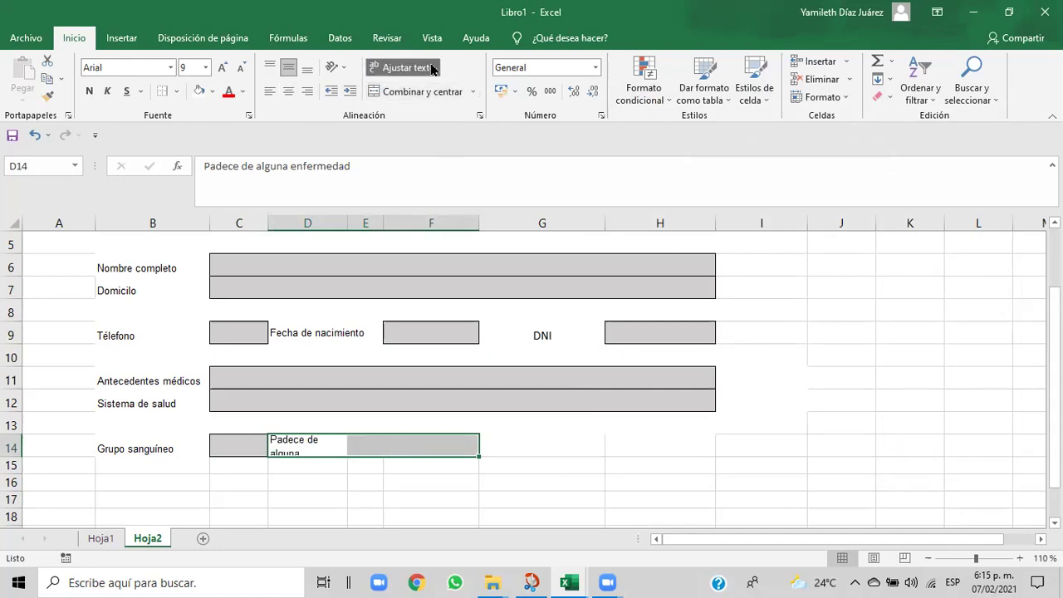
{"action": "left_click", "coordinate": [374, 492]}
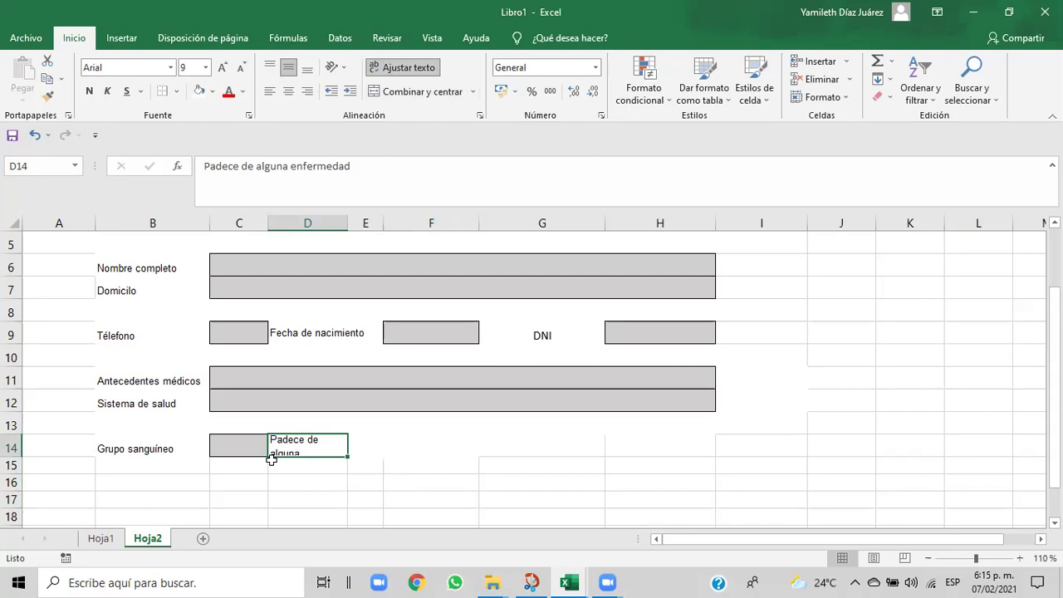
- Try font size 8 on the label, then return it to size 9
{"action": "left_click", "coordinate": [205, 67]}
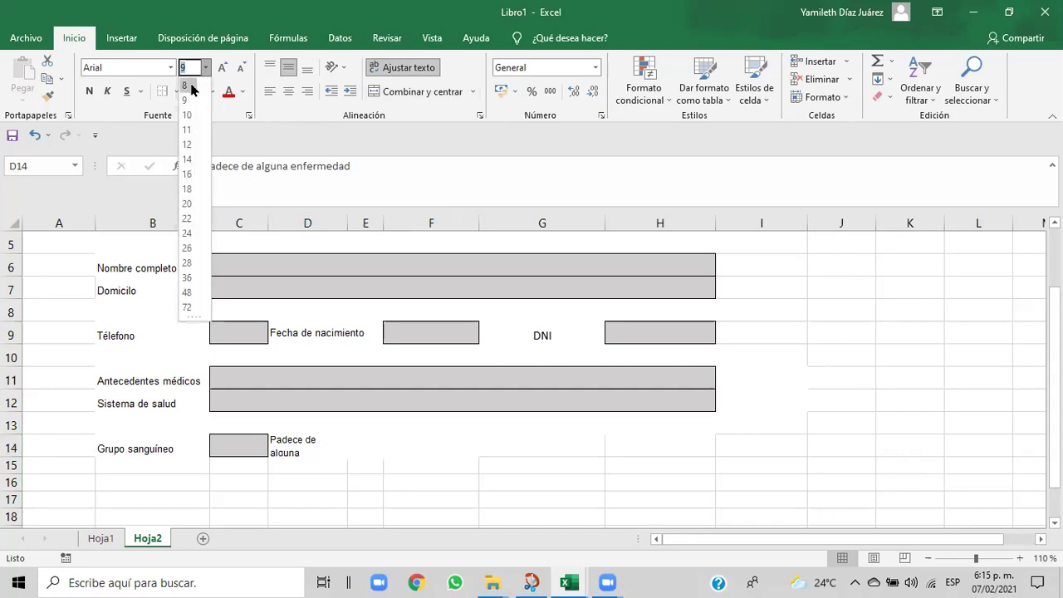
{"action": "left_click", "coordinate": [187, 86]}
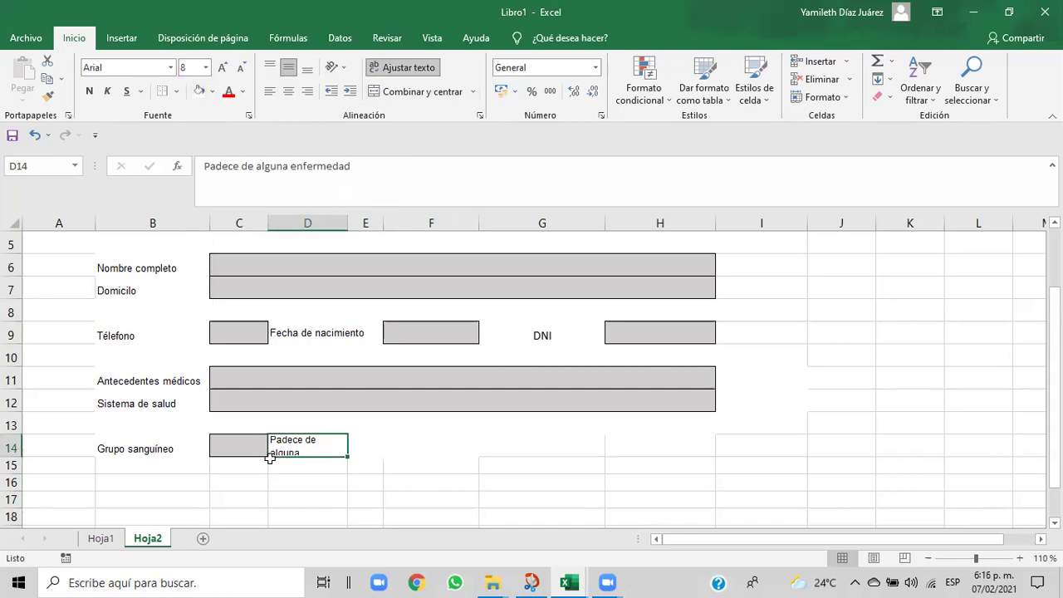
{"action": "left_click", "coordinate": [307, 486]}
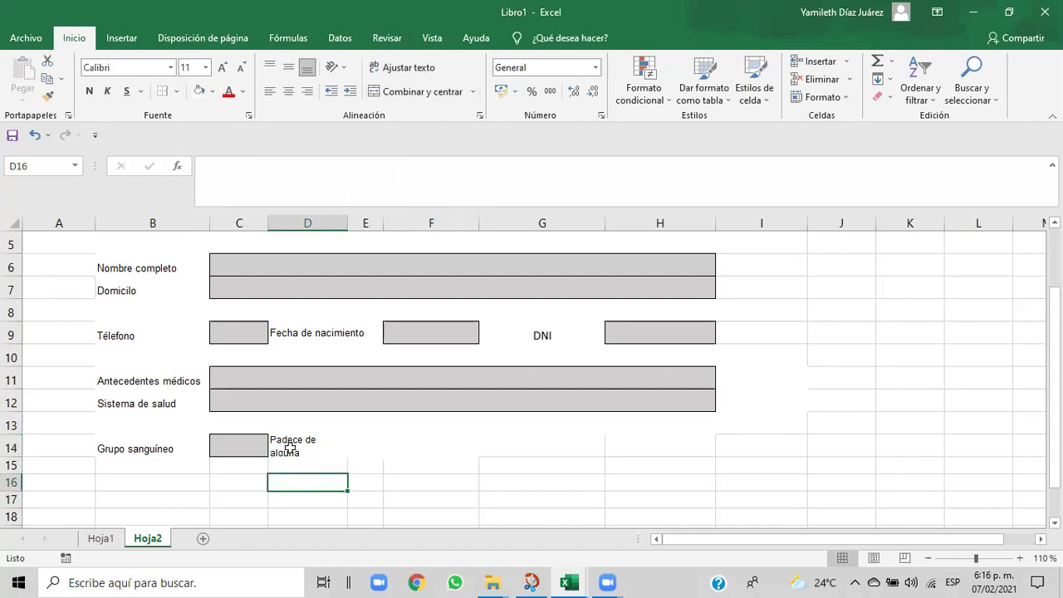
{"action": "left_click", "coordinate": [278, 443]}
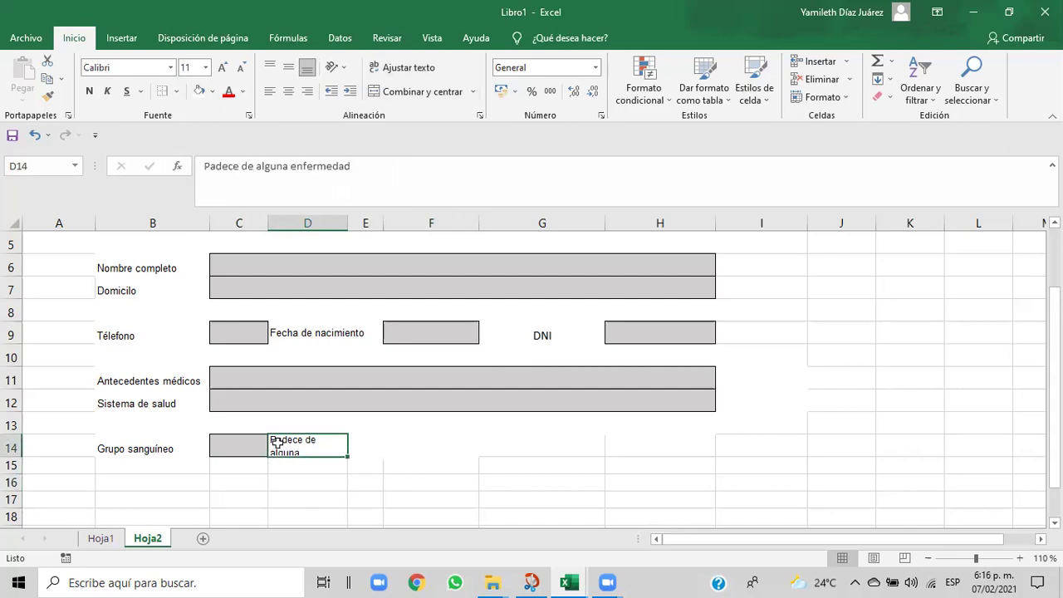
{"action": "left_click", "coordinate": [205, 69]}
{"action": "left_click", "coordinate": [189, 100]}
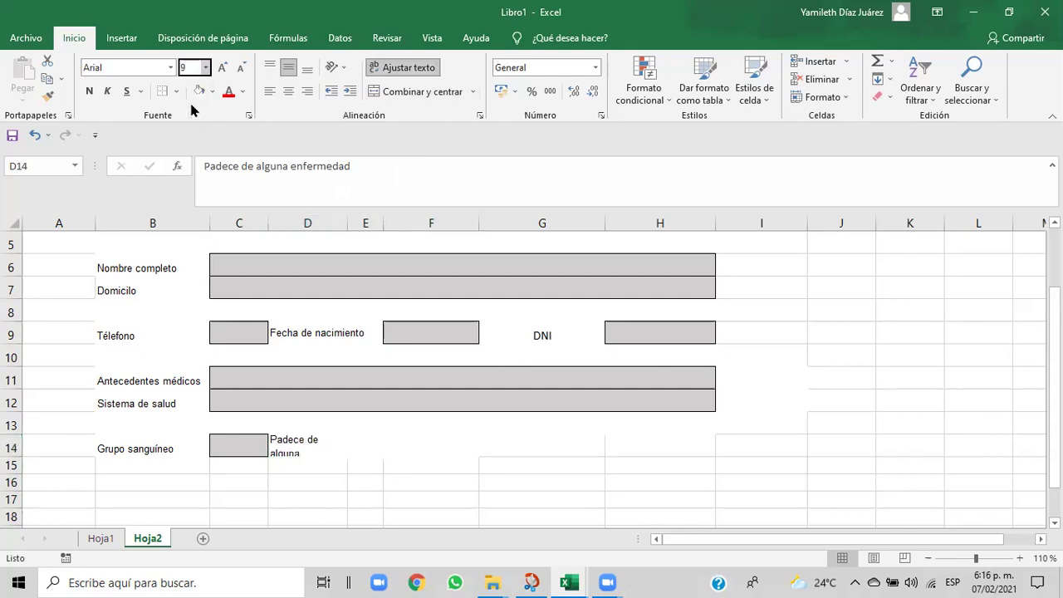
- Increase row 14's height to 22 points with Formato > Alto de fila
{"action": "left_click", "coordinate": [846, 97]}
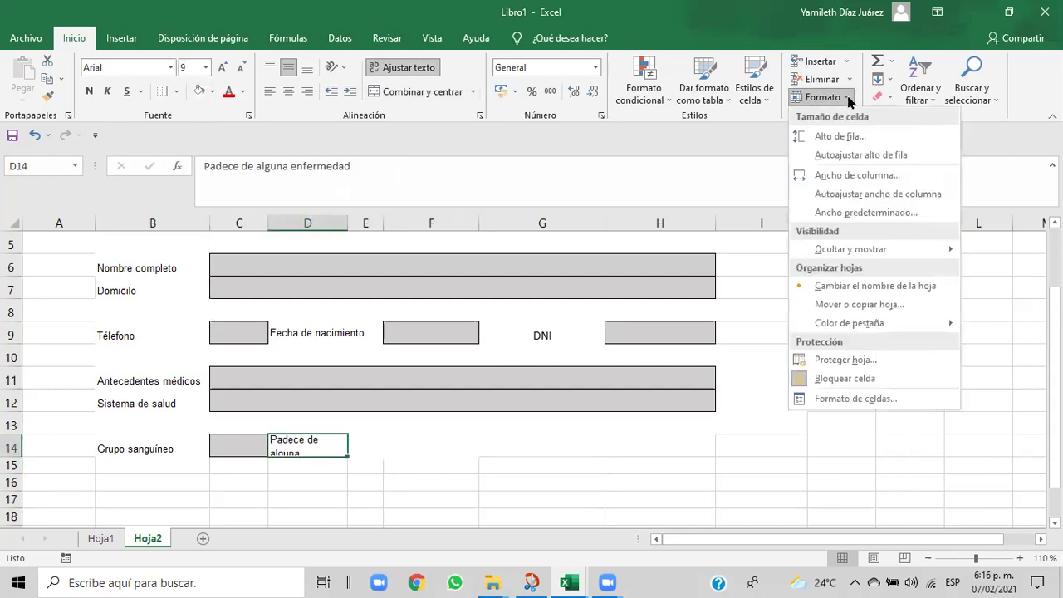
{"action": "left_click", "coordinate": [837, 137]}
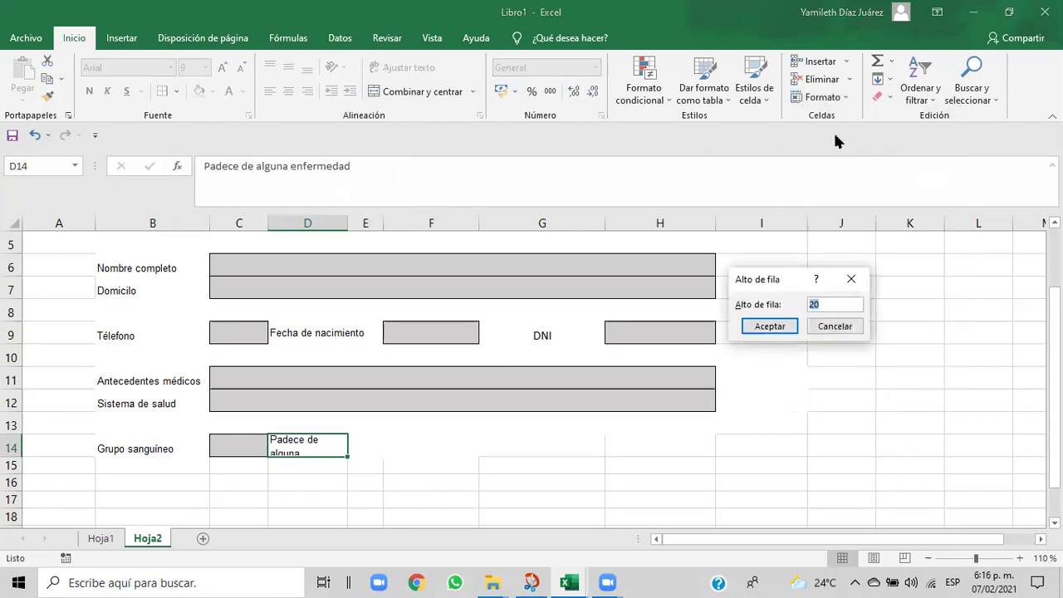
{"action": "left_click", "coordinate": [827, 304]}
{"action": "key", "text": "BackSpace"}
{"action": "type", "text": "2"}
{"action": "left_click", "coordinate": [769, 326]}
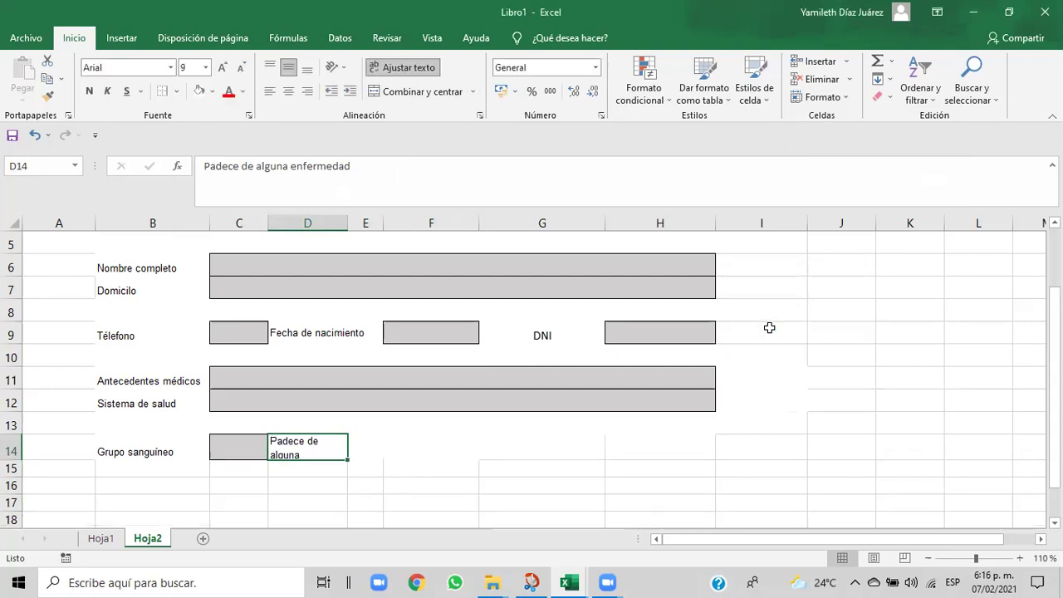
{"action": "left_click", "coordinate": [483, 491]}
- Widen column D so the label wraps as 'Padece de alguna / enfermedad'
{"action": "left_click", "coordinate": [296, 448]}
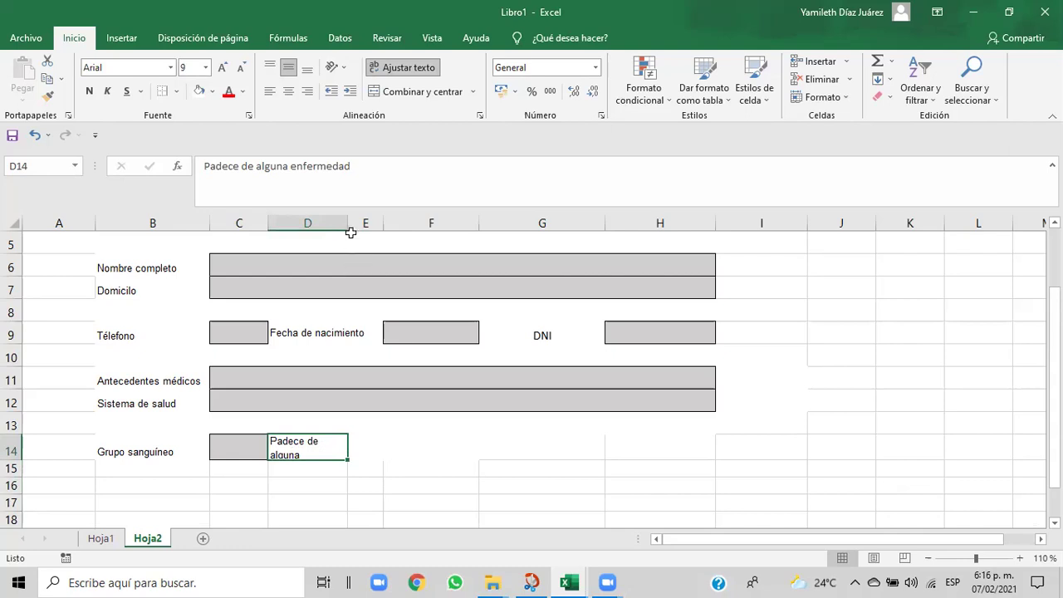
{"action": "left_click_drag", "start_coordinate": [347, 224], "coordinate": [370, 236]}
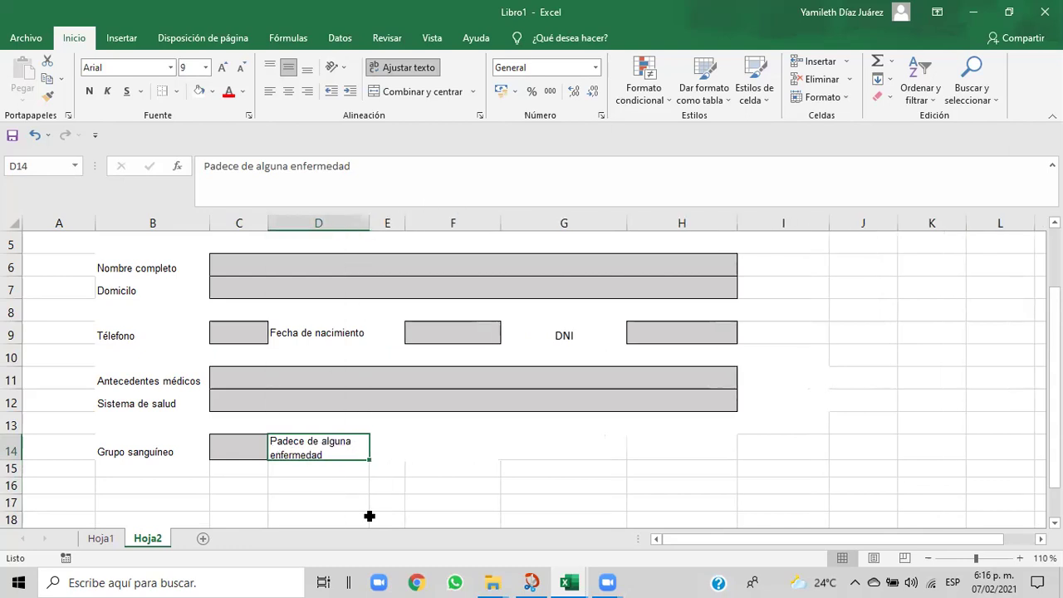
{"action": "left_click", "coordinate": [450, 469]}
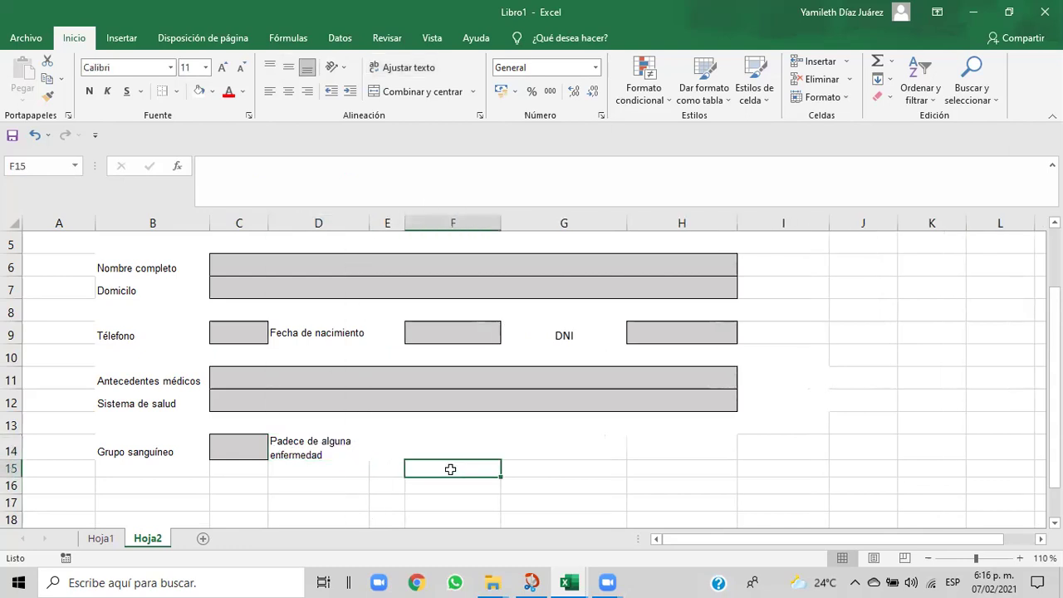
{"action": "left_click", "coordinate": [293, 446]}
{"action": "left_click", "coordinate": [409, 445]}
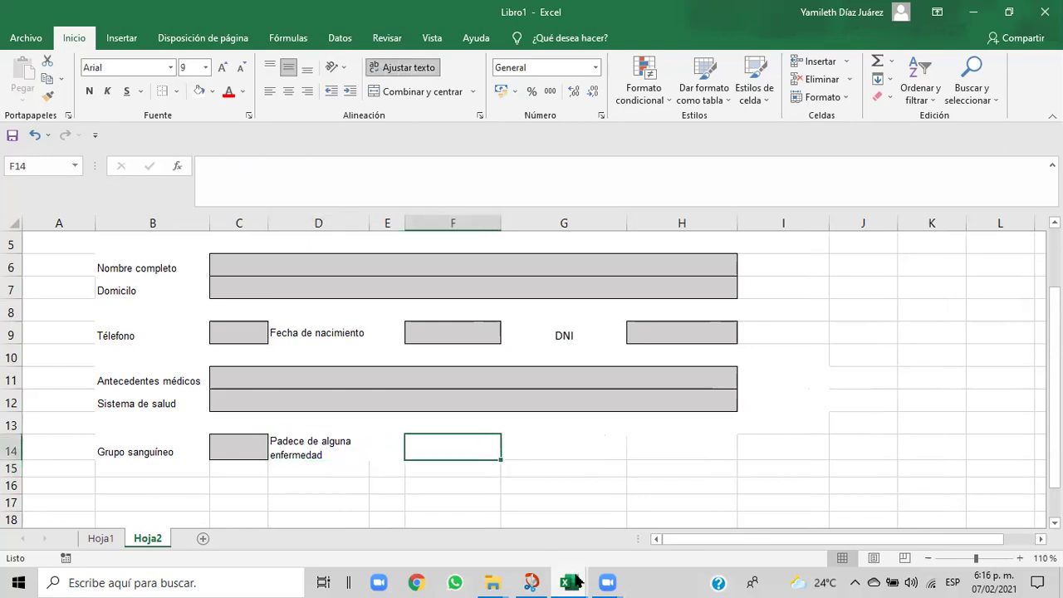
{"action": "mouse_move", "coordinate": [577, 581]}
{"action": "left_click", "coordinate": [556, 536]}
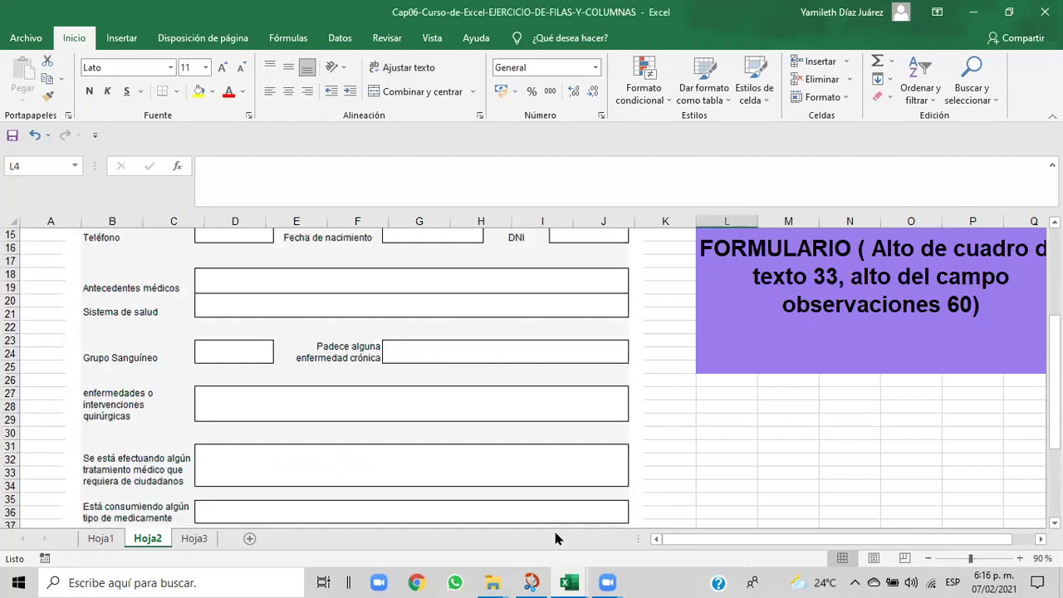
{"action": "mouse_move", "coordinate": [569, 583]}
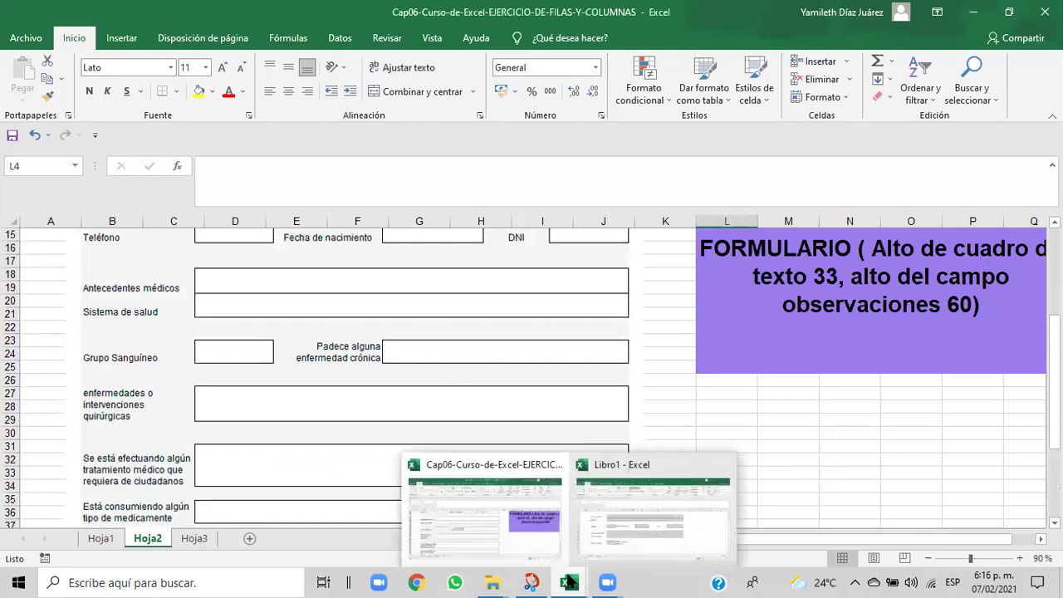
{"action": "left_click", "coordinate": [605, 548]}
{"action": "left_click_drag", "start_coordinate": [396, 444], "coordinate": [672, 444]}
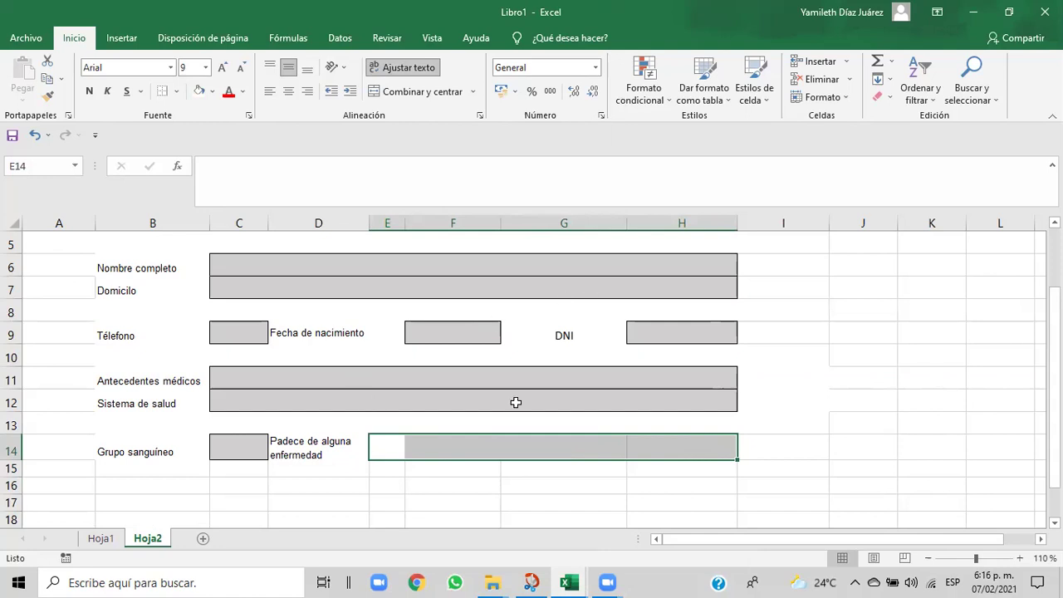
- Merge E14:H14 into one cell with an outside border and light gray fill
{"action": "left_click", "coordinate": [407, 92]}
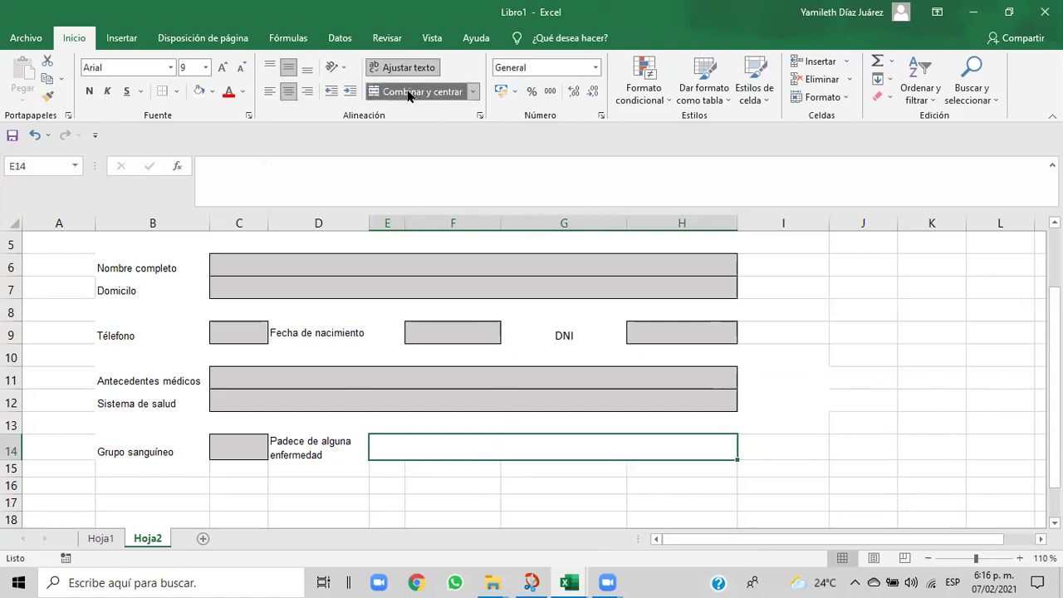
{"action": "left_click", "coordinate": [177, 92]}
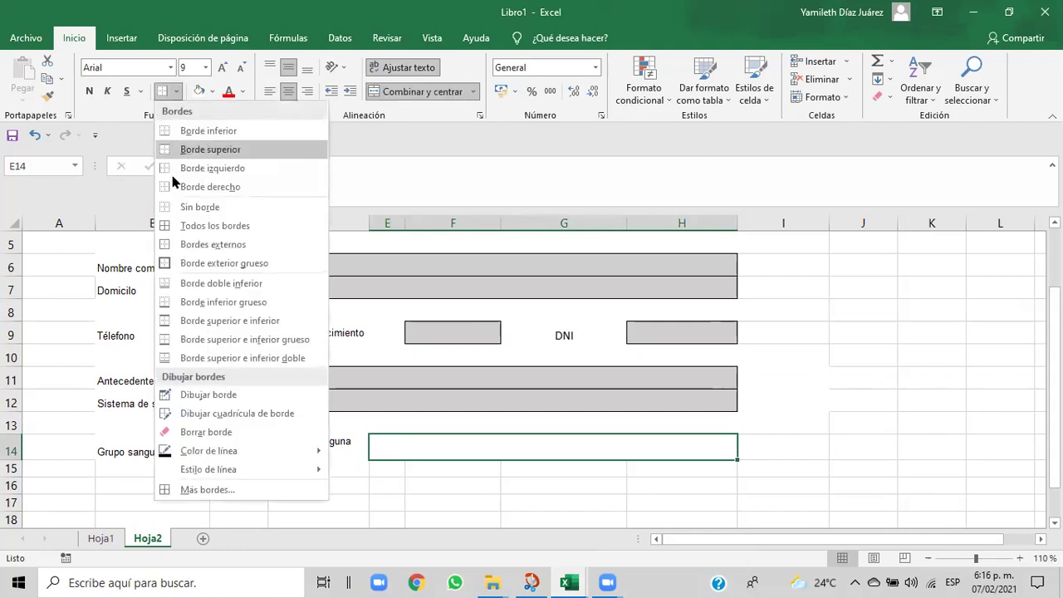
{"action": "left_click", "coordinate": [174, 245]}
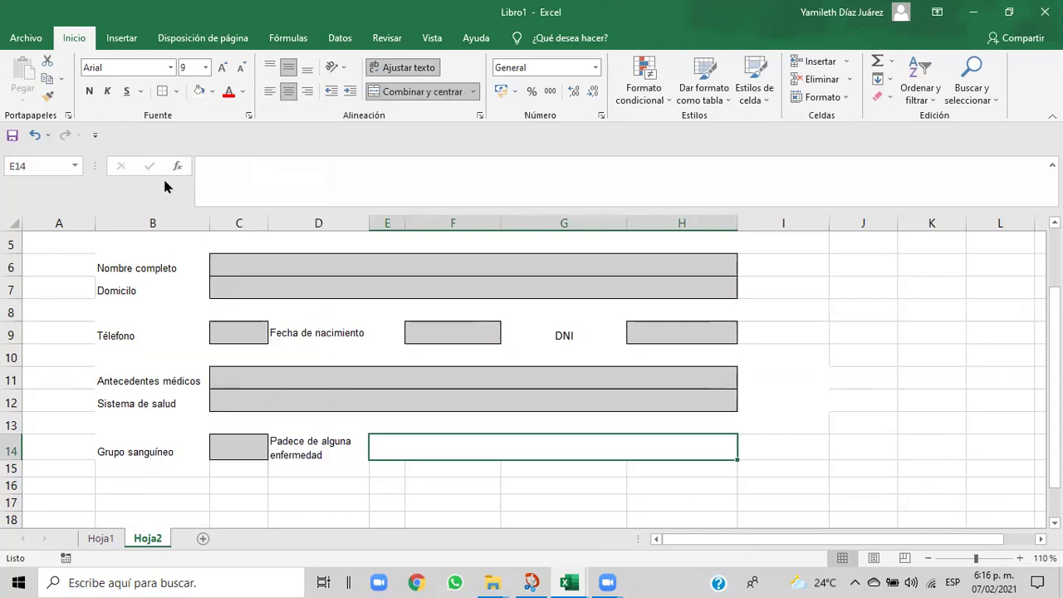
{"action": "left_click", "coordinate": [214, 93]}
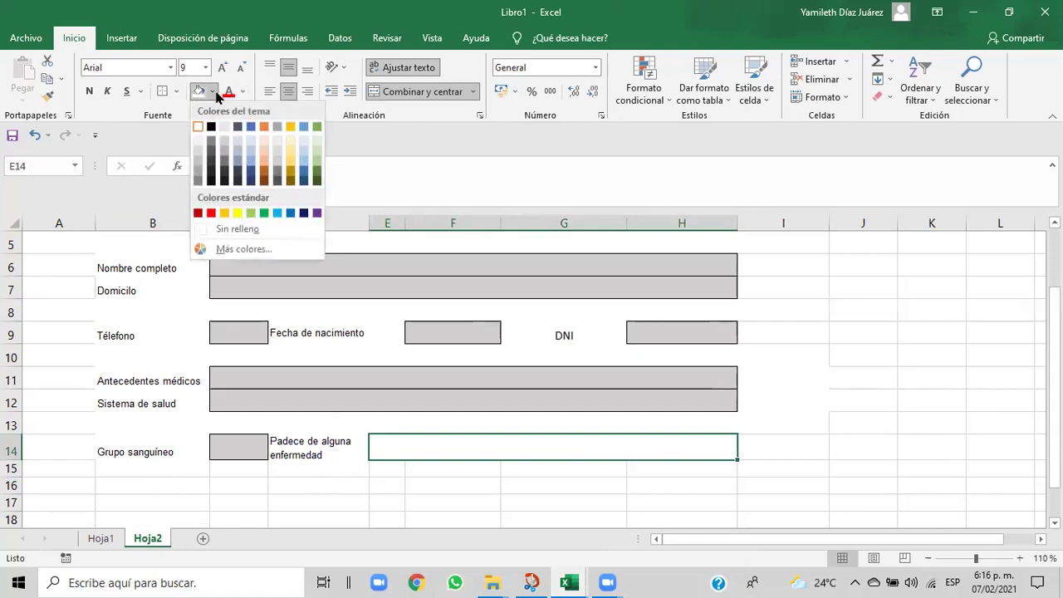
{"action": "left_click", "coordinate": [225, 145]}
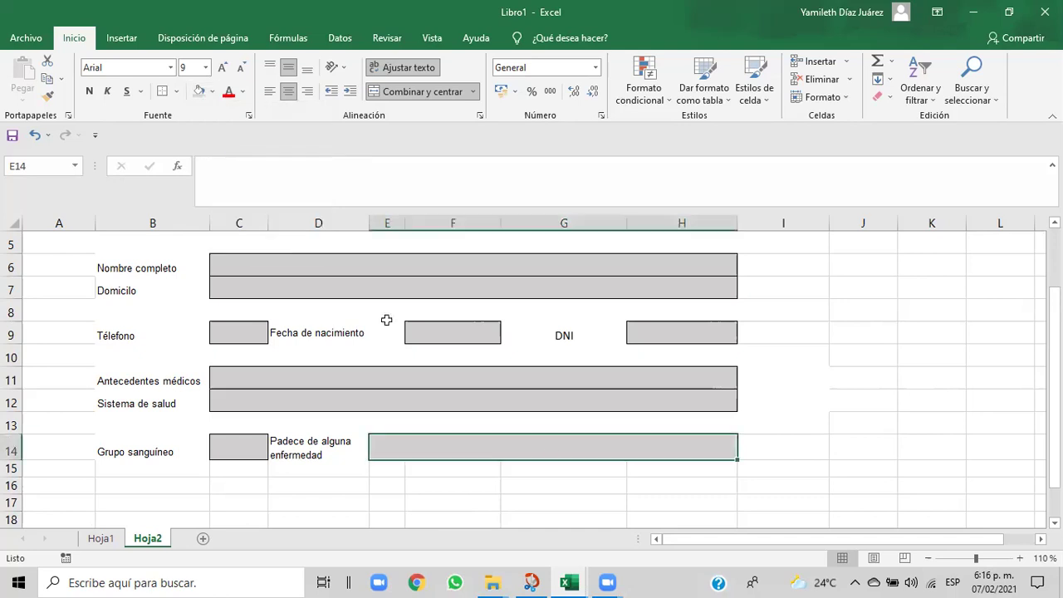
{"action": "left_click", "coordinate": [629, 507]}
{"action": "left_click_drag", "start_coordinate": [1053, 369], "coordinate": [1054, 361]}
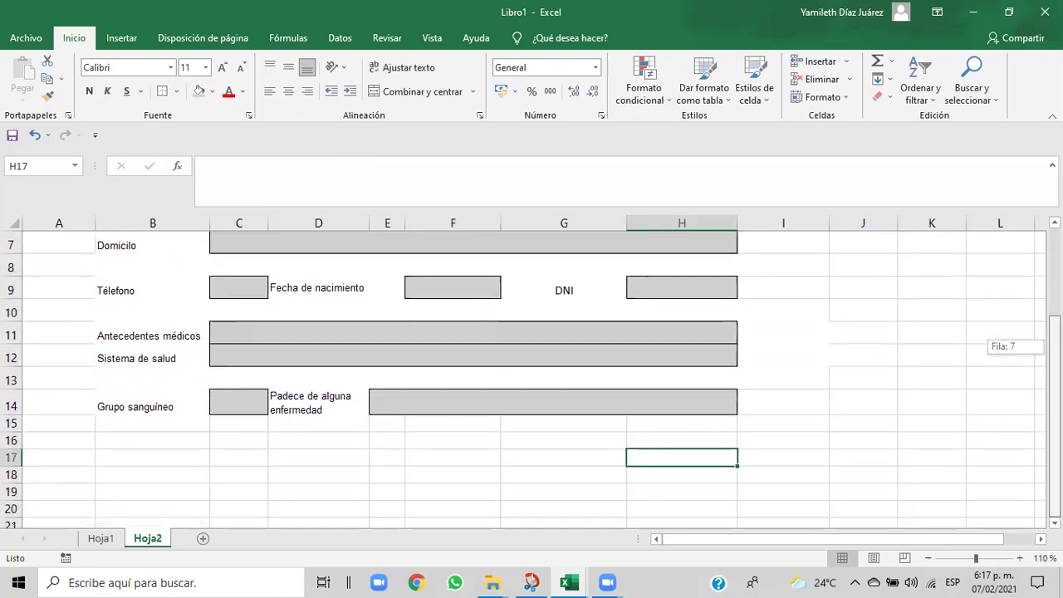
{"action": "left_click", "coordinate": [572, 461]}
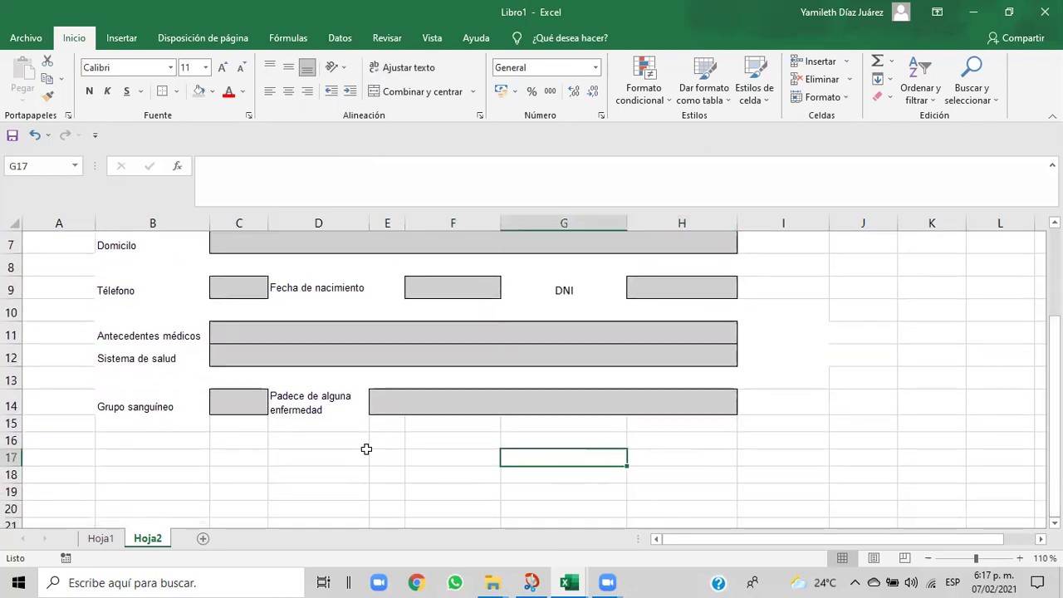
{"action": "mouse_move", "coordinate": [561, 581]}
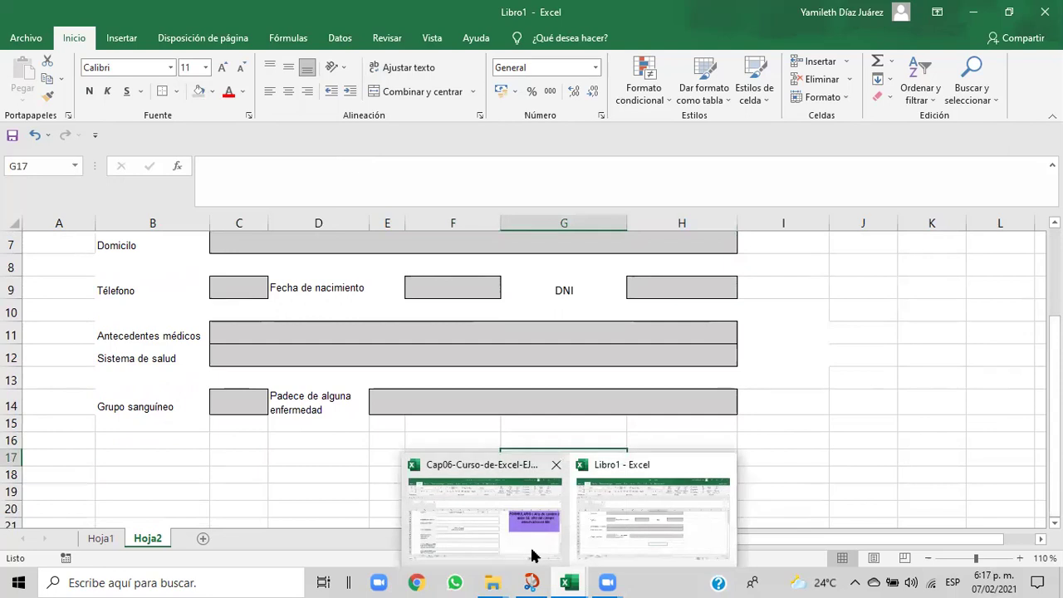
{"action": "left_click", "coordinate": [526, 551]}
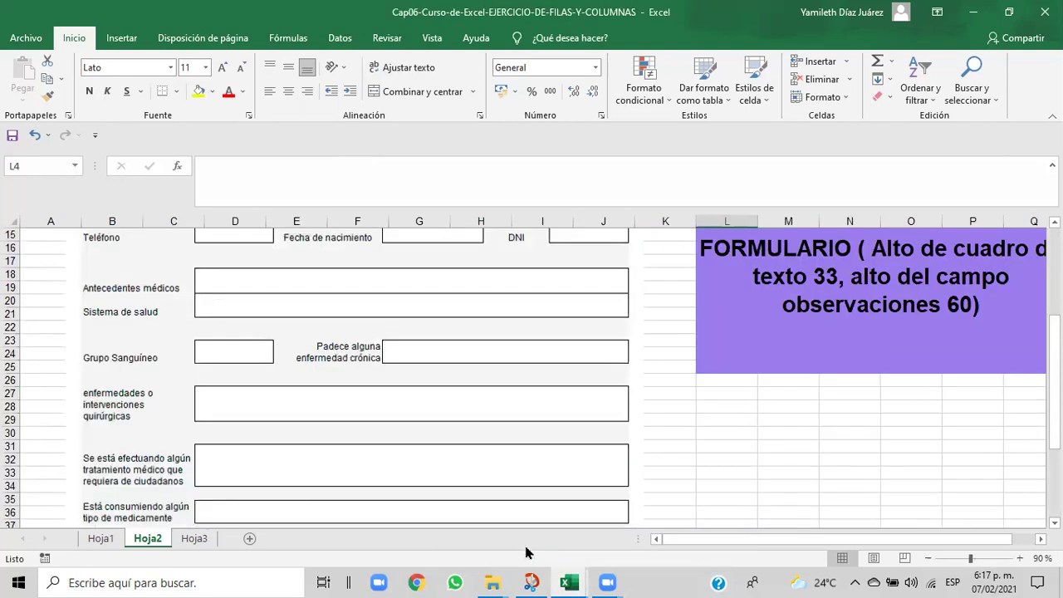
{"action": "mouse_move", "coordinate": [570, 581]}
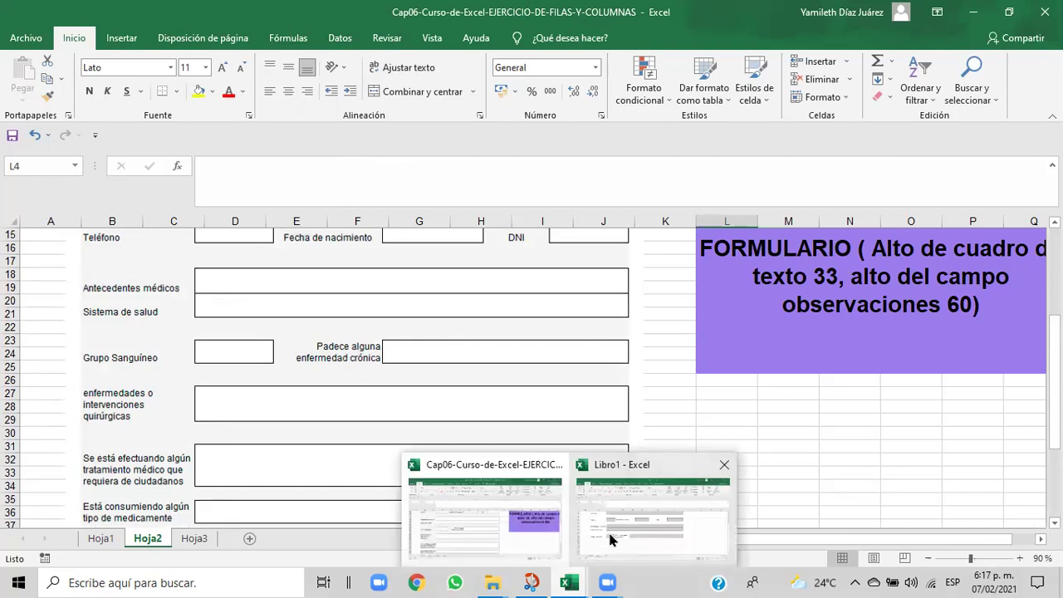
{"action": "left_click", "coordinate": [612, 539]}
{"action": "left_click", "coordinate": [298, 404]}
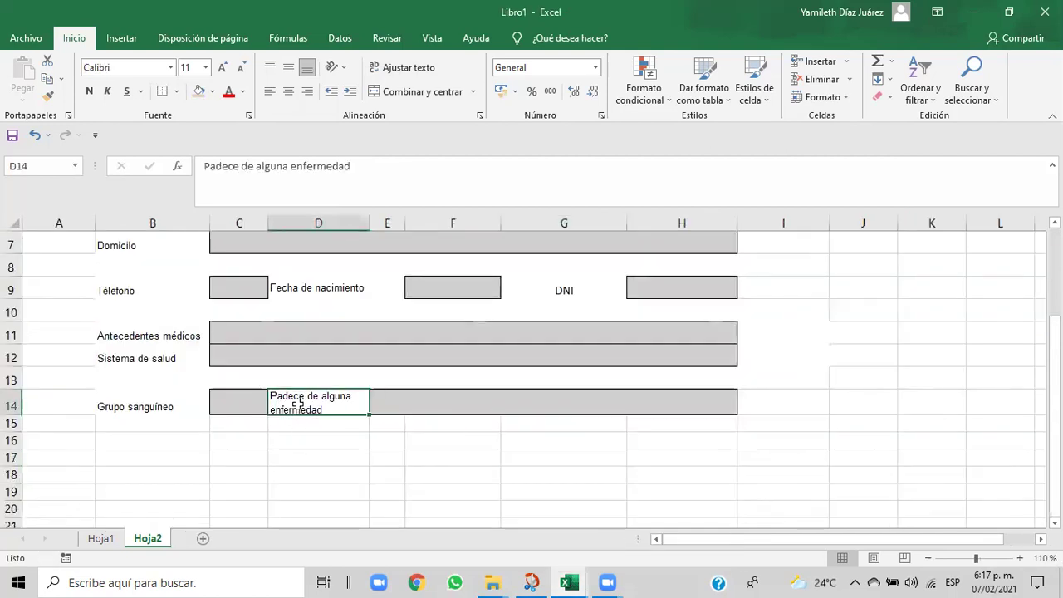
- Right-align the 'Padece de alguna enfermedad' label in D14 and view the Cap06 reference form
{"action": "left_click", "coordinate": [307, 92]}
{"action": "left_click", "coordinate": [408, 435]}
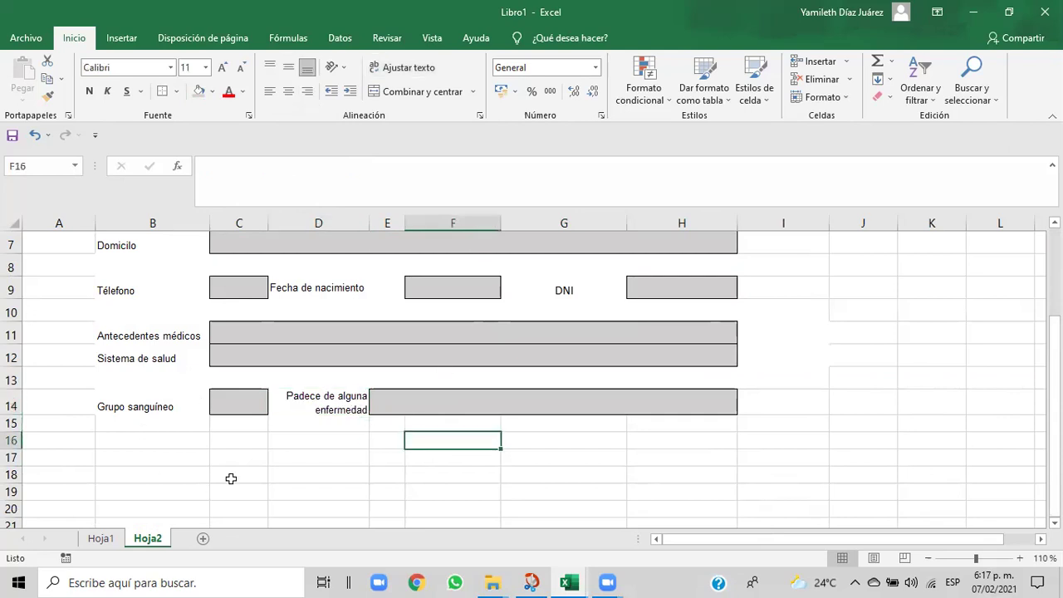
{"action": "mouse_move", "coordinate": [565, 581]}
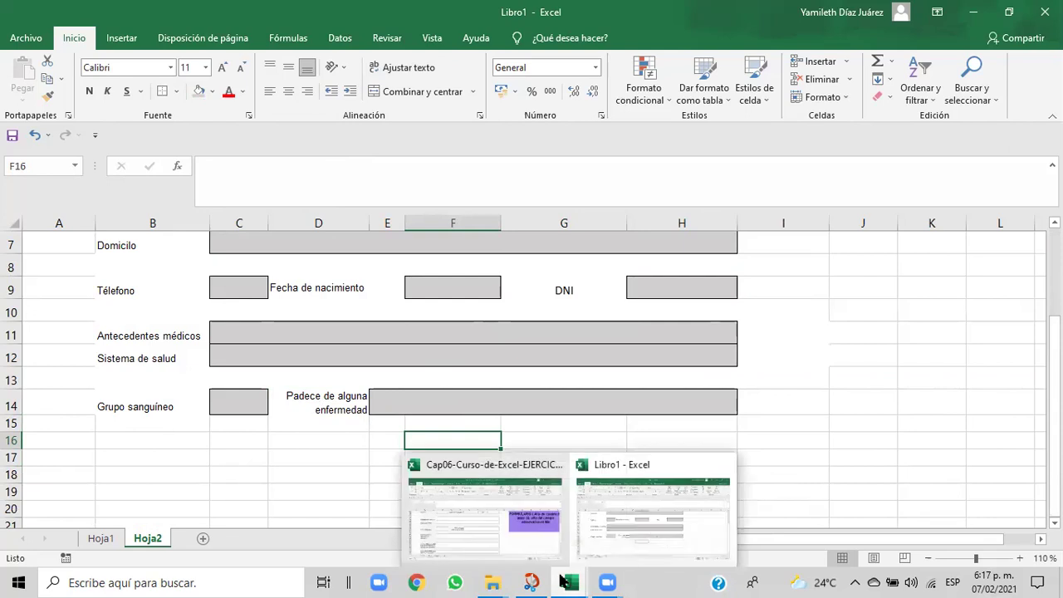
{"action": "left_click", "coordinate": [528, 538]}
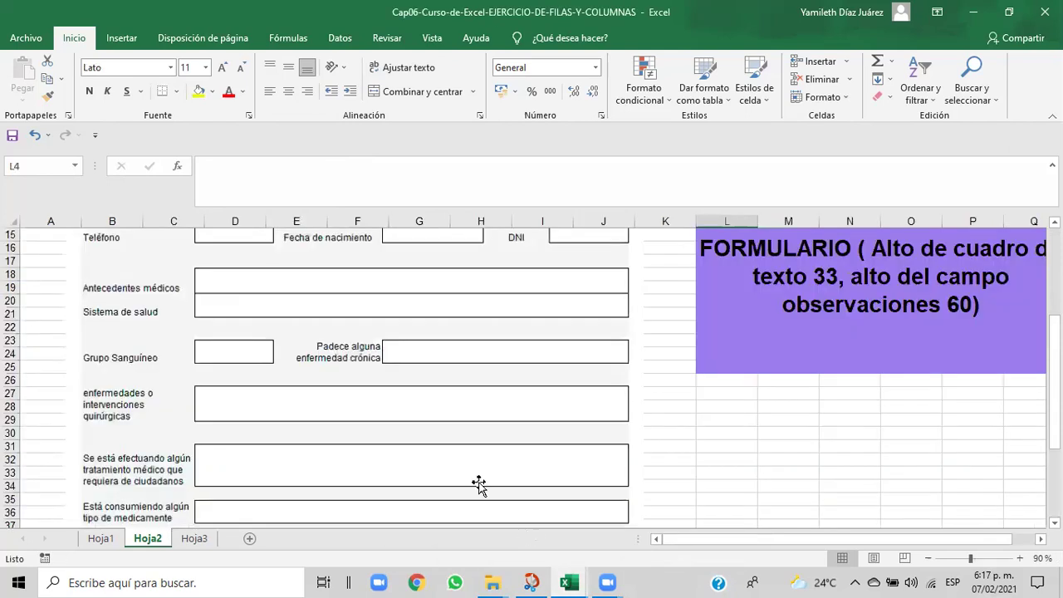
{"action": "left_click", "coordinate": [96, 395]}
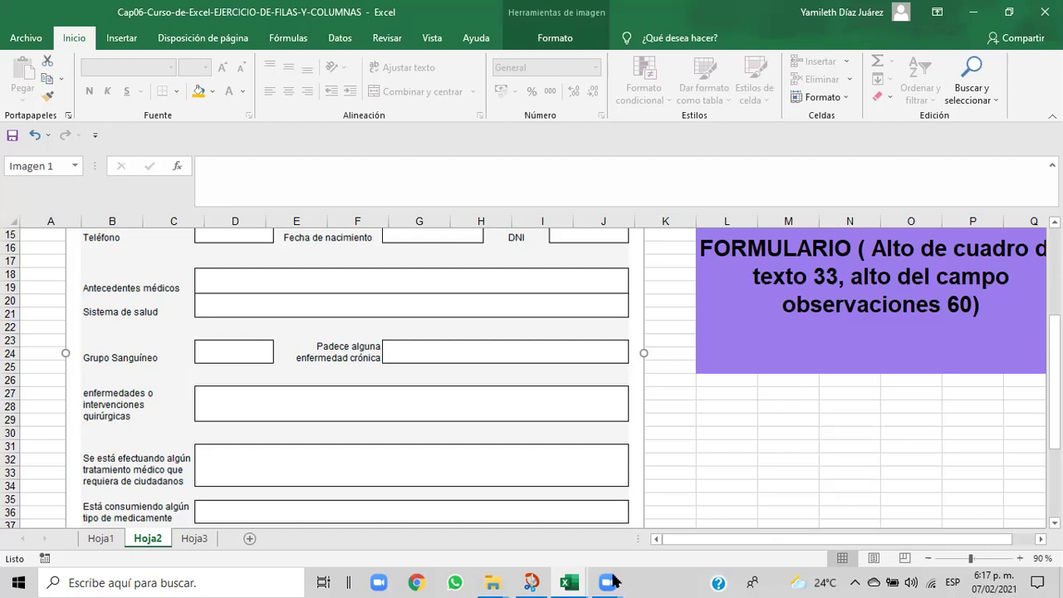
- Compare Libro1 with the Cap06 reference again, ending with B15:H15 selected in Libro1
{"action": "mouse_move", "coordinate": [575, 583]}
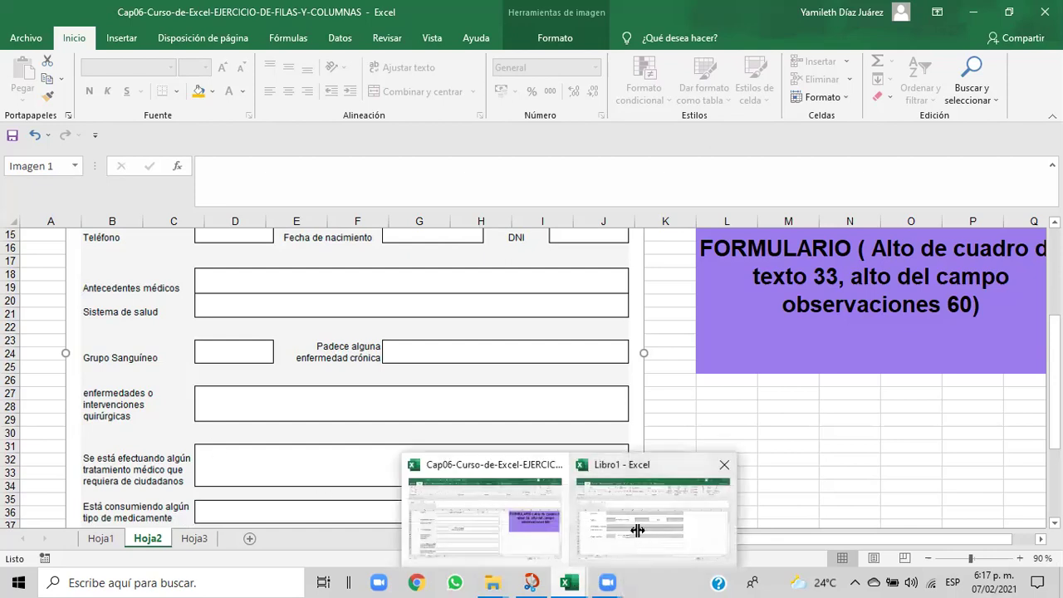
{"action": "left_click", "coordinate": [636, 531]}
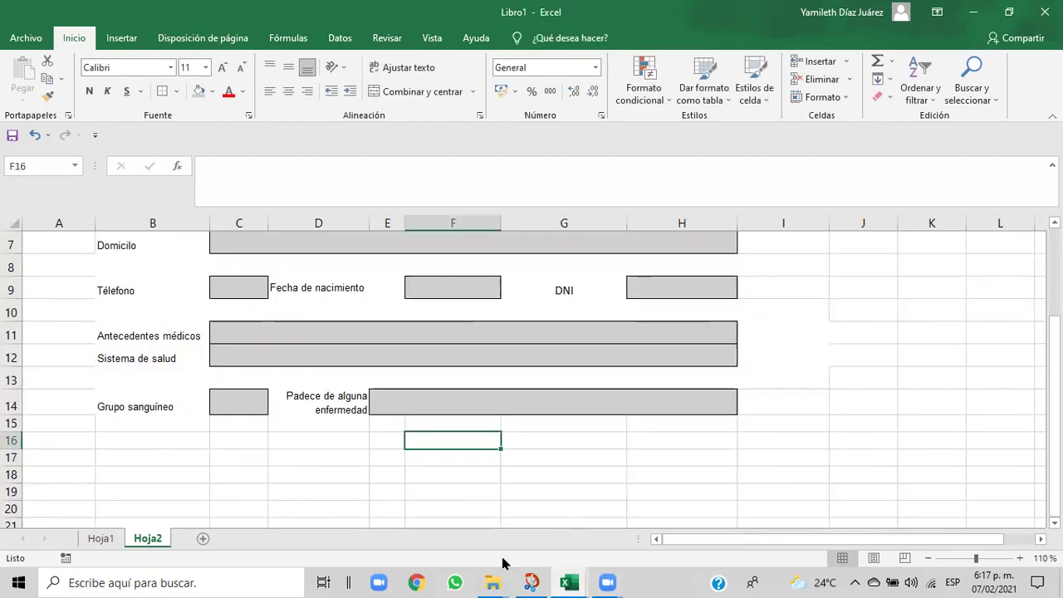
{"action": "mouse_move", "coordinate": [569, 581]}
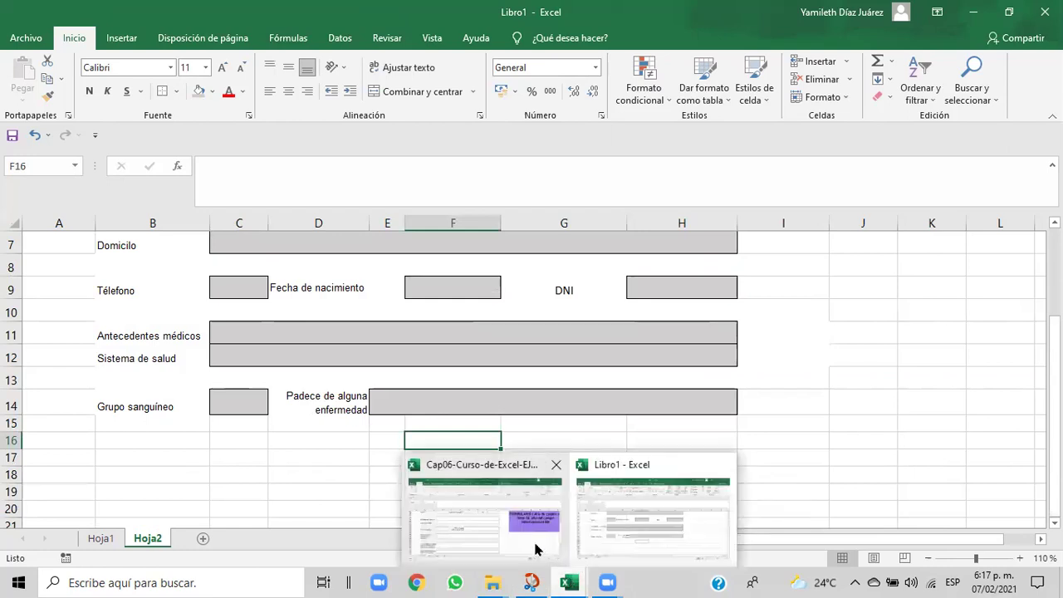
{"action": "left_click", "coordinate": [536, 548]}
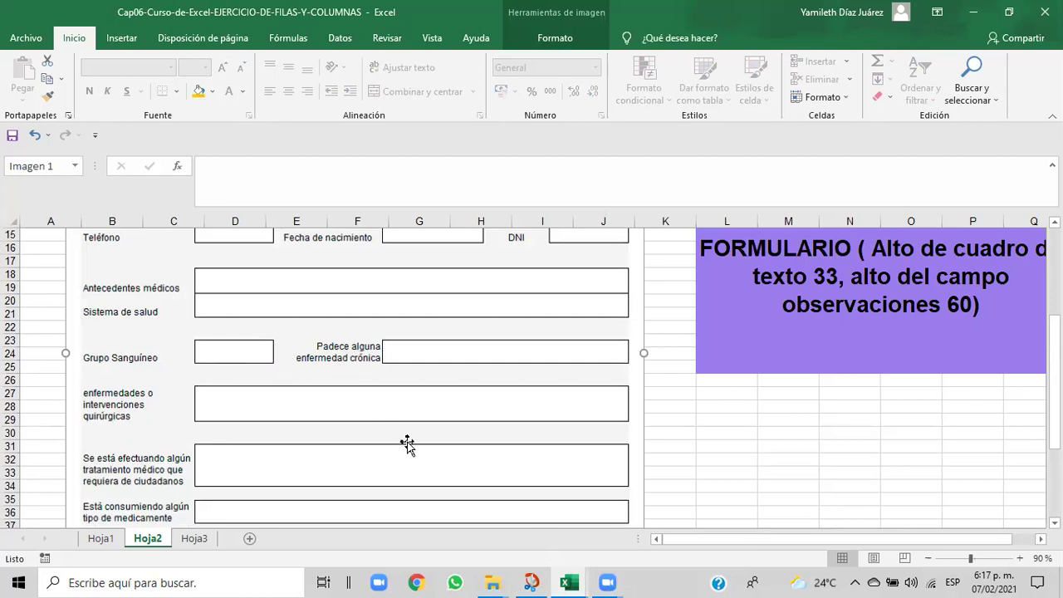
{"action": "mouse_move", "coordinate": [571, 581]}
{"action": "left_click", "coordinate": [595, 543]}
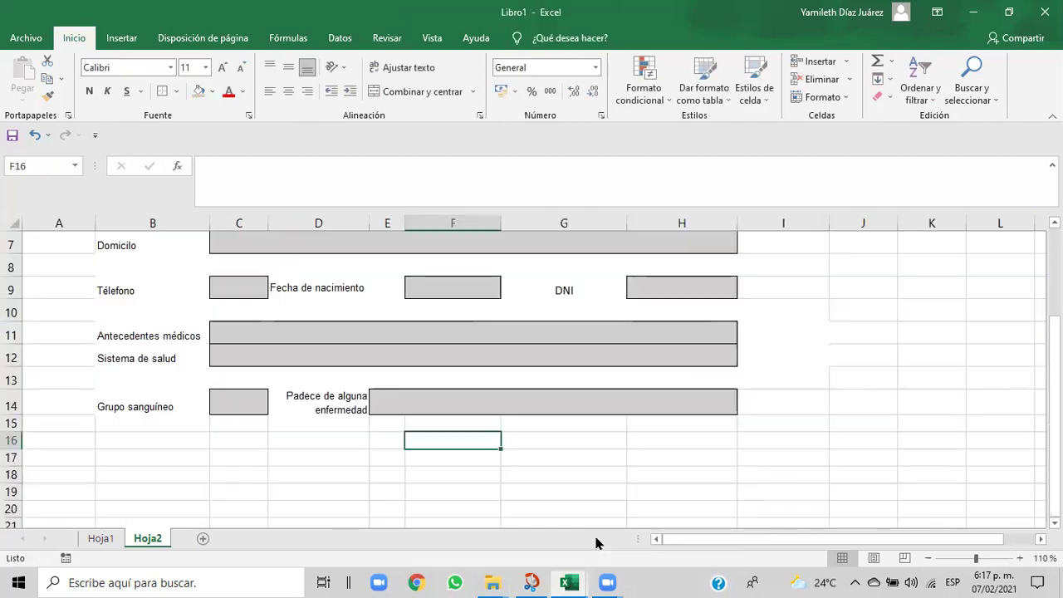
{"action": "left_click_drag", "start_coordinate": [147, 425], "coordinate": [678, 427]}
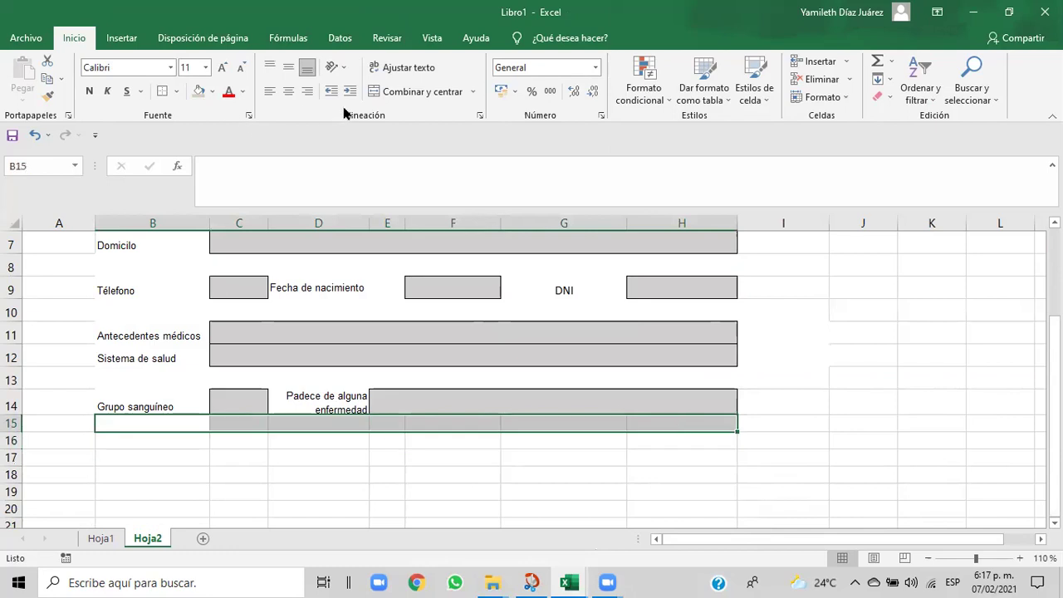
- Merge B15:H15 into one cell and set row 15 height to 20
{"action": "left_click", "coordinate": [411, 92]}
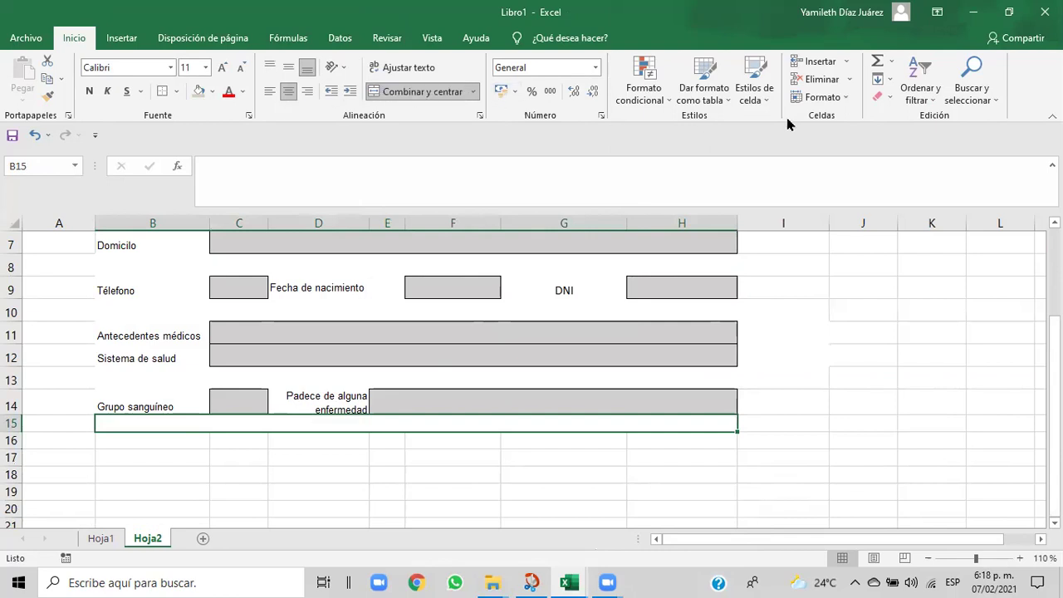
{"action": "left_click", "coordinate": [846, 99]}
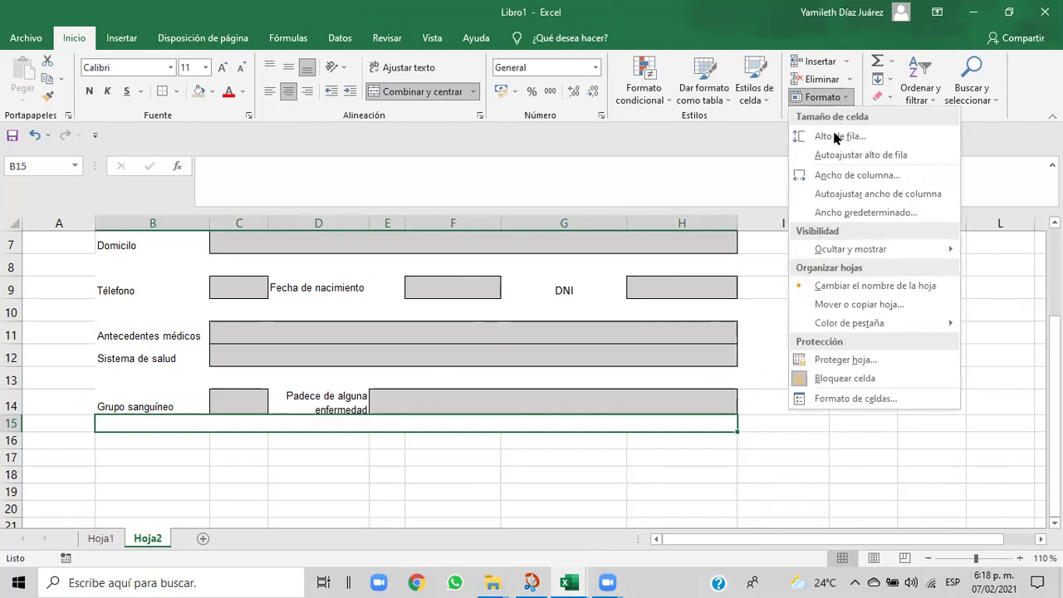
{"action": "left_click", "coordinate": [837, 136]}
{"action": "left_click", "coordinate": [833, 304]}
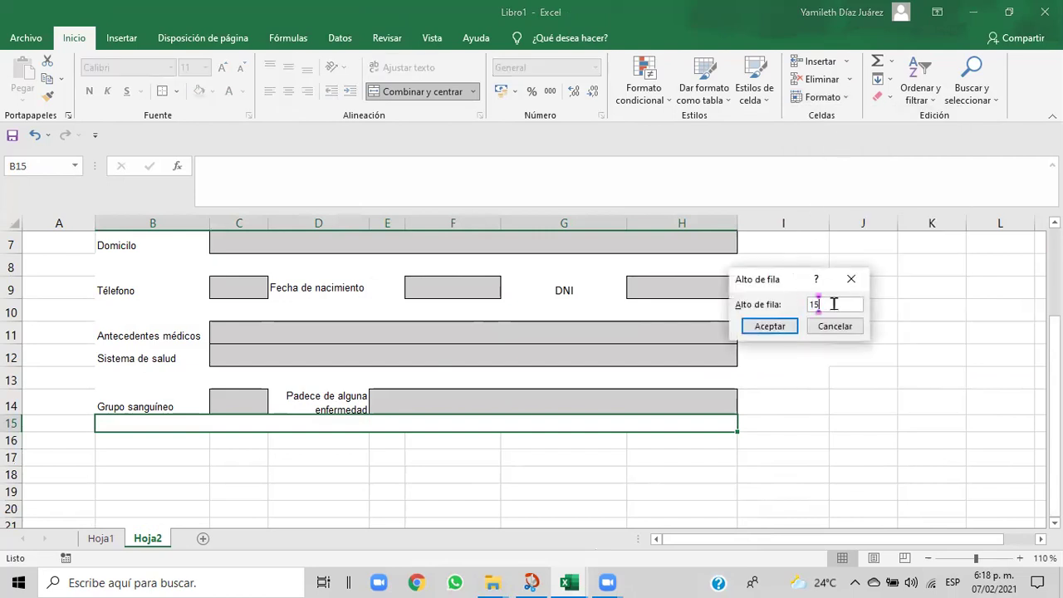
{"action": "type", "text": "20"}
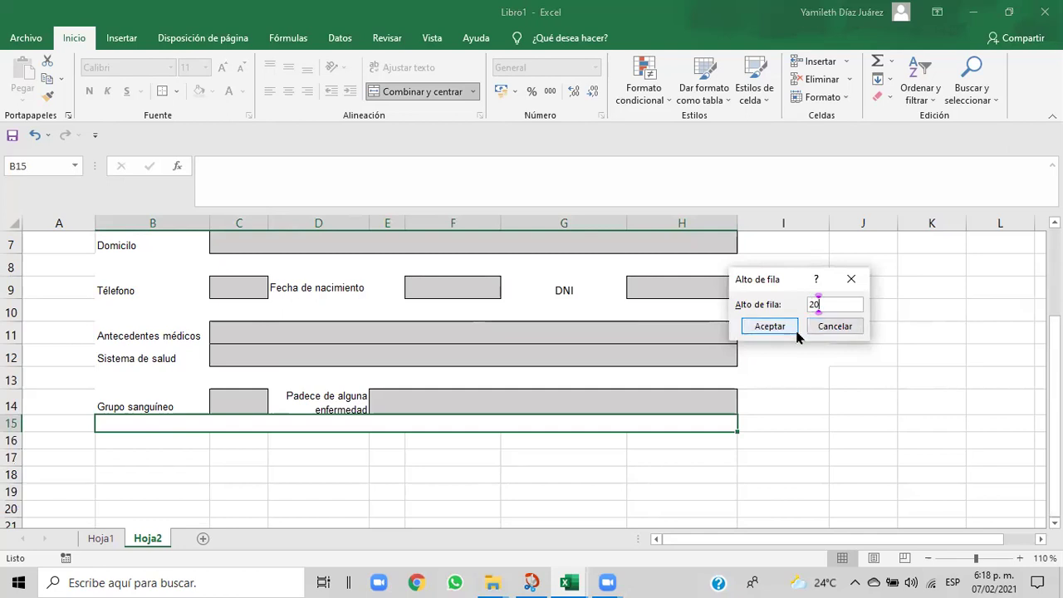
{"action": "left_click", "coordinate": [772, 327]}
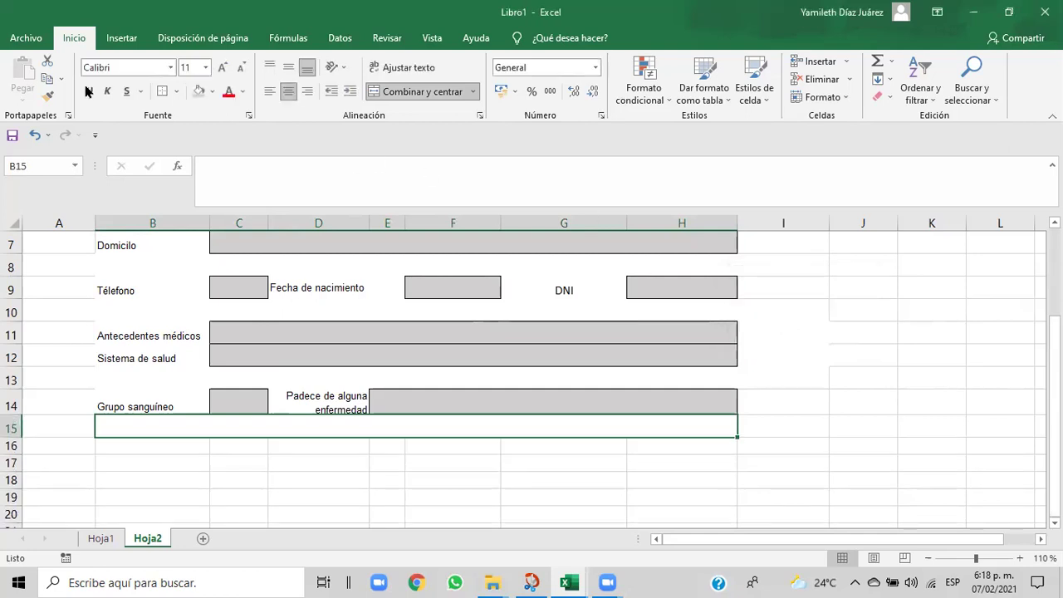
{"action": "left_click", "coordinate": [211, 92]}
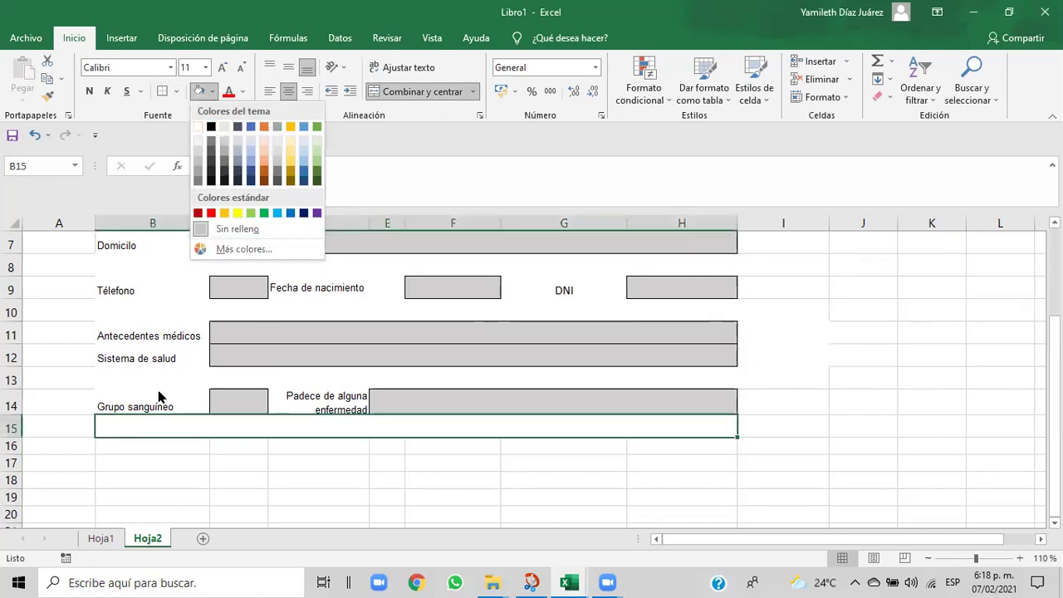
{"action": "left_click", "coordinate": [152, 444]}
- Set row 16 (B16:H16) to height 20, leaving B16 selected for the next label
{"action": "left_click", "coordinate": [118, 447]}
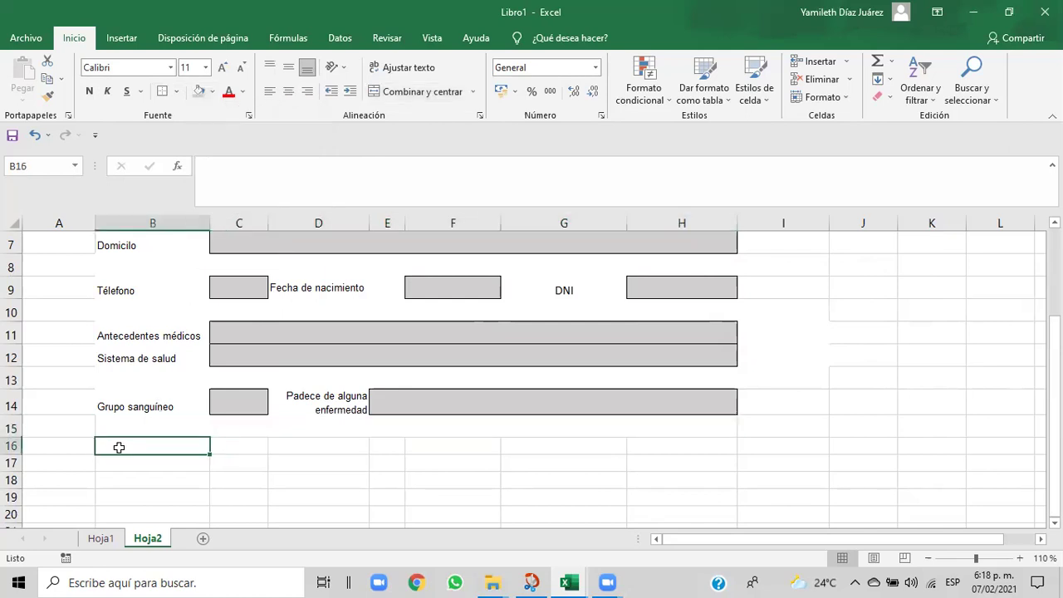
{"action": "left_click_drag", "start_coordinate": [194, 450], "coordinate": [669, 445]}
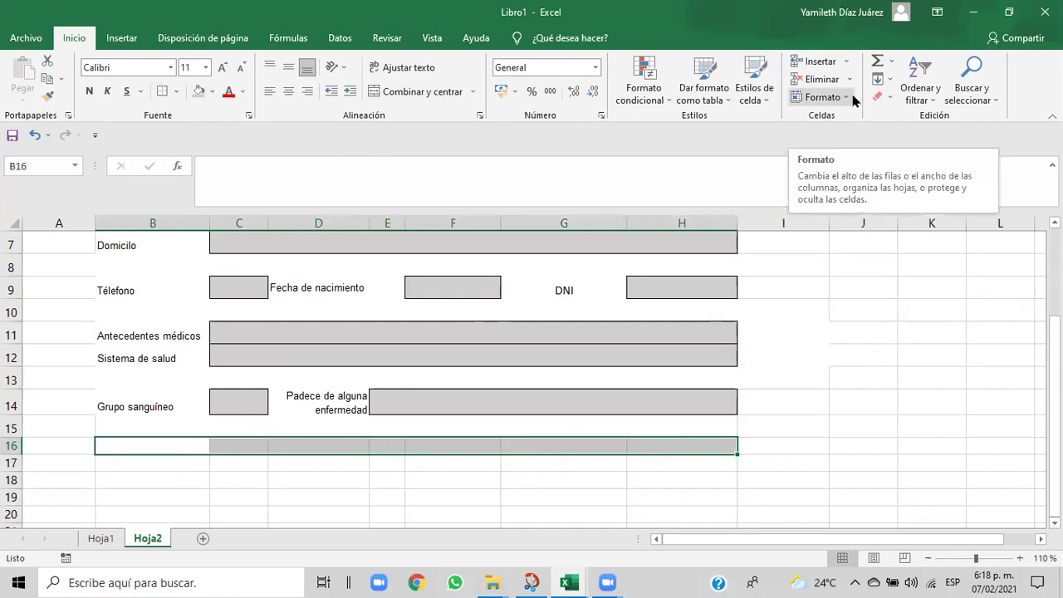
{"action": "left_click", "coordinate": [853, 98]}
{"action": "left_click", "coordinate": [833, 136]}
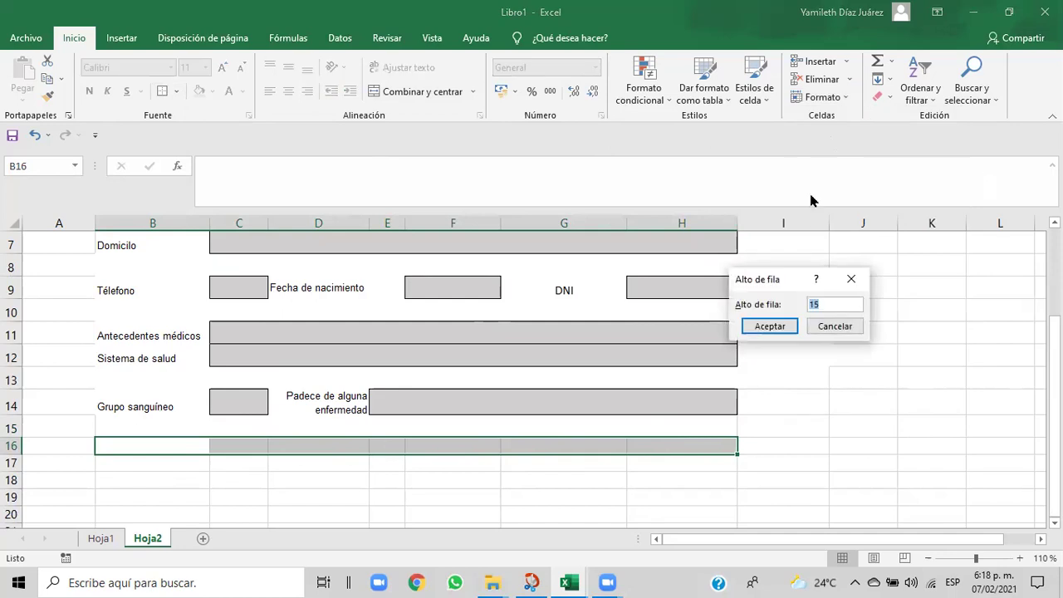
{"action": "type", "text": "20"}
{"action": "left_click", "coordinate": [787, 325]}
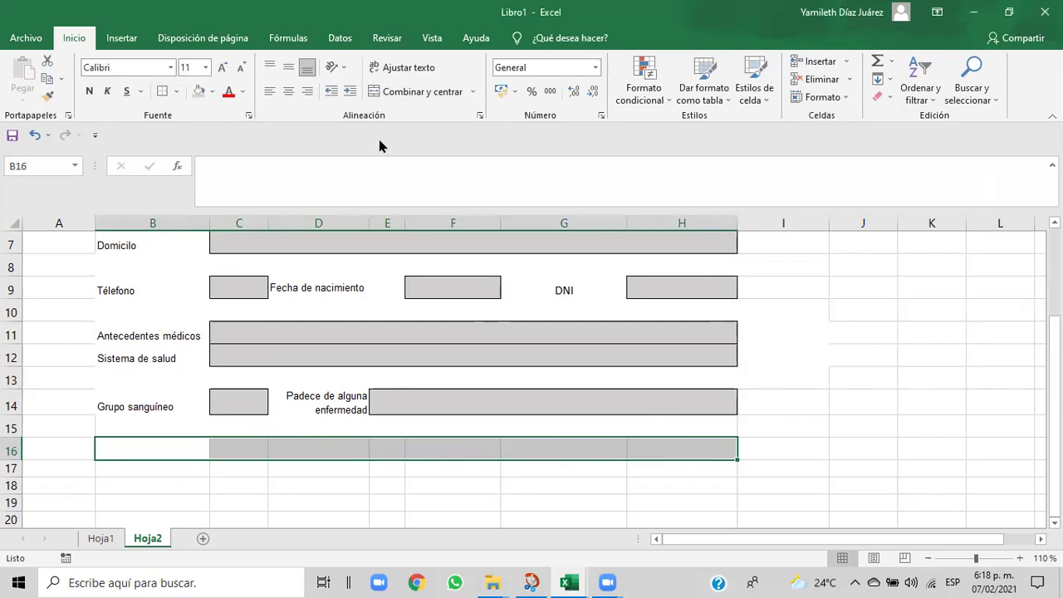
{"action": "left_click", "coordinate": [207, 490]}
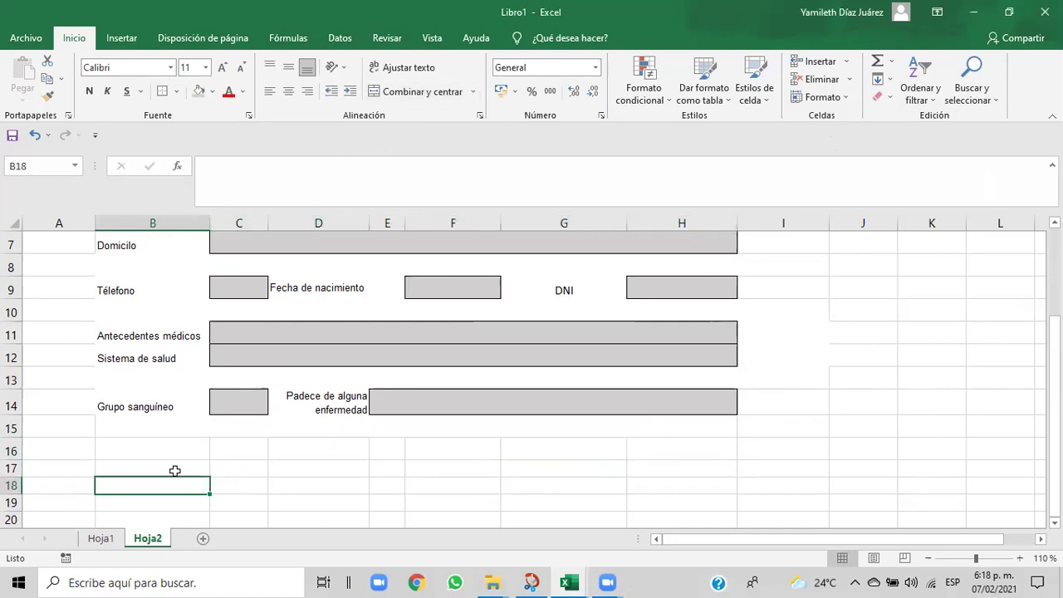
{"action": "left_click", "coordinate": [162, 454]}
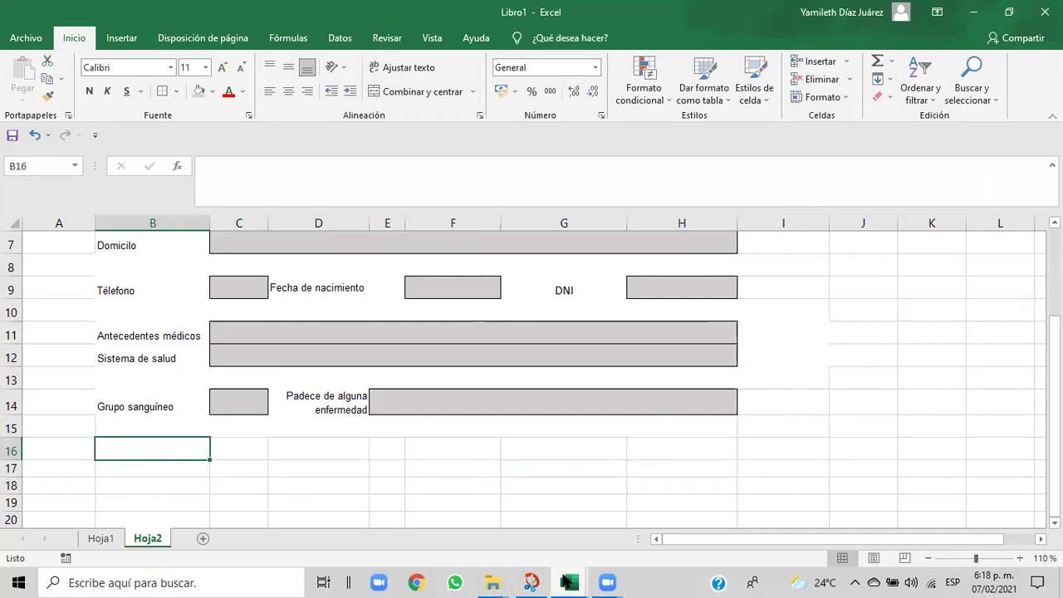
{"action": "mouse_move", "coordinate": [565, 581]}
- Copy the Antecedentes médicos label formatting from B11 onto B16 after checking the reference form
{"action": "left_click", "coordinate": [516, 540]}
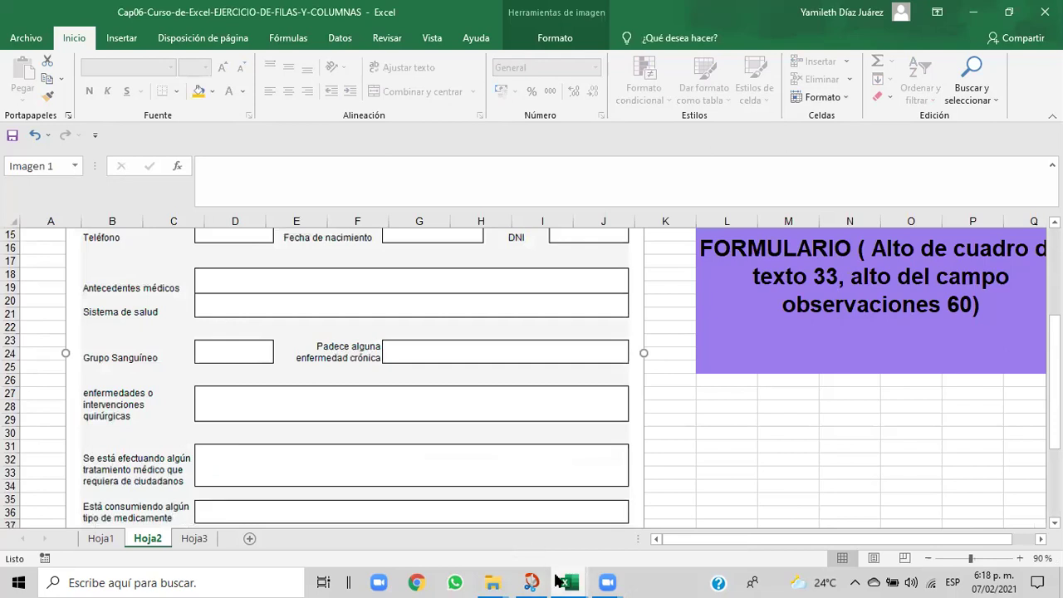
{"action": "mouse_move", "coordinate": [561, 579]}
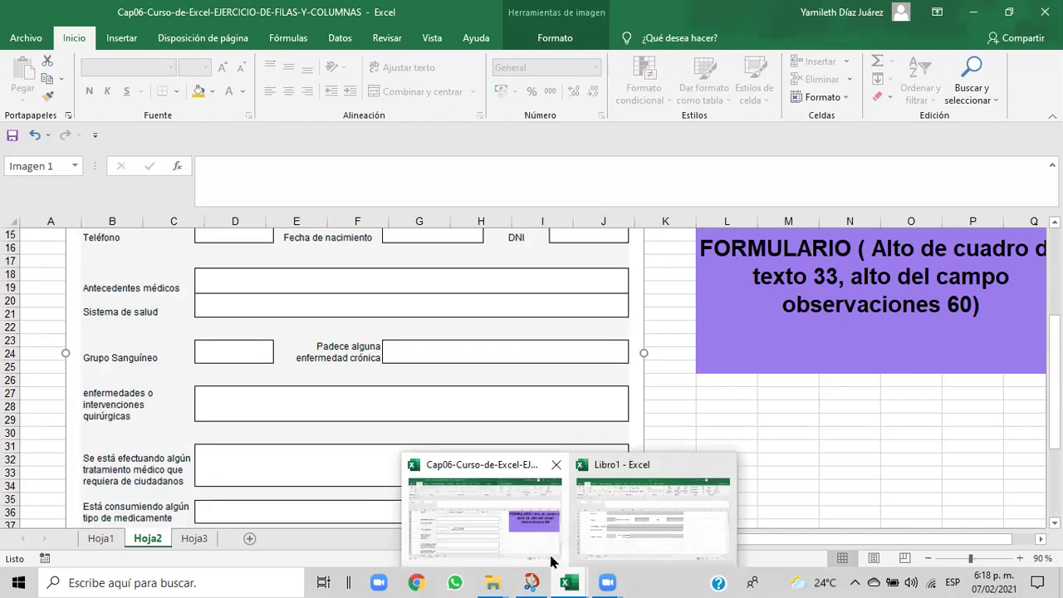
{"action": "left_click", "coordinate": [596, 549]}
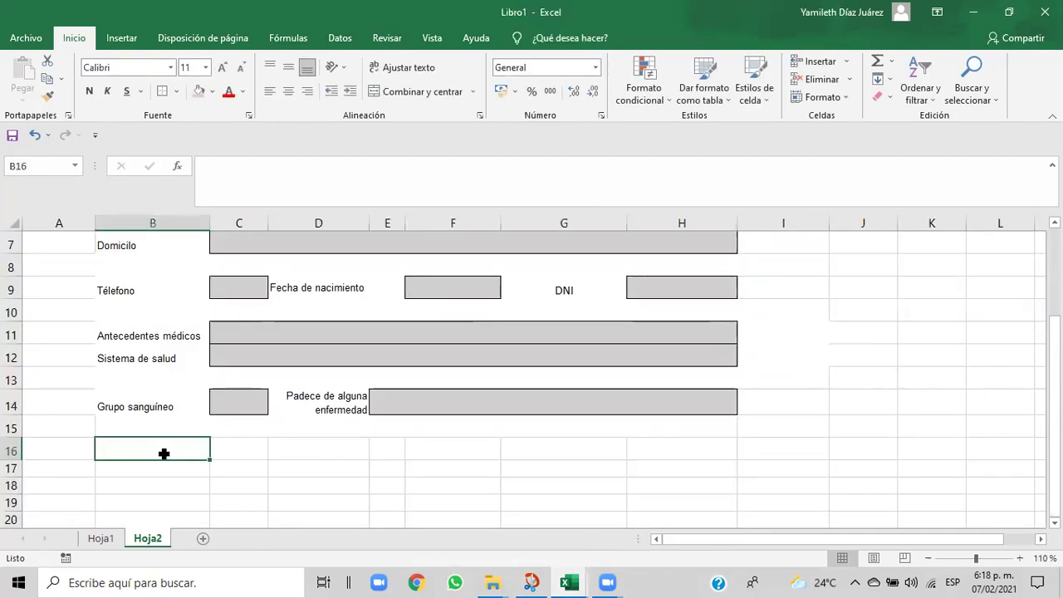
{"action": "left_click", "coordinate": [103, 334]}
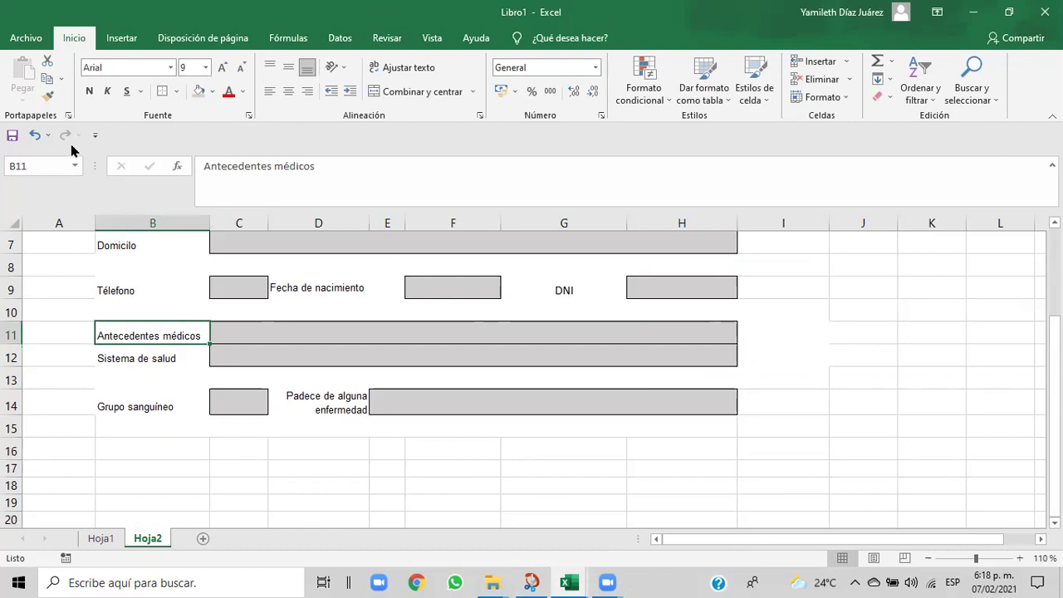
{"action": "left_click", "coordinate": [48, 97]}
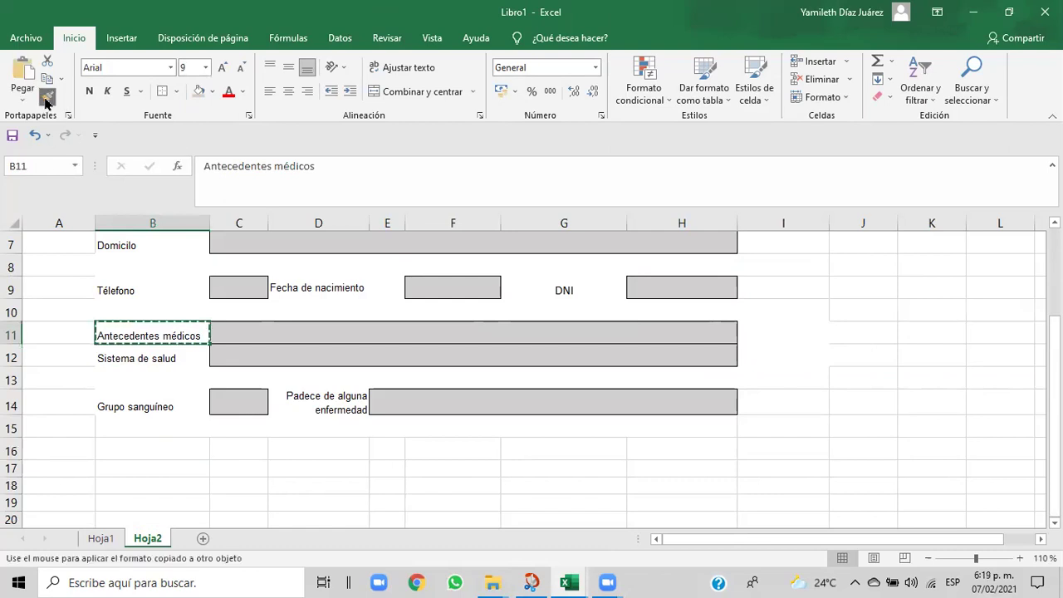
{"action": "left_click", "coordinate": [132, 451]}
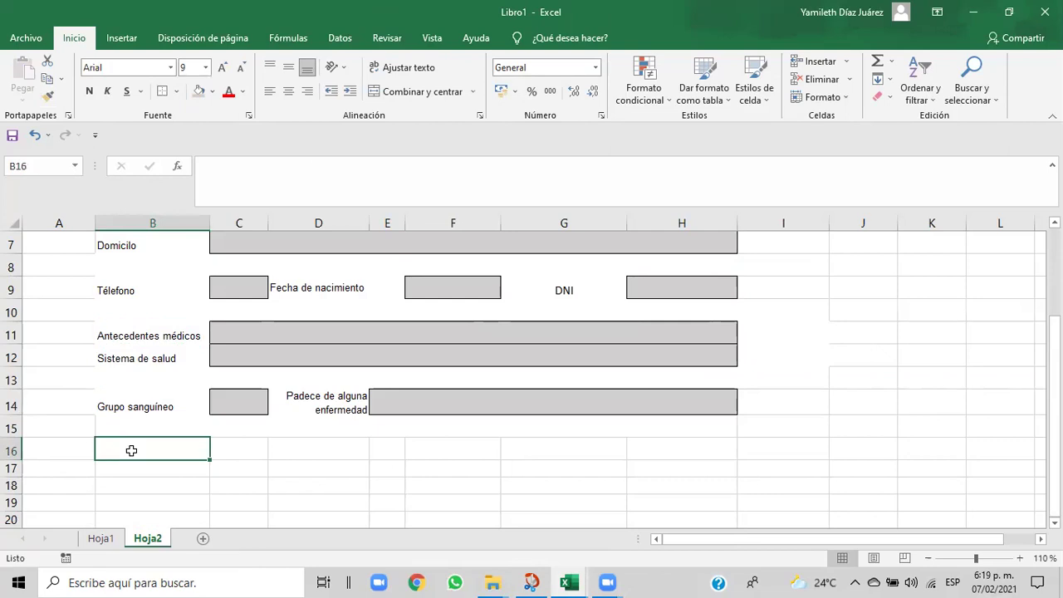
- Type 'Enfermedades o intervenciones quirurgicas' into B16, checking the wording in the reference
{"action": "type", "text": "Enfermedades"}
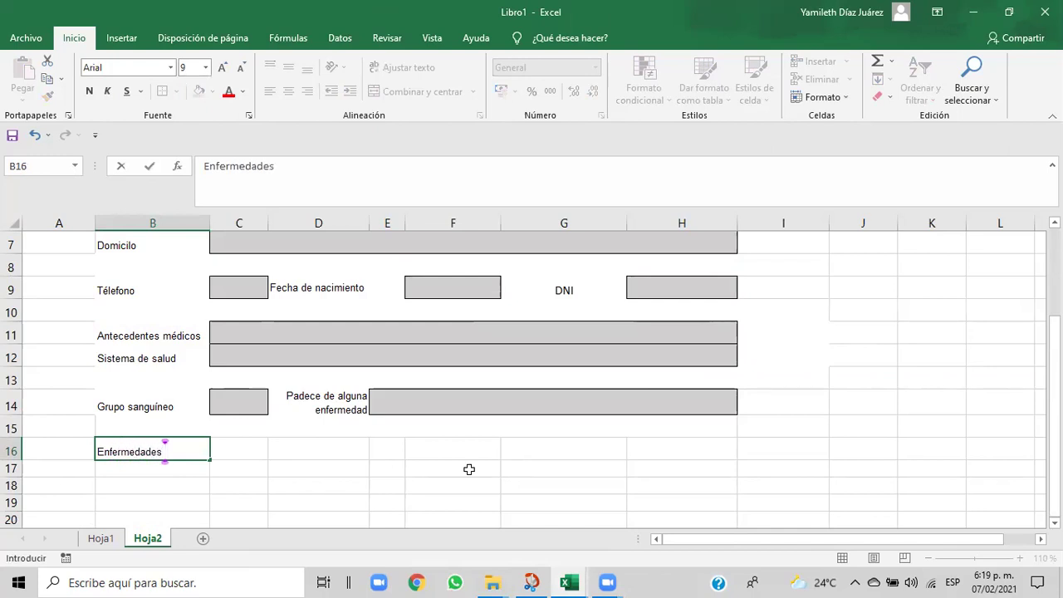
{"action": "mouse_move", "coordinate": [568, 583]}
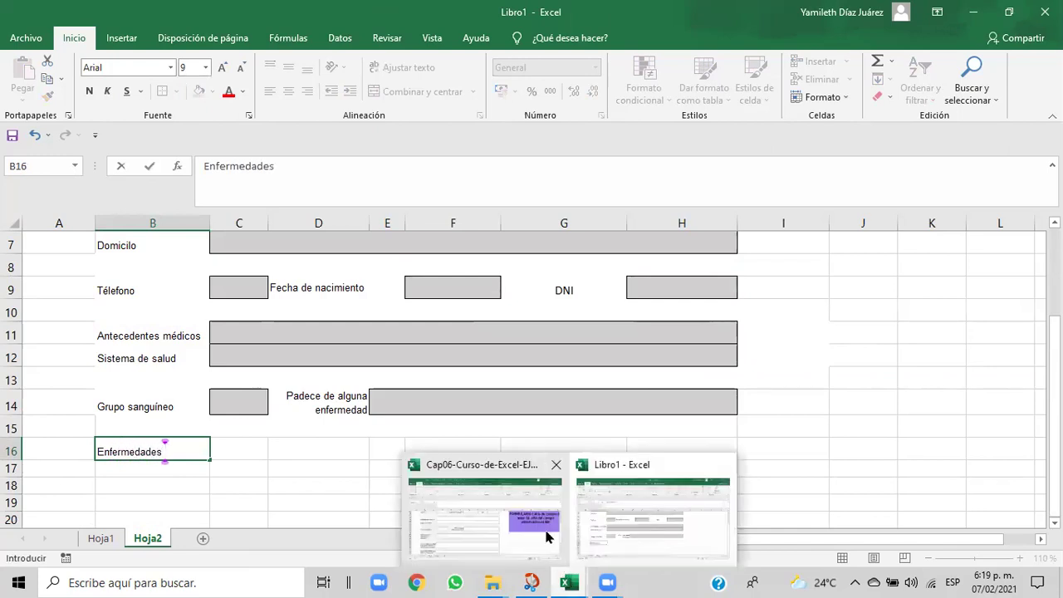
{"action": "left_click", "coordinate": [547, 536]}
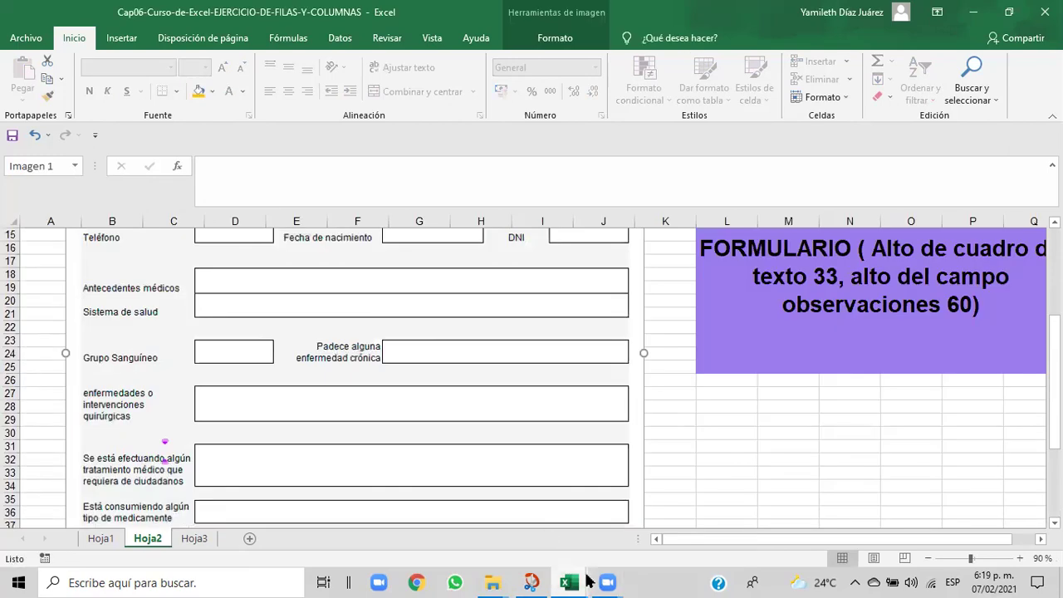
{"action": "mouse_move", "coordinate": [584, 581]}
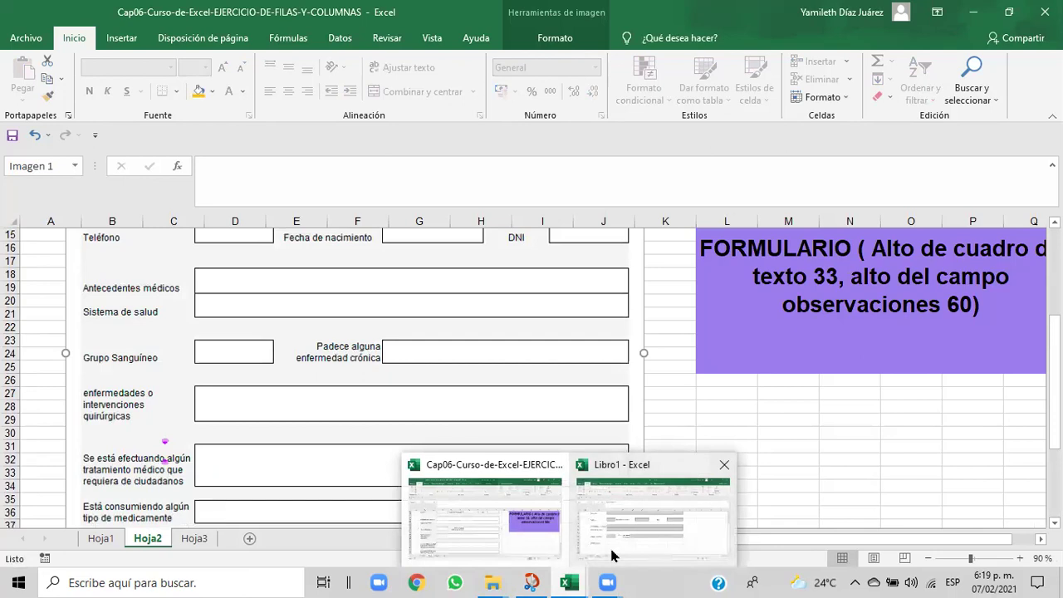
{"action": "left_click", "coordinate": [614, 555]}
{"action": "type", "text": "o "}
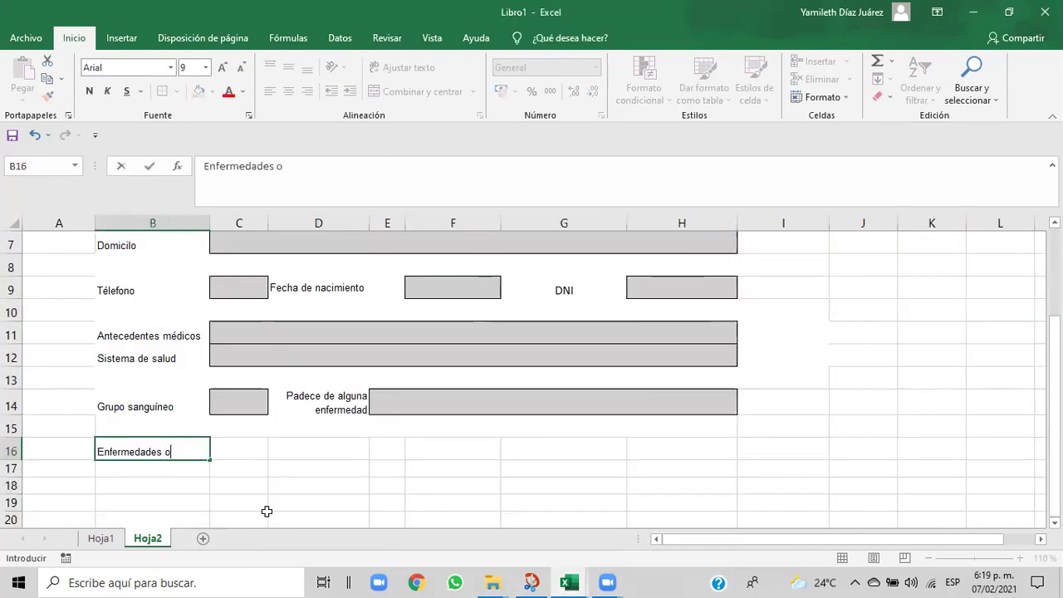
{"action": "type", "text": "intervenciones"}
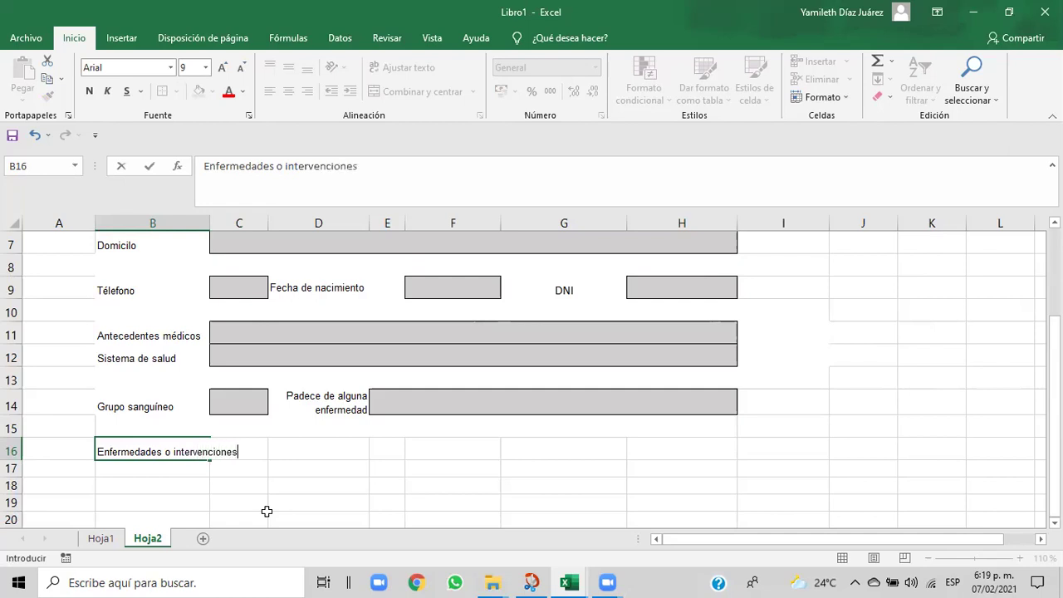
{"action": "type", "text": " quirurgicas"}
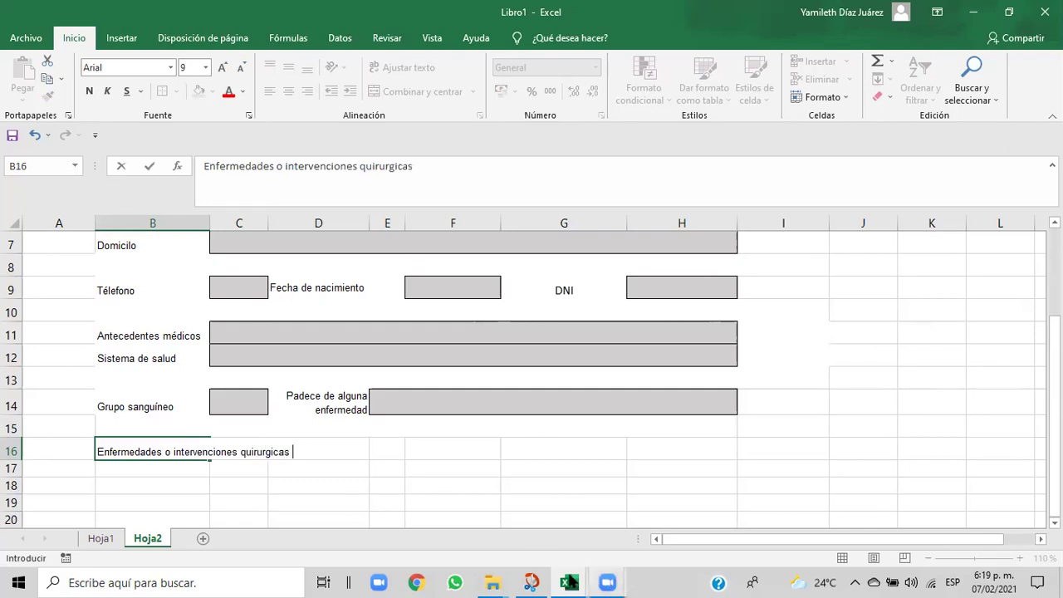
- Confirm the label wording against the reference form and commit the B16 text
{"action": "mouse_move", "coordinate": [573, 581]}
{"action": "left_click", "coordinate": [562, 540]}
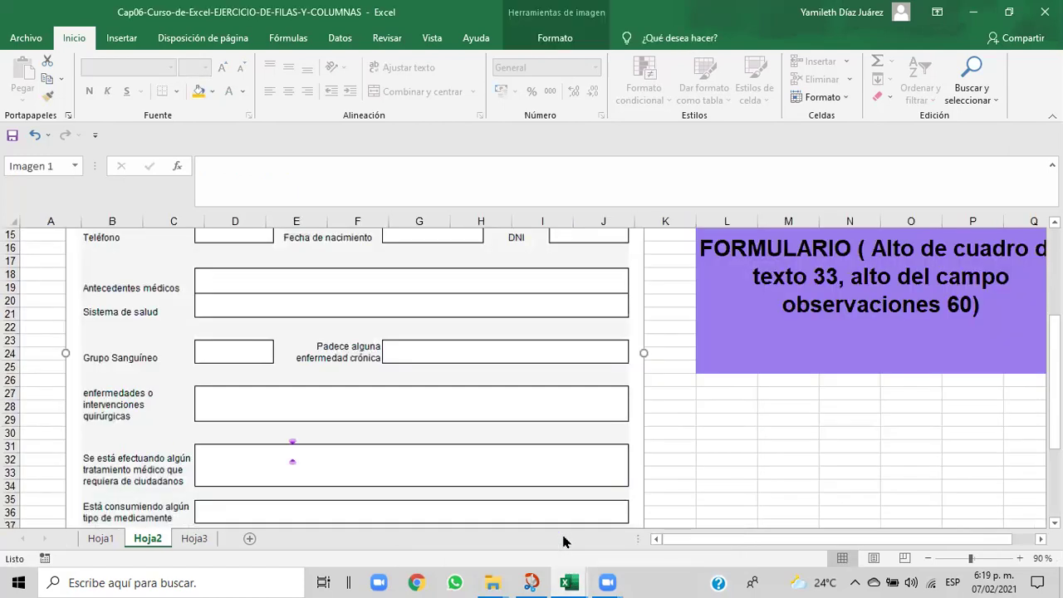
{"action": "mouse_move", "coordinate": [572, 579]}
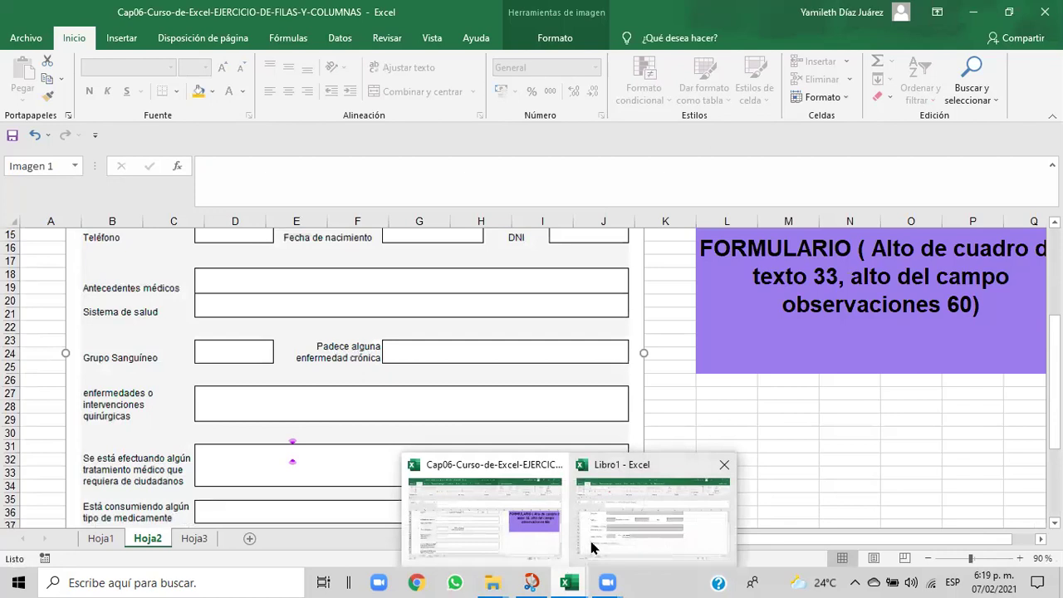
{"action": "left_click", "coordinate": [595, 545]}
{"action": "left_click", "coordinate": [266, 455]}
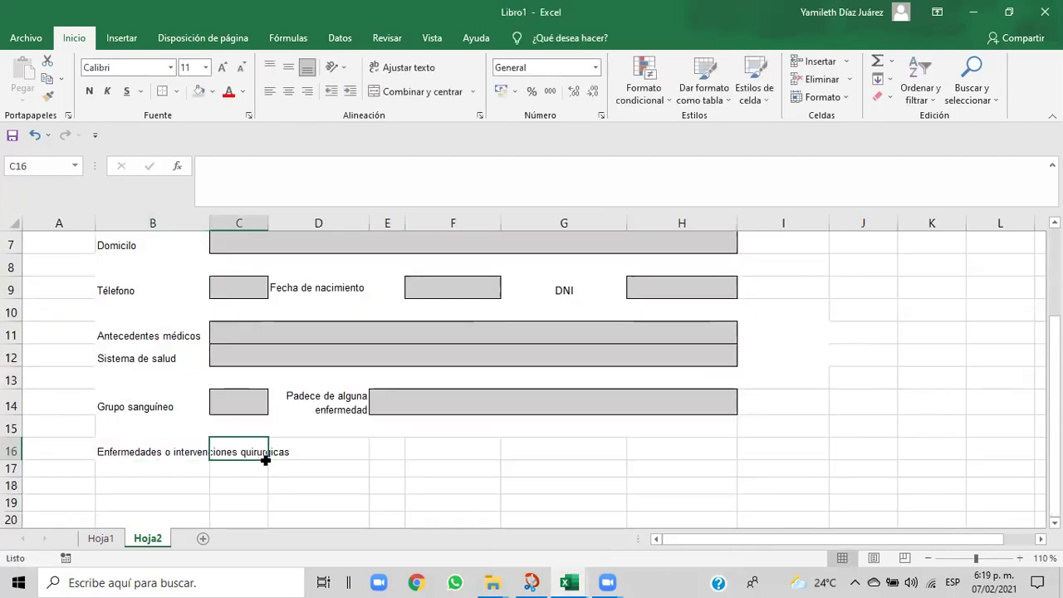
{"action": "left_click", "coordinate": [285, 452], "text": "shift"}
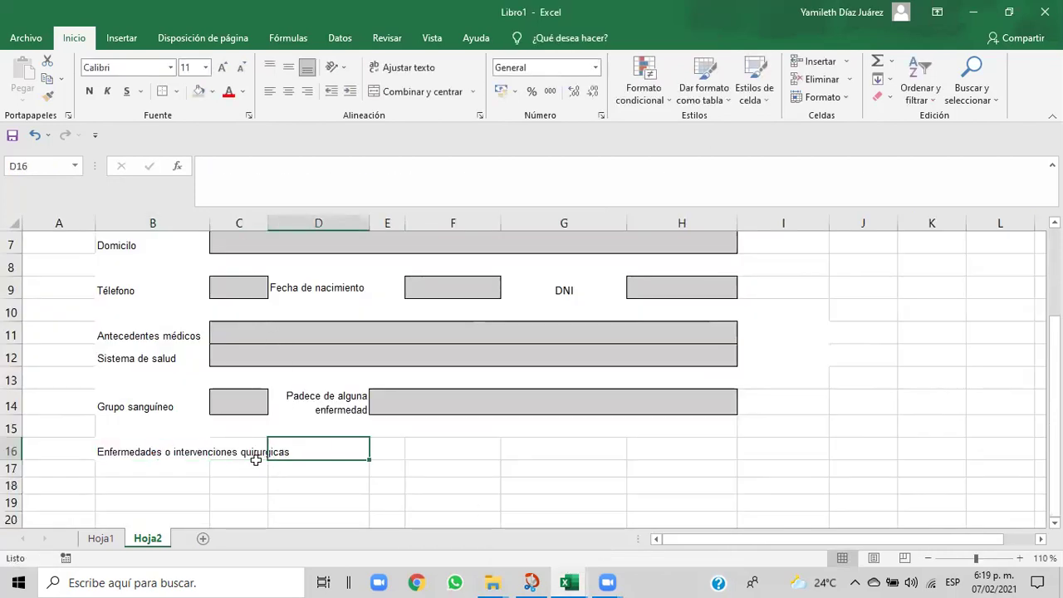
{"action": "left_click", "coordinate": [254, 465]}
{"action": "left_click", "coordinate": [259, 453]}
{"action": "left_click", "coordinate": [287, 451]}
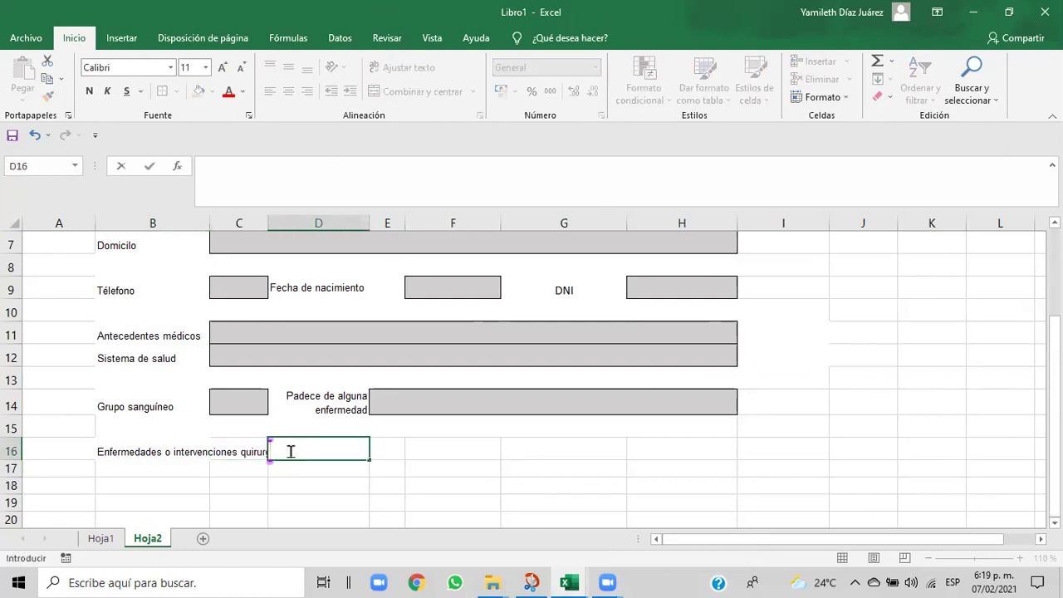
{"action": "left_click", "coordinate": [262, 450]}
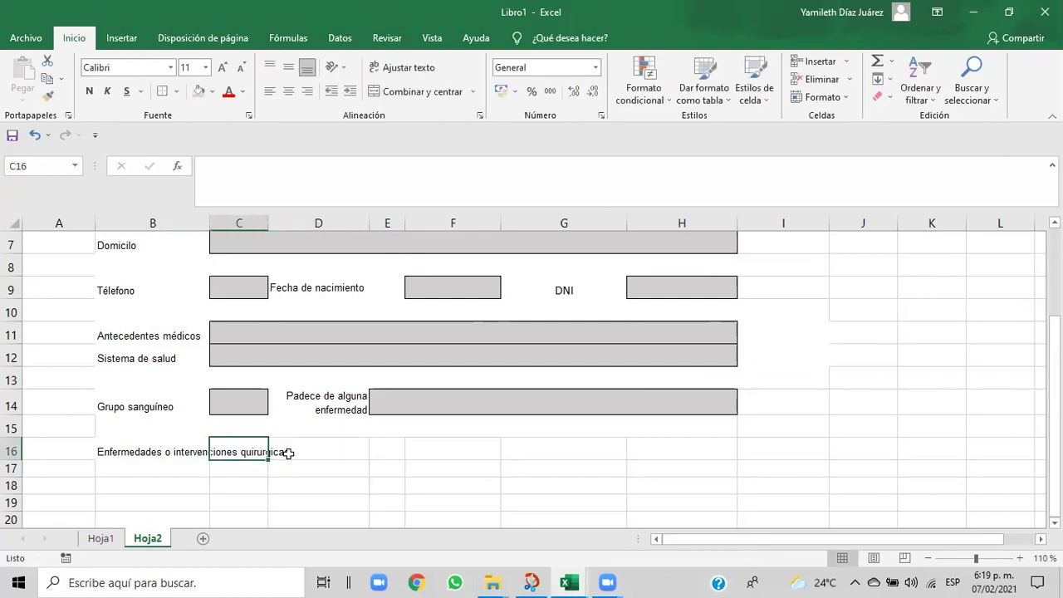
- Correct 'quirurgicas' to 'quirúrgicas' in the B16 label through the formula bar
{"action": "left_click", "coordinate": [176, 449]}
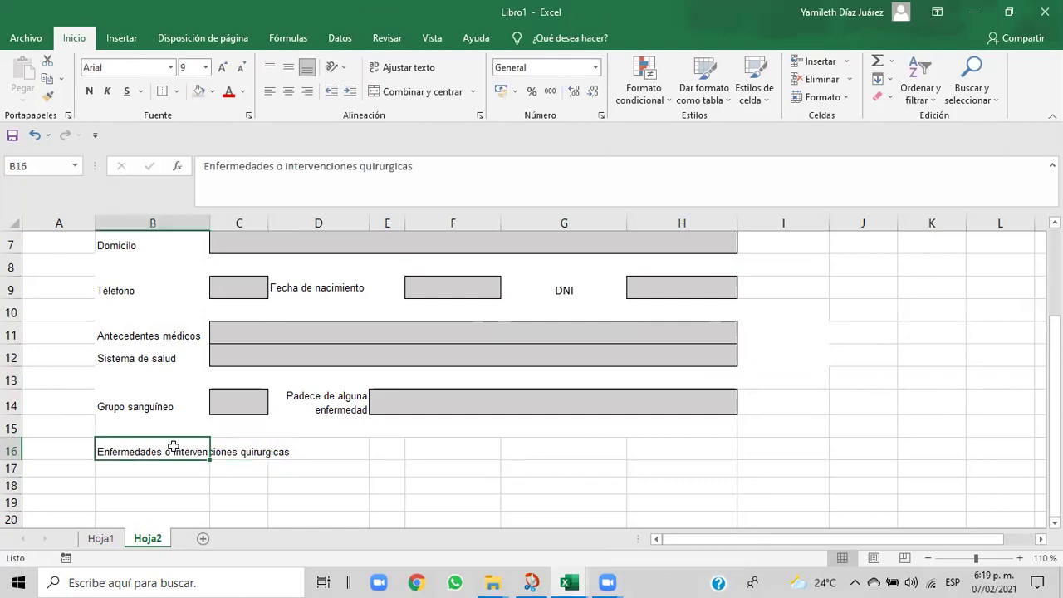
{"action": "left_click", "coordinate": [383, 168]}
{"action": "key", "text": "BackSpace"}
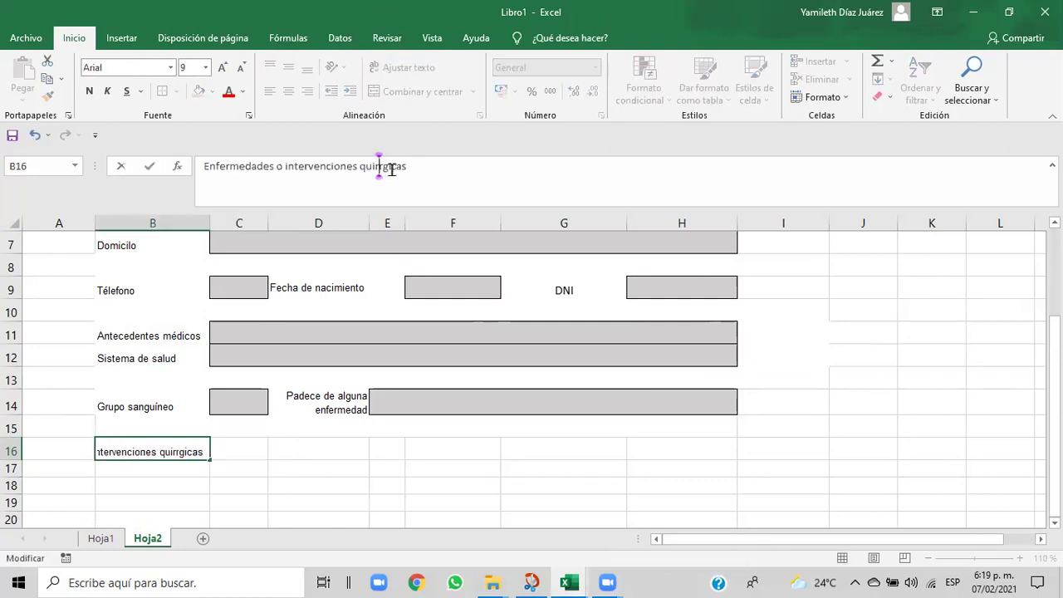
{"action": "type", "text": "ú"}
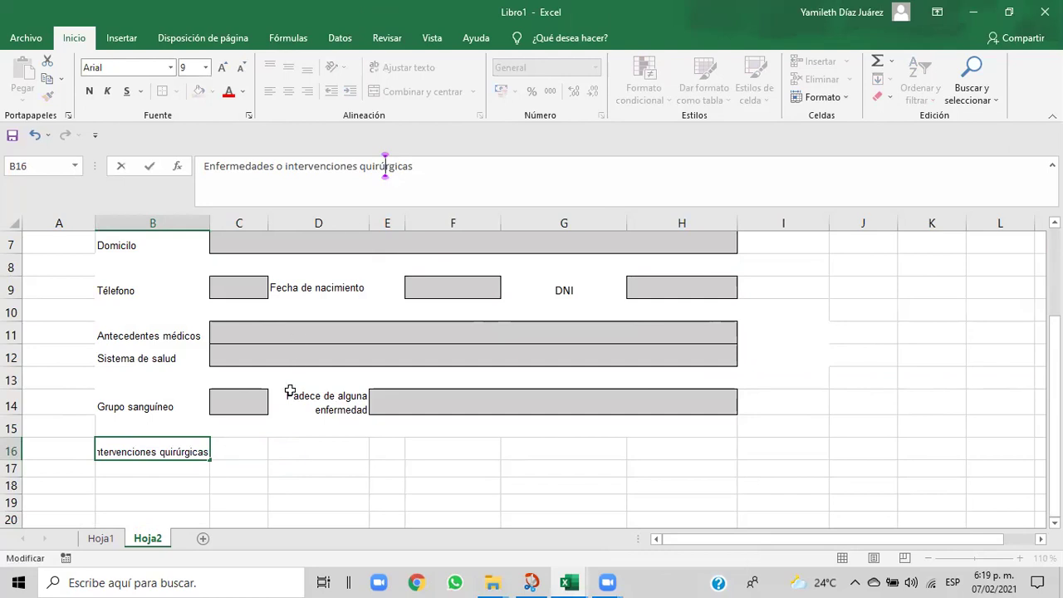
{"action": "left_click", "coordinate": [246, 471]}
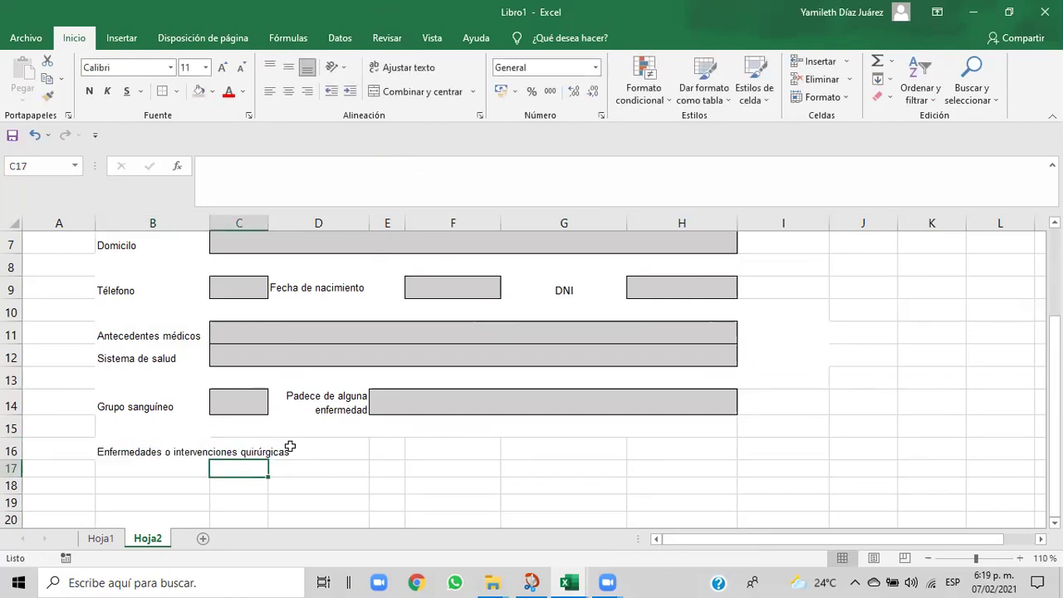
- Select the B16:D16 label area and compare it with the Cap06 reference form
{"action": "left_click", "coordinate": [336, 449]}
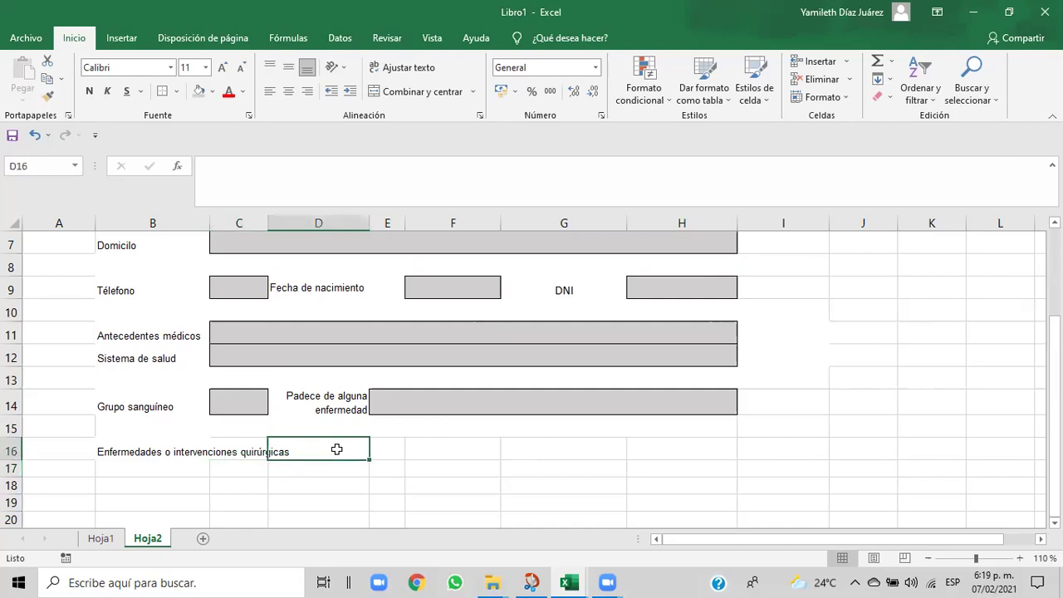
{"action": "left_click", "coordinate": [142, 453]}
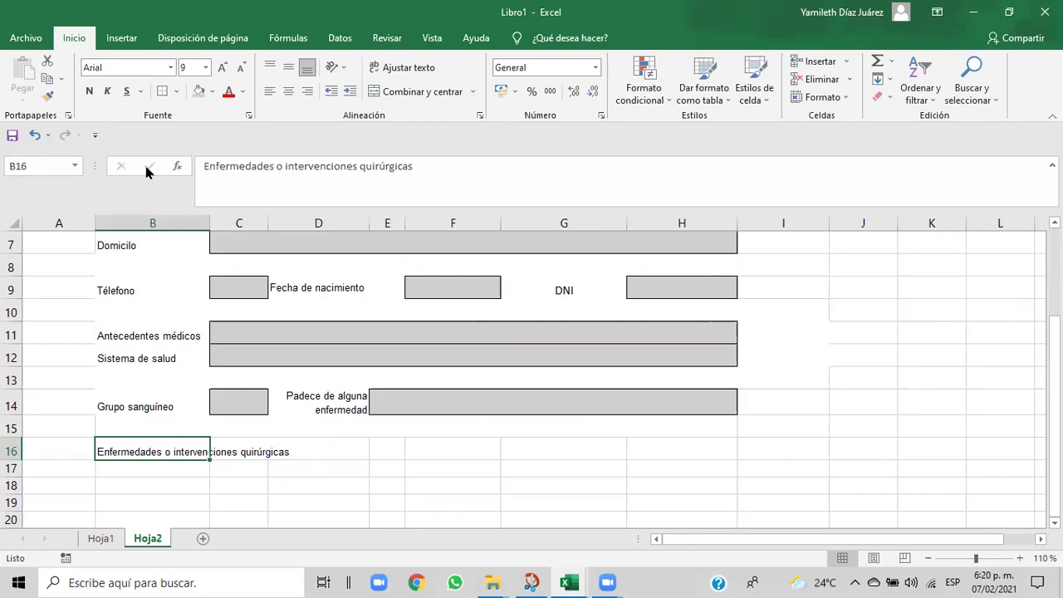
{"action": "left_click", "coordinate": [248, 485]}
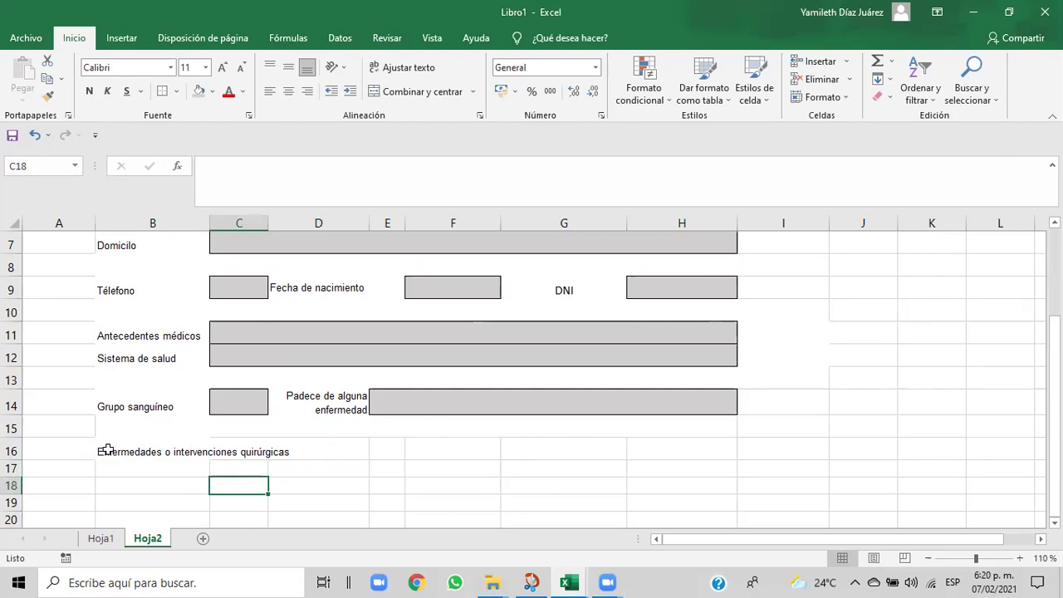
{"action": "left_click_drag", "start_coordinate": [107, 449], "coordinate": [300, 448]}
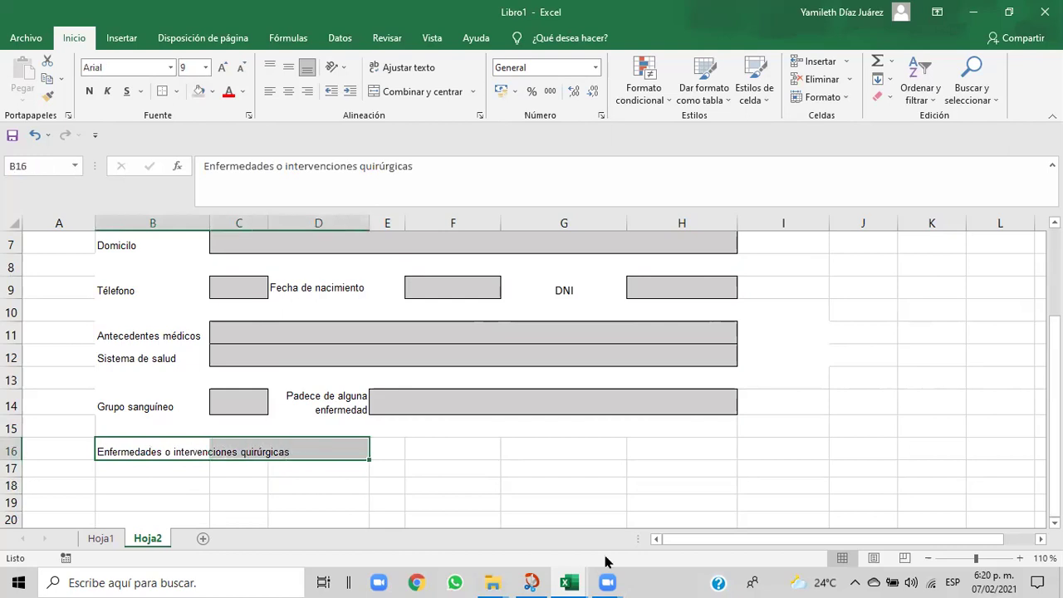
{"action": "mouse_move", "coordinate": [571, 584]}
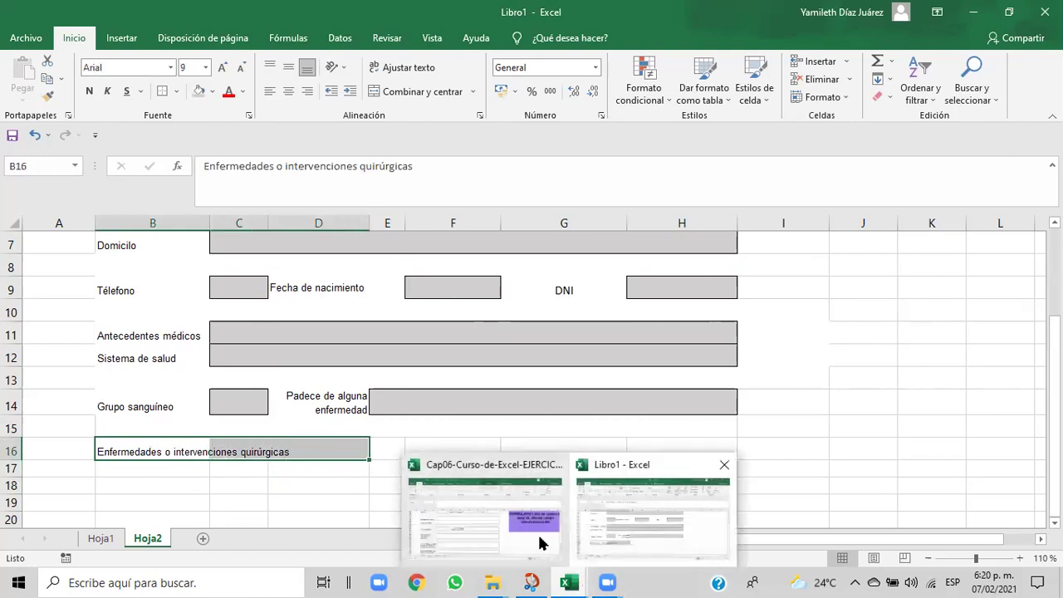
{"action": "left_click", "coordinate": [538, 543]}
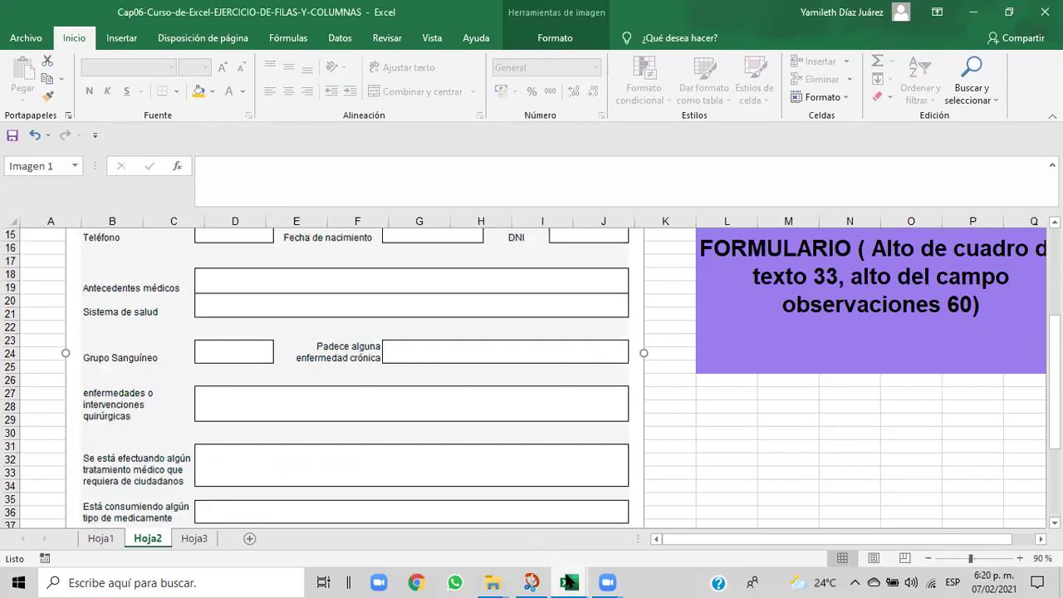
{"action": "mouse_move", "coordinate": [568, 582]}
{"action": "left_click", "coordinate": [589, 555]}
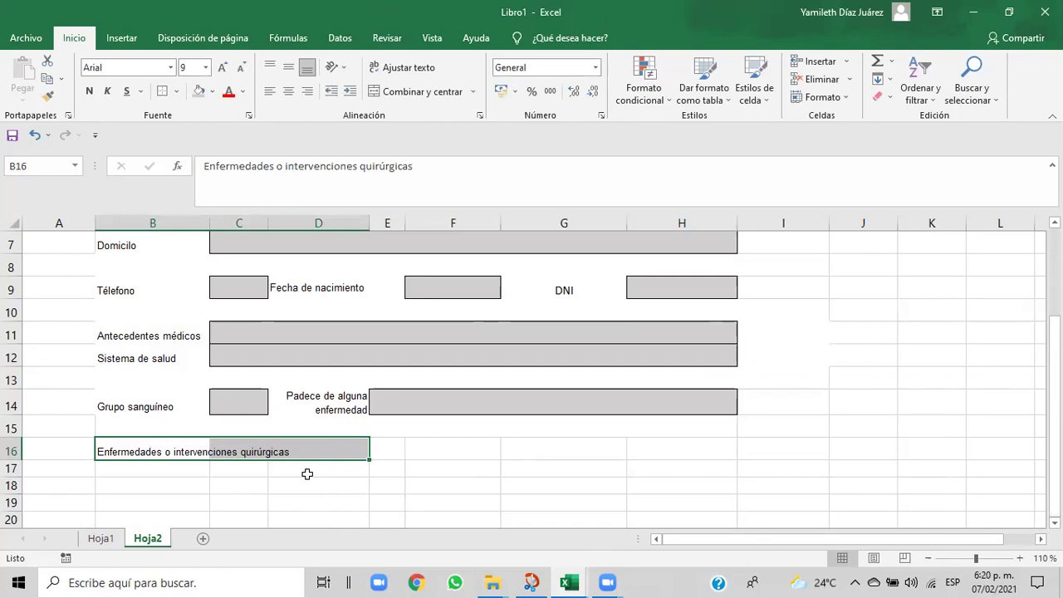
- Wrap the B16 label text and set row 16 height to 23
{"action": "left_click", "coordinate": [419, 71]}
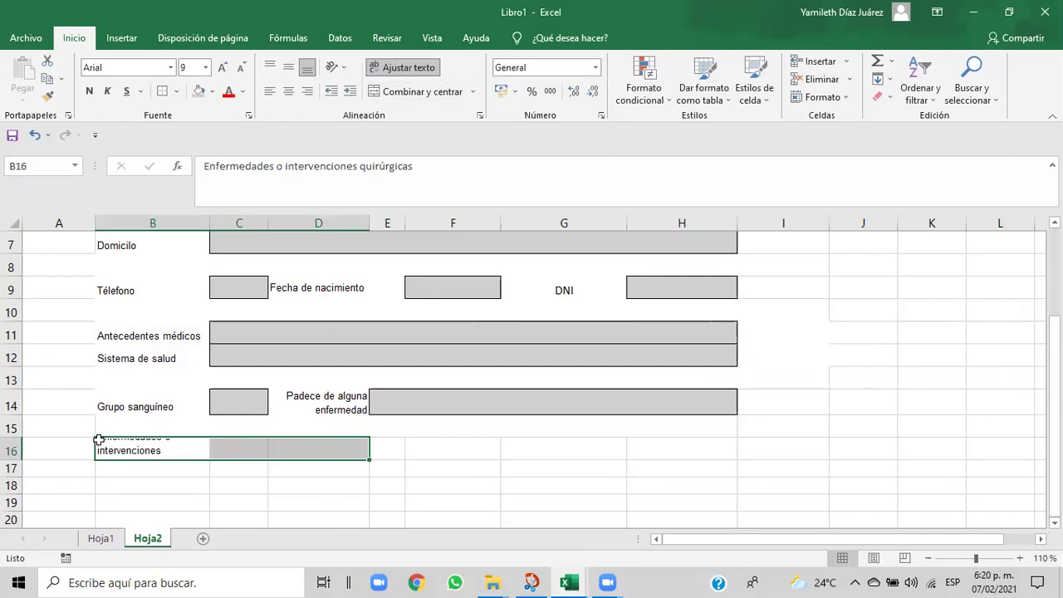
{"action": "left_click", "coordinate": [847, 97]}
{"action": "left_click", "coordinate": [828, 140]}
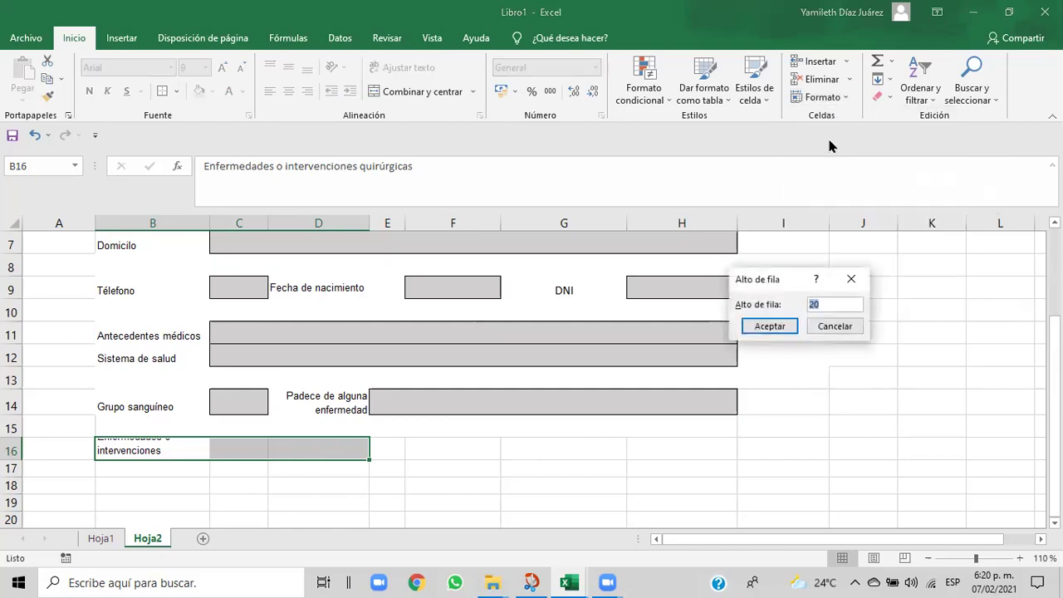
{"action": "left_click", "coordinate": [821, 304]}
{"action": "key", "text": "BackSpace"}
{"action": "type", "text": "3"}
{"action": "left_click", "coordinate": [771, 325]}
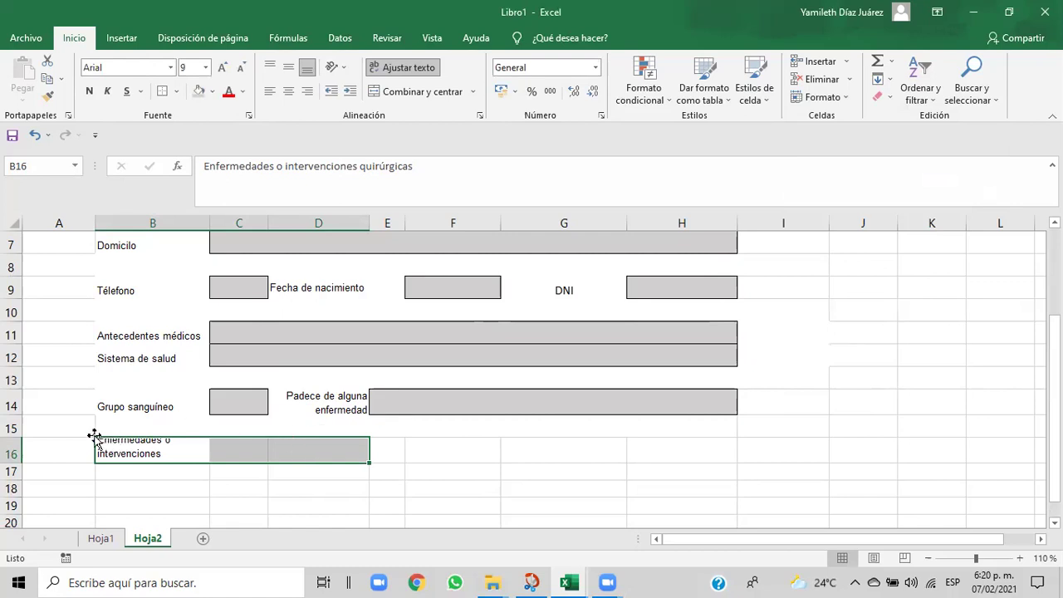
{"action": "left_click", "coordinate": [166, 488]}
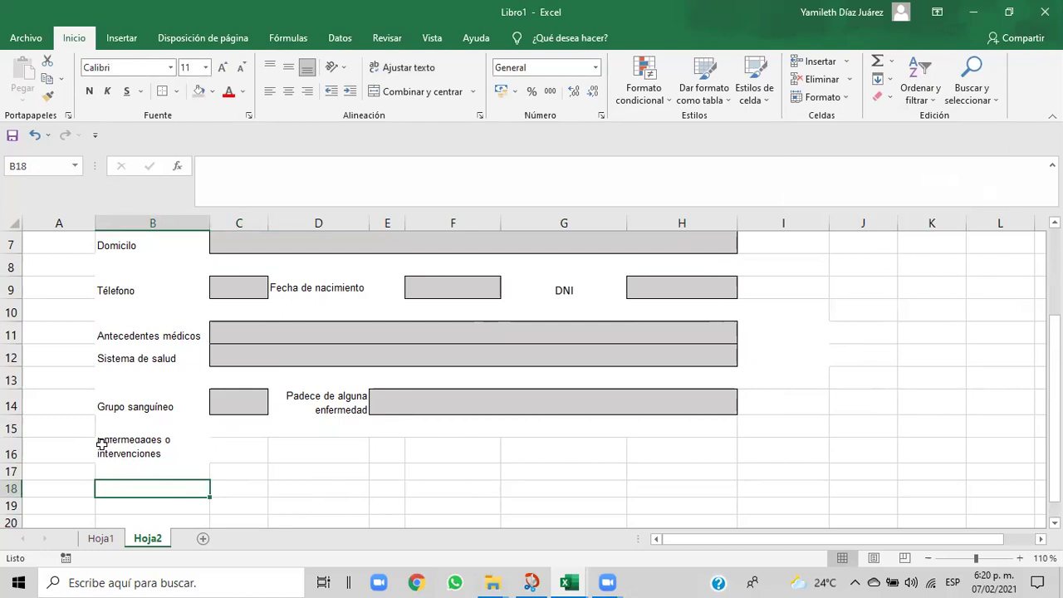
- Align the B16 label vertically centred and left-aligned
{"action": "left_click", "coordinate": [102, 444]}
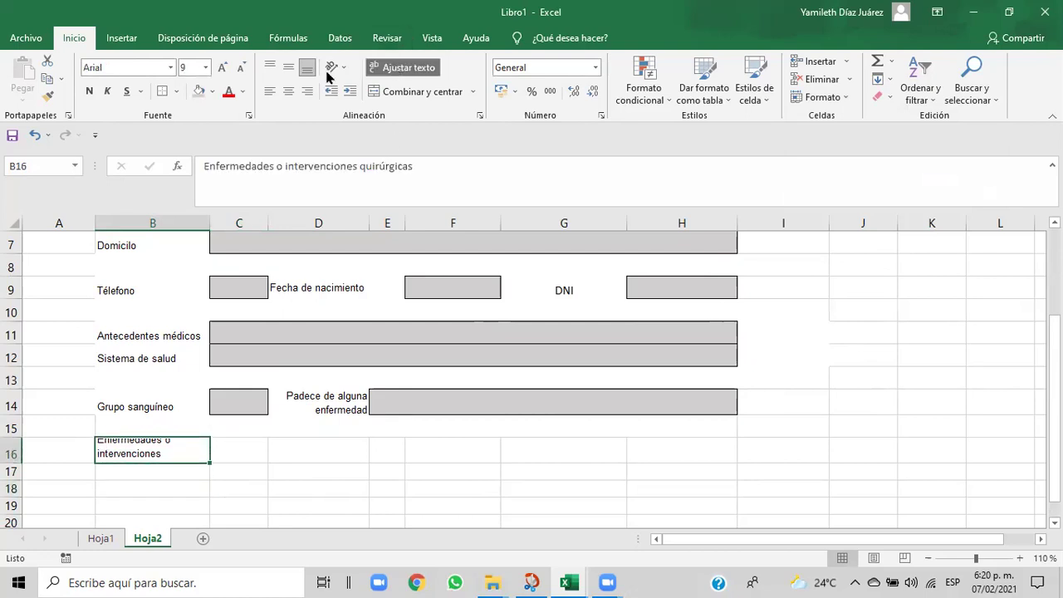
{"action": "left_click", "coordinate": [288, 91]}
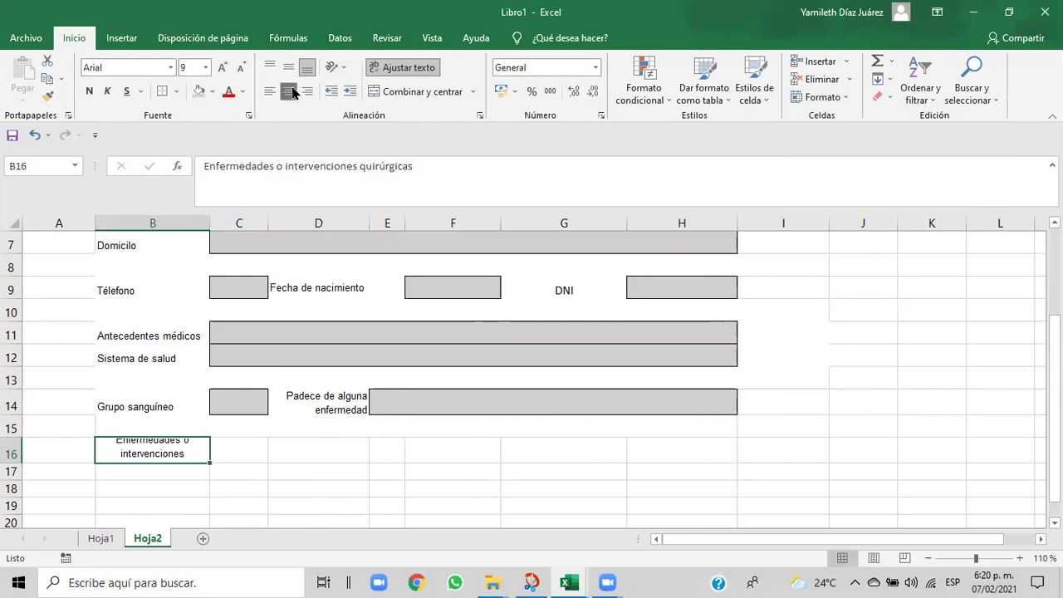
{"action": "left_click", "coordinate": [290, 70]}
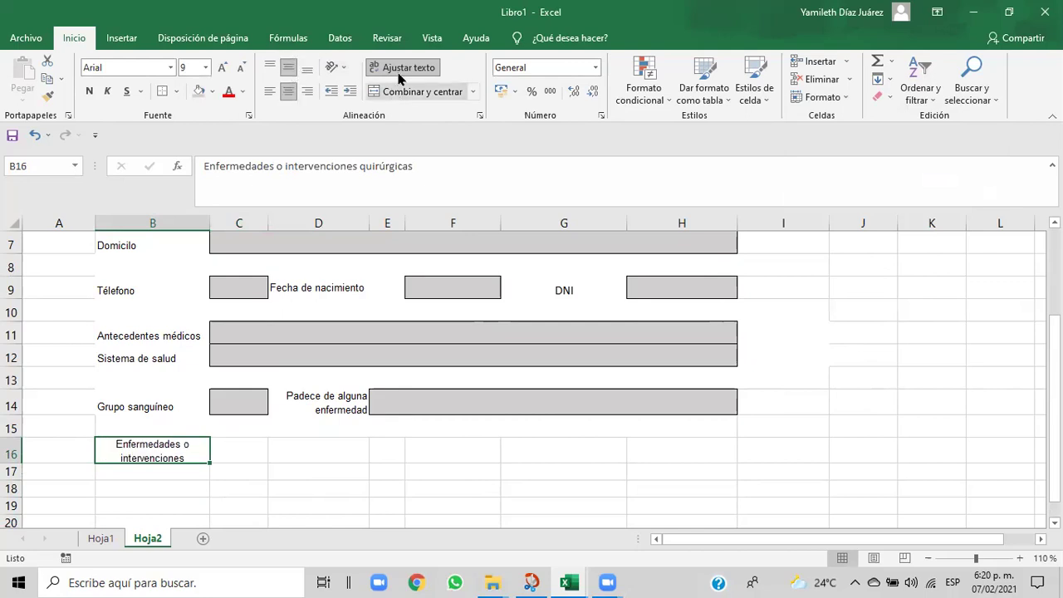
{"action": "left_click", "coordinate": [297, 484]}
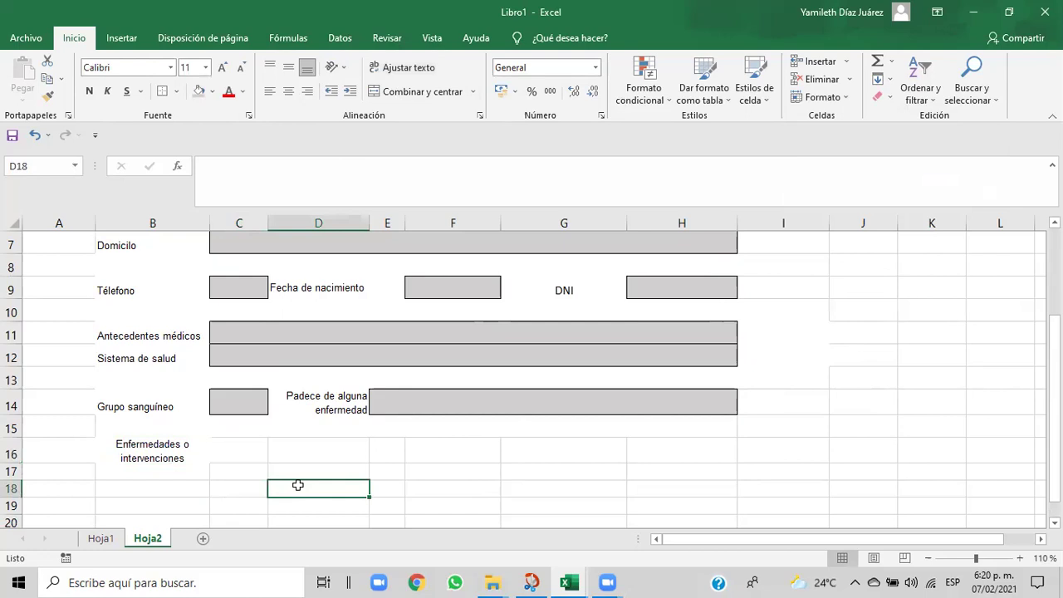
{"action": "left_click", "coordinate": [117, 451]}
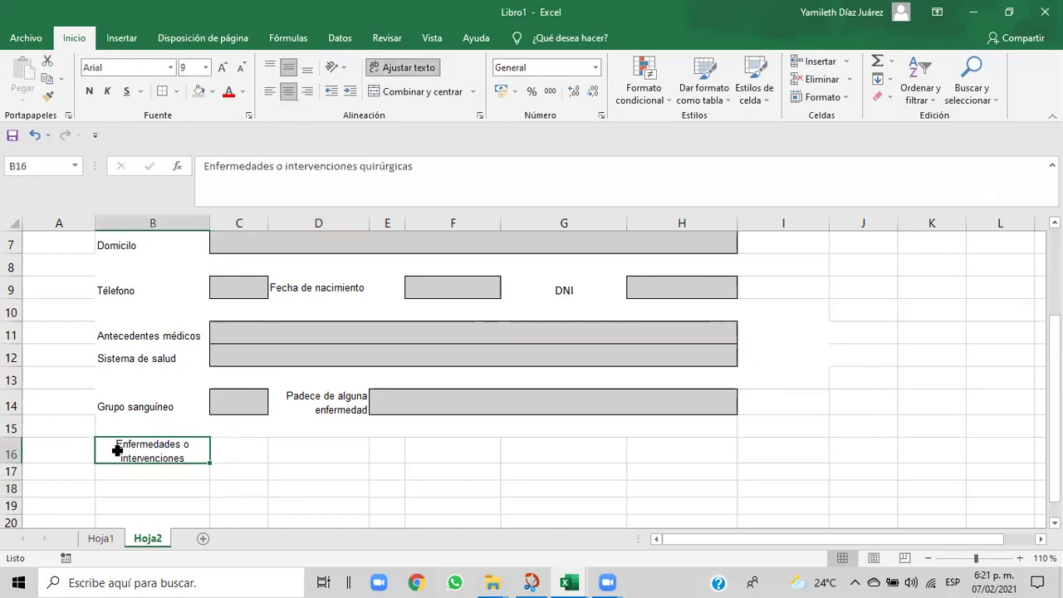
{"action": "left_click", "coordinate": [269, 91]}
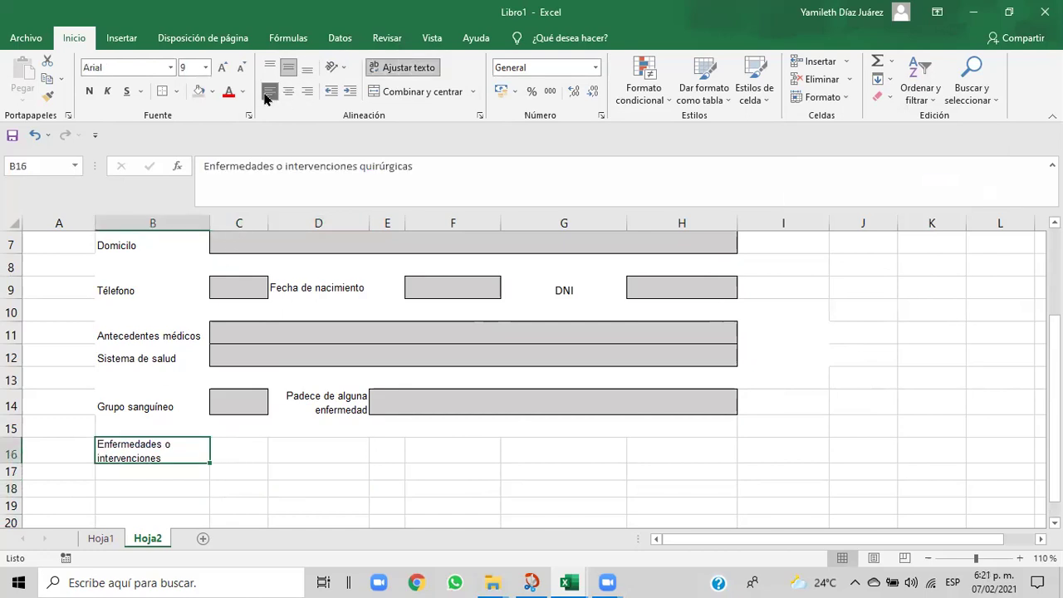
{"action": "left_click", "coordinate": [227, 457]}
- Merge C16:H16 with an outside border and grey fill, checking it against Cap06
{"action": "left_click_drag", "start_coordinate": [228, 457], "coordinate": [674, 447]}
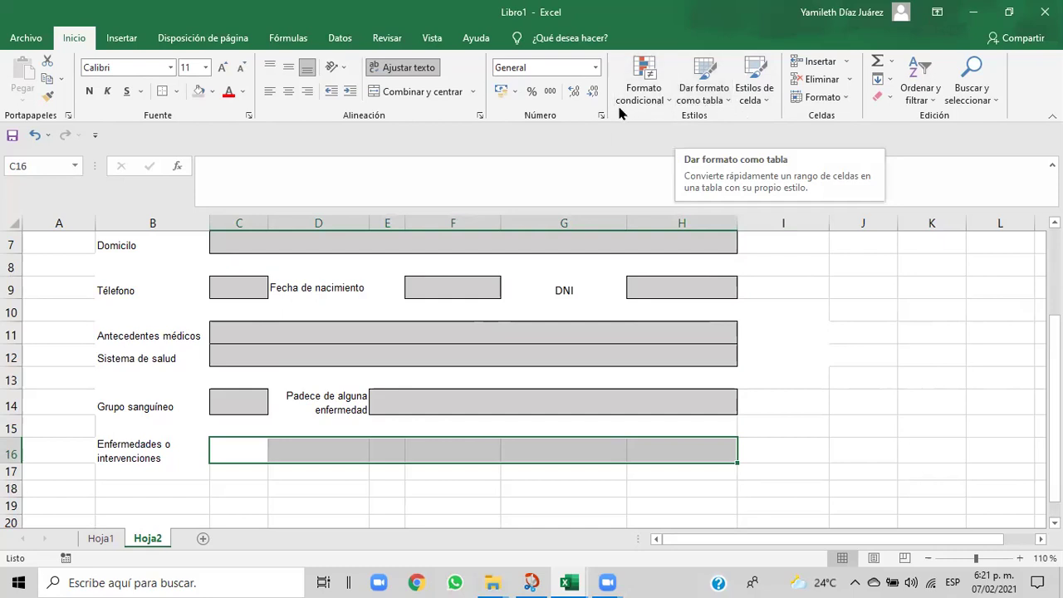
{"action": "left_click", "coordinate": [176, 93]}
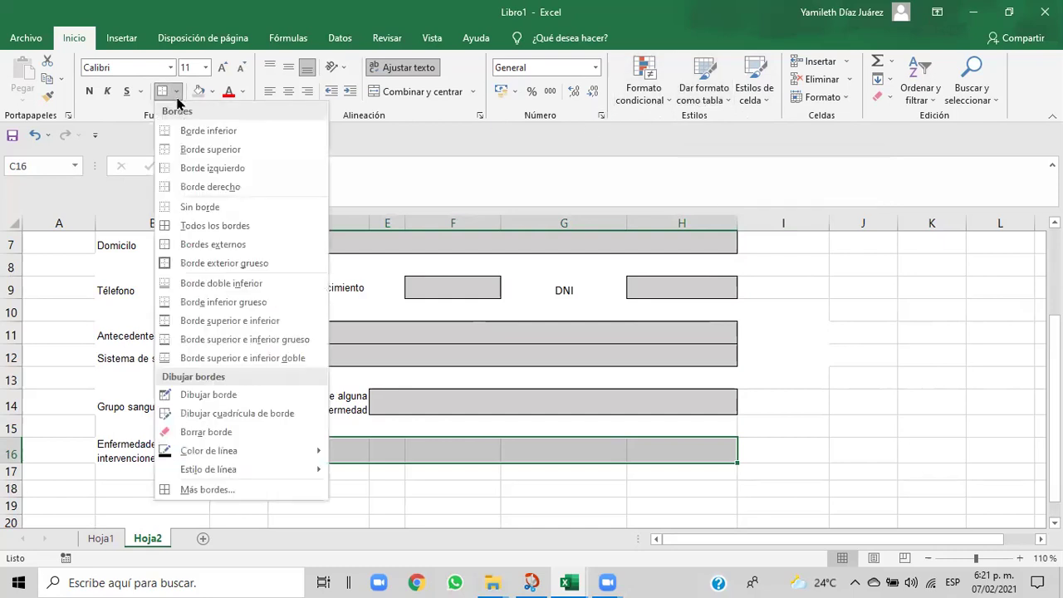
{"action": "left_click", "coordinate": [184, 245]}
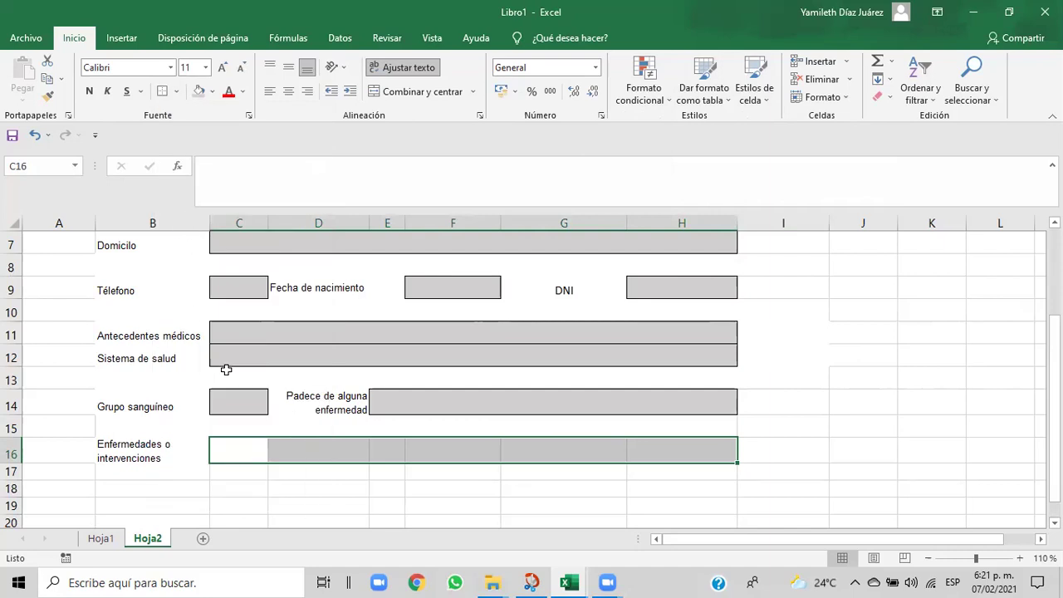
{"action": "left_click", "coordinate": [404, 95]}
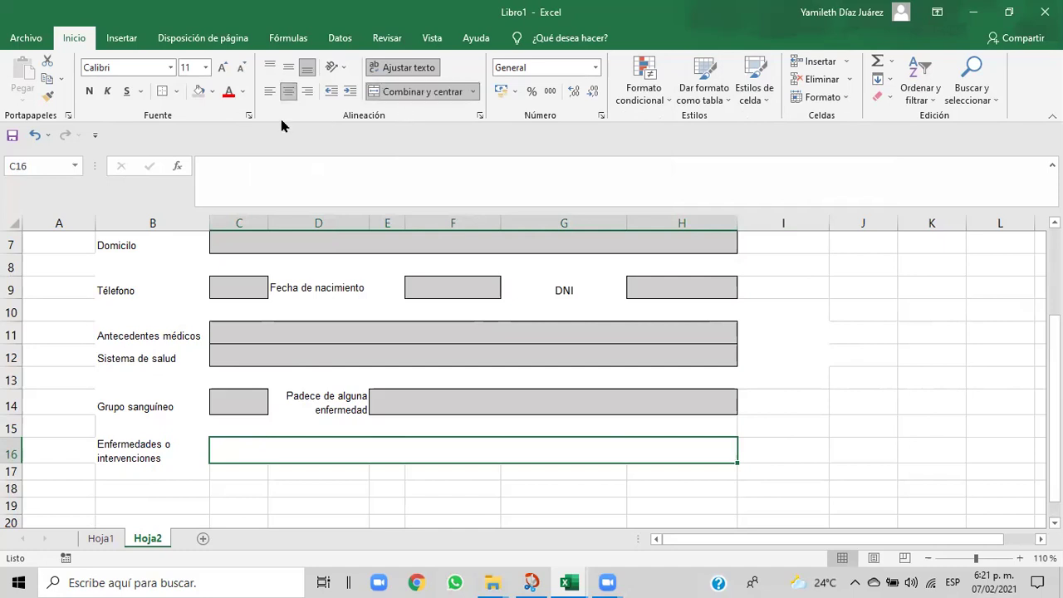
{"action": "left_click", "coordinate": [213, 92]}
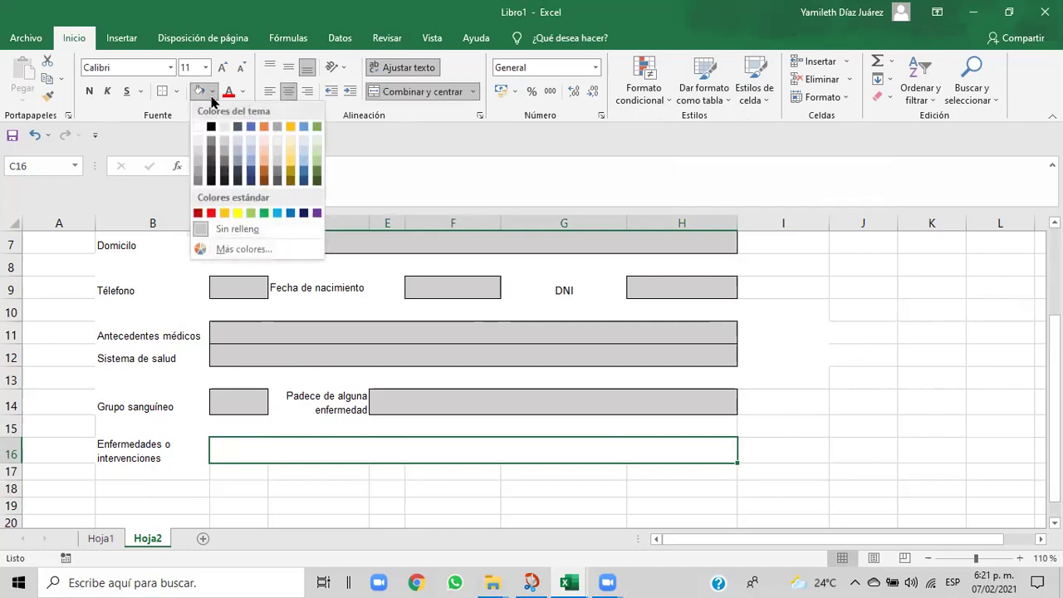
{"action": "left_click", "coordinate": [224, 145]}
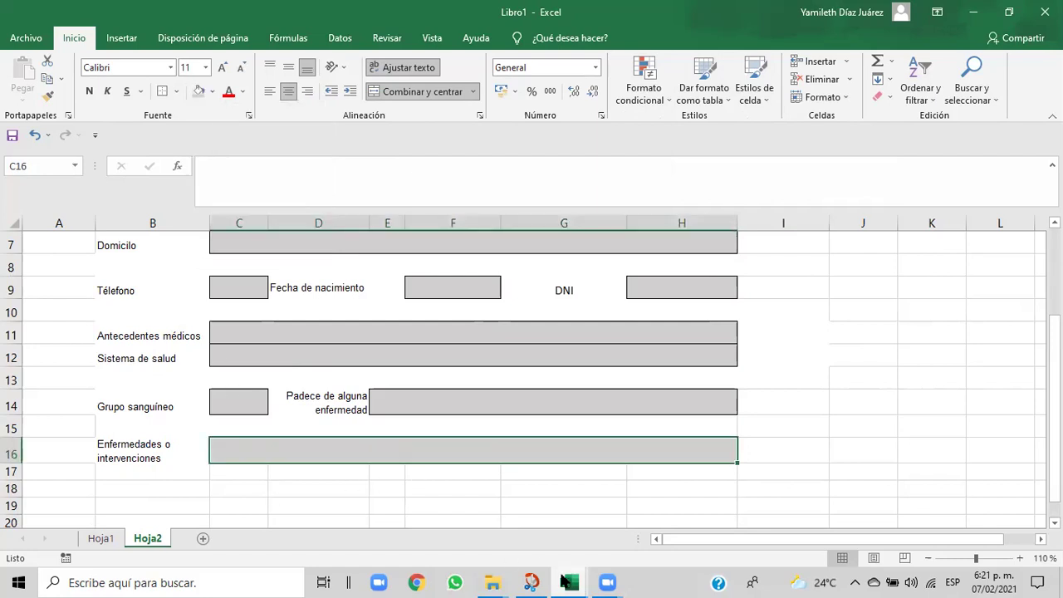
{"action": "mouse_move", "coordinate": [564, 581]}
{"action": "left_click", "coordinate": [551, 540]}
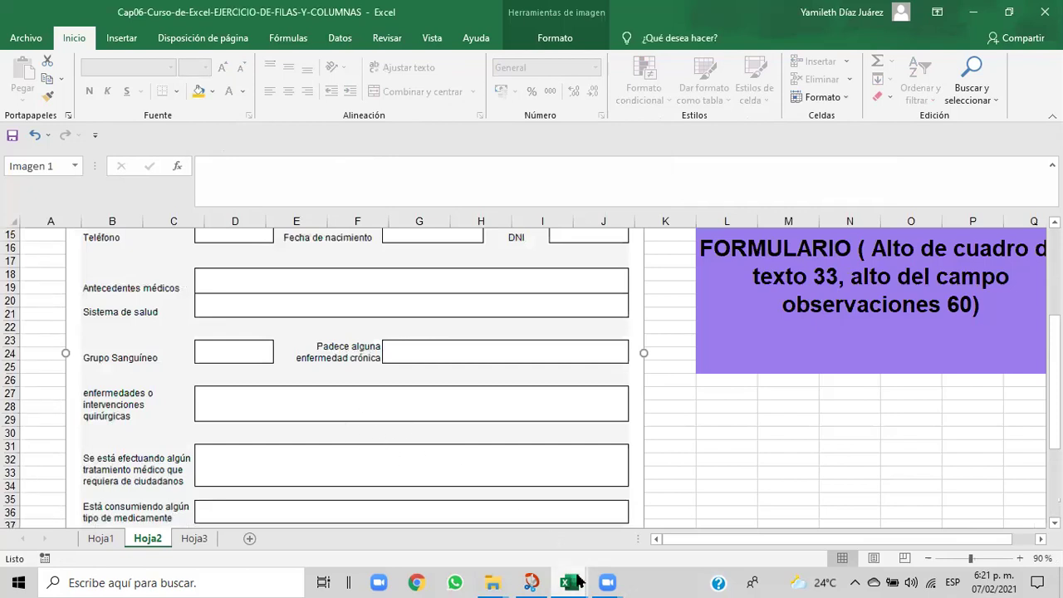
{"action": "mouse_move", "coordinate": [568, 581]}
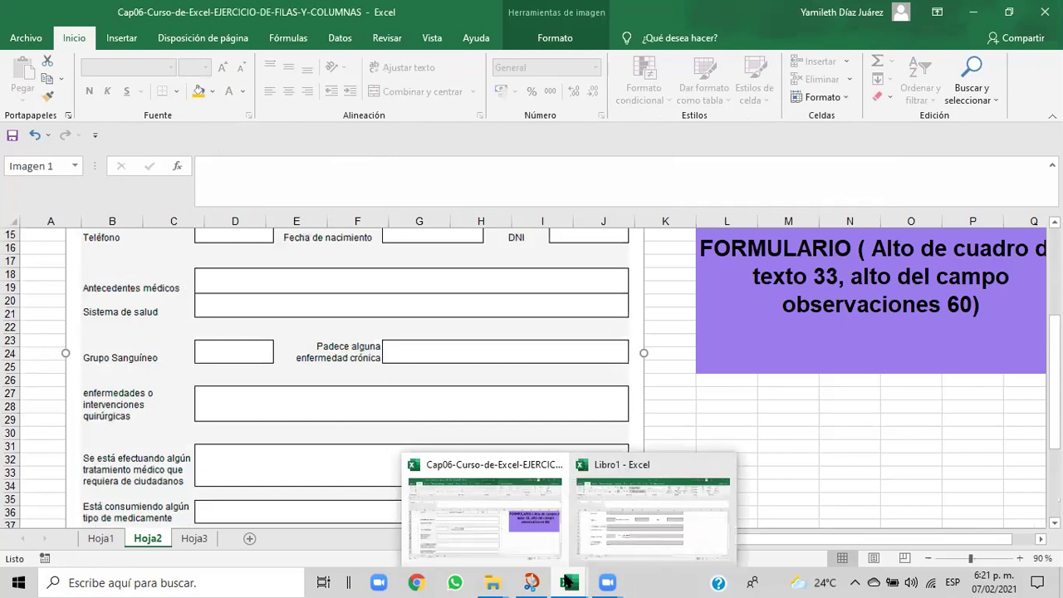
{"action": "left_click", "coordinate": [615, 543]}
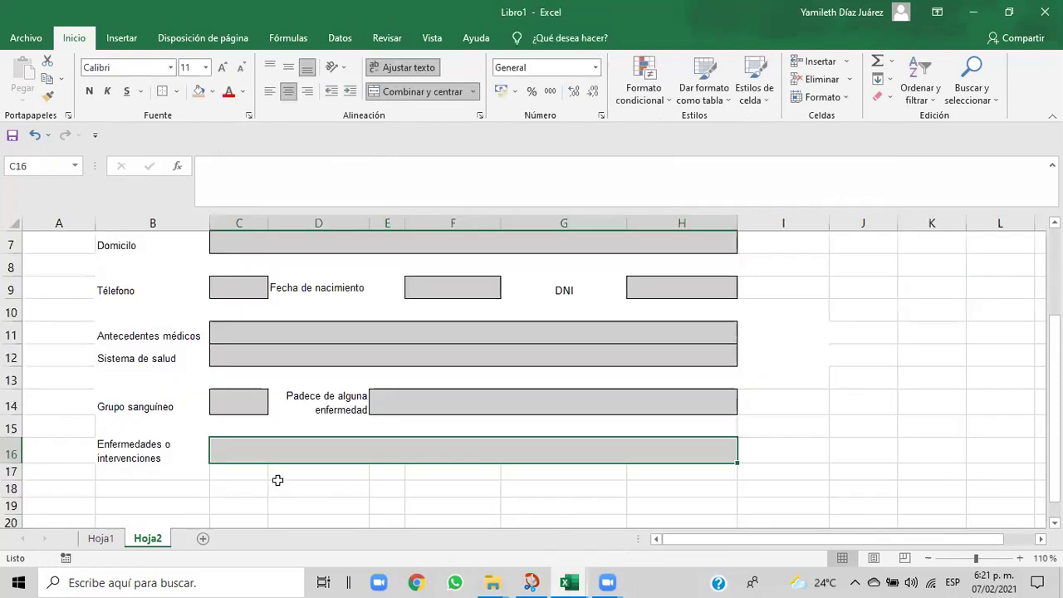
- Change row 16 height from 23 to 25
{"action": "left_click_drag", "start_coordinate": [237, 453], "coordinate": [429, 450]}
{"action": "left_click", "coordinate": [847, 99]}
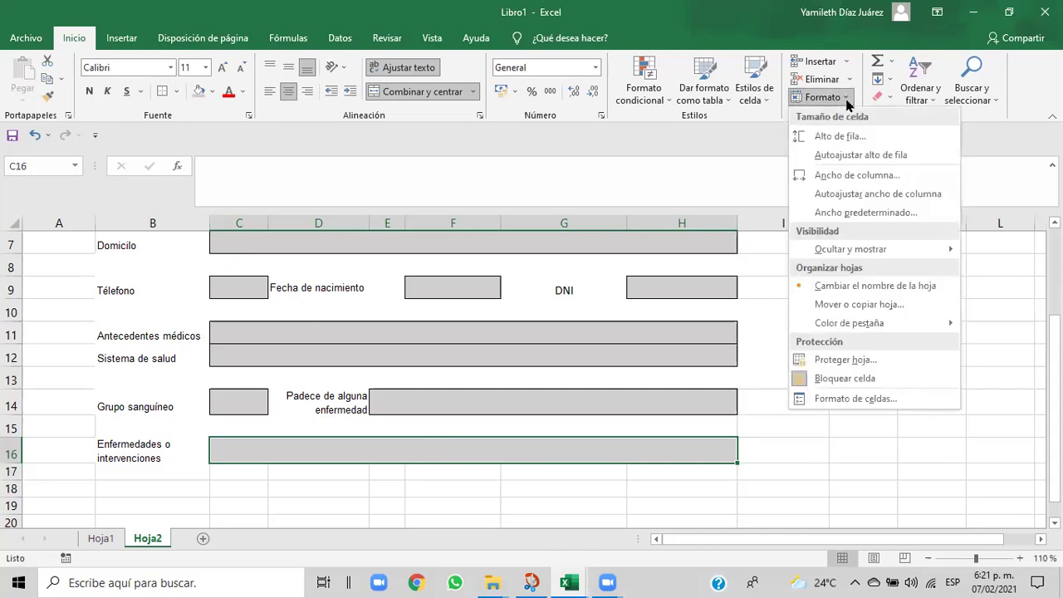
{"action": "left_click", "coordinate": [838, 135]}
{"action": "left_click", "coordinate": [826, 303]}
{"action": "key", "text": "BackSpace"}
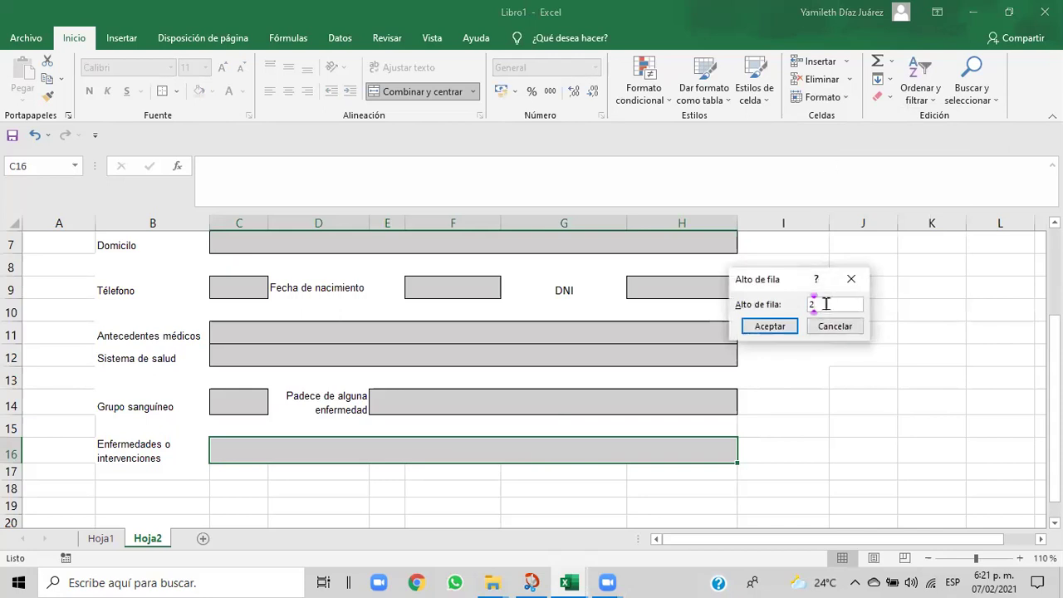
{"action": "type", "text": "5"}
{"action": "left_click", "coordinate": [774, 327]}
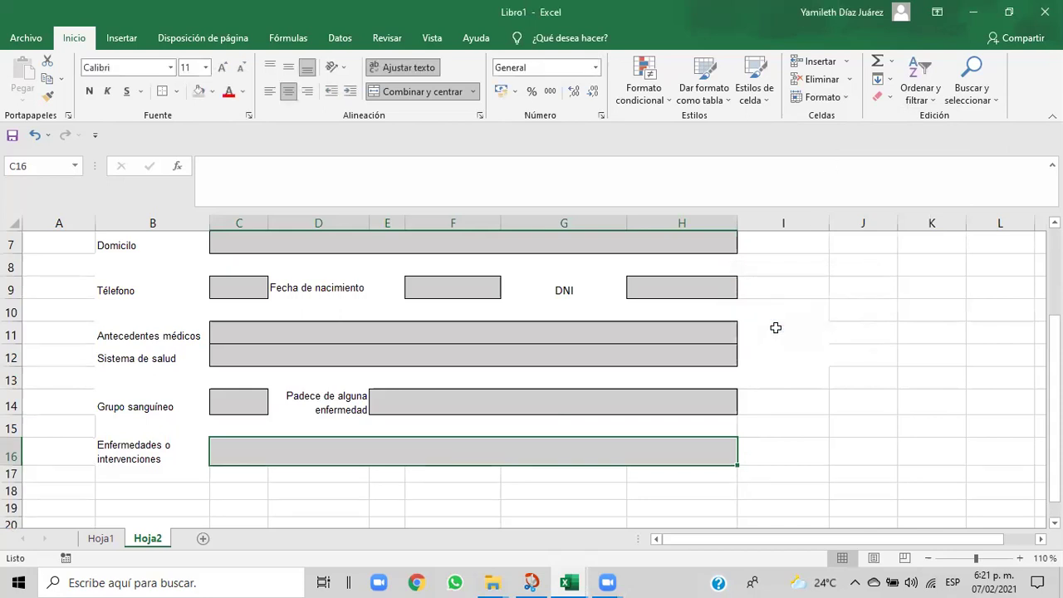
{"action": "left_click", "coordinate": [623, 502]}
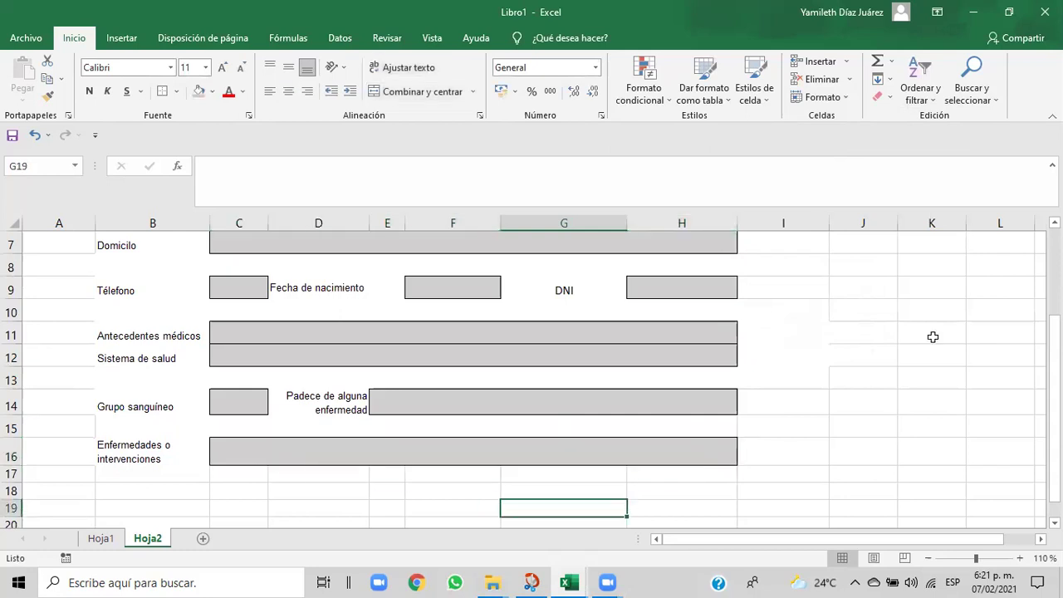
{"action": "left_click_drag", "start_coordinate": [1054, 368], "coordinate": [1053, 369]}
- Compare with the Cap06 reference, then select B17:G18 in Libro1
{"action": "mouse_move", "coordinate": [584, 581]}
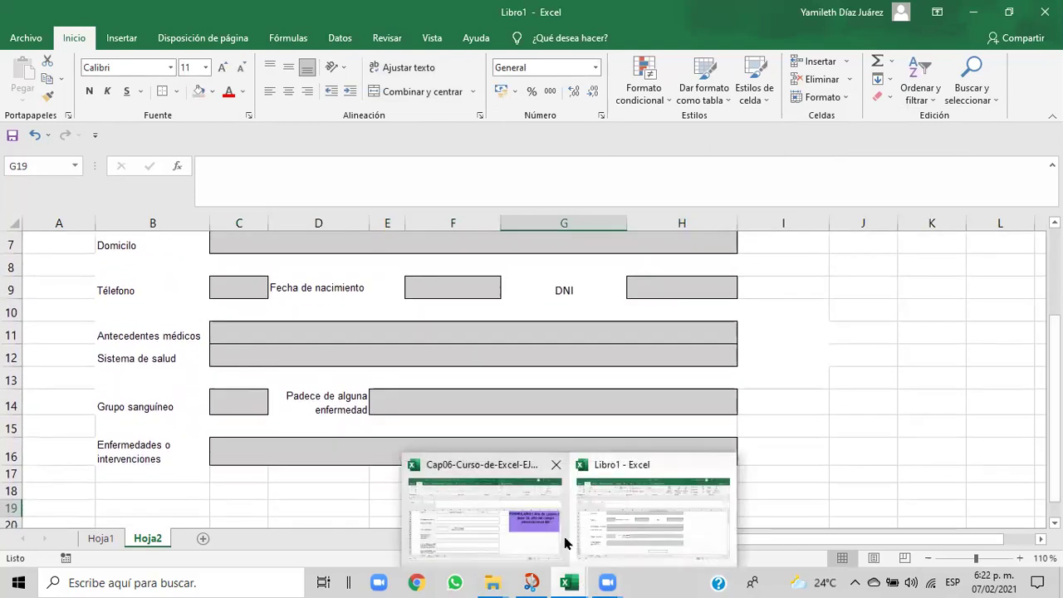
{"action": "left_click", "coordinate": [562, 543]}
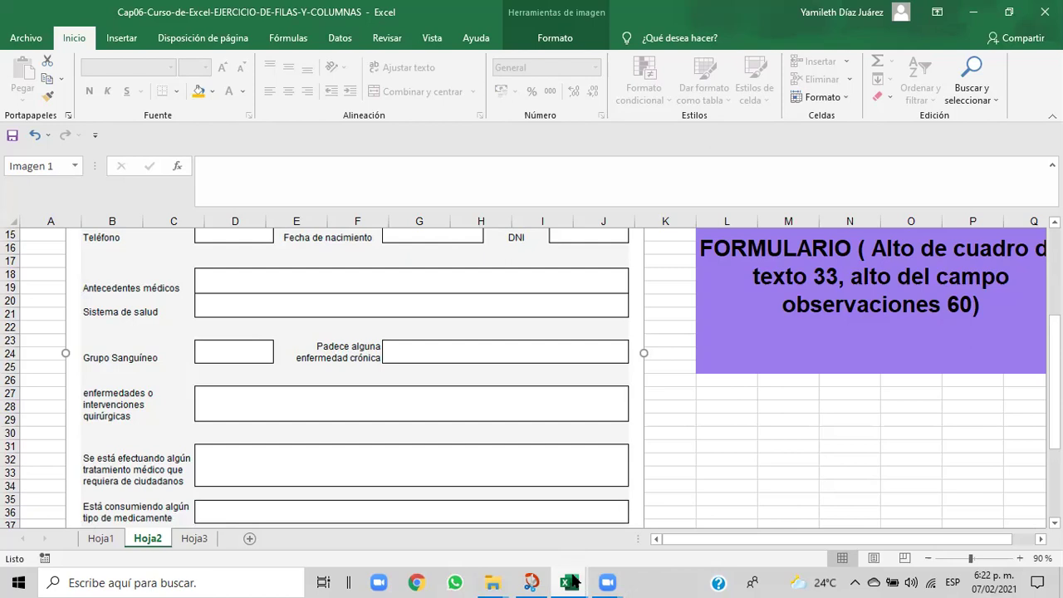
{"action": "mouse_move", "coordinate": [573, 581]}
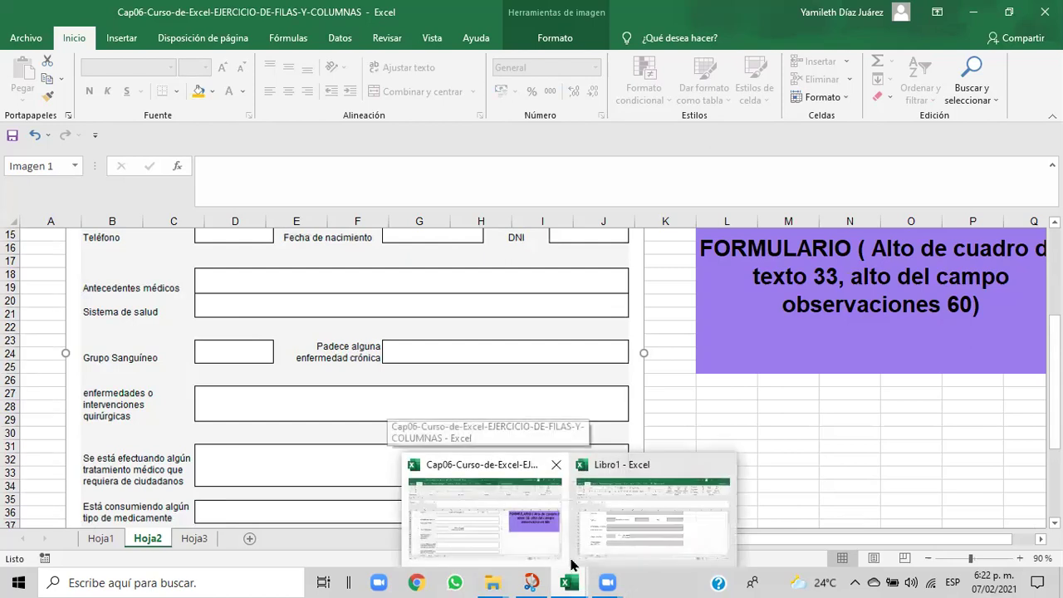
{"action": "left_click", "coordinate": [611, 528]}
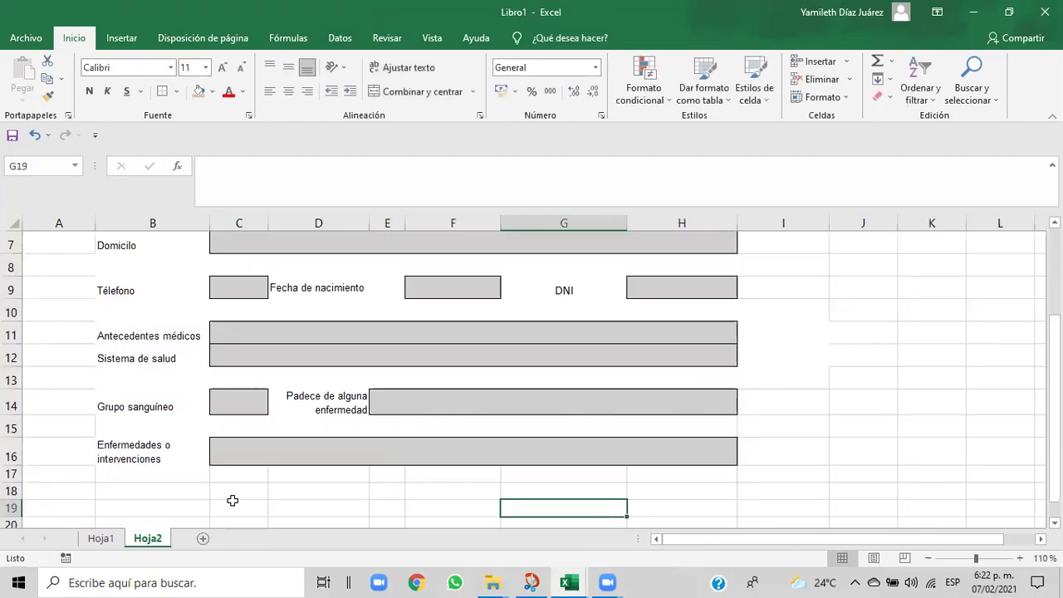
{"action": "left_click_drag", "start_coordinate": [207, 476], "coordinate": [653, 476]}
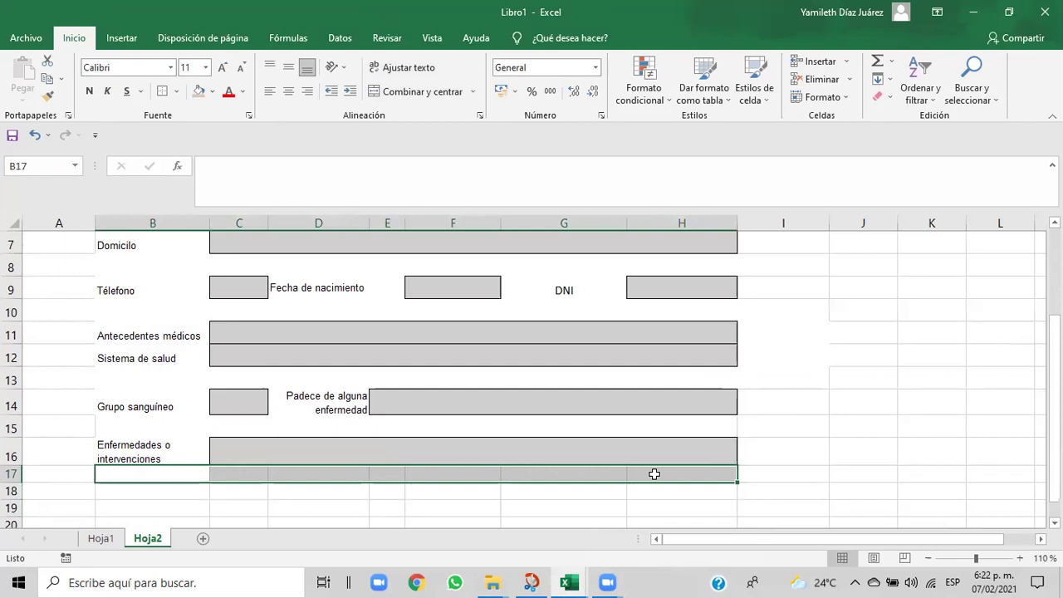
- Set row 17 to height 20 with white fill, then select B18
{"action": "left_click", "coordinate": [845, 98]}
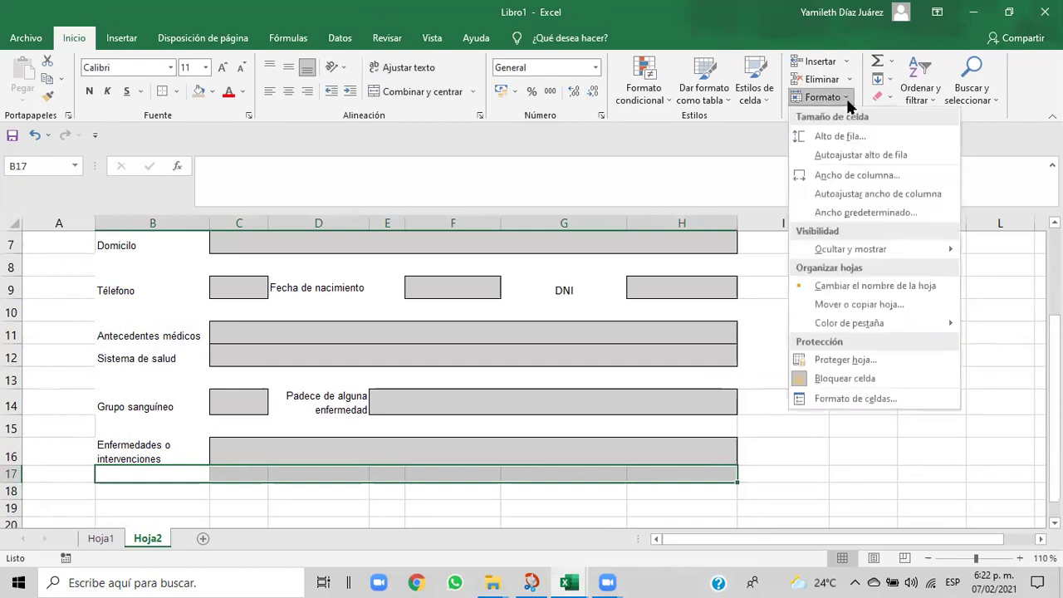
{"action": "left_click", "coordinate": [833, 138]}
{"action": "left_click", "coordinate": [827, 304]}
{"action": "key", "text": "BackSpace"}
{"action": "key", "text": "BackSpace"}
{"action": "type", "text": "20"}
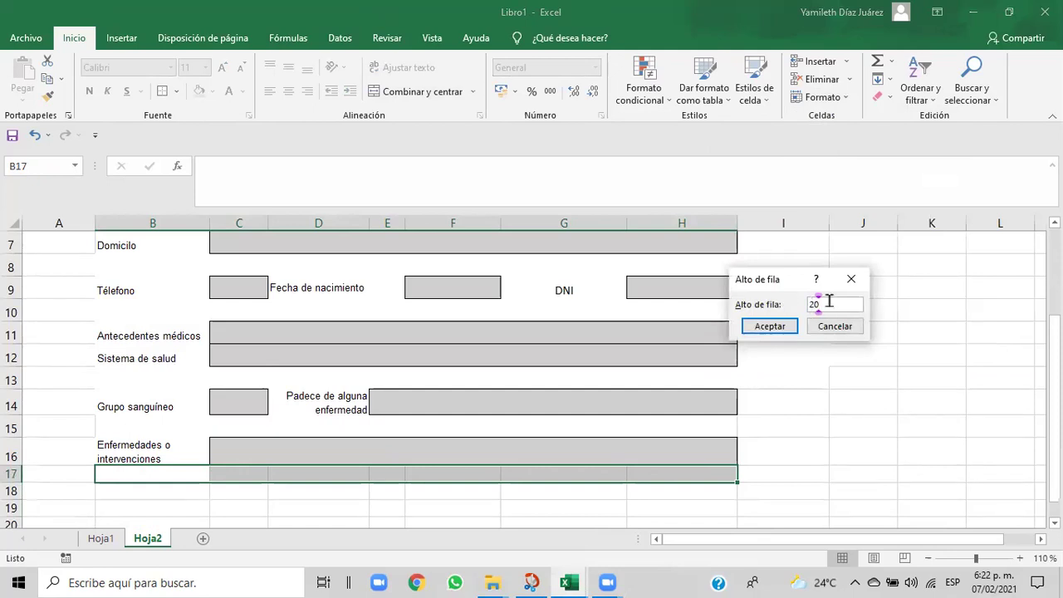
{"action": "left_click", "coordinate": [772, 327]}
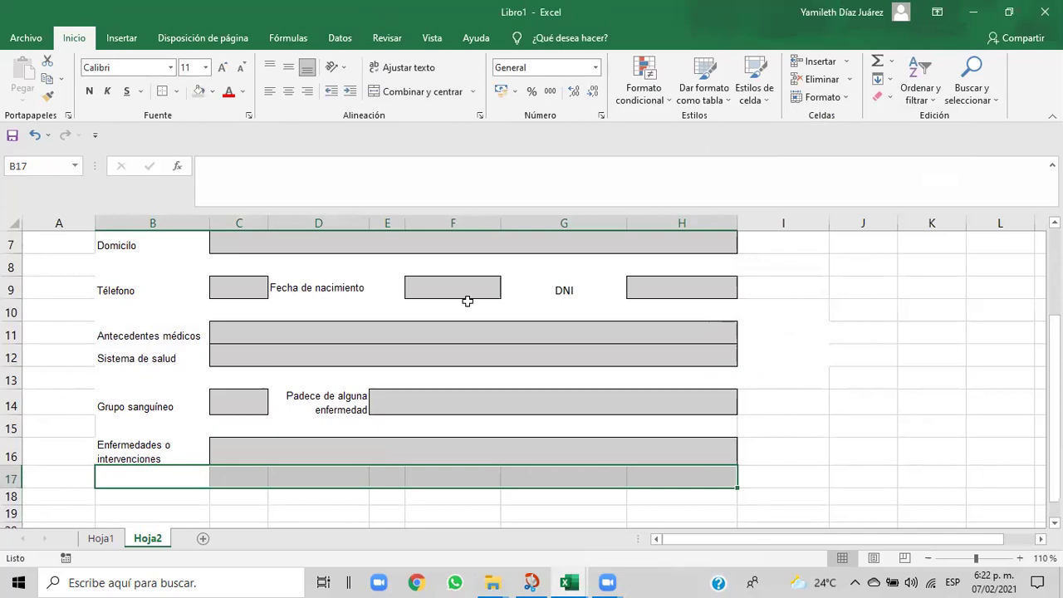
{"action": "left_click", "coordinate": [213, 93]}
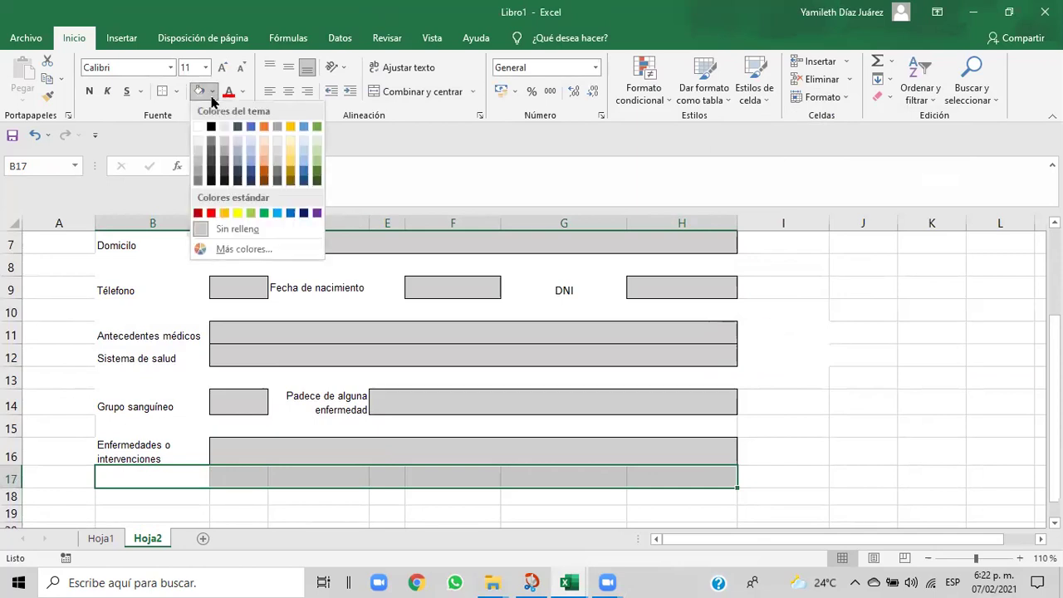
{"action": "left_click", "coordinate": [200, 126]}
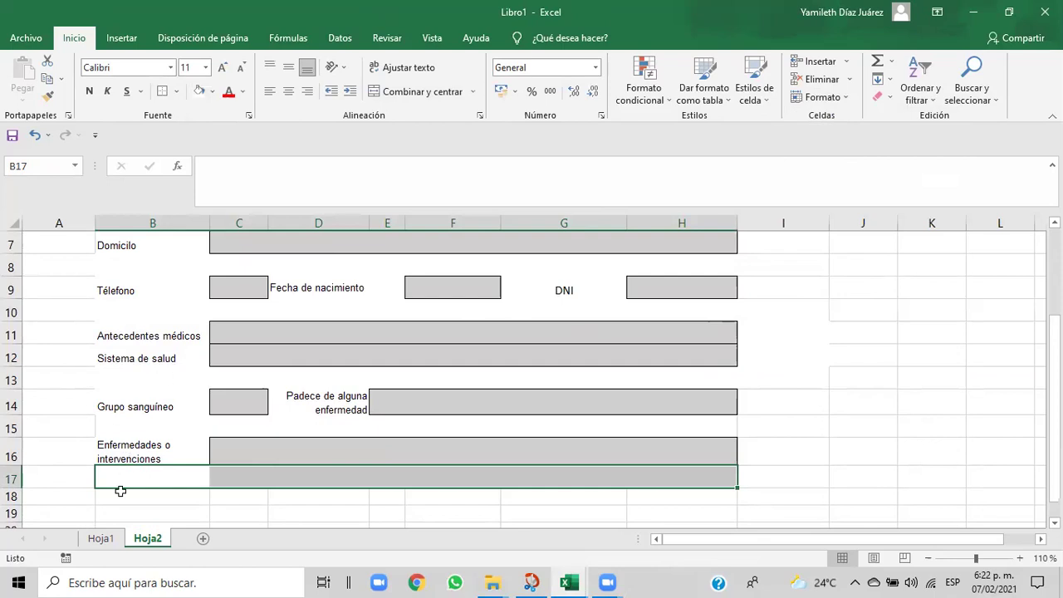
{"action": "left_click_drag", "start_coordinate": [116, 497], "coordinate": [656, 499]}
{"action": "left_click", "coordinate": [163, 496]}
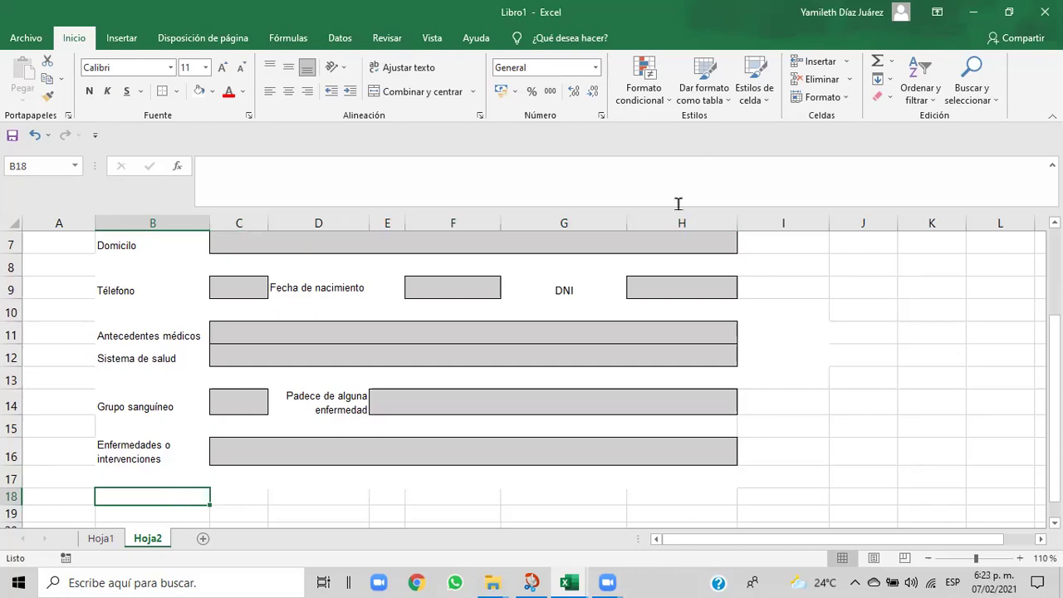
- Set row 18 height to 25
{"action": "left_click", "coordinate": [844, 100]}
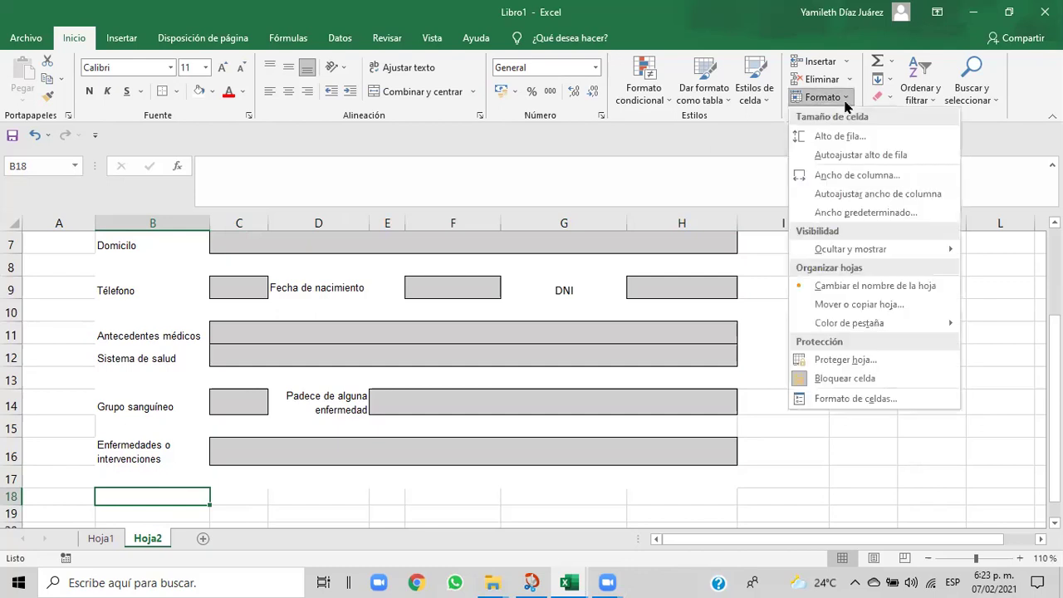
{"action": "left_click", "coordinate": [830, 135]}
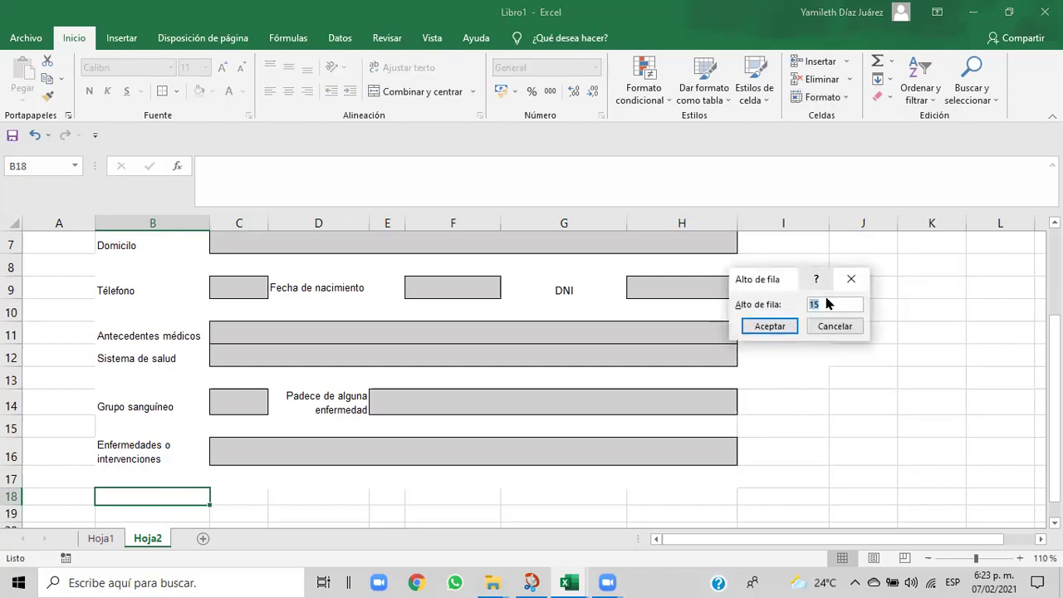
{"action": "key", "text": "BackSpace"}
{"action": "type", "text": "25"}
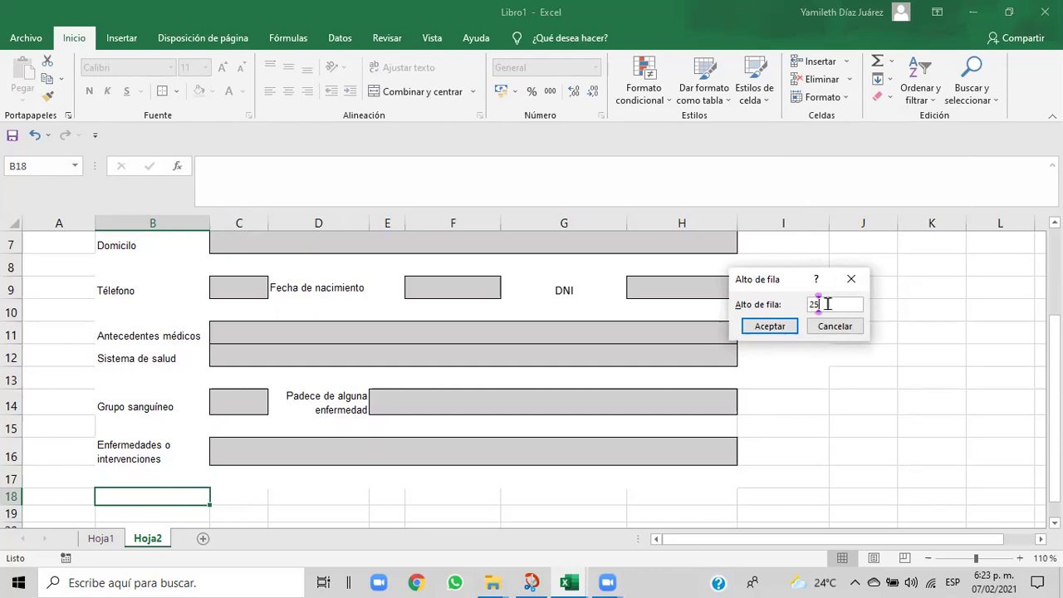
{"action": "left_click", "coordinate": [769, 326]}
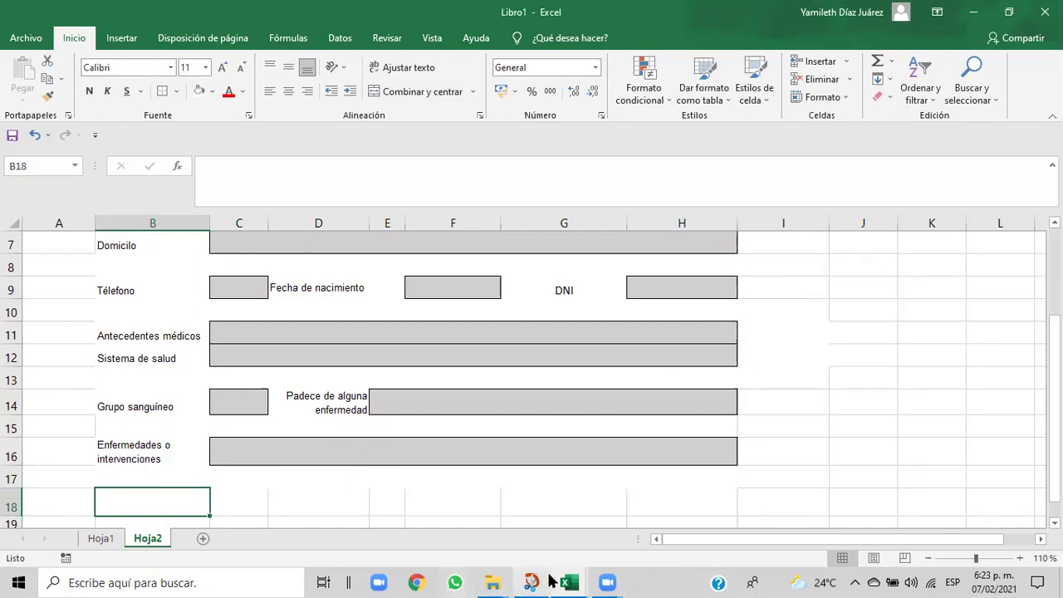
- Check the Cap06 reference form, then return to Libro1 and begin typing 'Se esta'
{"action": "mouse_move", "coordinate": [559, 581]}
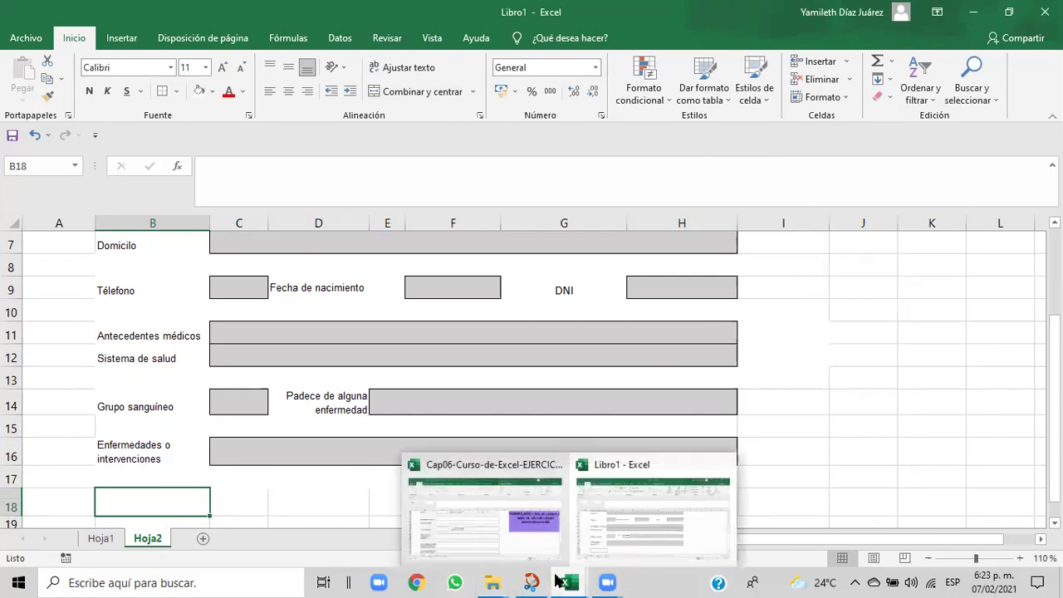
{"action": "left_click", "coordinate": [599, 552]}
{"action": "mouse_move", "coordinate": [571, 581]}
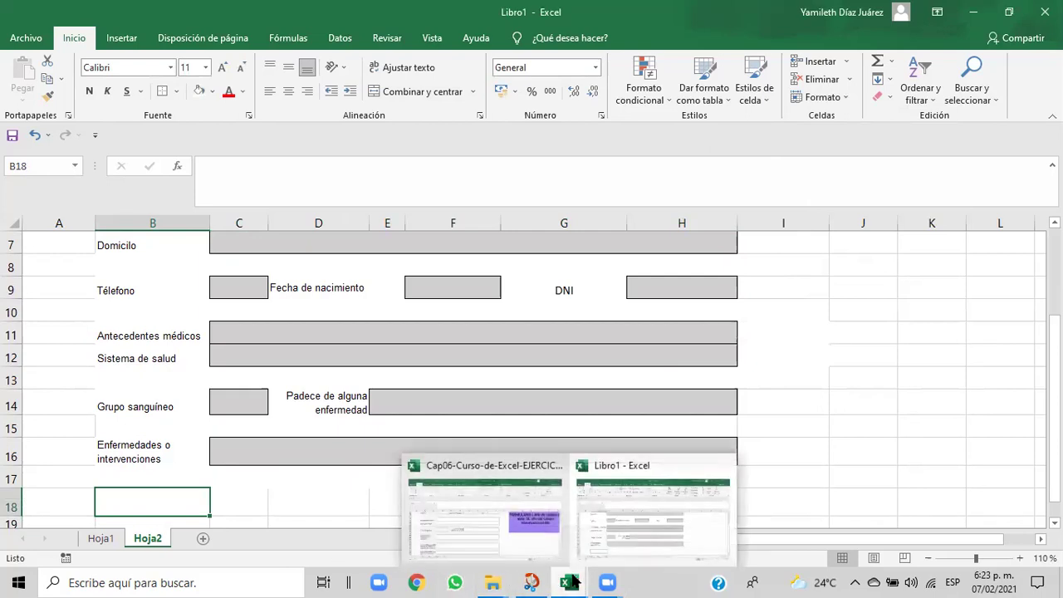
{"action": "left_click", "coordinate": [564, 535]}
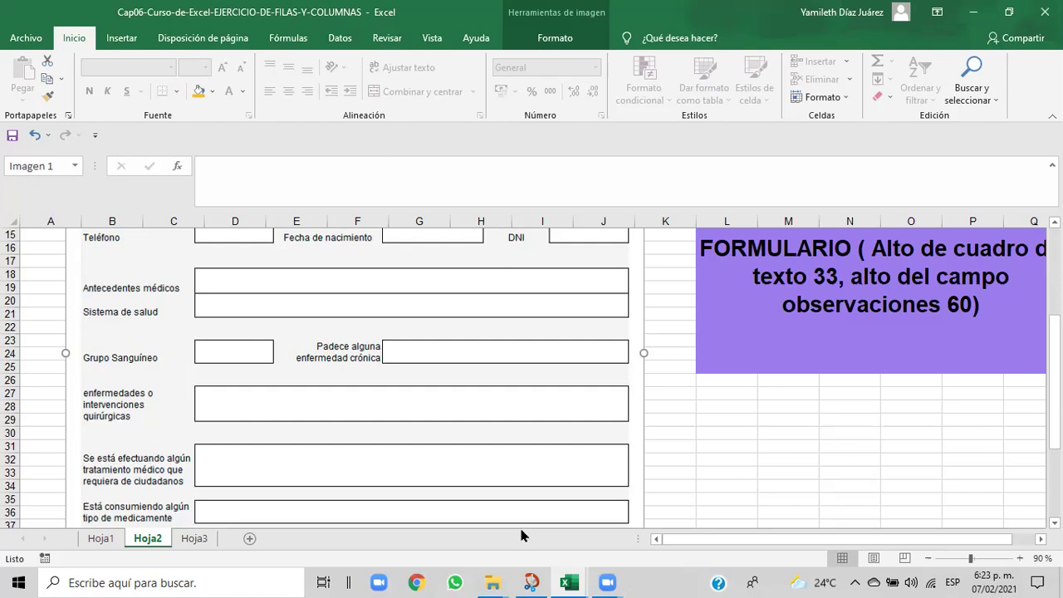
{"action": "mouse_move", "coordinate": [569, 581]}
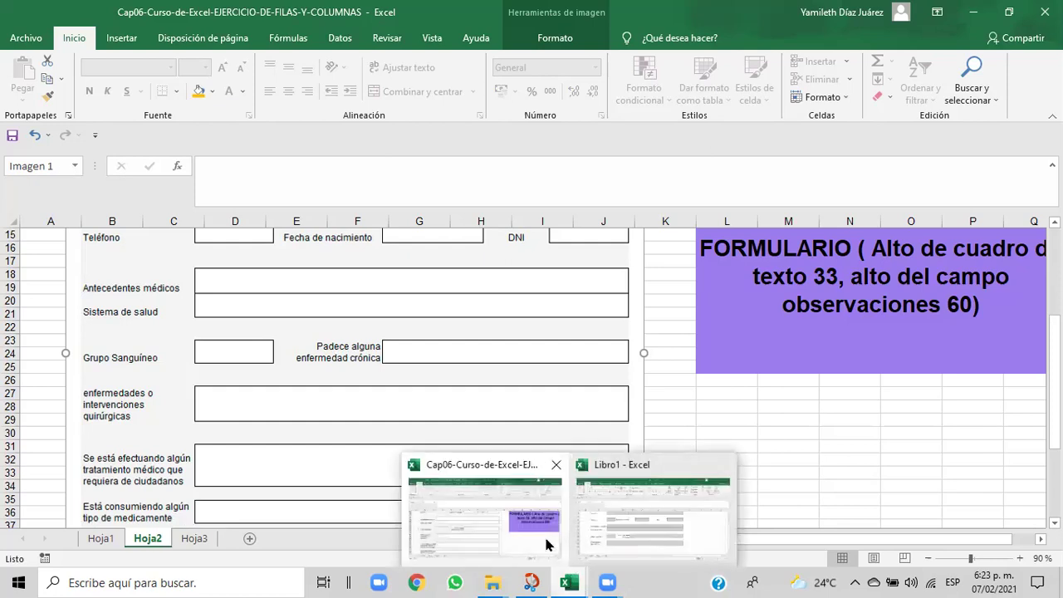
{"action": "left_click", "coordinate": [548, 544]}
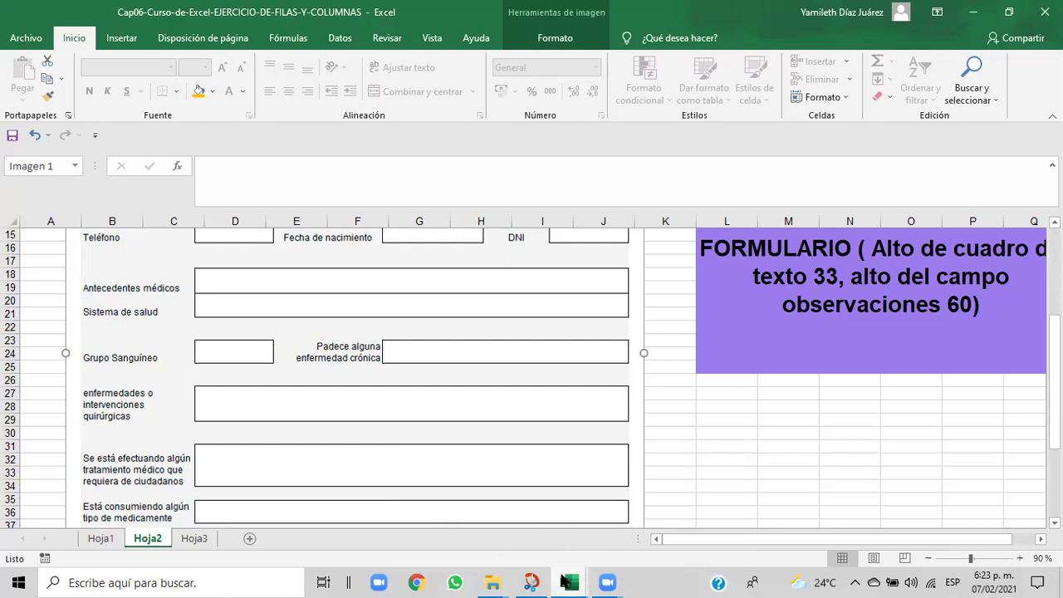
{"action": "mouse_move", "coordinate": [570, 581]}
{"action": "left_click", "coordinate": [603, 548]}
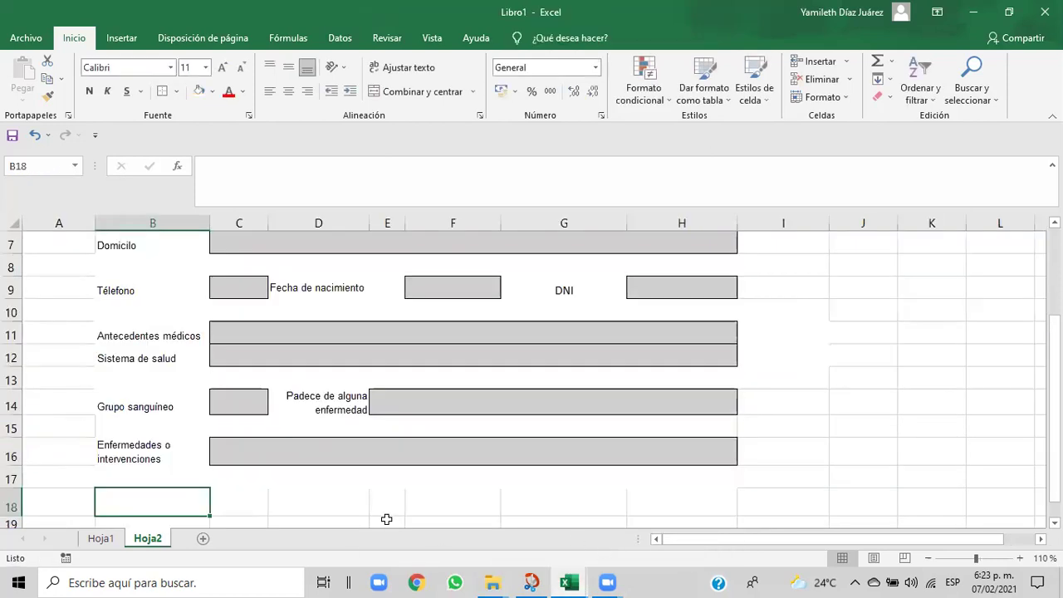
{"action": "type", "text": "Se esta"}
- Erase the mistyped end of the B18 label and check its wording against the reference workbook
{"action": "key", "text": "BackSpace"}
{"action": "key", "text": "BackSpace"}
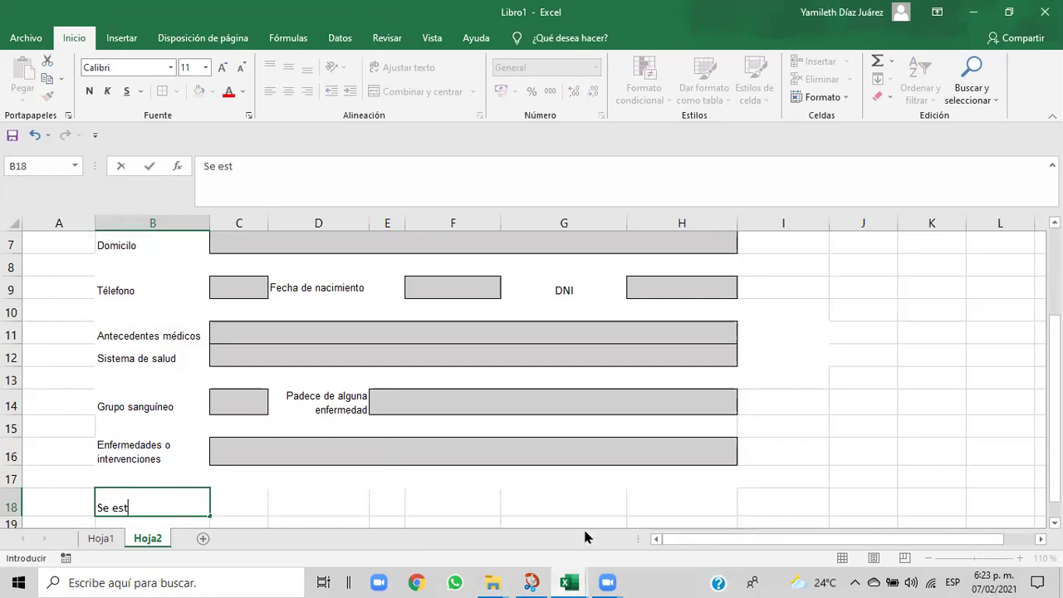
{"action": "mouse_move", "coordinate": [569, 574]}
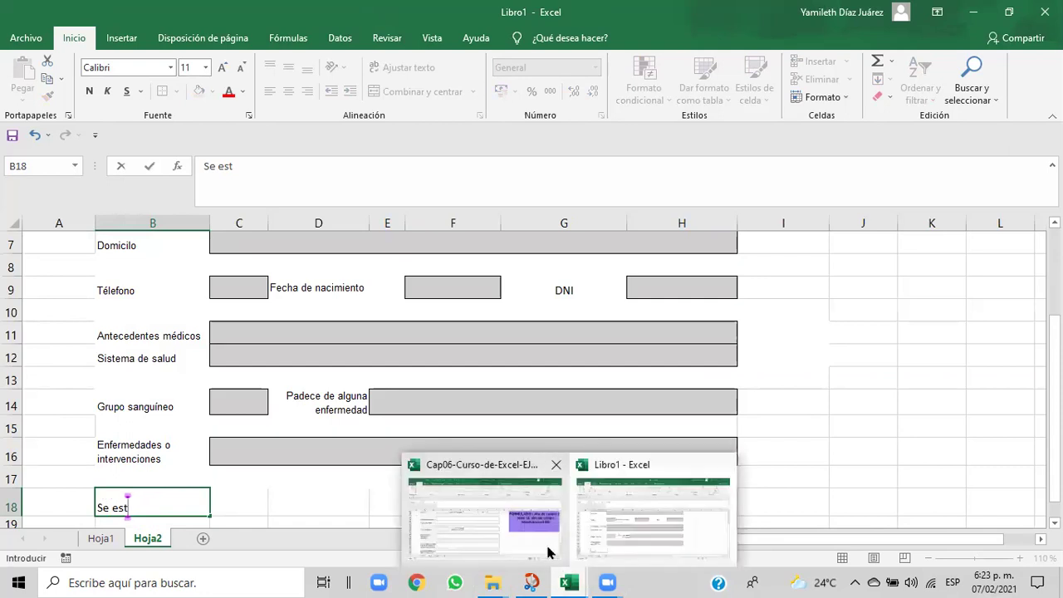
{"action": "left_click", "coordinate": [548, 552]}
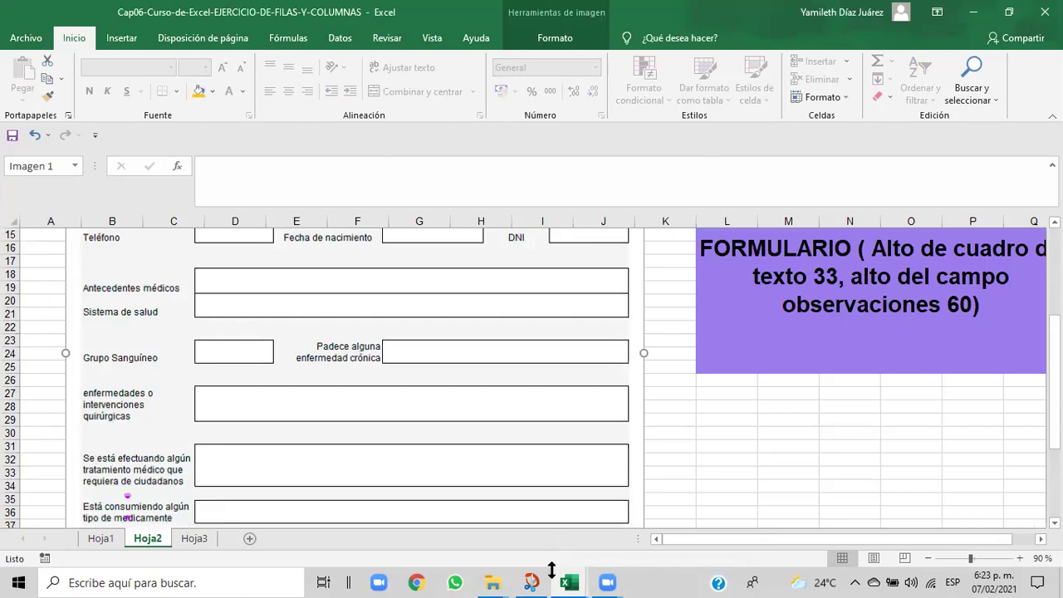
{"action": "mouse_move", "coordinate": [561, 580]}
{"action": "left_click", "coordinate": [603, 553]}
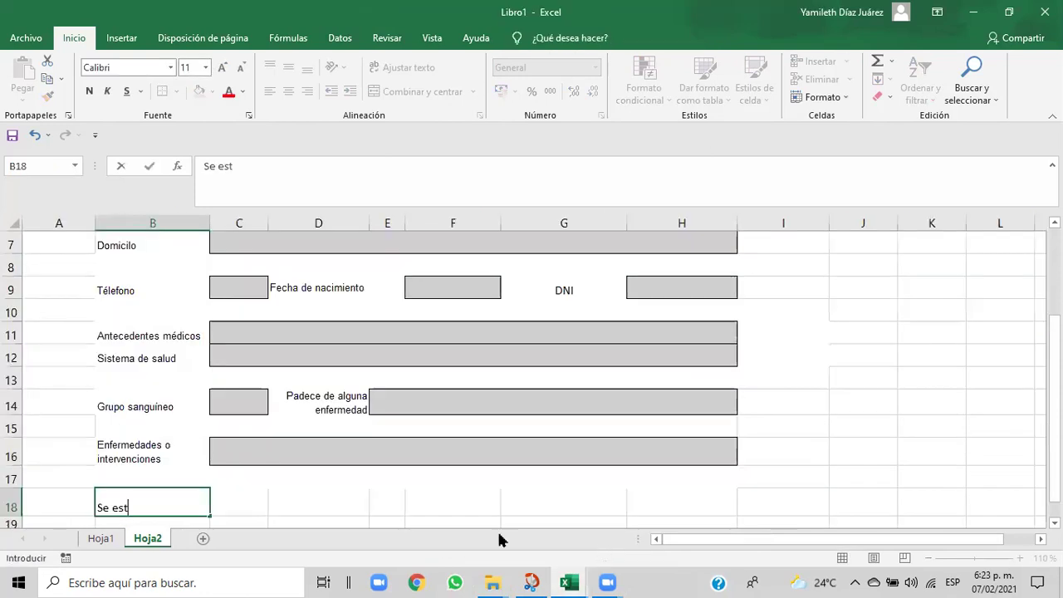
- Type 'Se está efectuando algún tipo de tratamiento que requiera de cuidad' into B18, correcting typos
{"action": "type", "text": "Se está efec"}
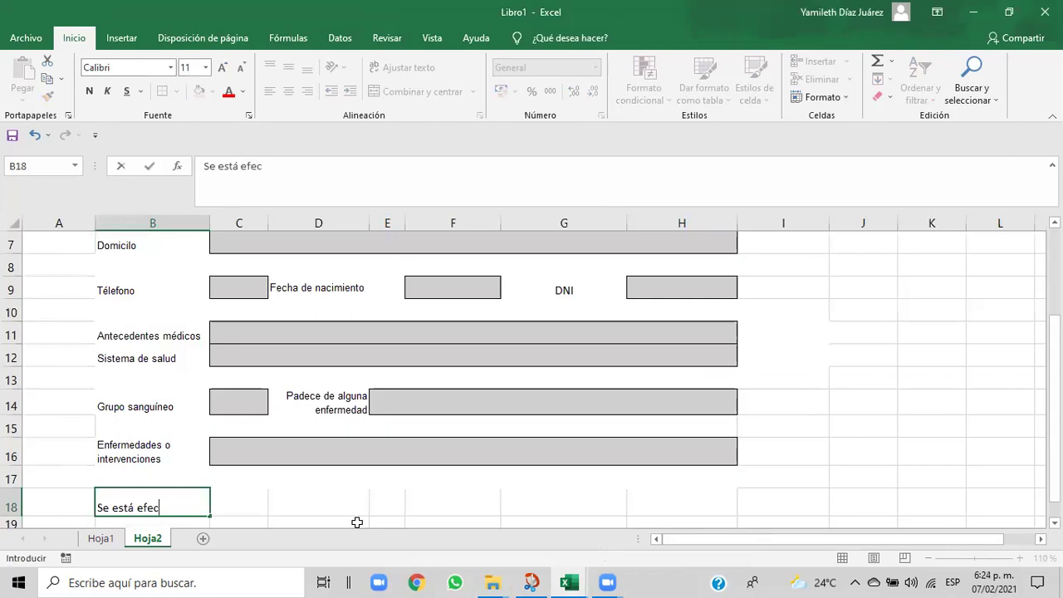
{"action": "type", "text": "tuando algu"}
{"action": "key", "text": "BackSpace"}
{"action": "type", "text": "ún tratamiento"}
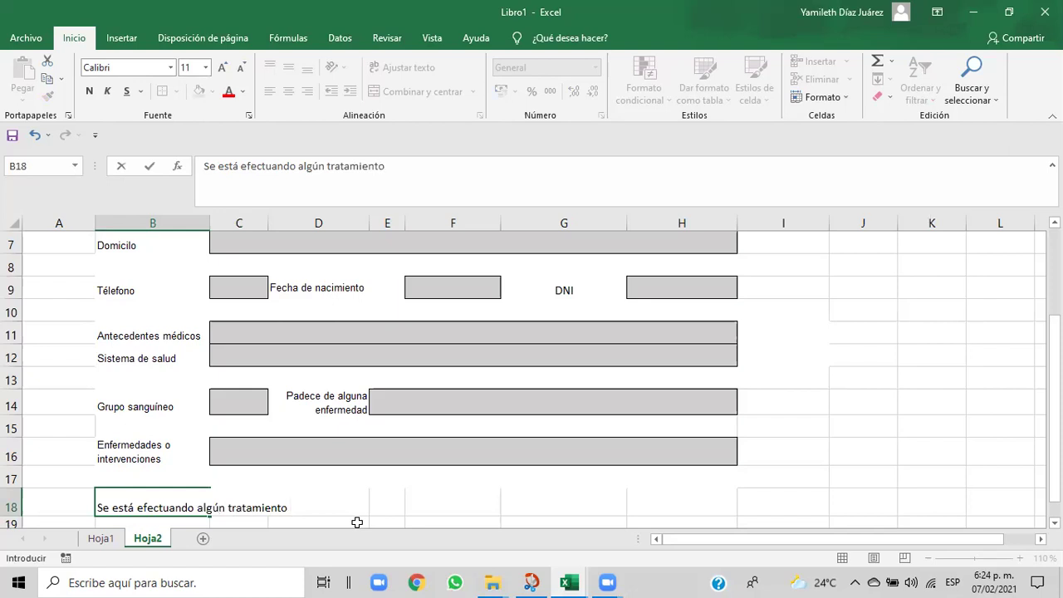
{"action": "key", "text": "BackSpace"}
{"action": "key", "text": "BackSpace"}
{"action": "key", "text": "BackSpace"}
{"action": "key", "text": "BackSpace"}
{"action": "key", "text": "BackSpace"}
{"action": "key", "text": "BackSpace"}
{"action": "key", "text": "BackSpace"}
{"action": "key", "text": "BackSpace"}
{"action": "key", "text": "BackSpace"}
{"action": "key", "text": "BackSpace"}
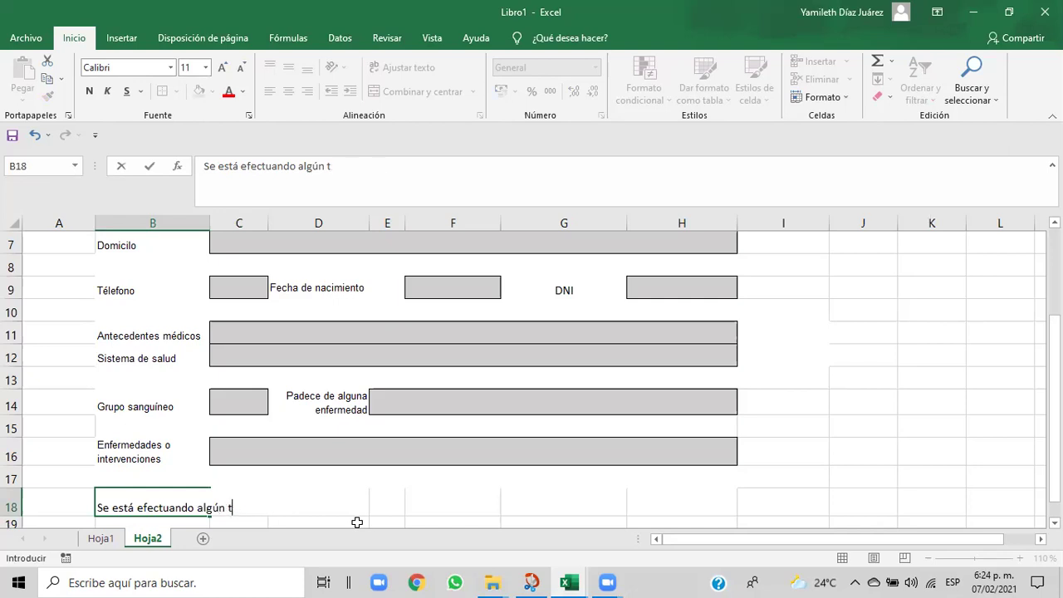
{"action": "type", "text": "po de tratam"}
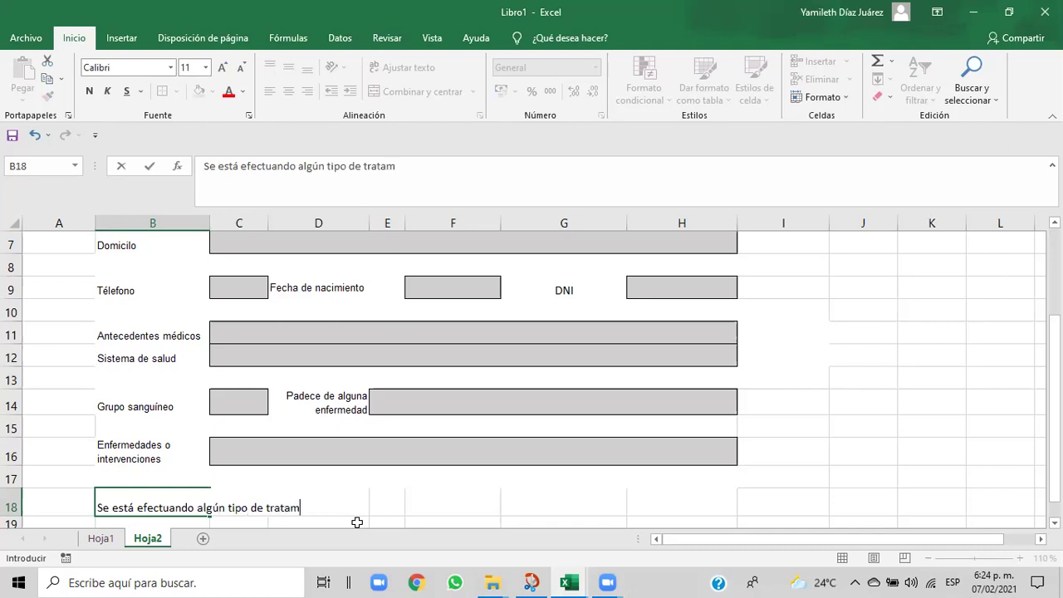
{"action": "type", "text": "iento"}
{"action": "type", "text": "que requiera de cuidados"}
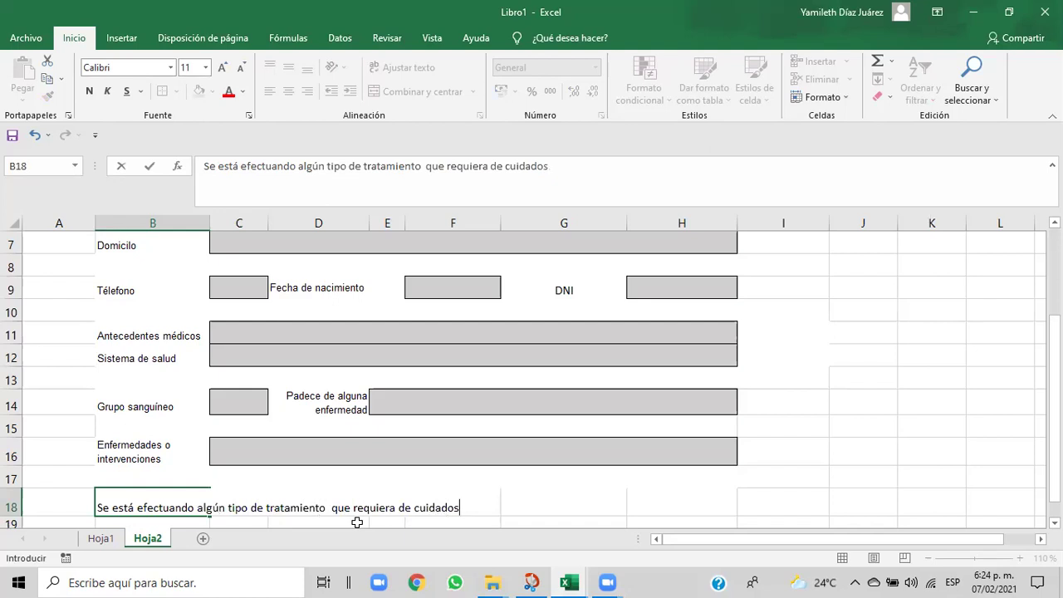
- Commit the B18 label, then apply Wrap Text and centring across B18:F18
{"action": "left_click", "coordinate": [523, 509]}
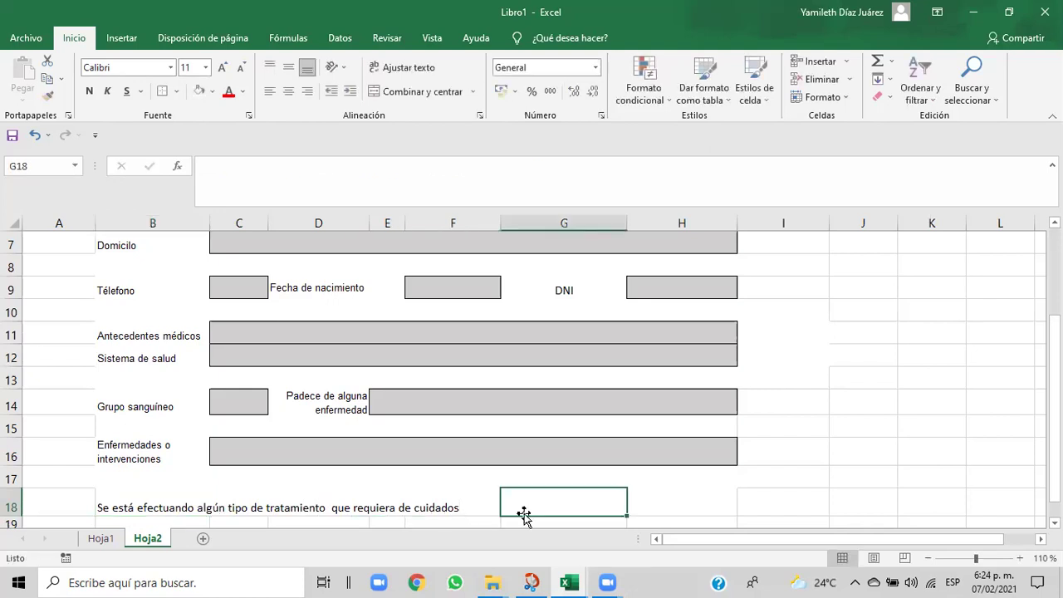
{"action": "left_click_drag", "start_coordinate": [106, 499], "coordinate": [463, 508]}
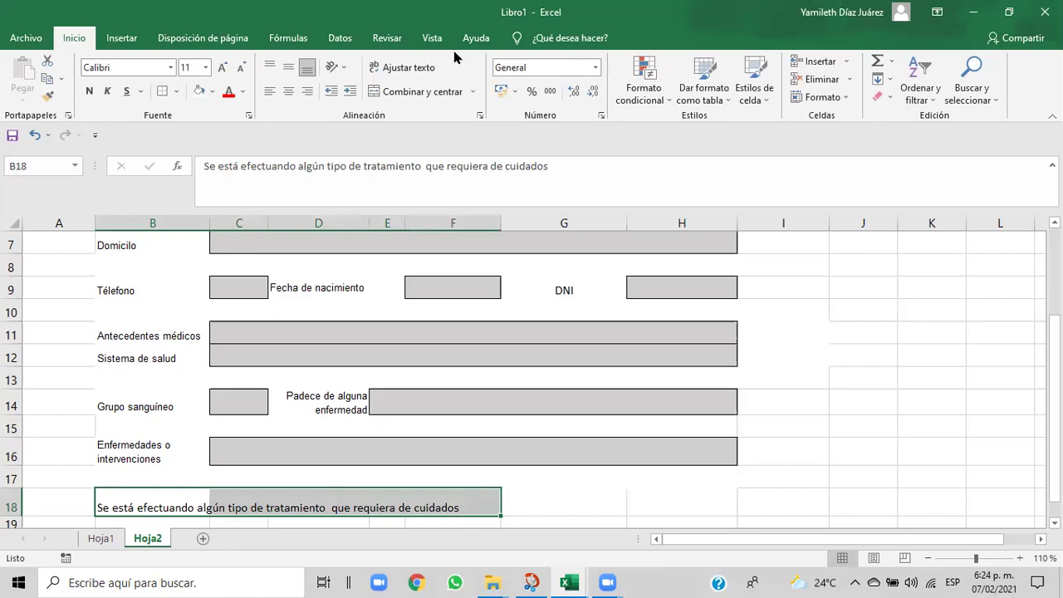
{"action": "left_click", "coordinate": [426, 70]}
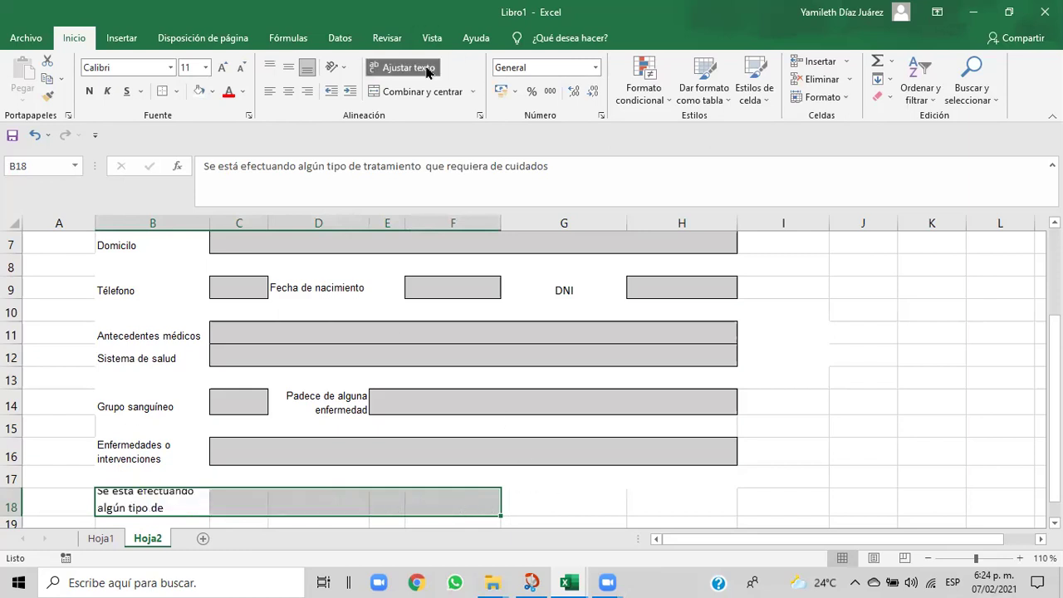
{"action": "left_click", "coordinate": [289, 91]}
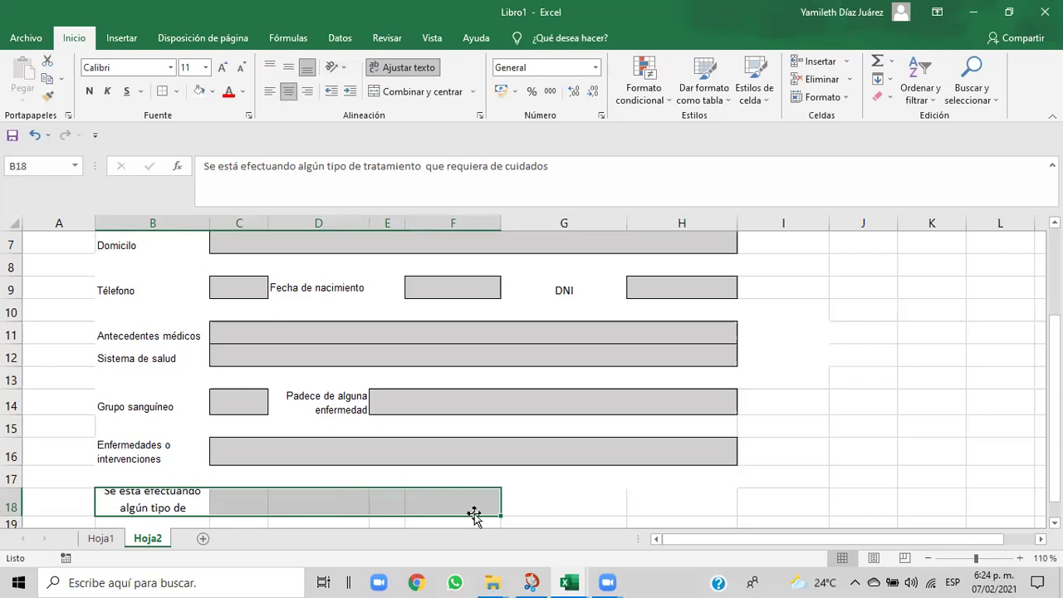
{"action": "left_click", "coordinate": [847, 100]}
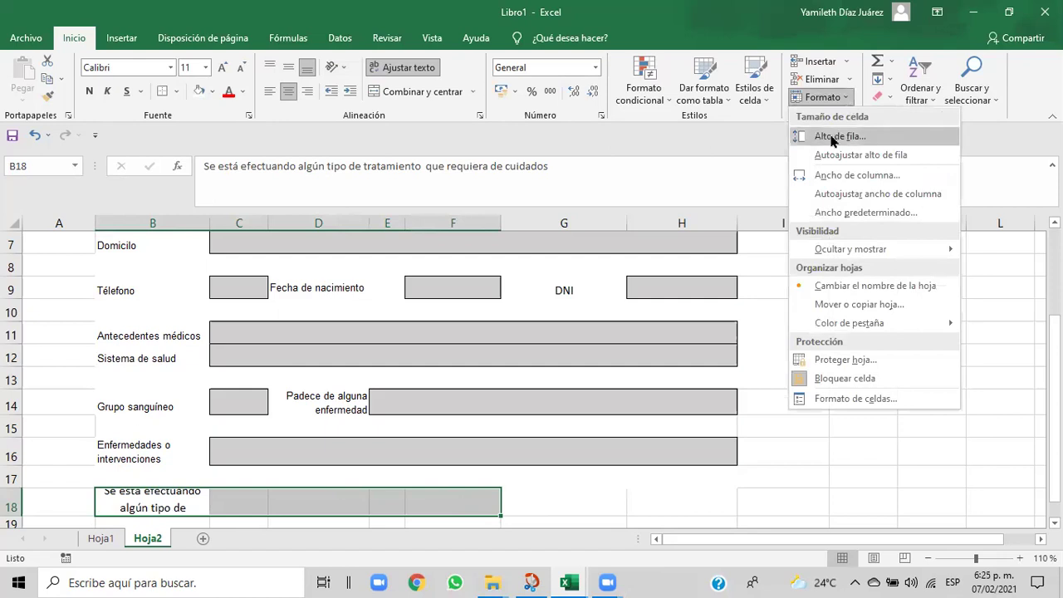
{"action": "left_click", "coordinate": [830, 137]}
- Confirm row 18's height and vertically centre the B18 label
{"action": "left_click", "coordinate": [815, 304]}
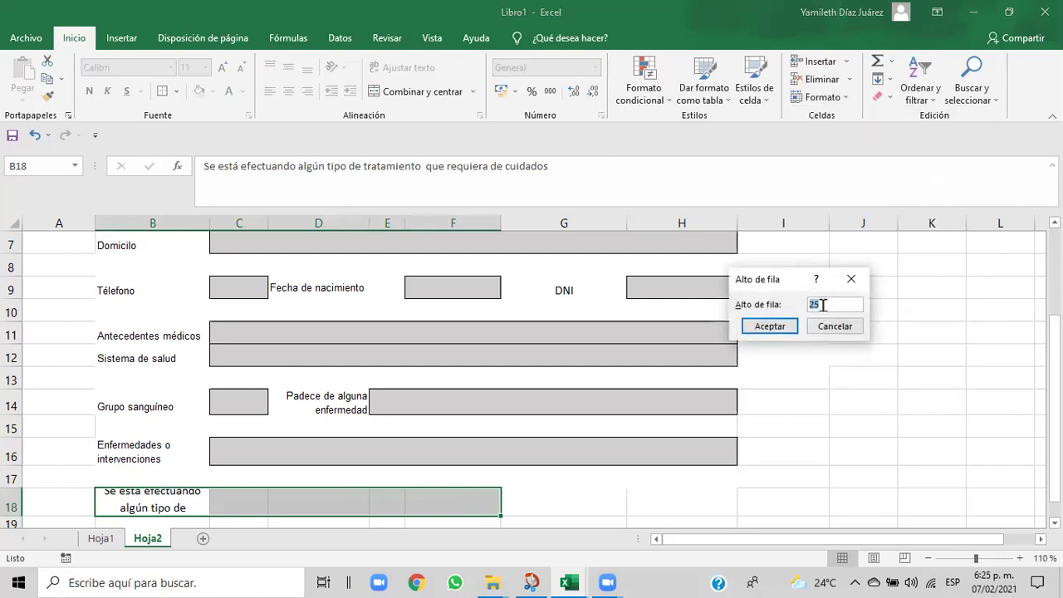
{"action": "left_click", "coordinate": [771, 326]}
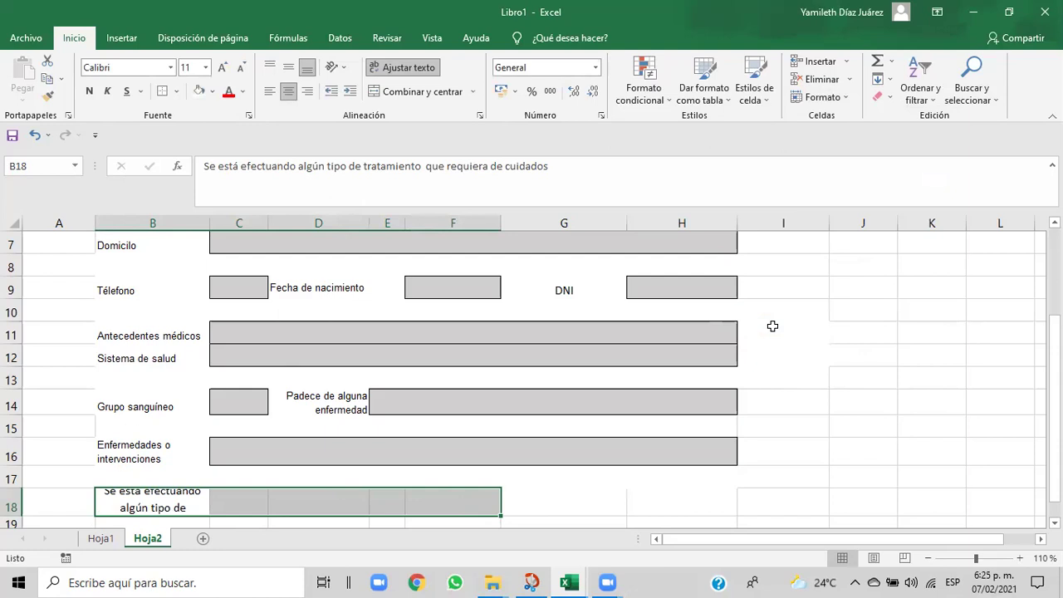
{"action": "left_click", "coordinate": [575, 509]}
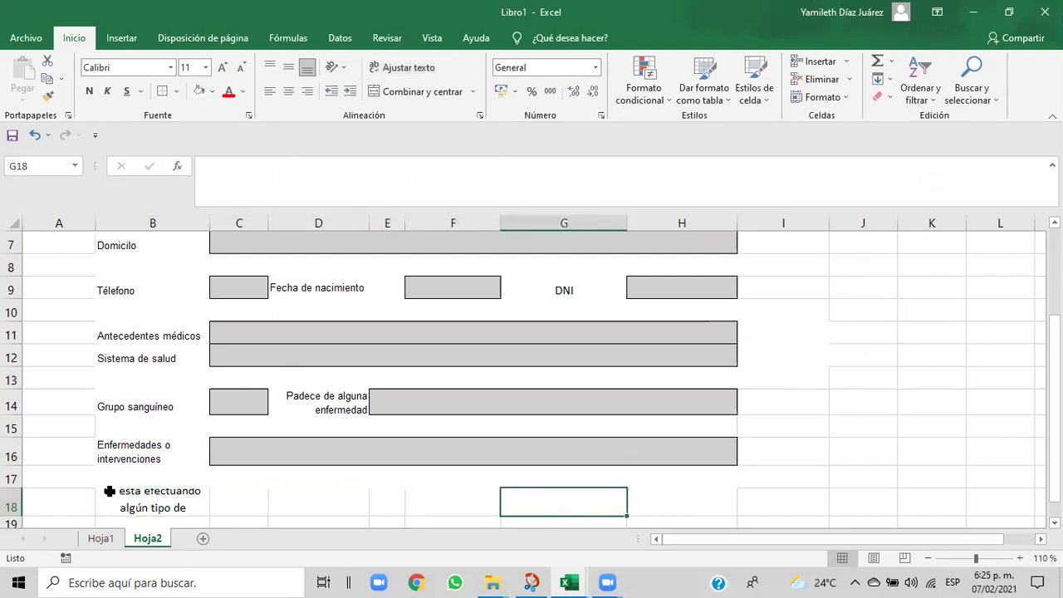
{"action": "left_click", "coordinate": [109, 491]}
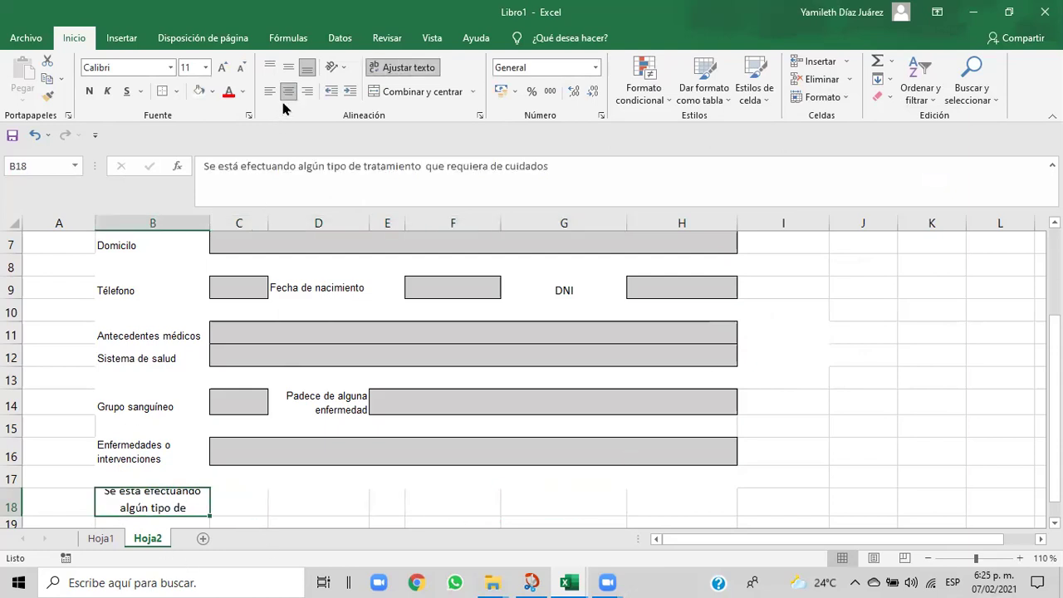
{"action": "left_click", "coordinate": [288, 68]}
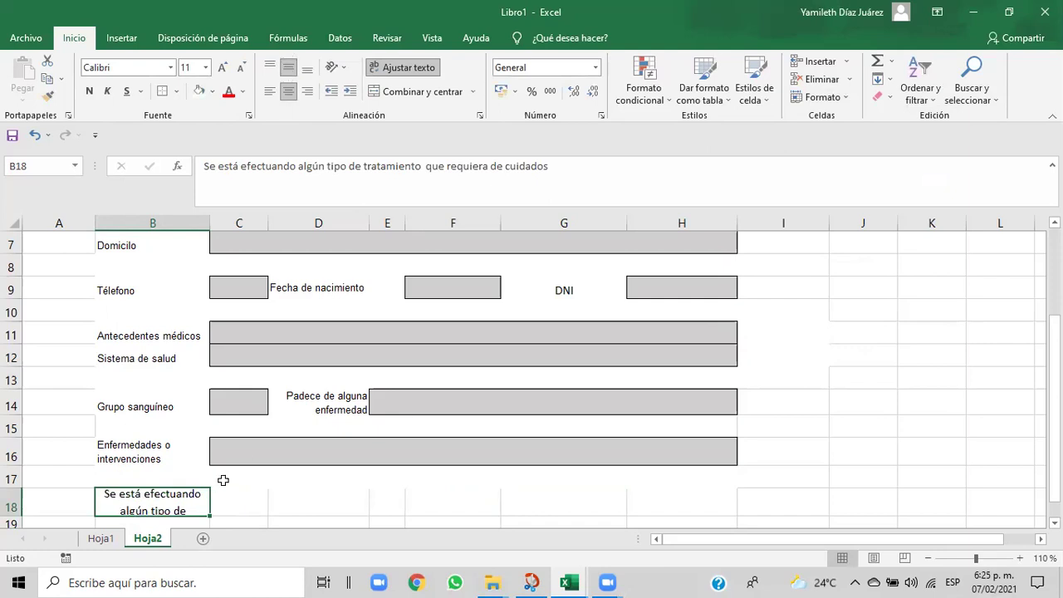
{"action": "left_click", "coordinate": [245, 501]}
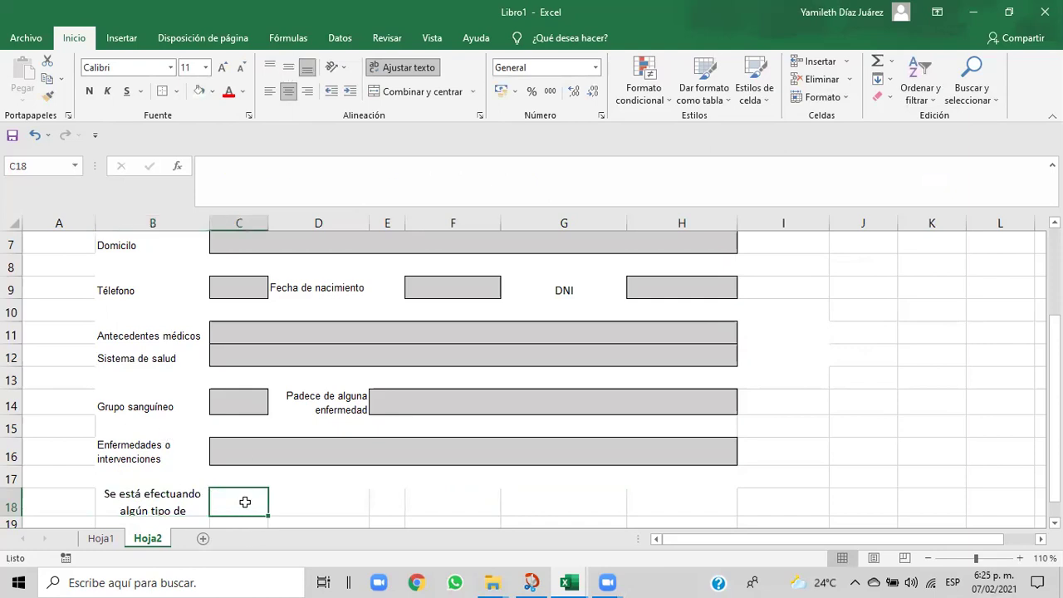
{"action": "left_click", "coordinate": [117, 500]}
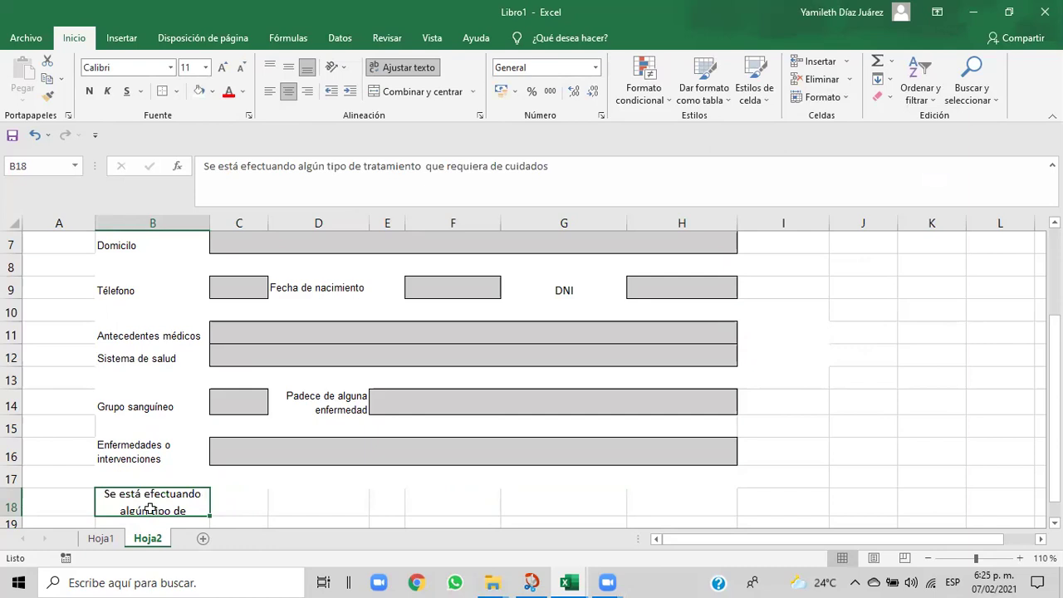
{"action": "left_click", "coordinate": [246, 504]}
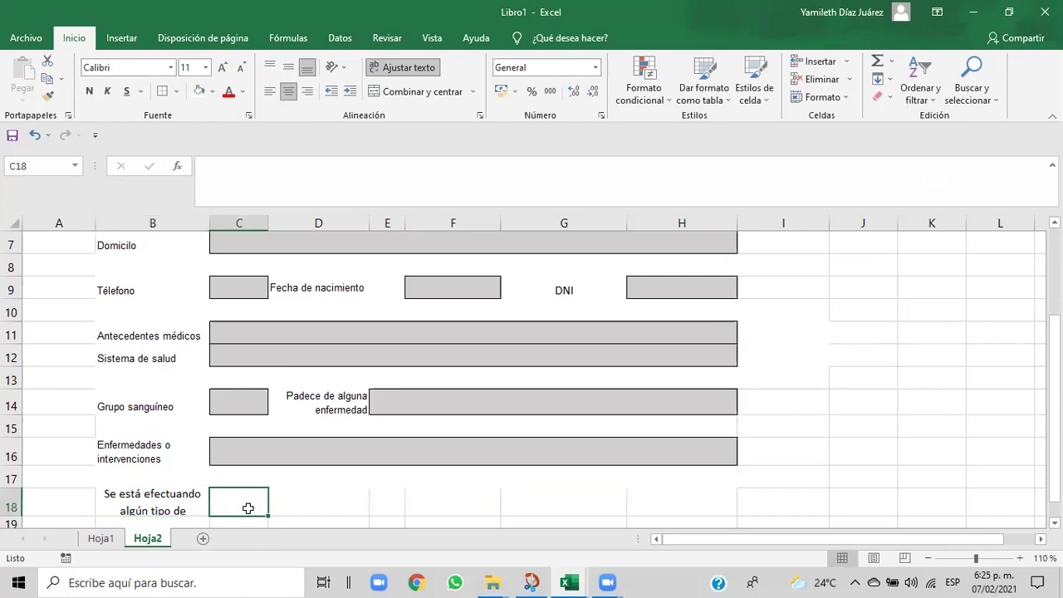
- Paint the Enfermedades label's formatting from B16 onto B18 and select C18:H18
{"action": "left_click", "coordinate": [101, 446]}
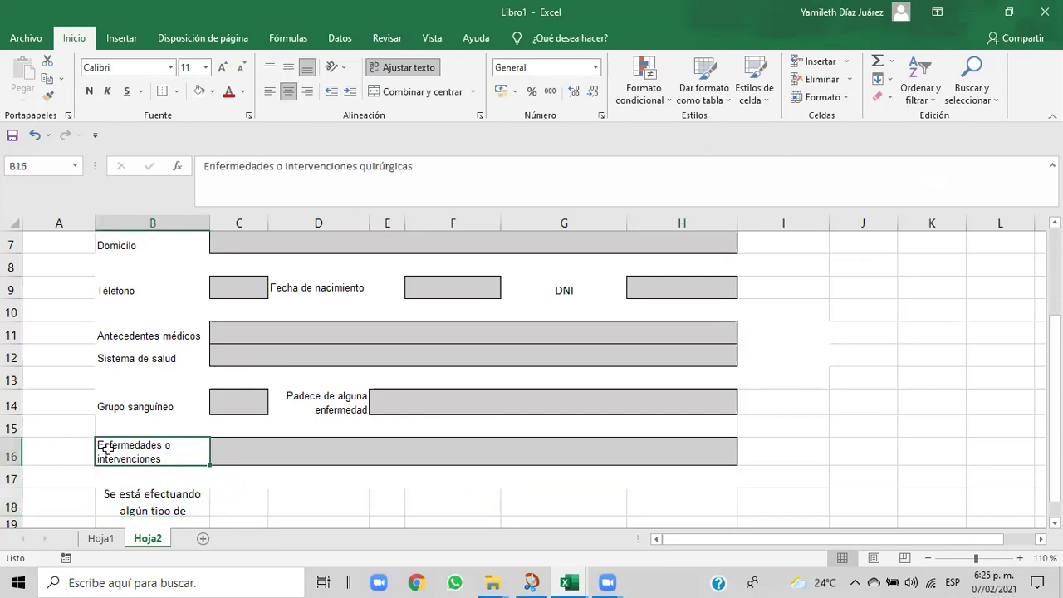
{"action": "left_click", "coordinate": [48, 96]}
{"action": "left_click", "coordinate": [112, 495]}
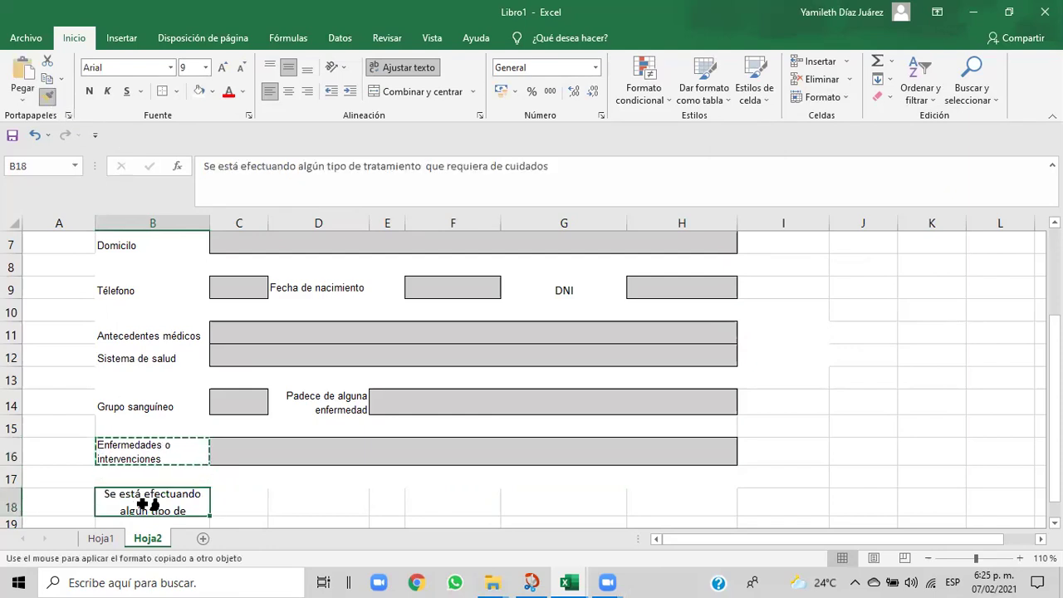
{"action": "left_click", "coordinate": [263, 505]}
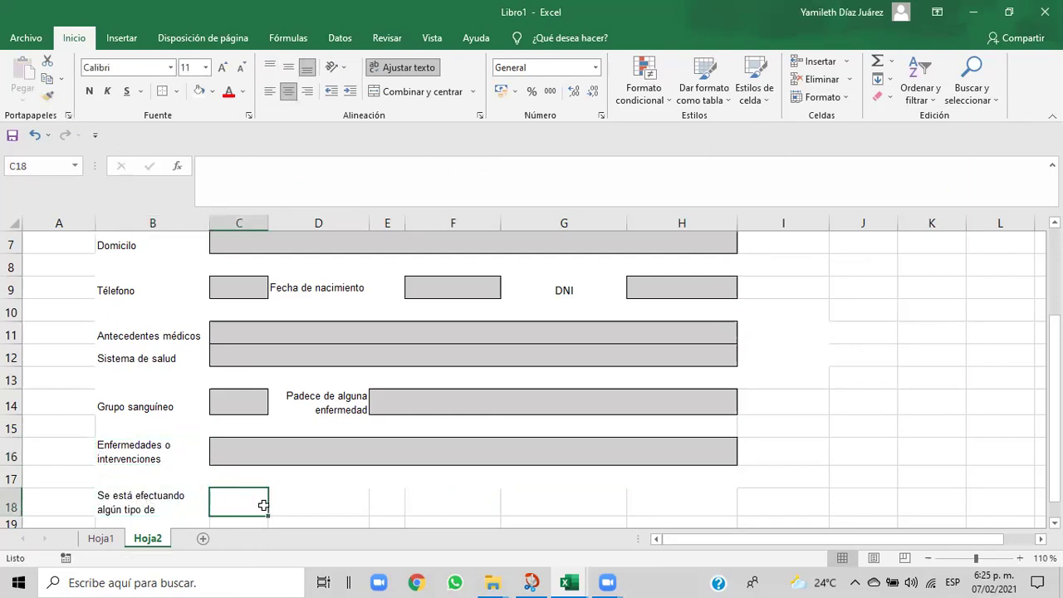
{"action": "left_click_drag", "start_coordinate": [256, 502], "coordinate": [703, 494]}
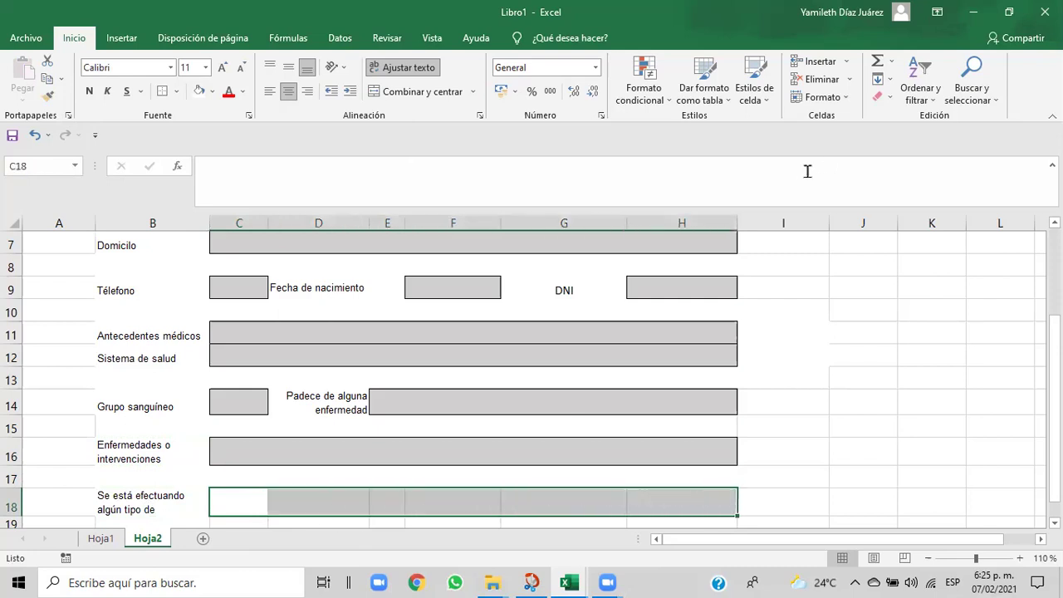
- Give C18:H18 an outside border and a gray fill, reapplying the gray after reselecting
{"action": "left_click", "coordinate": [176, 91]}
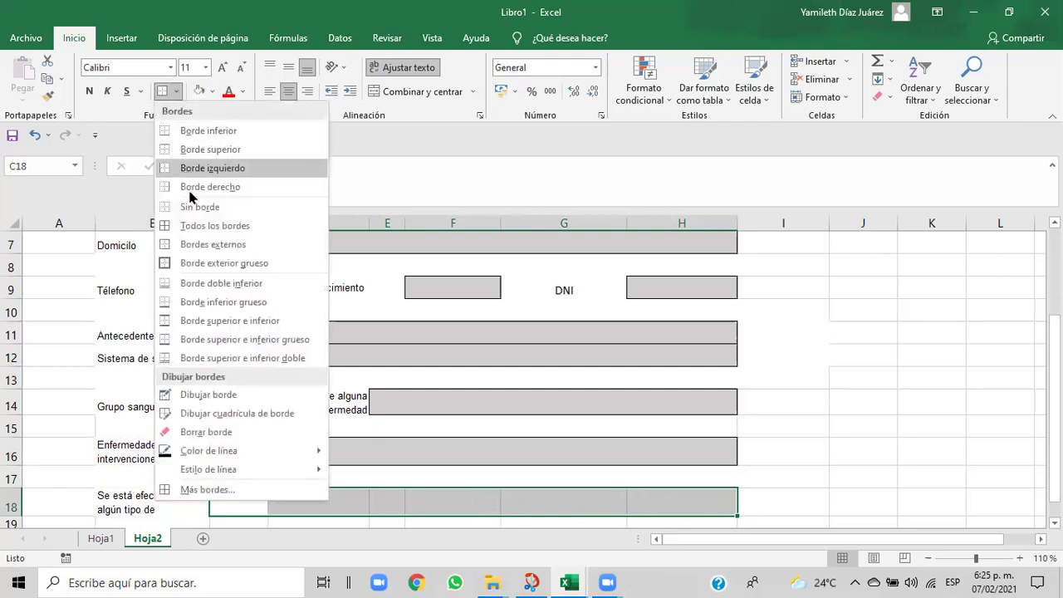
{"action": "left_click", "coordinate": [181, 246]}
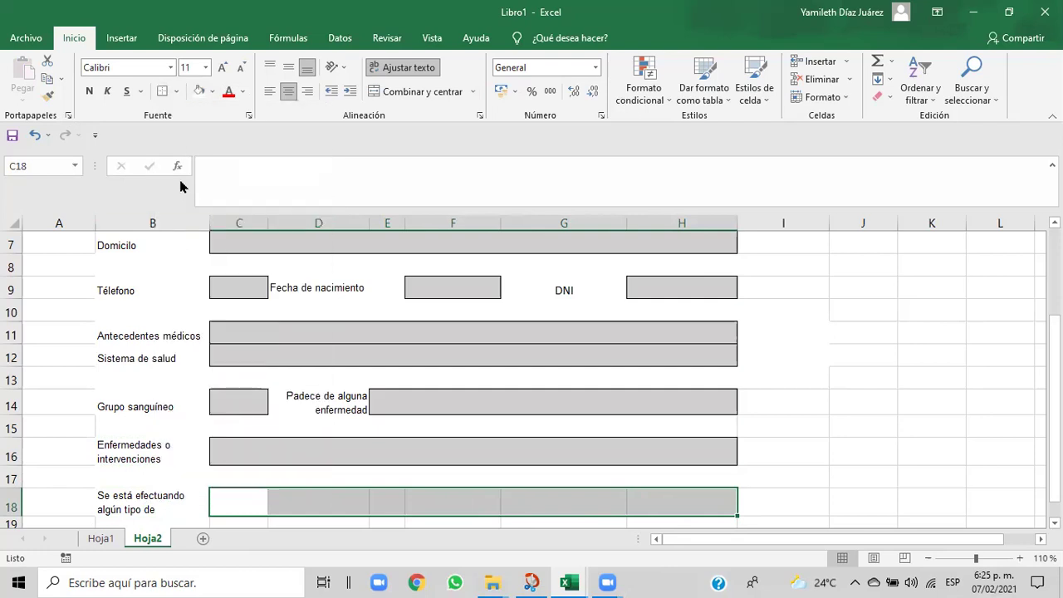
{"action": "left_click", "coordinate": [212, 92]}
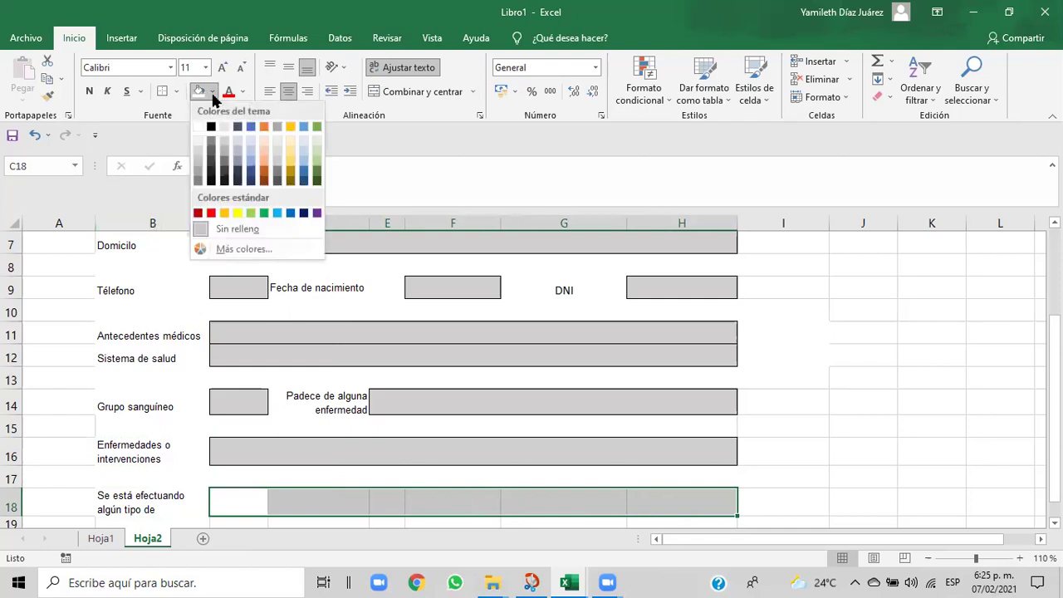
{"action": "left_click", "coordinate": [225, 148]}
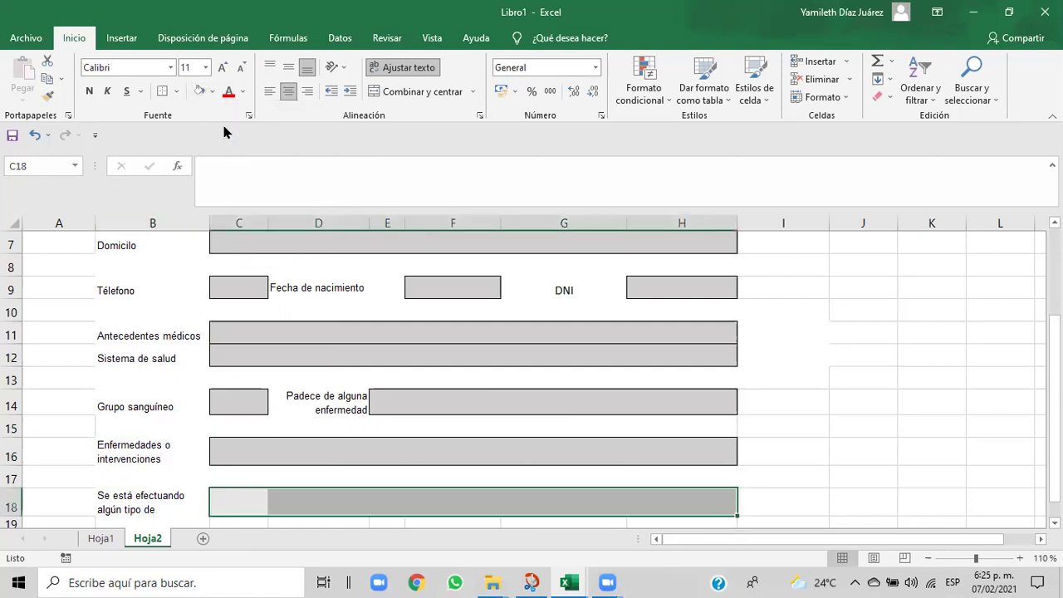
{"action": "left_click", "coordinate": [747, 496]}
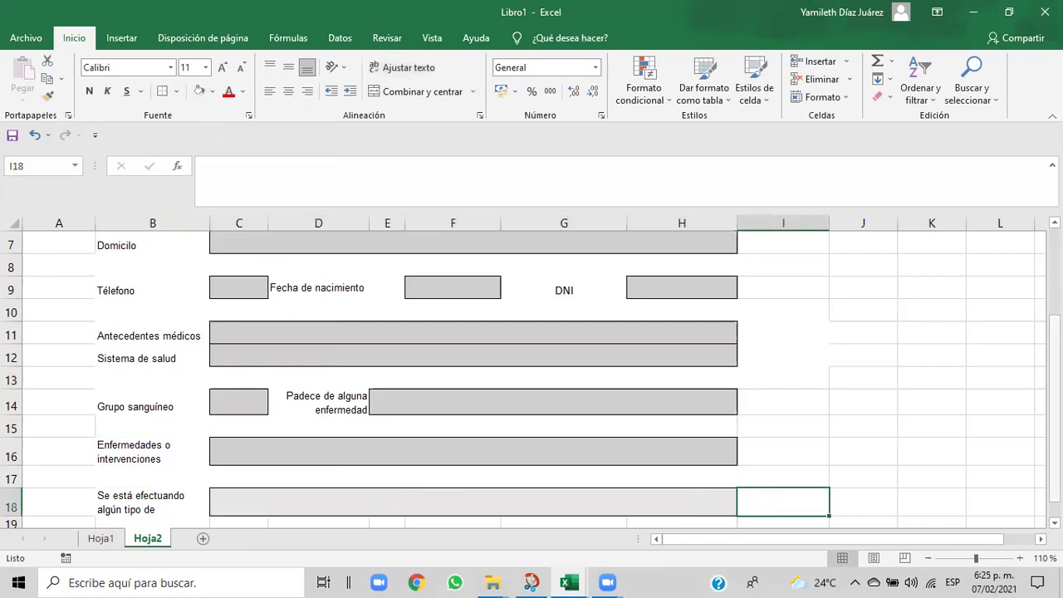
{"action": "scroll", "coordinate": [531, 379], "scroll_direction": "down", "scroll_amount": 1}
{"action": "left_click_drag", "start_coordinate": [230, 475], "coordinate": [669, 477]}
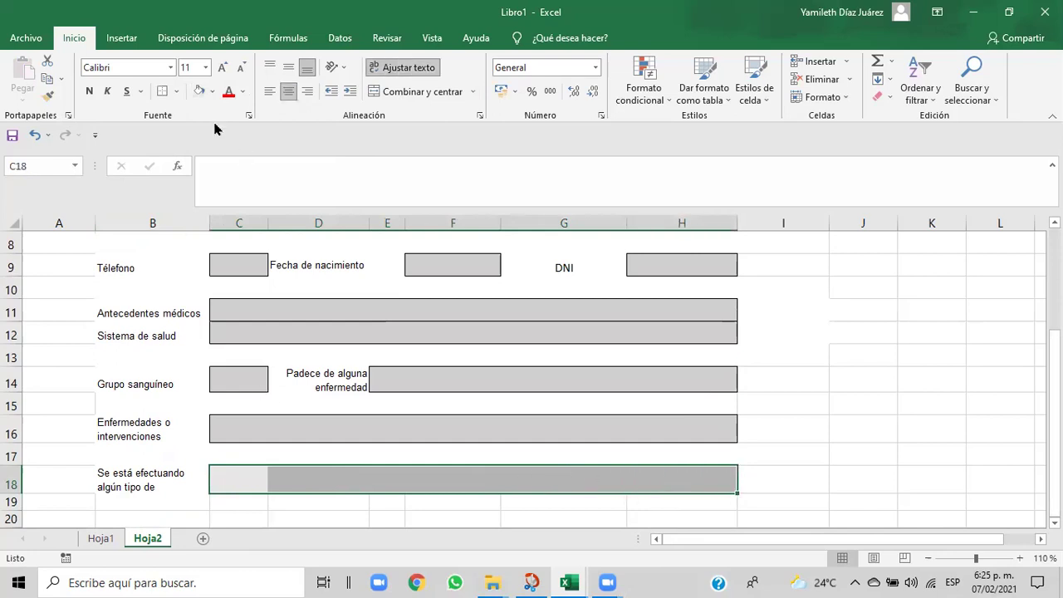
{"action": "left_click", "coordinate": [213, 92]}
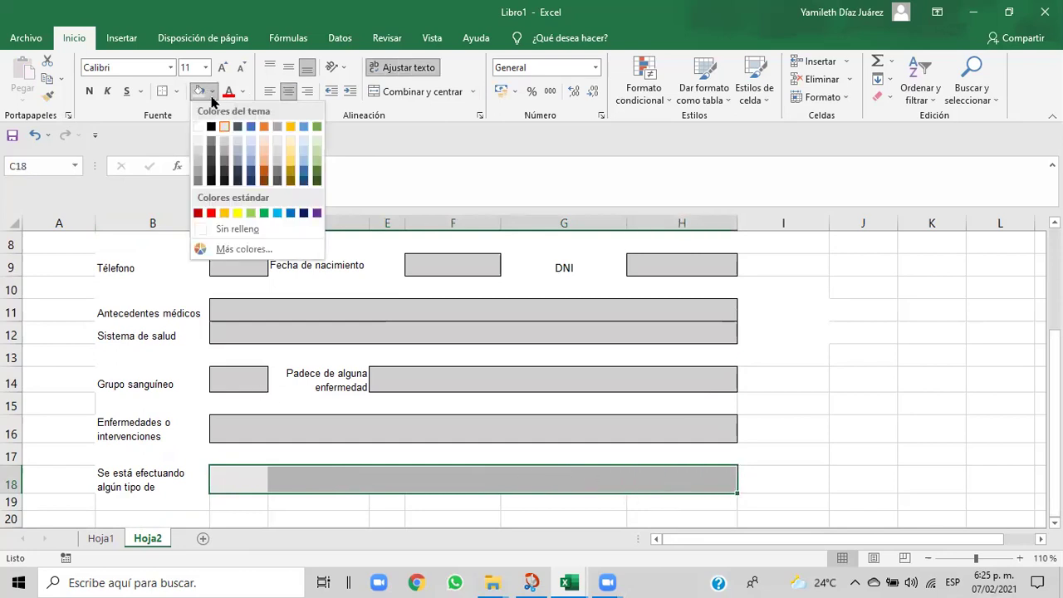
{"action": "left_click", "coordinate": [224, 150]}
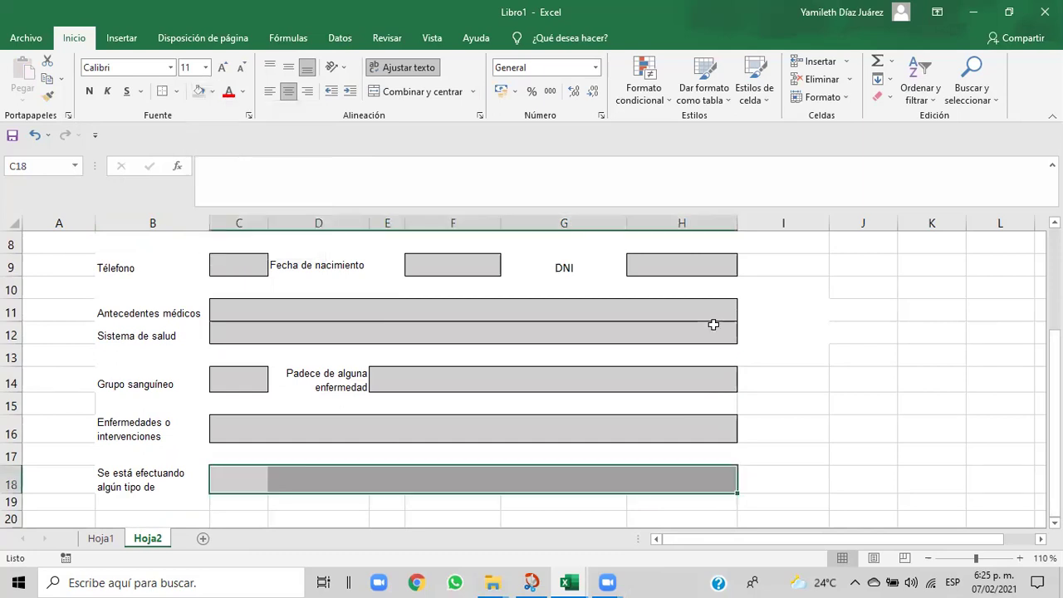
{"action": "left_click", "coordinate": [868, 378]}
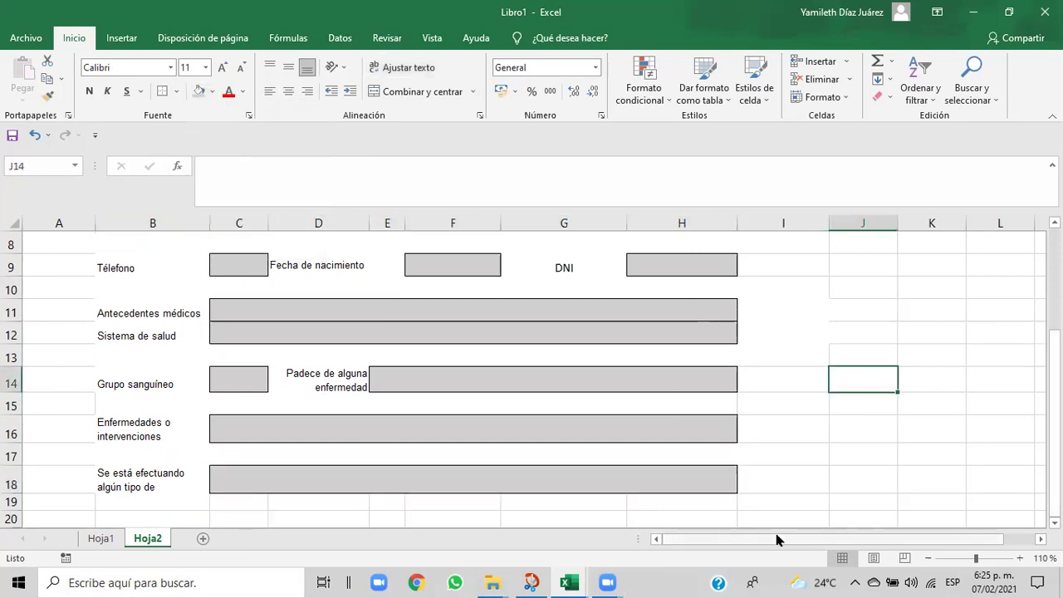
{"action": "mouse_move", "coordinate": [551, 580]}
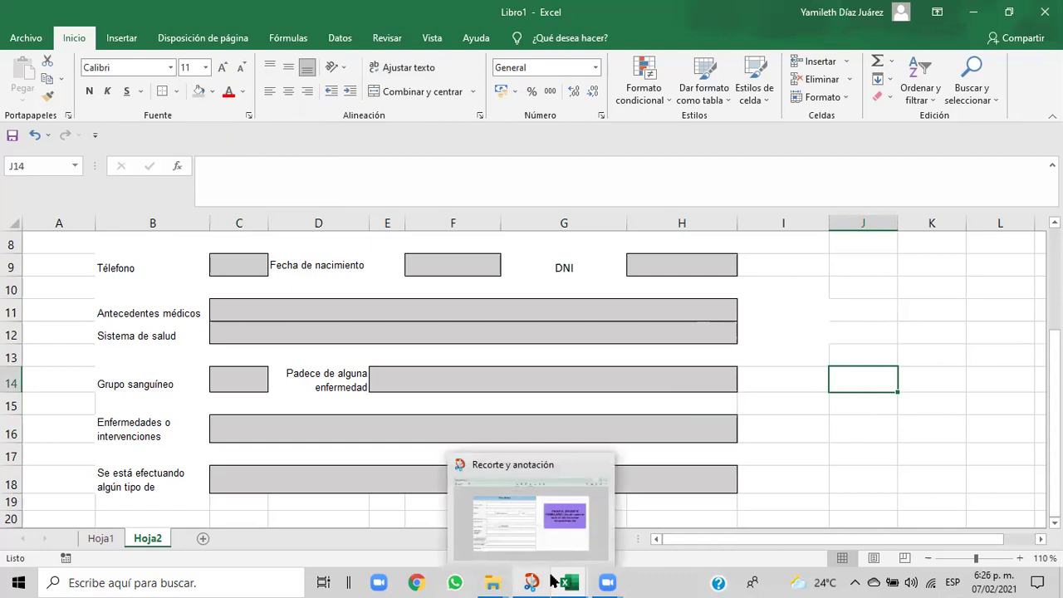
{"action": "left_click", "coordinate": [532, 552]}
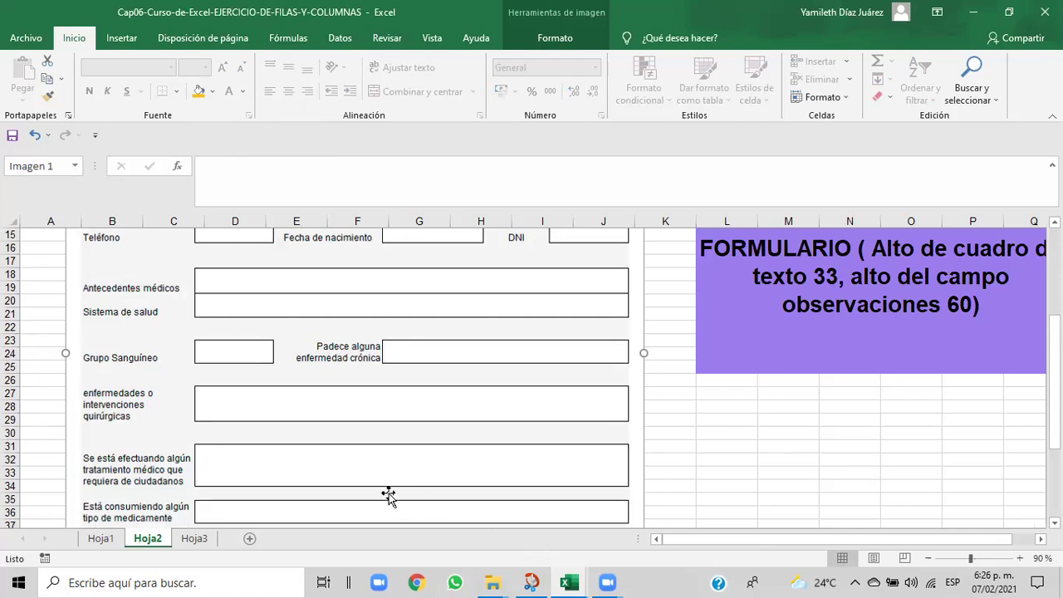
{"action": "left_click_drag", "start_coordinate": [1055, 382], "coordinate": [1054, 402]}
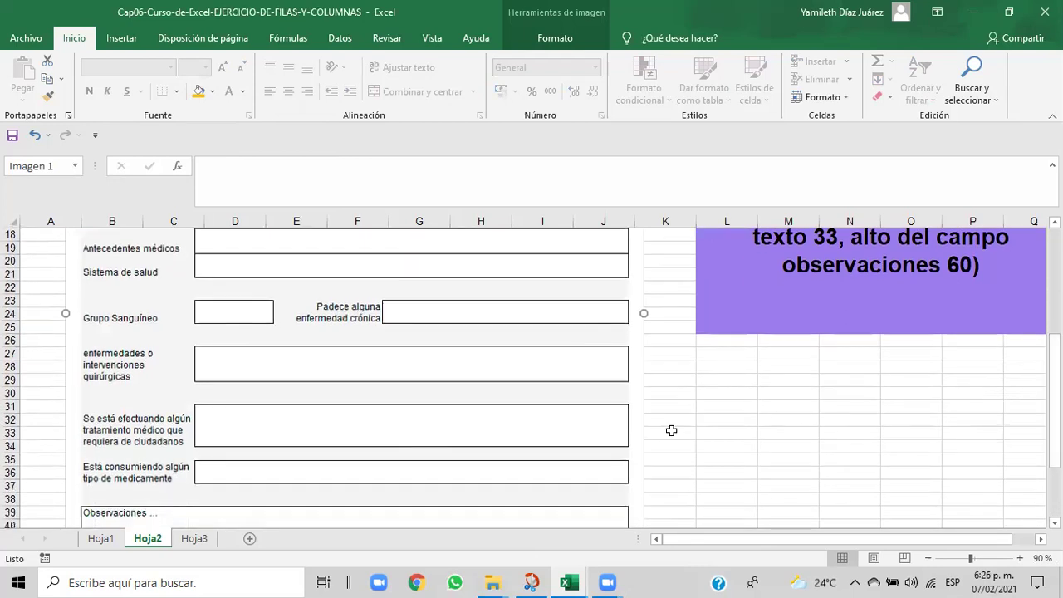
{"action": "mouse_move", "coordinate": [577, 581]}
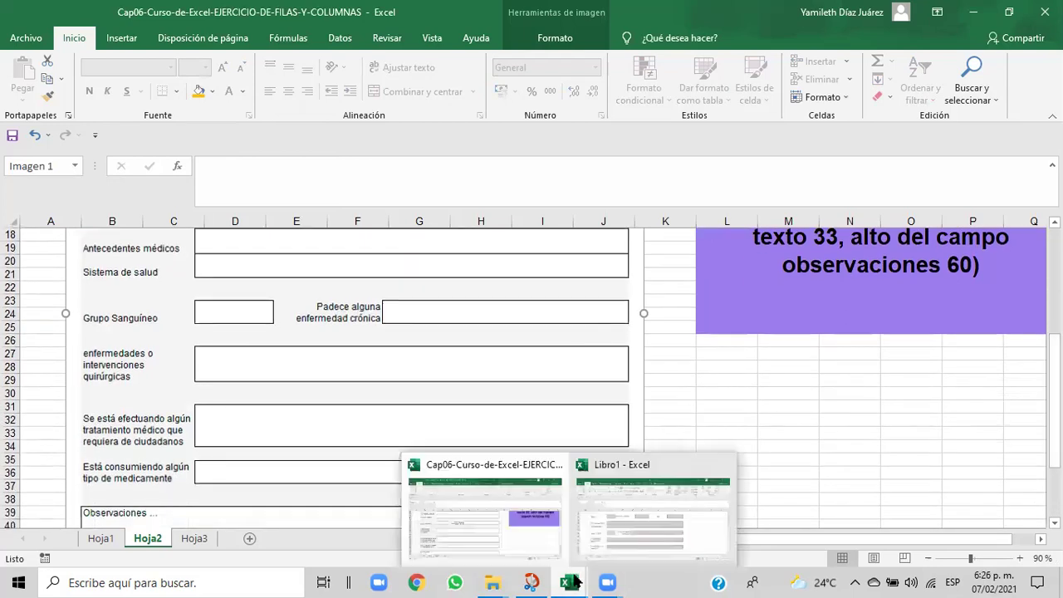
{"action": "left_click", "coordinate": [612, 551]}
{"action": "left_click_drag", "start_coordinate": [220, 474], "coordinate": [697, 484]}
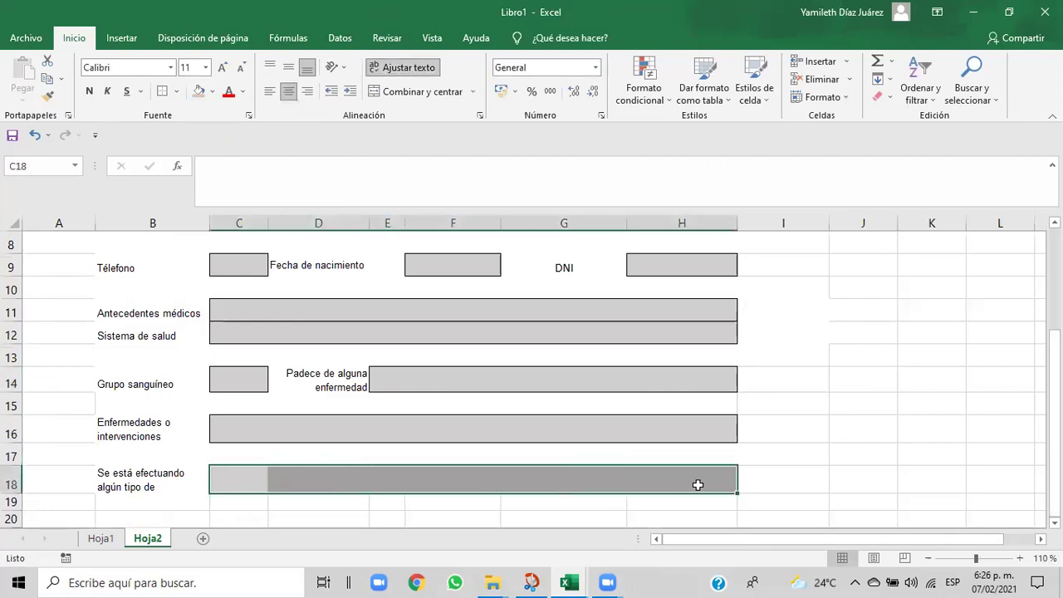
- Clear and confirm row 18's height in the Row Height dialog
{"action": "left_click", "coordinate": [844, 100]}
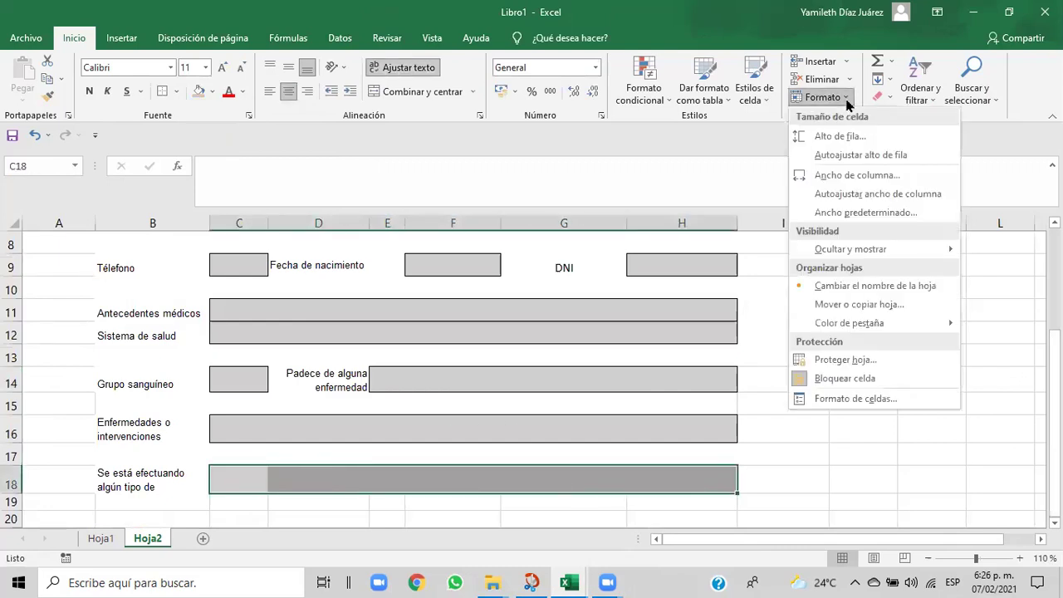
{"action": "left_click", "coordinate": [837, 137]}
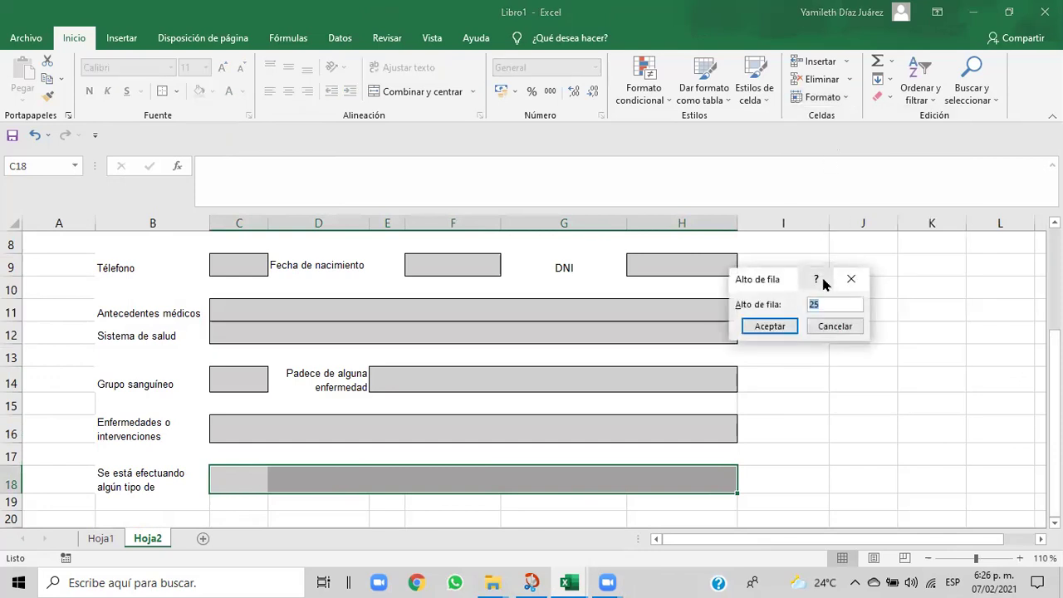
{"action": "key", "text": "BackSpace"}
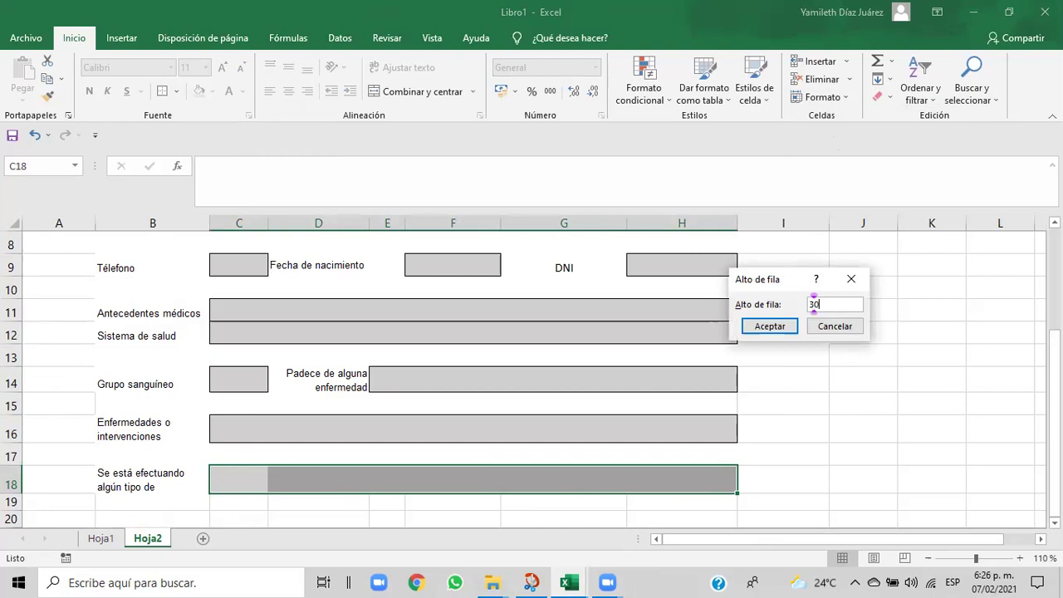
{"action": "left_click", "coordinate": [776, 327]}
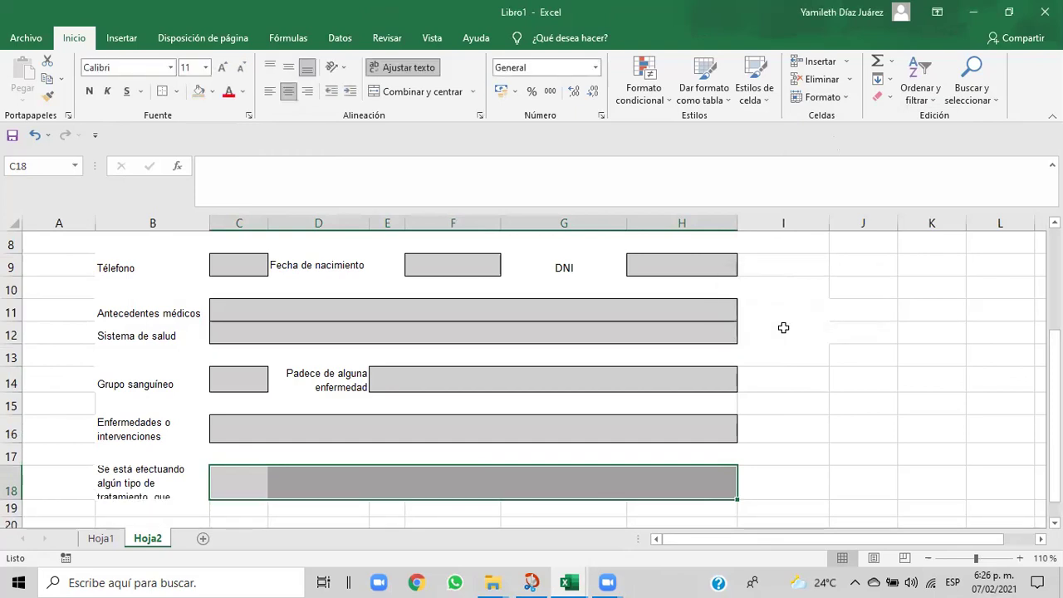
{"action": "left_click", "coordinate": [795, 448]}
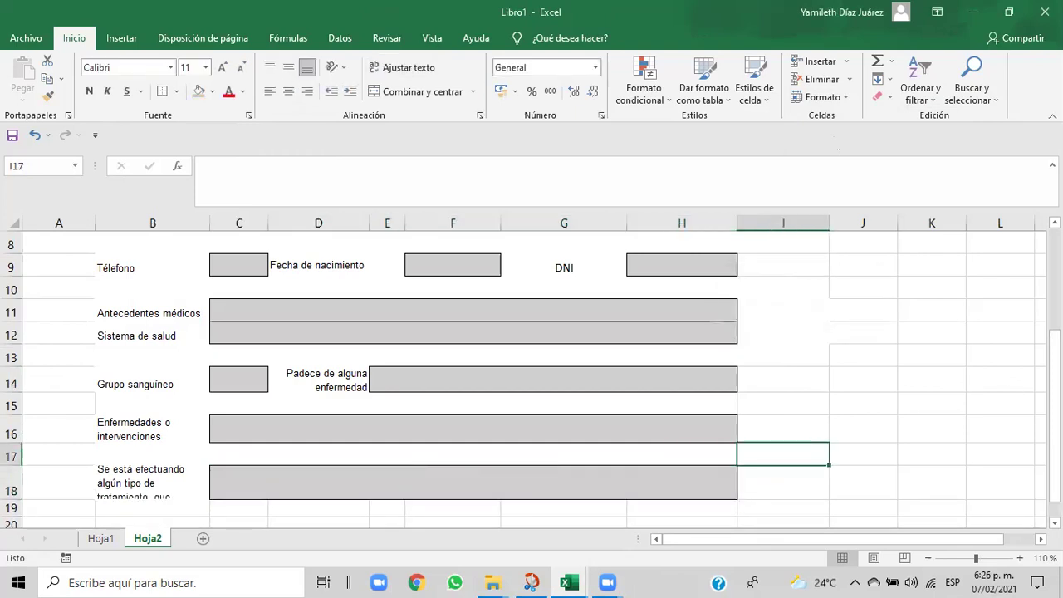
{"action": "left_click_drag", "start_coordinate": [1055, 420], "coordinate": [1055, 491]}
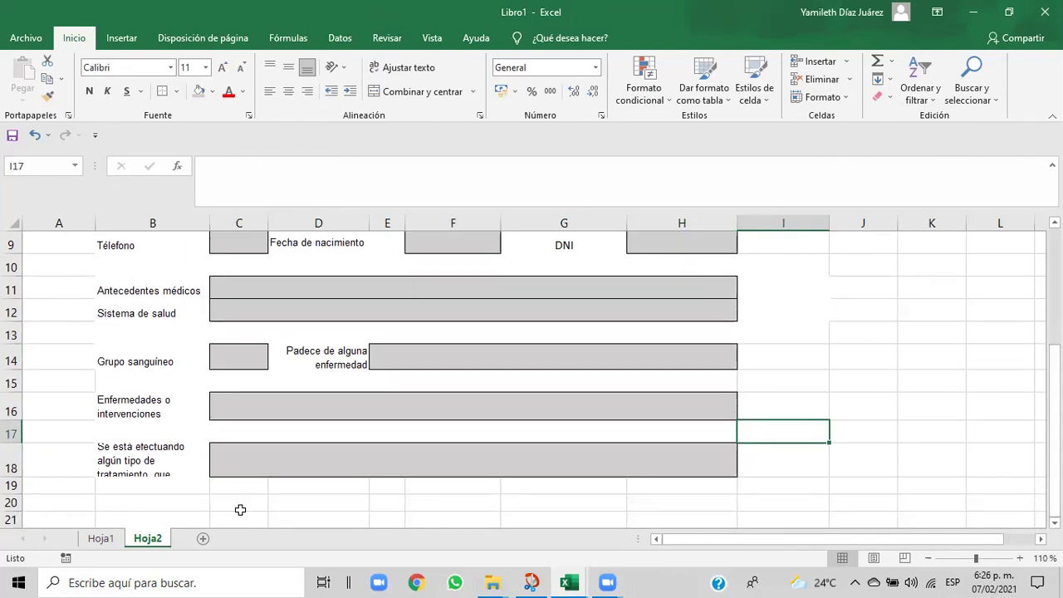
- Drag row 18 taller, try centre, left and wrap settings on B18, then undo them
{"action": "left_click", "coordinate": [114, 457]}
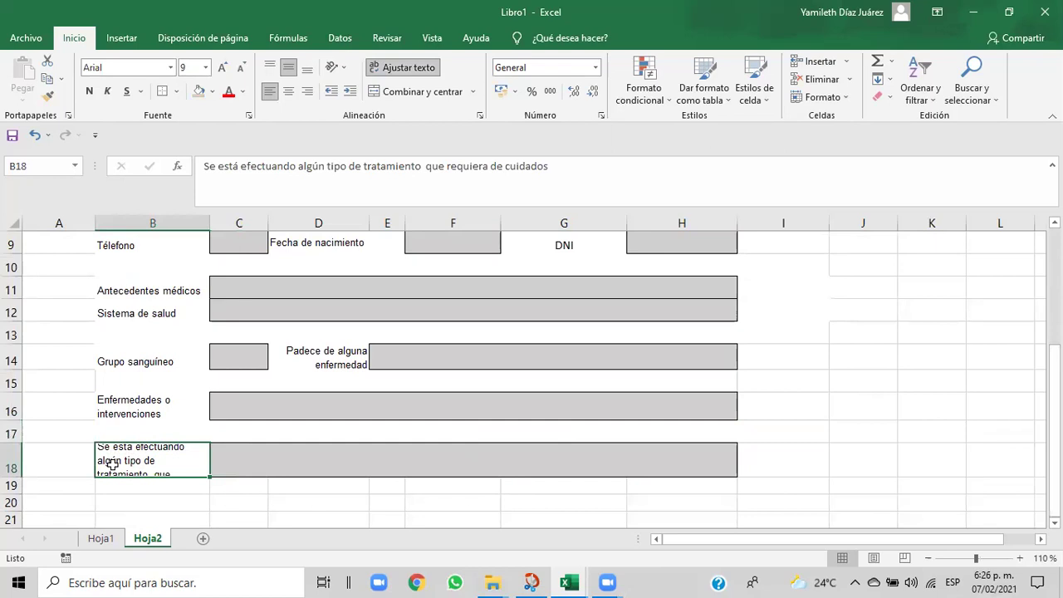
{"action": "left_click", "coordinate": [844, 100]}
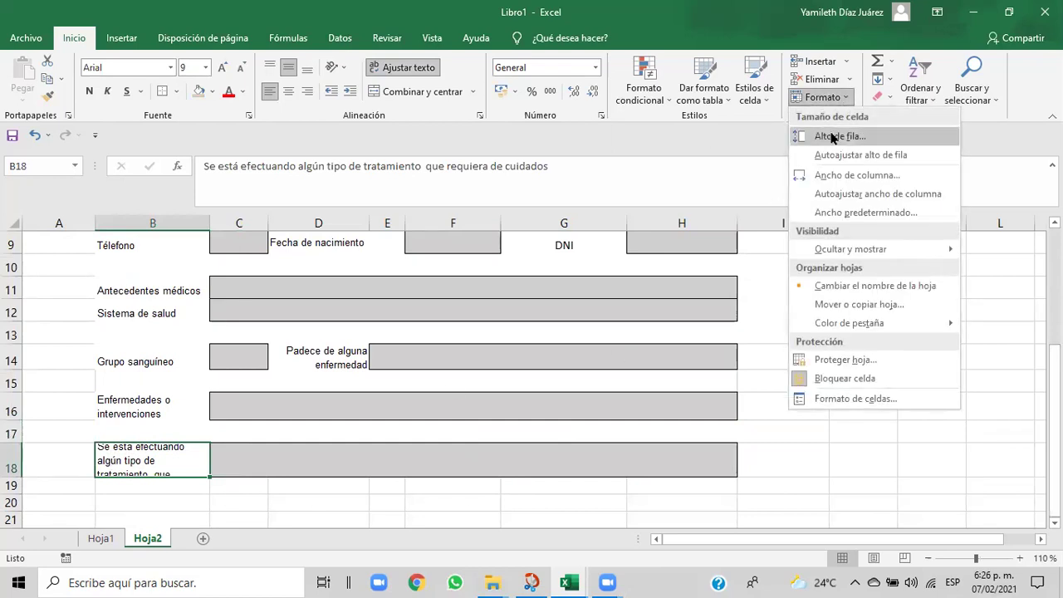
{"action": "key", "text": "Escape"}
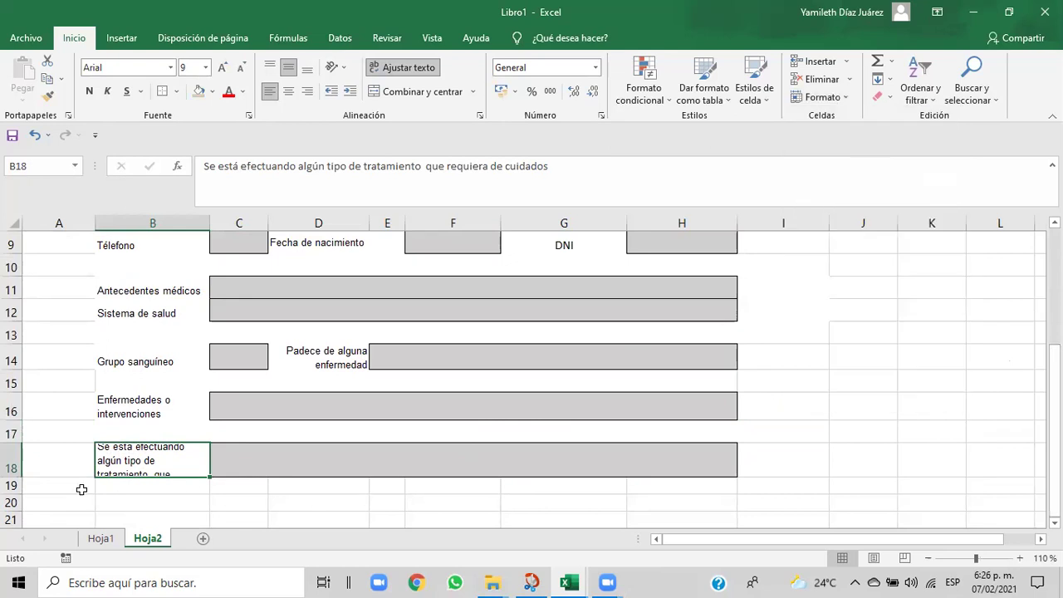
{"action": "left_click_drag", "start_coordinate": [14, 474], "coordinate": [14, 486]}
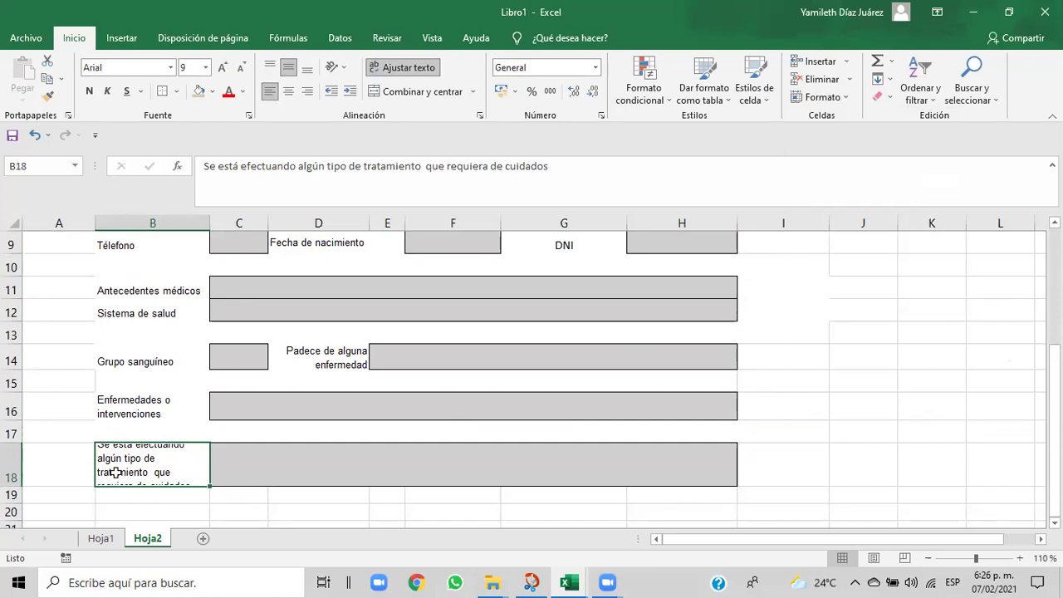
{"action": "left_click", "coordinate": [288, 91]}
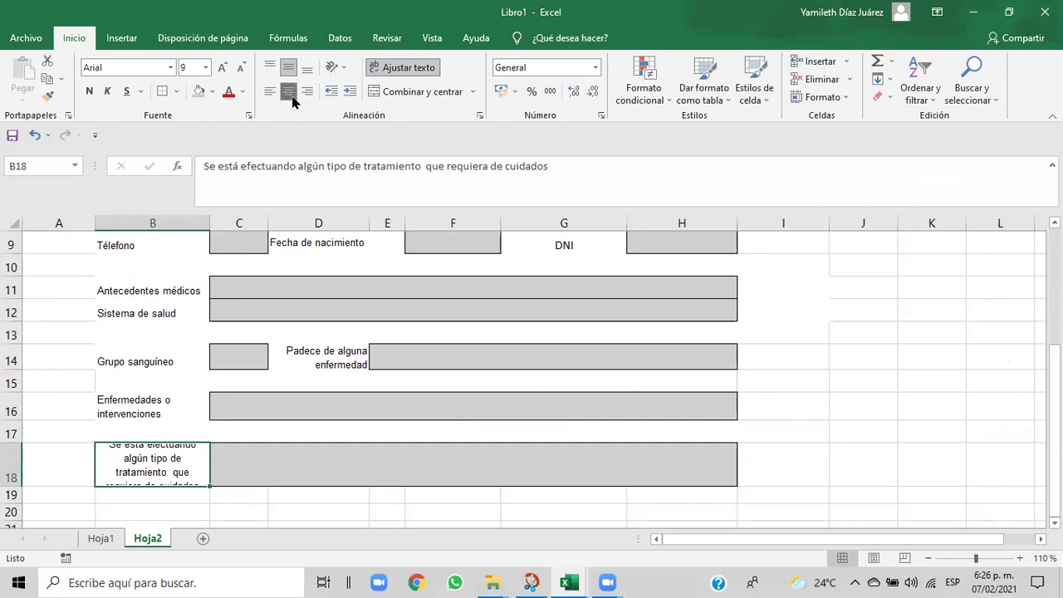
{"action": "left_click", "coordinate": [274, 94]}
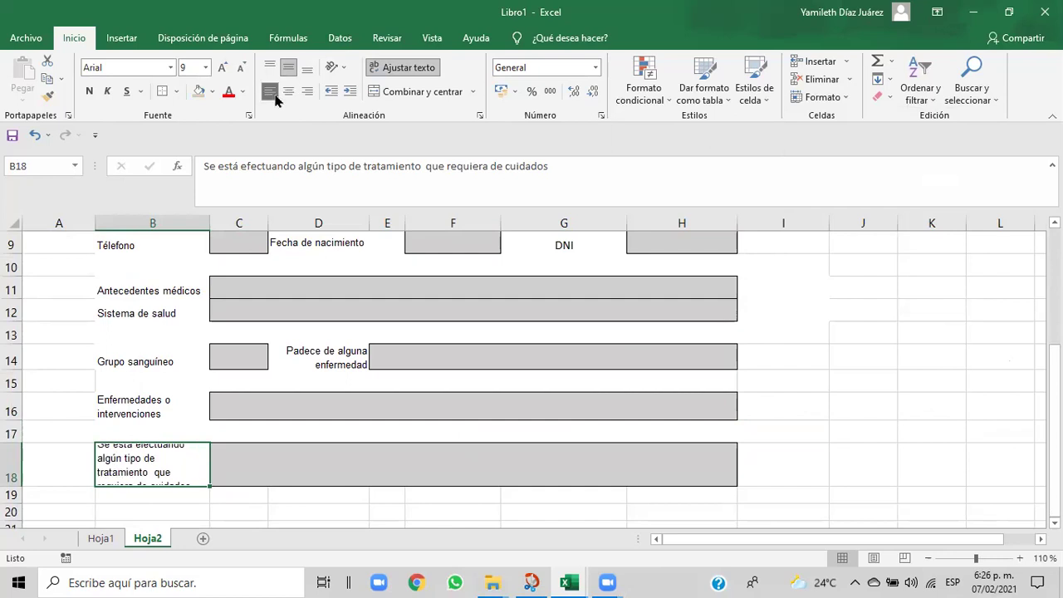
{"action": "left_click", "coordinate": [389, 71]}
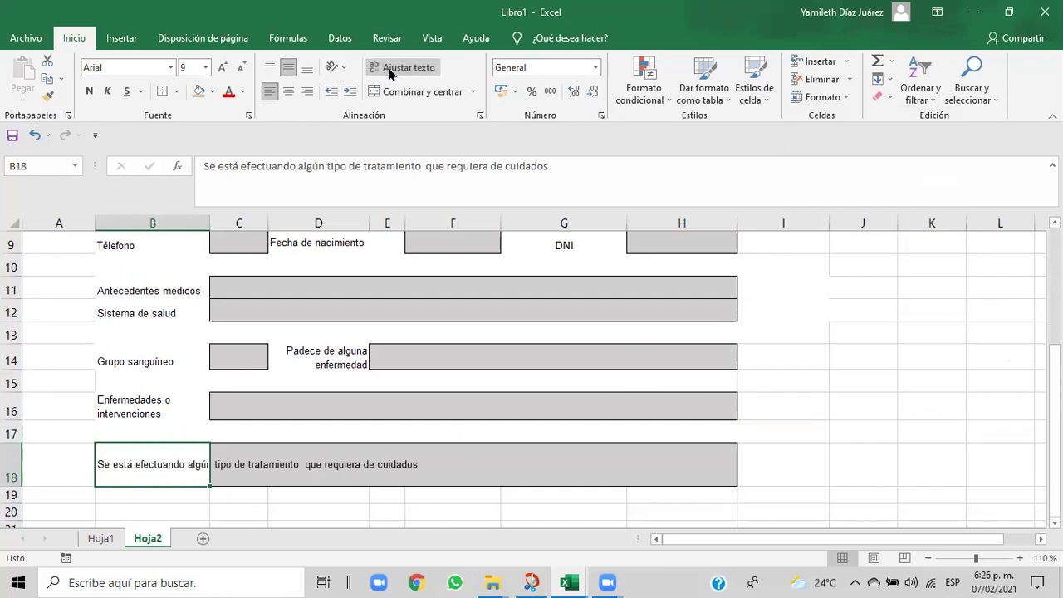
{"action": "left_click", "coordinate": [287, 95]}
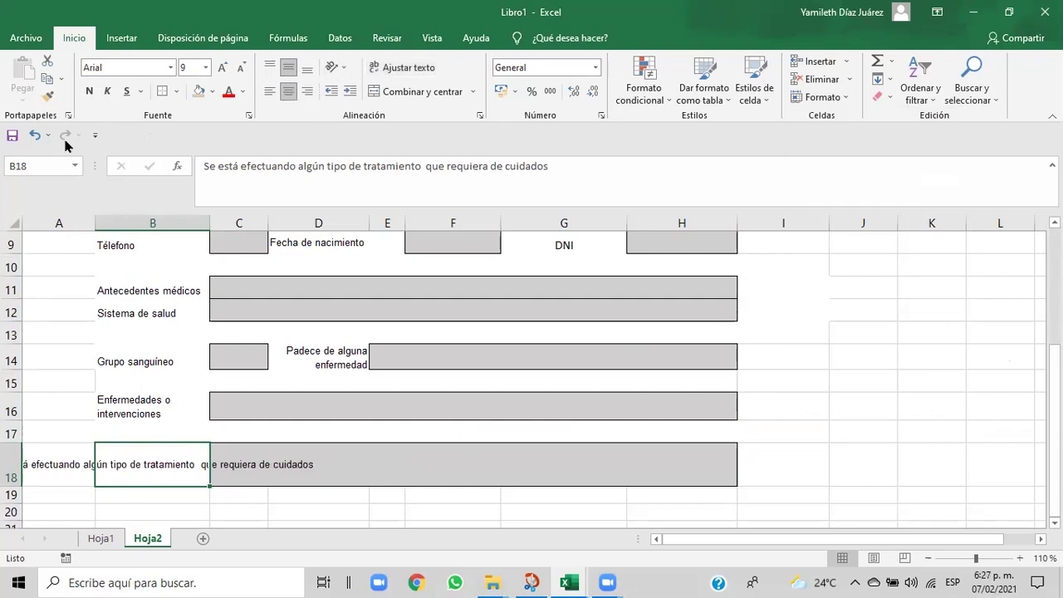
{"action": "left_click", "coordinate": [33, 135]}
{"action": "left_click", "coordinate": [33, 134]}
{"action": "left_click", "coordinate": [33, 135]}
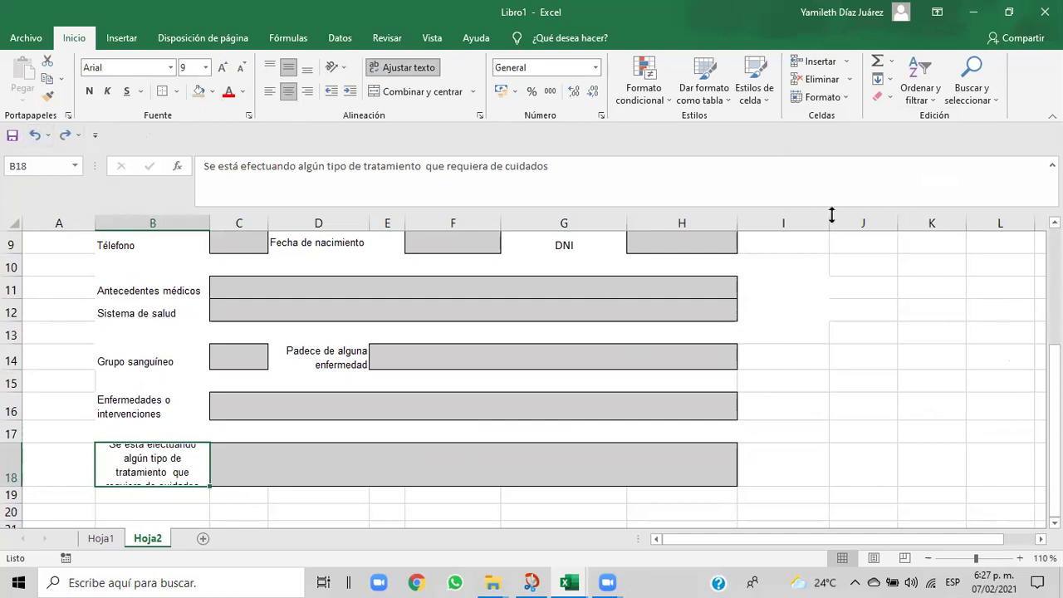
- Set row 18's height to 30 and reselect B18
{"action": "left_click", "coordinate": [847, 102]}
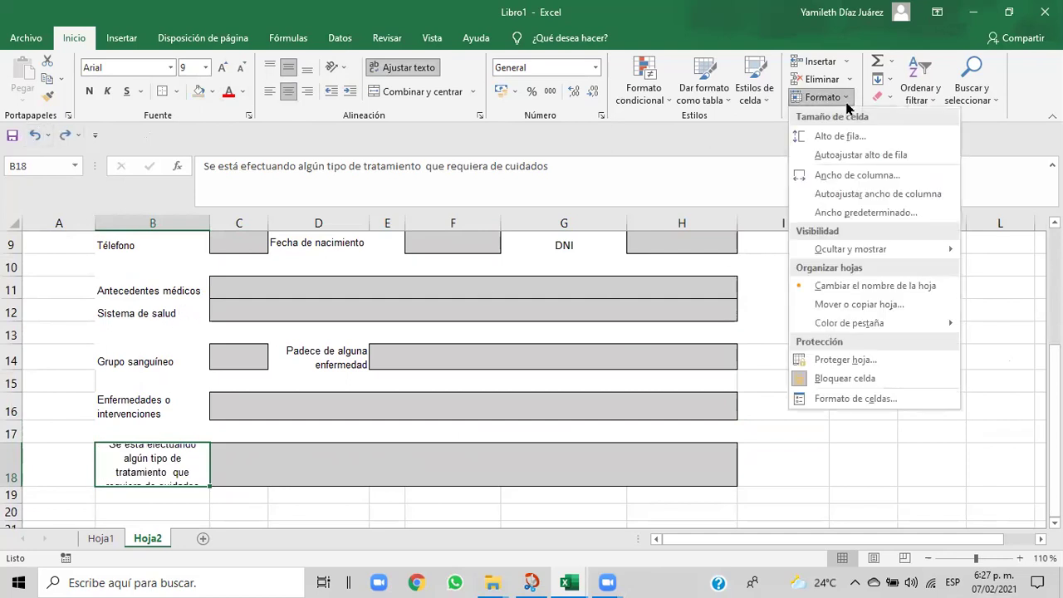
{"action": "left_click", "coordinate": [840, 137]}
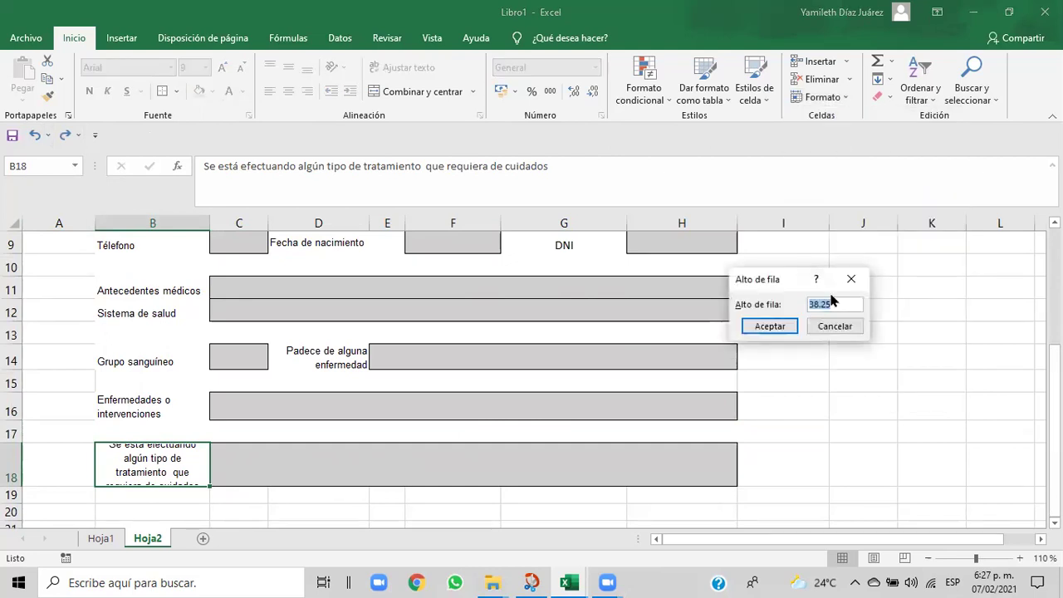
{"action": "left_click", "coordinate": [833, 305]}
{"action": "key", "text": "BackSpace"}
{"action": "key", "text": "BackSpace"}
{"action": "key", "text": "BackSpace"}
{"action": "key", "text": "BackSpace"}
{"action": "type", "text": "0"}
{"action": "left_click", "coordinate": [769, 325]}
{"action": "left_click", "coordinate": [805, 437]}
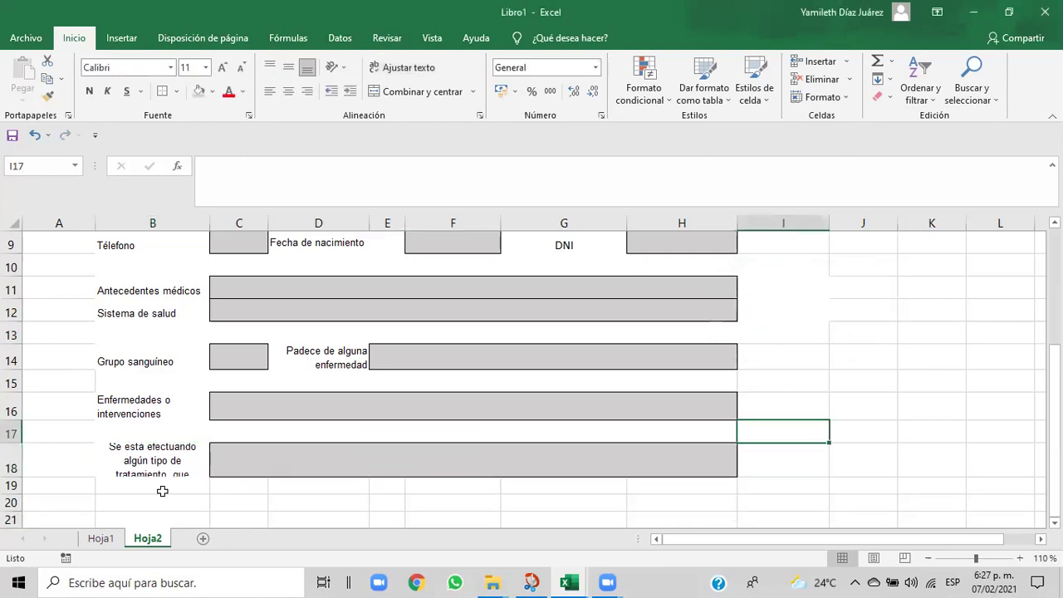
{"action": "left_click", "coordinate": [110, 447]}
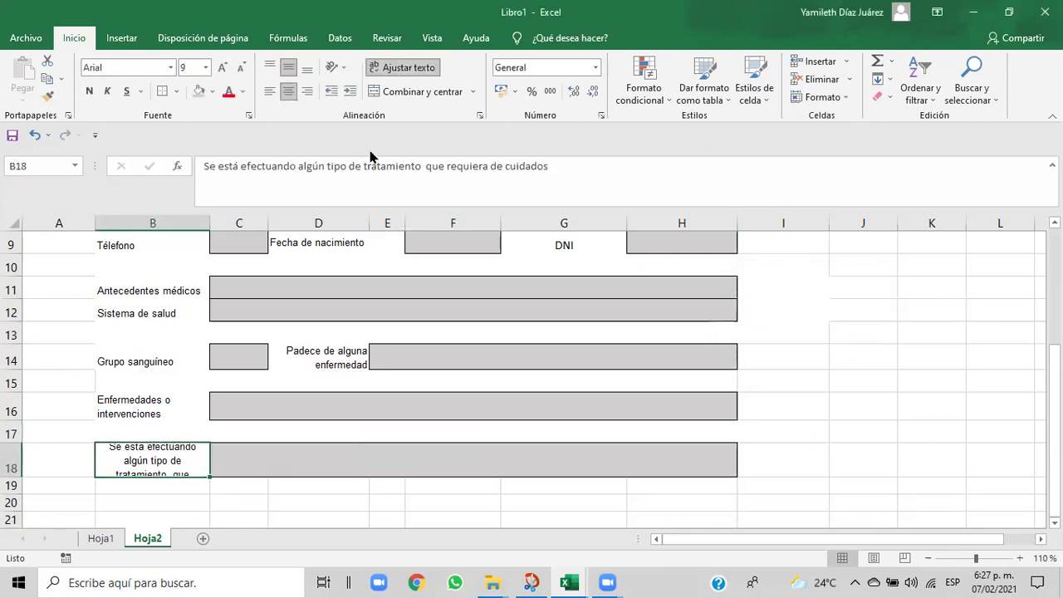
- Keep B18 wrapped, centre it vertically, left-align it and drag row 18 taller
{"action": "left_click", "coordinate": [406, 73]}
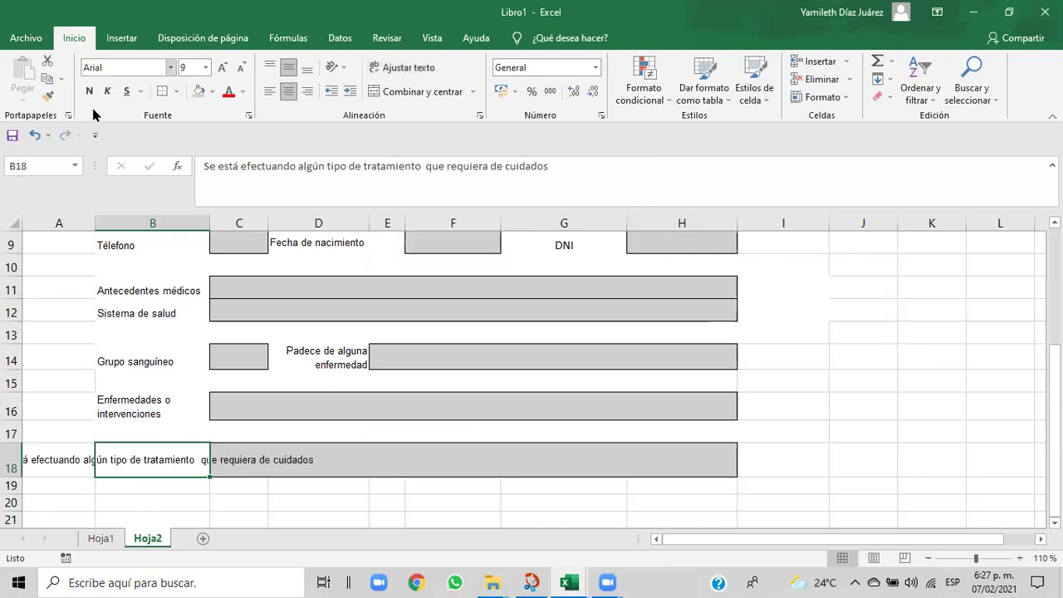
{"action": "left_click", "coordinate": [36, 137]}
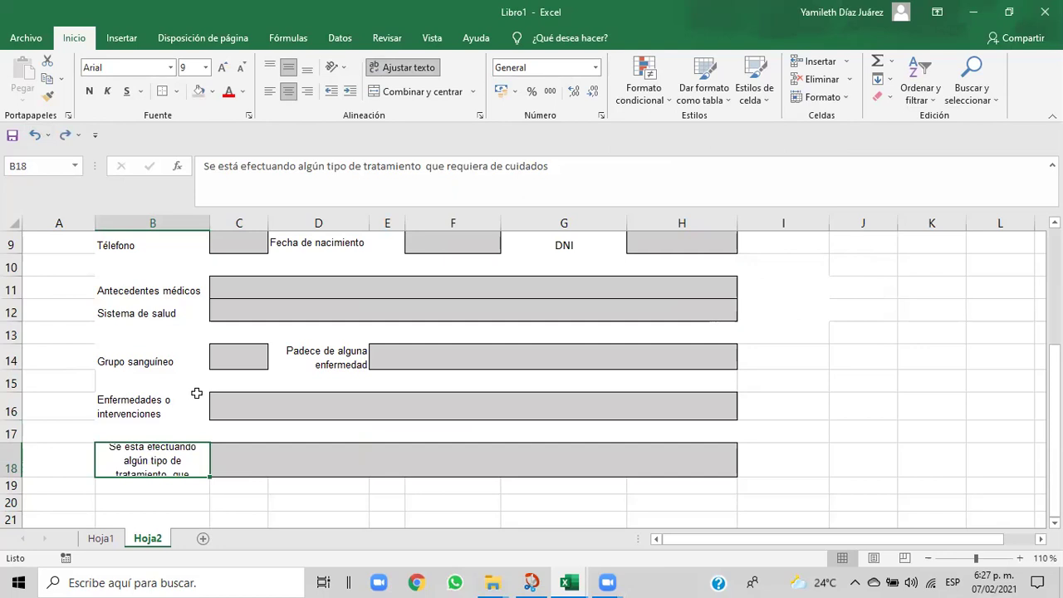
{"action": "left_click", "coordinate": [288, 70]}
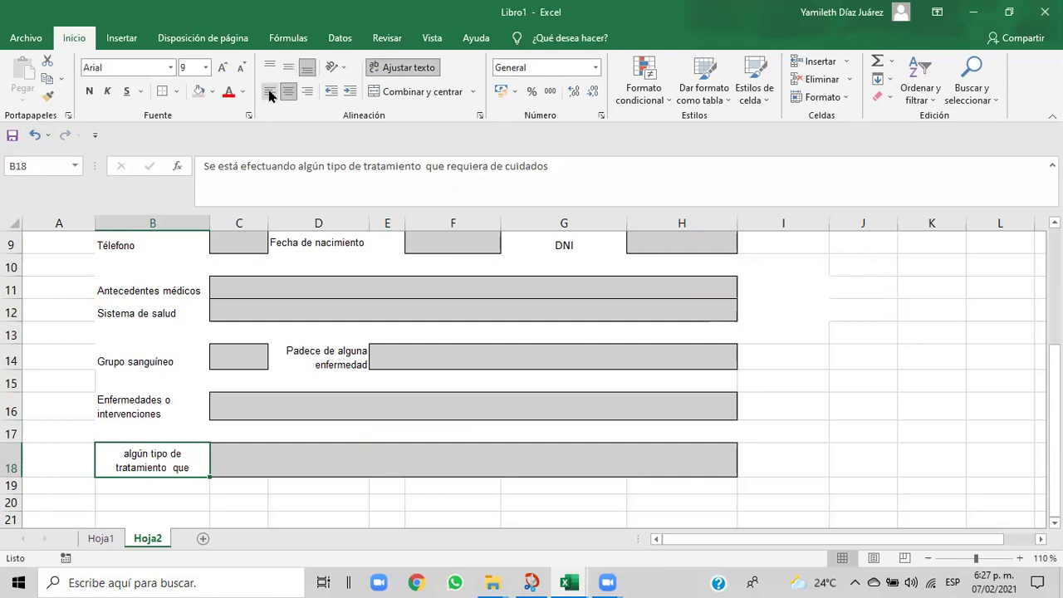
{"action": "left_click", "coordinate": [269, 93]}
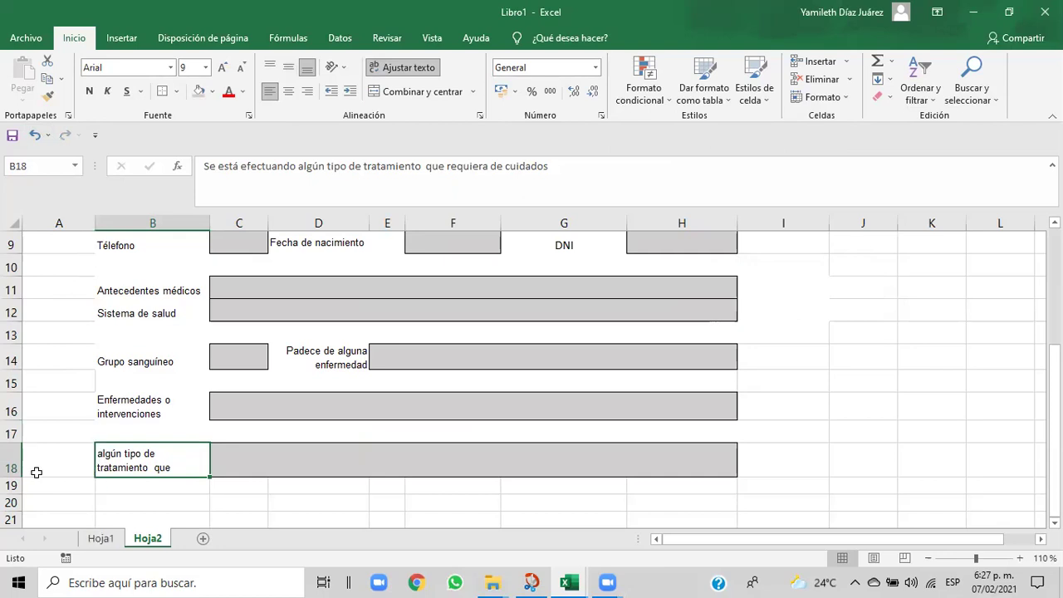
{"action": "left_click_drag", "start_coordinate": [16, 474], "coordinate": [15, 504]}
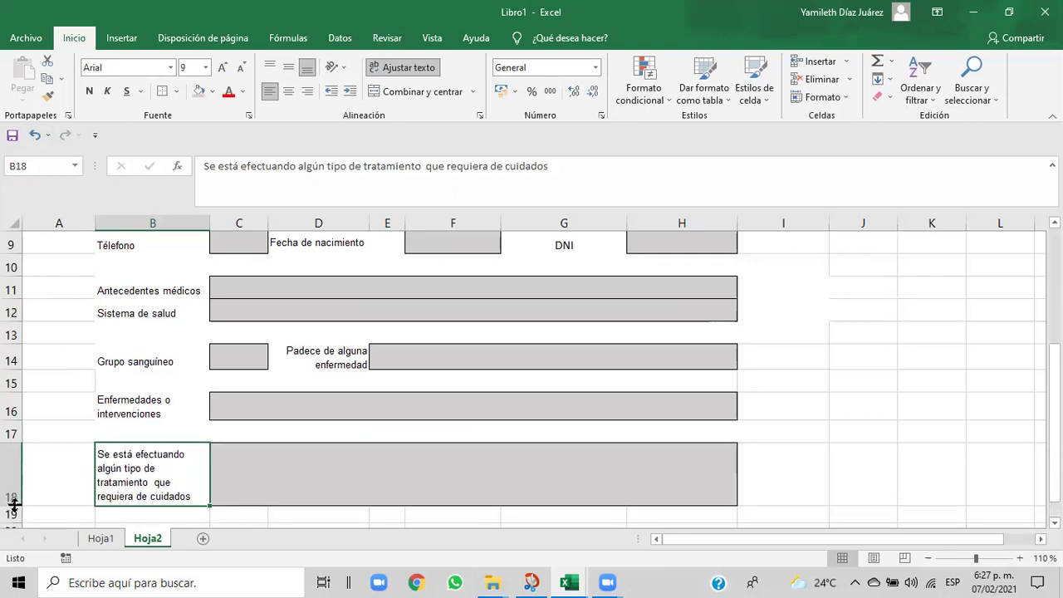
- Select the C18:G18 field and row 17 cells, then zoom out to view more
{"action": "left_click", "coordinate": [406, 483]}
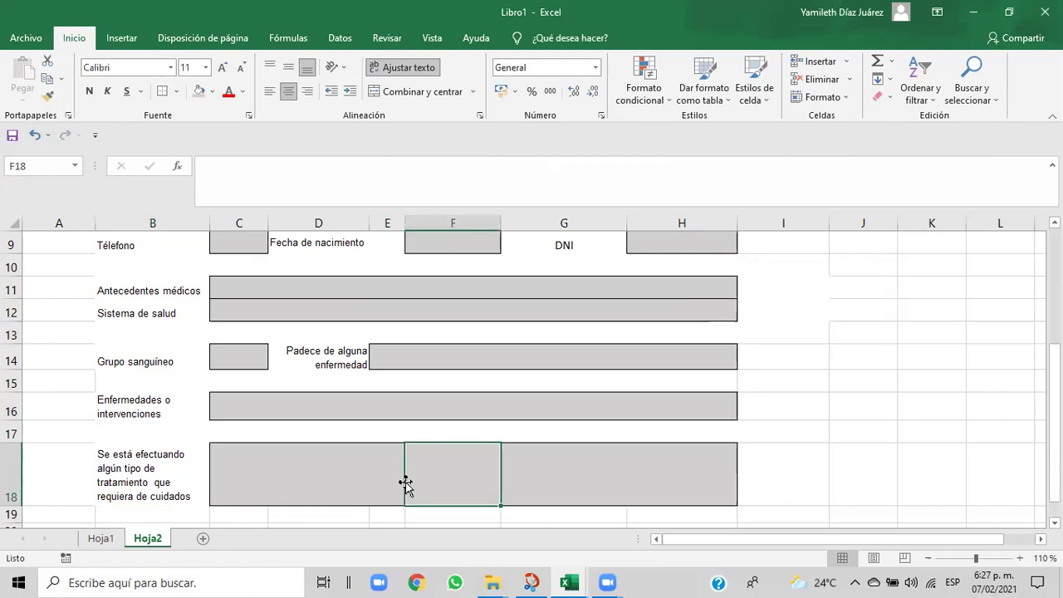
{"action": "left_click", "coordinate": [581, 484]}
{"action": "left_click_drag", "start_coordinate": [240, 468], "coordinate": [685, 478]}
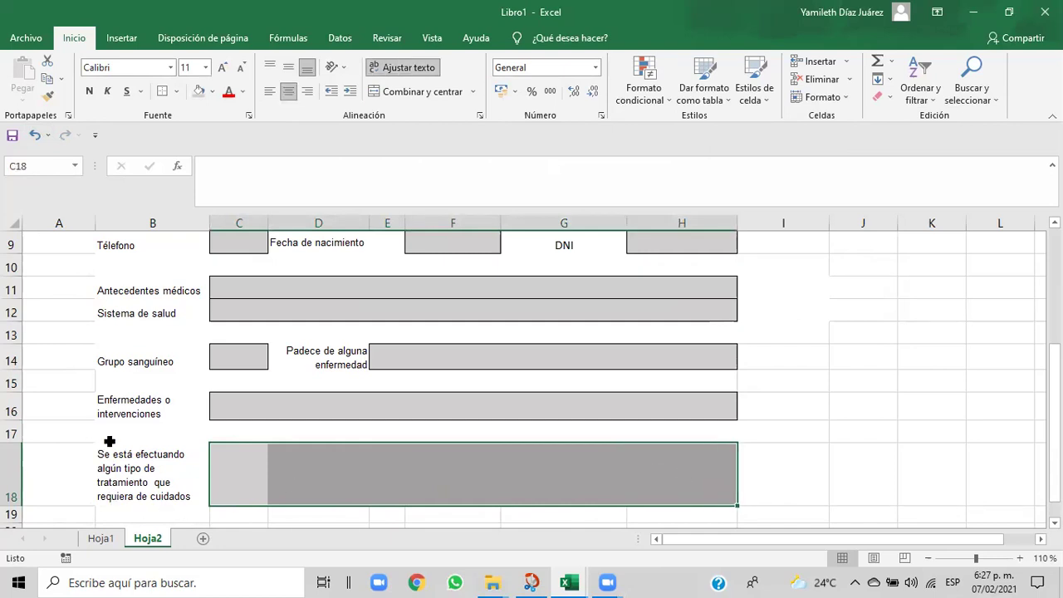
{"action": "left_click_drag", "start_coordinate": [57, 429], "coordinate": [655, 438]}
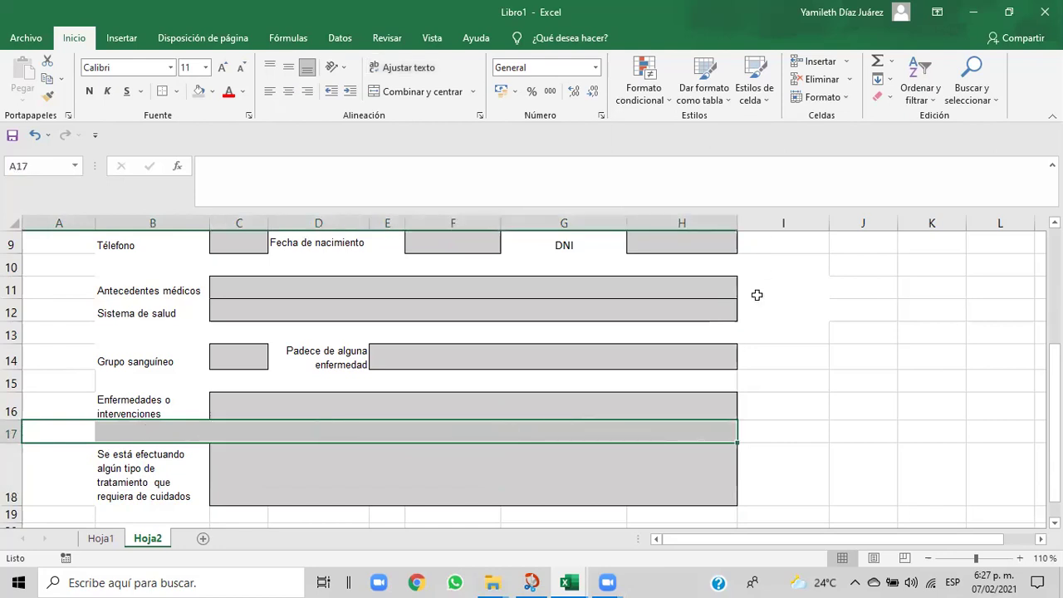
{"action": "left_click", "coordinate": [835, 430]}
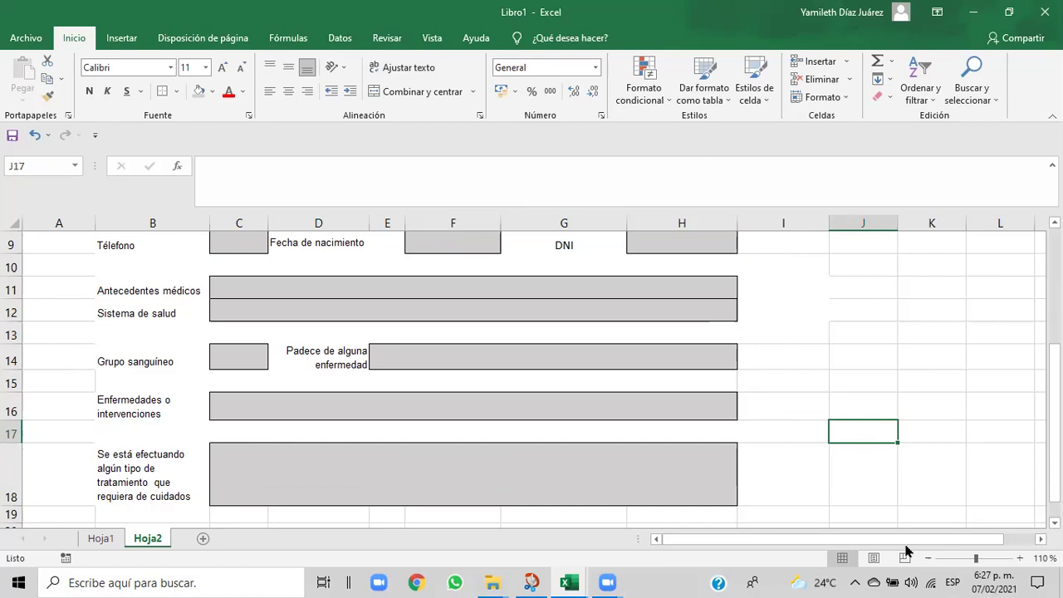
{"action": "left_click", "coordinate": [927, 558]}
{"action": "left_click", "coordinate": [926, 559]}
{"action": "left_click", "coordinate": [927, 559]}
{"action": "left_click", "coordinate": [927, 558]}
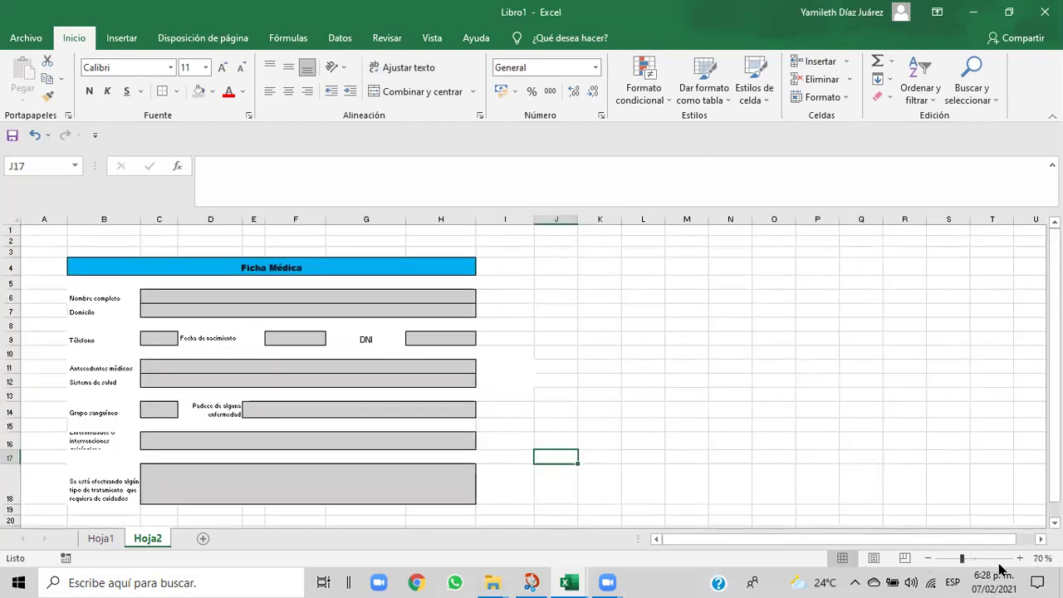
{"action": "left_click", "coordinate": [1018, 558]}
{"action": "left_click", "coordinate": [1019, 558]}
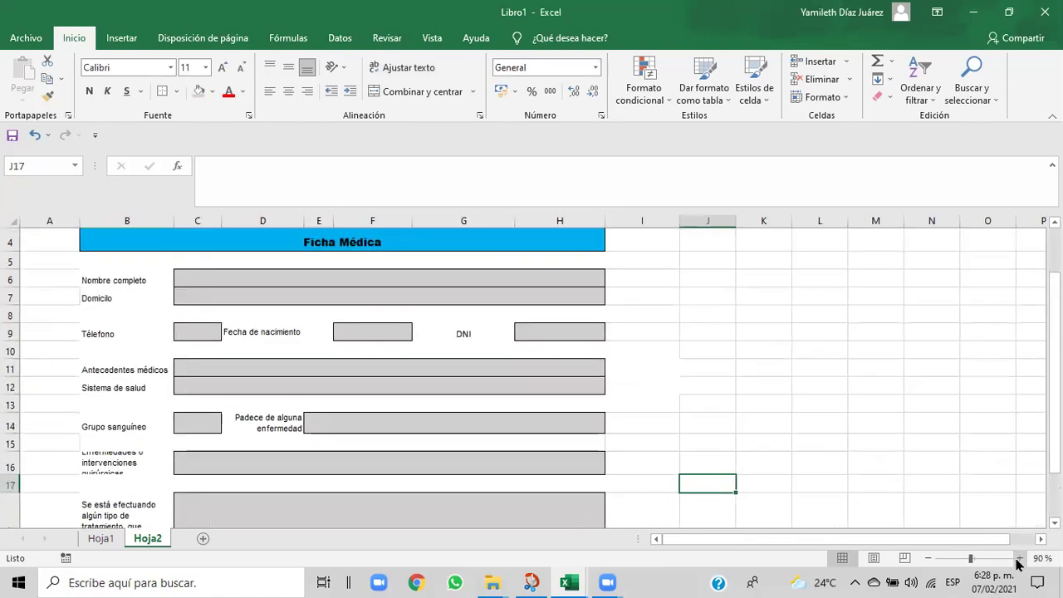
{"action": "left_click_drag", "start_coordinate": [1053, 387], "coordinate": [1054, 426]}
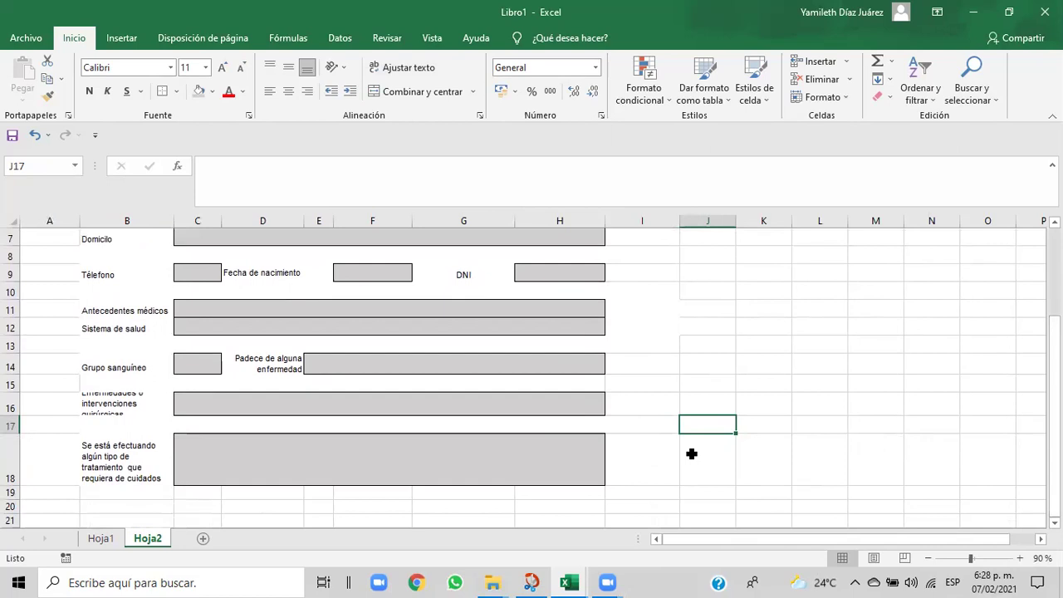
{"action": "mouse_move", "coordinate": [568, 583]}
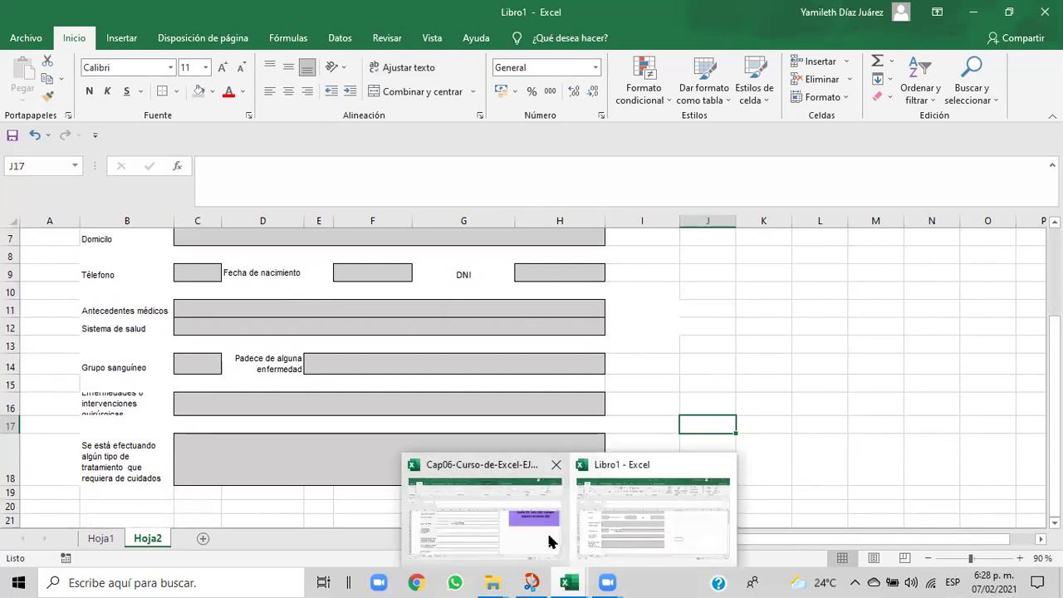
{"action": "left_click", "coordinate": [549, 541]}
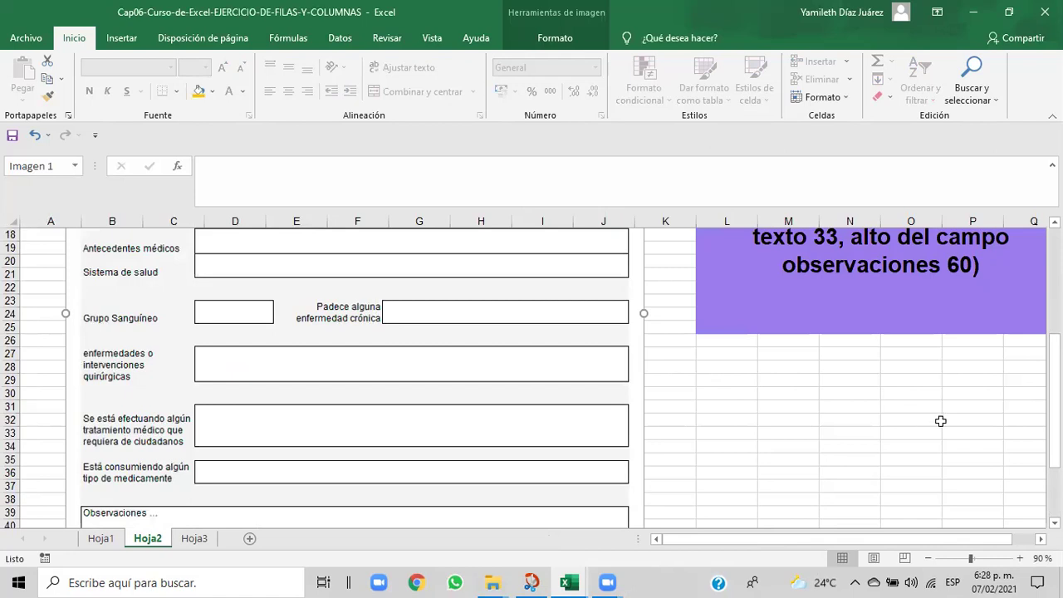
{"action": "left_click_drag", "start_coordinate": [1054, 404], "coordinate": [1055, 445]}
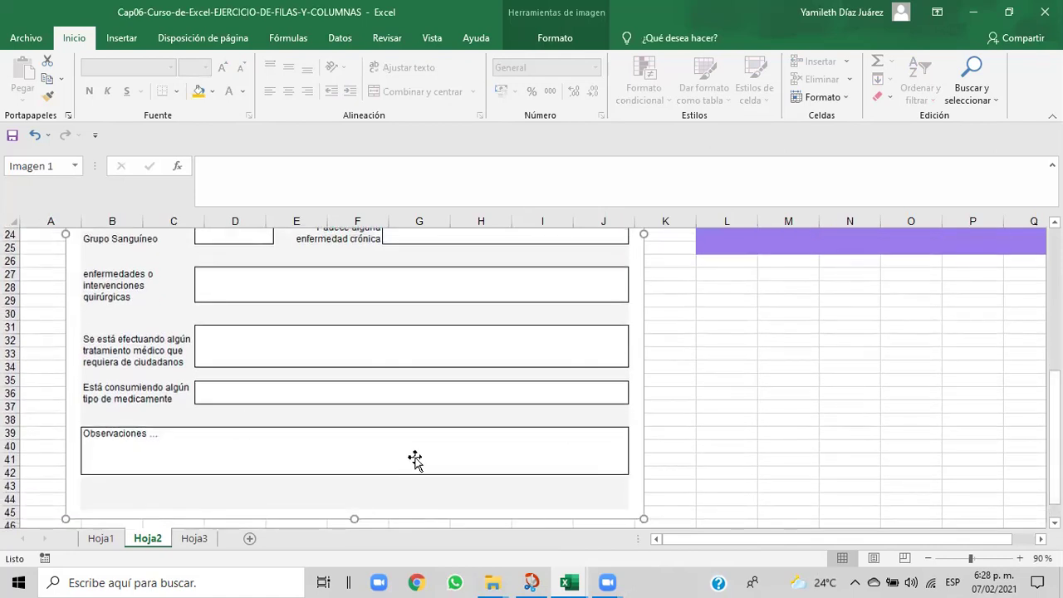
{"action": "mouse_move", "coordinate": [571, 582]}
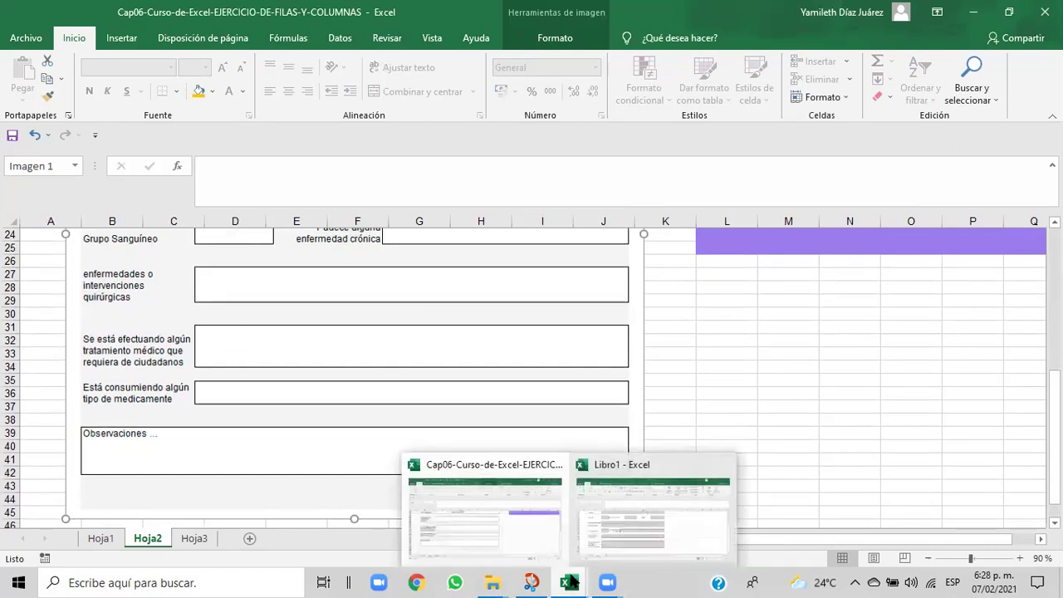
{"action": "left_click", "coordinate": [610, 544]}
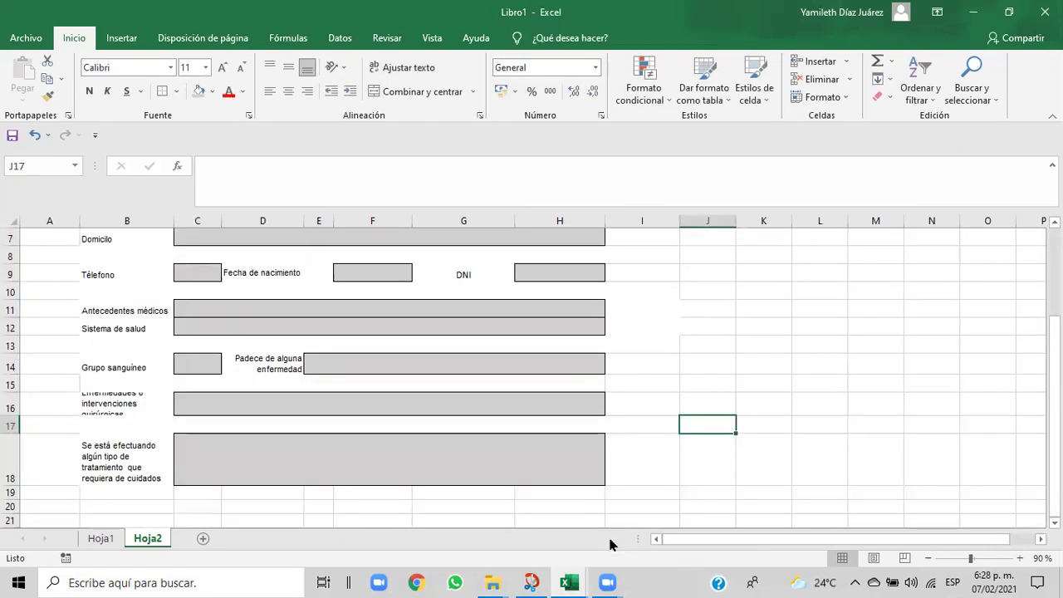
- Fill B19:H19 white, merge it, and set row 19's height to 20
{"action": "left_click_drag", "start_coordinate": [107, 495], "coordinate": [534, 489]}
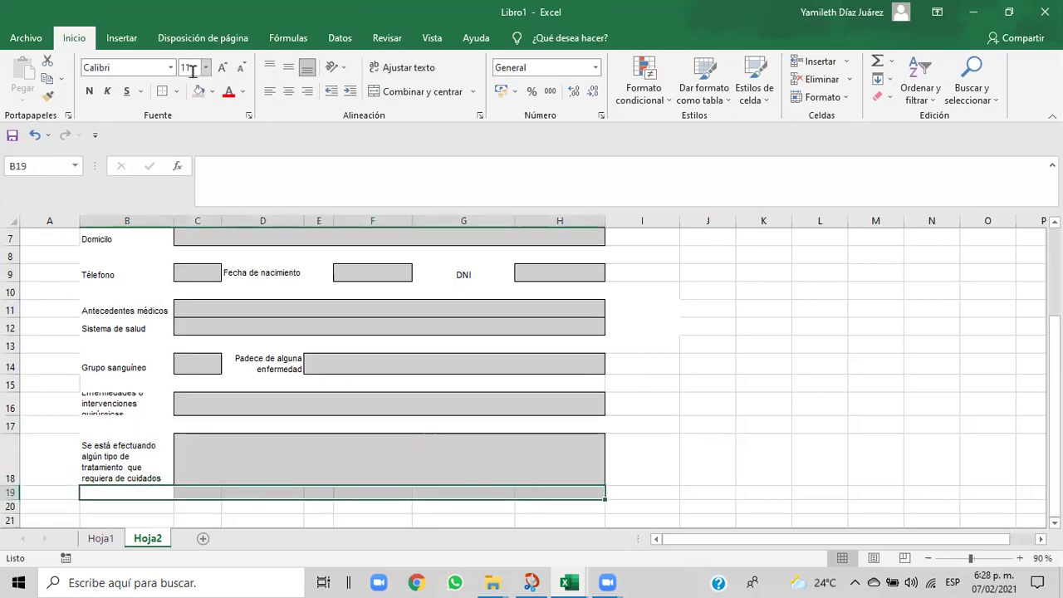
{"action": "left_click", "coordinate": [212, 91]}
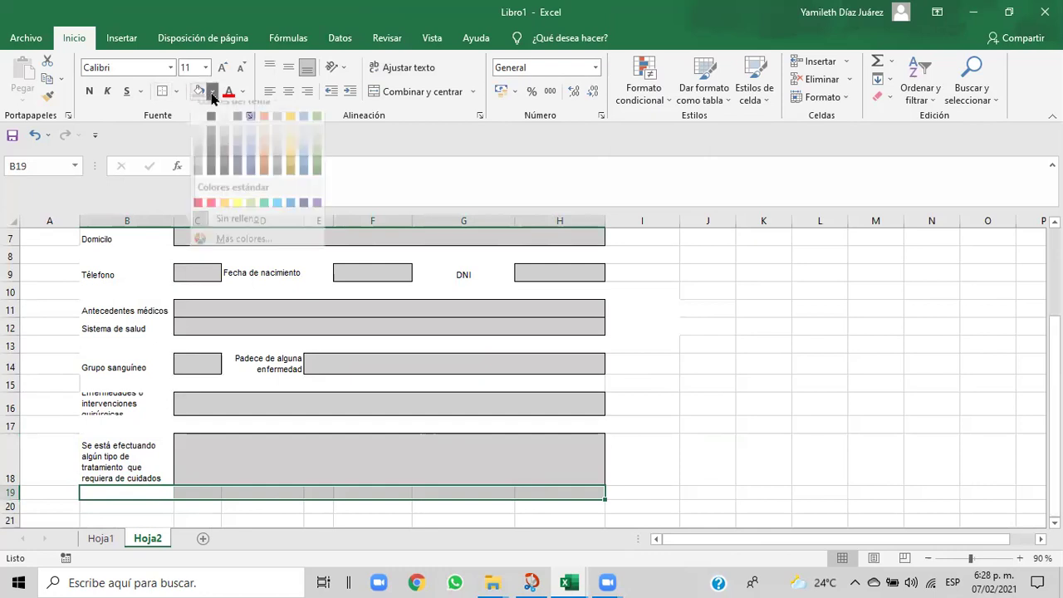
{"action": "left_click", "coordinate": [197, 127]}
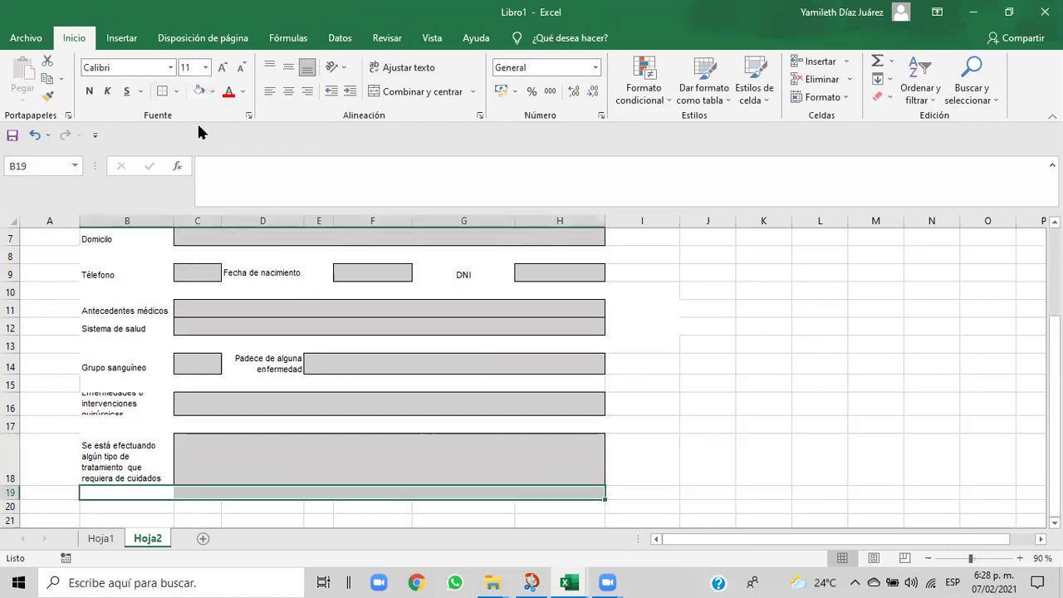
{"action": "left_click", "coordinate": [405, 98]}
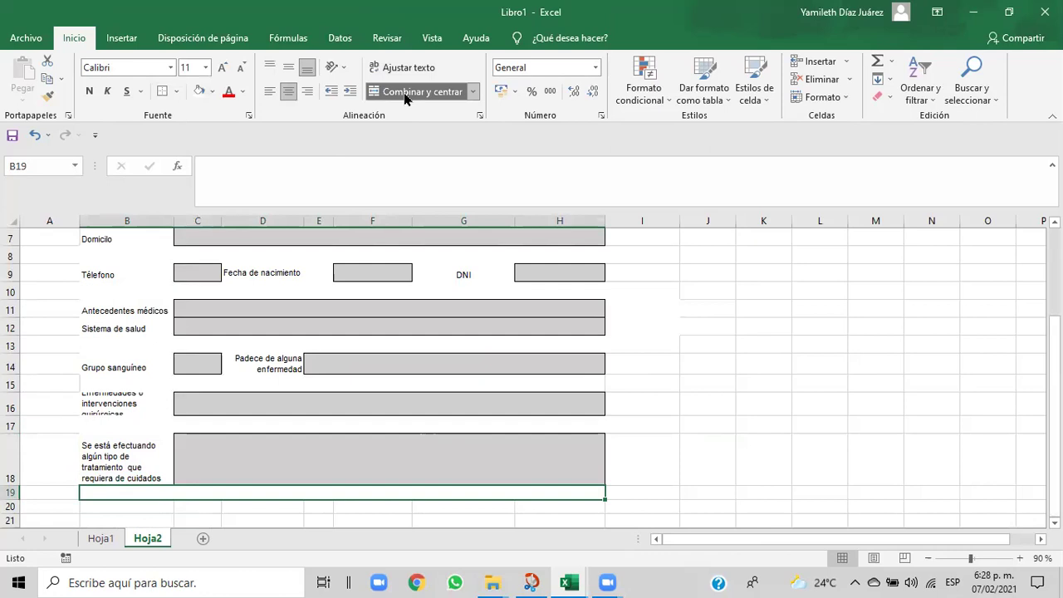
{"action": "left_click", "coordinate": [841, 100]}
{"action": "mouse_move", "coordinate": [836, 242]}
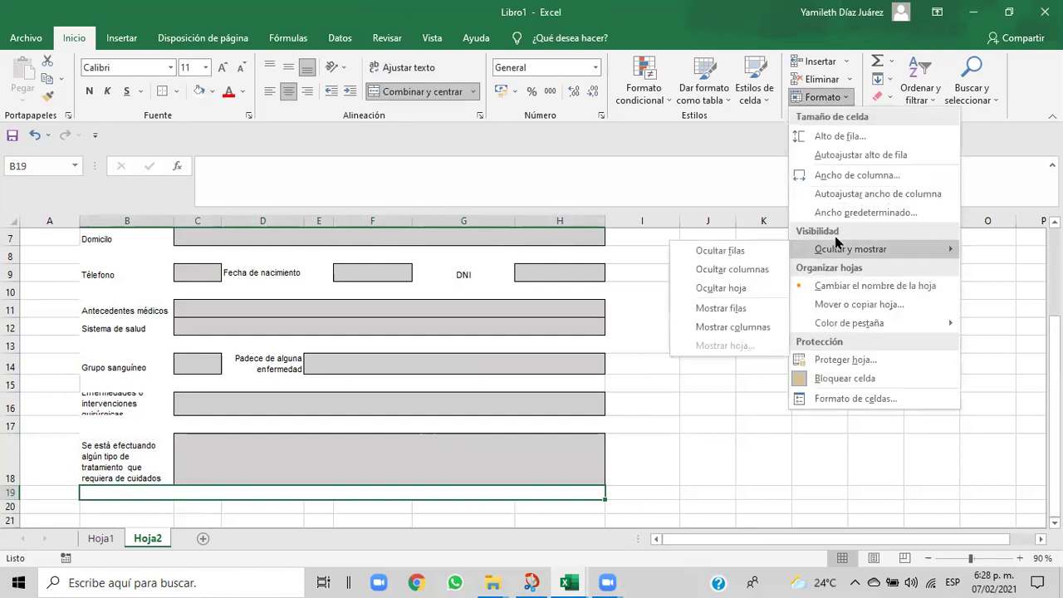
{"action": "left_click", "coordinate": [829, 135]}
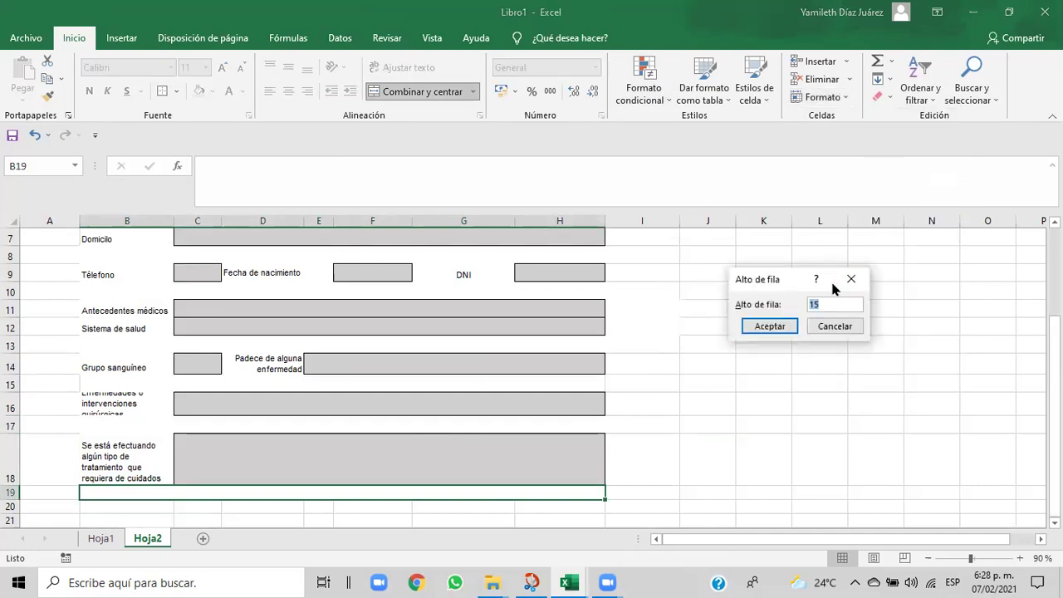
{"action": "key", "text": "BackSpace"}
{"action": "type", "text": "20"}
{"action": "left_click", "coordinate": [769, 327]}
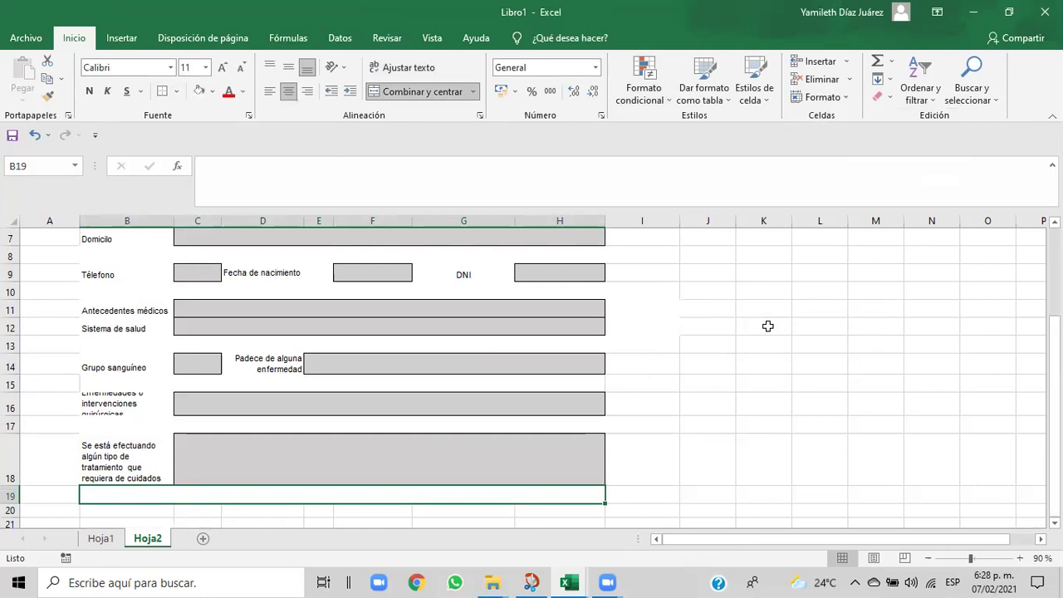
{"action": "left_click", "coordinate": [718, 453]}
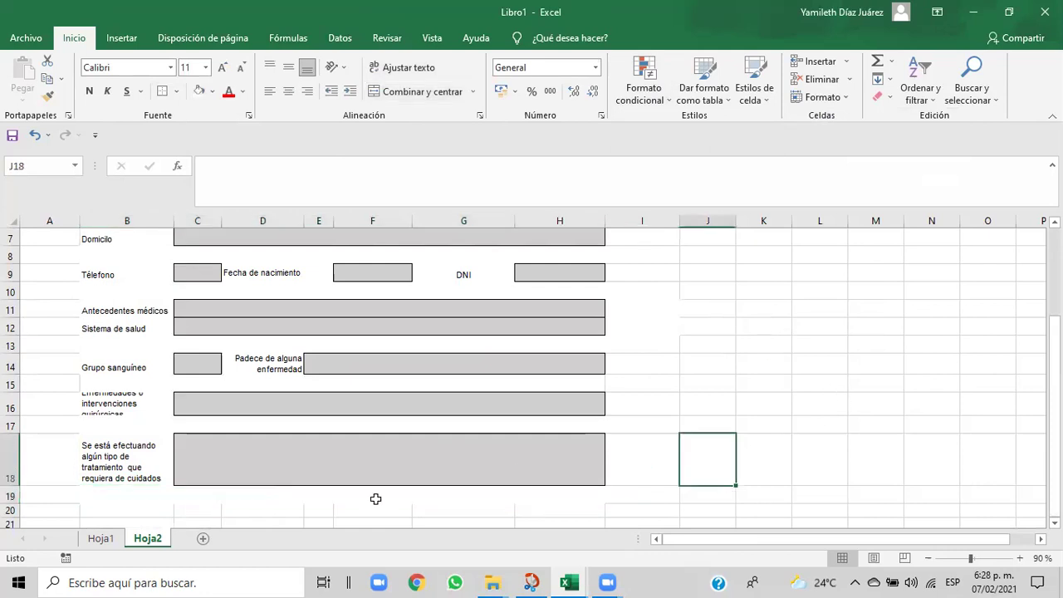
- Set row 20's height to 20 and merge B20:H20
{"action": "left_click_drag", "start_coordinate": [91, 508], "coordinate": [551, 508]}
{"action": "left_click", "coordinate": [846, 97]}
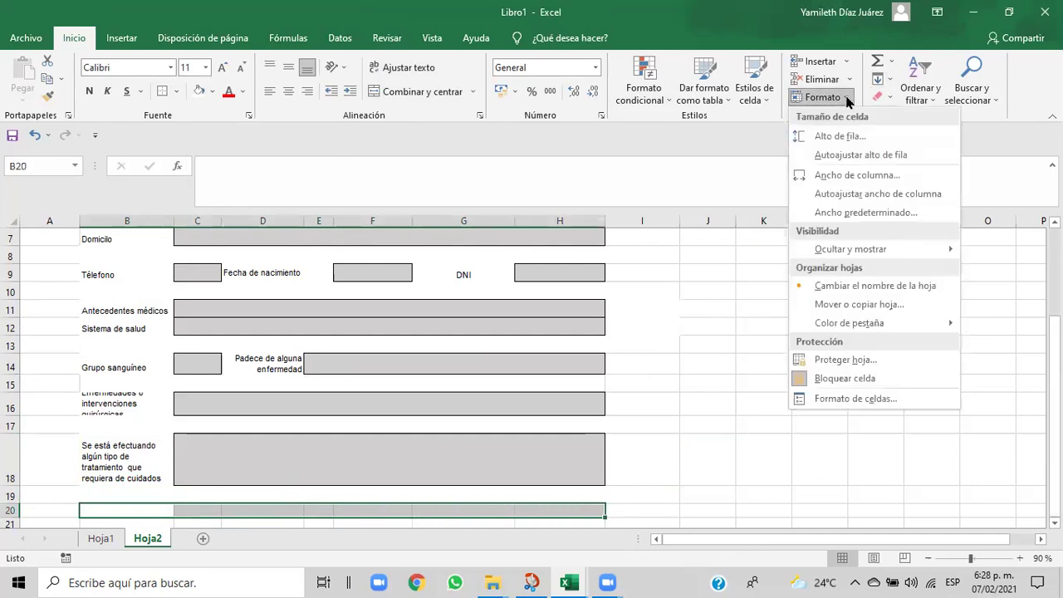
{"action": "left_click", "coordinate": [840, 135]}
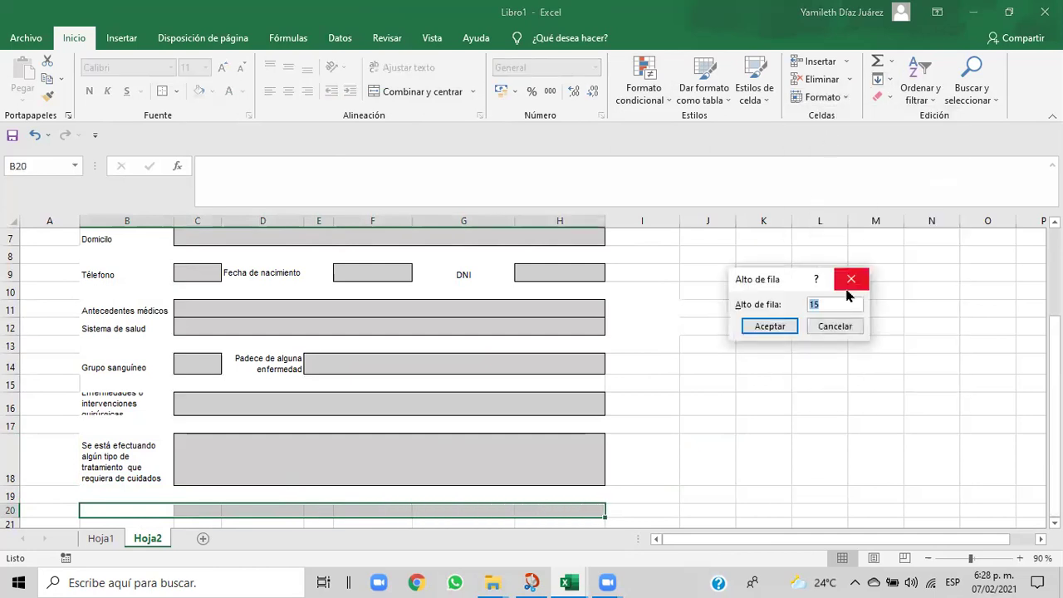
{"action": "type", "text": "20"}
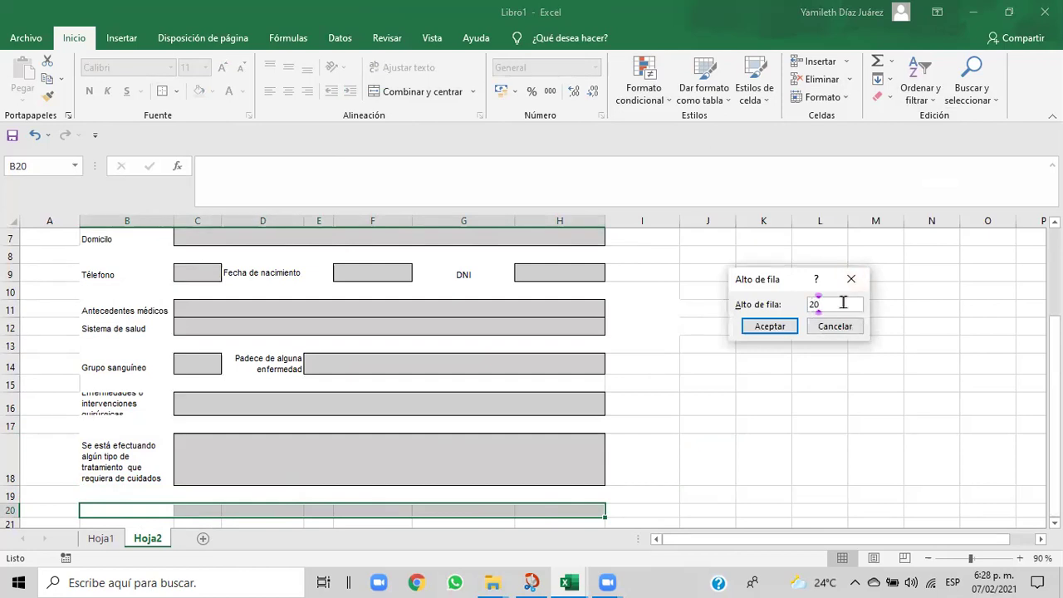
{"action": "left_click", "coordinate": [767, 327]}
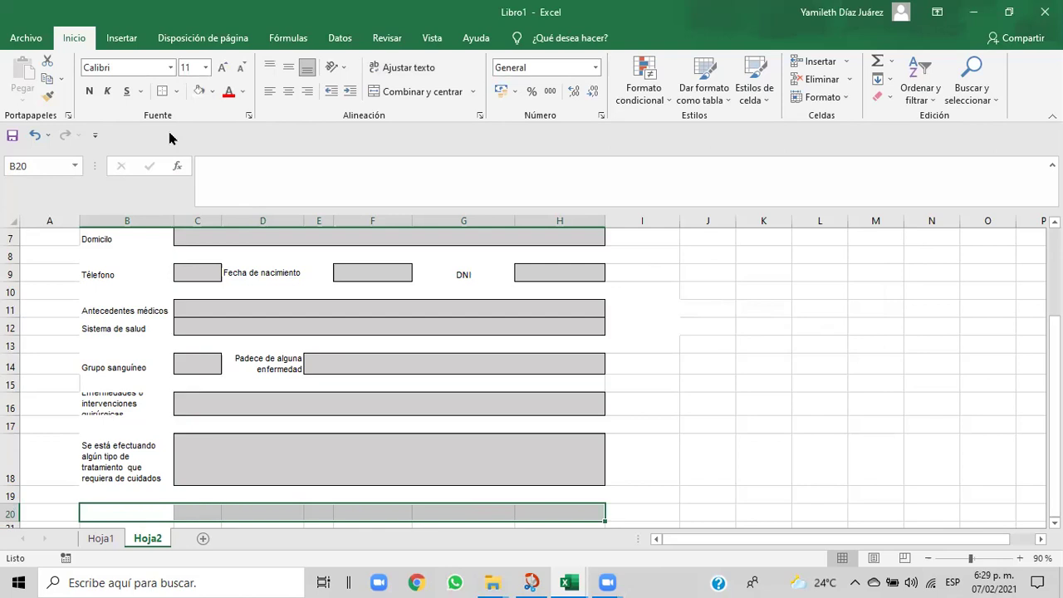
{"action": "left_click", "coordinate": [419, 93]}
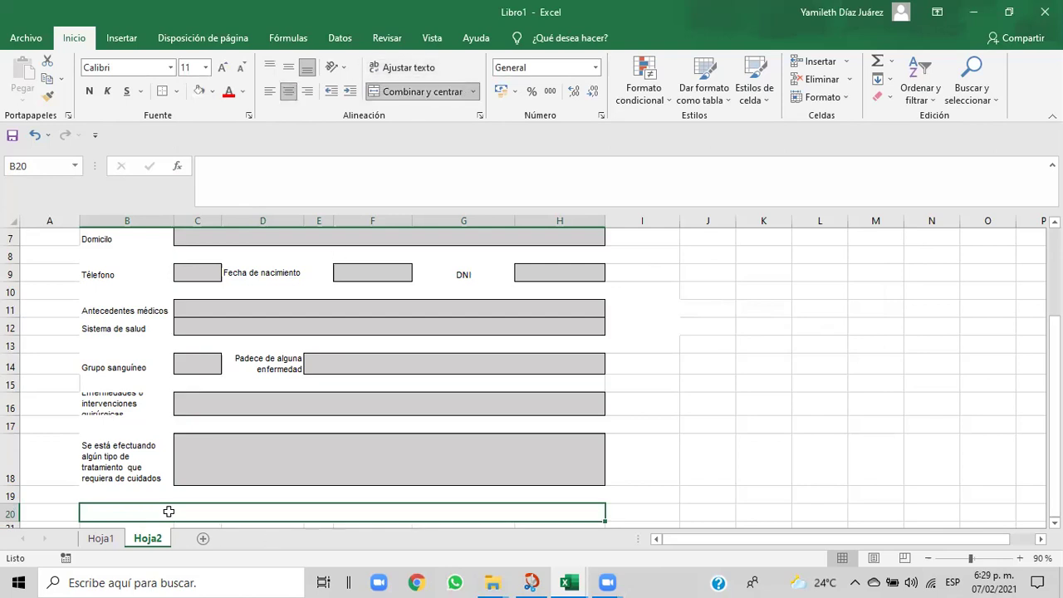
- Check the reference exercise workbook and its form screenshot for the next question
{"action": "mouse_move", "coordinate": [571, 581]}
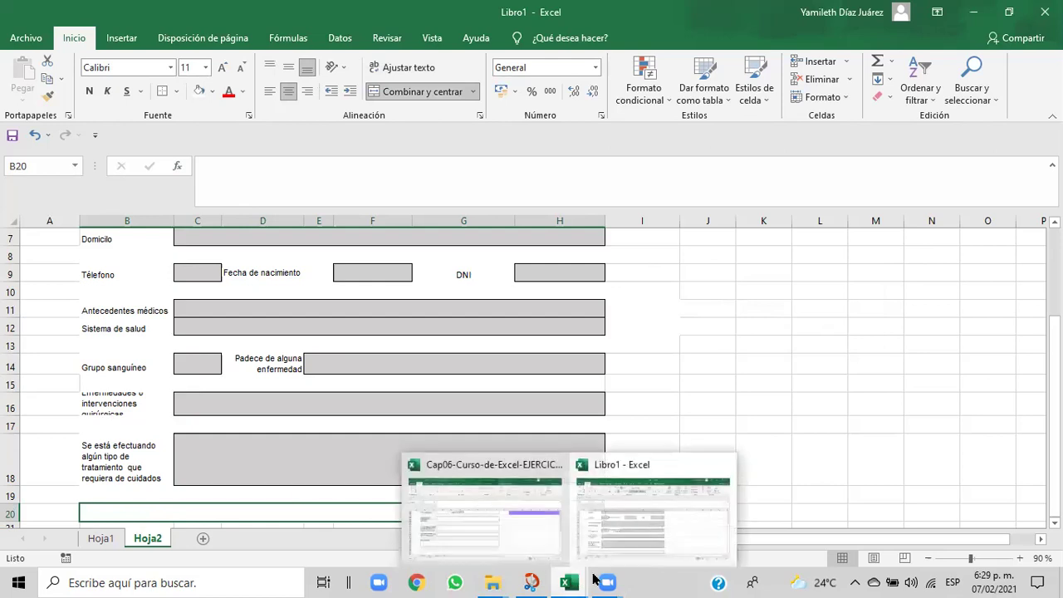
{"action": "left_click", "coordinate": [624, 549]}
{"action": "mouse_move", "coordinate": [558, 580]}
{"action": "left_click", "coordinate": [514, 552]}
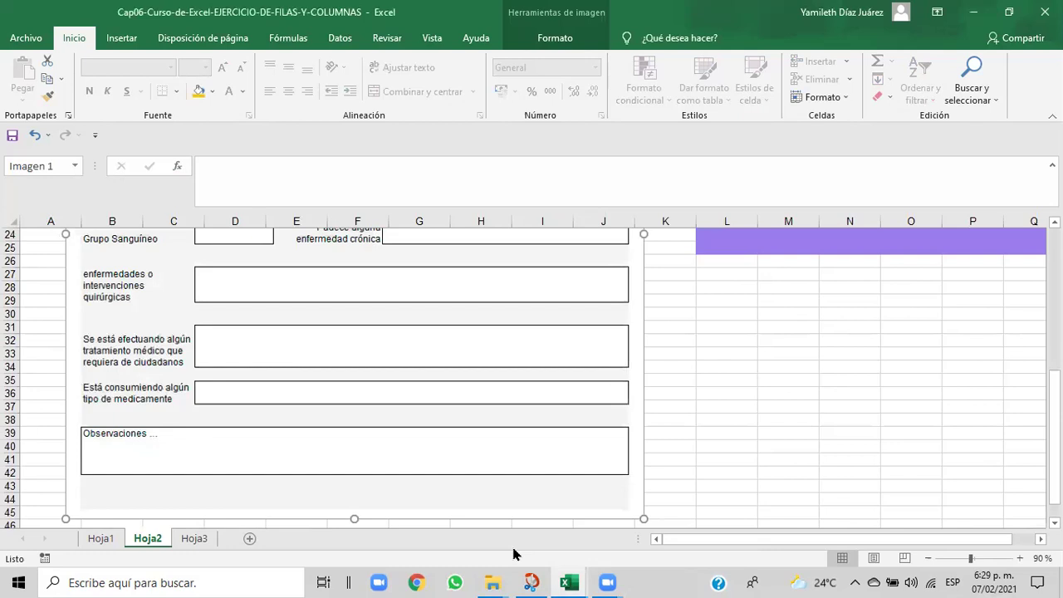
{"action": "mouse_move", "coordinate": [548, 579]}
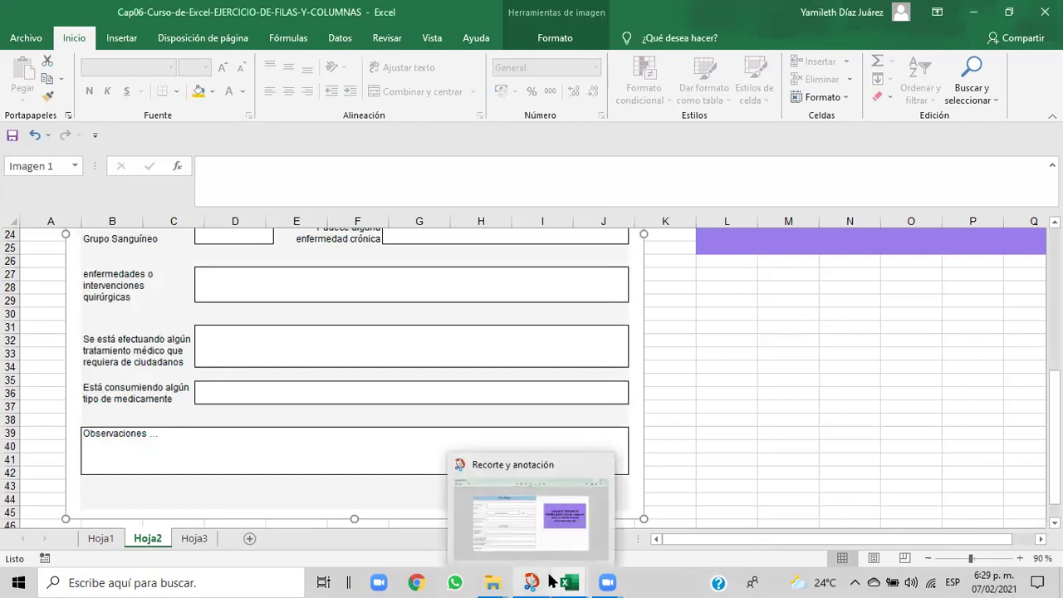
{"action": "left_click", "coordinate": [572, 548]}
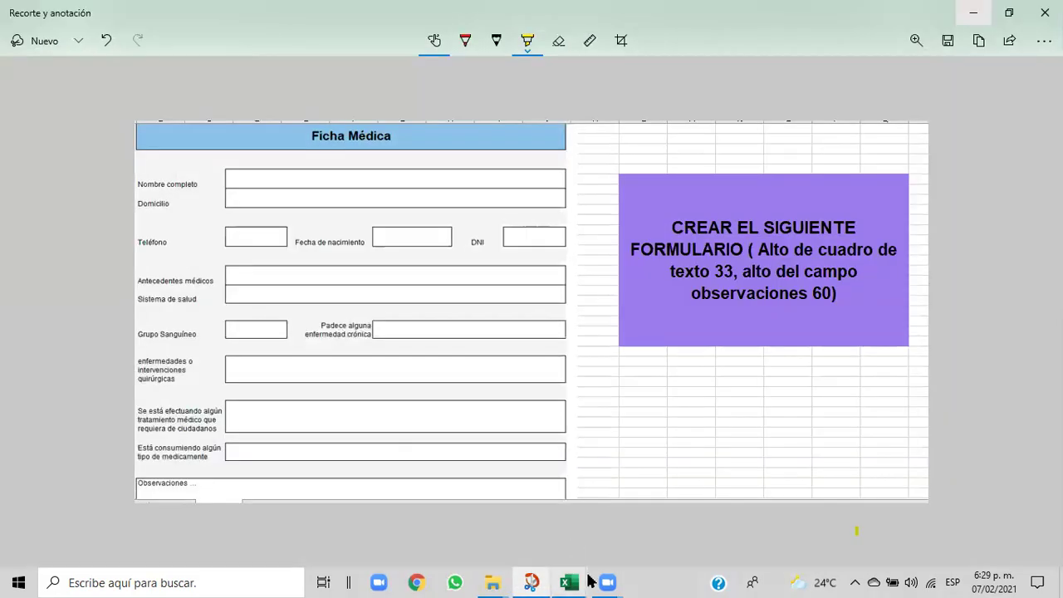
{"action": "mouse_move", "coordinate": [578, 582]}
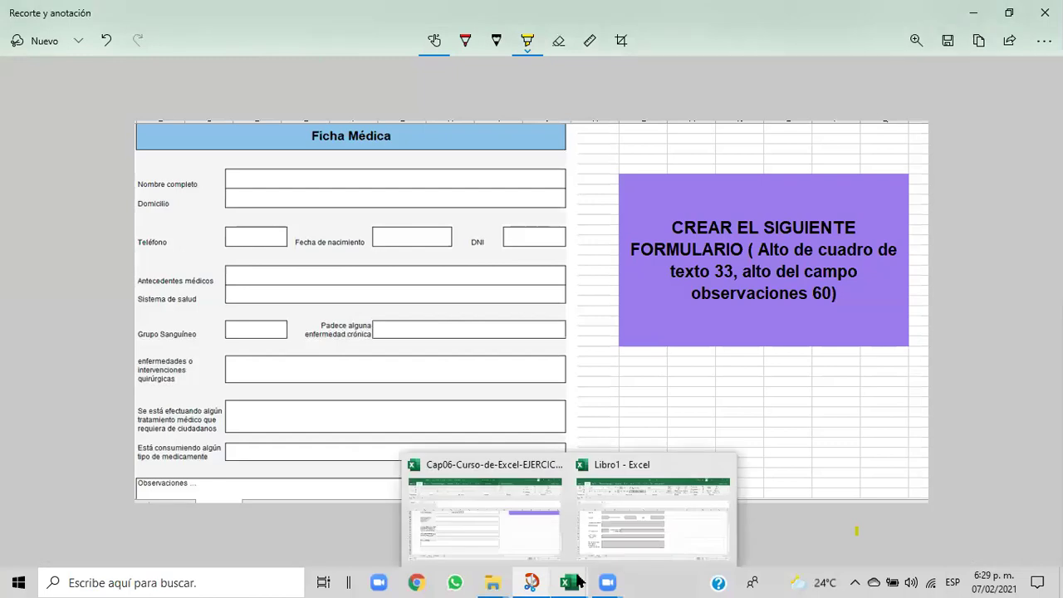
- Enter 'Esta consumiendo algún tipo de medicamento' in B20 of Libro1
{"action": "left_click", "coordinate": [625, 548]}
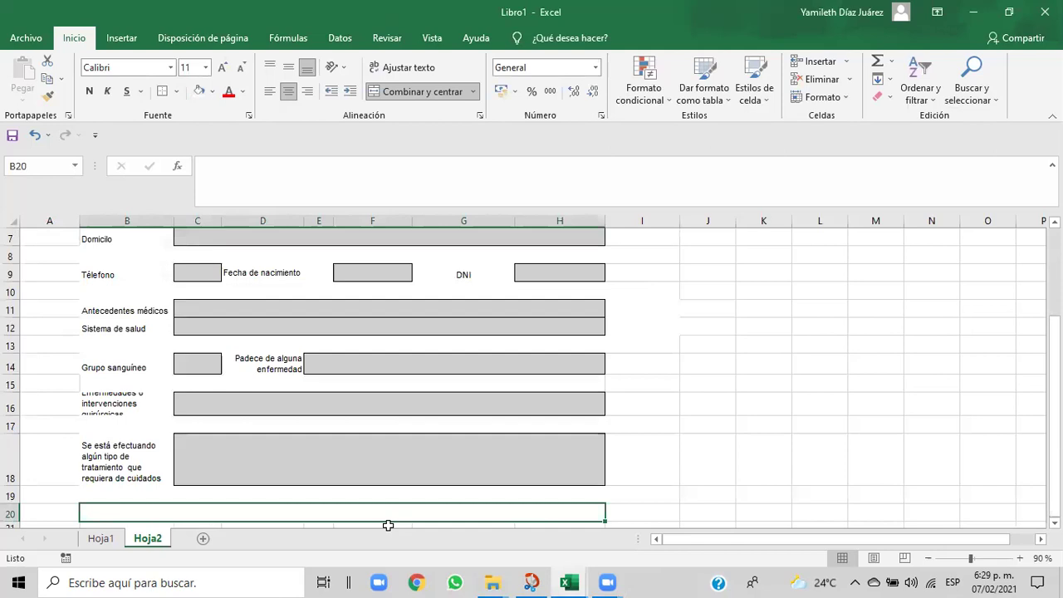
{"action": "type", "text": "Esta consumiendo"}
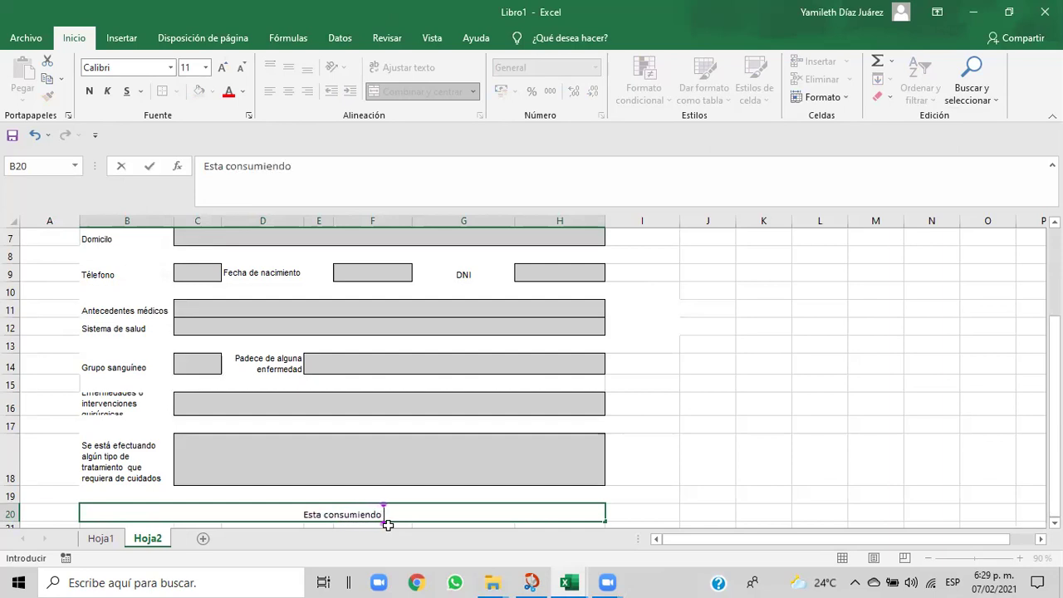
{"action": "type", "text": " al"}
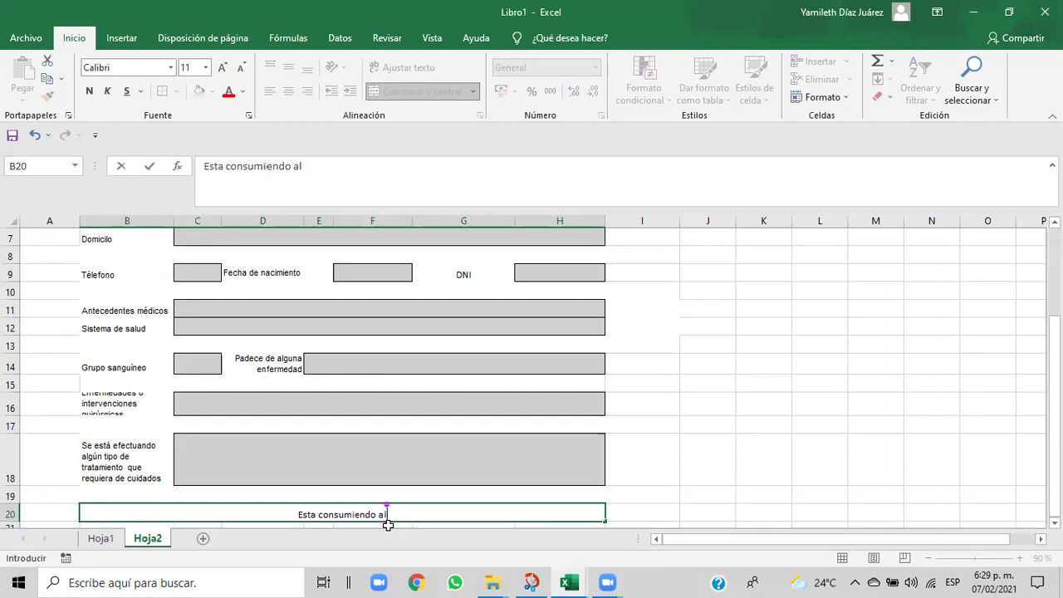
{"action": "type", "text": "gún "}
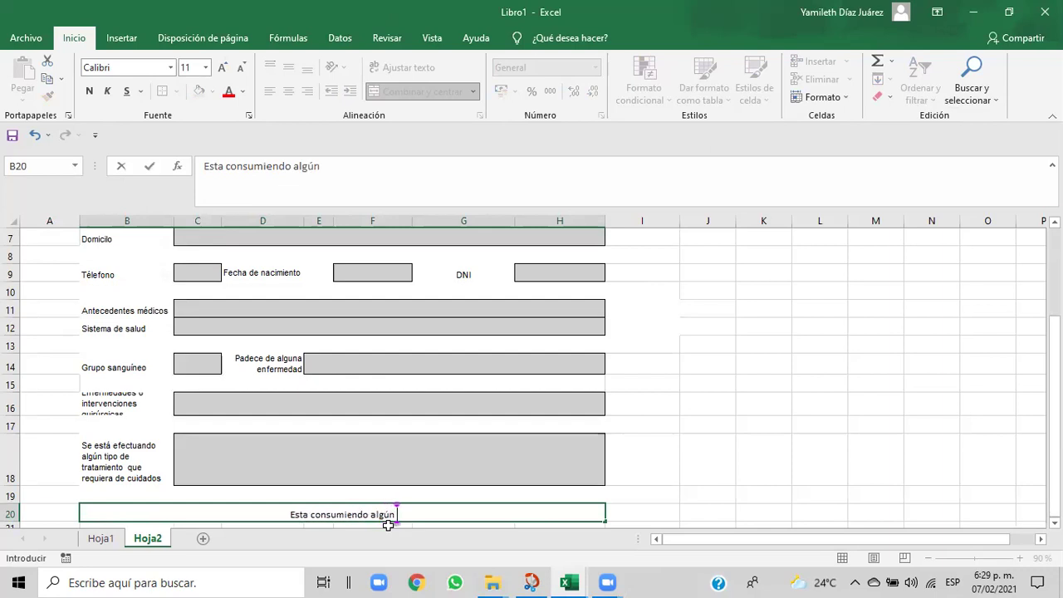
{"action": "type", "text": "tipo de"}
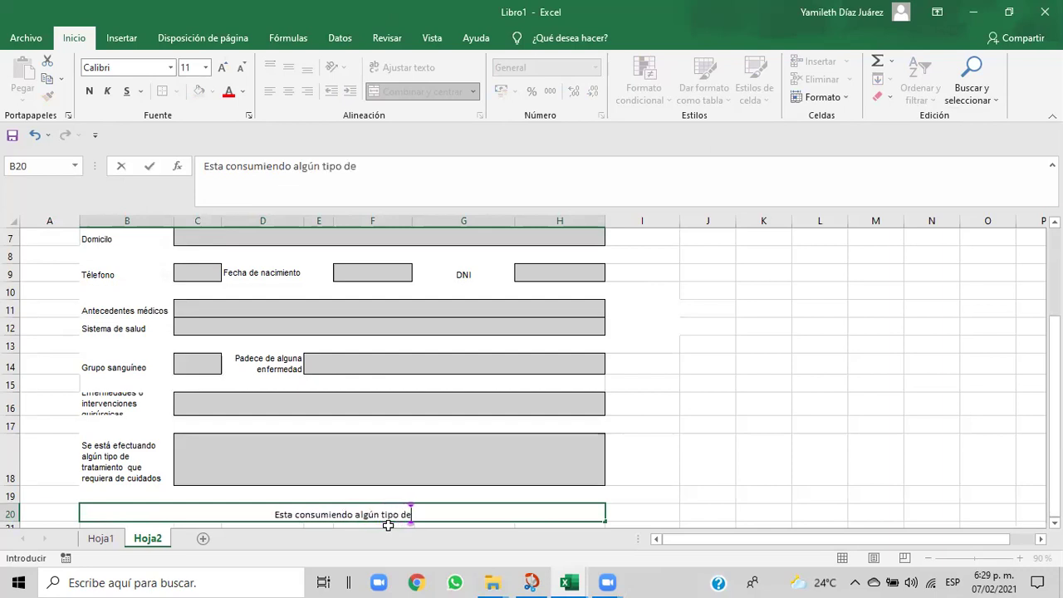
{"action": "type", "text": " medic"}
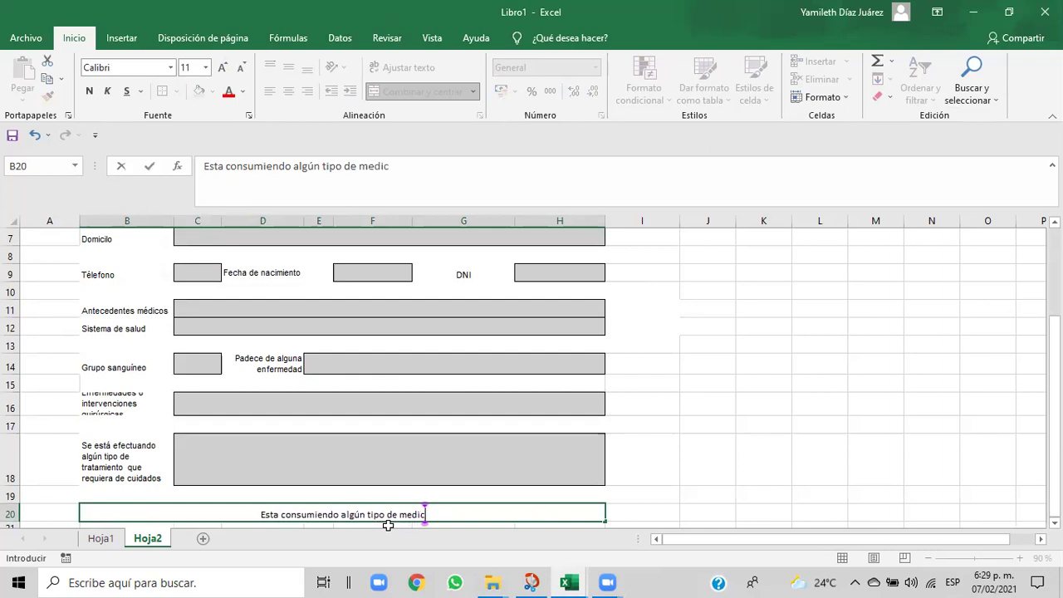
{"action": "type", "text": "amento"}
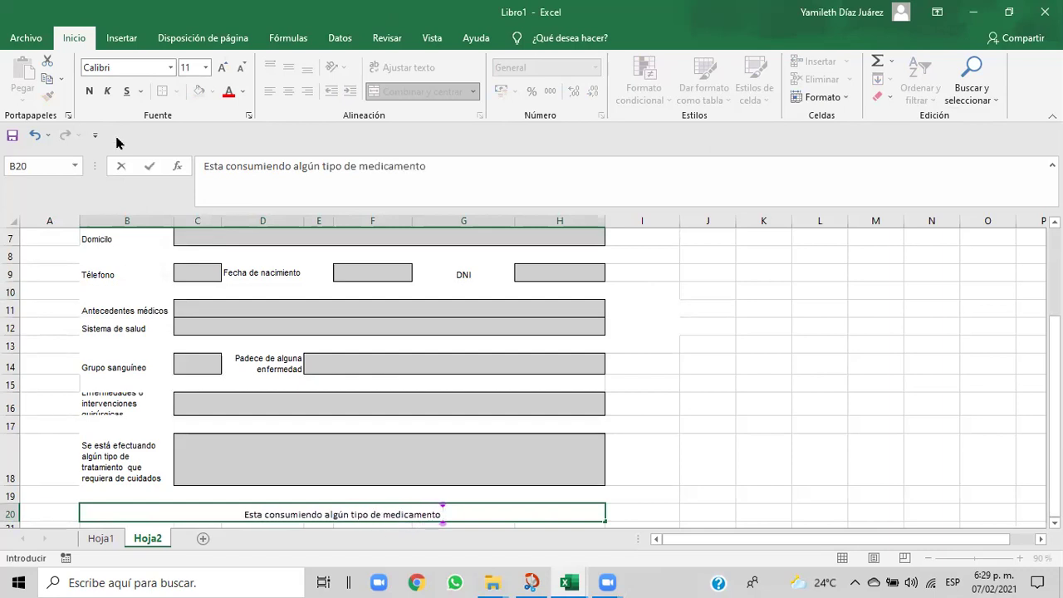
{"action": "left_click", "coordinate": [705, 492]}
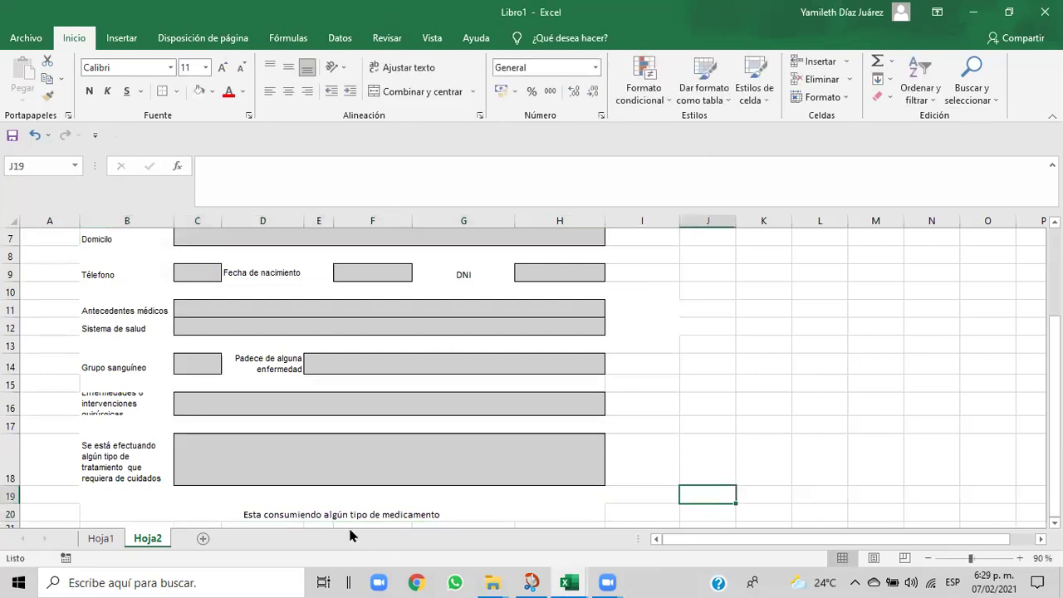
- Toggle Wrap Text and alignment on B20, leaving the medication label wrapped and left-aligned
{"action": "left_click", "coordinate": [143, 514]}
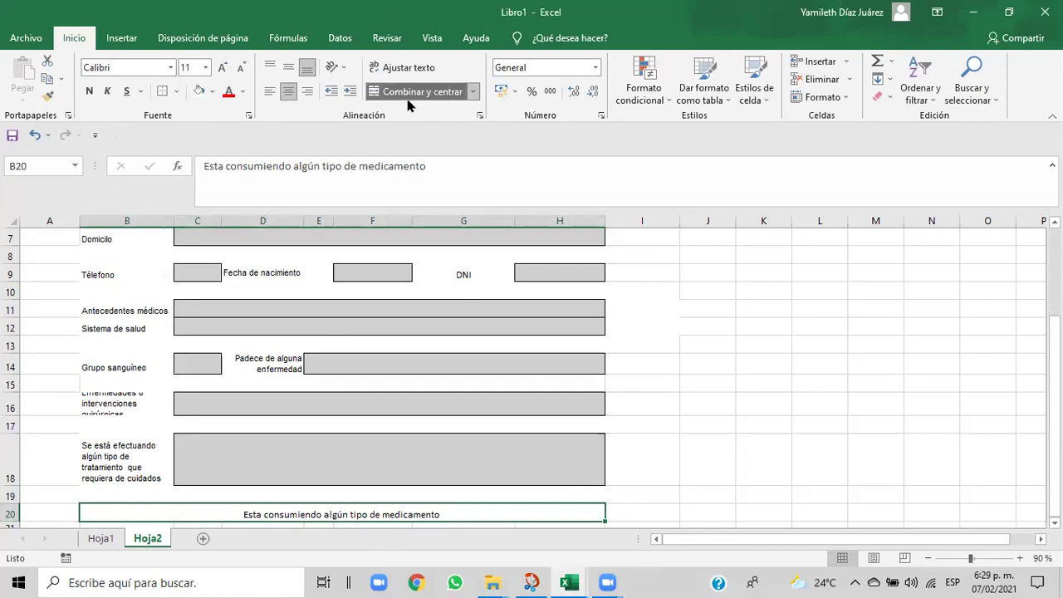
{"action": "left_click", "coordinate": [405, 71]}
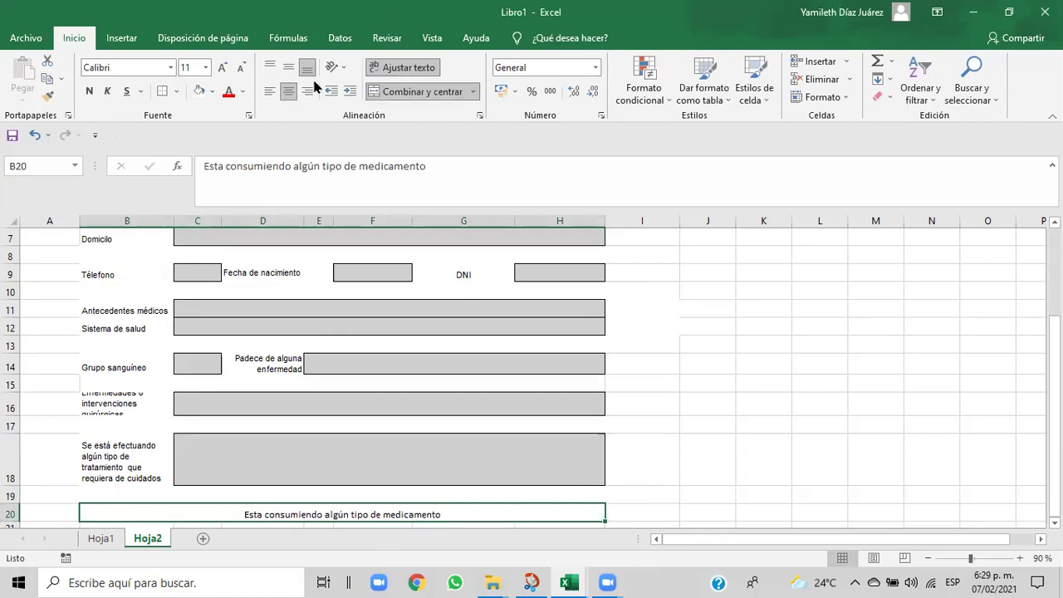
{"action": "left_click", "coordinate": [269, 91]}
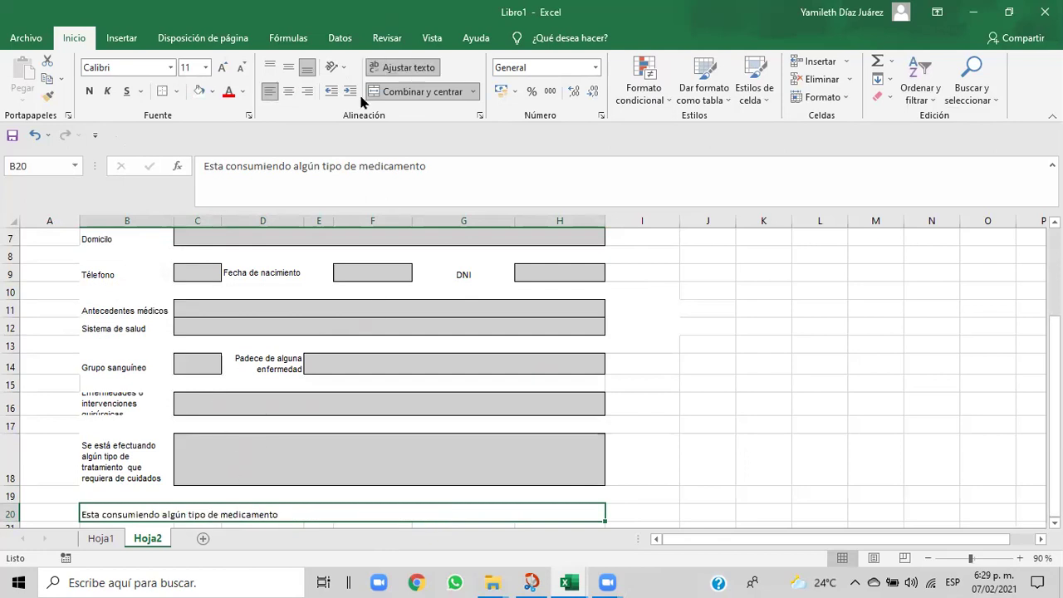
{"action": "left_click", "coordinate": [289, 92]}
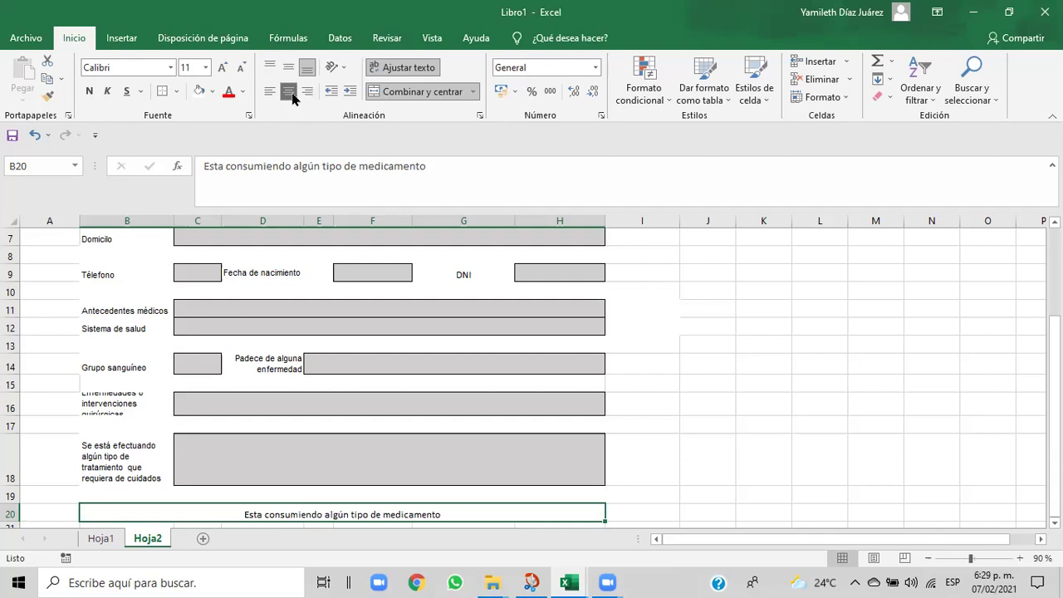
{"action": "left_click", "coordinate": [378, 71]}
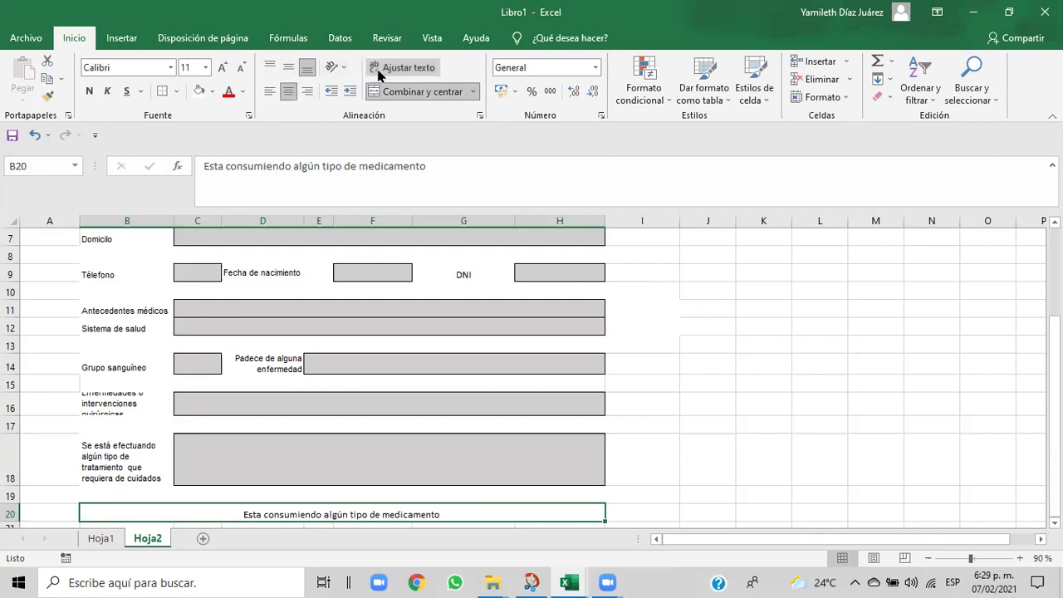
{"action": "left_click", "coordinate": [395, 68]}
{"action": "left_click", "coordinate": [395, 70]}
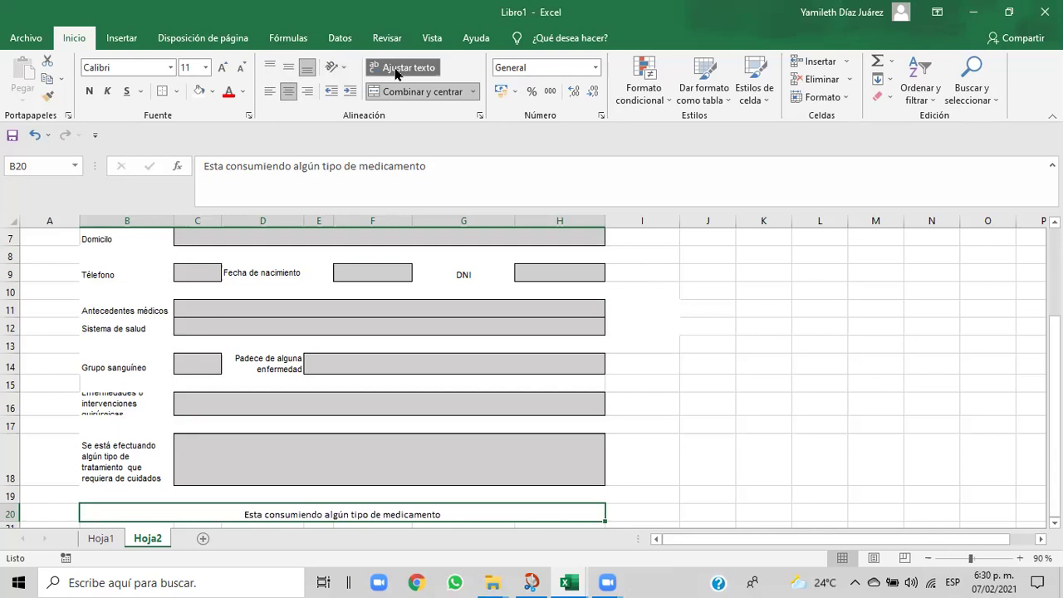
{"action": "left_click", "coordinate": [270, 90]}
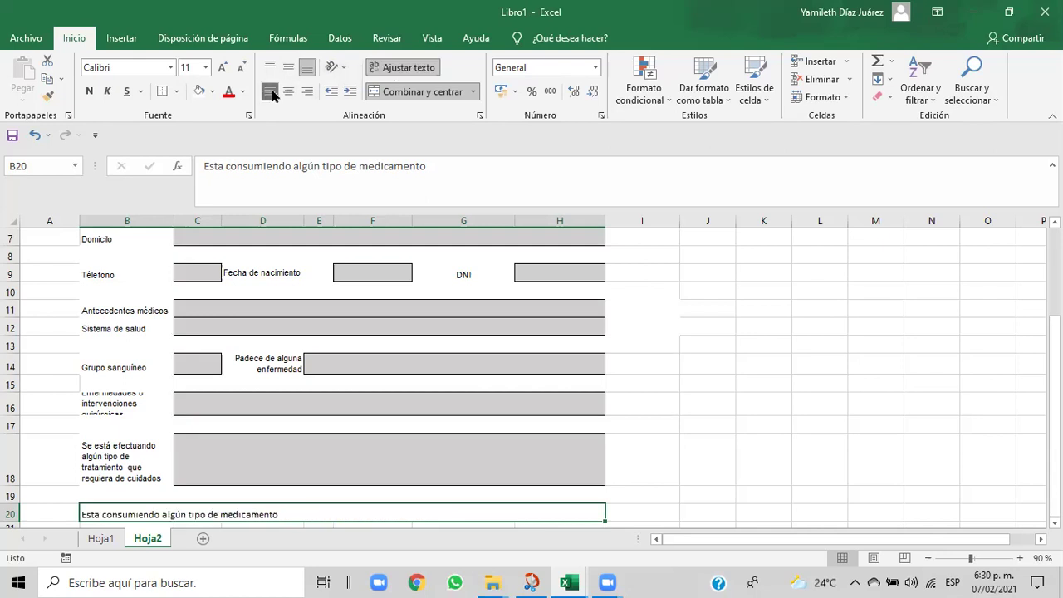
- Paint B18's formatting onto row 20, then undo it and reselect B20
{"action": "left_click", "coordinate": [89, 443]}
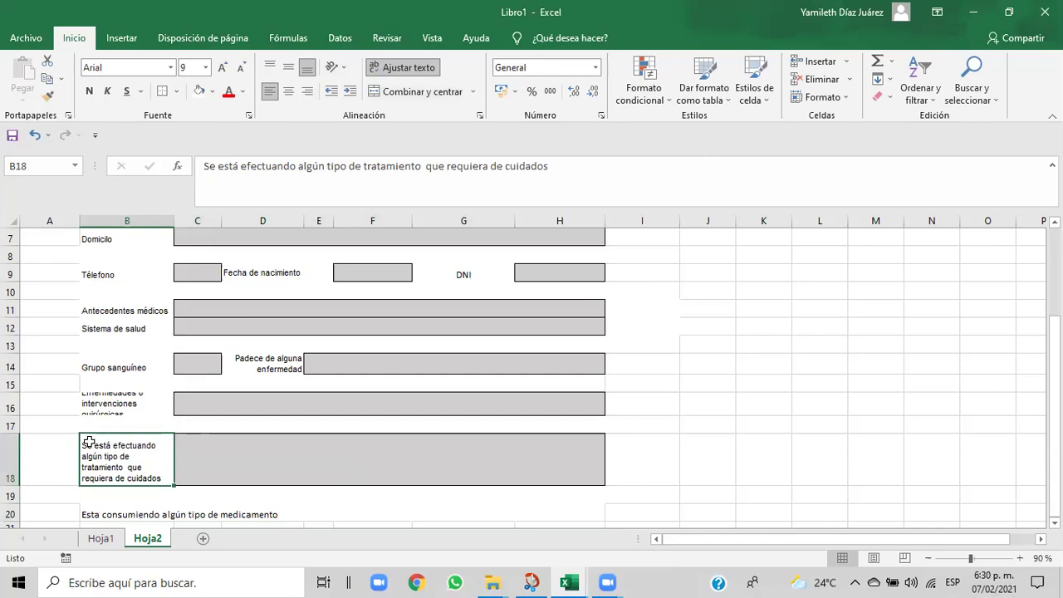
{"action": "left_click", "coordinate": [48, 97]}
{"action": "left_click_drag", "start_coordinate": [94, 512], "coordinate": [178, 507]}
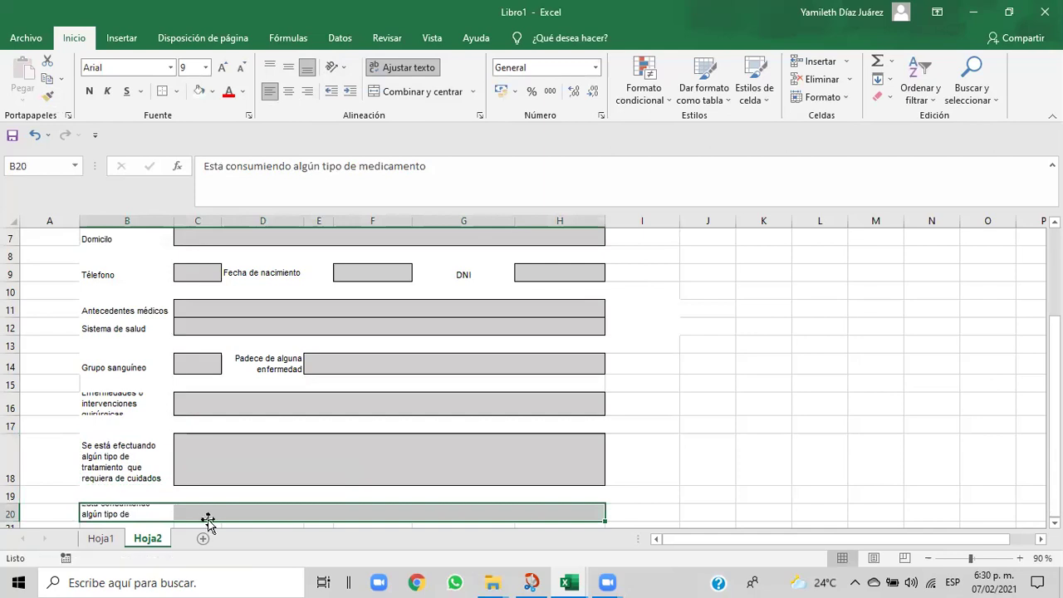
{"action": "key", "text": "ctrl+z"}
{"action": "left_click", "coordinate": [638, 439]}
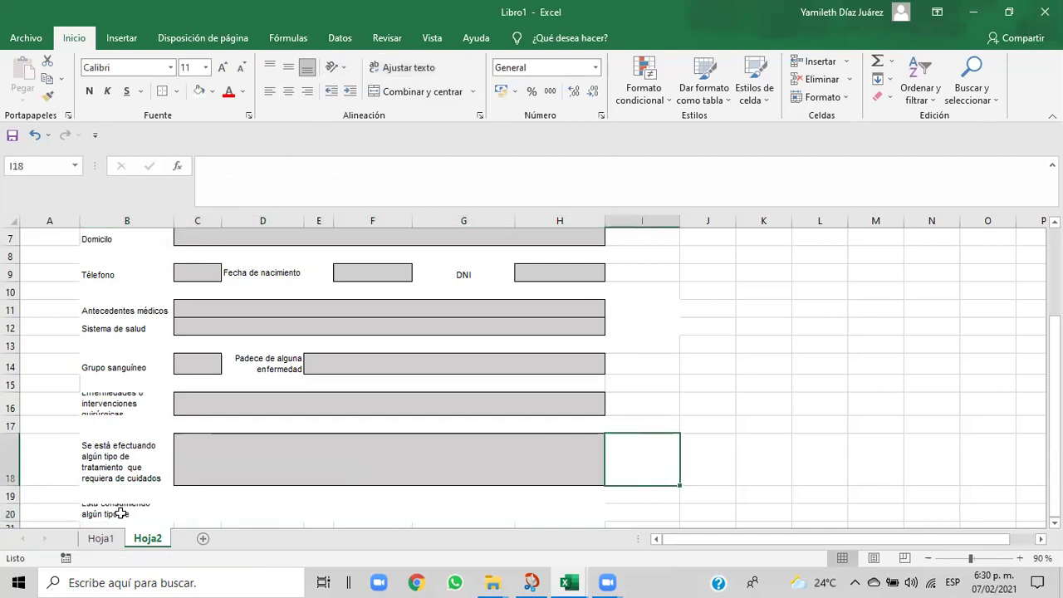
{"action": "left_click", "coordinate": [121, 513]}
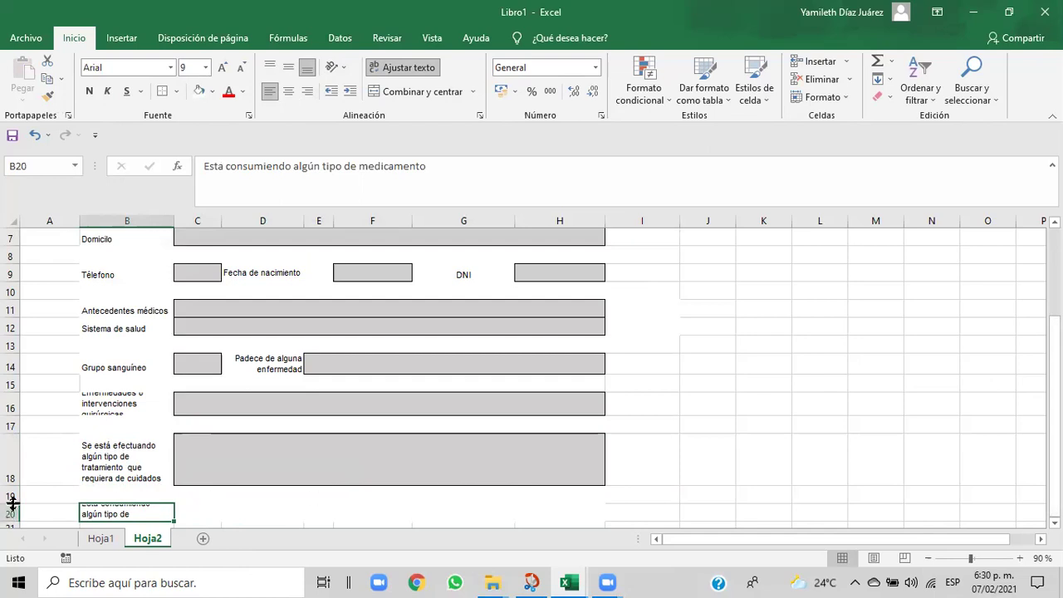
- Drag spacer row 19 shorter
{"action": "left_click_drag", "start_coordinate": [10, 504], "coordinate": [12, 493]}
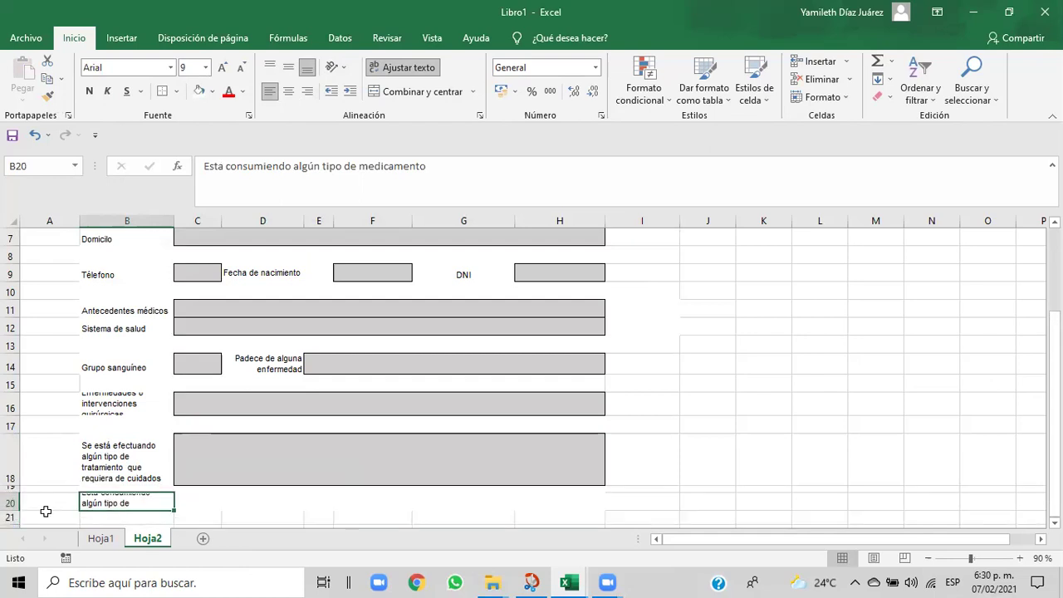
{"action": "left_click", "coordinate": [35, 136]}
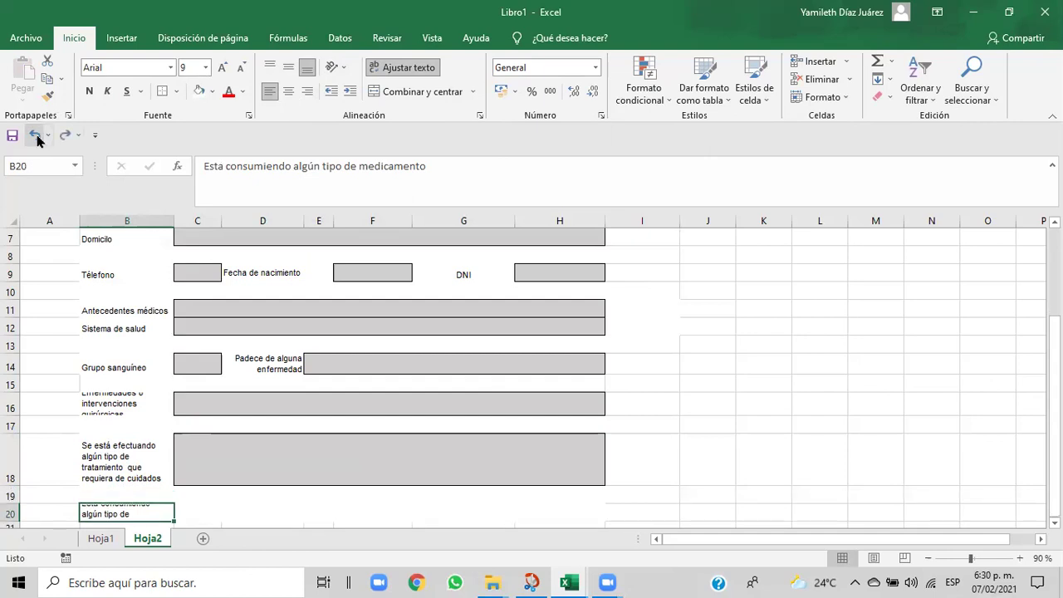
{"action": "left_click_drag", "start_coordinate": [18, 501], "coordinate": [18, 495]}
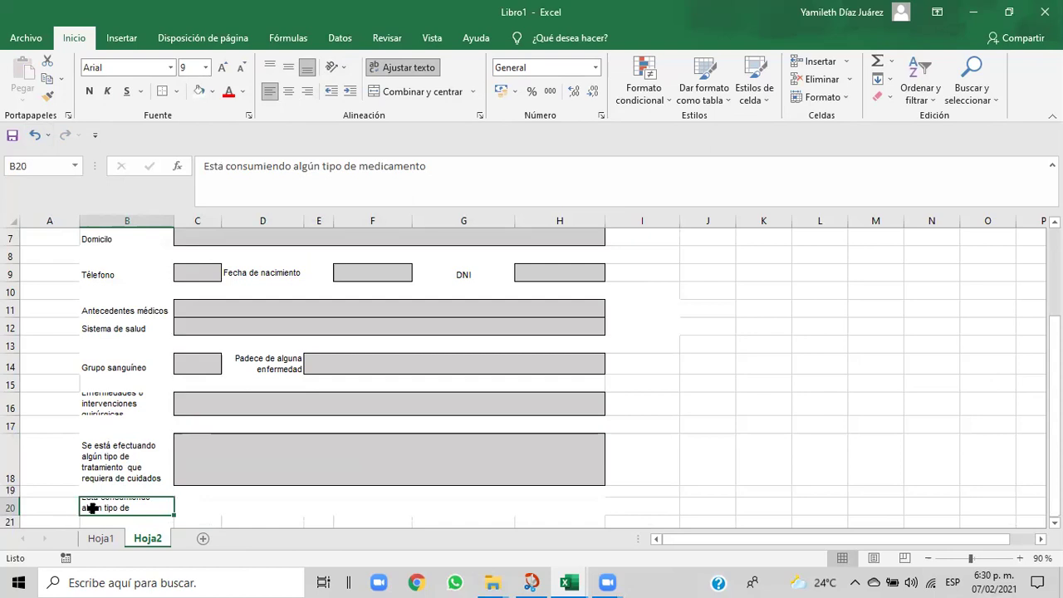
- Set row 20's height to 30 via Formato > Alto de fila
{"action": "left_click", "coordinate": [847, 98]}
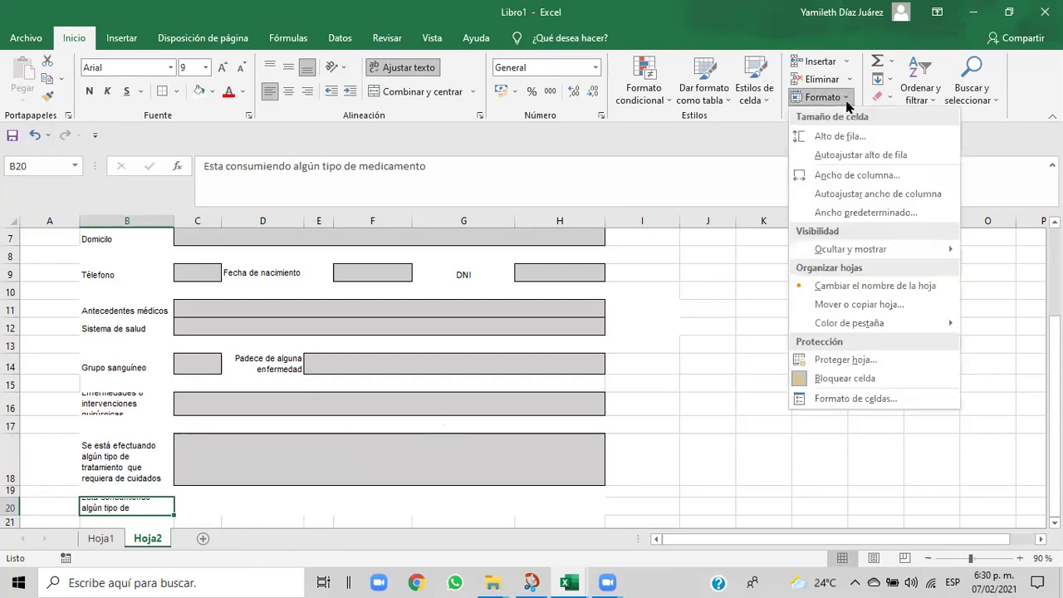
{"action": "left_click", "coordinate": [832, 136]}
{"action": "type", "text": "3"}
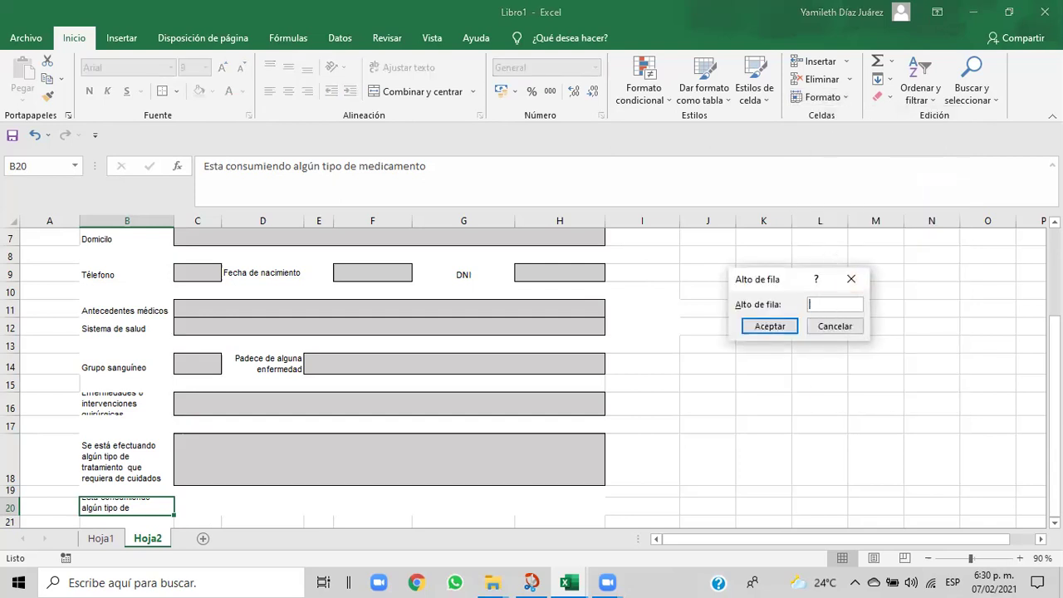
{"action": "type", "text": "0"}
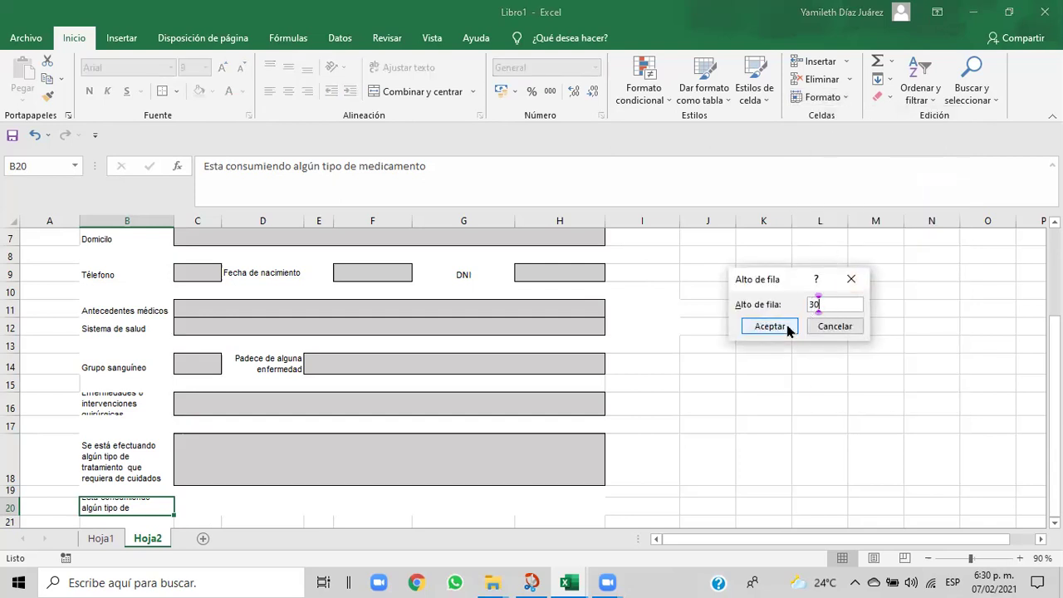
{"action": "left_click", "coordinate": [786, 325]}
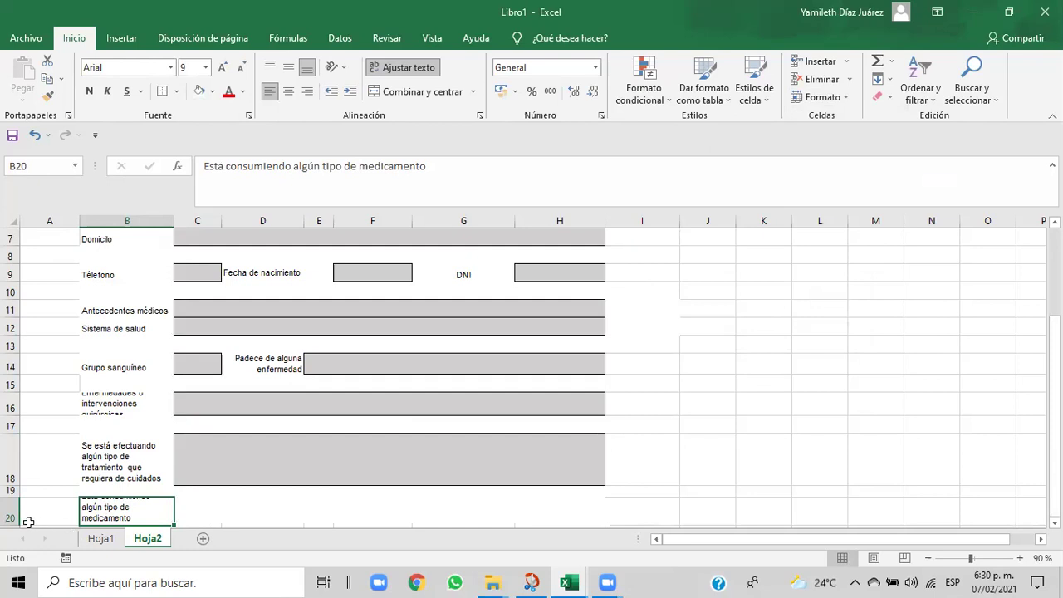
- Check row 20's height and select spacer row 19 across the form
{"action": "left_click_drag", "start_coordinate": [16, 521], "coordinate": [16, 532]}
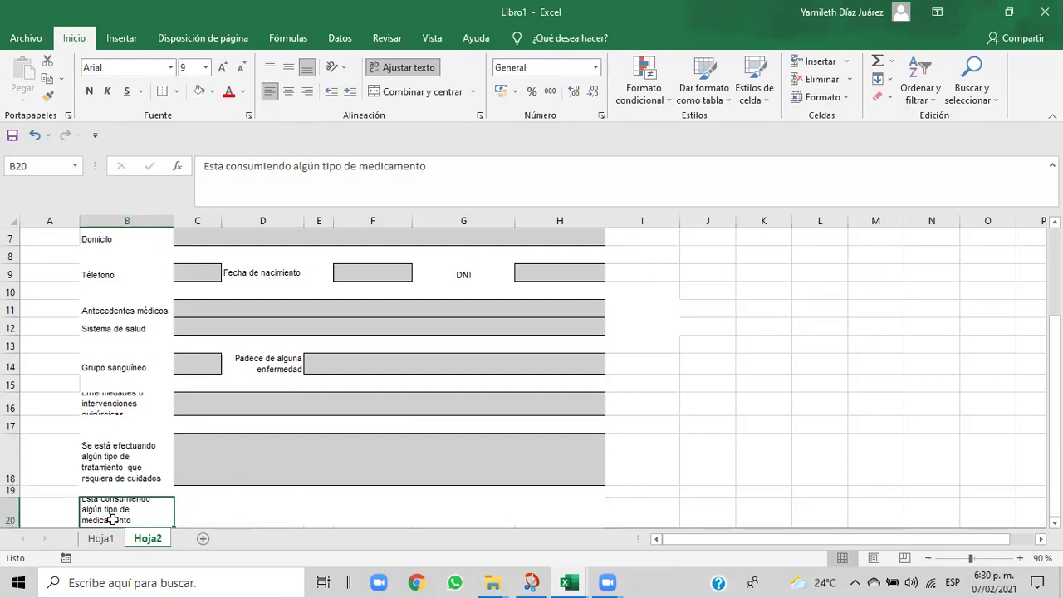
{"action": "left_click_drag", "start_coordinate": [14, 526], "coordinate": [16, 528]}
{"action": "left_click_drag", "start_coordinate": [74, 497], "coordinate": [649, 491]}
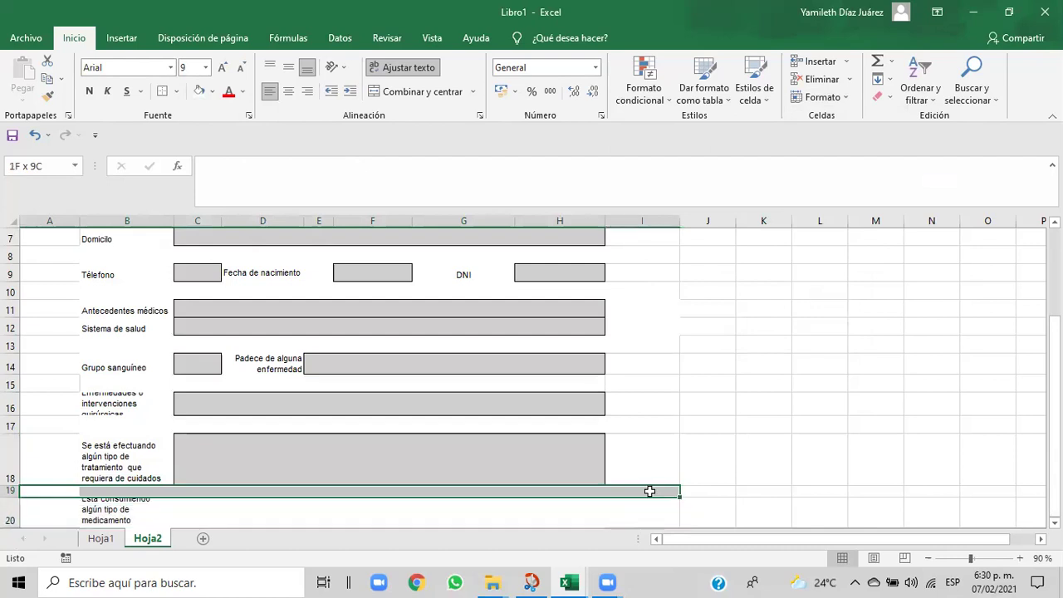
{"action": "left_click", "coordinate": [348, 507]}
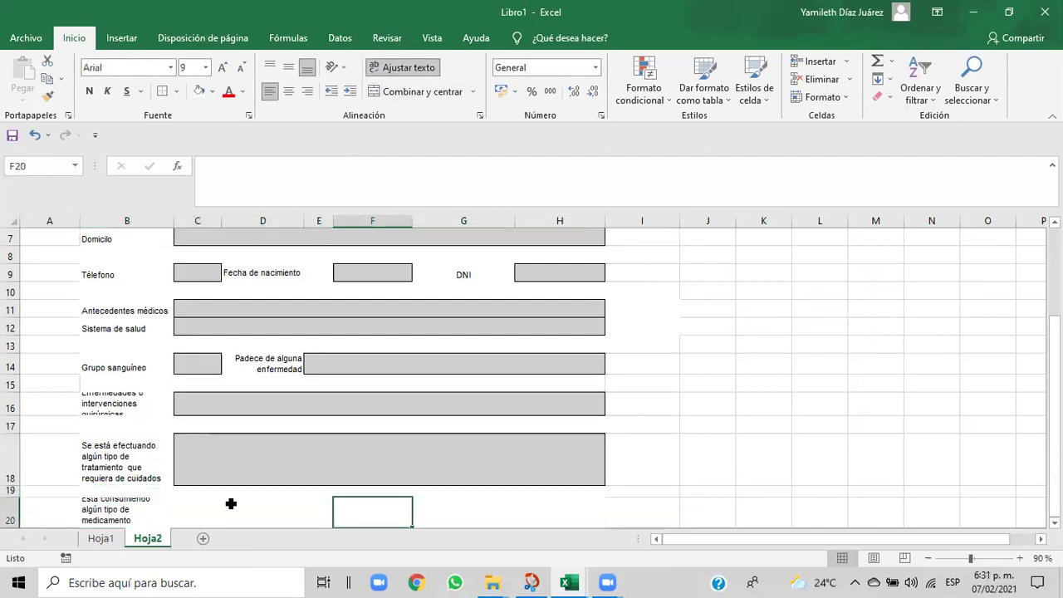
{"action": "left_click_drag", "start_coordinate": [72, 491], "coordinate": [141, 497]}
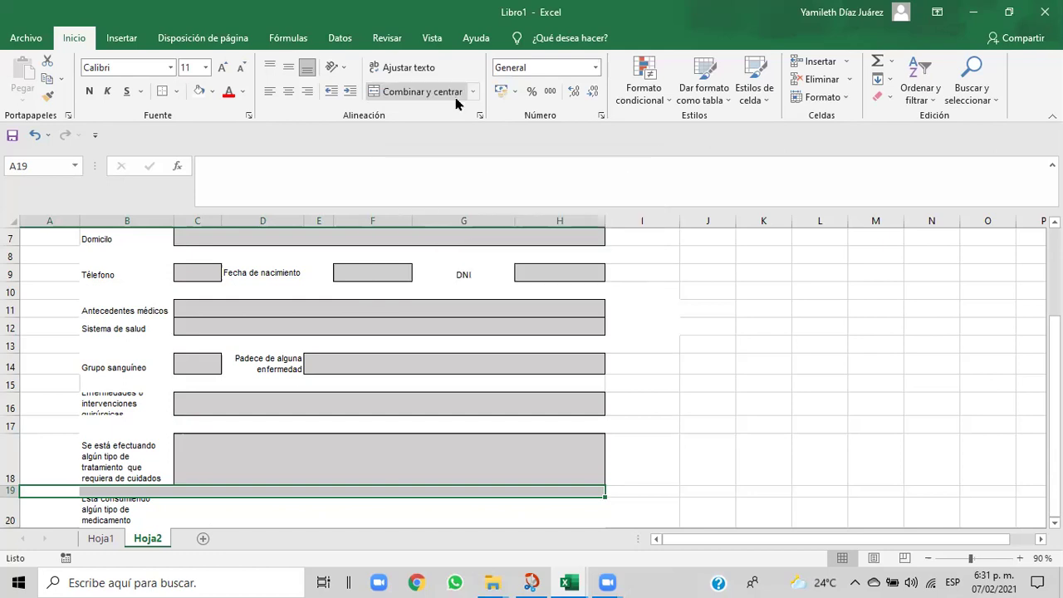
- Change spacer row 19's height from 12.75 to 20 via Formato > Alto de fila
{"action": "left_click", "coordinate": [851, 101]}
{"action": "left_click", "coordinate": [840, 136]}
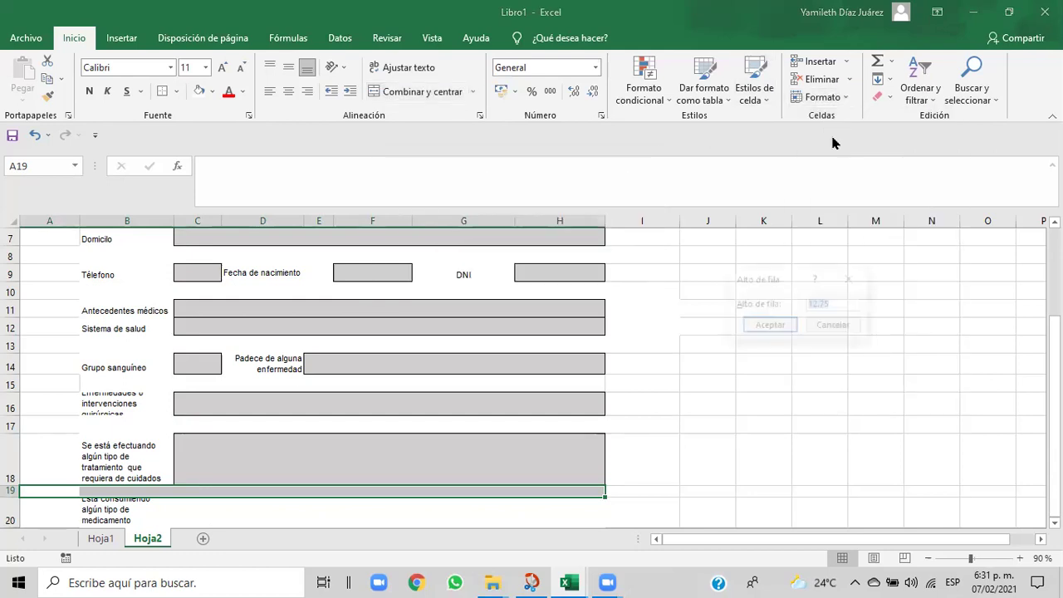
{"action": "left_click", "coordinate": [835, 304]}
{"action": "key", "text": "BackSpace"}
{"action": "key", "text": "BackSpace"}
{"action": "key", "text": "BackSpace"}
{"action": "key", "text": "BackSpace"}
{"action": "key", "text": "BackSpace"}
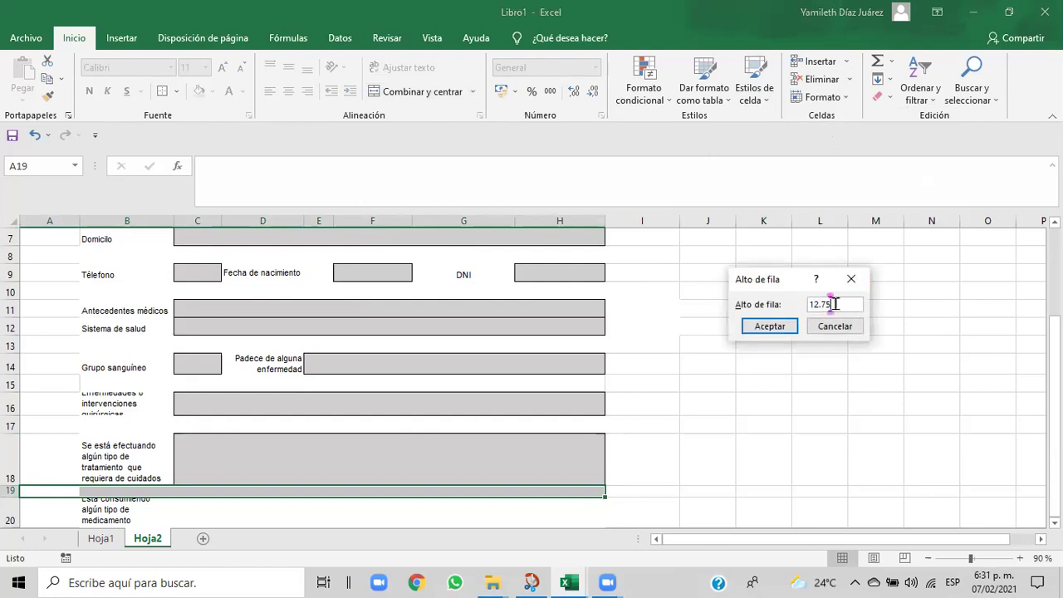
{"action": "type", "text": "20"}
{"action": "left_click", "coordinate": [778, 327]}
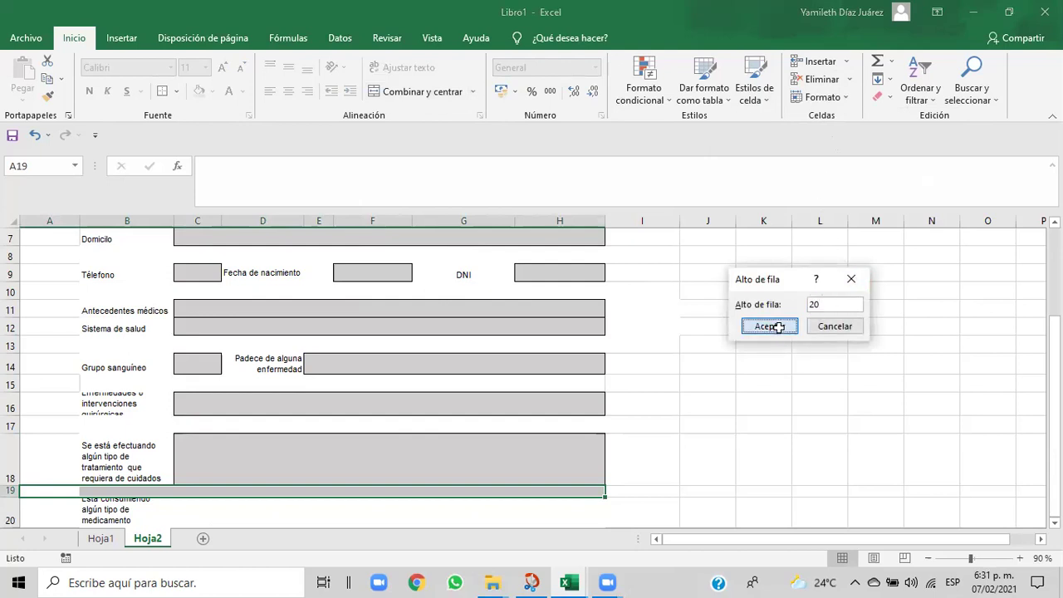
{"action": "left_click", "coordinate": [670, 480]}
- Keep the B20 medication label left-aligned and drag row 20 taller to show it fully
{"action": "left_click_drag", "start_coordinate": [1053, 414], "coordinate": [1053, 422]}
{"action": "left_click", "coordinate": [81, 489]}
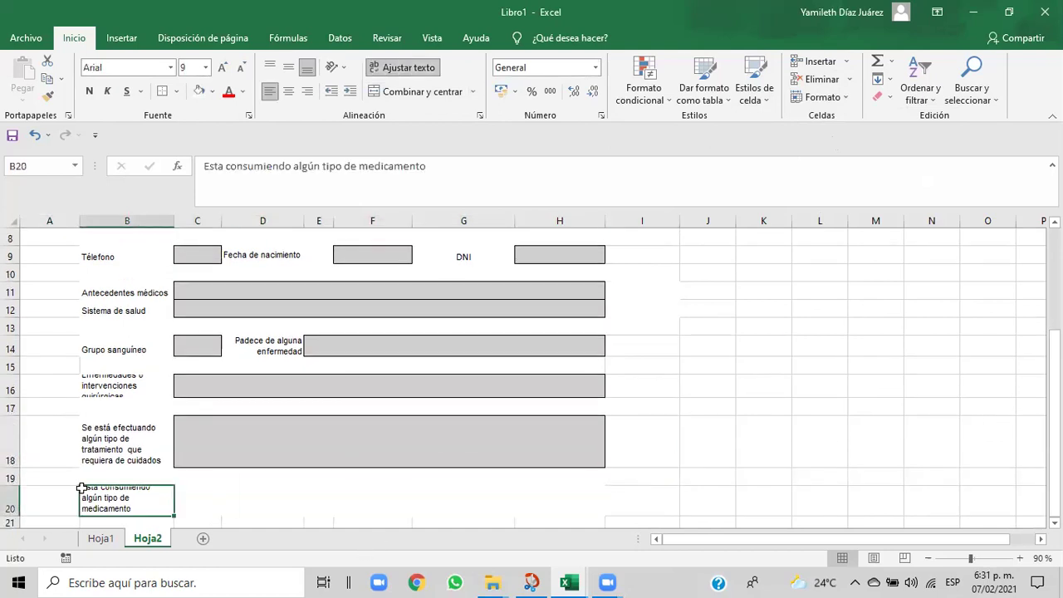
{"action": "left_click", "coordinate": [291, 93]}
{"action": "left_click", "coordinate": [270, 93]}
{"action": "left_click_drag", "start_coordinate": [16, 516], "coordinate": [15, 527]}
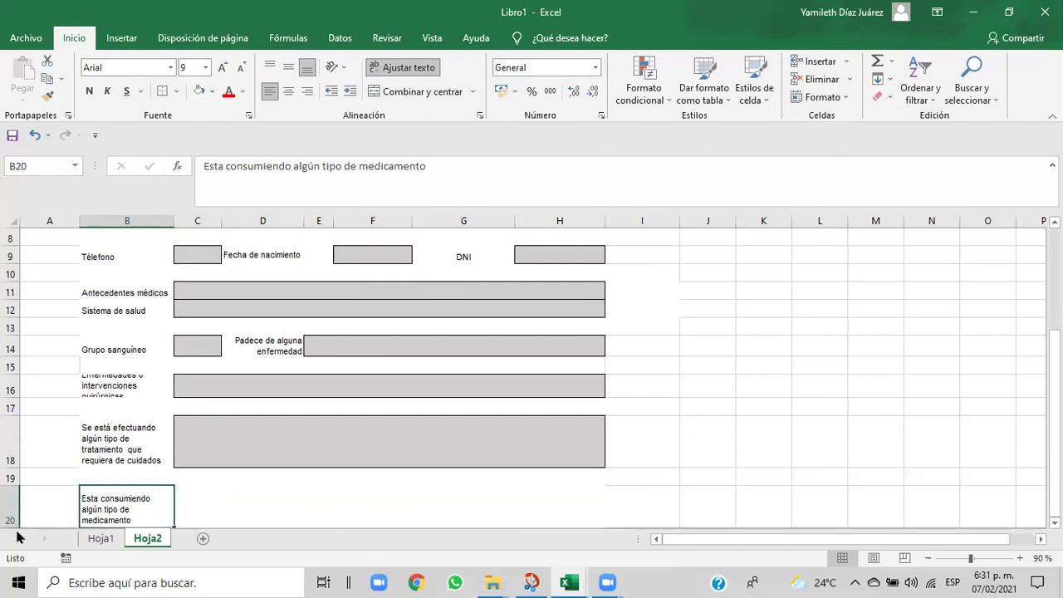
- Select the row 20 answer cells to check them, then deselect
{"action": "left_click", "coordinate": [238, 513]}
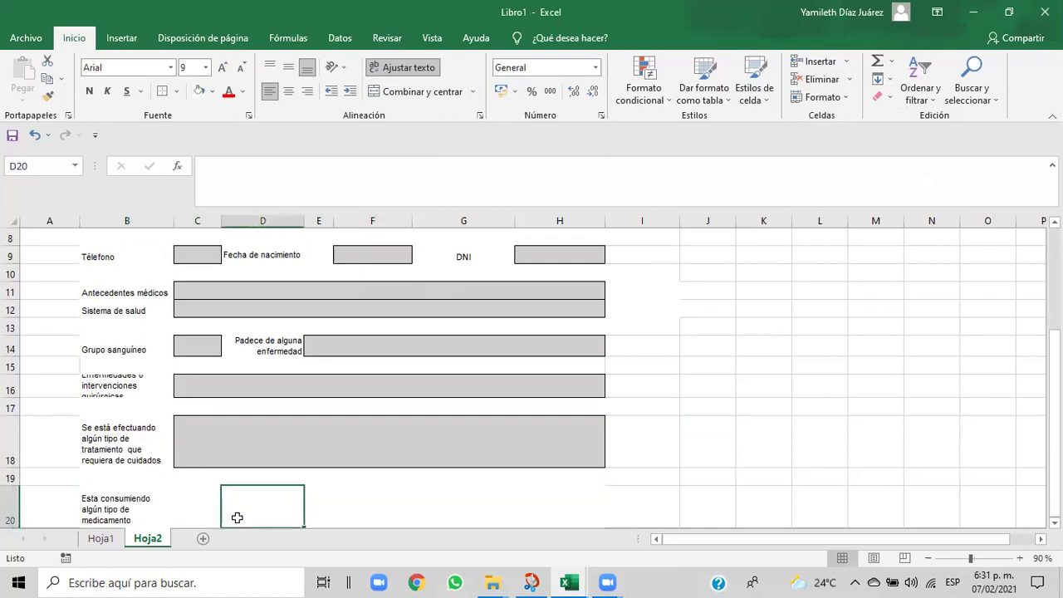
{"action": "left_click", "coordinate": [188, 510]}
{"action": "left_click_drag", "start_coordinate": [185, 507], "coordinate": [573, 508]}
{"action": "left_click", "coordinate": [707, 478]}
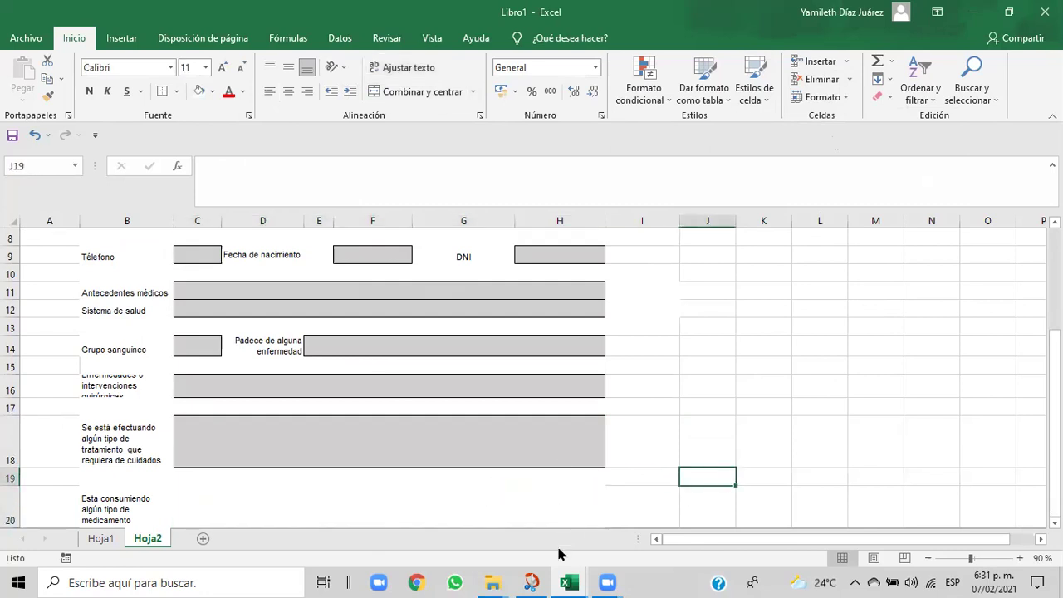
- Bring the Cap06-Curso-de-Excel-EJERCICIO-DE-FILAS-Y-COLUMNAS workbook to the front from the taskbar
{"action": "mouse_move", "coordinate": [568, 584]}
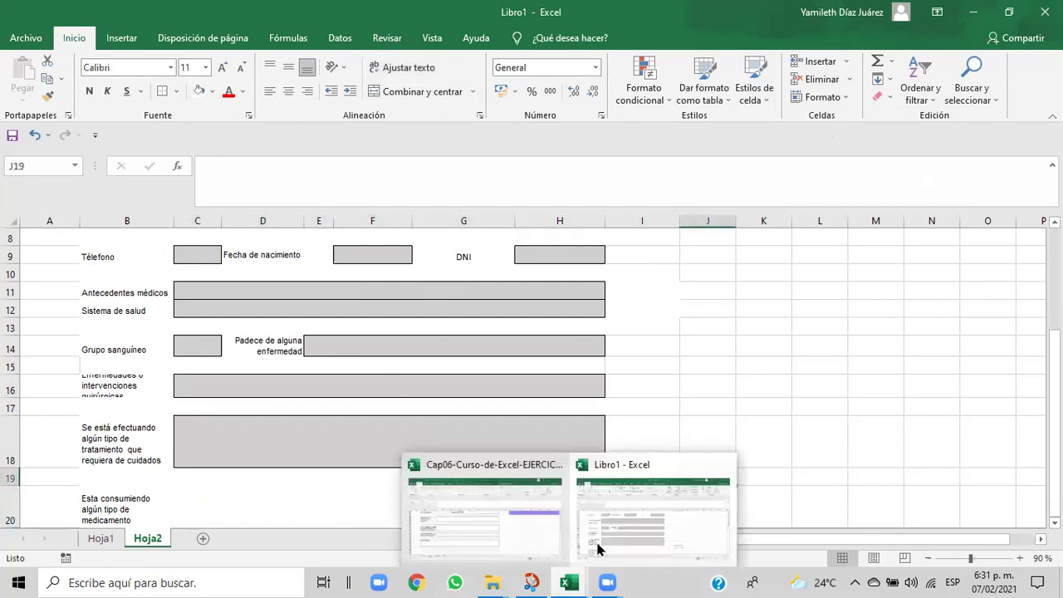
{"action": "left_click", "coordinate": [616, 521]}
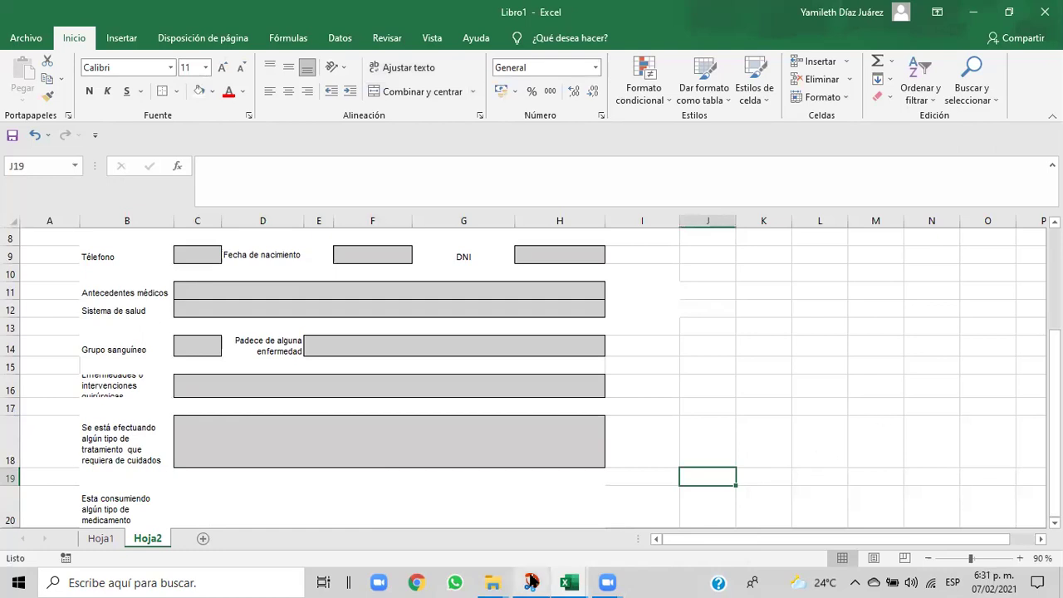
{"action": "mouse_move", "coordinate": [562, 582]}
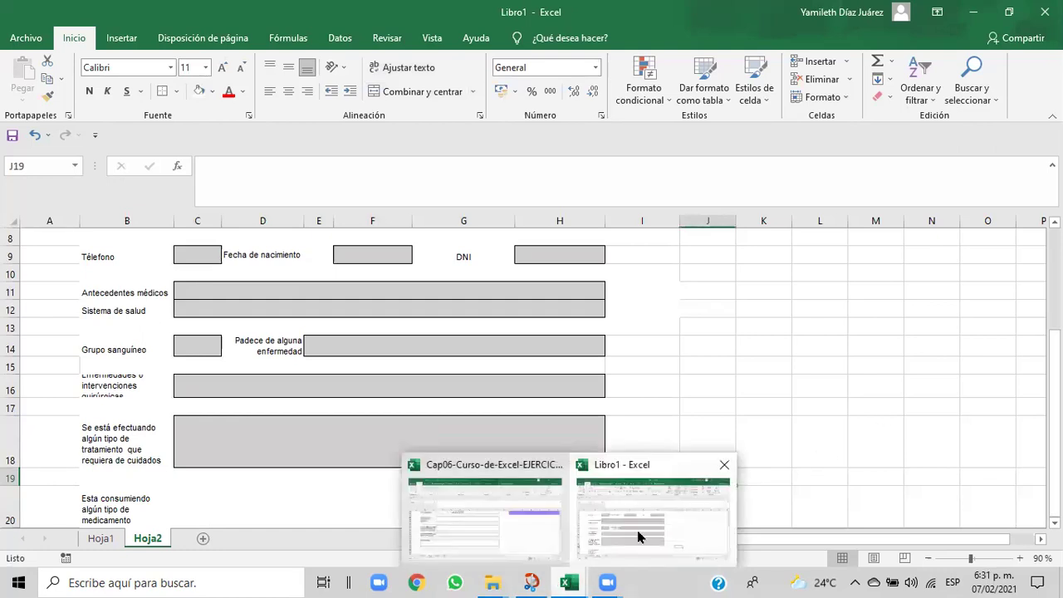
{"action": "left_click", "coordinate": [525, 533]}
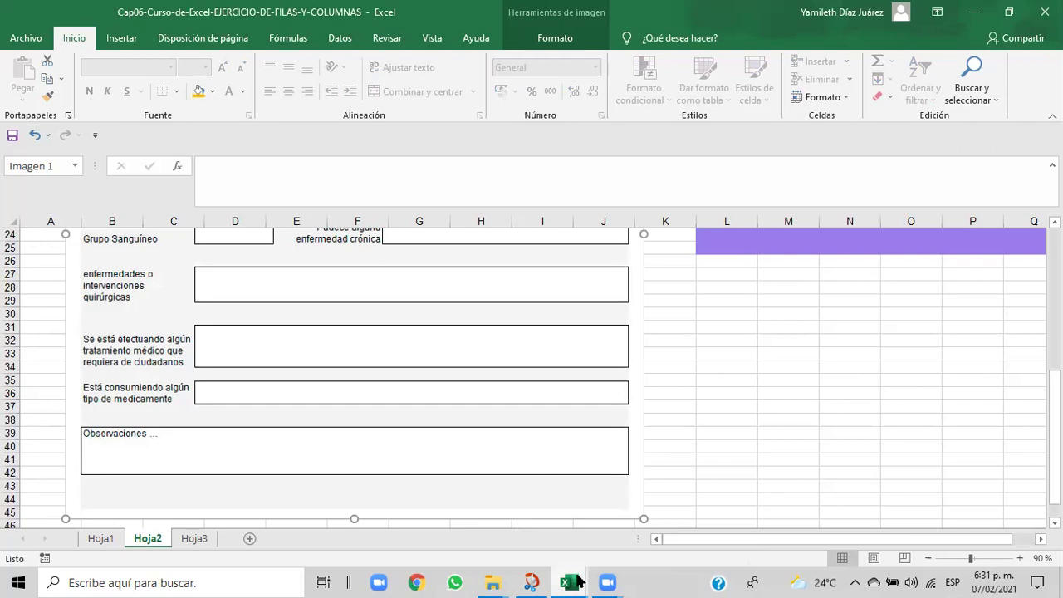
- Switch to Libro1 and make the B20 medication question left-aligned and vertically centred
{"action": "mouse_move", "coordinate": [577, 581]}
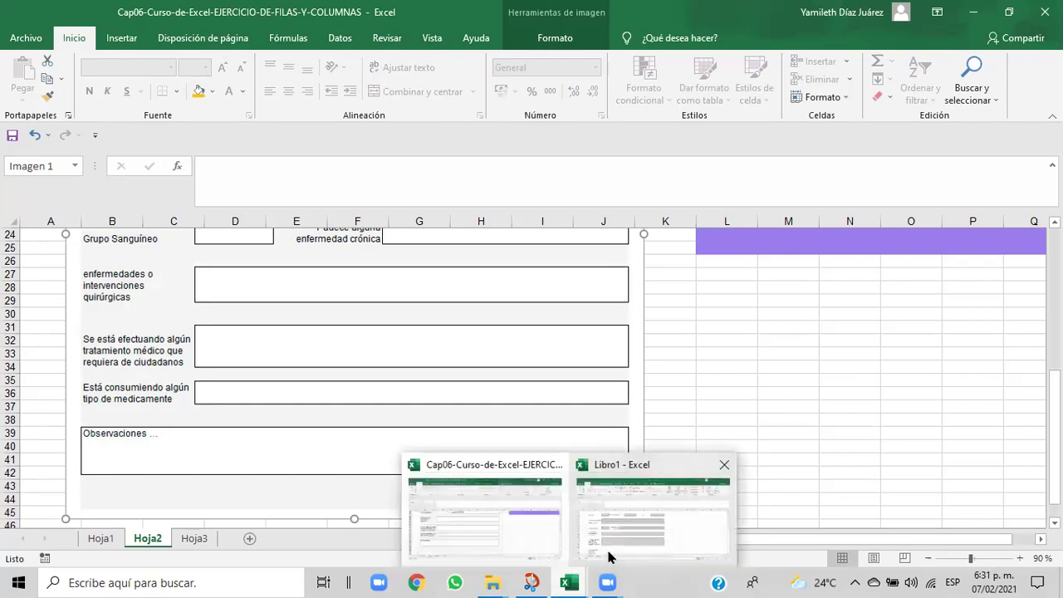
{"action": "left_click", "coordinate": [610, 557]}
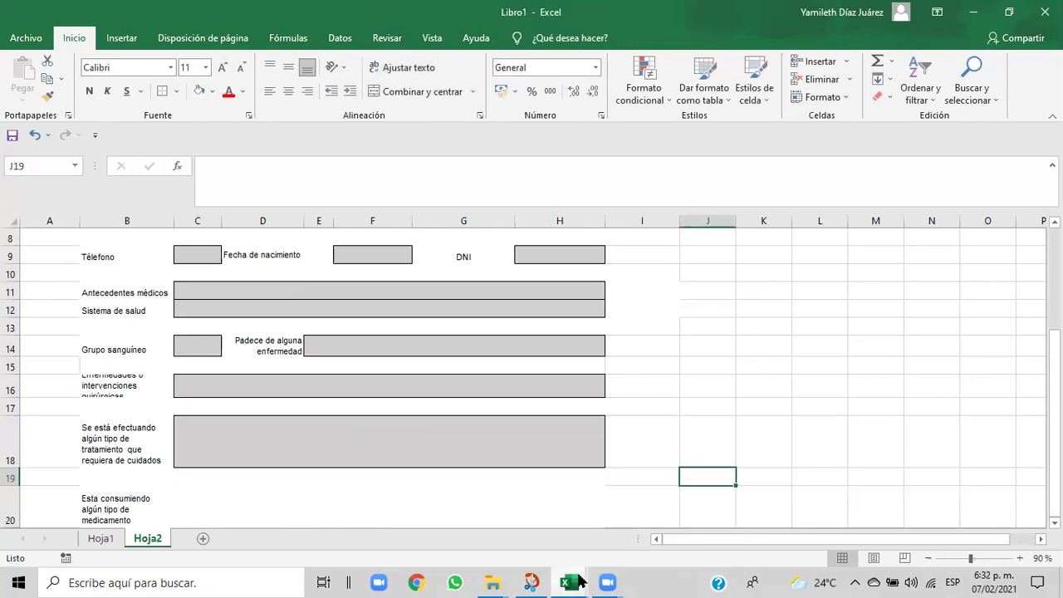
{"action": "mouse_move", "coordinate": [579, 581]}
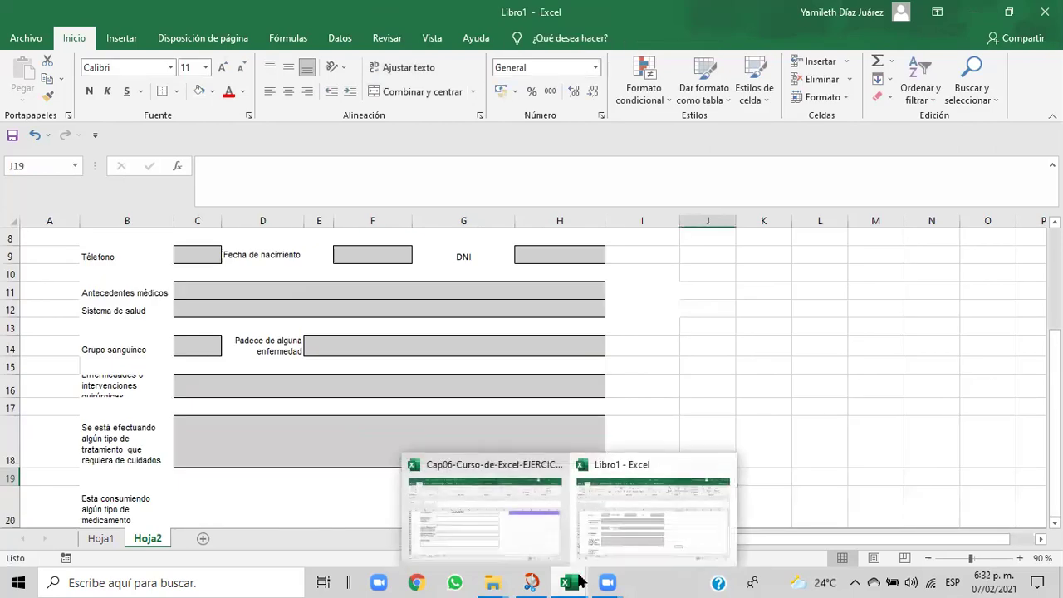
{"action": "left_click", "coordinate": [90, 509]}
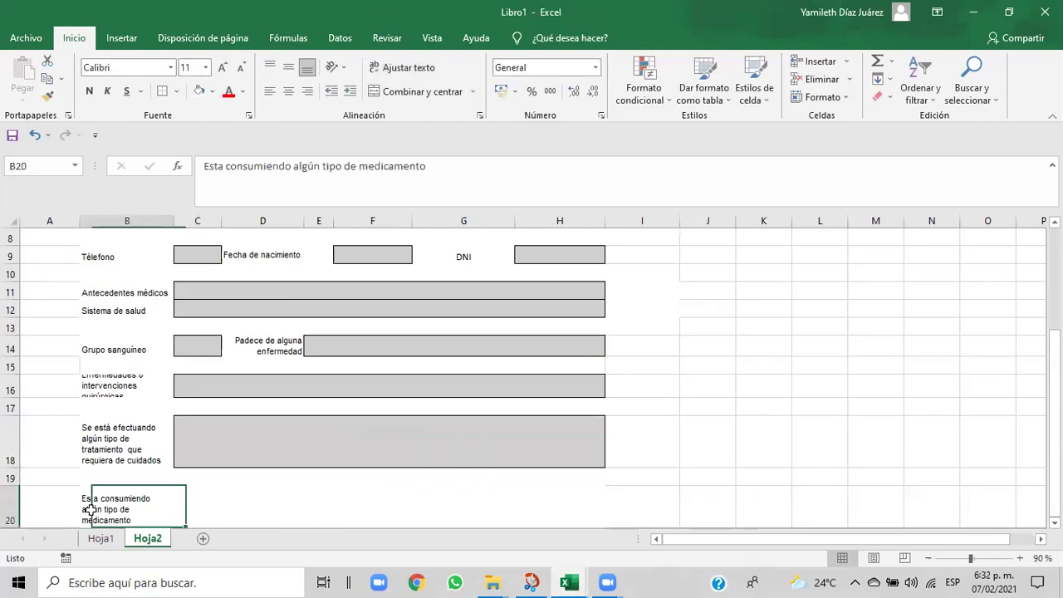
{"action": "left_click", "coordinate": [290, 93]}
{"action": "left_click", "coordinate": [269, 92]}
{"action": "left_click", "coordinate": [290, 69]}
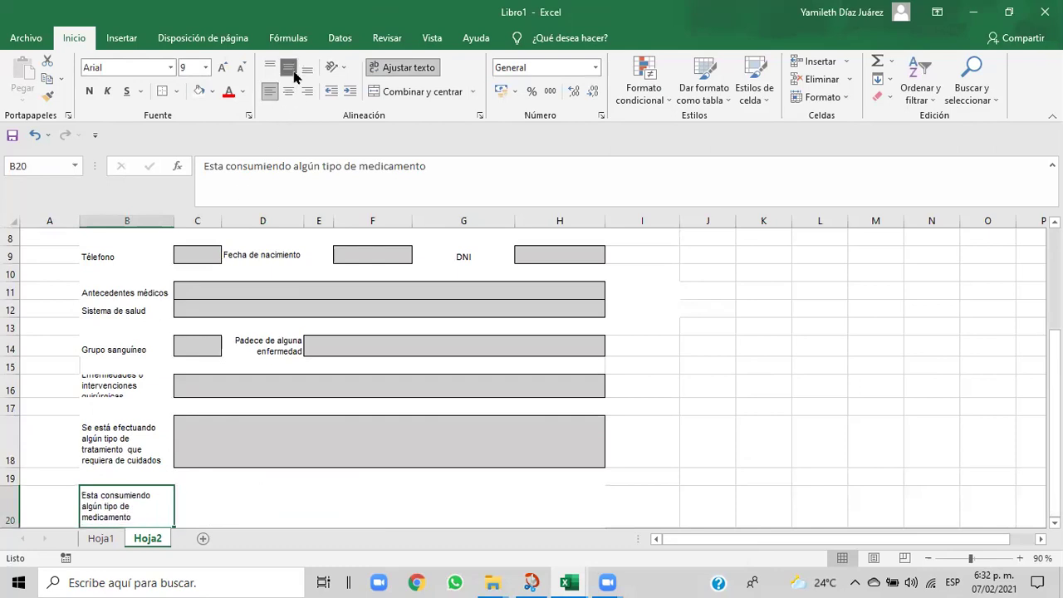
{"action": "left_click", "coordinate": [211, 504]}
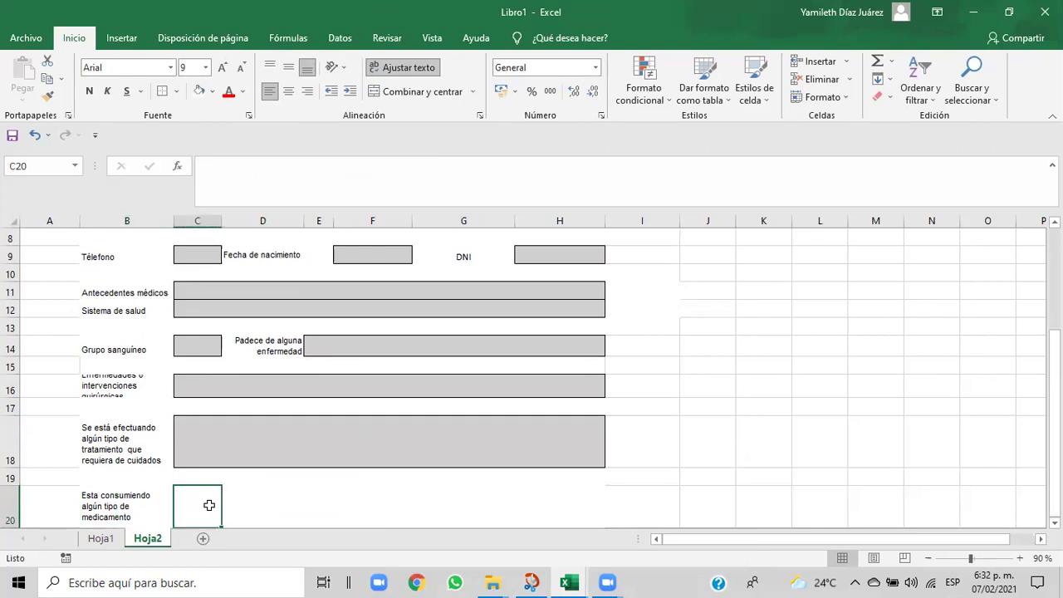
{"action": "left_click", "coordinate": [155, 503]}
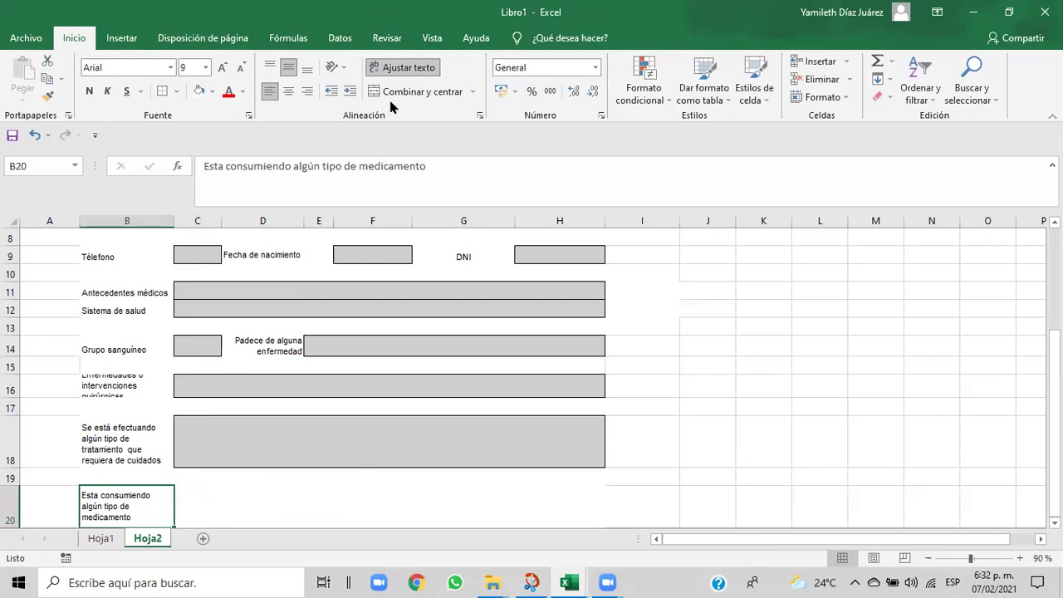
- Set B20's vertical alignment to Justificar in Formato de celdas
{"action": "left_click", "coordinate": [480, 117]}
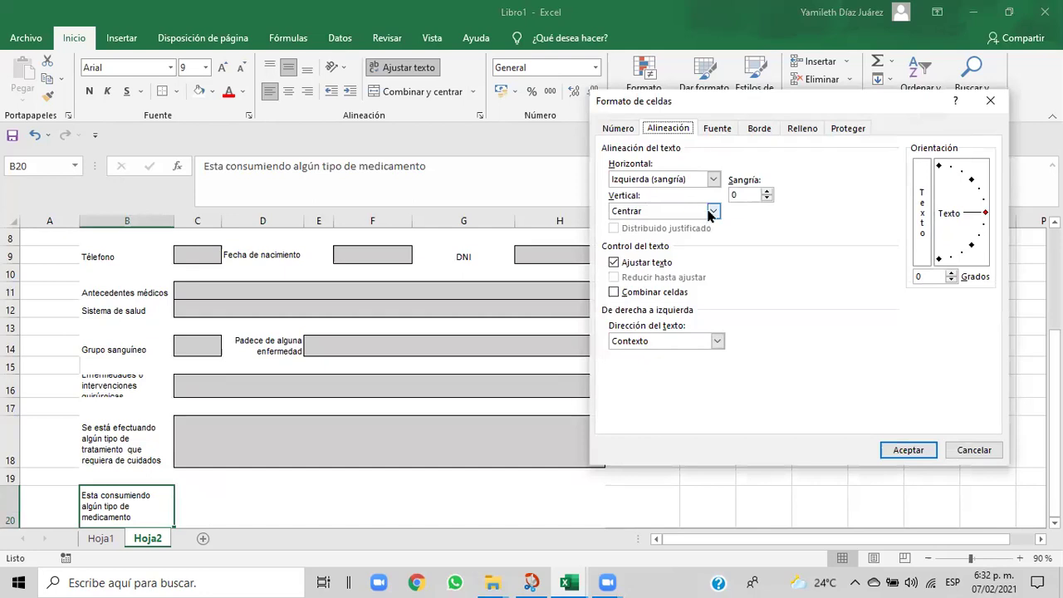
{"action": "left_click", "coordinate": [713, 213]}
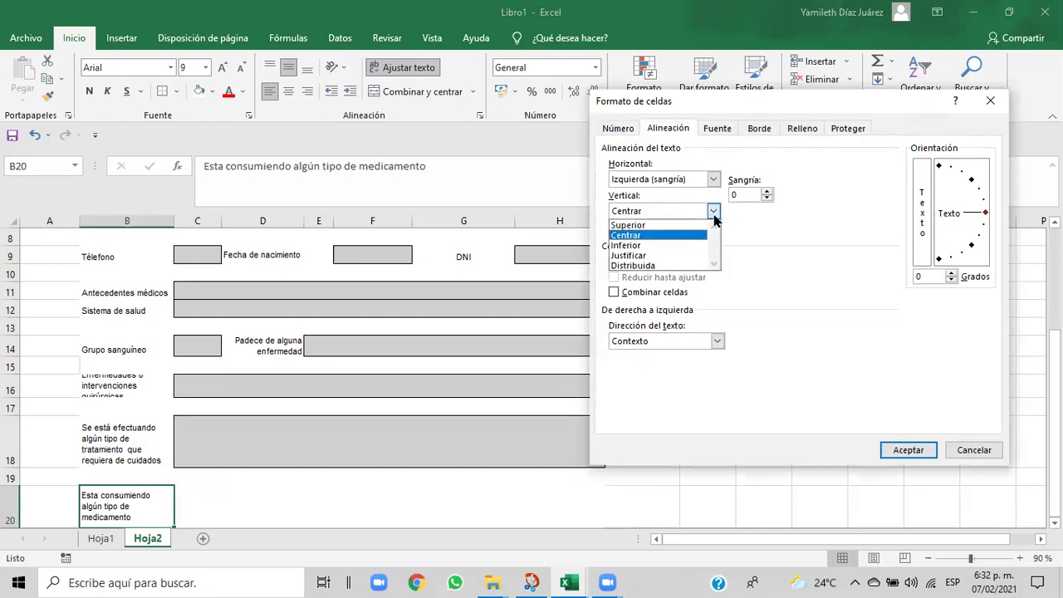
{"action": "left_click", "coordinate": [660, 255]}
{"action": "left_click", "coordinate": [897, 449]}
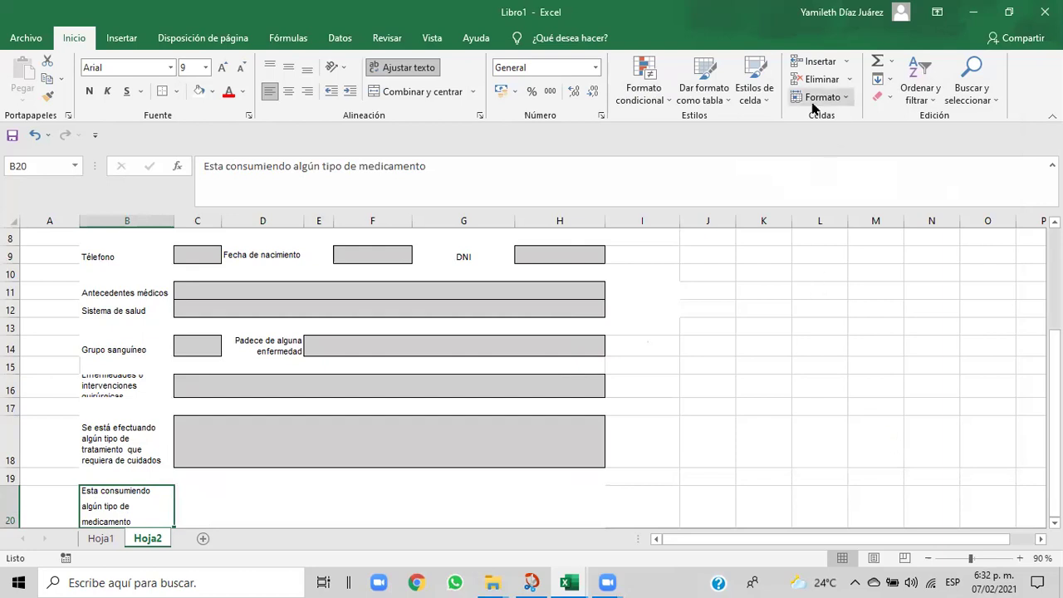
- Undo B20's justified alignment and drag row 16 taller to fit the surgeries label
{"action": "left_click", "coordinate": [33, 134]}
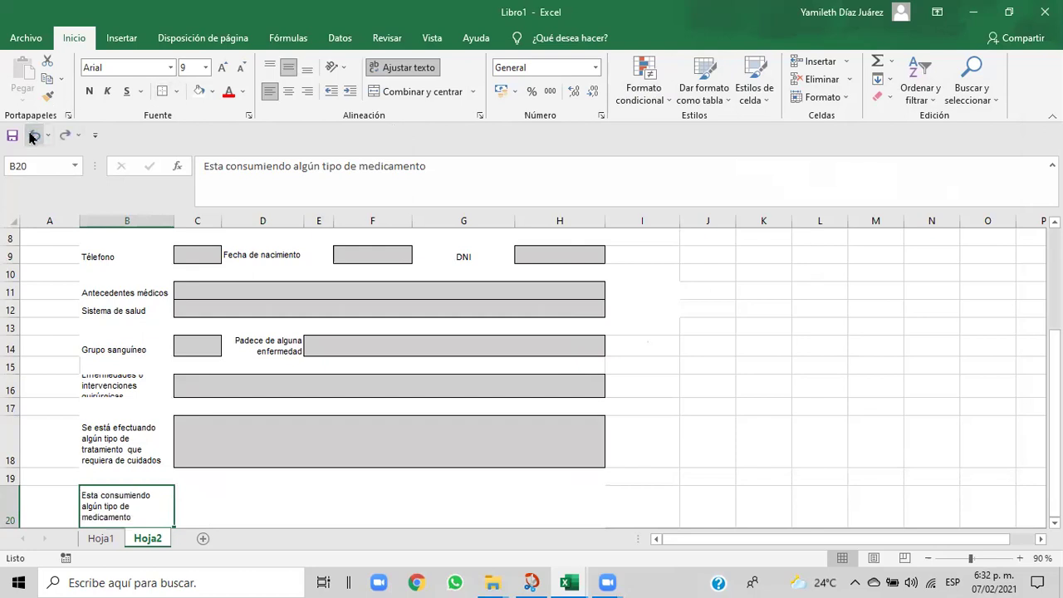
{"action": "left_click", "coordinate": [133, 403]}
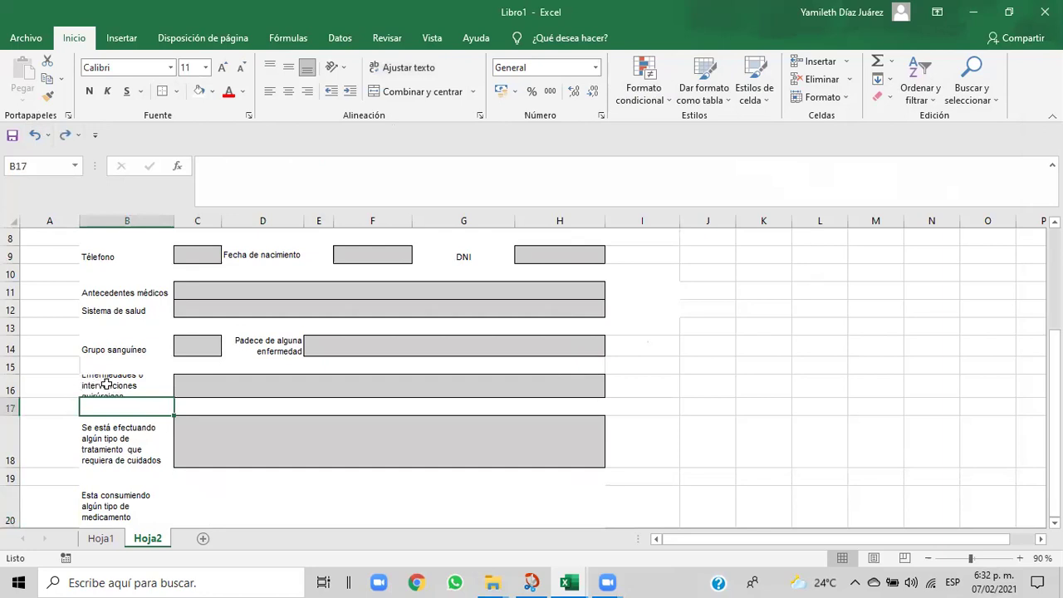
{"action": "left_click", "coordinate": [105, 375]}
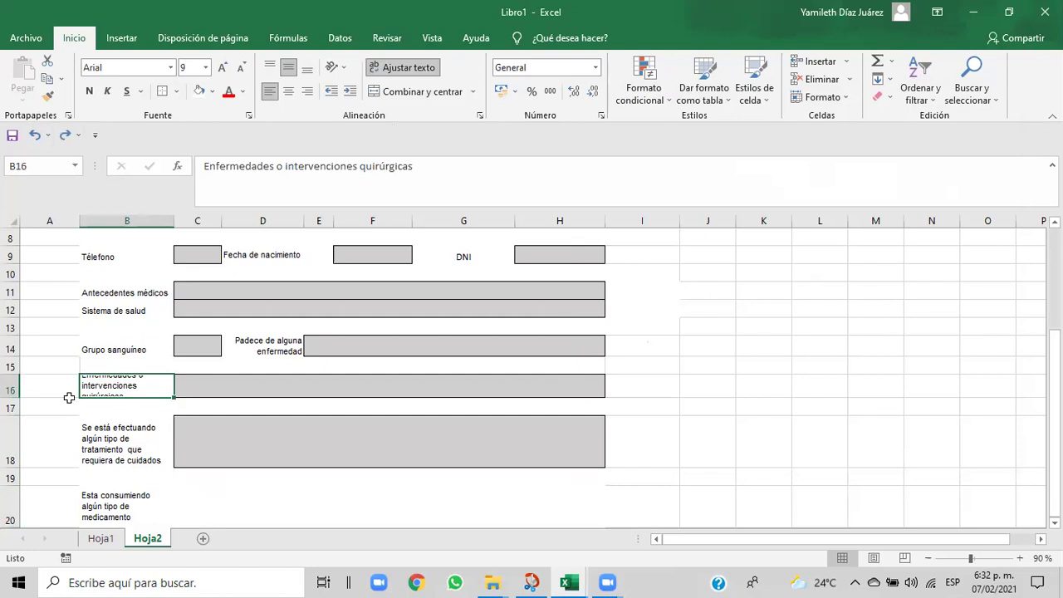
{"action": "left_click_drag", "start_coordinate": [5, 398], "coordinate": [7, 407]}
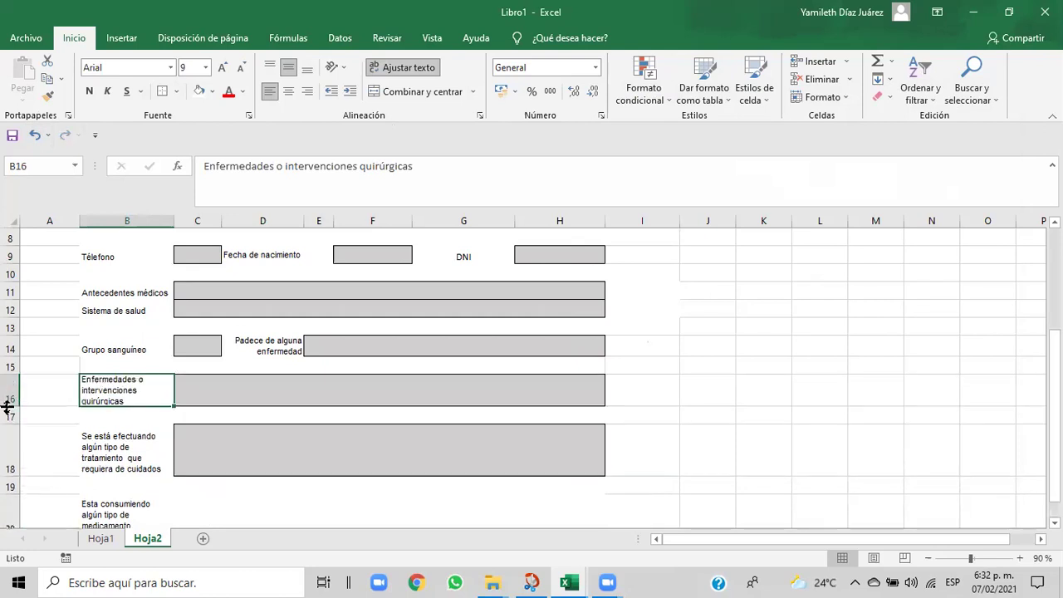
{"action": "left_click", "coordinate": [286, 413]}
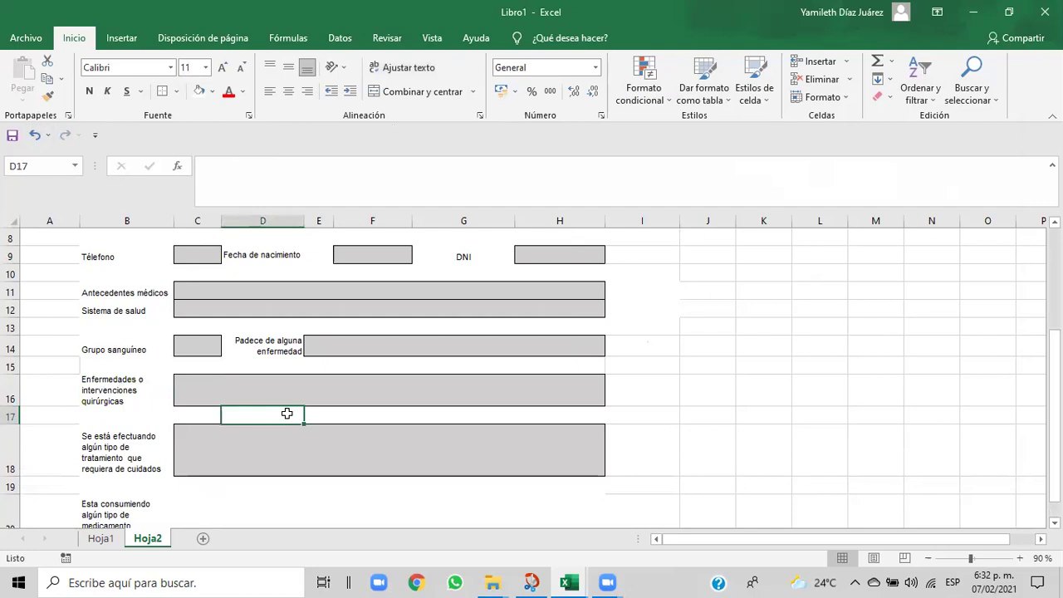
{"action": "left_click", "coordinate": [150, 392]}
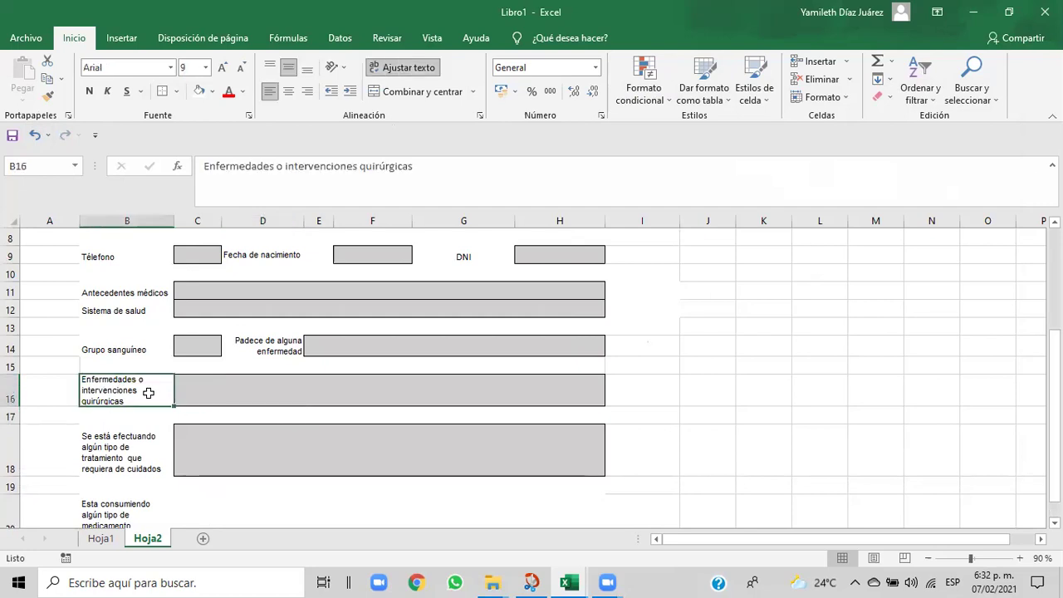
- Check the treatment and medication labels, then select B19 across rows 19 and 20
{"action": "left_click", "coordinate": [137, 446]}
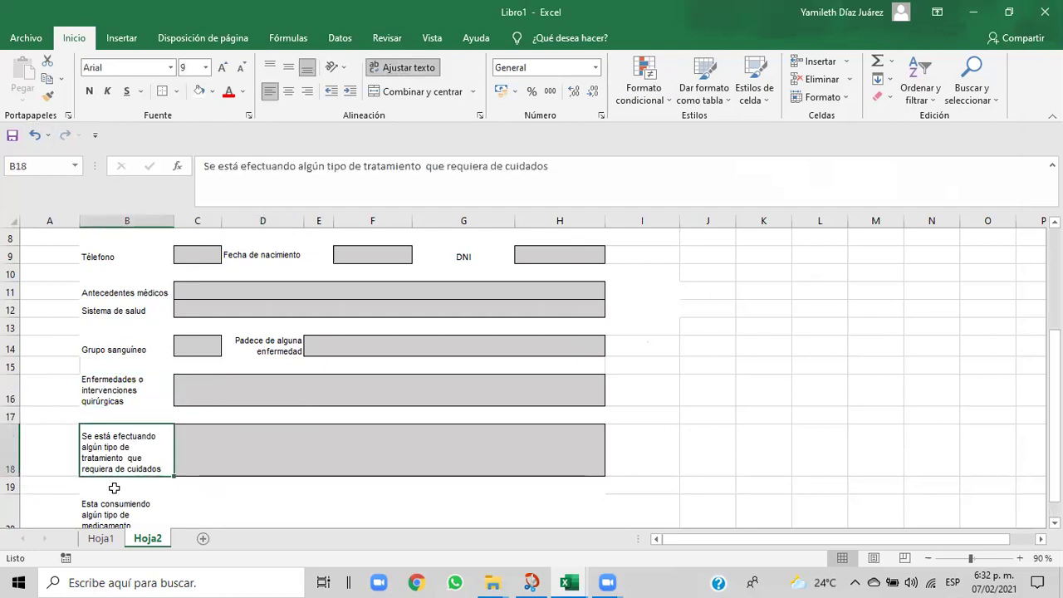
{"action": "left_click", "coordinate": [99, 515]}
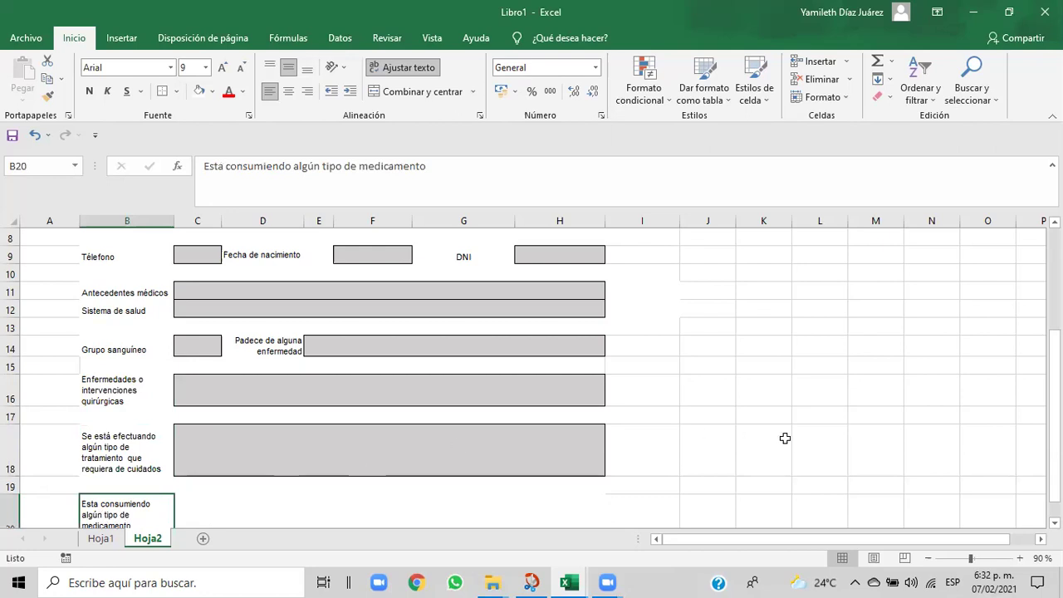
{"action": "left_click_drag", "start_coordinate": [1054, 415], "coordinate": [1053, 427]}
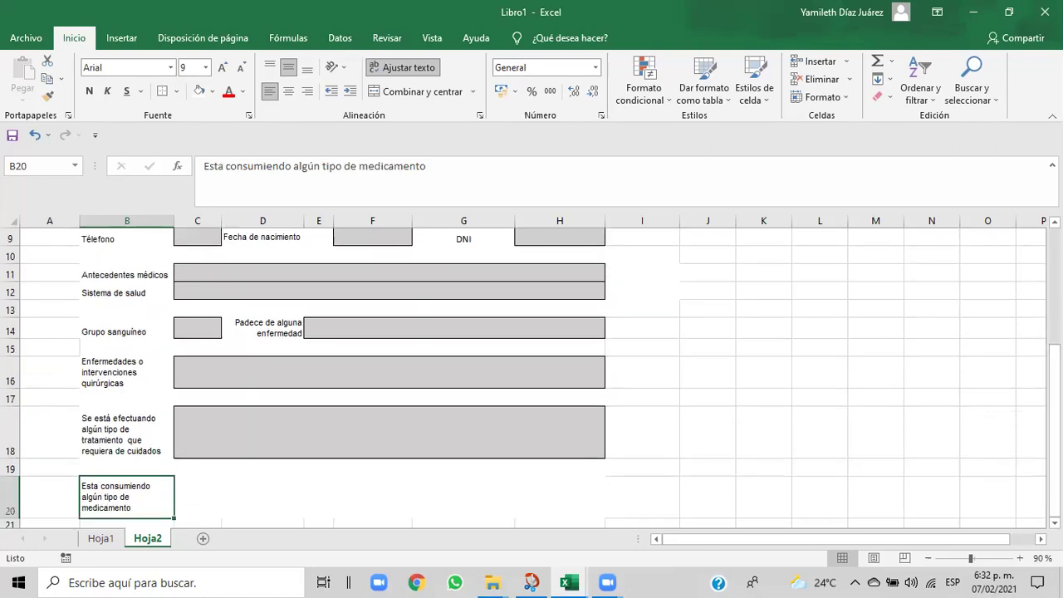
{"action": "left_click", "coordinate": [247, 486]}
{"action": "left_click", "coordinate": [136, 466]}
{"action": "left_click_drag", "start_coordinate": [138, 466], "coordinate": [550, 472]}
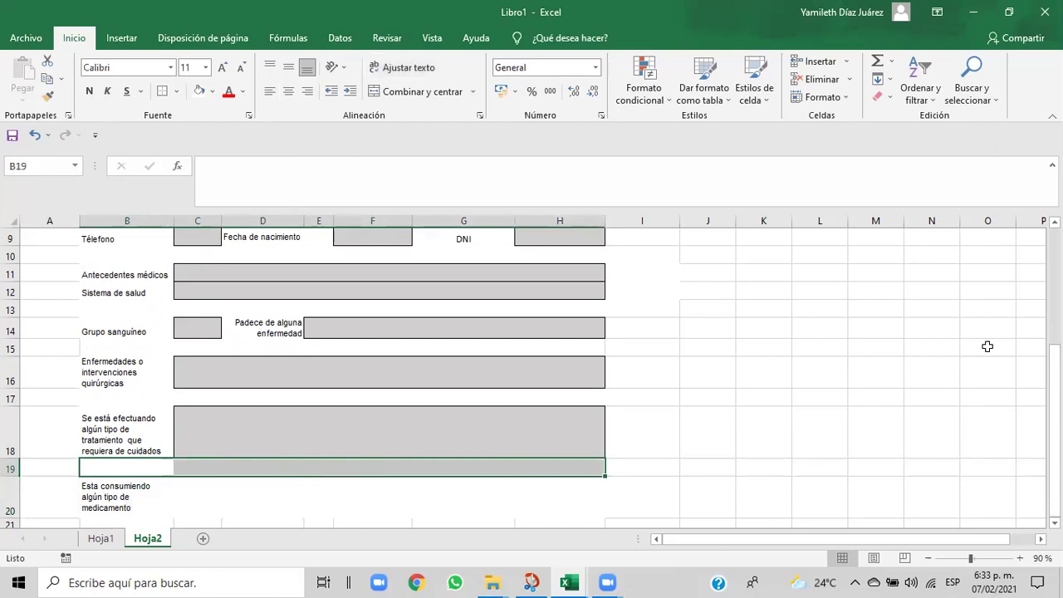
- Confirm a row height of 20 in Alto de fila, then reselect B20
{"action": "left_click", "coordinate": [846, 98]}
{"action": "left_click", "coordinate": [839, 138]}
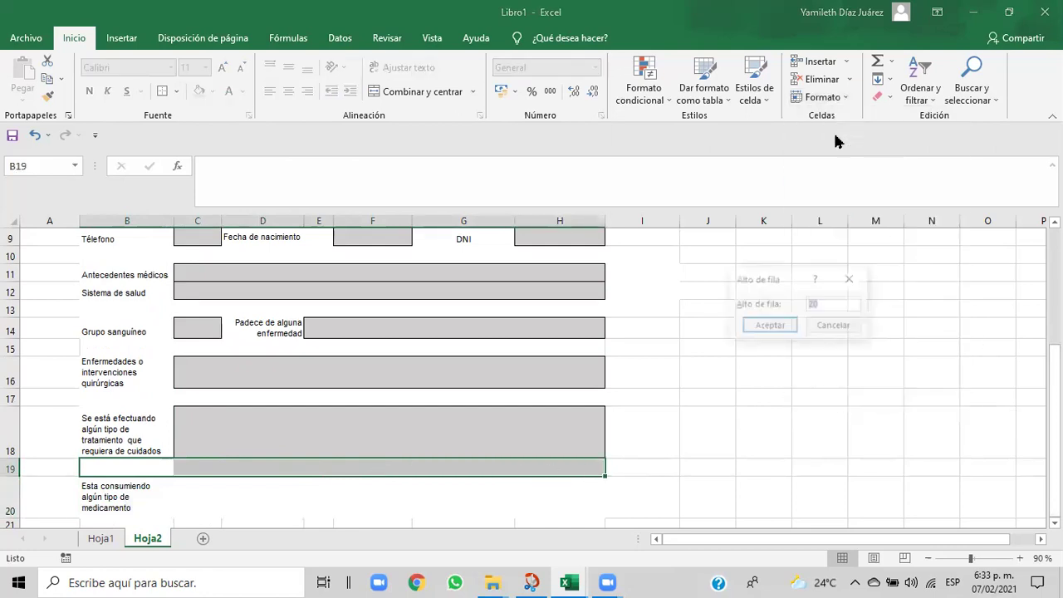
{"action": "left_click", "coordinate": [769, 327]}
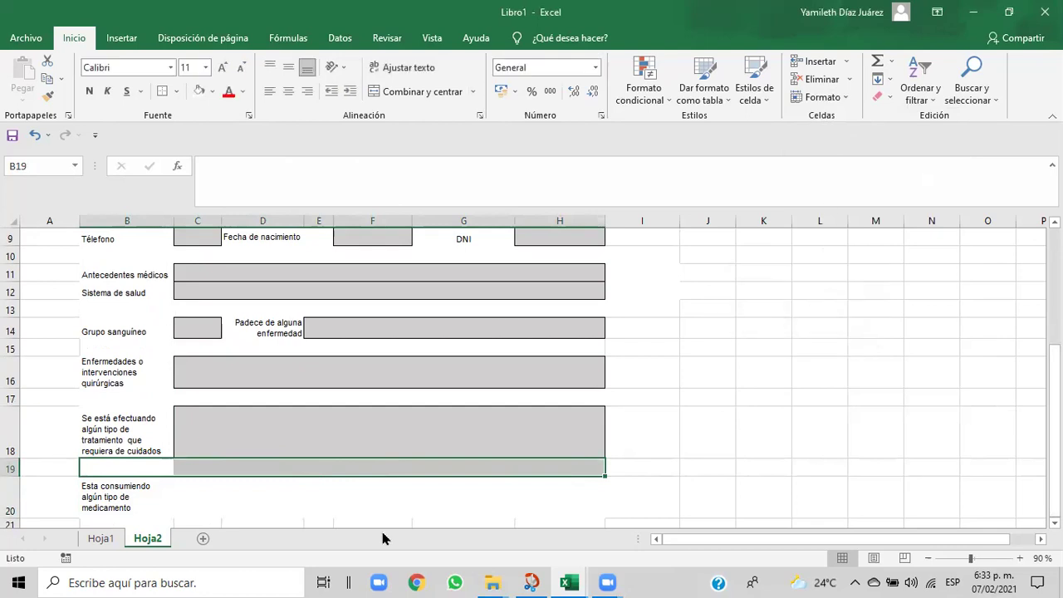
{"action": "left_click", "coordinate": [382, 504]}
{"action": "left_click", "coordinate": [124, 496]}
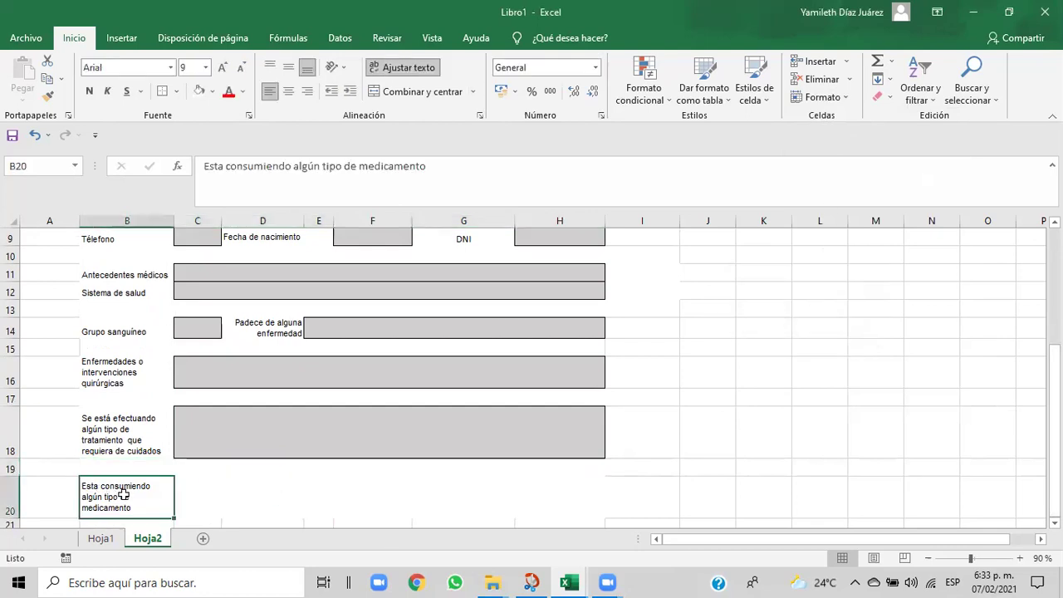
- Set row 20's height to 20, drag it taller, then undo that resize
{"action": "left_click", "coordinate": [847, 99]}
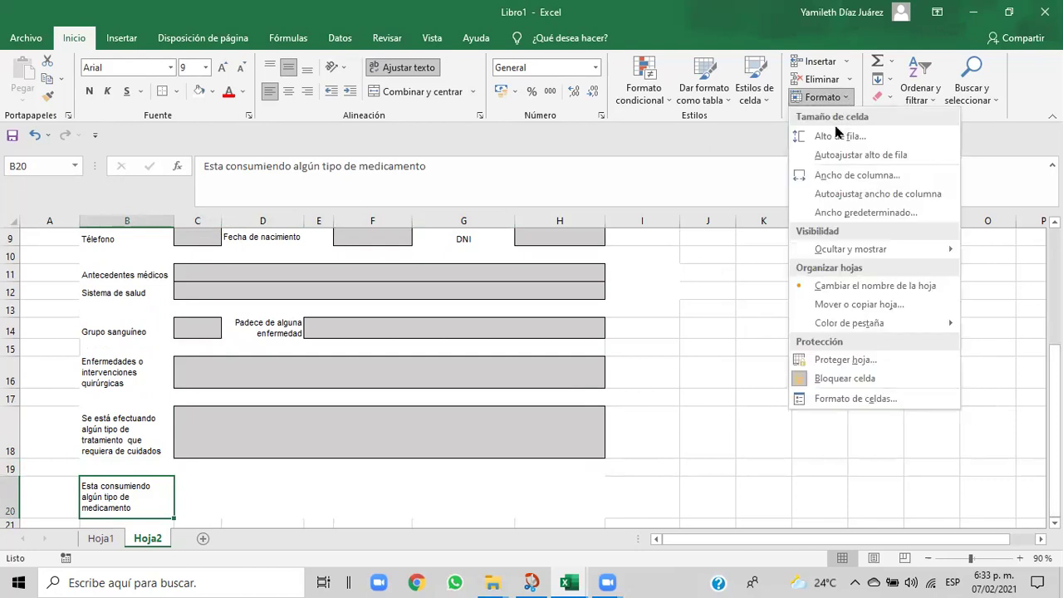
{"action": "left_click", "coordinate": [837, 136]}
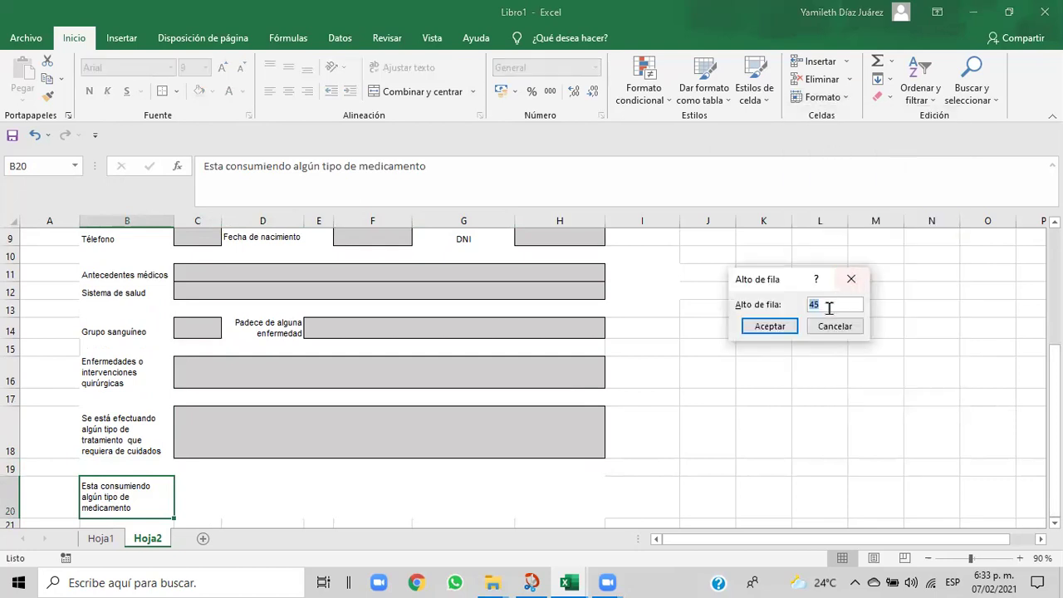
{"action": "type", "text": "4"}
{"action": "key", "text": "BackSpace"}
{"action": "type", "text": "20"}
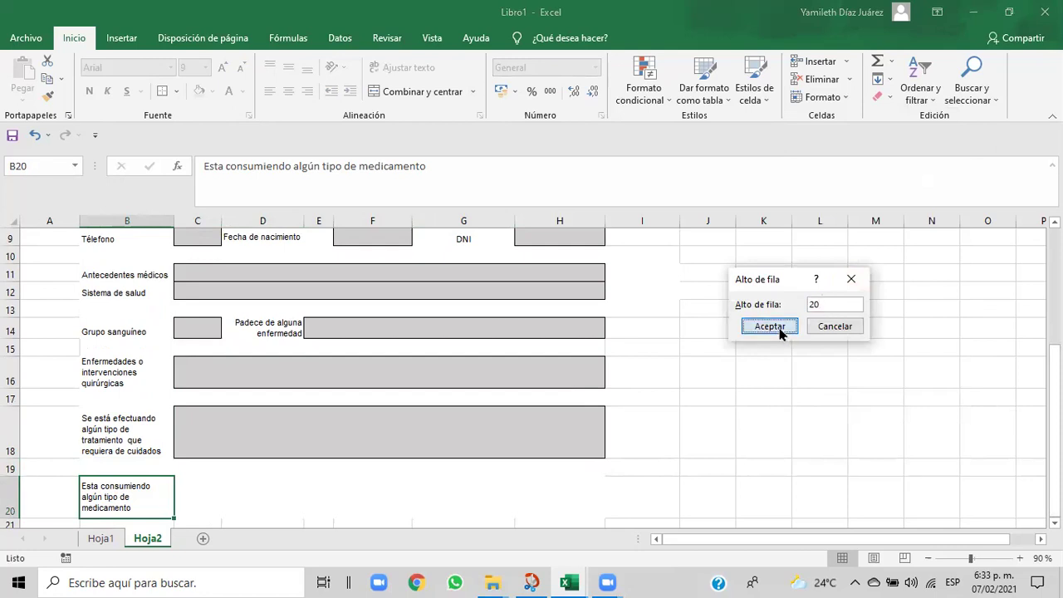
{"action": "left_click", "coordinate": [776, 328]}
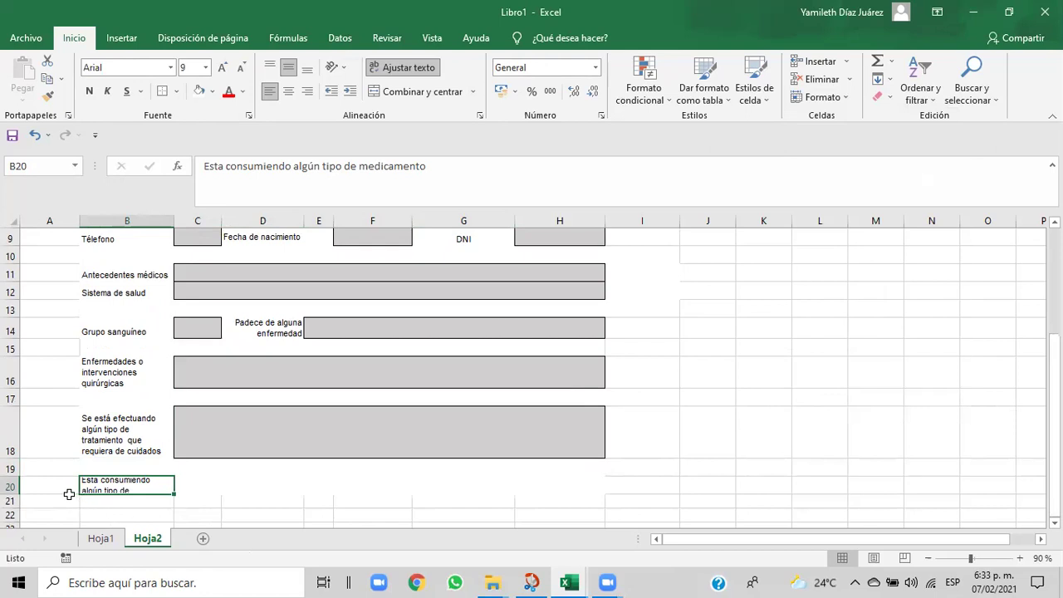
{"action": "left_click_drag", "start_coordinate": [14, 495], "coordinate": [14, 500]}
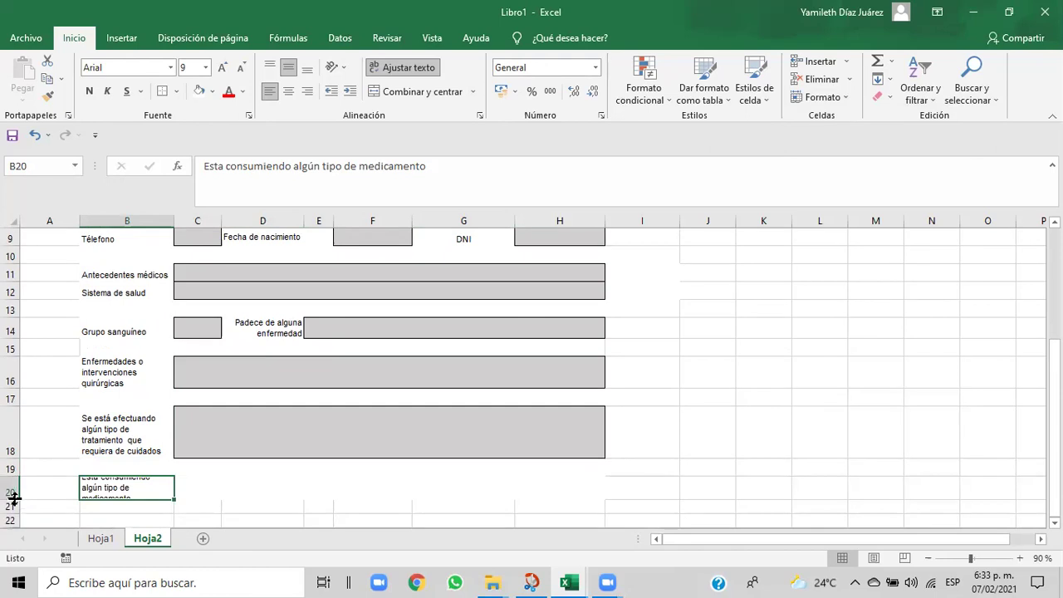
{"action": "left_click", "coordinate": [34, 135]}
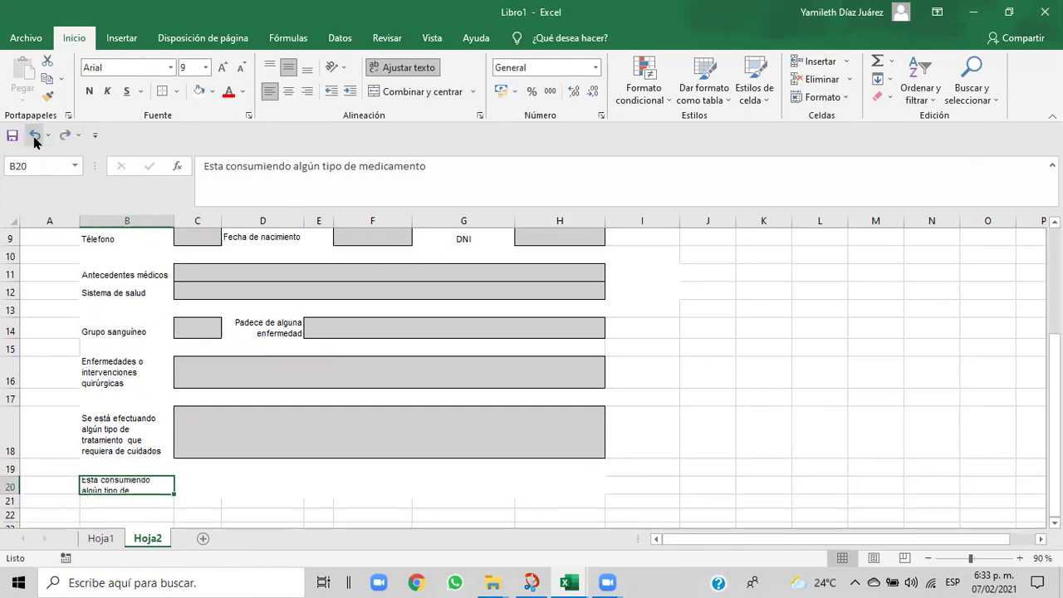
- Keep B20 left-aligned and change row 20's height from 19.5 to 21
{"action": "left_click", "coordinate": [289, 93]}
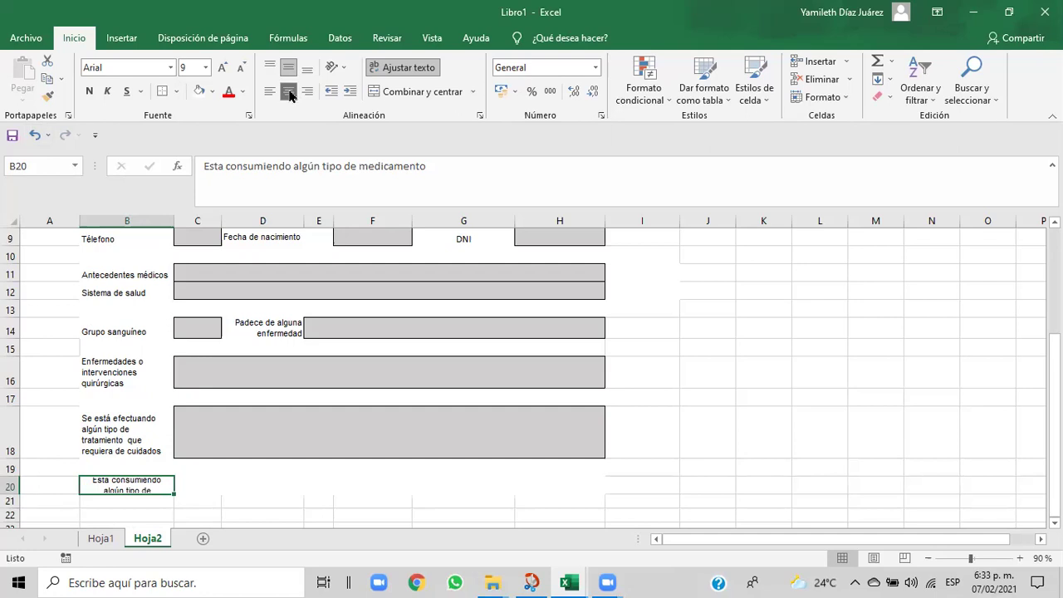
{"action": "left_click", "coordinate": [270, 91]}
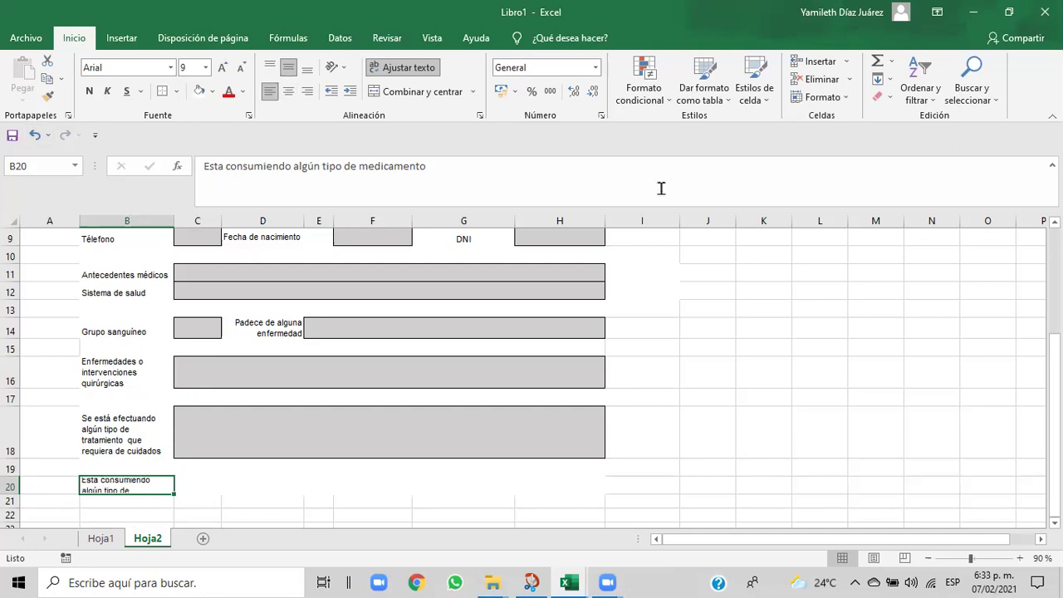
{"action": "left_click", "coordinate": [843, 101]}
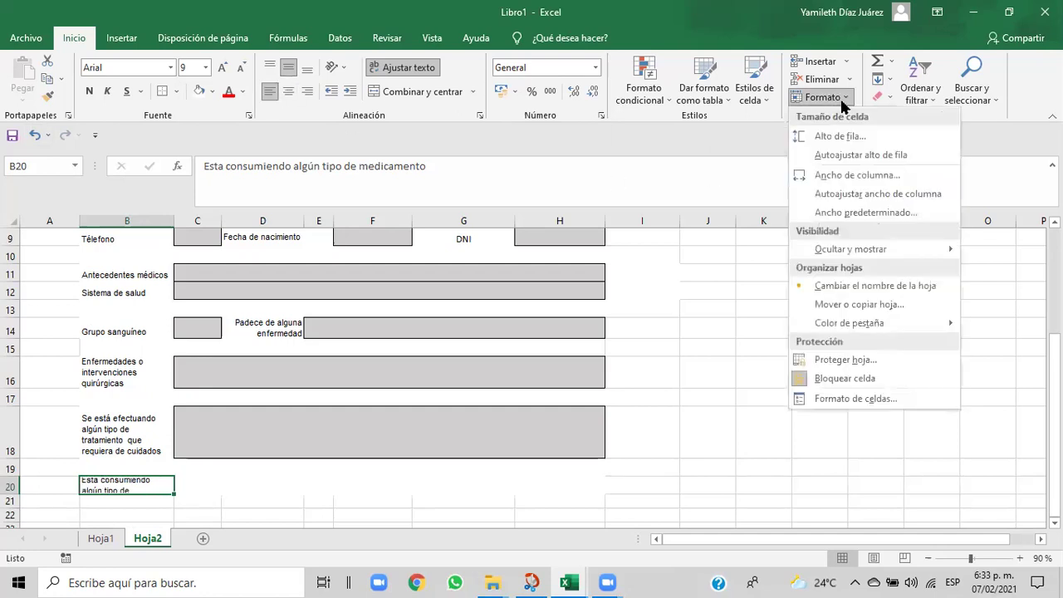
{"action": "left_click", "coordinate": [842, 139]}
{"action": "left_click", "coordinate": [832, 304]}
{"action": "key", "text": "BackSpace"}
{"action": "key", "text": "BackSpace"}
{"action": "key", "text": "BackSpace"}
{"action": "key", "text": "BackSpace"}
{"action": "type", "text": "21"}
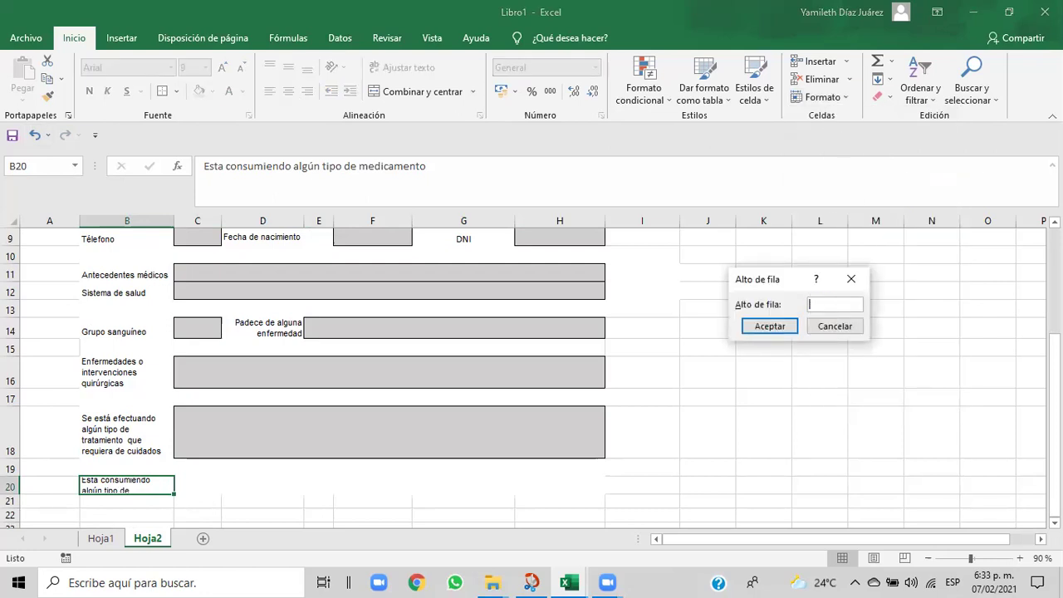
{"action": "left_click", "coordinate": [791, 326]}
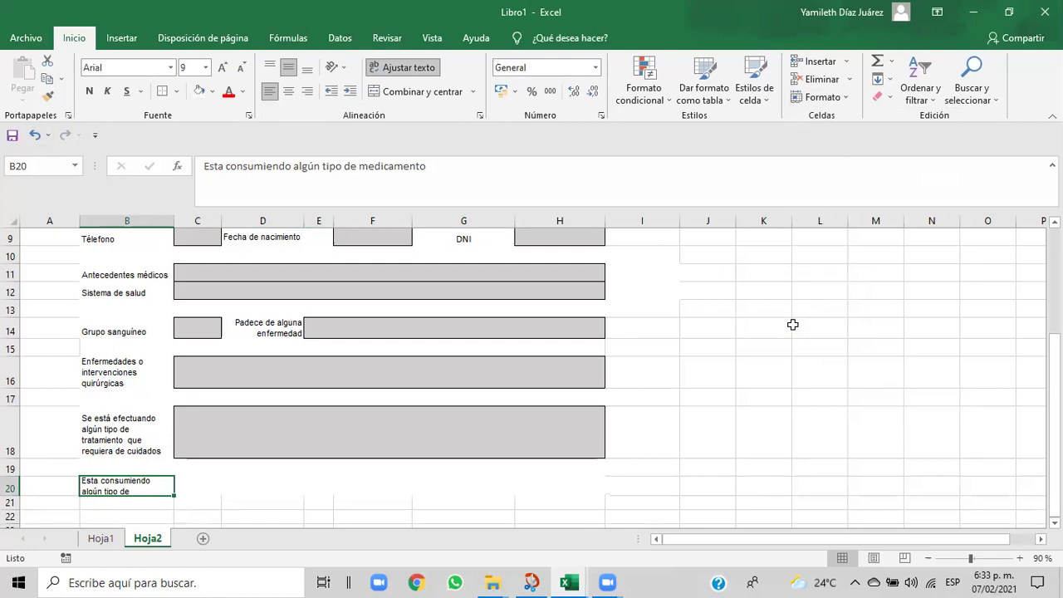
{"action": "left_click", "coordinate": [494, 519]}
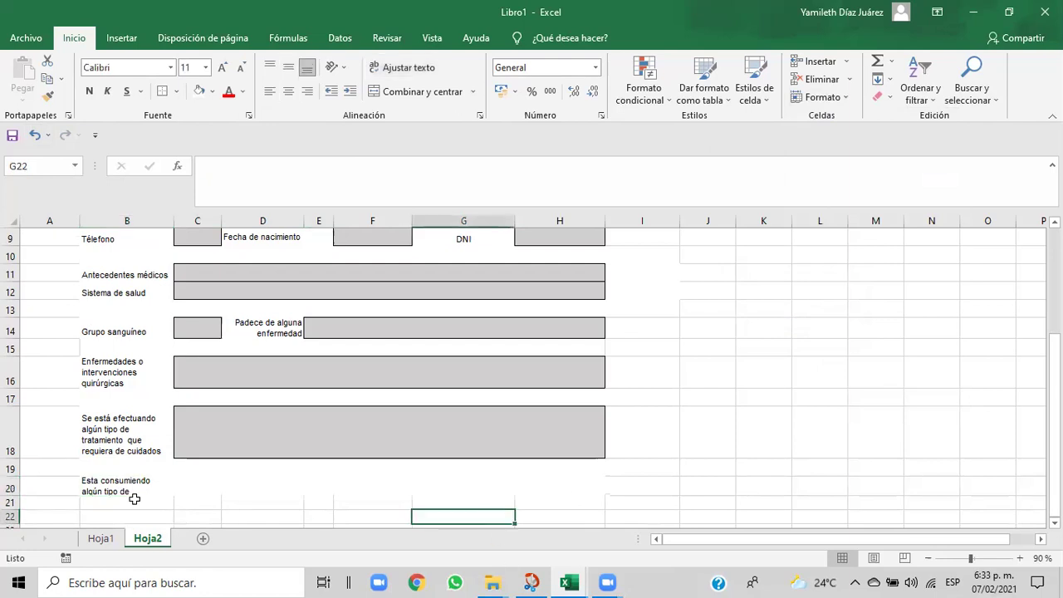
- Set the height of row 20, holding the B20 medication question, to 23 in Alto de fila
{"action": "left_click", "coordinate": [100, 484]}
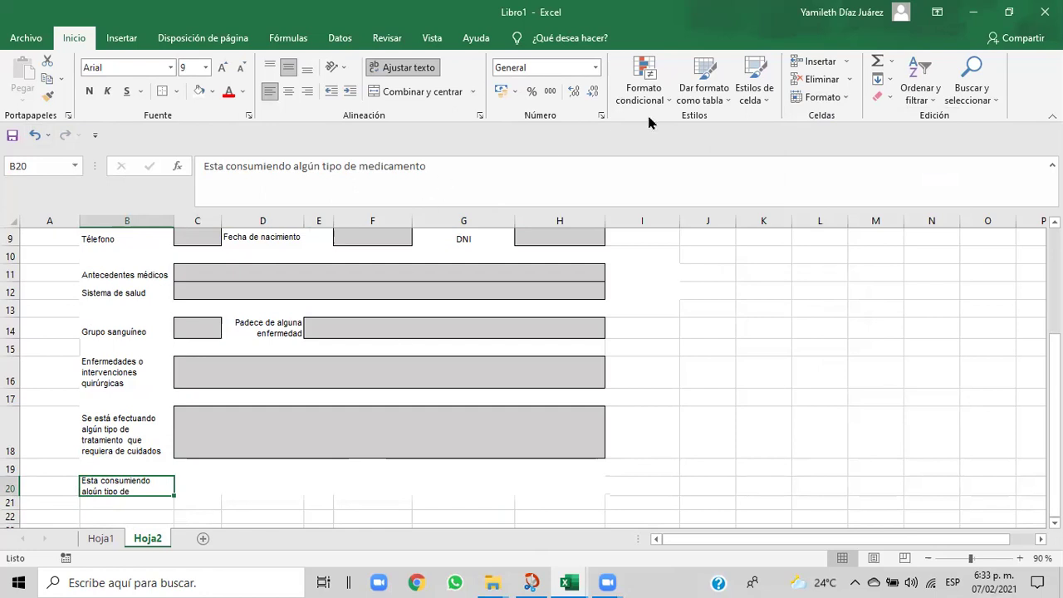
{"action": "left_click", "coordinate": [843, 99]}
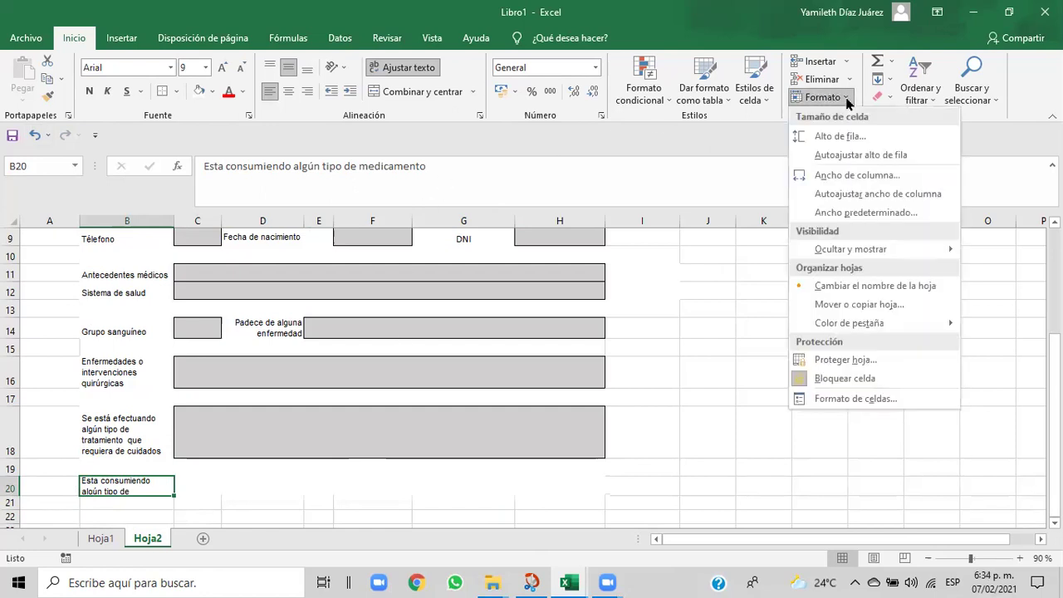
{"action": "left_click", "coordinate": [839, 135]}
{"action": "left_click", "coordinate": [837, 304]}
{"action": "key", "text": "BackSpace"}
{"action": "type", "text": "1"}
{"action": "key", "text": "BackSpace"}
{"action": "type", "text": "3"}
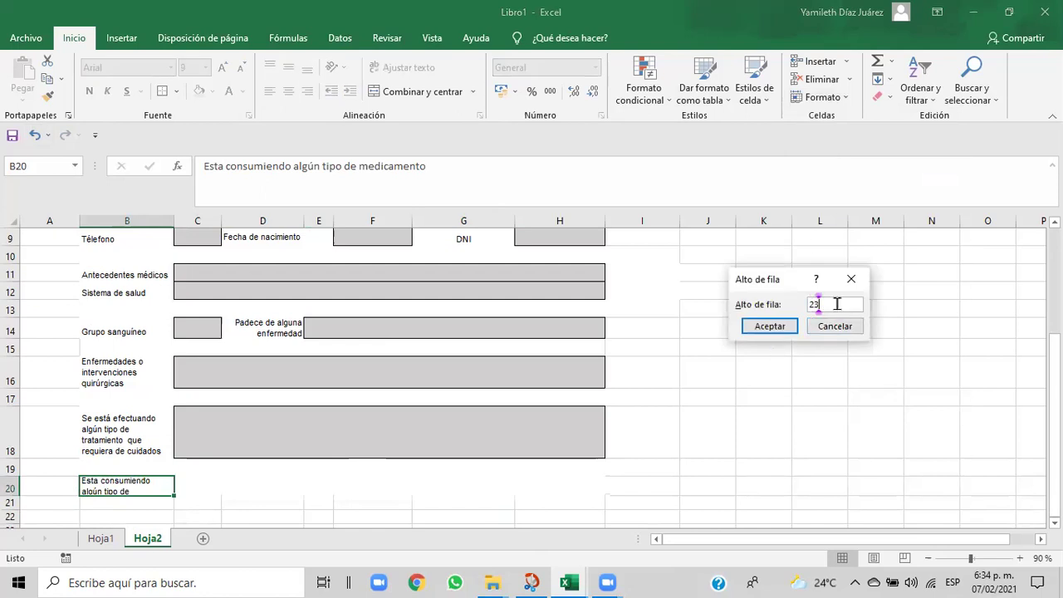
{"action": "left_click", "coordinate": [780, 323]}
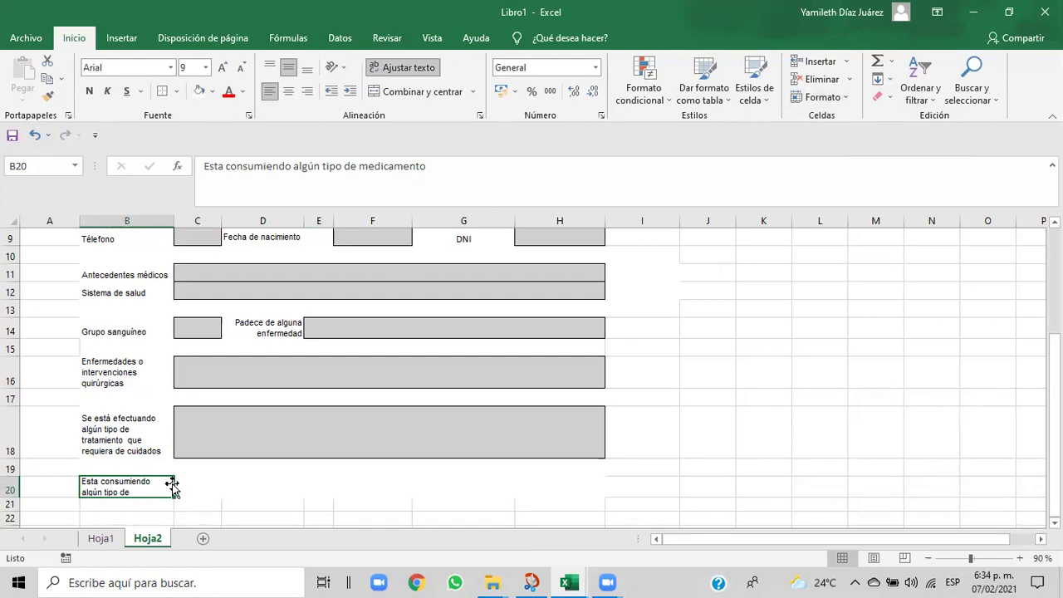
{"action": "mouse_move", "coordinate": [569, 582]}
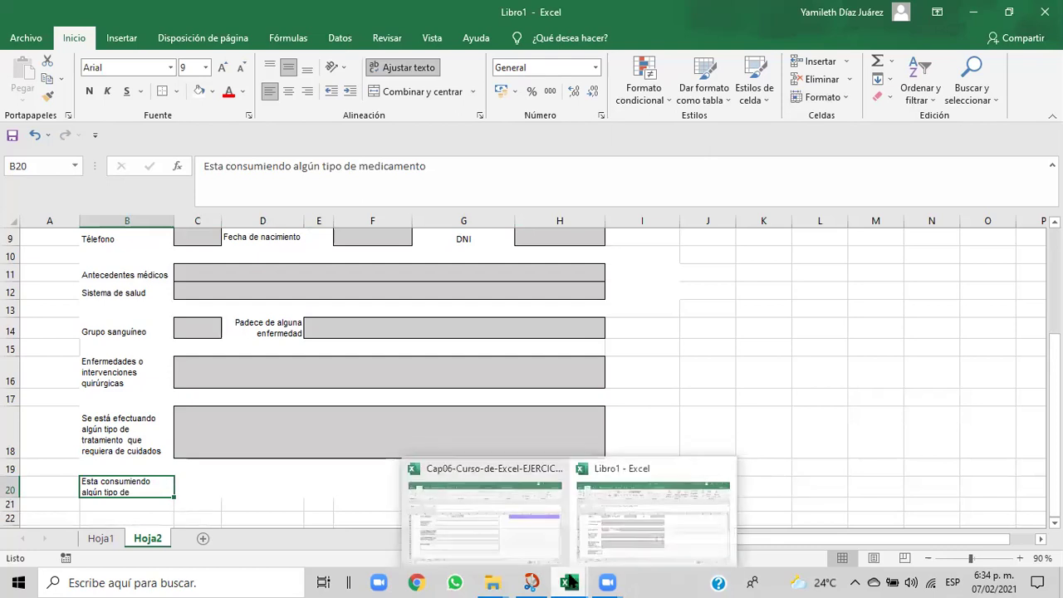
- Check the Cap06 reference workbook, return to Libro1, and drag row 20 to about 27.75 high
{"action": "left_click", "coordinate": [526, 543]}
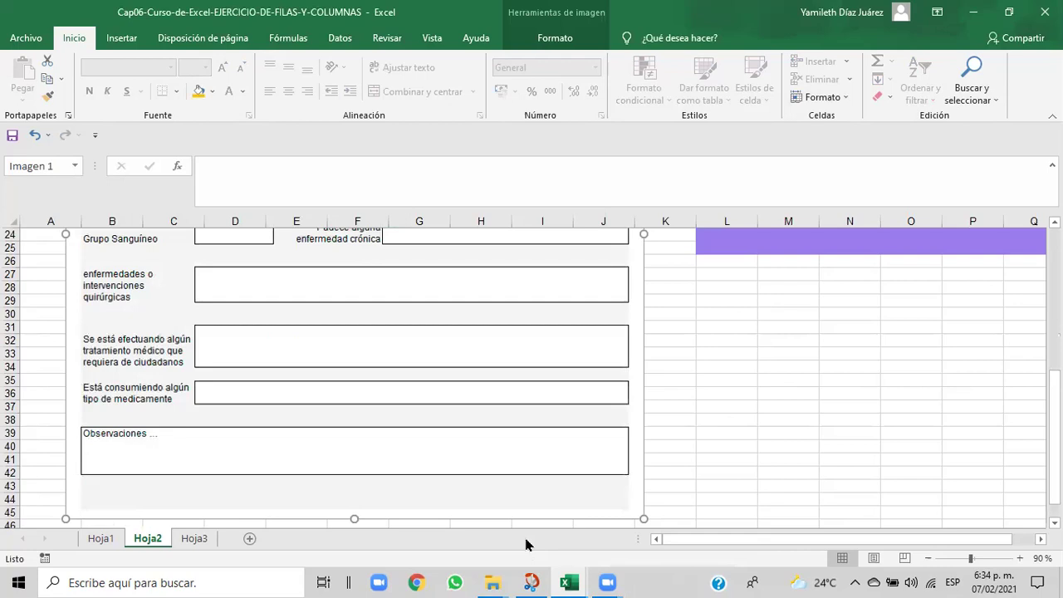
{"action": "mouse_move", "coordinate": [574, 583]}
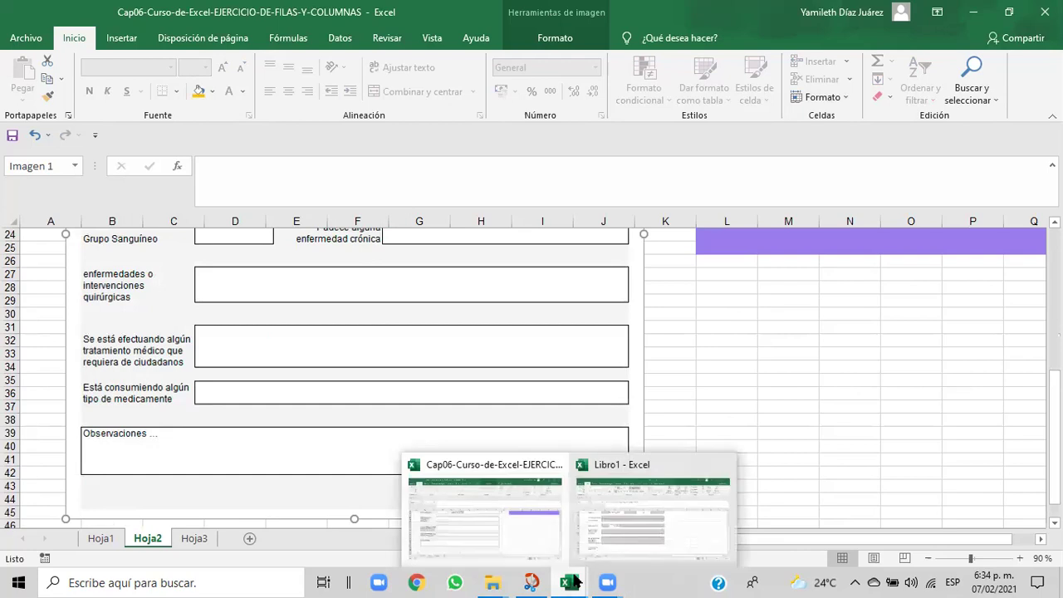
{"action": "left_click", "coordinate": [610, 548]}
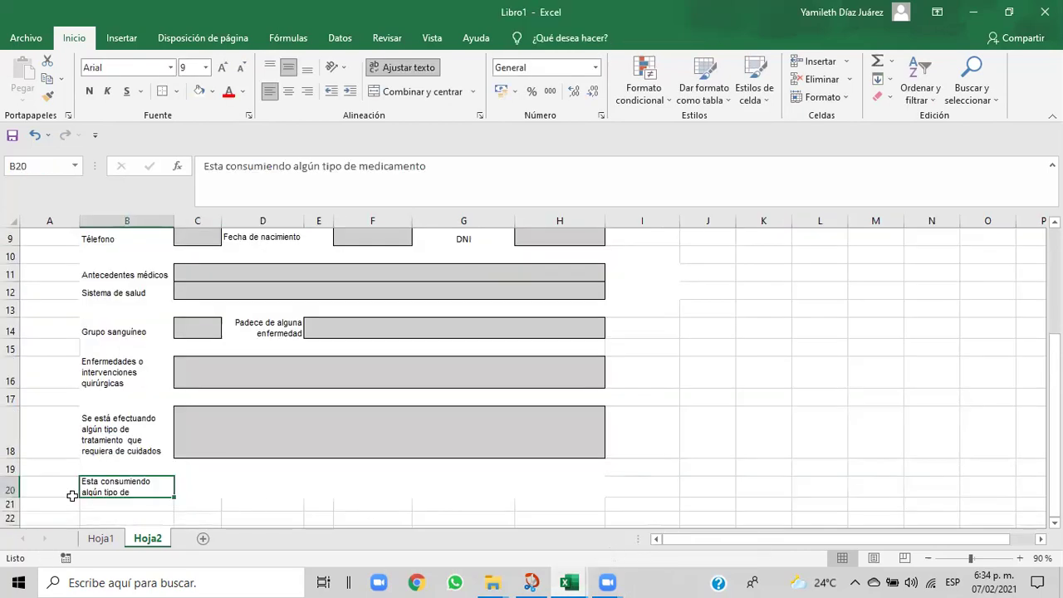
{"action": "left_click_drag", "start_coordinate": [16, 497], "coordinate": [15, 501]}
- Keep B20 left-aligned, drag row 20 to 42.75 high, and select C20:G20
{"action": "left_click", "coordinate": [208, 486]}
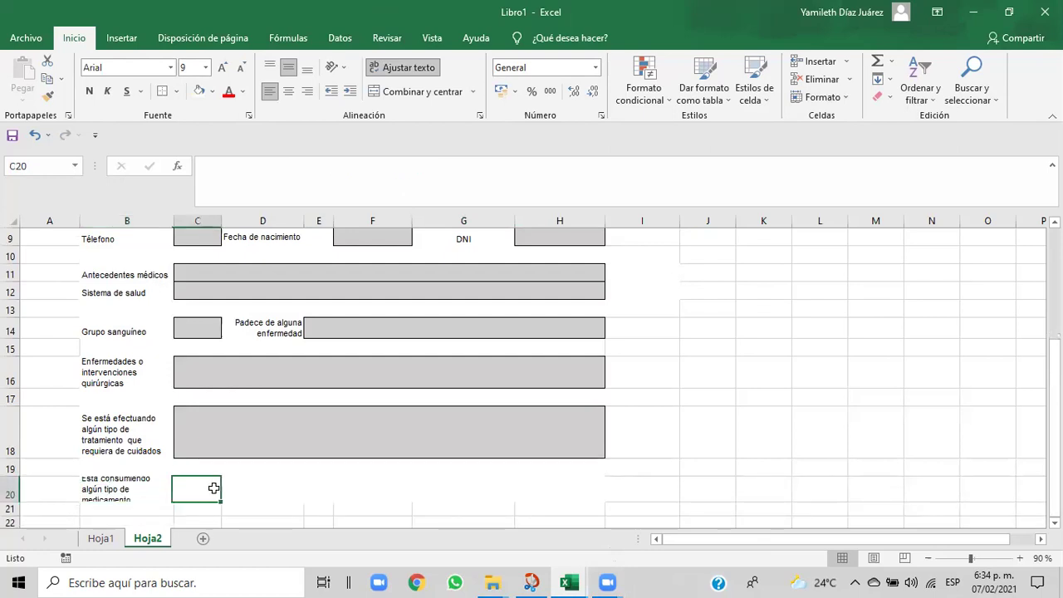
{"action": "left_click", "coordinate": [90, 479]}
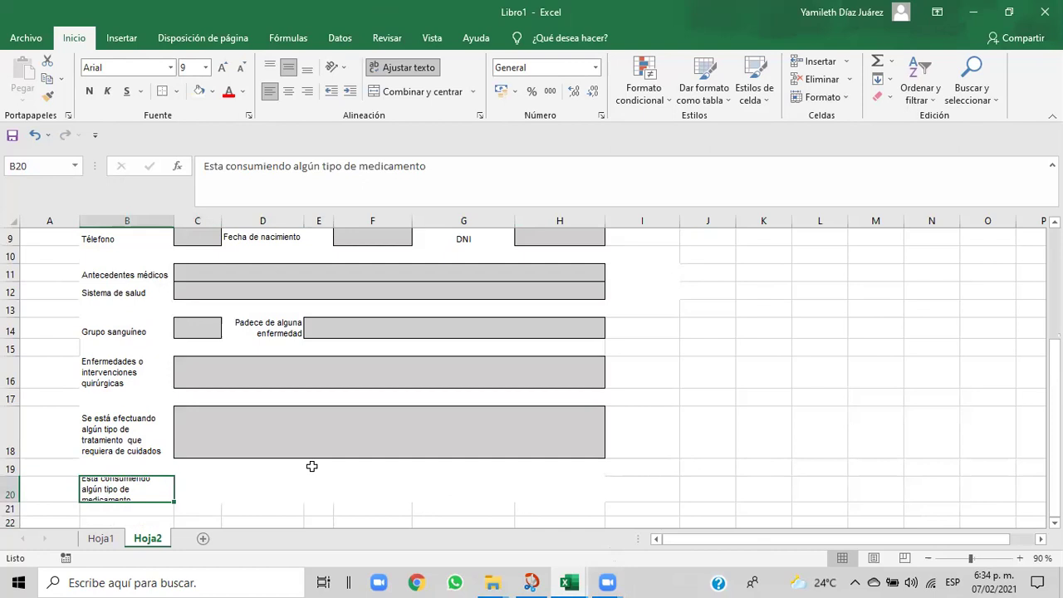
{"action": "left_click", "coordinate": [288, 93]}
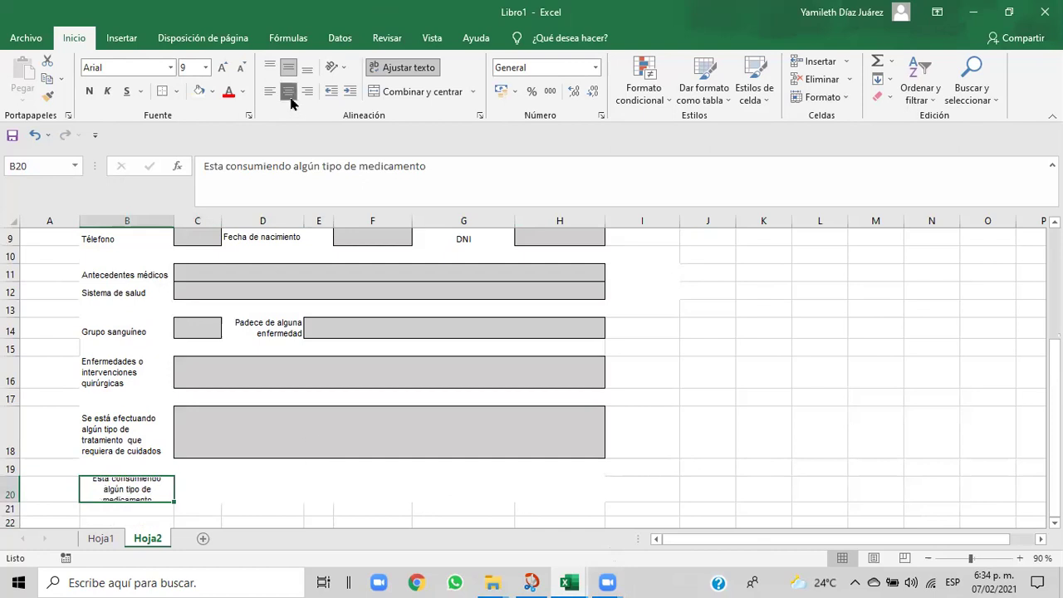
{"action": "left_click", "coordinate": [270, 92]}
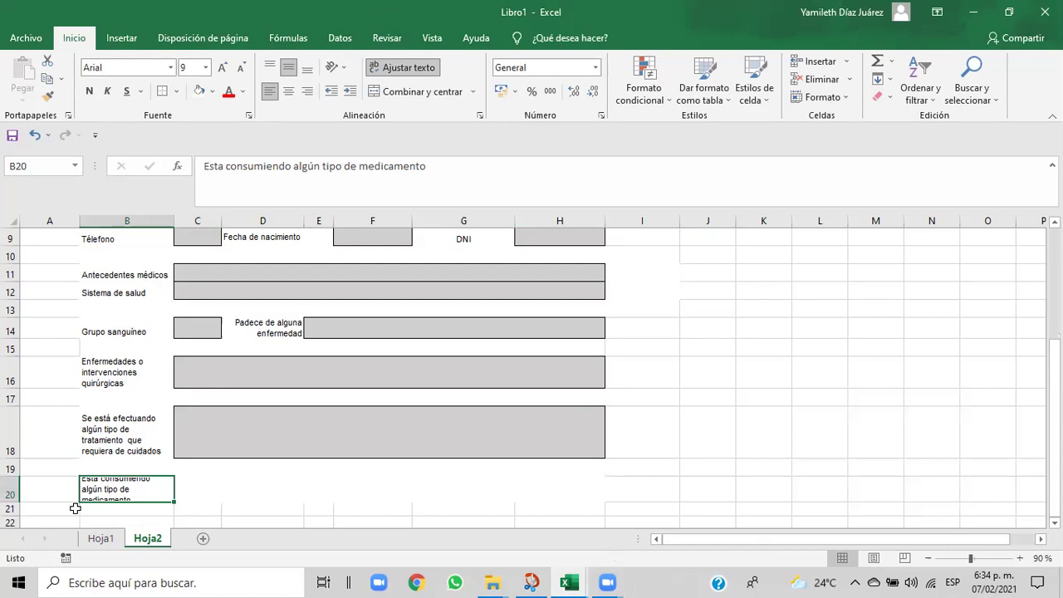
{"action": "left_click_drag", "start_coordinate": [14, 502], "coordinate": [15, 515]}
{"action": "left_click", "coordinate": [247, 503]}
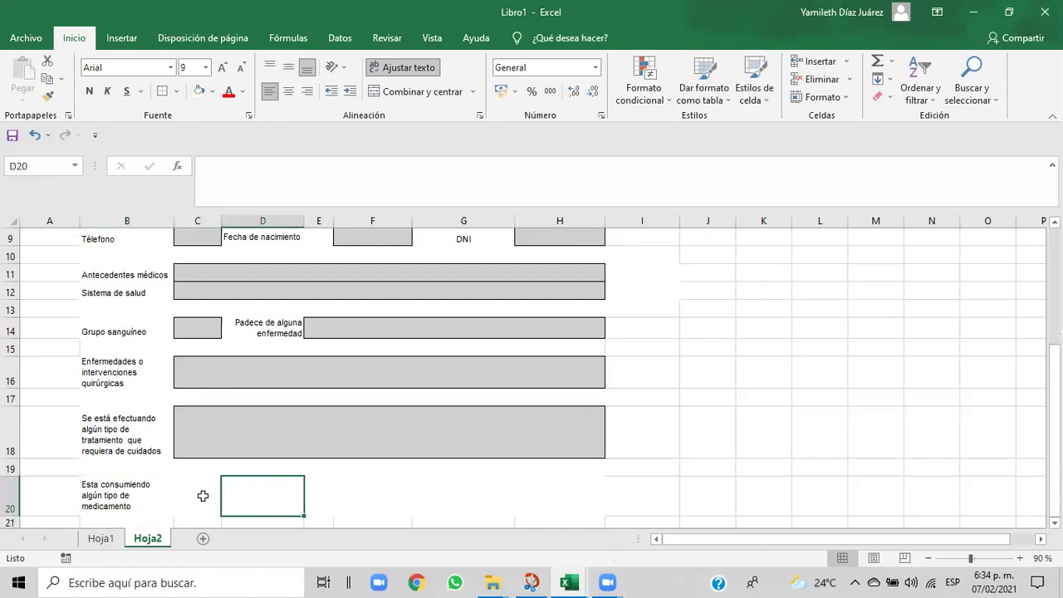
{"action": "left_click", "coordinate": [193, 494]}
{"action": "left_click_drag", "start_coordinate": [194, 494], "coordinate": [560, 500]}
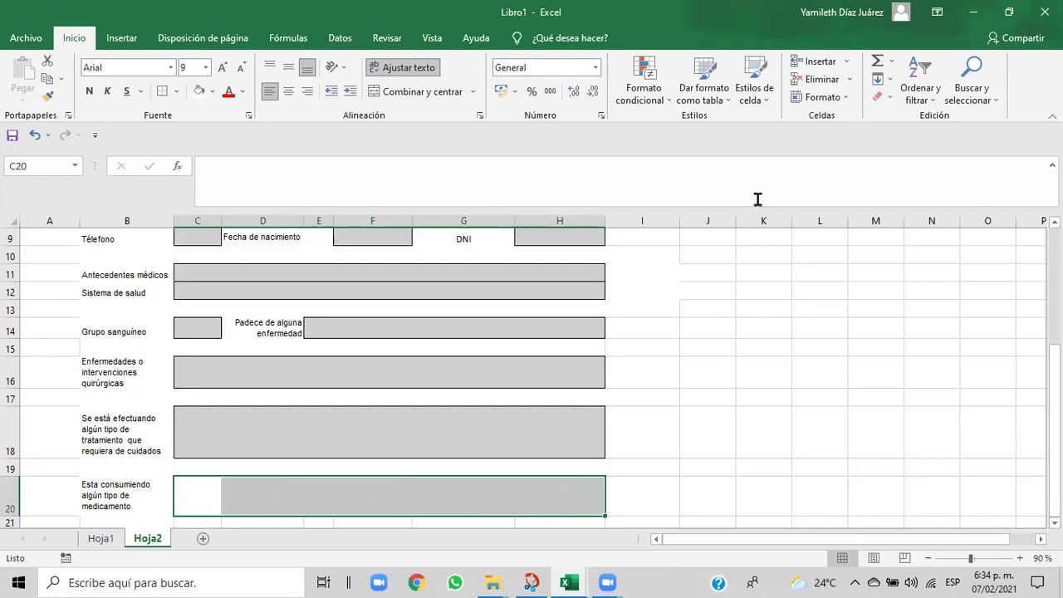
- Reset row 20 to height 20, drag rows 20 and 19 taller, and select C20:H20
{"action": "left_click", "coordinate": [843, 101]}
{"action": "left_click", "coordinate": [838, 137]}
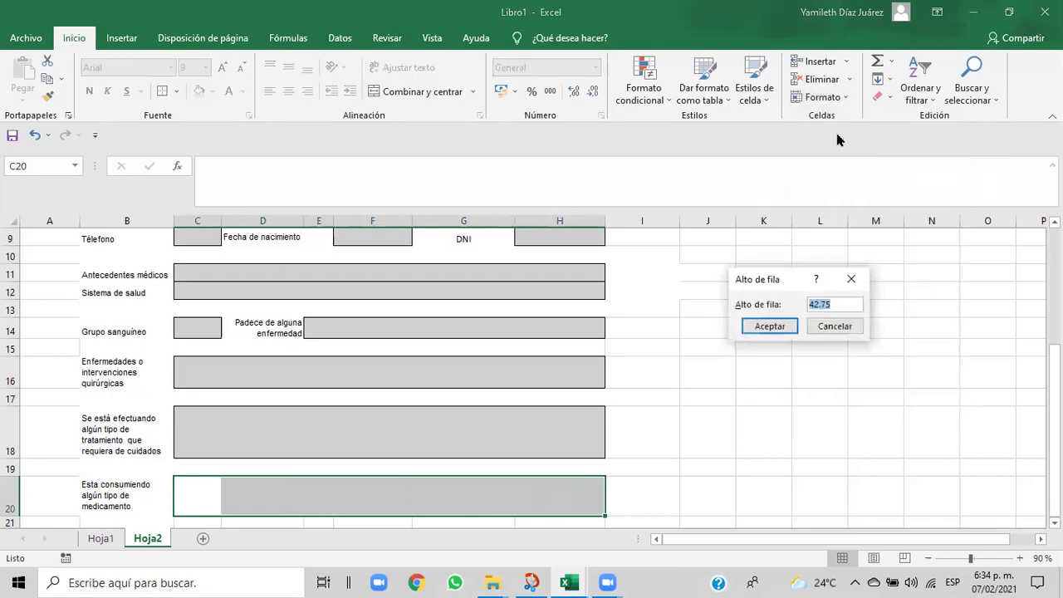
{"action": "left_click", "coordinate": [848, 306]}
{"action": "key", "text": "BackSpace"}
{"action": "key", "text": "BackSpace"}
{"action": "key", "text": "BackSpace"}
{"action": "key", "text": "BackSpace"}
{"action": "key", "text": "BackSpace"}
{"action": "type", "text": "20"}
{"action": "left_click", "coordinate": [781, 328]}
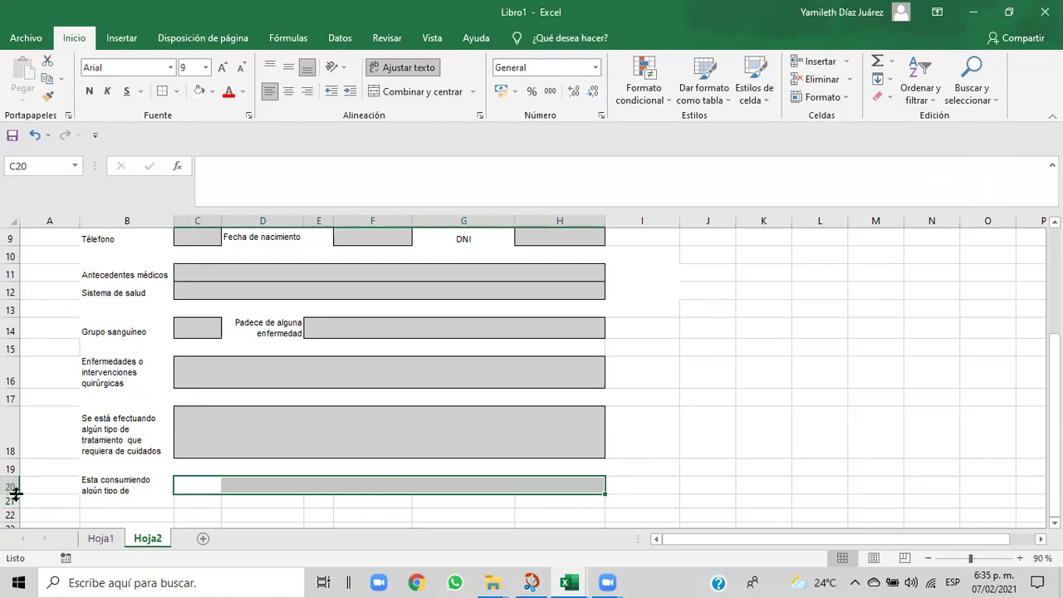
{"action": "left_click_drag", "start_coordinate": [13, 494], "coordinate": [13, 499]}
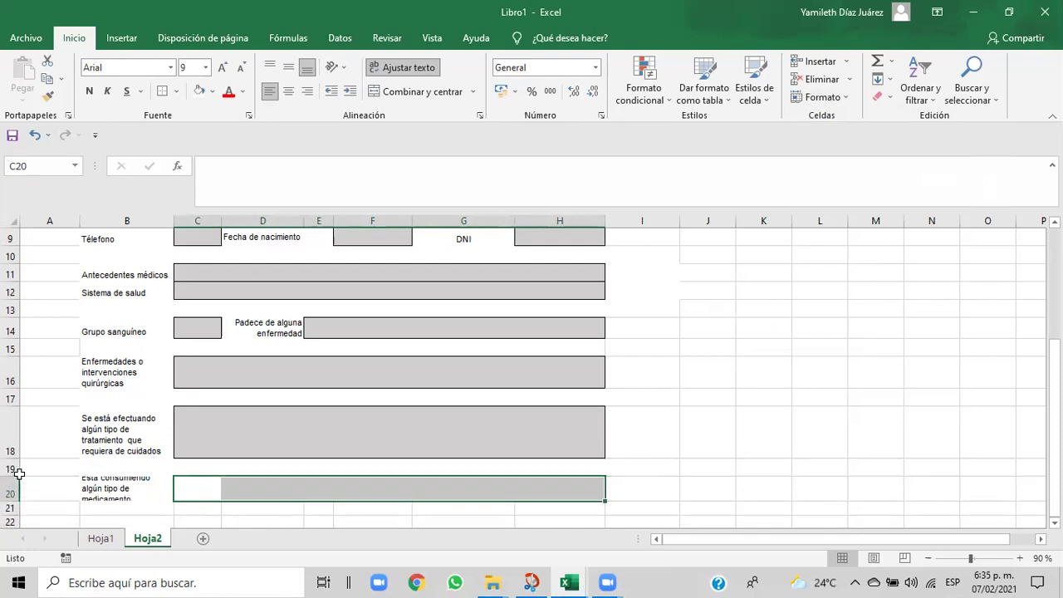
{"action": "left_click_drag", "start_coordinate": [13, 472], "coordinate": [17, 503]}
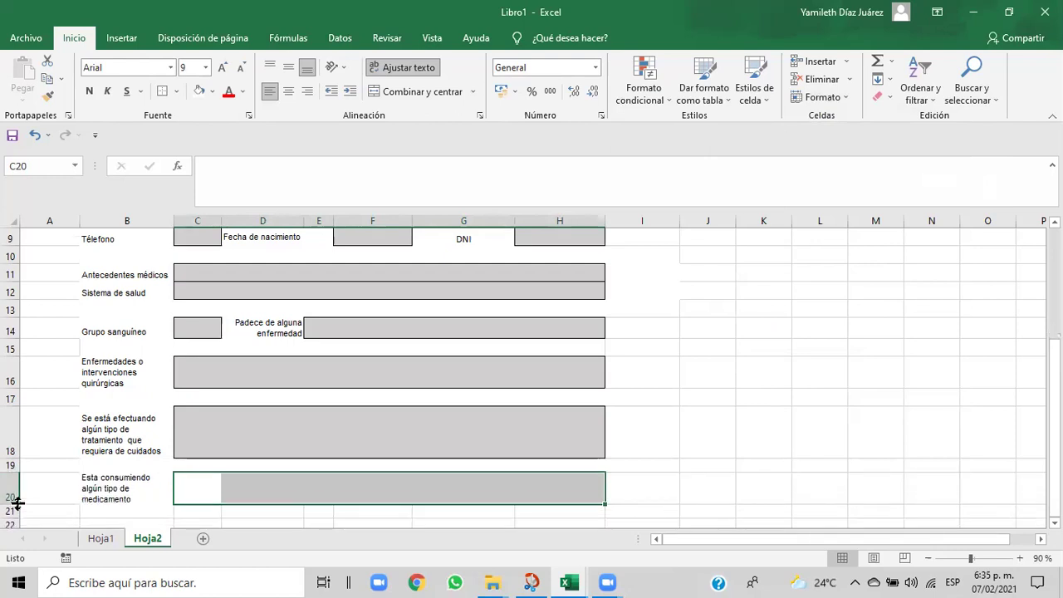
{"action": "left_click_drag", "start_coordinate": [195, 487], "coordinate": [545, 483]}
- Fill C20:H20 light grey, merge it with Combinar y centrar, and add Bordes externos
{"action": "left_click", "coordinate": [212, 93]}
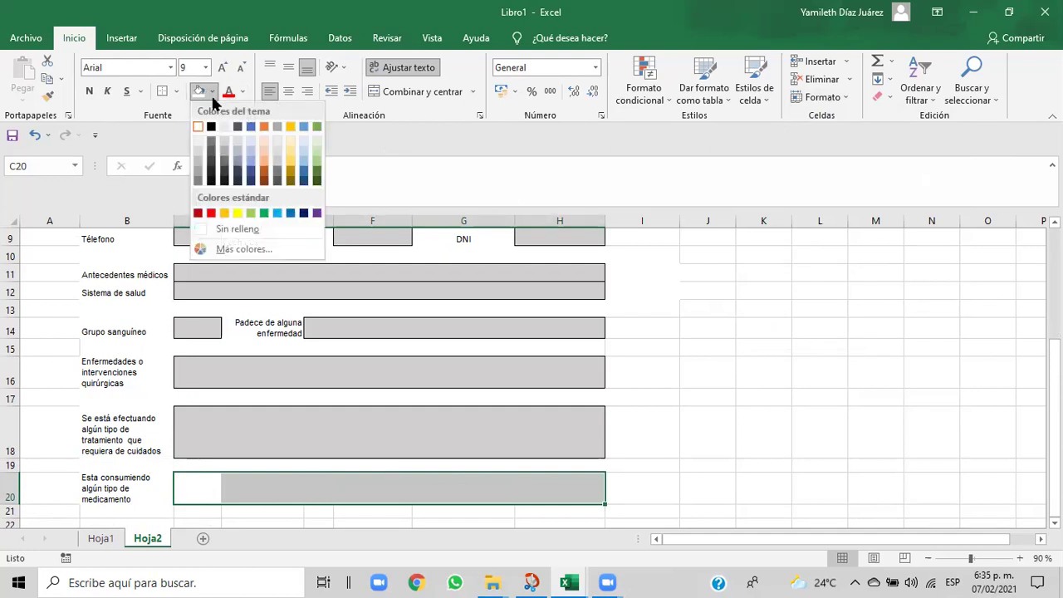
{"action": "left_click", "coordinate": [224, 142]}
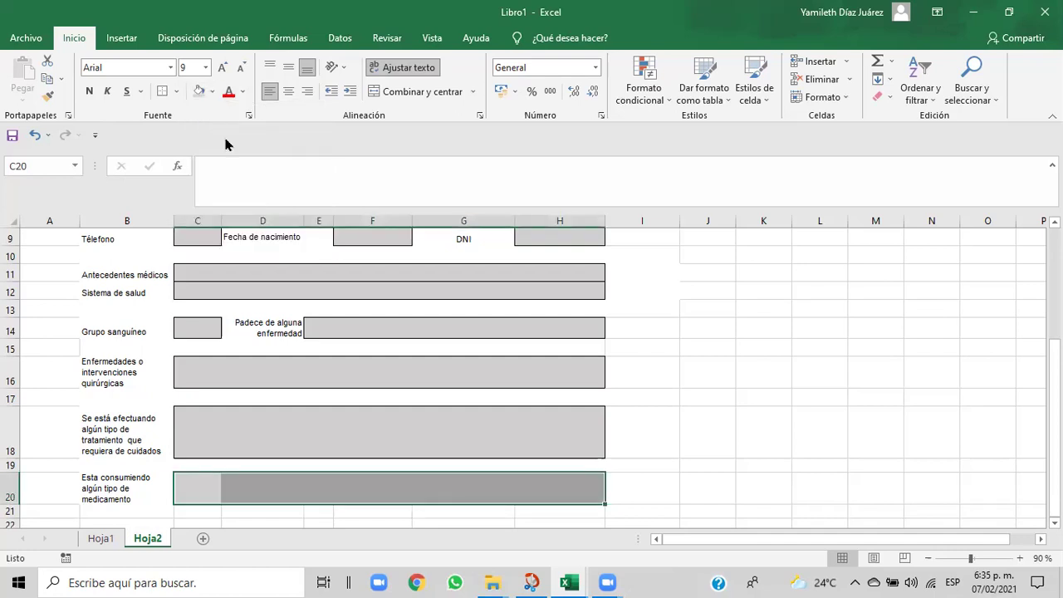
{"action": "left_click", "coordinate": [406, 98]}
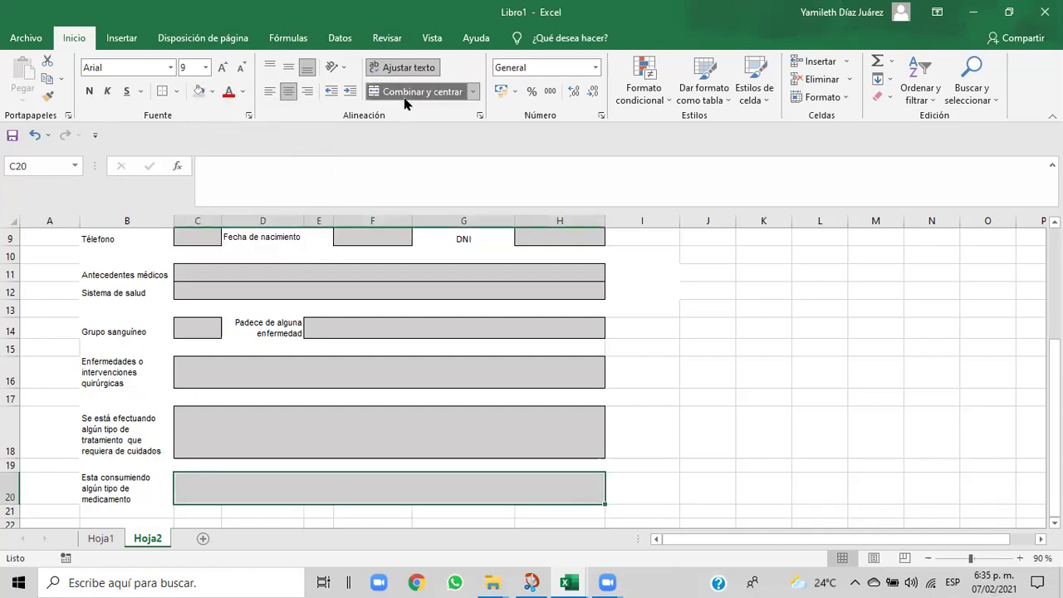
{"action": "left_click", "coordinate": [177, 92]}
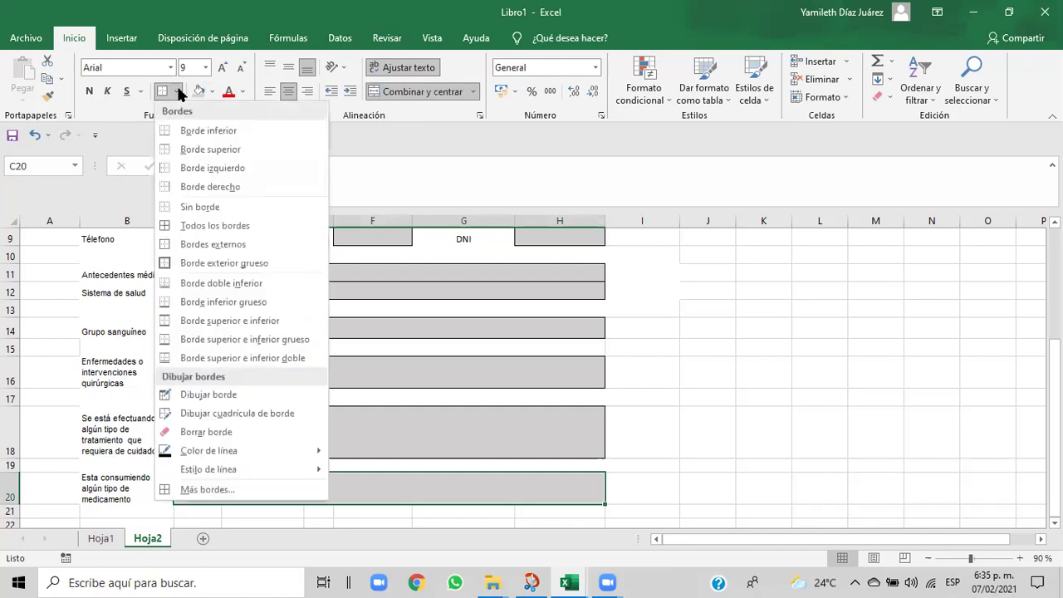
{"action": "left_click", "coordinate": [190, 244]}
{"action": "left_click", "coordinate": [735, 465]}
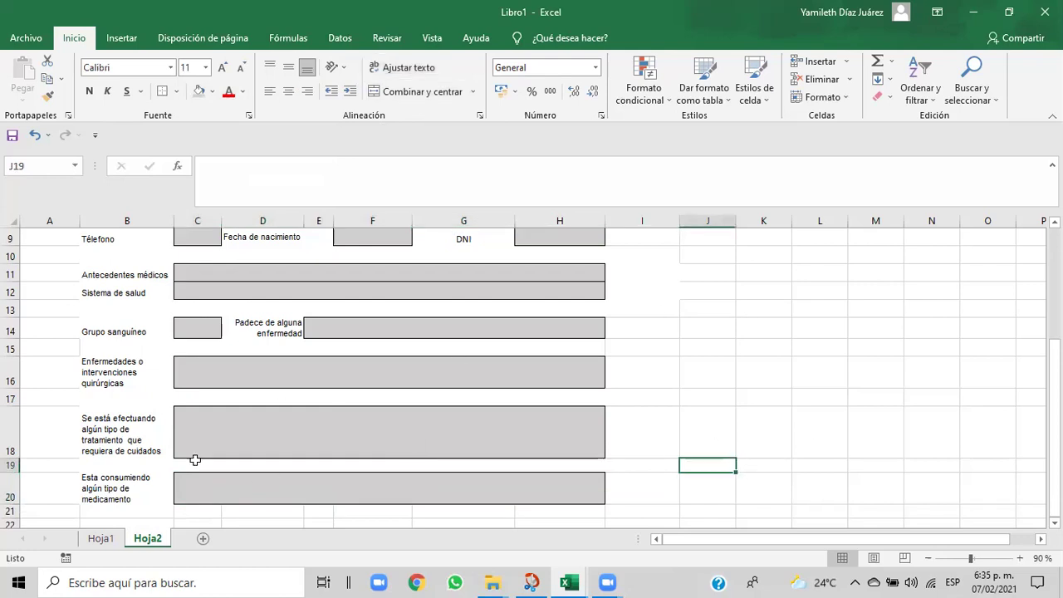
- Set spacer row 19 (B19:H19) from height 15 to 20, then select B21:H21
{"action": "left_click", "coordinate": [86, 470]}
{"action": "left_click_drag", "start_coordinate": [86, 470], "coordinate": [547, 467]}
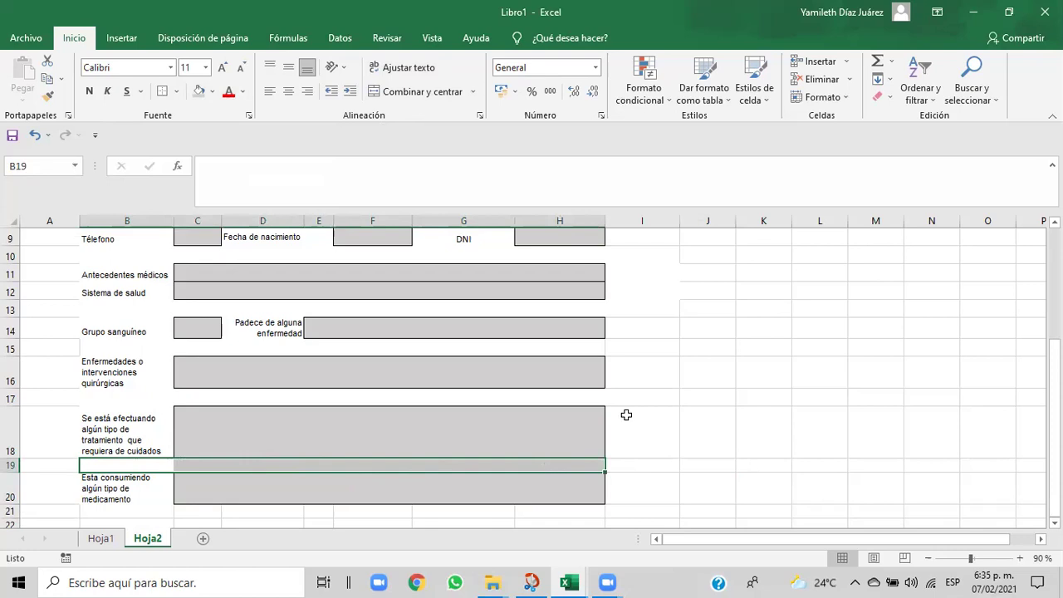
{"action": "left_click", "coordinate": [848, 100]}
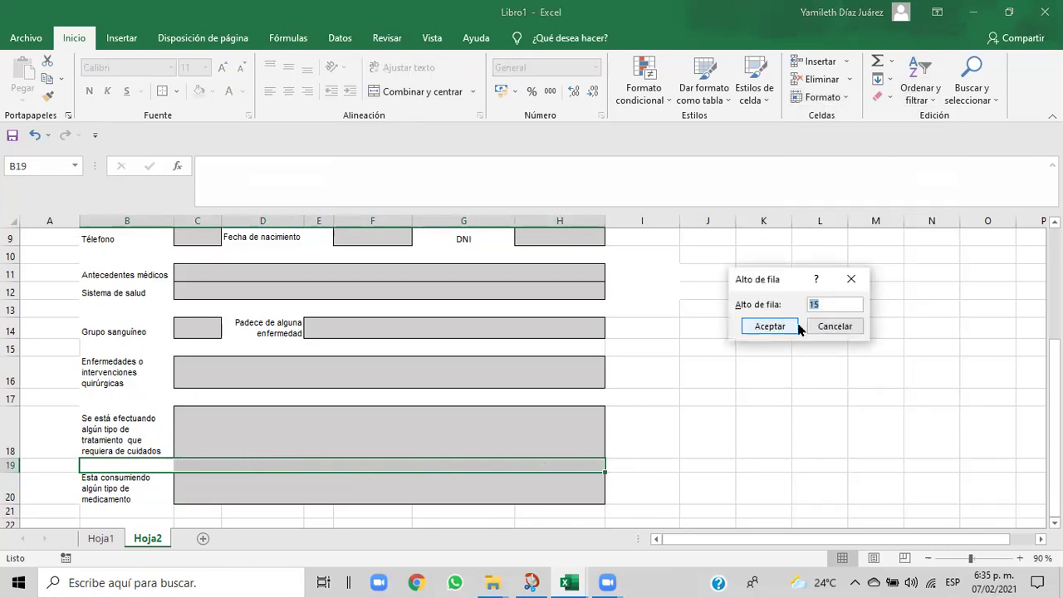
{"action": "key", "text": "BackSpace"}
{"action": "type", "text": "20"}
{"action": "left_click", "coordinate": [780, 325]}
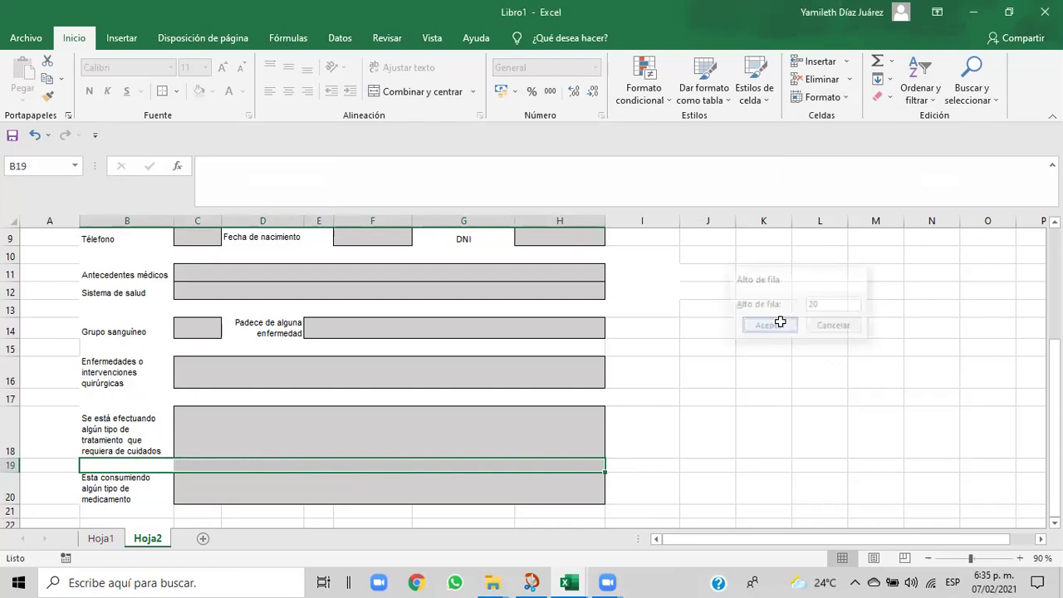
{"action": "left_click", "coordinate": [702, 485]}
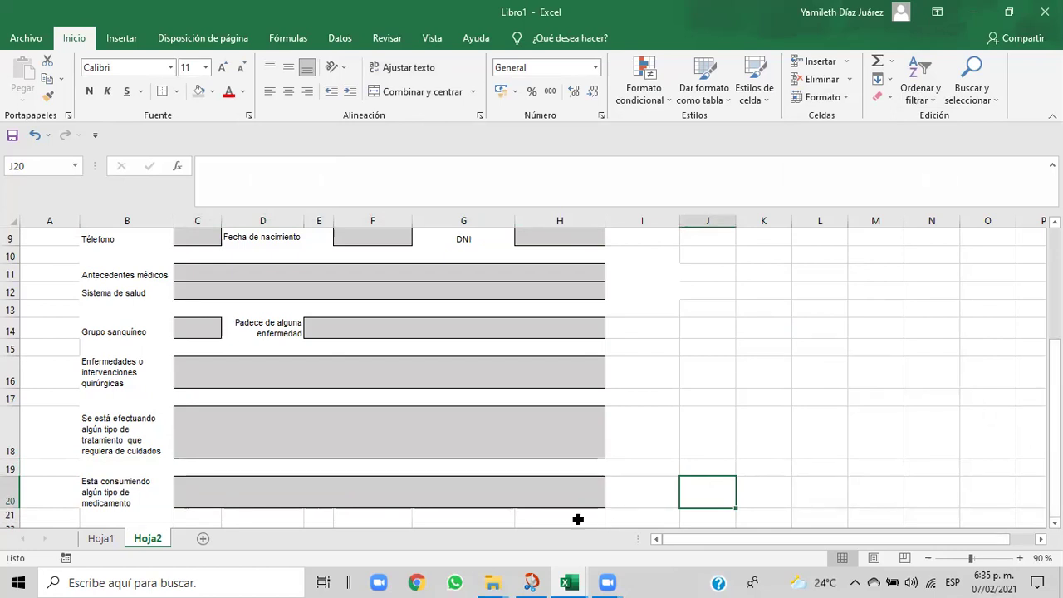
{"action": "left_click_drag", "start_coordinate": [92, 512], "coordinate": [567, 516]}
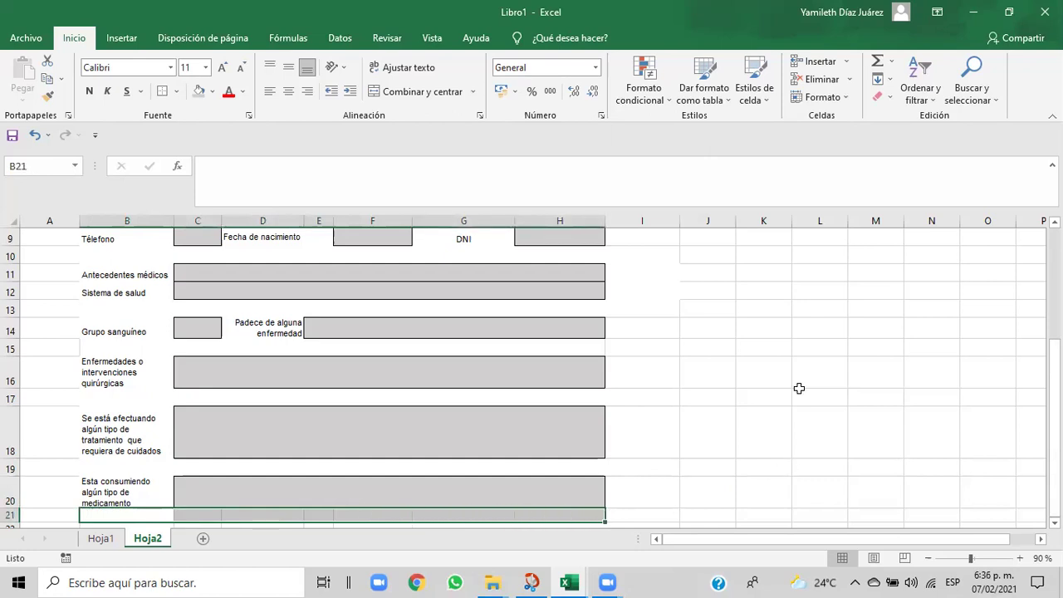
- Edit row 21's height in Alto de fila, replacing its last digit with 2
{"action": "left_click", "coordinate": [846, 102]}
{"action": "left_click", "coordinate": [831, 133]}
{"action": "left_click", "coordinate": [823, 304]}
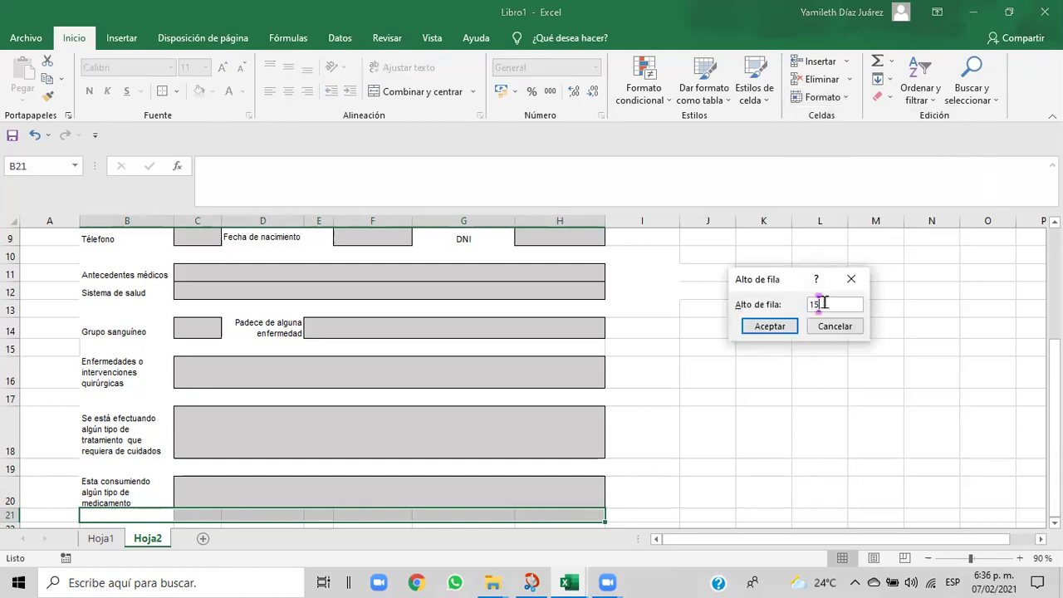
{"action": "key", "text": "BackSpace"}
{"action": "key", "text": "BackSpace"}
{"action": "type", "text": "2"}
{"action": "left_click", "coordinate": [769, 326]}
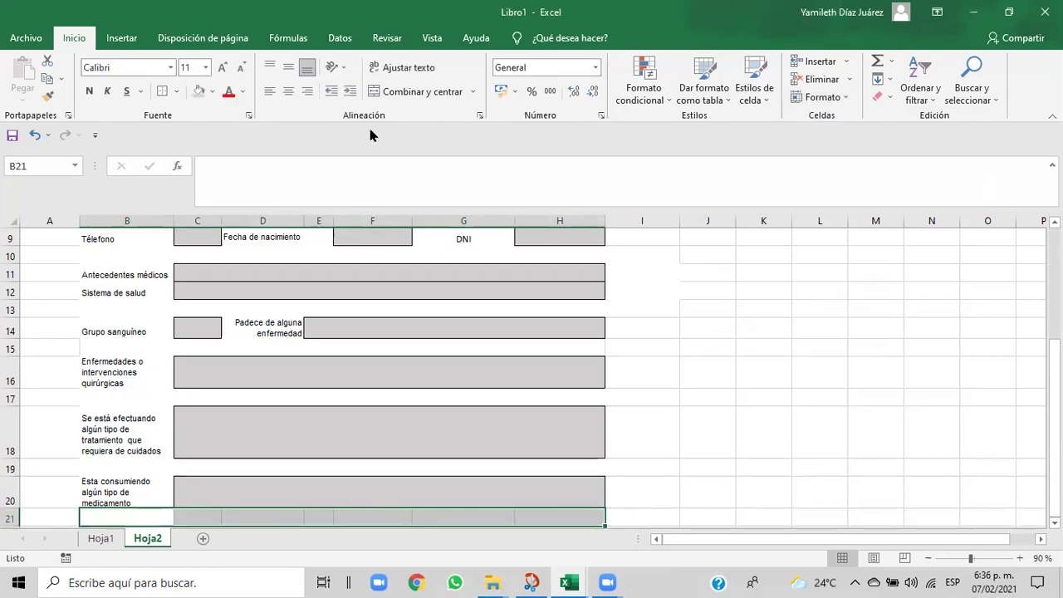
- Remove the grey fill from B21:H21 and merge it into one cell
{"action": "left_click", "coordinate": [176, 93]}
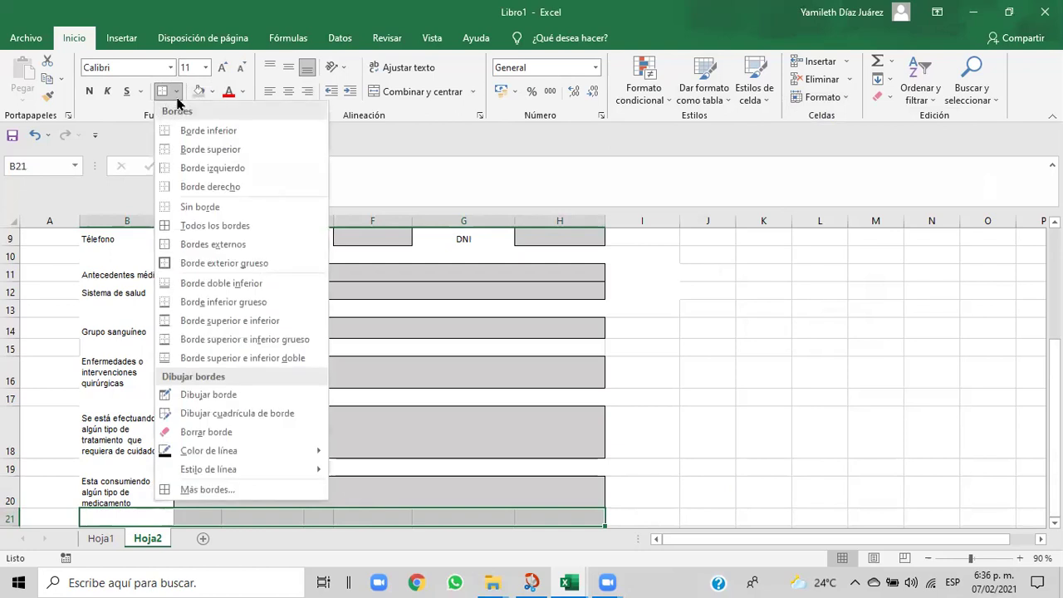
{"action": "left_click", "coordinate": [214, 93]}
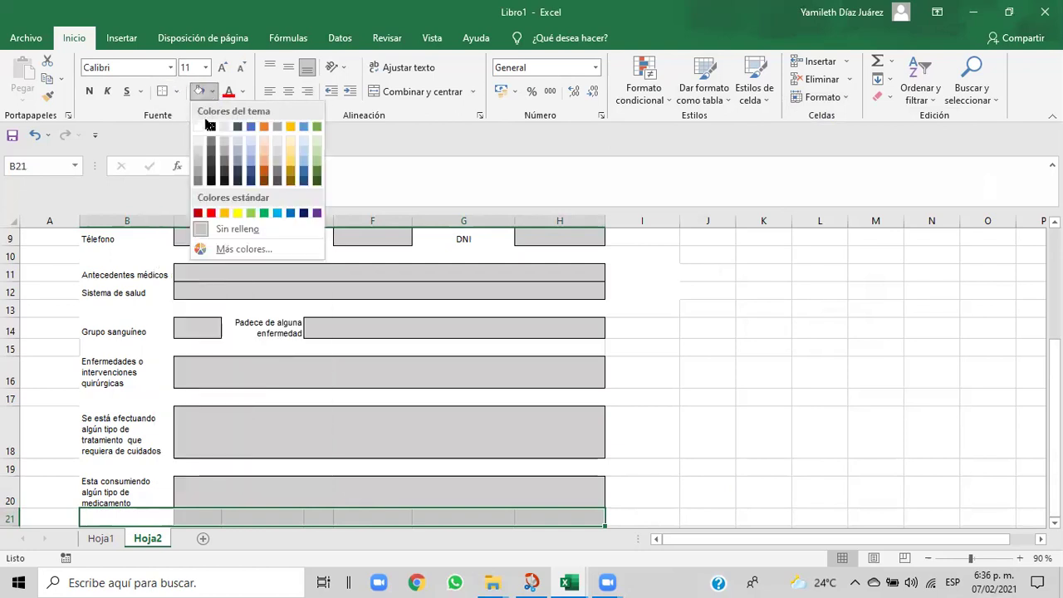
{"action": "left_click", "coordinate": [203, 127]}
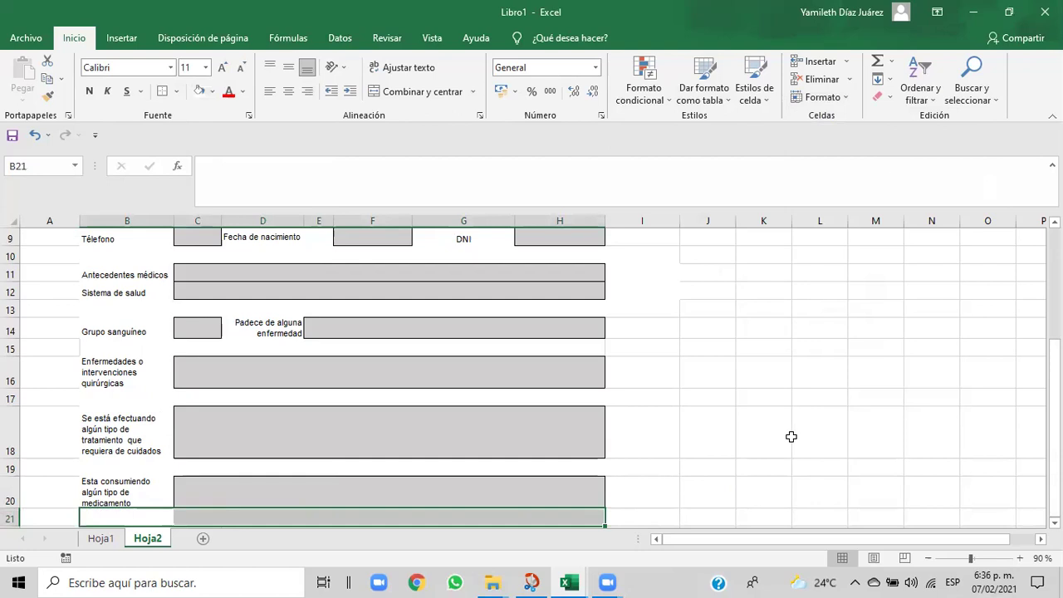
{"action": "left_click", "coordinate": [422, 92]}
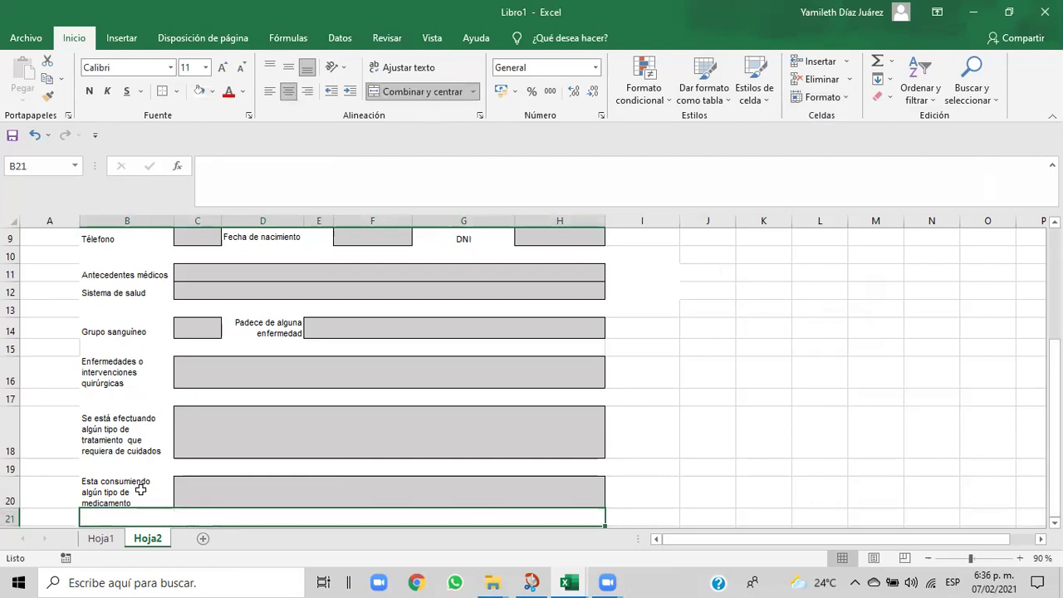
{"action": "left_click", "coordinate": [56, 521]}
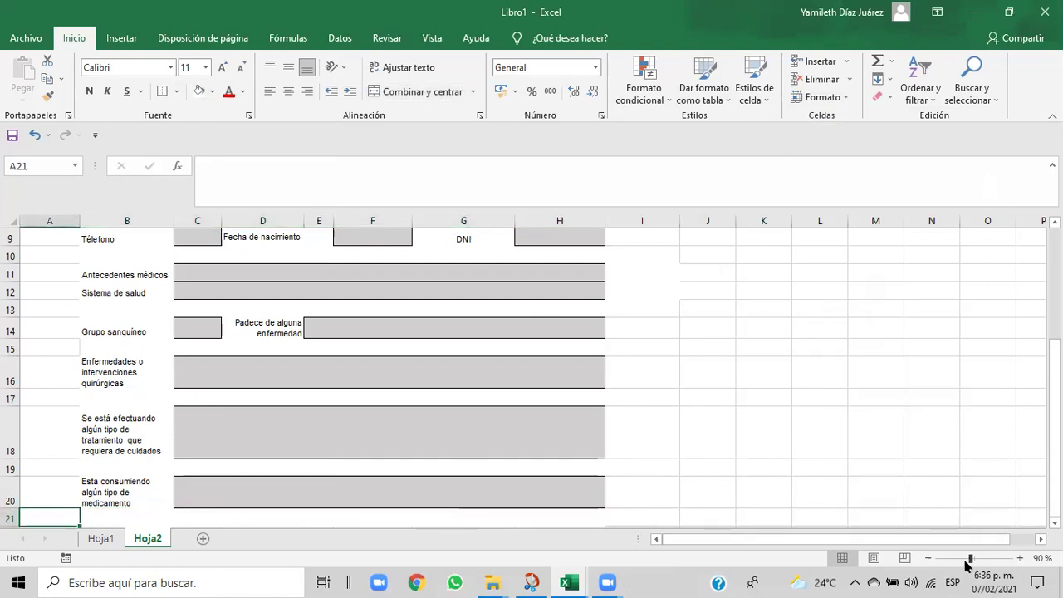
{"action": "left_click", "coordinate": [928, 558]}
{"action": "left_click", "coordinate": [927, 557]}
{"action": "left_click", "coordinate": [927, 558]}
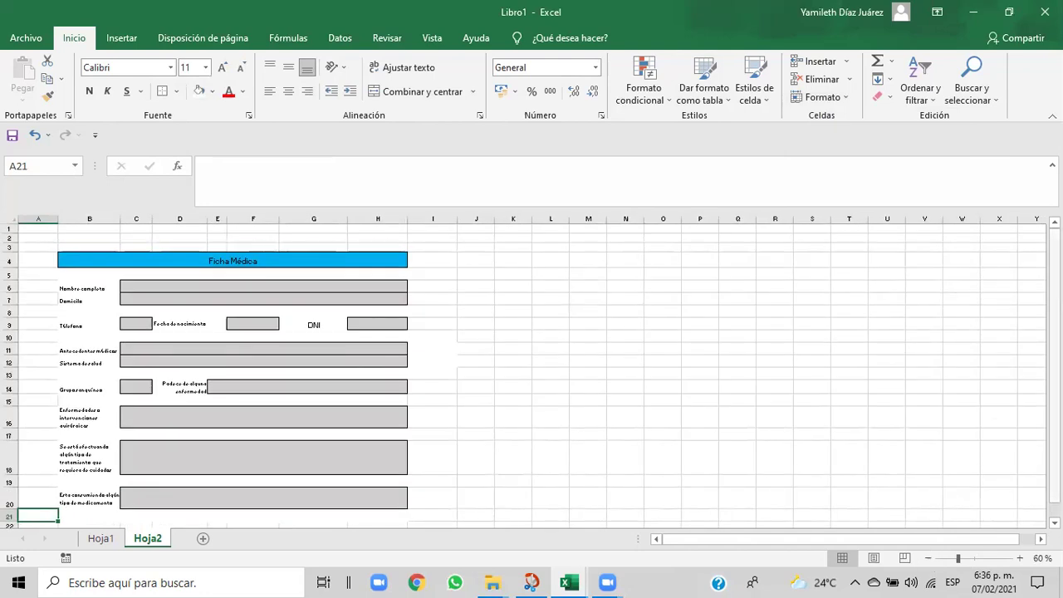
{"action": "scroll", "coordinate": [1055, 374], "scroll_direction": "down", "scroll_amount": 1}
{"action": "left_click", "coordinate": [77, 503]}
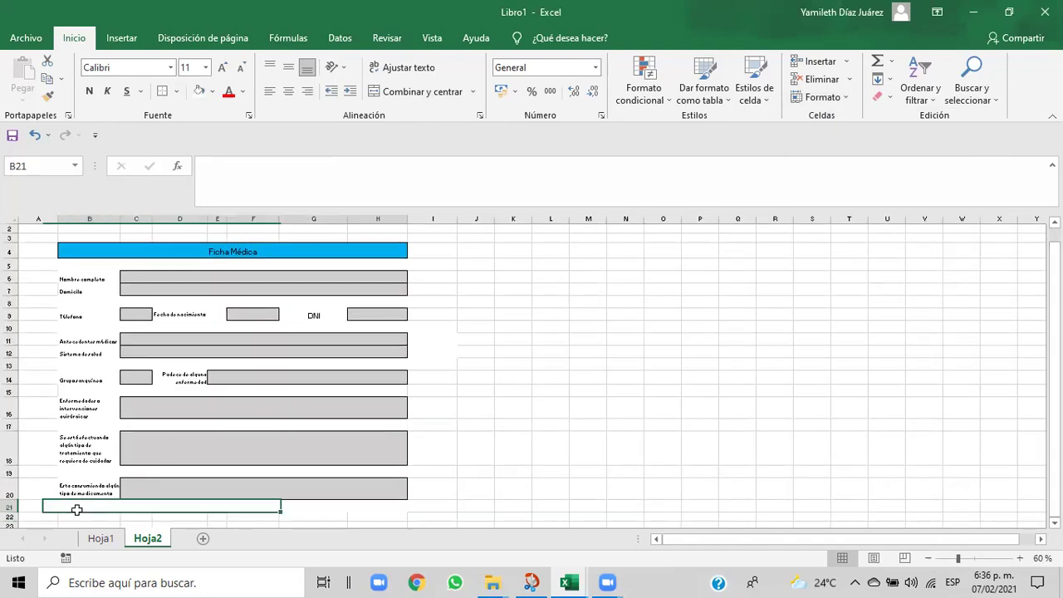
{"action": "left_click", "coordinate": [73, 515]}
{"action": "left_click_drag", "start_coordinate": [72, 516], "coordinate": [398, 519]}
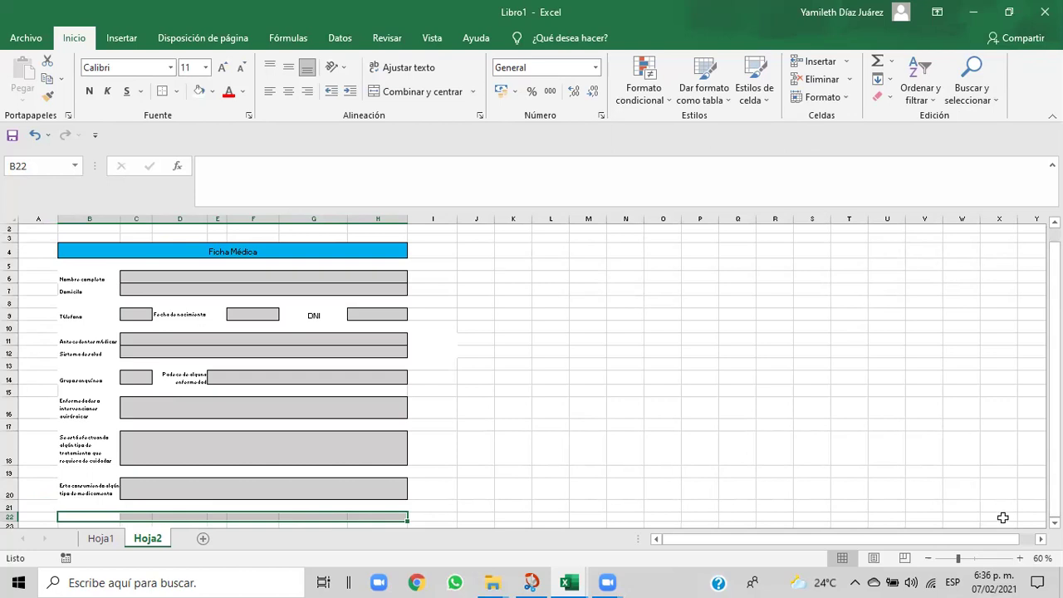
{"action": "left_click", "coordinate": [1019, 558]}
{"action": "left_click", "coordinate": [1018, 558]}
{"action": "left_click", "coordinate": [1019, 558]}
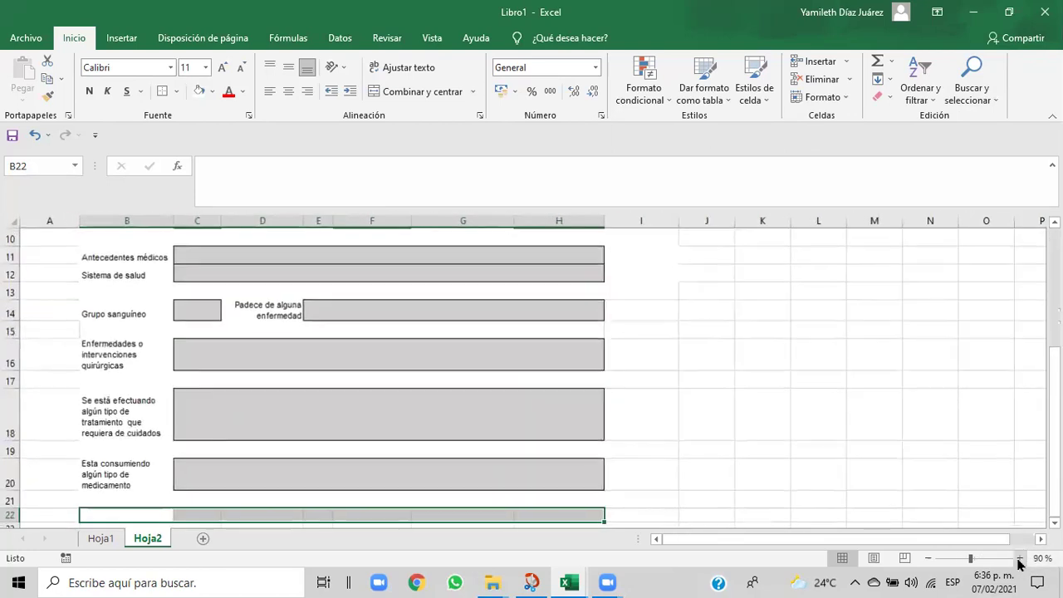
{"action": "left_click", "coordinate": [1019, 558]}
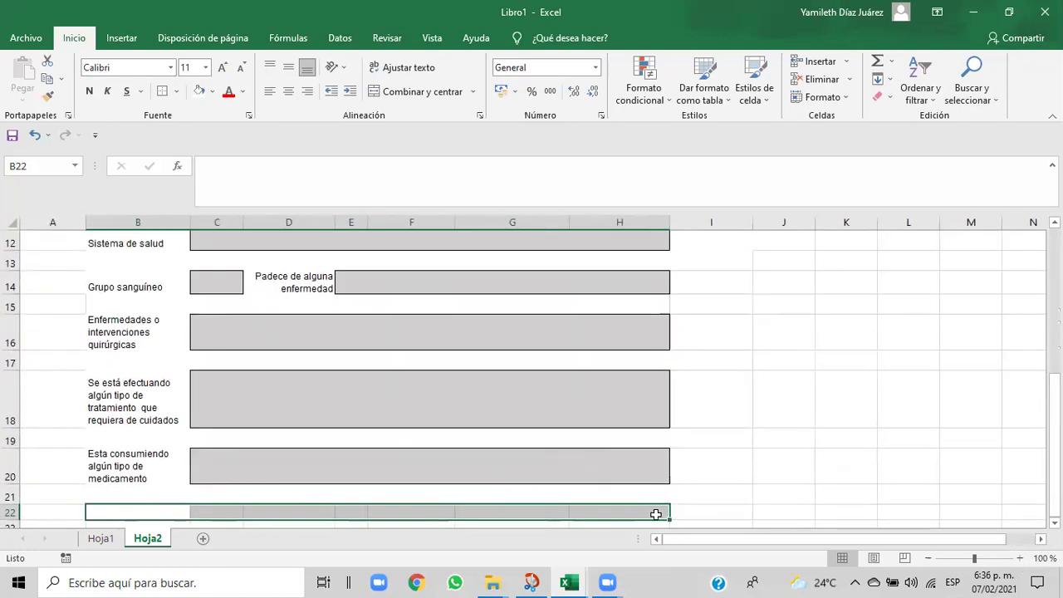
{"action": "mouse_move", "coordinate": [578, 581]}
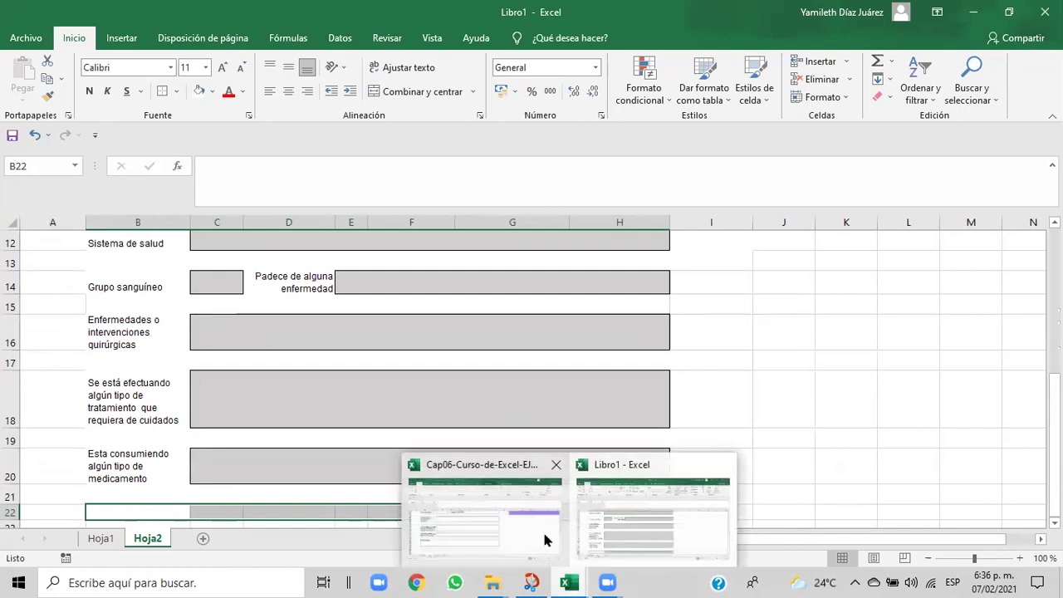
{"action": "left_click", "coordinate": [544, 538]}
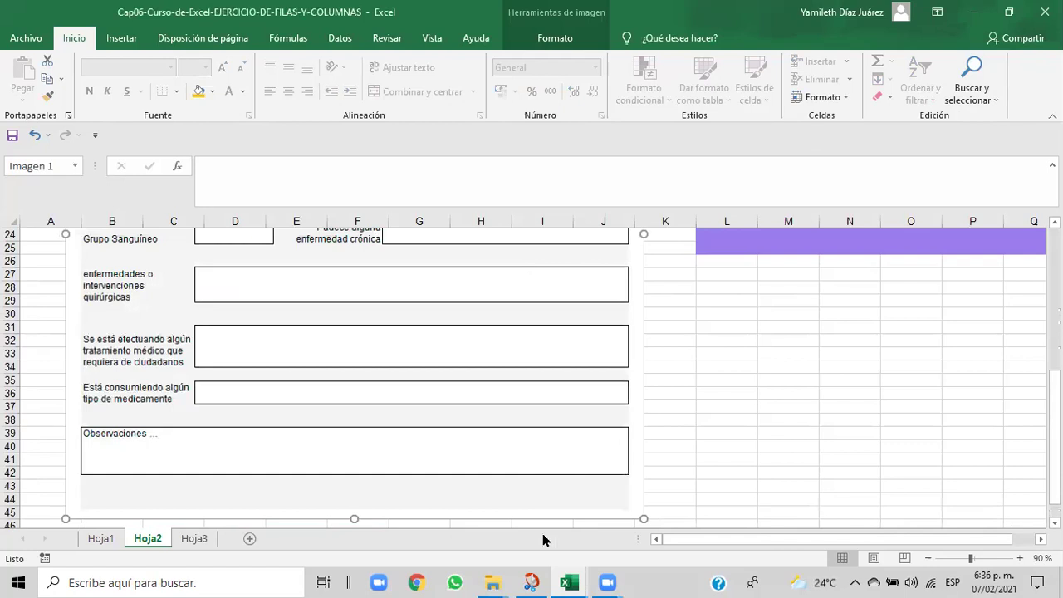
{"action": "mouse_move", "coordinate": [567, 582]}
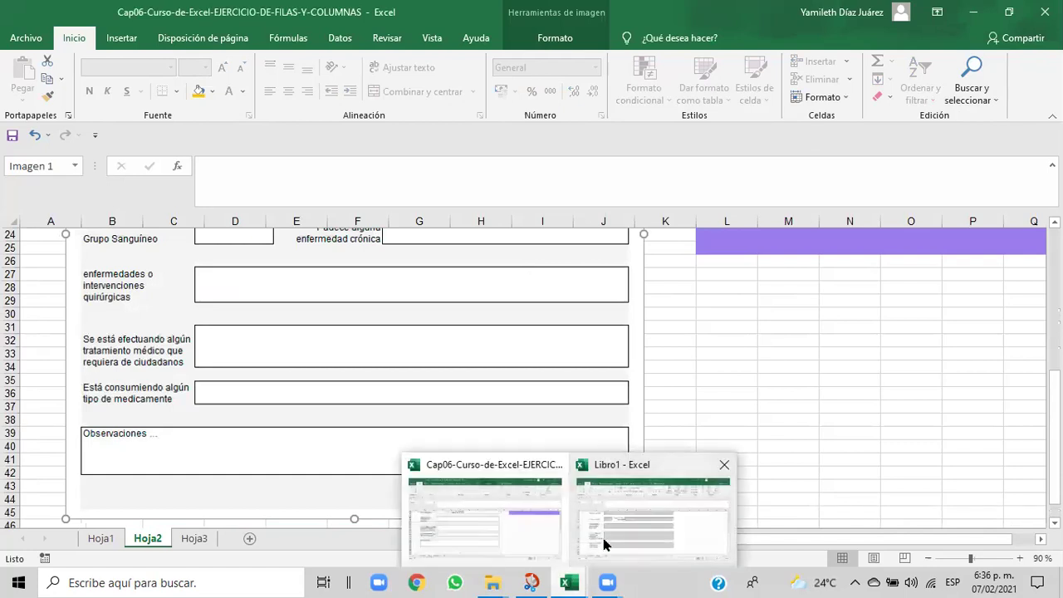
{"action": "left_click", "coordinate": [605, 542]}
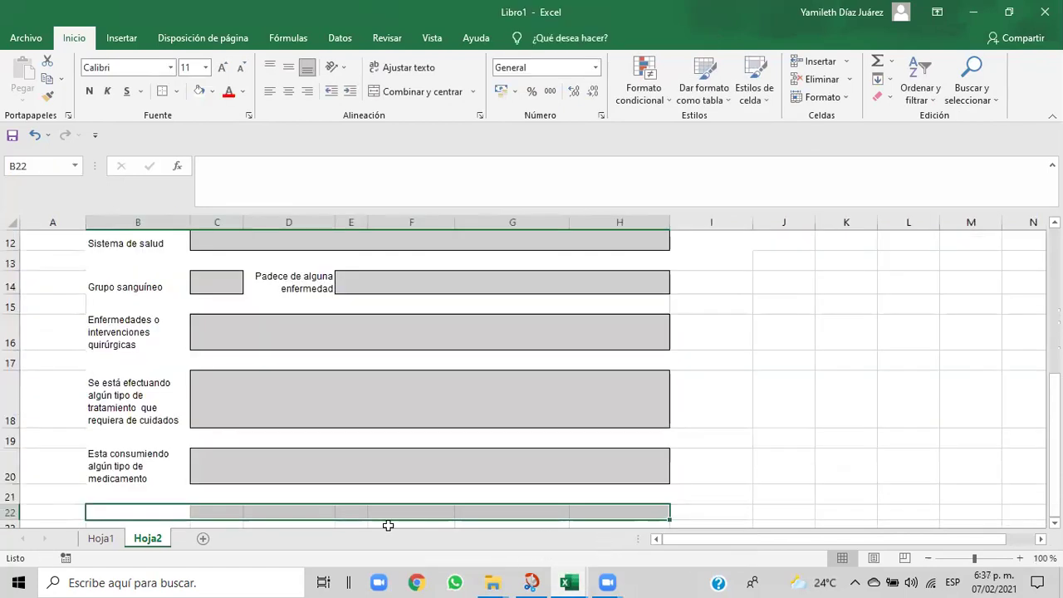
- Enter the label 'Observaciones' in cell B22
{"action": "type", "text": "Ob"}
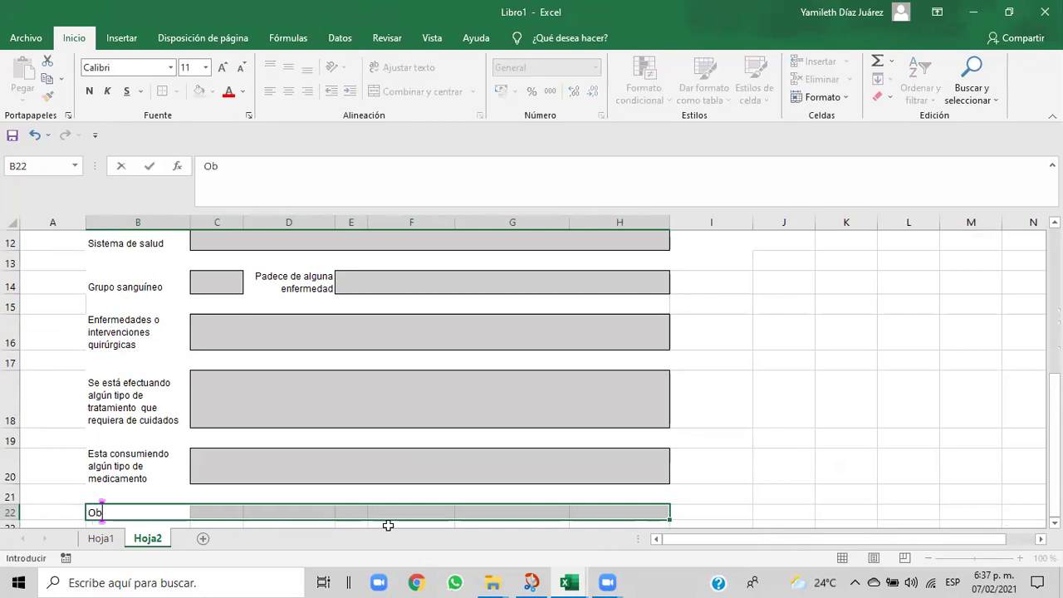
{"action": "type", "text": "servaciones"}
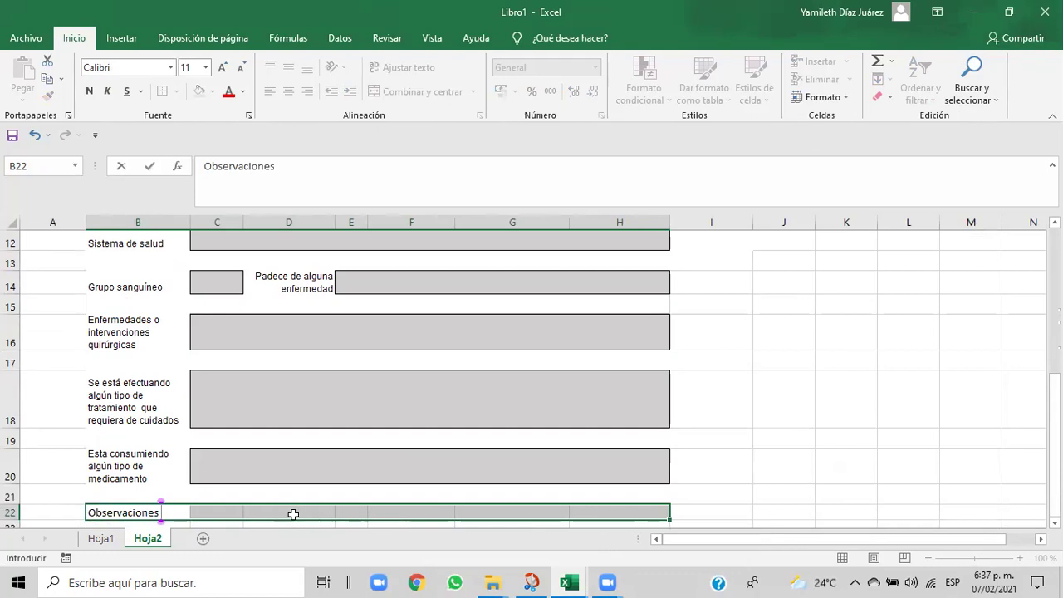
{"action": "left_click", "coordinate": [845, 102]}
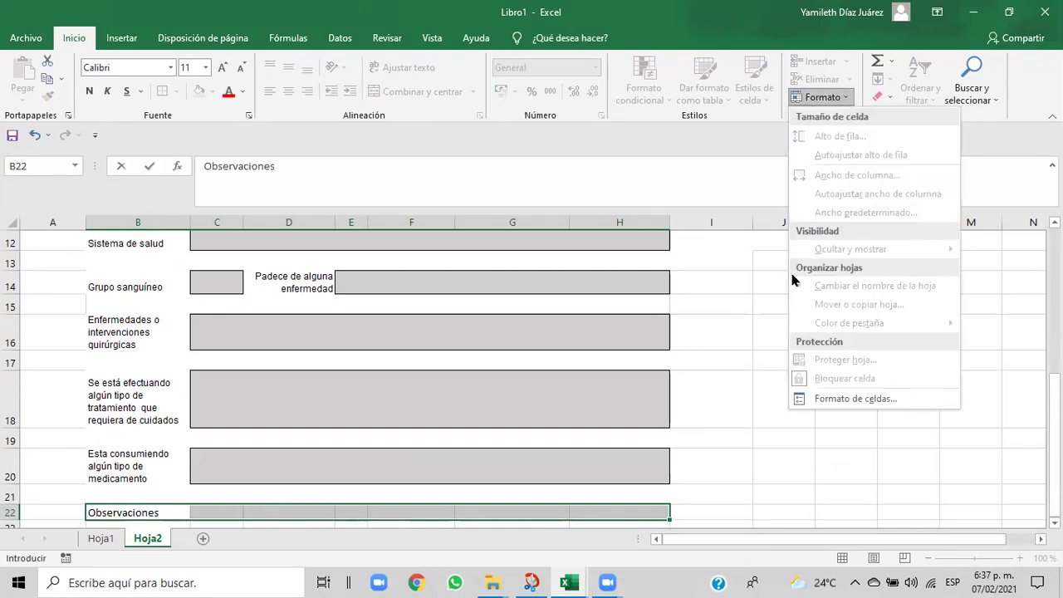
{"action": "left_click", "coordinate": [827, 99]}
{"action": "left_click", "coordinate": [827, 99]}
{"action": "left_click", "coordinate": [693, 460]}
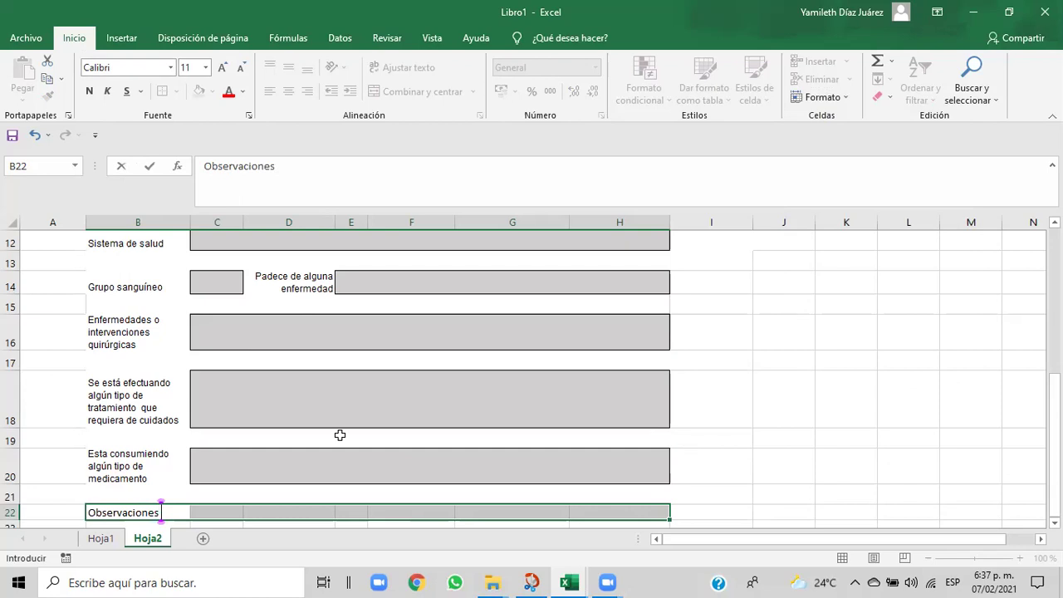
{"action": "left_click", "coordinate": [749, 508]}
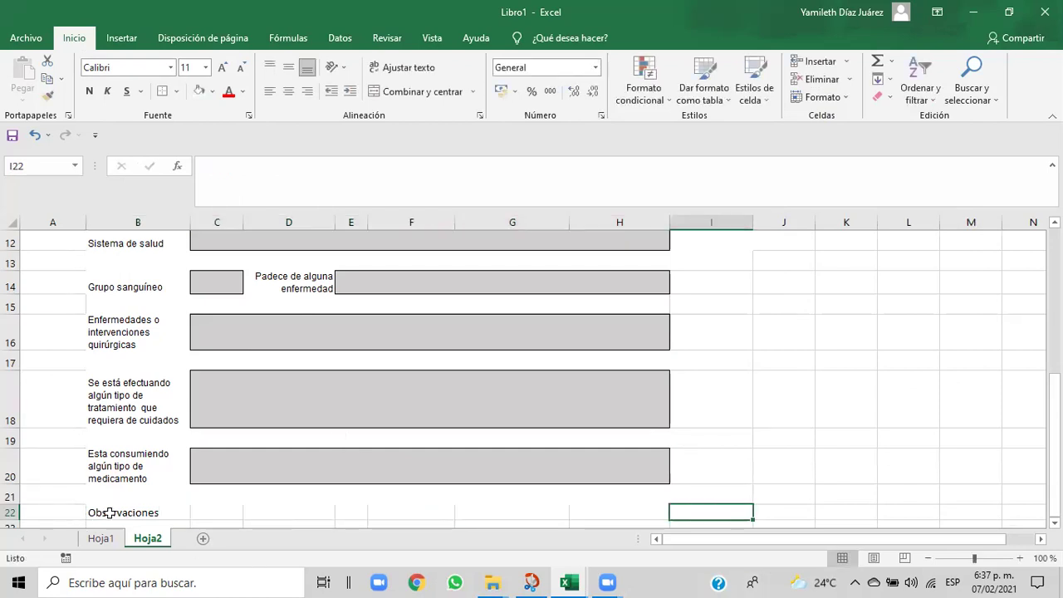
- Merge and centre Observaciones across row 22, then bring up the Alto de fila setting
{"action": "left_click_drag", "start_coordinate": [106, 512], "coordinate": [650, 512]}
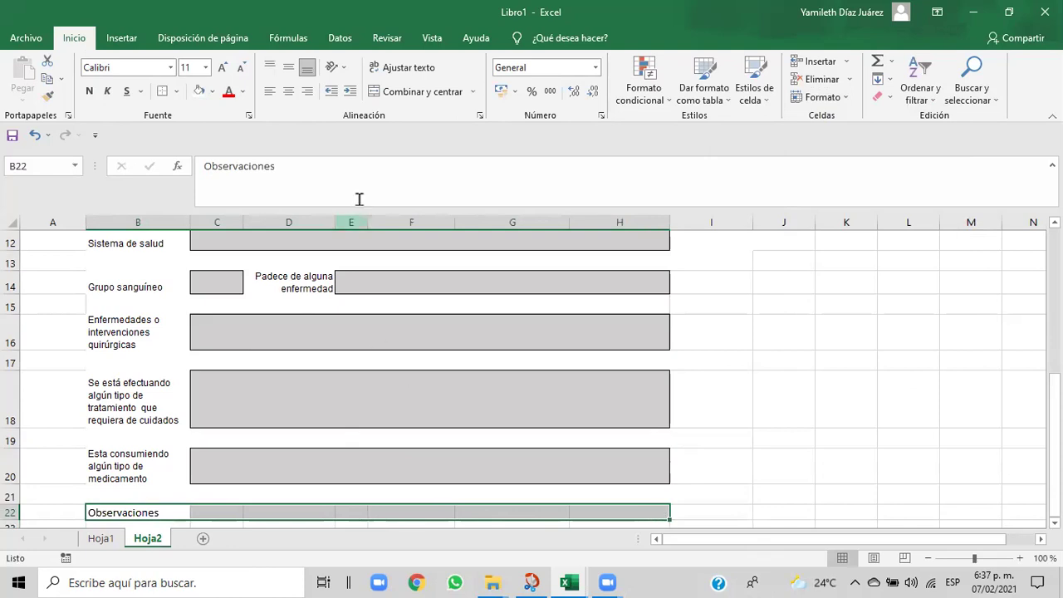
{"action": "left_click", "coordinate": [405, 96]}
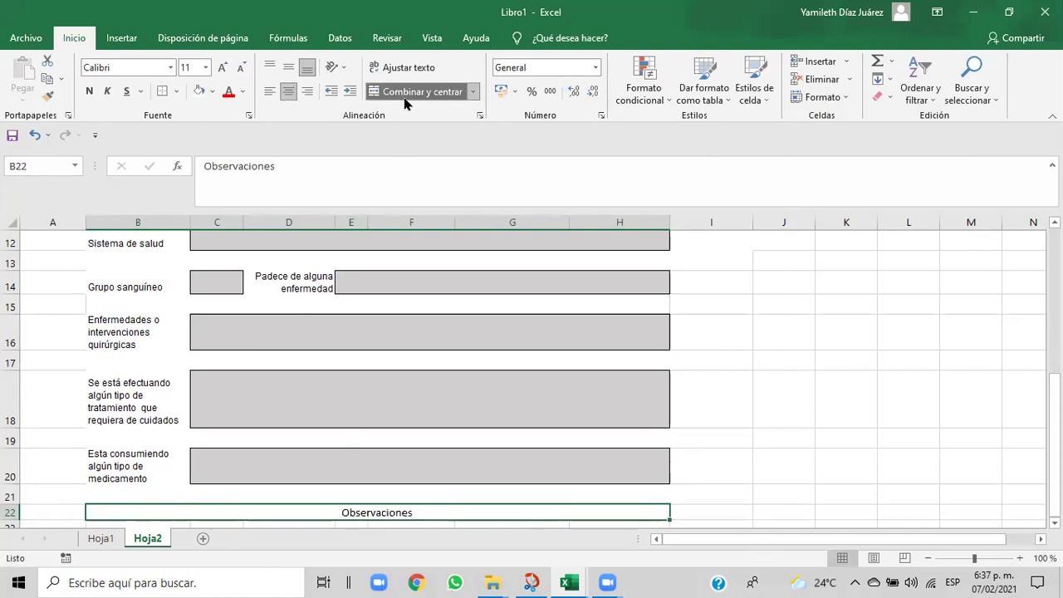
{"action": "left_click", "coordinate": [842, 99]}
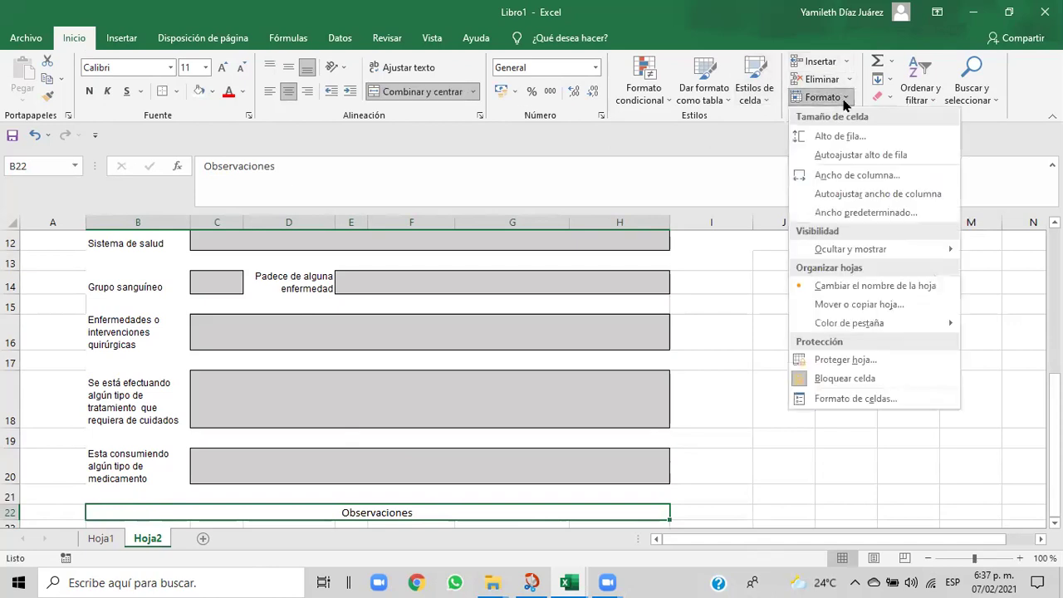
{"action": "left_click", "coordinate": [839, 137]}
{"action": "left_click", "coordinate": [821, 304]}
- Change row 22's height from 15 to 25
{"action": "key", "text": "BackSpace"}
{"action": "key", "text": "BackSpace"}
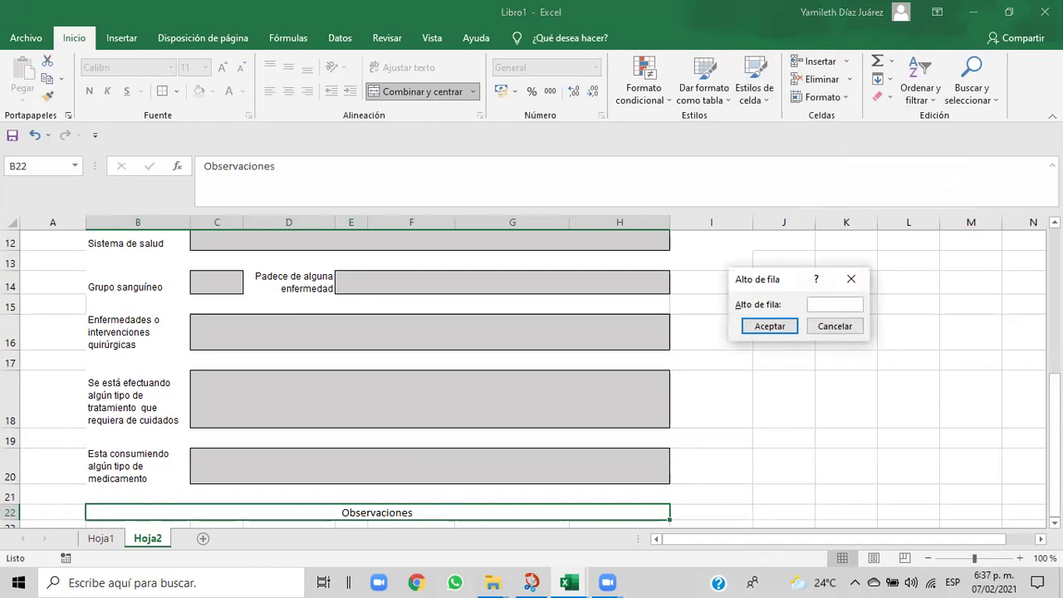
{"action": "type", "text": "25"}
{"action": "left_click", "coordinate": [770, 325]}
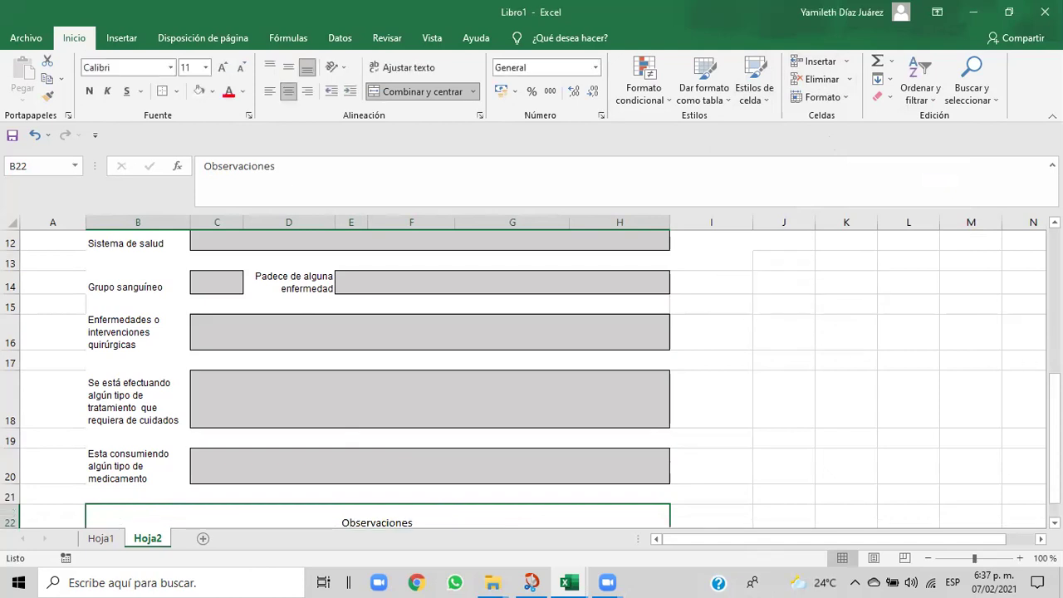
- Compare the form with the Cap06 reference workbook, then return to Libro1
{"action": "left_click_drag", "start_coordinate": [1053, 415], "coordinate": [1053, 436]}
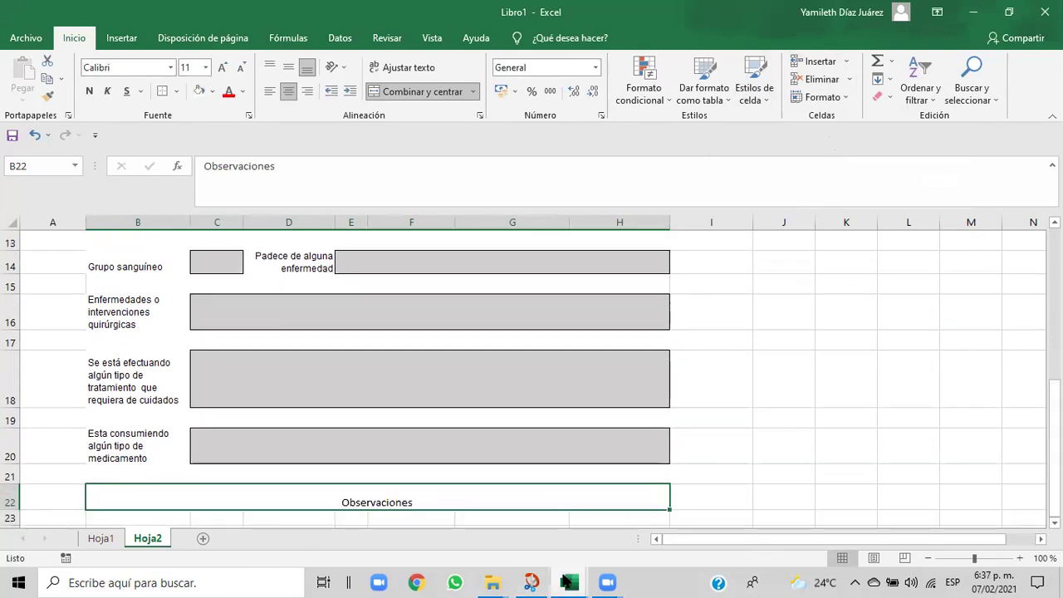
{"action": "mouse_move", "coordinate": [566, 580]}
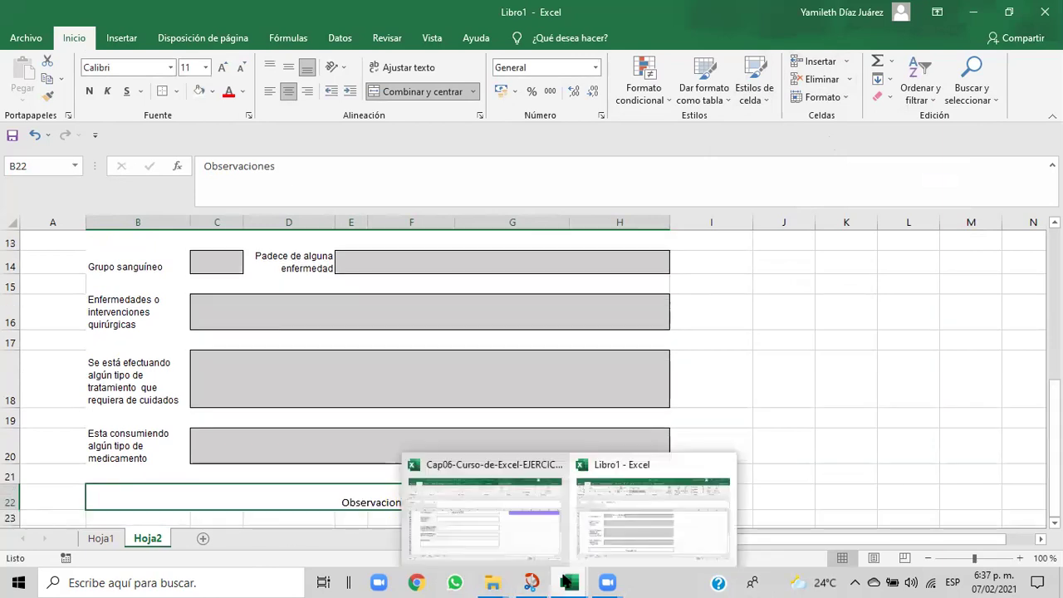
{"action": "left_click", "coordinate": [611, 525]}
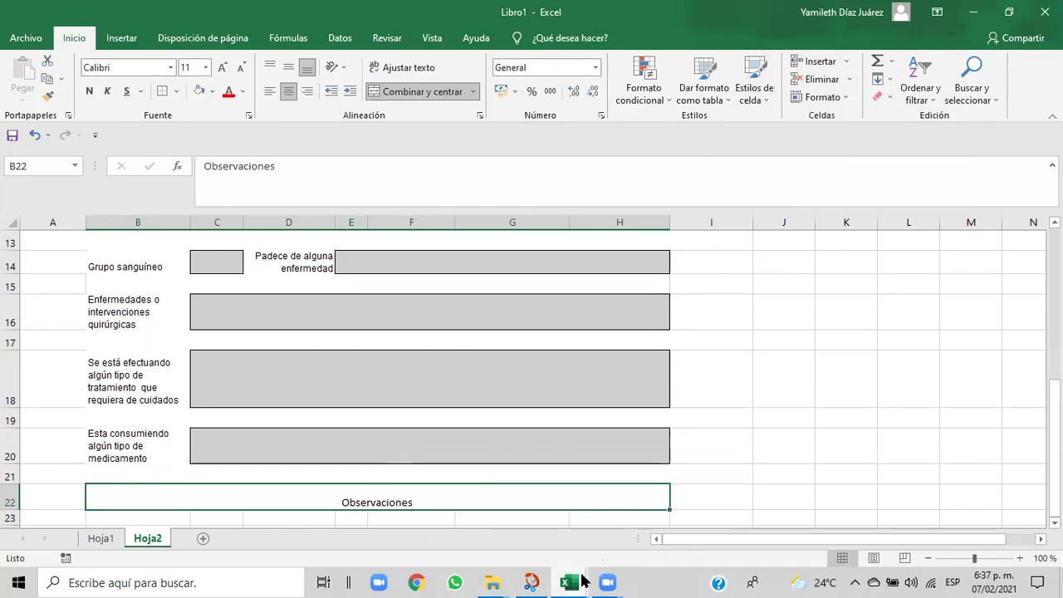
{"action": "mouse_move", "coordinate": [584, 583]}
{"action": "left_click", "coordinate": [536, 548]}
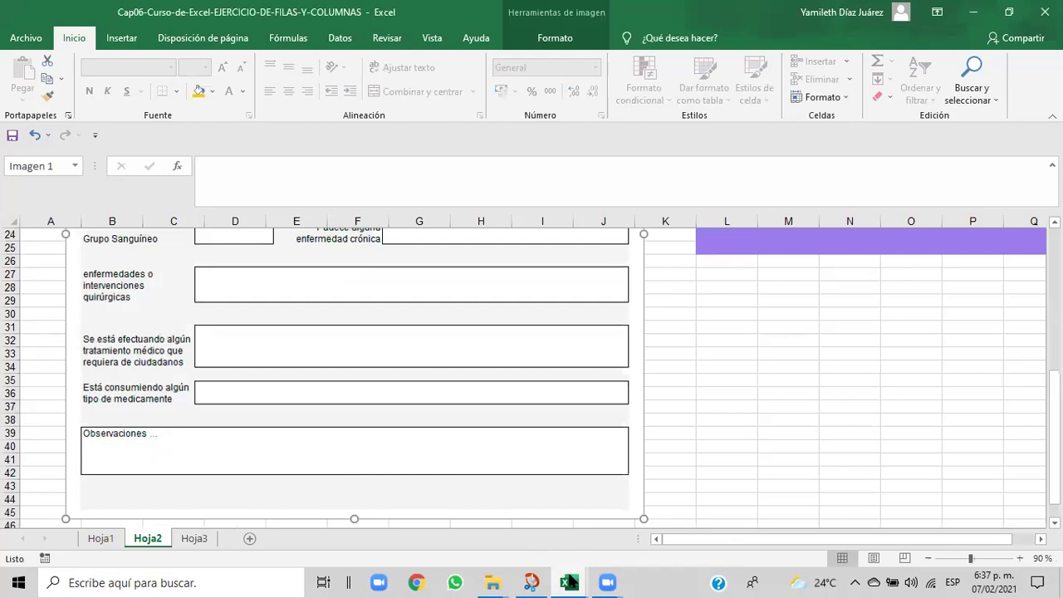
{"action": "mouse_move", "coordinate": [570, 583]}
{"action": "left_click", "coordinate": [622, 548]}
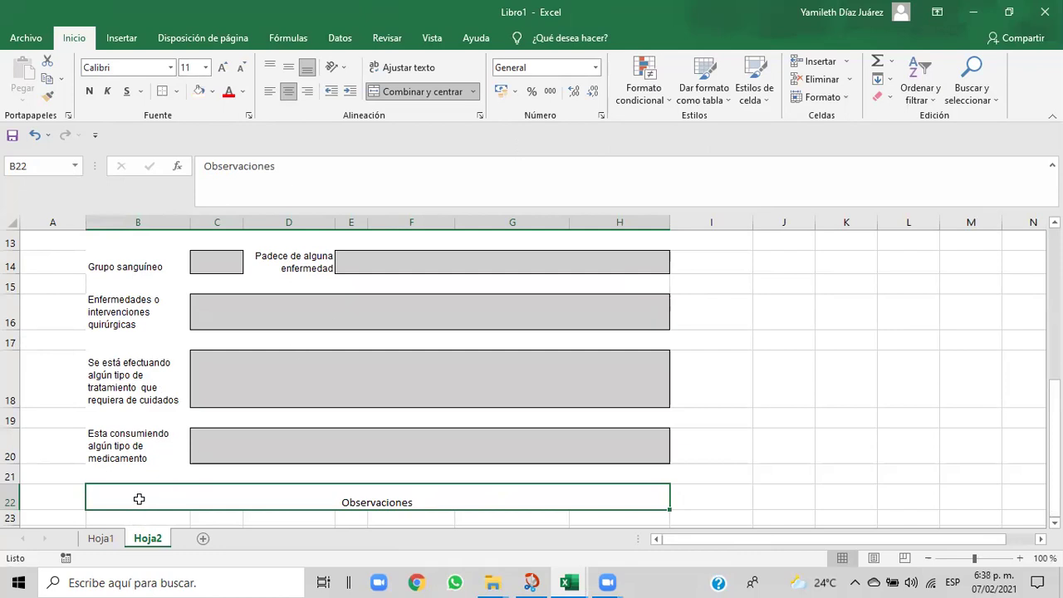
- Set row 22's height to 30 with Formato > Alto de fila
{"action": "left_click", "coordinate": [845, 101]}
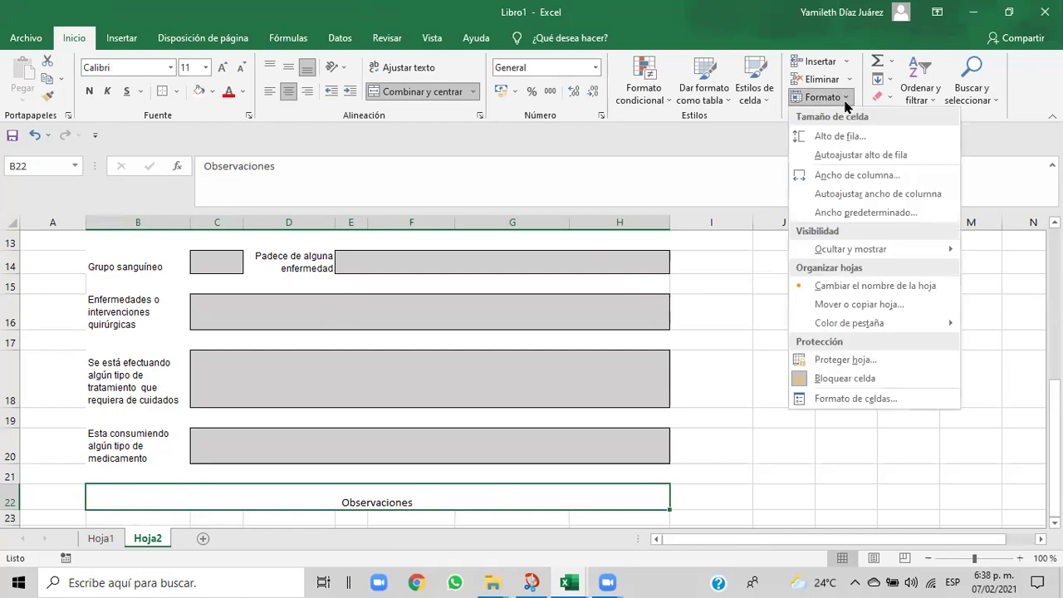
{"action": "left_click", "coordinate": [839, 137]}
{"action": "left_click", "coordinate": [826, 302]}
{"action": "key", "text": "BackSpace"}
{"action": "key", "text": "BackSpace"}
{"action": "type", "text": "30"}
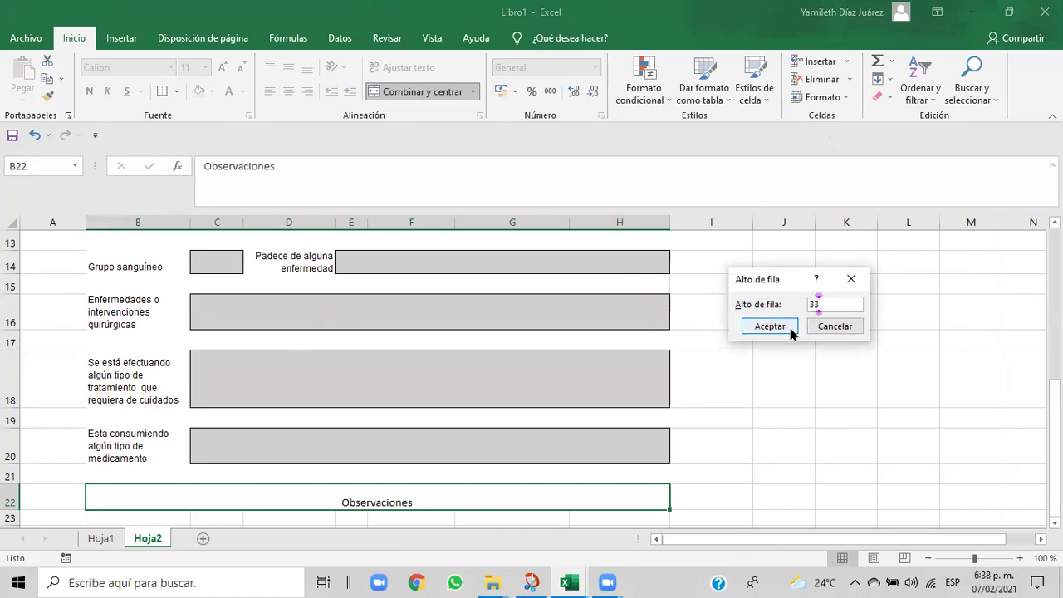
{"action": "left_click", "coordinate": [783, 326]}
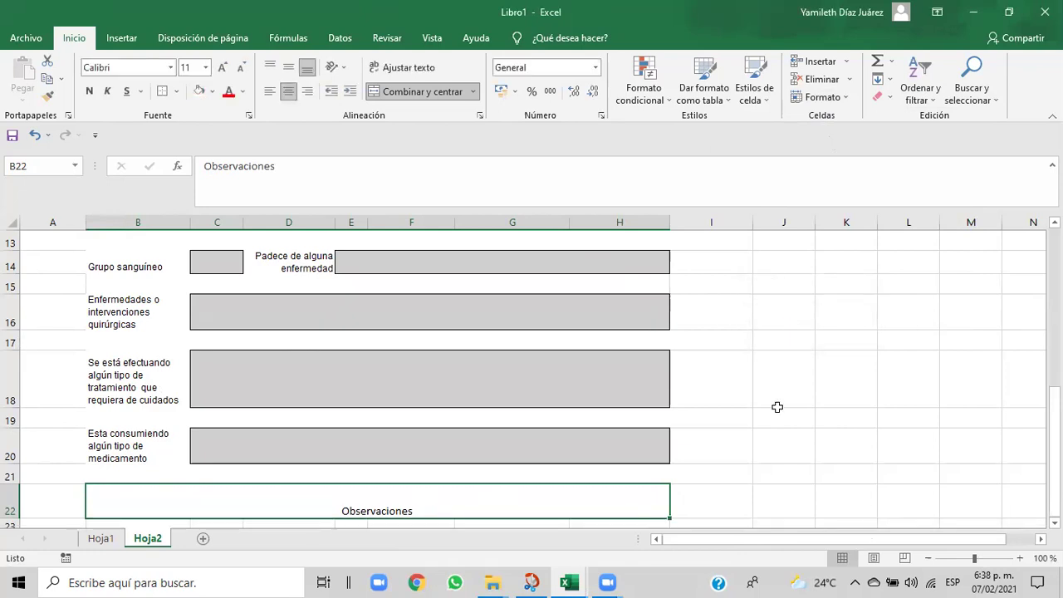
- Increase row 22's height further to 35
{"action": "left_click", "coordinate": [855, 101]}
{"action": "left_click", "coordinate": [843, 134]}
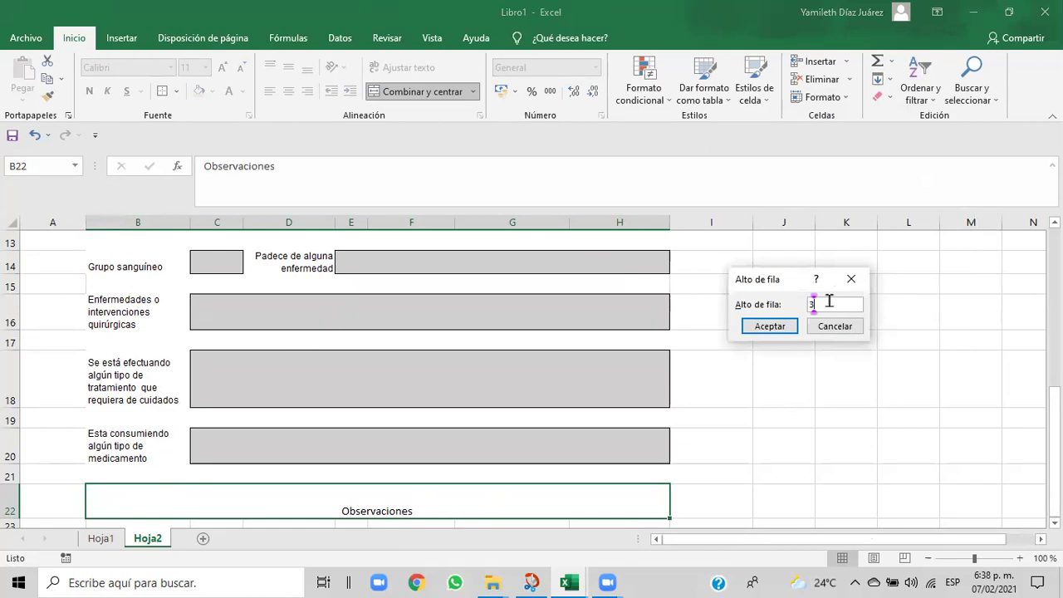
{"action": "type", "text": "35"}
{"action": "left_click", "coordinate": [780, 325]}
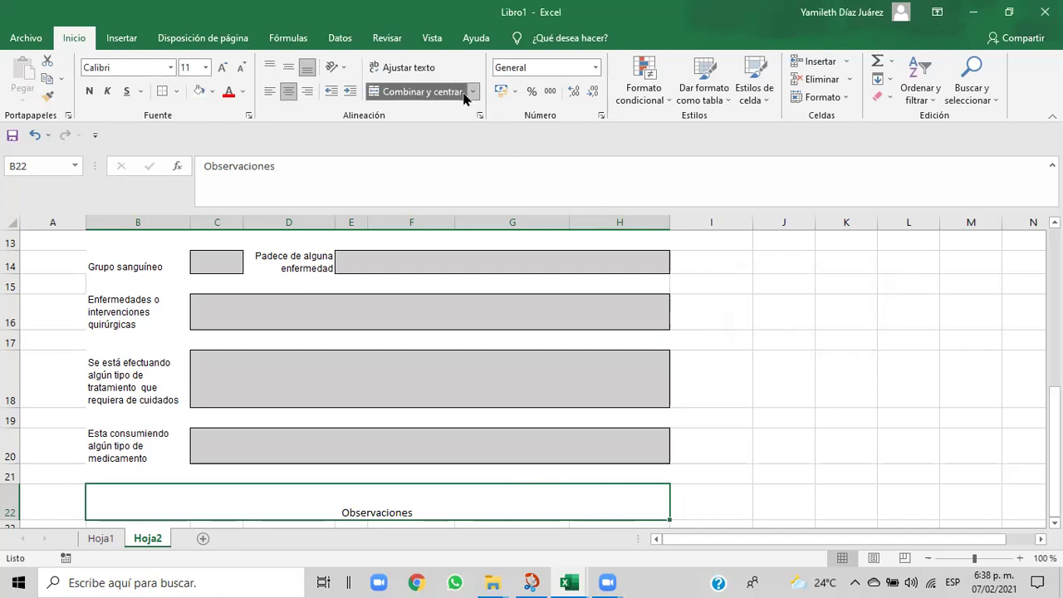
- Align Observaciones to the top-left corner of its merged box
{"action": "left_click", "coordinate": [269, 92]}
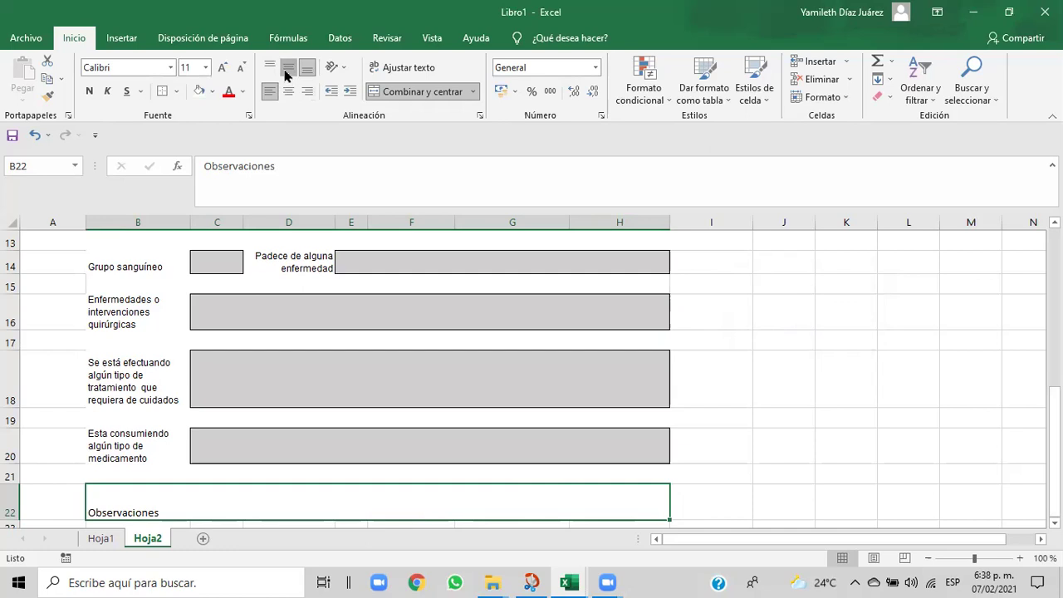
{"action": "left_click", "coordinate": [285, 68]}
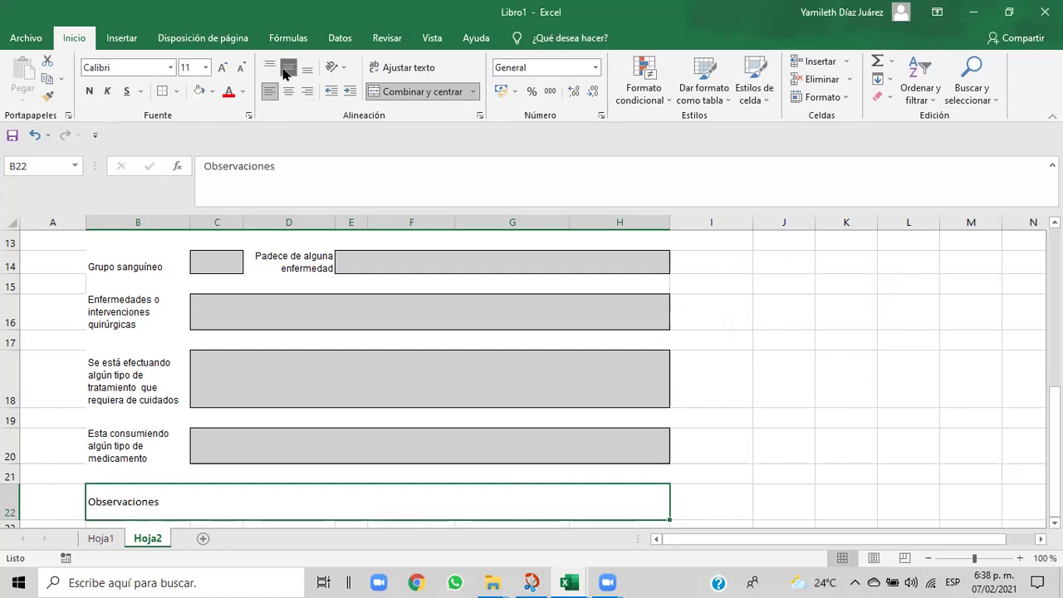
{"action": "left_click", "coordinate": [288, 91]}
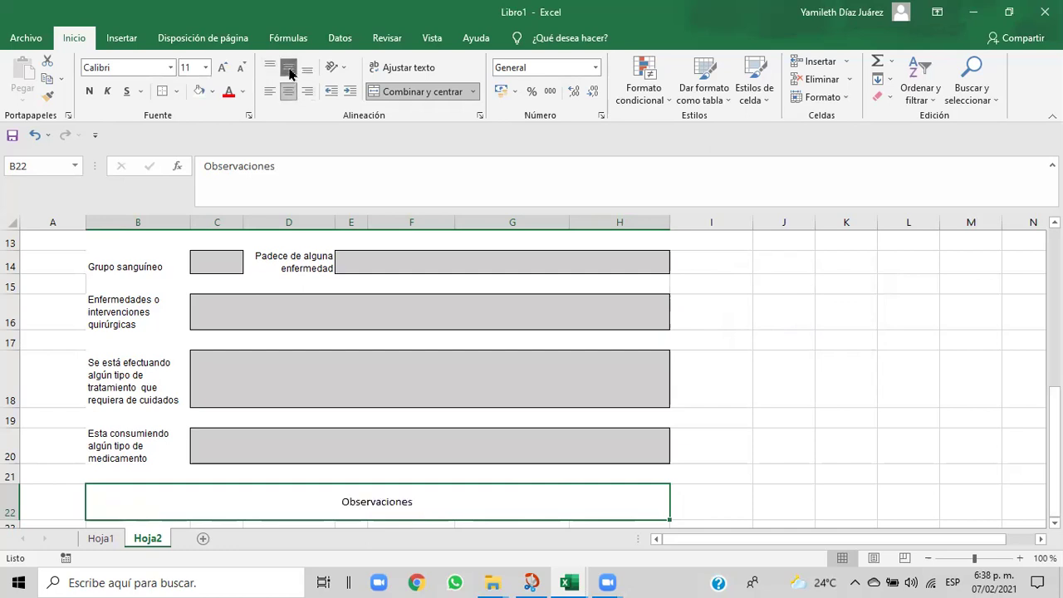
{"action": "left_click", "coordinate": [288, 72]}
{"action": "left_click", "coordinate": [271, 71]}
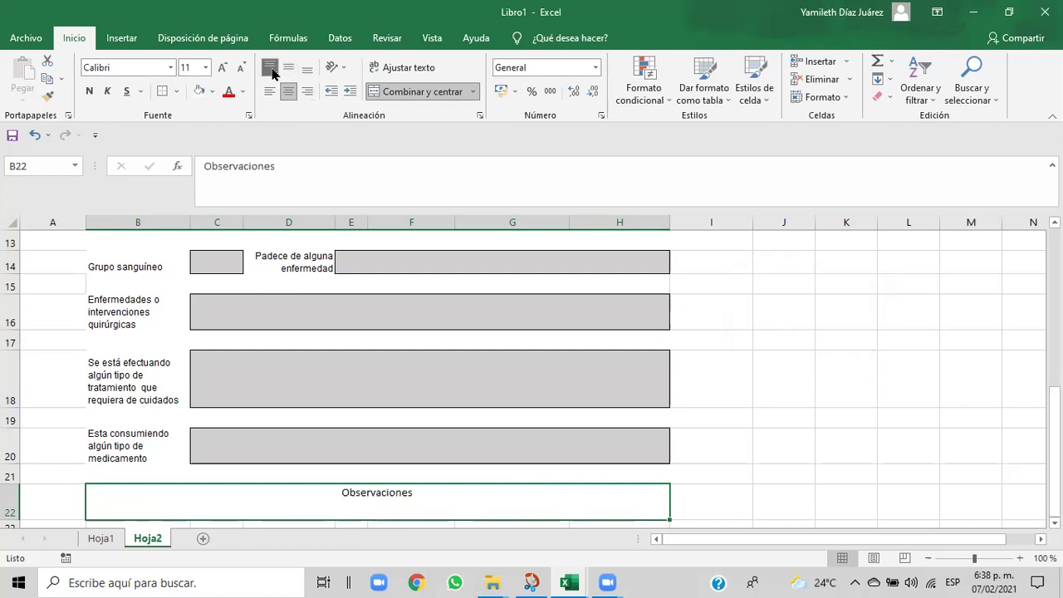
{"action": "left_click", "coordinate": [289, 92]}
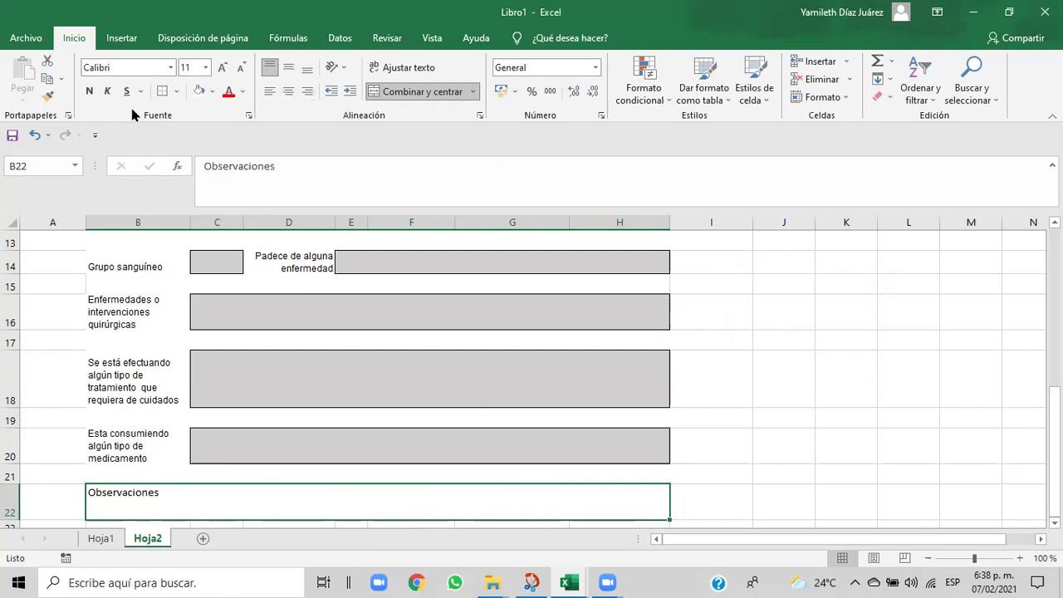
- Give the Observaciones box Bordes externos and Gris claro, Fondo 2 fill
{"action": "left_click", "coordinate": [174, 96]}
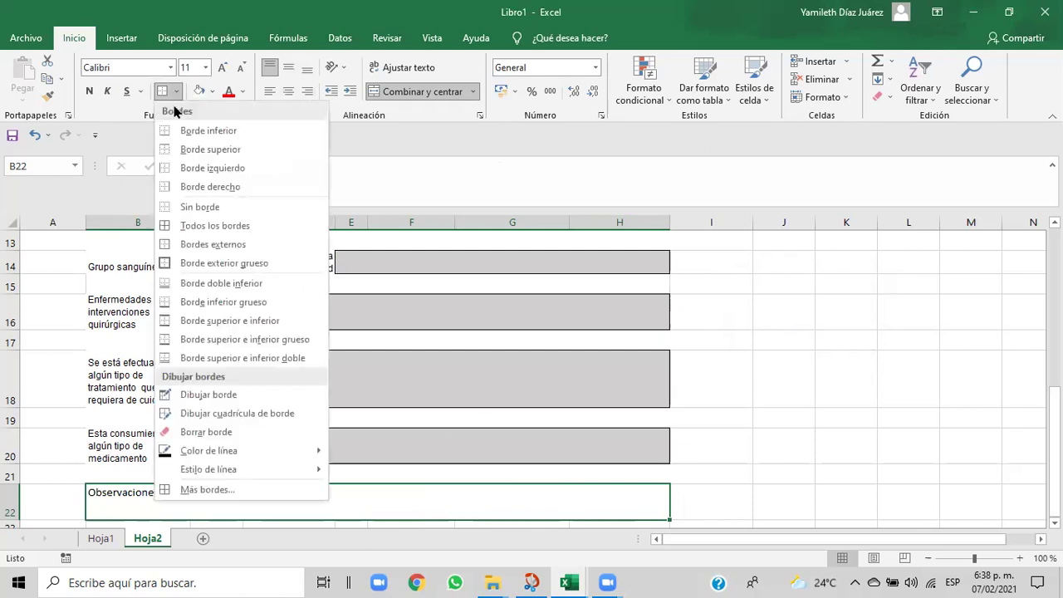
{"action": "left_click", "coordinate": [178, 243]}
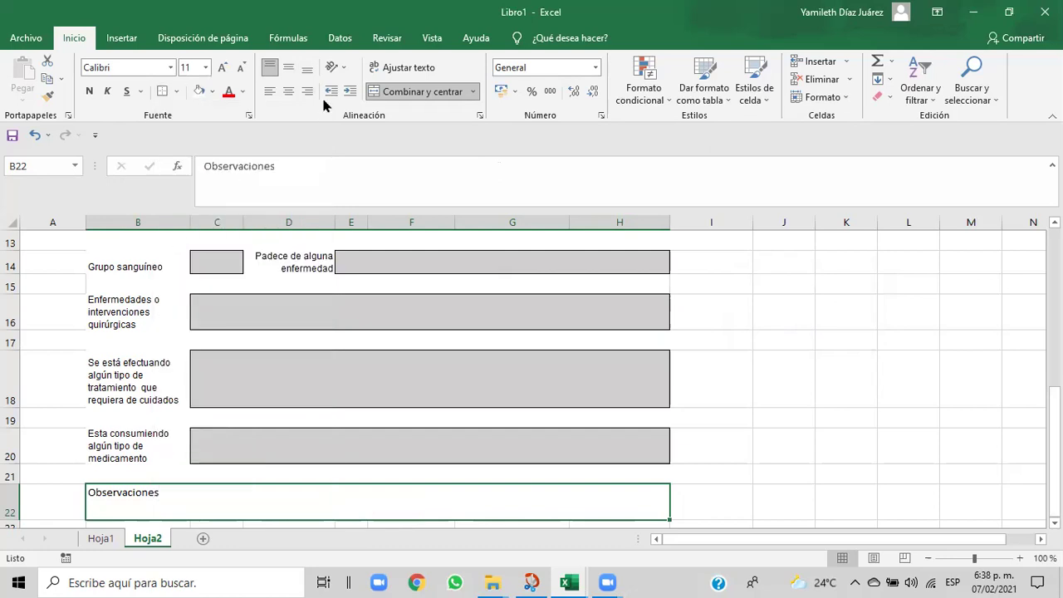
{"action": "left_click", "coordinate": [214, 94]}
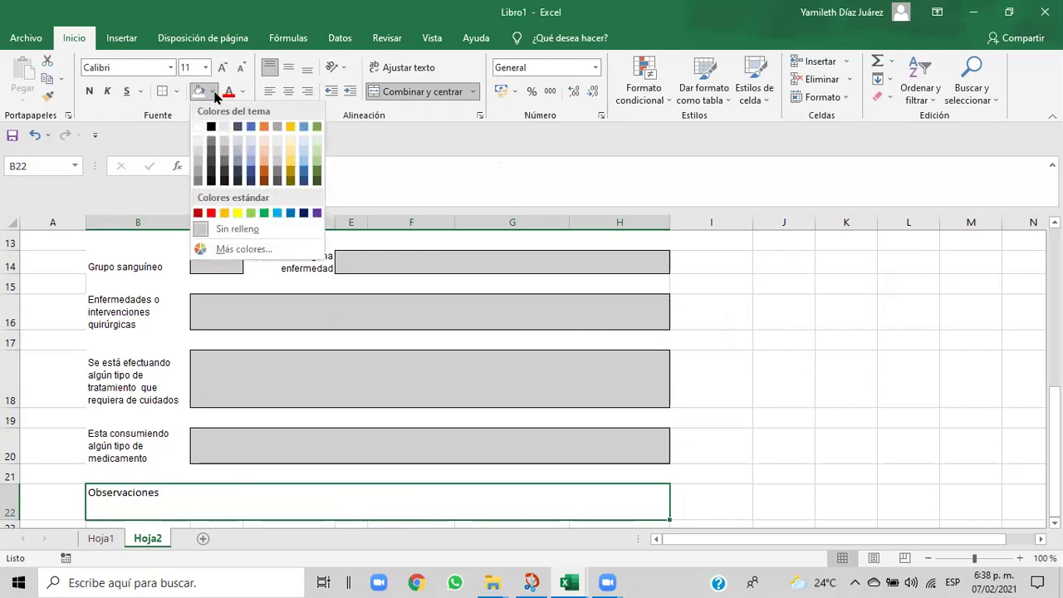
{"action": "left_click", "coordinate": [223, 134]}
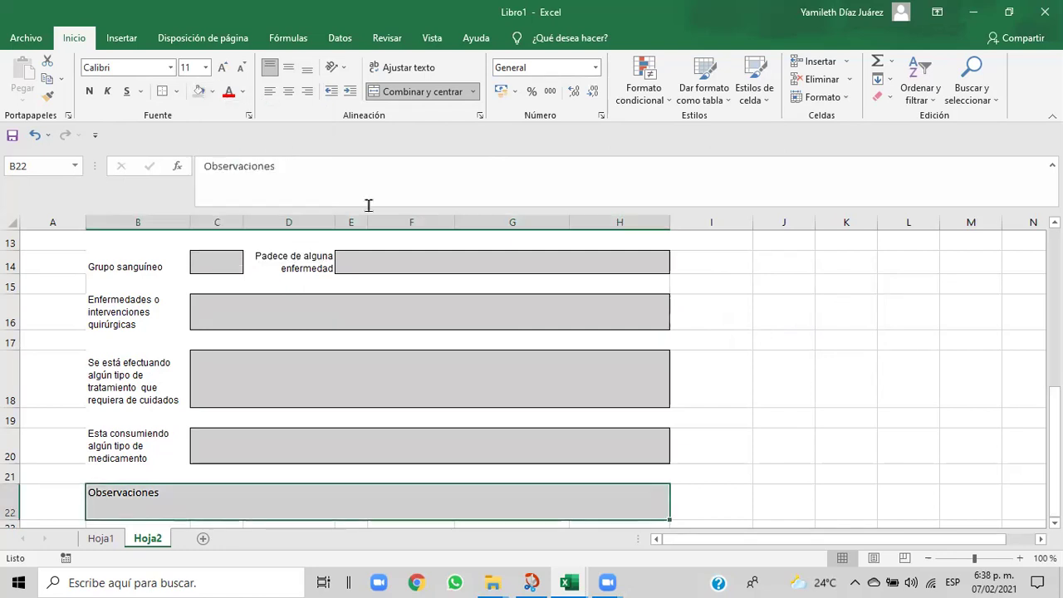
{"action": "left_click", "coordinate": [799, 427]}
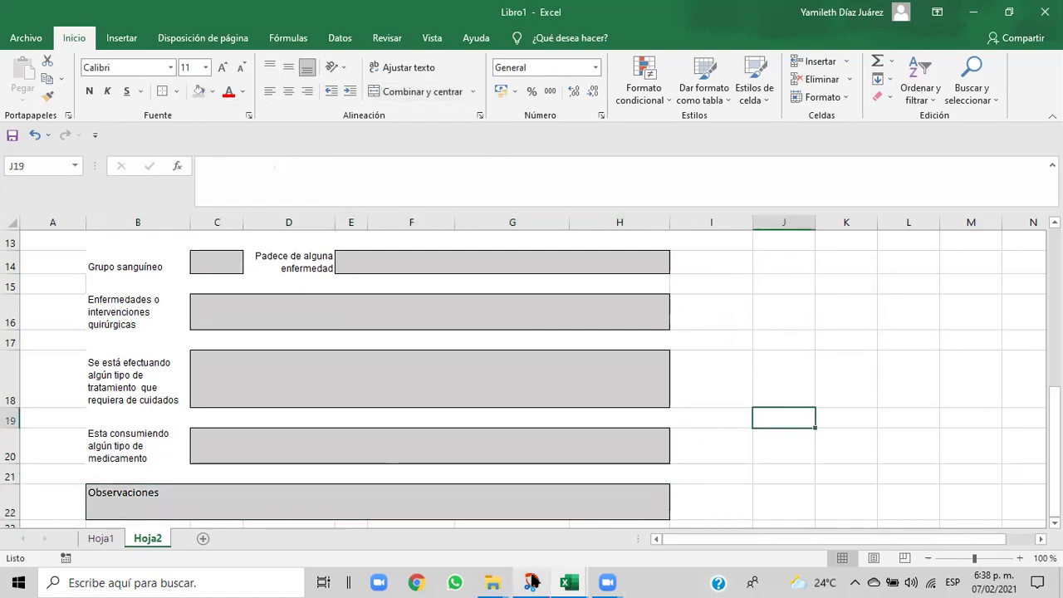
- After checking Cap06, append '..' so the label reads 'Observaciones...'
{"action": "mouse_move", "coordinate": [569, 582]}
{"action": "left_click", "coordinate": [527, 561]}
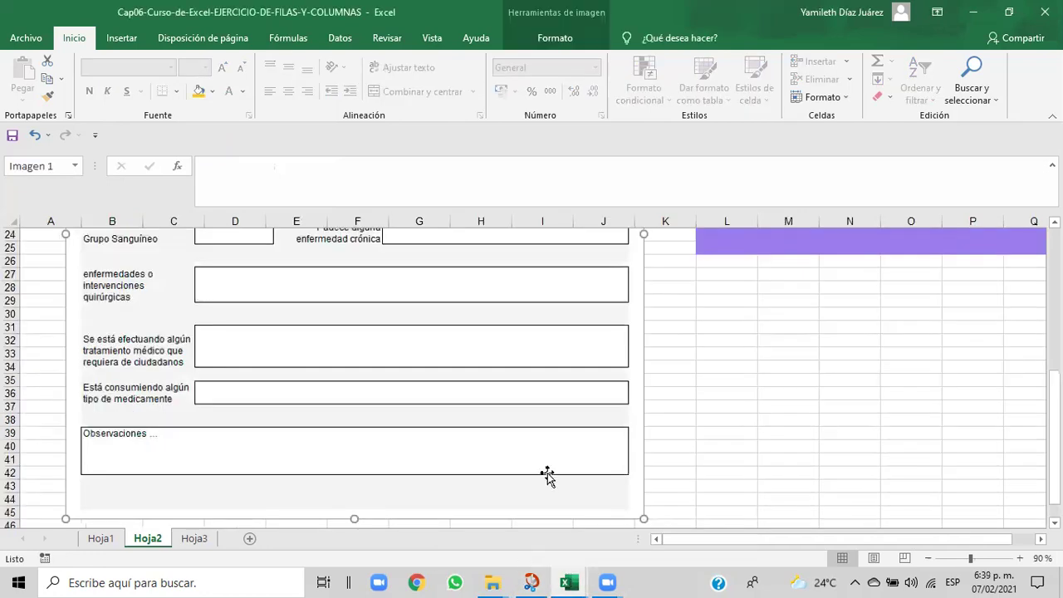
{"action": "mouse_move", "coordinate": [569, 582]}
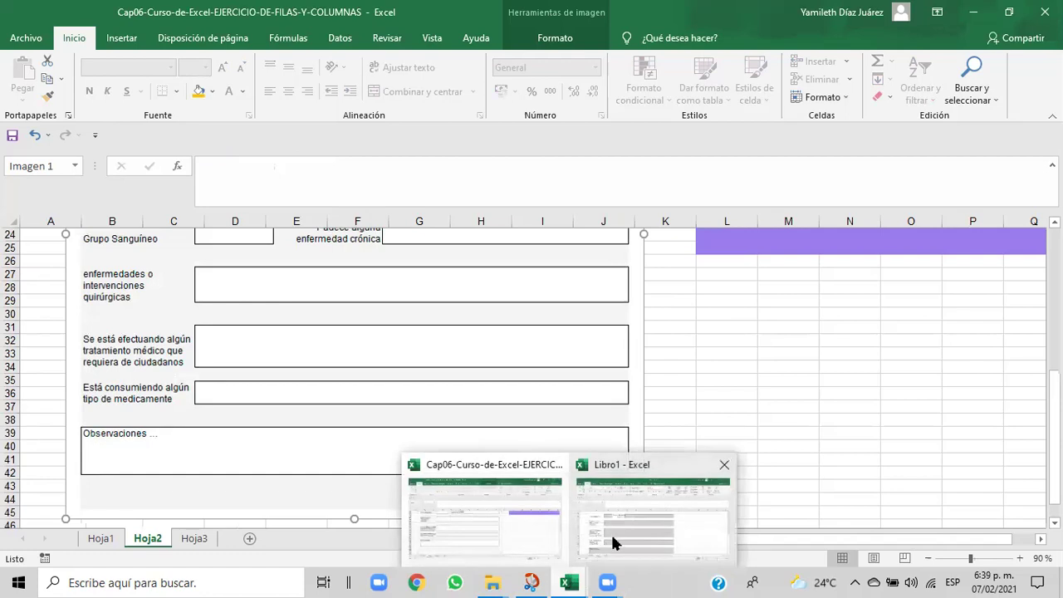
{"action": "left_click", "coordinate": [614, 542]}
{"action": "left_click", "coordinate": [167, 495]}
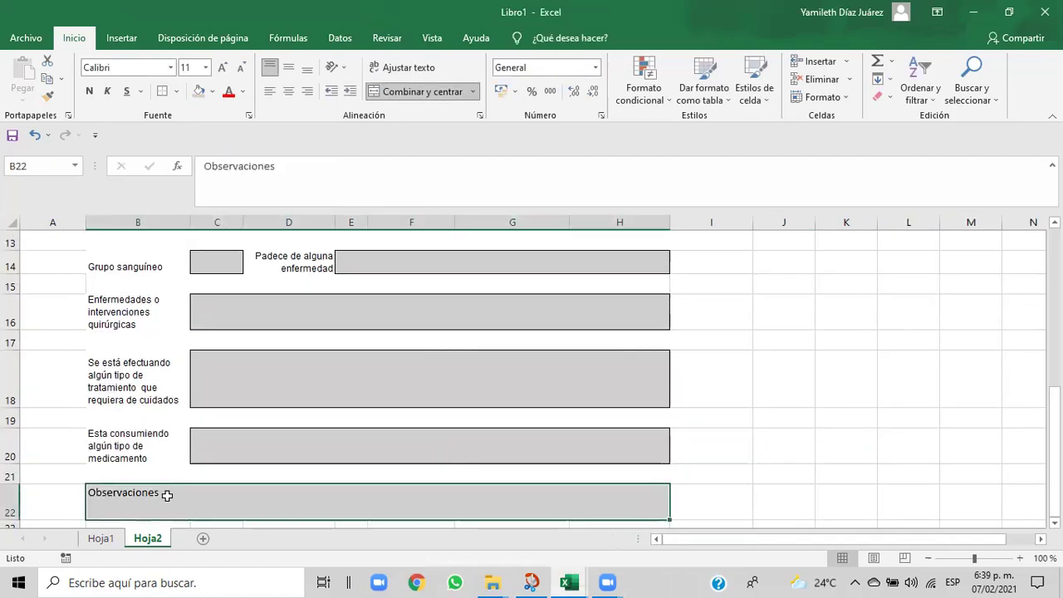
{"action": "left_click", "coordinate": [285, 165]}
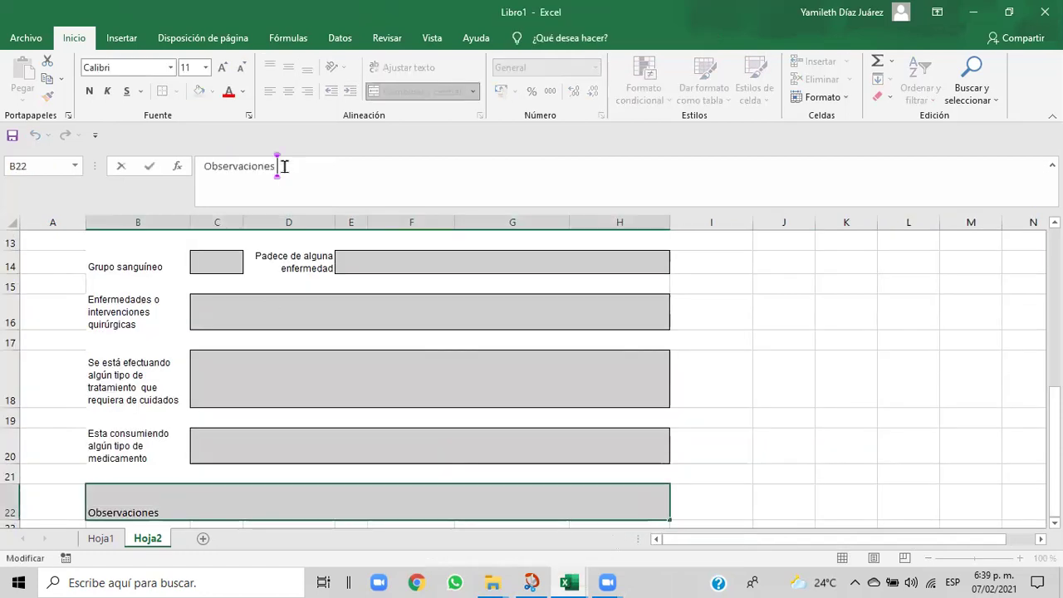
{"action": "type", "text": "..."}
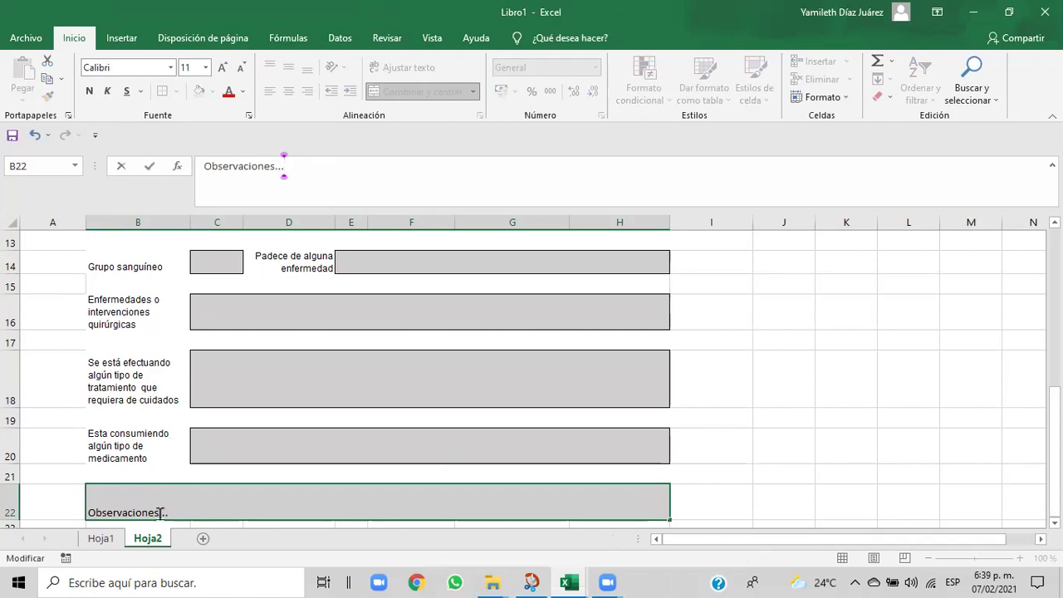
{"action": "double_click", "coordinate": [233, 506]}
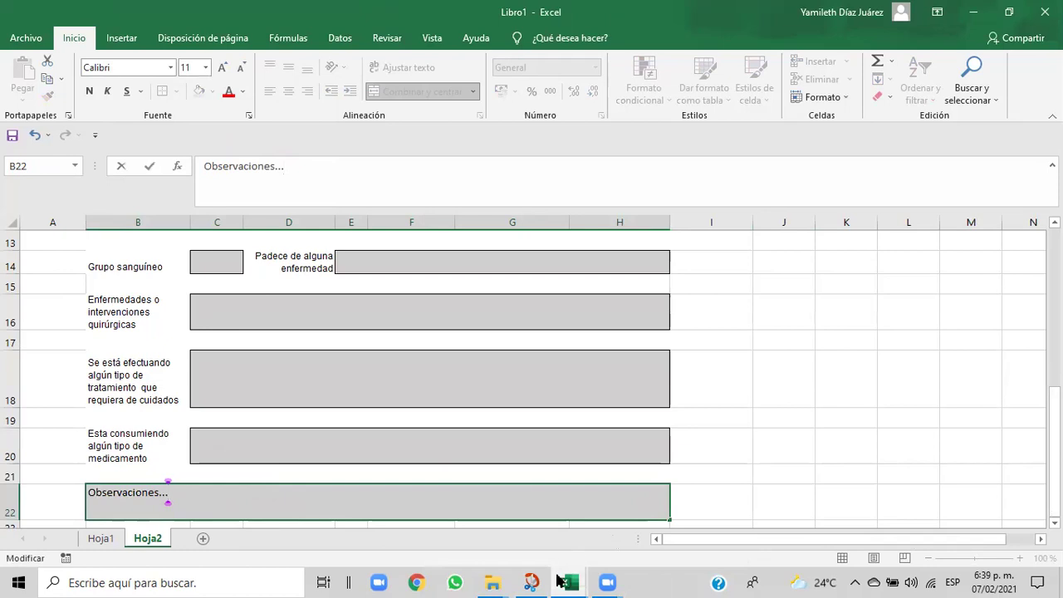
- Recheck the Cap06 reference workbook and scroll back through the Libro1 form
{"action": "mouse_move", "coordinate": [562, 581]}
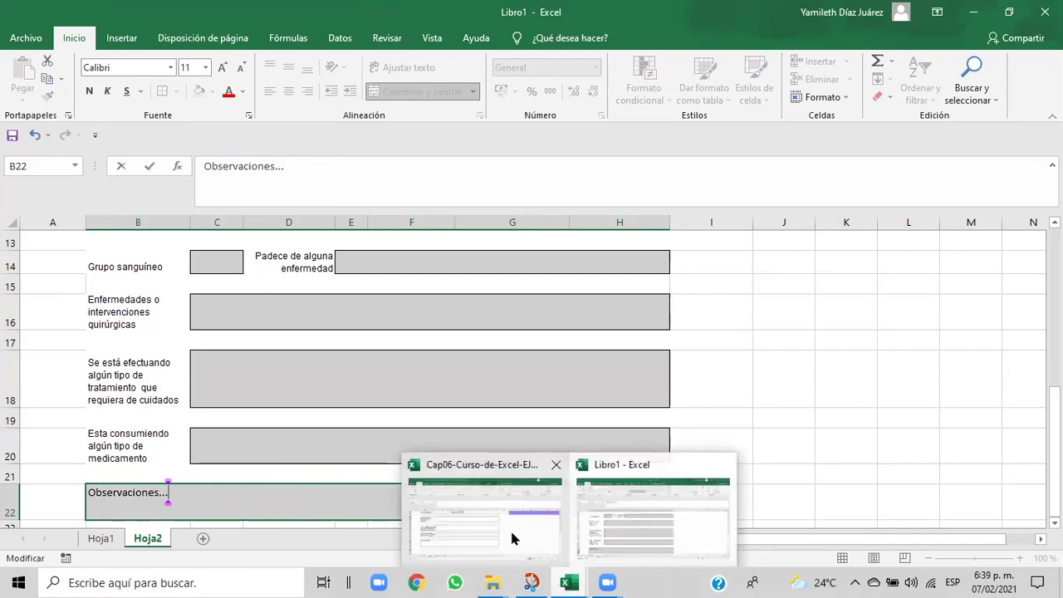
{"action": "left_click", "coordinate": [512, 538]}
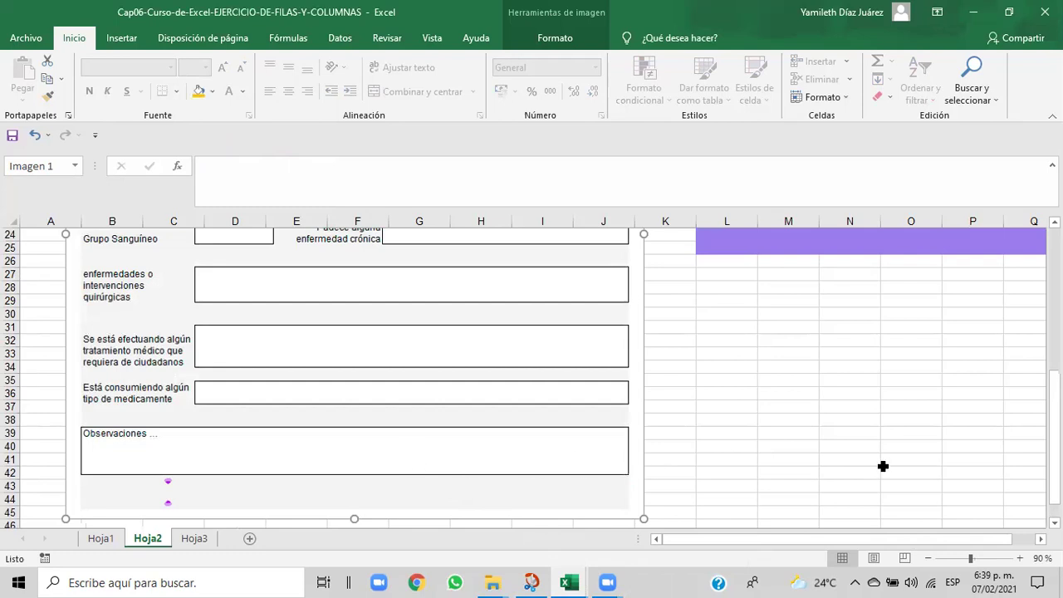
{"action": "mouse_move", "coordinate": [569, 581]}
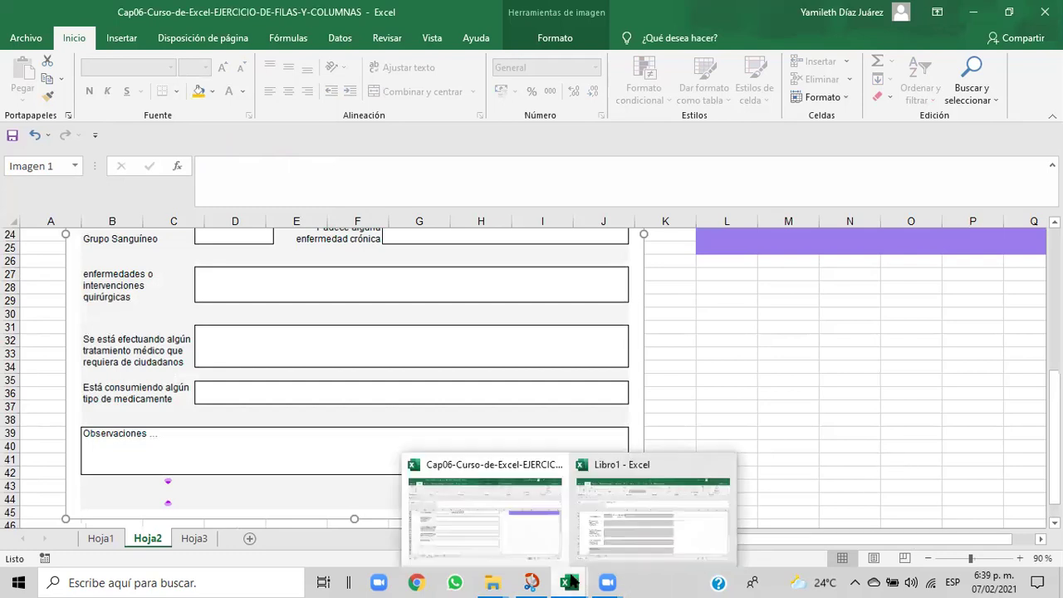
{"action": "left_click", "coordinate": [614, 544]}
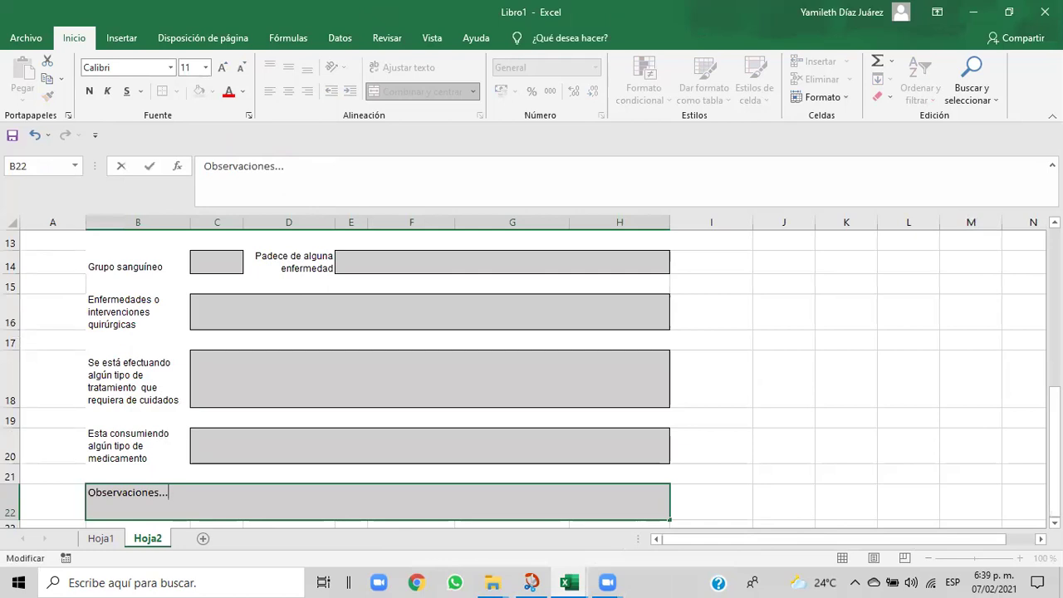
{"action": "left_click_drag", "start_coordinate": [1053, 448], "coordinate": [1053, 455]}
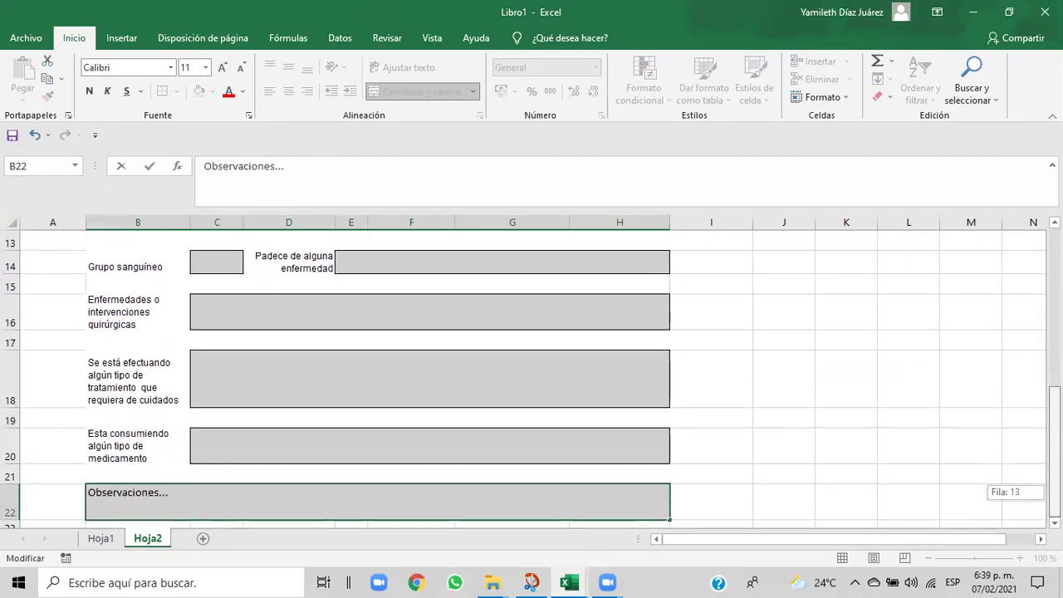
{"action": "left_click_drag", "start_coordinate": [1053, 455], "coordinate": [1053, 455]}
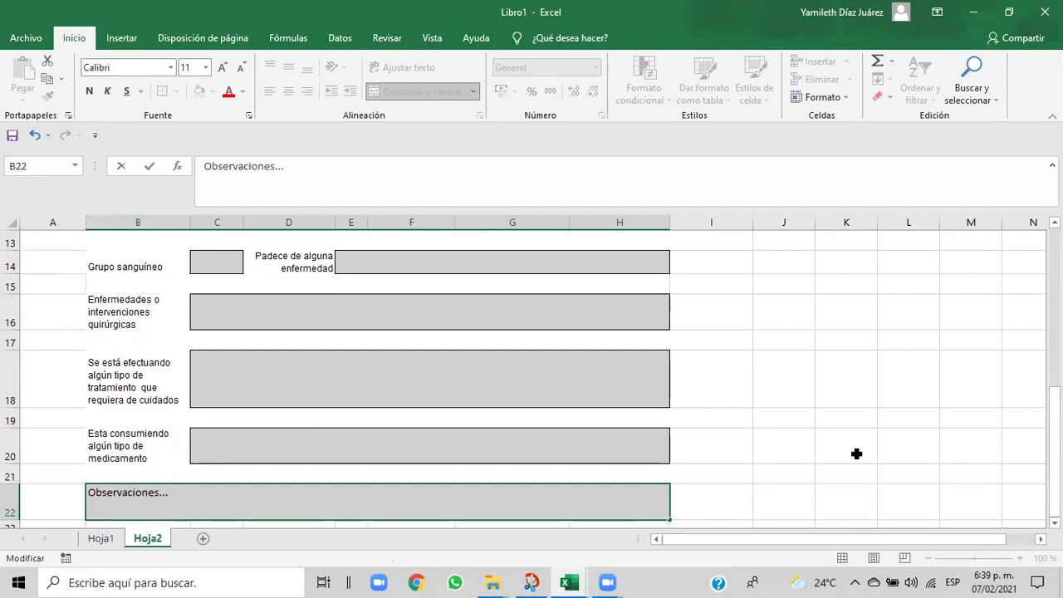
{"action": "left_click_drag", "start_coordinate": [1053, 452], "coordinate": [1053, 322]}
- Add a new blank sheet, Hoja3, to Libro1
{"action": "left_click", "coordinate": [93, 538]}
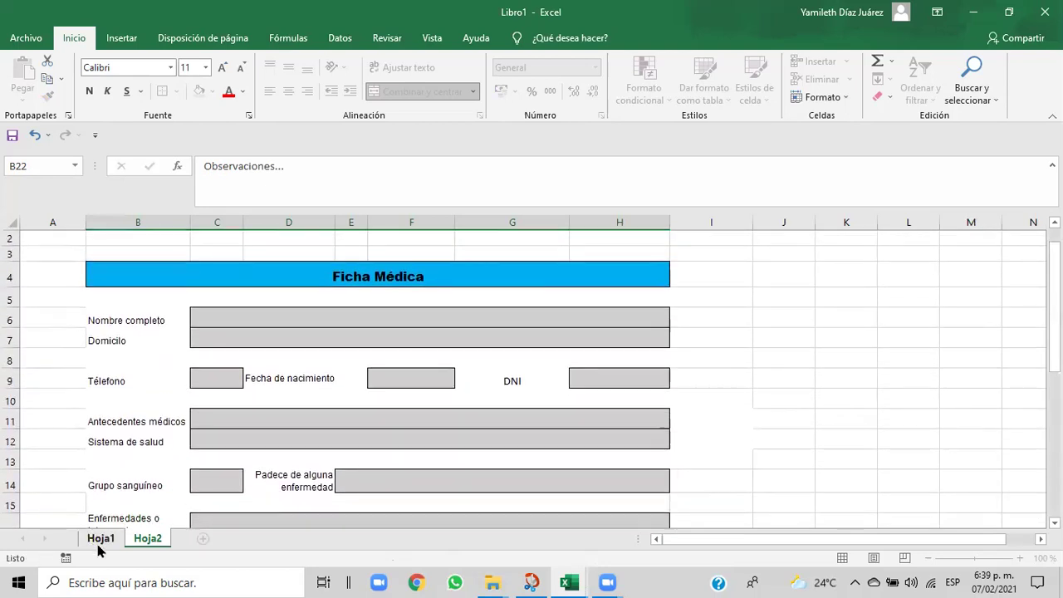
{"action": "left_click", "coordinate": [149, 538]}
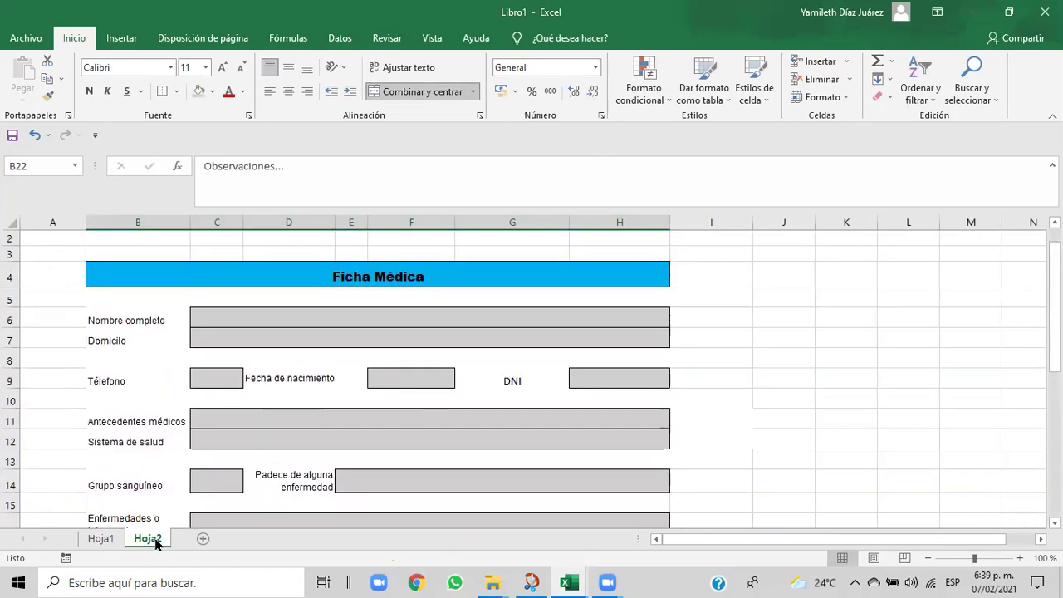
{"action": "left_click", "coordinate": [203, 540]}
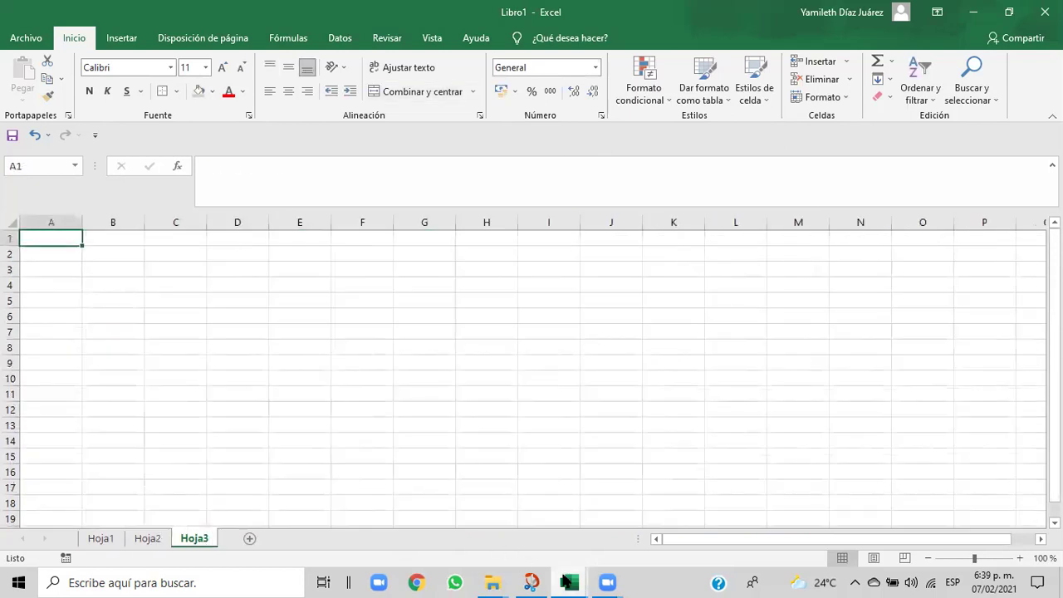
- Review the reference invoice on Cap06's Hoja3, then return to Libro1
{"action": "mouse_move", "coordinate": [567, 582]}
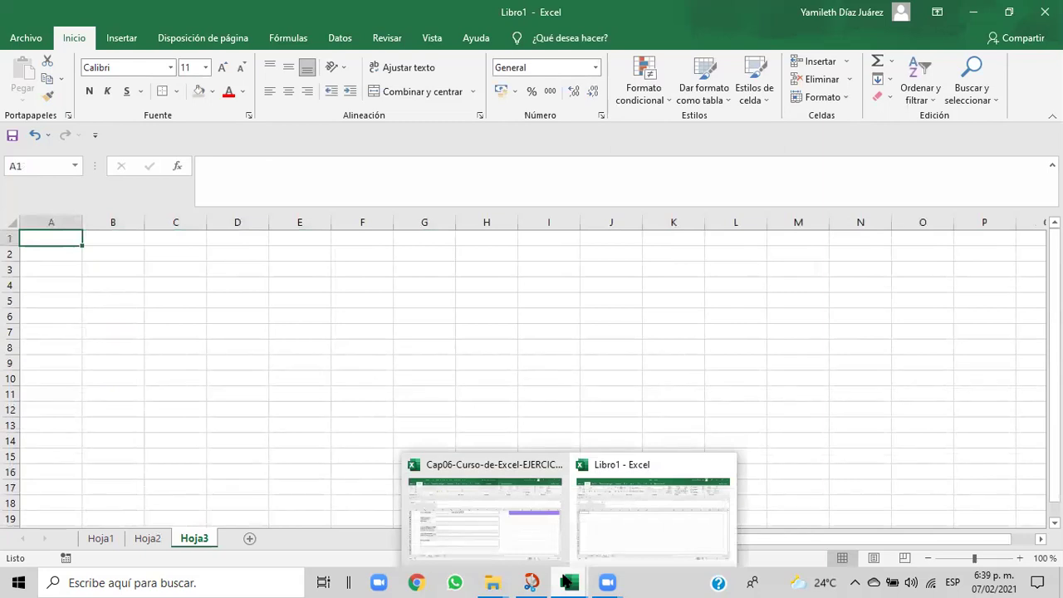
{"action": "left_click", "coordinate": [507, 548]}
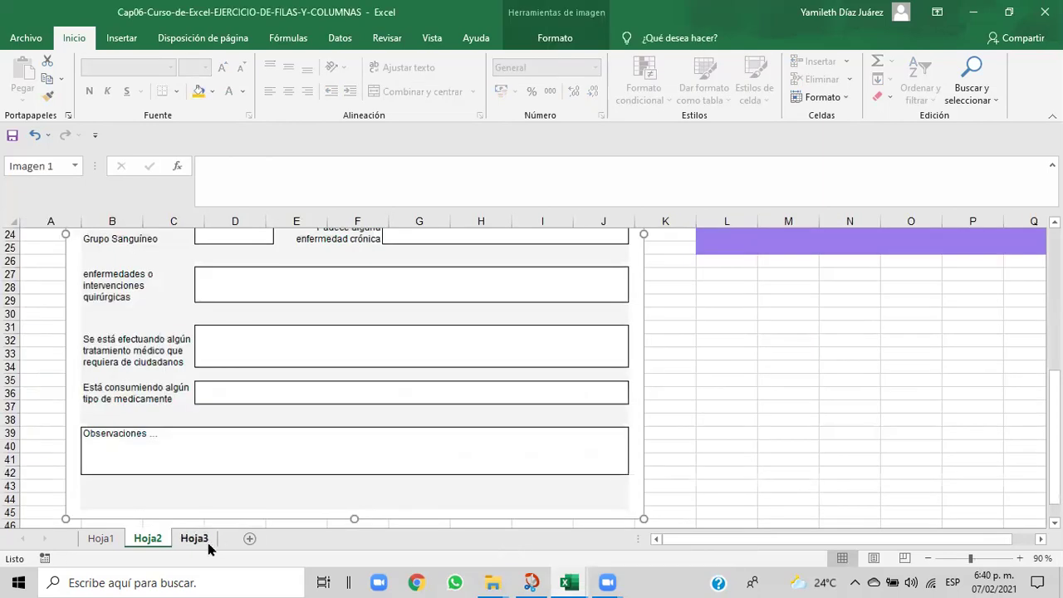
{"action": "left_click", "coordinate": [208, 543]}
{"action": "left_click_drag", "start_coordinate": [1054, 326], "coordinate": [1054, 347]}
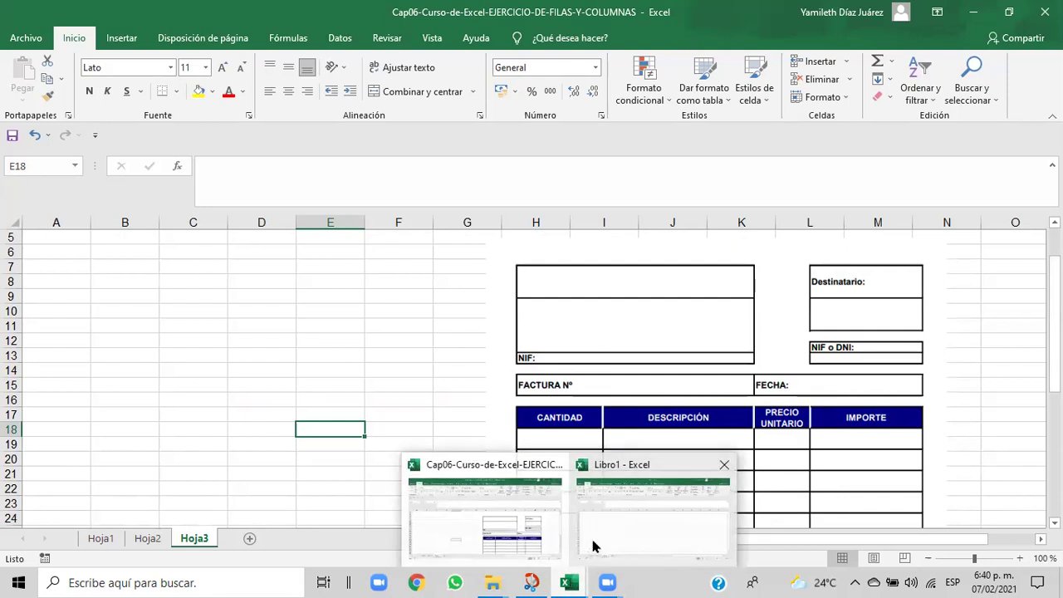
{"action": "left_click", "coordinate": [593, 545]}
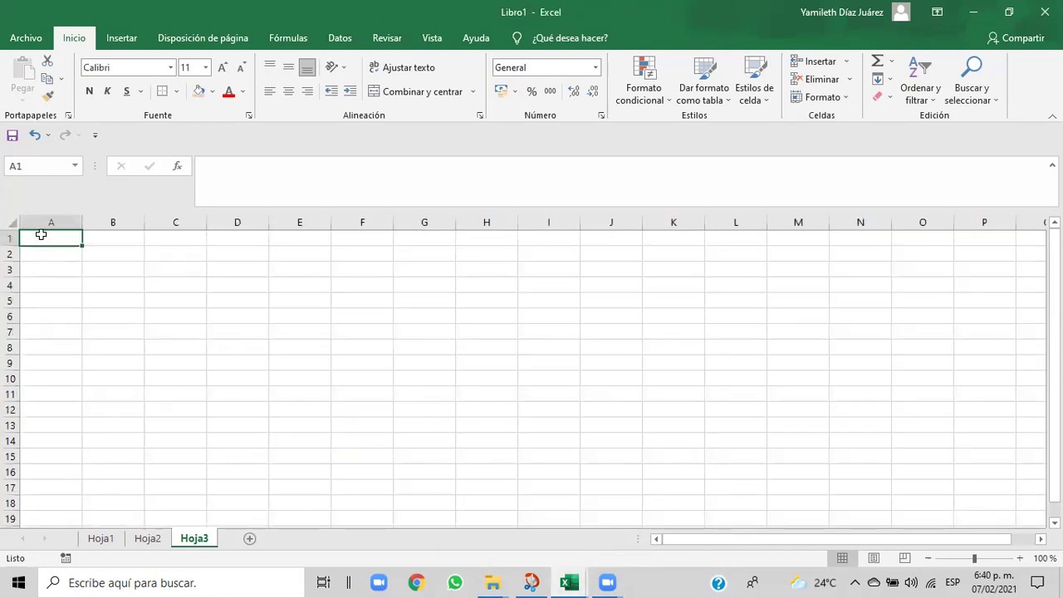
- Put an outside border (Bordes externos) around C2:E4
{"action": "left_click_drag", "start_coordinate": [76, 241], "coordinate": [103, 261]}
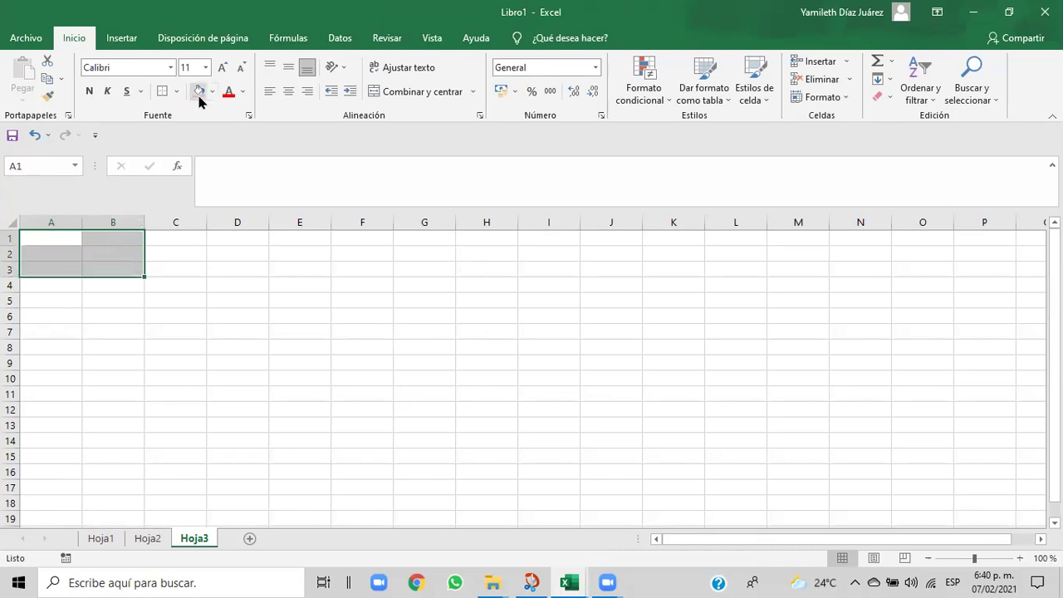
{"action": "left_click", "coordinate": [200, 266]}
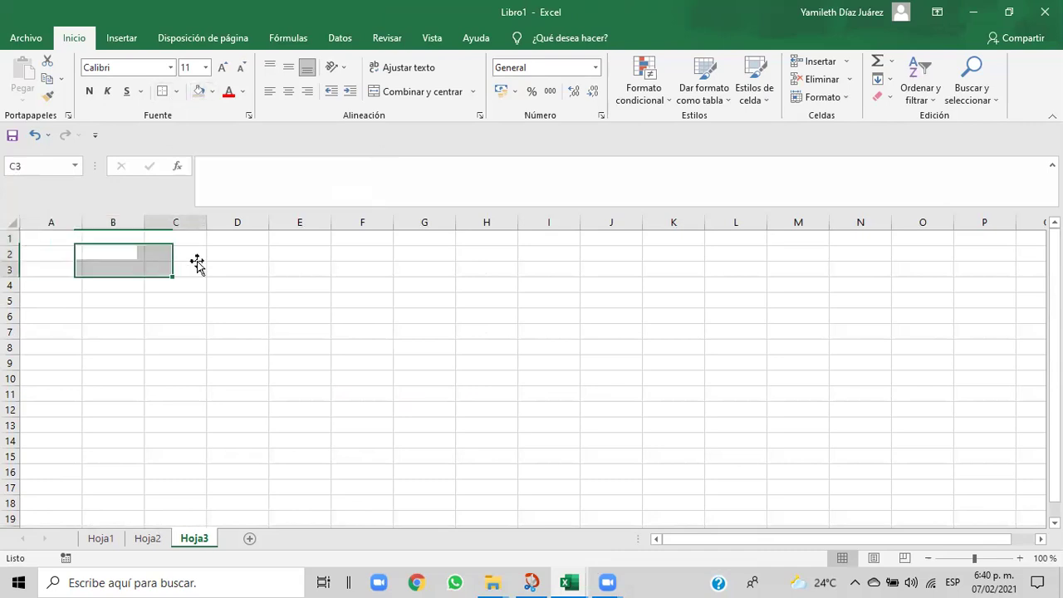
{"action": "left_click_drag", "start_coordinate": [187, 249], "coordinate": [296, 282]}
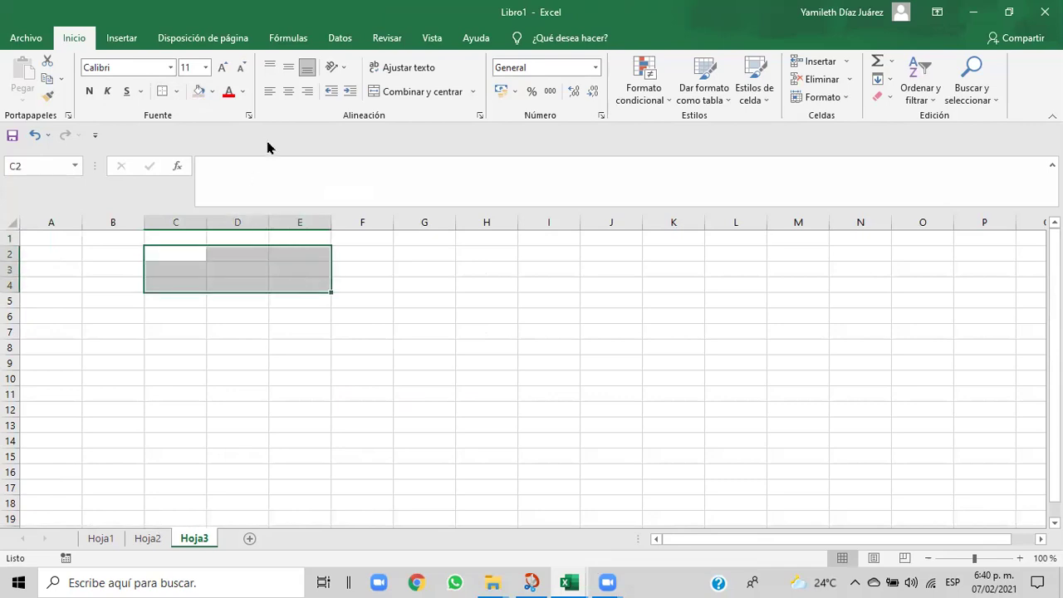
{"action": "left_click", "coordinate": [177, 93]}
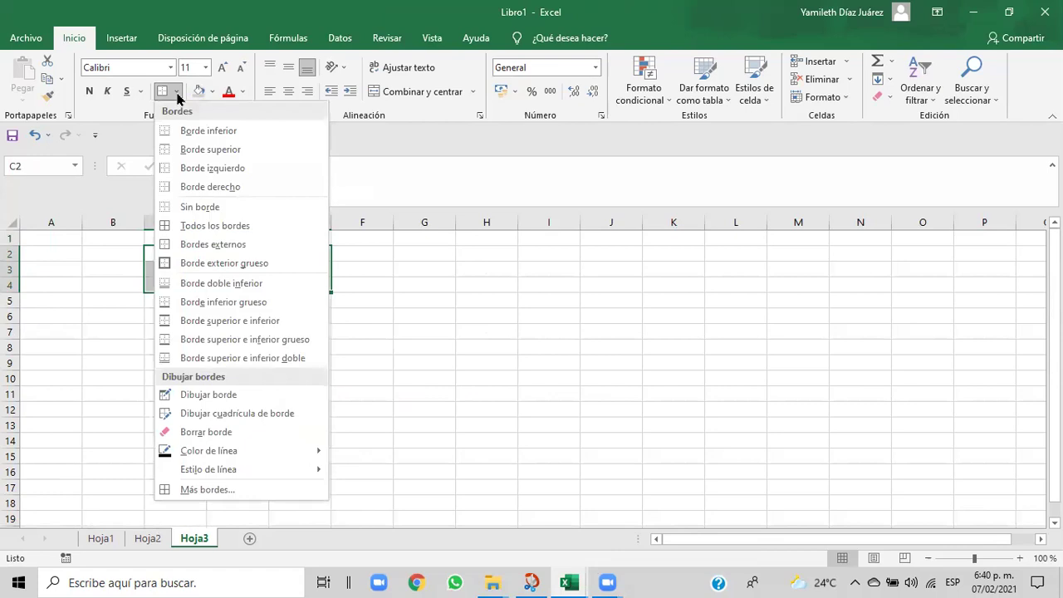
{"action": "left_click", "coordinate": [174, 244]}
{"action": "left_click", "coordinate": [299, 303]}
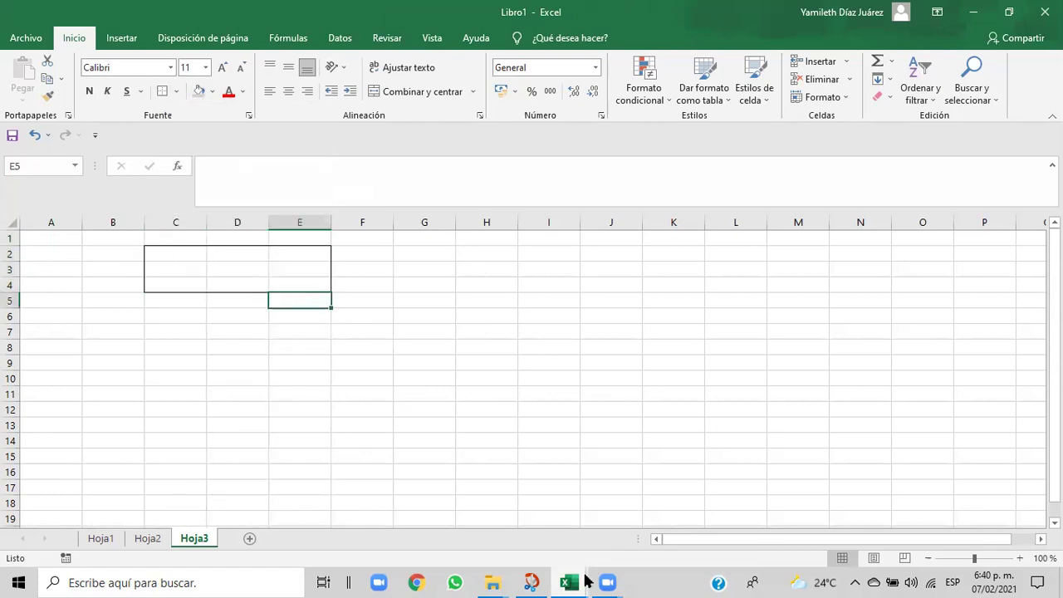
- Compare the new box with the reference invoice in Cap06
{"action": "mouse_move", "coordinate": [568, 582]}
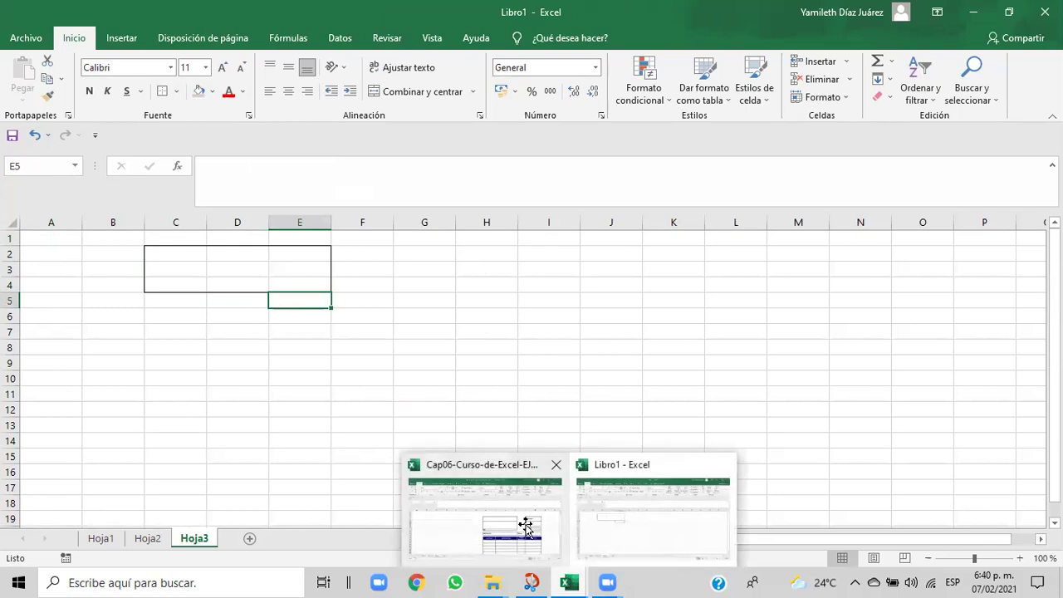
{"action": "left_click", "coordinate": [524, 524]}
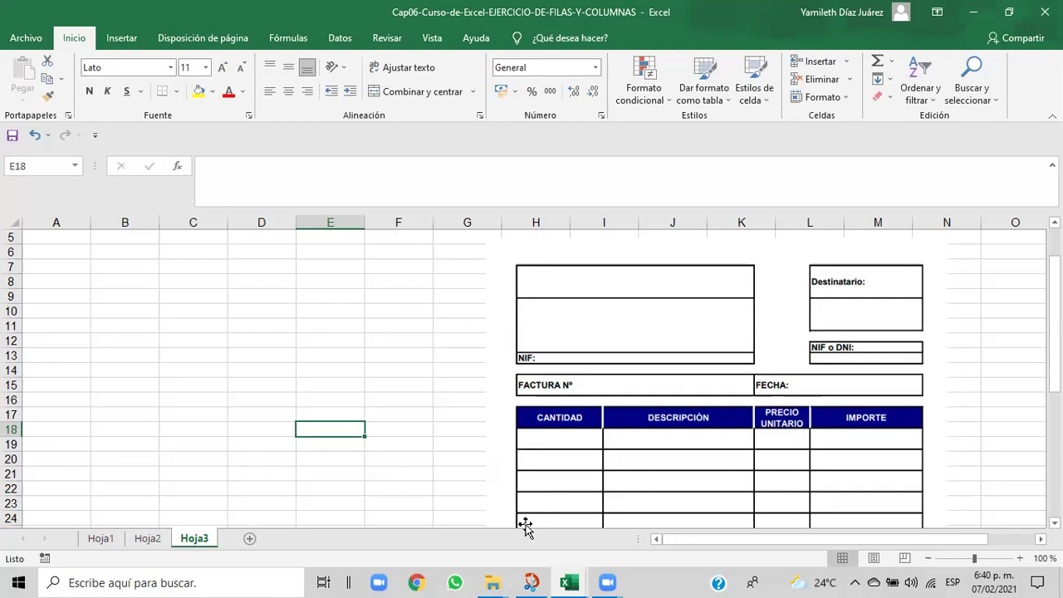
{"action": "mouse_move", "coordinate": [571, 581]}
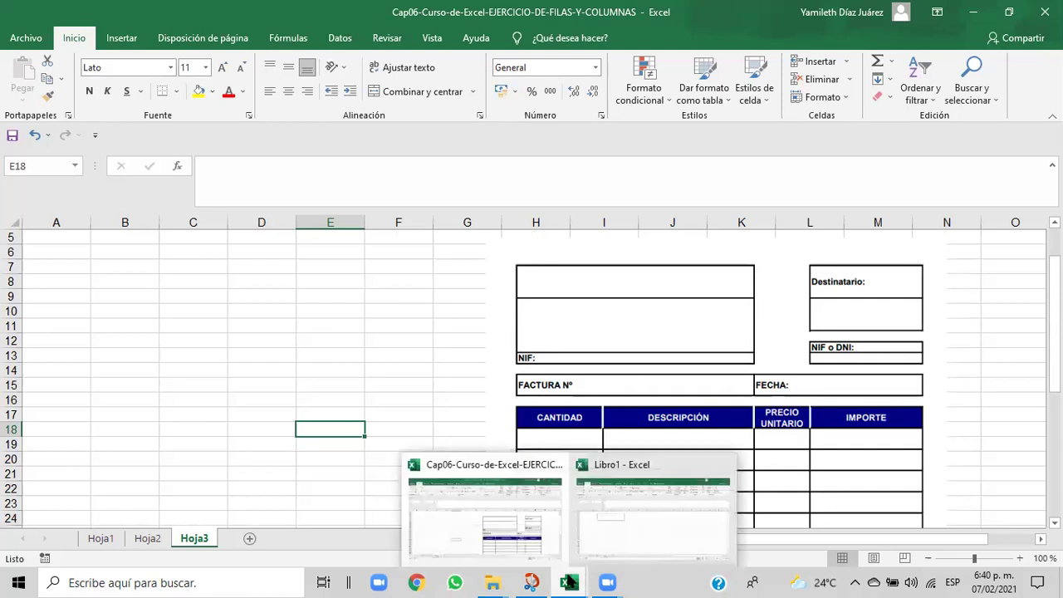
{"action": "left_click", "coordinate": [513, 520]}
{"action": "mouse_move", "coordinate": [557, 579]}
{"action": "left_click", "coordinate": [613, 545]}
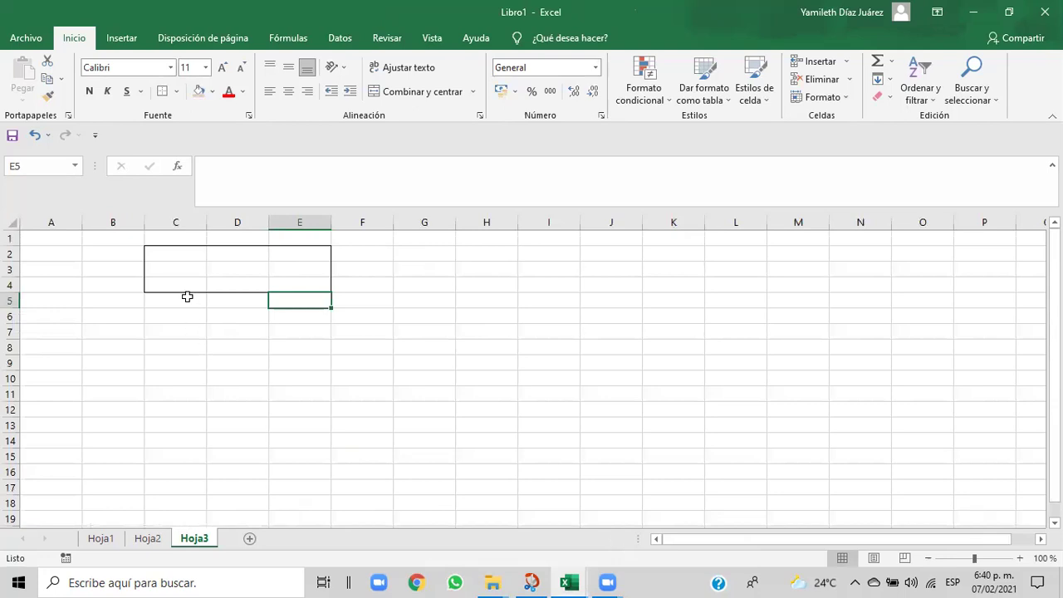
- Add a bottom border under C2:E2 and reselect that row for merging
{"action": "left_click_drag", "start_coordinate": [154, 253], "coordinate": [276, 258]}
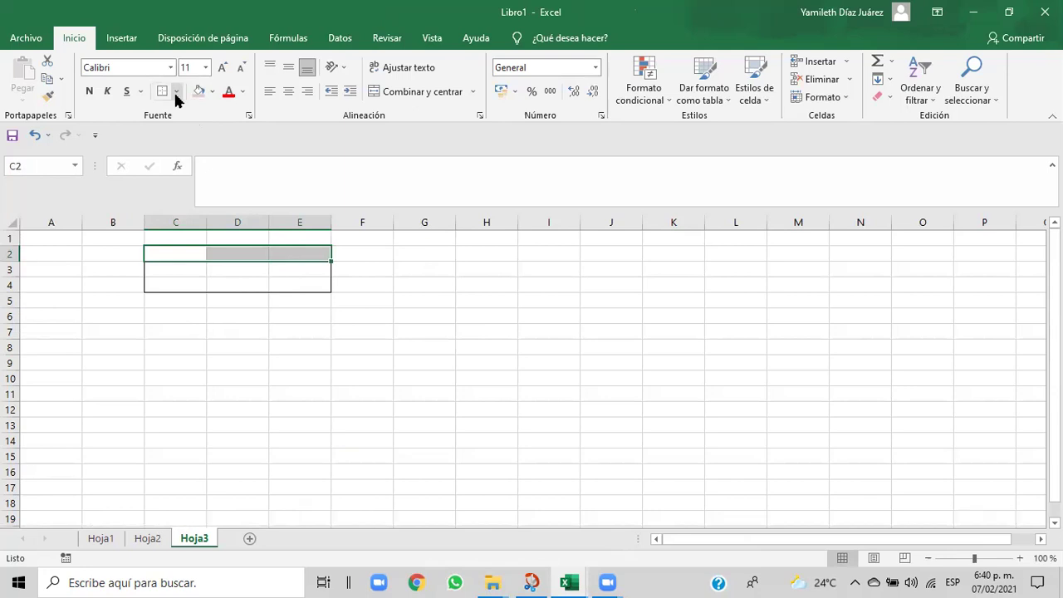
{"action": "left_click", "coordinate": [176, 93]}
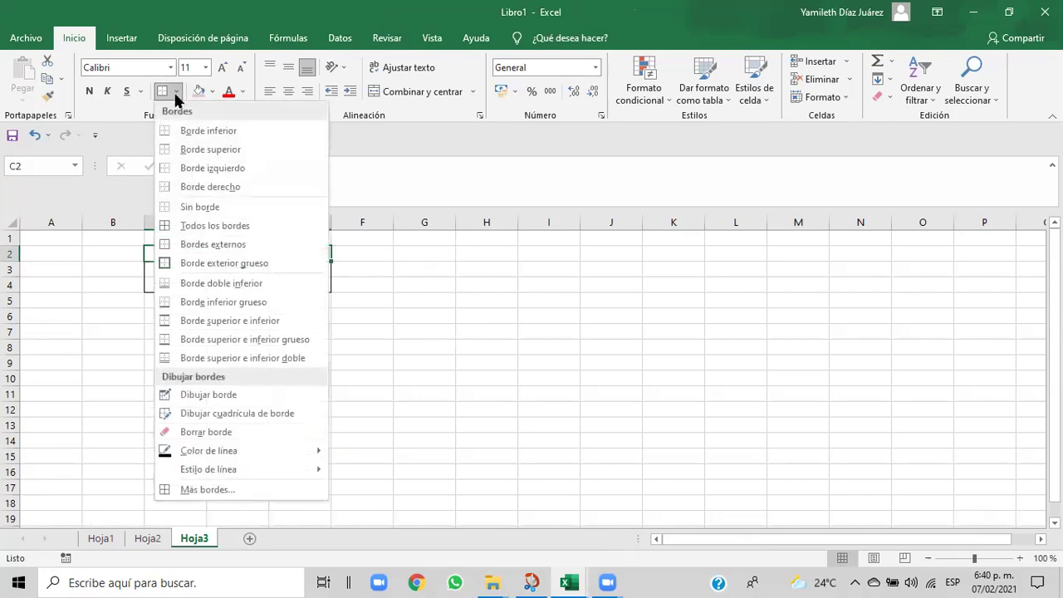
{"action": "left_click", "coordinate": [189, 133]}
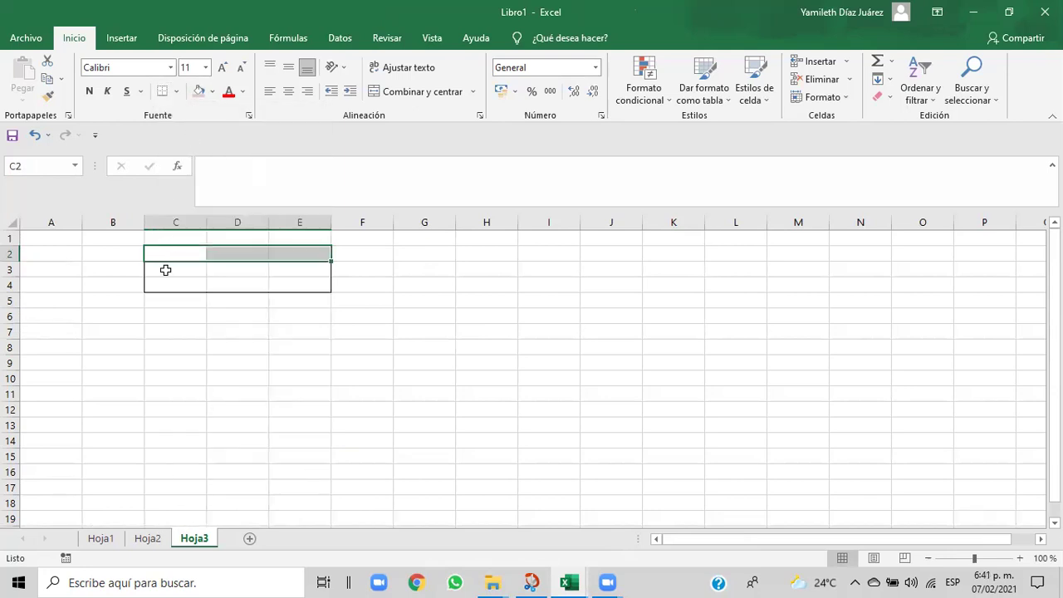
{"action": "left_click_drag", "start_coordinate": [161, 252], "coordinate": [299, 252]}
{"action": "left_click", "coordinate": [300, 252]}
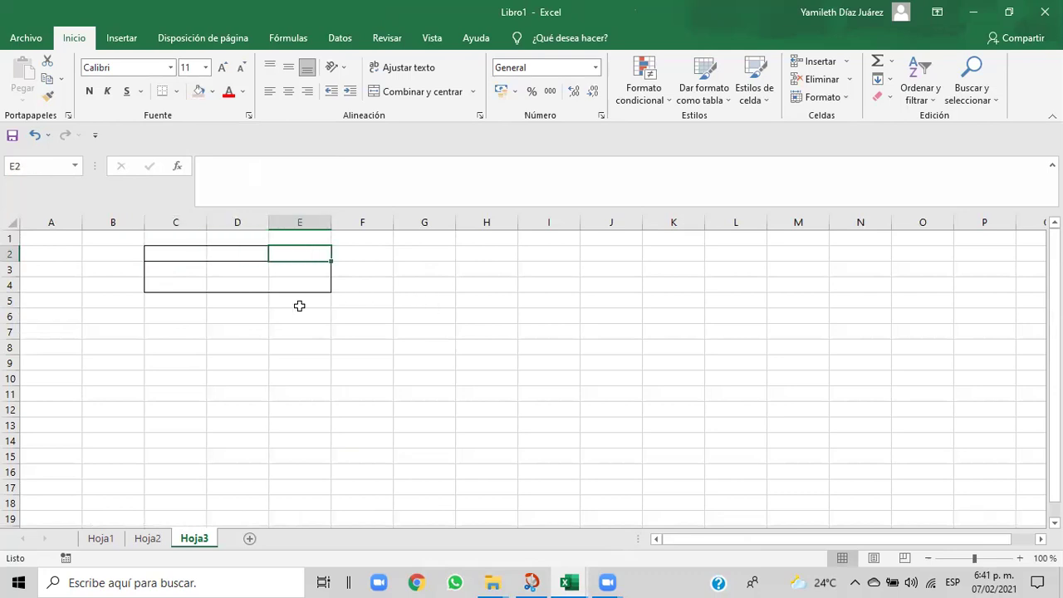
{"action": "left_click_drag", "start_coordinate": [154, 252], "coordinate": [292, 256]}
{"action": "left_click", "coordinate": [292, 256]}
{"action": "left_click", "coordinate": [166, 252]}
{"action": "left_click_drag", "start_coordinate": [222, 254], "coordinate": [296, 254]}
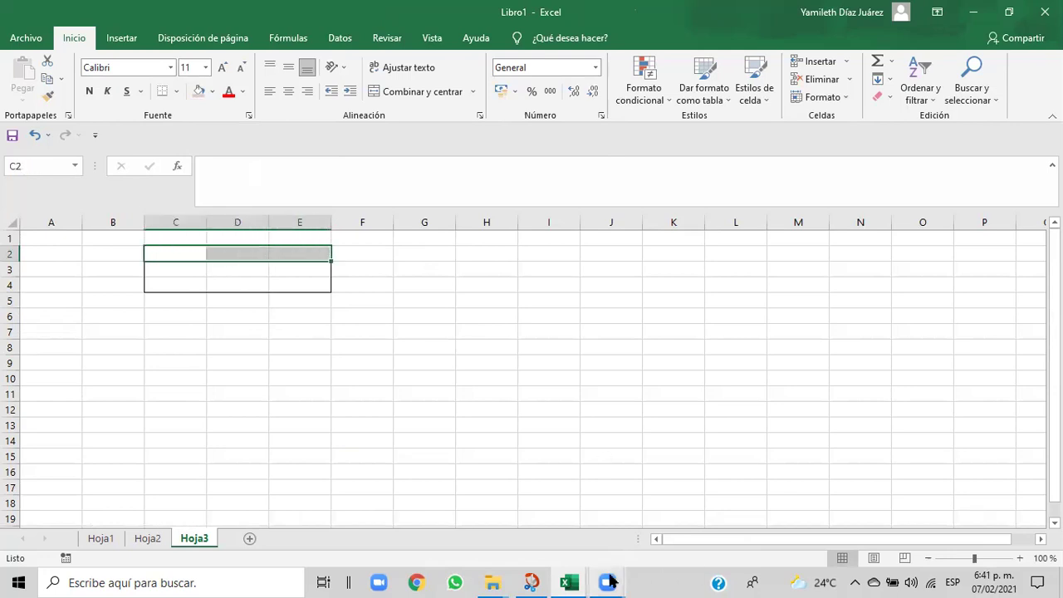
- Check the reference invoice layout again, then return to Libro1
{"action": "mouse_move", "coordinate": [569, 581]}
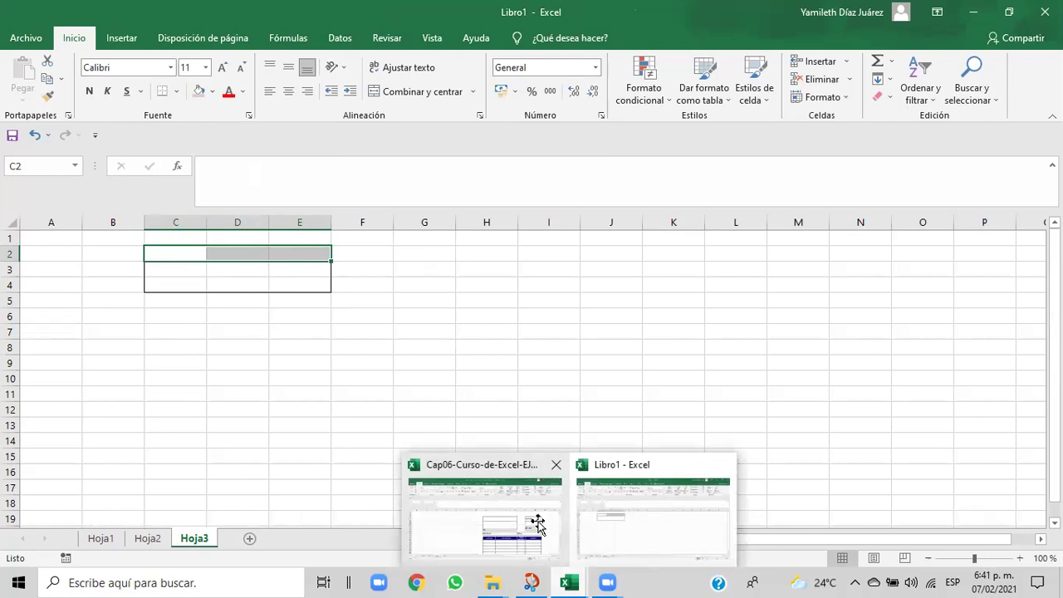
{"action": "left_click", "coordinate": [538, 524]}
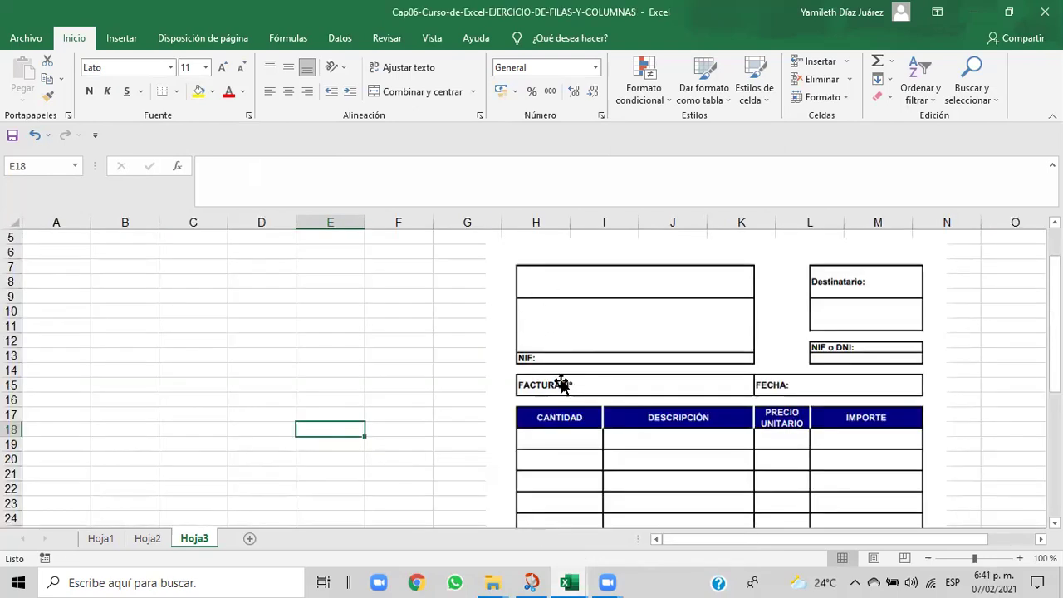
{"action": "mouse_move", "coordinate": [571, 583]}
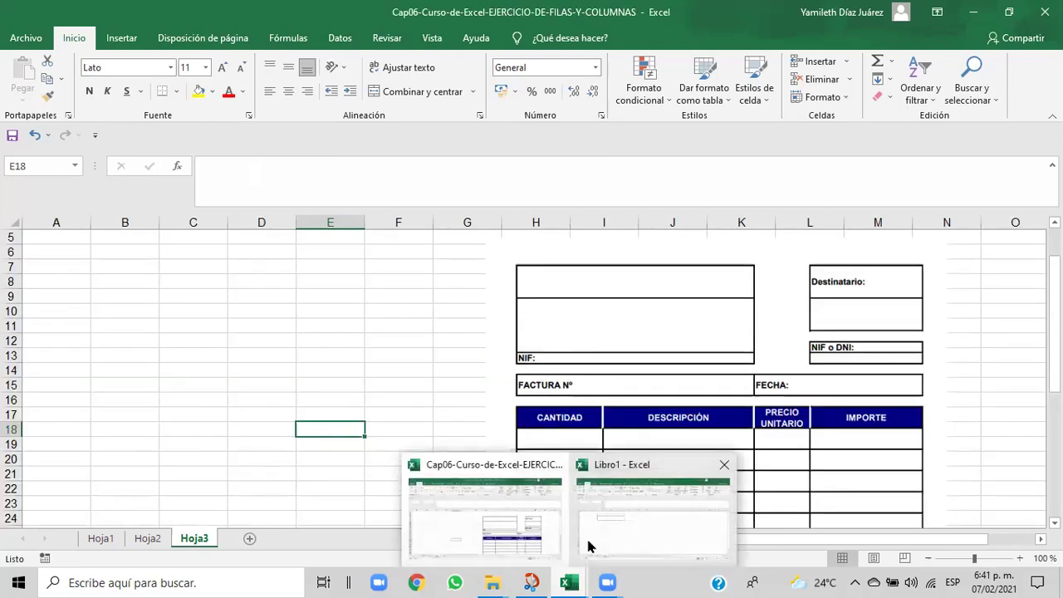
{"action": "left_click", "coordinate": [598, 541]}
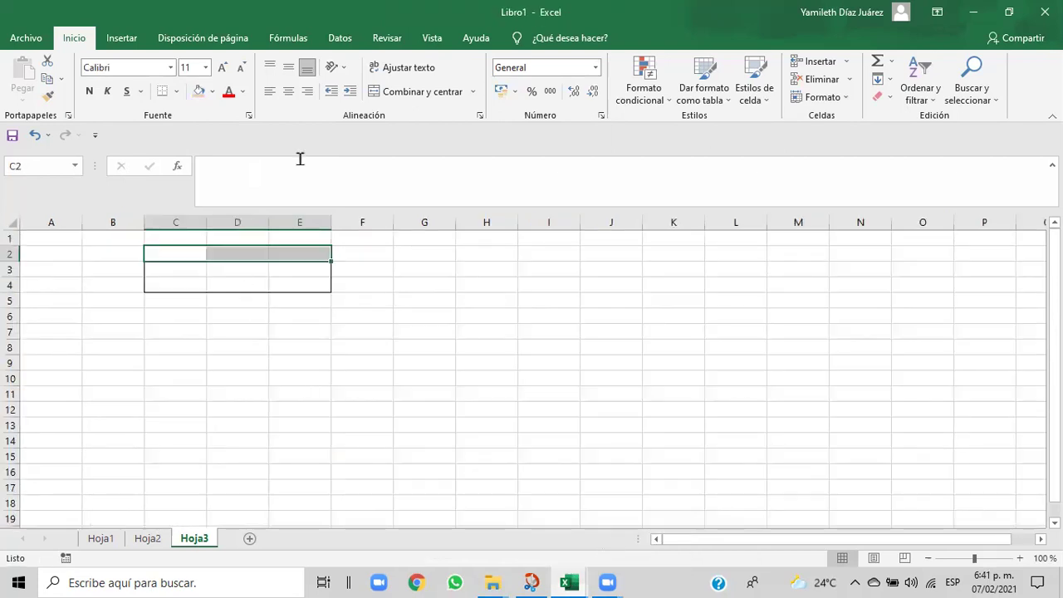
- Merge and centre C2:E2, then compare with the reference invoice
{"action": "left_click", "coordinate": [415, 93]}
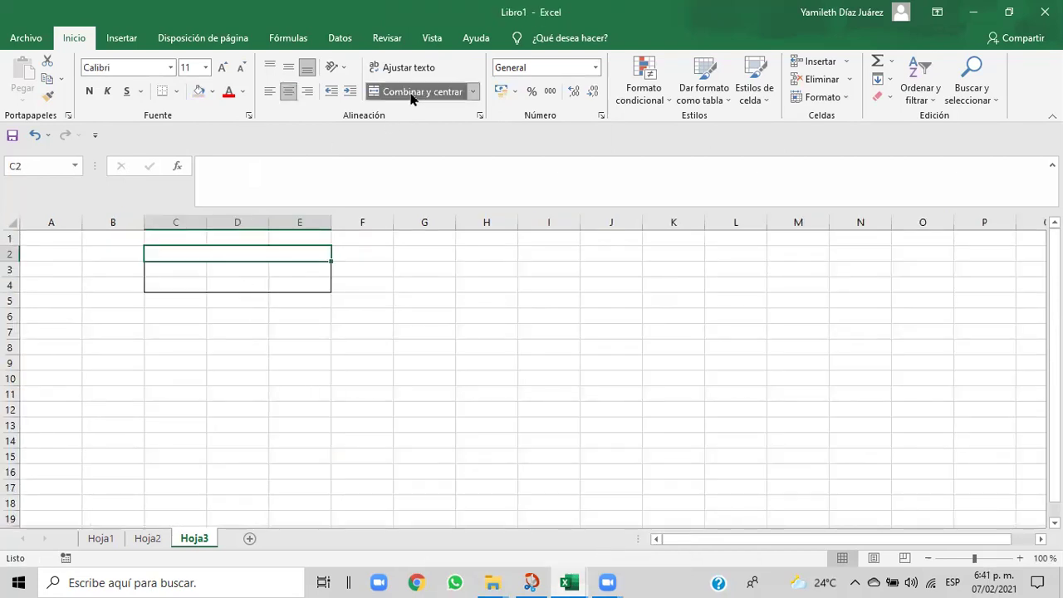
{"action": "left_click", "coordinate": [216, 271]}
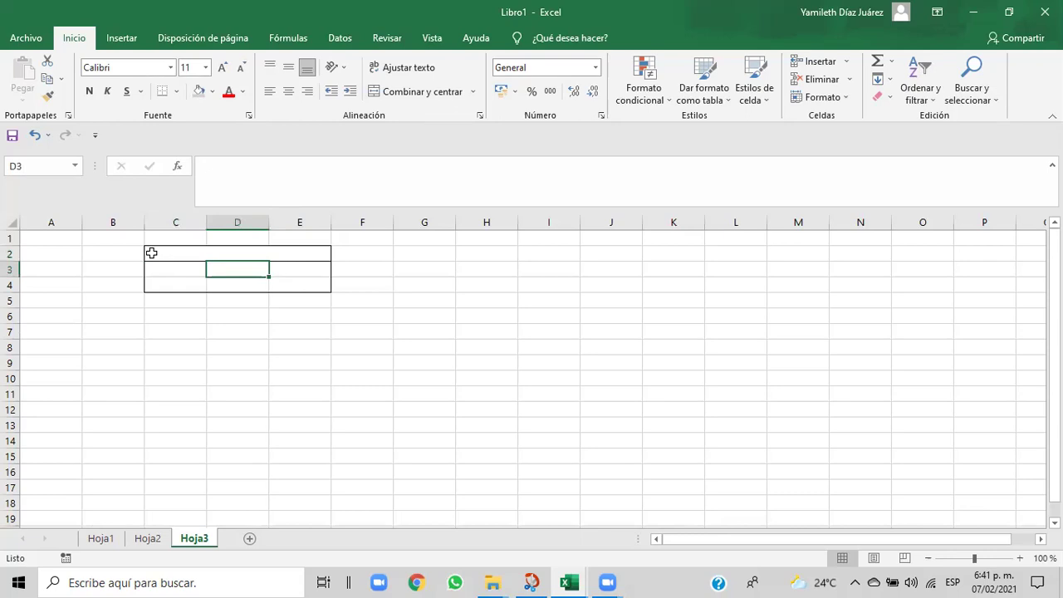
{"action": "left_click", "coordinate": [154, 252]}
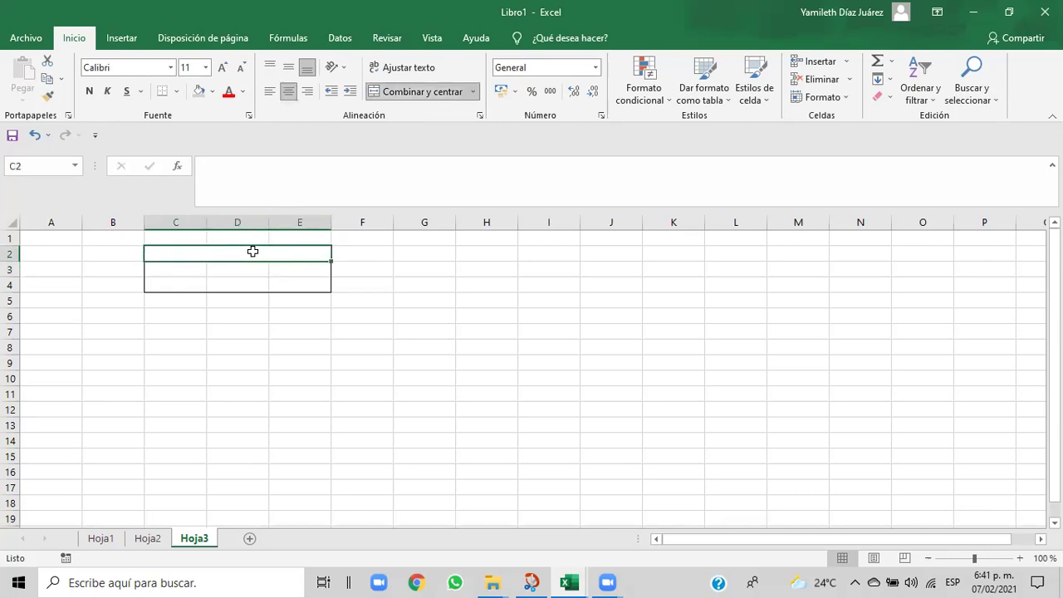
{"action": "mouse_move", "coordinate": [567, 582]}
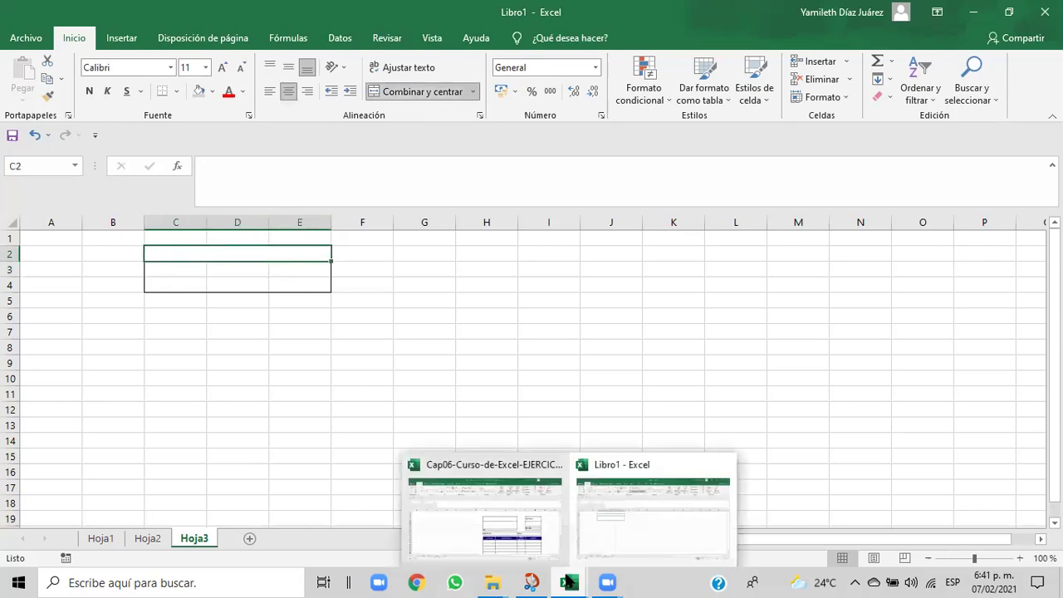
{"action": "left_click", "coordinate": [615, 537]}
{"action": "left_click", "coordinate": [535, 550]}
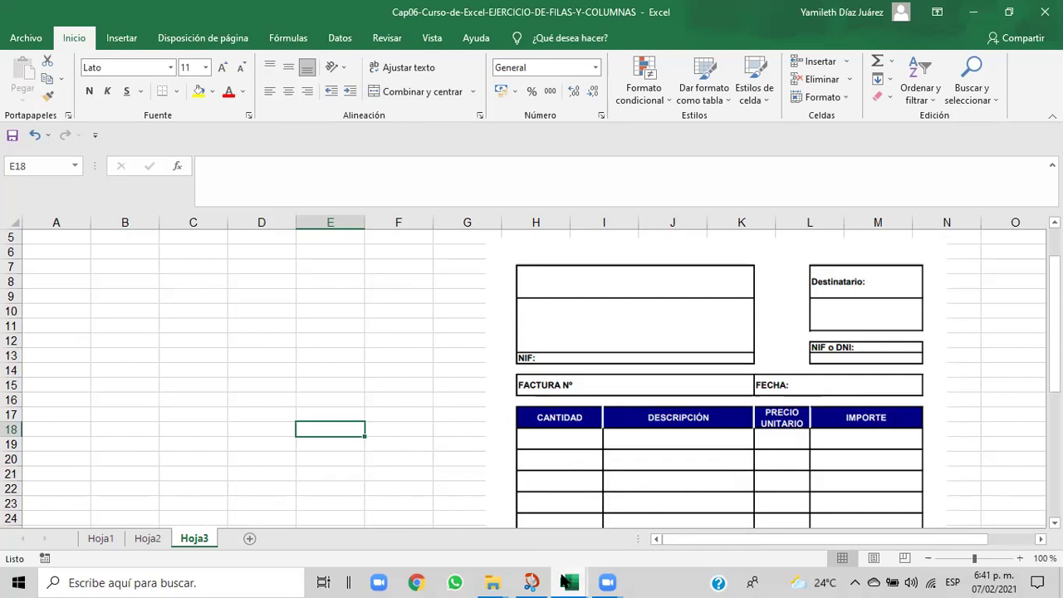
{"action": "mouse_move", "coordinate": [568, 582]}
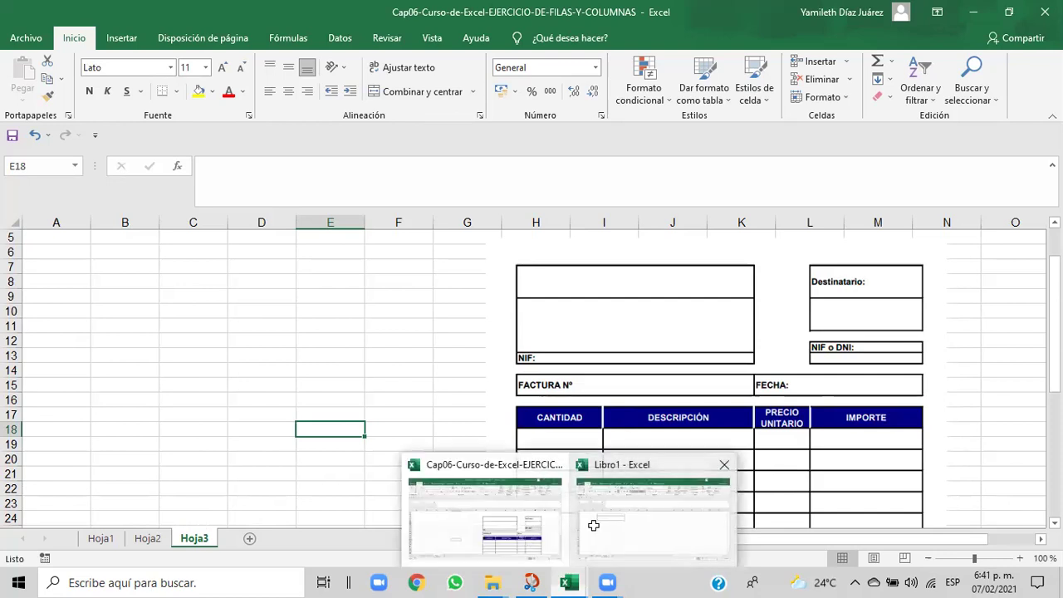
{"action": "left_click", "coordinate": [591, 525]}
- Merge C3:E4 into one taller cell
{"action": "left_click", "coordinate": [167, 288]}
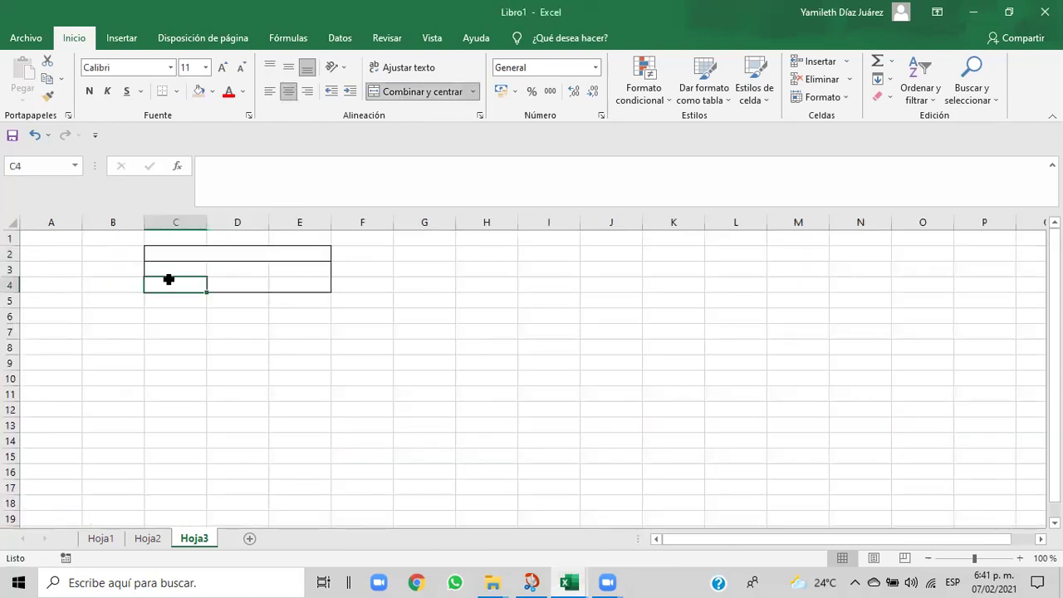
{"action": "left_click", "coordinate": [160, 266]}
{"action": "left_click_drag", "start_coordinate": [159, 266], "coordinate": [303, 287]}
{"action": "left_click", "coordinate": [405, 93]}
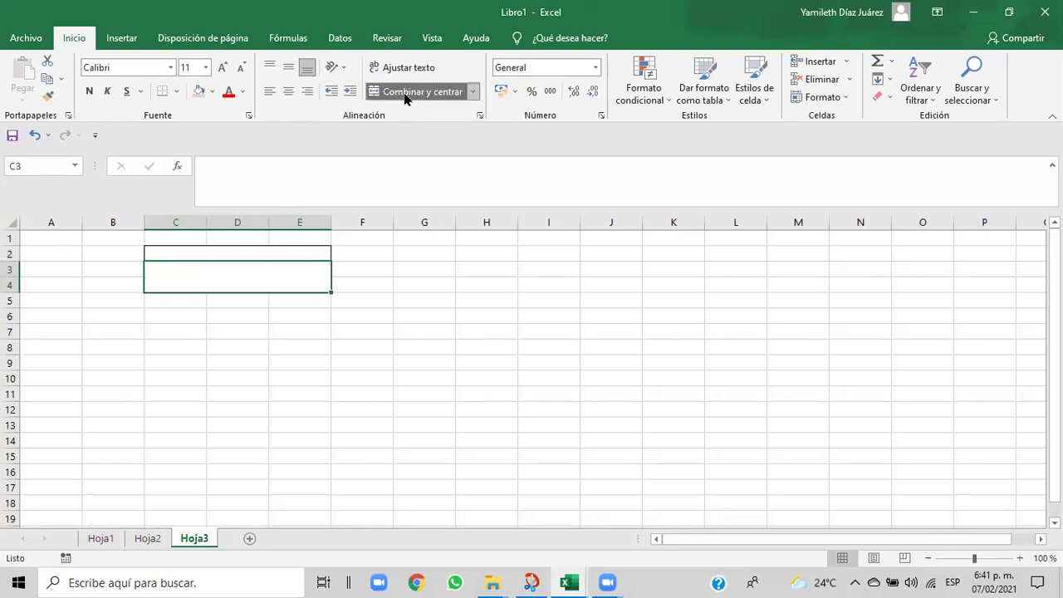
- Try a bottom border and an outside border on the C5:E5 cells
{"action": "left_click_drag", "start_coordinate": [156, 297], "coordinate": [297, 299]}
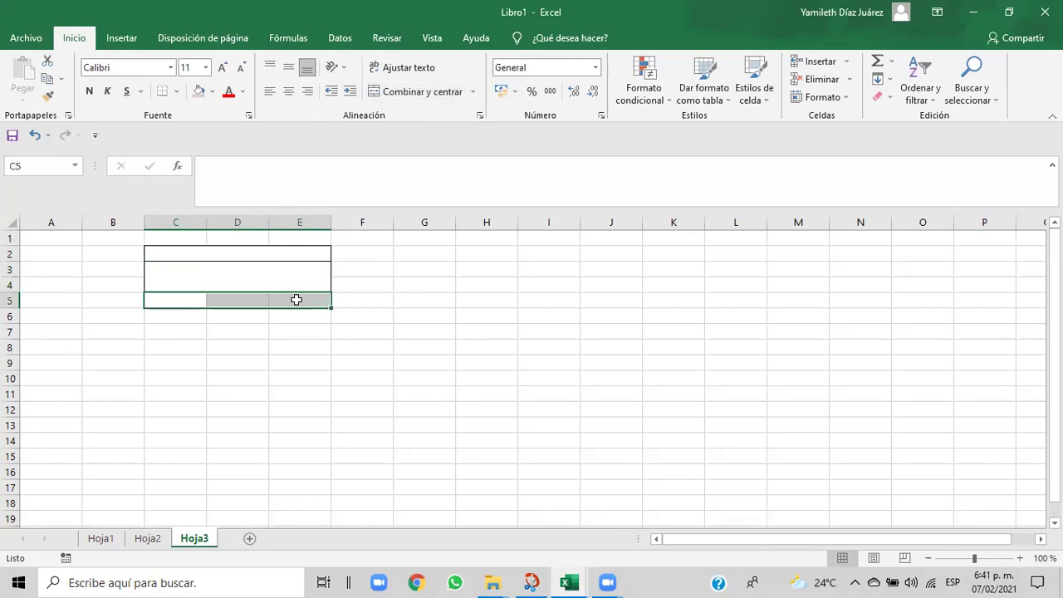
{"action": "left_click", "coordinate": [176, 93]}
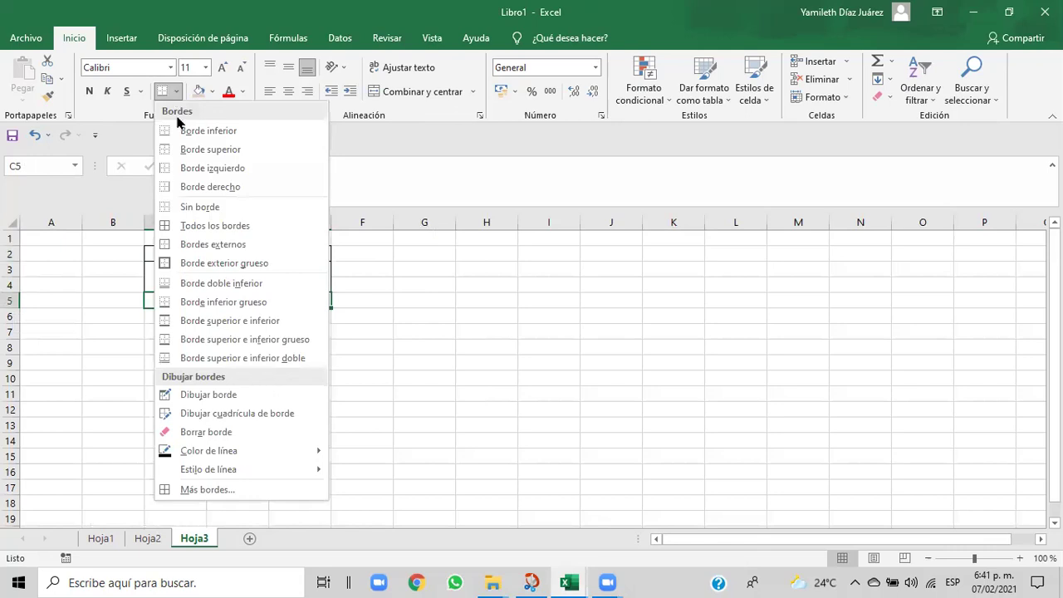
{"action": "left_click", "coordinate": [188, 135]}
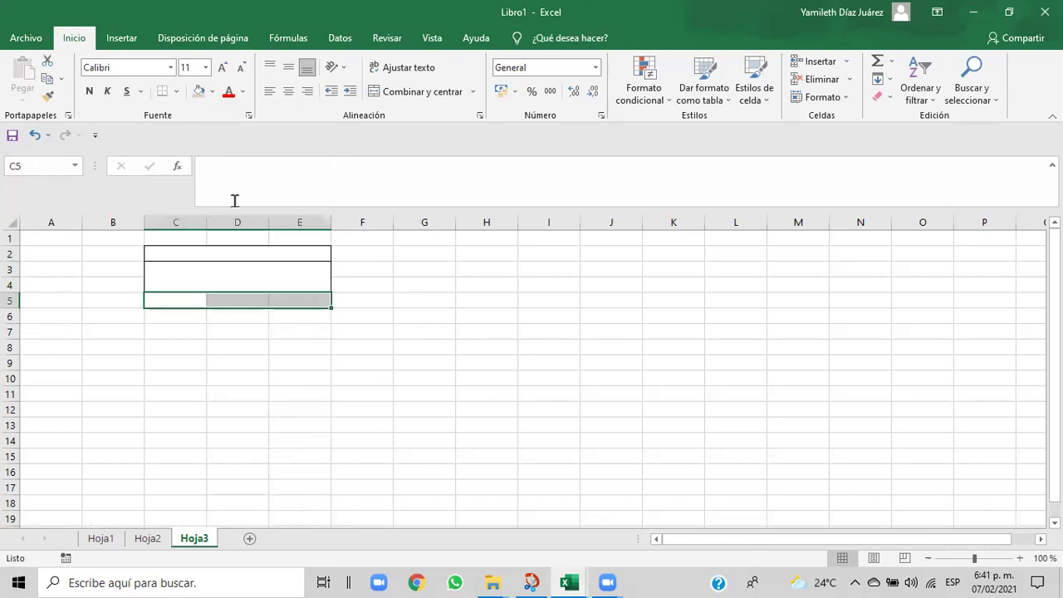
{"action": "left_click", "coordinate": [418, 346]}
{"action": "left_click_drag", "start_coordinate": [166, 297], "coordinate": [320, 300]}
{"action": "left_click", "coordinate": [321, 301]}
{"action": "left_click", "coordinate": [179, 92]}
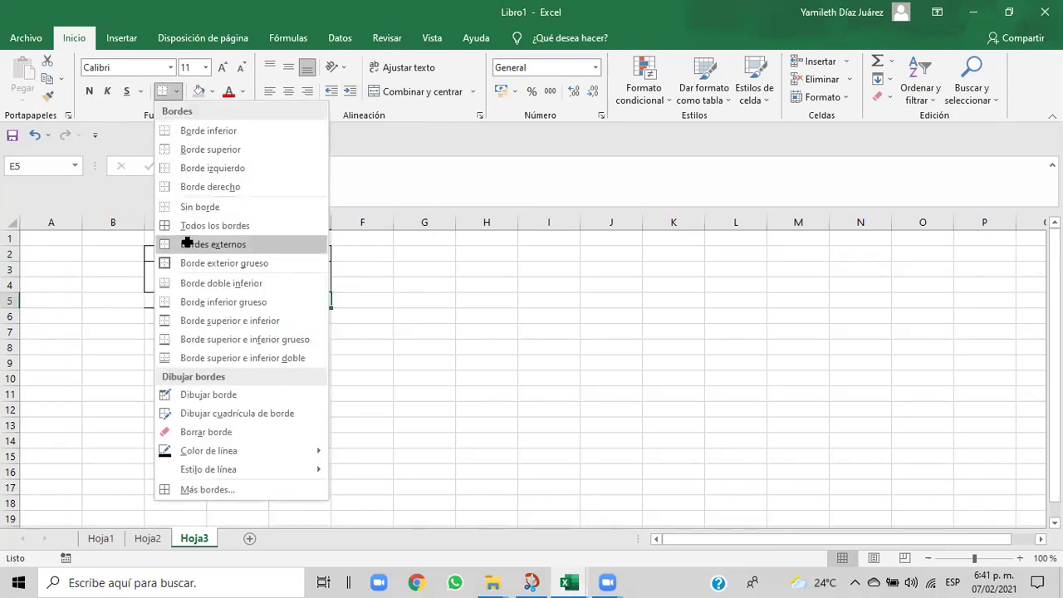
{"action": "left_click", "coordinate": [187, 244]}
- Merge C5:E5 into one cell and outline it with Bordes externos
{"action": "left_click", "coordinate": [328, 348]}
{"action": "left_click_drag", "start_coordinate": [182, 304], "coordinate": [271, 299]}
{"action": "left_click", "coordinate": [274, 302]}
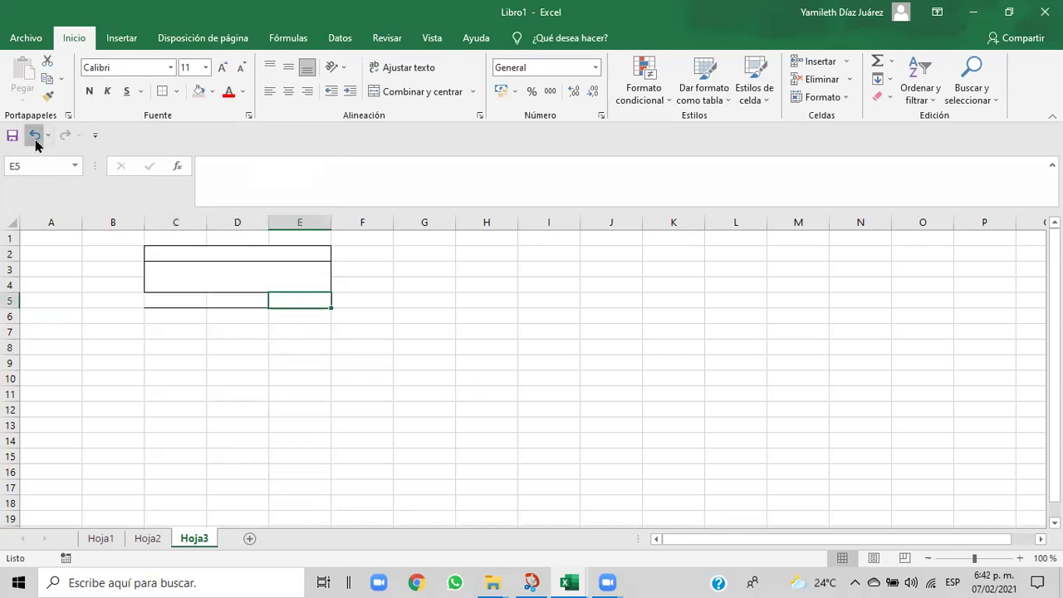
{"action": "left_click", "coordinate": [176, 330]}
{"action": "left_click_drag", "start_coordinate": [159, 299], "coordinate": [295, 304]}
{"action": "left_click", "coordinate": [281, 302]}
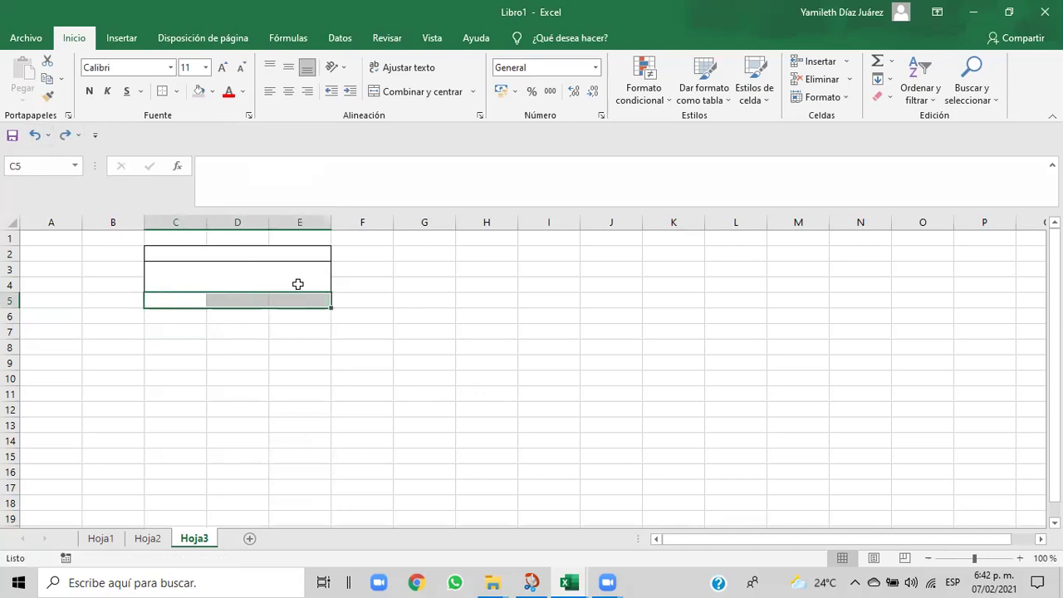
{"action": "left_click", "coordinate": [417, 93]}
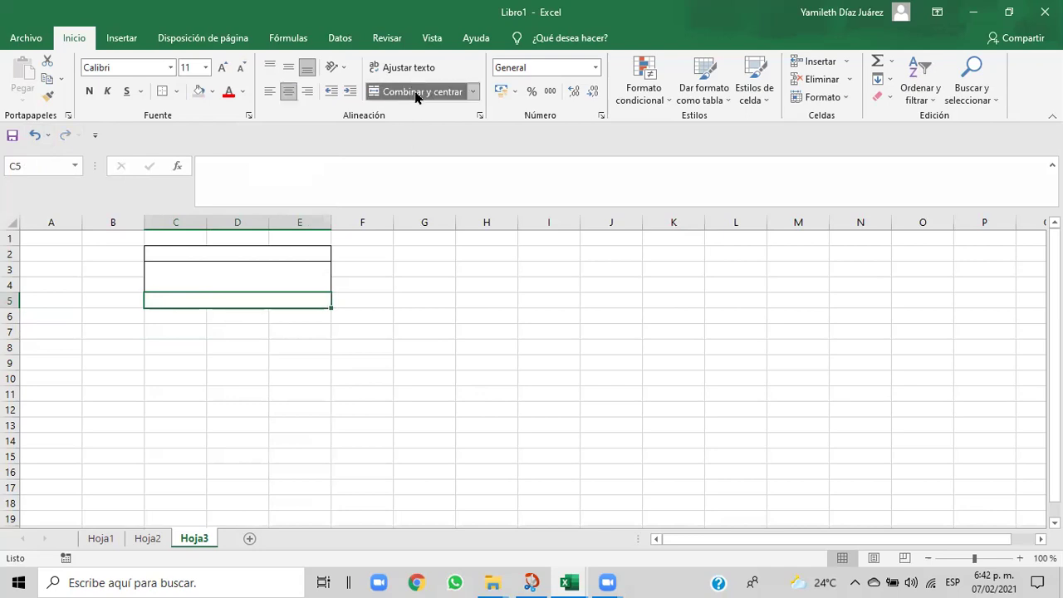
{"action": "left_click", "coordinate": [176, 91]}
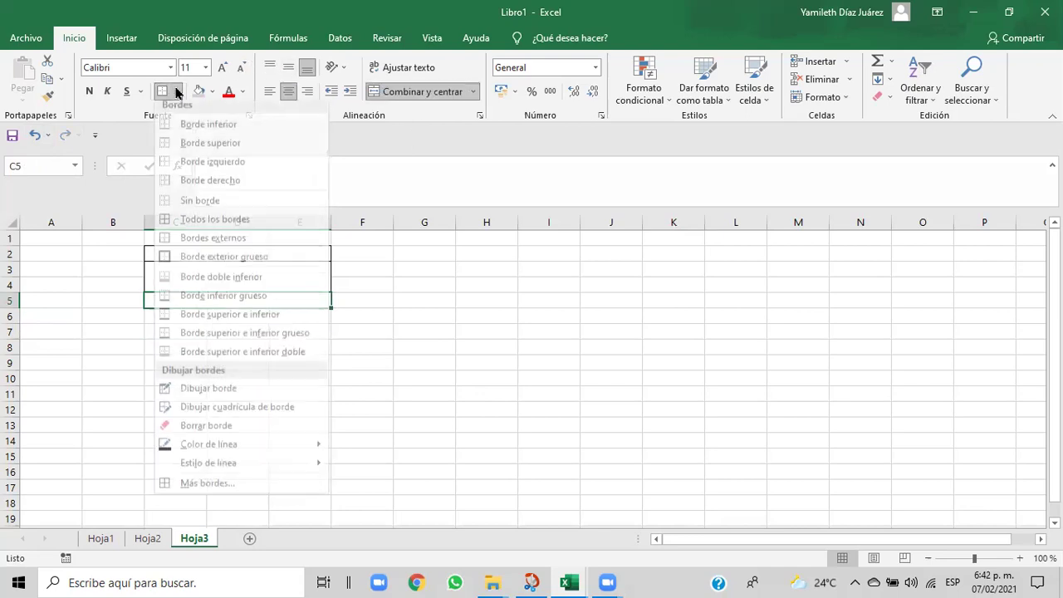
{"action": "left_click", "coordinate": [183, 243]}
{"action": "left_click", "coordinate": [435, 438]}
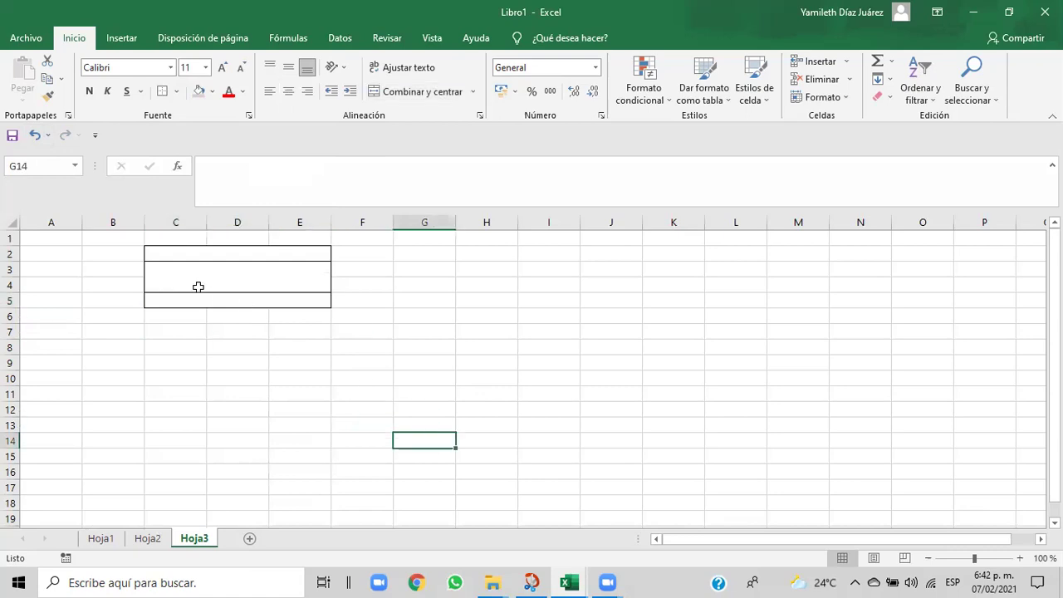
{"action": "left_click", "coordinate": [158, 256]}
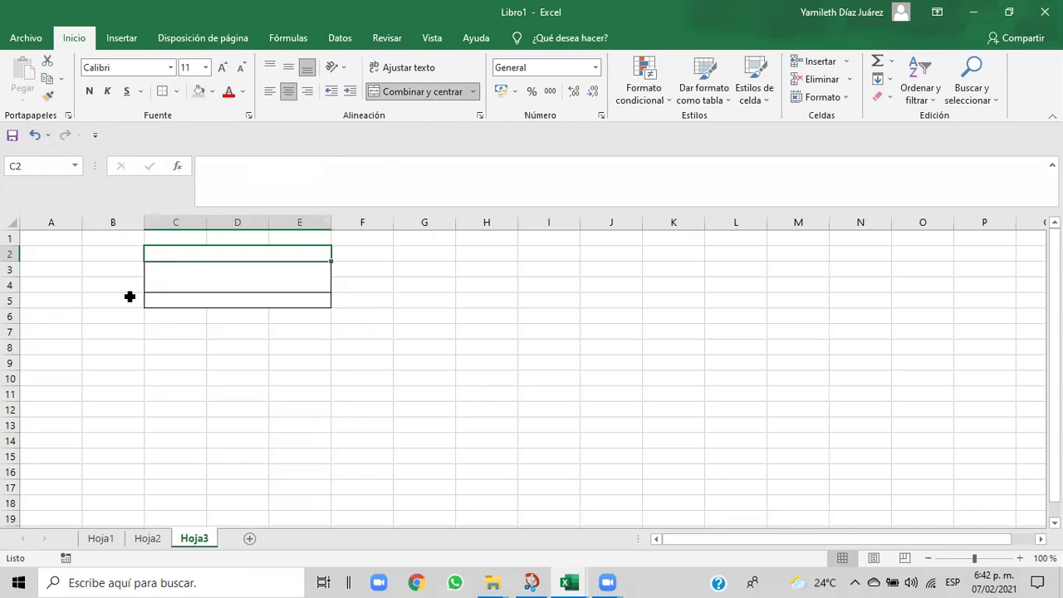
- Raise row 4 to about 27.75 high, select merged C5:E5, and compare with the reference invoice
{"action": "left_click_drag", "start_coordinate": [8, 292], "coordinate": [8, 305]}
{"action": "left_click", "coordinate": [291, 360]}
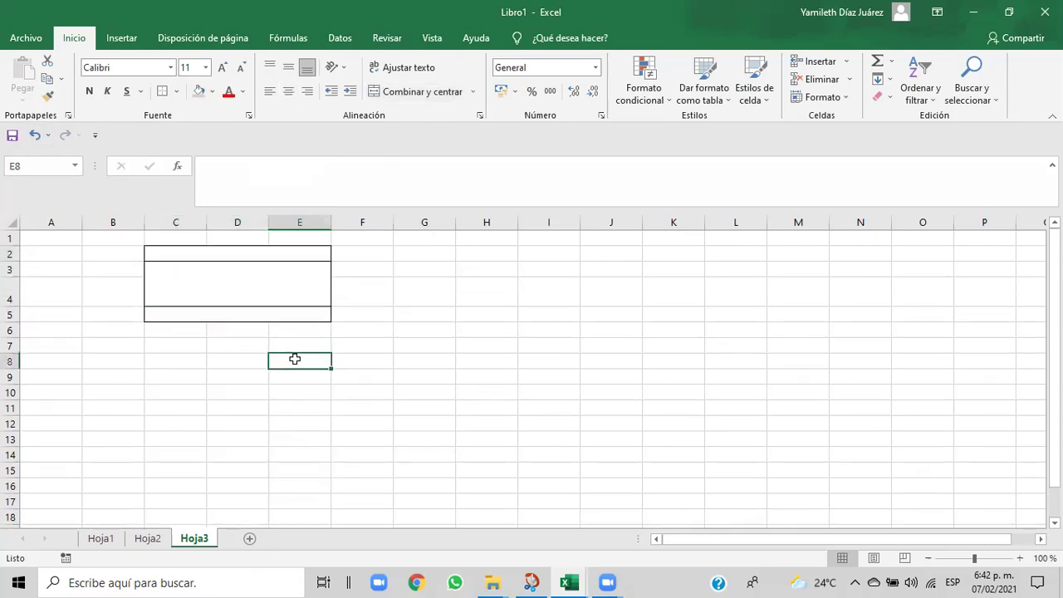
{"action": "left_click", "coordinate": [183, 318]}
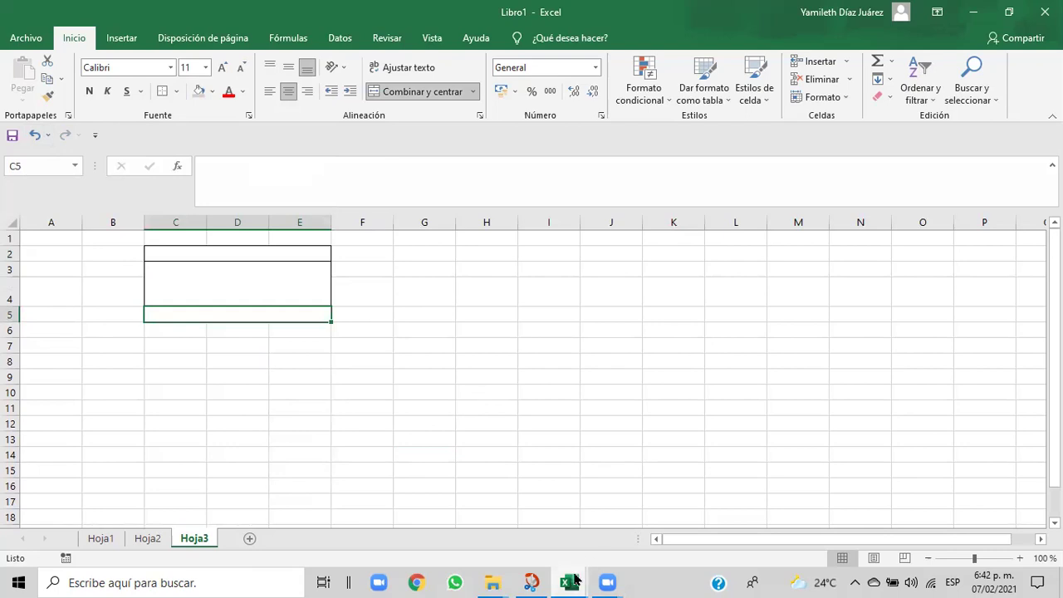
{"action": "mouse_move", "coordinate": [575, 581]}
{"action": "left_click", "coordinate": [548, 541]}
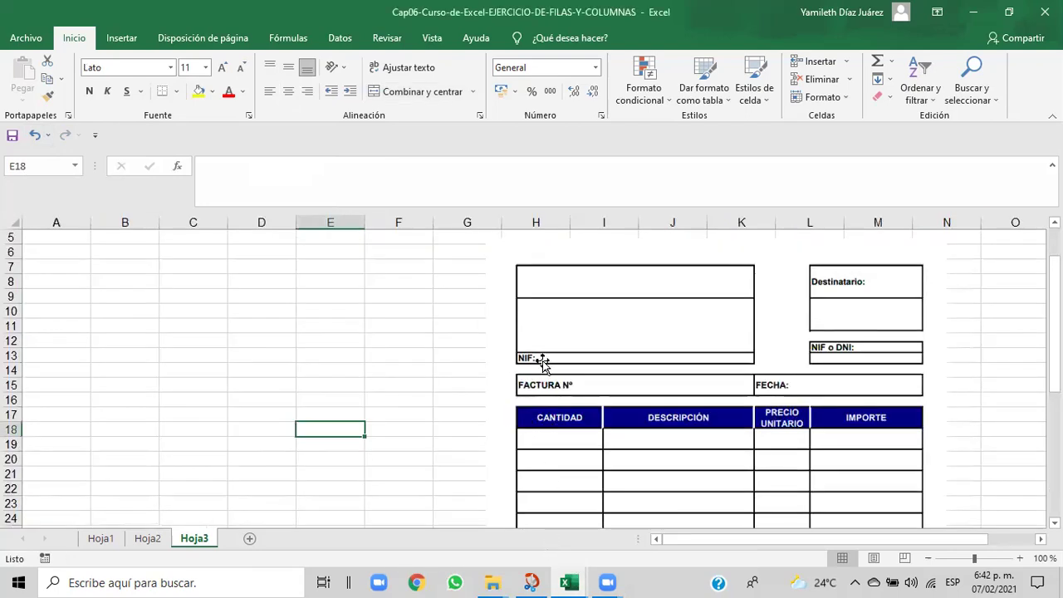
{"action": "mouse_move", "coordinate": [569, 582]}
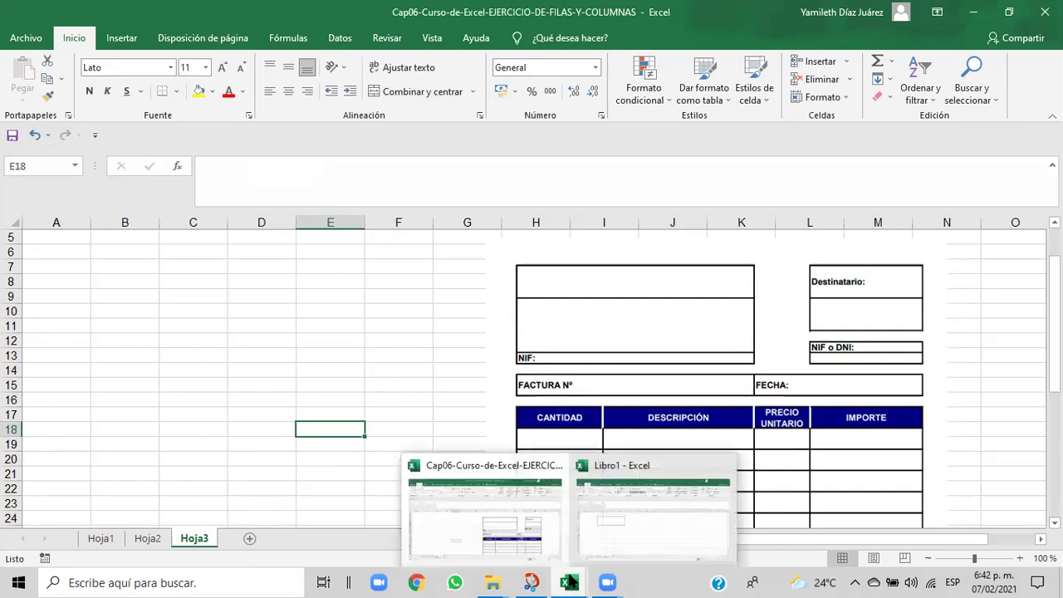
{"action": "left_click", "coordinate": [623, 528]}
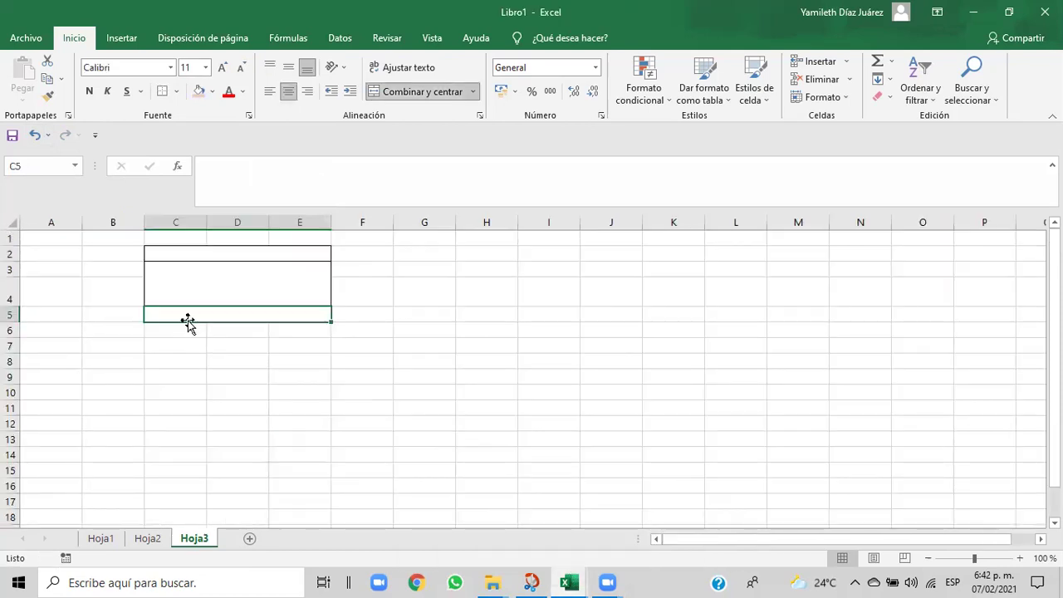
- Enter NIF in merged C5 and format it bold, Arial and left-aligned
{"action": "type", "text": "NIF"}
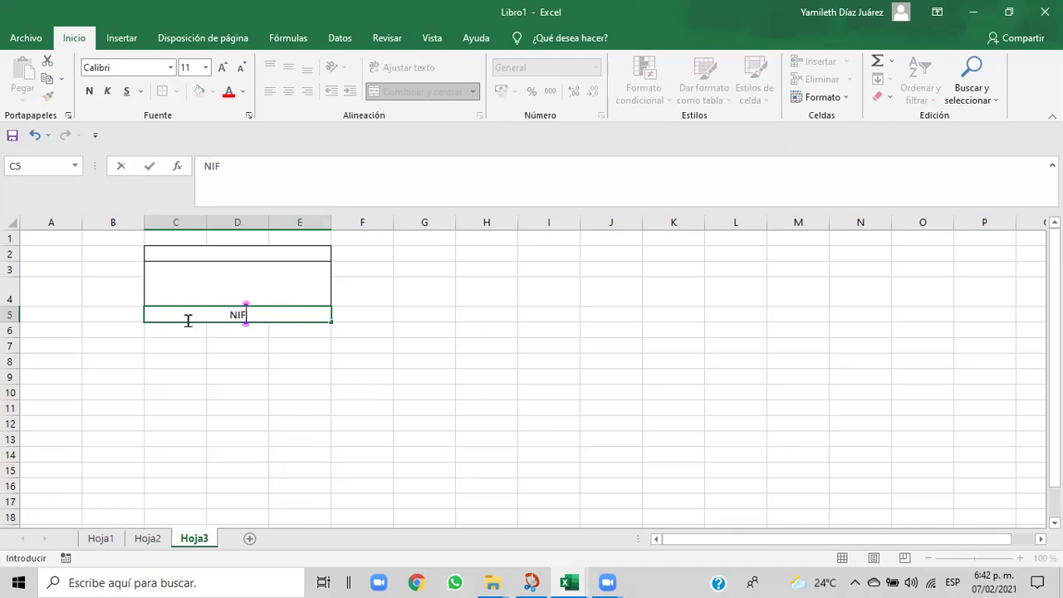
{"action": "left_click_drag", "start_coordinate": [268, 313], "coordinate": [213, 313]}
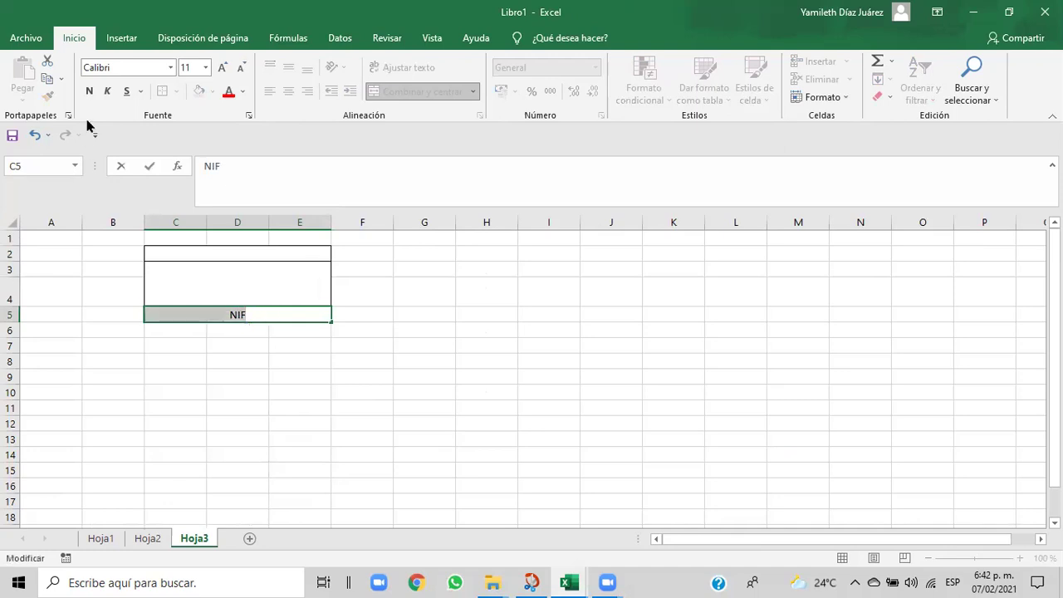
{"action": "left_click", "coordinate": [83, 91]}
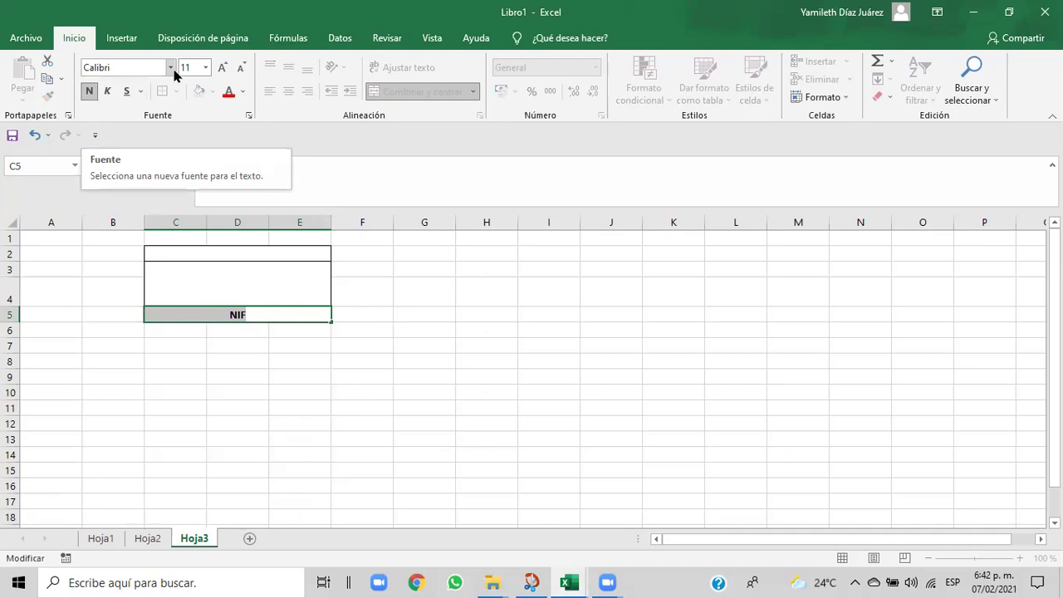
{"action": "left_click", "coordinate": [171, 68]}
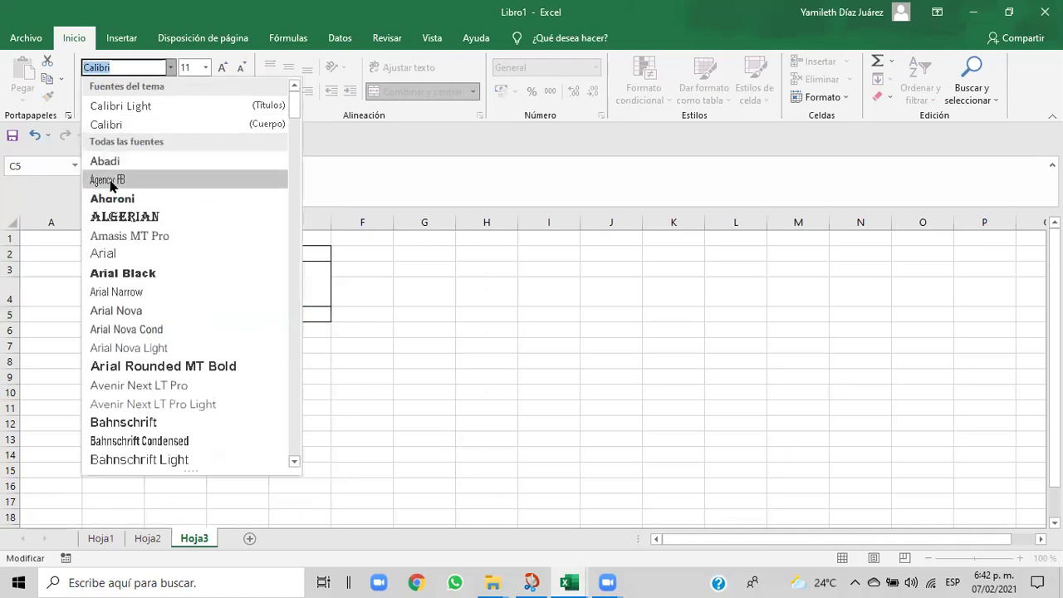
{"action": "left_click", "coordinate": [96, 253]}
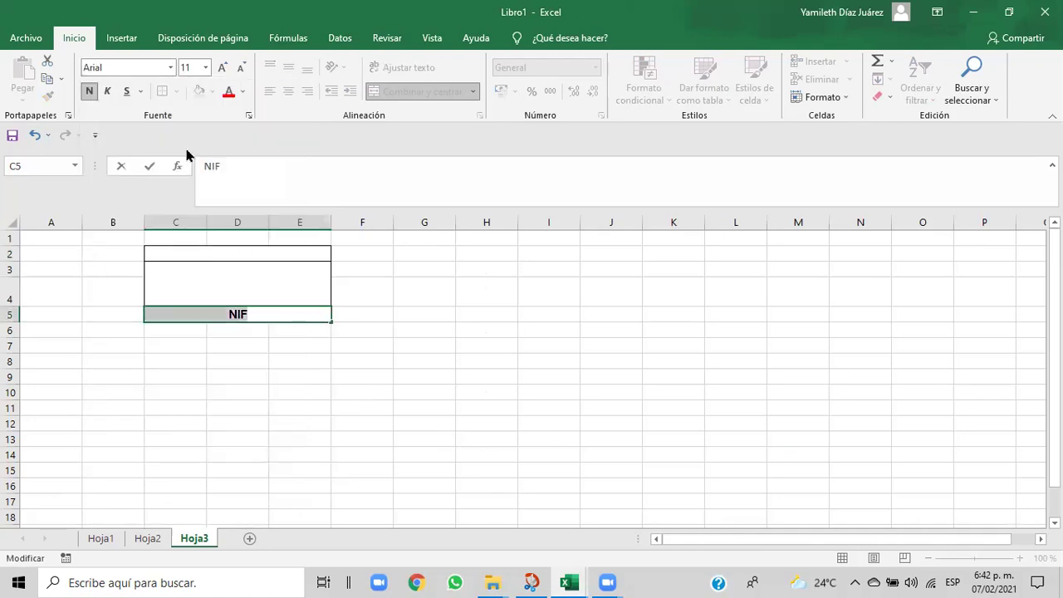
{"action": "left_click", "coordinate": [349, 334]}
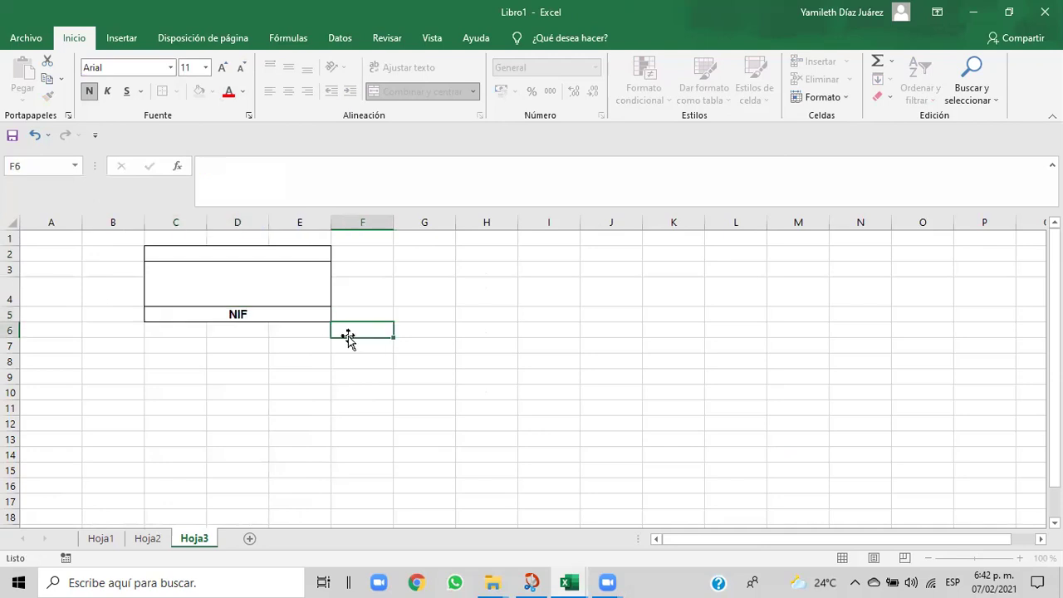
{"action": "left_click", "coordinate": [266, 319]}
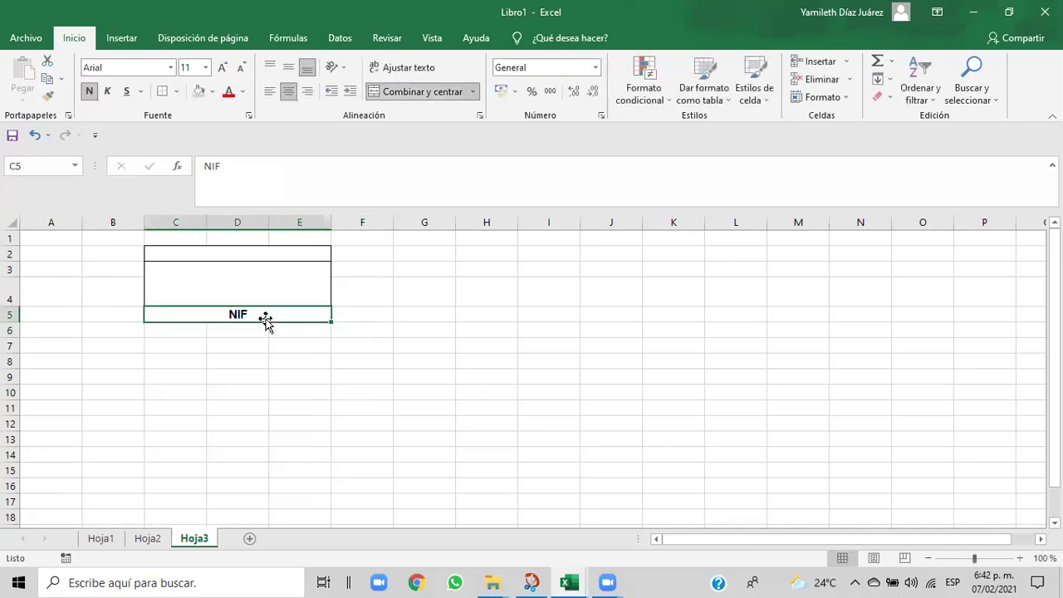
{"action": "left_click", "coordinate": [265, 95]}
{"action": "left_click", "coordinate": [277, 387]}
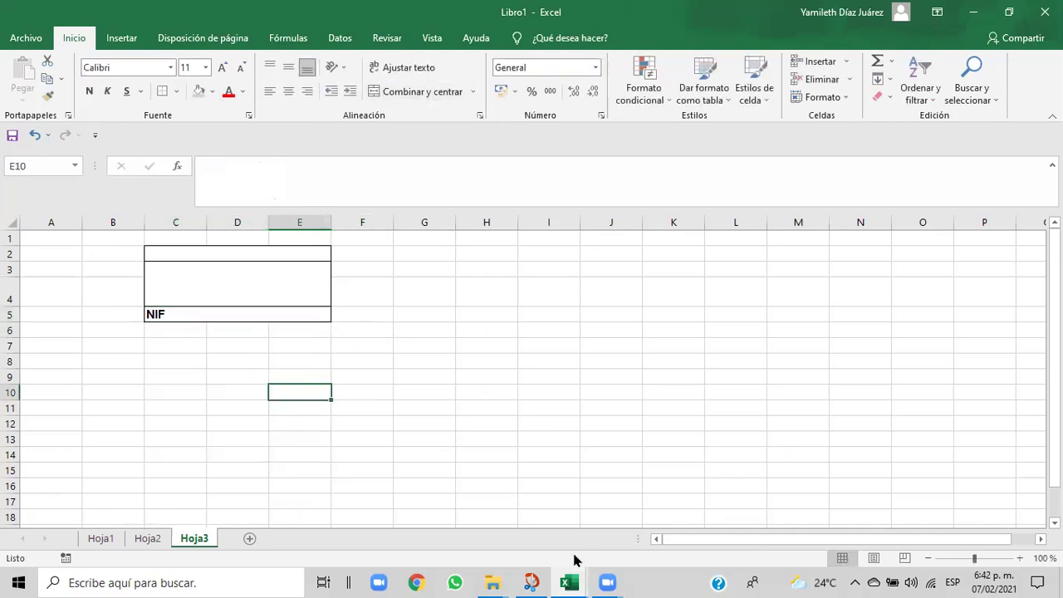
- After checking the reference invoice, increase row 4 height to about 39
{"action": "mouse_move", "coordinate": [573, 582]}
{"action": "left_click", "coordinate": [538, 544]}
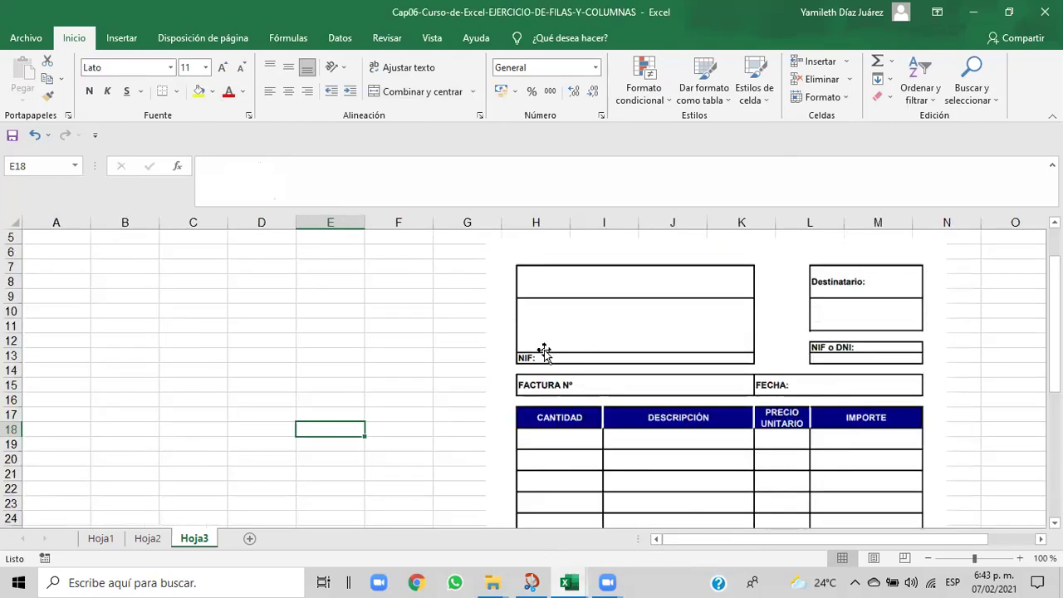
{"action": "mouse_move", "coordinate": [575, 581]}
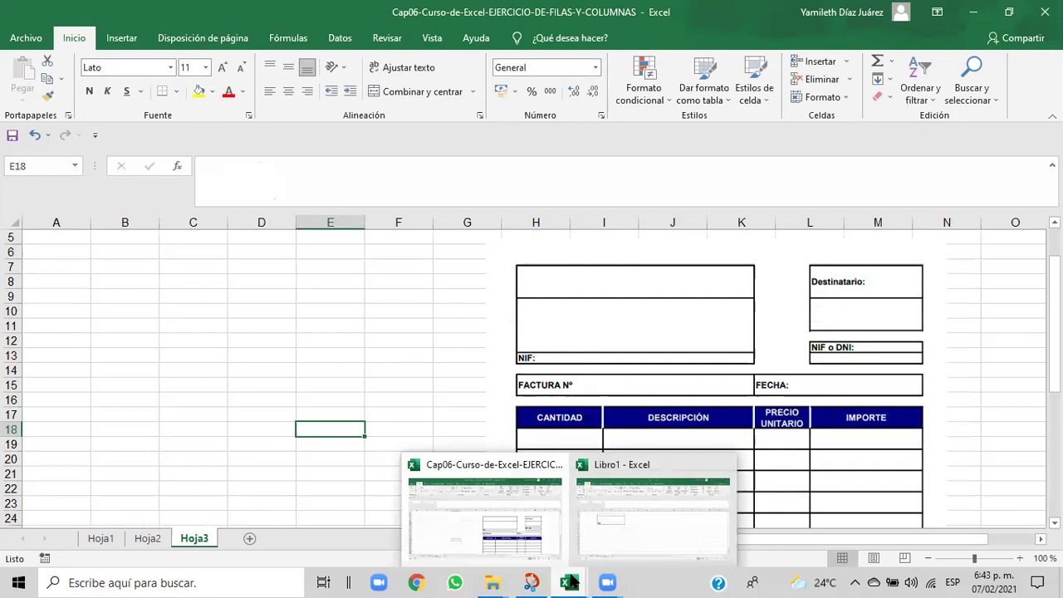
{"action": "left_click", "coordinate": [595, 529]}
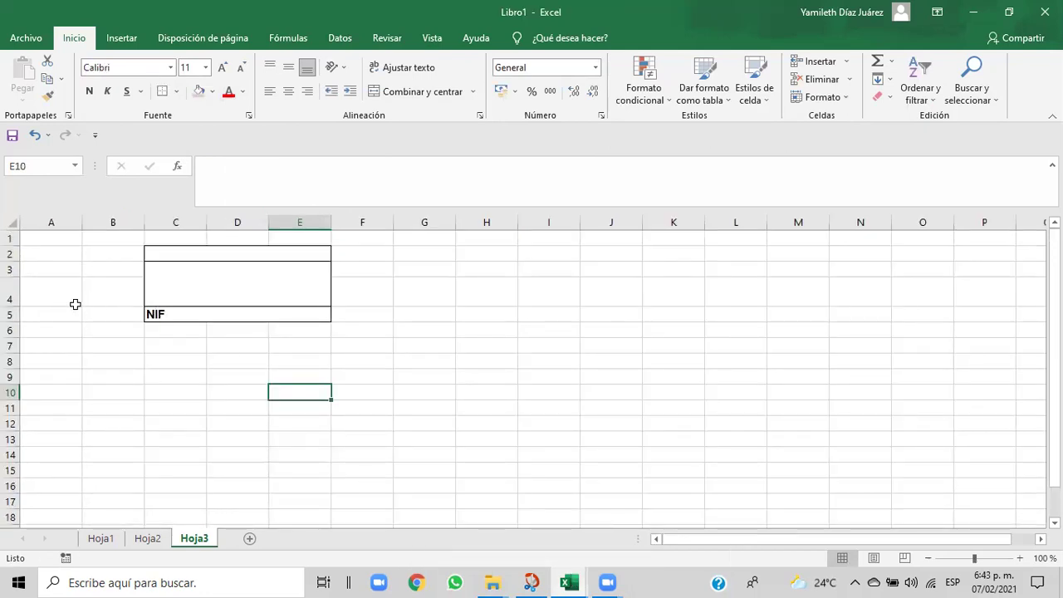
{"action": "left_click_drag", "start_coordinate": [14, 306], "coordinate": [15, 316]}
{"action": "left_click", "coordinate": [358, 374]}
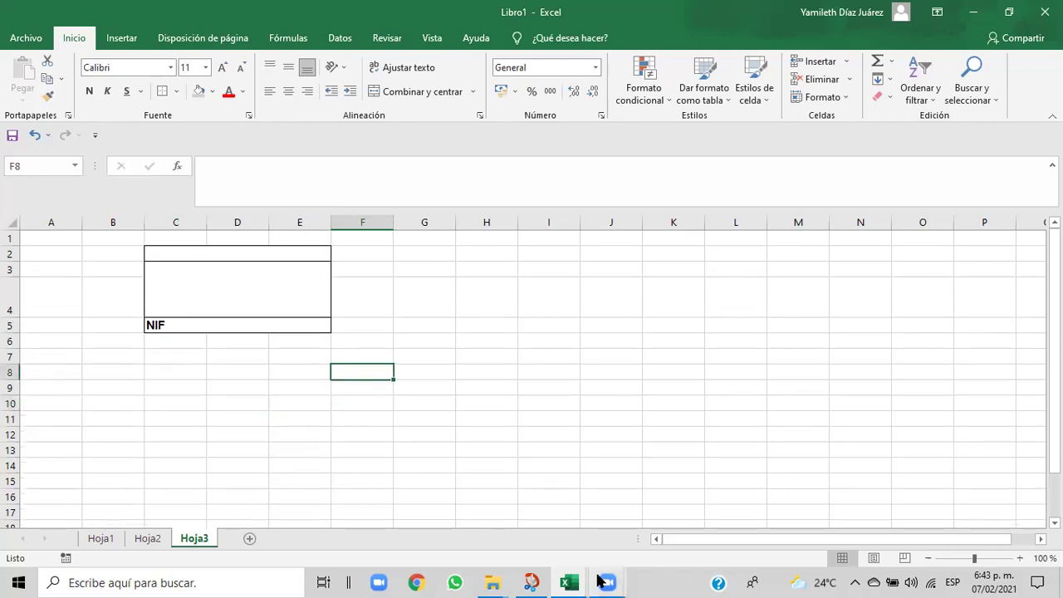
- Check the Cap06 reference, then merge and centre C6:E6 in Libro1 with Combinar y centrar
{"action": "mouse_move", "coordinate": [570, 581]}
{"action": "left_click", "coordinate": [555, 552]}
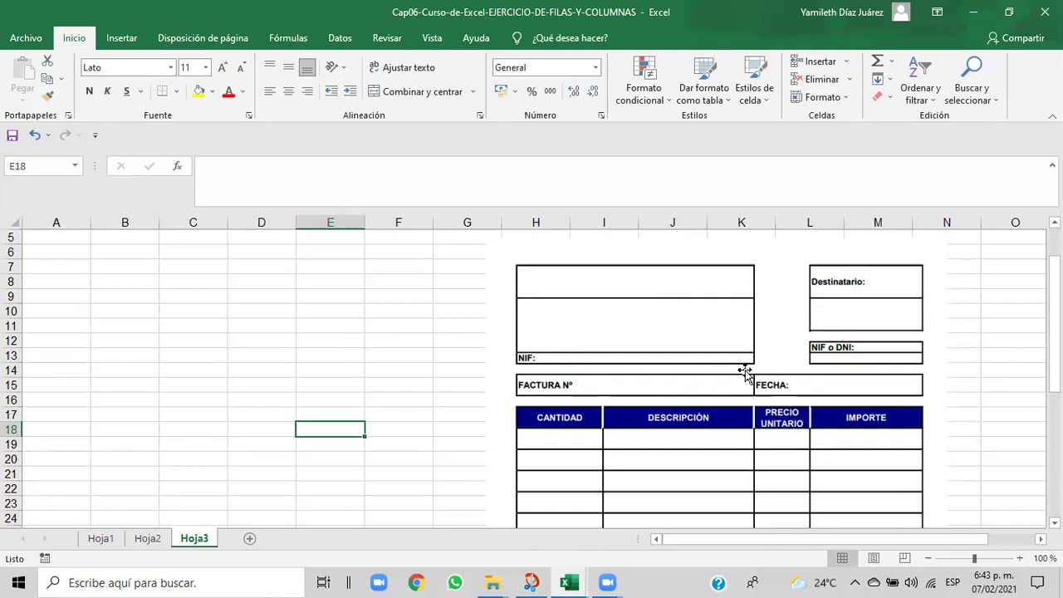
{"action": "mouse_move", "coordinate": [571, 581]}
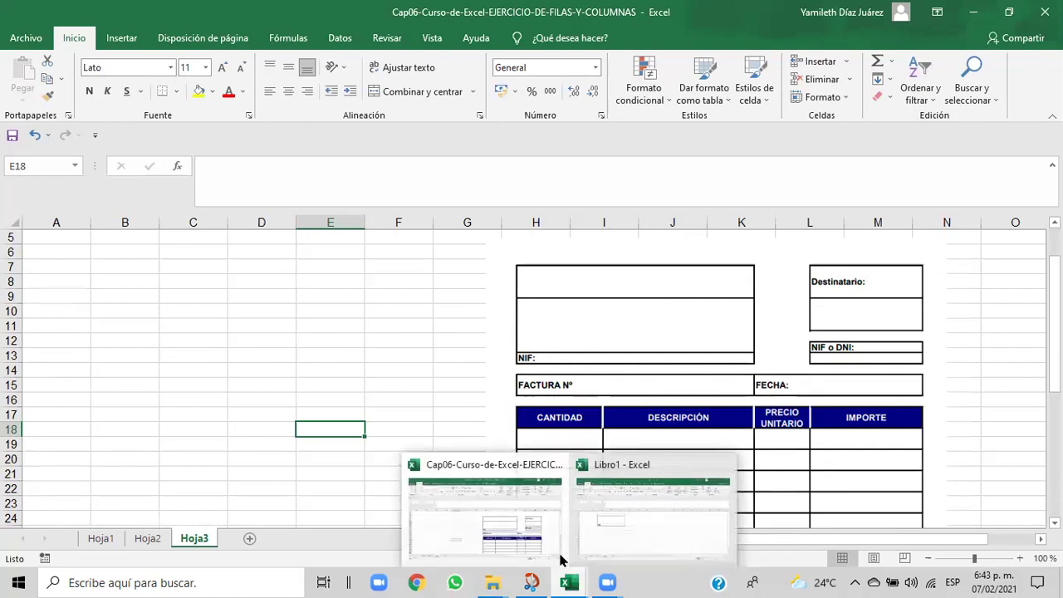
{"action": "left_click", "coordinate": [610, 541]}
{"action": "left_click_drag", "start_coordinate": [153, 343], "coordinate": [292, 346]}
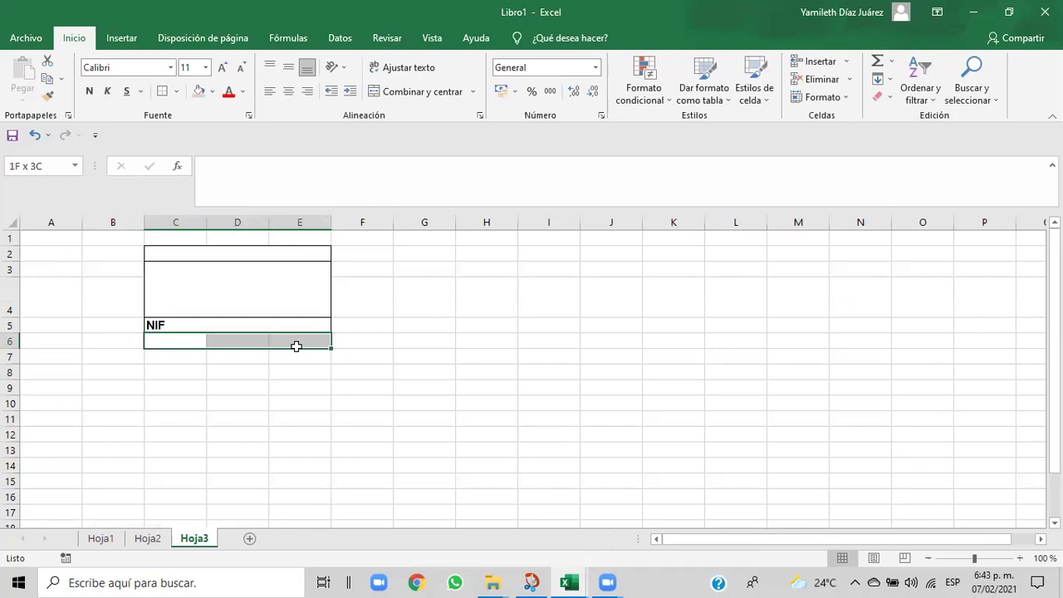
{"action": "left_click_drag", "start_coordinate": [296, 347], "coordinate": [296, 346]}
{"action": "left_click", "coordinate": [404, 94]}
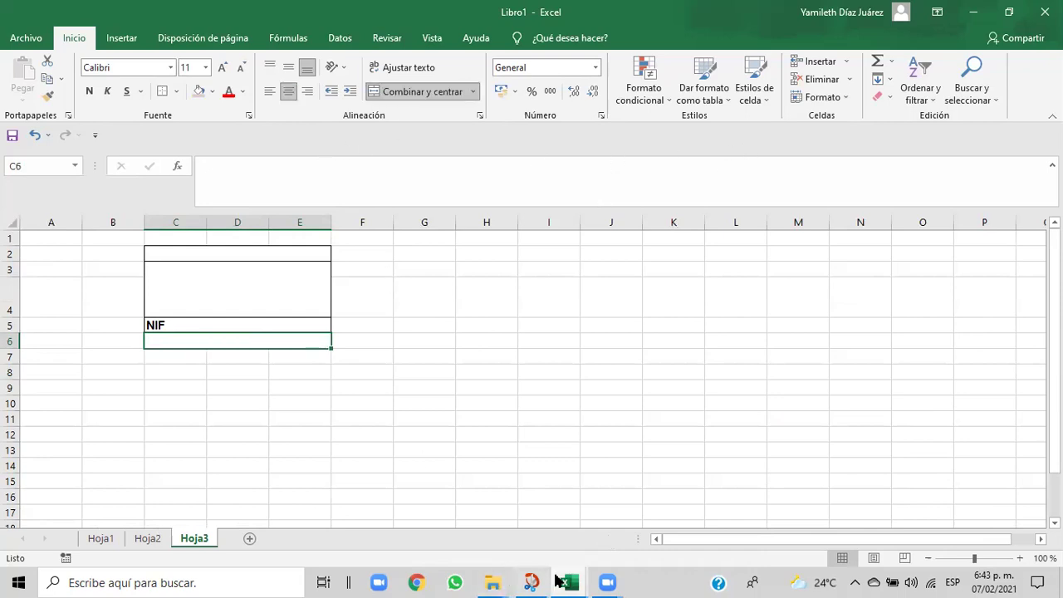
{"action": "mouse_move", "coordinate": [556, 577]}
{"action": "left_click", "coordinate": [547, 530]}
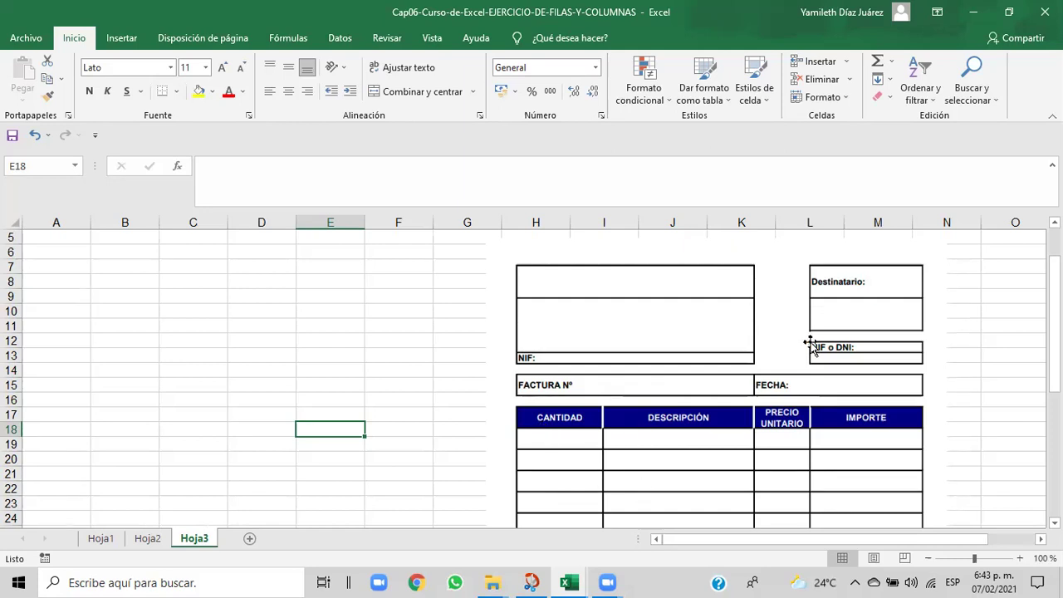
{"action": "mouse_move", "coordinate": [573, 582]}
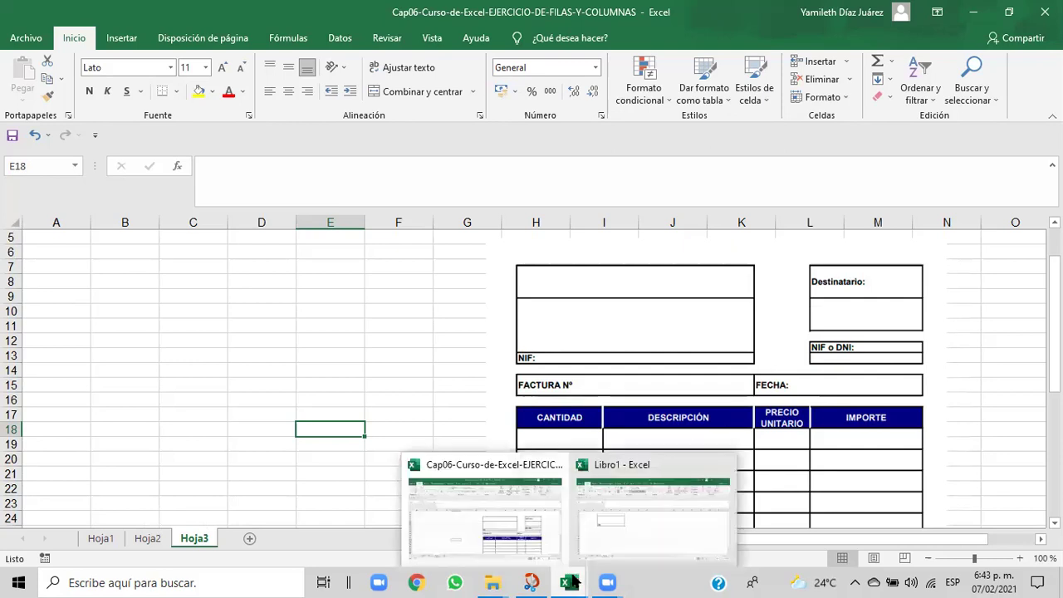
{"action": "left_click", "coordinate": [554, 551]}
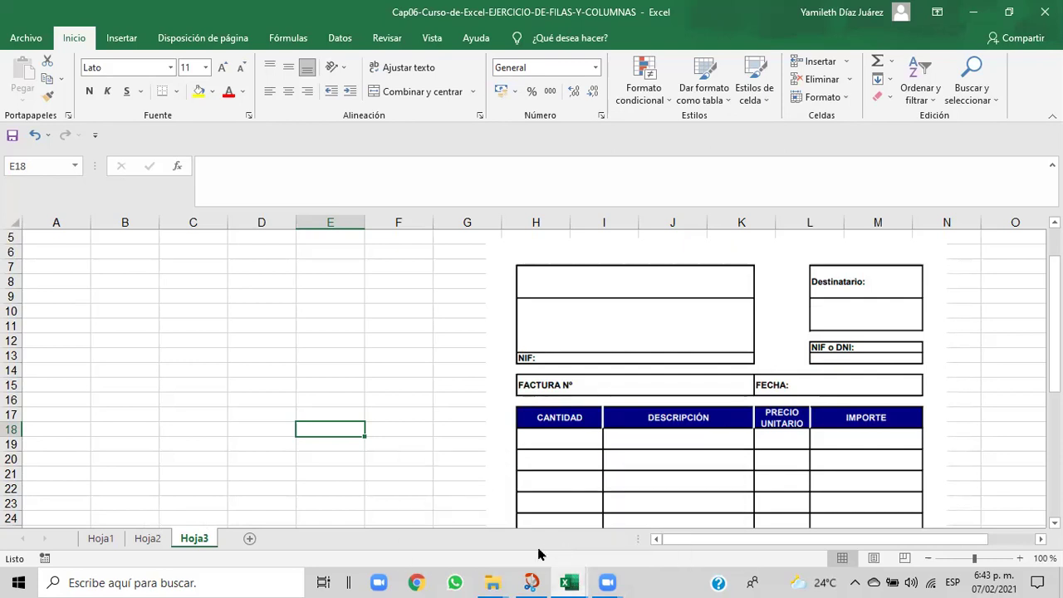
{"action": "mouse_move", "coordinate": [566, 581]}
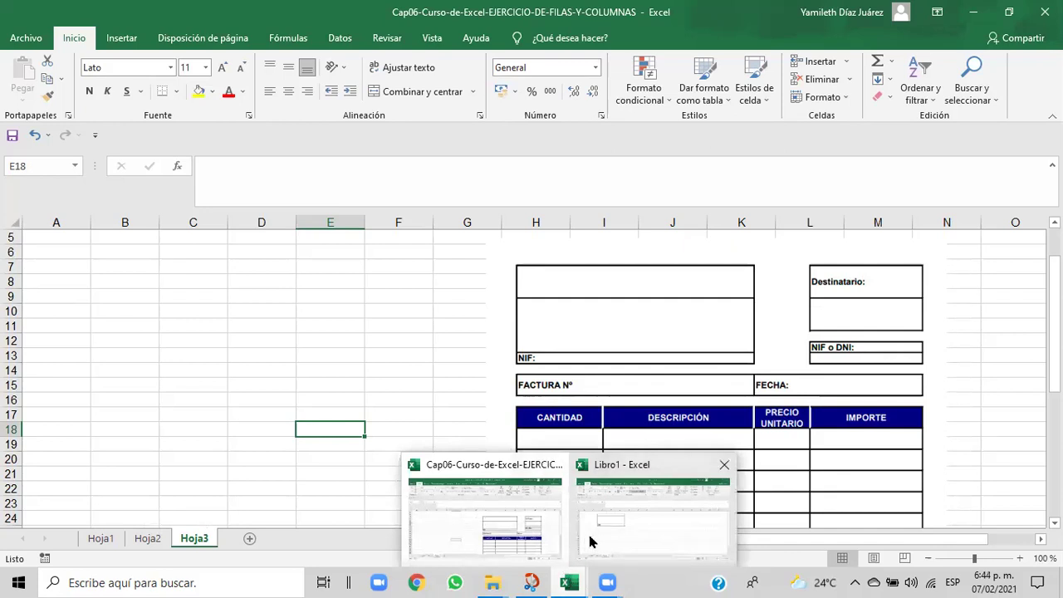
- Put a Bordes externos outline around C7:D7 in Libro1
{"action": "left_click", "coordinate": [586, 536]}
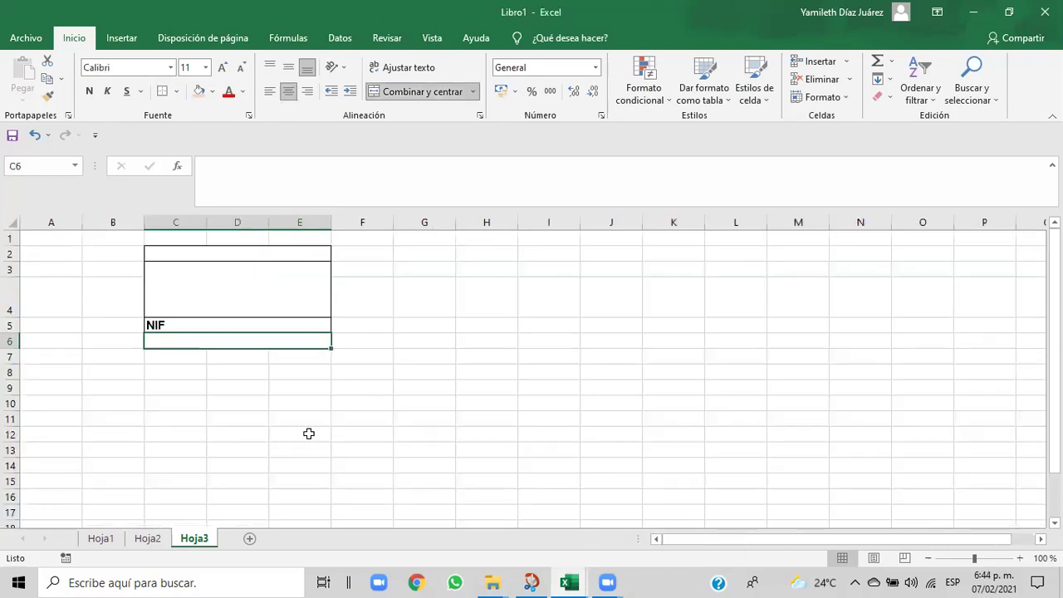
{"action": "left_click", "coordinate": [252, 389]}
{"action": "left_click", "coordinate": [166, 357]}
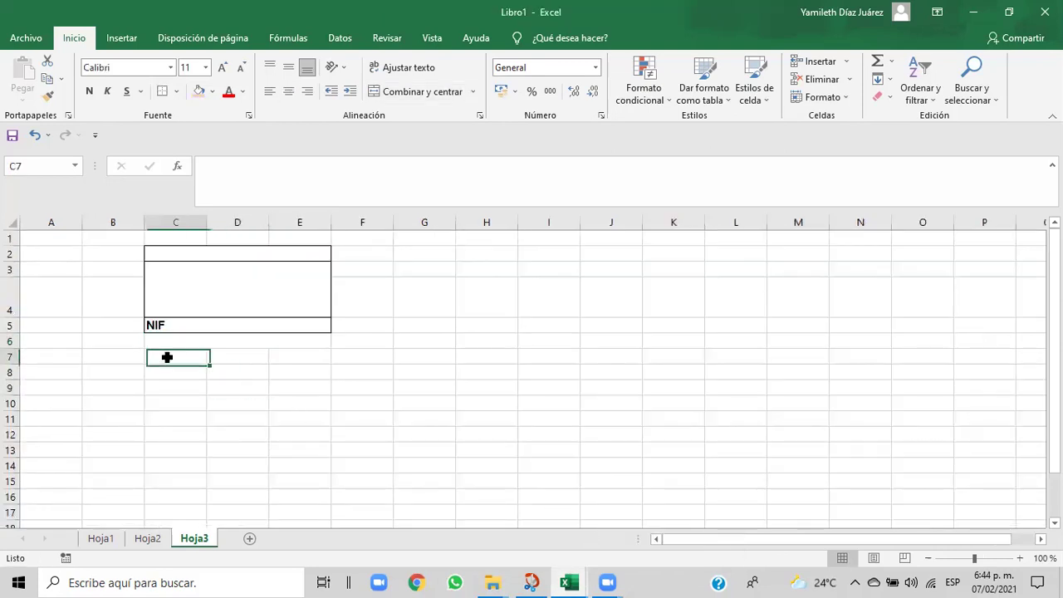
{"action": "left_click_drag", "start_coordinate": [167, 357], "coordinate": [259, 355]}
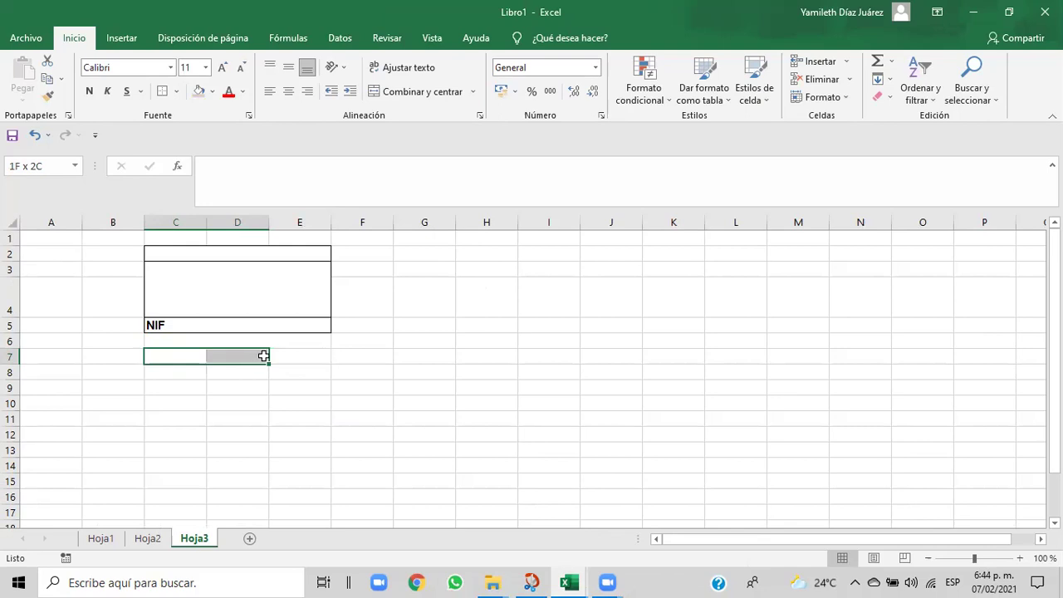
{"action": "left_click_drag", "start_coordinate": [264, 356], "coordinate": [264, 355]}
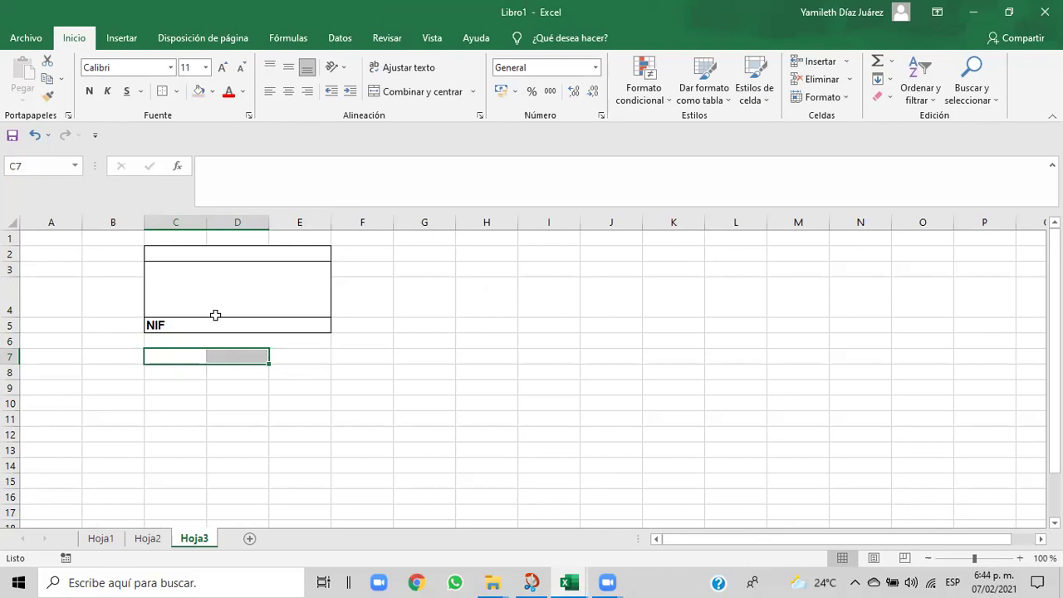
{"action": "left_click", "coordinate": [177, 91]}
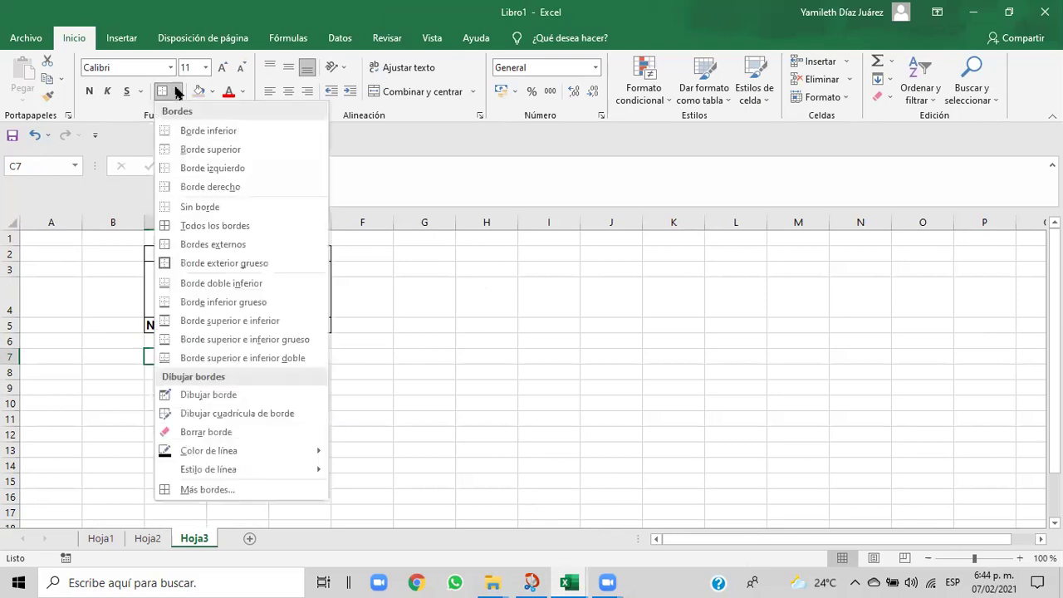
{"action": "left_click", "coordinate": [183, 245]}
- Apply Todos los bordes to E7:F7, then view the Cap06 reference invoice
{"action": "left_click_drag", "start_coordinate": [329, 380], "coordinate": [360, 358]}
{"action": "left_click", "coordinate": [294, 355]}
{"action": "left_click", "coordinate": [360, 358]}
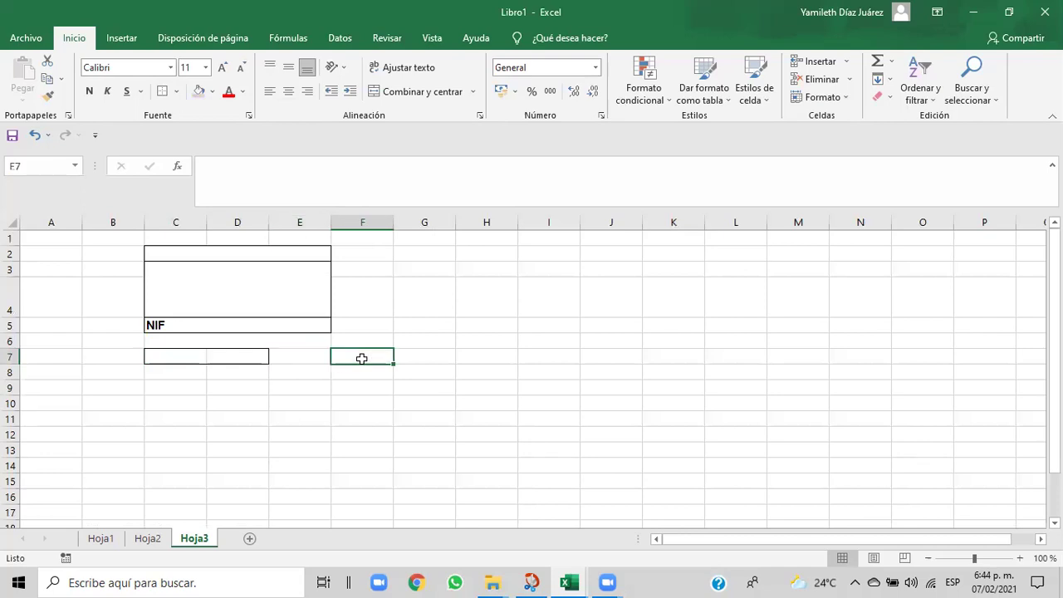
{"action": "left_click", "coordinate": [293, 357]}
{"action": "left_click_drag", "start_coordinate": [293, 357], "coordinate": [354, 355]}
{"action": "left_click", "coordinate": [346, 357]}
{"action": "left_click", "coordinate": [354, 356]}
{"action": "left_click", "coordinate": [351, 356]}
{"action": "left_click", "coordinate": [296, 357]}
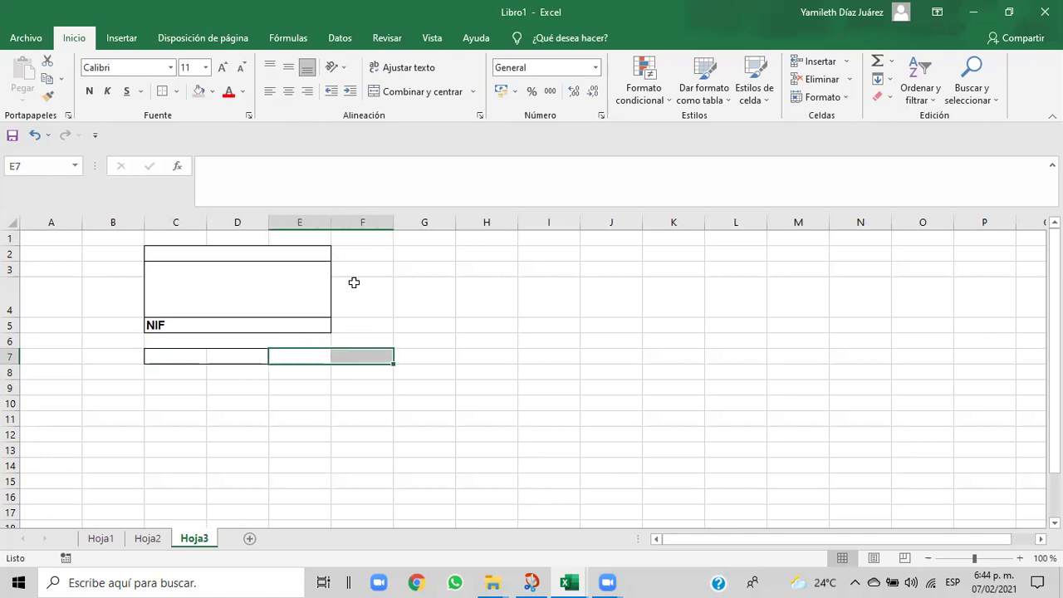
{"action": "left_click", "coordinate": [175, 93]}
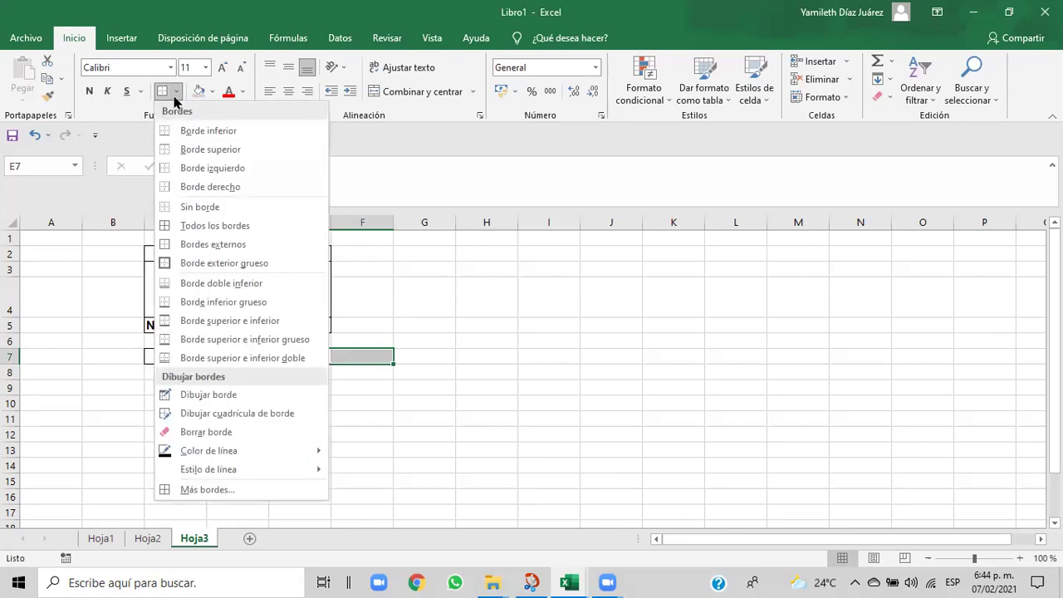
{"action": "left_click", "coordinate": [174, 225]}
{"action": "left_click", "coordinate": [431, 420]}
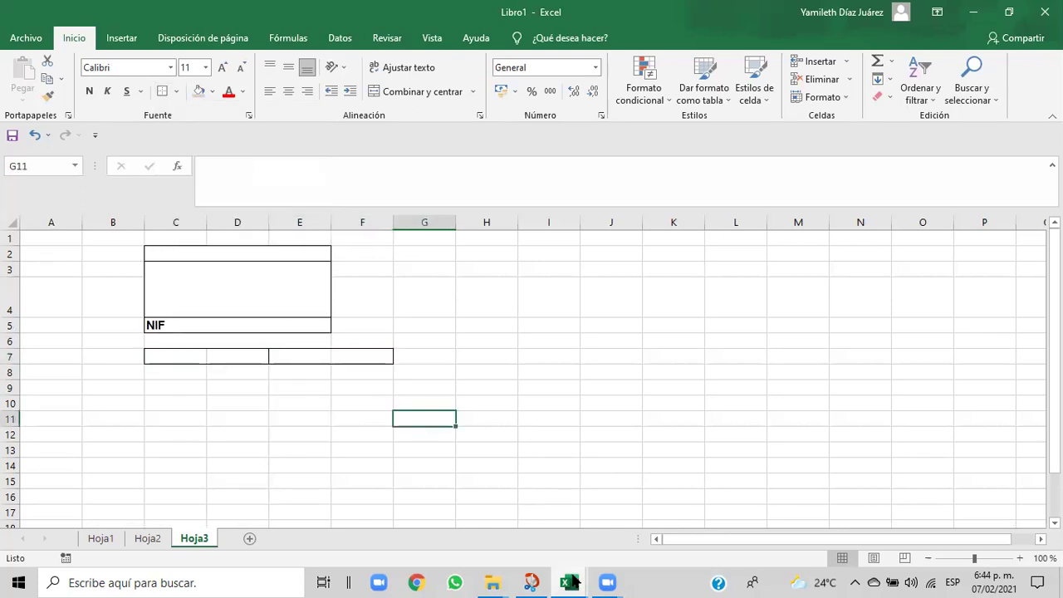
{"action": "left_click", "coordinate": [554, 540]}
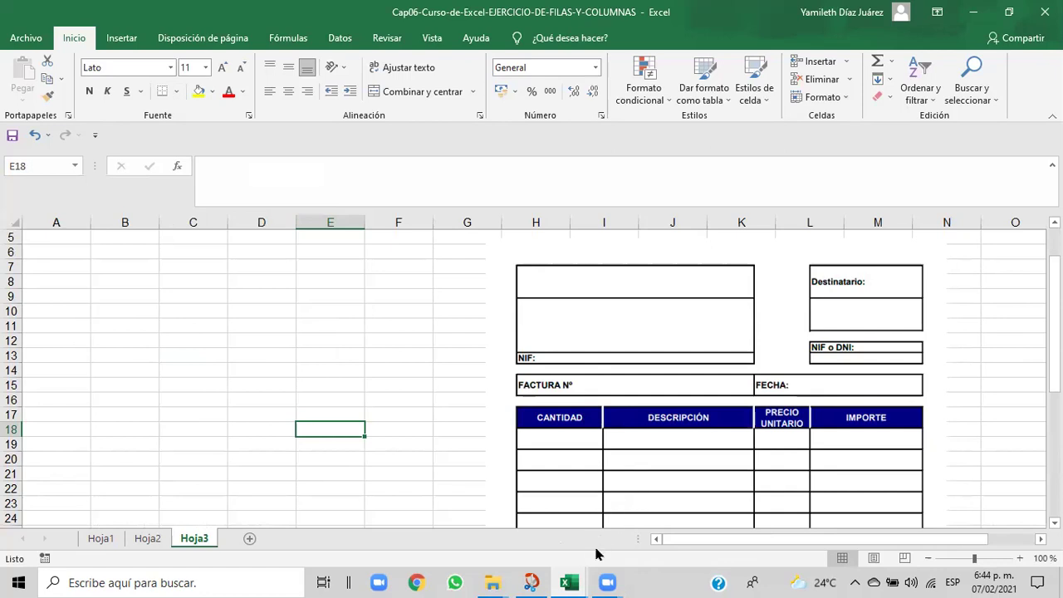
- Back in Libro1, merge and centre C7:F7 and drag row 7 taller
{"action": "mouse_move", "coordinate": [572, 581]}
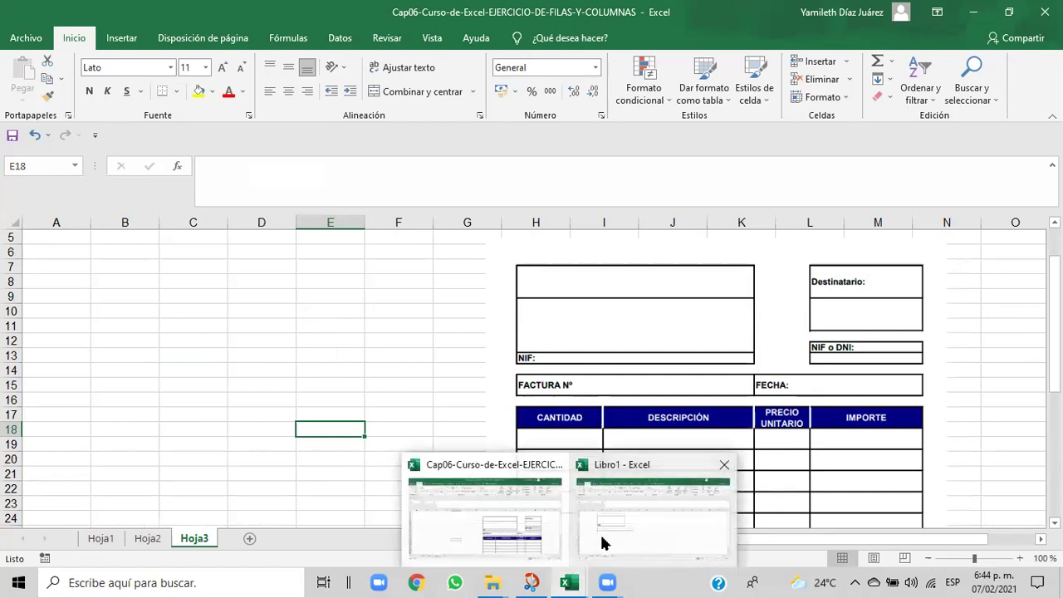
{"action": "left_click", "coordinate": [603, 543]}
{"action": "left_click_drag", "start_coordinate": [169, 355], "coordinate": [342, 365]}
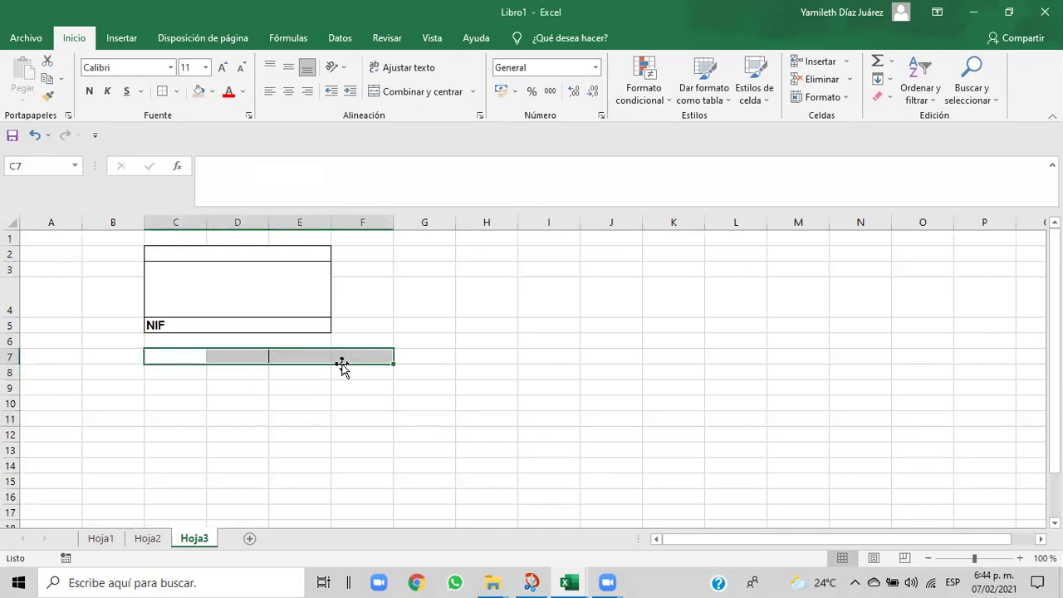
{"action": "left_click", "coordinate": [409, 96]}
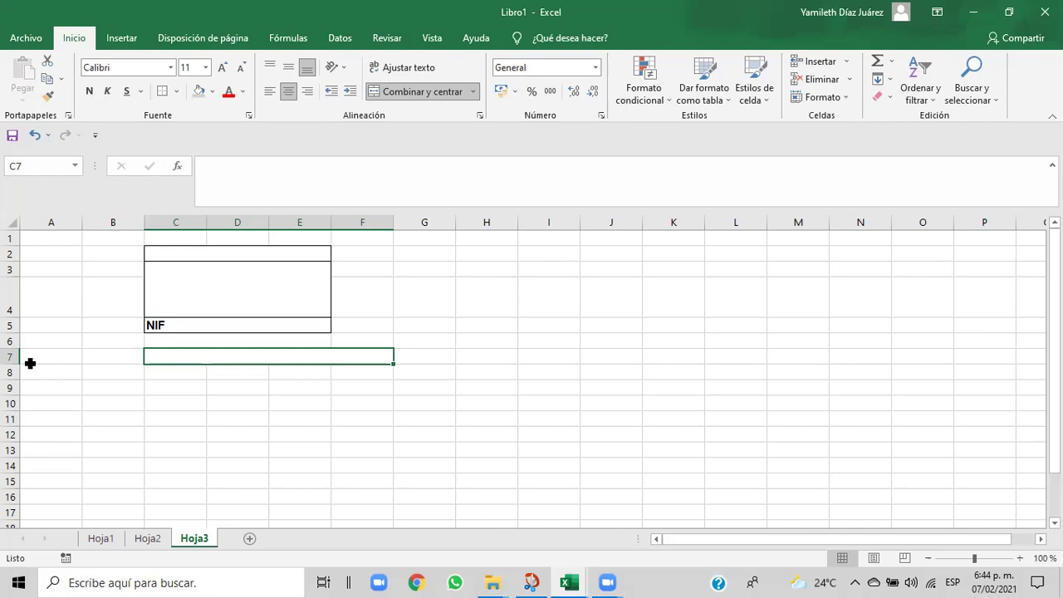
{"action": "left_click_drag", "start_coordinate": [9, 364], "coordinate": [9, 378]}
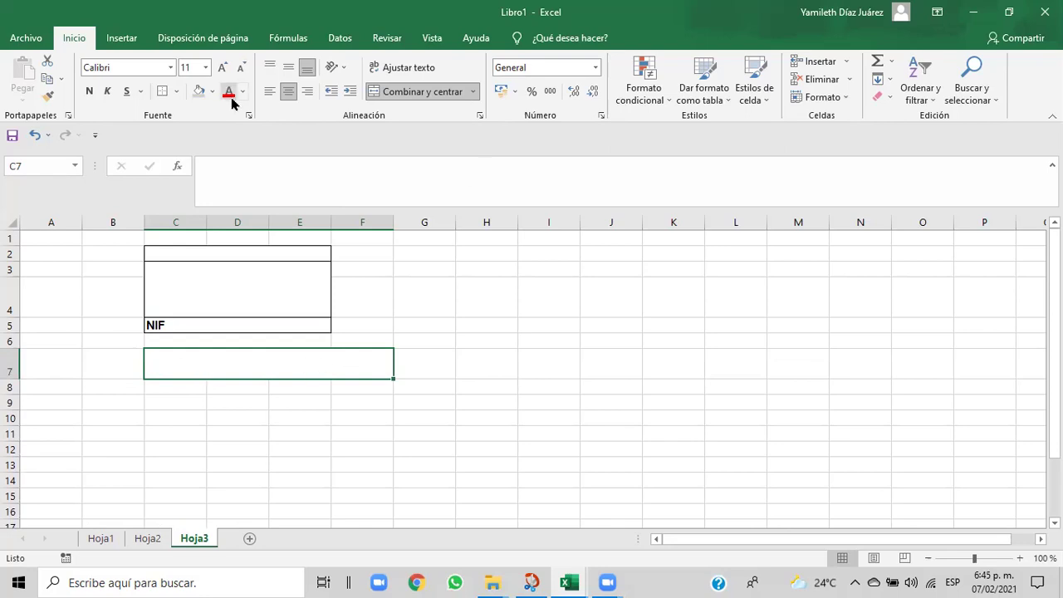
- Strip every border from merged C7:F7 using the Ninguno preset in Formato de celdas
{"action": "left_click", "coordinate": [176, 92]}
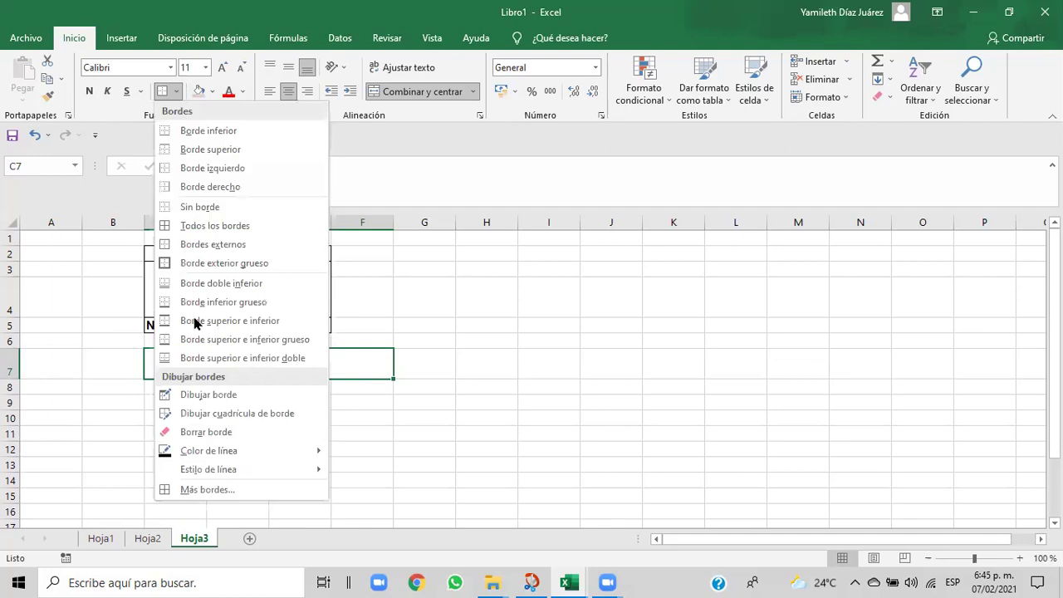
{"action": "left_click", "coordinate": [206, 489]}
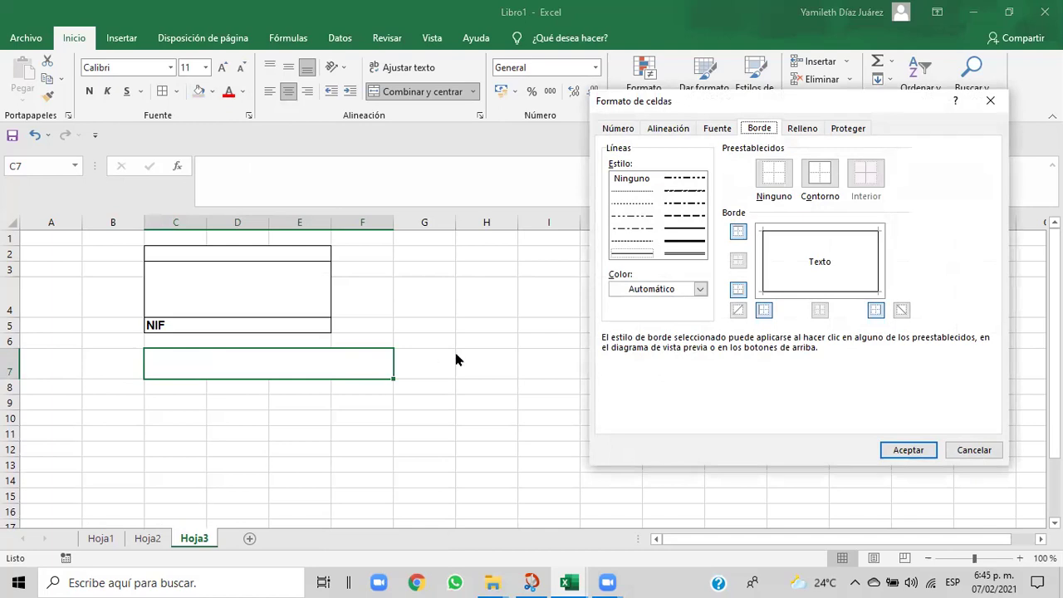
{"action": "left_click", "coordinate": [637, 253]}
{"action": "left_click", "coordinate": [812, 262]}
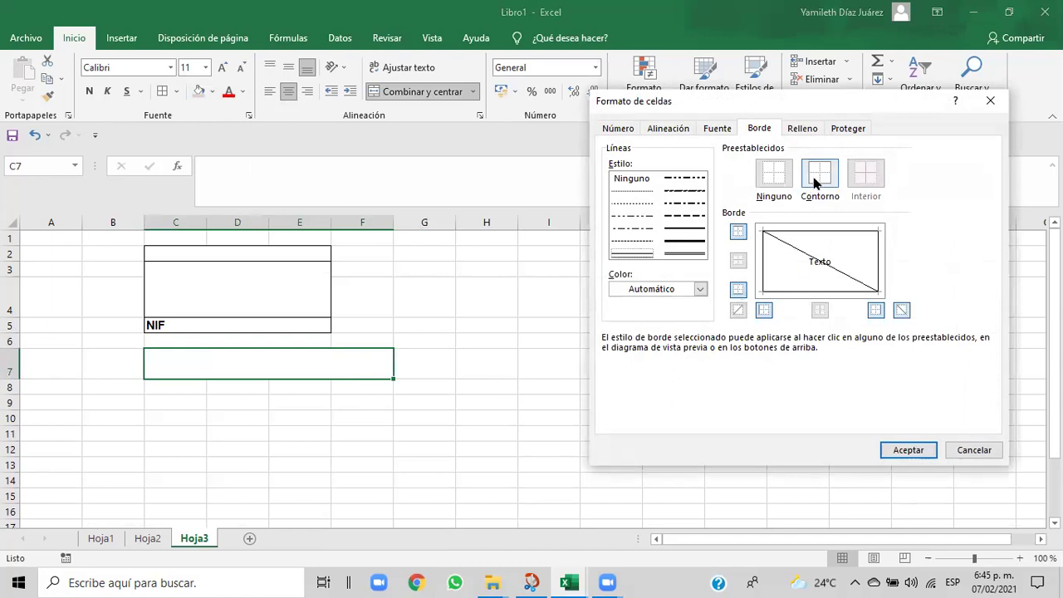
{"action": "left_click", "coordinate": [769, 174]}
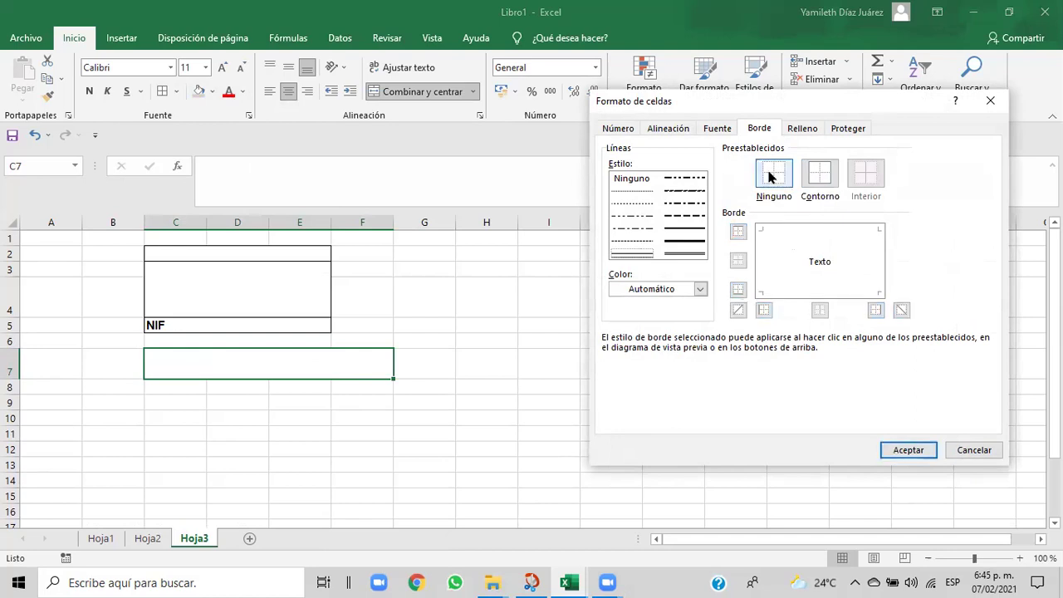
{"action": "left_click", "coordinate": [908, 451]}
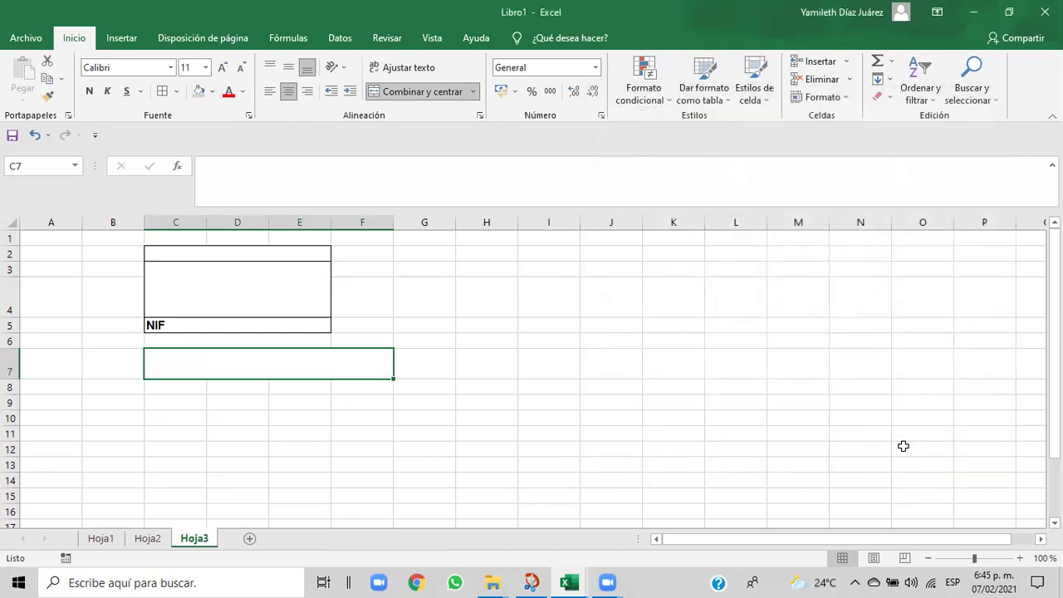
{"action": "left_click", "coordinate": [471, 423]}
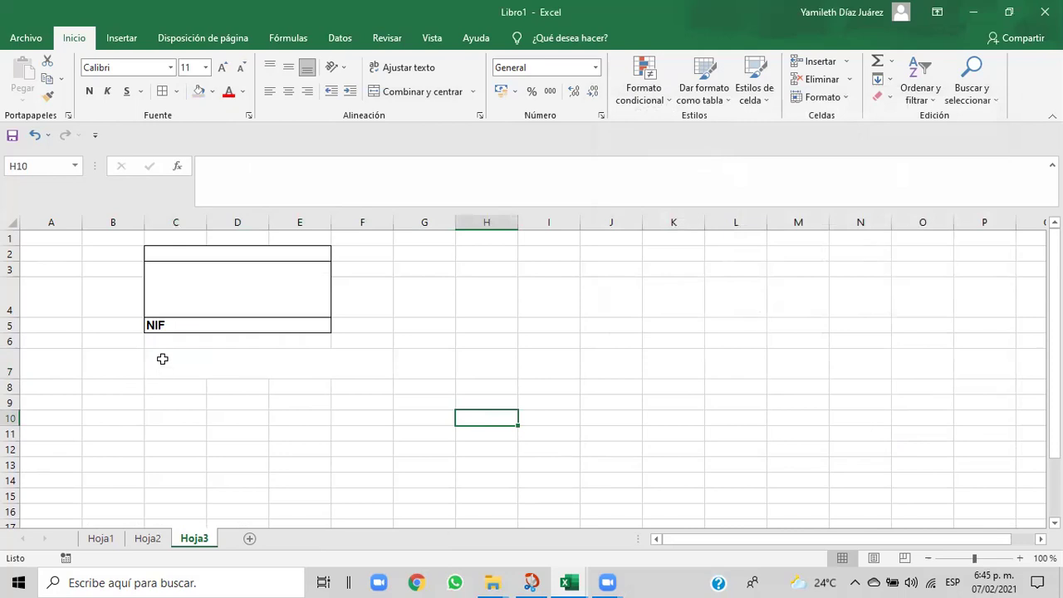
{"action": "left_click", "coordinate": [190, 360]}
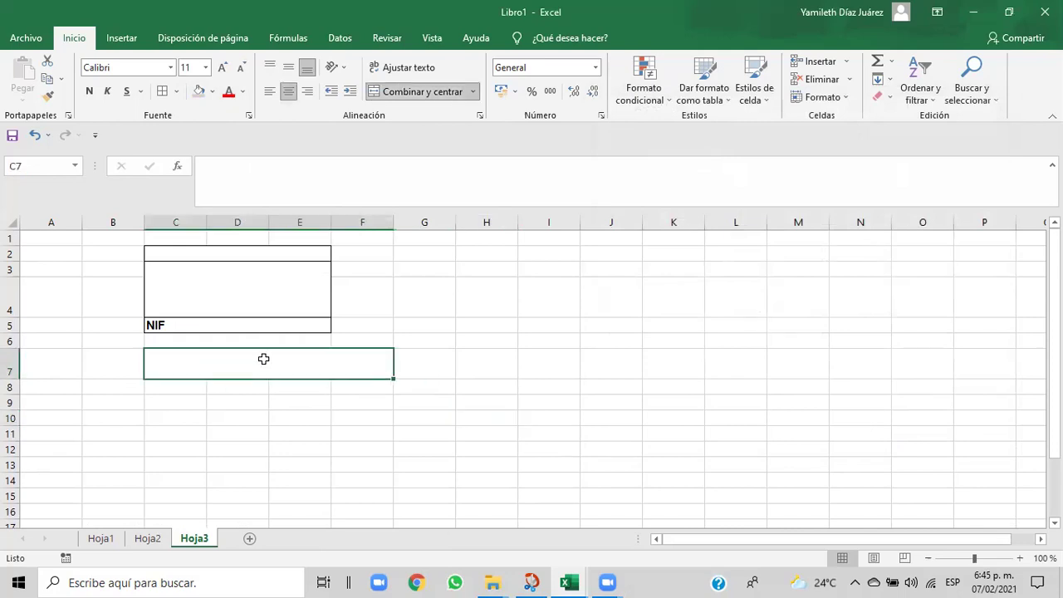
- Apply Bordes externos to merged C7:F7, undoing one extra border change
{"action": "left_click", "coordinate": [177, 93]}
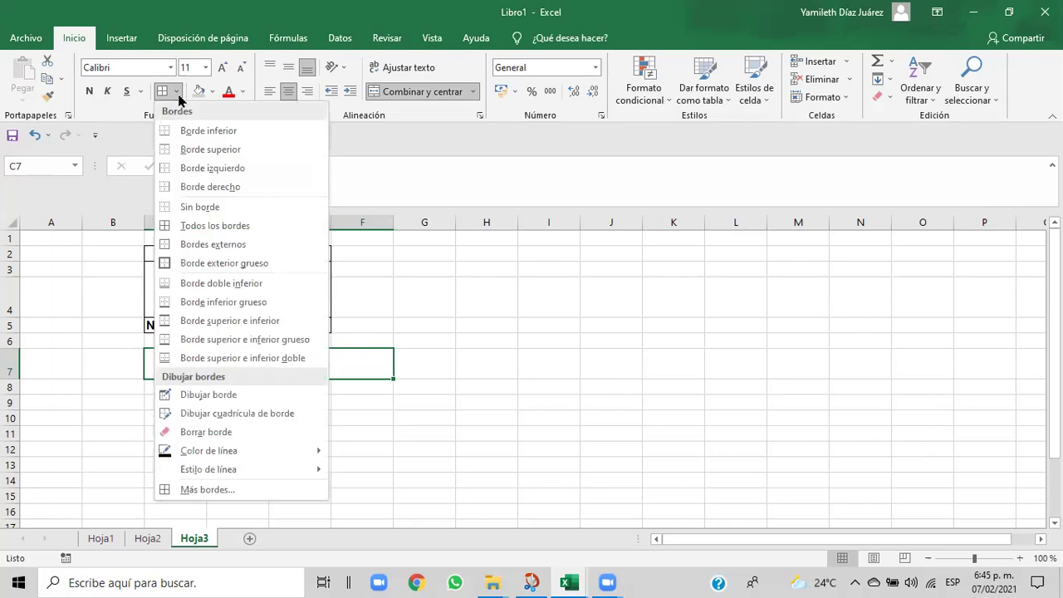
{"action": "left_click", "coordinate": [178, 244]}
{"action": "left_click", "coordinate": [209, 448]}
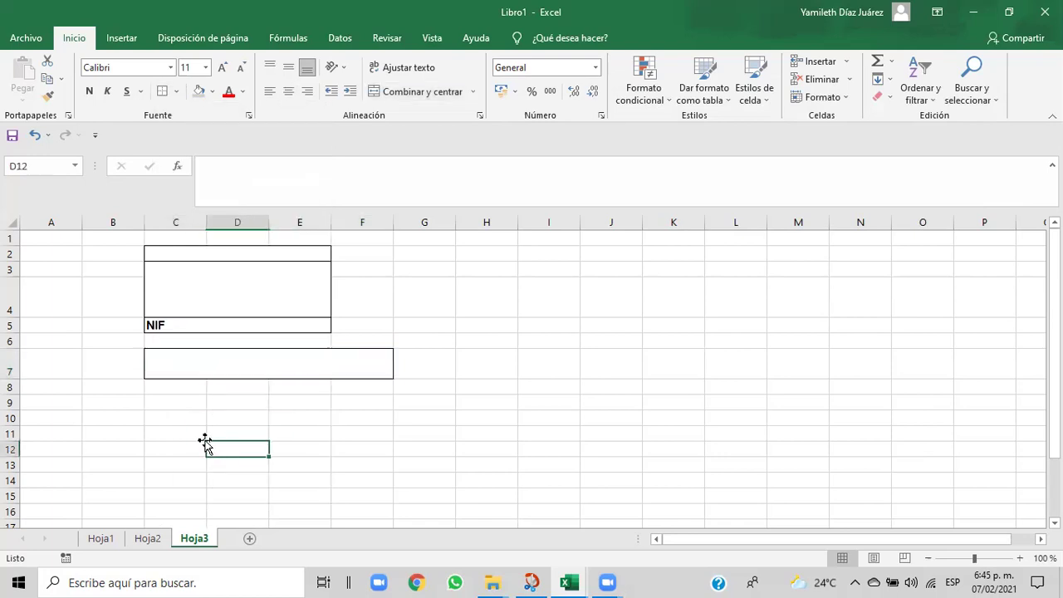
{"action": "left_click", "coordinate": [158, 354]}
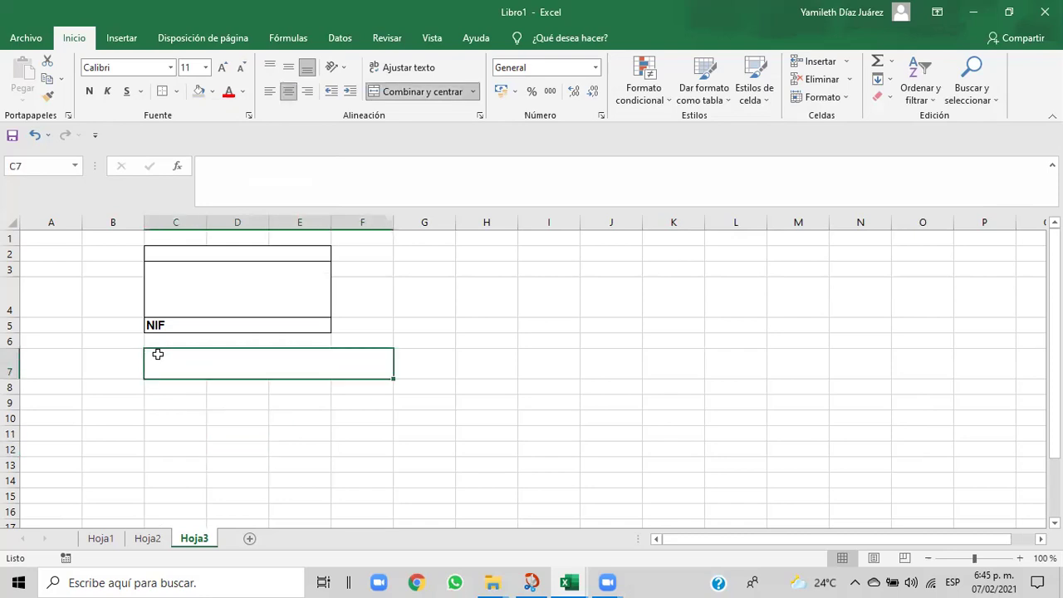
{"action": "left_click", "coordinate": [175, 93]}
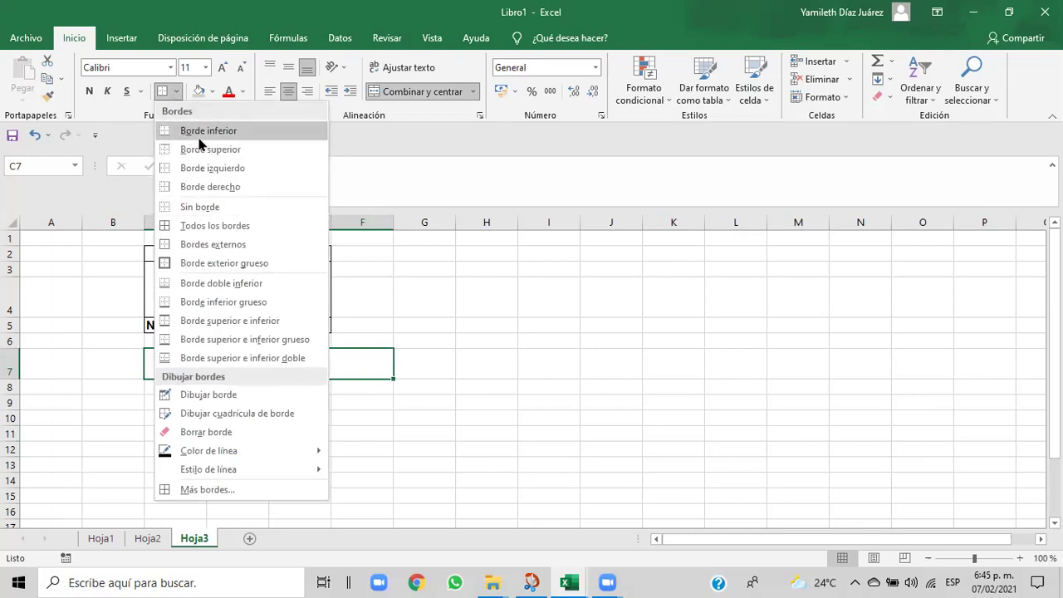
{"action": "left_click", "coordinate": [255, 479]}
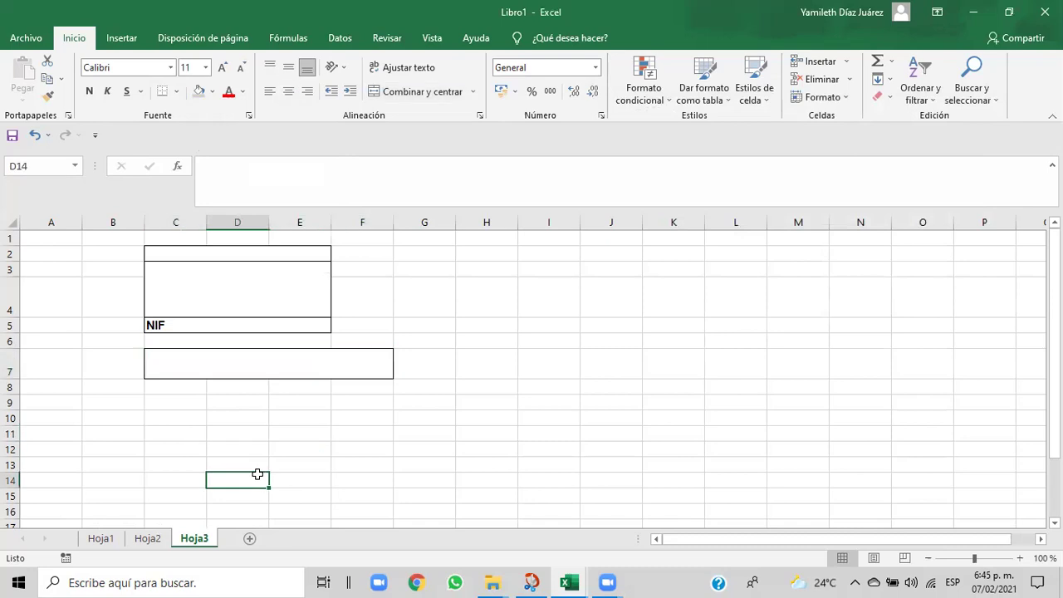
{"action": "left_click", "coordinate": [163, 362]}
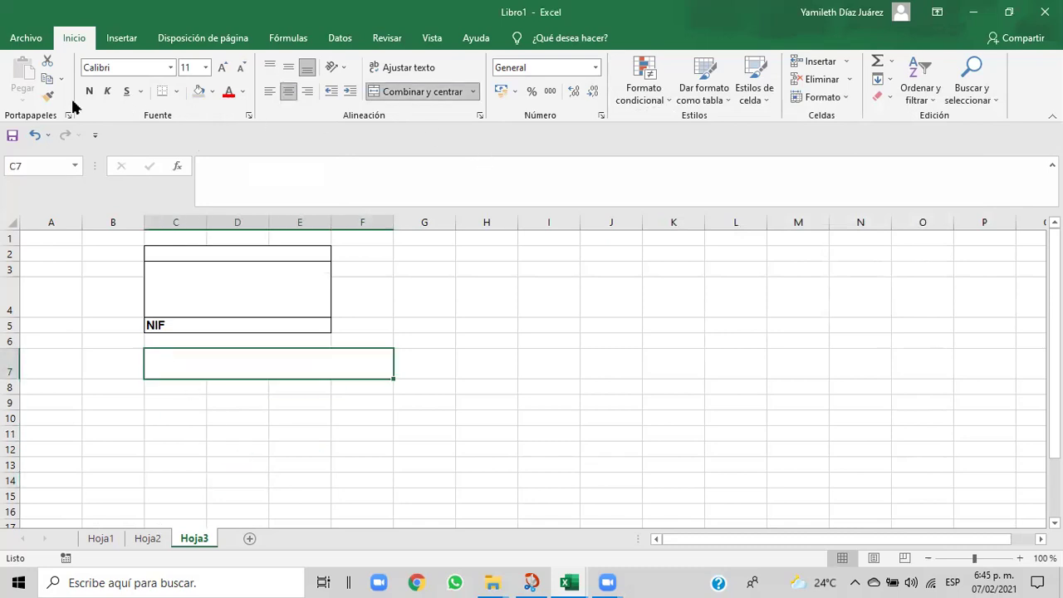
{"action": "left_click", "coordinate": [35, 135]}
{"action": "left_click", "coordinate": [270, 449]}
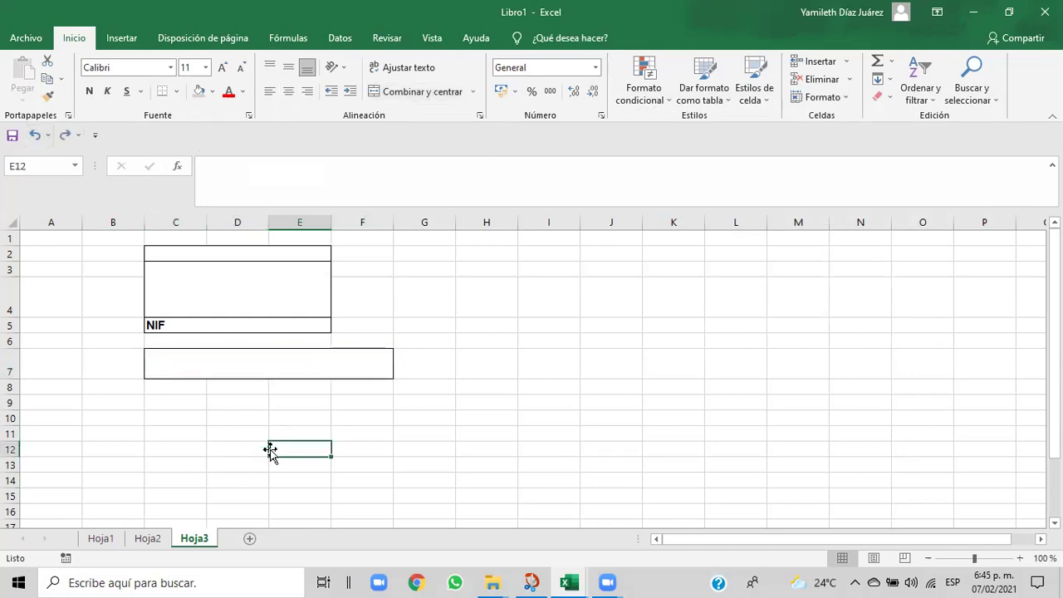
{"action": "left_click", "coordinate": [175, 353]}
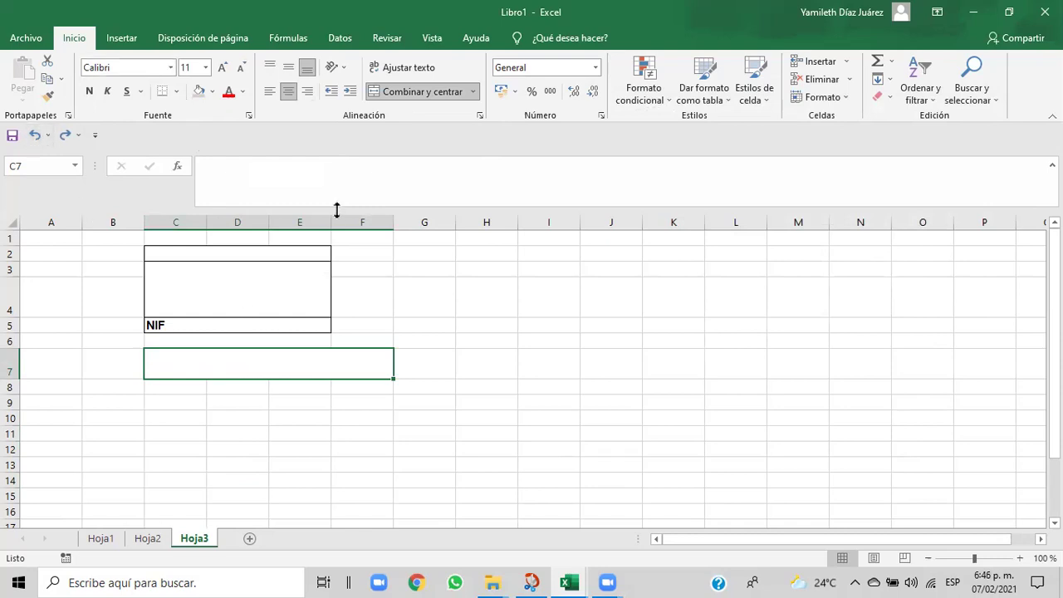
- Remove the border from the row-7 box and unmerge C7:F7
{"action": "left_click", "coordinate": [176, 91]}
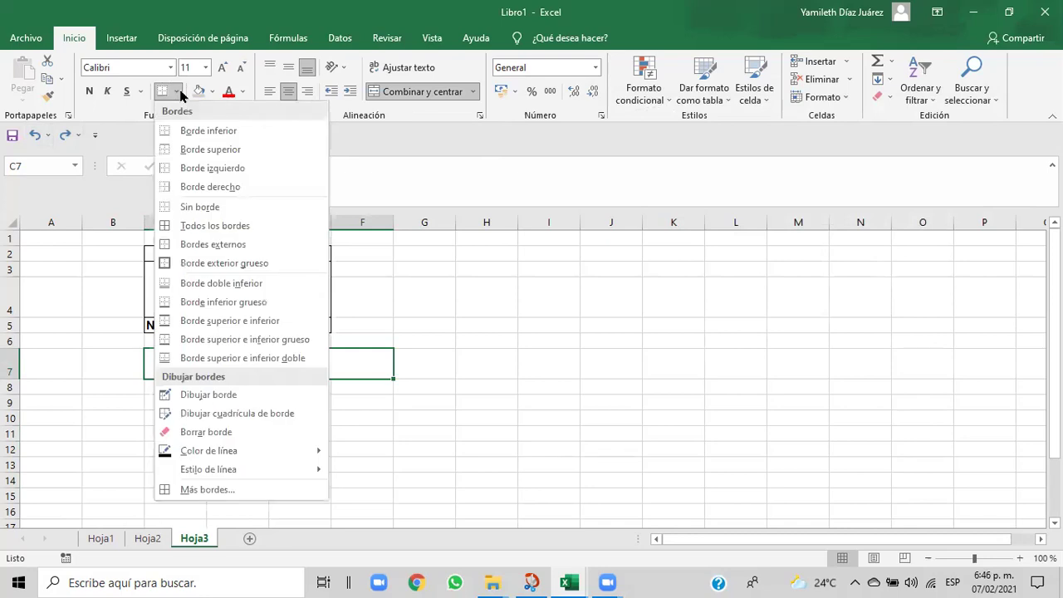
{"action": "left_click", "coordinate": [174, 208]}
{"action": "left_click", "coordinate": [344, 432]}
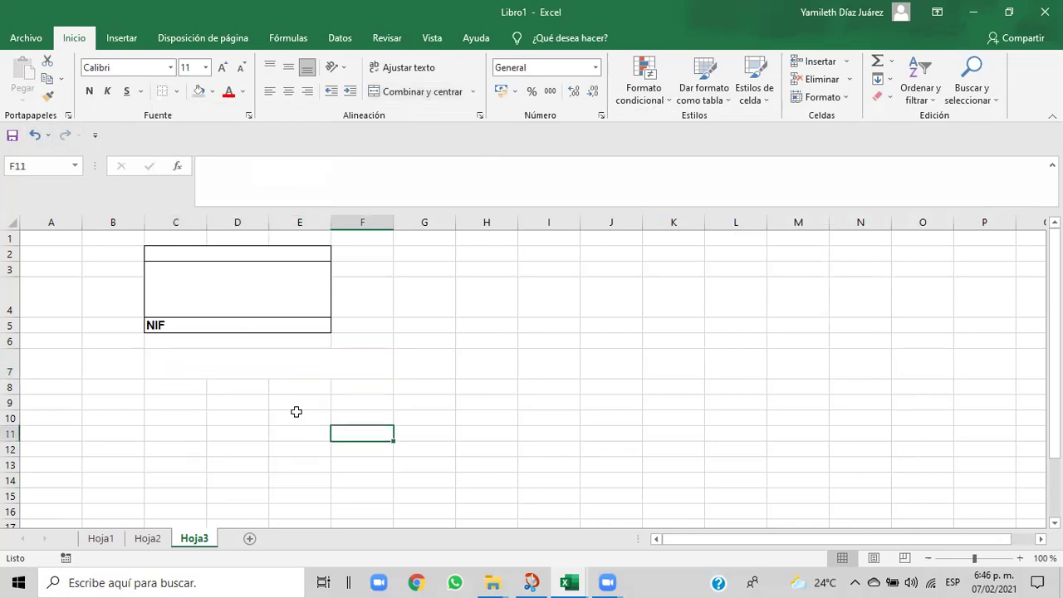
{"action": "left_click", "coordinate": [164, 358]}
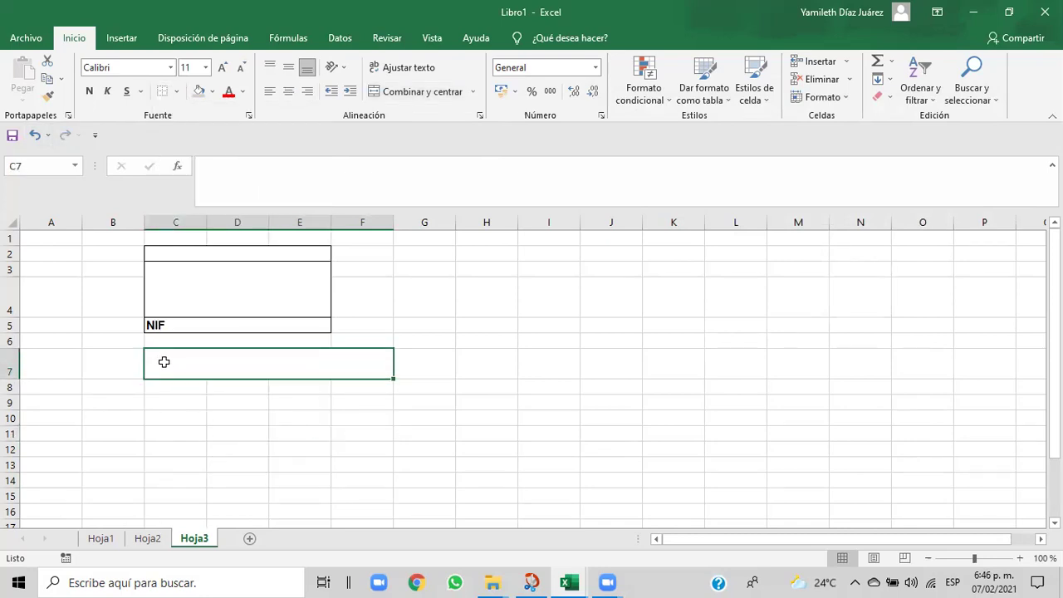
{"action": "left_click_drag", "start_coordinate": [163, 362], "coordinate": [159, 360]}
{"action": "left_click", "coordinate": [459, 101]}
{"action": "left_click", "coordinate": [381, 441]}
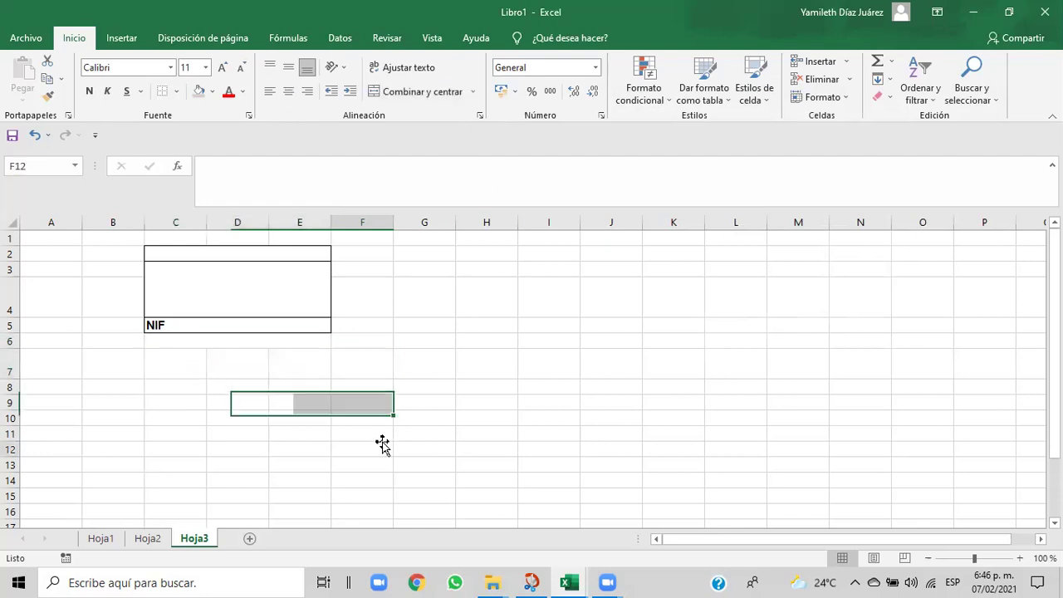
- Merge and centre C7:D7 and give it an outside border
{"action": "left_click_drag", "start_coordinate": [156, 362], "coordinate": [235, 361]}
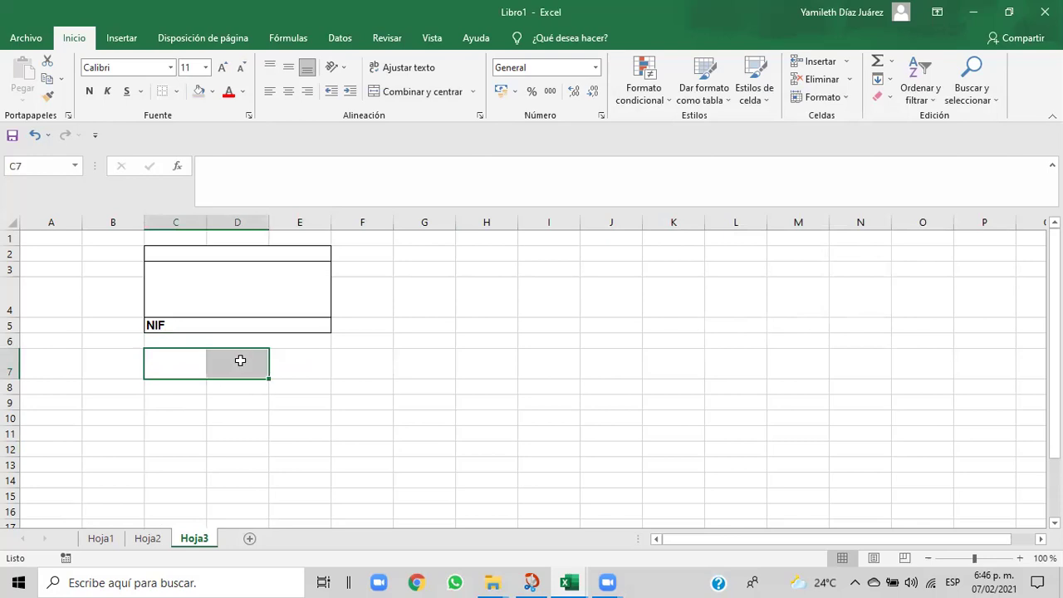
{"action": "left_click", "coordinate": [178, 92]}
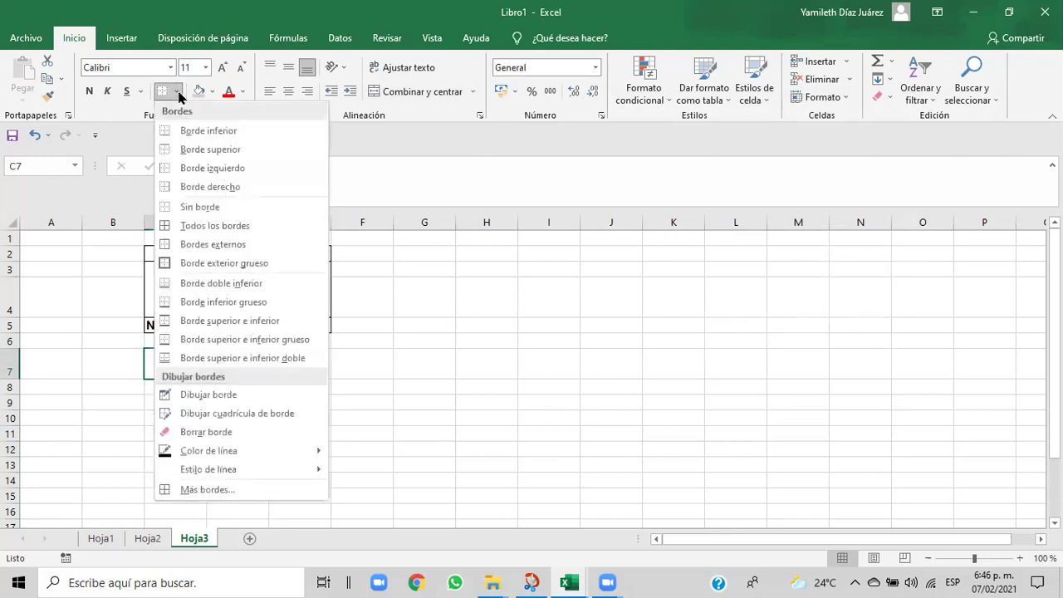
{"action": "left_click", "coordinate": [176, 243]}
{"action": "left_click", "coordinate": [284, 366]}
{"action": "left_click_drag", "start_coordinate": [284, 365], "coordinate": [346, 368]}
{"action": "left_click", "coordinate": [347, 368]}
{"action": "left_click", "coordinate": [296, 360]}
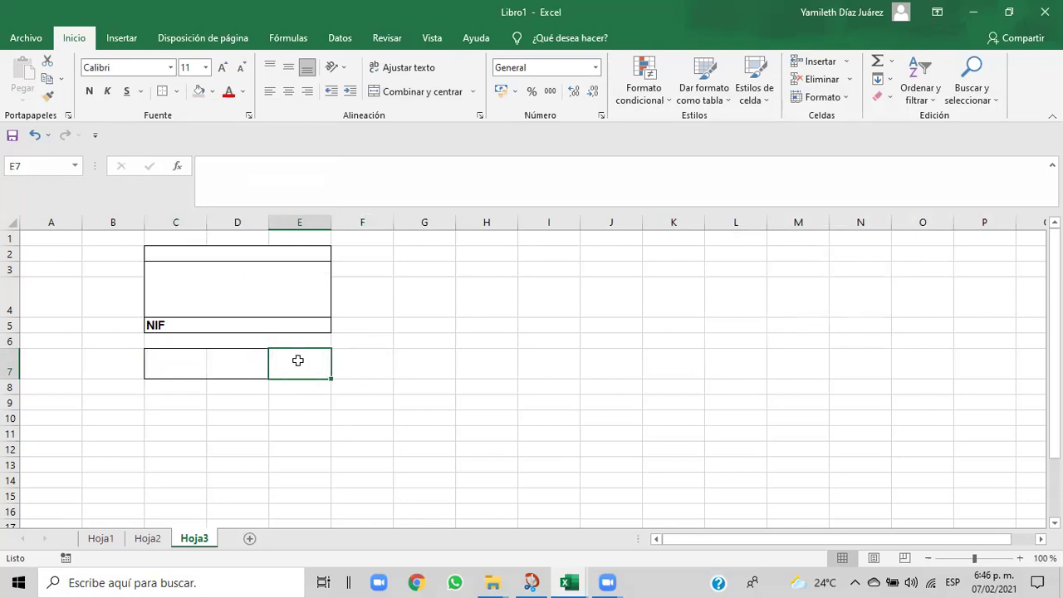
{"action": "left_click_drag", "start_coordinate": [157, 363], "coordinate": [222, 365]}
{"action": "left_click", "coordinate": [221, 365]}
{"action": "left_click_drag", "start_coordinate": [157, 361], "coordinate": [215, 368]}
{"action": "left_click", "coordinate": [218, 362]}
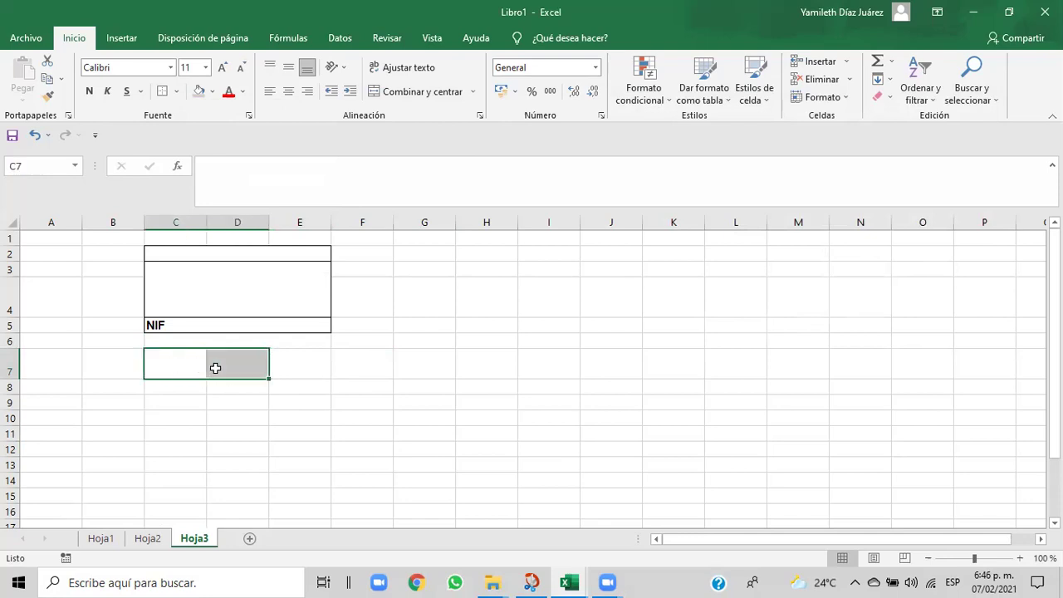
{"action": "left_click", "coordinate": [421, 93]}
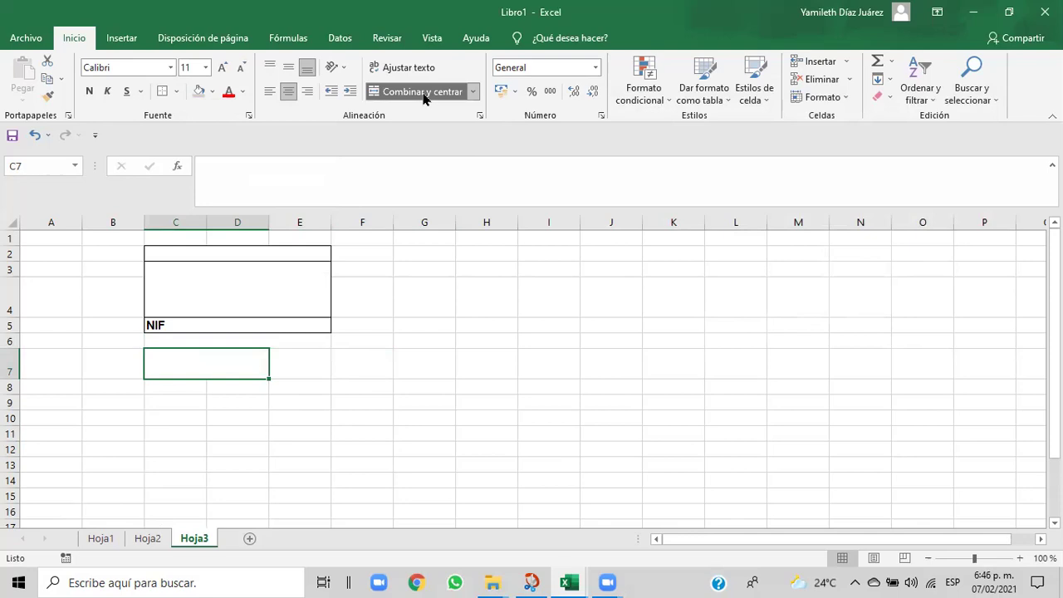
{"action": "left_click", "coordinate": [179, 91]}
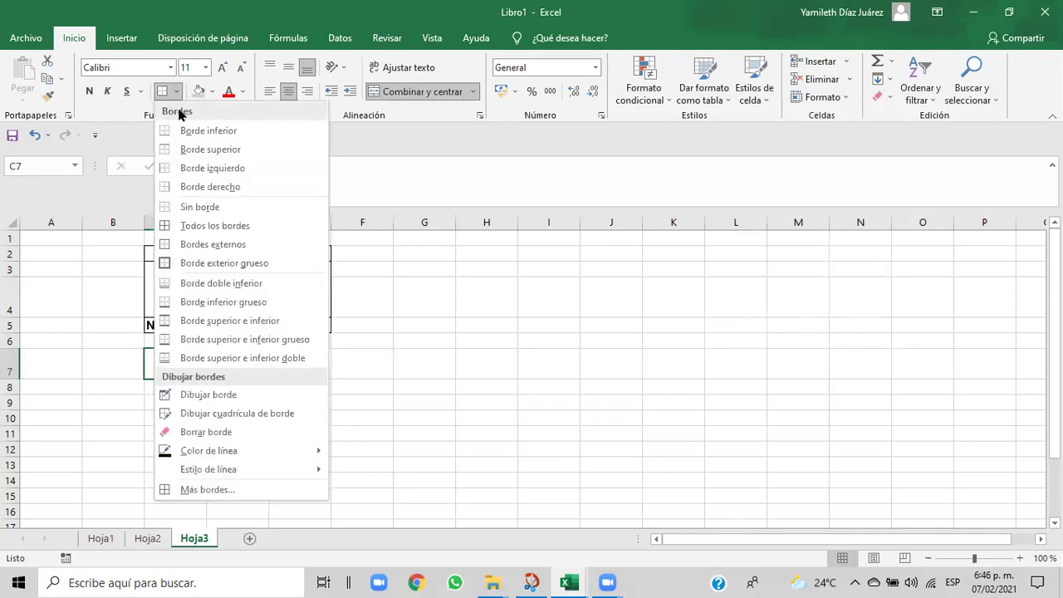
{"action": "left_click", "coordinate": [185, 244]}
{"action": "left_click", "coordinate": [309, 383]}
- Merge and centre E7:F7 and give it an outside border
{"action": "left_click_drag", "start_coordinate": [298, 369], "coordinate": [362, 363]}
{"action": "left_click", "coordinate": [363, 363]}
{"action": "left_click_drag", "start_coordinate": [290, 359], "coordinate": [351, 362]}
{"action": "left_click", "coordinate": [351, 363]}
{"action": "left_click", "coordinate": [295, 360]}
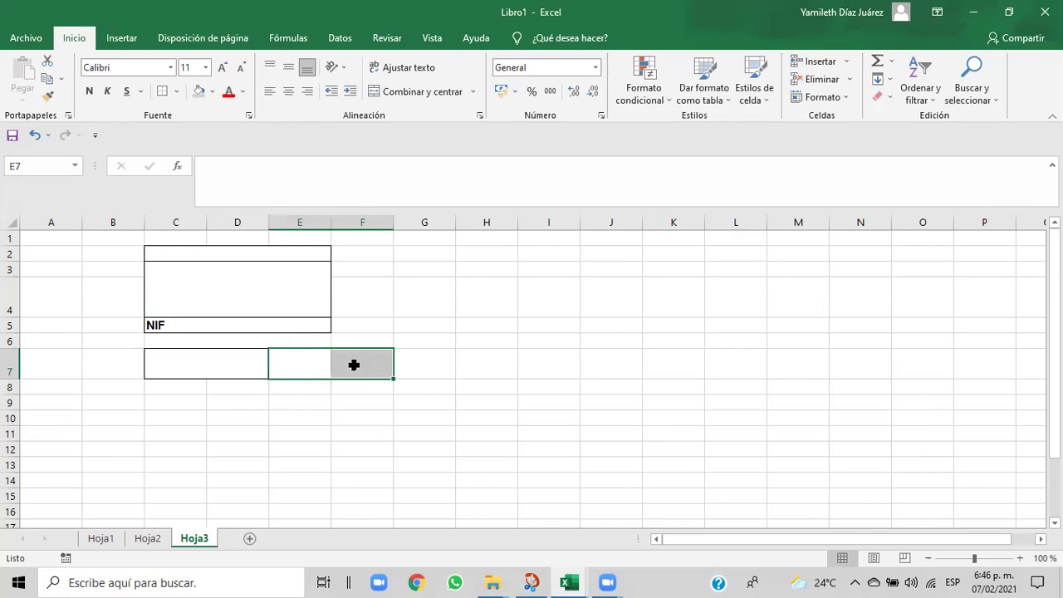
{"action": "left_click", "coordinate": [459, 95]}
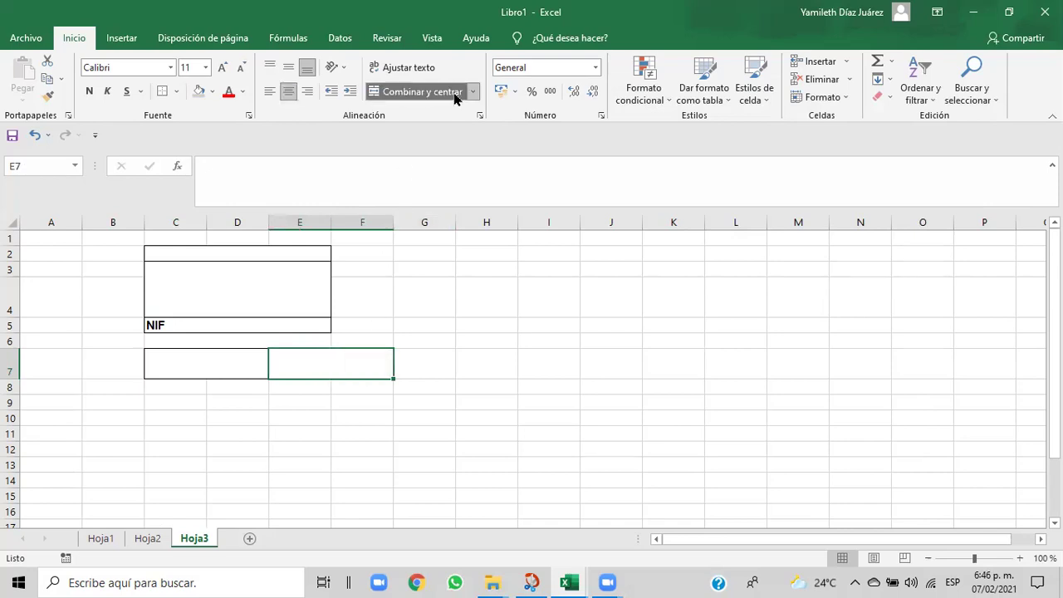
{"action": "left_click", "coordinate": [177, 91]}
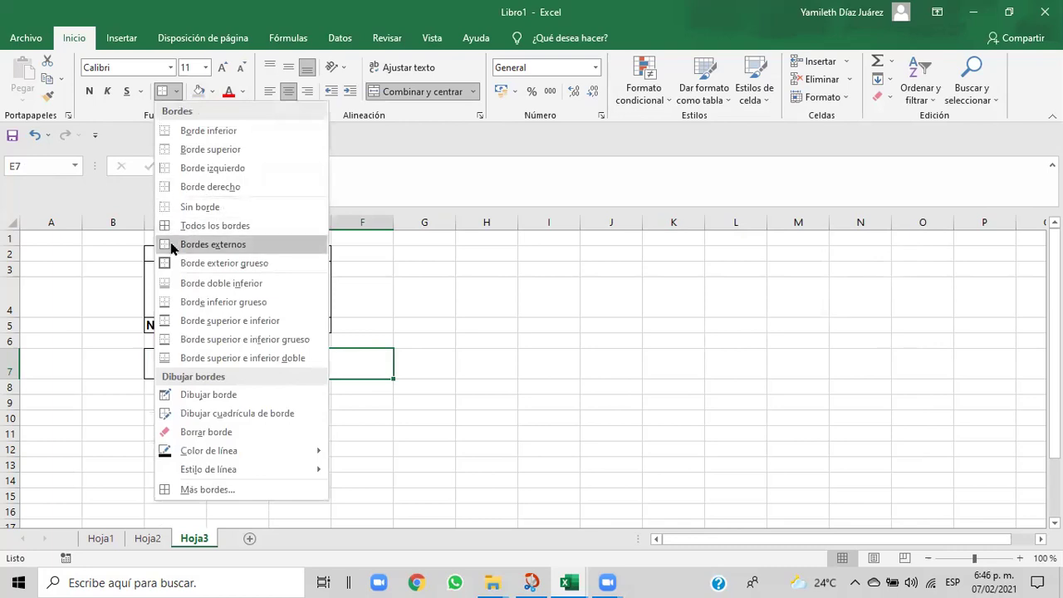
{"action": "left_click", "coordinate": [174, 244]}
{"action": "left_click", "coordinate": [343, 417]}
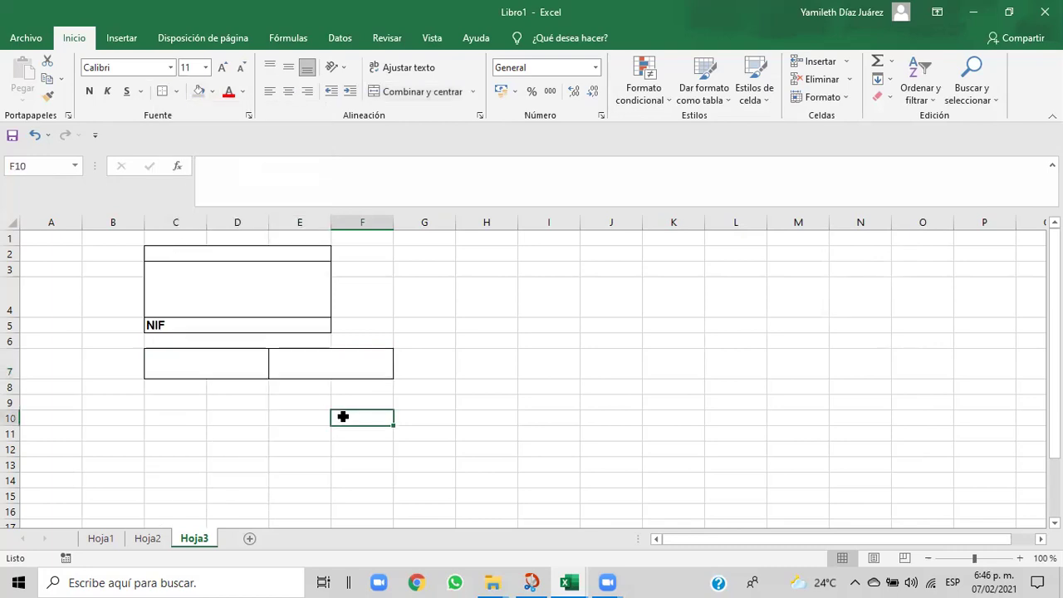
- Enter 'FACTURA N°' in the left box and compare it with the Cap06 reference invoice
{"action": "left_click", "coordinate": [198, 369]}
{"action": "type", "text": "fa"}
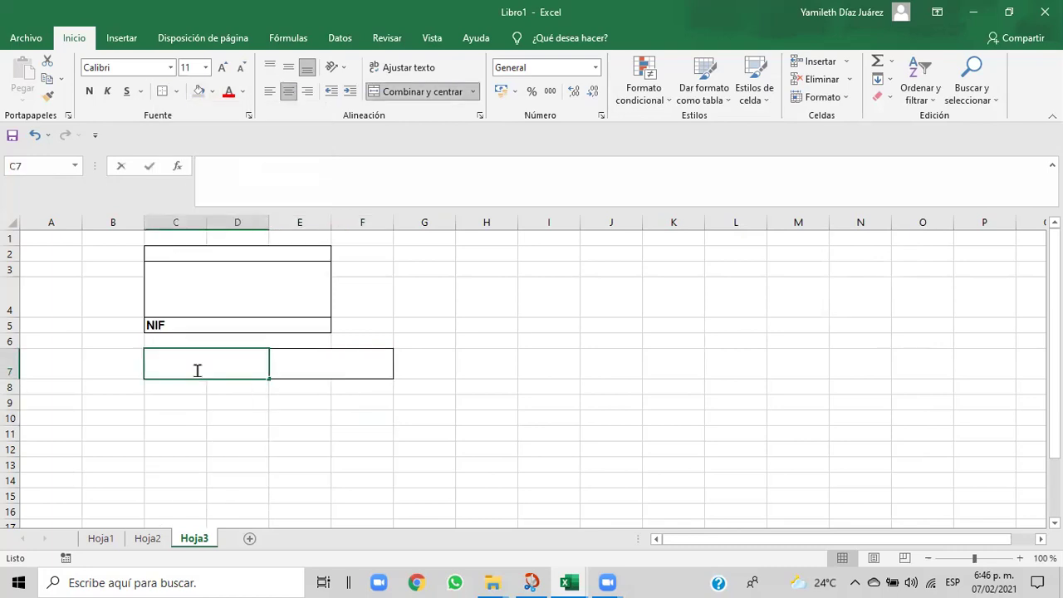
{"action": "key", "text": "BackSpace"}
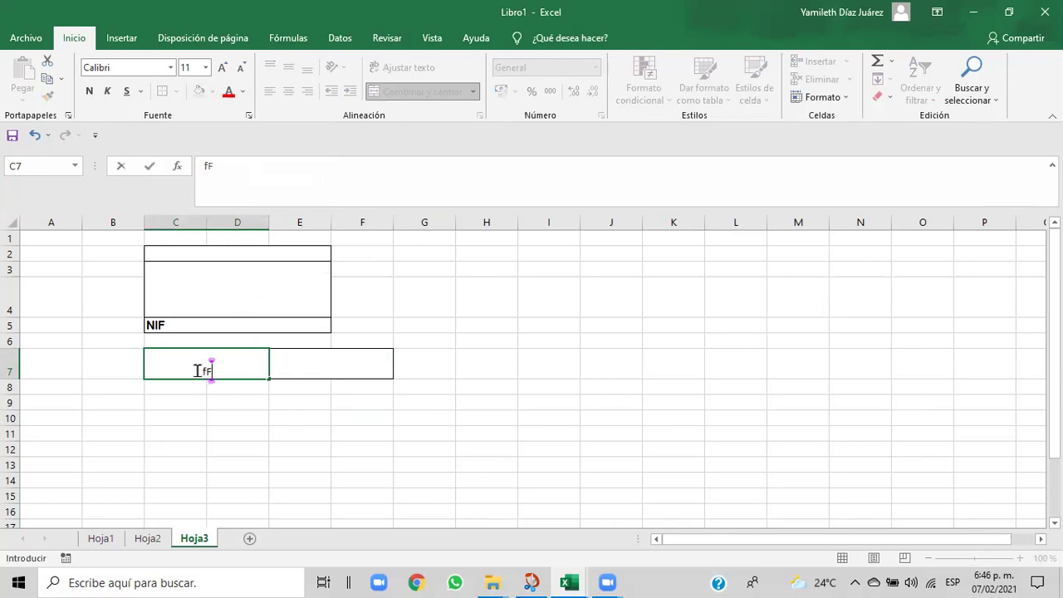
{"action": "key", "text": "BackSpace"}
{"action": "key", "text": "BackSpace"}
{"action": "type", "text": "FACTURA N°"}
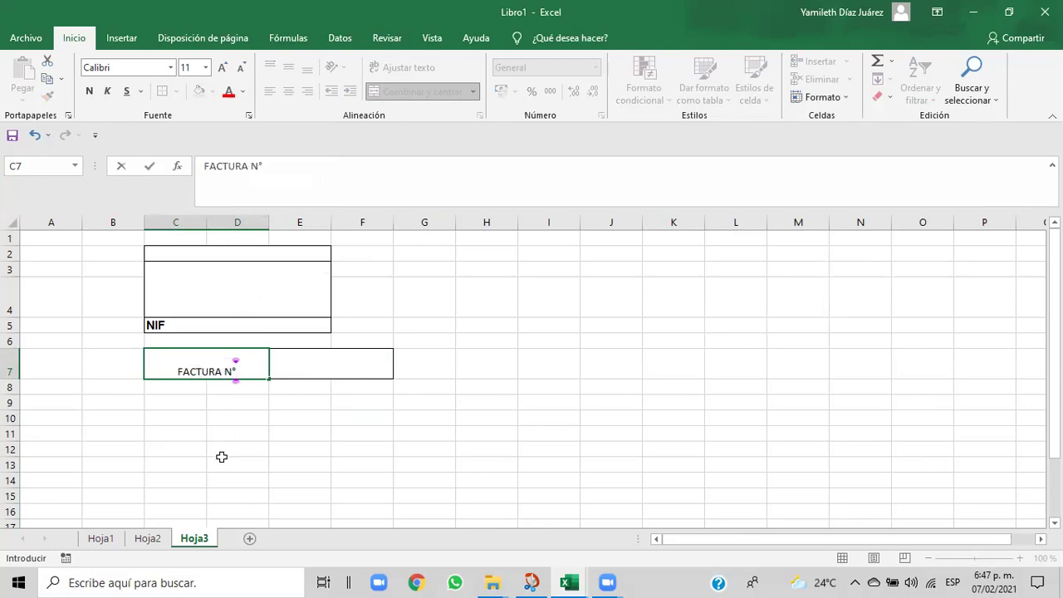
{"action": "left_click", "coordinate": [222, 463]}
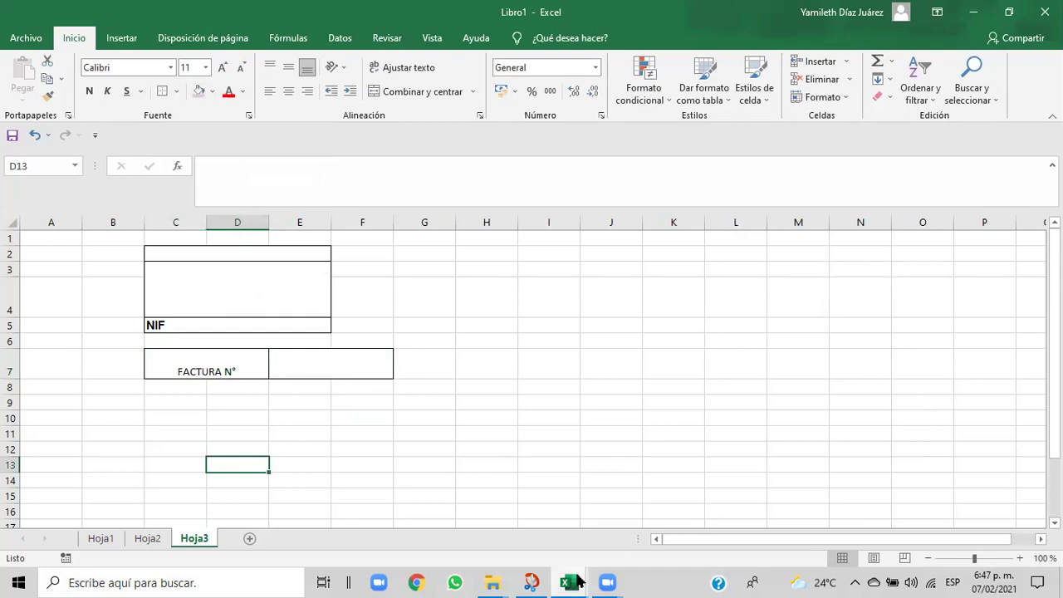
{"action": "mouse_move", "coordinate": [569, 582]}
{"action": "left_click", "coordinate": [538, 543]}
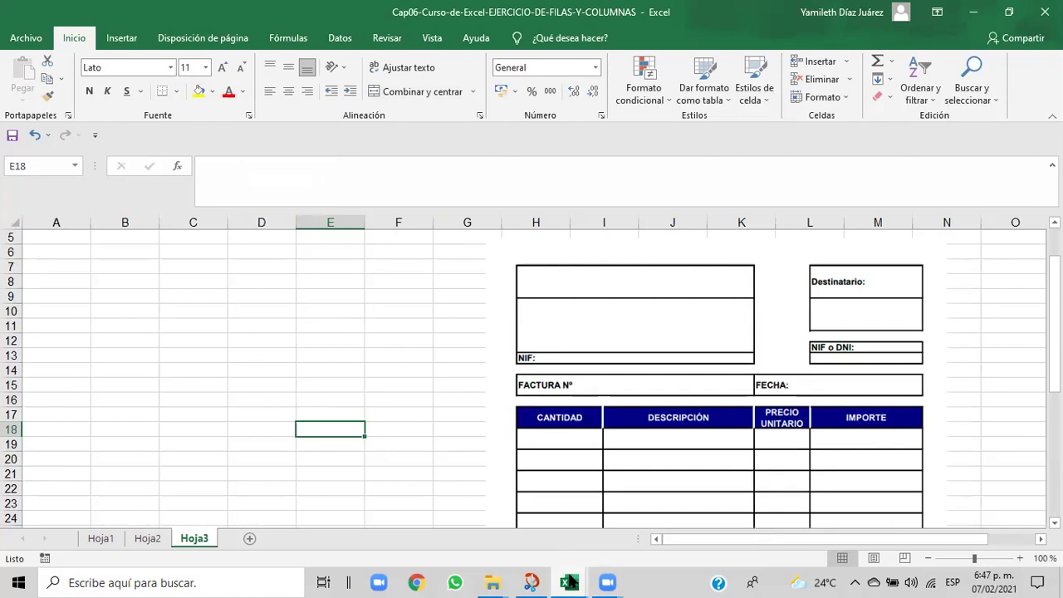
{"action": "mouse_move", "coordinate": [570, 581]}
{"action": "left_click", "coordinate": [603, 543]}
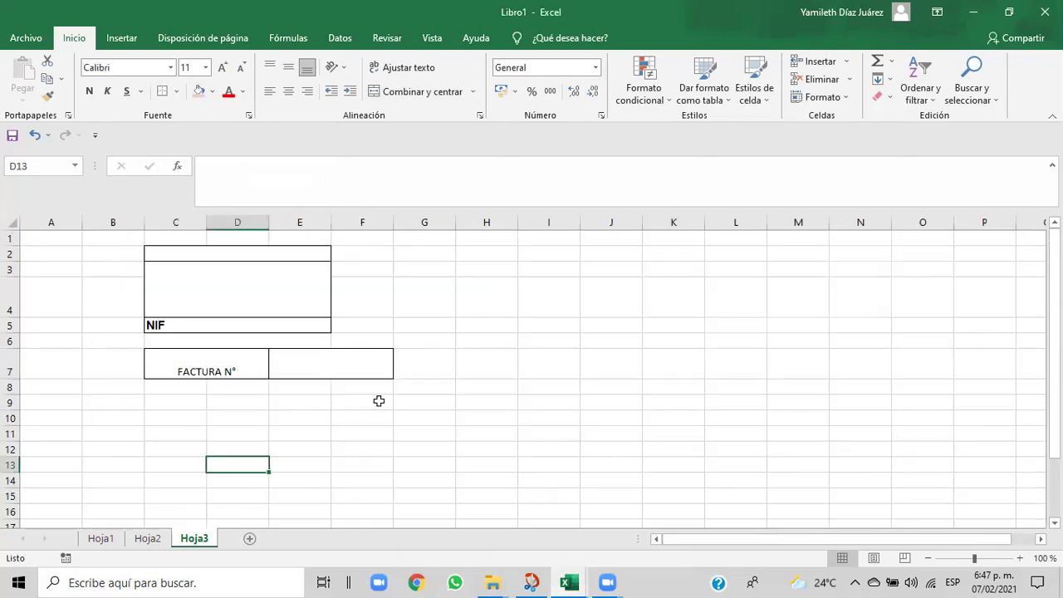
- Enter 'Fecha' in the right box and check it against the reference invoice
{"action": "left_click", "coordinate": [329, 363]}
{"action": "type", "text": "Fecha"}
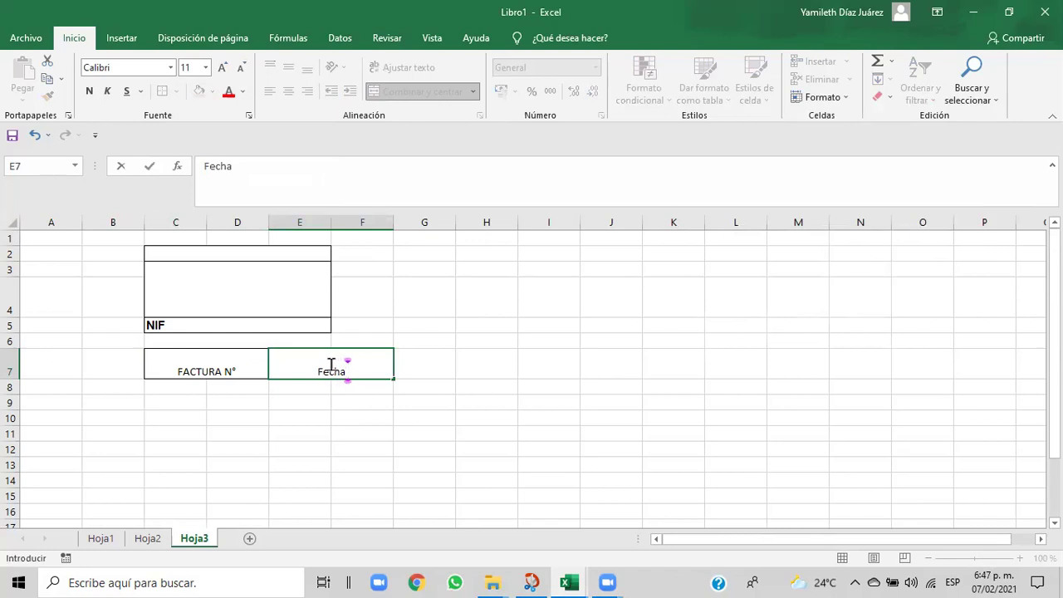
{"action": "left_click", "coordinate": [390, 417]}
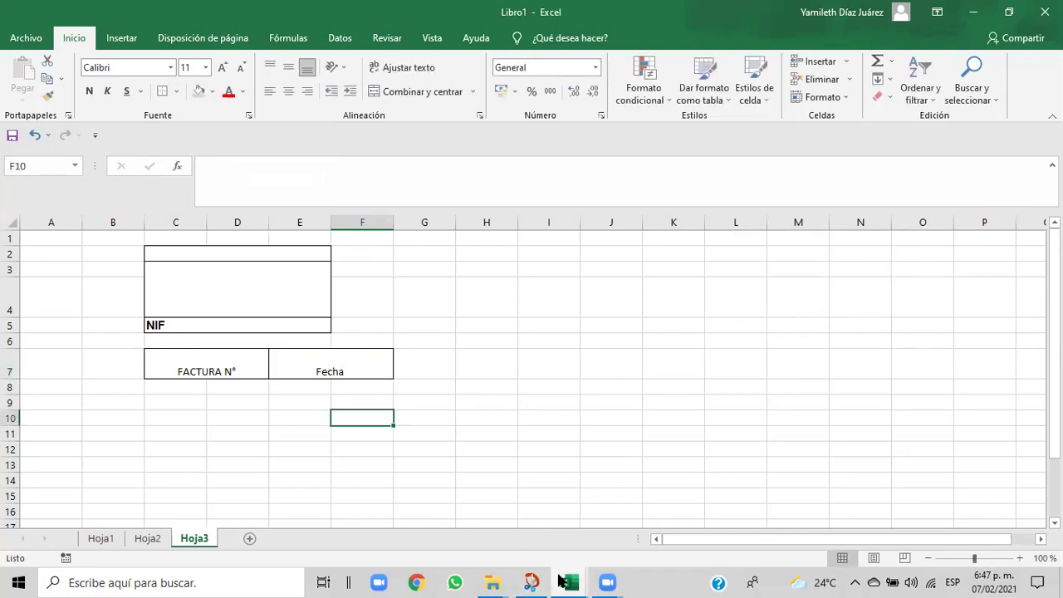
{"action": "left_click", "coordinate": [551, 549]}
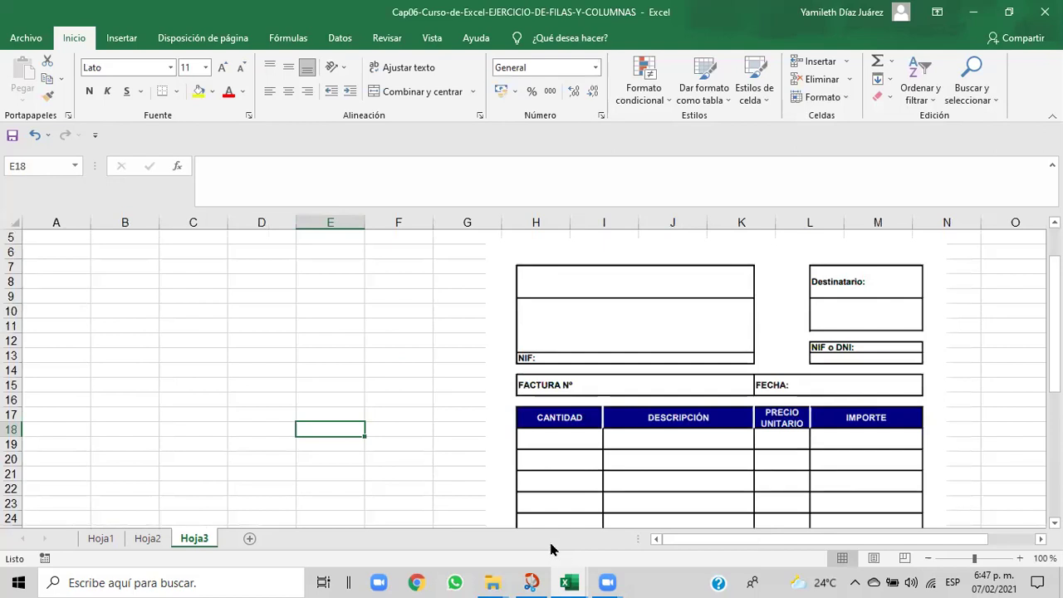
{"action": "mouse_move", "coordinate": [581, 575]}
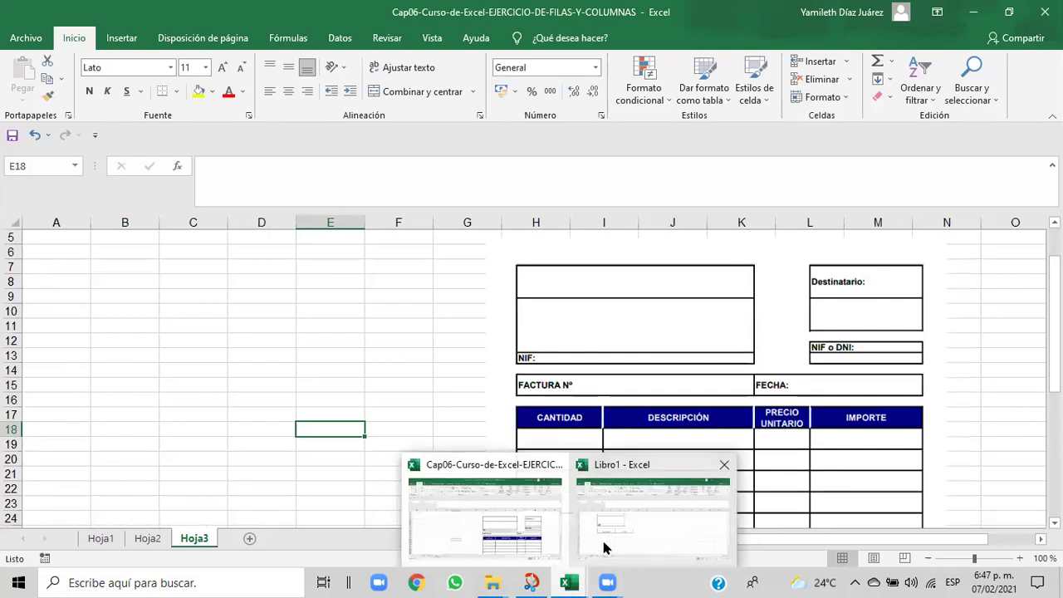
{"action": "left_click", "coordinate": [604, 547]}
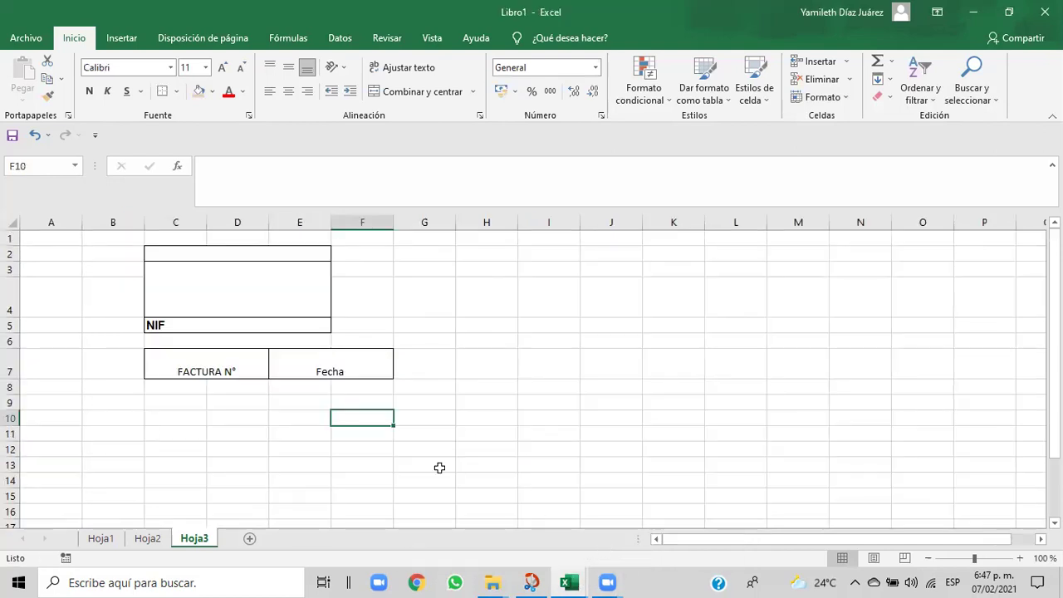
{"action": "left_click", "coordinate": [347, 372]}
{"action": "mouse_move", "coordinate": [565, 581]}
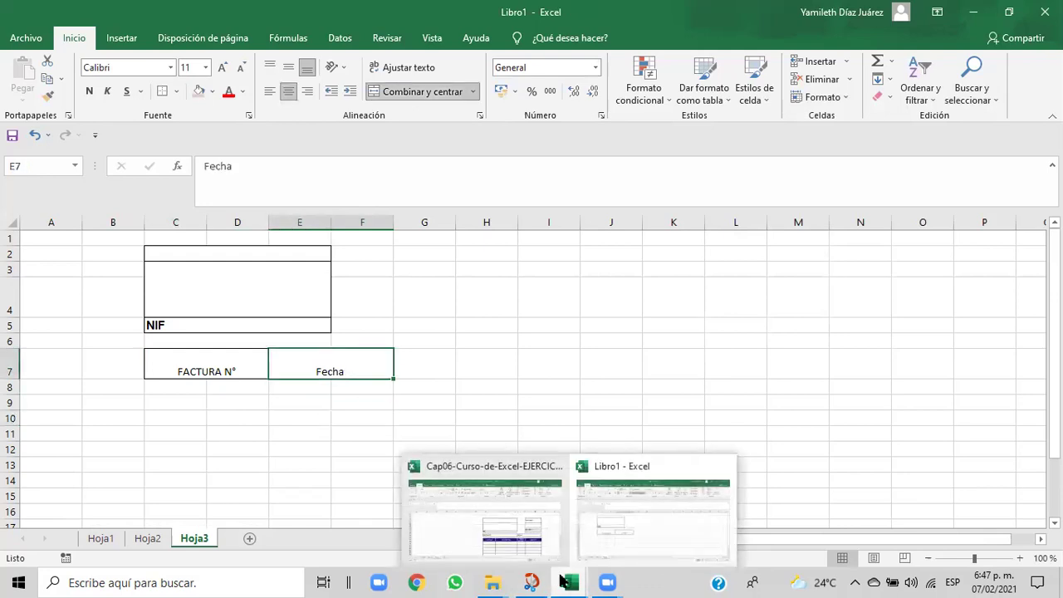
{"action": "left_click", "coordinate": [537, 540]}
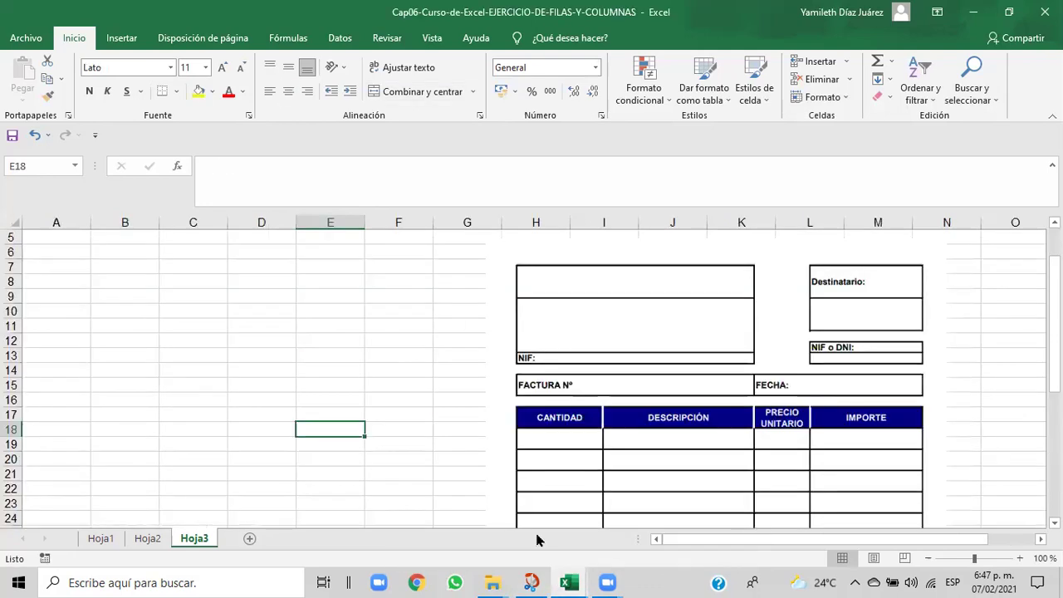
{"action": "mouse_move", "coordinate": [569, 582]}
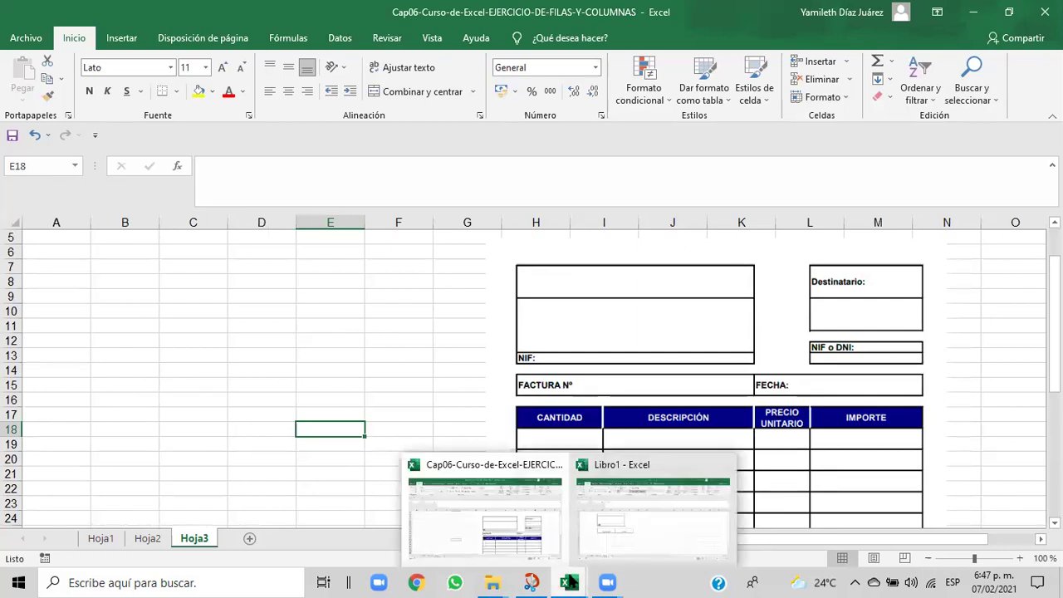
{"action": "left_click", "coordinate": [626, 538]}
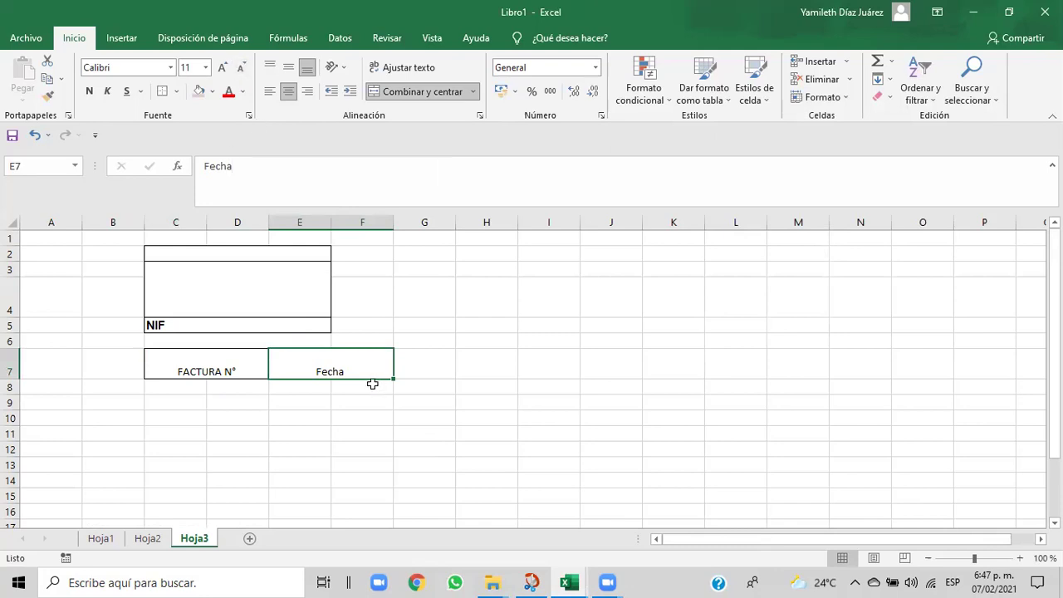
- Retype the right label in capitals as 'FECHA'
{"action": "key", "text": "BackSpace"}
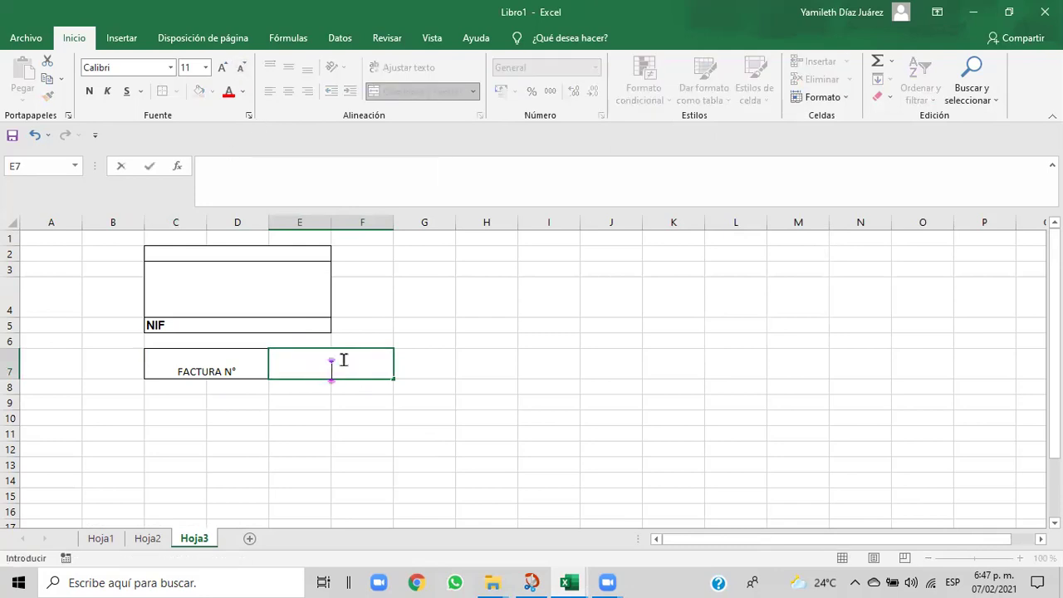
{"action": "type", "text": "FECHA"}
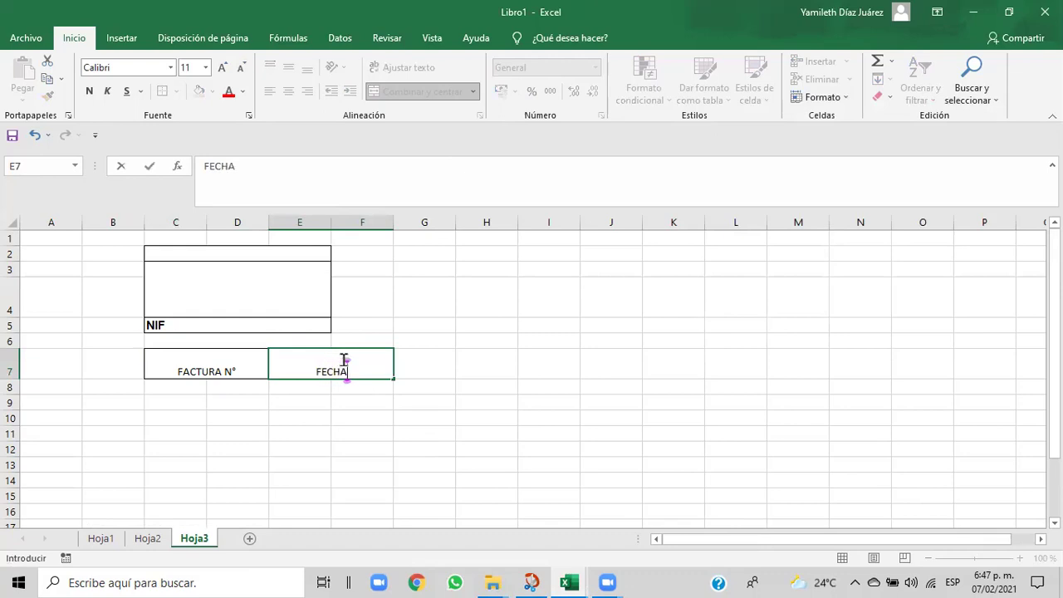
{"action": "left_click", "coordinate": [306, 412]}
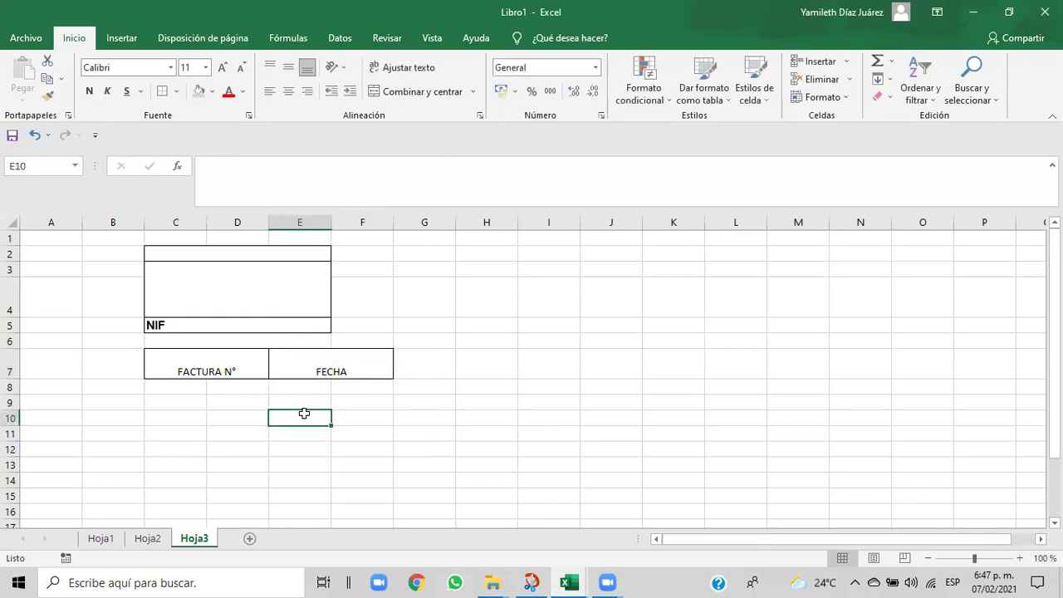
- Left-align and vertically centre both the FACTURA N° and FECHA labels
{"action": "left_click", "coordinate": [199, 368]}
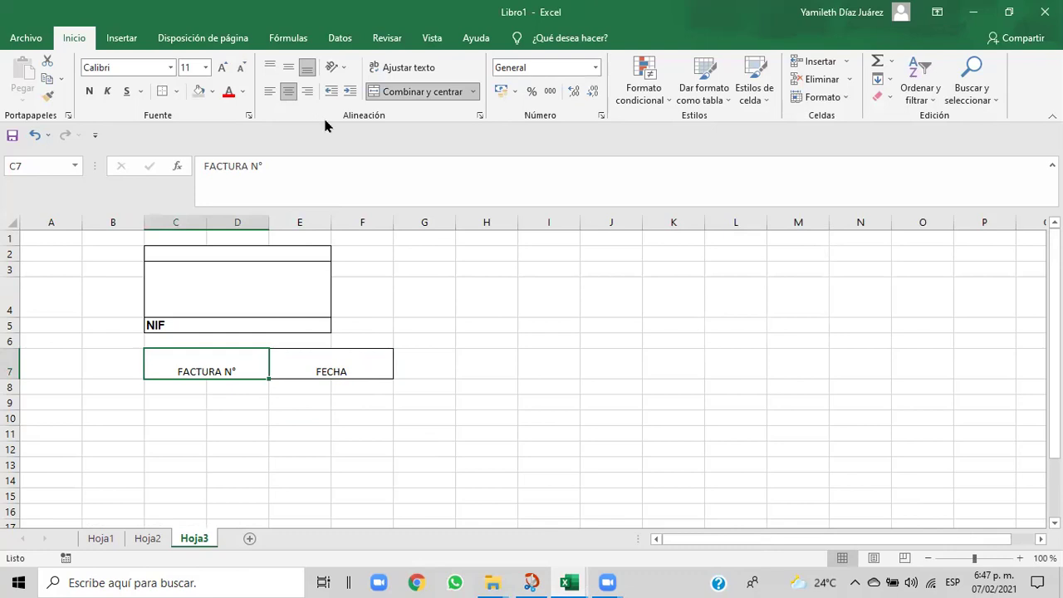
{"action": "left_click", "coordinate": [287, 93]}
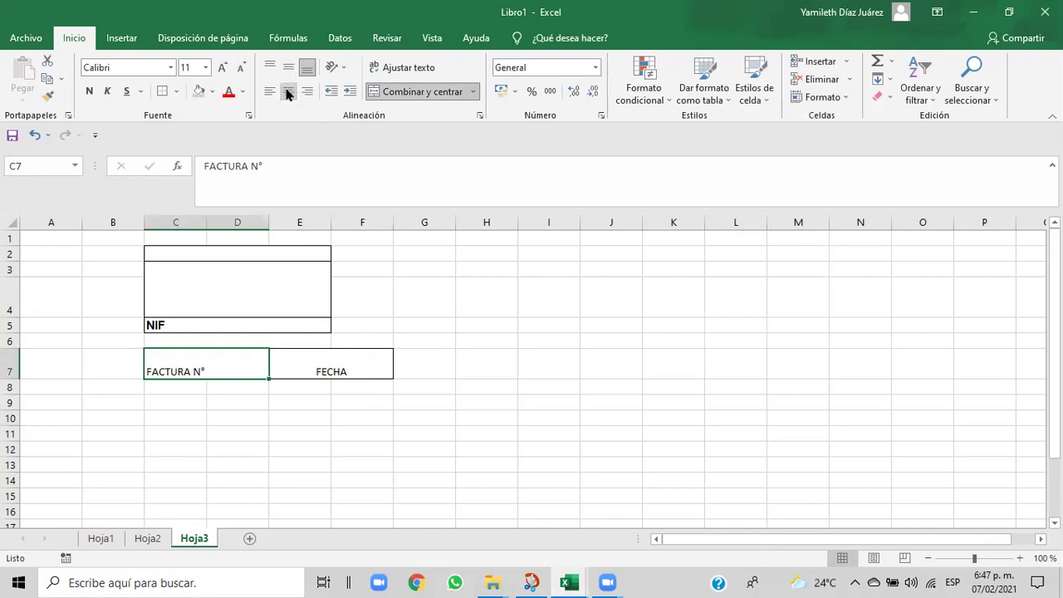
{"action": "left_click", "coordinate": [290, 73]}
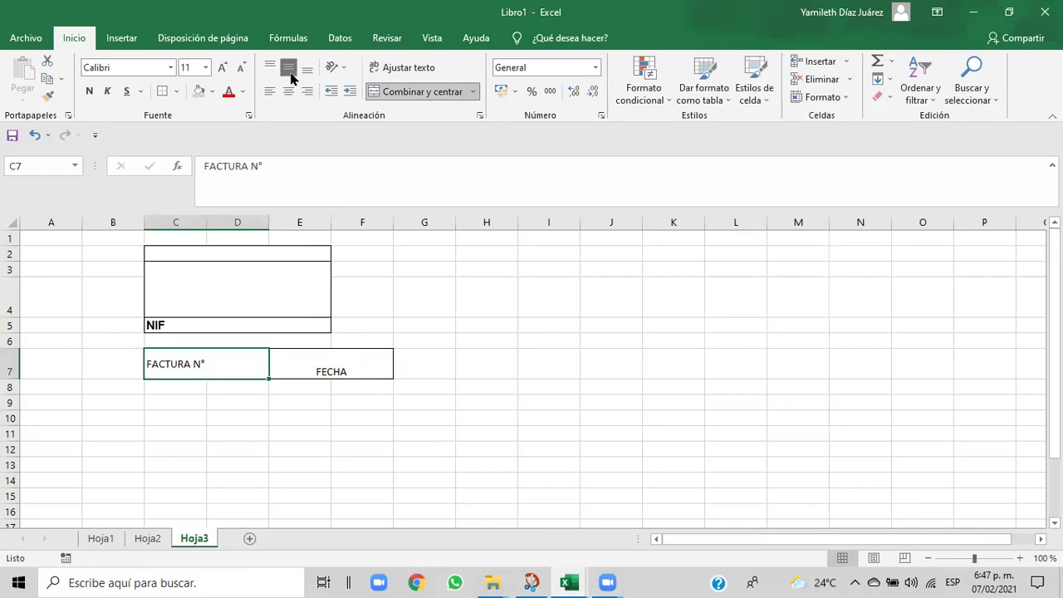
{"action": "left_click", "coordinate": [324, 362]}
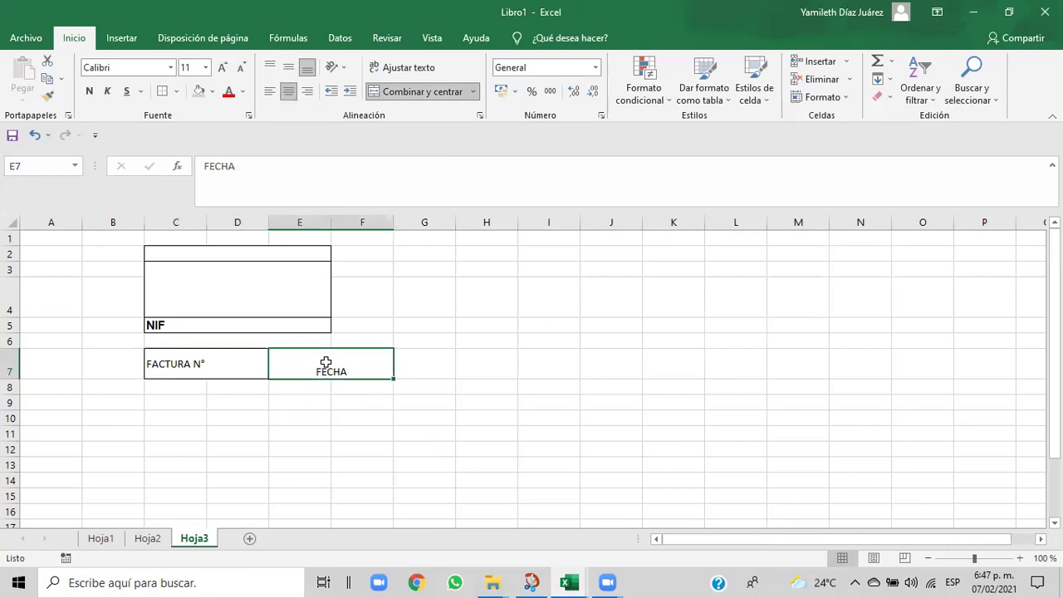
{"action": "left_click", "coordinate": [289, 71]}
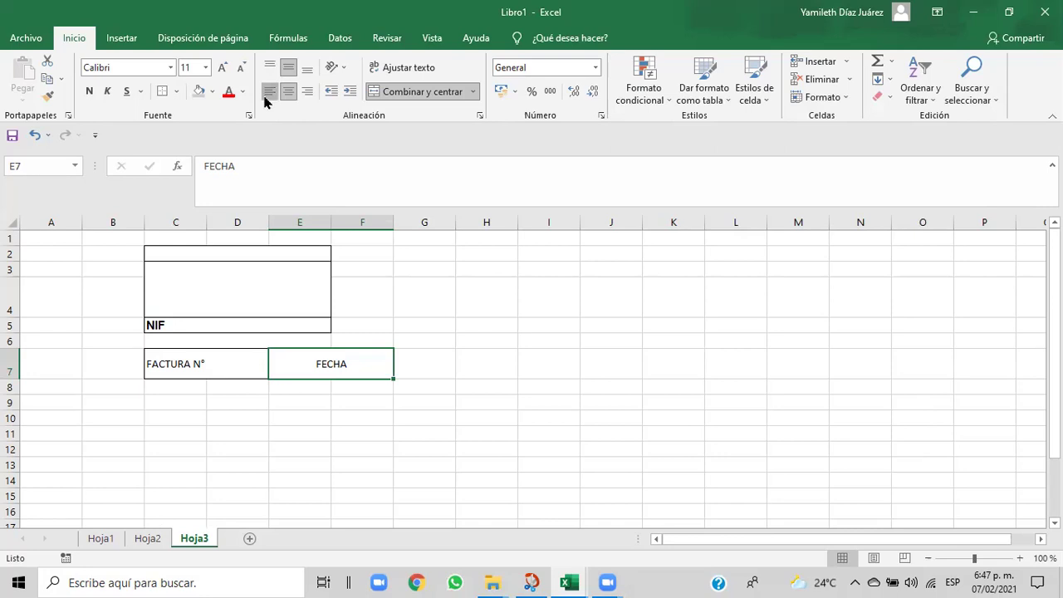
{"action": "left_click", "coordinate": [267, 94]}
{"action": "left_click", "coordinate": [163, 366]}
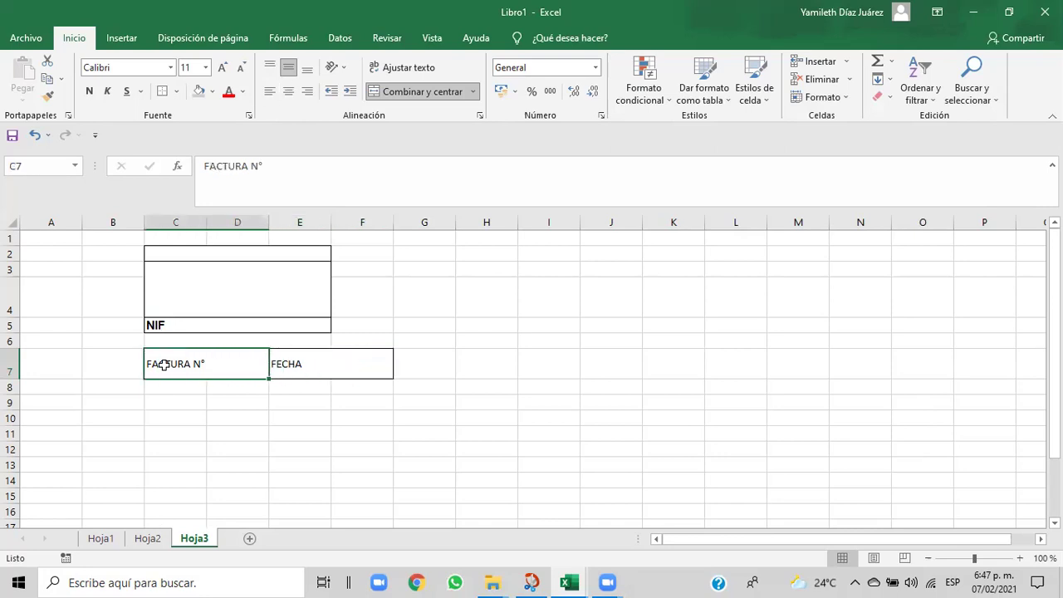
- Compare the aligned labels with the reference invoice workbook
{"action": "mouse_move", "coordinate": [567, 582]}
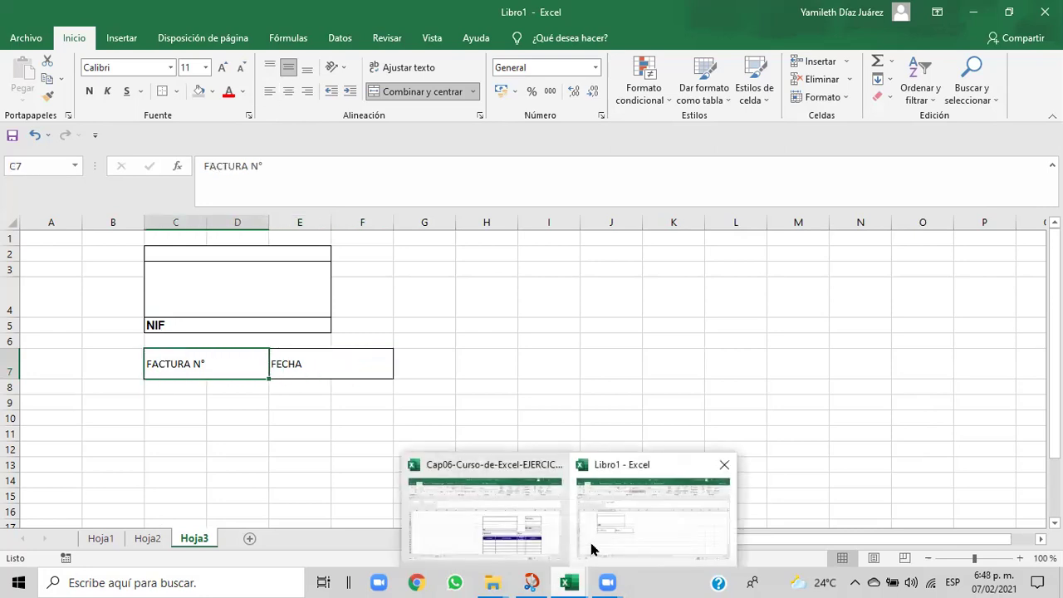
{"action": "left_click", "coordinate": [531, 535]}
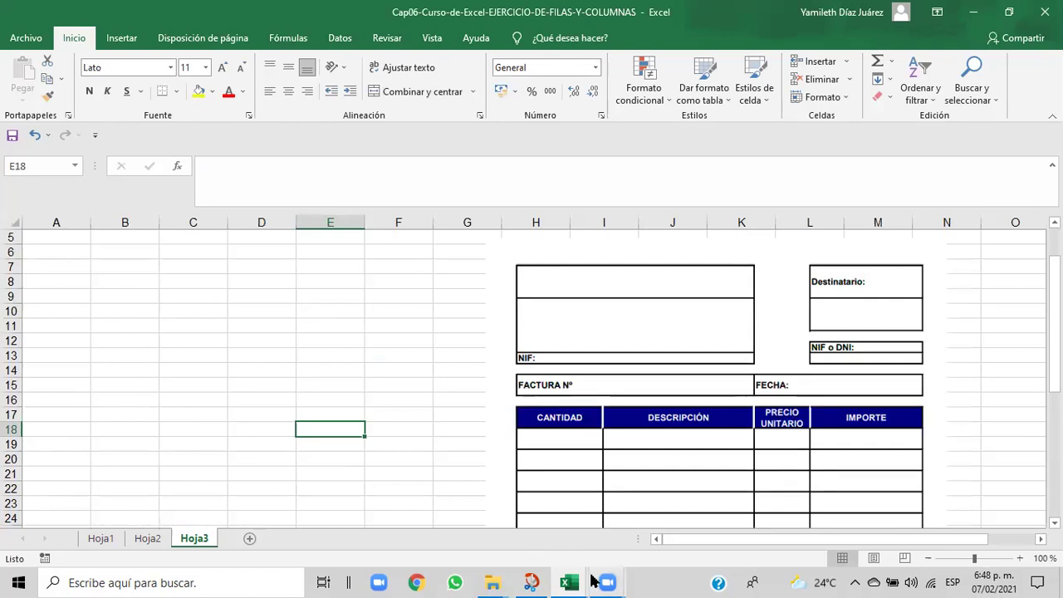
{"action": "mouse_move", "coordinate": [575, 575]}
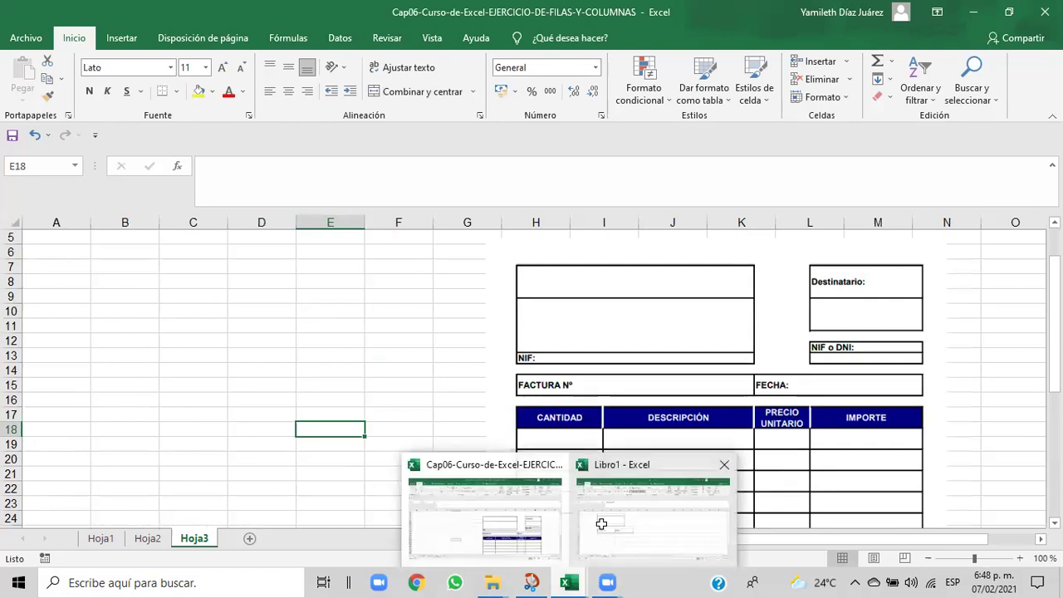
{"action": "left_click", "coordinate": [597, 523]}
{"action": "left_click", "coordinate": [293, 366]}
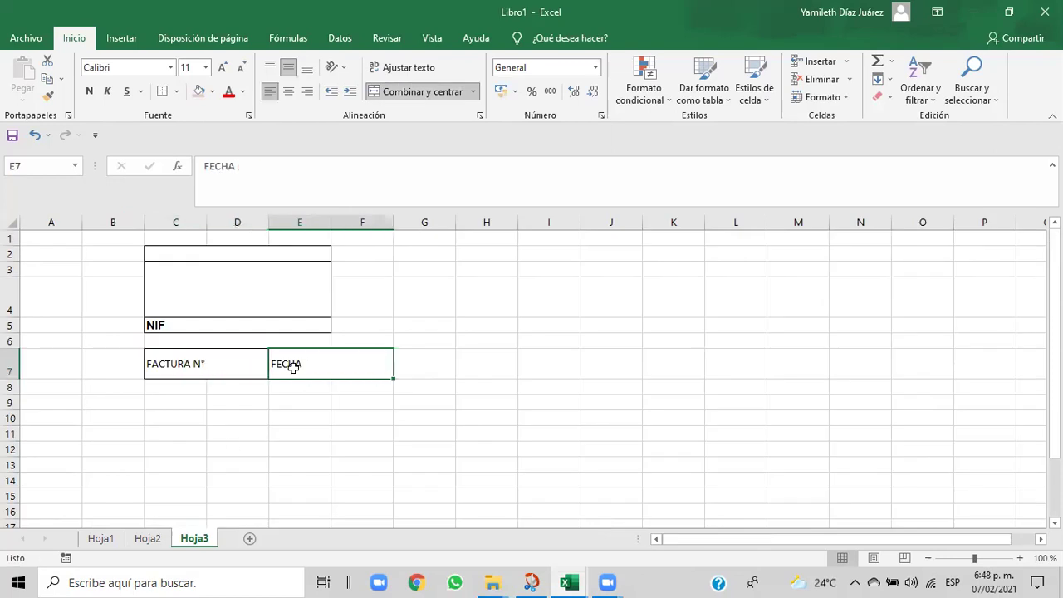
{"action": "left_click", "coordinate": [184, 364]}
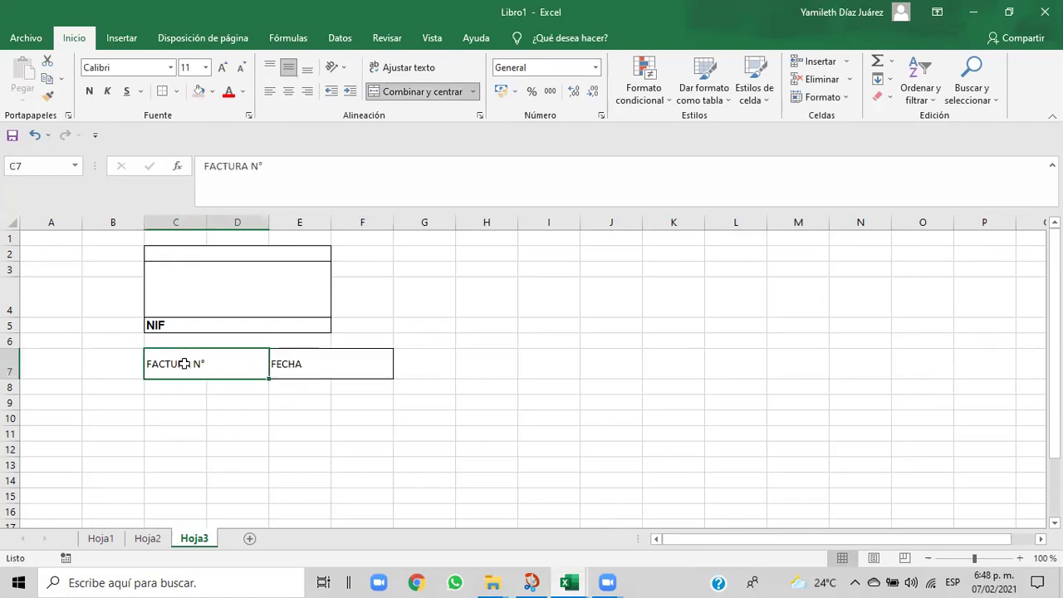
- Bold the FECHA and FACTURA N° labels, adding a colon to make 'FECHA:'
{"action": "left_click", "coordinate": [269, 91]}
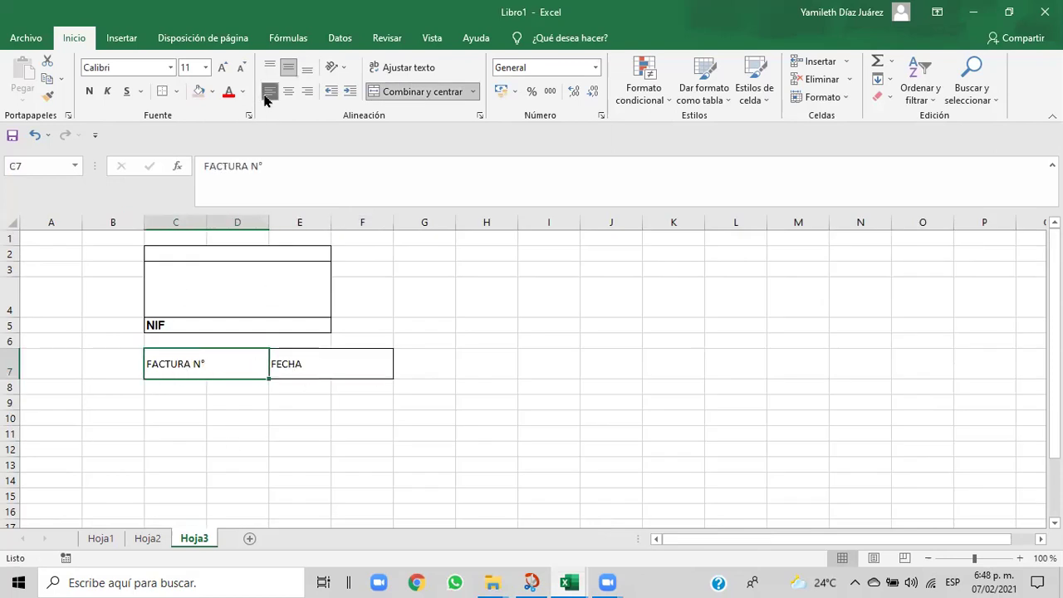
{"action": "left_click", "coordinate": [286, 366]}
{"action": "left_click", "coordinate": [88, 91]}
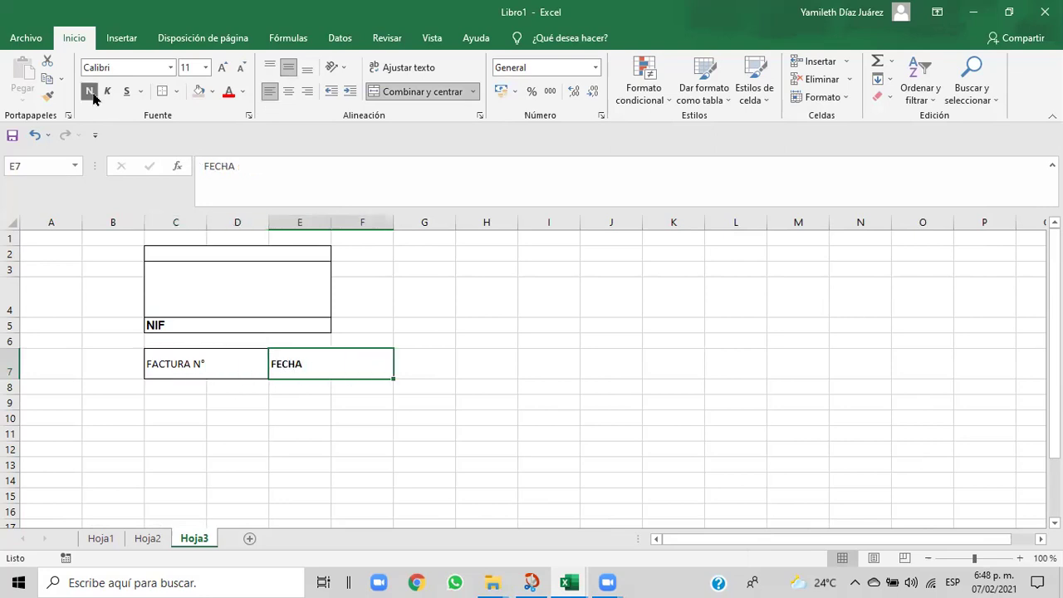
{"action": "left_click", "coordinate": [243, 166]}
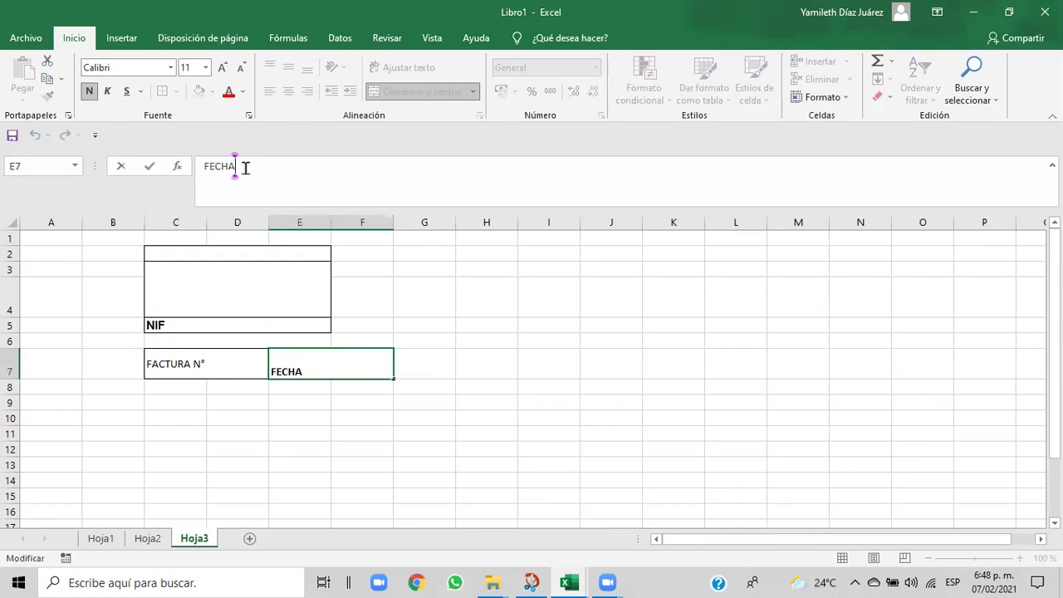
{"action": "type", "text": ":"}
{"action": "left_click", "coordinate": [224, 368]}
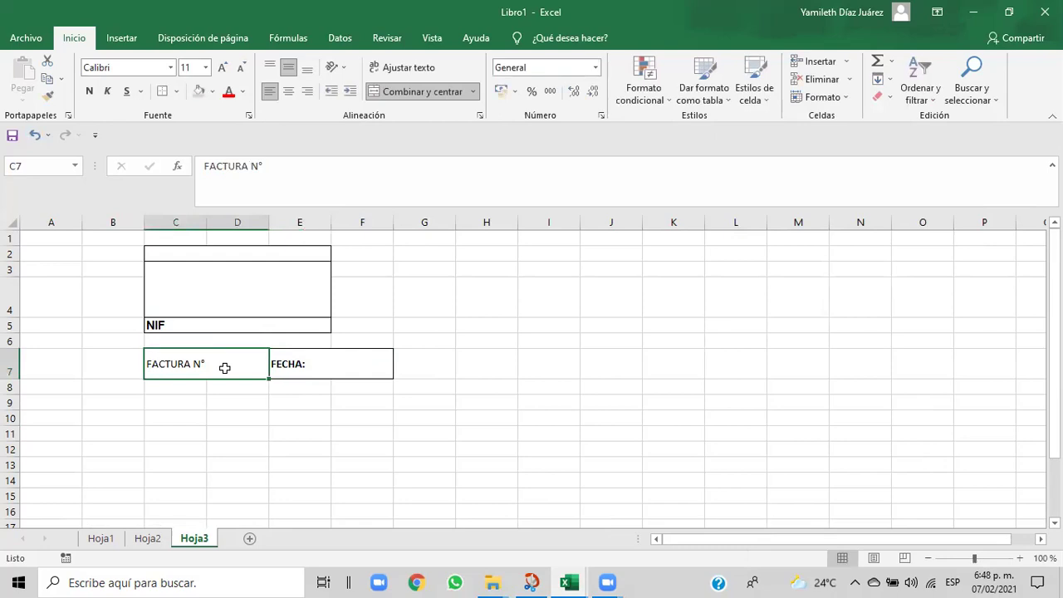
{"action": "left_click", "coordinate": [89, 91]}
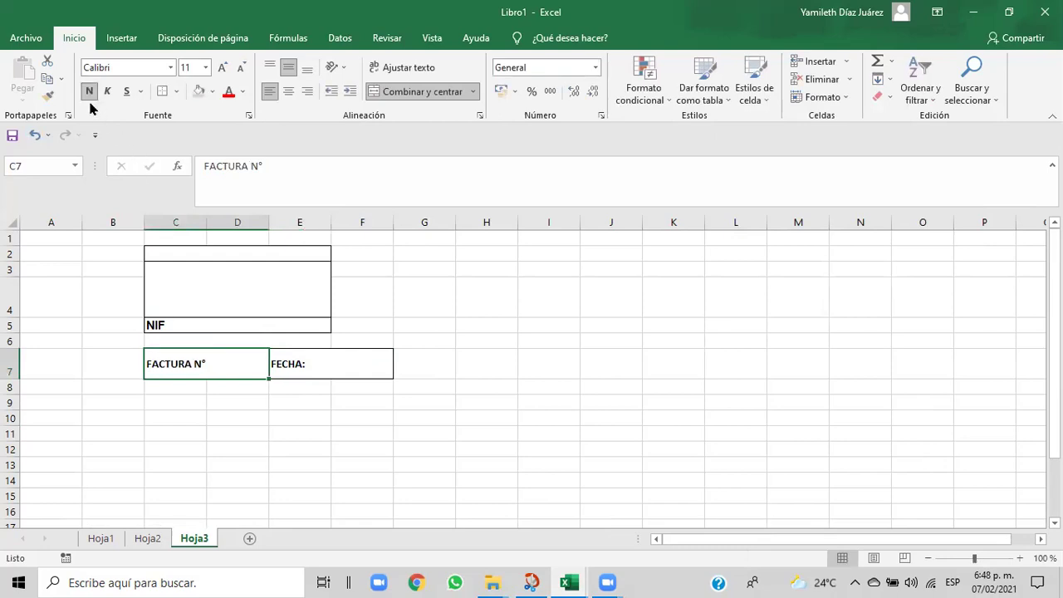
{"action": "left_click", "coordinate": [314, 374]}
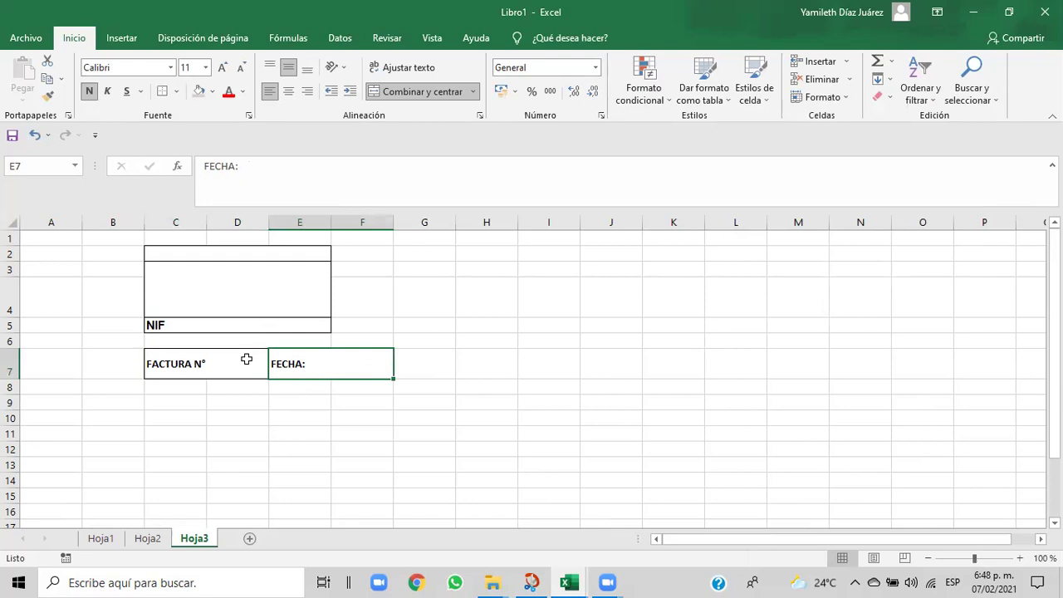
{"action": "left_click", "coordinate": [213, 331]}
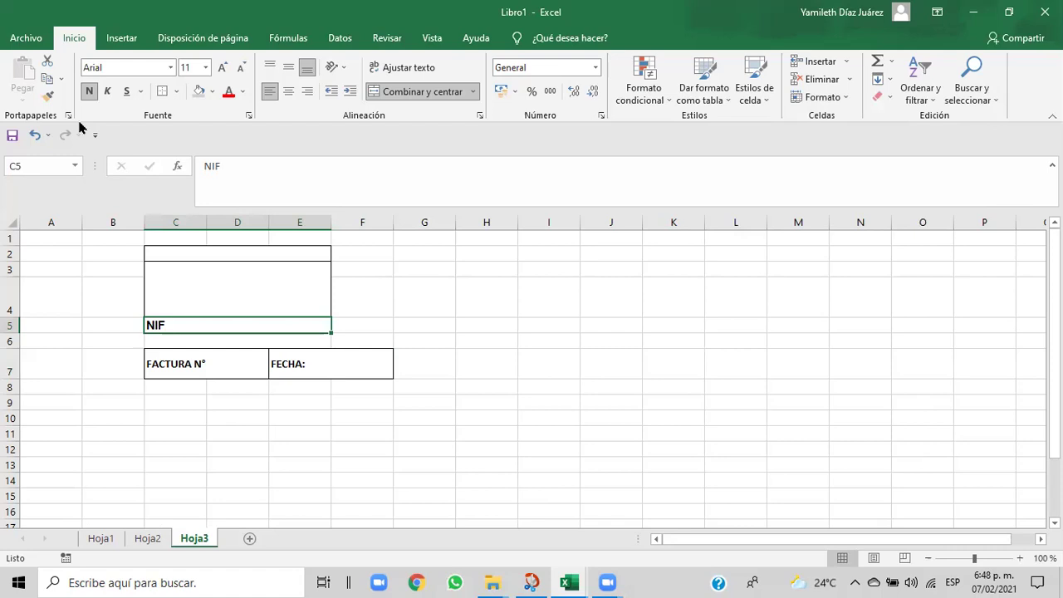
- Copy the NIF label's formatting onto FACTURA N°, then onto FECHA:, with Format Painter
{"action": "left_click", "coordinate": [48, 96]}
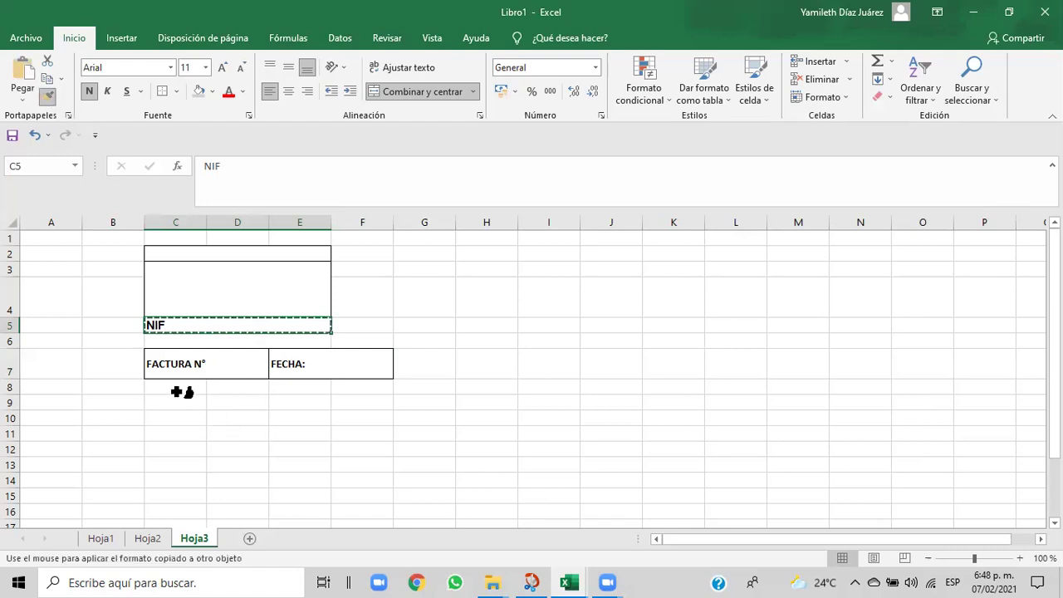
{"action": "left_click", "coordinate": [160, 366]}
{"action": "left_click", "coordinate": [278, 365]}
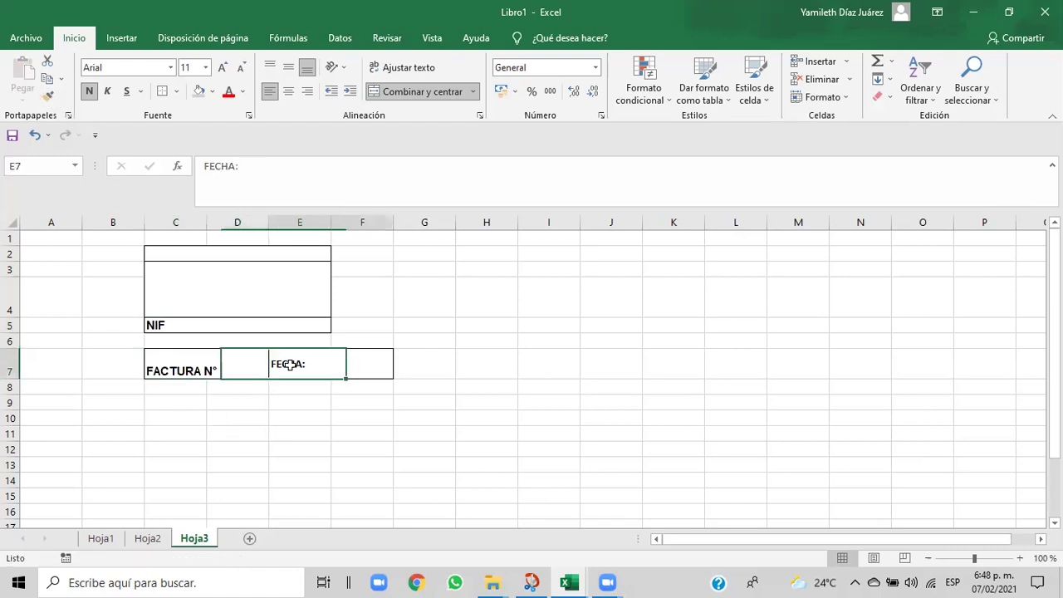
{"action": "left_click", "coordinate": [179, 367]}
{"action": "left_click", "coordinate": [48, 98]}
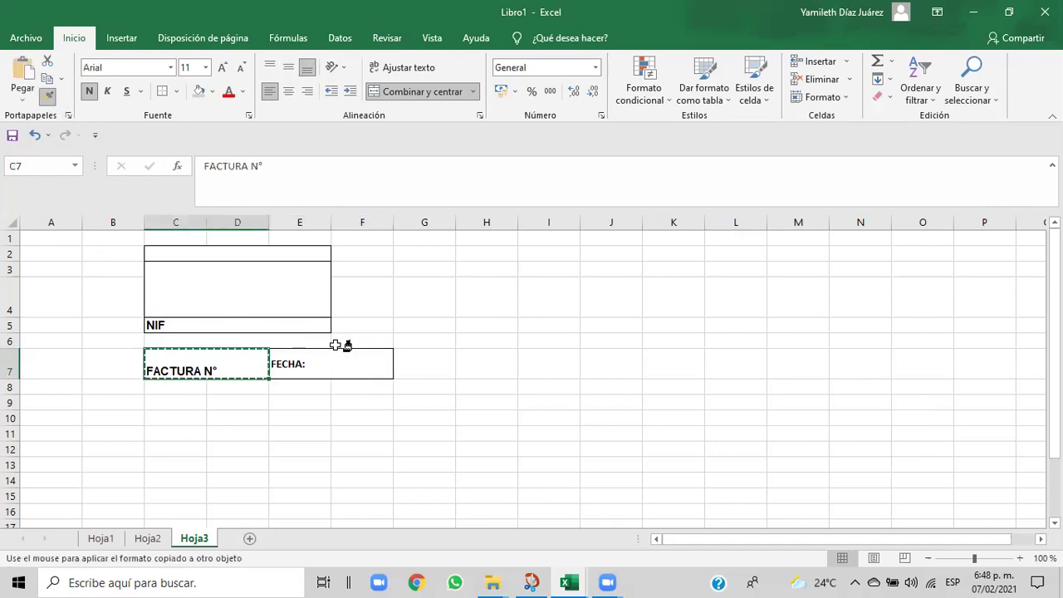
{"action": "left_click", "coordinate": [341, 363]}
{"action": "left_click", "coordinate": [437, 423]}
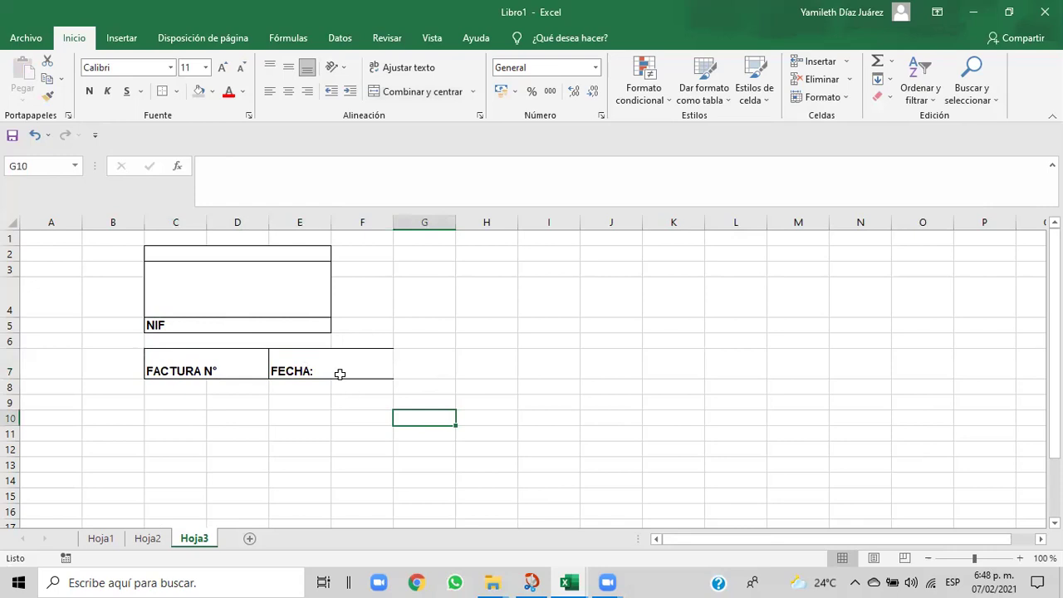
{"action": "left_click", "coordinate": [329, 362]}
- Try widening and narrowing columns E and F around the FECHA: box
{"action": "left_click_drag", "start_coordinate": [391, 222], "coordinate": [402, 222]}
{"action": "left_click", "coordinate": [432, 384]}
{"action": "left_click", "coordinate": [342, 364]}
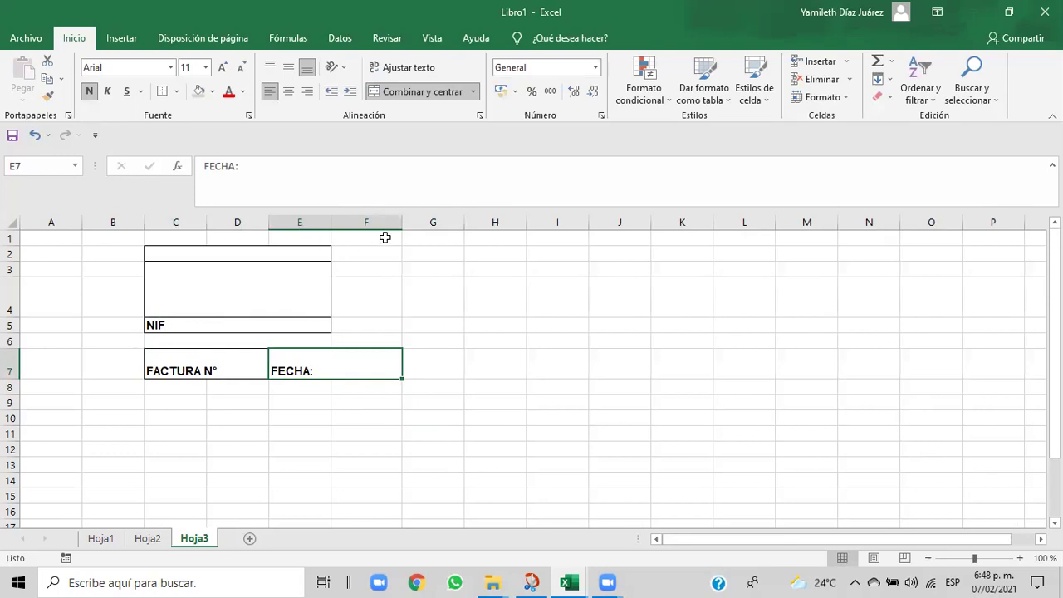
{"action": "left_click_drag", "start_coordinate": [401, 222], "coordinate": [381, 226]}
{"action": "left_click", "coordinate": [442, 313]}
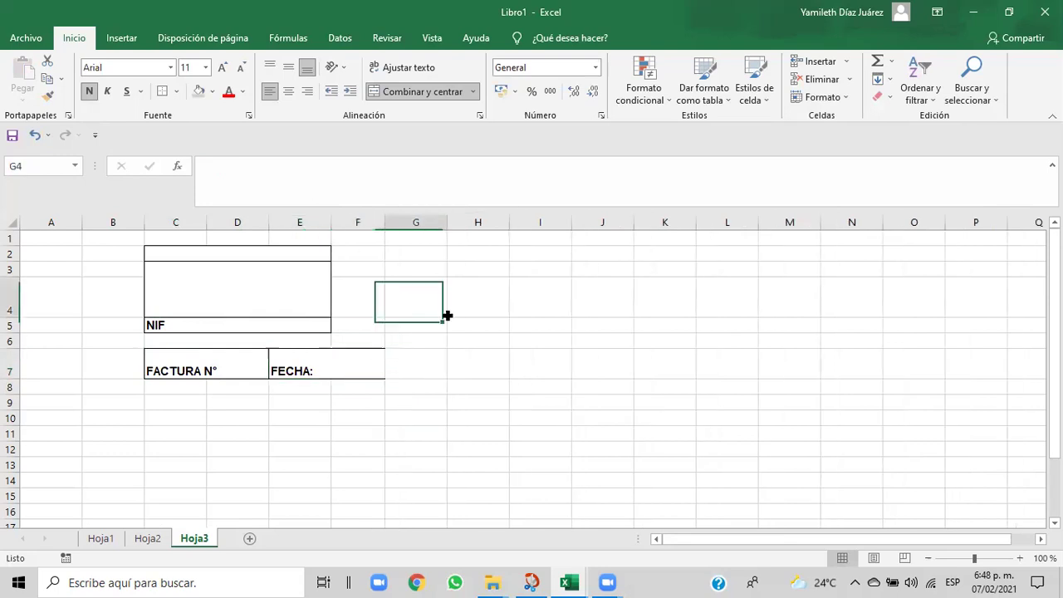
{"action": "left_click_drag", "start_coordinate": [331, 222], "coordinate": [344, 222]}
- Undo the column width changes and the formatting copied onto FECHA:
{"action": "left_click", "coordinate": [35, 137]}
{"action": "left_click", "coordinate": [35, 136]}
{"action": "left_click", "coordinate": [35, 138]}
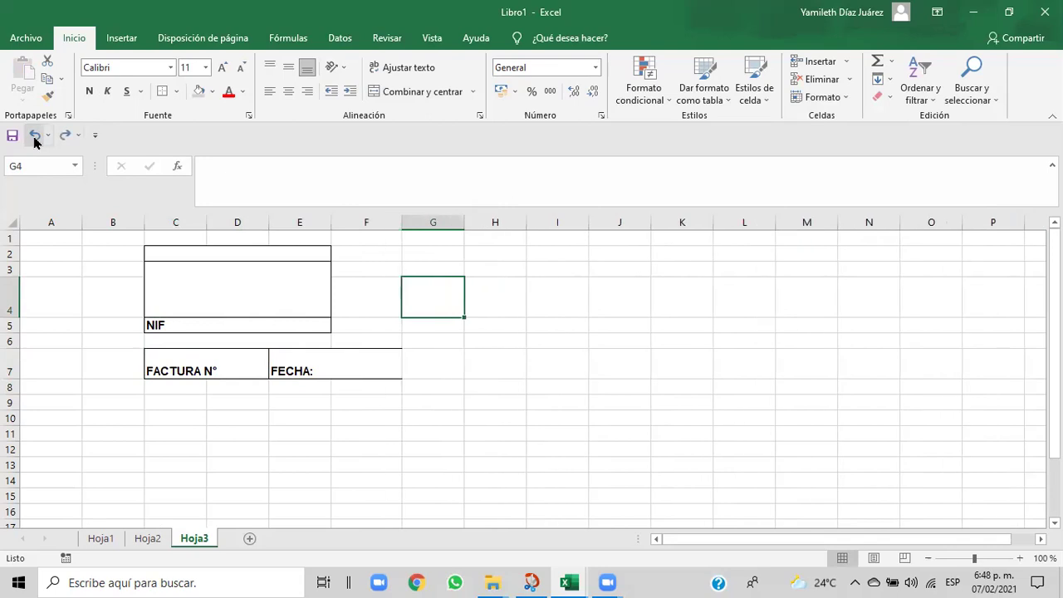
{"action": "left_click", "coordinate": [65, 137]}
{"action": "left_click", "coordinate": [65, 137]}
{"action": "left_click", "coordinate": [65, 137]}
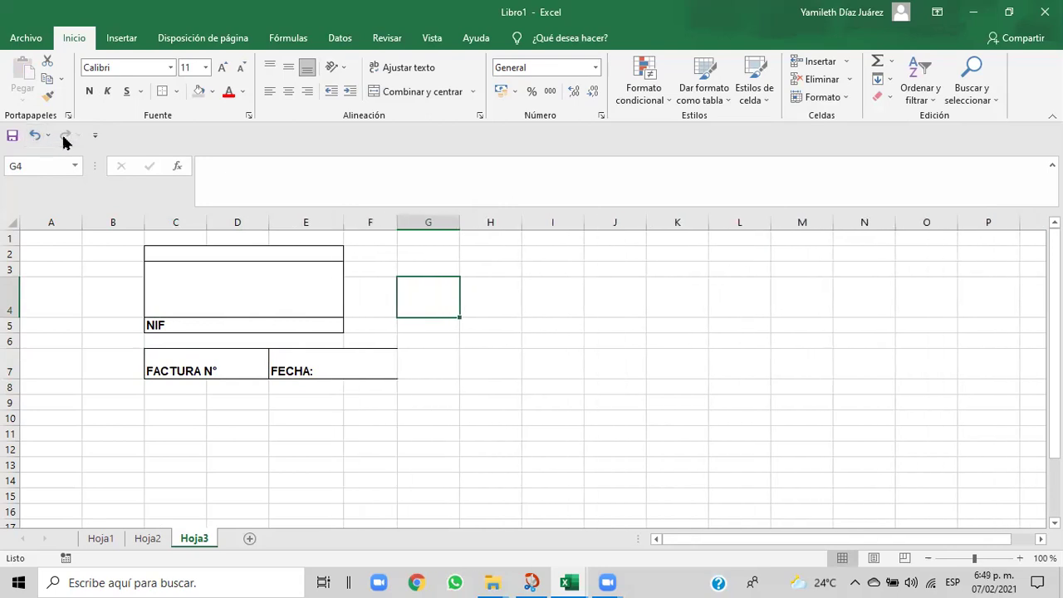
{"action": "left_click", "coordinate": [35, 136]}
{"action": "left_click", "coordinate": [35, 136]}
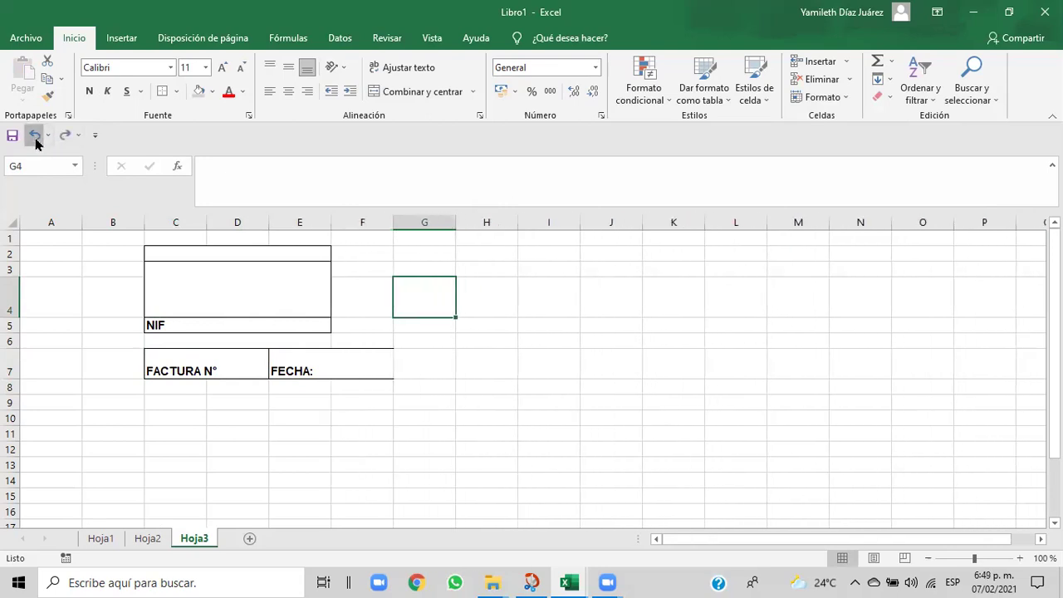
{"action": "left_click", "coordinate": [35, 136]}
{"action": "left_click", "coordinate": [375, 436]}
- Undo the formatting copied onto FECHA: and set FACTURA N° to Arial size 9
{"action": "left_click", "coordinate": [243, 433]}
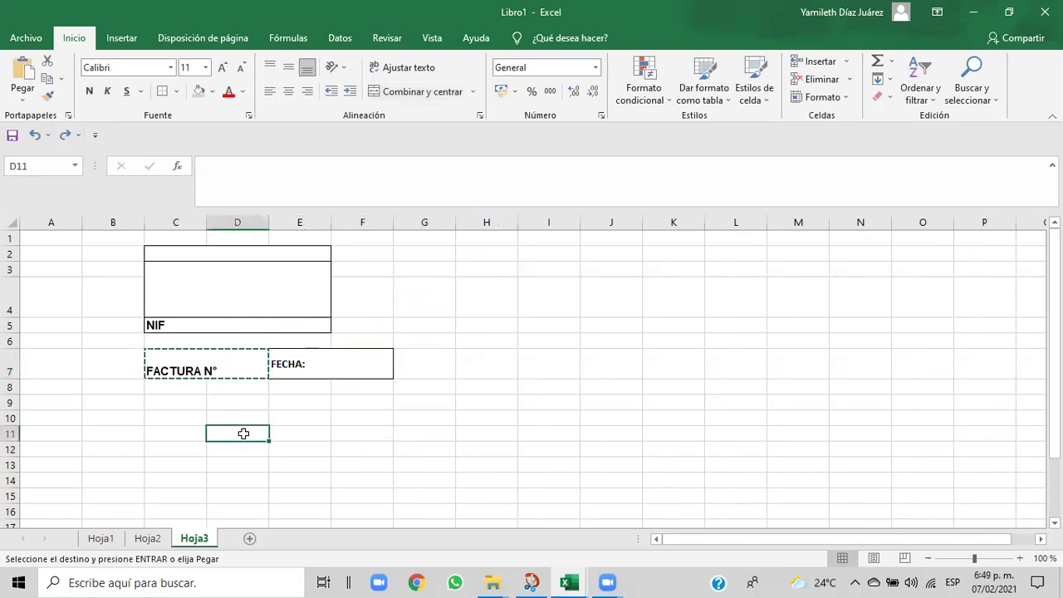
{"action": "key", "text": "Escape"}
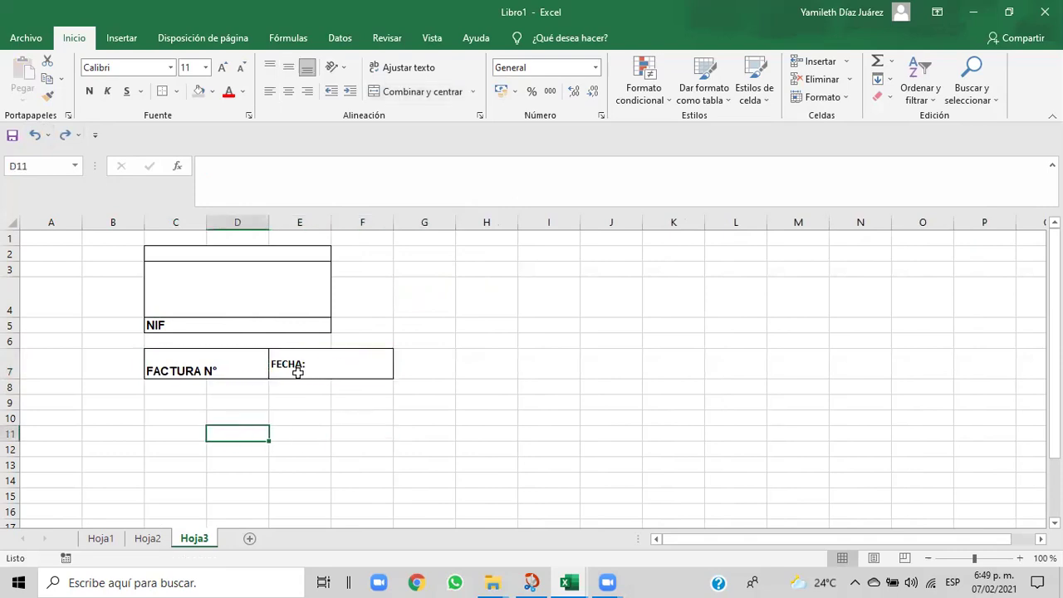
{"action": "left_click", "coordinate": [297, 371]}
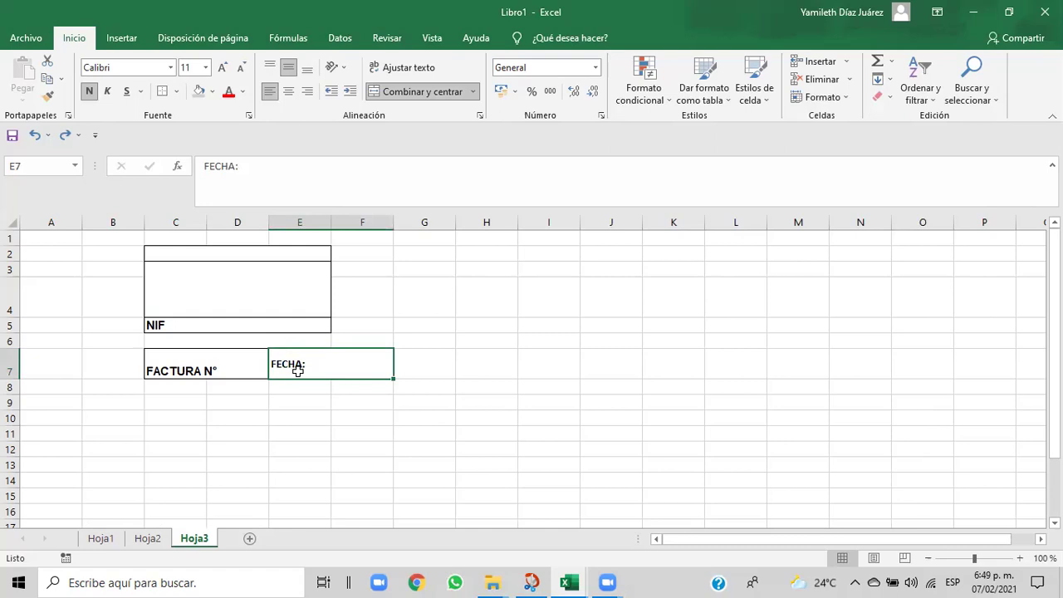
{"action": "left_click", "coordinate": [214, 367]}
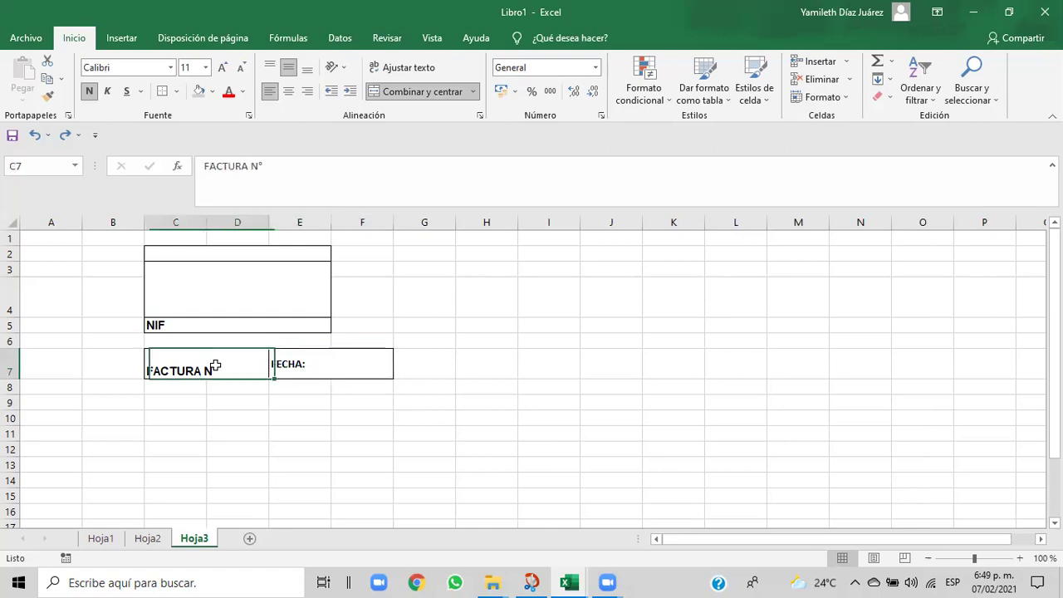
{"action": "left_click", "coordinate": [170, 68]}
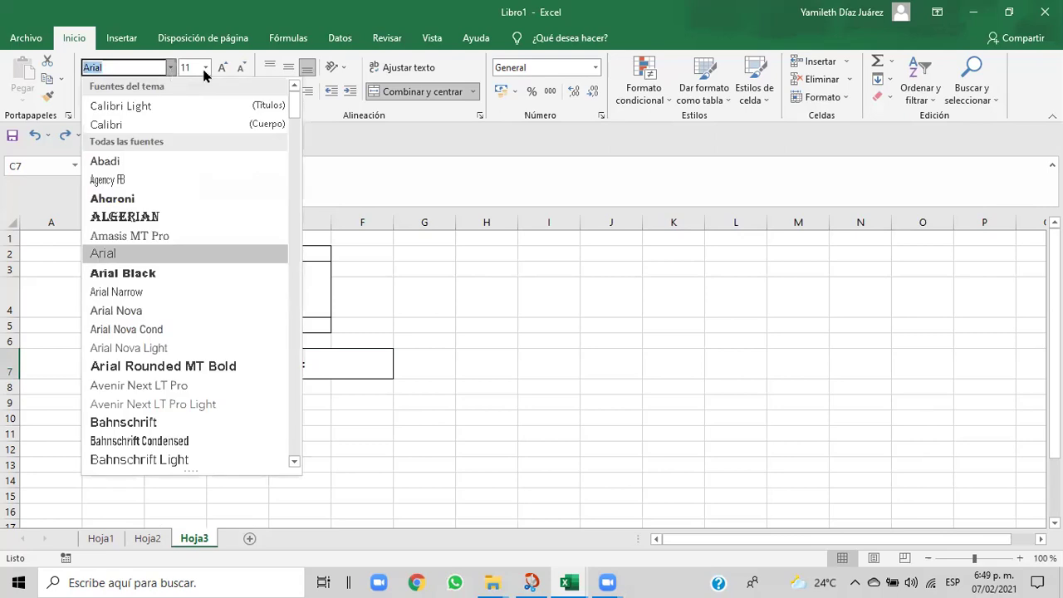
{"action": "left_click", "coordinate": [205, 68]}
{"action": "left_click", "coordinate": [186, 108]}
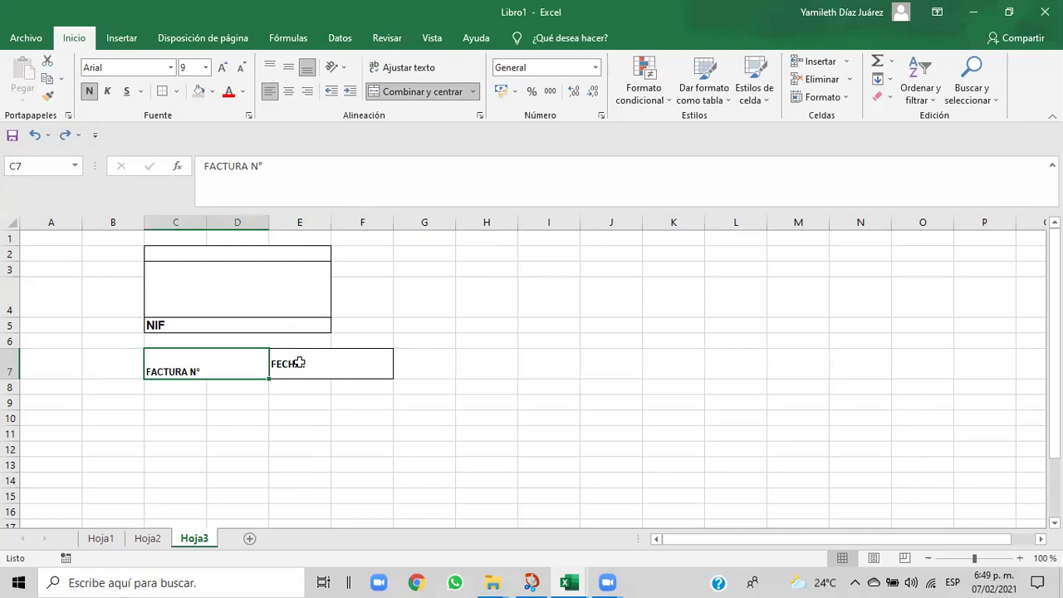
- Set FECHA: and NIF to font size 9
{"action": "left_click", "coordinate": [299, 363]}
{"action": "left_click", "coordinate": [206, 68]}
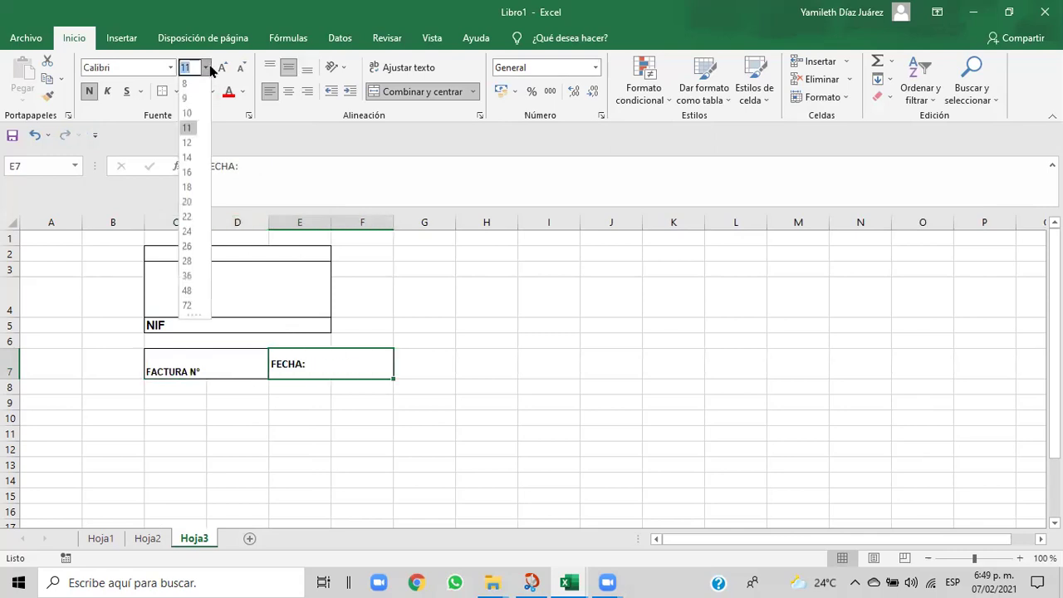
{"action": "left_click", "coordinate": [186, 99]}
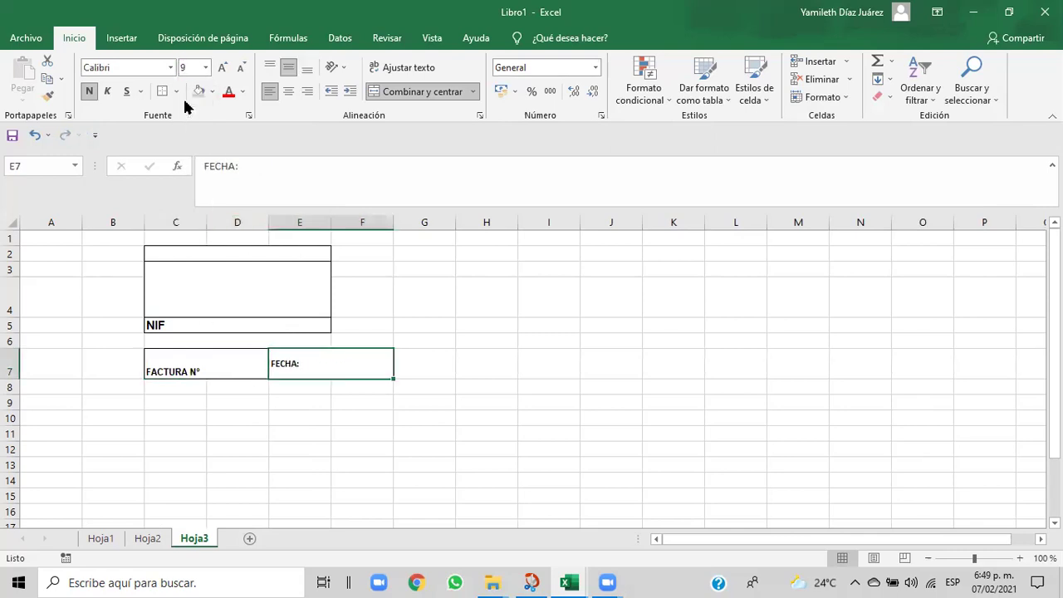
{"action": "left_click", "coordinate": [190, 326]}
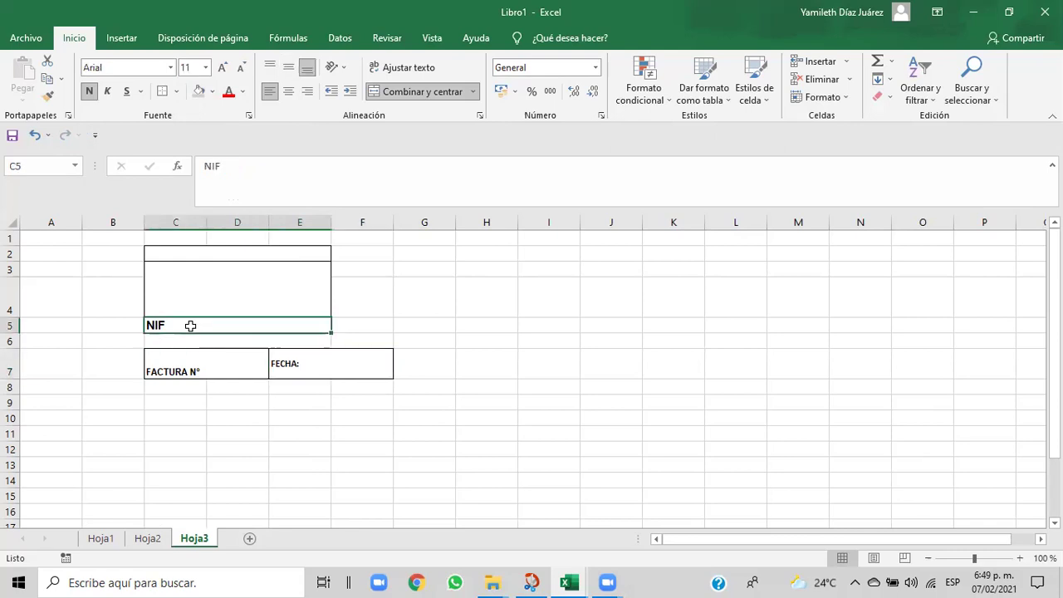
{"action": "left_click", "coordinate": [205, 67]}
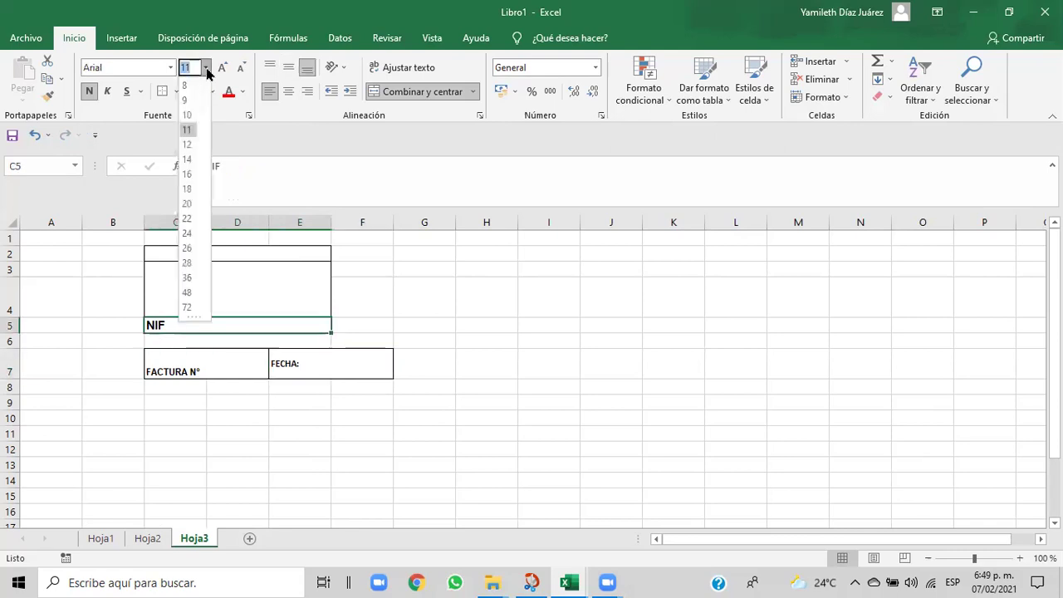
{"action": "left_click", "coordinate": [185, 100]}
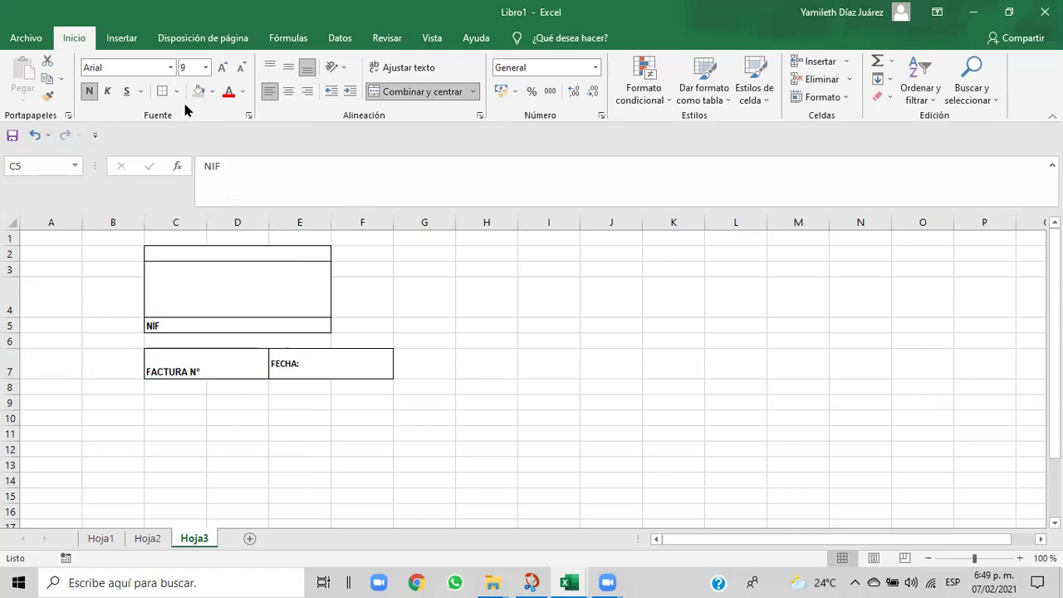
- Keep FECHA: left-aligned and bold, and change its font to Arial
{"action": "left_click", "coordinate": [286, 365]}
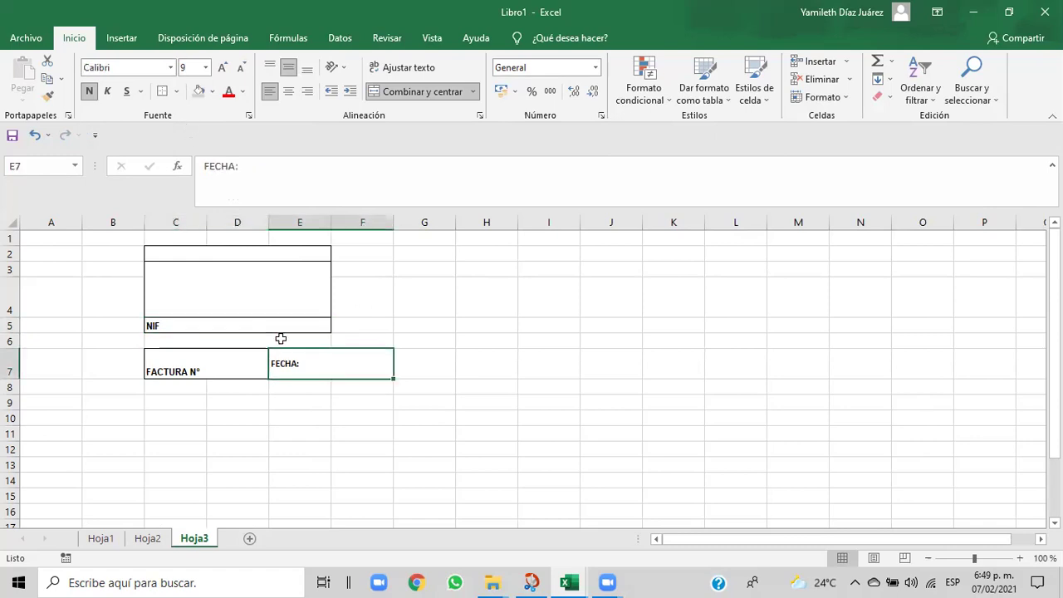
{"action": "left_click", "coordinate": [290, 98]}
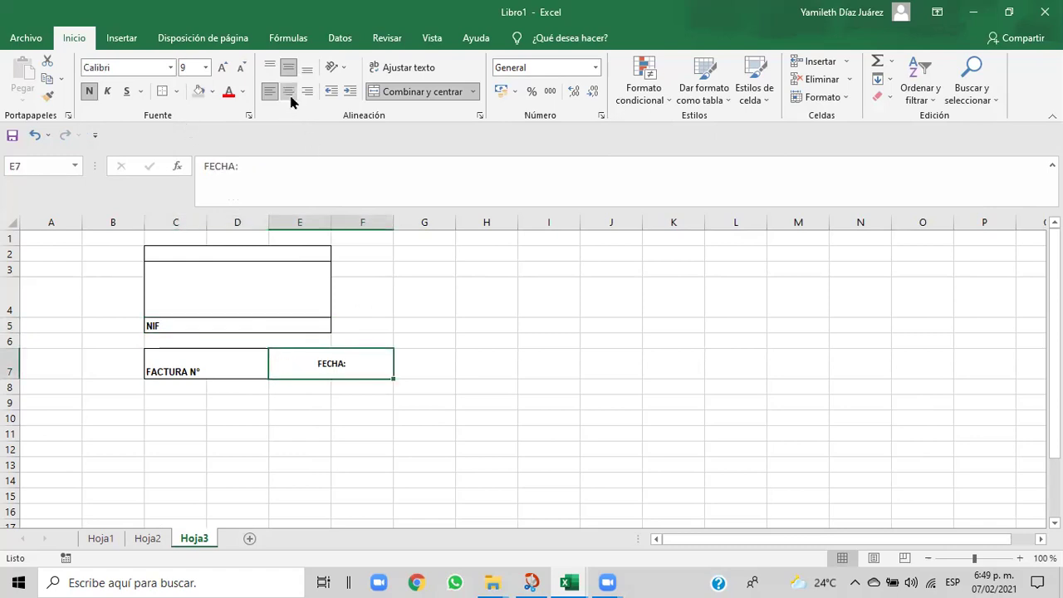
{"action": "left_click", "coordinate": [273, 96]}
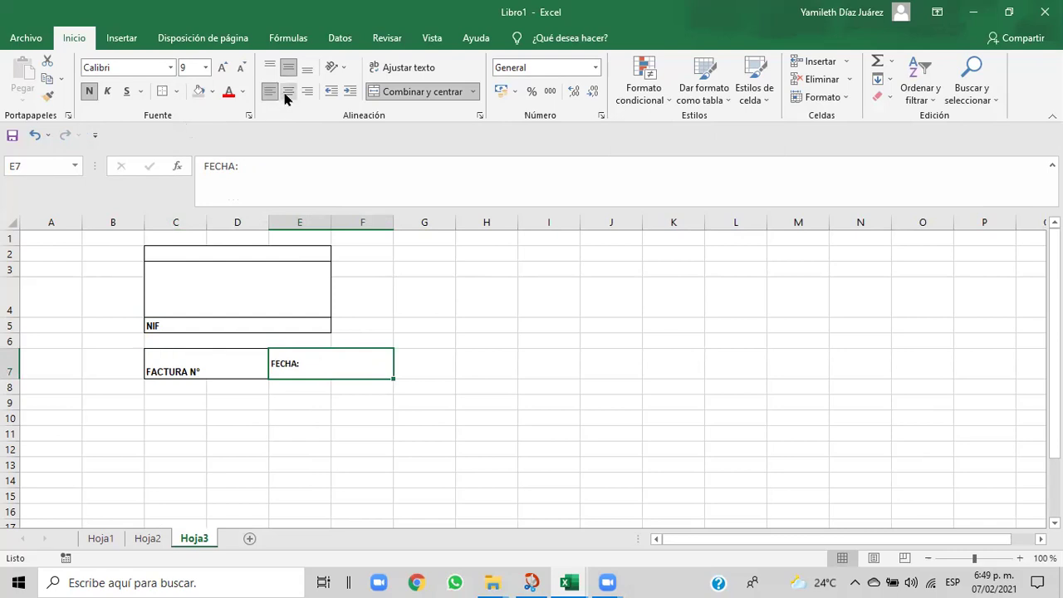
{"action": "left_click", "coordinate": [288, 94]}
{"action": "left_click", "coordinate": [269, 95]}
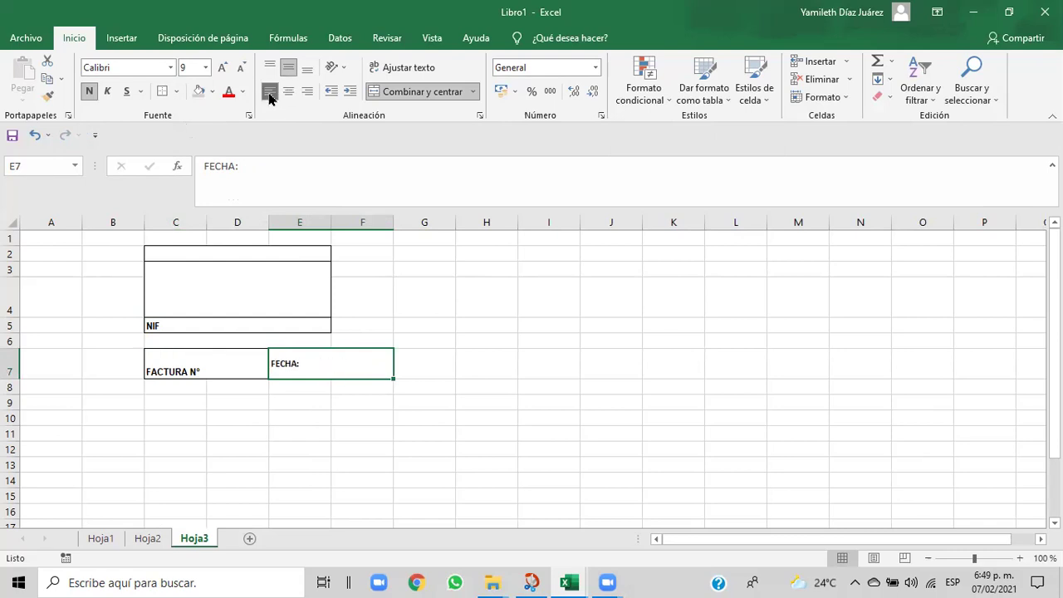
{"action": "left_click", "coordinate": [88, 93]}
{"action": "left_click", "coordinate": [88, 96]}
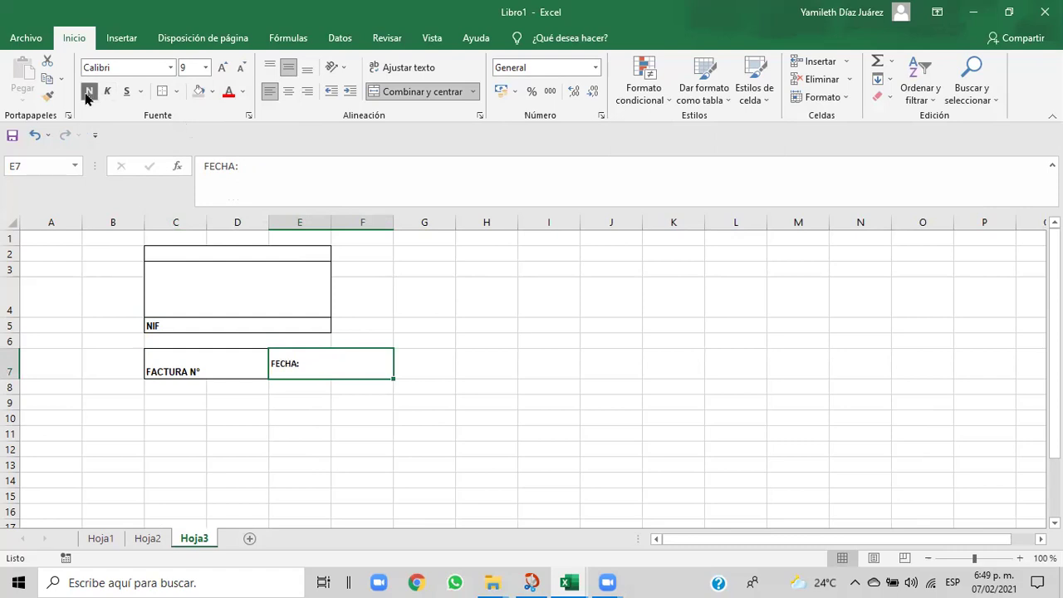
{"action": "left_click", "coordinate": [170, 67]}
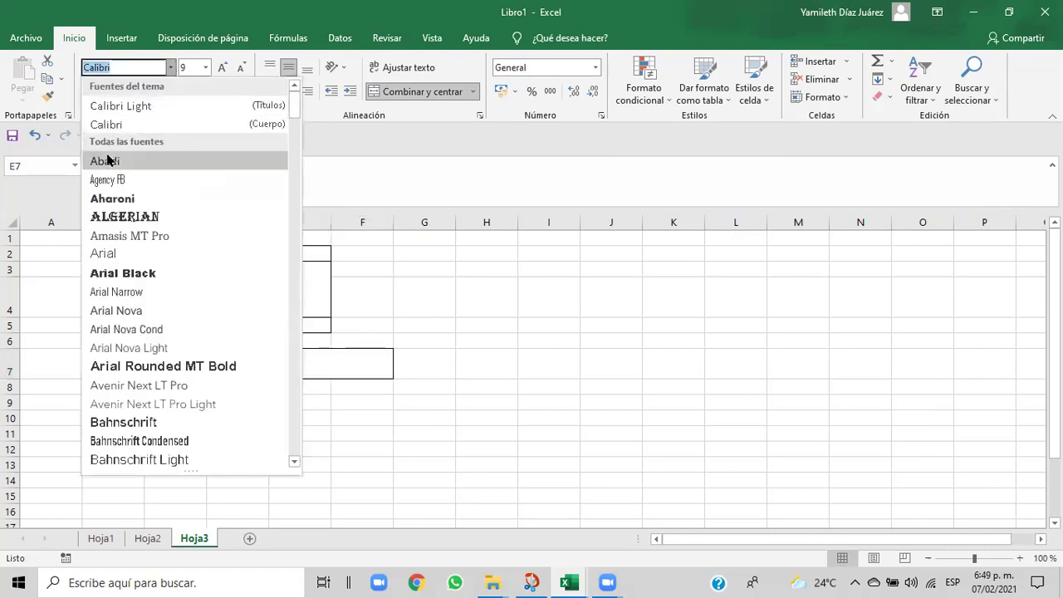
{"action": "left_click", "coordinate": [93, 253]}
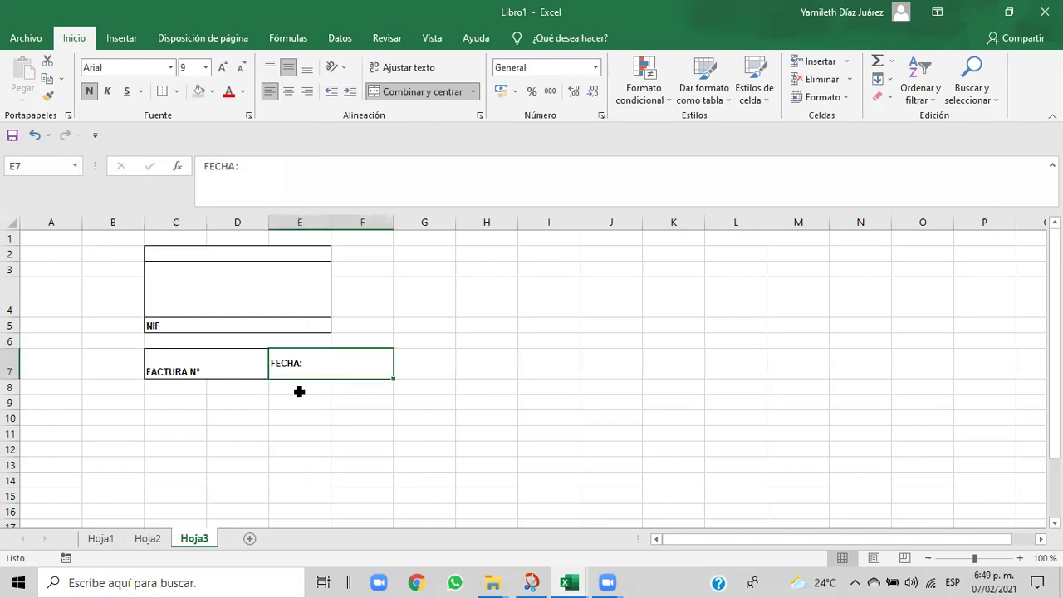
- Centre FACTURA N° vertically in its box, keeping FECHA: and FACTURA N° bold
{"action": "left_click", "coordinate": [282, 415]}
{"action": "left_click", "coordinate": [197, 369]}
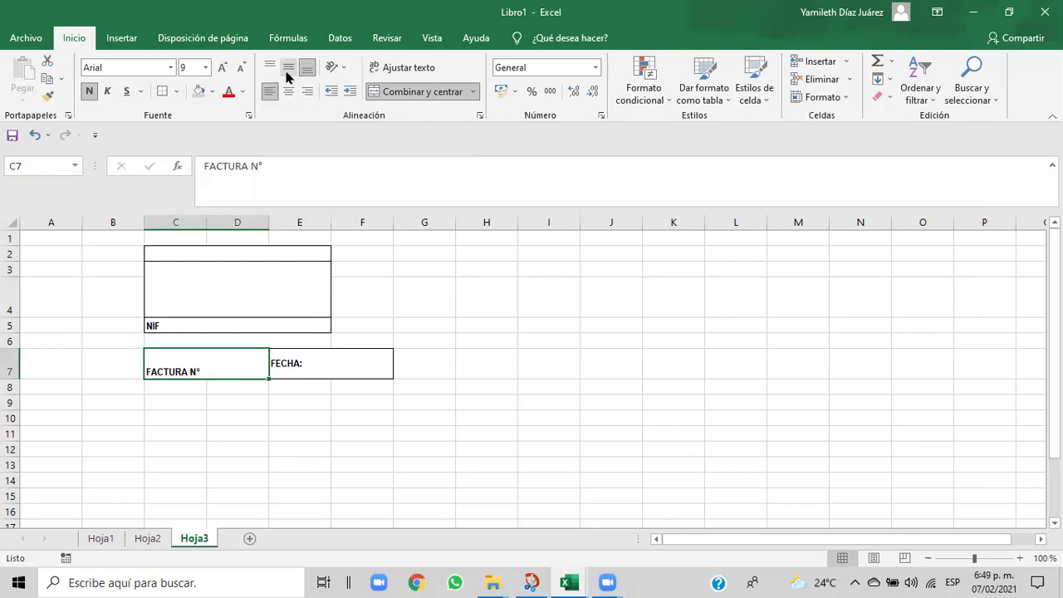
{"action": "left_click", "coordinate": [286, 69]}
{"action": "left_click", "coordinate": [319, 420]}
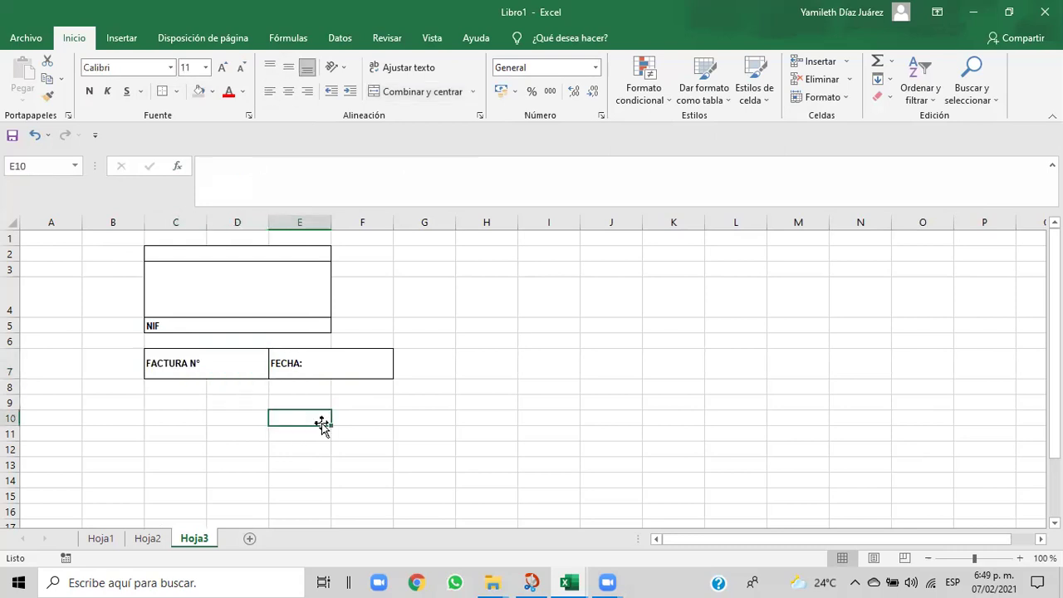
{"action": "left_click", "coordinate": [300, 362]}
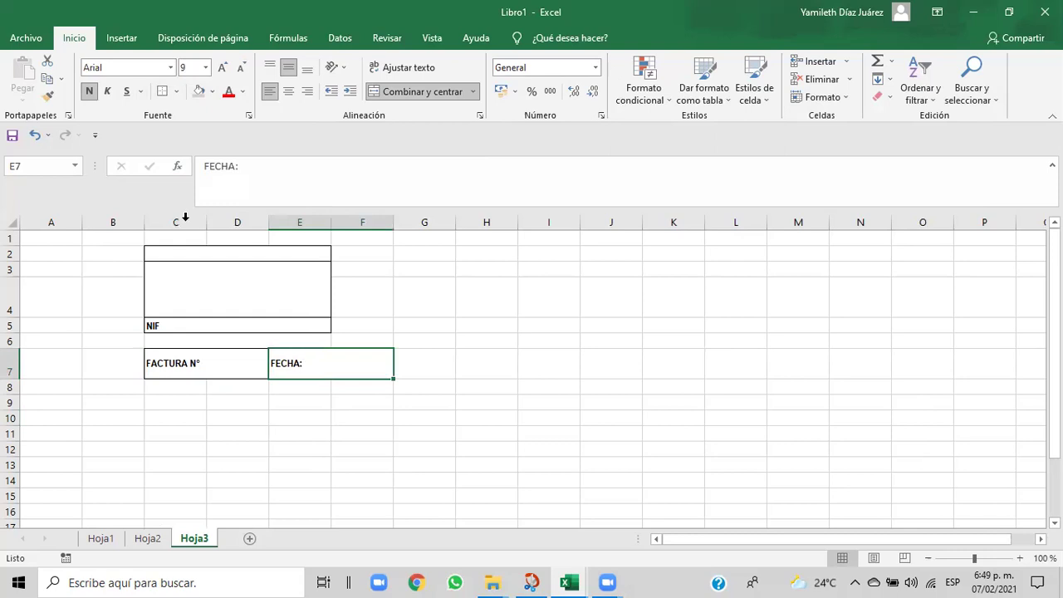
{"action": "left_click", "coordinate": [88, 93]}
{"action": "left_click", "coordinate": [88, 95]}
{"action": "left_click", "coordinate": [166, 361]}
{"action": "left_click", "coordinate": [89, 93]}
{"action": "left_click", "coordinate": [89, 93]}
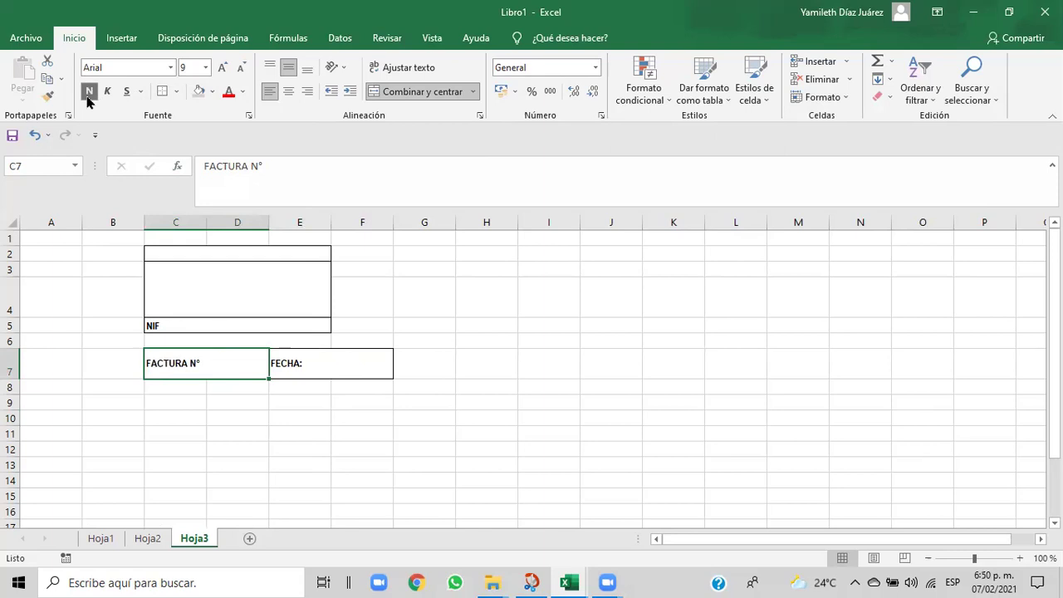
- Enlarge NIF, FACTURA N° and FECHA: to font size 11, then view the Cap06 reference
{"action": "left_click", "coordinate": [193, 330]}
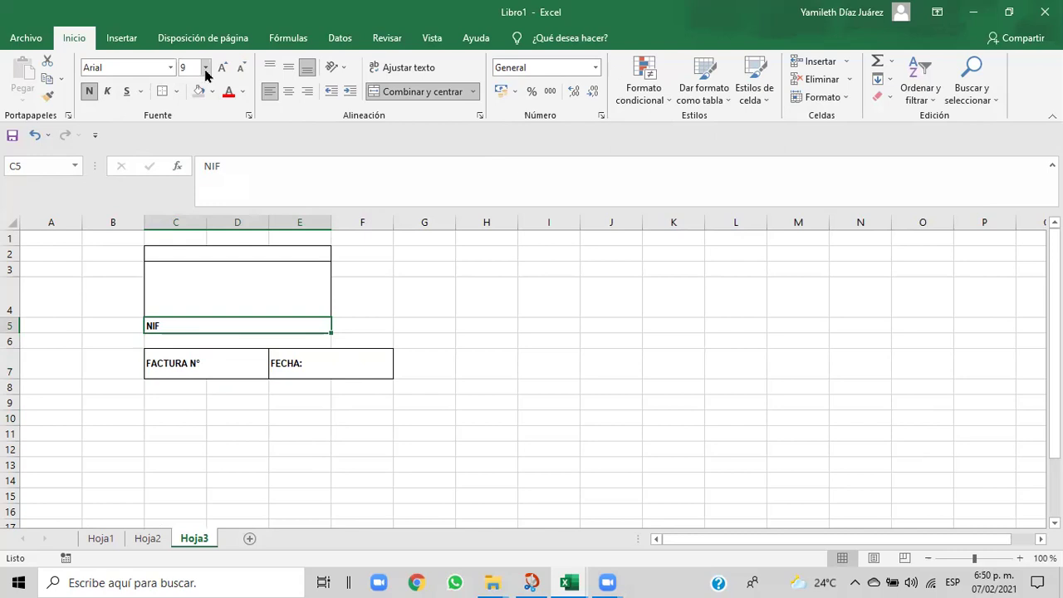
{"action": "left_click", "coordinate": [205, 68]}
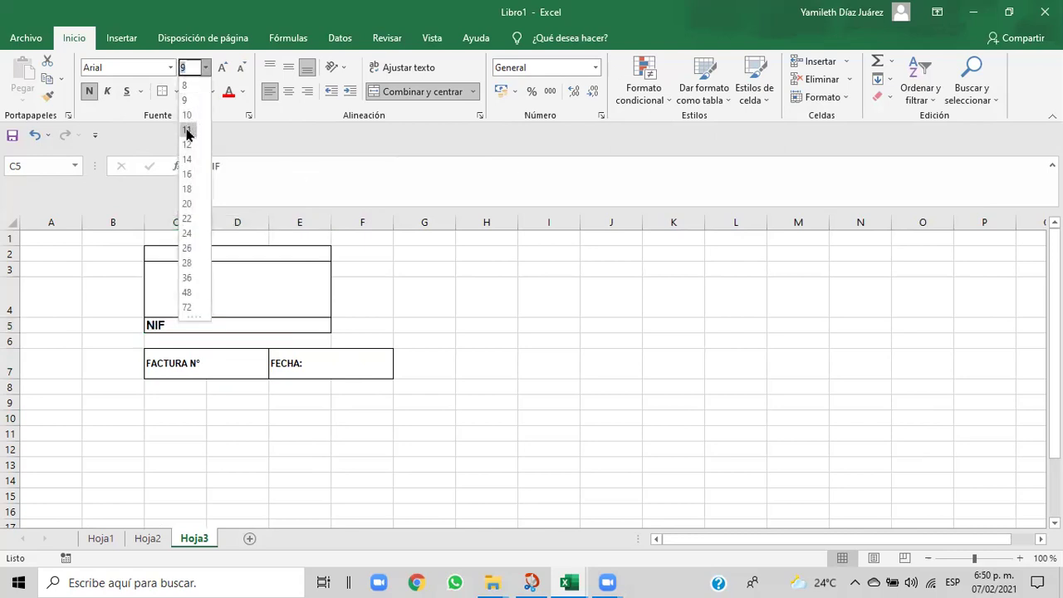
{"action": "left_click", "coordinate": [187, 129]}
{"action": "left_click", "coordinate": [179, 365]}
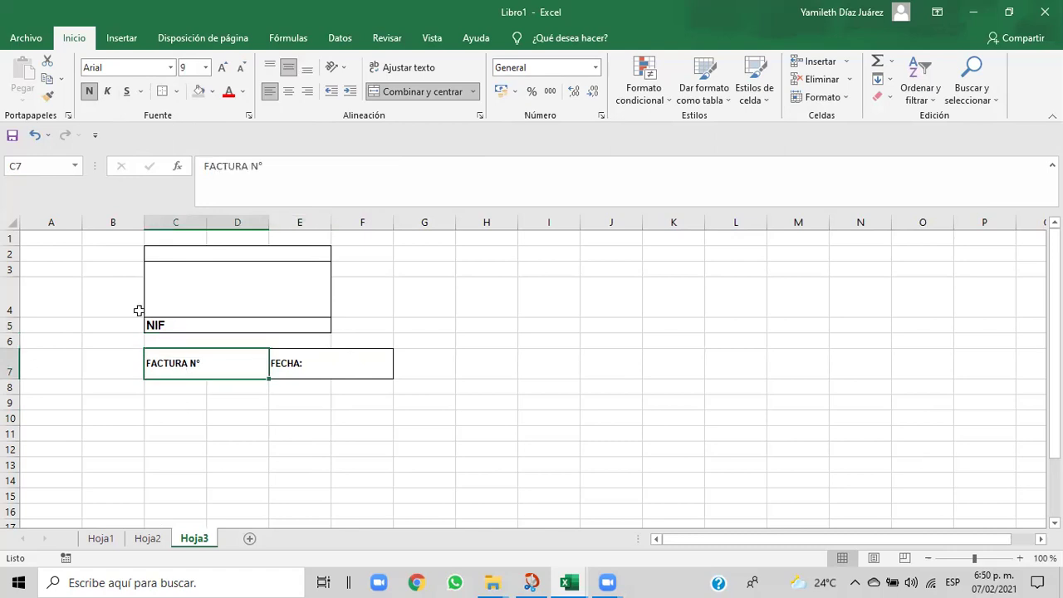
{"action": "left_click", "coordinate": [207, 68]}
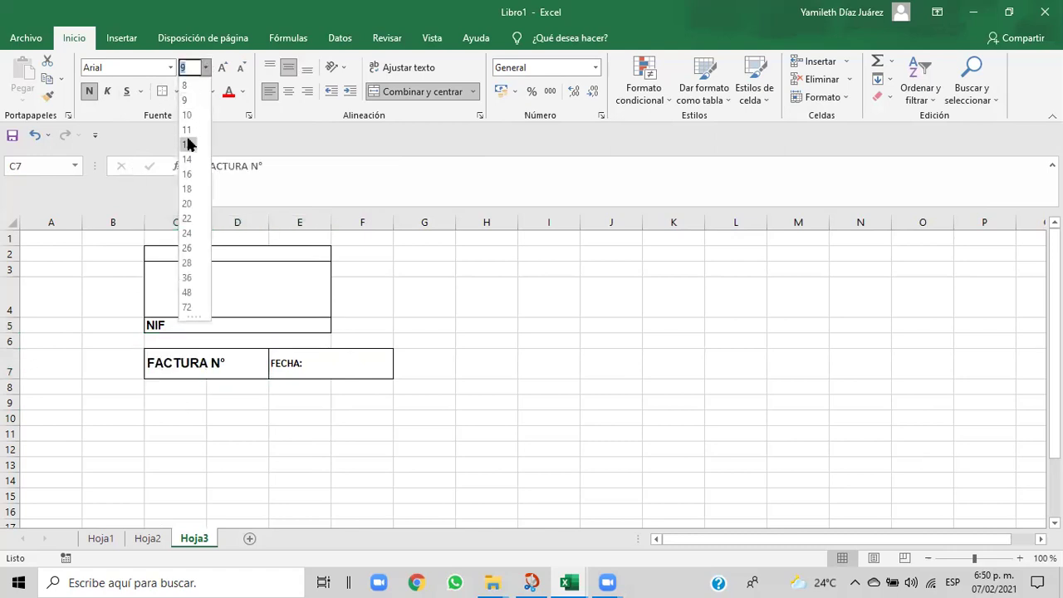
{"action": "left_click", "coordinate": [188, 131]}
{"action": "left_click", "coordinate": [288, 362]}
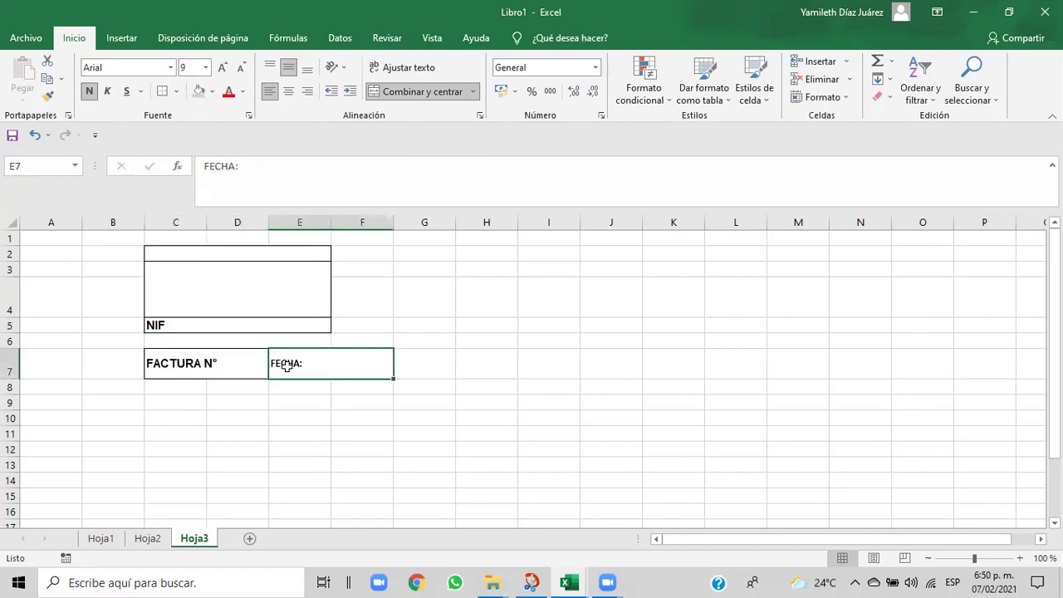
{"action": "left_click", "coordinate": [206, 69]}
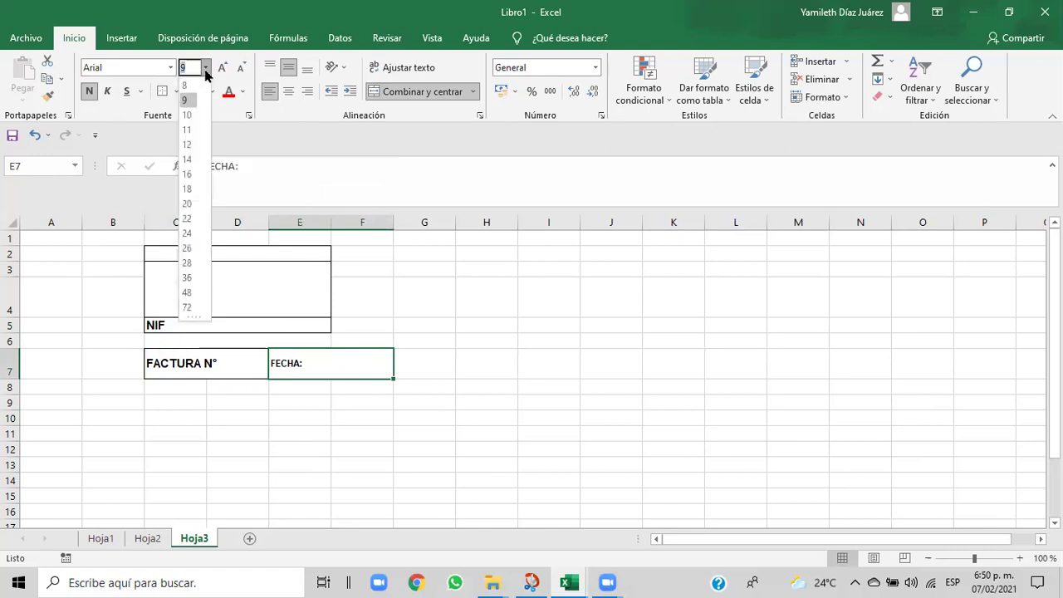
{"action": "left_click", "coordinate": [188, 131]}
{"action": "left_click", "coordinate": [452, 372]}
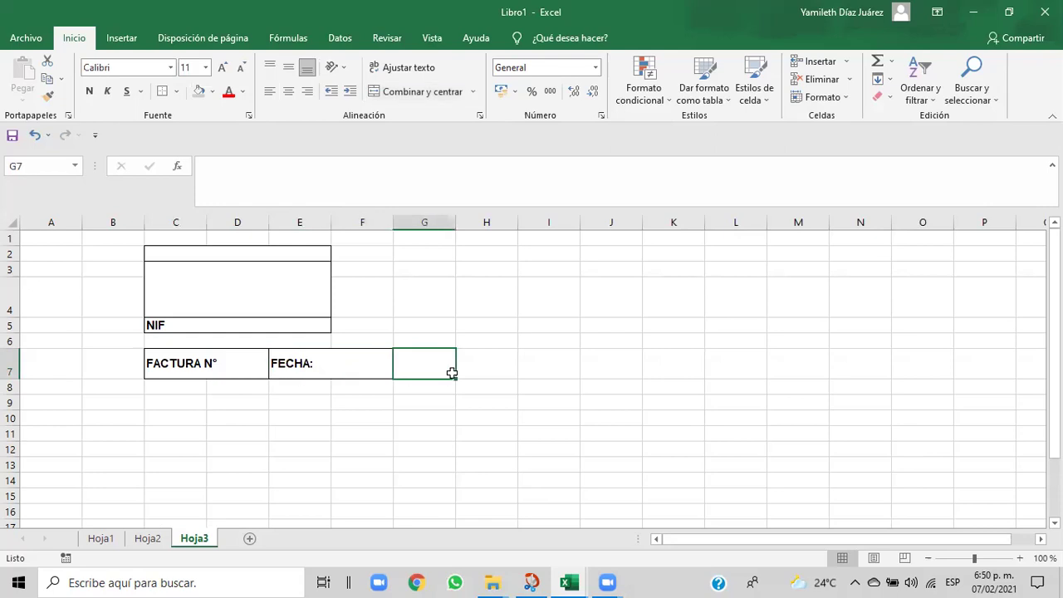
{"action": "mouse_move", "coordinate": [569, 582]}
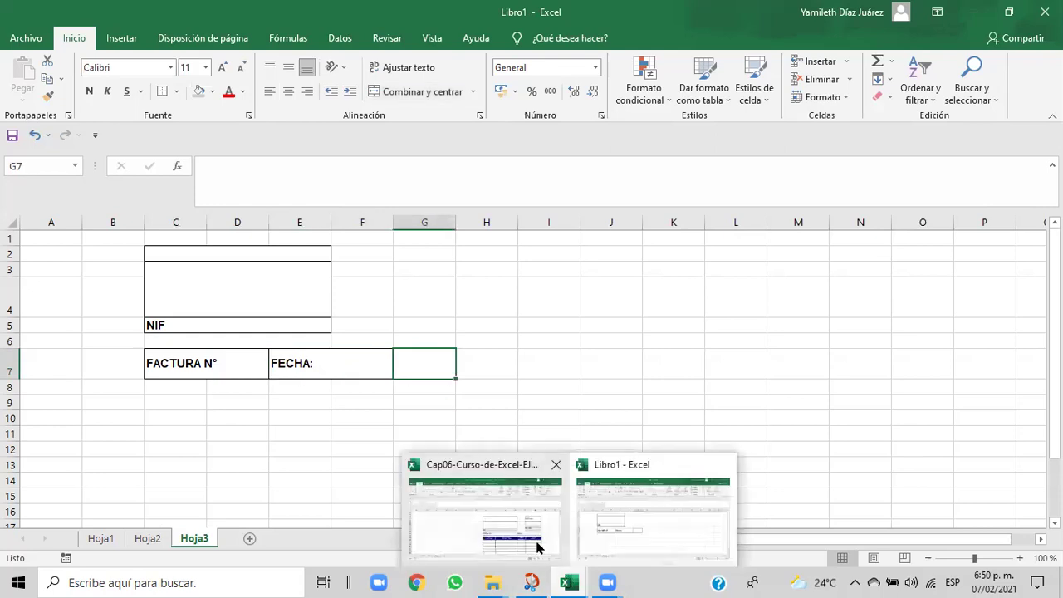
{"action": "left_click", "coordinate": [537, 547]}
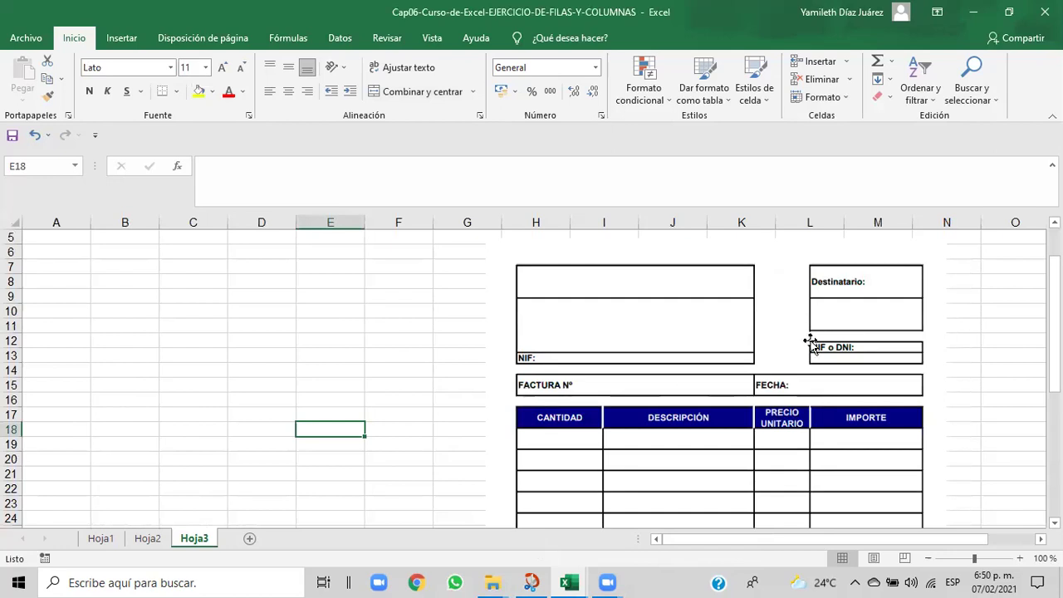
{"action": "left_click_drag", "start_coordinate": [1054, 332], "coordinate": [1053, 334]}
{"action": "mouse_move", "coordinate": [575, 583]}
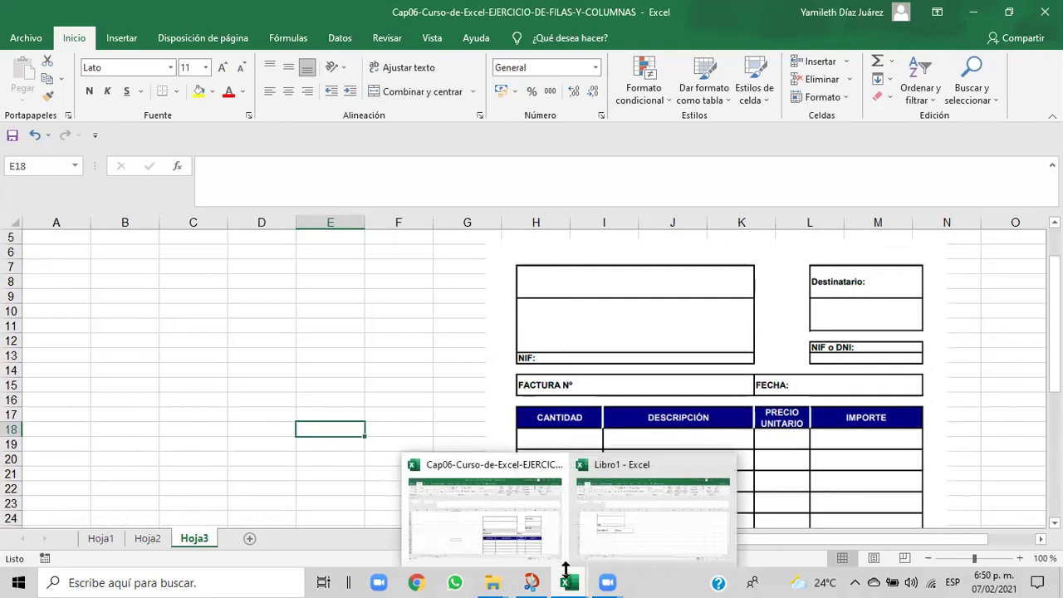
{"action": "left_click", "coordinate": [610, 544]}
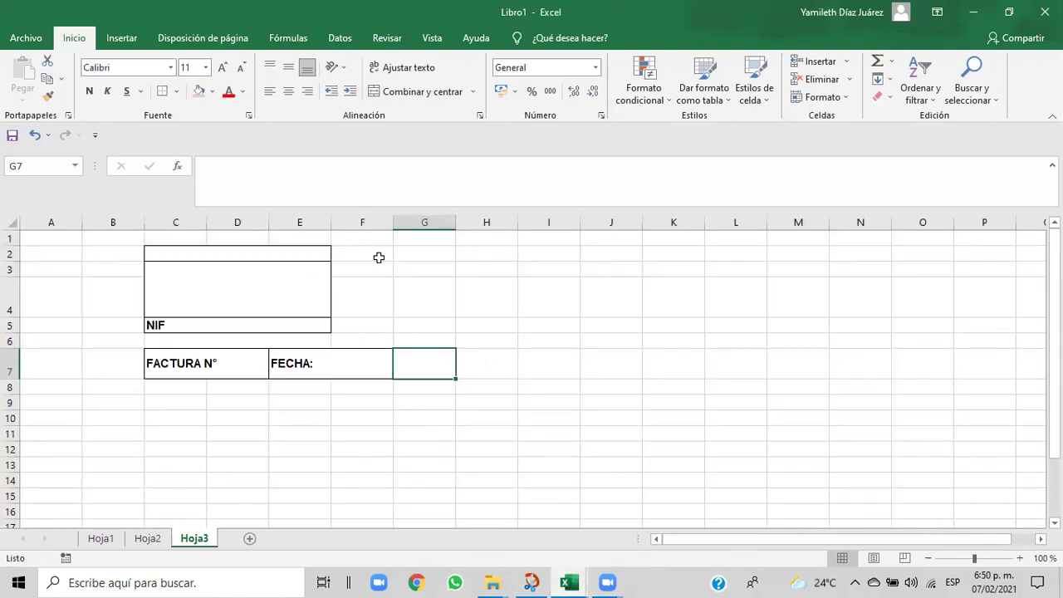
- Try out cell ranges in columns F and G, comparing with the Cap06 reference invoice
{"action": "left_click_drag", "start_coordinate": [407, 253], "coordinate": [411, 323]}
{"action": "left_click_drag", "start_coordinate": [373, 251], "coordinate": [376, 315]}
{"action": "left_click_drag", "start_coordinate": [416, 254], "coordinate": [477, 251]}
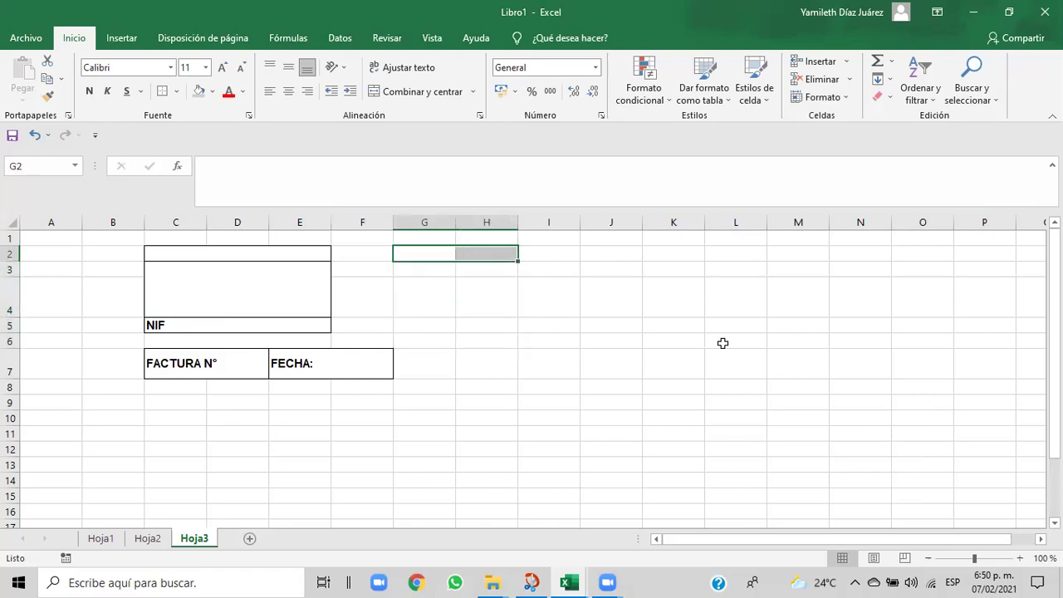
{"action": "mouse_move", "coordinate": [568, 581]}
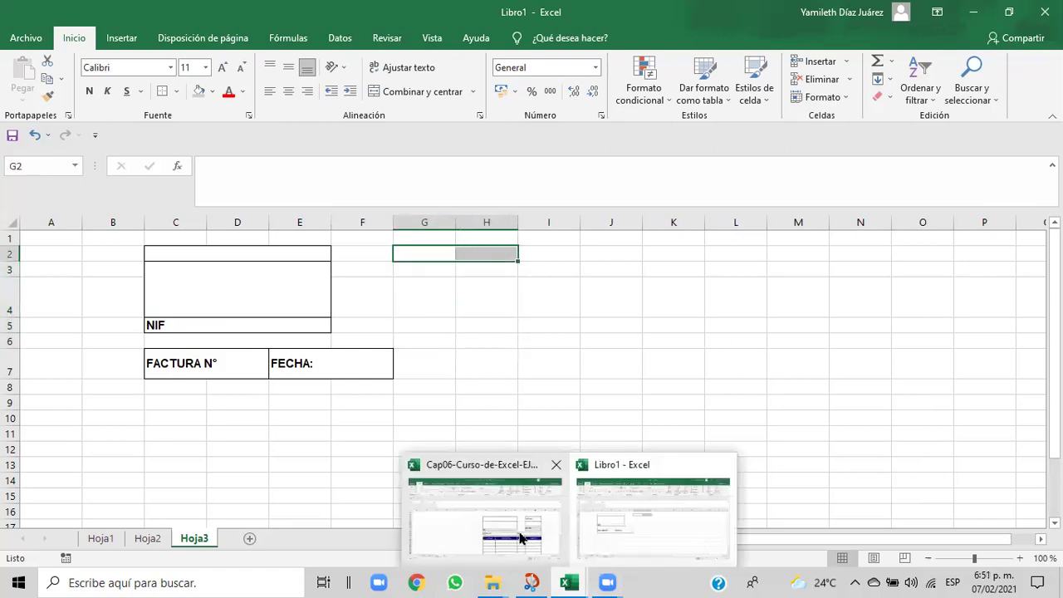
{"action": "left_click", "coordinate": [521, 538]}
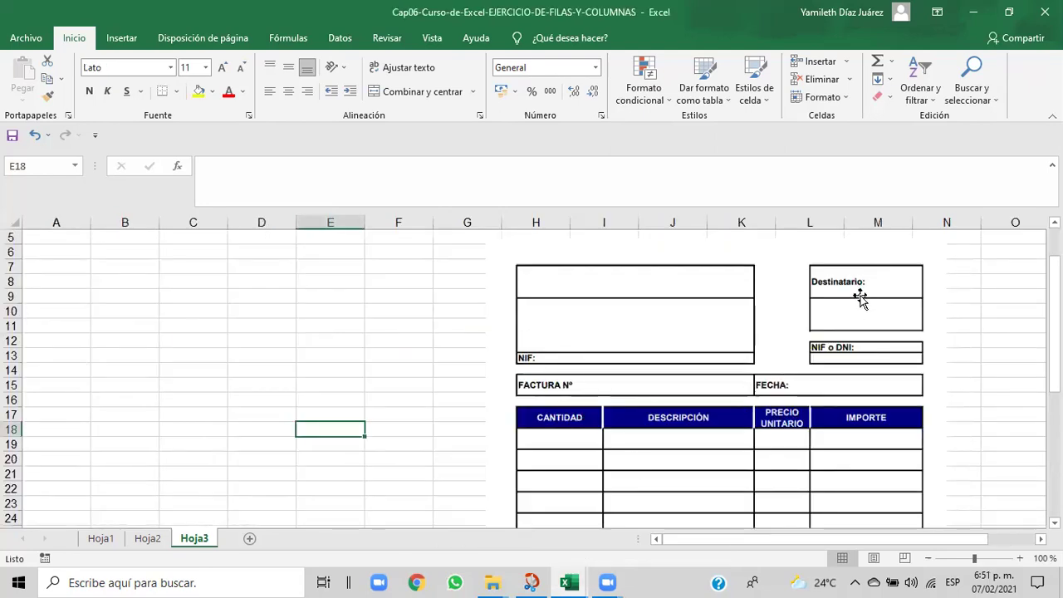
{"action": "mouse_move", "coordinate": [568, 582]}
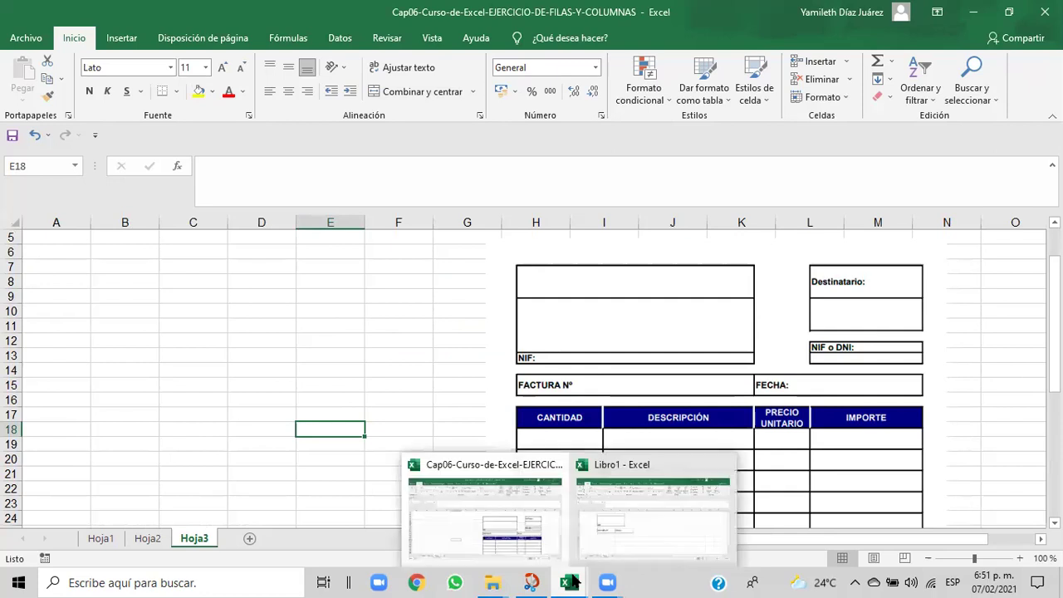
{"action": "left_click", "coordinate": [604, 525]}
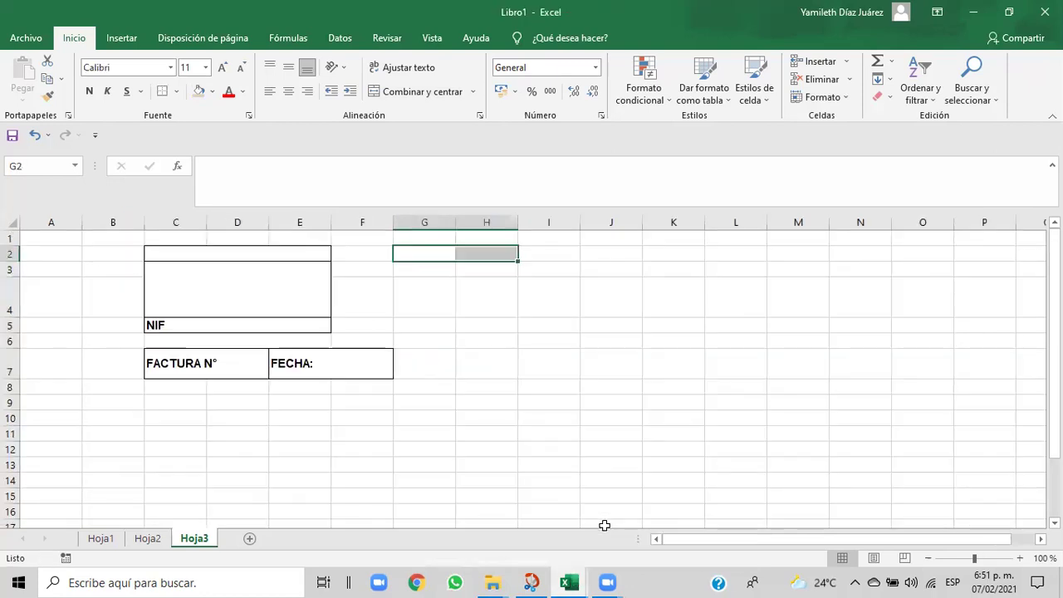
- Give G2:G3 an outside border plus a bottom border
{"action": "left_click", "coordinate": [405, 249]}
{"action": "left_click_drag", "start_coordinate": [410, 263], "coordinate": [407, 271]}
{"action": "left_click", "coordinate": [408, 266]}
{"action": "left_click", "coordinate": [408, 247]}
{"action": "left_click", "coordinate": [408, 271]}
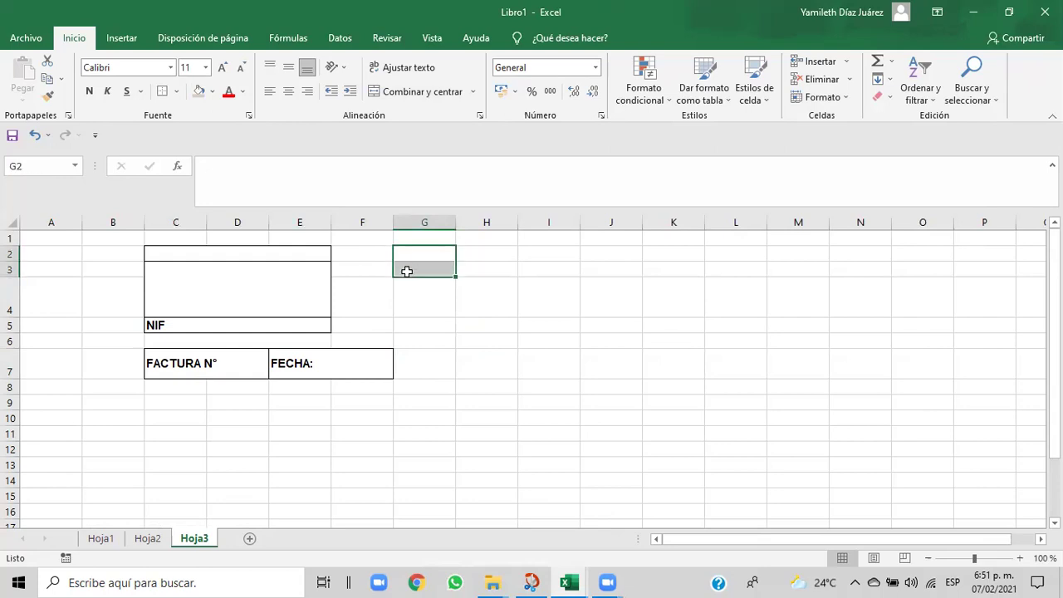
{"action": "left_click", "coordinate": [176, 91]}
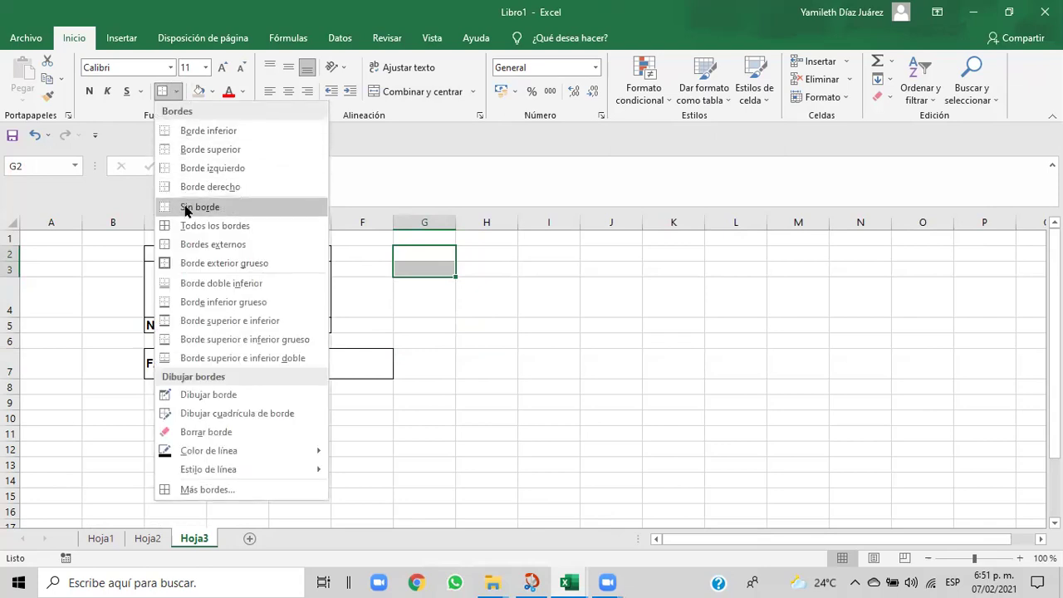
{"action": "left_click", "coordinate": [183, 244]}
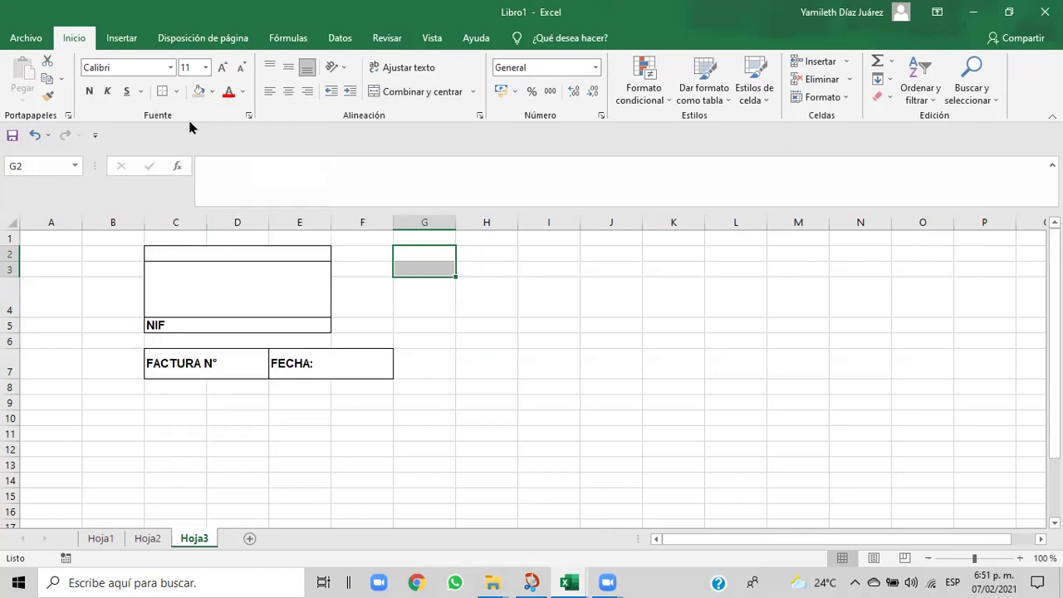
{"action": "left_click", "coordinate": [177, 92]}
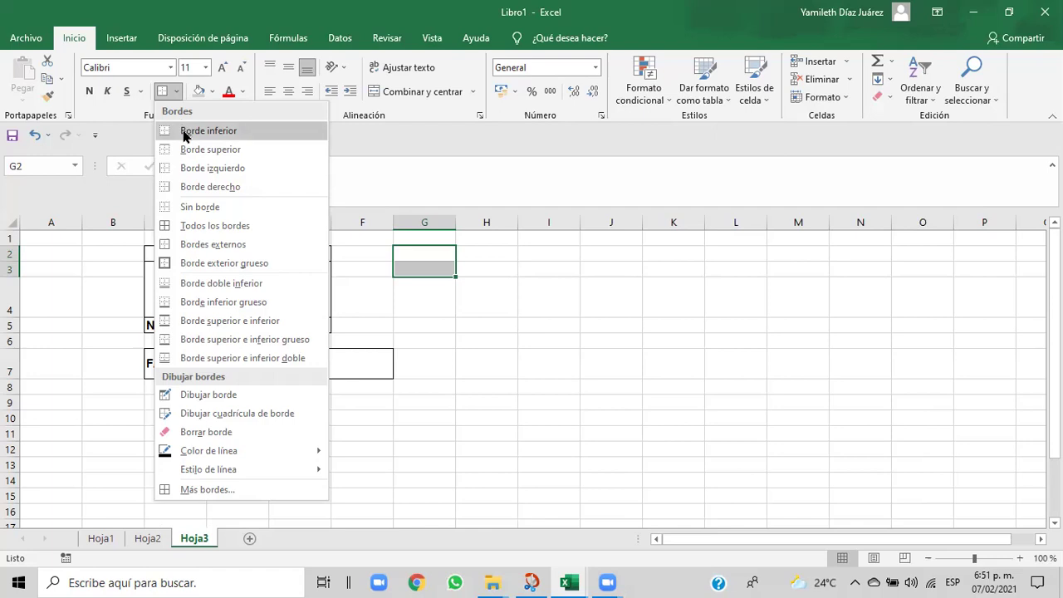
{"action": "left_click", "coordinate": [185, 132]}
- Draw a dividing bottom border under G2 inside the box
{"action": "left_click", "coordinate": [476, 312]}
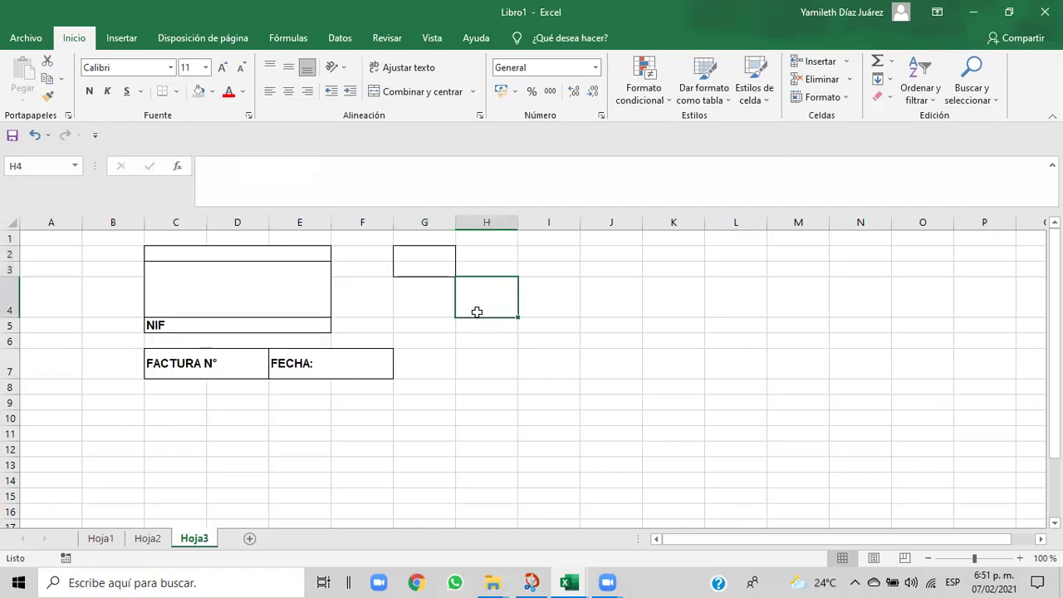
{"action": "left_click", "coordinate": [416, 254]}
{"action": "left_click", "coordinate": [176, 93]}
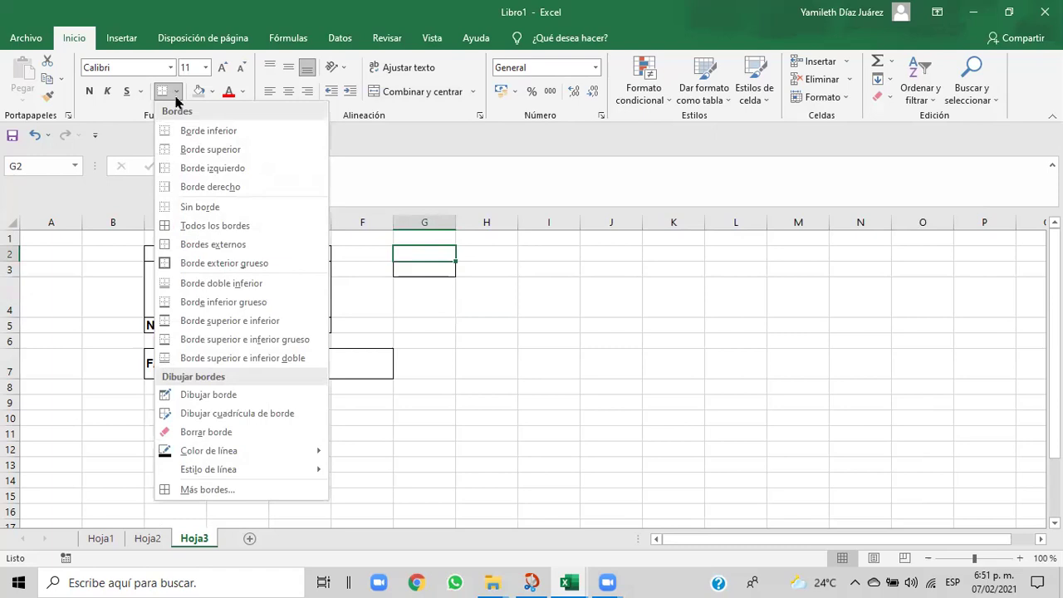
{"action": "left_click", "coordinate": [185, 131]}
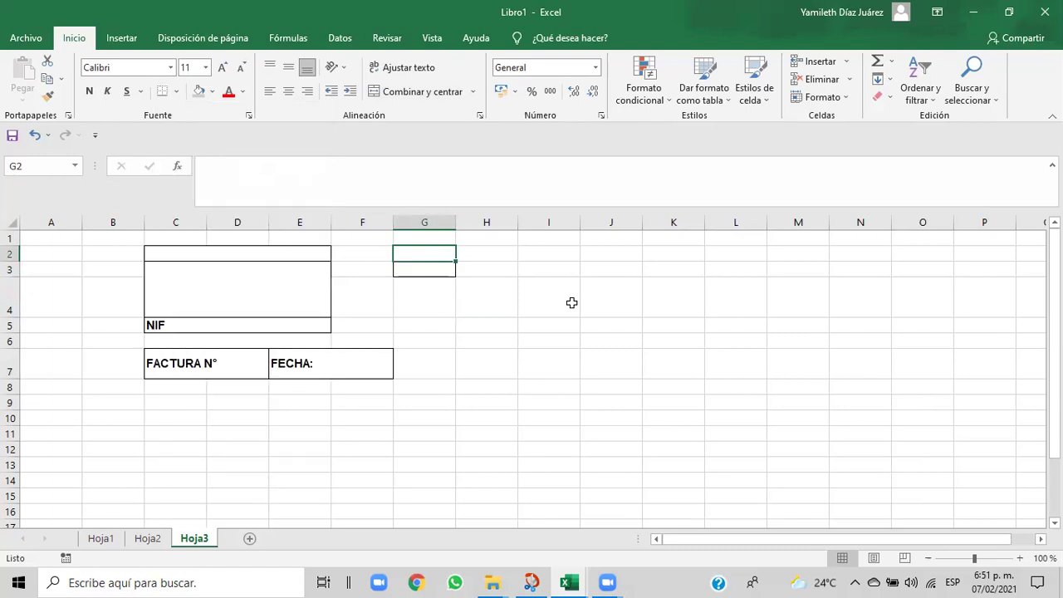
{"action": "left_click", "coordinate": [525, 342]}
{"action": "left_click_drag", "start_coordinate": [425, 250], "coordinate": [425, 272]}
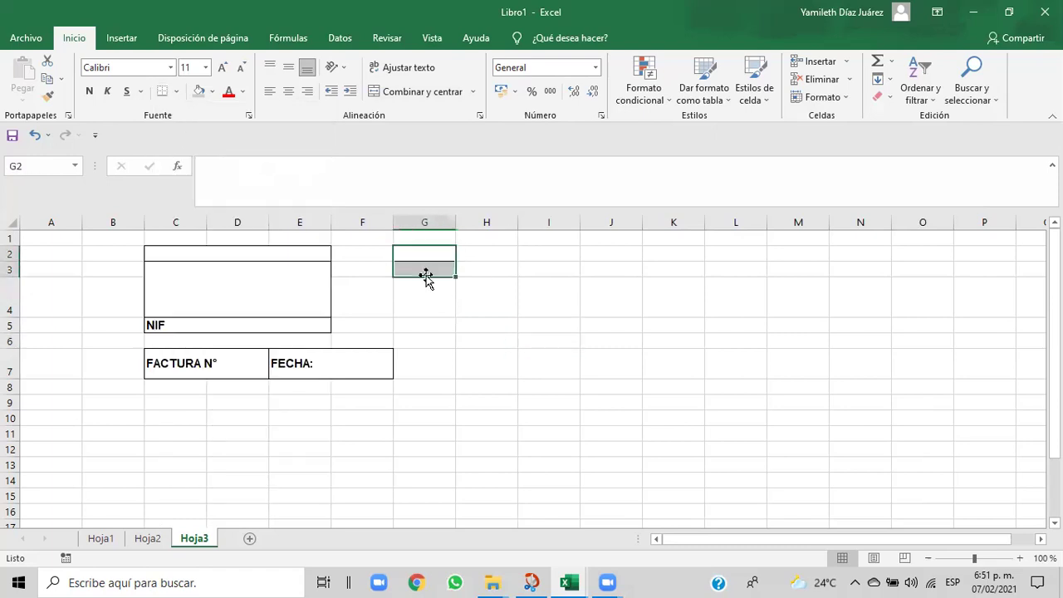
- After checking the reference invoice, enter 'Destinatario' in cell G2
{"action": "mouse_move", "coordinate": [561, 581]}
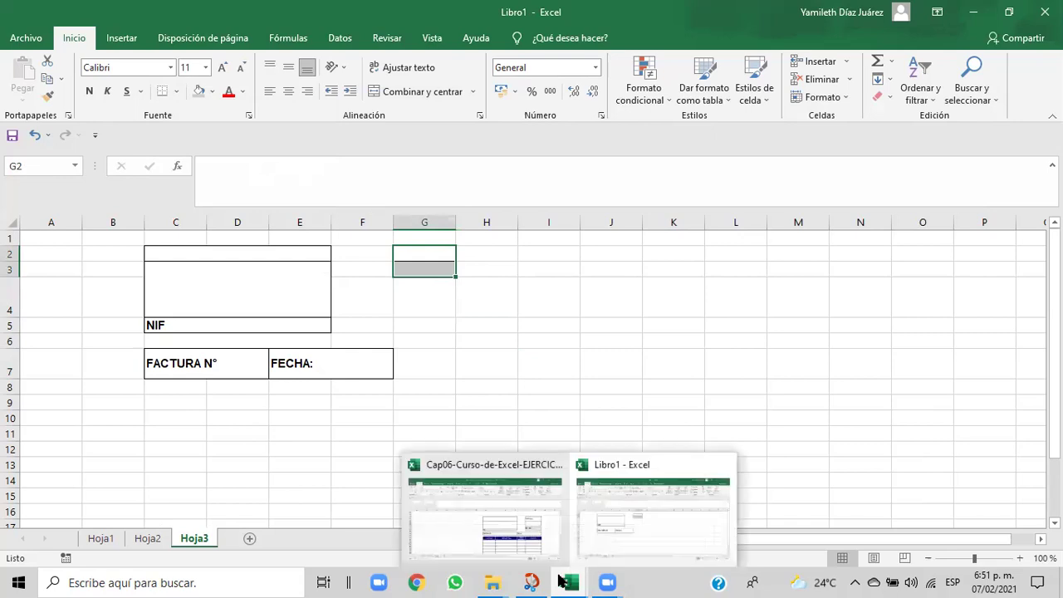
{"action": "left_click", "coordinate": [532, 553]}
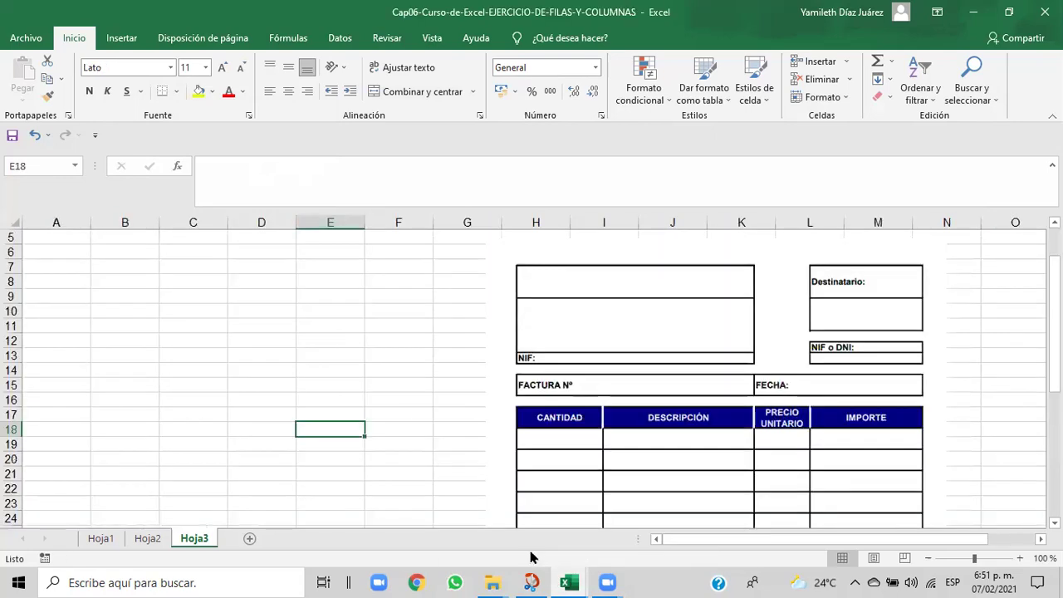
{"action": "mouse_move", "coordinate": [567, 582]}
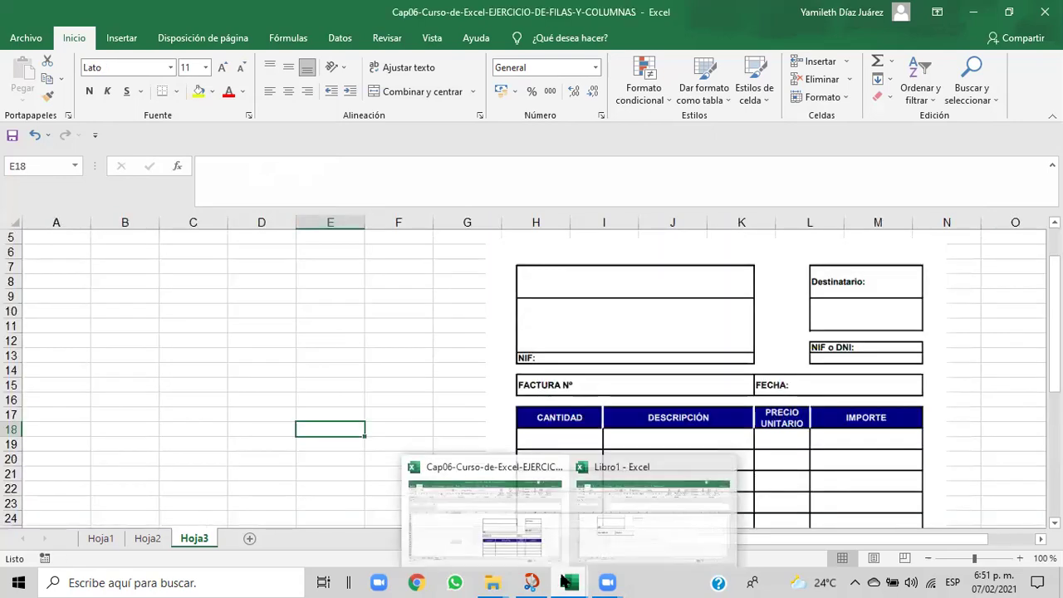
{"action": "left_click", "coordinate": [622, 541]}
{"action": "left_click", "coordinate": [476, 366]}
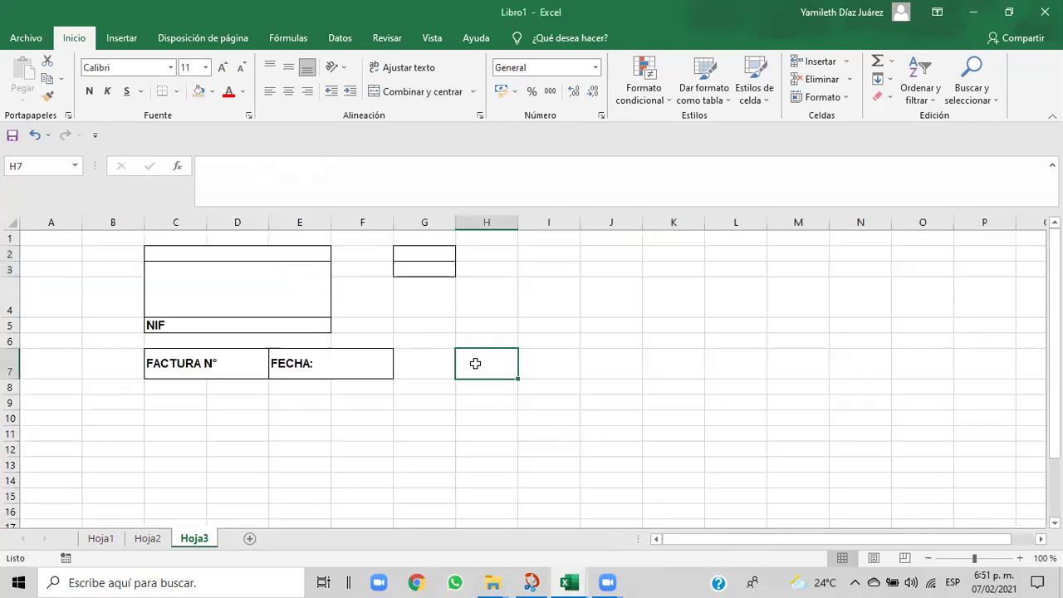
{"action": "left_click", "coordinate": [418, 253]}
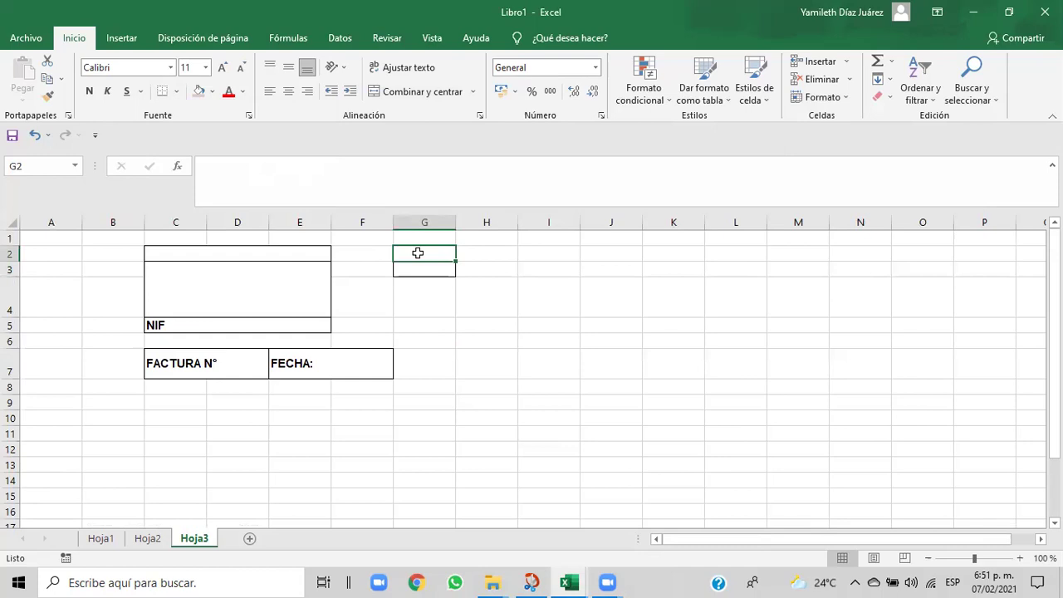
{"action": "type", "text": "Ded"}
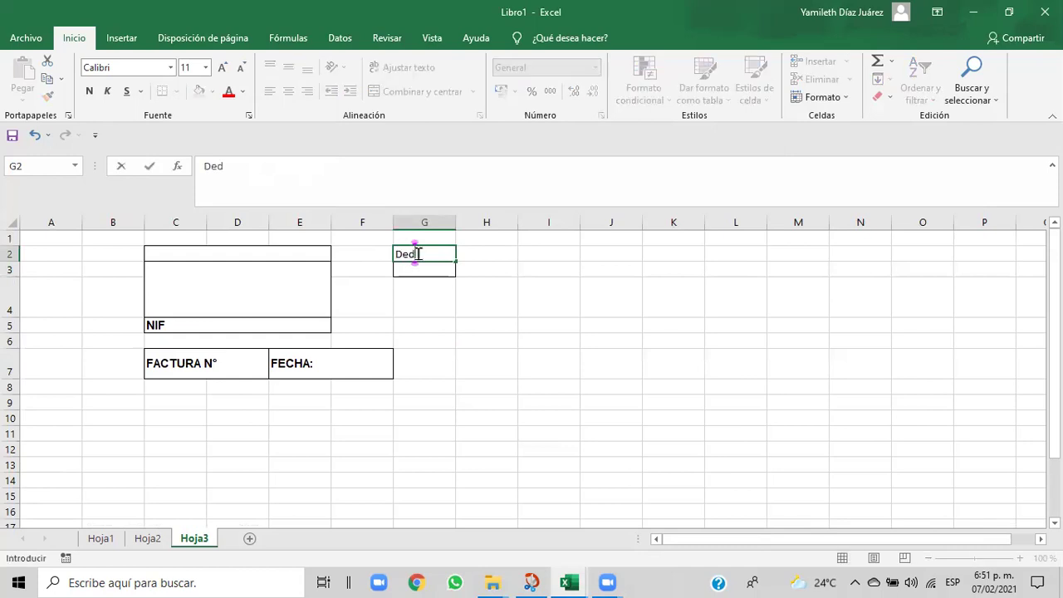
{"action": "key", "text": "BackSpace"}
{"action": "type", "text": "stinatario"}
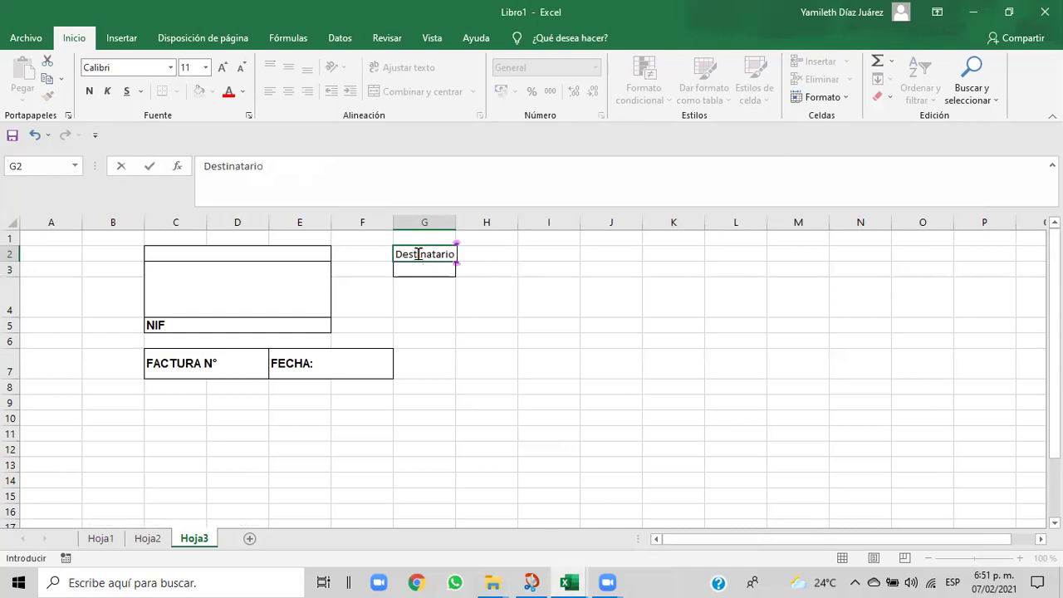
{"action": "key", "text": "Return"}
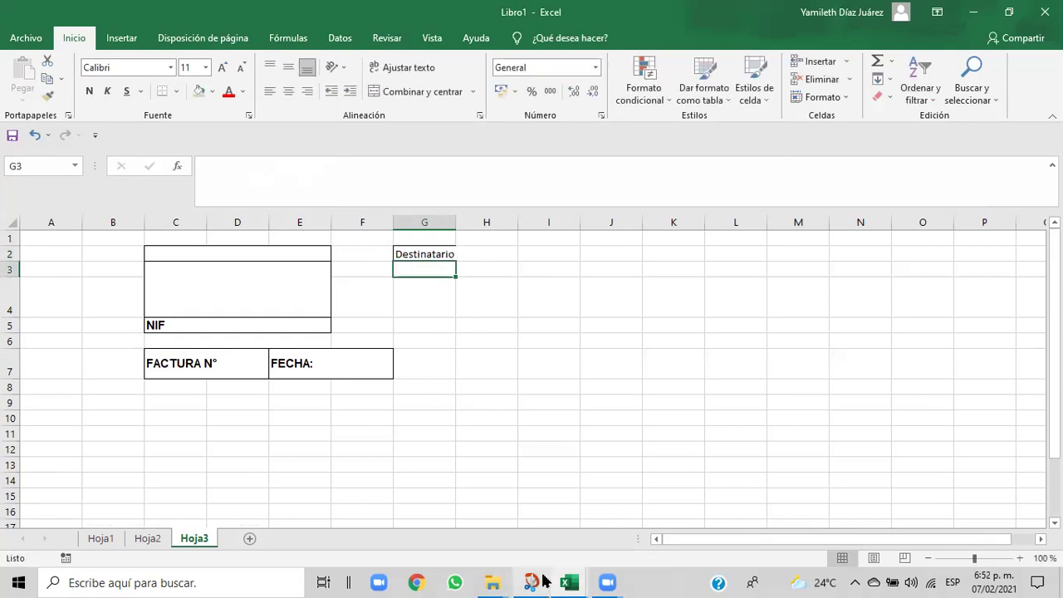
- Compare the Destinatario label with the Cap06 reference invoice and return to Libro1
{"action": "mouse_move", "coordinate": [559, 581]}
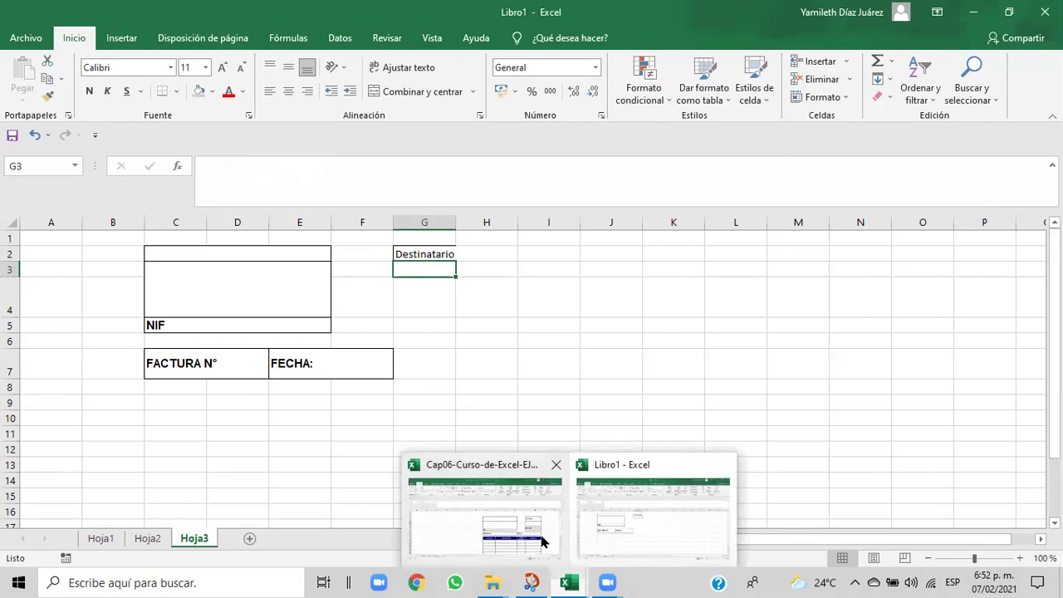
{"action": "left_click", "coordinate": [540, 542]}
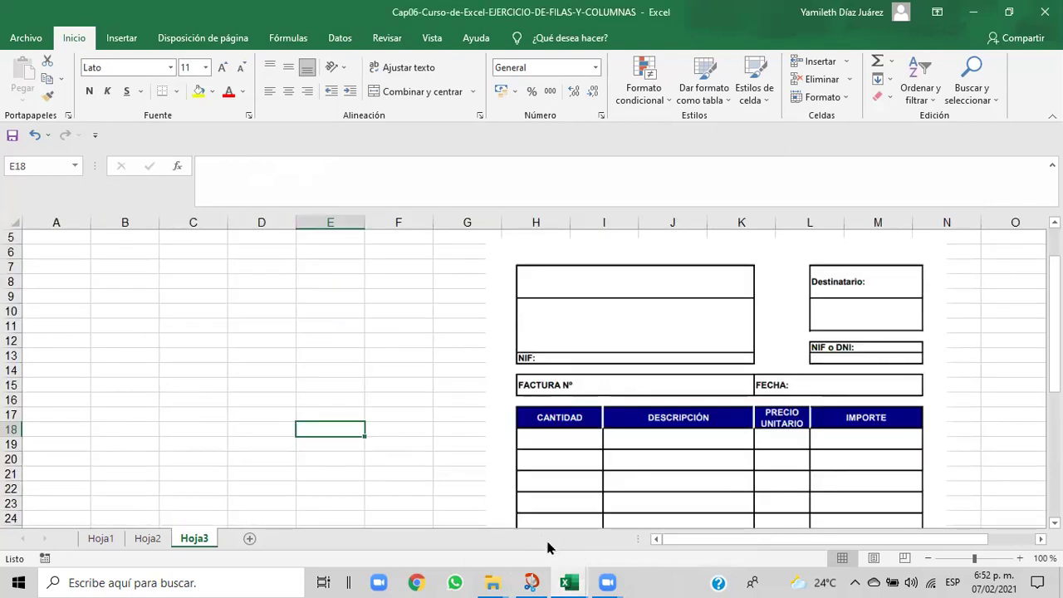
{"action": "mouse_move", "coordinate": [564, 580]}
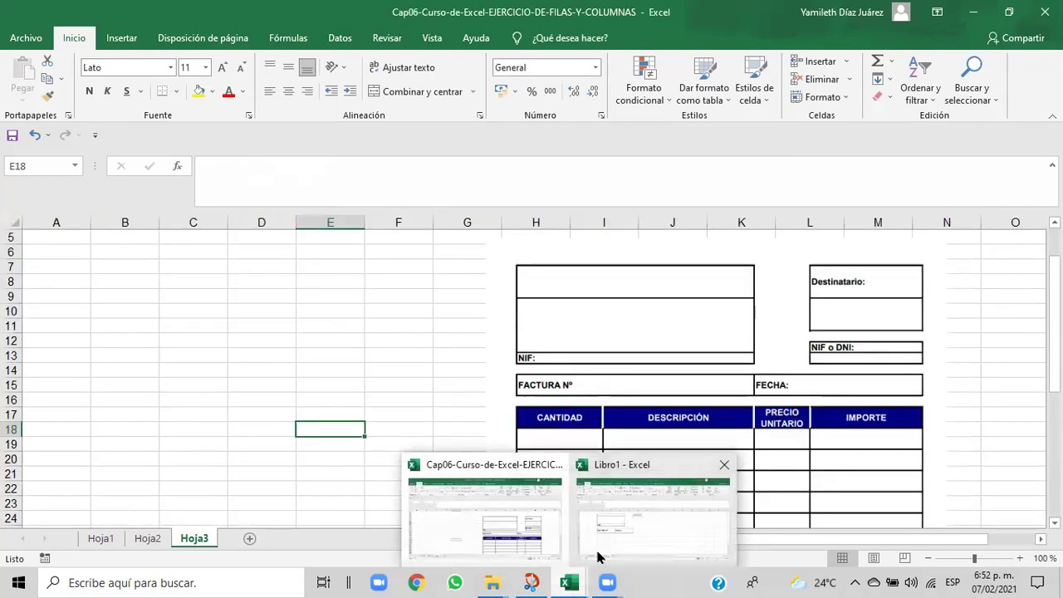
{"action": "left_click", "coordinate": [598, 556]}
{"action": "left_click", "coordinate": [422, 251]}
{"action": "left_click", "coordinate": [462, 299]}
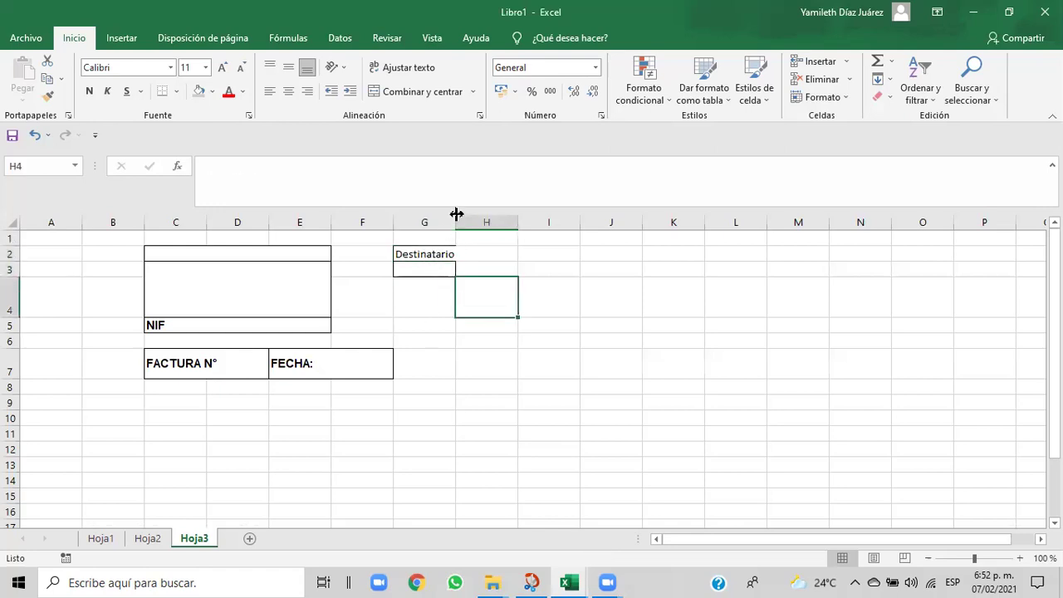
- Widen column G, merge F2:F5 and narrow column F into a thin gap
{"action": "left_click_drag", "start_coordinate": [456, 215], "coordinate": [473, 216]}
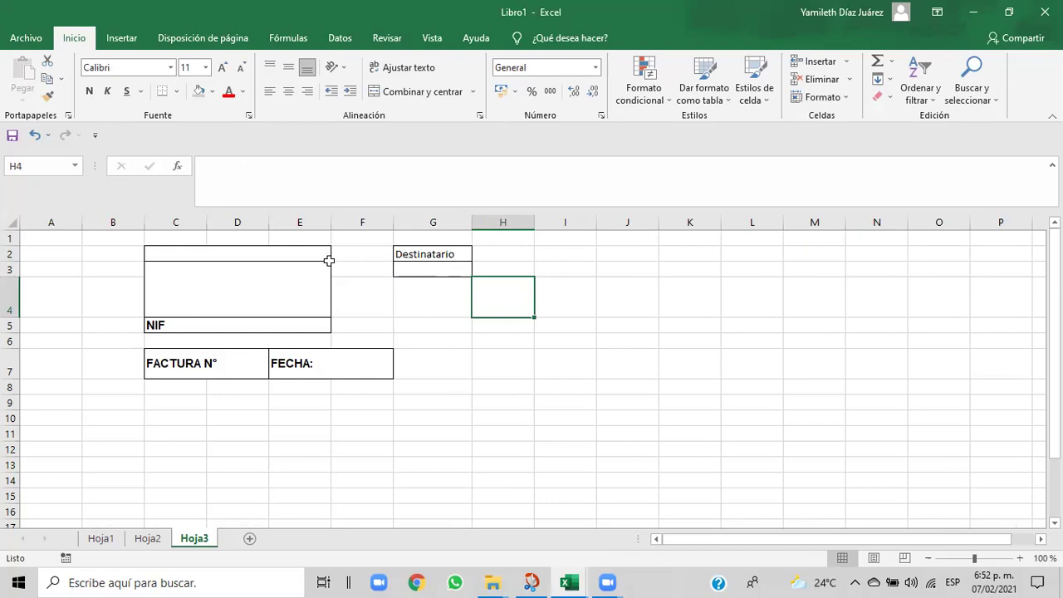
{"action": "left_click_drag", "start_coordinate": [366, 249], "coordinate": [366, 322]}
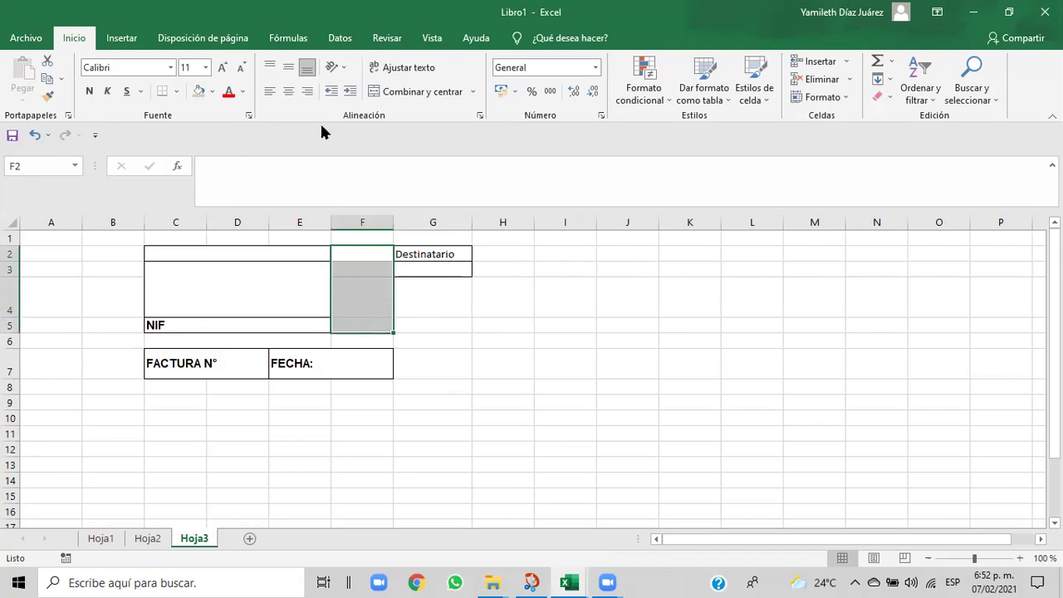
{"action": "left_click", "coordinate": [390, 96]}
{"action": "left_click", "coordinate": [475, 295]}
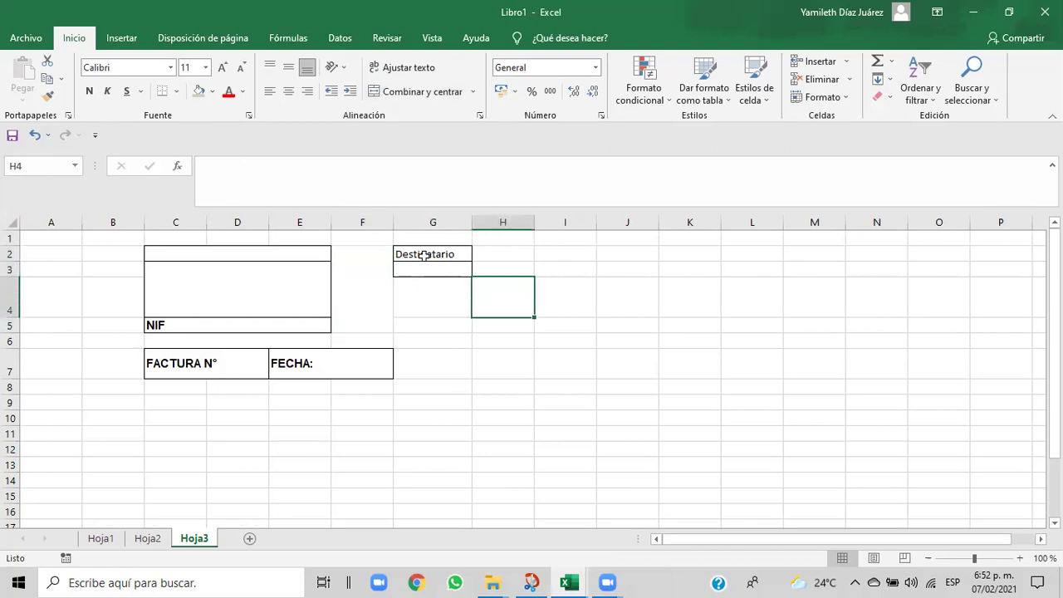
{"action": "left_click_drag", "start_coordinate": [393, 218], "coordinate": [362, 219]}
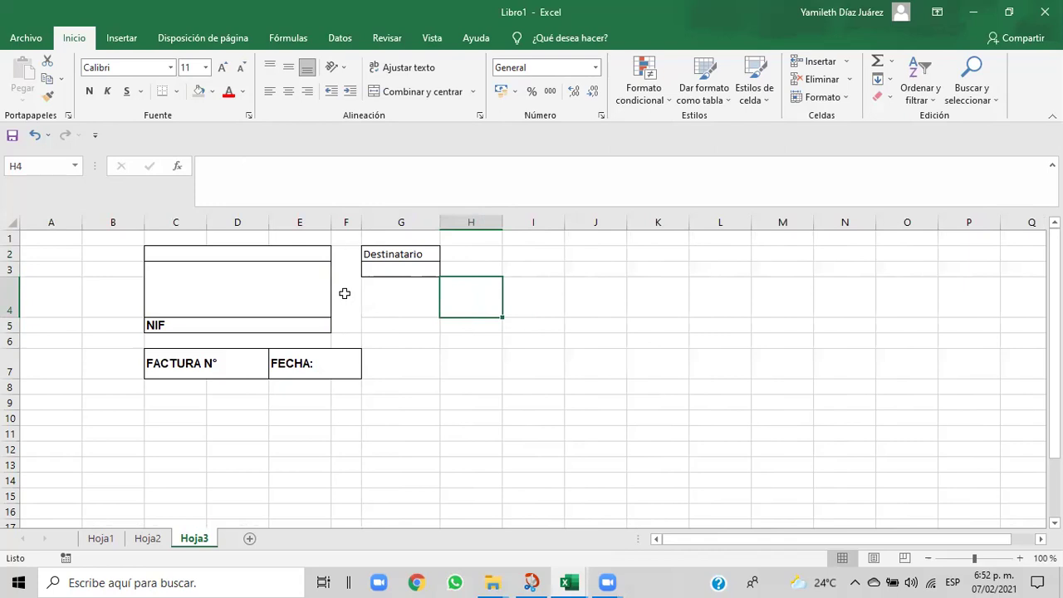
- Clear the Destinatario text copied into G3 so the lower box cell stays empty
{"action": "left_click", "coordinate": [353, 260]}
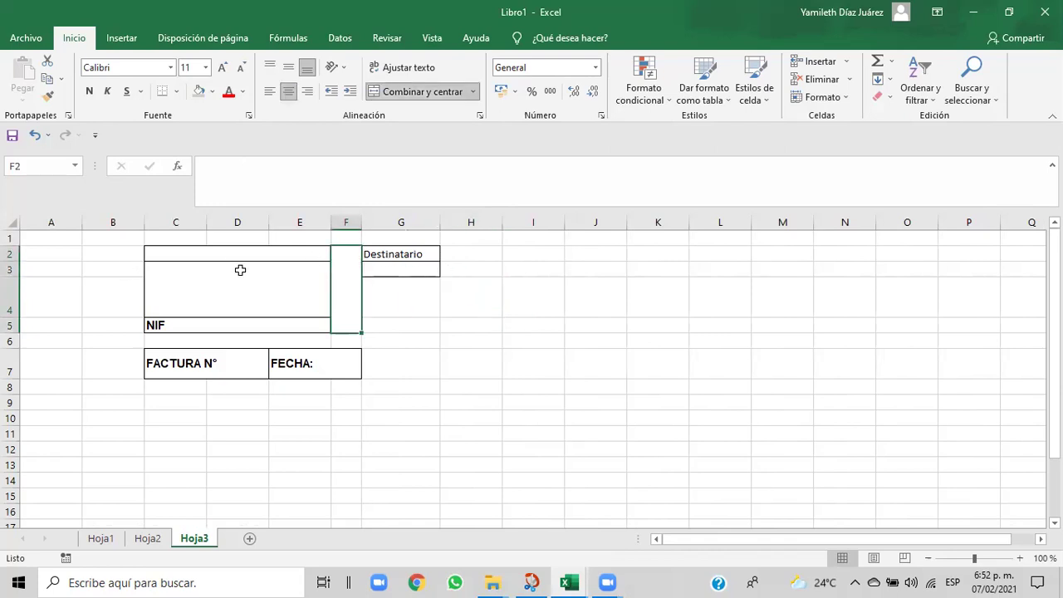
{"action": "left_click", "coordinate": [423, 254]}
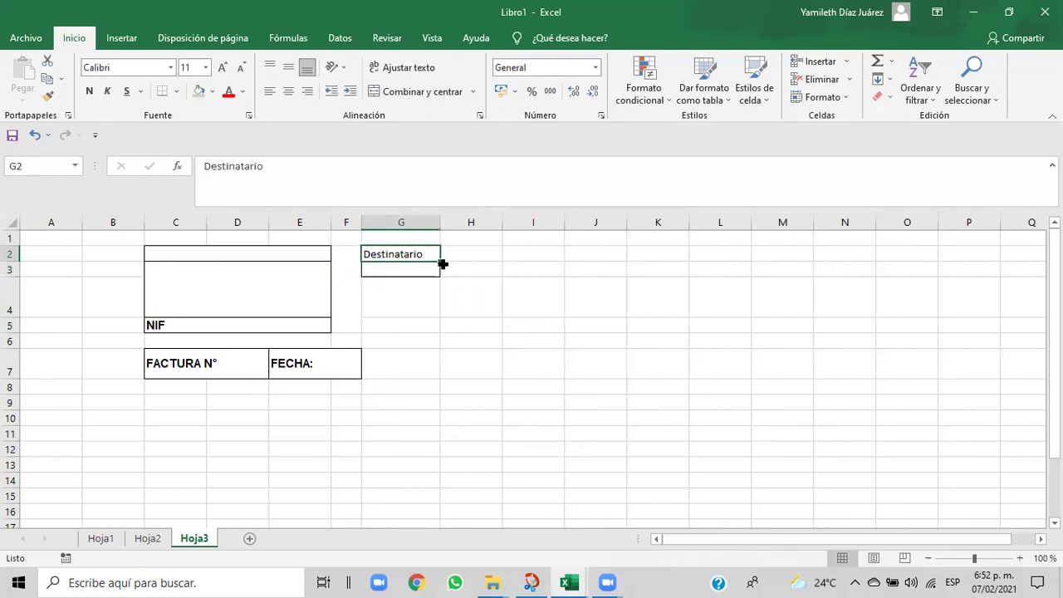
{"action": "left_click_drag", "start_coordinate": [439, 262], "coordinate": [438, 277]}
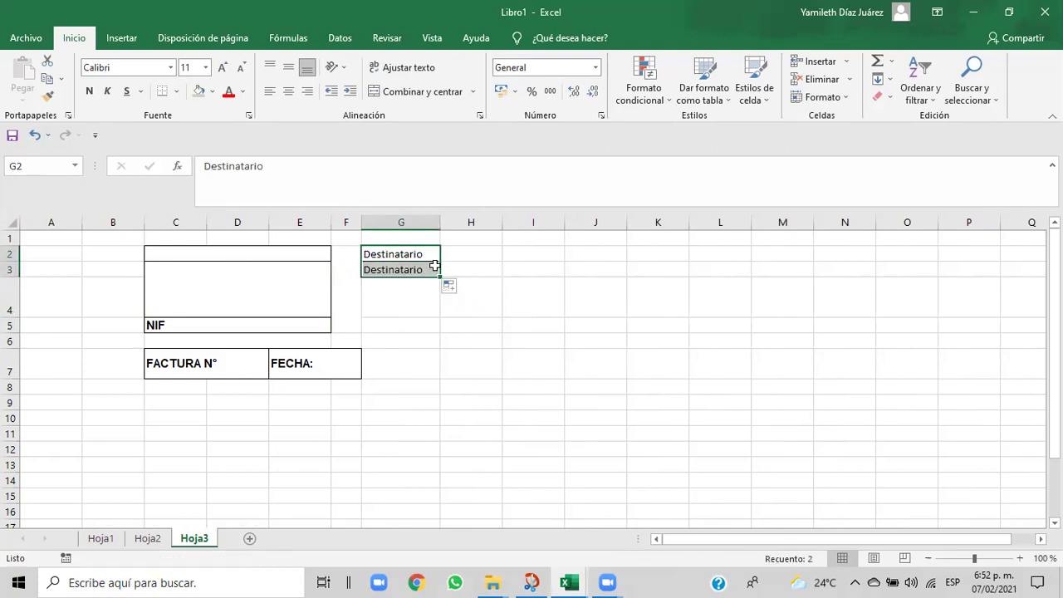
{"action": "left_click", "coordinate": [432, 268]}
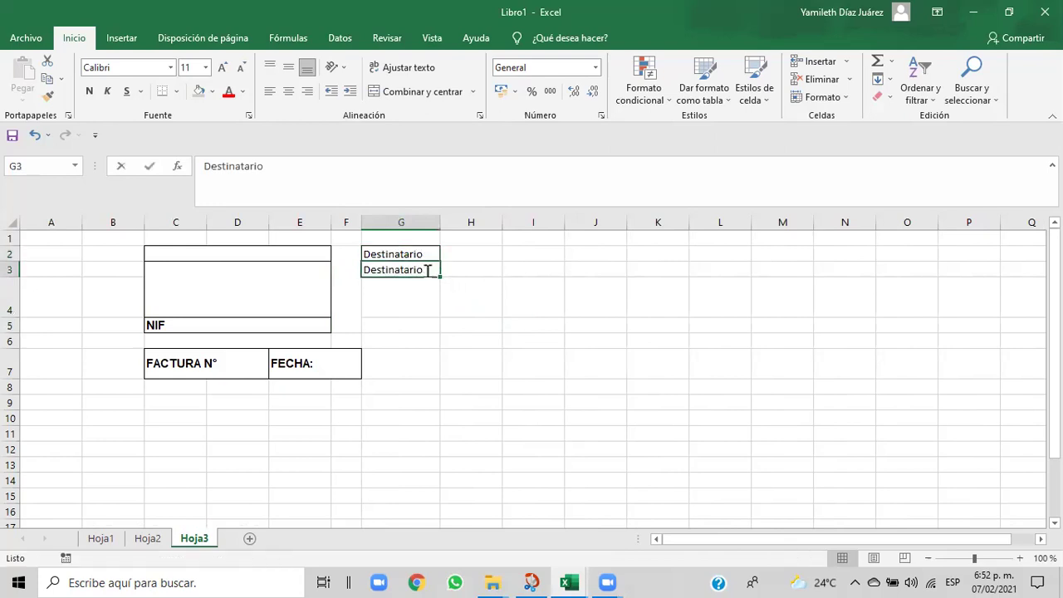
{"action": "key", "text": "BackSpace"}
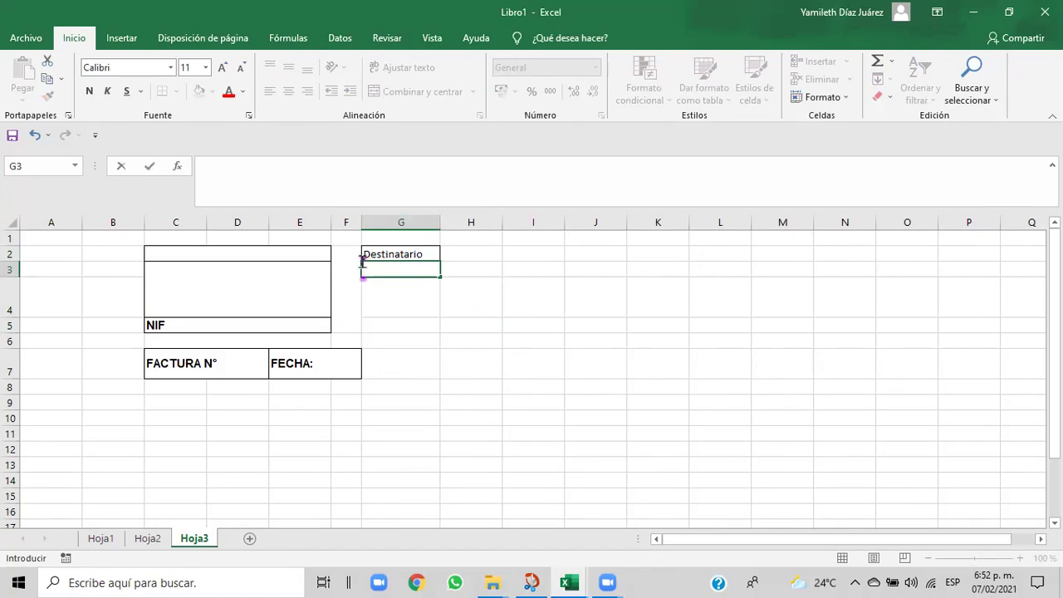
{"action": "left_click", "coordinate": [427, 255]}
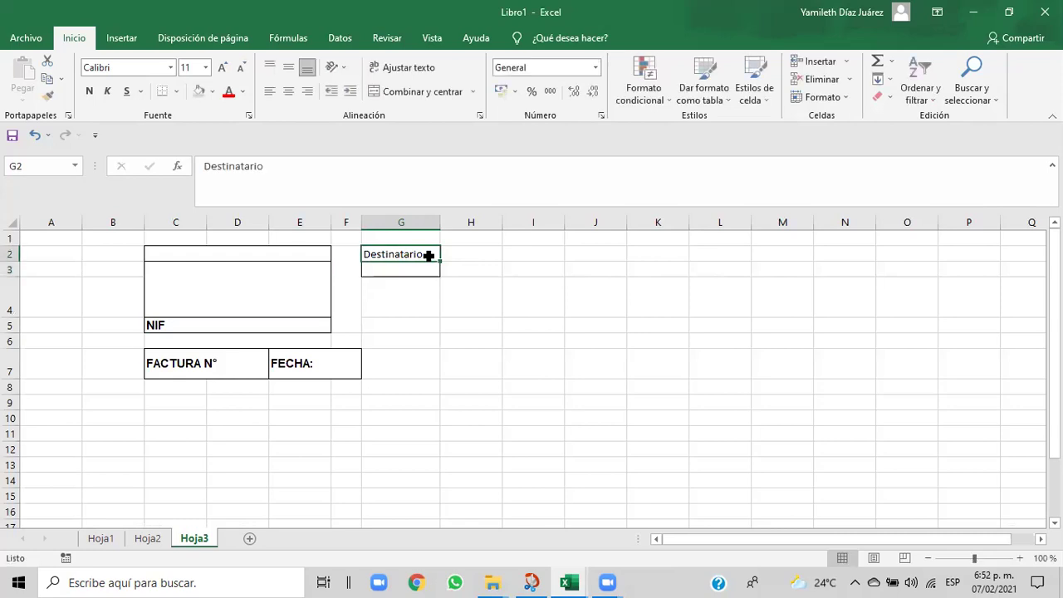
- Raise row 2's height to 18 points via Formato > Alto de fila
{"action": "left_click", "coordinate": [843, 98]}
{"action": "left_click", "coordinate": [833, 139]}
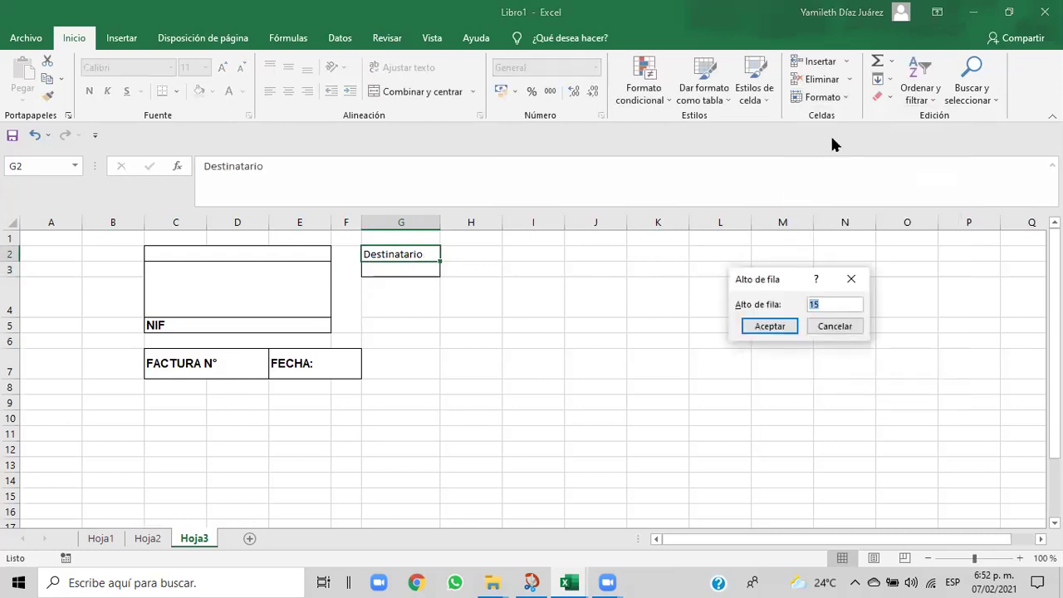
{"action": "left_click", "coordinate": [821, 305]}
{"action": "type", "text": "8"}
{"action": "left_click", "coordinate": [784, 325]}
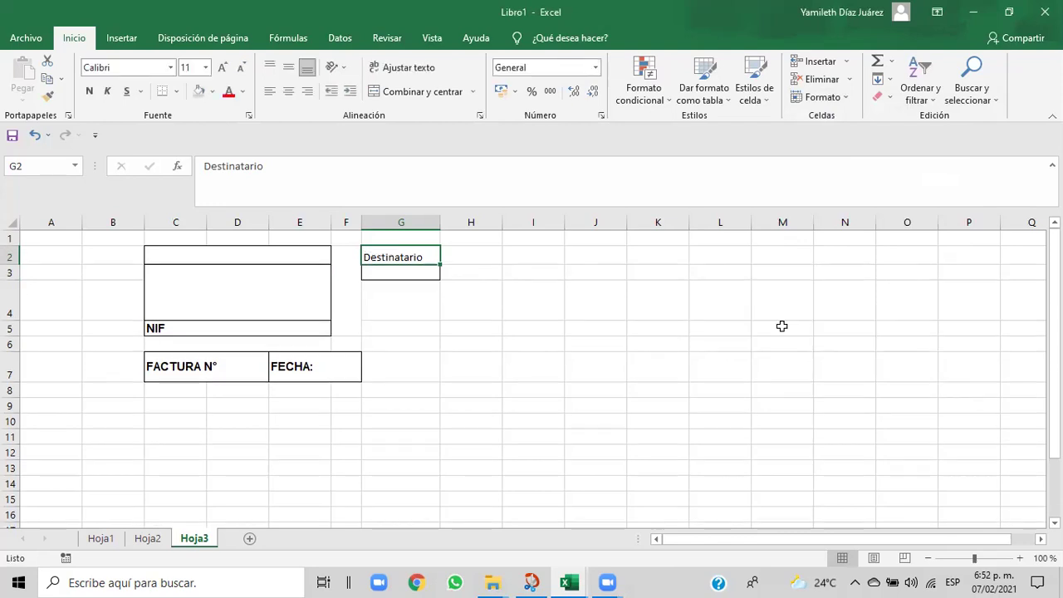
- Set row 3, under Destinatario, to a height of 20 points
{"action": "left_click", "coordinate": [442, 300]}
{"action": "left_click", "coordinate": [408, 274]}
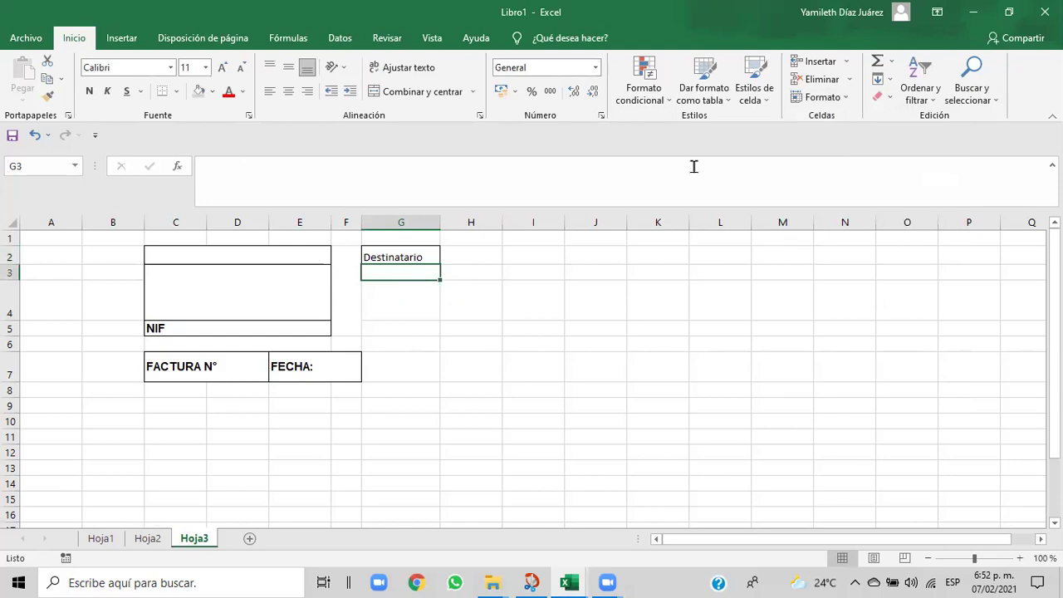
{"action": "left_click", "coordinate": [821, 98]}
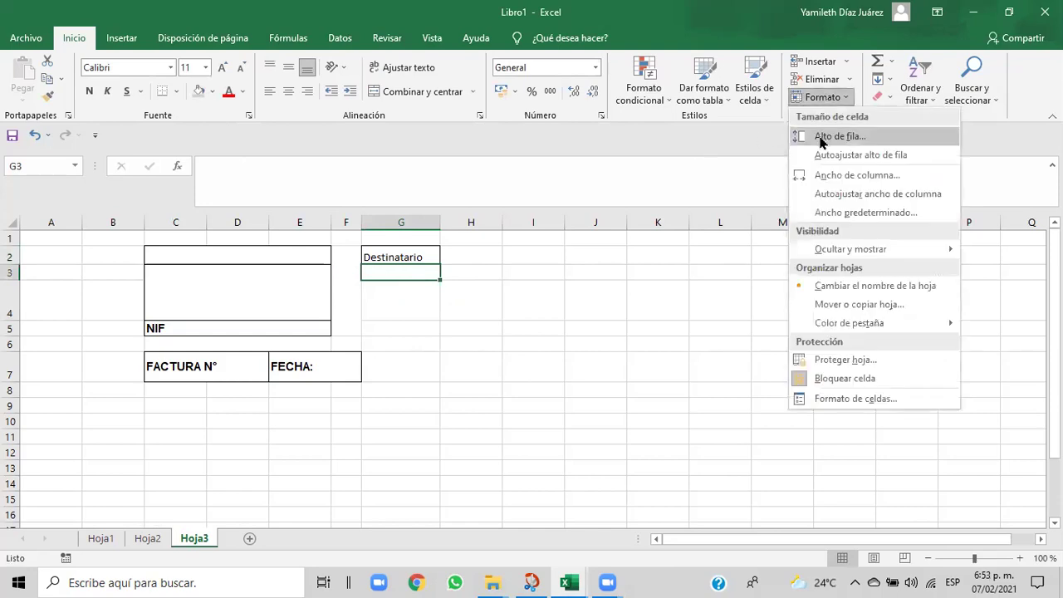
{"action": "left_click", "coordinate": [819, 136]}
{"action": "left_click", "coordinate": [821, 303]}
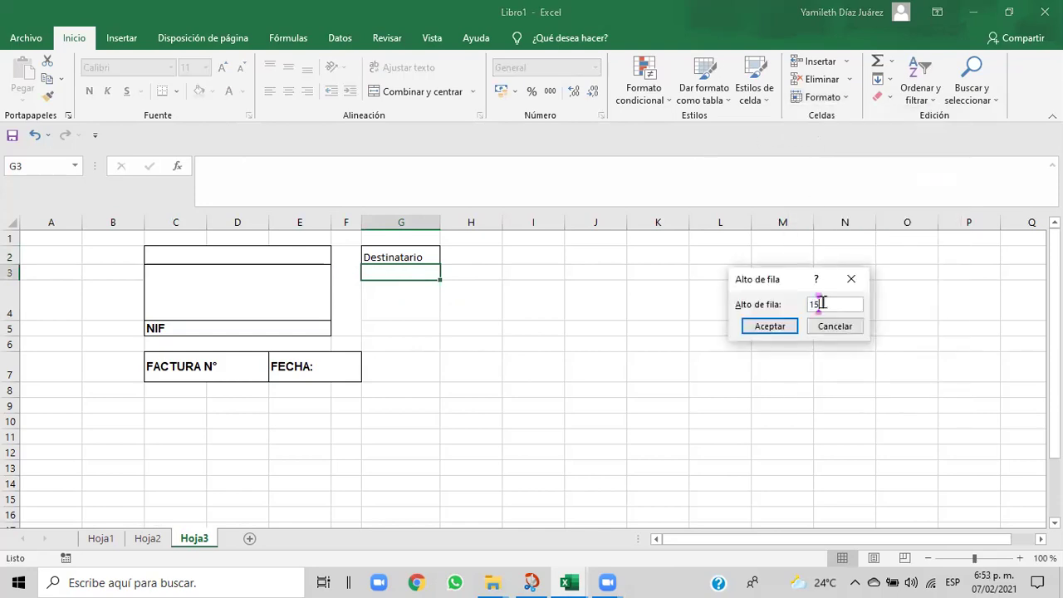
{"action": "key", "text": "BackSpace"}
{"action": "type", "text": "20"}
{"action": "left_click", "coordinate": [783, 326]}
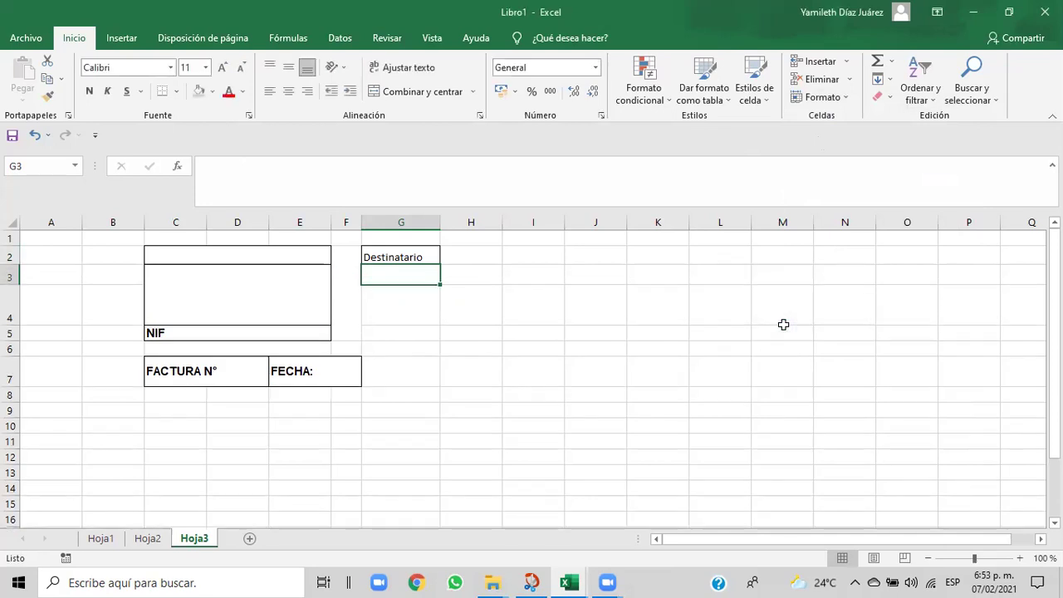
- Set row 2 to 20 points as well, then view the Cap06 reference invoice
{"action": "left_click", "coordinate": [416, 256]}
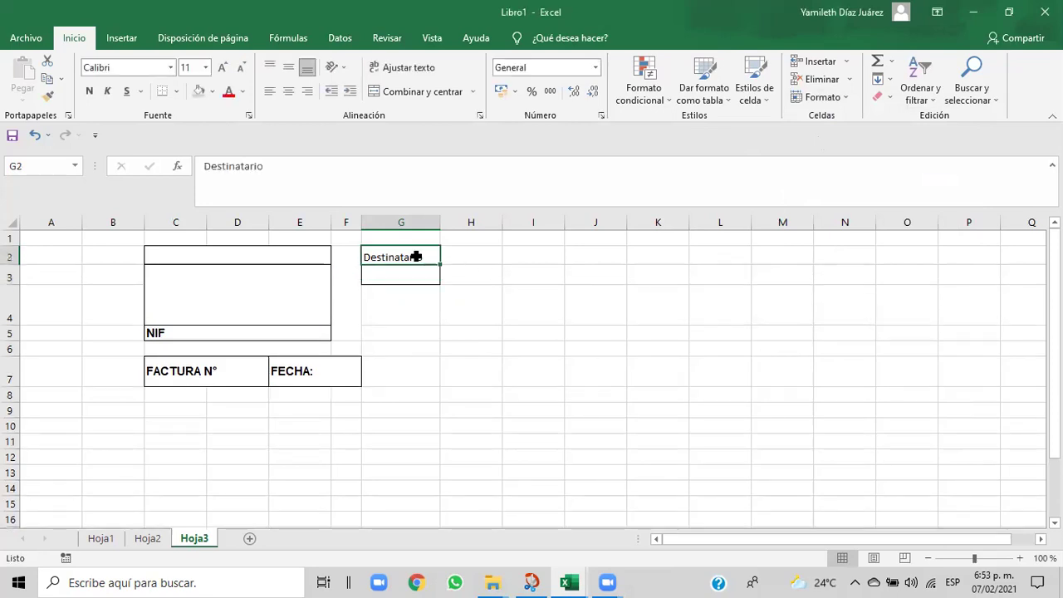
{"action": "left_click", "coordinate": [842, 102]}
{"action": "left_click", "coordinate": [835, 137]}
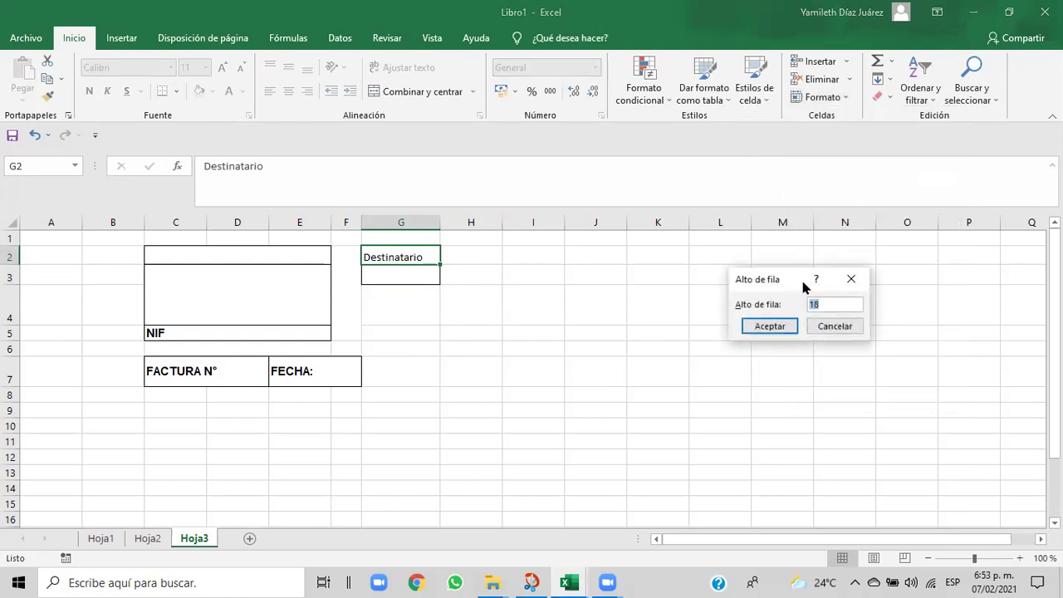
{"action": "key", "text": "BackSpace"}
{"action": "type", "text": "20"}
{"action": "left_click", "coordinate": [783, 328]}
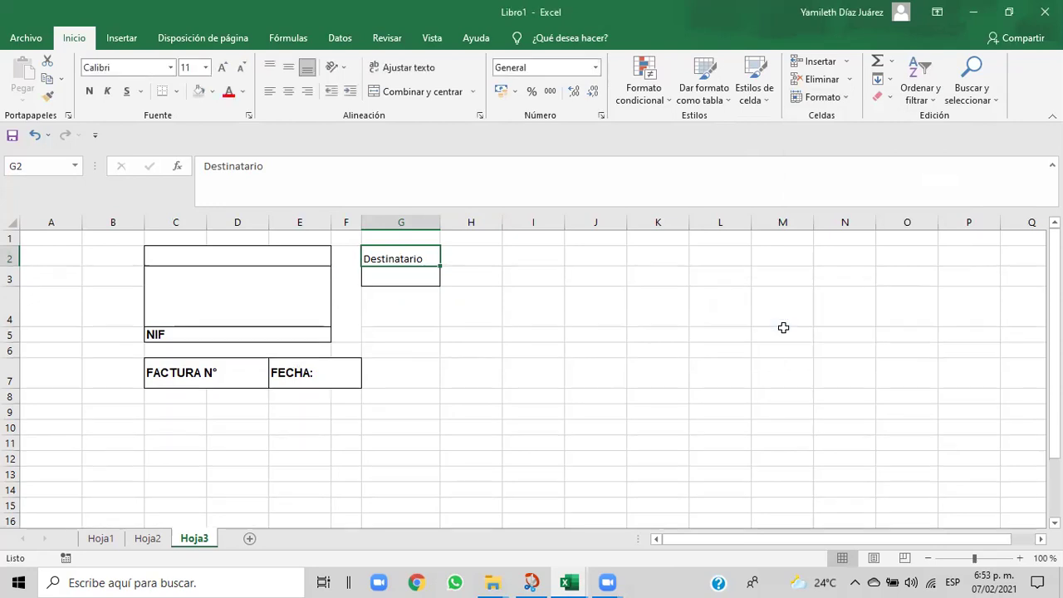
{"action": "left_click", "coordinate": [633, 362]}
{"action": "mouse_move", "coordinate": [571, 581]}
{"action": "left_click", "coordinate": [557, 550]}
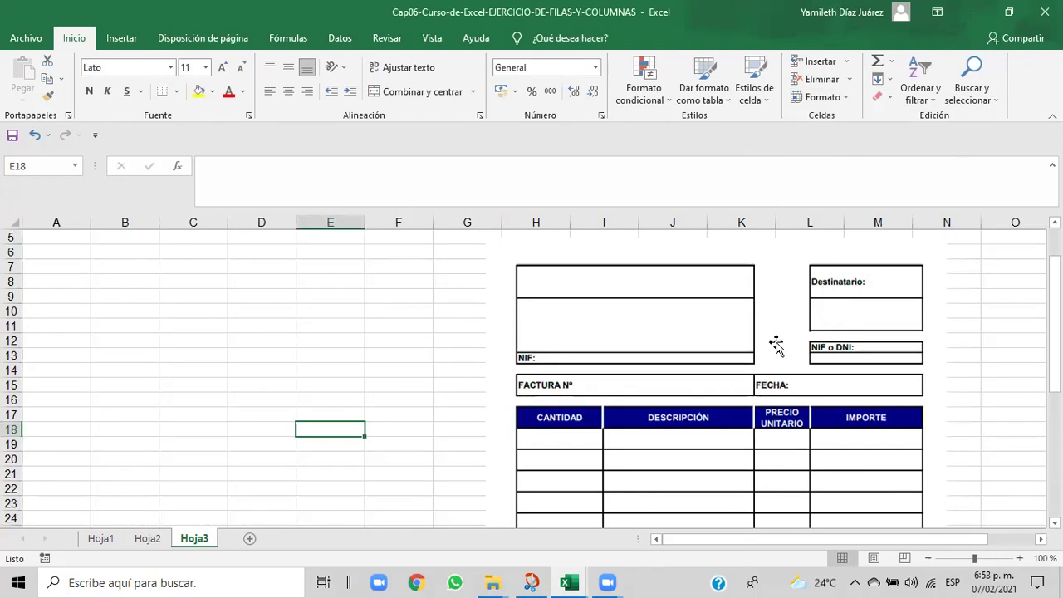
- Back in Libro1, set row 2 of the company box to 25 points high
{"action": "mouse_move", "coordinate": [570, 583]}
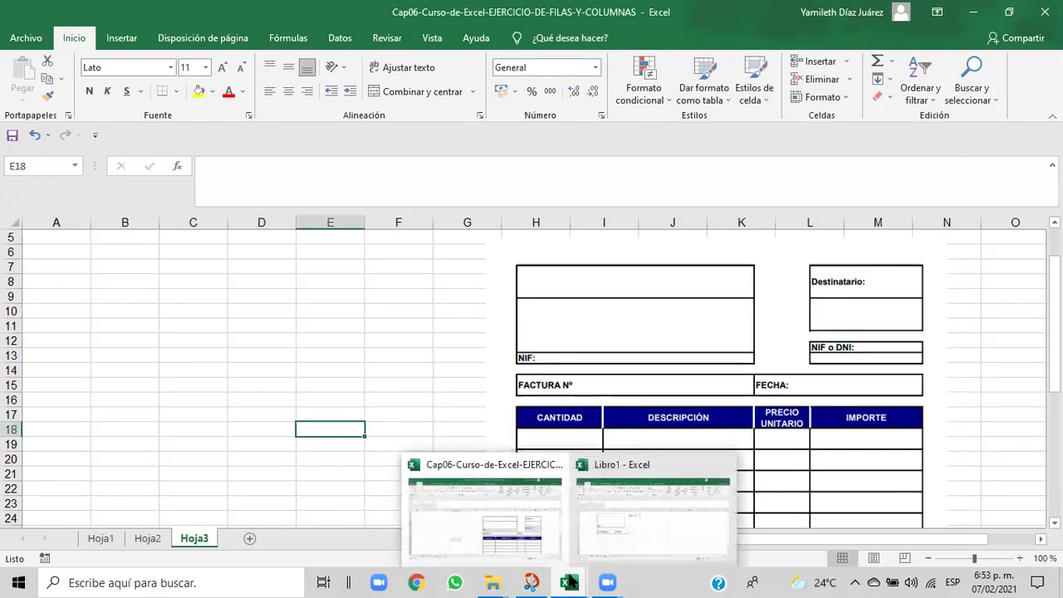
{"action": "left_click", "coordinate": [610, 529]}
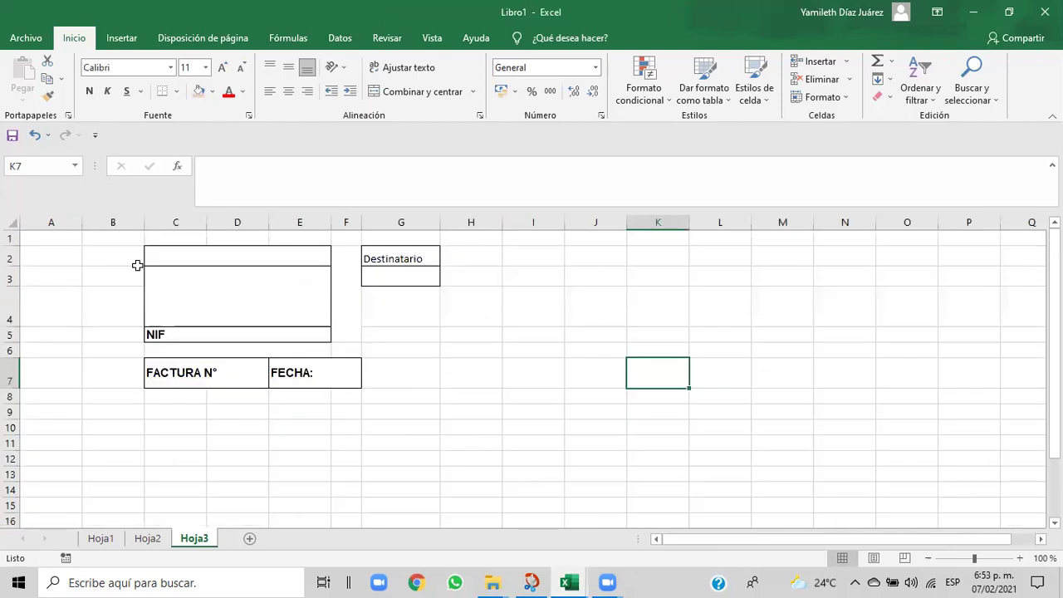
{"action": "left_click", "coordinate": [166, 257]}
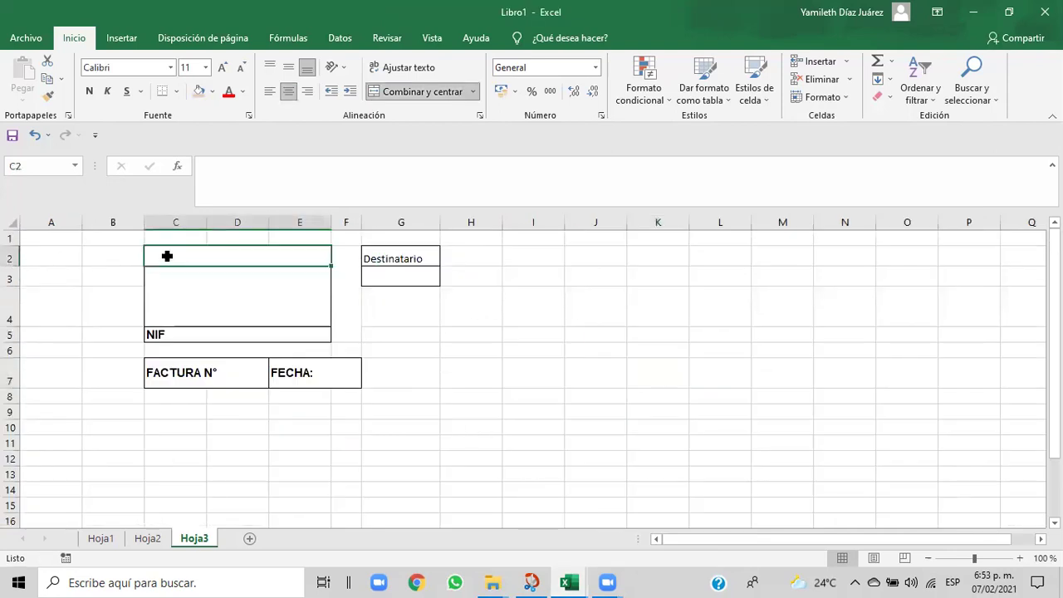
{"action": "left_click", "coordinate": [848, 103]}
{"action": "left_click", "coordinate": [830, 142]}
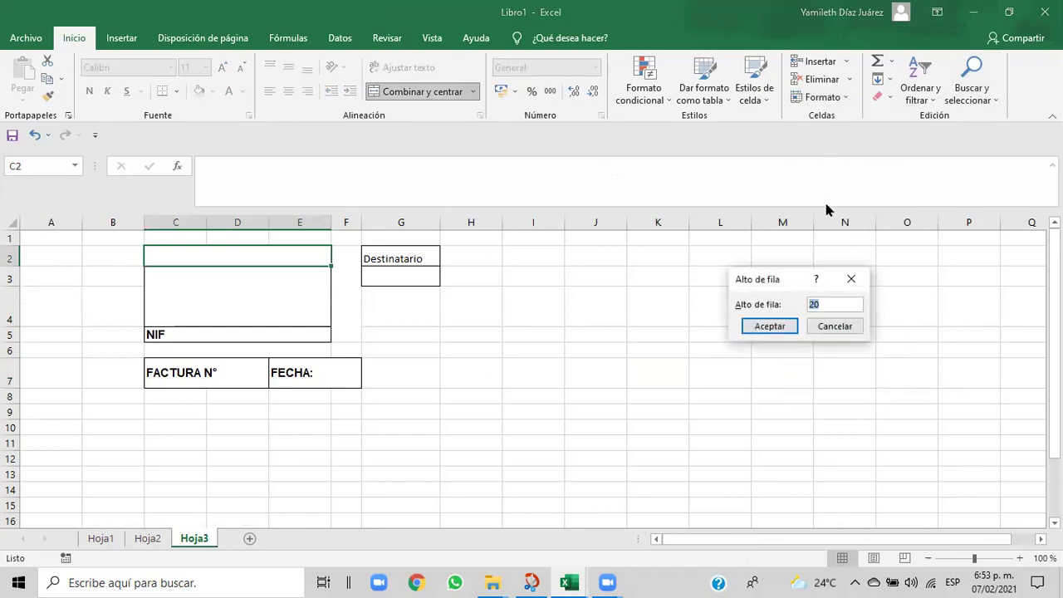
{"action": "type", "text": "25"}
{"action": "left_click", "coordinate": [770, 326]}
- Set both Destinatario rows (G2:G3) to 25 points, compare with Cap06, and return
{"action": "left_click_drag", "start_coordinate": [417, 256], "coordinate": [416, 293]}
{"action": "left_click", "coordinate": [415, 284]}
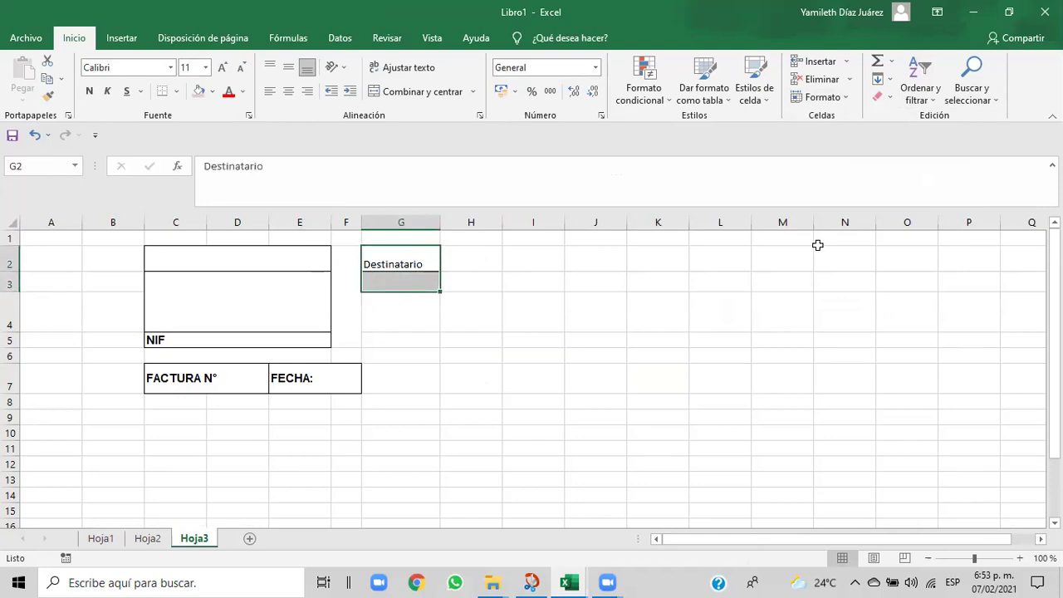
{"action": "left_click", "coordinate": [845, 98]}
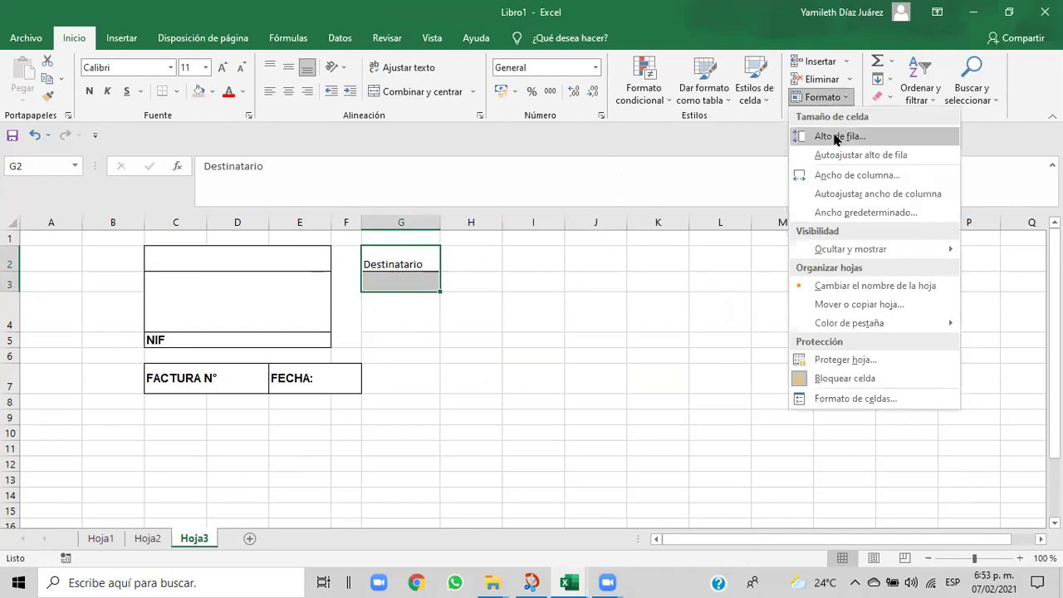
{"action": "left_click", "coordinate": [835, 136]}
{"action": "type", "text": "25"}
{"action": "left_click", "coordinate": [776, 323]}
{"action": "left_click_drag", "start_coordinate": [596, 355], "coordinate": [622, 368]}
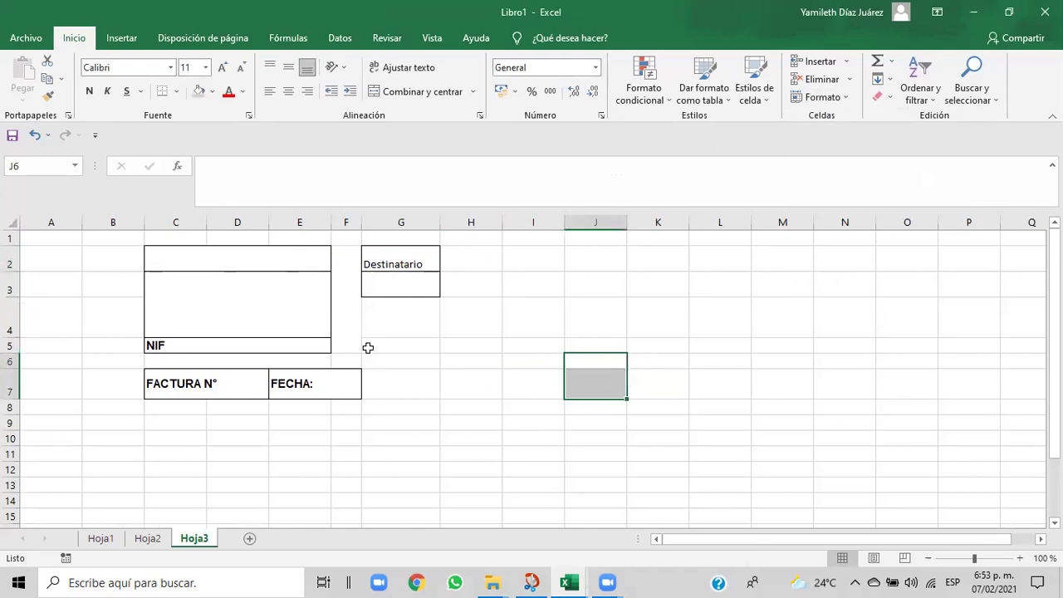
{"action": "mouse_move", "coordinate": [569, 581]}
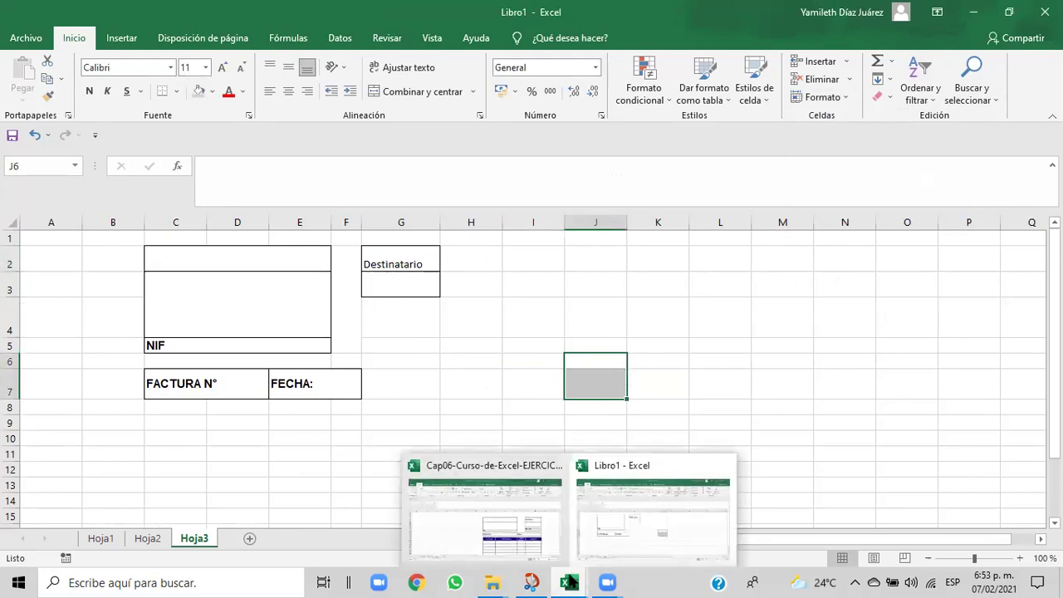
{"action": "left_click", "coordinate": [548, 548]}
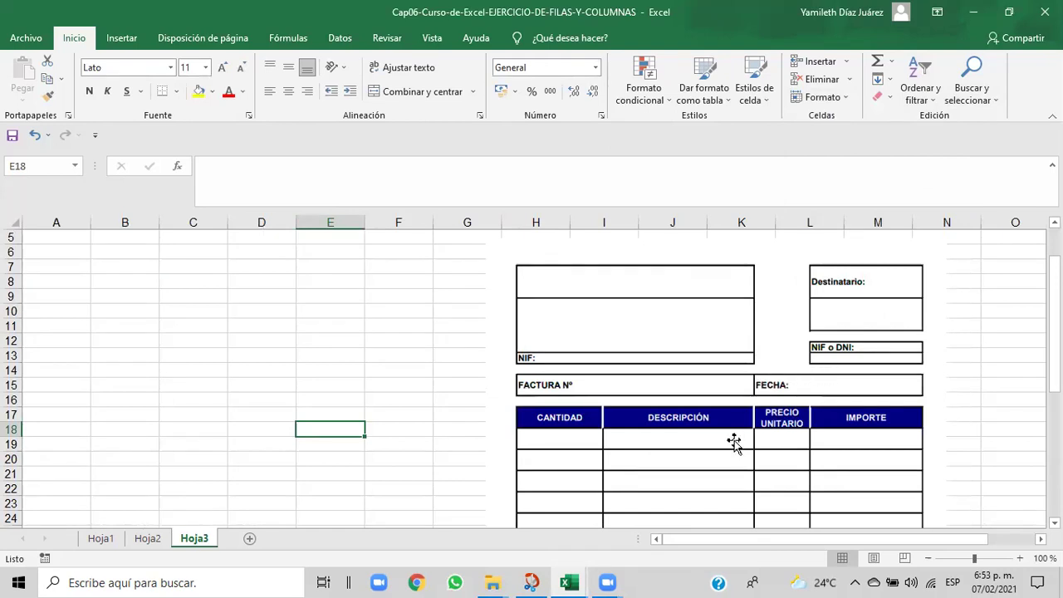
{"action": "mouse_move", "coordinate": [584, 582]}
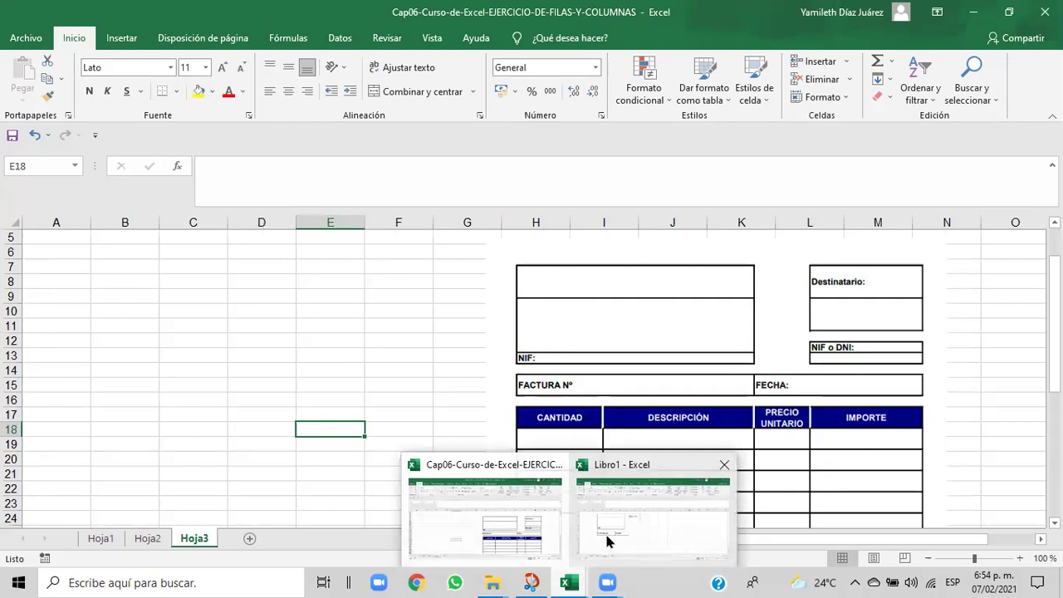
{"action": "left_click", "coordinate": [610, 542]}
- Outline G5:G6 with an outside border and add a bottom border under G5
{"action": "left_click", "coordinate": [396, 325]}
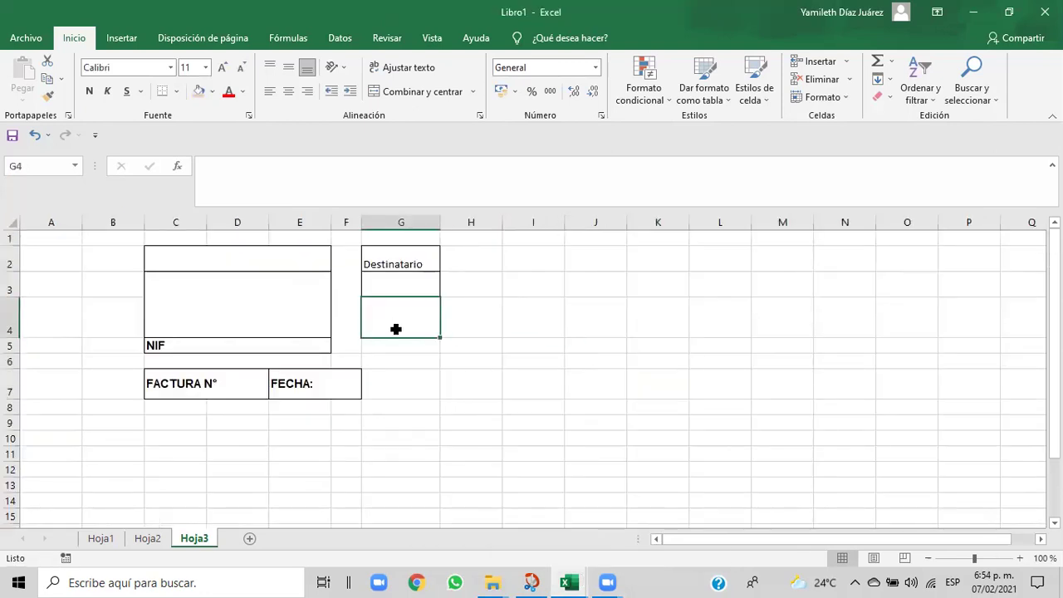
{"action": "left_click", "coordinate": [387, 347]}
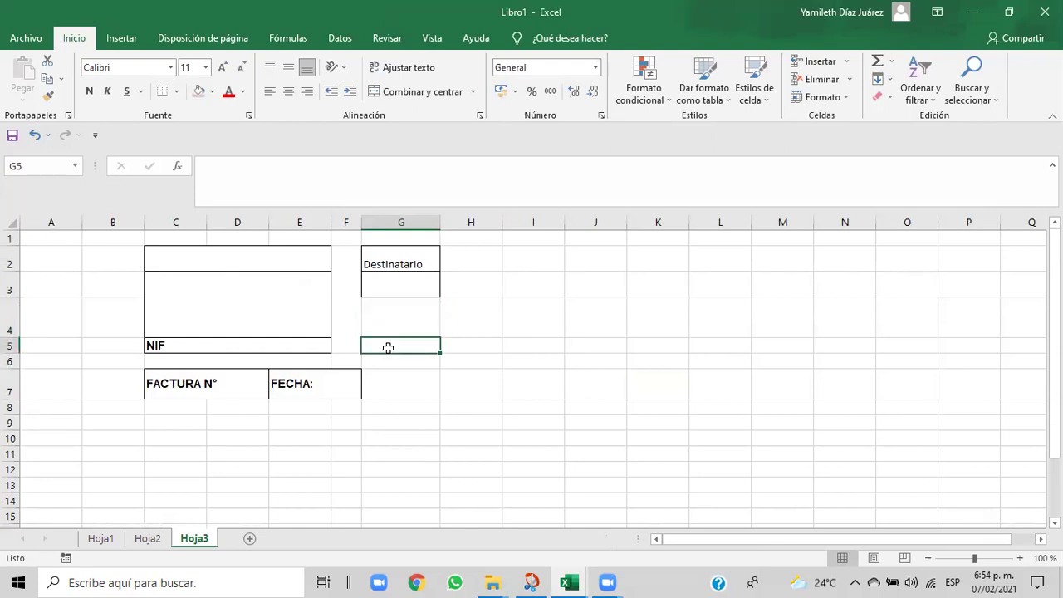
{"action": "left_click_drag", "start_coordinate": [386, 352], "coordinate": [387, 358]}
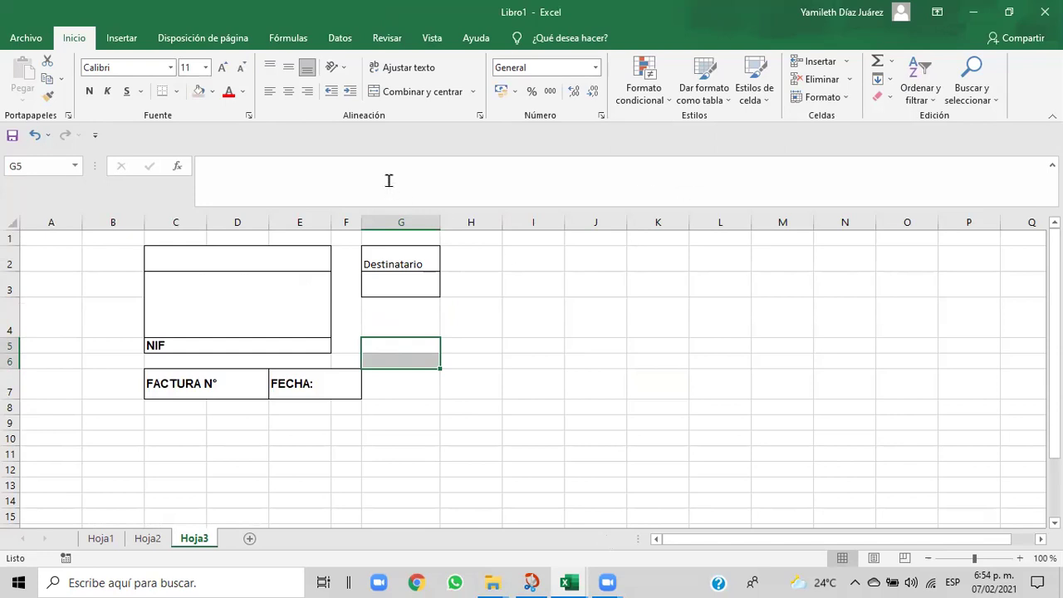
{"action": "left_click", "coordinate": [177, 92]}
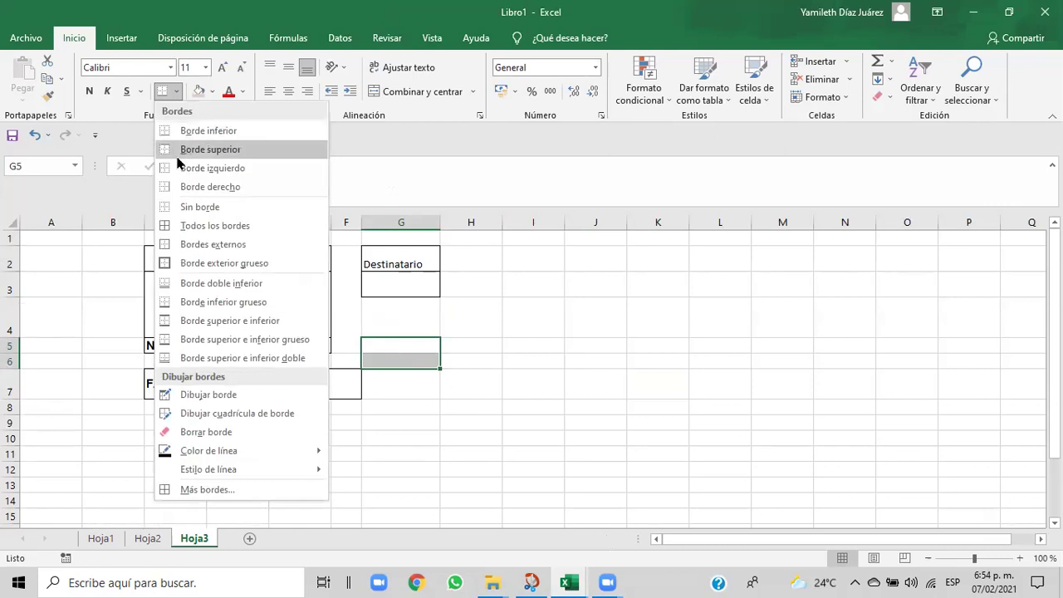
{"action": "left_click", "coordinate": [183, 244]}
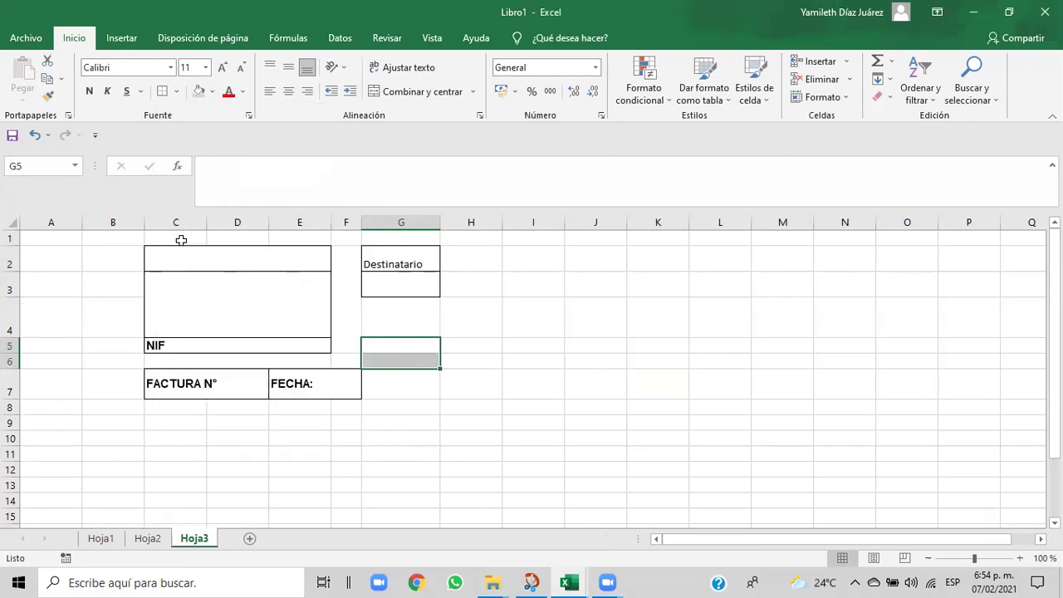
{"action": "left_click", "coordinate": [515, 343]}
{"action": "left_click", "coordinate": [384, 345]}
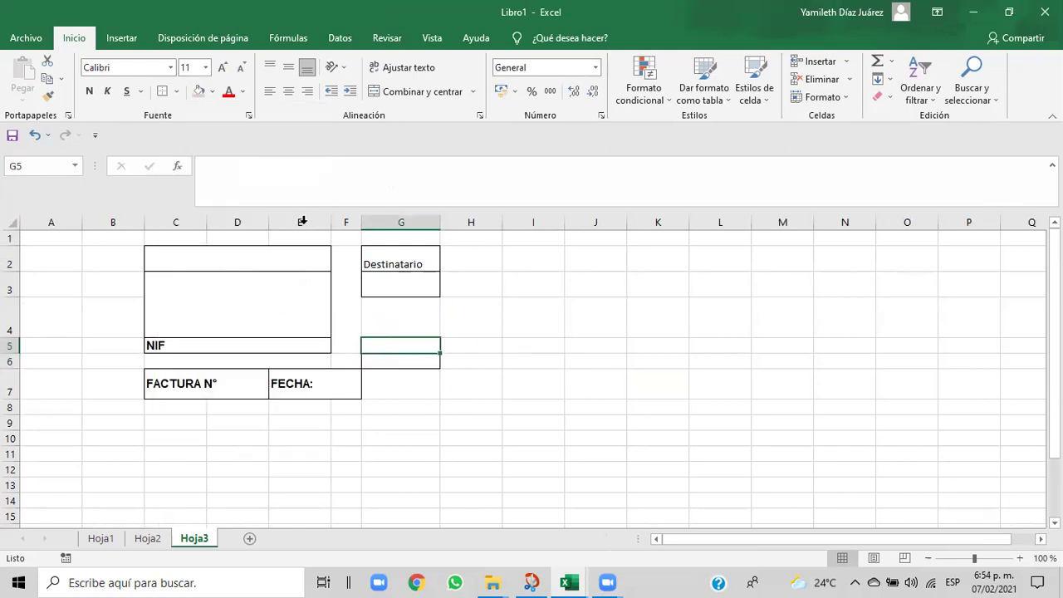
{"action": "left_click", "coordinate": [176, 91]}
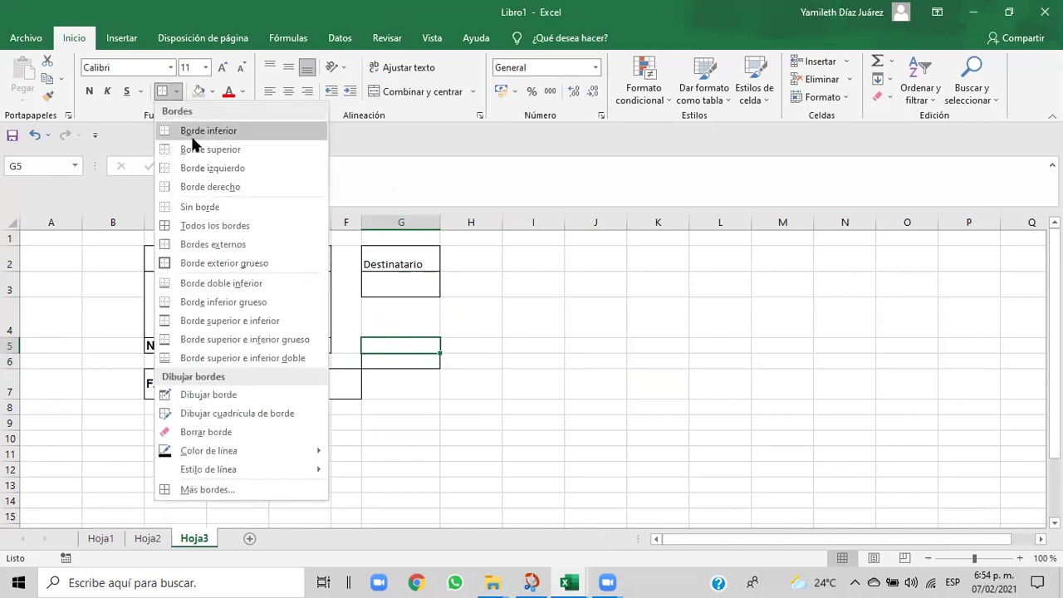
{"action": "left_click", "coordinate": [194, 133]}
{"action": "left_click", "coordinate": [532, 386]}
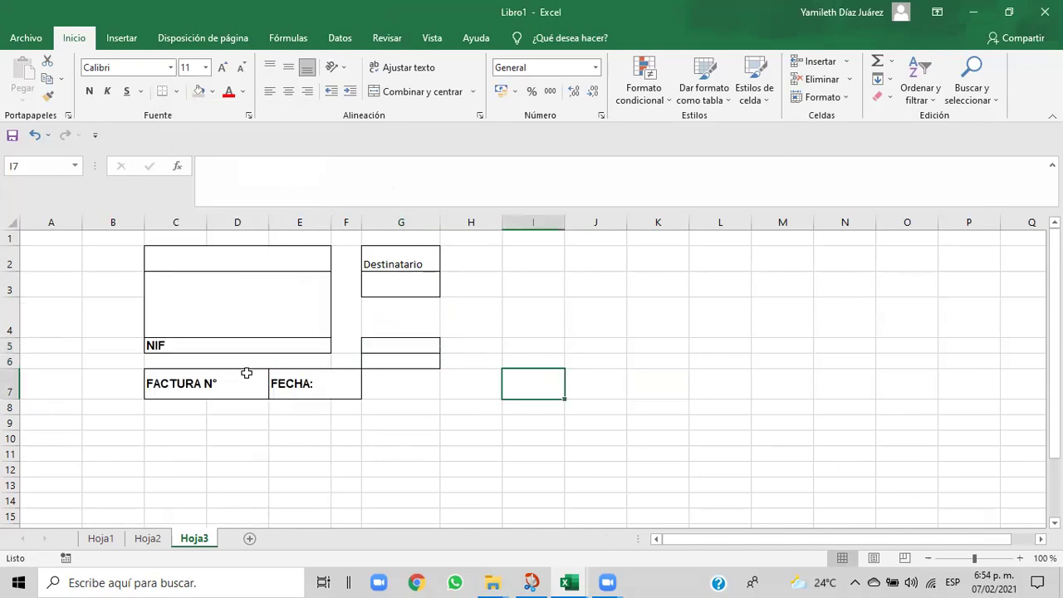
- Unmerge C6:E6, fill the row 6 gap white and remove all its borders
{"action": "left_click", "coordinate": [167, 361]}
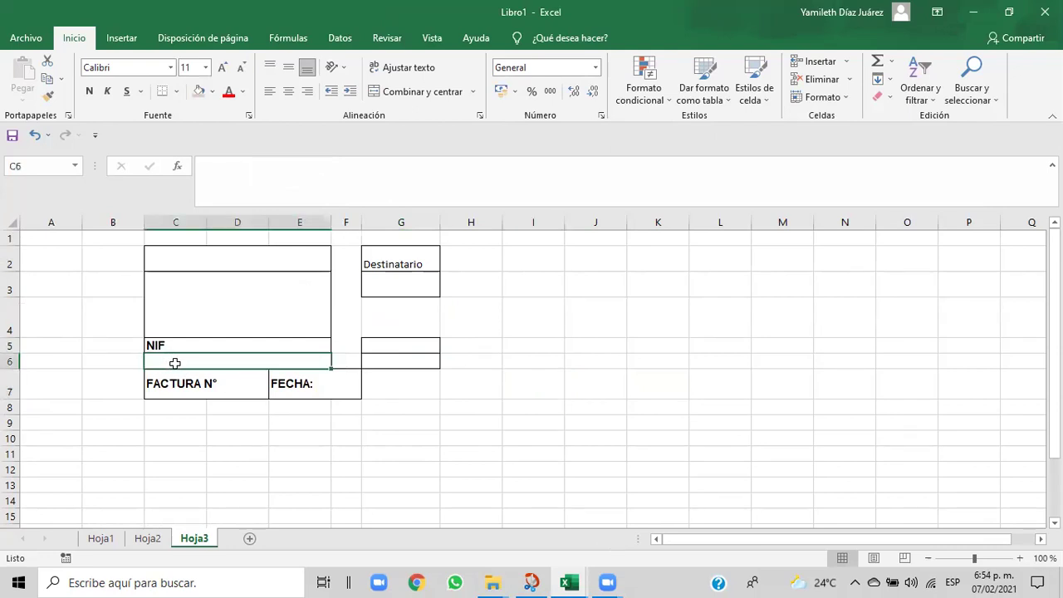
{"action": "left_click", "coordinate": [108, 364]}
{"action": "left_click", "coordinate": [55, 381]}
{"action": "left_click_drag", "start_coordinate": [143, 366], "coordinate": [374, 361]}
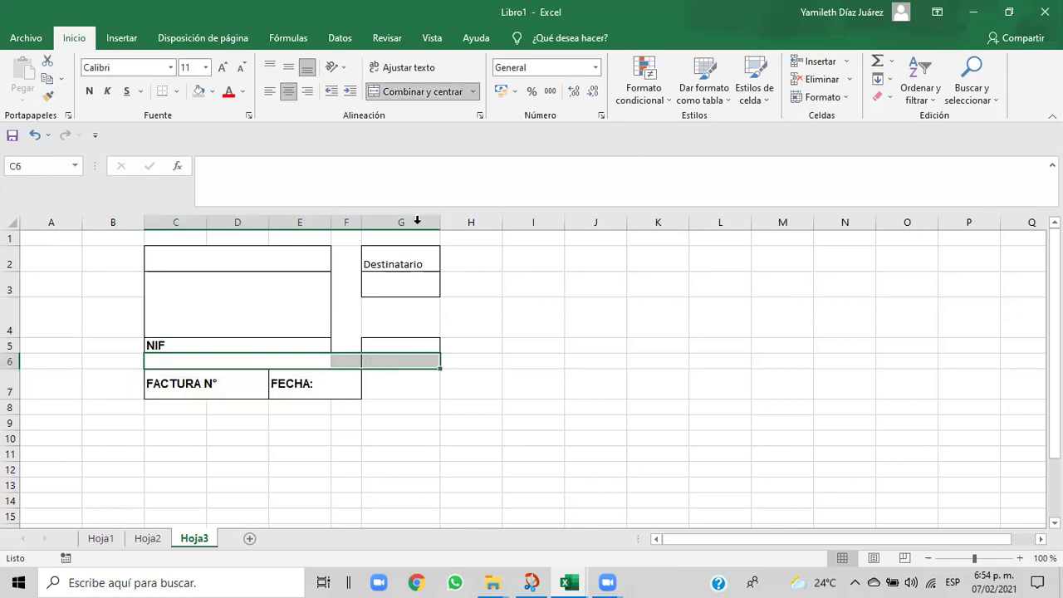
{"action": "left_click", "coordinate": [408, 94]}
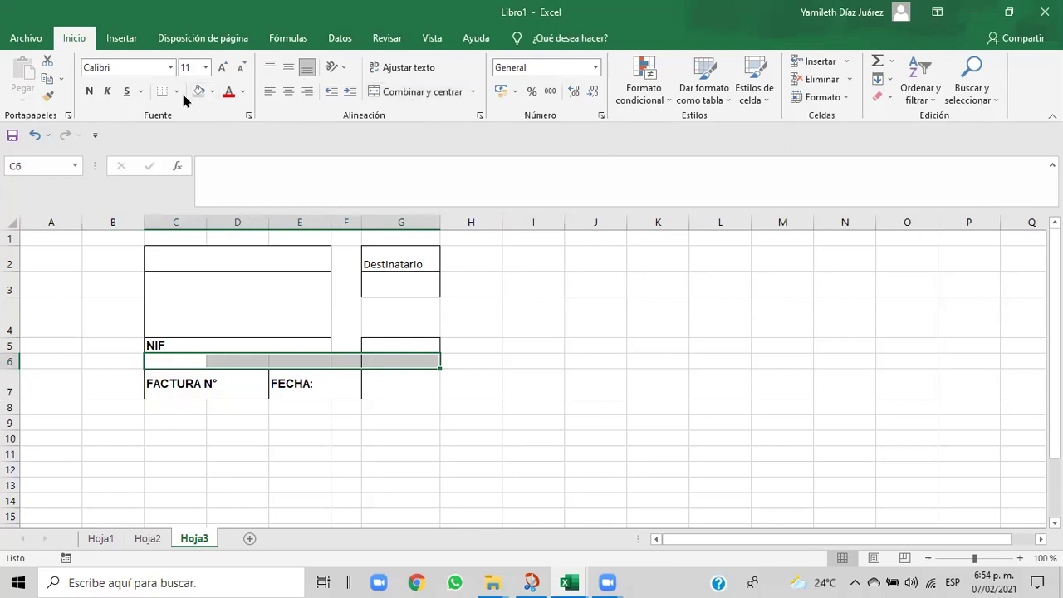
{"action": "left_click", "coordinate": [212, 93]}
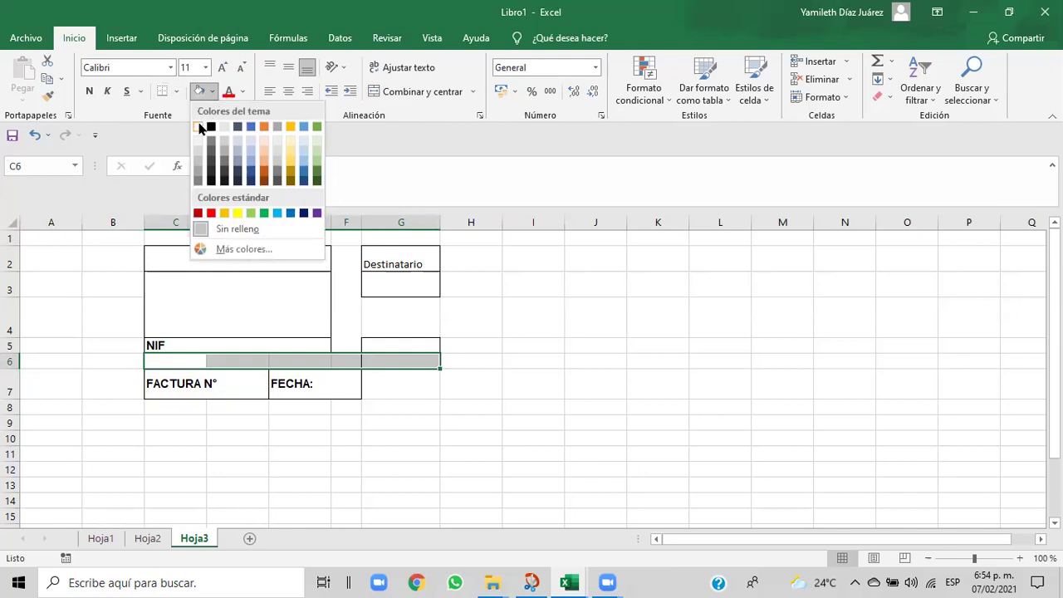
{"action": "left_click", "coordinate": [200, 127]}
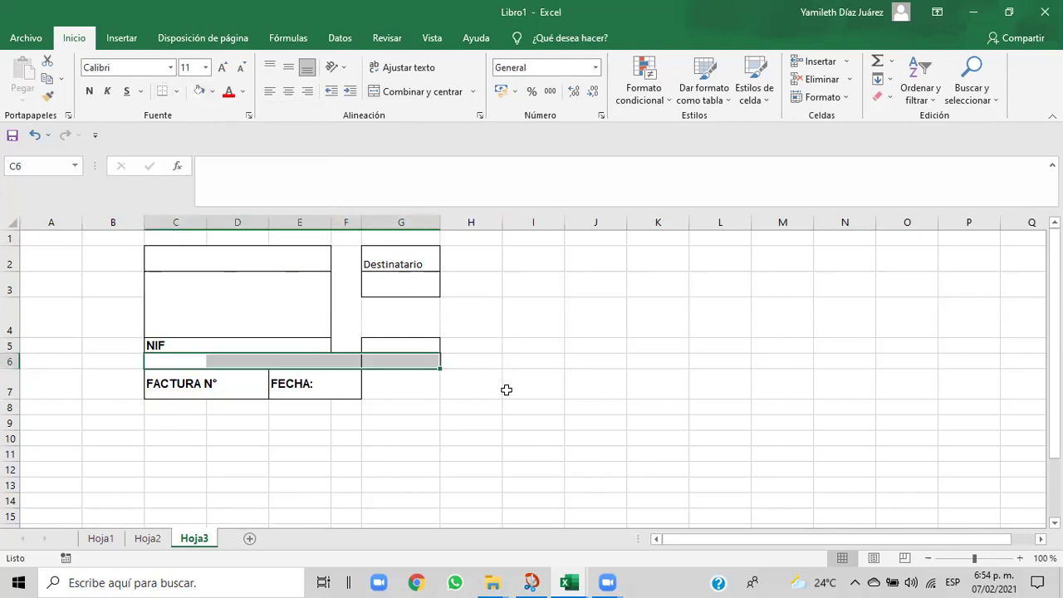
{"action": "left_click", "coordinate": [178, 91]}
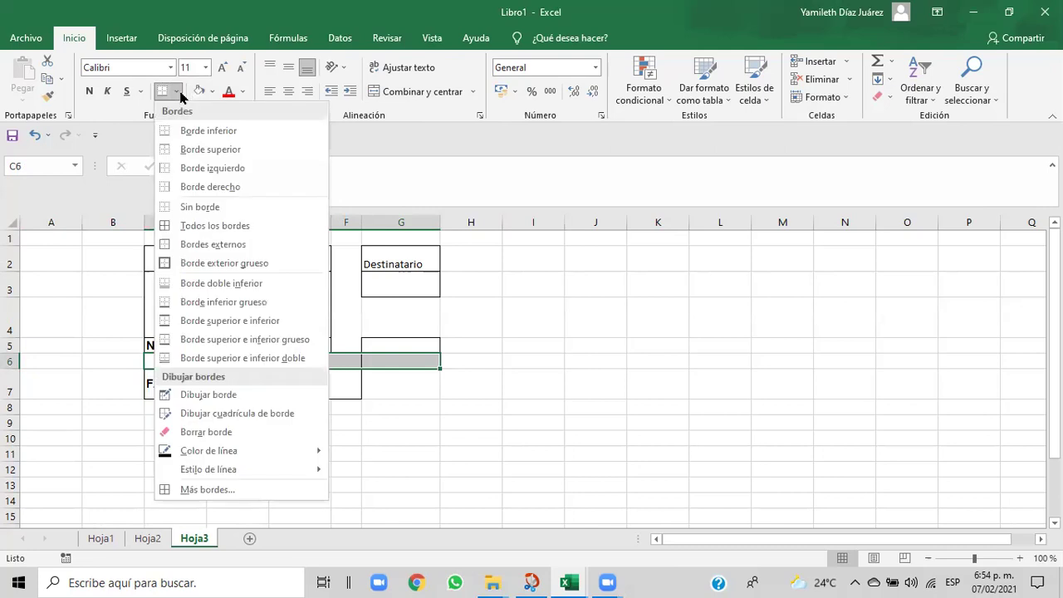
{"action": "left_click", "coordinate": [187, 208]}
{"action": "left_click", "coordinate": [538, 435]}
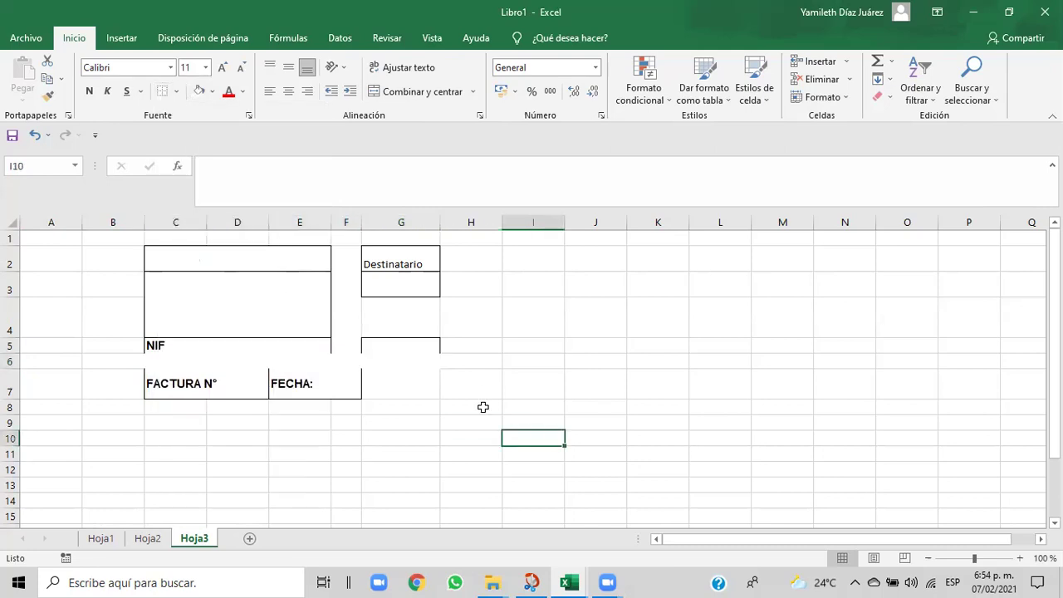
{"action": "left_click", "coordinate": [375, 328]}
{"action": "left_click", "coordinate": [443, 340]}
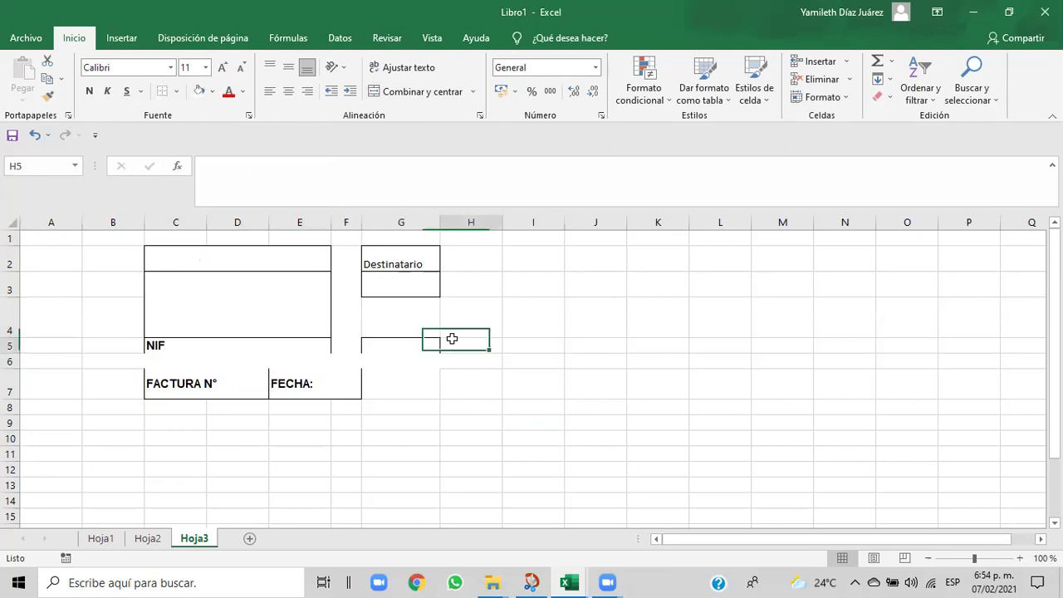
{"action": "left_click", "coordinate": [377, 316]}
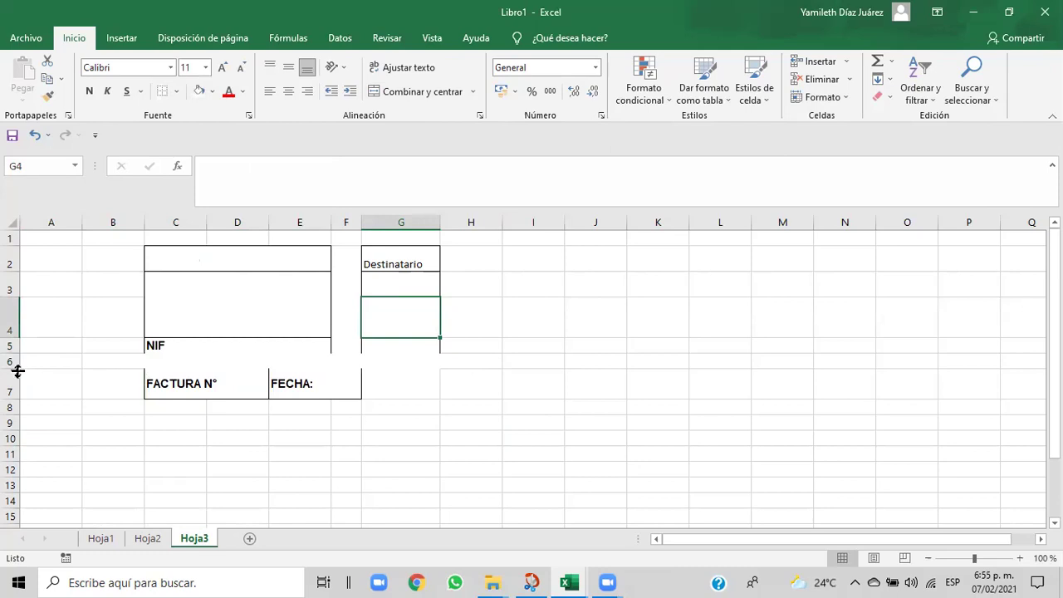
- Make row 6 taller and add a bottom border under the NIF row
{"action": "left_click_drag", "start_coordinate": [17, 368], "coordinate": [15, 379]}
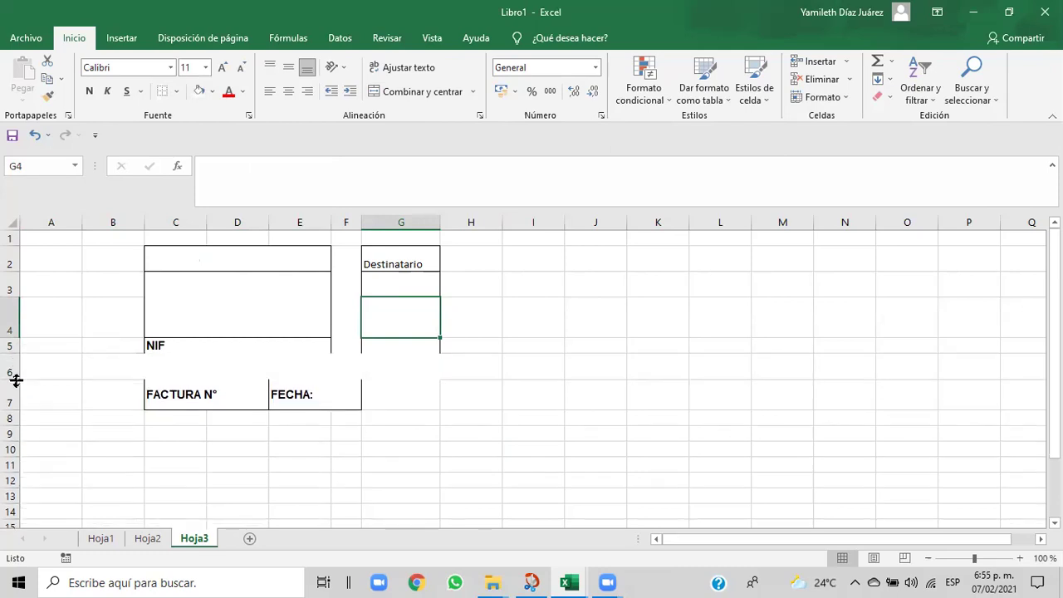
{"action": "left_click", "coordinate": [151, 381]}
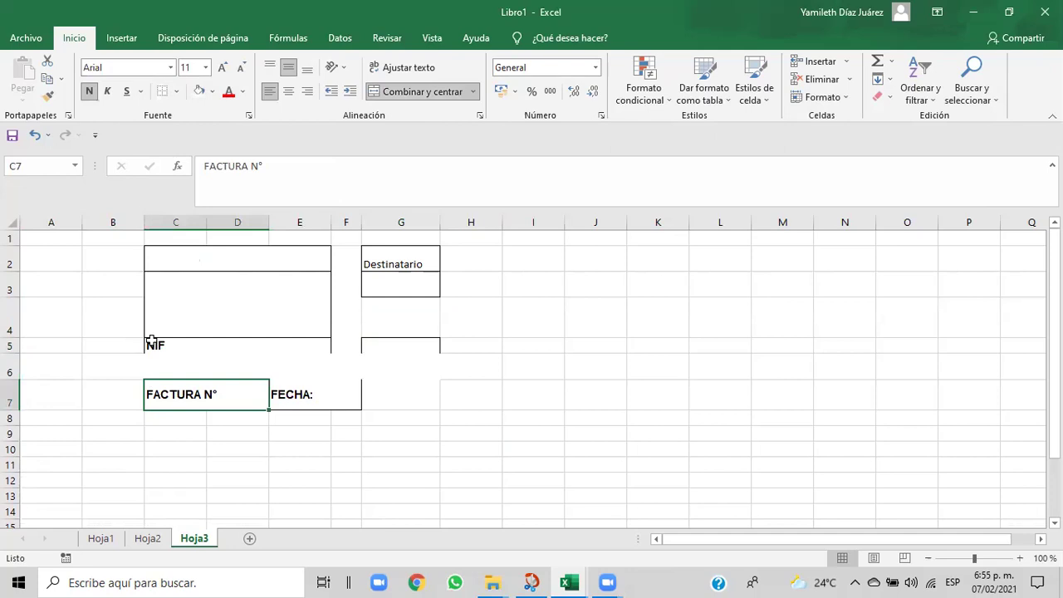
{"action": "left_click", "coordinate": [152, 344]}
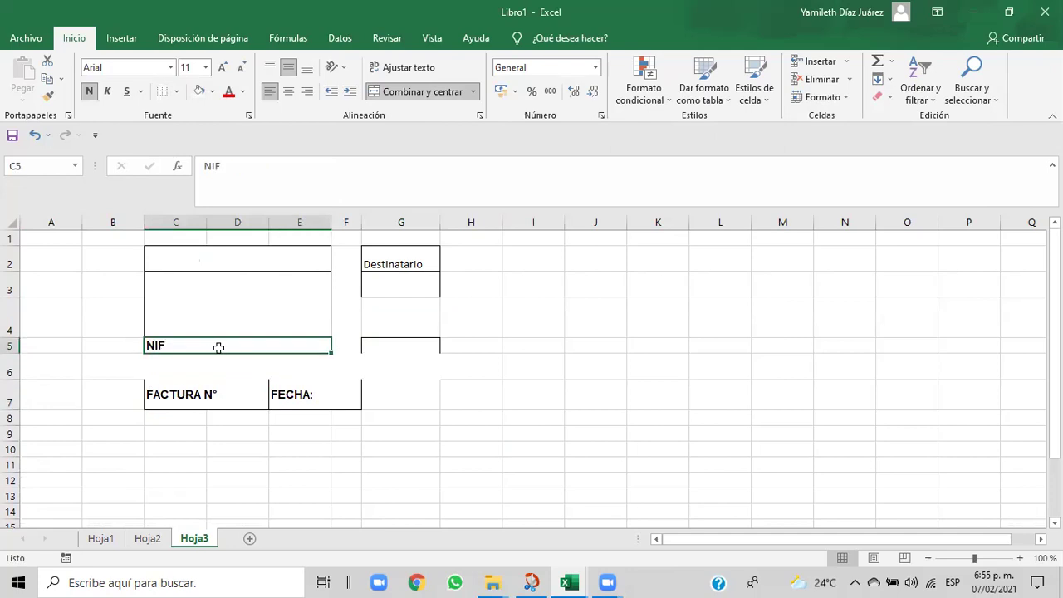
{"action": "left_click", "coordinate": [176, 92]}
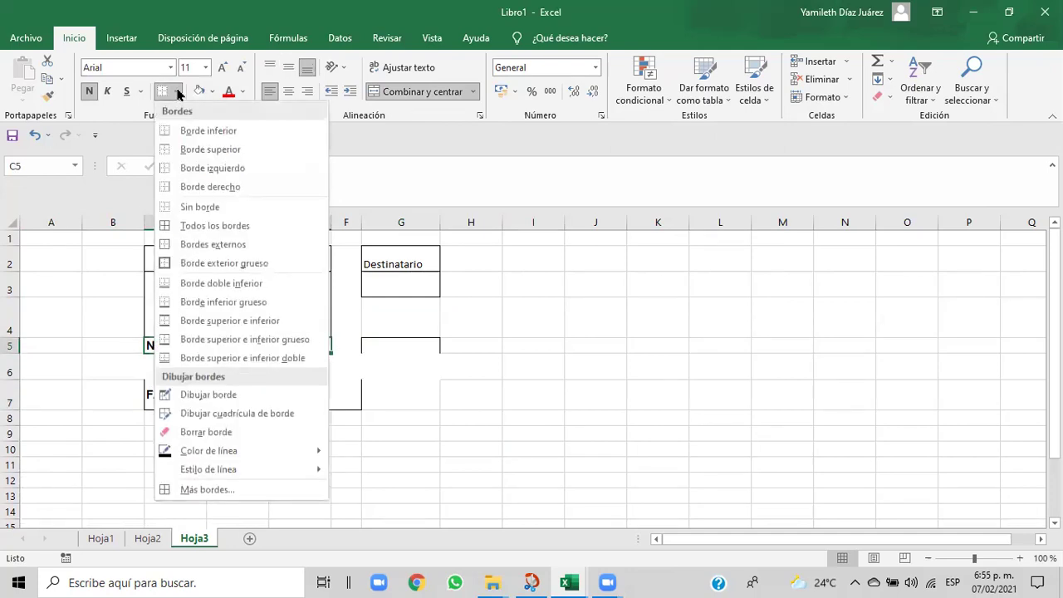
{"action": "left_click", "coordinate": [186, 132]}
{"action": "left_click", "coordinate": [446, 414]}
- Add a top border to the FACTURA N° and FECHA: row
{"action": "left_click_drag", "start_coordinate": [173, 388], "coordinate": [304, 398]}
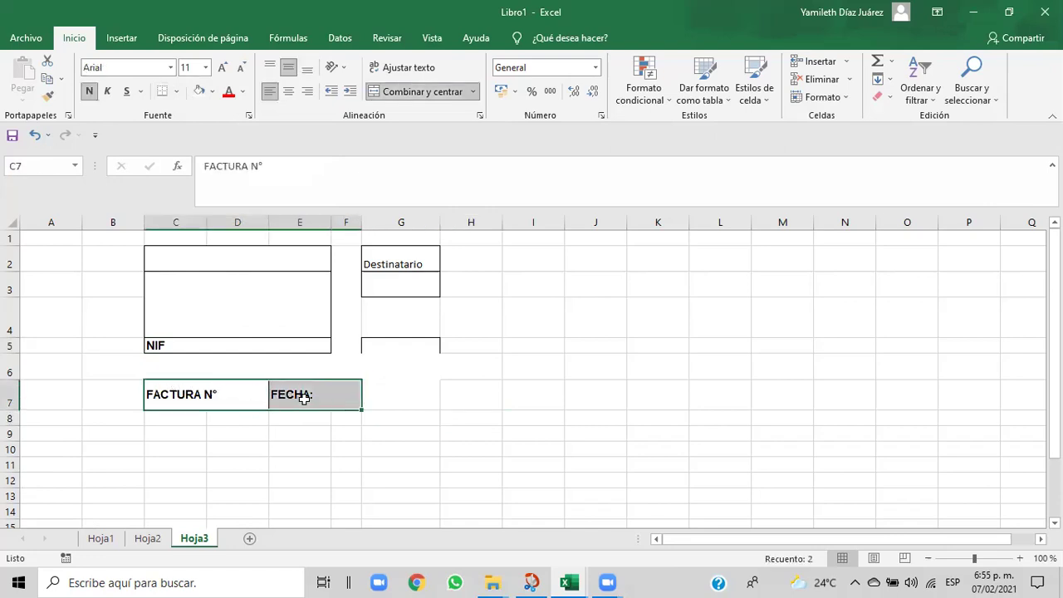
{"action": "left_click", "coordinate": [174, 93]}
{"action": "left_click", "coordinate": [184, 149]}
- Move the small bordered box from G5 up into G4
{"action": "left_click_drag", "start_coordinate": [443, 372], "coordinate": [416, 357]}
{"action": "left_click", "coordinate": [445, 432]}
{"action": "left_click", "coordinate": [403, 348]}
{"action": "left_click", "coordinate": [370, 299]}
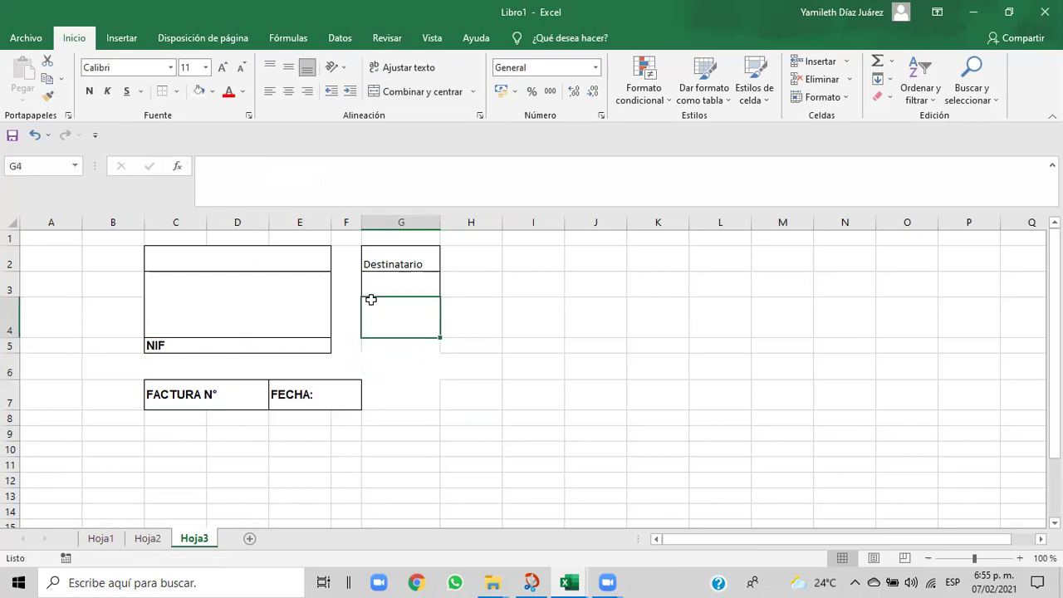
{"action": "left_click", "coordinate": [462, 308]}
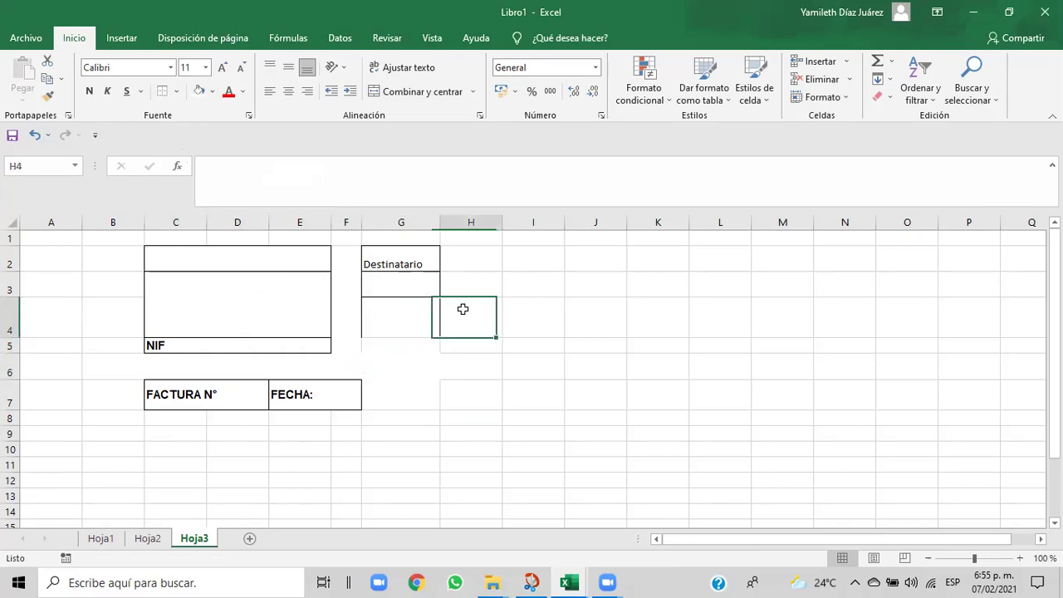
{"action": "left_click", "coordinate": [406, 283]}
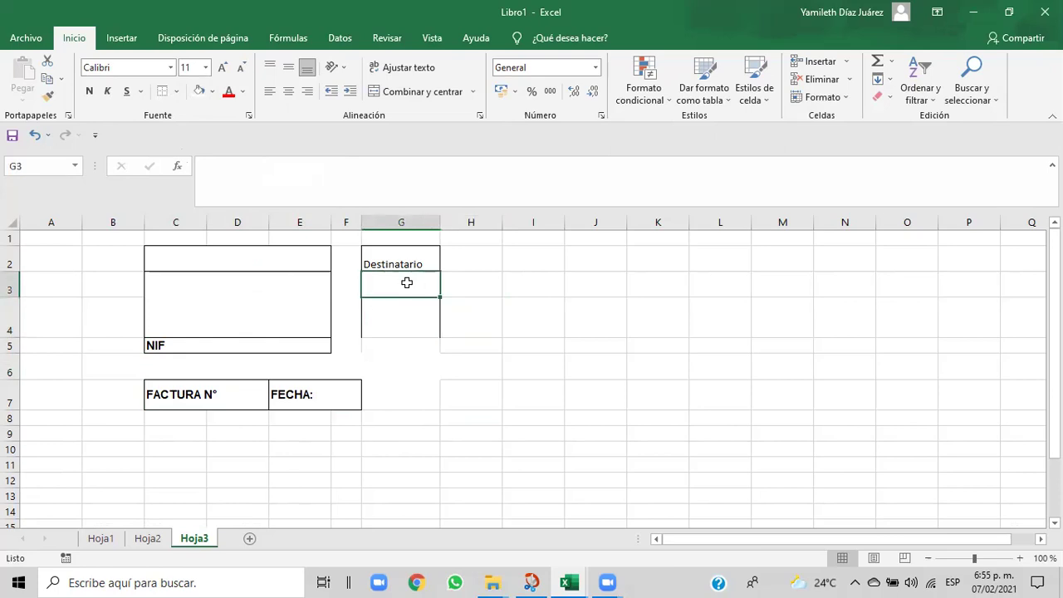
- Remove all borders from cell G4
{"action": "left_click_drag", "start_coordinate": [405, 275], "coordinate": [403, 275]}
{"action": "left_click", "coordinate": [404, 262]}
{"action": "left_click", "coordinate": [403, 277]}
{"action": "left_click", "coordinate": [484, 299]}
{"action": "left_click", "coordinate": [409, 313]}
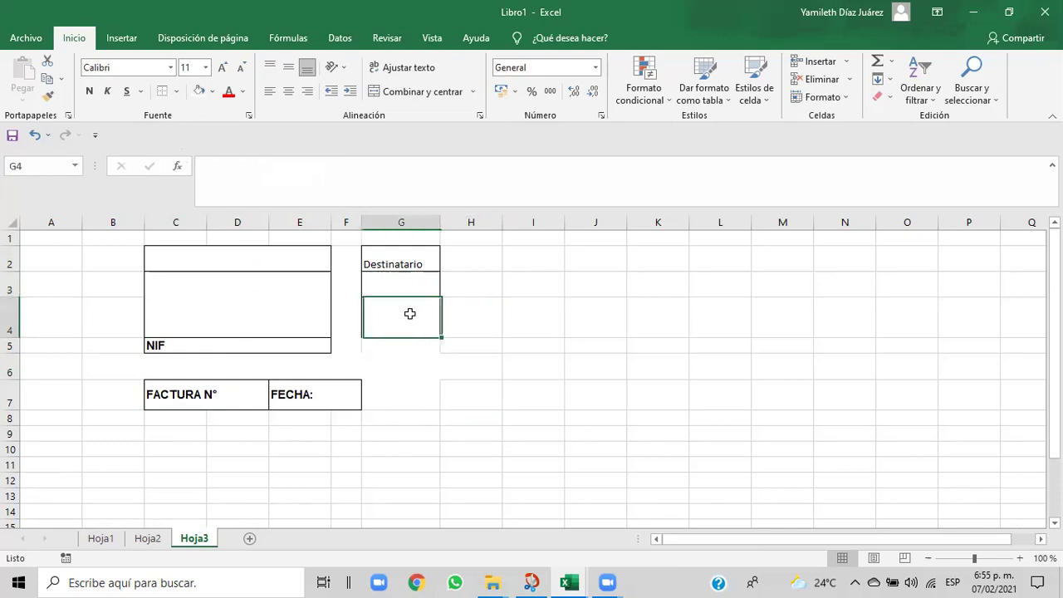
{"action": "left_click", "coordinate": [407, 366]}
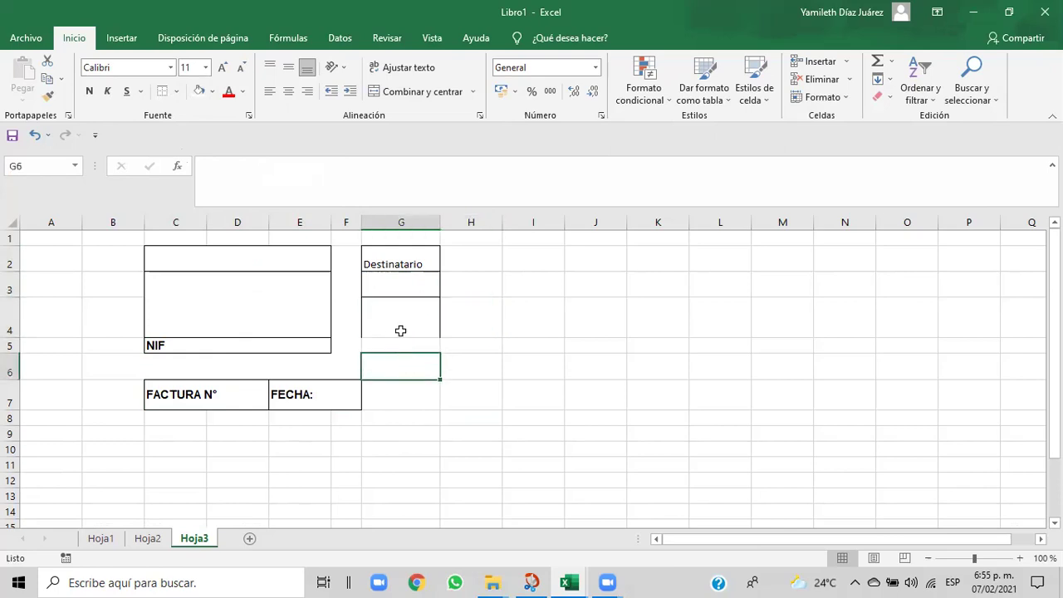
{"action": "left_click", "coordinate": [400, 328]}
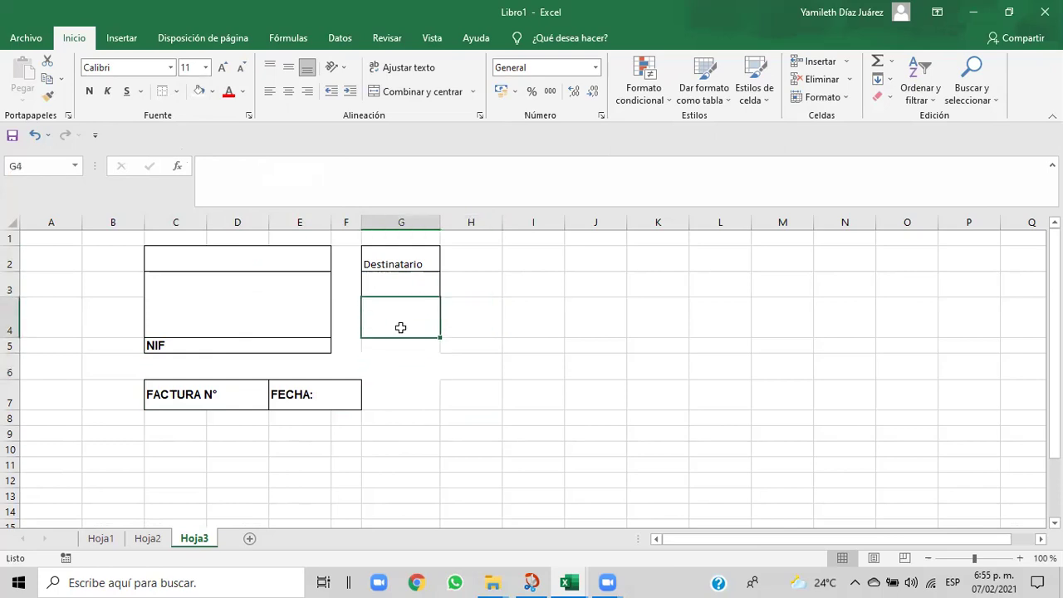
{"action": "left_click", "coordinate": [176, 93]}
{"action": "left_click", "coordinate": [204, 208]}
{"action": "left_click", "coordinate": [583, 362]}
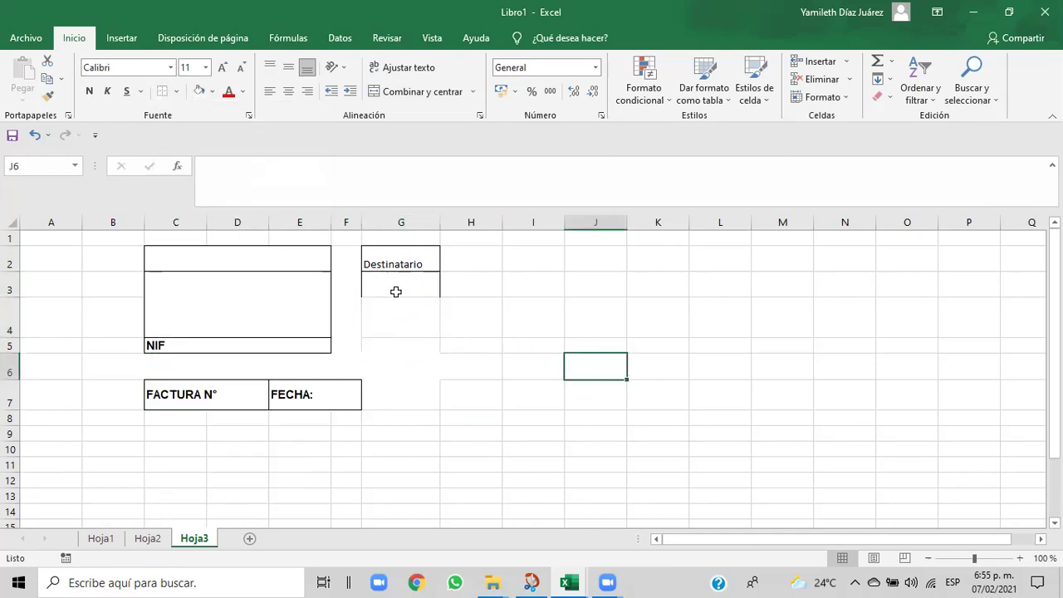
- Give G3 a bottom border to close off the Destinatario box
{"action": "left_click", "coordinate": [394, 289]}
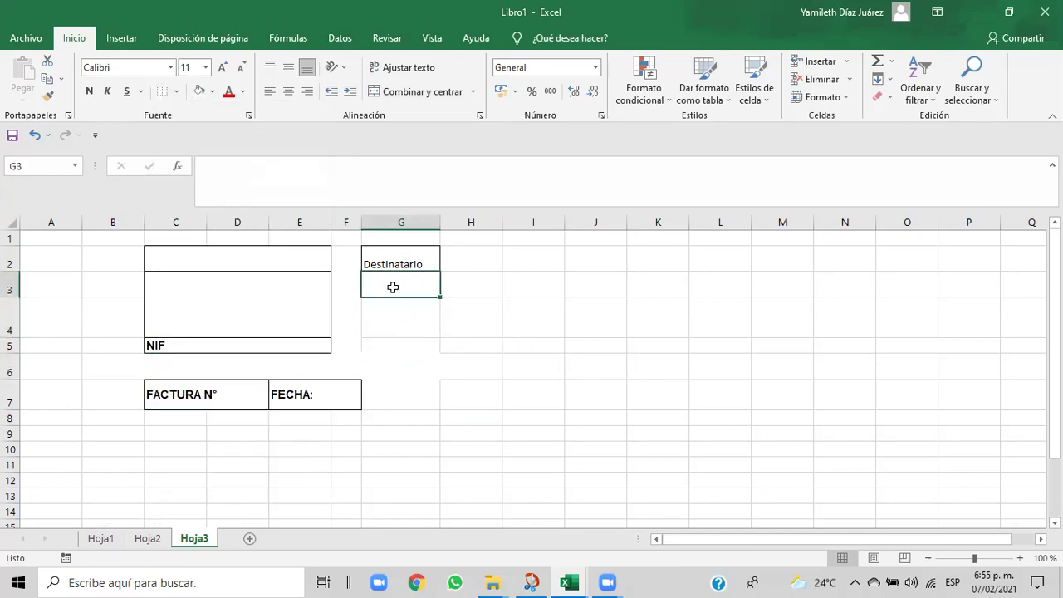
{"action": "left_click", "coordinate": [176, 91]}
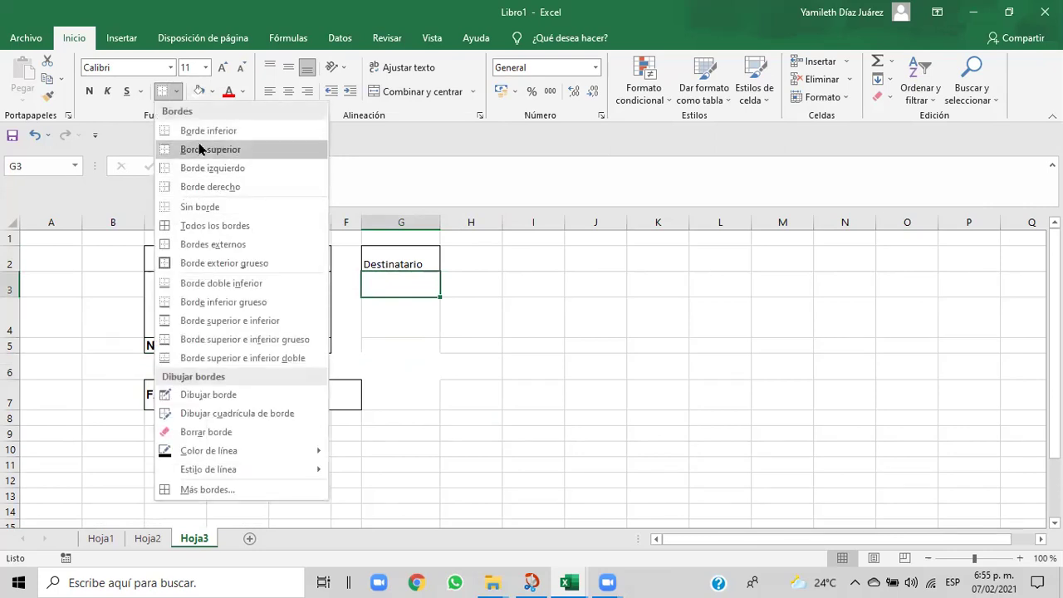
{"action": "left_click", "coordinate": [201, 130]}
{"action": "left_click", "coordinate": [470, 313]}
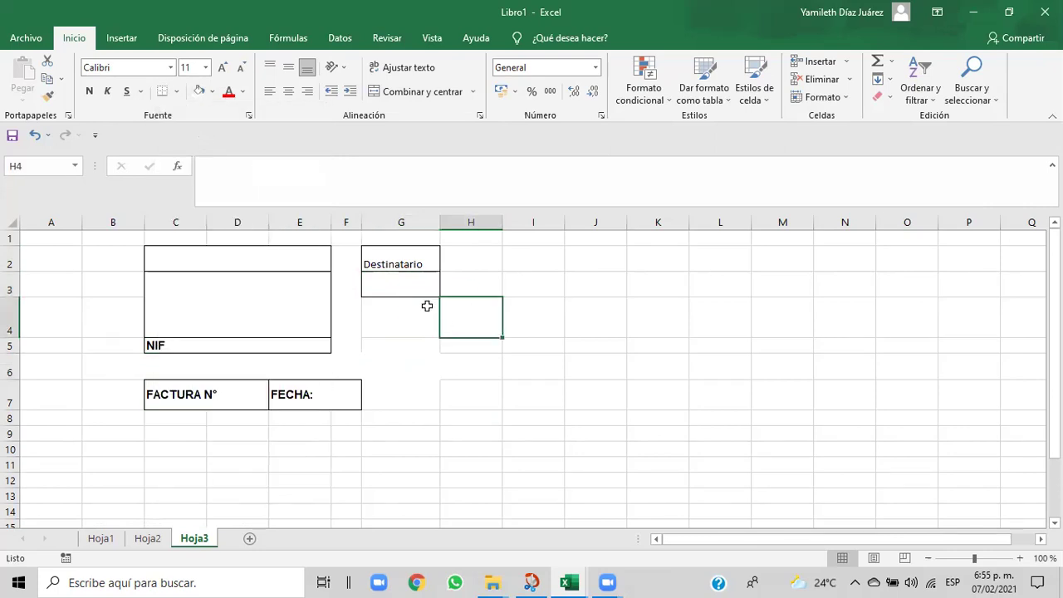
{"action": "left_click", "coordinate": [384, 315]}
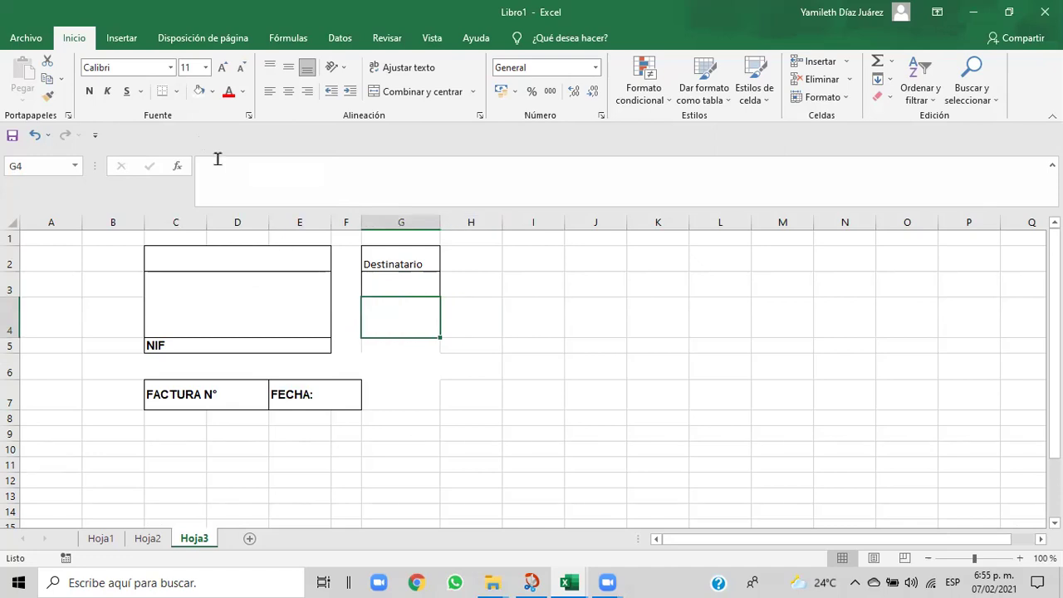
{"action": "left_click", "coordinate": [214, 93]}
{"action": "left_click", "coordinate": [457, 353]}
{"action": "left_click", "coordinate": [459, 359]}
{"action": "left_click", "coordinate": [402, 323]}
{"action": "left_click_drag", "start_coordinate": [100, 360], "coordinate": [167, 369]}
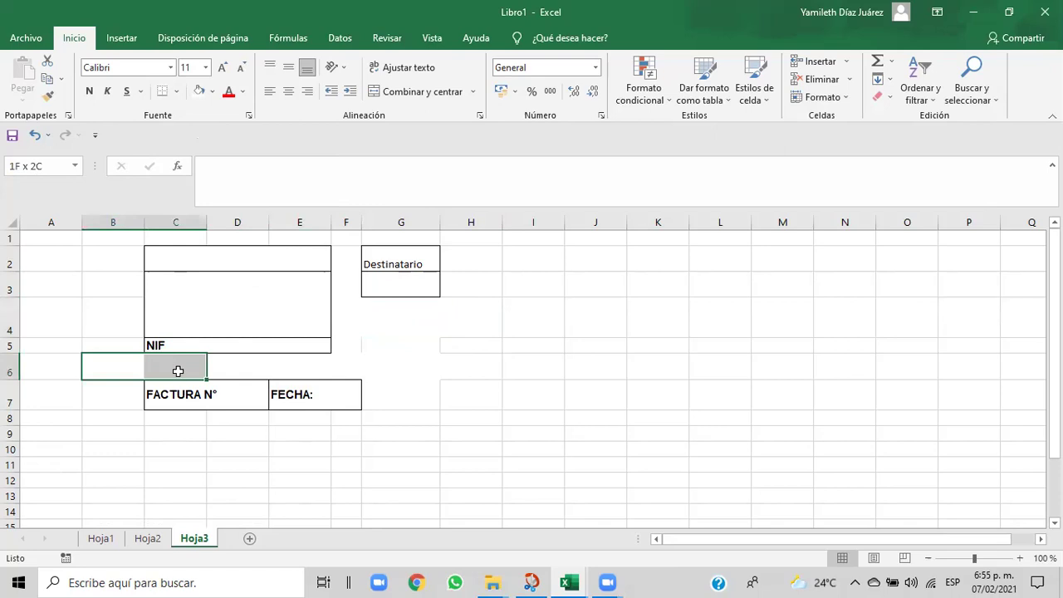
{"action": "left_click_drag", "start_coordinate": [178, 371], "coordinate": [289, 401]}
{"action": "left_click", "coordinate": [165, 357]}
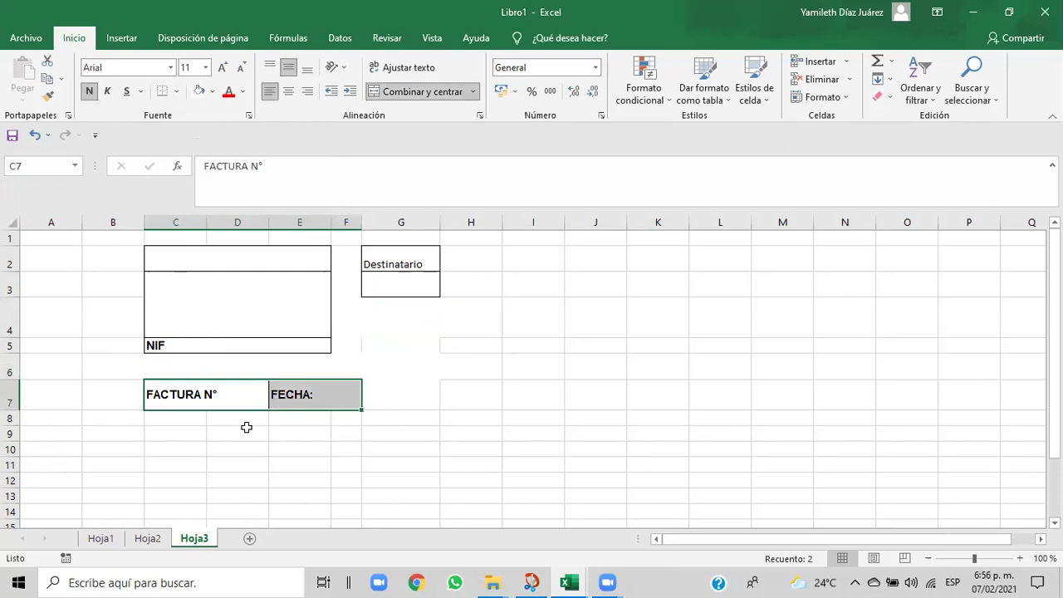
{"action": "left_click", "coordinate": [183, 400]}
{"action": "left_click_drag", "start_coordinate": [184, 400], "coordinate": [285, 398]}
{"action": "key", "text": "ctrl+c"}
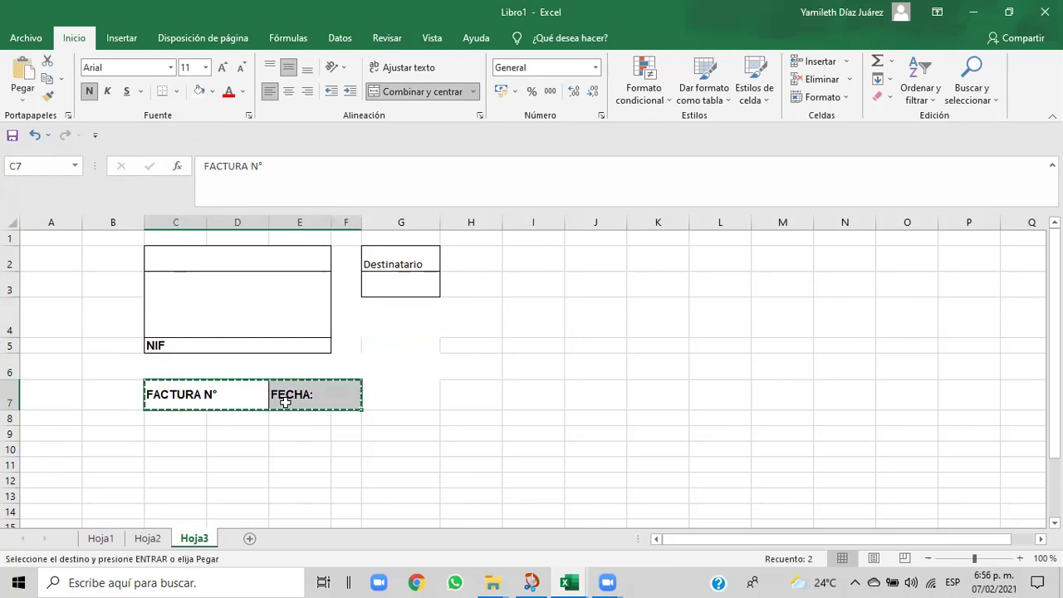
{"action": "left_click", "coordinate": [180, 419]}
{"action": "left_click_drag", "start_coordinate": [180, 422], "coordinate": [334, 430]}
{"action": "key", "text": "ctrl+v"}
{"action": "left_click", "coordinate": [251, 476]}
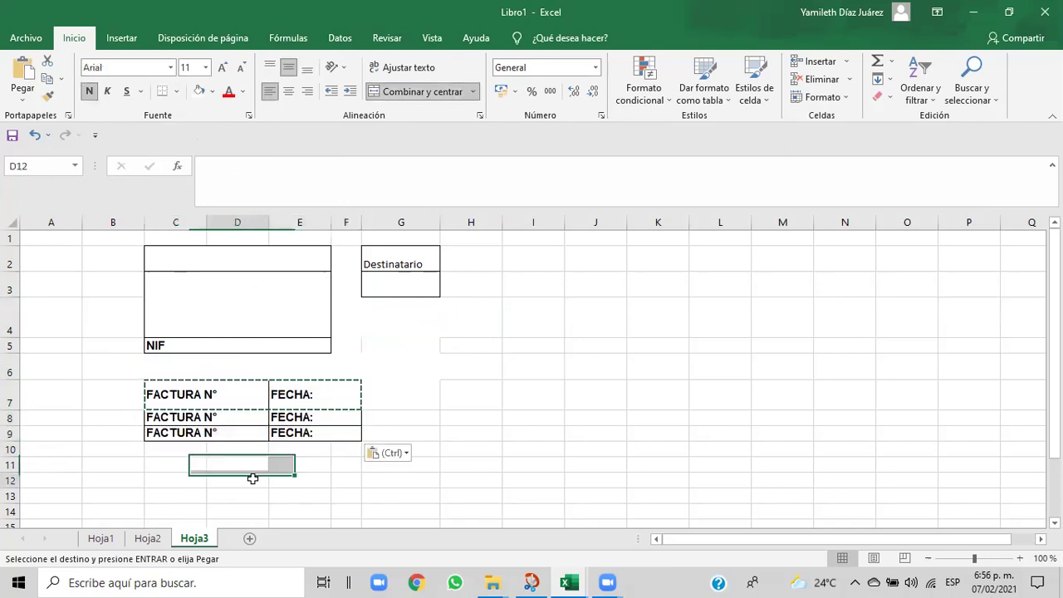
{"action": "left_click", "coordinate": [206, 393]}
{"action": "left_click_drag", "start_coordinate": [206, 392], "coordinate": [300, 398]}
{"action": "key", "text": "BackSpace"}
{"action": "left_click", "coordinate": [598, 409]}
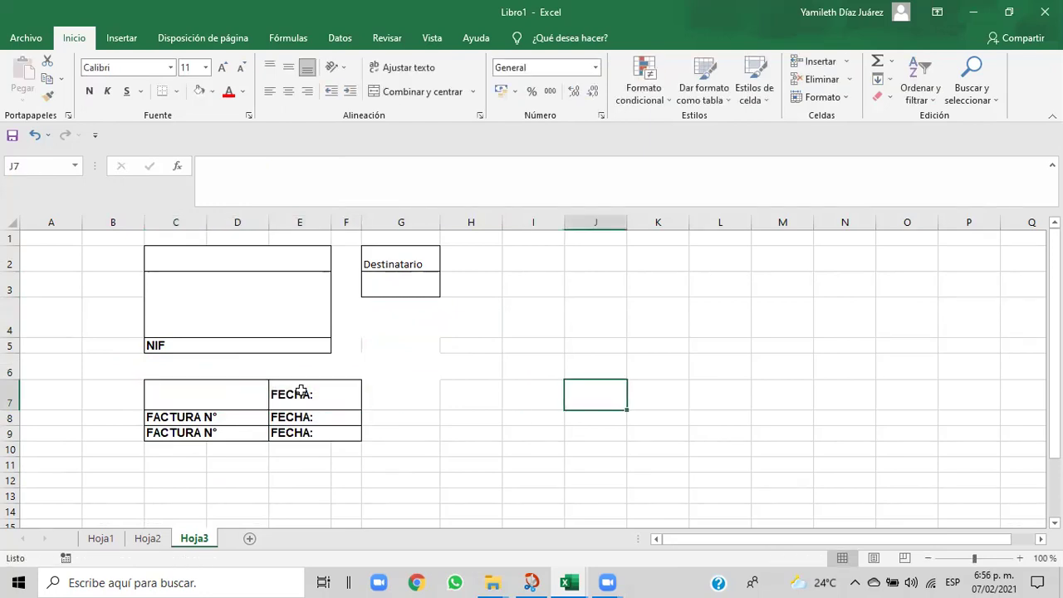
{"action": "left_click", "coordinate": [35, 137]}
{"action": "left_click", "coordinate": [35, 136]}
{"action": "left_click", "coordinate": [35, 136]}
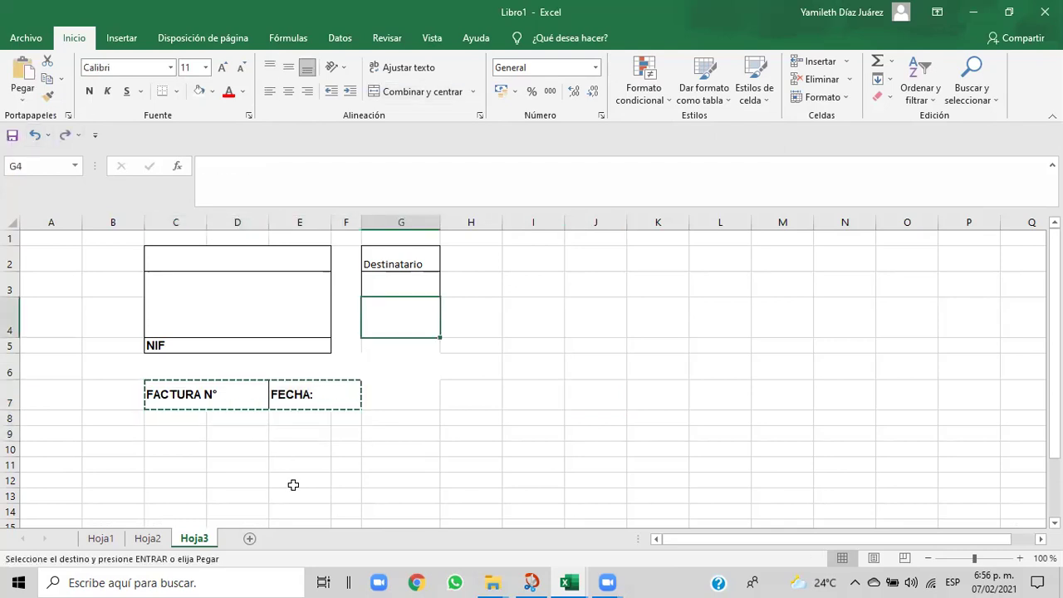
{"action": "key", "text": "Escape"}
{"action": "left_click", "coordinate": [318, 470]}
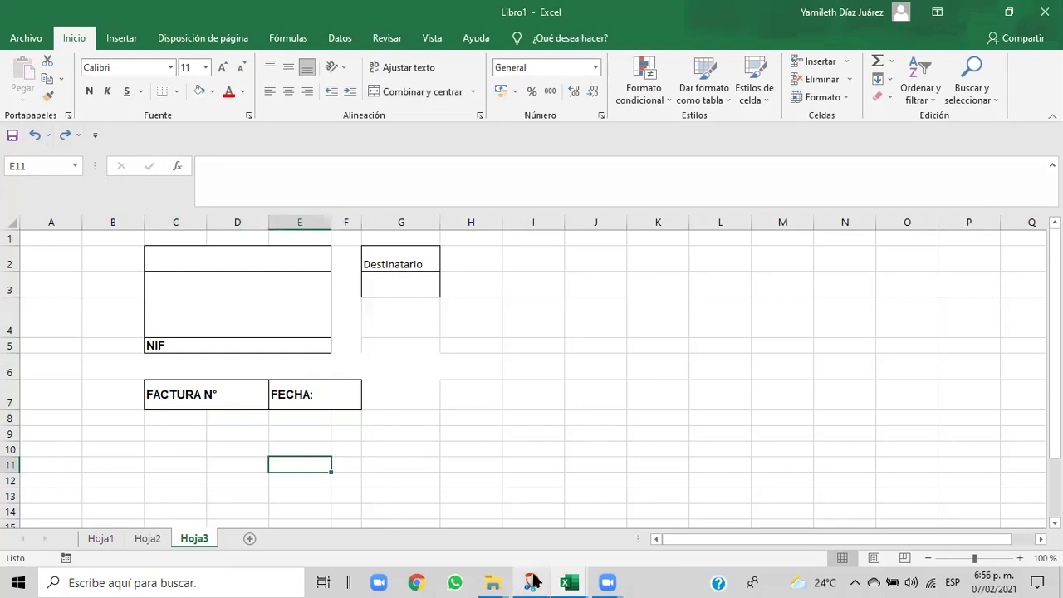
- Check the reference invoice workbook, then switch back to Libro1 from the taskbar preview
{"action": "mouse_move", "coordinate": [569, 582]}
{"action": "left_click", "coordinate": [536, 541]}
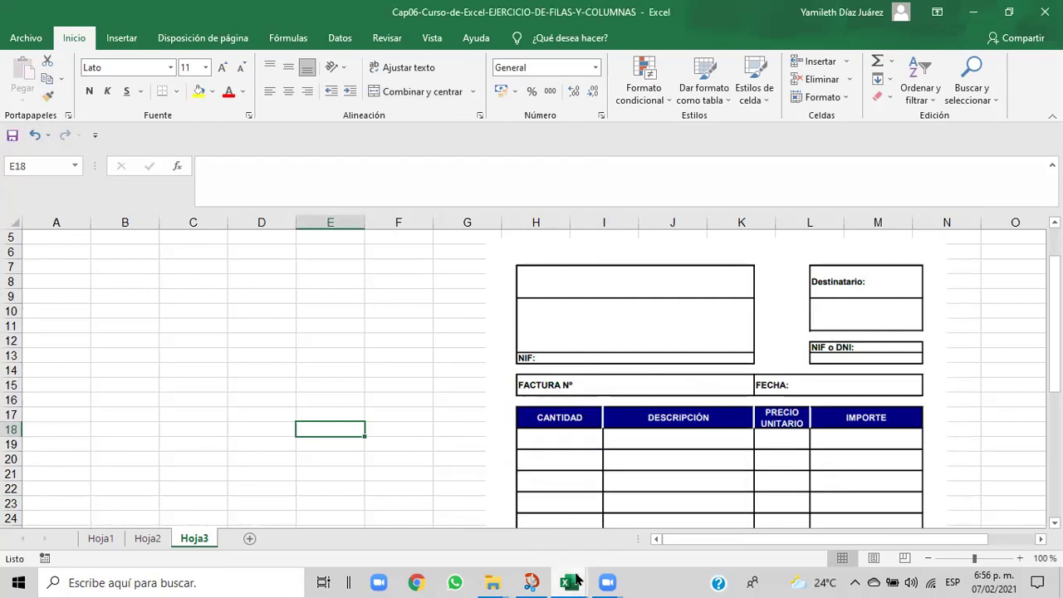
{"action": "mouse_move", "coordinate": [577, 579]}
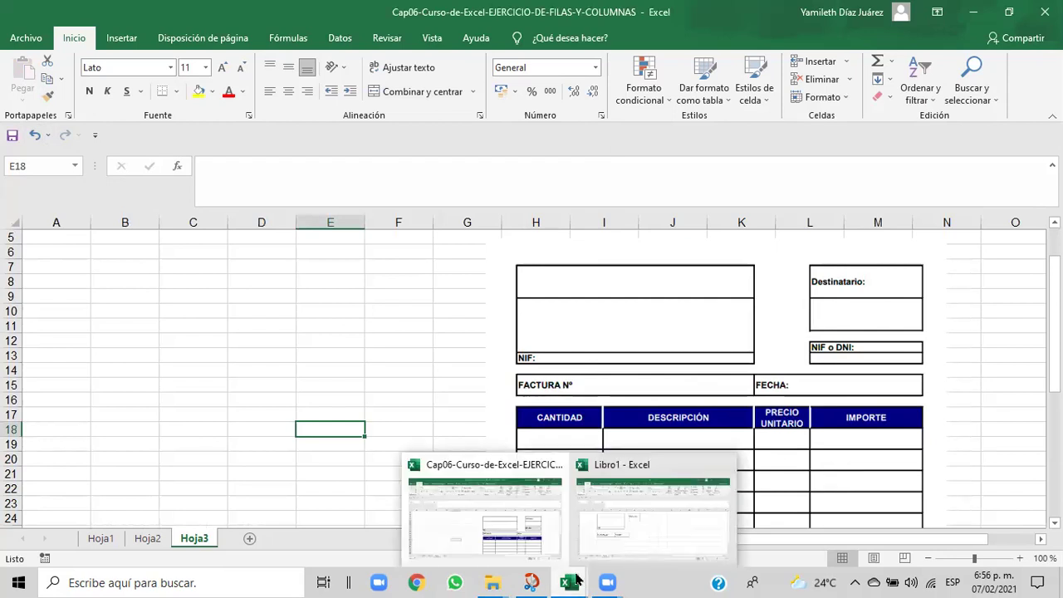
{"action": "left_click", "coordinate": [568, 535]}
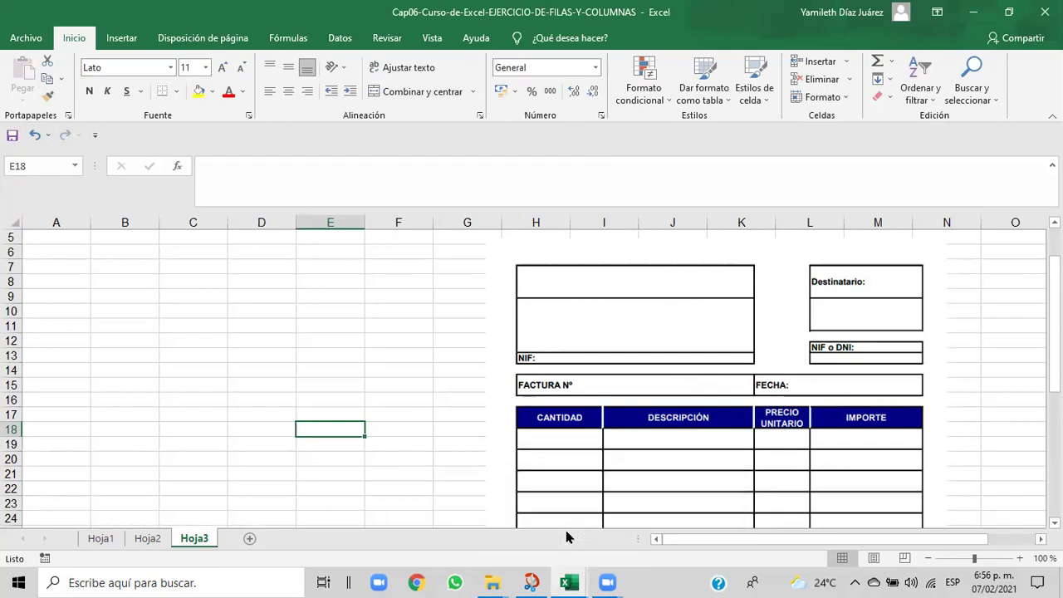
{"action": "mouse_move", "coordinate": [573, 581]}
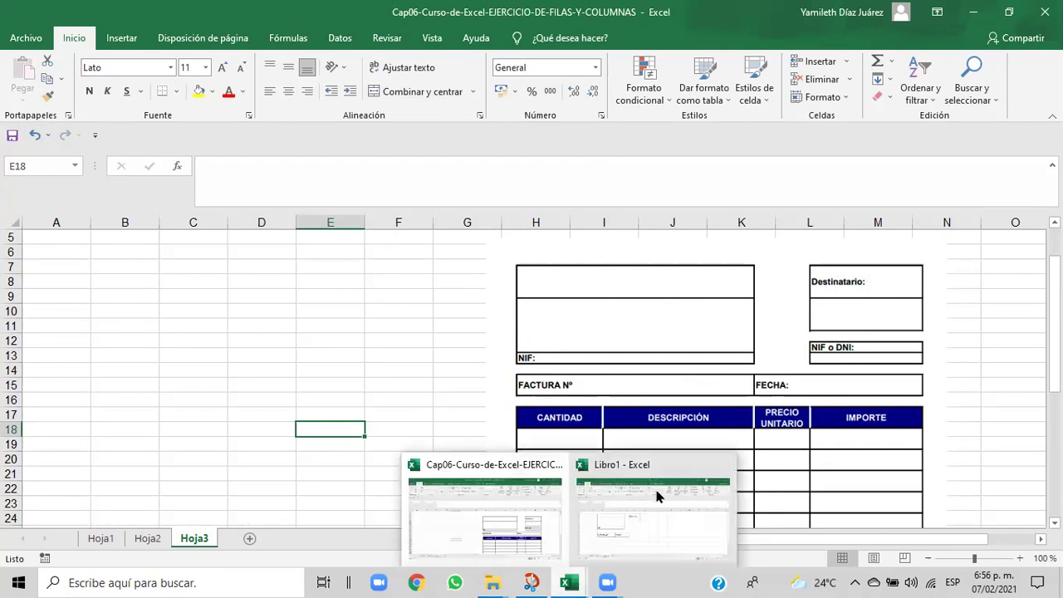
{"action": "left_click", "coordinate": [635, 503]}
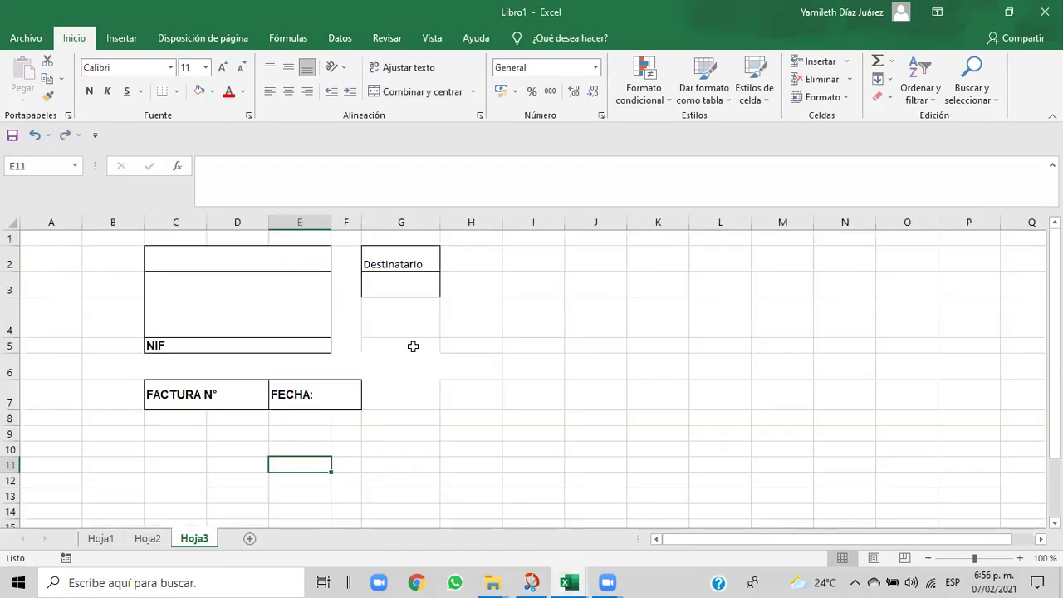
- Apply an outside border to G5:G6 and a bottom border under G5 to divide it
{"action": "left_click", "coordinate": [395, 331]}
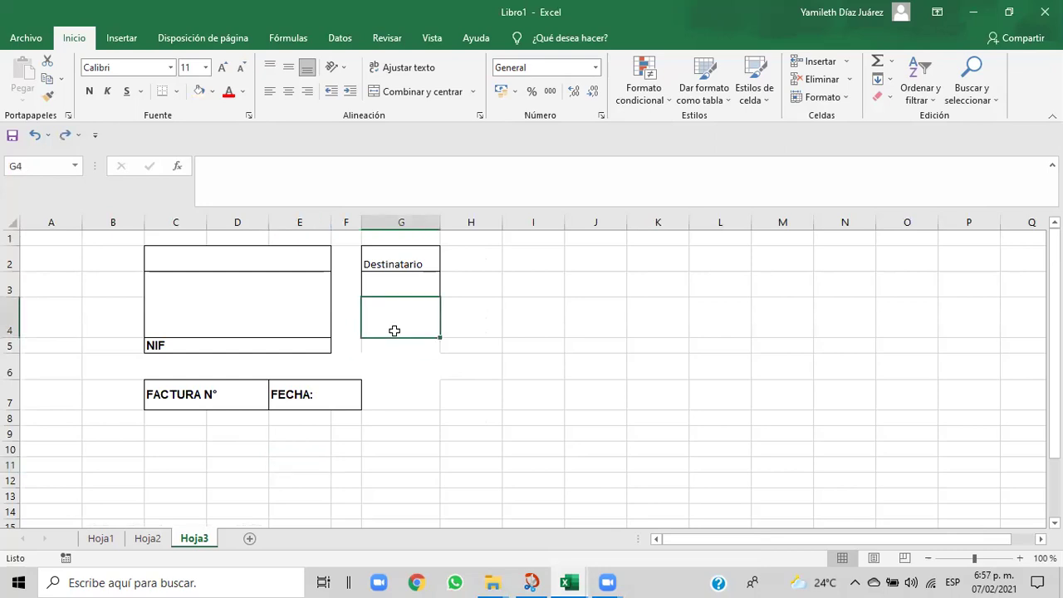
{"action": "left_click", "coordinate": [373, 351]}
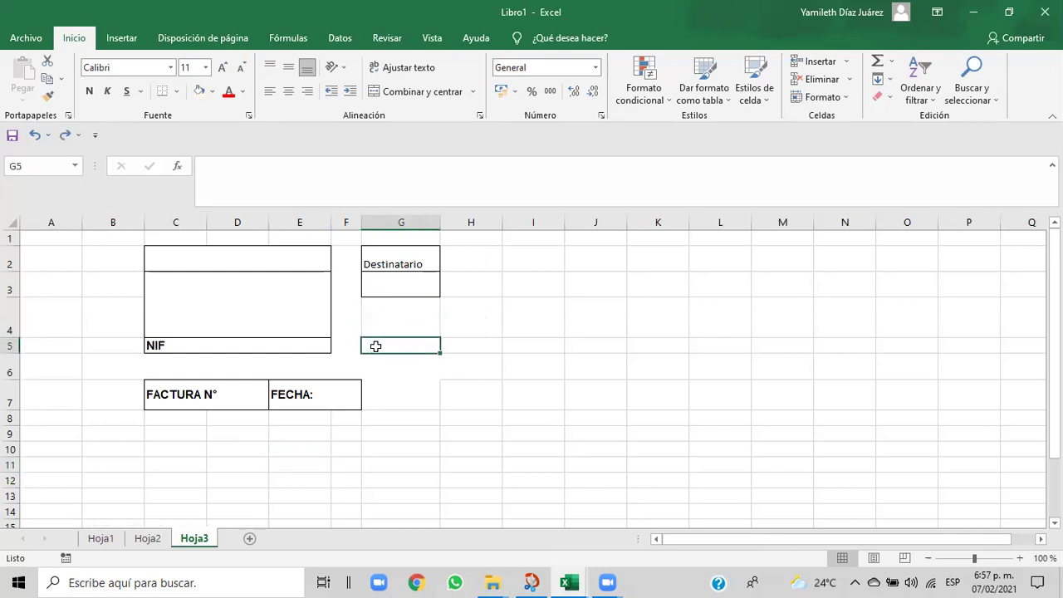
{"action": "left_click_drag", "start_coordinate": [376, 353], "coordinate": [374, 360]}
{"action": "left_click", "coordinate": [375, 362]}
{"action": "left_click", "coordinate": [376, 362]}
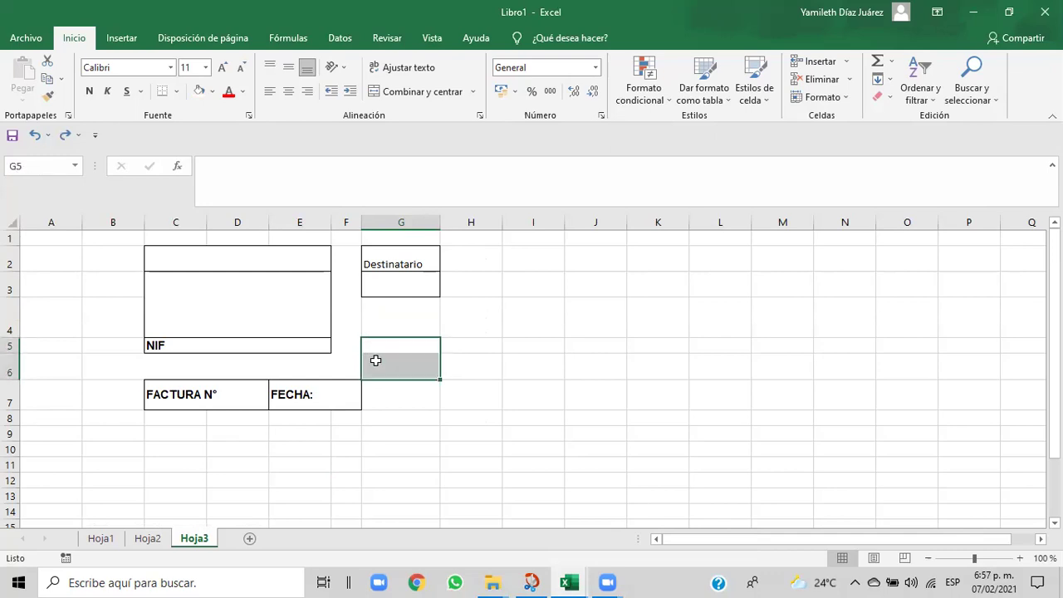
{"action": "left_click", "coordinate": [179, 93]}
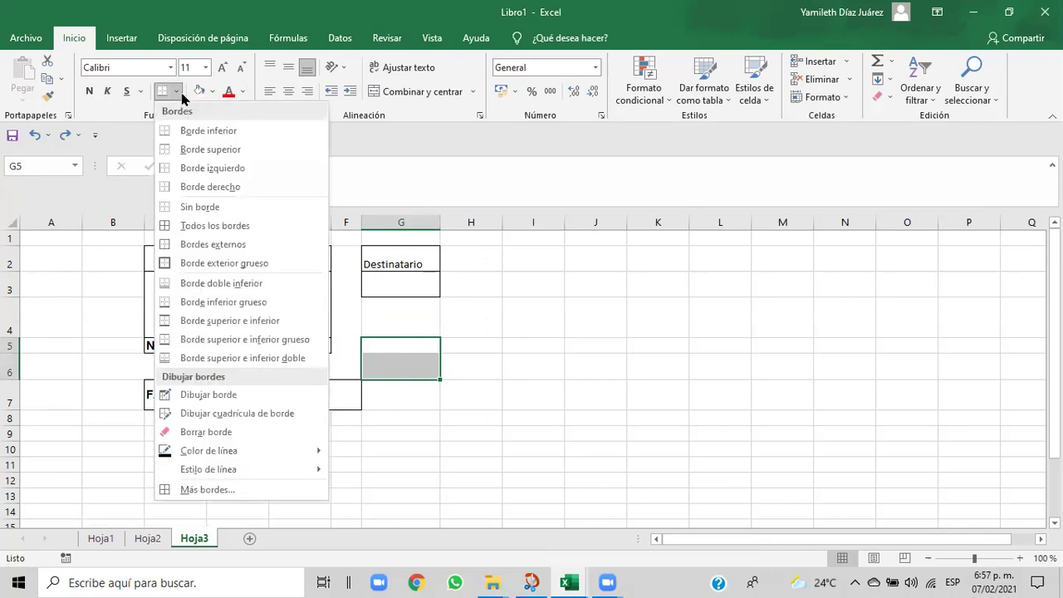
{"action": "left_click", "coordinate": [166, 240]}
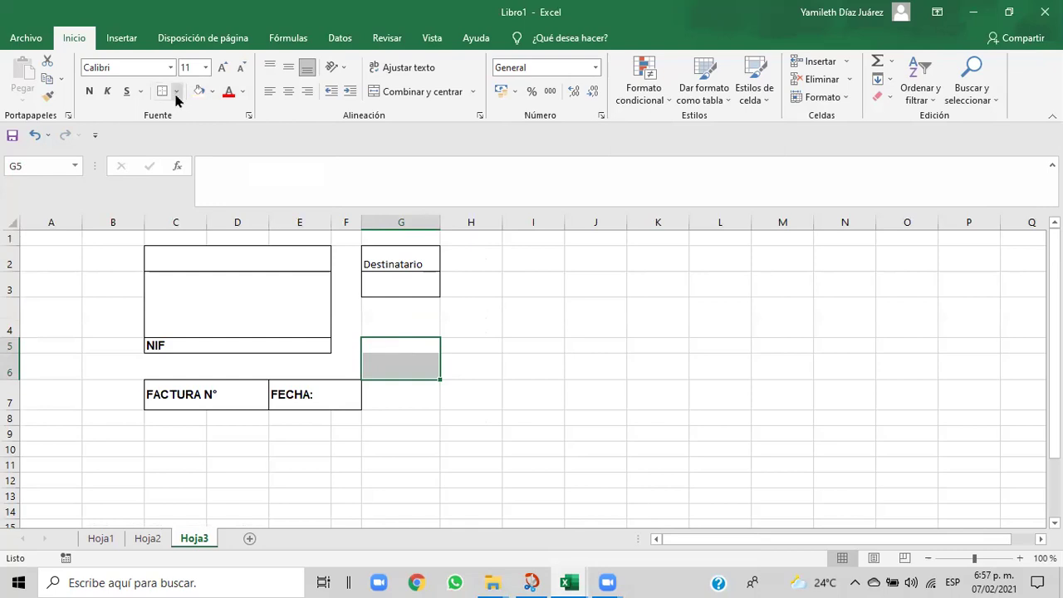
{"action": "left_click", "coordinate": [521, 370]}
{"action": "left_click", "coordinate": [393, 347]}
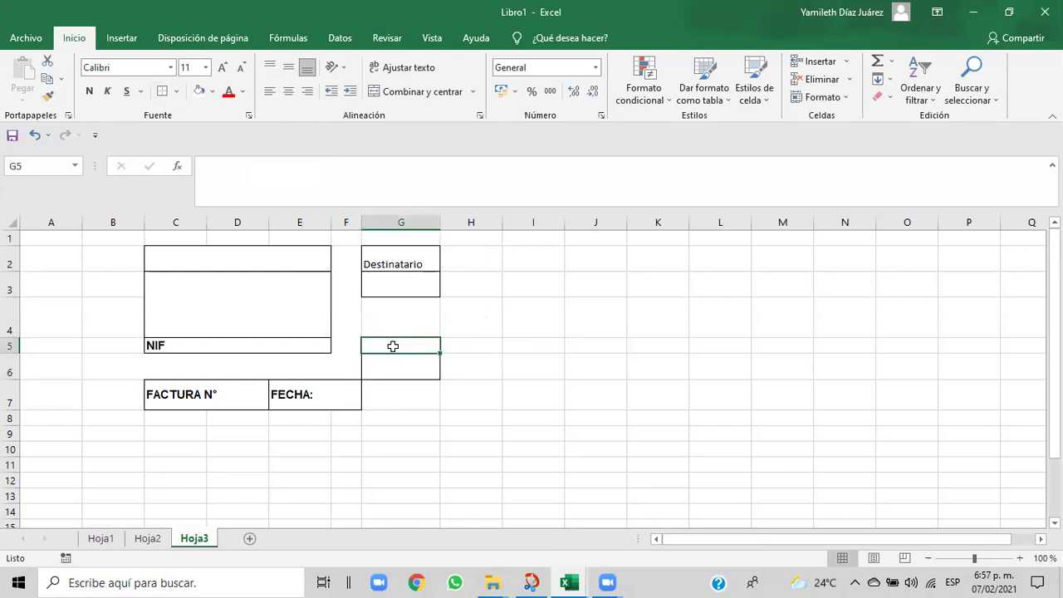
{"action": "left_click", "coordinate": [176, 92]}
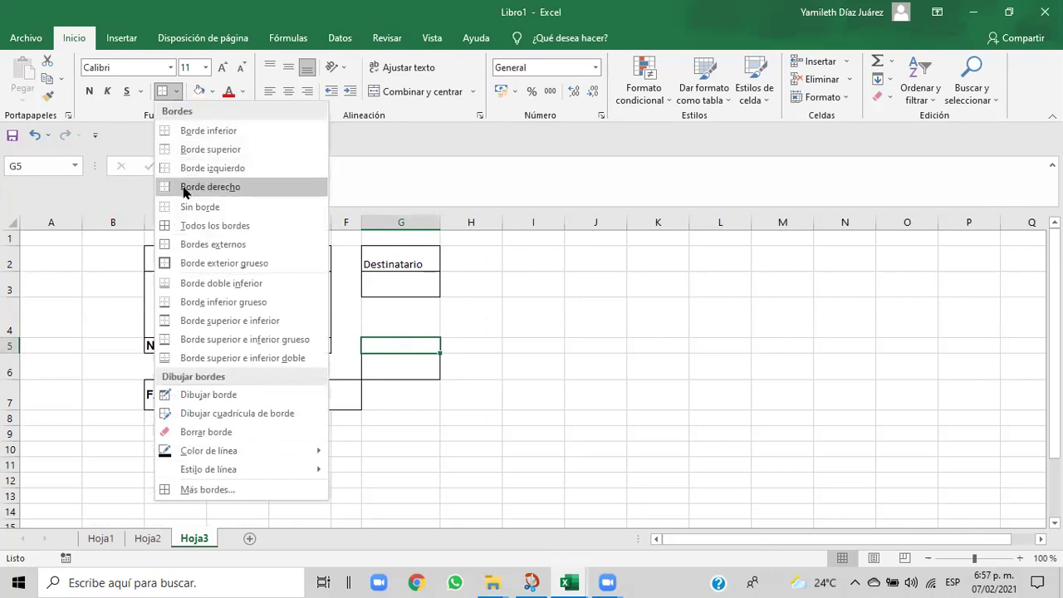
{"action": "left_click", "coordinate": [196, 136]}
{"action": "left_click", "coordinate": [508, 397]}
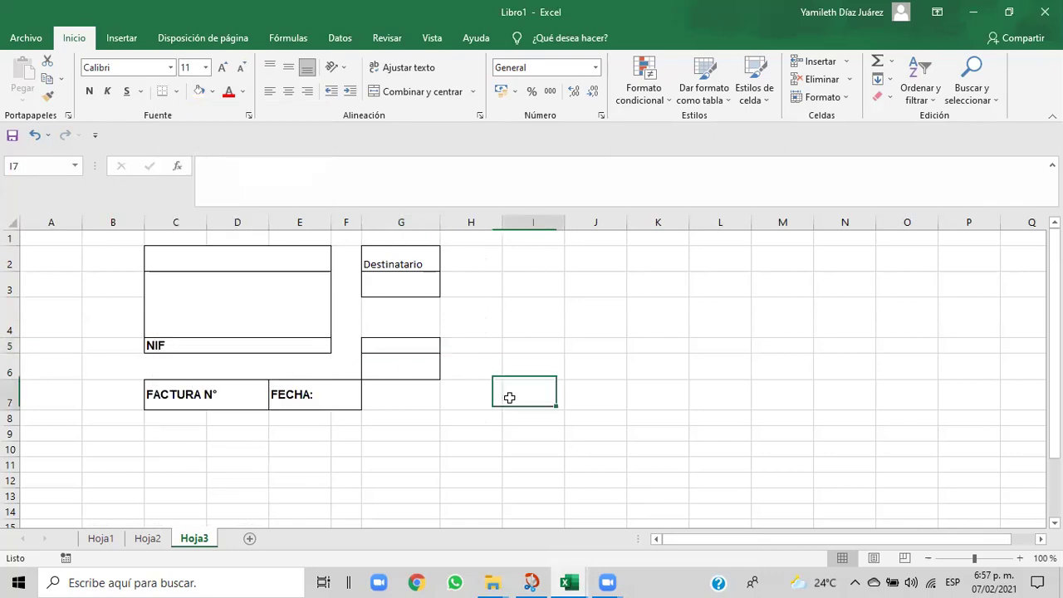
- Remove the borders from the FACTURA N° and FECHA: cells in row 7
{"action": "left_click_drag", "start_coordinate": [317, 394], "coordinate": [183, 401]}
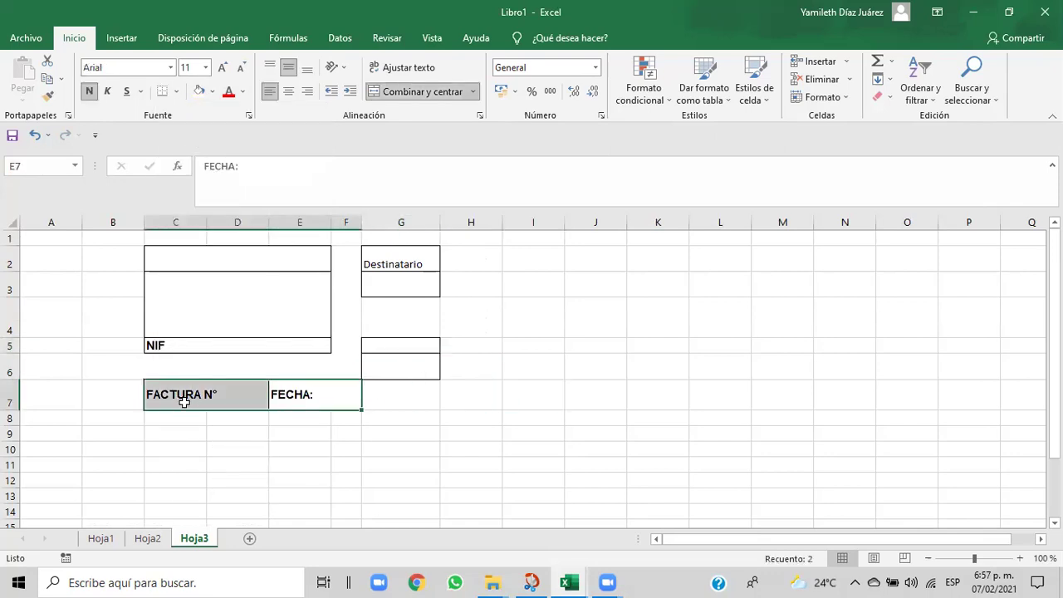
{"action": "left_click", "coordinate": [175, 91]}
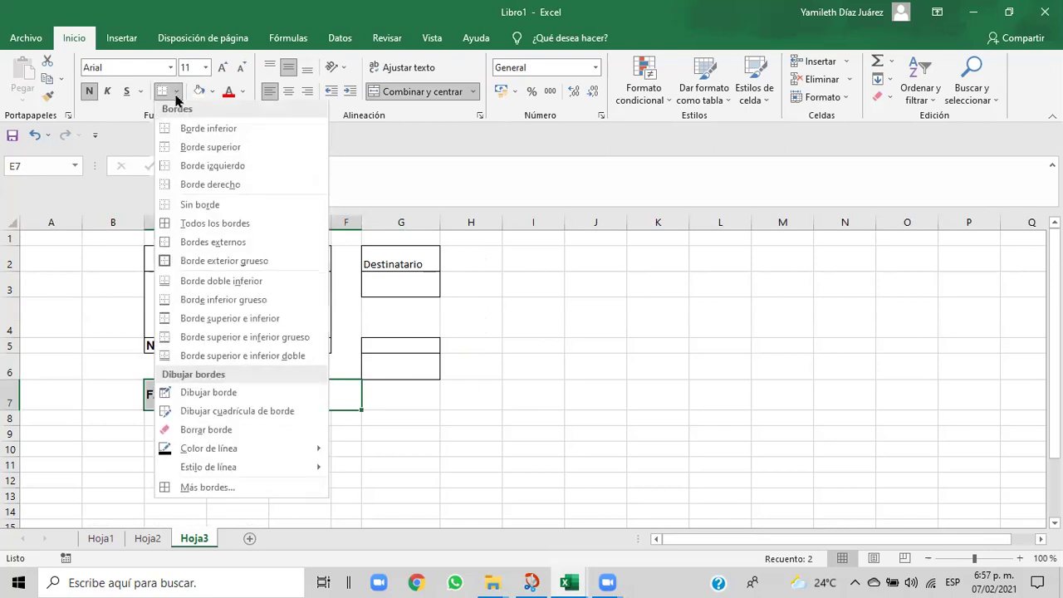
{"action": "left_click", "coordinate": [178, 208]}
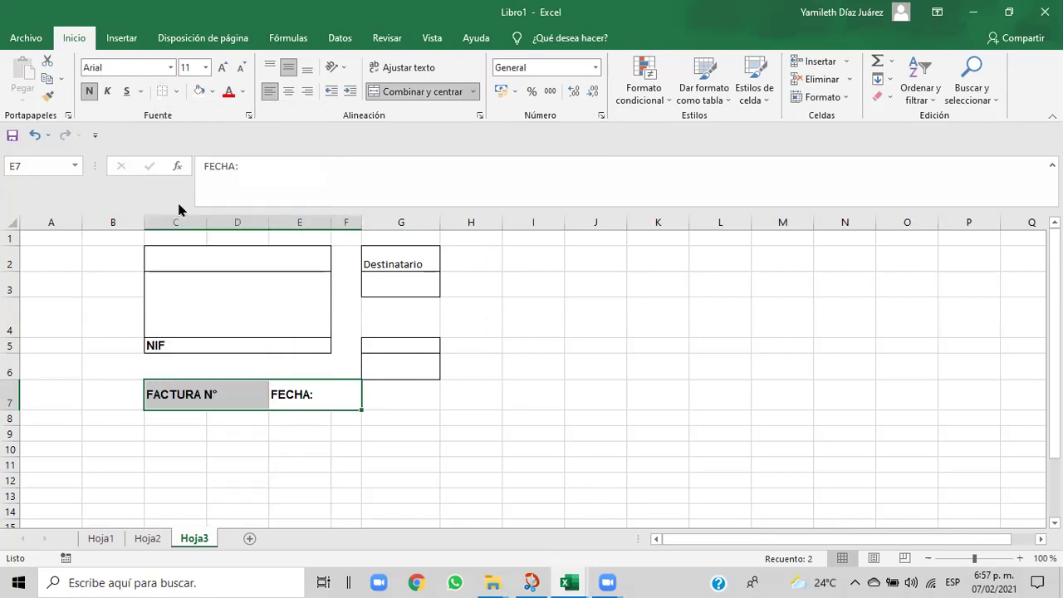
{"action": "left_click", "coordinate": [173, 496]}
- Delete the FECHA: and FACTURA N° labels
{"action": "left_click", "coordinate": [178, 396]}
{"action": "left_click", "coordinate": [296, 403]}
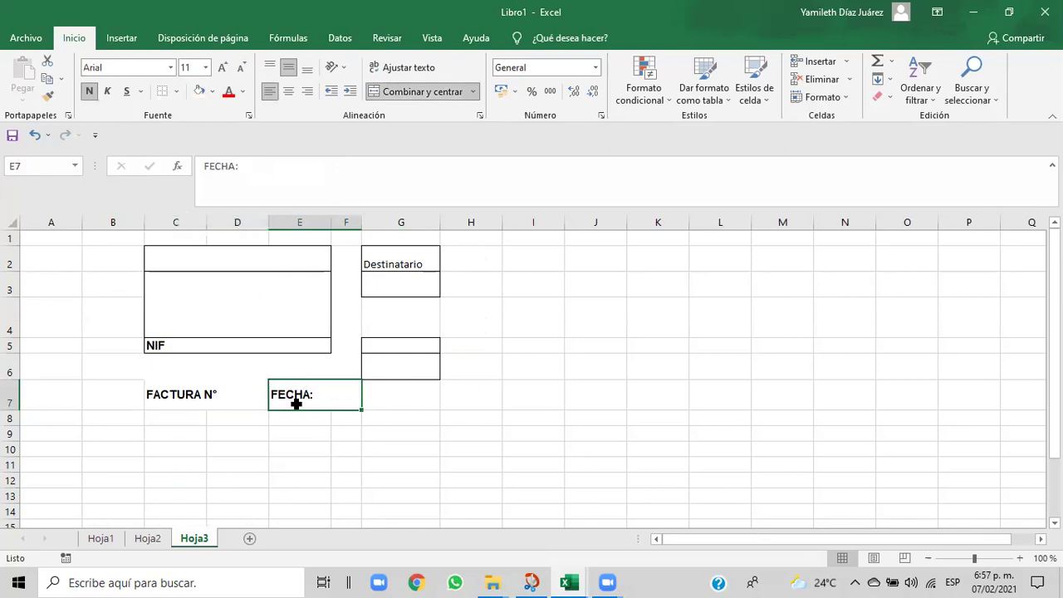
{"action": "key", "text": "BackSpace"}
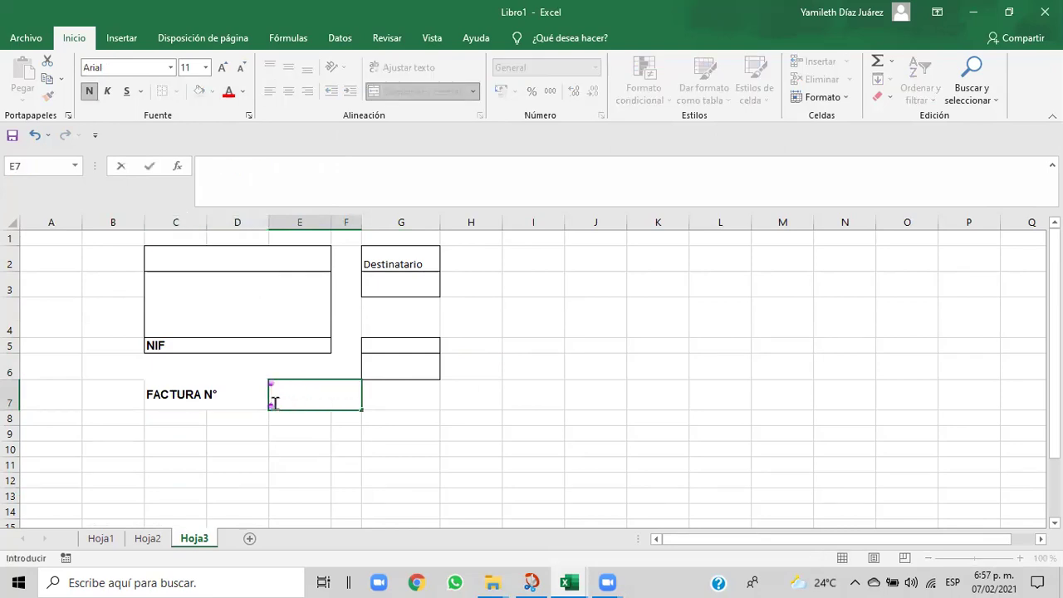
{"action": "left_click", "coordinate": [220, 396]}
{"action": "key", "text": "BackSpace"}
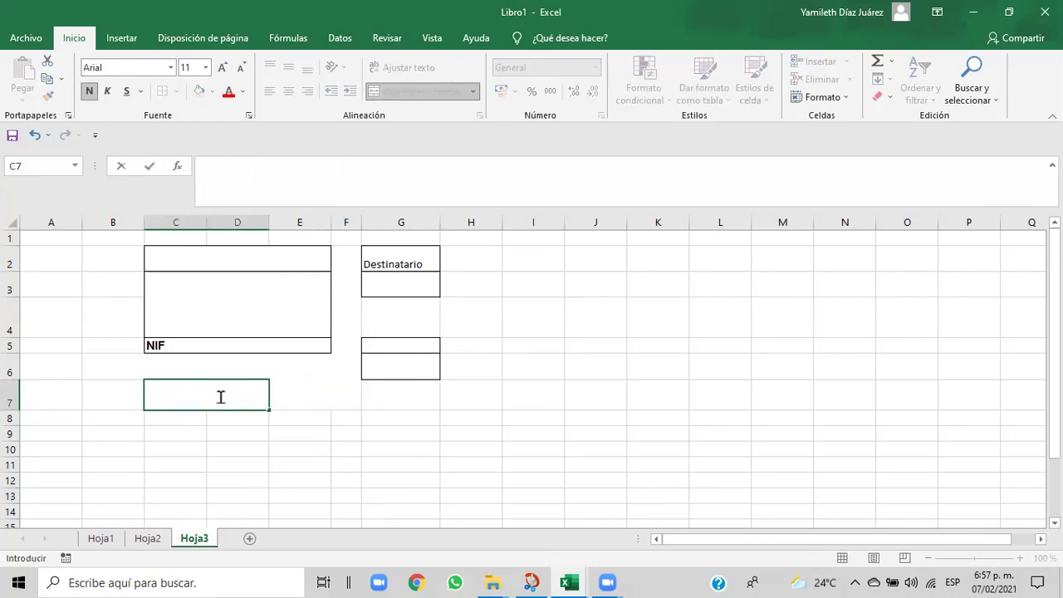
{"action": "left_click", "coordinate": [409, 477]}
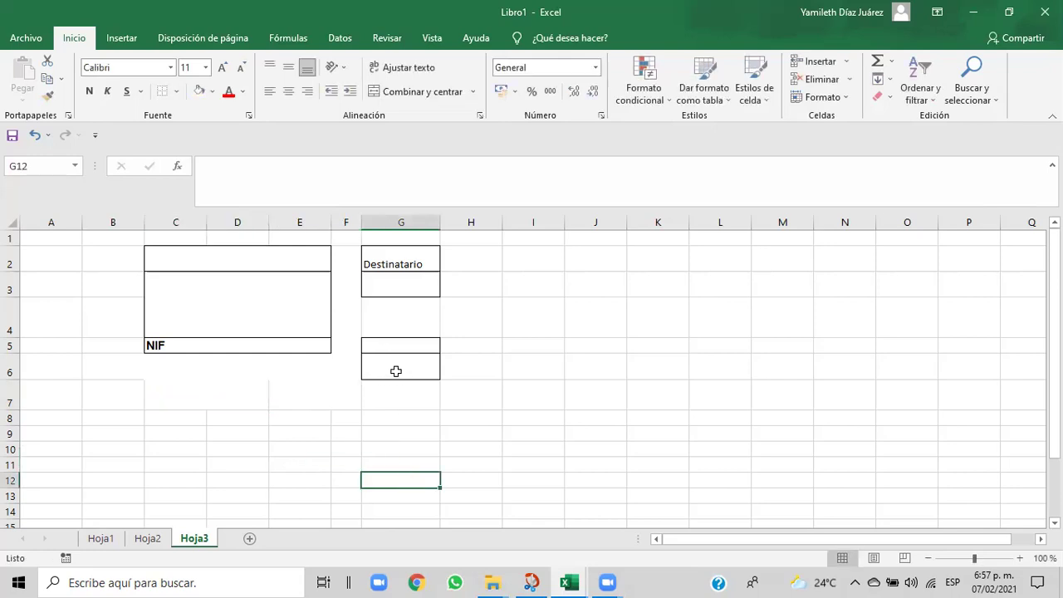
{"action": "left_click", "coordinate": [437, 334]}
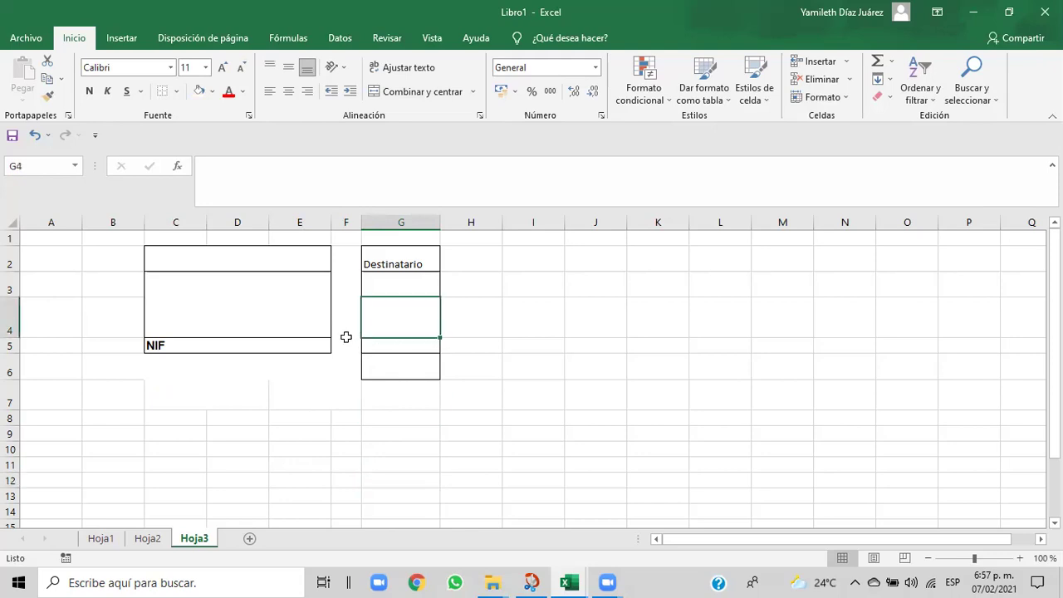
- Shorten row 4 and, after checking the Cap06 reference, widen column G
{"action": "left_click_drag", "start_coordinate": [15, 337], "coordinate": [15, 327]}
{"action": "left_click_drag", "start_coordinate": [344, 422], "coordinate": [368, 435]}
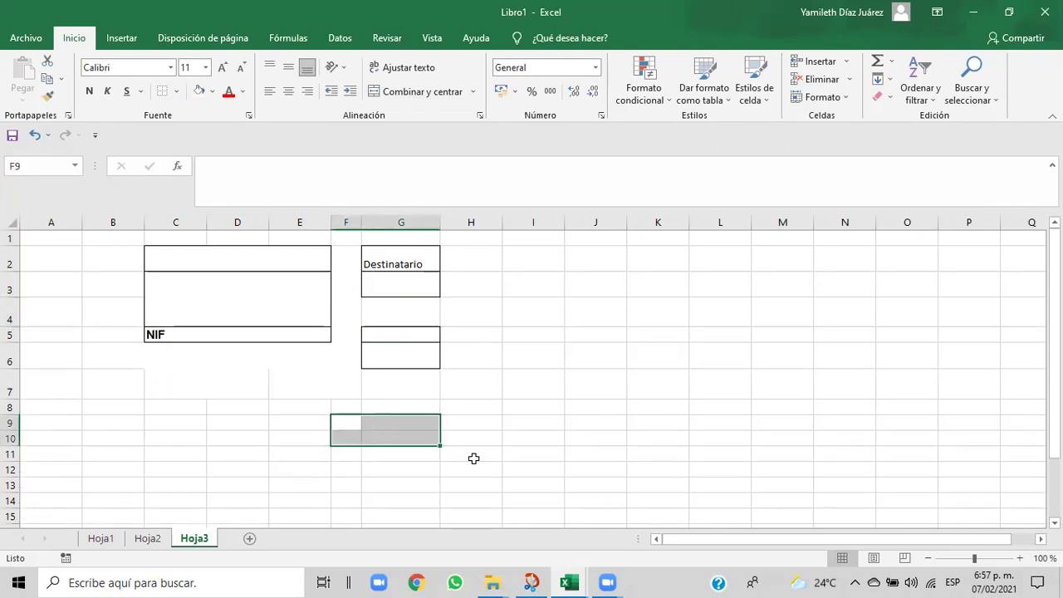
{"action": "mouse_move", "coordinate": [560, 581]}
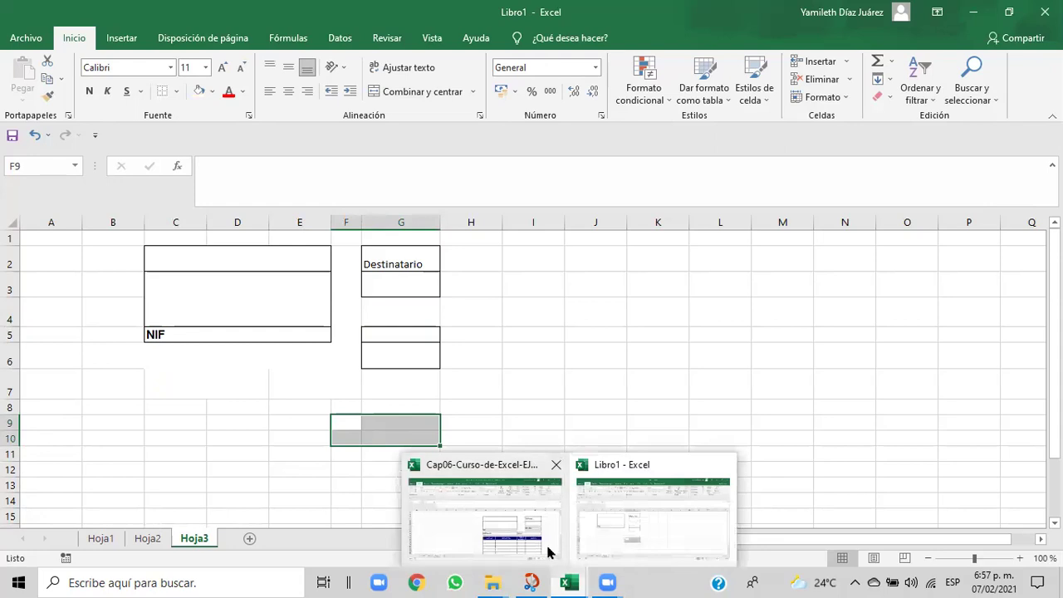
{"action": "left_click", "coordinate": [545, 542]}
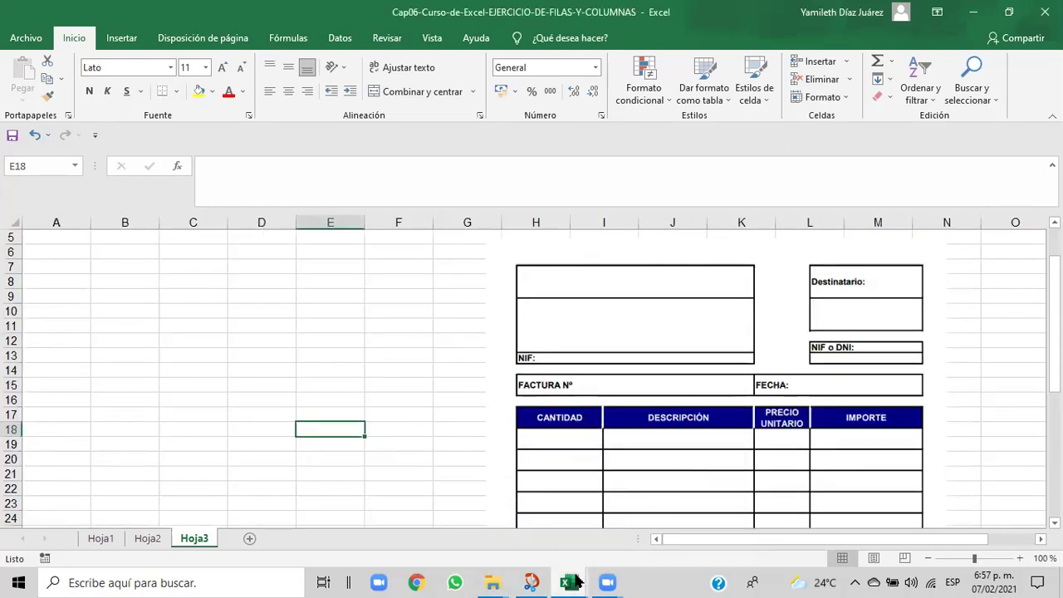
{"action": "mouse_move", "coordinate": [573, 581]}
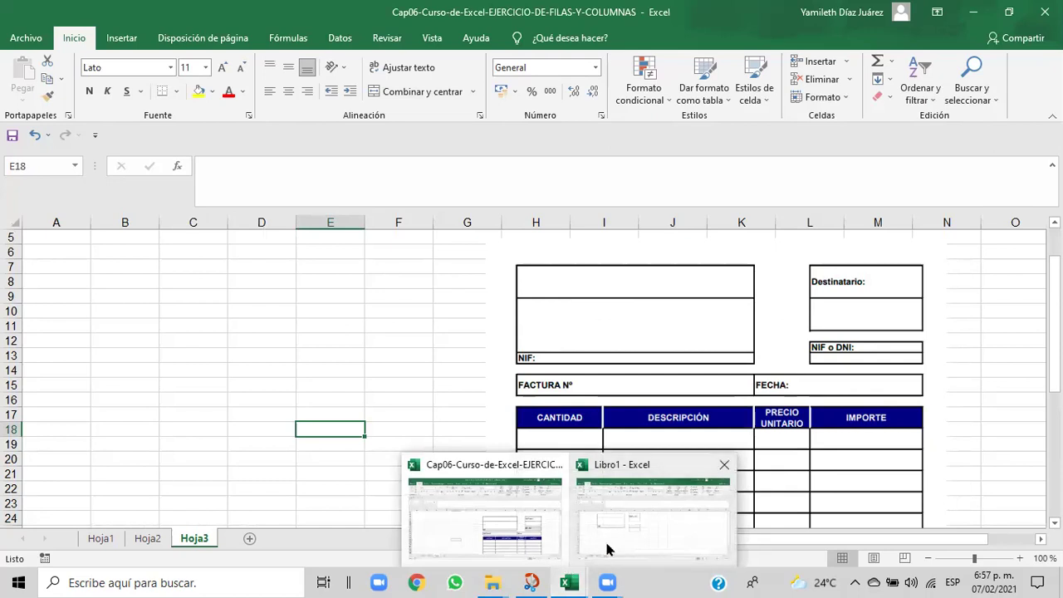
{"action": "left_click", "coordinate": [607, 549]}
{"action": "left_click_drag", "start_coordinate": [438, 221], "coordinate": [477, 228]}
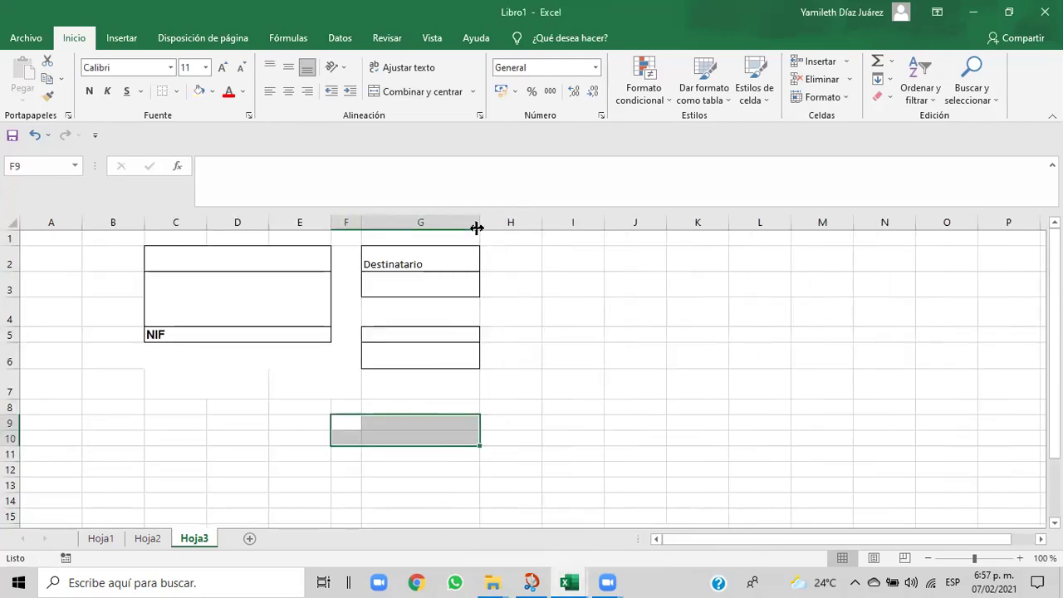
{"action": "left_click", "coordinate": [388, 358]}
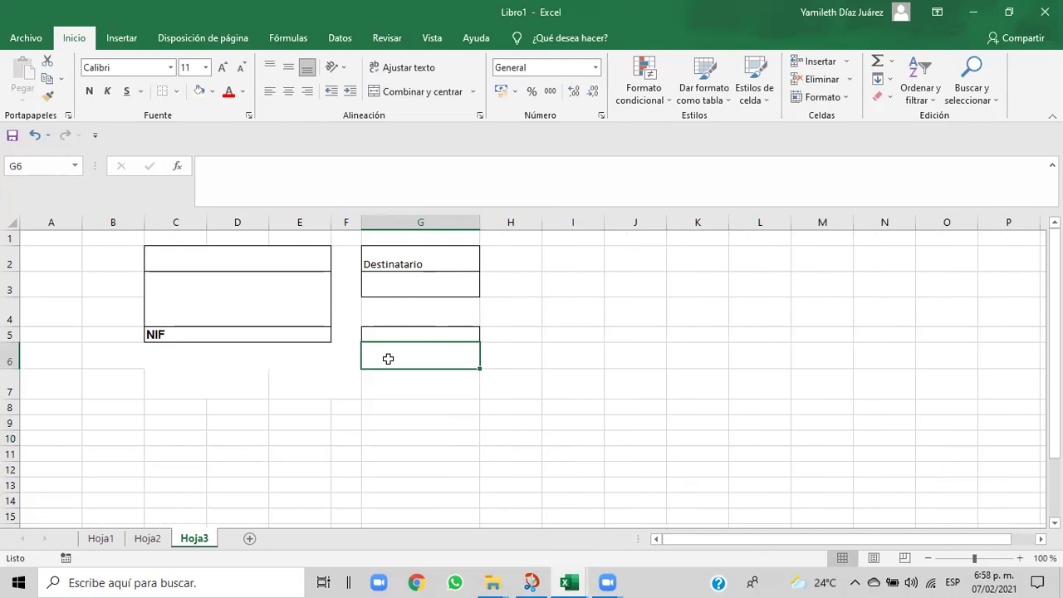
- Move G6 up onto G5 and label G5 'NIF' after checking the Cap06 reference
{"action": "left_click_drag", "start_coordinate": [427, 332], "coordinate": [424, 357]}
{"action": "left_click", "coordinate": [423, 356]}
{"action": "left_click_drag", "start_coordinate": [475, 342], "coordinate": [439, 332]}
{"action": "mouse_move", "coordinate": [569, 582]}
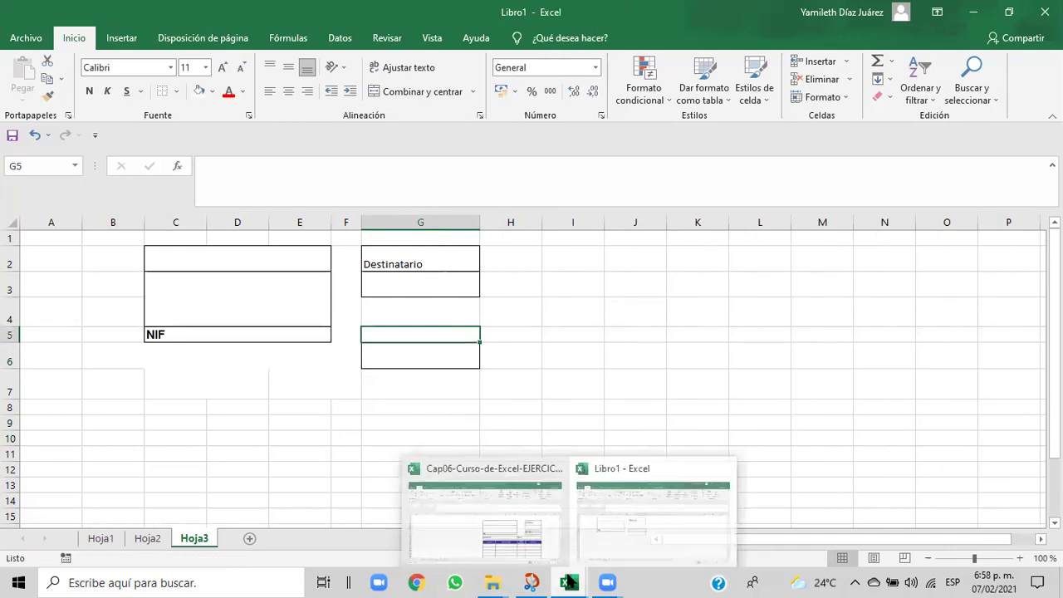
{"action": "left_click", "coordinate": [535, 539]}
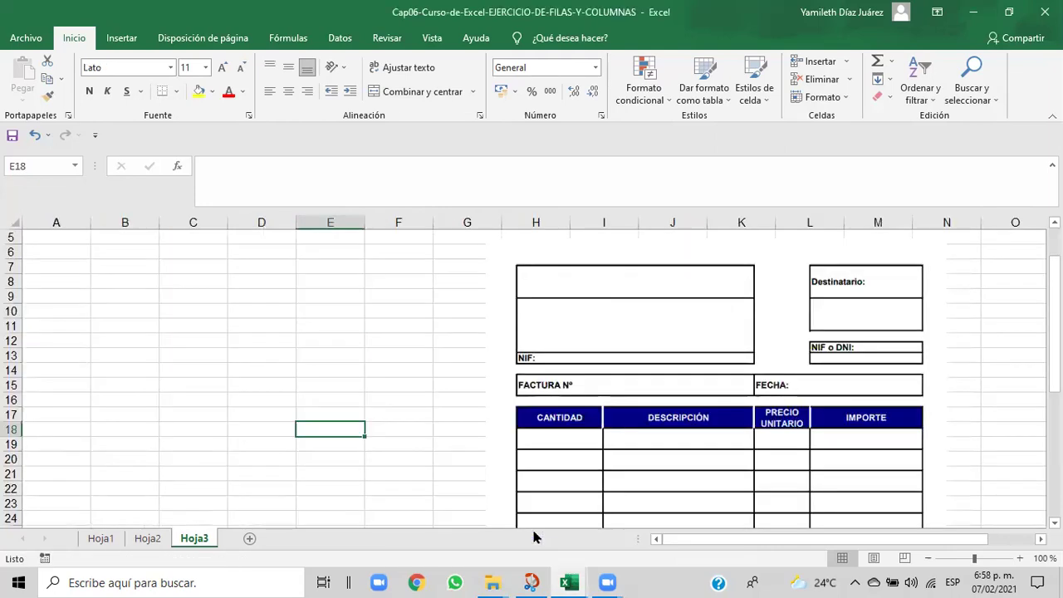
{"action": "mouse_move", "coordinate": [564, 581]}
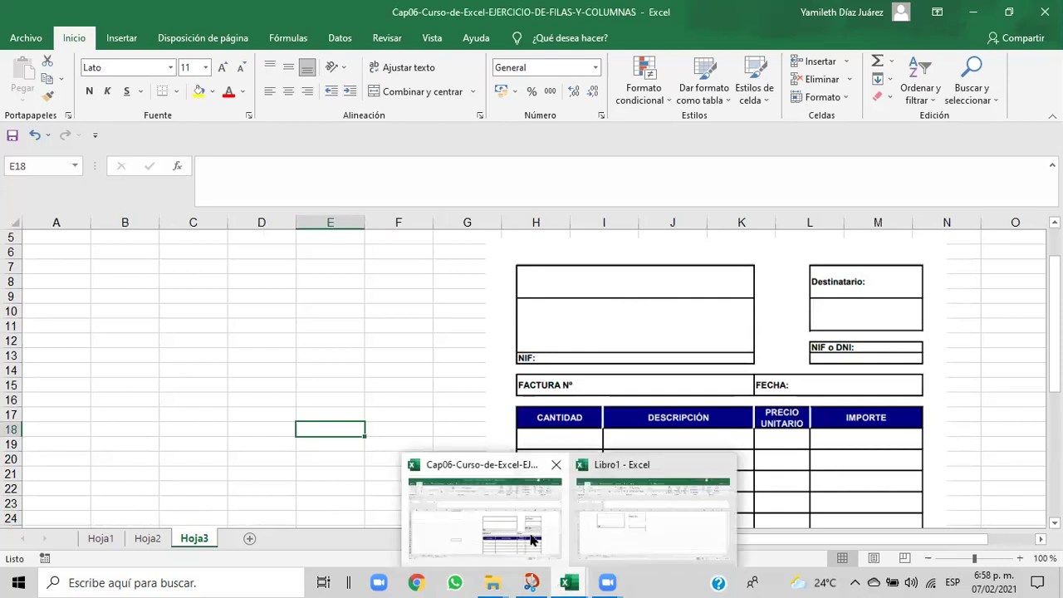
{"action": "left_click", "coordinate": [607, 548]}
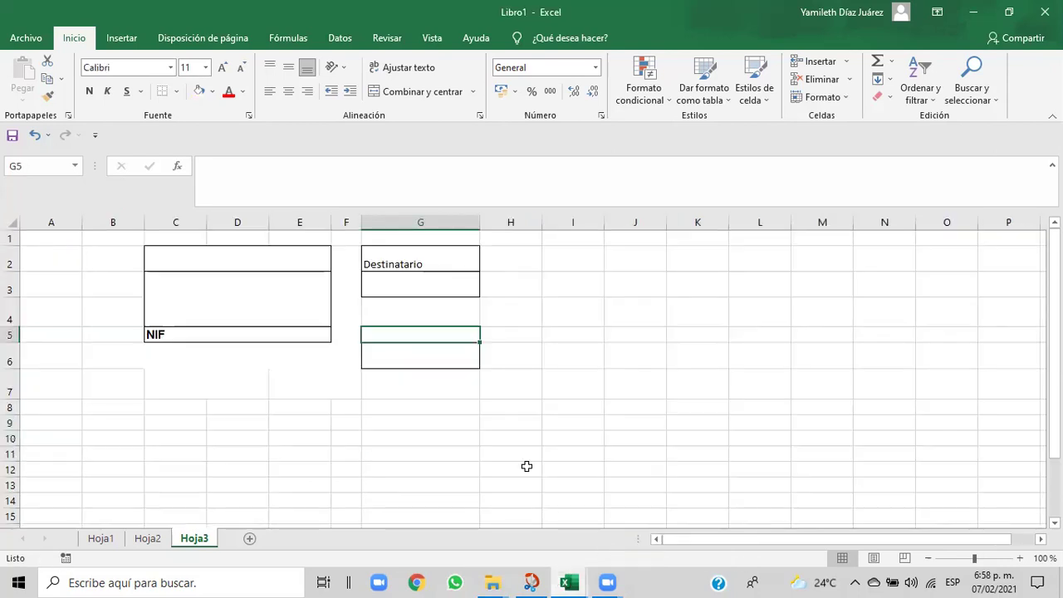
{"action": "type", "text": "NIF"}
{"action": "left_click", "coordinate": [400, 357]}
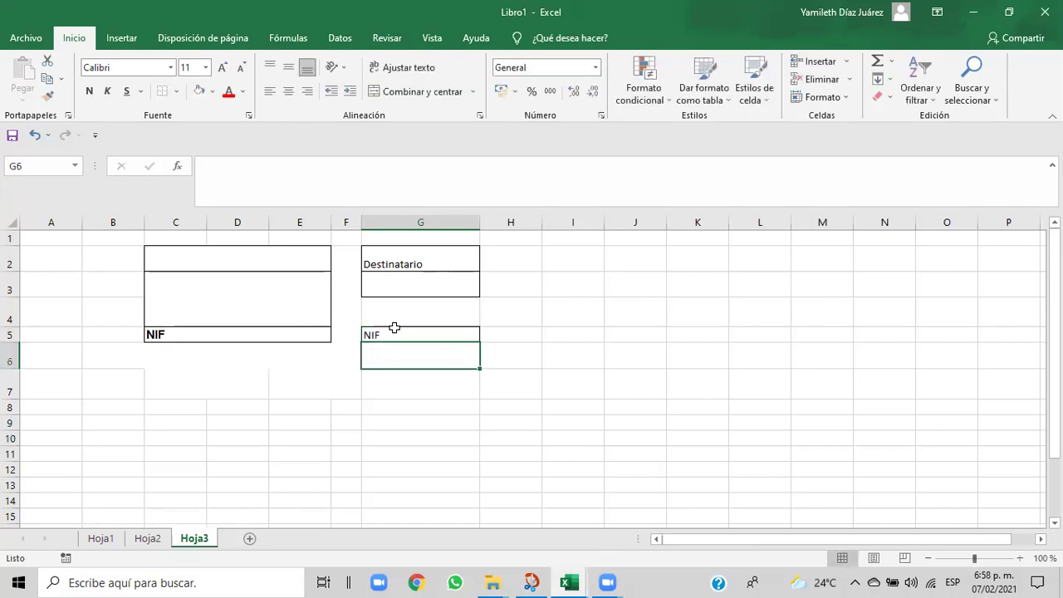
- Set the heights of rows 5 and 6 to 15
{"action": "left_click", "coordinate": [392, 332]}
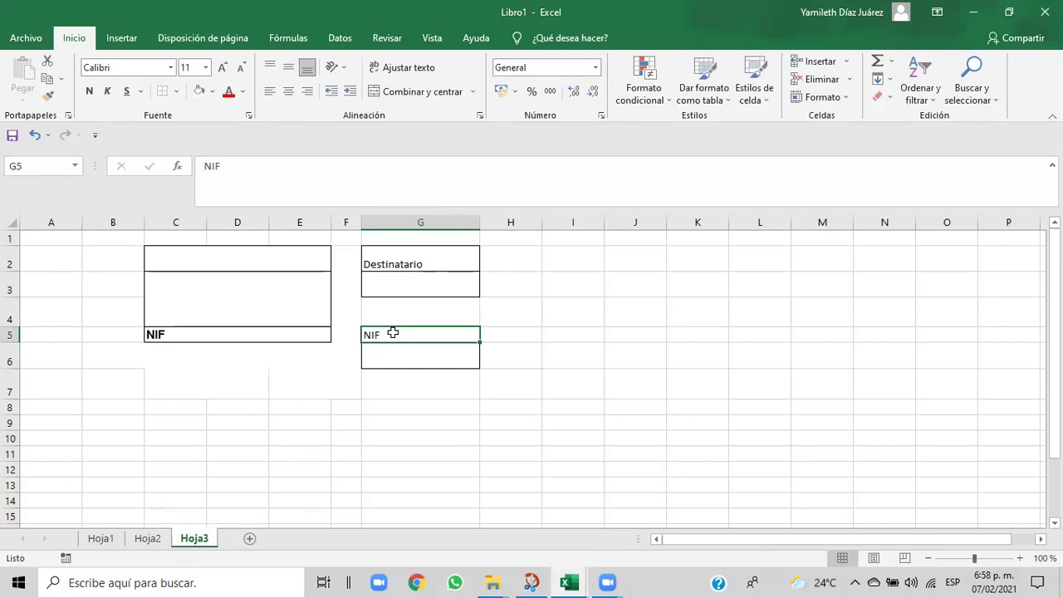
{"action": "left_click", "coordinate": [847, 102]}
{"action": "left_click", "coordinate": [828, 138]}
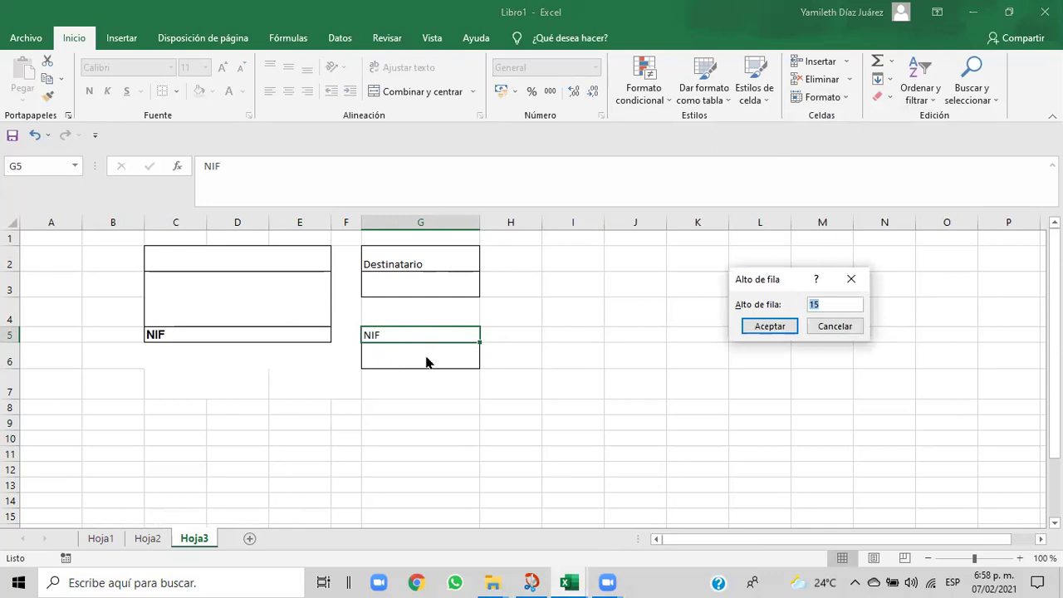
{"action": "left_click", "coordinate": [759, 332]}
{"action": "left_click", "coordinate": [453, 362]}
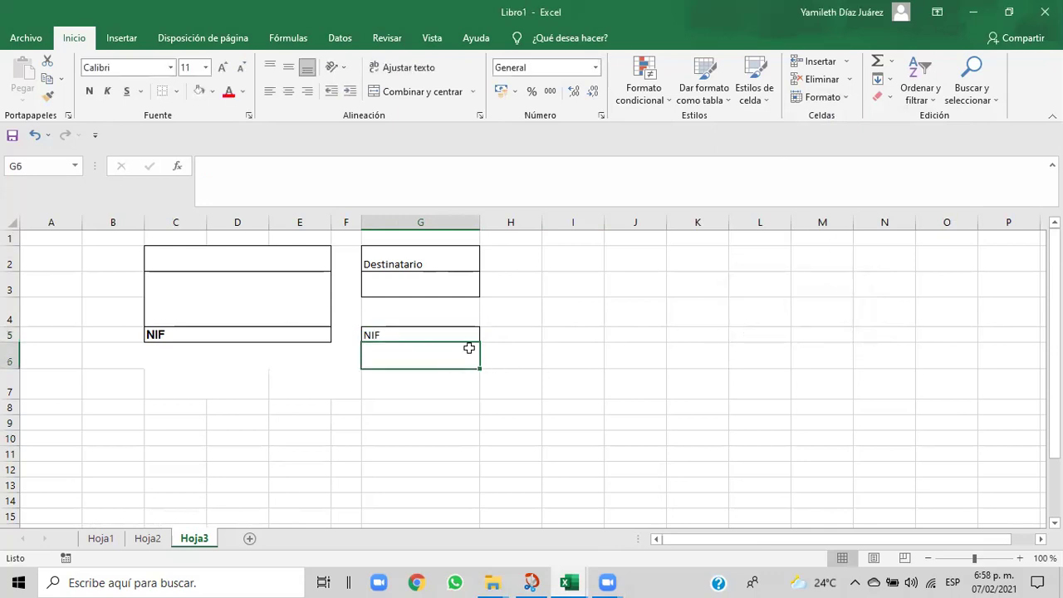
{"action": "left_click", "coordinate": [848, 98]}
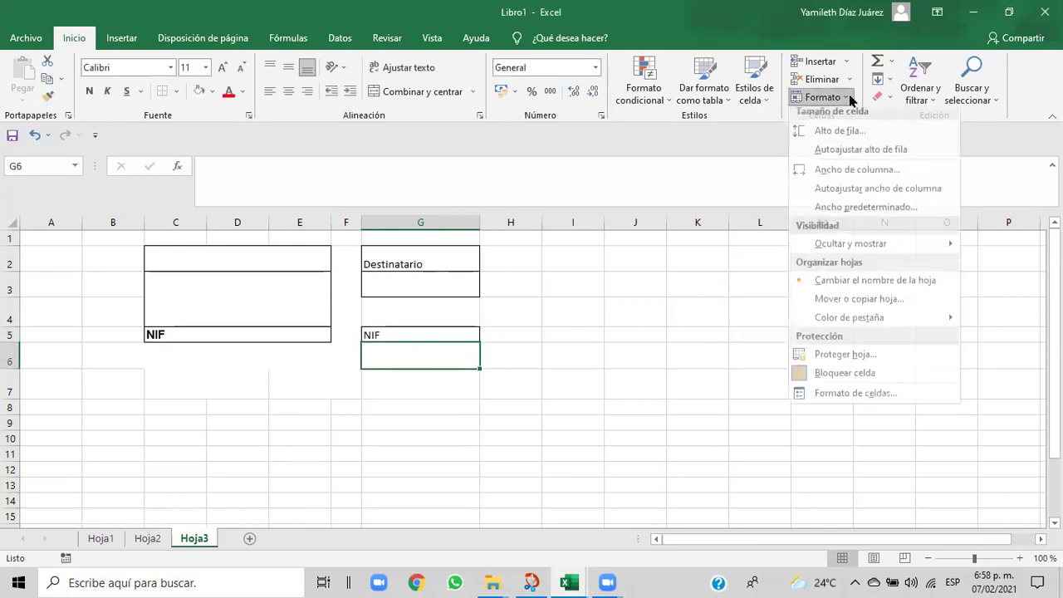
{"action": "left_click", "coordinate": [834, 137]}
{"action": "key", "text": "BackSpace"}
{"action": "key", "text": "BackSpace"}
{"action": "key", "text": "BackSpace"}
{"action": "key", "text": "BackSpace"}
{"action": "type", "text": "15"}
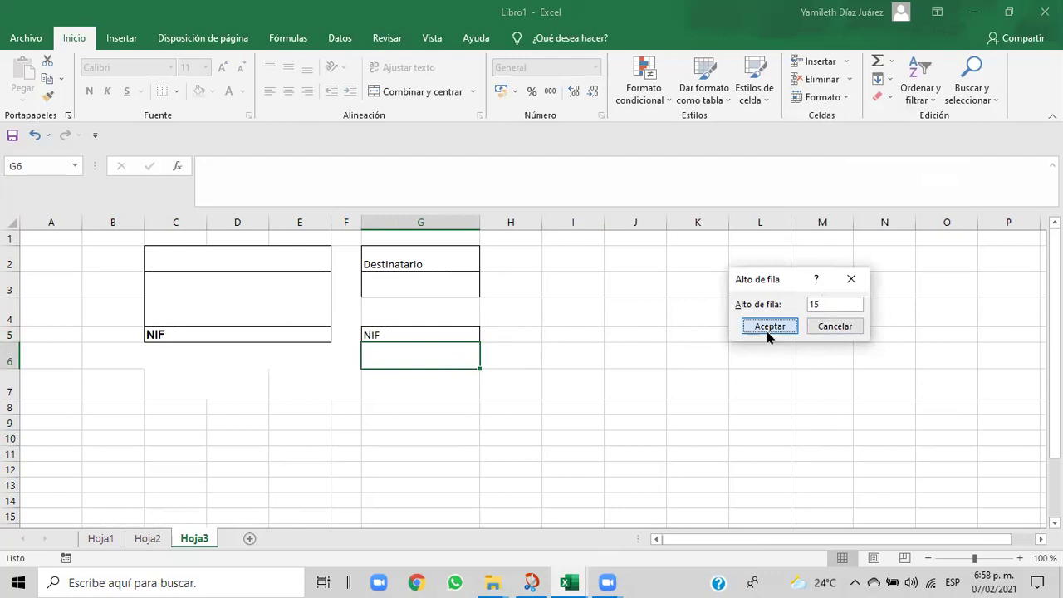
{"action": "left_click", "coordinate": [767, 328]}
{"action": "left_click", "coordinate": [577, 409]}
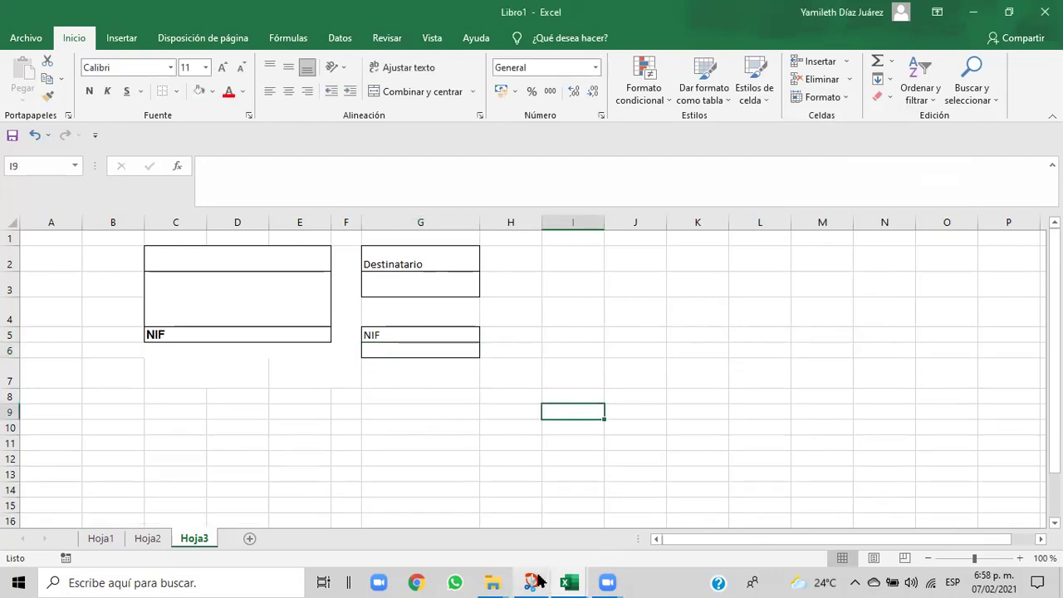
- Compare with the reference invoice and edit the G5 label to 'NIF O DNI'
{"action": "mouse_move", "coordinate": [565, 579]}
{"action": "left_click", "coordinate": [536, 551]}
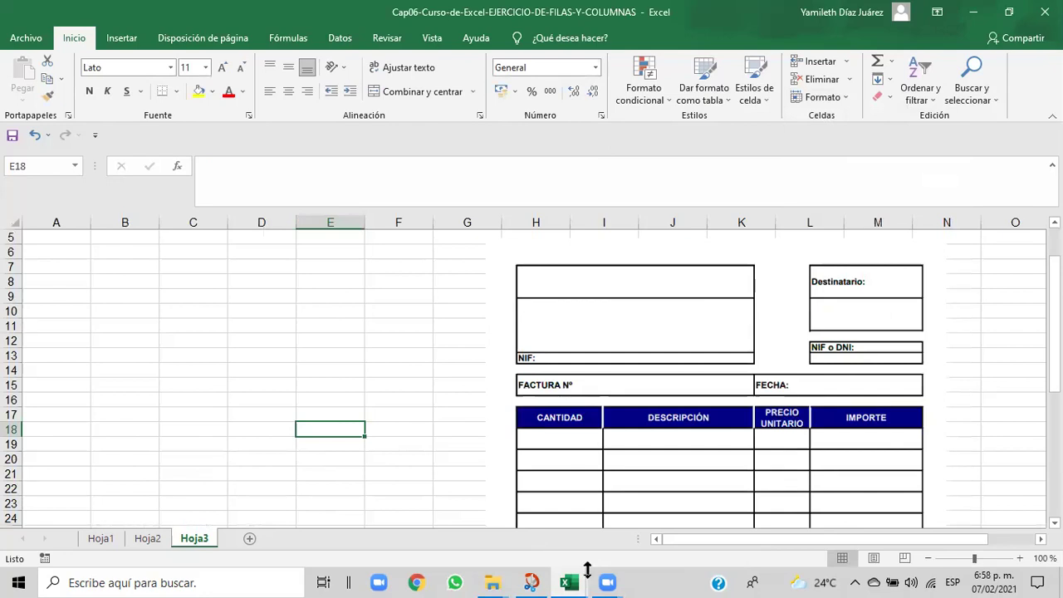
{"action": "mouse_move", "coordinate": [577, 580]}
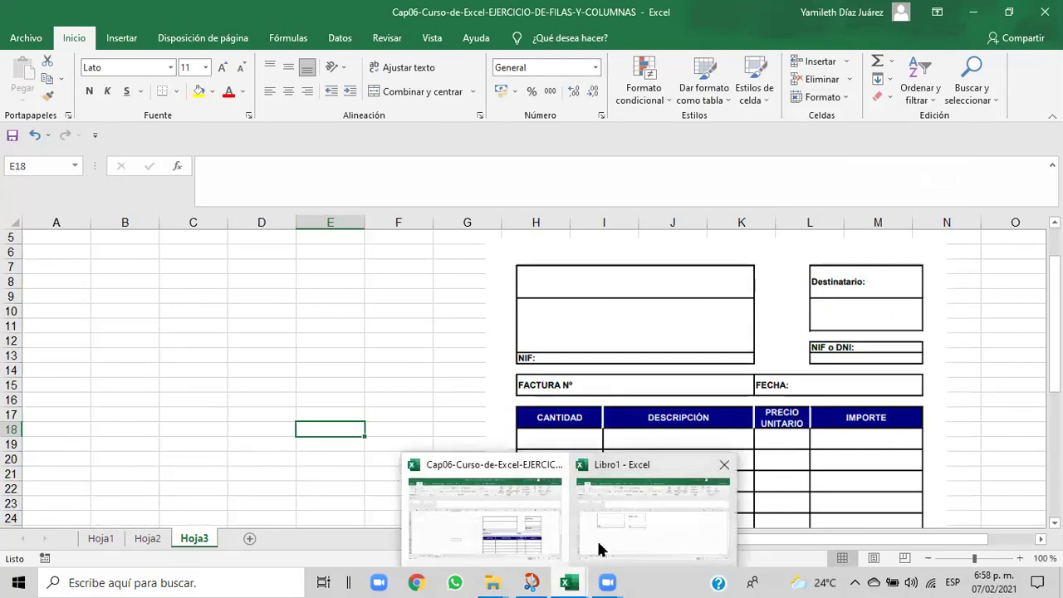
{"action": "left_click", "coordinate": [598, 545]}
{"action": "left_click", "coordinate": [409, 337]}
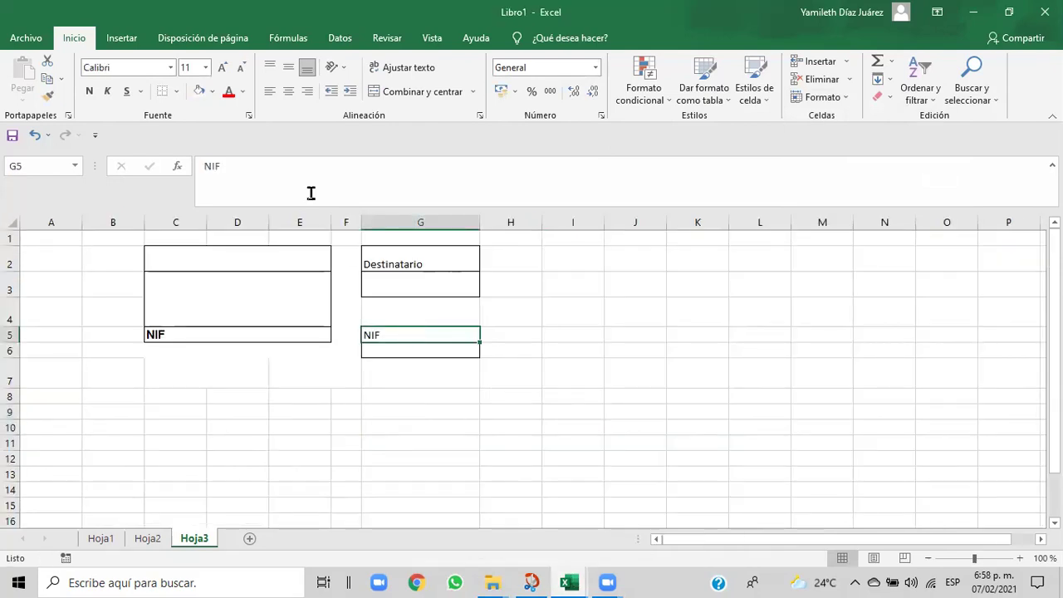
{"action": "left_click", "coordinate": [278, 166]}
{"action": "type", "text": "O"}
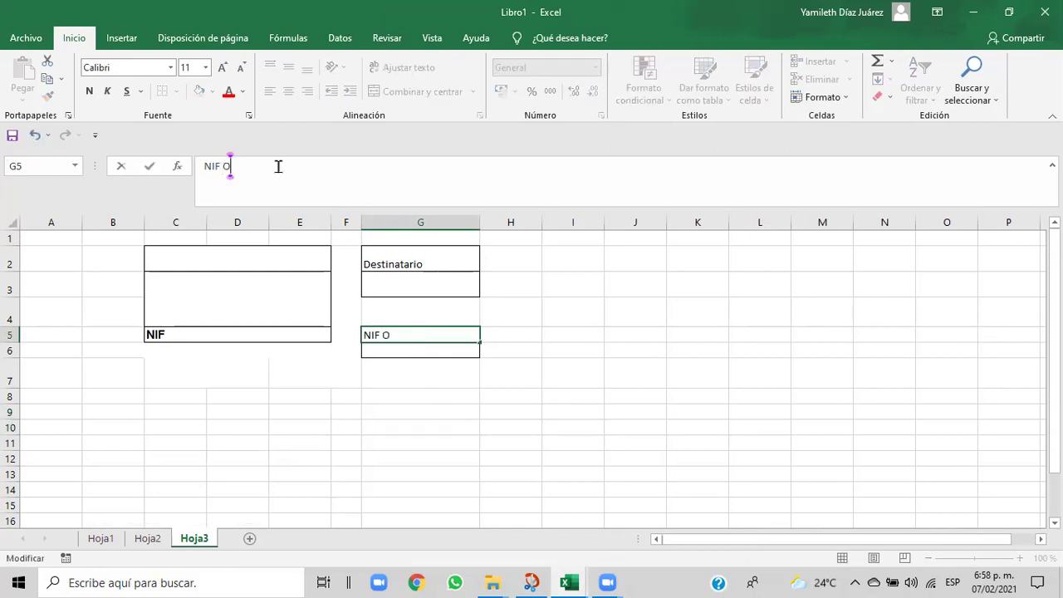
{"action": "type", "text": "o"}
{"action": "key", "text": "BackSpace"}
{"action": "type", "text": "Dnii"}
{"action": "key", "text": "BackSpace"}
{"action": "key", "text": "BackSpace"}
{"action": "type", "text": "NiI"}
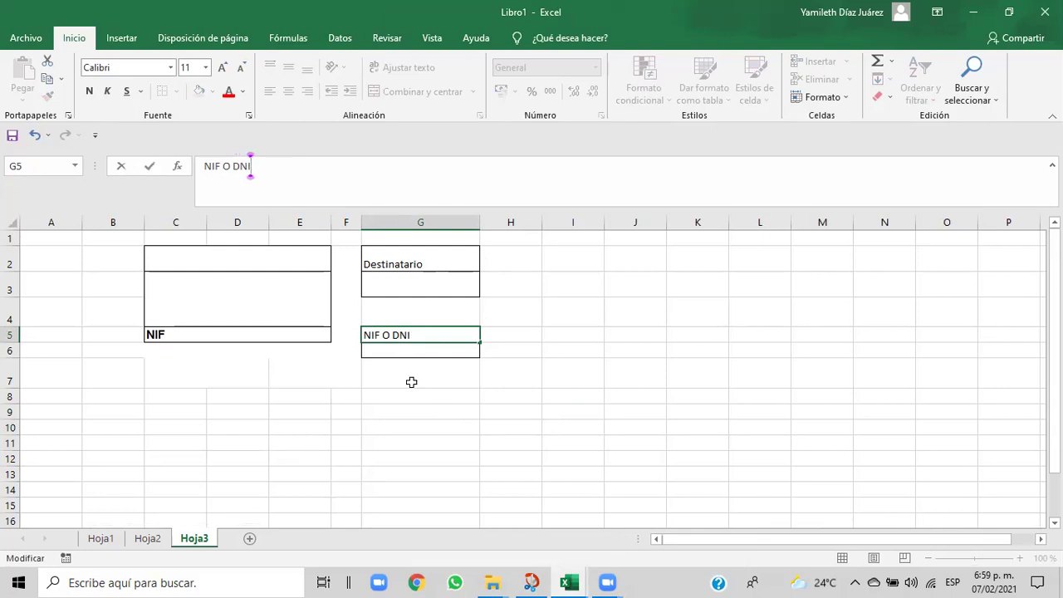
{"action": "left_click", "coordinate": [411, 379]}
{"action": "left_click", "coordinate": [396, 333]}
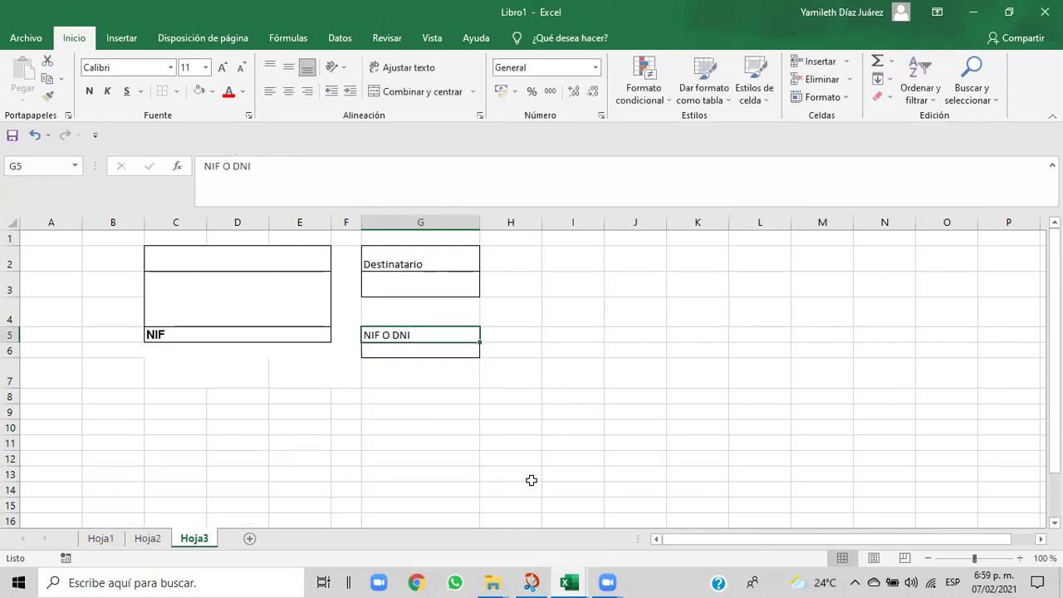
- Recheck the reference and lowercase the O so G5 reads 'NIF oDNI'
{"action": "mouse_move", "coordinate": [567, 583]}
{"action": "left_click", "coordinate": [548, 556]}
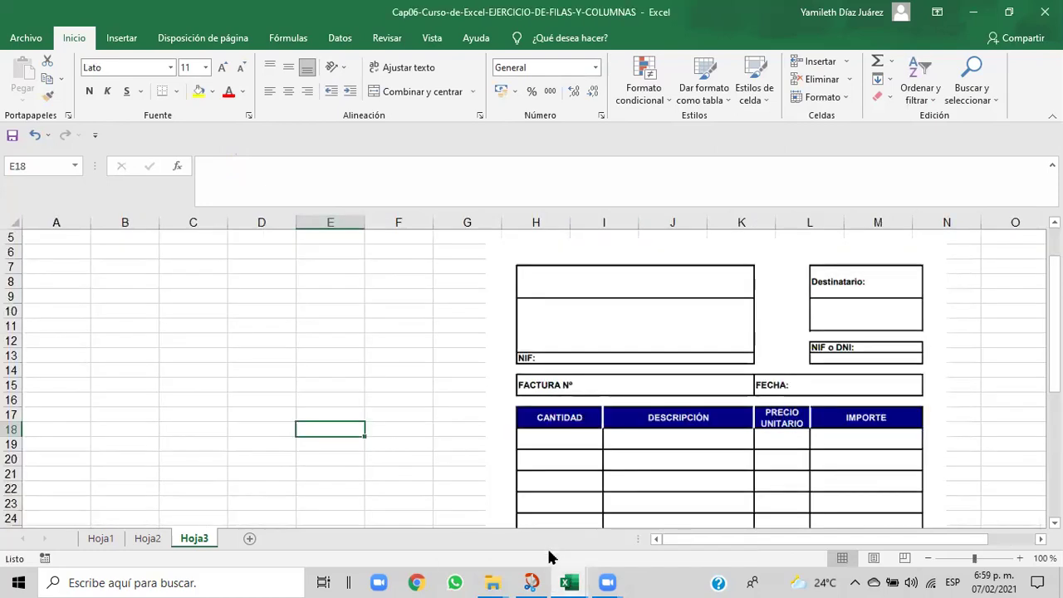
{"action": "mouse_move", "coordinate": [557, 579]}
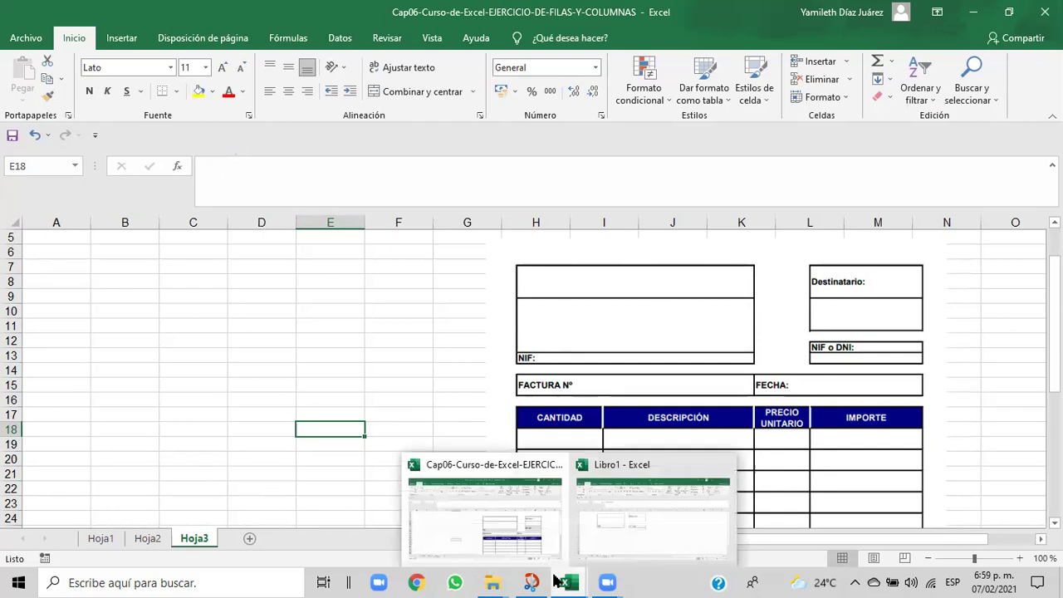
{"action": "left_click", "coordinate": [600, 541]}
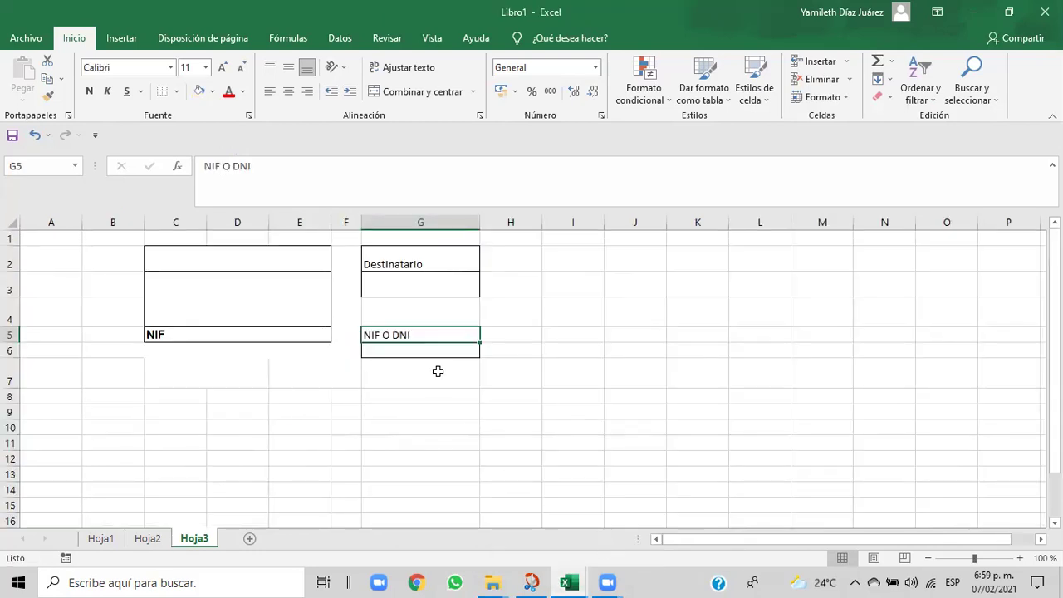
{"action": "left_click", "coordinate": [231, 165]}
{"action": "key", "text": "BackSpace"}
{"action": "key", "text": "BackSpace"}
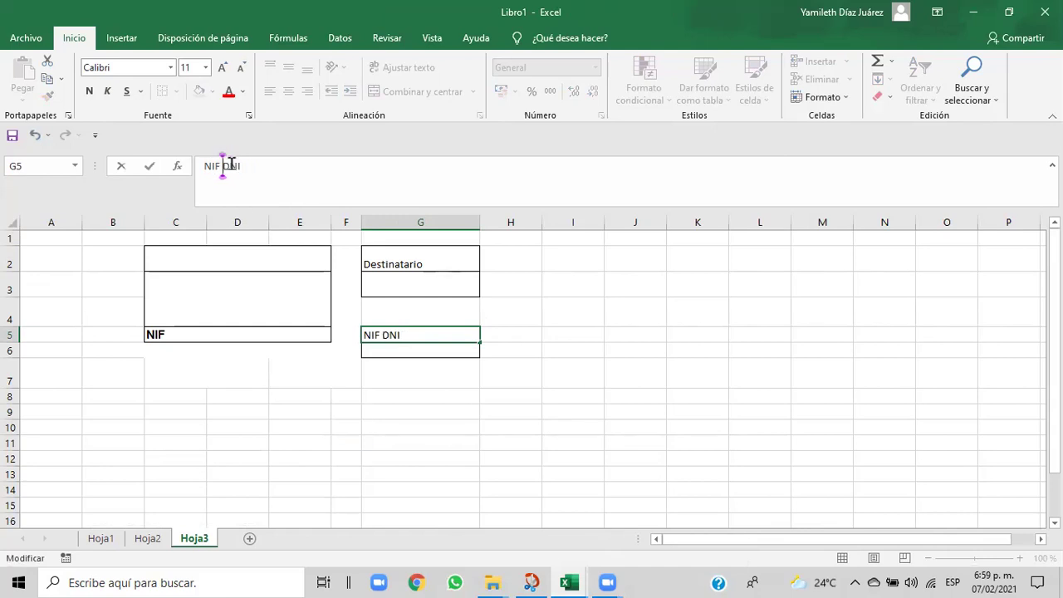
{"action": "type", "text": "o"}
{"action": "left_click", "coordinate": [373, 189]}
{"action": "left_click", "coordinate": [417, 362]}
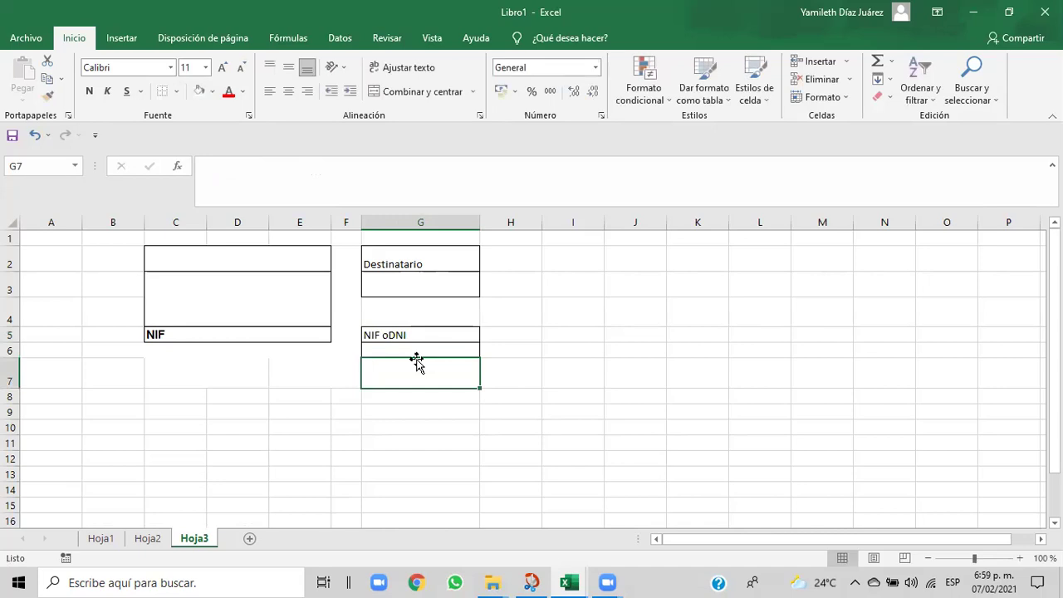
- Try copying the bold NIF label's format from C5 onto Destinatario in G2, then undo it
{"action": "left_click", "coordinate": [203, 334]}
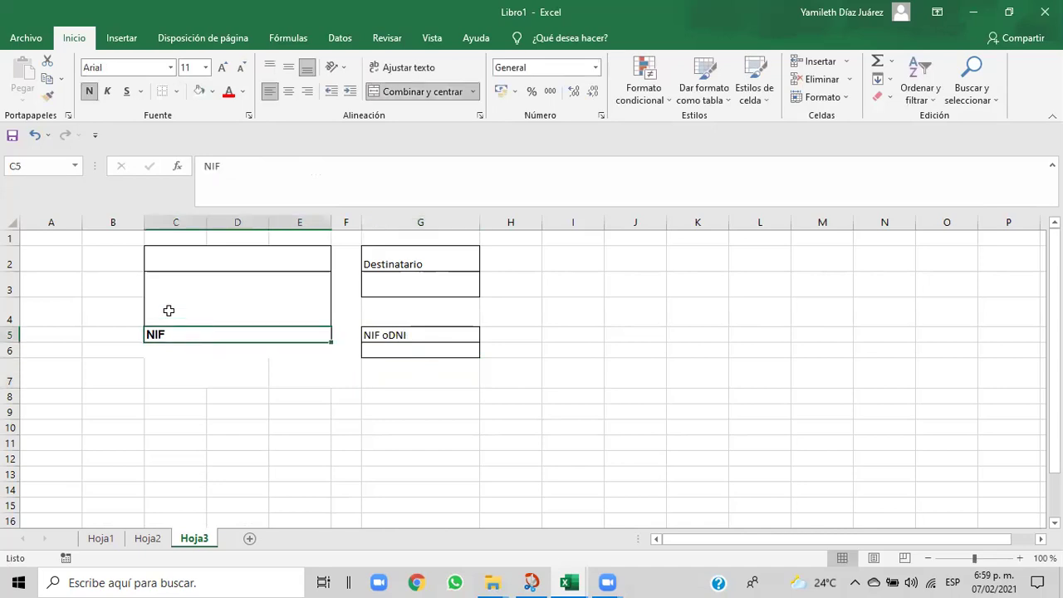
{"action": "left_click", "coordinate": [47, 96]}
{"action": "left_click", "coordinate": [387, 262]}
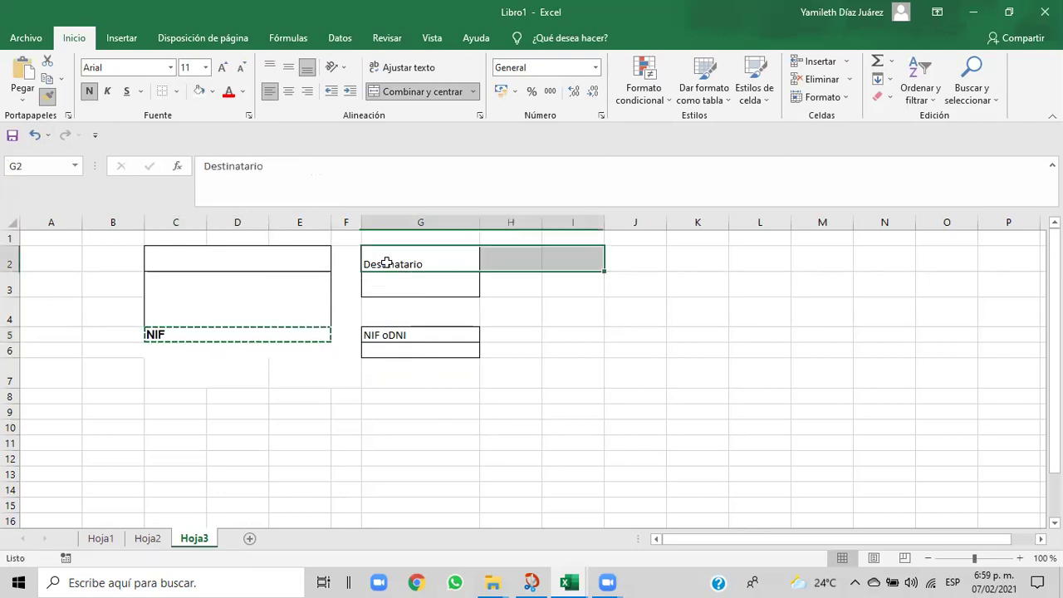
{"action": "left_click", "coordinate": [384, 336]}
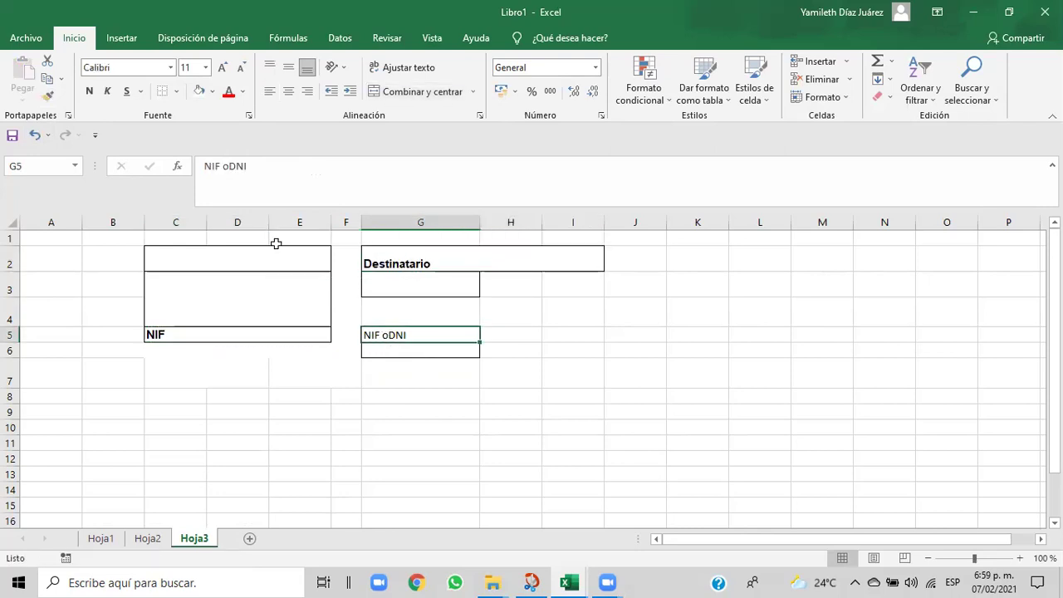
{"action": "left_click", "coordinate": [35, 135]}
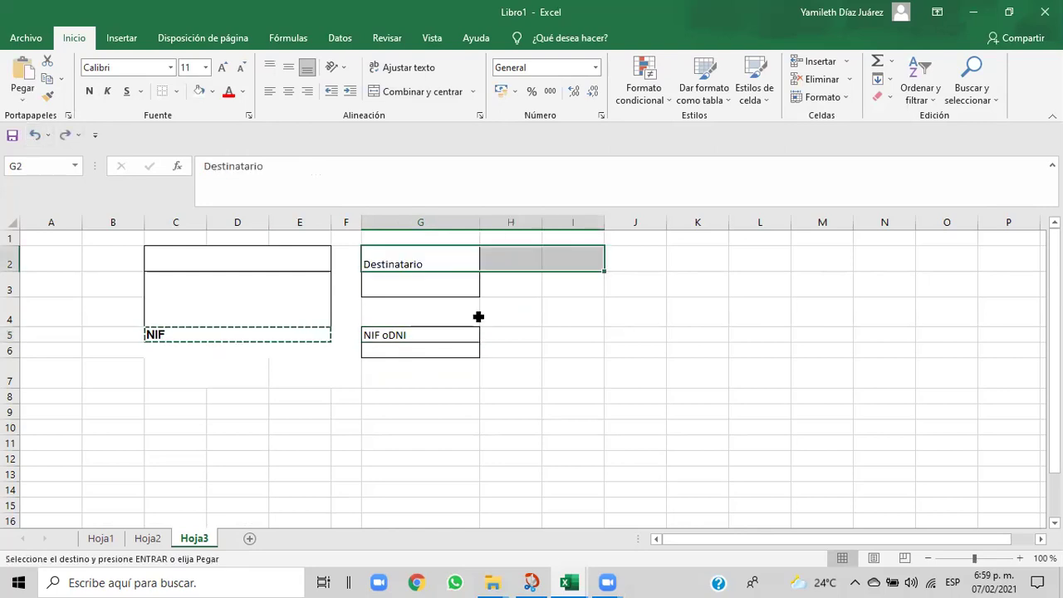
{"action": "left_click", "coordinate": [581, 382]}
{"action": "left_click", "coordinate": [414, 332]}
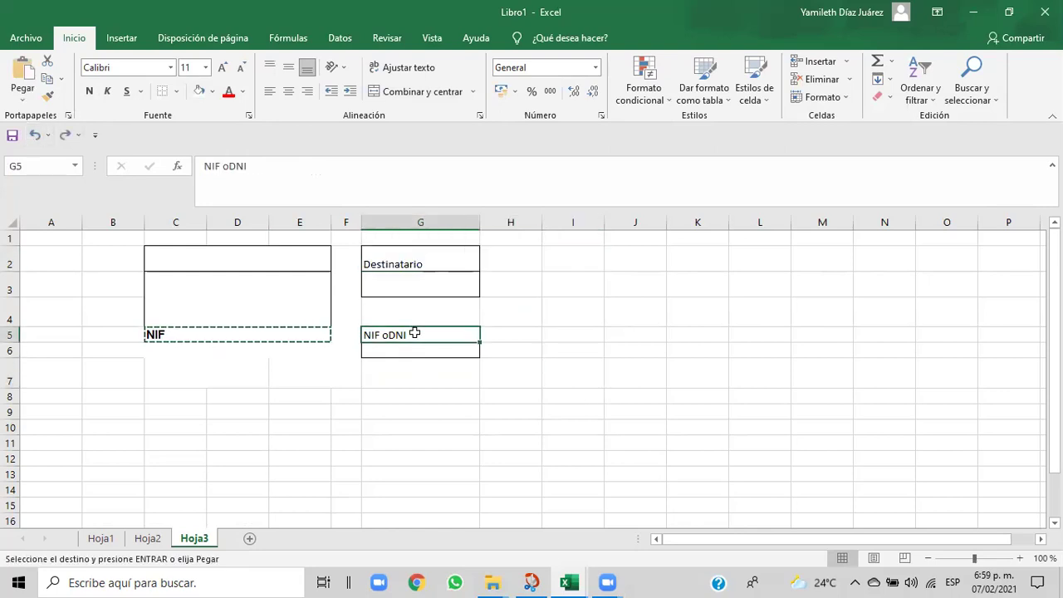
{"action": "key", "text": "Escape"}
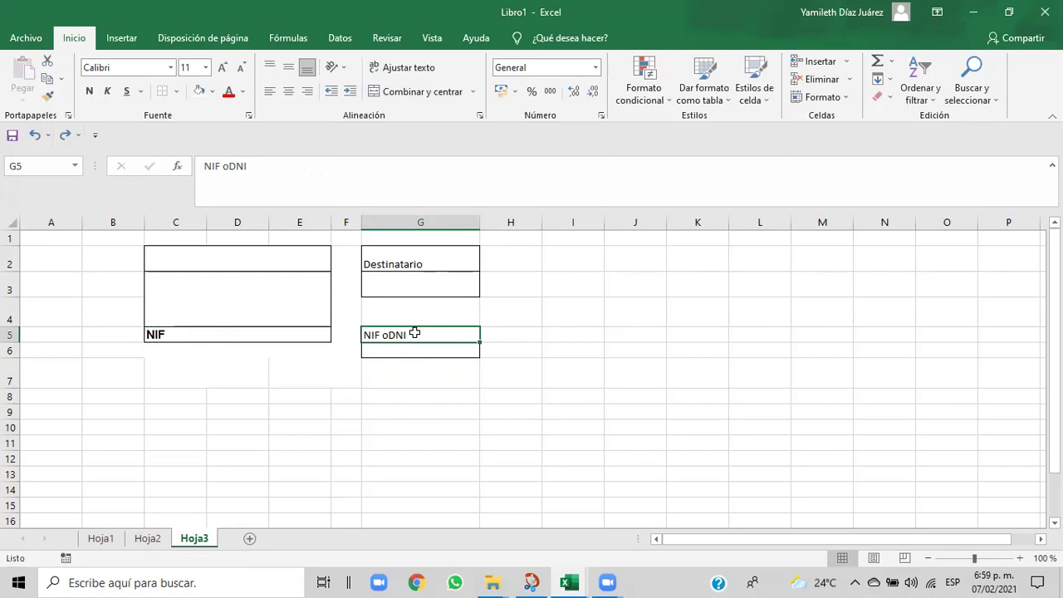
- Set the font of the NIF oDNI label (G5) and Destinatario (G2) to Arial
{"action": "left_click", "coordinate": [171, 67]}
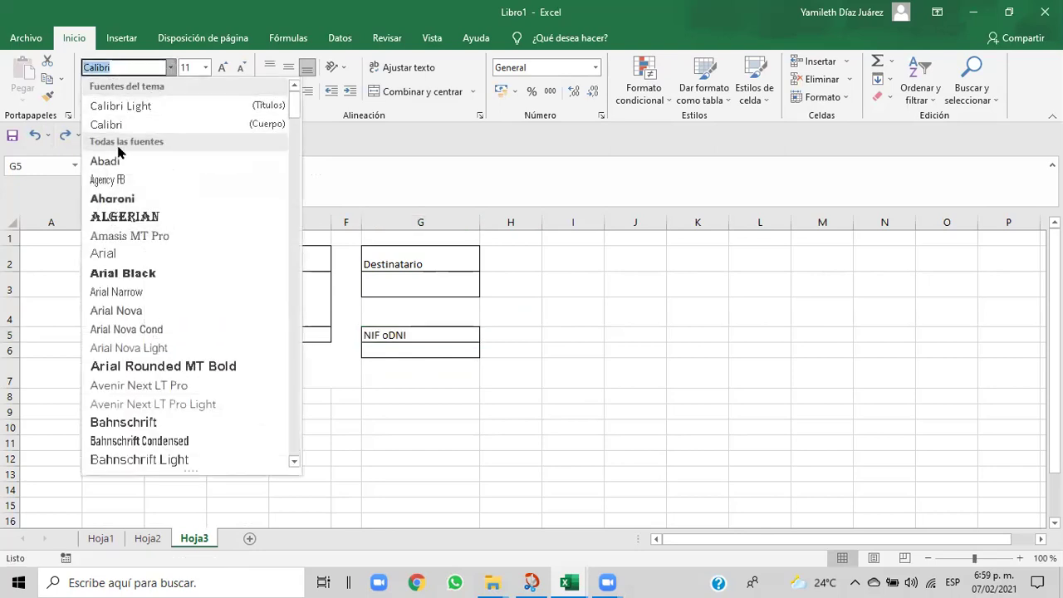
{"action": "left_click", "coordinate": [87, 252]}
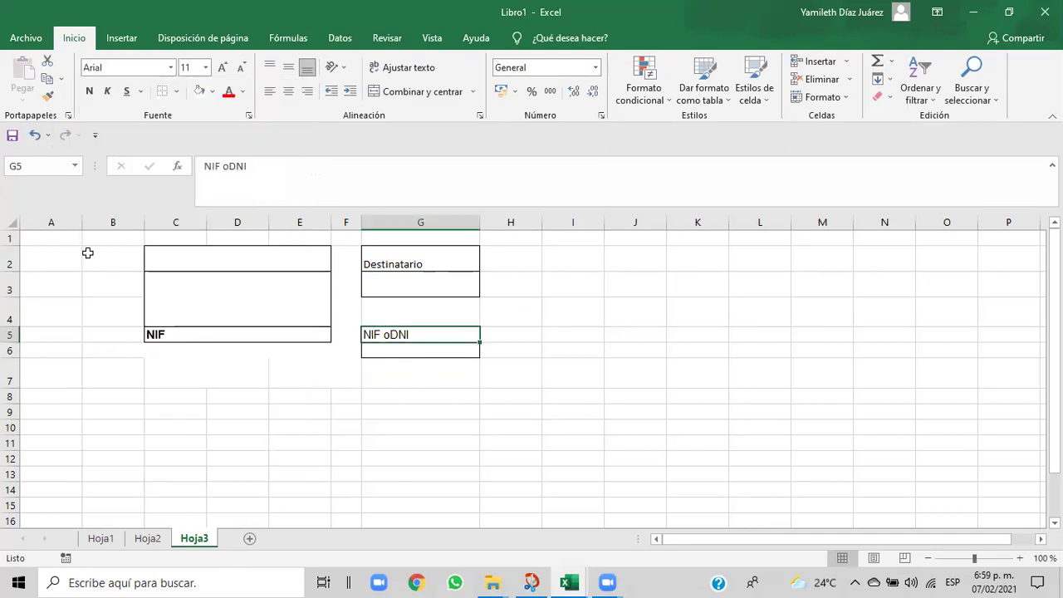
{"action": "left_click", "coordinate": [391, 262]}
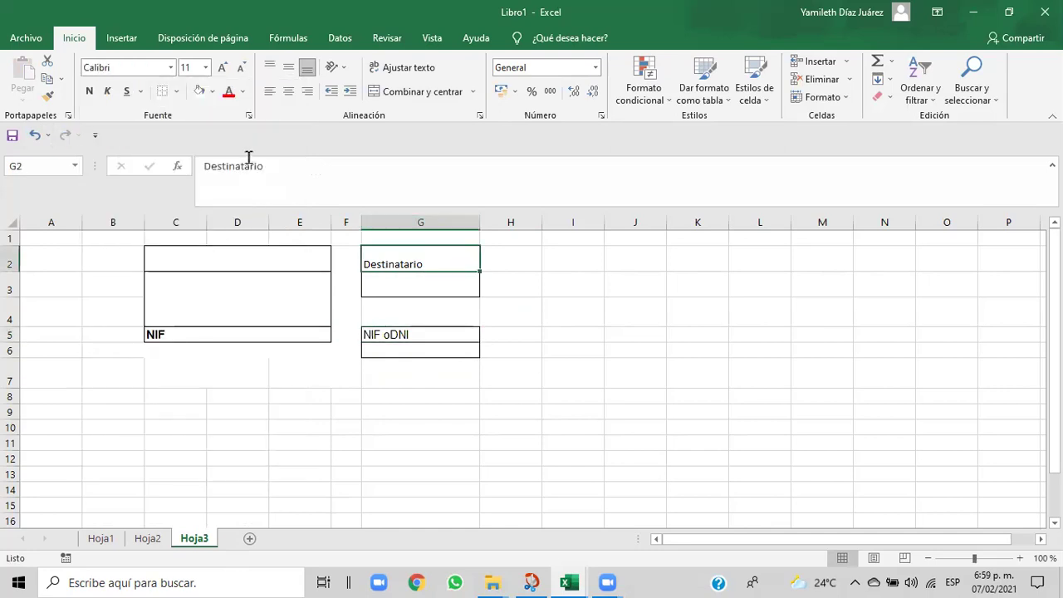
{"action": "left_click", "coordinate": [172, 67]}
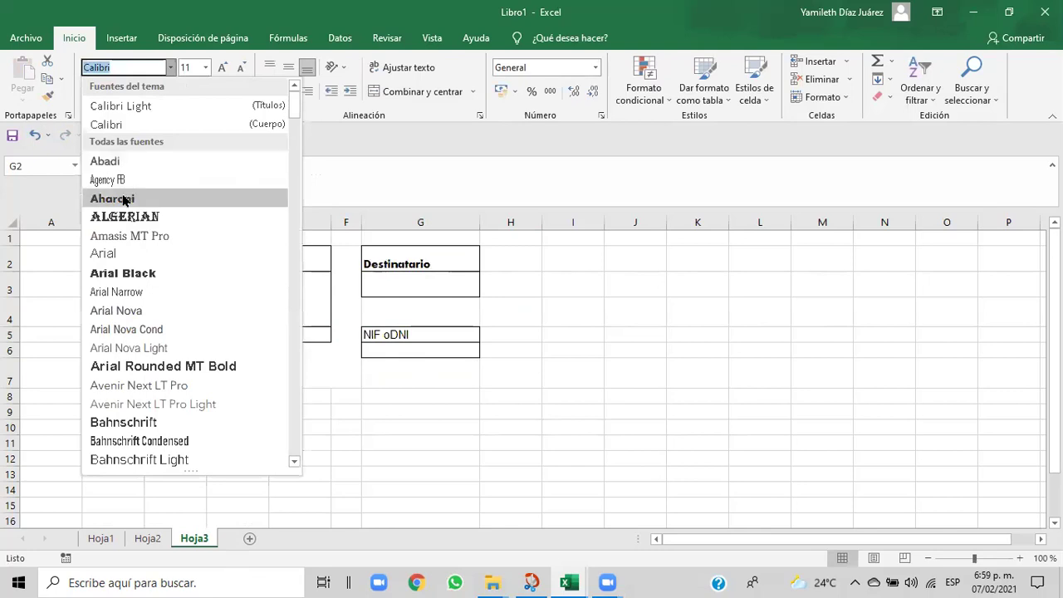
{"action": "left_click", "coordinate": [109, 254]}
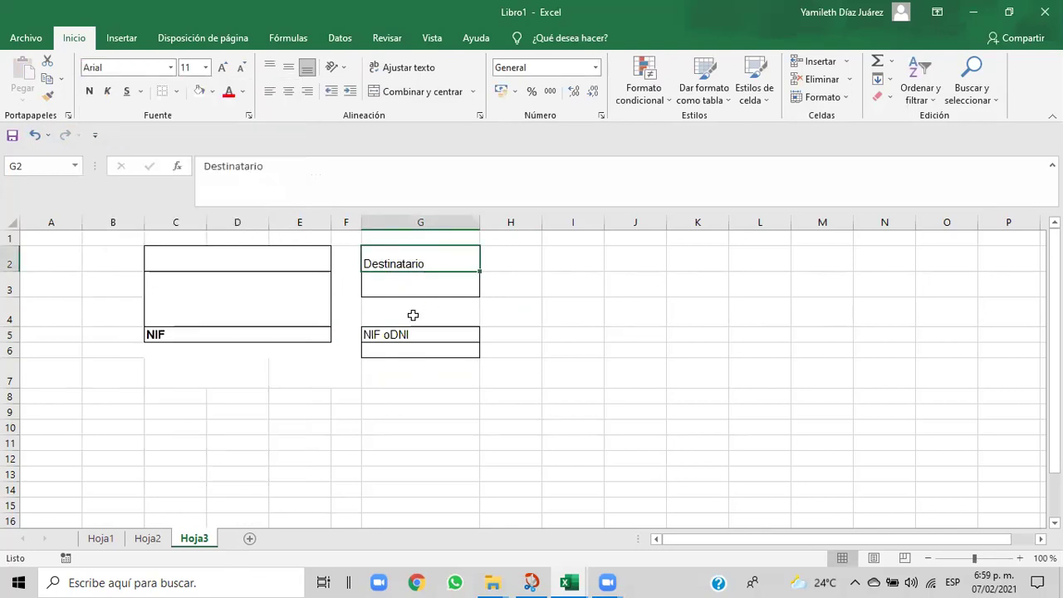
- Make Destinatario and NIF oDNI bold, then bring the Cap06 reference workbook back to the front
{"action": "left_click", "coordinate": [89, 91]}
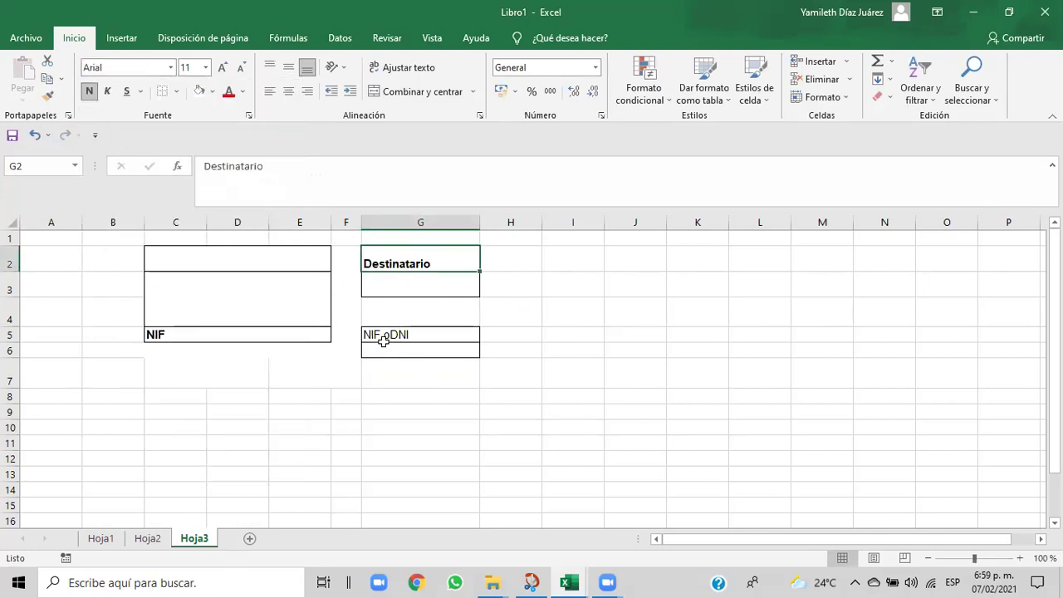
{"action": "left_click", "coordinate": [385, 339]}
{"action": "left_click", "coordinate": [89, 92]}
{"action": "left_click", "coordinate": [499, 409]}
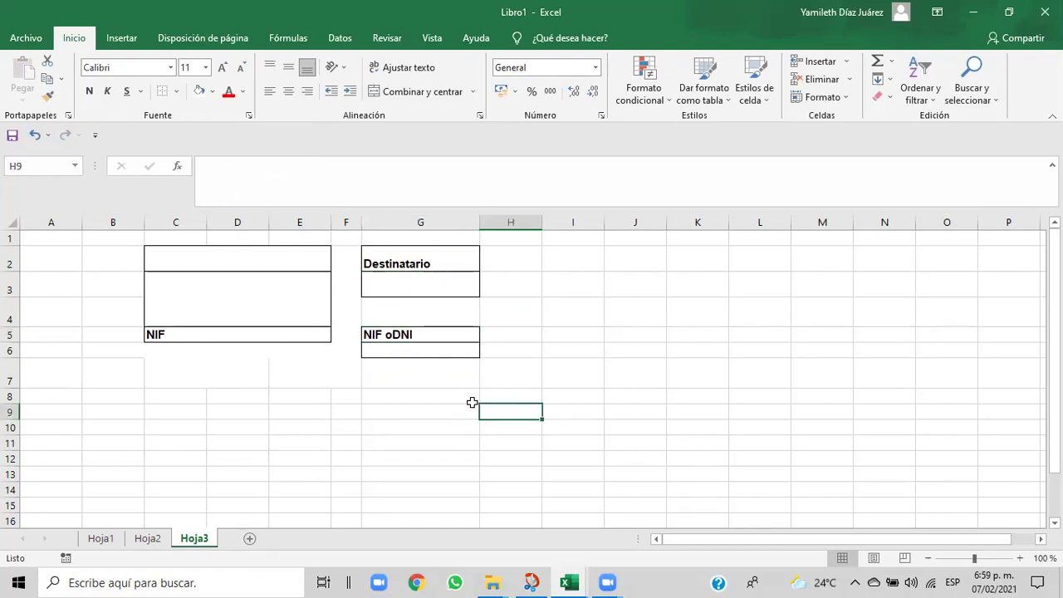
{"action": "mouse_move", "coordinate": [571, 581]}
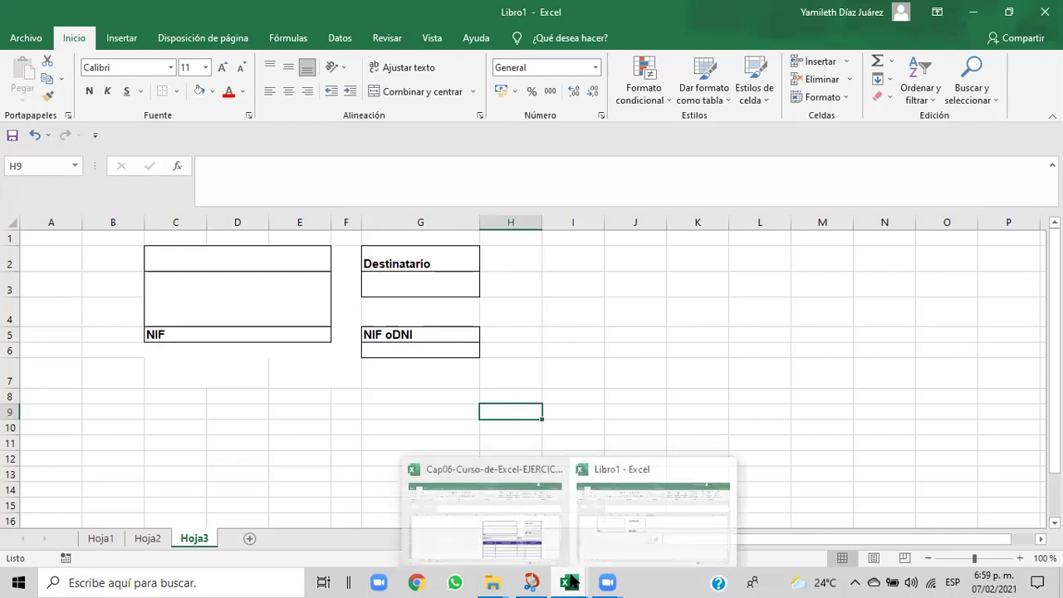
{"action": "left_click", "coordinate": [539, 550]}
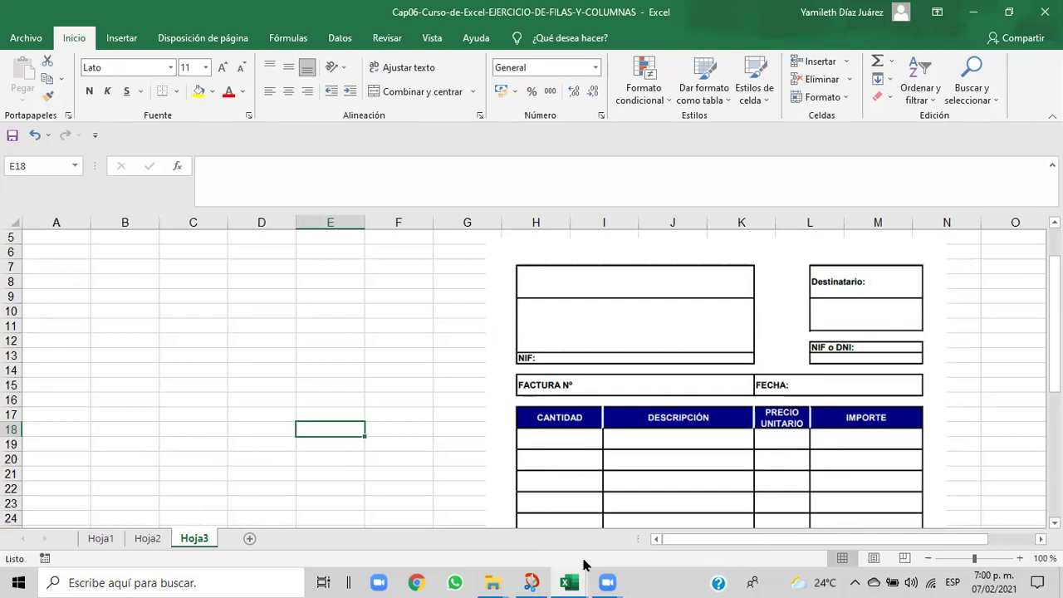
- In Libro1, re-merge B7:G7 with a white fill and shrink row 7 to a thin spacer
{"action": "mouse_move", "coordinate": [571, 581]}
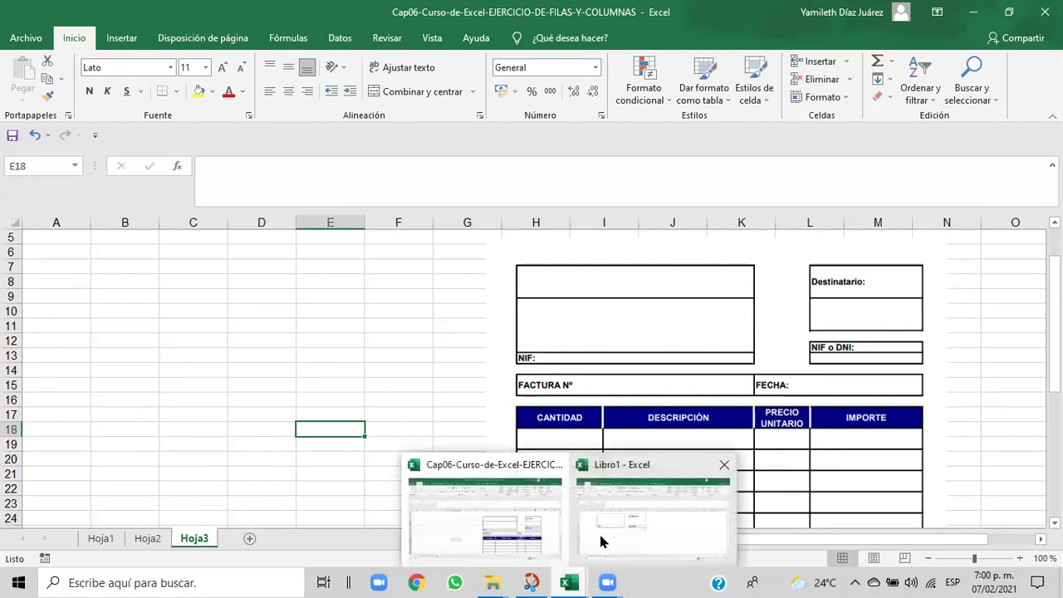
{"action": "left_click", "coordinate": [600, 543]}
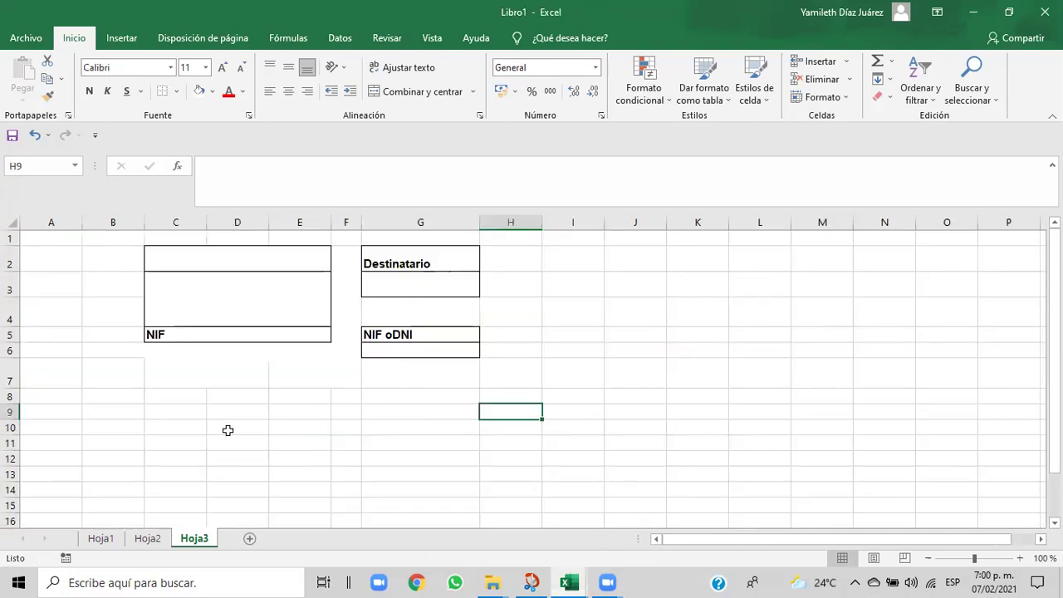
{"action": "left_click", "coordinate": [155, 363]}
{"action": "left_click_drag", "start_coordinate": [72, 367], "coordinate": [399, 384]}
{"action": "left_click", "coordinate": [88, 360]}
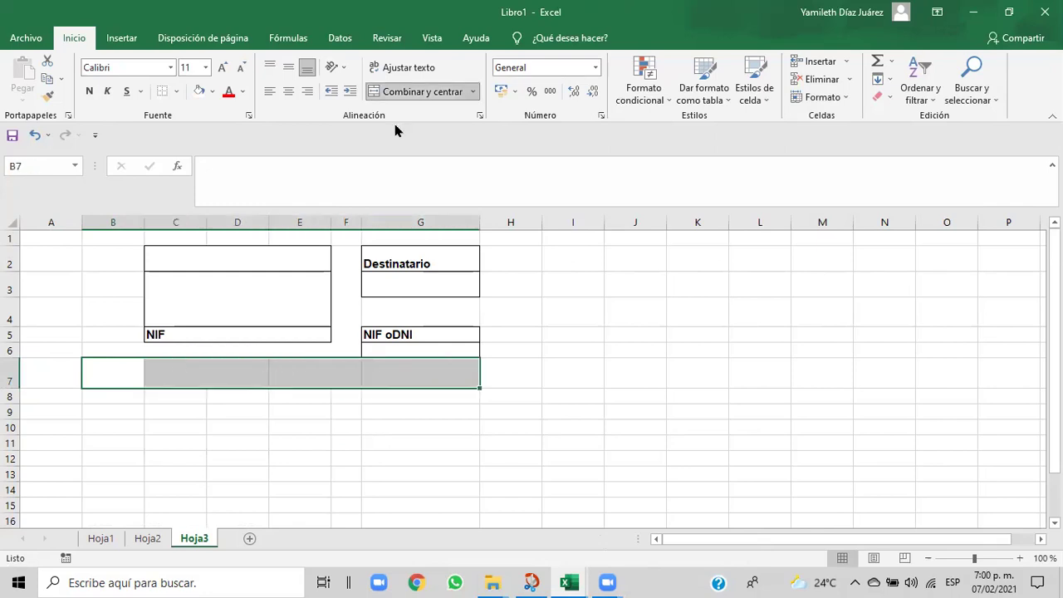
{"action": "left_click", "coordinate": [402, 97]}
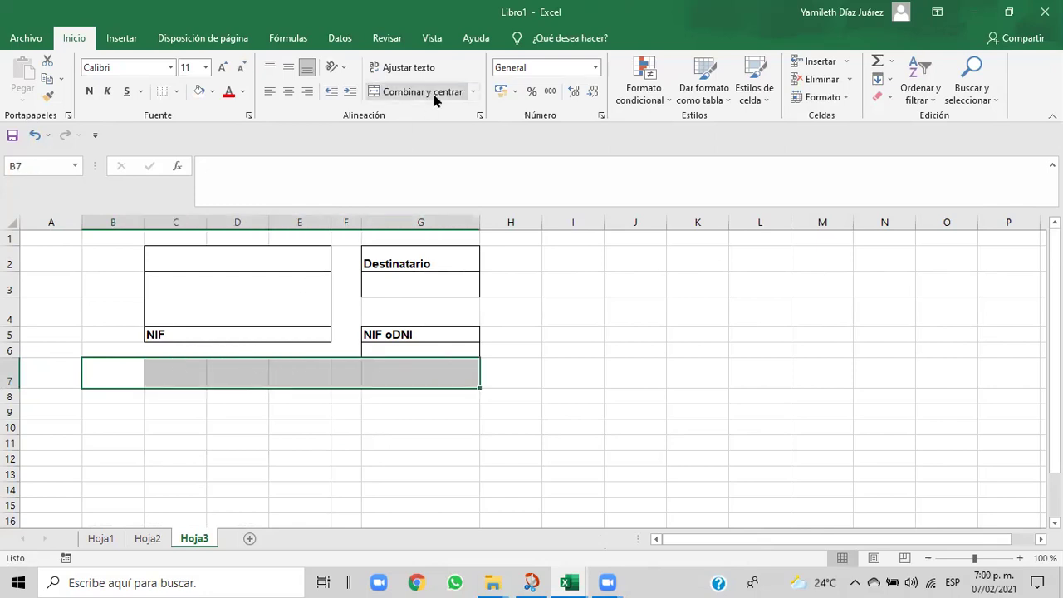
{"action": "left_click", "coordinate": [433, 96]}
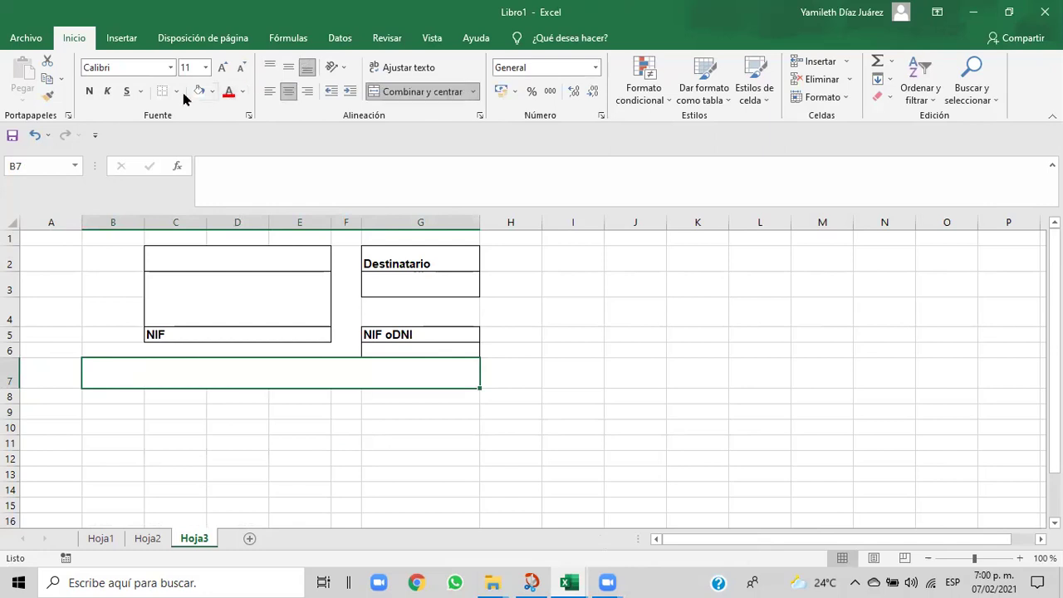
{"action": "left_click", "coordinate": [212, 98]}
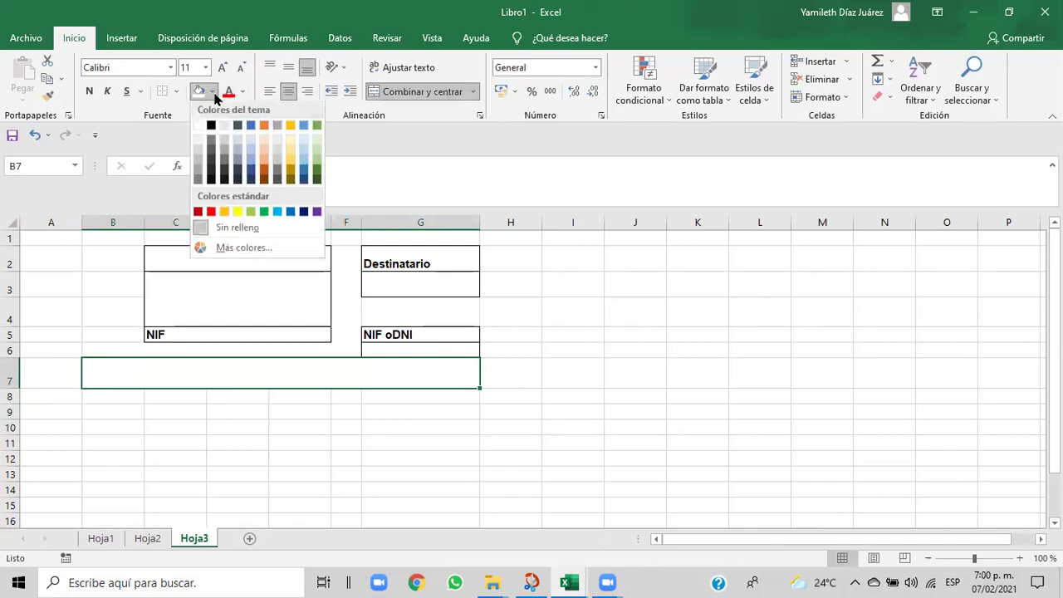
{"action": "left_click", "coordinate": [199, 133]}
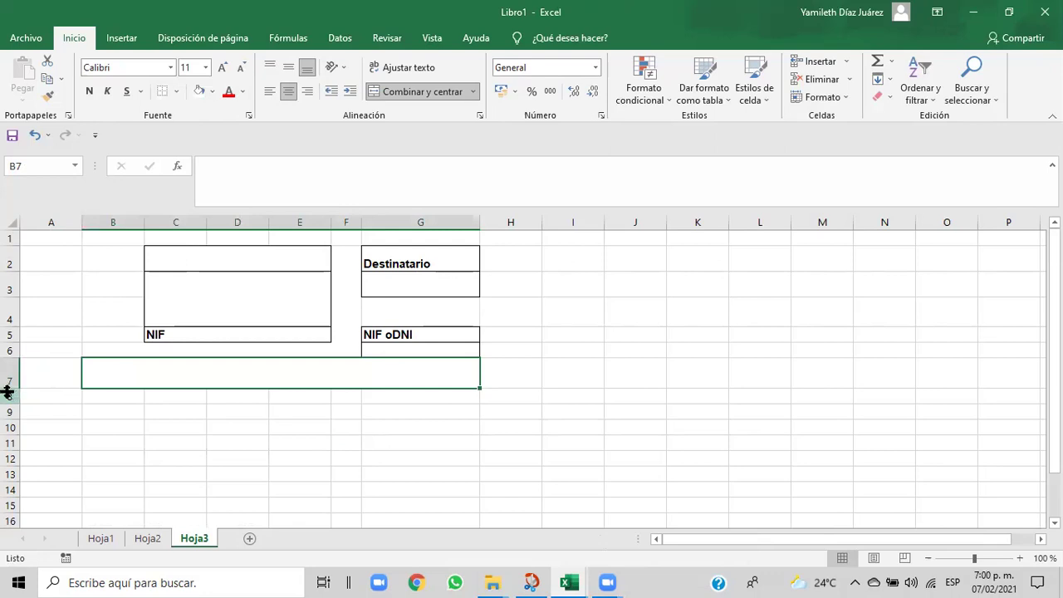
{"action": "left_click_drag", "start_coordinate": [12, 387], "coordinate": [14, 373]}
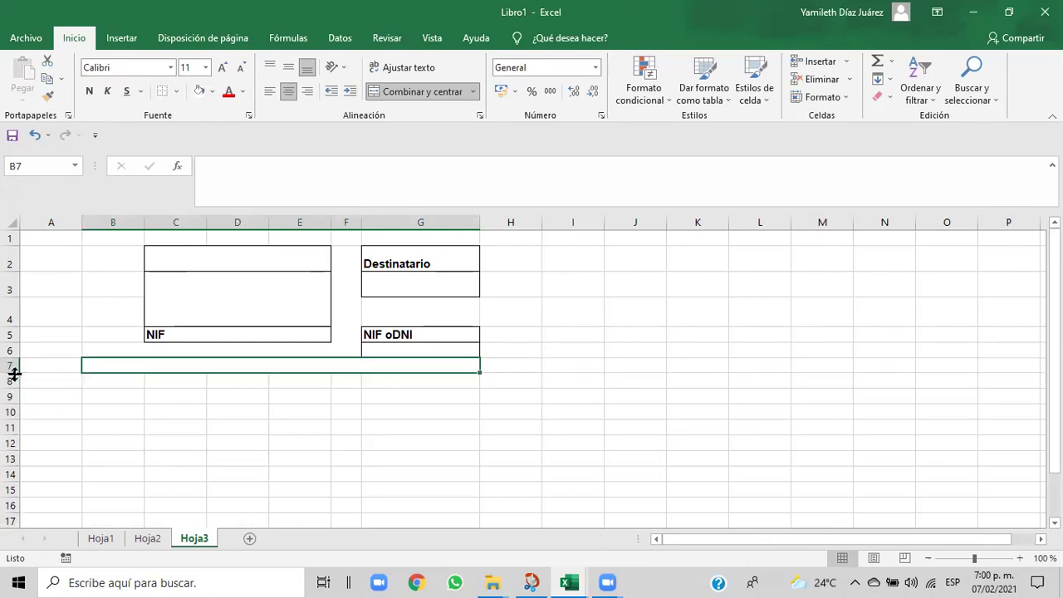
{"action": "left_click", "coordinate": [163, 428]}
- Merge cells C8 through E8 into a single cell
{"action": "left_click_drag", "start_coordinate": [150, 376], "coordinate": [420, 384]}
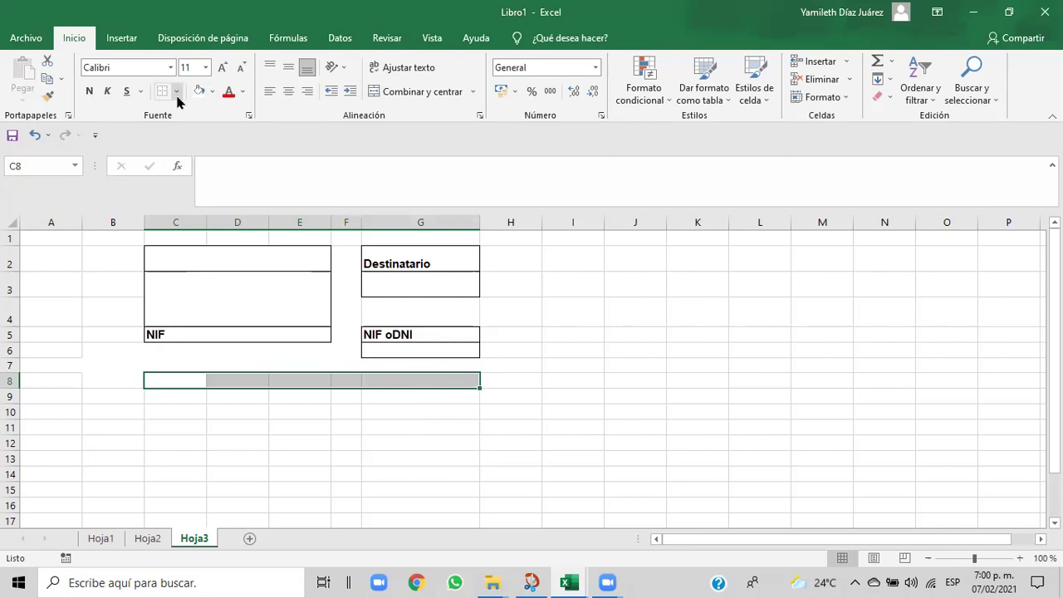
{"action": "left_click", "coordinate": [274, 408]}
{"action": "left_click_drag", "start_coordinate": [195, 378], "coordinate": [279, 377]}
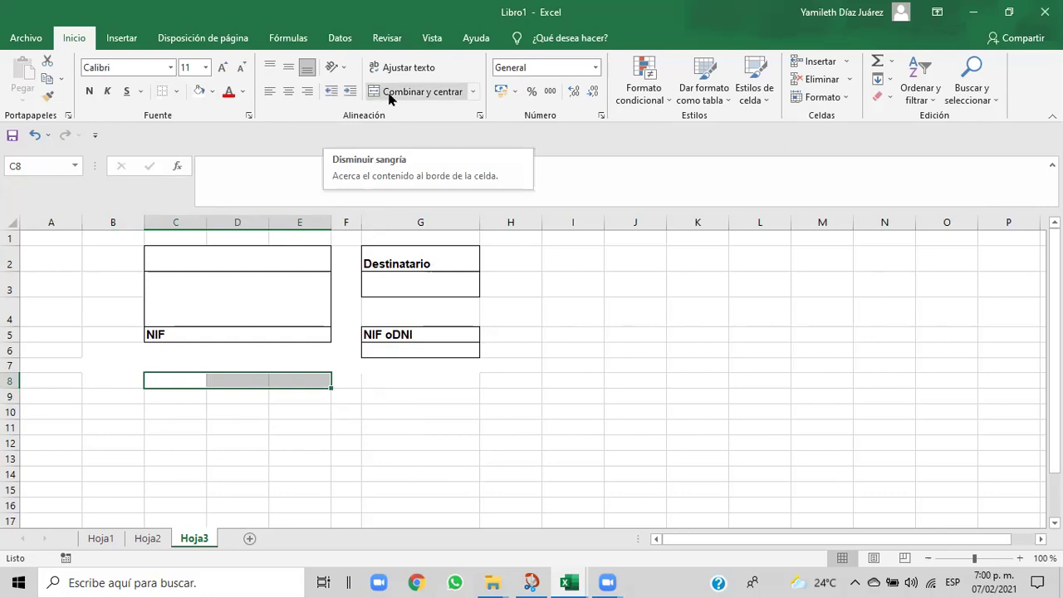
{"action": "left_click", "coordinate": [448, 97]}
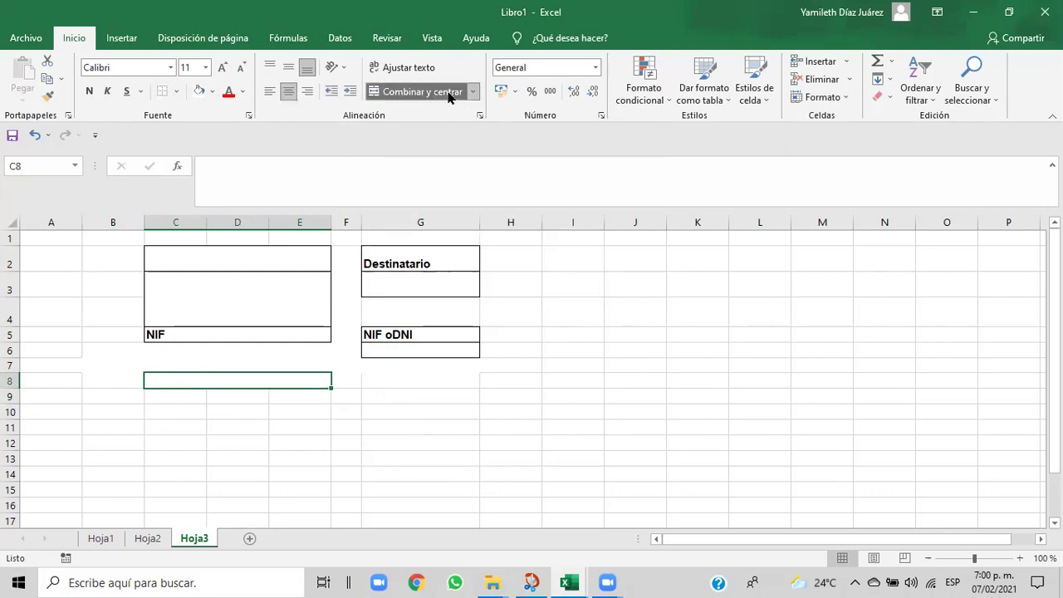
- Outline merged C8:E8, then merge F8:G8 and give it a matching outside border
{"action": "left_click", "coordinate": [177, 93]}
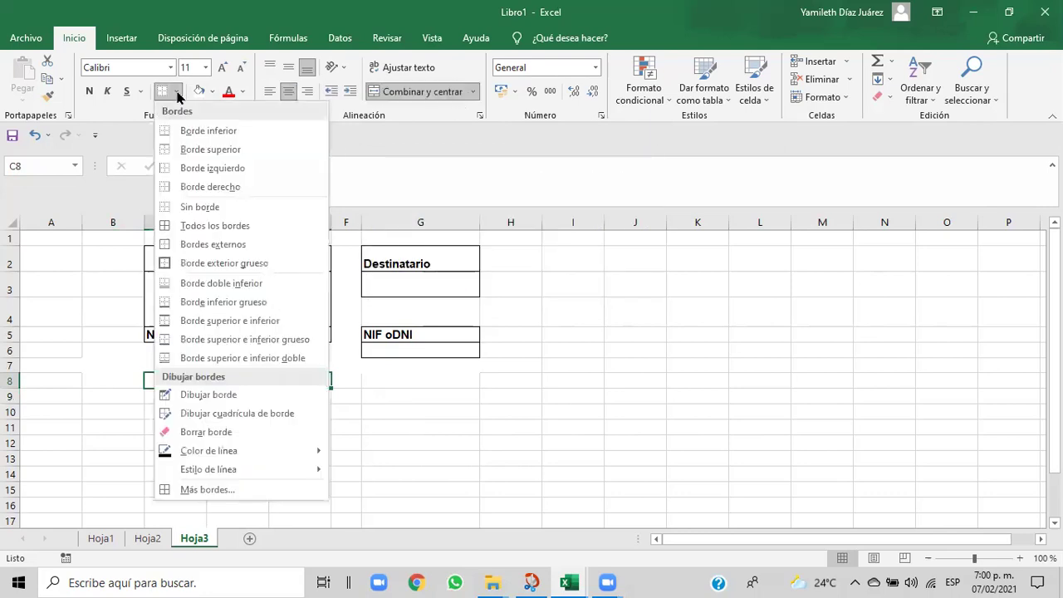
{"action": "left_click", "coordinate": [178, 245]}
{"action": "left_click", "coordinate": [427, 415]}
{"action": "left_click_drag", "start_coordinate": [349, 379], "coordinate": [433, 381]}
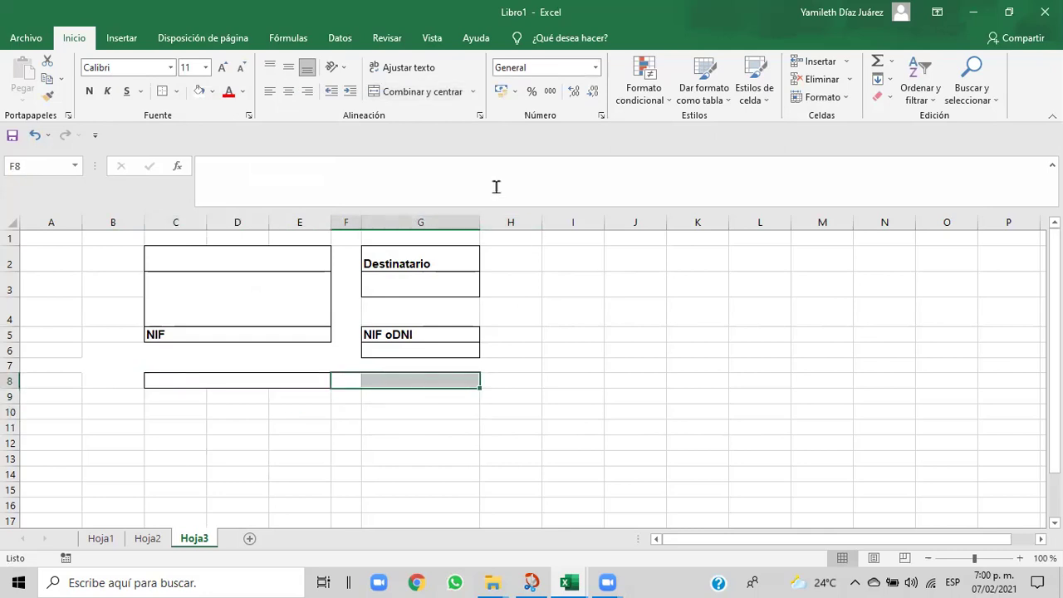
{"action": "left_click", "coordinate": [428, 93]}
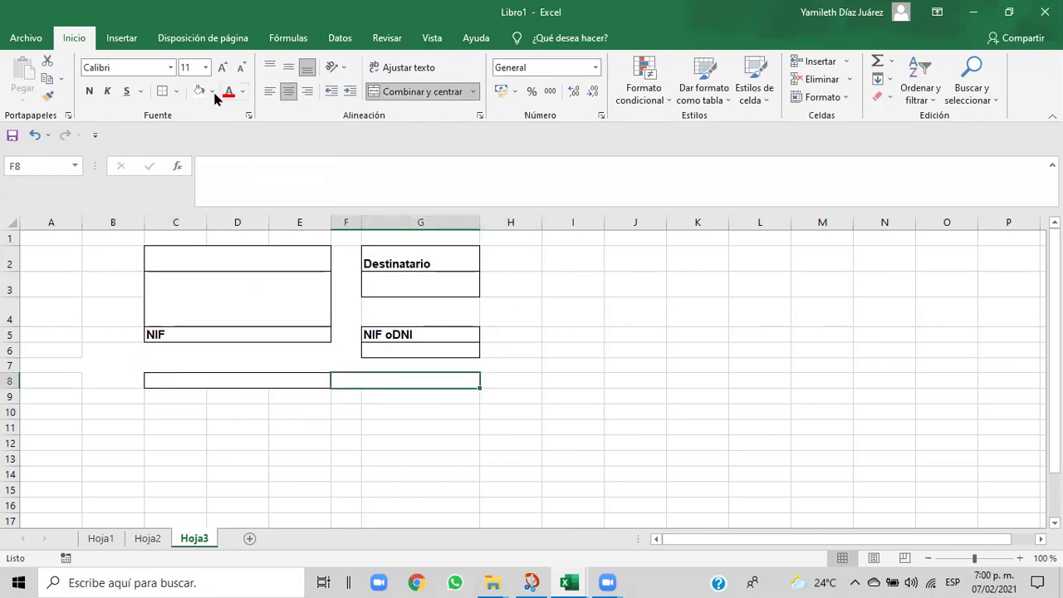
{"action": "left_click", "coordinate": [177, 92]}
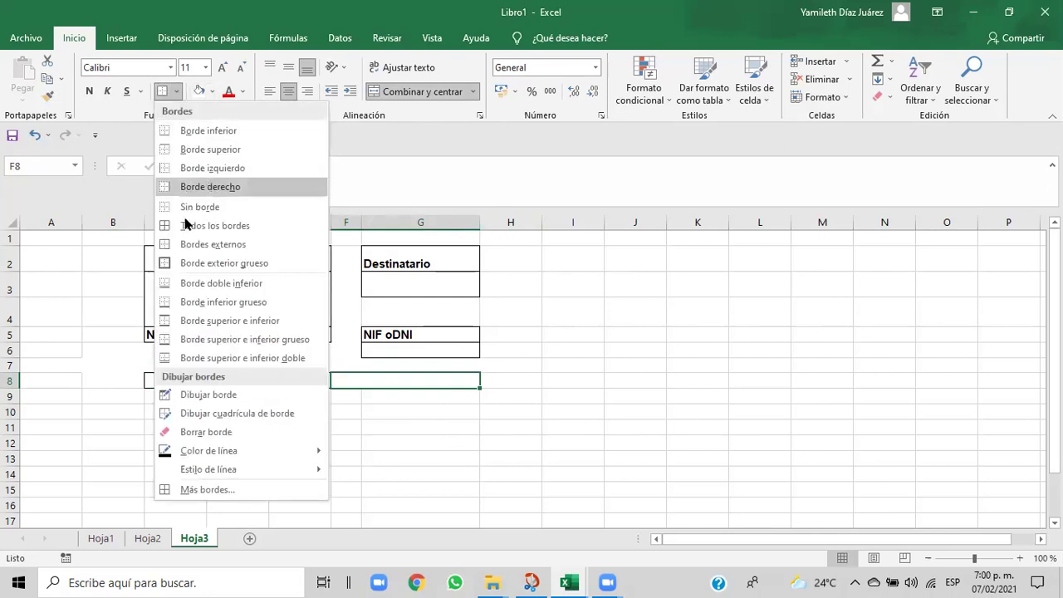
{"action": "left_click", "coordinate": [189, 244]}
{"action": "left_click", "coordinate": [401, 448]}
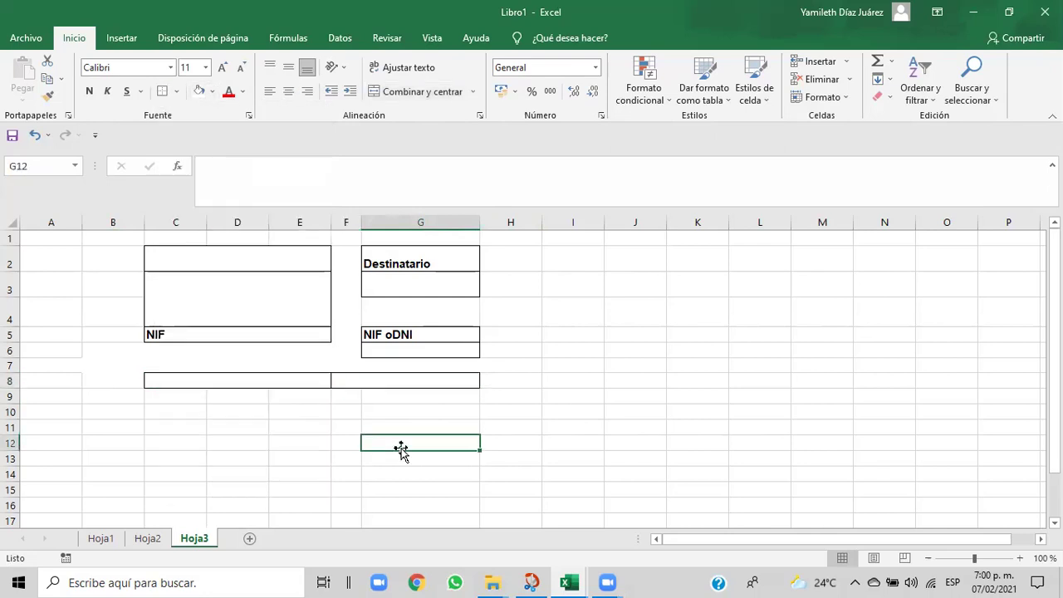
- Narrow column E slightly by dragging its header border left
{"action": "left_click", "coordinate": [292, 387]}
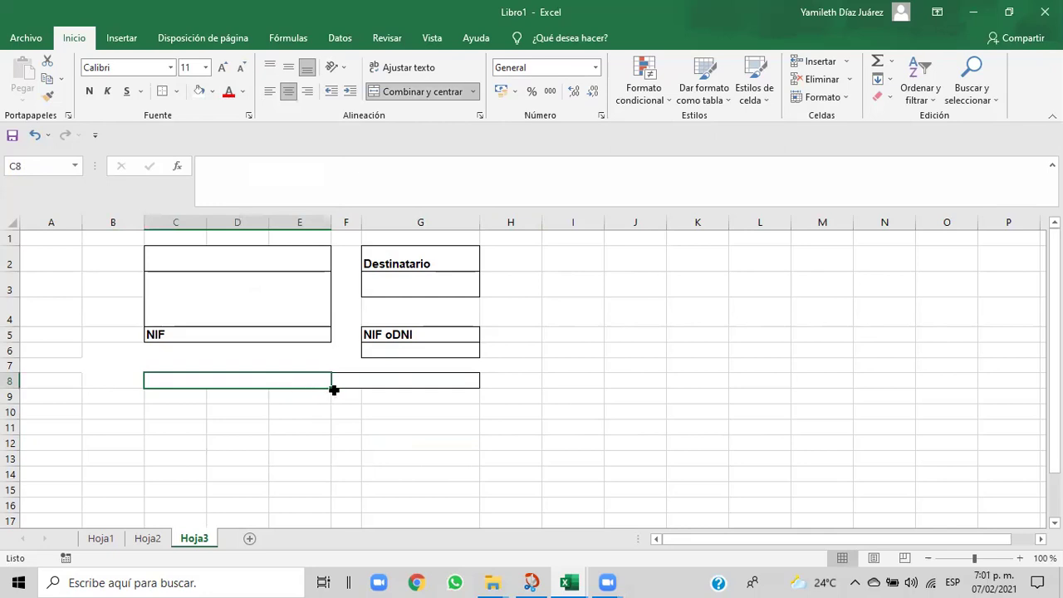
{"action": "left_click_drag", "start_coordinate": [332, 387], "coordinate": [311, 389]}
{"action": "left_click_drag", "start_coordinate": [332, 225], "coordinate": [316, 224]}
{"action": "left_click", "coordinate": [420, 415]}
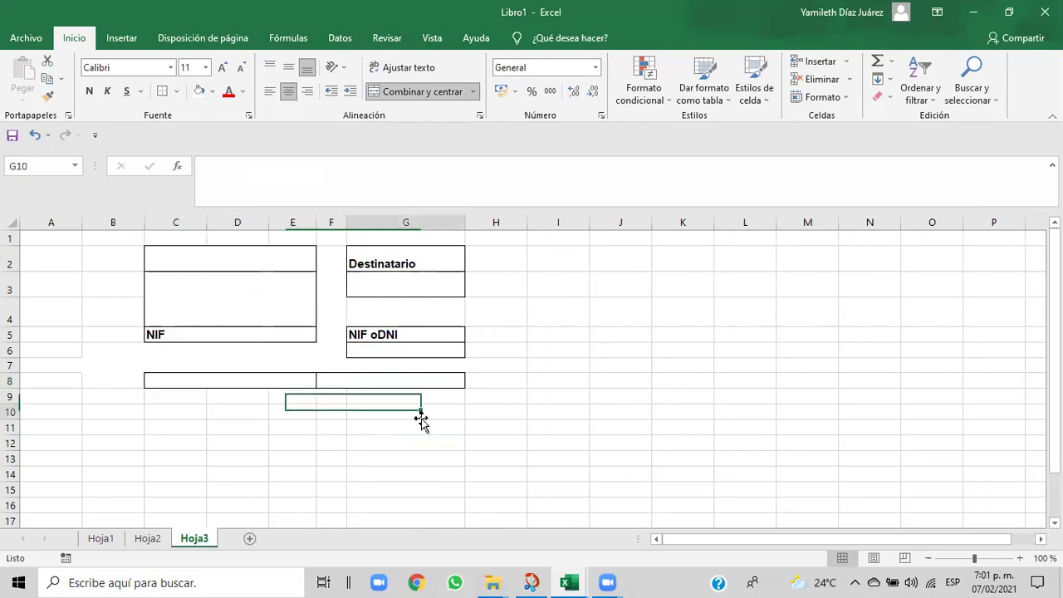
{"action": "left_click", "coordinate": [263, 382]}
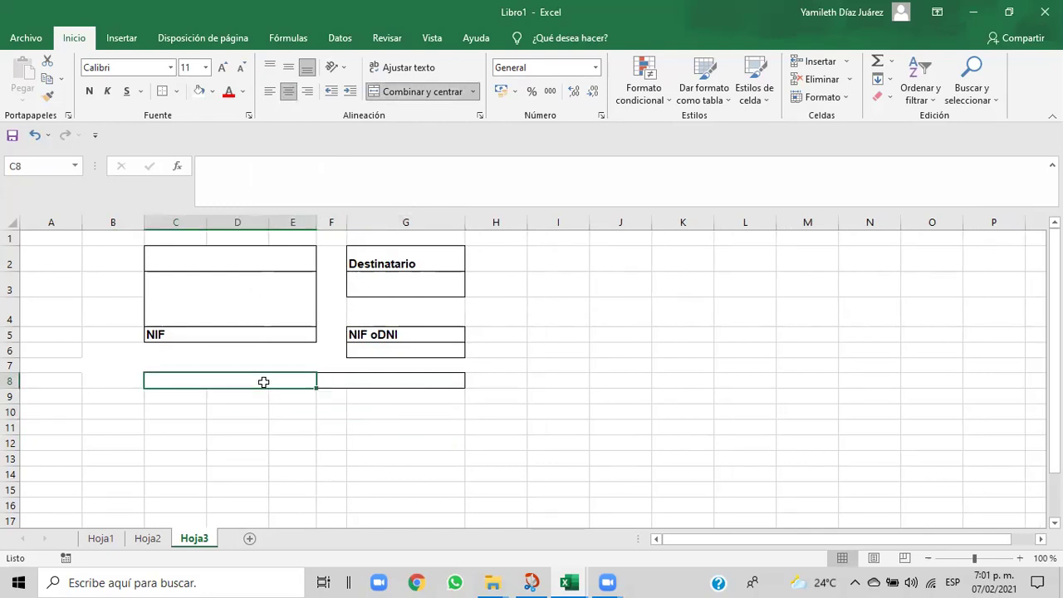
- Correct the G5 label so it reads 'NIF o DNI'
{"action": "left_click", "coordinate": [388, 334]}
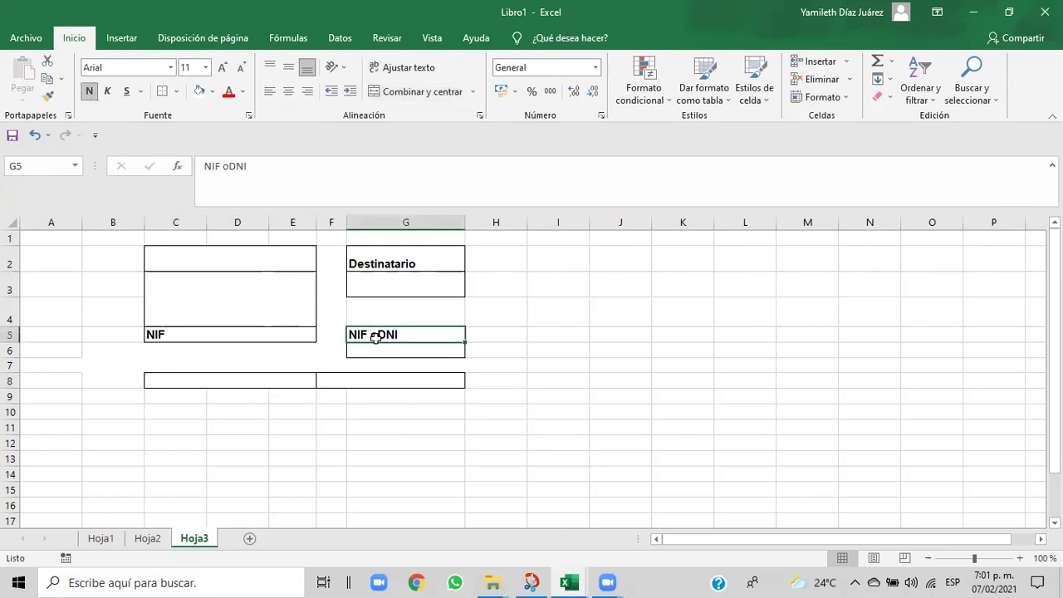
{"action": "left_click", "coordinate": [231, 165]}
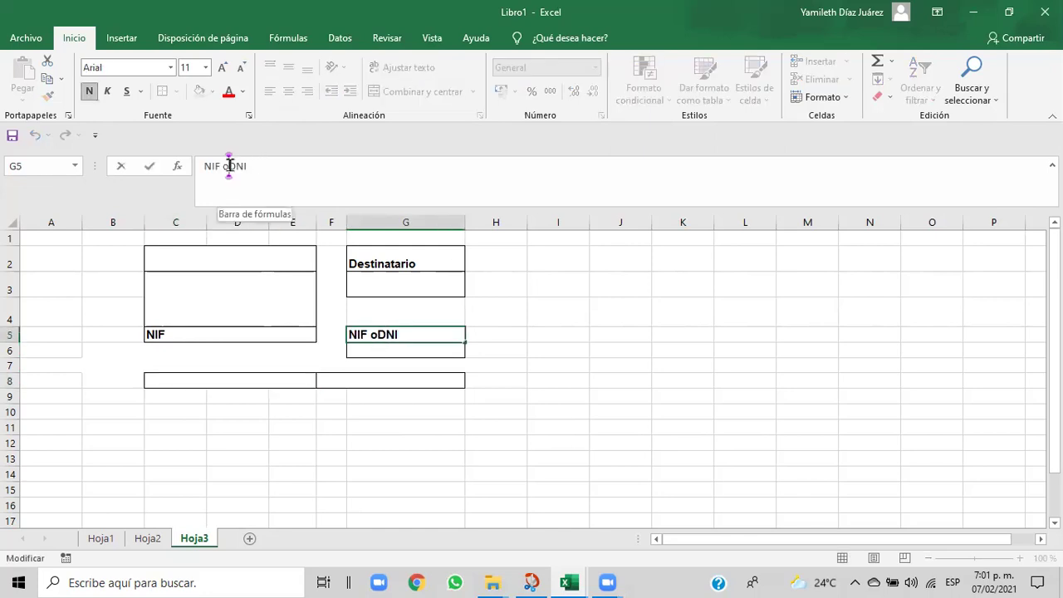
{"action": "left_click", "coordinate": [163, 389]}
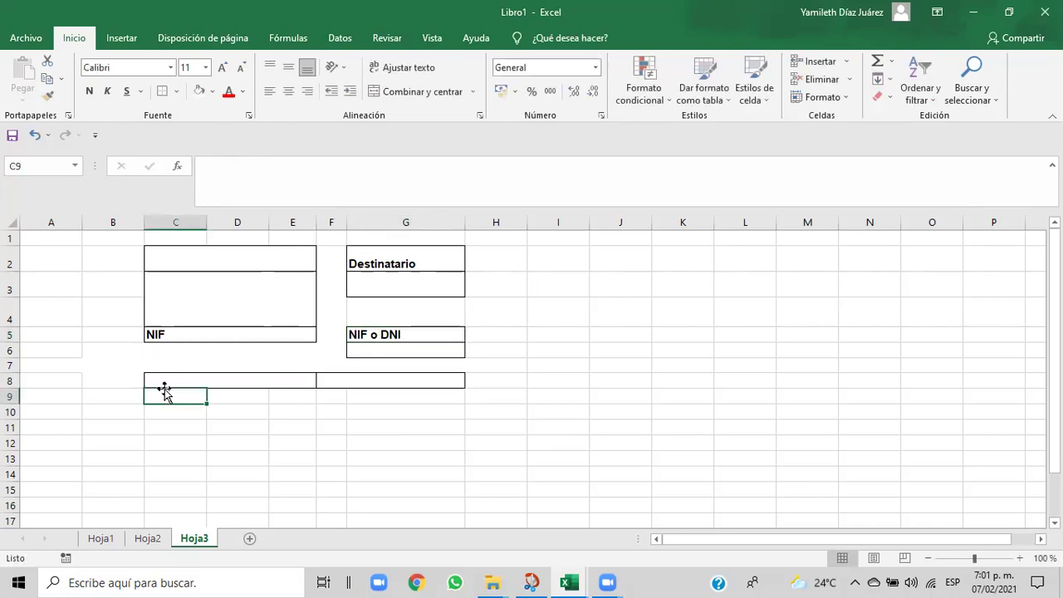
- Check the Cap06 reference, then enter 'FACTURA N°' in merged cell C8
{"action": "left_click", "coordinate": [163, 380]}
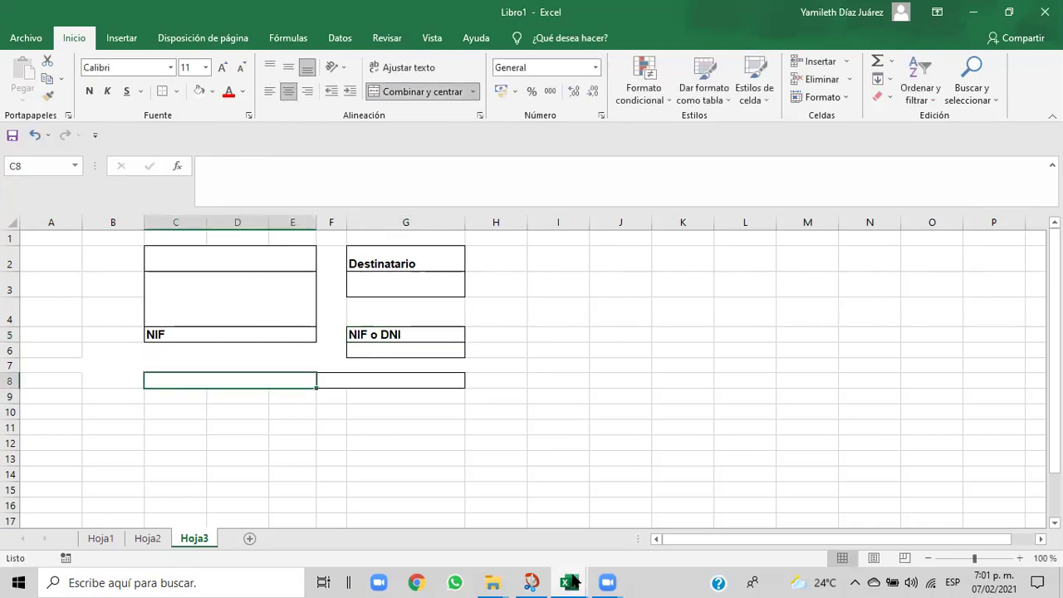
{"action": "mouse_move", "coordinate": [573, 581]}
{"action": "left_click", "coordinate": [545, 556]}
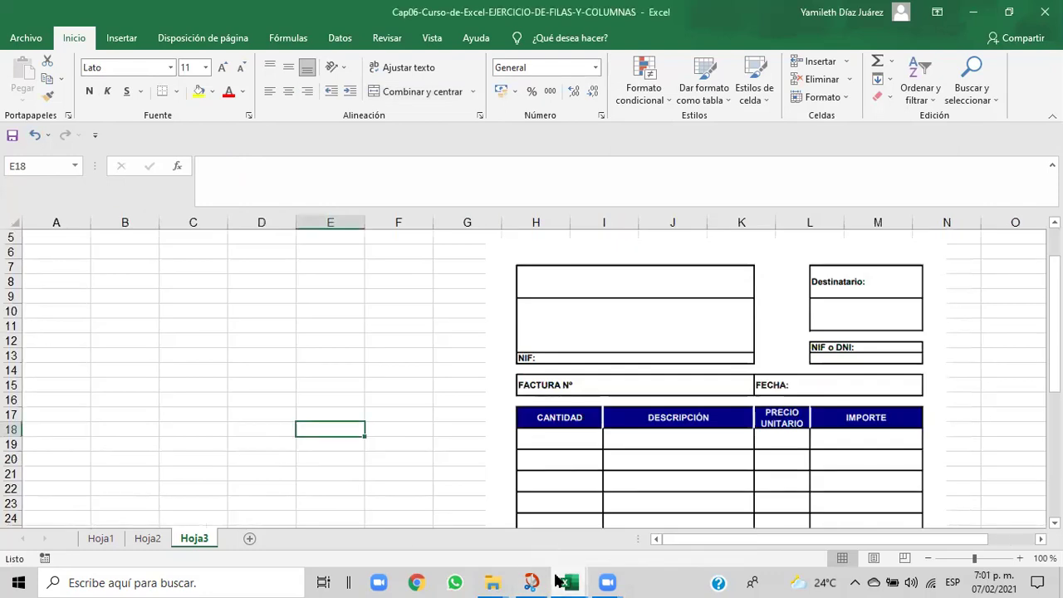
{"action": "mouse_move", "coordinate": [569, 581]}
{"action": "left_click", "coordinate": [626, 538]}
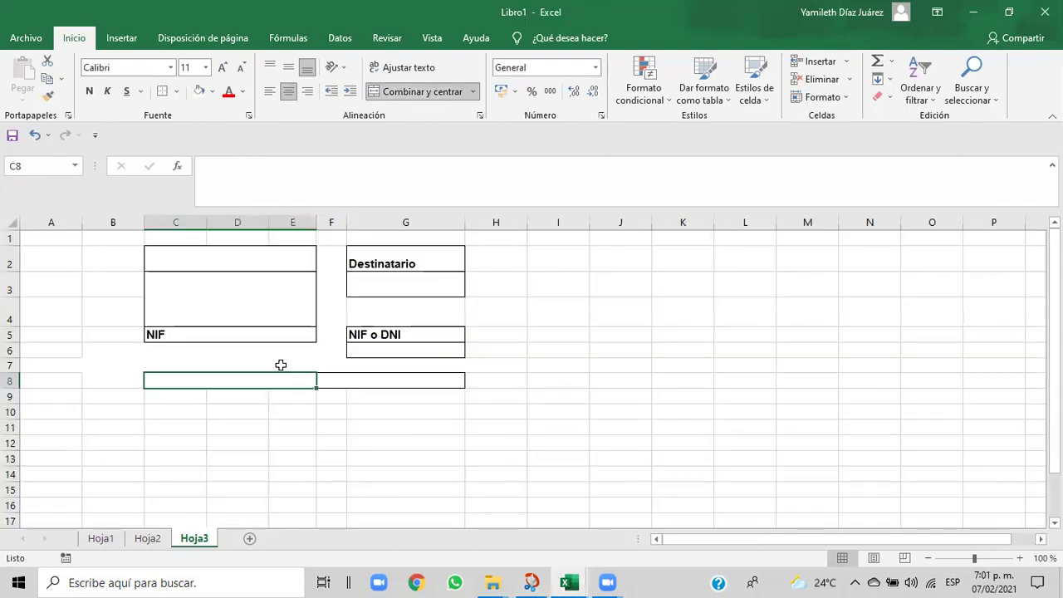
{"action": "type", "text": "F"}
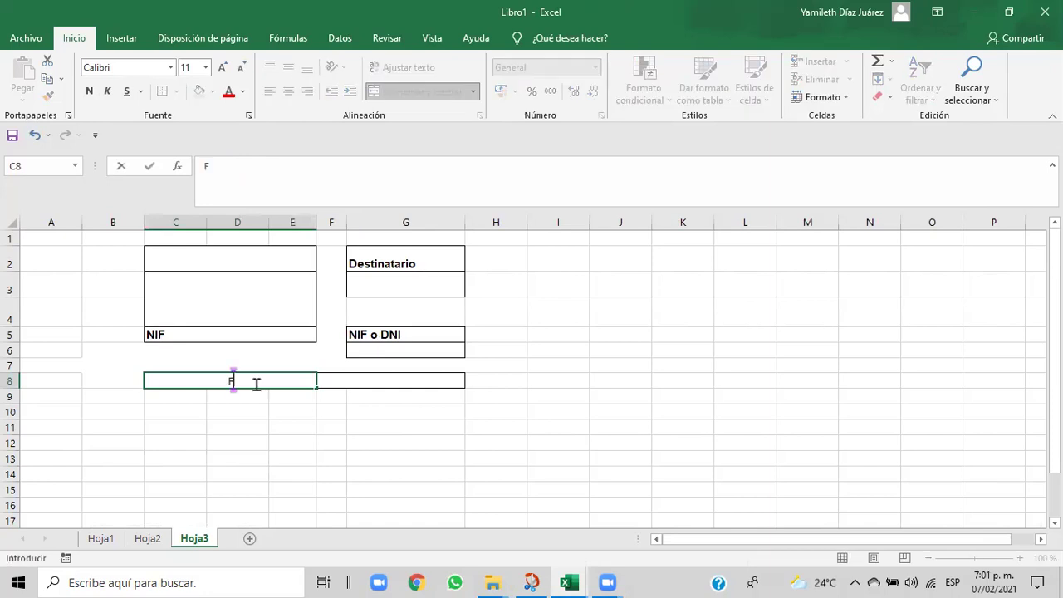
{"action": "type", "text": "ACTUR"}
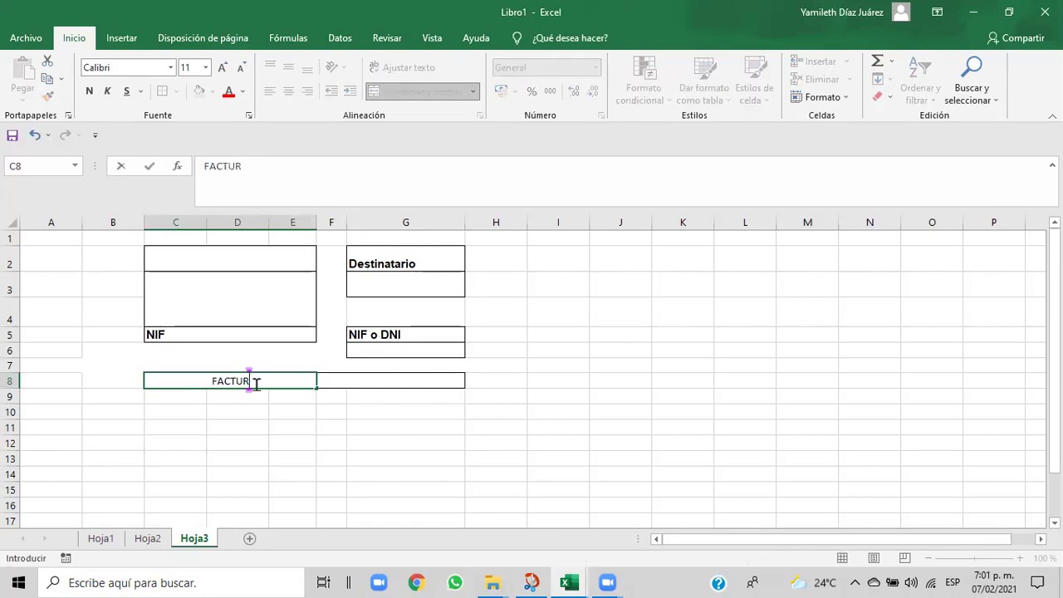
{"action": "type", "text": "A n"}
{"action": "key", "text": "BackSpace"}
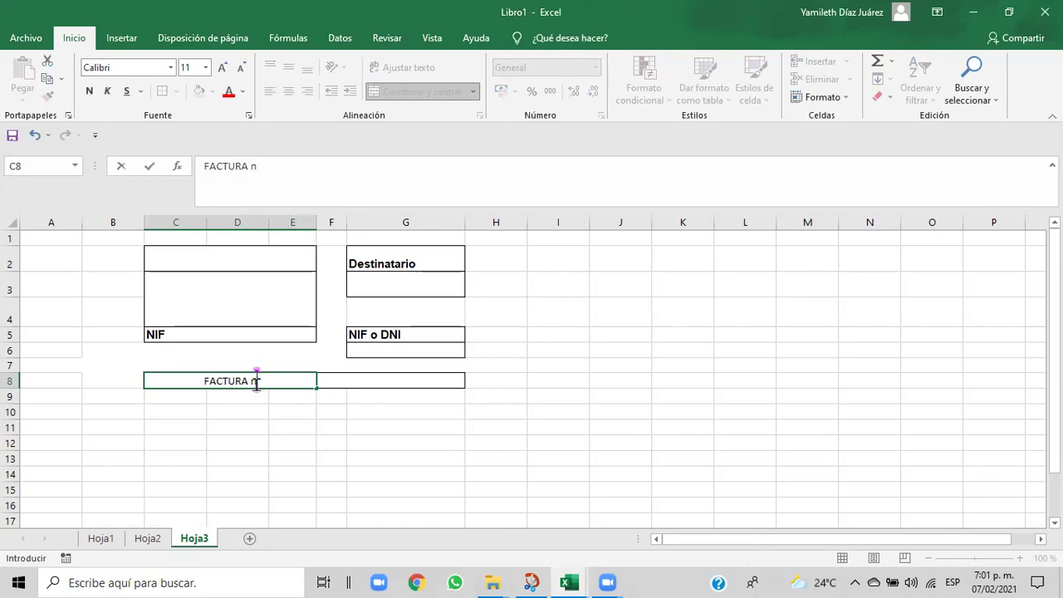
{"action": "type", "text": "N"}
{"action": "key", "text": "BackSpace"}
{"action": "type", "text": "º"}
{"action": "key", "text": "BackSpace"}
{"action": "key", "text": "BackSpace"}
{"action": "type", "text": "N°"}
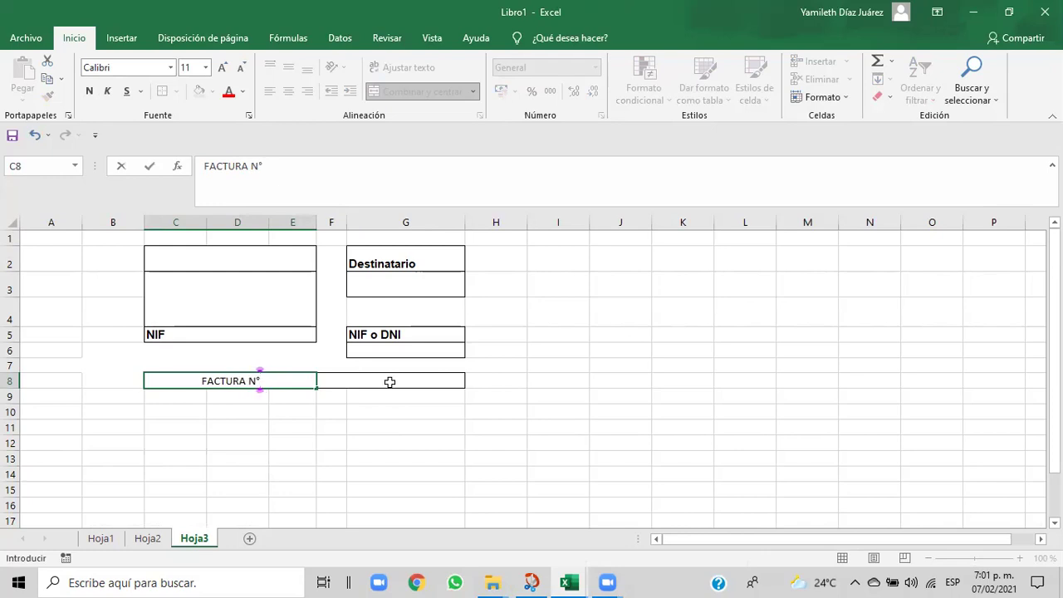
{"action": "left_click", "coordinate": [390, 381]}
- Enter the label 'FECHA' in merged cell F8, retyping it in capitals
{"action": "type", "text": "Fecha"}
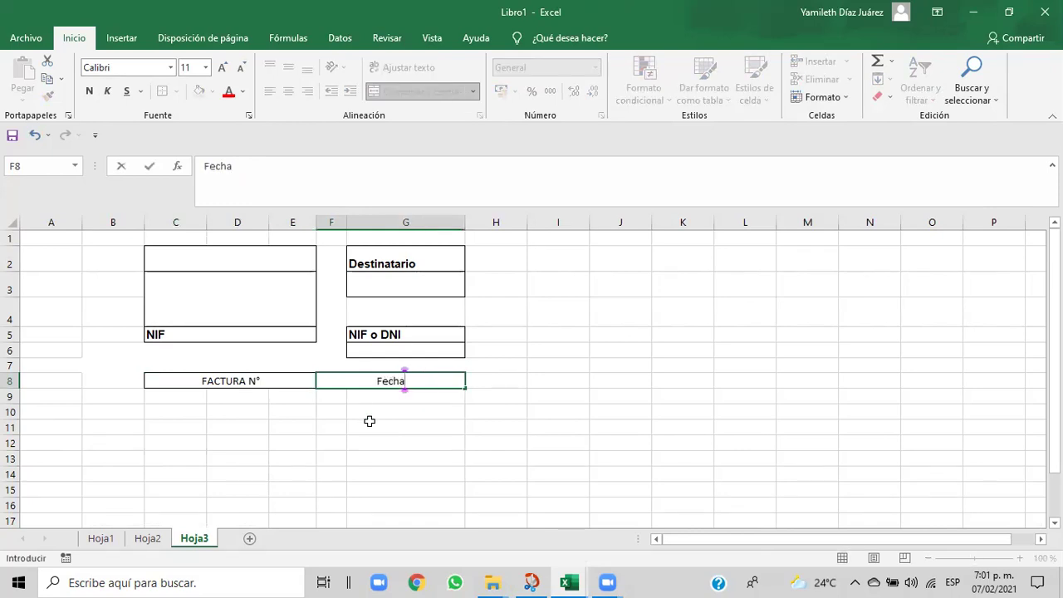
{"action": "left_click", "coordinate": [368, 422]}
{"action": "left_click", "coordinate": [365, 379]}
{"action": "key", "text": "BackSpace"}
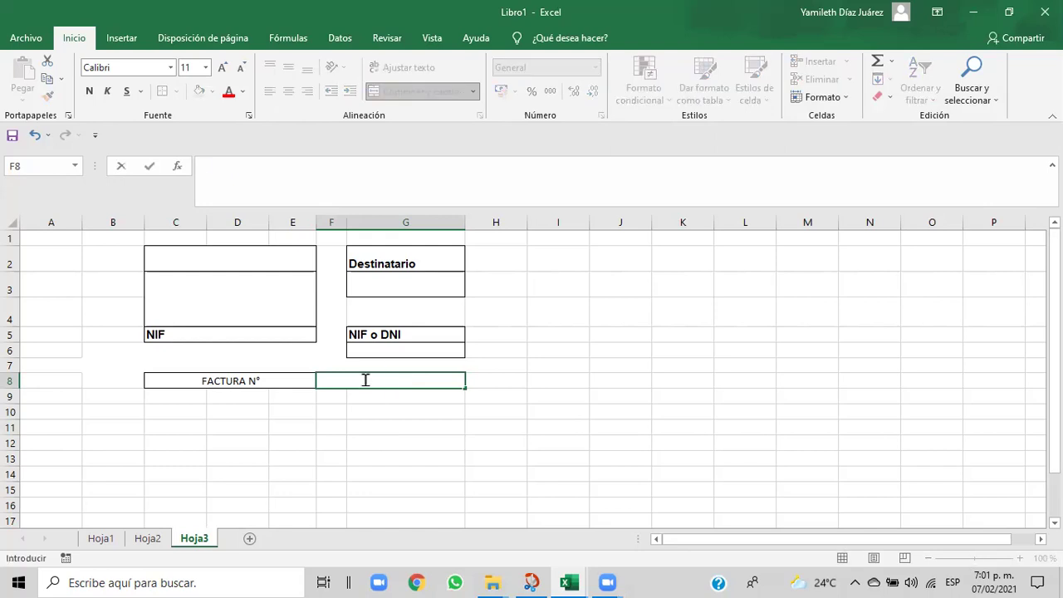
{"action": "key", "text": "BackSpace"}
{"action": "type", "text": "ECHA"}
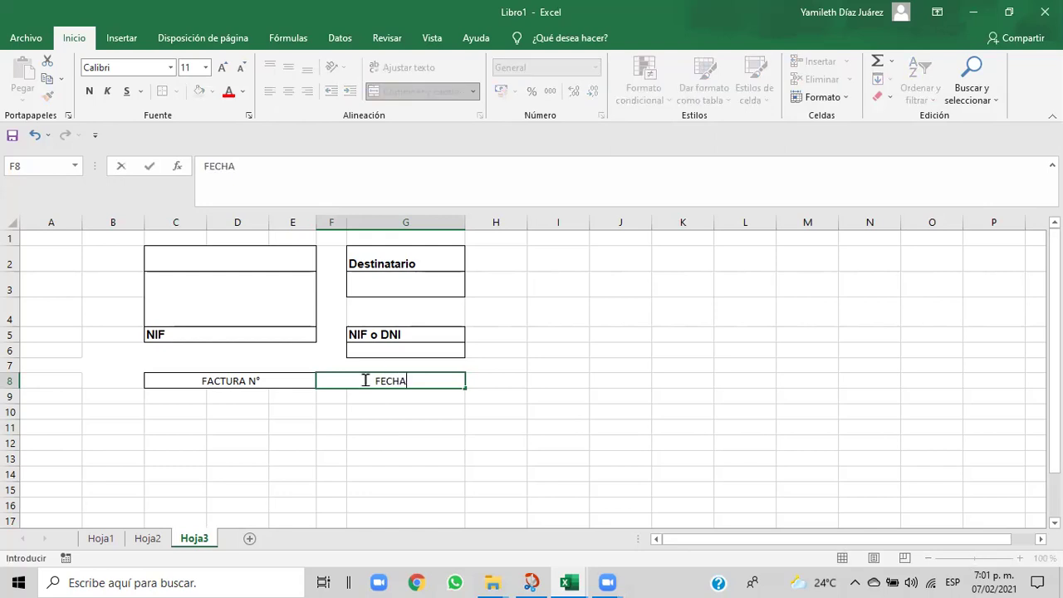
{"action": "left_click", "coordinate": [334, 438]}
- Make the FACTURA N° and FECHA labels bold
{"action": "left_click", "coordinate": [279, 381]}
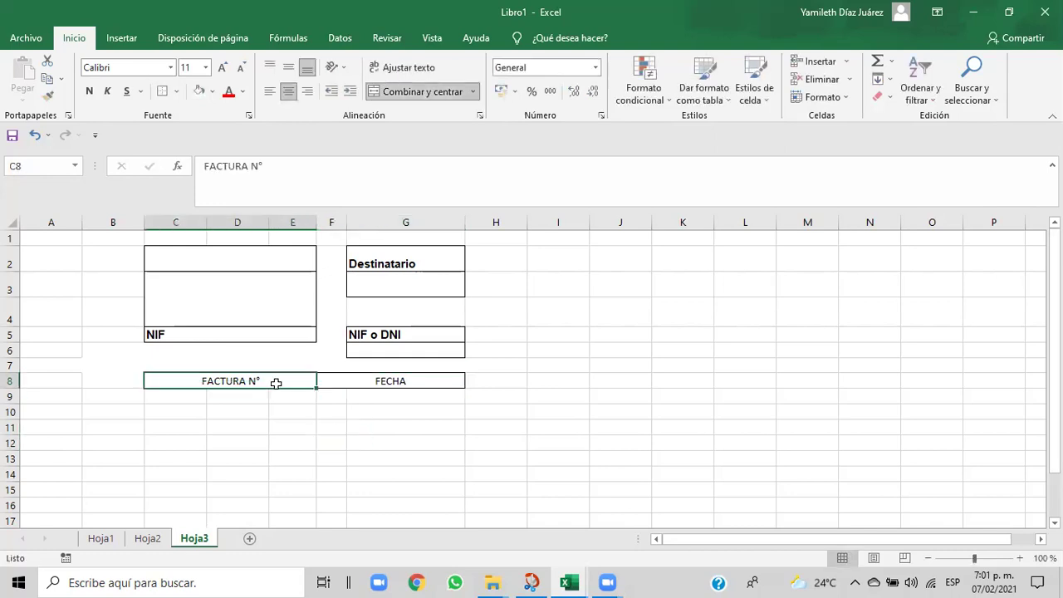
{"action": "left_click", "coordinate": [89, 90]}
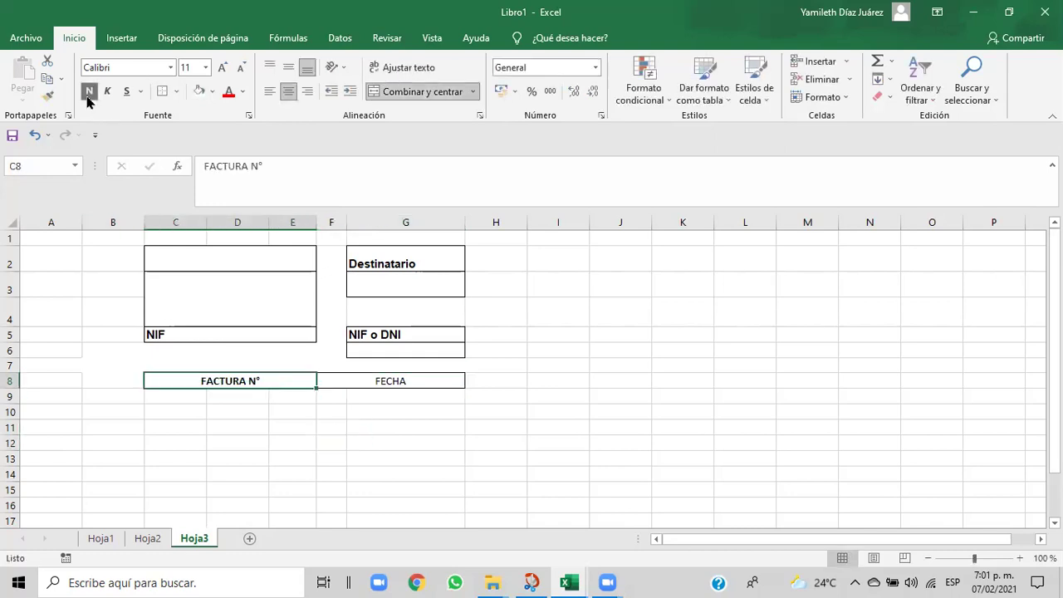
{"action": "left_click", "coordinate": [350, 380]}
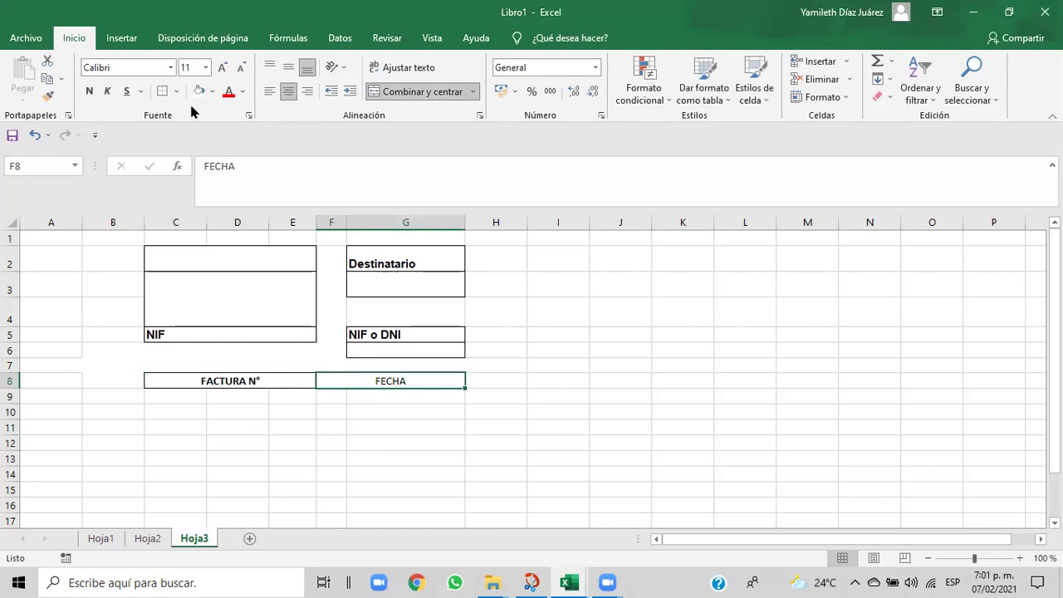
{"action": "left_click", "coordinate": [89, 90]}
{"action": "left_click", "coordinate": [521, 446]}
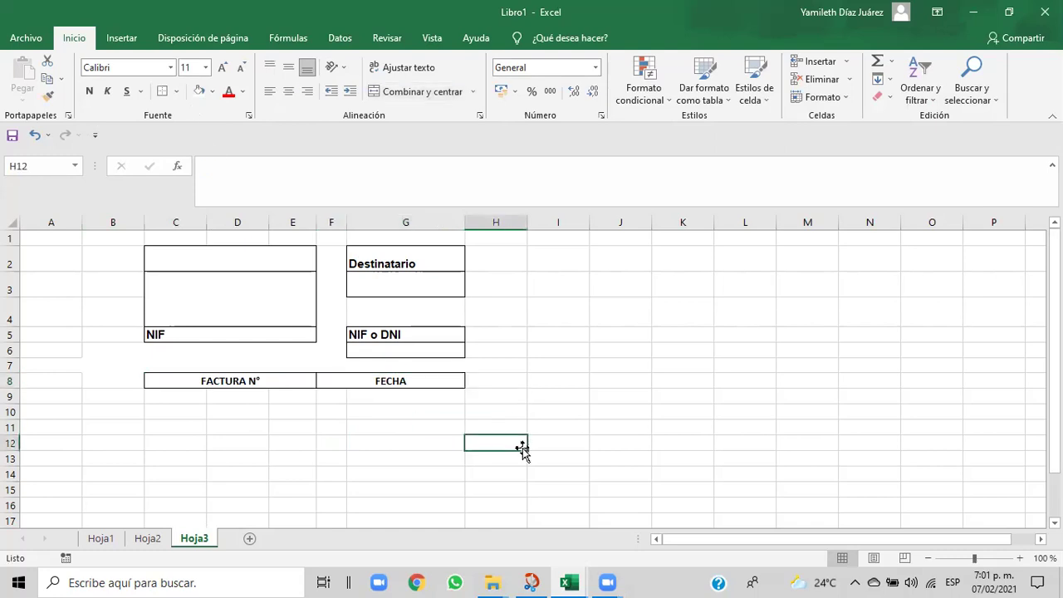
- After checking the Cap06 reference, left-align the FECHA and FACTURA N° labels
{"action": "mouse_move", "coordinate": [564, 580]}
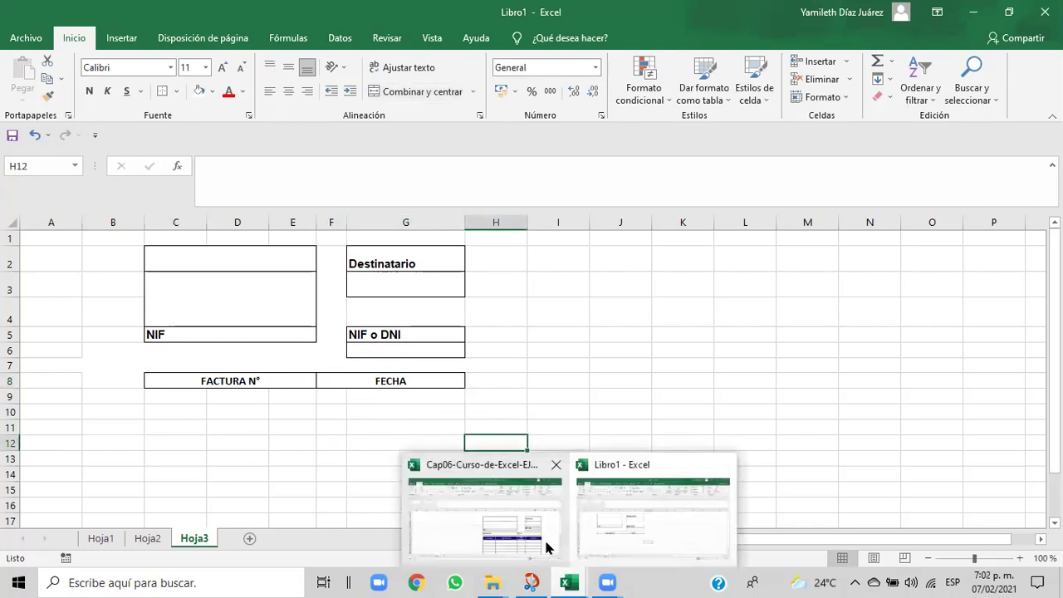
{"action": "left_click", "coordinate": [545, 543]}
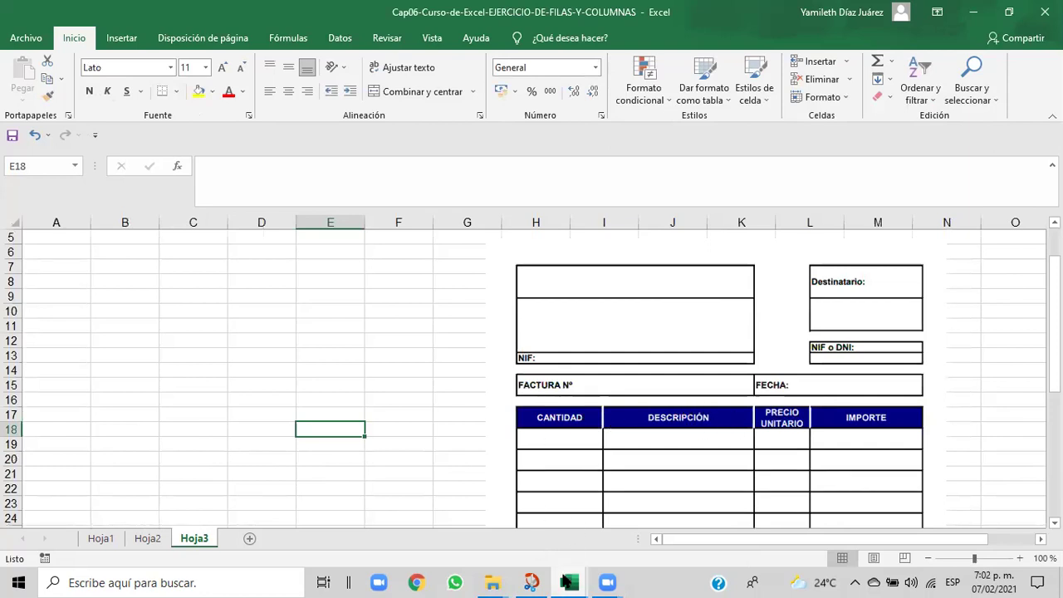
{"action": "mouse_move", "coordinate": [566, 579]}
{"action": "left_click", "coordinate": [593, 553]}
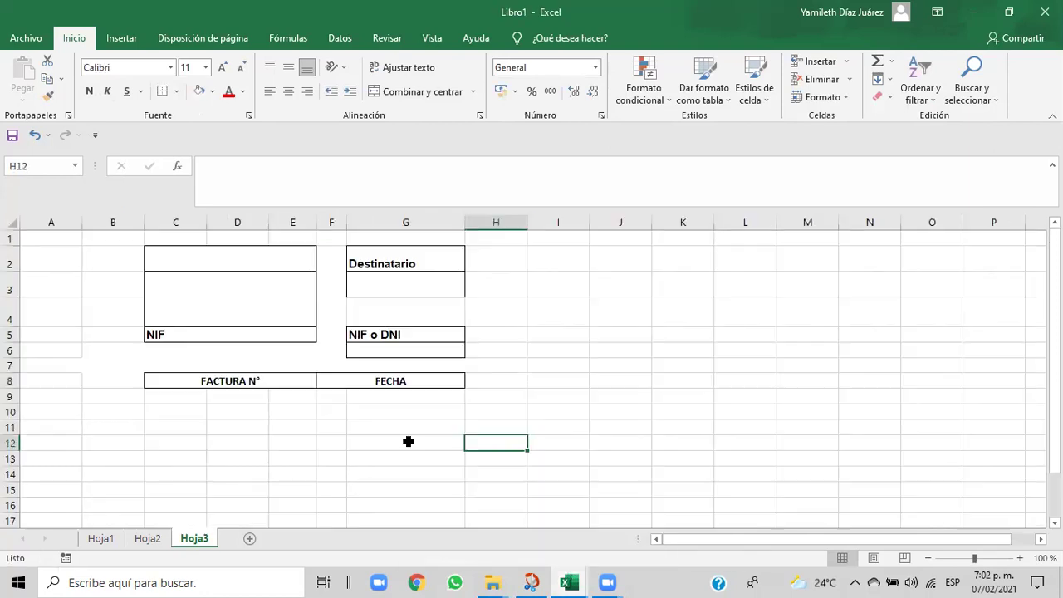
{"action": "left_click", "coordinate": [423, 383]}
{"action": "left_click", "coordinate": [272, 93]}
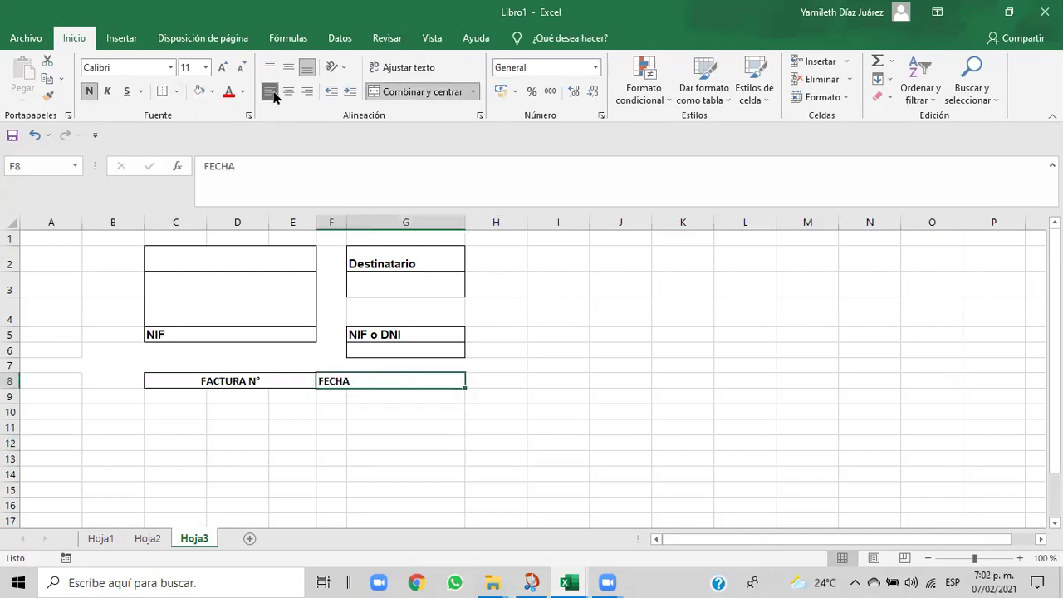
{"action": "left_click", "coordinate": [177, 381]}
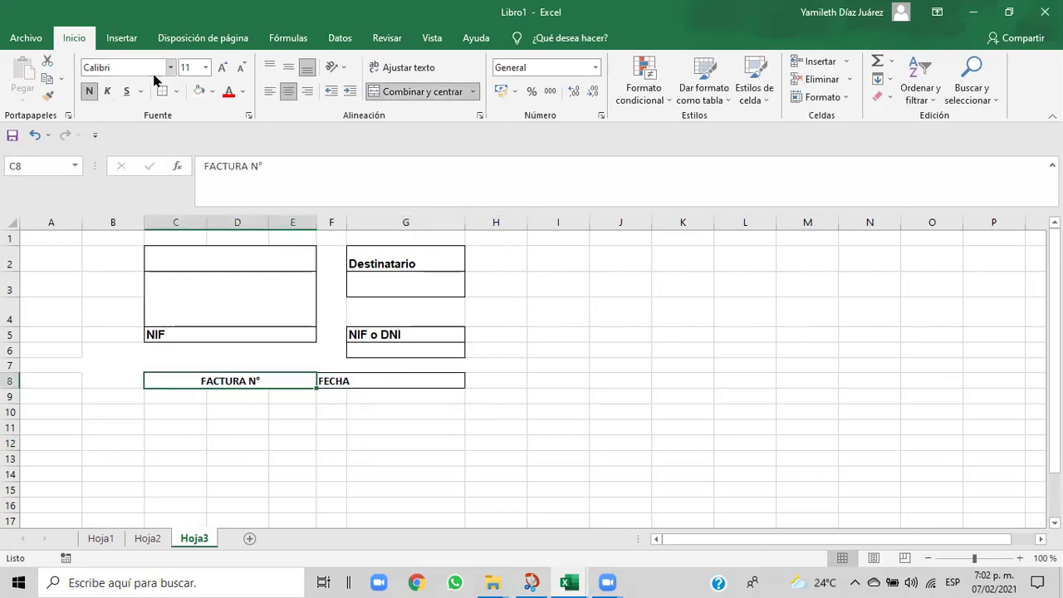
{"action": "left_click", "coordinate": [270, 91]}
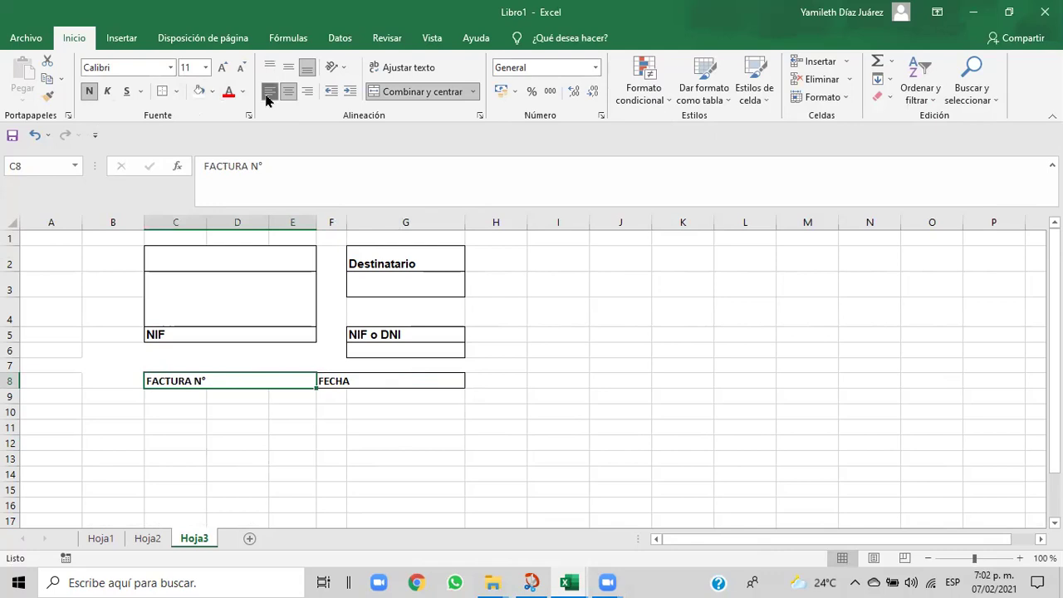
- Add a colon to the F8 label so it reads 'FECHA:'
{"action": "left_click", "coordinate": [351, 379]}
{"action": "left_click", "coordinate": [245, 166]}
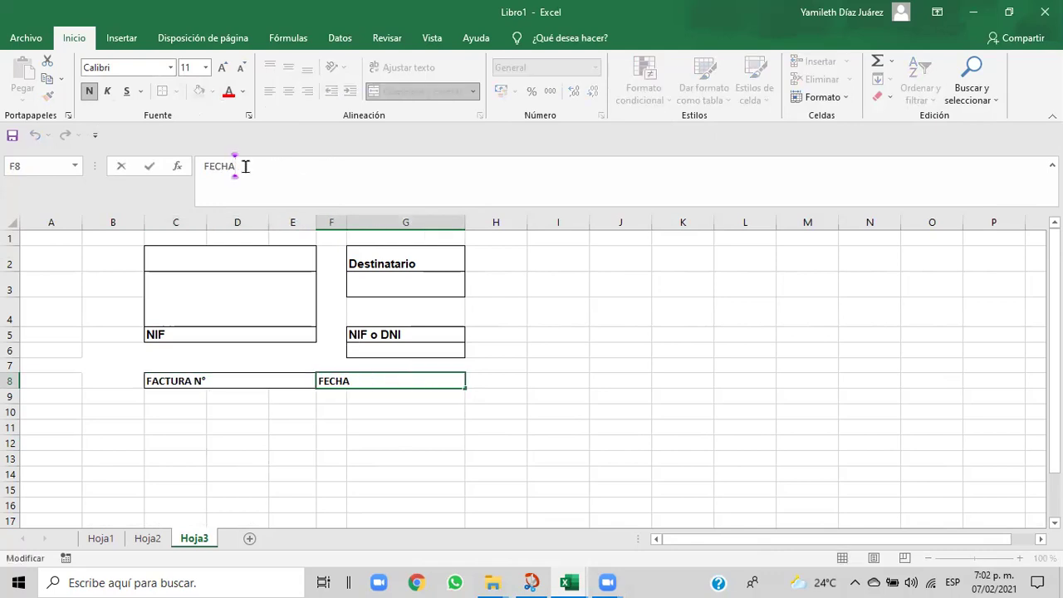
{"action": "type", "text": ":"}
{"action": "left_click", "coordinate": [340, 425]}
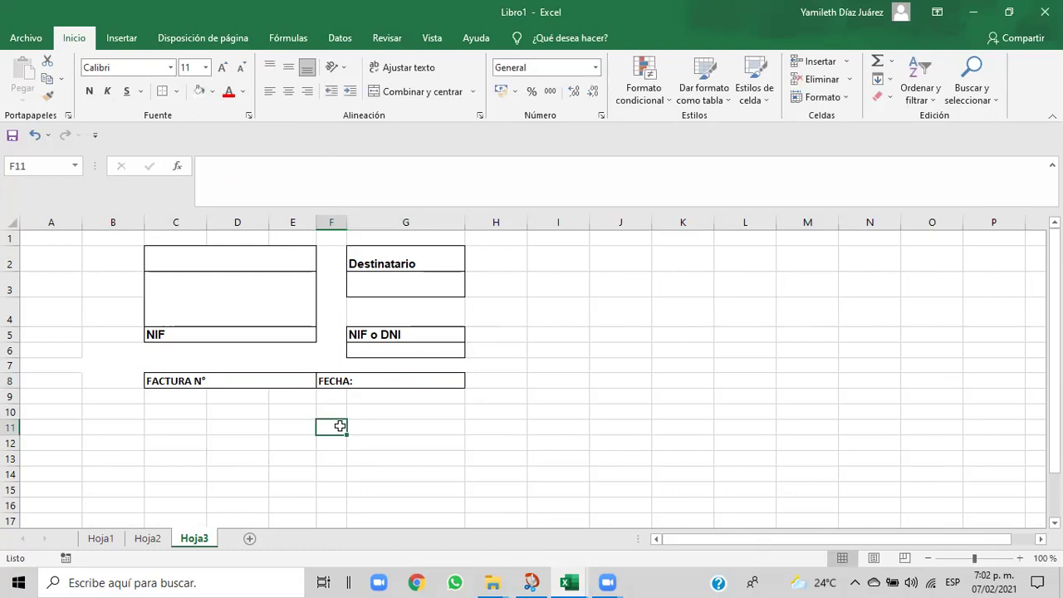
{"action": "left_click_drag", "start_coordinate": [166, 394], "coordinate": [357, 393]}
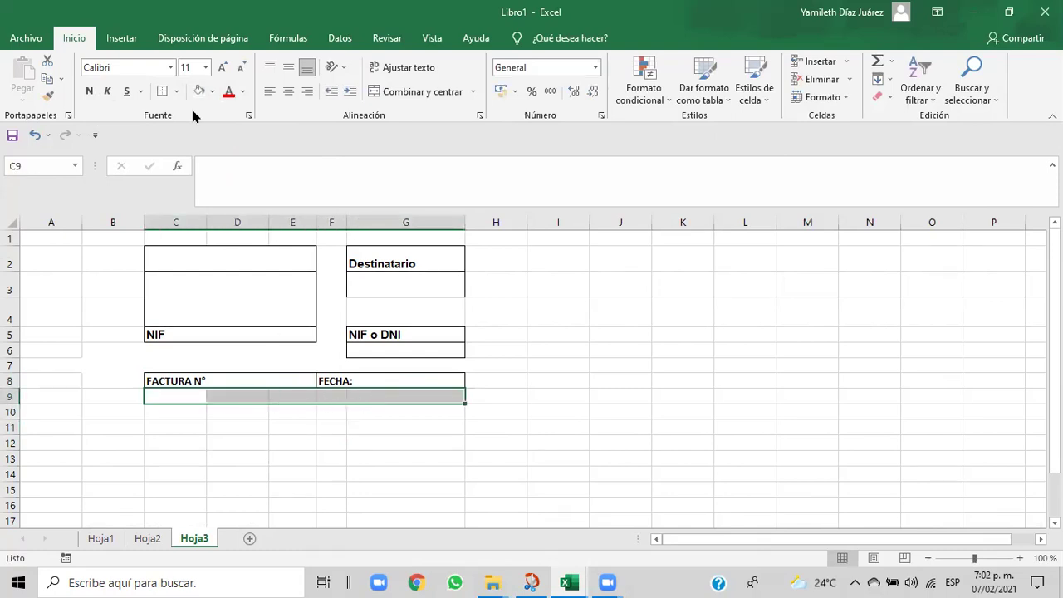
- Merge C9:G9 into one cell with a white fill
{"action": "left_click", "coordinate": [408, 93]}
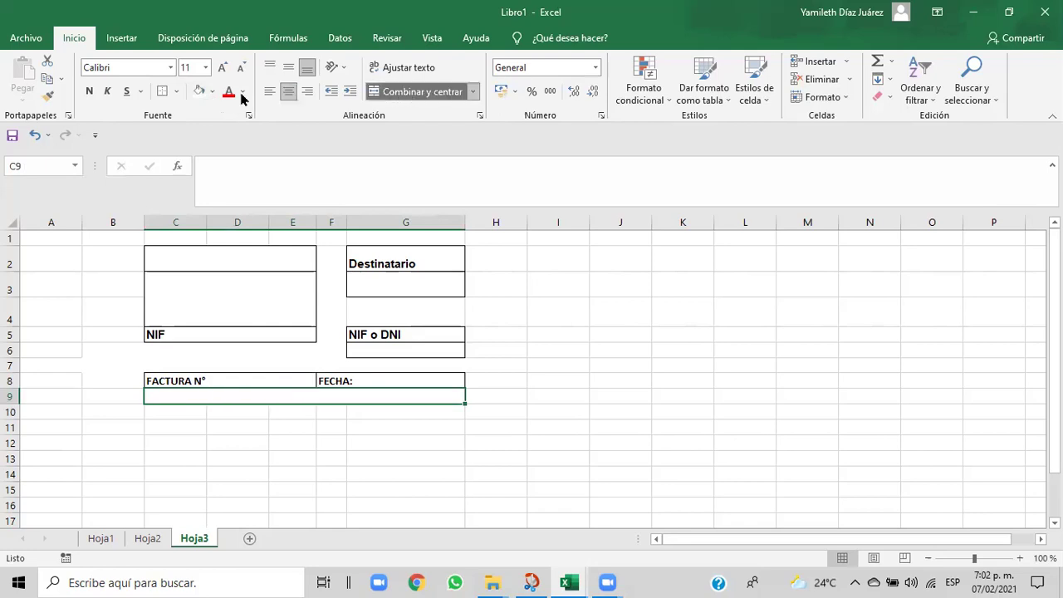
{"action": "left_click", "coordinate": [213, 91]}
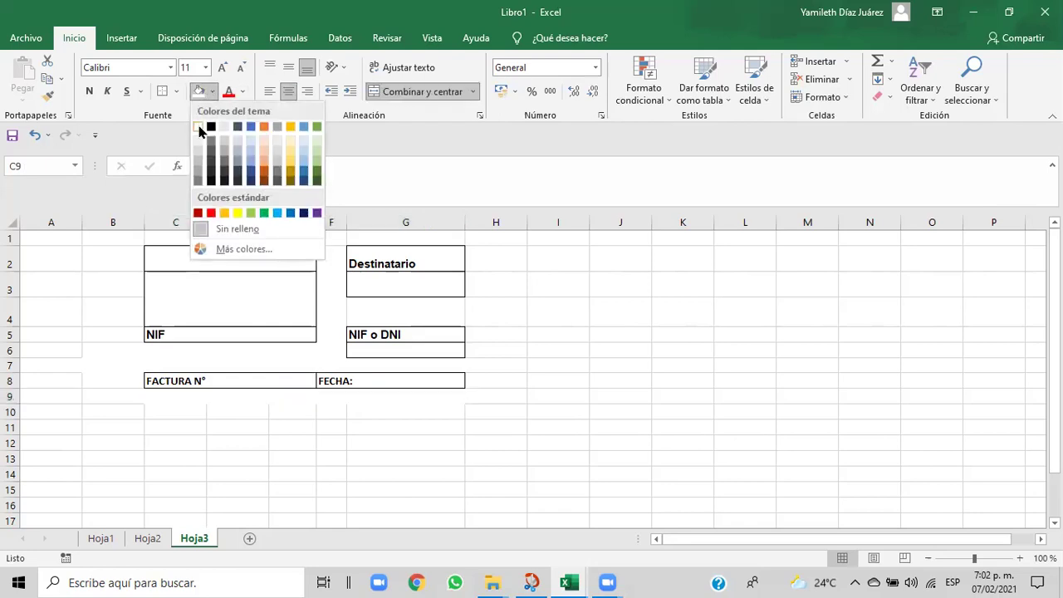
{"action": "left_click", "coordinate": [199, 131]}
- Compare row 10 with the item-table headers in the Cap06 reference invoice
{"action": "left_click_drag", "start_coordinate": [172, 410], "coordinate": [362, 410]}
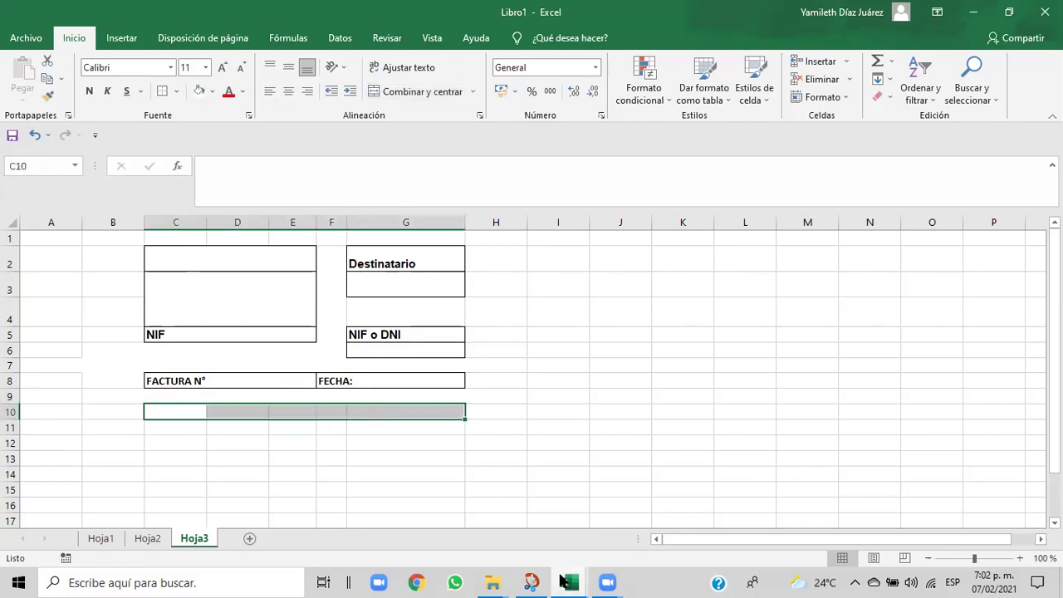
{"action": "mouse_move", "coordinate": [568, 582]}
{"action": "left_click", "coordinate": [551, 541]}
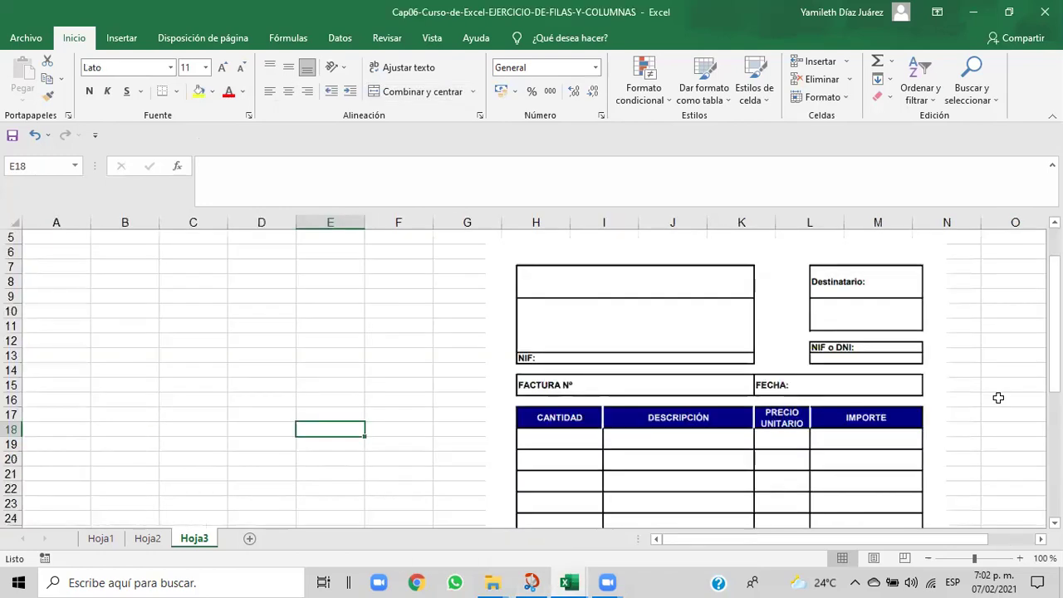
{"action": "left_click_drag", "start_coordinate": [1053, 324], "coordinate": [1053, 384]}
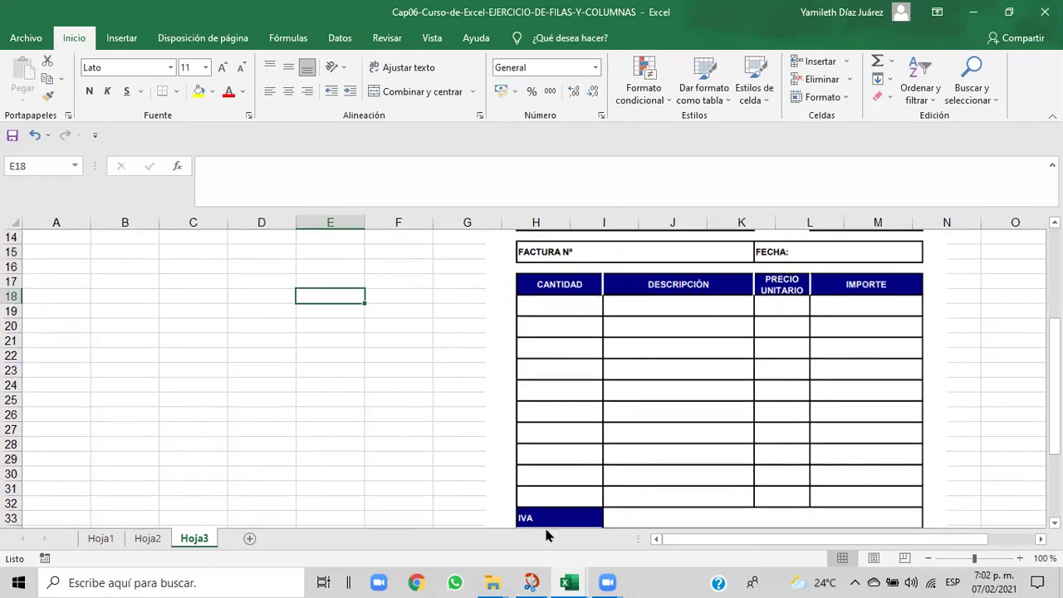
{"action": "mouse_move", "coordinate": [568, 582]}
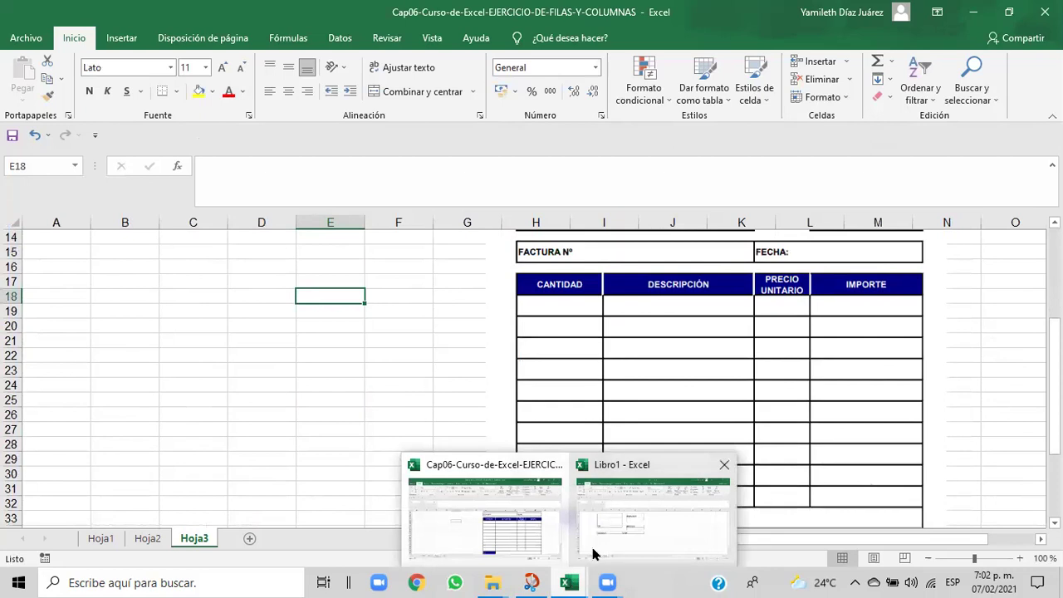
{"action": "left_click", "coordinate": [594, 550]}
- Give C10 and D10:E10 their own outside borders
{"action": "left_click", "coordinate": [240, 448]}
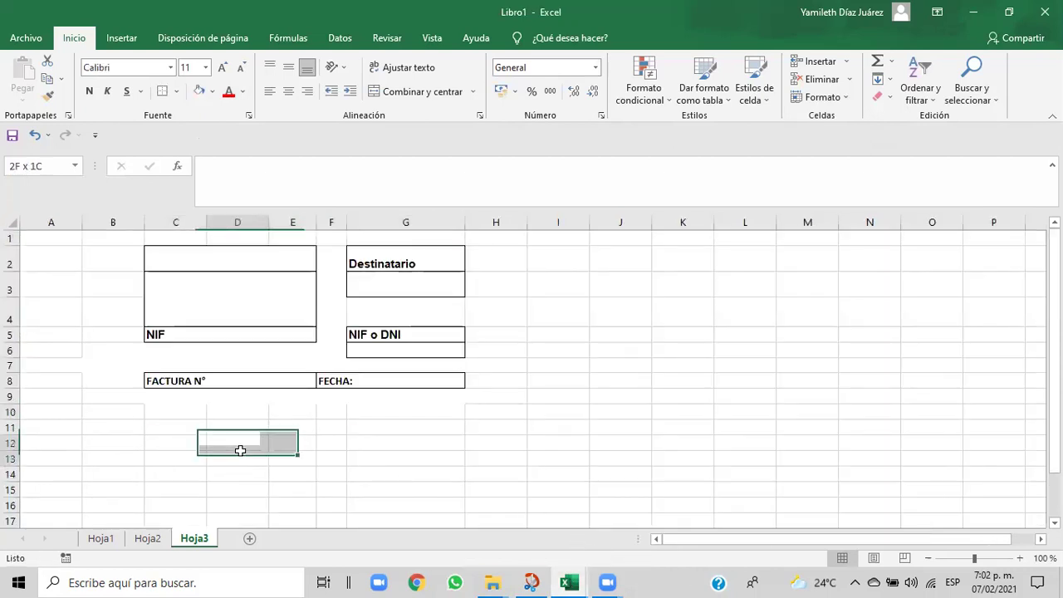
{"action": "left_click", "coordinate": [163, 418]}
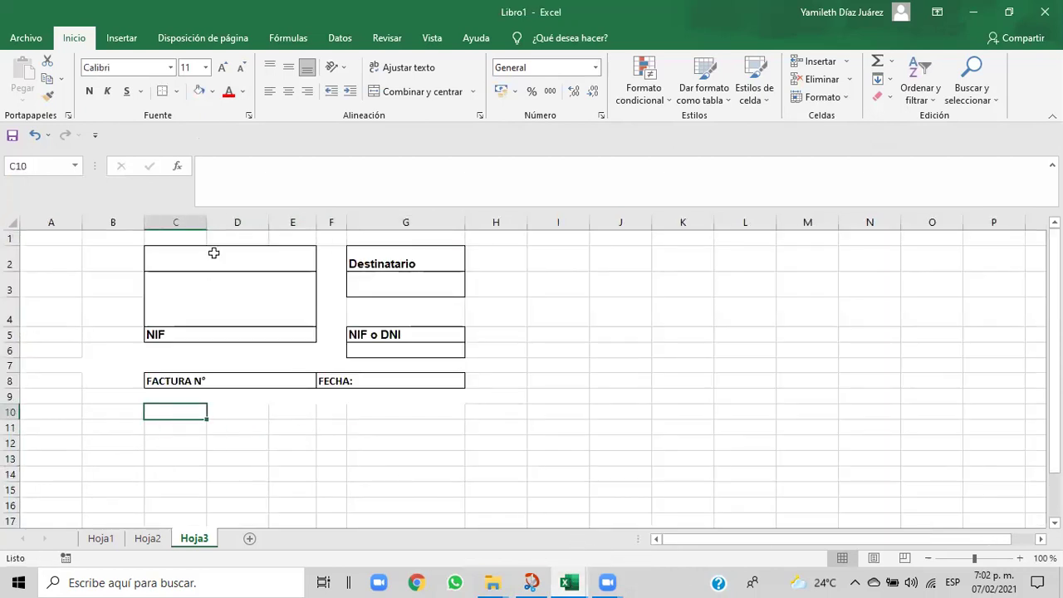
{"action": "left_click", "coordinate": [177, 91]}
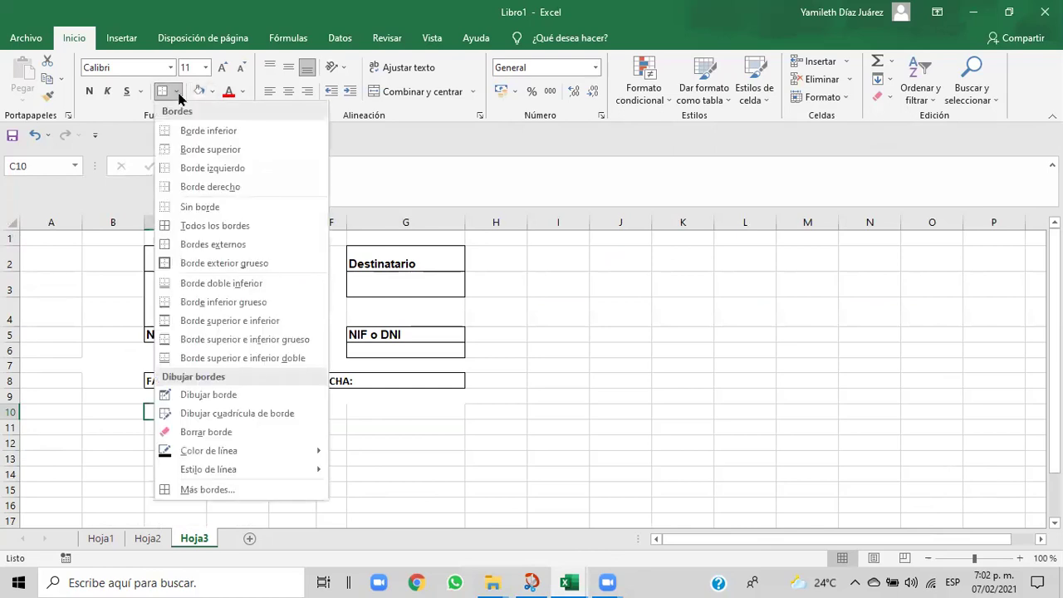
{"action": "left_click", "coordinate": [186, 244]}
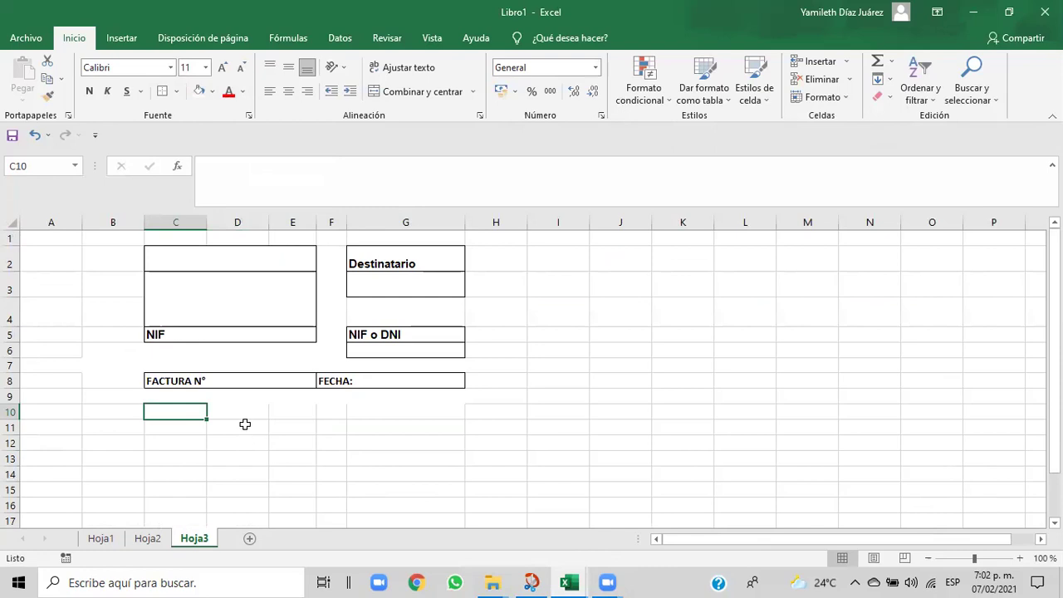
{"action": "left_click", "coordinate": [236, 415]}
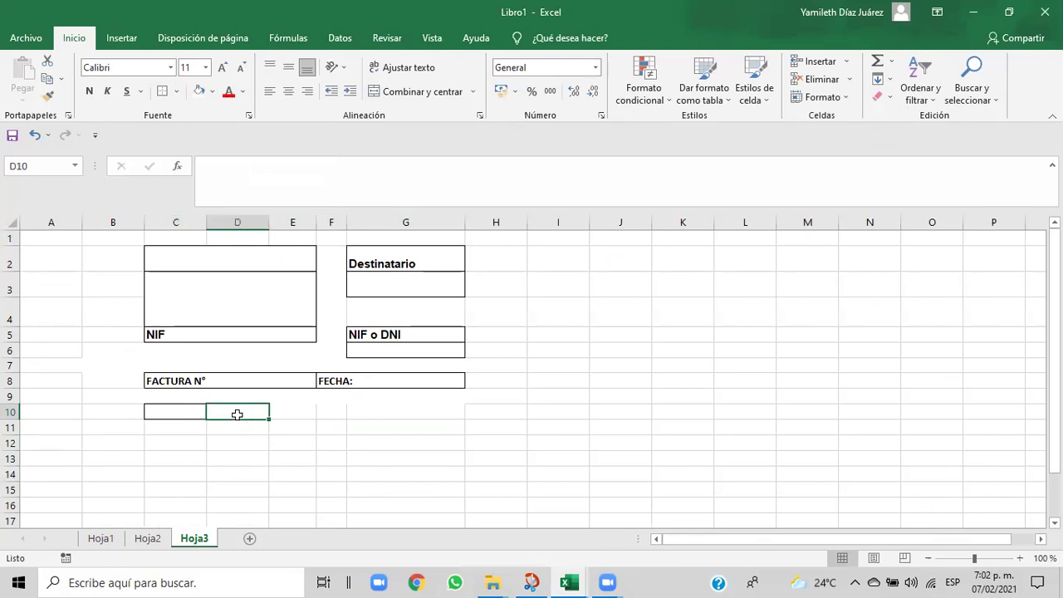
{"action": "left_click_drag", "start_coordinate": [254, 408], "coordinate": [274, 409]}
{"action": "left_click", "coordinate": [280, 410]}
{"action": "left_click", "coordinate": [278, 411]}
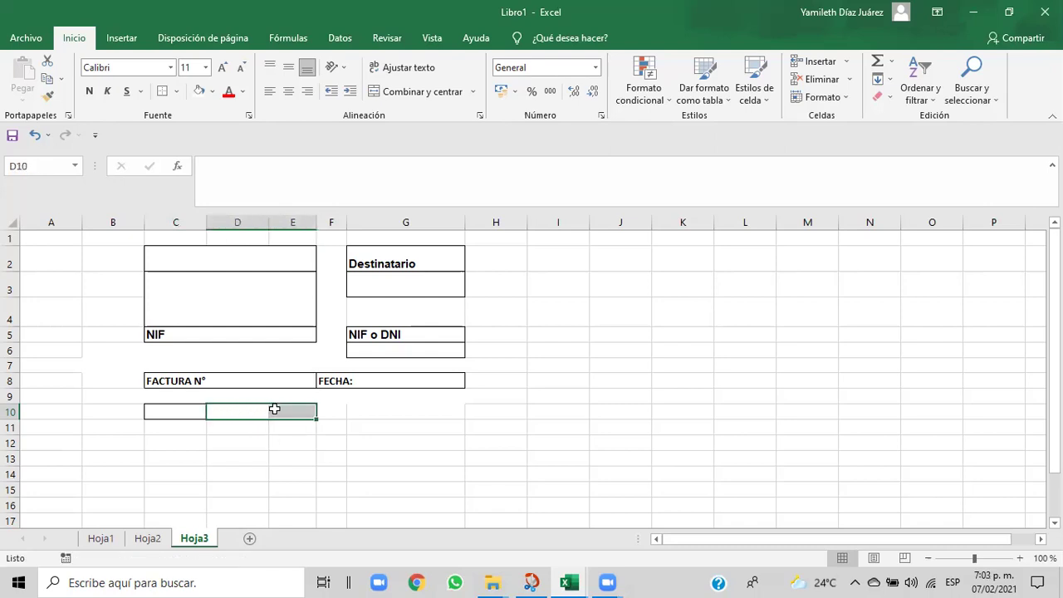
{"action": "left_click", "coordinate": [176, 91]}
{"action": "left_click", "coordinate": [191, 253]}
- Give F10 and G10 separate outside borders
{"action": "left_click", "coordinate": [337, 411]}
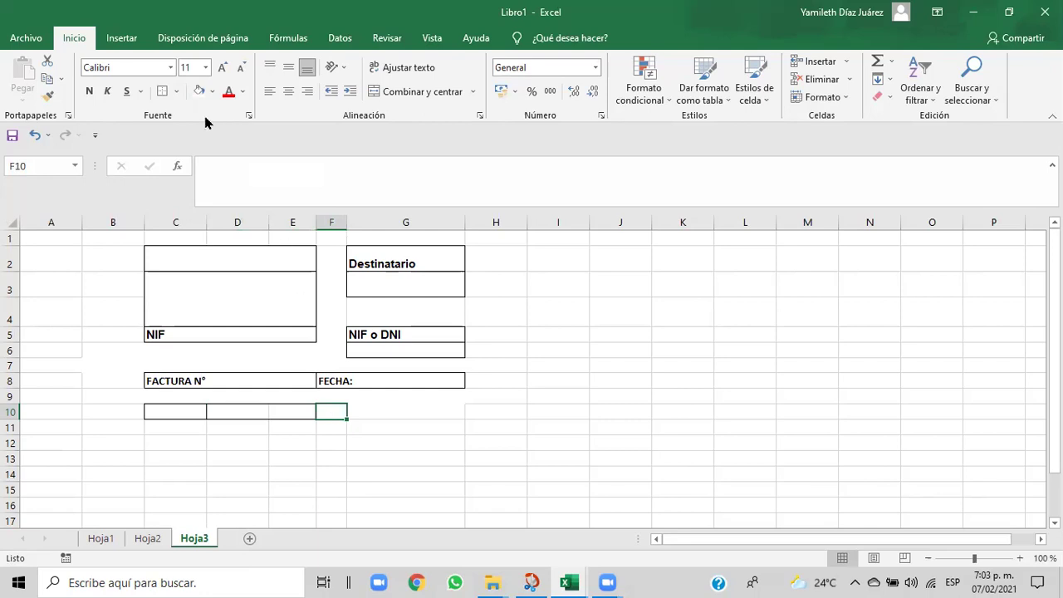
{"action": "left_click", "coordinate": [177, 93]}
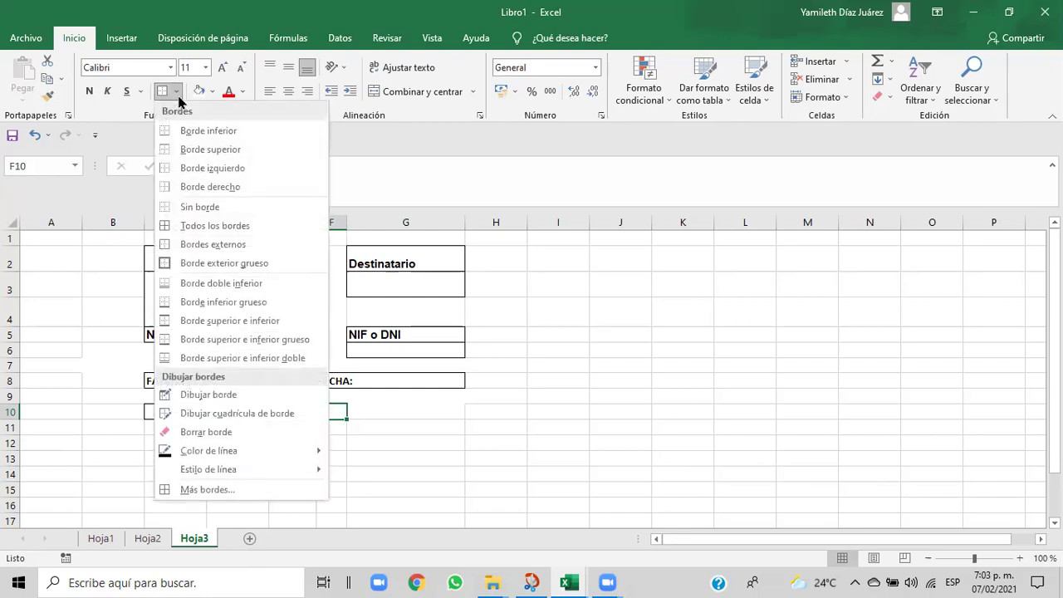
{"action": "left_click", "coordinate": [185, 244]}
{"action": "left_click", "coordinate": [401, 415]}
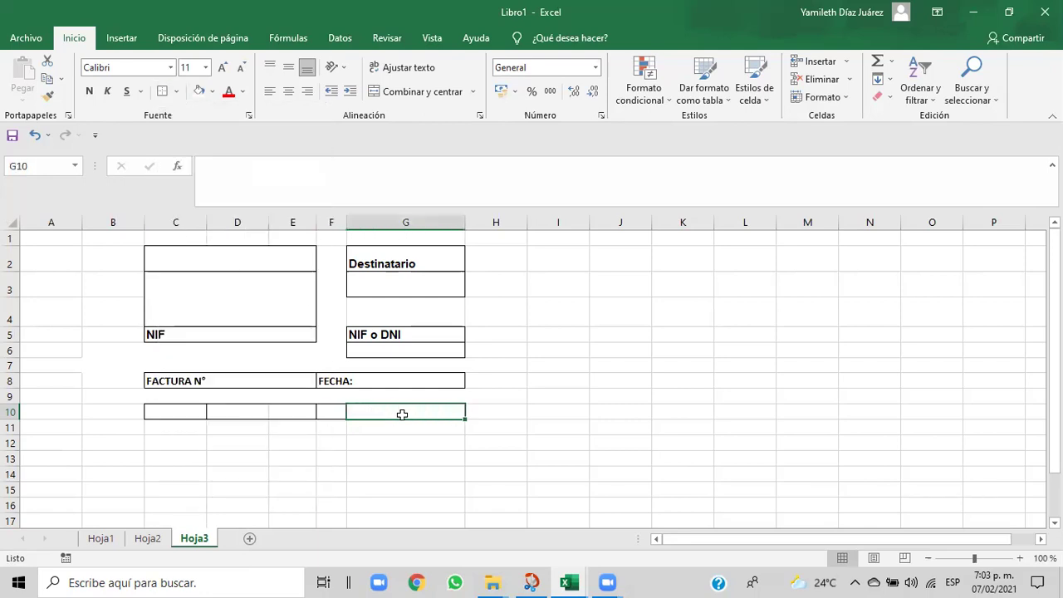
{"action": "left_click", "coordinate": [177, 92]}
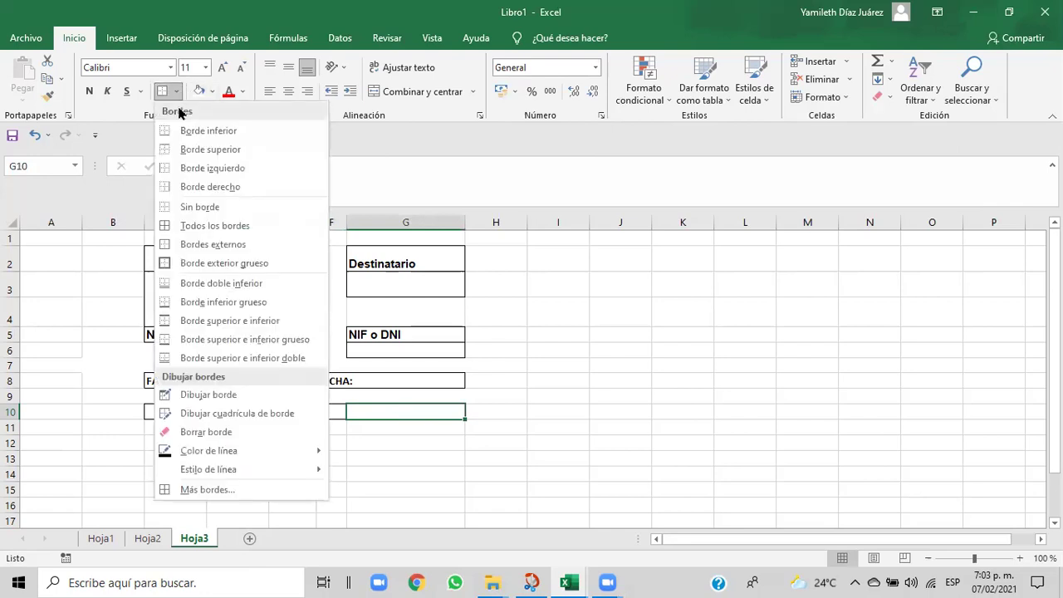
{"action": "left_click", "coordinate": [186, 243]}
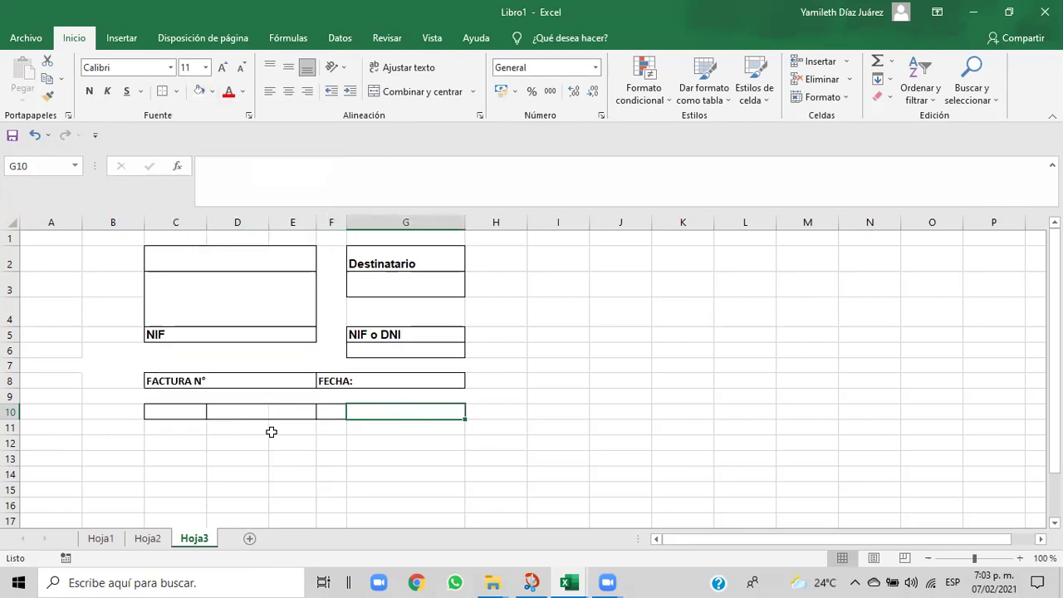
- Narrow column C and resize column E from their header borders
{"action": "left_click", "coordinate": [270, 467]}
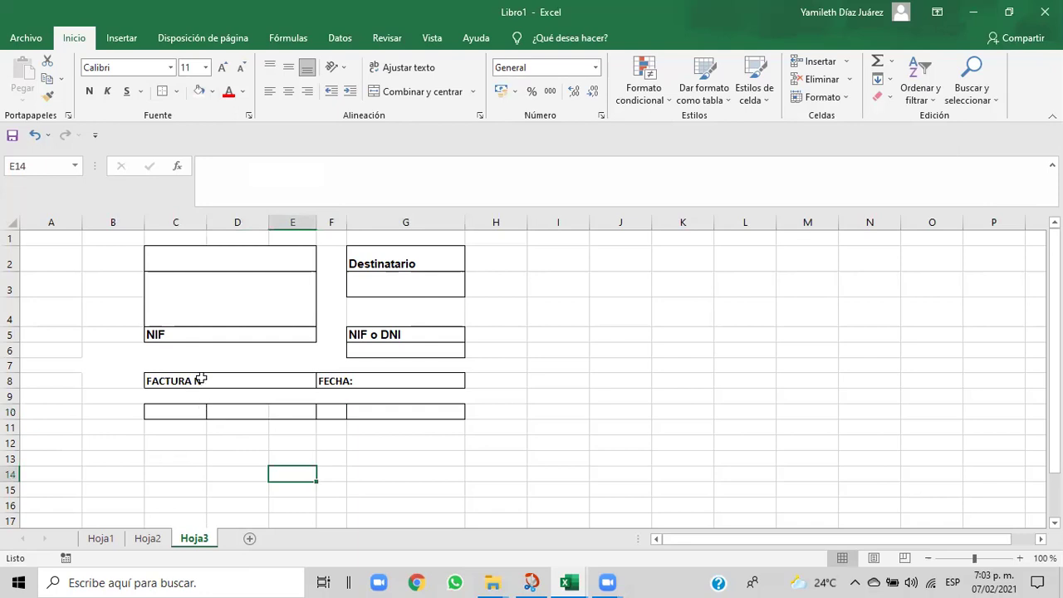
{"action": "left_click_drag", "start_coordinate": [205, 226], "coordinate": [199, 225]}
{"action": "left_click_drag", "start_coordinate": [307, 226], "coordinate": [343, 226]}
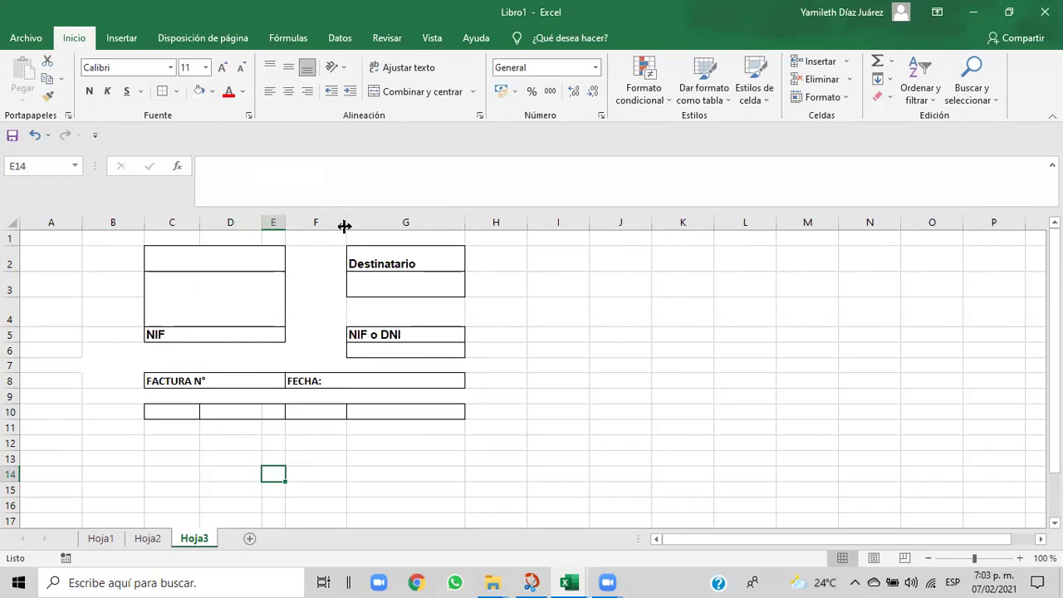
- Widen column E, checking the Cap06 reference invoice for comparison
{"action": "left_click", "coordinate": [164, 416]}
{"action": "left_click_drag", "start_coordinate": [285, 220], "coordinate": [307, 220]}
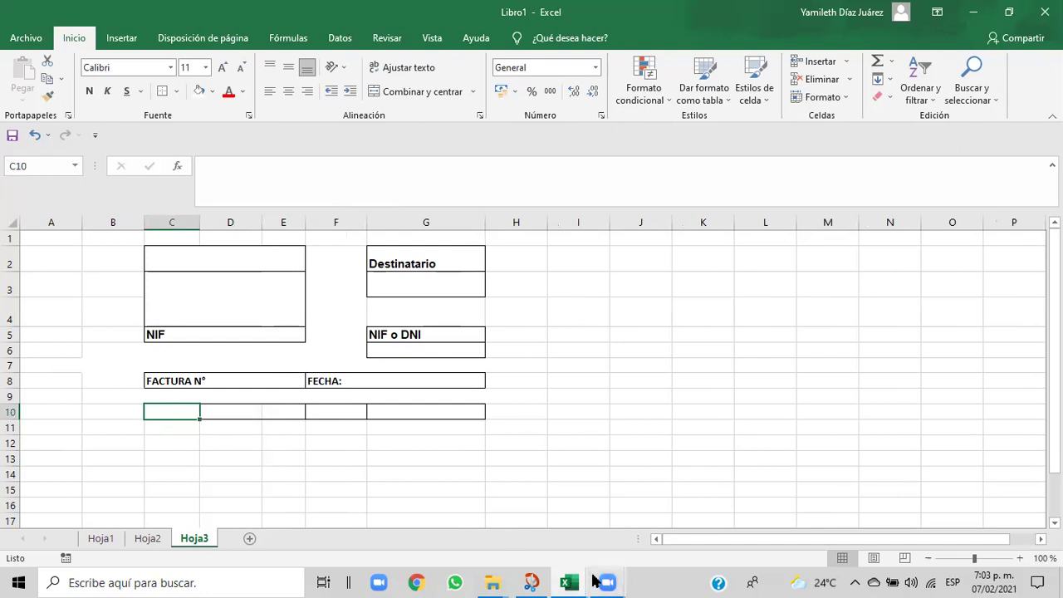
{"action": "mouse_move", "coordinate": [571, 581]}
{"action": "left_click", "coordinate": [532, 543]}
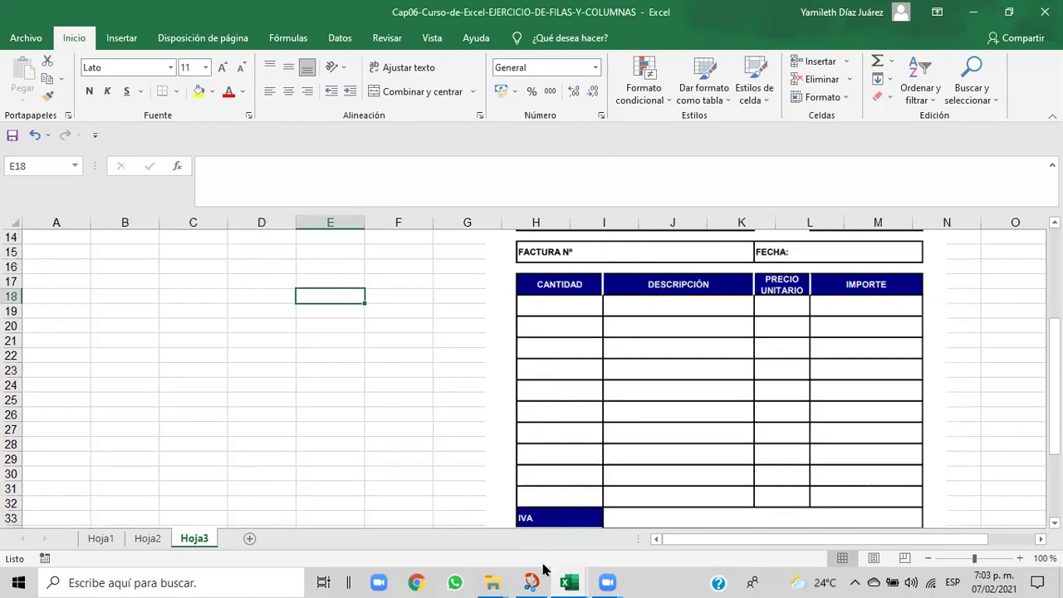
{"action": "mouse_move", "coordinate": [568, 581]}
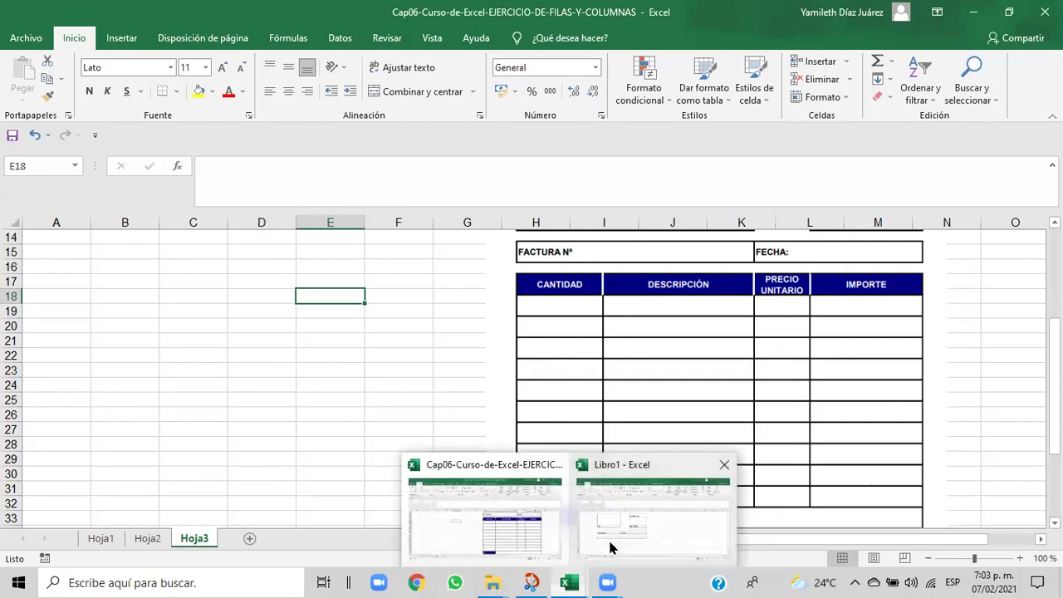
{"action": "left_click", "coordinate": [610, 548]}
- Fill header cells C10 through G10 with a blue standard colour
{"action": "left_click_drag", "start_coordinate": [214, 414], "coordinate": [376, 411]}
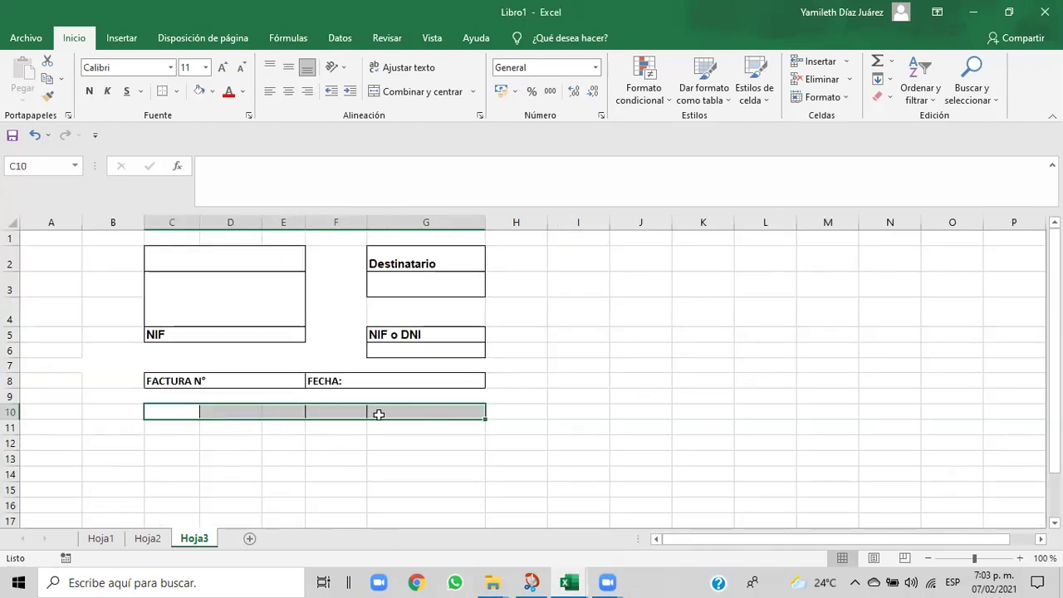
{"action": "left_click", "coordinate": [212, 92]}
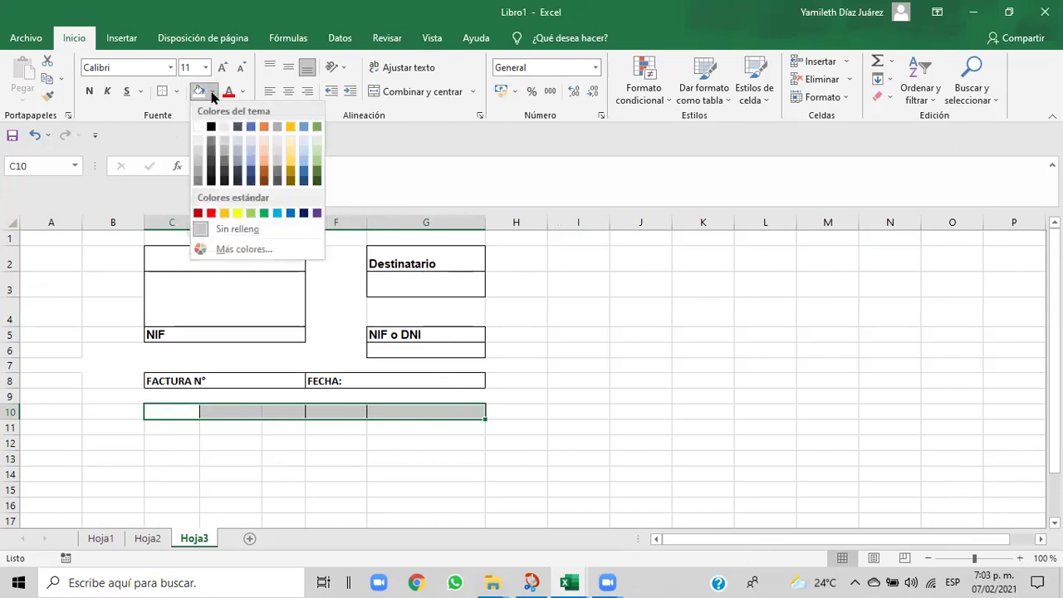
{"action": "left_click", "coordinate": [289, 213]}
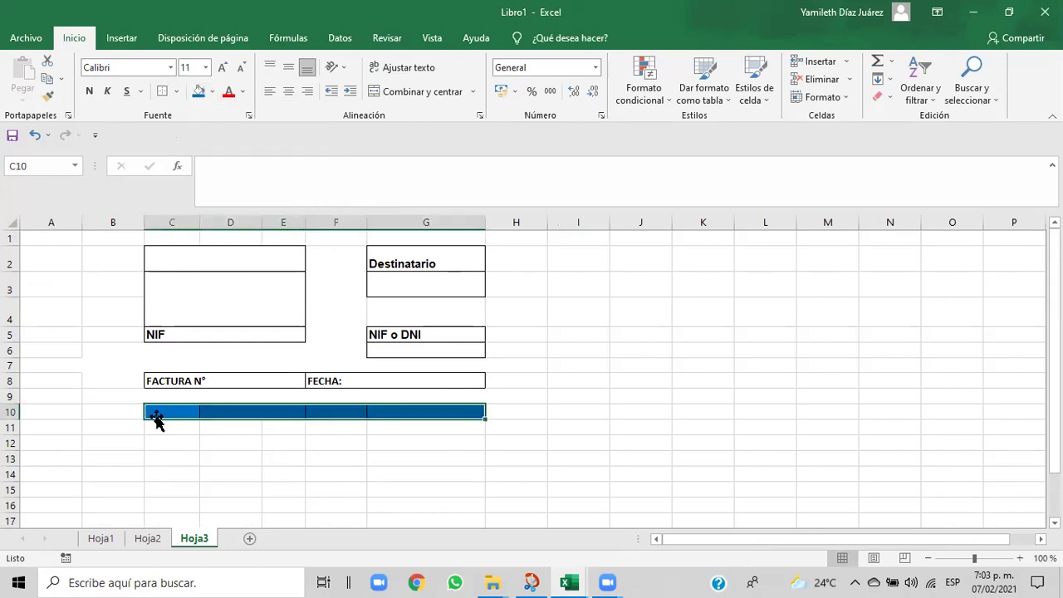
{"action": "left_click", "coordinate": [156, 412]}
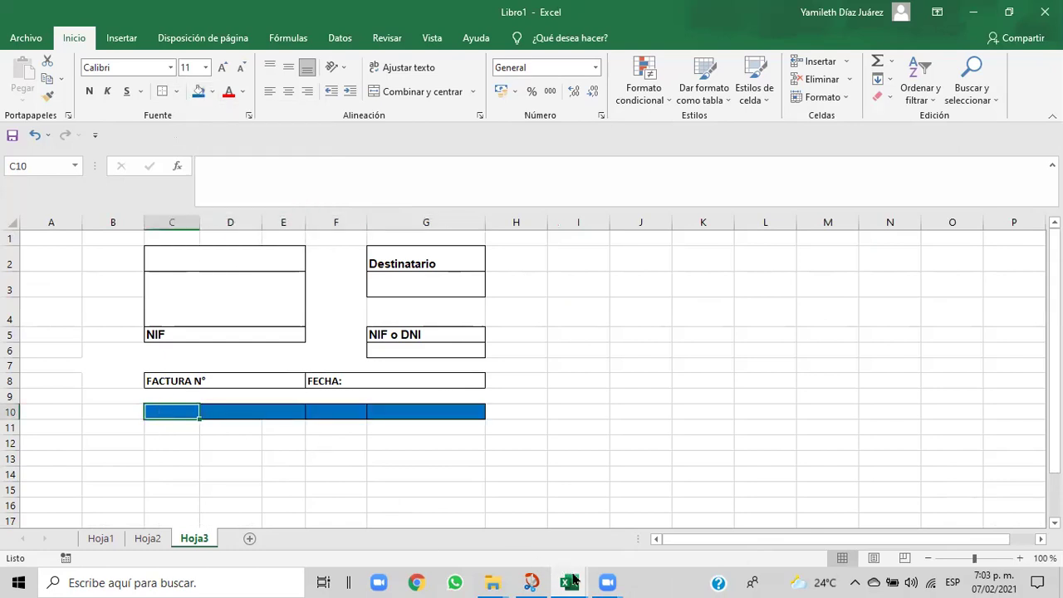
{"action": "mouse_move", "coordinate": [569, 581]}
{"action": "left_click", "coordinate": [534, 557]}
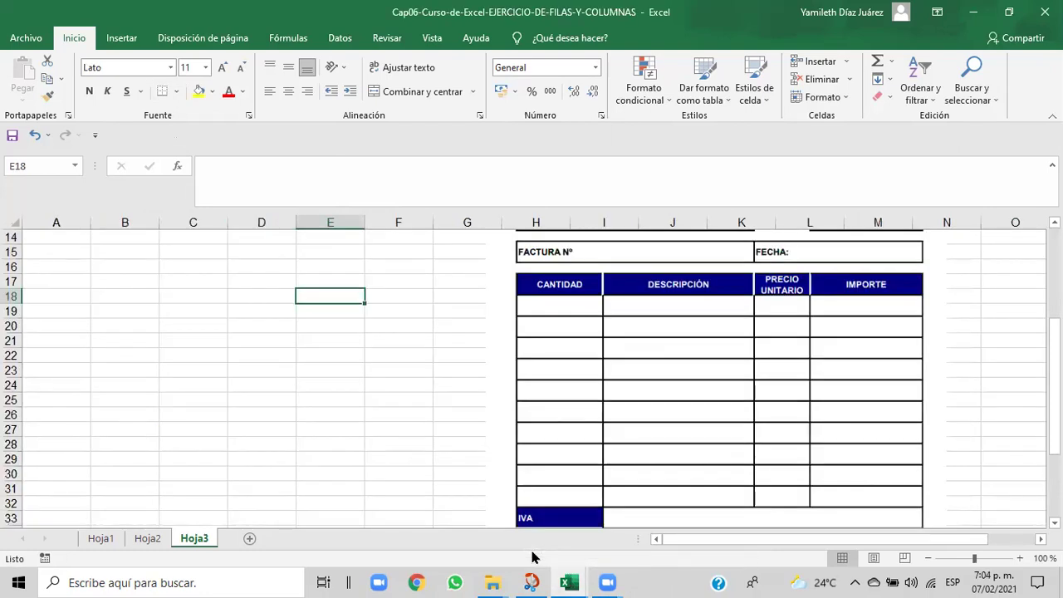
- Enter the header 'CANTIDAD' in C10
{"action": "mouse_move", "coordinate": [569, 580]}
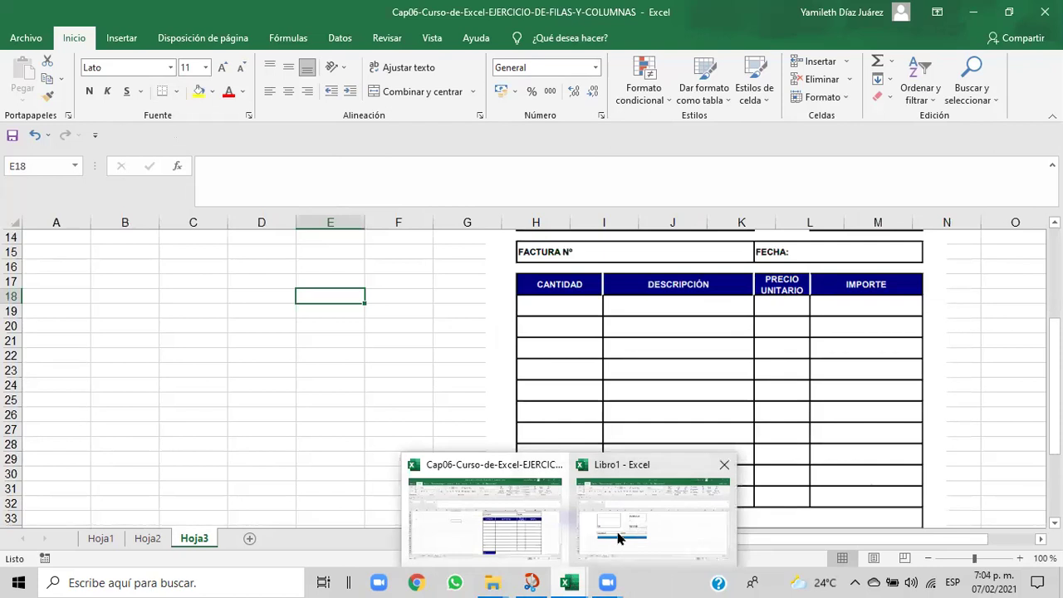
{"action": "left_click", "coordinate": [619, 538]}
{"action": "type", "text": "CA"}
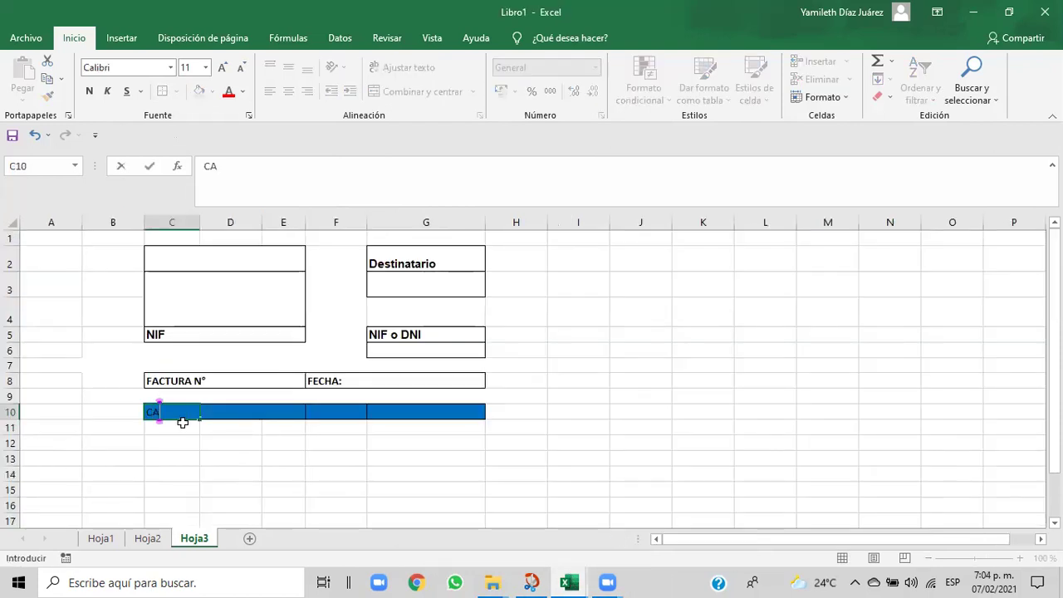
{"action": "type", "text": "NTIDAD"}
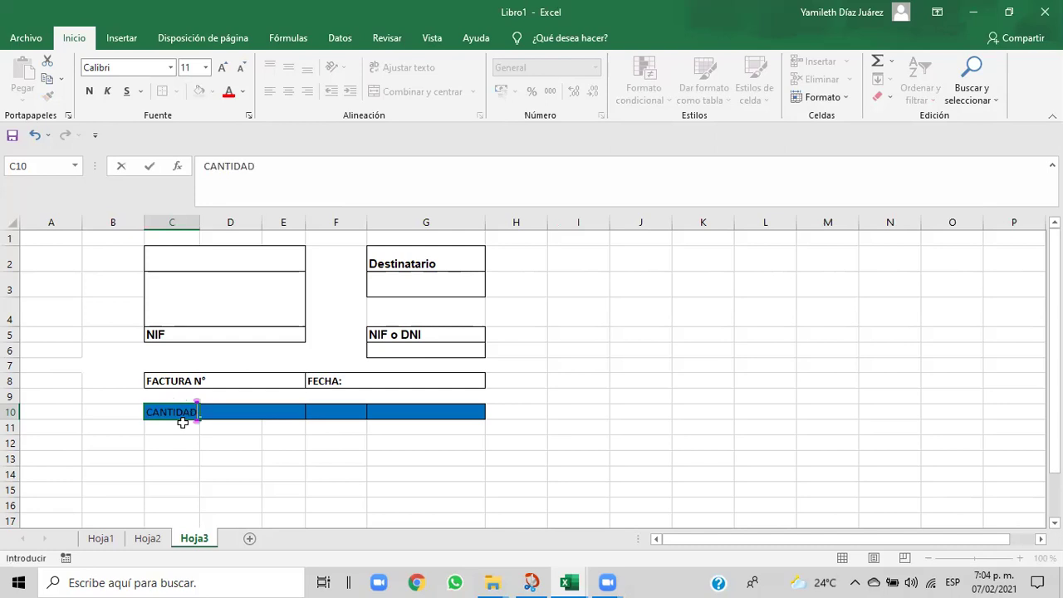
{"action": "left_click", "coordinate": [220, 413]}
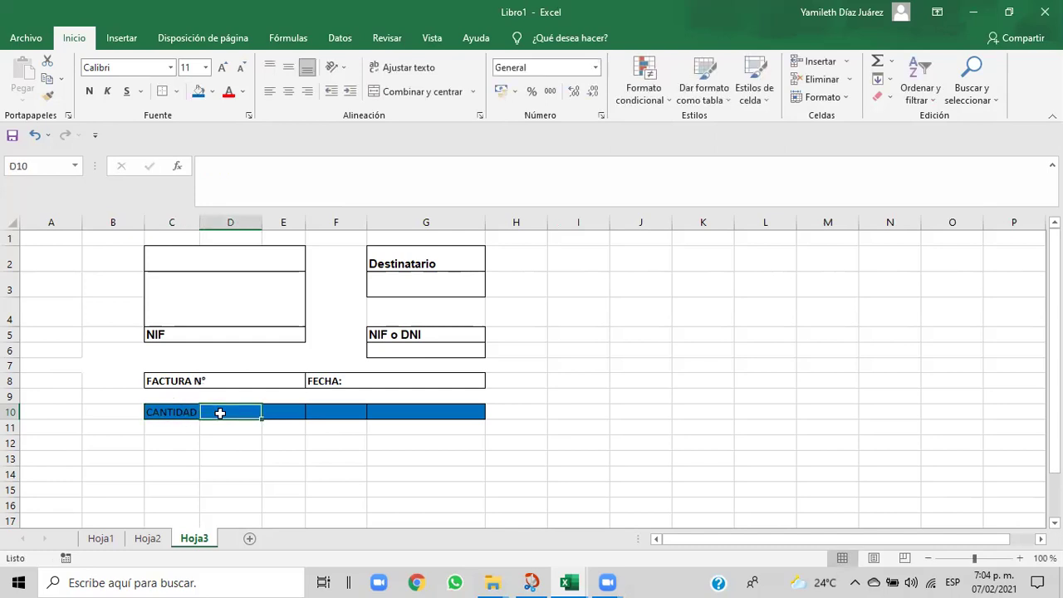
- Enter 'PRECIO UNITARIO' in D10, fixing the typo, and view the Cap06 reference
{"action": "left_click", "coordinate": [339, 469]}
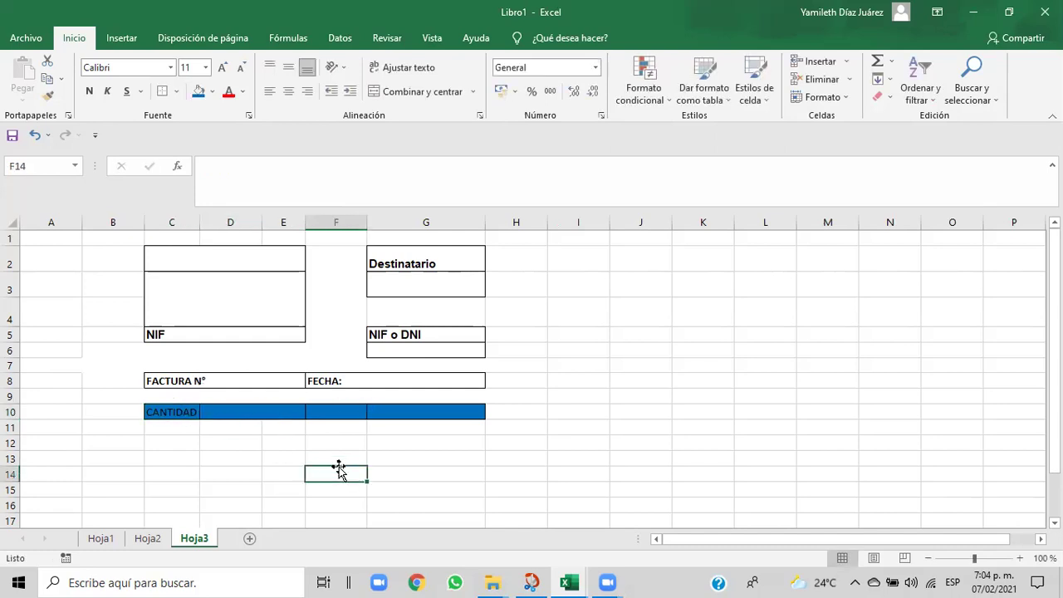
{"action": "left_click", "coordinate": [279, 412]}
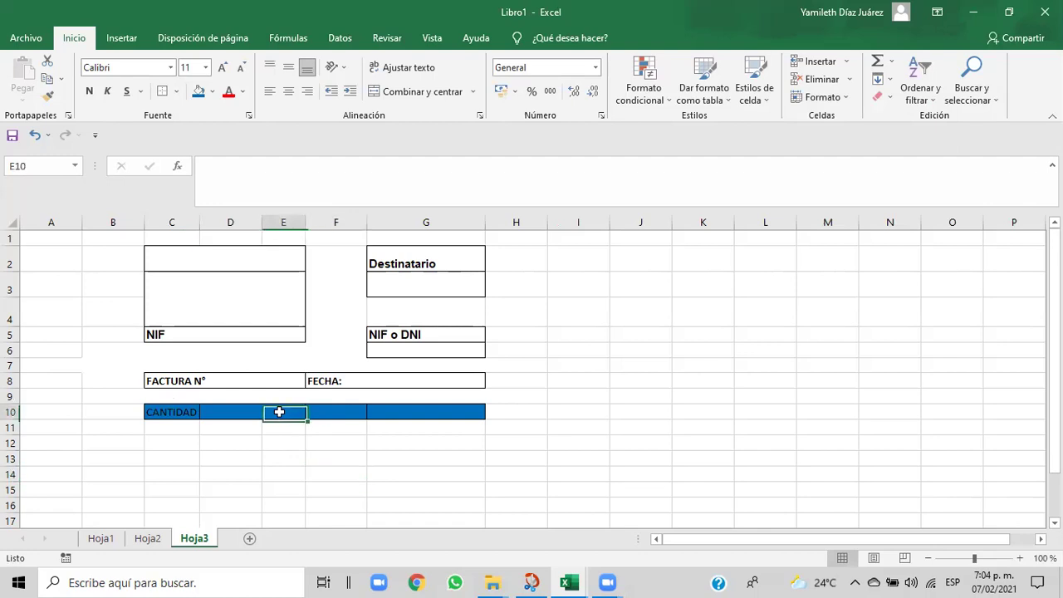
{"action": "left_click", "coordinate": [224, 410]}
{"action": "type", "text": "PR"}
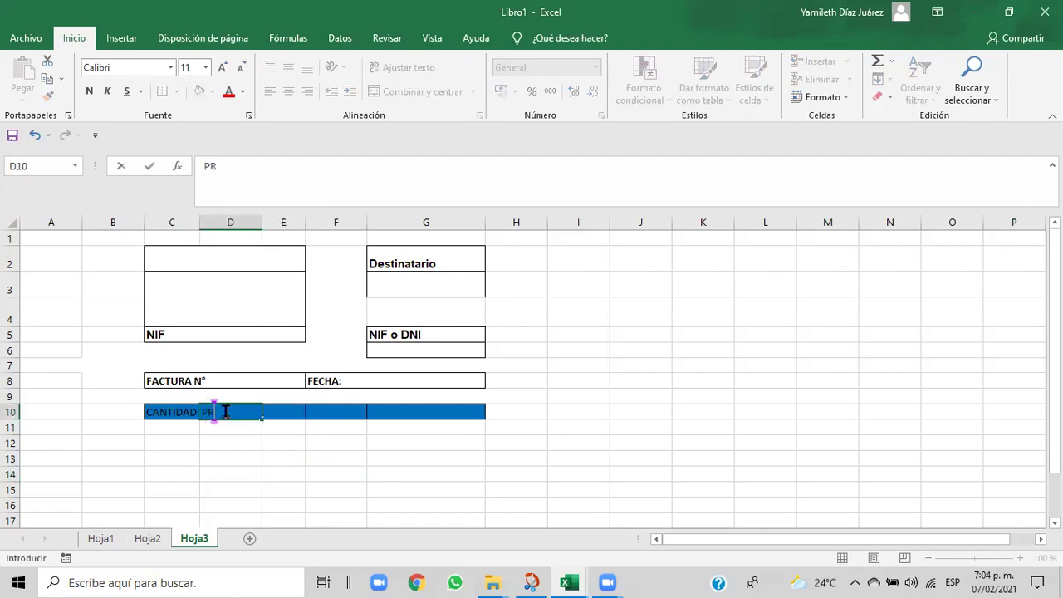
{"action": "type", "text": "ECIO NITARIO"}
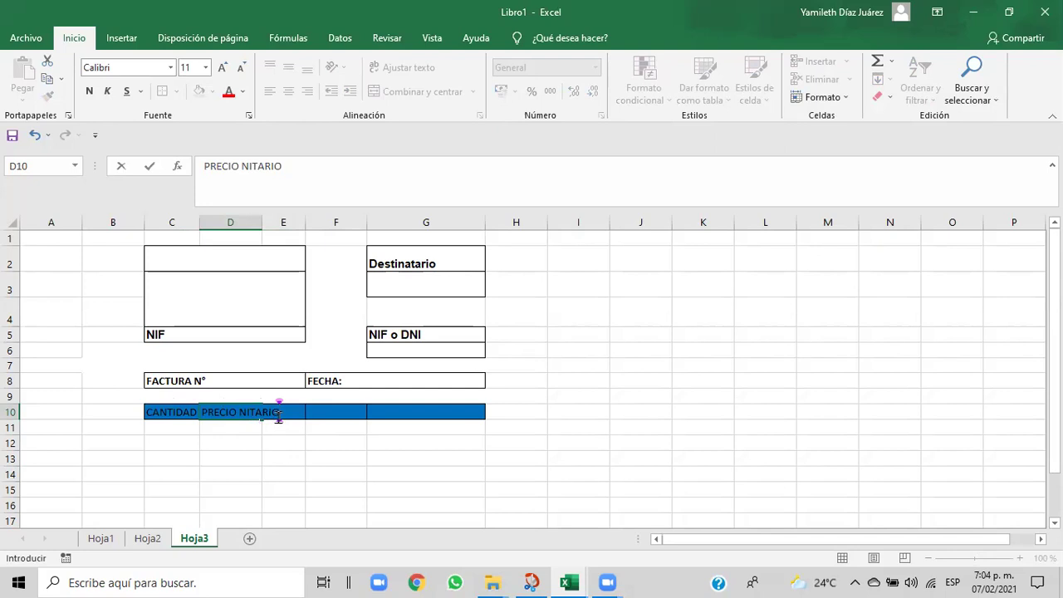
{"action": "left_click", "coordinate": [243, 415]}
{"action": "type", "text": "U"}
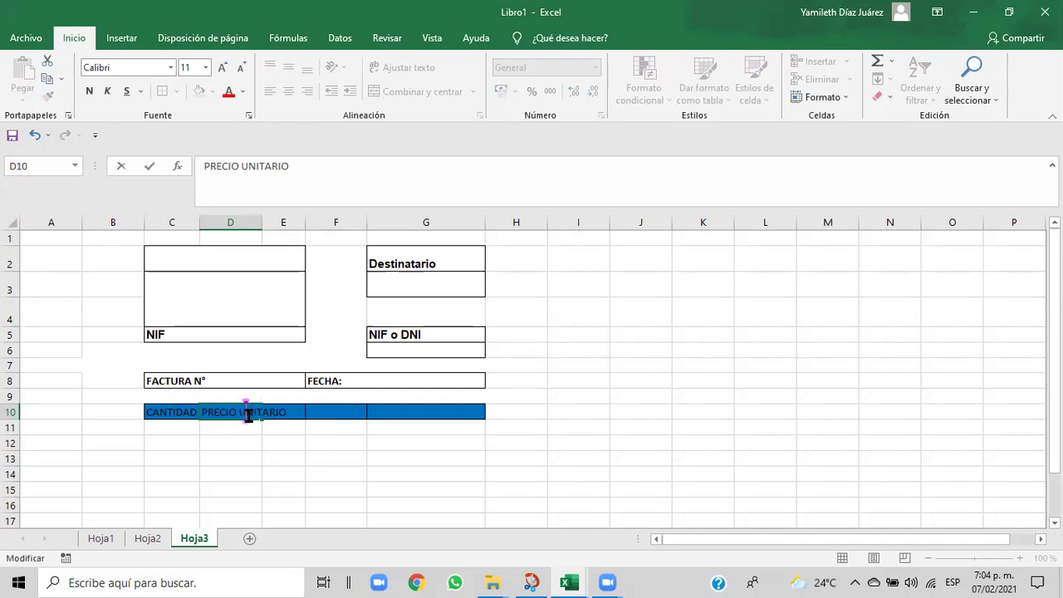
{"action": "left_click", "coordinate": [332, 410]}
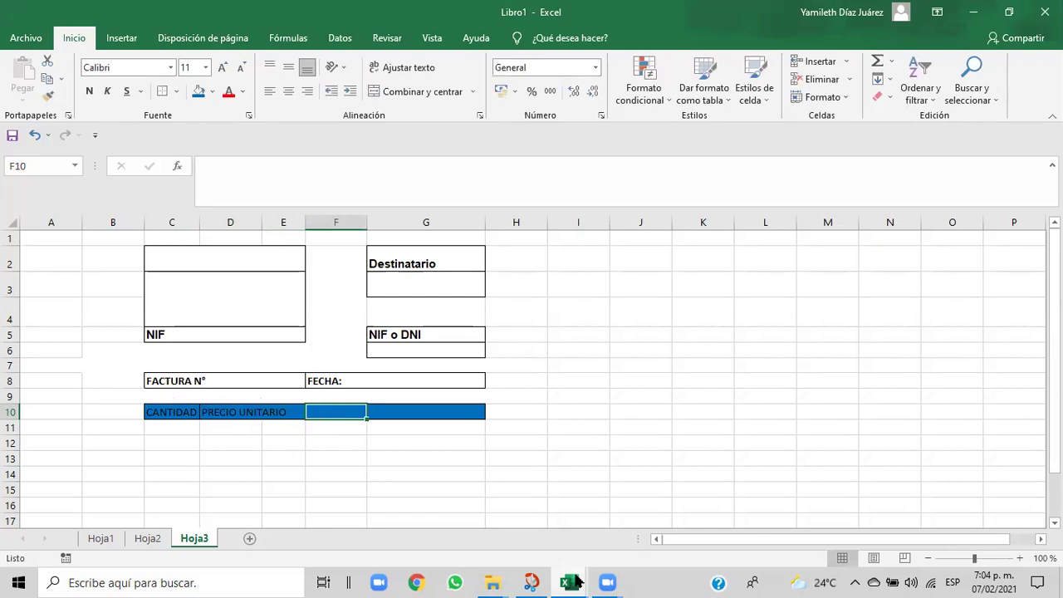
{"action": "mouse_move", "coordinate": [579, 582]}
{"action": "left_click", "coordinate": [556, 539]}
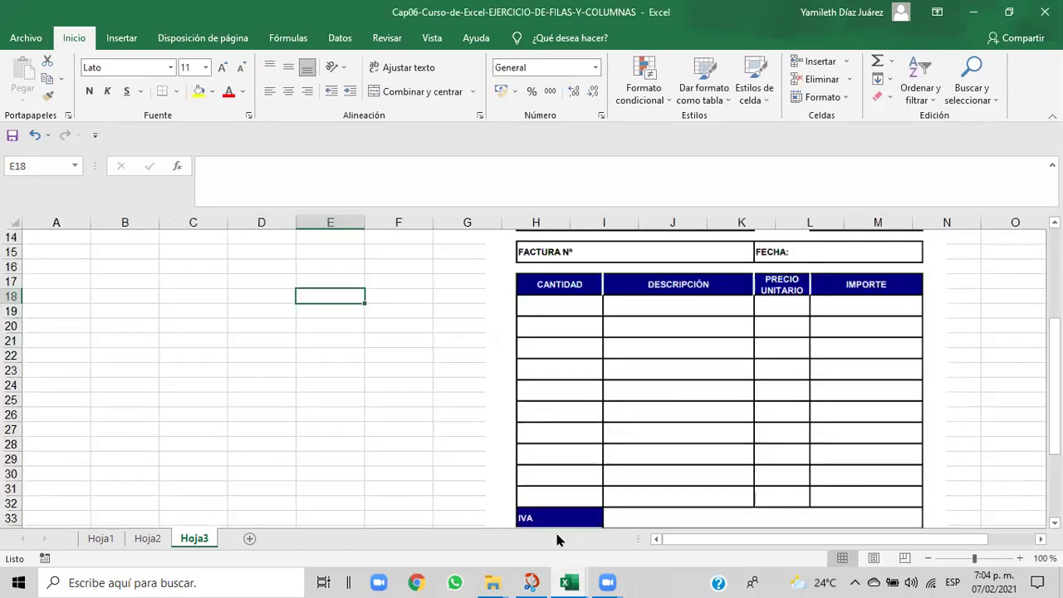
- Back in Libro1, copy the PRECIO UNITARIO header from D10:E10 into F10
{"action": "mouse_move", "coordinate": [554, 578]}
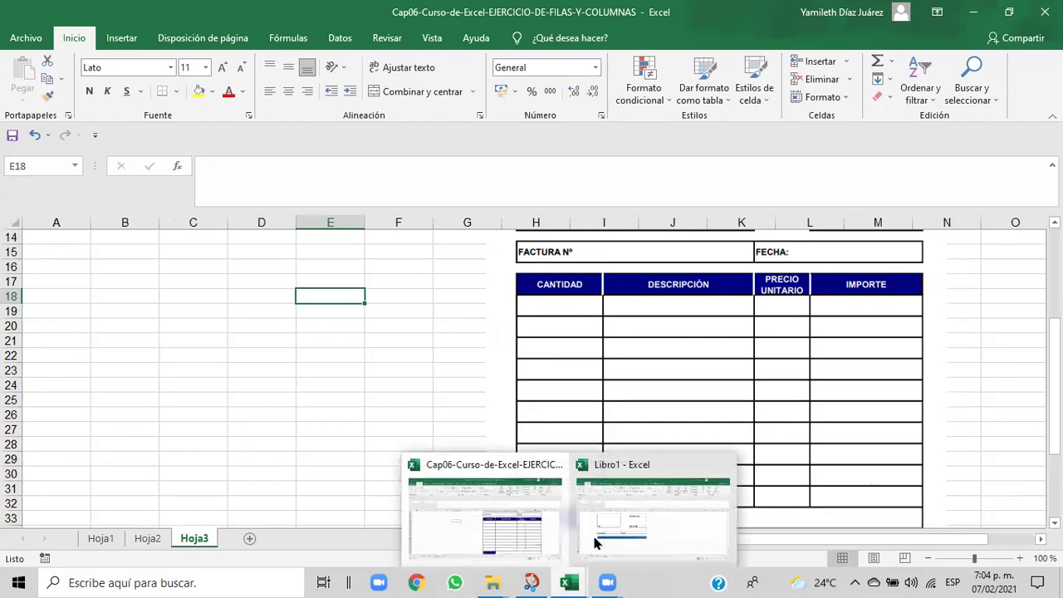
{"action": "left_click", "coordinate": [605, 540]}
{"action": "left_click", "coordinate": [267, 412]}
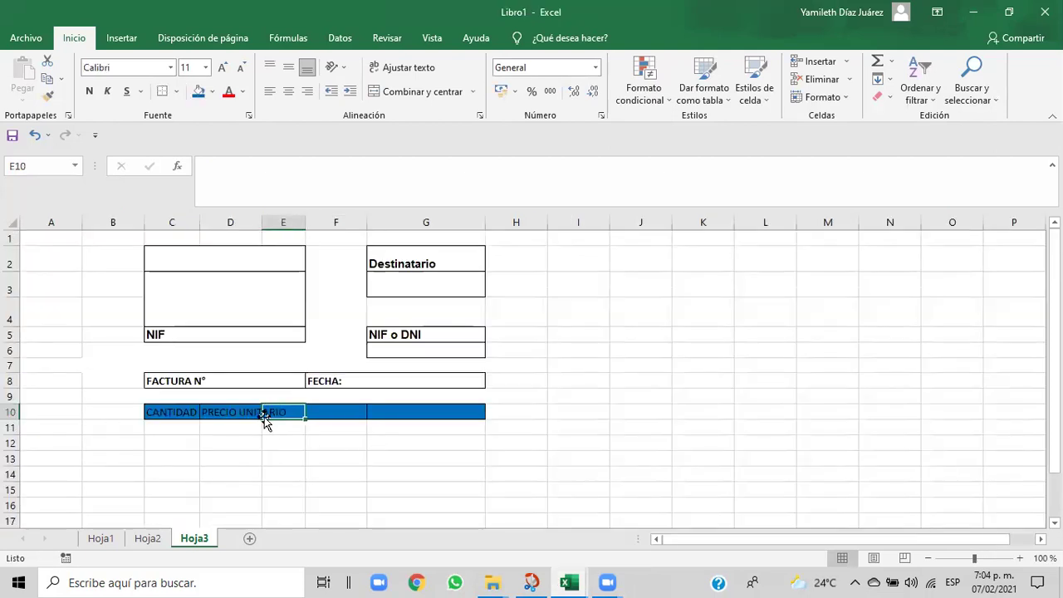
{"action": "left_click_drag", "start_coordinate": [296, 412], "coordinate": [216, 409]}
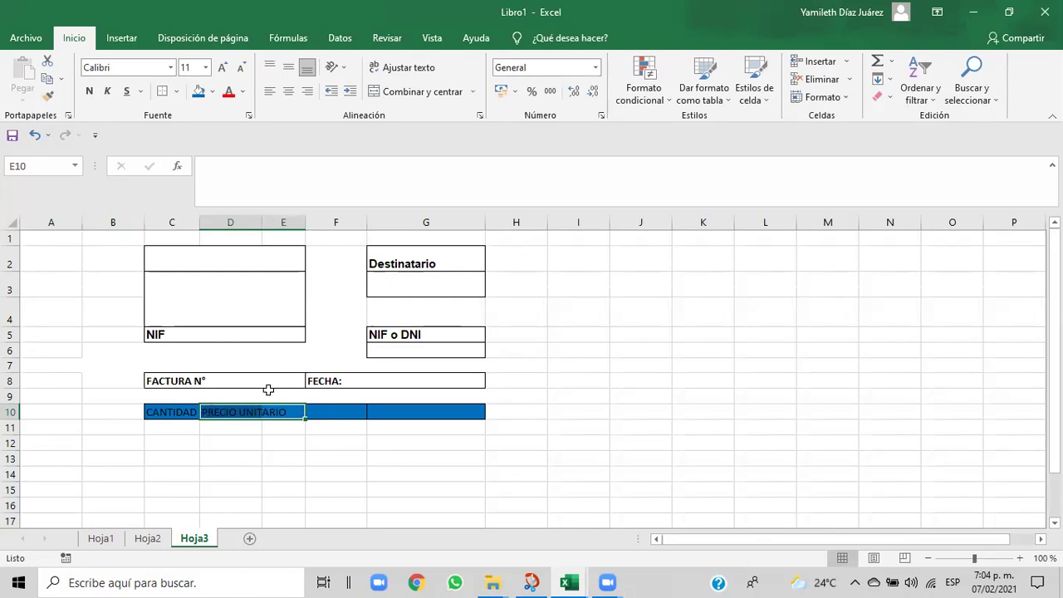
{"action": "key", "text": "ctrl+c"}
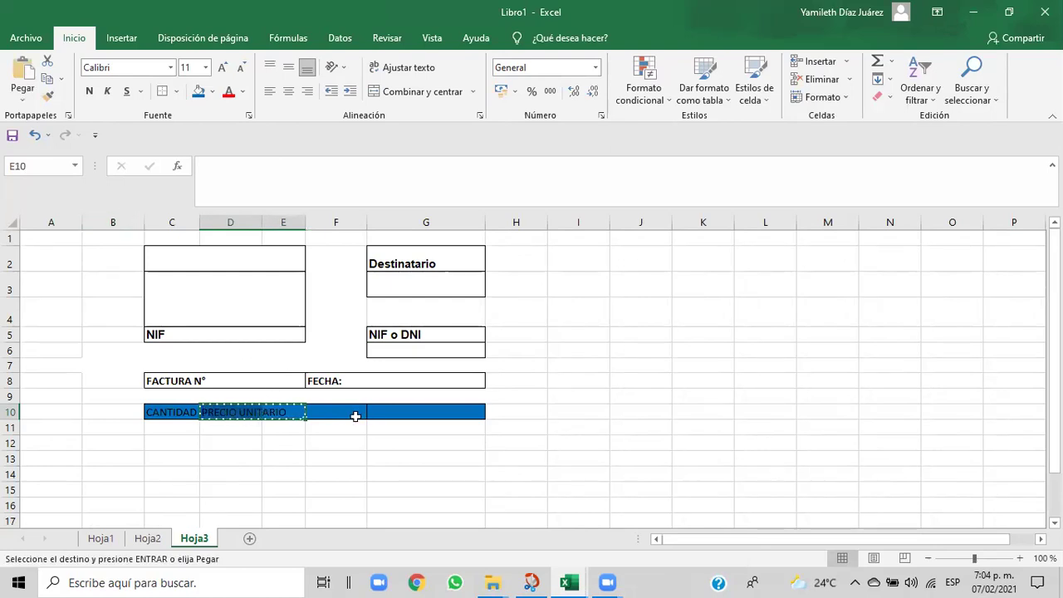
{"action": "left_click", "coordinate": [355, 416]}
{"action": "key", "text": "ctrl+c"}
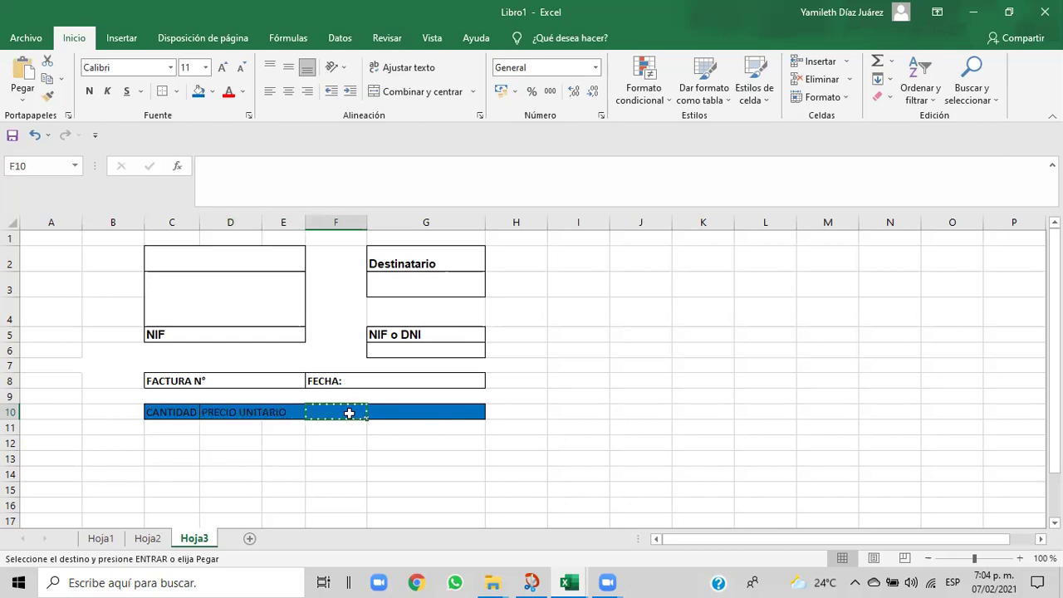
{"action": "key", "text": "ctrl+v"}
{"action": "left_click", "coordinate": [309, 440]}
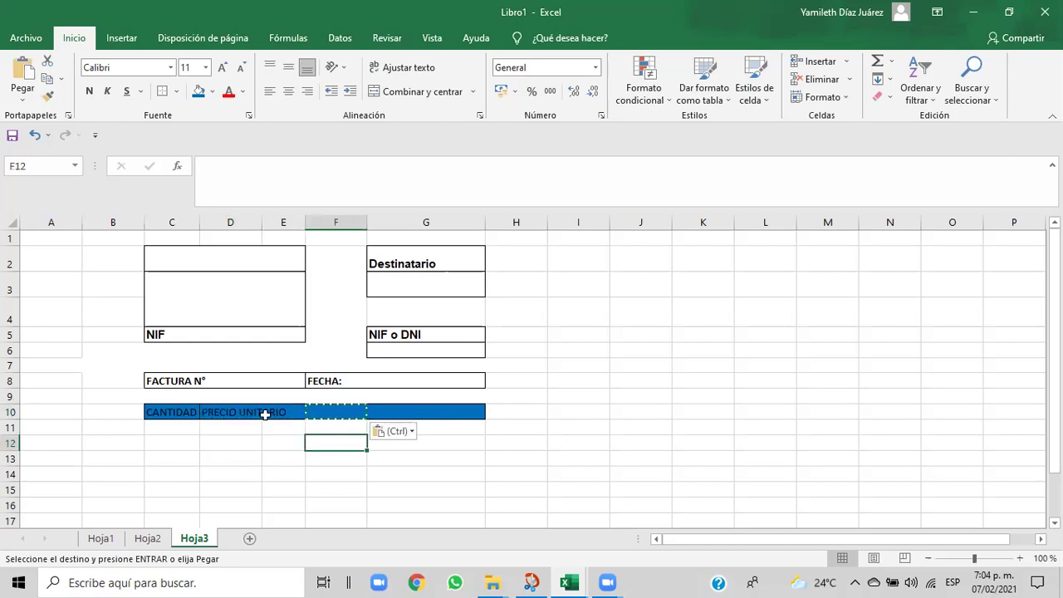
{"action": "key", "text": "Escape"}
- Copy D10:E10 again and paste PRECIO UNITARIO into F10 a second time
{"action": "left_click_drag", "start_coordinate": [227, 410], "coordinate": [284, 410]}
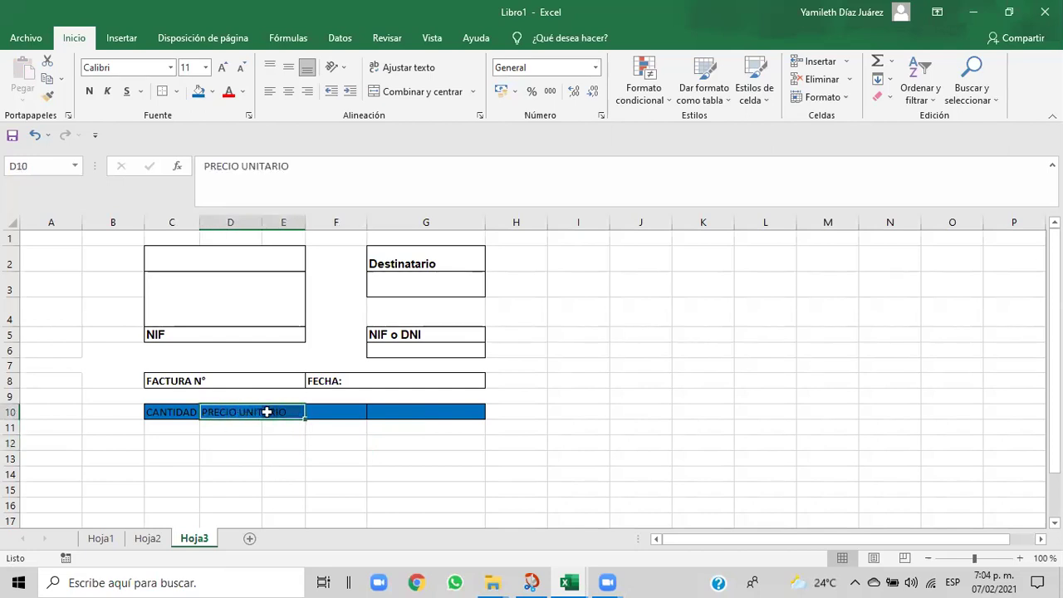
{"action": "key", "text": "ctrl+c"}
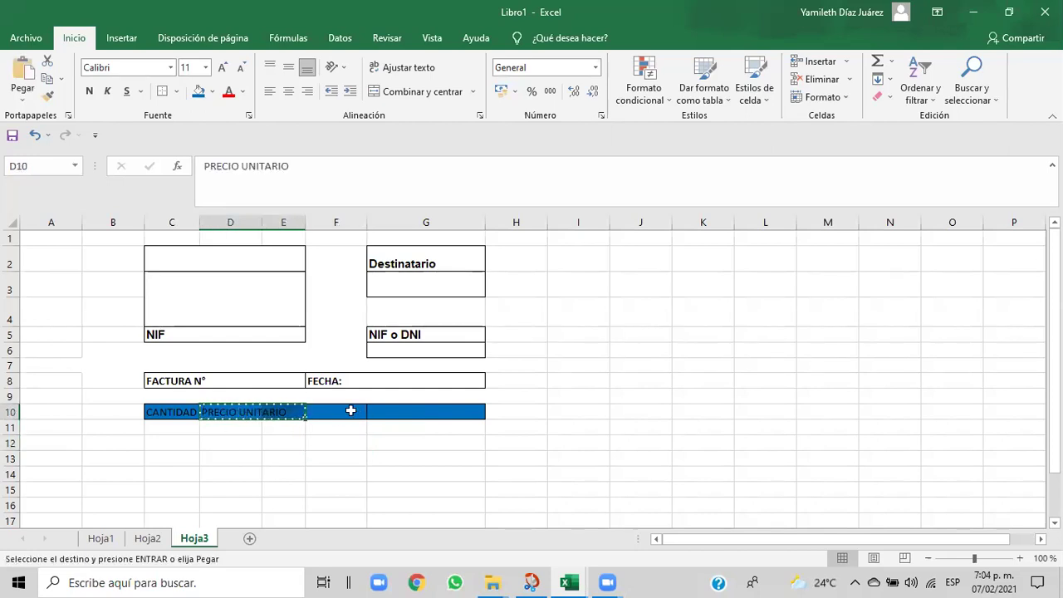
{"action": "left_click", "coordinate": [349, 411]}
{"action": "key", "text": "ctrl+v"}
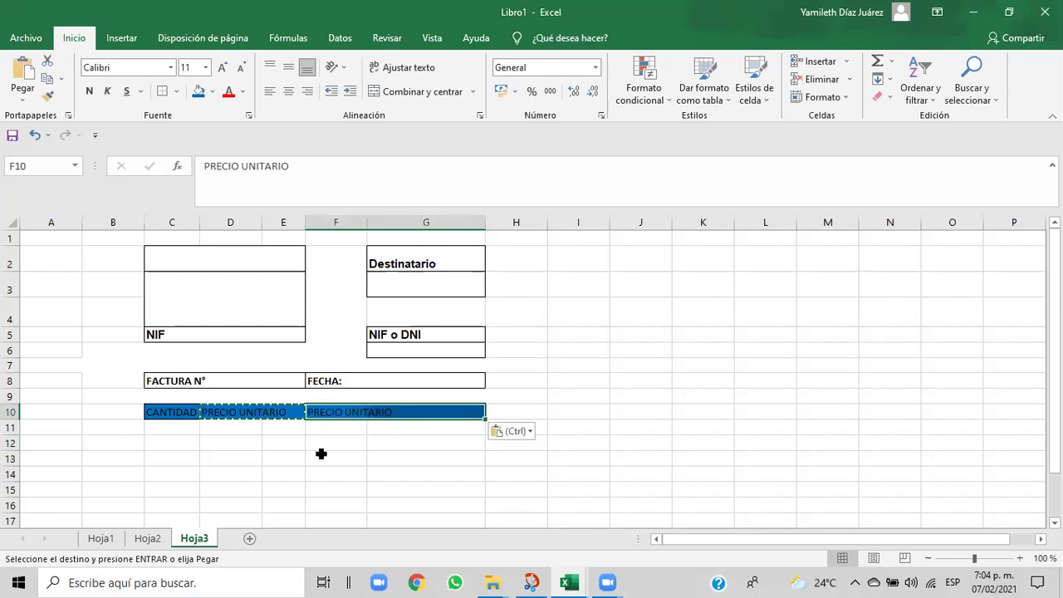
{"action": "left_click", "coordinate": [320, 453]}
- Relabel D10 as DESCRIPCIÓN and check the PRECIO UNITARIO header cells
{"action": "left_click", "coordinate": [237, 412]}
{"action": "key", "text": "BackSpace"}
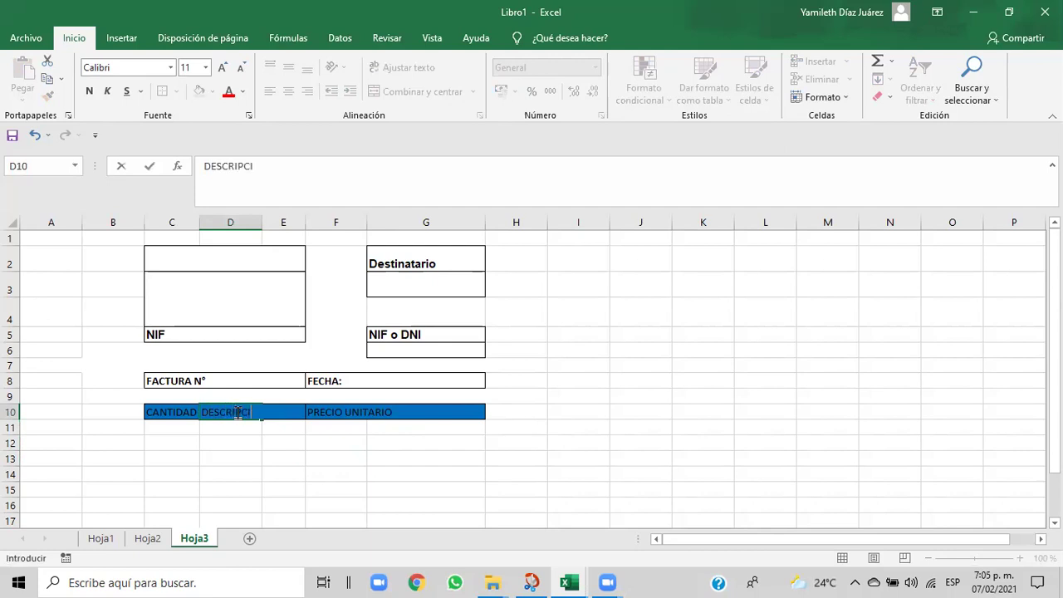
{"action": "left_click", "coordinate": [266, 456]}
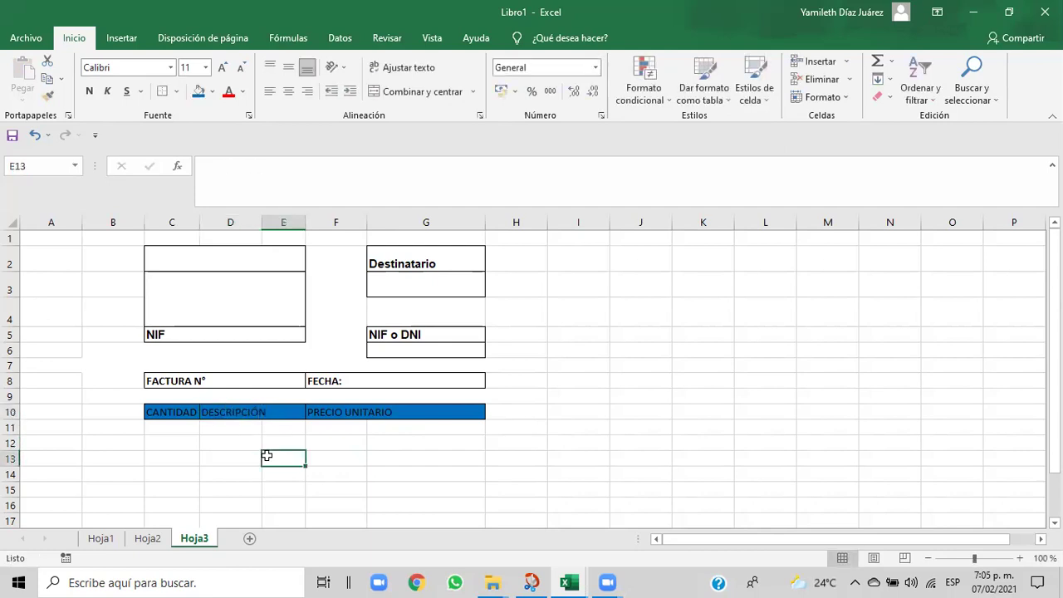
{"action": "left_click", "coordinate": [326, 417]}
{"action": "left_click", "coordinate": [278, 411]}
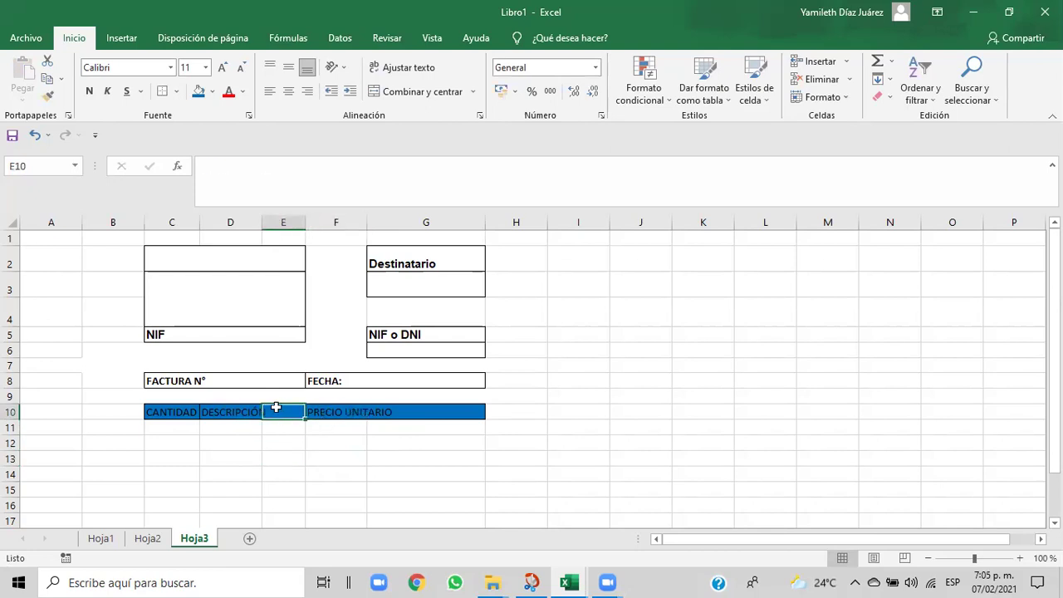
{"action": "left_click", "coordinate": [340, 411]}
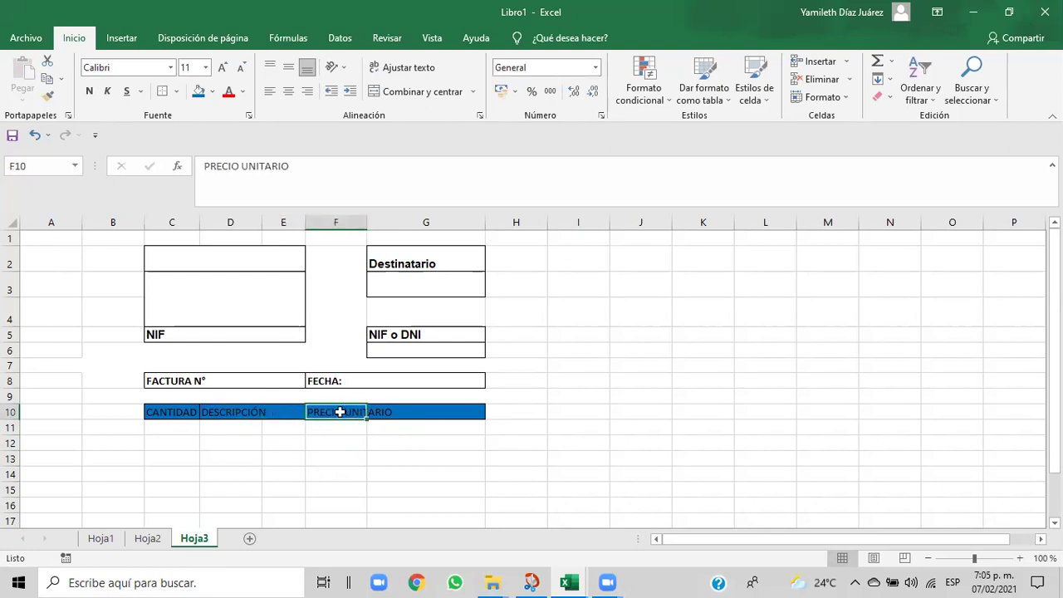
{"action": "left_click", "coordinate": [270, 410]}
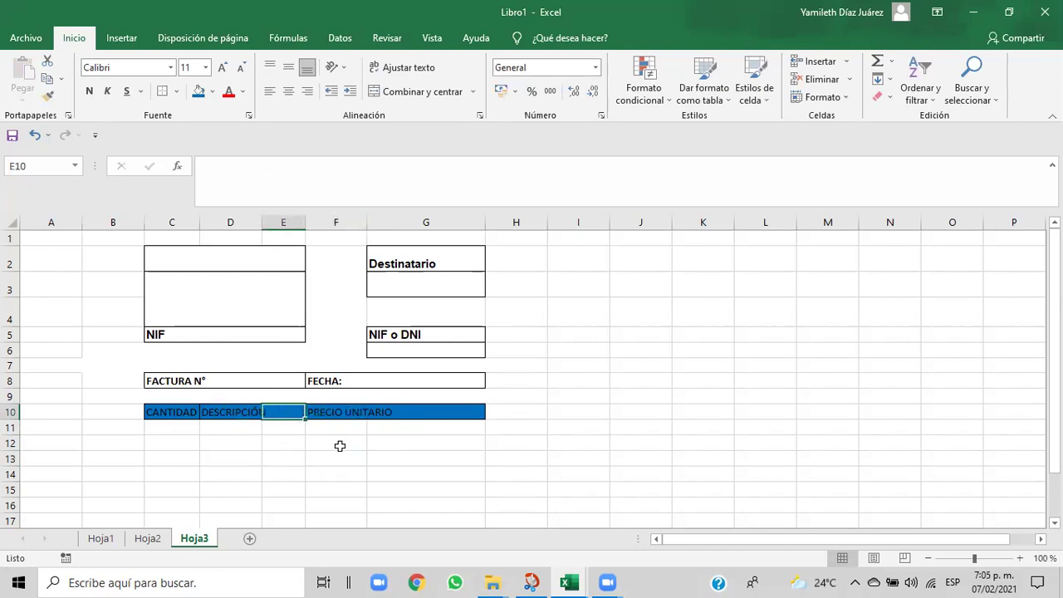
{"action": "left_click", "coordinate": [363, 417]}
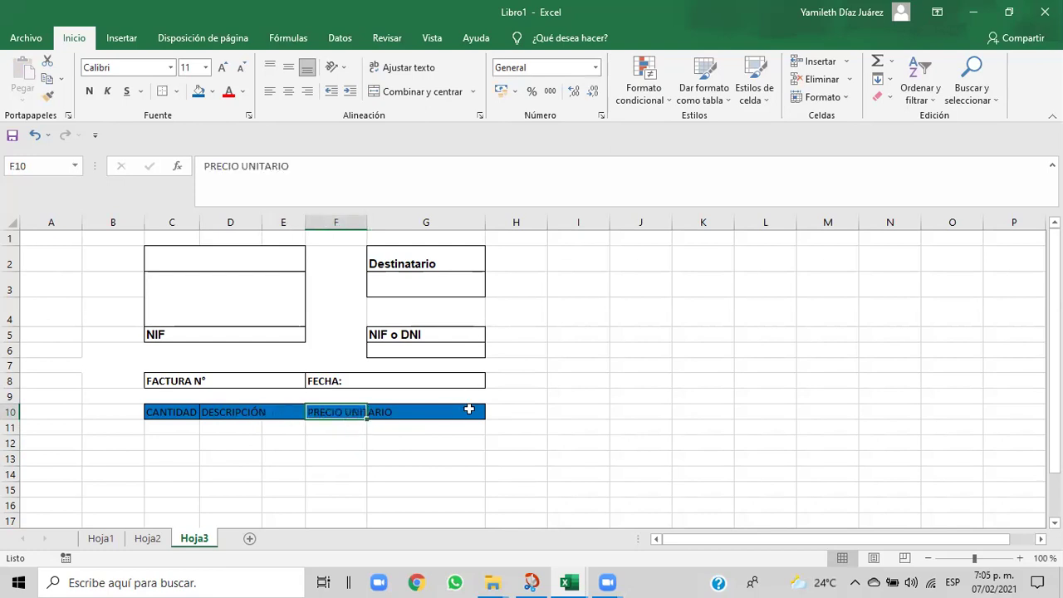
- Narrow column G so it fits the Destinatario box
{"action": "left_click", "coordinate": [495, 412]}
{"action": "left_click_drag", "start_coordinate": [485, 221], "coordinate": [436, 221]}
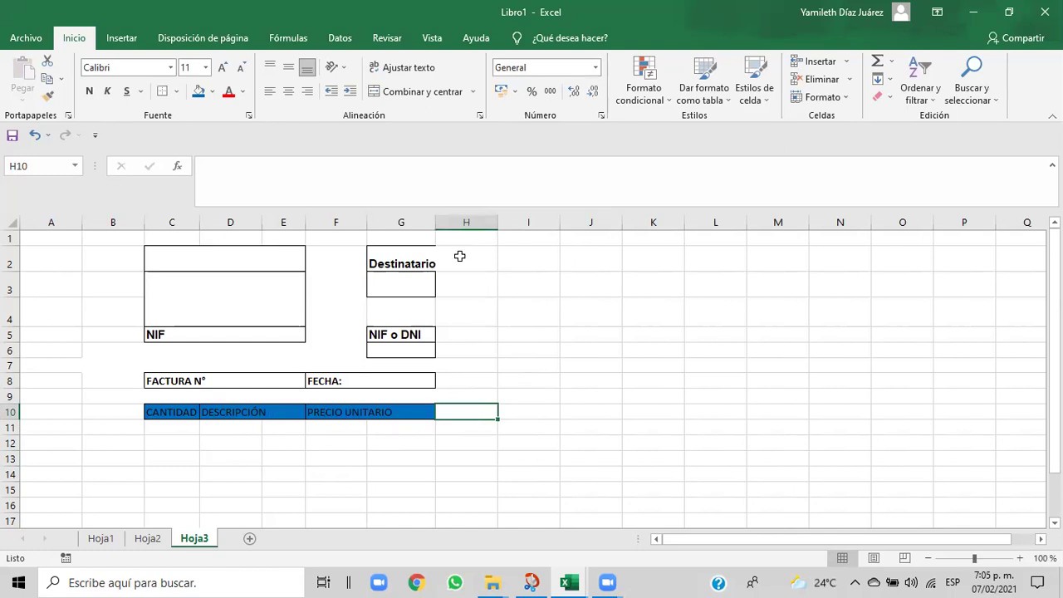
{"action": "left_click", "coordinate": [329, 444]}
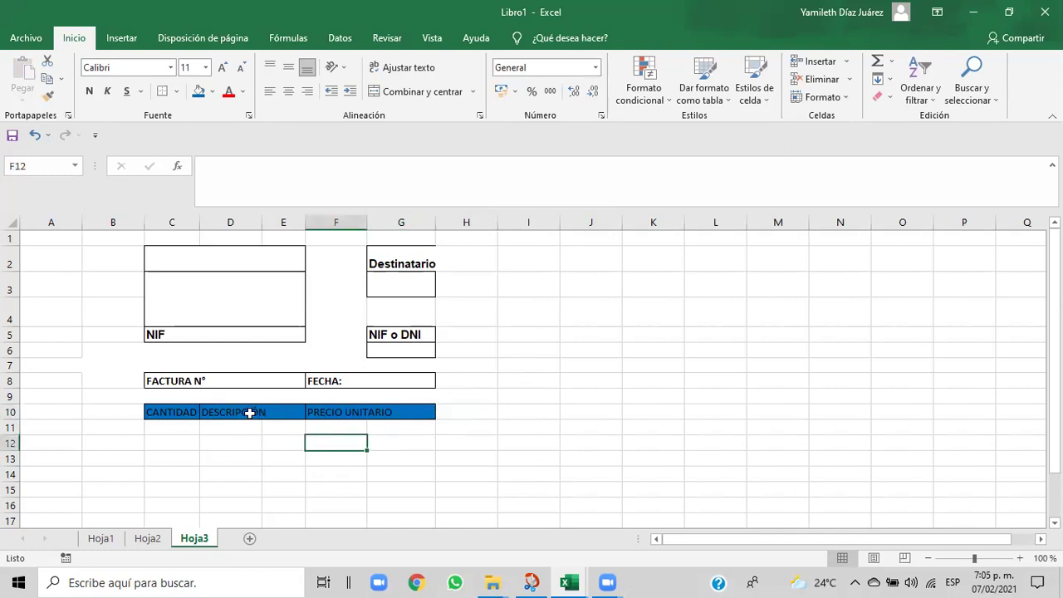
{"action": "left_click", "coordinate": [249, 412]}
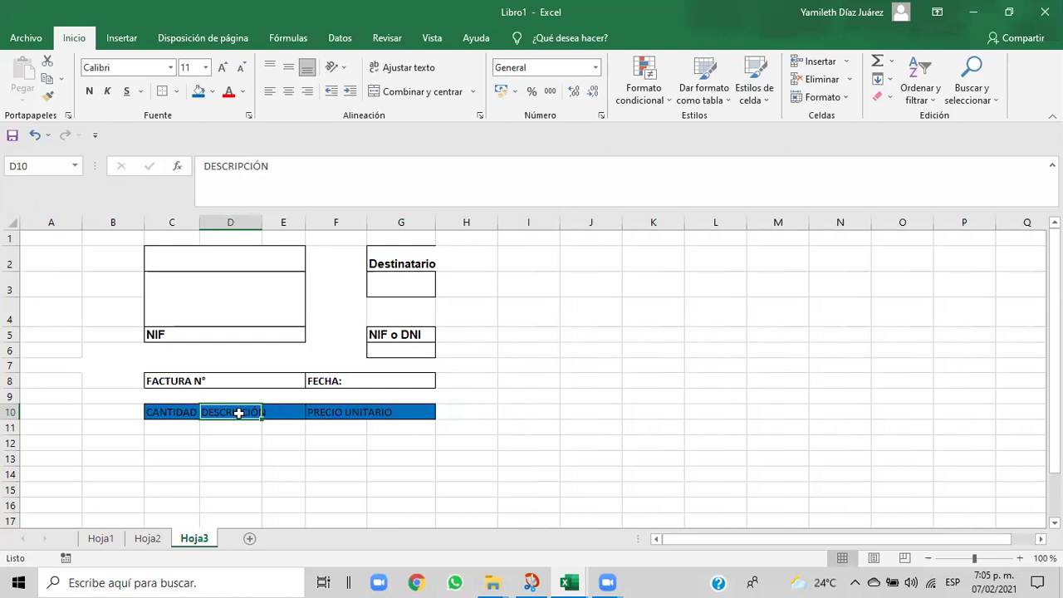
- Add a right border to the DESCRIPCIÓN cell D10
{"action": "left_click", "coordinate": [177, 92]}
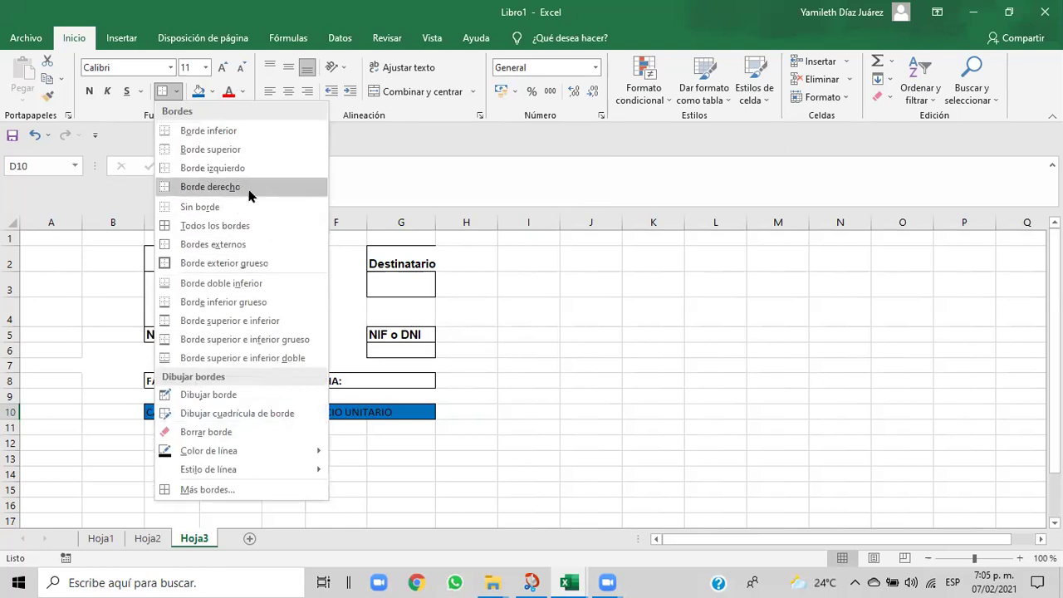
{"action": "left_click", "coordinate": [249, 191]}
{"action": "left_click", "coordinate": [425, 473]}
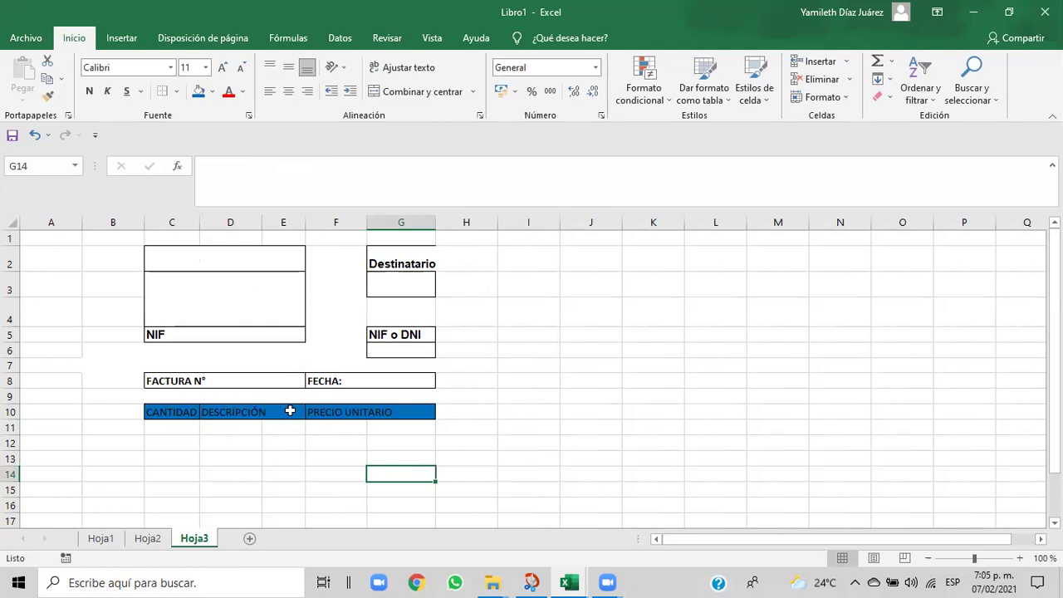
- Apply Todos los bordes to the blank header cell E10 and check it
{"action": "left_click", "coordinate": [274, 410]}
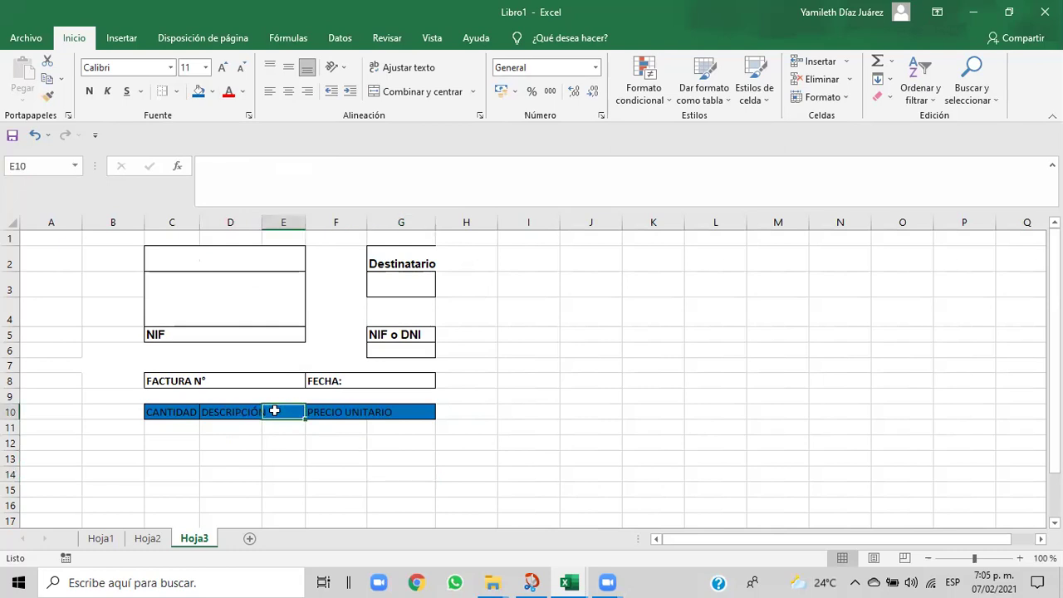
{"action": "left_click", "coordinate": [177, 92]}
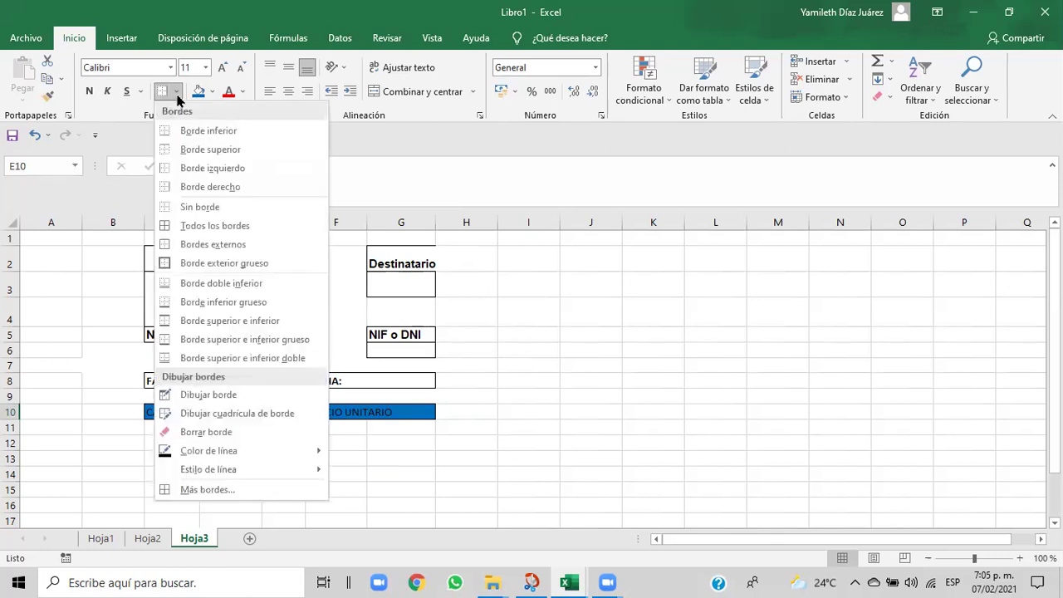
{"action": "left_click", "coordinate": [192, 233]}
{"action": "left_click", "coordinate": [291, 458]}
{"action": "left_click", "coordinate": [291, 419]}
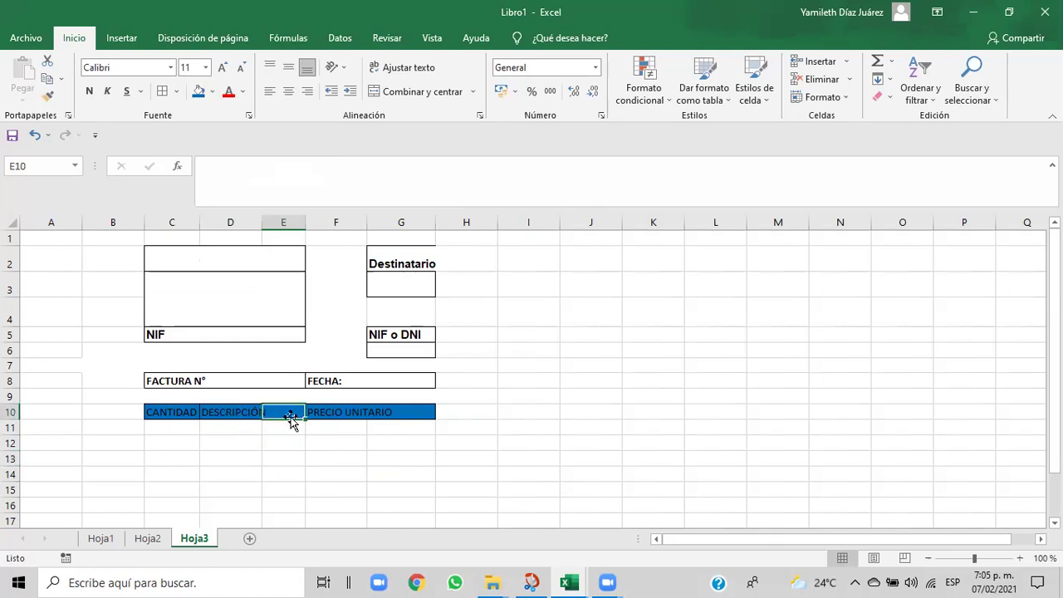
{"action": "left_click", "coordinate": [257, 457]}
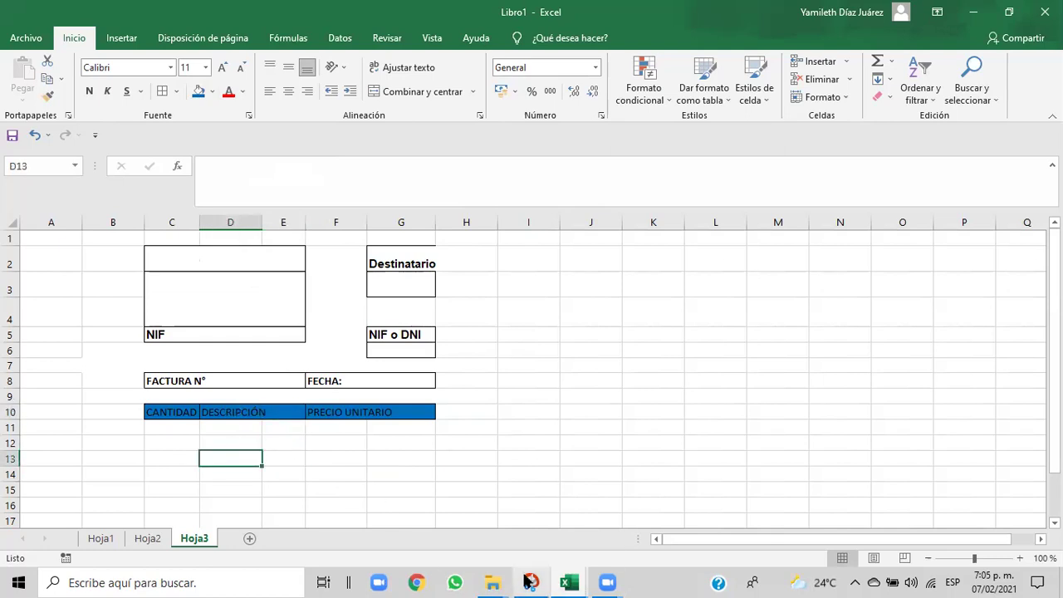
- Compare with the Cap06 reference invoice, then select Libro1's row 10 header cells
{"action": "mouse_move", "coordinate": [576, 581]}
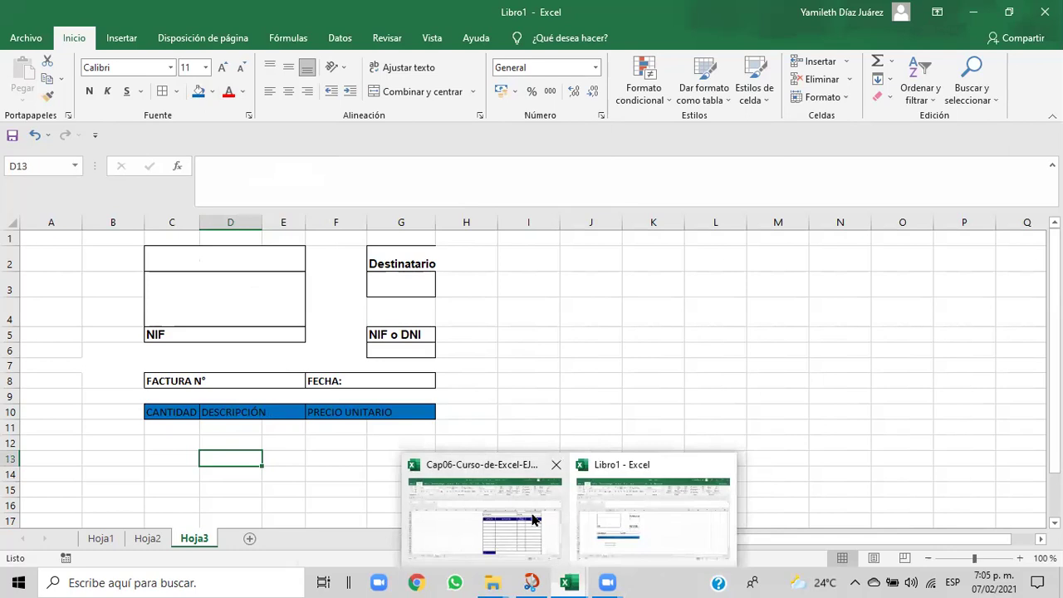
{"action": "left_click", "coordinate": [532, 511]}
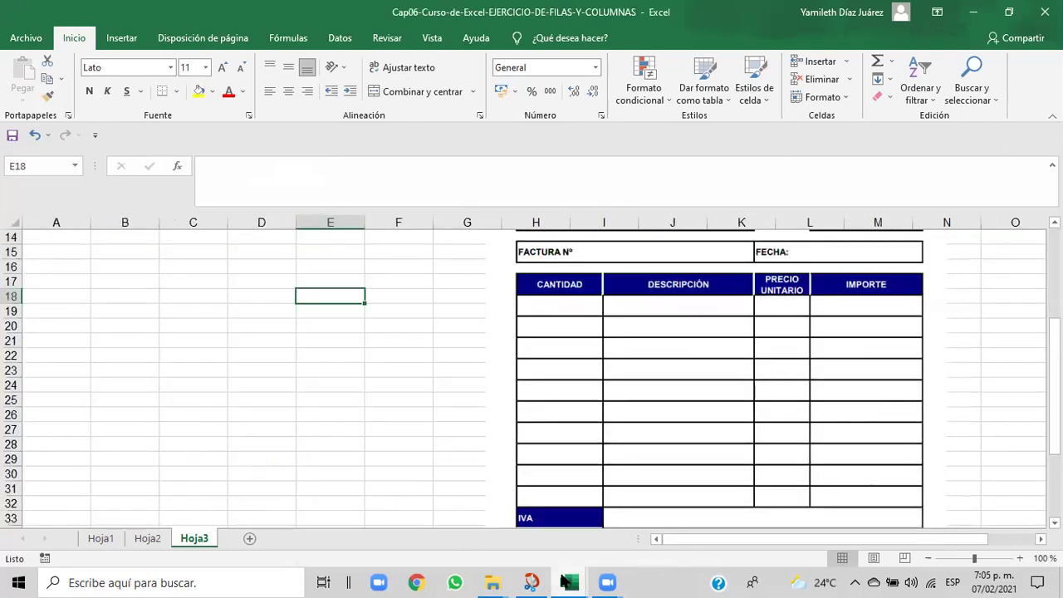
{"action": "mouse_move", "coordinate": [568, 581]}
{"action": "left_click", "coordinate": [621, 525]}
{"action": "left_click", "coordinate": [331, 450]}
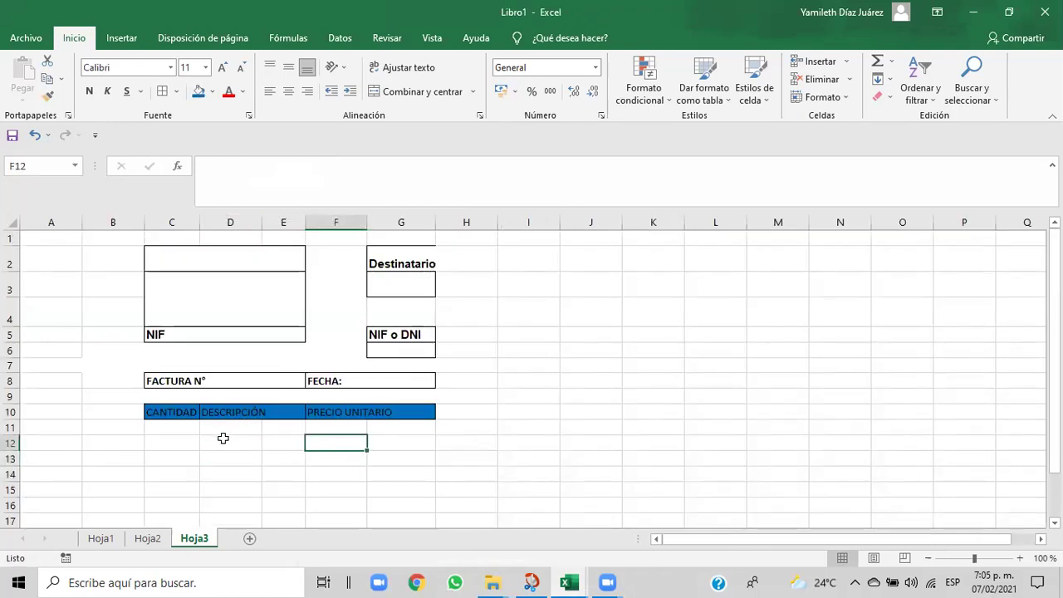
{"action": "left_click_drag", "start_coordinate": [172, 413], "coordinate": [461, 409]}
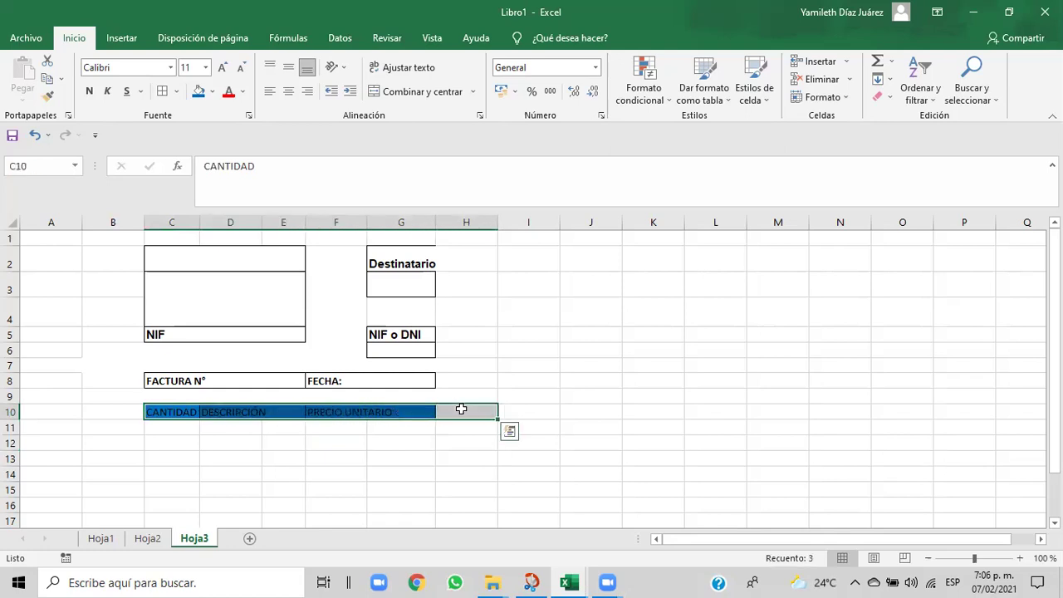
{"action": "left_click", "coordinate": [447, 444]}
- Give H10 an outer border and blue fill, then view the Cap06 reference
{"action": "left_click", "coordinate": [453, 414]}
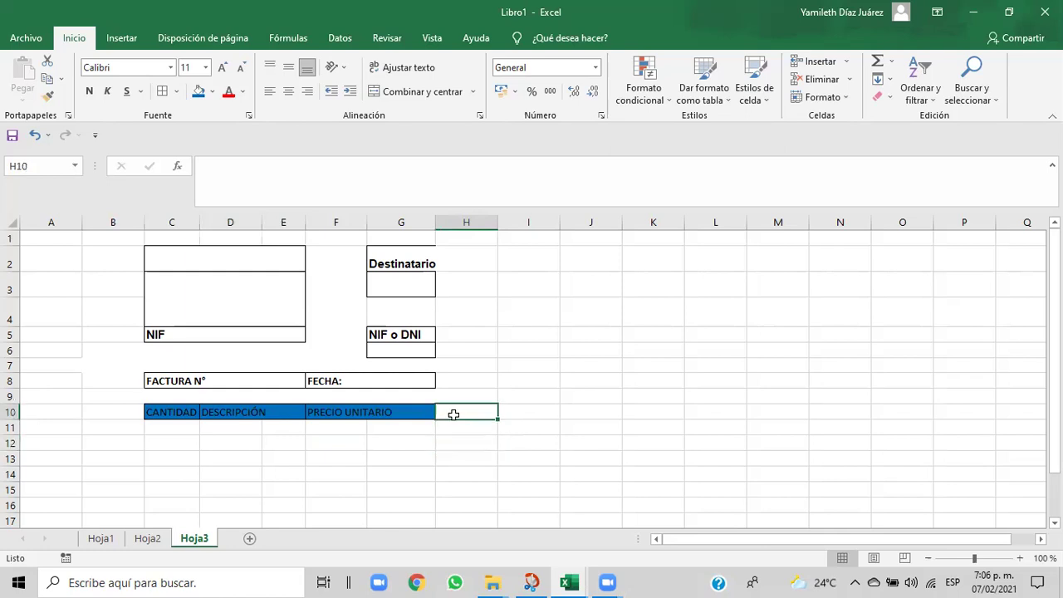
{"action": "left_click", "coordinate": [177, 92]}
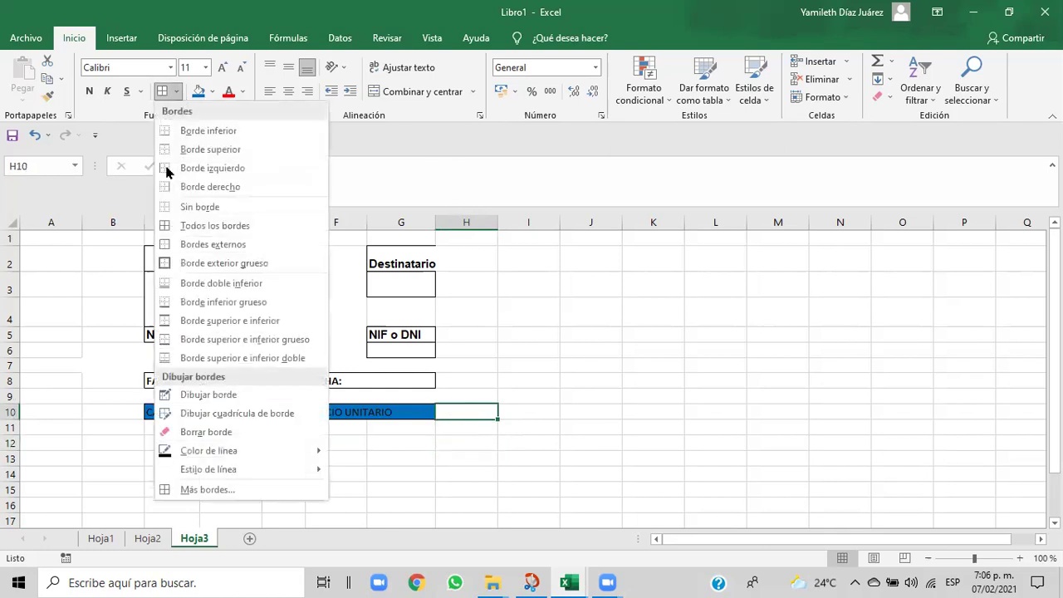
{"action": "left_click", "coordinate": [176, 243]}
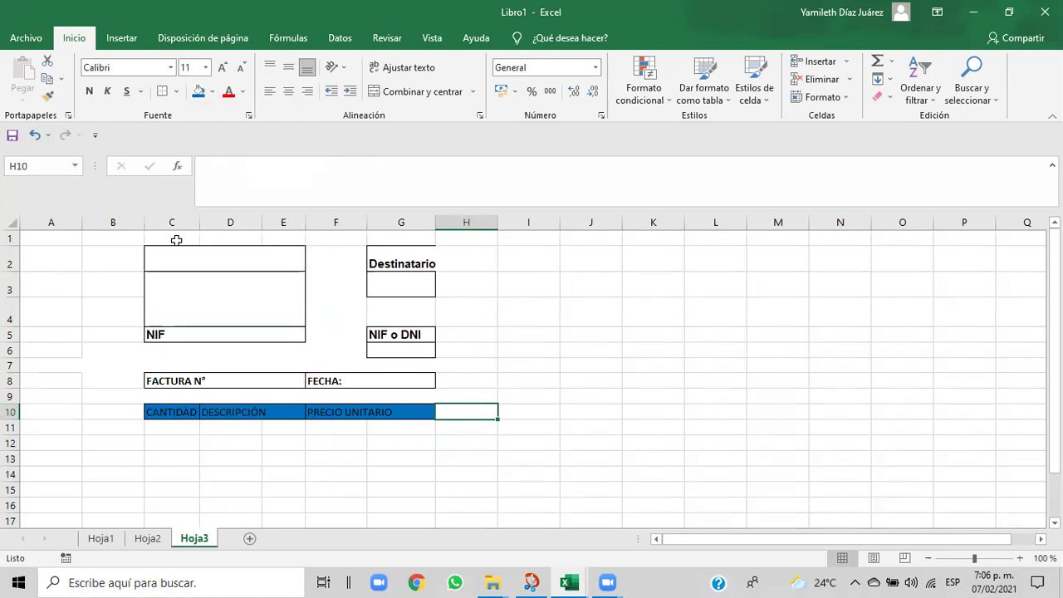
{"action": "left_click", "coordinate": [214, 97]}
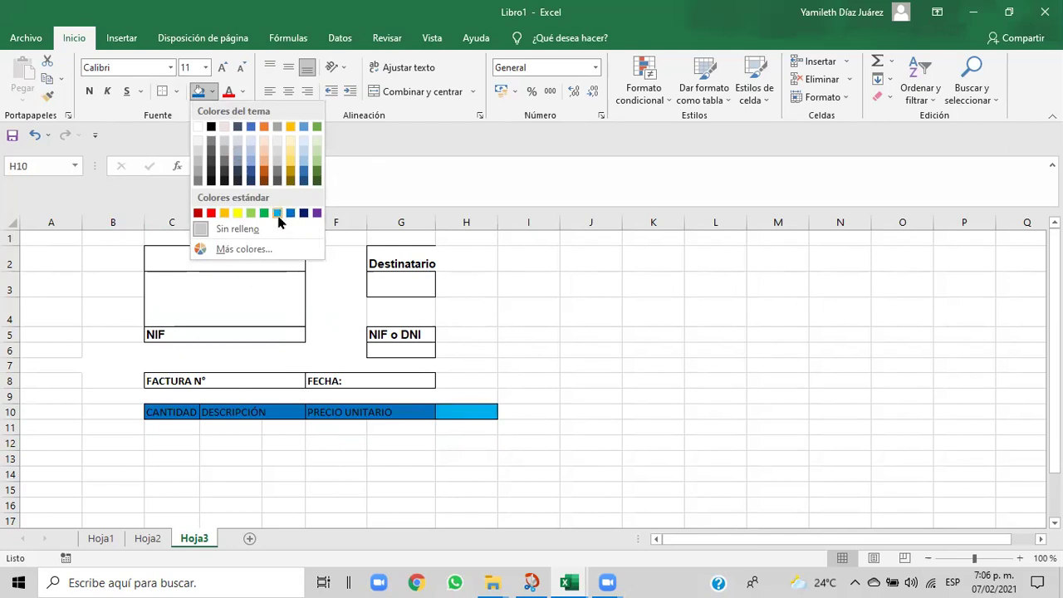
{"action": "left_click", "coordinate": [293, 213]}
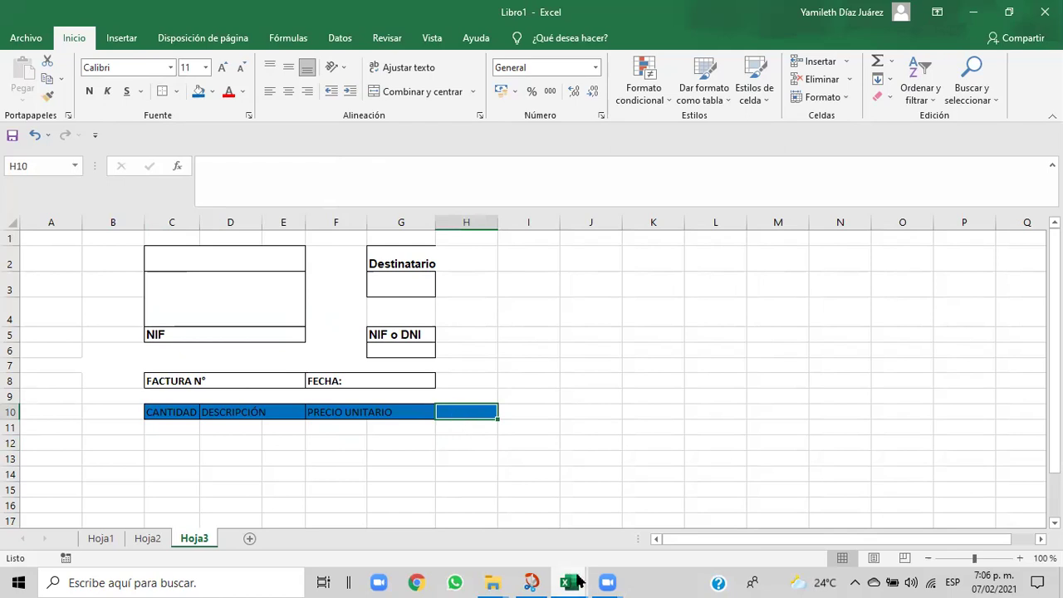
{"action": "mouse_move", "coordinate": [579, 583]}
{"action": "left_click", "coordinate": [553, 537]}
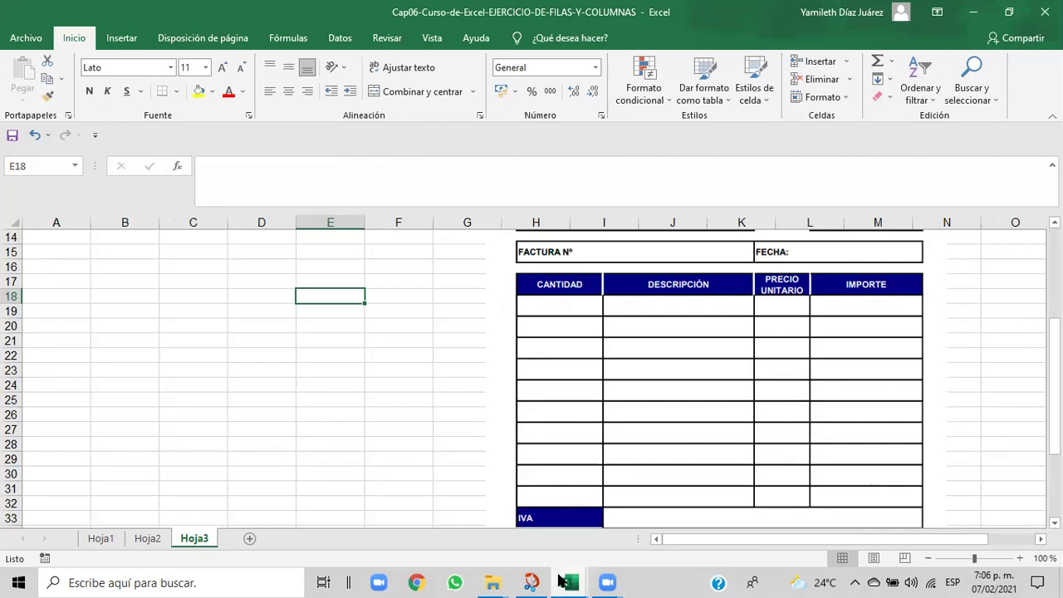
- Enter the header IMPORTE in Libro1 cell H10
{"action": "mouse_move", "coordinate": [568, 582]}
{"action": "left_click", "coordinate": [599, 533]}
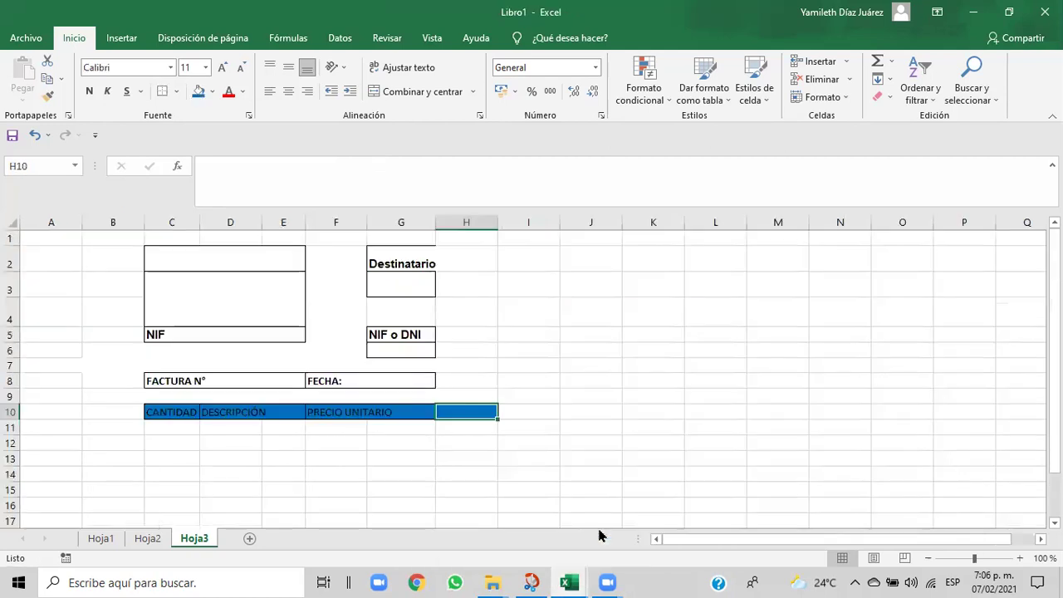
{"action": "double_click", "coordinate": [461, 412]}
{"action": "type", "text": "IMPORTE"}
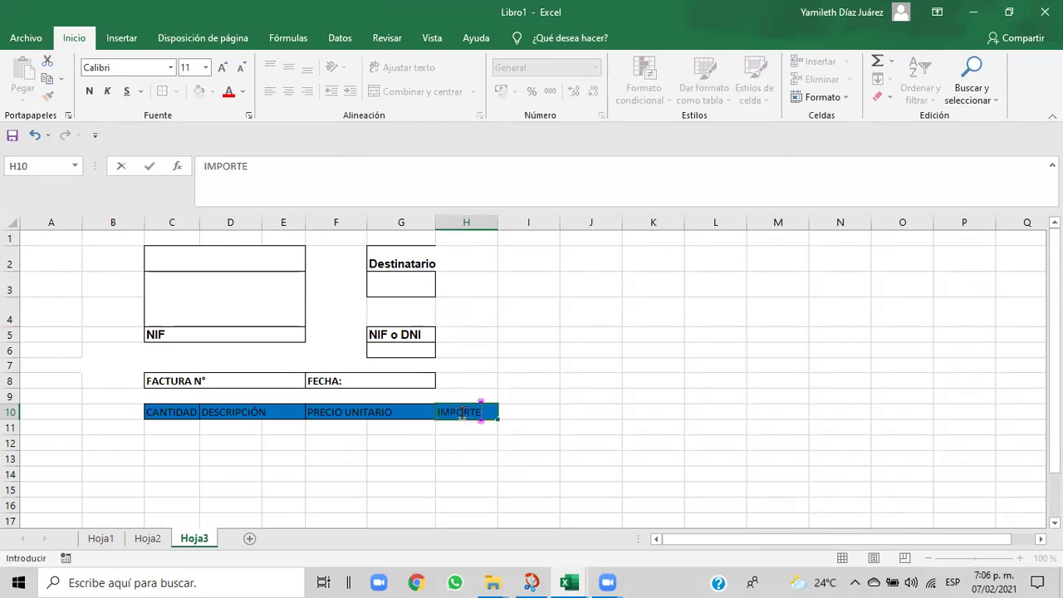
{"action": "left_click", "coordinate": [471, 430]}
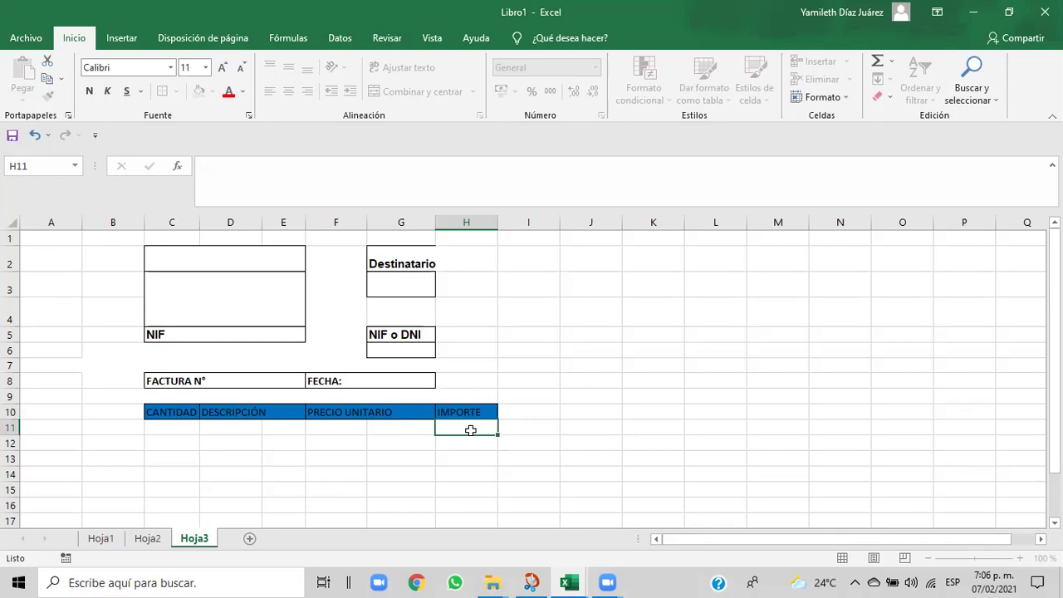
- Make C10:H10 bold with an Azul, Énfasis 5, Oscuro 25% fill
{"action": "left_click_drag", "start_coordinate": [489, 414], "coordinate": [151, 412]}
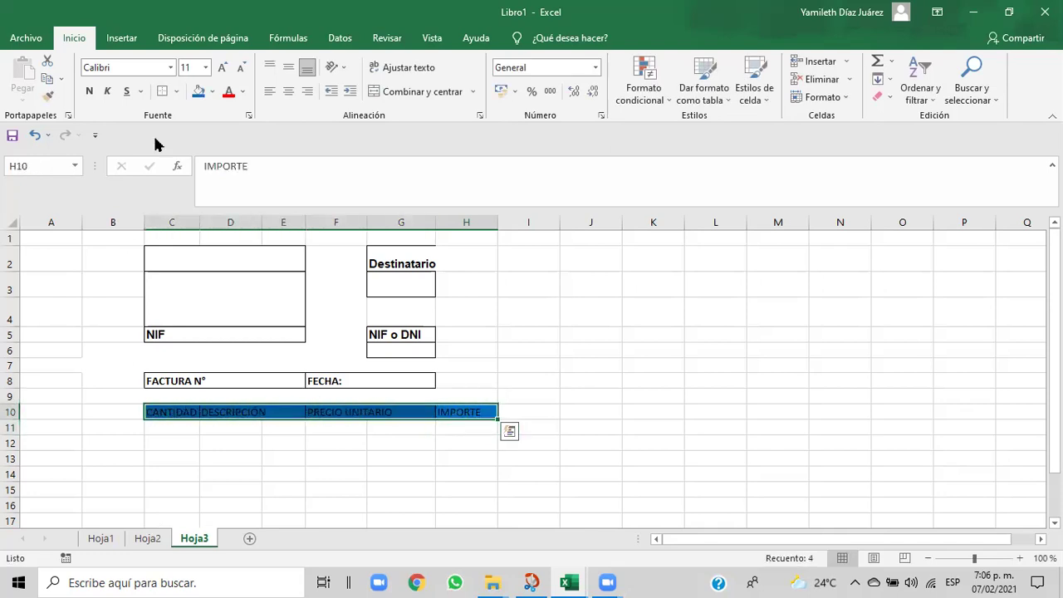
{"action": "left_click", "coordinate": [91, 92]}
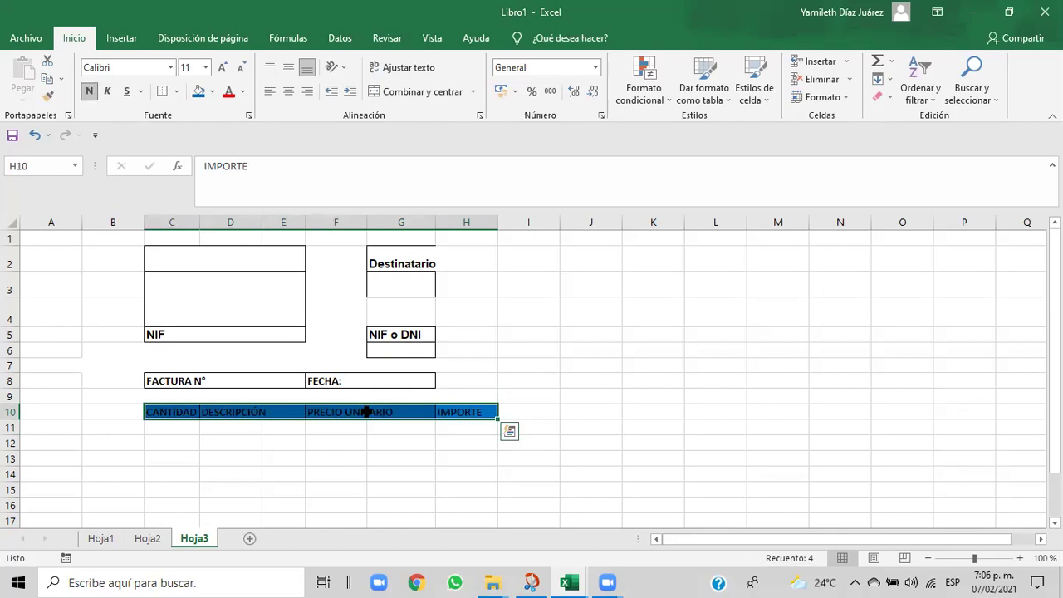
{"action": "left_click", "coordinate": [213, 92]}
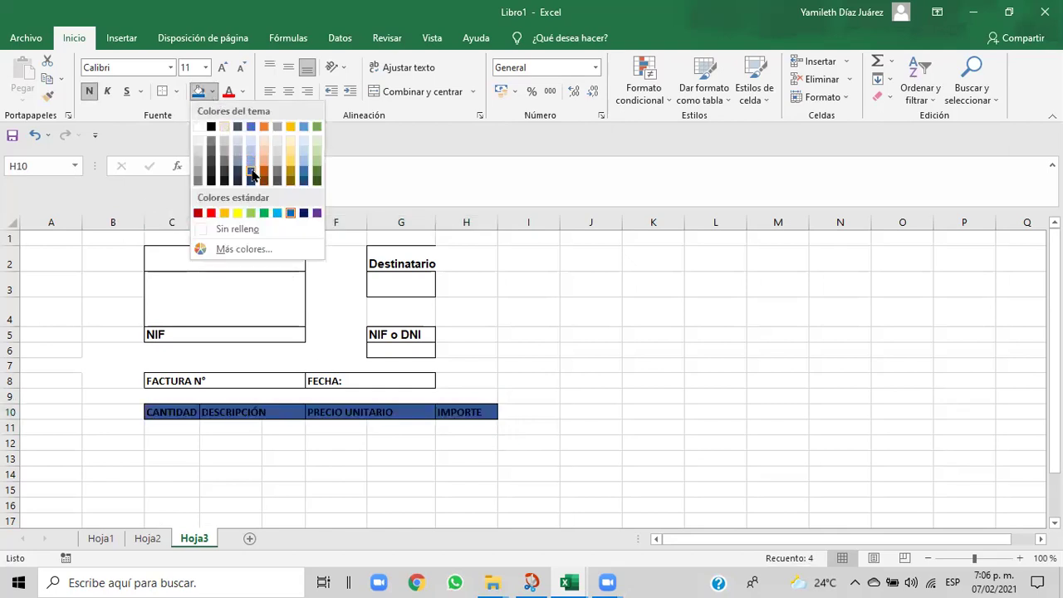
{"action": "left_click", "coordinate": [305, 174]}
{"action": "left_click", "coordinate": [351, 455]}
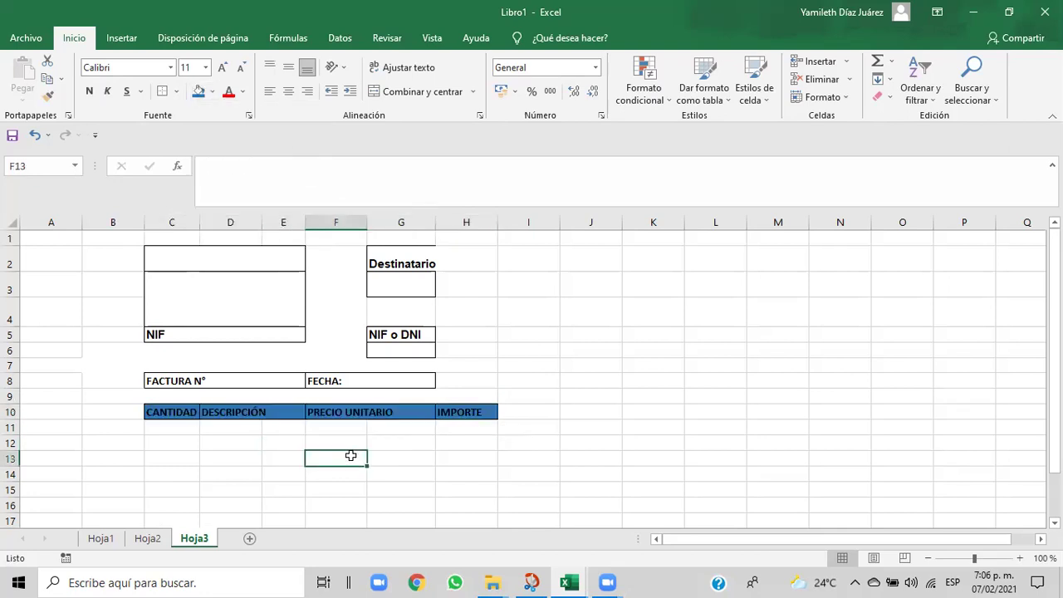
- Hide column E, widen columns D and F for DESCRIPCIÓN and PRECIO UNITARIO, and select F10:G10
{"action": "left_click", "coordinate": [174, 410]}
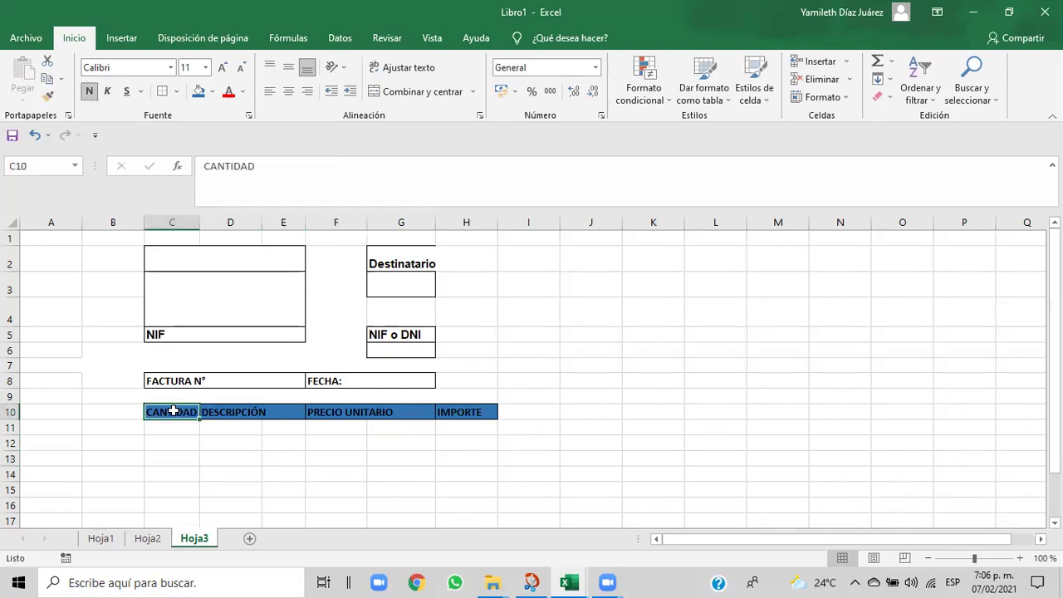
{"action": "left_click_drag", "start_coordinate": [354, 413], "coordinate": [385, 414]}
{"action": "left_click", "coordinate": [386, 414]}
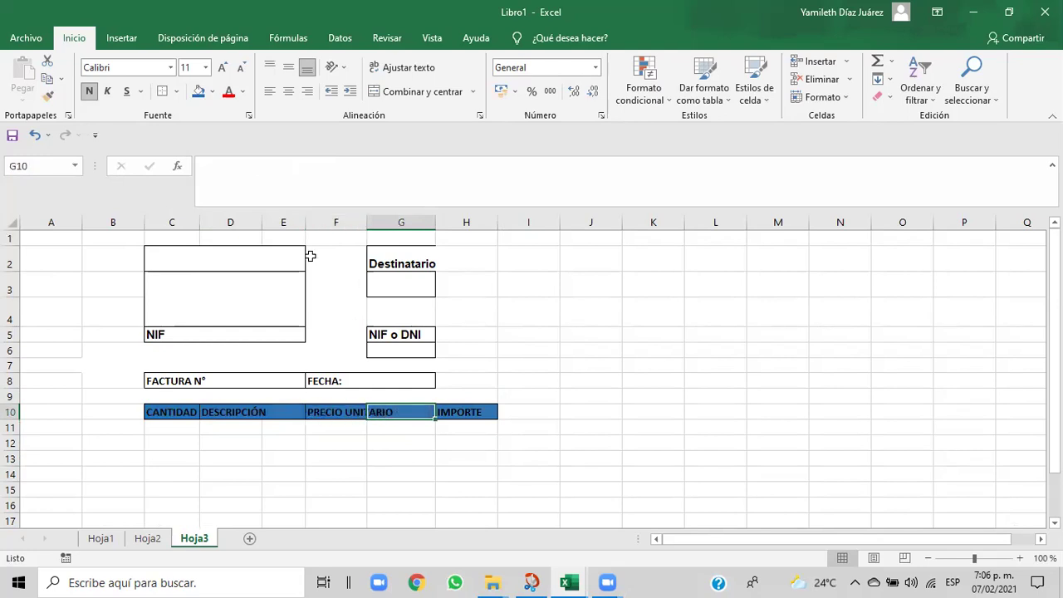
{"action": "left_click_drag", "start_coordinate": [305, 223], "coordinate": [254, 225]}
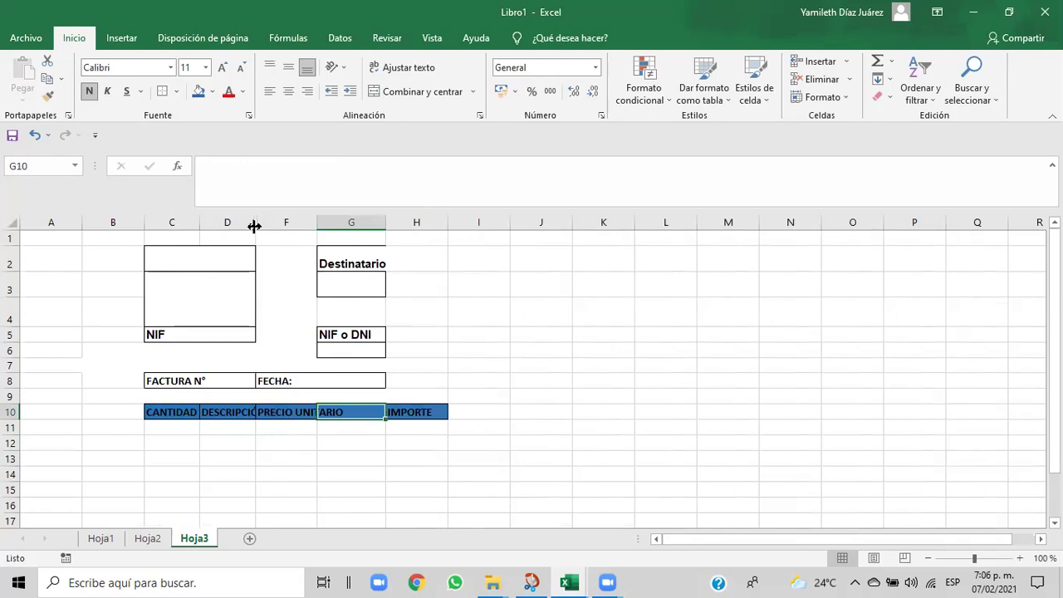
{"action": "left_click_drag", "start_coordinate": [254, 222], "coordinate": [275, 230]}
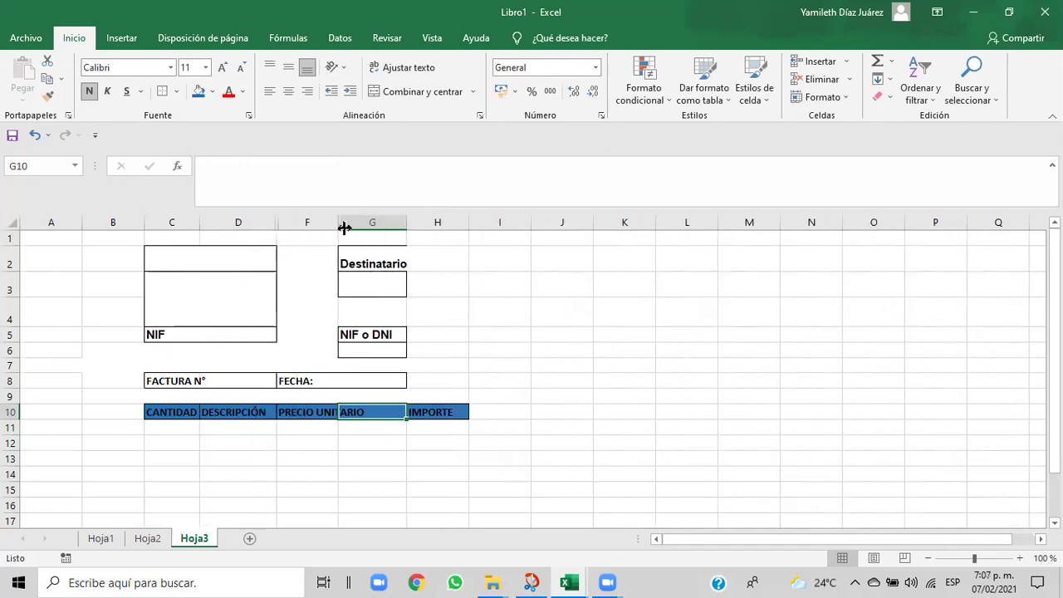
{"action": "left_click_drag", "start_coordinate": [341, 221], "coordinate": [350, 220]}
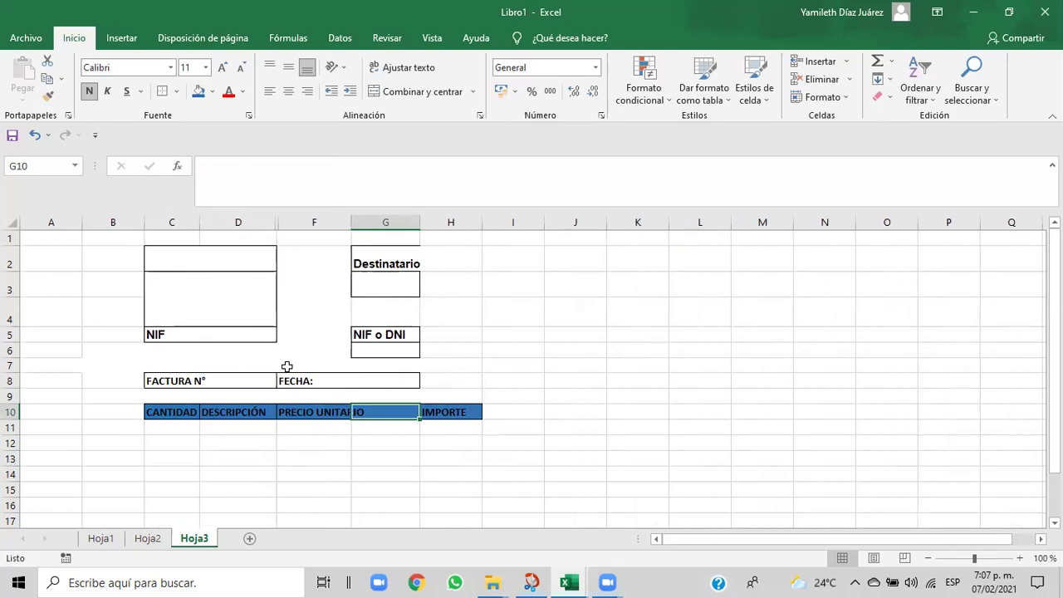
{"action": "left_click", "coordinate": [336, 444]}
{"action": "left_click", "coordinate": [337, 411]}
{"action": "left_click_drag", "start_coordinate": [336, 411], "coordinate": [358, 423]}
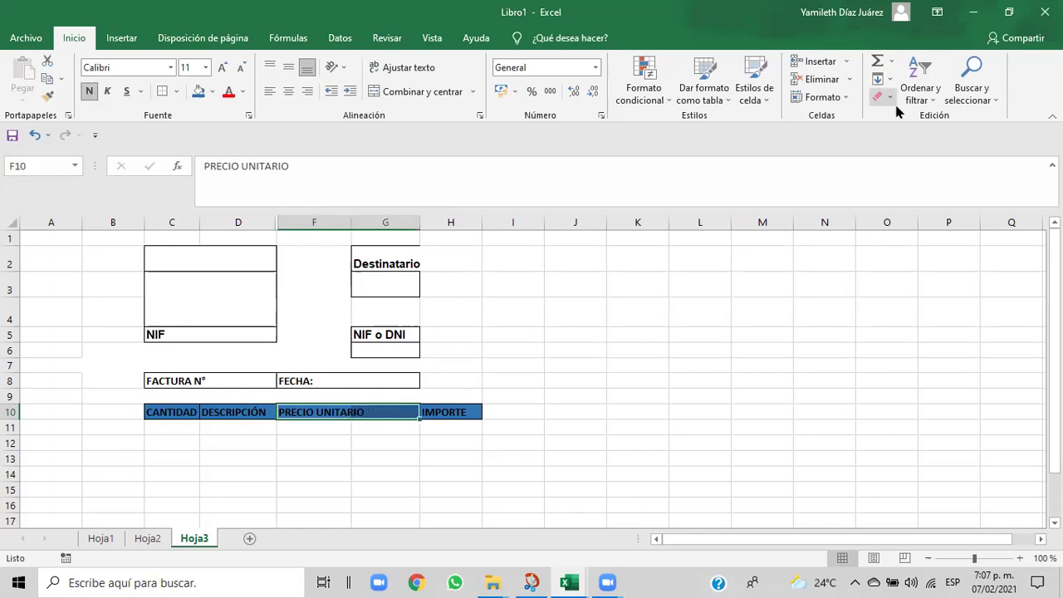
- Set row 10's height to 14
{"action": "left_click", "coordinate": [847, 97]}
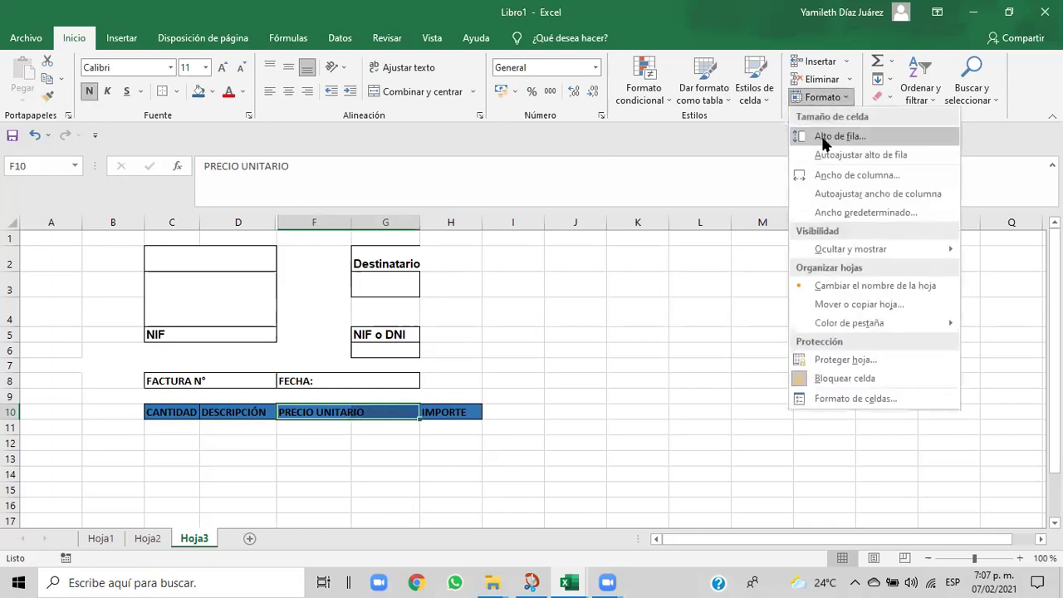
{"action": "left_click", "coordinate": [822, 138]}
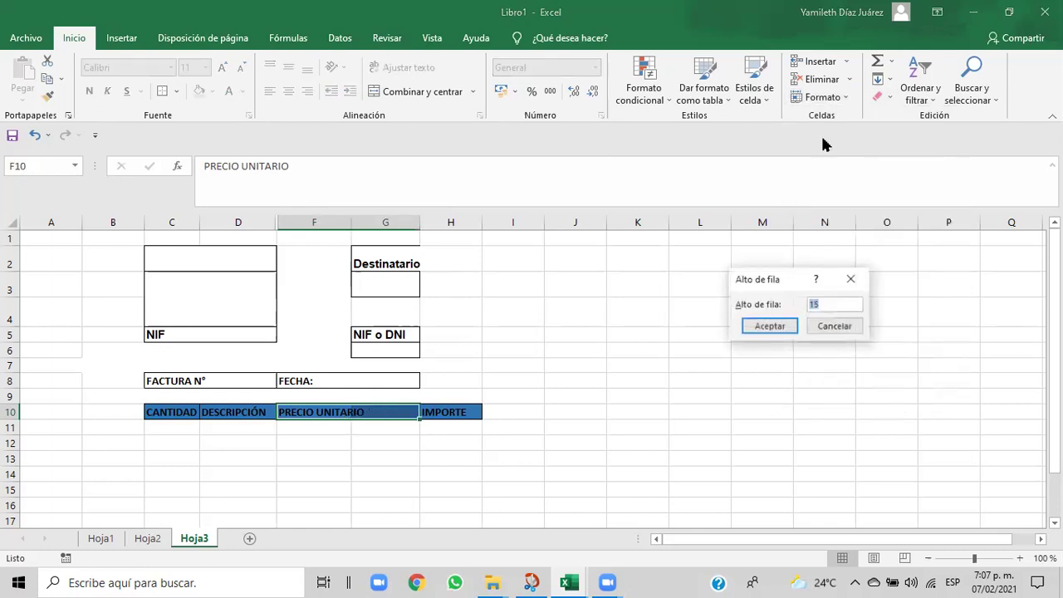
{"action": "left_click", "coordinate": [829, 305]}
{"action": "key", "text": "BackSpace"}
{"action": "key", "text": "BackSpace"}
{"action": "type", "text": "14"}
{"action": "left_click", "coordinate": [780, 328]}
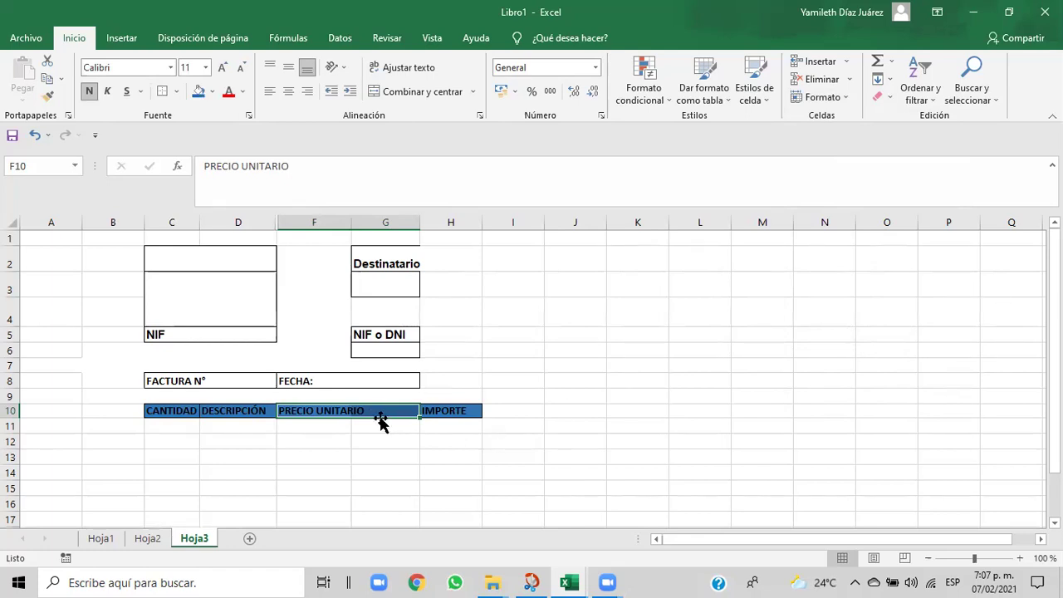
- Select the header cells C10:H10 and change the row height to 20
{"action": "left_click", "coordinate": [233, 427]}
{"action": "left_click_drag", "start_coordinate": [154, 410], "coordinate": [461, 410]}
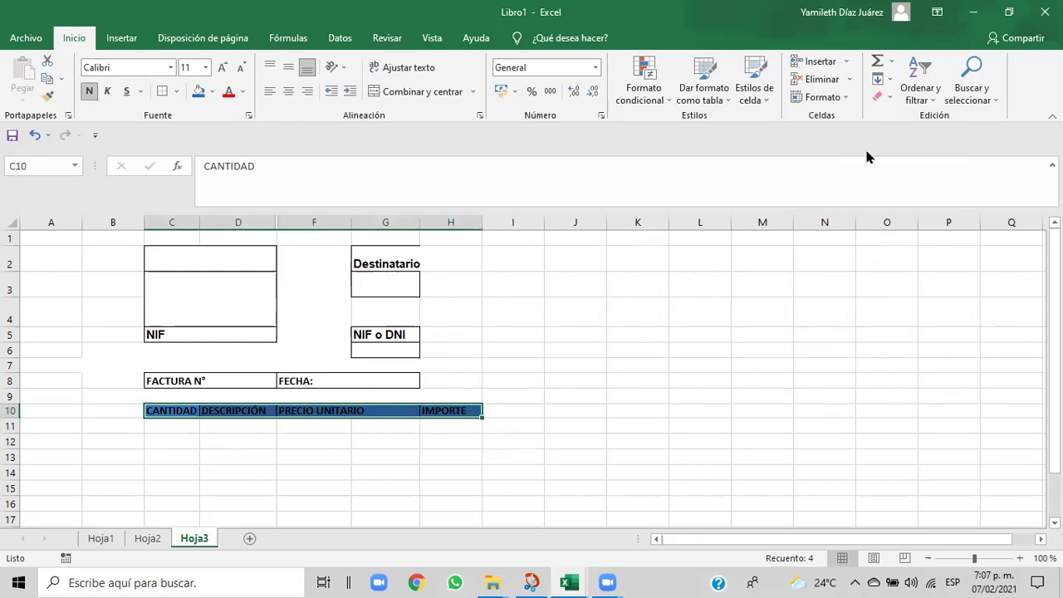
{"action": "left_click", "coordinate": [840, 98]}
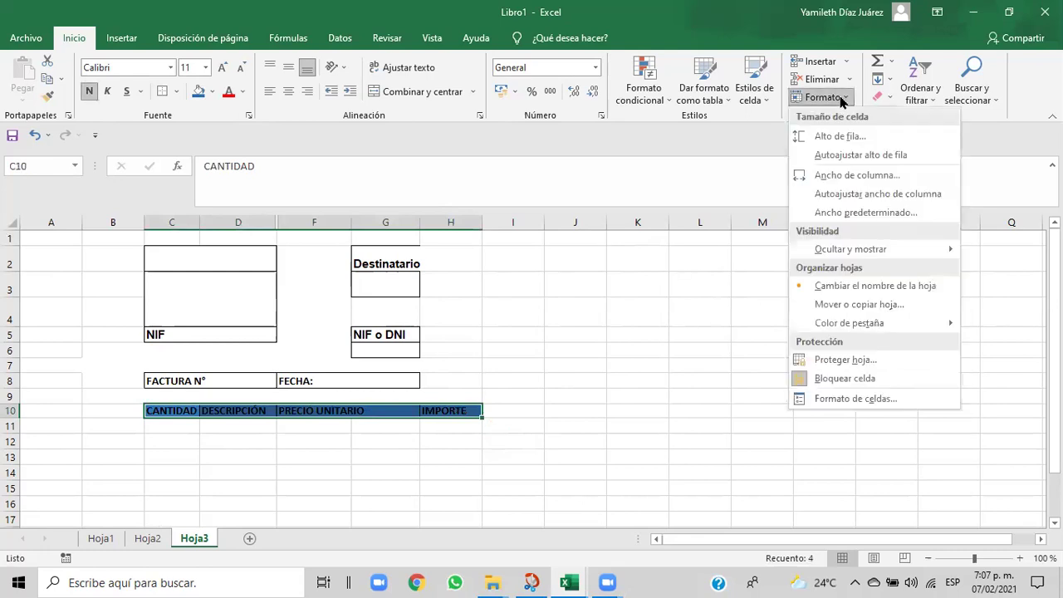
{"action": "left_click", "coordinate": [834, 142]}
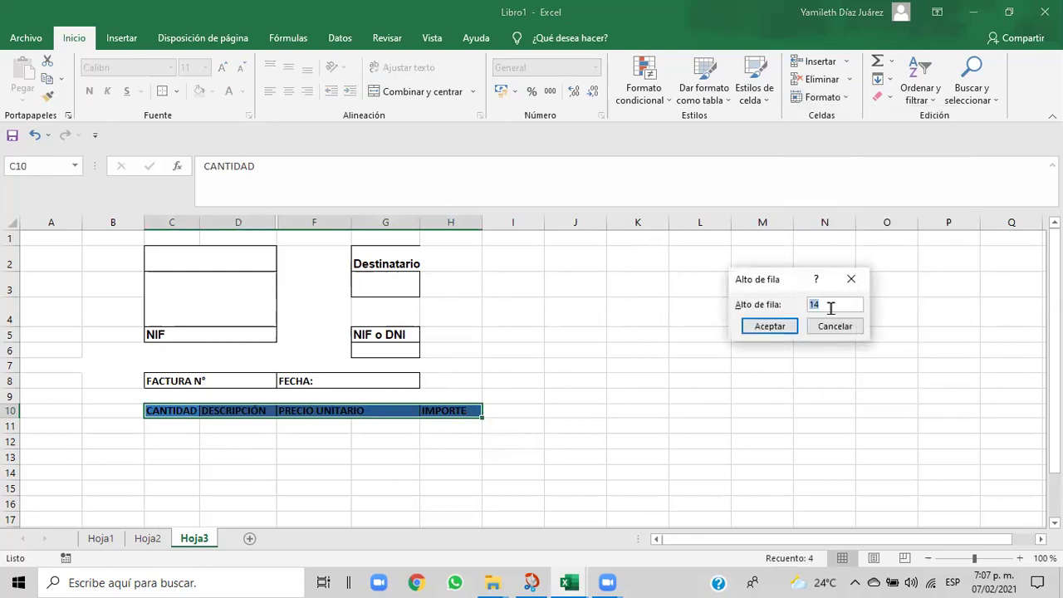
{"action": "key", "text": "BackSpace"}
{"action": "type", "text": "20"}
{"action": "left_click", "coordinate": [771, 328]}
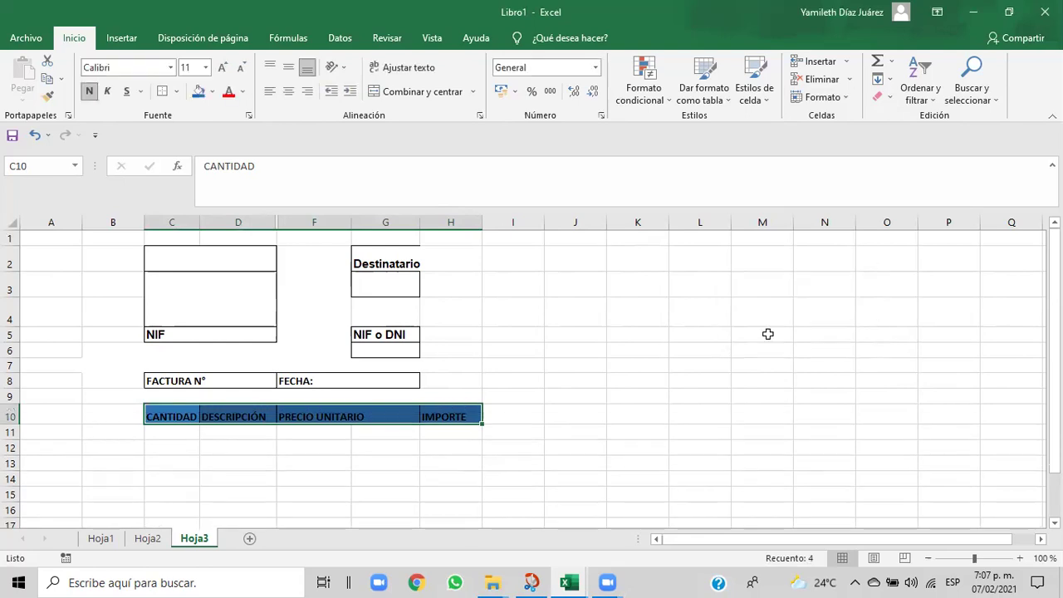
{"action": "left_click", "coordinate": [629, 450]}
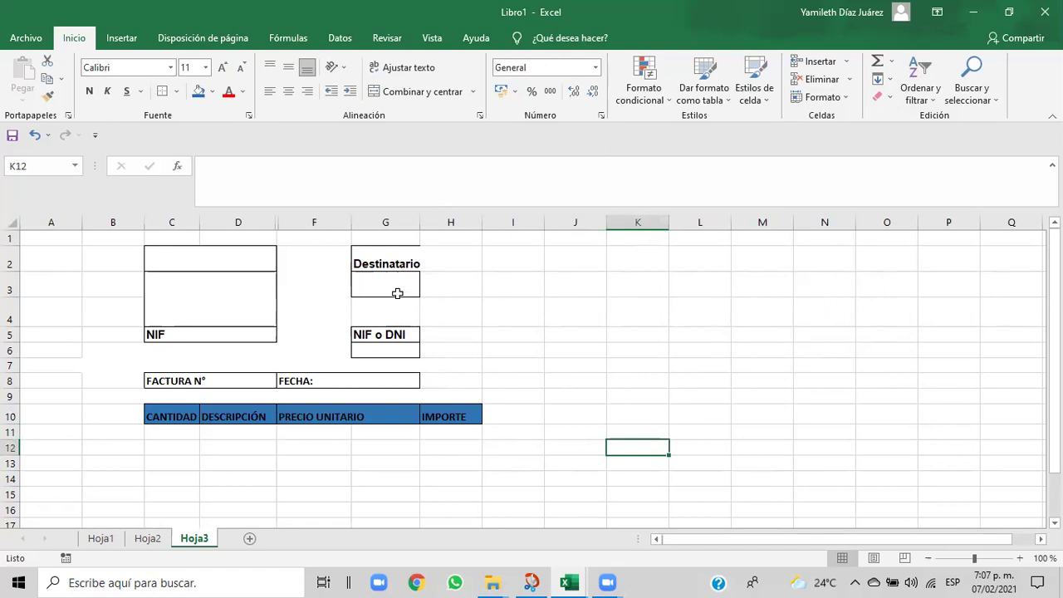
- Widen column G and give G10 middle-aligned, wrapped, left-aligned text
{"action": "left_click_drag", "start_coordinate": [421, 222], "coordinate": [479, 222]}
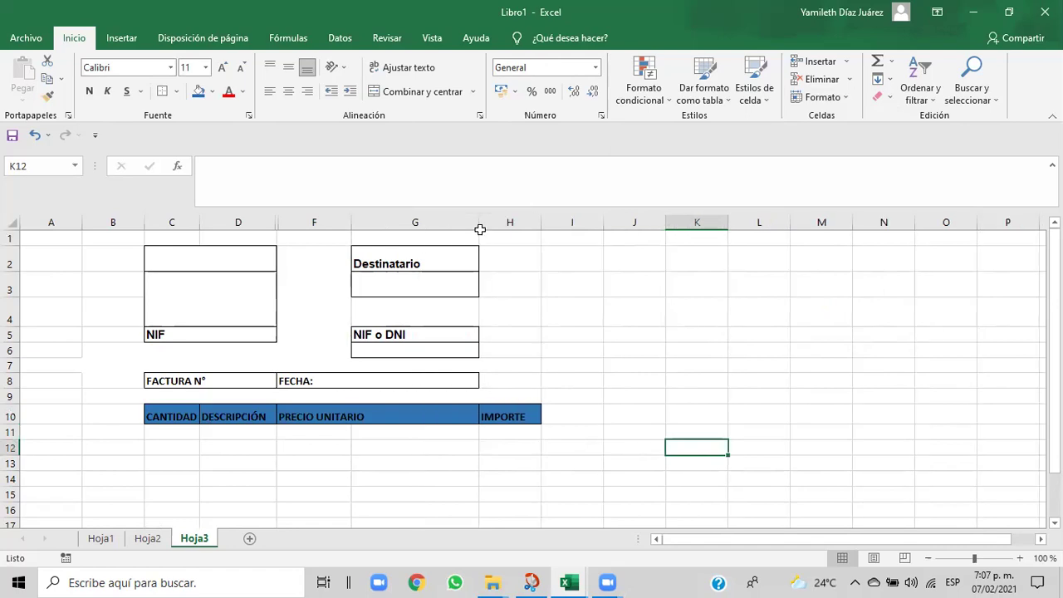
{"action": "left_click", "coordinate": [524, 382]}
{"action": "left_click_drag", "start_coordinate": [325, 415], "coordinate": [388, 418]}
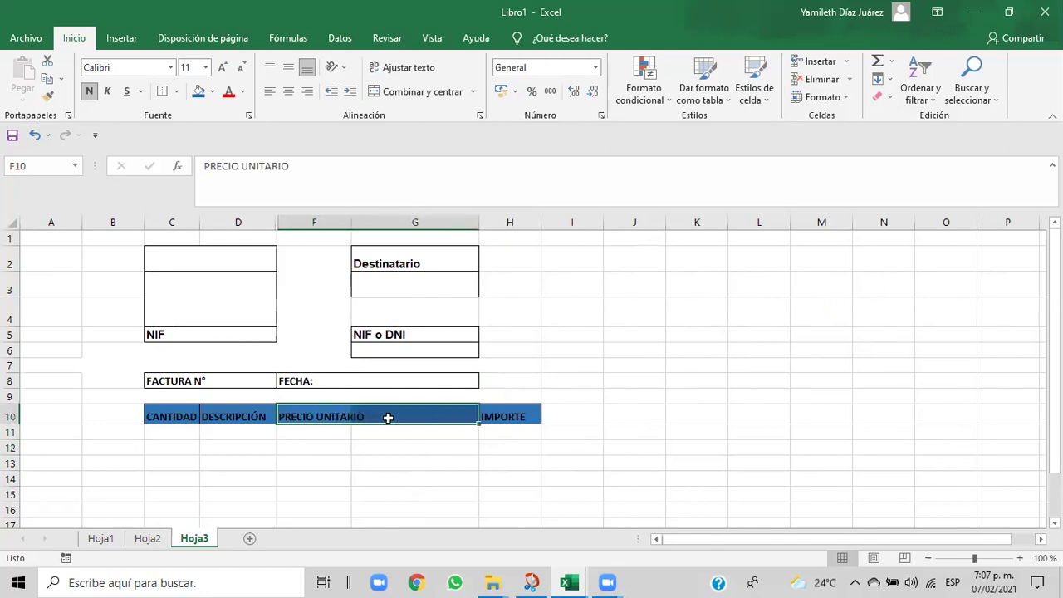
{"action": "left_click", "coordinate": [388, 418]}
{"action": "left_click", "coordinate": [287, 70]}
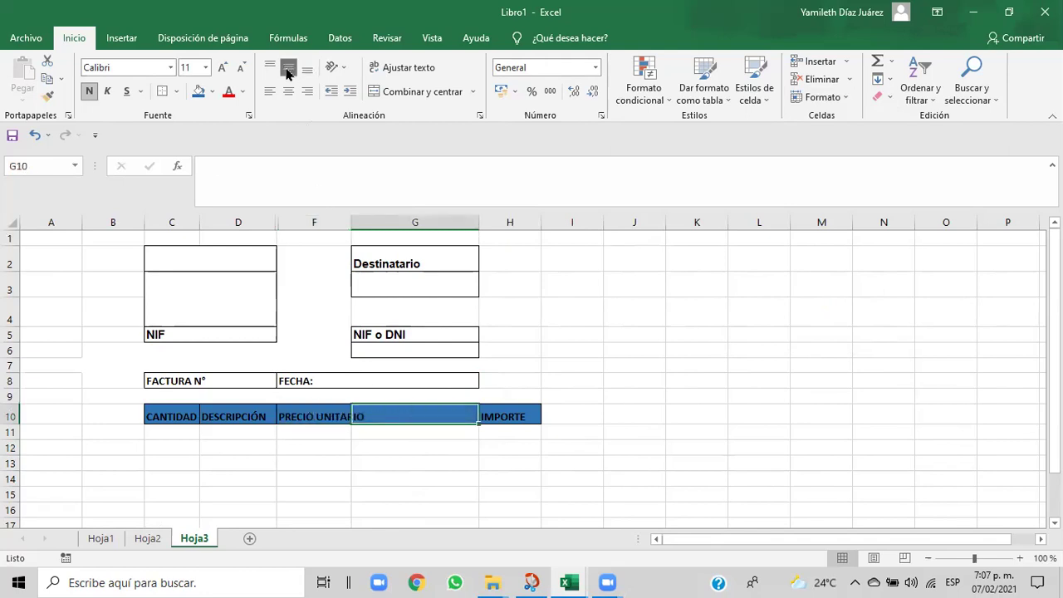
{"action": "left_click", "coordinate": [397, 73]}
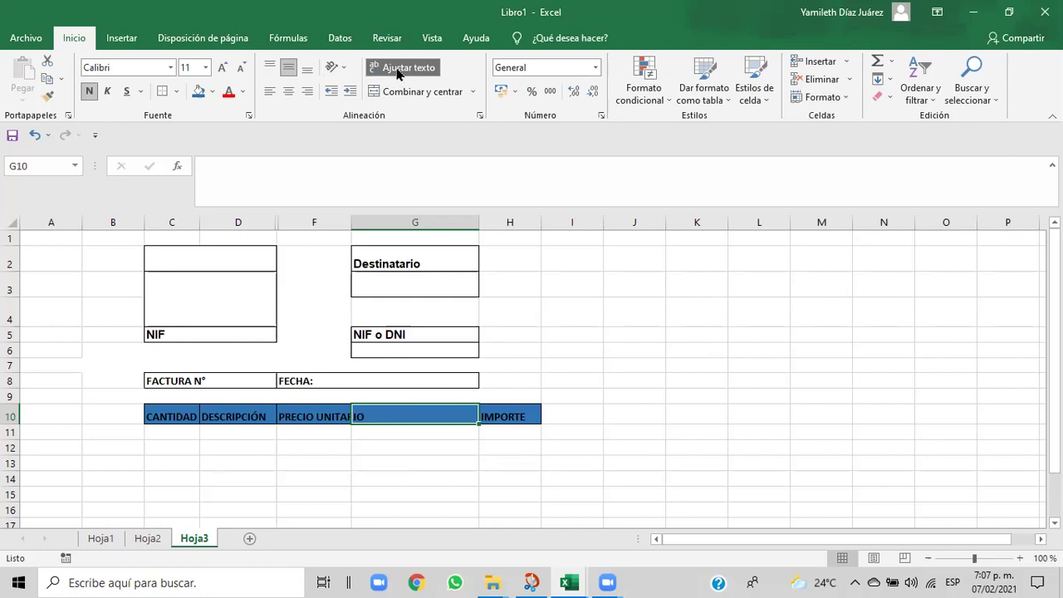
{"action": "left_click", "coordinate": [272, 94]}
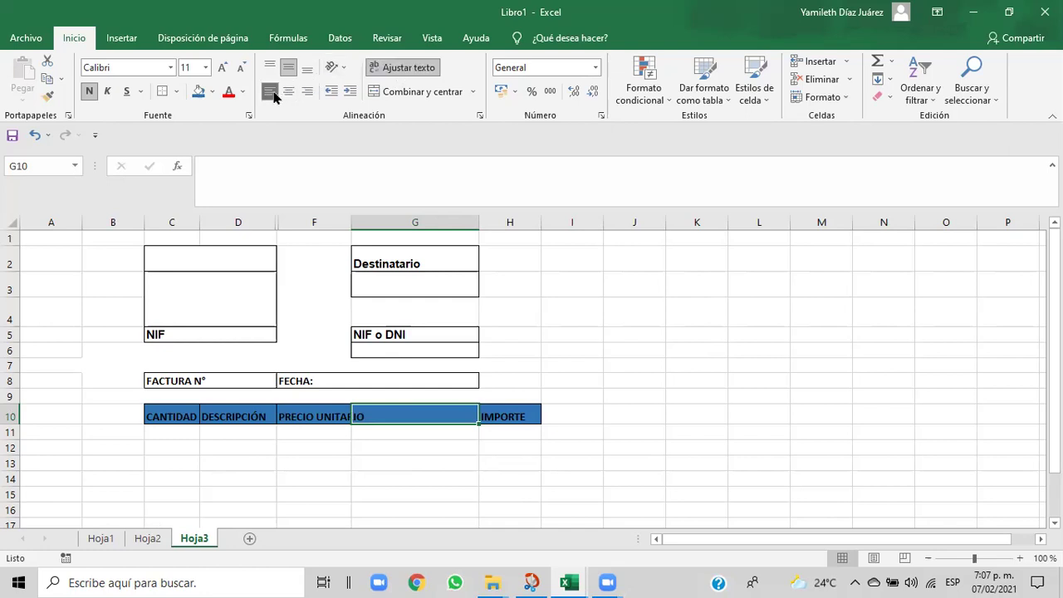
- Select the PRECIO UNITARIO cells F10:G10 for full alignment formatting
{"action": "left_click", "coordinate": [362, 465]}
{"action": "left_click_drag", "start_coordinate": [308, 417], "coordinate": [368, 417]}
{"action": "left_click", "coordinate": [368, 417]}
{"action": "left_click", "coordinate": [294, 415]}
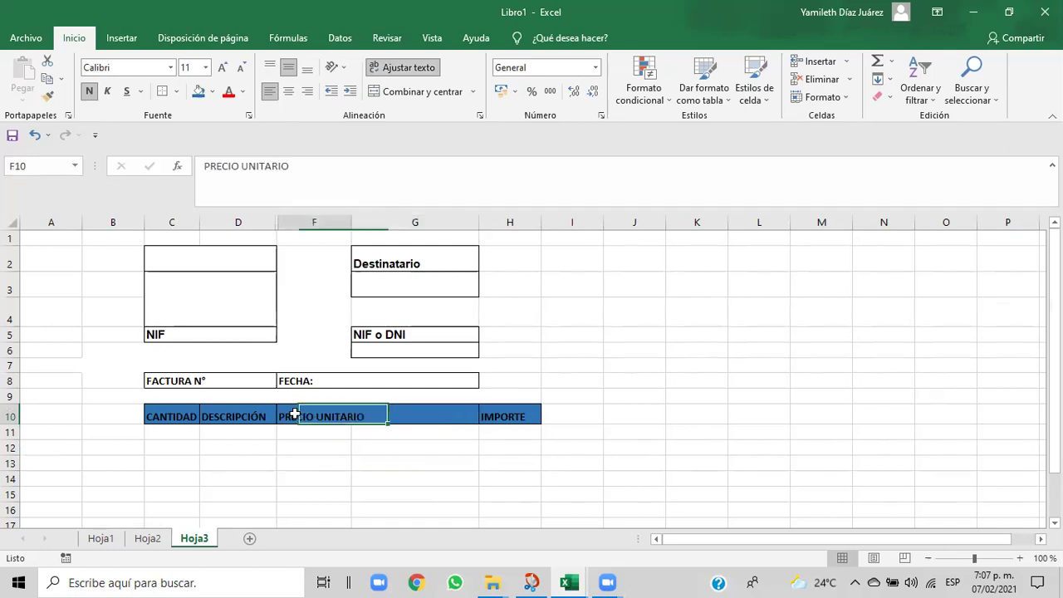
{"action": "left_click_drag", "start_coordinate": [296, 413], "coordinate": [400, 416]}
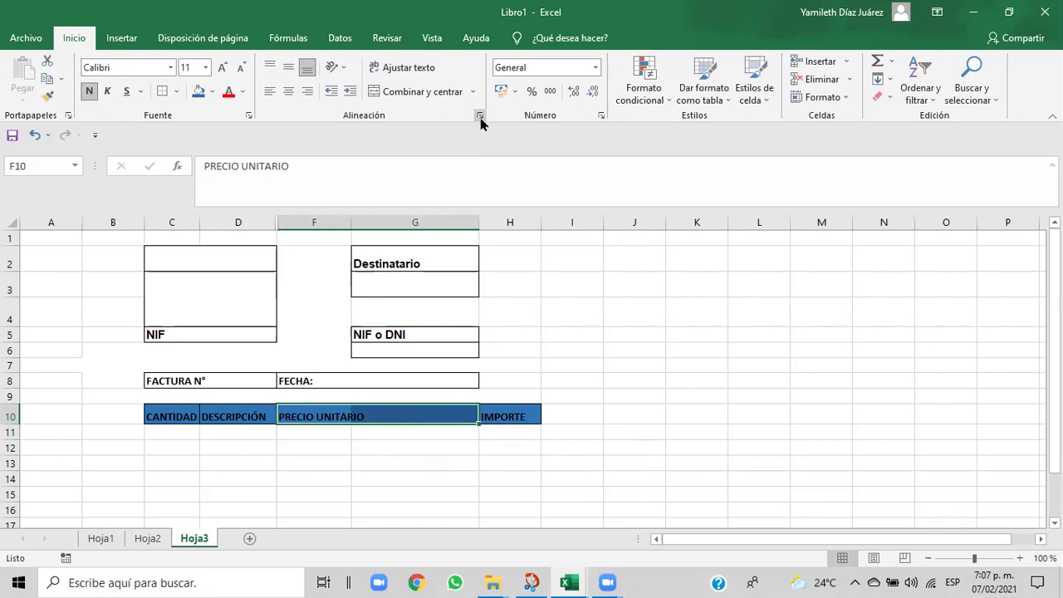
{"action": "left_click", "coordinate": [479, 116]}
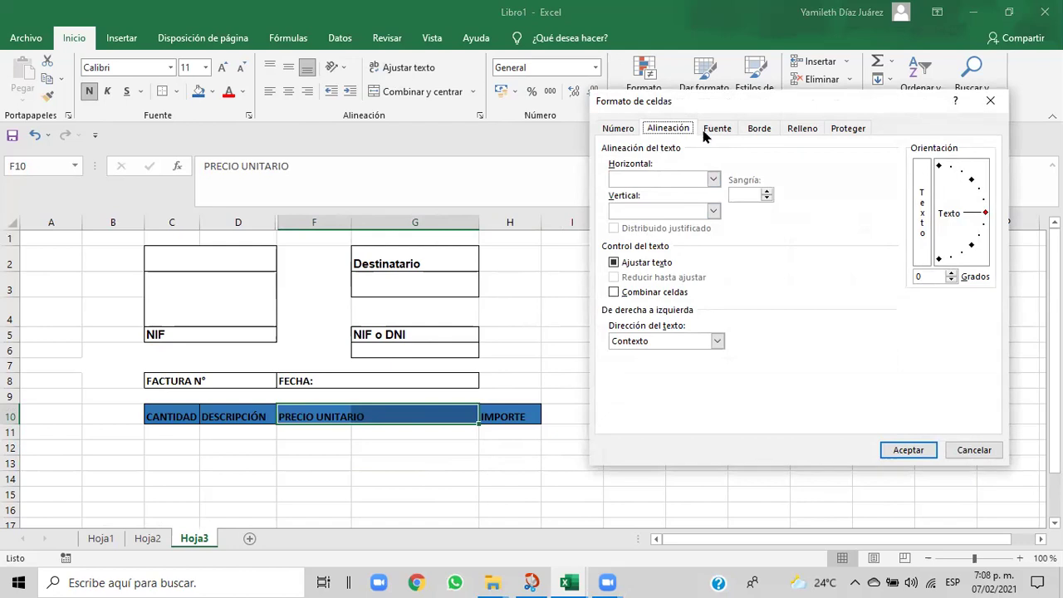
- Merge F10:G10 with left horizontal and centred vertical alignment
{"action": "left_click", "coordinate": [717, 130]}
{"action": "left_click", "coordinate": [675, 130]}
{"action": "left_click", "coordinate": [711, 181]}
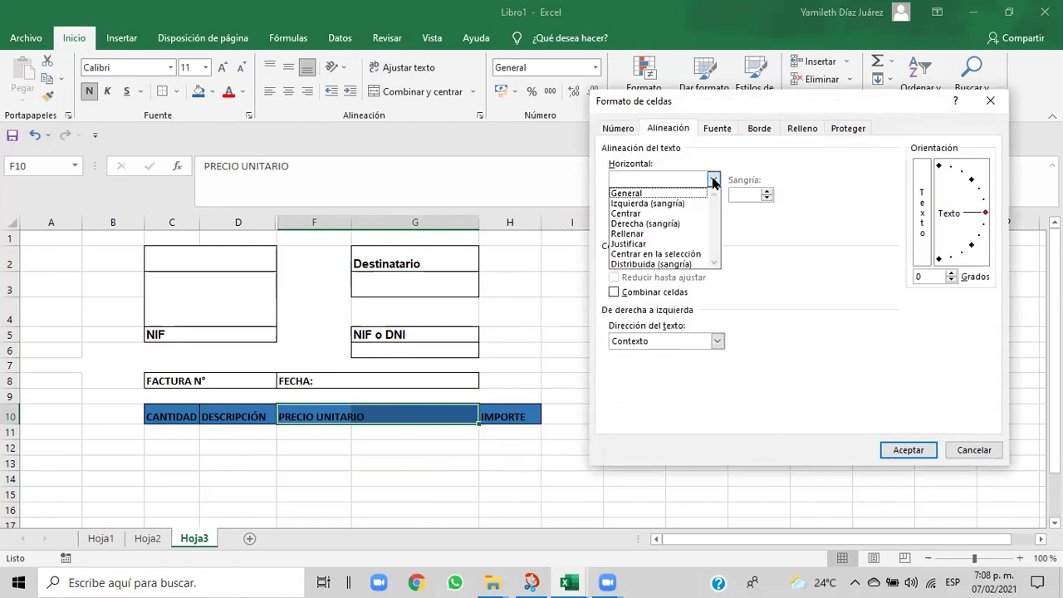
{"action": "left_click", "coordinate": [676, 205]}
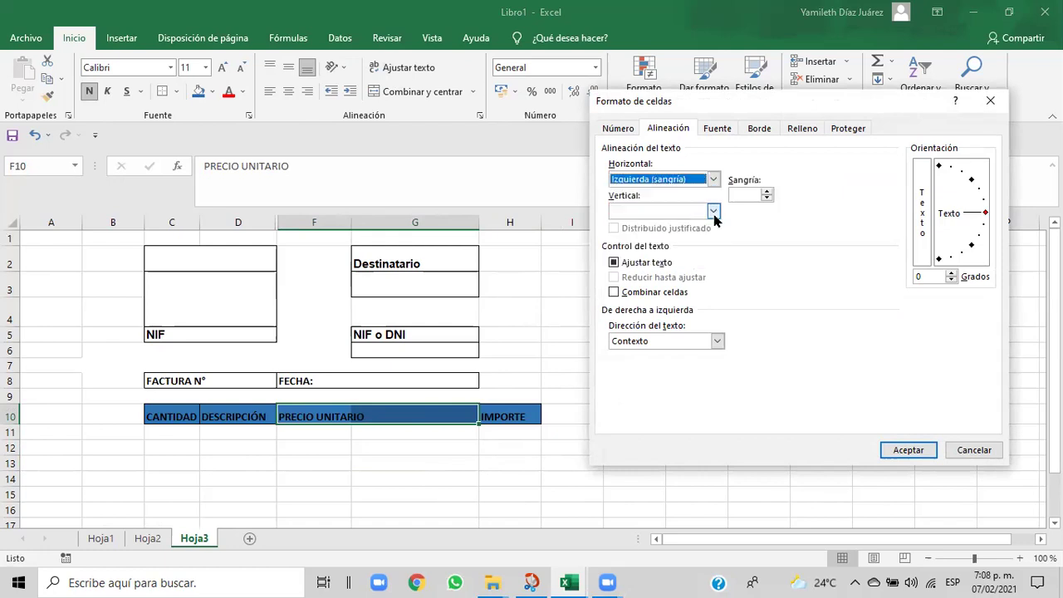
{"action": "left_click", "coordinate": [713, 212]}
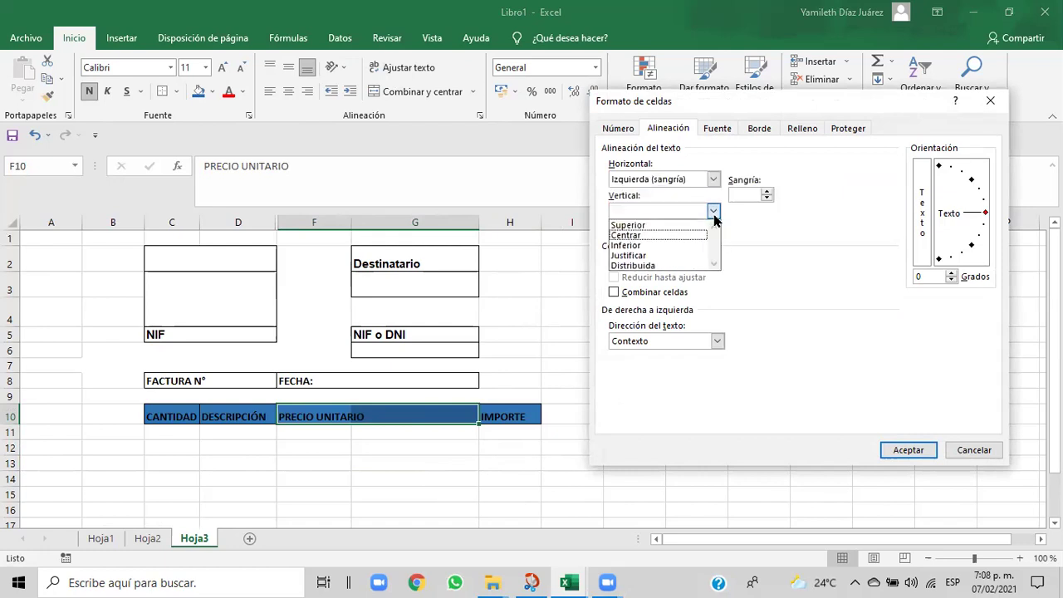
{"action": "left_click", "coordinate": [676, 236]}
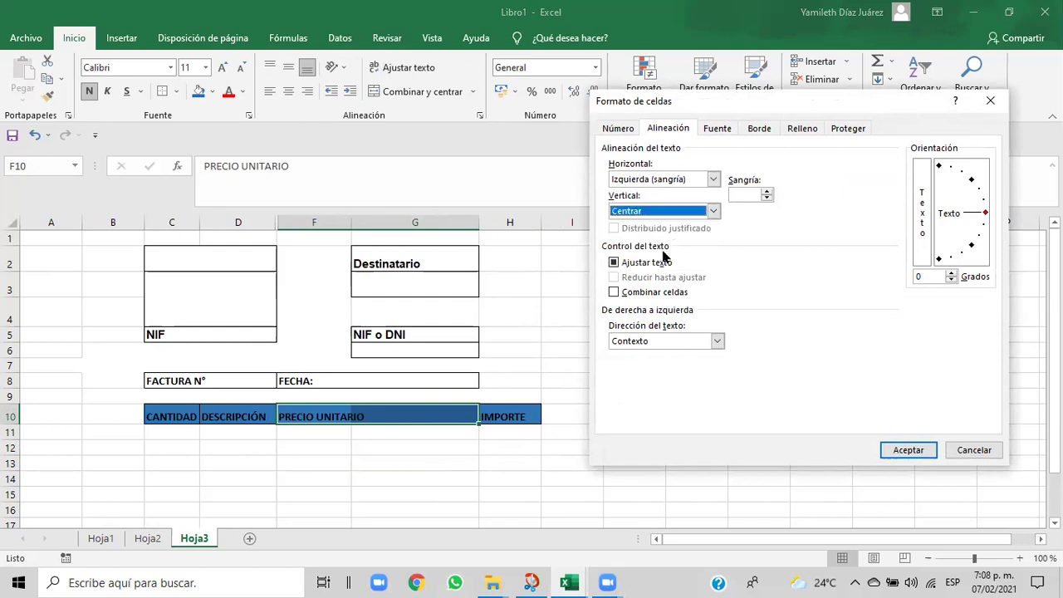
{"action": "left_click", "coordinate": [614, 294]}
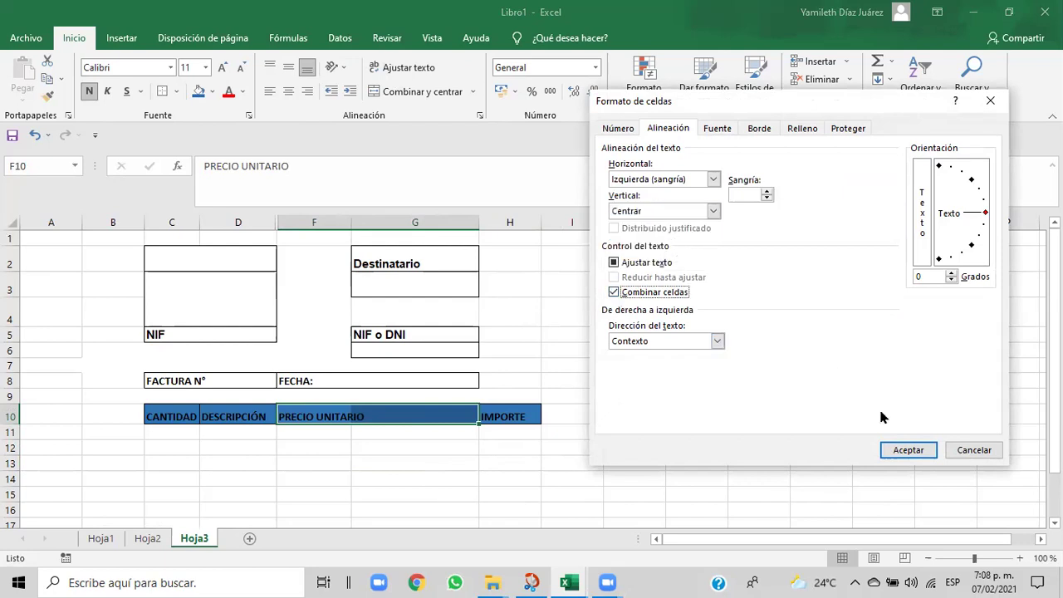
{"action": "left_click", "coordinate": [914, 451]}
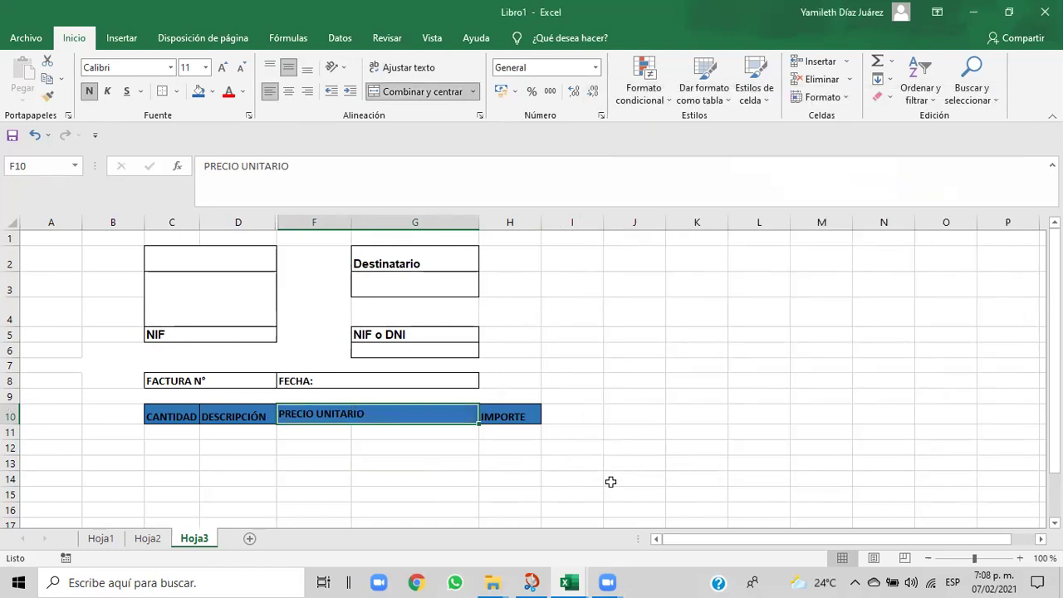
{"action": "left_click", "coordinate": [610, 482]}
- Give CANTIDAD in C10 left alignment, wrap text, merging and vertical Justificar
{"action": "left_click", "coordinate": [361, 416]}
{"action": "left_click", "coordinate": [213, 416]}
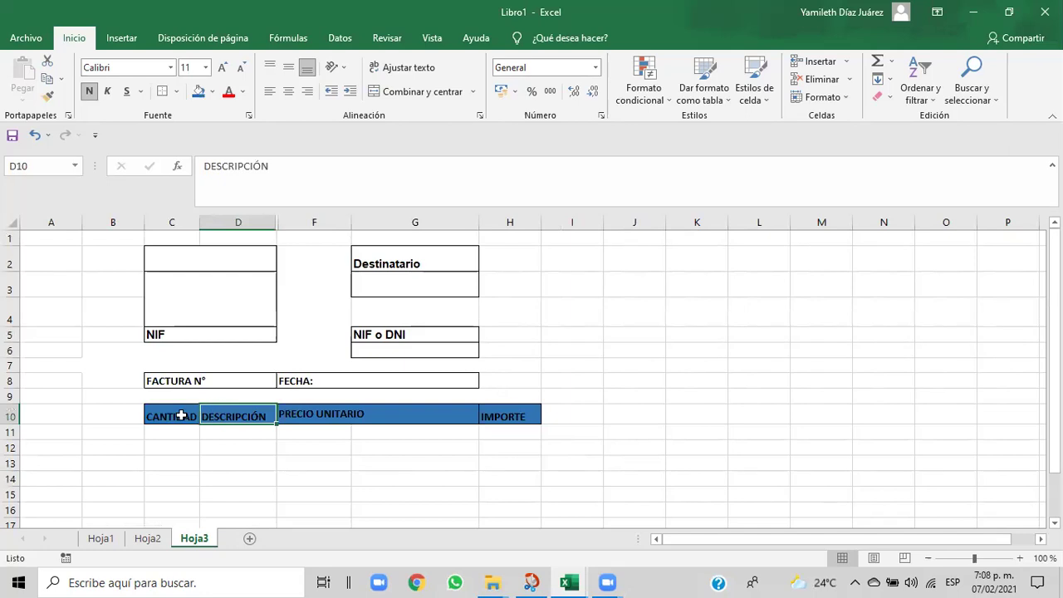
{"action": "left_click", "coordinate": [180, 415]}
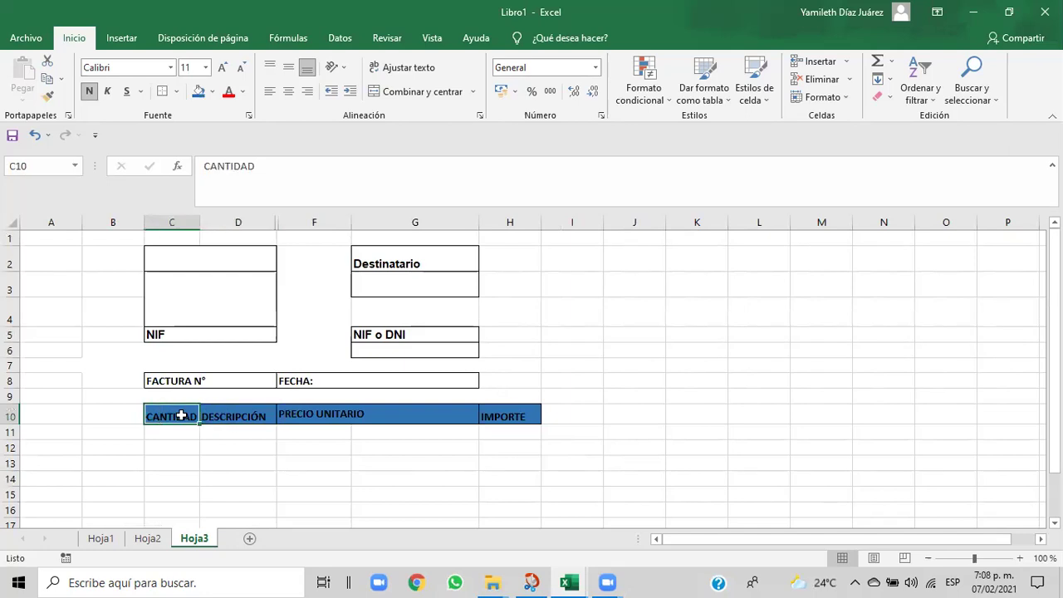
{"action": "left_click", "coordinate": [479, 116]}
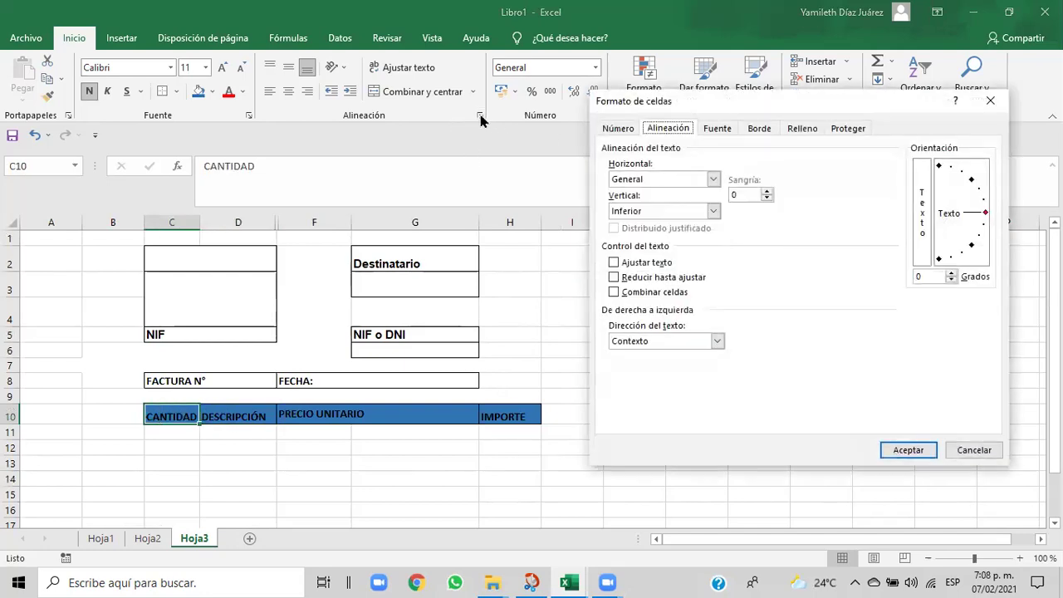
{"action": "left_click", "coordinate": [713, 181]}
{"action": "left_click", "coordinate": [689, 204]}
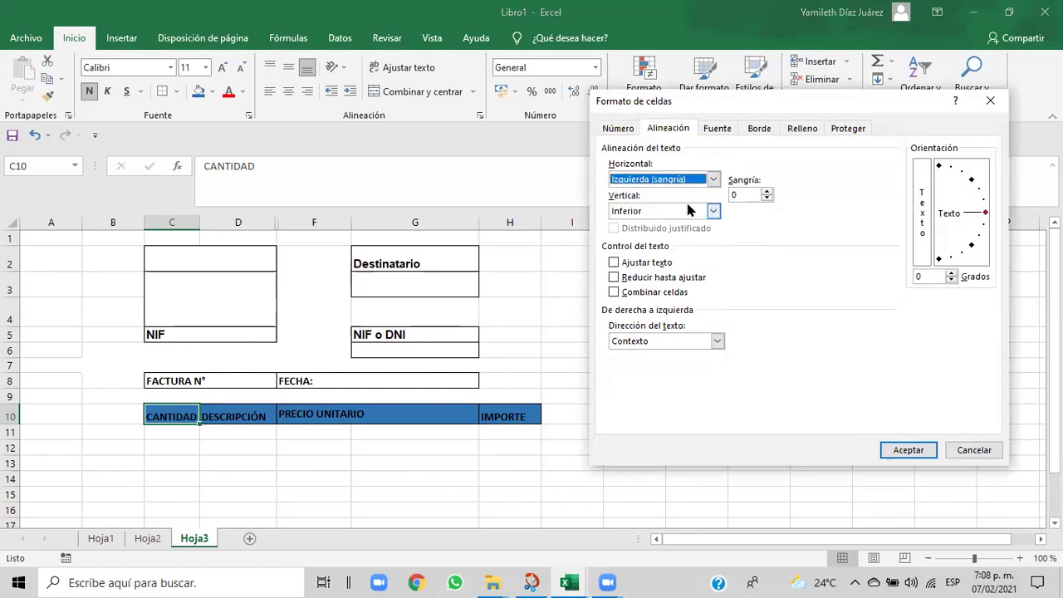
{"action": "left_click", "coordinate": [618, 263]}
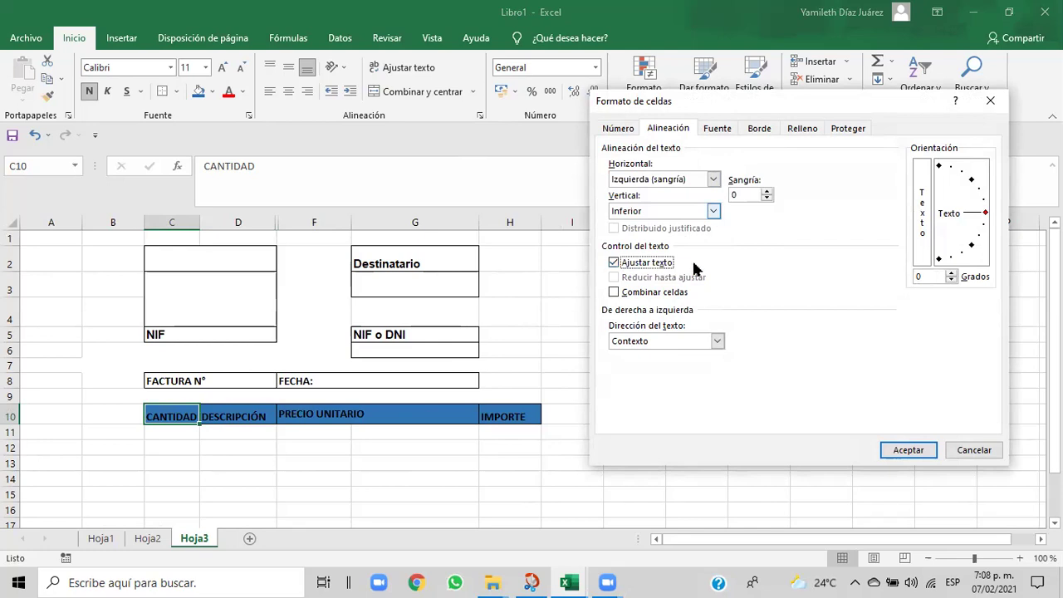
{"action": "left_click", "coordinate": [614, 295]}
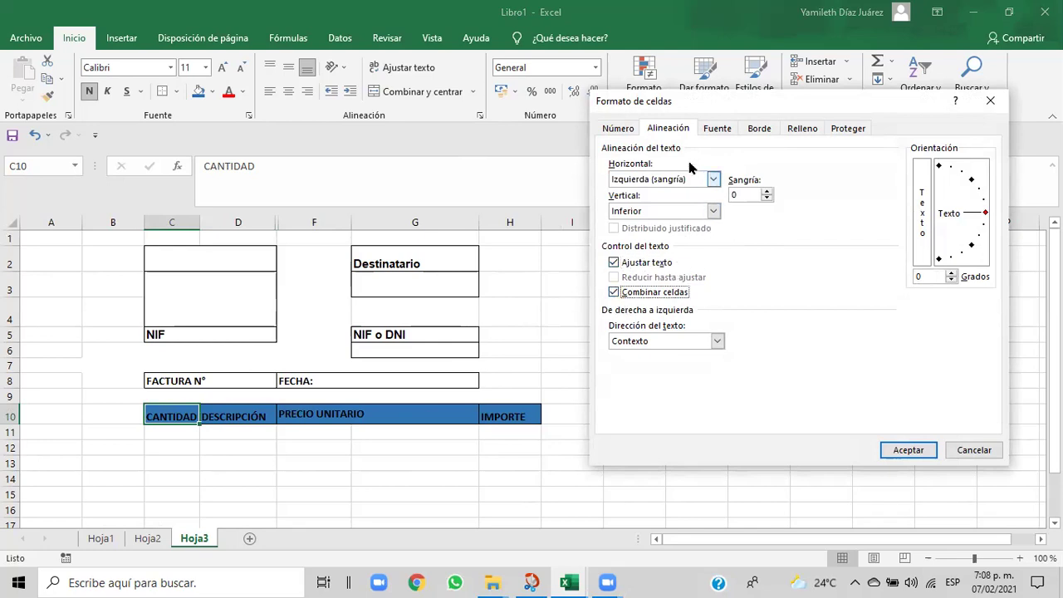
{"action": "left_click", "coordinate": [713, 211]}
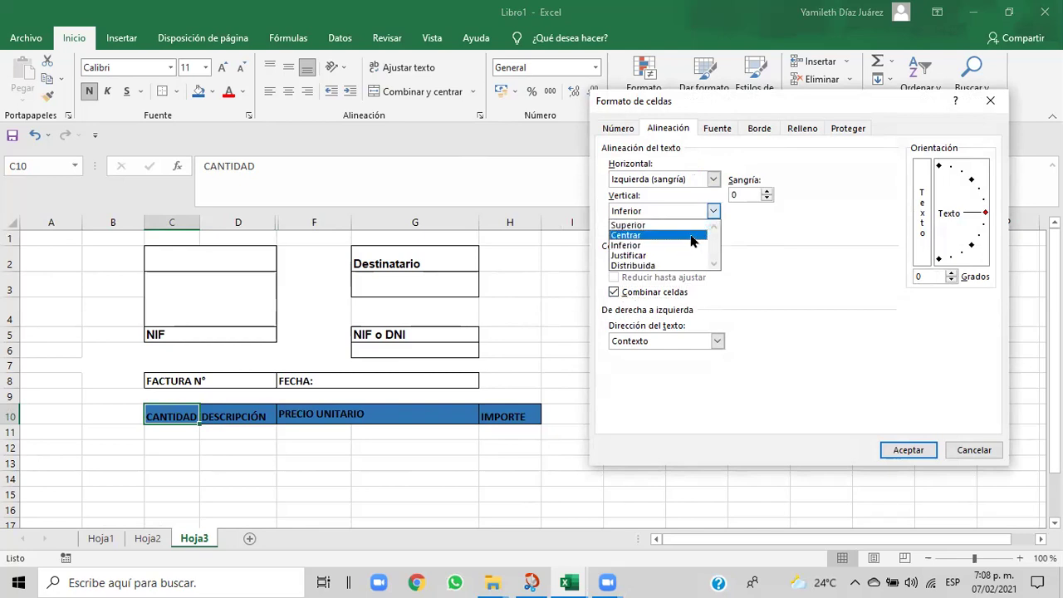
{"action": "left_click", "coordinate": [669, 256]}
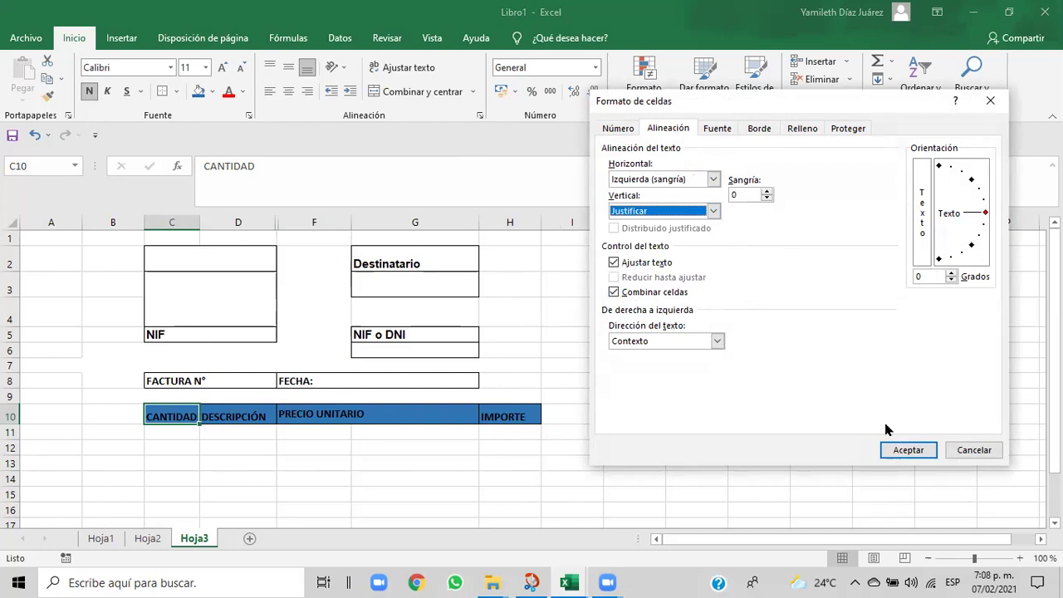
{"action": "left_click", "coordinate": [906, 450]}
- Centre DESCRIPCIÓN horizontally and vertically, and vertically centre CANTIDAD
{"action": "left_click", "coordinate": [589, 503]}
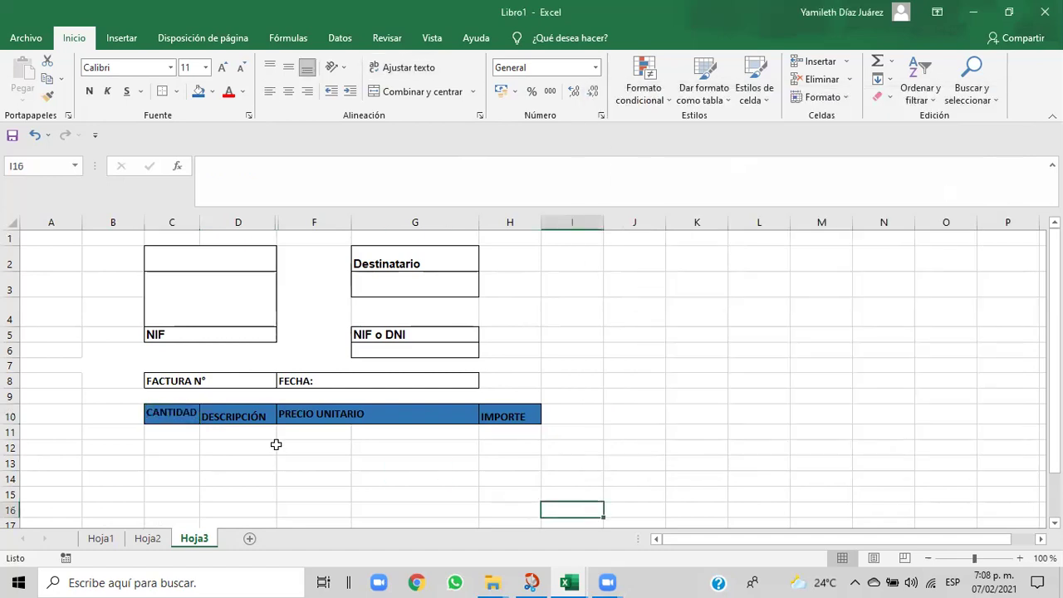
{"action": "left_click", "coordinate": [247, 415]}
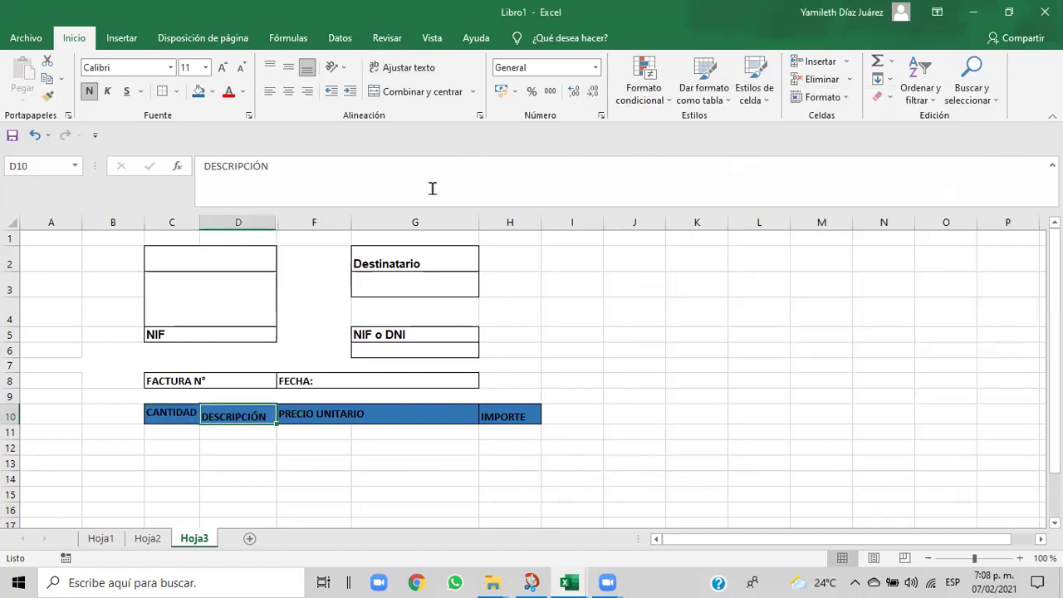
{"action": "left_click", "coordinate": [291, 94]}
{"action": "left_click", "coordinate": [288, 69]}
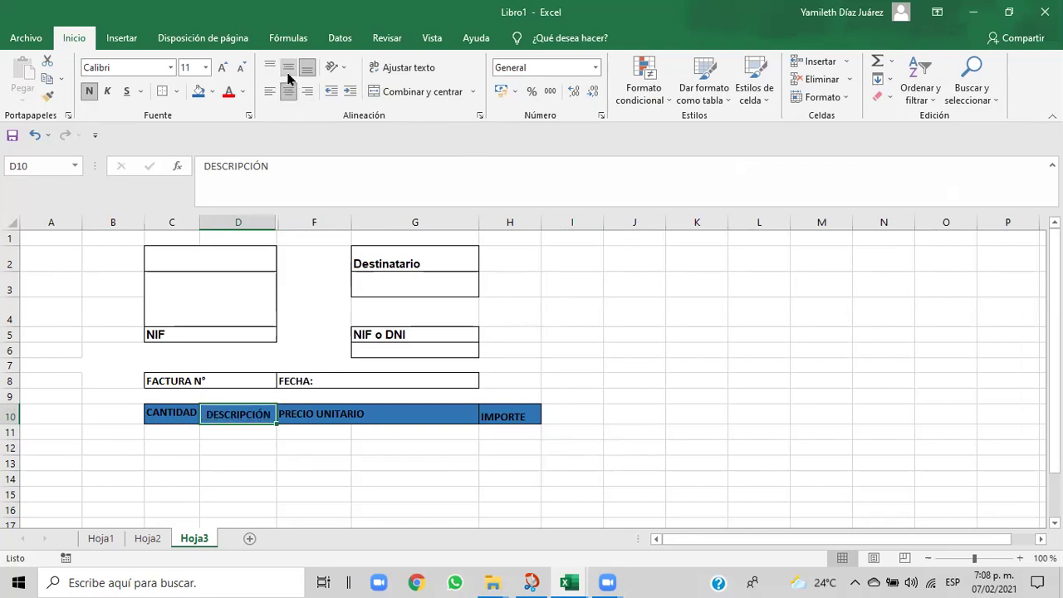
{"action": "left_click", "coordinate": [164, 410]}
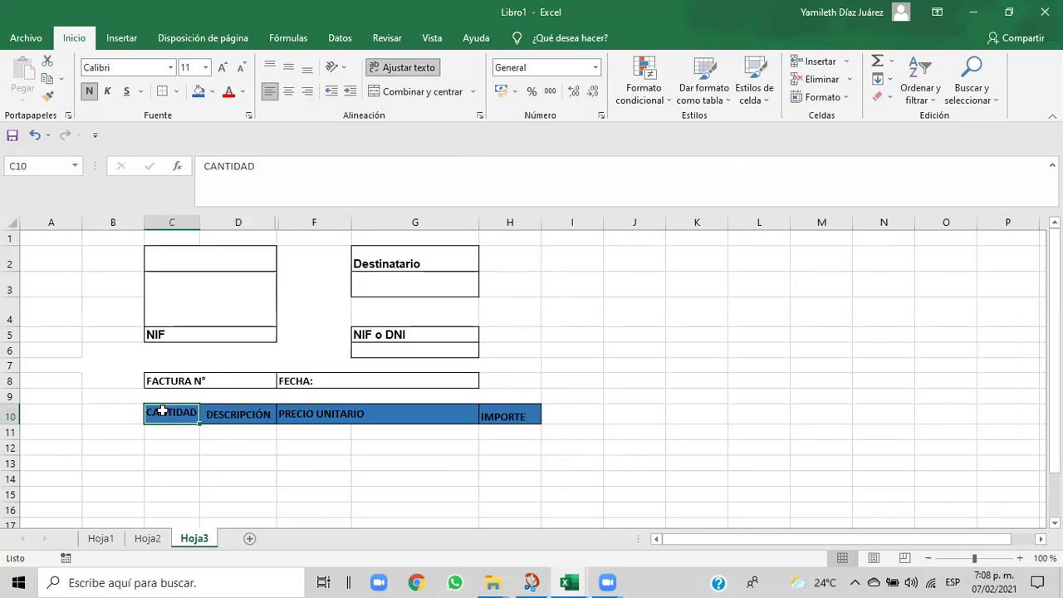
{"action": "left_click", "coordinate": [288, 68]}
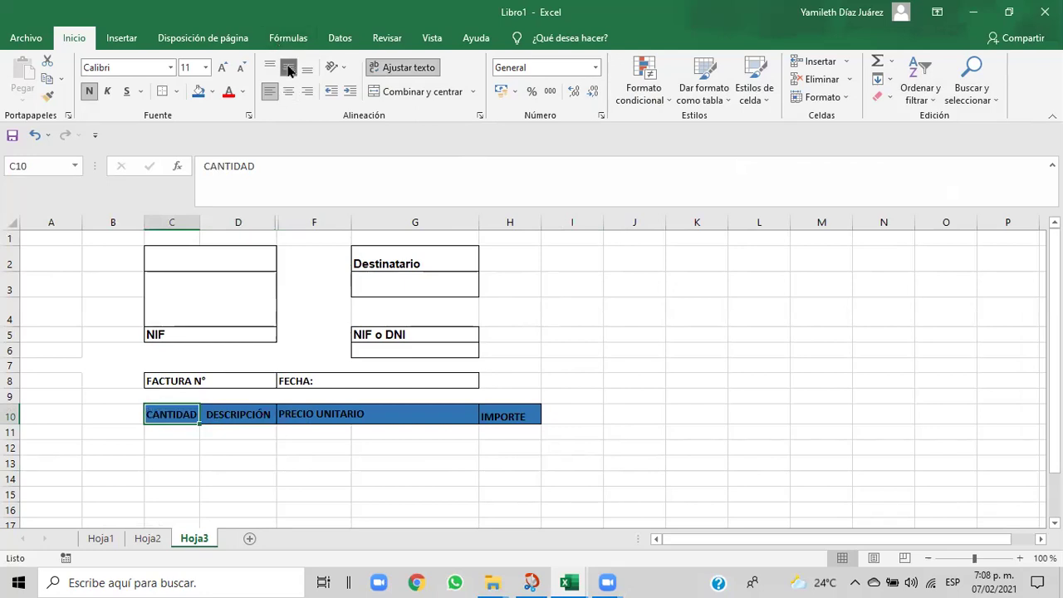
{"action": "left_click", "coordinate": [453, 460]}
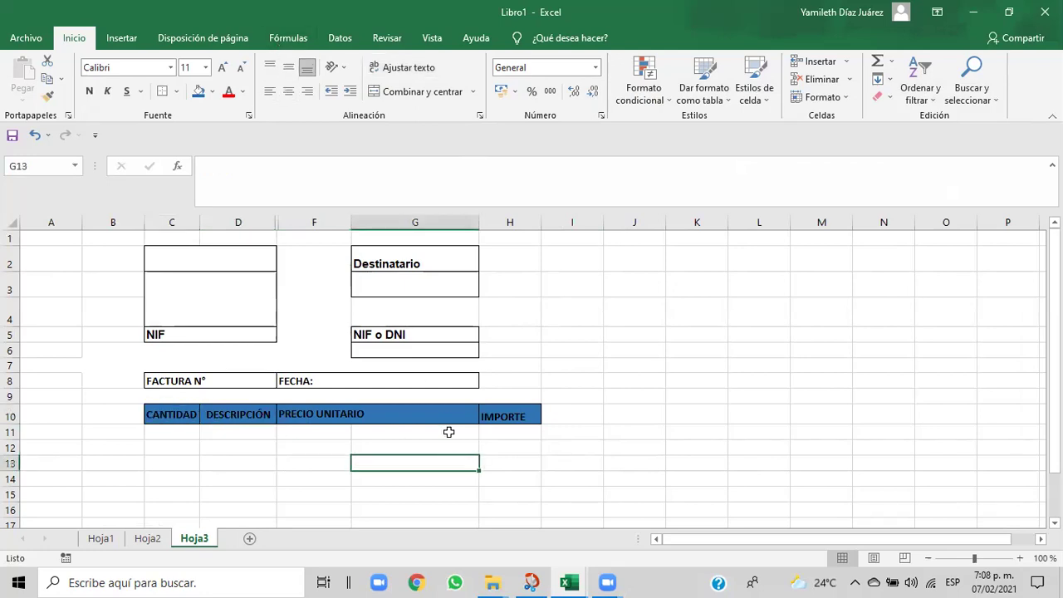
{"action": "left_click", "coordinate": [447, 416]}
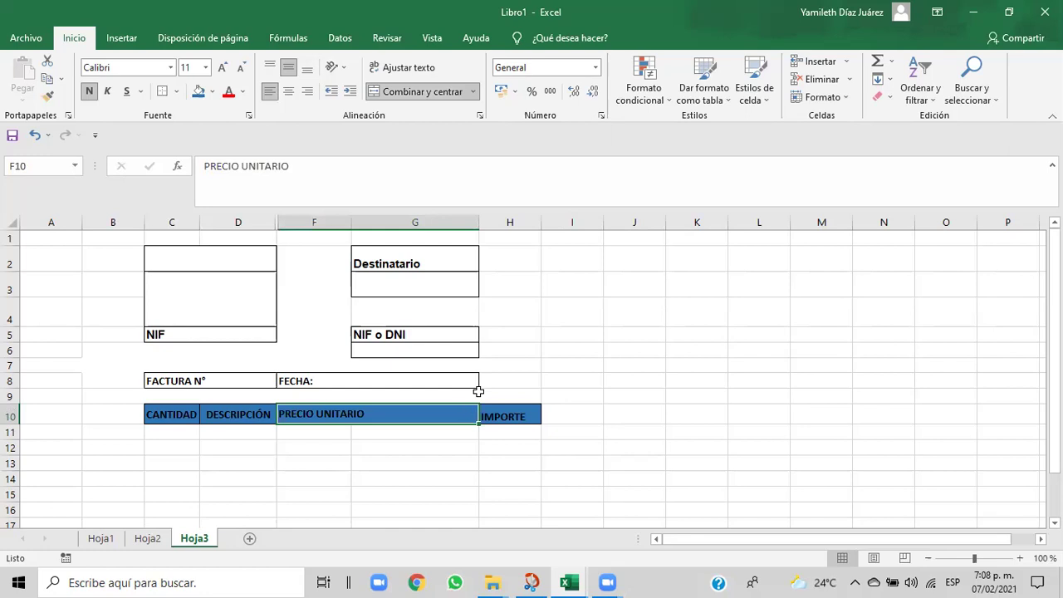
- Narrow column G, then widen it back out
{"action": "left_click_drag", "start_coordinate": [476, 225], "coordinate": [363, 245]}
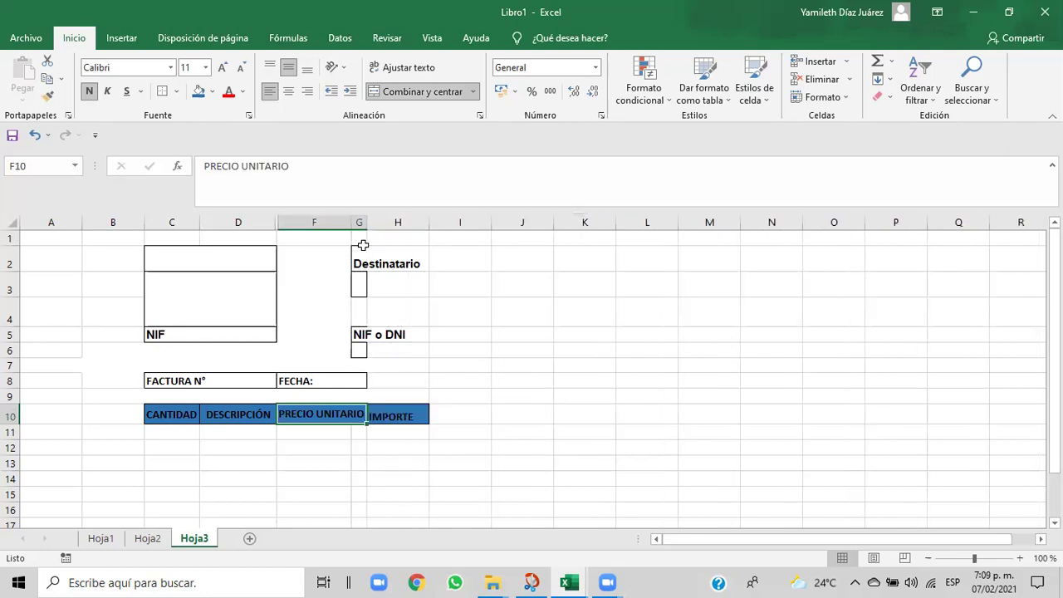
{"action": "left_click", "coordinate": [363, 245]}
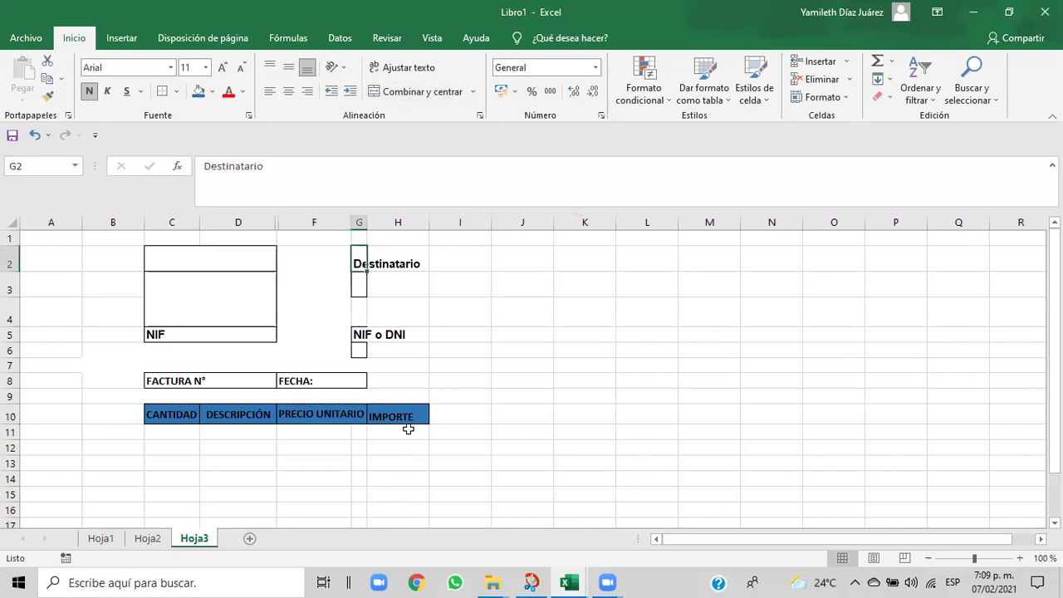
{"action": "left_click_drag", "start_coordinate": [367, 218], "coordinate": [430, 220]}
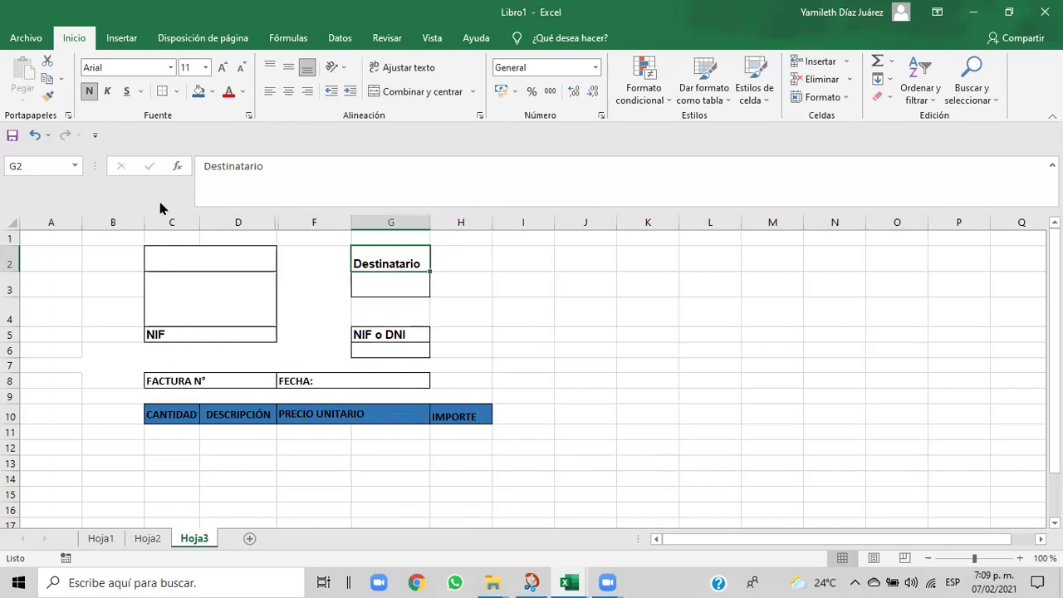
- Narrow column B, unhide column E, widen column F, and widen G to 171 px
{"action": "left_click_drag", "start_coordinate": [143, 222], "coordinate": [88, 235]}
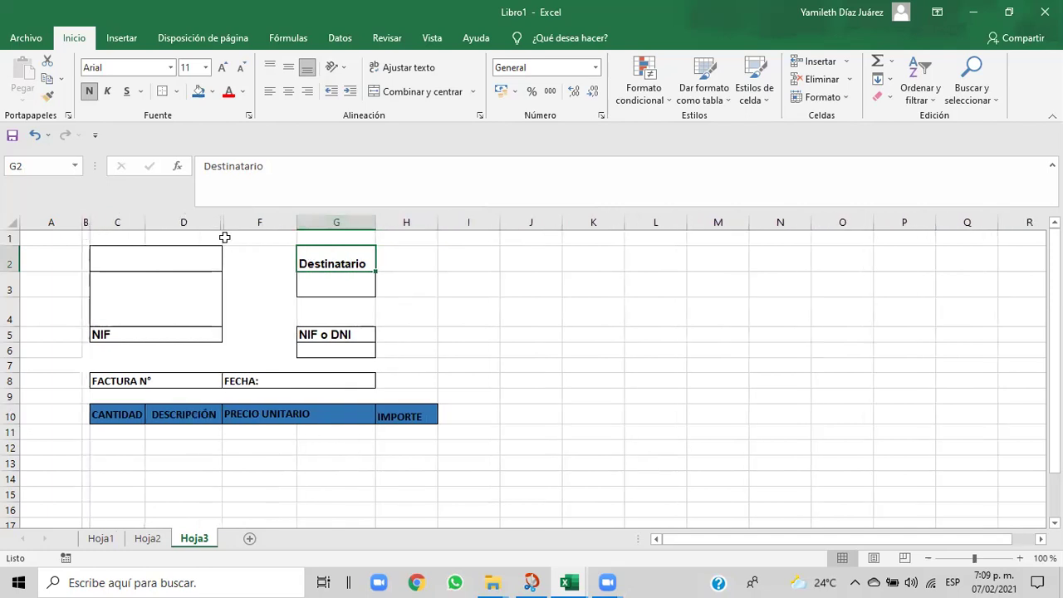
{"action": "left_click_drag", "start_coordinate": [223, 221], "coordinate": [255, 221]}
{"action": "left_click_drag", "start_coordinate": [328, 222], "coordinate": [357, 227]}
{"action": "left_click_drag", "start_coordinate": [438, 221], "coordinate": [504, 225]}
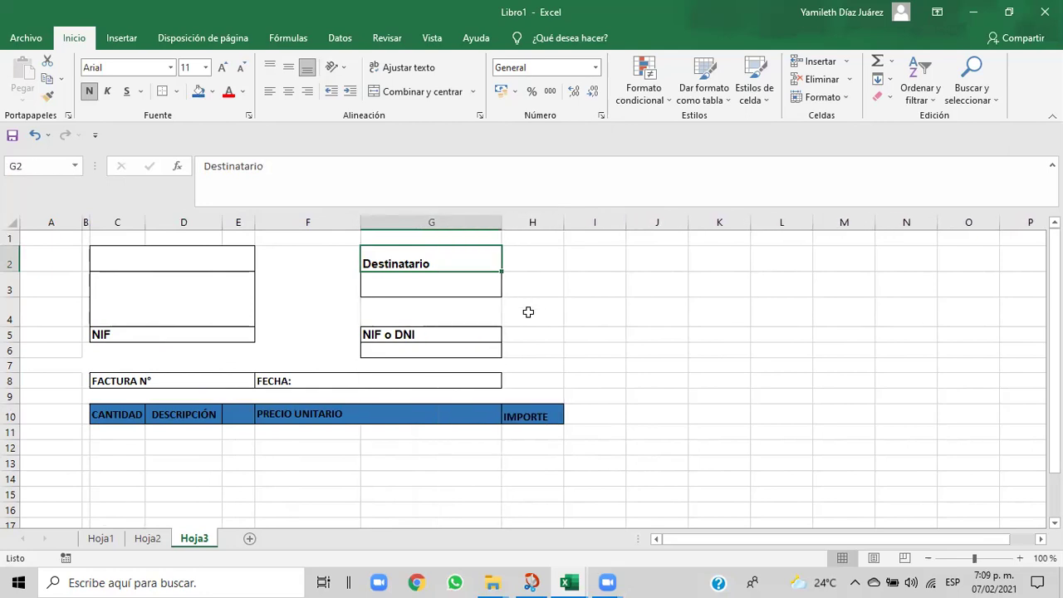
{"action": "left_click", "coordinate": [577, 331]}
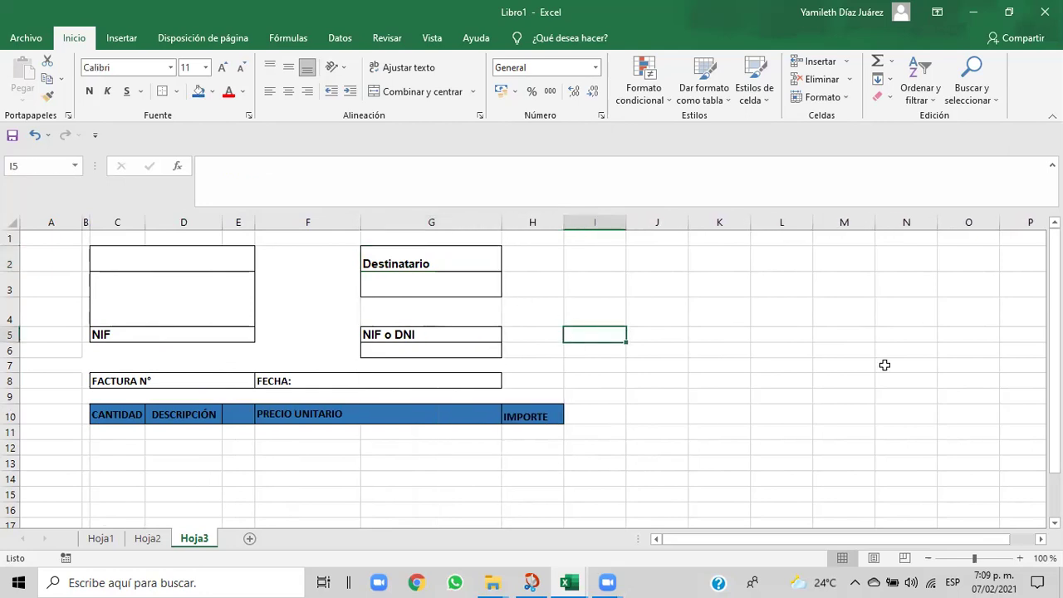
{"action": "left_click_drag", "start_coordinate": [1054, 365], "coordinate": [1054, 359]}
{"action": "left_click", "coordinate": [245, 416]}
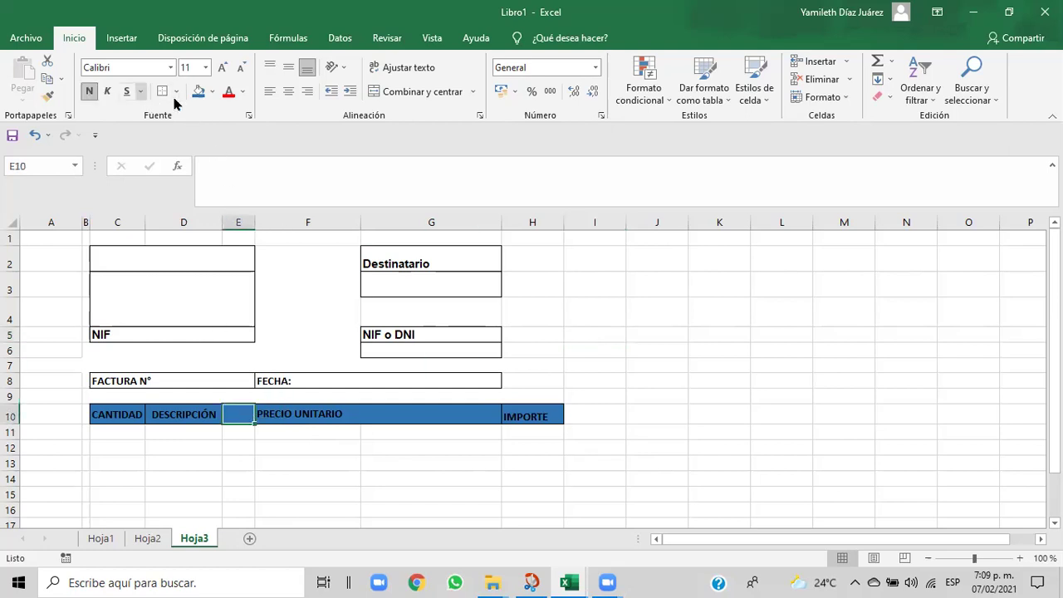
{"action": "right_click", "coordinate": [243, 421]}
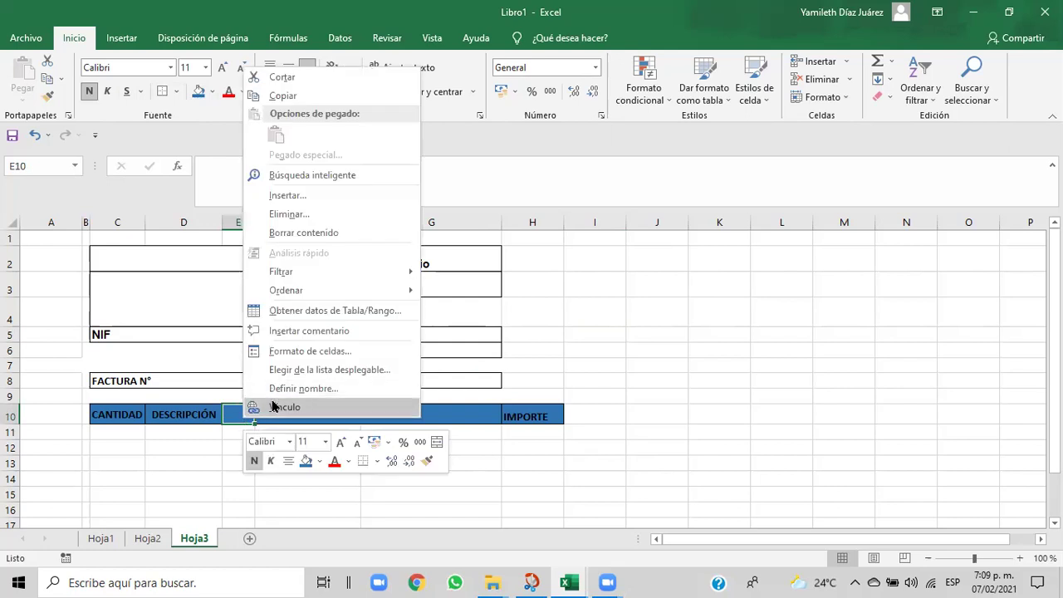
{"action": "left_click", "coordinate": [302, 215]}
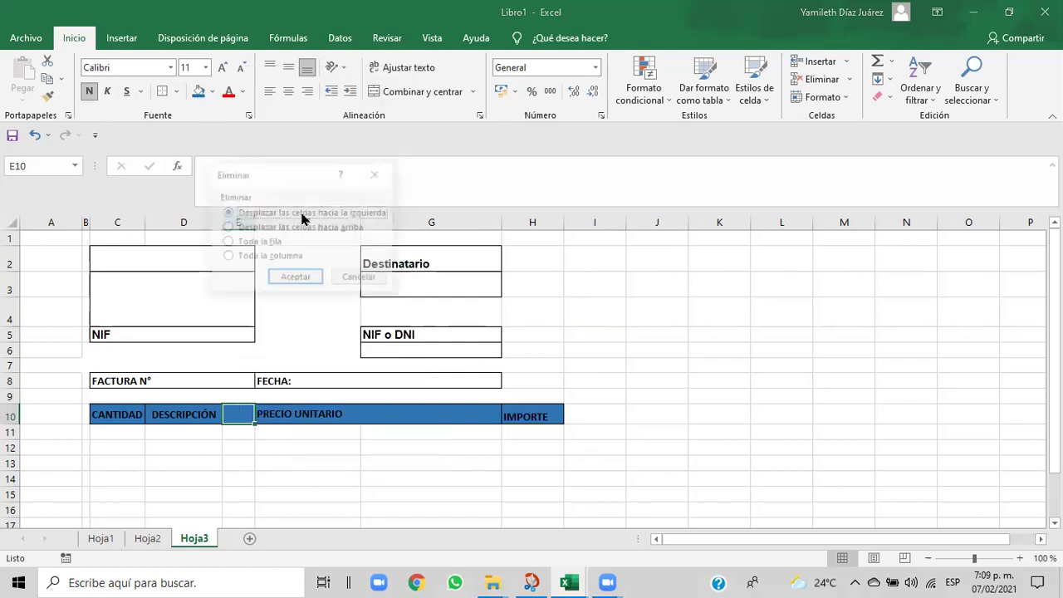
{"action": "left_click", "coordinate": [228, 241]}
{"action": "left_click", "coordinate": [291, 280]}
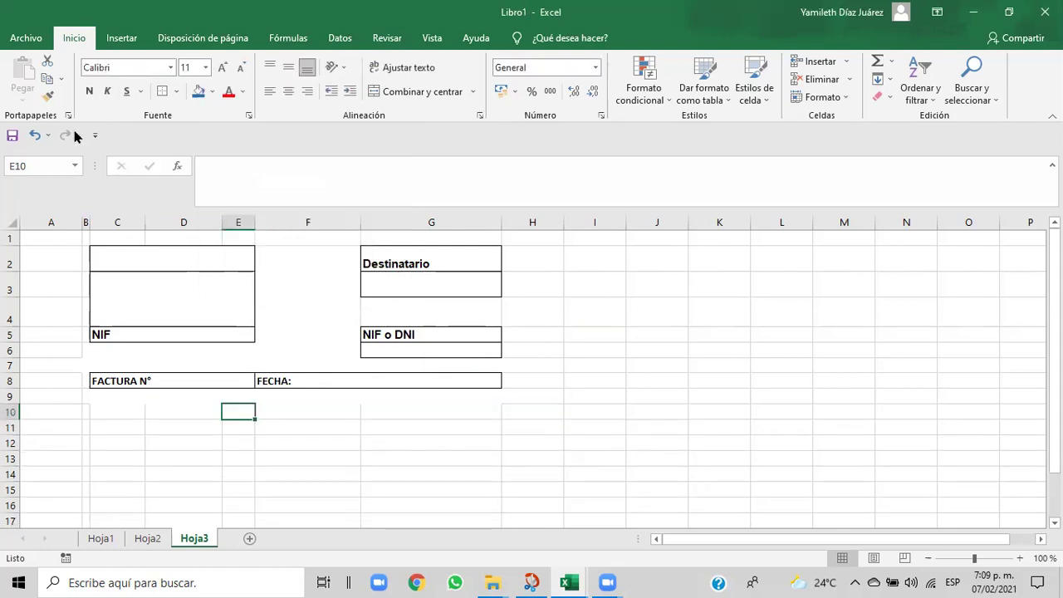
{"action": "left_click", "coordinate": [34, 134]}
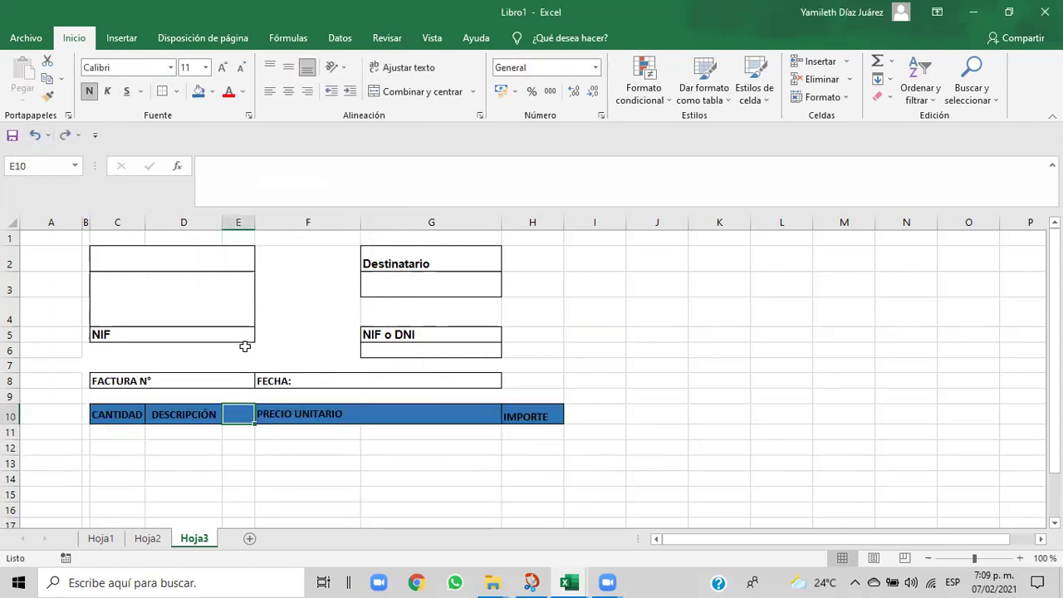
{"action": "right_click", "coordinate": [236, 420]}
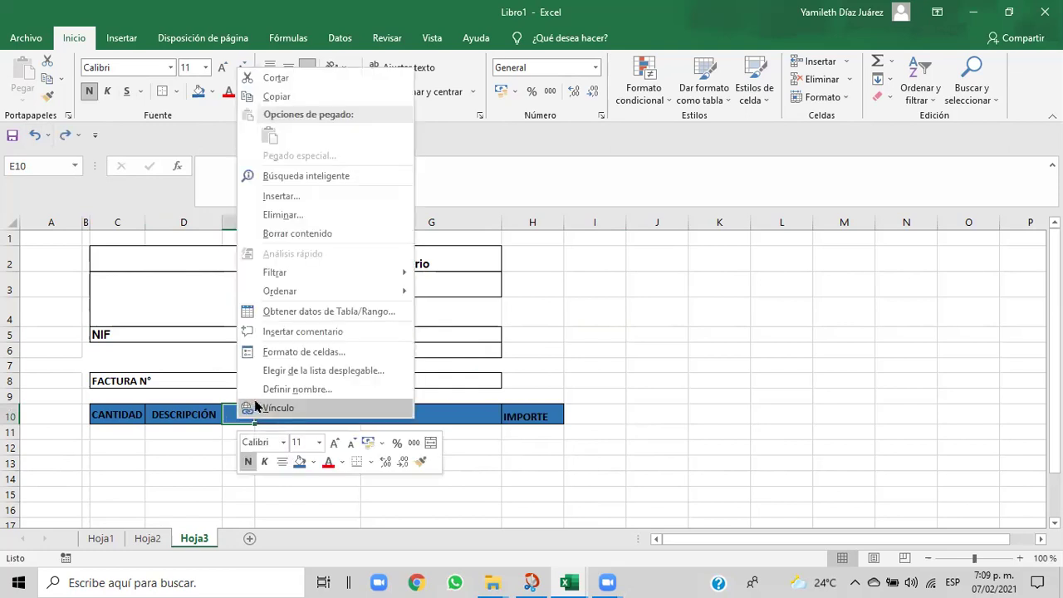
{"action": "left_click", "coordinate": [635, 474]}
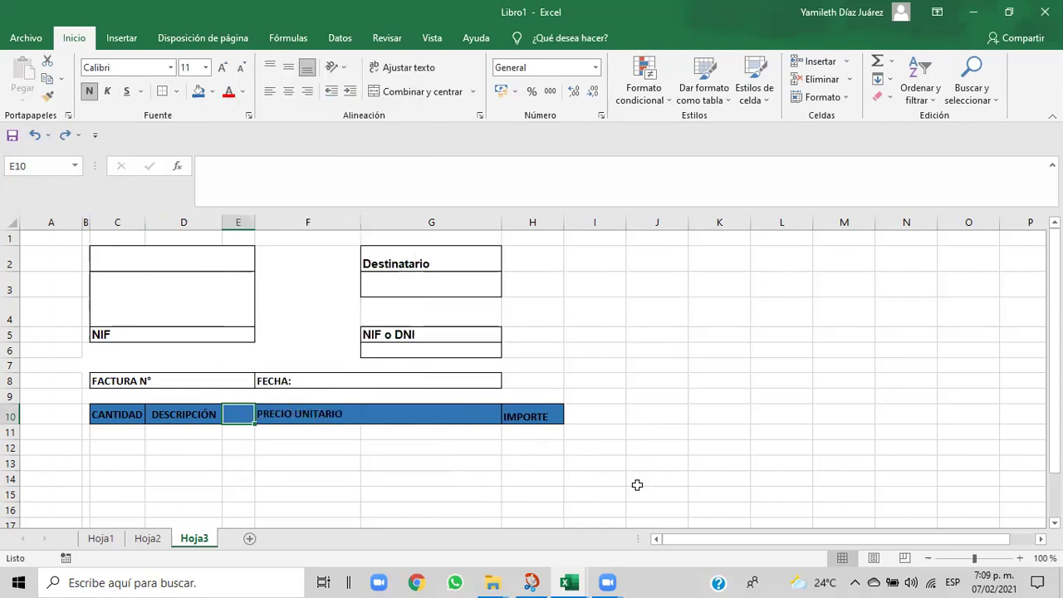
{"action": "left_click", "coordinate": [241, 463]}
{"action": "left_click", "coordinate": [242, 412]}
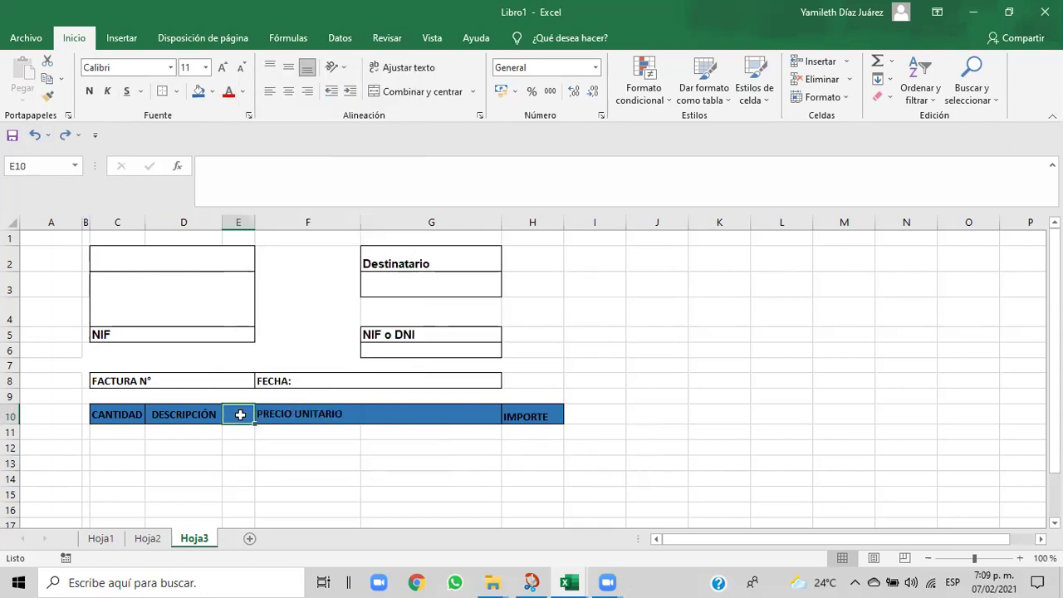
{"action": "right_click", "coordinate": [241, 422]}
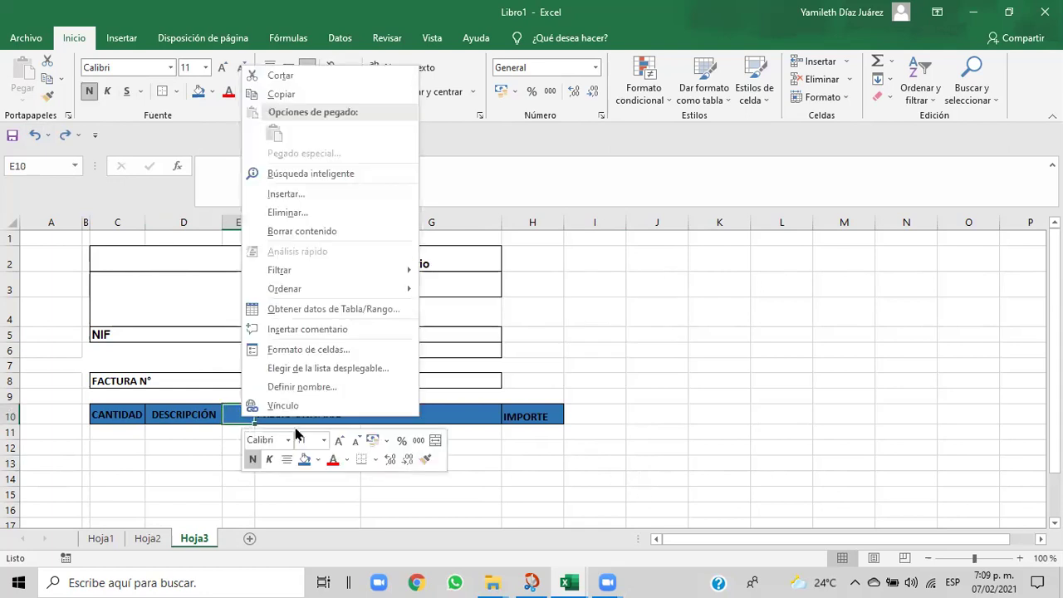
{"action": "left_click", "coordinate": [284, 223]}
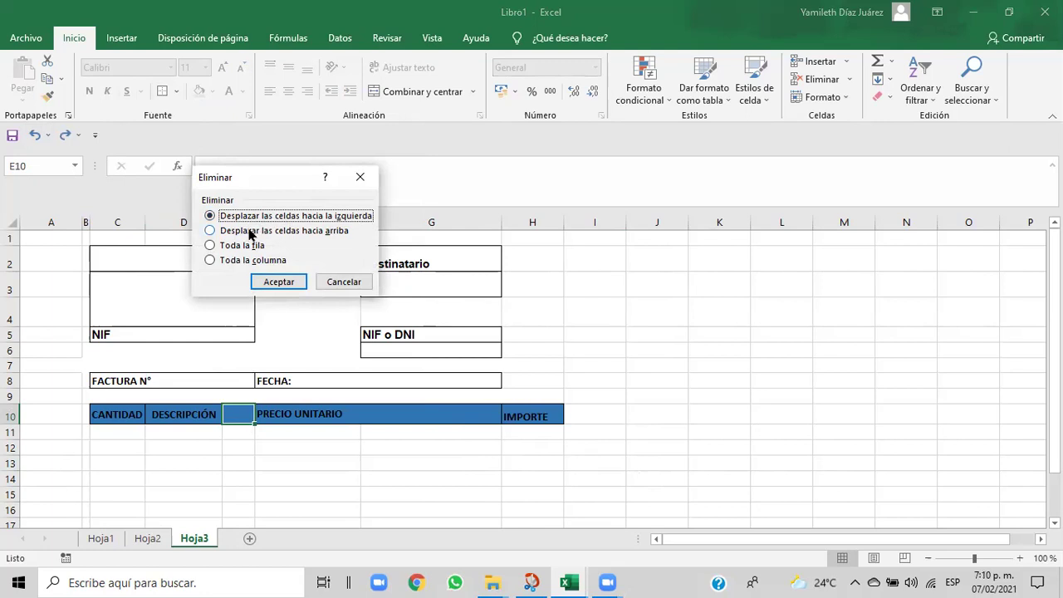
{"action": "left_click", "coordinate": [220, 233]}
{"action": "left_click", "coordinate": [264, 281]}
{"action": "left_click", "coordinate": [267, 492]}
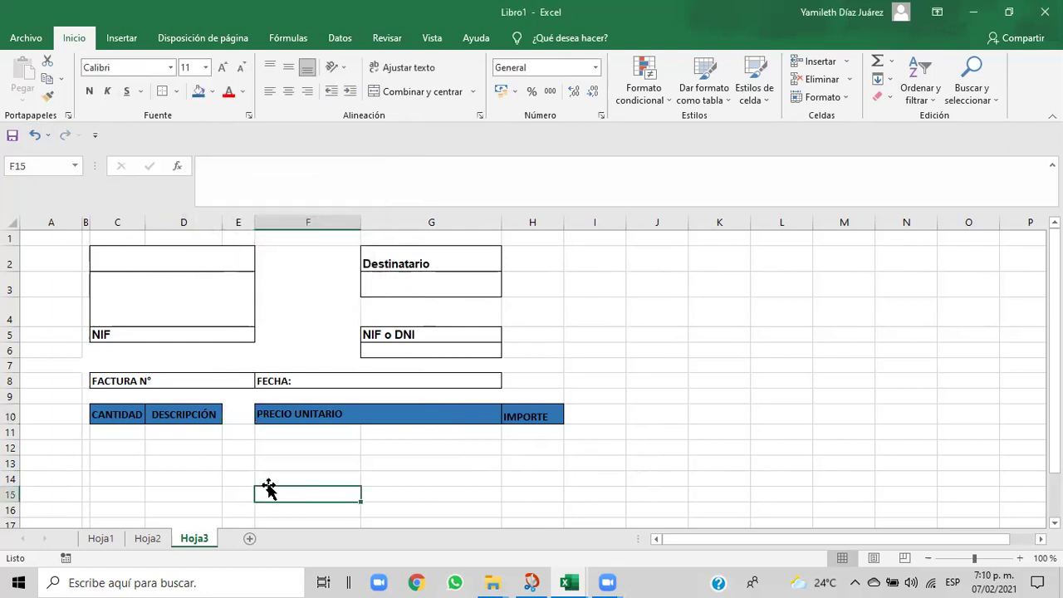
{"action": "left_click", "coordinate": [245, 418]}
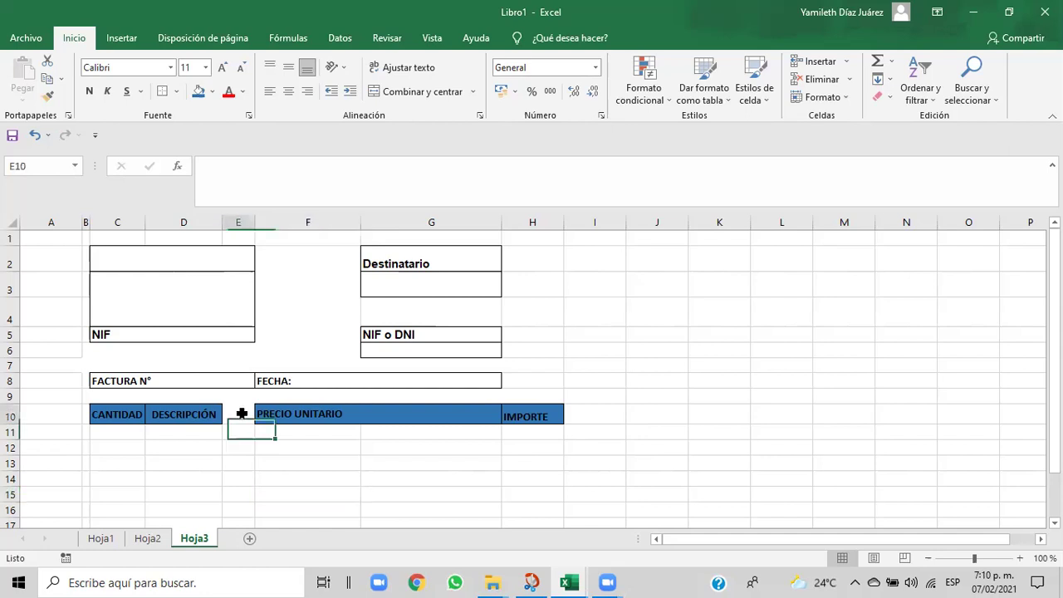
{"action": "left_click", "coordinate": [35, 137]}
{"action": "left_click", "coordinate": [257, 490]}
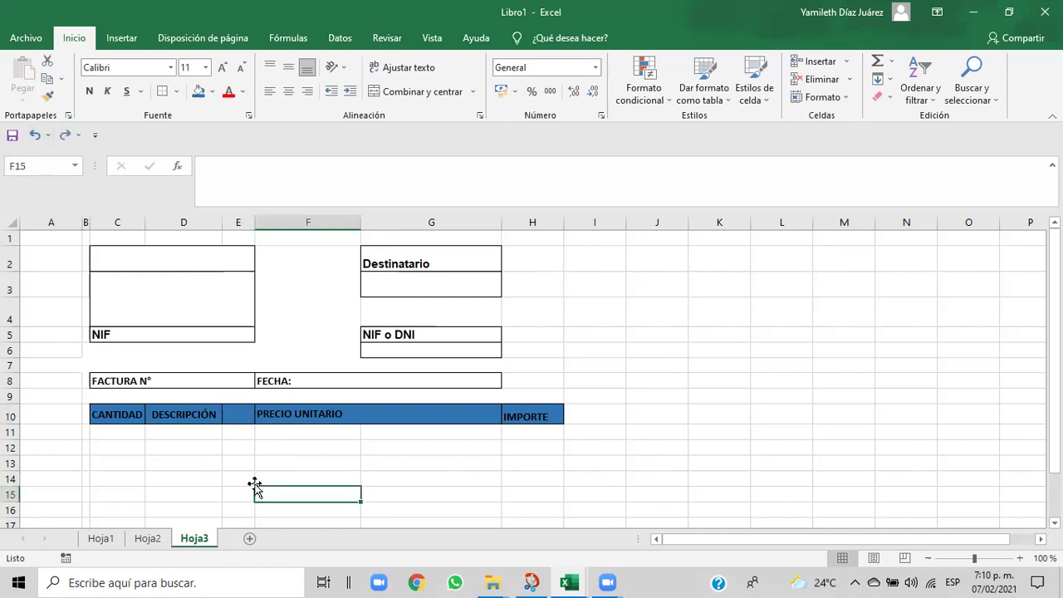
{"action": "left_click", "coordinate": [233, 410]}
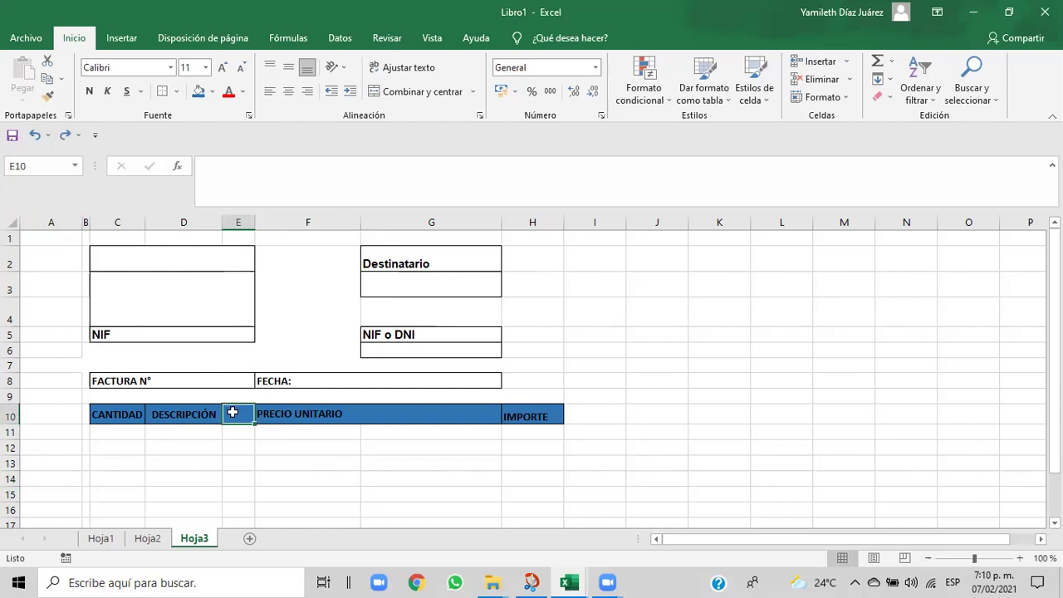
{"action": "key", "text": "ctrl+n"}
- Clear all borders from E10 and narrow column E to 18 pixels
{"action": "left_click", "coordinate": [306, 460]}
{"action": "left_click", "coordinate": [239, 416]}
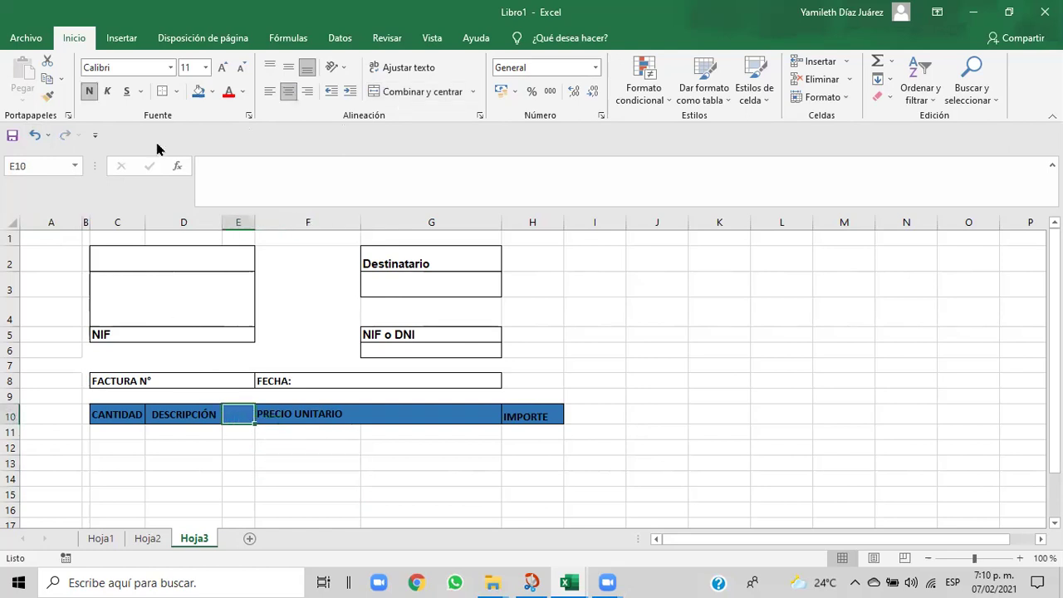
{"action": "left_click", "coordinate": [176, 91]}
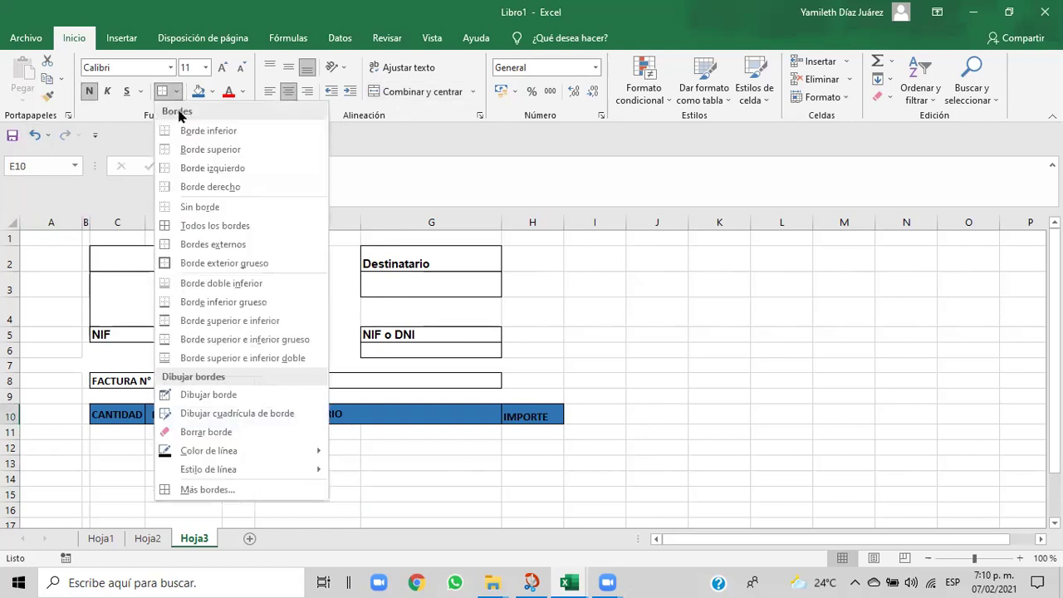
{"action": "left_click", "coordinate": [179, 209]}
{"action": "left_click", "coordinate": [280, 514]}
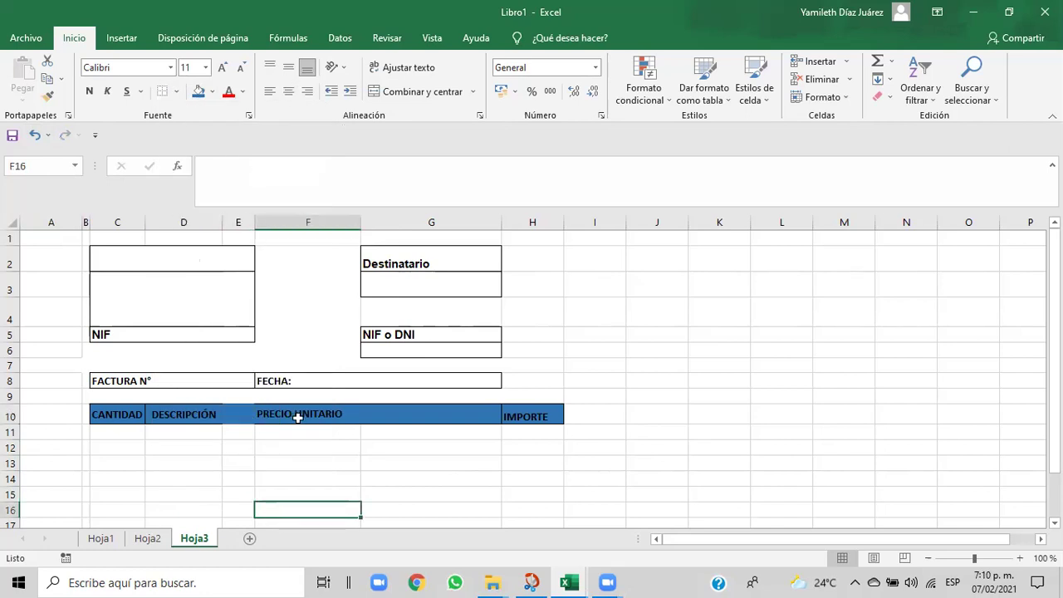
{"action": "left_click_drag", "start_coordinate": [253, 224], "coordinate": [220, 232]}
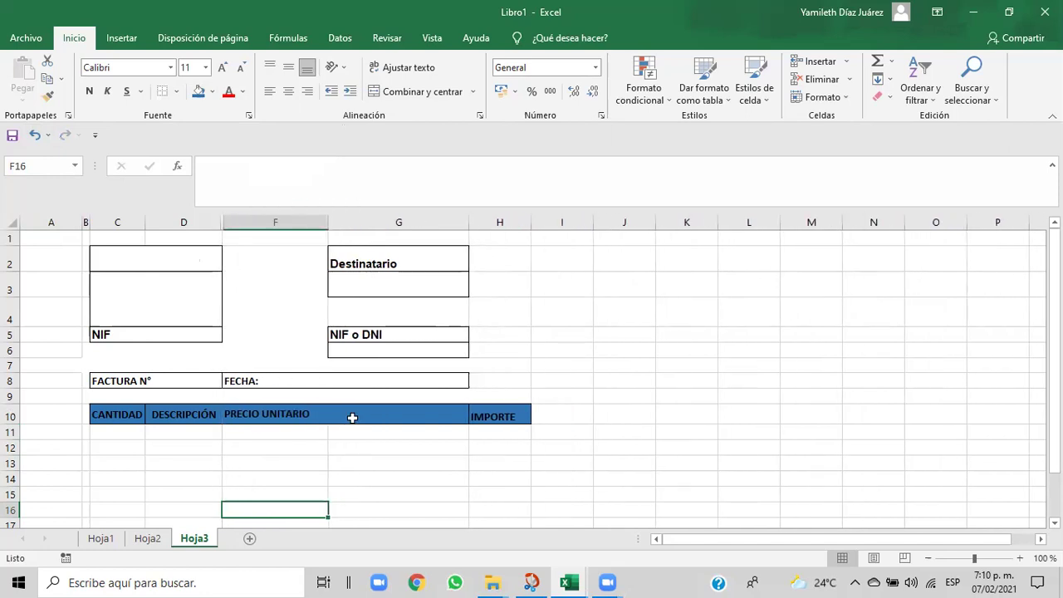
- Give the DESCRIPCIÓN header cell D10 a right border
{"action": "left_click", "coordinate": [200, 414]}
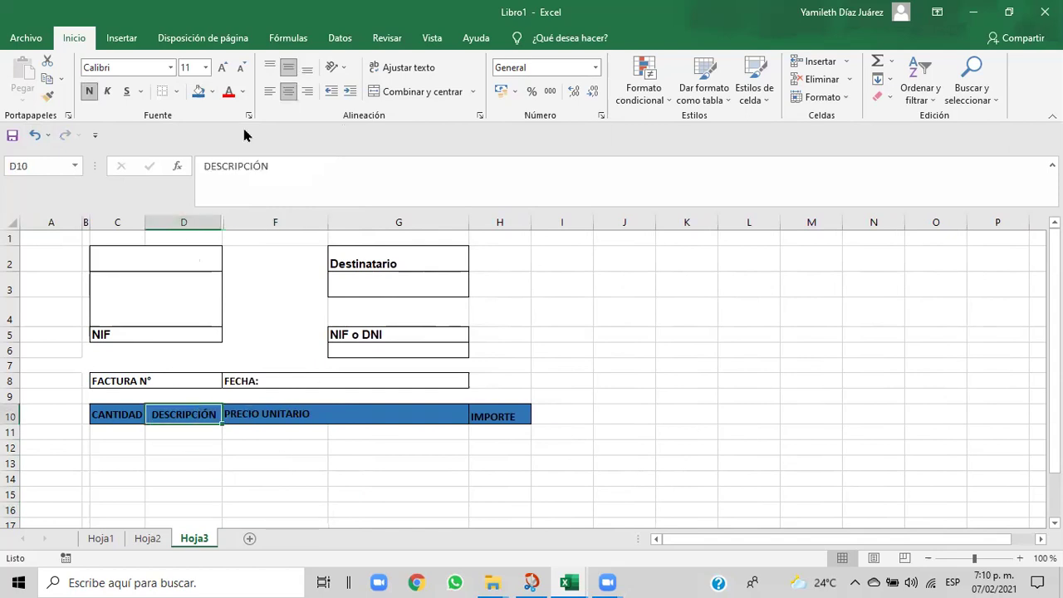
{"action": "left_click", "coordinate": [176, 91]}
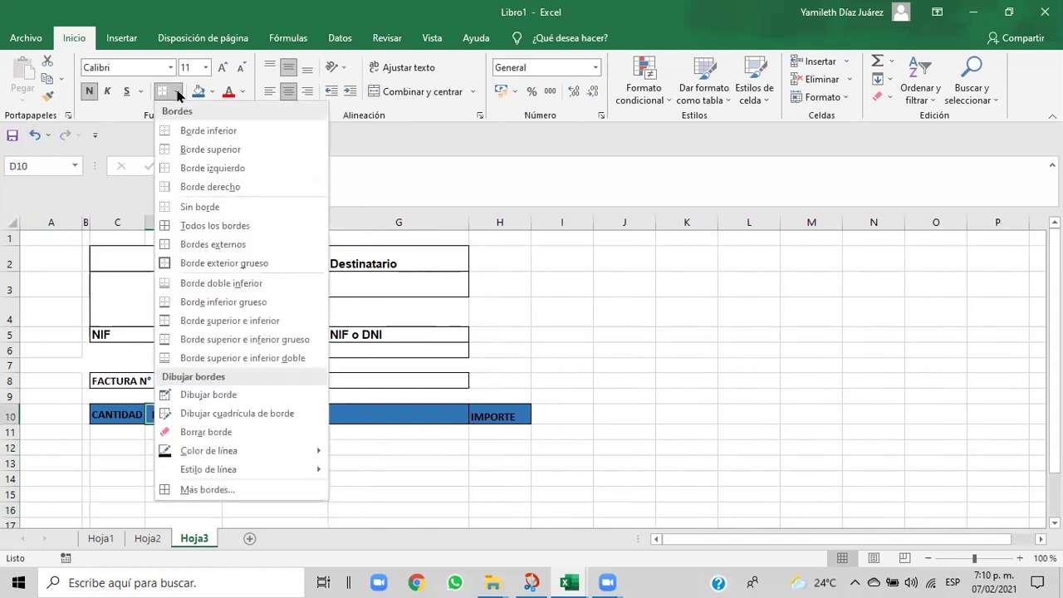
{"action": "left_click", "coordinate": [202, 187]}
{"action": "left_click", "coordinate": [254, 466]}
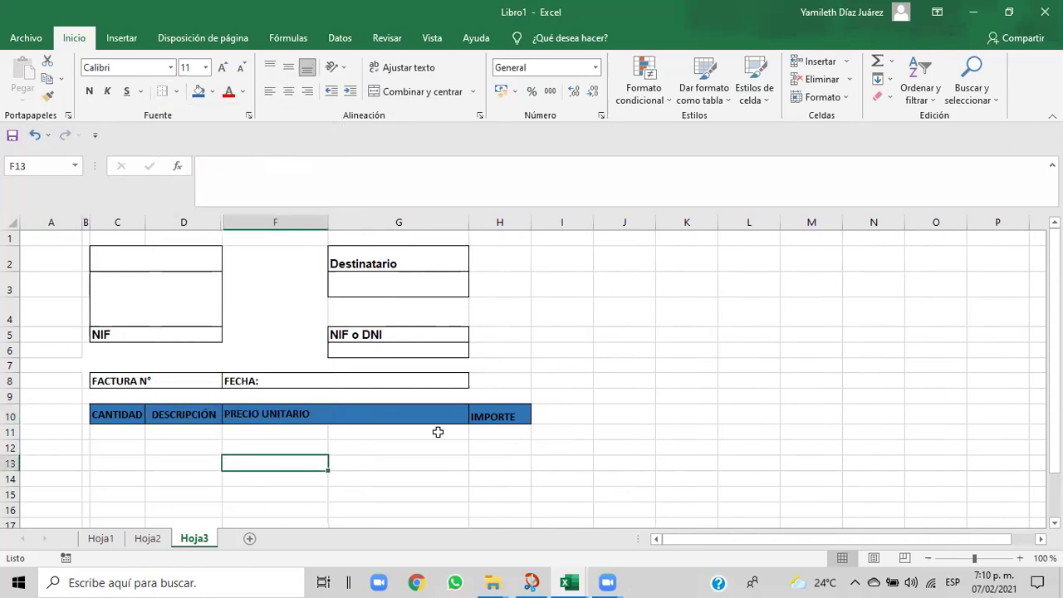
- Resize column G and widen the hidden column E back into view
{"action": "left_click_drag", "start_coordinate": [467, 228], "coordinate": [331, 254]}
{"action": "left_click", "coordinate": [471, 364]}
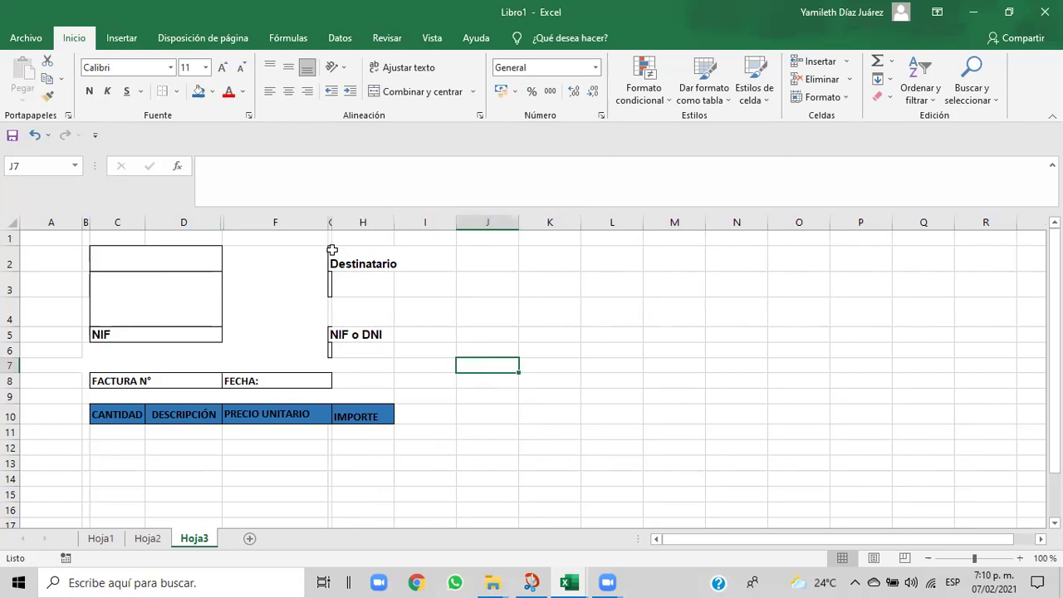
{"action": "left_click_drag", "start_coordinate": [332, 219], "coordinate": [449, 240]}
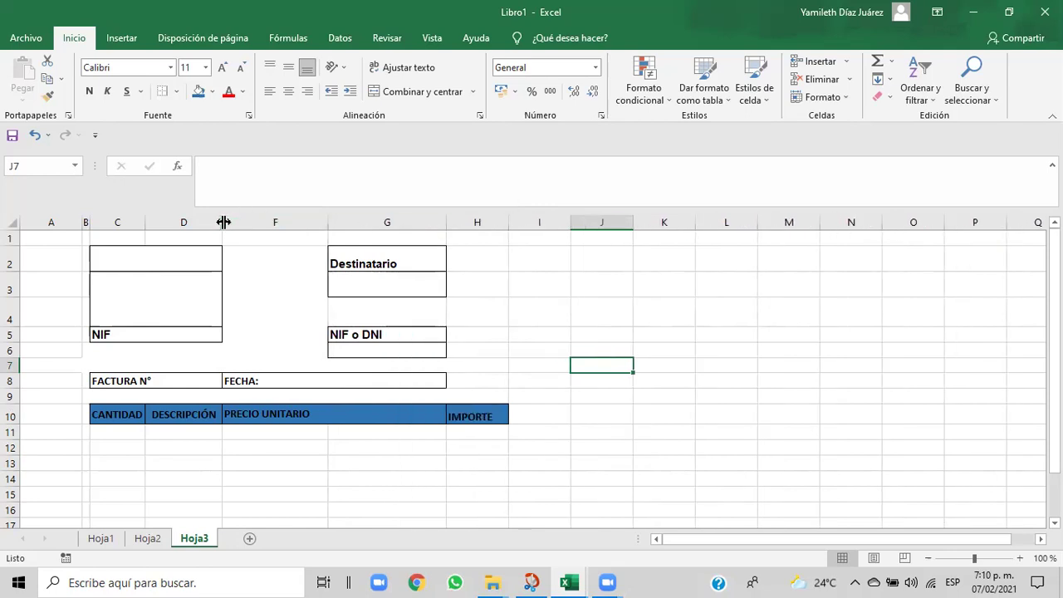
{"action": "left_click_drag", "start_coordinate": [224, 218], "coordinate": [272, 225]}
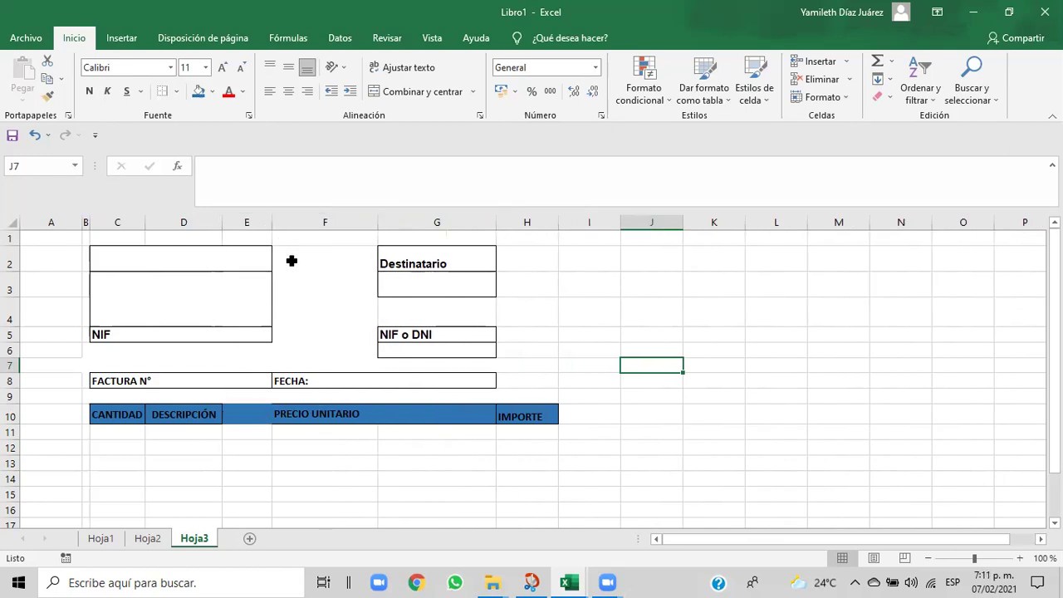
{"action": "left_click_drag", "start_coordinate": [257, 417], "coordinate": [369, 415]}
- Unmerge the PRECIO UNITARIO cells and give them an outside border
{"action": "left_click", "coordinate": [369, 416]}
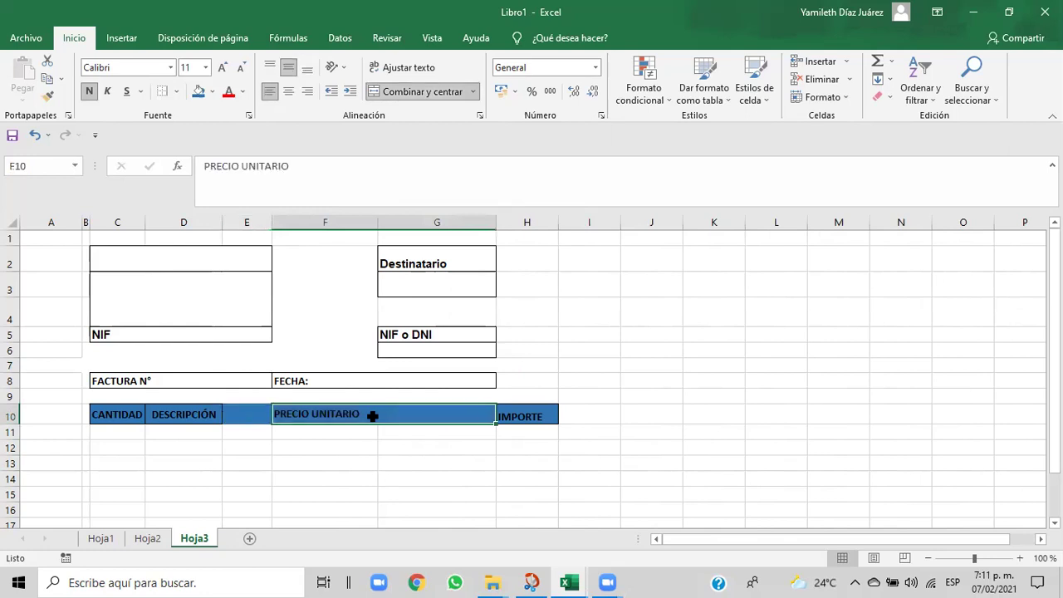
{"action": "left_click", "coordinate": [235, 407]}
{"action": "left_click_drag", "start_coordinate": [298, 425], "coordinate": [361, 417]}
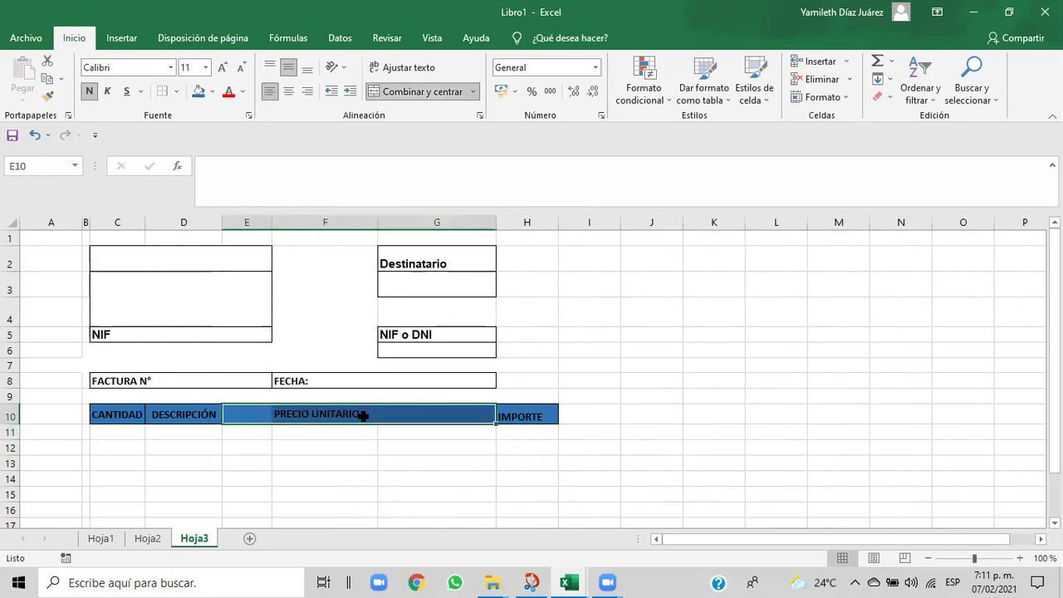
{"action": "left_click", "coordinate": [363, 415]}
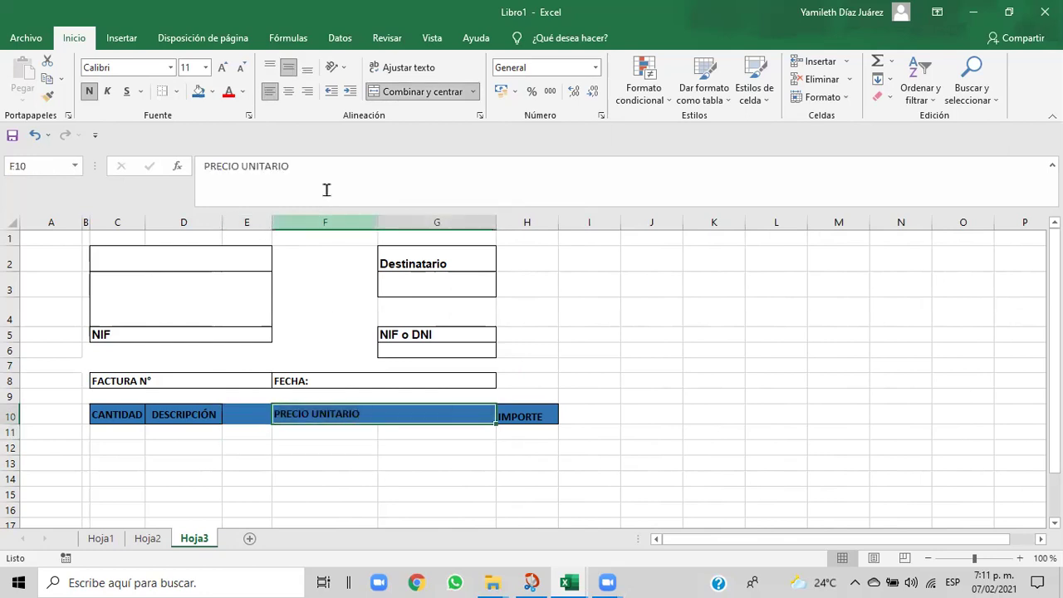
{"action": "left_click", "coordinate": [387, 98]}
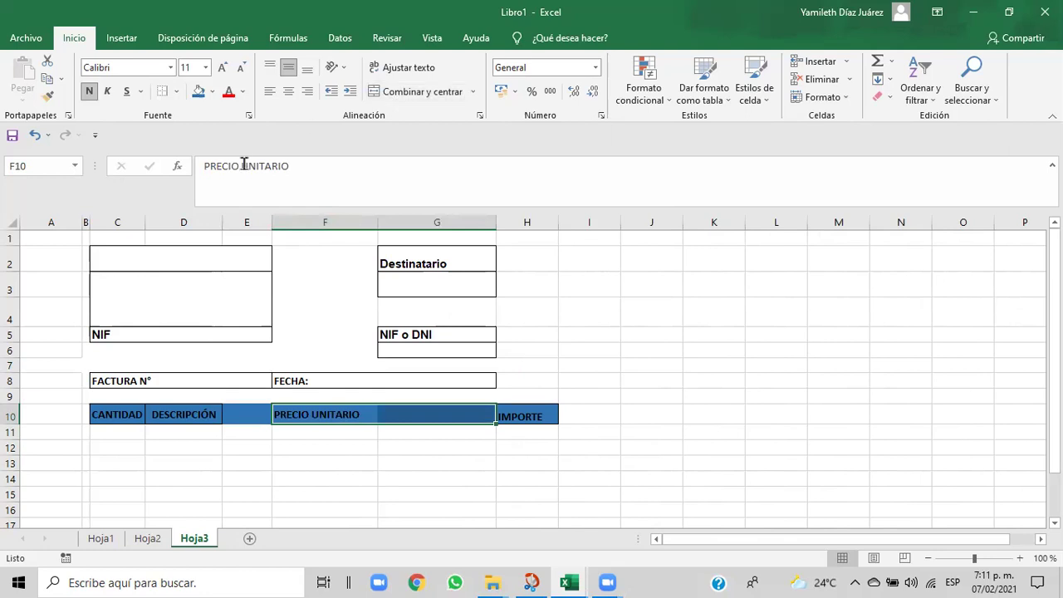
{"action": "left_click", "coordinate": [178, 95]}
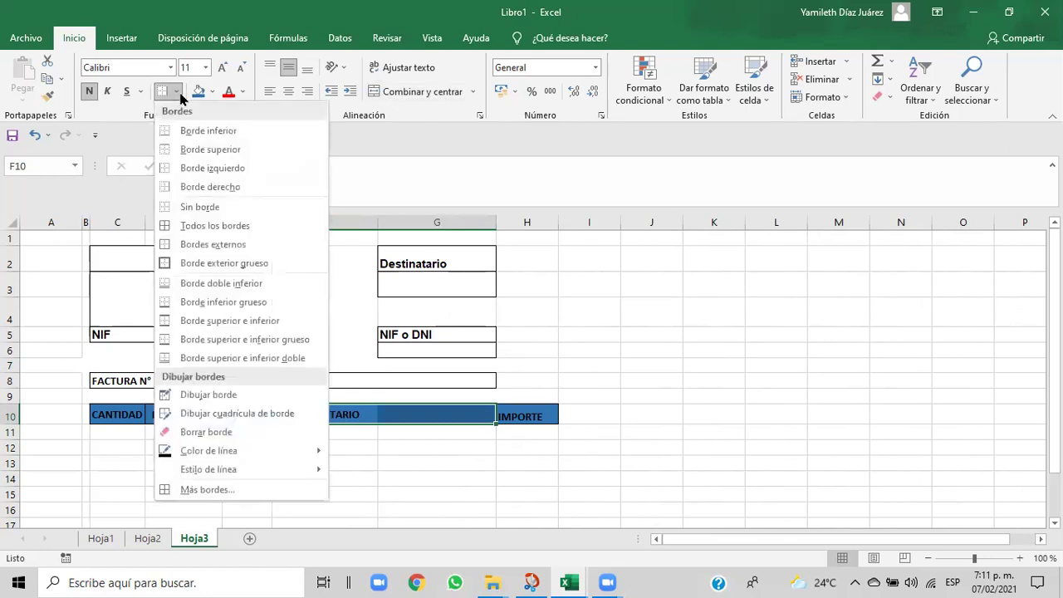
{"action": "left_click", "coordinate": [213, 244]}
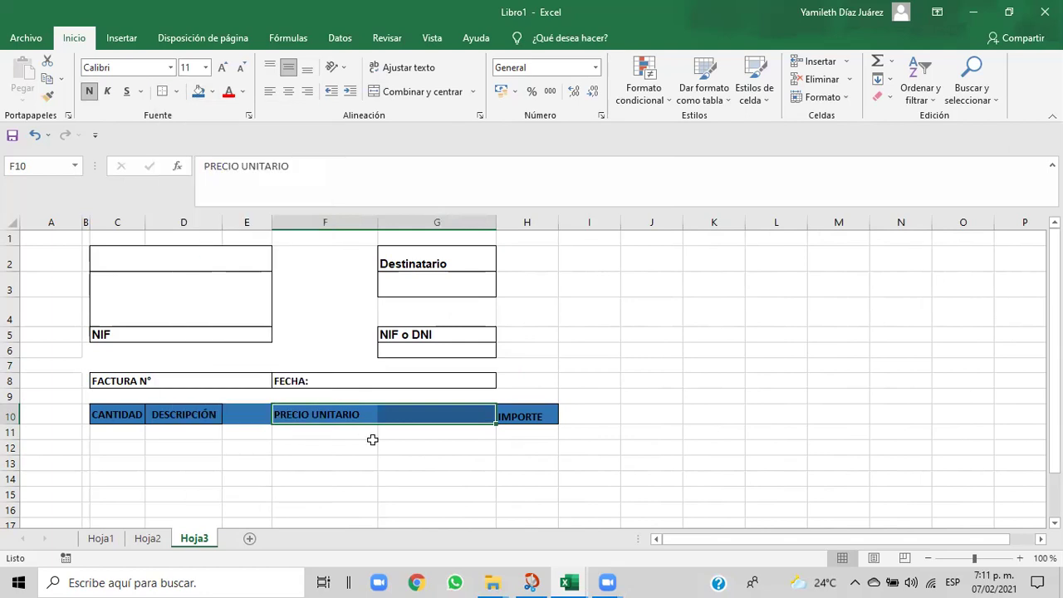
{"action": "left_click", "coordinate": [366, 461]}
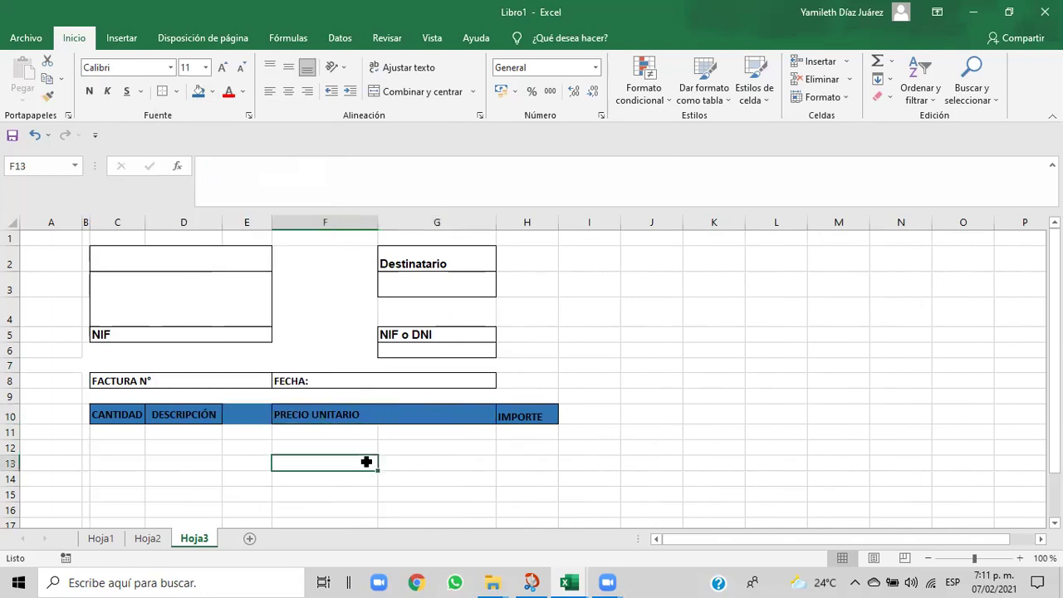
- Make E10 a white cell with no borders and widen column E slightly
{"action": "left_click", "coordinate": [251, 414]}
{"action": "left_click", "coordinate": [213, 91]}
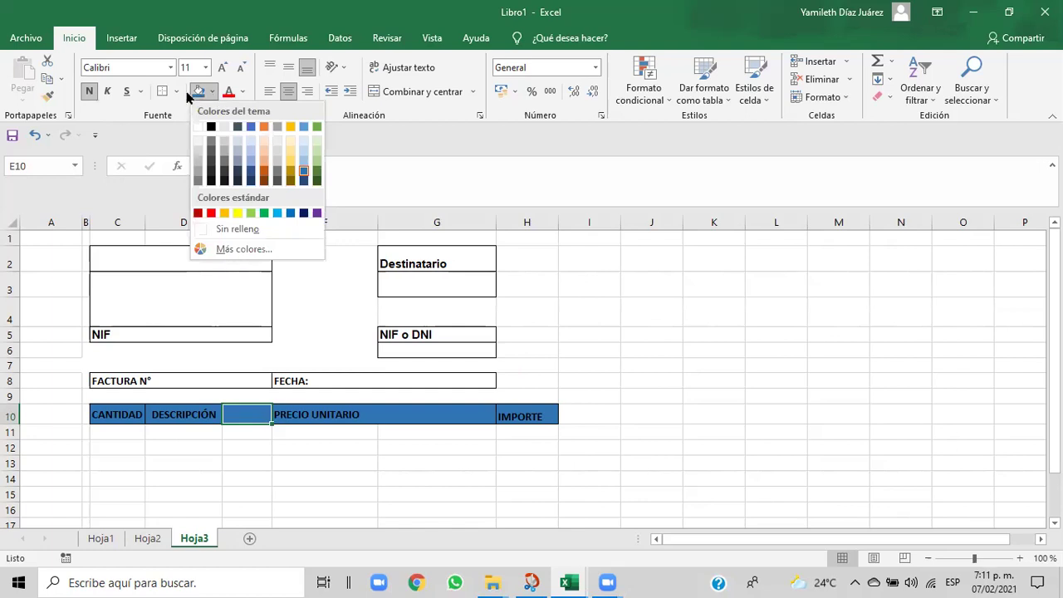
{"action": "left_click", "coordinate": [198, 126]}
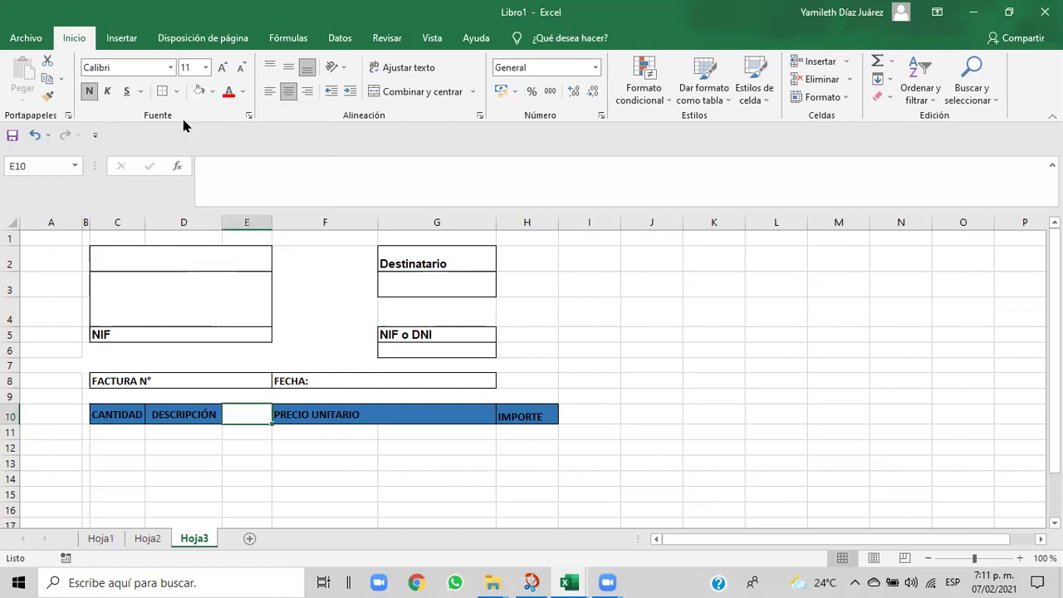
{"action": "left_click", "coordinate": [176, 93]}
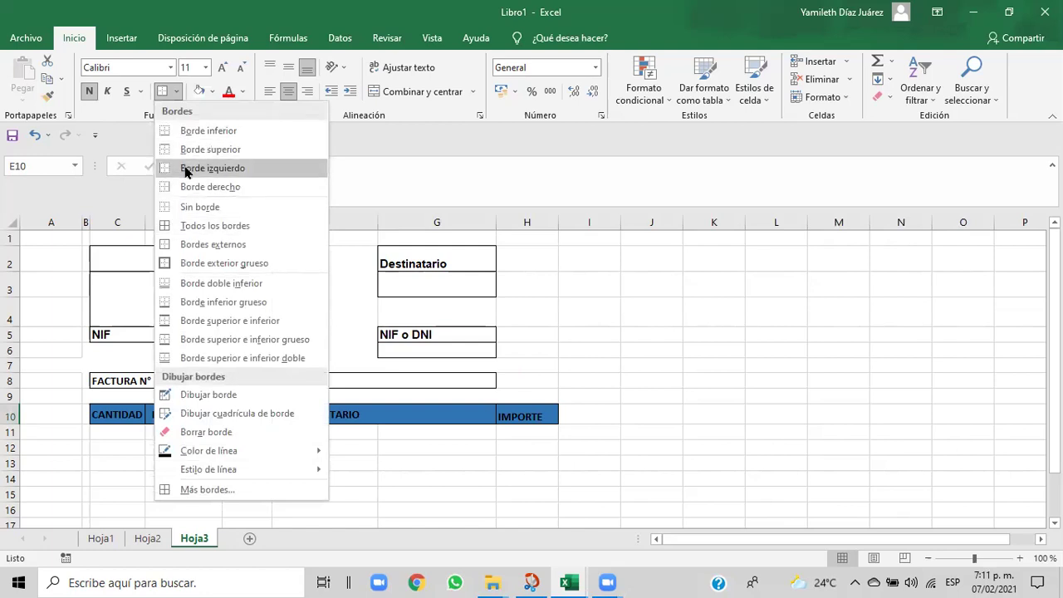
{"action": "left_click", "coordinate": [184, 207]}
{"action": "left_click", "coordinate": [309, 464]}
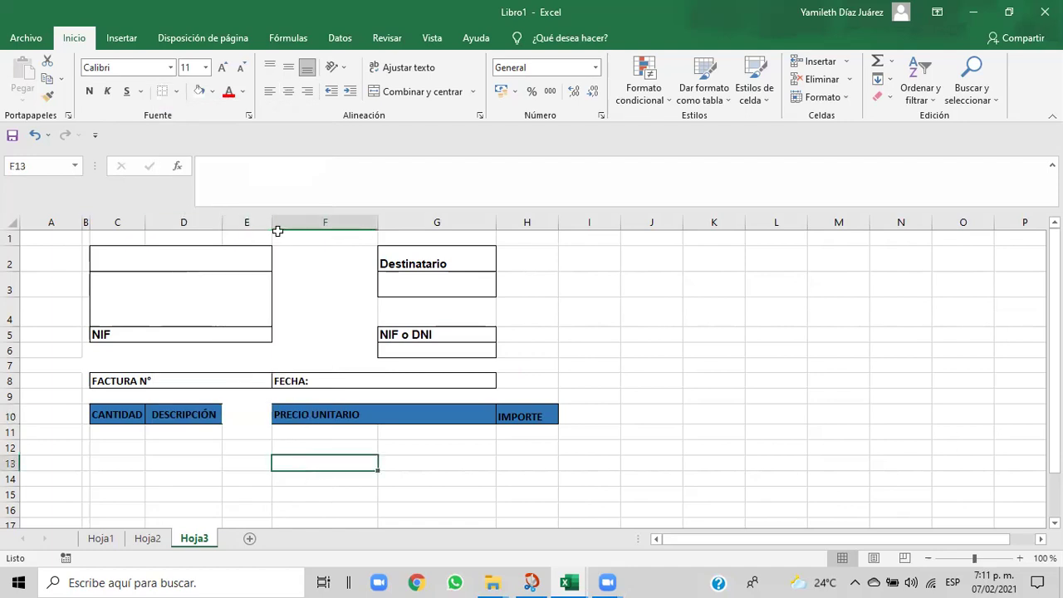
{"action": "left_click_drag", "start_coordinate": [271, 223], "coordinate": [277, 223]}
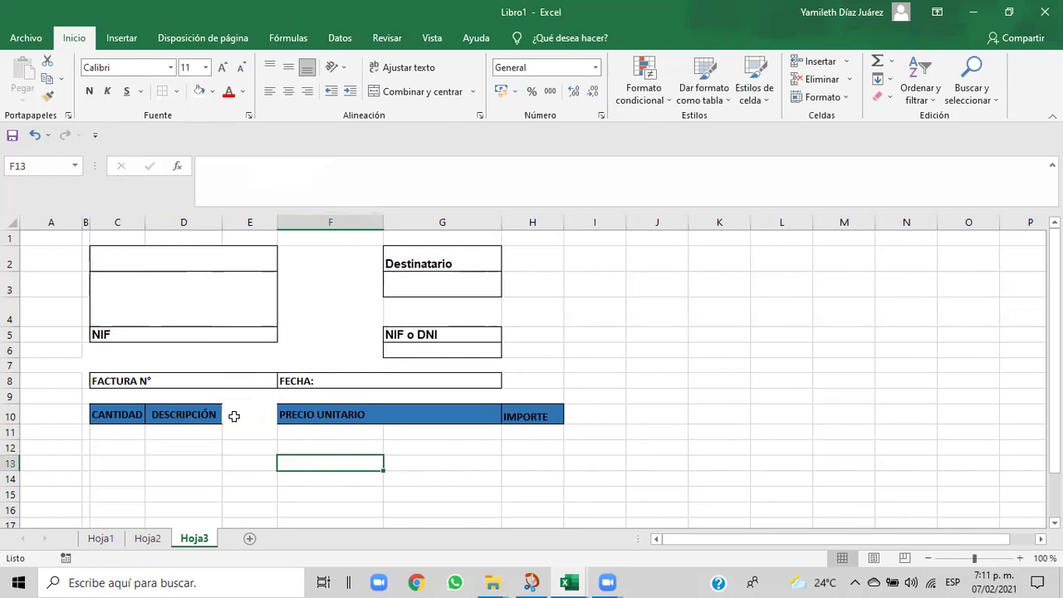
{"action": "left_click", "coordinate": [190, 414]}
{"action": "left_click_drag", "start_coordinate": [118, 414], "coordinate": [510, 415]}
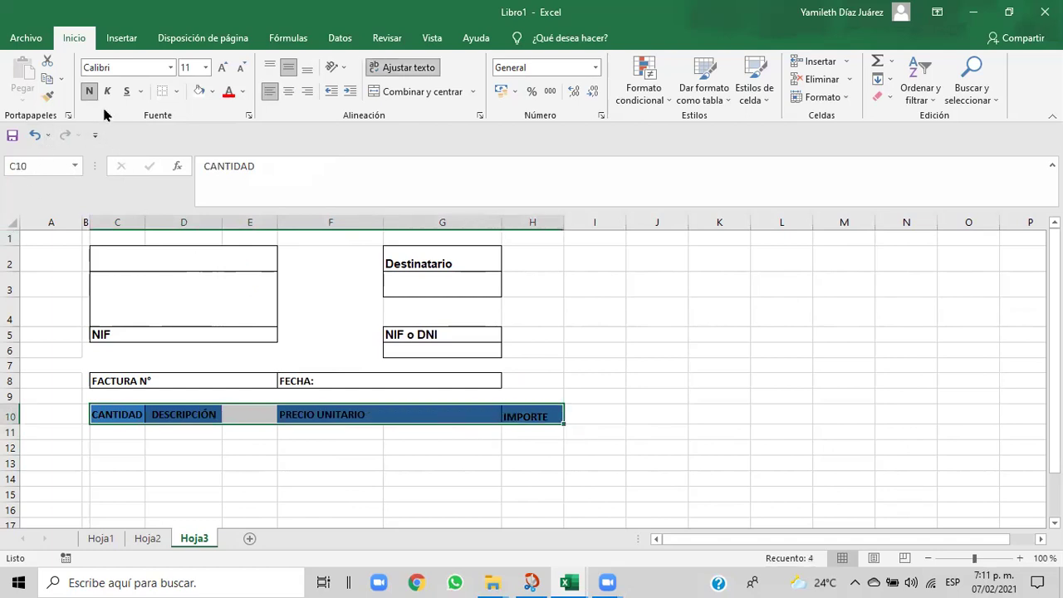
- Remove all borders and the blue fill from header row C10:H10
{"action": "left_click", "coordinate": [176, 91]}
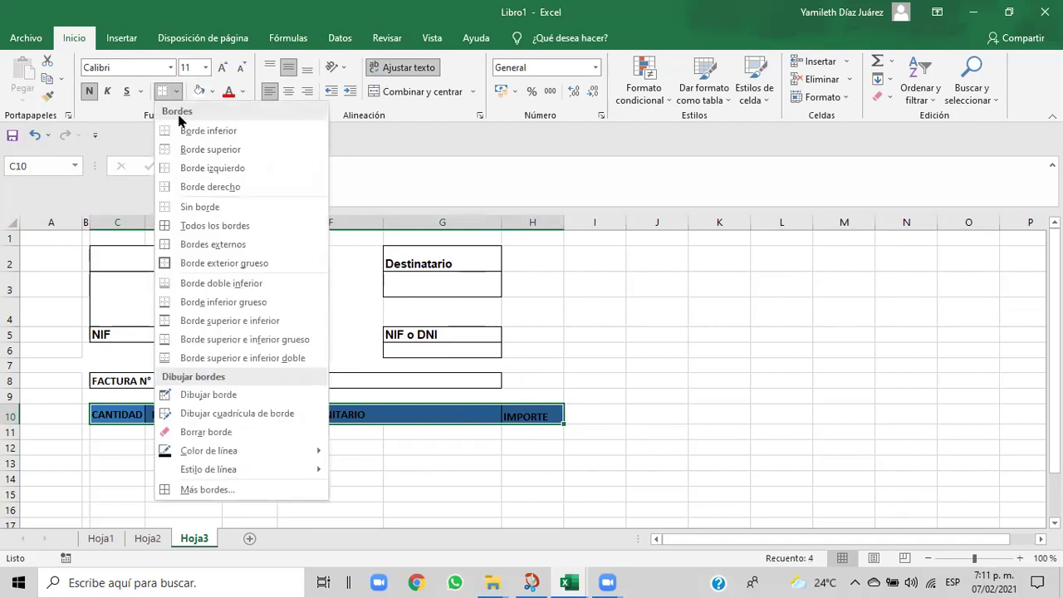
{"action": "left_click", "coordinate": [183, 207]}
{"action": "left_click", "coordinate": [227, 477]}
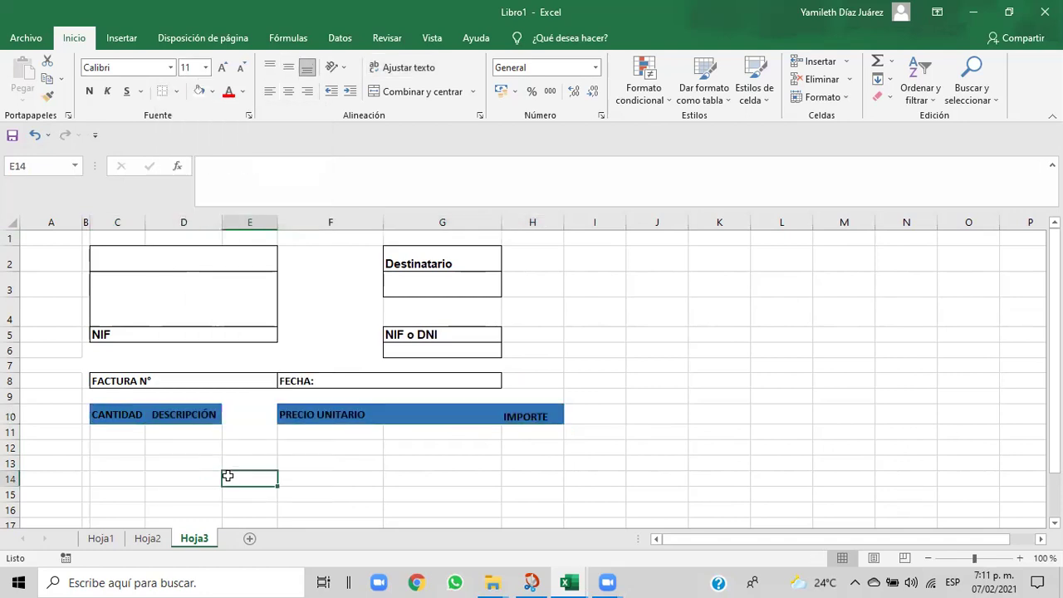
{"action": "left_click", "coordinate": [265, 410]}
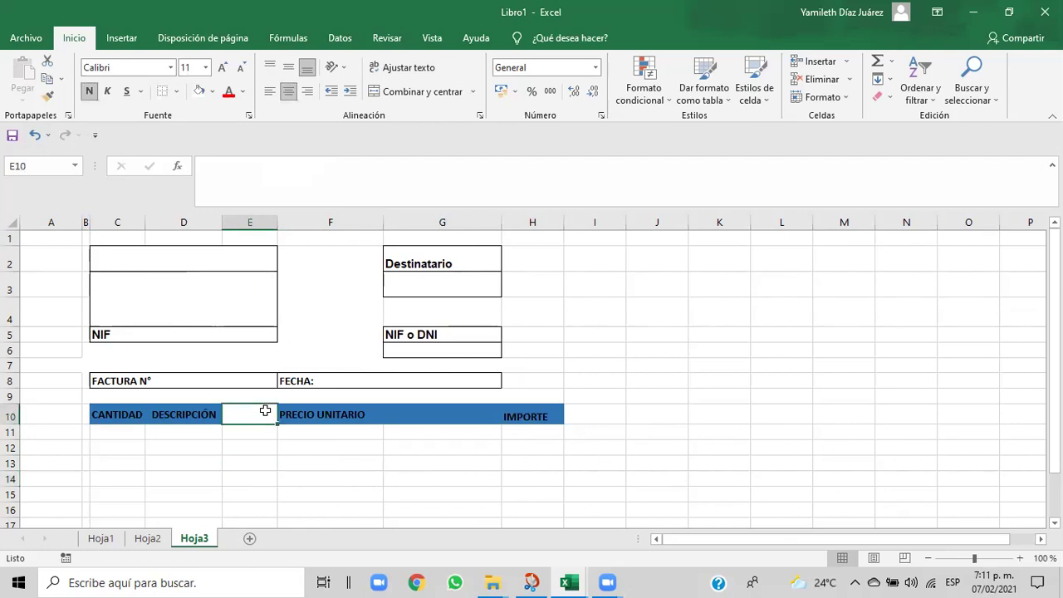
{"action": "left_click_drag", "start_coordinate": [118, 410], "coordinate": [523, 415]}
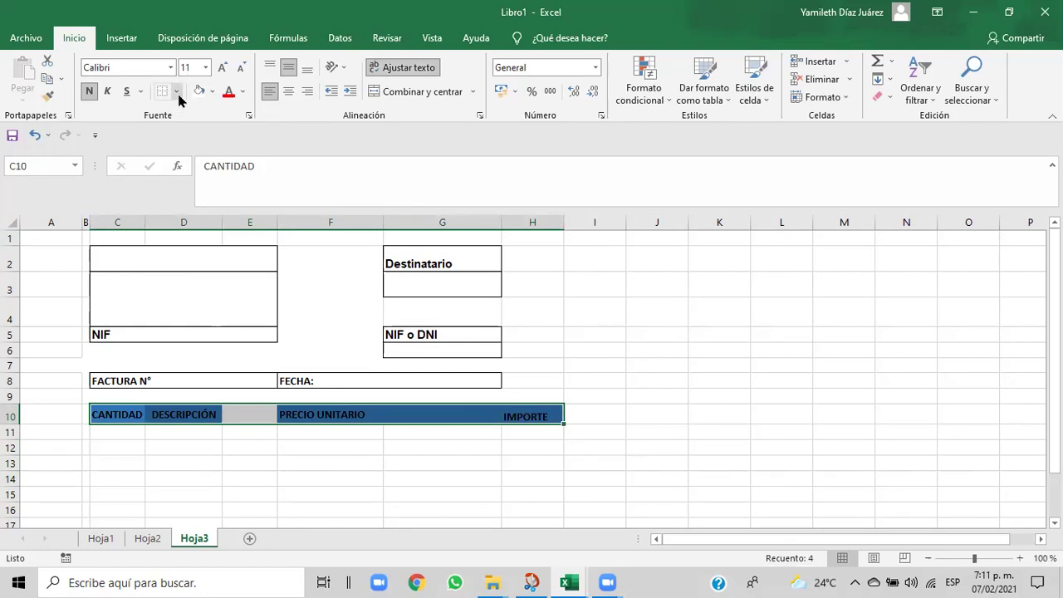
{"action": "left_click", "coordinate": [213, 94]}
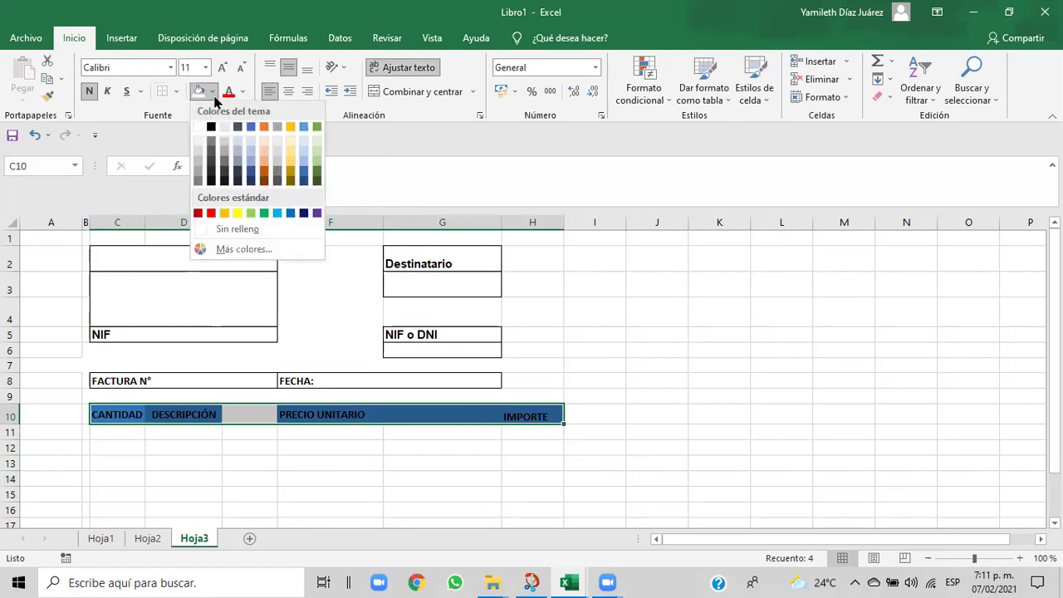
{"action": "left_click", "coordinate": [203, 134]}
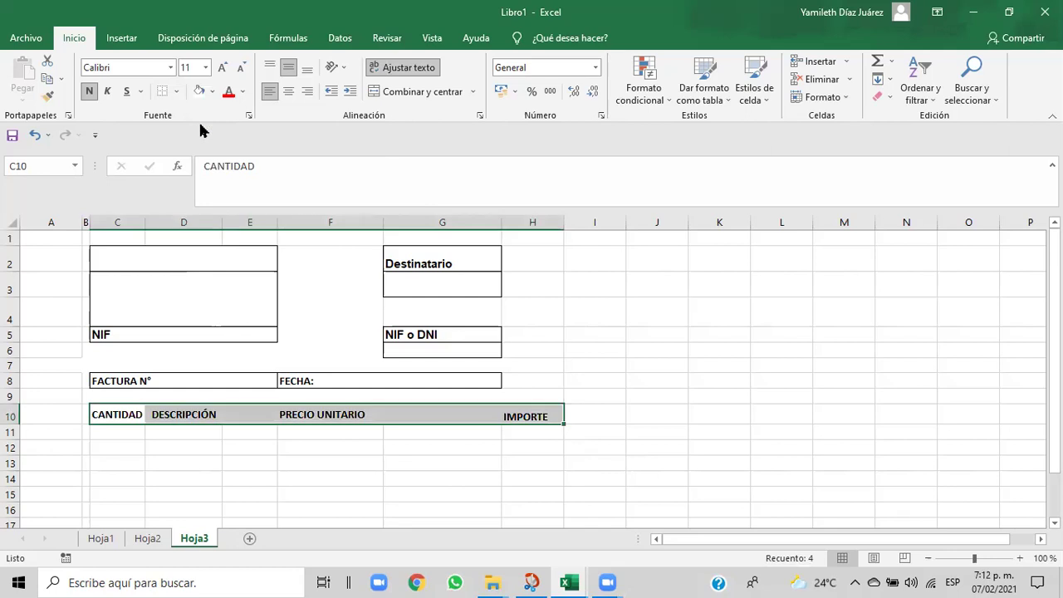
{"action": "left_click", "coordinate": [178, 490]}
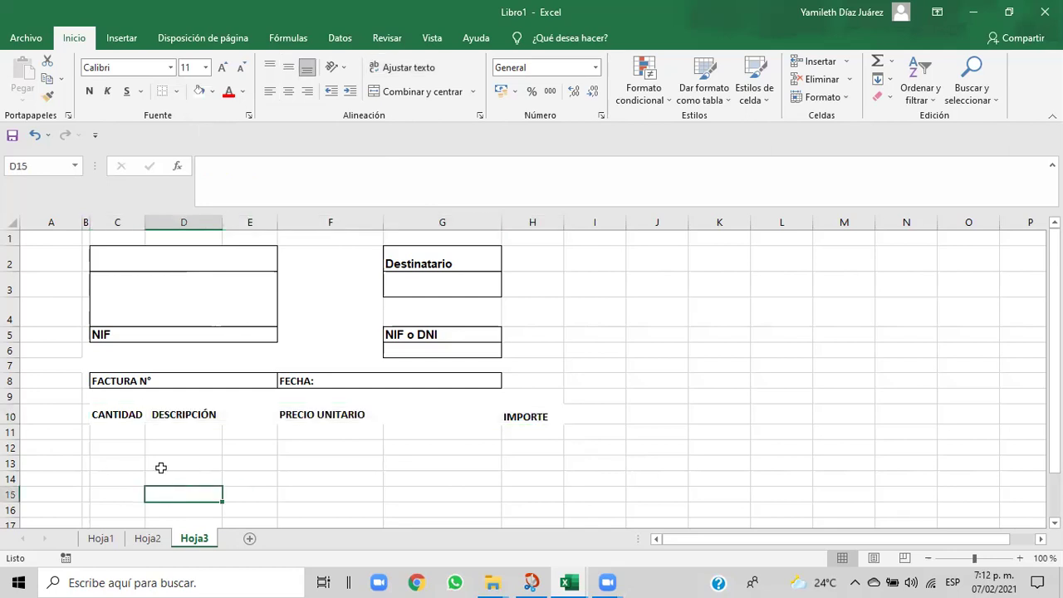
{"action": "left_click_drag", "start_coordinate": [109, 433], "coordinate": [508, 440]}
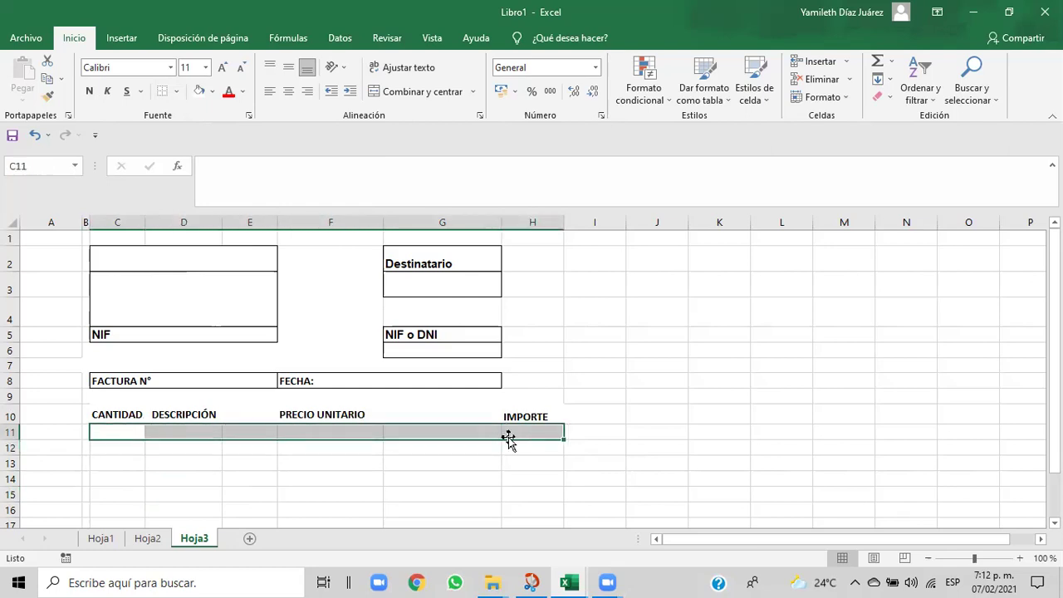
- Merge C11:H11 into one cell and fill it white
{"action": "left_click", "coordinate": [375, 91]}
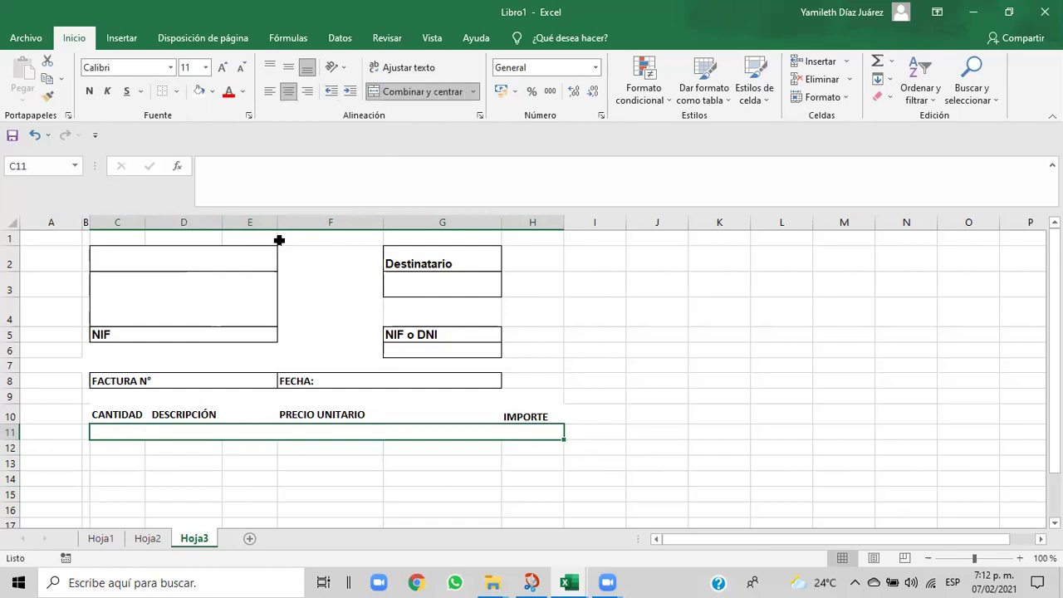
{"action": "left_click", "coordinate": [212, 93]}
{"action": "left_click", "coordinate": [199, 126]}
{"action": "left_click", "coordinate": [160, 485]}
- Delete the CANTIDAD, DESCRIPCIÓN, PRECIO UNITARIO and IMPORTE labels from row 10
{"action": "left_click_drag", "start_coordinate": [97, 412], "coordinate": [532, 426]}
{"action": "left_click_drag", "start_coordinate": [280, 168], "coordinate": [198, 166]}
{"action": "key", "text": "BackSpace"}
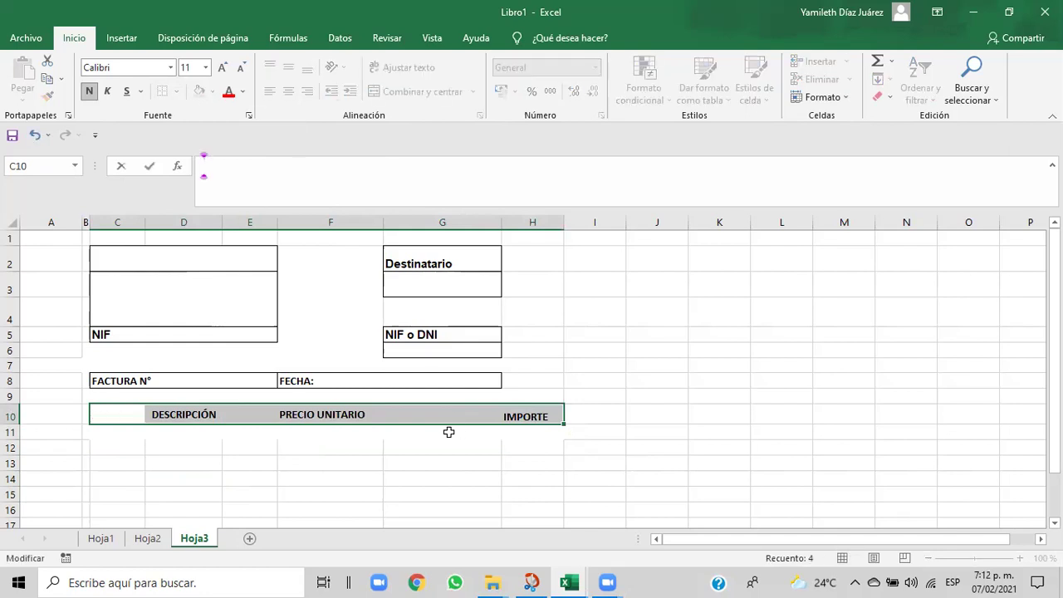
{"action": "left_click", "coordinate": [381, 477]}
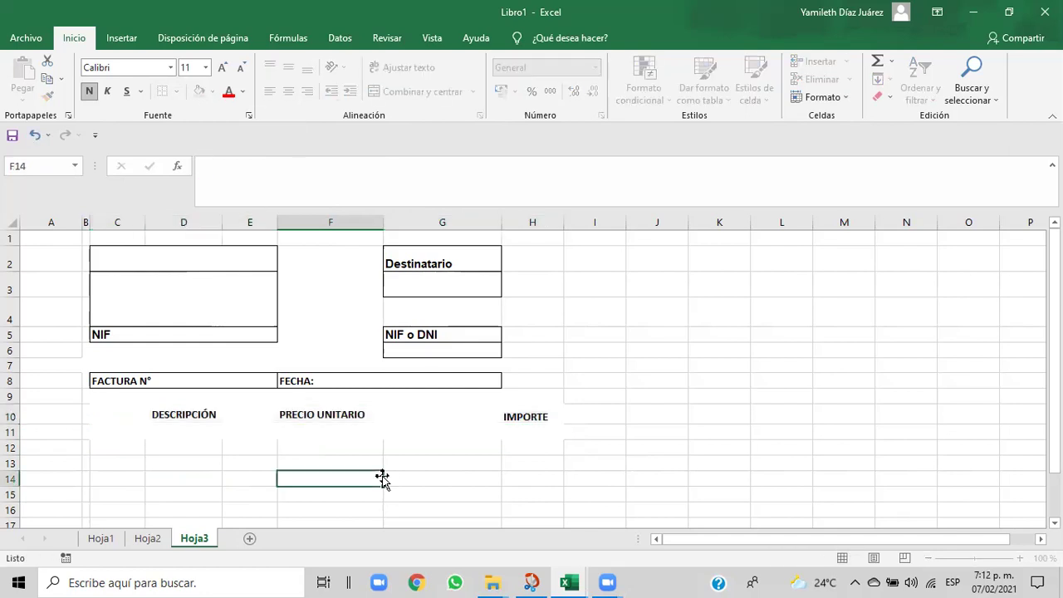
{"action": "left_click", "coordinate": [208, 417]}
{"action": "left_click_drag", "start_coordinate": [209, 419], "coordinate": [309, 413]}
{"action": "key", "text": "BackSpace"}
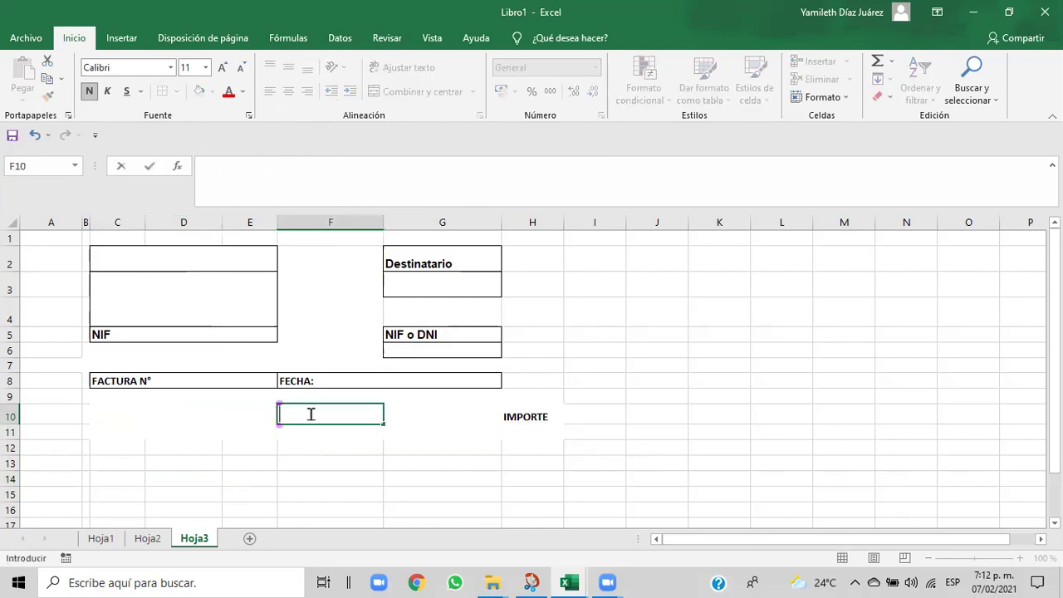
{"action": "left_click", "coordinate": [515, 420]}
{"action": "key", "text": "BackSpace"}
{"action": "left_click", "coordinate": [462, 475]}
{"action": "left_click_drag", "start_coordinate": [98, 414], "coordinate": [413, 414]}
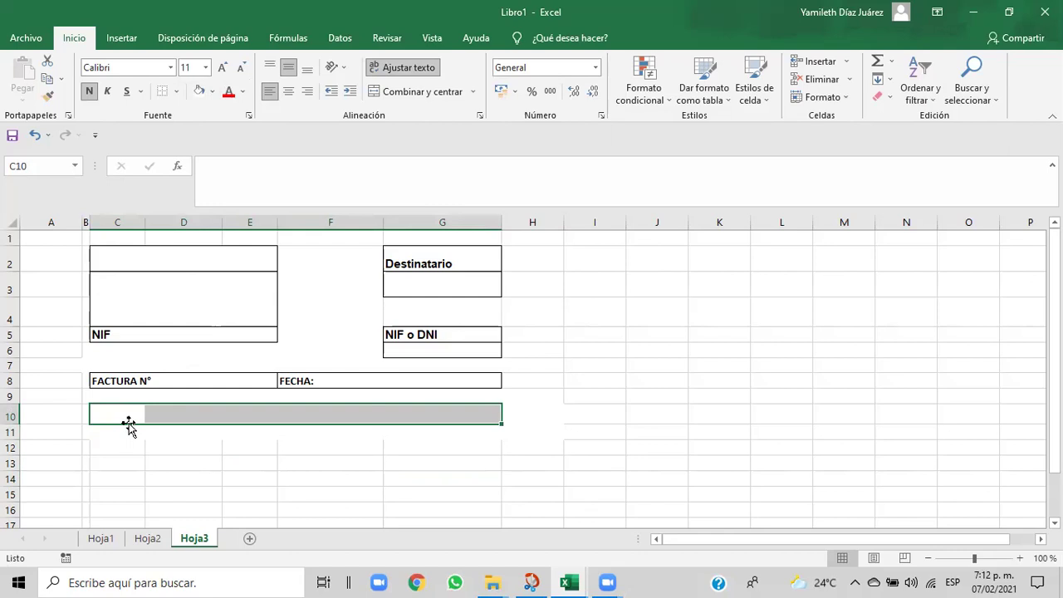
- Give cells C10 and D10 each their own outside border
{"action": "left_click", "coordinate": [124, 417]}
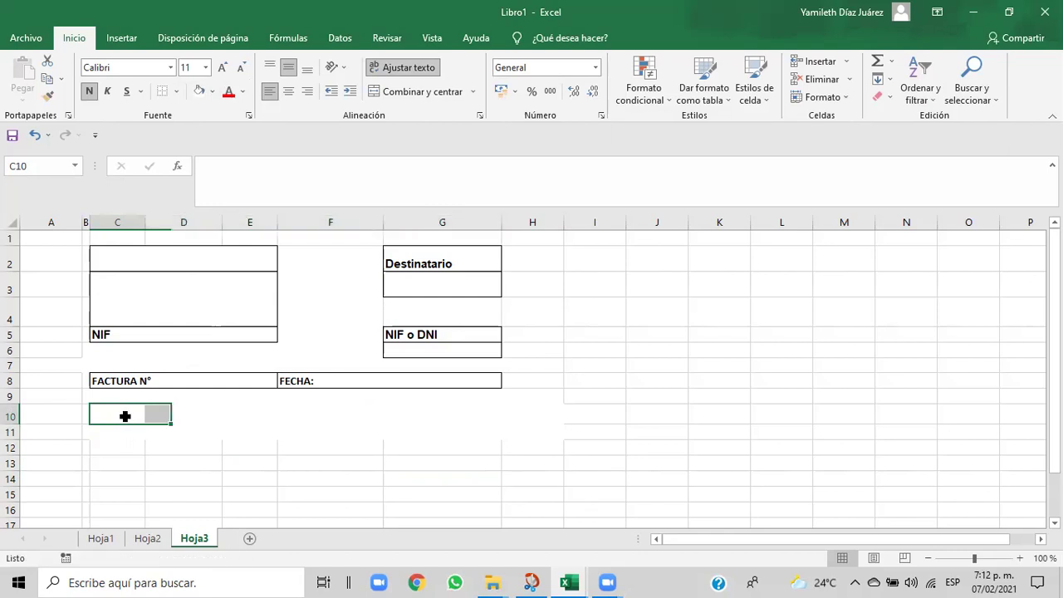
{"action": "left_click_drag", "start_coordinate": [125, 417], "coordinate": [138, 412]}
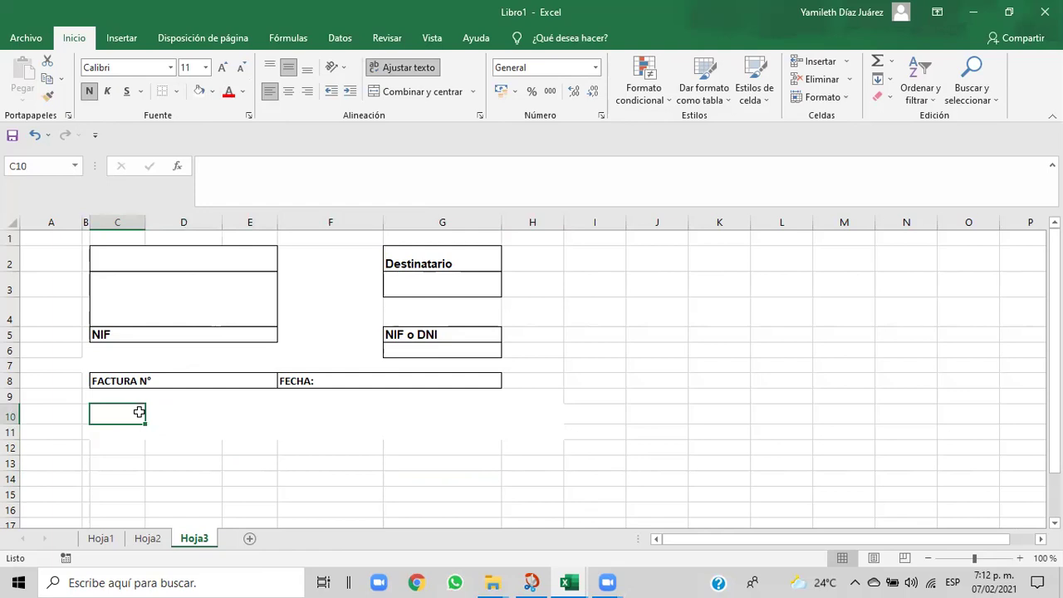
{"action": "left_click", "coordinate": [178, 93]}
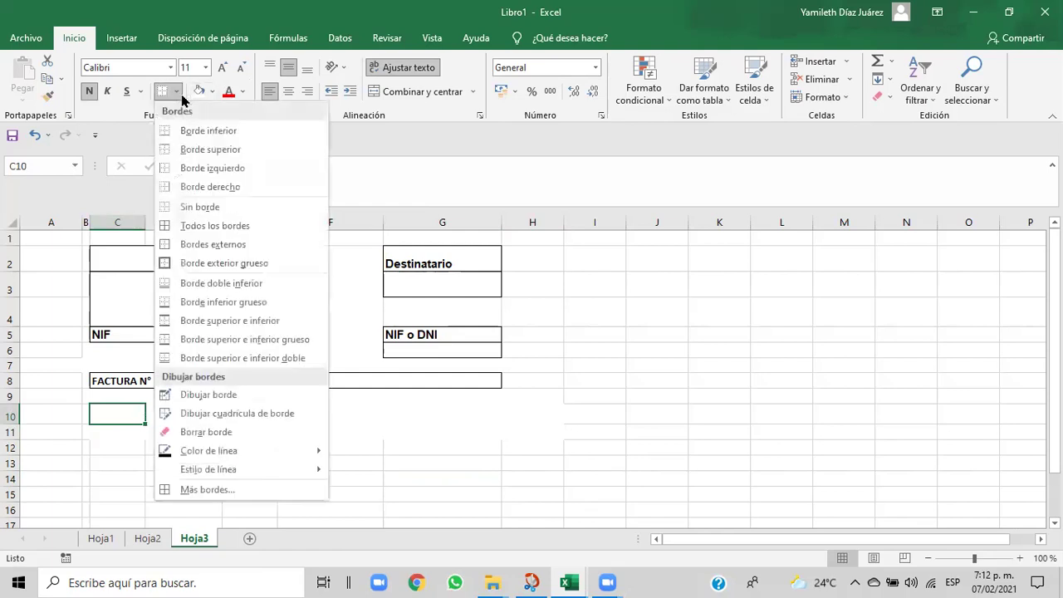
{"action": "left_click", "coordinate": [172, 250]}
{"action": "left_click", "coordinate": [175, 417]}
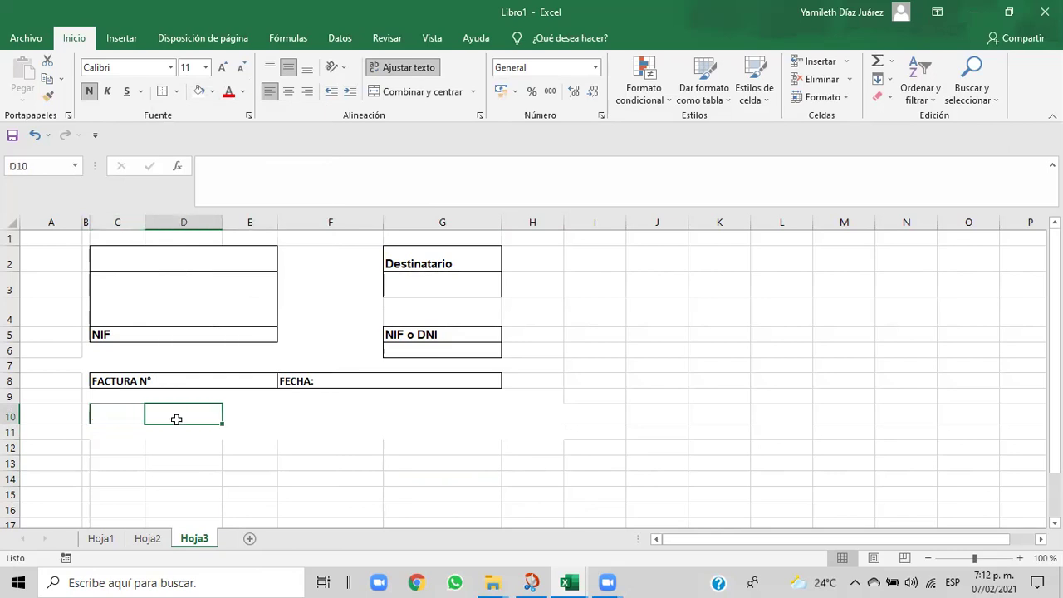
{"action": "left_click", "coordinate": [176, 91]}
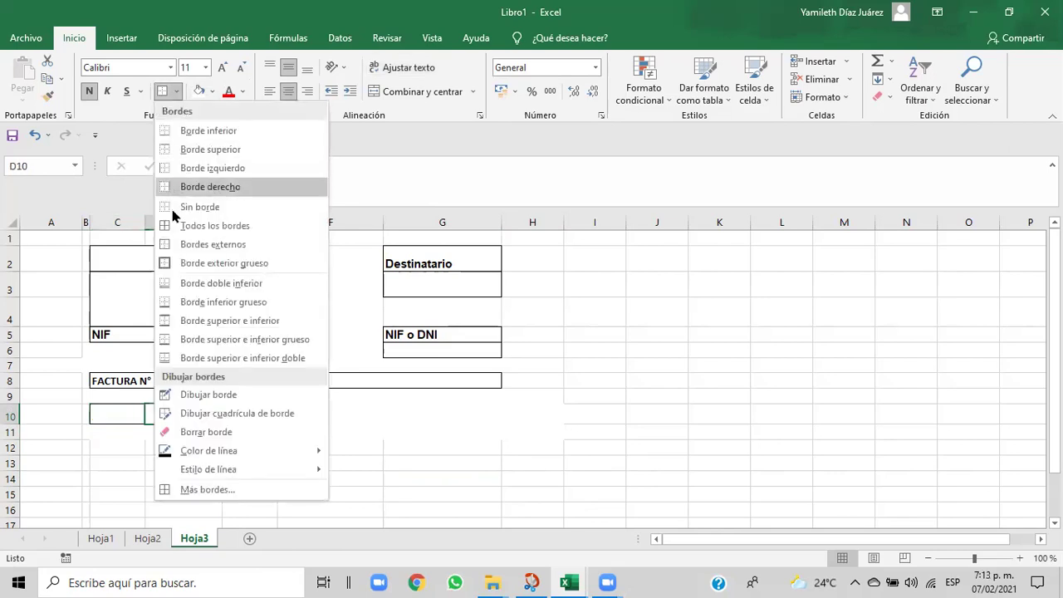
{"action": "left_click", "coordinate": [176, 246]}
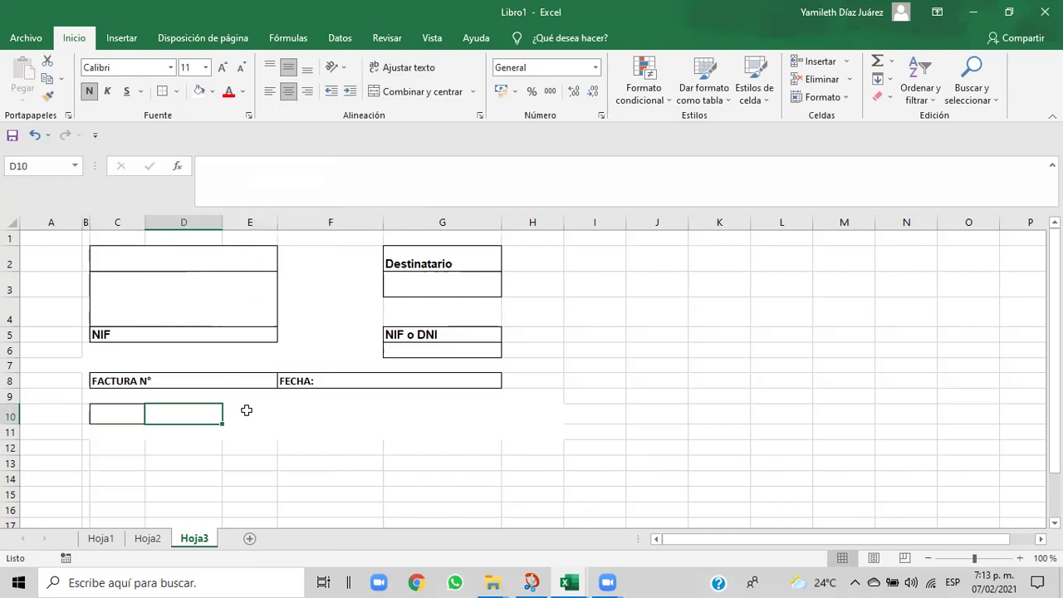
- Give cells E10 and F10 each an outside border, completing the row of boxes
{"action": "left_click", "coordinate": [247, 412]}
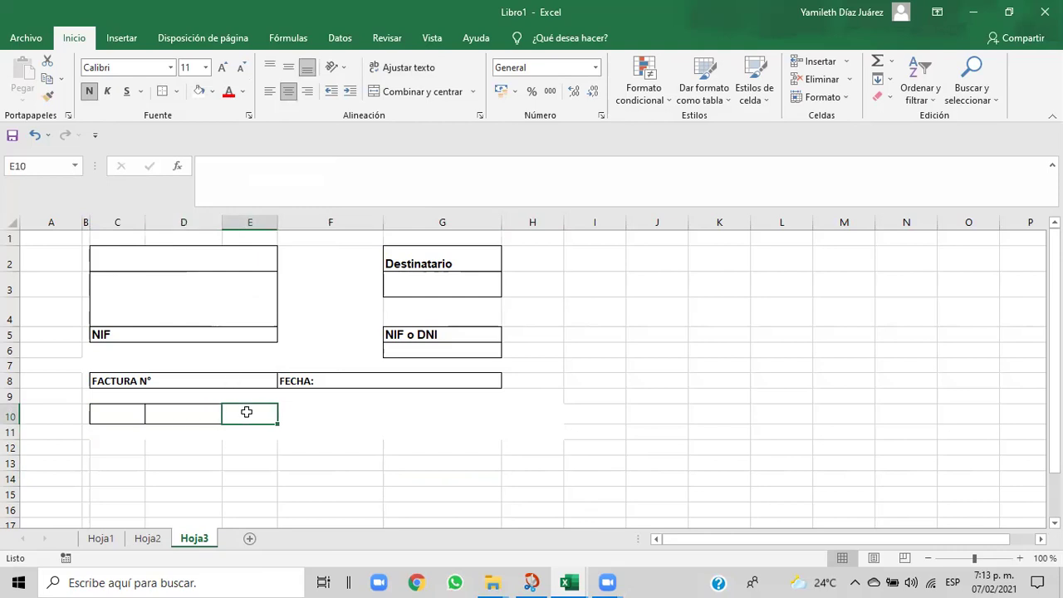
{"action": "left_click", "coordinate": [176, 92]}
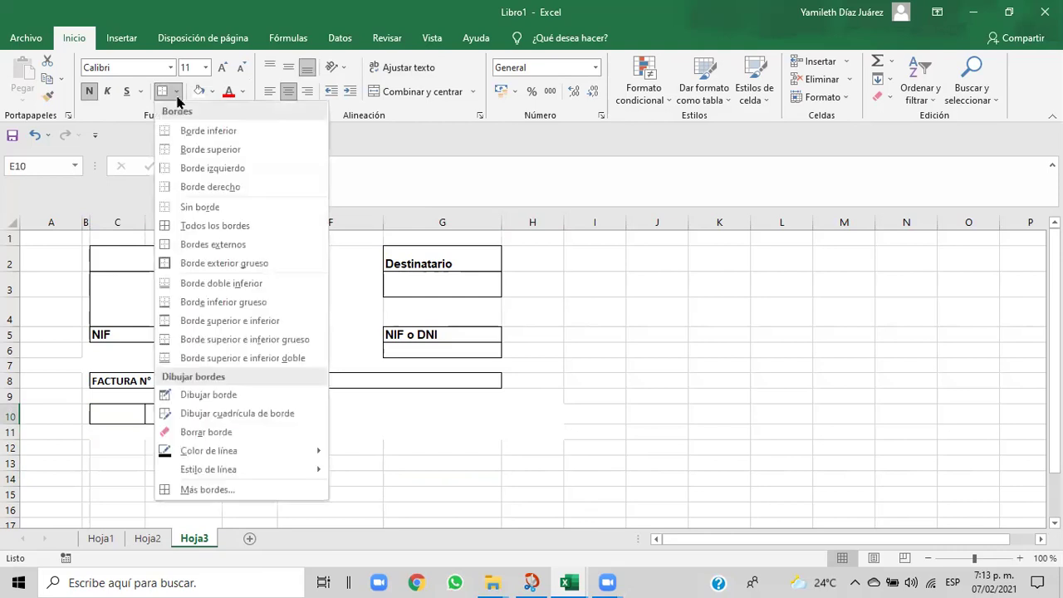
{"action": "left_click", "coordinate": [190, 244]}
{"action": "left_click", "coordinate": [336, 417]}
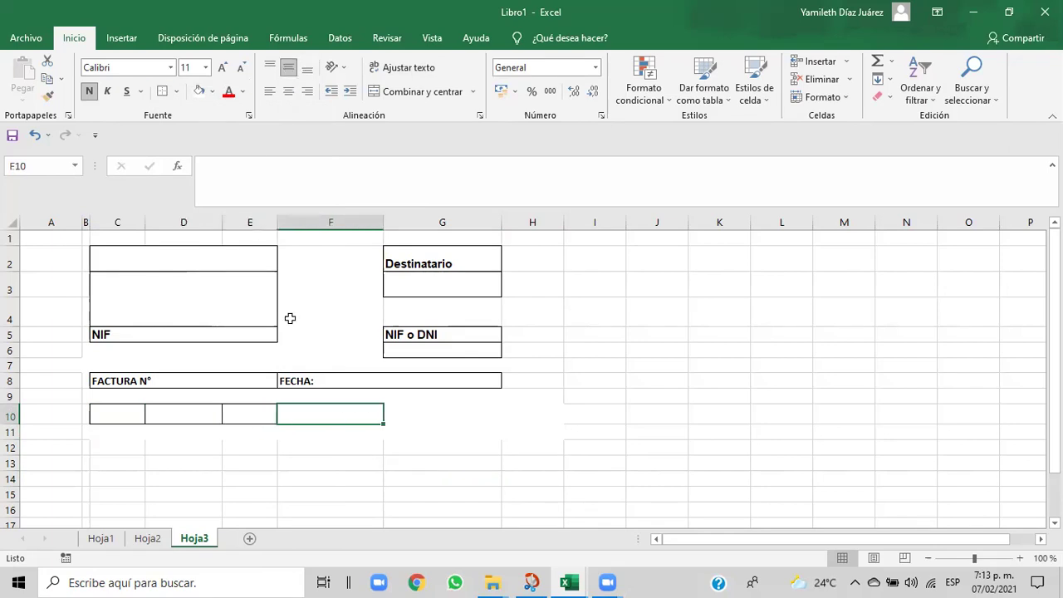
{"action": "left_click", "coordinate": [176, 91]}
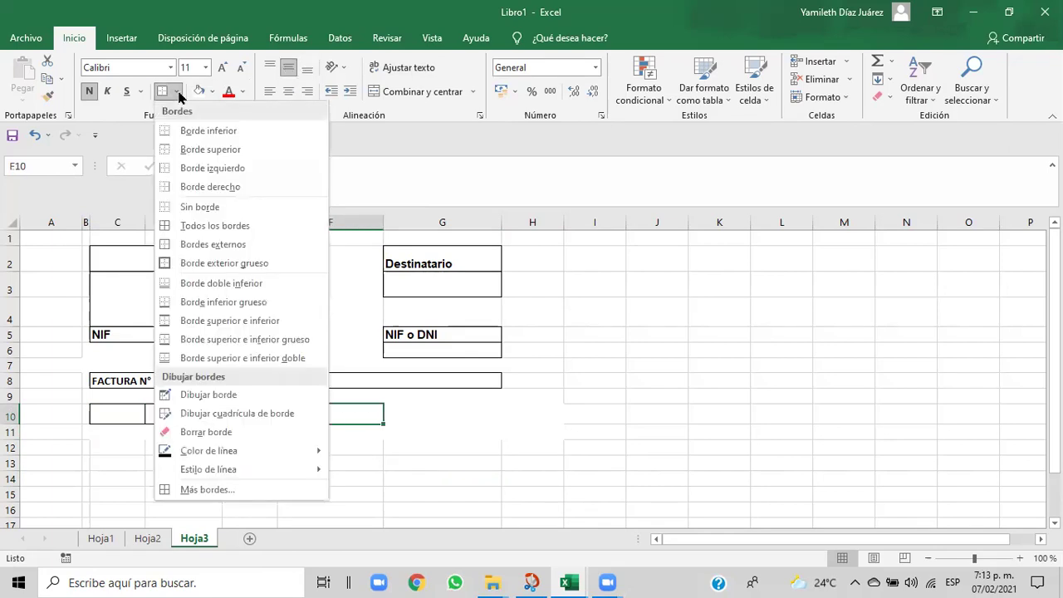
{"action": "left_click", "coordinate": [187, 246]}
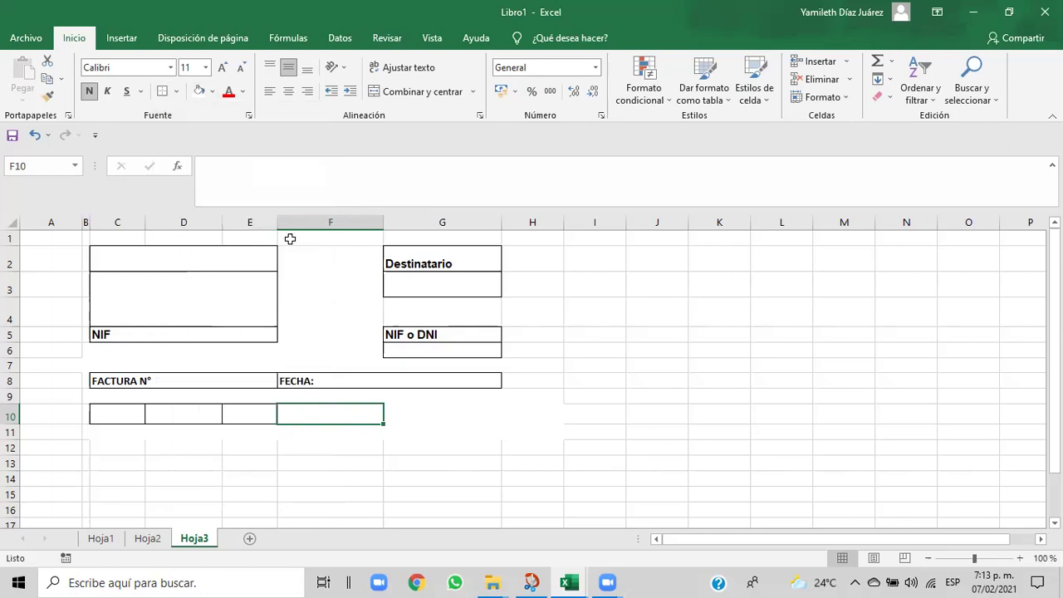
{"action": "left_click_drag", "start_coordinate": [108, 407], "coordinate": [419, 414]}
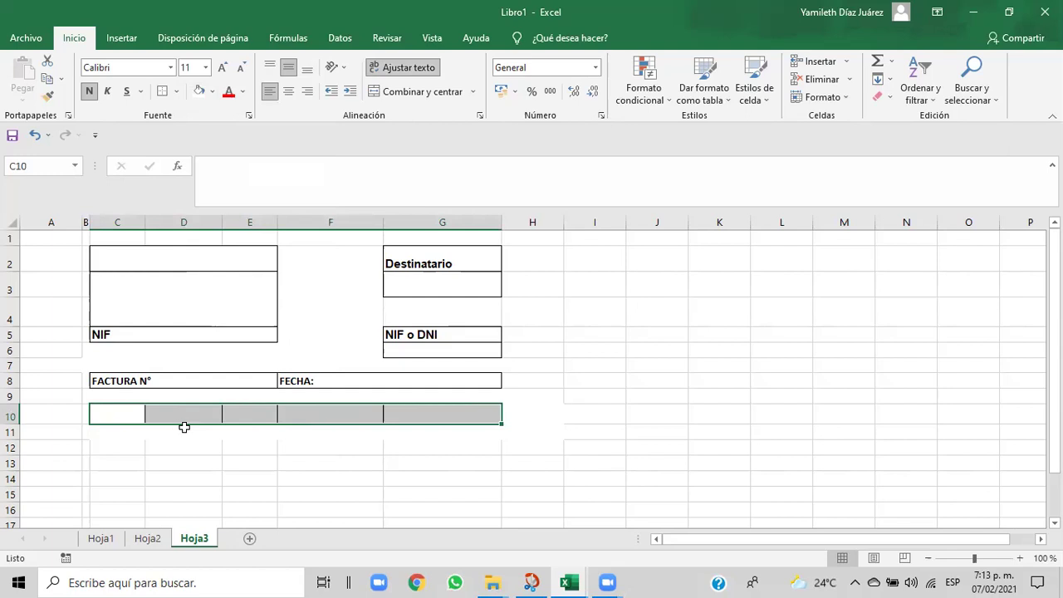
{"action": "left_click", "coordinate": [380, 458]}
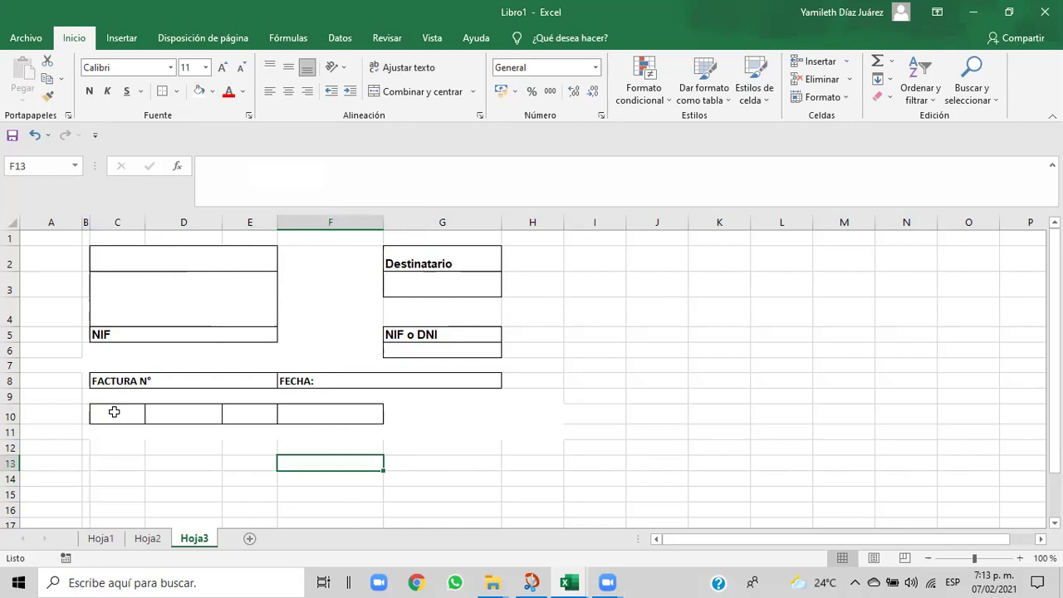
- Widen columns C and D, then fill the boxed cells C10:F10 with dark blue
{"action": "left_click_drag", "start_coordinate": [145, 222], "coordinate": [175, 224]}
{"action": "left_click_drag", "start_coordinate": [252, 225], "coordinate": [327, 225]}
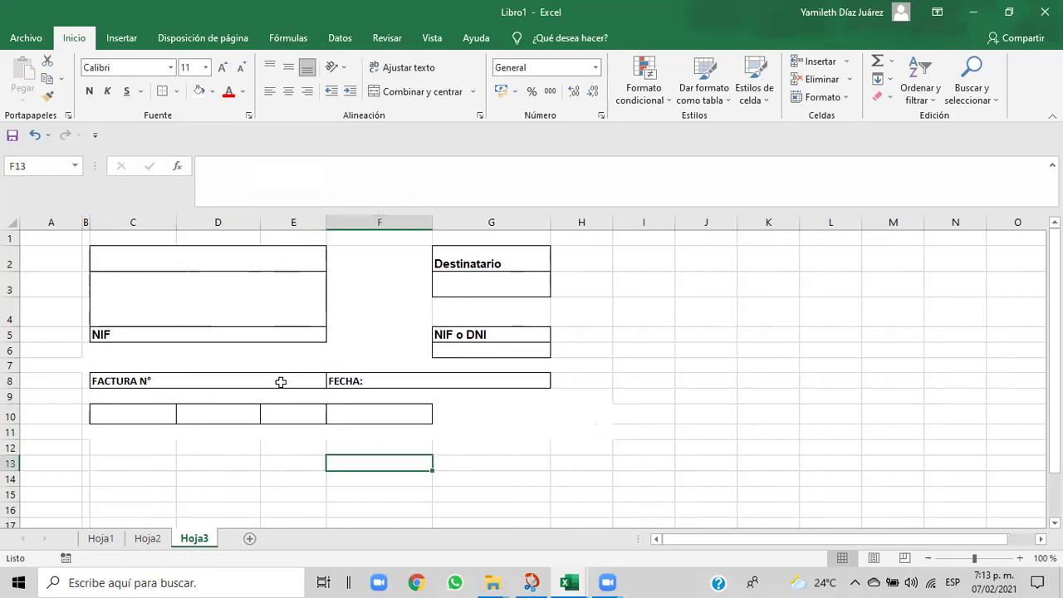
{"action": "left_click_drag", "start_coordinate": [128, 413], "coordinate": [338, 415]}
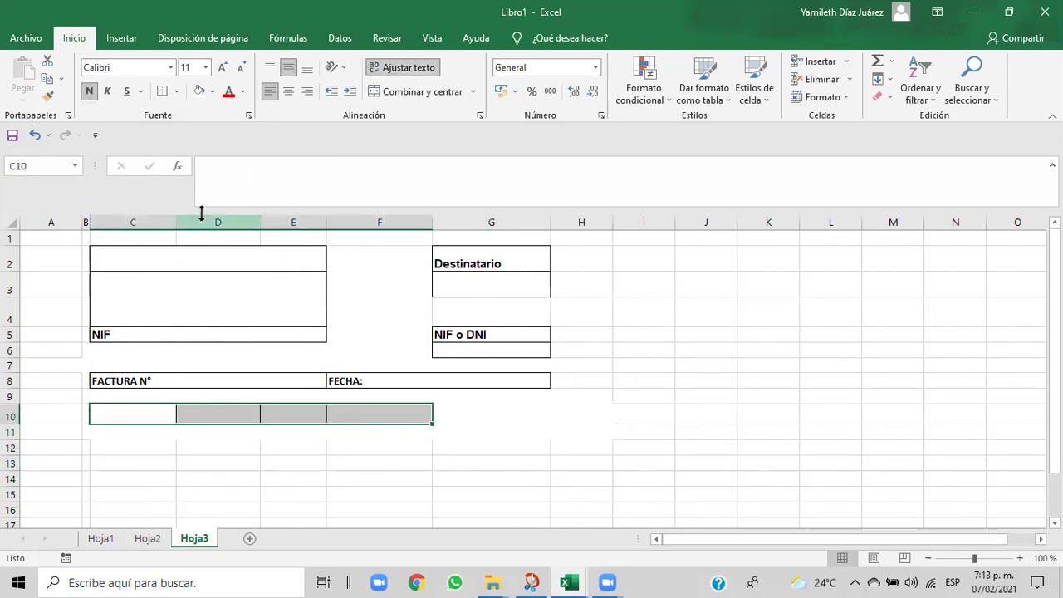
{"action": "left_click", "coordinate": [176, 92]}
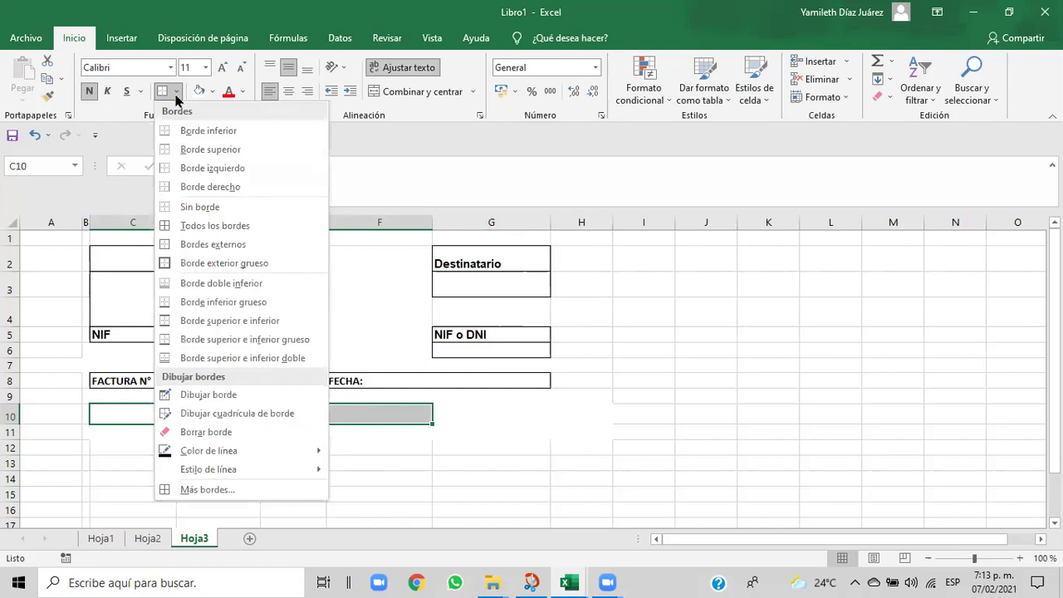
{"action": "left_click", "coordinate": [228, 98]}
{"action": "left_click", "coordinate": [213, 92]}
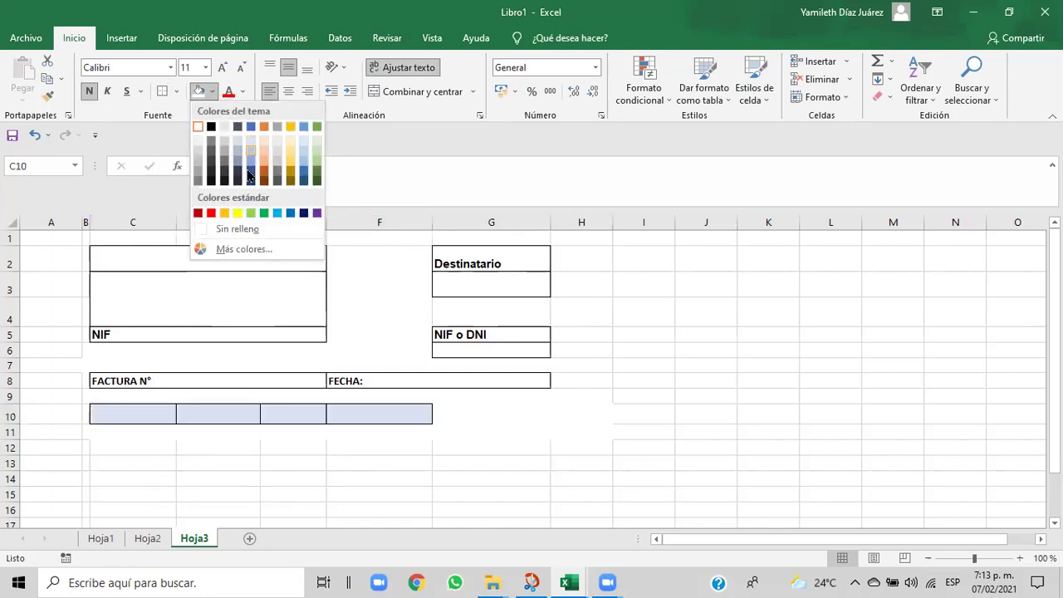
{"action": "left_click", "coordinate": [250, 170]}
{"action": "left_click", "coordinate": [321, 465]}
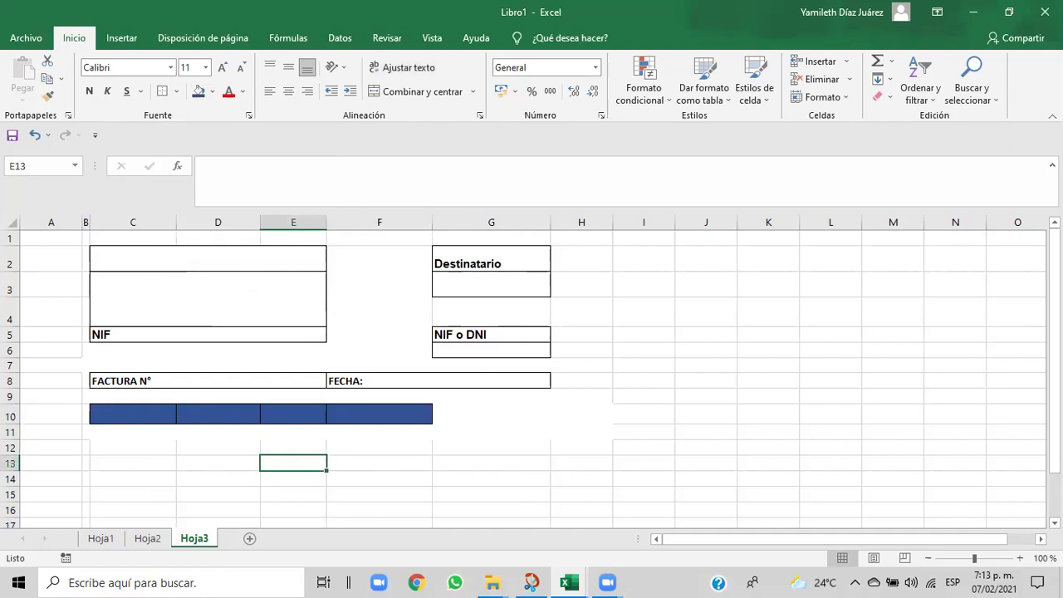
{"action": "left_click", "coordinate": [307, 415]}
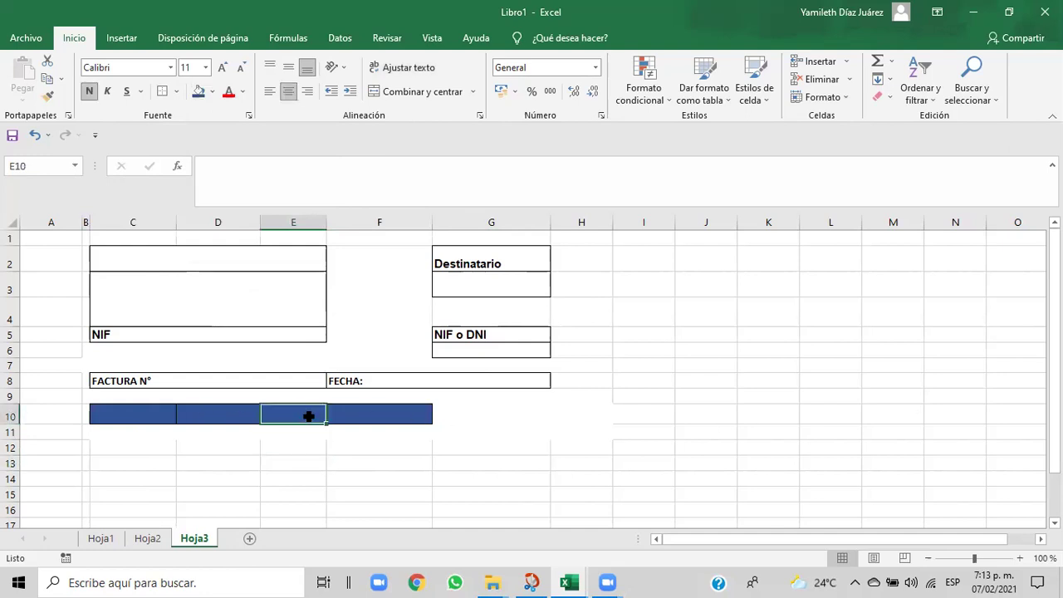
- Widen column E considerably
{"action": "left_click_drag", "start_coordinate": [322, 224], "coordinate": [402, 236]}
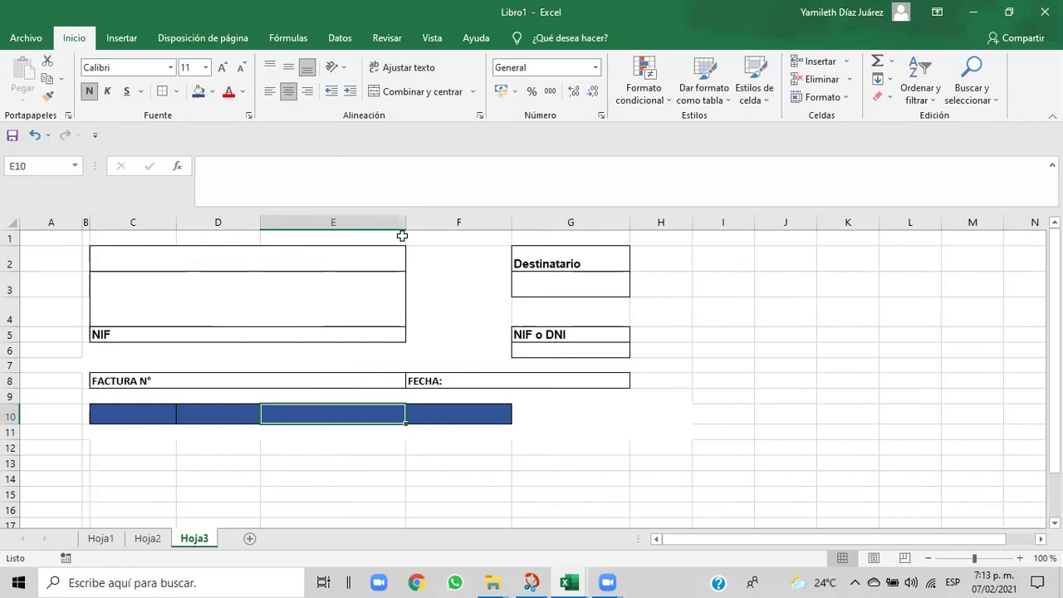
{"action": "left_click", "coordinate": [232, 434]}
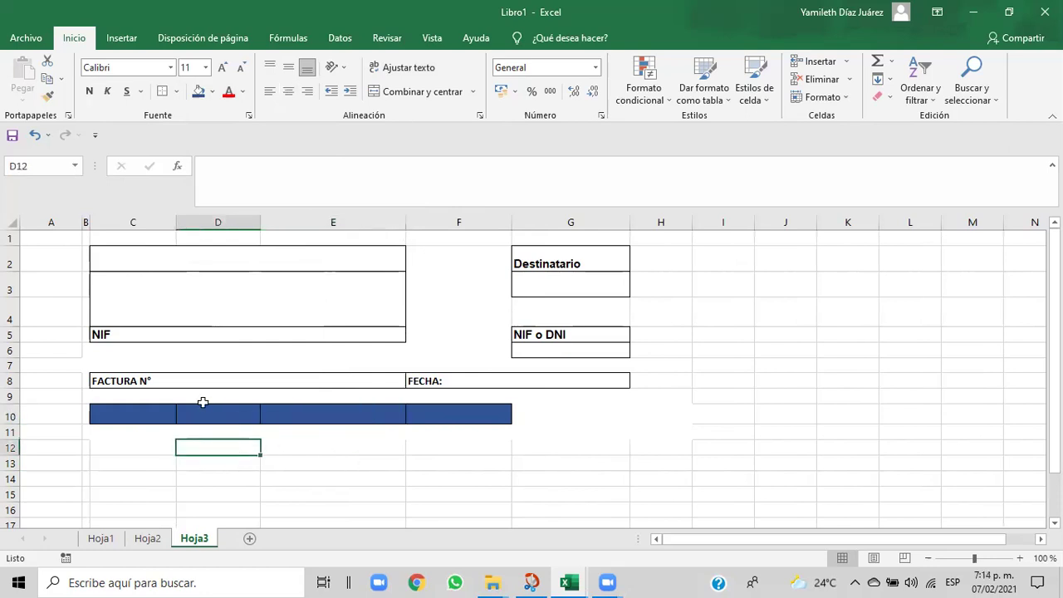
{"action": "left_click", "coordinate": [204, 416]}
{"action": "left_click", "coordinate": [562, 420]}
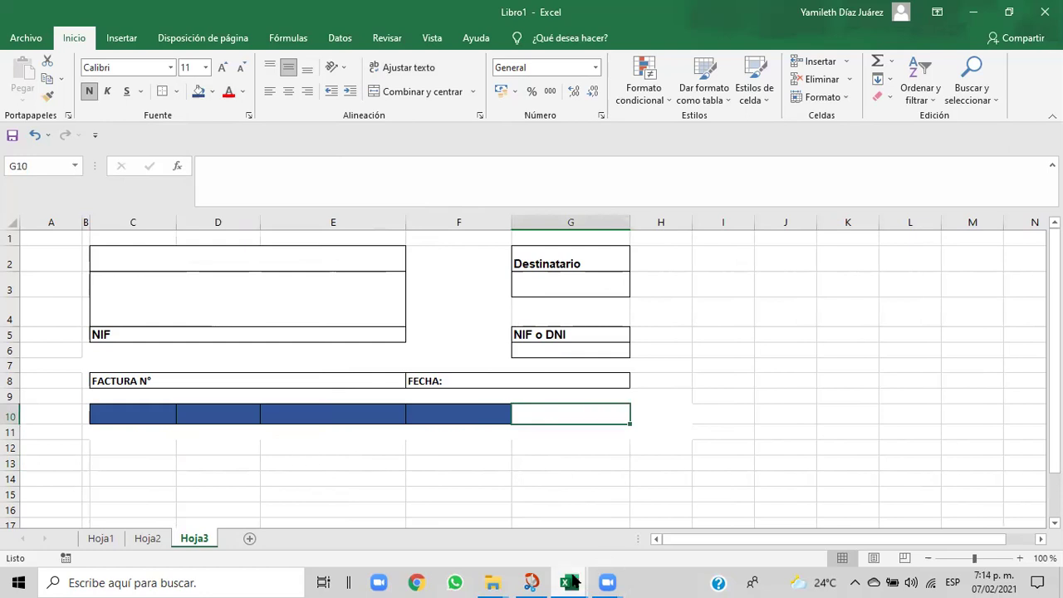
- Check the Cap06 reference invoice workbook, then return to Libro1
{"action": "mouse_move", "coordinate": [569, 581]}
{"action": "left_click", "coordinate": [541, 542]}
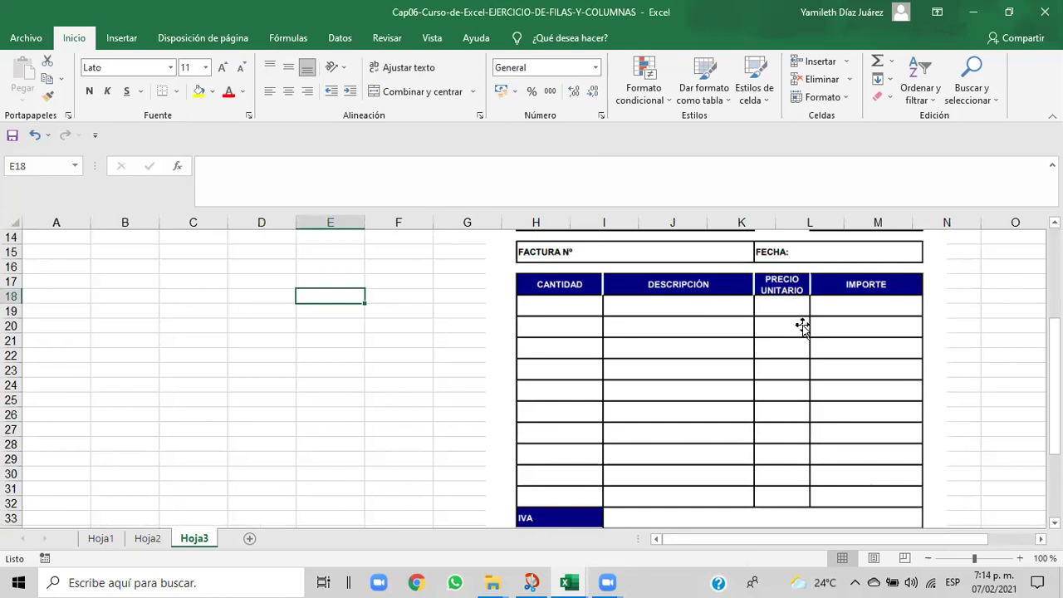
{"action": "mouse_move", "coordinate": [569, 582]}
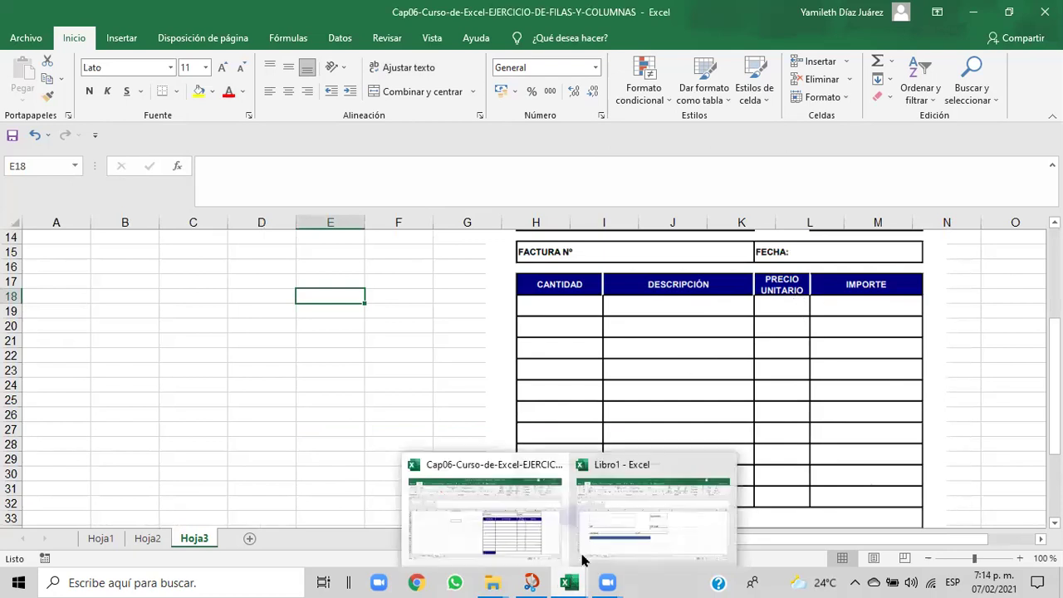
{"action": "left_click", "coordinate": [585, 558]}
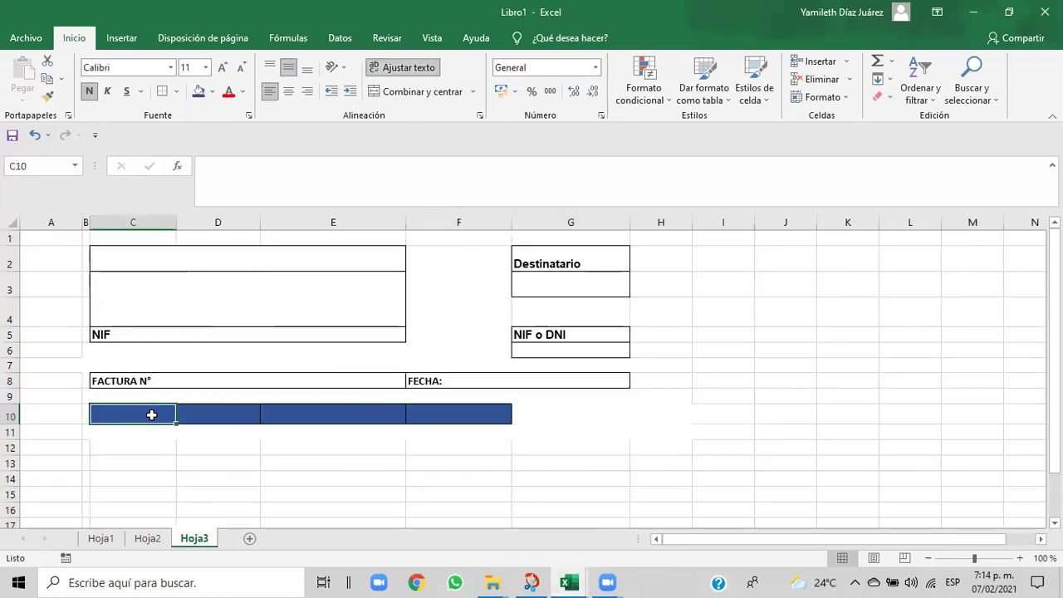
- Enter the headings CANTIDAD in C10 and PRECIO UNITARIO in D10
{"action": "type", "text": "CANTIDAD"}
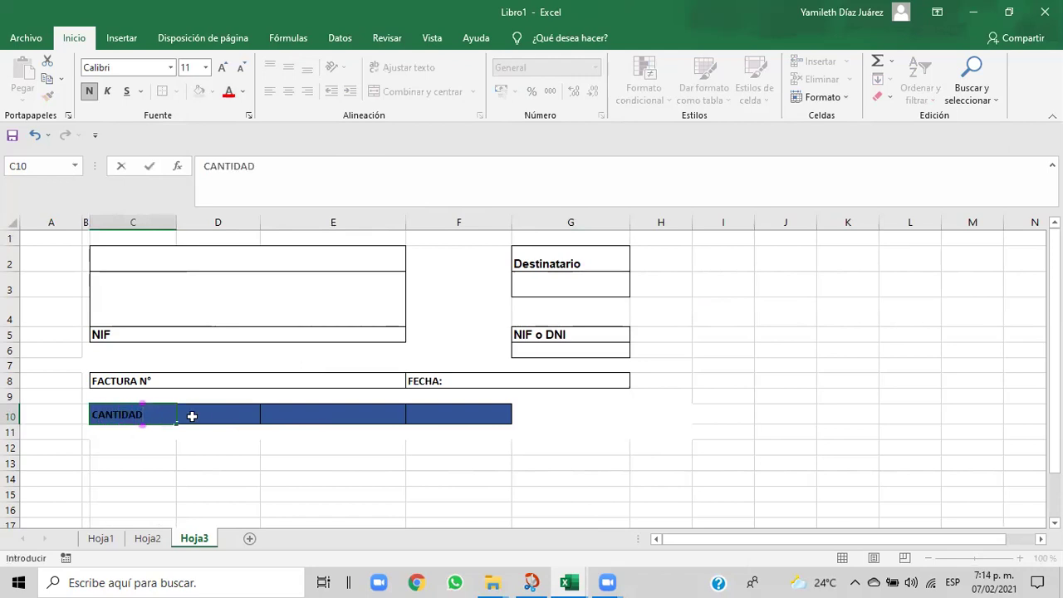
{"action": "left_click", "coordinate": [204, 418]}
{"action": "type", "text": "PRECIO U"}
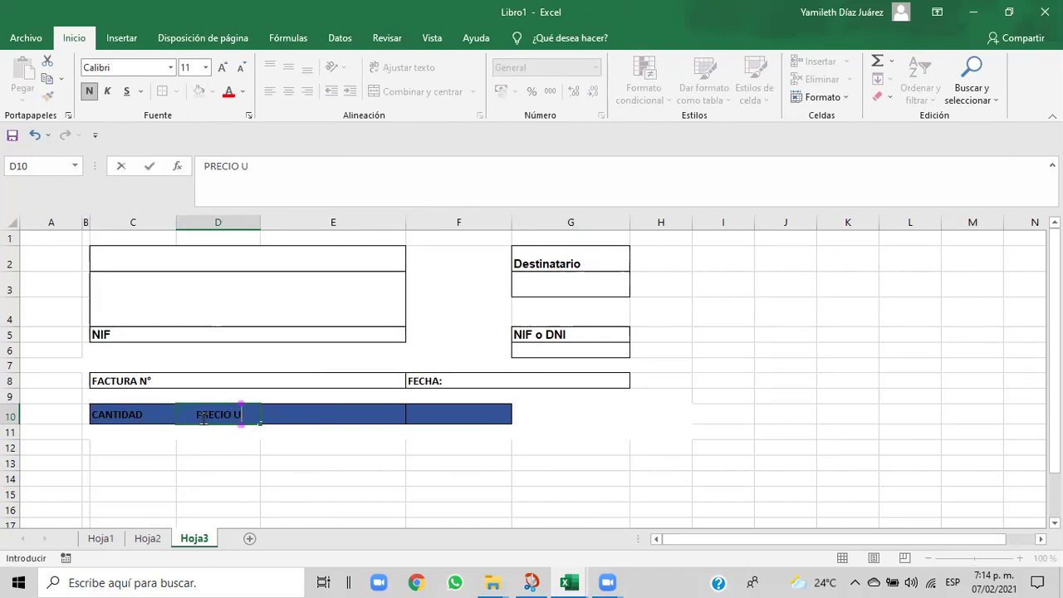
{"action": "type", "text": "NITARIO"}
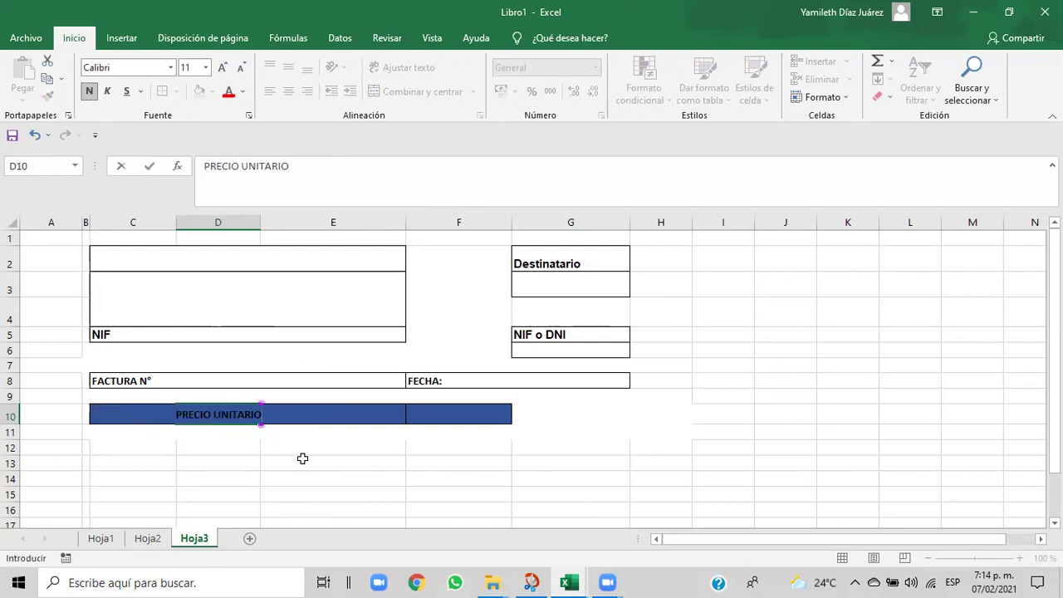
{"action": "left_click", "coordinate": [303, 459]}
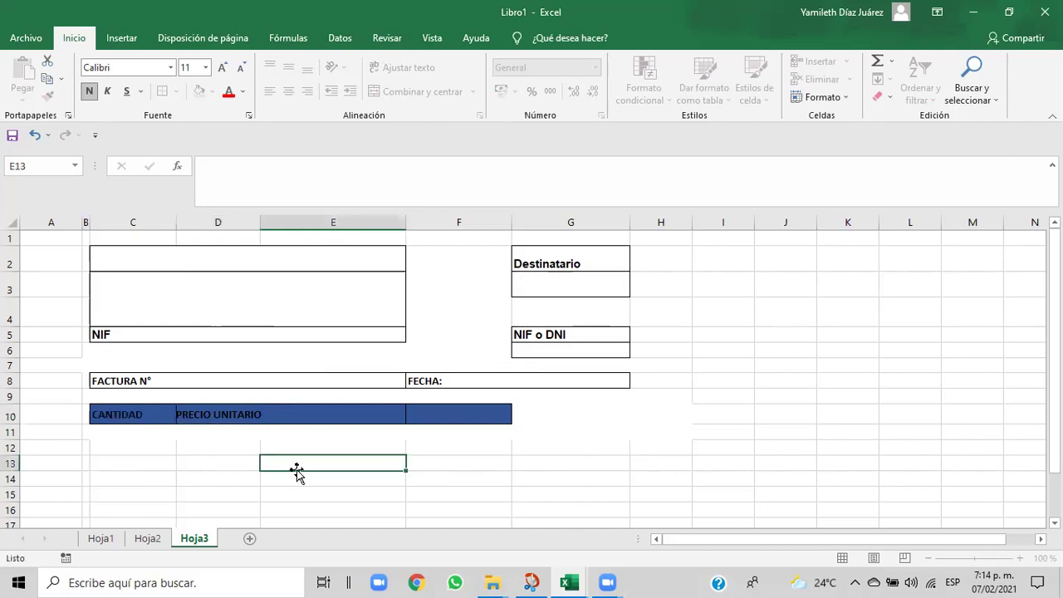
- Widen column D, add DESCRIPCIÓN in E10 and IMPORTE in F10, and widen column F
{"action": "left_click", "coordinate": [288, 412]}
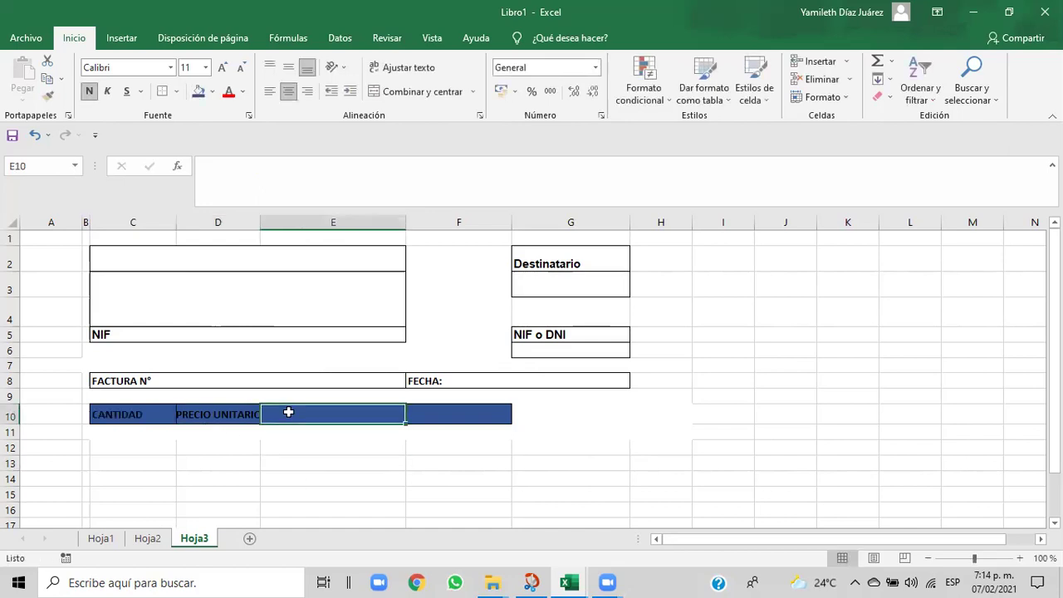
{"action": "left_click_drag", "start_coordinate": [260, 222], "coordinate": [299, 223]}
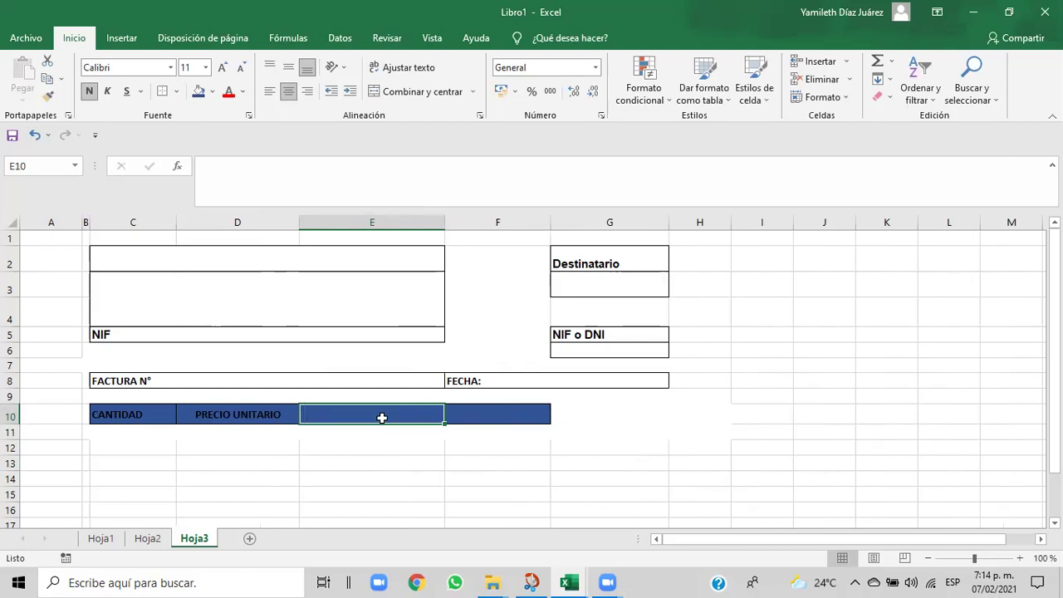
{"action": "type", "text": "DES"}
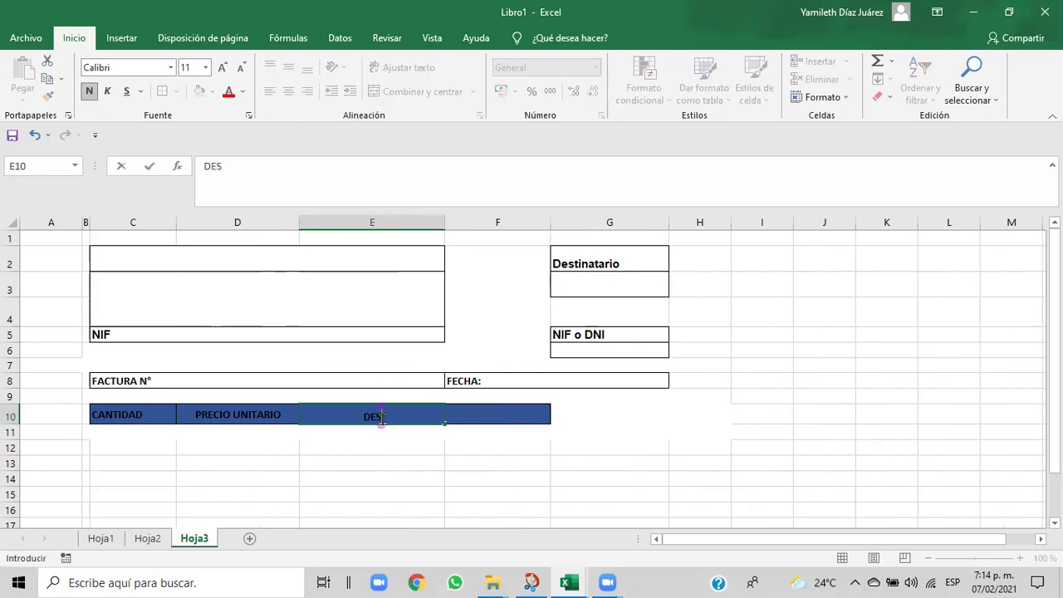
{"action": "type", "text": "CRIPCIÓN"}
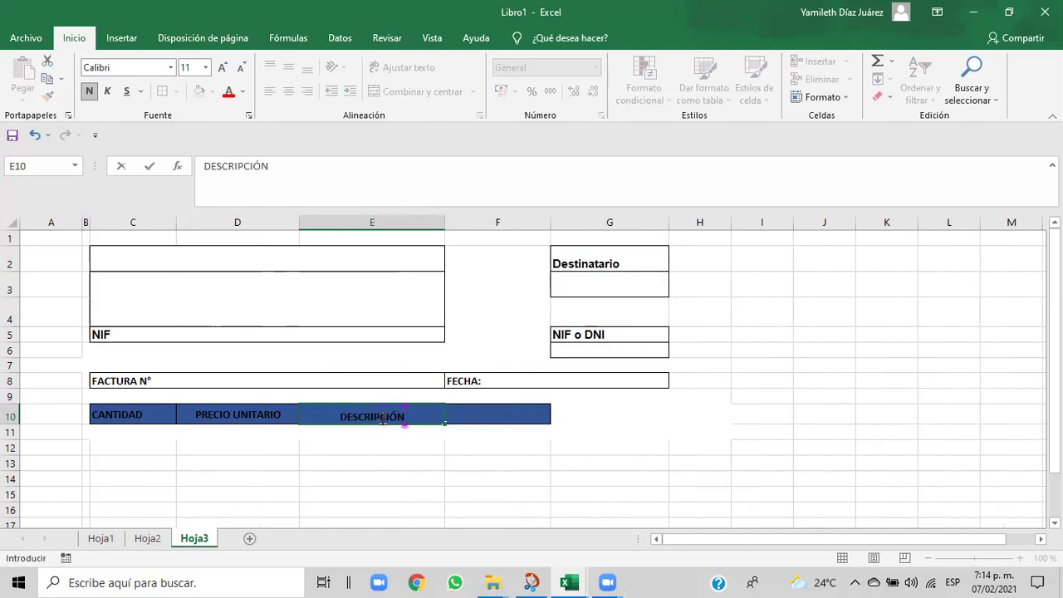
{"action": "left_click", "coordinate": [455, 451]}
{"action": "left_click", "coordinate": [482, 419]}
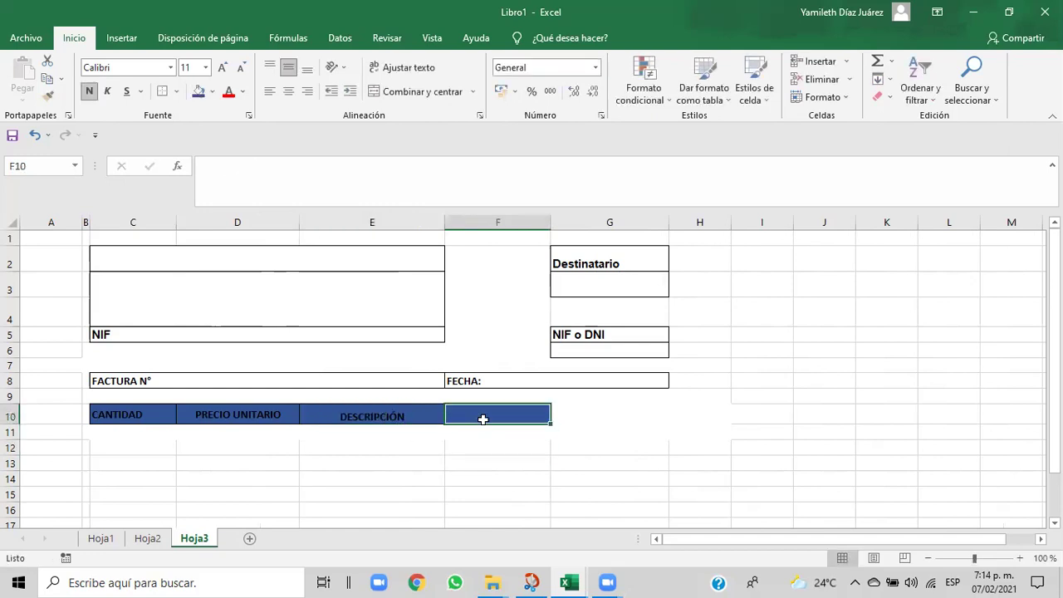
{"action": "type", "text": "IMPORTE"}
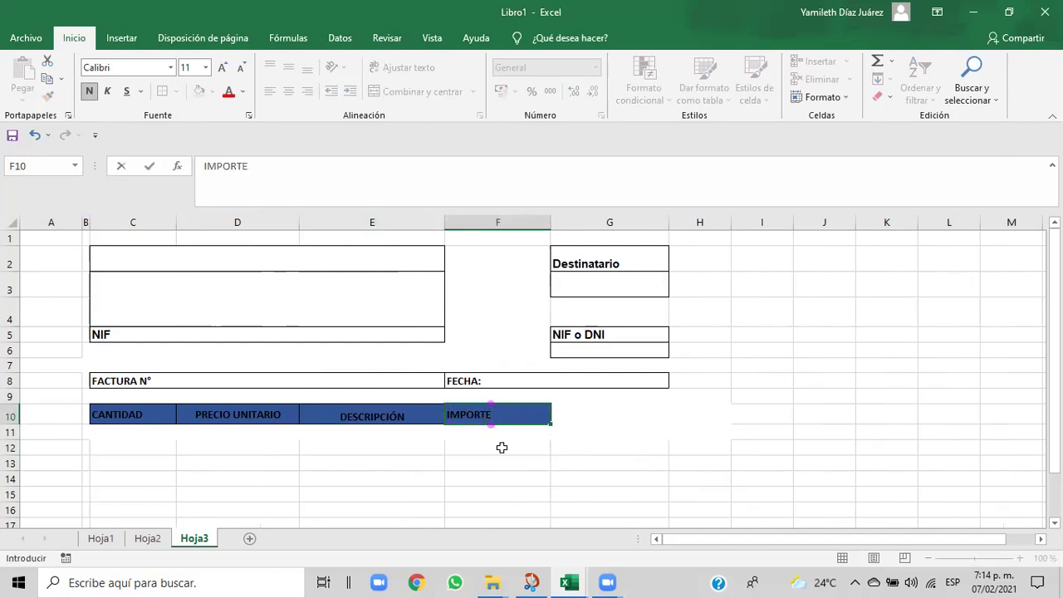
{"action": "left_click", "coordinate": [501, 448]}
{"action": "left_click", "coordinate": [527, 416]}
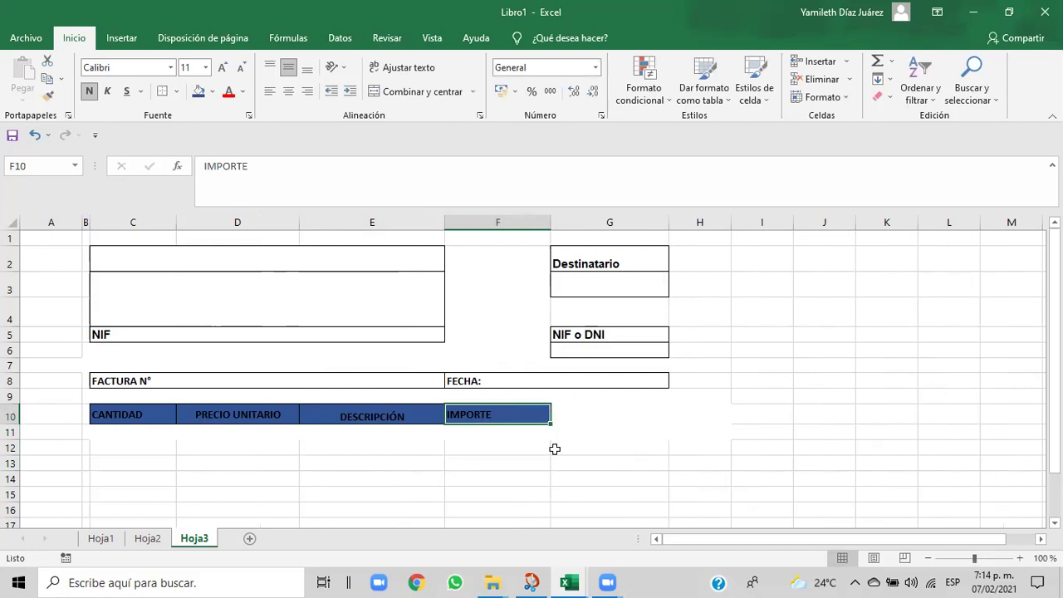
{"action": "left_click", "coordinate": [585, 448]}
{"action": "left_click_drag", "start_coordinate": [551, 224], "coordinate": [582, 225]}
- Zoom the Libro1 sheet in to 130%
{"action": "left_click", "coordinate": [781, 453]}
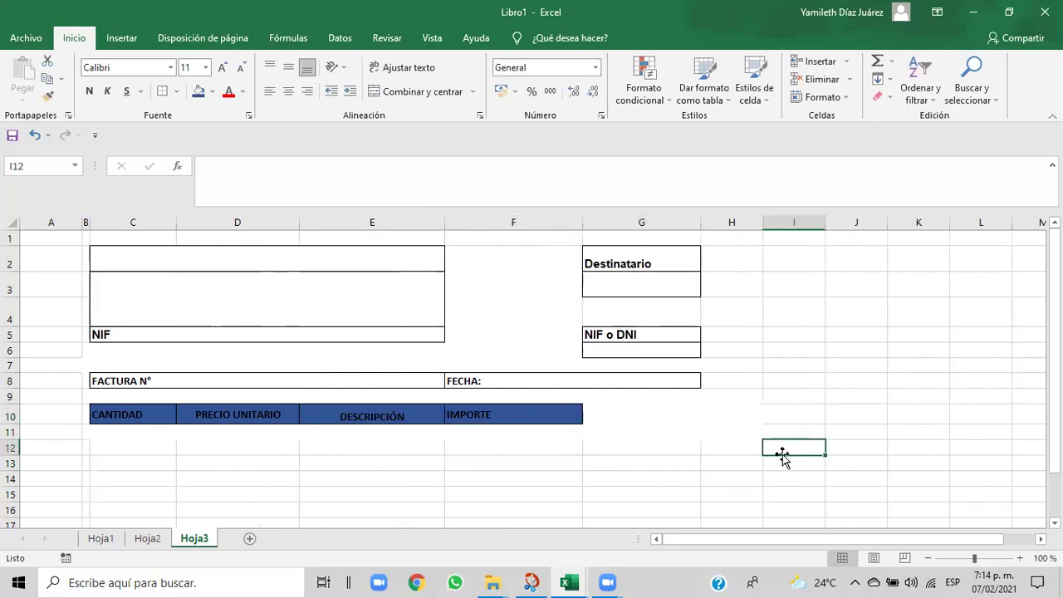
{"action": "left_click", "coordinate": [1021, 559]}
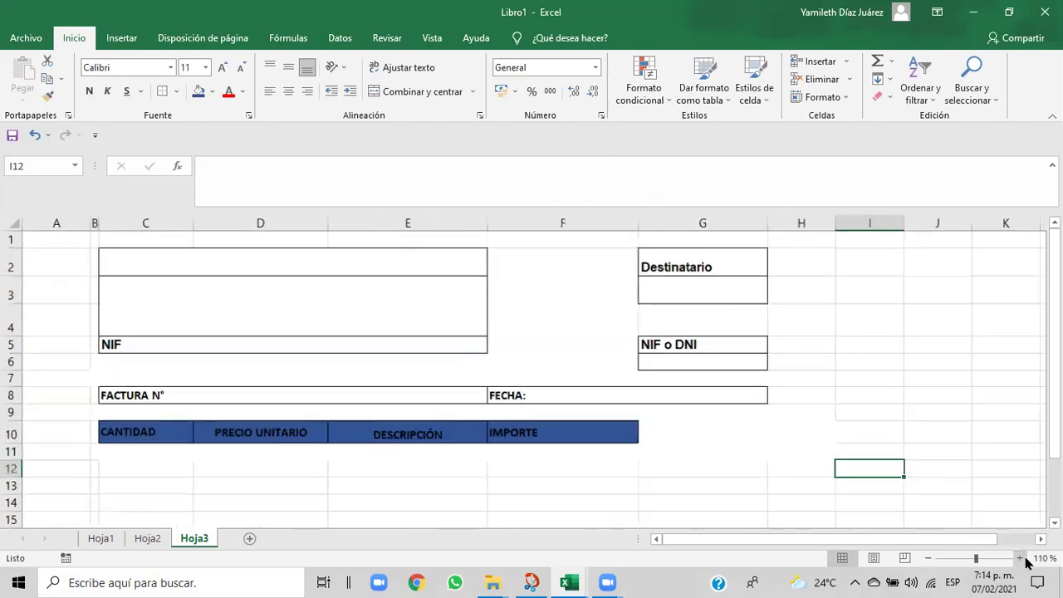
{"action": "left_click", "coordinate": [1020, 559]}
{"action": "left_click", "coordinate": [1020, 559]}
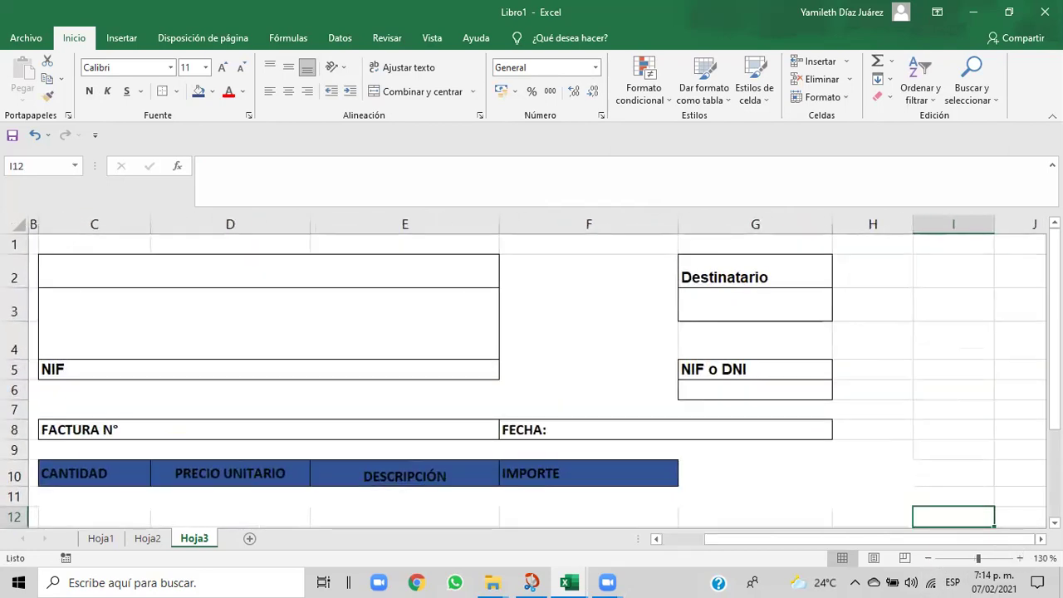
{"action": "left_click_drag", "start_coordinate": [1055, 412], "coordinate": [1055, 413]}
- Look over the Cap06 reference invoice's bordered item rows, then return to Libro1
{"action": "mouse_move", "coordinate": [570, 584]}
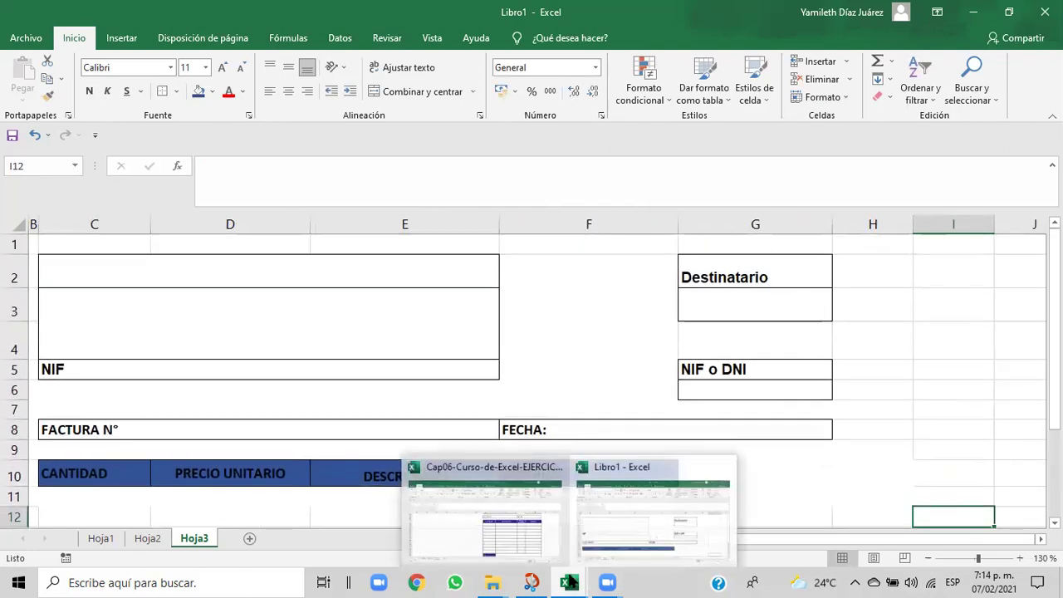
{"action": "left_click", "coordinate": [527, 543]}
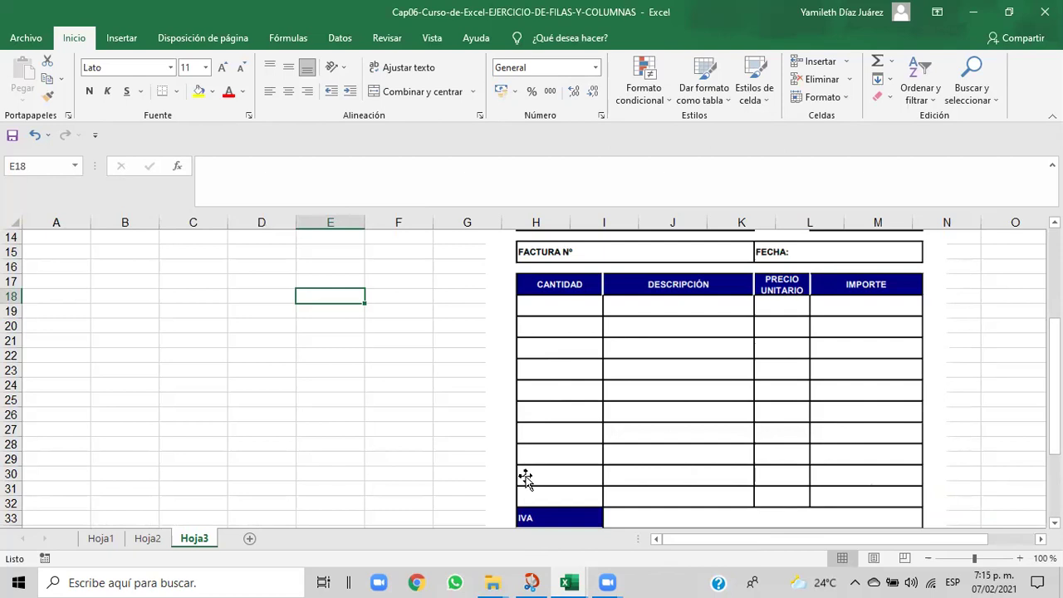
{"action": "mouse_move", "coordinate": [568, 583]}
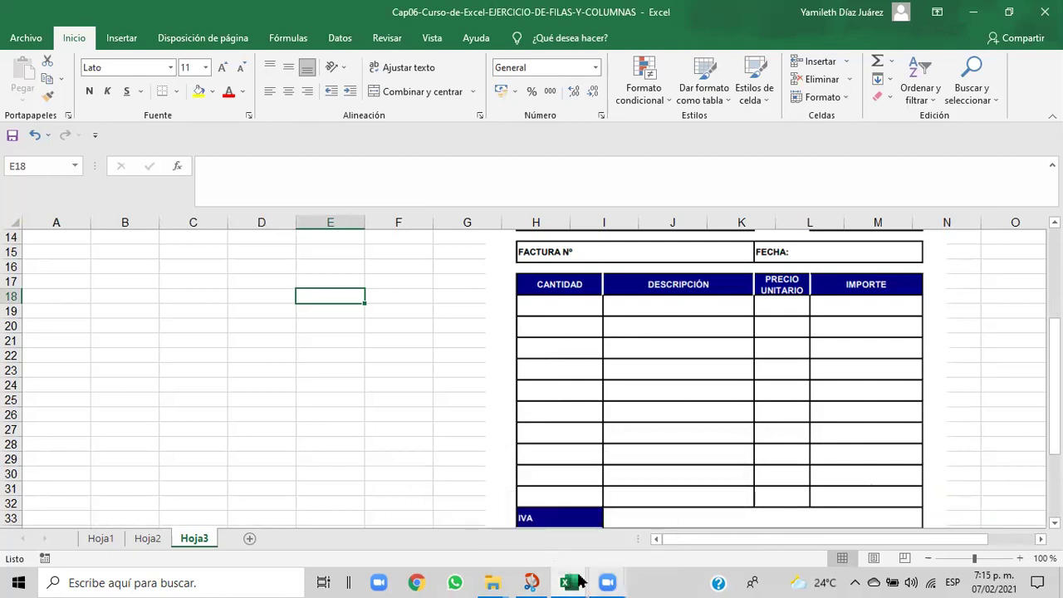
{"action": "left_click", "coordinate": [607, 559]}
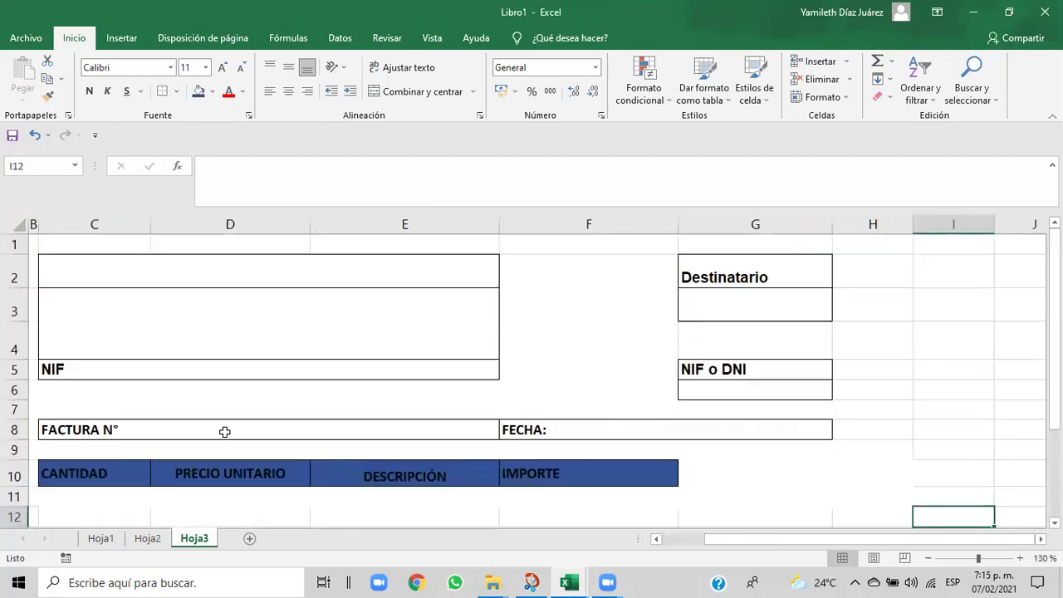
{"action": "left_click_drag", "start_coordinate": [1054, 332], "coordinate": [1054, 416]}
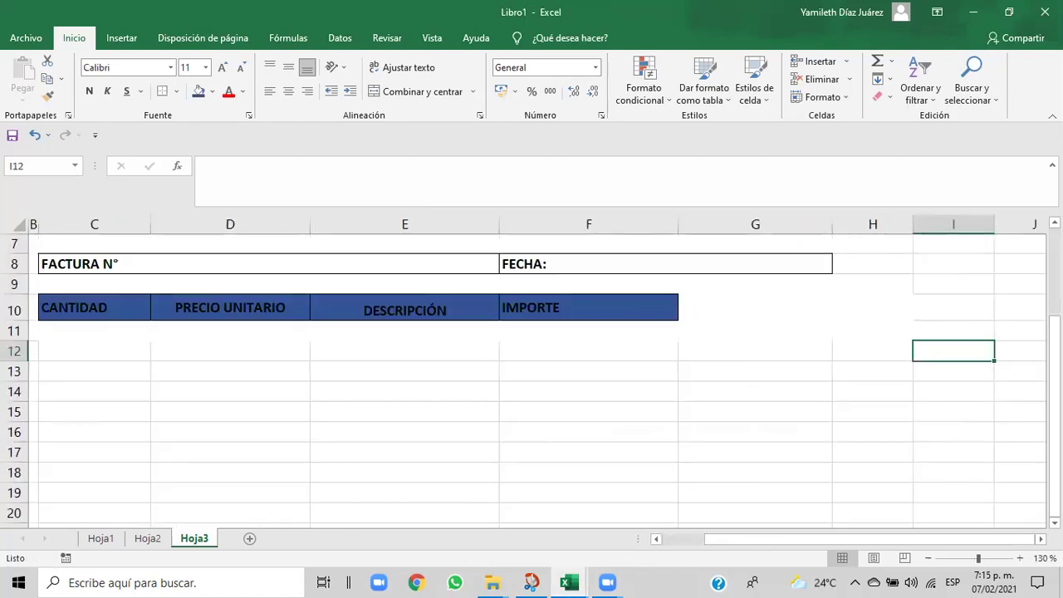
- Collapse columns G and H to zero width, adjust column F, and unmerge row 11's merged cell
{"action": "left_click_drag", "start_coordinate": [49, 330], "coordinate": [128, 491]}
{"action": "left_click", "coordinate": [606, 453]}
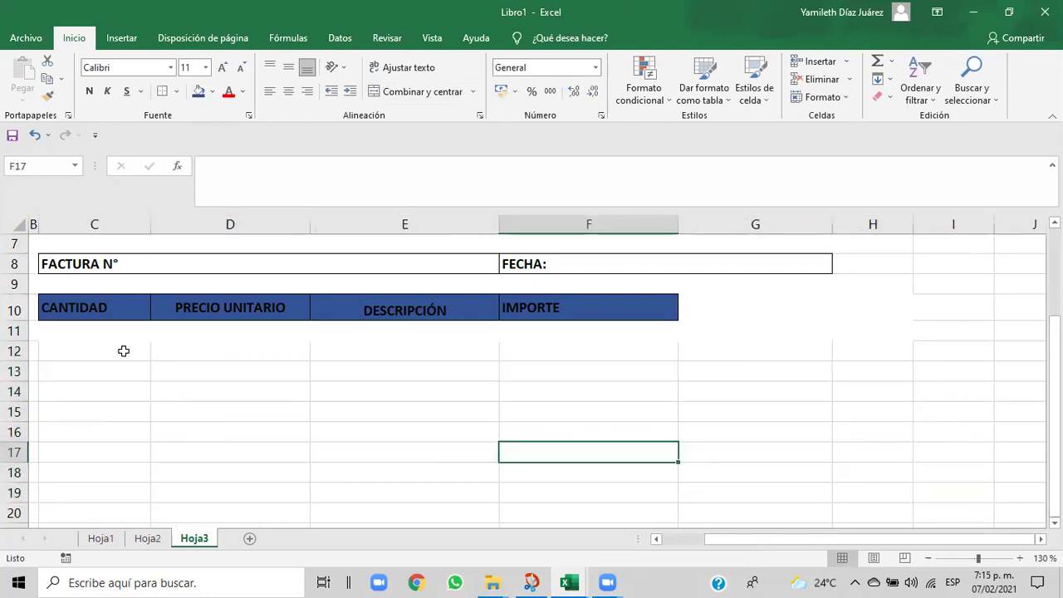
{"action": "left_click_drag", "start_coordinate": [74, 321], "coordinate": [207, 334]}
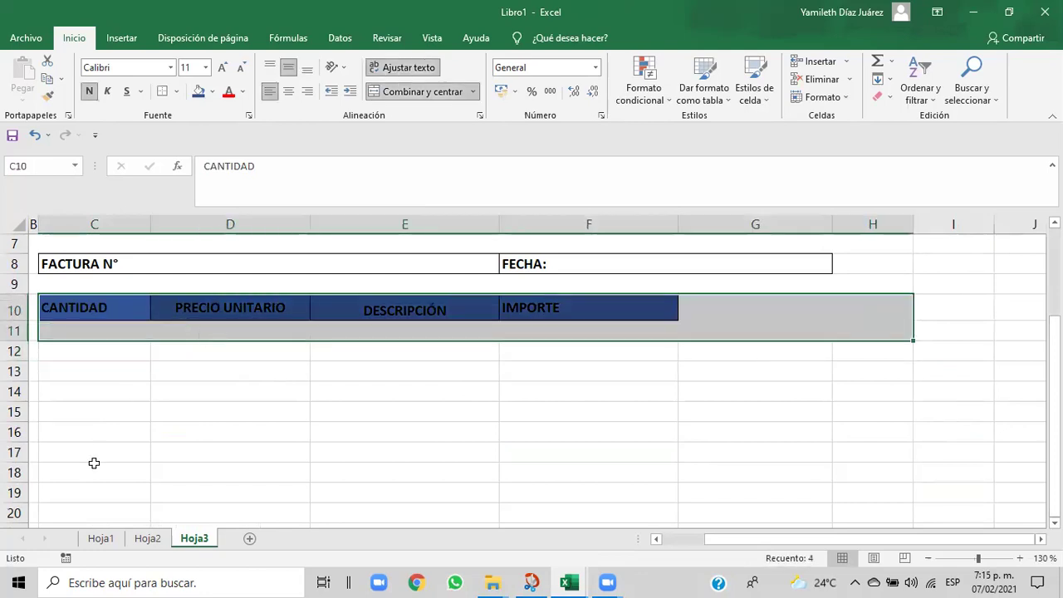
{"action": "left_click", "coordinate": [93, 467]}
{"action": "left_click", "coordinate": [45, 325]}
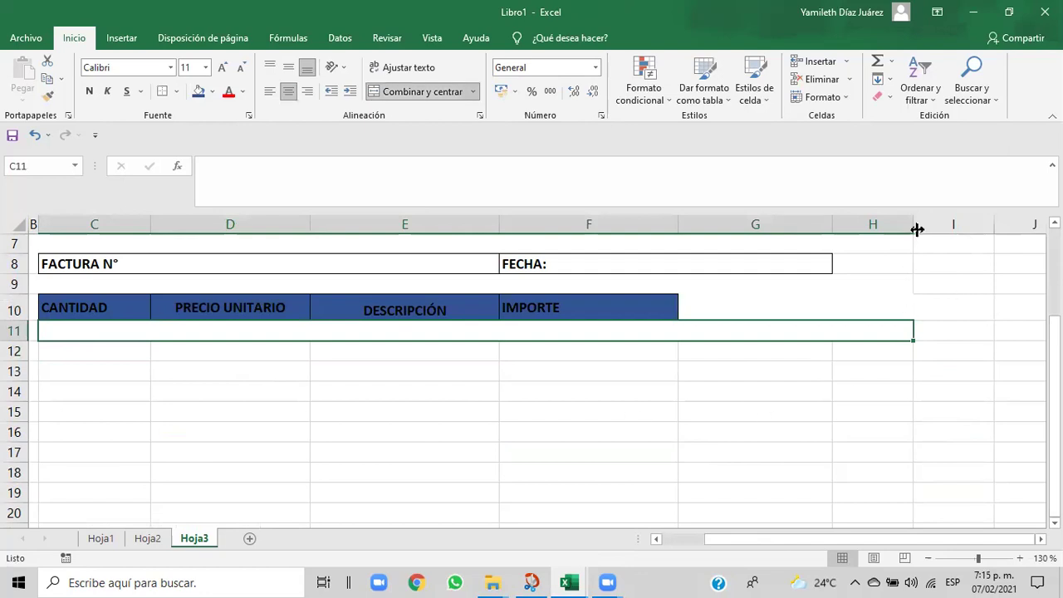
{"action": "left_click_drag", "start_coordinate": [913, 230], "coordinate": [682, 242]}
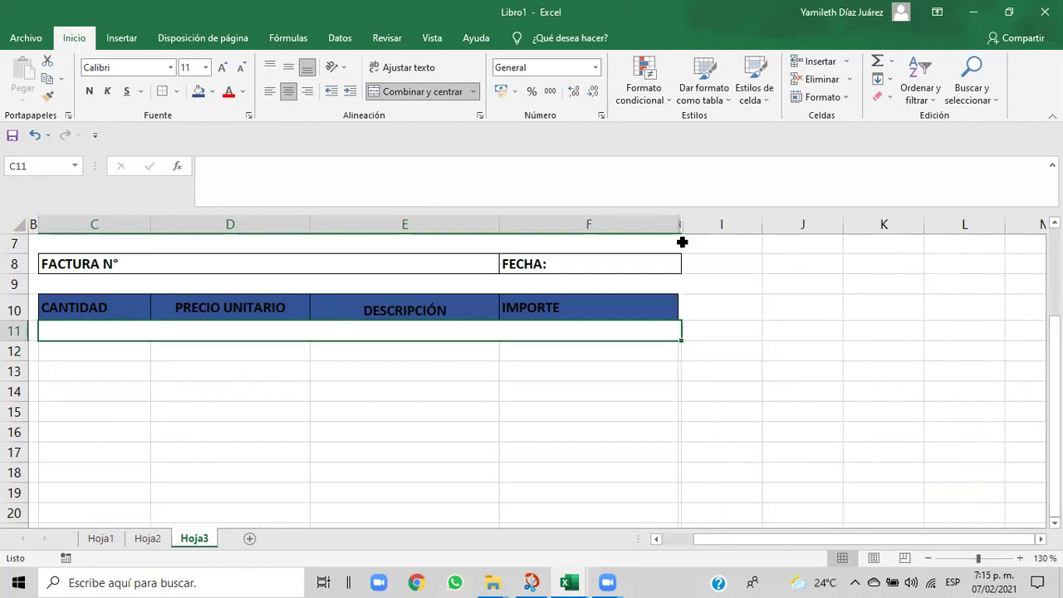
{"action": "left_click_drag", "start_coordinate": [678, 228], "coordinate": [681, 226]}
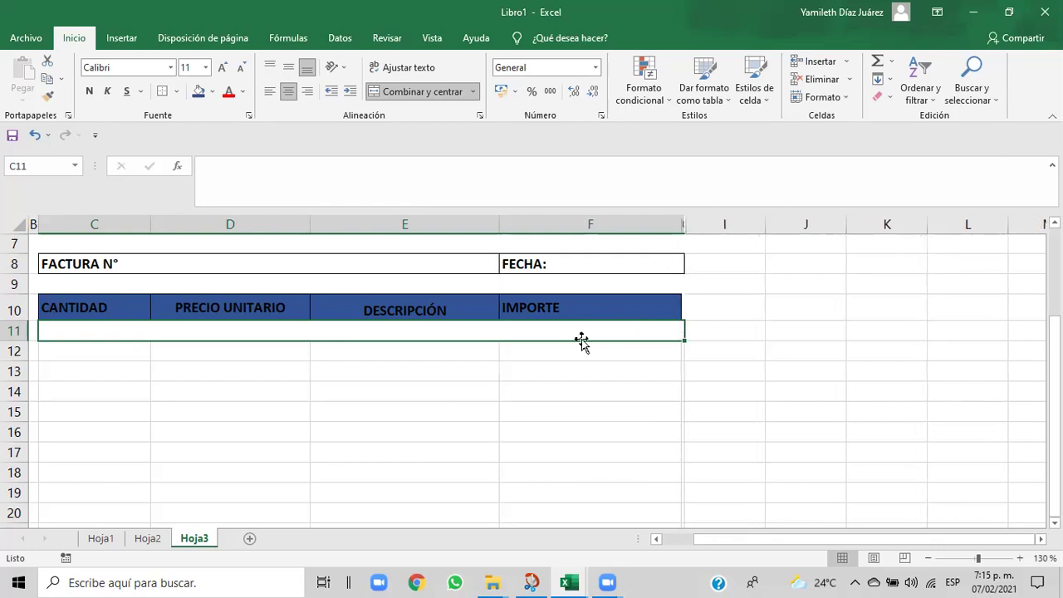
{"action": "left_click", "coordinate": [425, 93]}
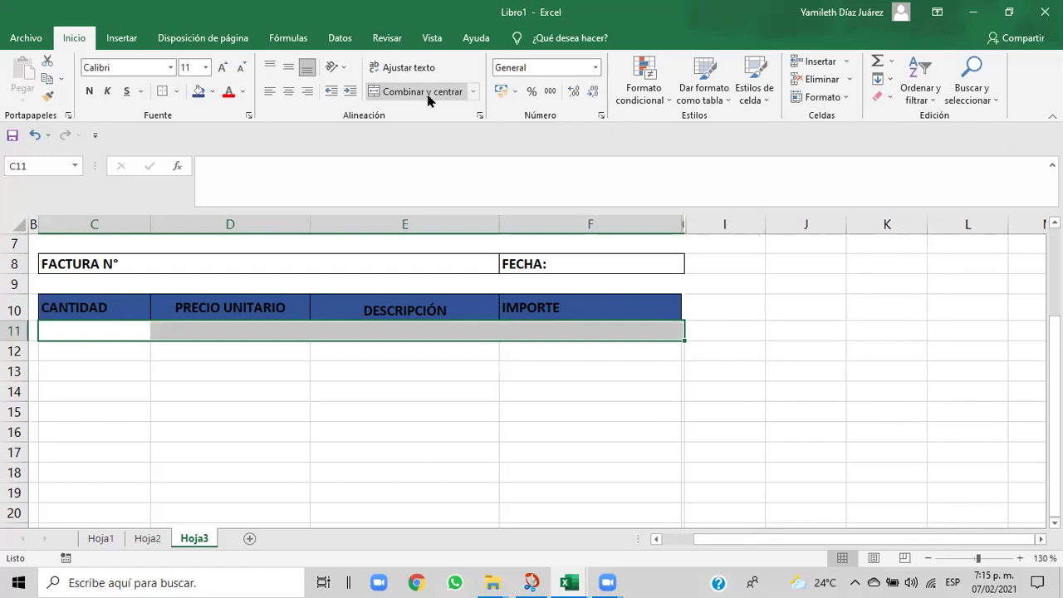
{"action": "left_click", "coordinate": [178, 92]}
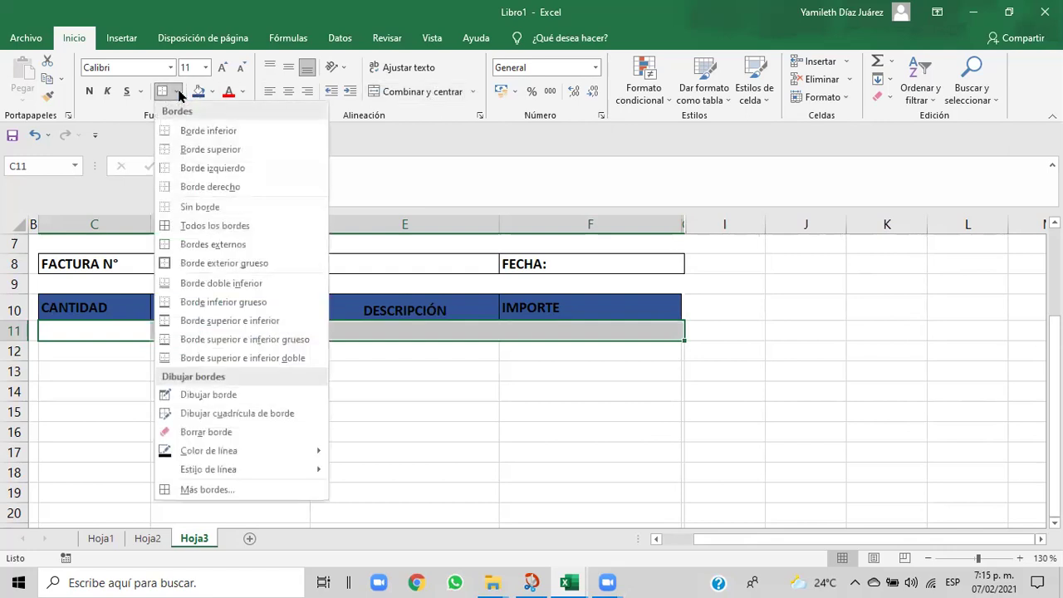
- Put all borders on the row 11 cells, nudge column F wider, and bring back column G narrow
{"action": "left_click", "coordinate": [197, 225]}
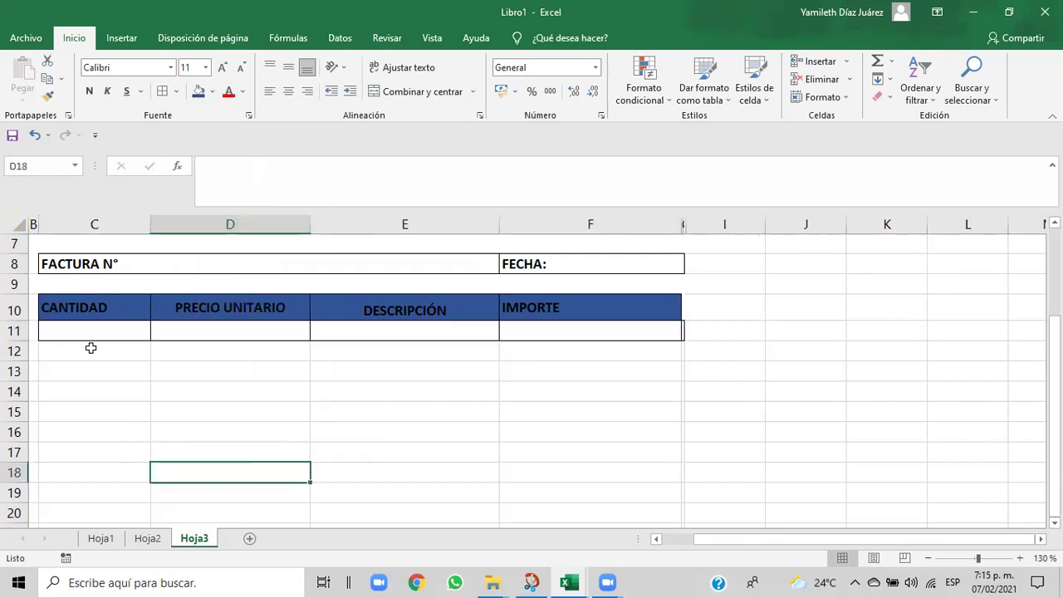
{"action": "left_click_drag", "start_coordinate": [682, 224], "coordinate": [685, 218]}
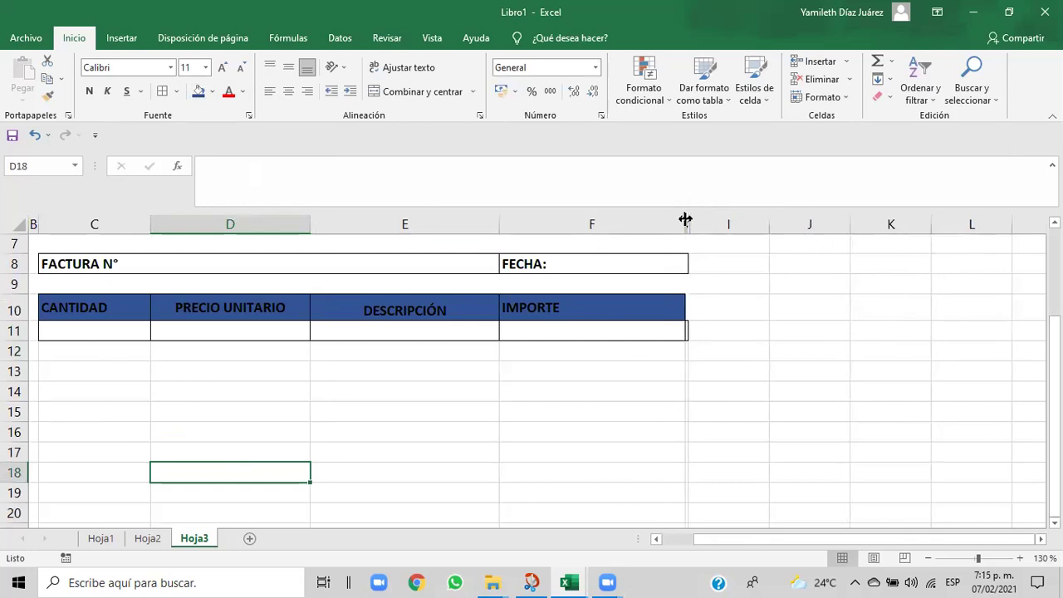
{"action": "left_click", "coordinate": [689, 329]}
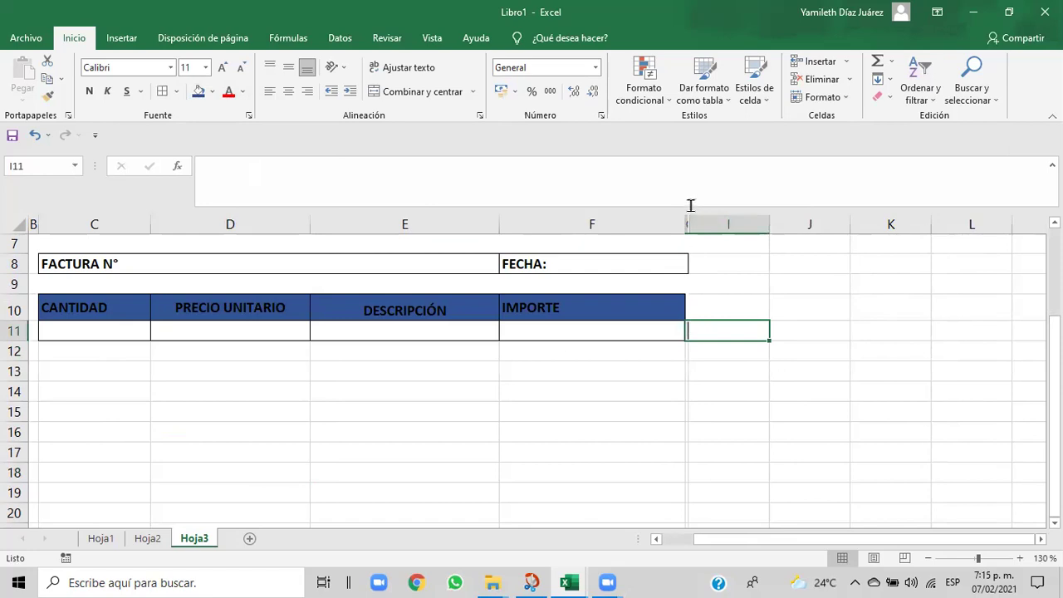
{"action": "left_click_drag", "start_coordinate": [687, 224], "coordinate": [704, 221]}
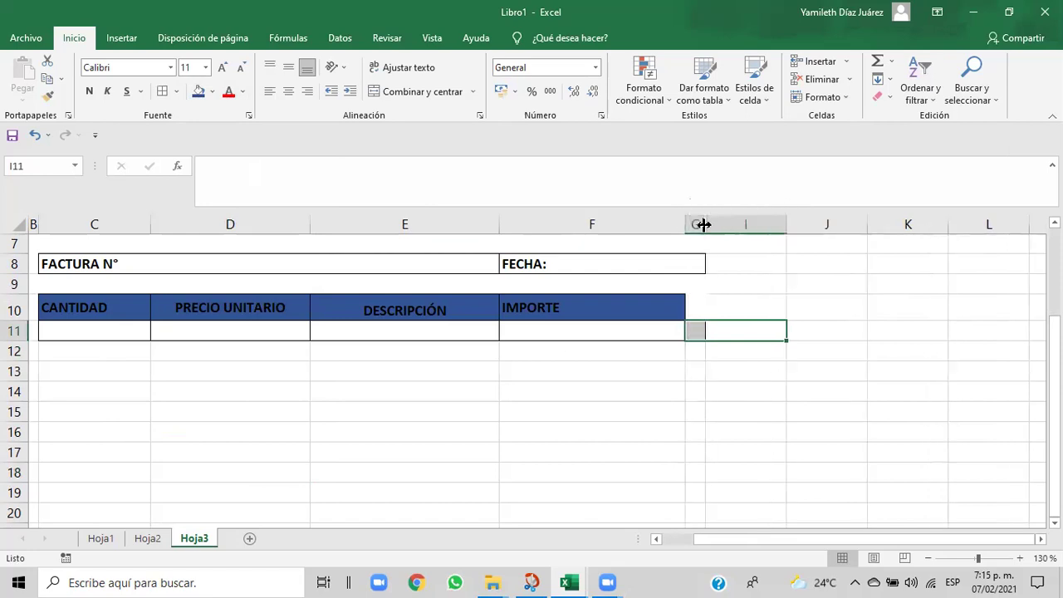
{"action": "left_click", "coordinate": [739, 387]}
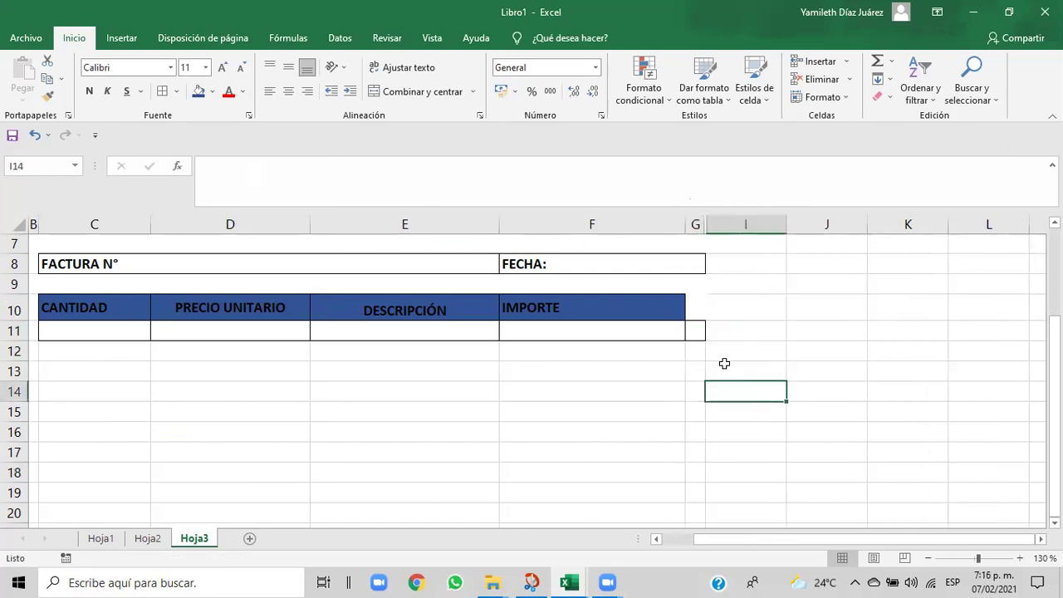
{"action": "left_click", "coordinate": [695, 329]}
- Remove the stray border beside the grid and give F11 a right-side border
{"action": "left_click", "coordinate": [176, 92]}
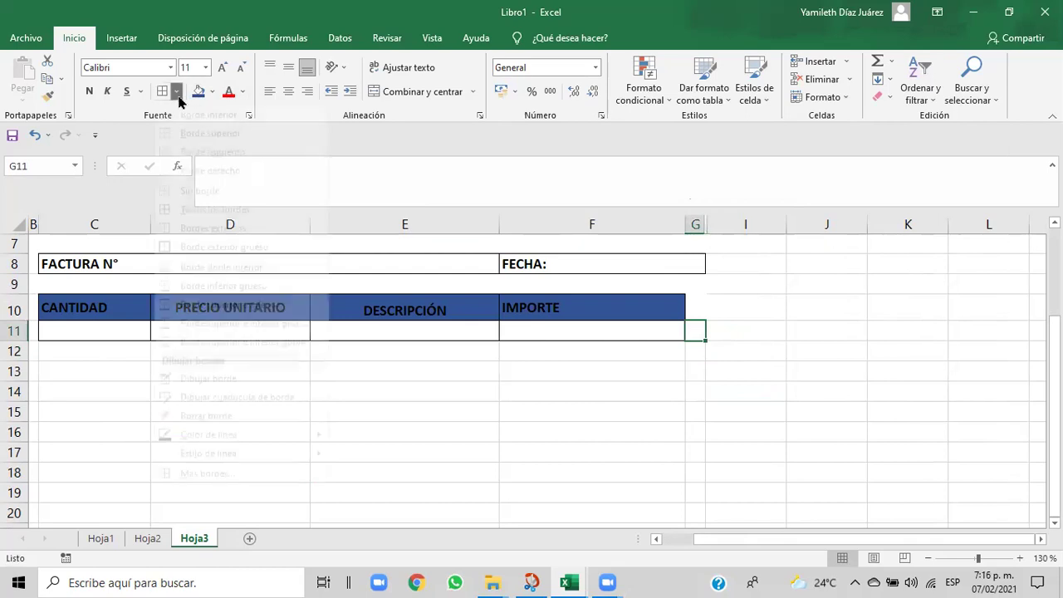
{"action": "left_click", "coordinate": [170, 207]}
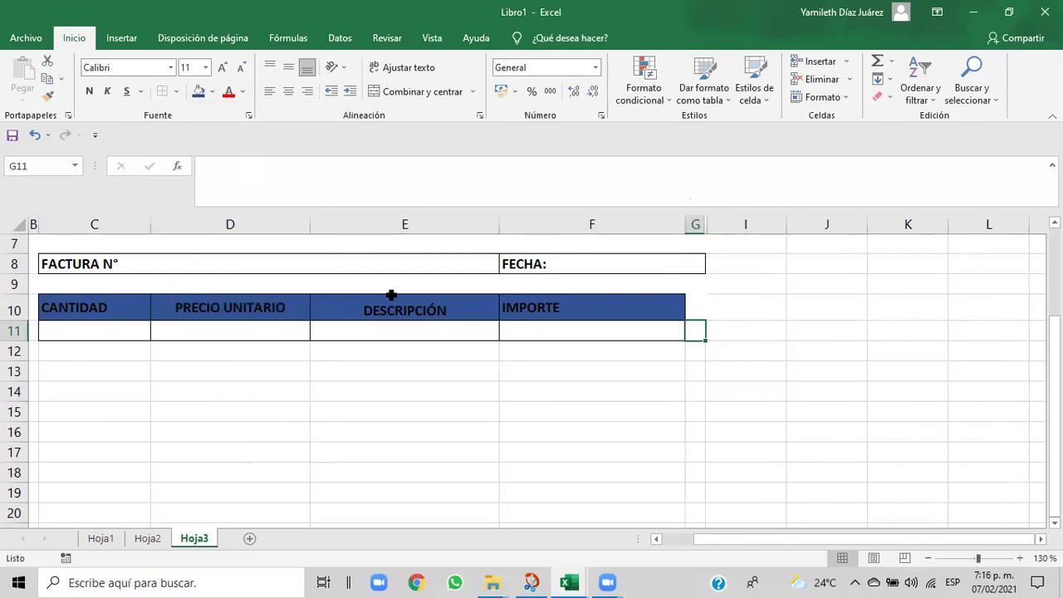
{"action": "left_click", "coordinate": [640, 387]}
{"action": "key", "text": "Up"}
{"action": "key", "text": "Up"}
{"action": "key", "text": "Up"}
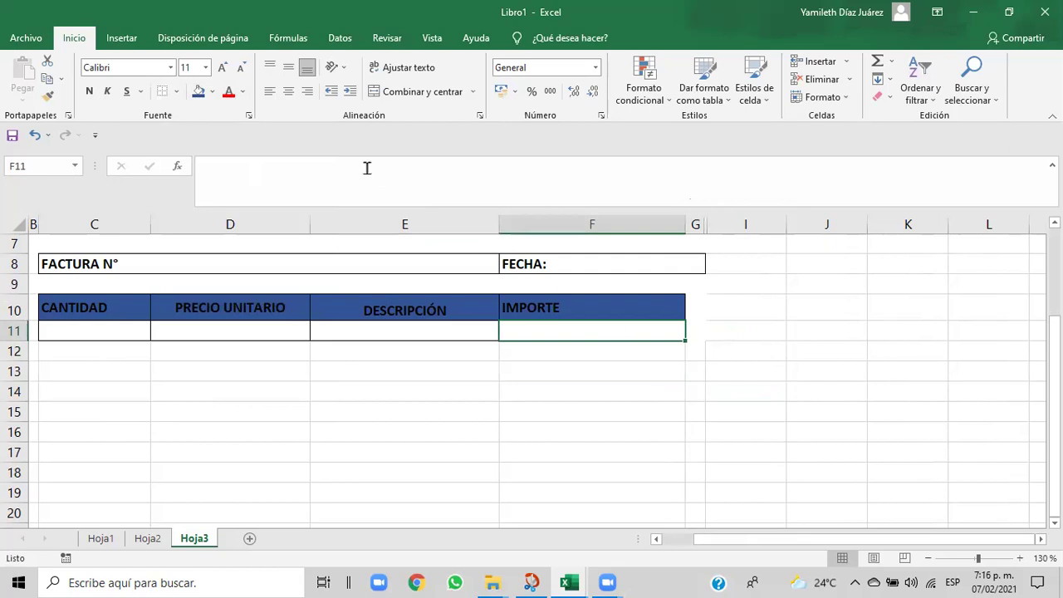
{"action": "left_click", "coordinate": [177, 93]}
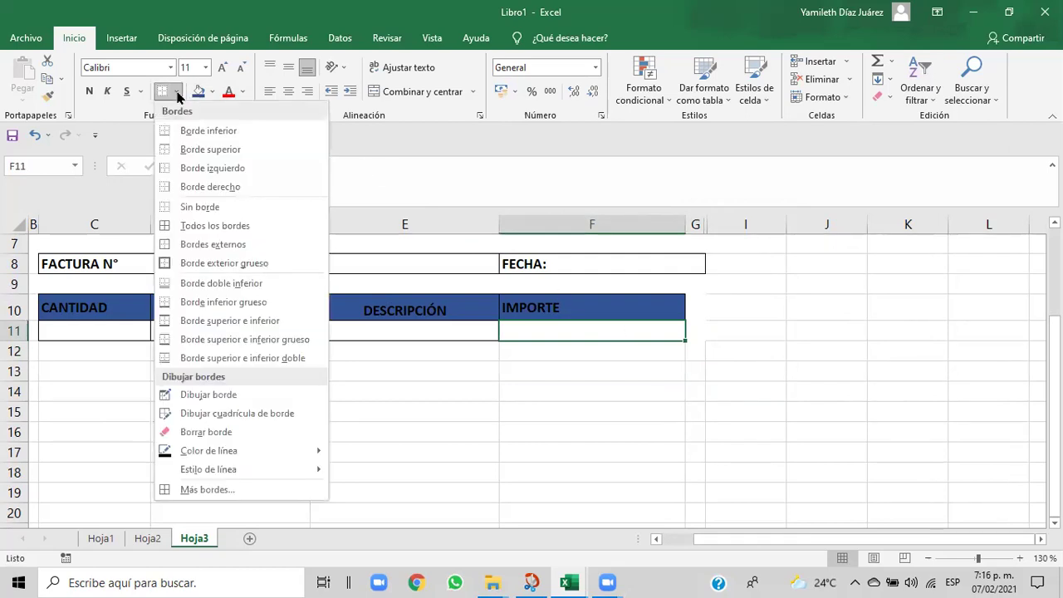
{"action": "left_click", "coordinate": [210, 186]}
{"action": "left_click", "coordinate": [503, 413]}
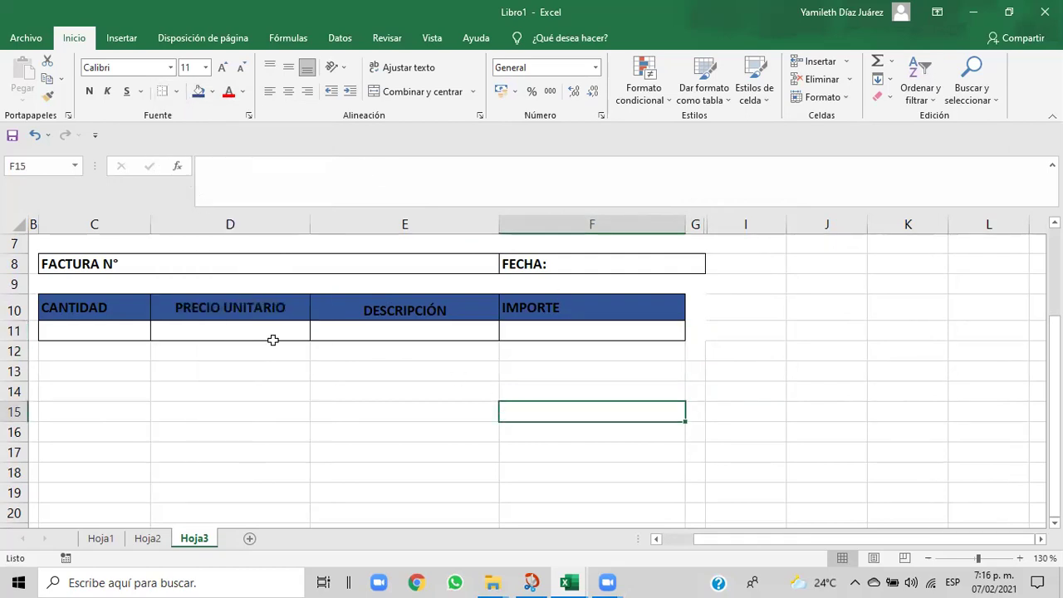
- Apply All Borders to C11:F19, forming nine ruled item rows
{"action": "left_click_drag", "start_coordinate": [74, 331], "coordinate": [557, 494]}
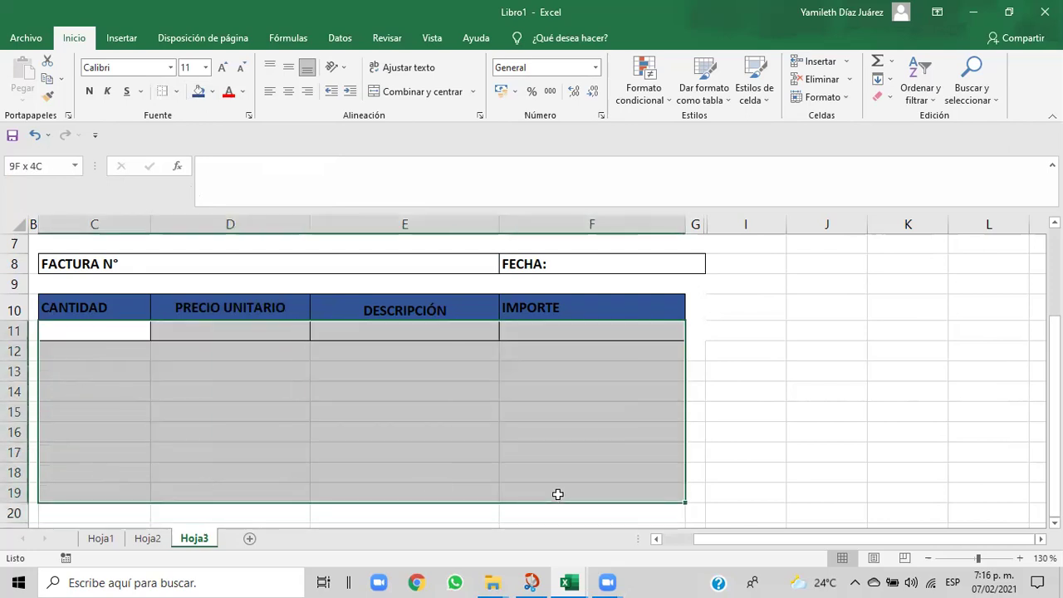
{"action": "left_click", "coordinate": [175, 92]}
{"action": "left_click", "coordinate": [194, 225]}
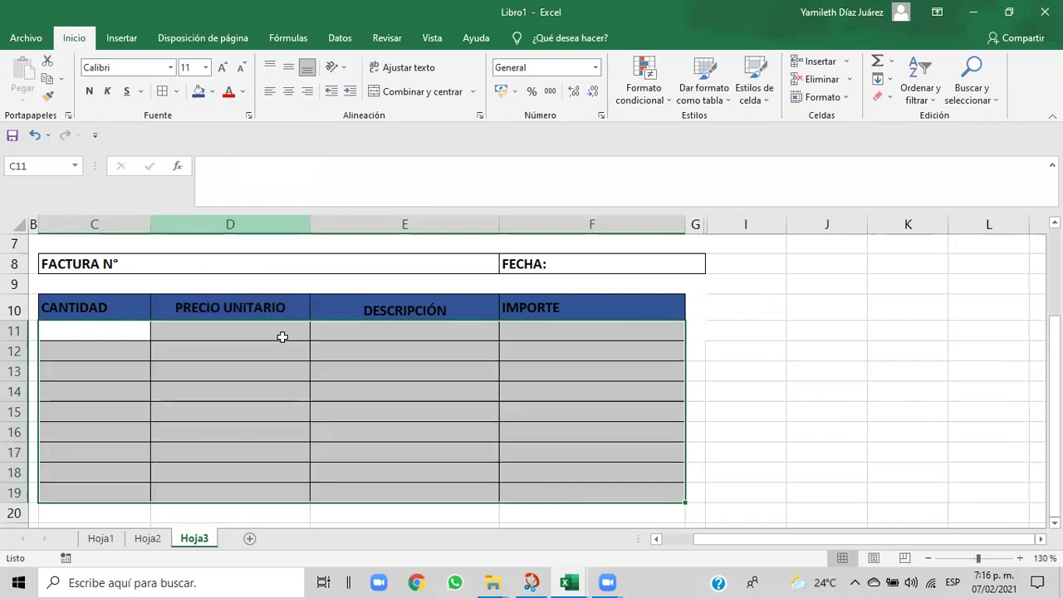
{"action": "left_click", "coordinate": [434, 465]}
{"action": "left_click_drag", "start_coordinate": [1054, 408], "coordinate": [1053, 402]}
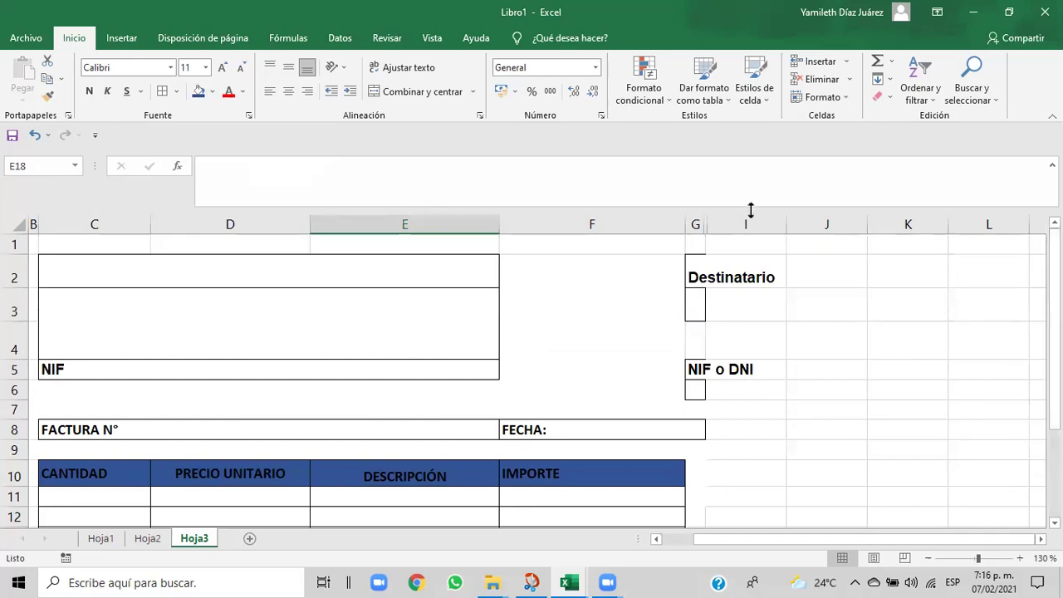
- Narrow column F, the IMPORTE column
{"action": "left_click_drag", "start_coordinate": [686, 225], "coordinate": [690, 235]}
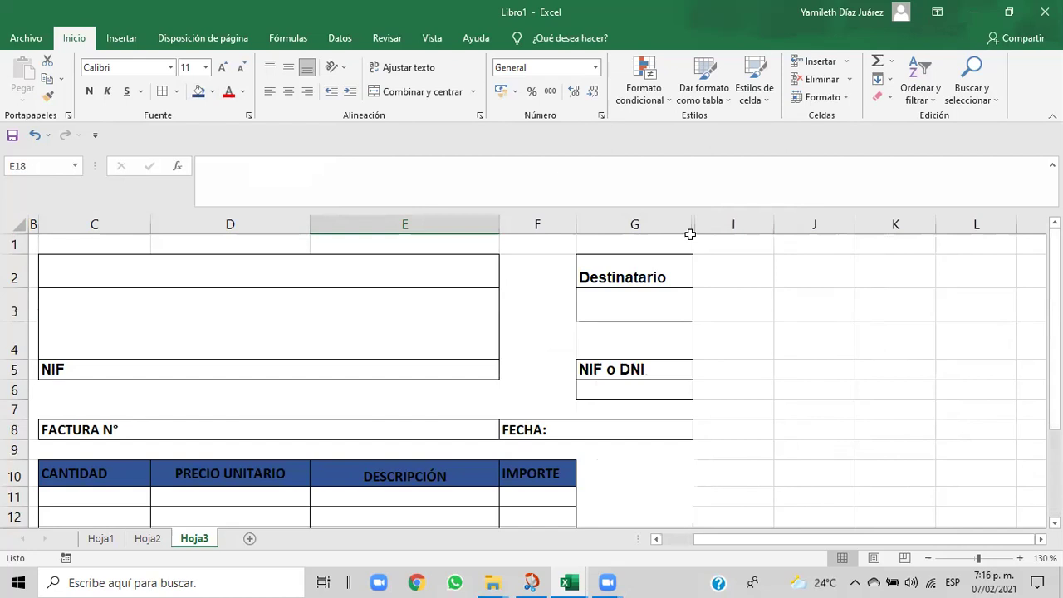
{"action": "left_click", "coordinate": [777, 423]}
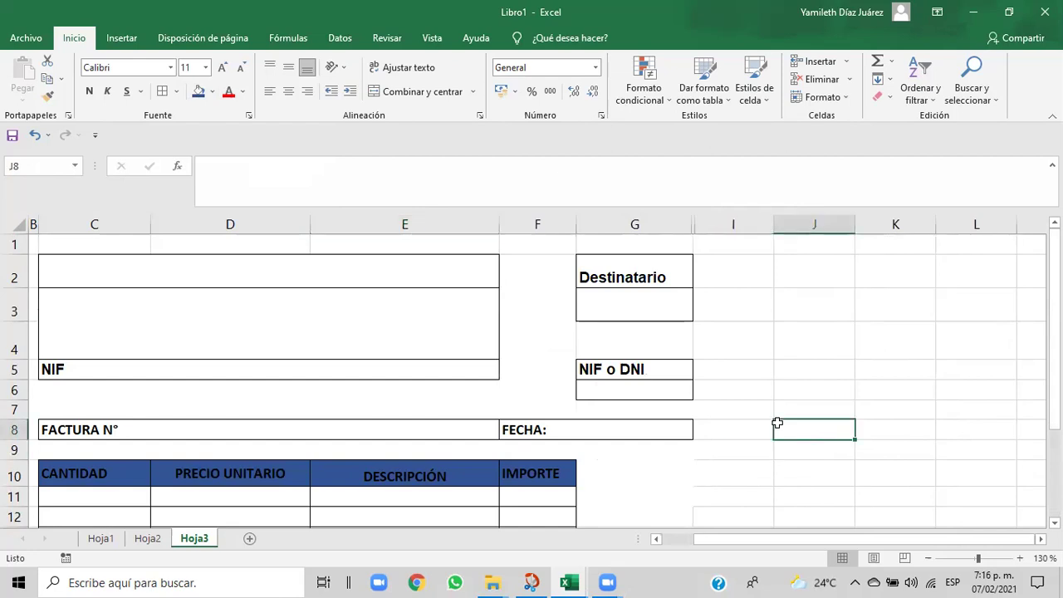
{"action": "left_click_drag", "start_coordinate": [1054, 274], "coordinate": [1054, 314]}
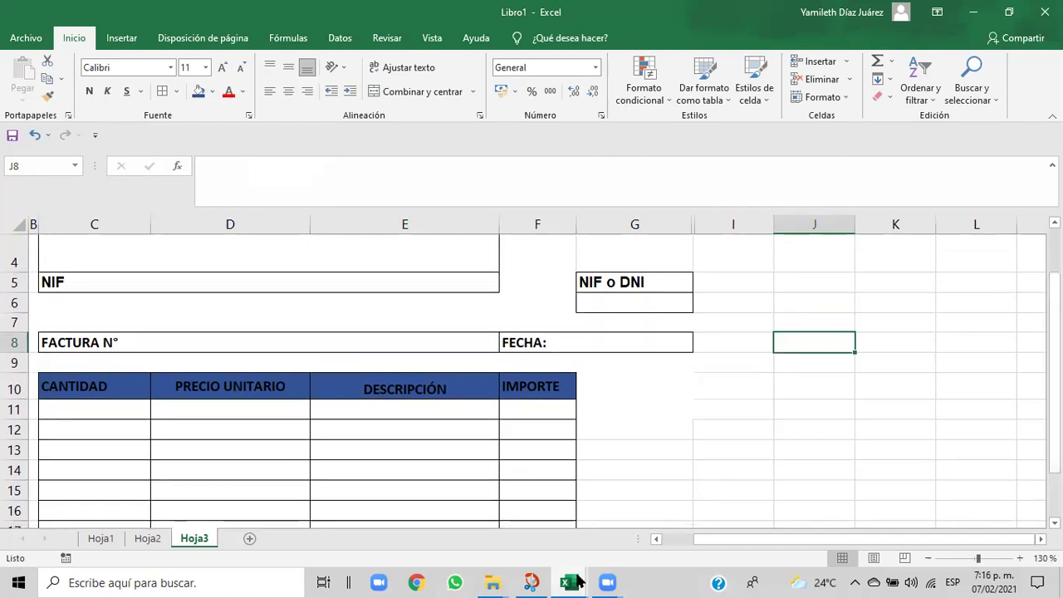
- Review the Cap06 reference's IVA, BASE IMPONIBLE, IMPORTE IVA and TOTAL FACTURA rows, then return to Libro1
{"action": "mouse_move", "coordinate": [569, 583]}
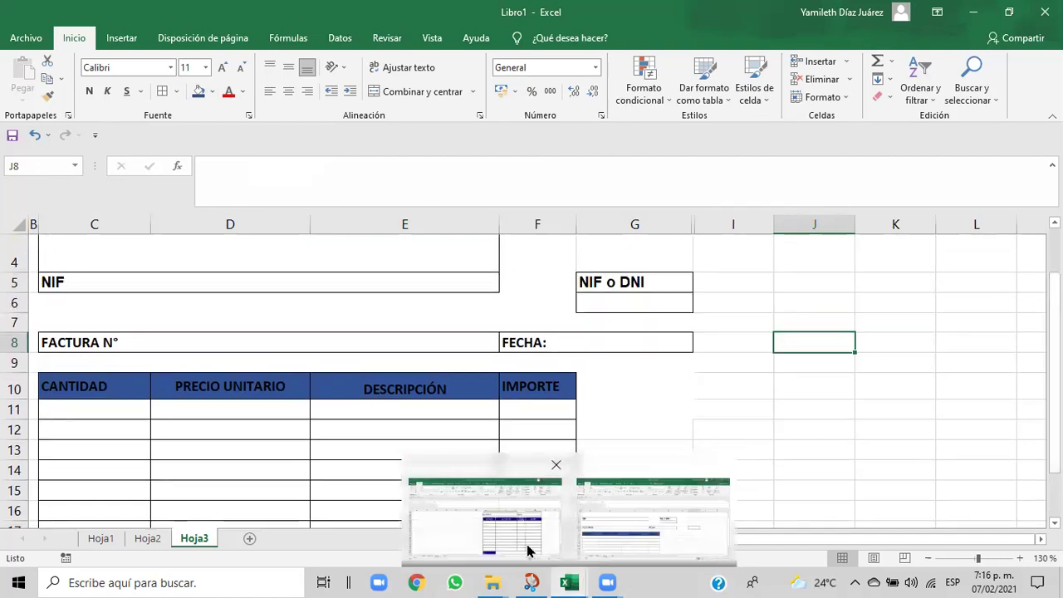
{"action": "left_click", "coordinate": [525, 545]}
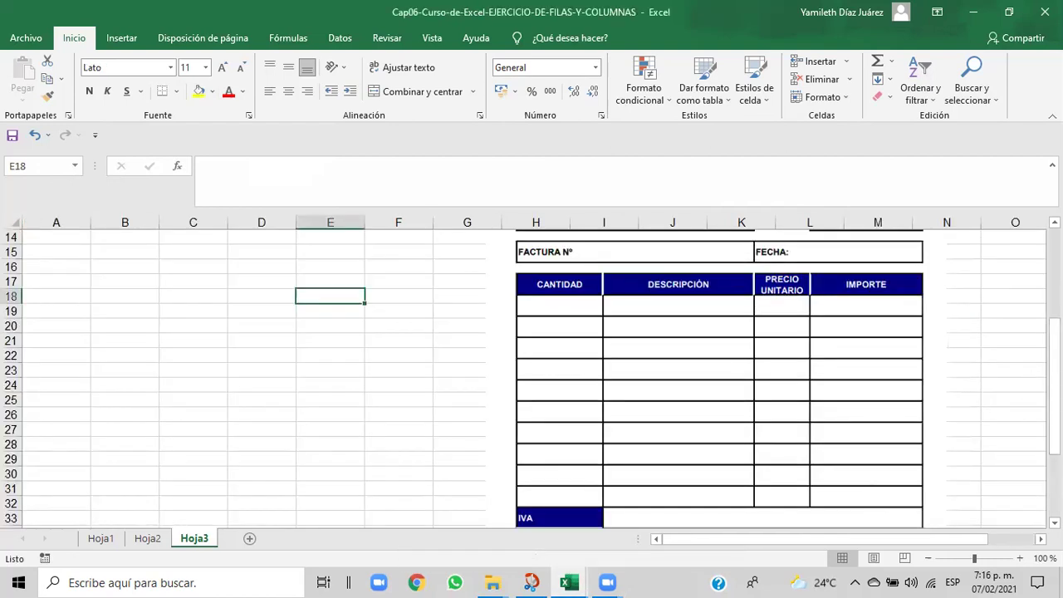
{"action": "left_click_drag", "start_coordinate": [1054, 383], "coordinate": [1054, 432]}
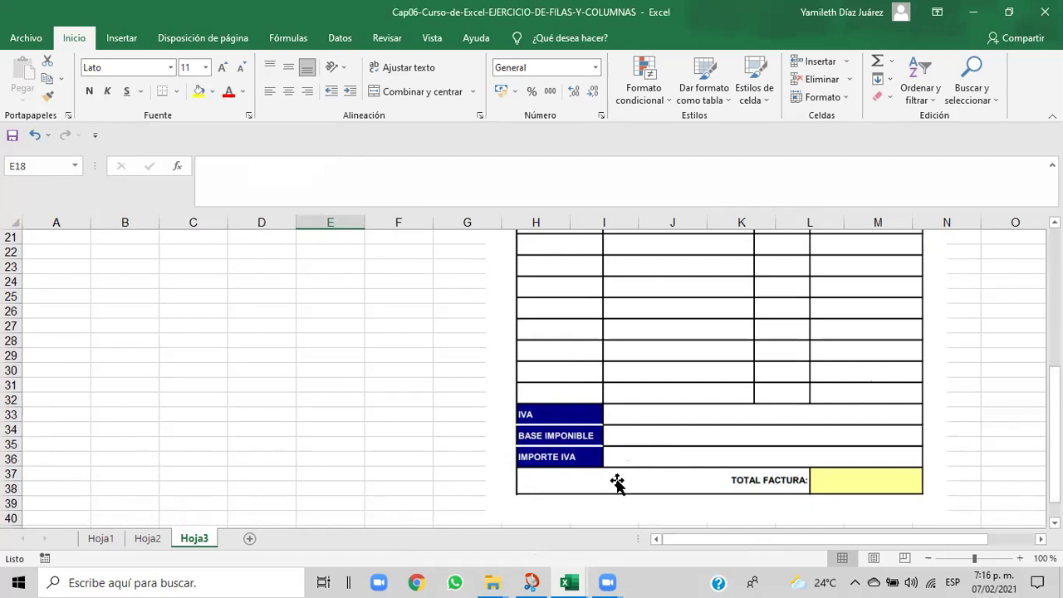
{"action": "mouse_move", "coordinate": [569, 581]}
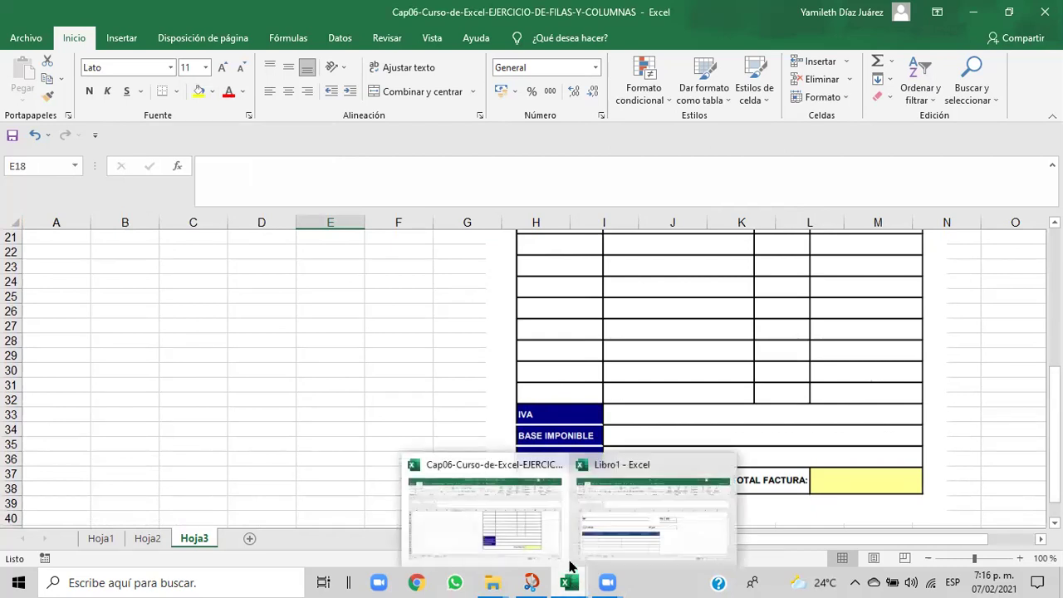
{"action": "left_click", "coordinate": [609, 539]}
{"action": "left_click_drag", "start_coordinate": [1055, 372], "coordinate": [1055, 416]}
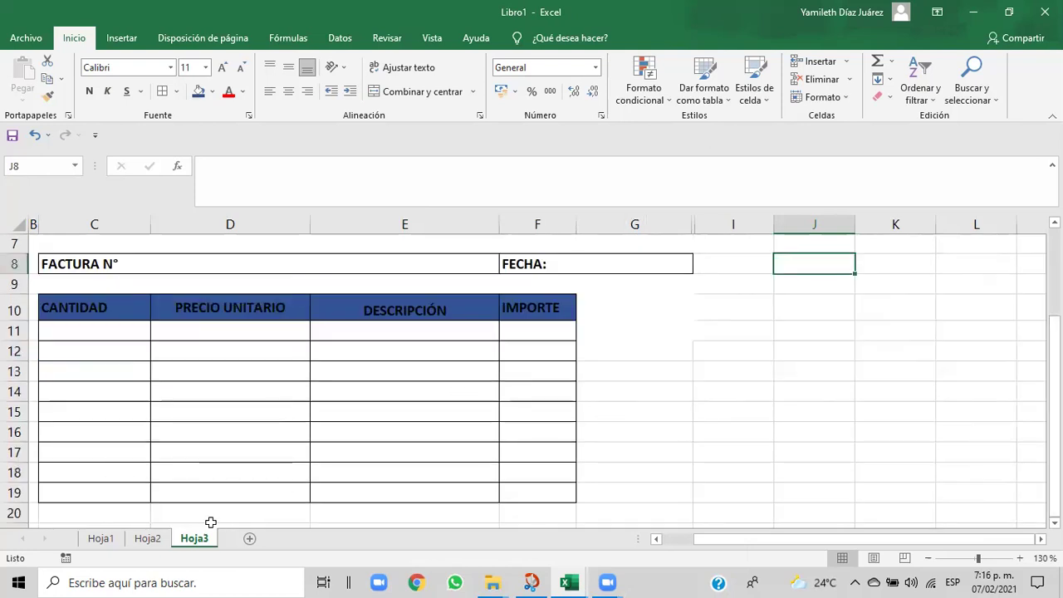
{"action": "left_click_drag", "start_coordinate": [77, 513], "coordinate": [515, 519]}
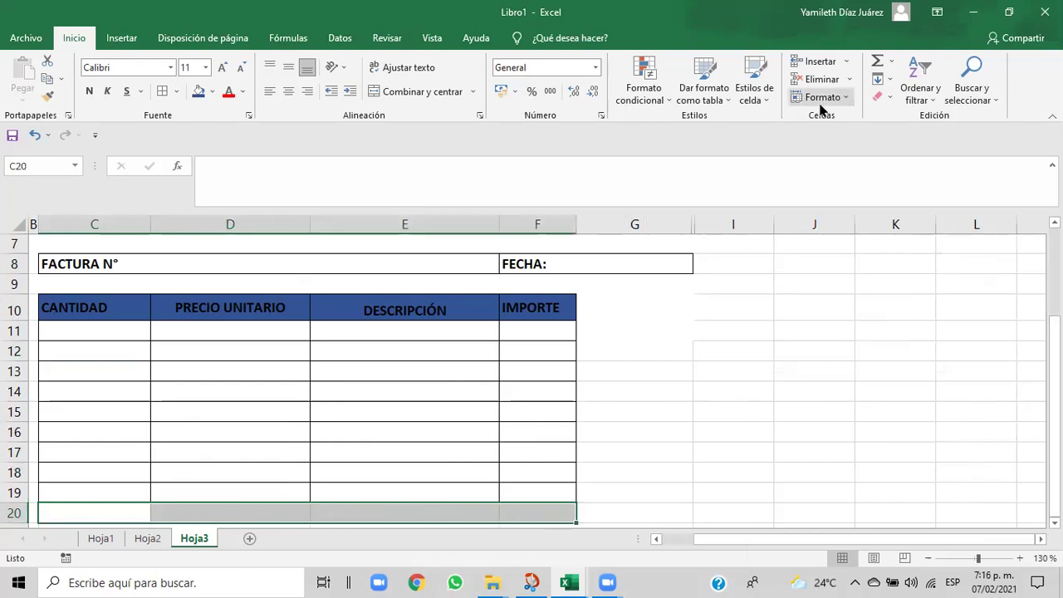
{"action": "left_click", "coordinate": [846, 62]}
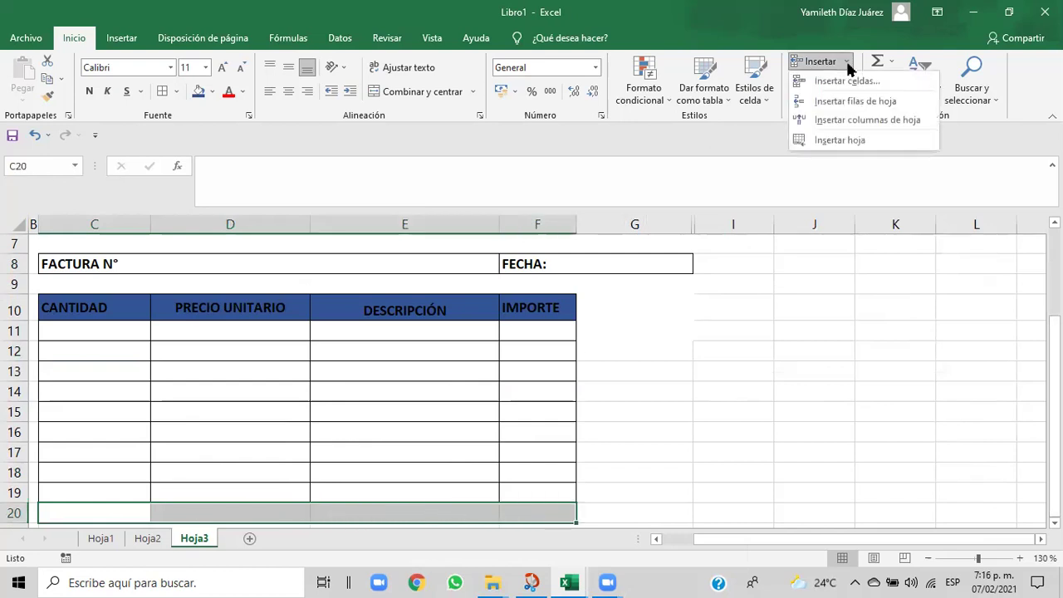
{"action": "left_click", "coordinate": [832, 102]}
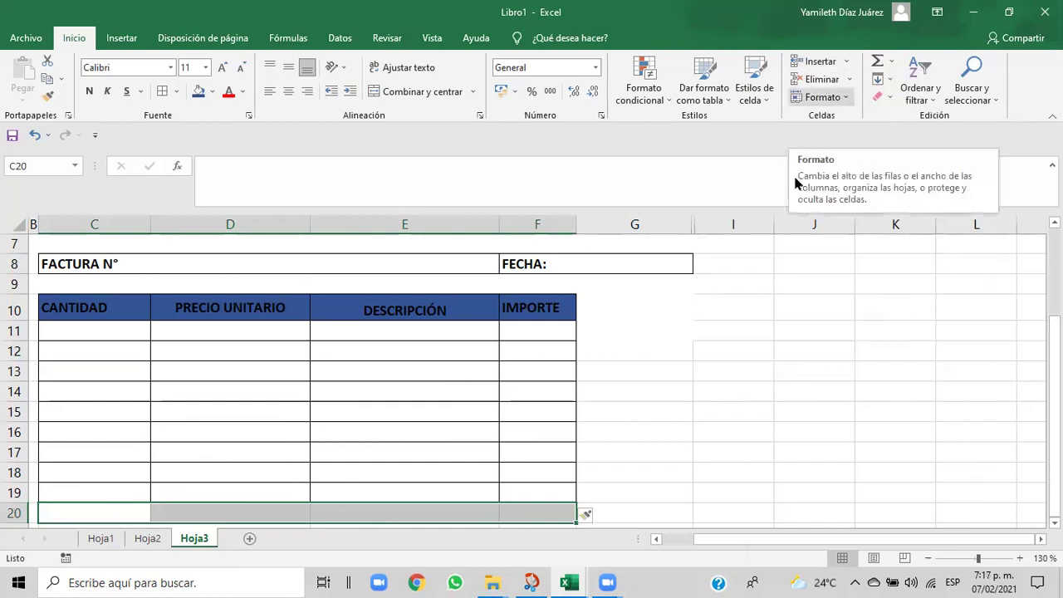
{"action": "left_click", "coordinate": [724, 432]}
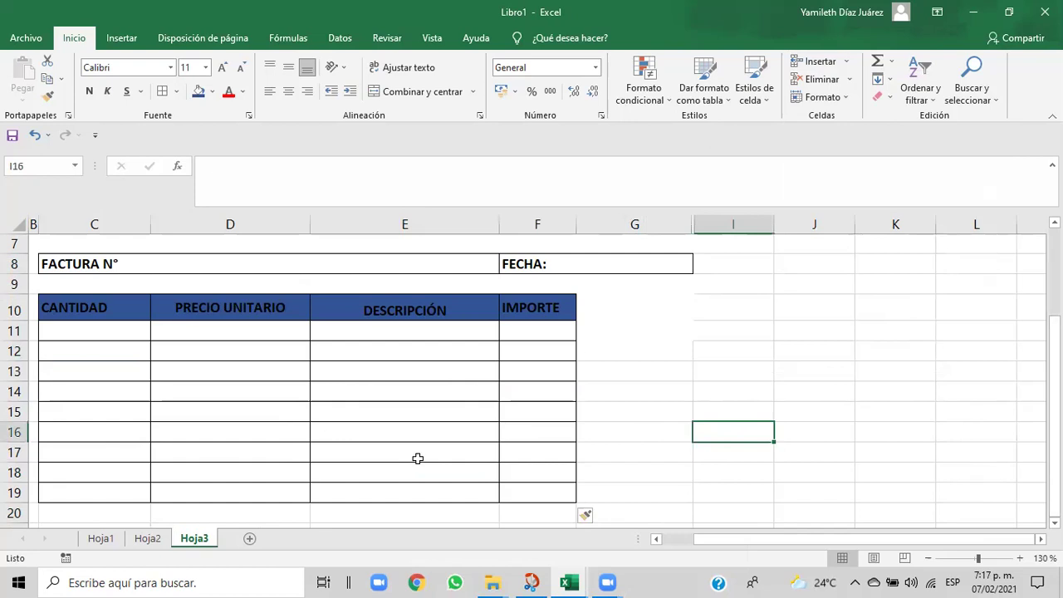
{"action": "left_click", "coordinate": [847, 68]}
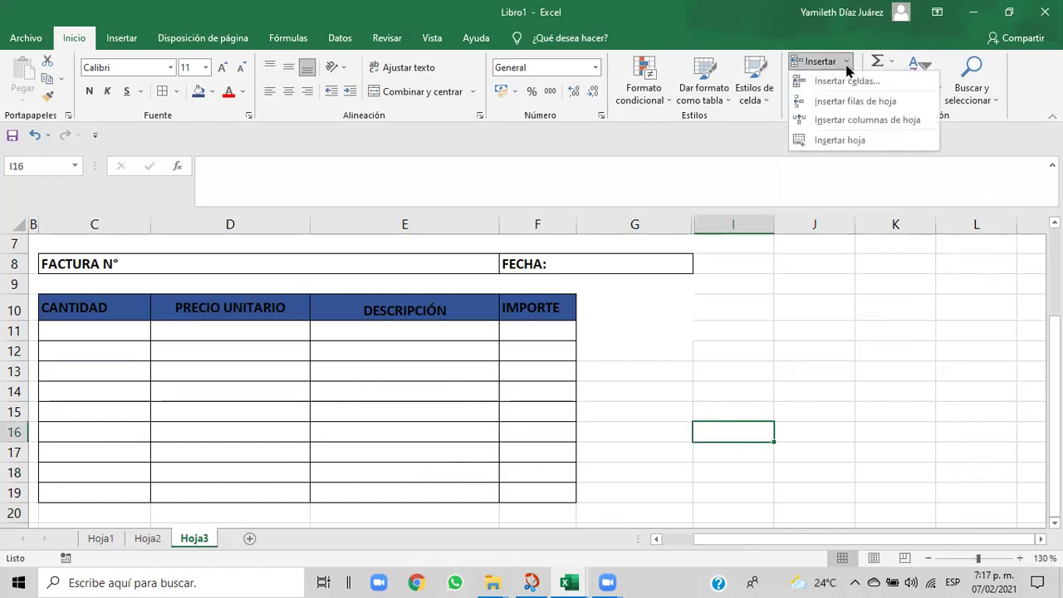
{"action": "left_click", "coordinate": [62, 492]}
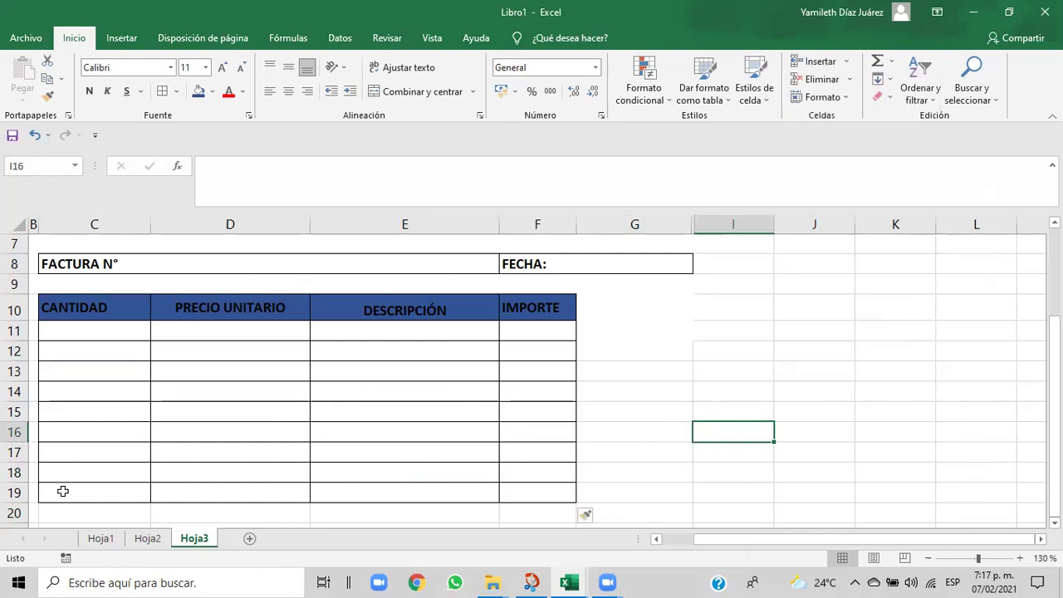
{"action": "left_click", "coordinate": [62, 491]}
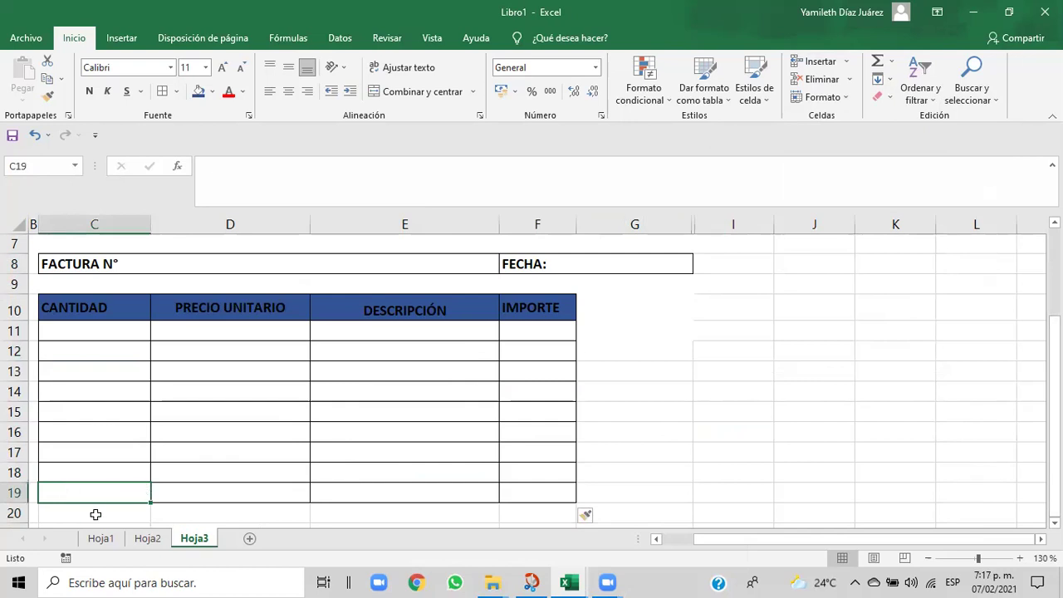
{"action": "left_click_drag", "start_coordinate": [80, 519], "coordinate": [190, 514]}
{"action": "left_click", "coordinate": [190, 516]}
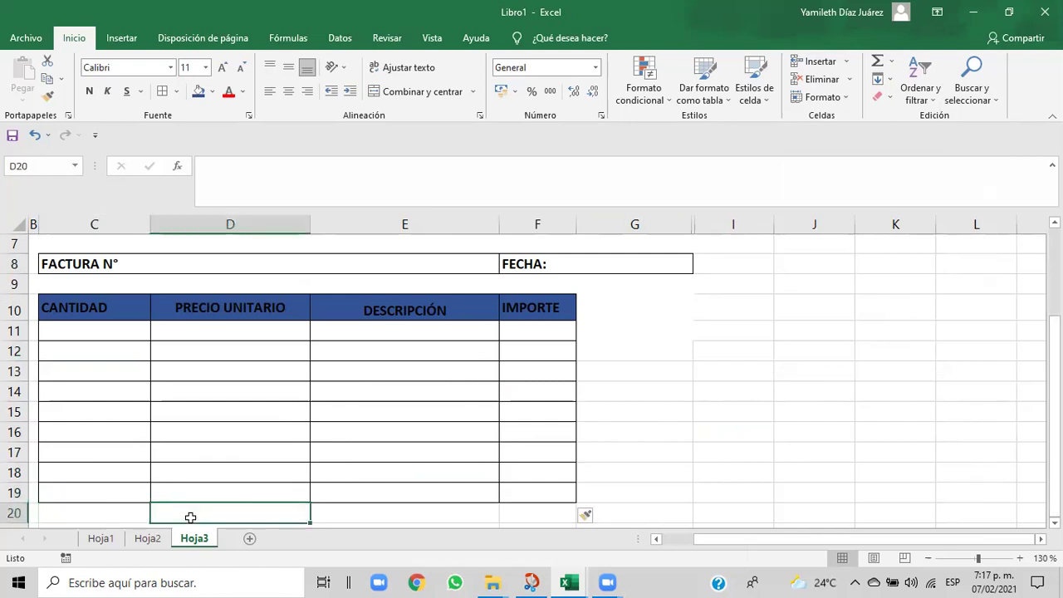
{"action": "left_click", "coordinate": [845, 99]}
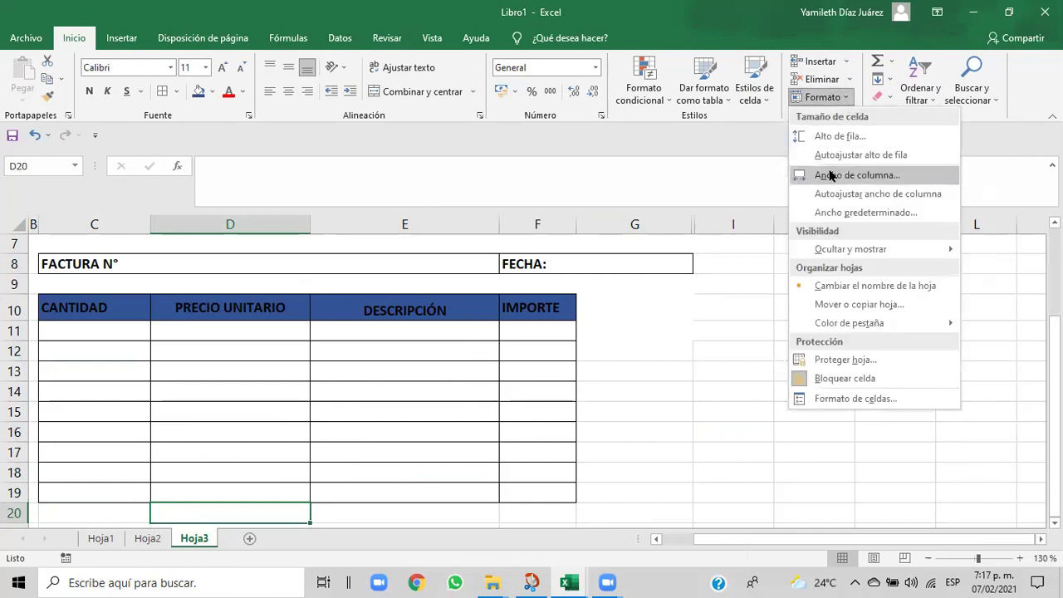
{"action": "left_click", "coordinate": [820, 401]}
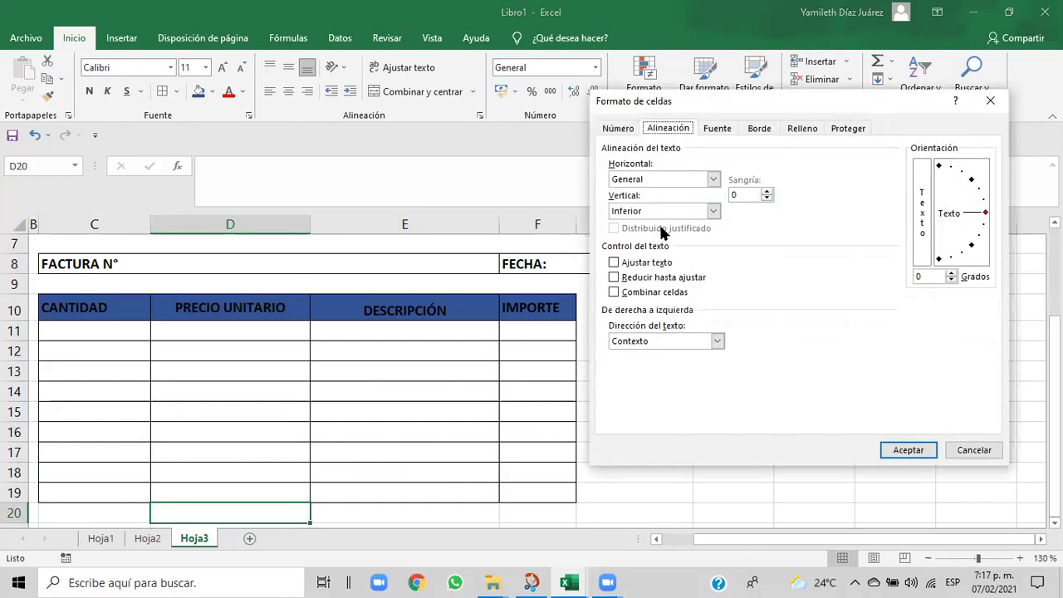
{"action": "left_click", "coordinate": [989, 100]}
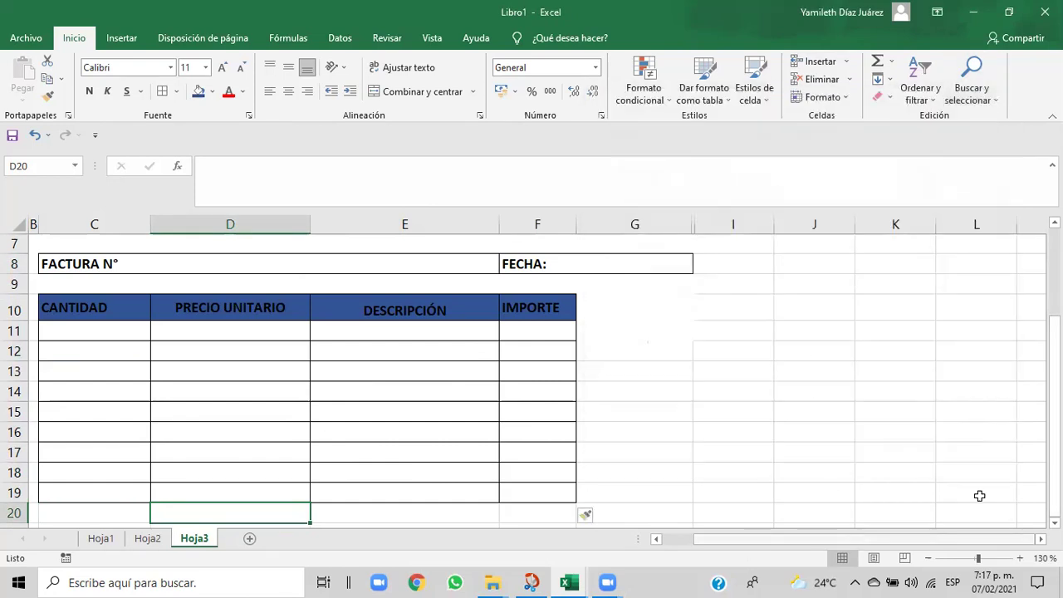
{"action": "scroll", "coordinate": [531, 373], "scroll_direction": "up", "scroll_amount": 2}
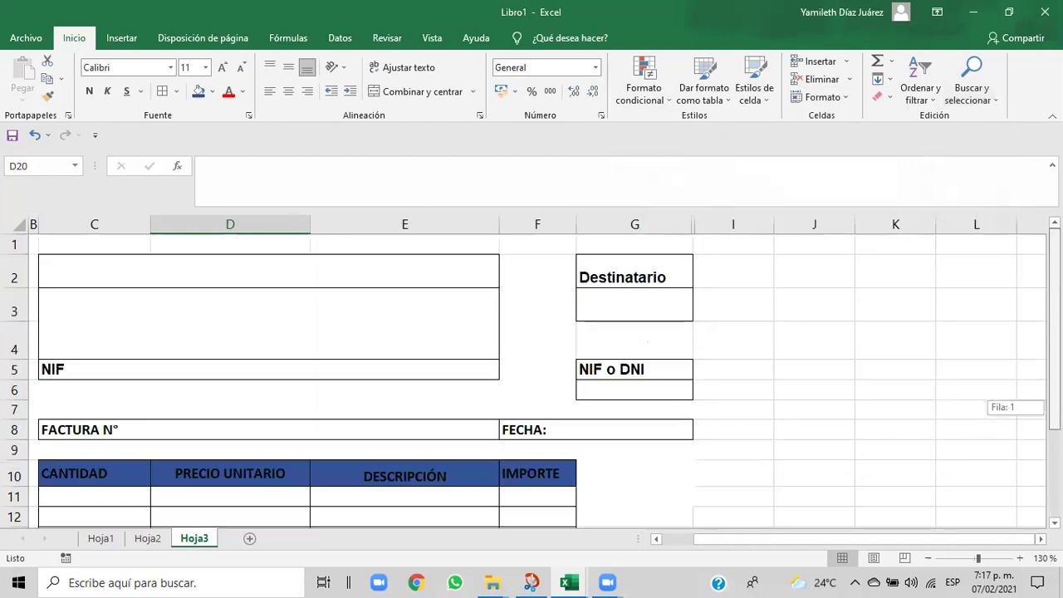
{"action": "left_click", "coordinate": [100, 538]}
{"action": "left_click", "coordinate": [147, 540]}
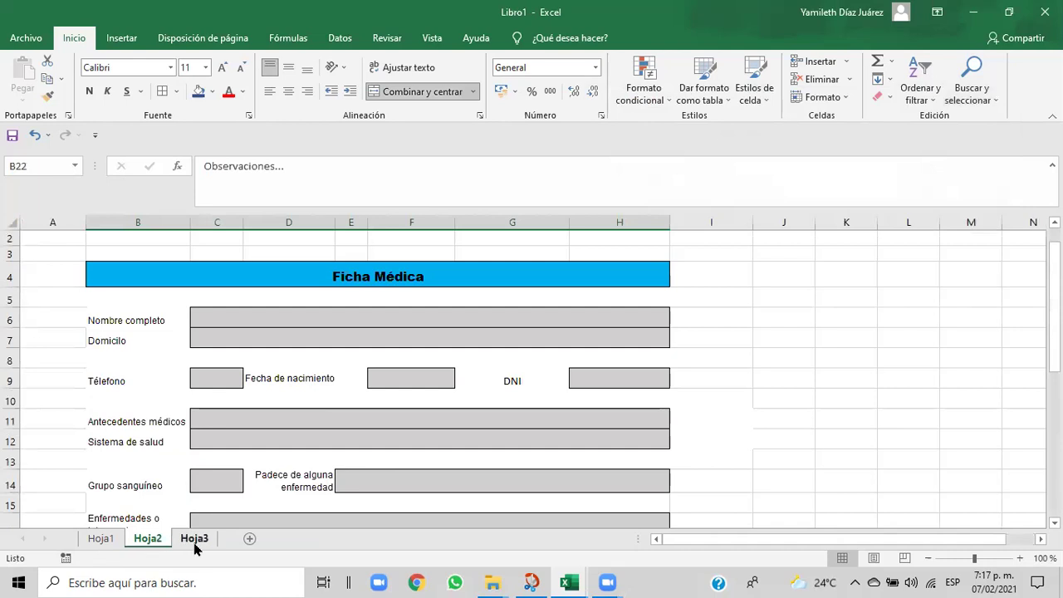
{"action": "left_click", "coordinate": [195, 540]}
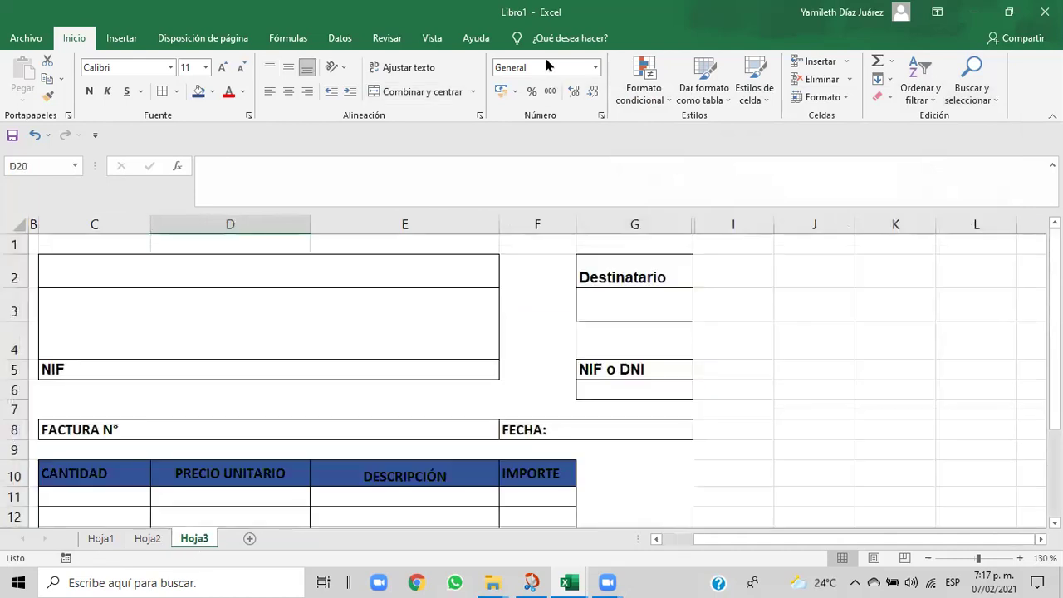